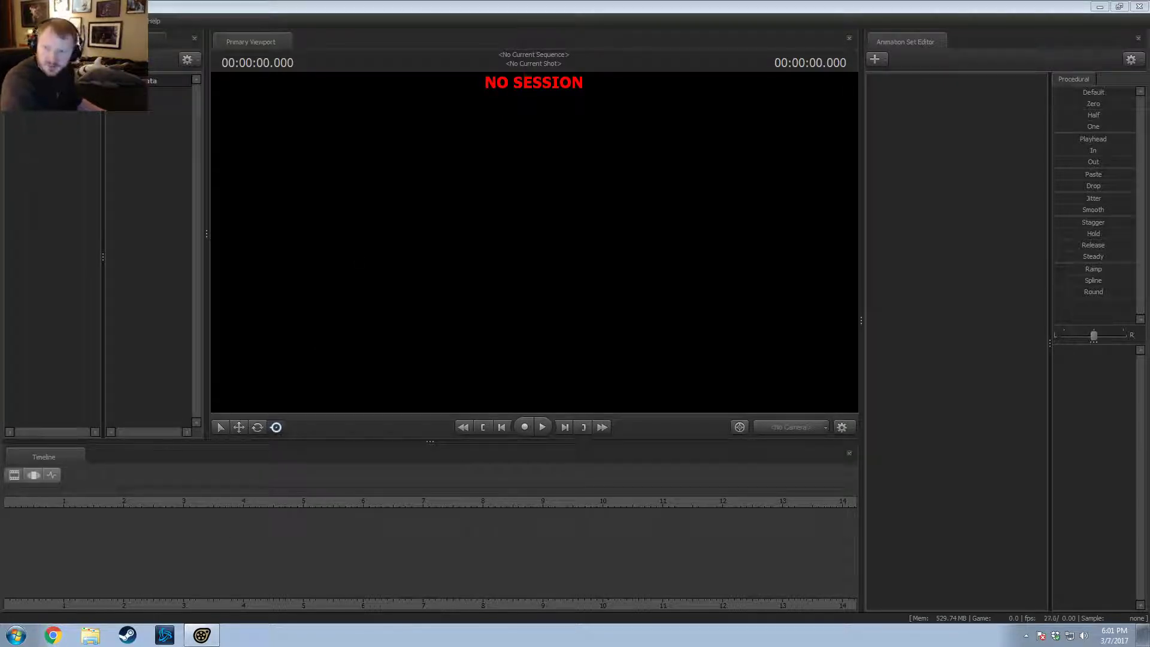
Step: Switch to Chrome and open the Glitz and Ham artwork from the DeviantArt profile's gallery
key("alt+Tab")
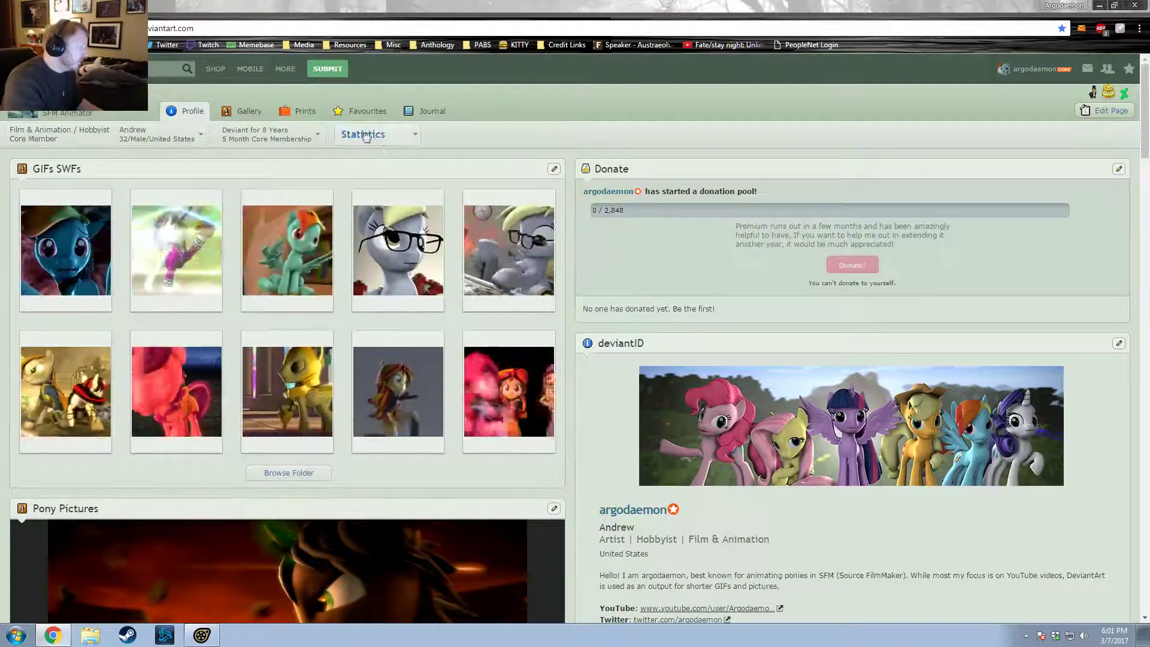
left_click(246, 113)
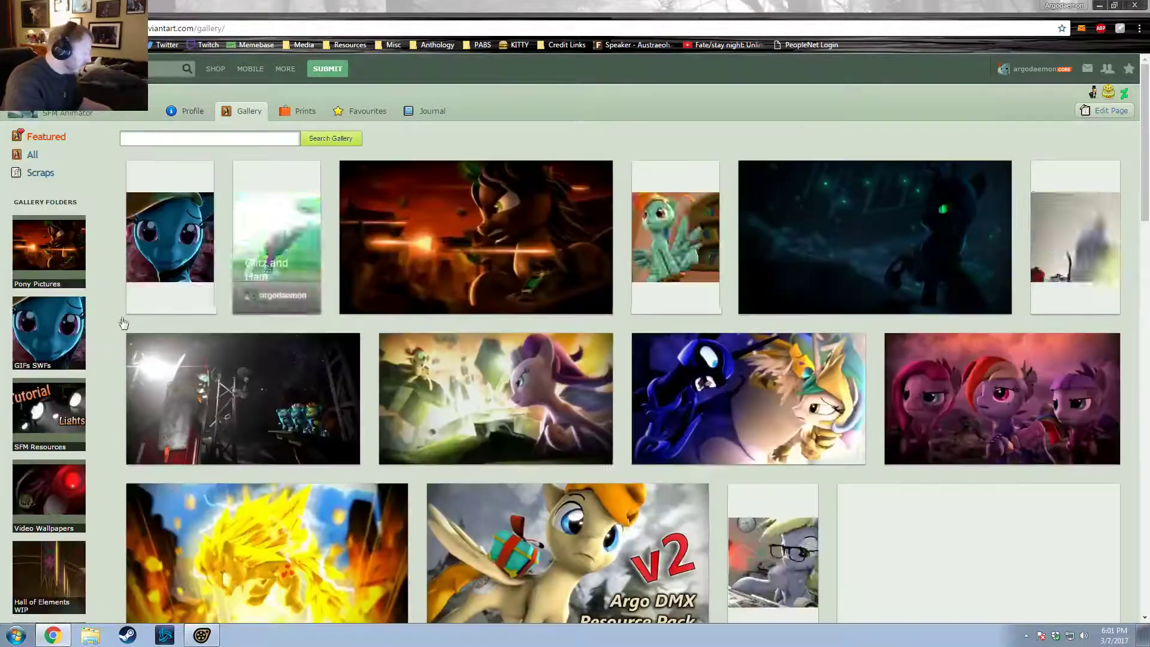
scroll(68, 373, "down", 3)
scroll(68, 372, "up", 3)
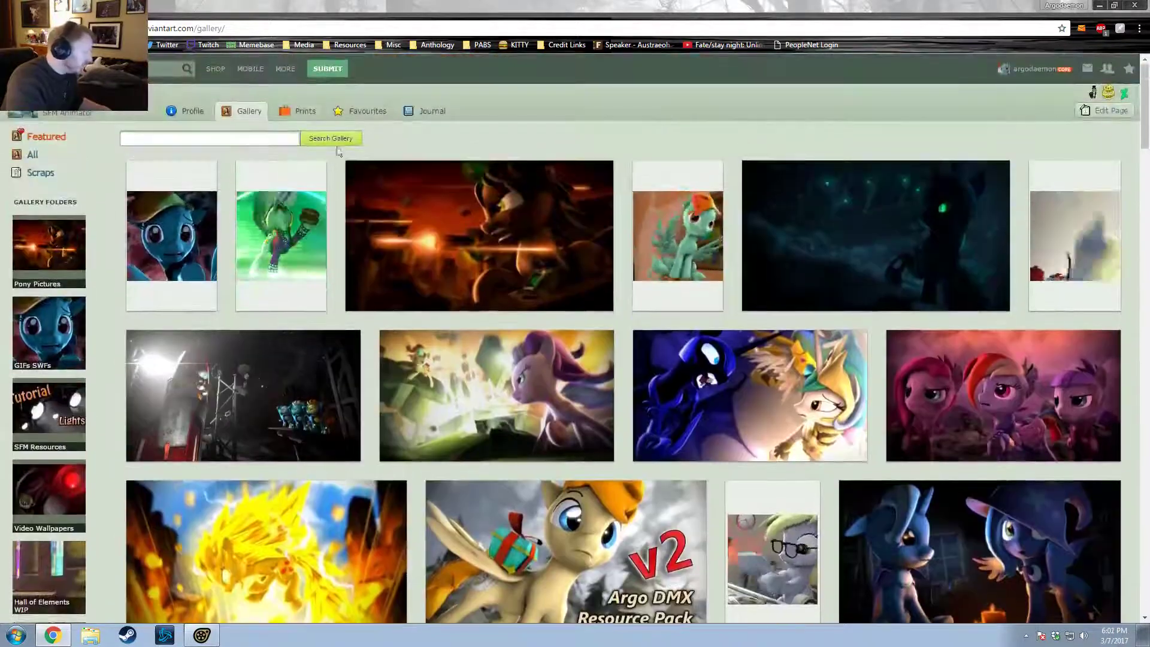
left_click(263, 208)
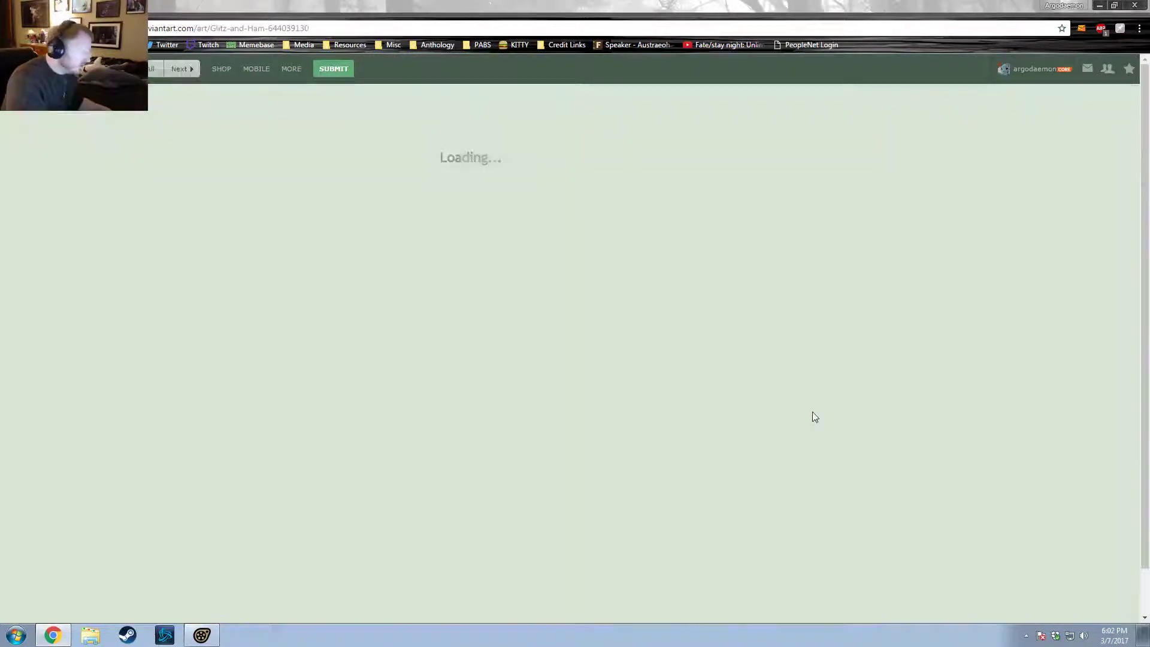
Step: Open the SFM-Ponies group from the groups featuring the artwork
scroll(1033, 462, "down", 10)
scroll(1040, 459, "down", 1)
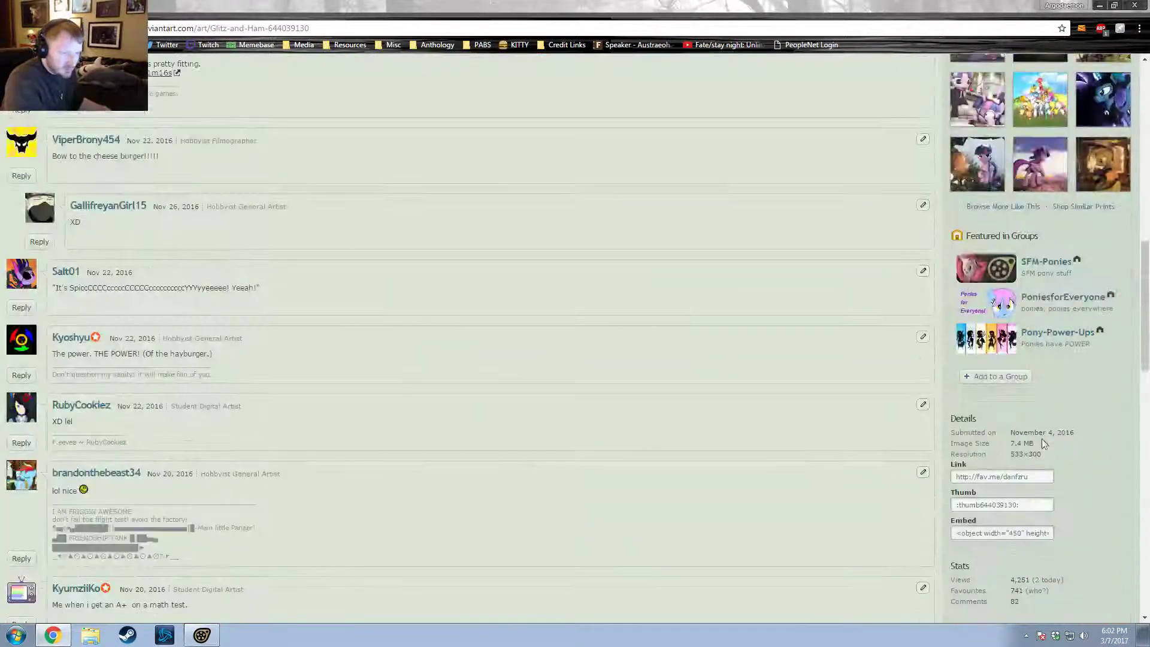
key("alt+Left")
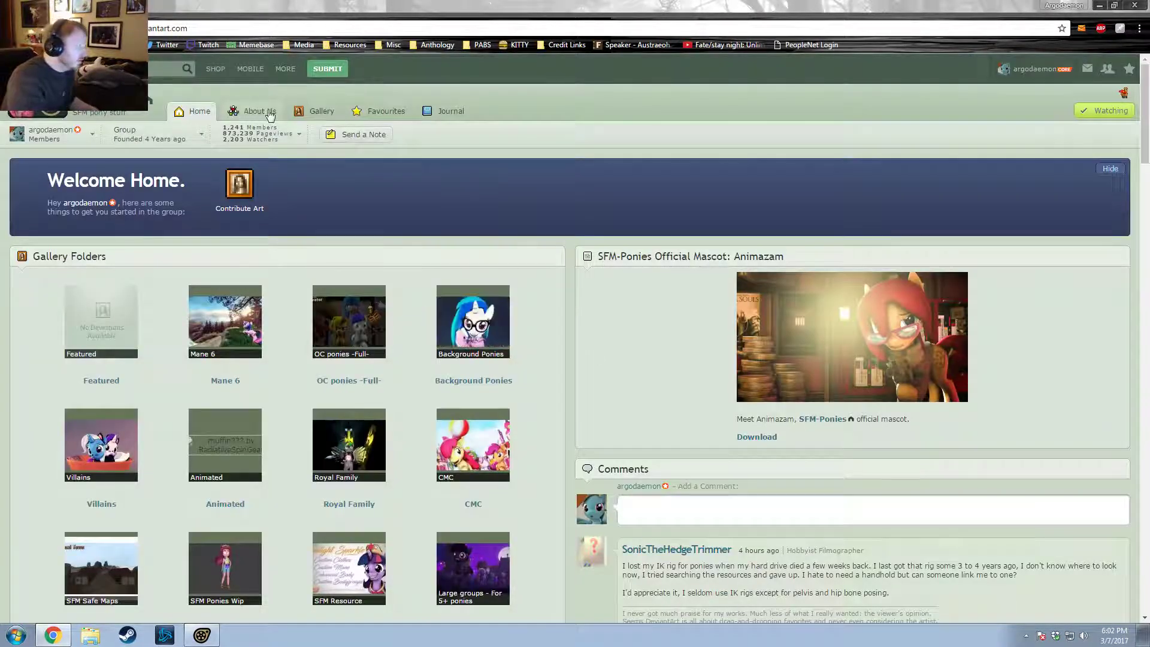
Step: Open the SFM Animation Resources folder among the group's gallery folders
scroll(348, 174, "down", 7)
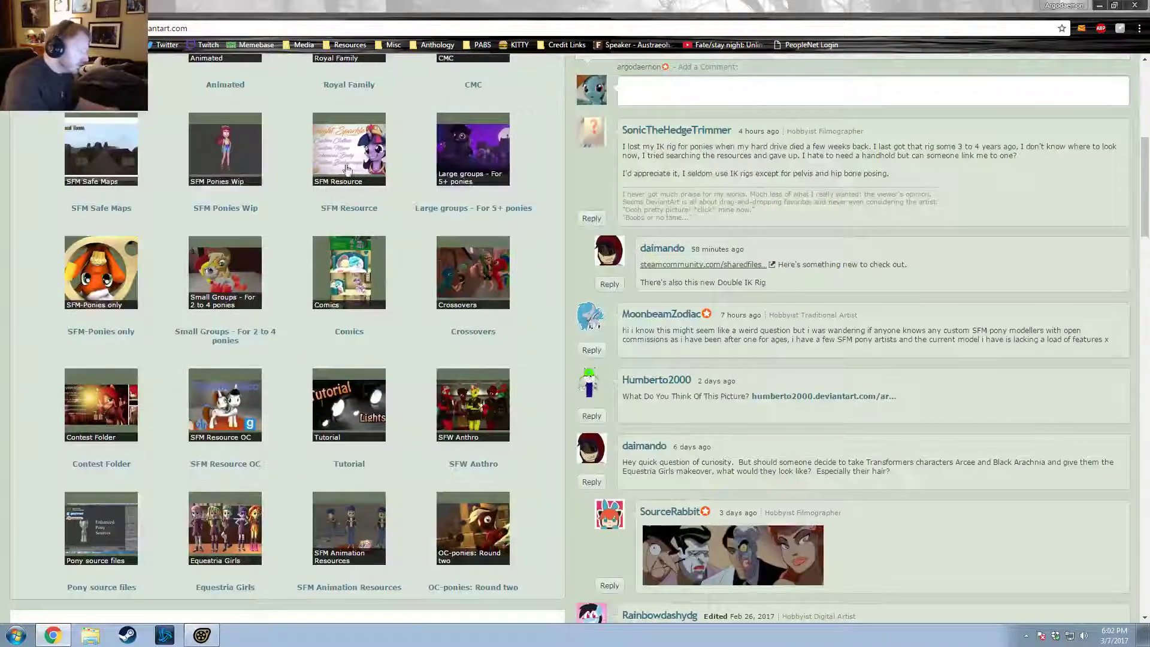
scroll(327, 443, "down", 2)
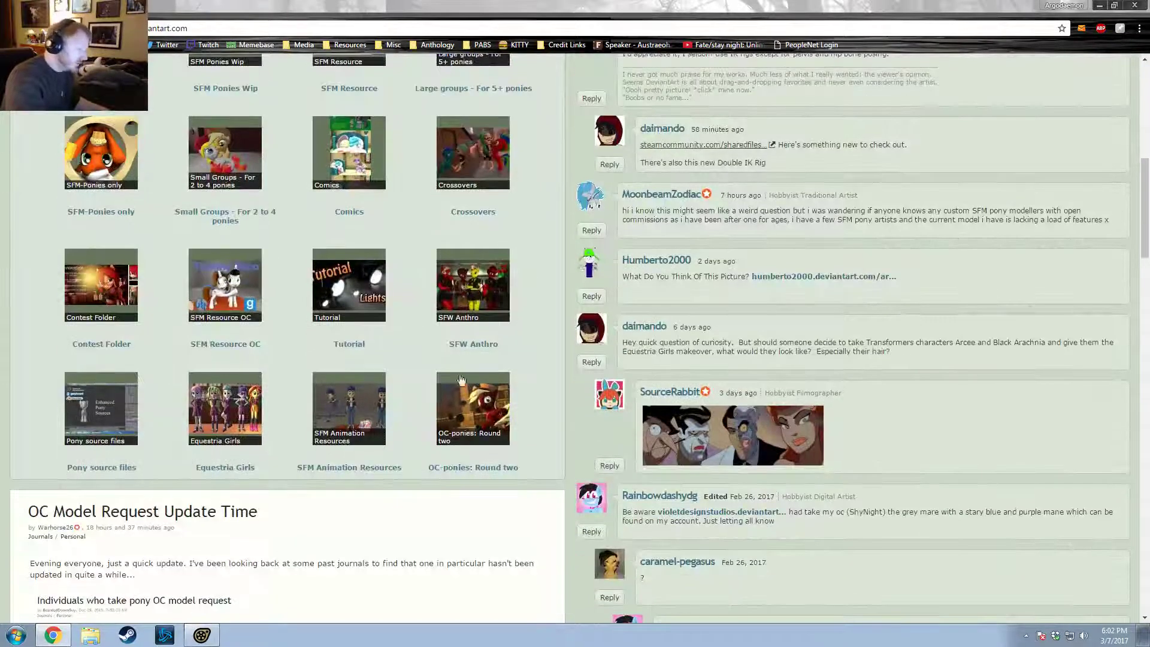
left_click(348, 403)
scroll(399, 509, "down", 2)
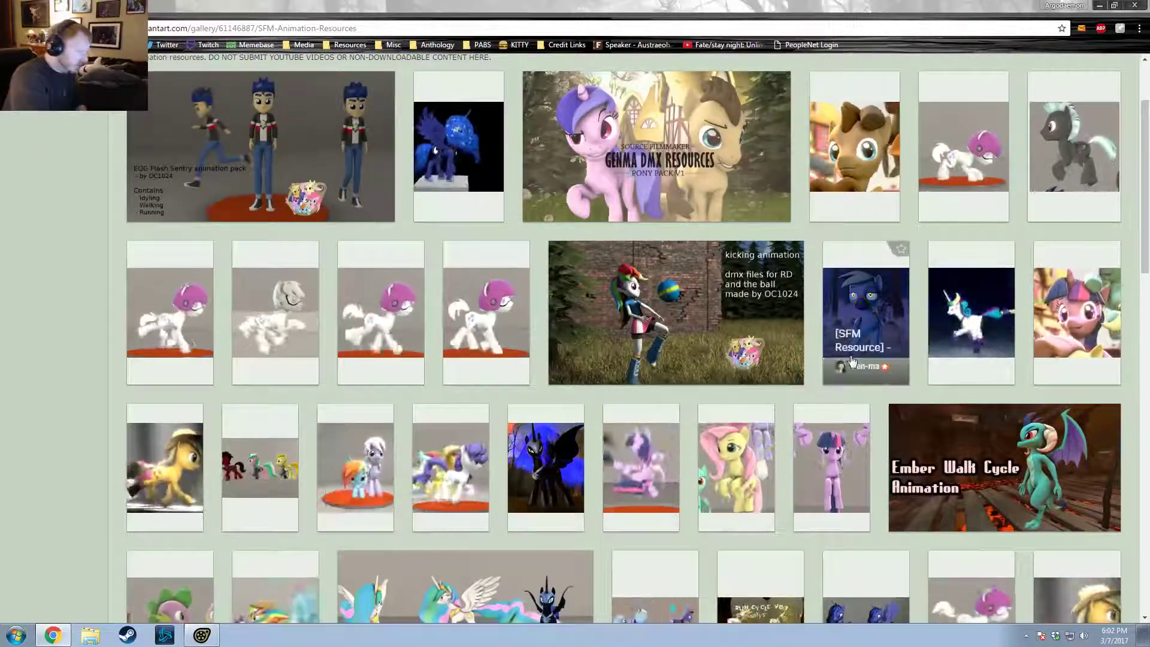
Step: Look through the whole SFM Animation Resources folder for available animation files, from its first row to its last
scroll(856, 353, "down", 1)
scroll(861, 346, "up", 1)
scroll(861, 346, "up", 1)
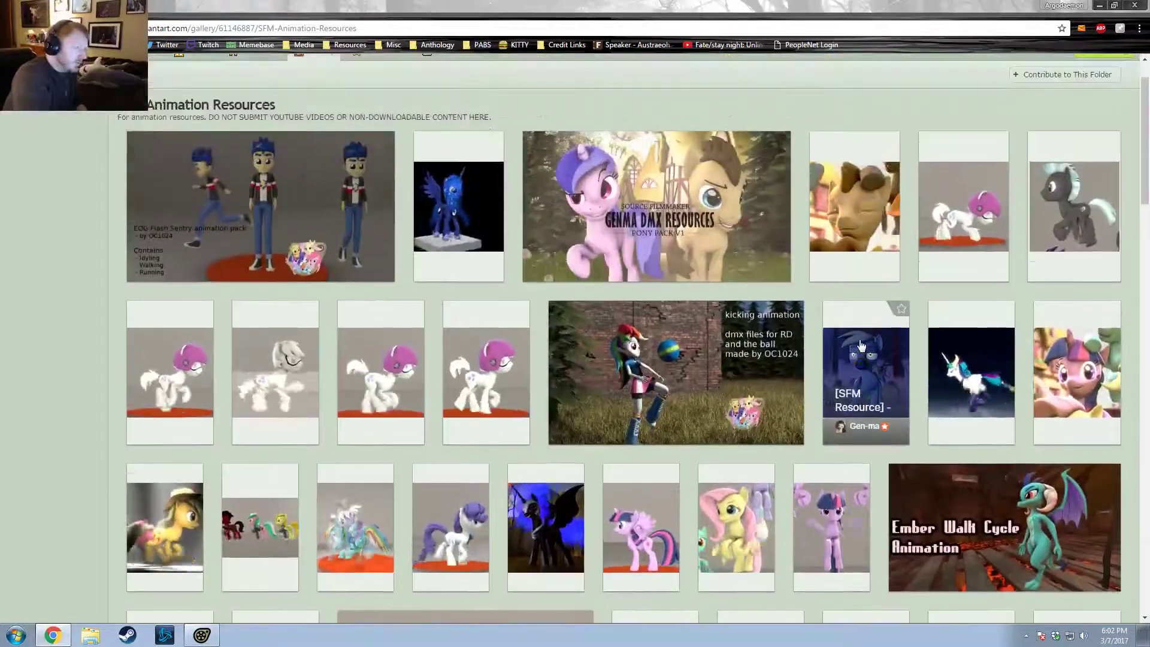
scroll(850, 341, "down", 9)
scroll(827, 332, "down", 2)
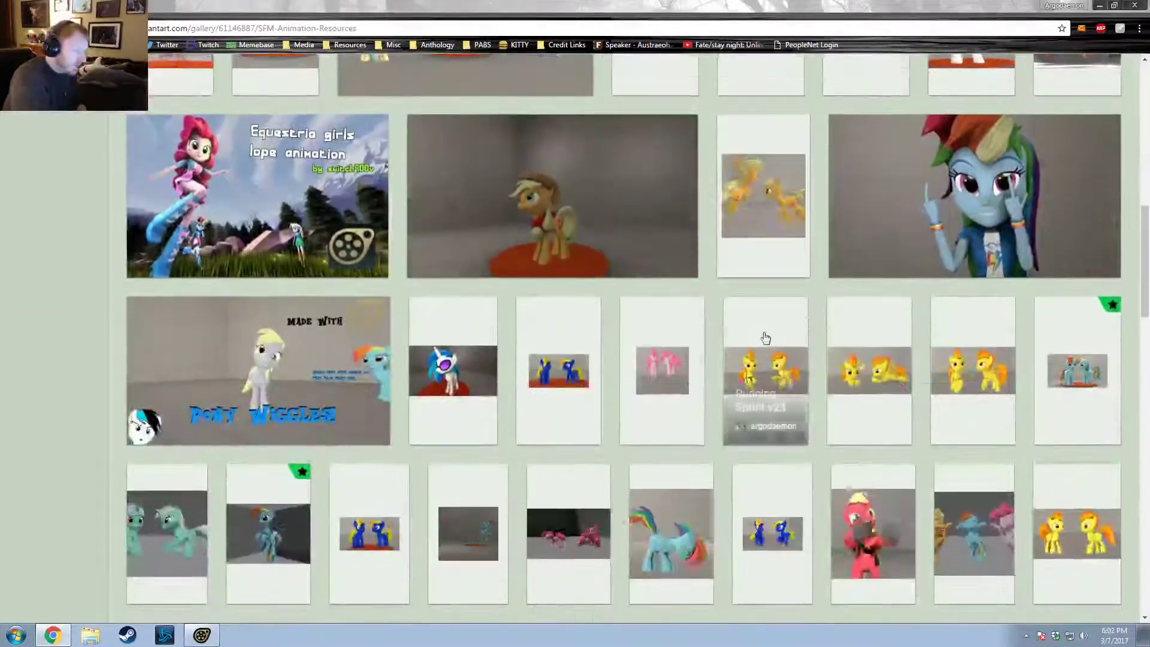
scroll(766, 429, "down", 8)
scroll(748, 427, "down", 18)
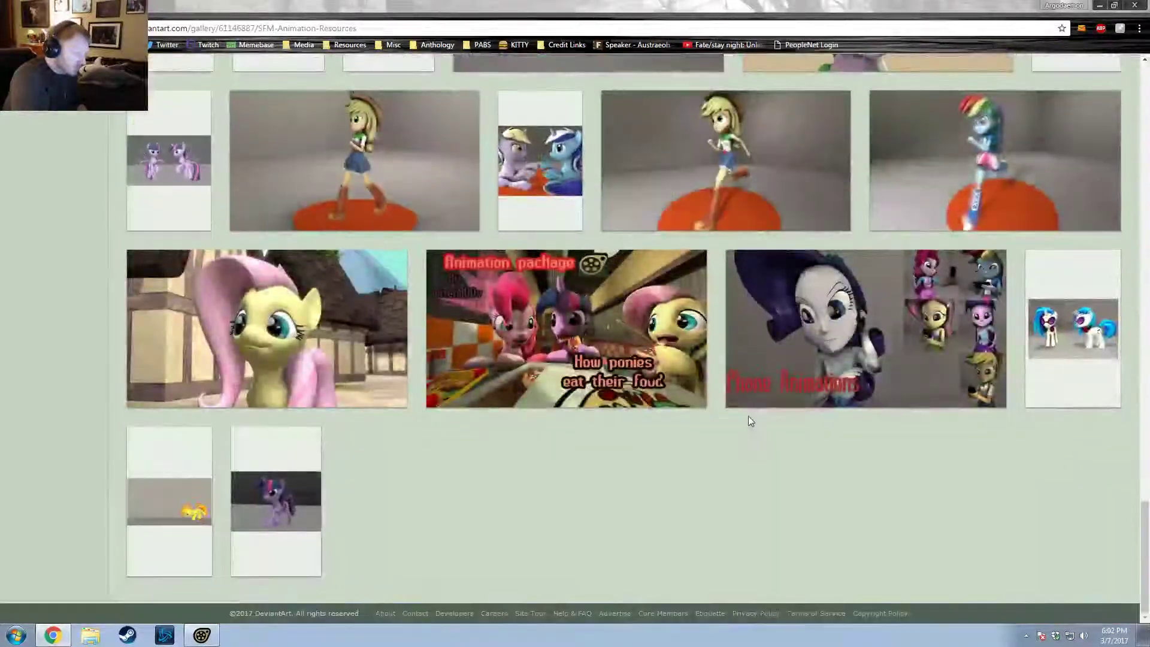
scroll(750, 421, "up", 15)
scroll(750, 421, "up", 12)
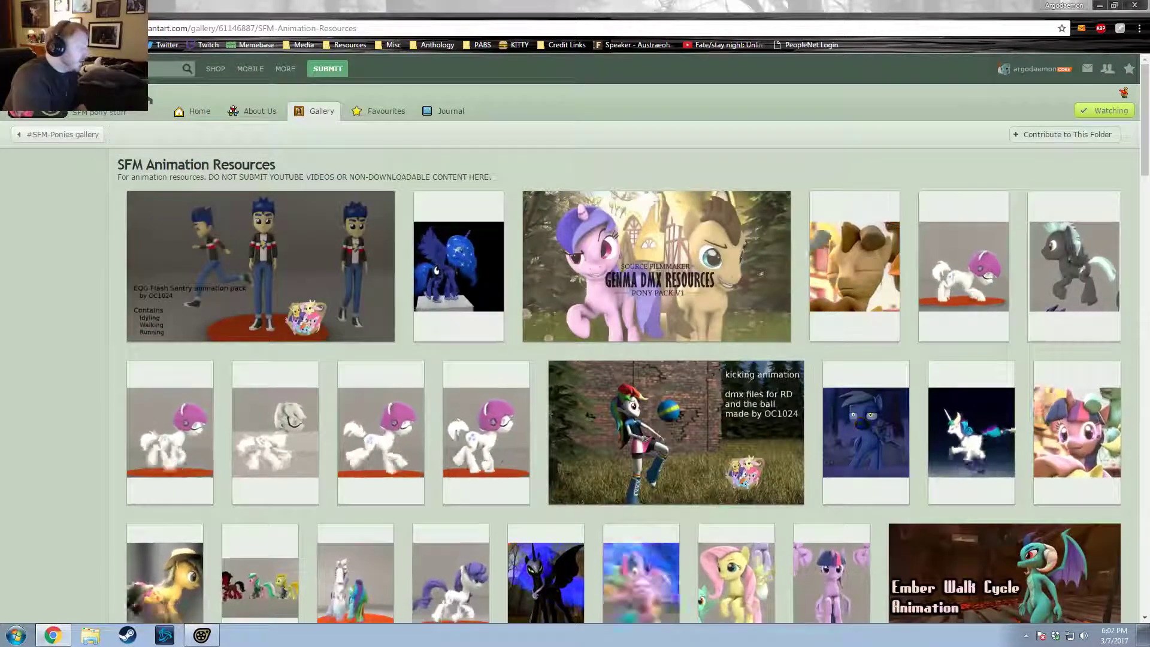
Step: Return to the artist's own gallery and open Argo DMX Resource Pack v2 from its SFM Resources folder
key("alt+Left")
key("alt+Left")
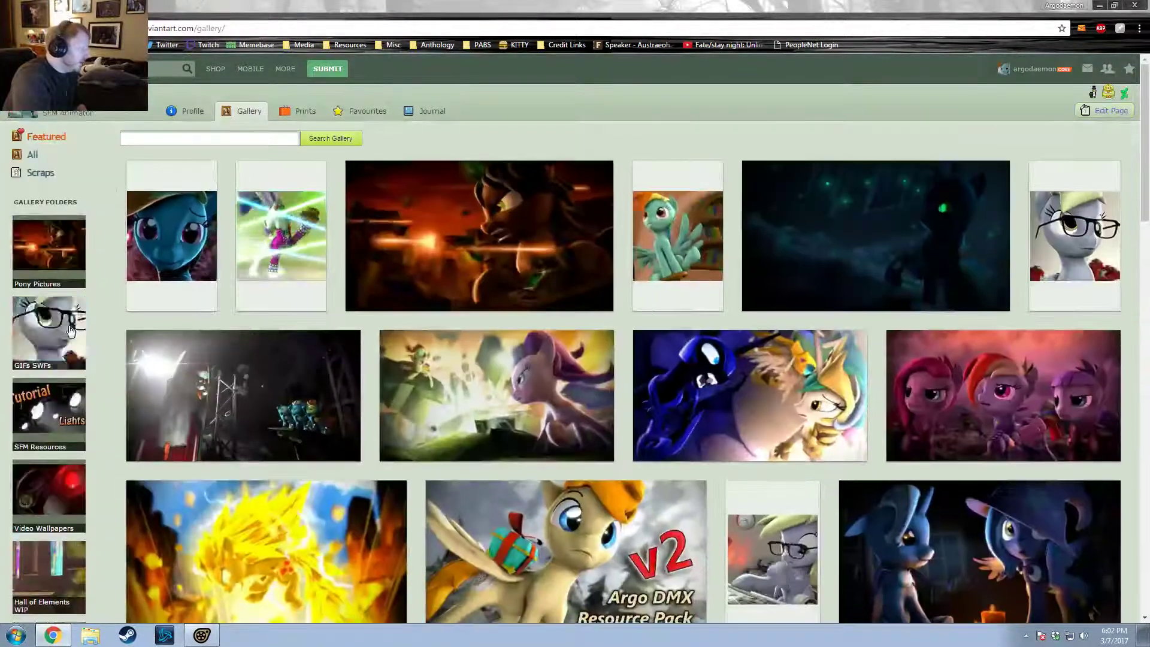
left_click(47, 411)
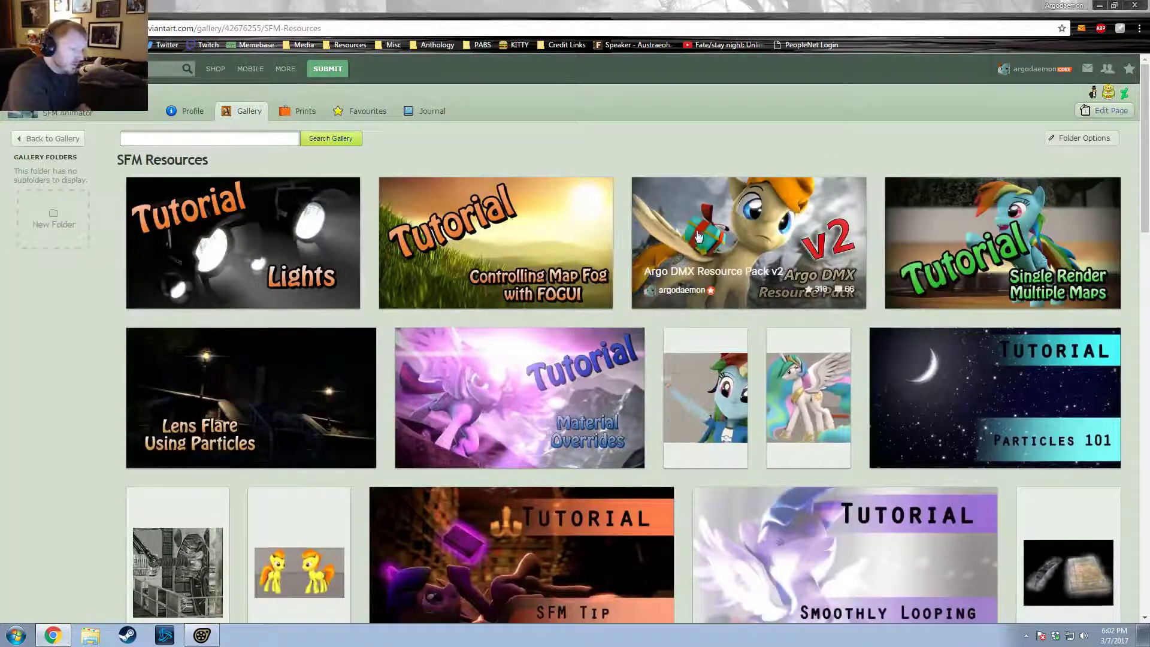
left_click(783, 277)
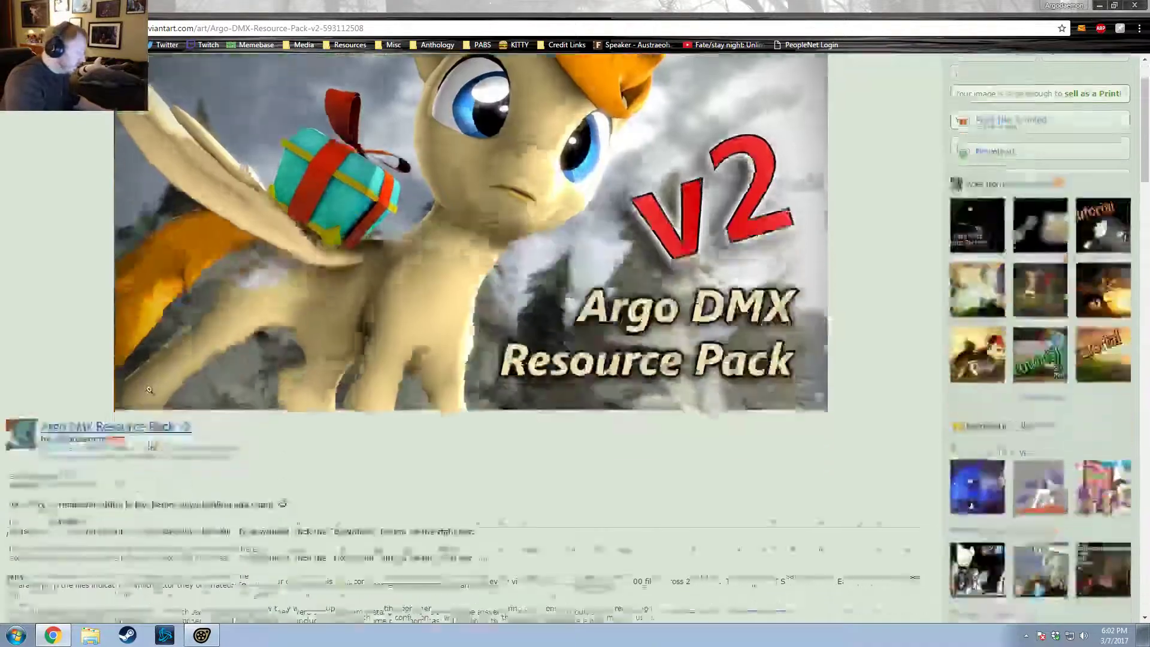
scroll(107, 546, "down", 8)
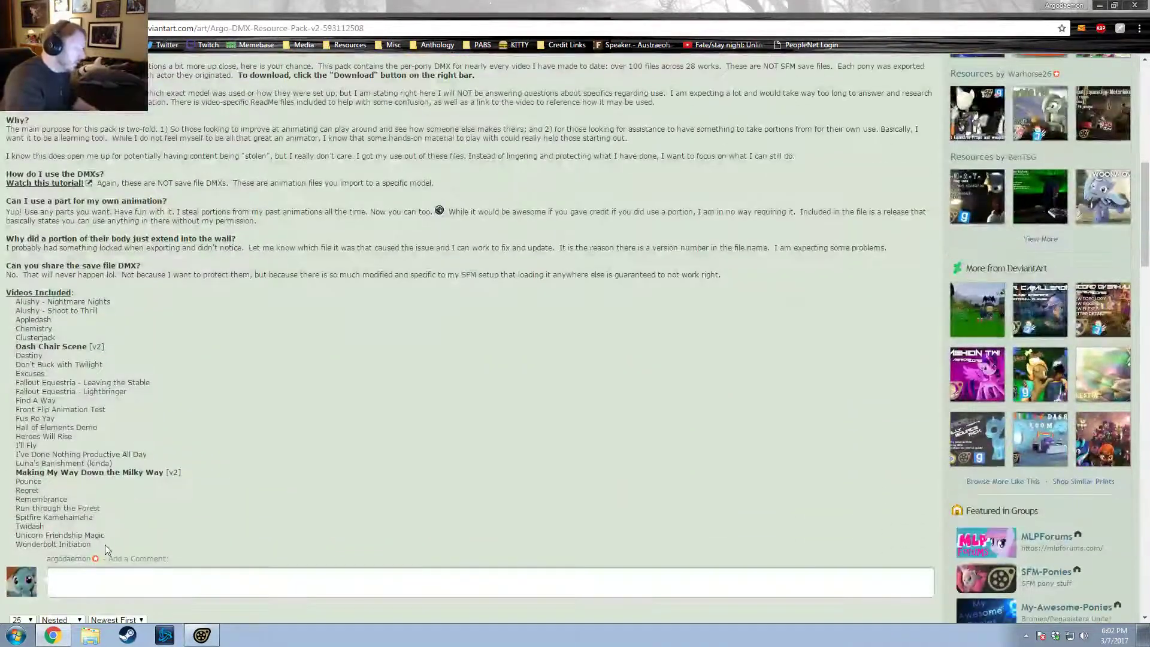
Step: Highlight the Videos Included list to point it out, and review the pack's description
left_click_drag(106, 544, 17, 302)
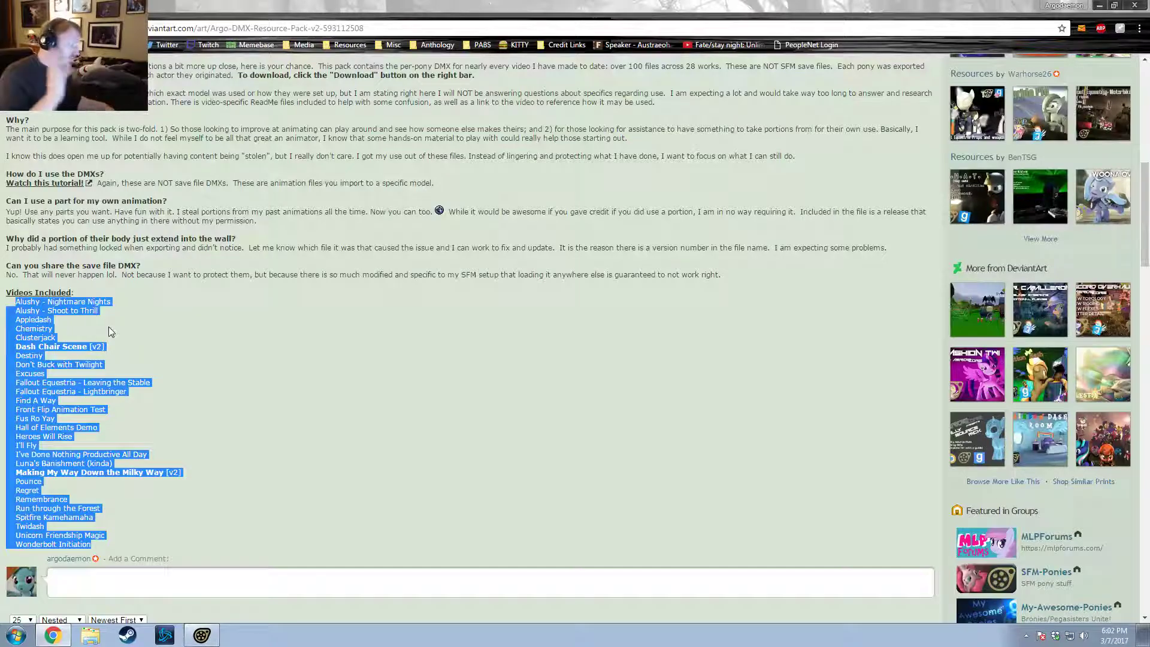
left_click(397, 281)
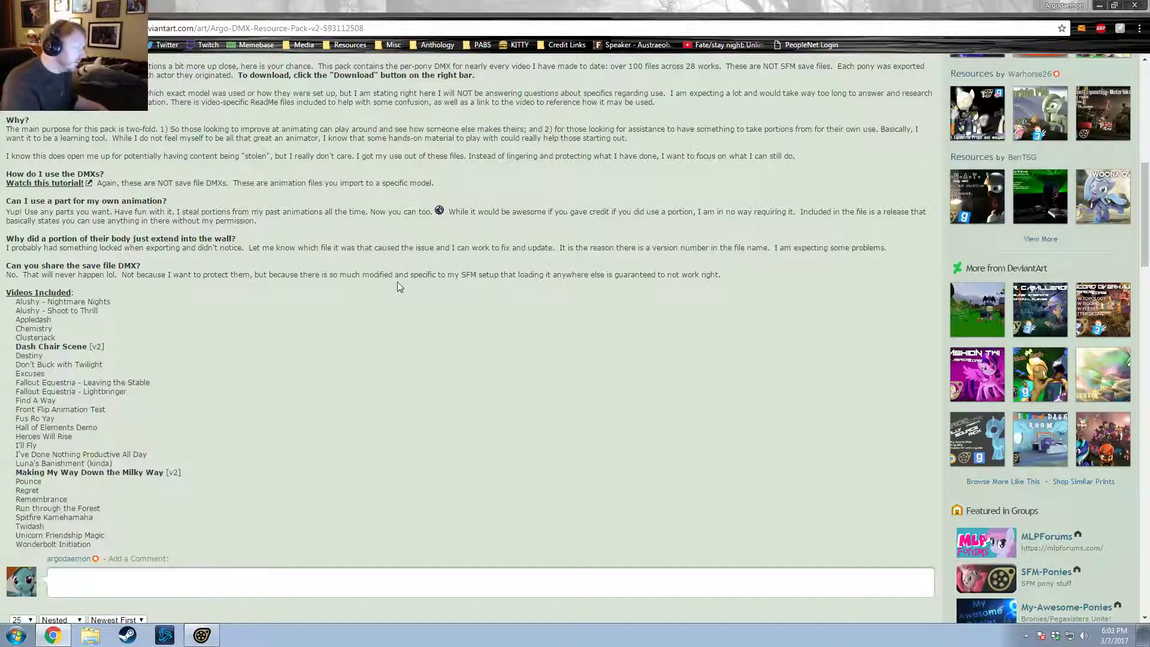
scroll(455, 359, "up", 4)
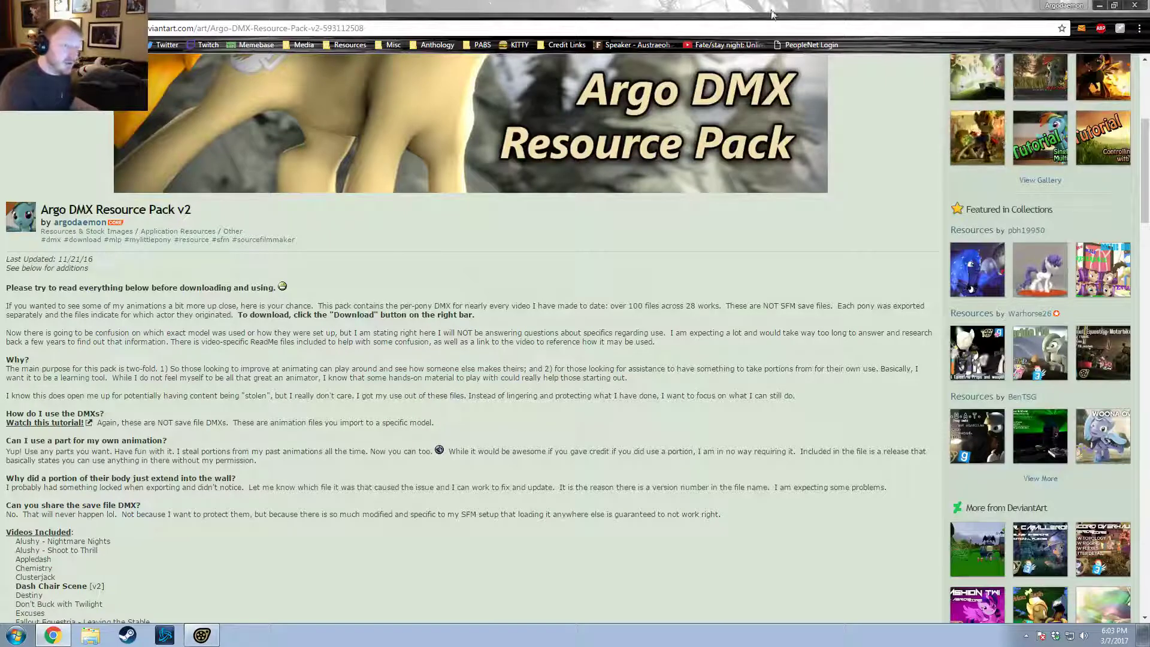
left_click(1100, 5)
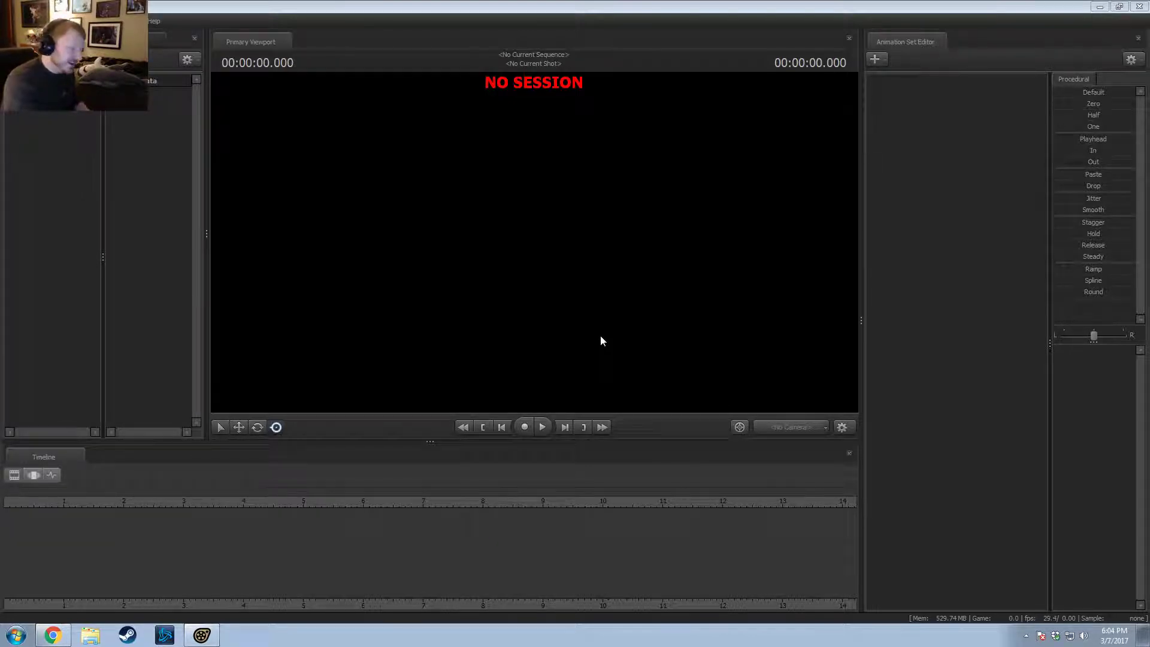
left_click(533, 551)
scroll(533, 552, "down", 15)
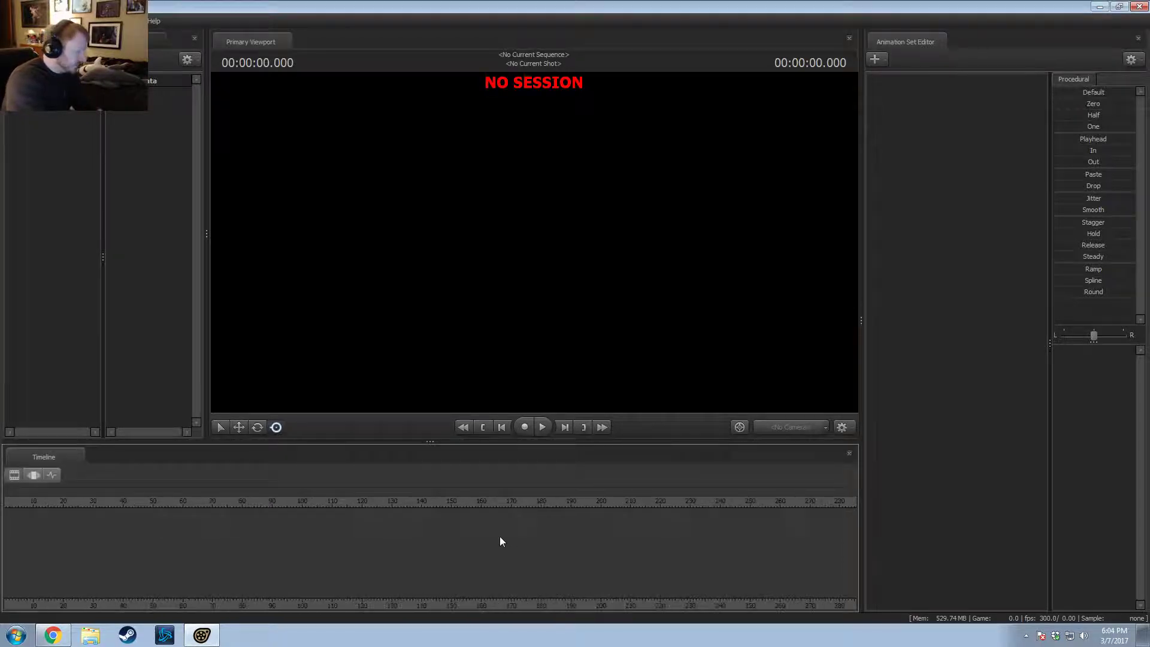
scroll(405, 530, "up", 3)
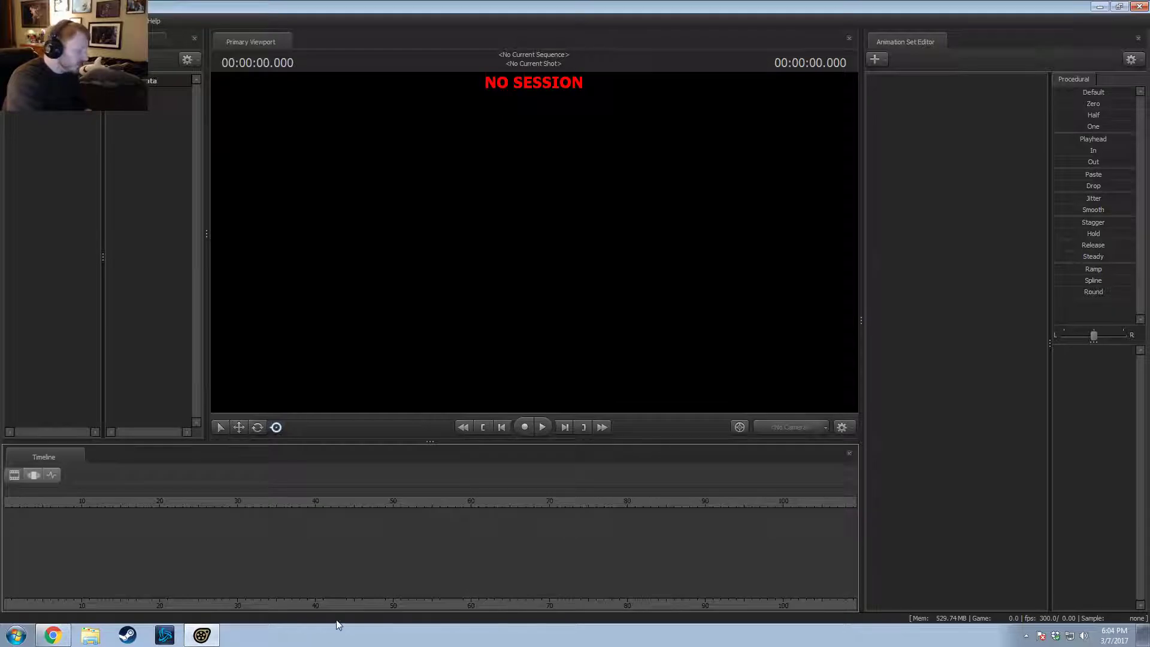
middle_click_drag(360, 606, 522, 580)
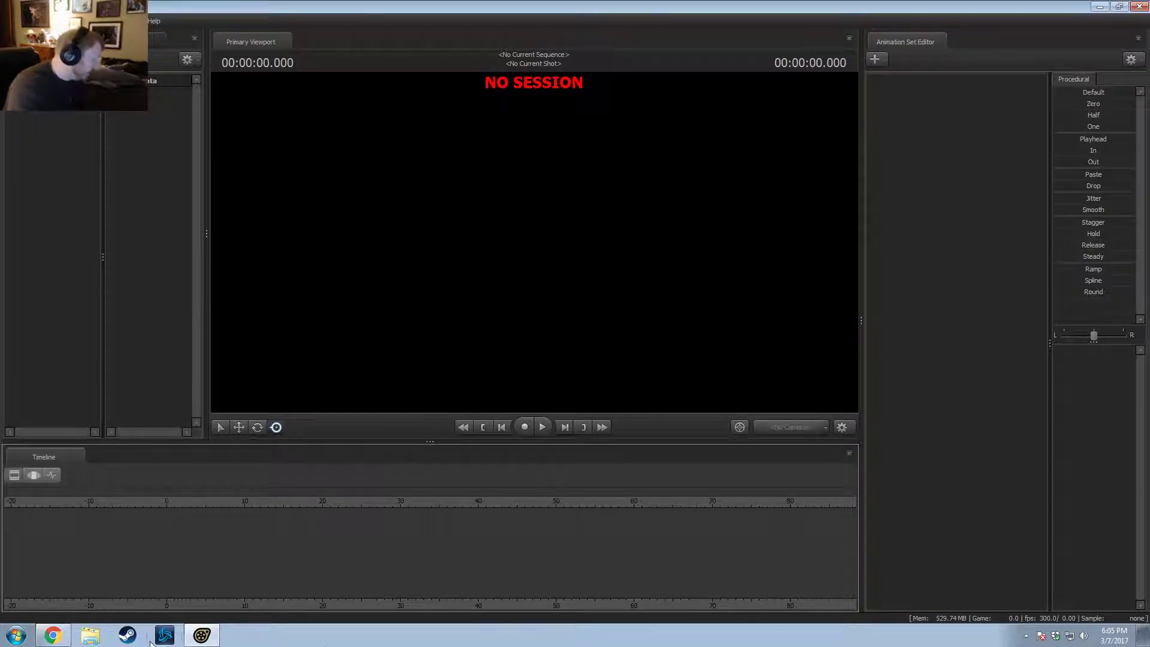
Step: Switch back to Chrome, search the web for "strawpoll" in a new tab and open the strawpoll.com poll form
left_click(53, 635)
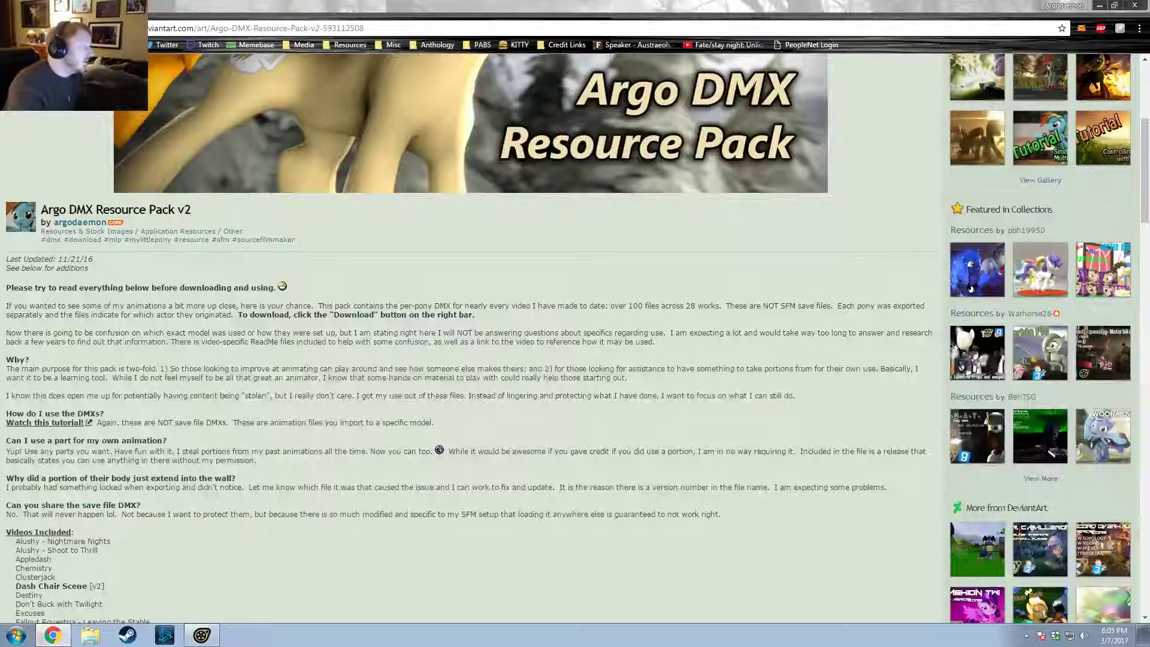
key("ctrl+t")
type("v")
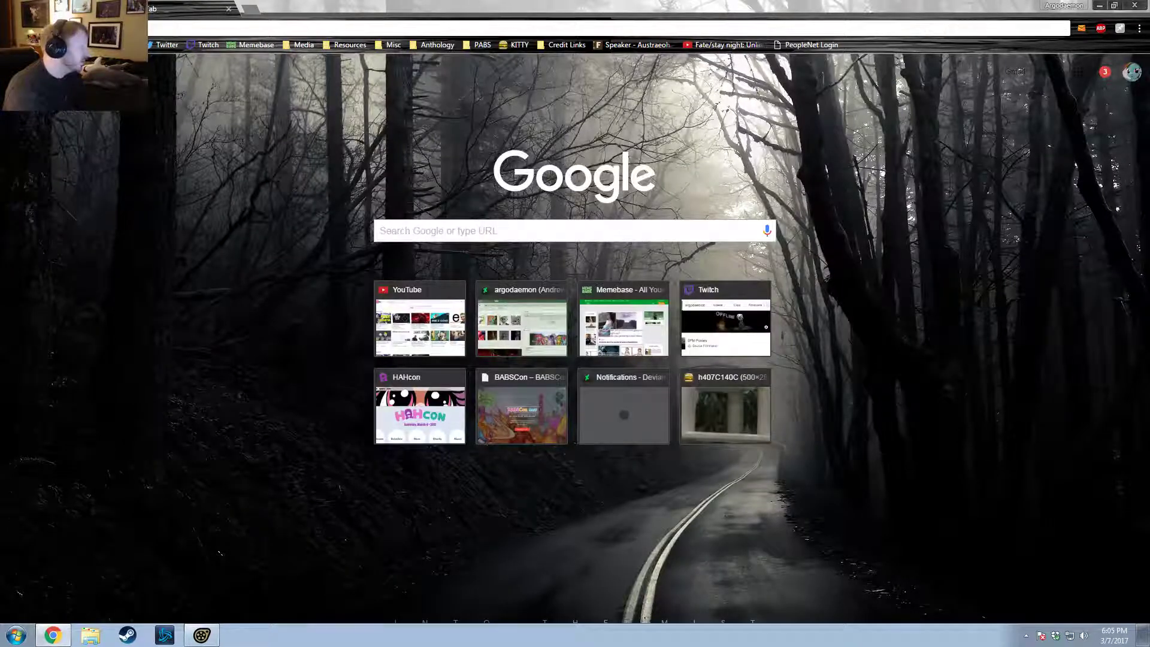
type("strawpoll")
key("Return")
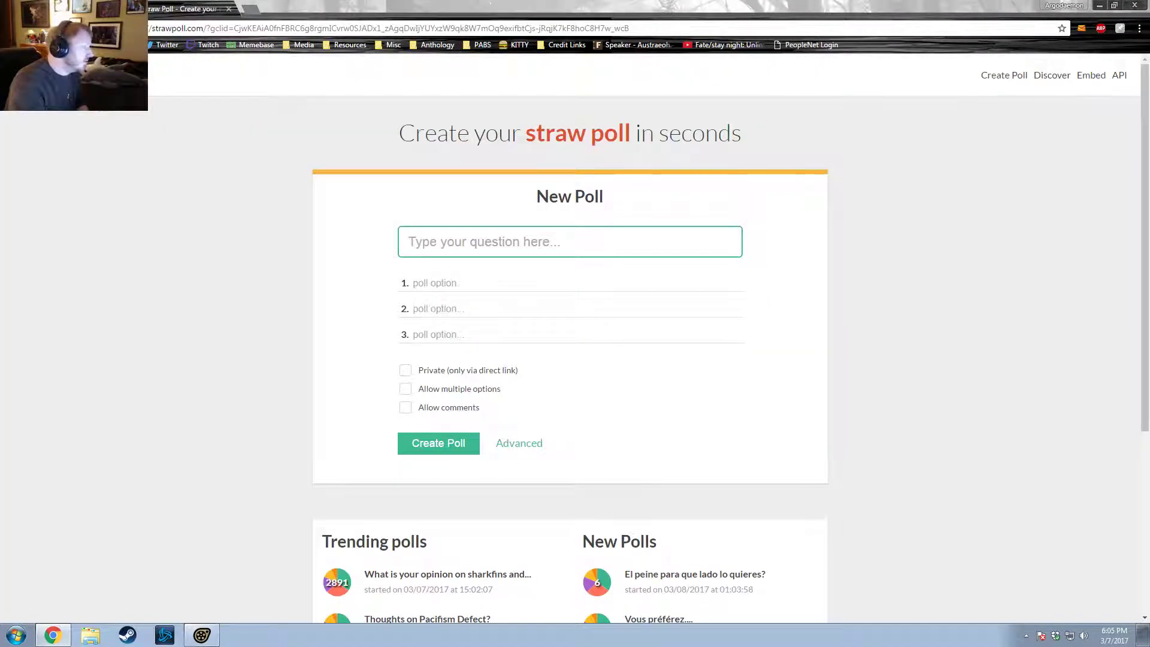
Step: Go back to the search results, search for "straw poll" instead and open the strawpoll.me site
key("alt+Left")
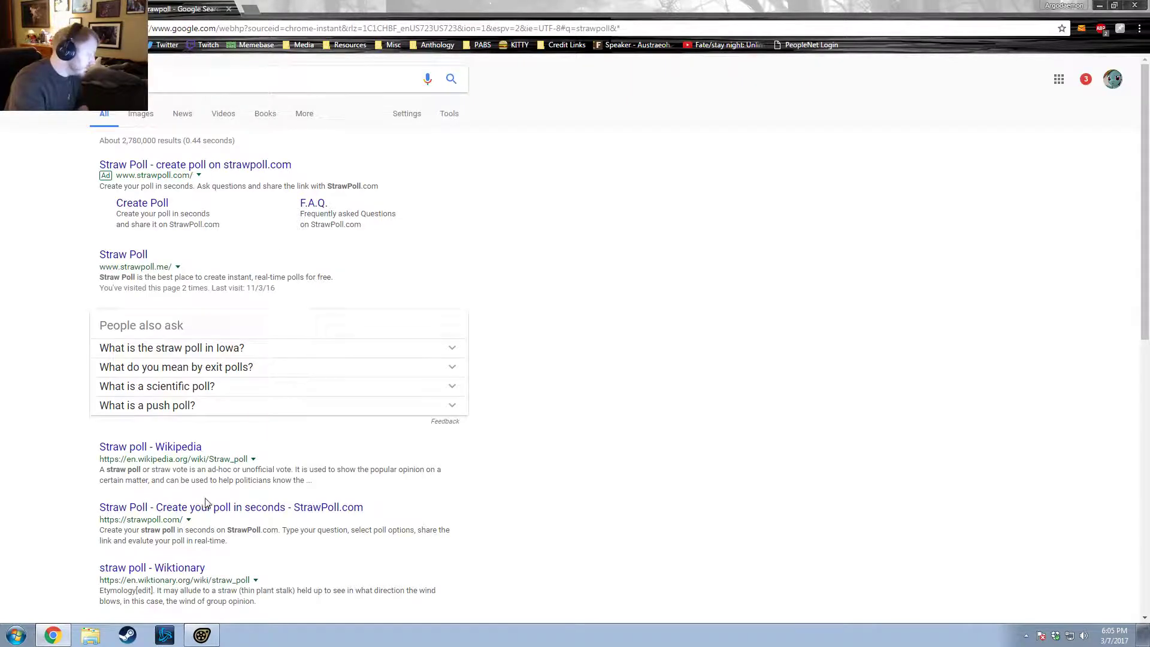
scroll(205, 502, "down", 4)
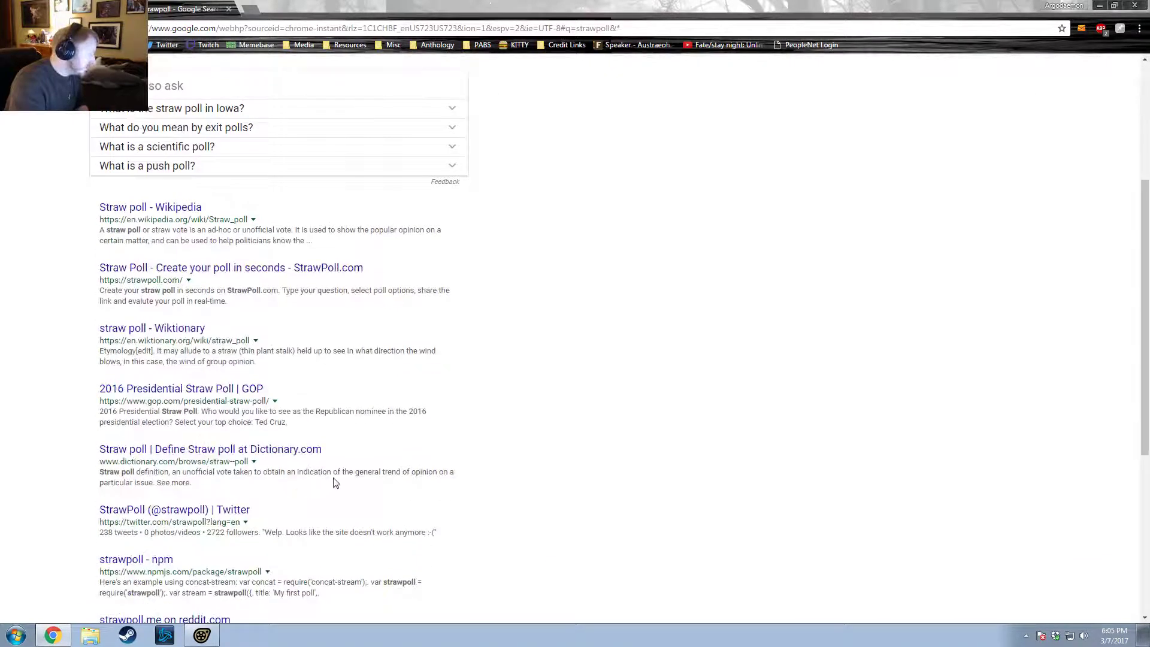
scroll(336, 482, "down", 3)
scroll(336, 476, "up", 5)
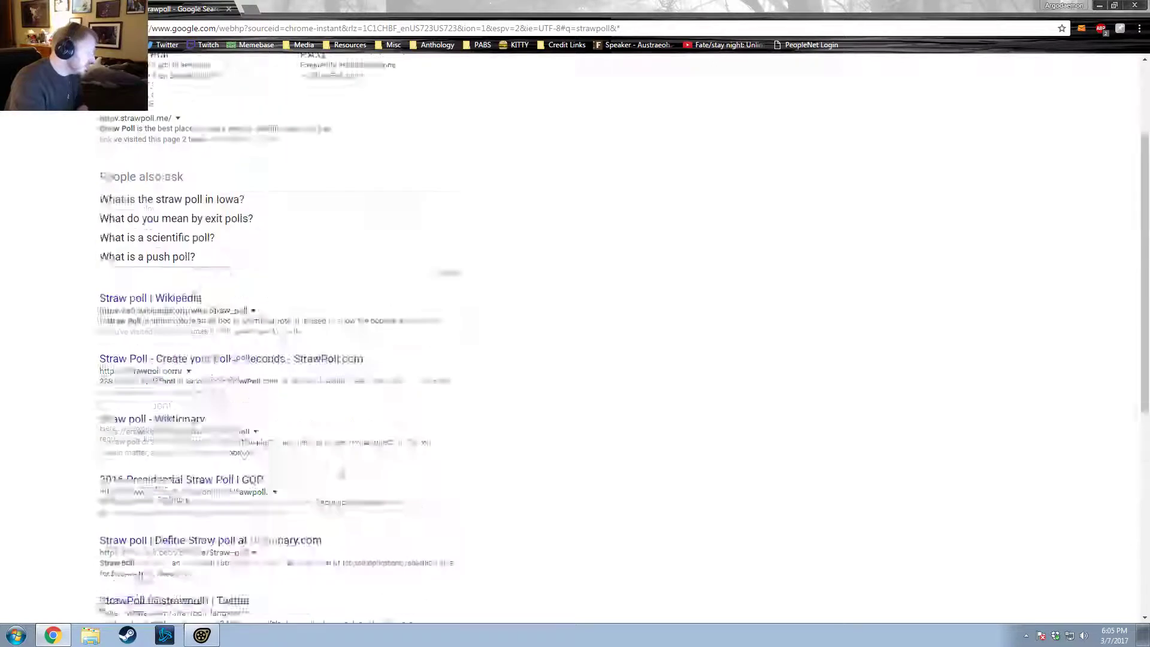
left_click(176, 71)
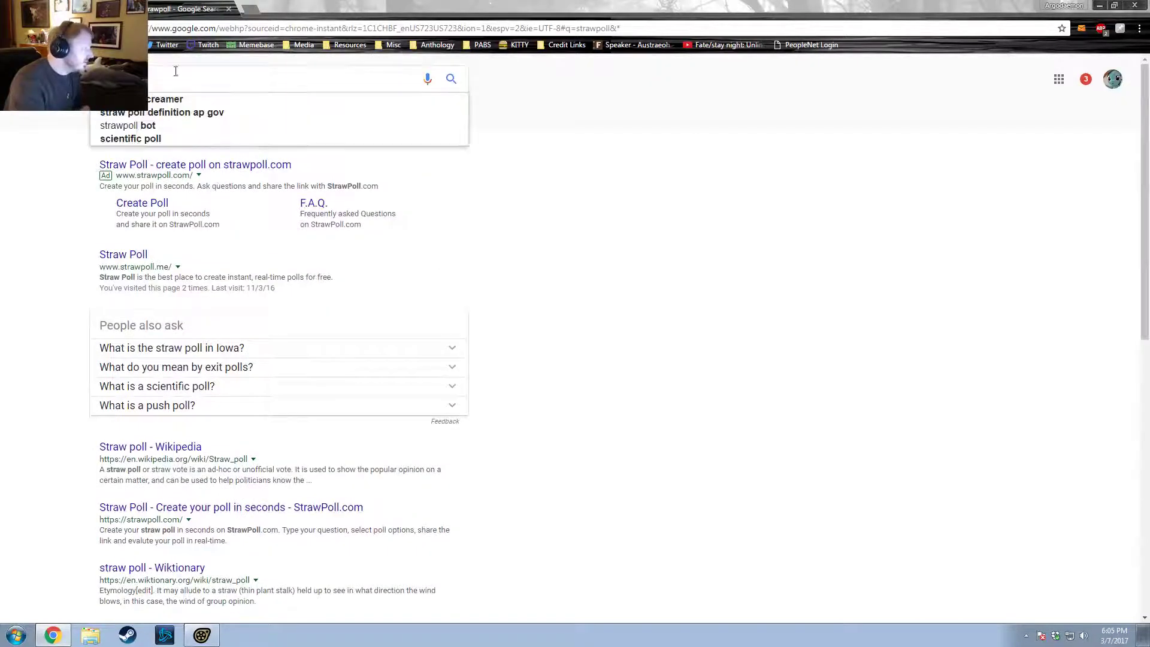
key("Return")
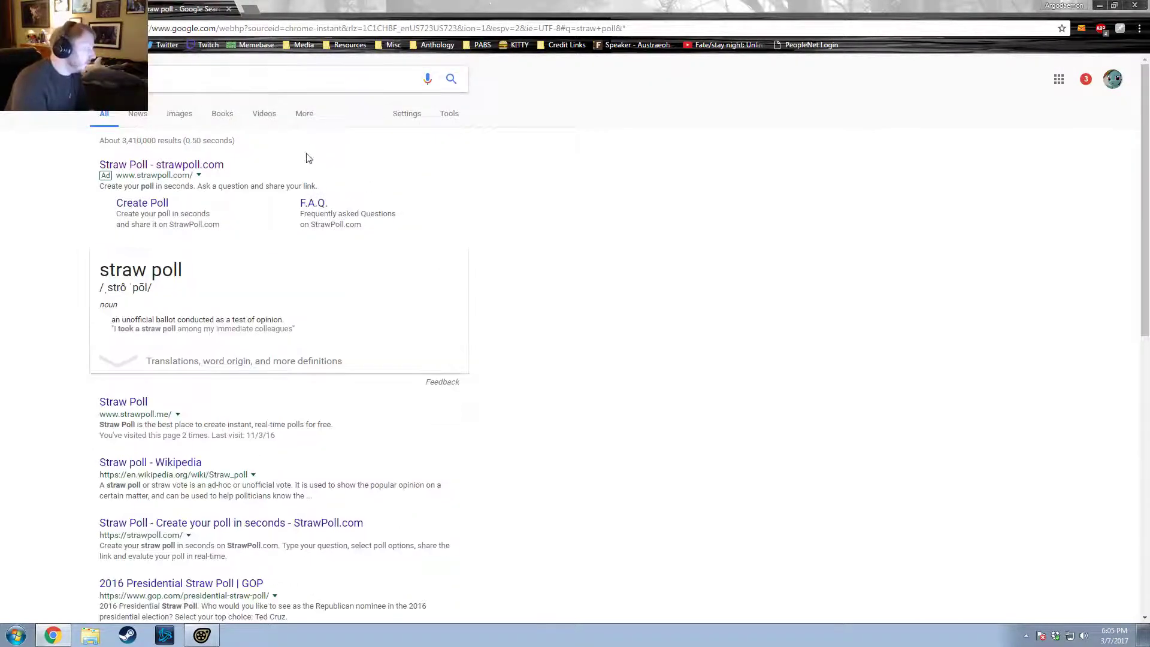
left_click(125, 403)
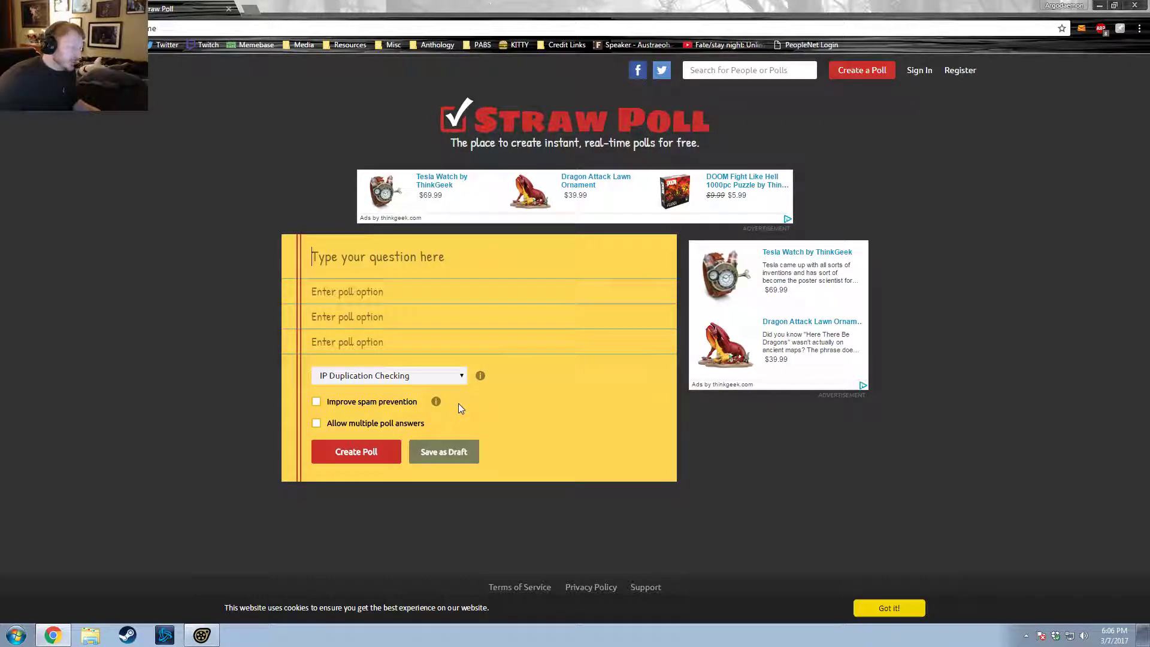
Step: Enter PONEH as the poll question and Derpy as the first poll option
type("PONEH")
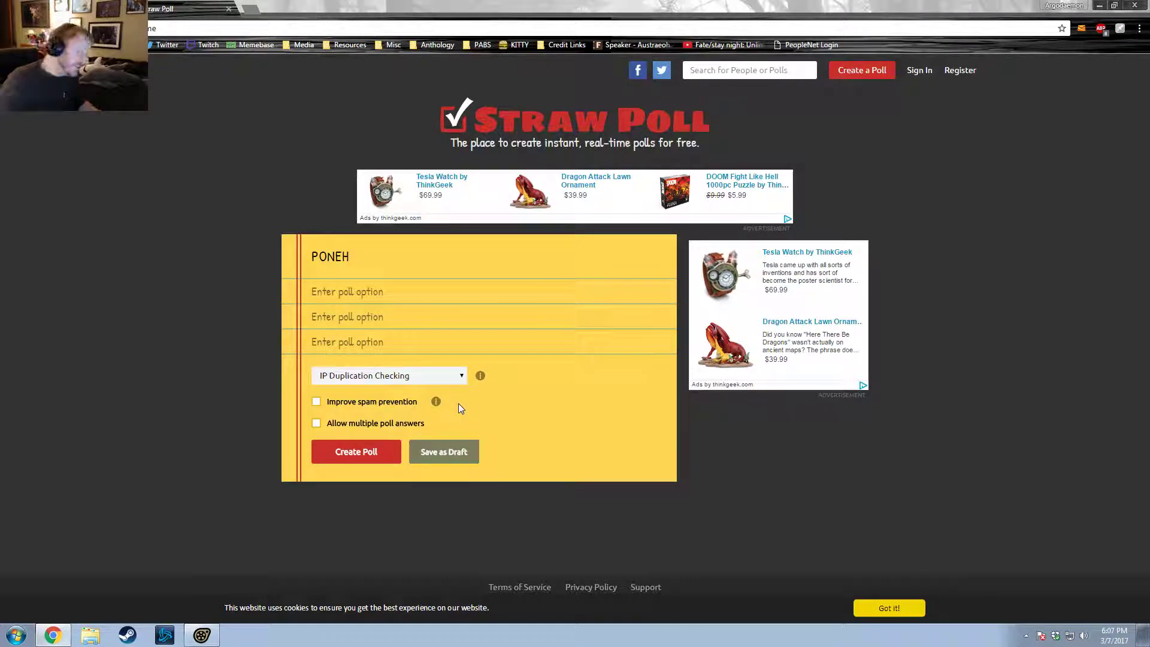
left_click(333, 277)
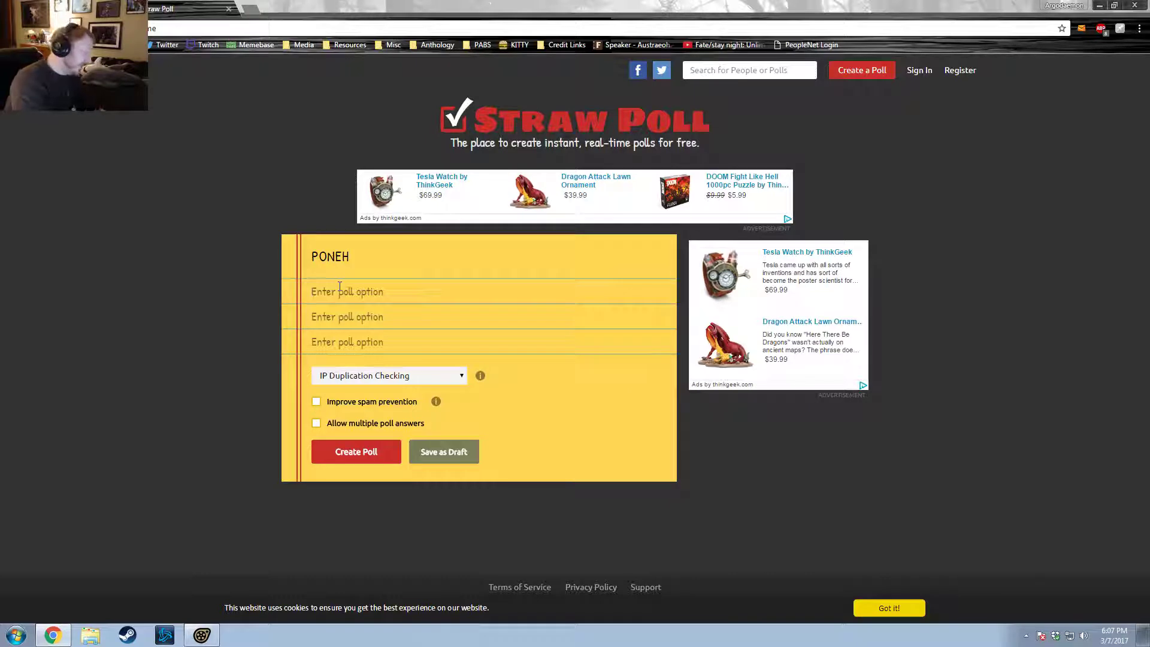
type("Derpy")
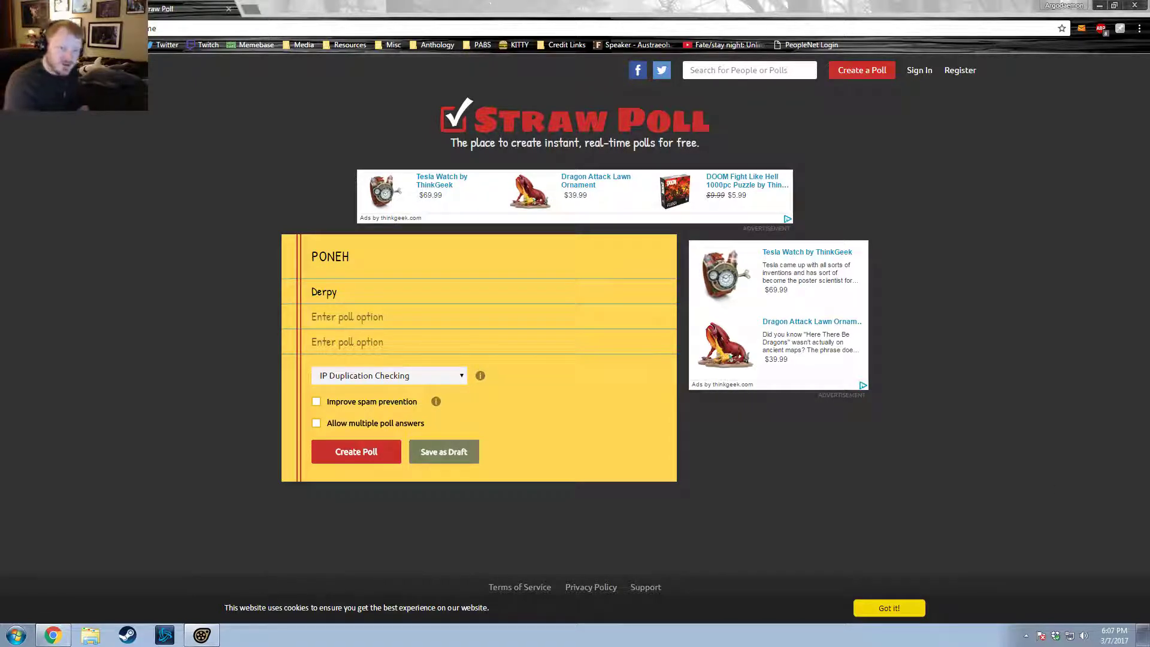
Step: Add Shining Armor and Argo OC as the second and third poll options
left_click(363, 318)
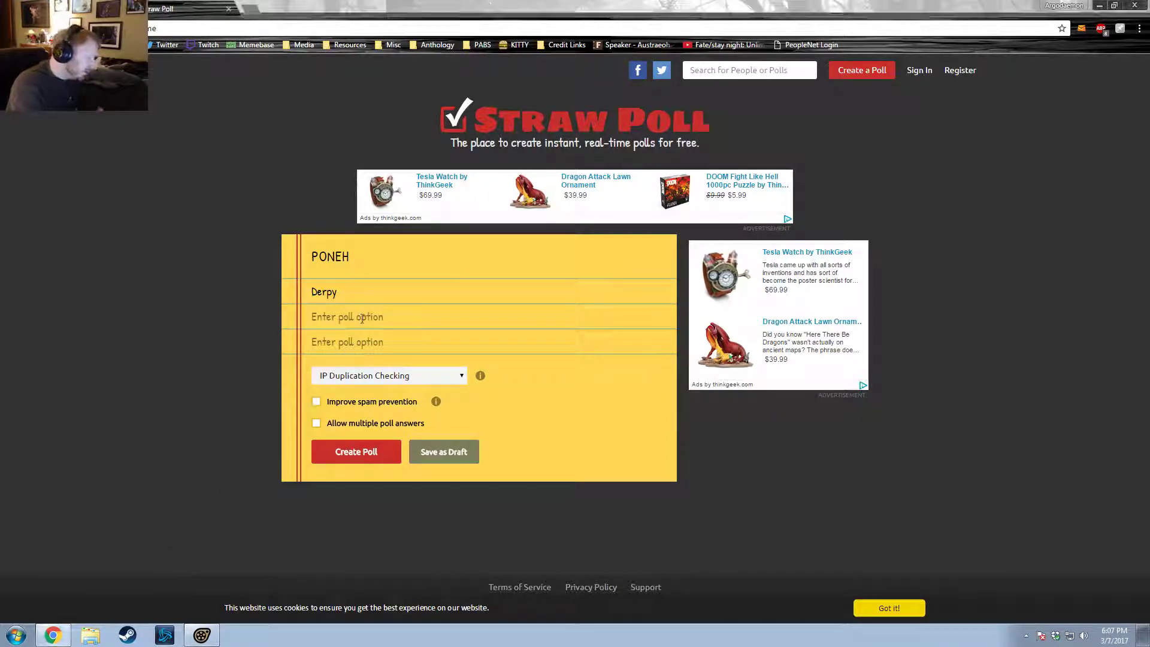
type("SHining")
key("BackSpace")
key("BackSpace")
key("BackSpace")
key("BackSpace")
key("BackSpace")
key("BackSpace")
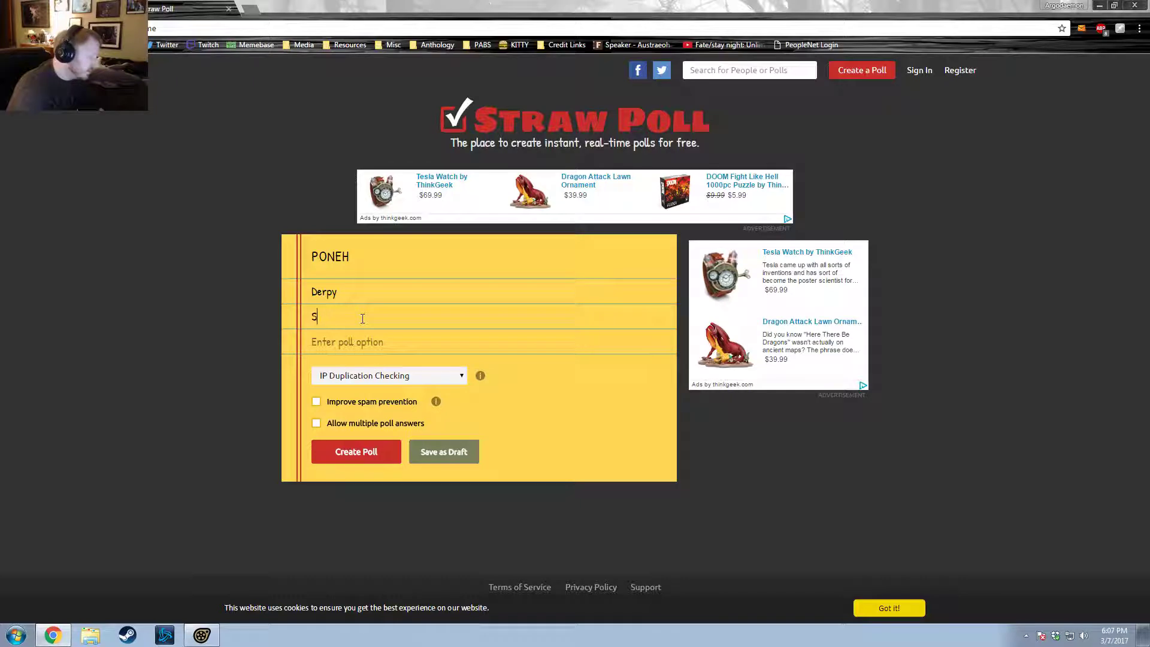
type("hining Armor")
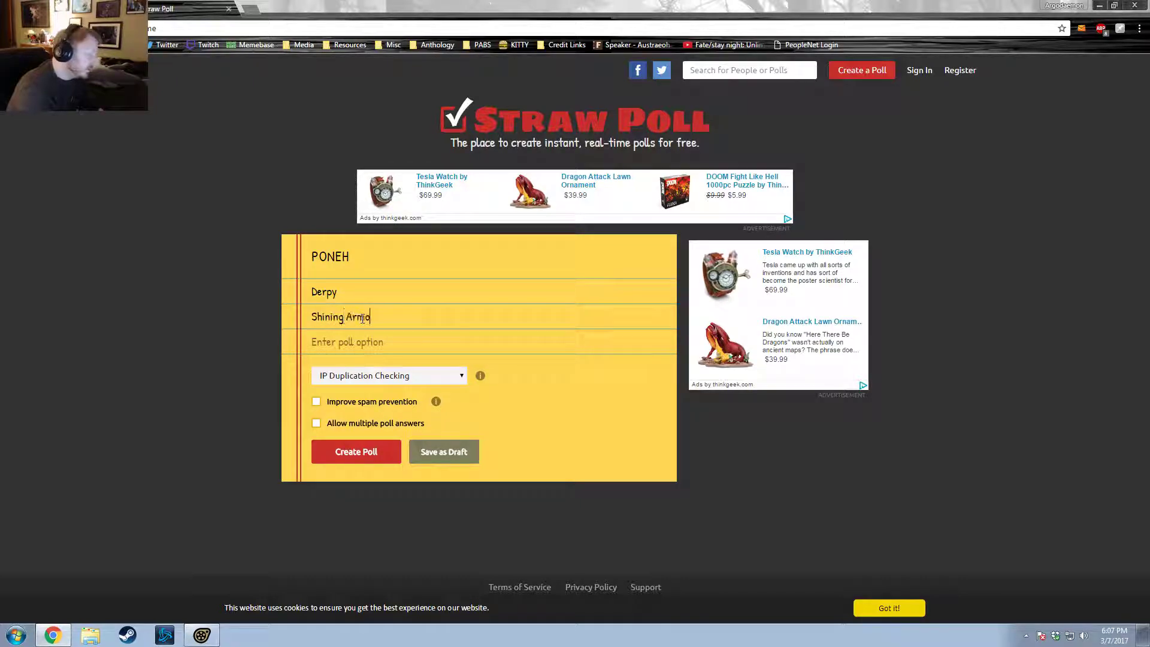
left_click(352, 344)
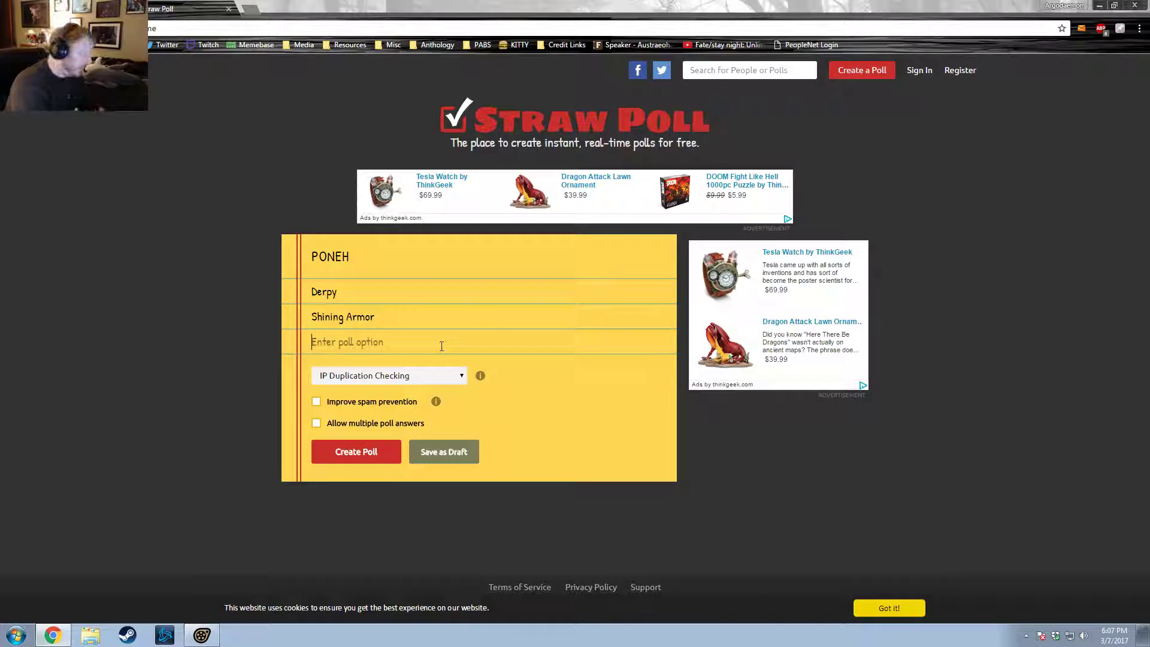
type("Argo ")
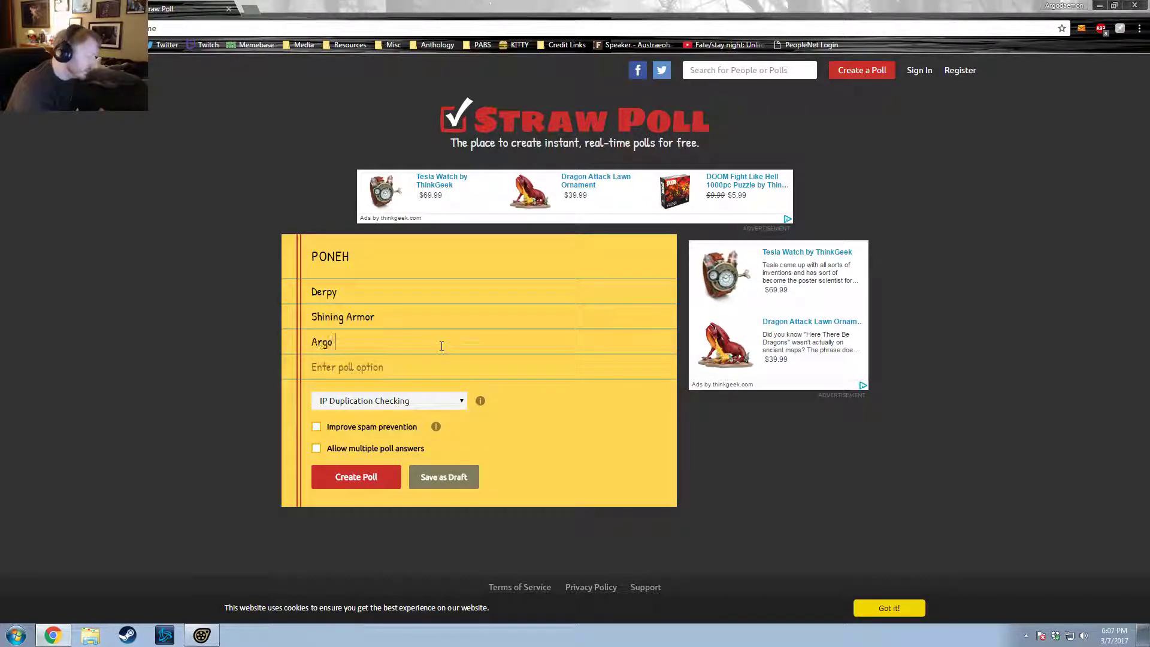
type("OC")
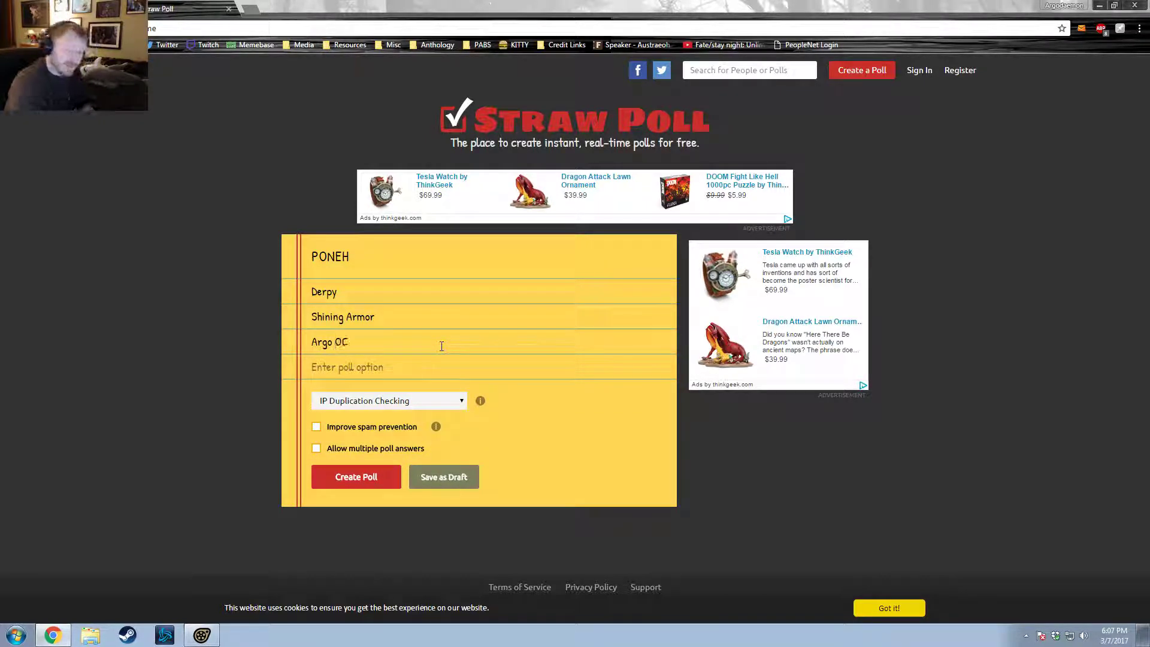
Step: Extend the poll question to read PONEH 4 PICTOOR
left_click_drag(318, 259, 350, 264)
left_click(342, 317)
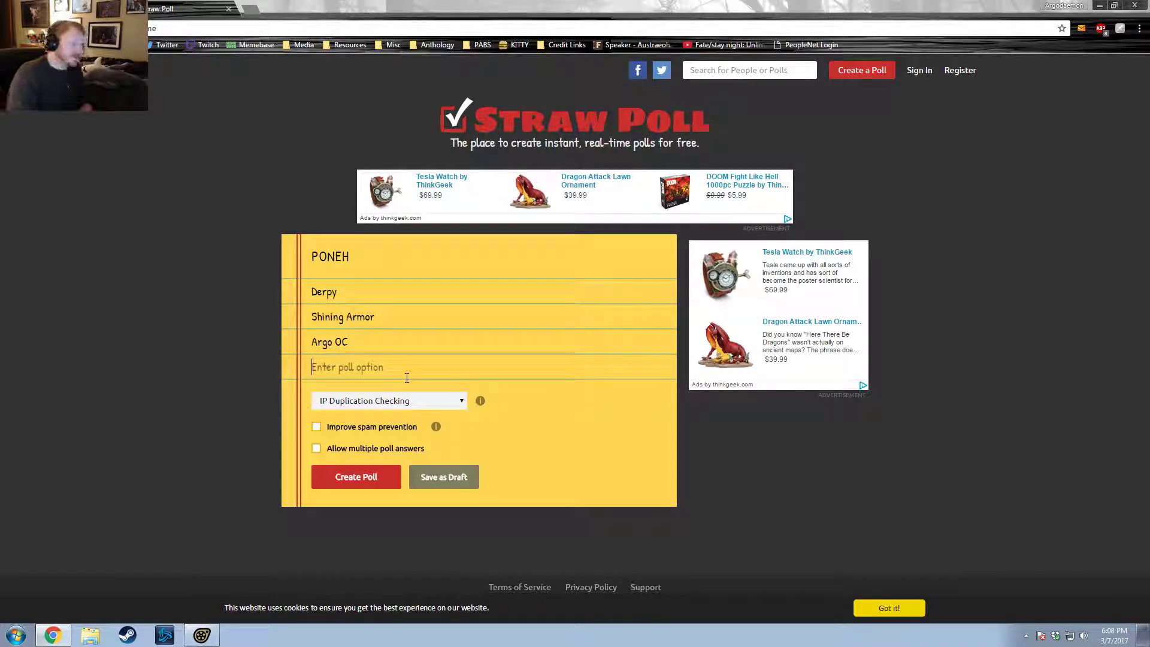
left_click(395, 248)
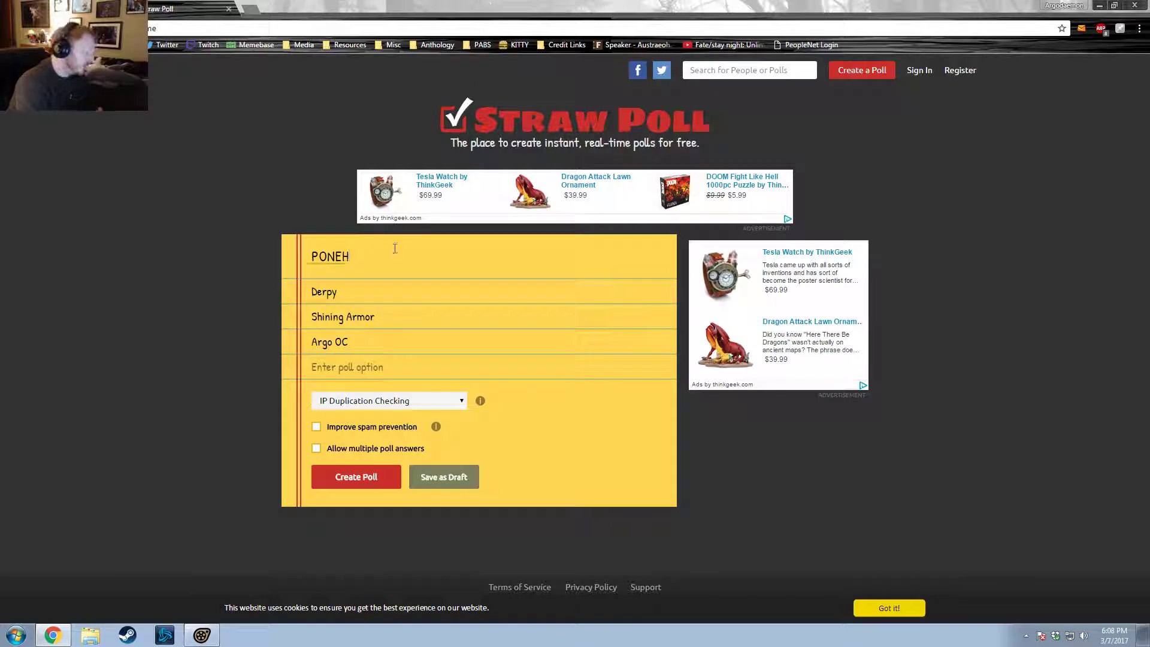
type("4 PICFU")
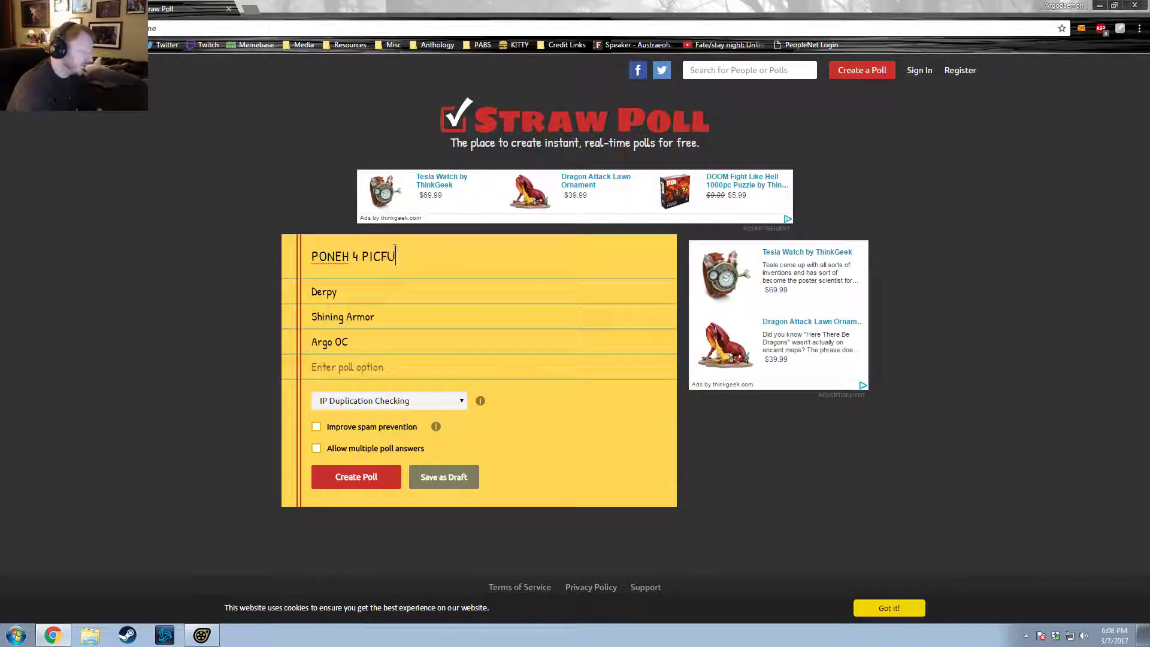
key("BackSpace")
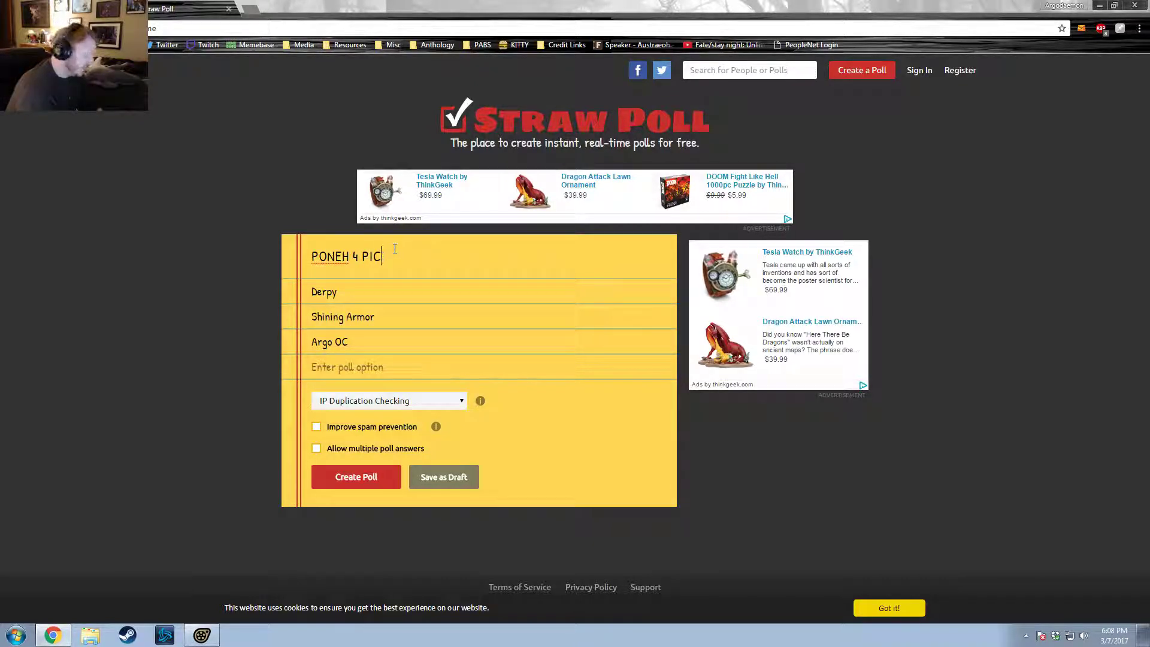
type("TORO")
key("BackSpace")
key("BackSpace")
type("OR")
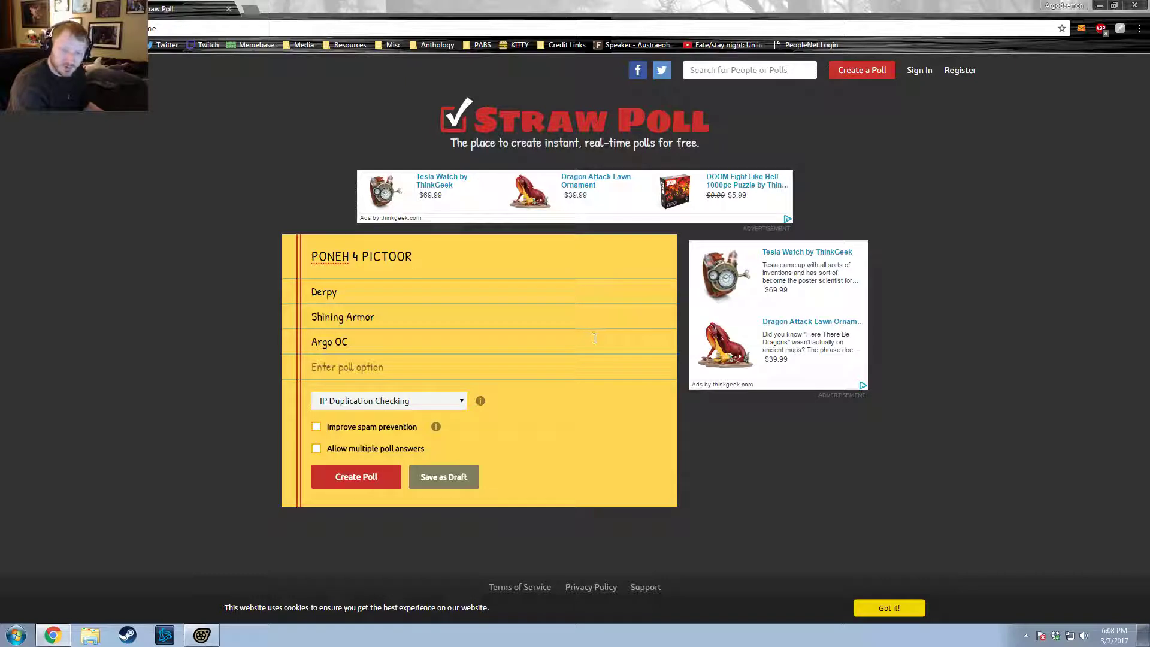
Step: Add Twilight and Fluttershy as the fourth and fifth poll options
left_click(385, 363)
type("Twilight")
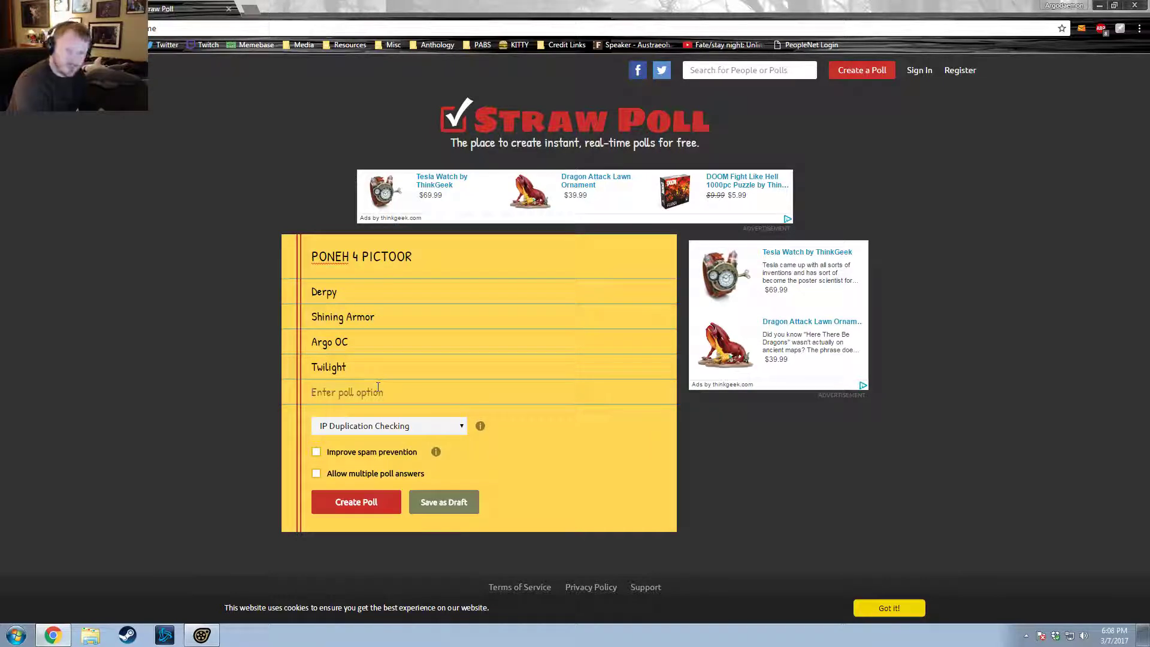
type("Fluttershy")
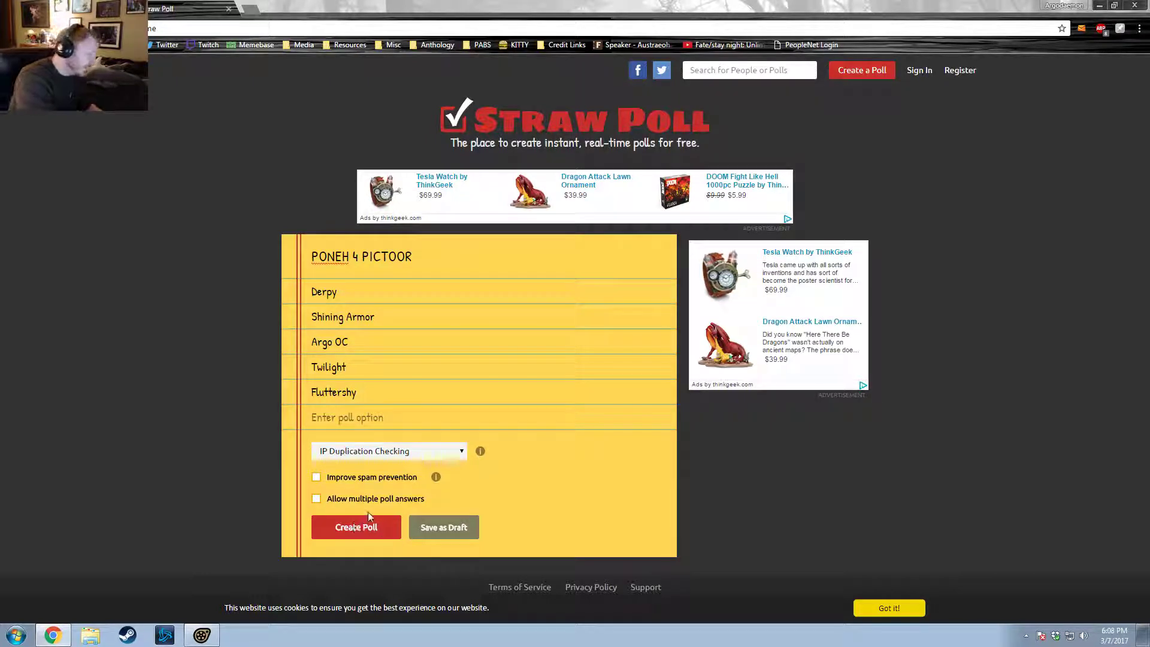
Step: Keep IP Duplication Checking, allow multiple poll answers, and create the poll
left_click(401, 456)
left_click(414, 456)
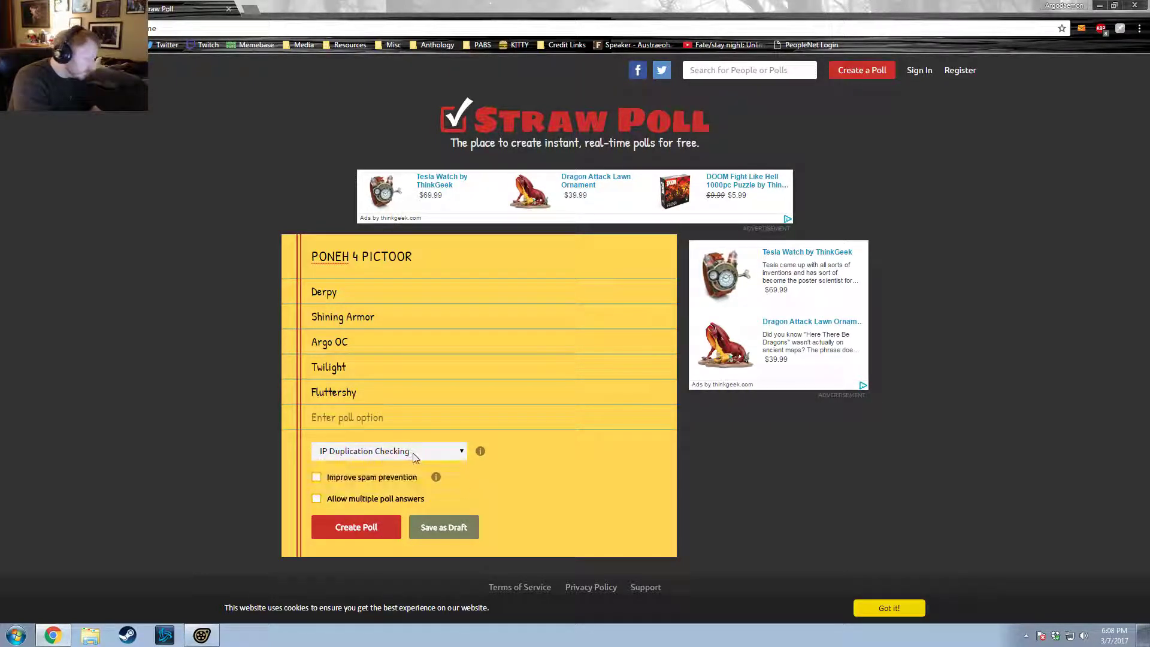
left_click(317, 499)
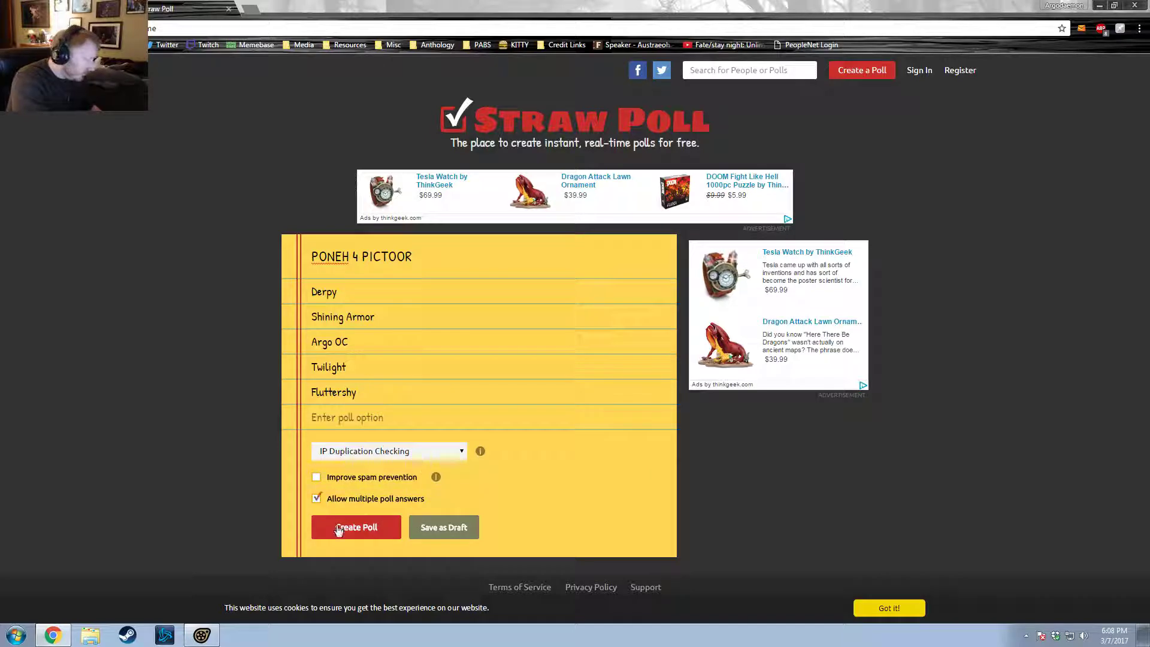
left_click(370, 528)
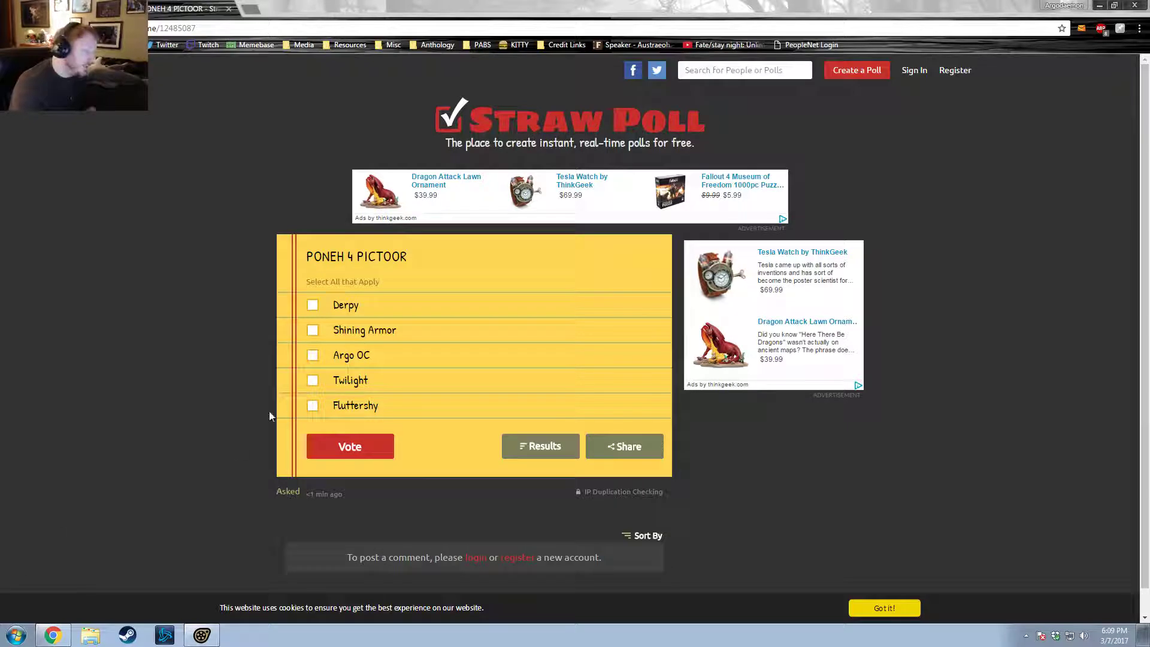
Step: Open the results of the PONEH 4 PICTOOR poll and close the DeviantArt page with the Mane 6 Filly models
left_click(221, 325)
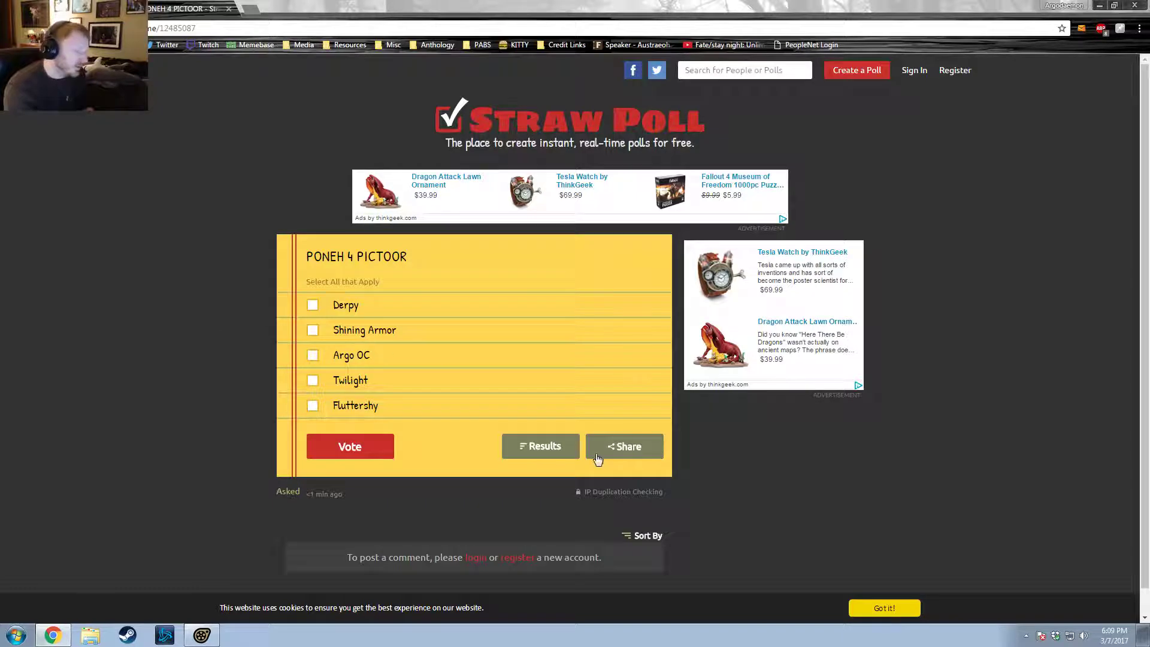
left_click(566, 450)
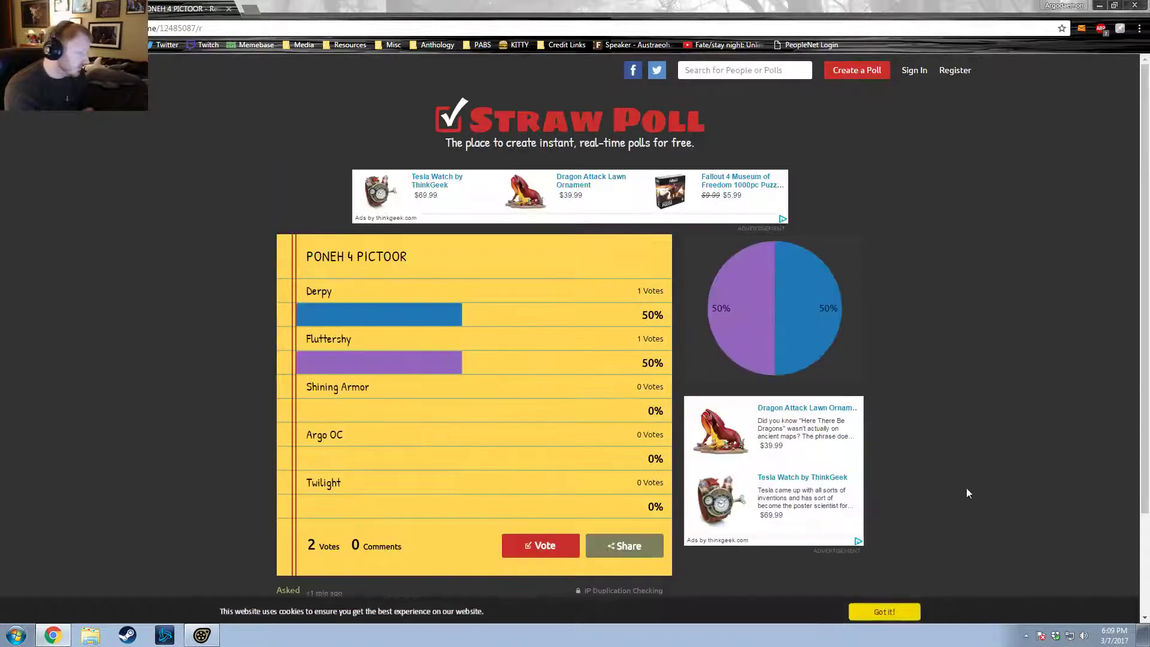
scroll(966, 487, "down", 1)
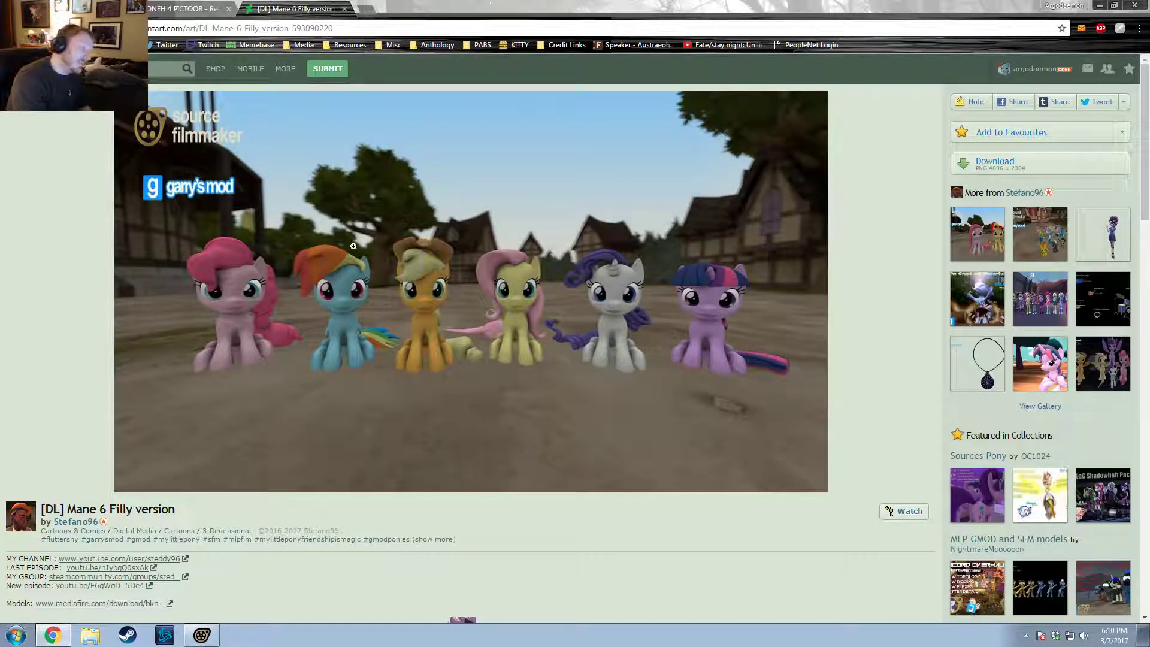
left_click(344, 9)
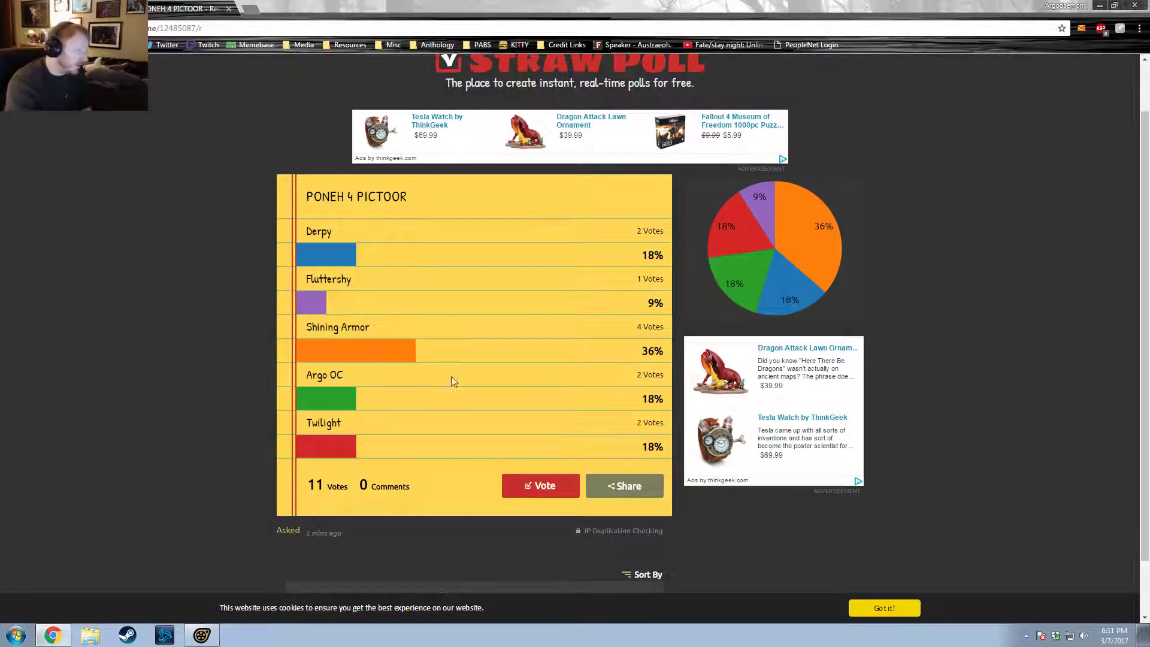
Step: Search the web for "strawpoll" in a new tab and open the strawpoll.me site
left_click(247, 10)
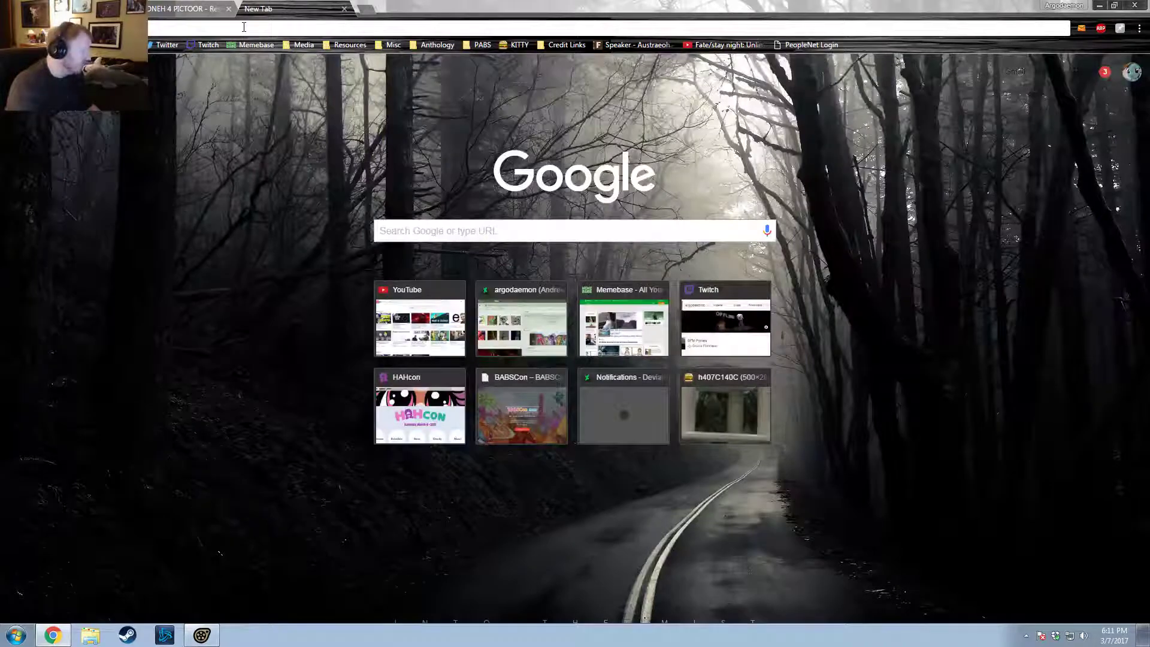
type("strawpoll")
key("Return")
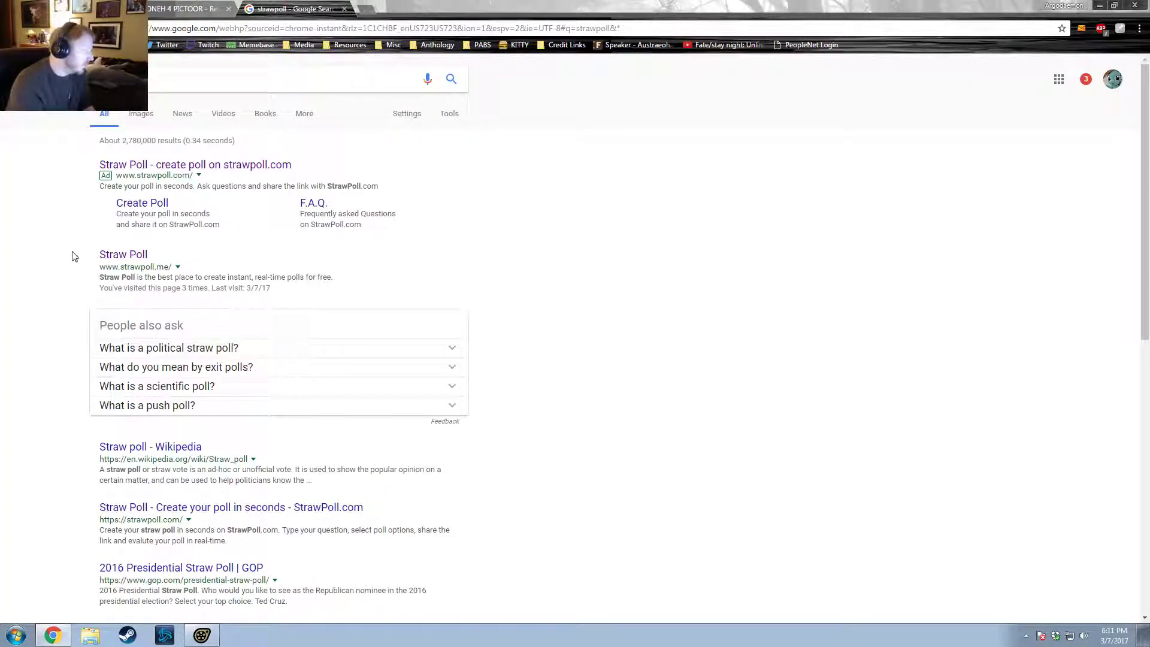
left_click(103, 256)
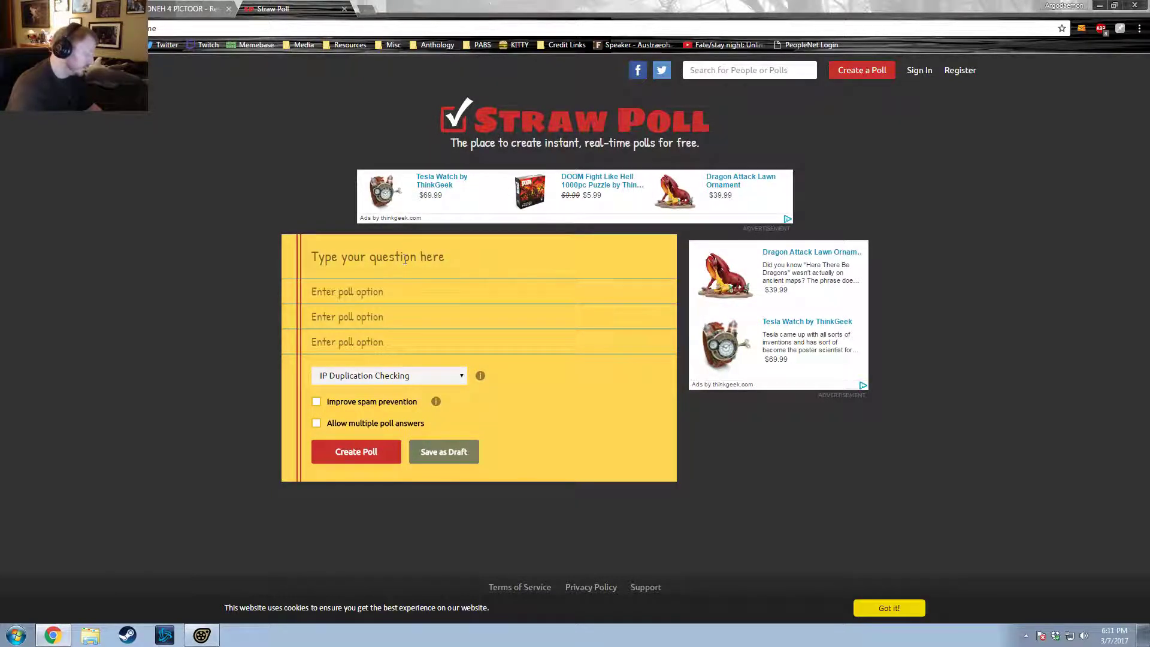
Step: Enter PONEH DOO WAT? as the question of the second poll
type("PONEH DOO WH")
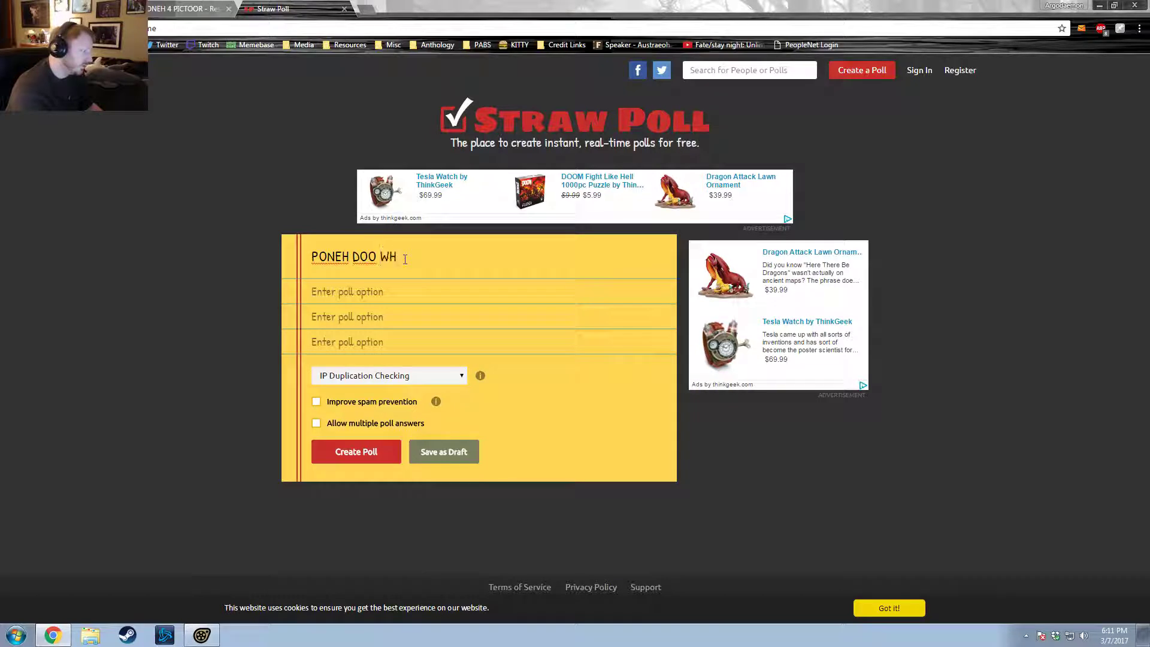
key("BackSpace")
type("AT?")
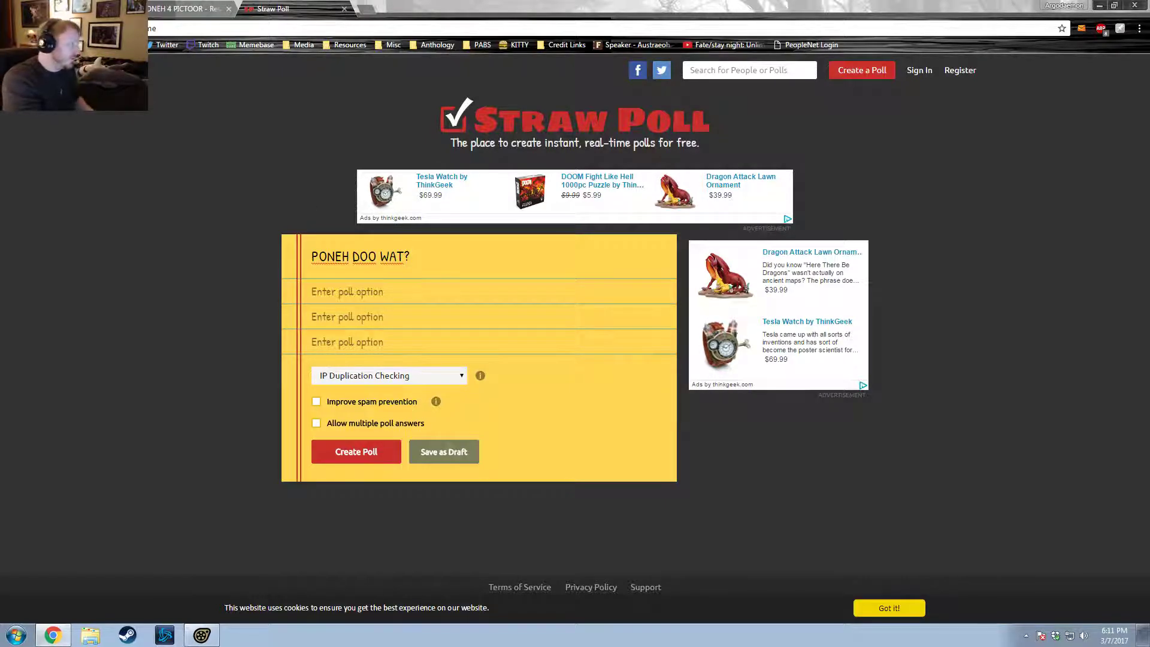
Step: Return to the PONEH 4 PICTOOR results to check the votes, and look at the system clock and calendar
left_click(162, 5)
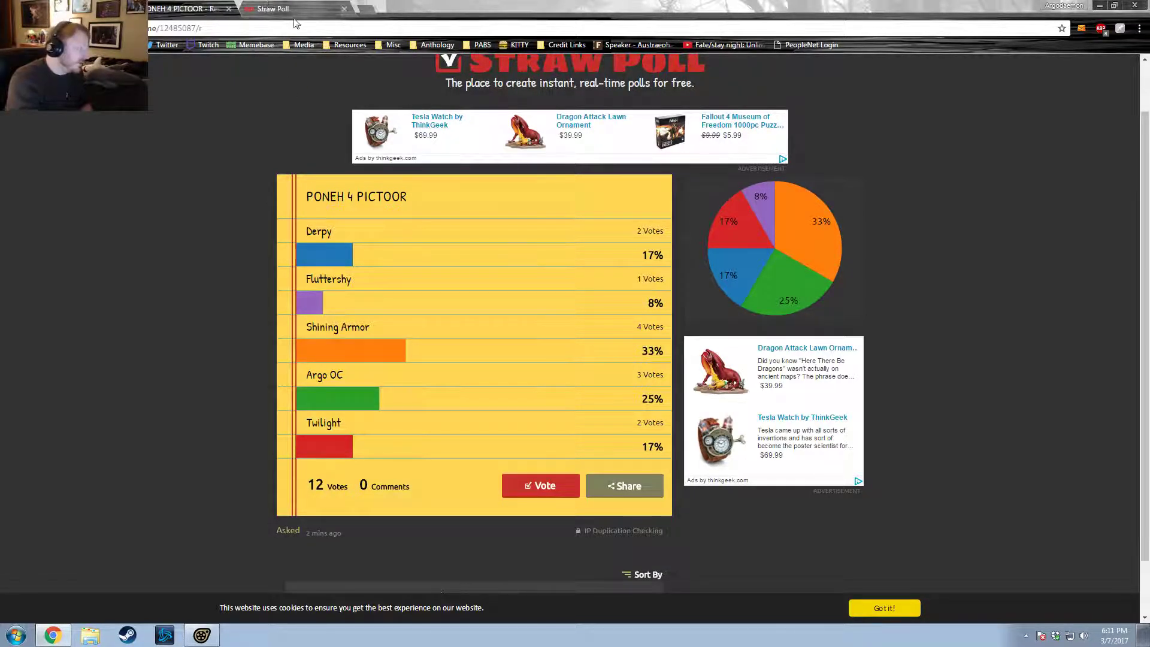
left_click(273, 9)
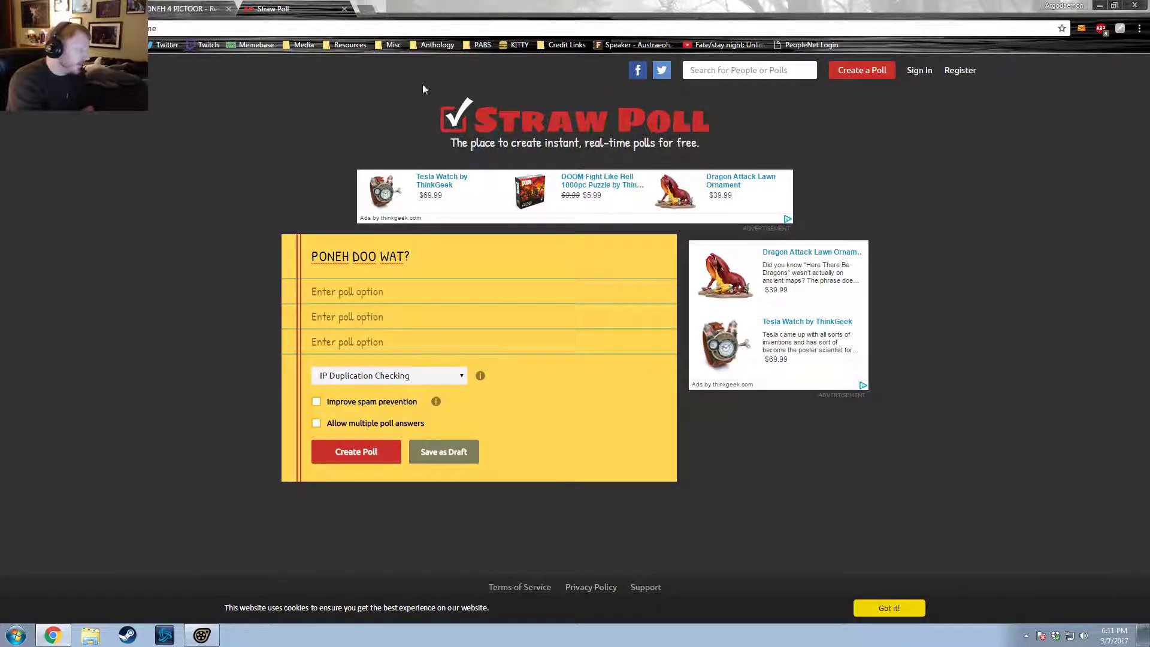
left_click(185, 7)
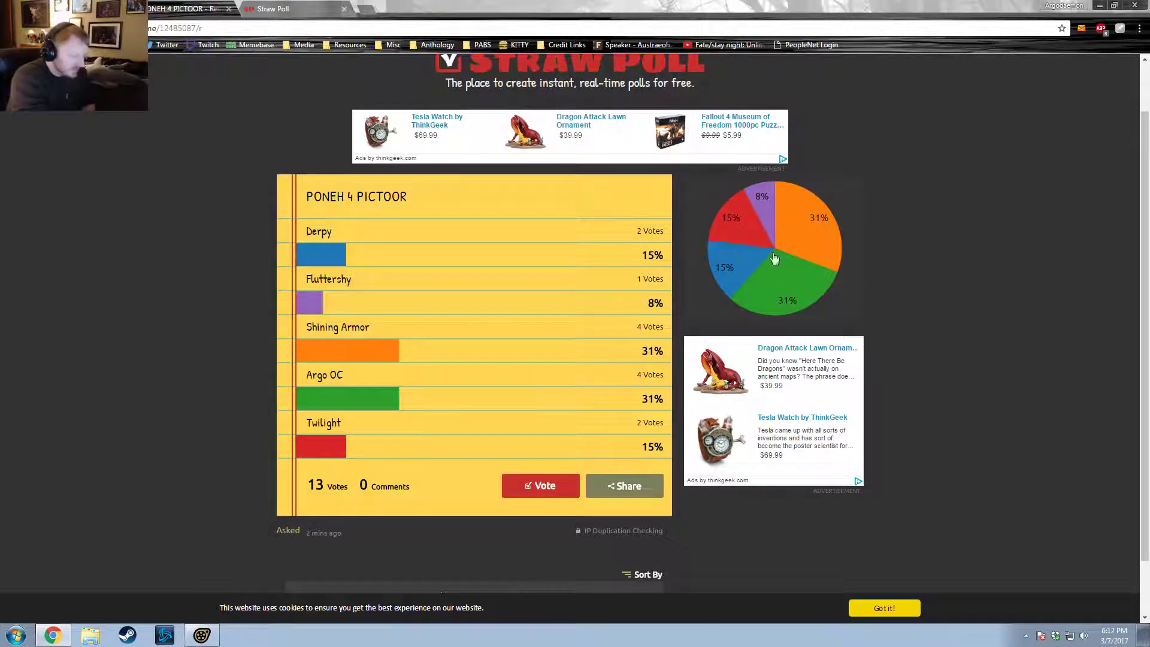
left_click(298, 29)
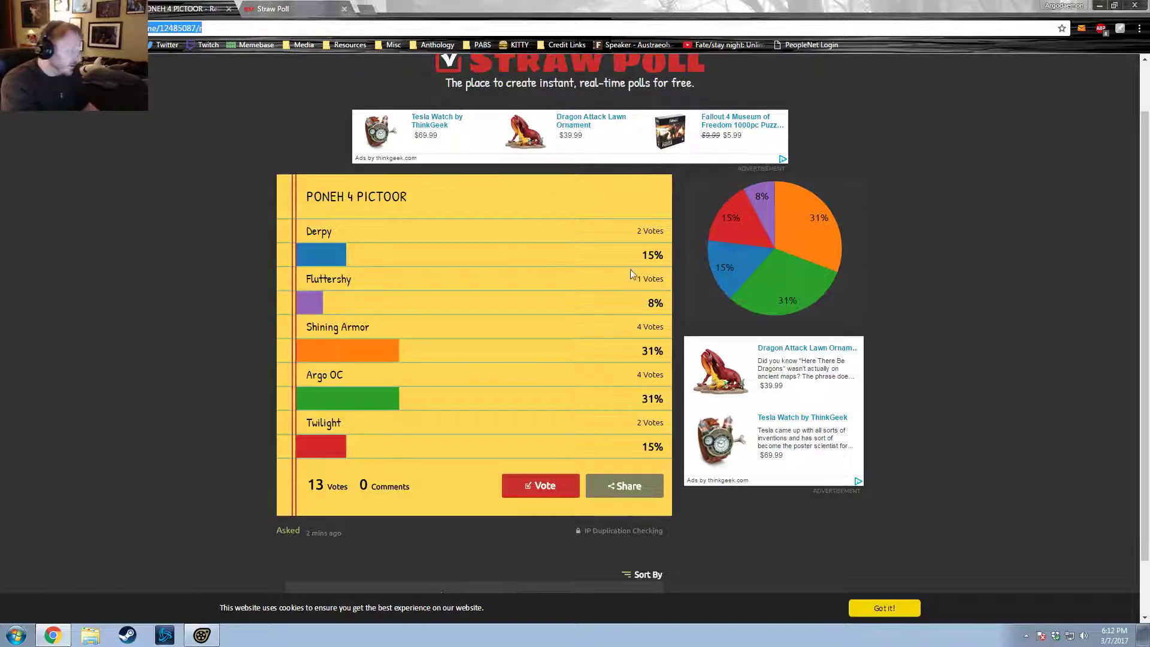
key("alt+Tab")
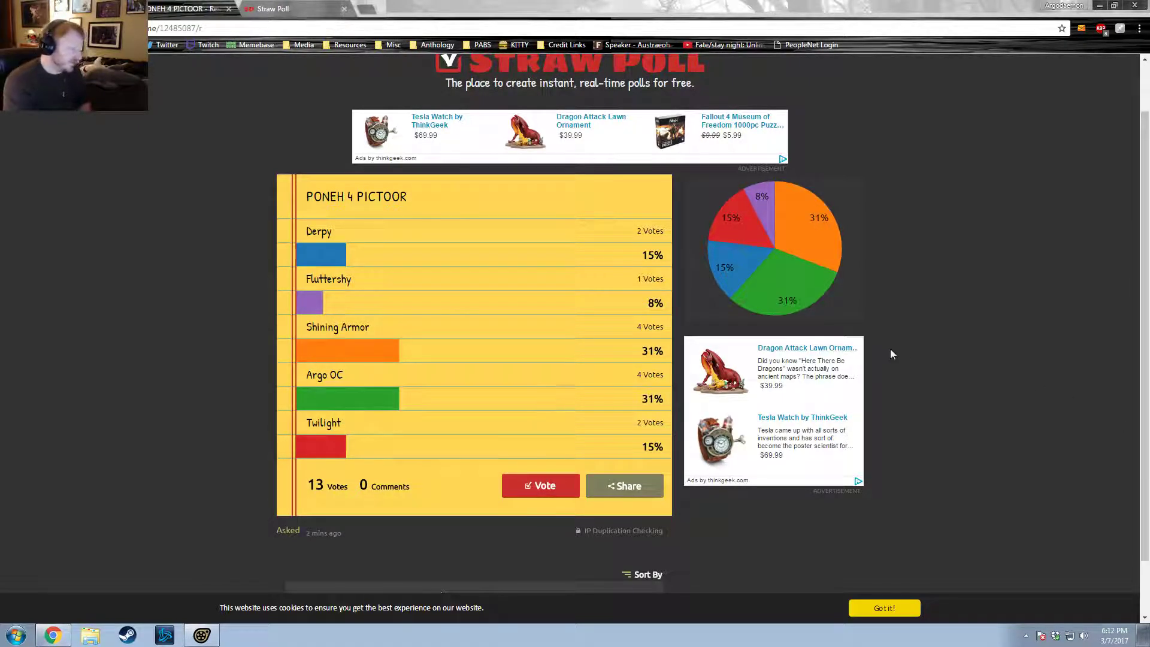
left_click(1114, 635)
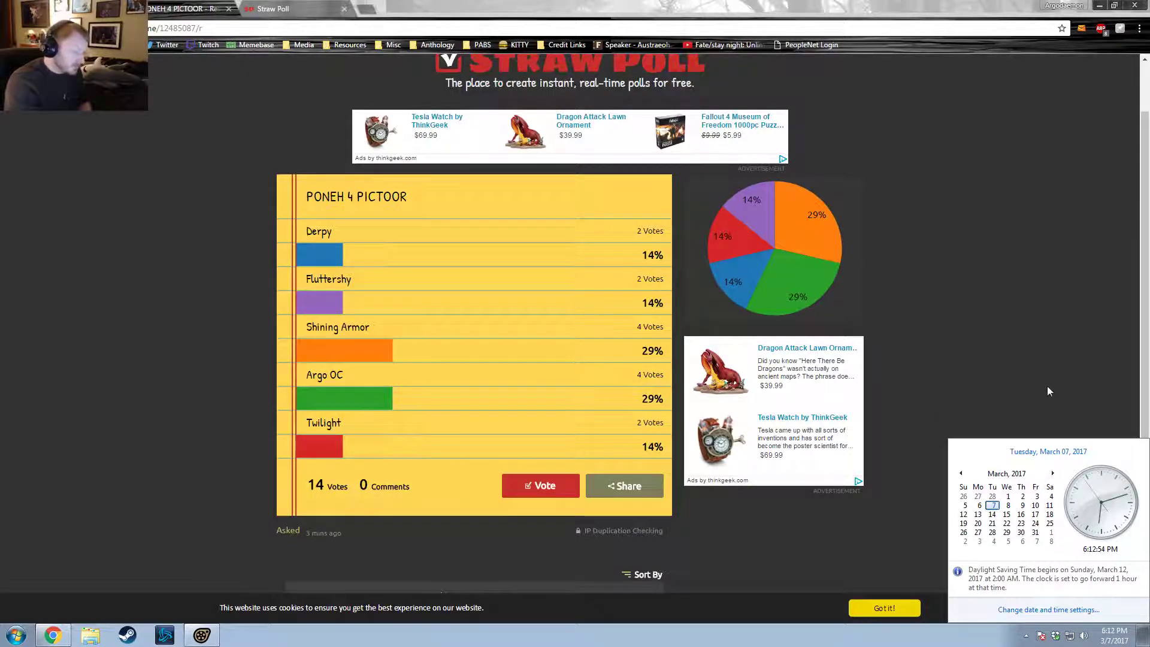
left_click(1022, 343)
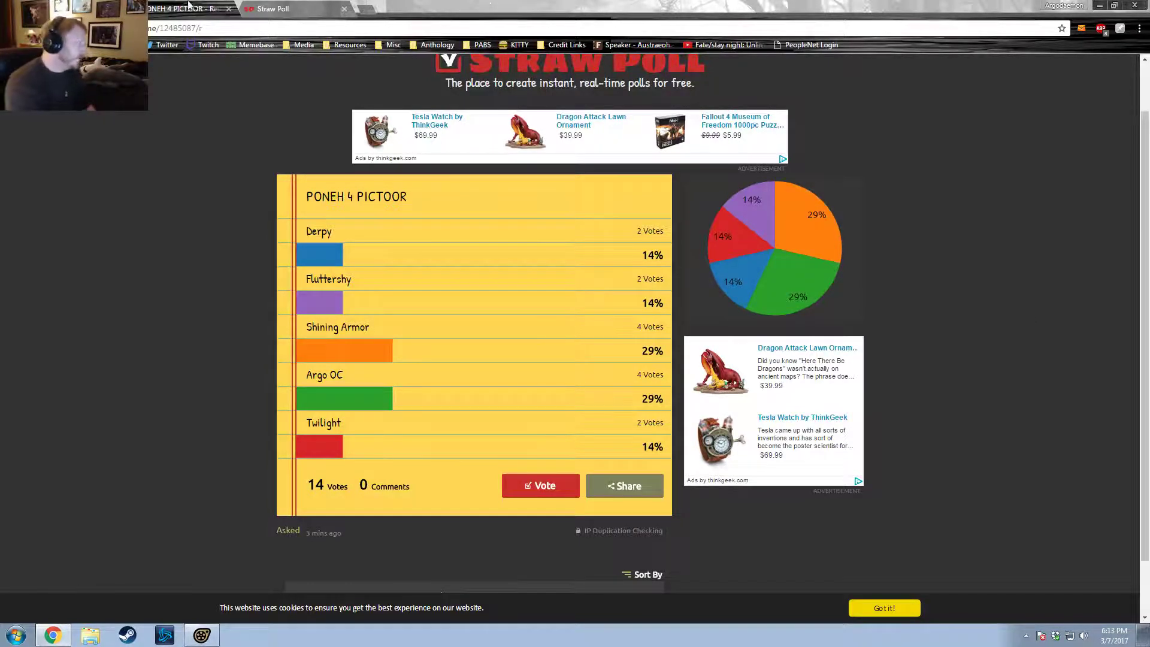
Step: Close the PONEH 4 PICTOOR results and change the new poll's question to ARGOO PONEH DOO WAT?
left_click(228, 8)
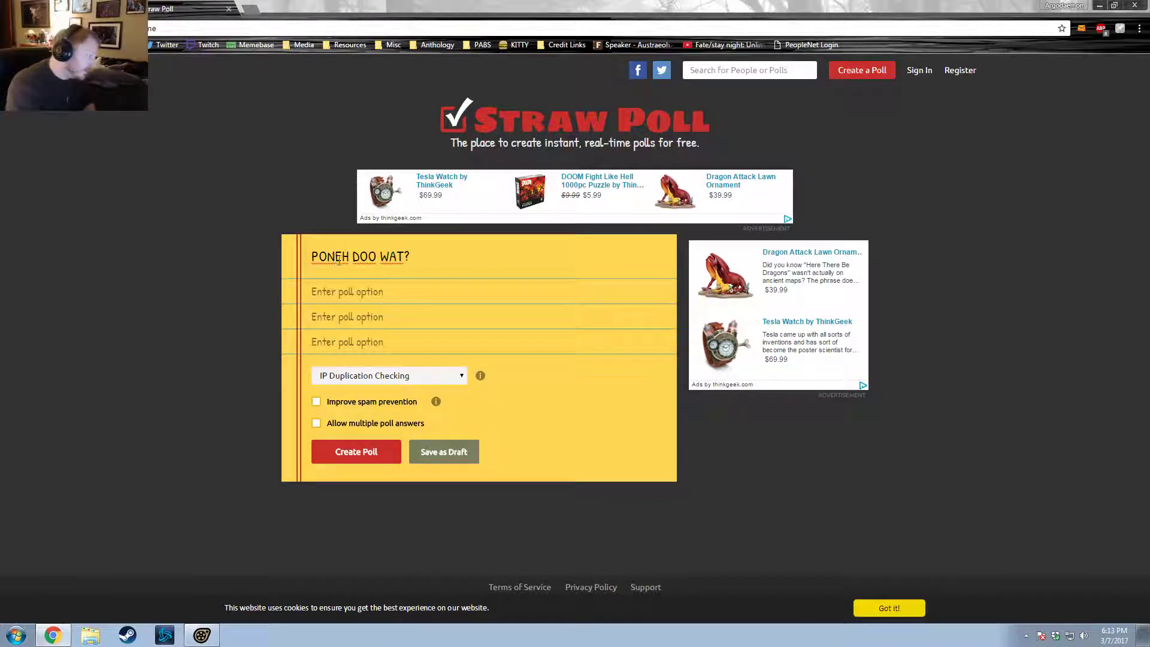
left_click(318, 254)
type("ARGOO")
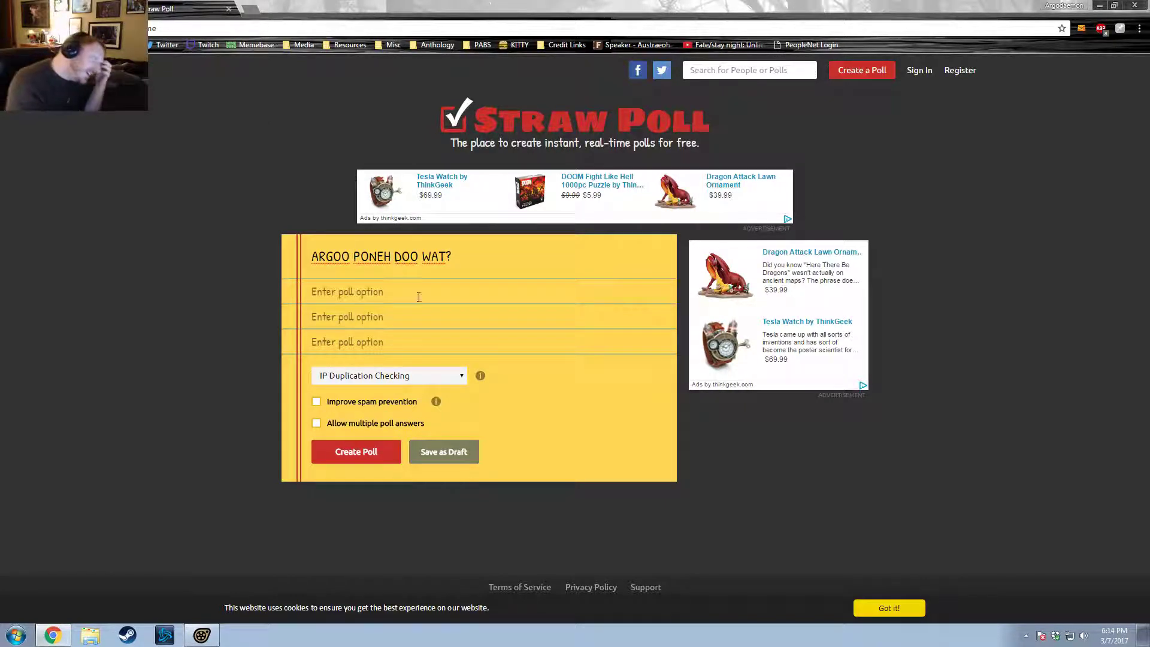
left_click(398, 300)
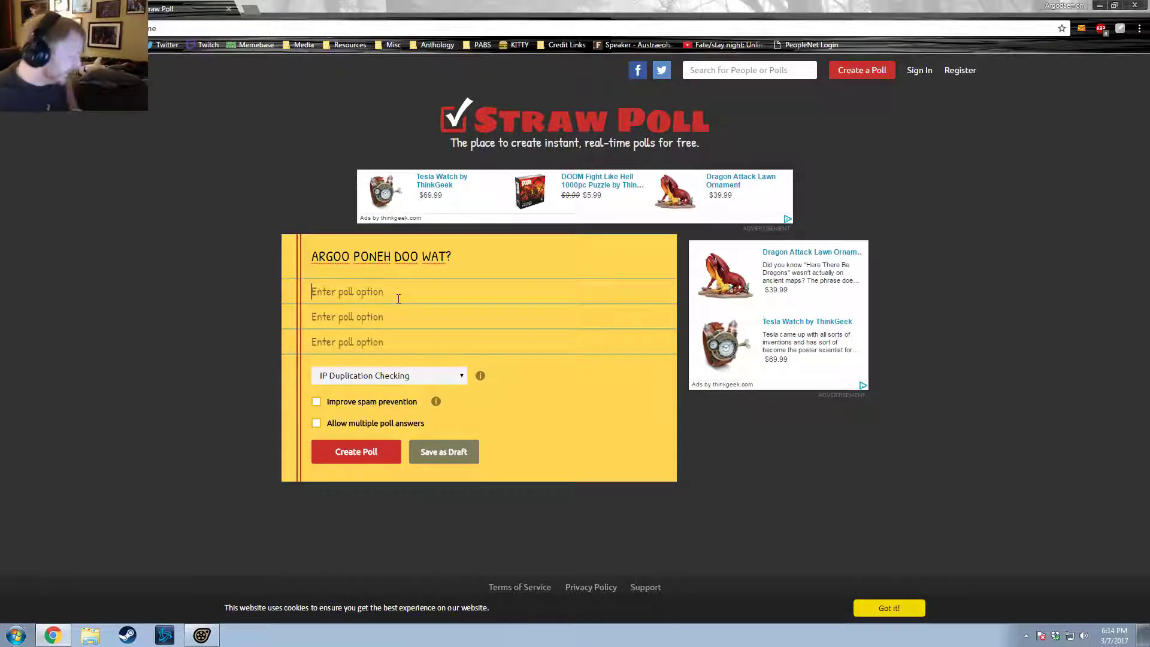
Step: Shrink the browser to a floating window over Source Filmmaker, tall enough to show the whole poll form
left_click_drag(359, 7, 480, 76)
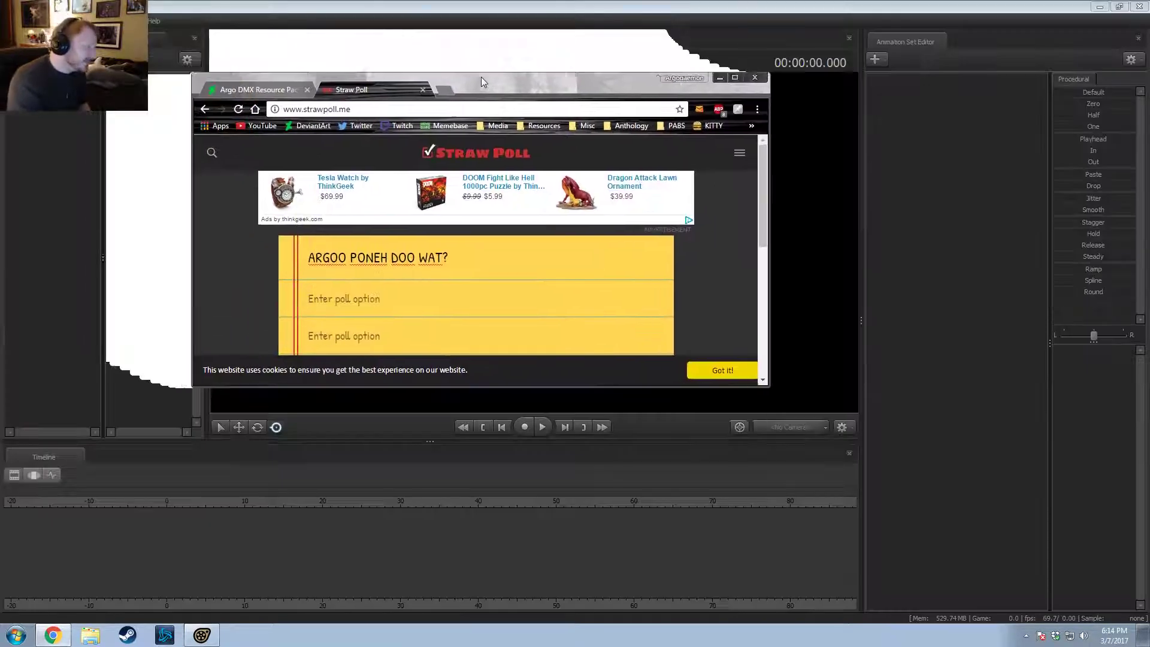
left_click_drag(620, 383, 599, 576)
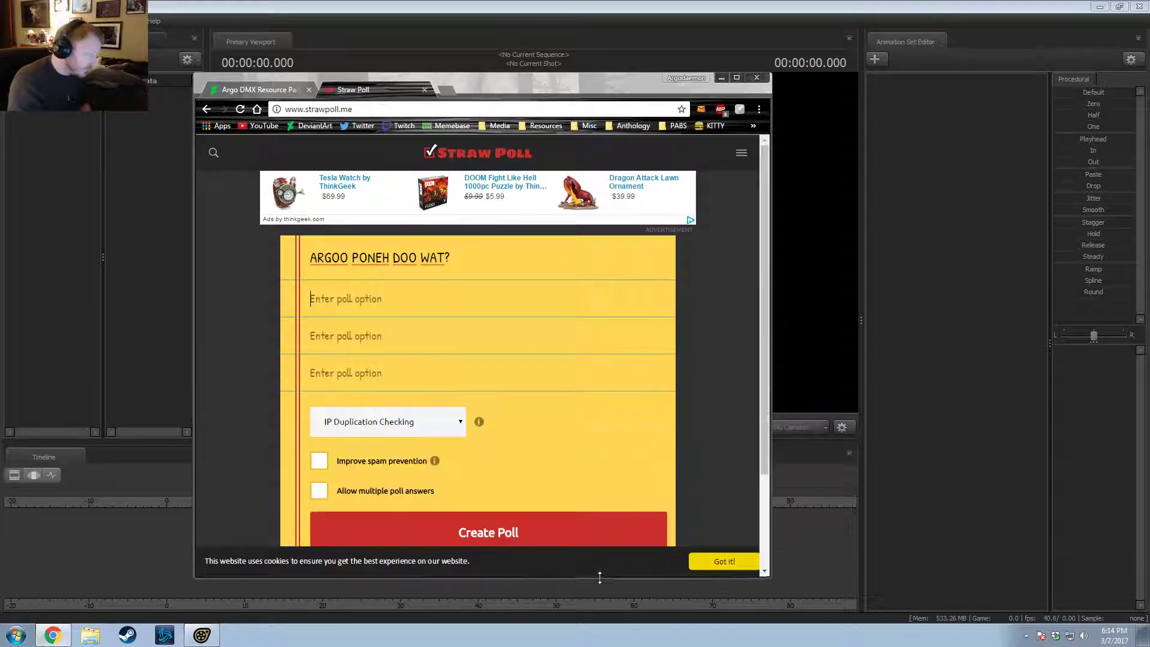
left_click_drag(541, 78, 611, 32)
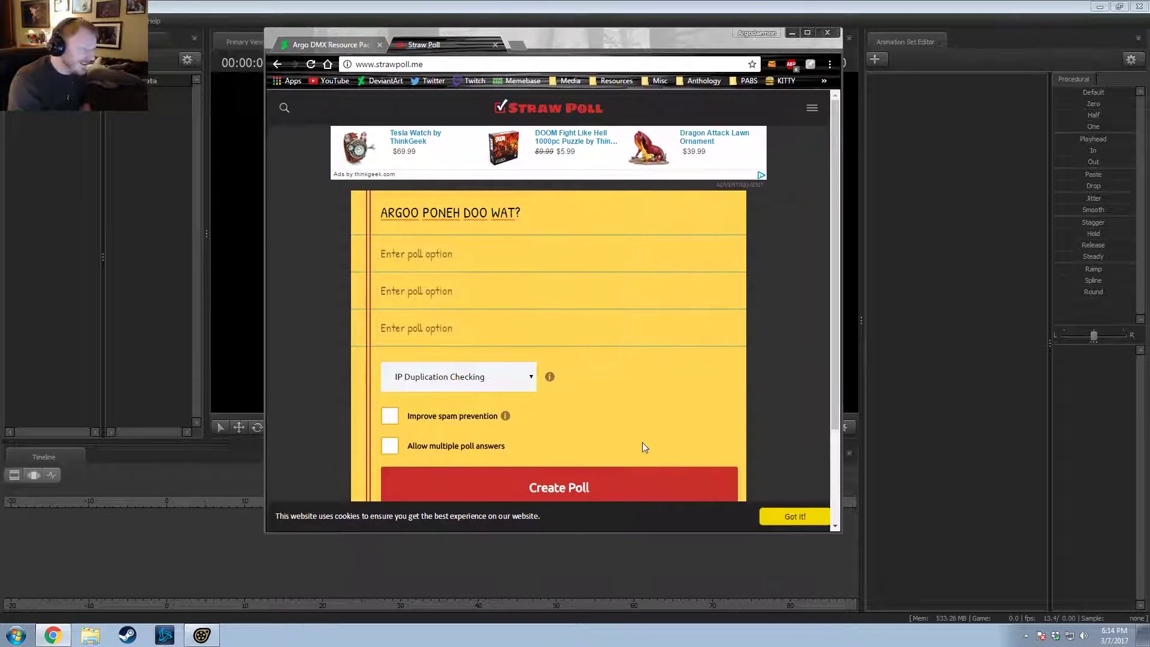
left_click_drag(632, 532, 642, 596)
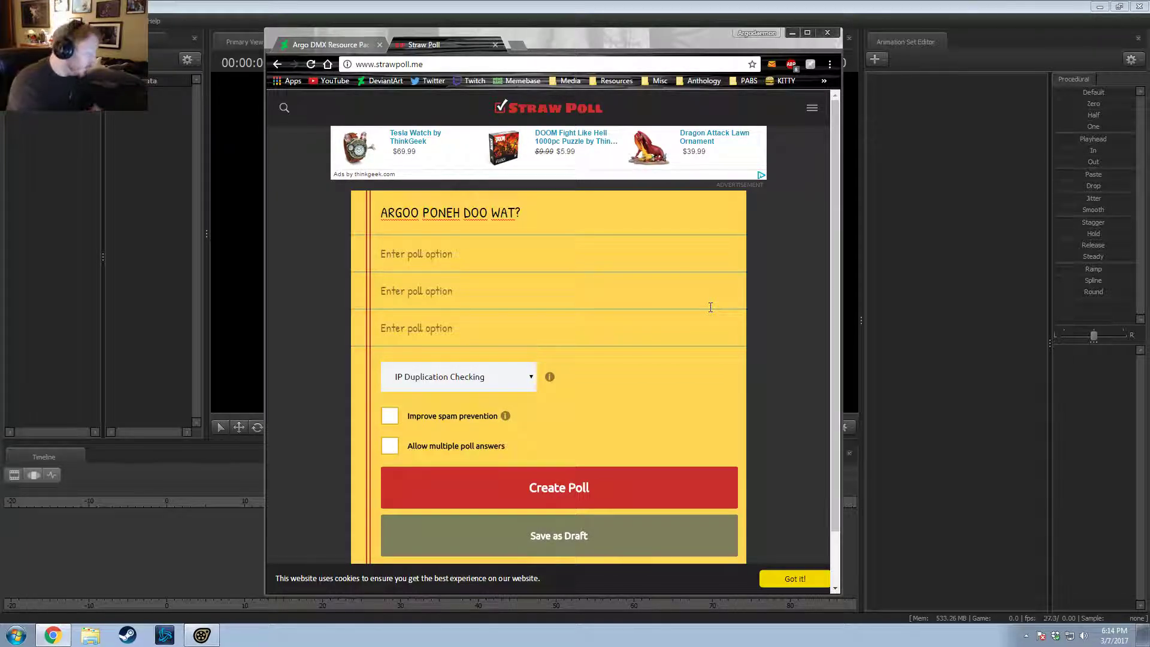
Step: Enter Racing Pony (Rainbow) and Hiding from Pony (unknown) as the first two poll options
type("Racing P")
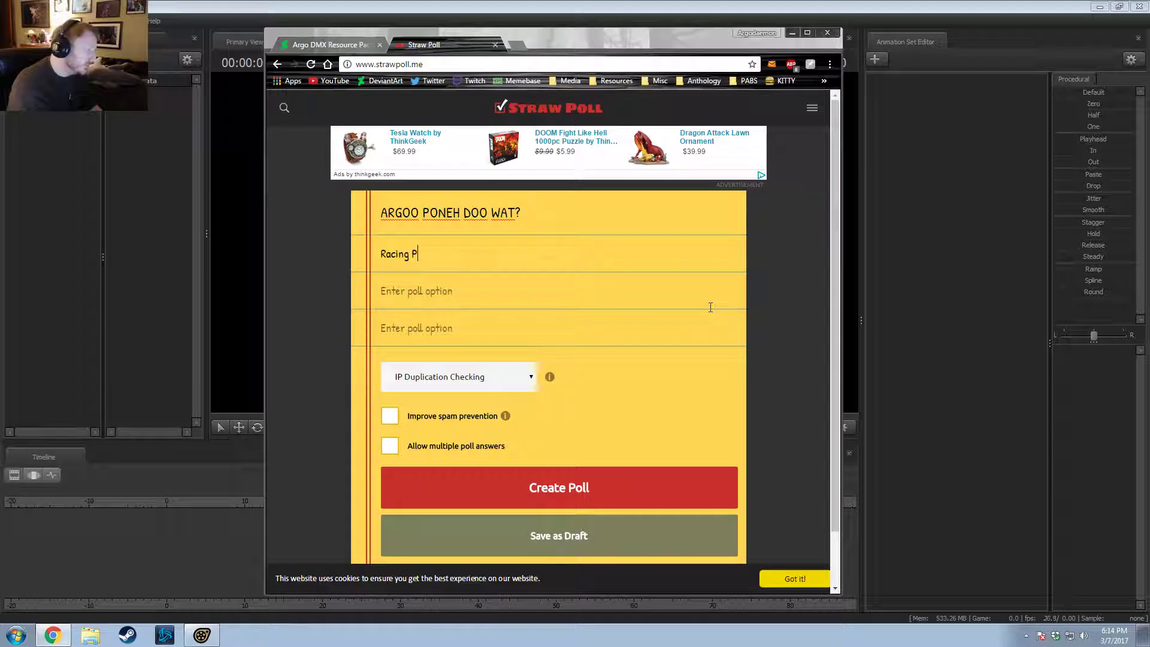
type("ony (Rainbow)")
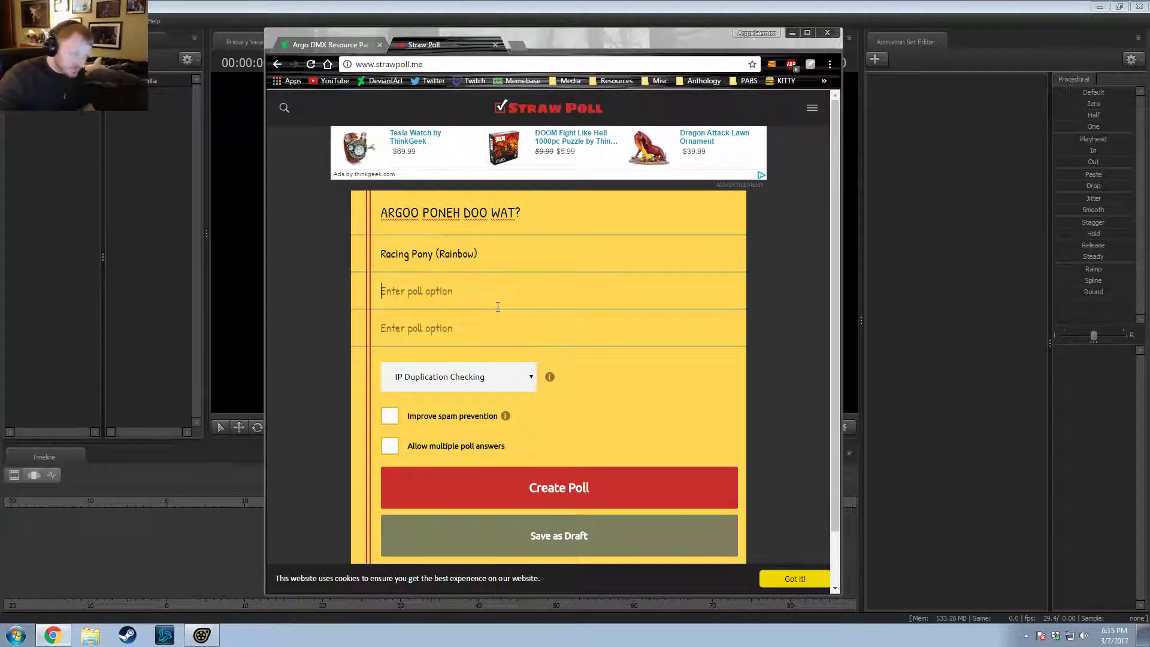
type("Hid")
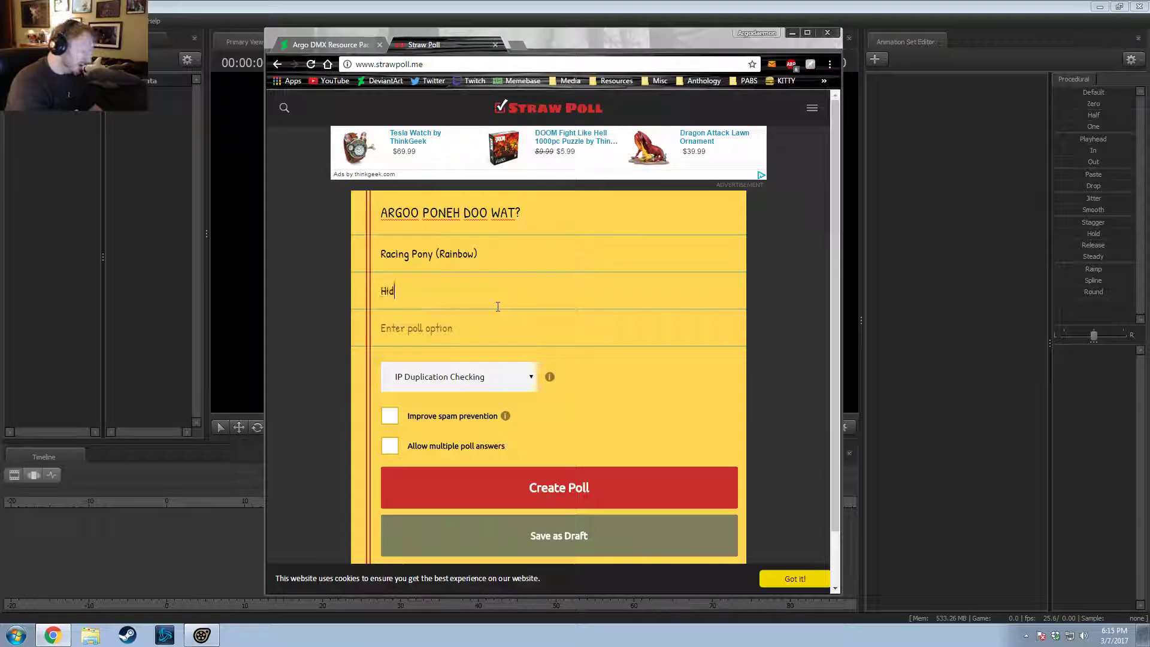
type("ing from Pony (u")
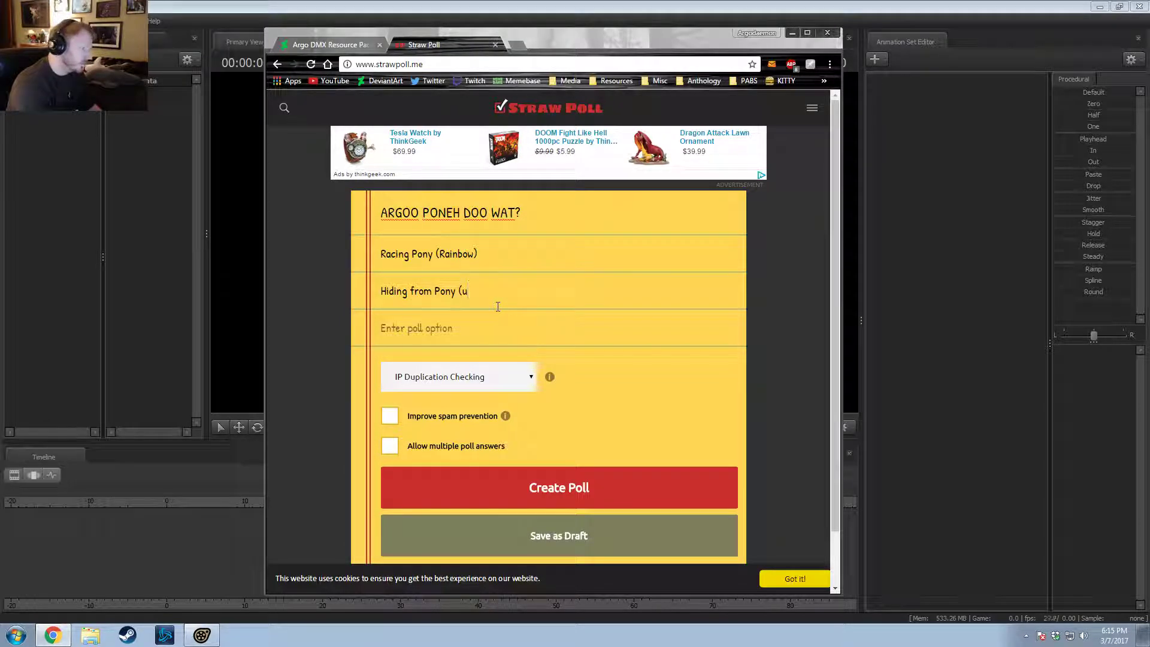
type("nknown)")
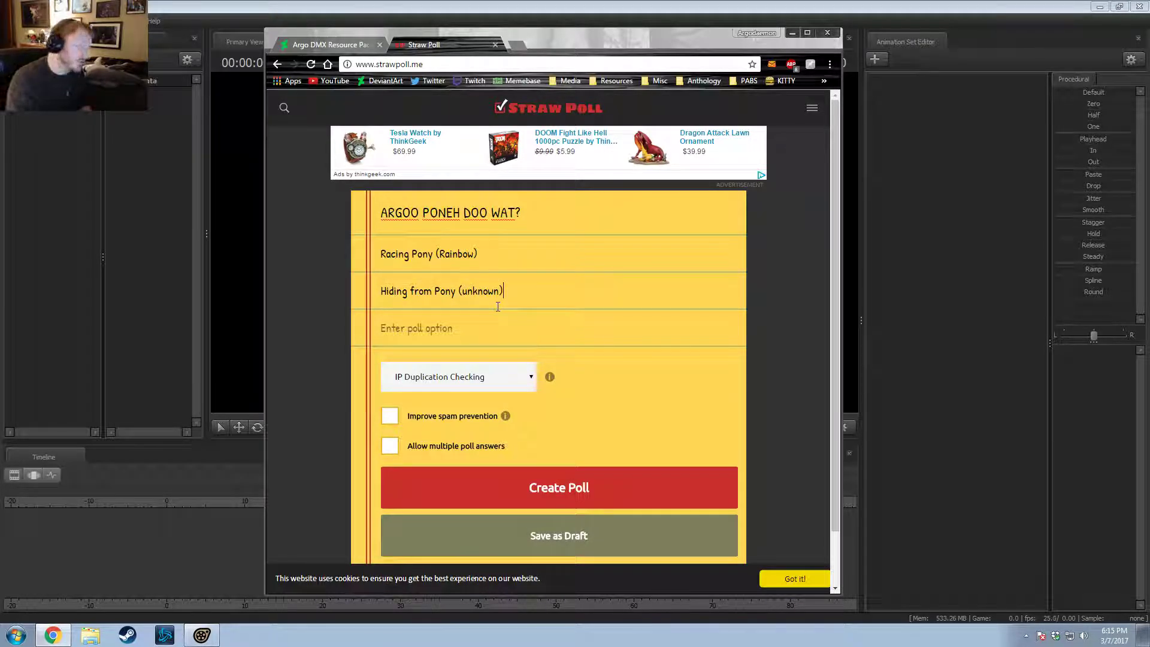
Step: Enter Helping Fluttershy with Animals as the third poll option
left_click(505, 334)
type("Helping ")
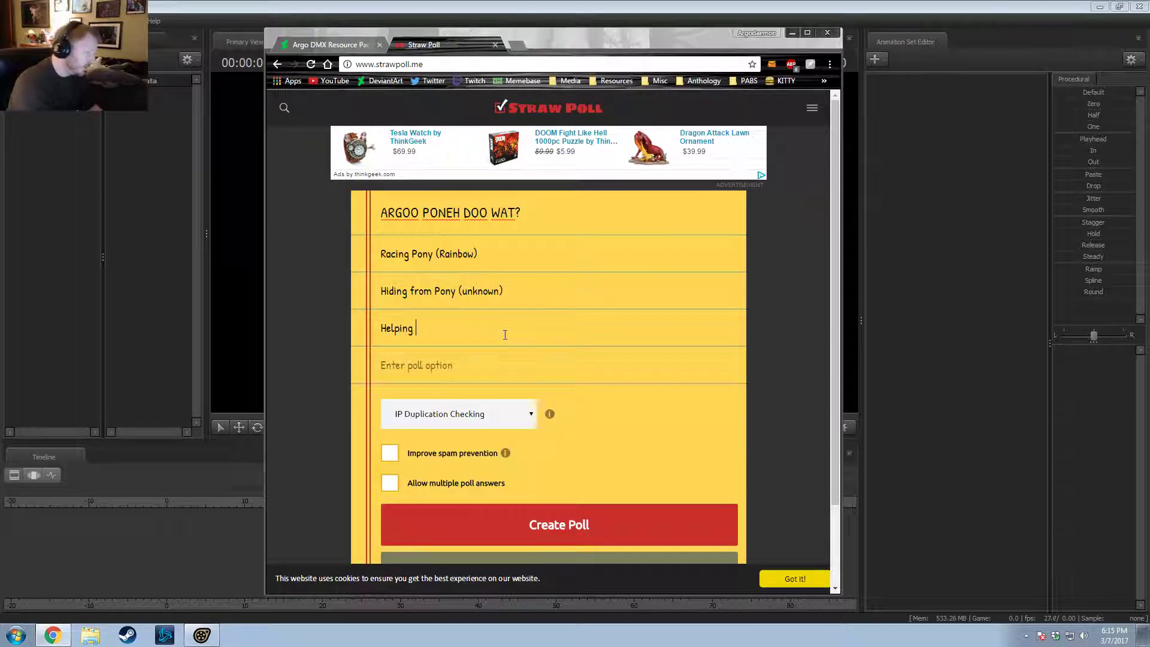
type("Fluttershy wi")
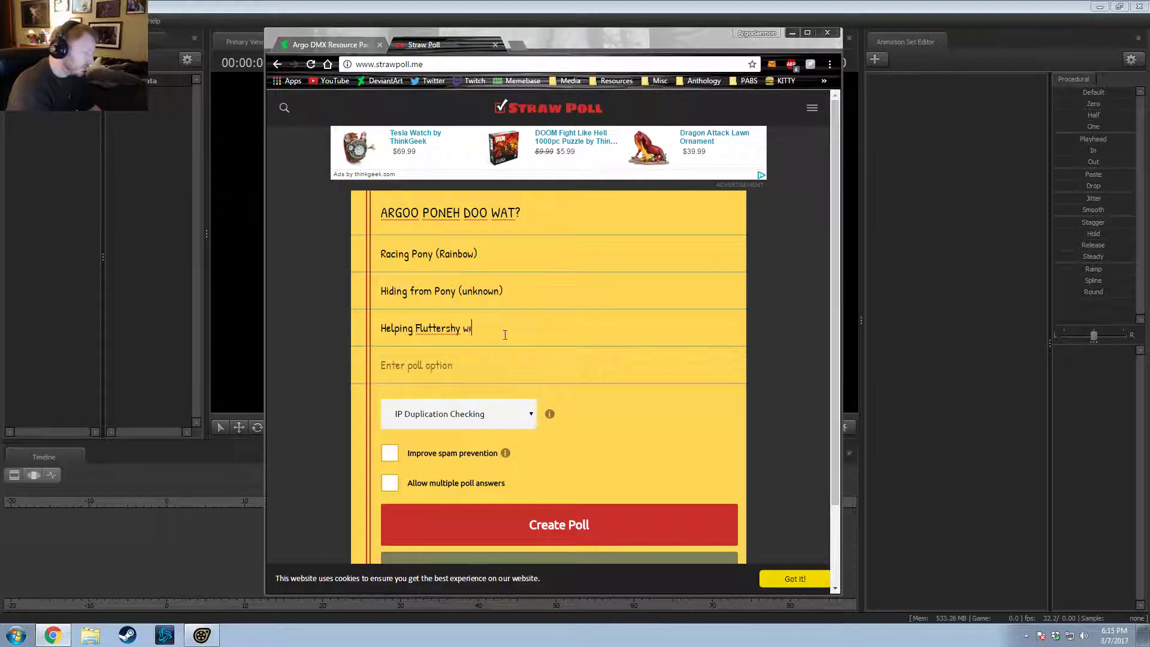
type("th Animals")
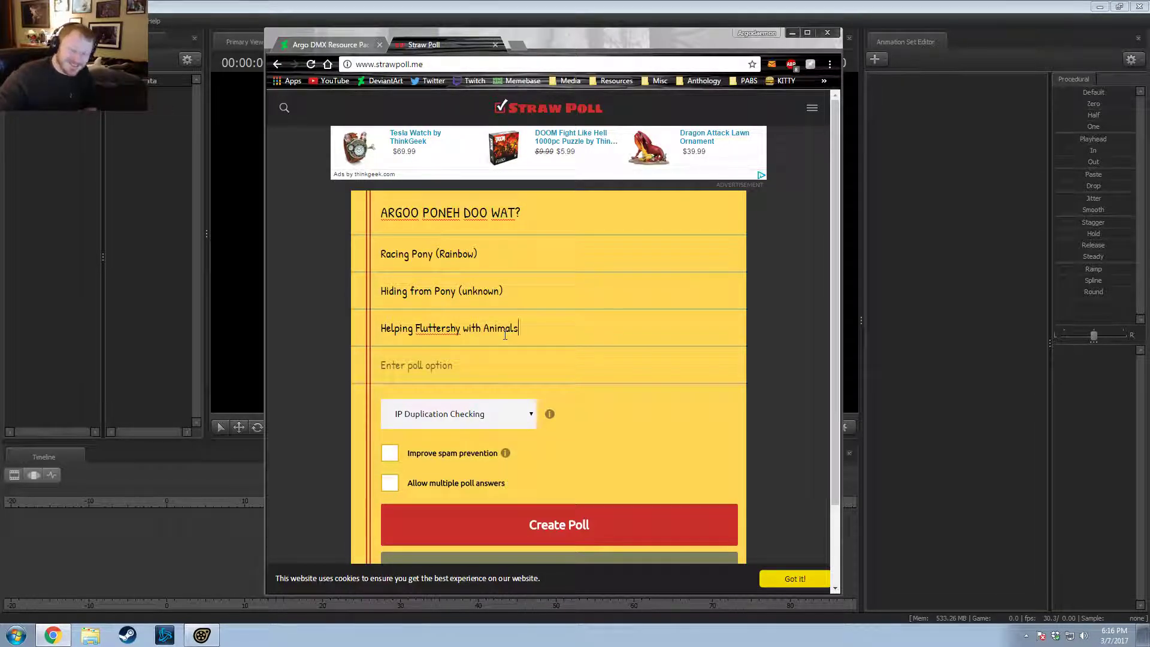
Step: Enter Mixing the hottest new mix tape and Train as the fourth and fifth poll options
left_click(519, 366)
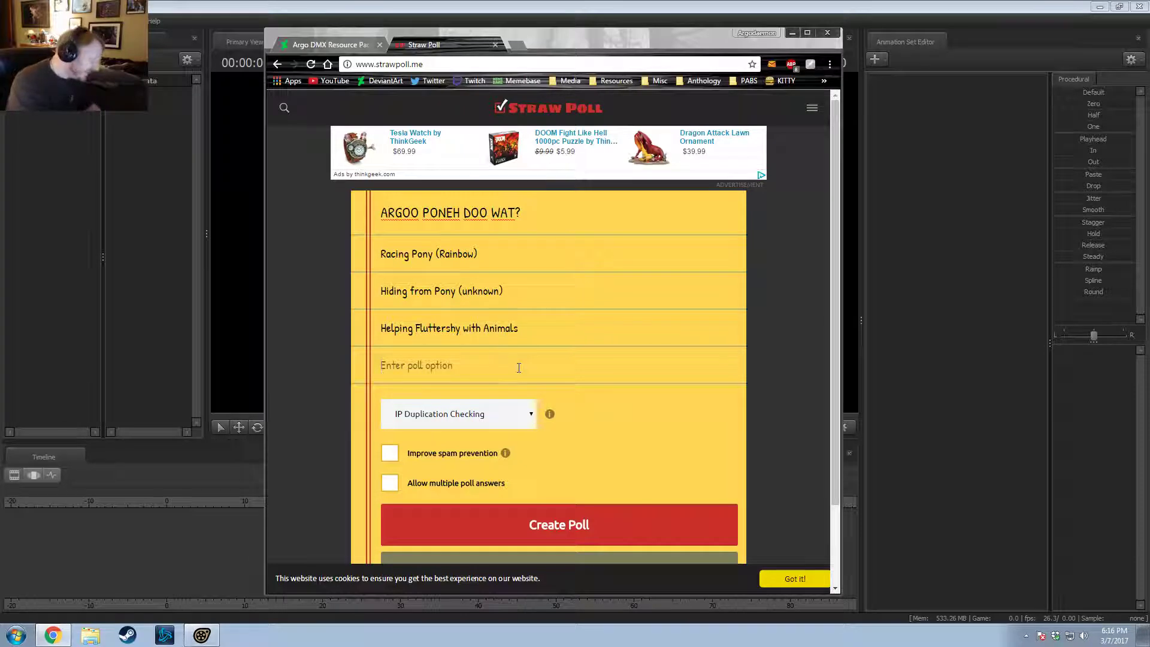
type("Arg")
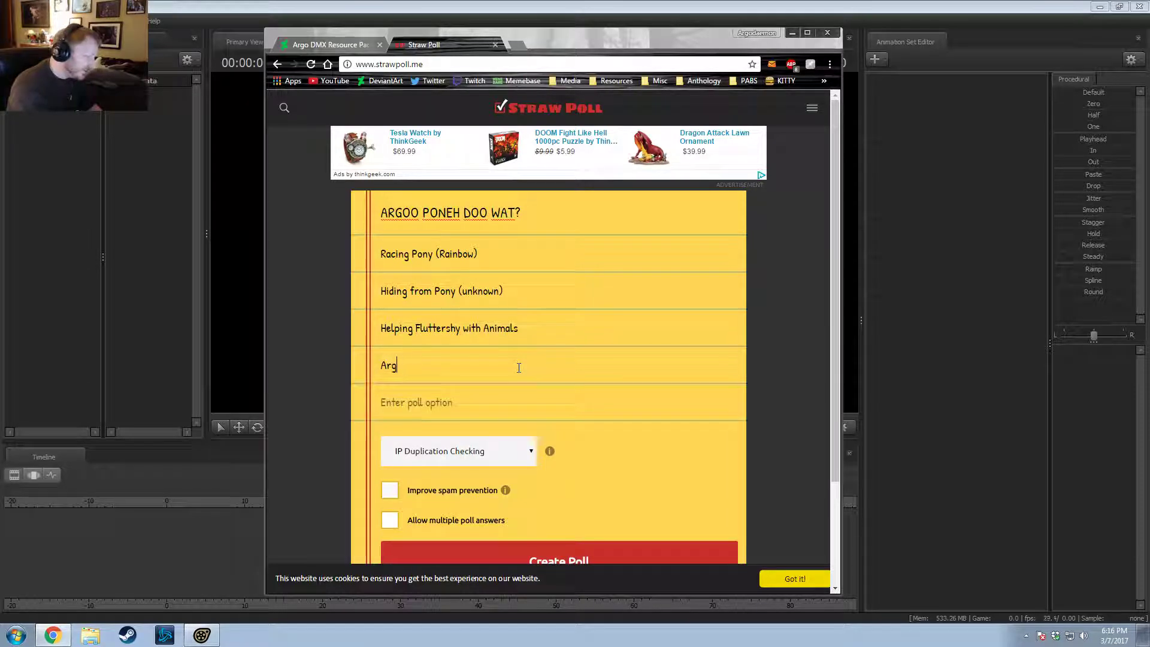
key("BackSpace")
key("BackSpace")
key("BackSpace")
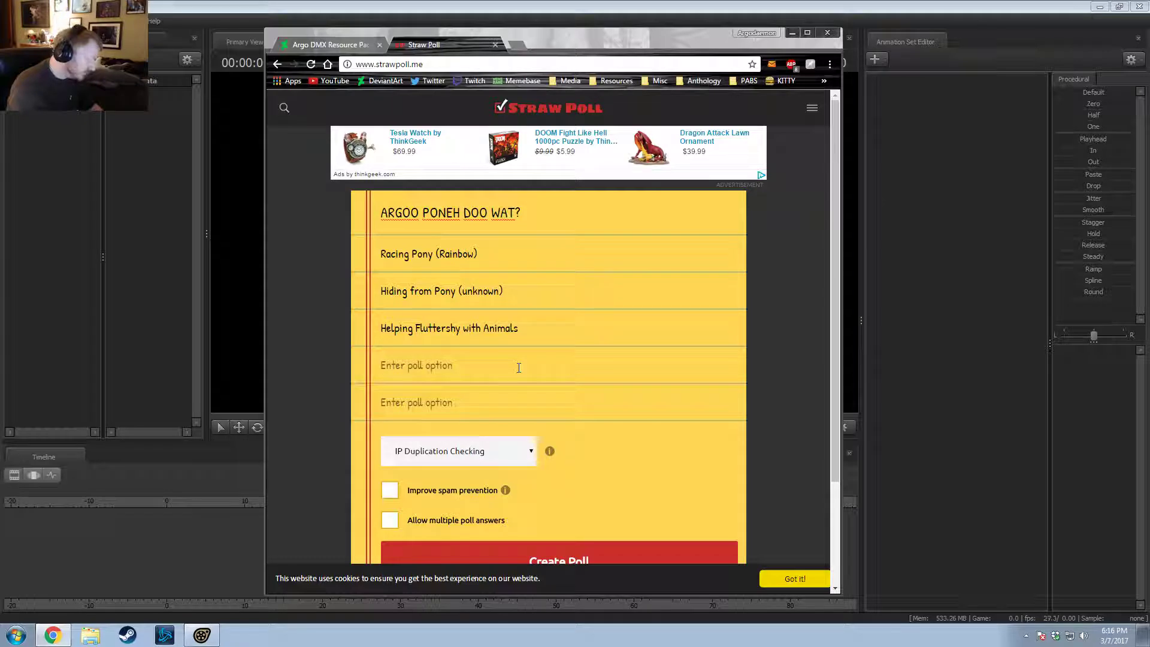
type("Mixing the ")
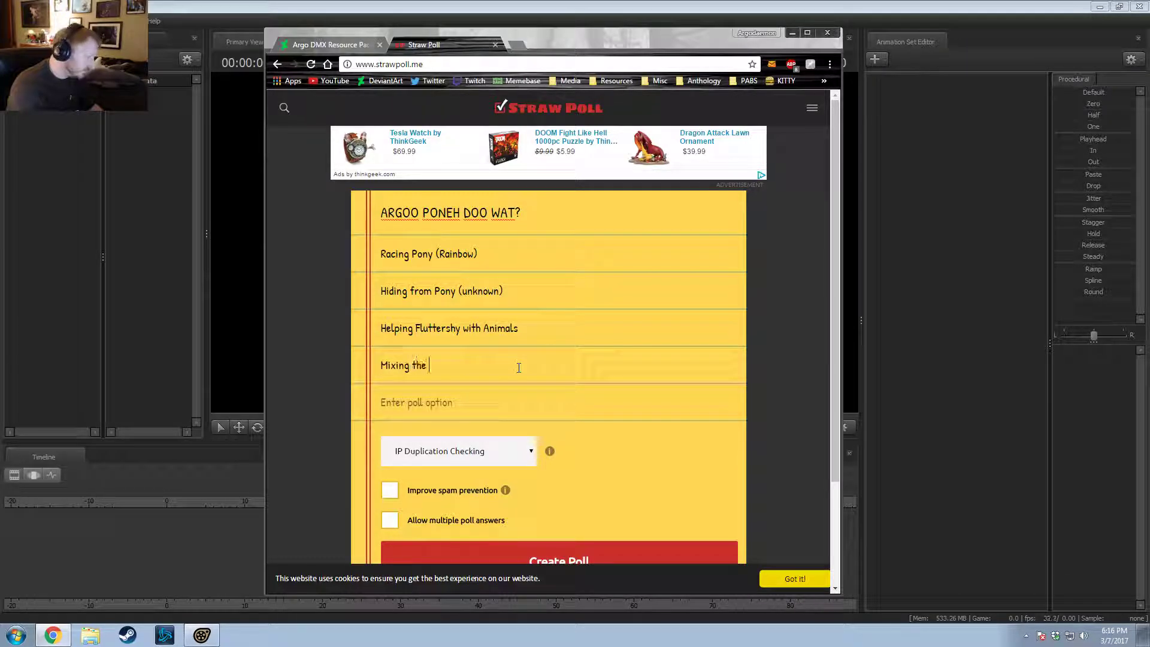
type("hottest n")
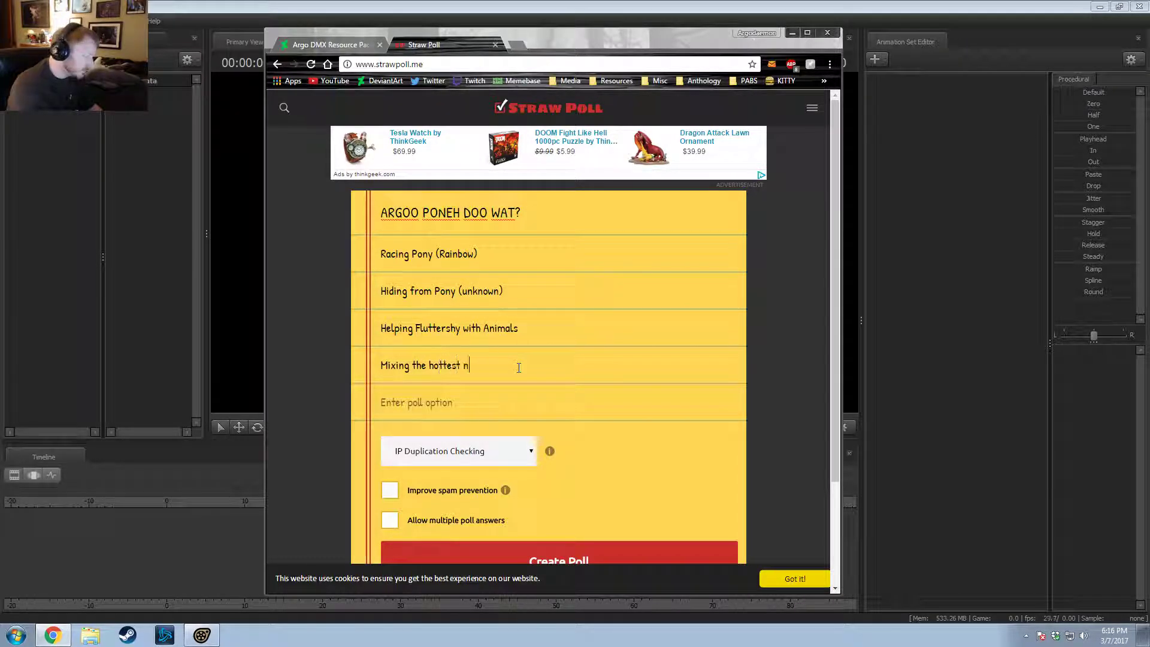
type("ew mix tape")
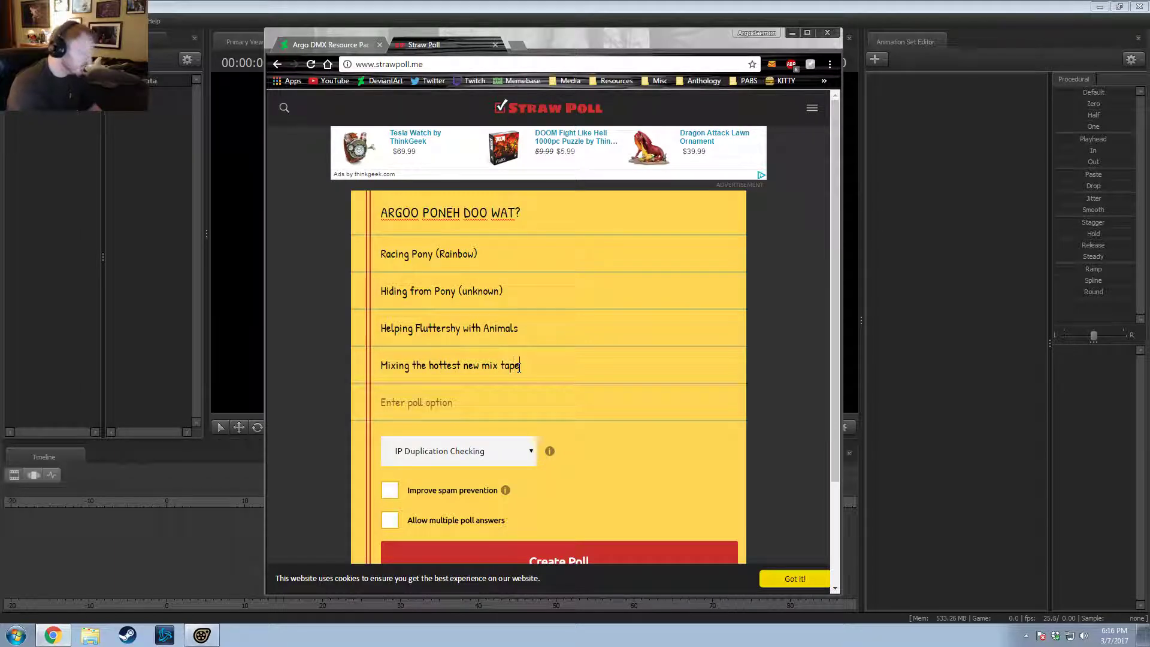
left_click(497, 402)
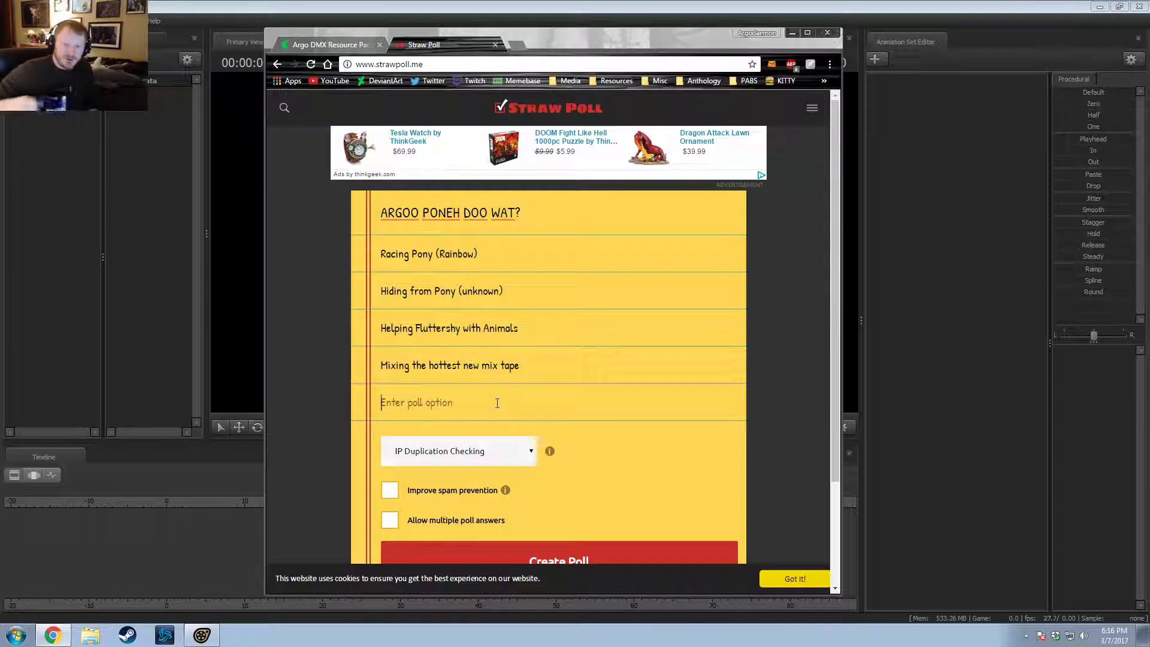
type("Train")
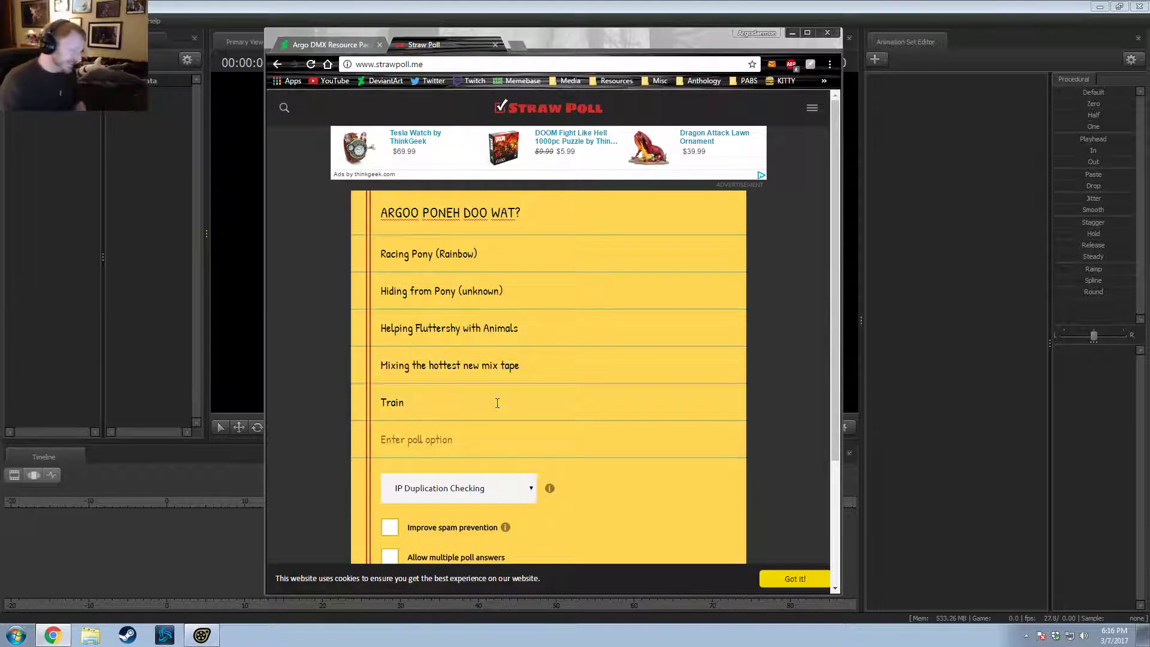
Step: Create the poll with multiple answers allowed and select its web address for sharing
left_click(390, 558)
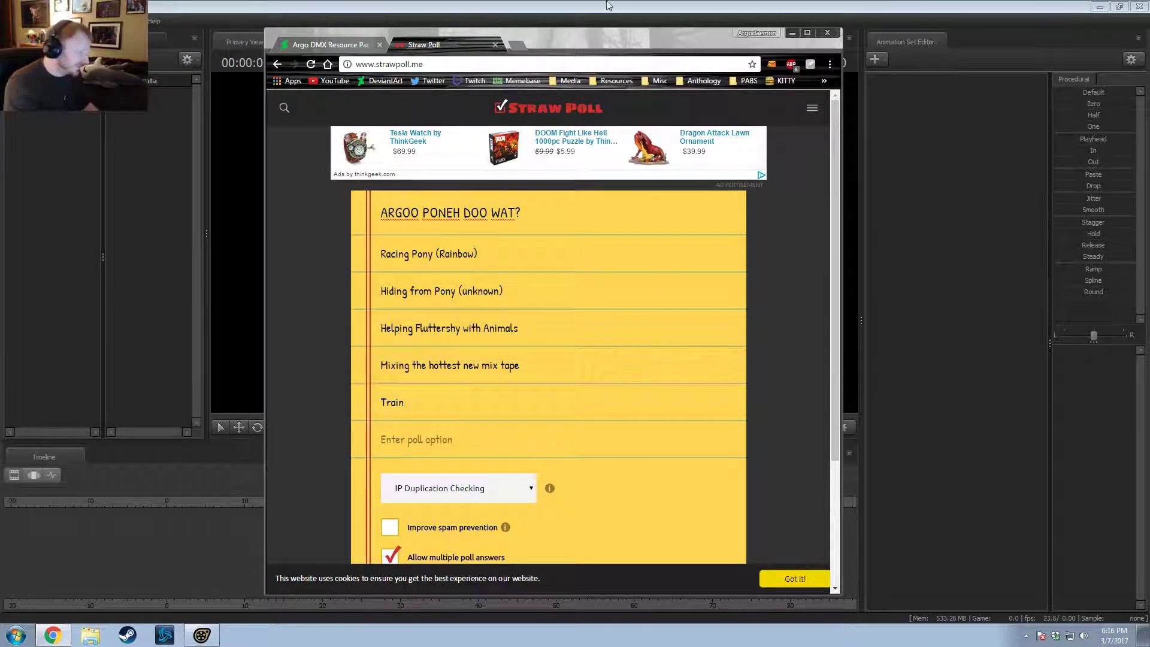
scroll(571, 473, "down", 2)
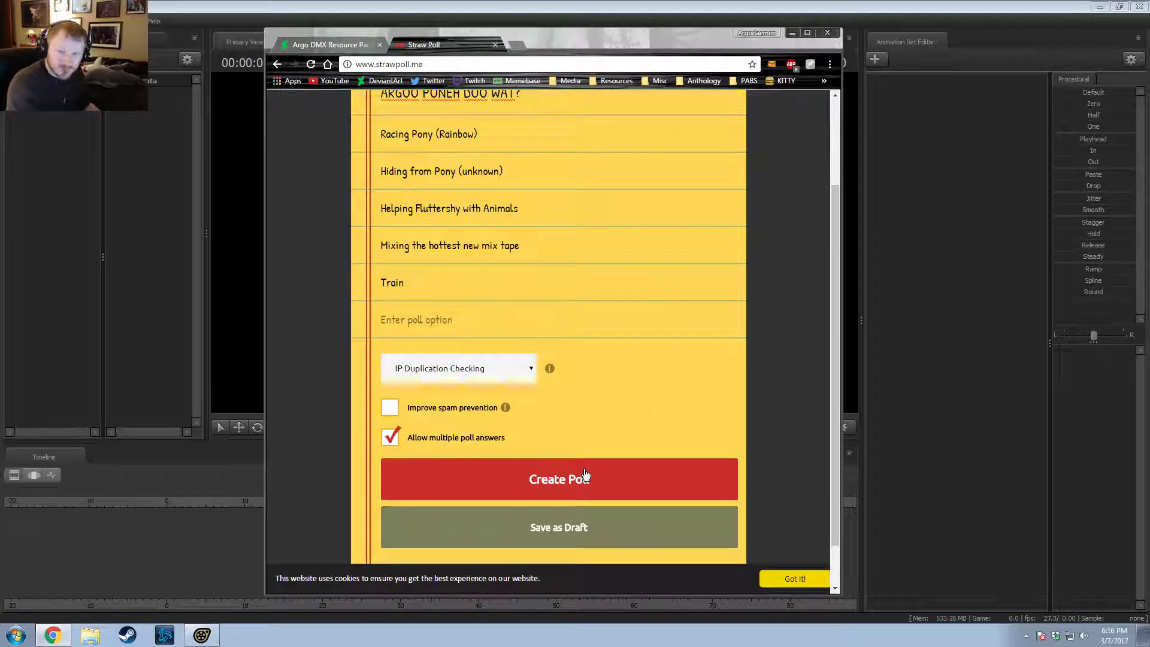
left_click(585, 477)
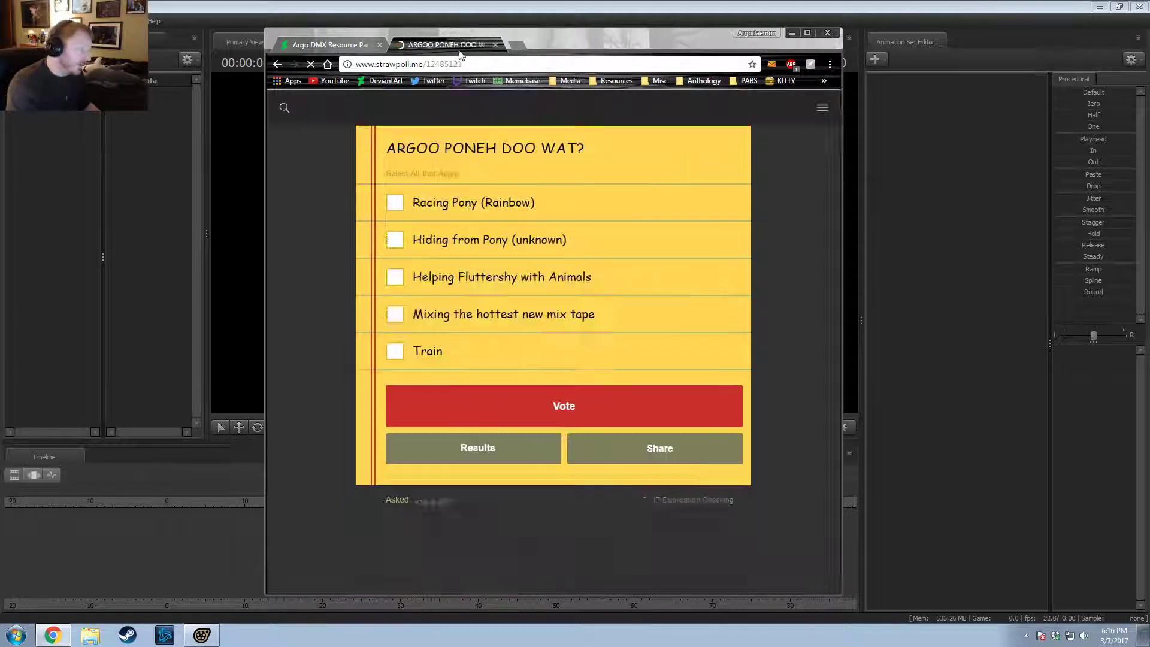
left_click(471, 64)
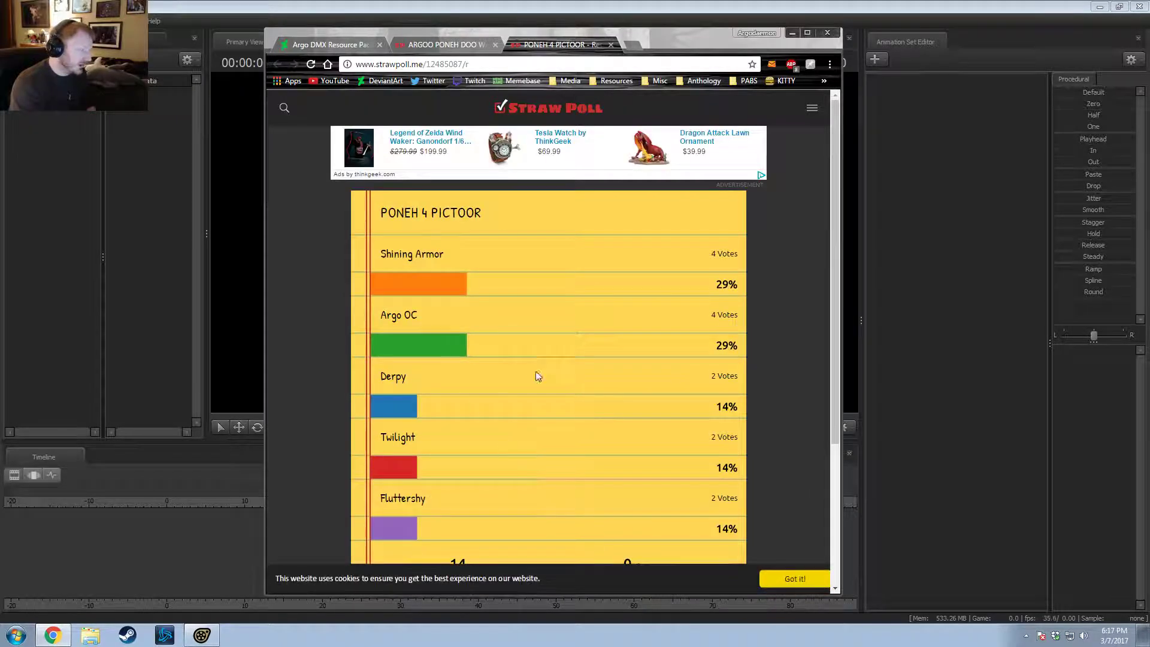
Step: Close the PONEH 4 PICTOOR results and switch to the Source Filmmaker window
left_click(611, 45)
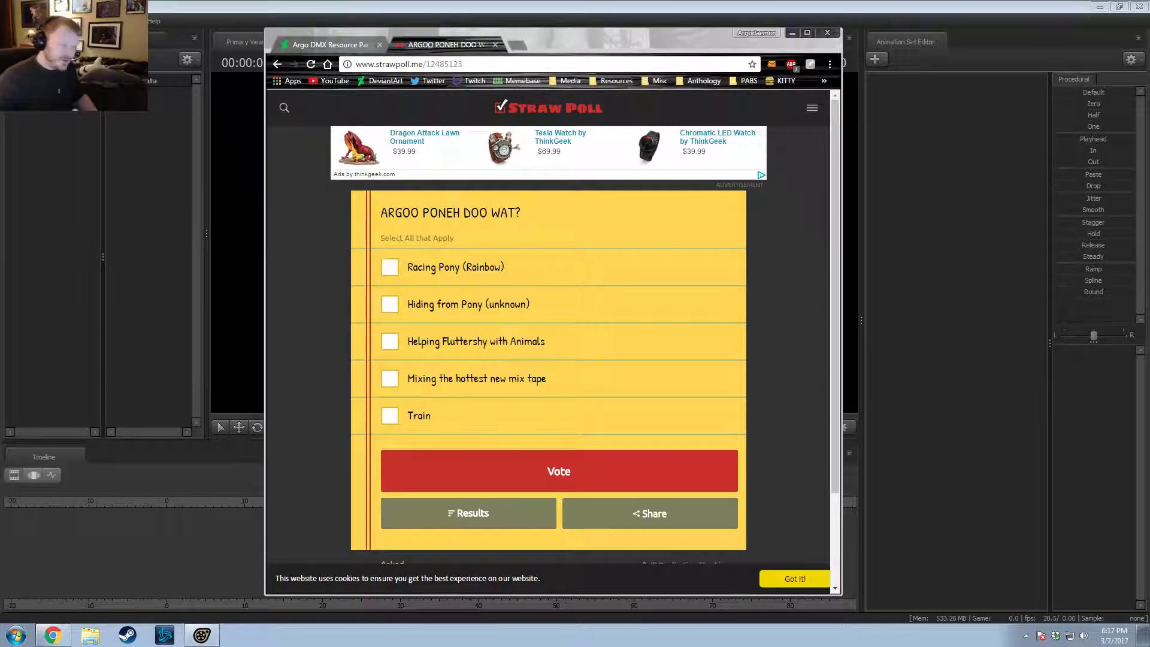
left_click(875, 213)
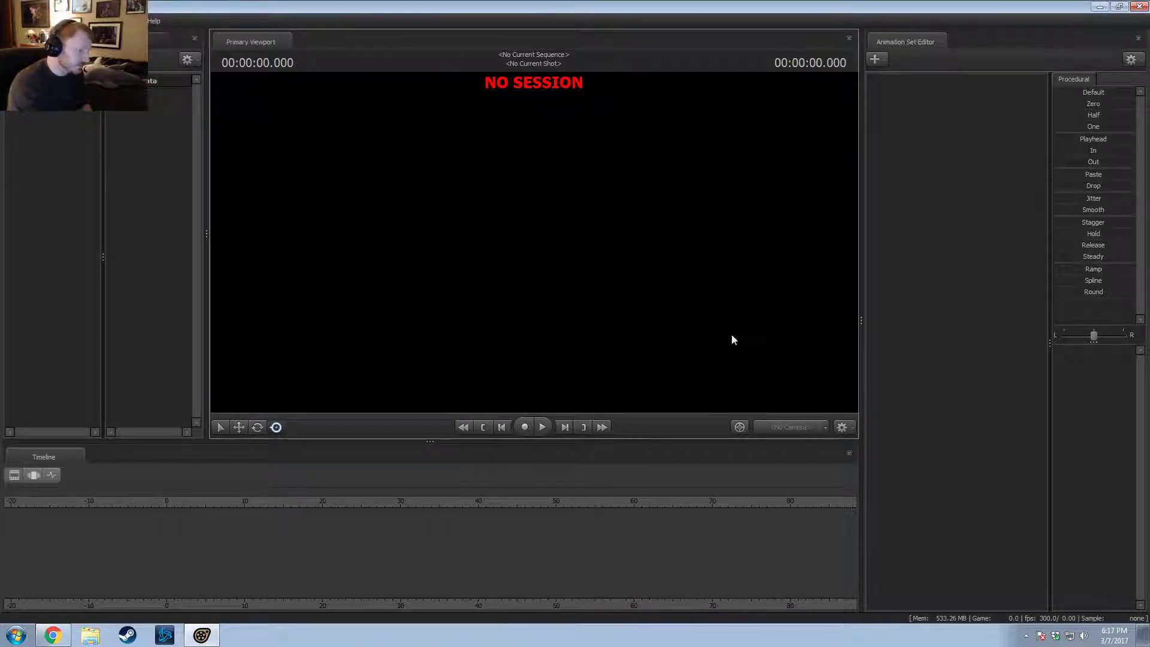
left_click_drag(863, 1, 869, 0)
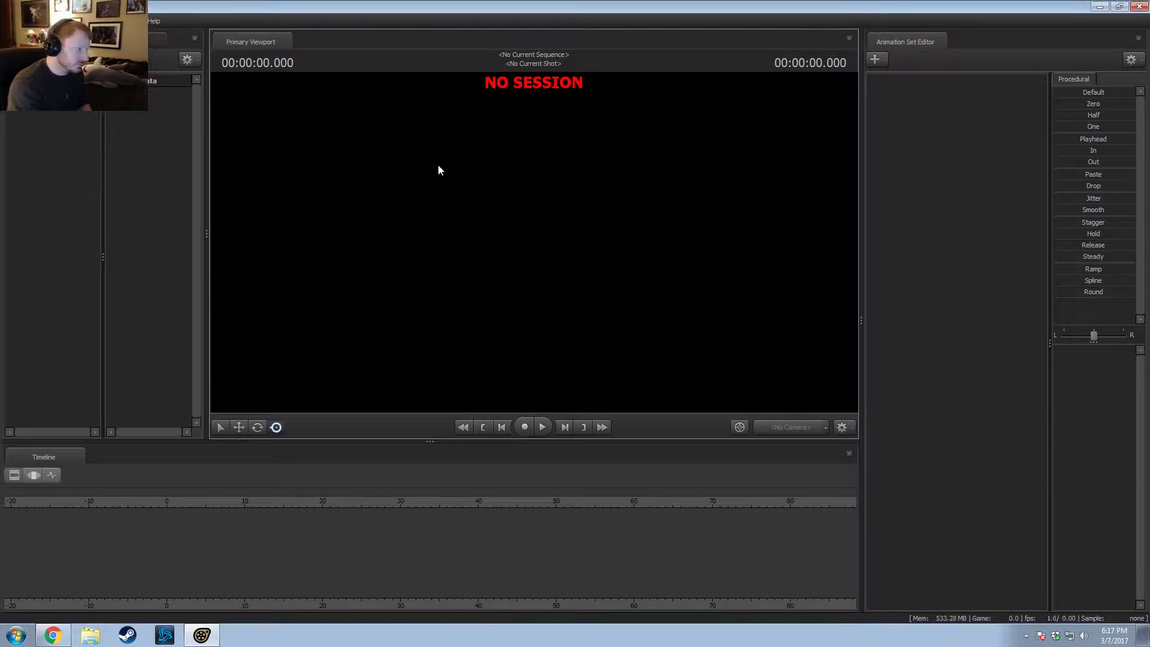
Step: Create a new Source Filmmaker session named pic
left_click(16, 22)
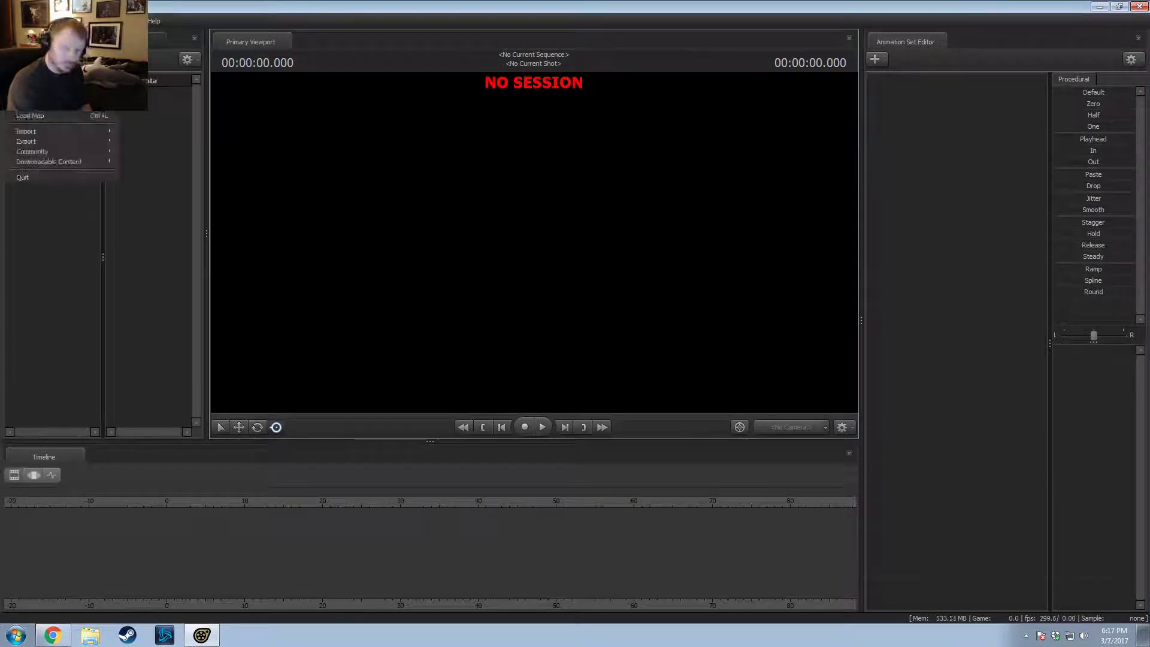
left_click(24, 34)
type("chrys")
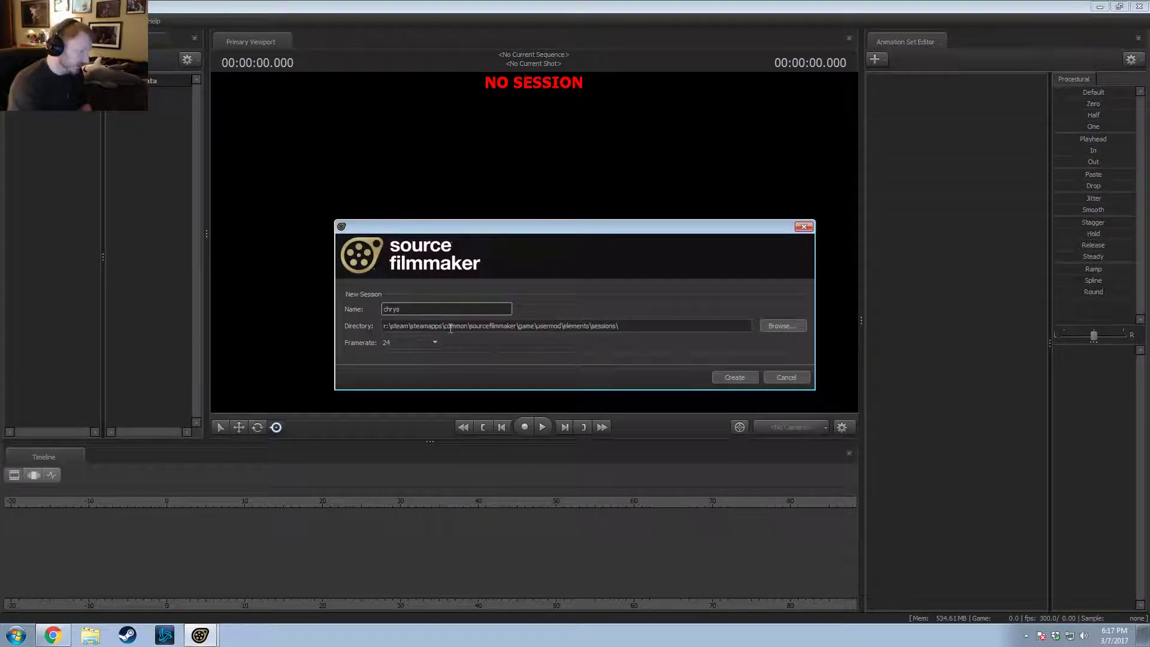
left_click_drag(278, 318, 241, 312)
type("pic")
key("Return")
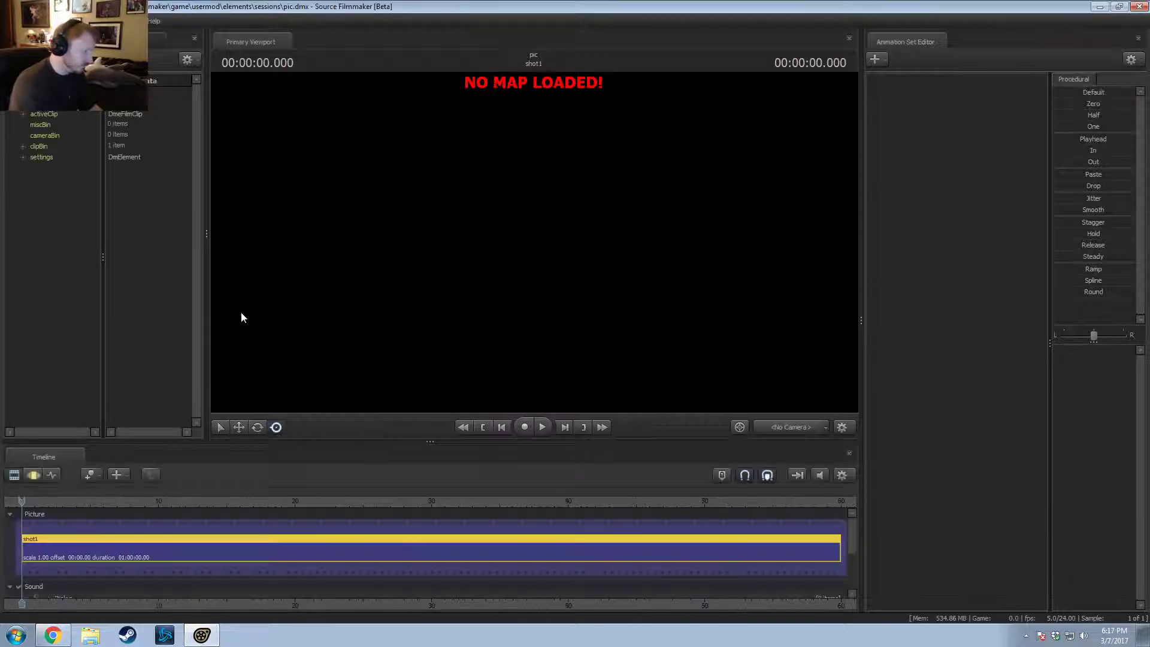
Step: Load the stage_big.bsp map into the session, filtering the map files by stage
right_click(453, 264)
left_click(484, 367)
left_click(656, 443)
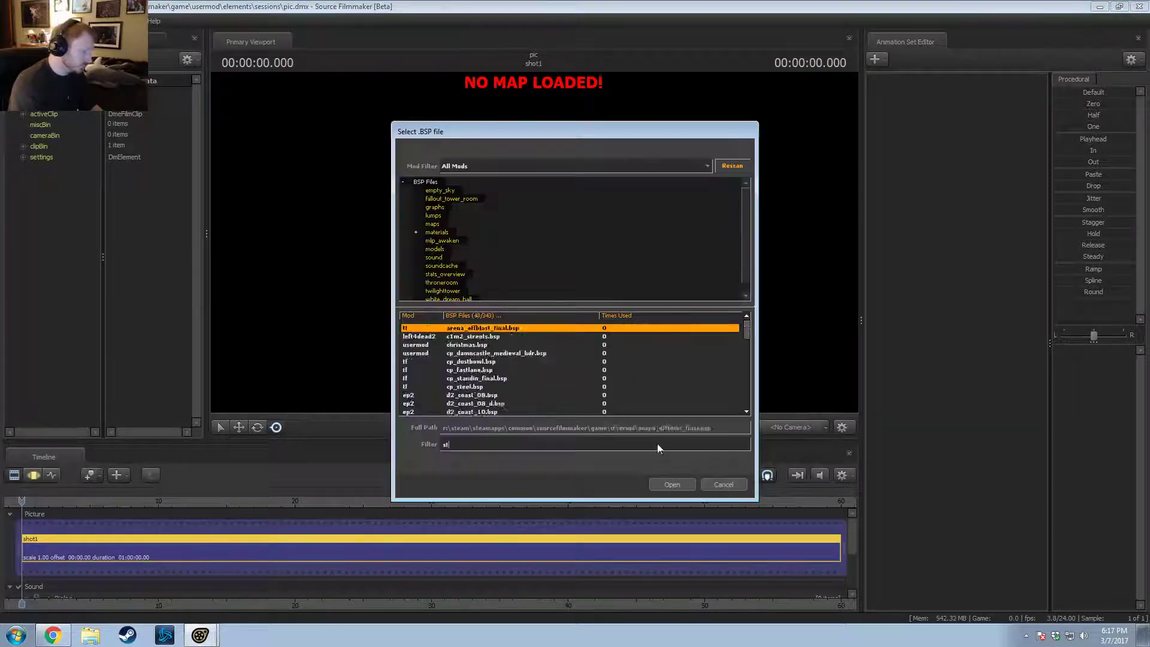
type("stage")
left_click(469, 337)
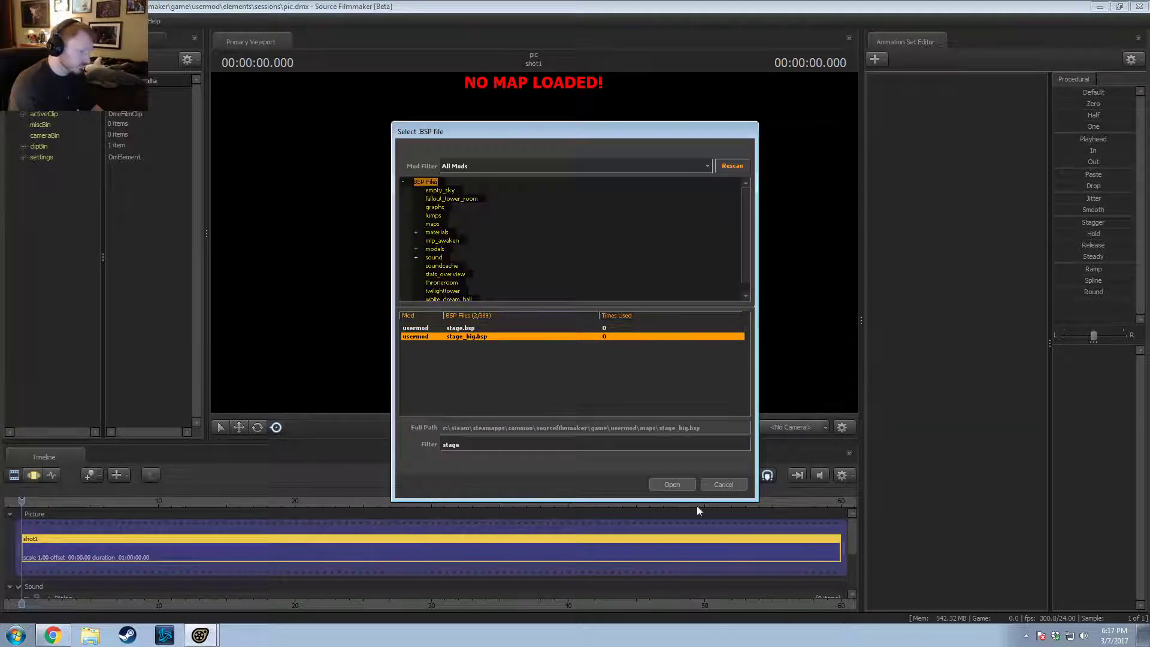
left_click(675, 483)
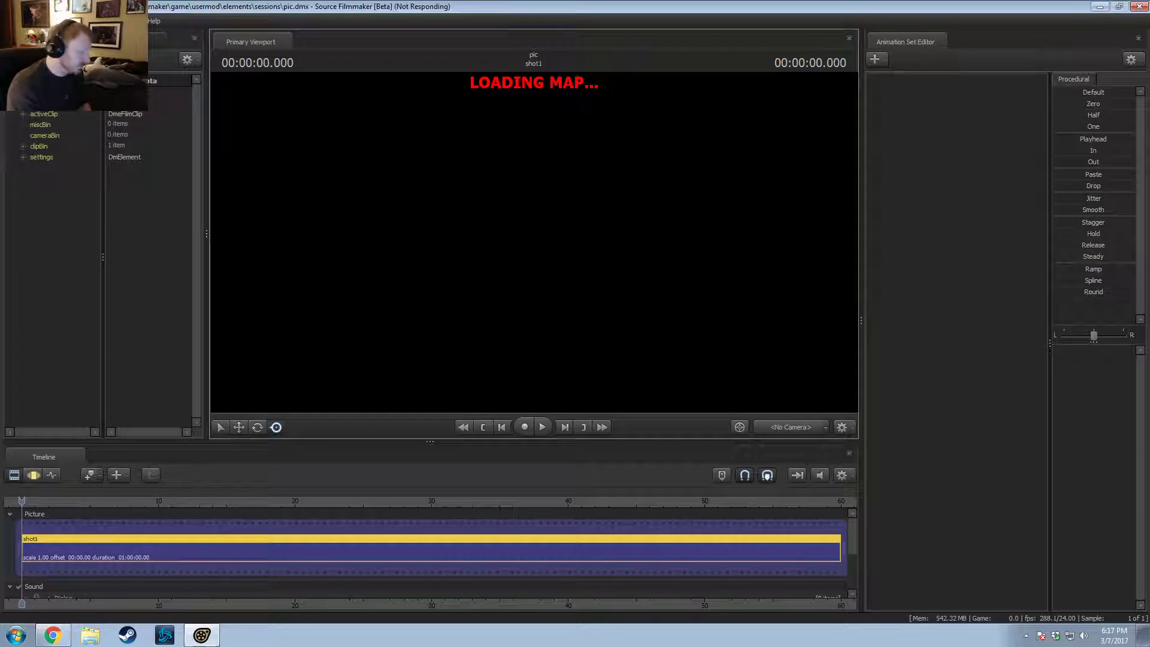
Step: Switch to the browser, check the ARGOO PONEH DOO WAT? poll results and return to Source Filmmaker
left_click(53, 635)
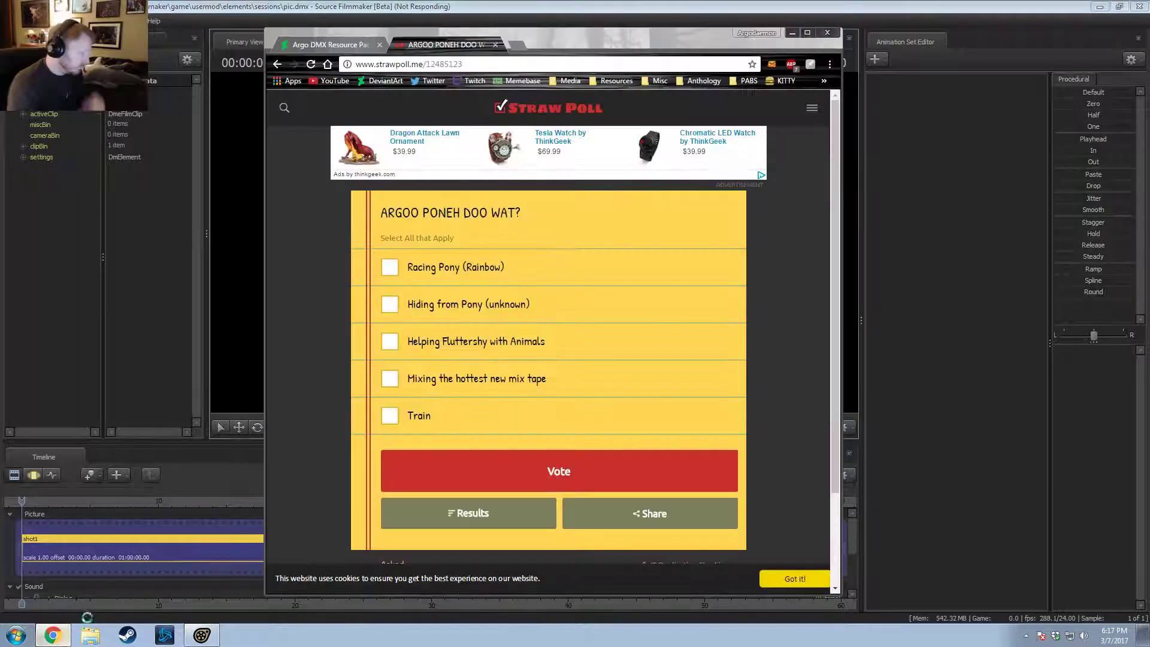
left_click(500, 514)
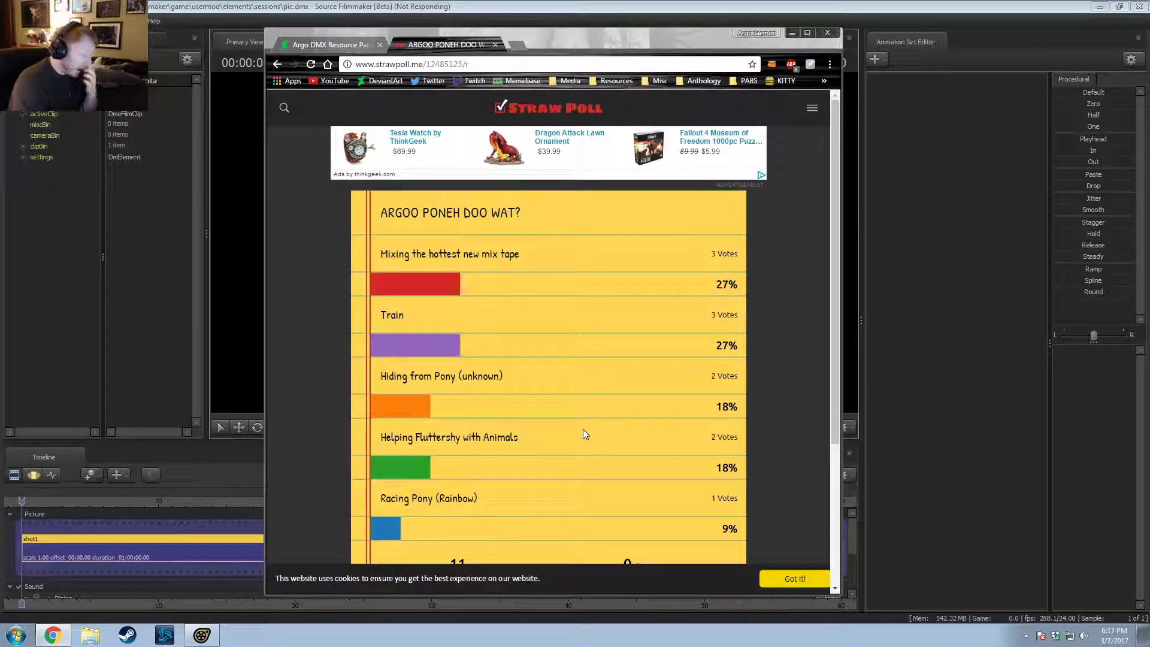
scroll(571, 439, "down", 1)
scroll(560, 436, "up", 1)
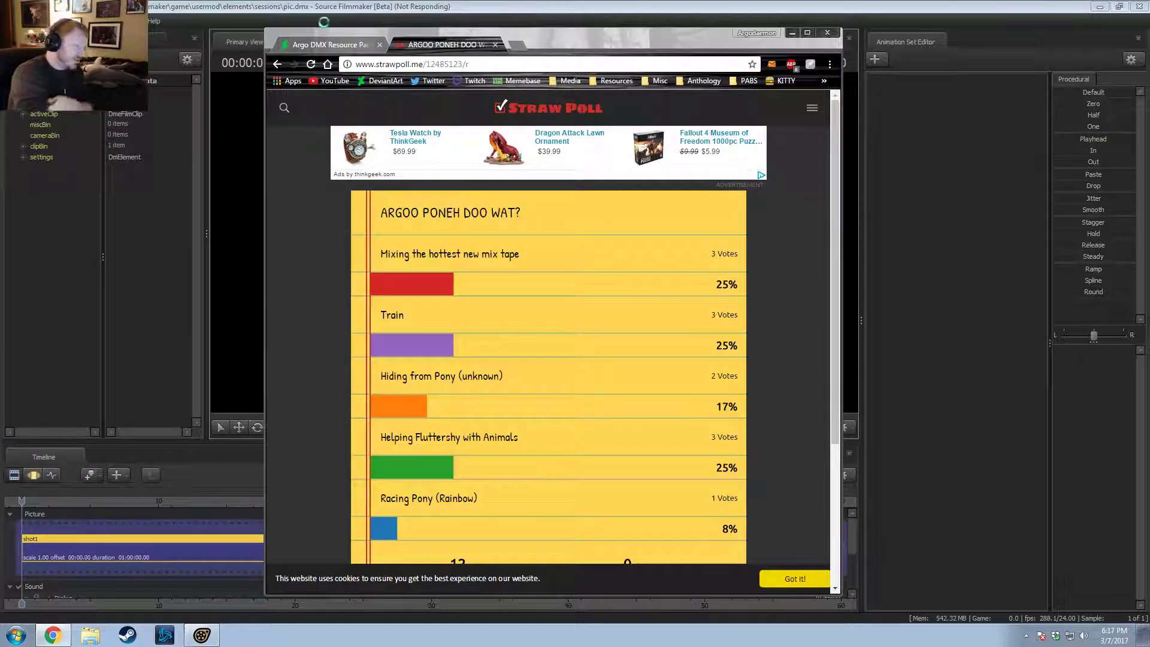
left_click(572, 6)
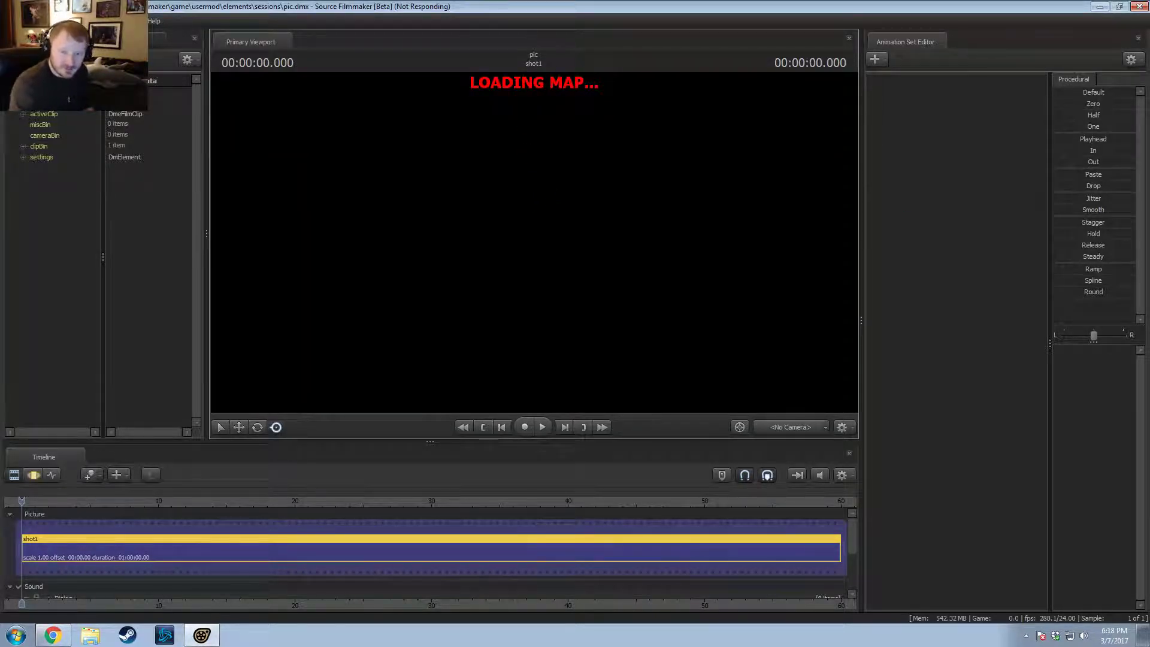
Step: Examine the Mass Effect 3 Mech workshop page's pictures and description, and minimize the browser
key("alt+Tab")
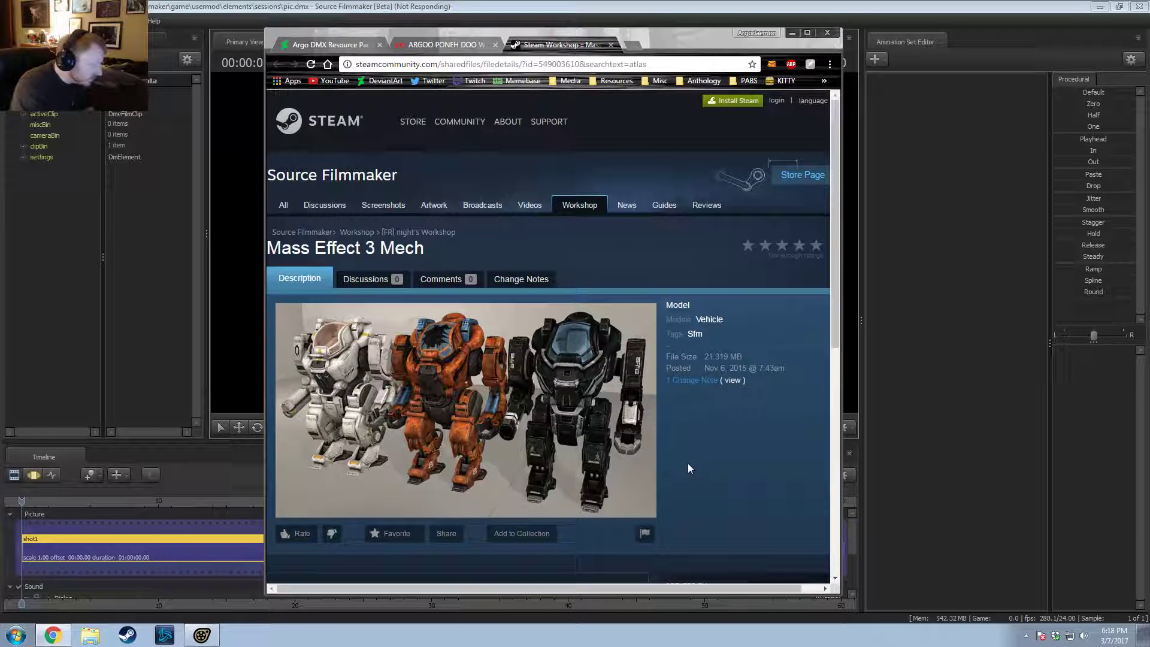
scroll(446, 470, "down", 2)
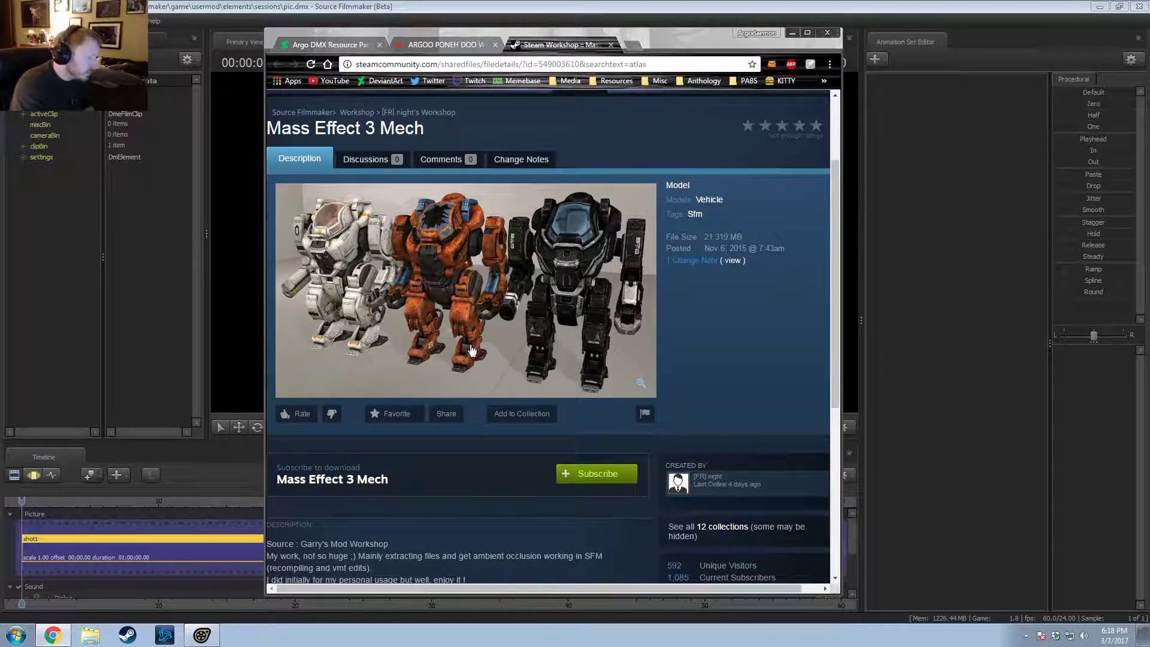
scroll(560, 340, "down", 3)
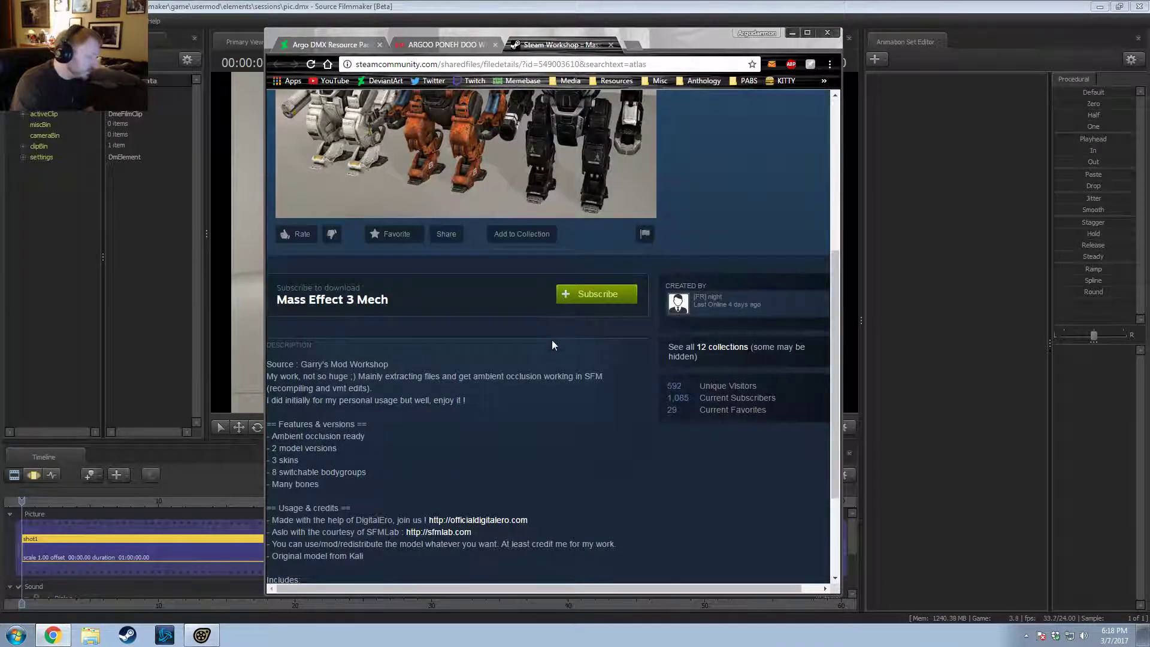
scroll(723, 412, "up", 1)
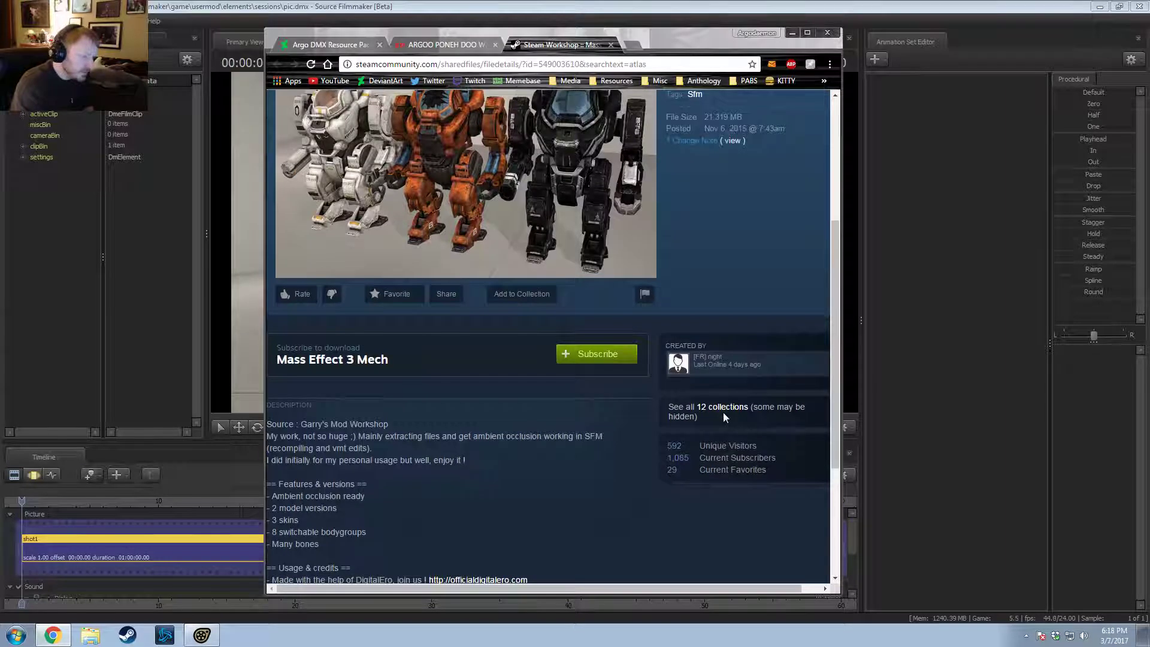
scroll(723, 412, "up", 1)
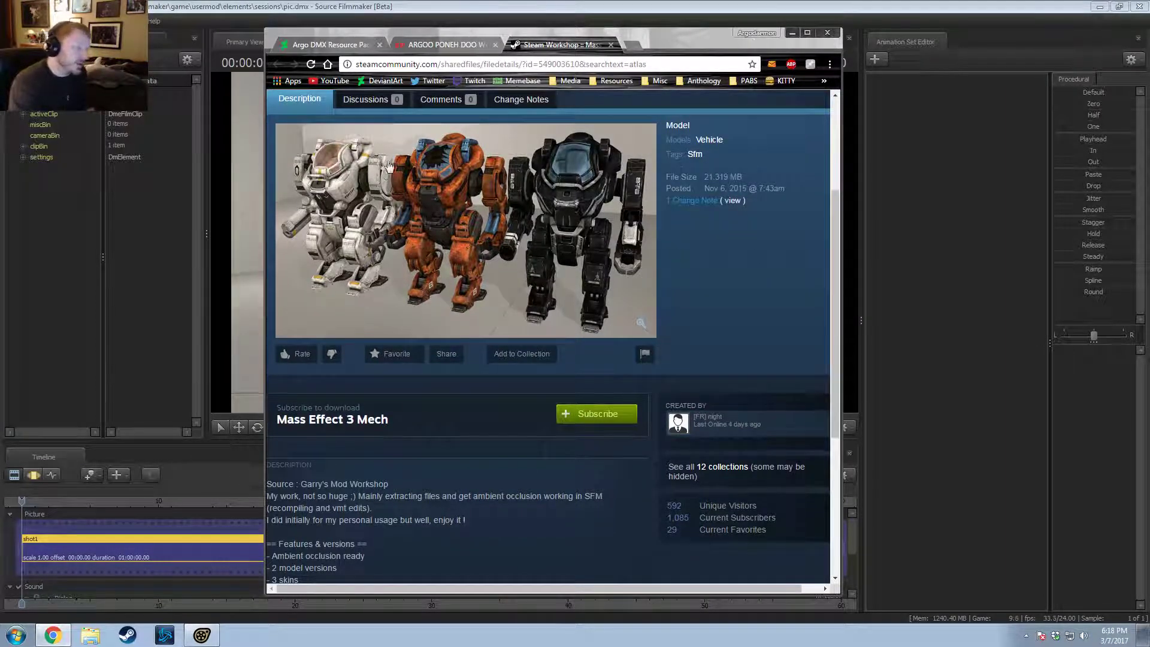
left_click(792, 33)
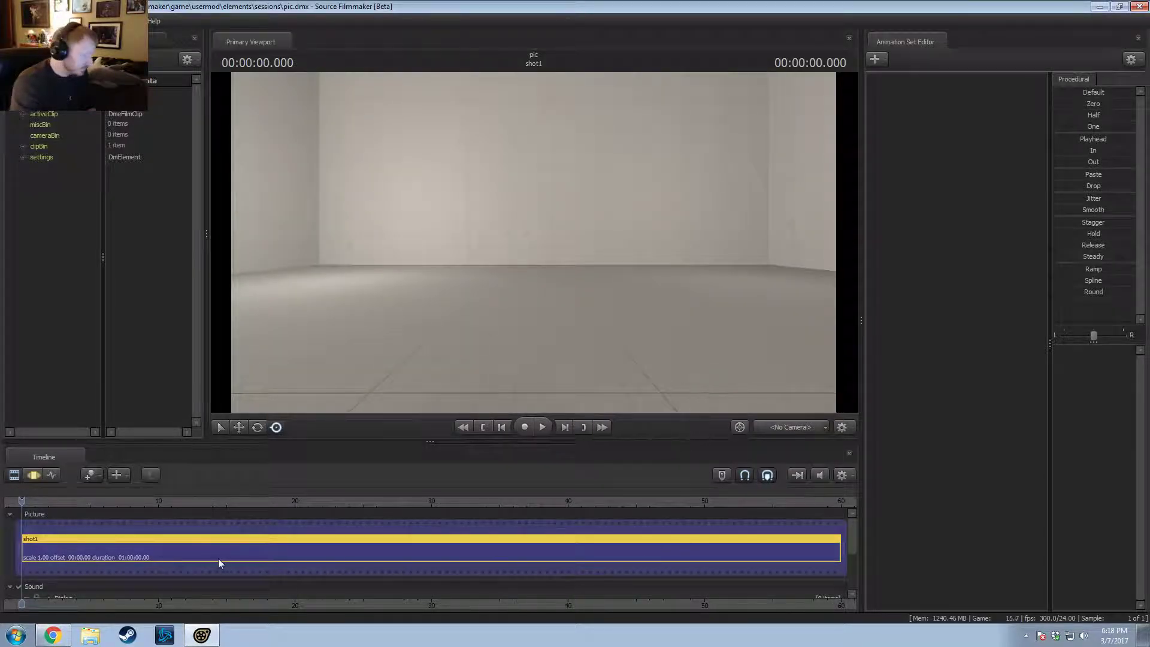
Step: Bring the browser back and show the ARGOO PONEH DOO WAT? results, glancing briefly at the Source Filmmaker stage
left_click(63, 636)
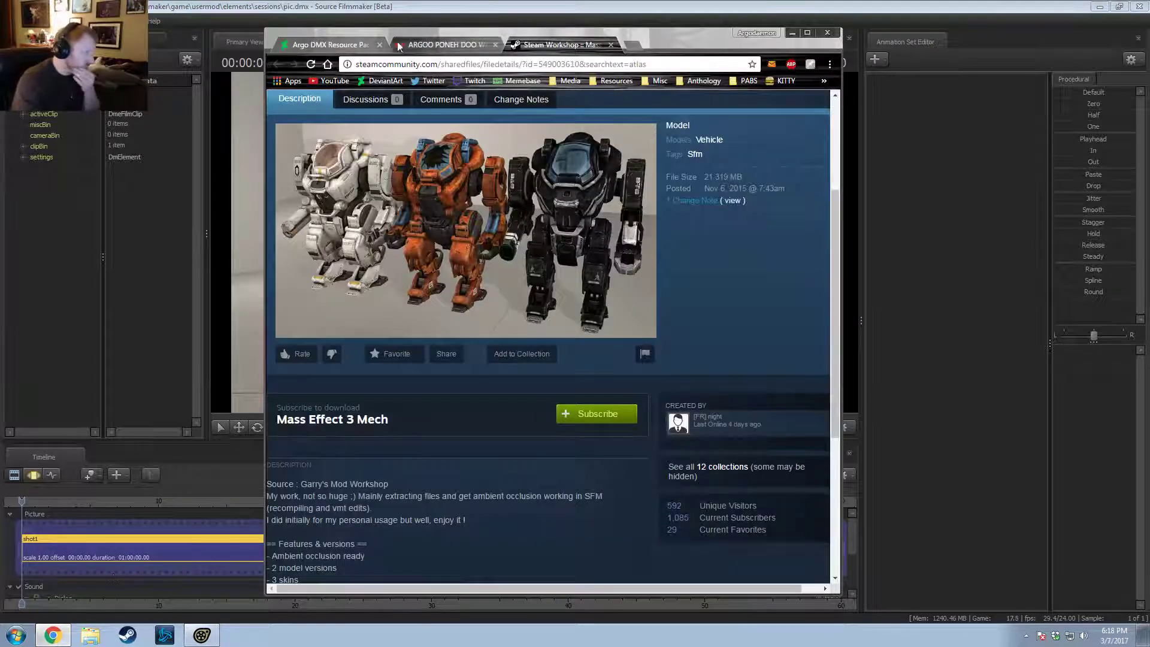
left_click(444, 44)
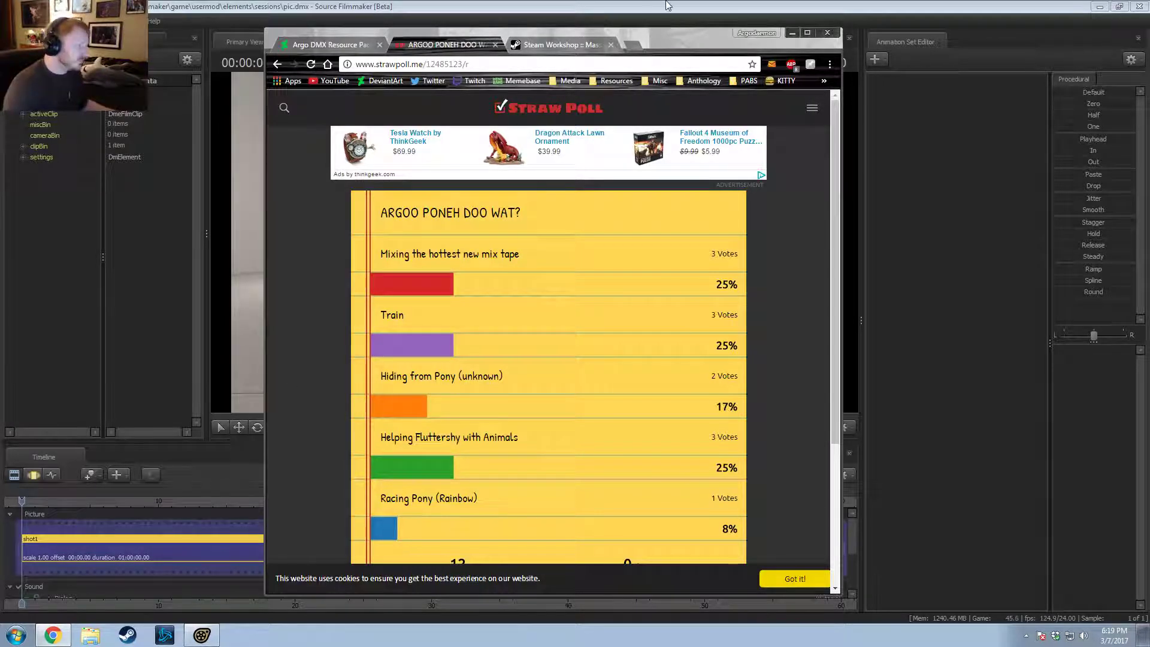
key("alt+Tab")
mouse_move(534, 241)
left_mouse_down()
mouse_move(683, 241)
mouse_move(534, 241)
left_mouse_up()
key("alt+Tab")
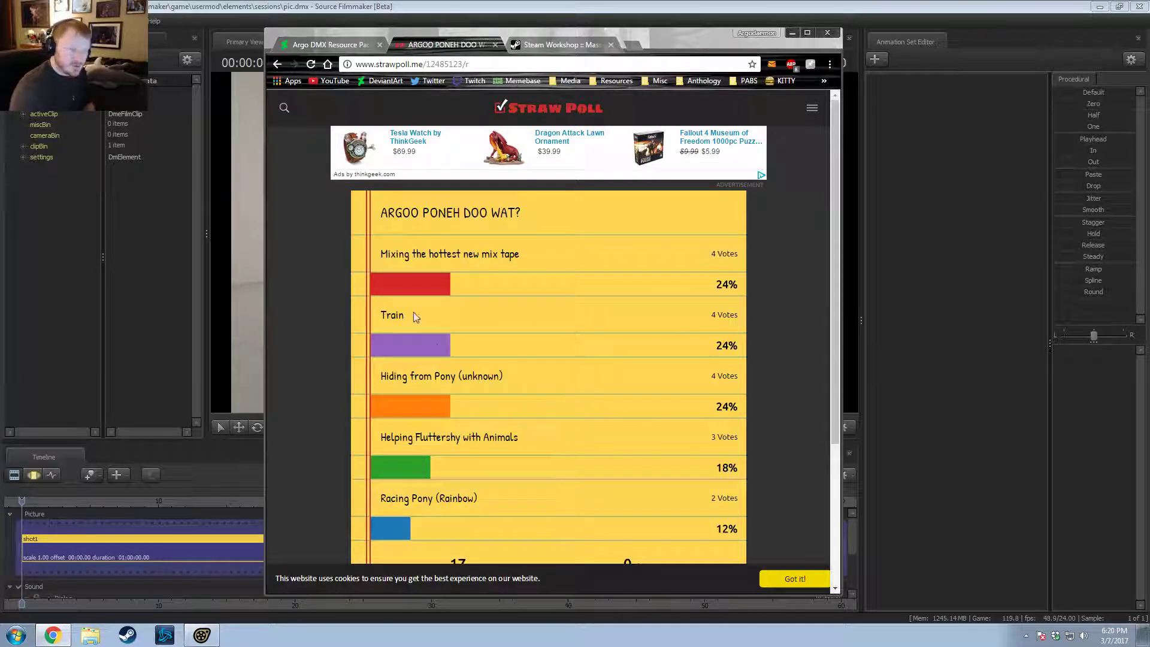
Step: Return to the poll's voting page, reopen its results and read through the vote standings
scroll(495, 457, "down", 3)
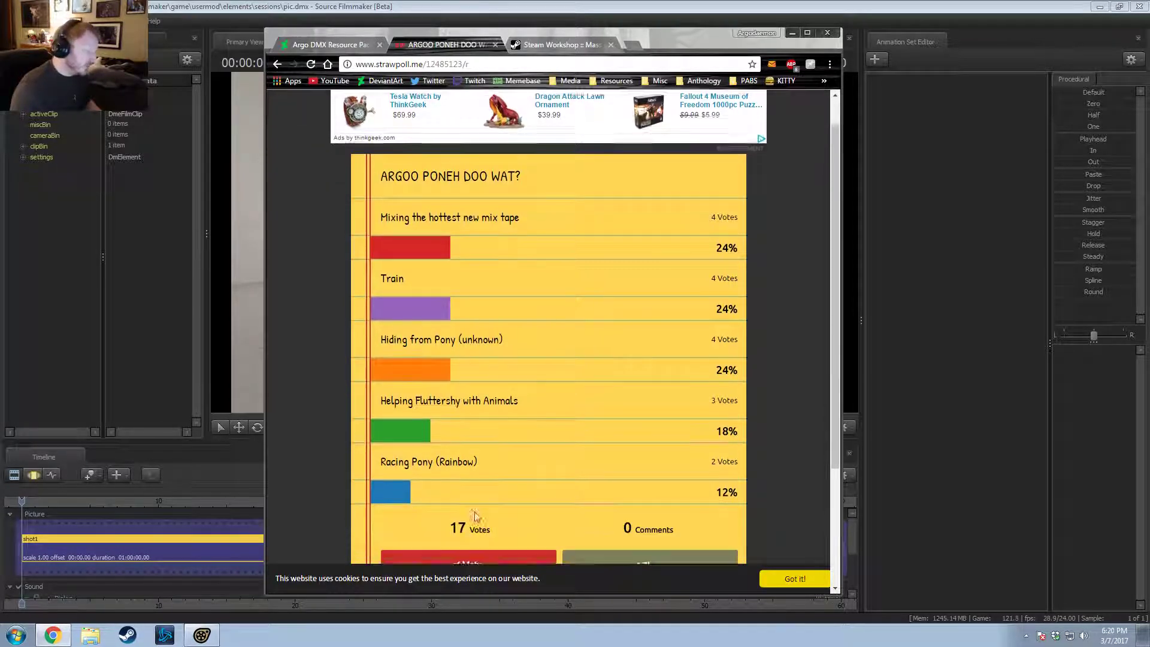
left_click(535, 408)
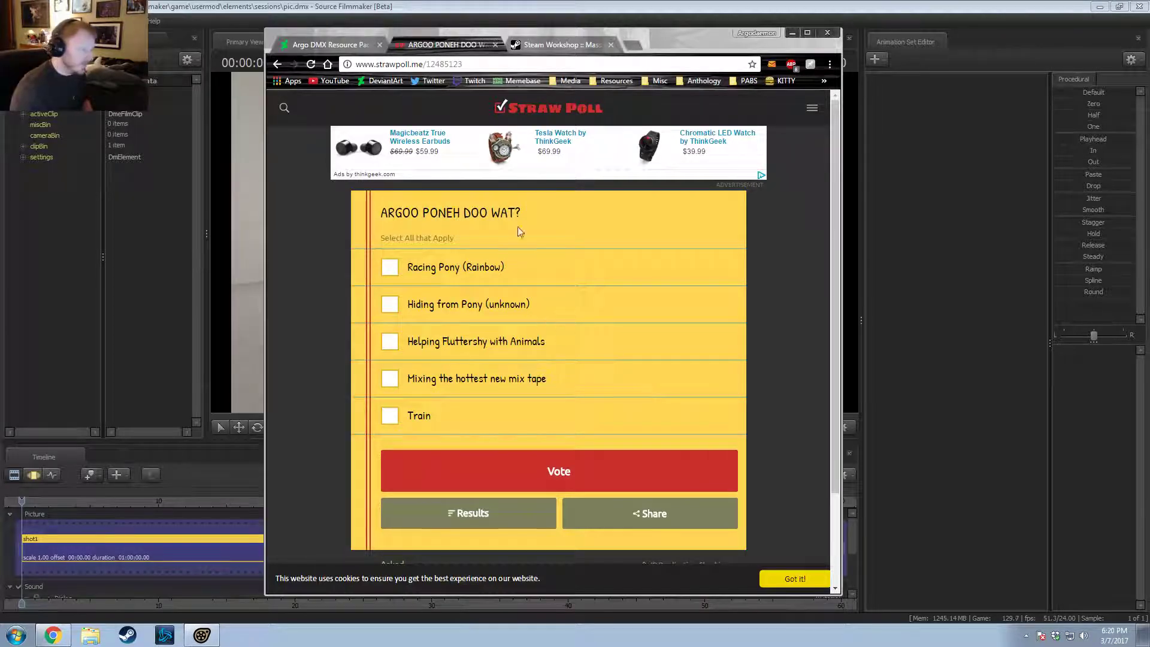
left_click(503, 520)
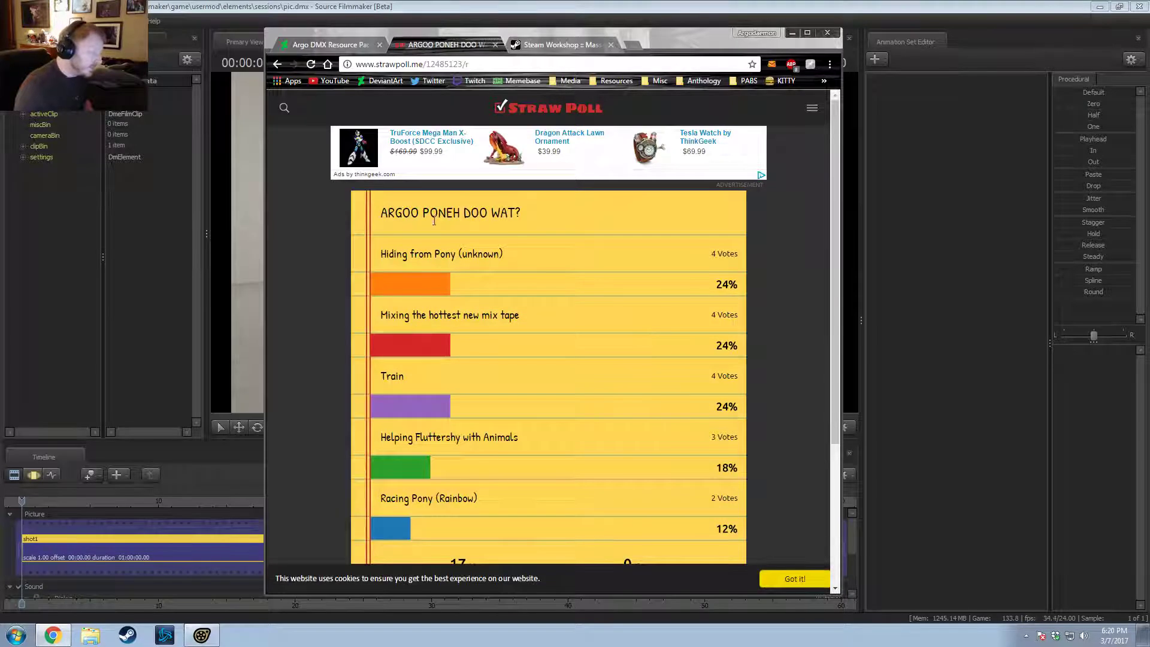
scroll(494, 306, "down", 1)
scroll(793, 491, "down", 1)
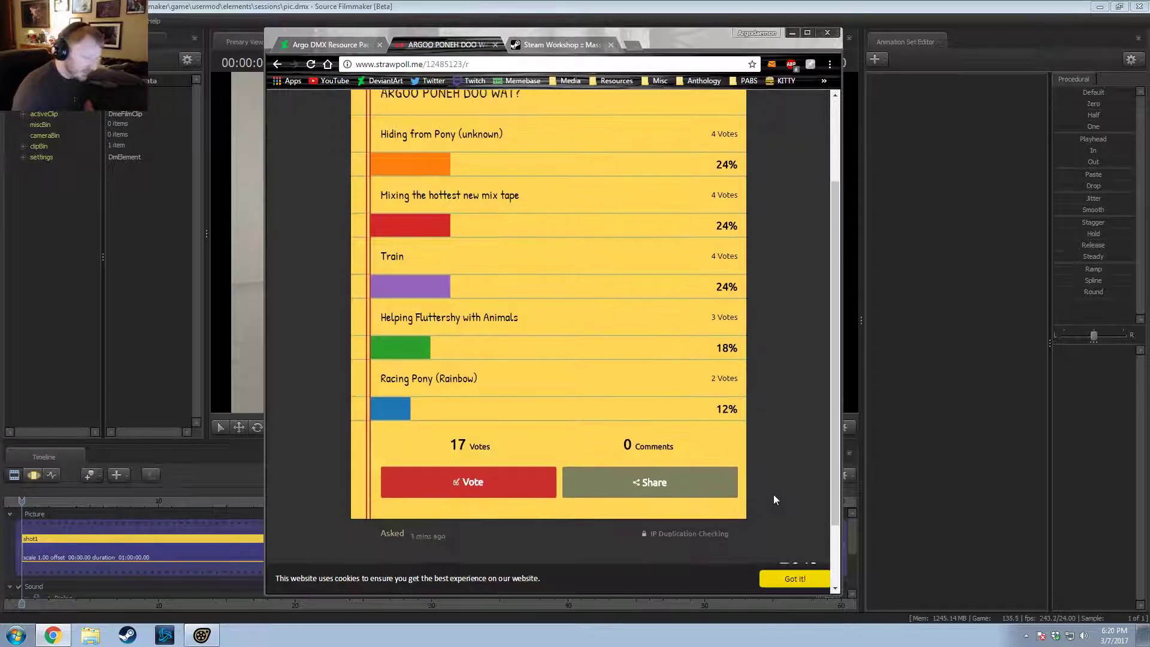
scroll(779, 511, "up", 1)
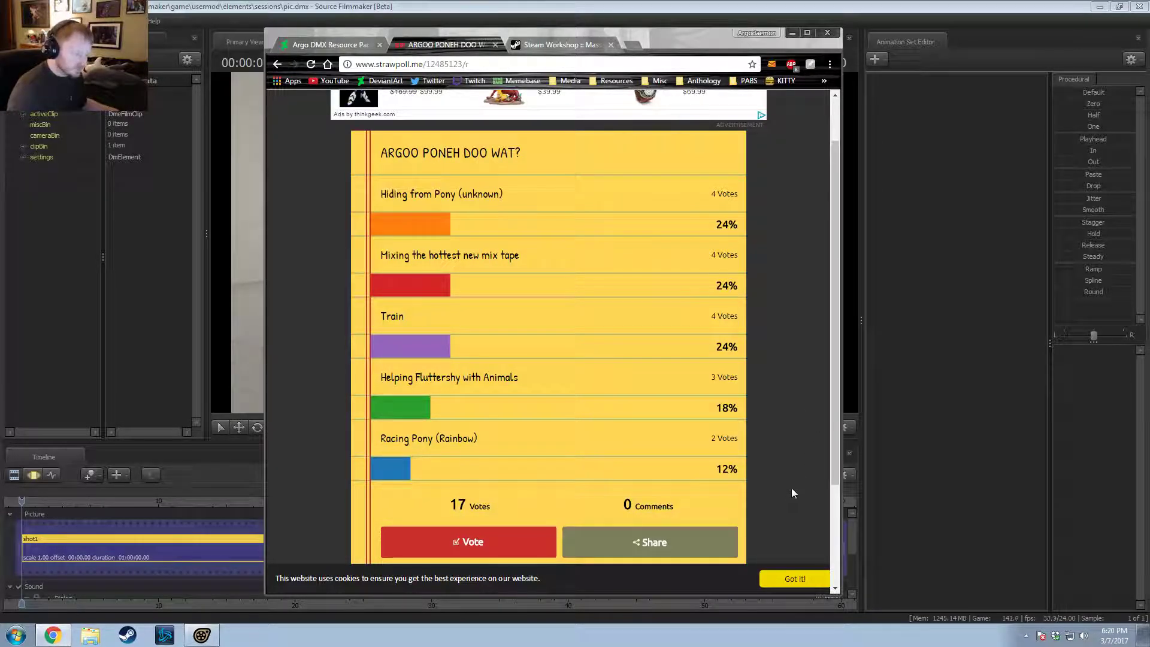
Step: Close the Steam Workshop page and continue viewing the poll results
left_click(610, 44)
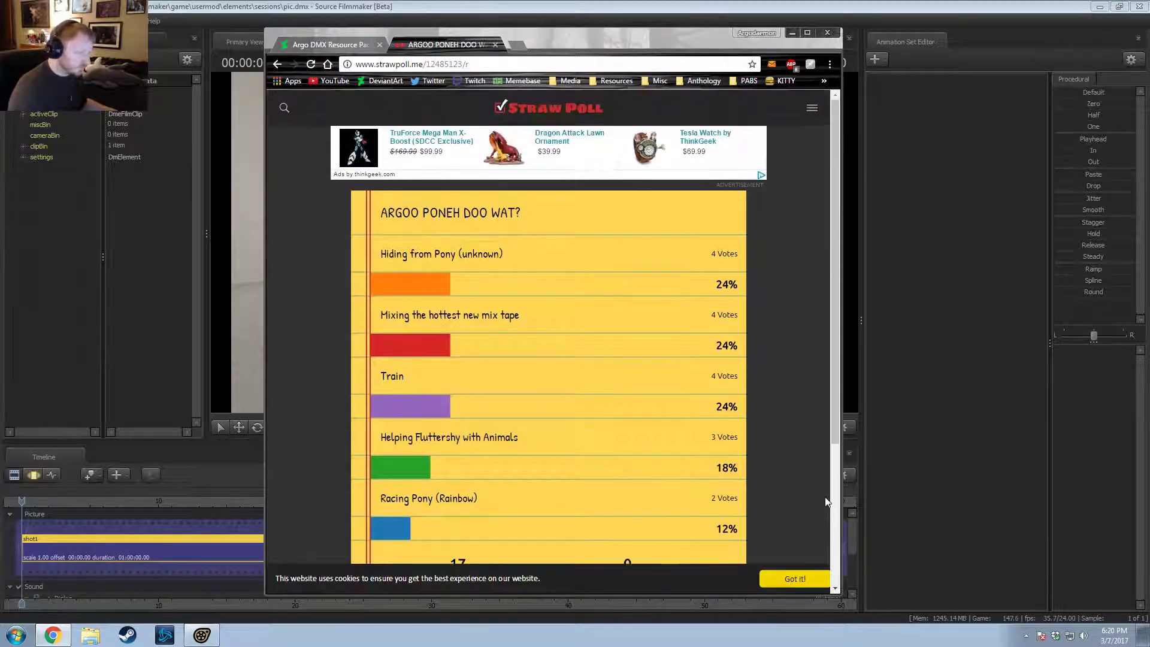
scroll(824, 497, "down", 2)
scroll(824, 495, "up", 1)
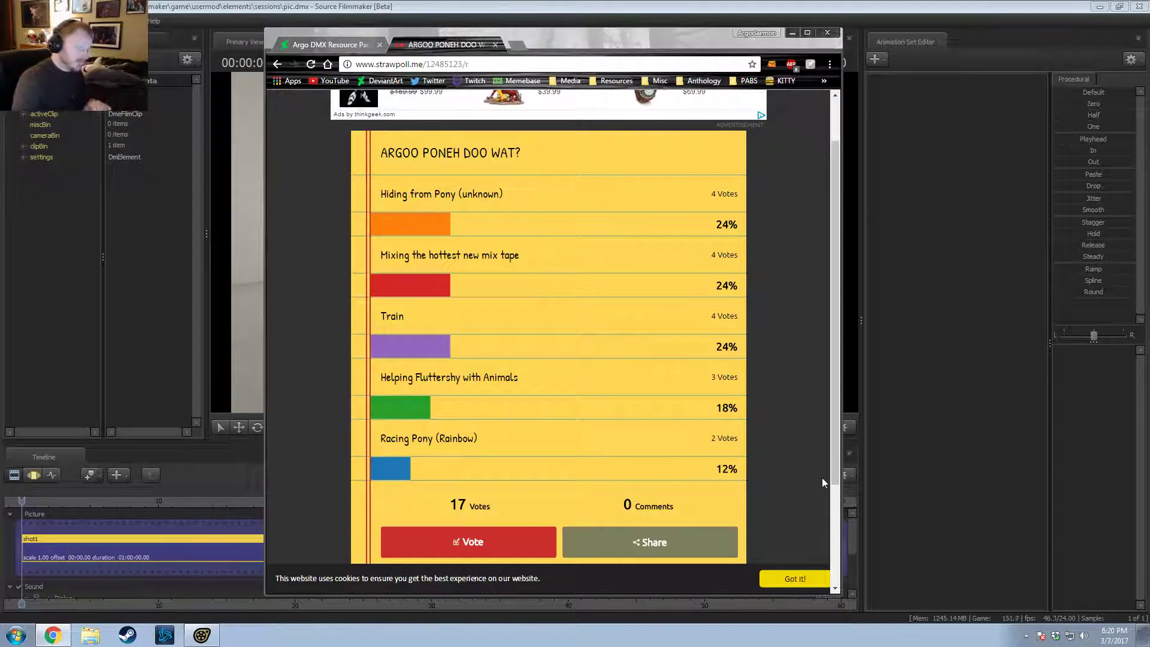
Step: Check the current time in the system clock and close its calendar
left_click(1114, 636)
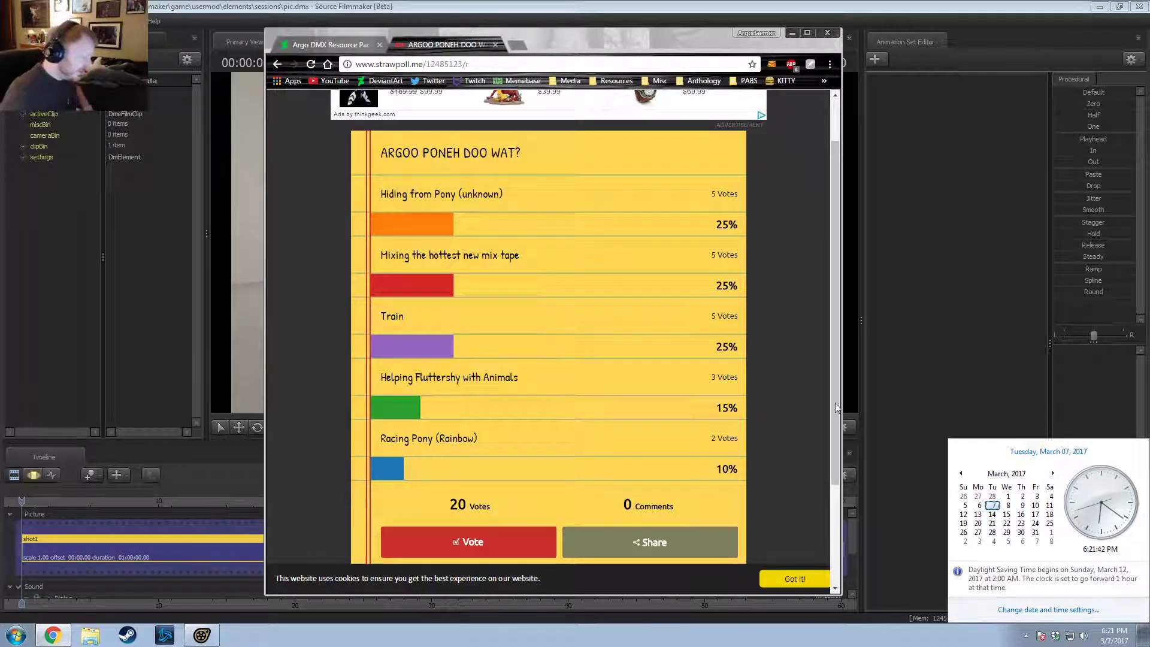
scroll(649, 436, "down", 4)
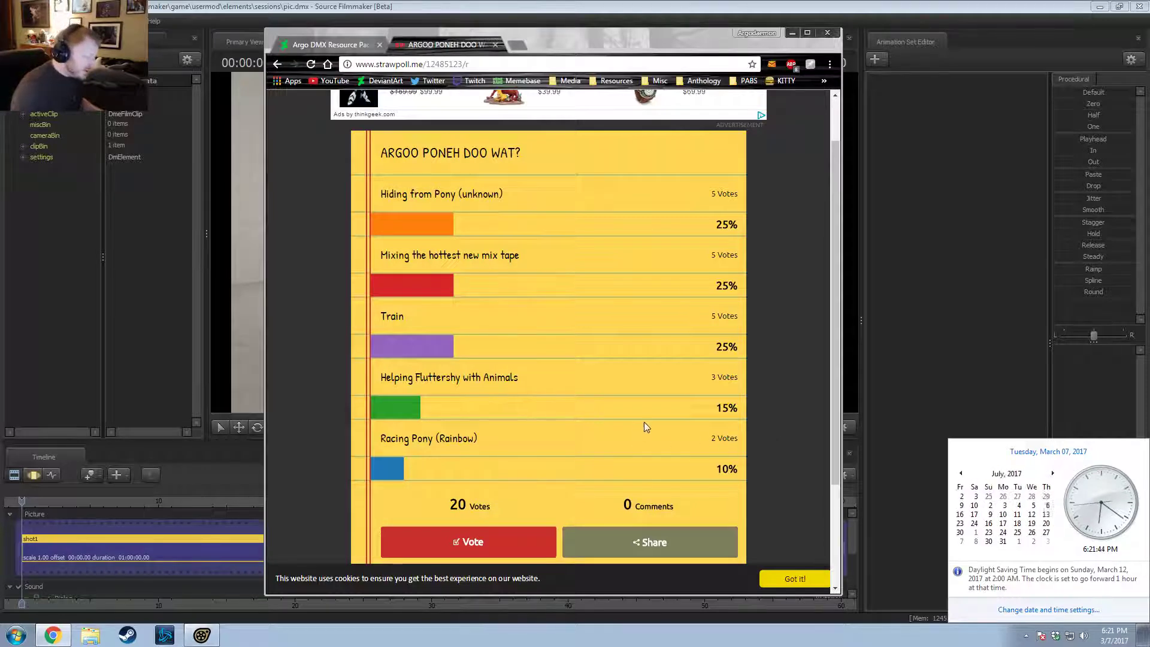
scroll(709, 429, "up", 7)
key("Page_Down")
key("Page_Down")
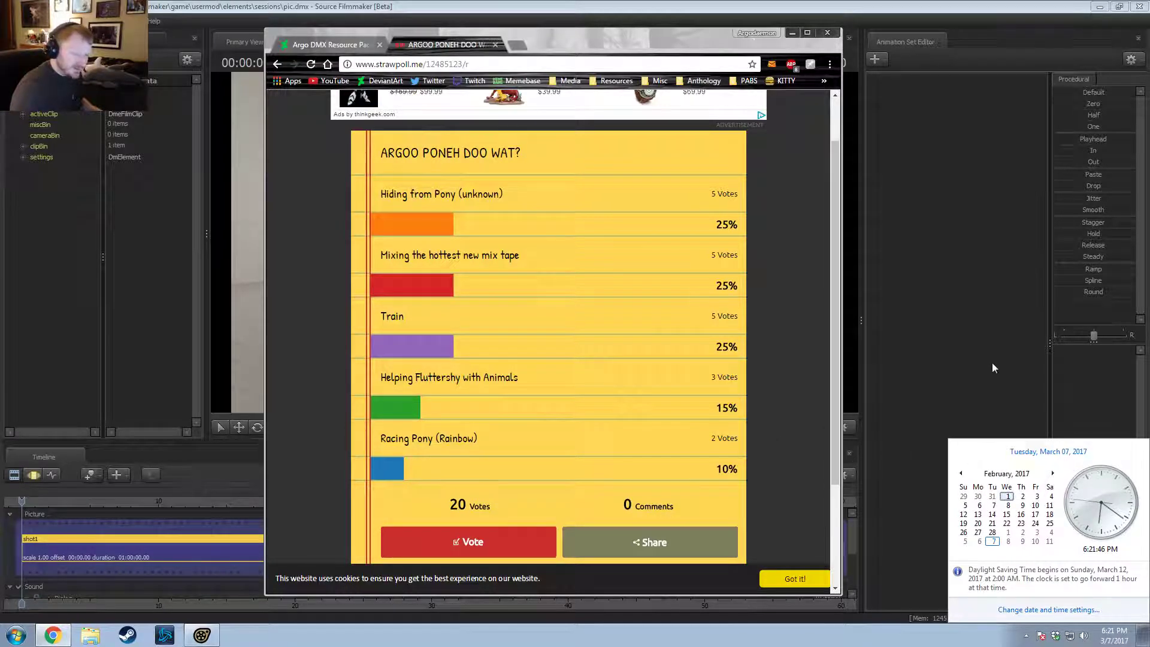
left_click(640, 46)
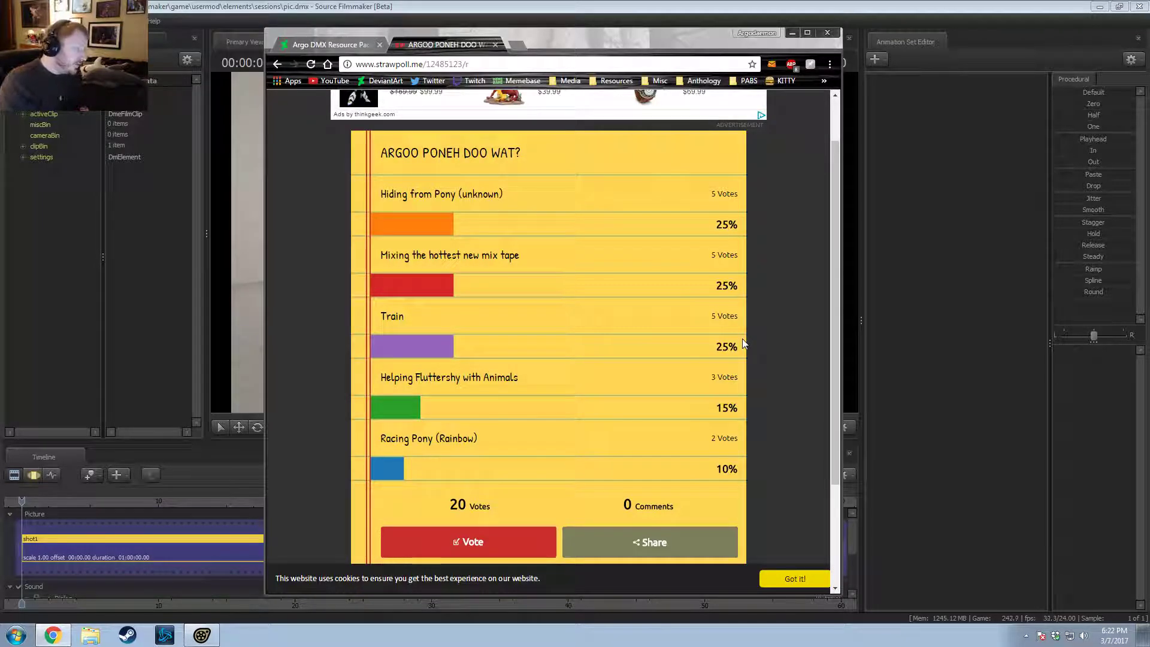
left_click_drag(504, 195, 373, 208)
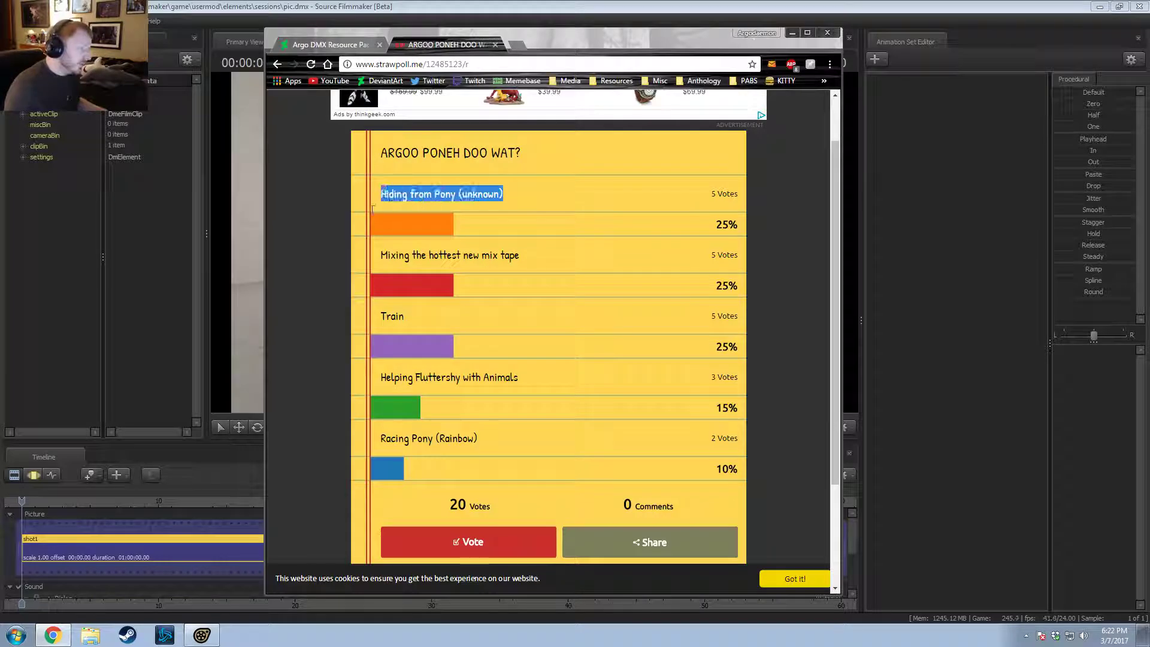
left_click(391, 197)
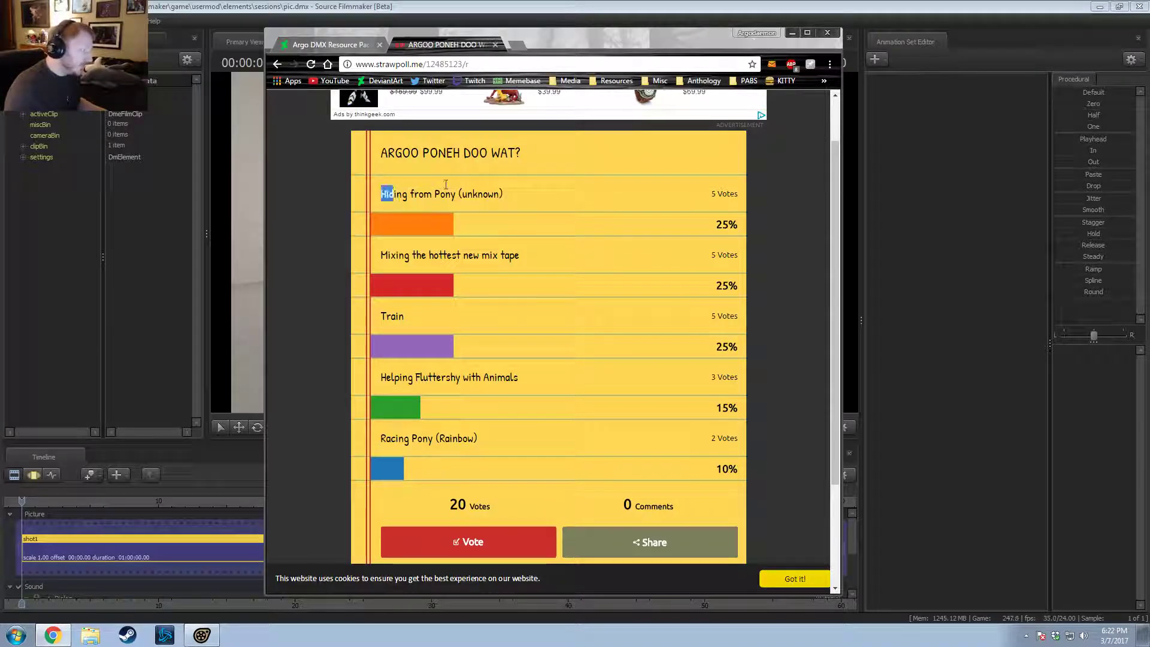
left_click_drag(379, 198, 490, 195)
left_click(404, 197)
left_click_drag(396, 196, 603, 198)
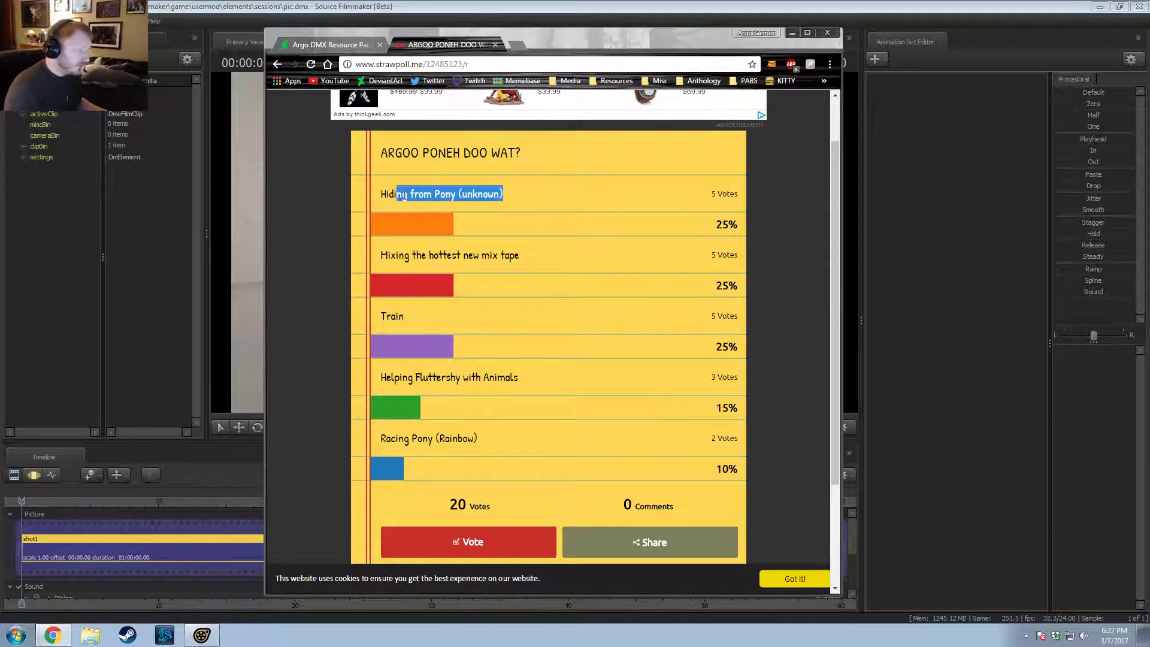
left_click(603, 198)
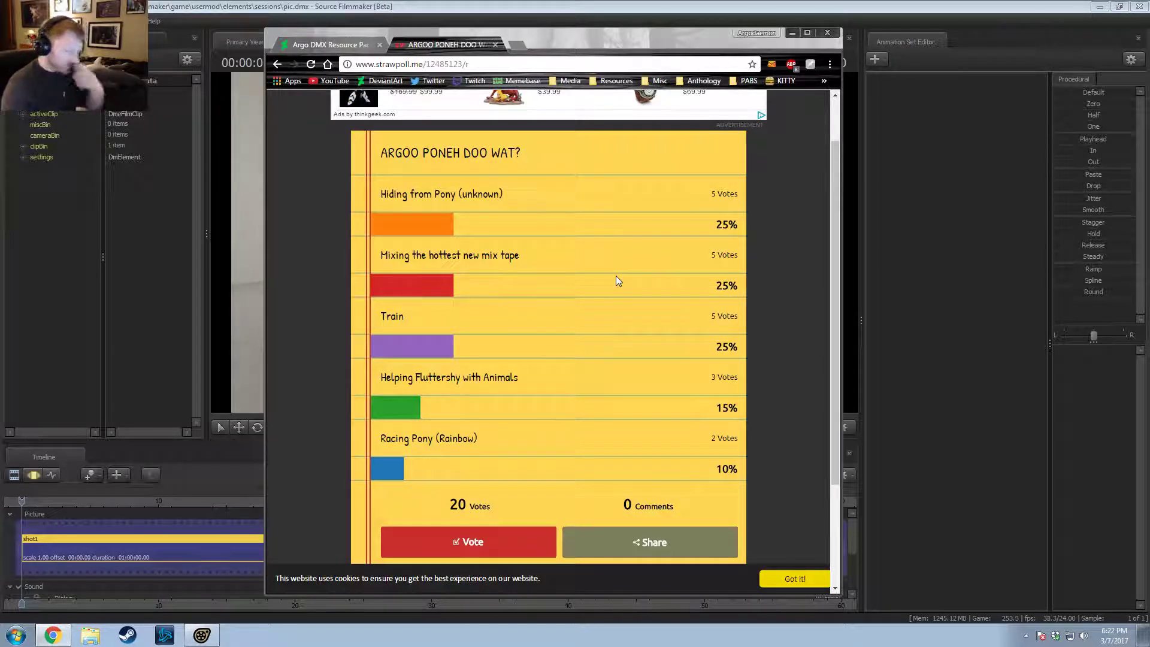
Step: Close the poll results page, switch to Source Filmmaker and look around the stage map with the work camera
left_click(497, 47)
left_click(474, 19)
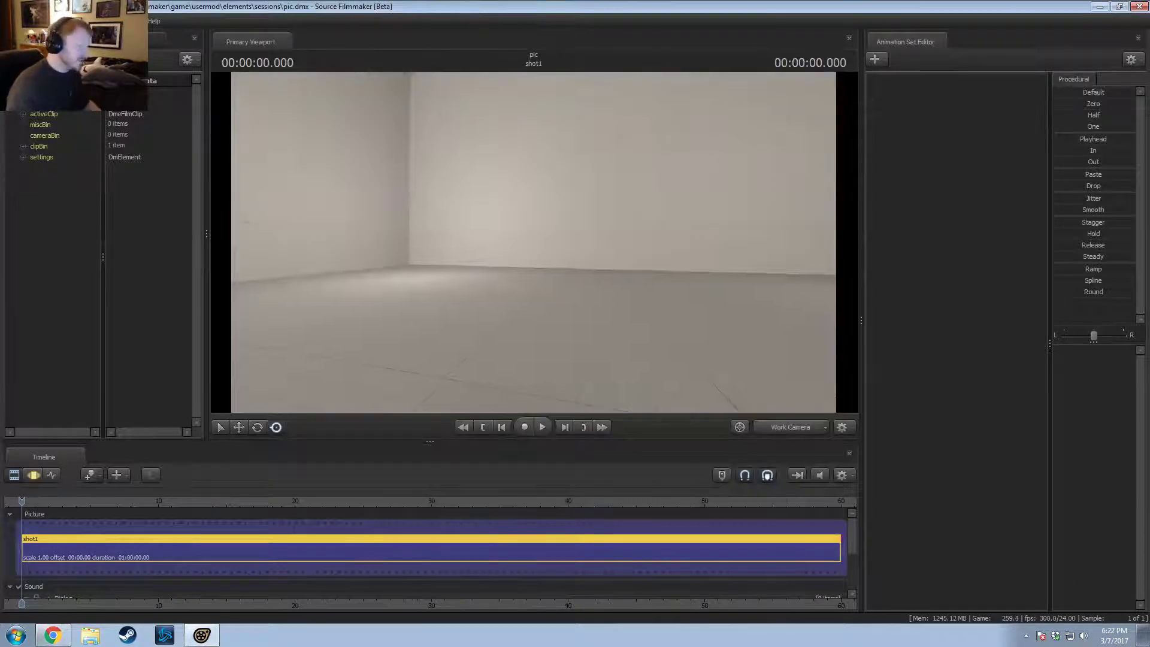
left_click_drag(534, 242, 553, 243)
right_click(612, 254)
left_click(555, 242)
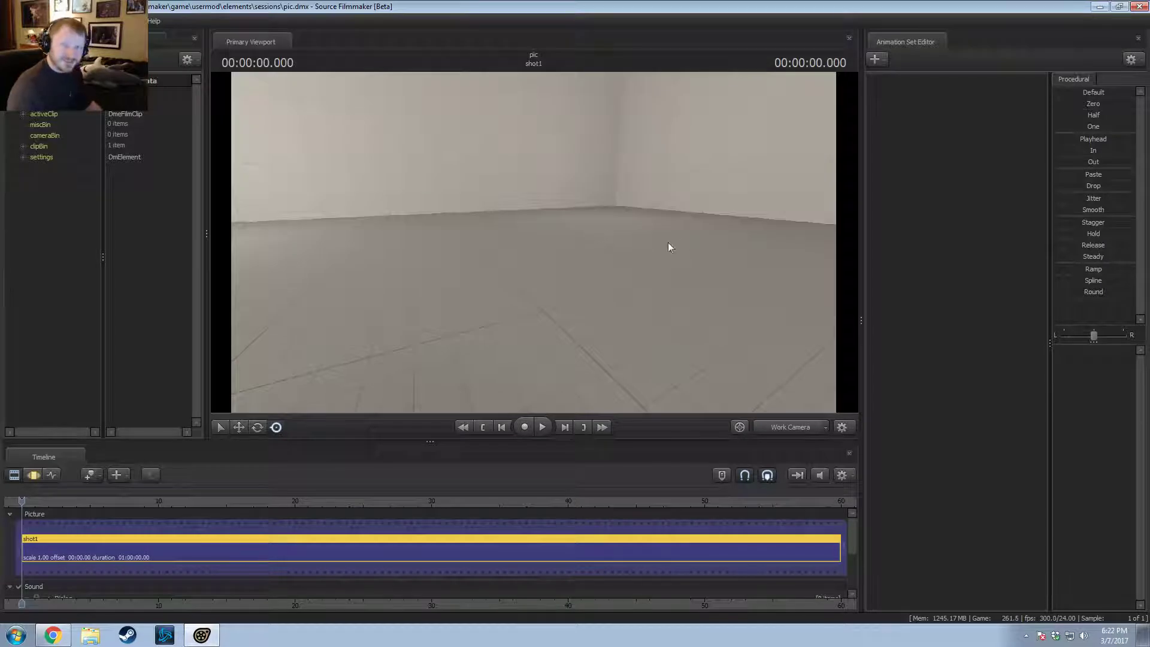
left_click_drag(587, 238, 543, 259)
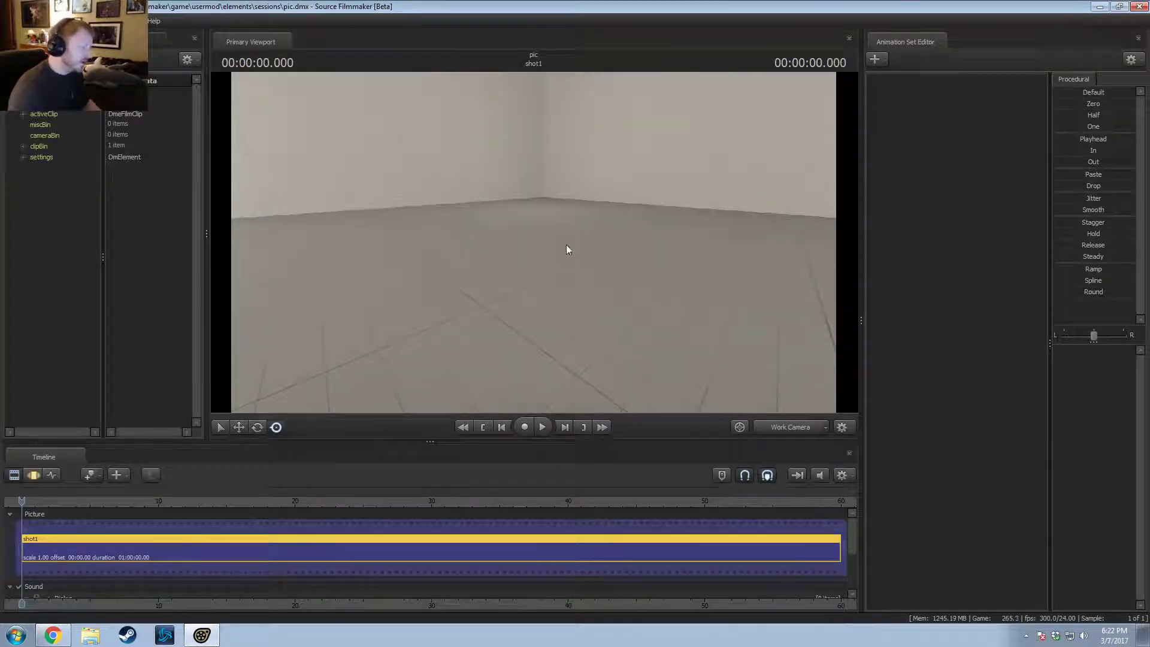
Step: Unload the stage map from the session and open the map file selection for loading another one
right_click(519, 266)
left_click(523, 267)
right_click(527, 233)
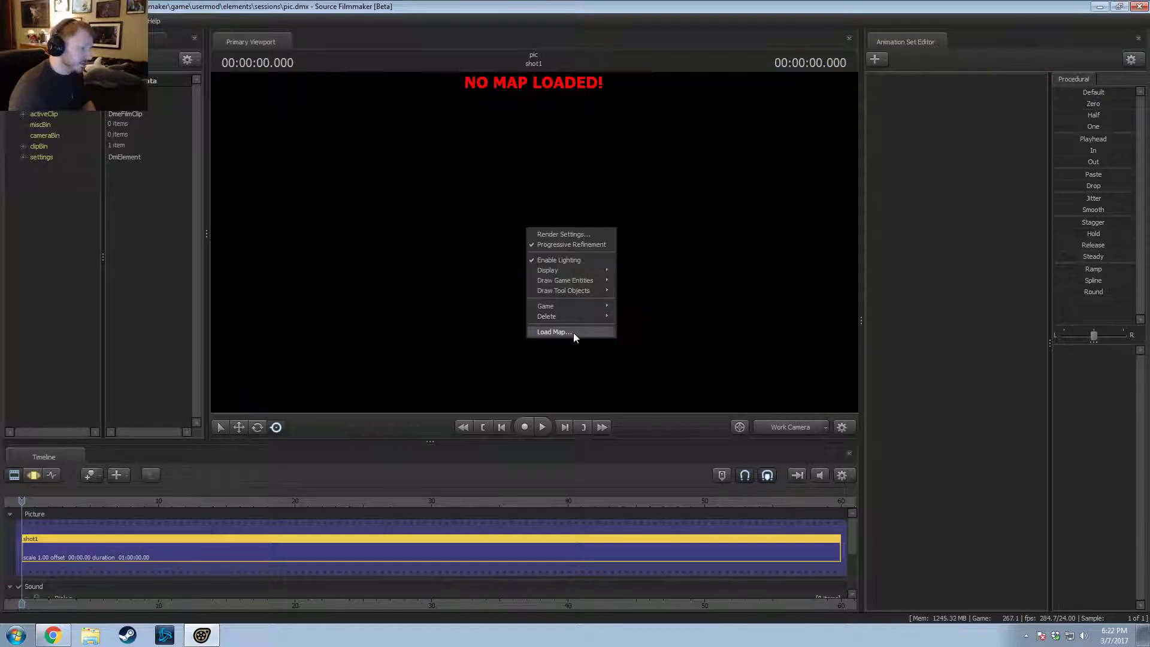
left_click(573, 332)
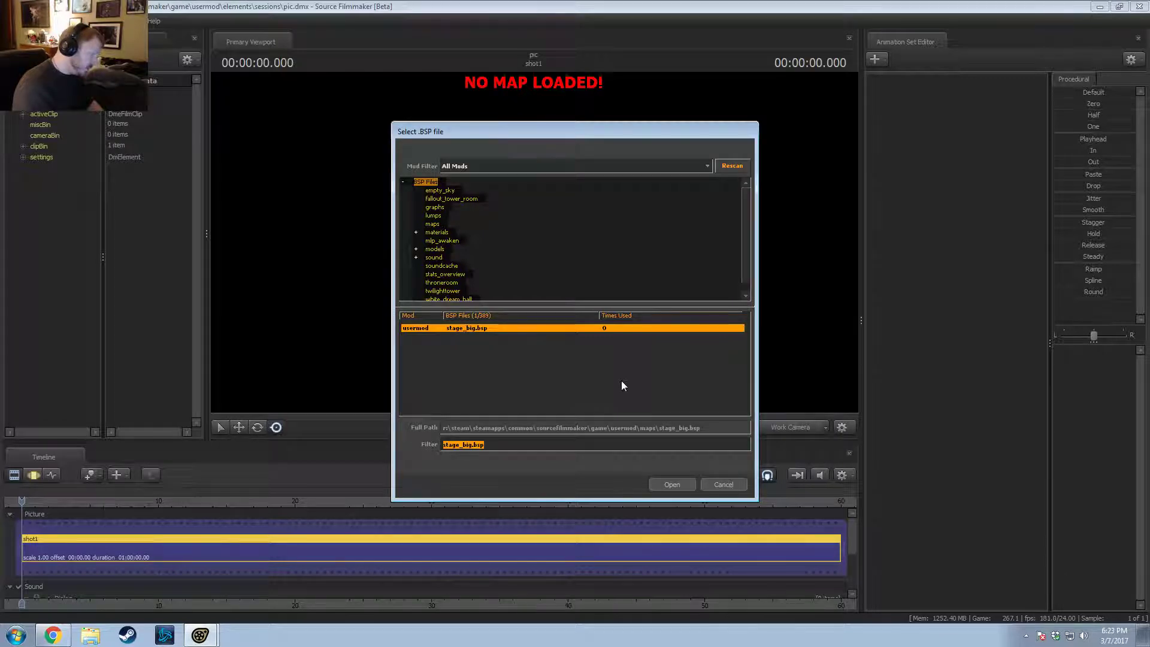
Step: Try filtering the map list by "j", clear the filter and look through the available mod filter options
type("j")
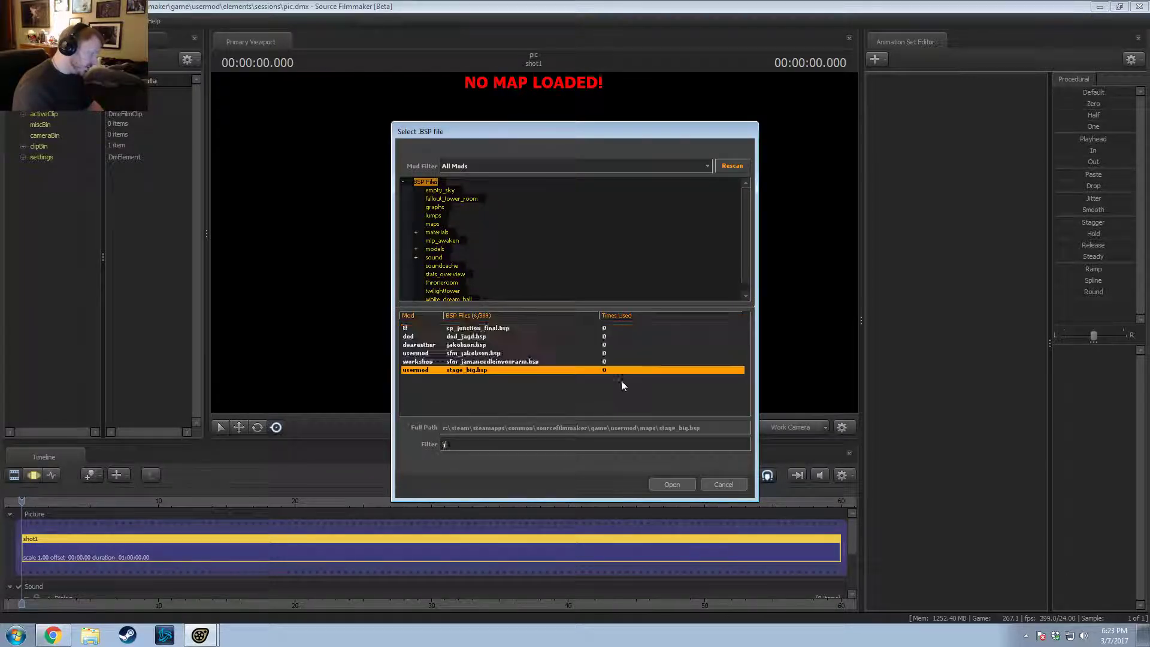
key("BackSpace")
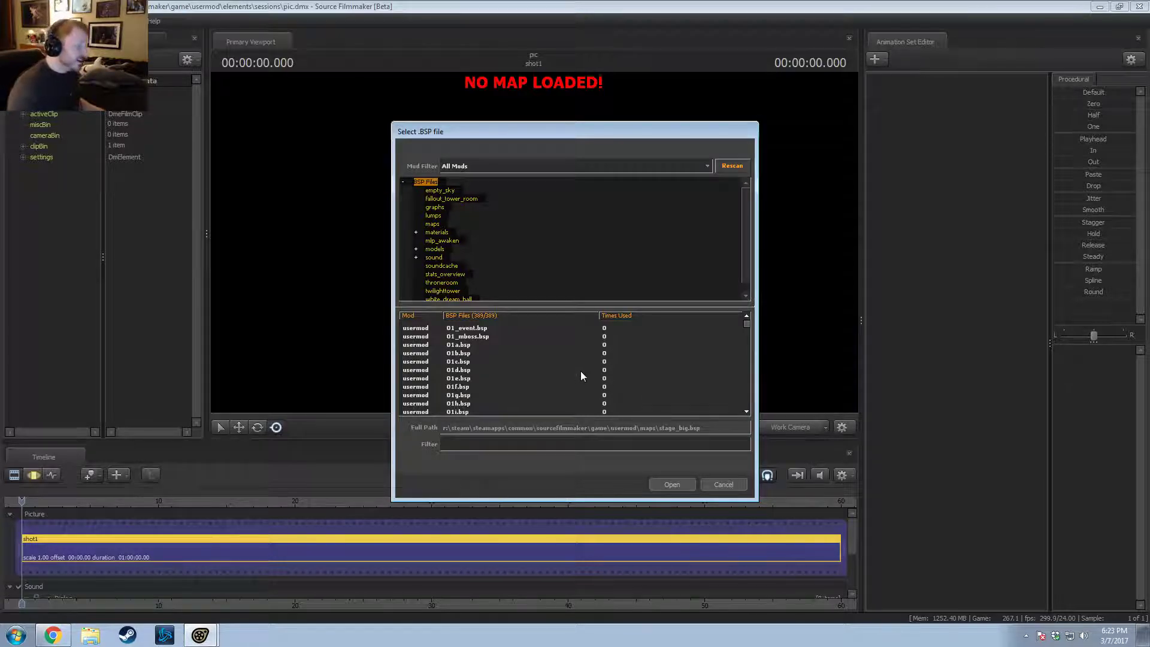
left_click(475, 168)
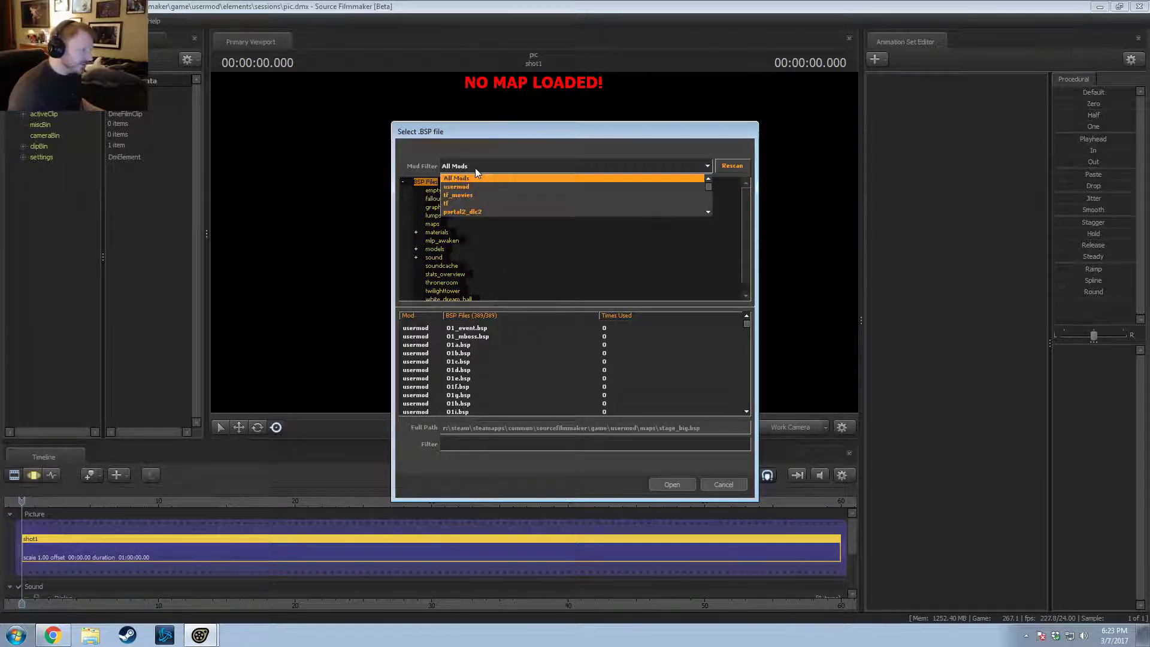
left_click(475, 168)
left_click(476, 167)
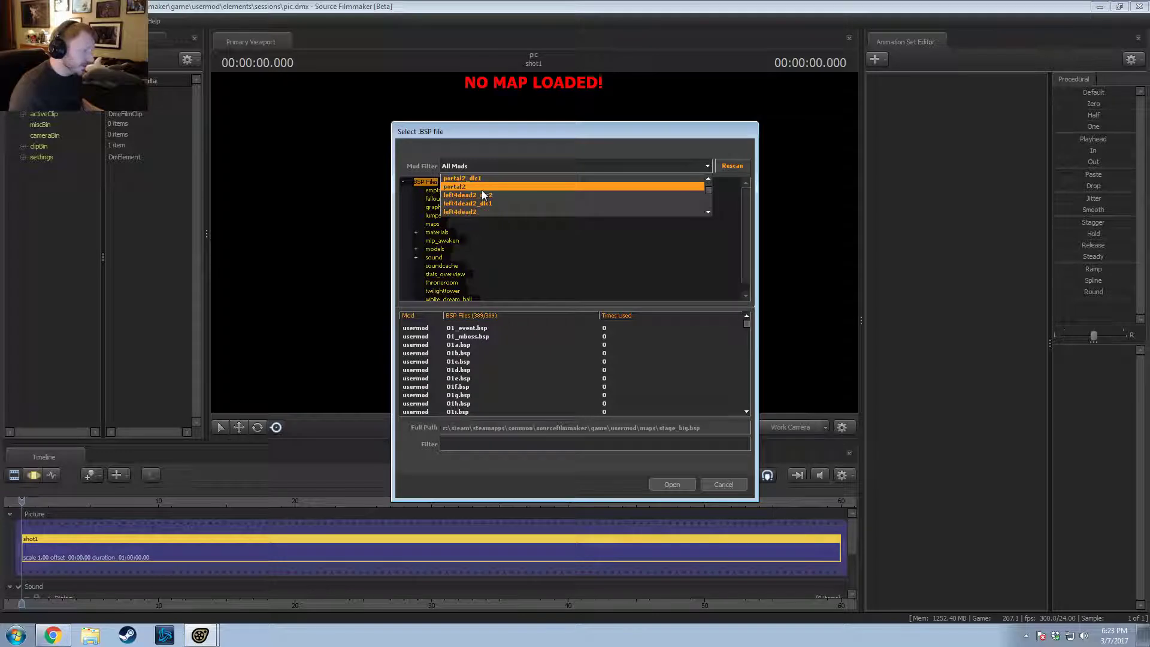
scroll(478, 199, "down", 3)
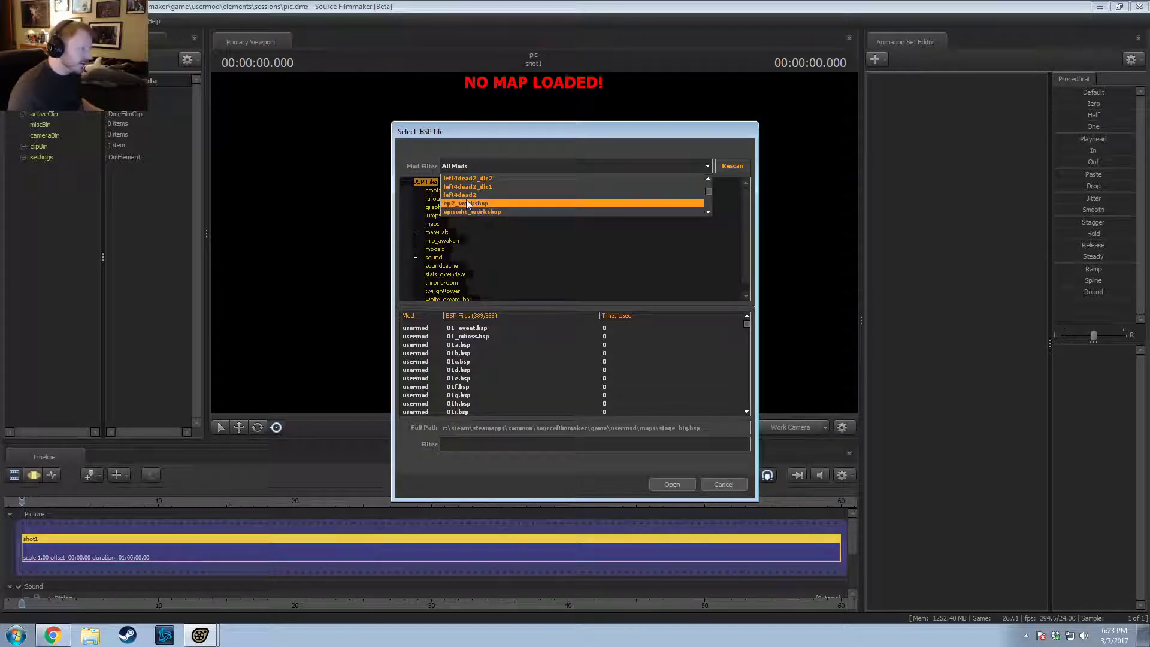
scroll(467, 204, "down", 2)
Step: Switch to Chrome and open the SFM-Ponies group from the groups featuring the Argo DMX Resource Pack v2 page
left_click(53, 634)
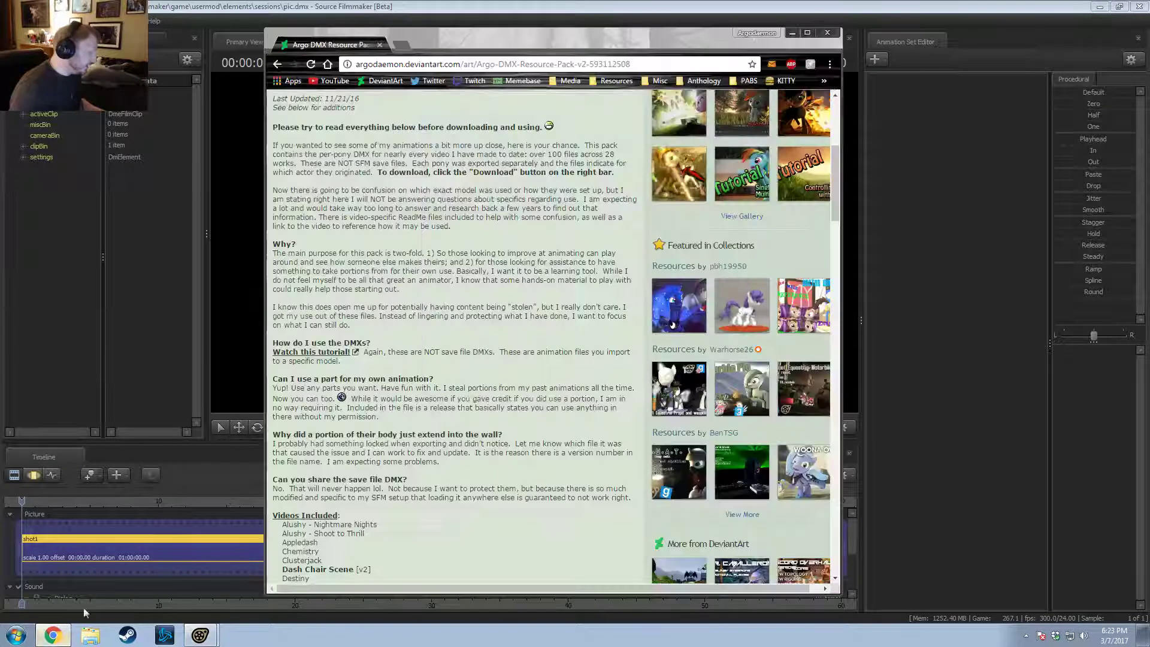
scroll(628, 315, "up", 5)
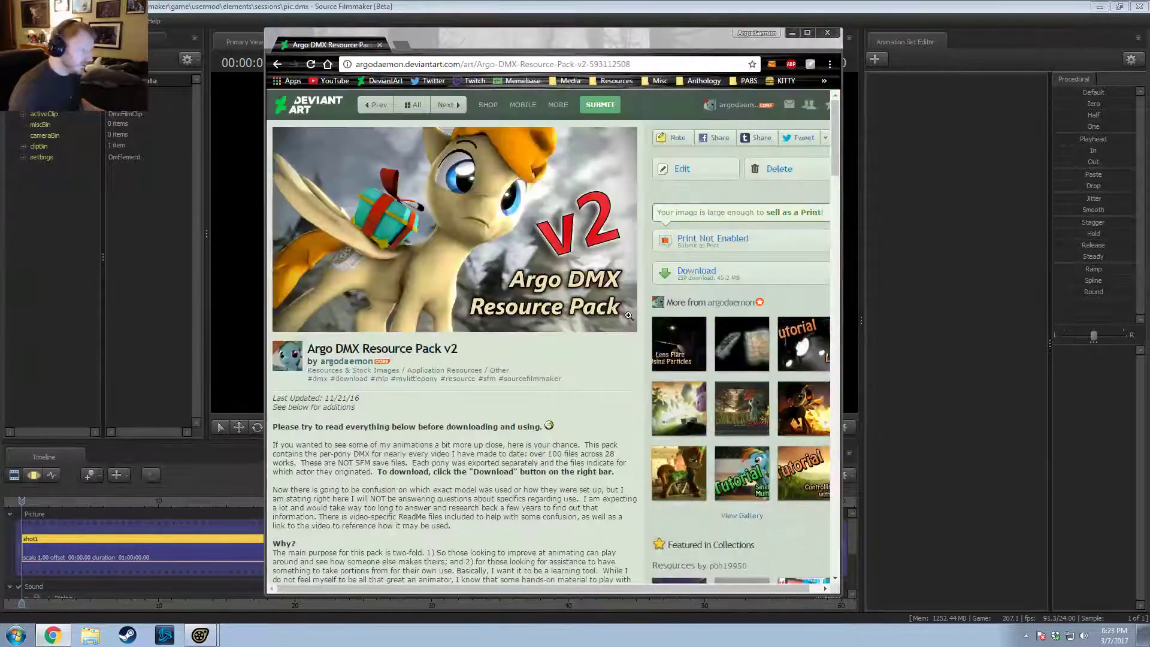
scroll(628, 316, "down", 8)
scroll(734, 461, "down", 2)
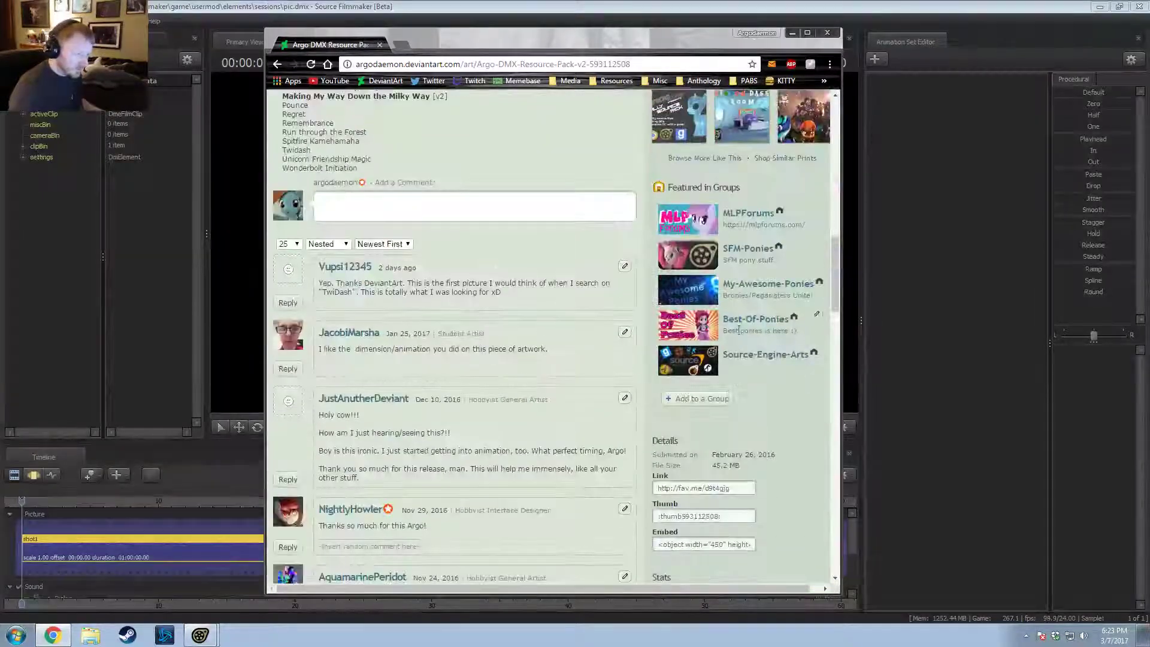
left_click(737, 259)
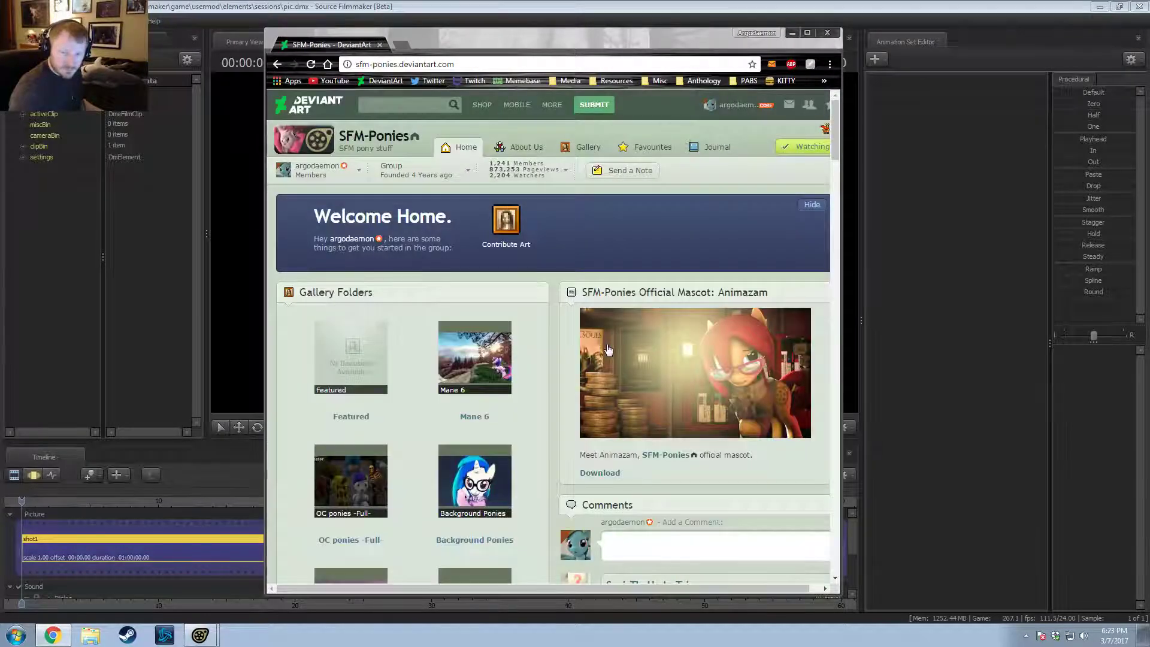
Step: Look through the SFM-Ponies gallery folders in a maximized browser window and open the SFM Resource folder
scroll(367, 351, "down", 3)
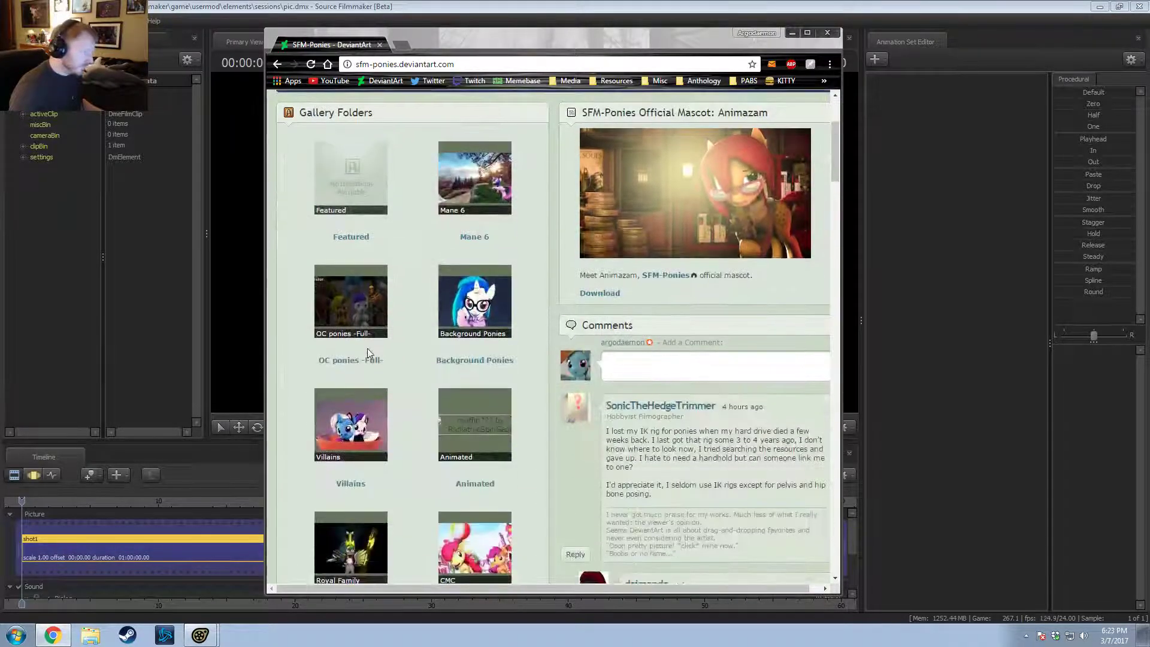
scroll(386, 390, "down", 9)
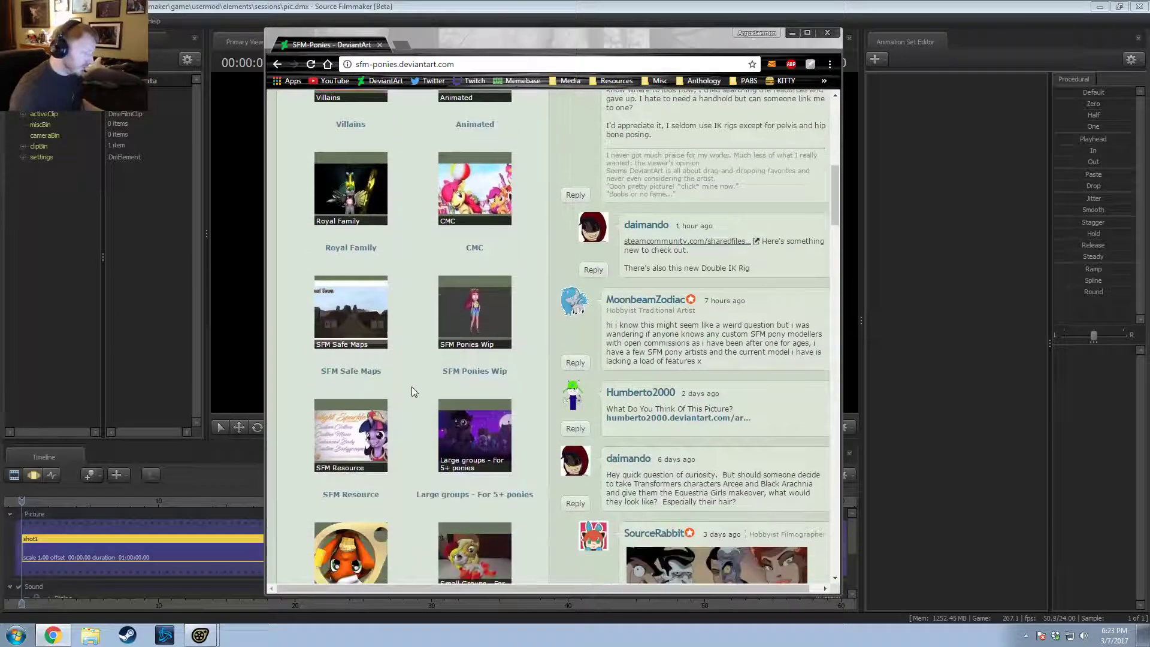
scroll(415, 386, "down", 3)
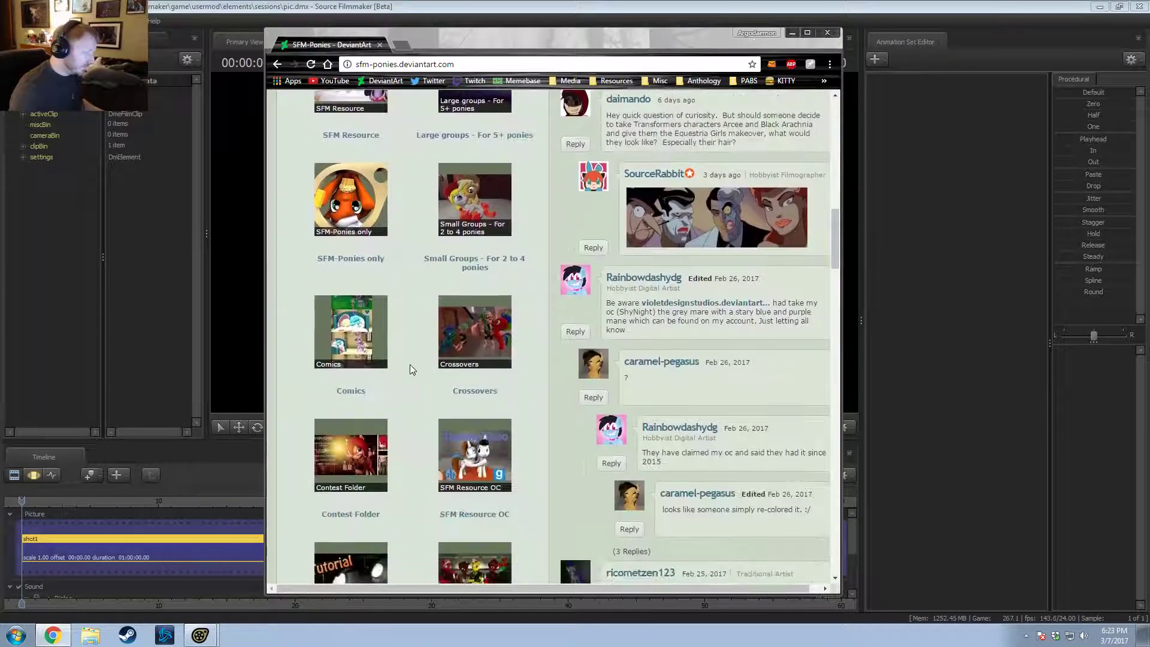
scroll(396, 339, "down", 2)
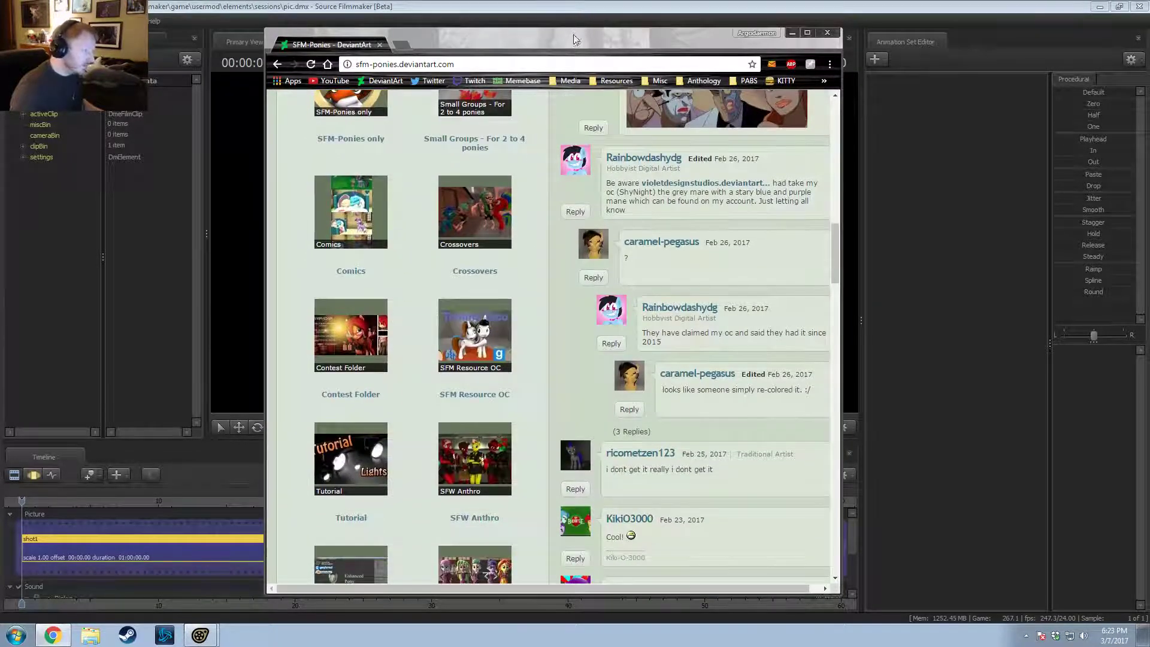
double_click(574, 42)
scroll(408, 282, "up", 4)
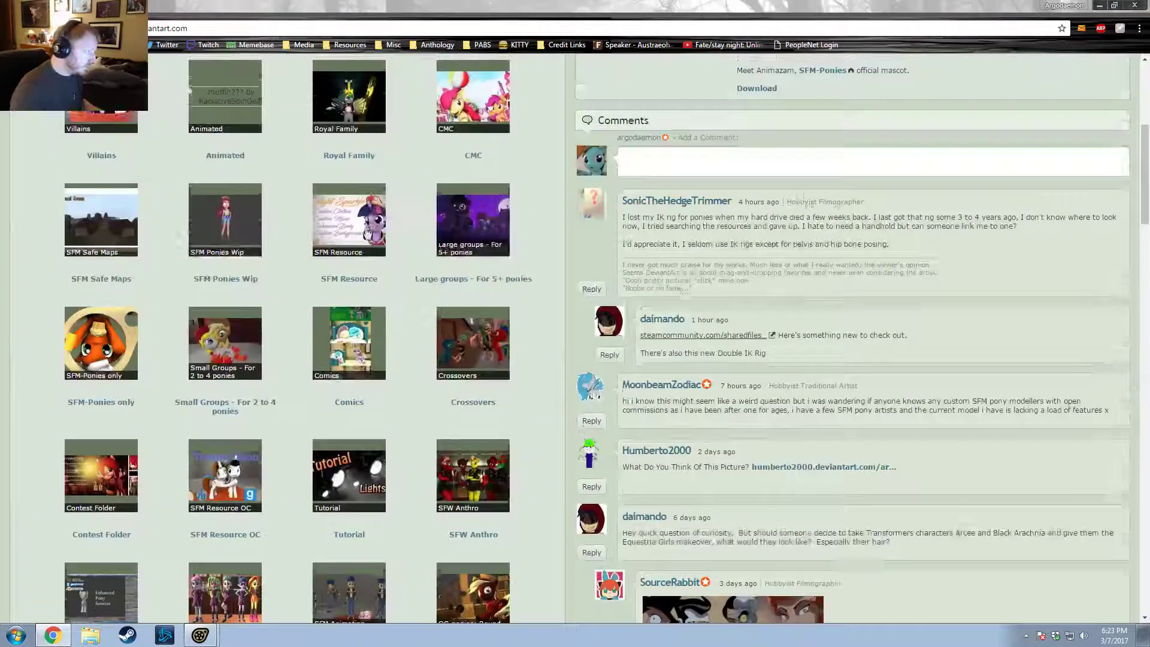
left_click(368, 232)
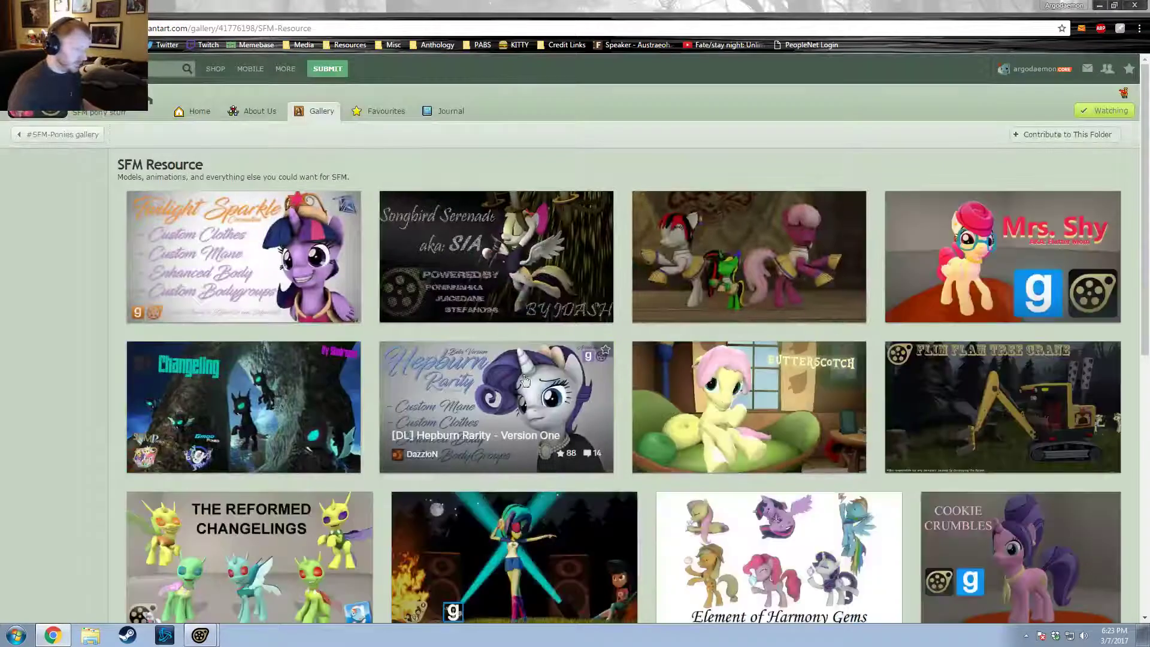
Step: Download the [SFM/Gmod] Overhaul Changeling model archive and show the downloaded file in its folder
left_click(218, 392)
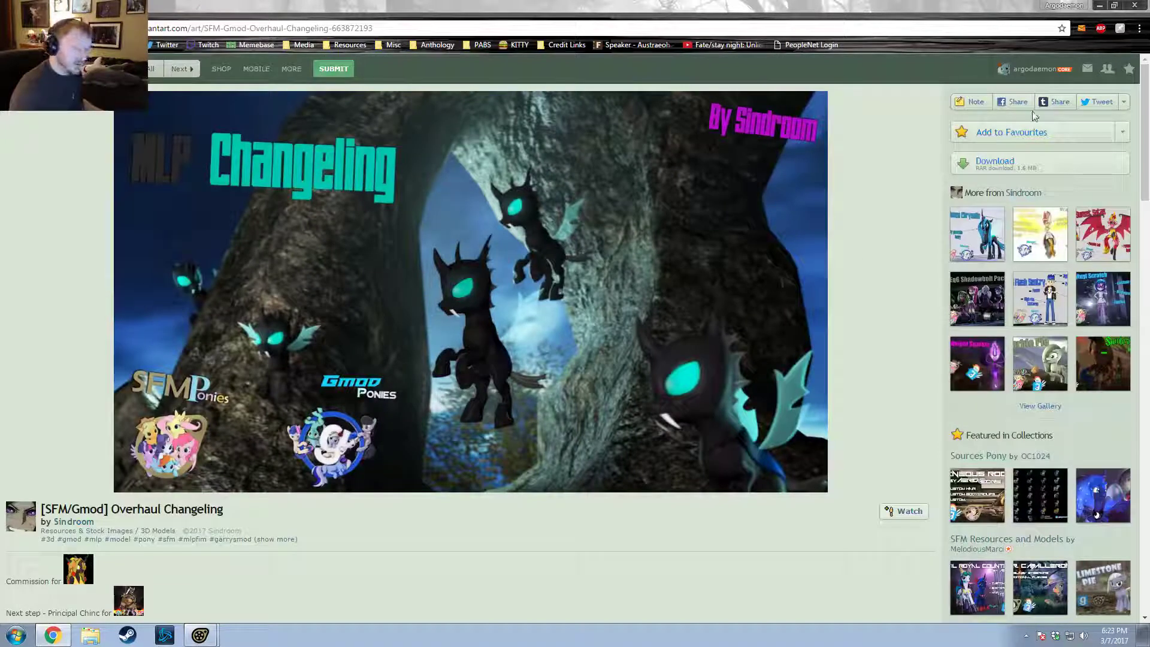
left_click(1018, 166)
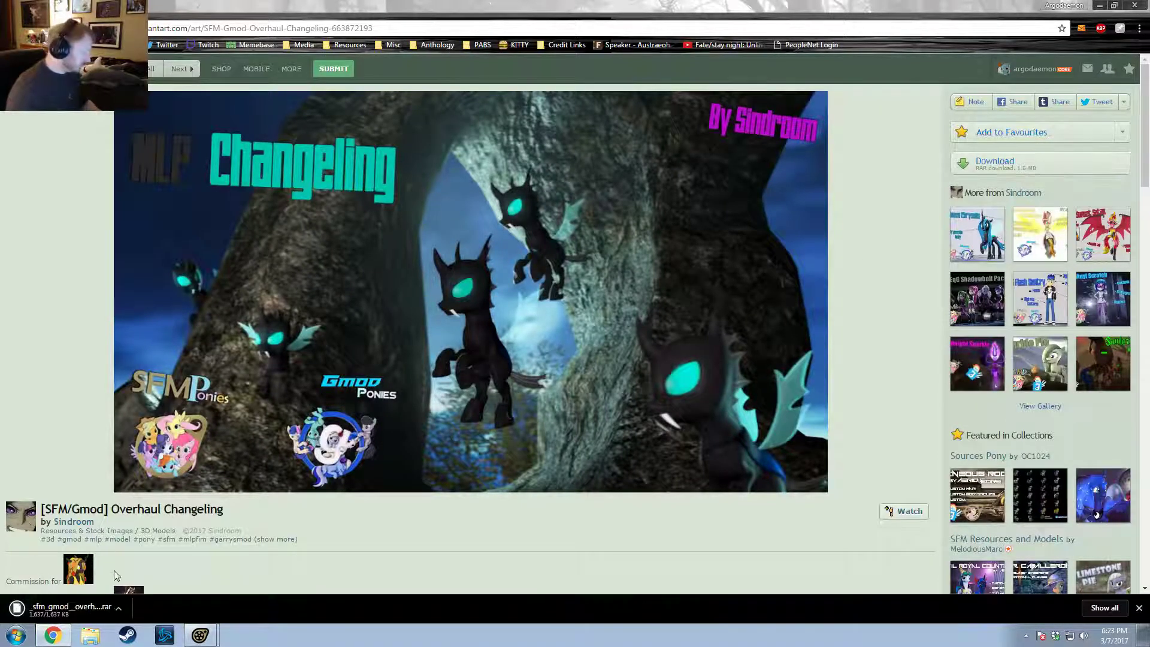
left_click(124, 608)
left_click(160, 571)
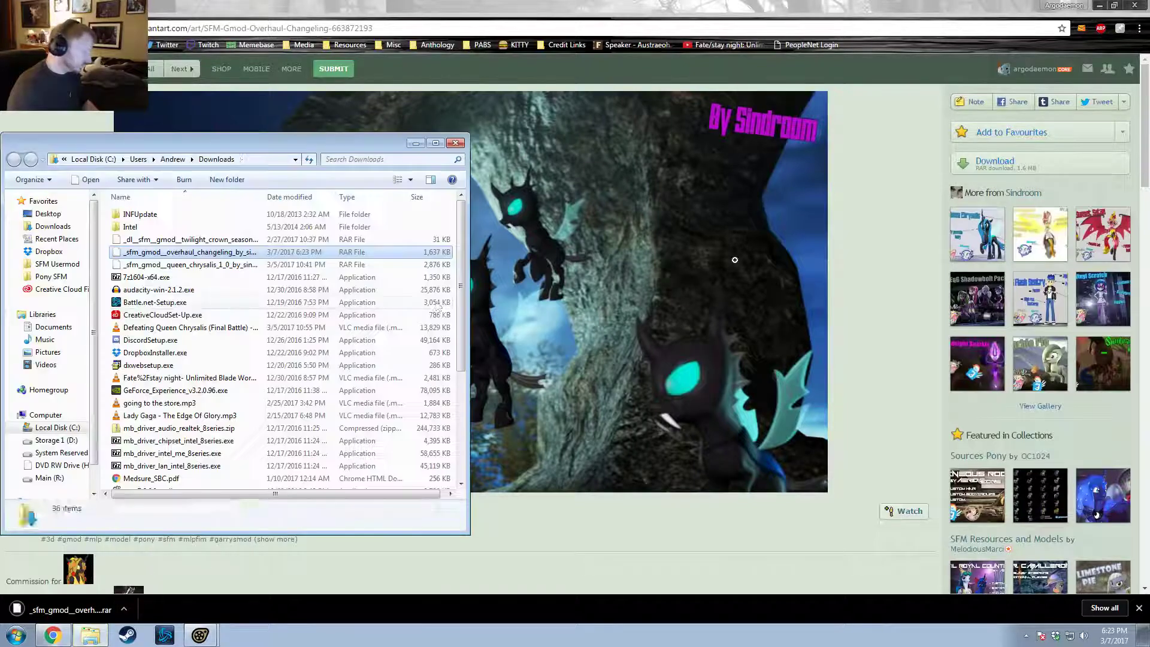
Step: Open the changeling archive in 7-Zip and copy its Materials and Models folders into SFM Usermod, merging folders and replacing the existing file
right_click(163, 252)
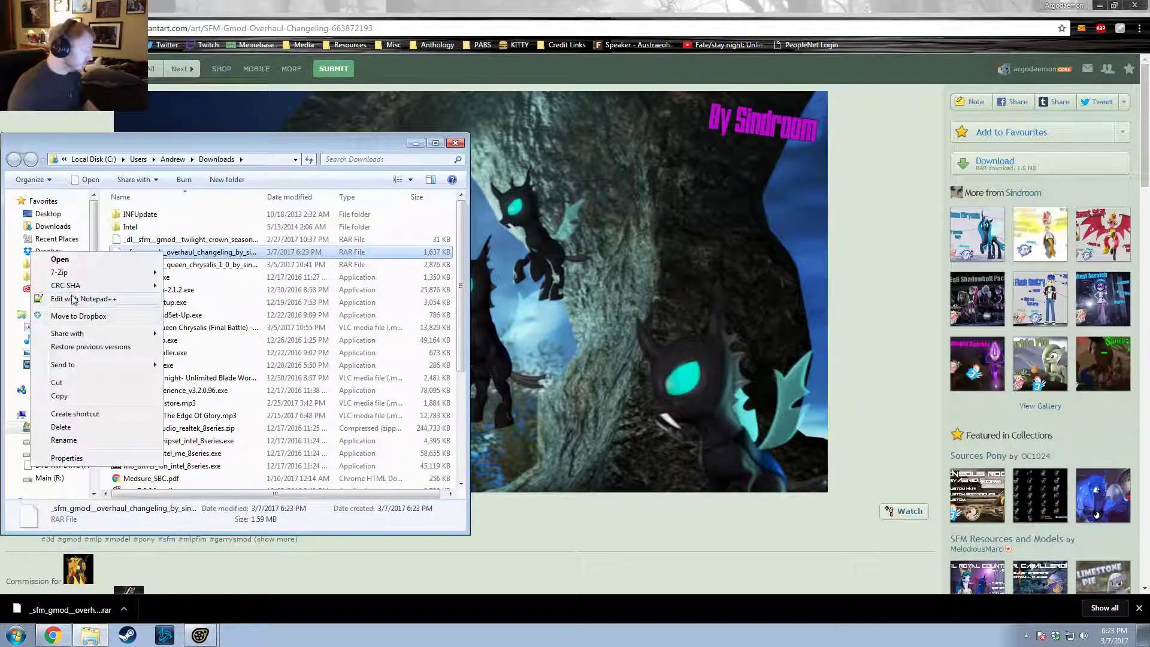
mouse_move(75, 273)
left_click(186, 270)
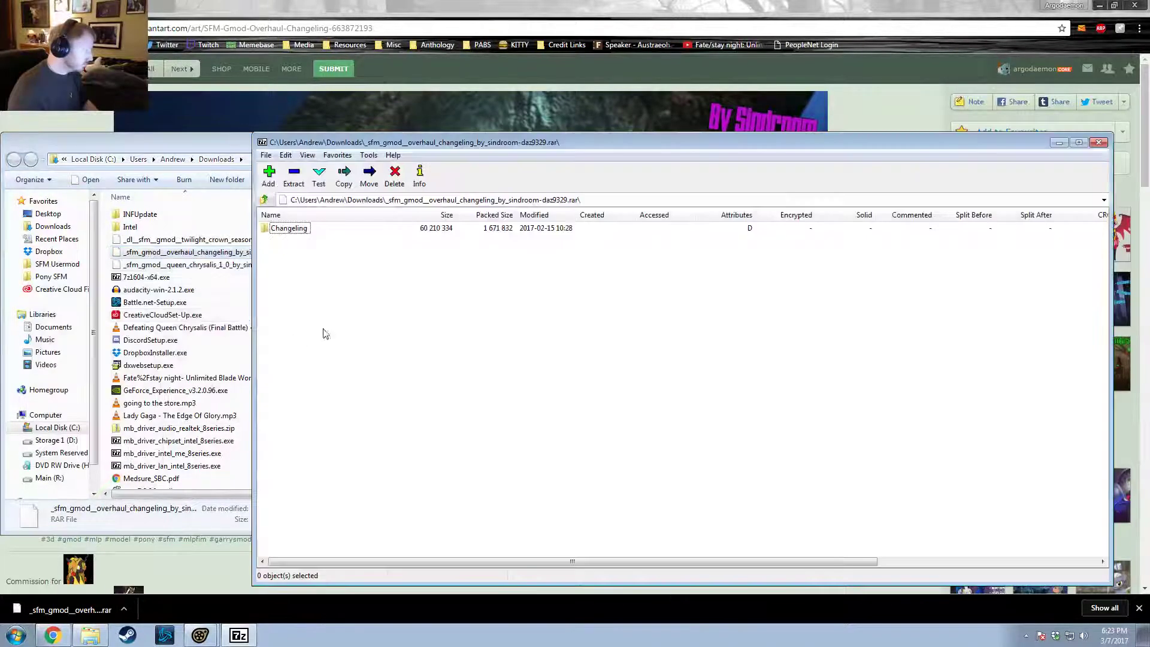
double_click(289, 228)
left_click_drag(302, 281, 38, 265)
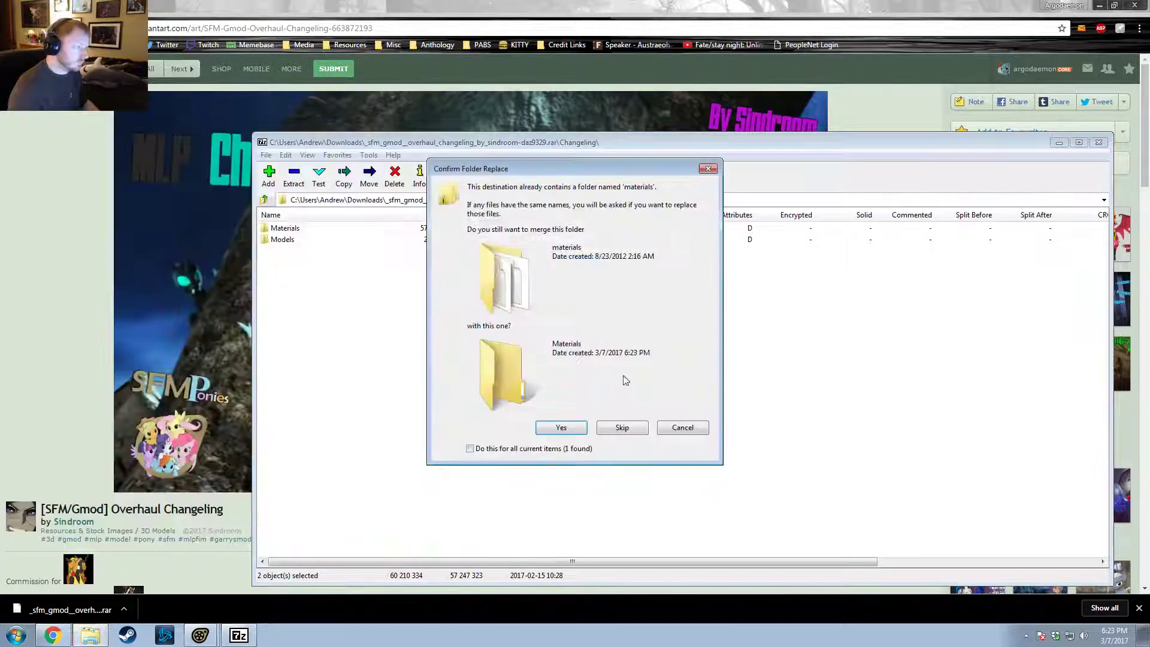
left_click(569, 426)
left_click(576, 429)
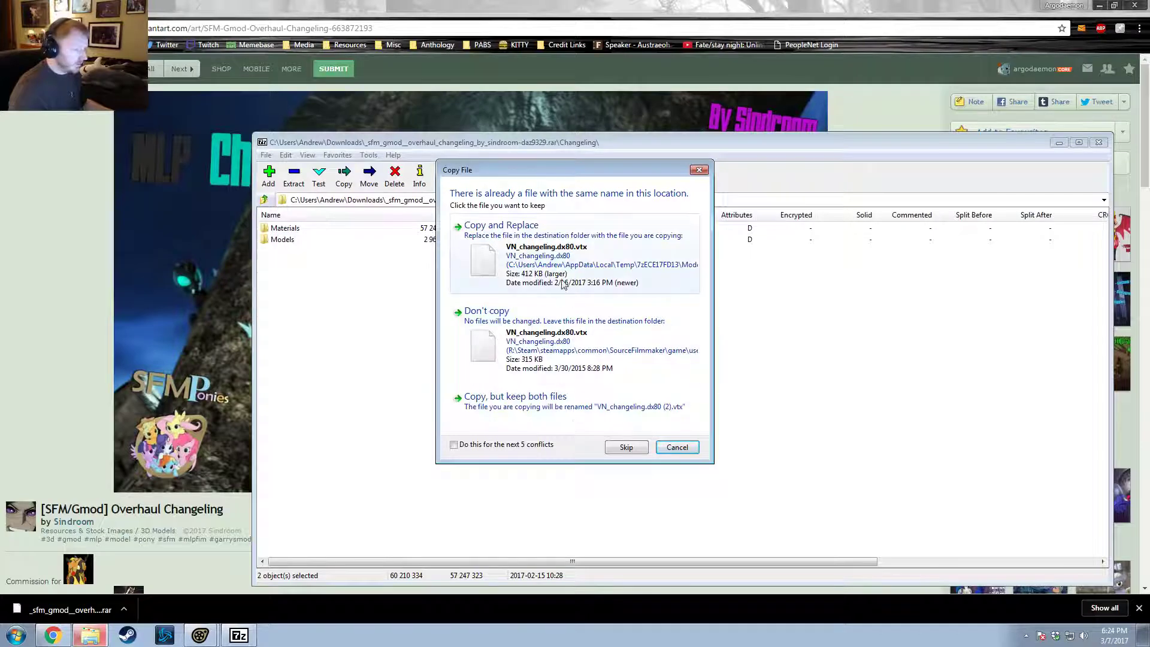
left_click(536, 252)
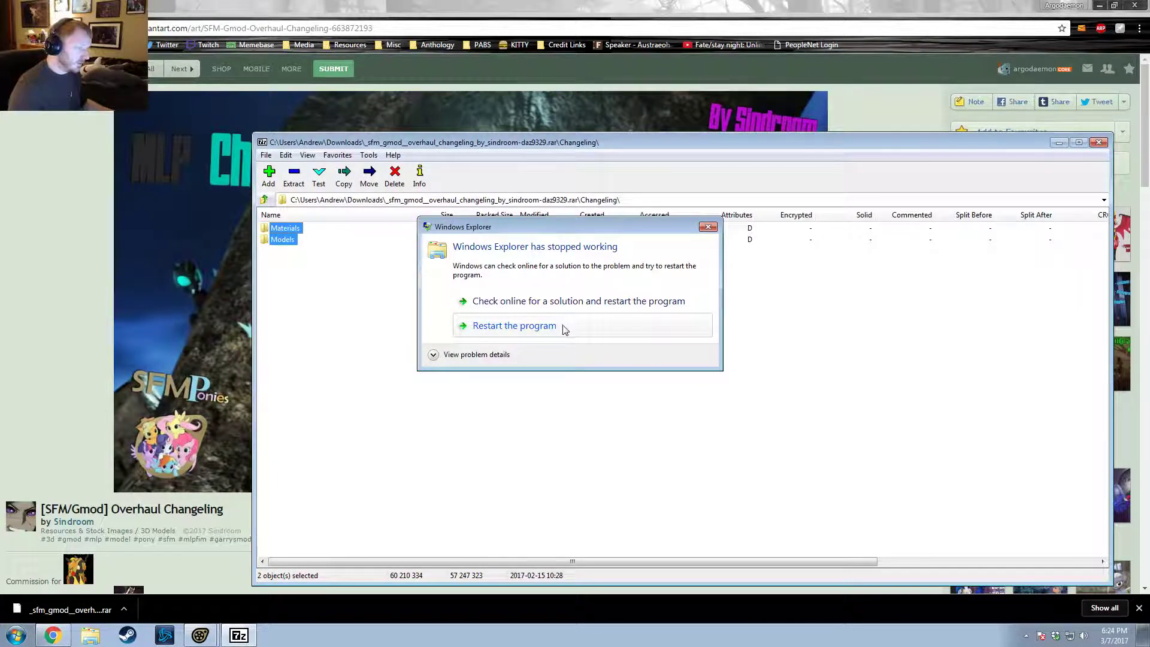
Step: Dismiss the Windows Explorer and 7-Zip error dialogs, close the archive and return to Source Filmmaker
left_click(708, 226)
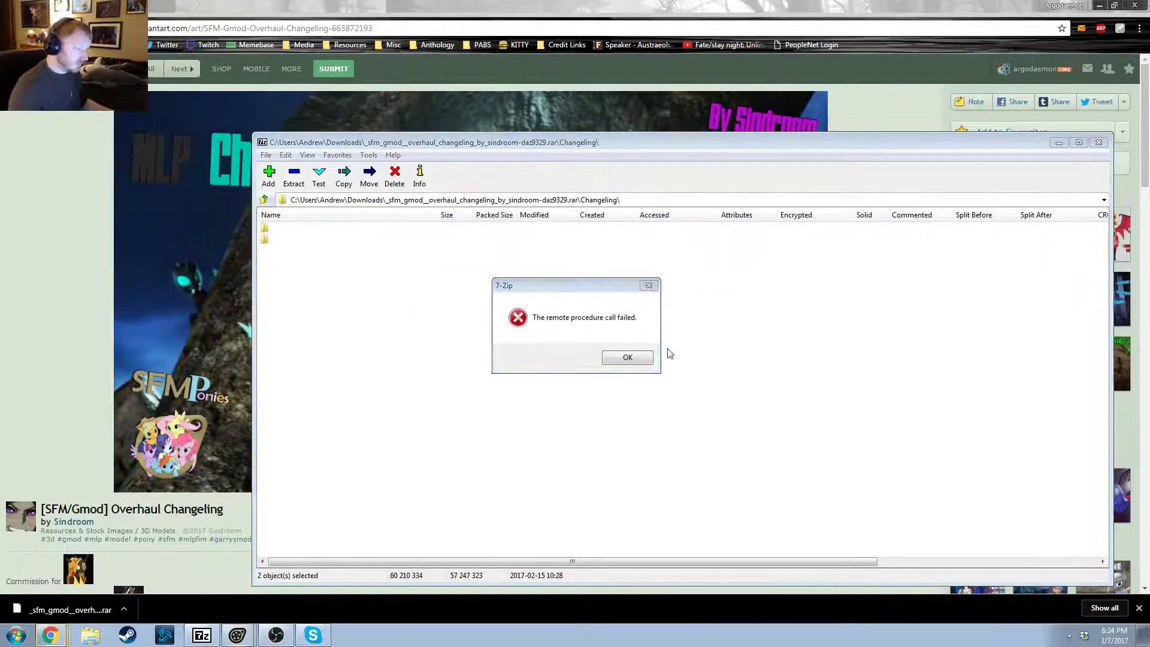
left_click(642, 358)
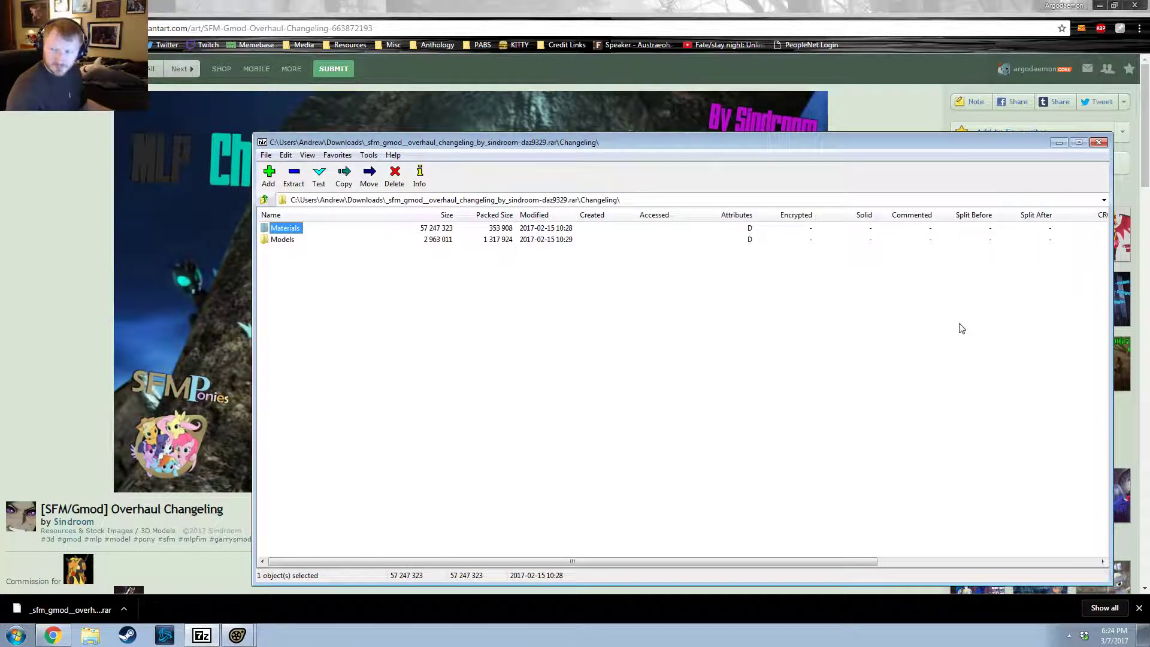
left_click(1099, 144)
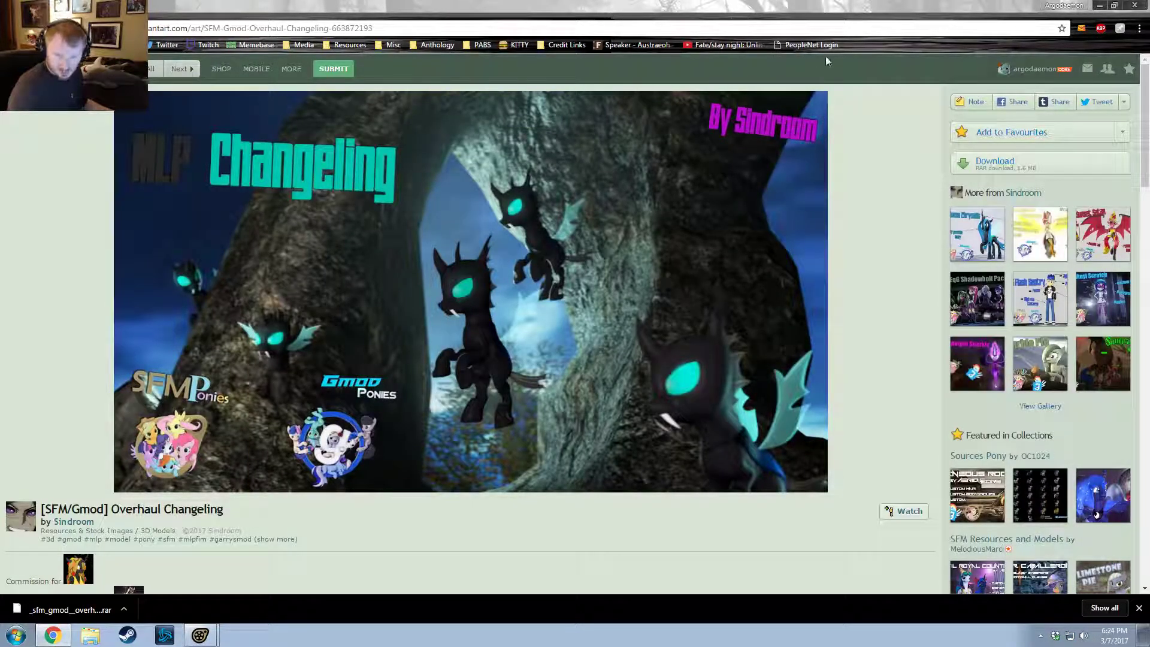
left_click(1099, 6)
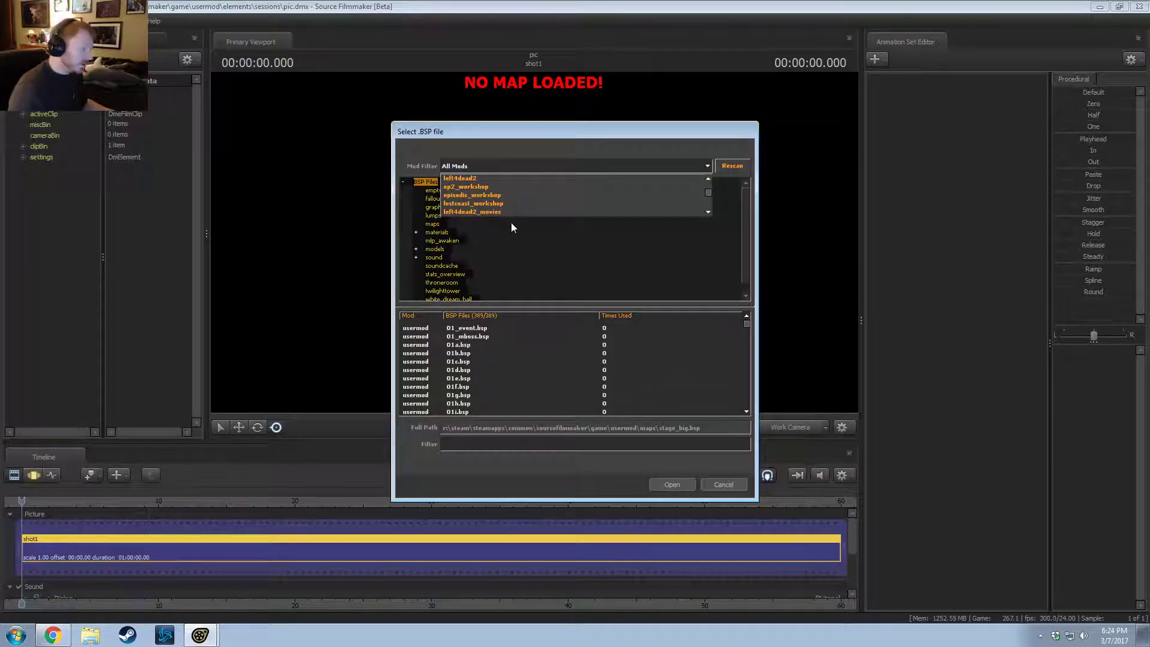
Step: Filter all BSP files by "paul" and load the sfm_paul.bsp map into the session
left_click(530, 248)
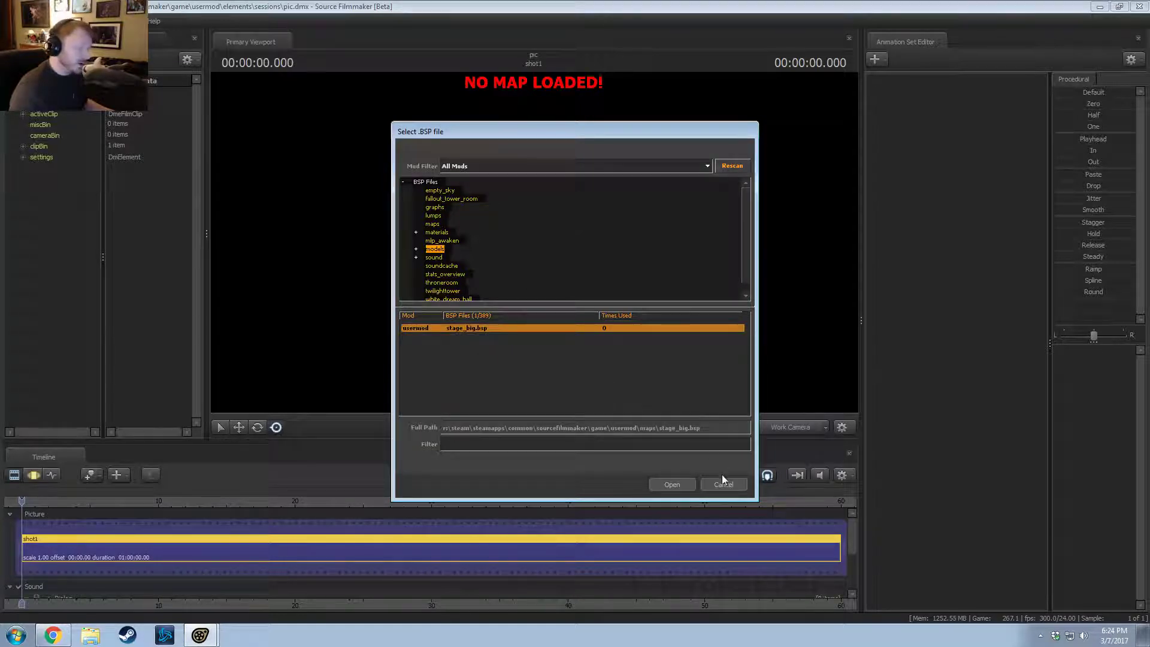
left_click(459, 443)
type("paul")
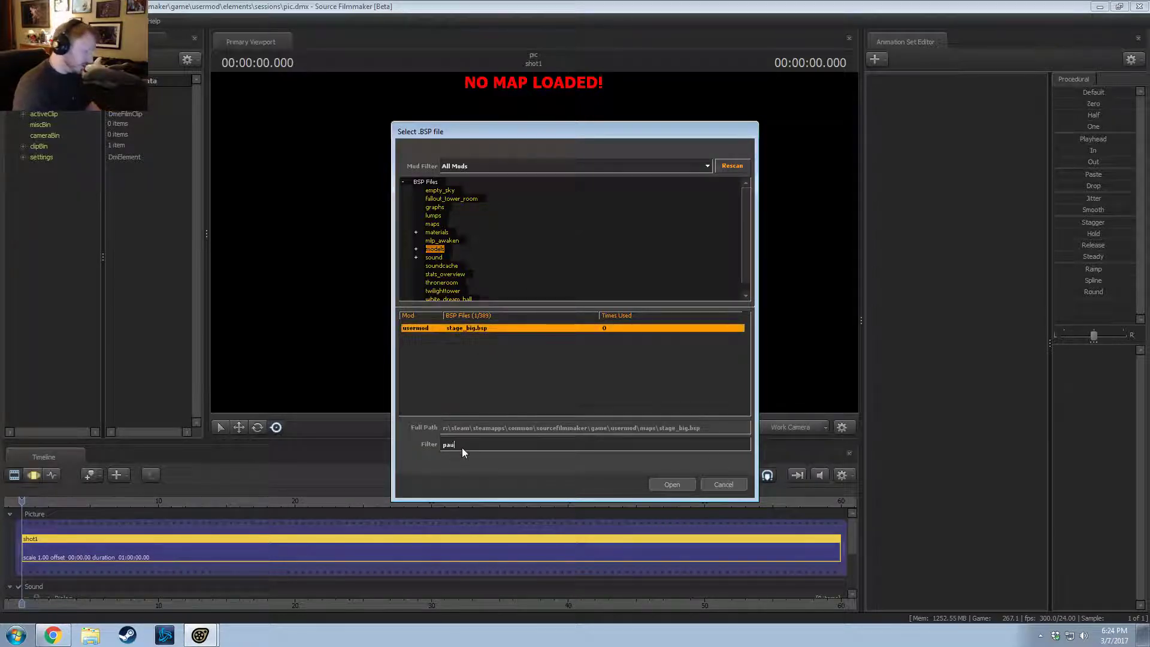
left_click(443, 184)
left_click(454, 337)
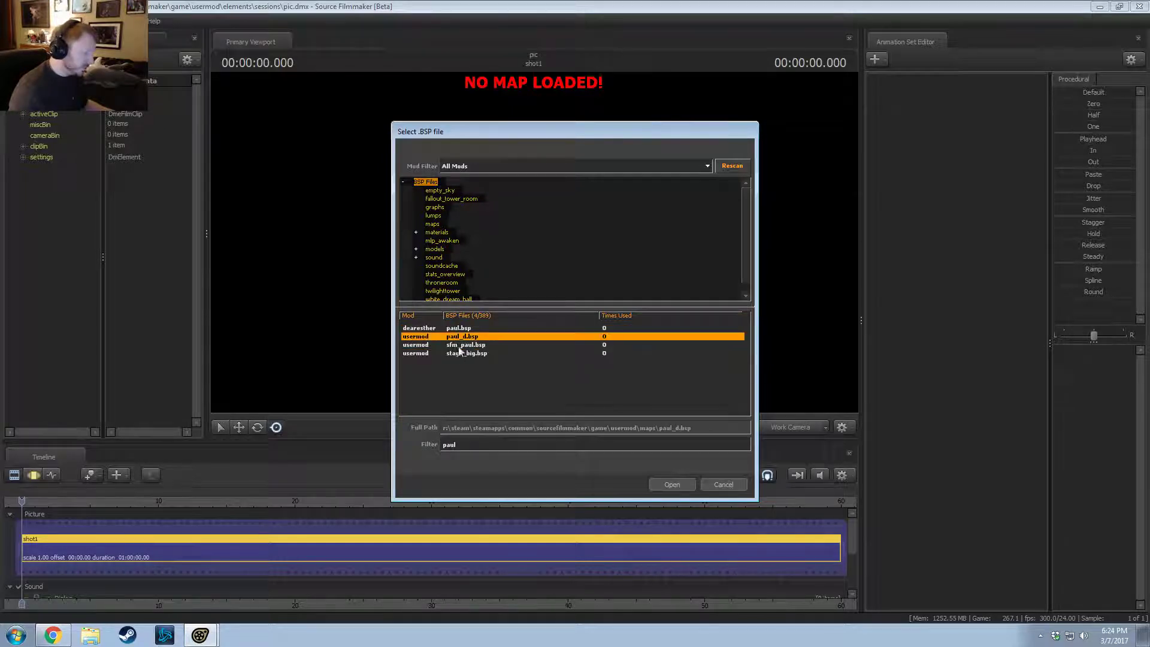
left_click(460, 345)
left_click(671, 485)
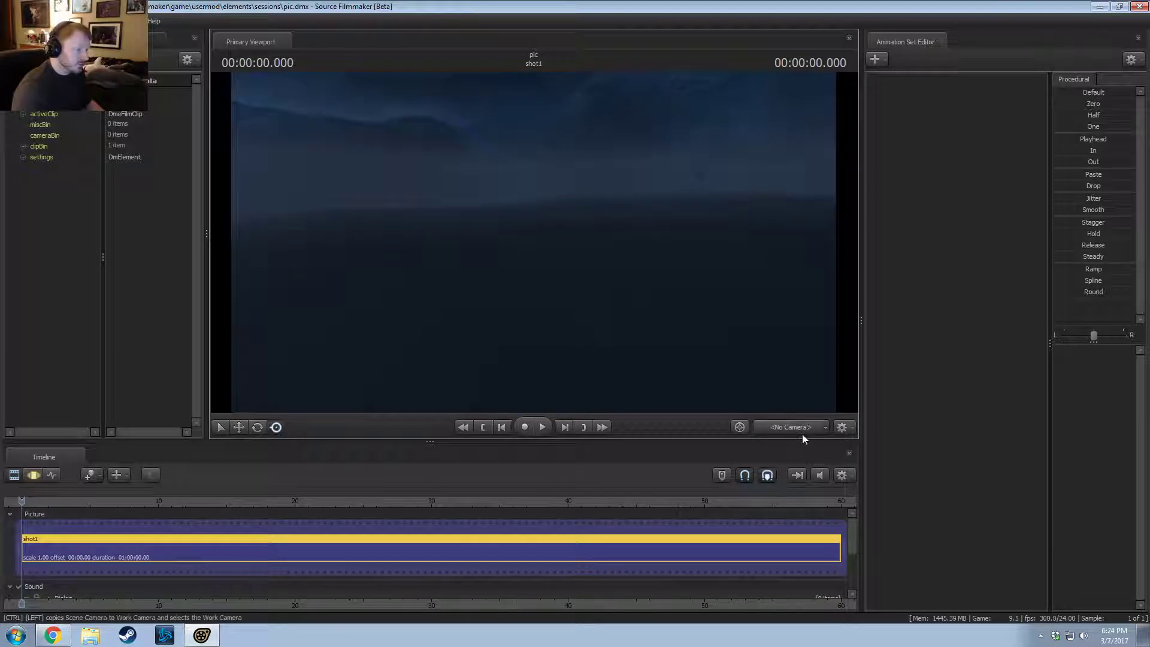
Step: Fly the work camera across the loaded map to examine its rocky slopes, shoreline and candlelit areas
left_click_drag(737, 367, 240, 254)
key("w")
key("w")
key("w")
key("w")
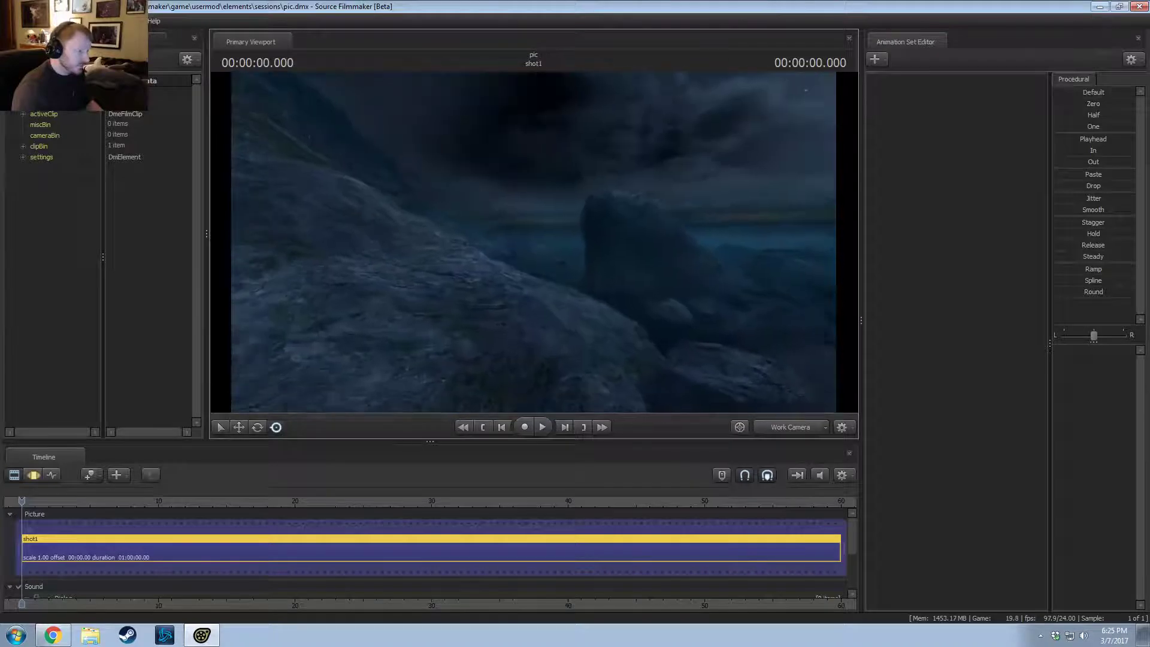
mouse_move(698, 264)
left_mouse_down()
mouse_move(674, 216)
mouse_move(689, 234)
mouse_move(539, 209)
mouse_move(539, 258)
mouse_move(527, 251)
mouse_move(548, 285)
mouse_move(699, 241)
left_mouse_up()
key("w")
key("w")
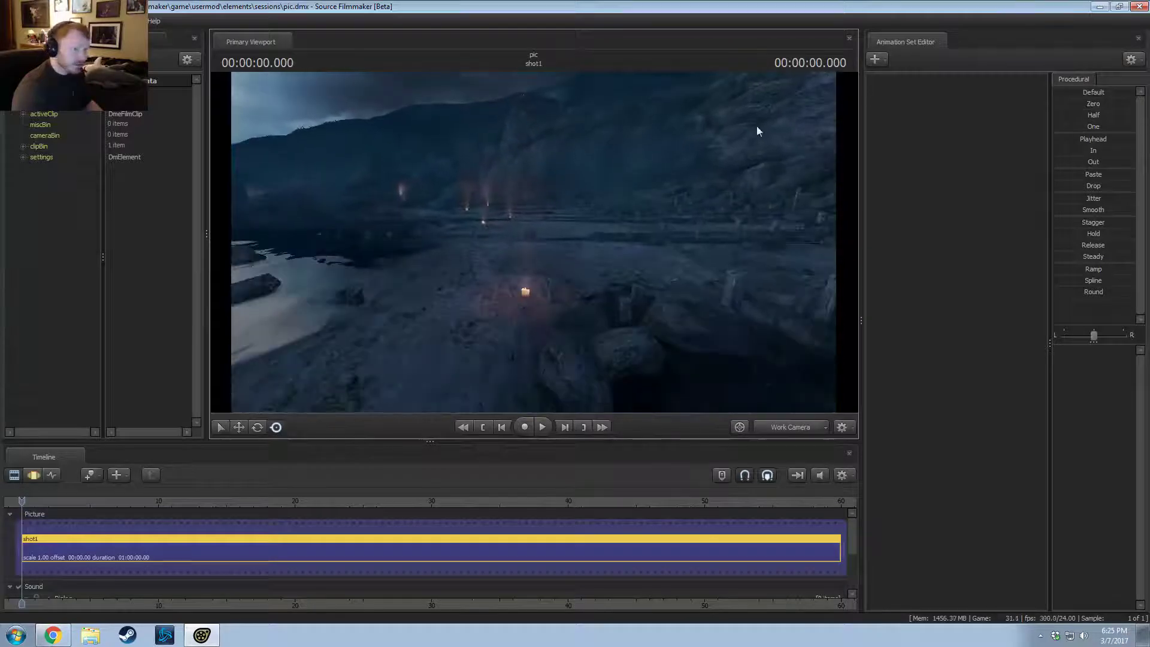
Step: Create an animation set for a new camera and set its toneMapScale to default
right_click(957, 99)
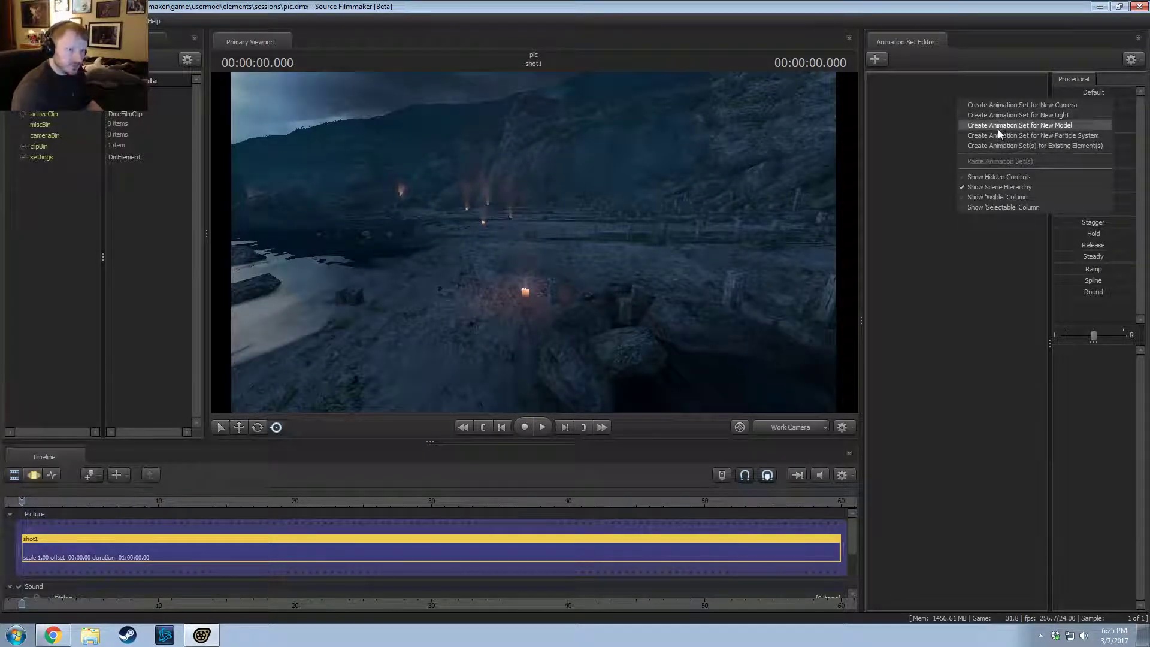
left_click(1004, 105)
left_click(900, 79)
left_click(946, 93)
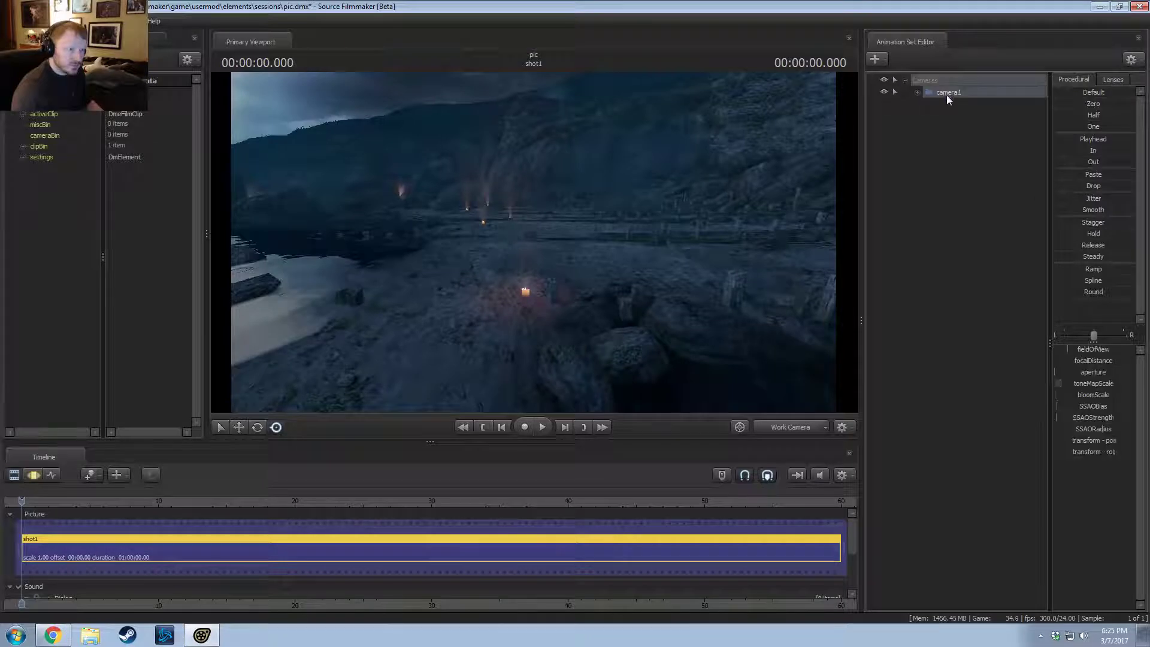
right_click(1082, 385)
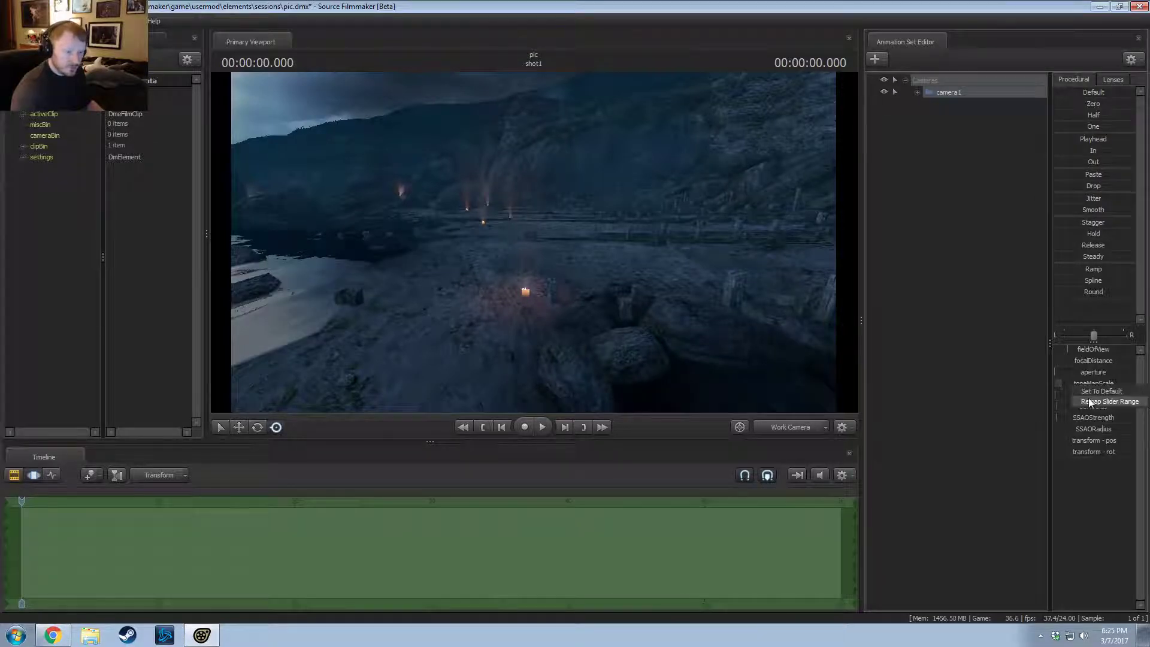
left_click(1091, 391)
Step: Show the scene through camera1 in the primary viewport and fly the camera forward over the map
left_click_drag(519, 286, 685, 208)
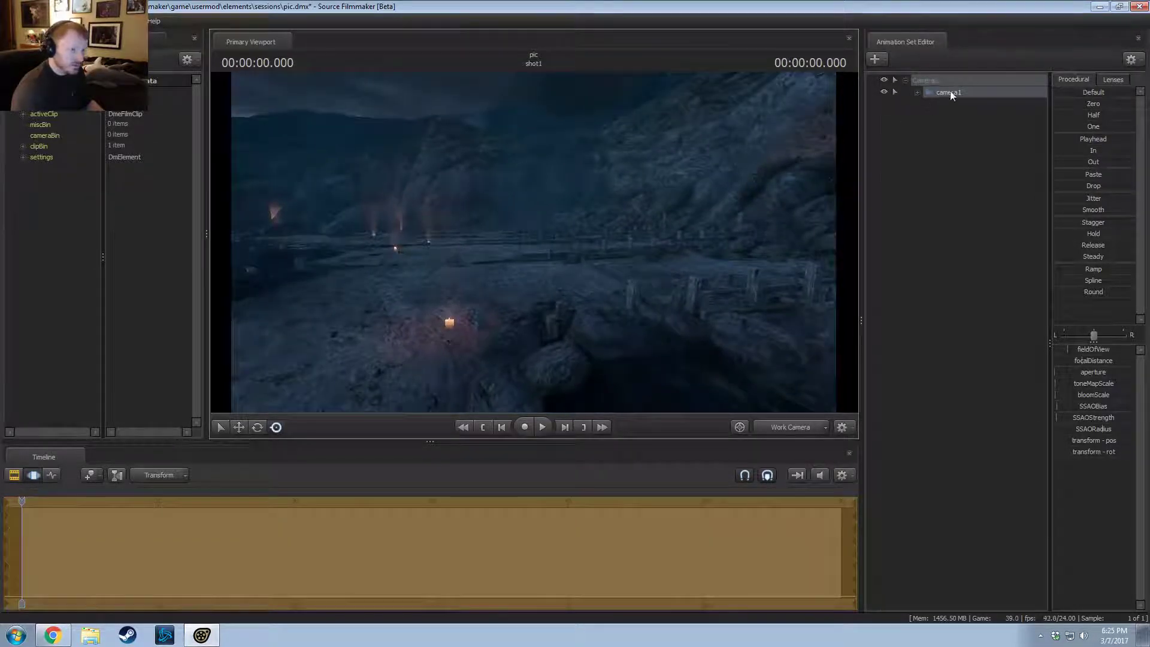
left_click_drag(950, 96, 539, 174)
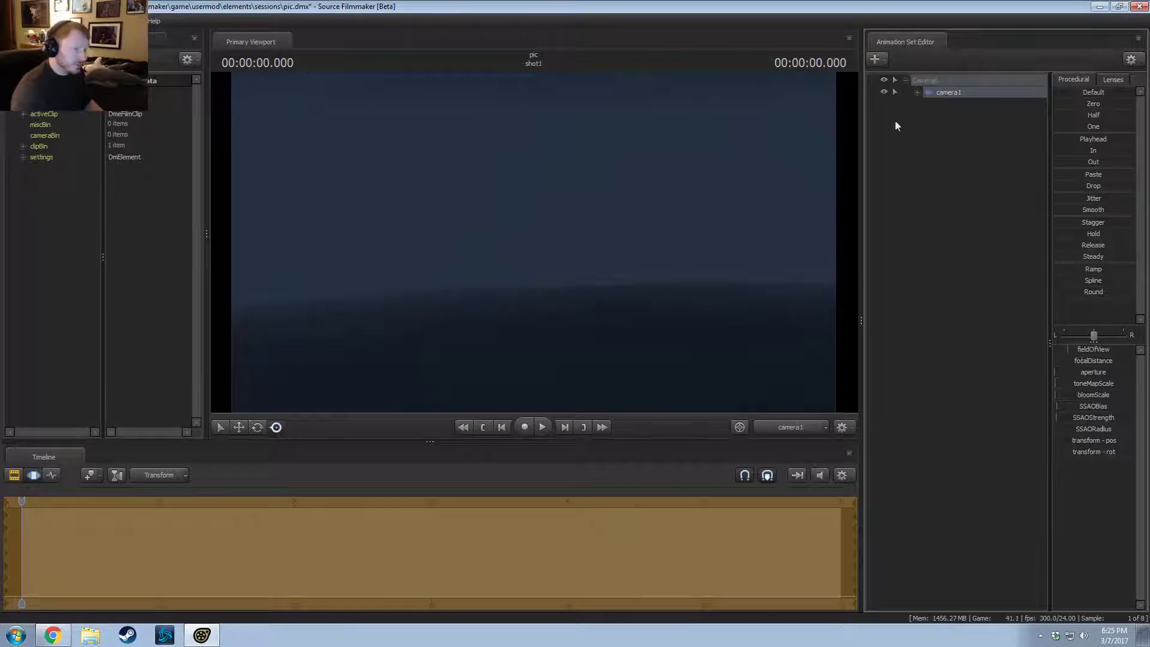
mouse_move(533, 242)
left_mouse_down()
mouse_move(533, 287)
mouse_move(533, 209)
mouse_move(491, 281)
mouse_move(419, 270)
mouse_move(422, 242)
mouse_move(455, 255)
mouse_move(395, 243)
mouse_move(503, 258)
mouse_move(521, 240)
mouse_move(593, 249)
mouse_move(587, 288)
mouse_move(671, 294)
mouse_move(653, 291)
mouse_move(671, 266)
mouse_move(635, 312)
mouse_move(593, 251)
mouse_move(668, 258)
mouse_move(622, 243)
mouse_move(629, 300)
mouse_move(659, 290)
mouse_move(622, 264)
mouse_move(593, 281)
mouse_move(652, 270)
mouse_move(665, 281)
mouse_move(653, 306)
mouse_move(629, 300)
mouse_move(665, 276)
mouse_move(700, 281)
mouse_move(653, 282)
mouse_move(670, 263)
mouse_move(664, 245)
mouse_move(754, 197)
mouse_move(694, 168)
mouse_move(617, 204)
mouse_move(653, 213)
mouse_move(605, 207)
mouse_move(623, 192)
mouse_move(659, 192)
mouse_move(659, 210)
mouse_move(631, 210)
mouse_move(631, 253)
mouse_move(683, 222)
mouse_move(593, 251)
mouse_move(635, 264)
mouse_move(534, 242)
left_mouse_up()
key("w")
Step: Extend the time selection over the whole timeline and place the playhead at 00:00:03.375 in shot1
key("Left")
key("Left")
key("Left")
key("Left")
key("Left")
key("Left")
key("Left")
key("Left")
key("Left")
key("Left")
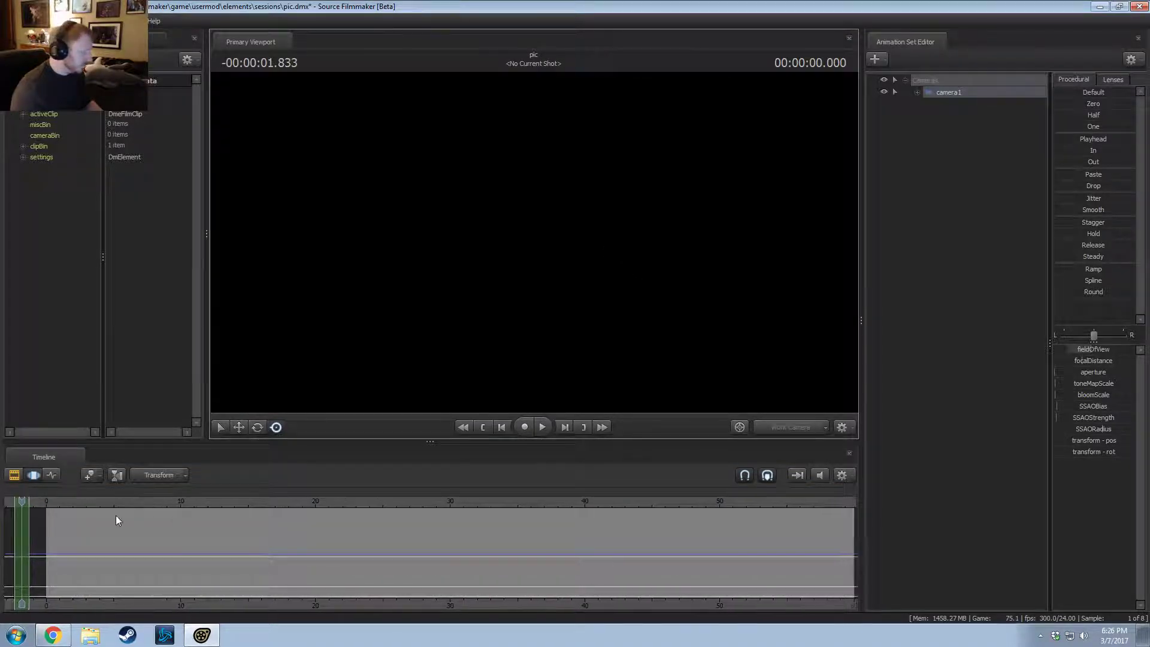
key("ctrl+a")
left_click_drag(24, 511, 92, 512)
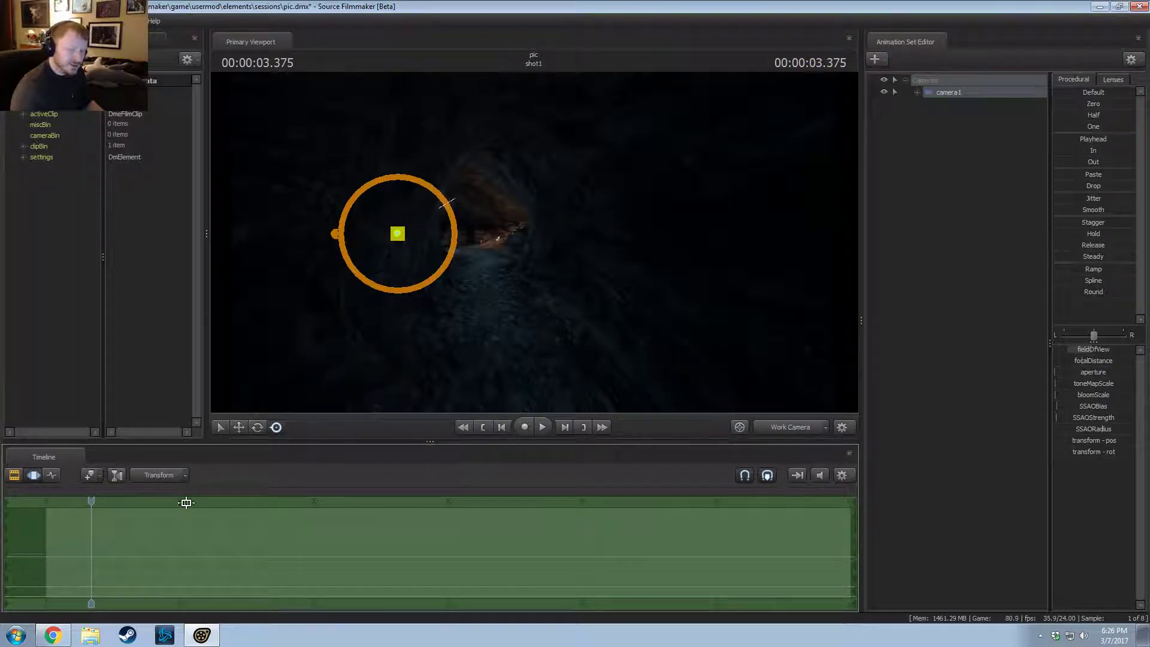
Step: Zoom in on the start of shot1 in the Clip Editor and return to the Motion Editor
key("F2")
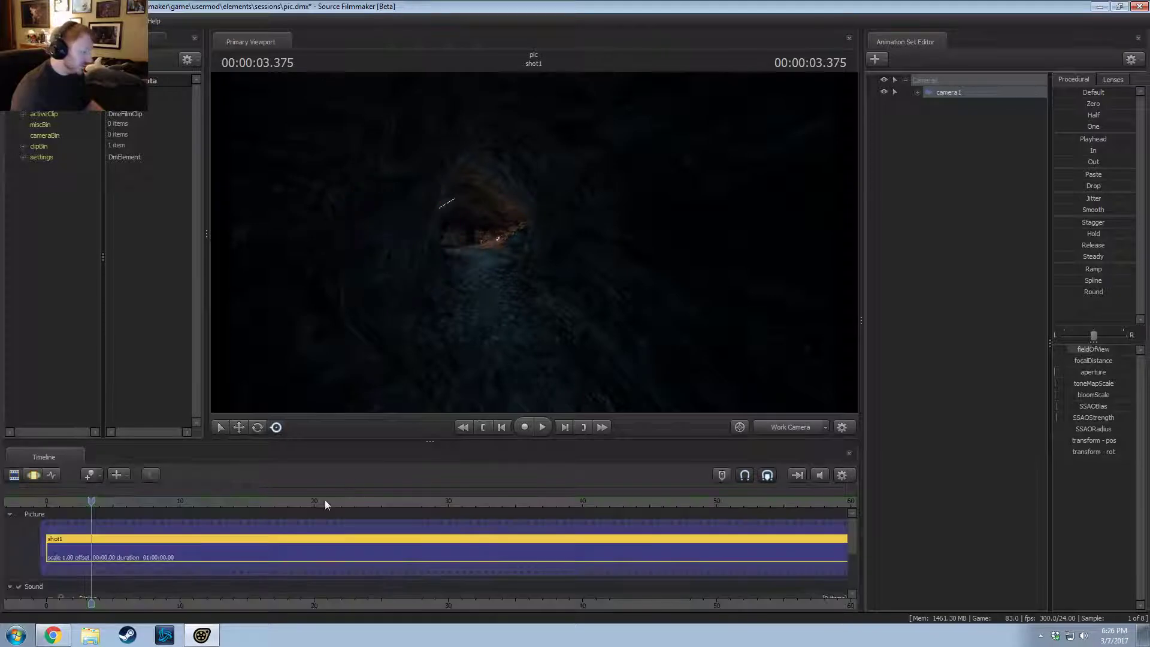
middle_click_drag(305, 587, 449, 563)
scroll(465, 533, "up", 2)
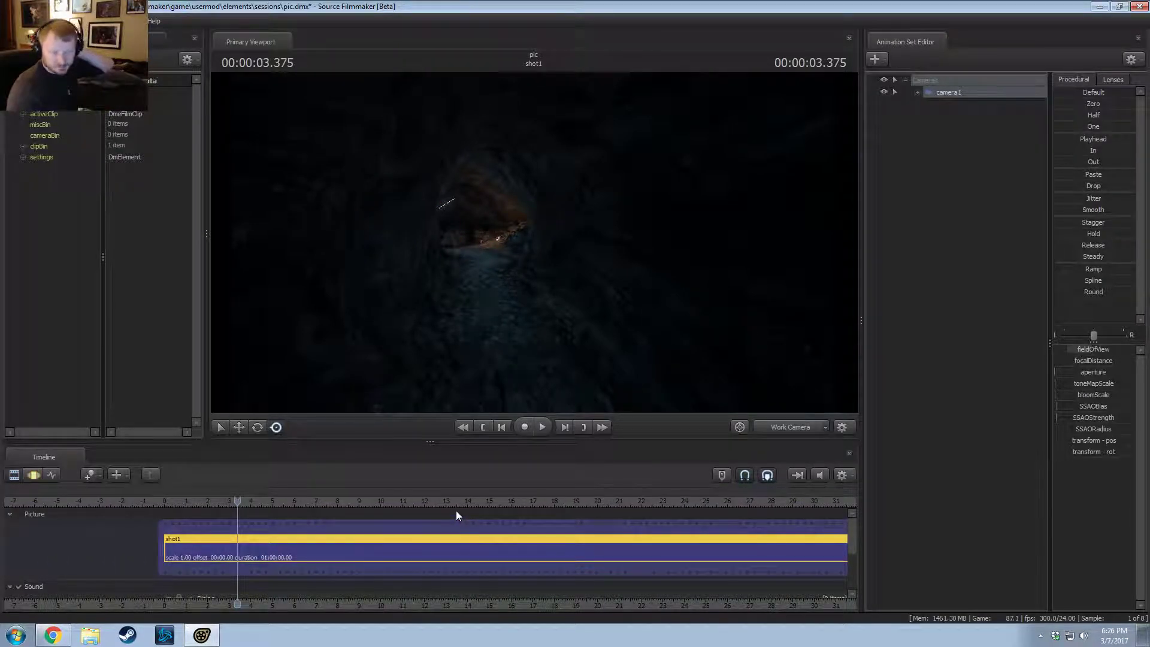
left_click_drag(562, 349, 545, 330)
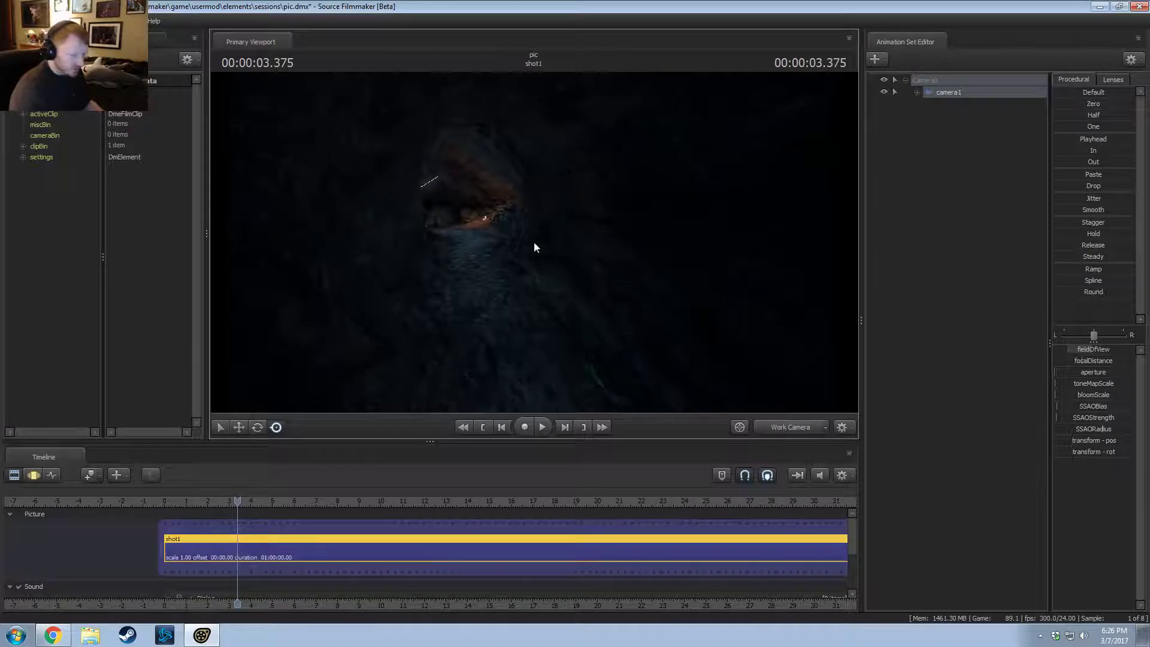
key("F3")
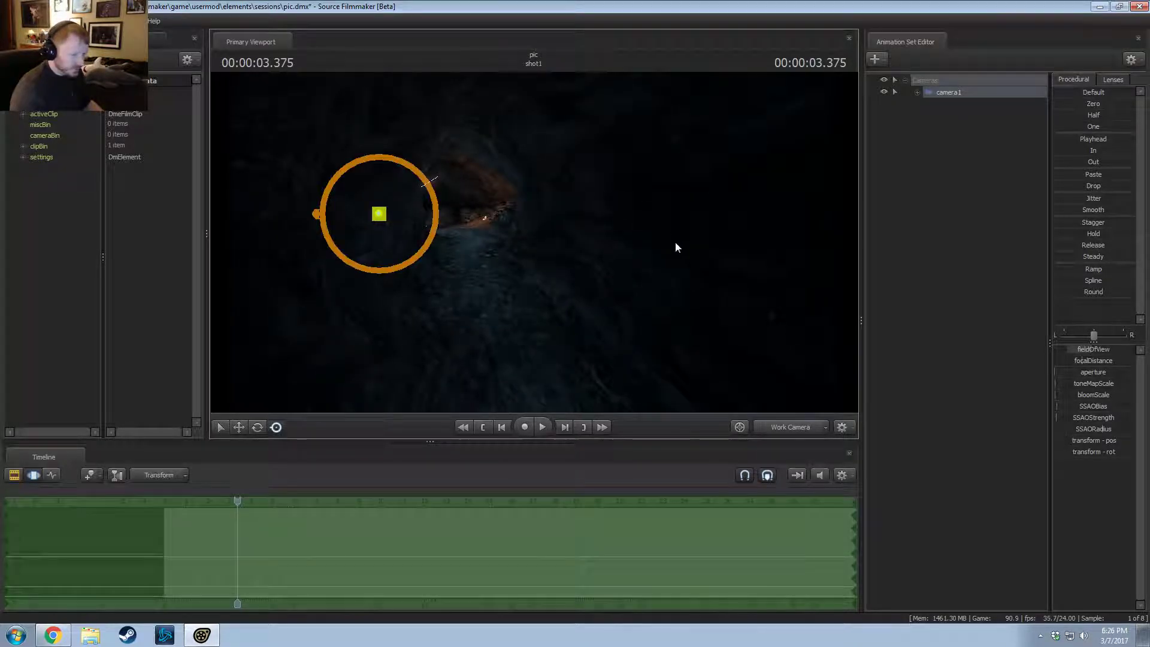
Step: Check the changeling reference picture in the browser, then return to Source Filmmaker and examine the cave around camera1
left_click_drag(638, 253, 419, 253)
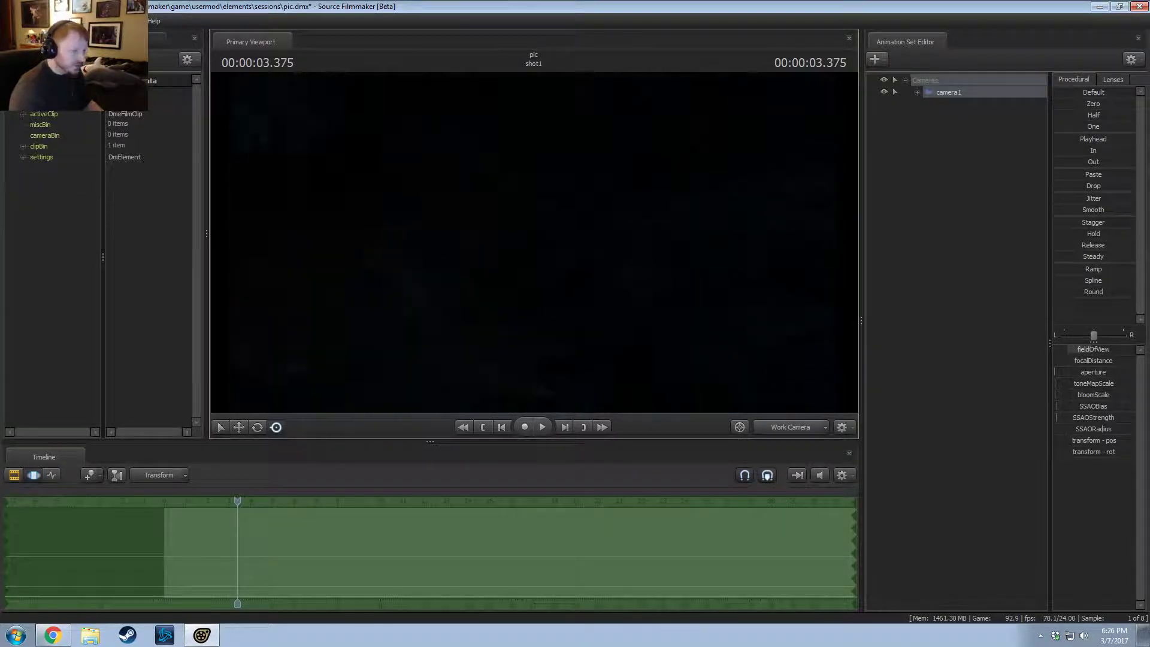
left_click_drag(551, 257, 639, 271)
key("alt+Tab")
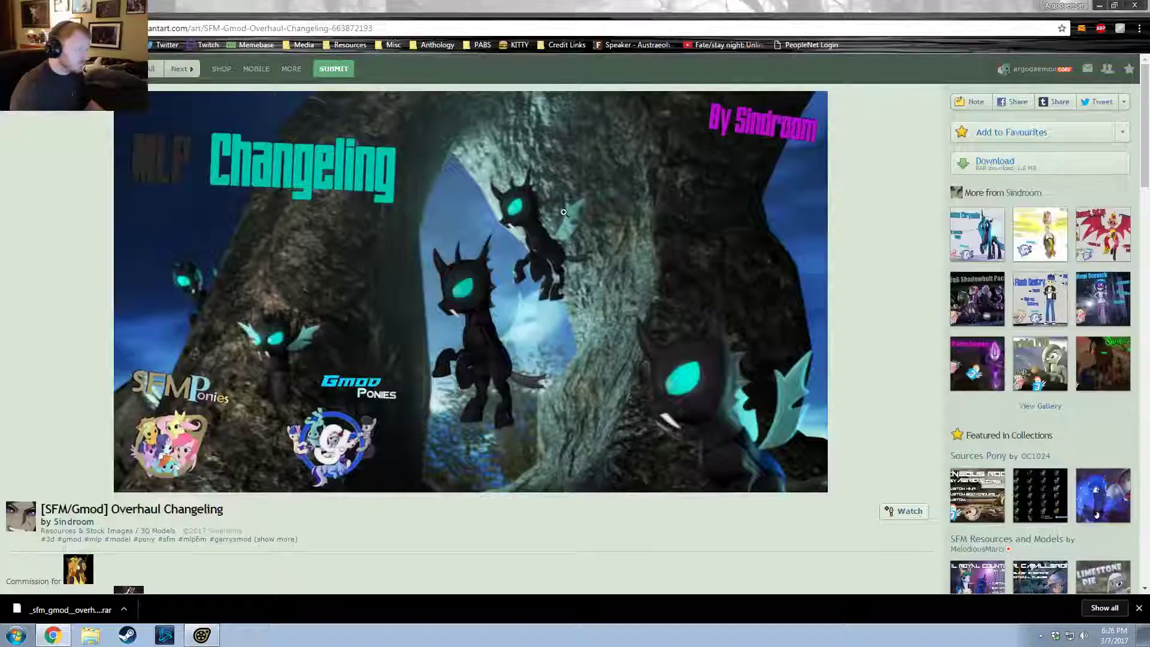
key("alt+Tab")
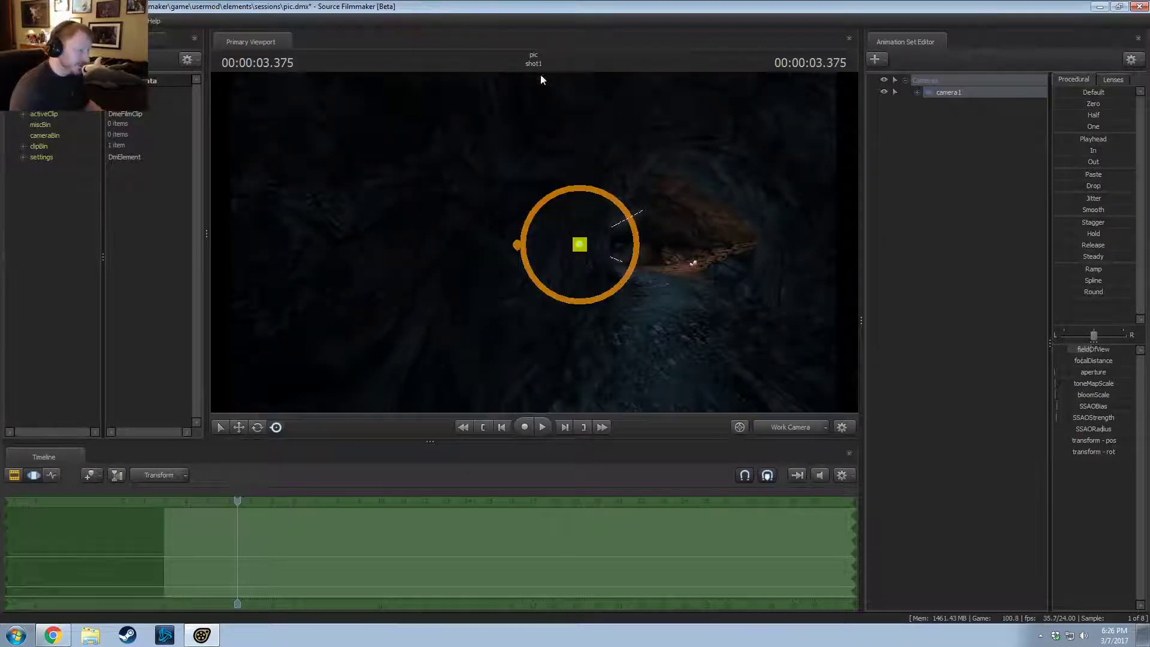
left_click_drag(542, 80, 663, 302)
key("w")
Step: Unload the current map, filter the BSP files by "sfm_" and load sfm_esther.bsp
right_click(629, 215)
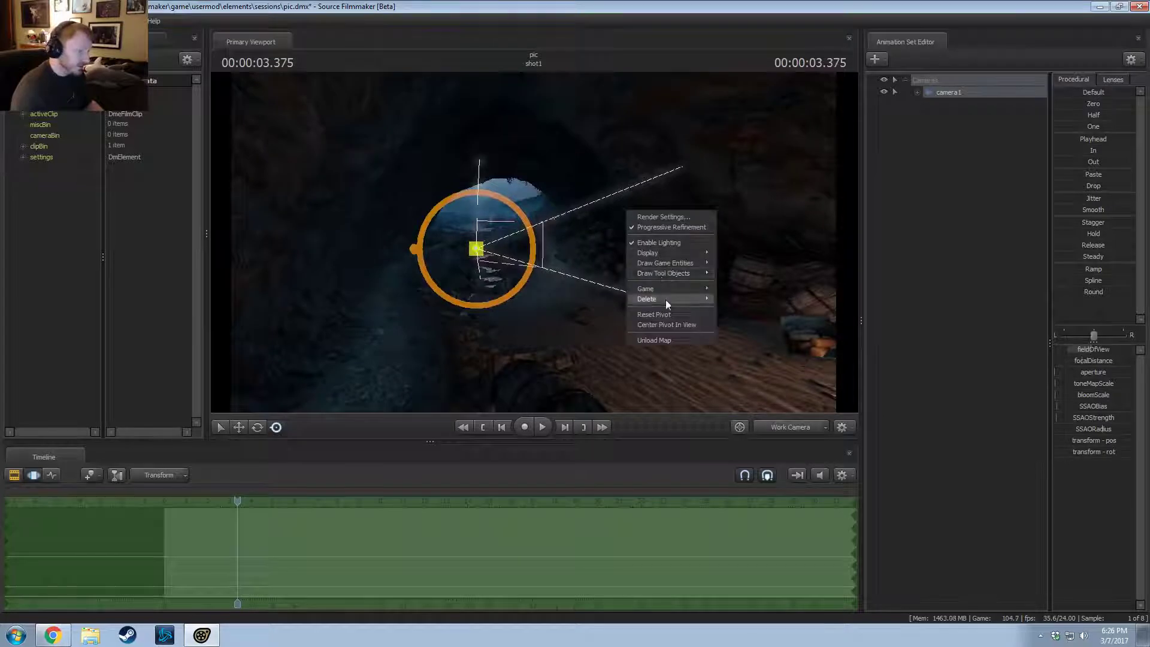
left_click(668, 340)
right_click(595, 213)
left_click(621, 339)
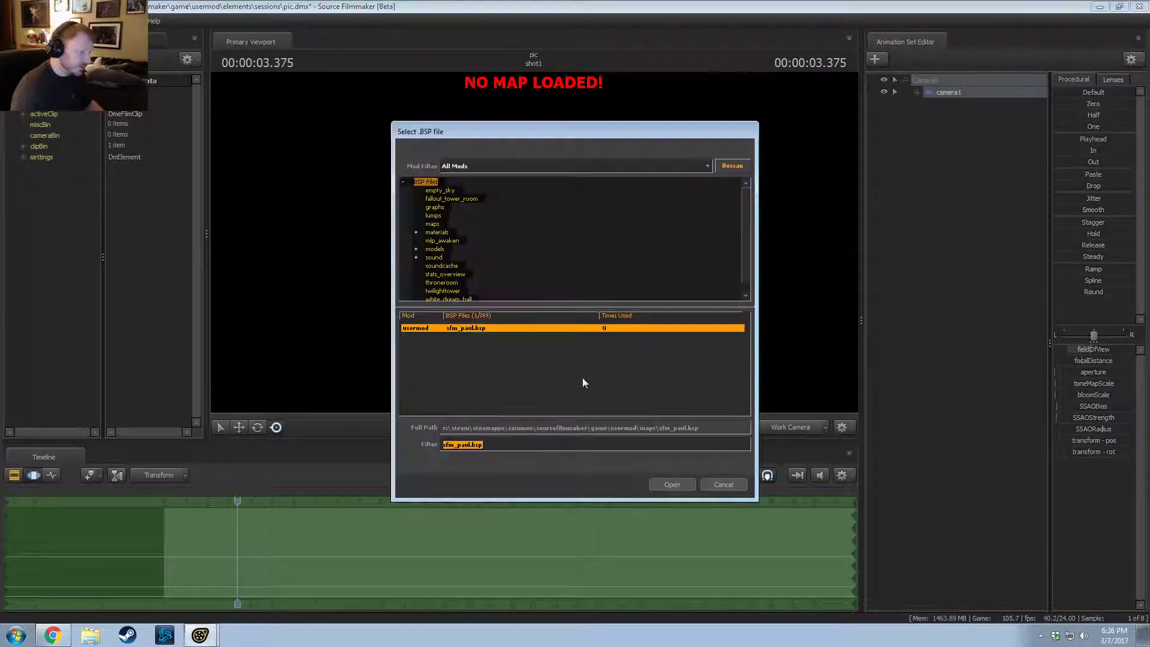
type("sfm_")
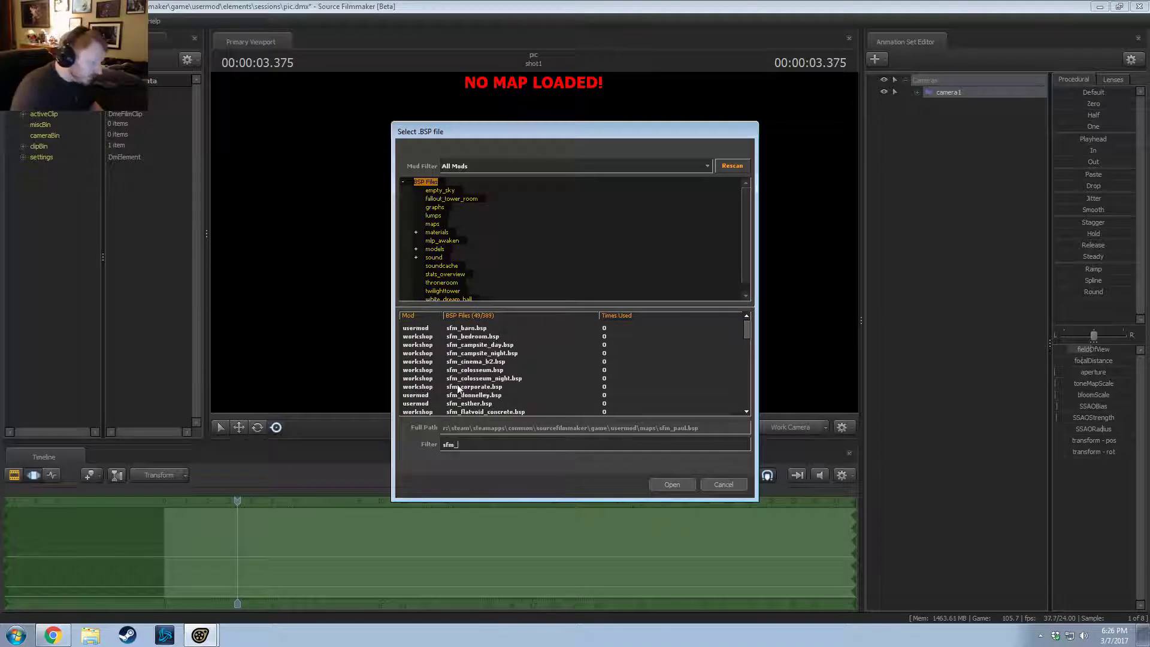
scroll(461, 387, "down", 3)
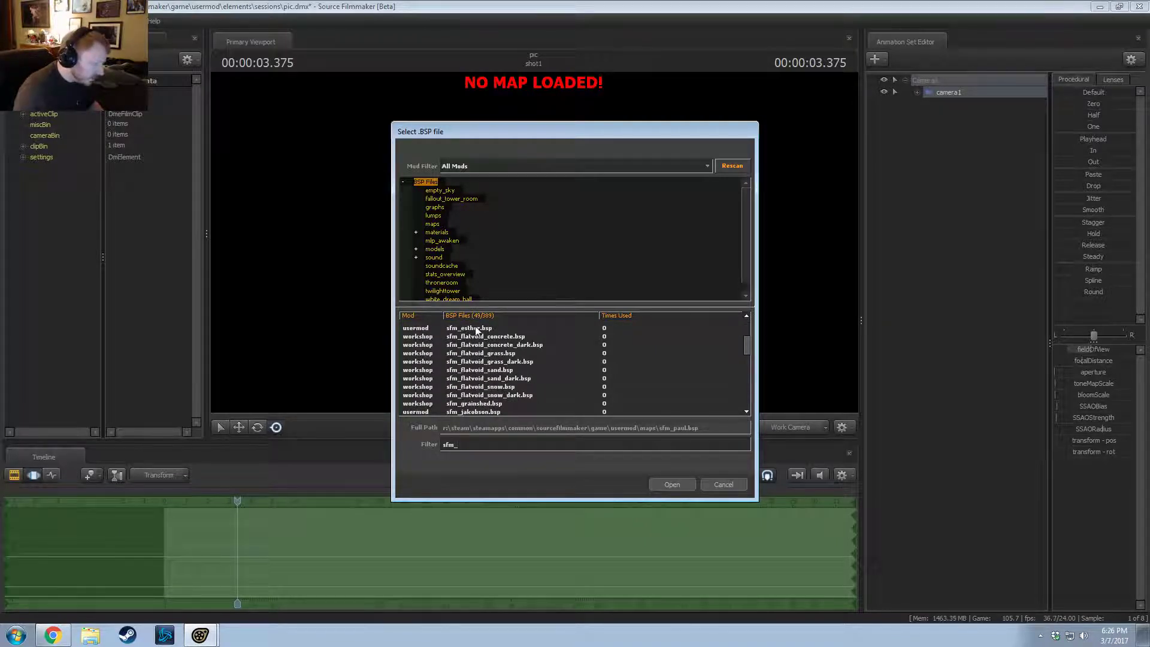
left_click(476, 330)
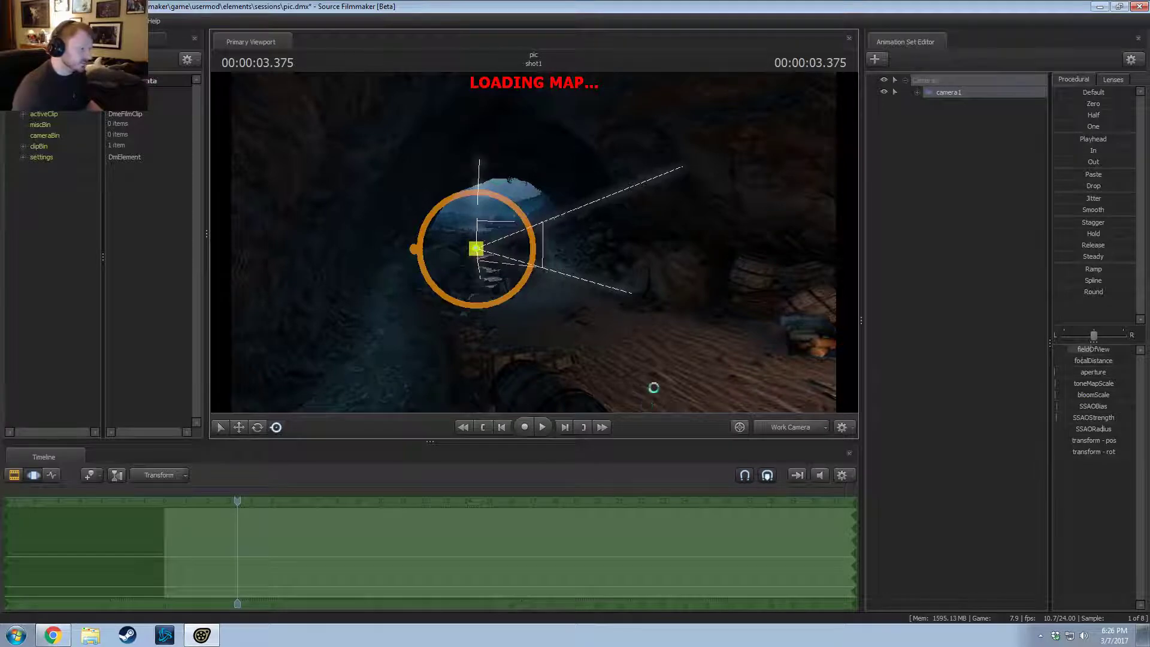
Step: Move the playhead to 00:00:02.916 and fly the work camera over the river area of the new map
left_click(228, 502)
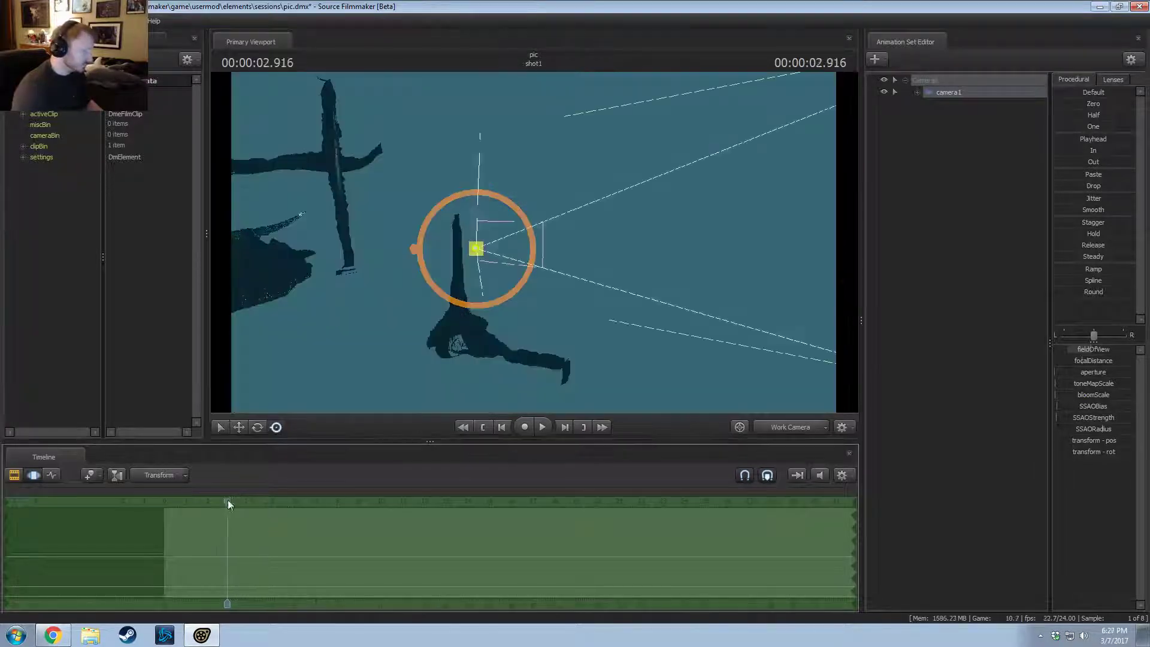
mouse_move(503, 372)
left_mouse_down()
mouse_move(377, 354)
mouse_move(381, 420)
left_mouse_up()
key("w")
key("w")
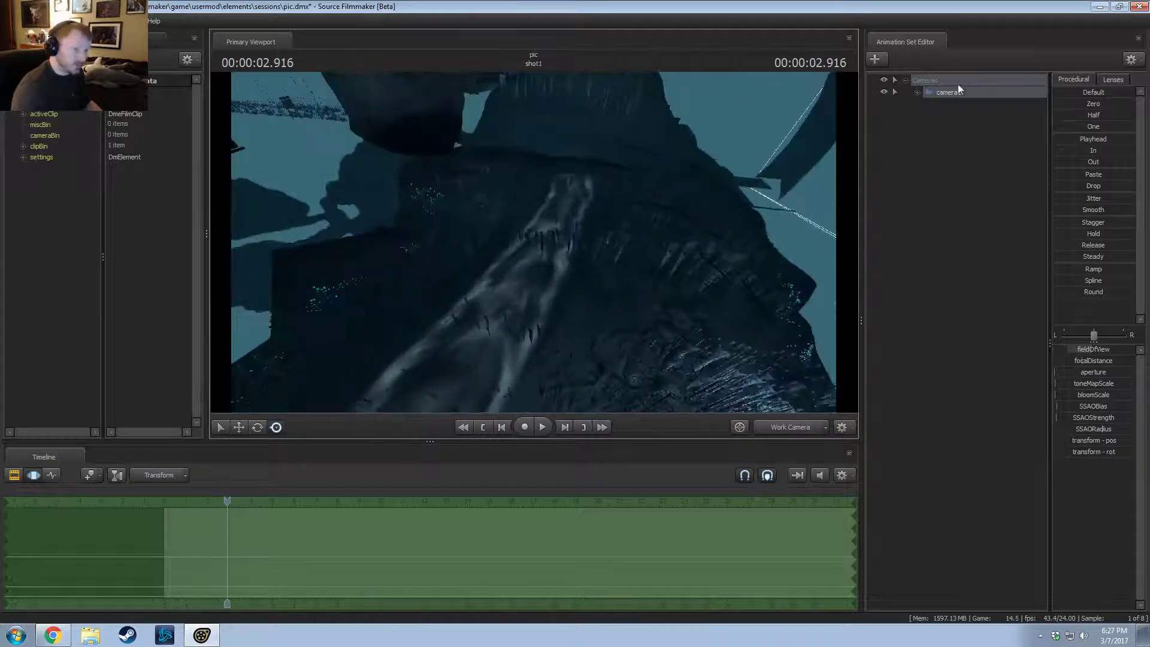
Step: Switch the viewport to camera1 and fly it into the cave beside the glowing blue crystals
left_click_drag(925, 91, 725, 240)
left_click(928, 92)
key("w")
key("w")
key("w")
key("w")
key("w")
key("w")
key("w")
key("w")
key("s")
key("w")
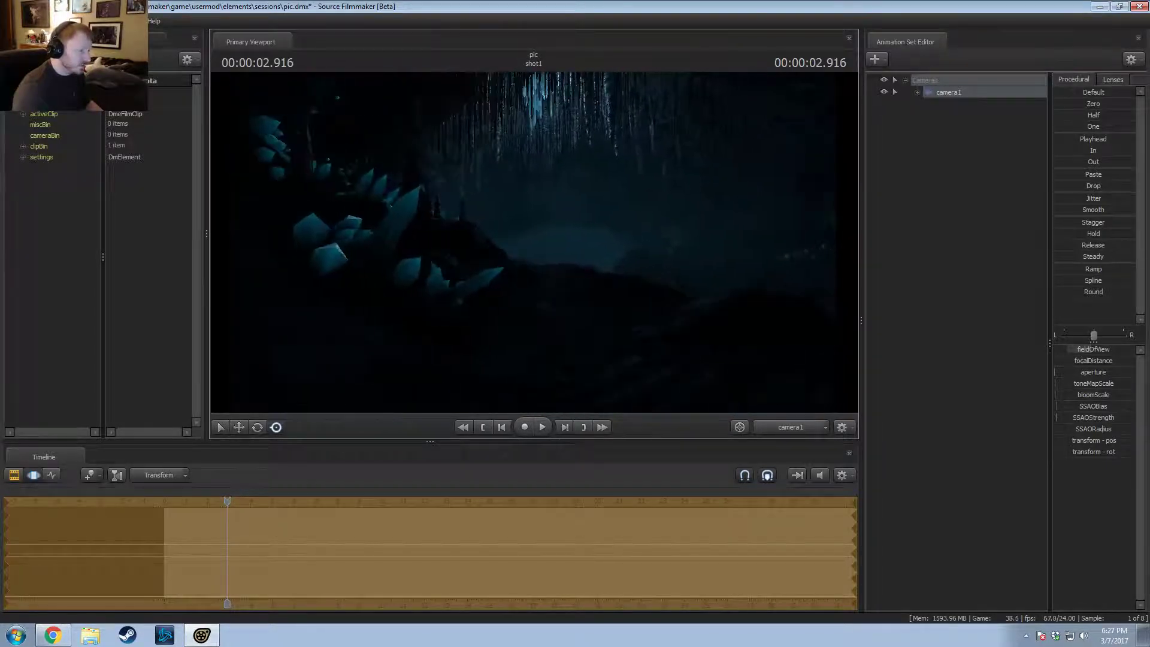
Step: Fly camera1 through the crystal cave to a view of the stream flowing past the crystal-covered bank
left_click_drag(725, 240, 497, 210)
key("w")
key("s")
key("w")
key("s")
key("w")
key("w")
key("w")
key("w")
key("w")
left_click_drag(246, 103, 233, 98)
left_click_drag(533, 242, 496, 206)
key("w")
key("w")
key("w")
key("w")
key("w")
key("w")
key("w")
key("w")
key("w")
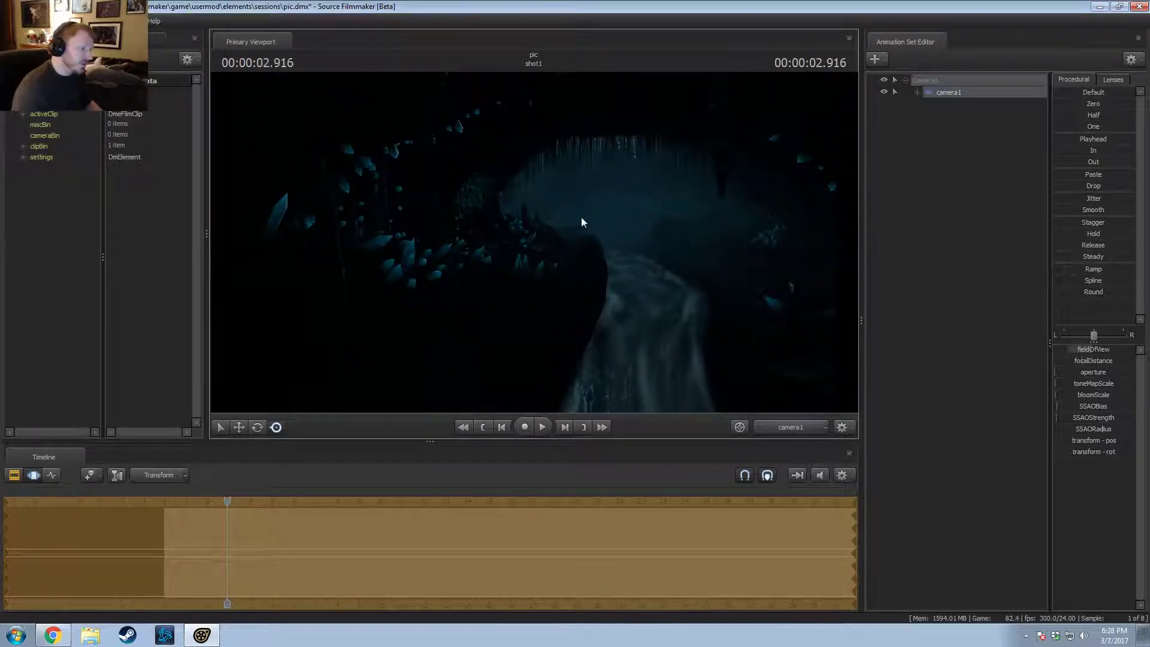
Step: Fly camera1 deeper into the dark cave passages beyond the stream
key("w")
left_click_drag(581, 220, 778, 200)
key("w")
key("w")
key("w")
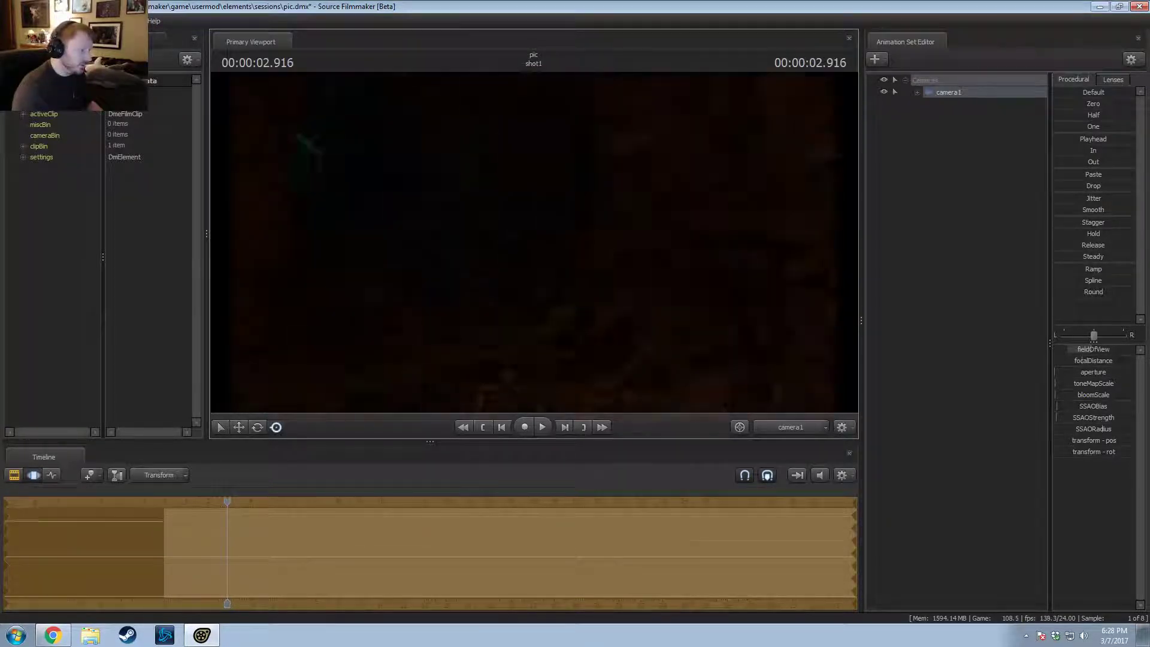
Step: Turn off the drawing of World Static Props and Ropes in the viewport
mouse_move(534, 241)
left_mouse_down()
mouse_move(563, 234)
mouse_move(527, 237)
mouse_move(551, 231)
mouse_move(554, 263)
mouse_move(569, 264)
mouse_move(535, 242)
left_mouse_up()
right_click(535, 242)
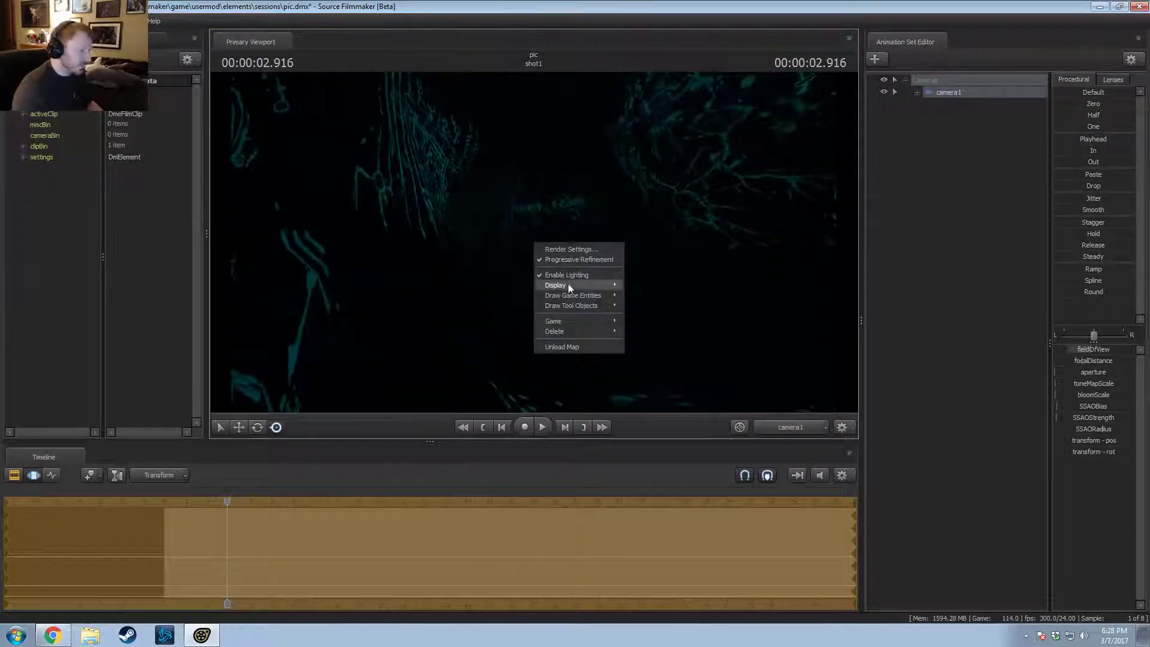
mouse_move(568, 285)
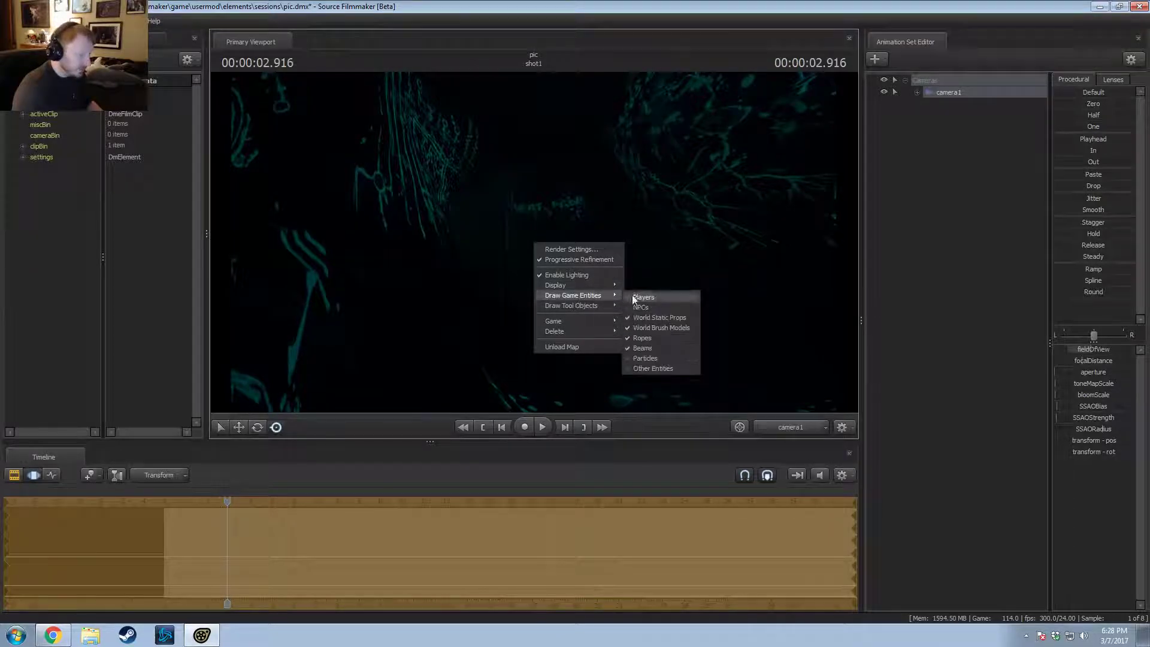
left_click(654, 320)
left_click_drag(630, 279, 534, 242)
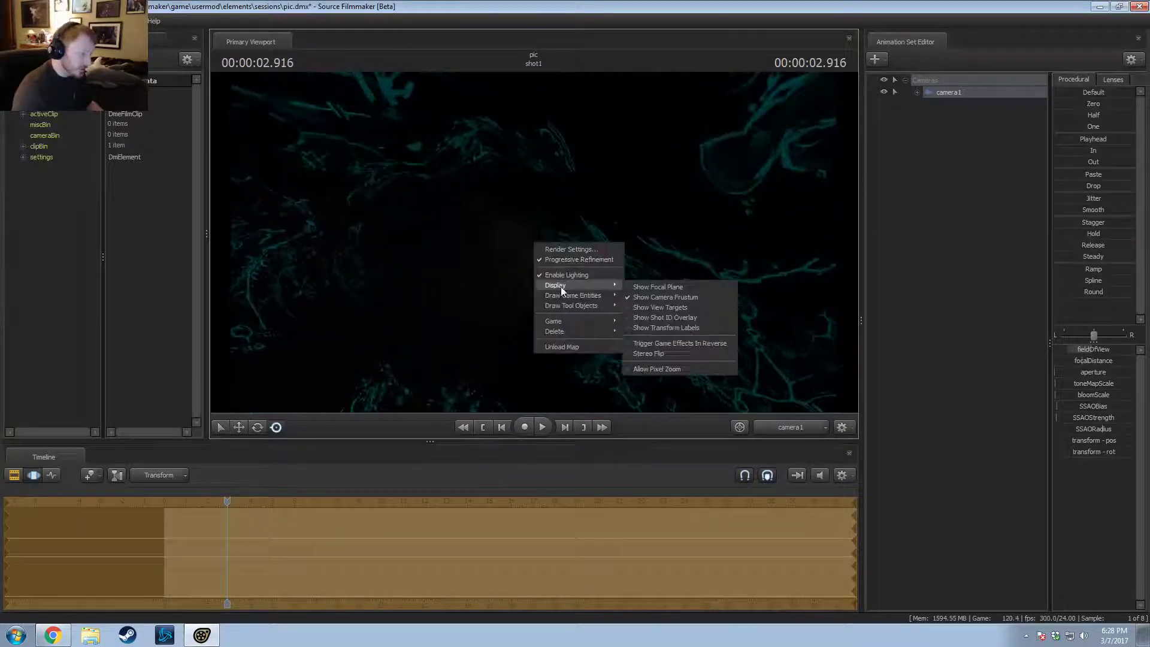
mouse_move(569, 293)
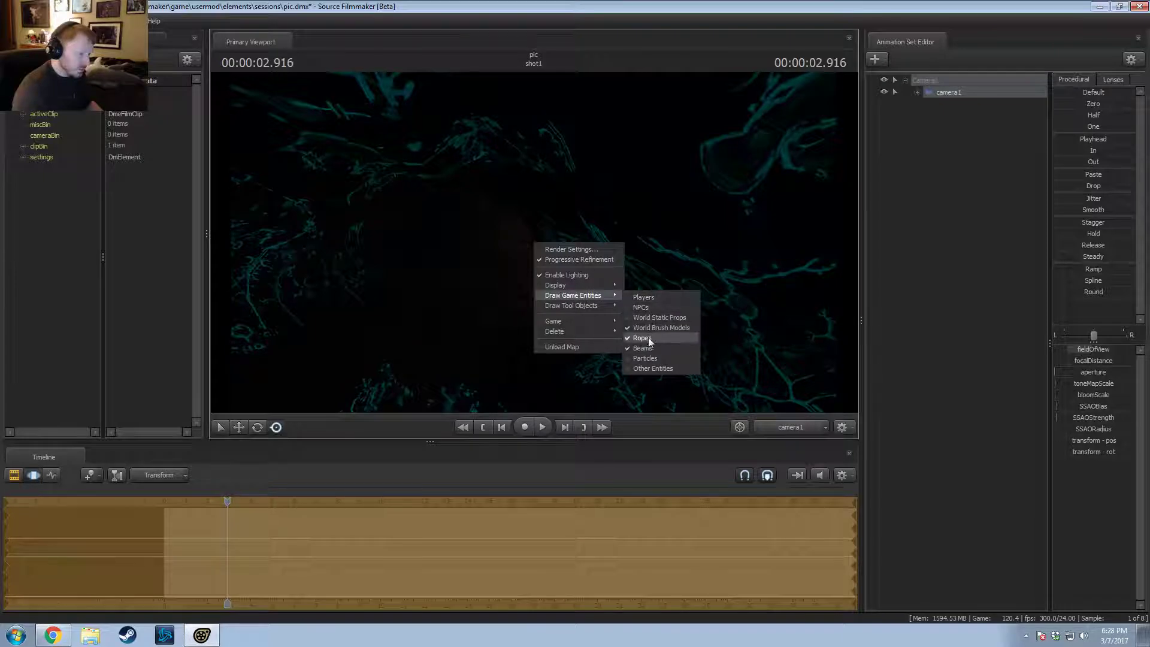
left_click(648, 341)
Step: Open the Progressive Refinement settings and cancel them, then turn off the drawing of Beams
left_click_drag(641, 332, 540, 253)
right_click(540, 253)
left_click(572, 259)
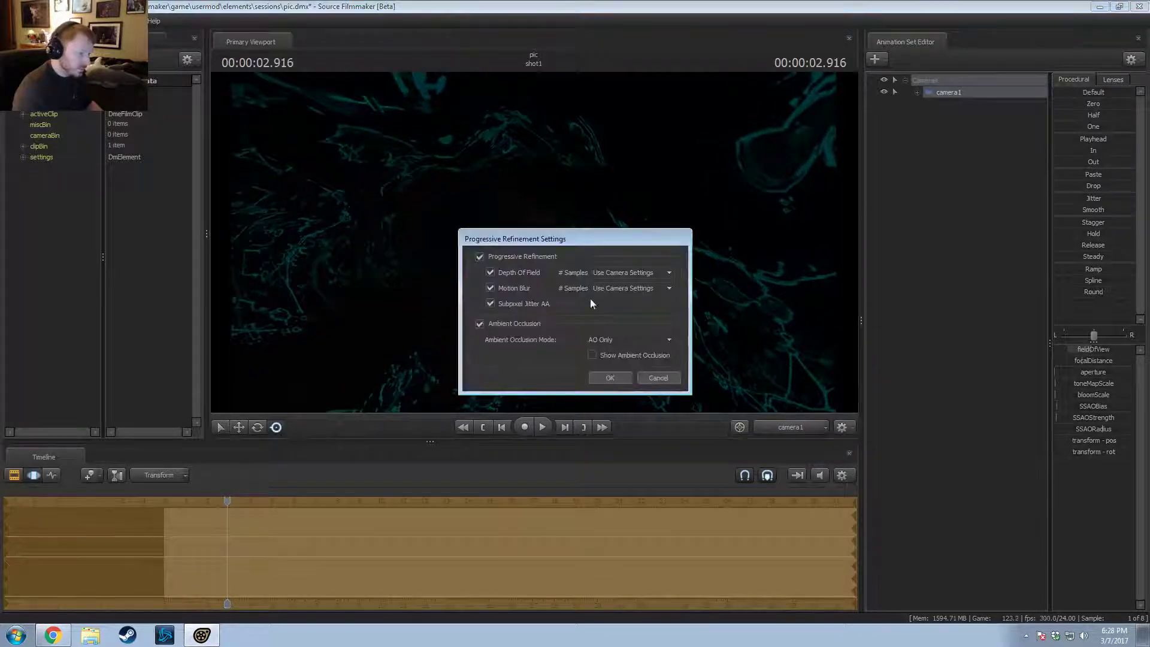
left_click(657, 377)
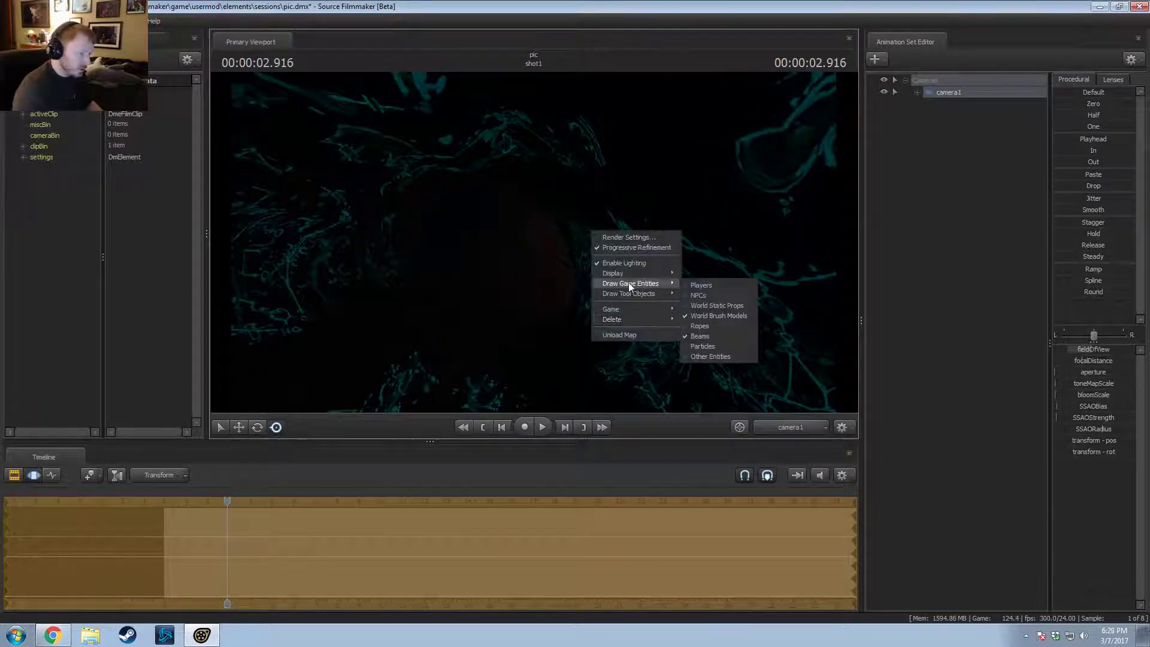
left_click(698, 336)
Step: Turn the drawing of World Static Props back on and move the playhead to 00:00:02.166
right_click(534, 246)
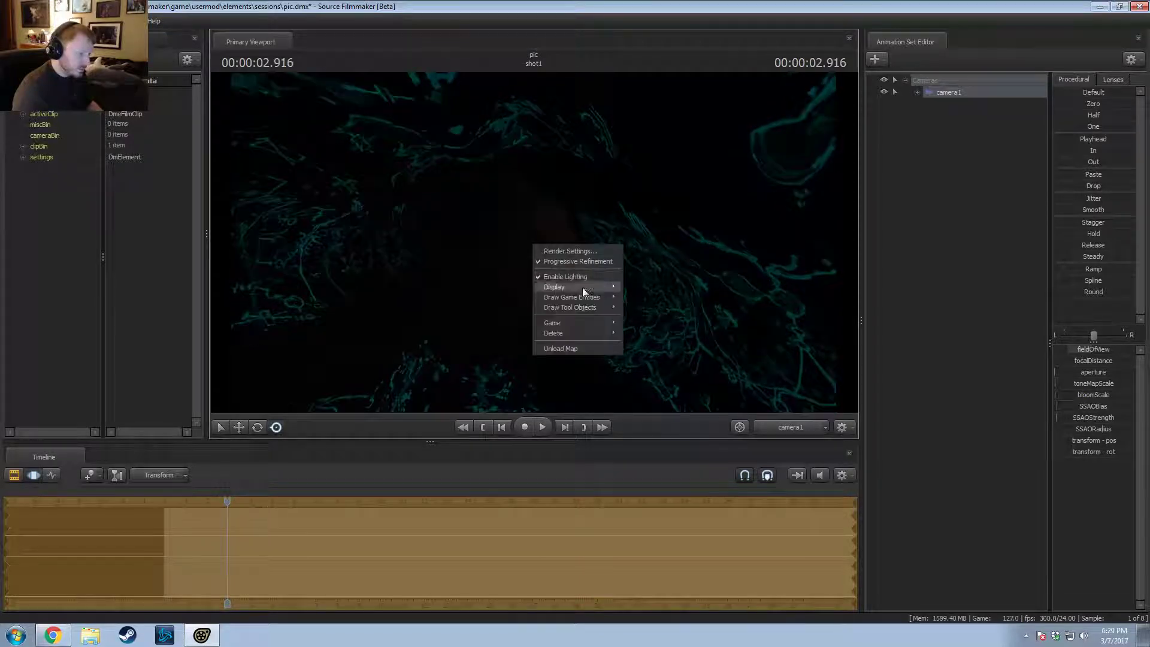
mouse_move(579, 297)
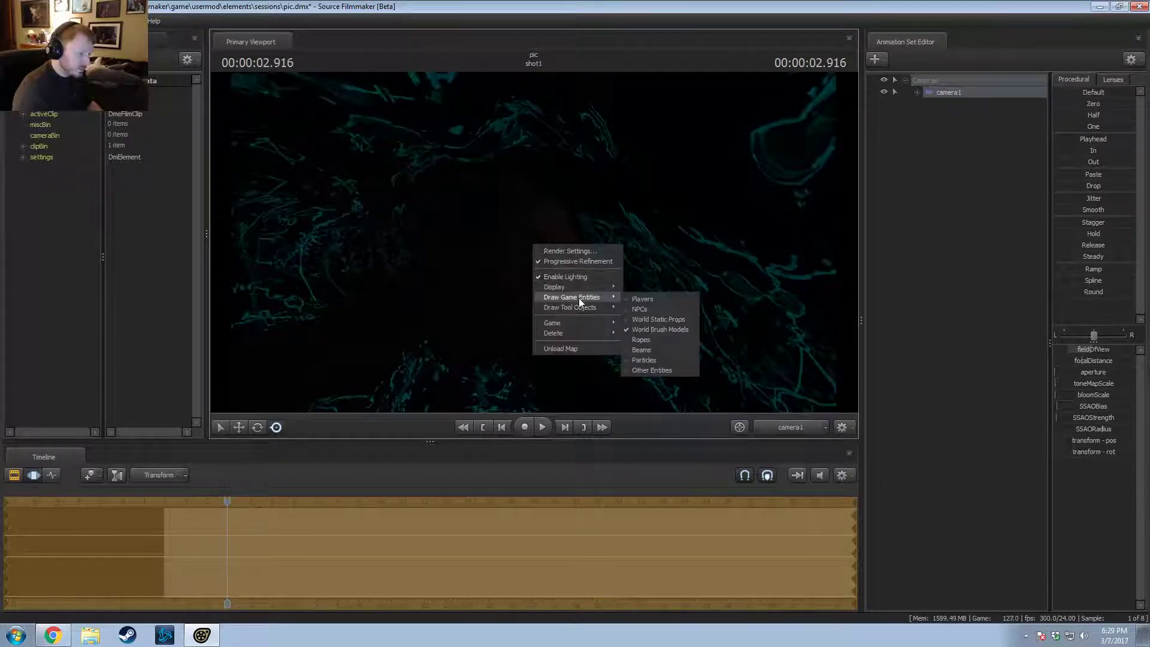
left_click(648, 318)
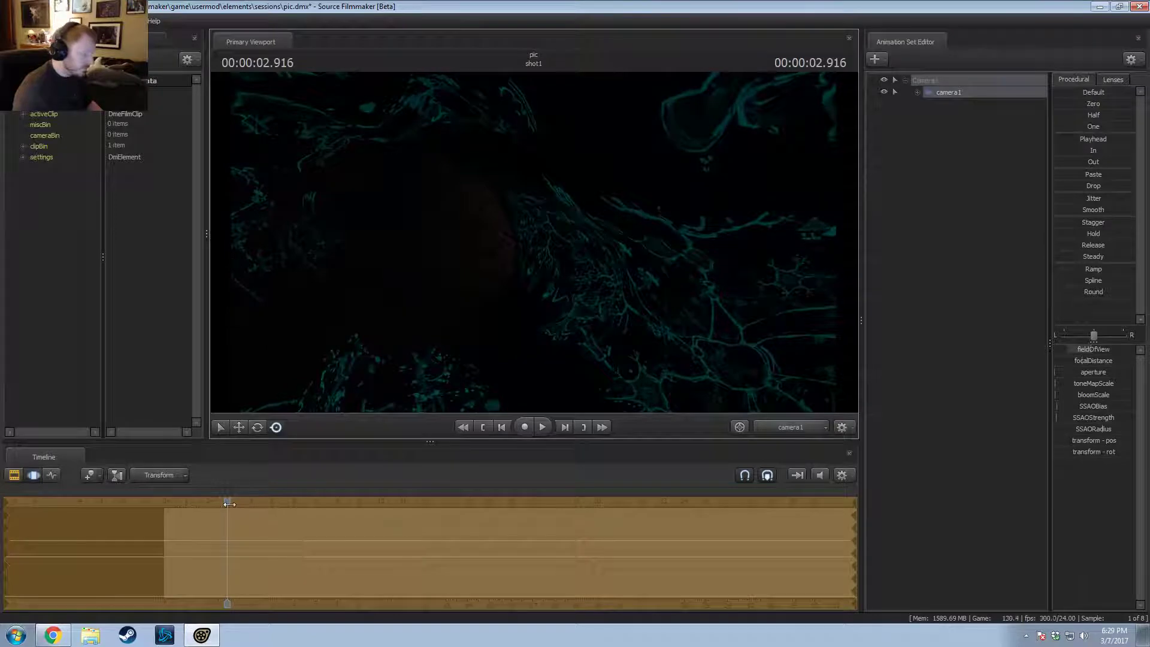
mouse_move(228, 504)
left_mouse_down()
mouse_move(178, 509)
mouse_move(211, 504)
left_mouse_up()
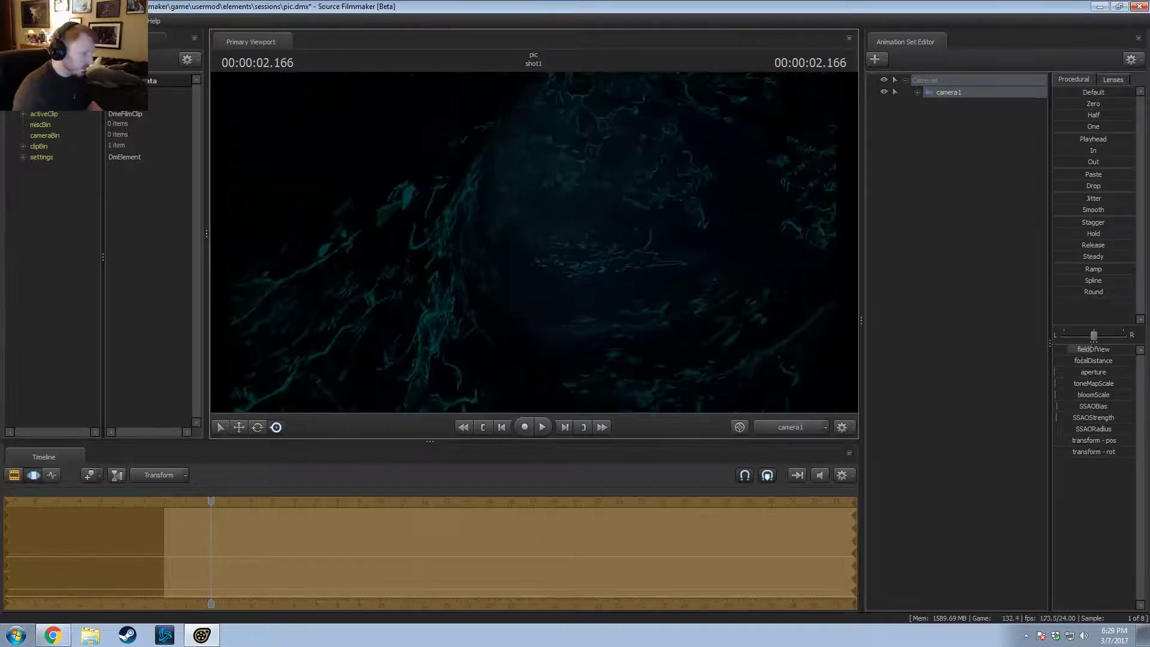
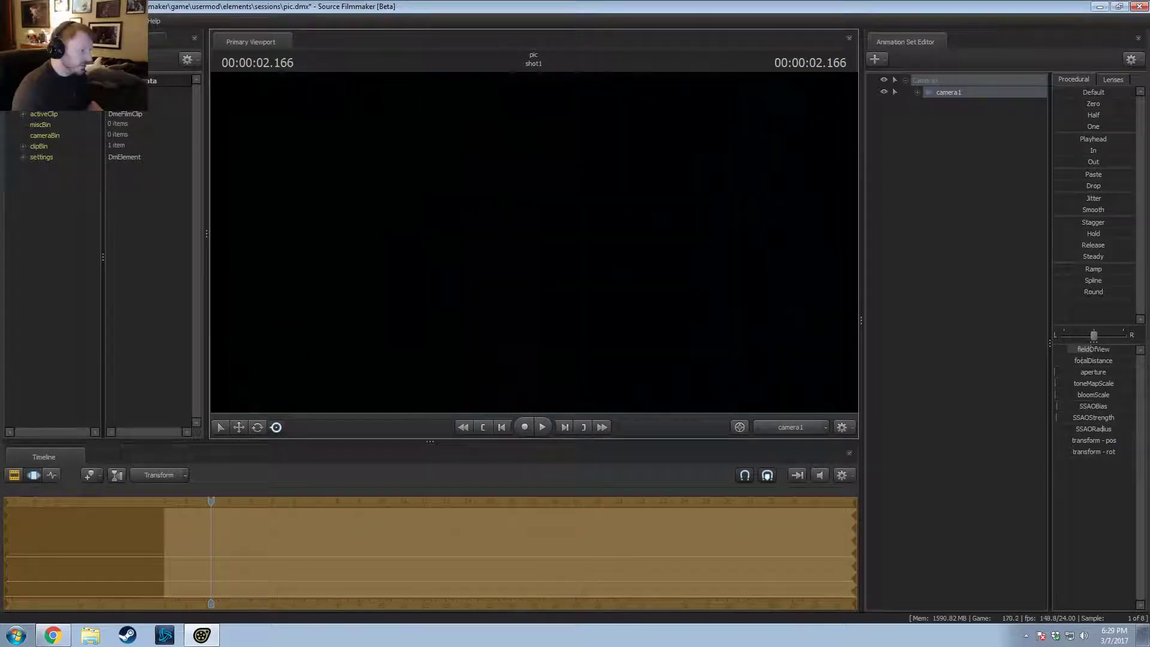
Step: Turn off viewport lighting and back camera1 away from the dark blue pool to view the tunnel from outside
key("s")
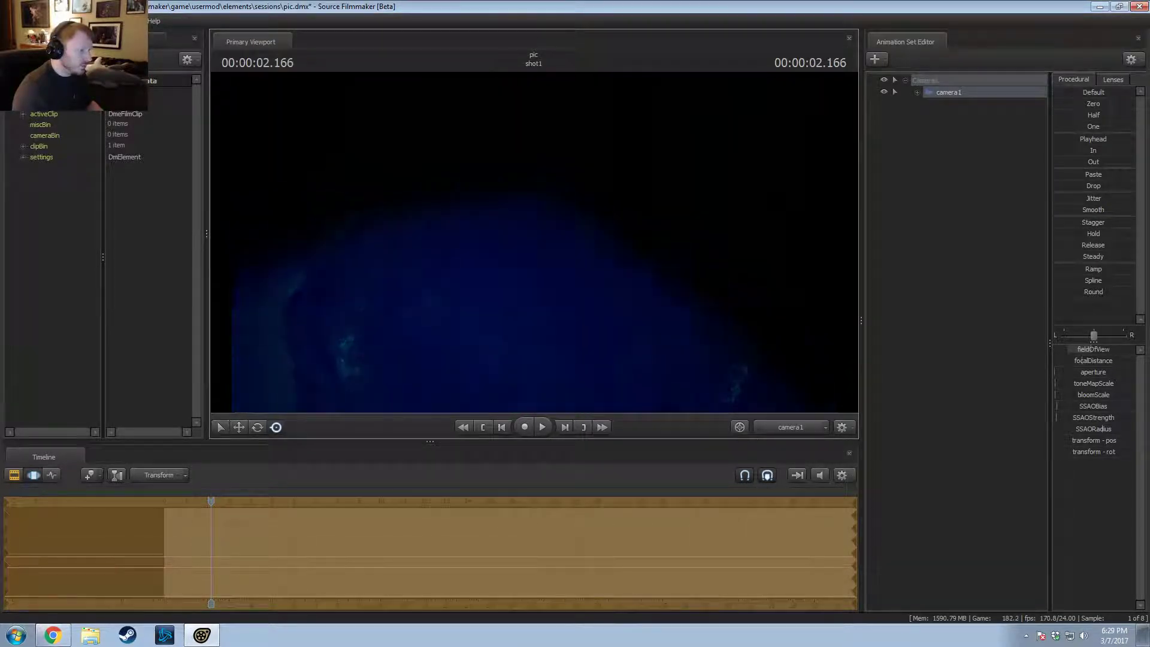
right_click(534, 242)
left_click(561, 267)
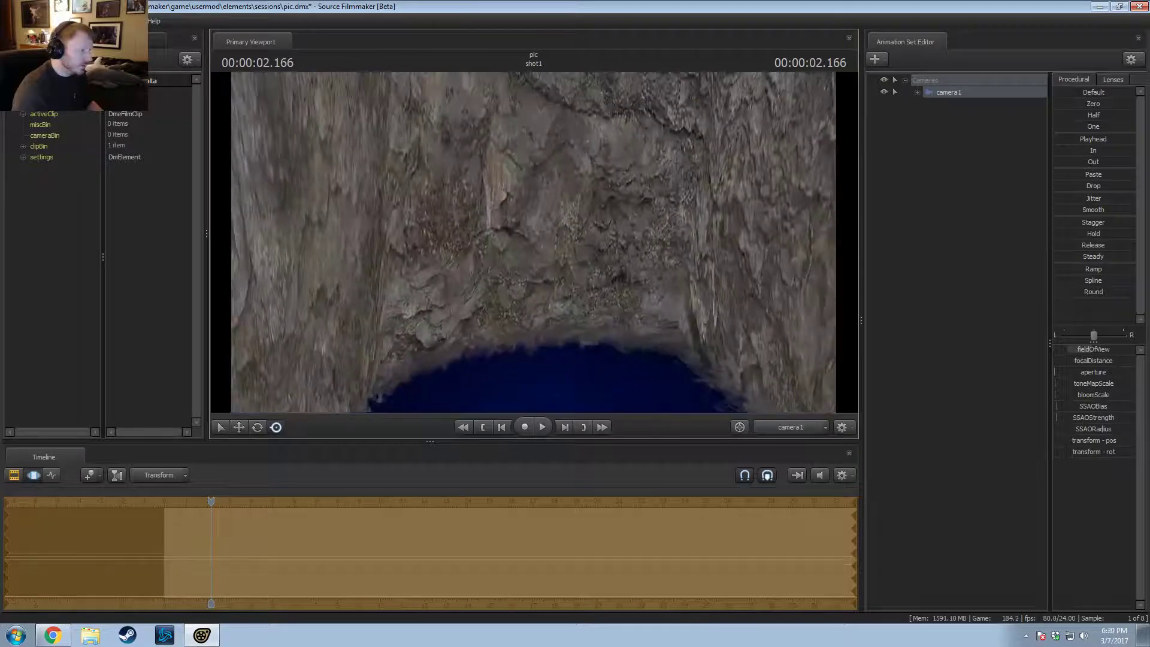
left_click_drag(533, 243, 534, 383)
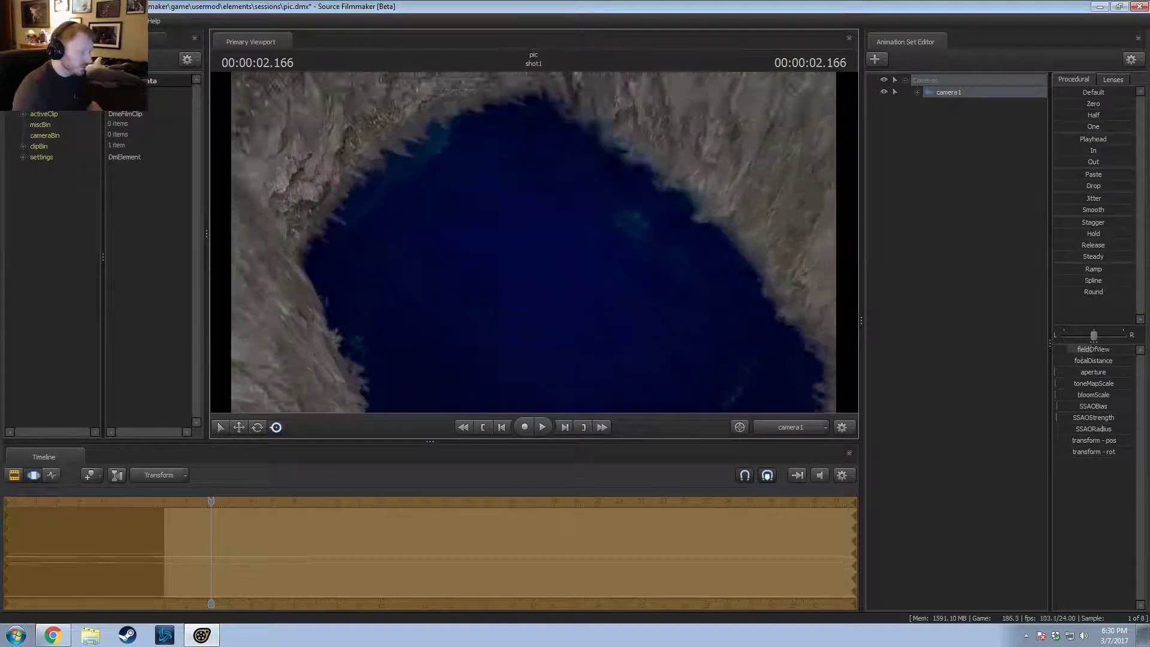
key("s")
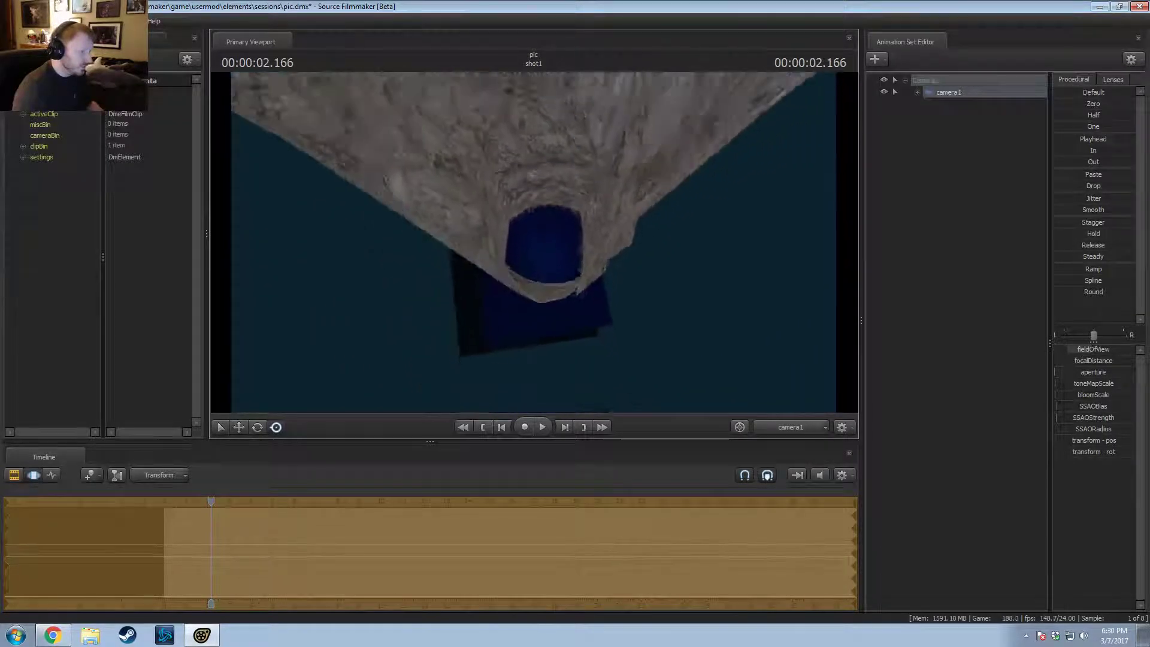
key("s")
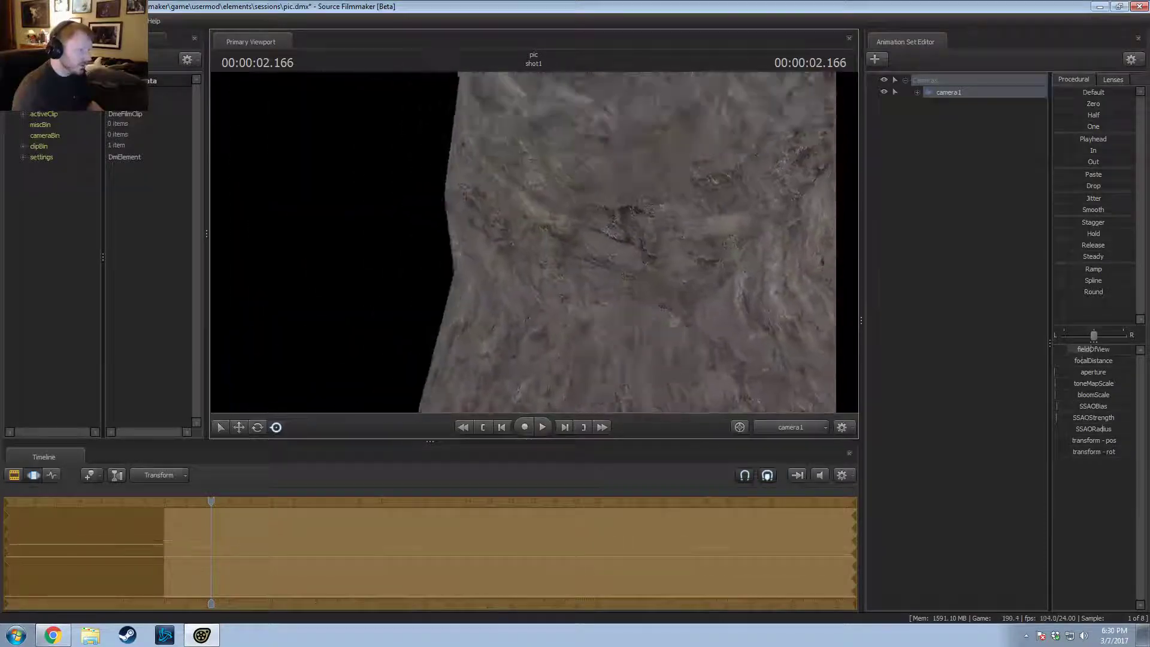
Step: Fly camera1 through the unlit rock tunnels to the water-filled passage and turn viewport lighting back on
key("w")
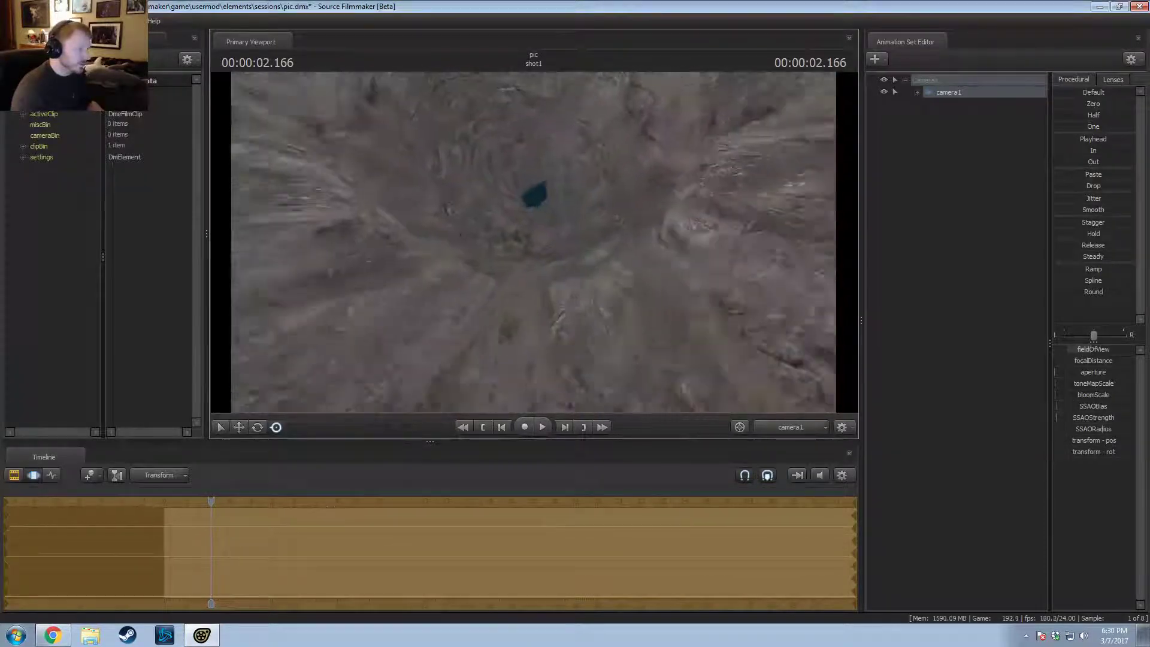
key("s")
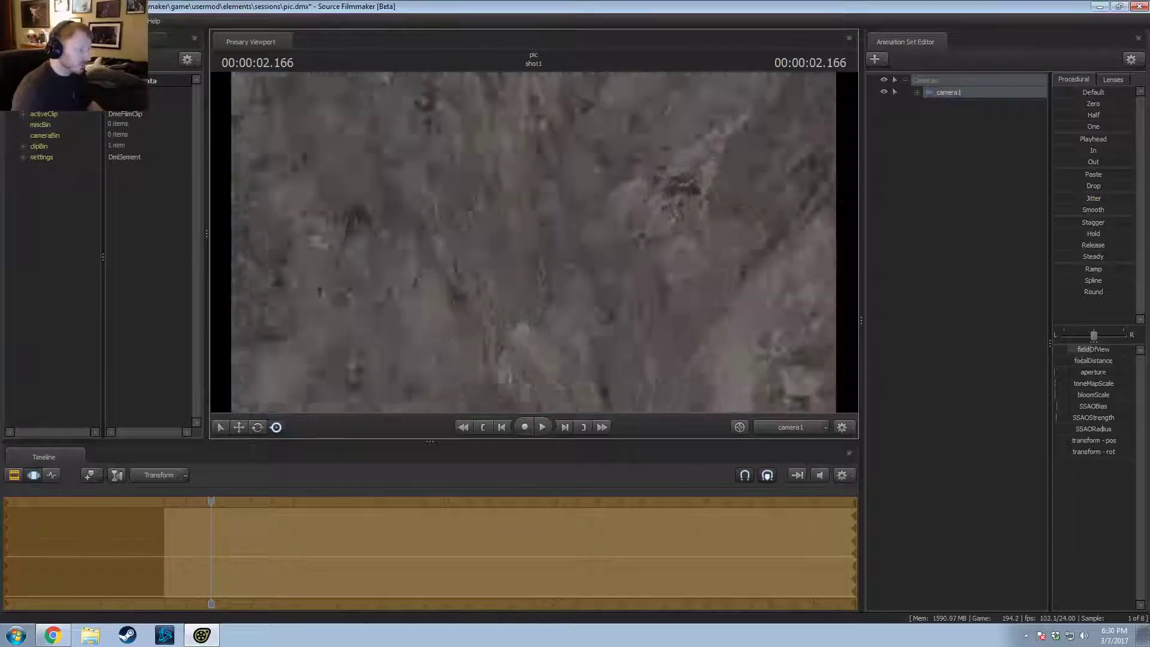
key("w")
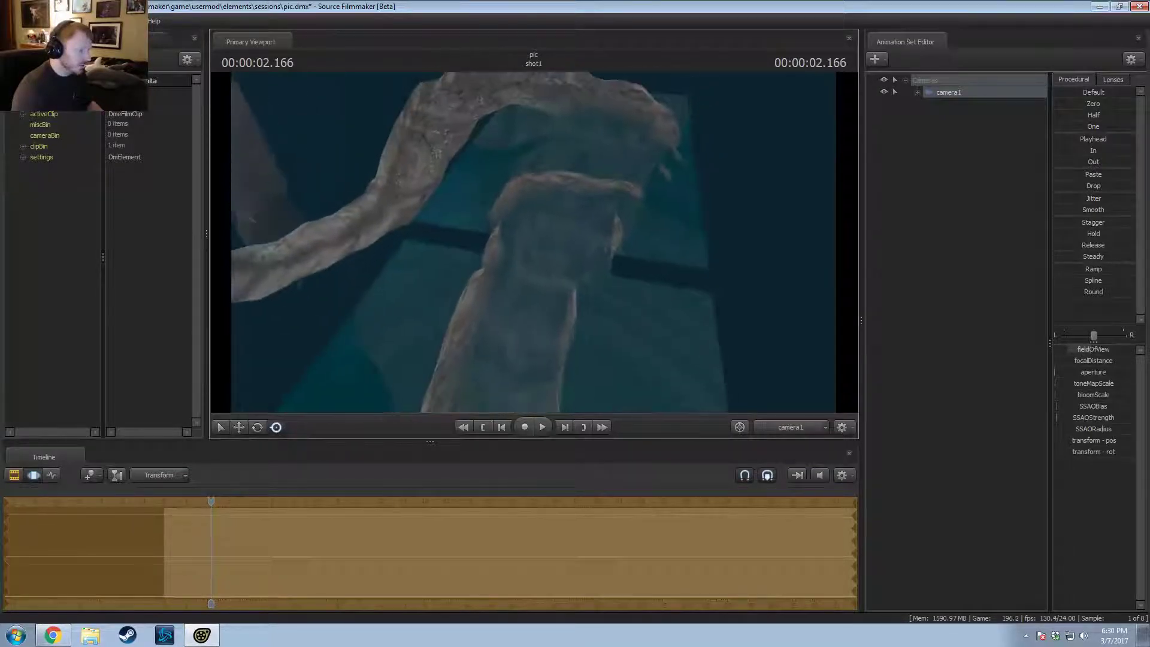
key("s")
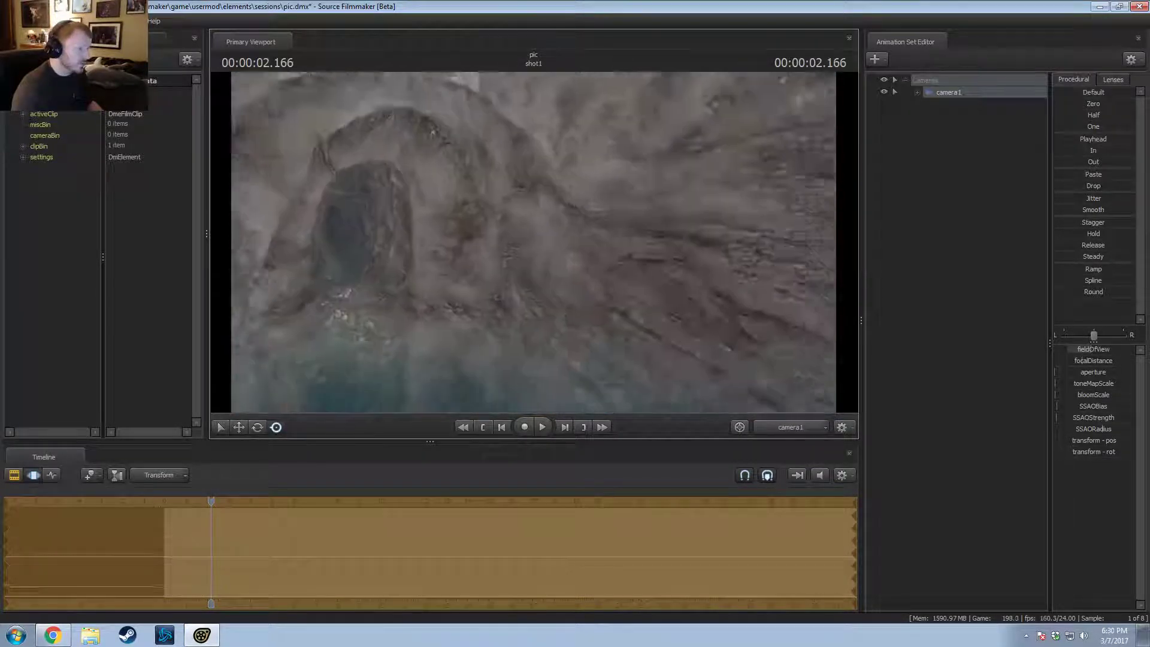
key("s")
right_click(532, 240)
left_click(556, 260)
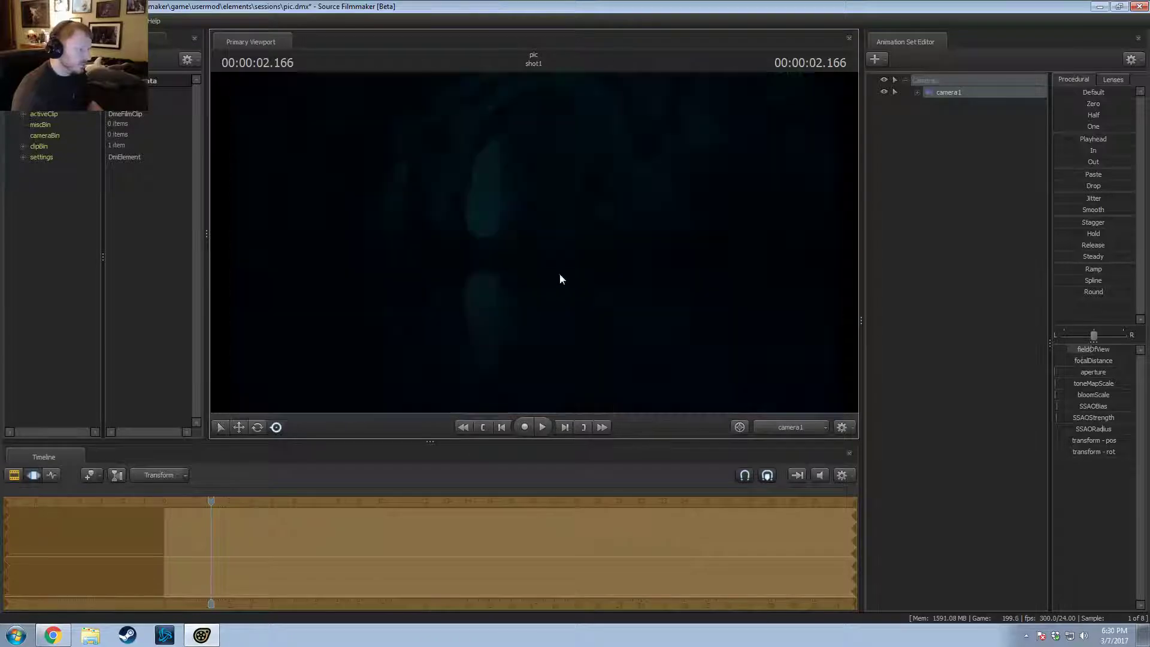
Step: Examine the dark lit tunnels and the cave's outer shell by flying camera1 forward through them
left_click_drag(559, 273, 617, 281)
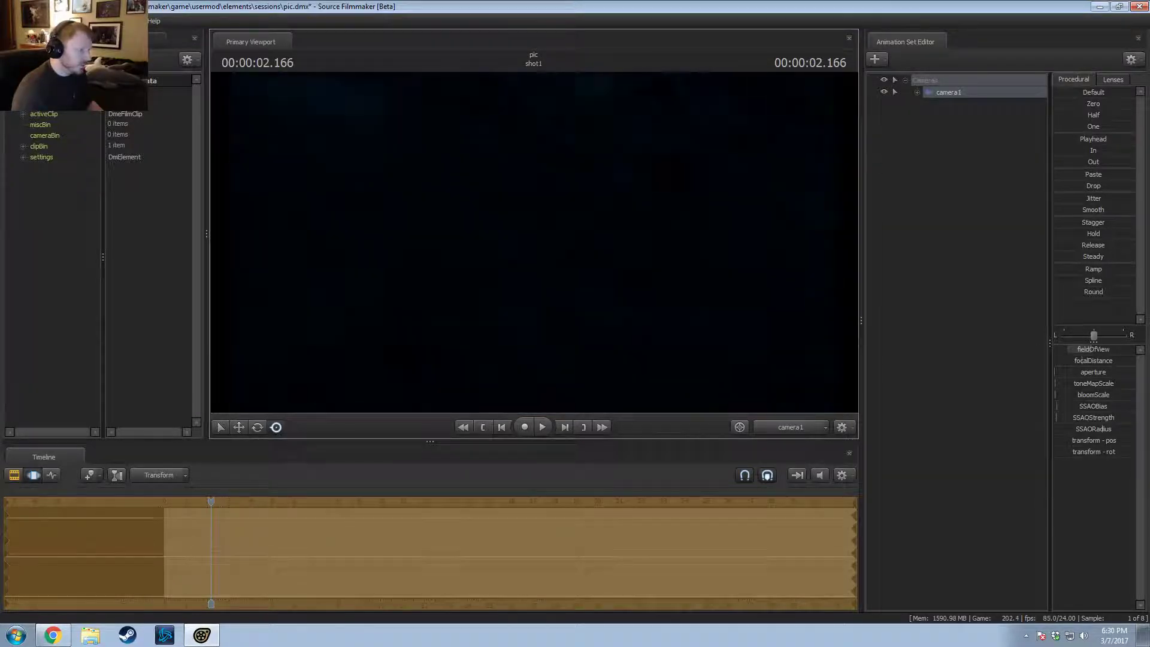
key("w")
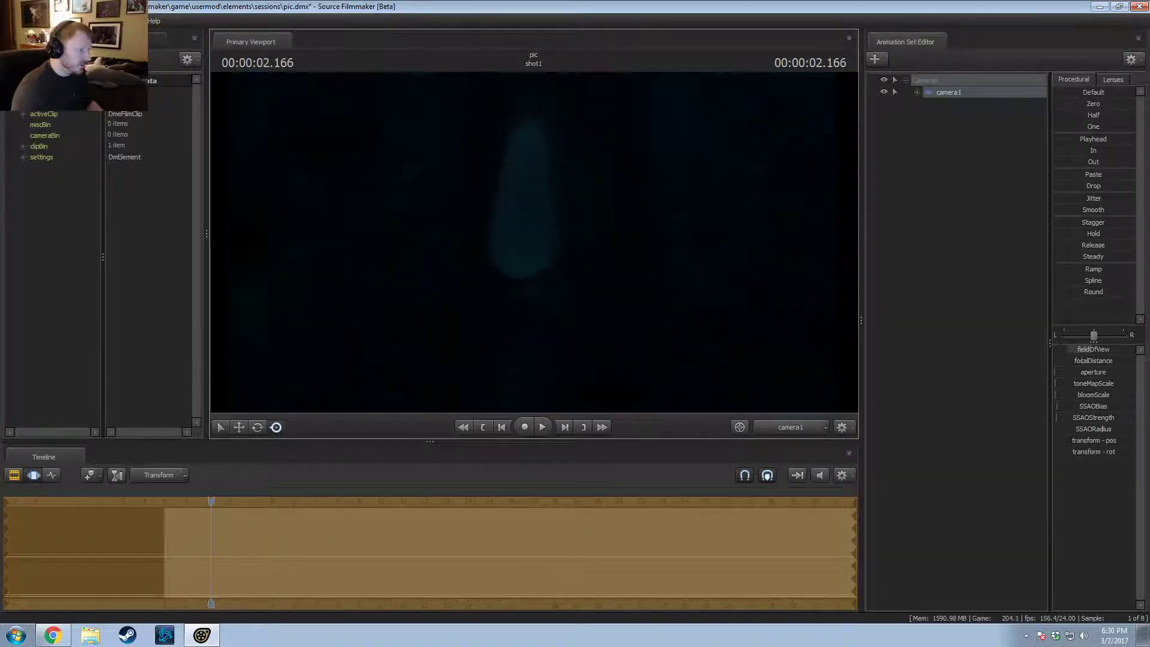
key("w")
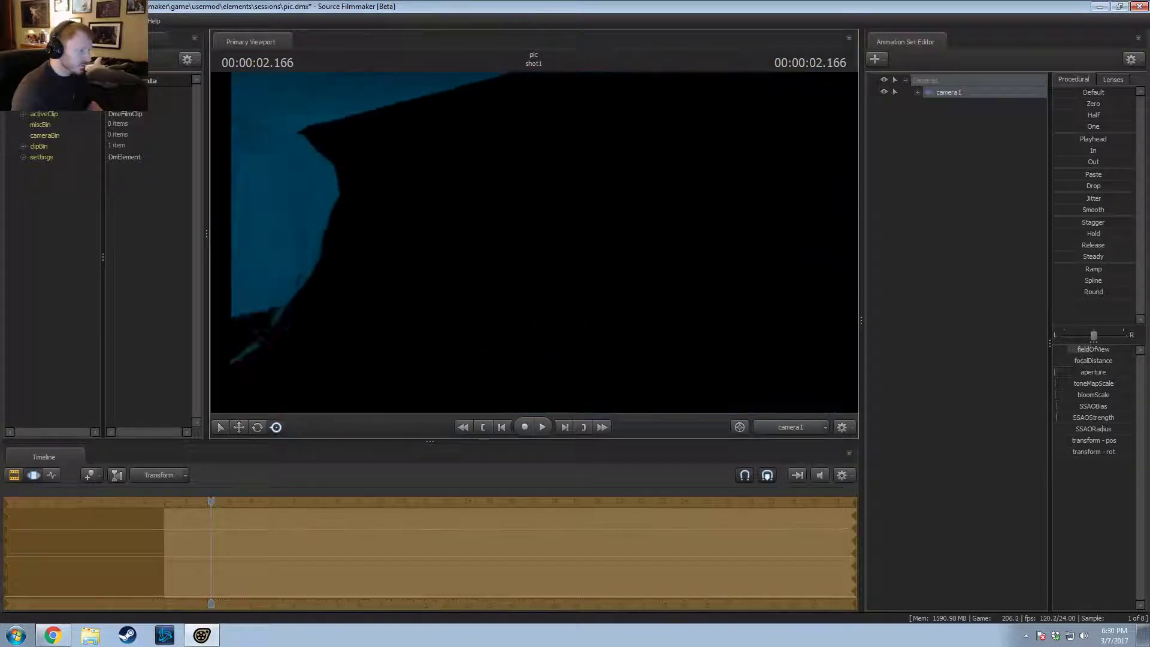
key("w")
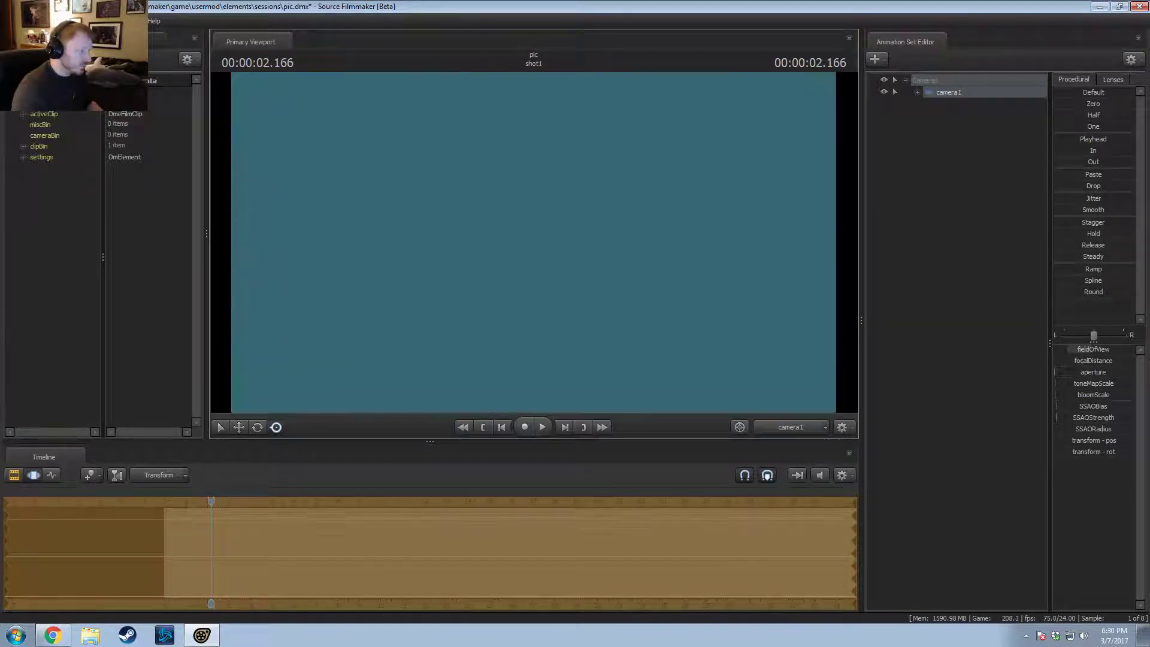
key("w")
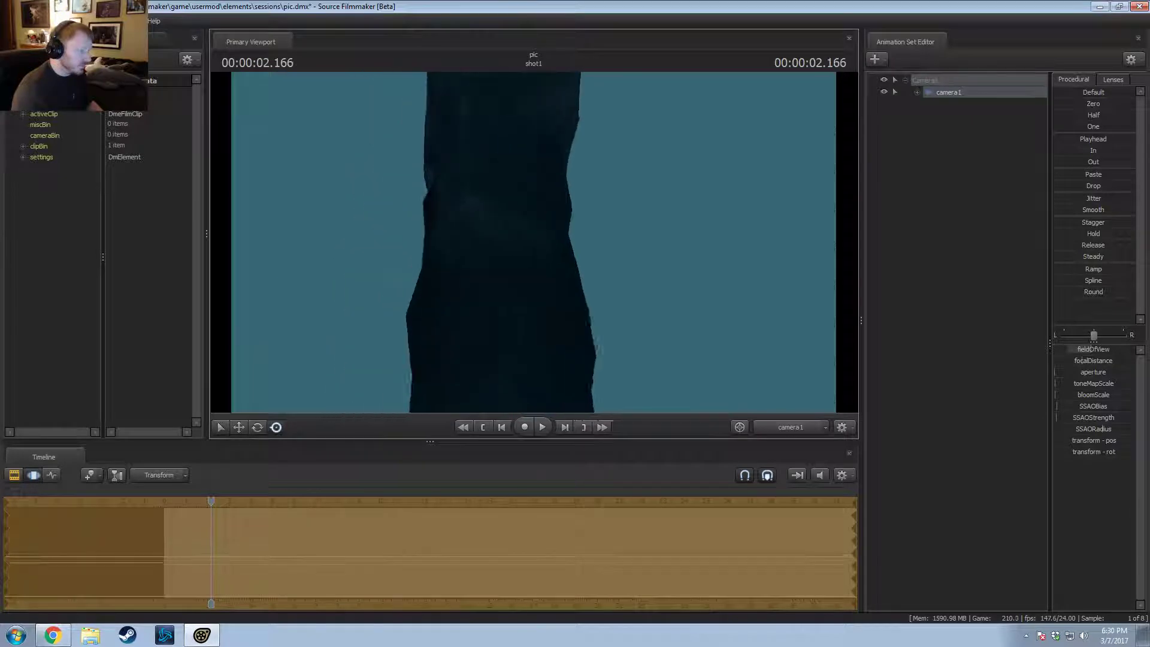
key("w")
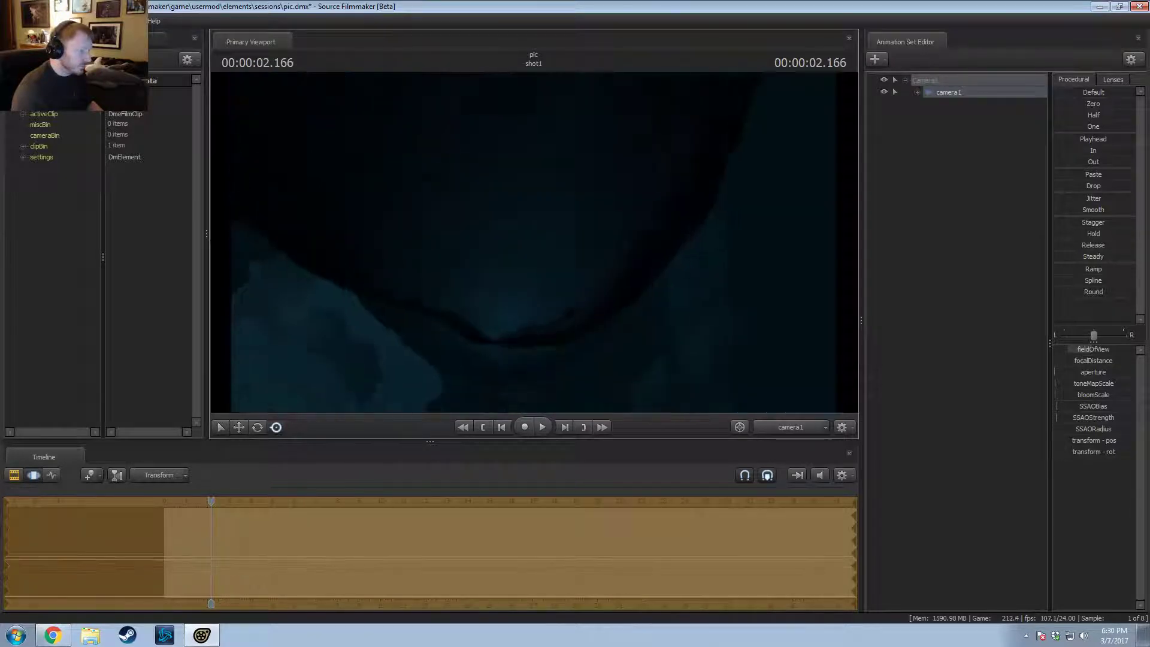
key("w")
key("w")
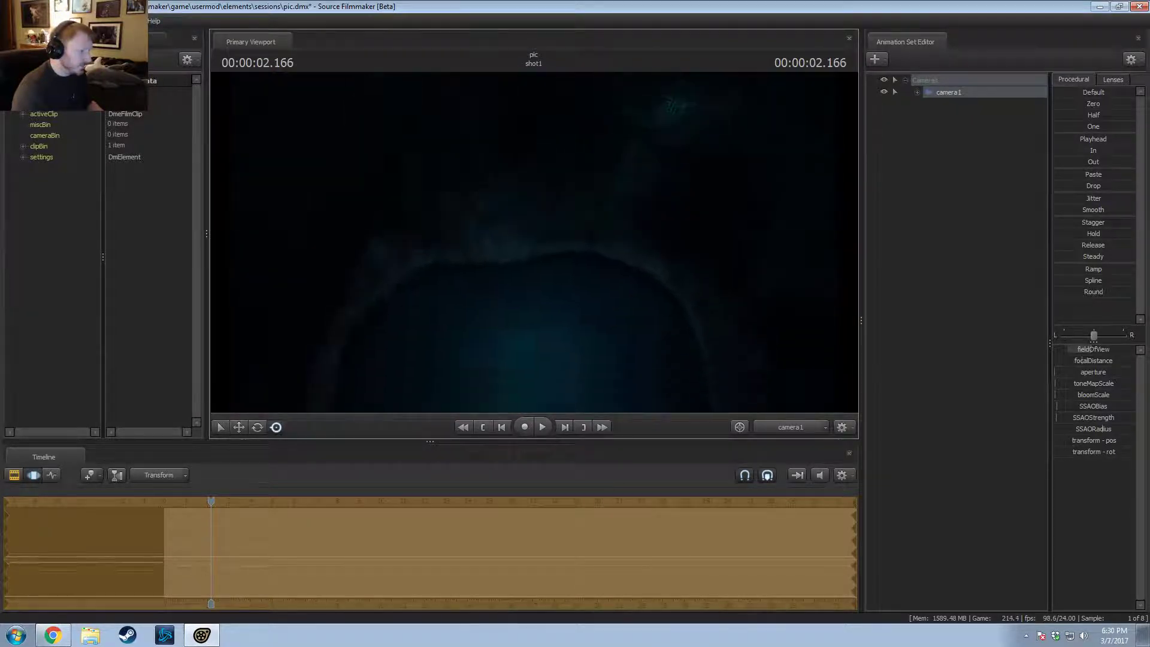
Step: Survey the silhouetted cave layout from outside and the dark passages inside with camera1 for a usable location
key("s")
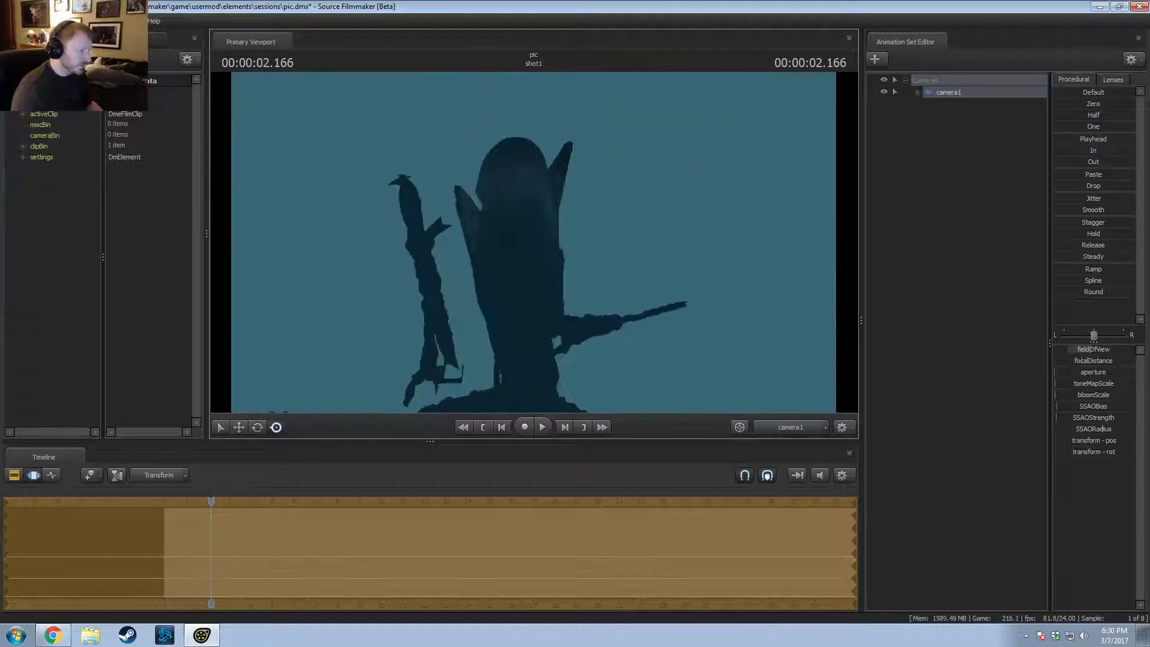
key("w")
key("w")
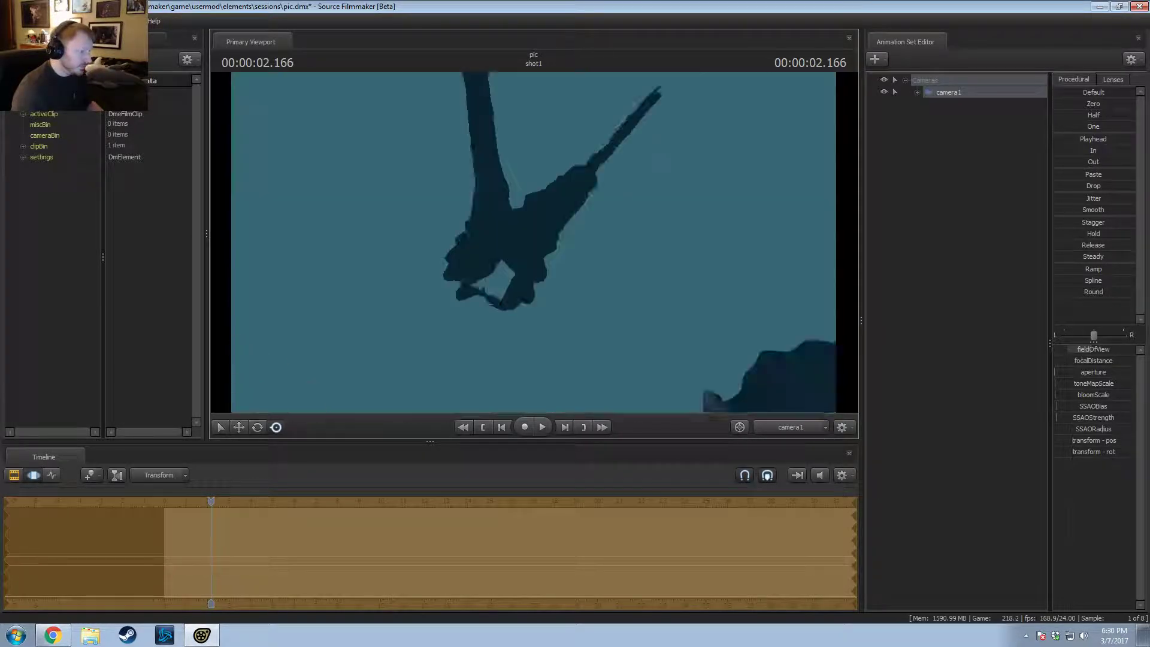
key("w")
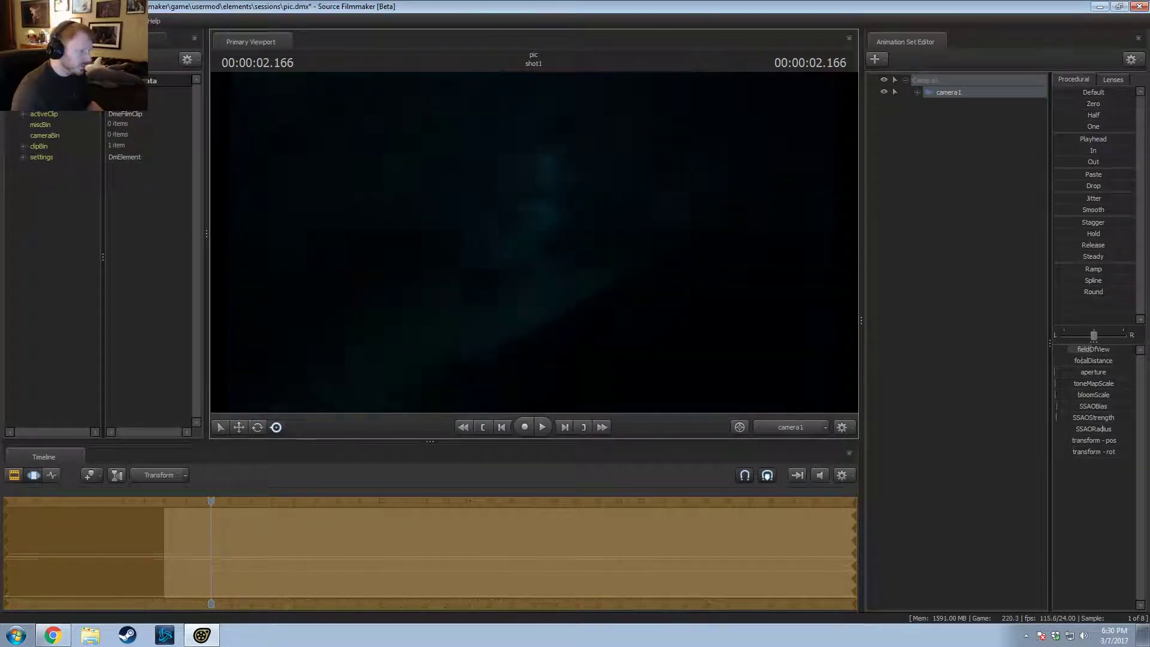
key("w")
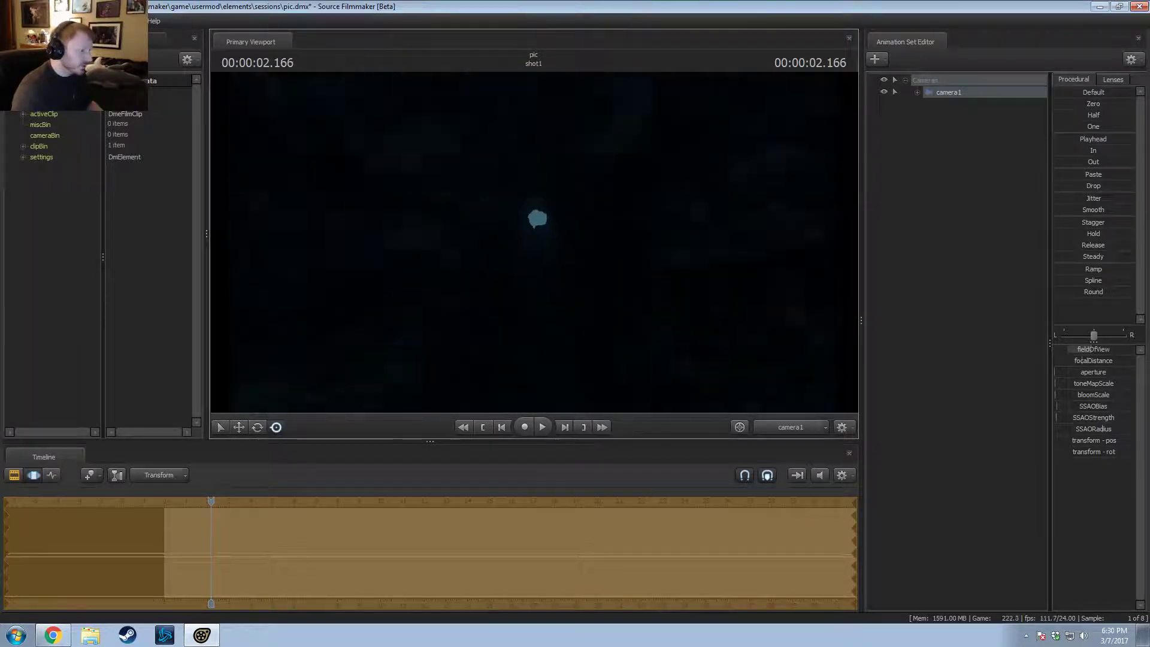
key("w")
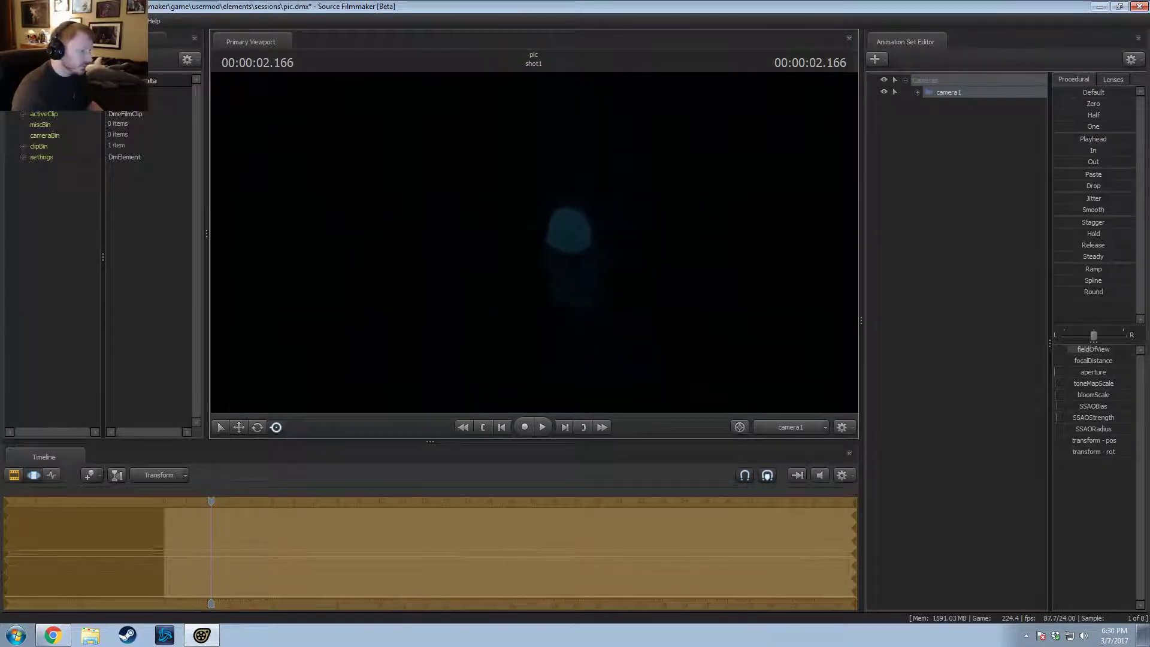
key("w")
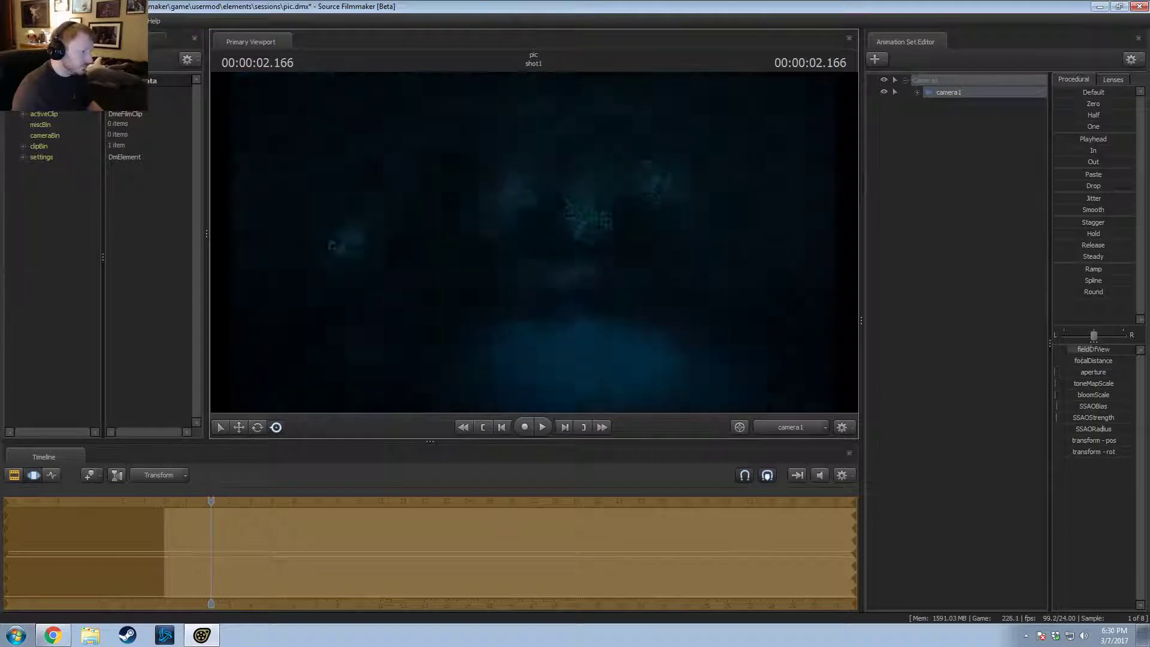
key("w")
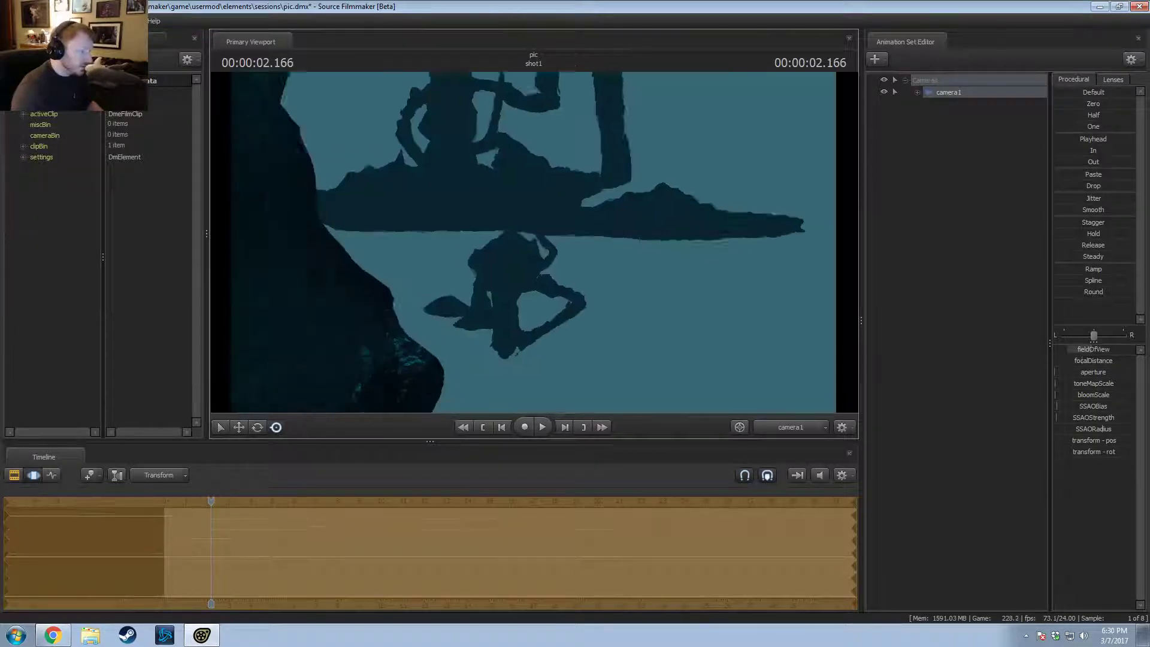
key("w")
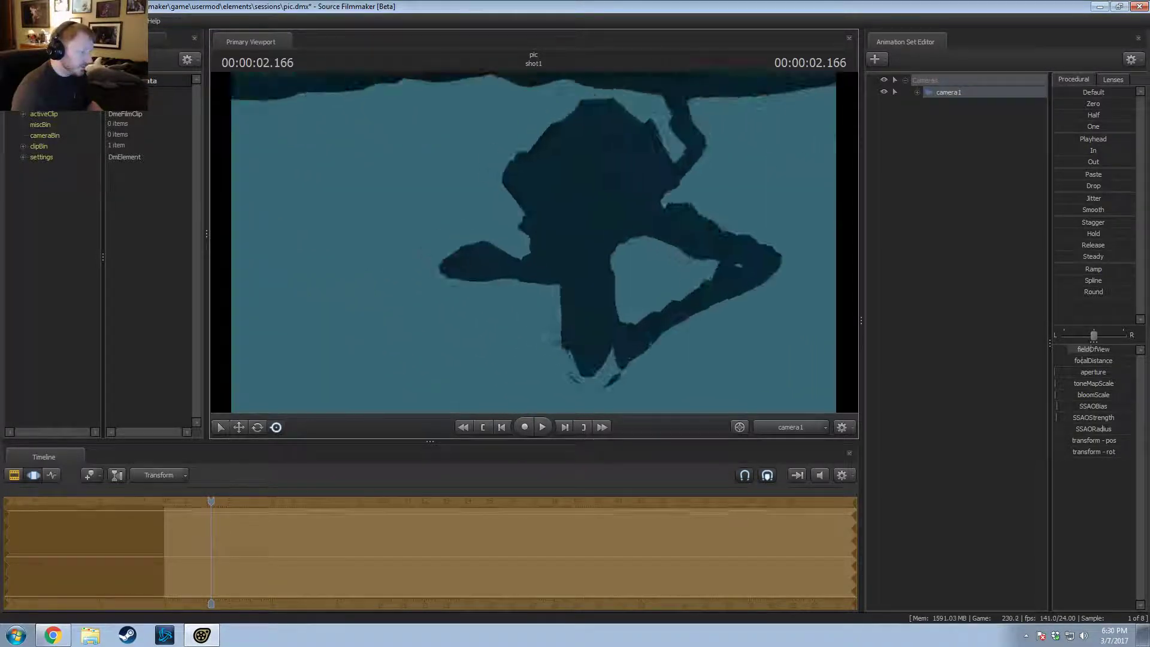
key("w")
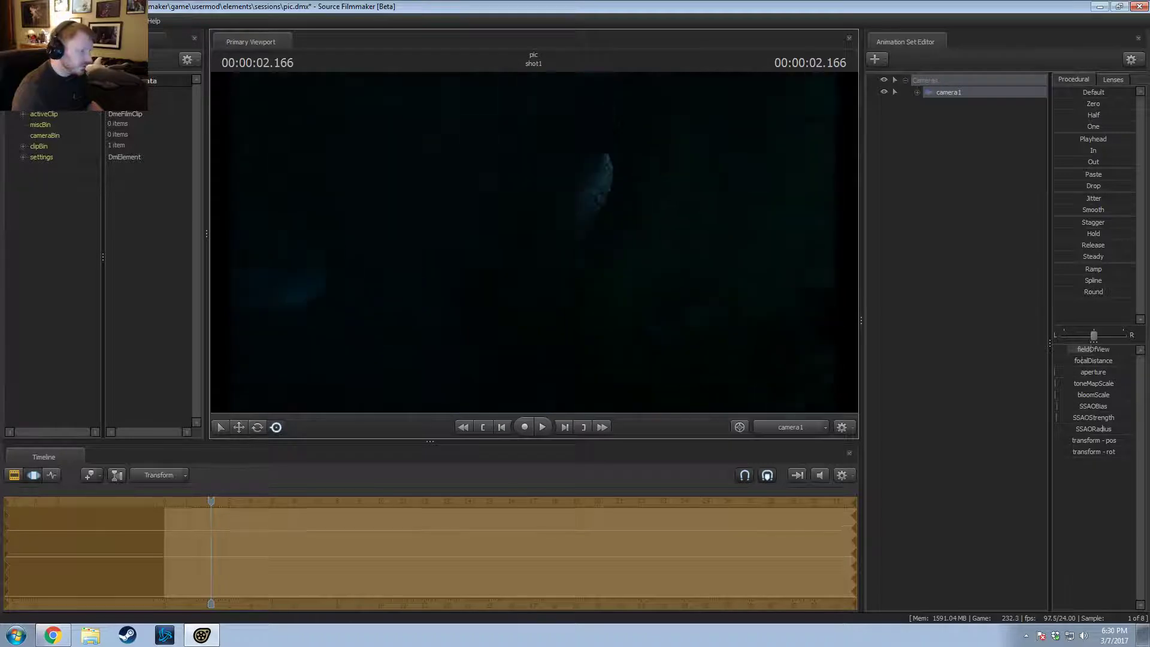
key("w")
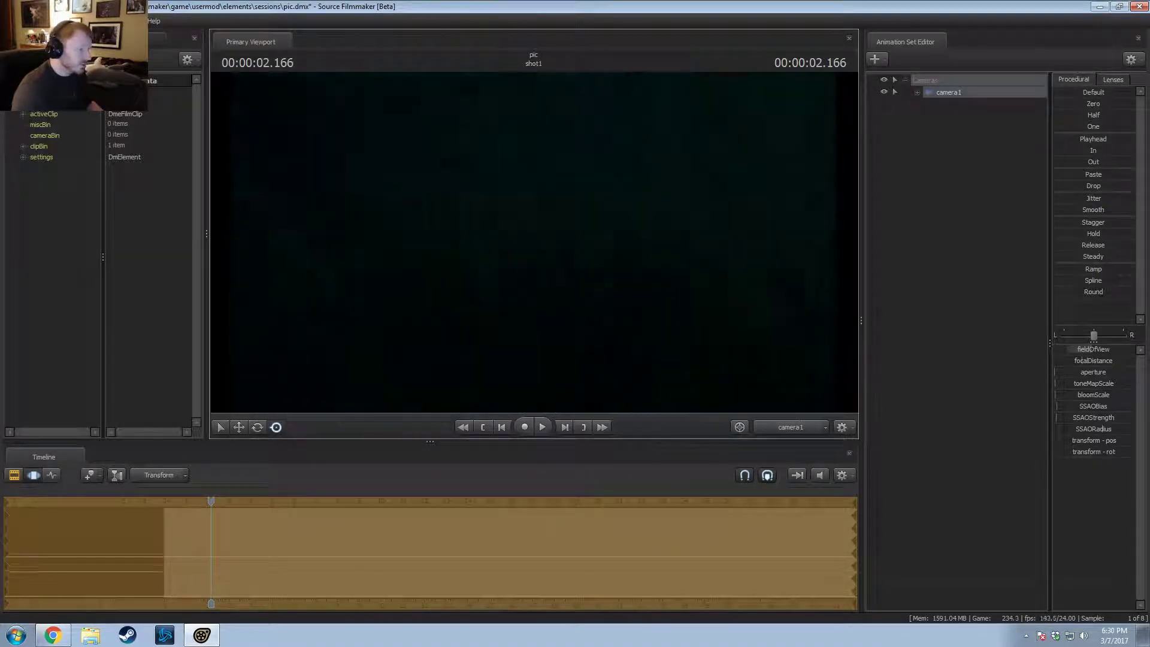
Step: Turn the drawing of World Static Props back on in the viewport
right_click(526, 231)
mouse_move(569, 283)
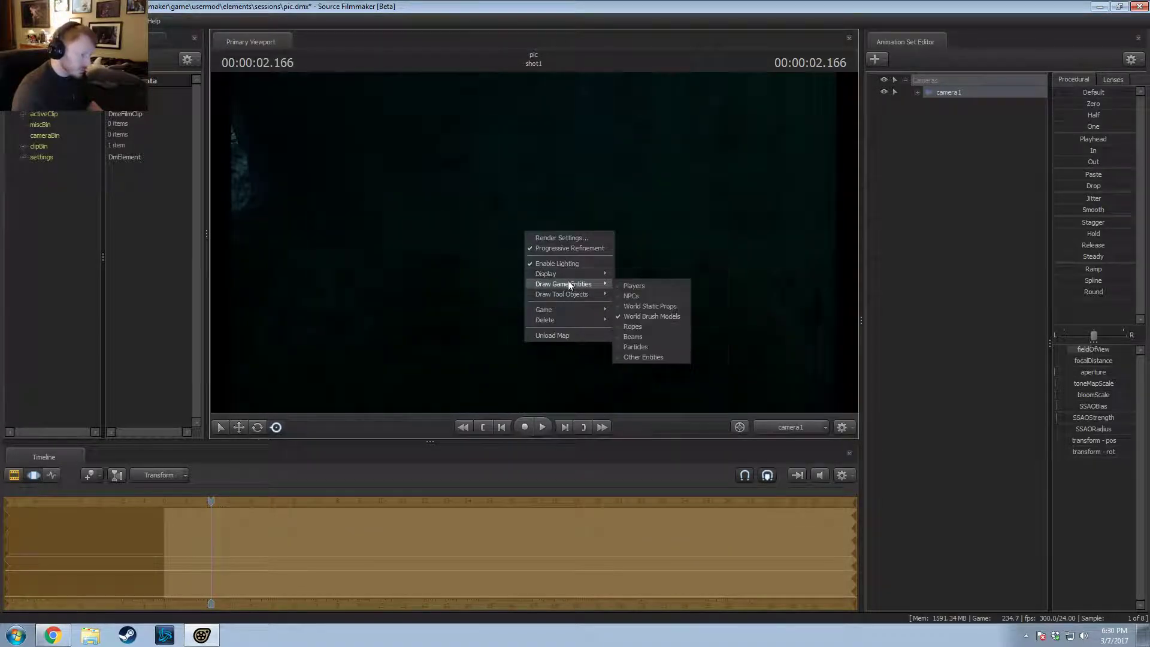
left_click(636, 305)
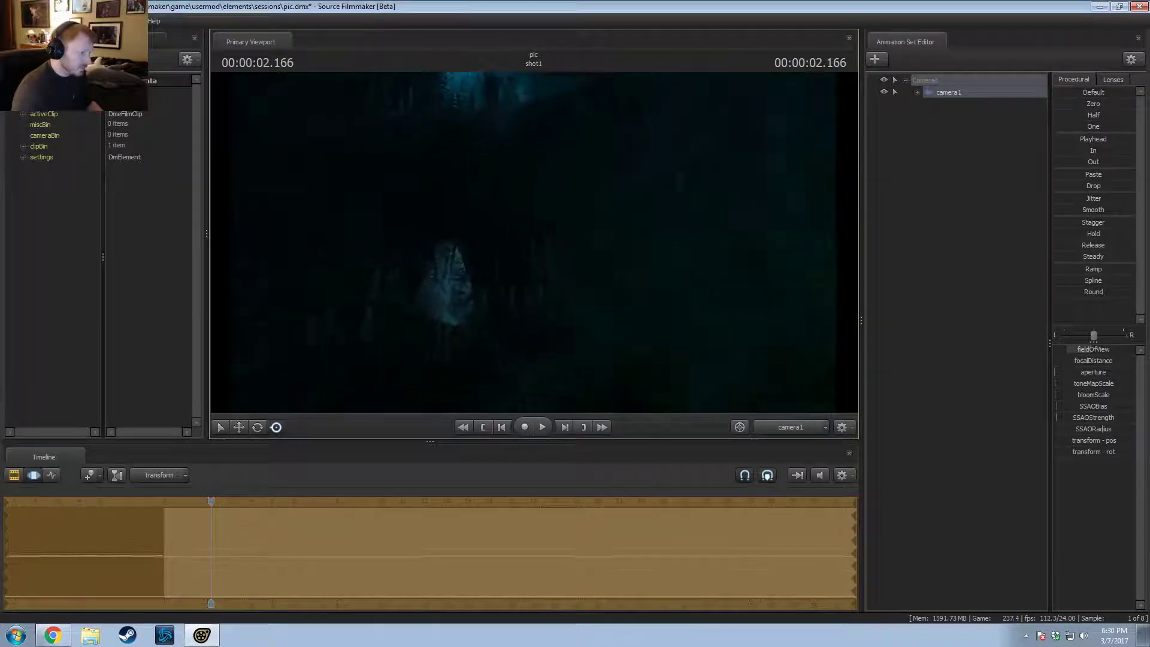
Step: Fly camera1 through the stalagmite-lined cave passages towards the blue-lit chamber
key("w")
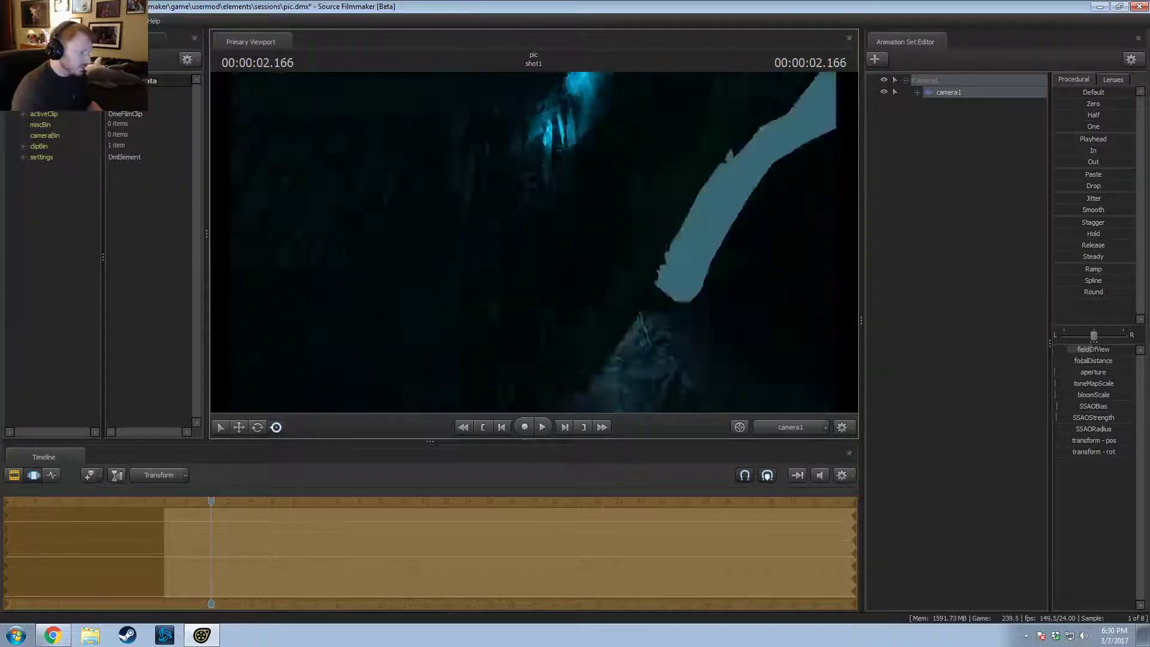
key("w")
key("w")
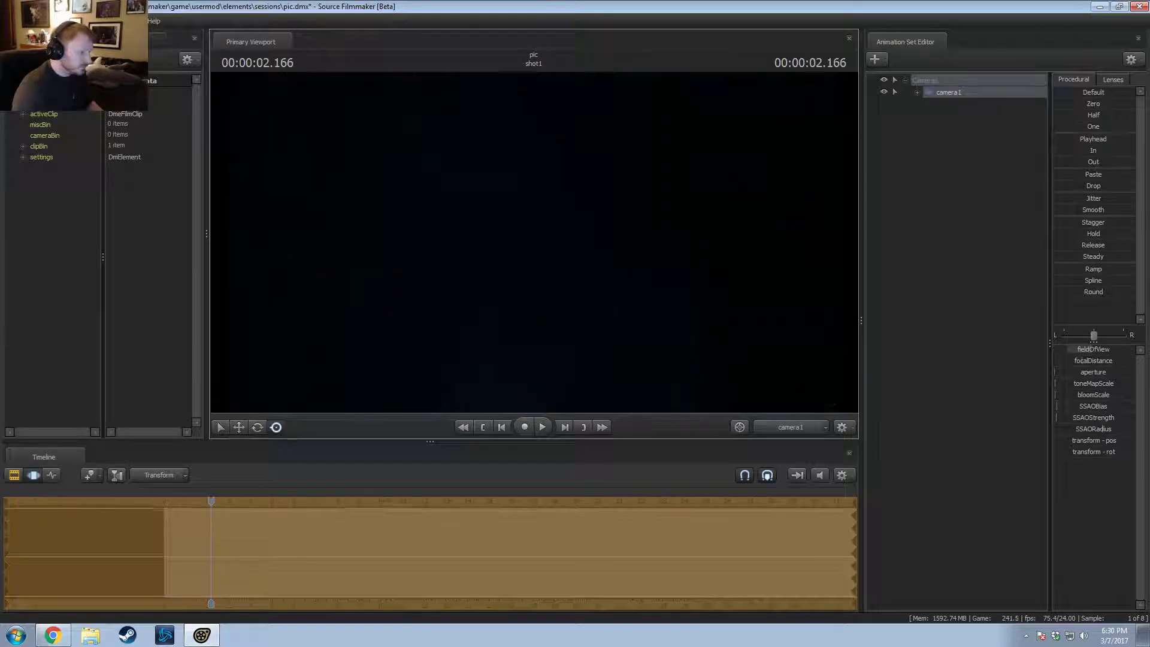
key("w")
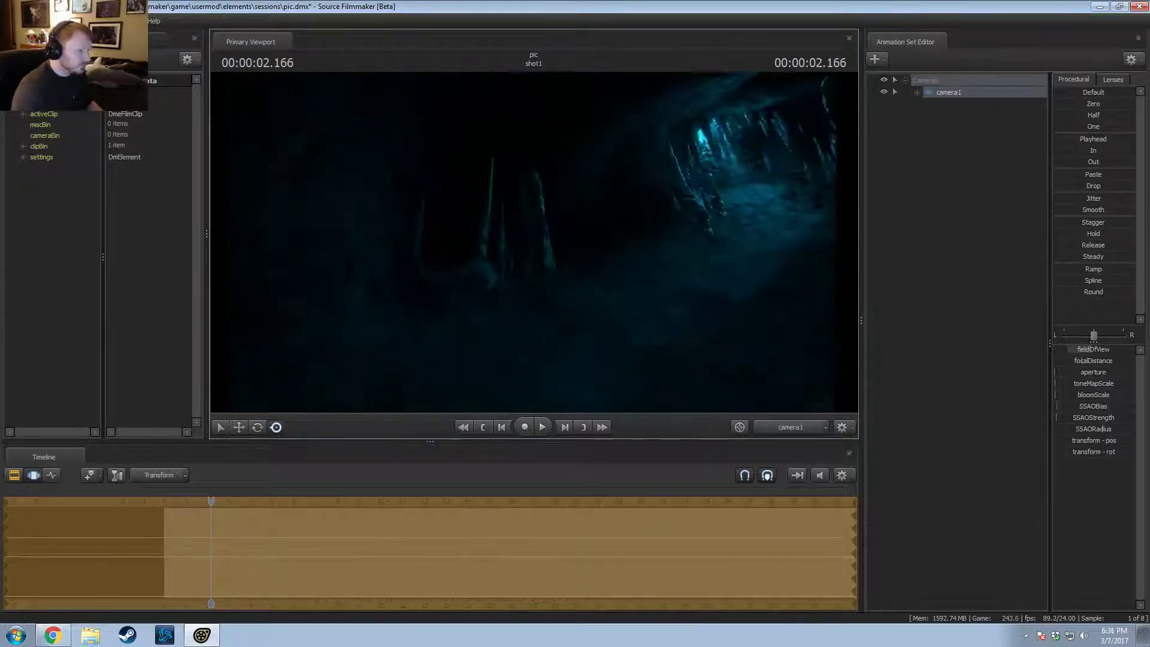
key("w")
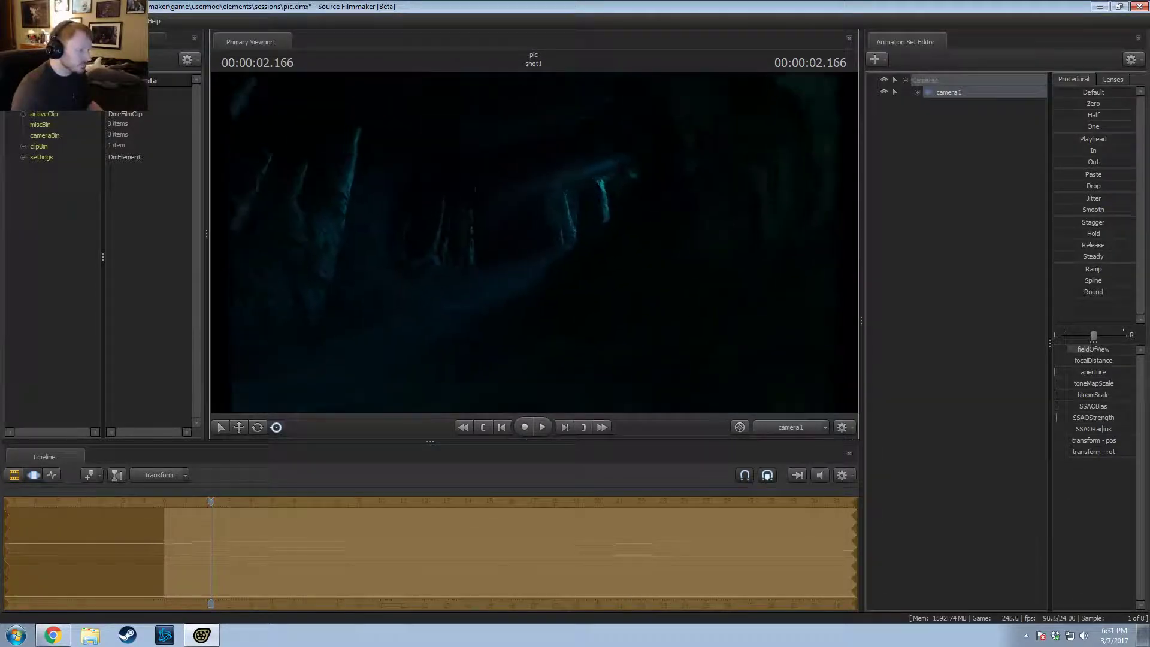
key("w")
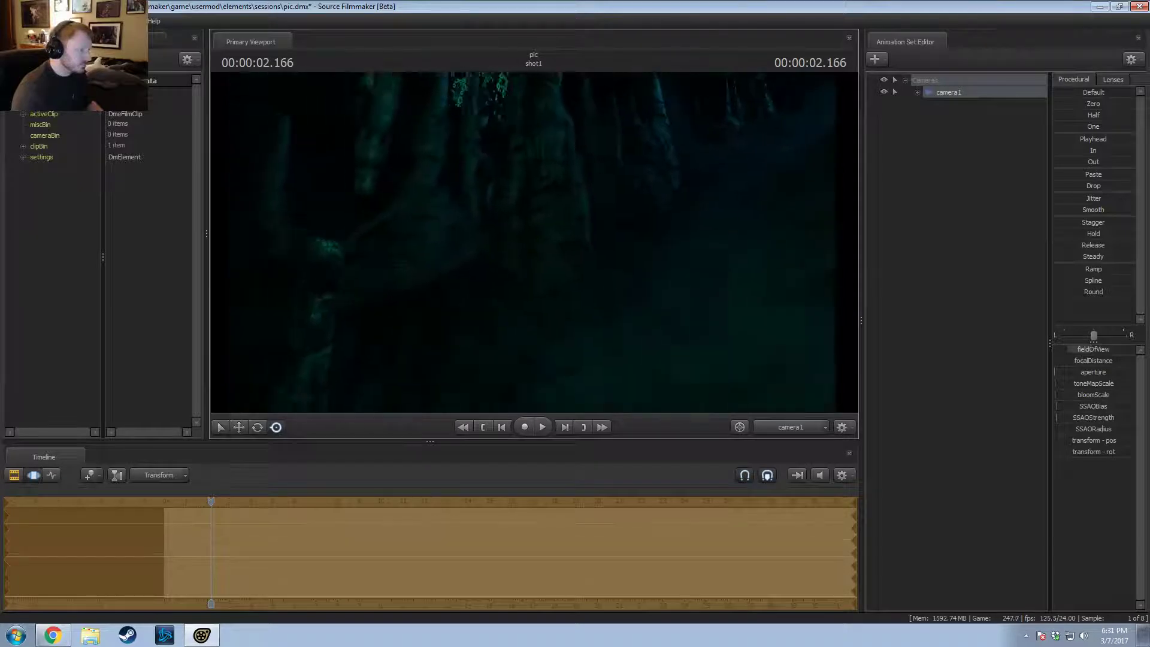
key("w")
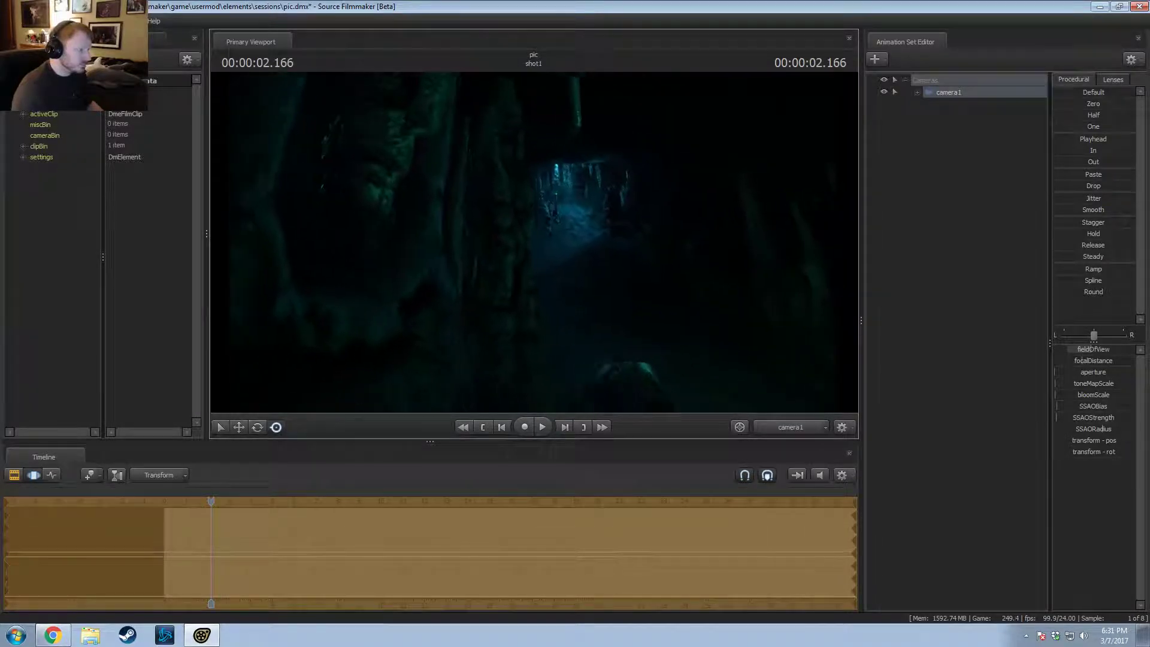
Step: Fly camera1 deeper through the dark stalagmite passages, checking the rock surfaces unlit before restoring the viewport lighting
key("w")
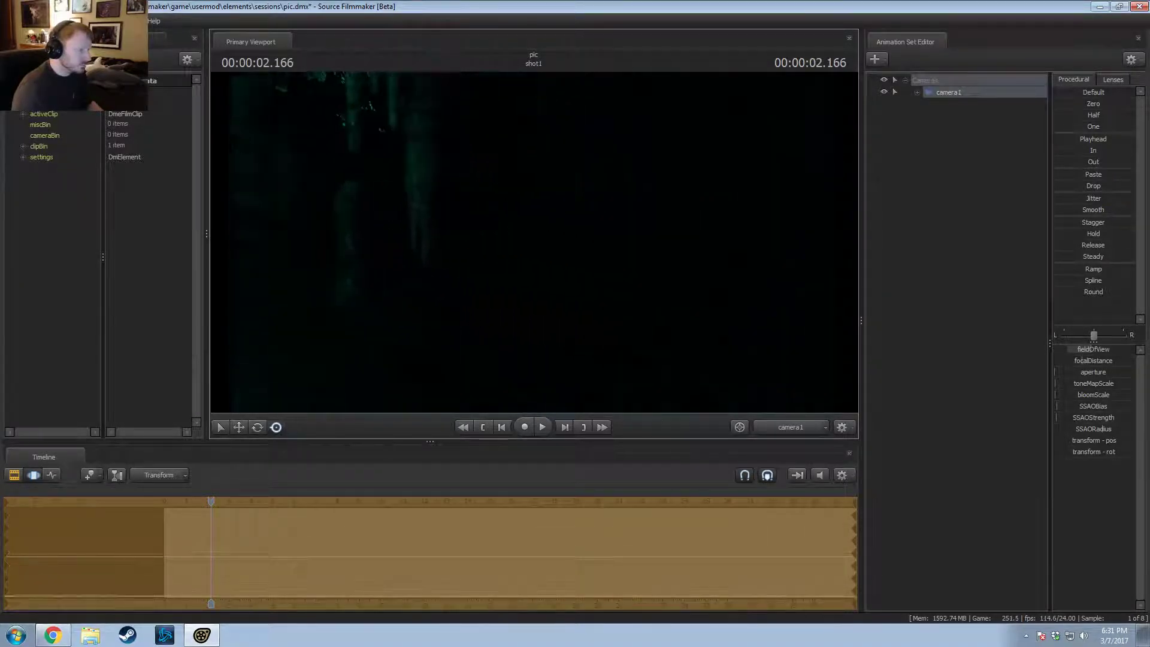
key("w")
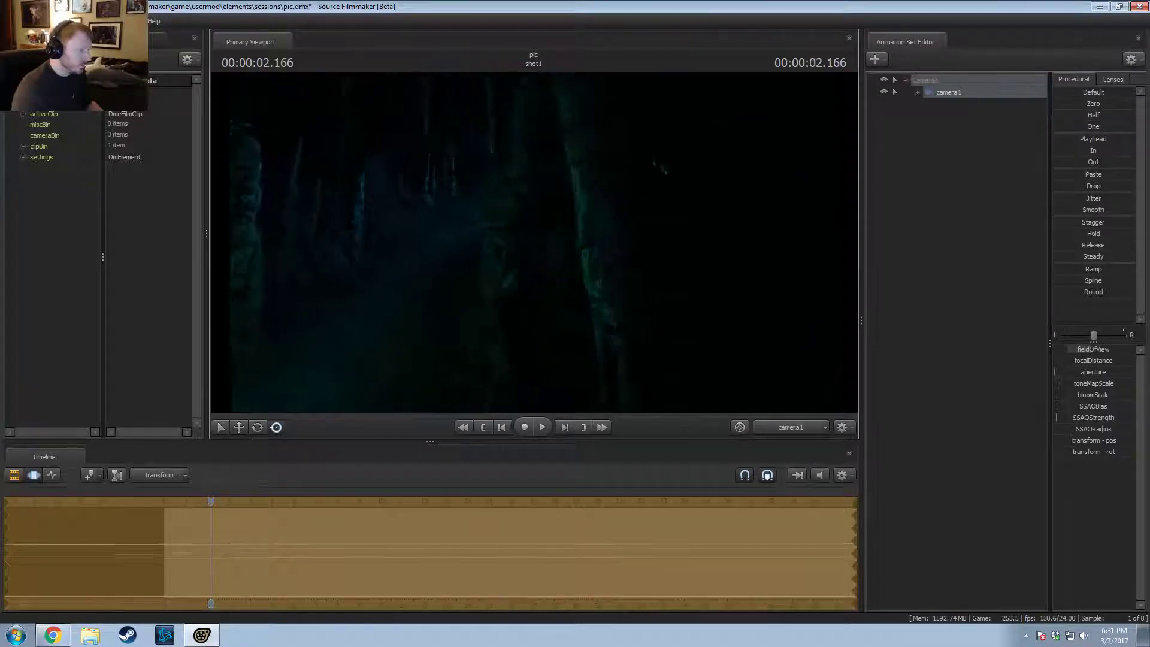
key("w")
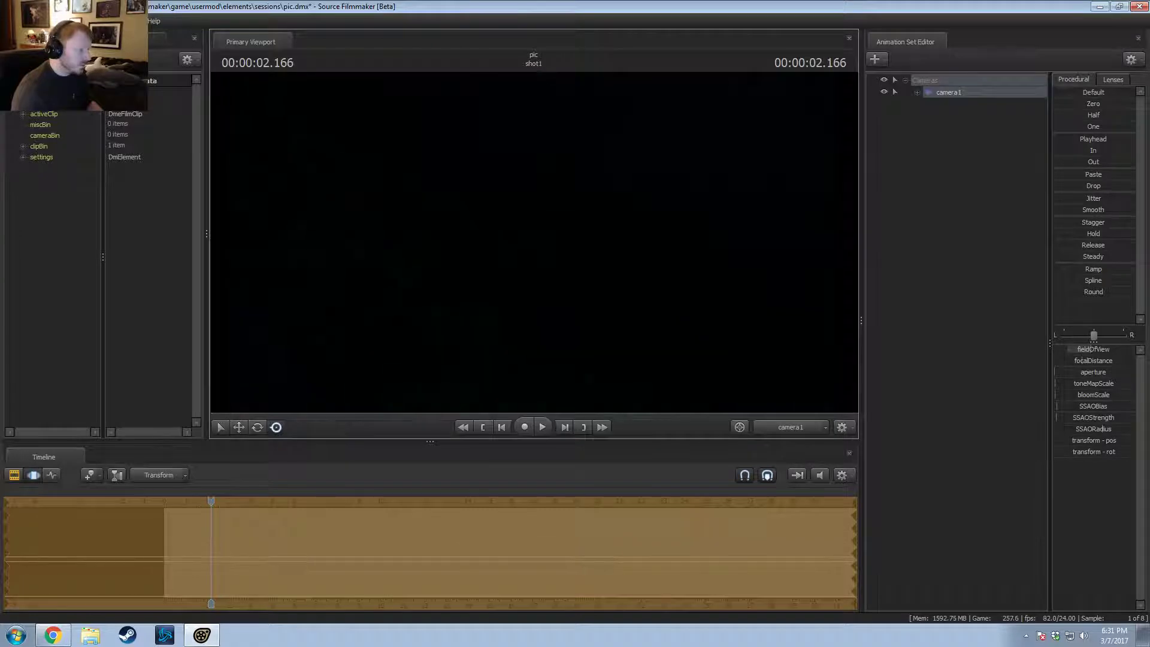
mouse_move(536, 251)
left_mouse_down()
mouse_move(530, 288)
mouse_move(533, 222)
mouse_move(503, 237)
mouse_move(569, 294)
mouse_move(533, 264)
left_mouse_up()
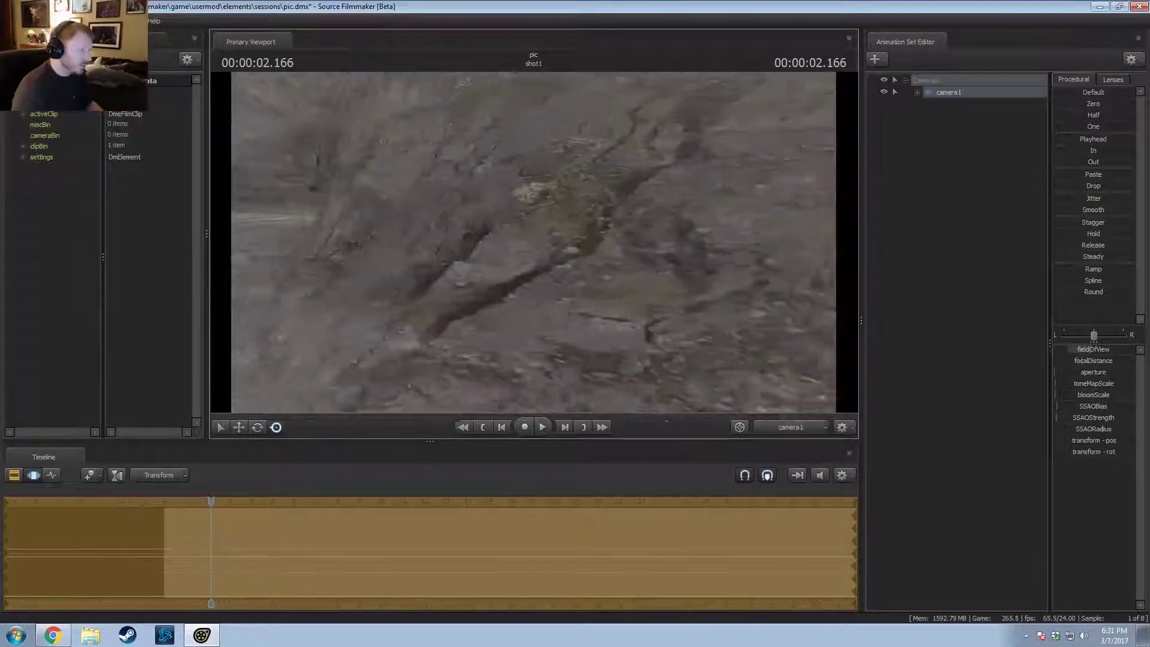
right_click(533, 242)
left_click(563, 274)
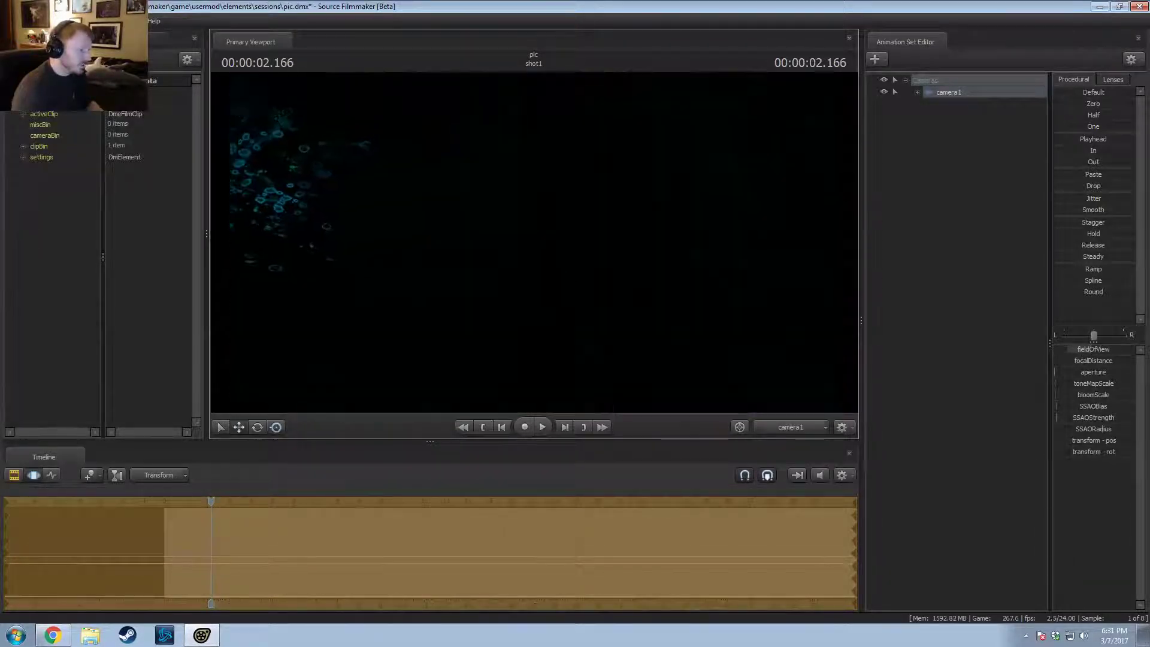
Step: Reposition camera1 along the dark cave wall with viewport lighting temporarily off, and turn the lighting back on
left_click_drag(534, 242, 467, 261)
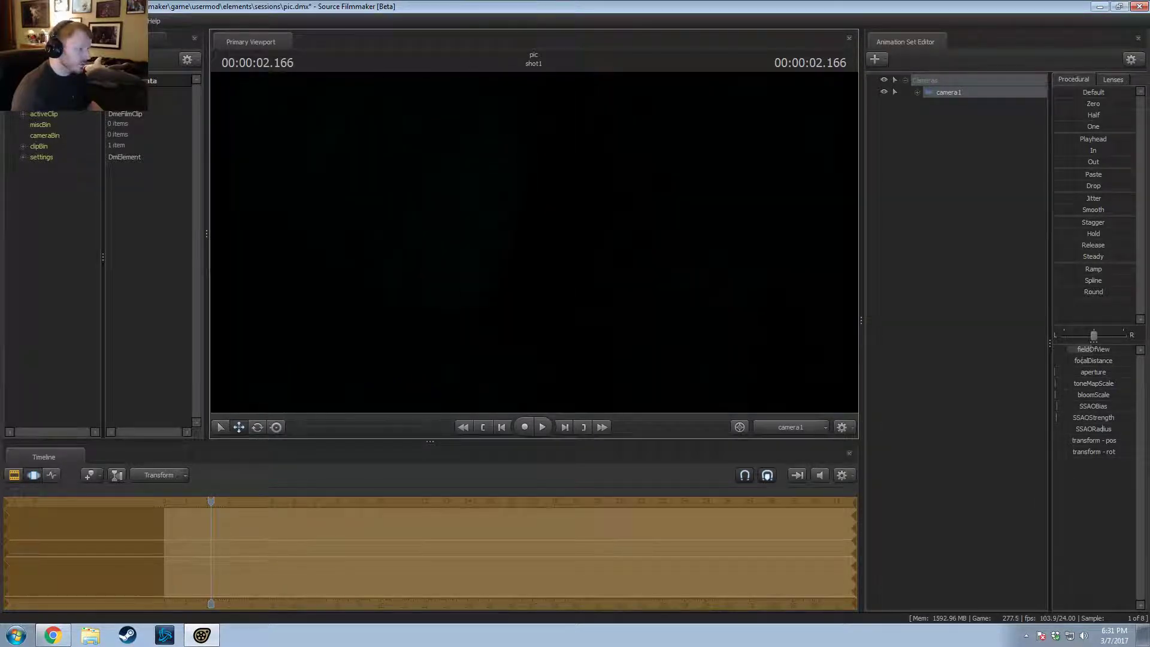
right_click(533, 247)
left_click(544, 276)
left_click_drag(533, 242, 441, 194)
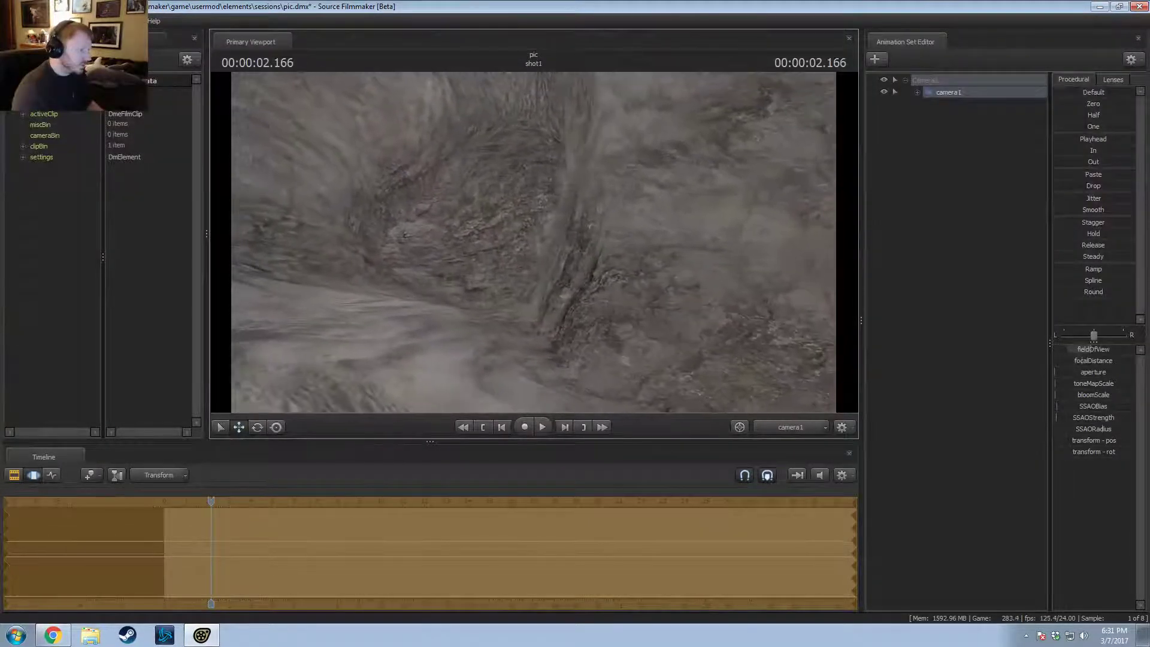
right_click(533, 246)
left_click(557, 272)
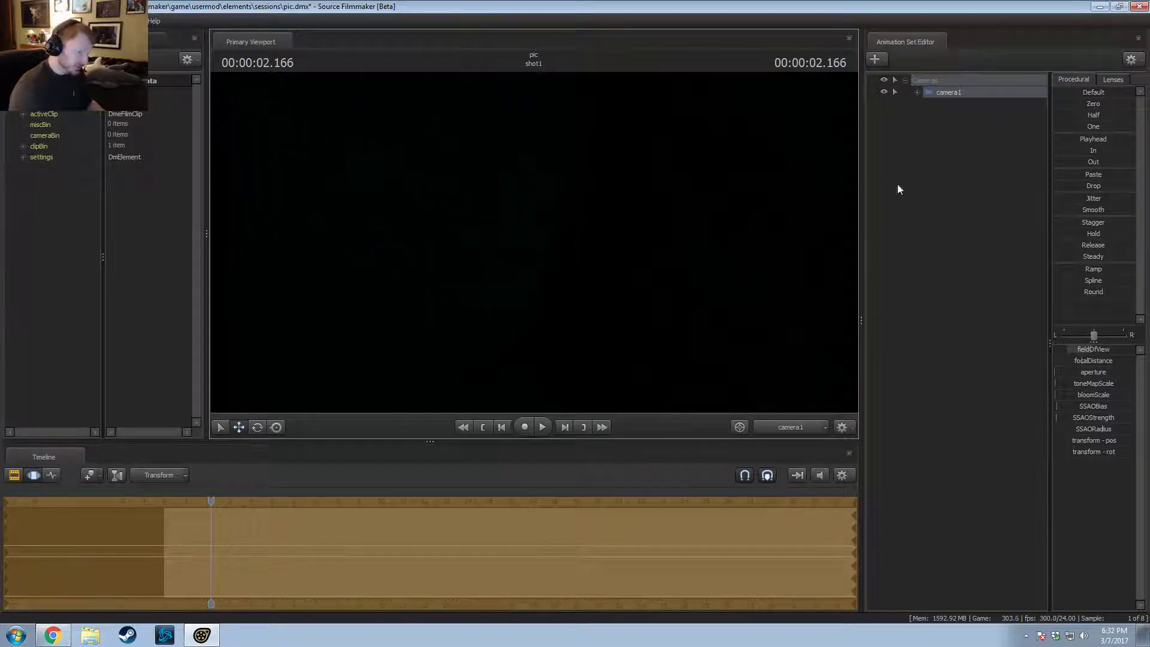
Step: Add the vn_argo.mdl model to the shot, filtering the model list by "argo"
right_click(943, 121)
left_click(972, 147)
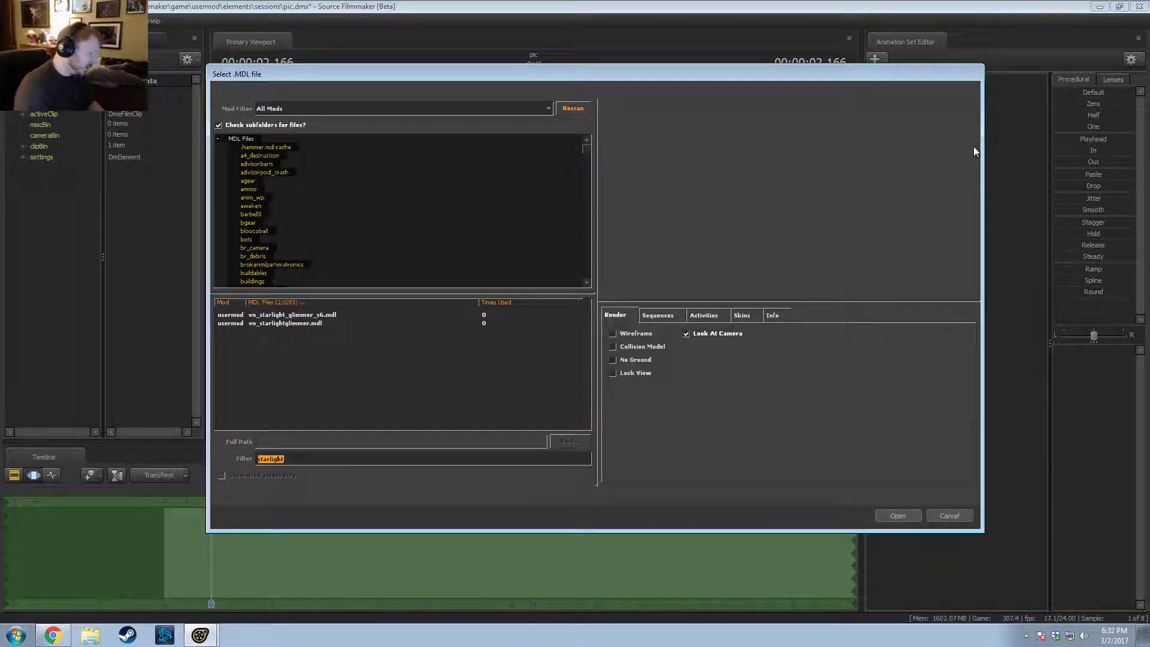
type("argo")
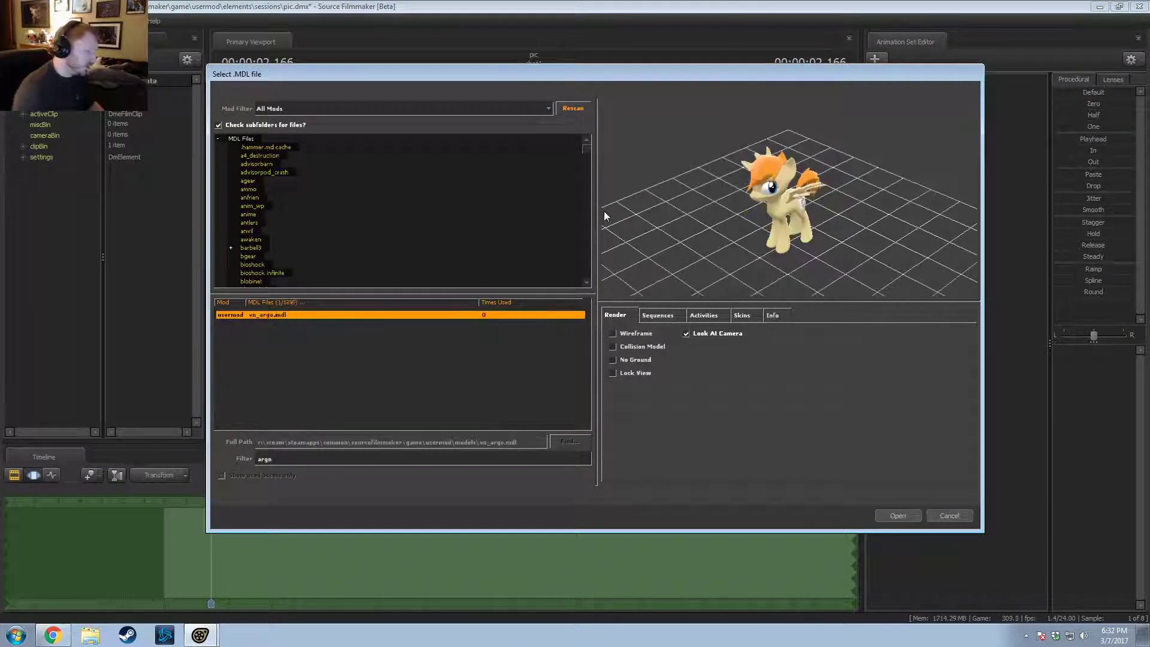
left_click(894, 516)
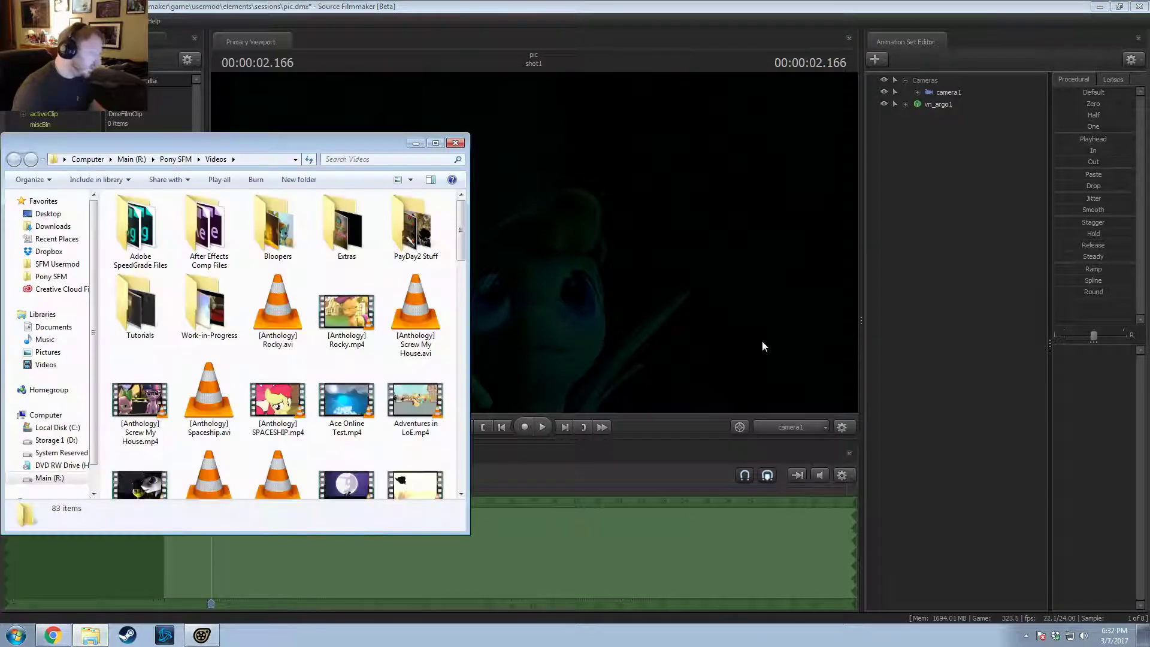
Step: Examine the SearchPaths section of gameinfo.txt in the usermod folder, and return to the session
left_click(59, 265)
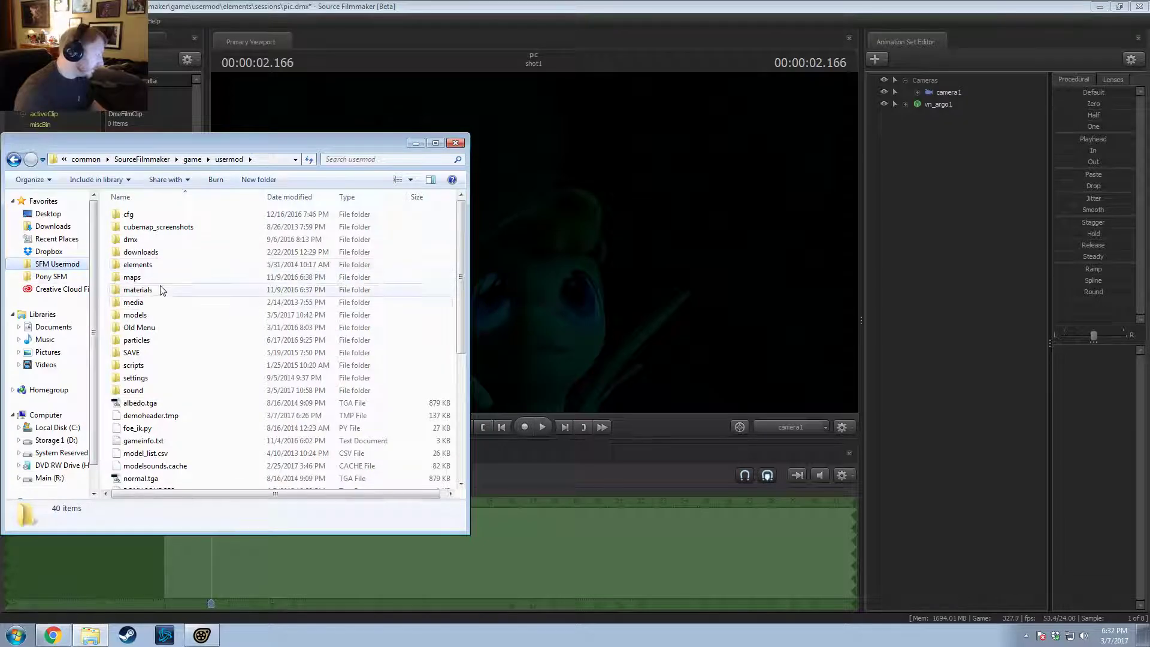
double_click(163, 319)
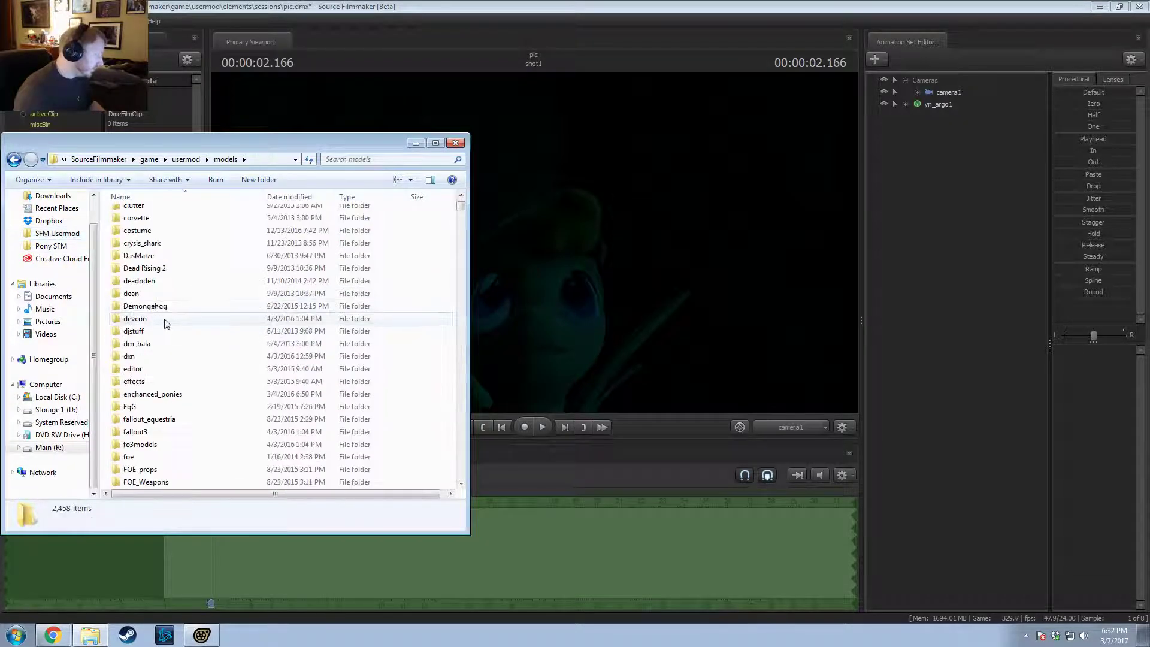
left_click(14, 158)
scroll(192, 365, "down", 2)
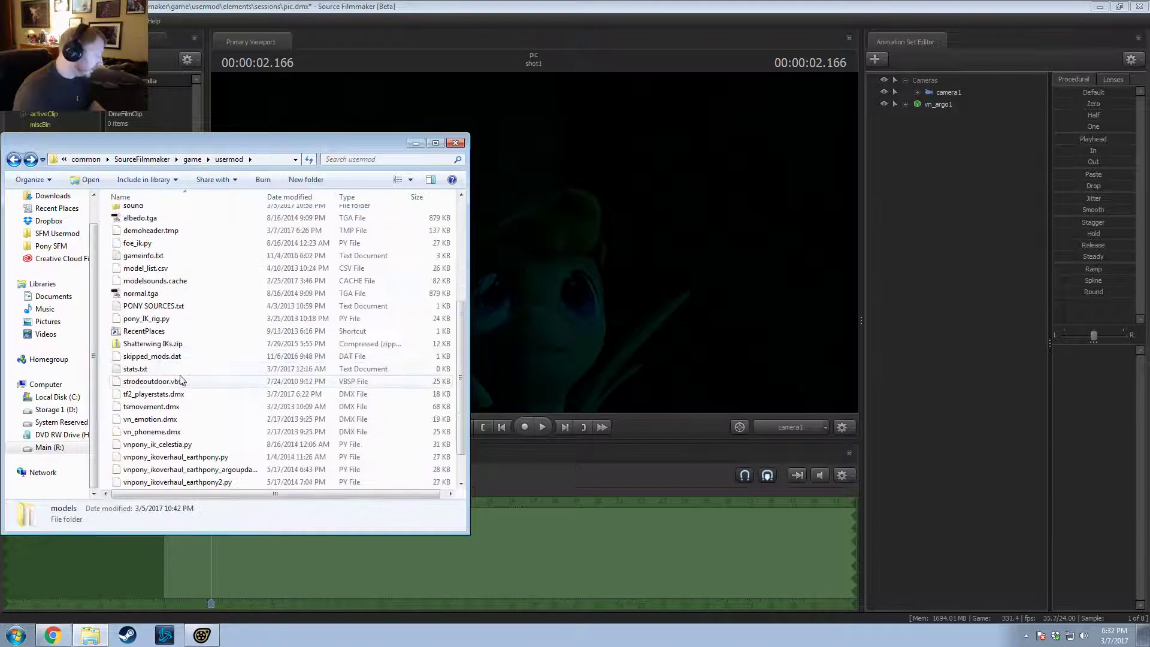
scroll(142, 290, "up", 1)
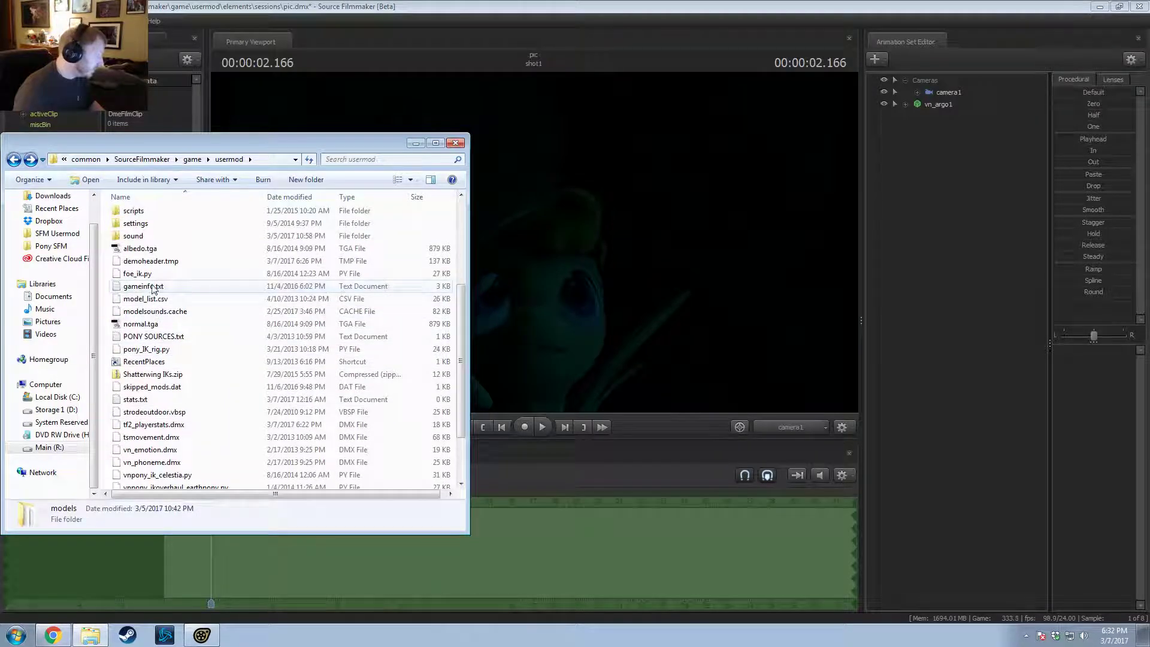
double_click(154, 287)
scroll(482, 375, "down", 12)
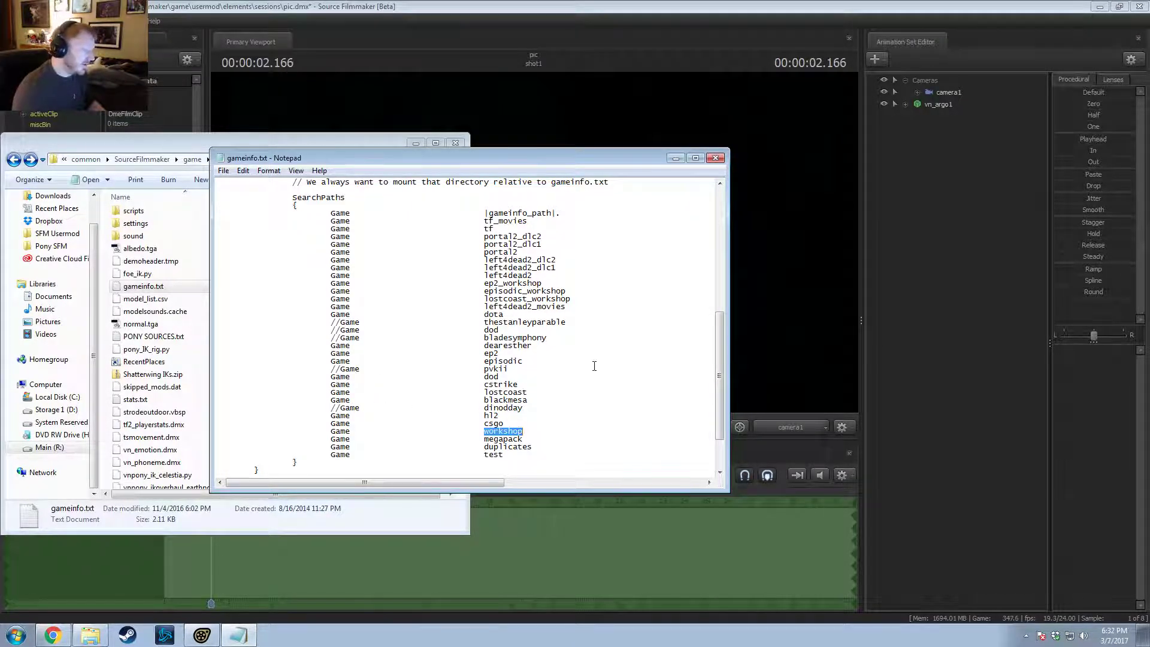
left_click(715, 159)
left_click(713, 188)
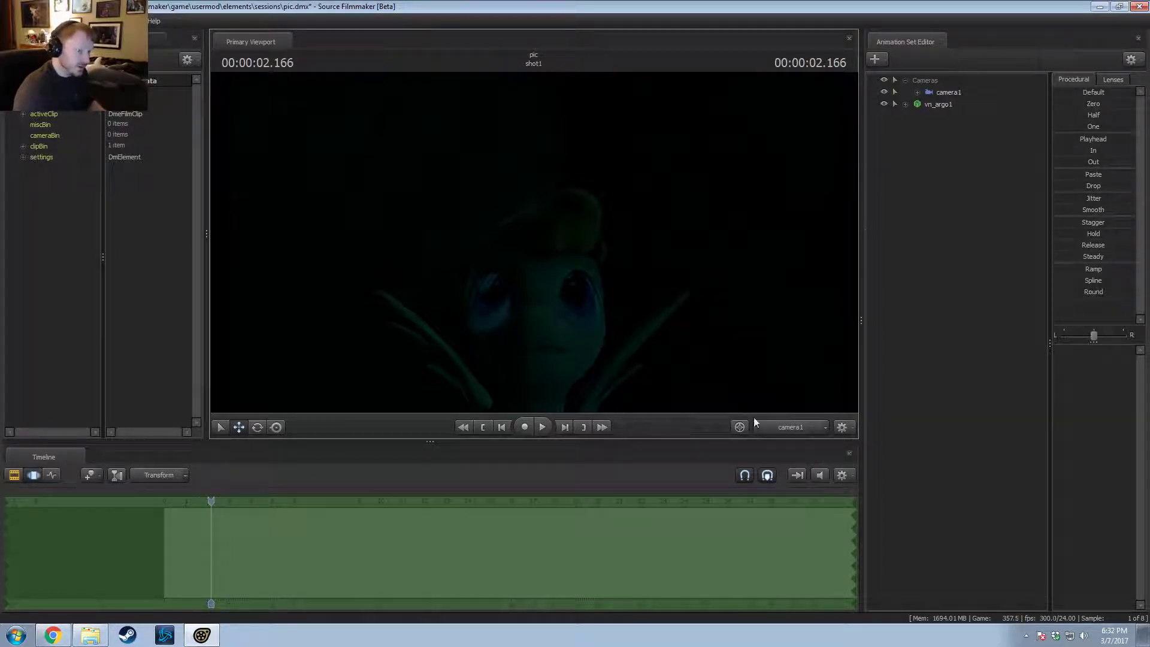
Step: Reposition the vn_argo1 model in the cave while viewing through the Work Camera
left_click(777, 430, "ctrl")
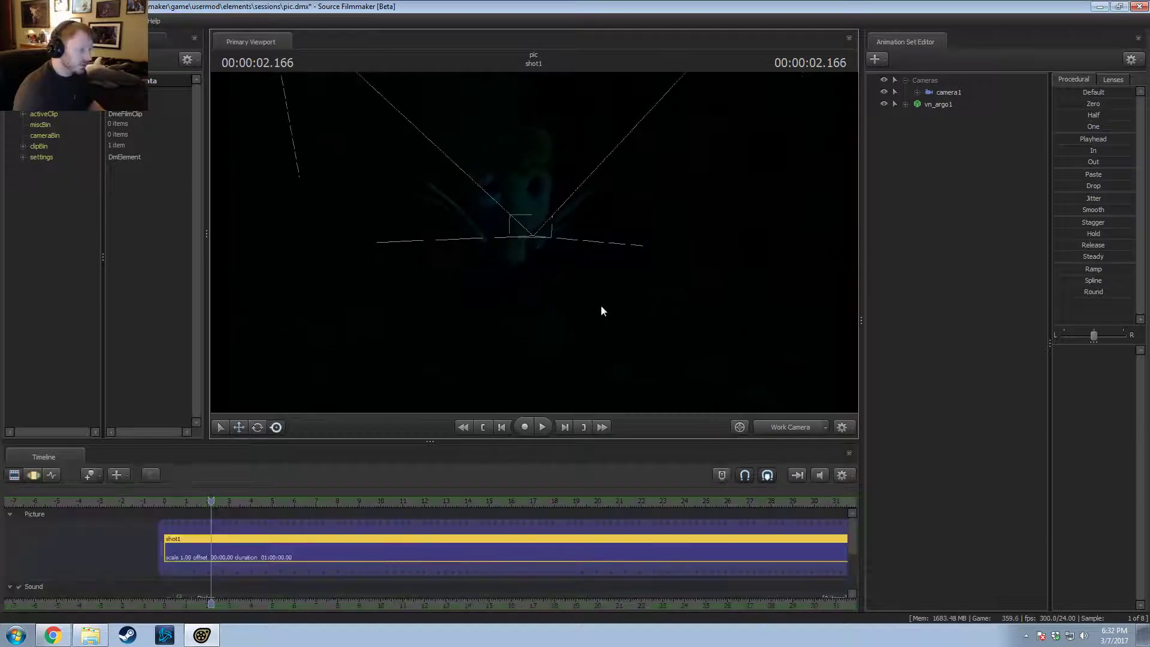
left_click(917, 106)
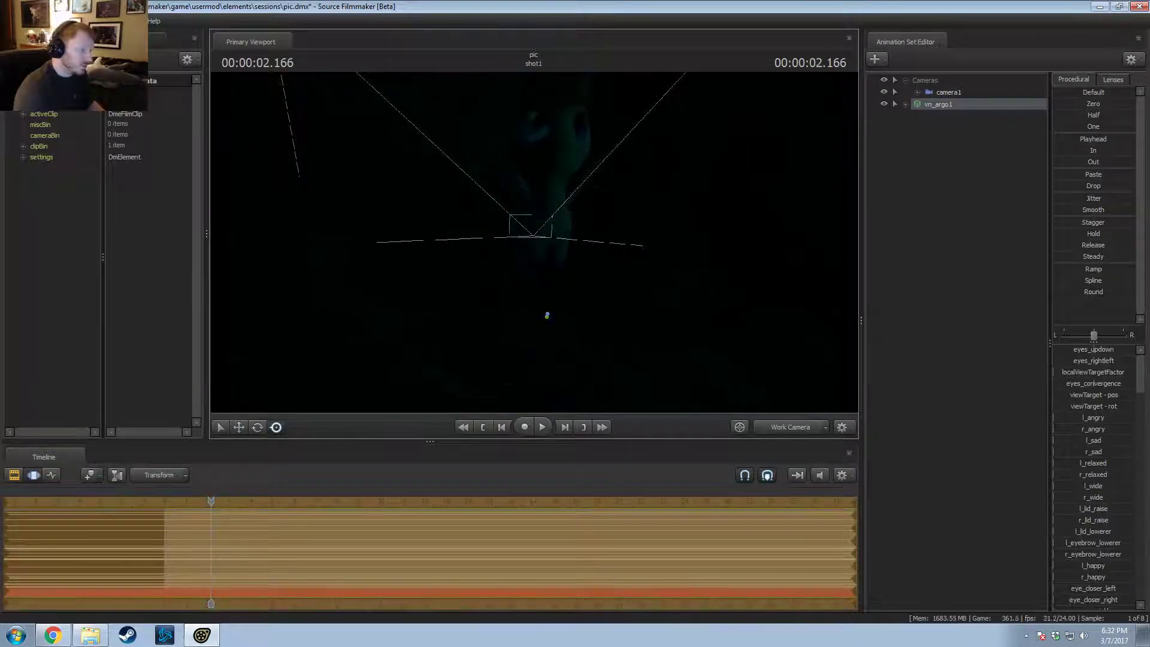
key("w")
left_click_drag(803, 198, 803, 161)
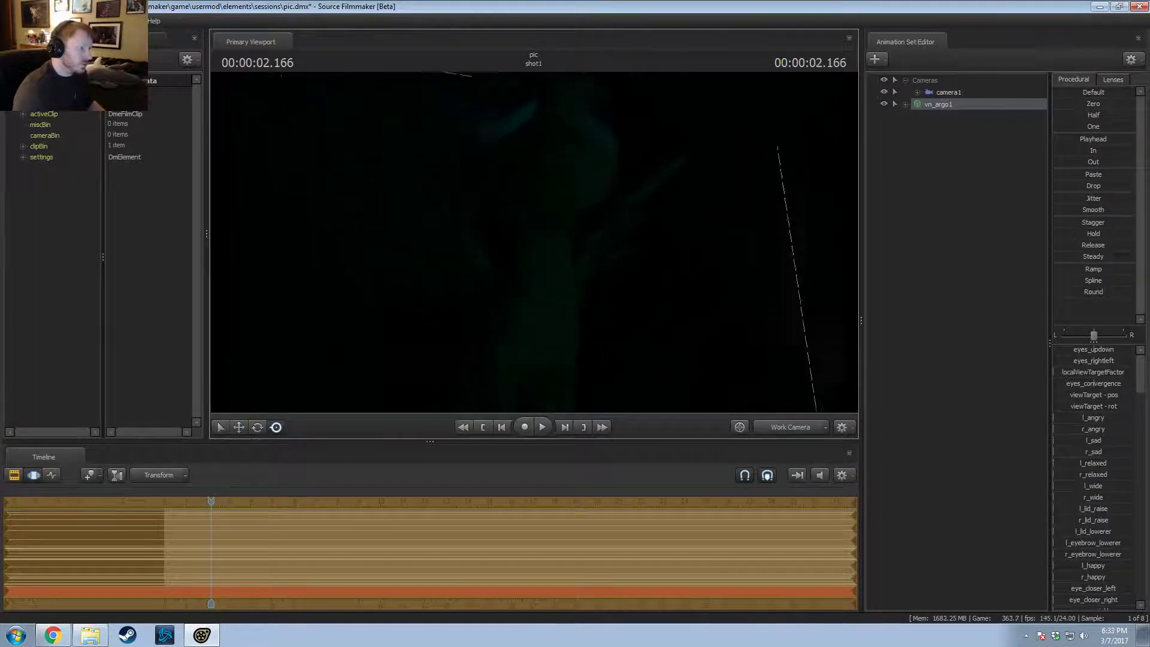
key("ctrl")
Step: Add the vn_queenchrysalis.mdl model to the shot, filtering the model list by "chrys"
left_click(968, 182)
right_click(968, 181)
left_click(1017, 206)
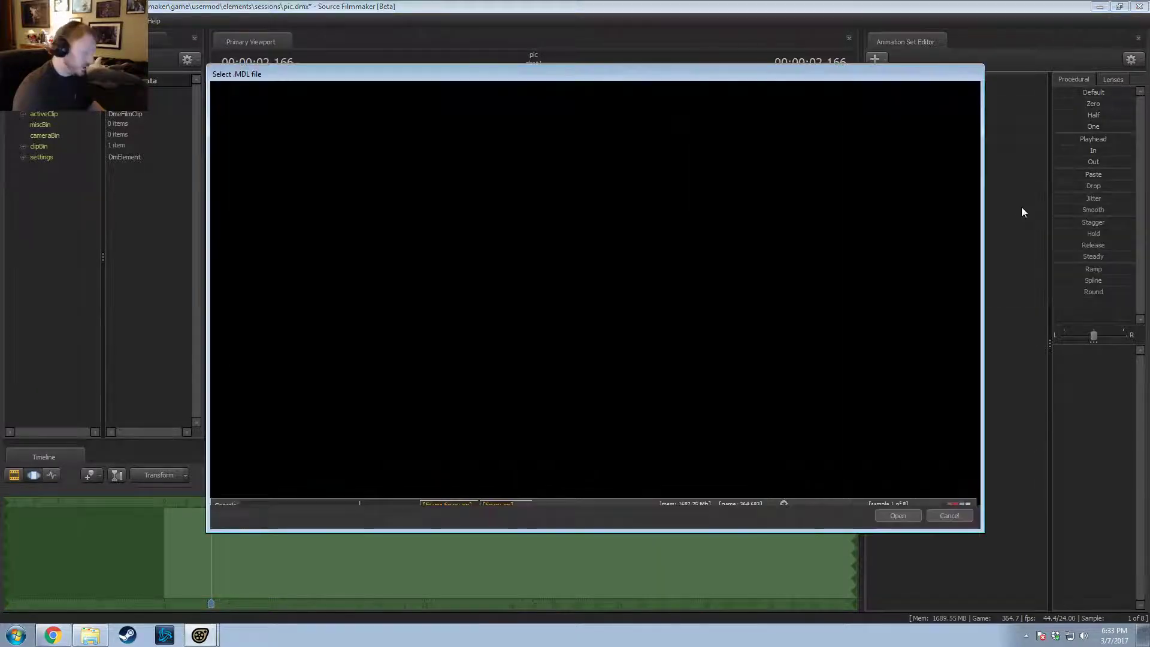
type("chrys")
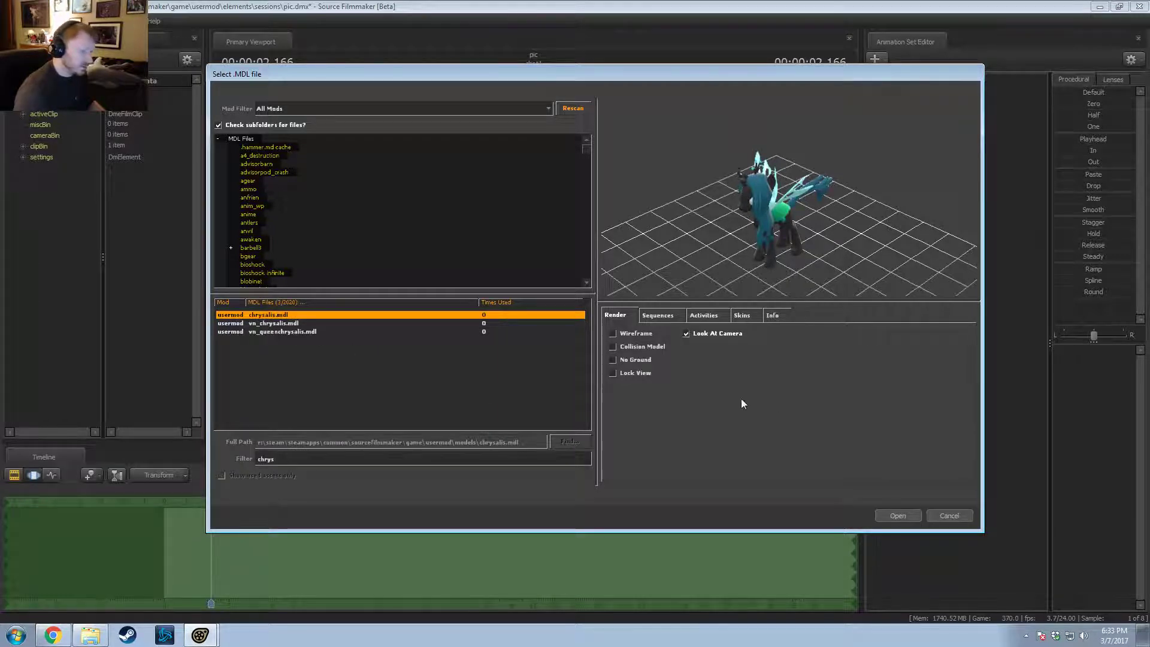
left_click(282, 331)
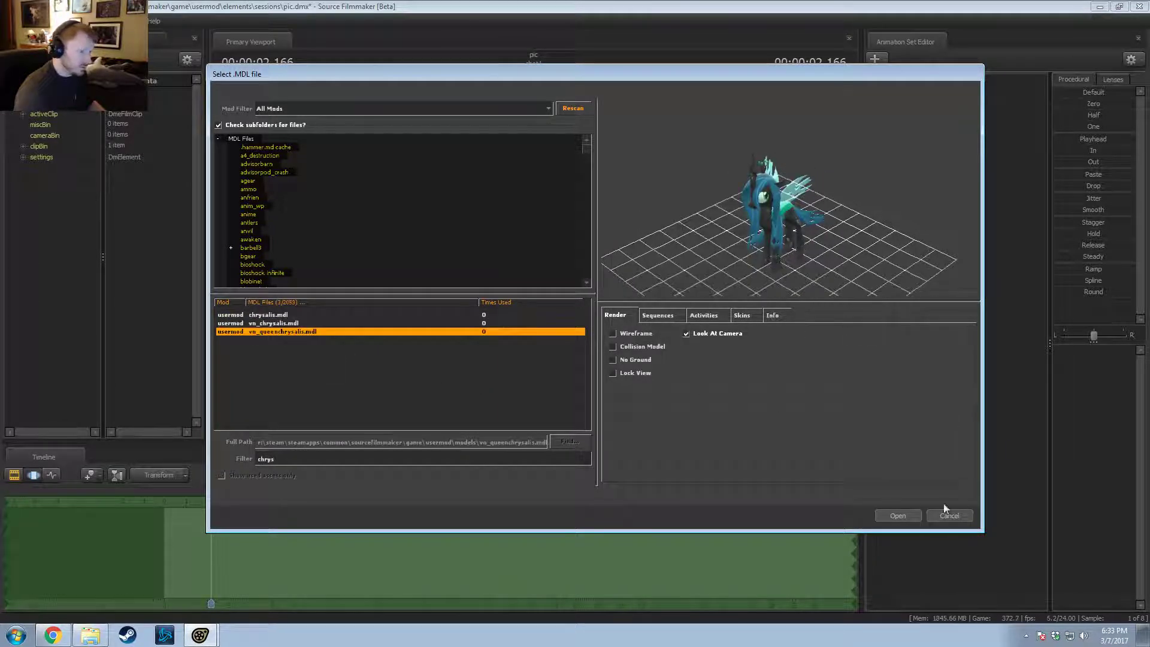
left_click(897, 516)
Step: Move and rotate vn_queenchrysalis1 into place beside vn_argo1 using the Work Camera view
left_click(947, 118)
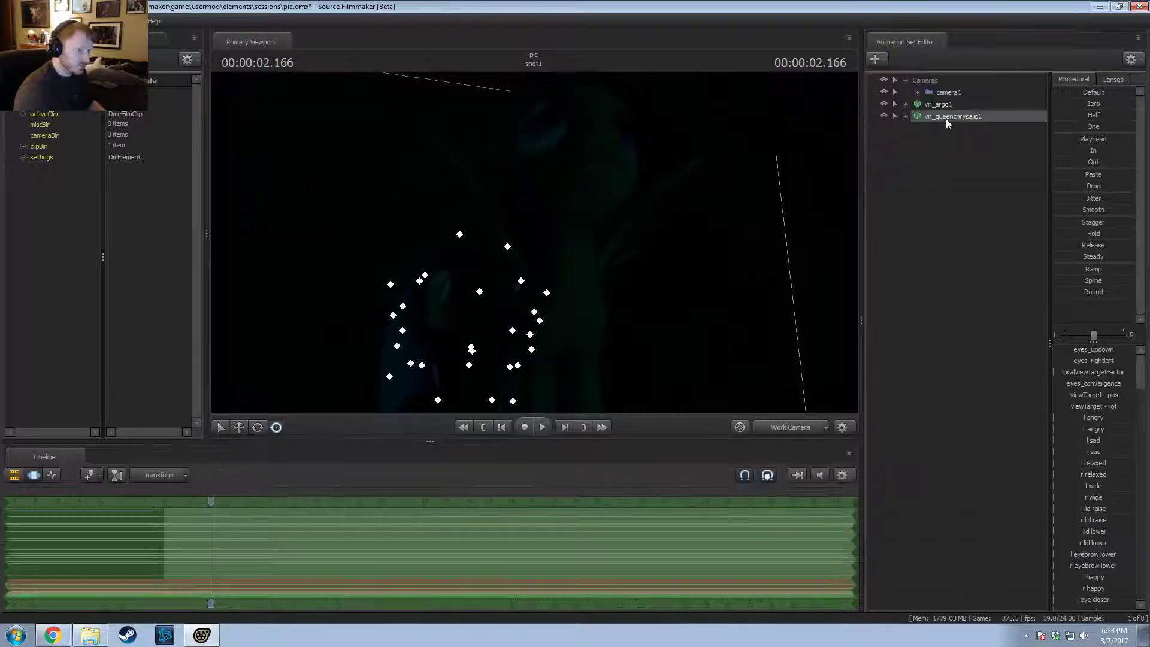
left_click_drag(592, 298, 482, 309)
key("s")
left_click_drag(559, 380, 543, 141)
mouse_move(534, 242)
left_mouse_down()
mouse_move(518, 167)
mouse_move(533, 244)
left_mouse_up()
key("w")
mouse_move(499, 303)
left_mouse_down()
mouse_move(576, 373)
mouse_move(570, 386)
mouse_move(490, 316)
left_mouse_up()
key("e")
left_click_drag(461, 303, 461, 287)
left_click_drag(593, 245, 564, 246)
key("F2")
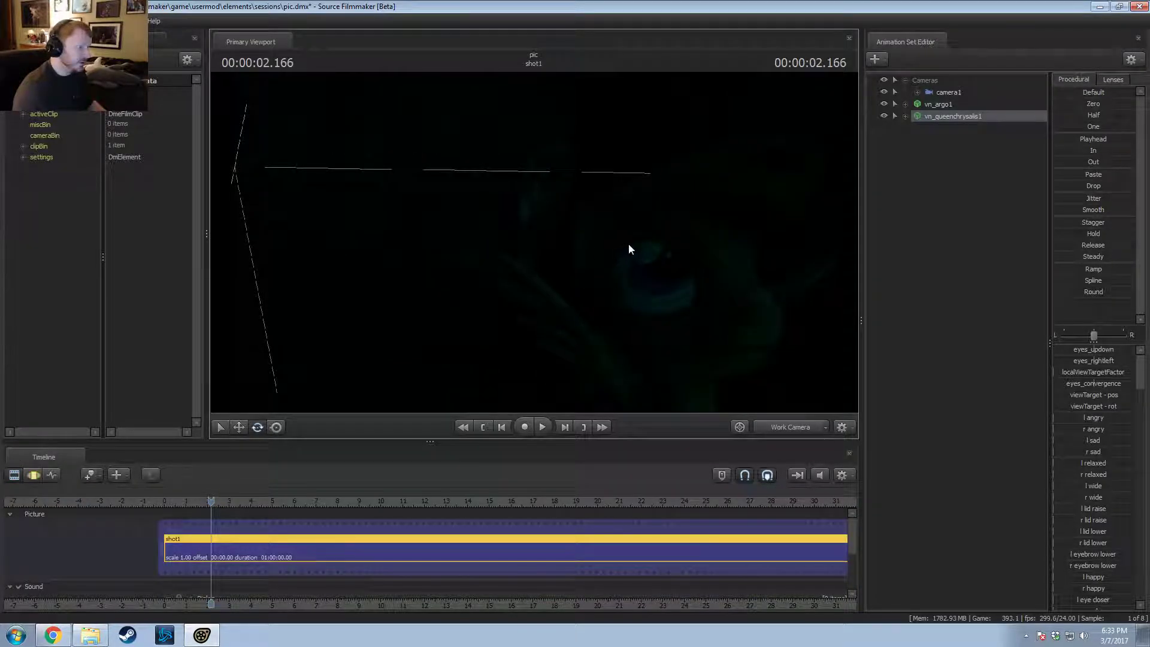
Step: Check the pair through camera1, and rotate vn_argo1 sideways beside the queen from the Work Camera view
left_click_drag(691, 244, 588, 251)
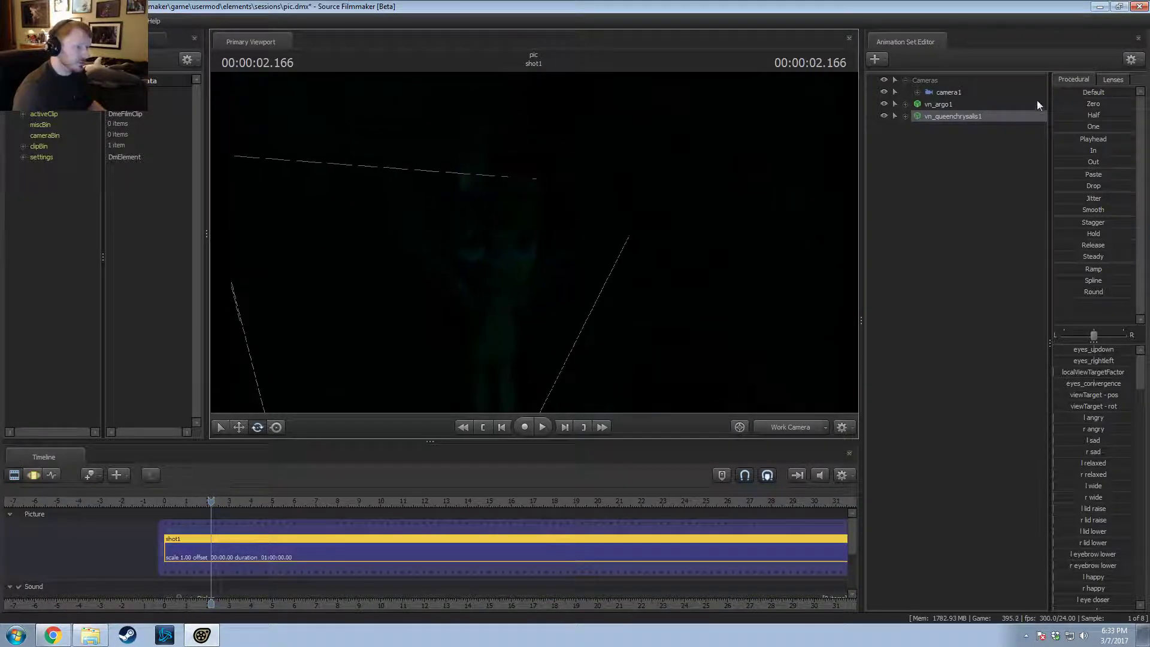
left_click(963, 93)
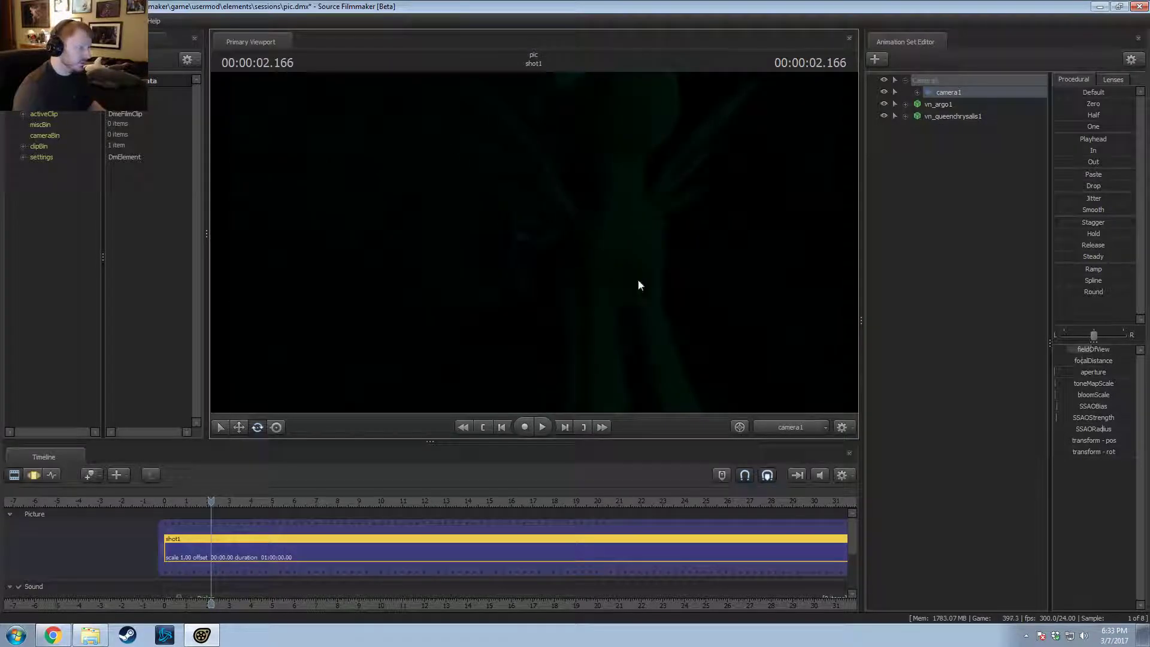
left_click(938, 105)
key("F3")
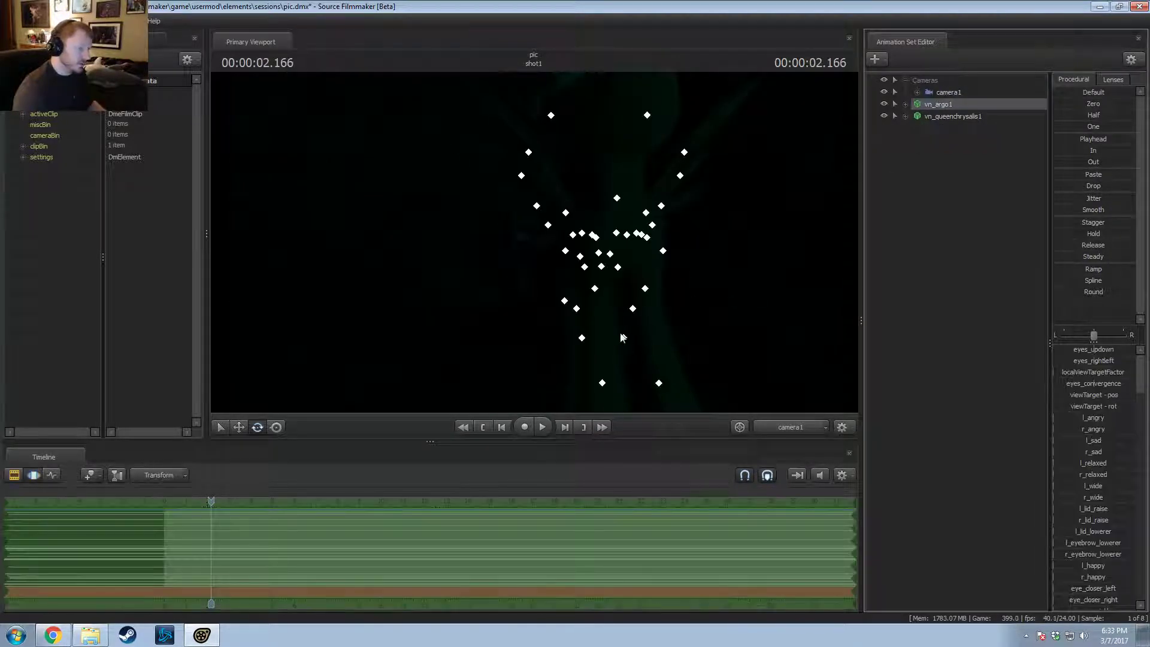
key("F2")
key("F3")
left_click(784, 430)
left_click_drag(534, 242, 532, 189)
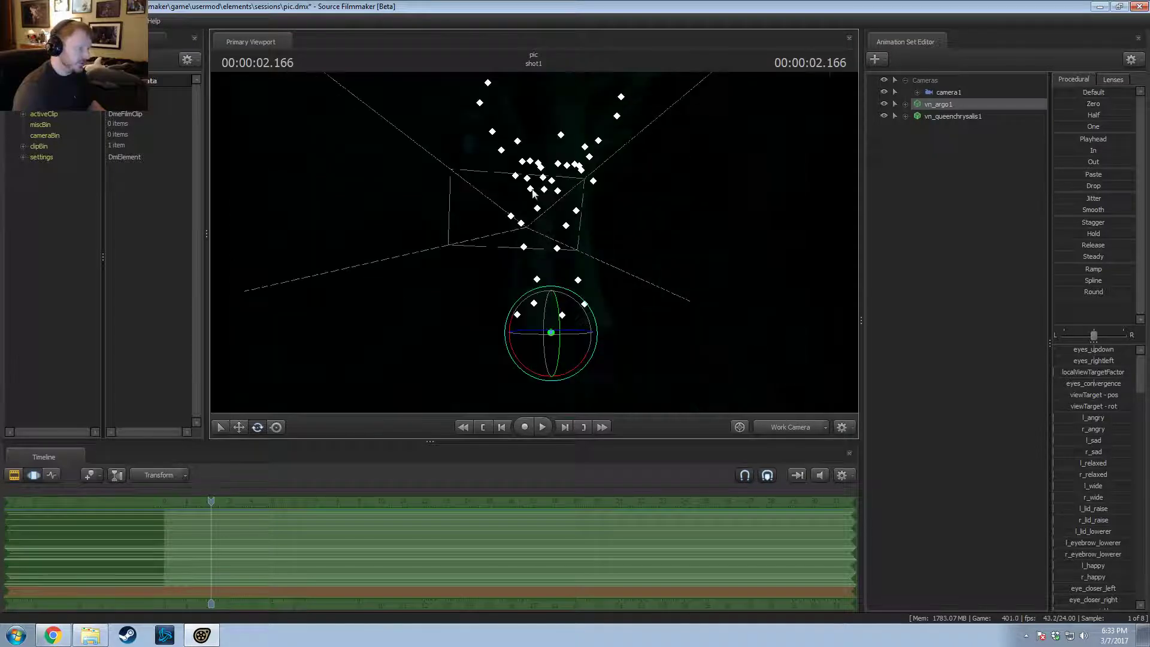
left_click_drag(569, 316, 631, 421)
key("w")
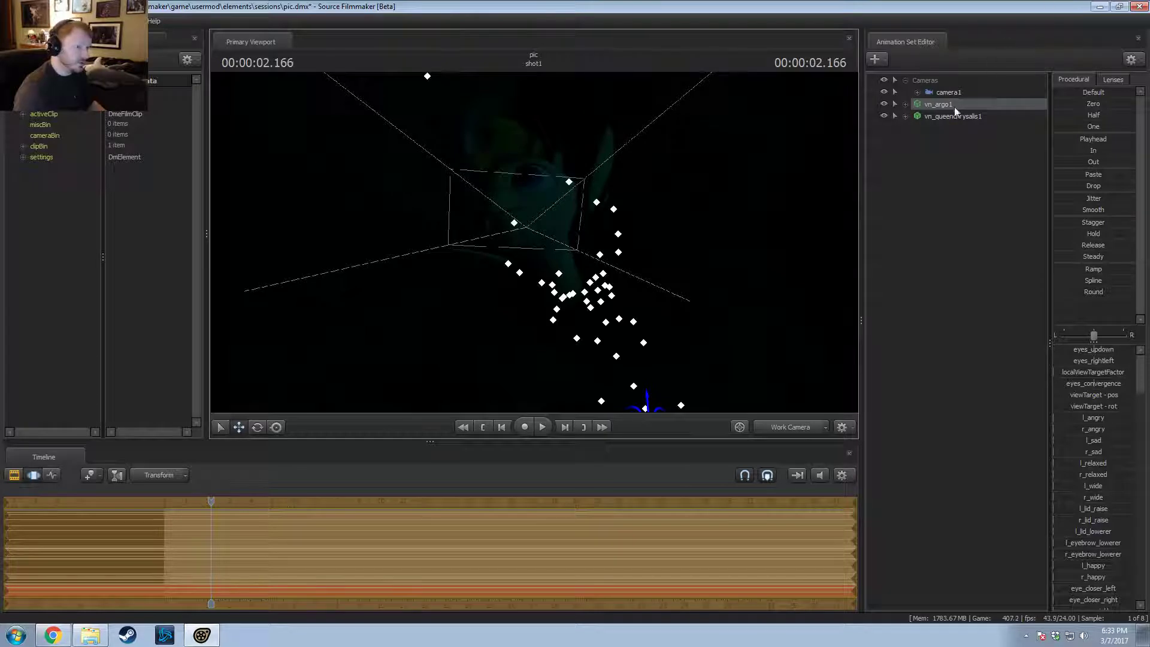
Step: Move camera1 in to frame the faces of vn_argo1 and vn_queenchrysalis1 at an angle
left_click(949, 92)
left_click(630, 142)
double_click(948, 92)
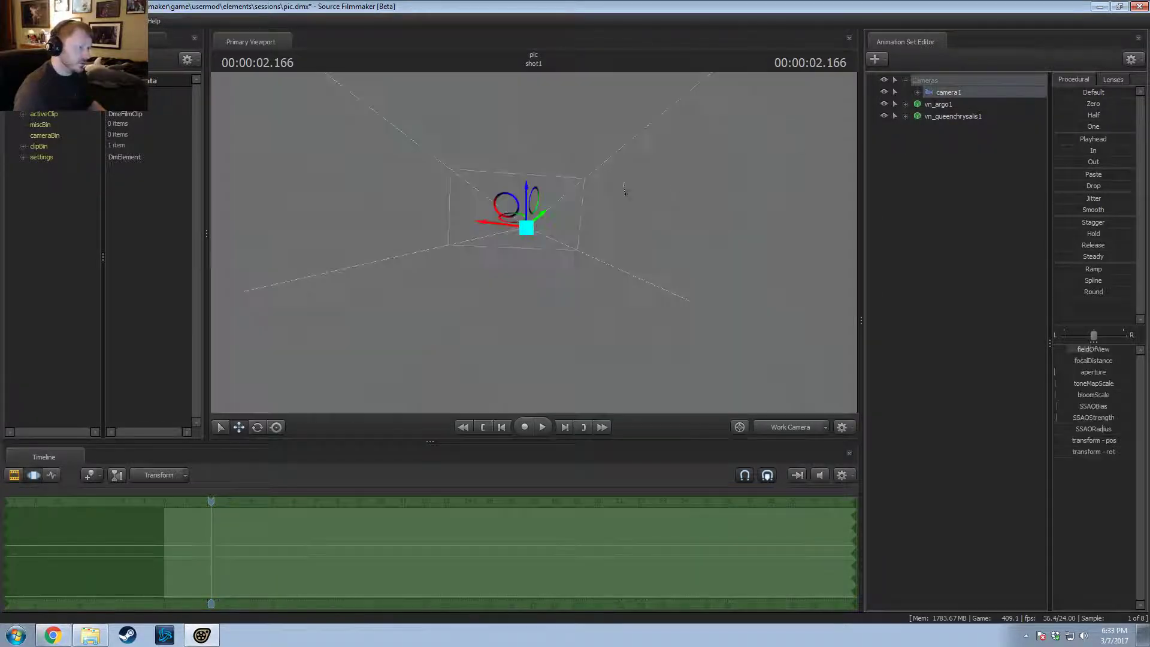
key("w")
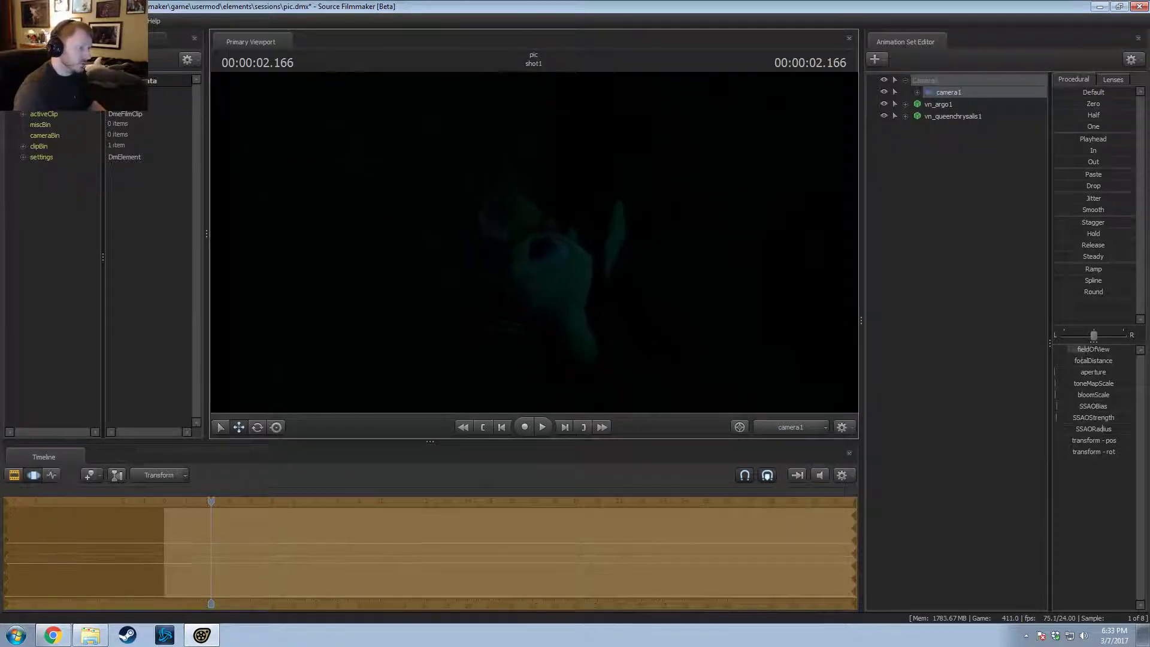
key("d")
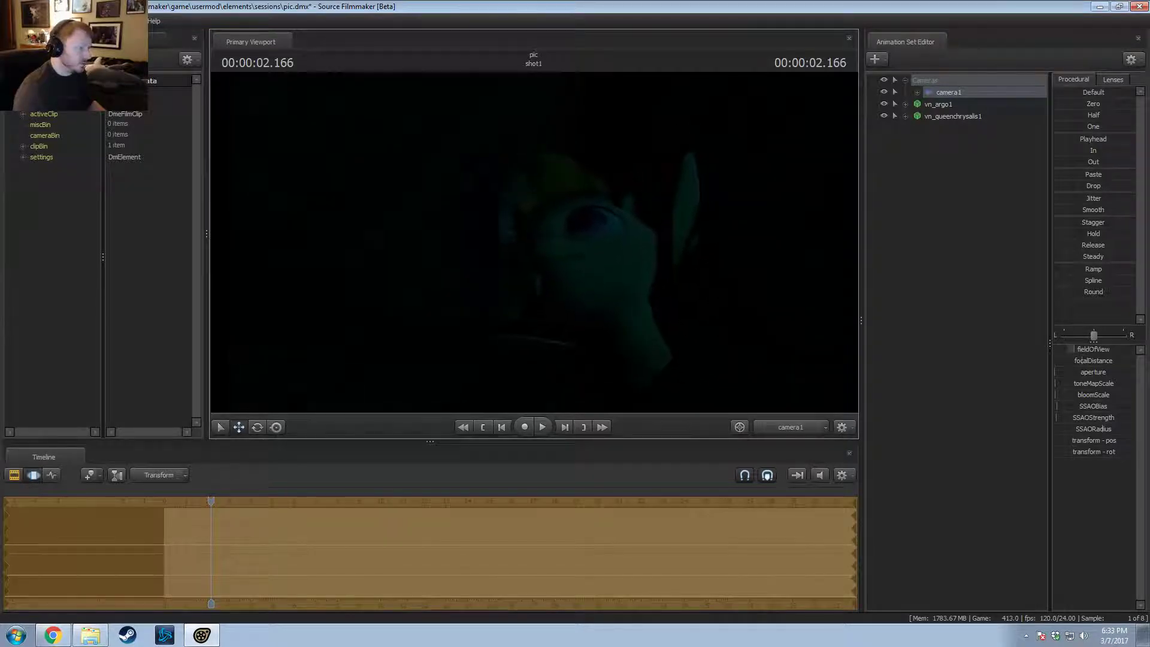
key("z")
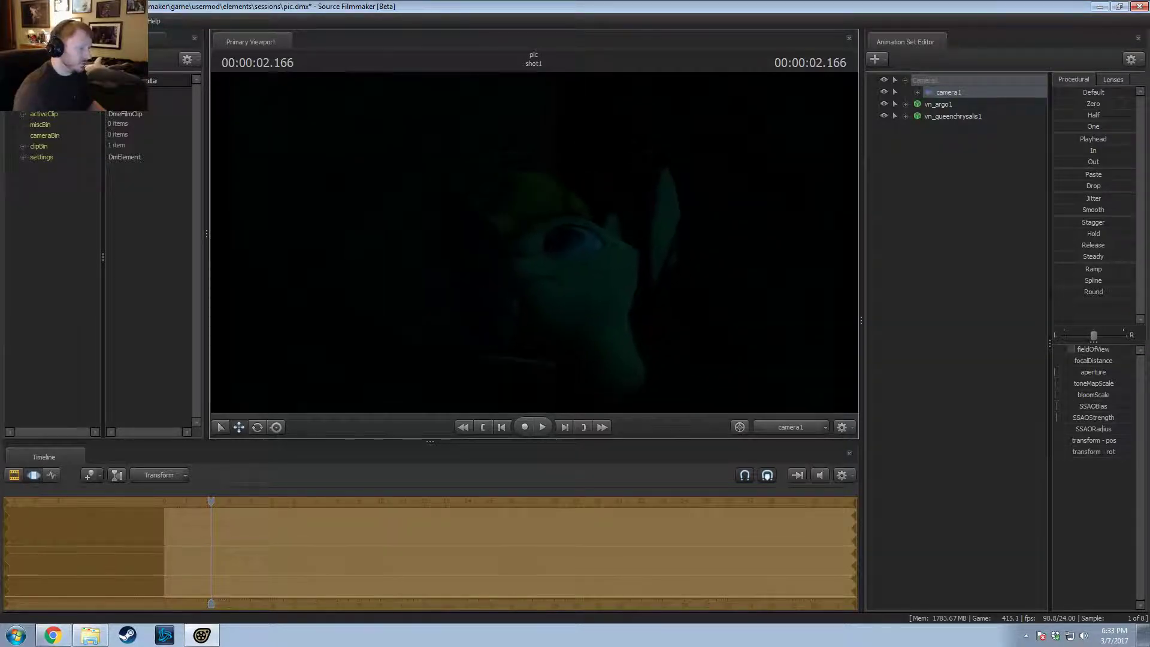
left_click_drag(534, 242, 539, 219)
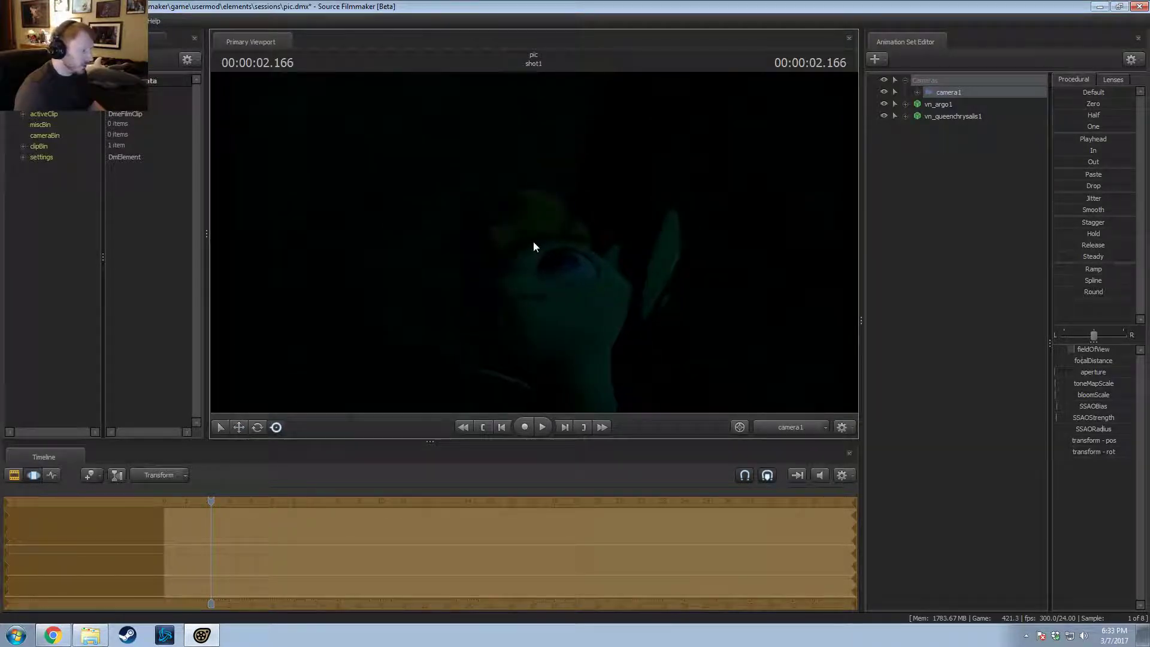
Step: Copy the camera1 view to the Work Camera and add a new light to the shot from there
left_click(800, 429, "ctrl")
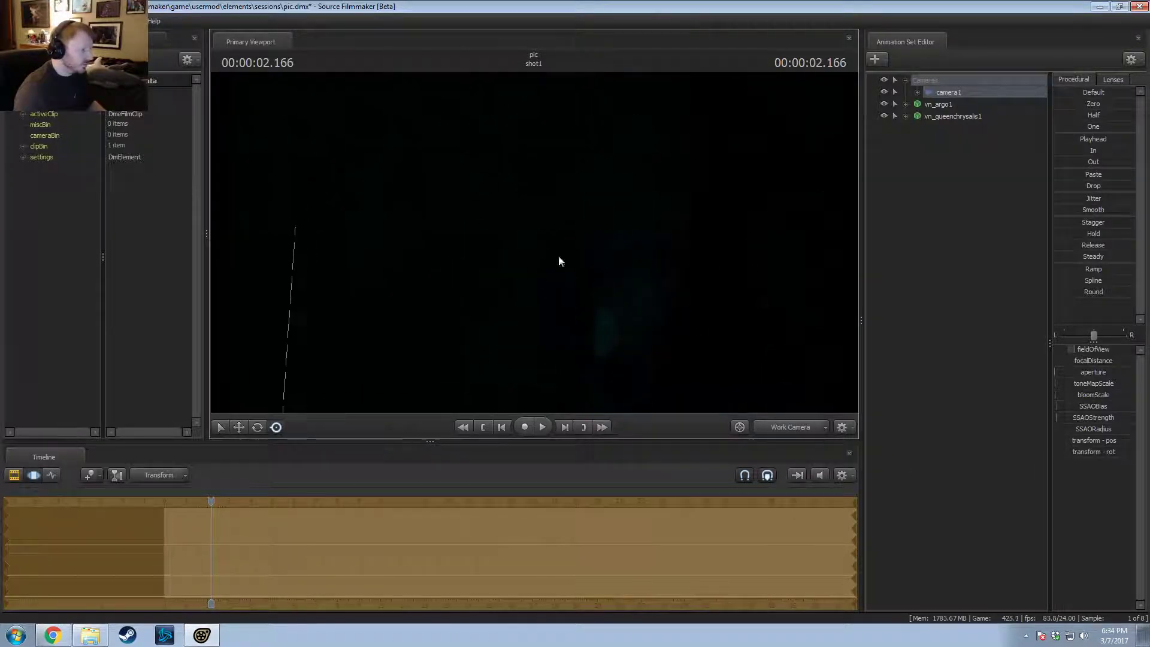
right_click(960, 236)
left_click(997, 246)
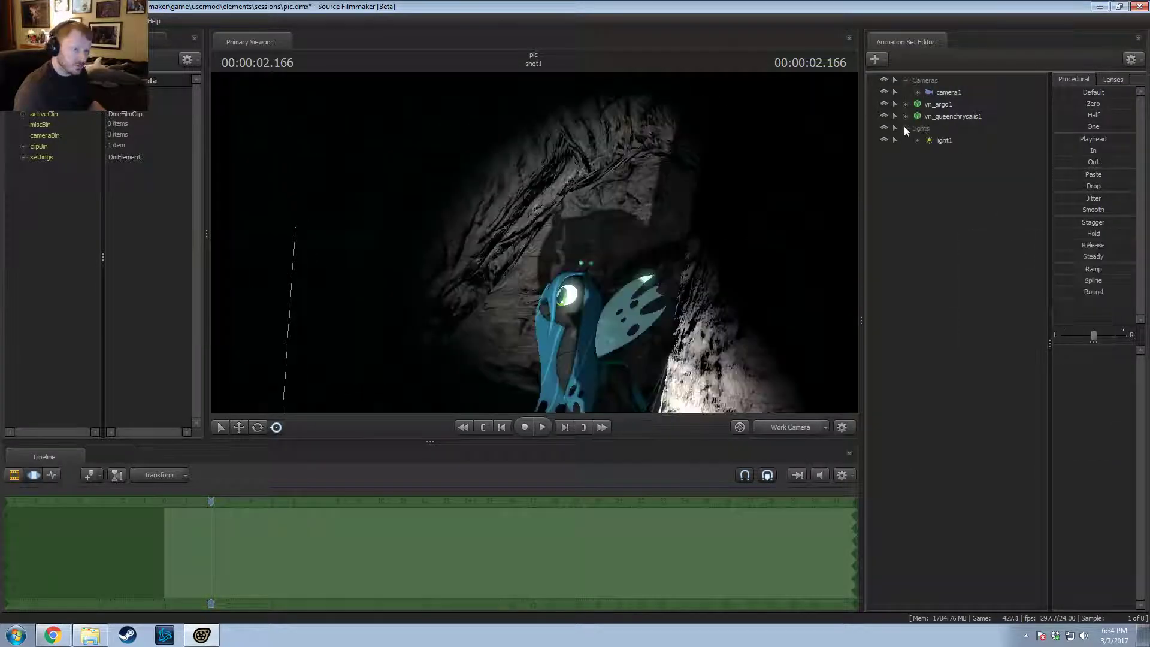
left_click(952, 144)
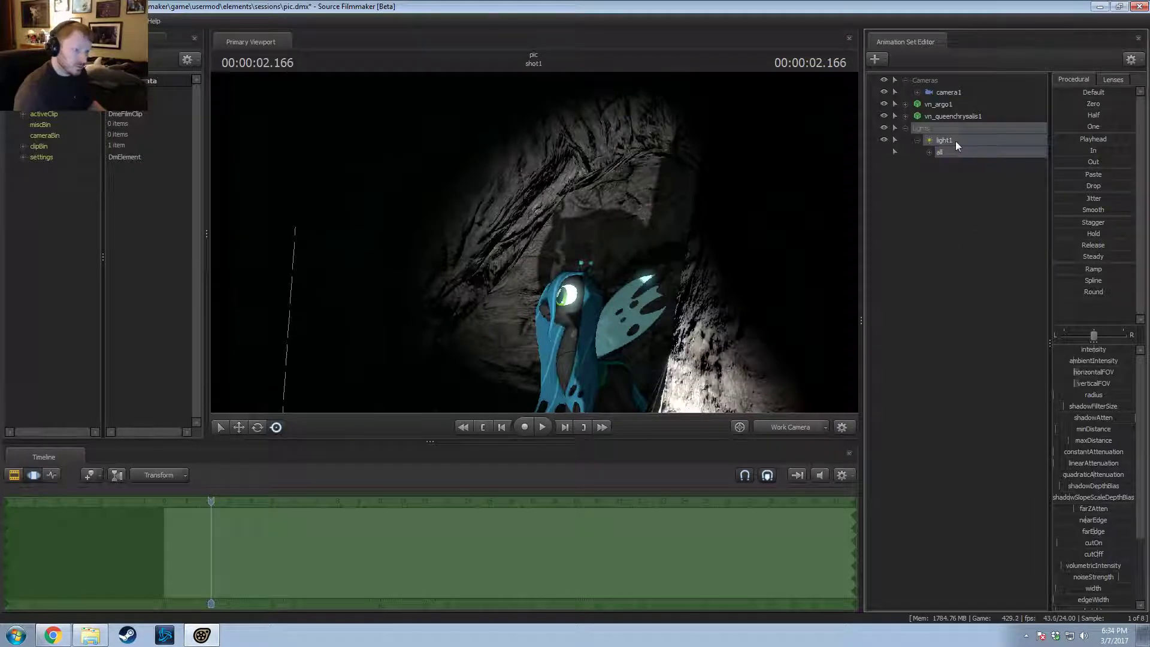
Step: Enable volumetrics for light1
scroll(1098, 500, "down", 3)
key("F2")
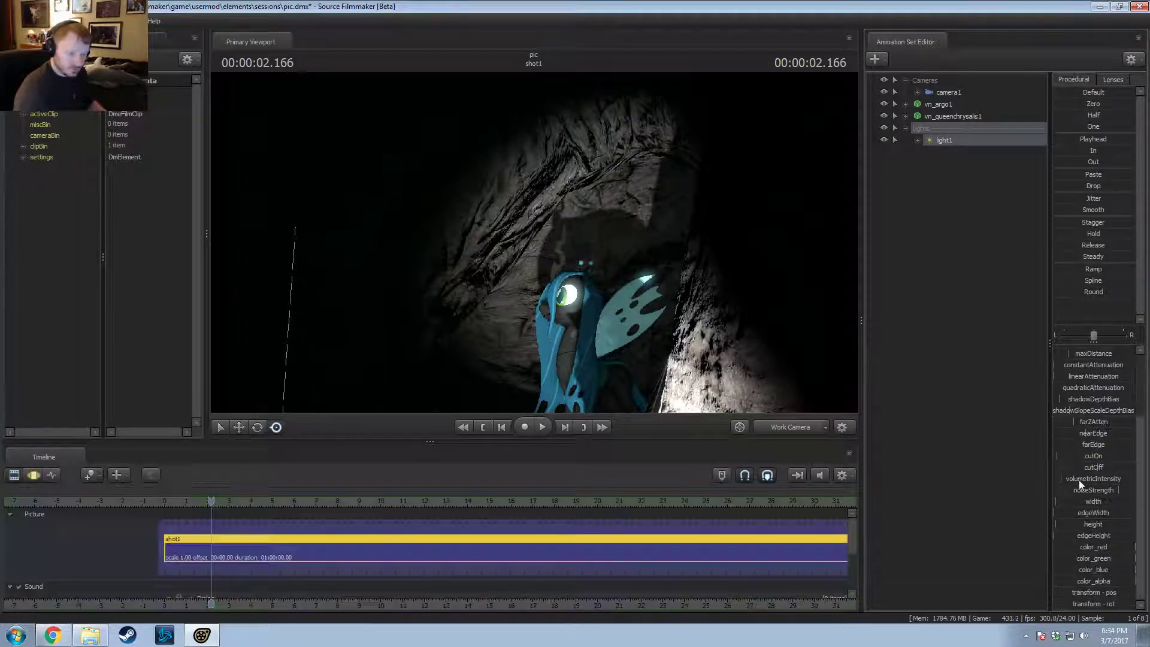
key("F3")
key("F4")
right_click(948, 140)
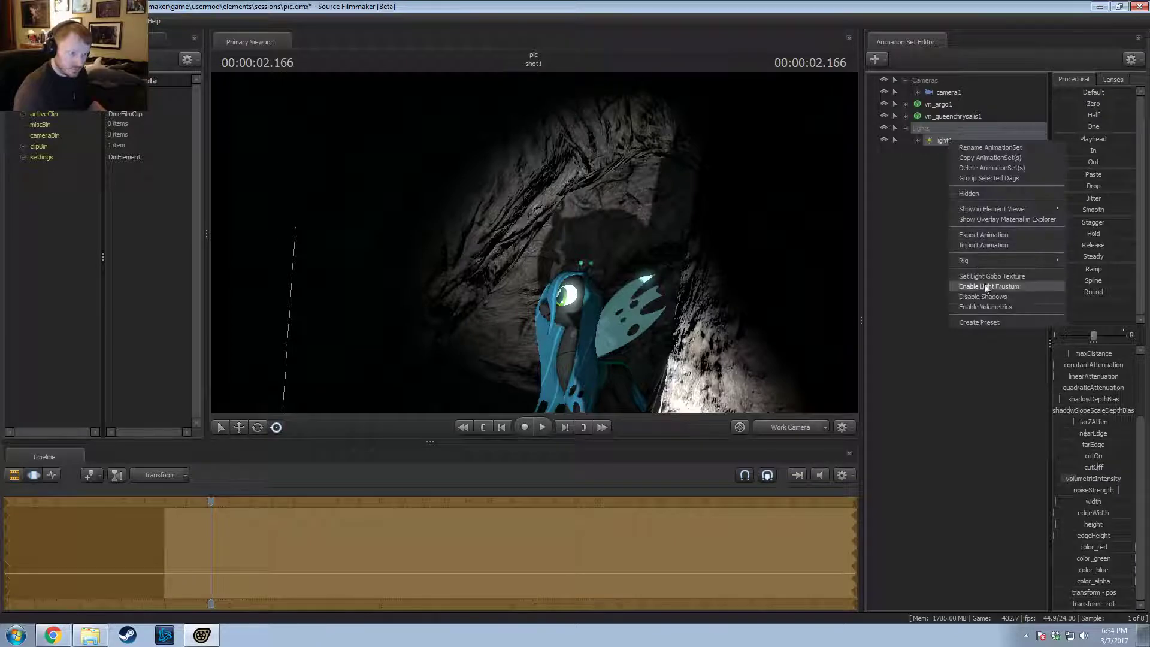
left_click(987, 306)
Step: Lower light1's intensity and tint it dark teal green by reducing its color_red and adjusting its color_blue
scroll(1095, 362, "up", 3)
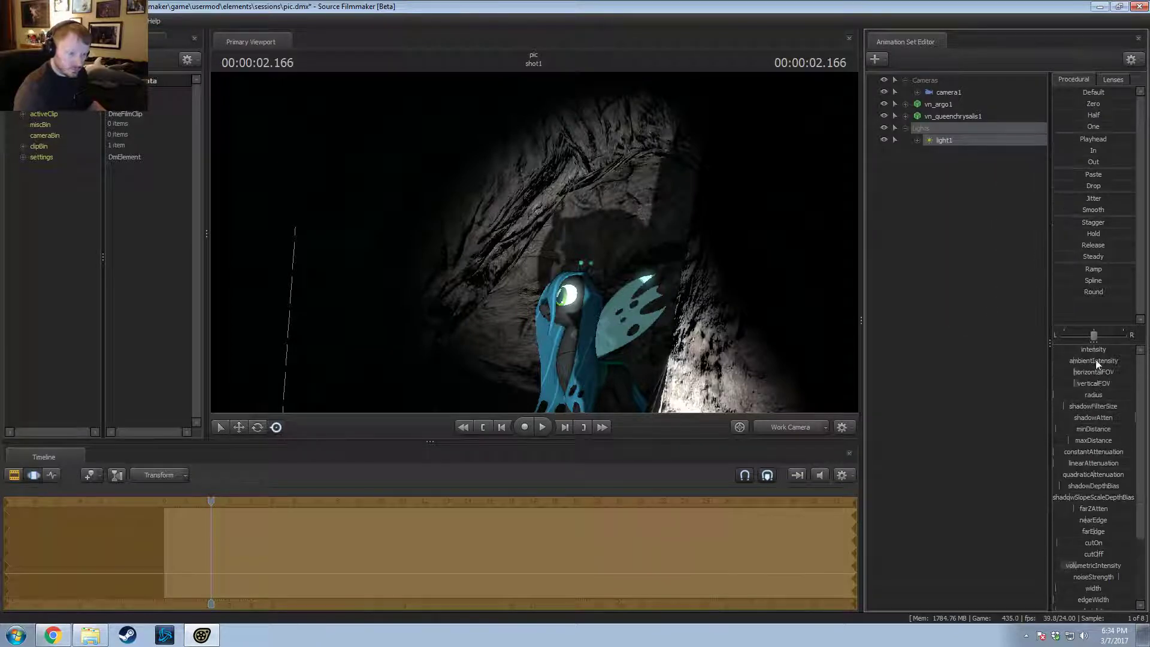
key("F2")
key("F3")
left_click_drag(1101, 350, 1064, 350)
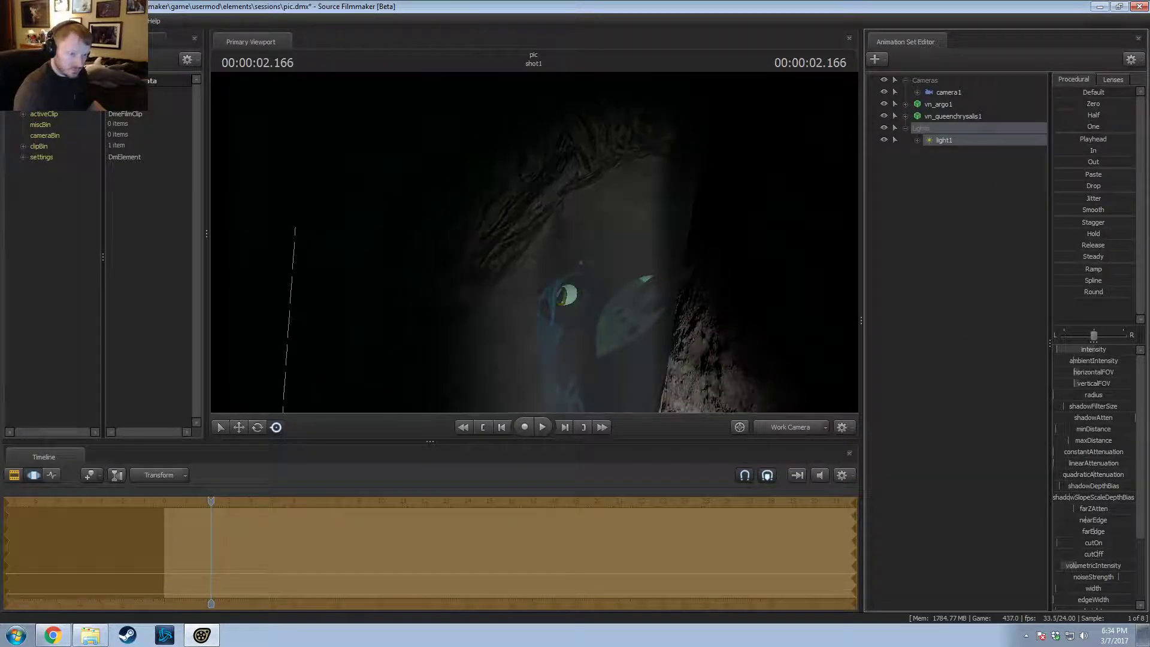
scroll(1096, 557, "down", 3)
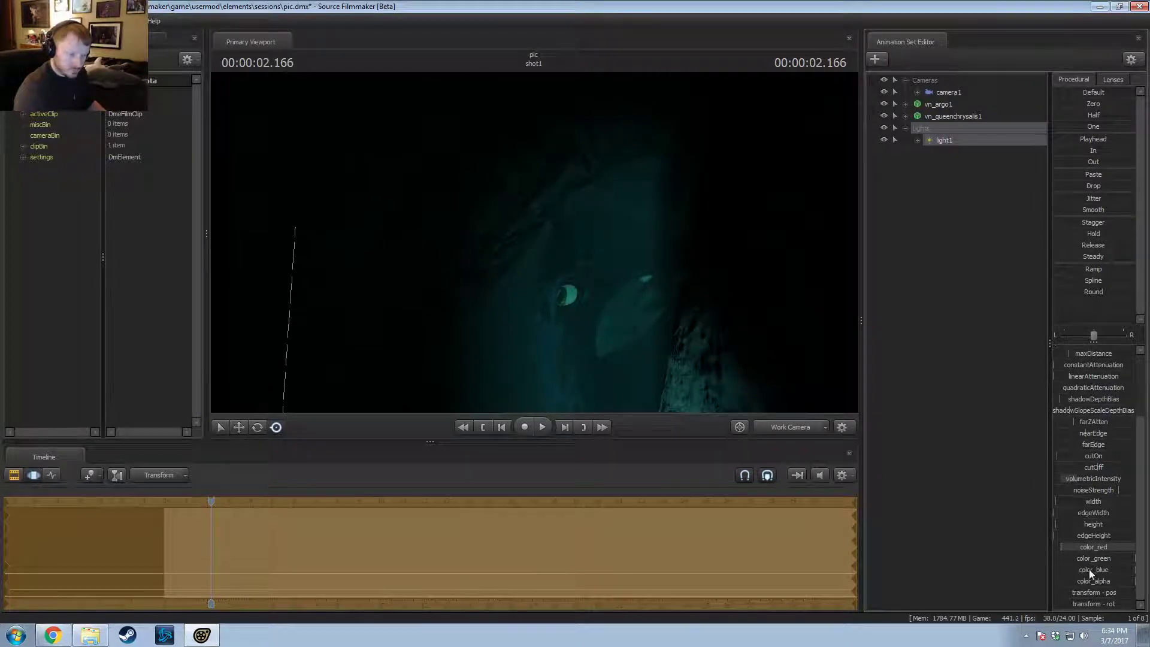
mouse_move(1097, 561)
left_mouse_down()
mouse_move(1078, 560)
mouse_move(1123, 558)
mouse_move(1120, 569)
left_mouse_up()
Step: Lower the maximum of light1's intensity range
scroll(1093, 383, "up", 3)
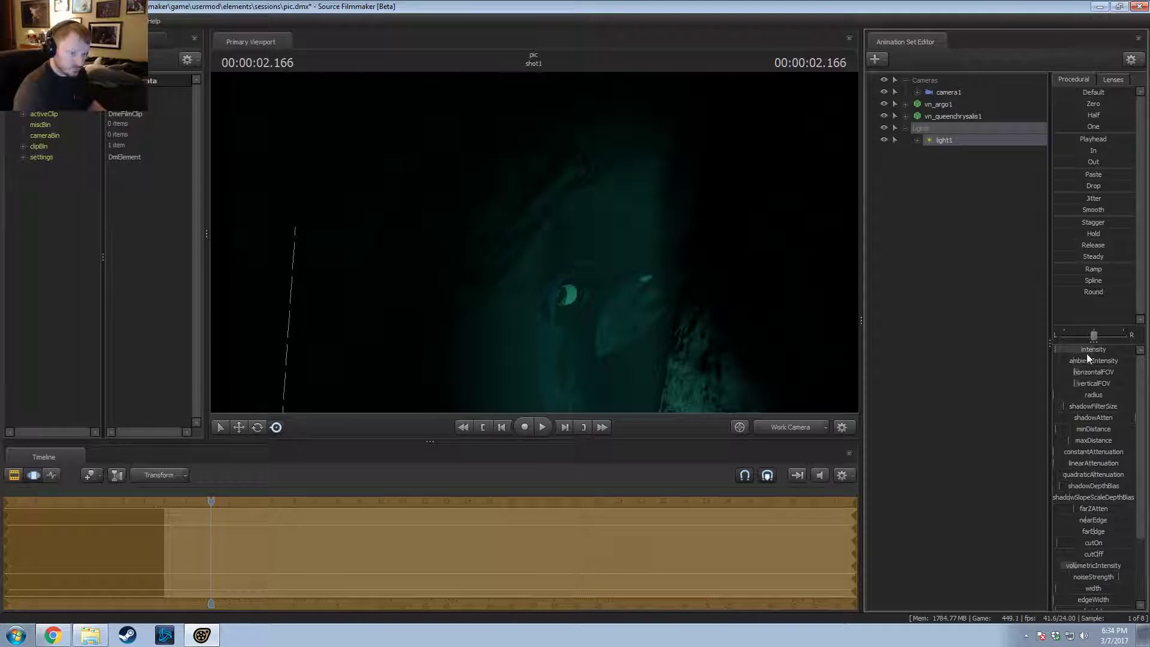
right_click(1086, 353)
left_click(1096, 369)
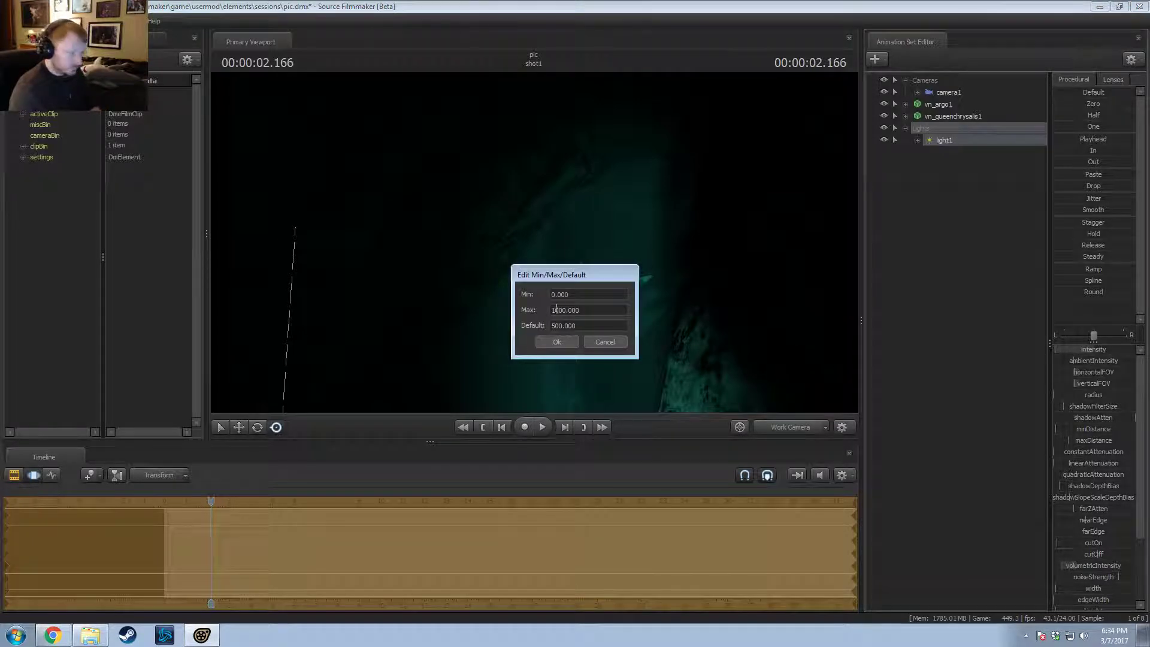
left_click(566, 341)
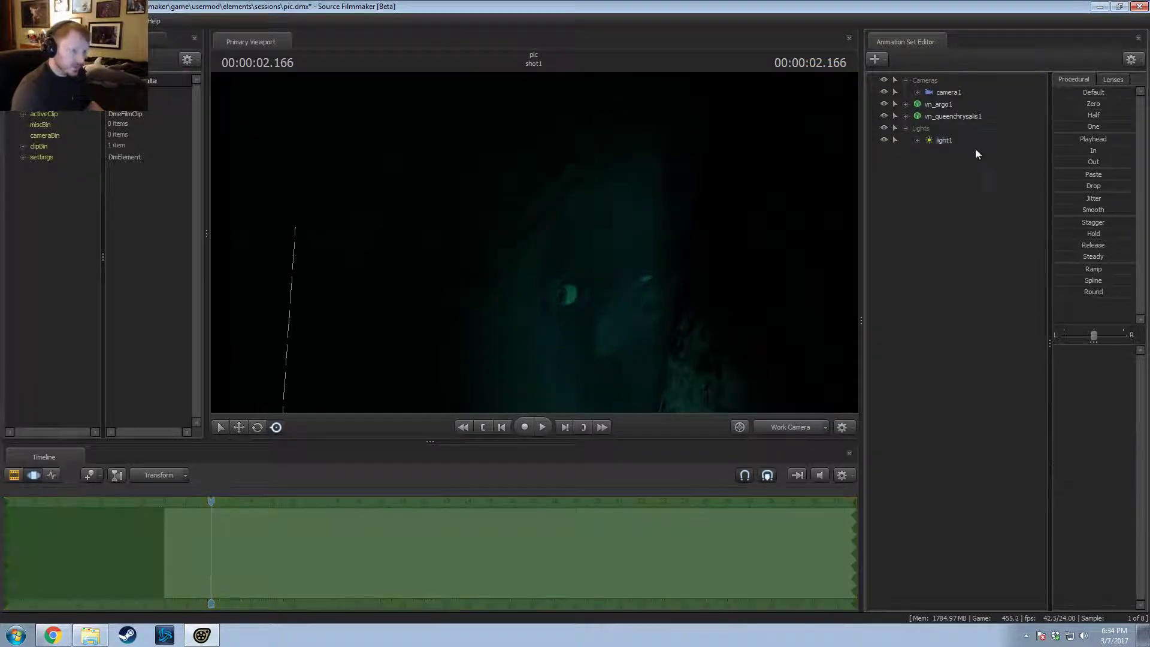
Step: Reposition light1 in the scene, view it through camera1, and widen its horizontal and vertical field of view
left_click_drag(944, 140, 526, 271)
left_click(776, 430)
key("F2")
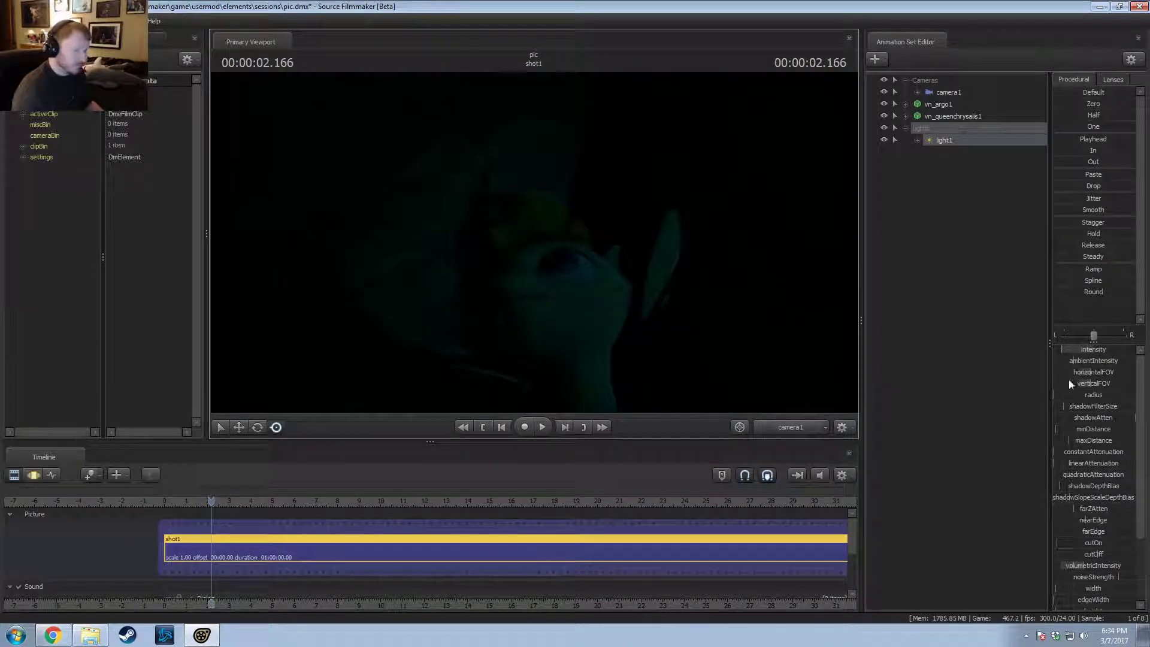
key("ctrl+2")
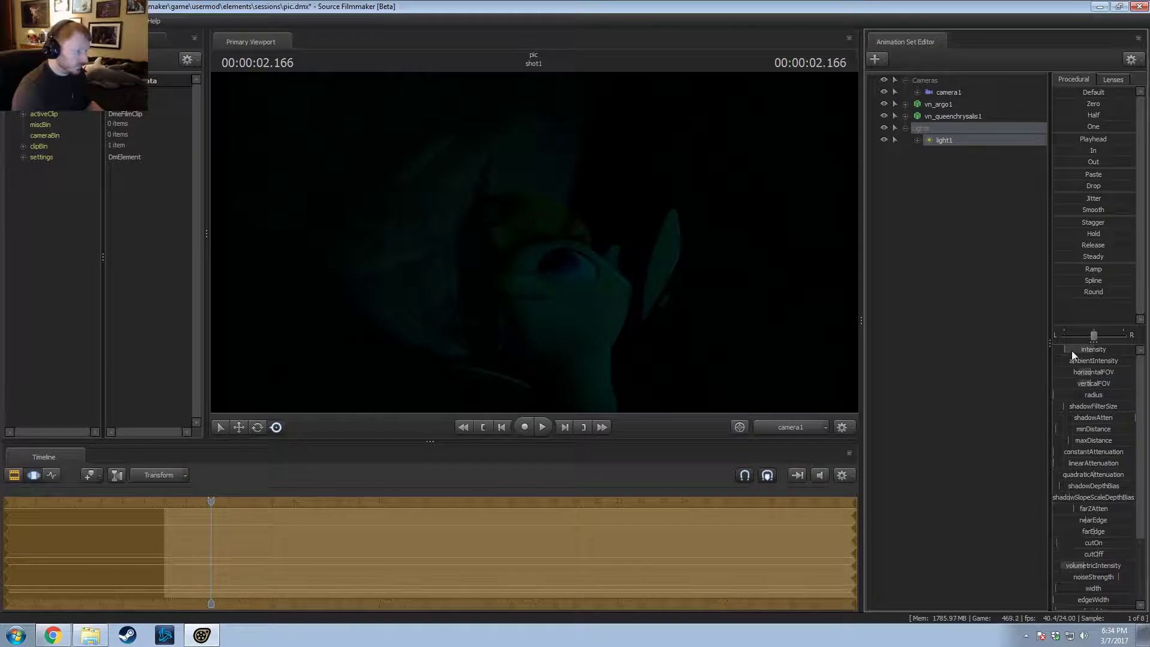
key("F2")
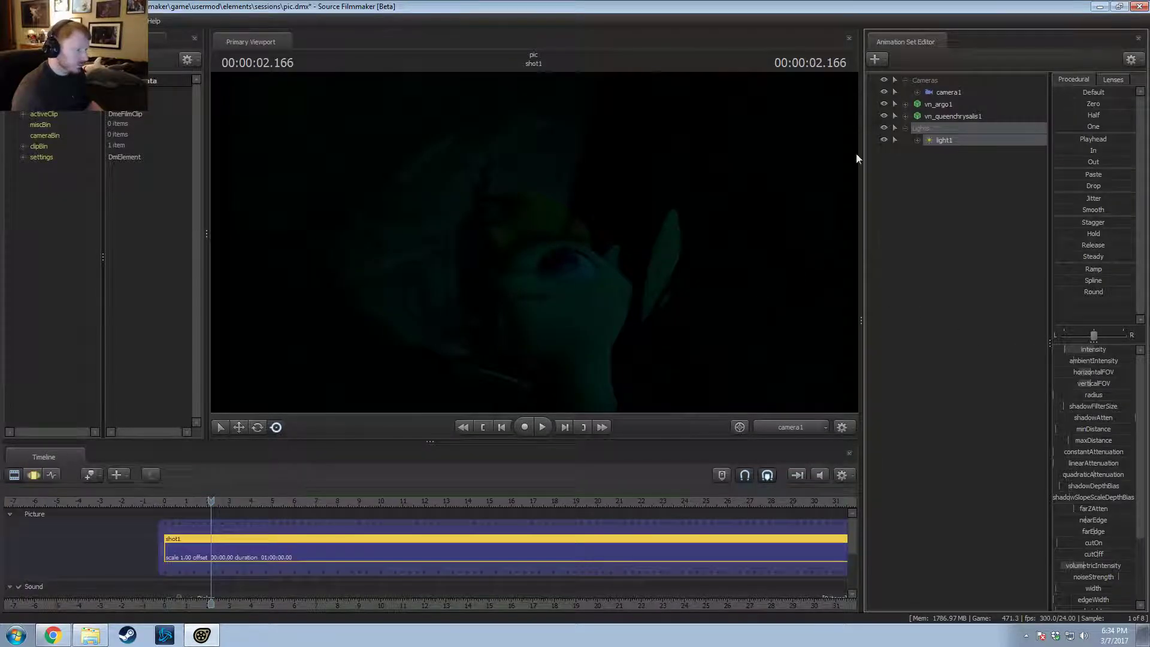
key("F3")
Step: Adjust camera1's focal distance and aperture to set the shot's depth of field
left_click(952, 92)
key("F2")
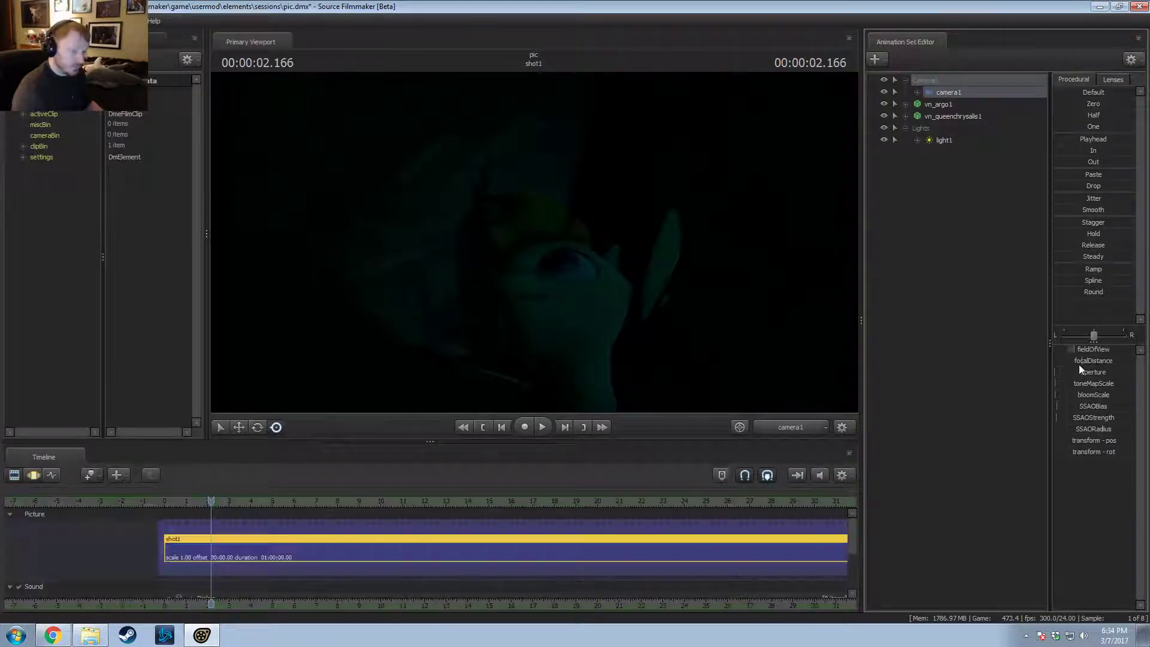
key("F3")
left_click_drag(1080, 361, 1086, 390)
key("F2")
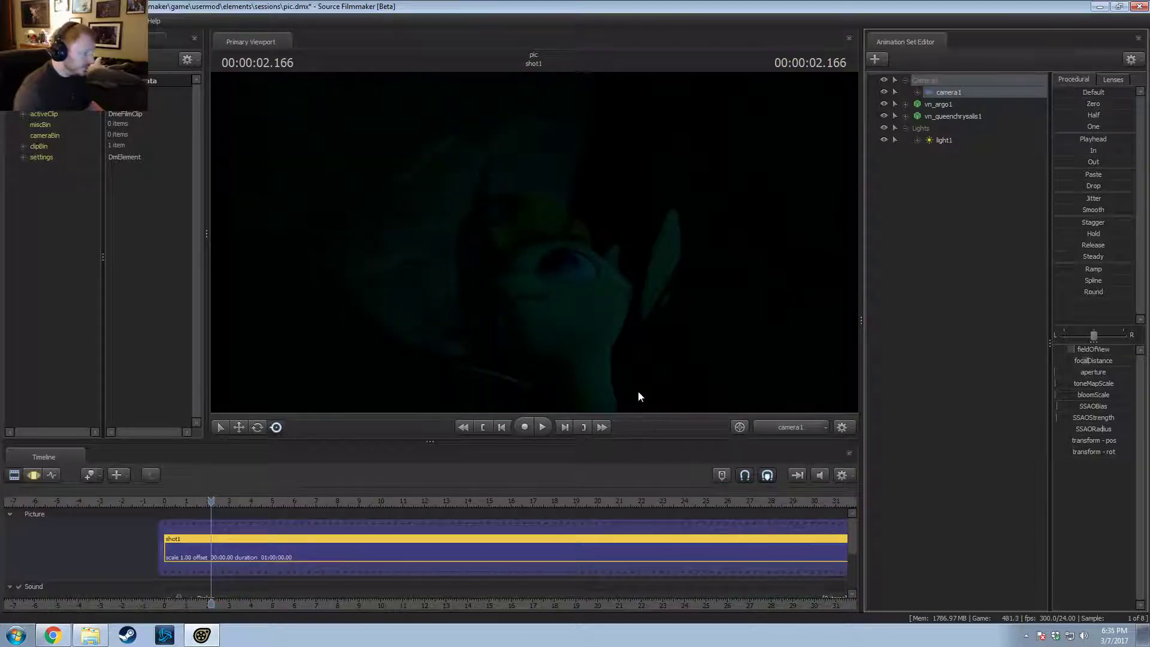
Step: Set the progressive refinement depth of field and motion blur samples to 32 (override)
right_click(508, 170)
left_click(554, 177)
left_click(610, 273)
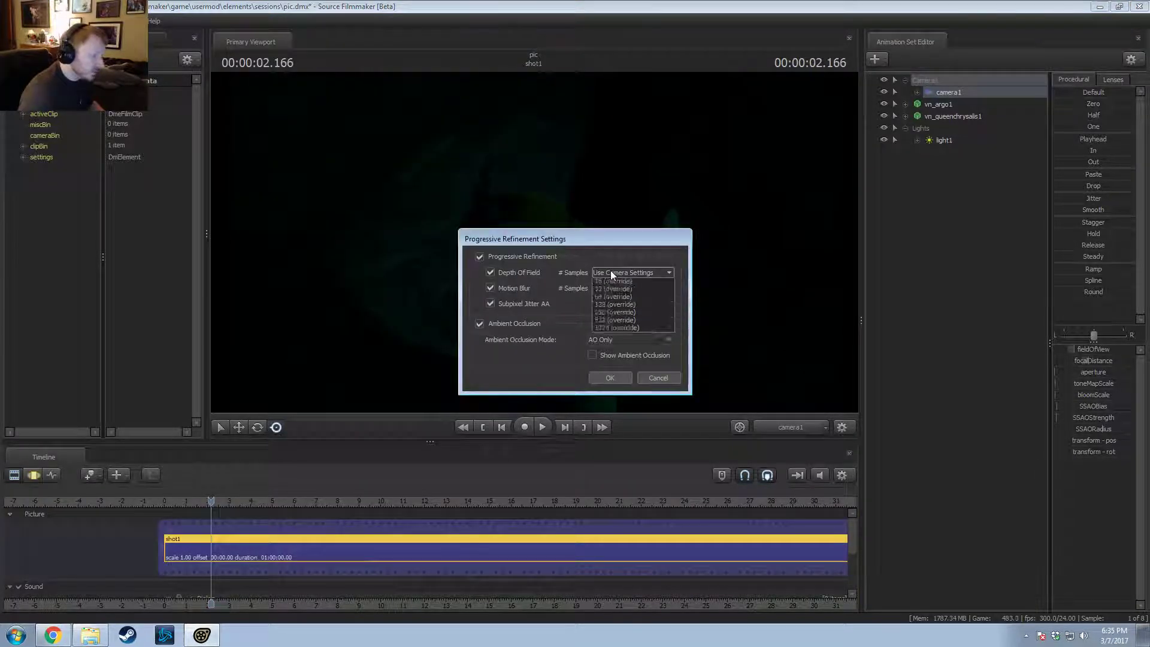
left_click(607, 308)
left_click(631, 288)
left_click(608, 322)
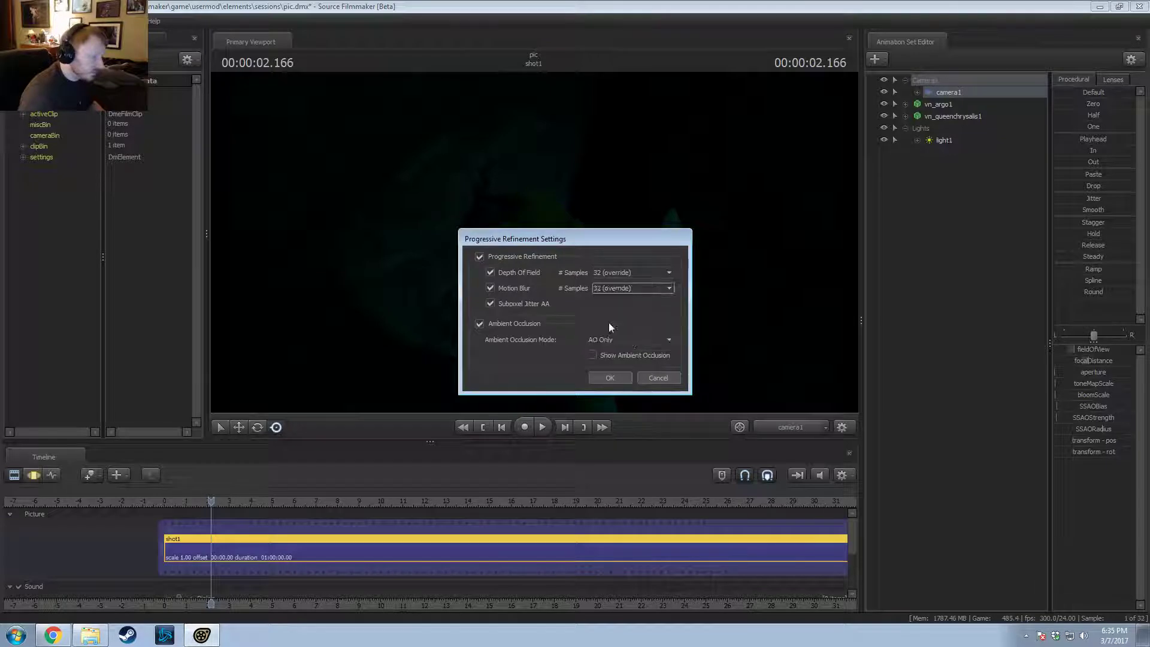
left_click(608, 377)
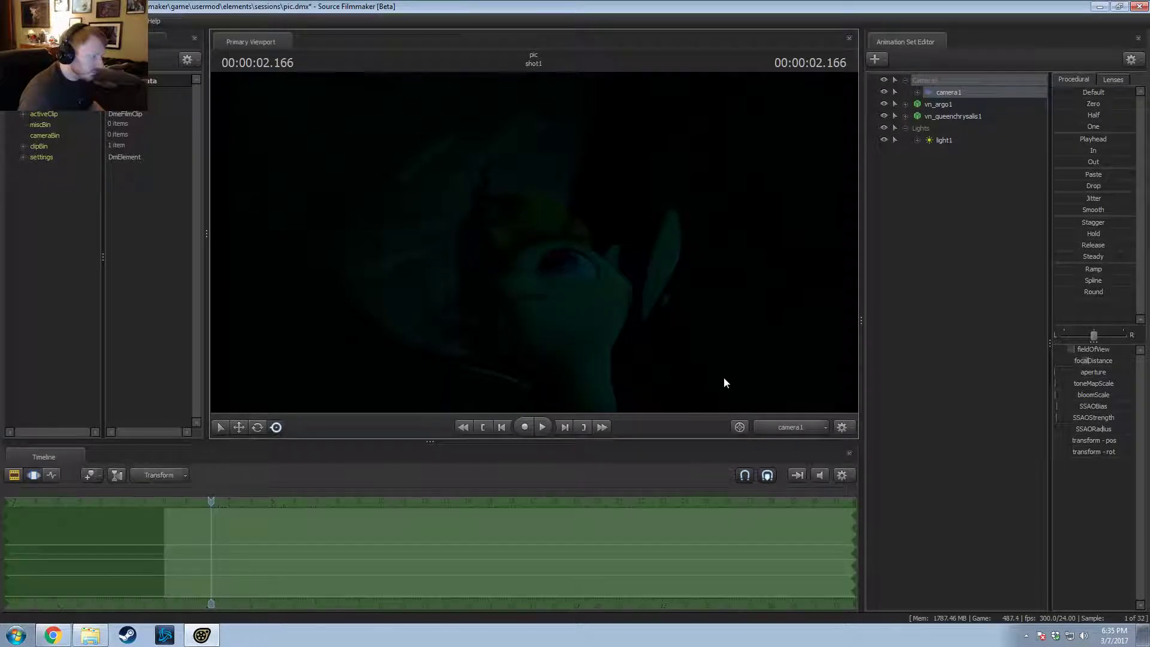
key("F3")
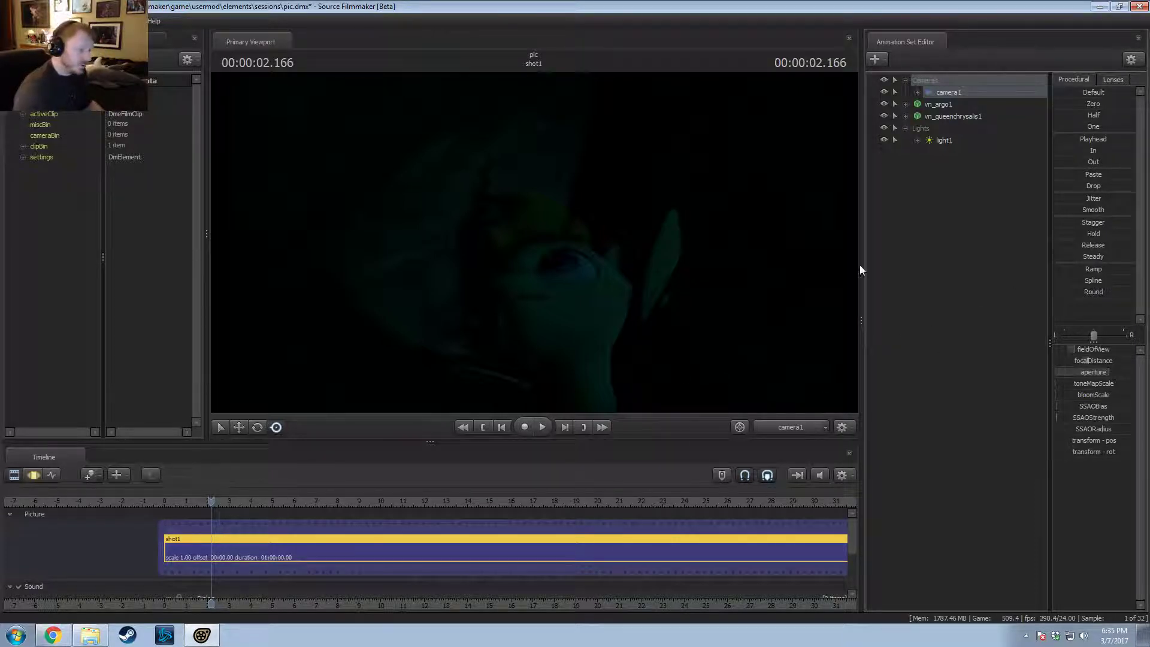
Step: Examine light1's effect on the two models from the Work Camera and through camera1
left_click(787, 430)
key("s")
mouse_move(770, 388)
left_mouse_down()
mouse_move(737, 383)
mouse_move(771, 386)
left_mouse_up()
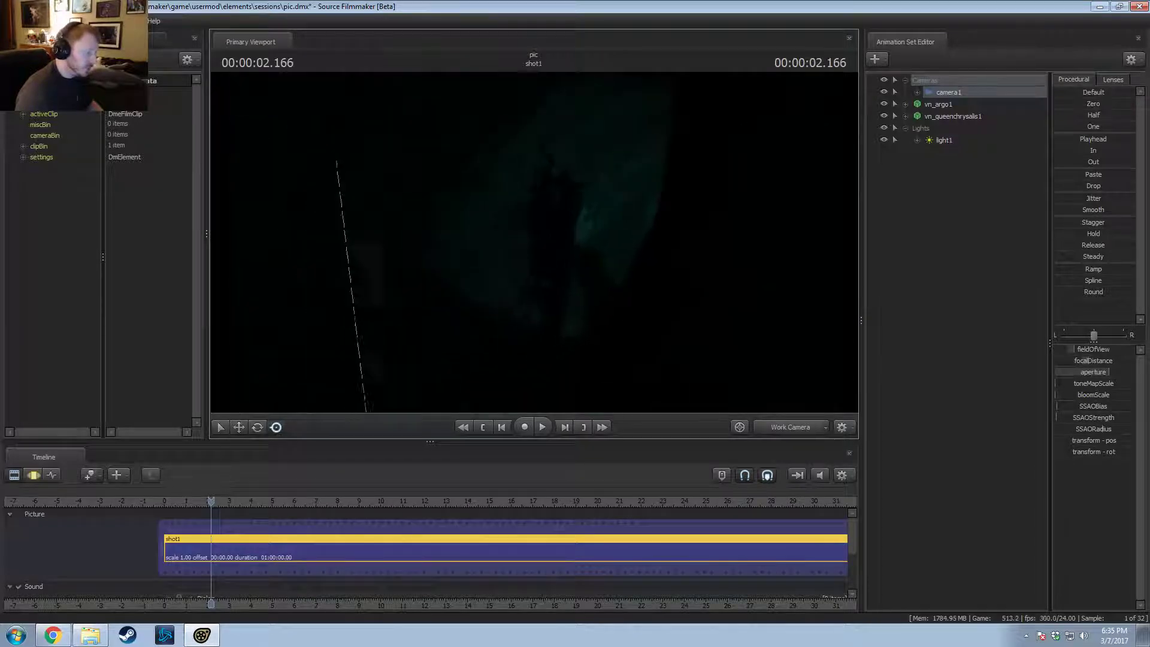
left_click_drag(562, 302, 601, 323)
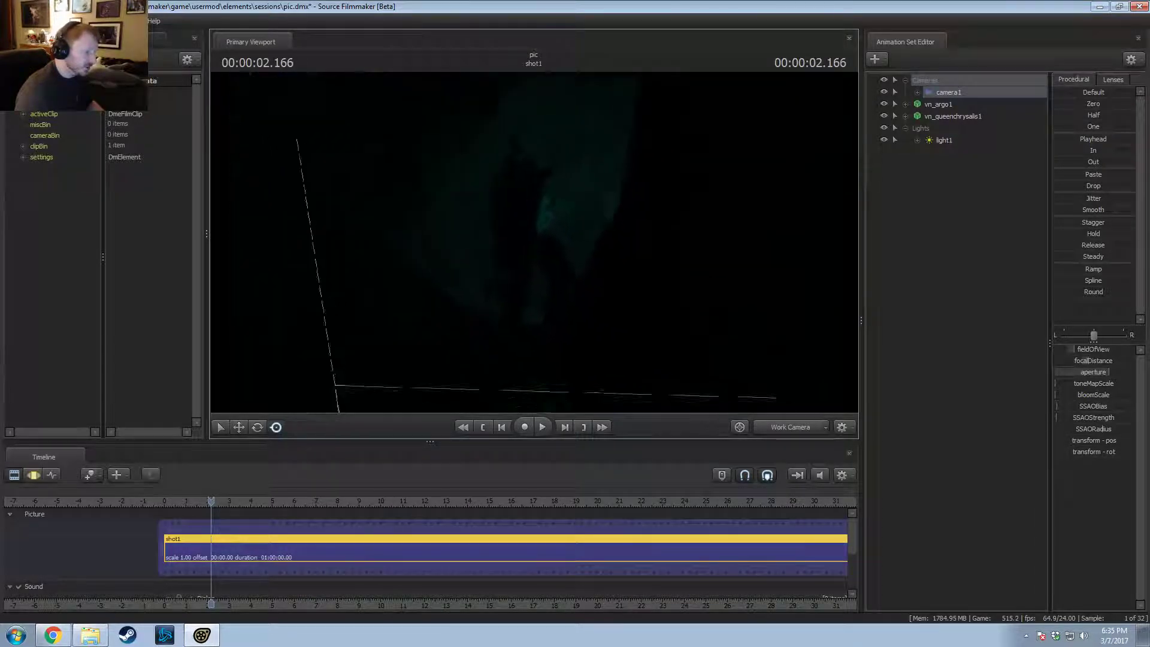
left_click_drag(541, 238, 541, 238)
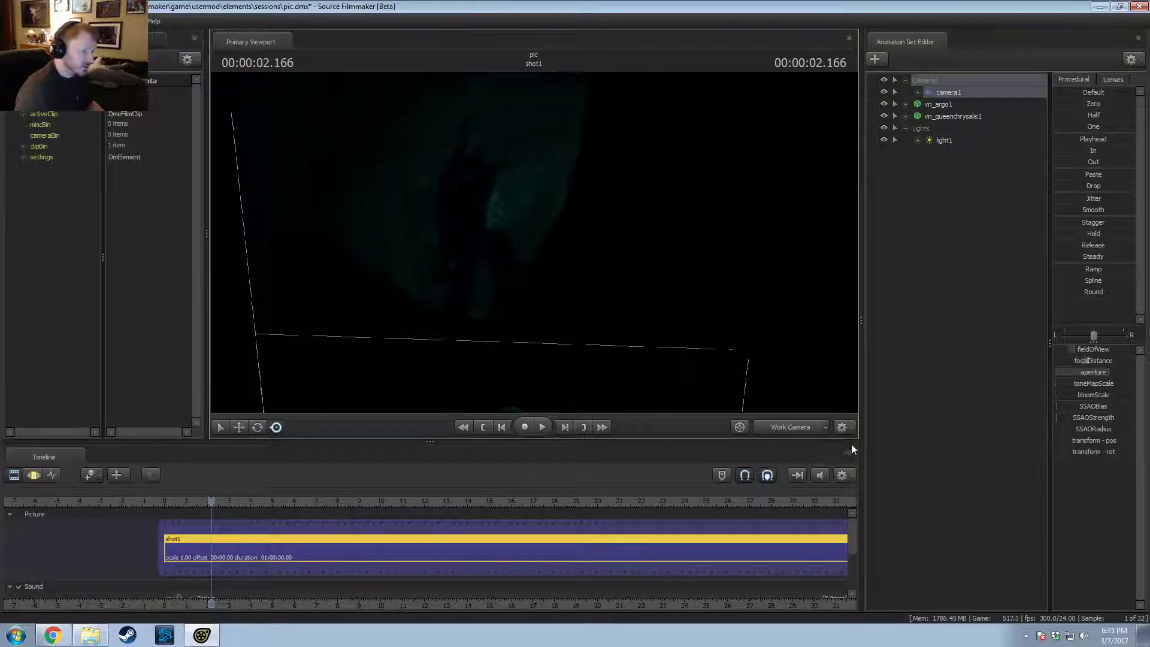
left_click(767, 433)
left_click(780, 423)
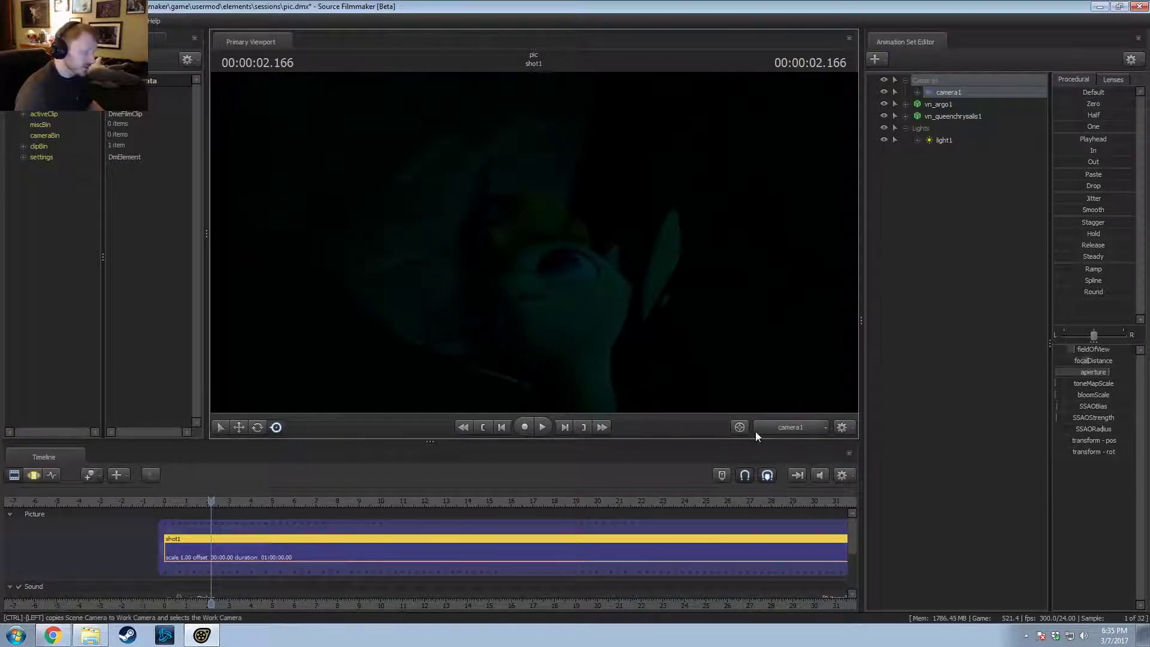
left_click(755, 431, "ctrl")
left_click_drag(738, 197, 739, 197)
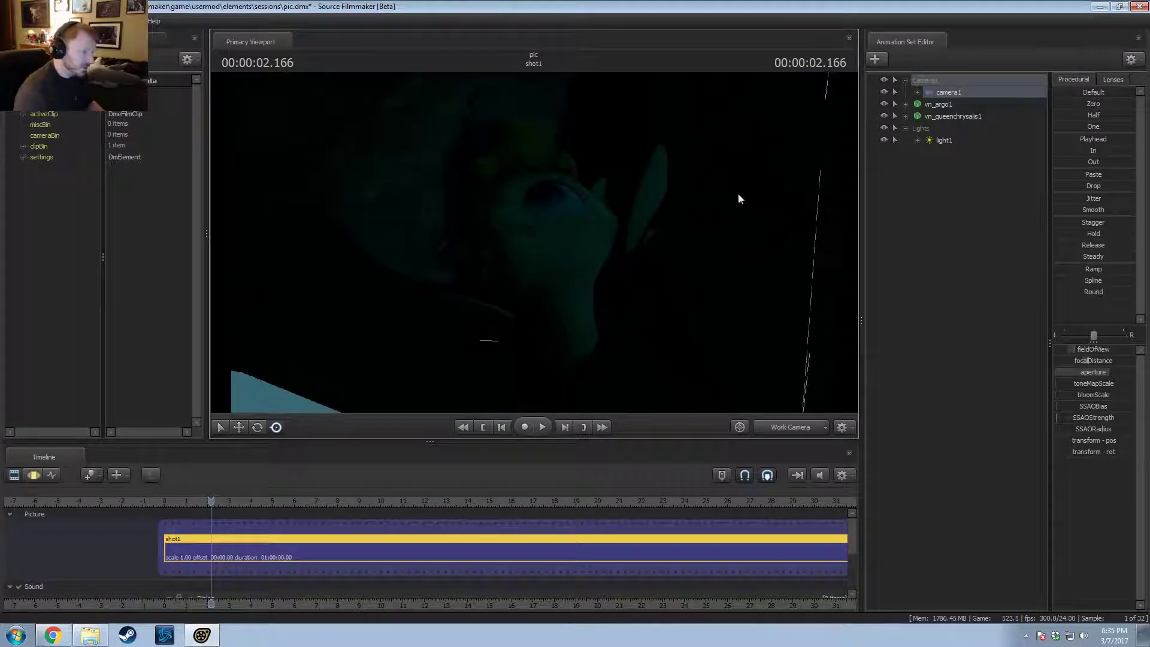
left_click_drag(475, 362, 476, 362)
Step: Hide light1 to survey the unlit cave from the Work Camera, compare the camera1 view, and show the light again
left_click(883, 139)
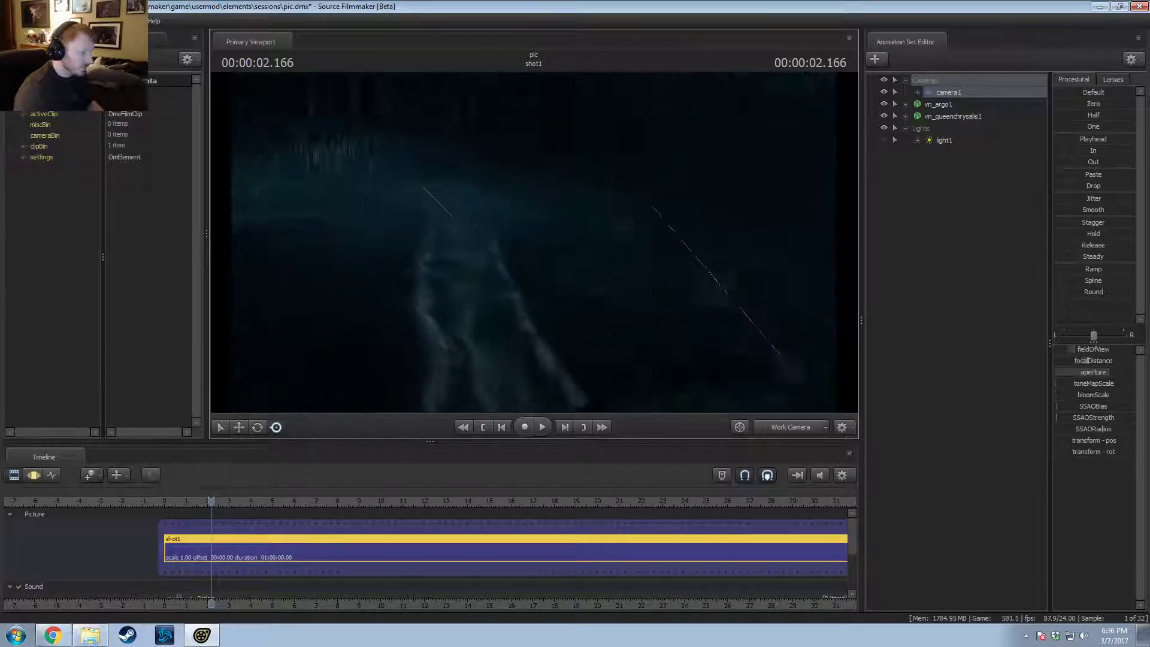
mouse_move(534, 242)
left_mouse_down()
mouse_move(455, 242)
mouse_move(534, 242)
mouse_move(587, 269)
mouse_move(623, 258)
mouse_move(597, 257)
mouse_move(572, 231)
mouse_move(565, 244)
mouse_move(584, 234)
mouse_move(584, 206)
mouse_move(584, 234)
mouse_move(584, 215)
mouse_move(627, 288)
mouse_move(620, 258)
mouse_move(543, 235)
left_mouse_up()
key("F3")
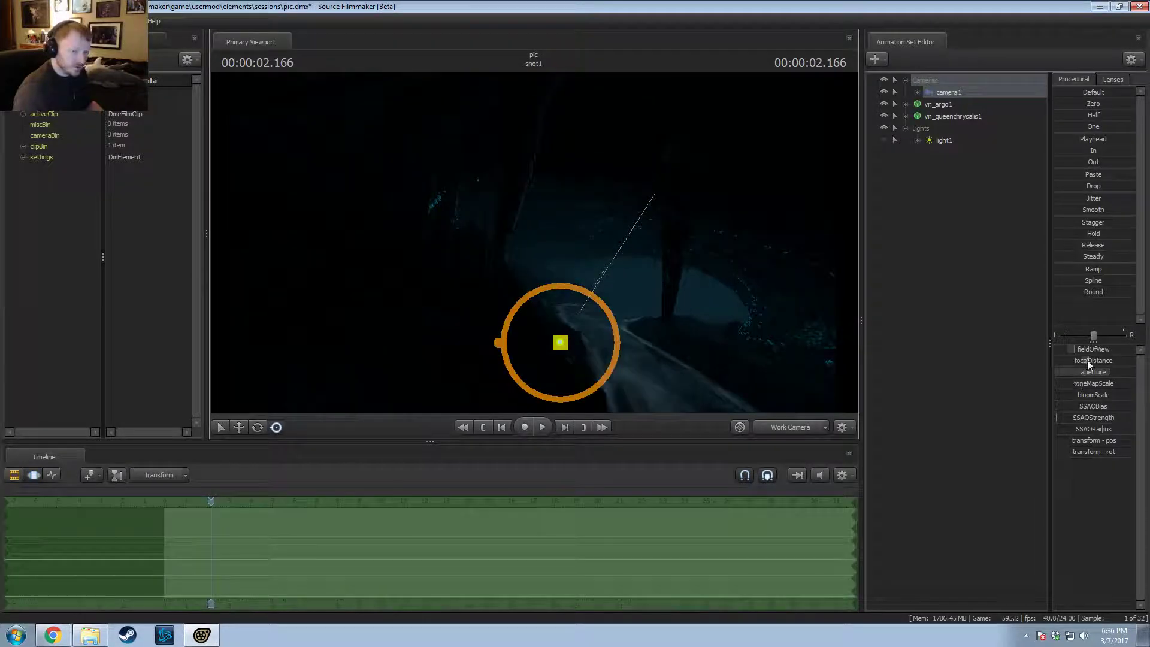
left_click_drag(354, 305, 468, 353)
key("w")
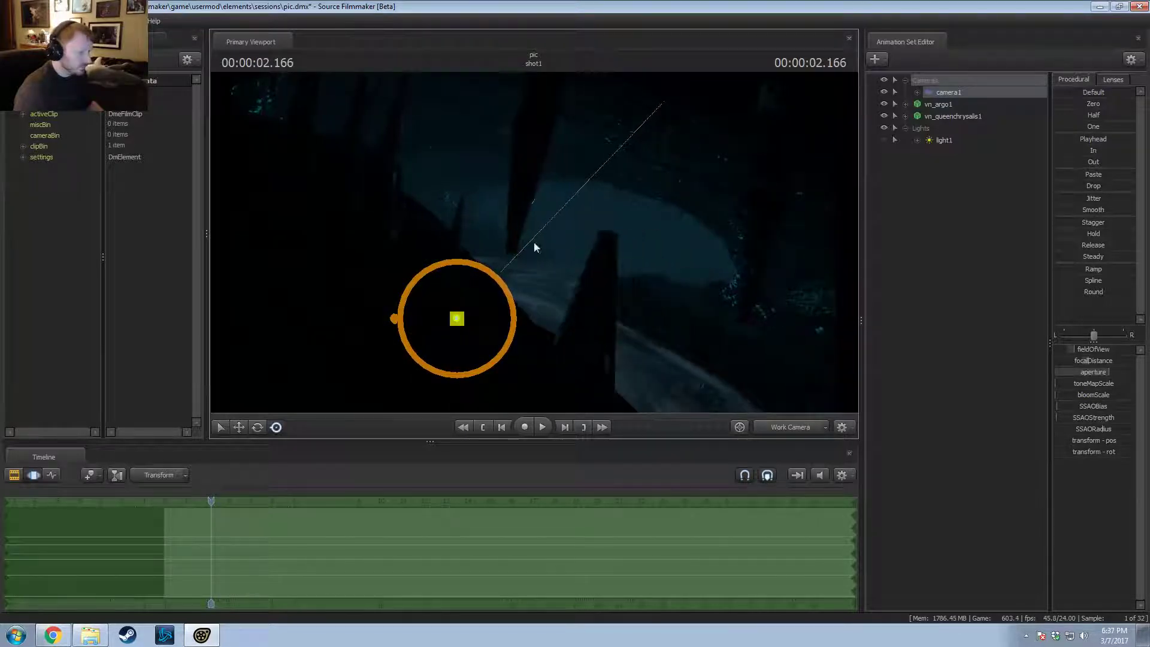
key("w")
left_click_drag(533, 242, 398, 199)
key("w")
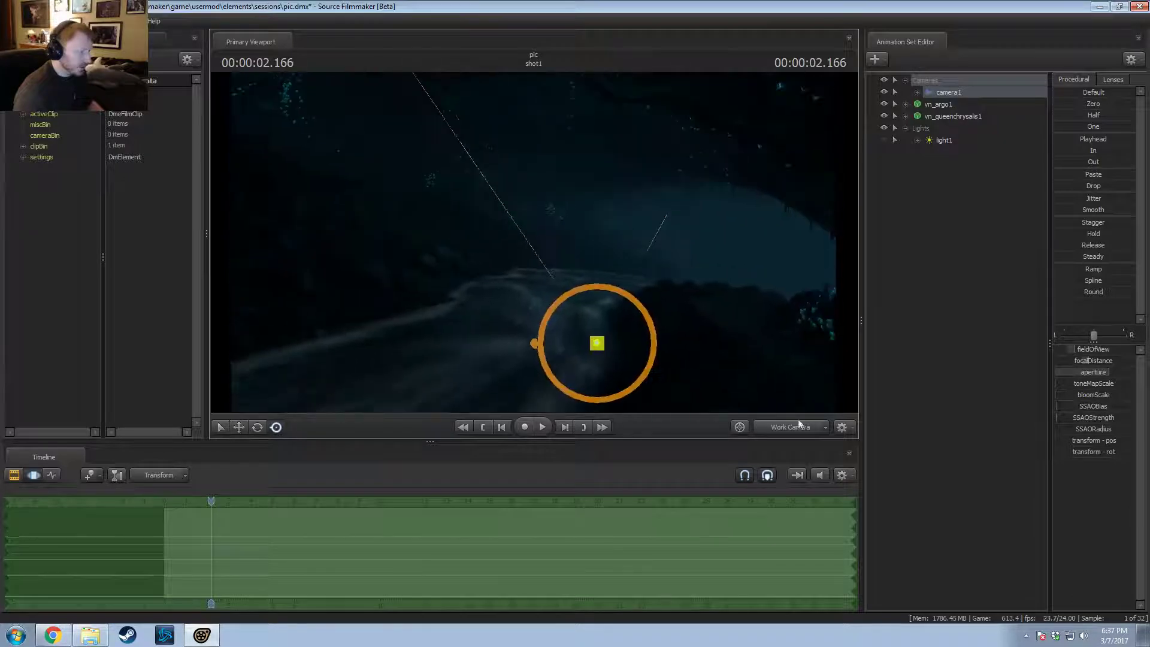
left_click(784, 425)
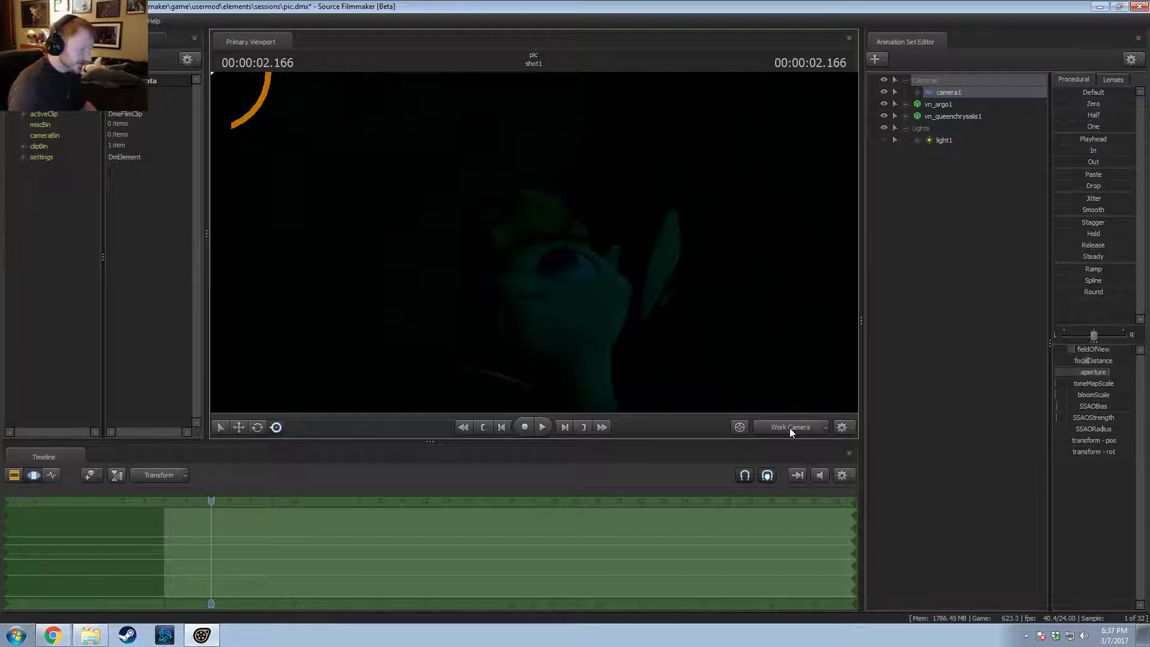
left_click_drag(534, 359, 537, 254)
left_click(884, 140)
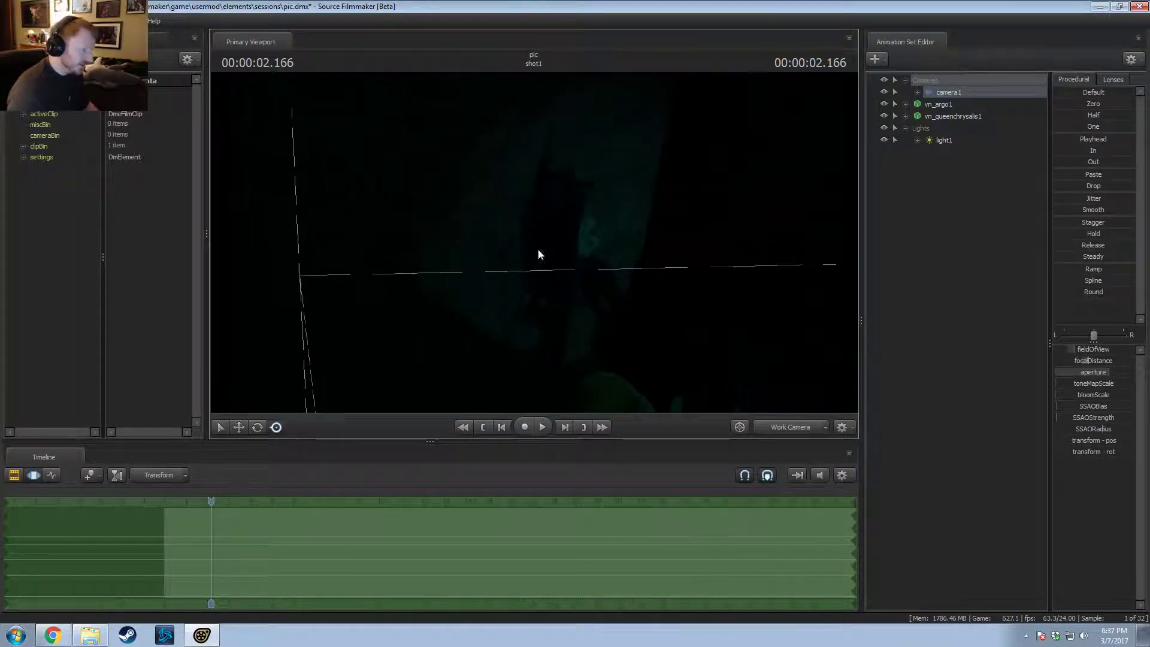
Step: Approach Queen Chrysalis's dark silhouette with the Work Camera and select vn_queenchrysalis1's Lower Face controls
left_click_drag(638, 278, 638, 277)
left_click_drag(535, 242, 534, 242)
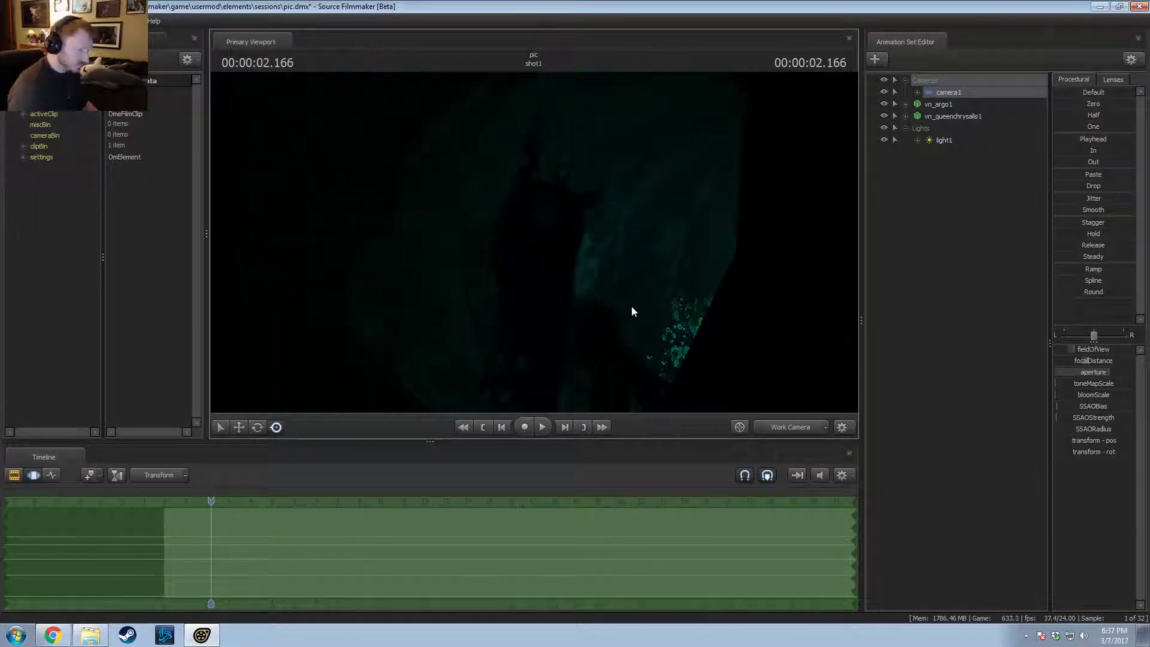
left_click_drag(535, 244, 535, 245)
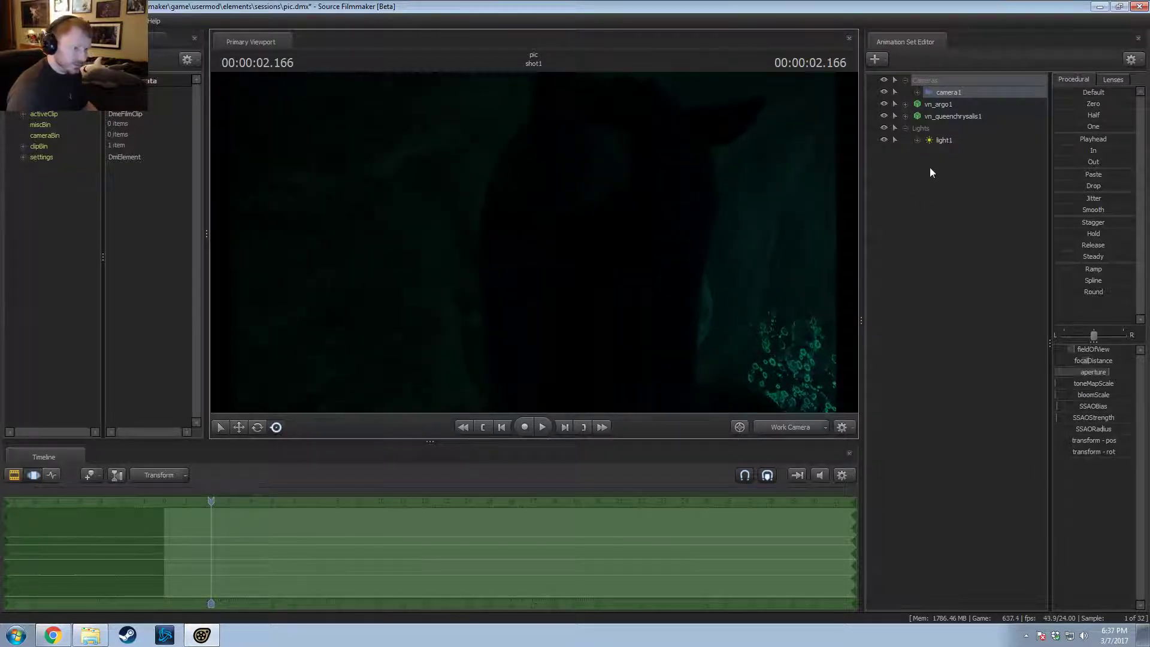
left_click(905, 116)
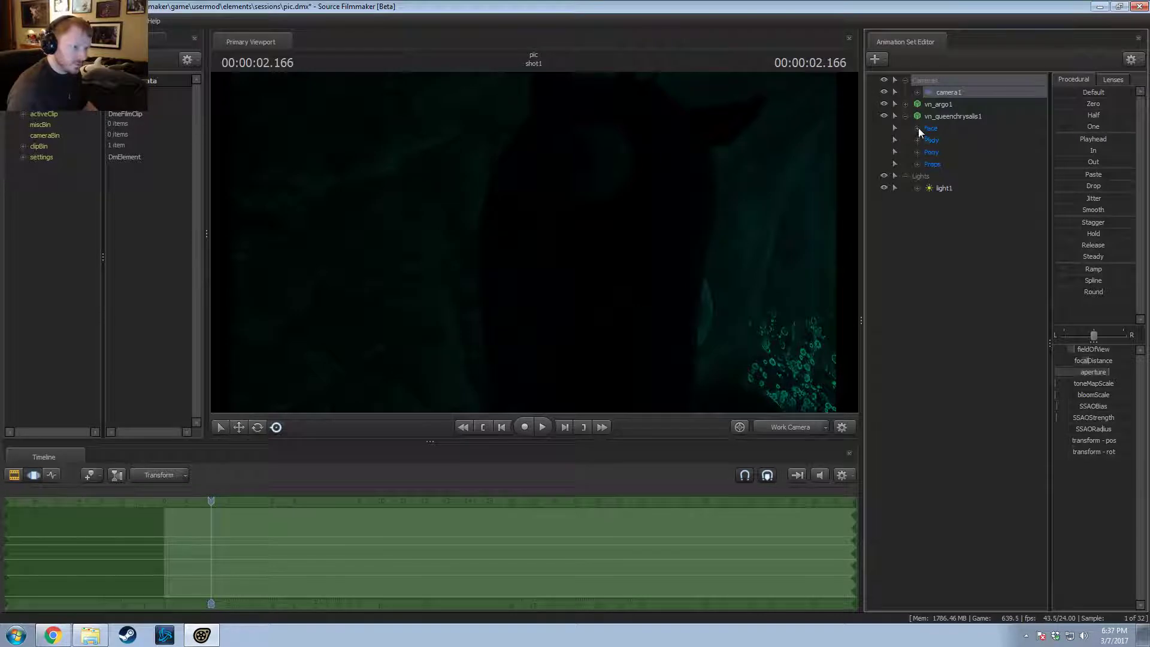
left_click(916, 128)
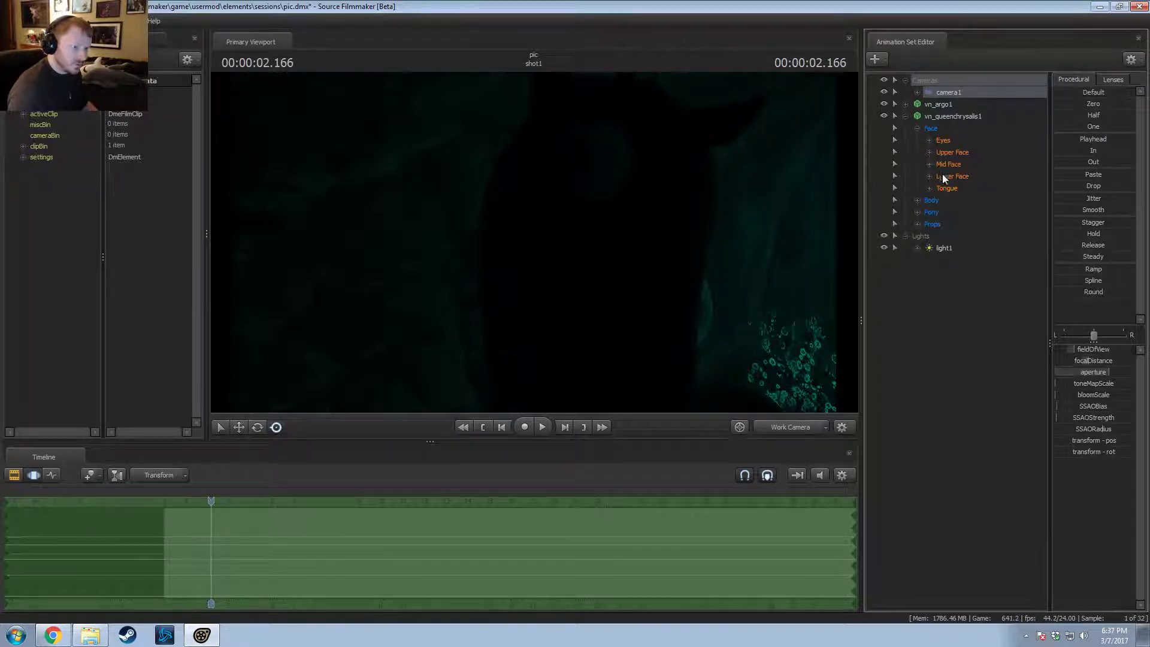
left_click(944, 177)
Step: Compare the lighting on the models through camera1 and the Work Camera, and examine Queen Chrysalis's silhouette from farther back
key("F3")
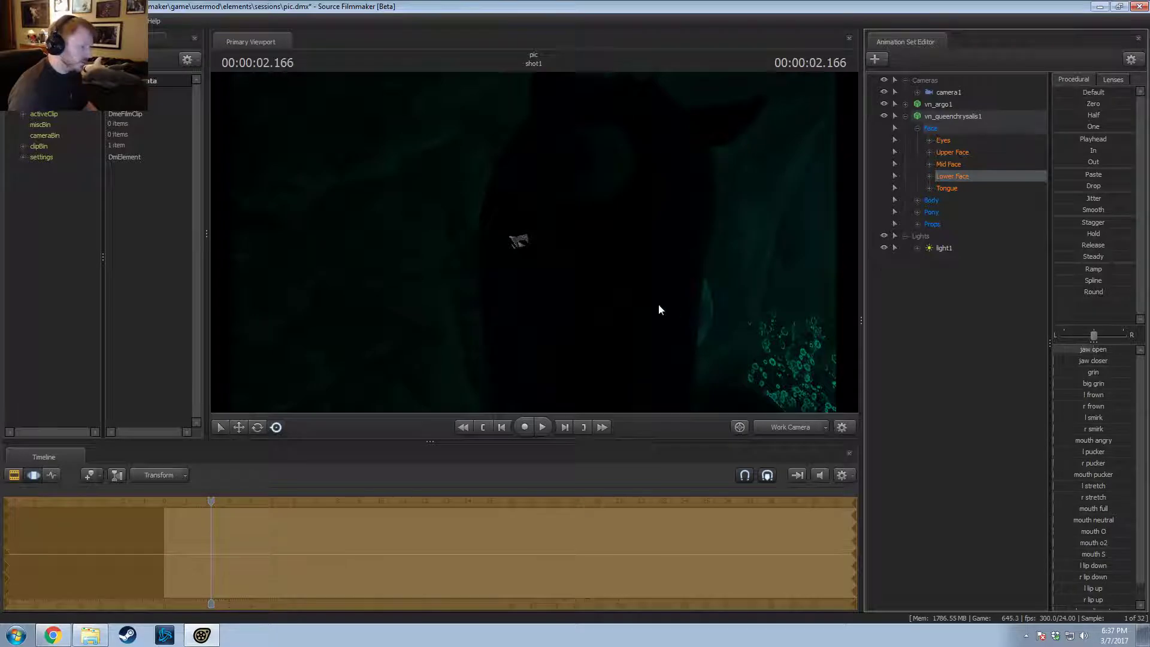
key("F2")
left_click(780, 424)
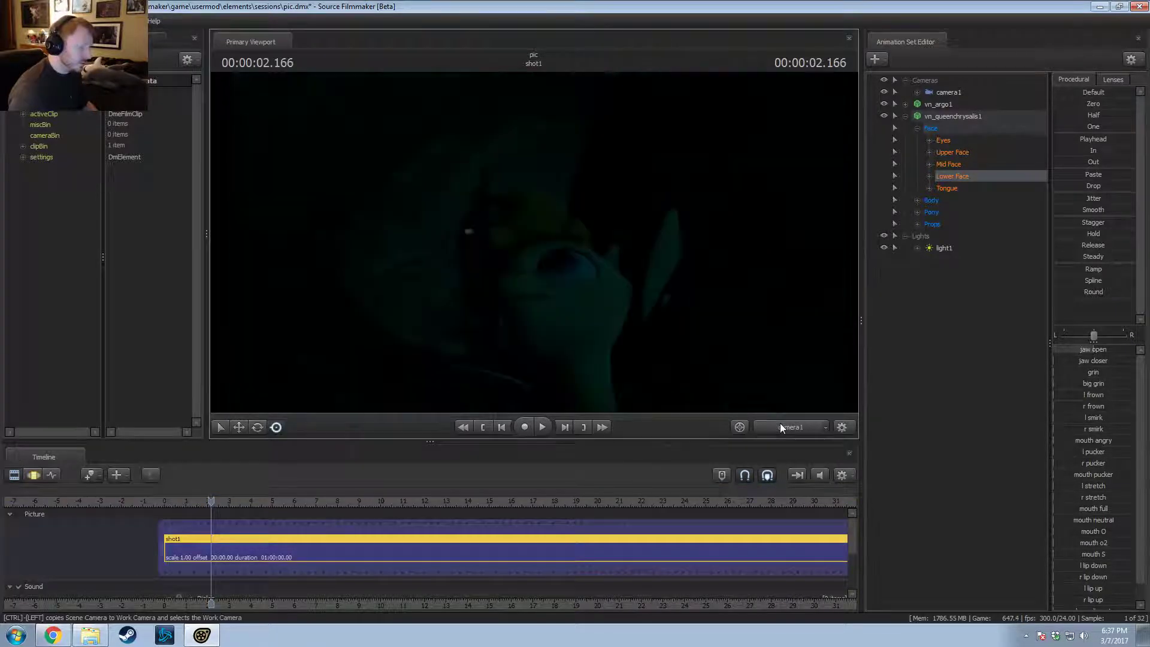
left_click(779, 423)
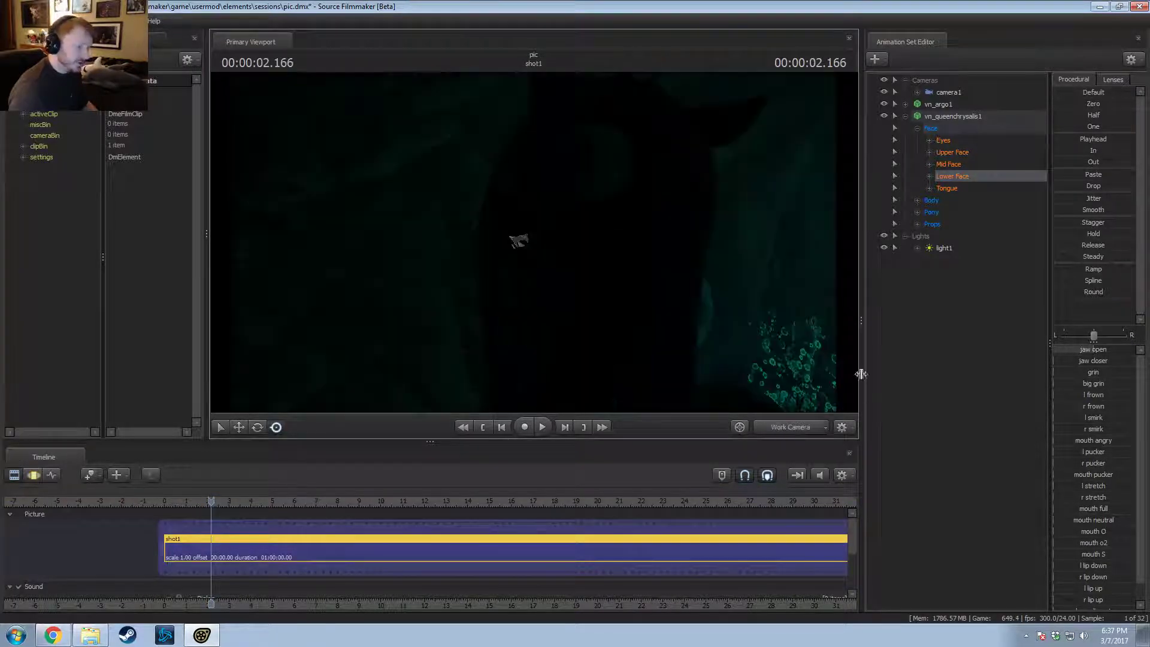
key("F4")
key("F3")
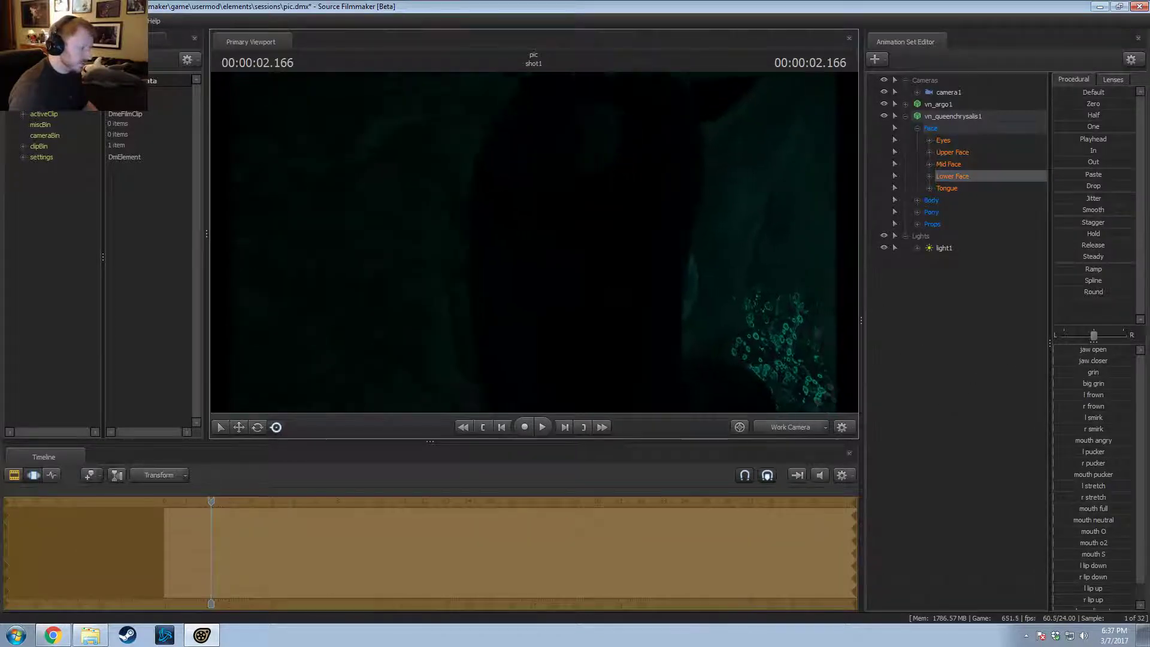
key("s")
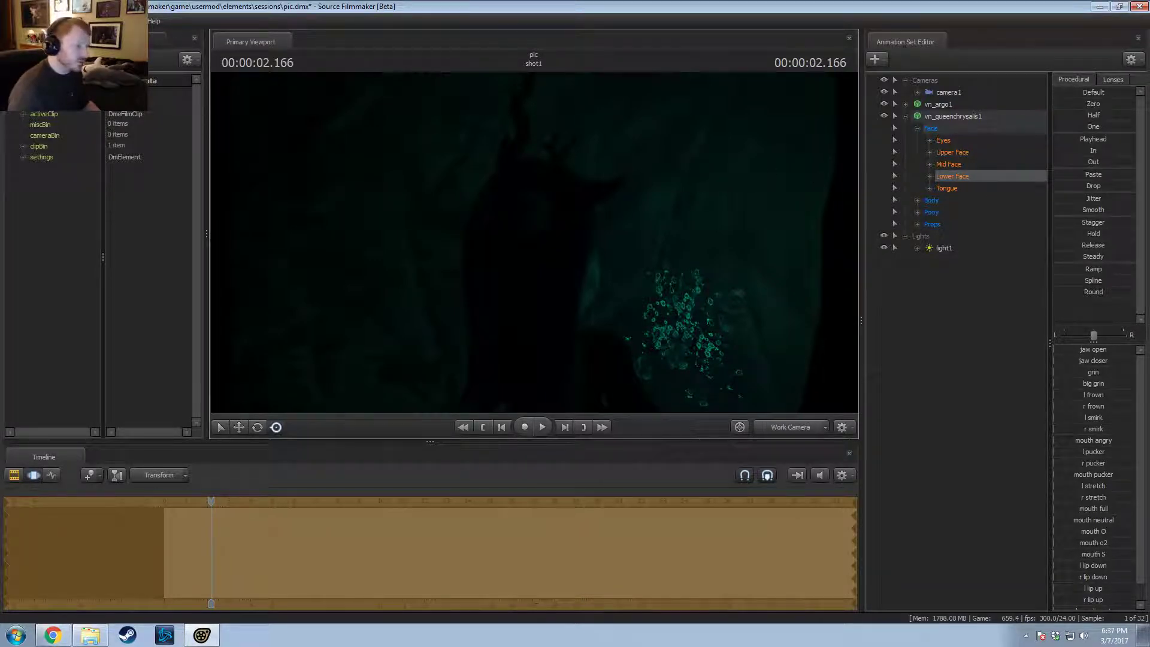
mouse_move(534, 242)
left_mouse_down()
mouse_move(534, 312)
mouse_move(527, 230)
mouse_move(533, 241)
left_mouse_up()
key("s")
key("w")
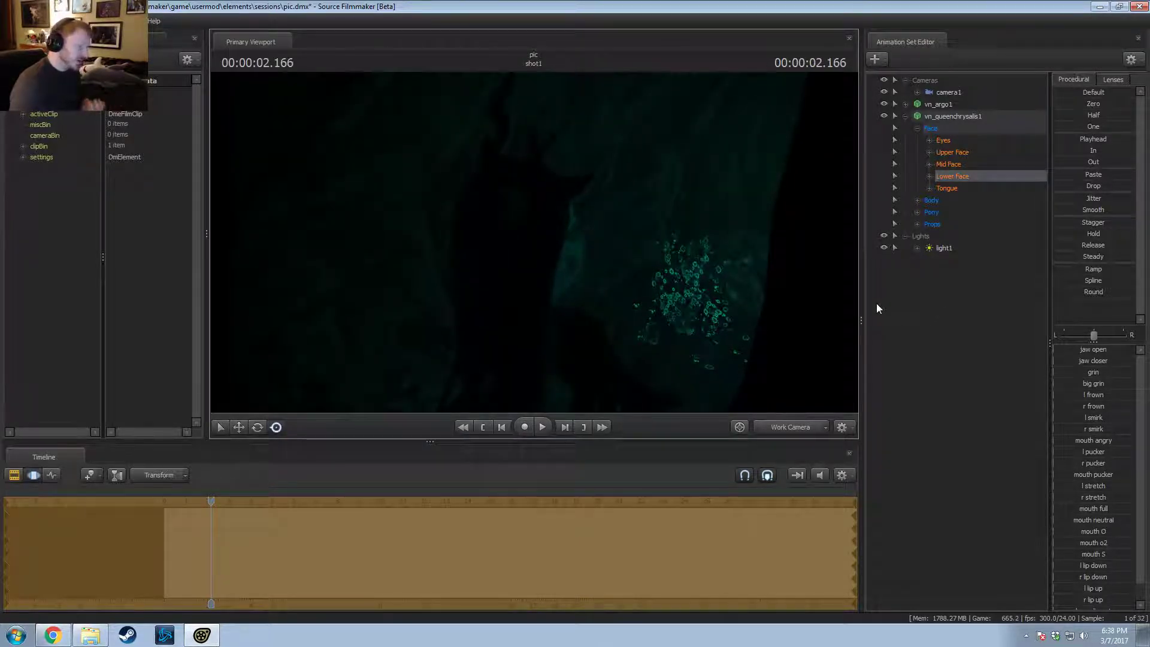
Step: Create an animation set for a new model using editor\axis_helper_thick.mdl, filtering the model list by "helper"
right_click(927, 310)
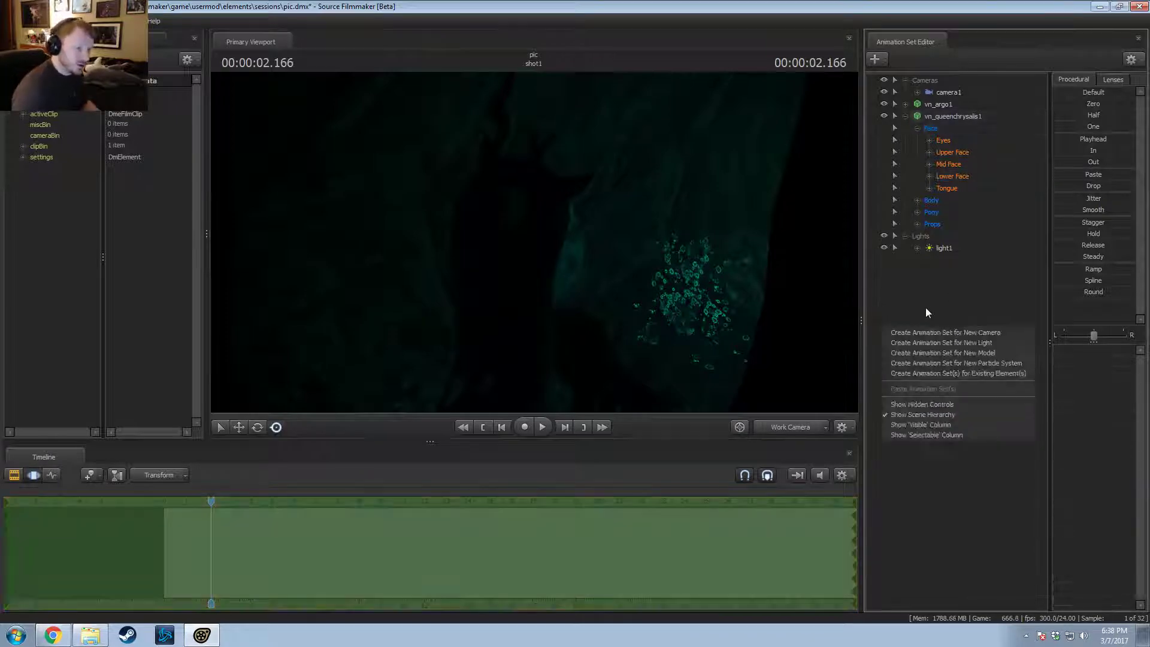
left_click(972, 352)
type("helper")
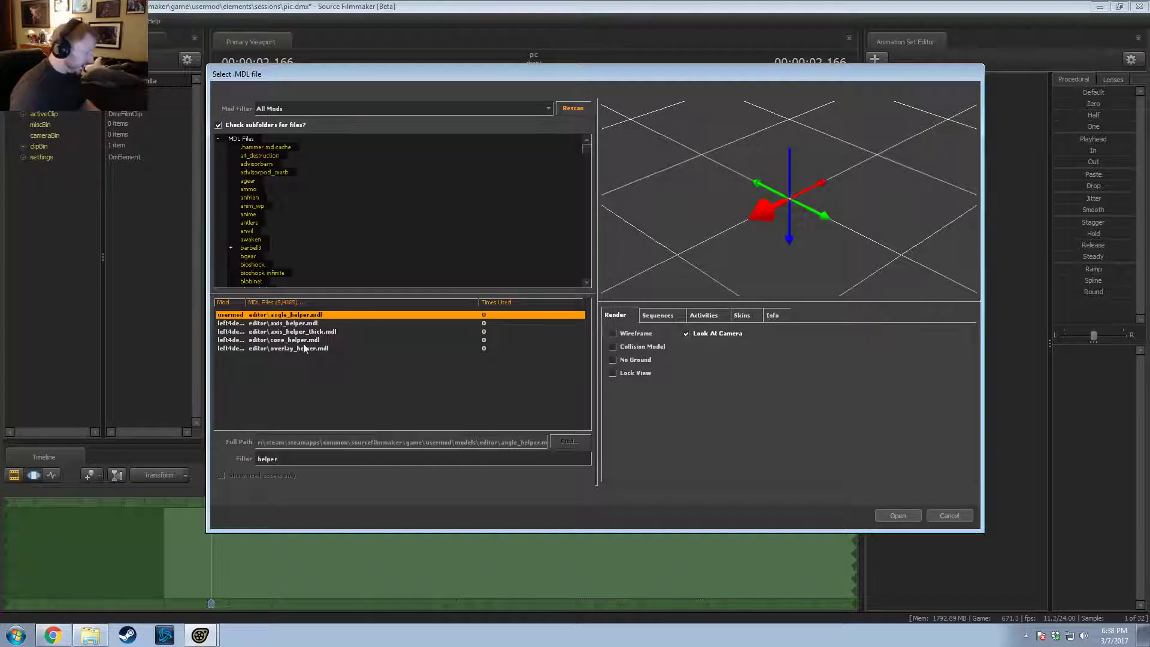
double_click(301, 331)
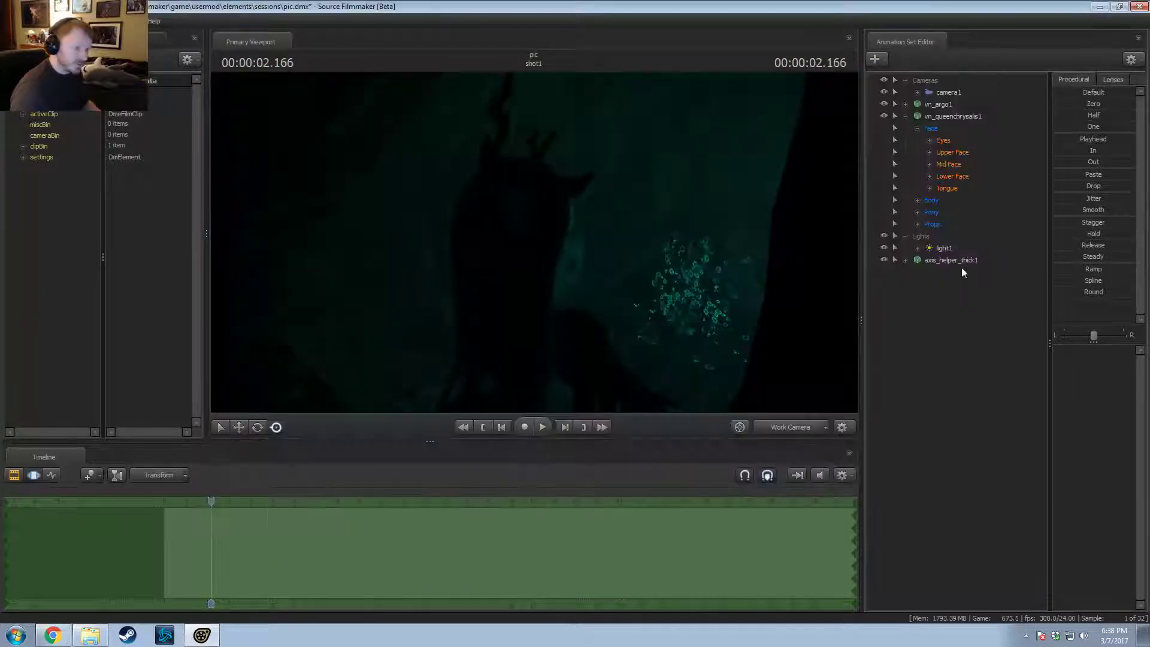
Step: Rename the axis helper's animation set to "Light Redirect"
right_click(964, 263)
left_click(970, 268)
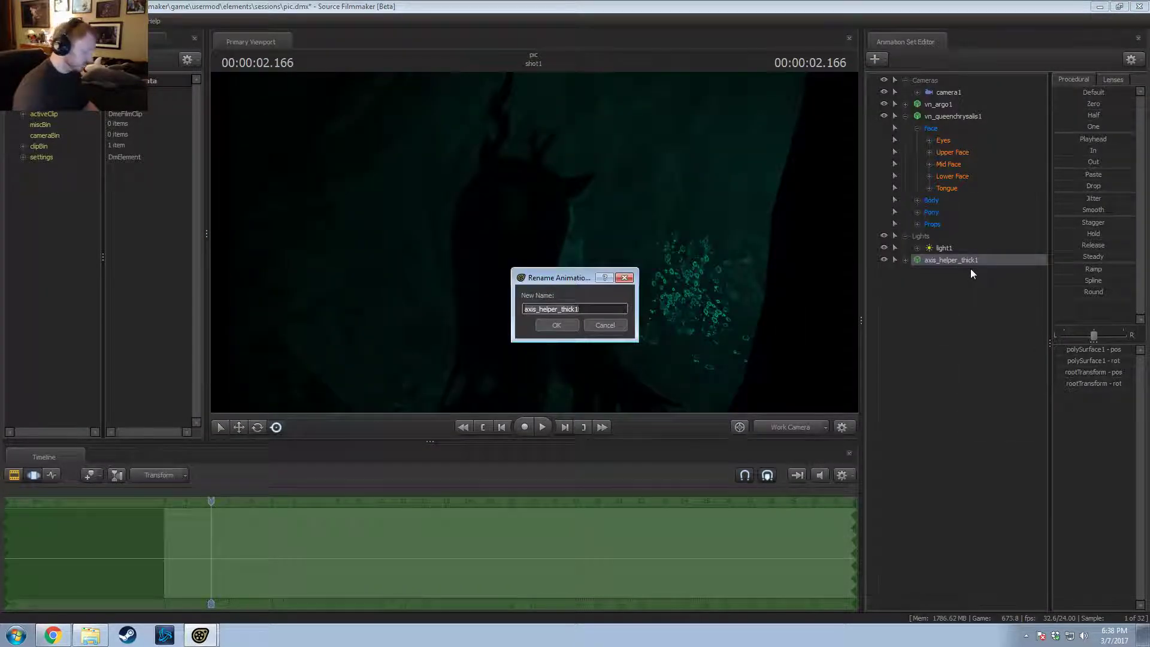
type("Chry")
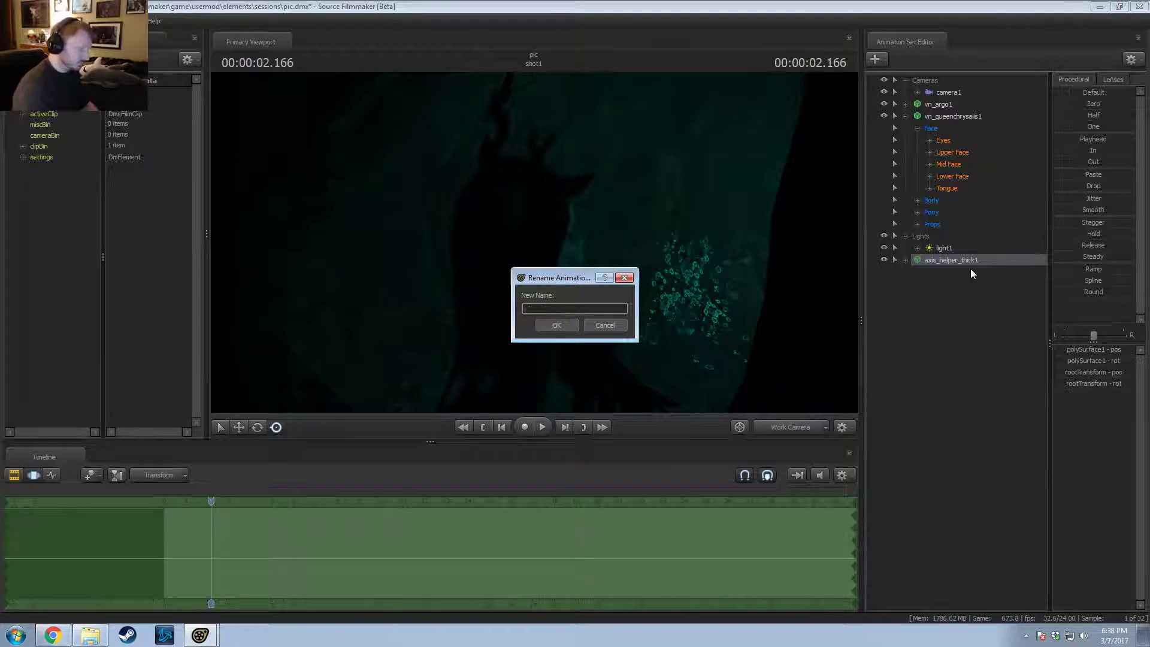
type("Light Redirec")
key("Return")
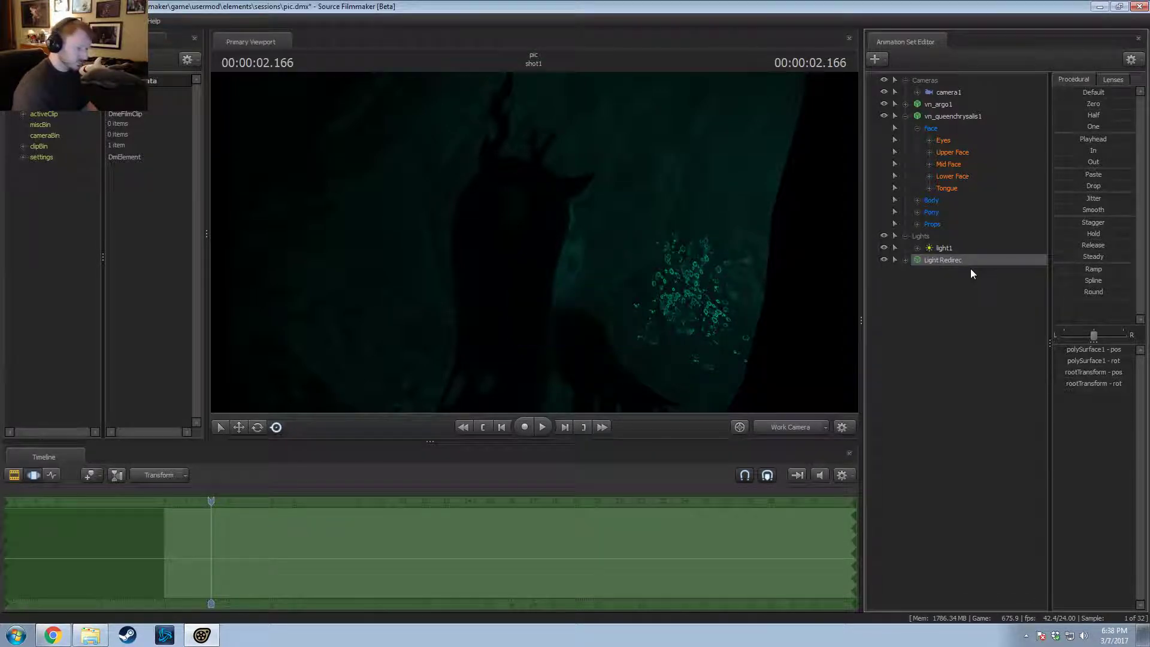
right_click(916, 263)
left_click(936, 270)
key("End")
type("t")
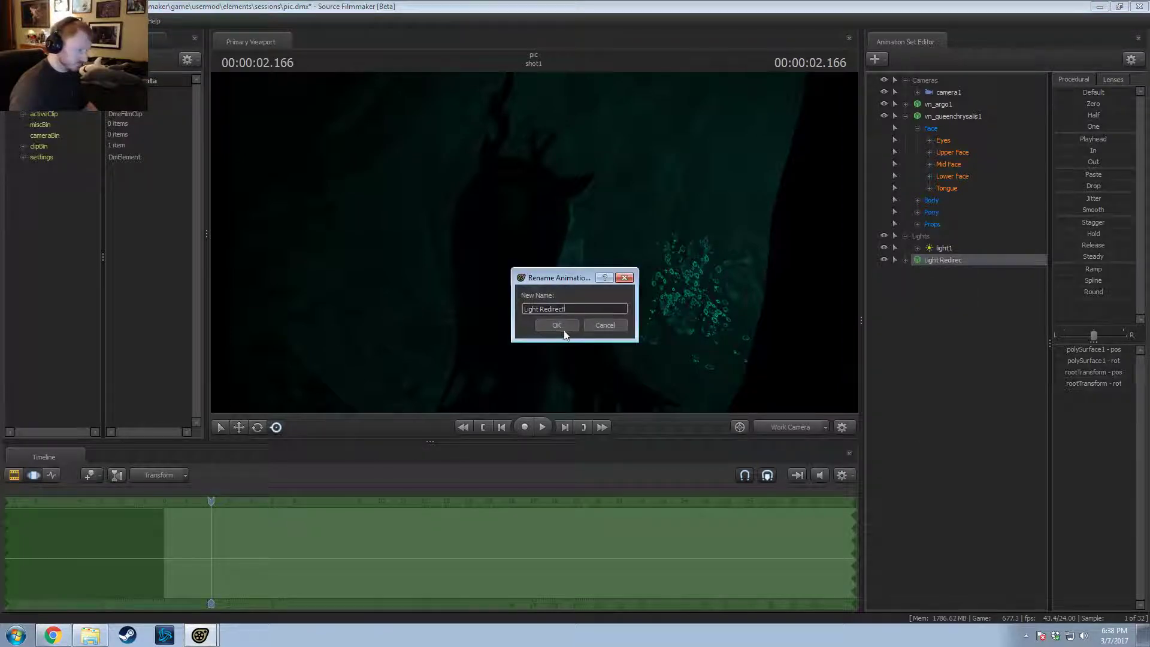
left_click(563, 330)
Step: Show the Light Redirect model in the Element Viewer and inspect the transform of its parent element
right_click(970, 265)
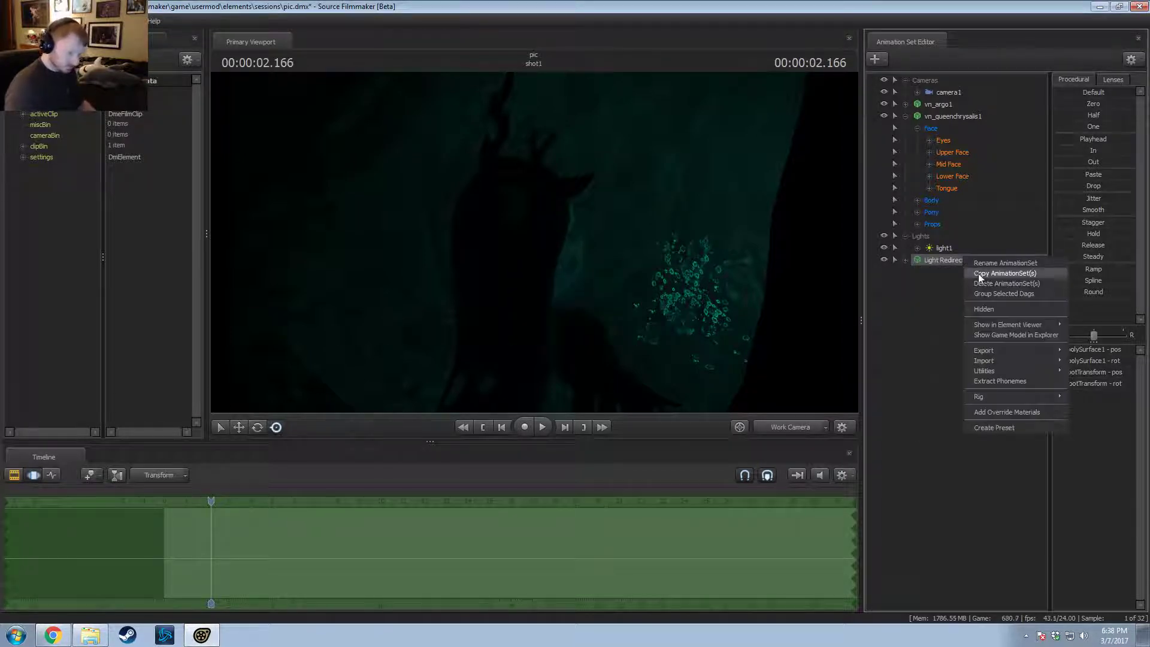
mouse_move(1003, 326)
left_click(1081, 328)
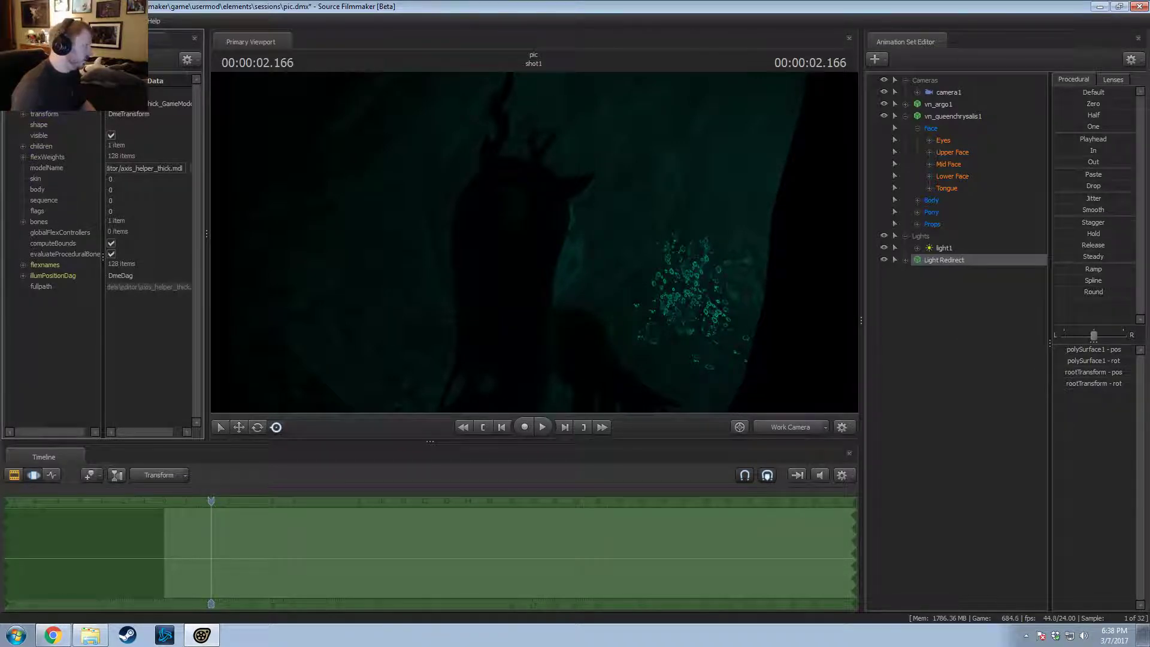
left_click(14, 60)
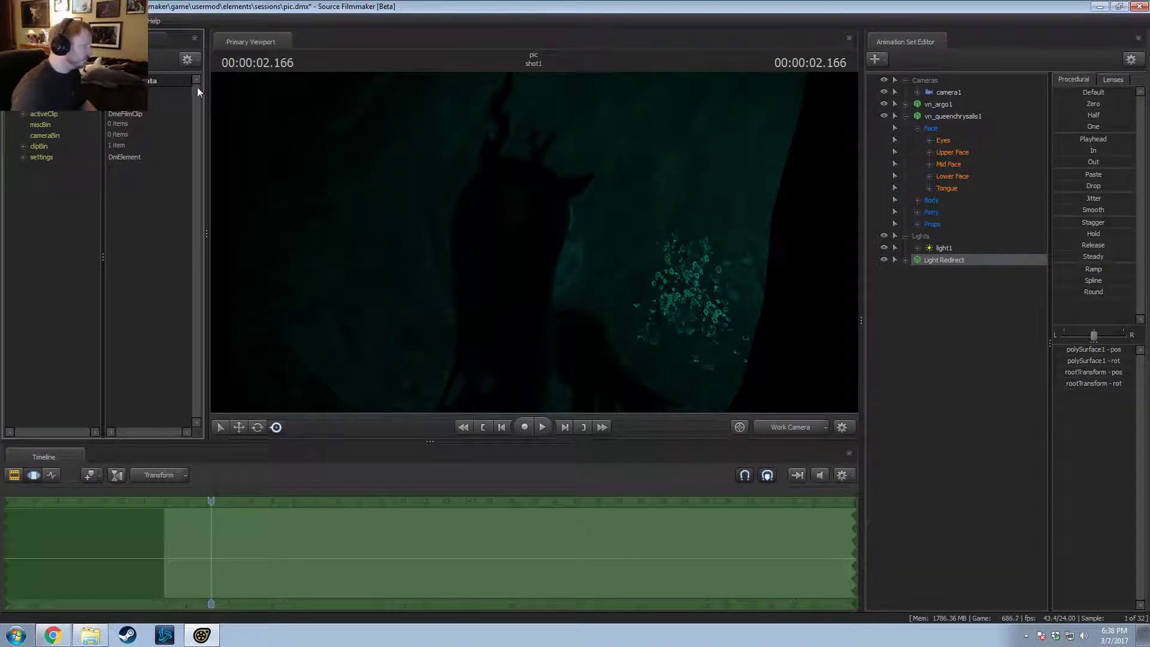
left_click(34, 59)
left_click(53, 60)
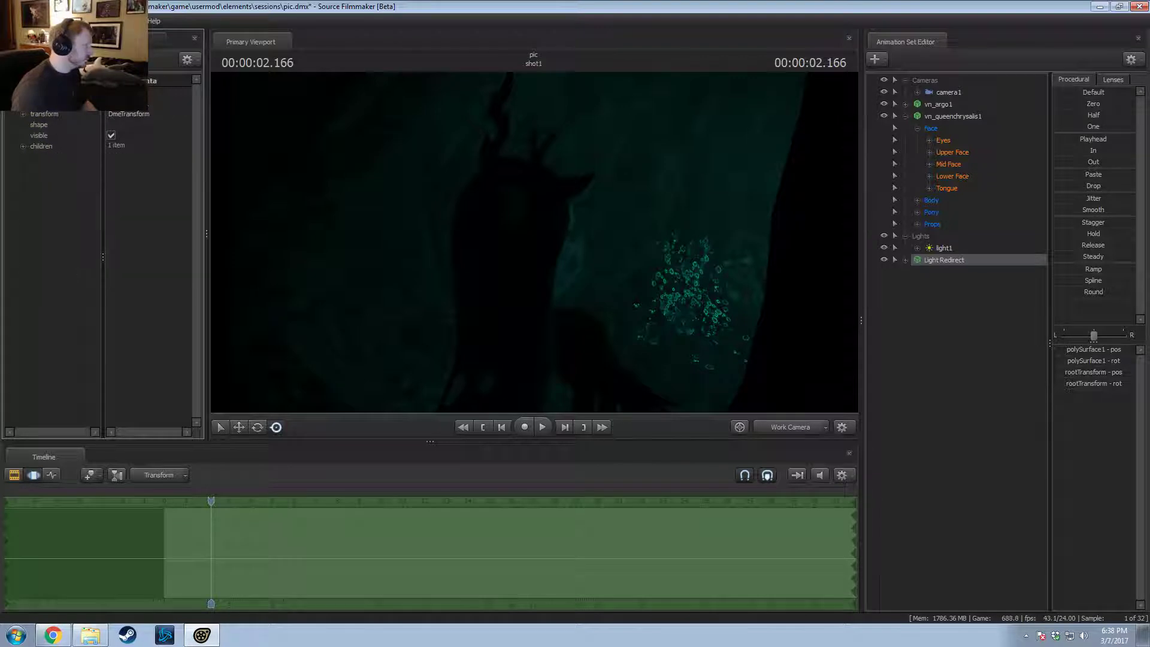
left_click(22, 114)
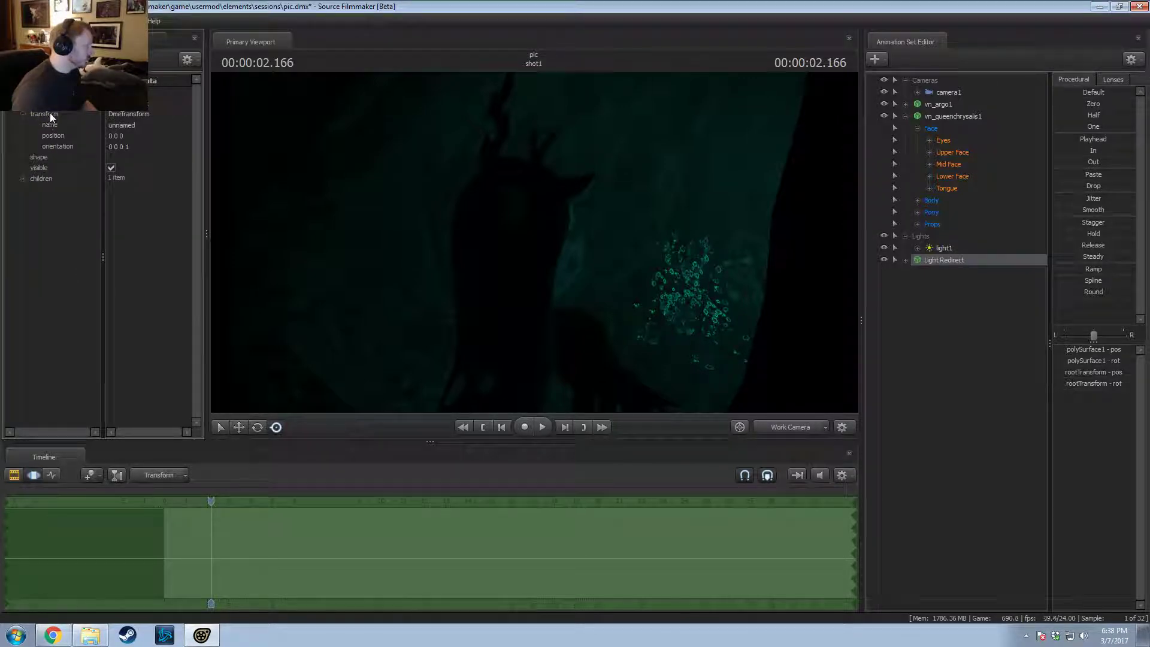
left_click(929, 260)
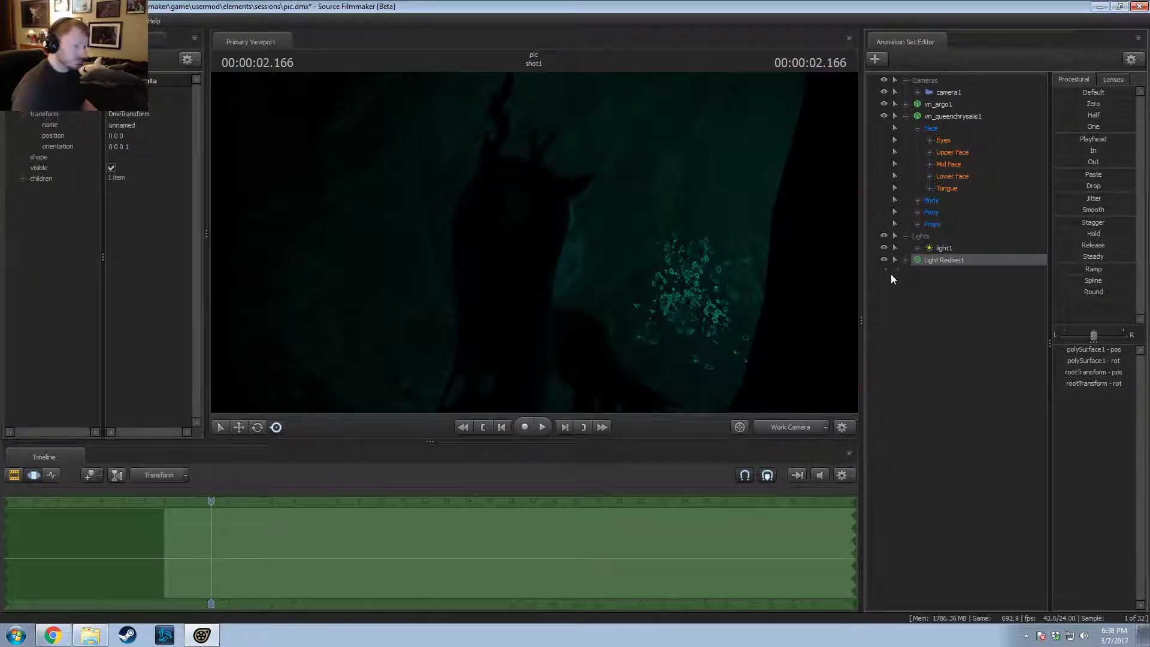
Step: Position the Light Redirect helper near the two models with the move manipulator in the Work Camera view
left_click(781, 428)
left_click_drag(593, 239, 552, 319)
key("F2")
key("F3")
key("w")
left_click_drag(559, 359, 552, 170)
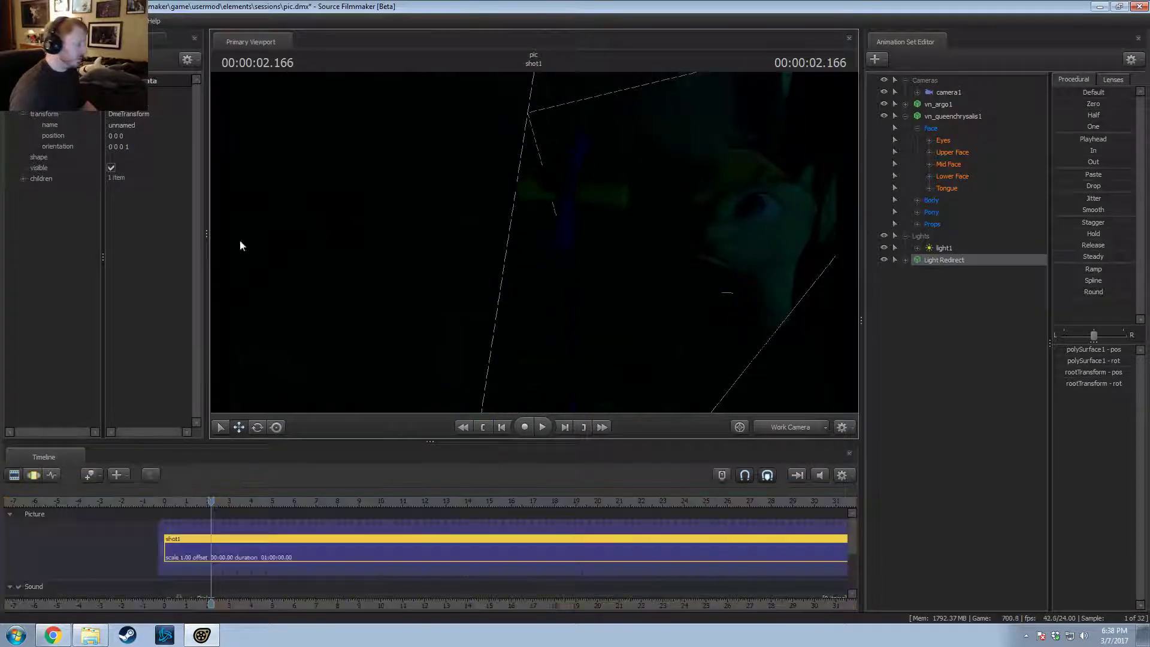
Step: Expand the Light Redirect helper's model element under children and select its illumPositionDag attribute
left_click(23, 178)
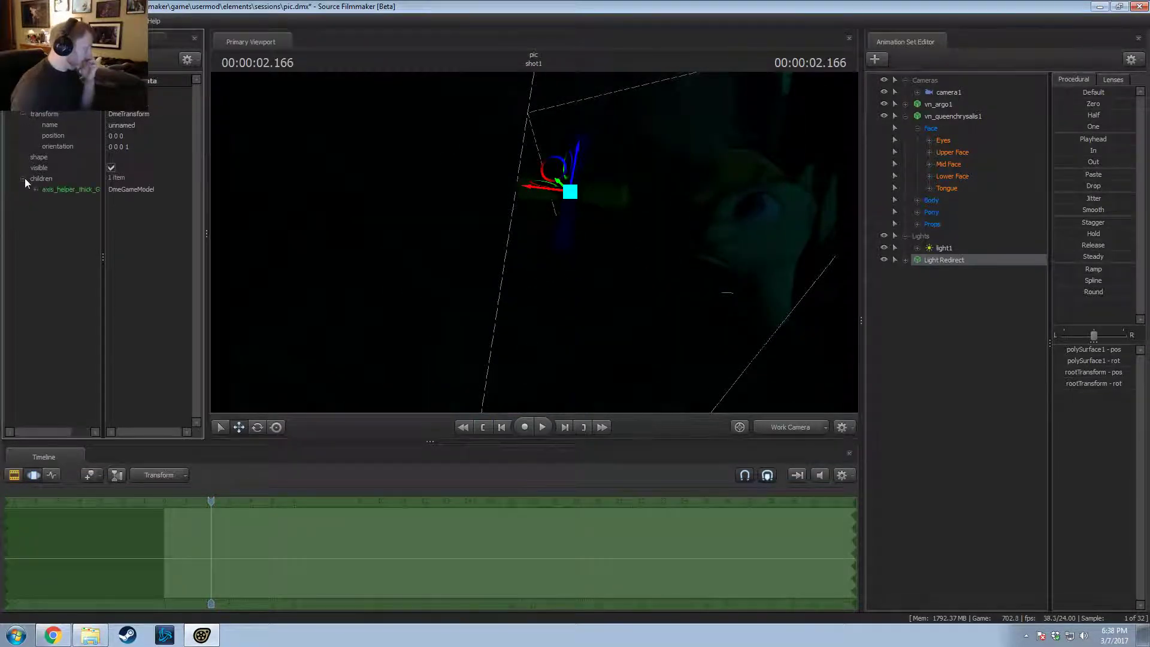
left_click(34, 189)
left_click(47, 211)
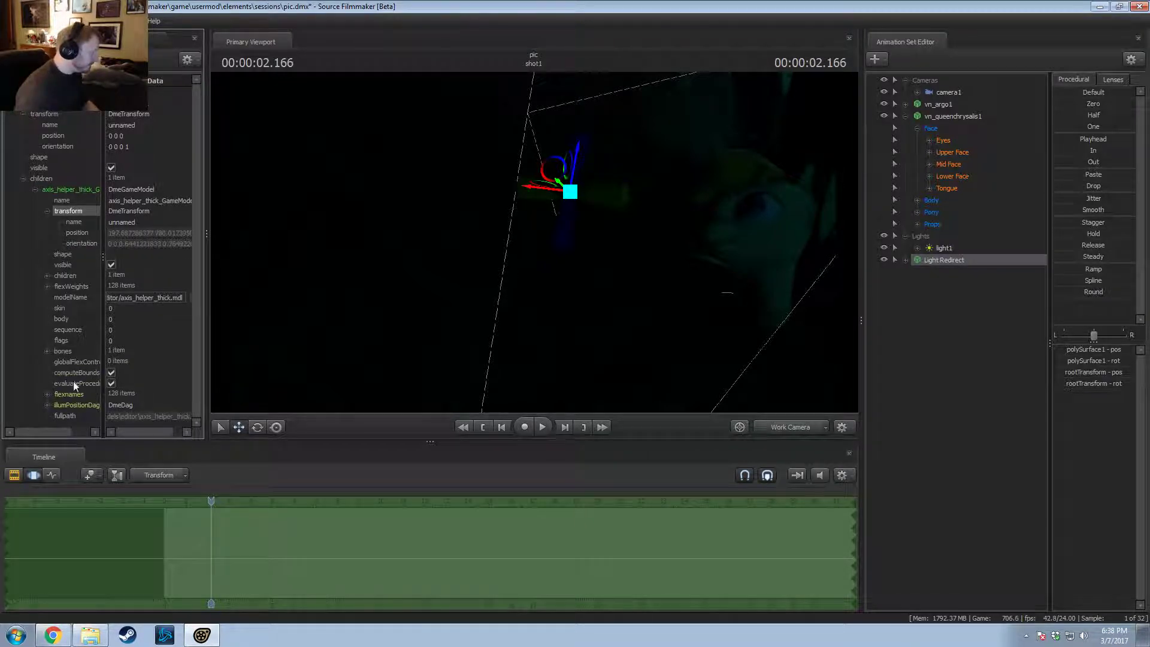
left_click(46, 405)
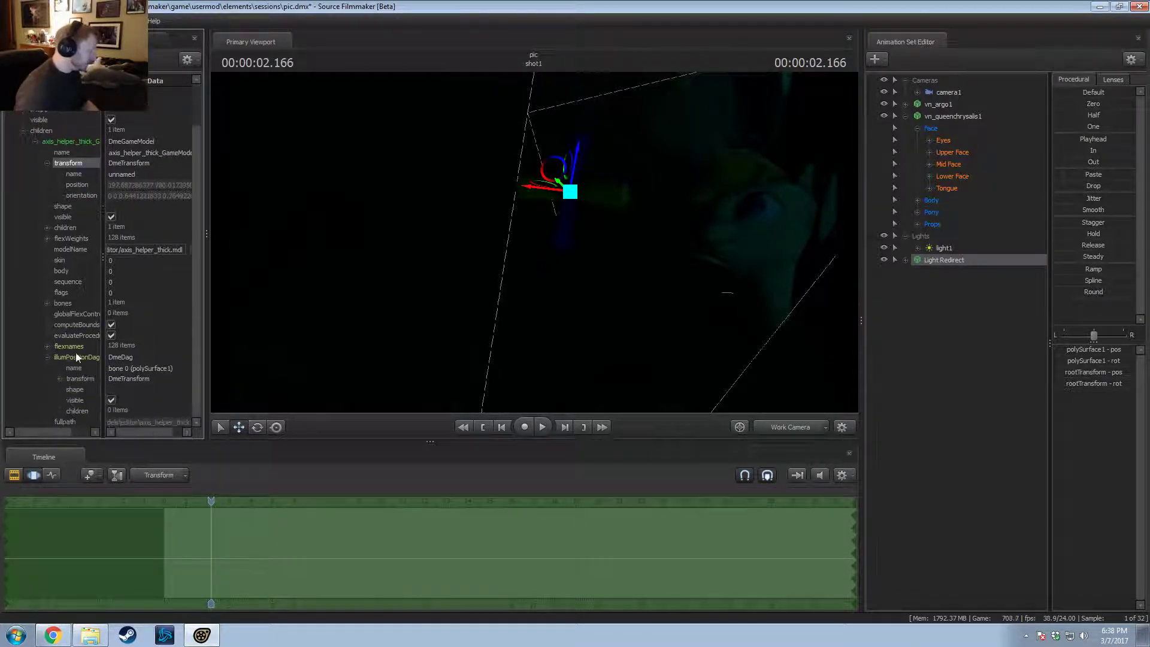
left_click(76, 357)
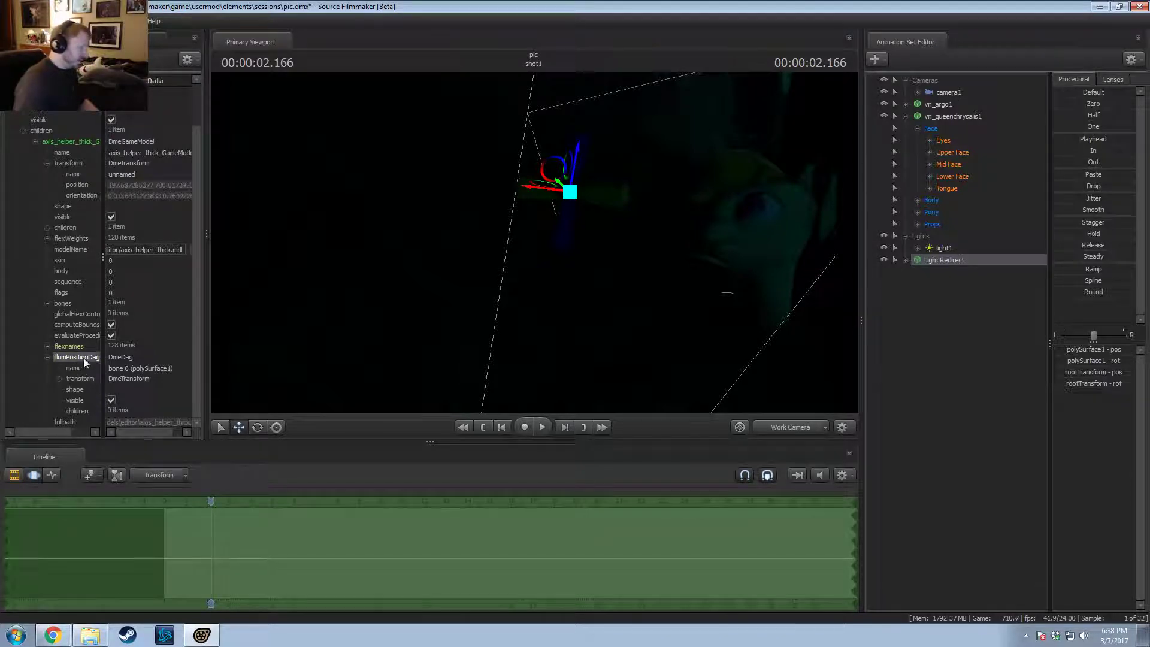
left_click(77, 368)
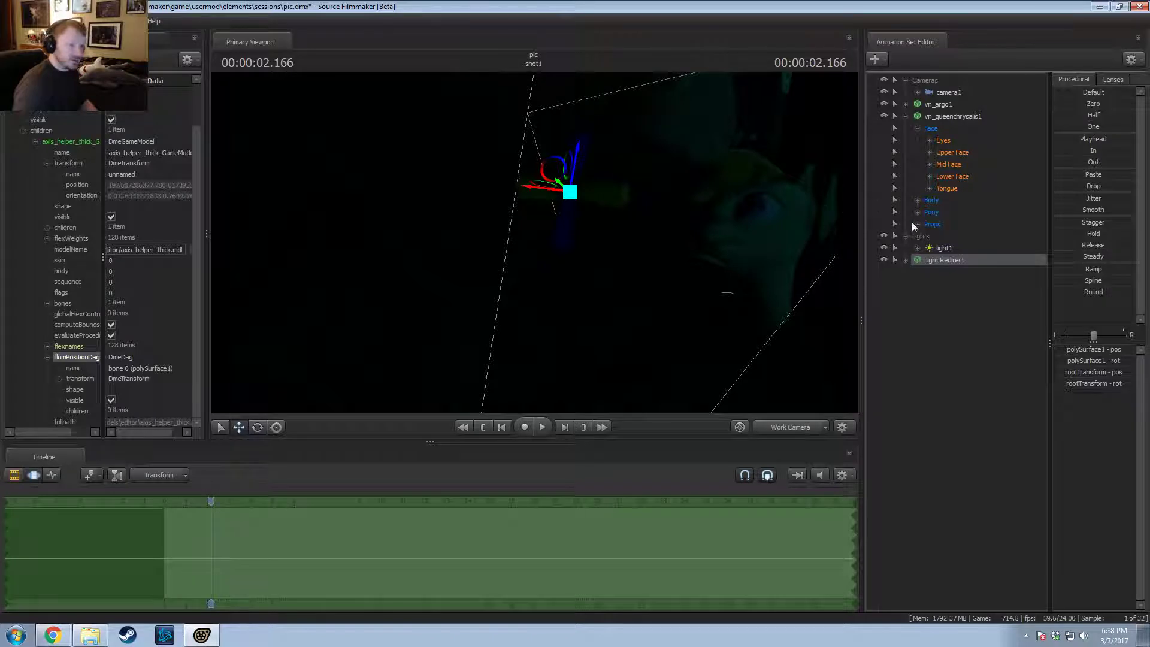
Step: Show the vn_queenchrysalis1 animation set's model in the Element Viewer
right_click(946, 119)
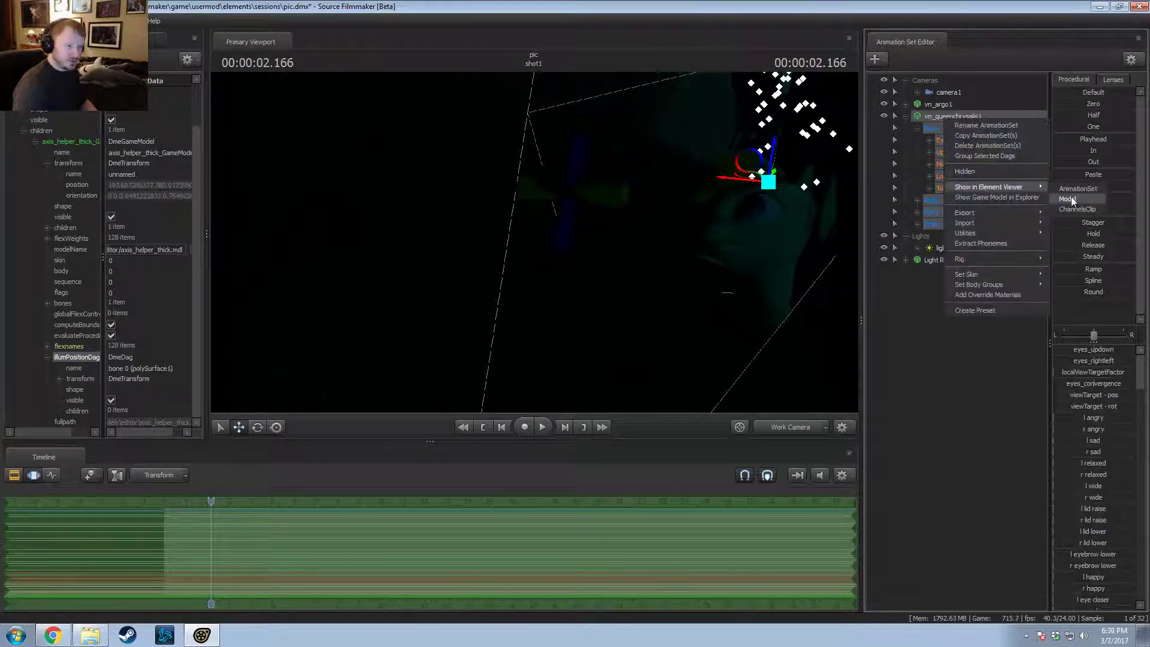
left_click(1069, 199)
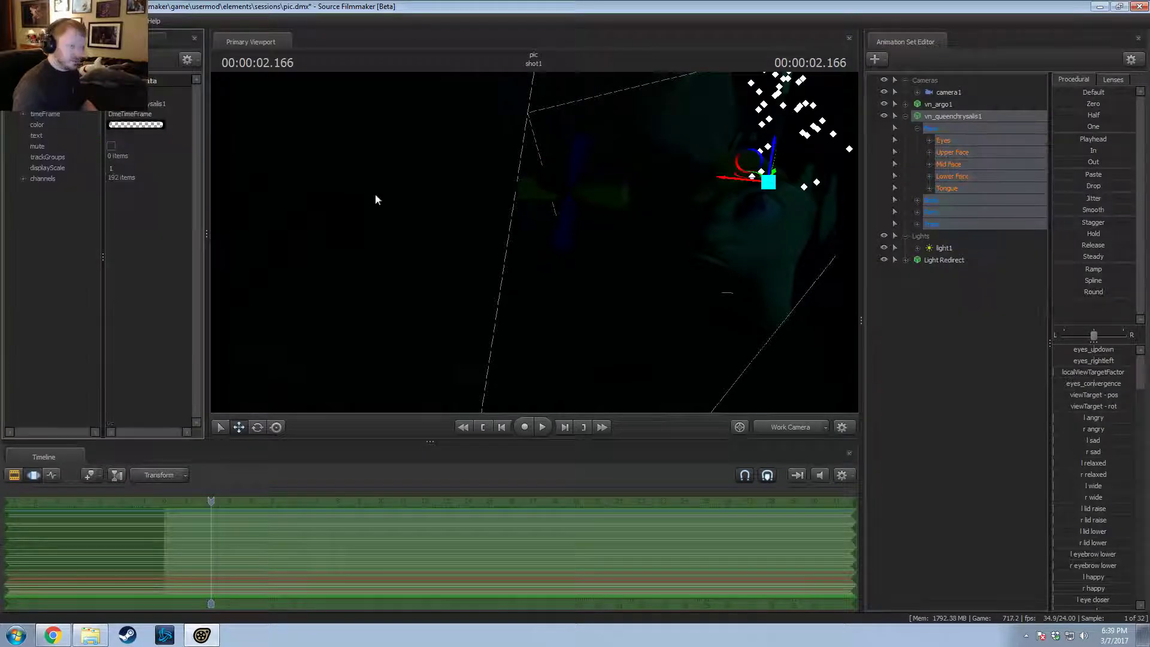
right_click(945, 119)
mouse_move(1005, 223)
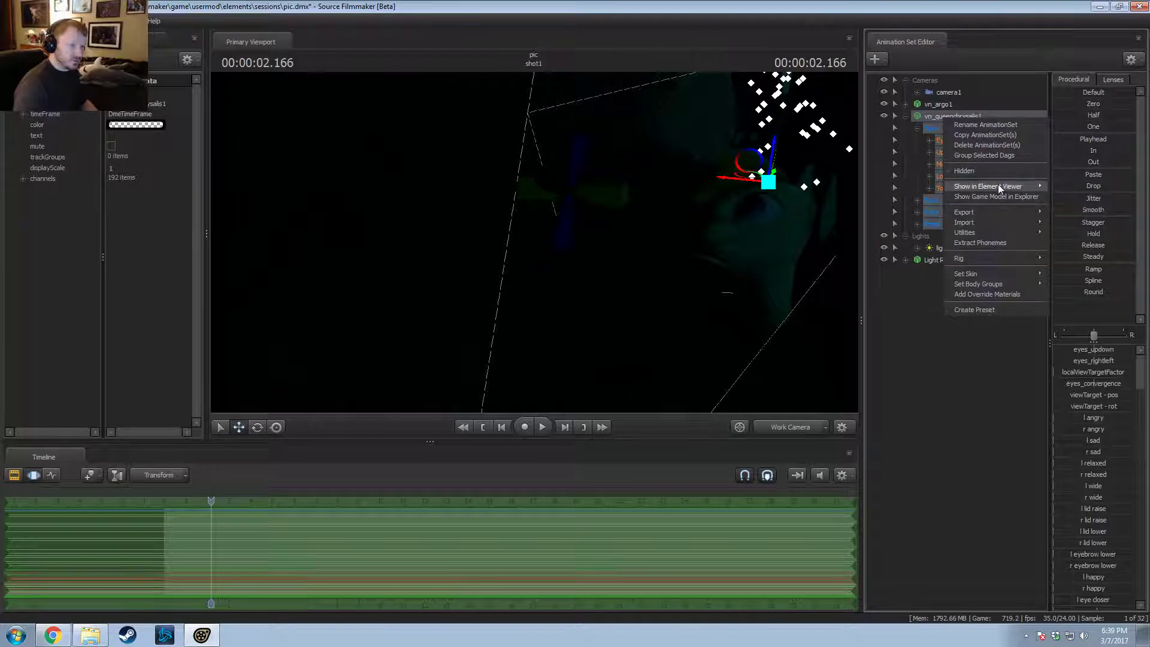
mouse_move(998, 186)
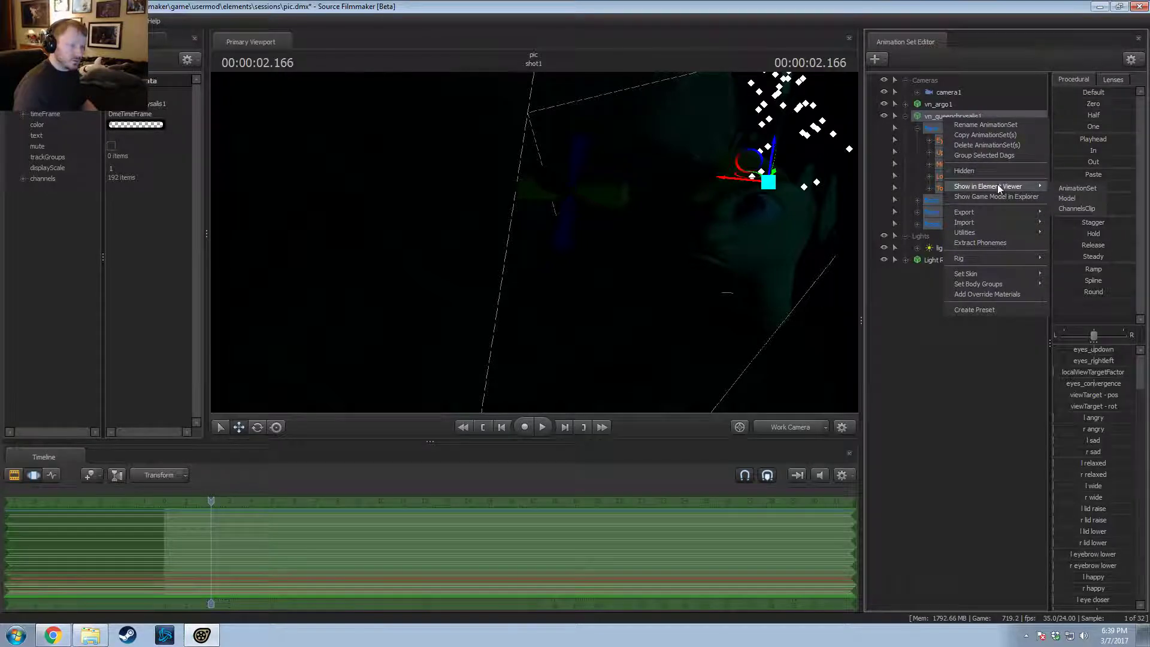
left_click(1072, 197)
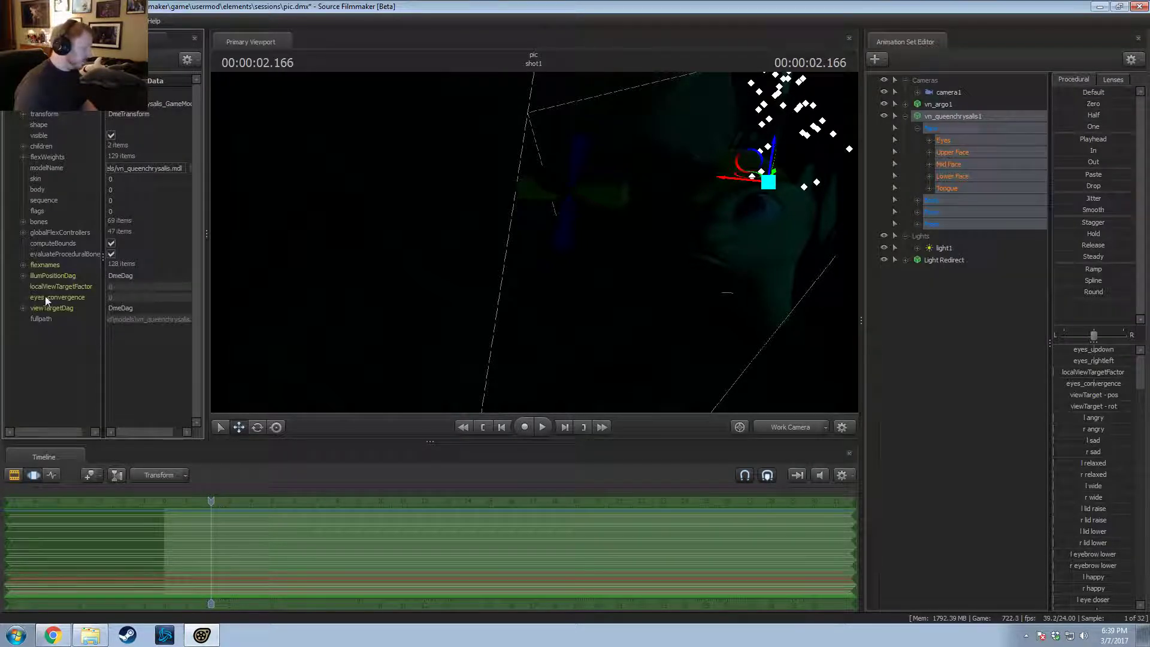
Step: Delete the Queen Chrysalis model's illumPositionDag element and paste the copied Light Redirect illumPositionDag into it as a reference
left_click(52, 276)
double_click(59, 274)
right_click(60, 275)
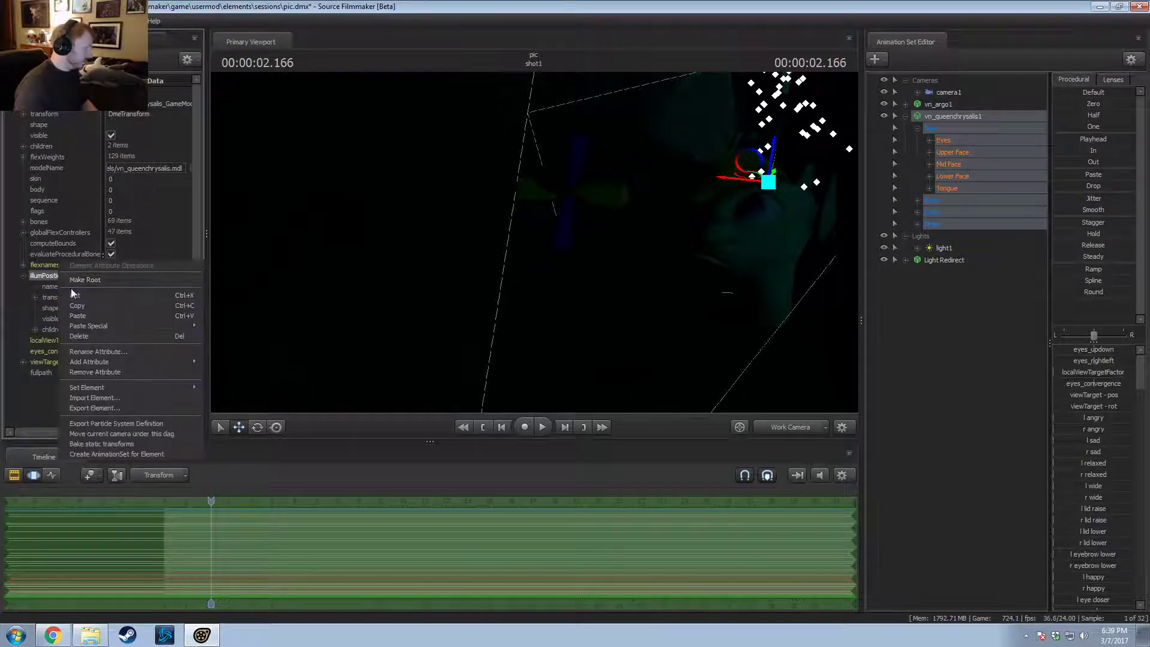
left_click(95, 335)
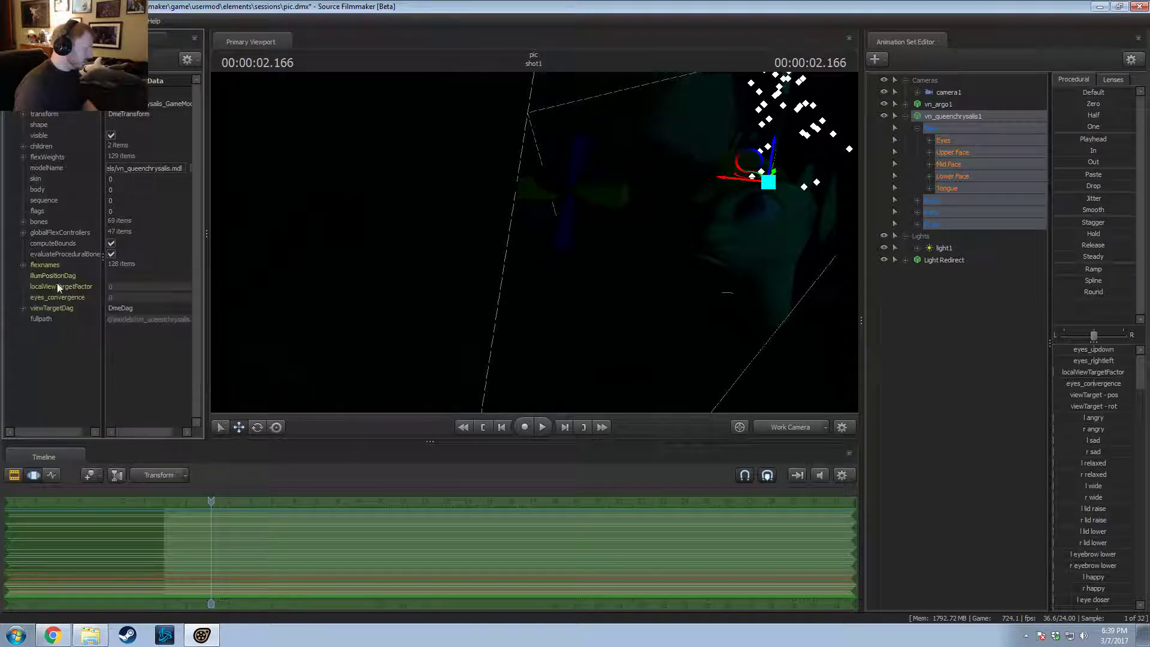
right_click(55, 275)
mouse_move(93, 332)
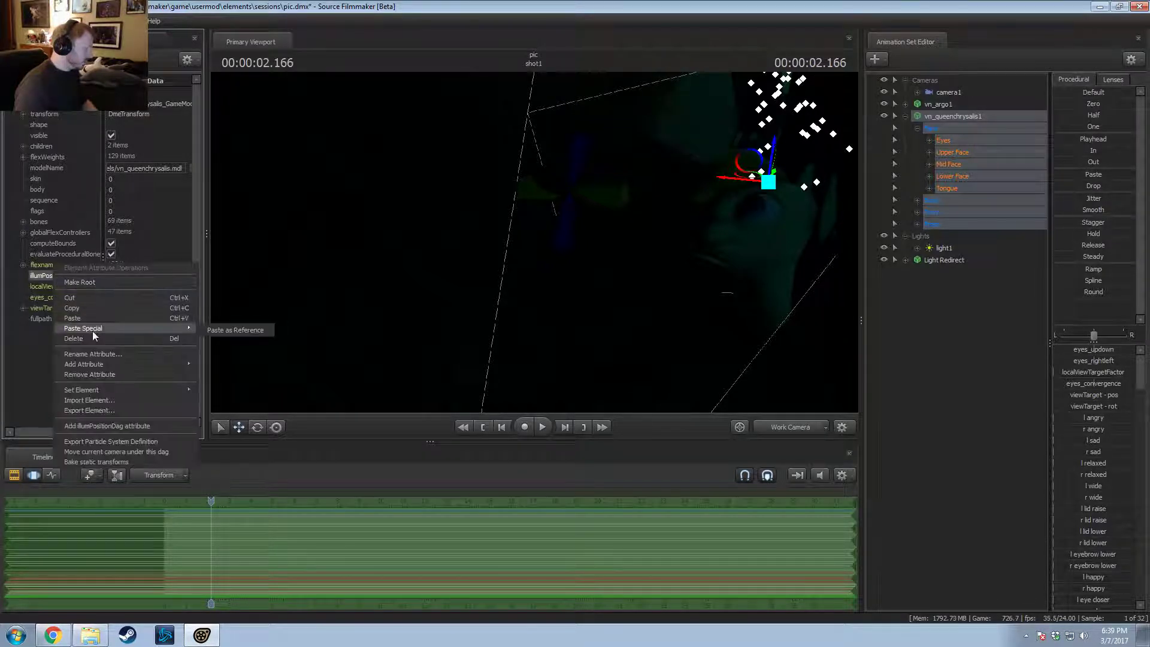
left_click(258, 332)
Step: Select the Light Redirect helper and move it near Argo and Queen Chrysalis to test how it shifts the models' illumination
left_click_drag(652, 284, 701, 197)
left_click_drag(781, 247, 807, 227)
key("ctrl")
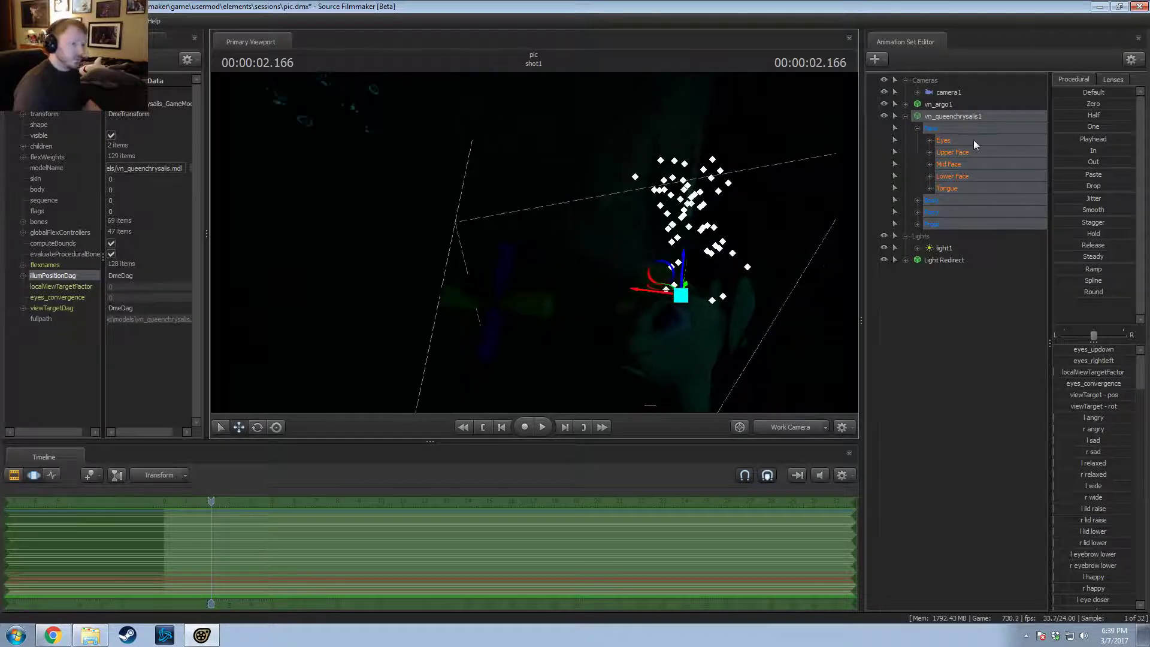
left_click(945, 259)
mouse_move(432, 292)
left_mouse_down()
mouse_move(419, 249)
mouse_move(368, 193)
mouse_move(554, 439)
mouse_move(433, 372)
mouse_move(450, 298)
left_mouse_up()
left_click_drag(522, 246, 544, 228)
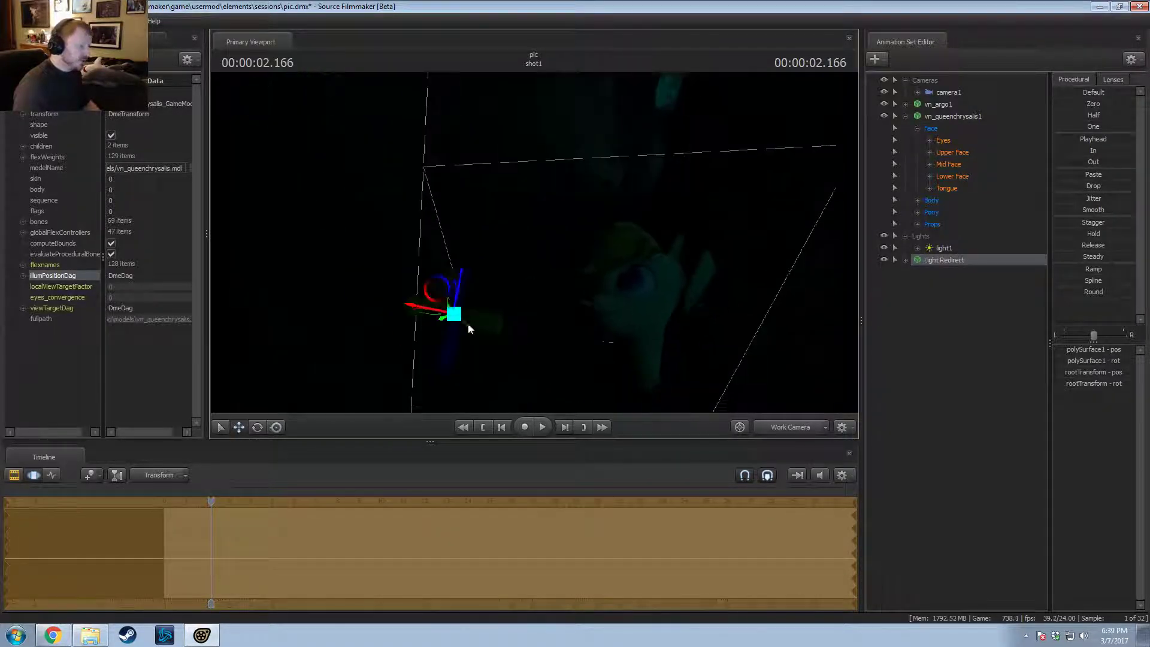
left_click_drag(439, 289, 516, 309)
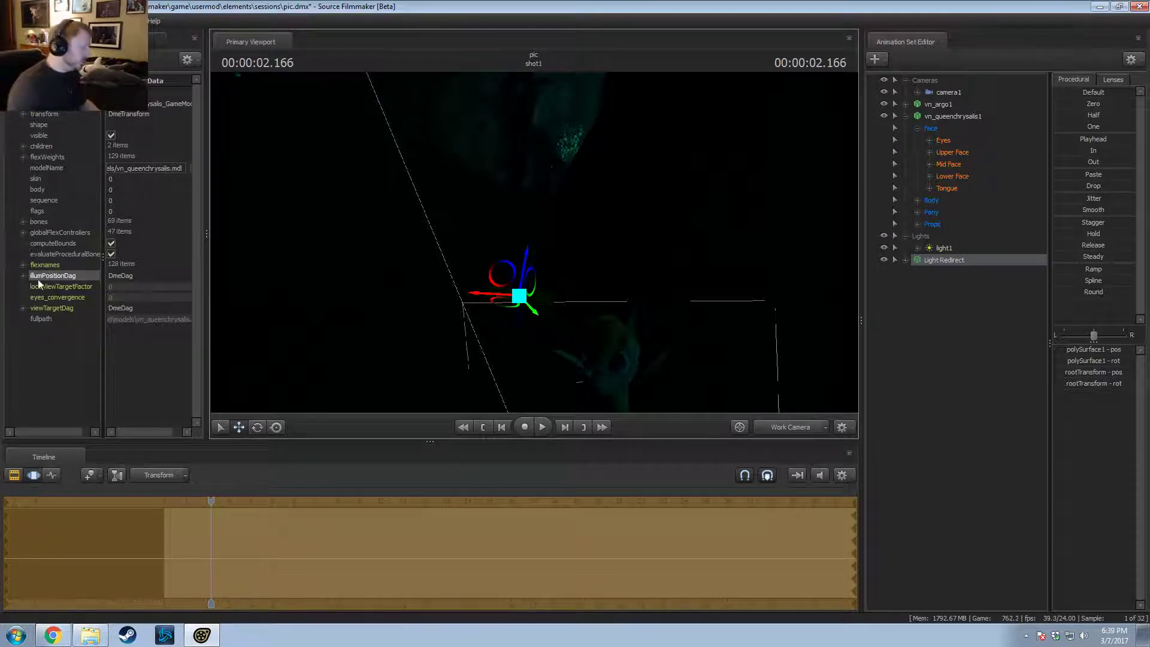
left_click_drag(449, 210, 453, 194)
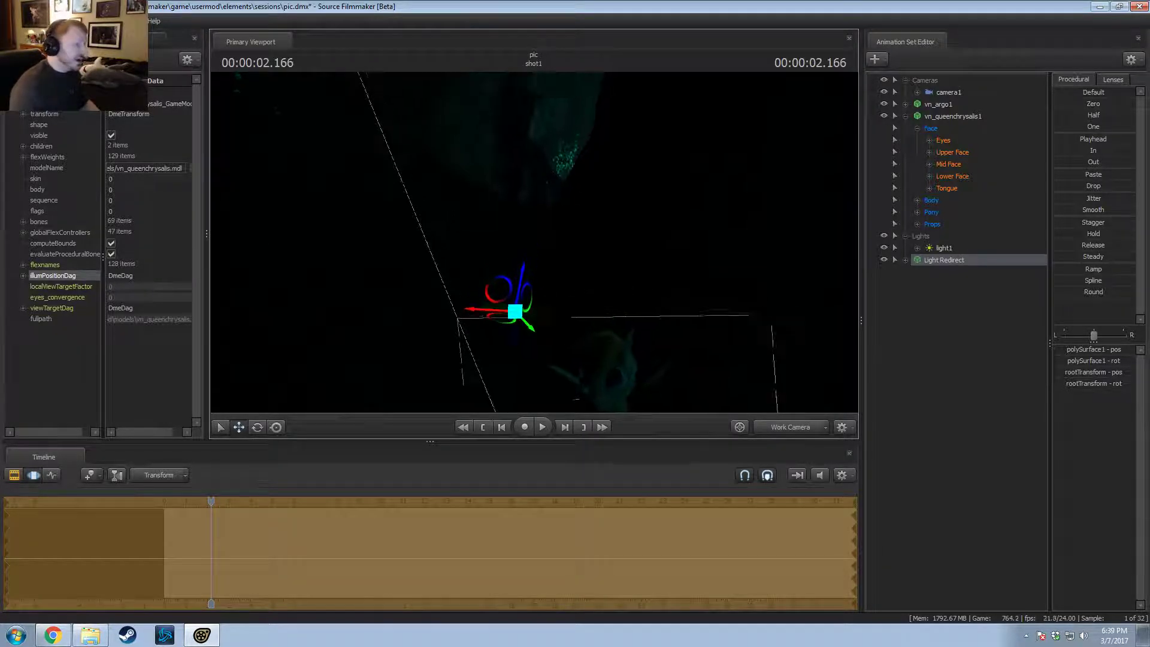
mouse_move(537, 243)
left_mouse_down()
mouse_move(519, 210)
mouse_move(537, 243)
left_mouse_up()
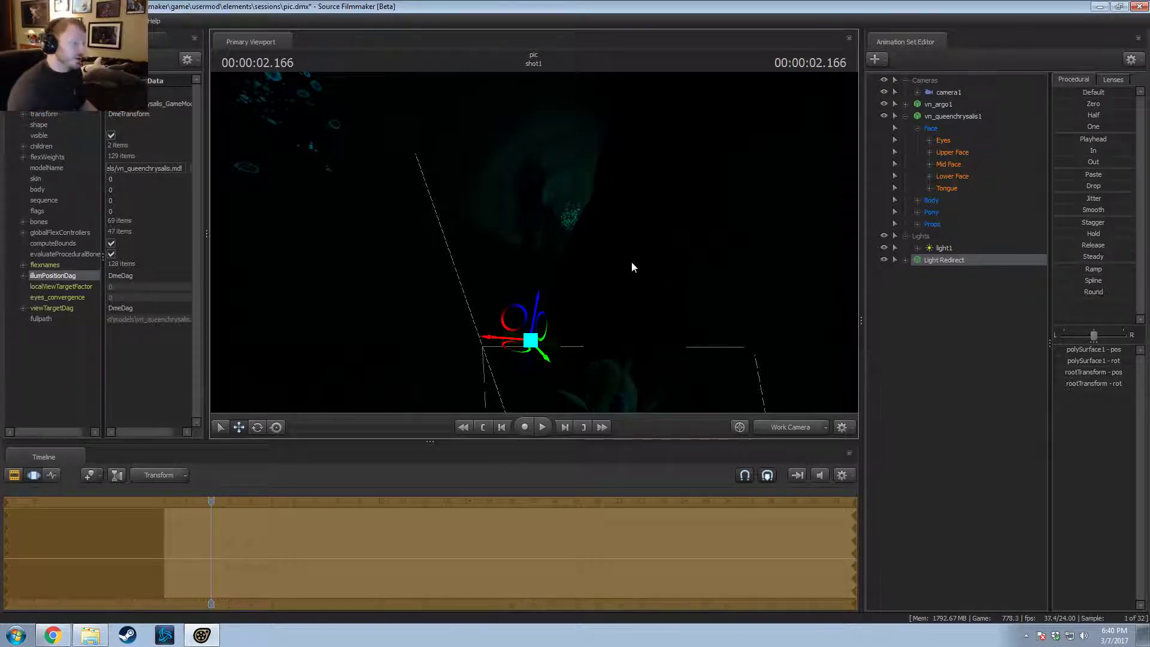
left_click_drag(510, 348, 676, 330)
left_click_drag(602, 304, 603, 244)
key("w")
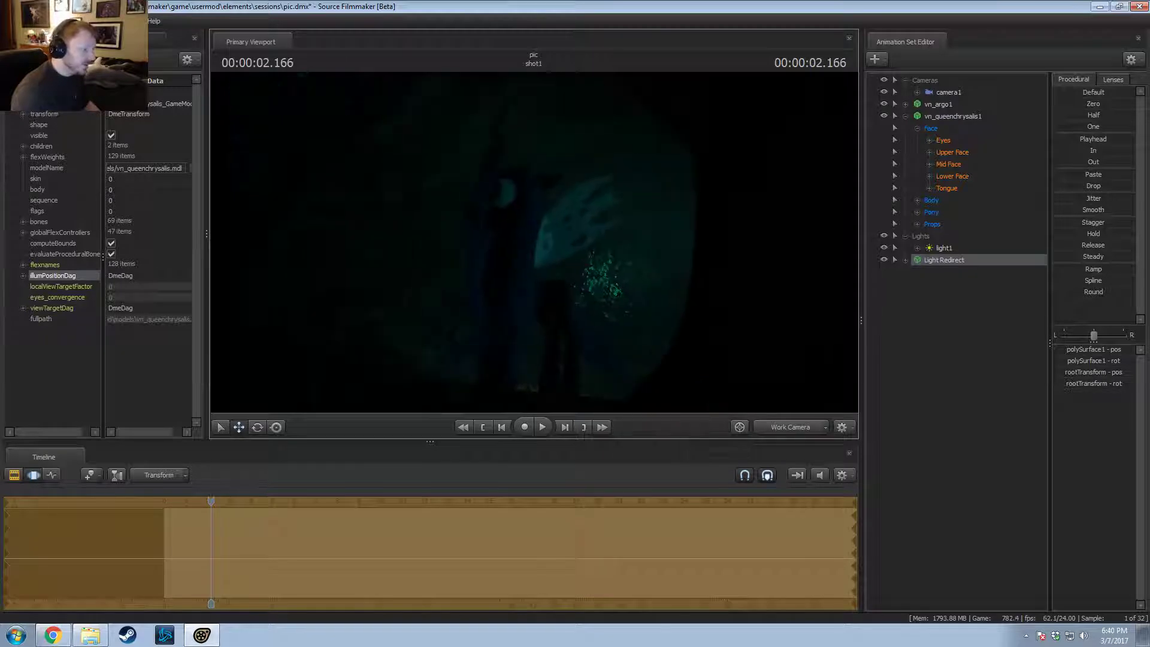
key("w")
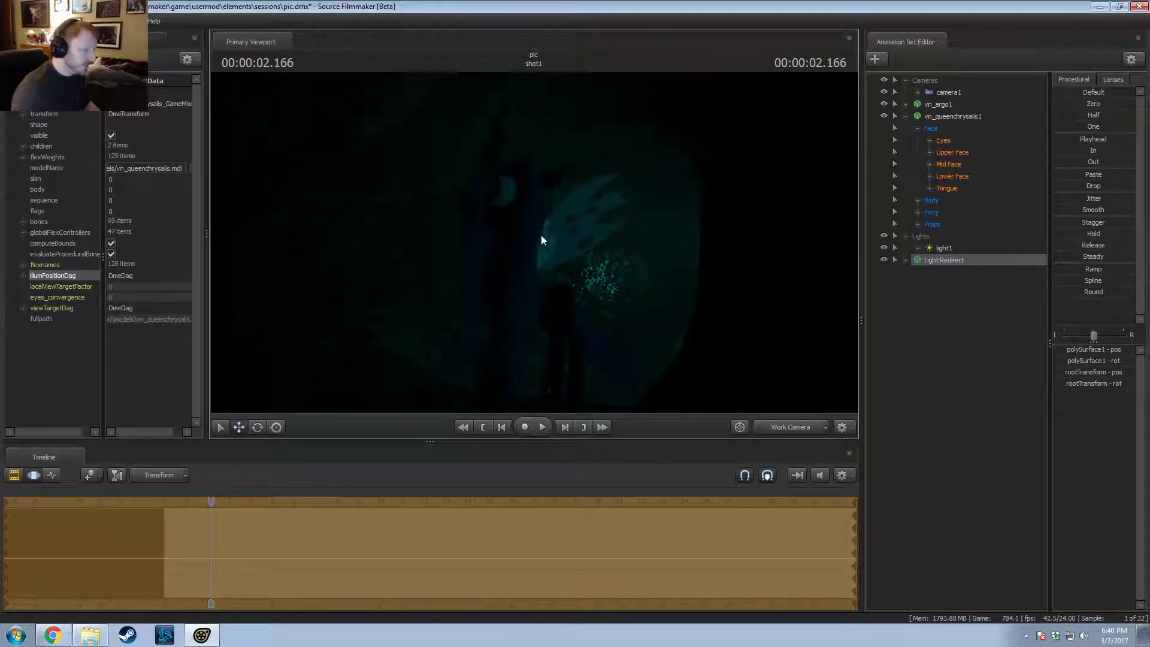
mouse_move(545, 234)
left_mouse_down()
mouse_move(669, 361)
mouse_move(752, 317)
mouse_move(896, 196)
mouse_move(785, 160)
mouse_move(642, 161)
mouse_move(608, 149)
mouse_move(548, 77)
mouse_move(464, 75)
mouse_move(482, 84)
mouse_move(534, 242)
left_mouse_up()
key("w")
key("s")
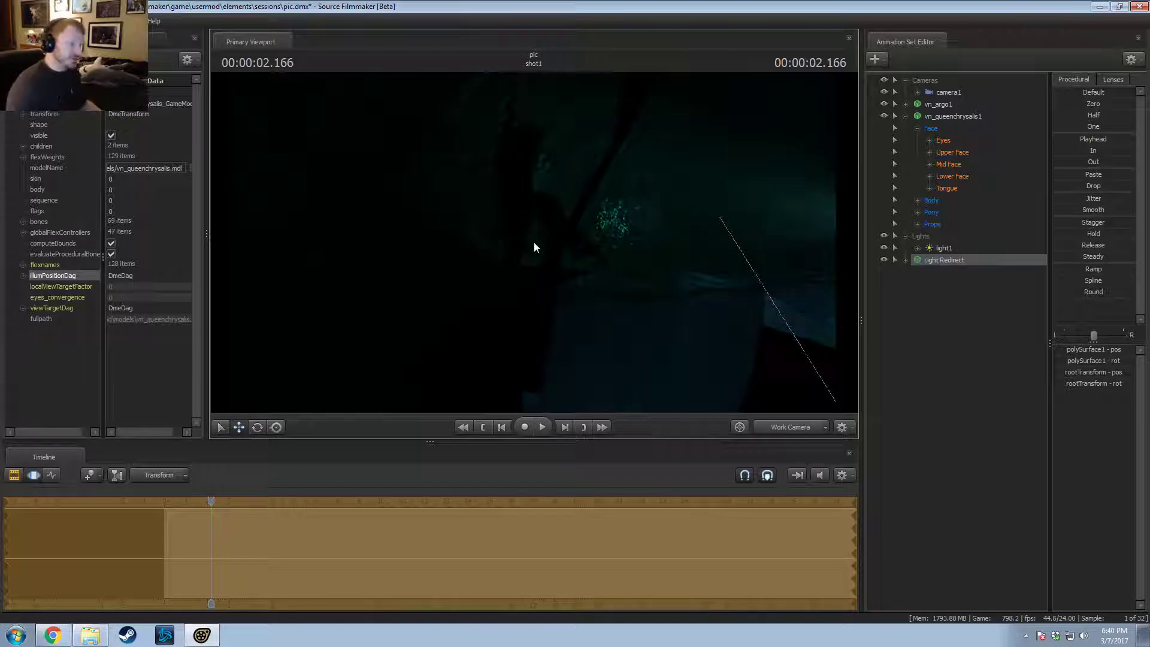
right_click(961, 295)
left_click(990, 310)
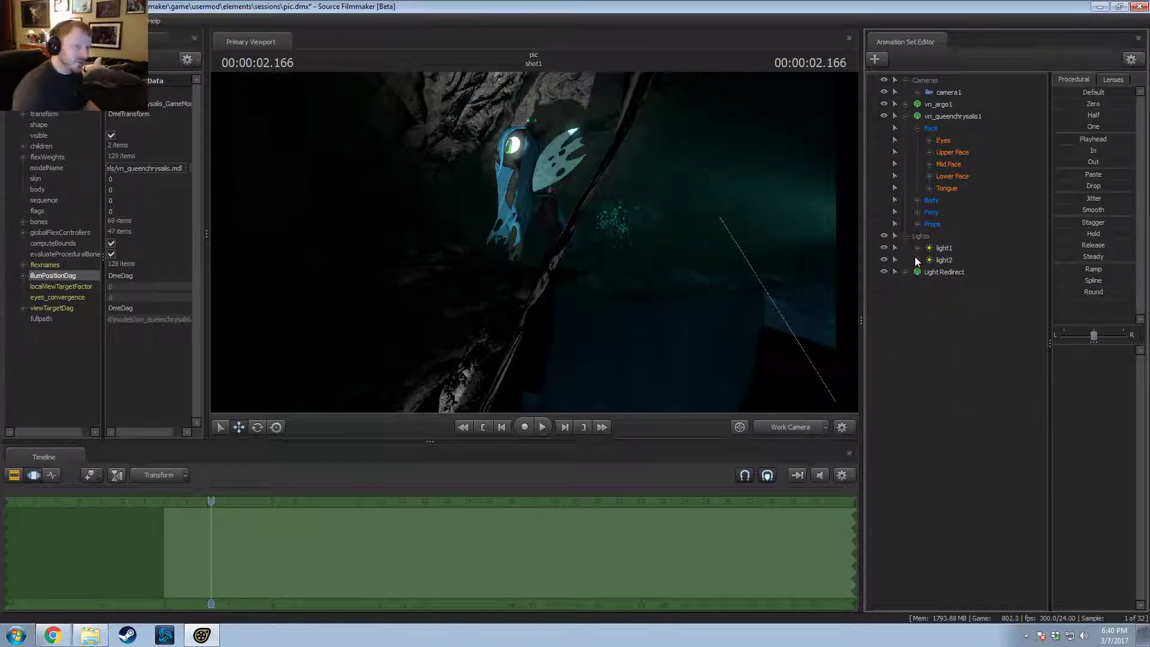
right_click(932, 259)
left_click(948, 275)
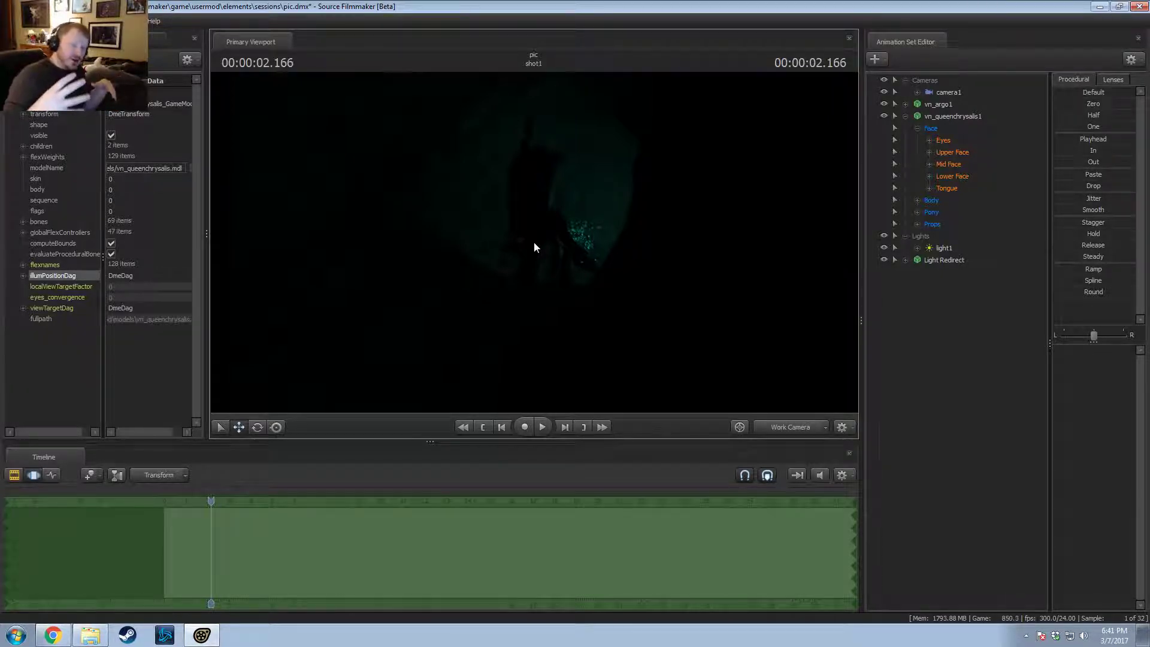
Step: Select the Light Redirect helper, check its position in the Work Camera view, and switch the timeline to the Clip Editor
left_click(968, 261)
left_click_drag(539, 245, 578, 249)
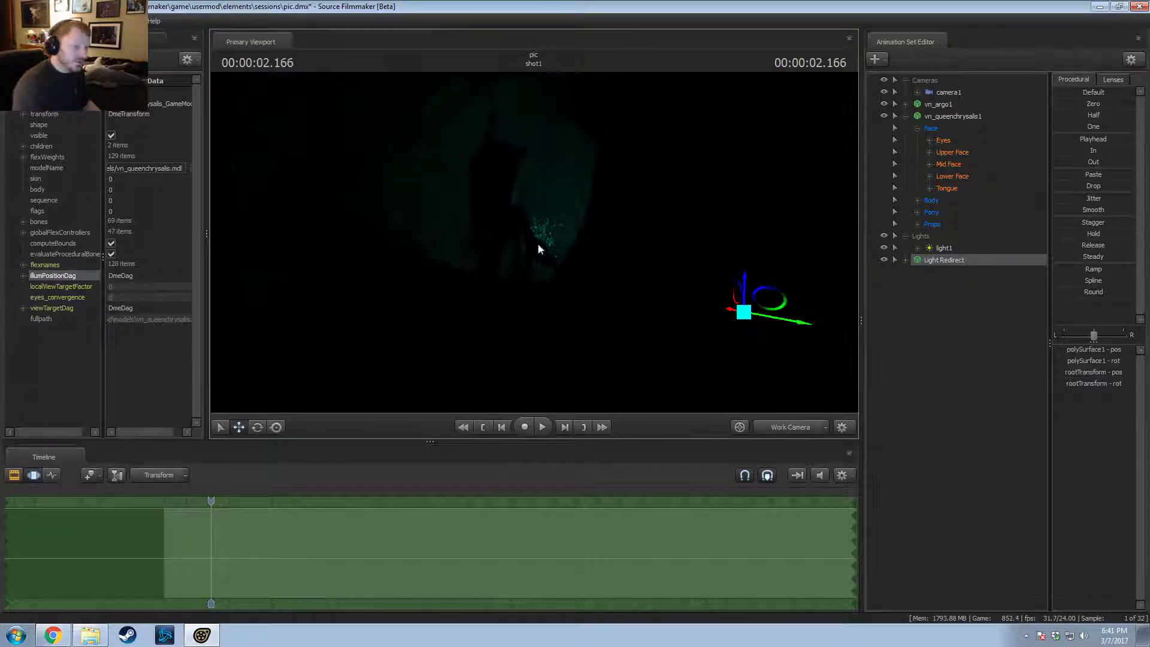
left_click_drag(761, 315, 735, 340)
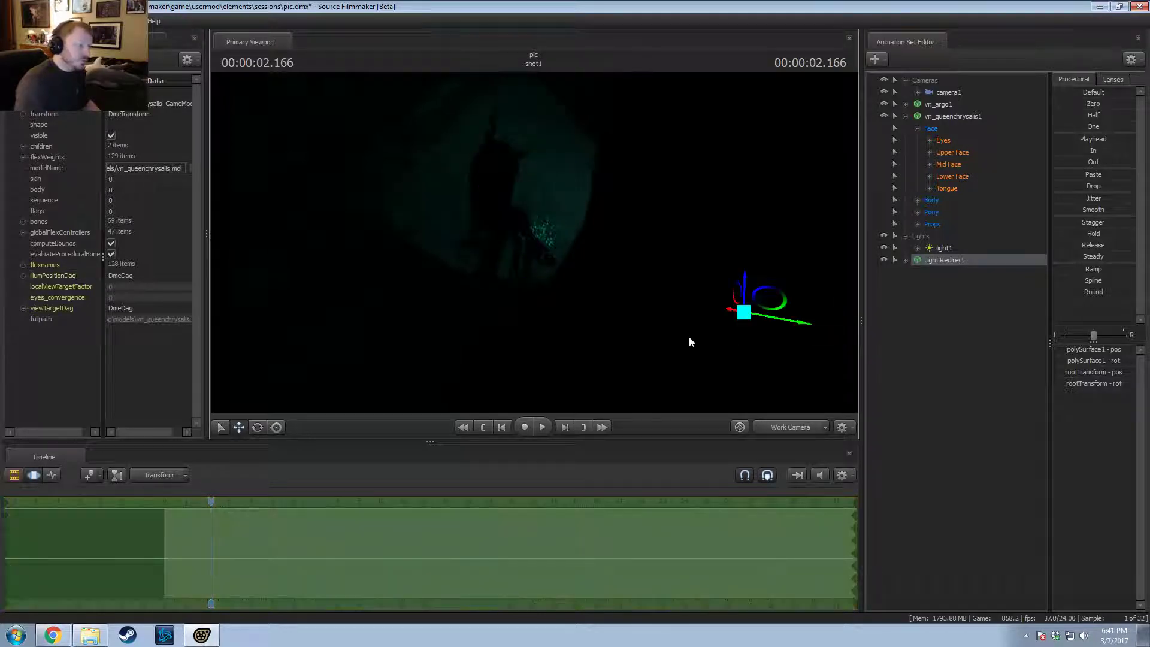
key("F2")
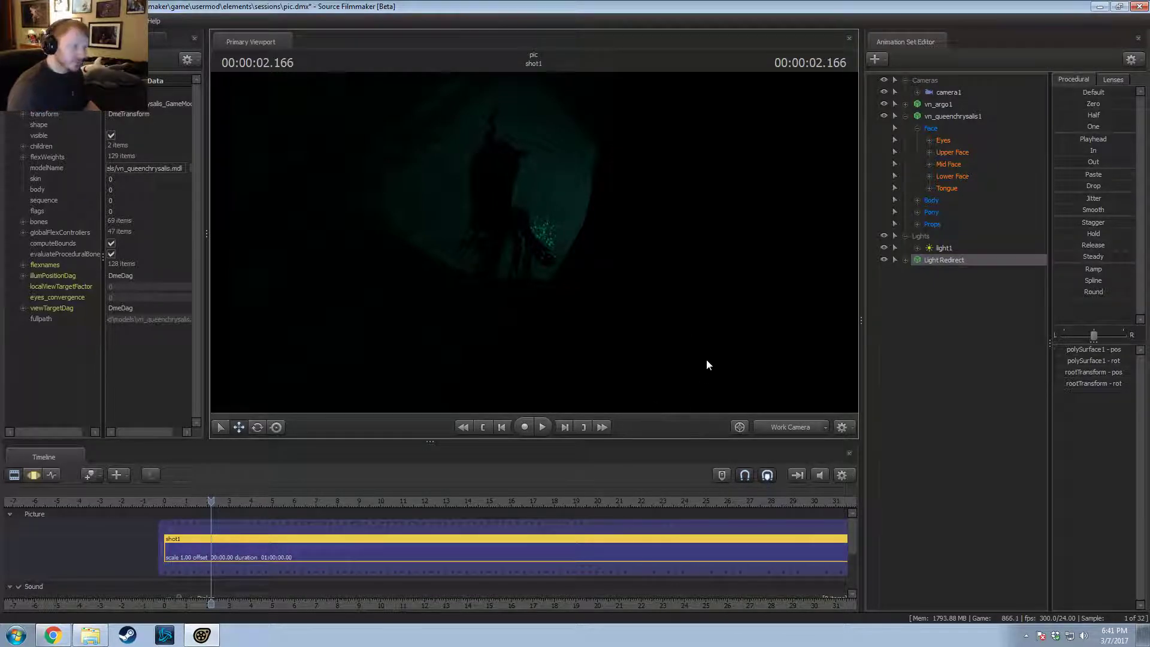
Step: Show the Light Redirect model in the Element Viewer and inspect its illumPositionDag attribute and transform
right_click(954, 262)
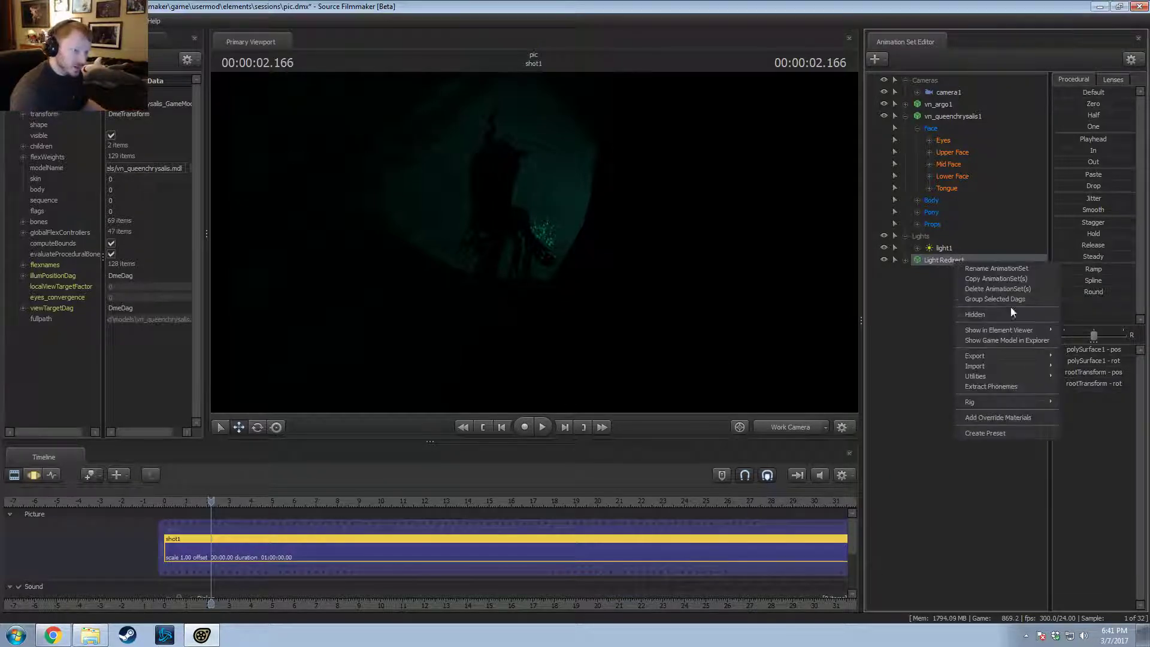
mouse_move(1021, 329)
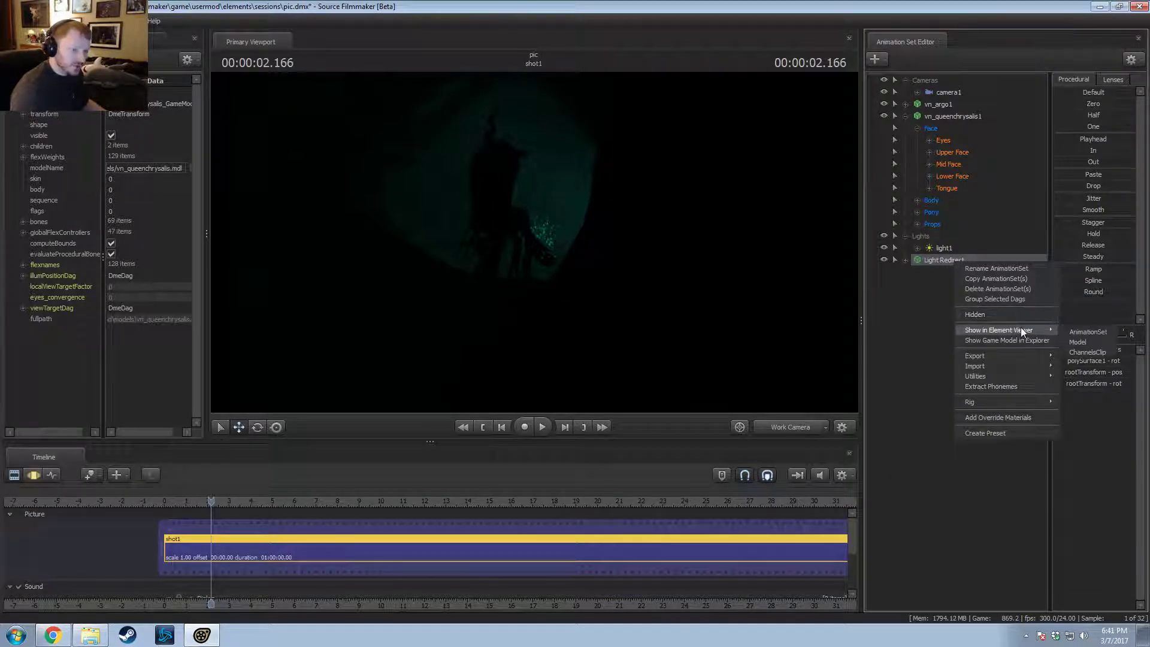
left_click(1077, 342)
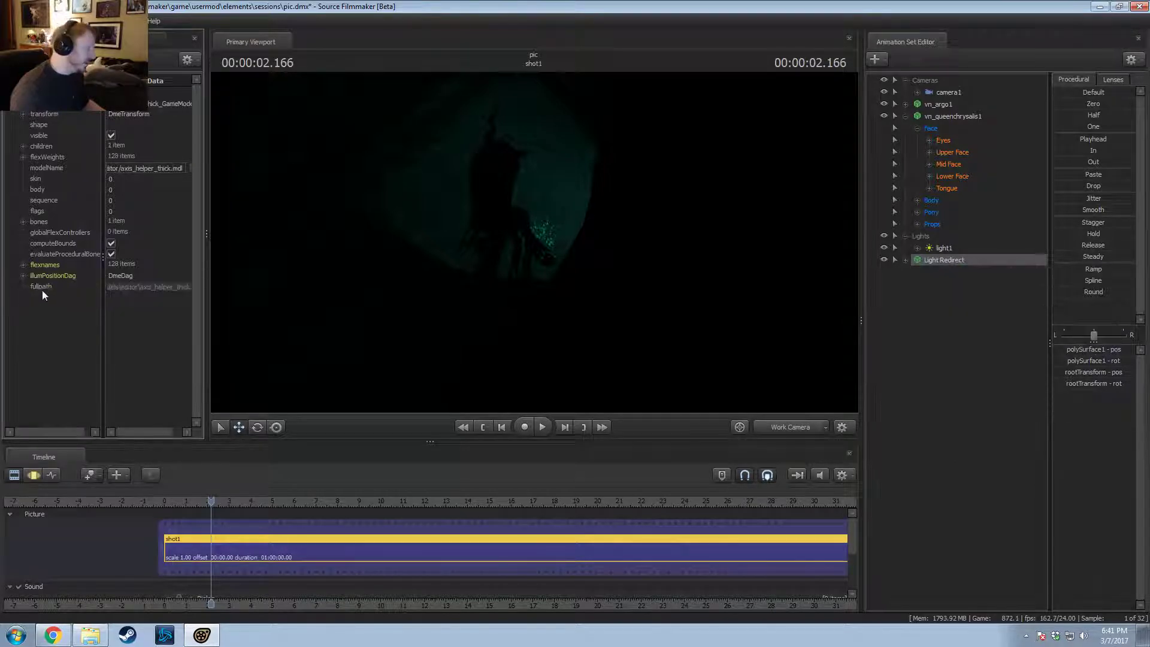
left_click(22, 276)
right_click(45, 272)
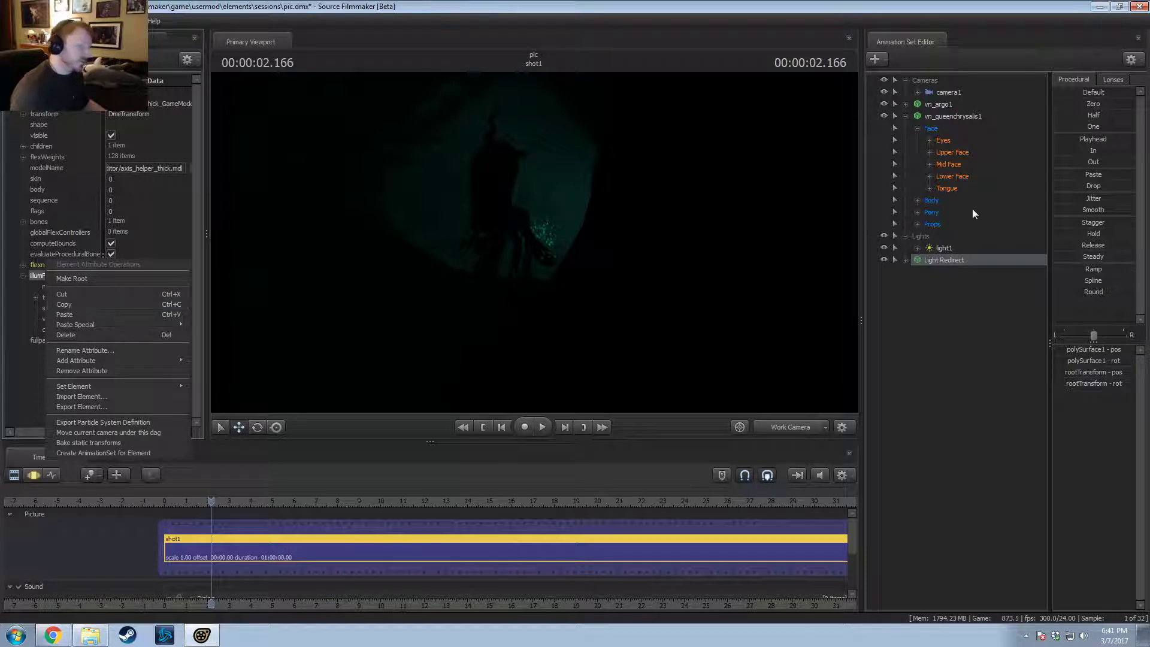
left_click(36, 277)
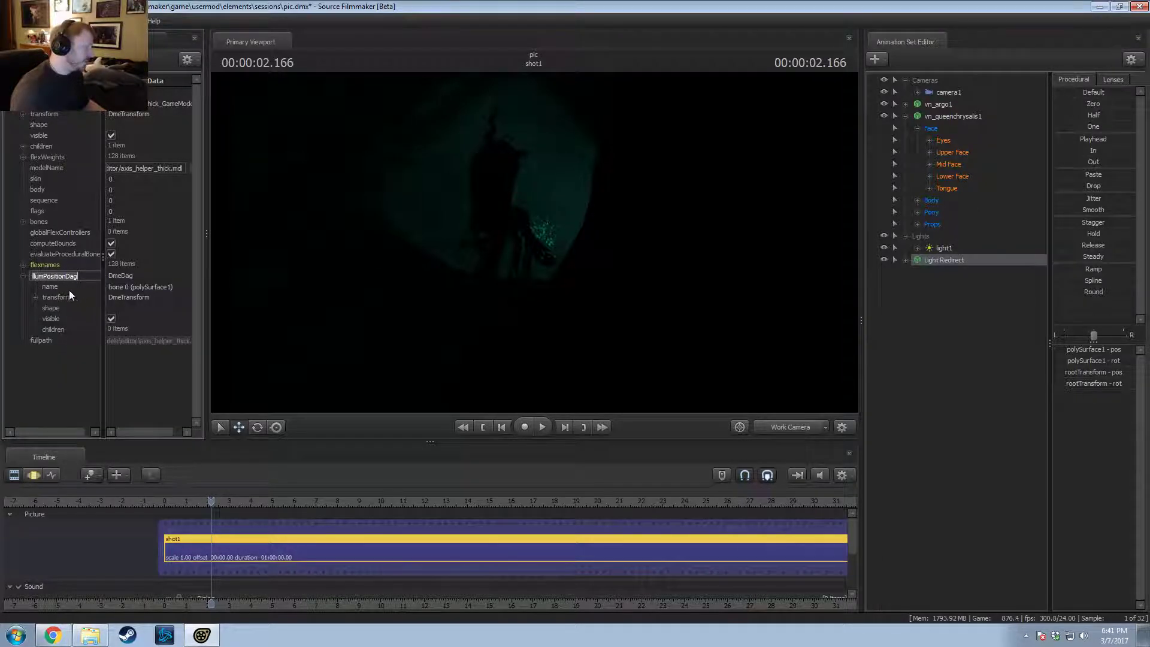
left_click(35, 297)
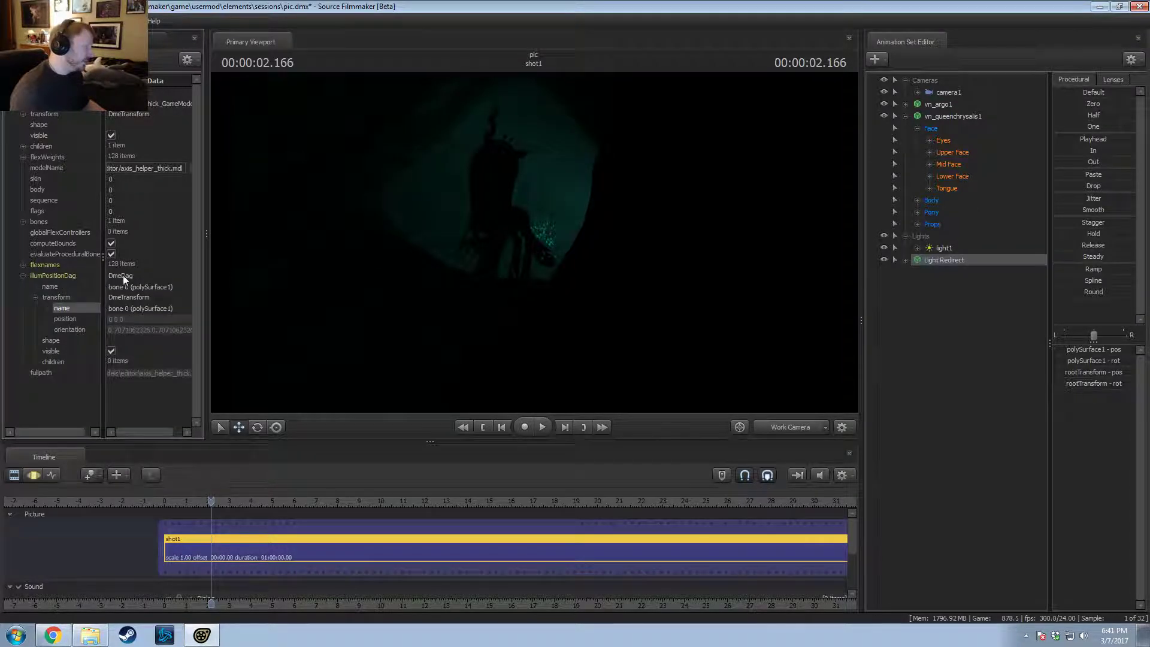
Step: Show the vn_queenchrysalis1 model in the Element Viewer and check its illumPositionDag attribute and reference paste option
left_click(957, 114)
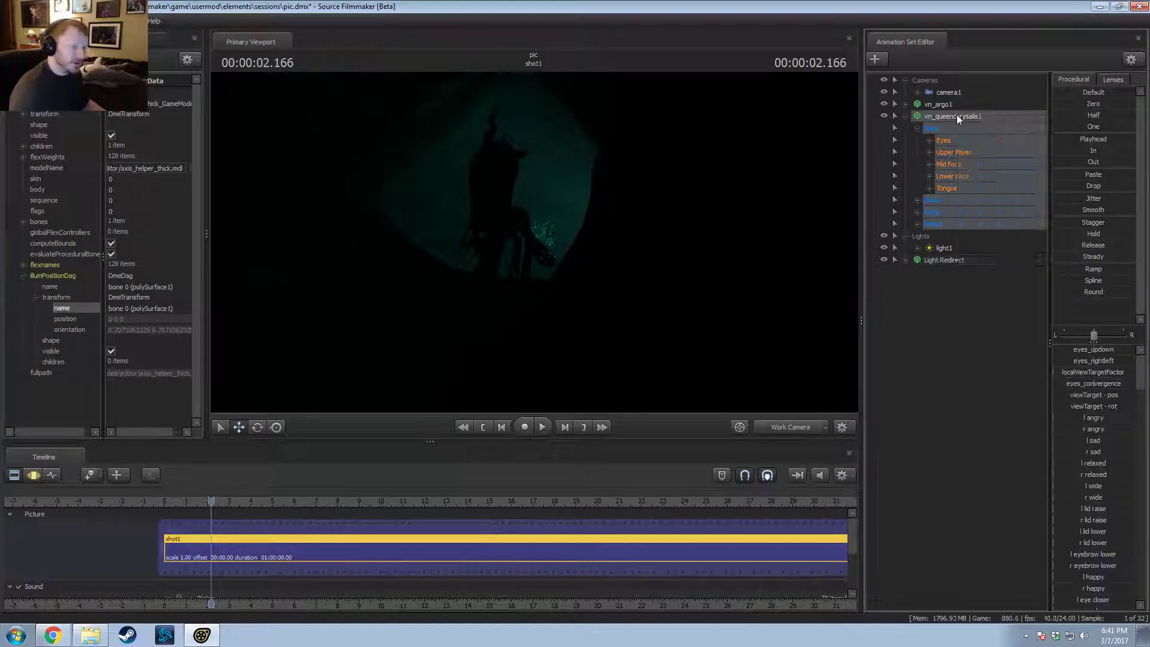
right_click(957, 113)
mouse_move(1004, 181)
left_click(1089, 195)
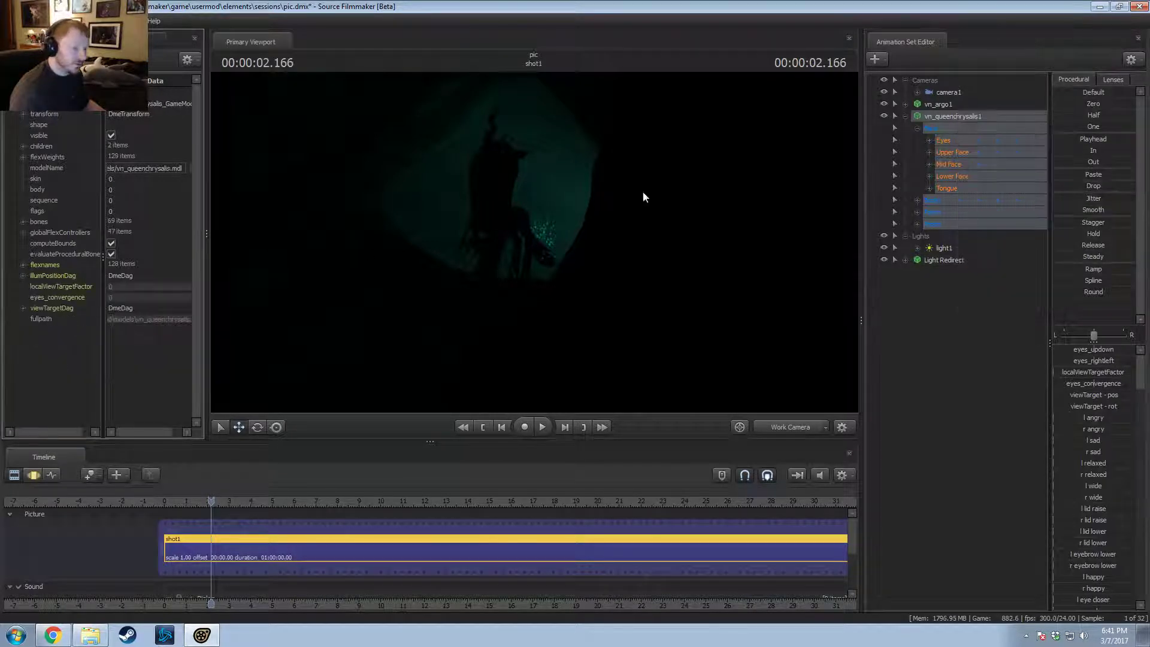
right_click(66, 273)
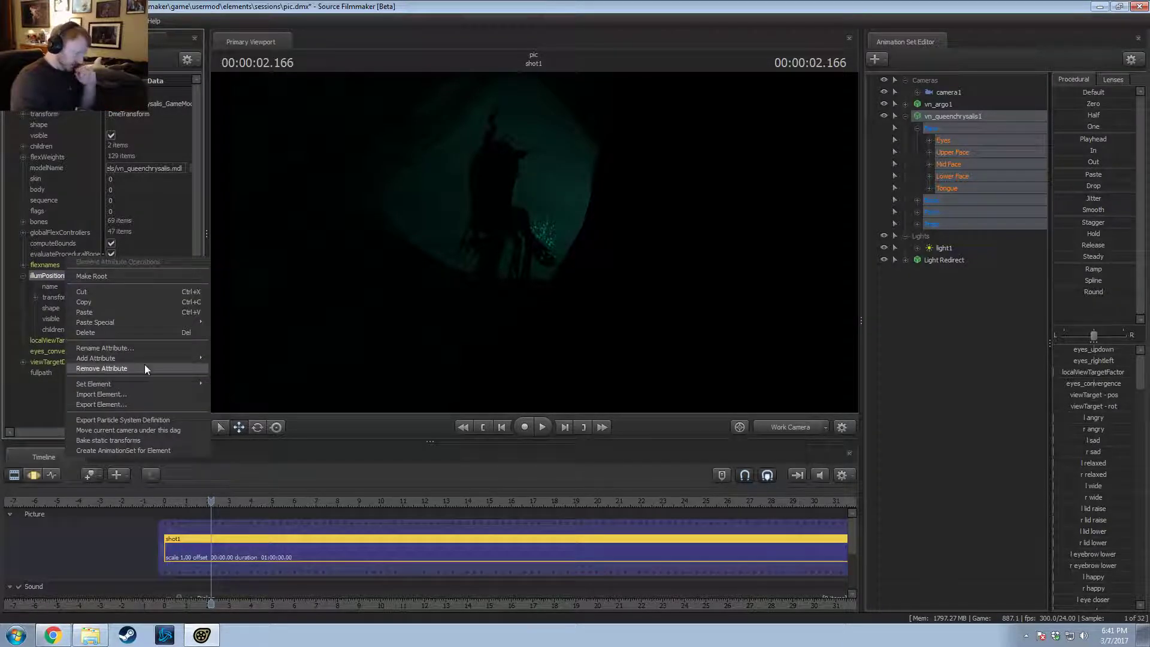
mouse_move(132, 322)
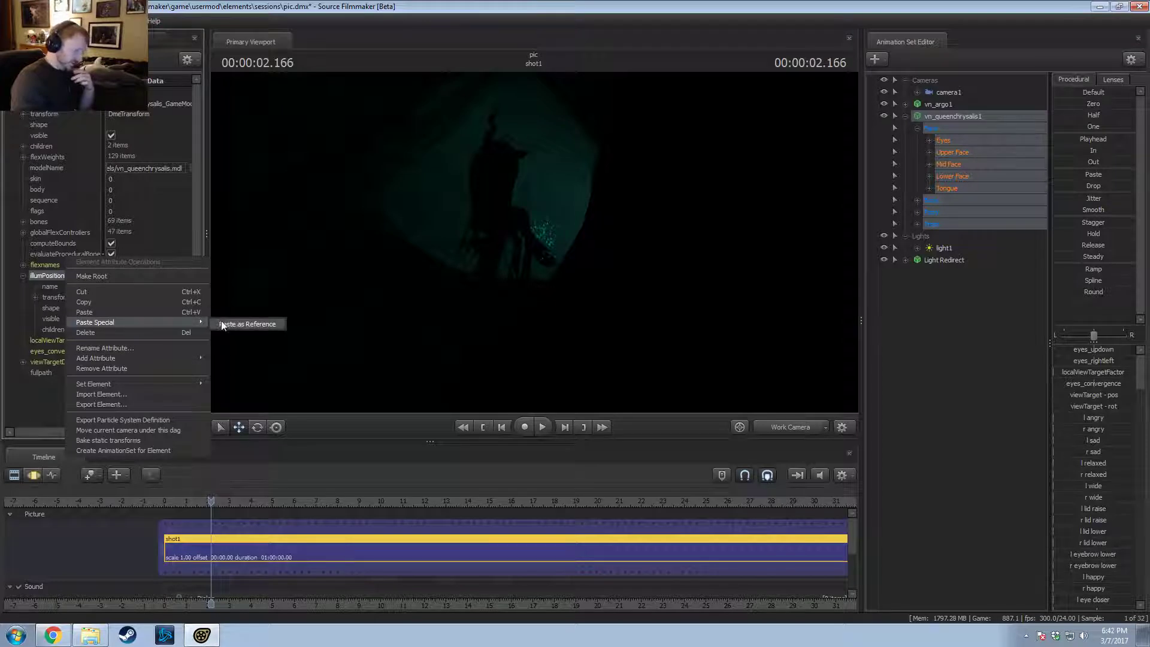
left_click(943, 329)
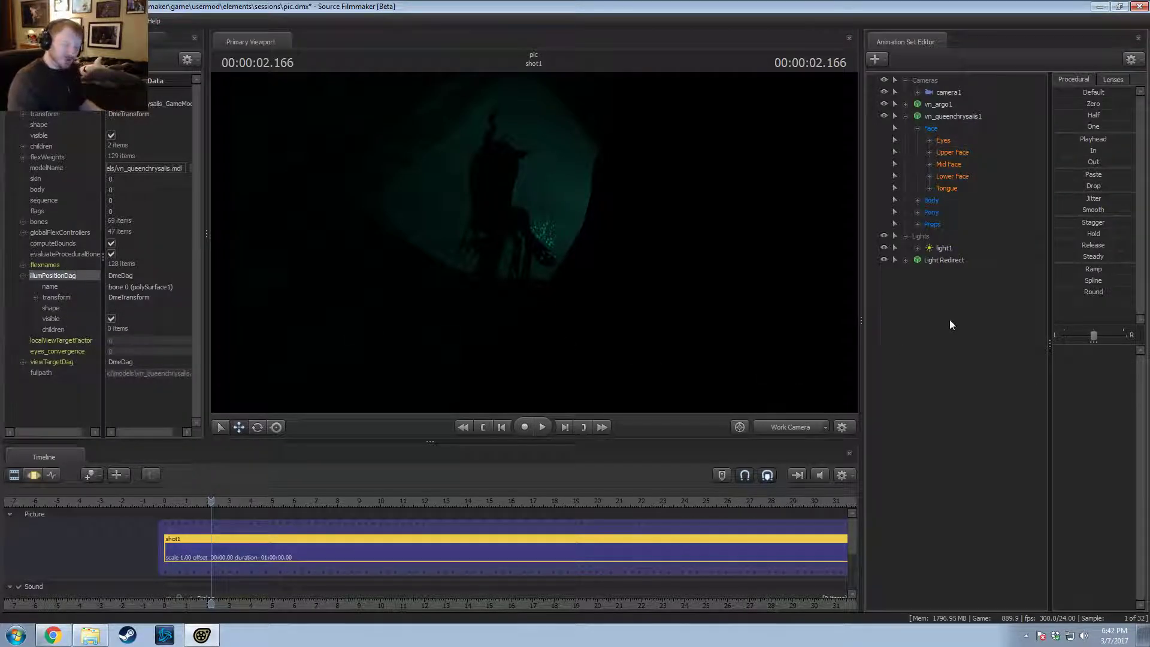
Step: Rename the light1 animation set as Back Volumetrics
left_click_drag(605, 171, 641, 254)
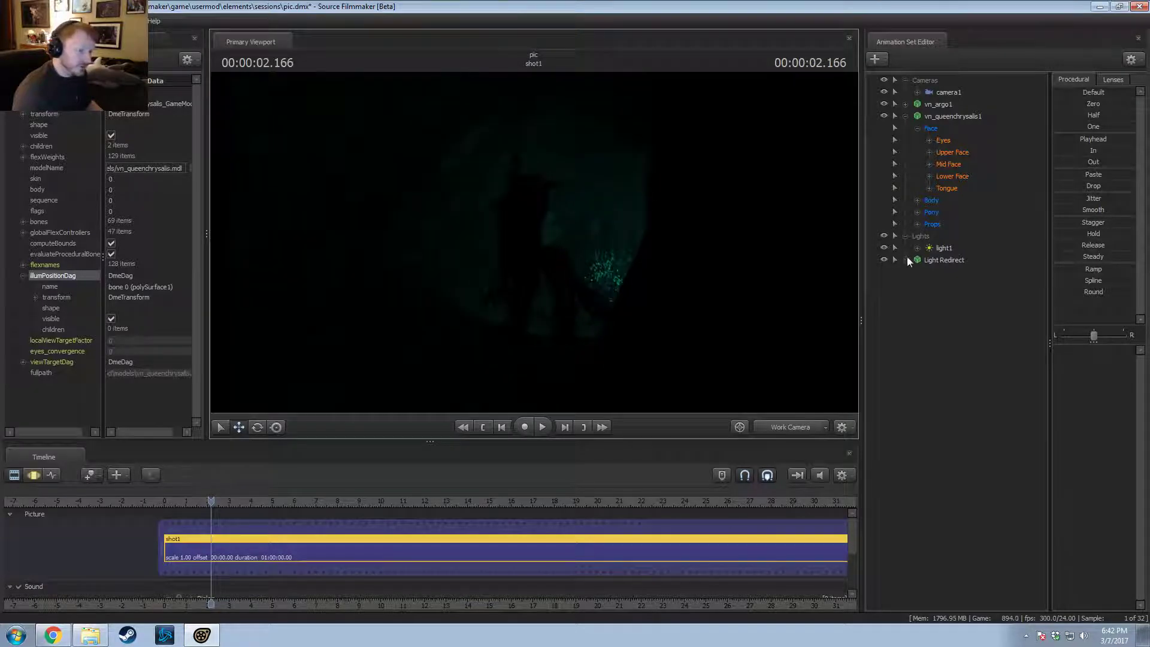
right_click(942, 248)
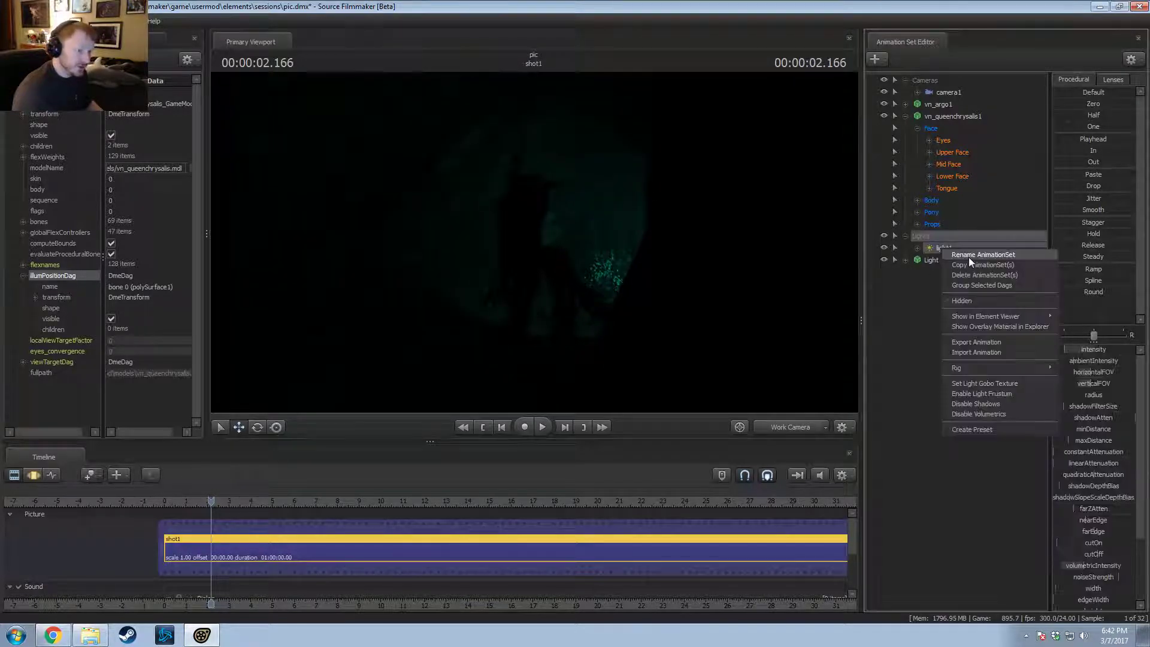
left_click(968, 257)
type("Back Volume")
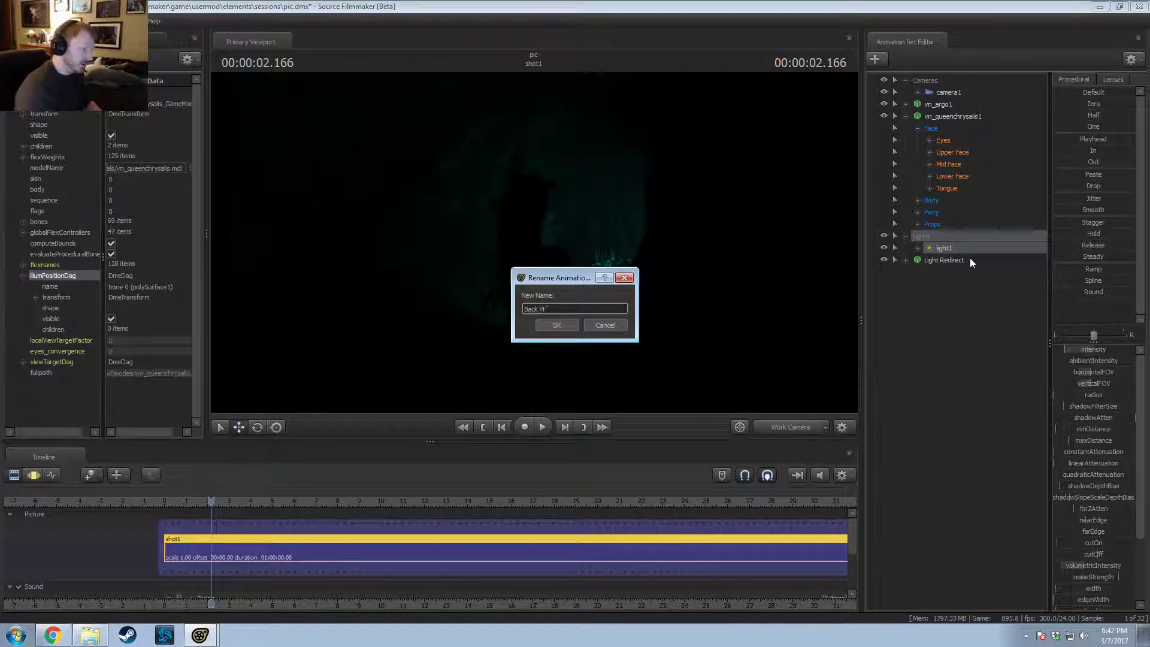
type("trics")
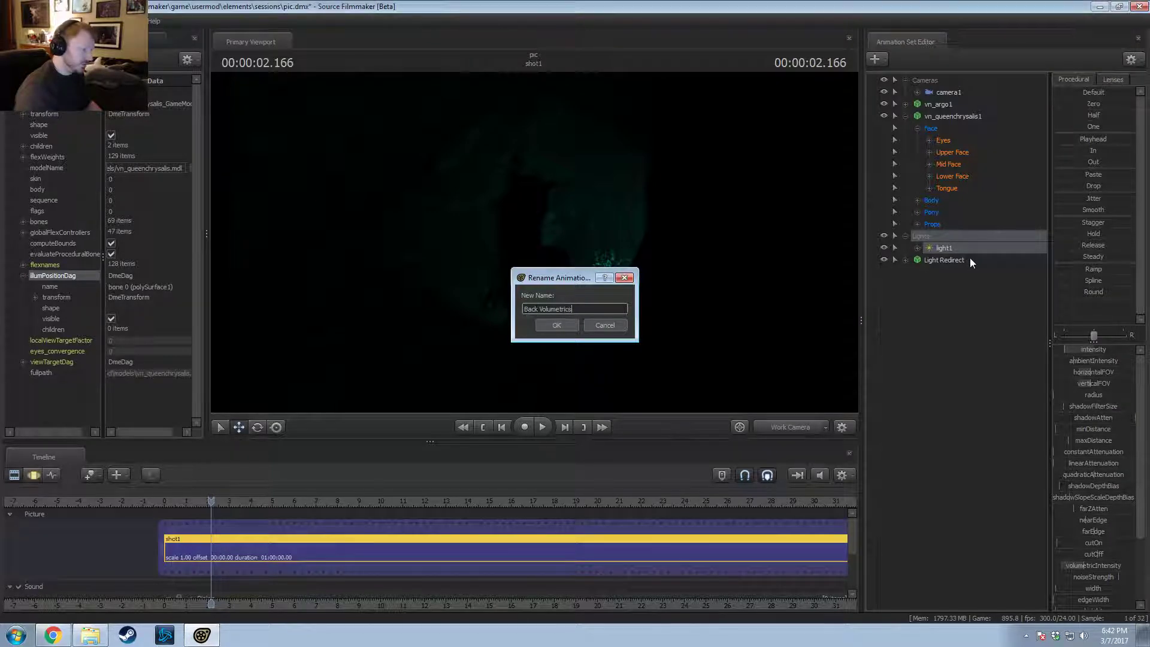
key("Return")
Step: Create a second light in the scene, look through it, and aim it at the cave wall with the stalactites
right_click(950, 329)
left_click(998, 337)
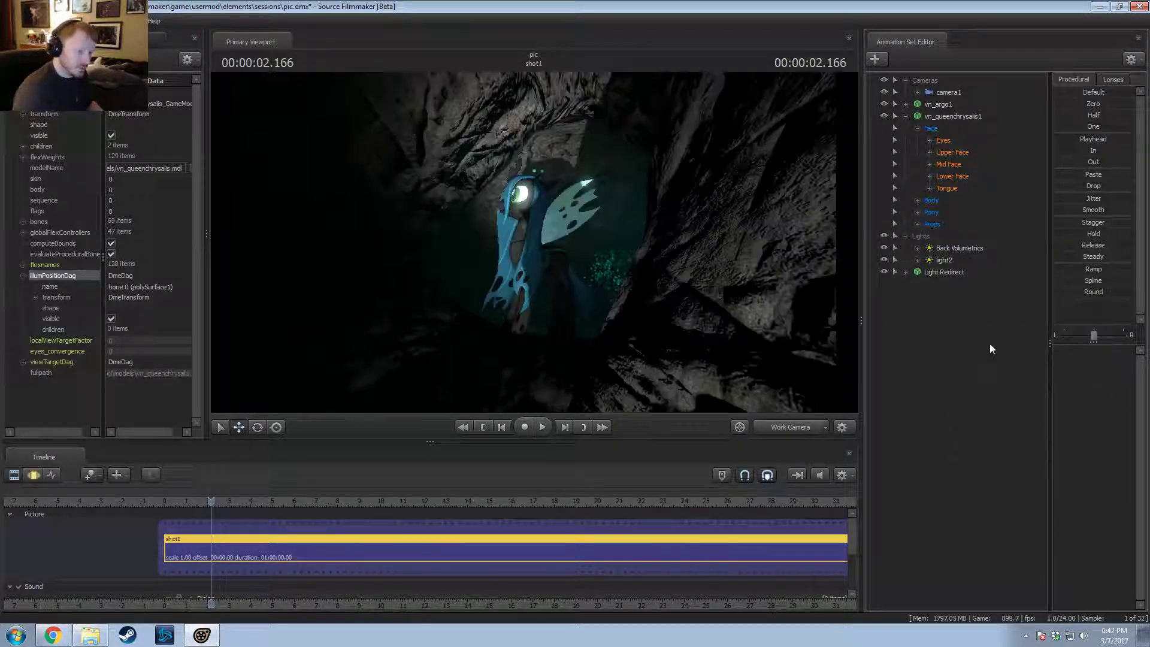
left_click(946, 261)
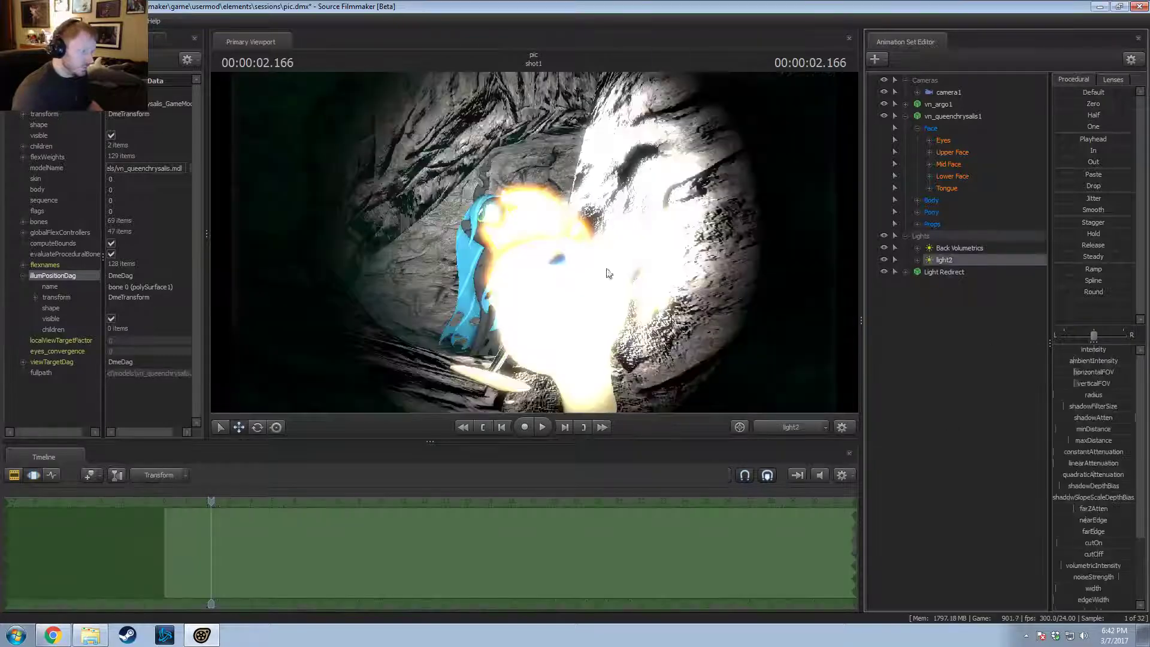
left_click_drag(533, 242, 769, 259)
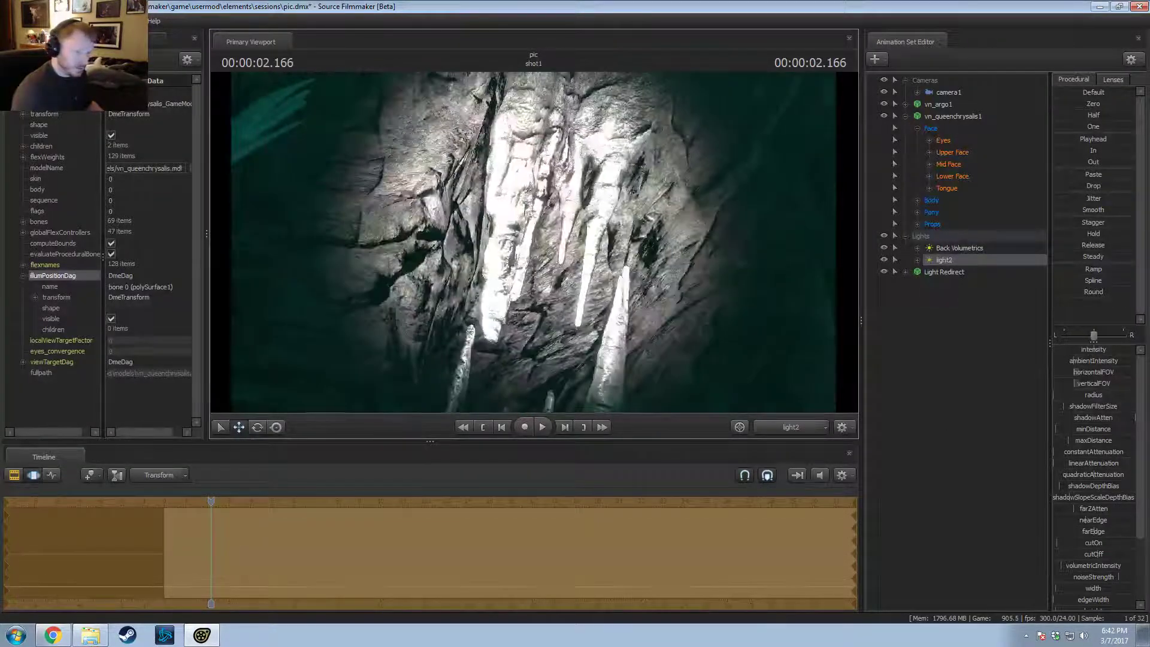
Step: Expand light2's controls and tint the light teal using its color_red, color_green and color_blue channels
left_click(917, 248)
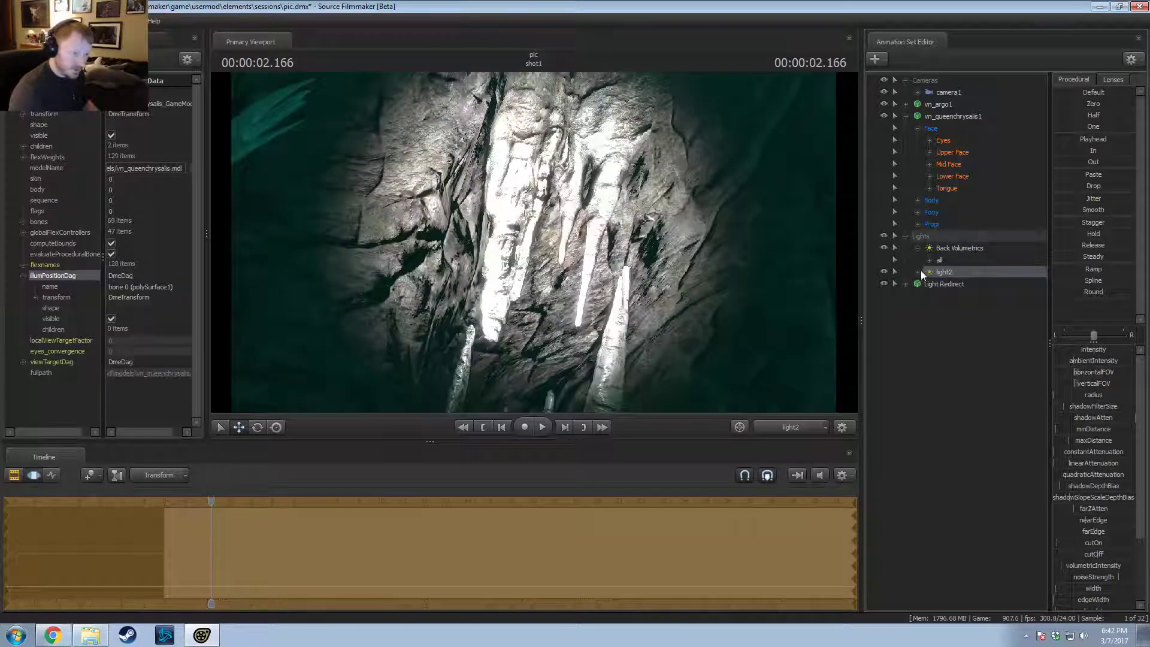
left_click(921, 272)
left_click(929, 283)
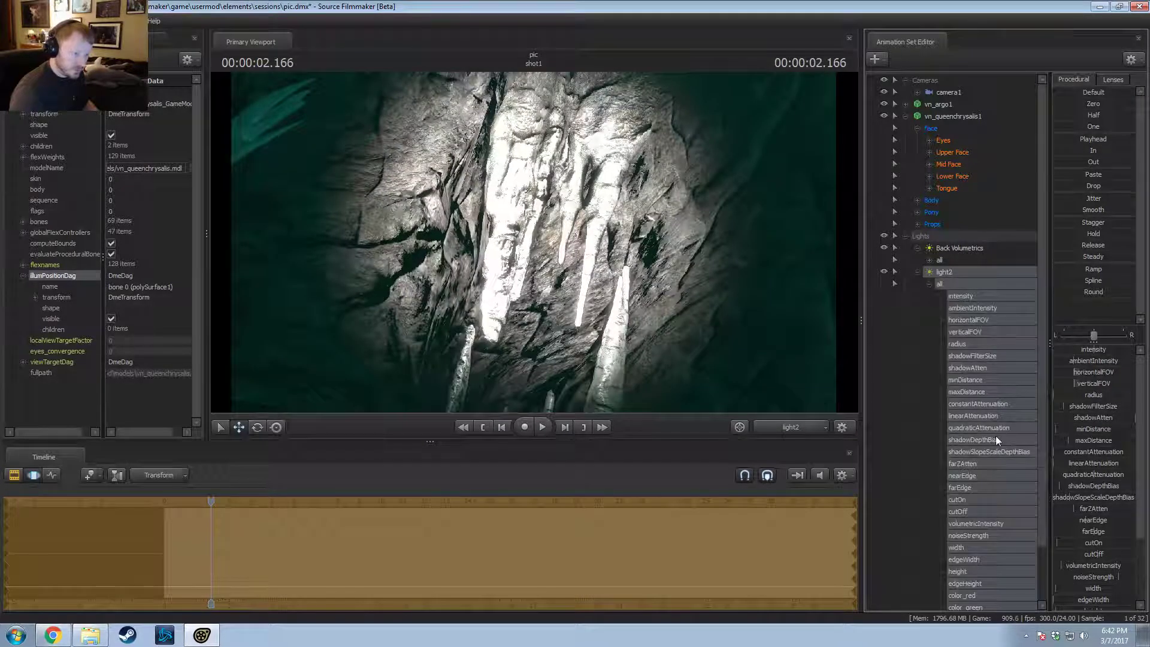
scroll(970, 523, "down", 2)
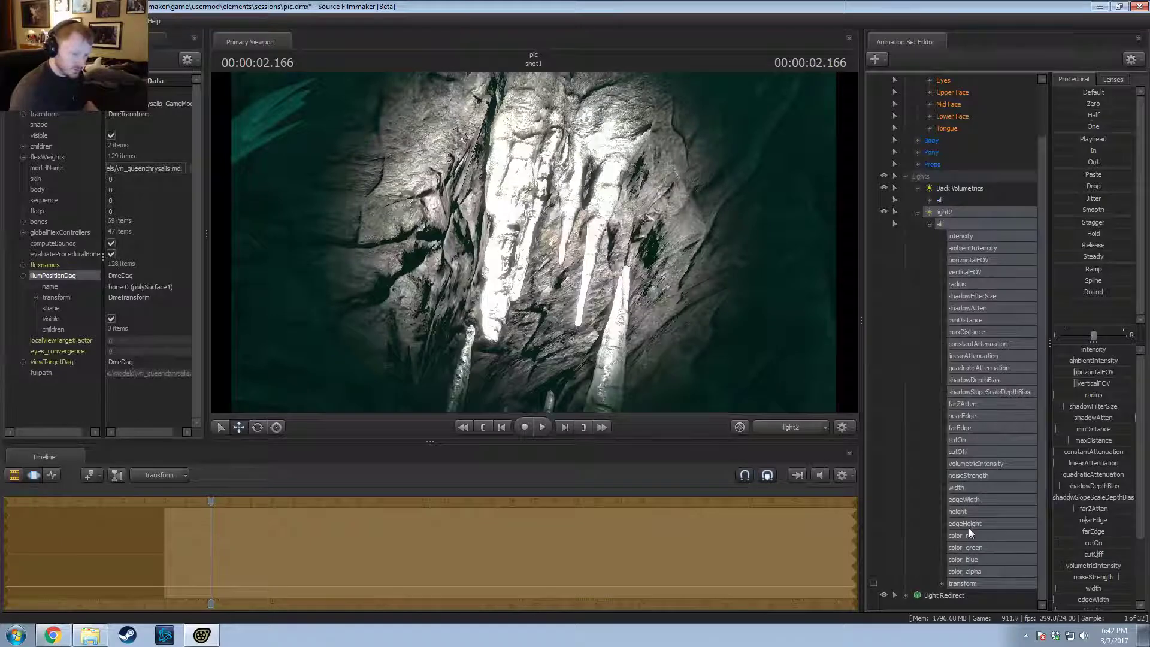
left_click(969, 536)
left_click(973, 559)
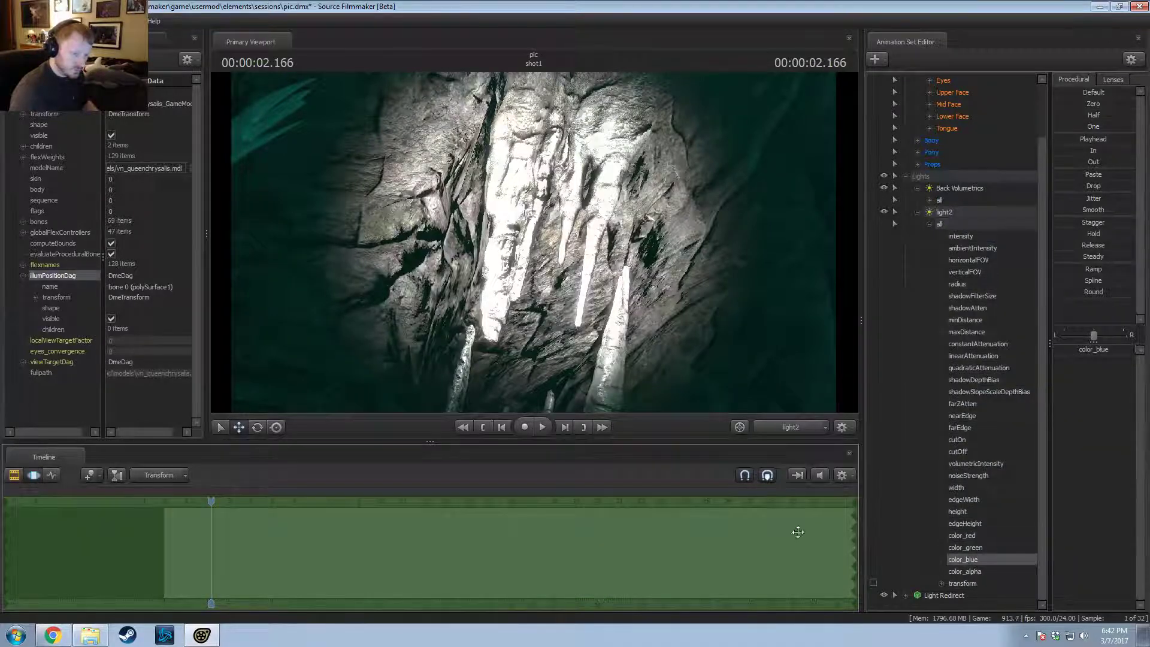
left_click(943, 189)
left_click(965, 535)
left_click(964, 558, "shift")
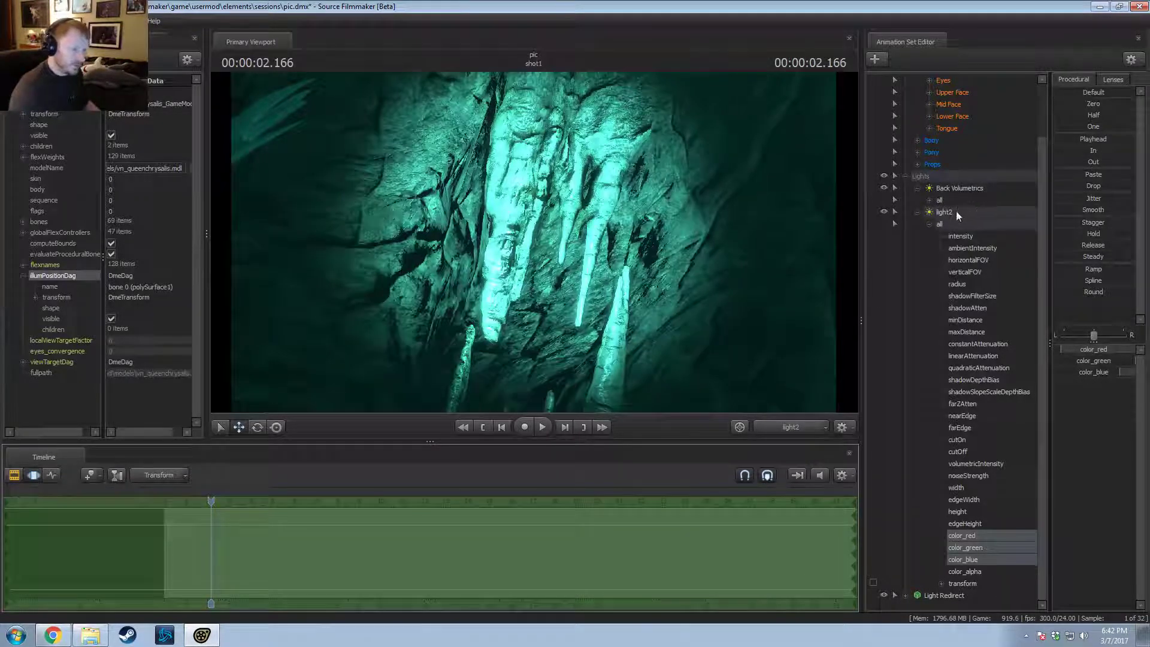
Step: Select light2, show the Secondary Viewport with the camera1 view, and enlarge that viewport
left_click(956, 211)
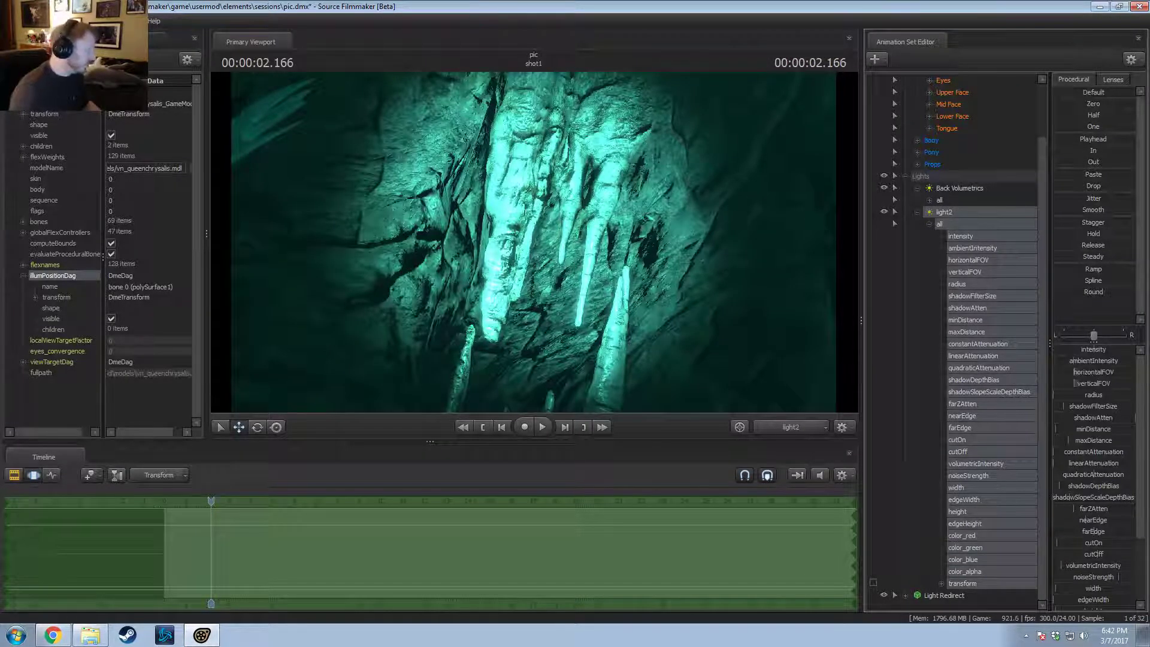
left_click(67, 21)
left_click(74, 103)
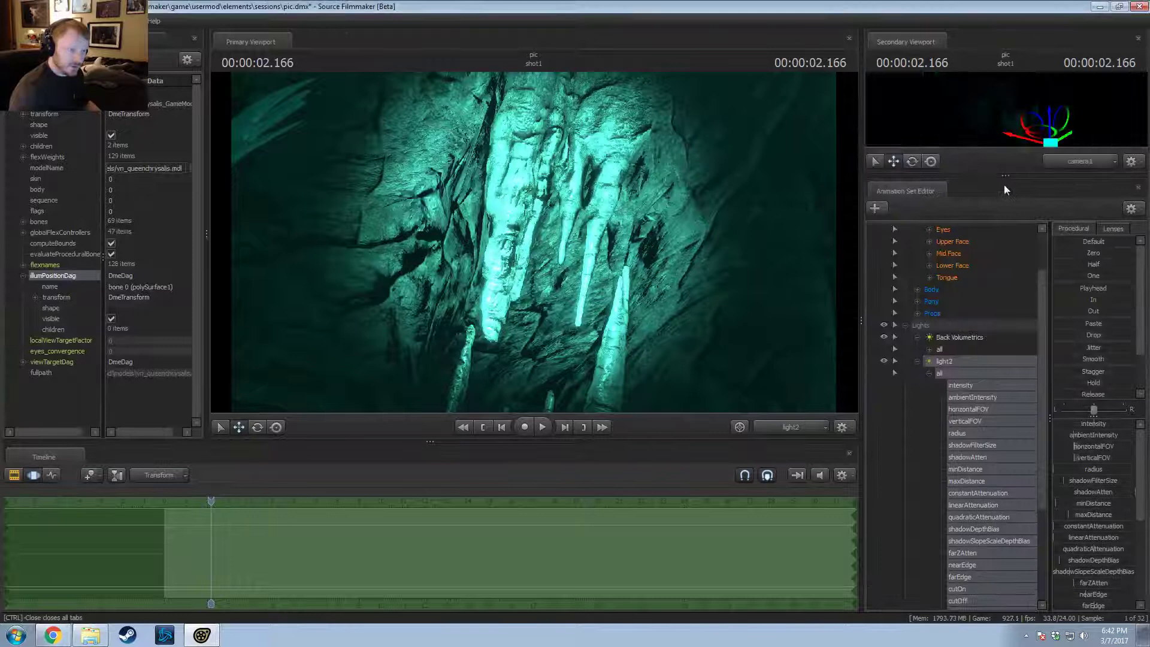
left_click_drag(1005, 177, 999, 264)
left_click_drag(860, 292, 829, 301)
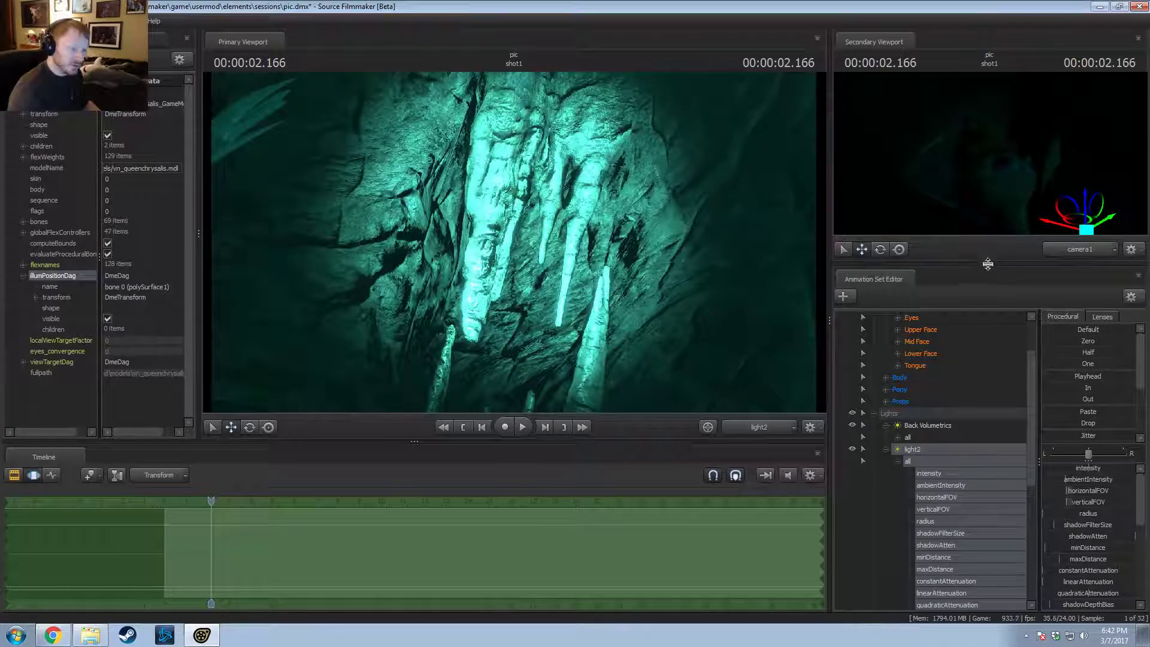
left_click_drag(987, 263, 988, 278)
Step: Rename the vn_queenchrysalis1 animation set as Chrys
scroll(882, 401, "up", 2)
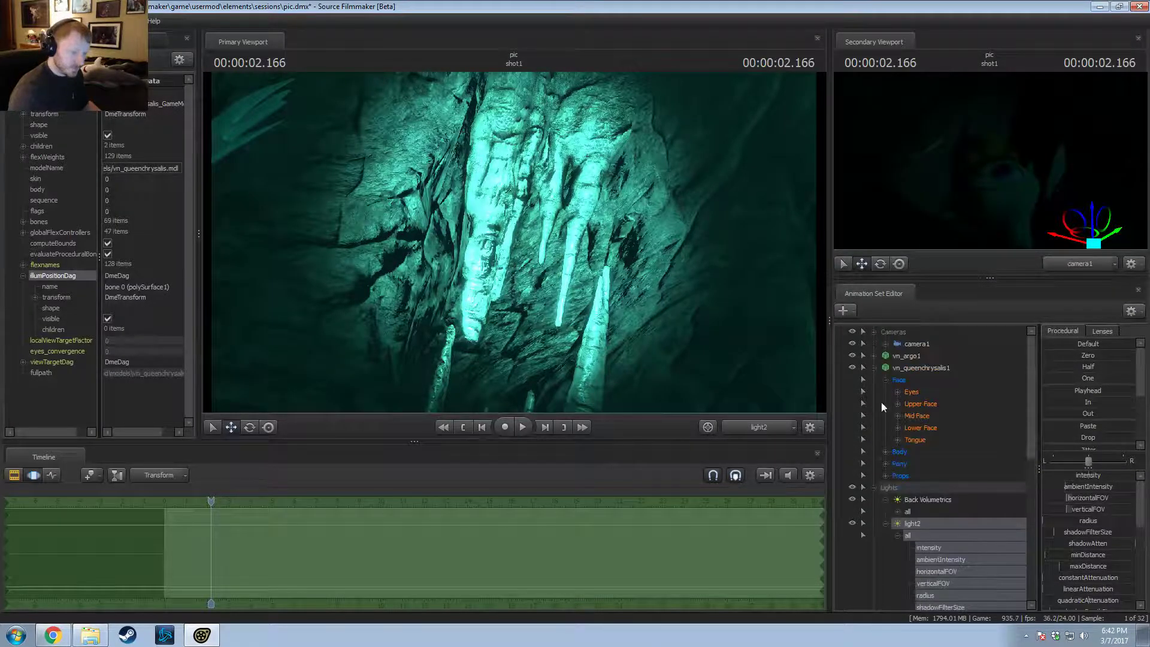
left_click(852, 355)
left_click(947, 367)
right_click(949, 367)
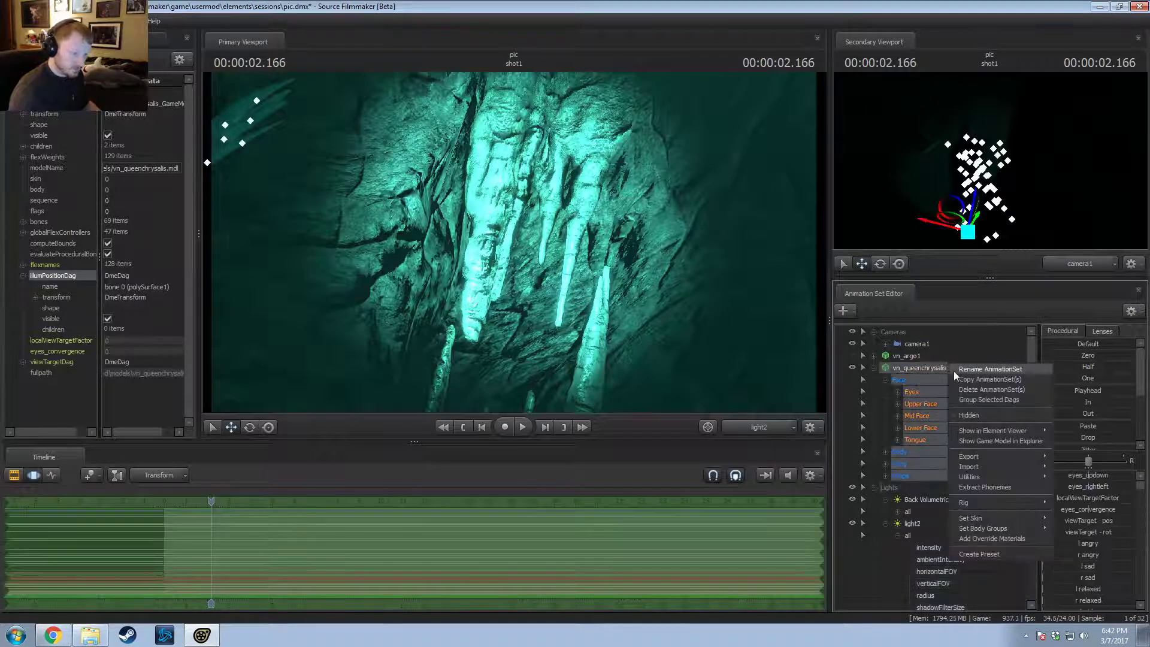
left_click(958, 372)
type("Chrys")
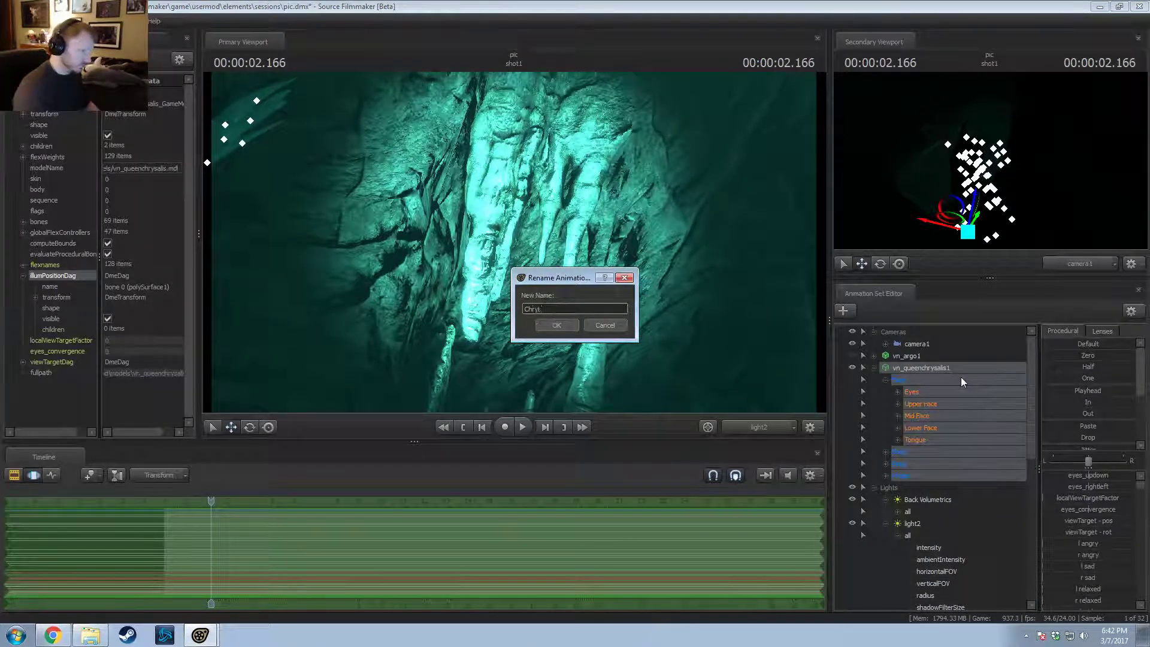
Step: Finish renaming the queen chrysalis animation set as Chrys and rename vn_argo1 as Argo
key("Return")
left_click(906, 355)
right_click(904, 356)
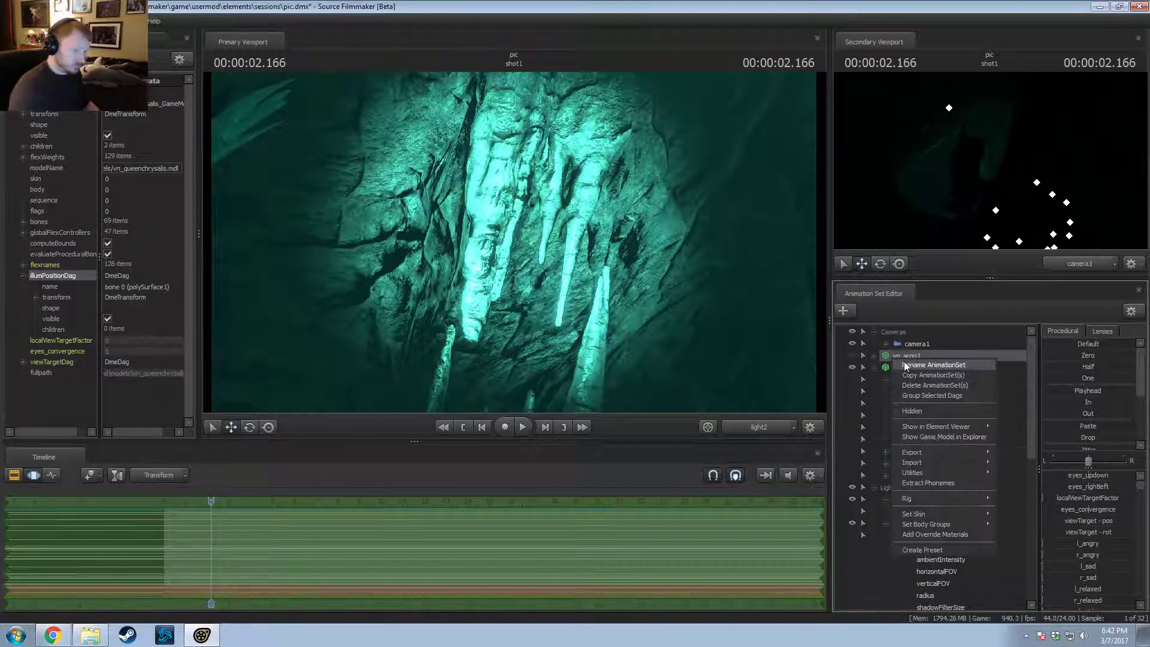
left_click(904, 362)
type("Argo")
key("Return")
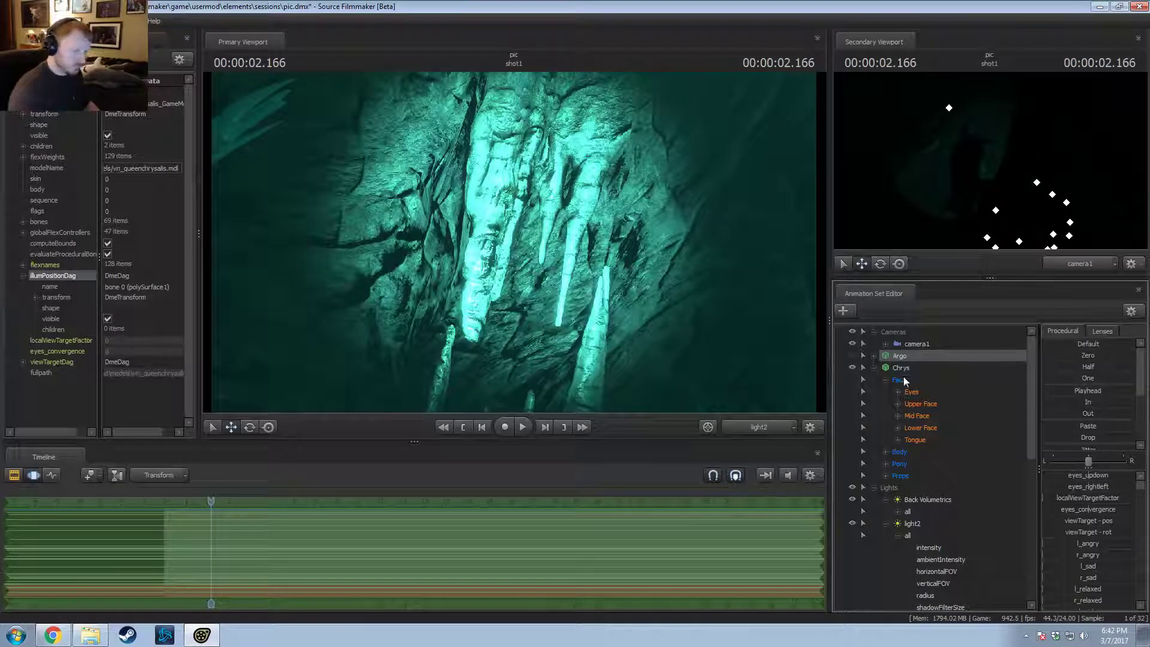
Step: Group the Argo and Chrys animation sets and rename the new group as Actors
left_click(904, 366)
right_click(906, 361)
left_click(943, 386)
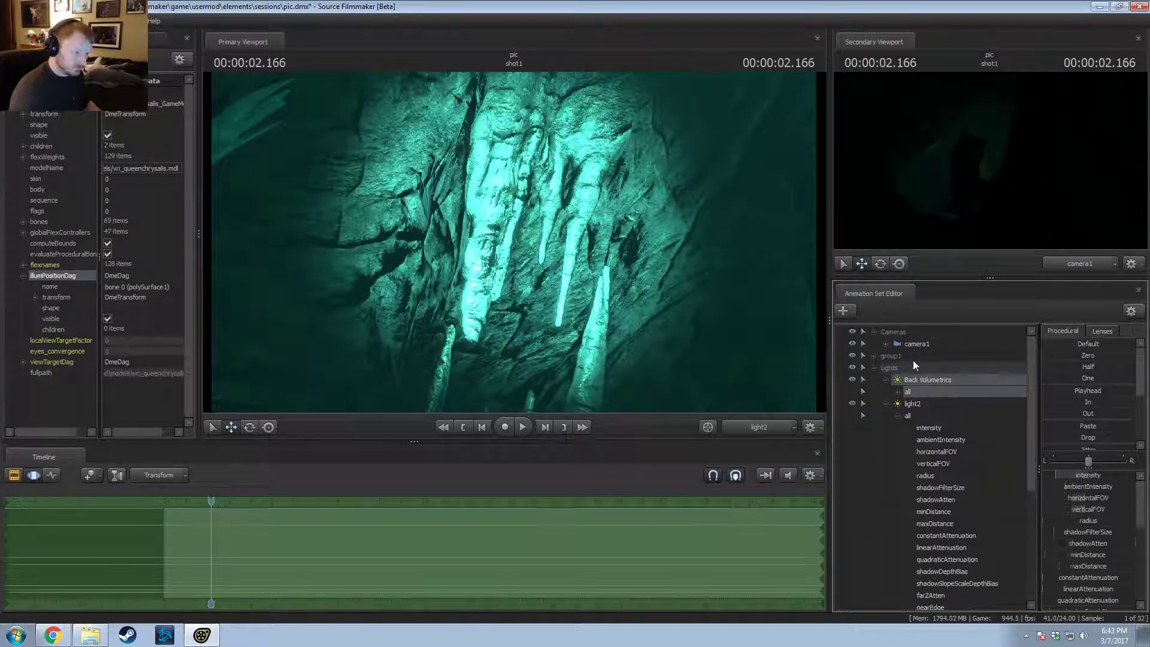
right_click(915, 360)
left_click(928, 362)
type("Actors")
key("Return")
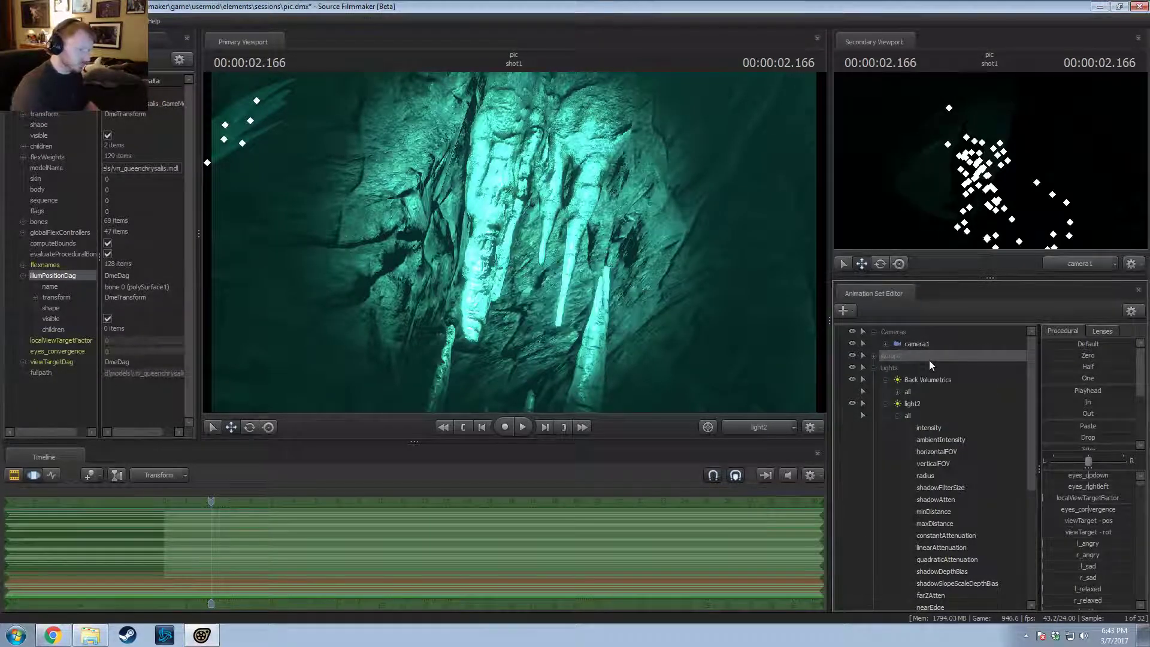
Step: Collapse and select light2, then back it away and aim it at the Chrys model from behind
left_click(886, 403)
left_click(913, 402)
right_click(914, 402)
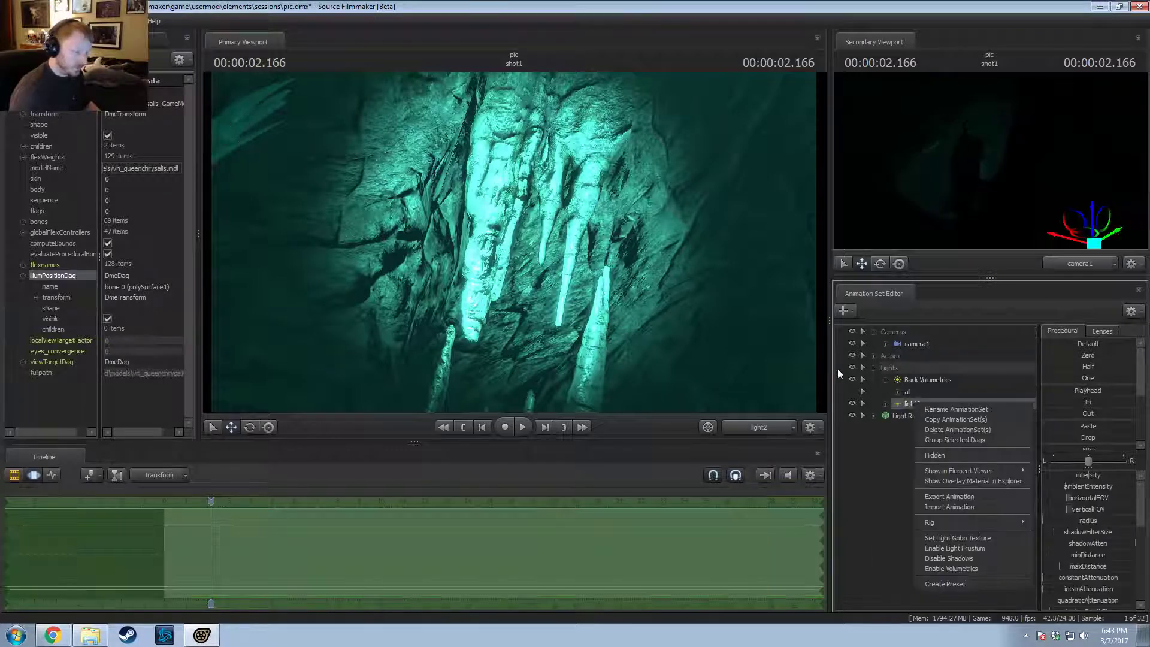
left_click(837, 370)
left_click_drag(673, 245, 513, 242)
key("s")
scroll(647, 336, "up", 3)
key("s")
key("s")
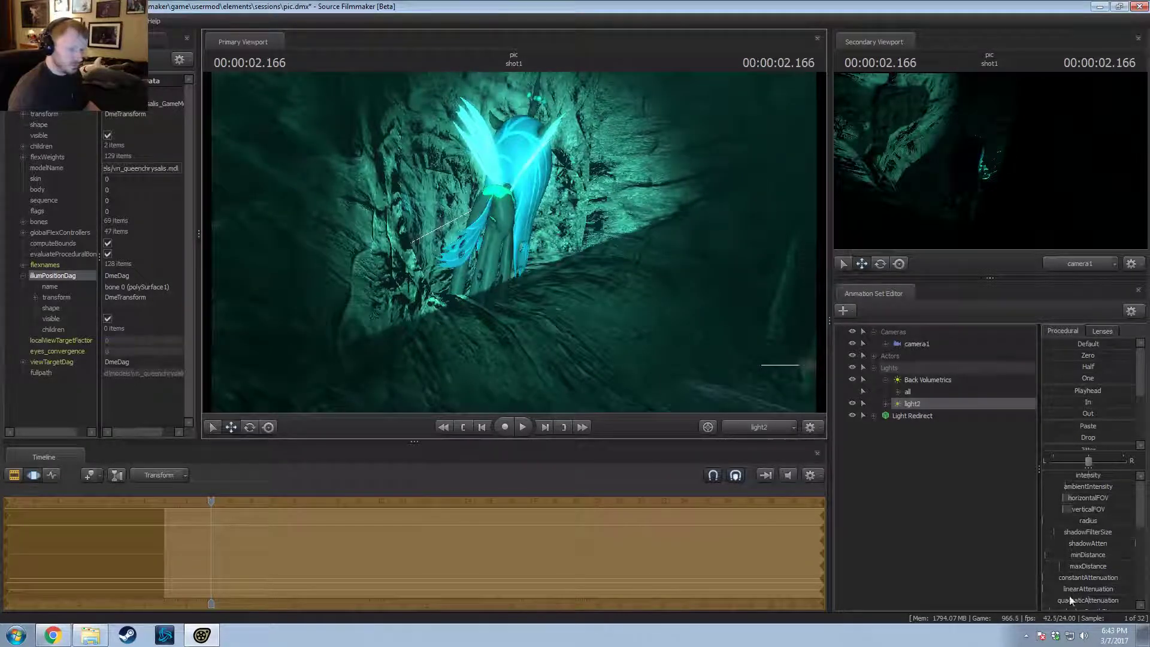
Step: Raise light2's minDistance, tilt the light slightly, and disable its shadows
left_click_drag(1058, 556, 1075, 555)
left_click_drag(514, 242, 523, 227)
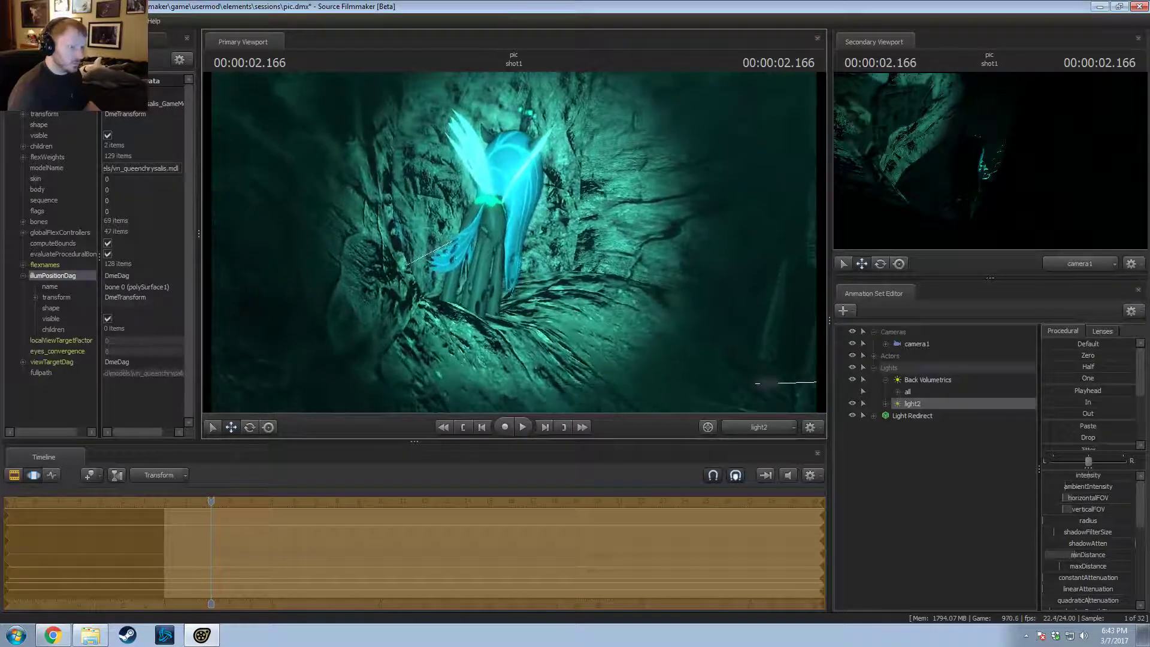
right_click(918, 404)
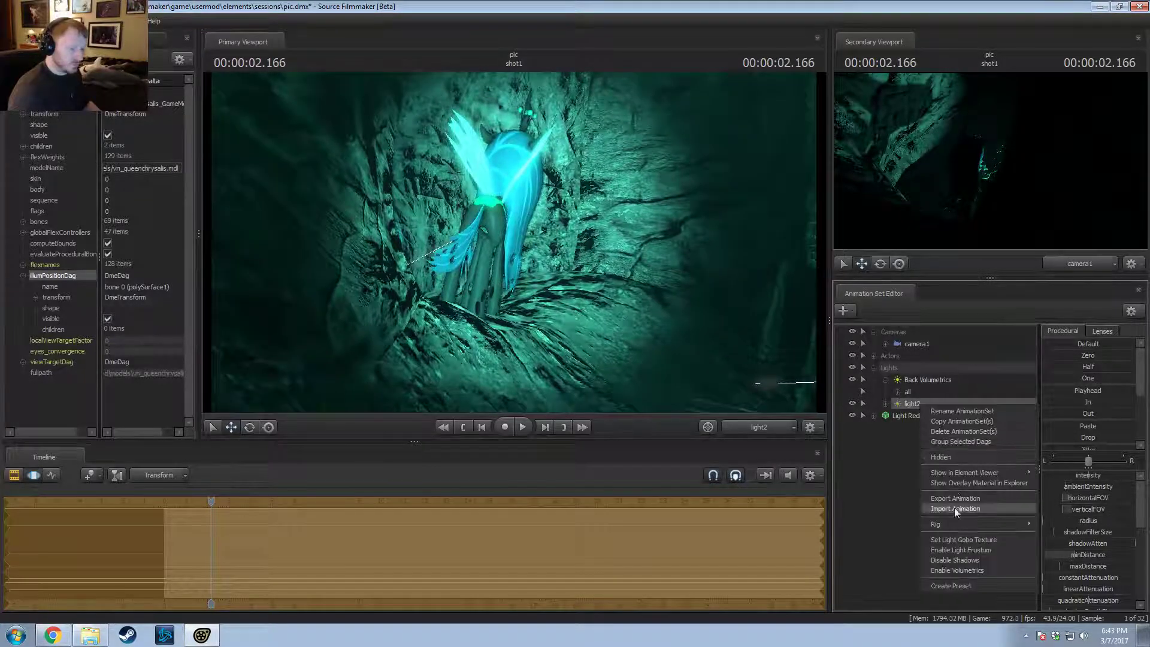
left_click(950, 560)
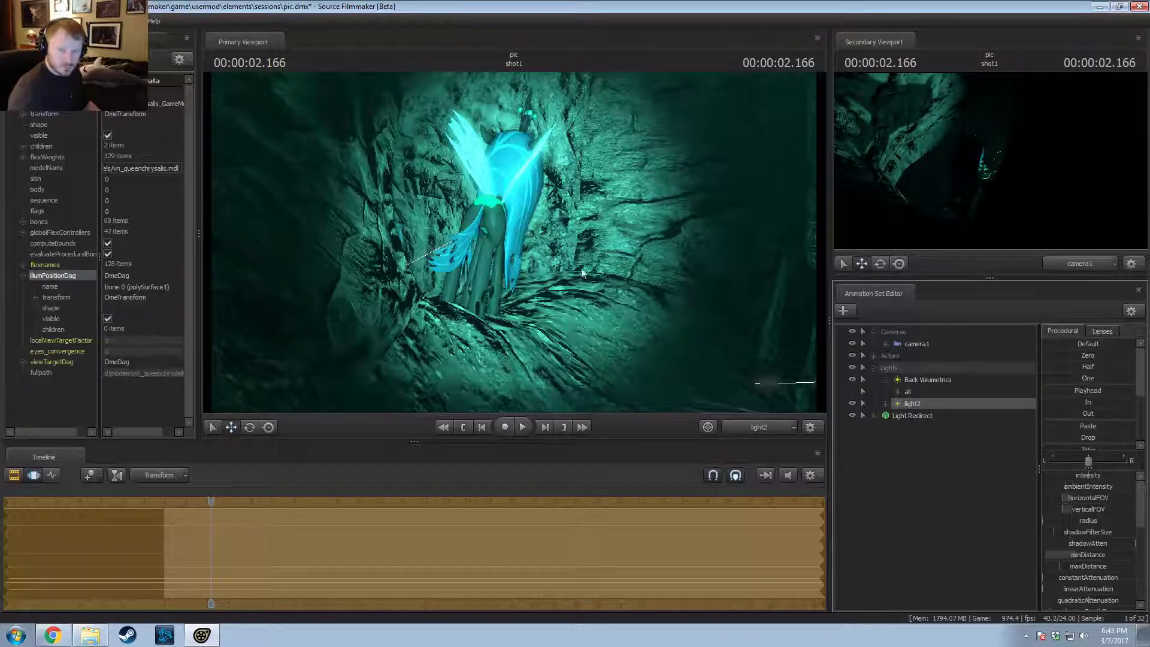
left_click_drag(595, 265, 590, 275)
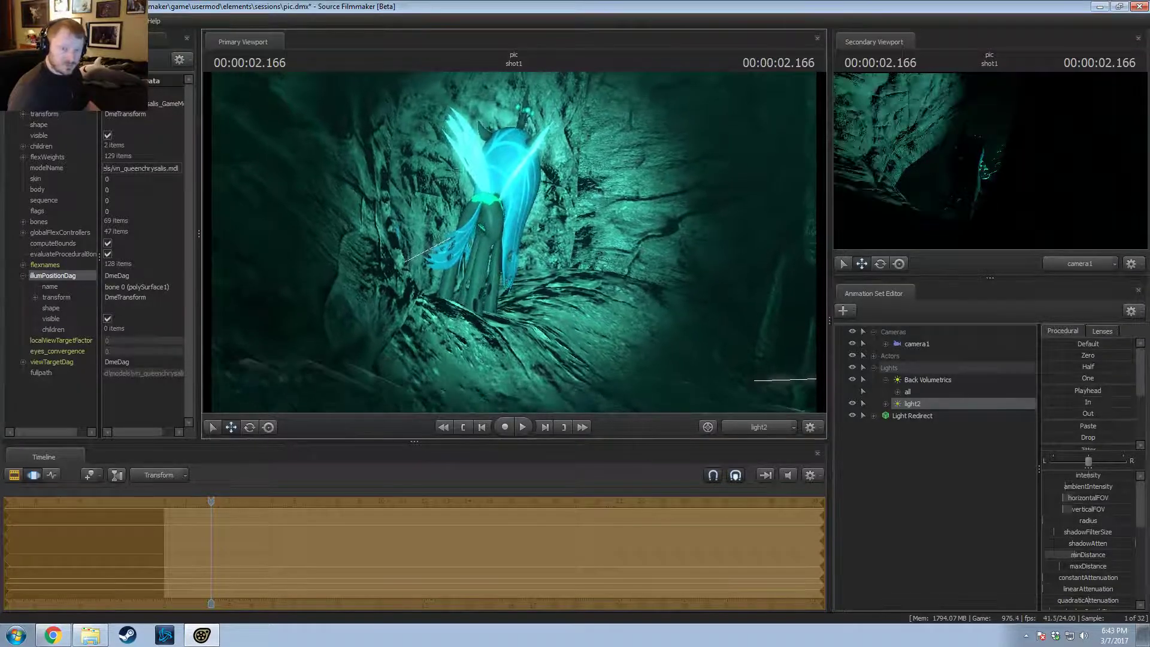
key("alt+Tab")
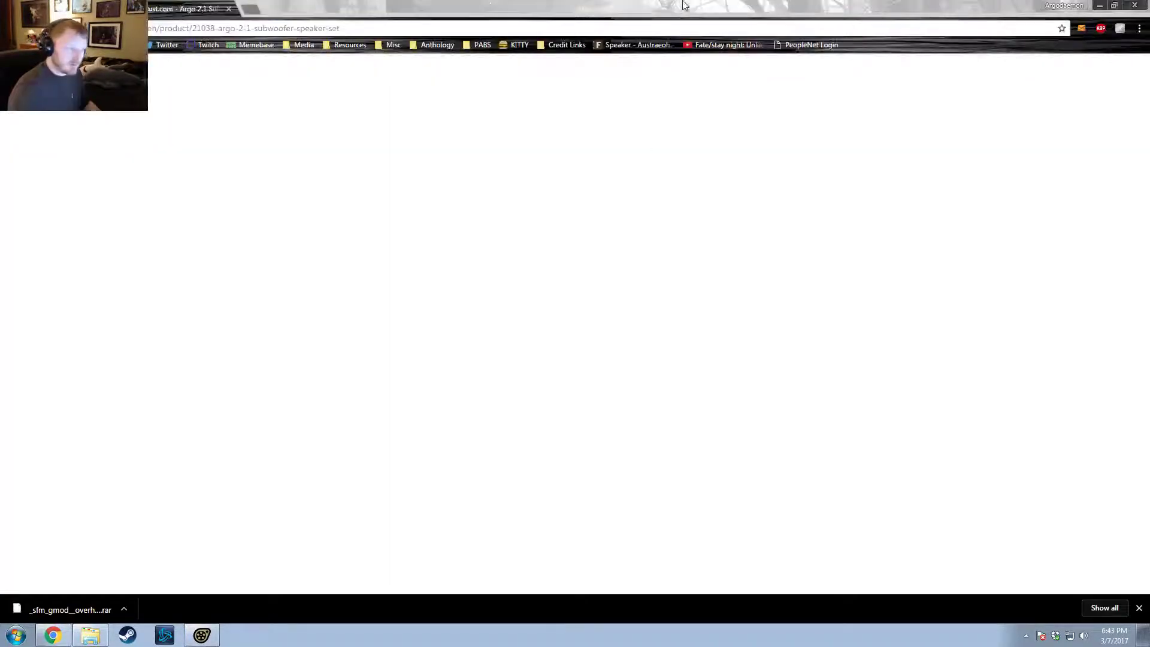
key("alt+Tab")
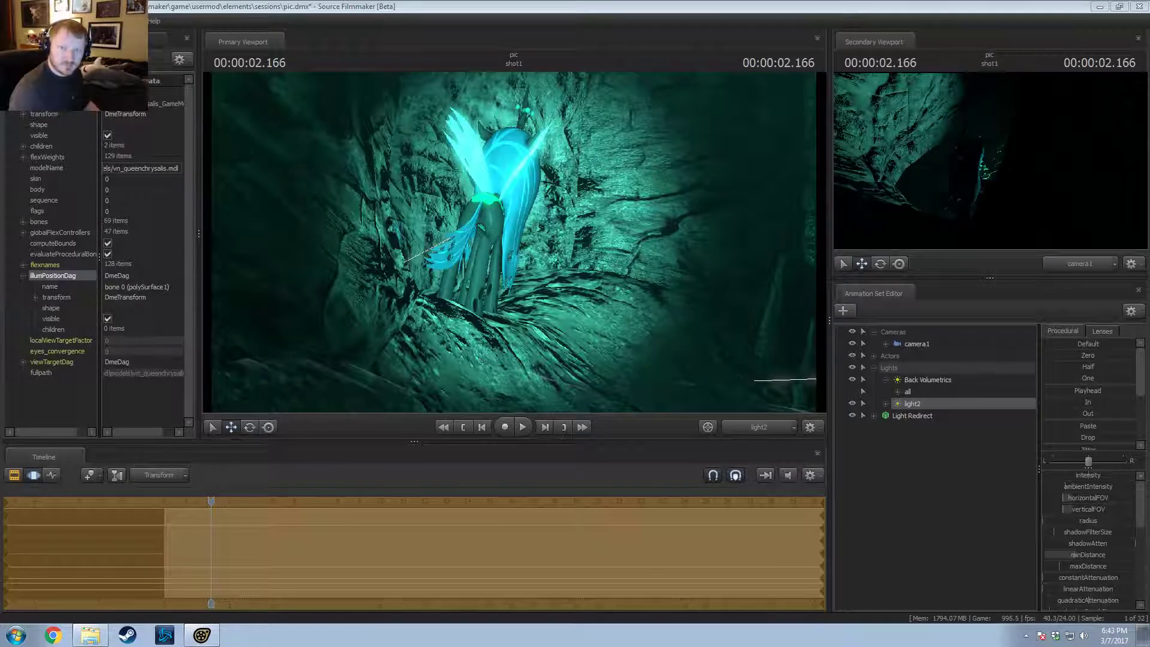
left_click_drag(1149, 78, 675, 0)
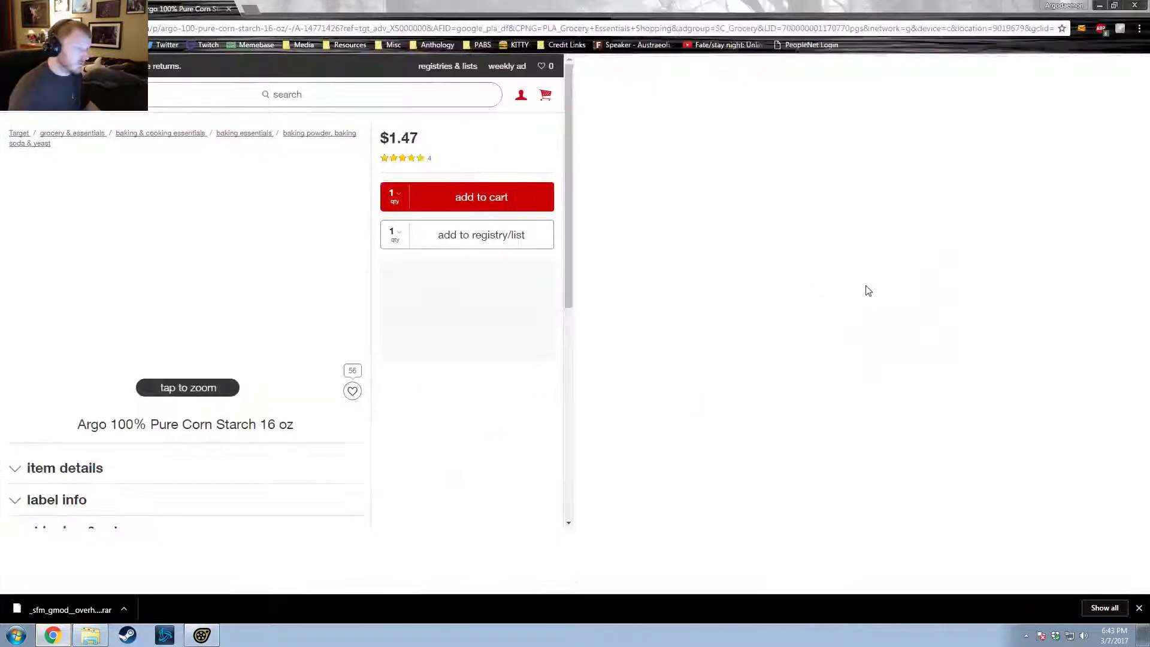
scroll(664, 429, "down", 3)
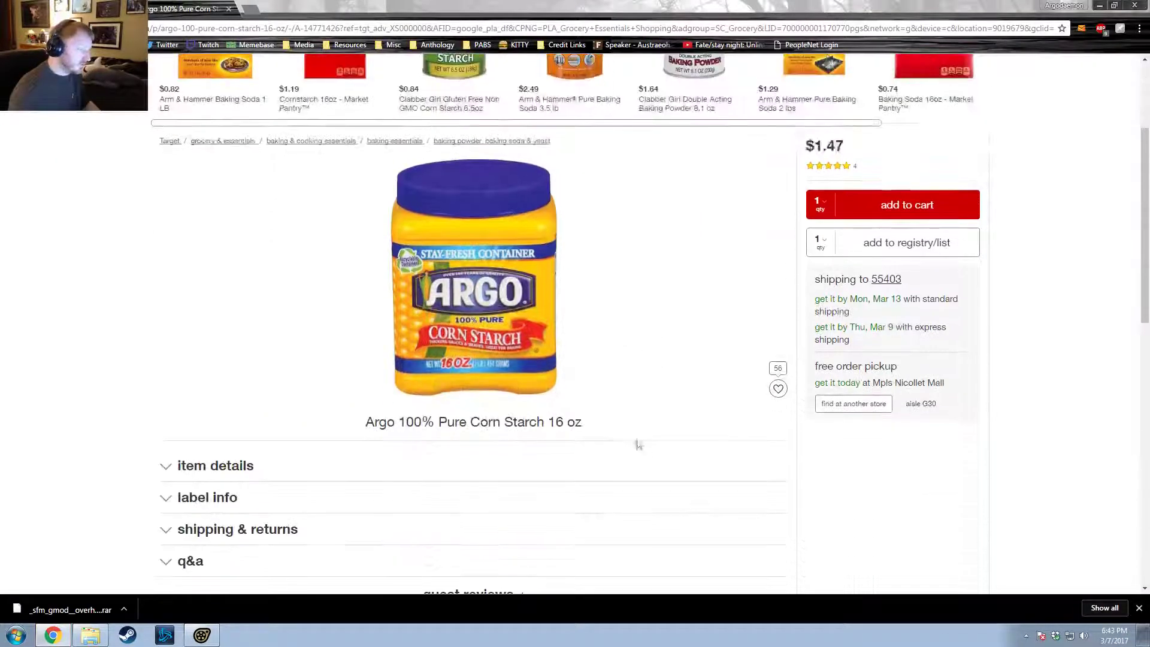
scroll(548, 207, "up", 1)
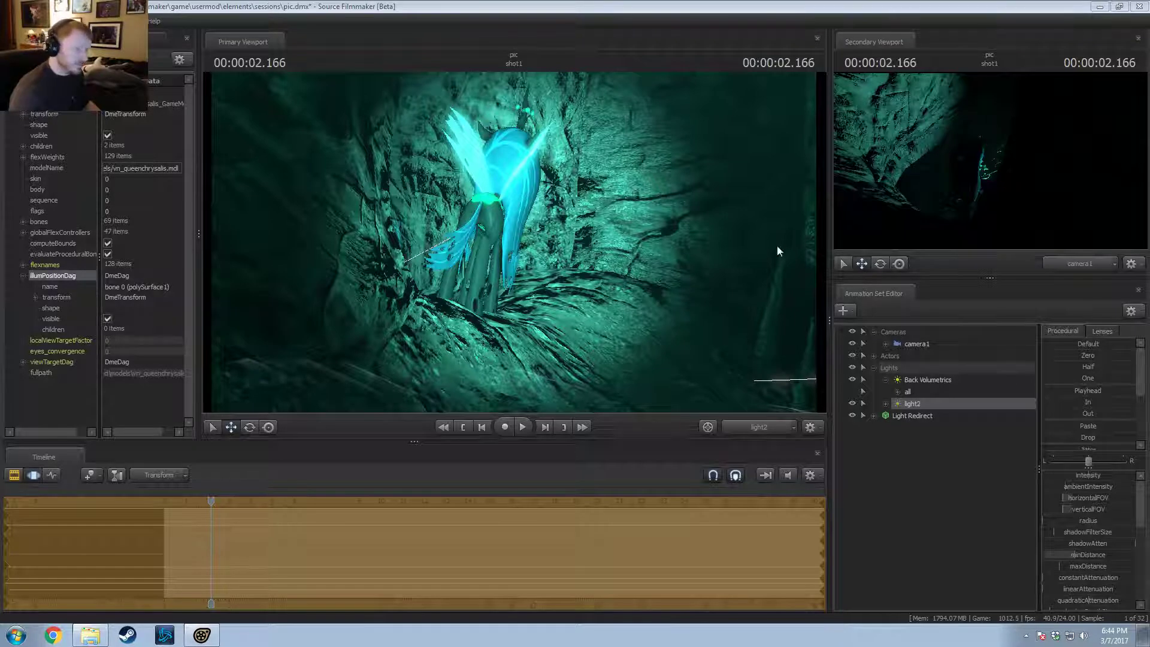
Step: Adjust light2's maxDistance to about 393 and reposition the light behind the Chrys model
key("F2")
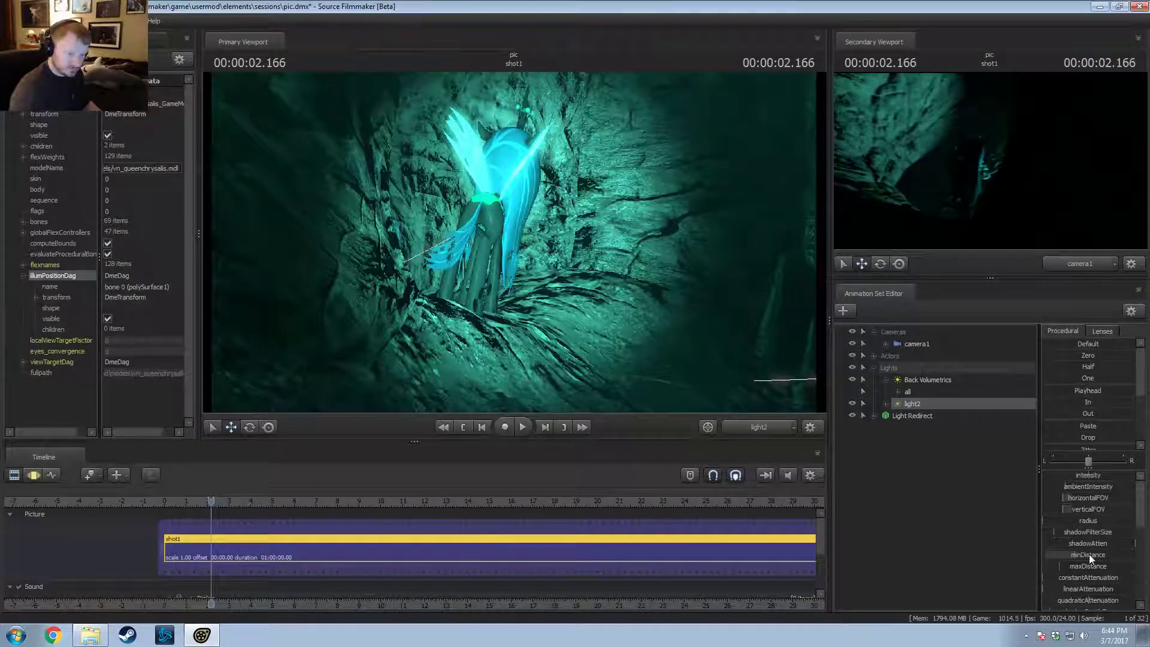
key("F3")
left_click_drag(1089, 566, 1054, 565)
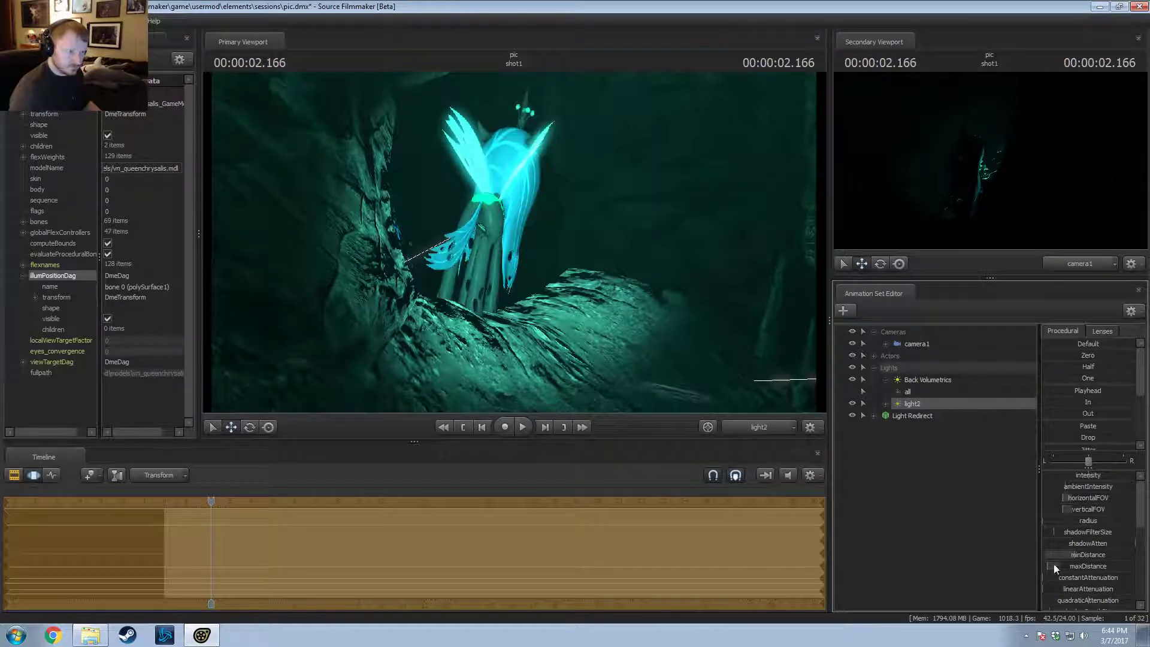
mouse_move(514, 241)
left_mouse_down()
mouse_move(508, 254)
mouse_move(514, 230)
mouse_move(514, 241)
left_mouse_up()
key("r")
key("F2")
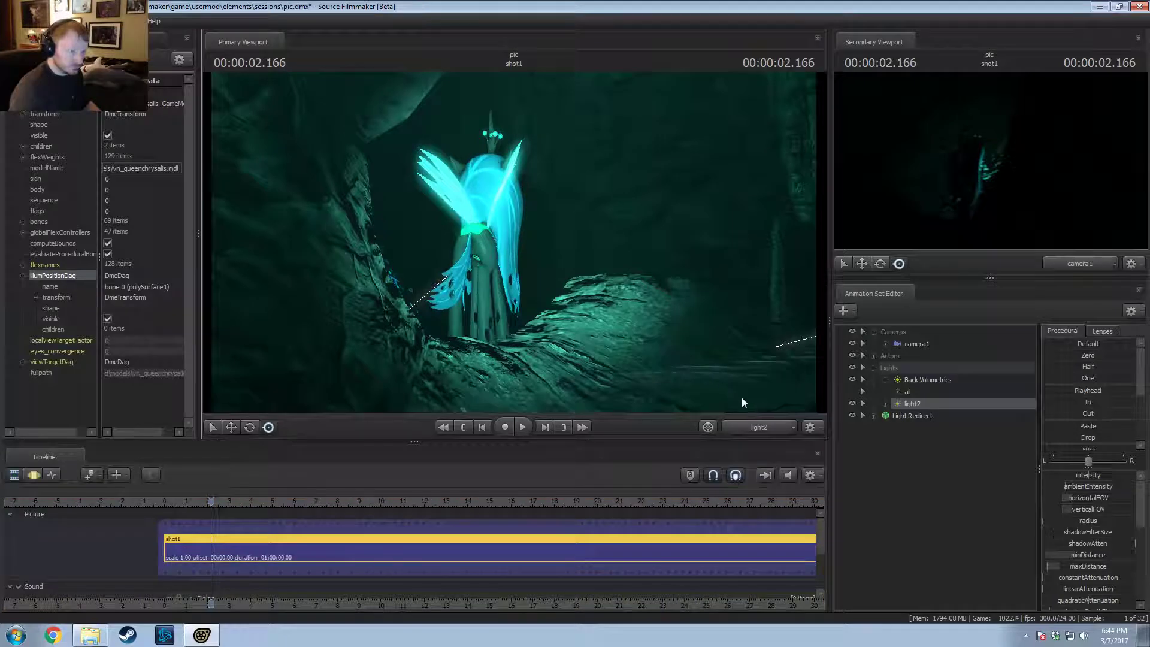
key("F3")
left_click_drag(501, 185, 501, 185)
mouse_move(1099, 566)
left_mouse_down()
mouse_move(1075, 566)
mouse_move(1114, 566)
left_mouse_up()
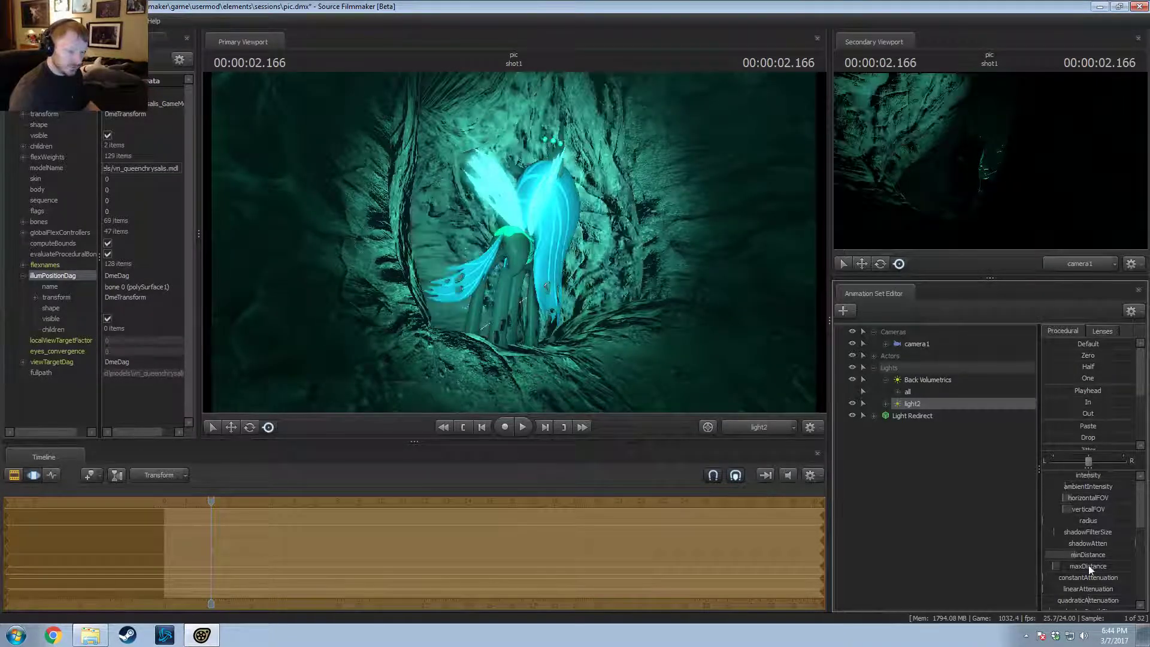
Step: Show light2's Light element in the element viewer, enable uberlight, and set farEdge to about 24.4 and adjust cutOff
right_click(961, 404)
mouse_move(990, 468)
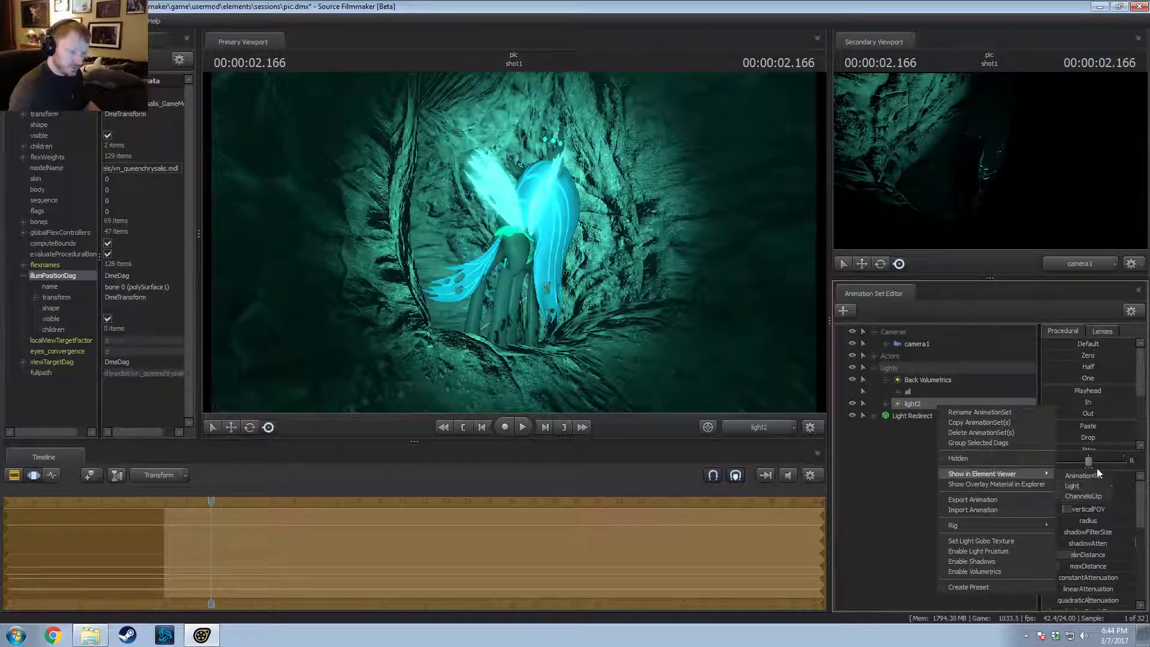
left_click(1093, 487)
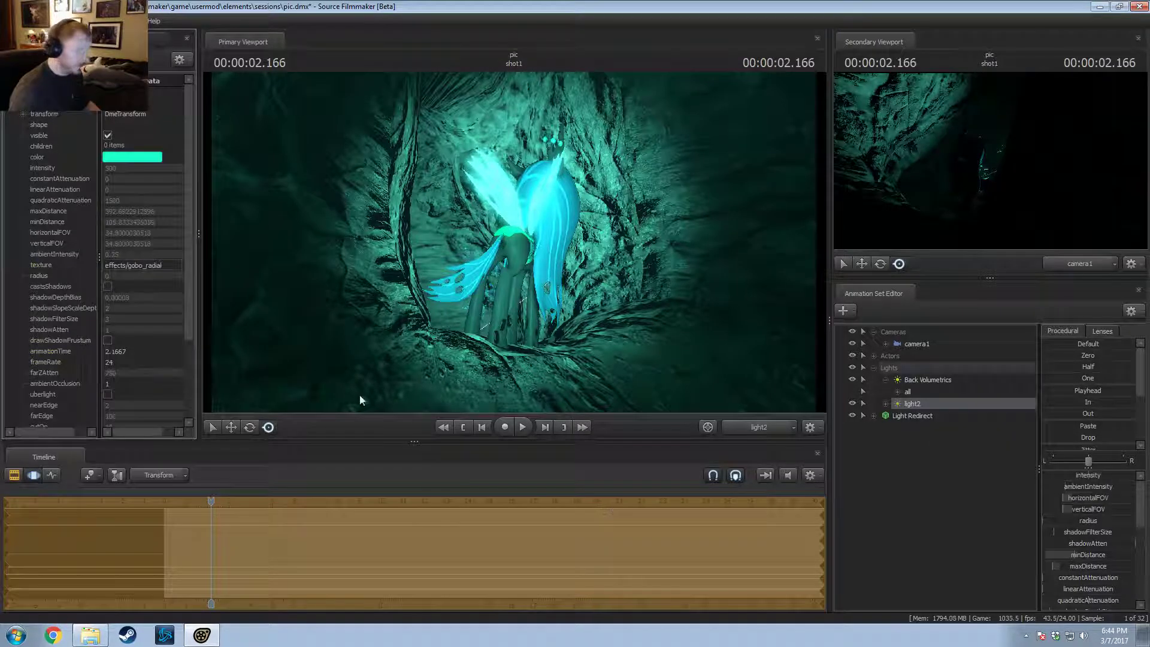
left_click(106, 395)
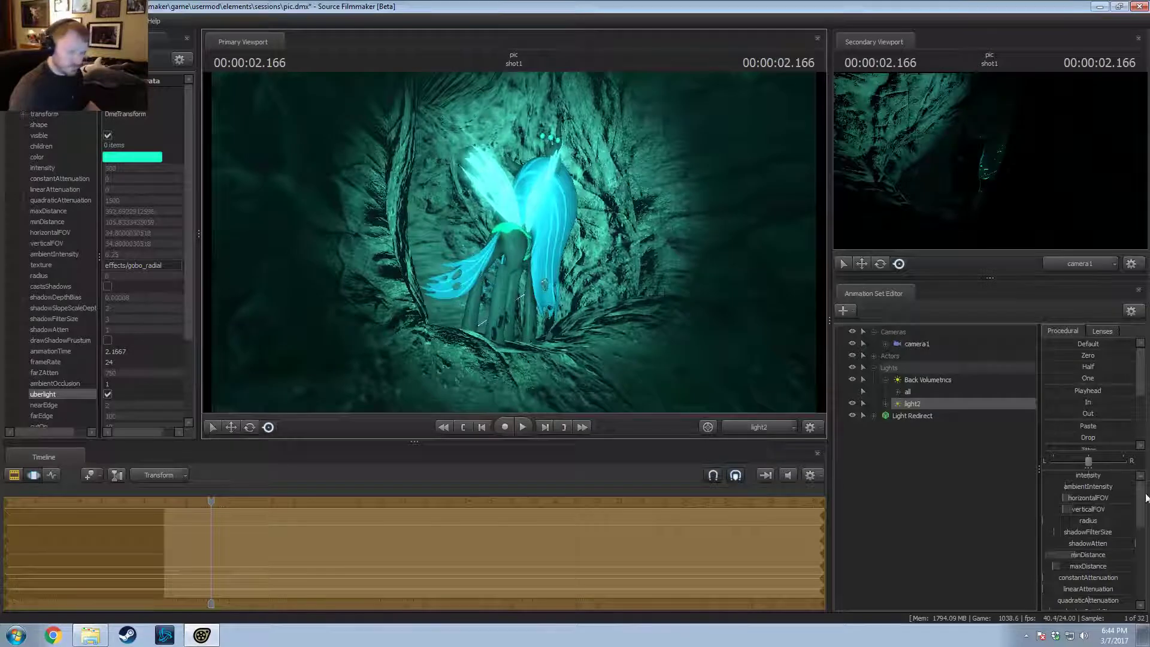
scroll(1088, 587, "down", 3)
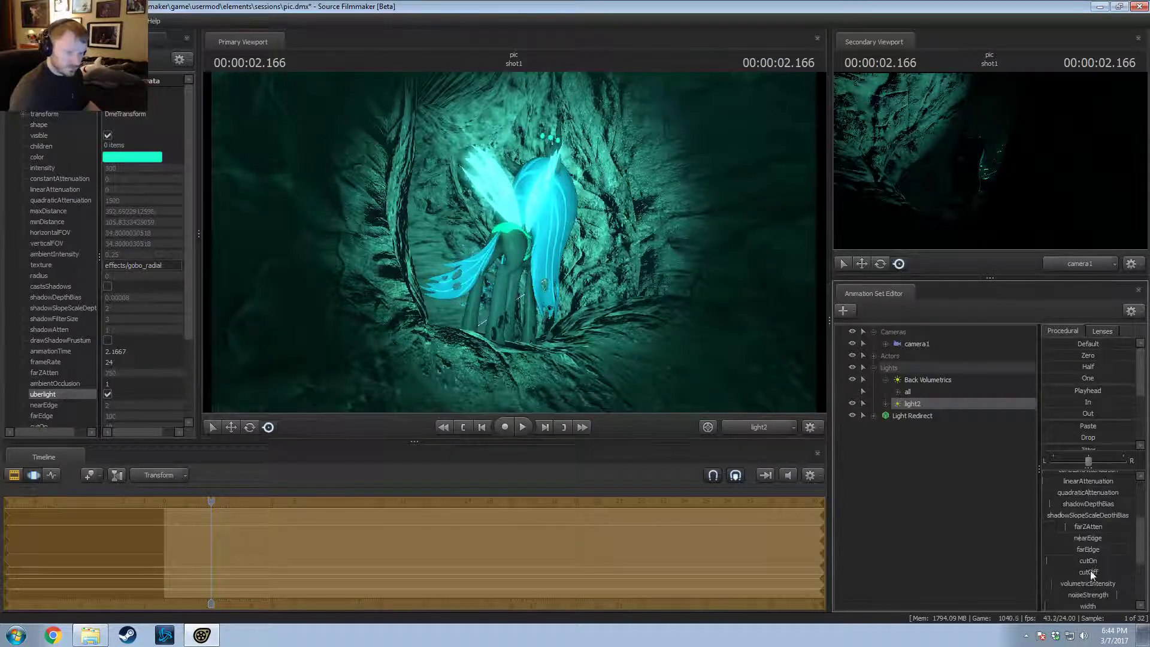
mouse_move(1100, 570)
left_mouse_down()
mouse_move(1070, 571)
mouse_move(1084, 554)
mouse_move(1064, 567)
mouse_move(1085, 573)
left_mouse_up()
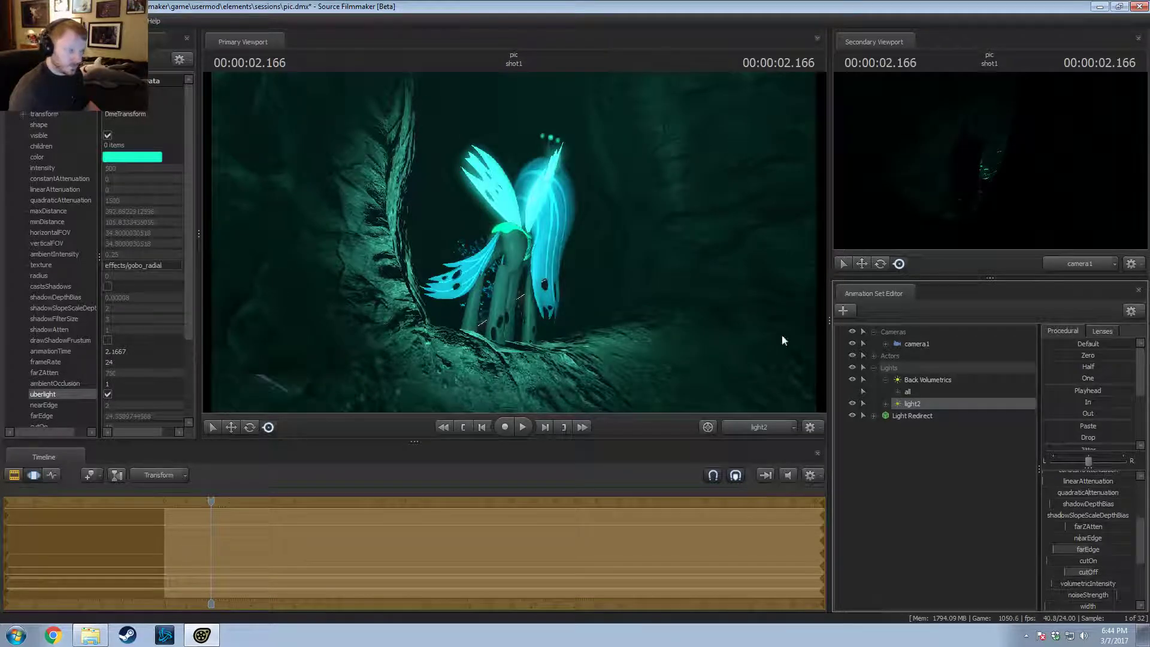
Step: Narrow light2's field of view to about 19.2 around the Chrys model and fine-tune its edge cutoff
mouse_move(782, 340)
left_mouse_down()
mouse_move(747, 304)
mouse_move(796, 325)
left_mouse_up()
scroll(761, 329, "up", 8)
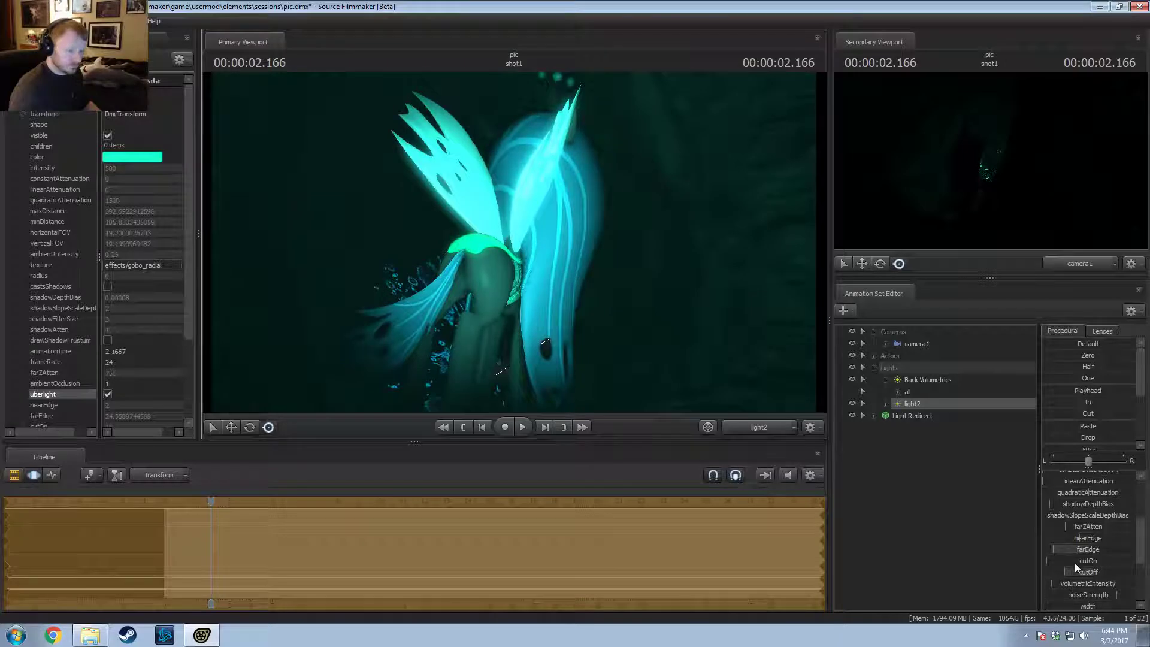
left_click_drag(1075, 563, 1082, 562)
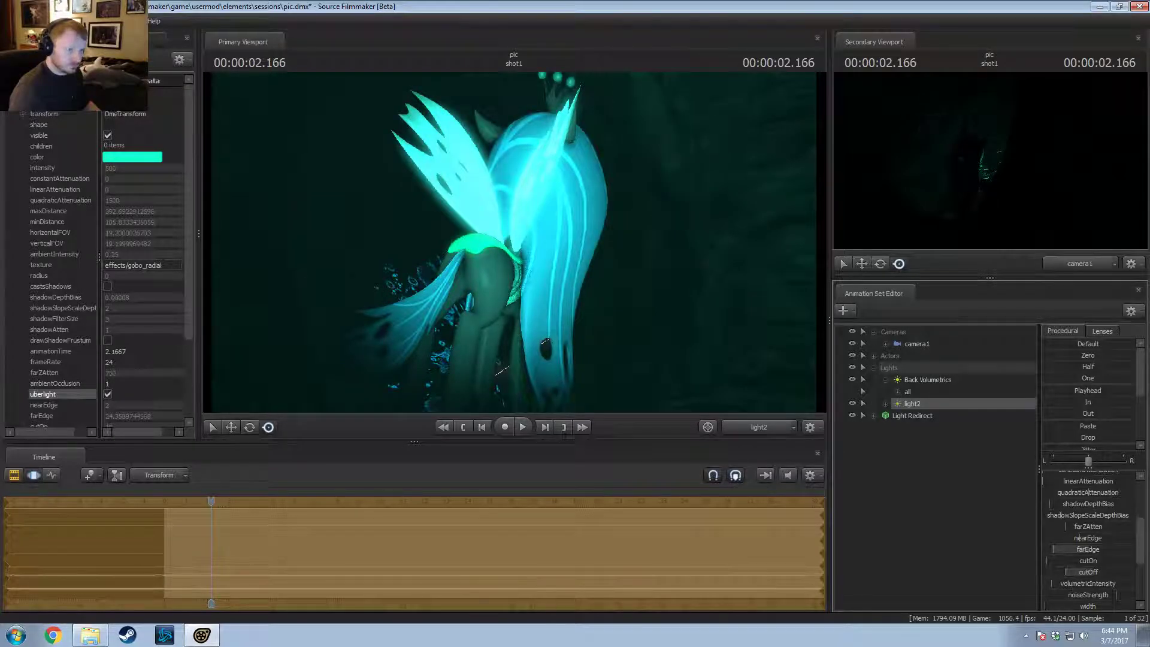
Step: View the shot through camera1 and toggle the Actors group's visibility to compare the lighting
key("F2")
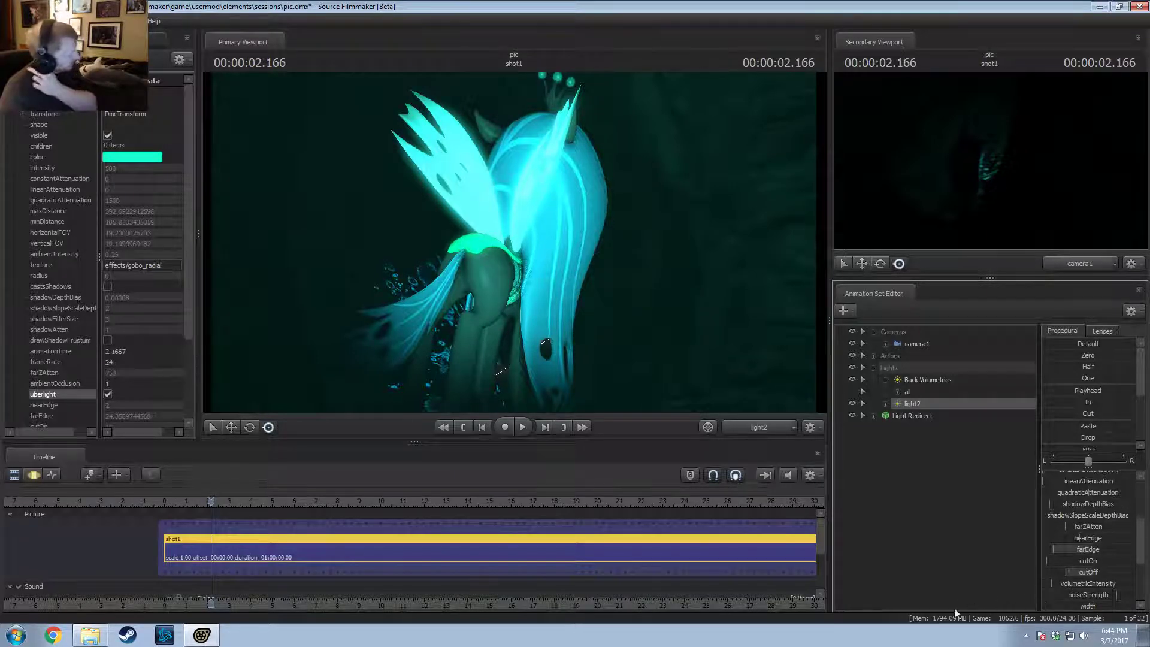
left_click(753, 424)
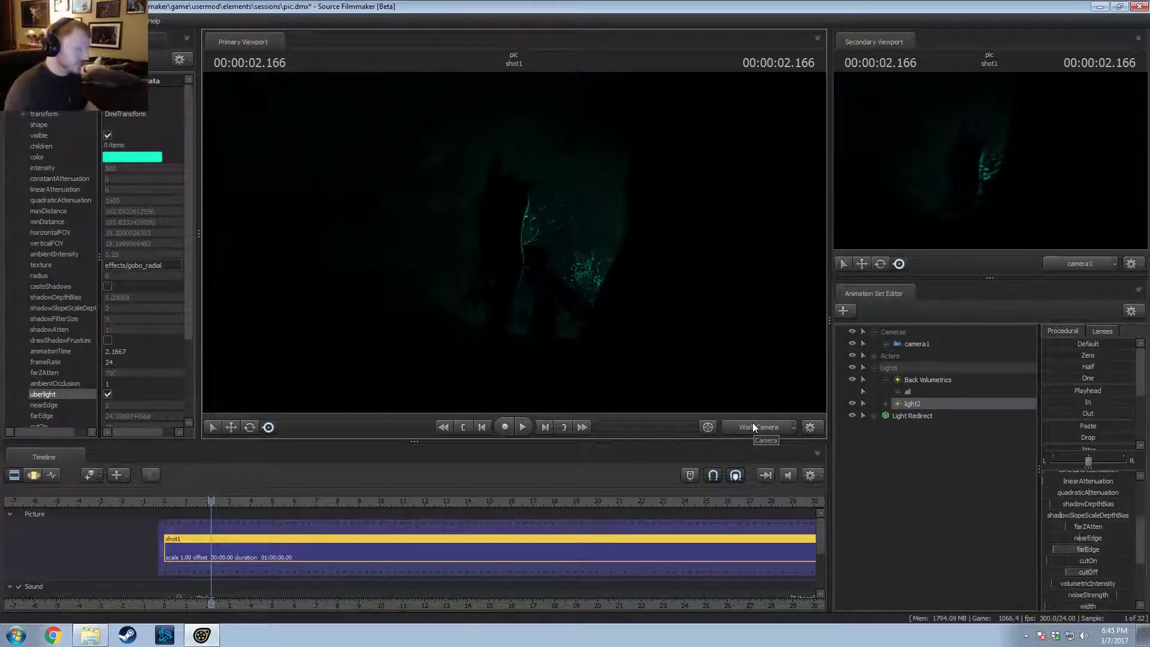
left_click(753, 425)
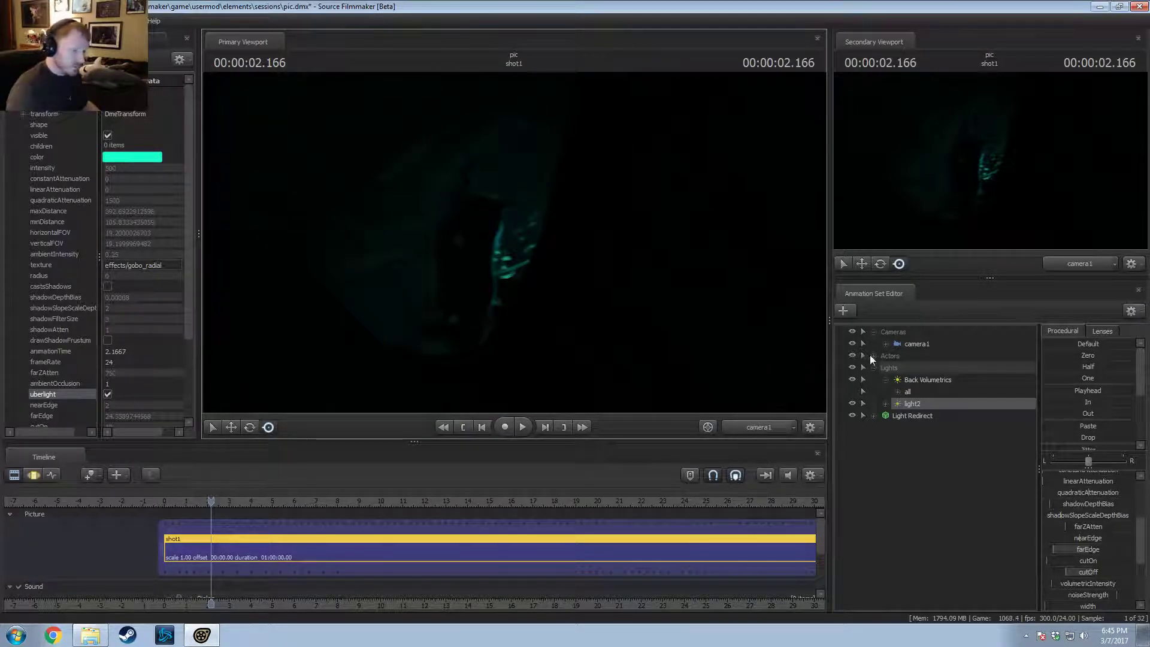
left_click(851, 355)
left_click(853, 357)
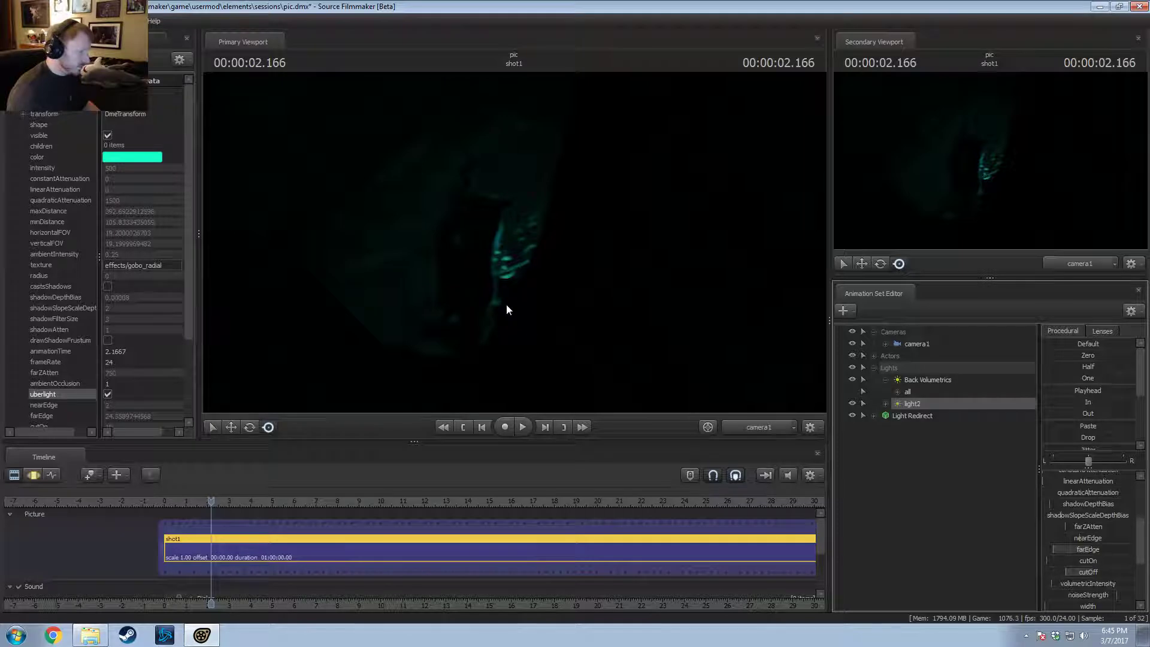
left_click_drag(512, 308, 457, 321)
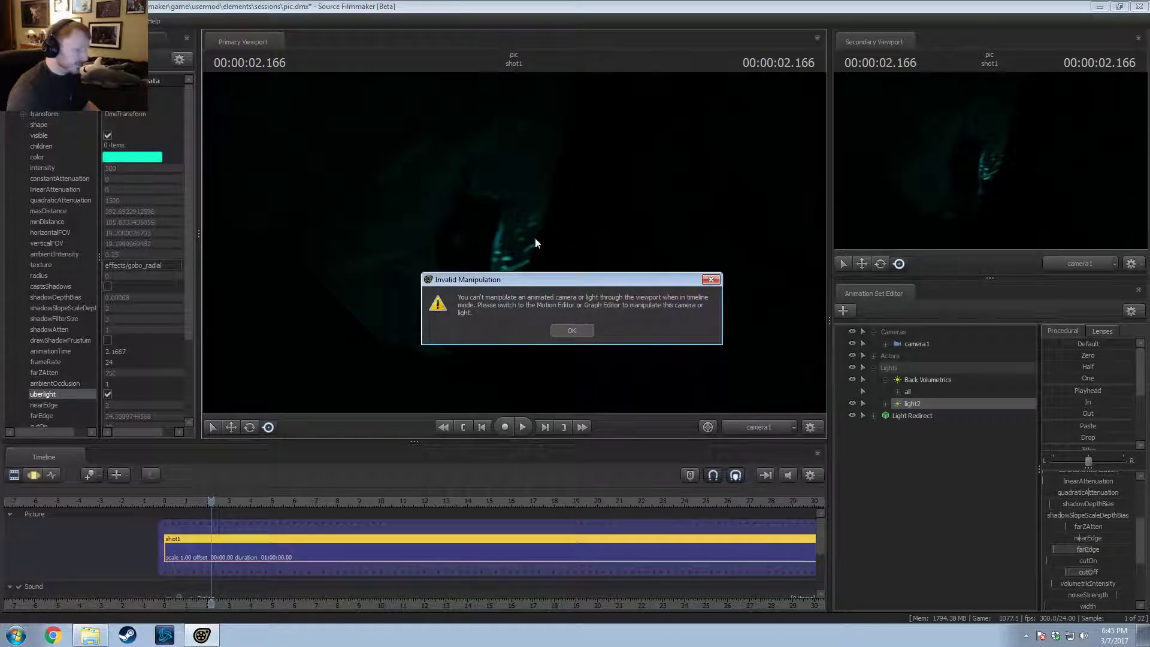
left_click(561, 329)
left_click(619, 297)
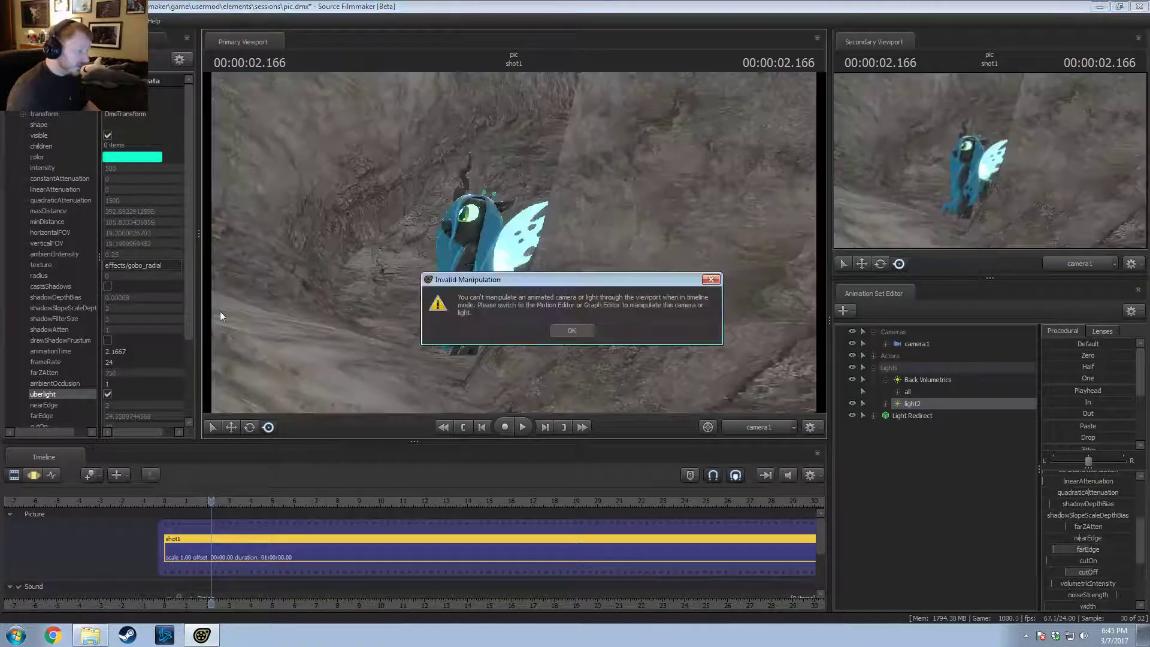
left_click(588, 327)
Step: Reposition and turn camera1 in the Motion Editor away from the rock wall toward the pool and stalactites deeper in the cave
left_click(914, 346)
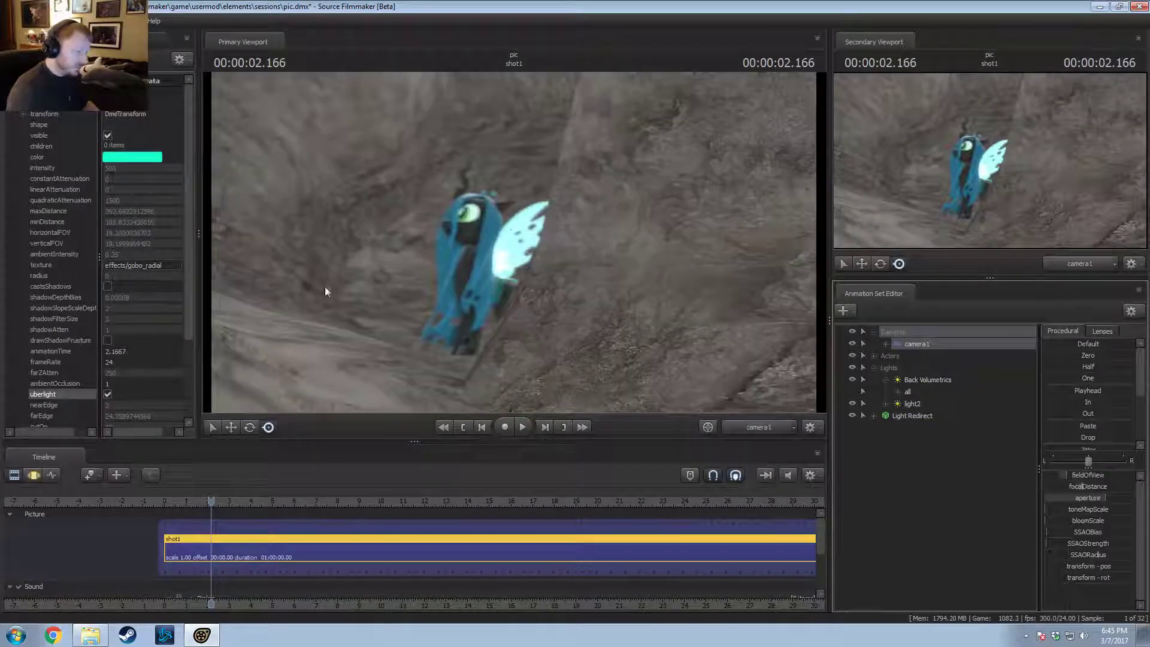
left_click_drag(326, 287, 411, 297)
left_click(573, 330)
key("F3")
left_click_drag(580, 328, 456, 408)
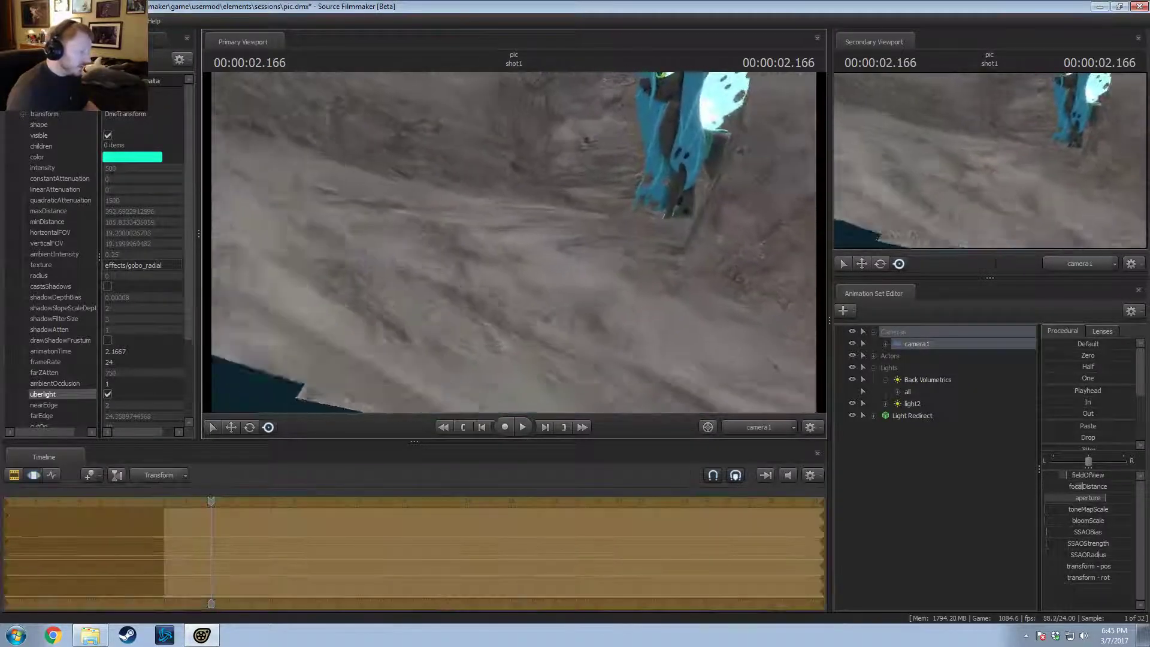
left_click_drag(513, 242, 479, 228)
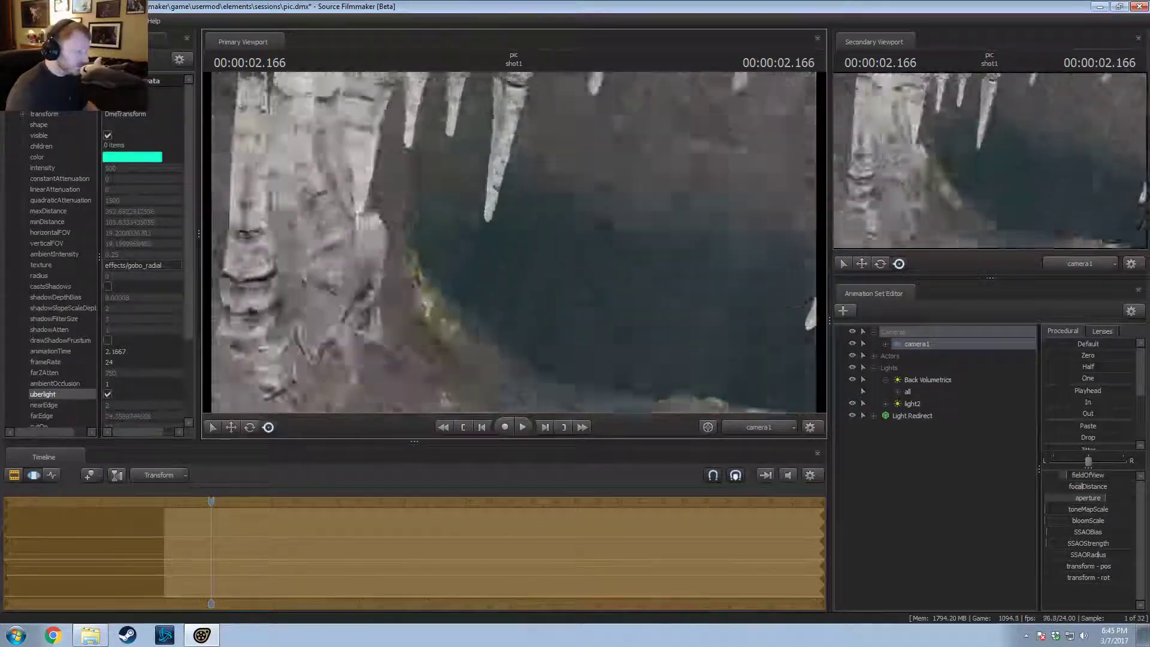
left_click_drag(494, 345, 518, 242)
Step: Enable lighting in the viewport and refine camera1's framing of the dark area between the stalactites
right_click(518, 241)
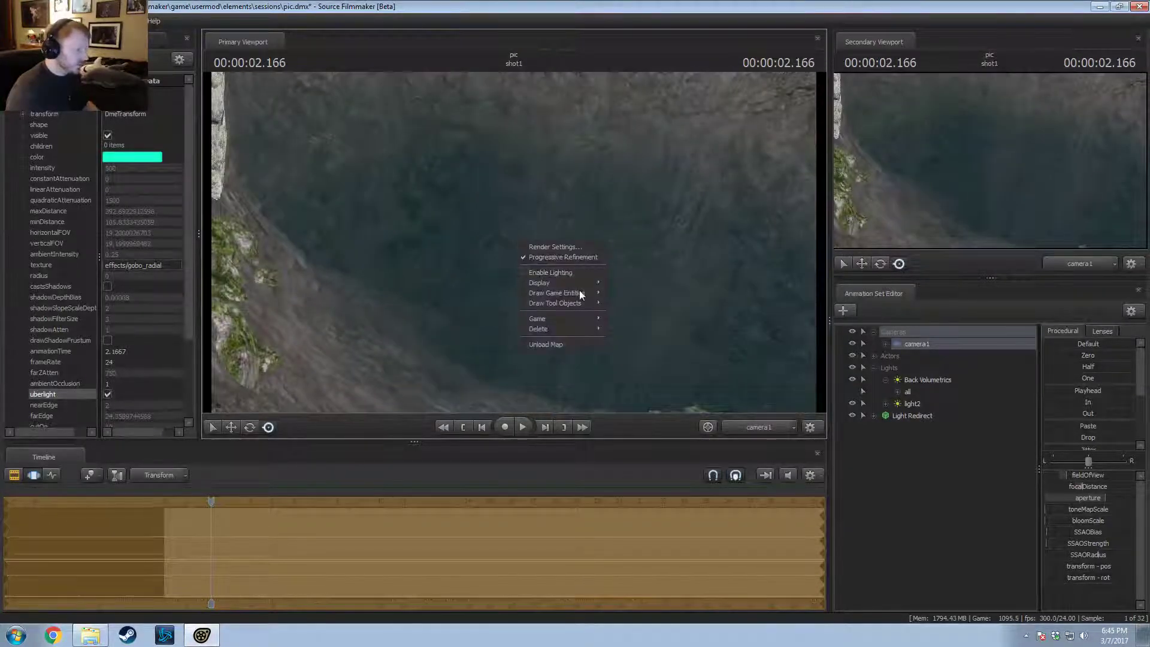
left_click(553, 273)
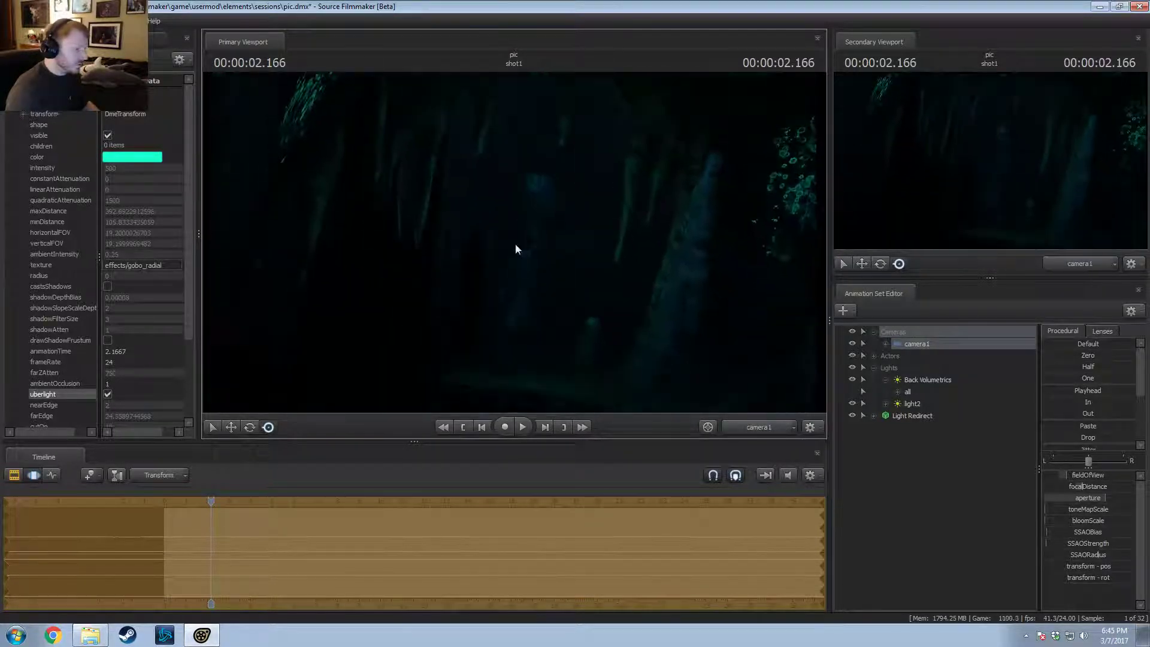
mouse_move(516, 244)
left_mouse_down()
mouse_move(536, 217)
mouse_move(503, 227)
mouse_move(523, 222)
mouse_move(515, 193)
mouse_move(530, 248)
left_mouse_up()
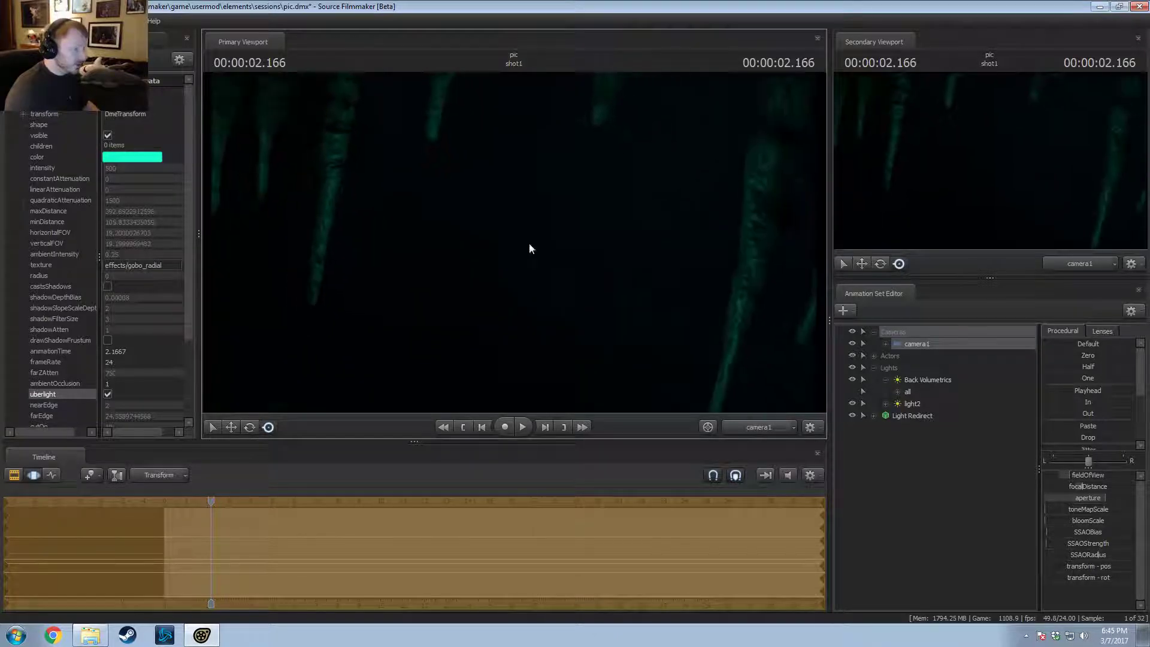
Step: Switch to the work camera, expand the Actors group and start moving the whole Chrys model away from its old spot
left_click(770, 428, "ctrl")
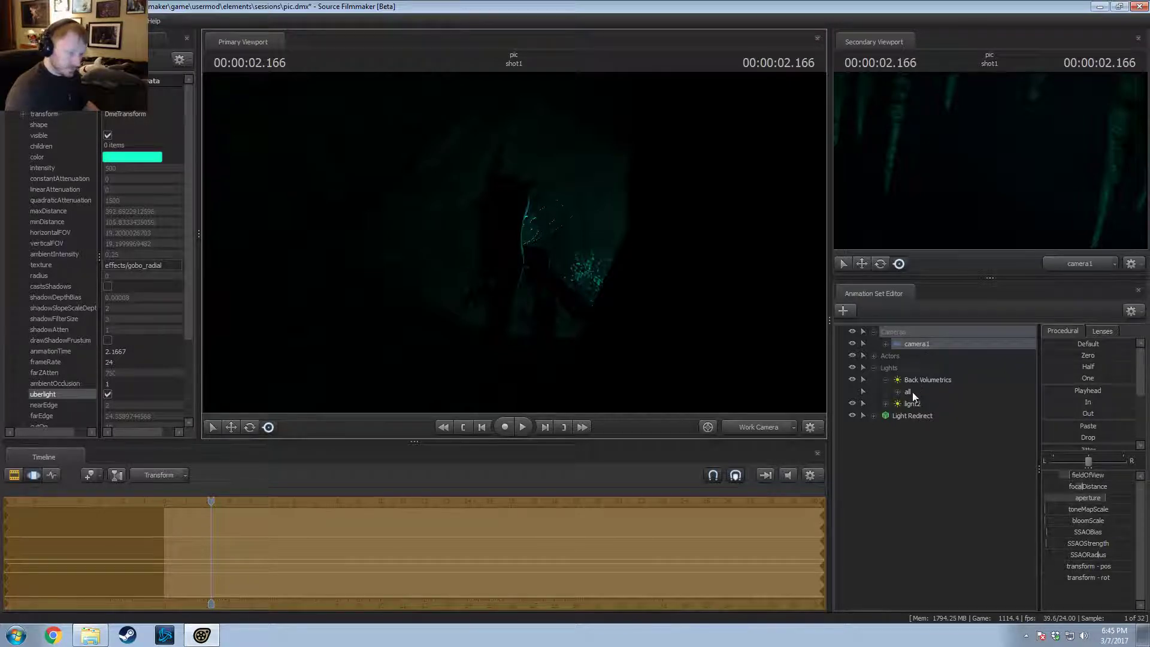
left_click(874, 356)
left_click(936, 388)
left_click(937, 380)
key("F2")
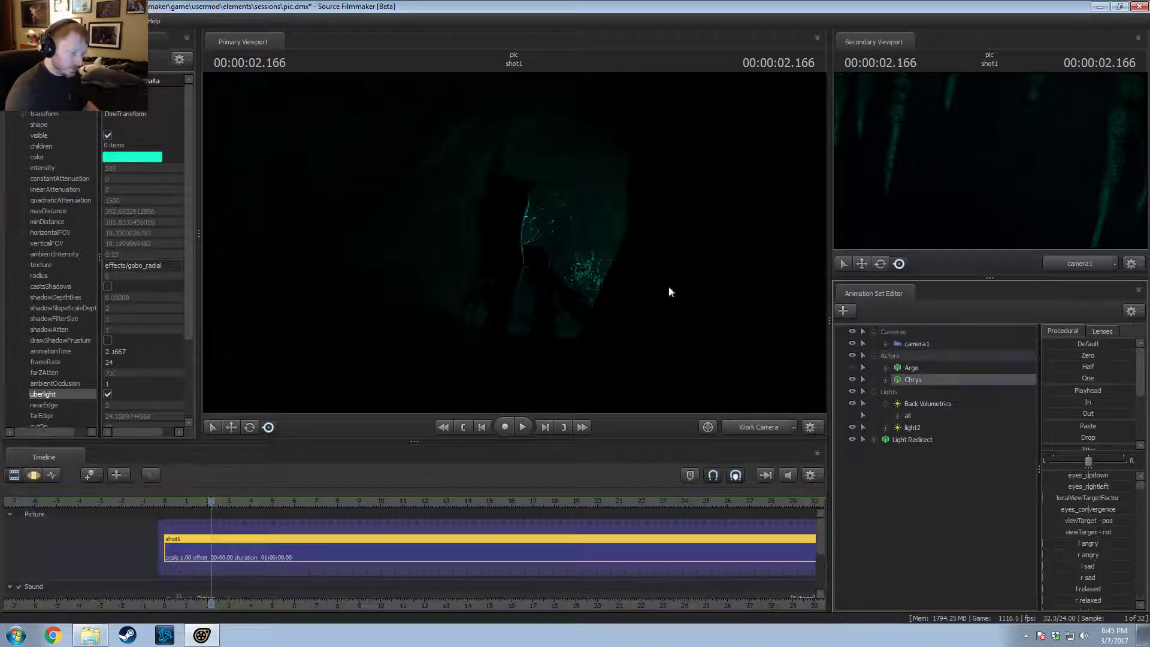
key("F3")
key("w")
left_click_drag(494, 341, 805, 426)
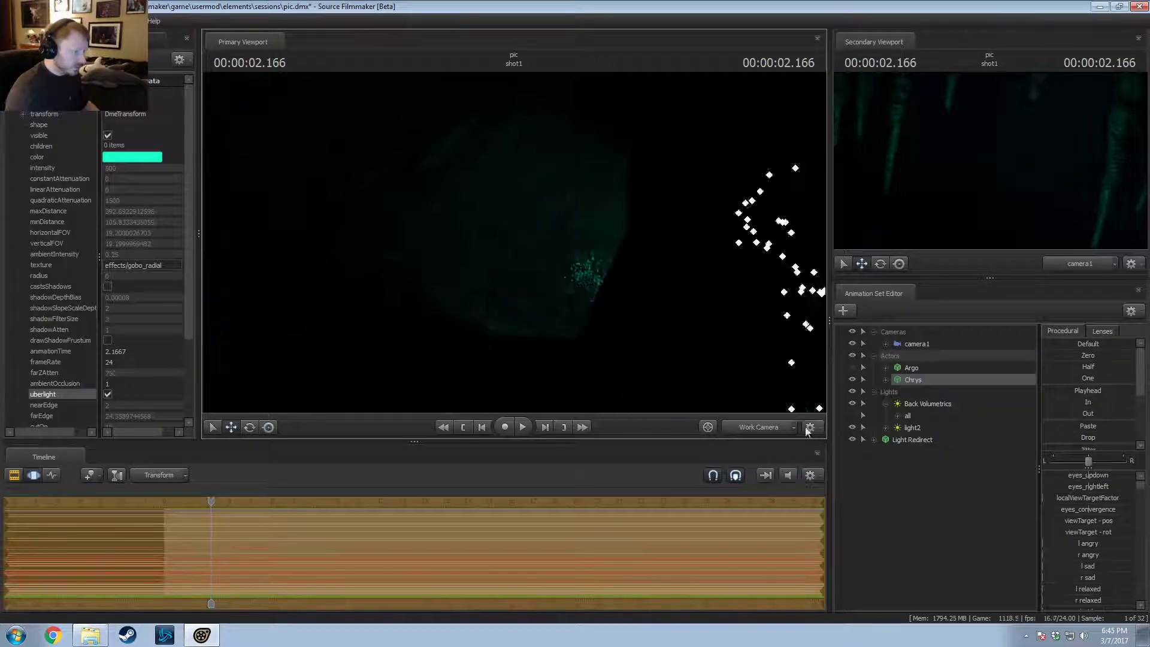
Step: Move the Chrys model through the cave into camera1's new view between the stalactites
left_click_drag(498, 243, 737, 353)
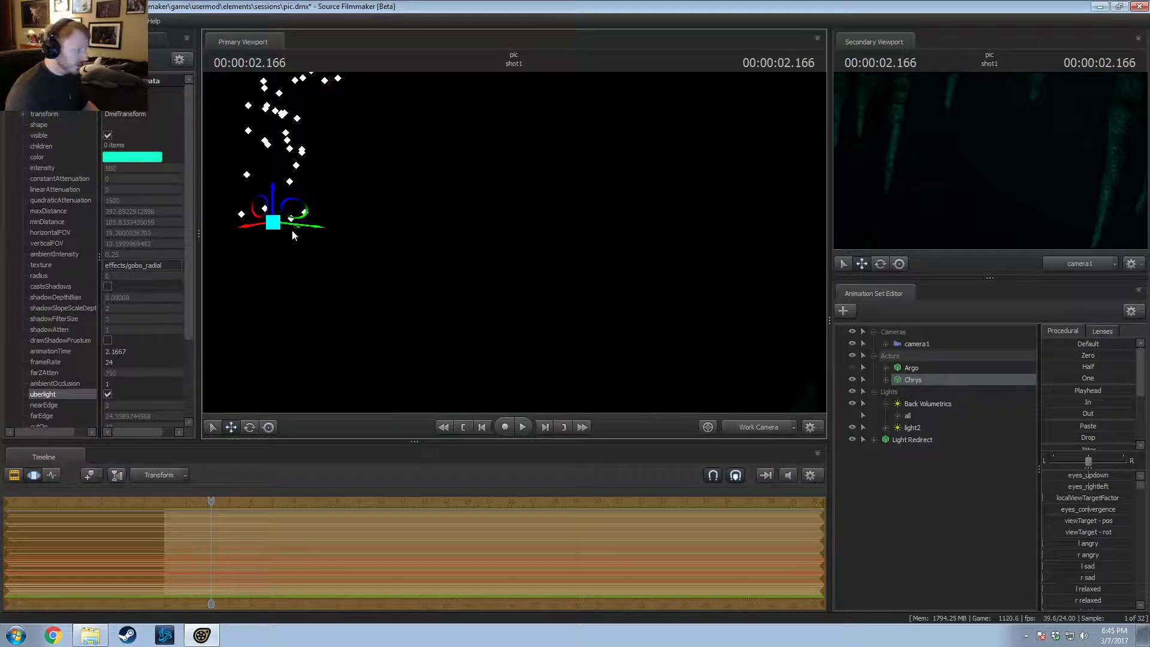
left_click_drag(292, 234, 1068, 344)
key("e")
key("s")
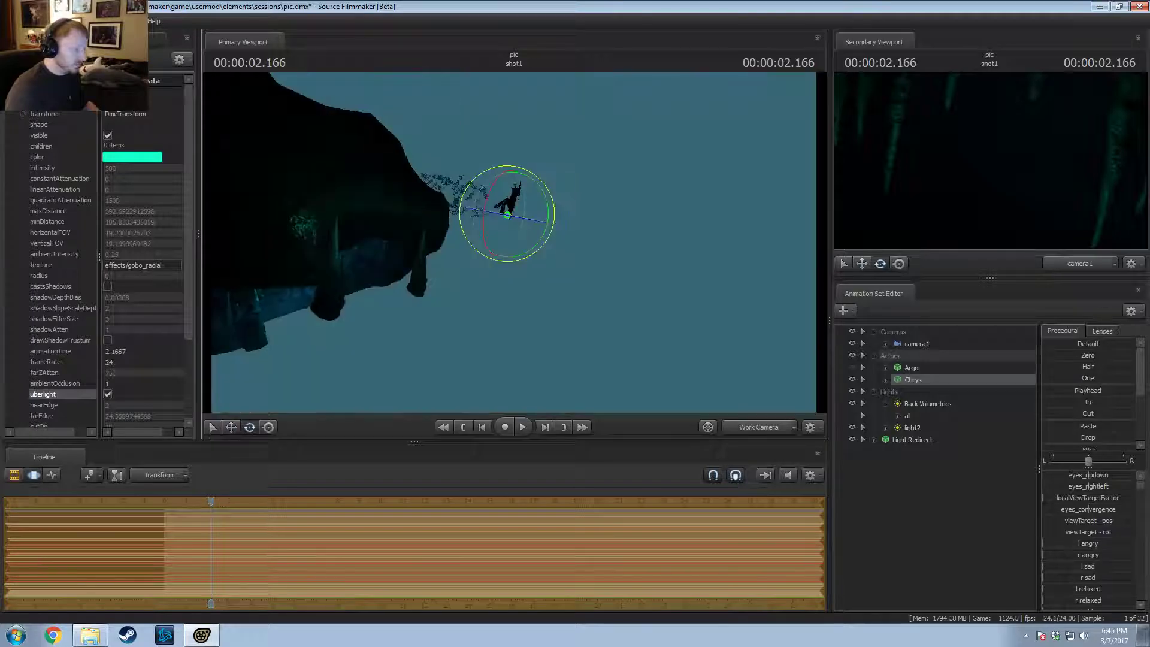
key("w")
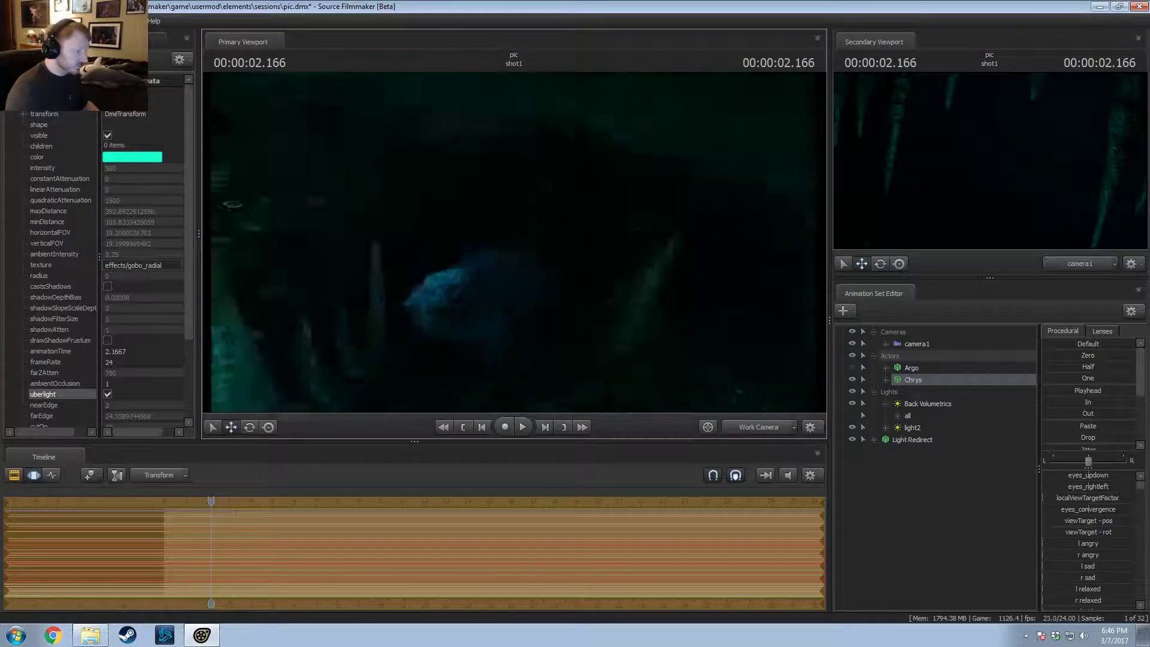
left_click_drag(522, 180, 242, 326)
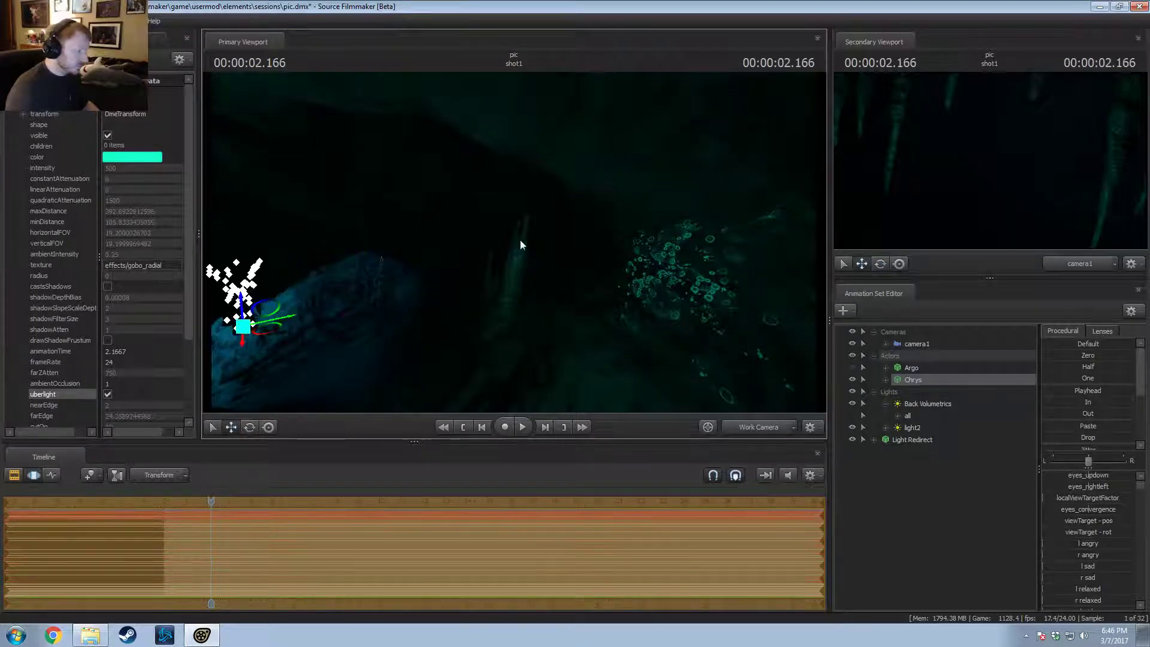
left_click_drag(520, 245, 515, 248)
left_click_drag(598, 307, 534, 257)
left_click_drag(611, 362, 482, 221)
key("w")
left_click_drag(516, 257, 531, 193)
left_click_drag(538, 195, 545, 183)
key("w")
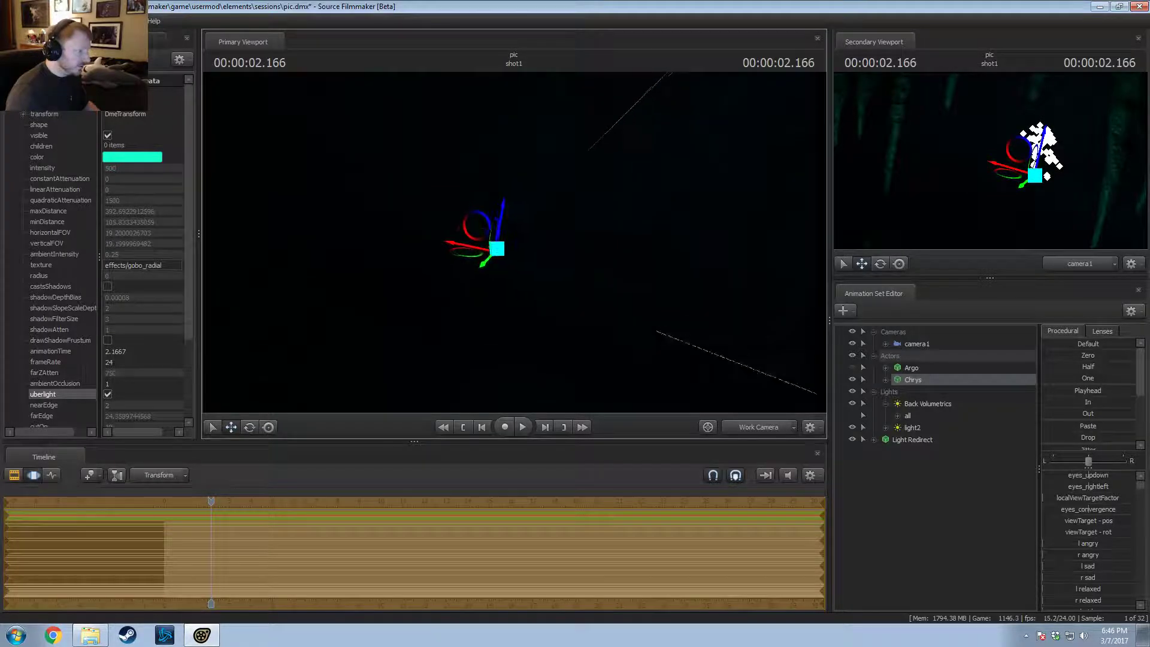
Step: Lower the Chrys model toward the water and adjust its rotation and position within camera1's view
mouse_move(514, 242)
left_mouse_down()
mouse_move(529, 233)
mouse_move(515, 242)
left_mouse_up()
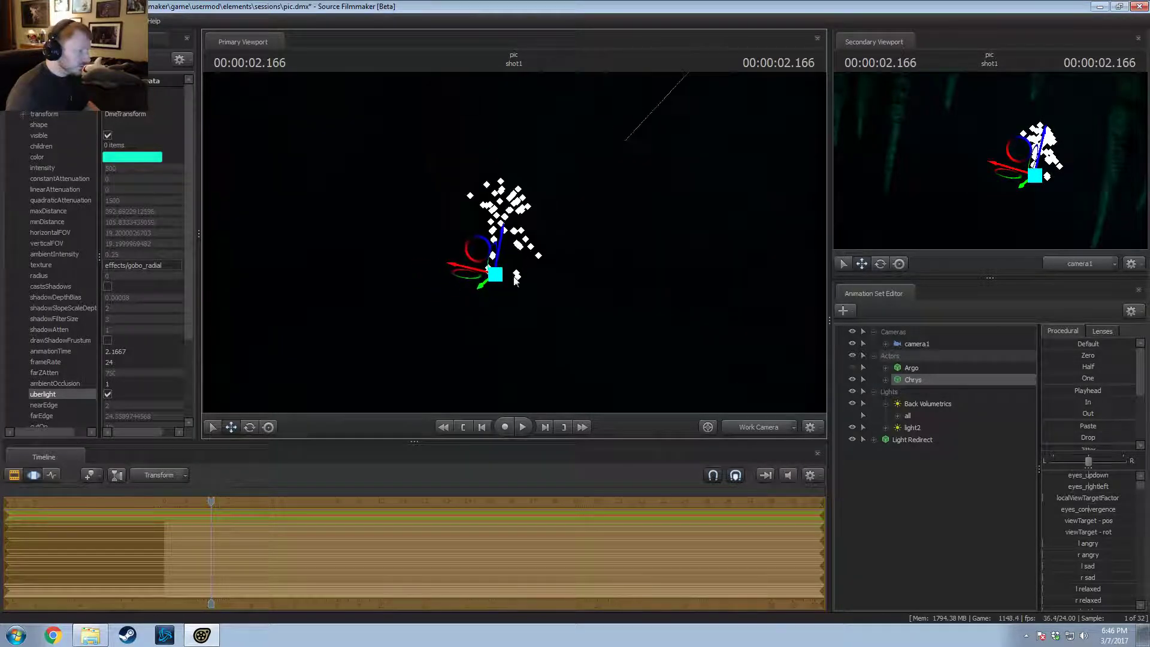
left_click_drag(471, 281, 466, 350)
key("e")
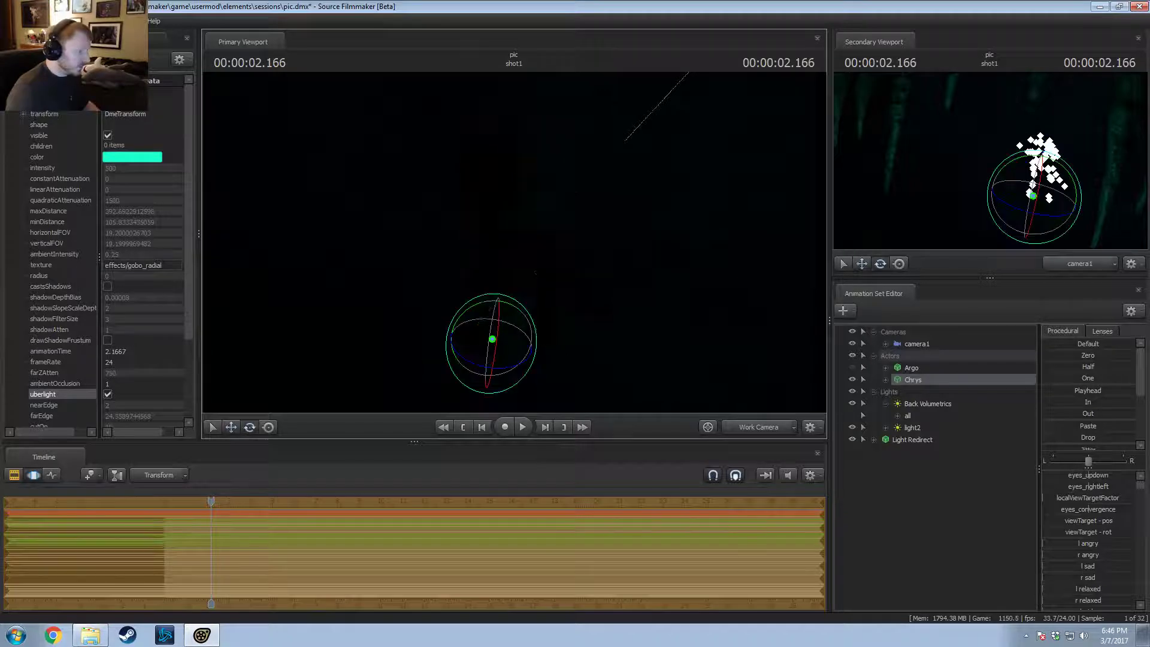
mouse_move(515, 242)
left_mouse_down()
mouse_move(492, 294)
mouse_move(521, 251)
left_mouse_up()
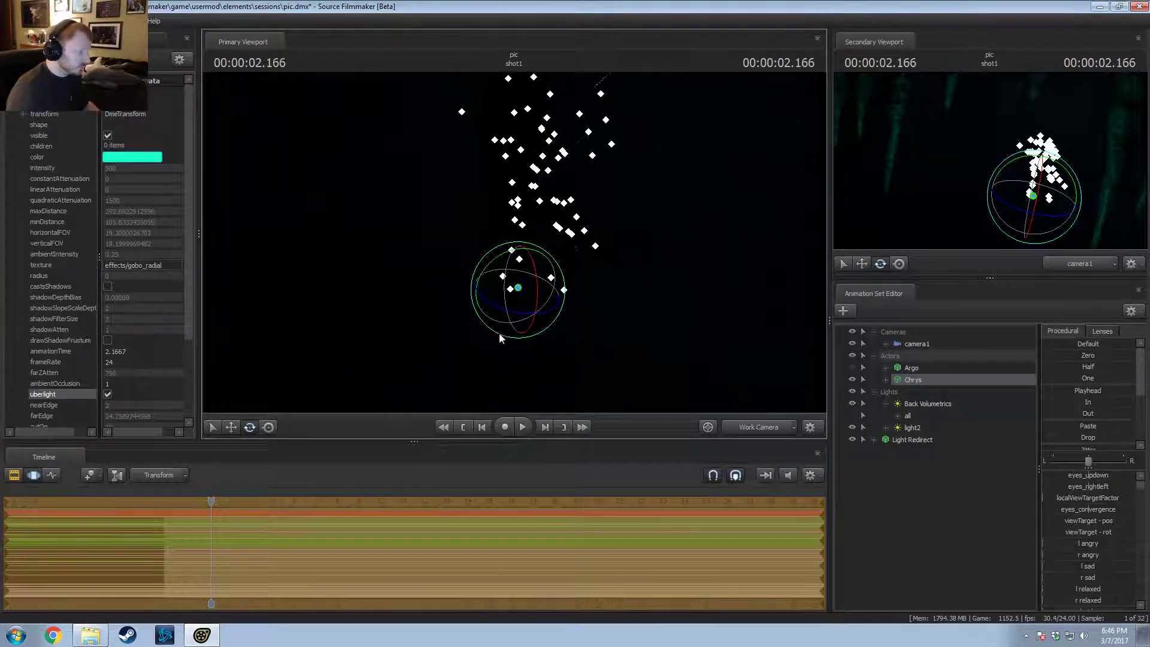
left_click(508, 314)
left_click_drag(497, 306, 551, 258)
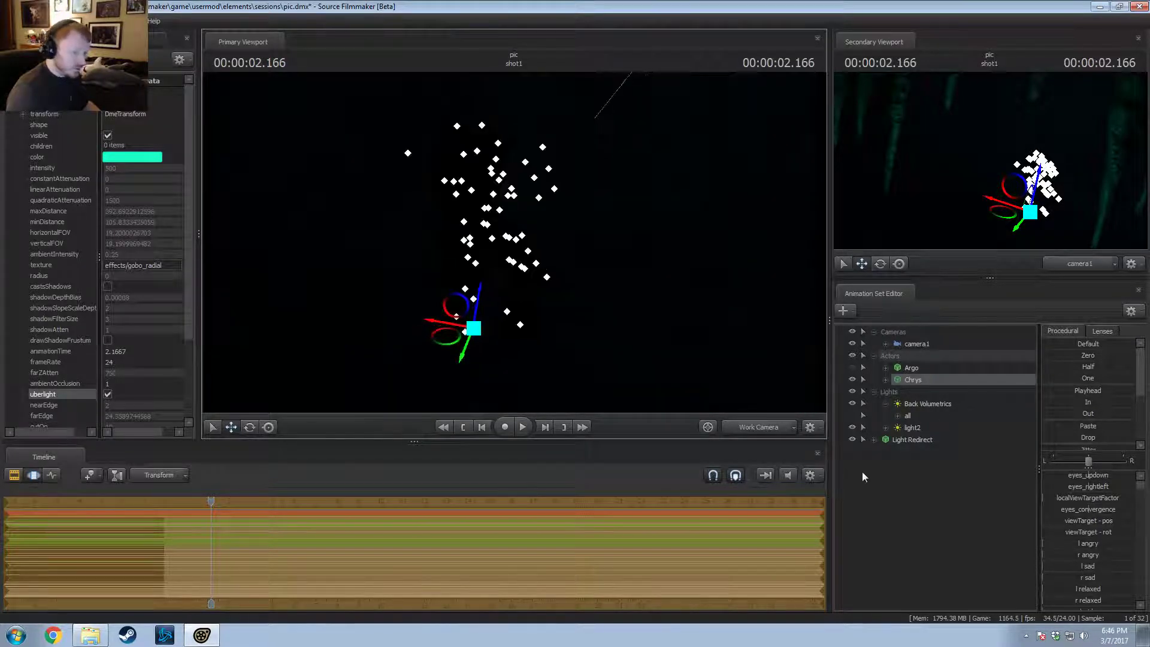
Step: Look through light2, aim it at Chrys and widen its field of view to 36, then check the lighting from the work camera
double_click(909, 427)
key("F3")
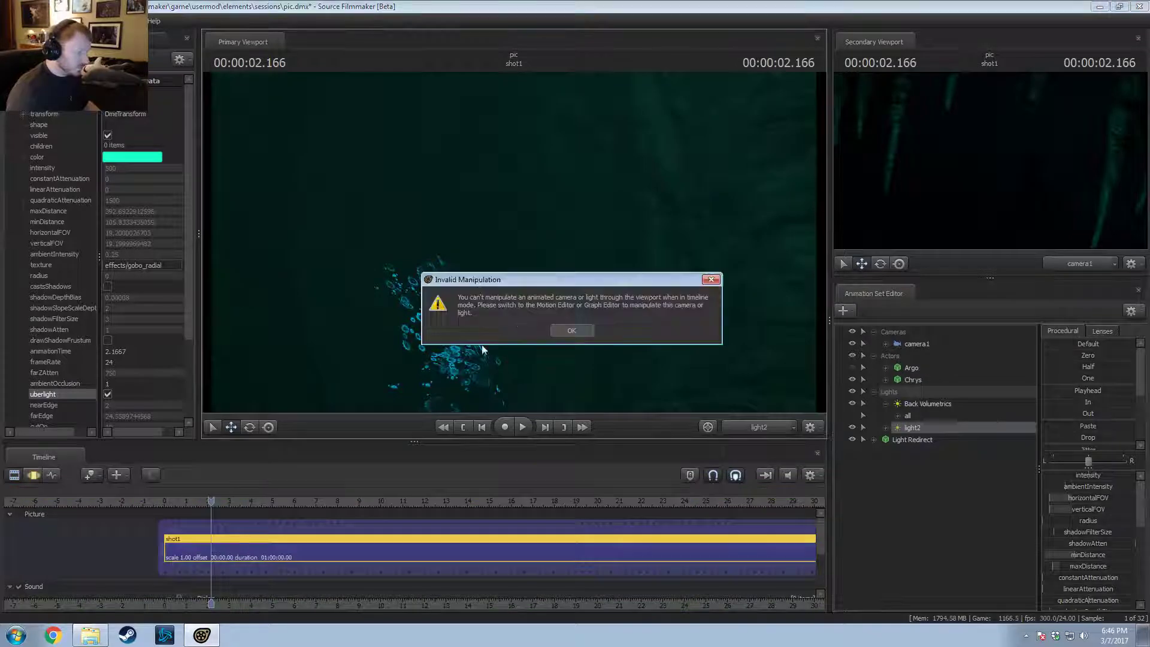
left_click(586, 331)
left_click_drag(514, 242, 419, 242)
left_click_drag(514, 242, 486, 144)
scroll(514, 242, "down", 2)
scroll(513, 242, "down", 4)
key("d")
left_click(759, 427)
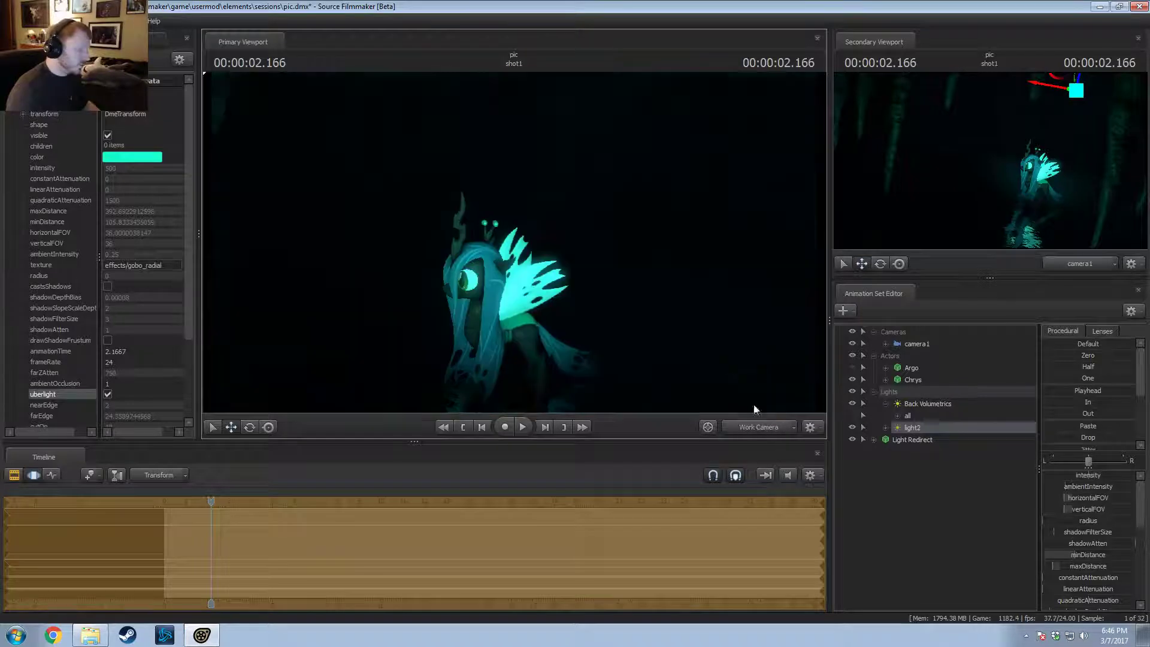
left_click_drag(514, 242, 492, 271)
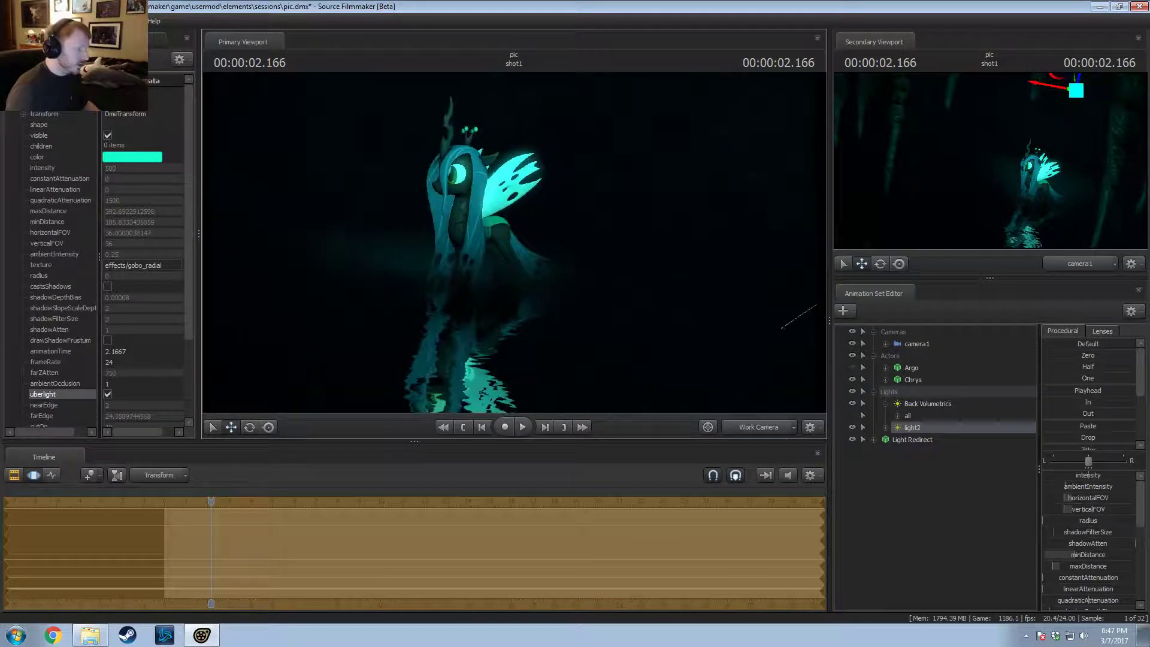
Step: Try to raise Chrys's left front hoof with the LeftBall control
key("F3")
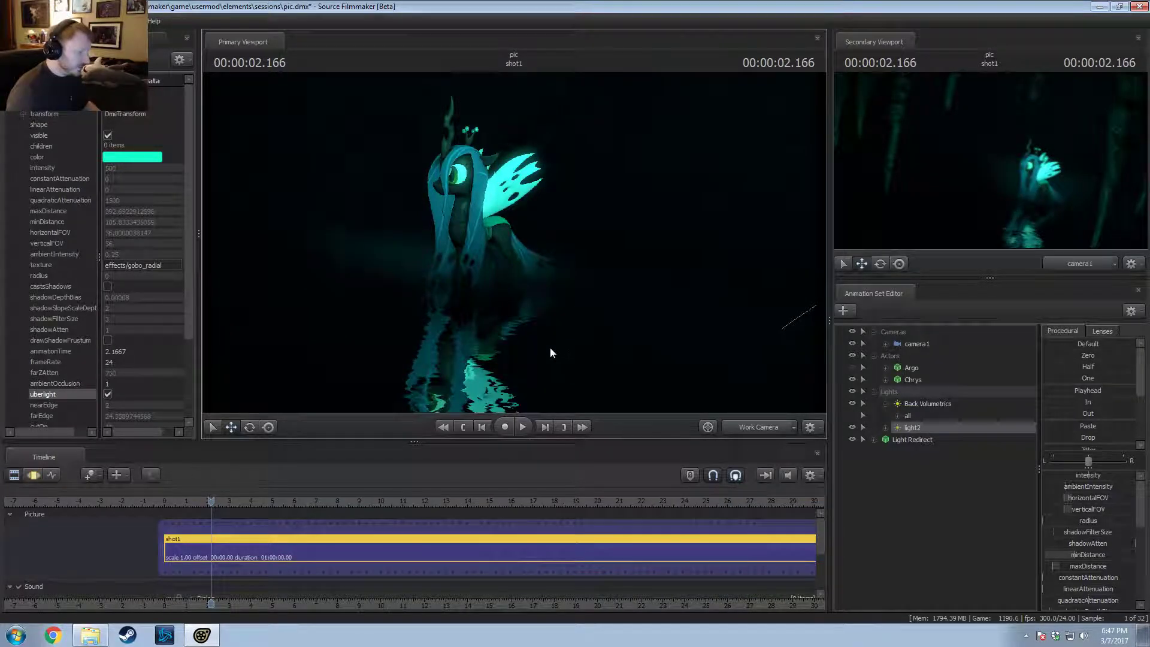
key("w")
left_click_drag(550, 347, 478, 255)
key("F3")
left_click(452, 280)
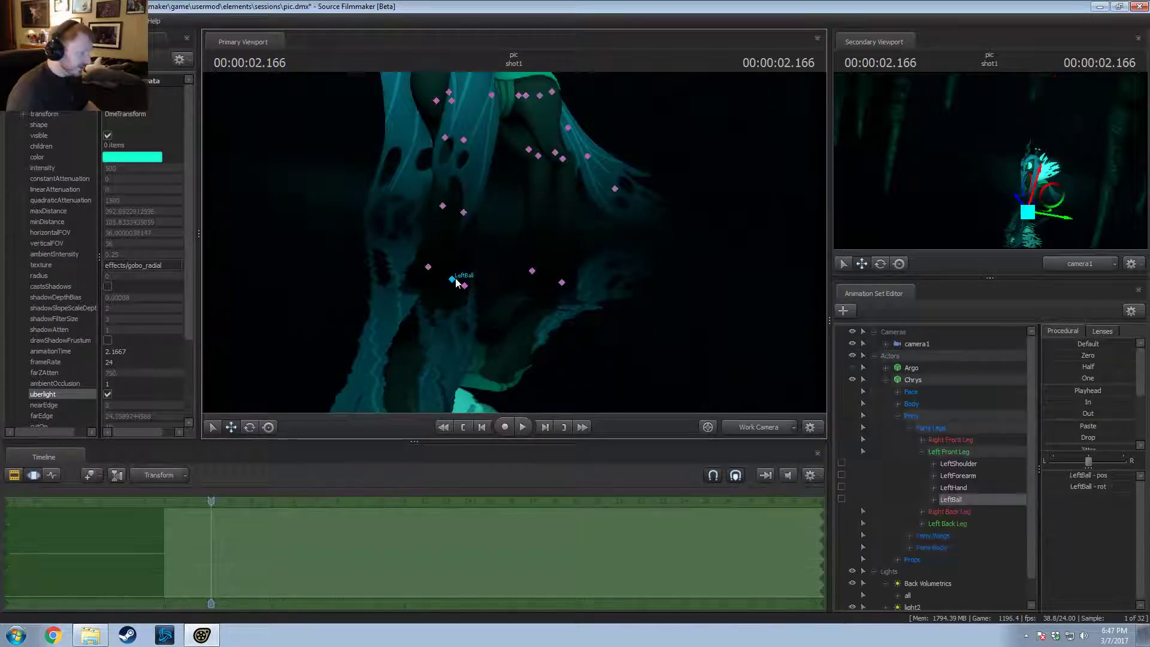
left_click_drag(461, 258, 459, 251)
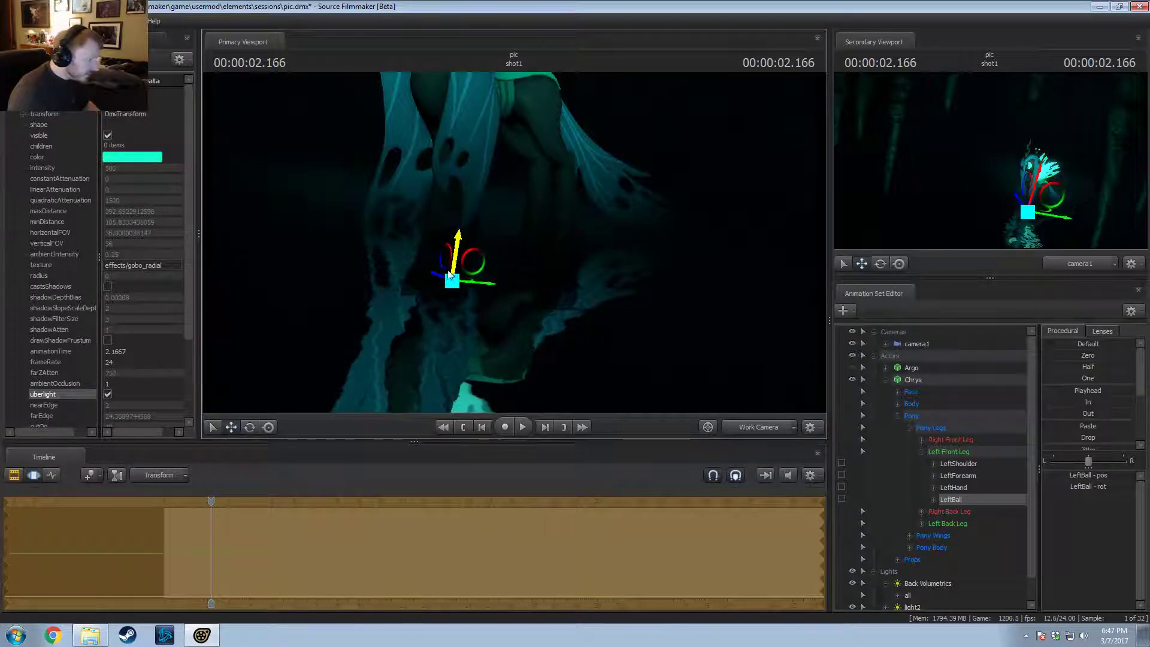
key("ctrl+z")
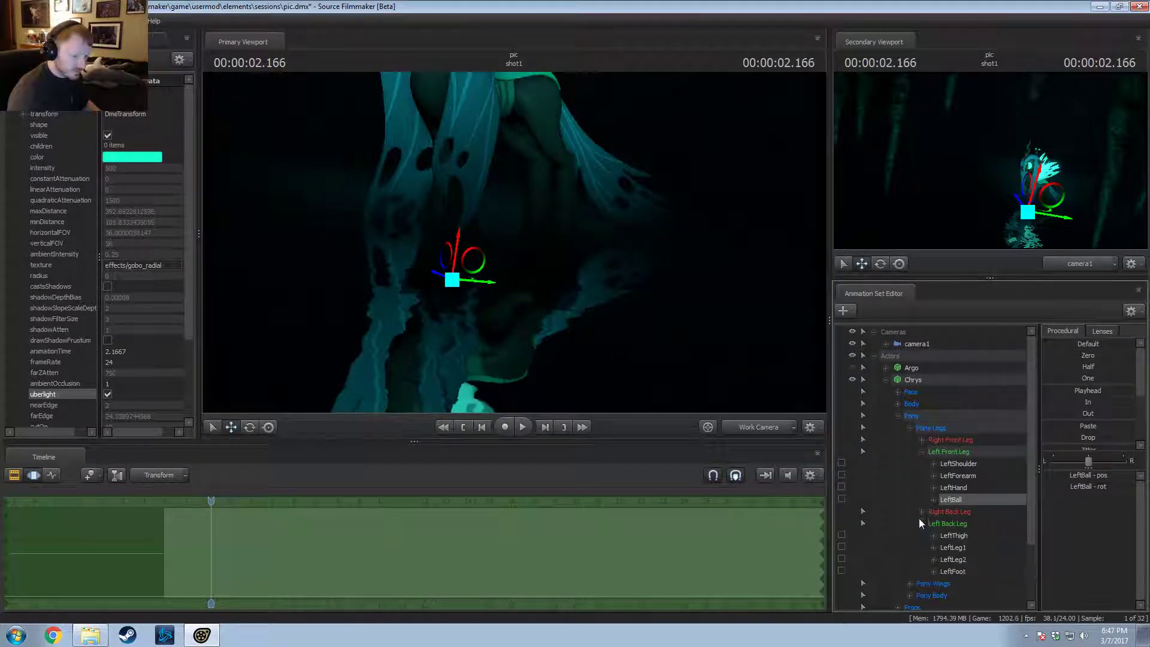
Step: Add scale controls to Chrys's four hoof bones: RightBall, LeftBall, RightFoot and LeftFoot
left_click(921, 440)
left_click(955, 486)
scroll(957, 509, "down", 1)
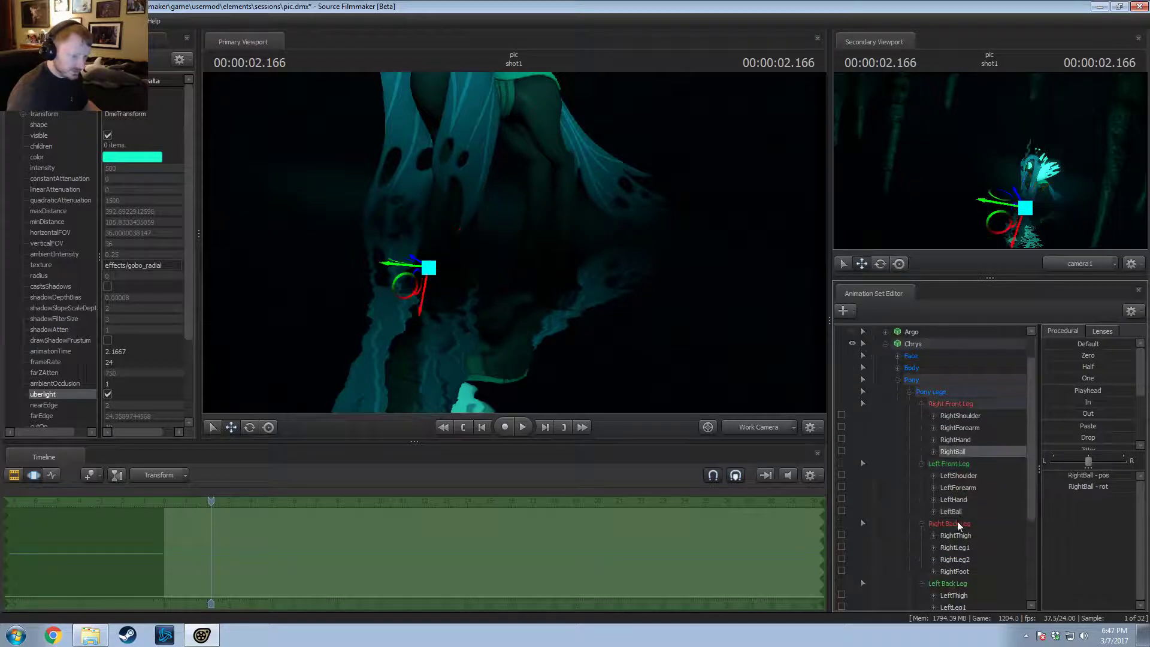
left_click(958, 511, "ctrl")
scroll(970, 500, "down", 3)
left_click(953, 522, "ctrl")
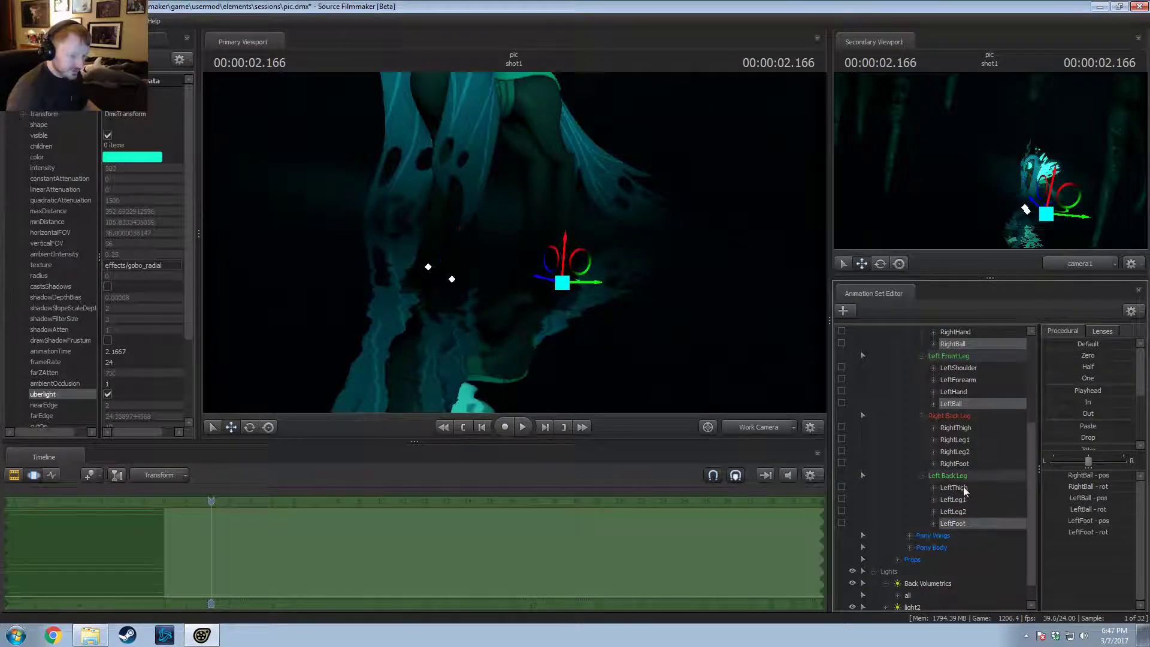
left_click(954, 464, "ctrl")
right_click(954, 462)
left_click(987, 498)
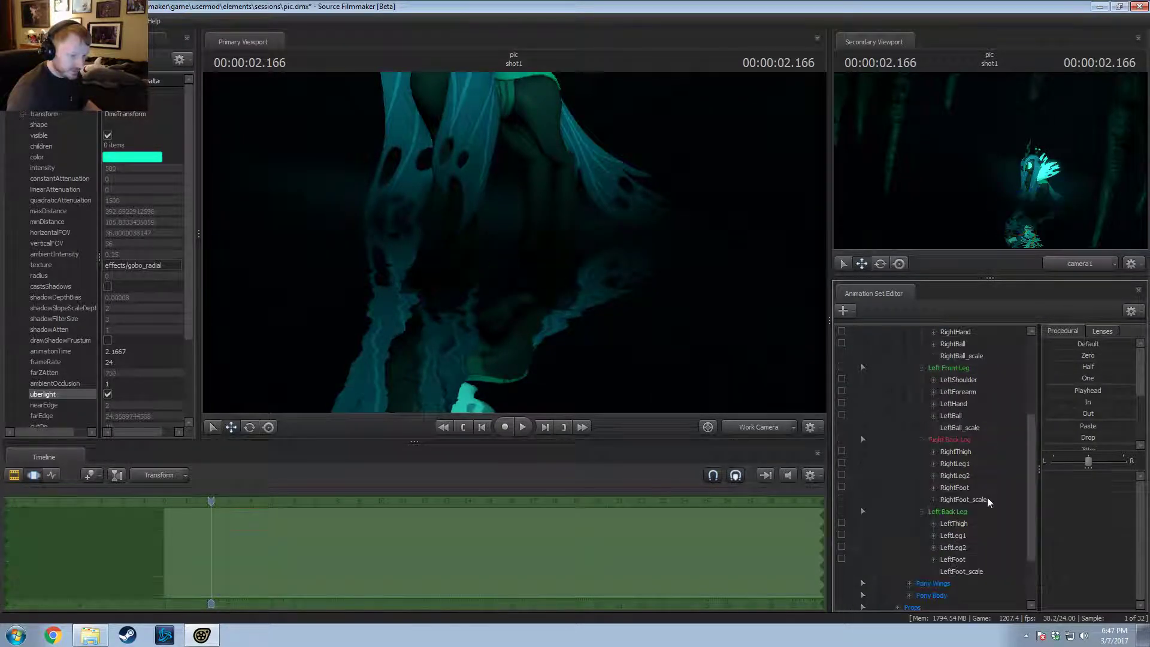
Step: Apply the Zero preset to RightBall_scale, LeftBall_scale, RightFoot_scale and LeftFoot_scale and view the whole model
left_click(962, 427, "ctrl")
left_click(969, 355, "ctrl")
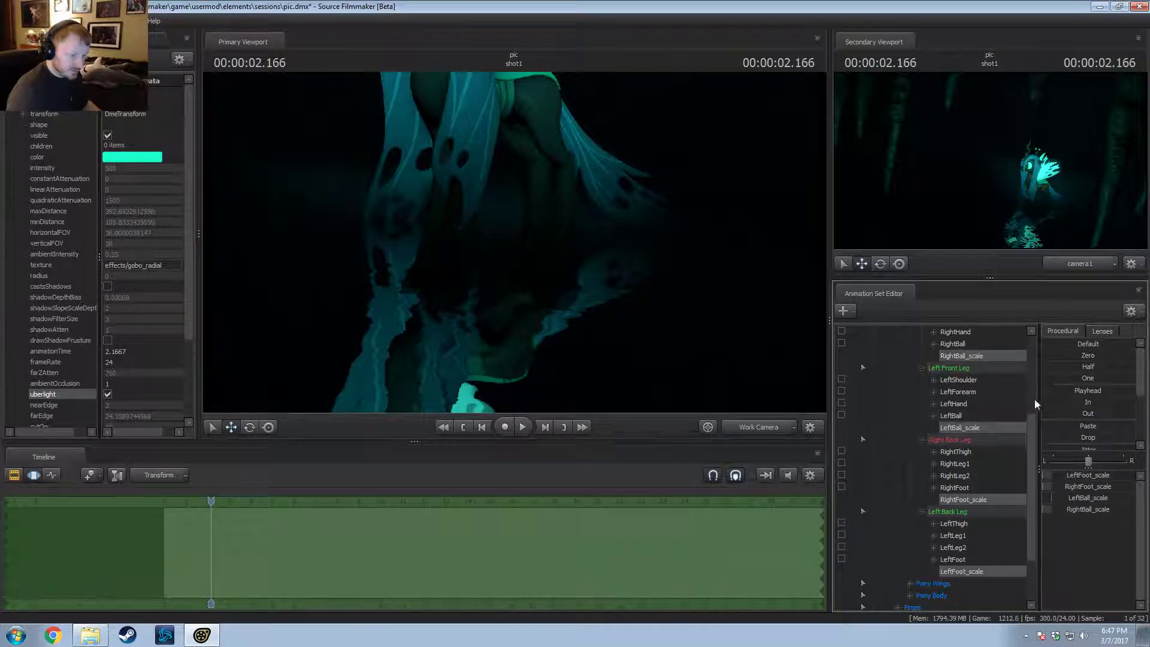
left_click(1070, 359)
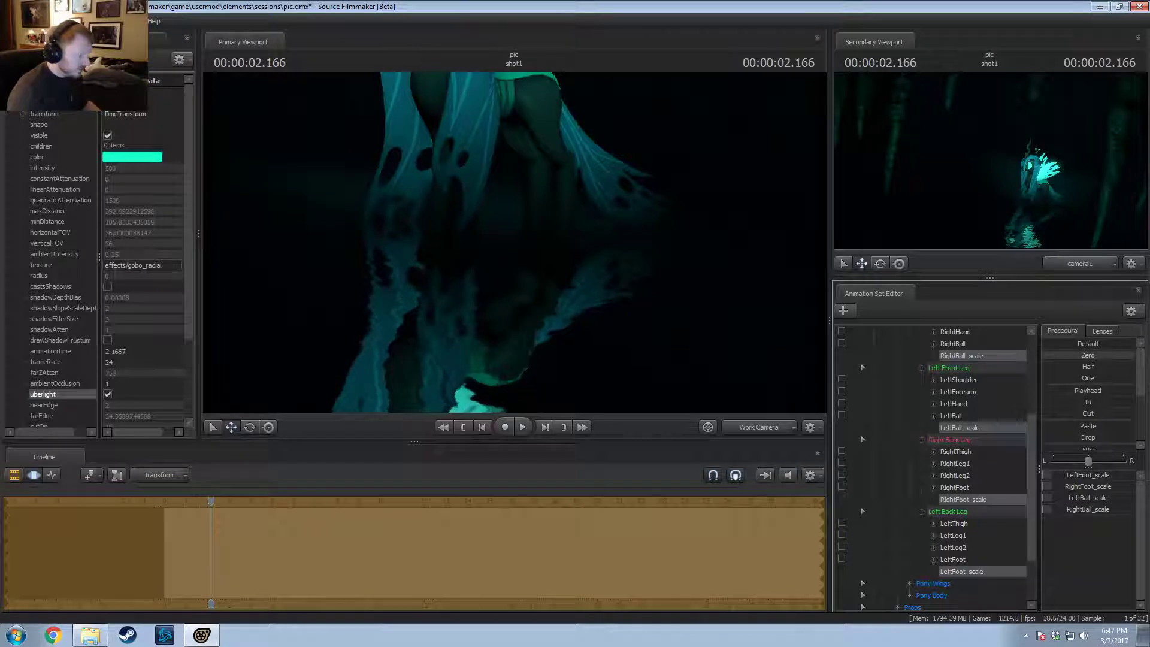
key("s")
left_click_drag(618, 347, 718, 300)
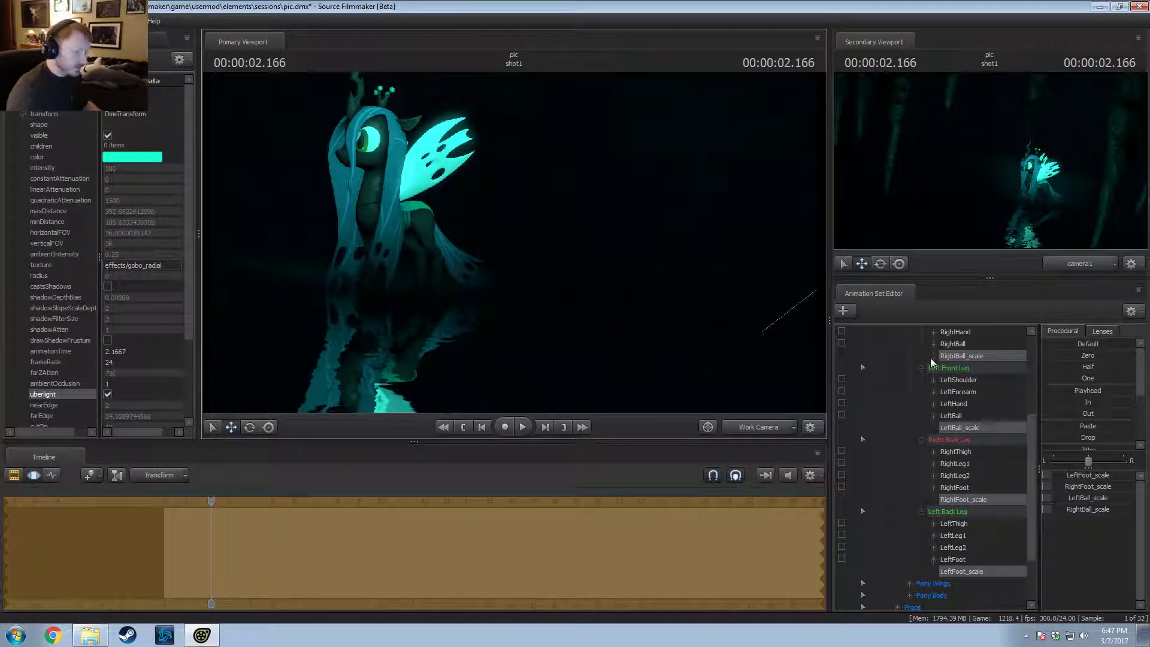
Step: Select the whole Chrys model and raise it until its hooves are above the water
scroll(934, 371, "up", 10)
left_click(914, 377)
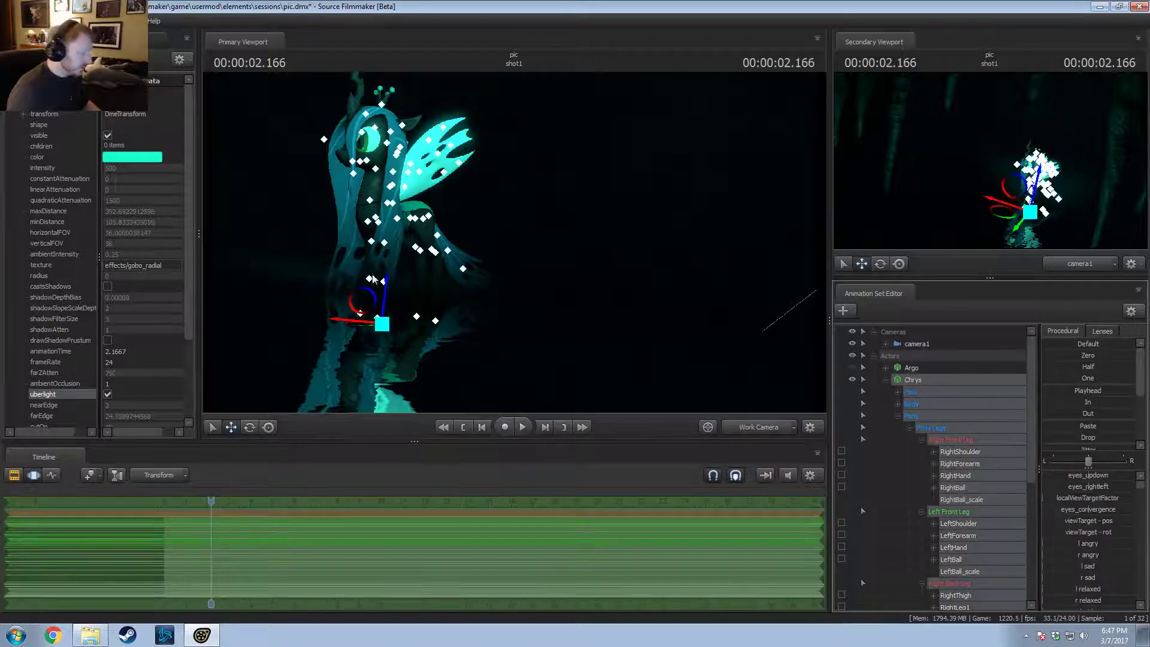
left_click_drag(387, 287, 398, 214)
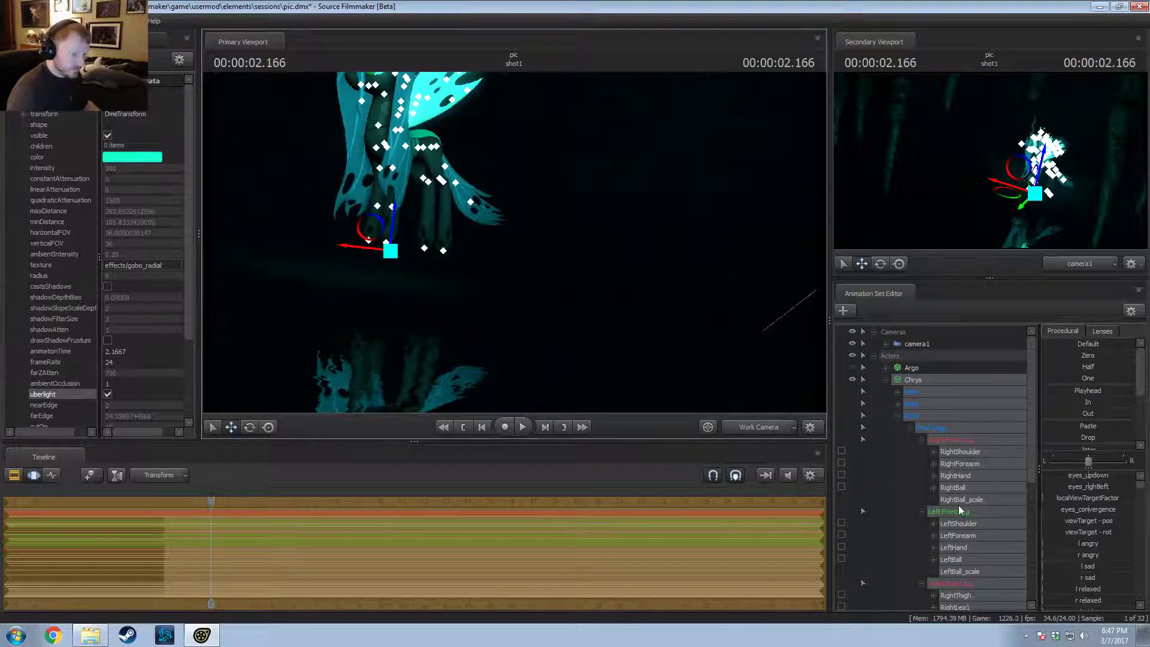
Step: Select Chrys's RightBall, LeftBall, RightFoot and LeftFoot controls and raise all four together
left_click(964, 490)
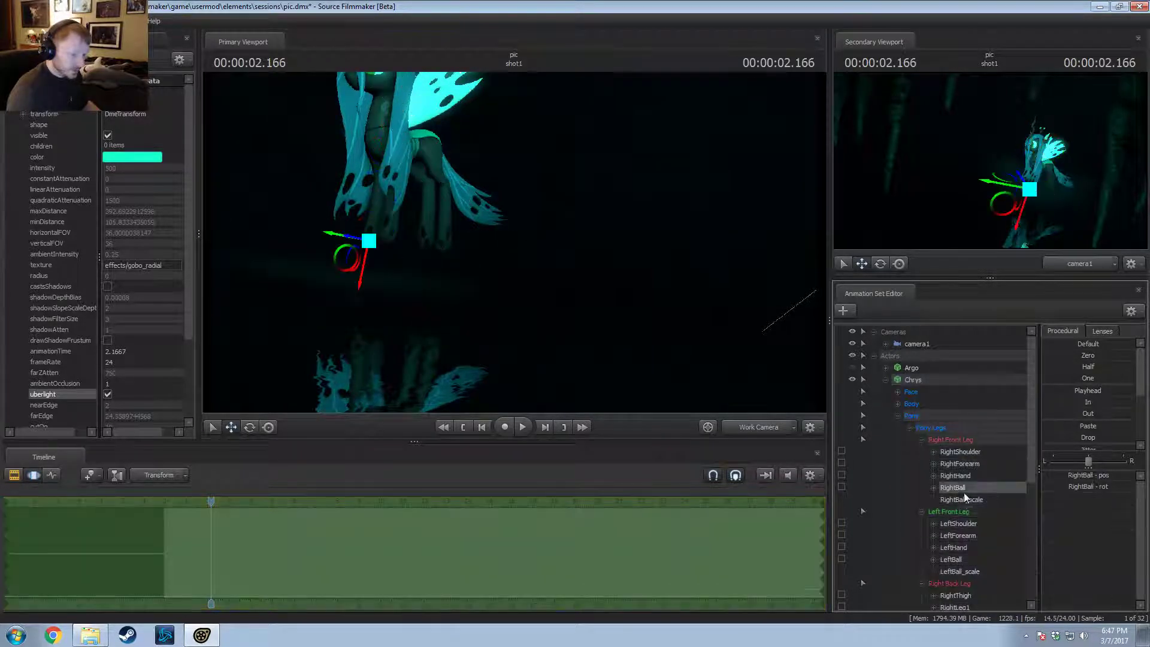
left_click(966, 558, "ctrl")
scroll(966, 569, "down", 3)
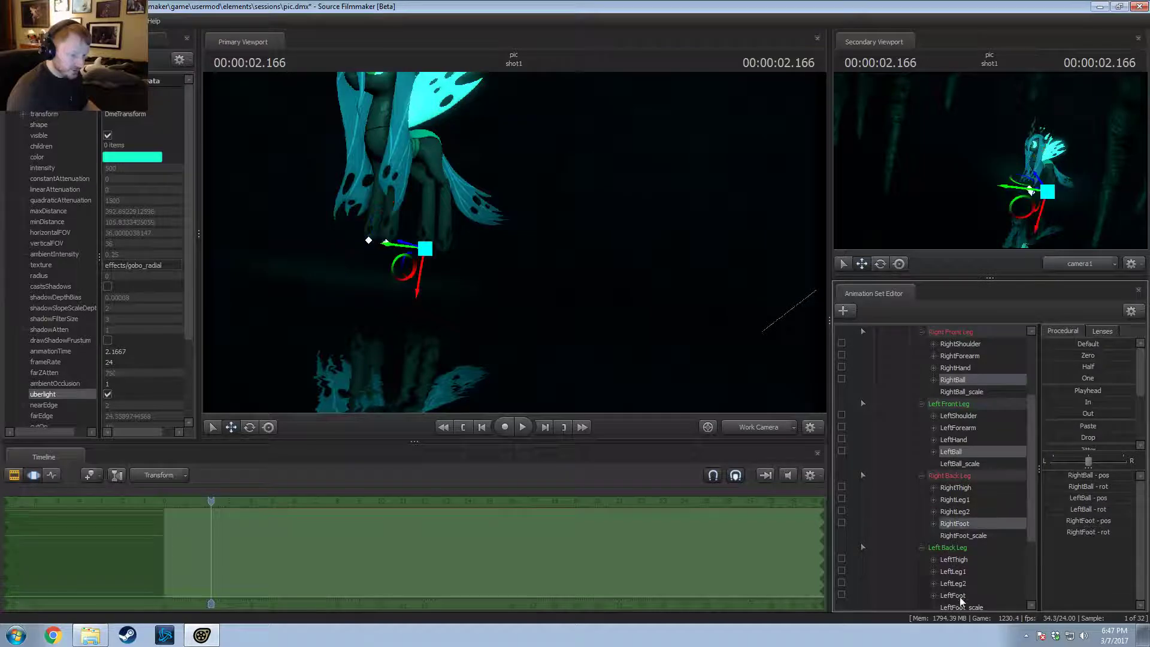
left_click_drag(596, 362, 551, 344)
key("w")
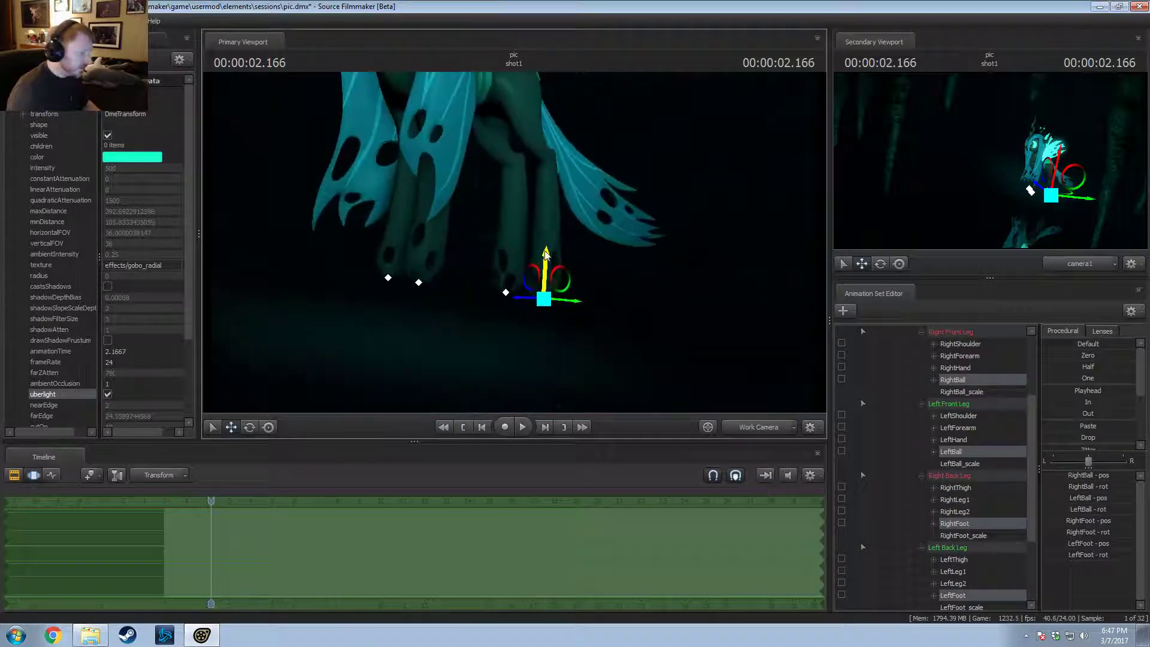
left_click_drag(547, 251, 547, 230)
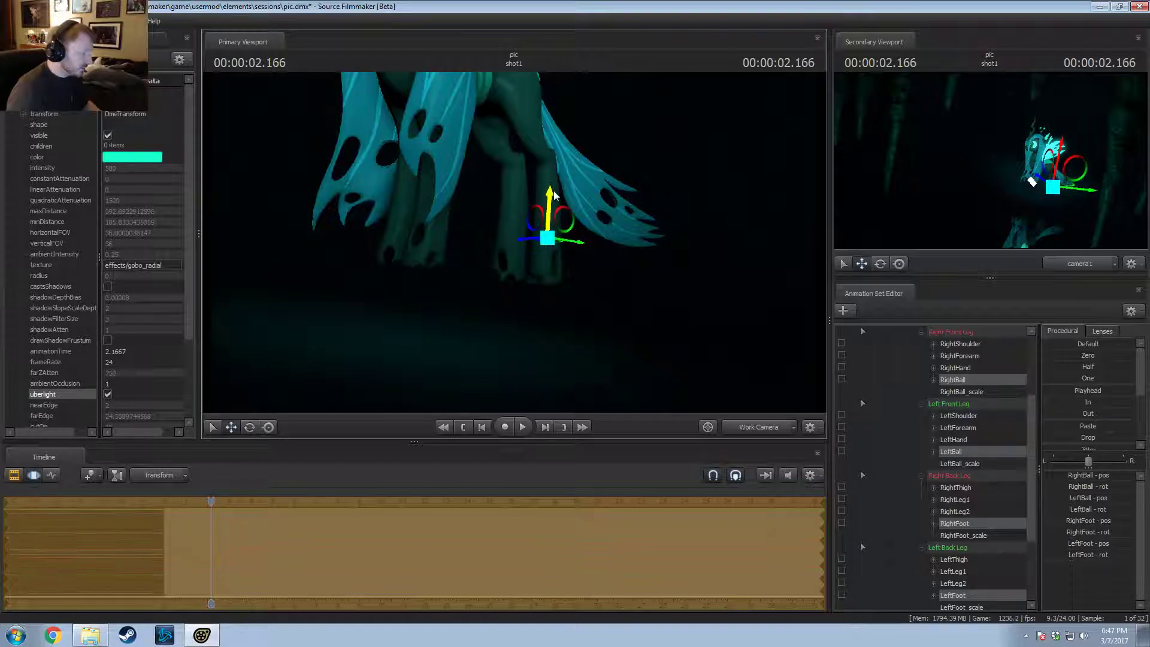
scroll(513, 341, "down", 3)
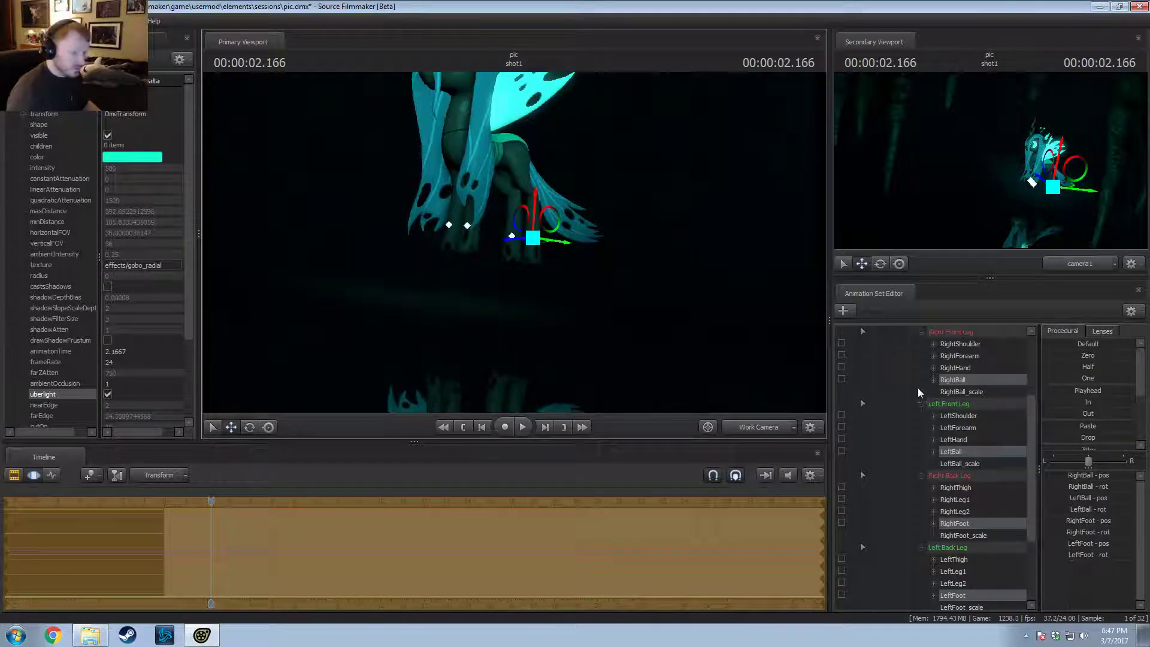
Step: Select the whole Chrys model and lower it until its legs stand in the water
scroll(969, 424, "up", 1)
left_click(886, 377)
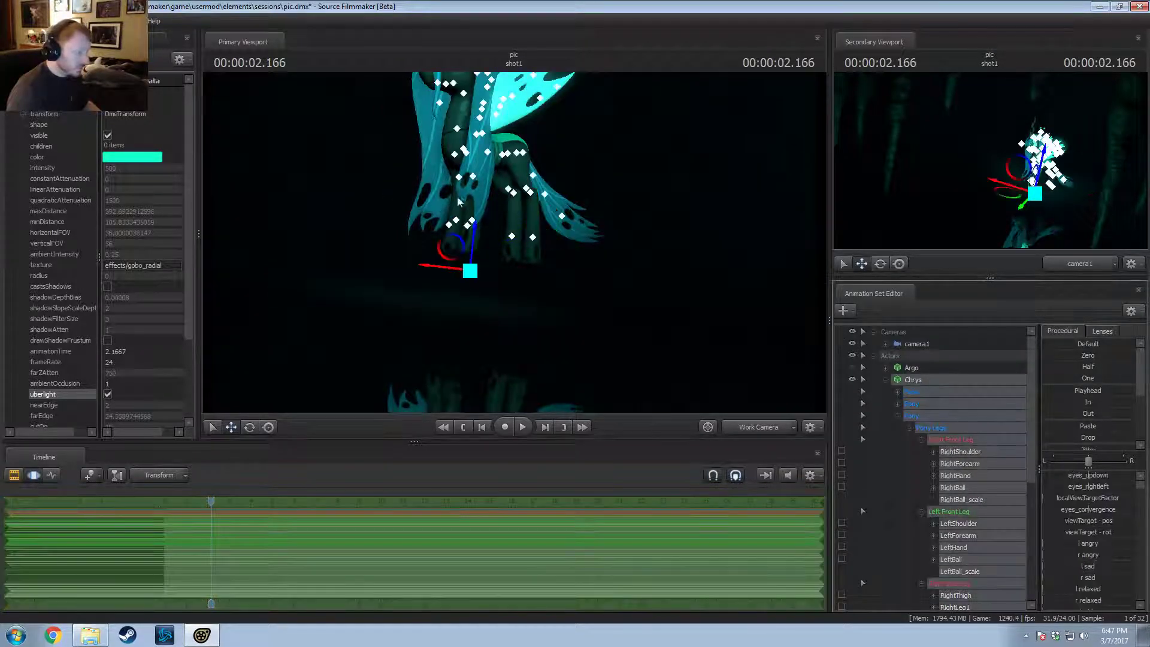
scroll(478, 232, "down", 5)
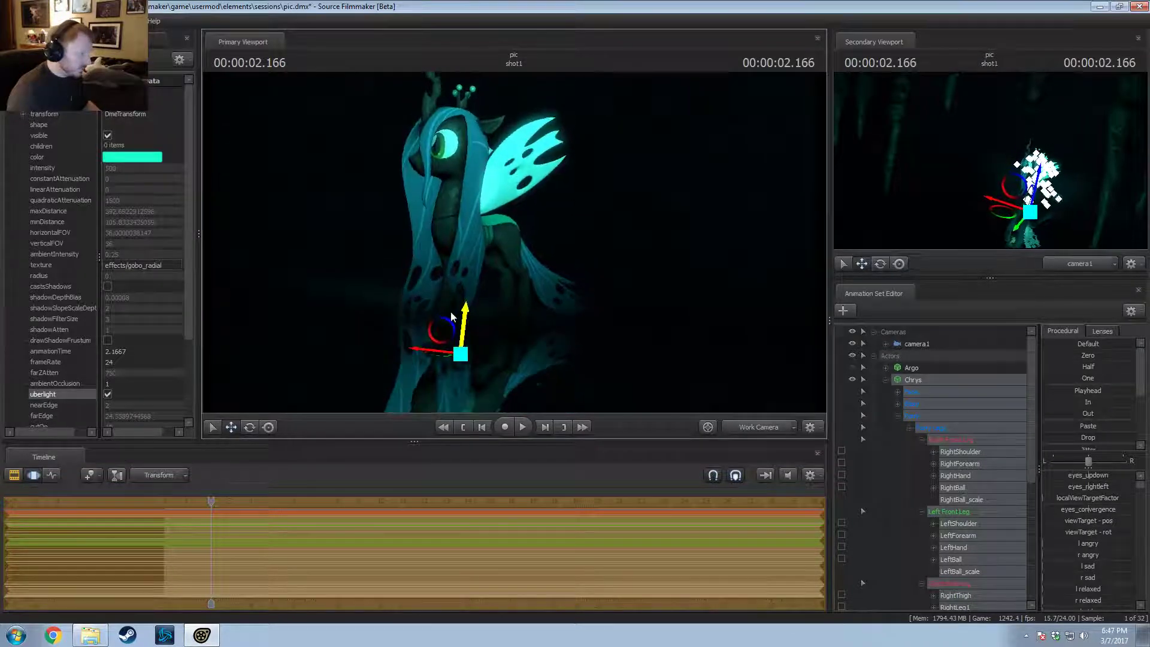
scroll(451, 329, "down", 2)
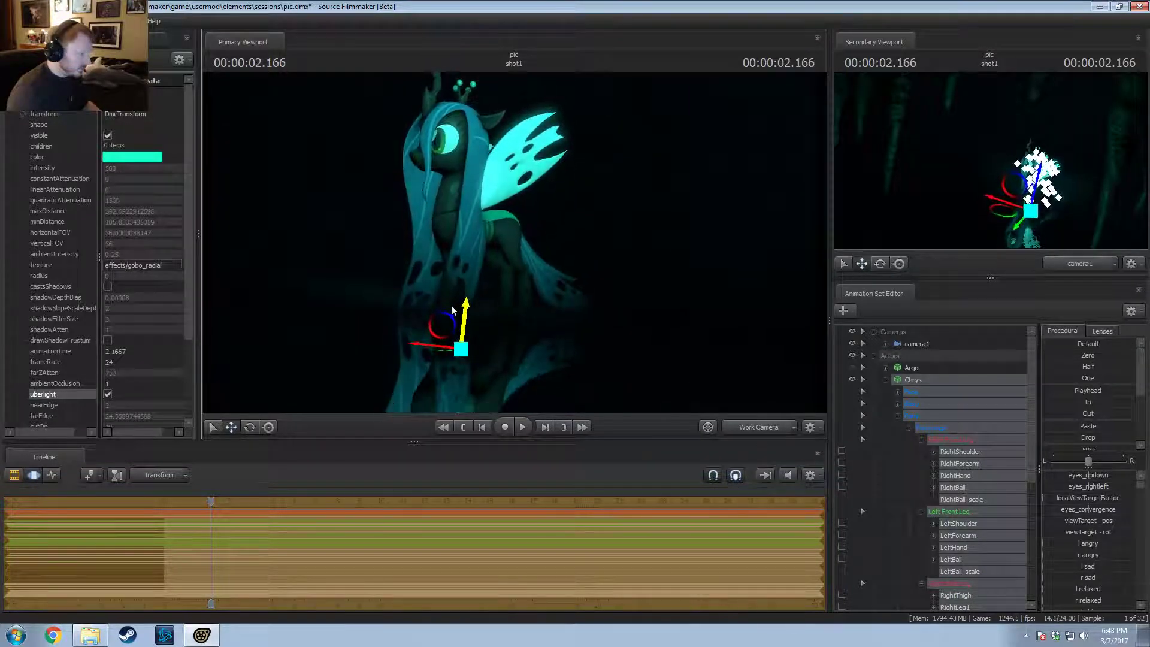
left_click_drag(479, 366, 451, 353, "alt")
right_click_drag(465, 335, 483, 293, "alt")
key("ctrl+z")
key("ctrl+y")
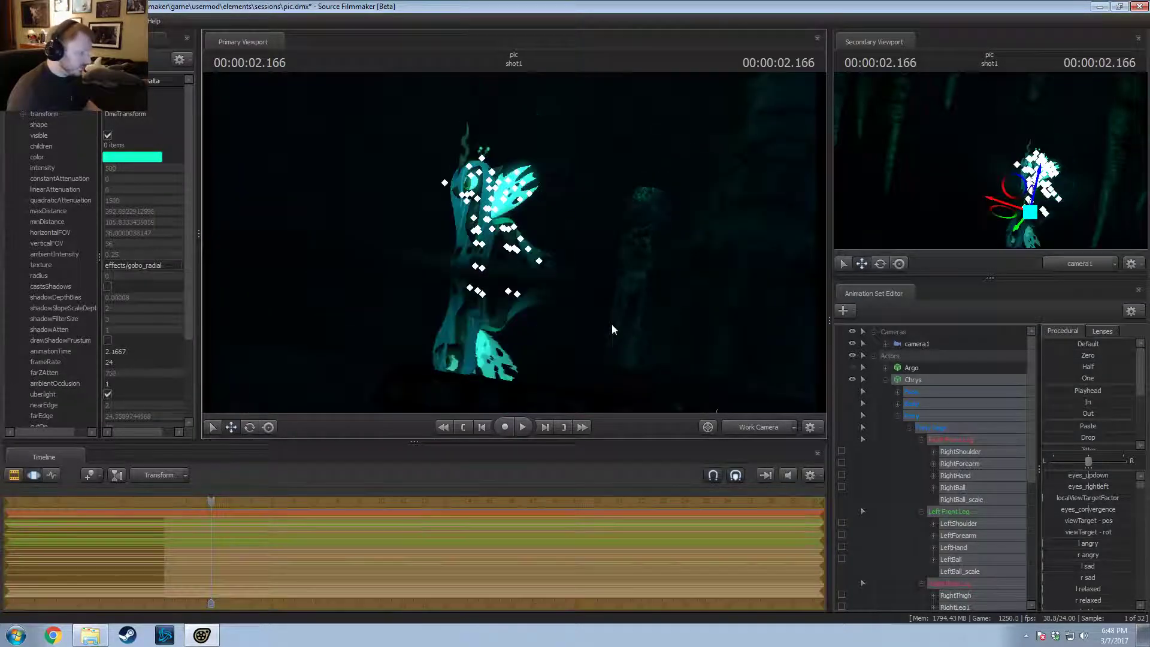
left_click(612, 325)
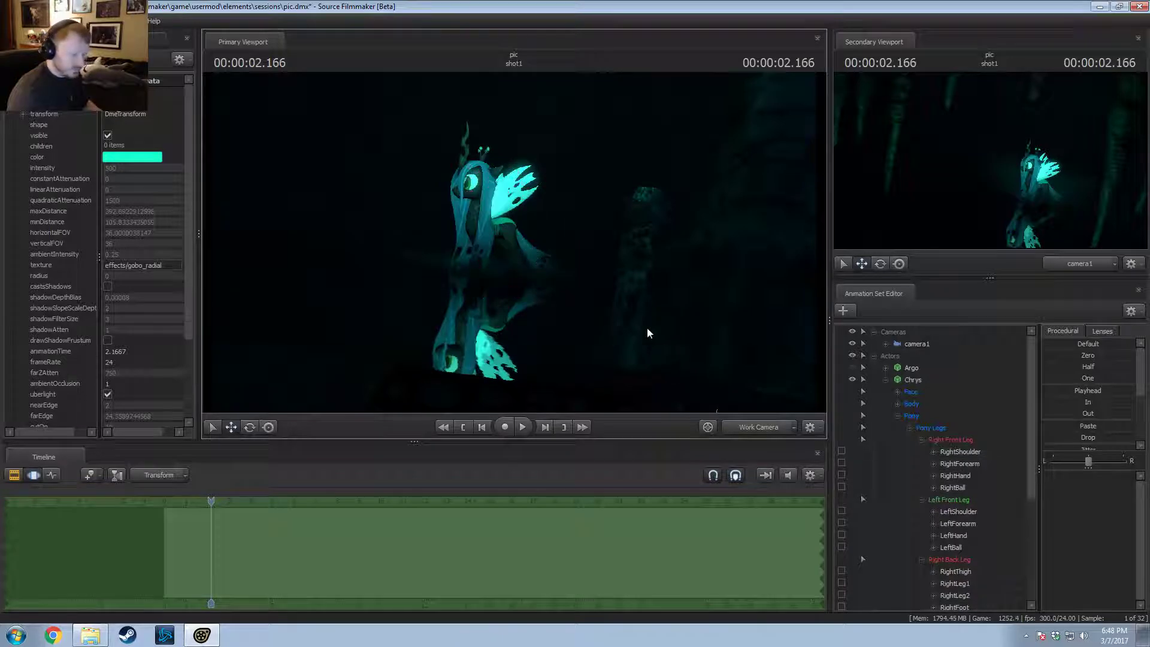
Step: Look through light2, reposition it behind Chrys, and check the shot through camera1
left_click_drag(647, 333, 516, 248)
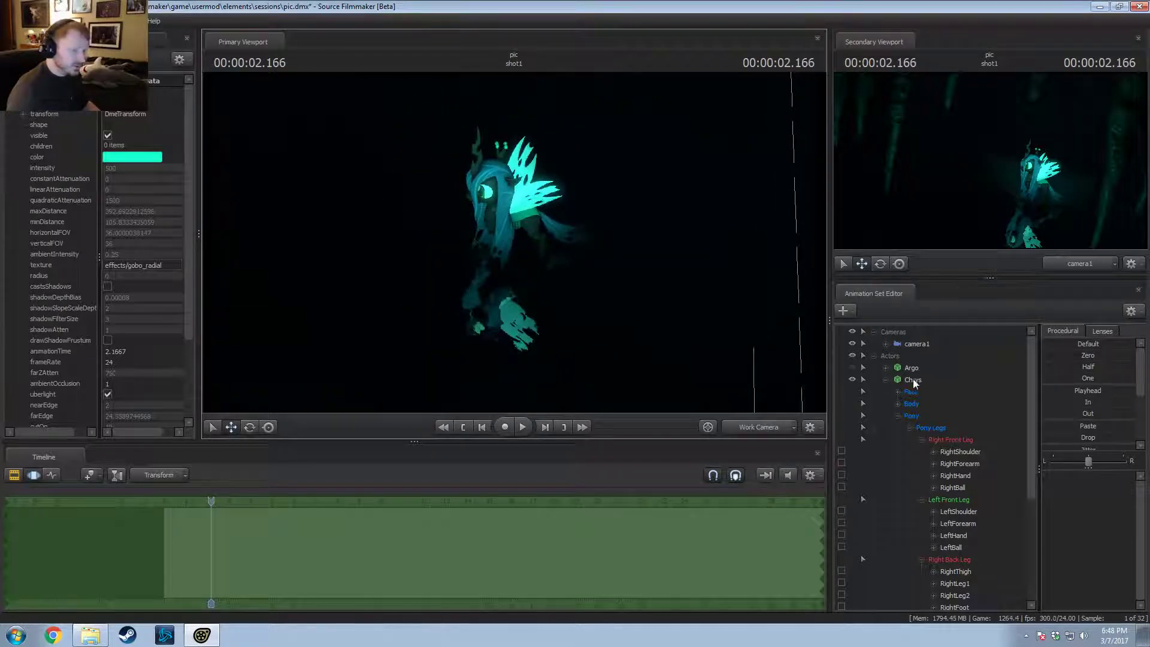
left_click(884, 380)
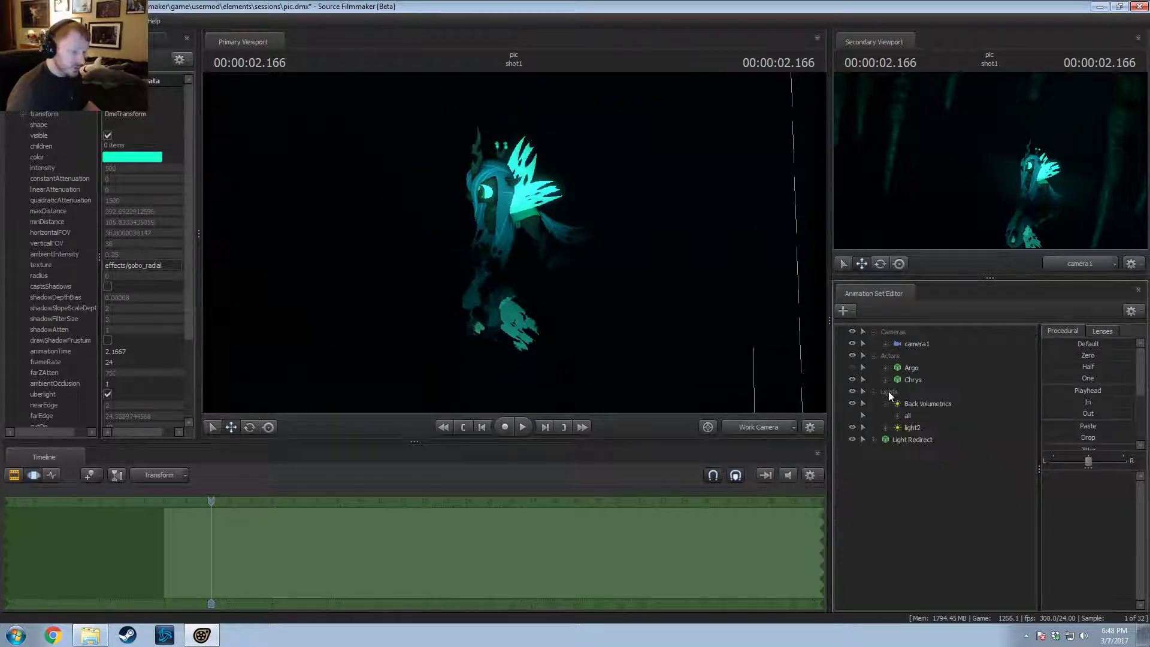
double_click(912, 427)
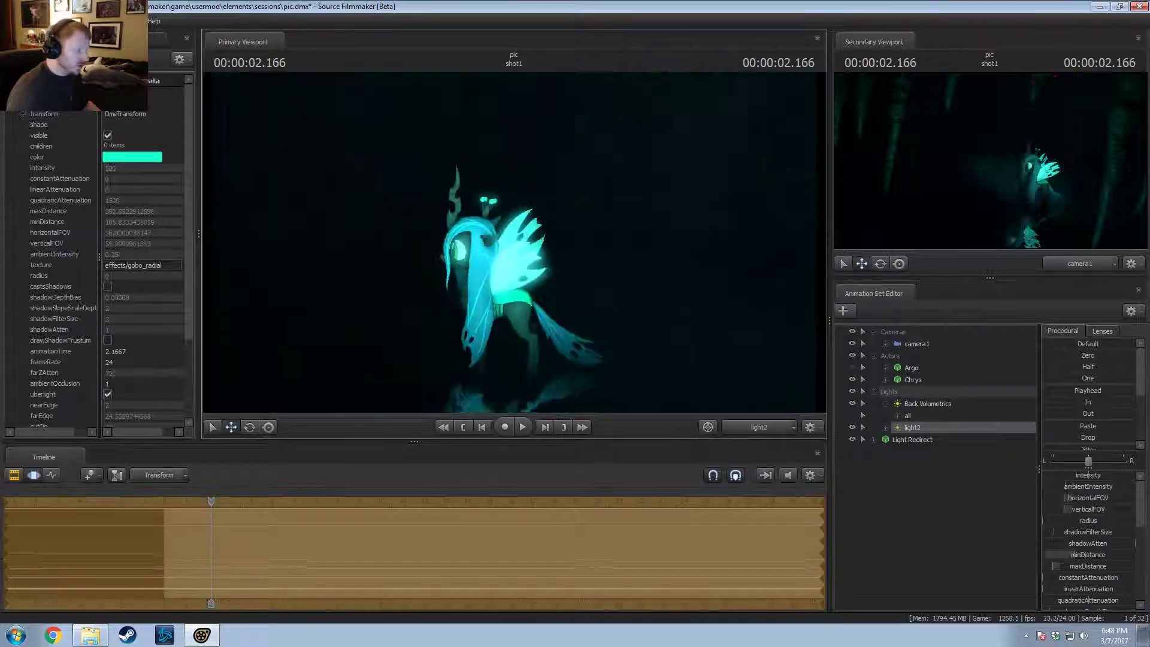
left_click_drag(515, 243, 514, 287)
key("F2")
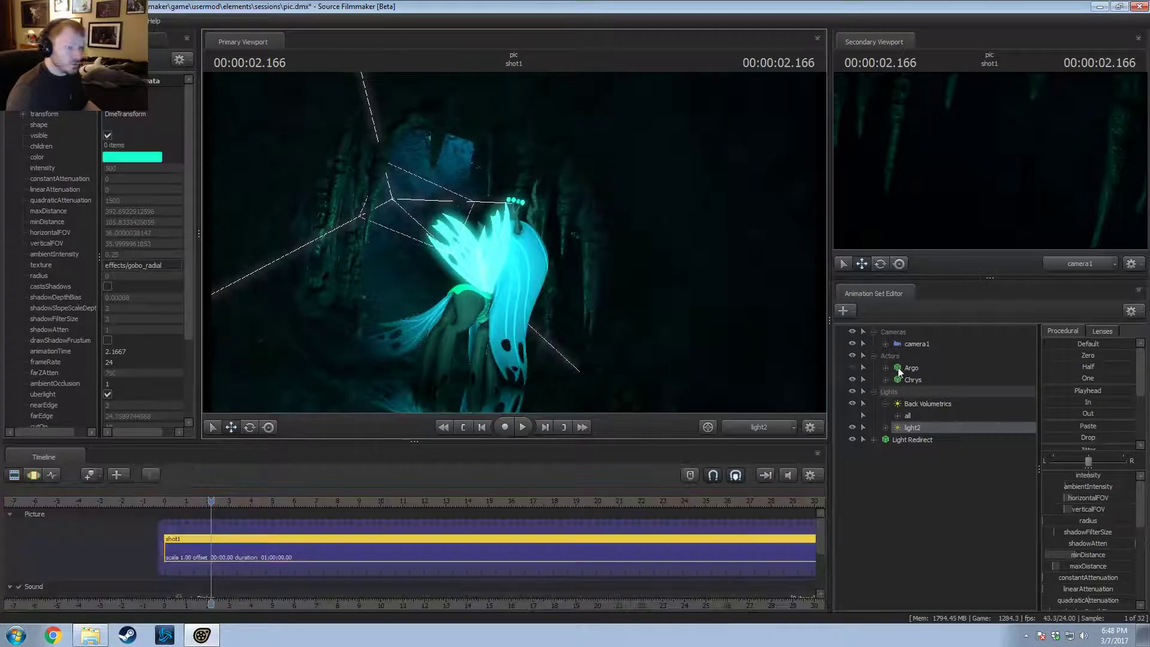
key("F3")
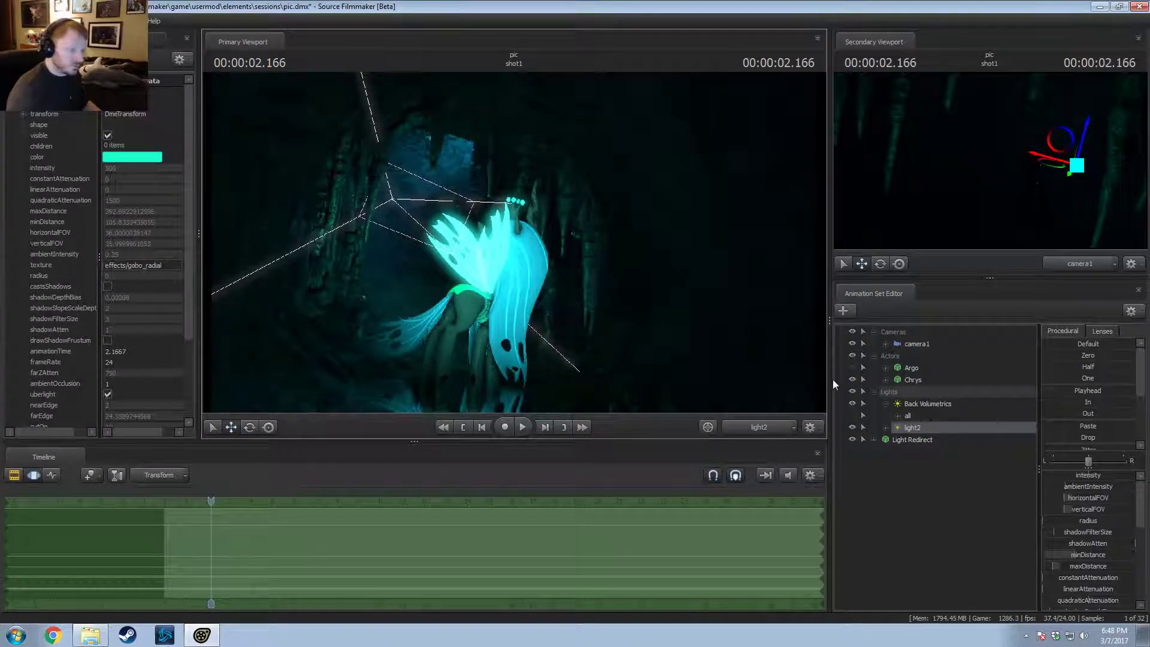
left_click(751, 424)
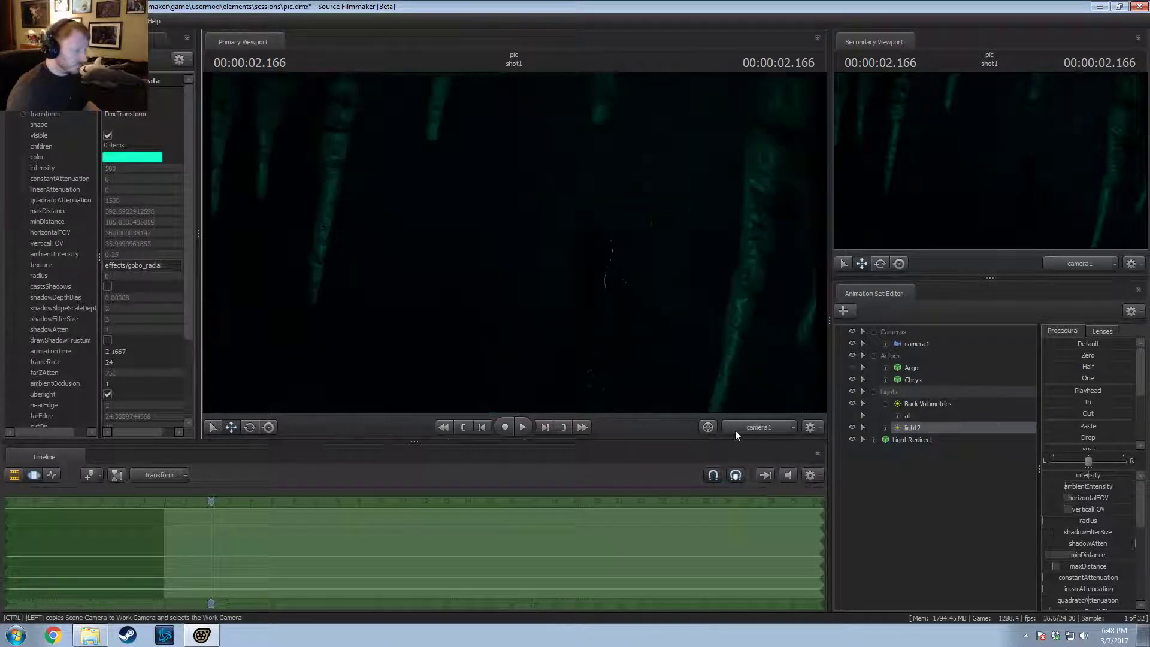
key("F2")
key("F3")
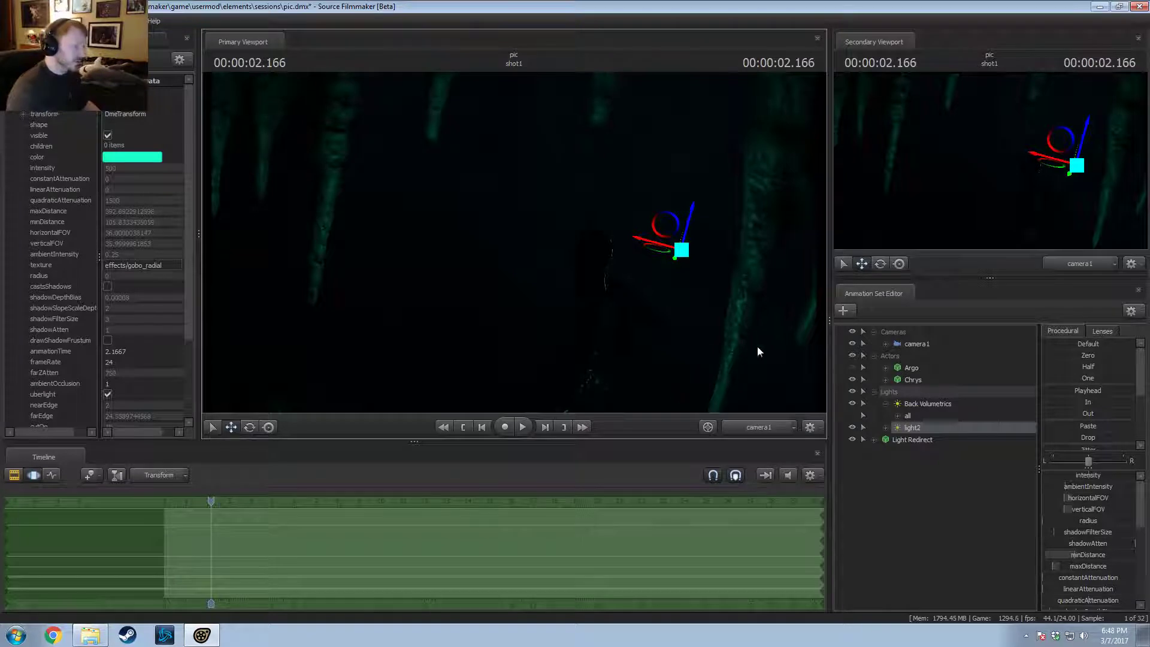
Step: Try to reposition camera1 from its own view, and undo the camera moves
left_click(899, 345)
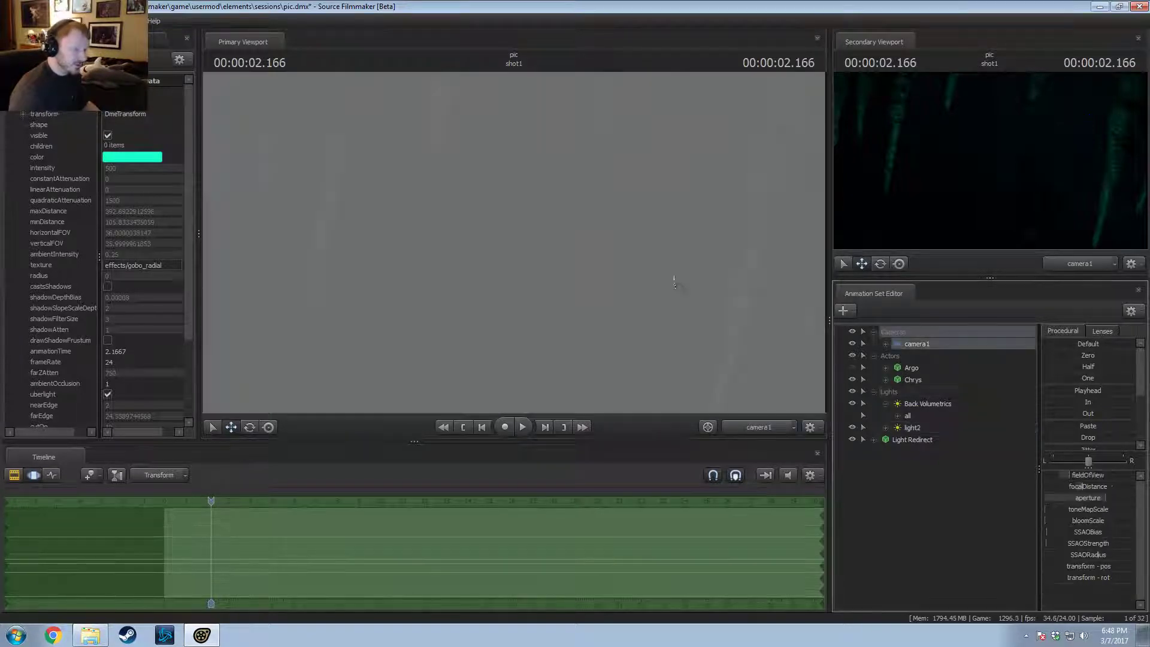
mouse_move(514, 242)
left_mouse_down()
mouse_move(629, 269)
mouse_move(592, 251)
mouse_move(551, 197)
mouse_move(514, 192)
mouse_move(514, 242)
mouse_move(509, 204)
mouse_move(533, 228)
mouse_move(503, 227)
mouse_move(513, 251)
mouse_move(498, 257)
mouse_move(503, 282)
mouse_move(551, 246)
mouse_move(509, 201)
mouse_move(461, 209)
mouse_move(533, 231)
mouse_move(521, 204)
mouse_move(527, 161)
mouse_move(545, 170)
mouse_move(533, 162)
mouse_move(521, 173)
mouse_move(569, 186)
mouse_move(503, 198)
mouse_move(473, 189)
mouse_move(474, 168)
mouse_move(521, 165)
mouse_move(512, 242)
left_mouse_up()
key("w")
key("w")
key("w")
key("w")
key("w")
key("ctrl+z")
key("ctrl+z")
key("ctrl+z")
key("ctrl+z")
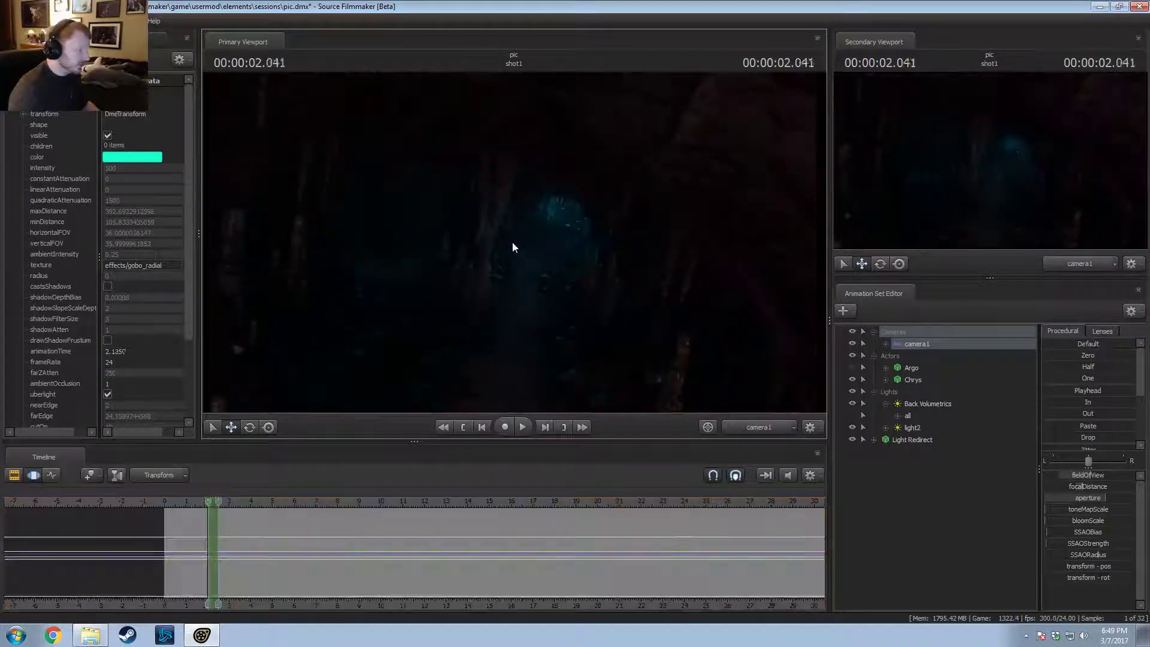
Step: Move and tilt camera1 to frame the lit forest clearing from a distance at 00:00:01.333
left_click_drag(552, 325, 551, 325)
key("w")
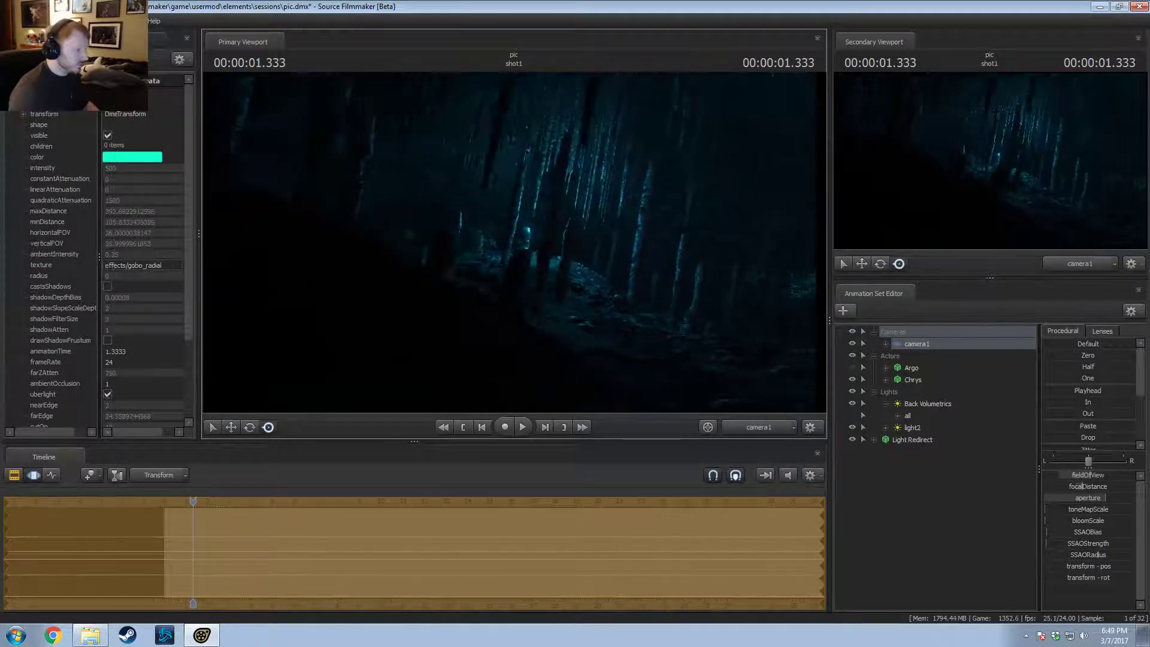
left_click_drag(552, 325, 552, 325)
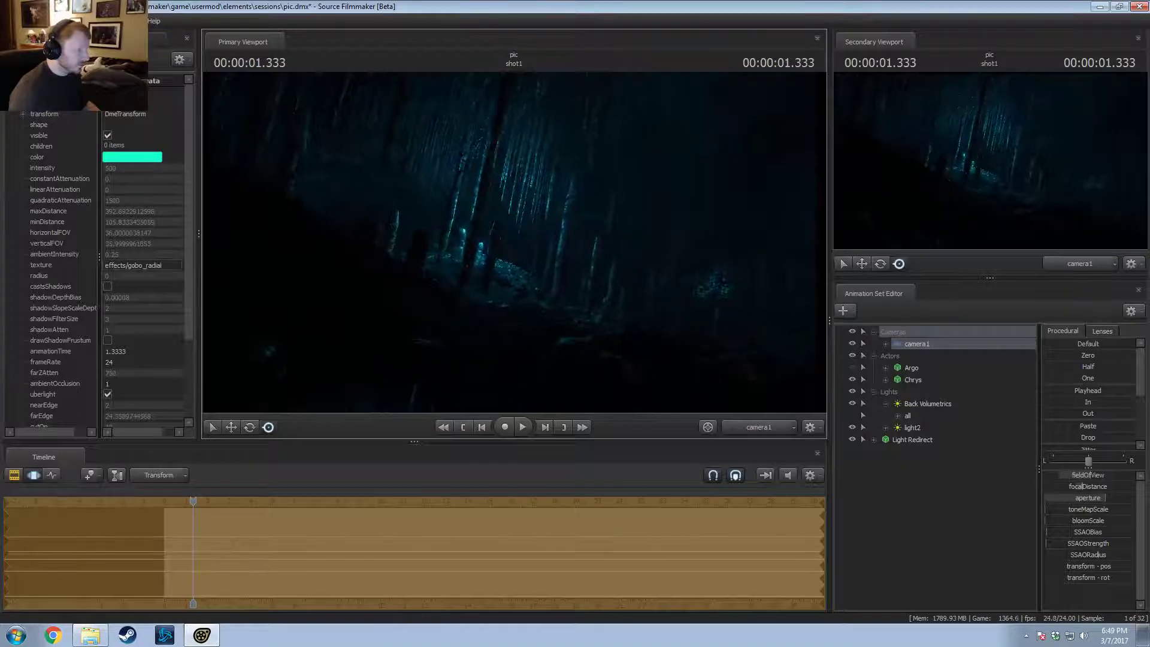
mouse_move(513, 242)
left_mouse_down()
mouse_move(464, 248)
mouse_move(514, 243)
mouse_move(492, 239)
left_mouse_up()
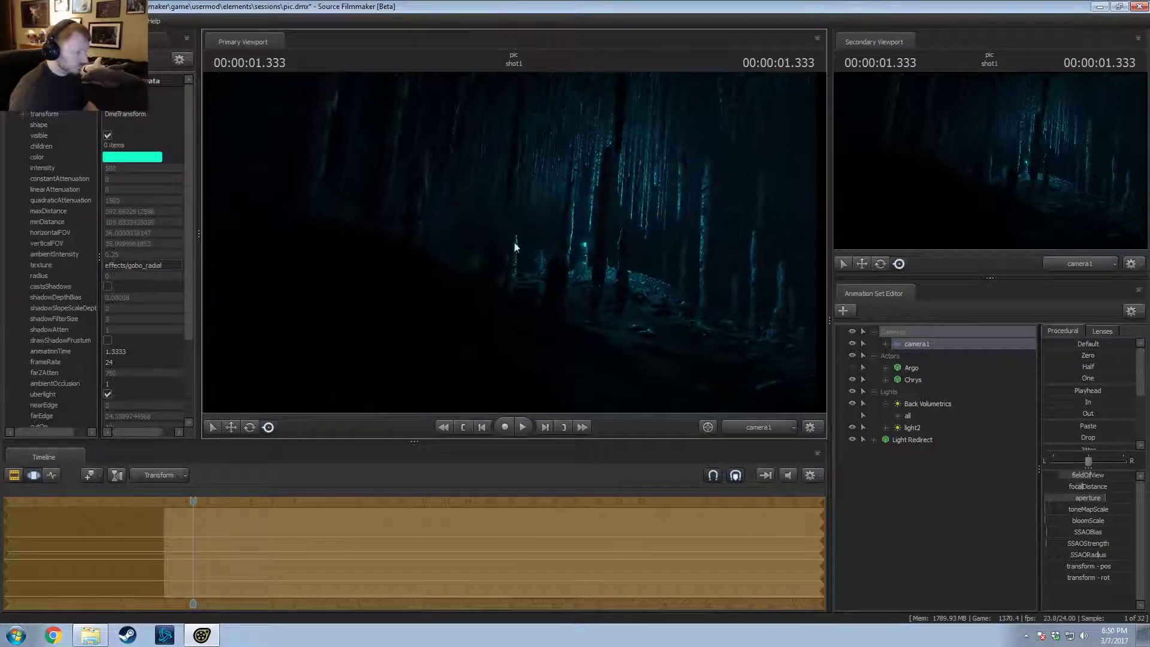
Step: Open the model browser for a new animation set and filter the models by "pod"
right_click(960, 502)
left_click(1042, 528)
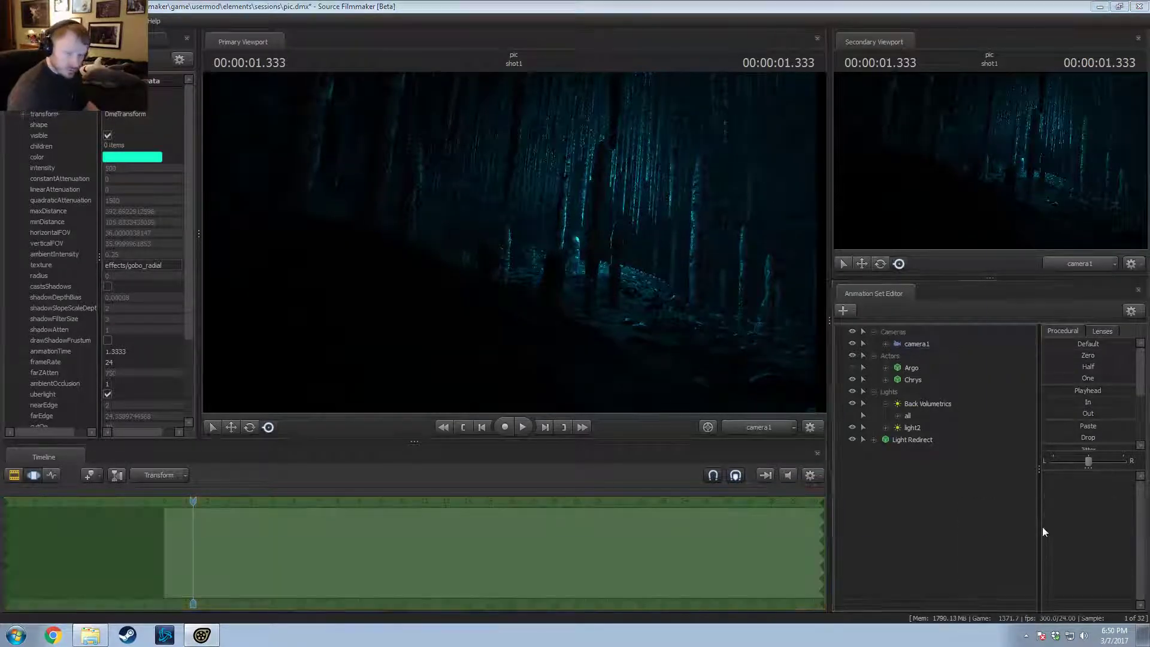
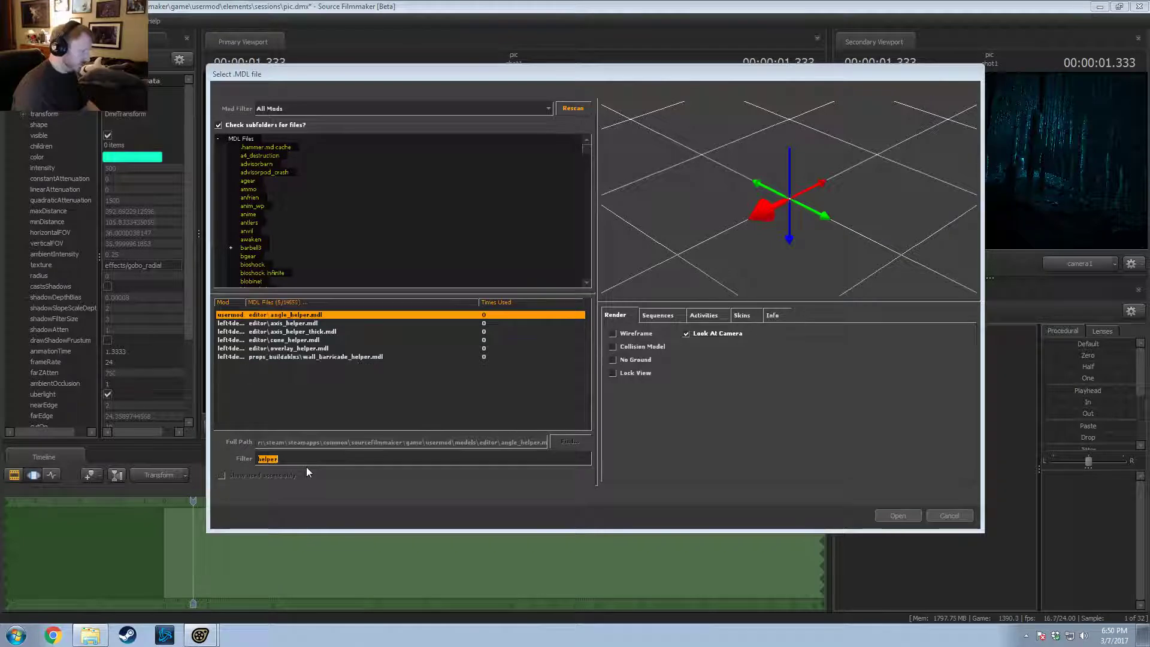
left_click(260, 459)
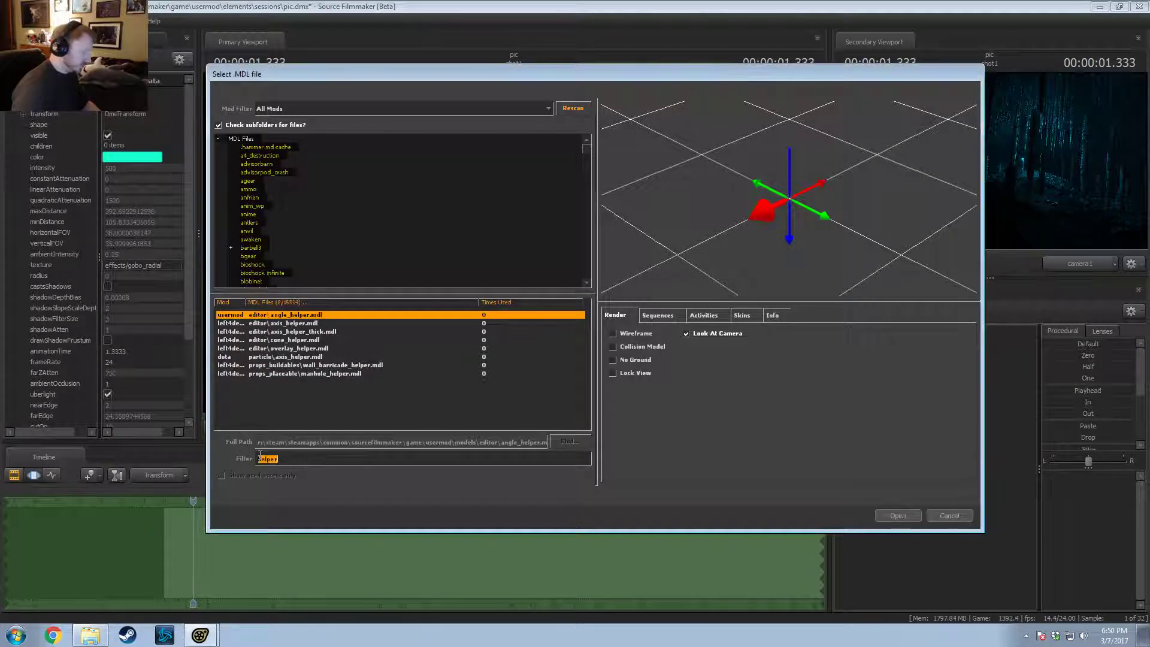
type("sco")
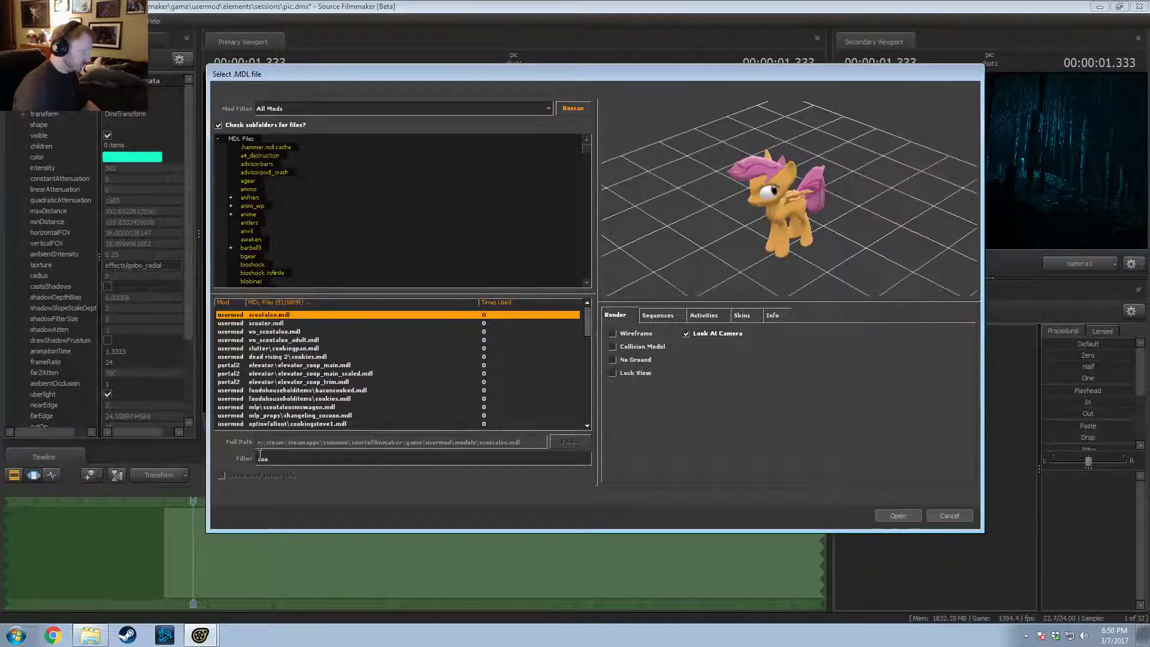
type("co")
key("BackSpace")
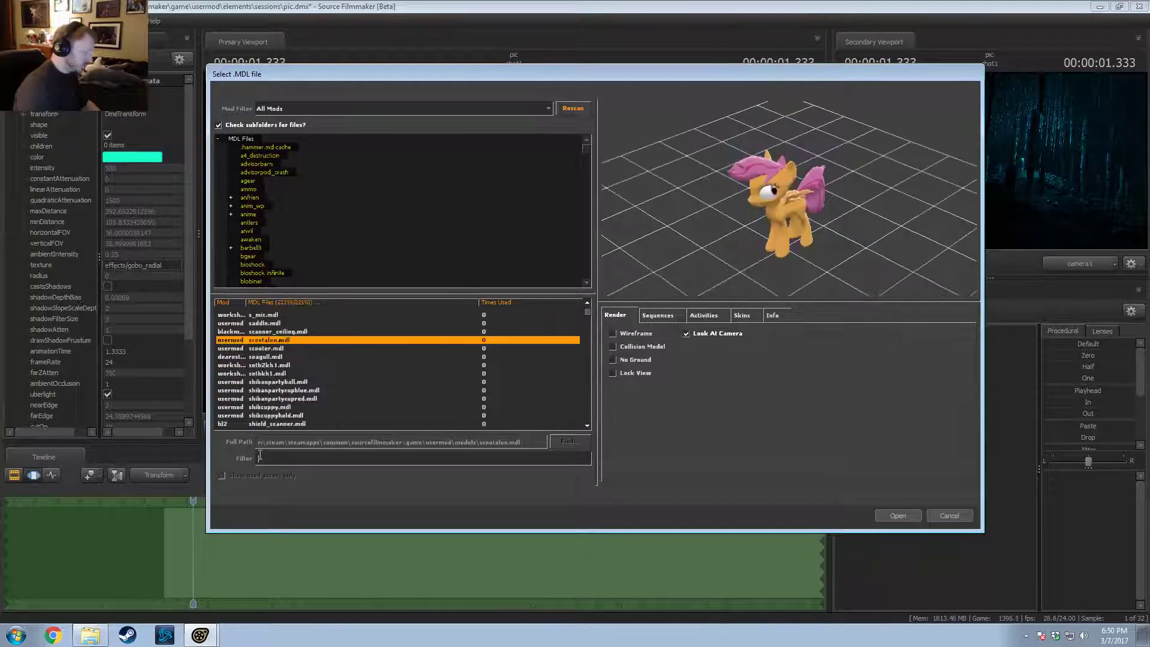
key("BackSpace")
key("BackSpace")
key("BackSpace")
key("BackSpace")
type("pod")
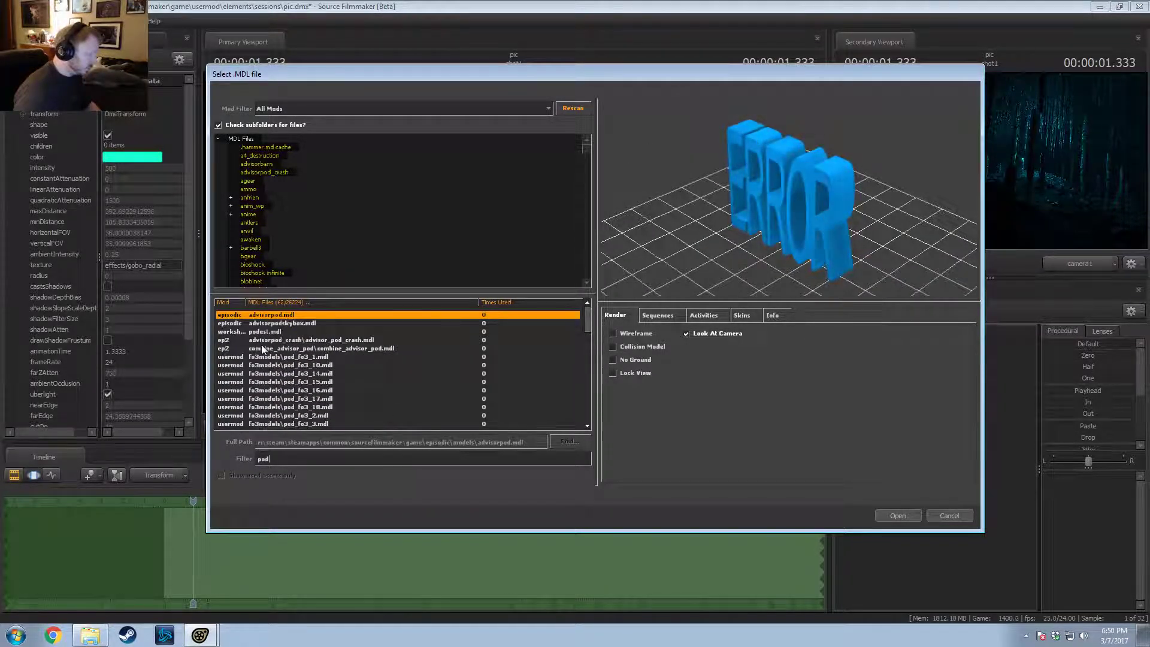
Step: Look through the pod models and preview props_fallout\dlc5crypod.mdl
scroll(317, 372, "down", 2)
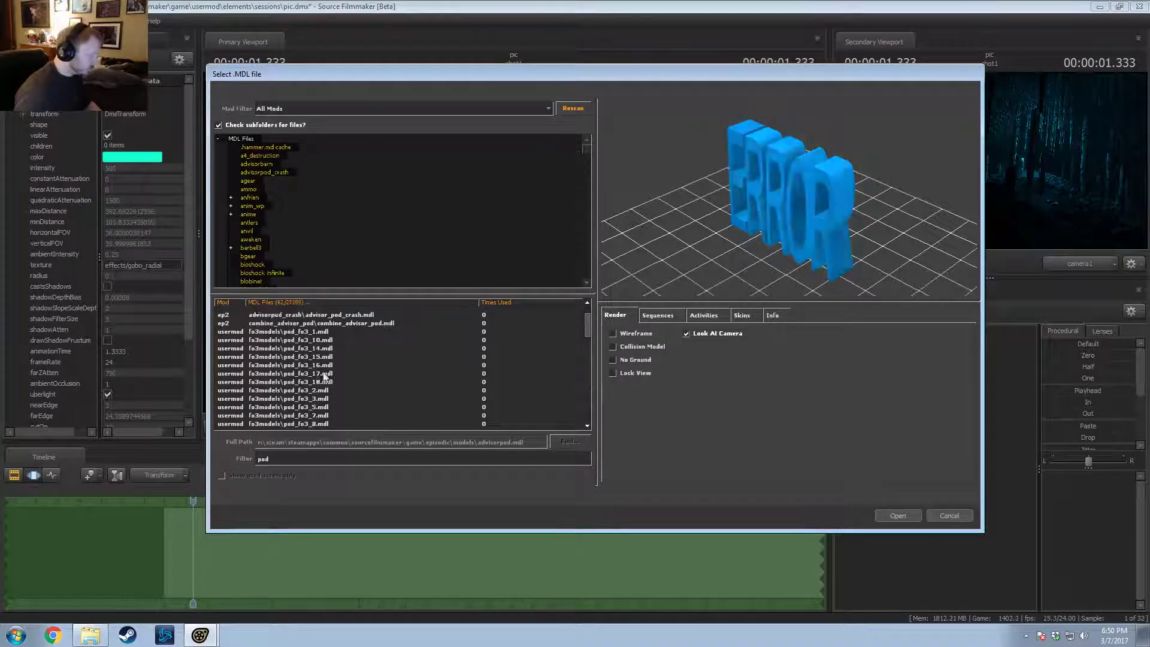
scroll(323, 378, "down", 4)
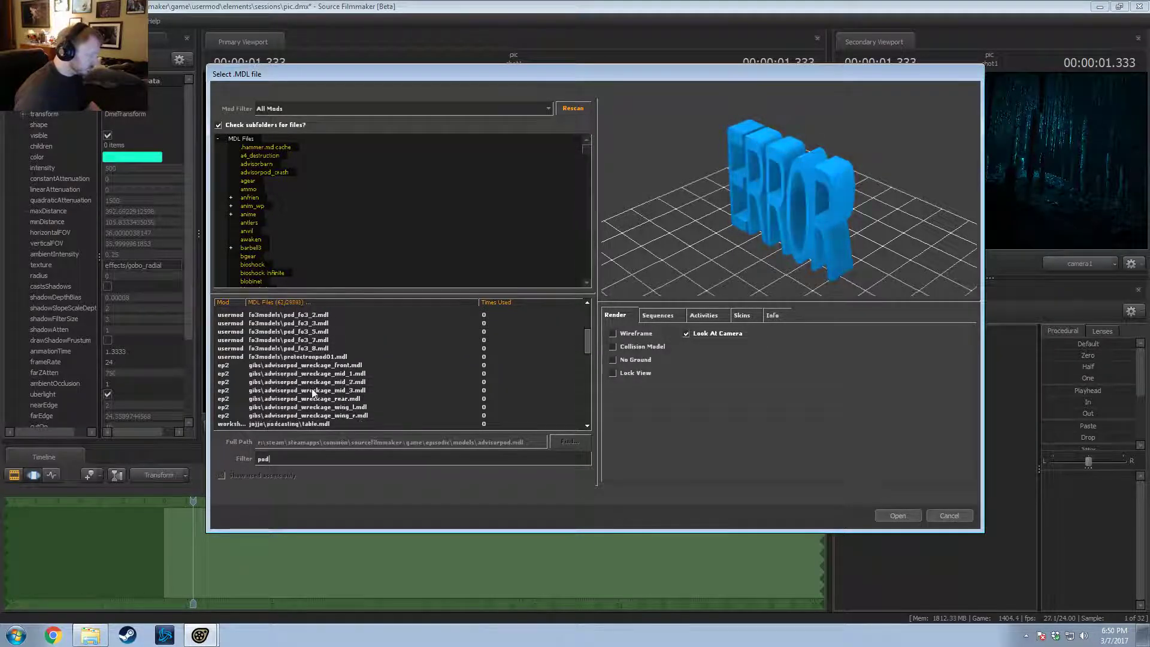
scroll(303, 397, "down", 2)
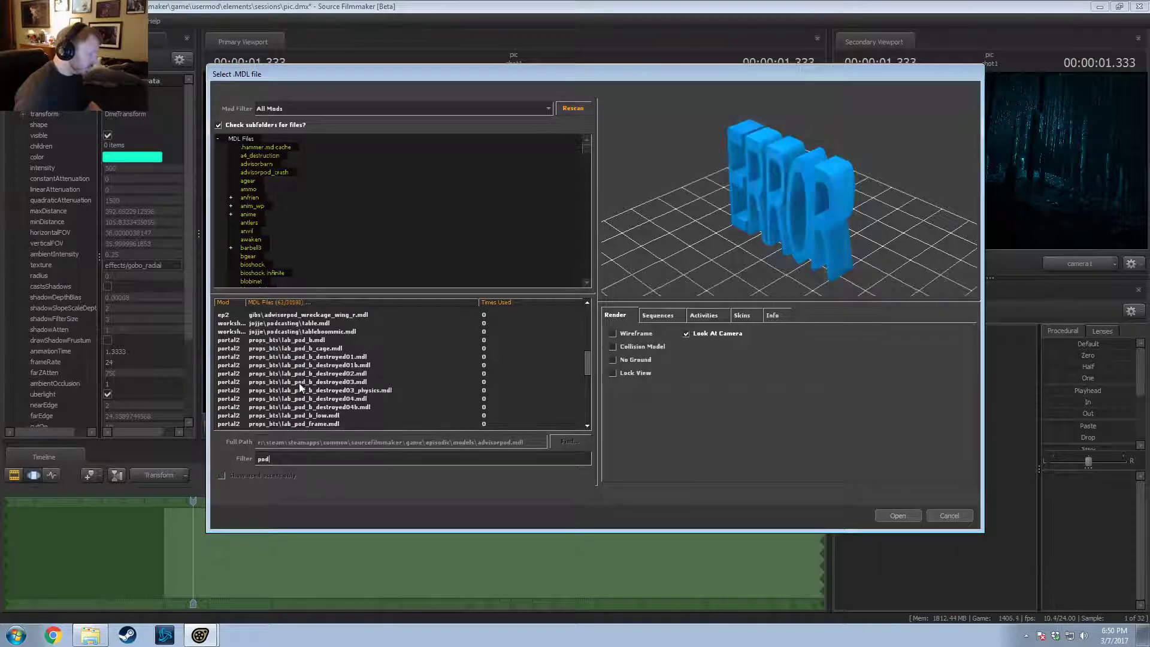
scroll(357, 387, "down", 6)
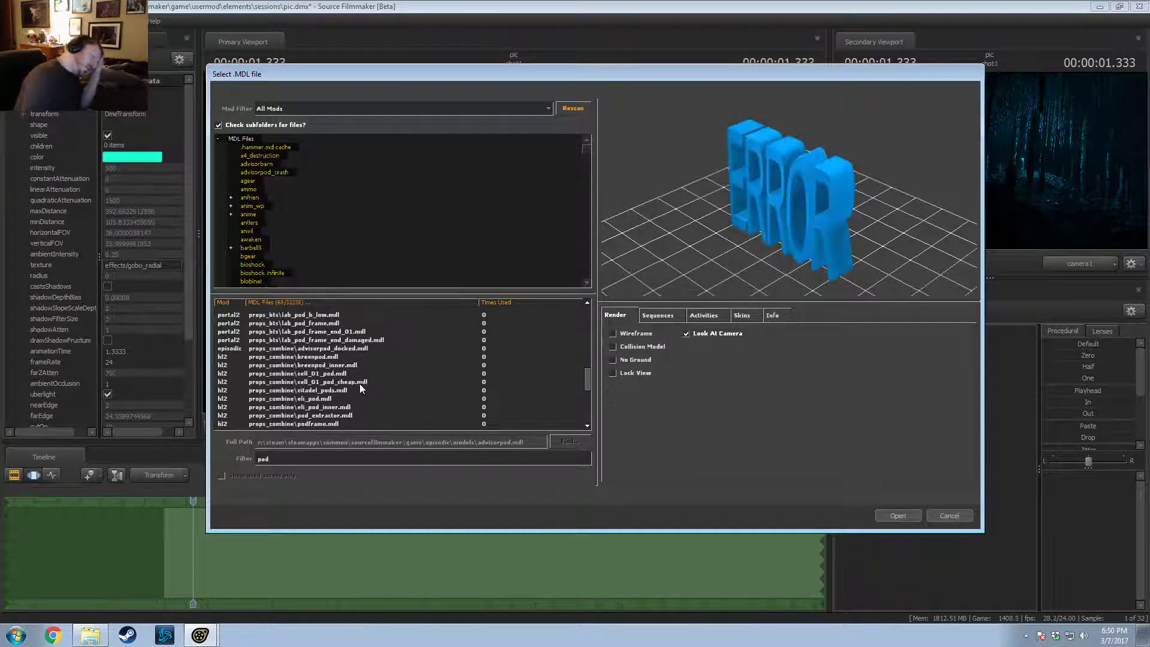
scroll(347, 391, "down", 2)
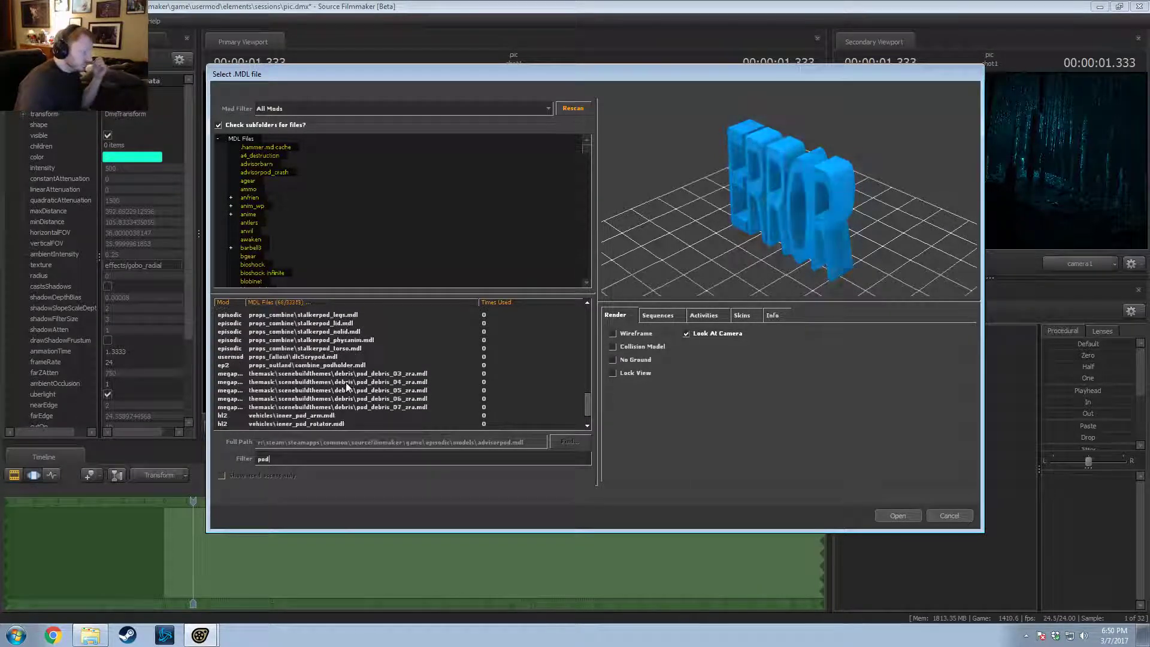
left_click(317, 357)
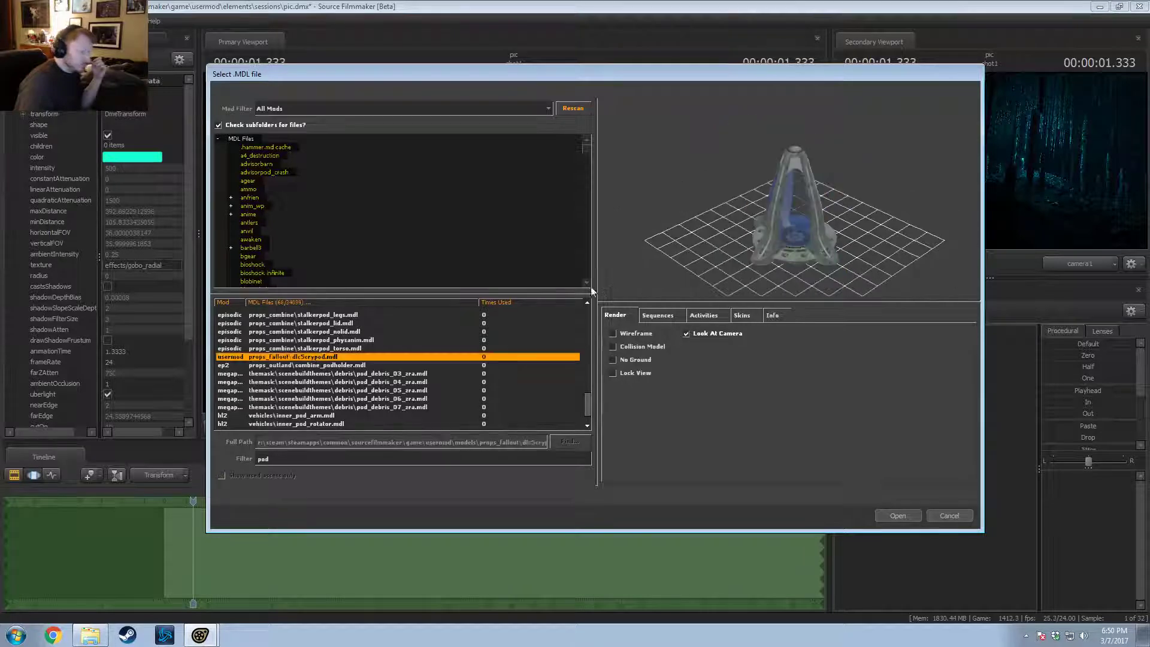
scroll(356, 373, "down", 2)
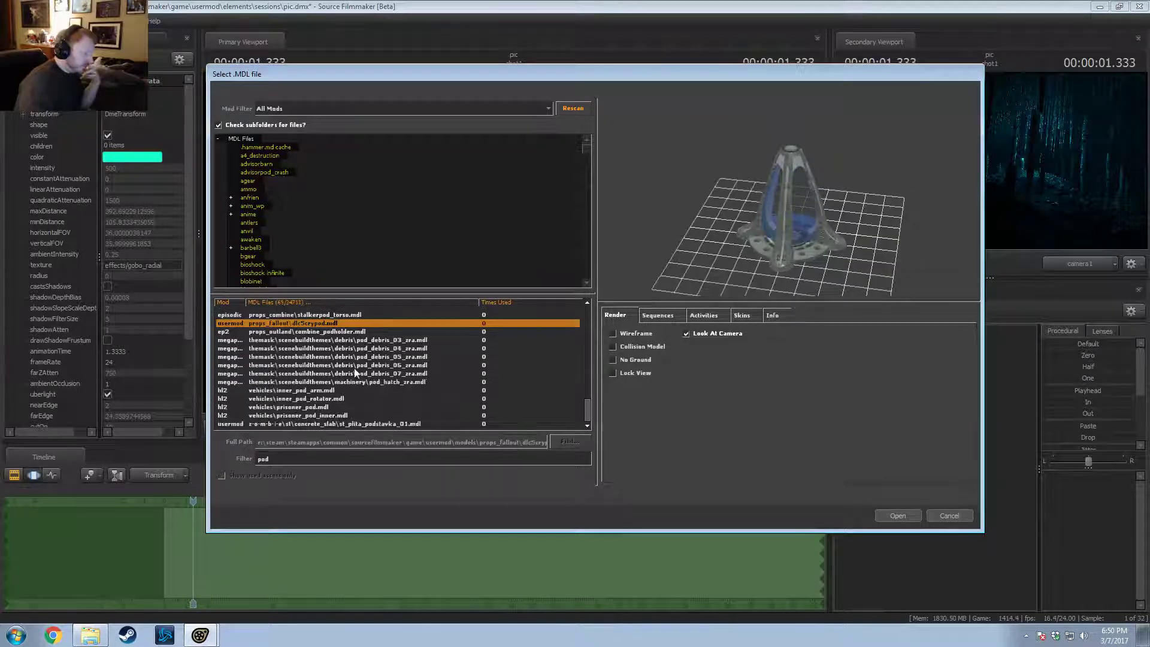
Step: Filter the model list by "chang"
left_click(263, 458)
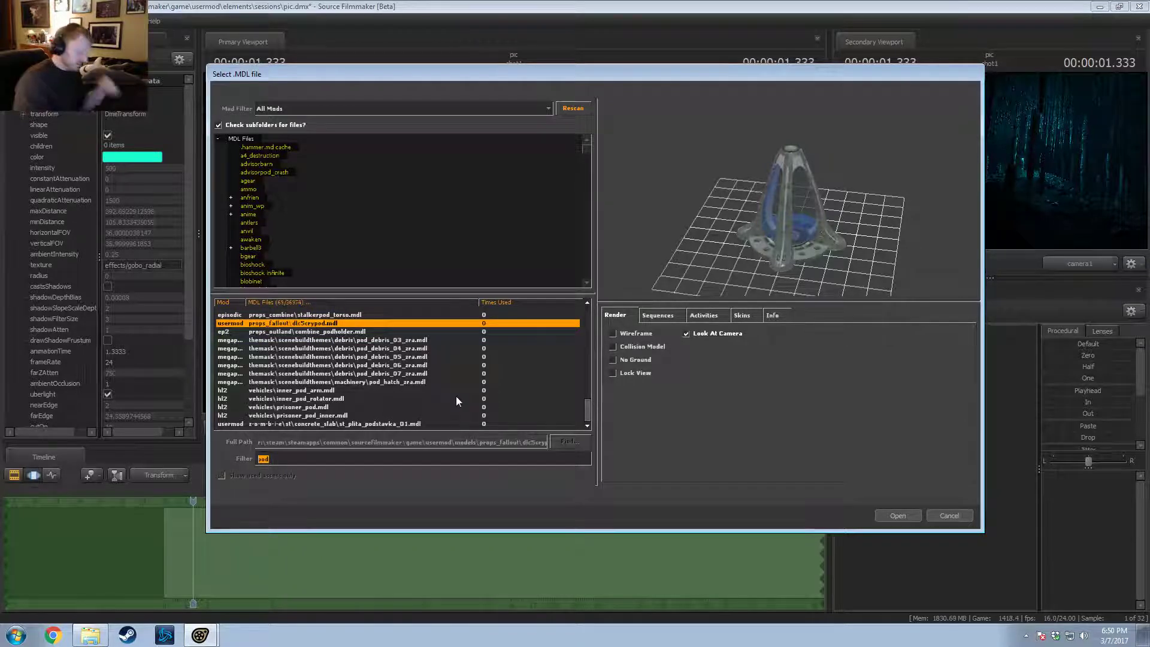
type("chr")
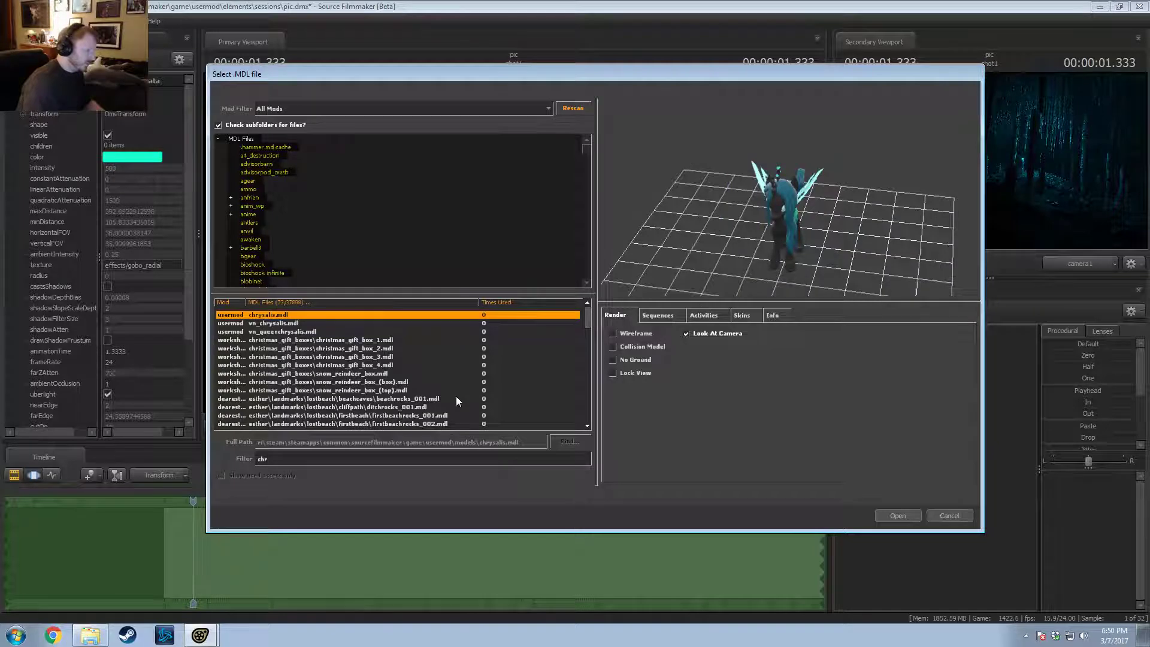
key("BackSpace")
type("an")
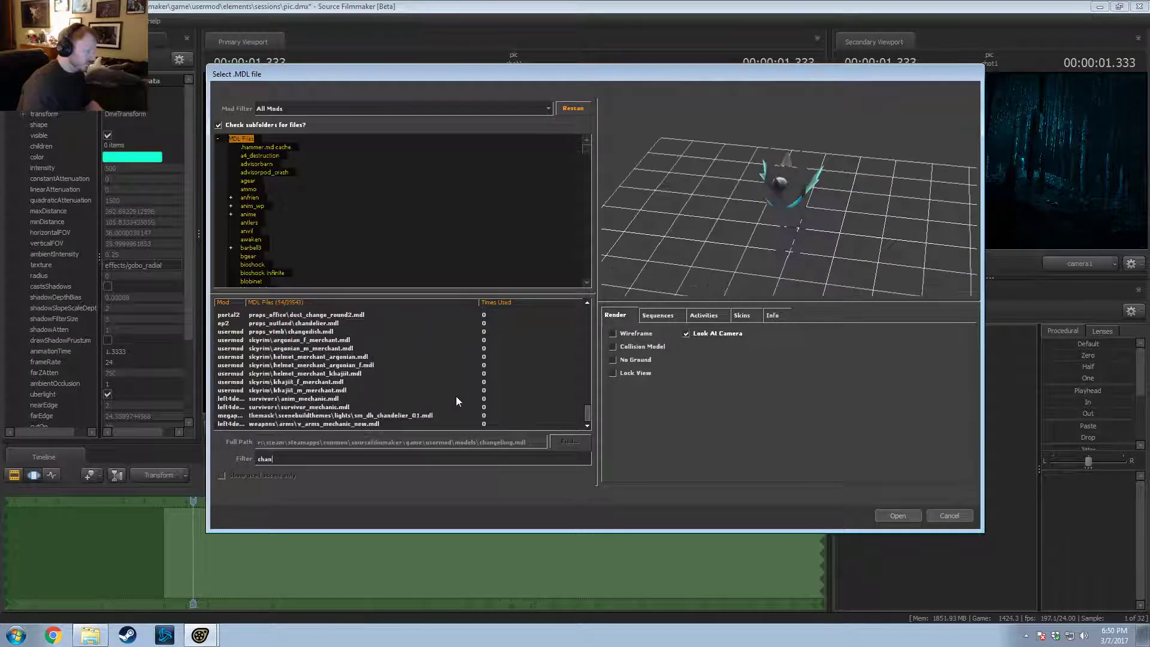
type("g")
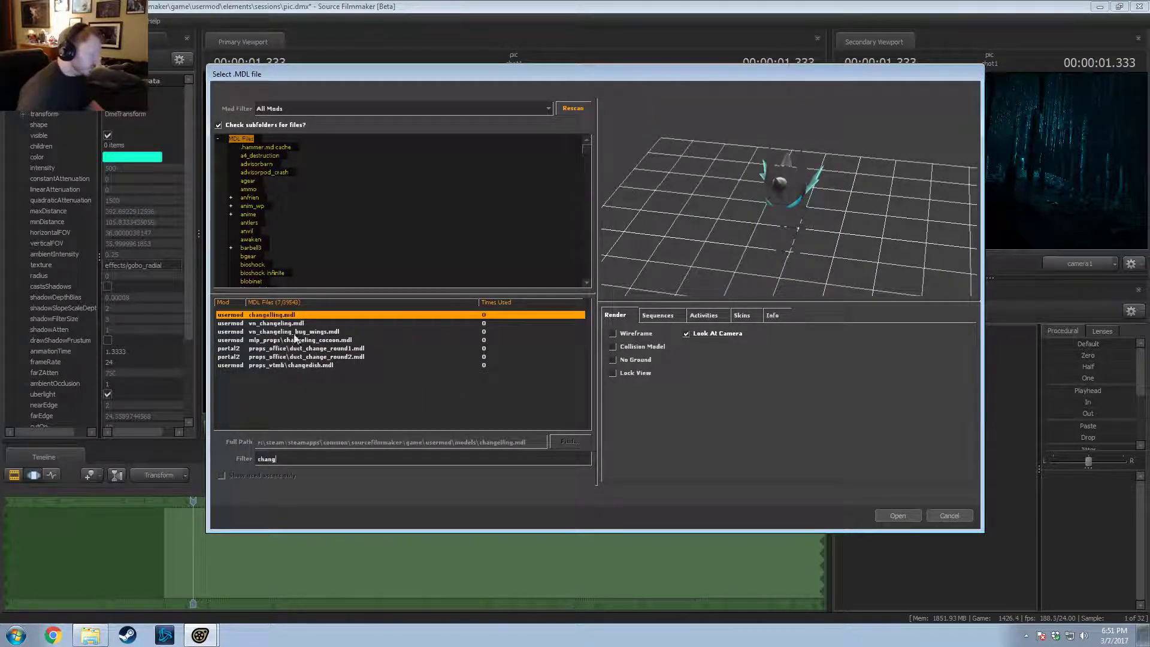
Step: Preview props_vtmb\changedish.mdl, zooming in and viewing the bowl of coins from an angle
left_click(304, 365)
left_click_drag(789, 179, 792, 246)
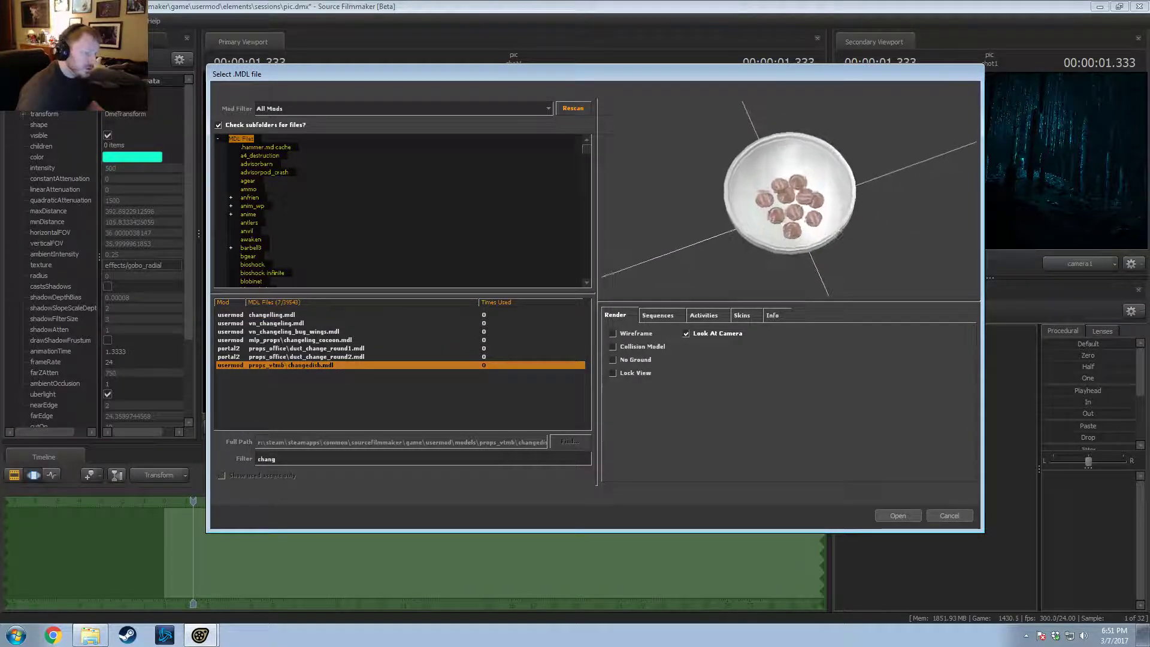
right_click_drag(792, 246, 791, 192)
left_click_drag(790, 245, 785, 210)
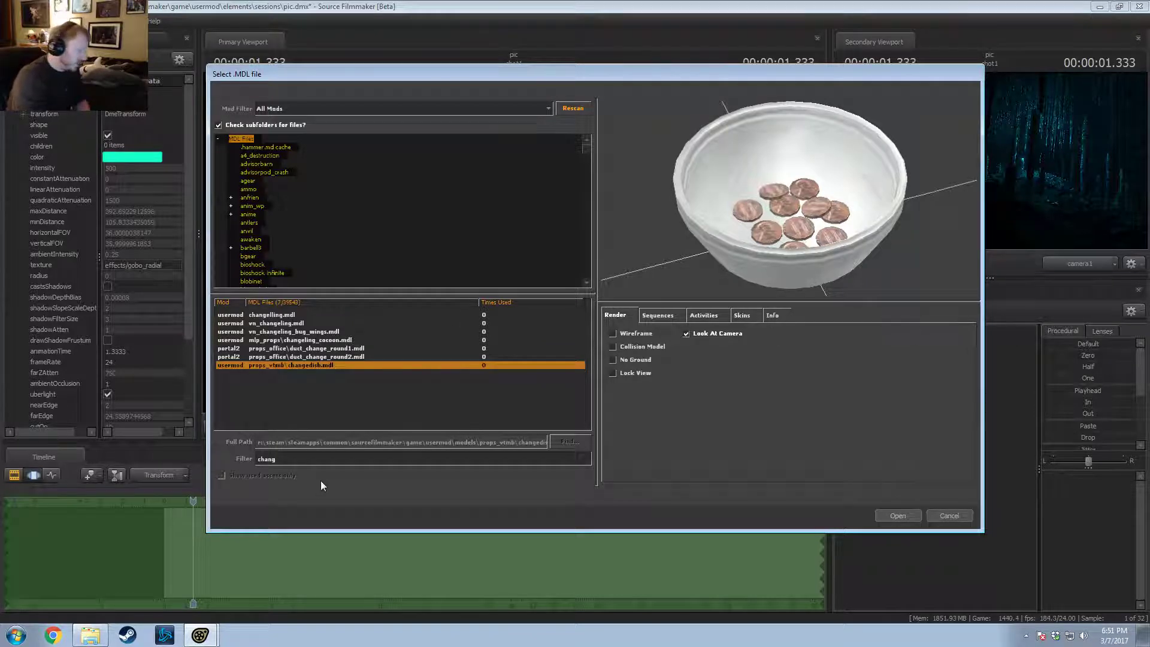
Step: Add mlp_props\changeling_cocoon.mdl as an animation set, place it in the forest clearing, and view it through the Work Camera
left_click(311, 341)
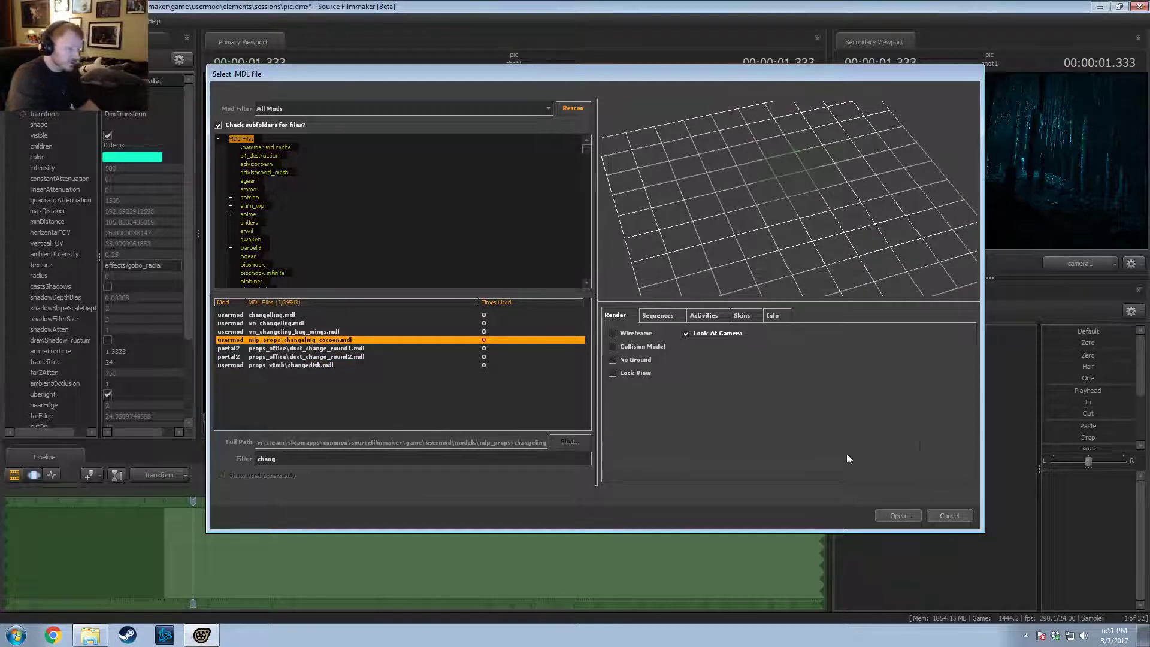
left_click(898, 516)
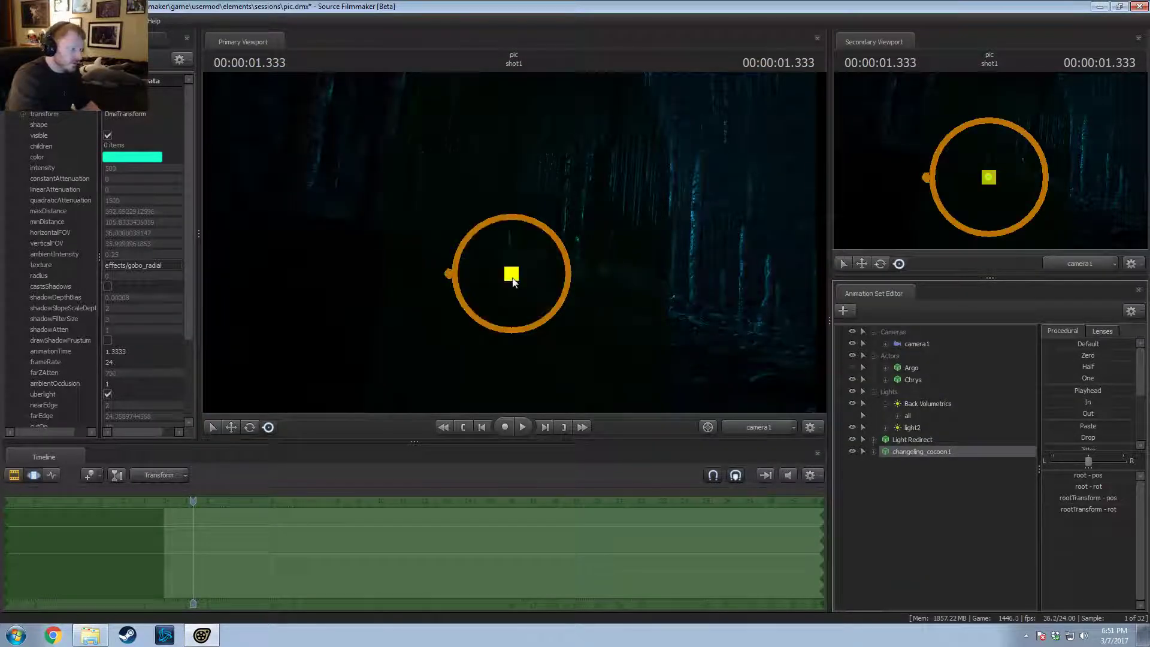
left_click_drag(512, 277, 637, 306)
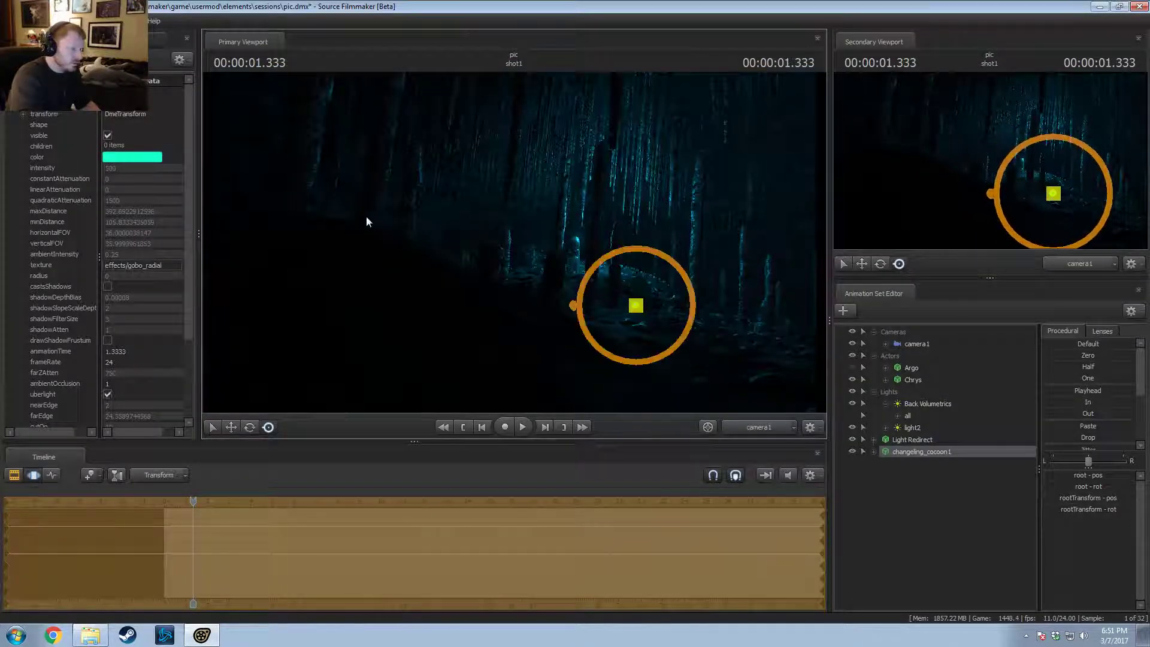
key("w")
left_click(774, 429)
left_click_drag(515, 242, 660, 241)
key("w")
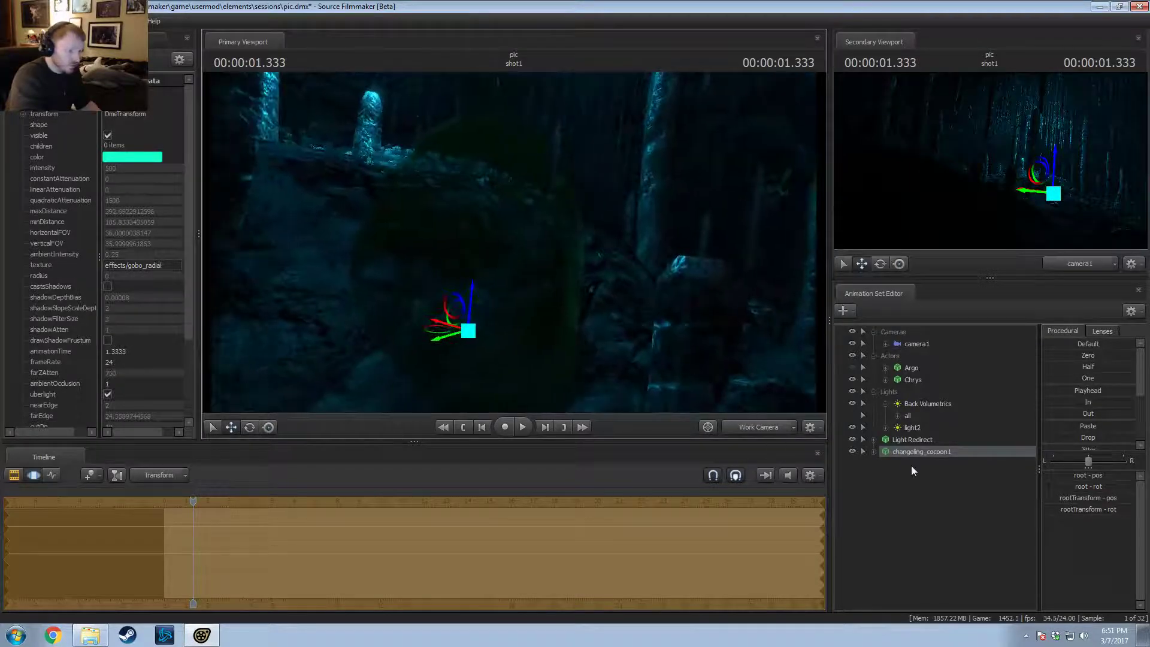
Step: Look through the body group and import options of the changeling_cocoon1 animation set
right_click(919, 449)
mouse_move(958, 605)
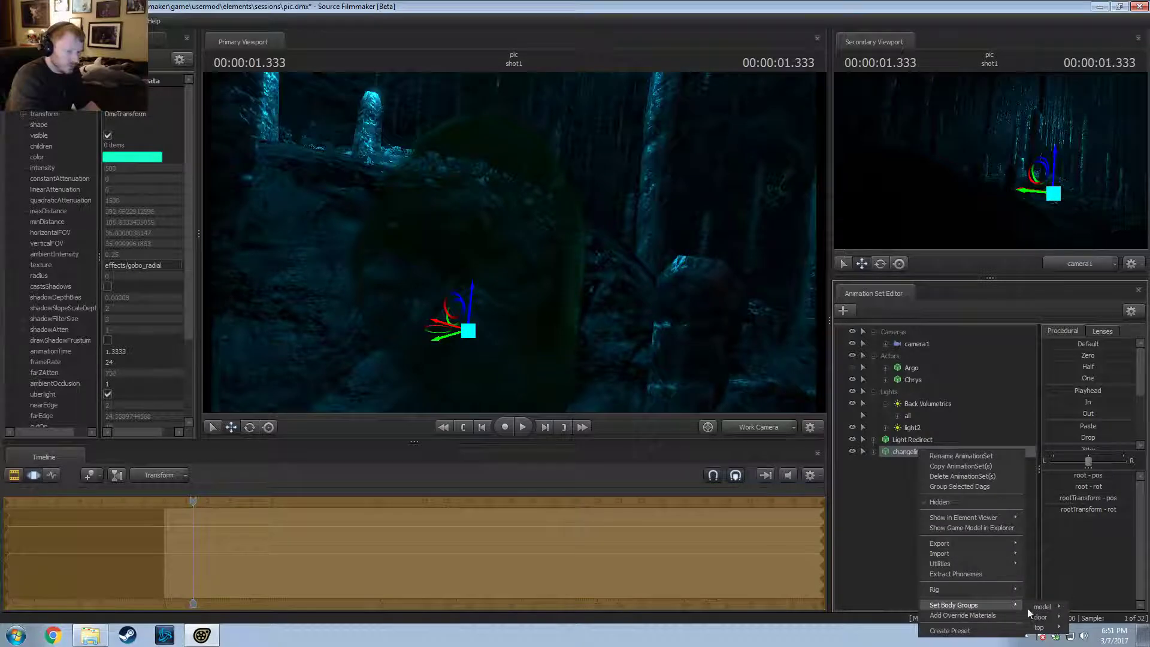
mouse_move(1047, 617)
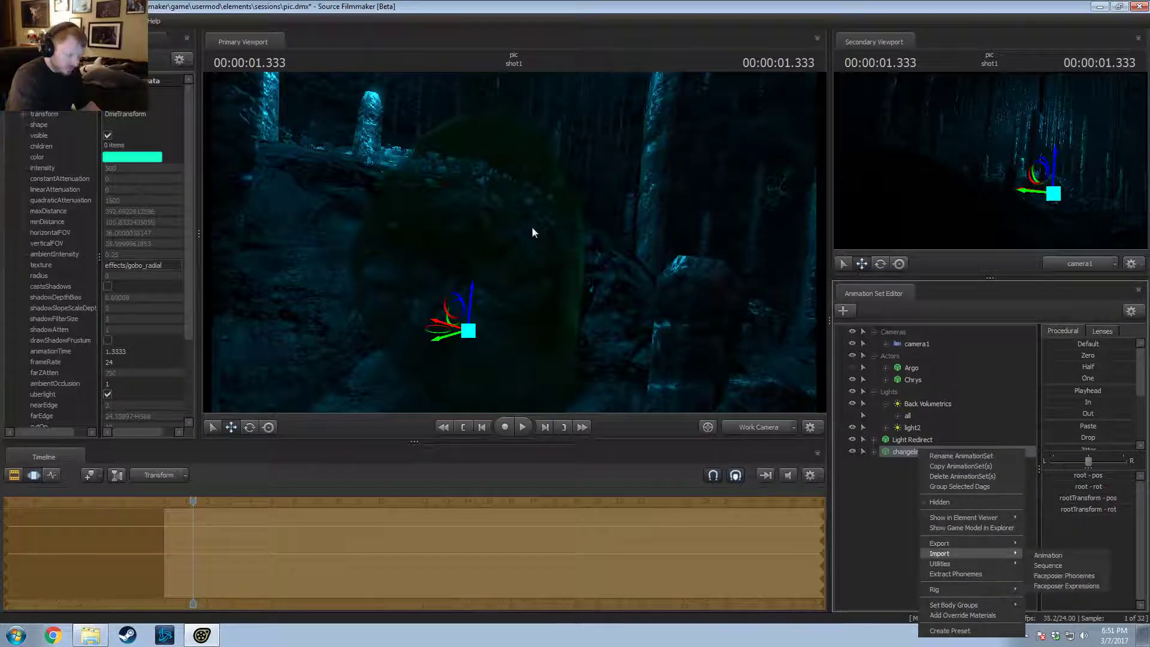
Step: Inspect the cocoon with the scene lighting temporarily switched off, and restore the lighting
right_click(661, 240)
left_click(708, 271)
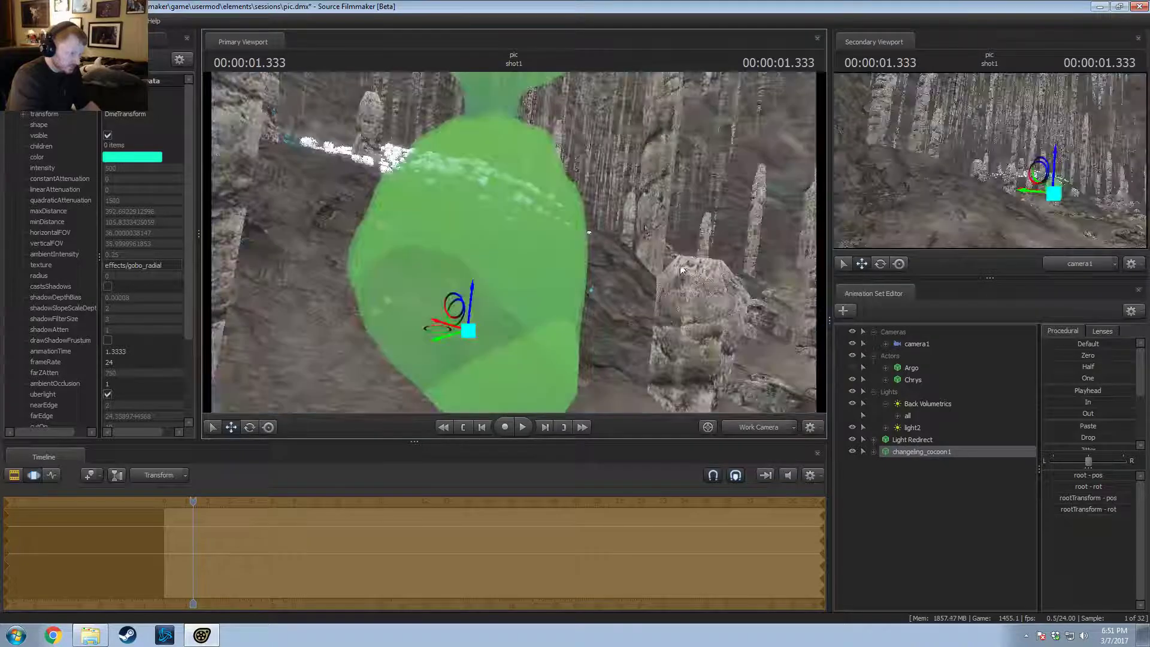
right_click(564, 231)
left_click(605, 265)
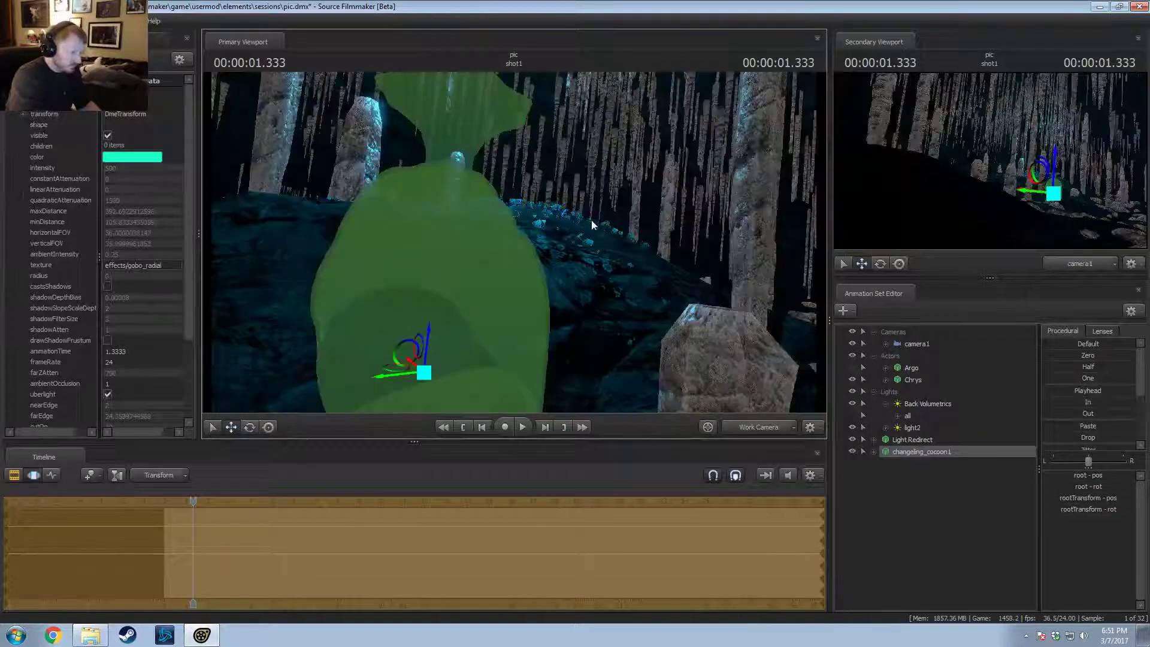
left_click_drag(590, 220, 591, 220)
key("s")
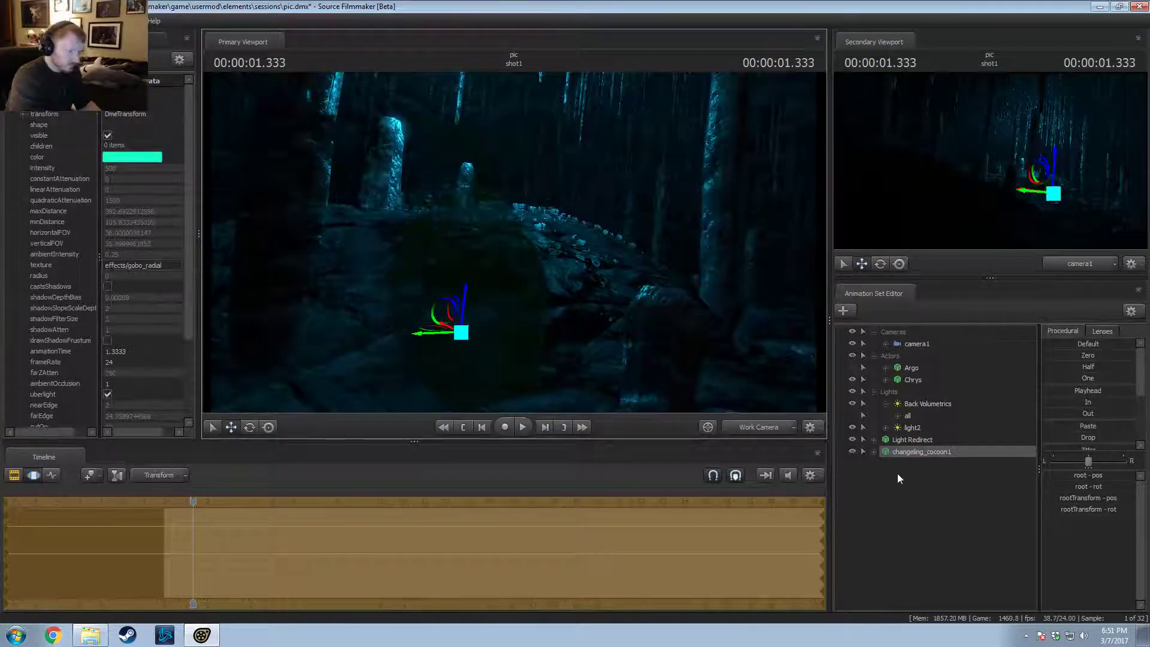
Step: Move the cocoon among the trees beside the clearing, and raise it high above the ground
key("s")
left_click_drag(513, 241, 513, 241)
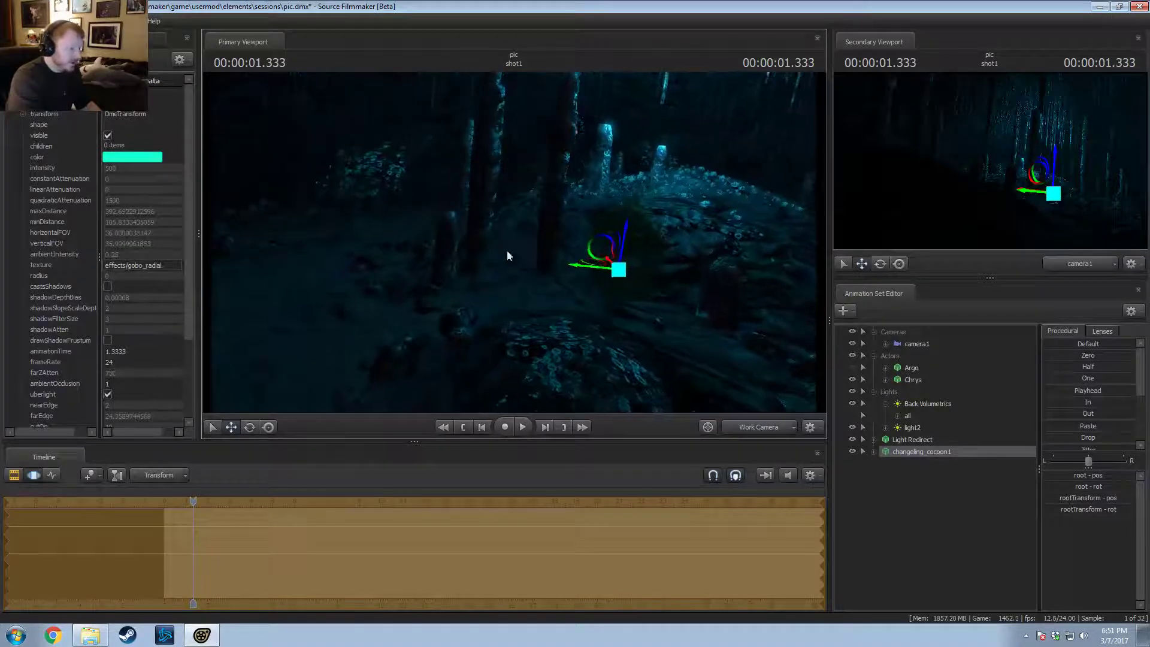
left_click_drag(590, 268, 511, 253)
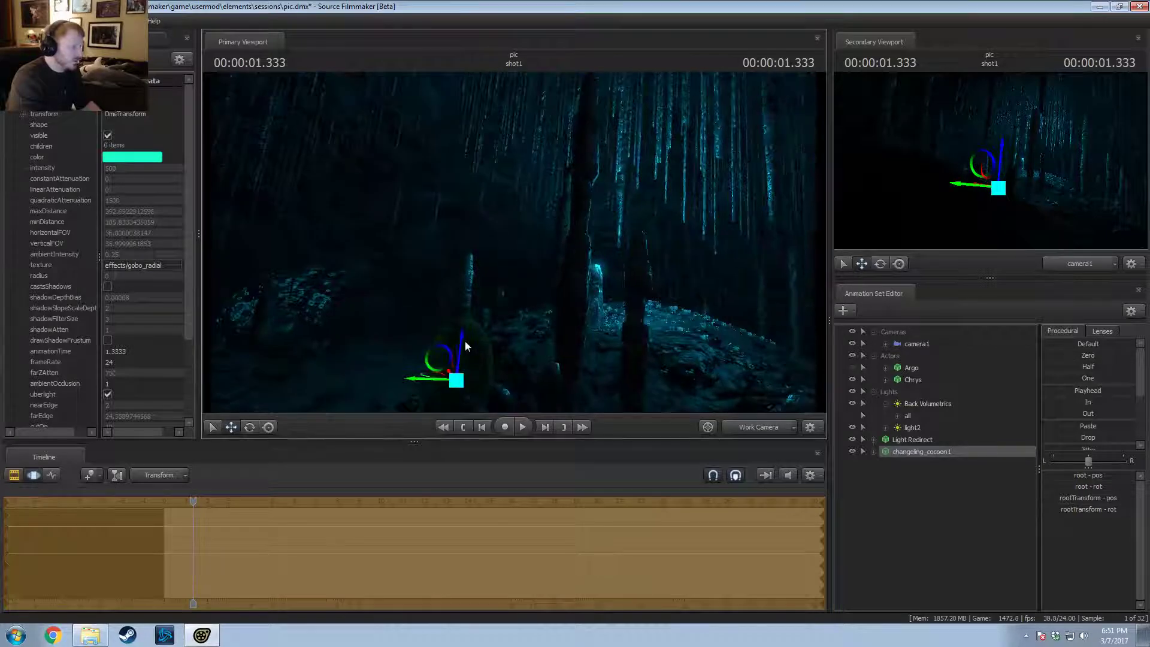
left_click_drag(465, 340, 467, 78)
left_click_drag(354, 218, 395, 195)
key("w")
left_click_drag(499, 181, 560, 122, "alt")
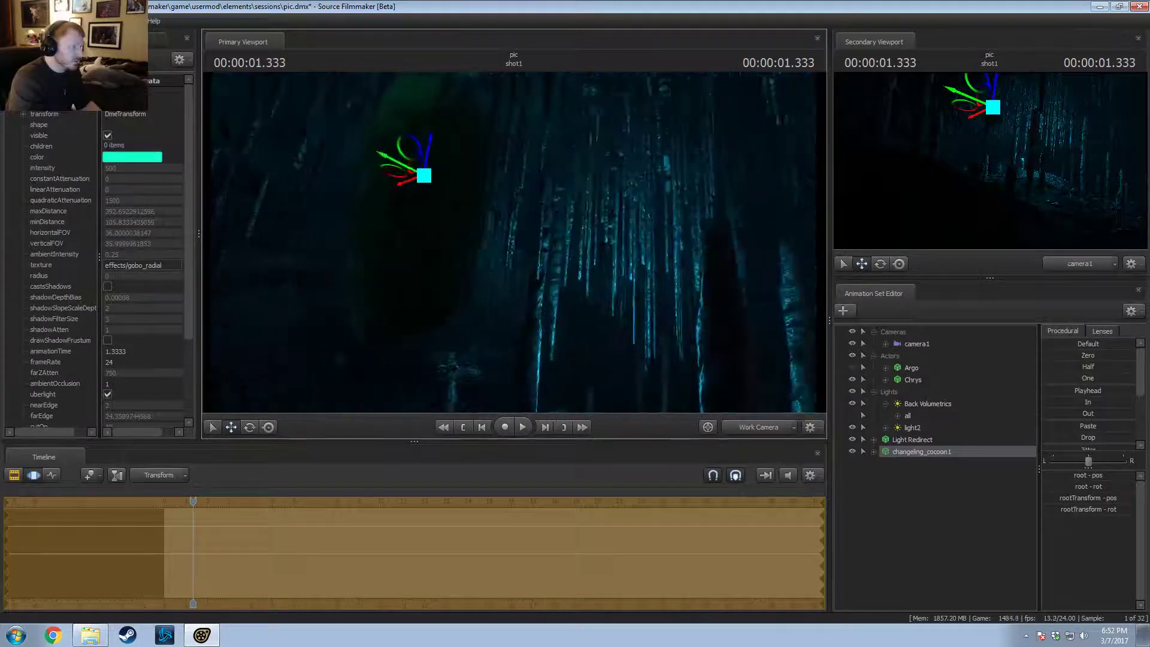
left_click_drag(527, 242, 513, 245, "alt")
right_click_drag(513, 245, 512, 288, "alt")
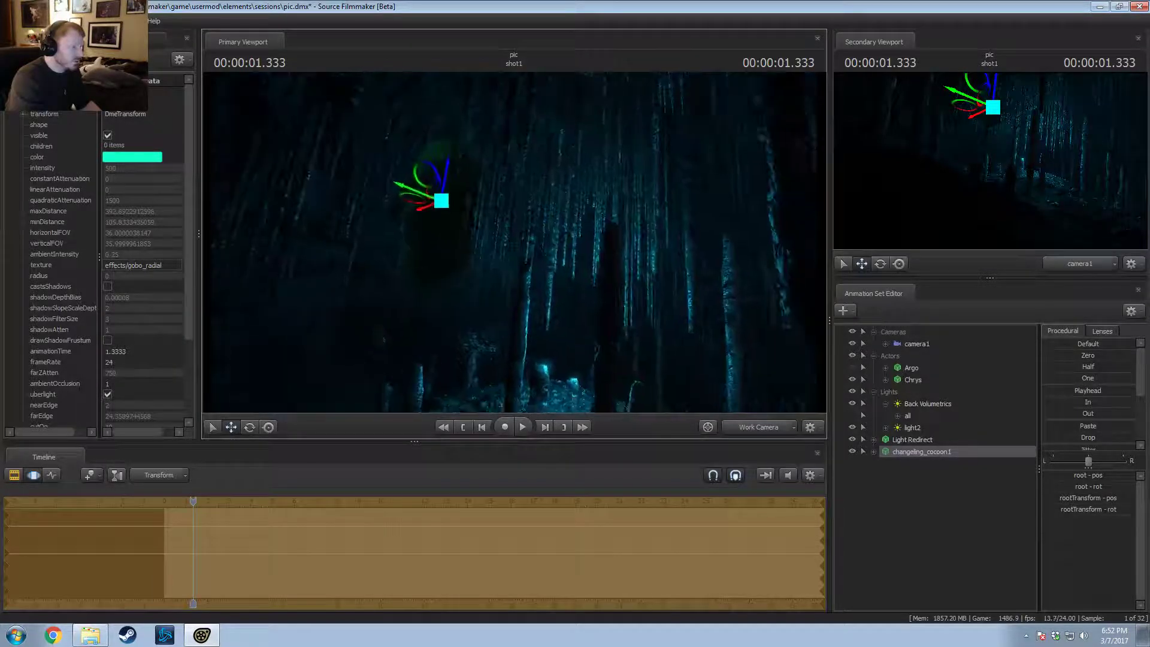
left_click_drag(500, 233, 509, 252)
Step: Check the raised cocoon through camera1, and delete the changeling_cocoon1 animation set
key("F2")
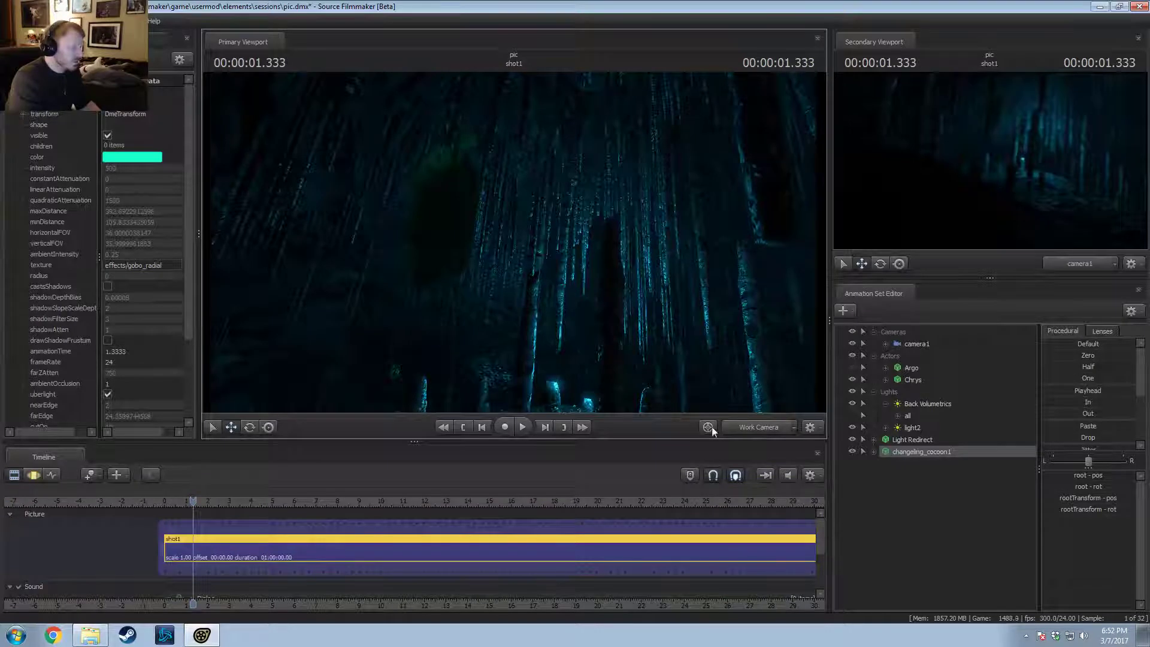
left_click(708, 426)
key("F2")
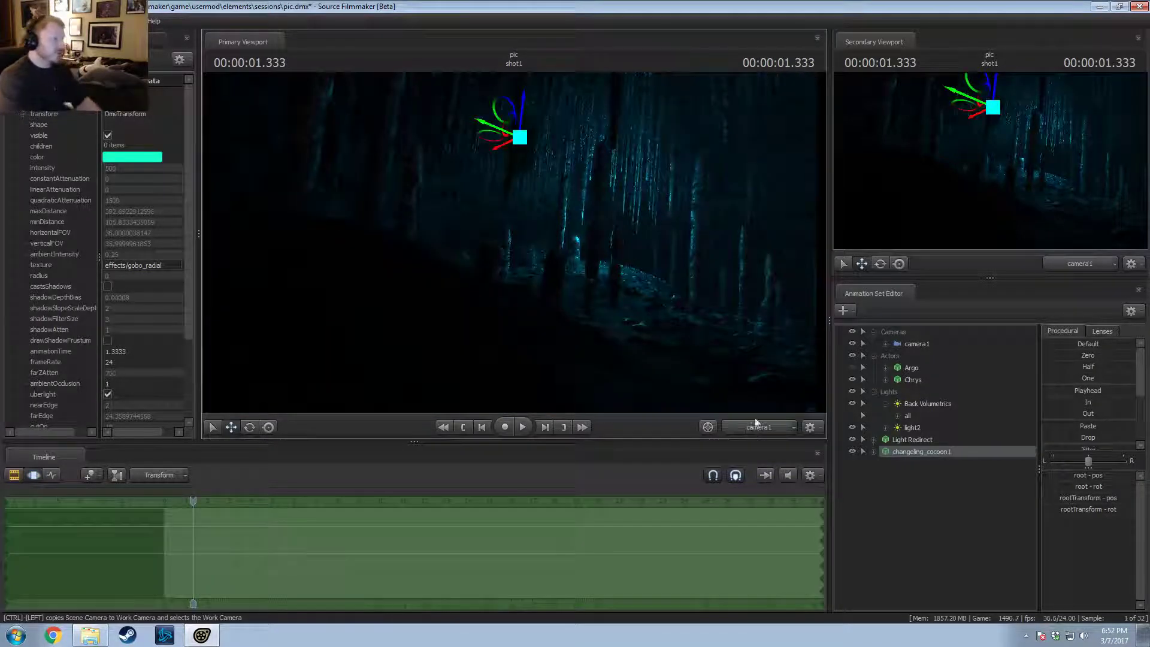
right_click(897, 449)
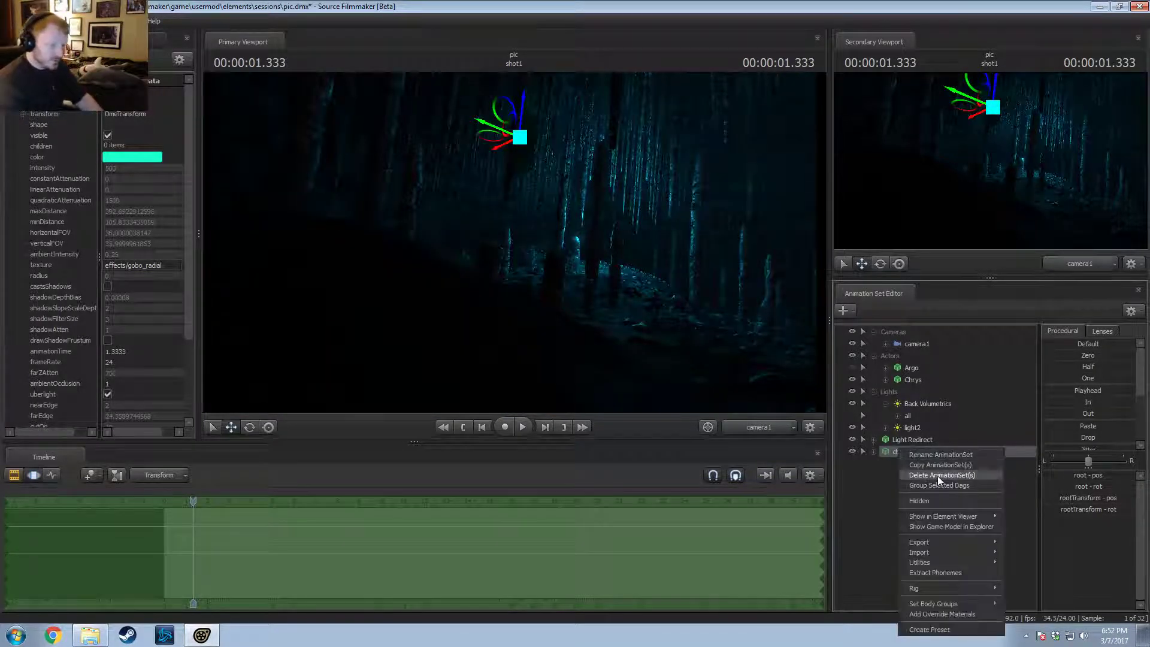
left_click(938, 477)
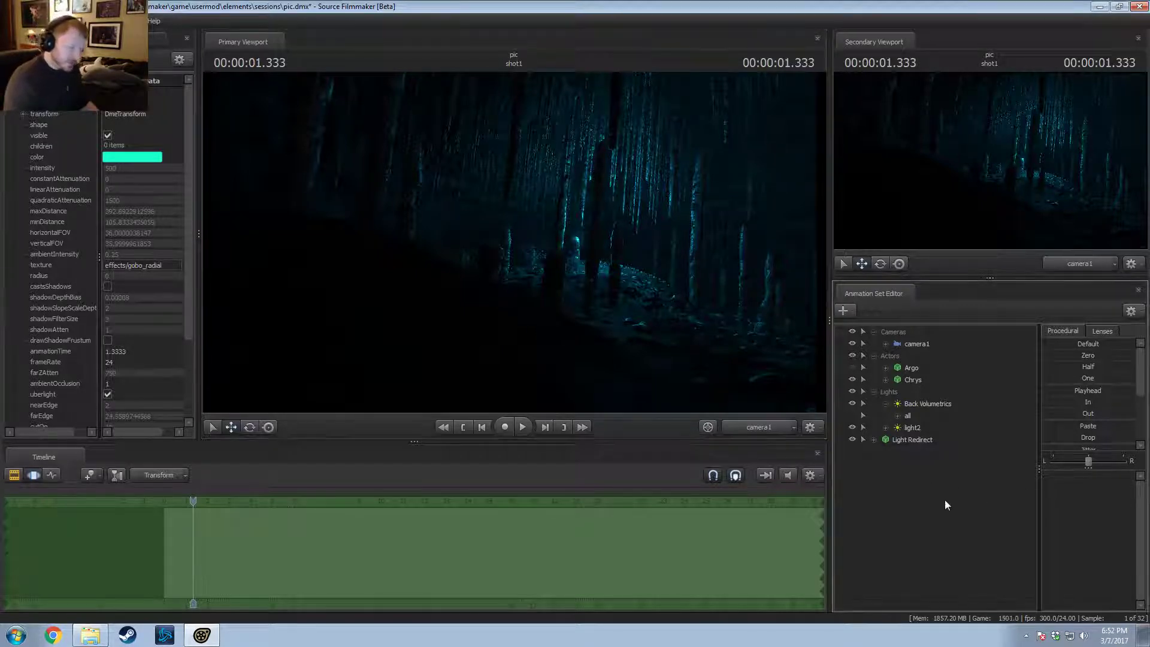
Step: Using the Work Camera, move Argo into the foreground of the camera1 shot and unhide the model
left_click(912, 370)
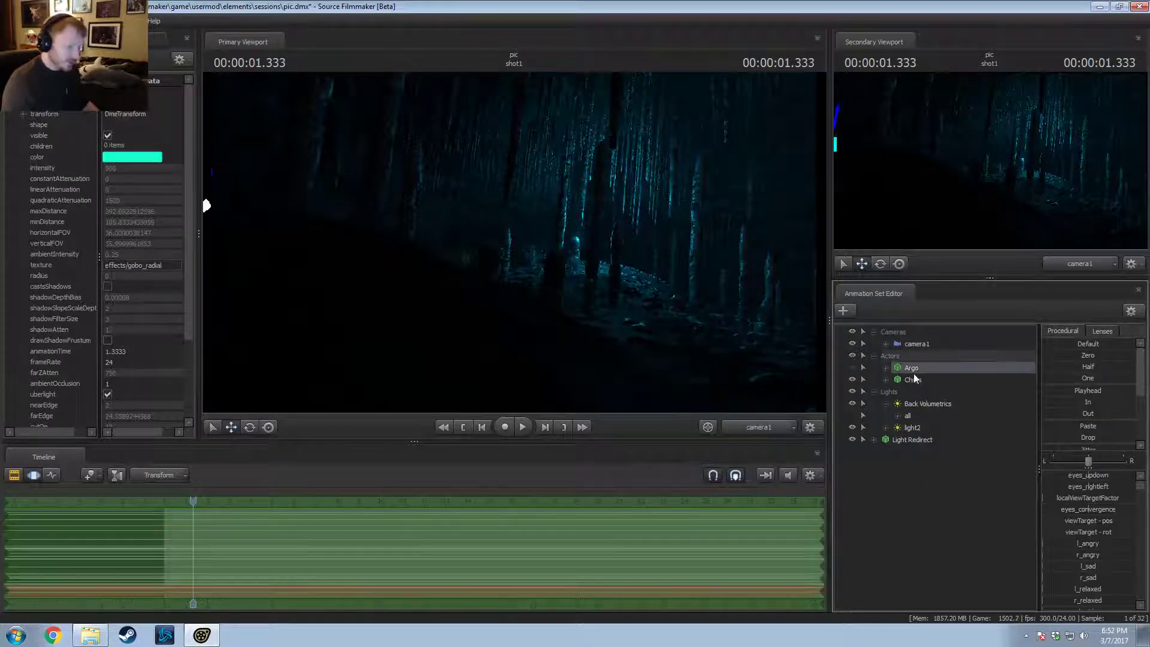
left_click(766, 429)
key("r")
left_click_drag(407, 223, 481, 319)
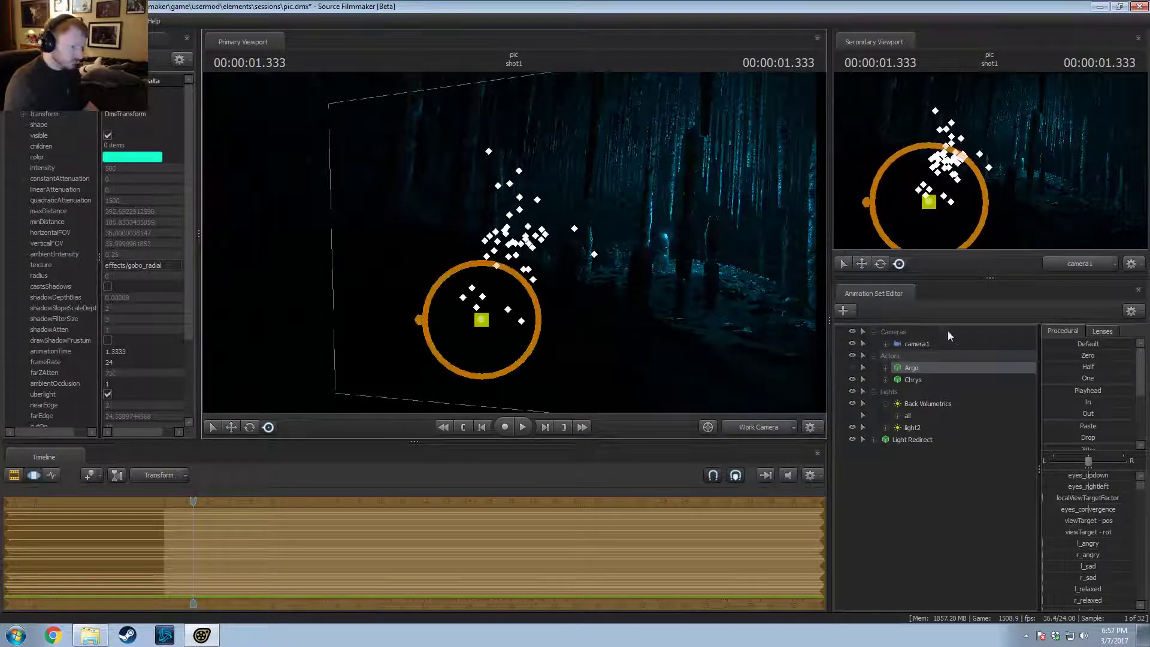
left_click(851, 368)
Step: Rotate Argo to lie down on the forest floor, and check the shot without manipulators
left_click_drag(705, 321, 722, 344)
key("e")
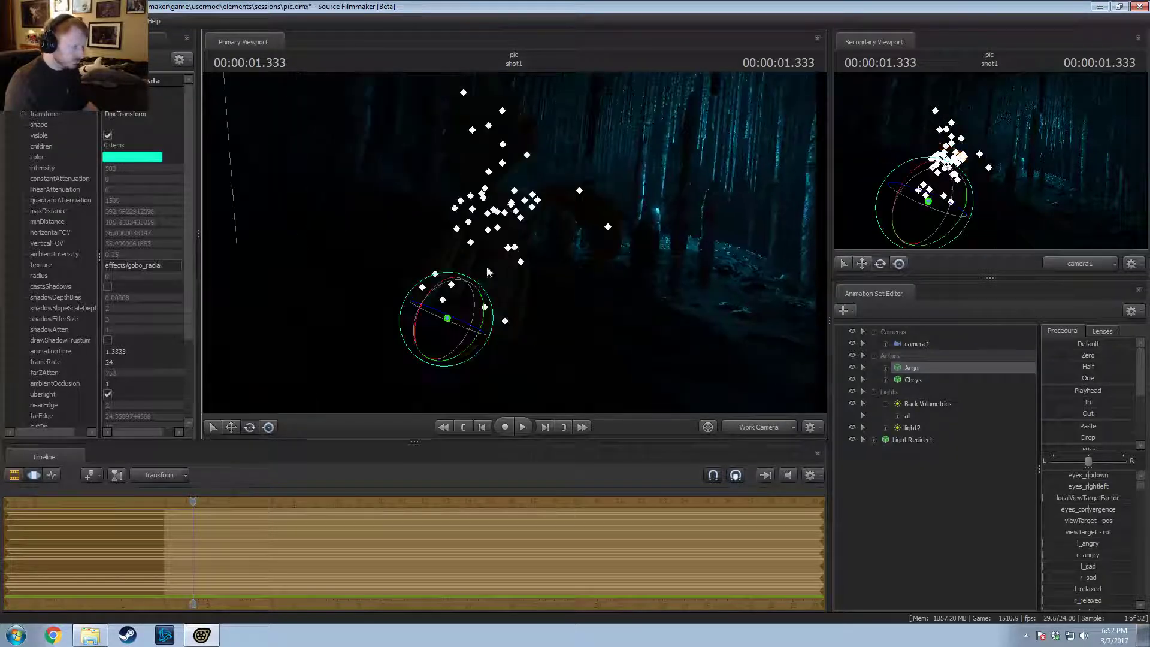
left_click_drag(449, 300, 300, 308)
key("w")
key("F3")
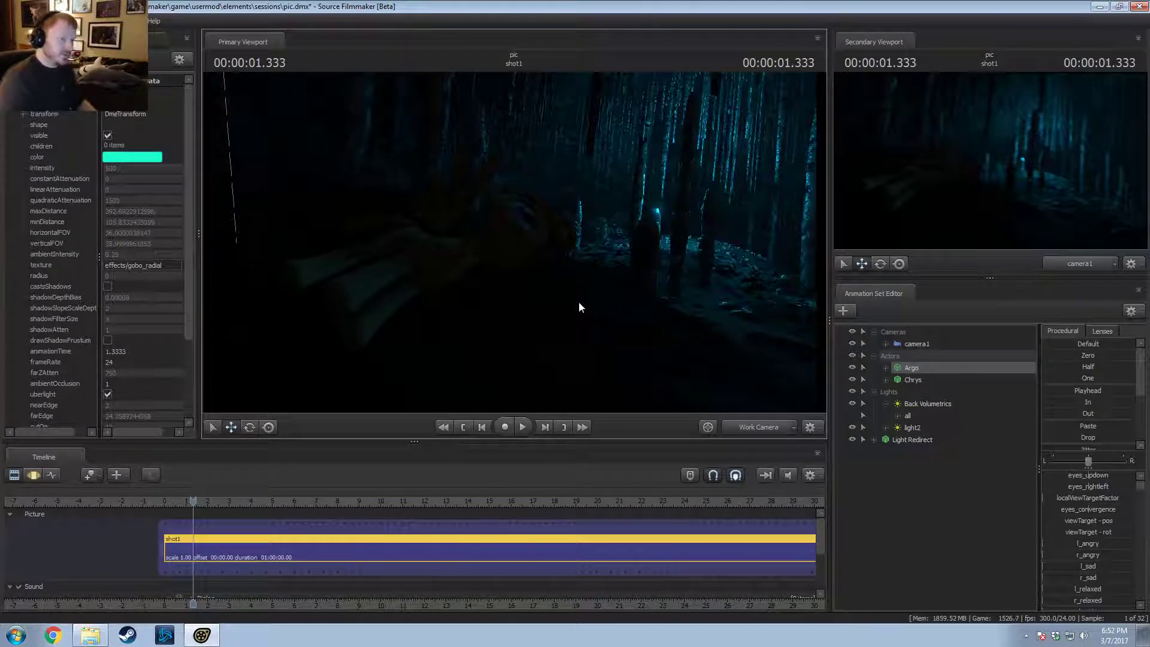
Step: Show the Light Redirect model in the Element Viewer and copy its illumPositionDag element
right_click(898, 443)
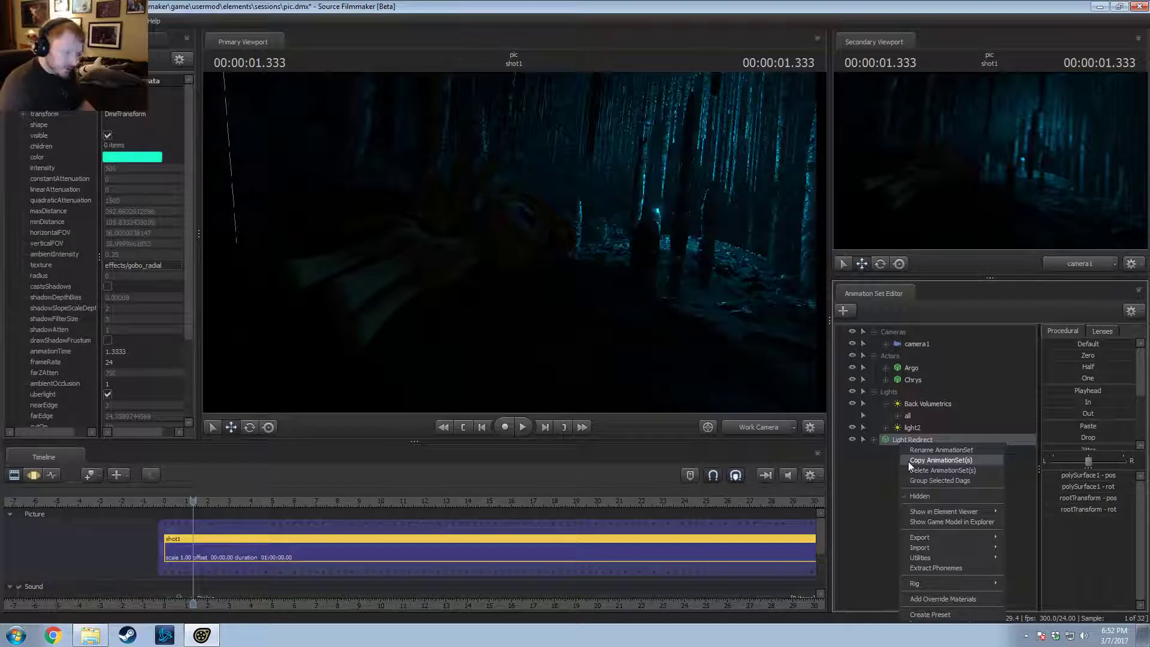
mouse_move(951, 557)
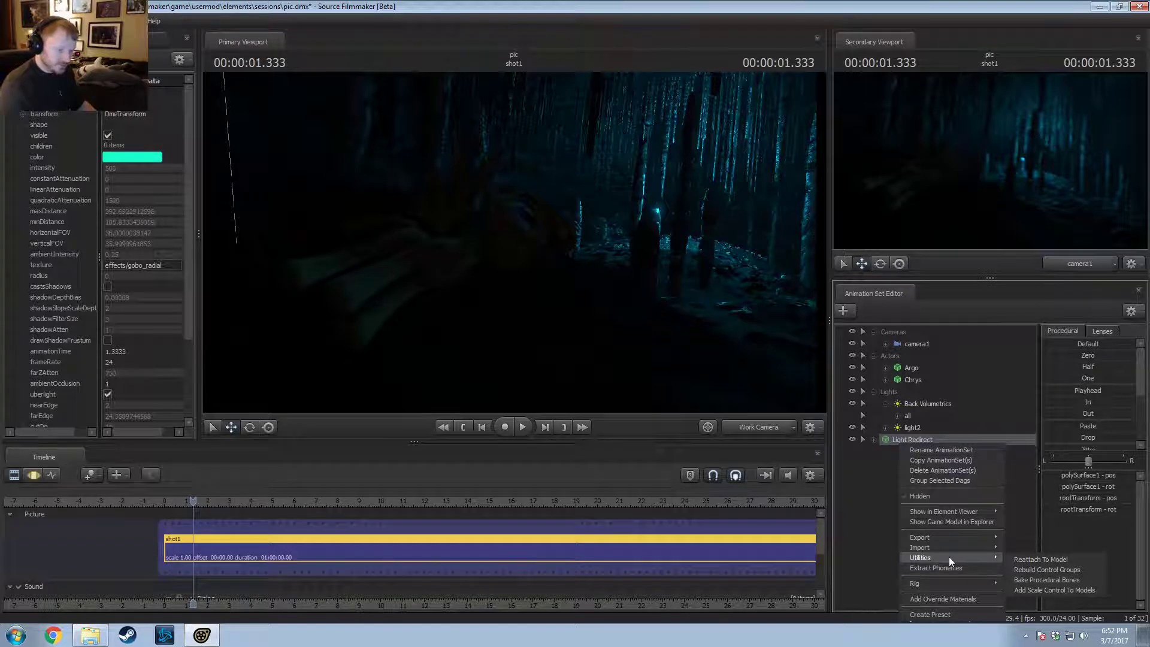
mouse_move(959, 510)
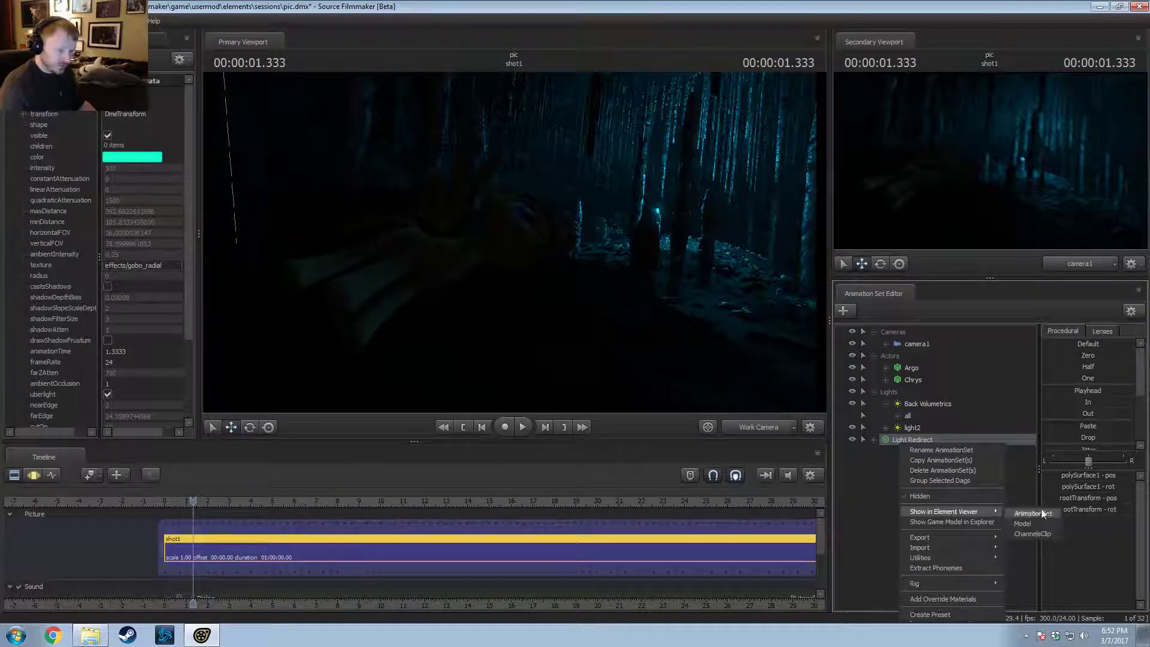
left_click(1008, 520)
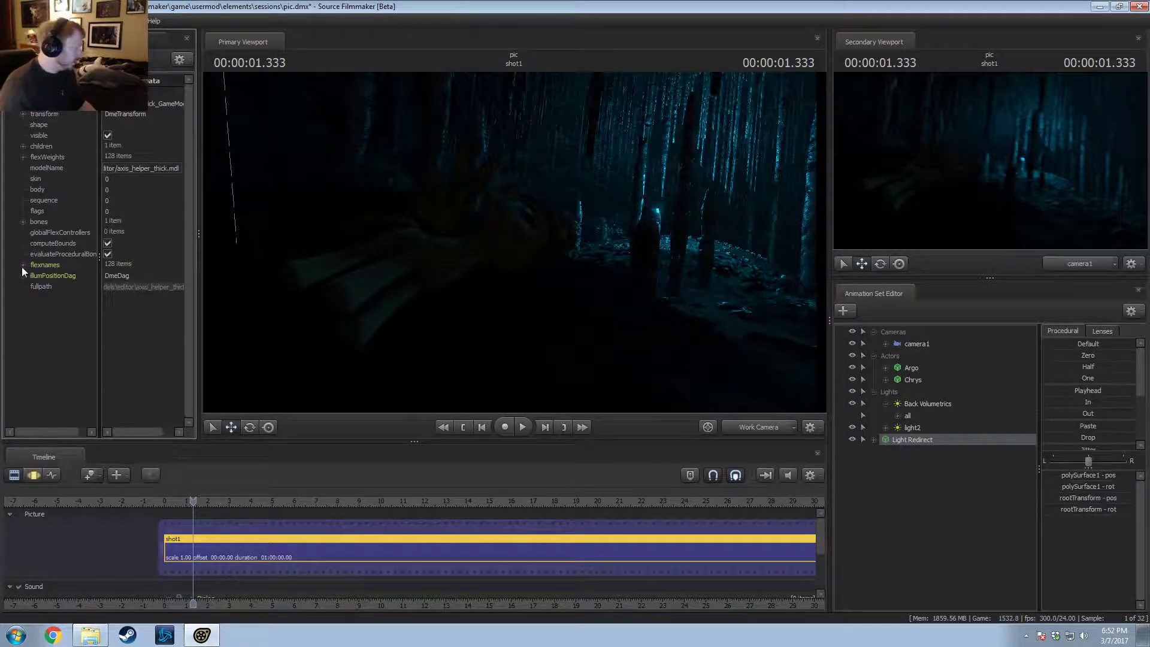
right_click(37, 275)
left_click(94, 307)
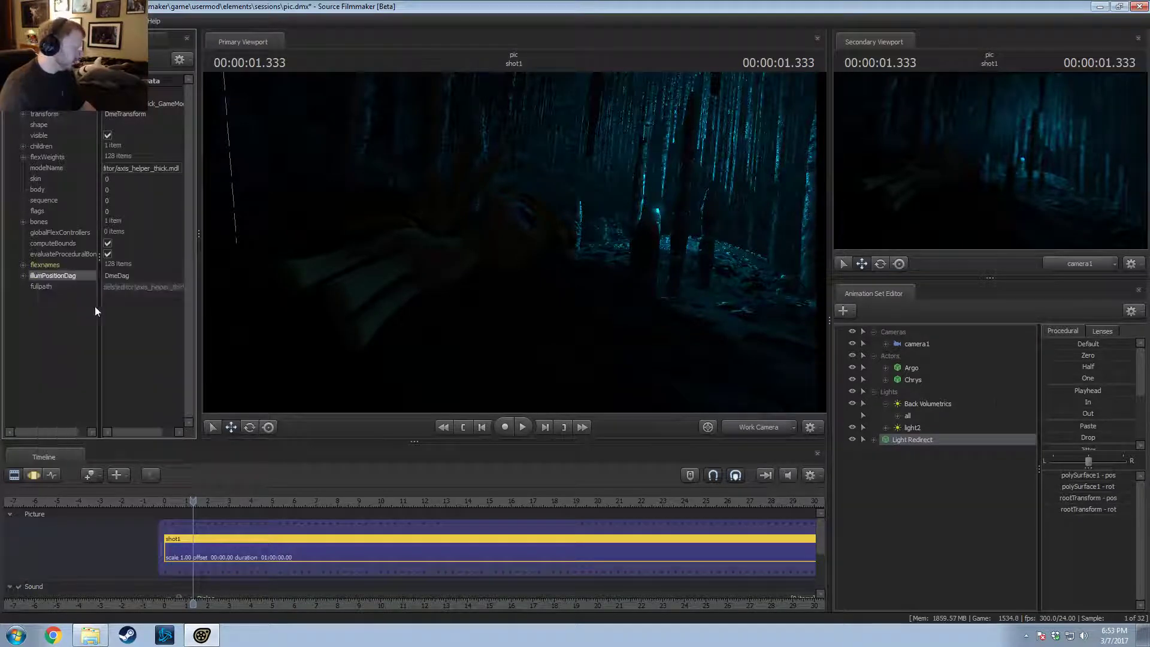
Step: Show Argo's model in the Element Viewer and replace its illumPositionDag with the one copied from Light Redirect
right_click(918, 372)
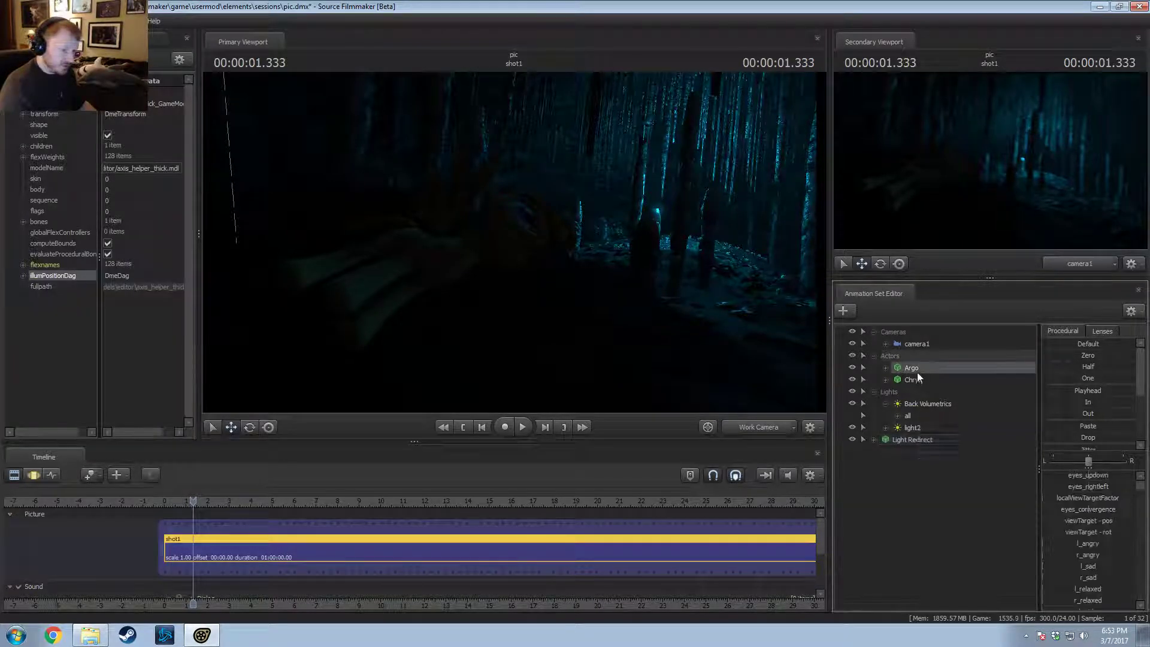
mouse_move(1003, 441)
left_click(1055, 447)
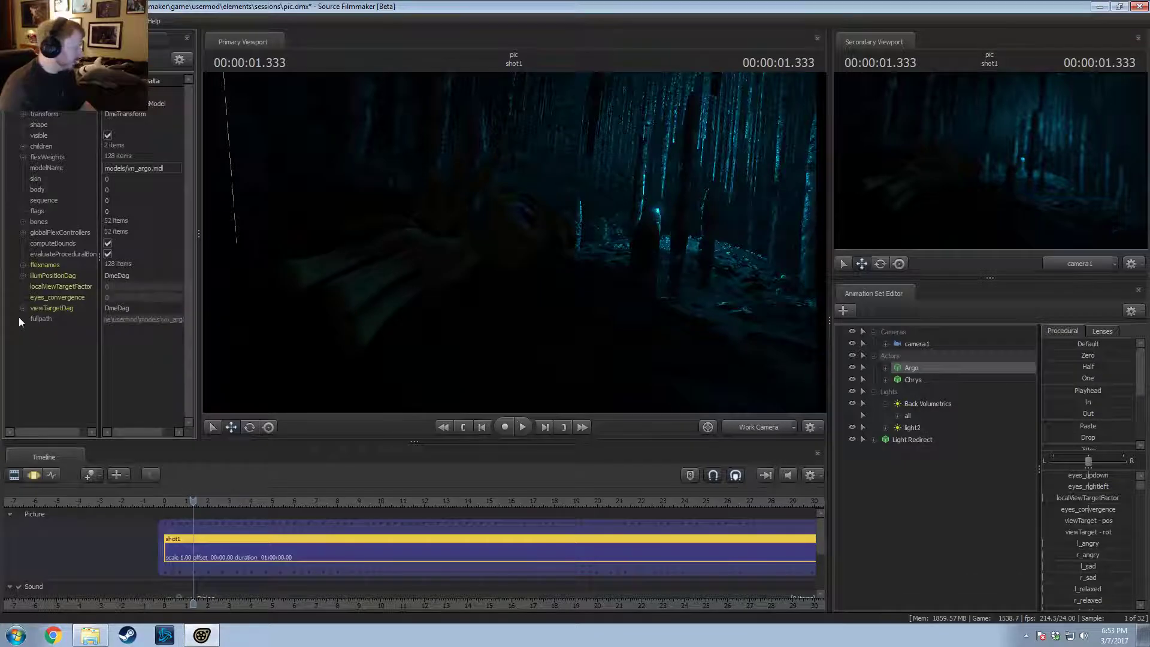
left_click(24, 276)
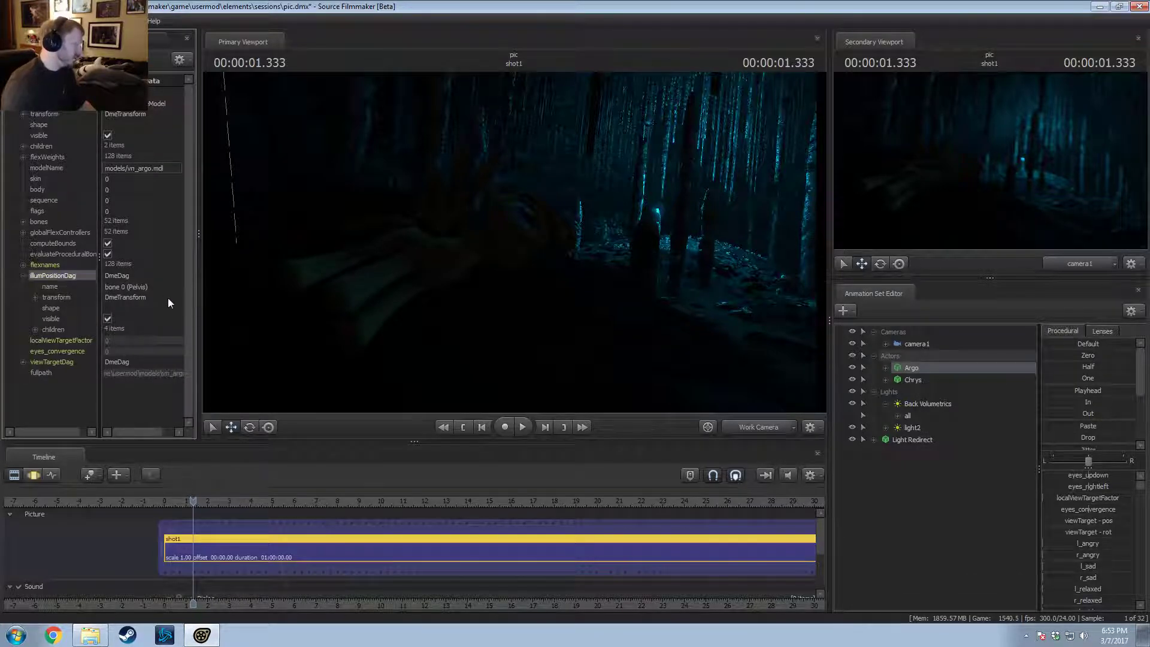
key("Delete")
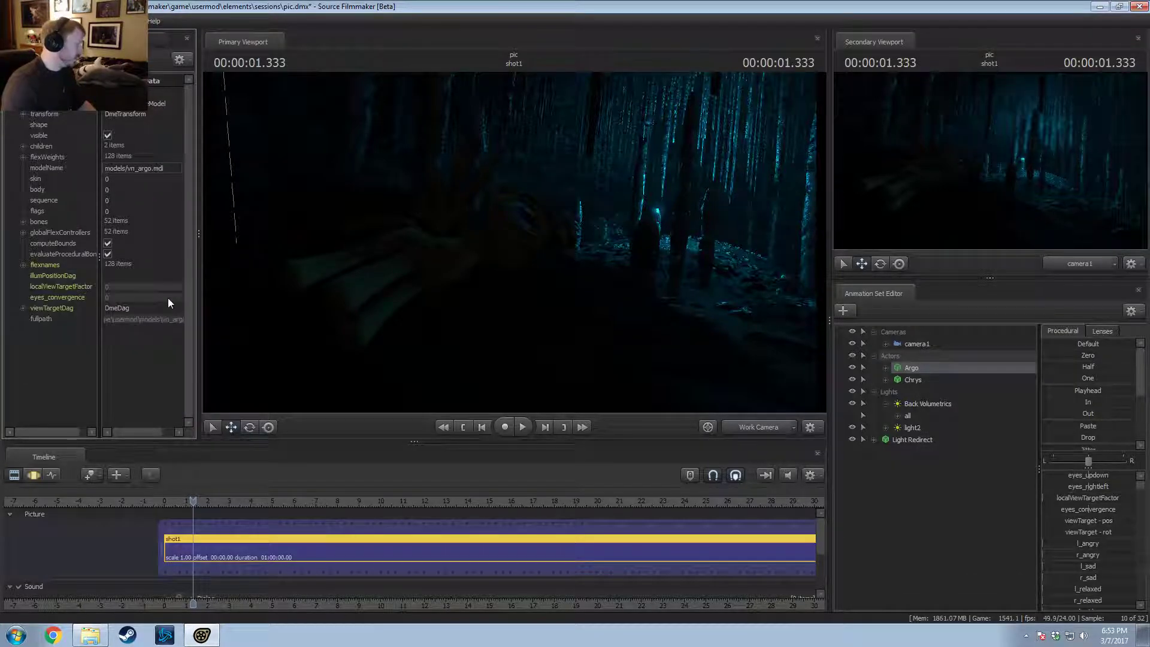
right_click(59, 277)
mouse_move(77, 326)
left_click(212, 327)
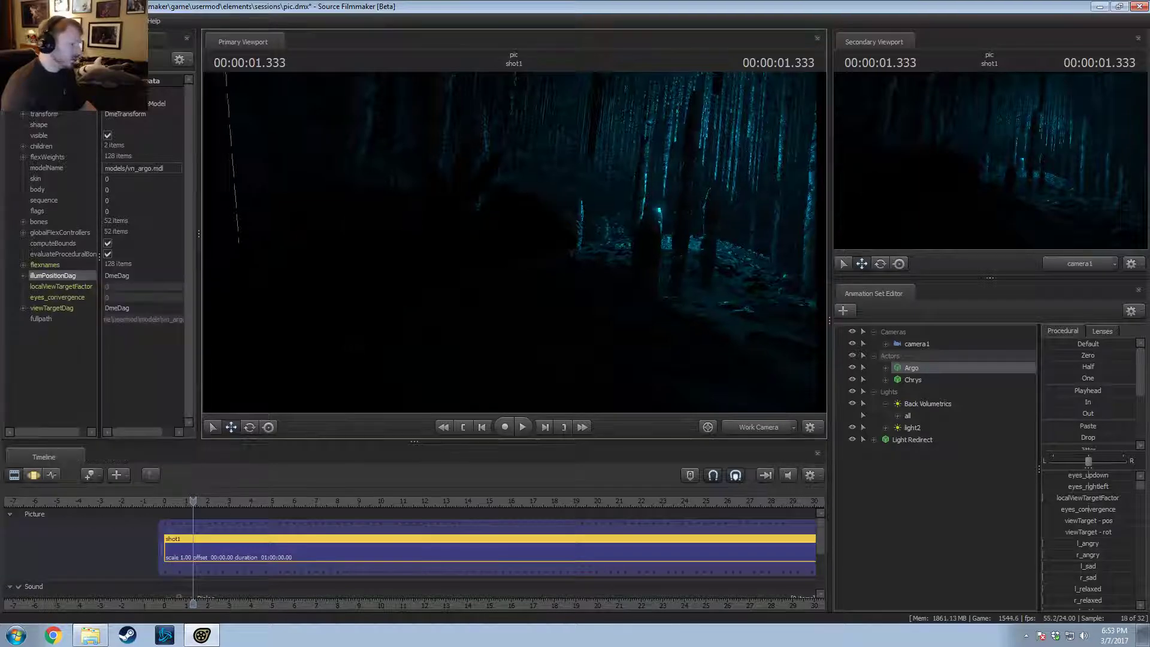
Step: Move Chrys in front of the lit trees in the distance, and check the shot through camera1
left_click_drag(517, 226, 501, 231)
left_click_drag(580, 248, 485, 262)
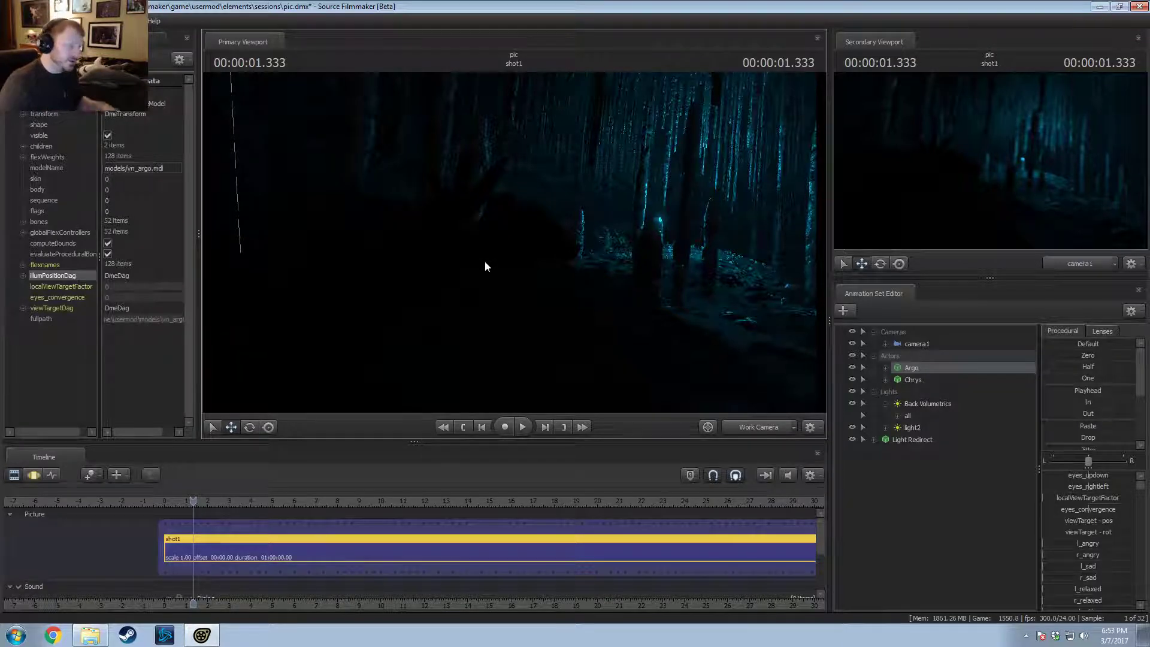
left_click(923, 381)
left_click_drag(886, 179, 1058, 165)
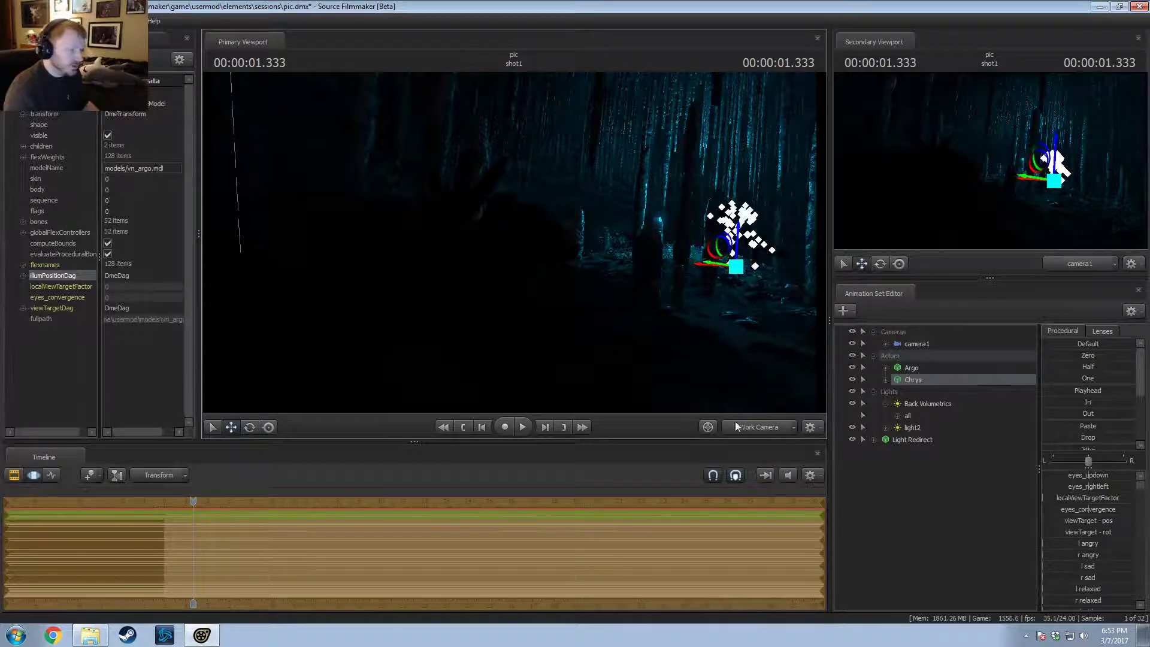
key("F2")
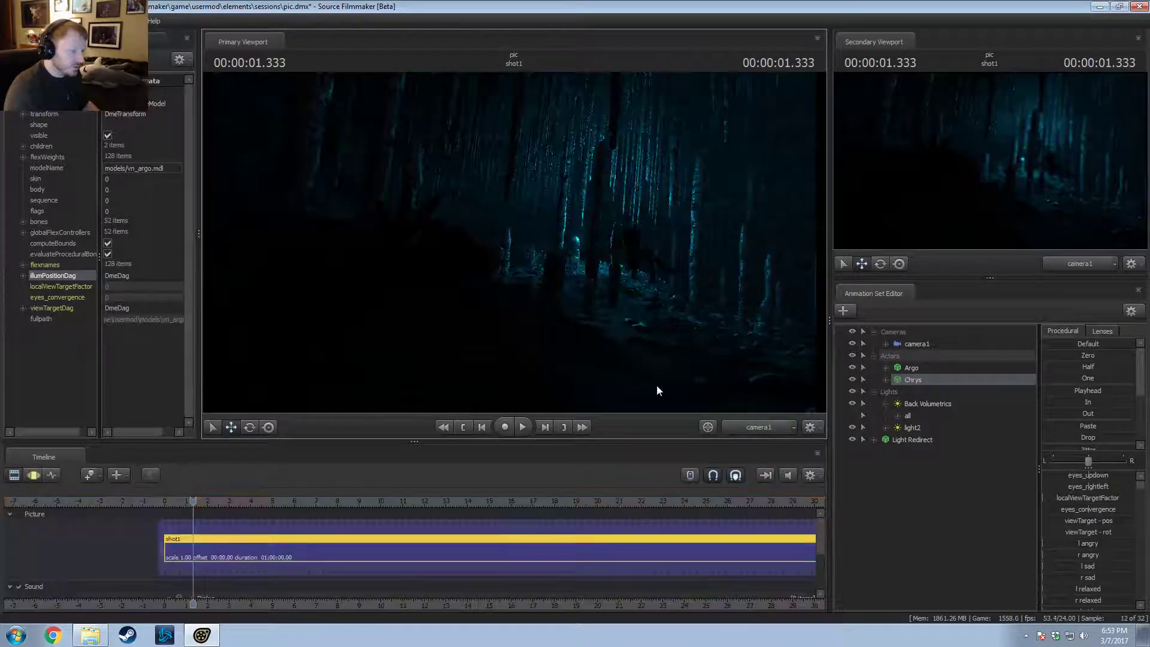
key("F3")
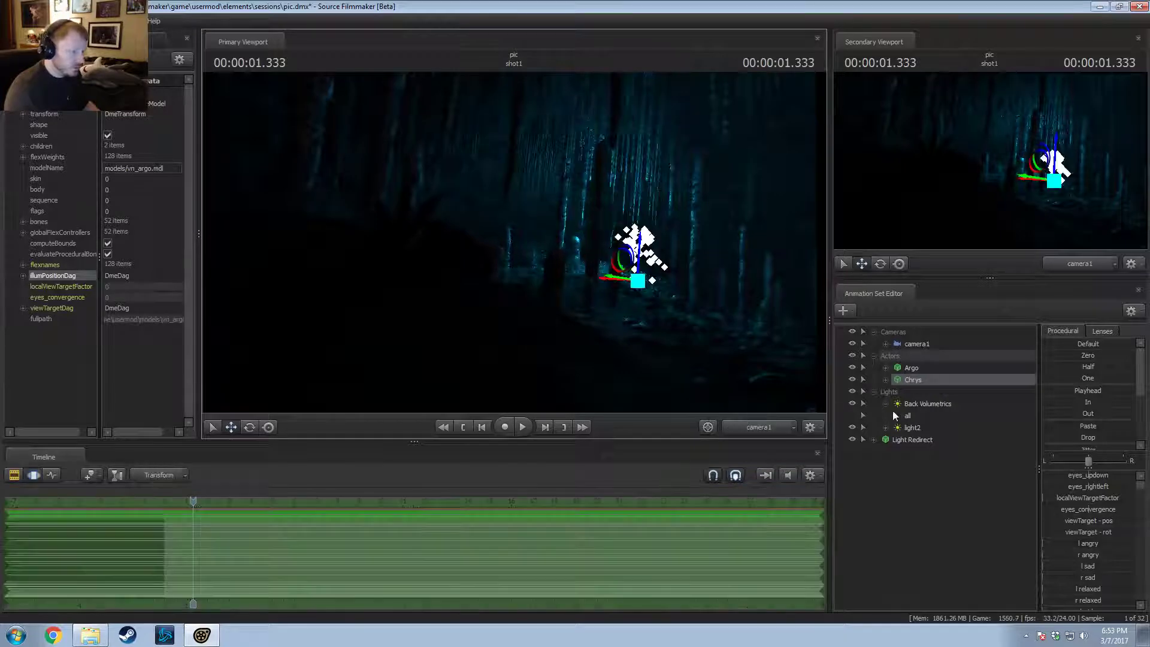
Step: Adjust camera1's focalDistance for the distant background, check the shot, and expand camera1's controls
left_click(916, 344)
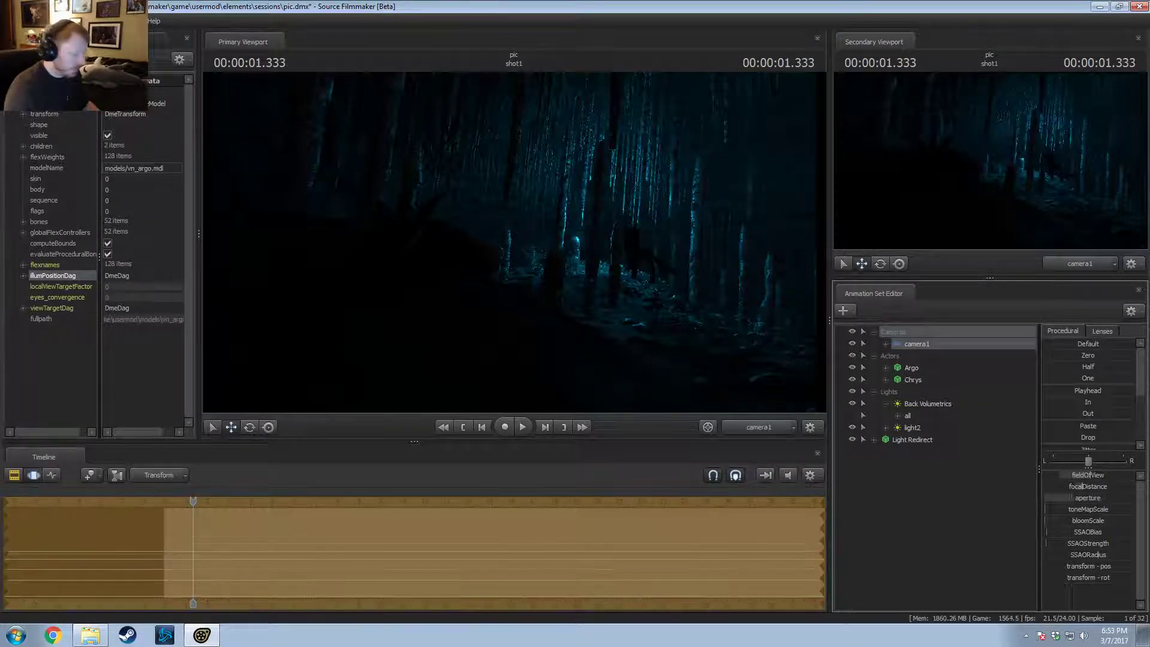
key("F2")
key("F3")
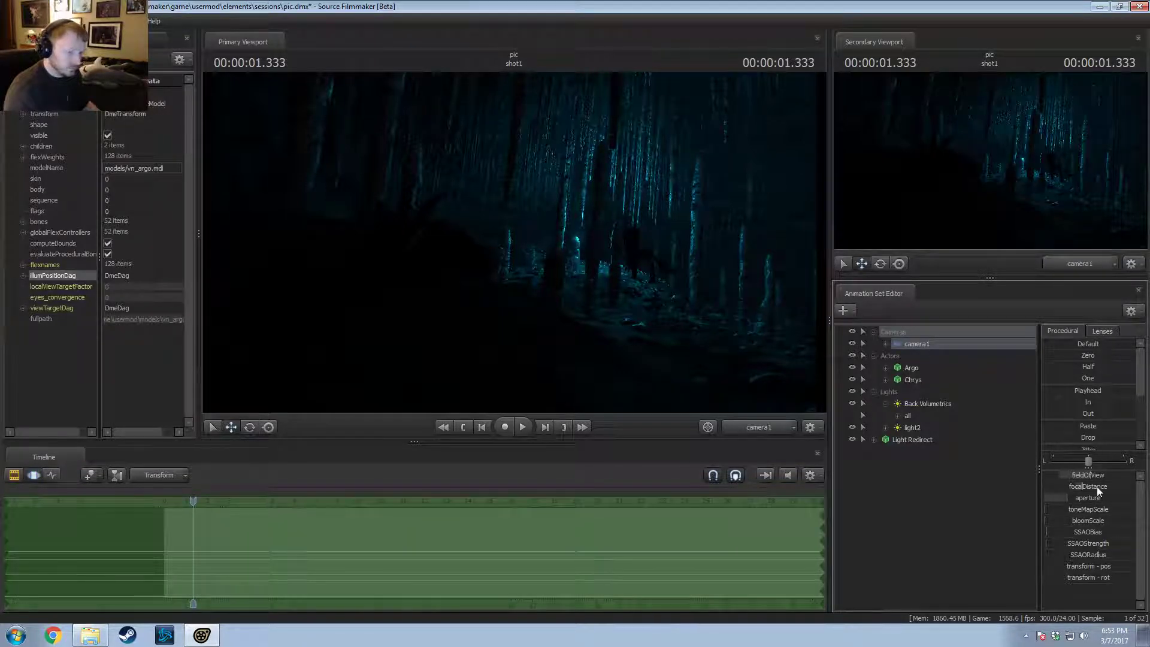
mouse_move(1097, 486)
left_mouse_down()
mouse_move(1122, 486)
mouse_move(1106, 491)
left_mouse_up()
key("F2")
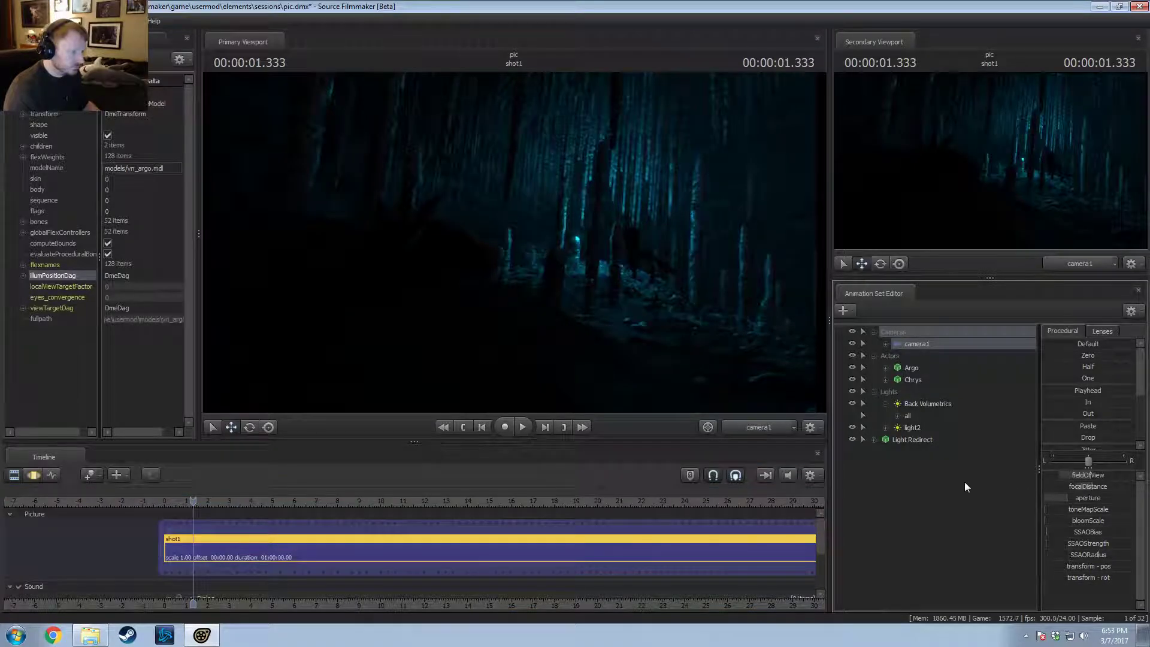
left_click(885, 344)
key("F3")
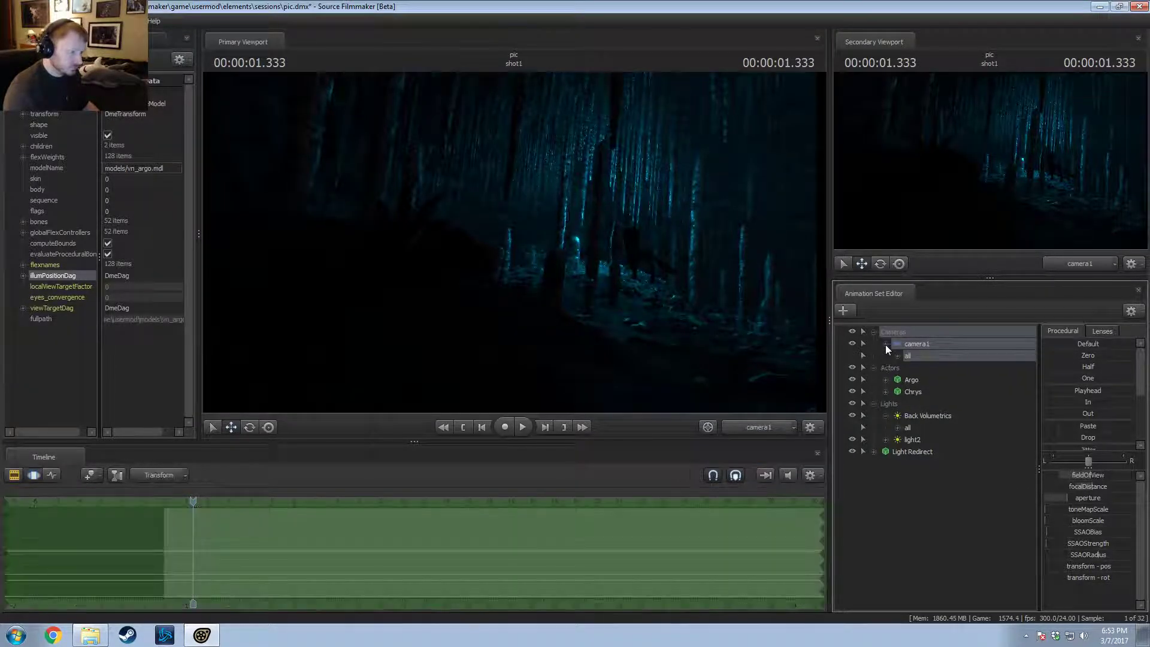
Step: Inspect Chrys up close through the Work Camera, and bring up and close the Steam window
left_click(754, 427)
key("w")
mouse_move(515, 243)
left_mouse_down()
mouse_move(563, 243)
mouse_move(515, 243)
left_mouse_up()
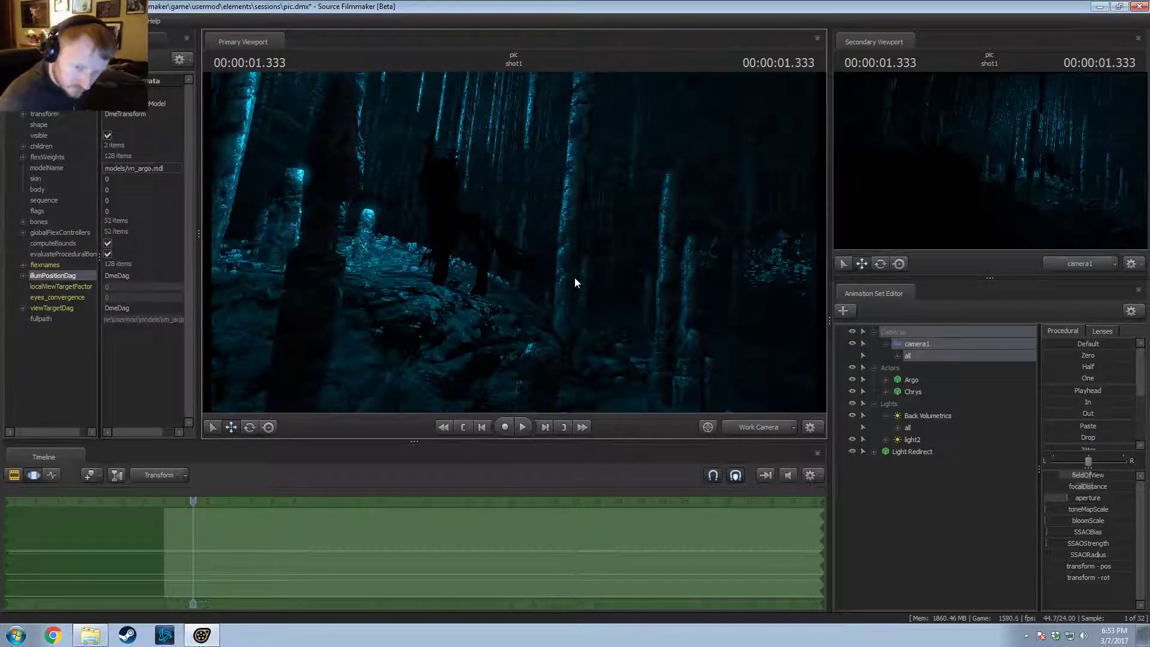
left_click_drag(575, 278, 575, 278)
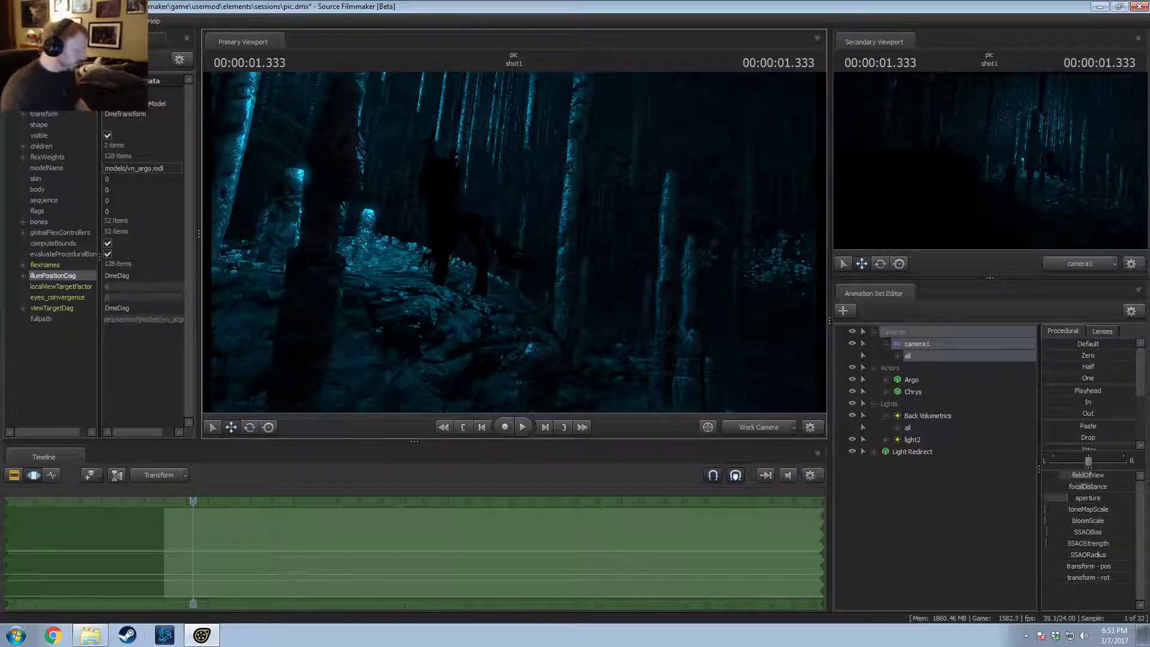
left_click(128, 635)
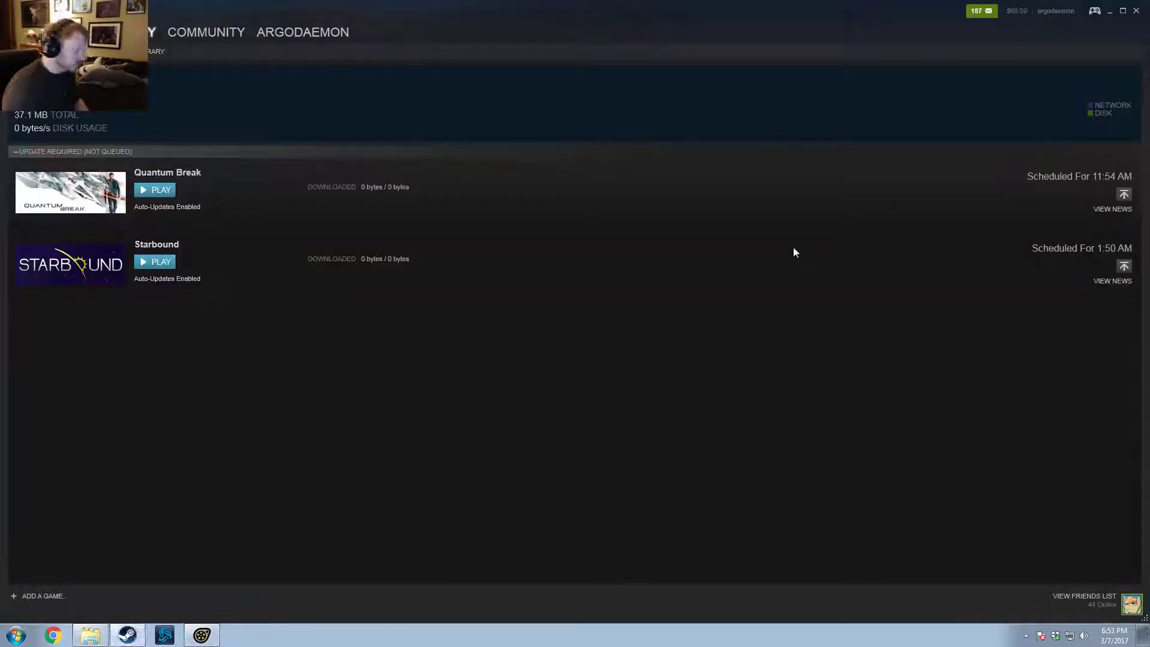
left_click(1137, 12)
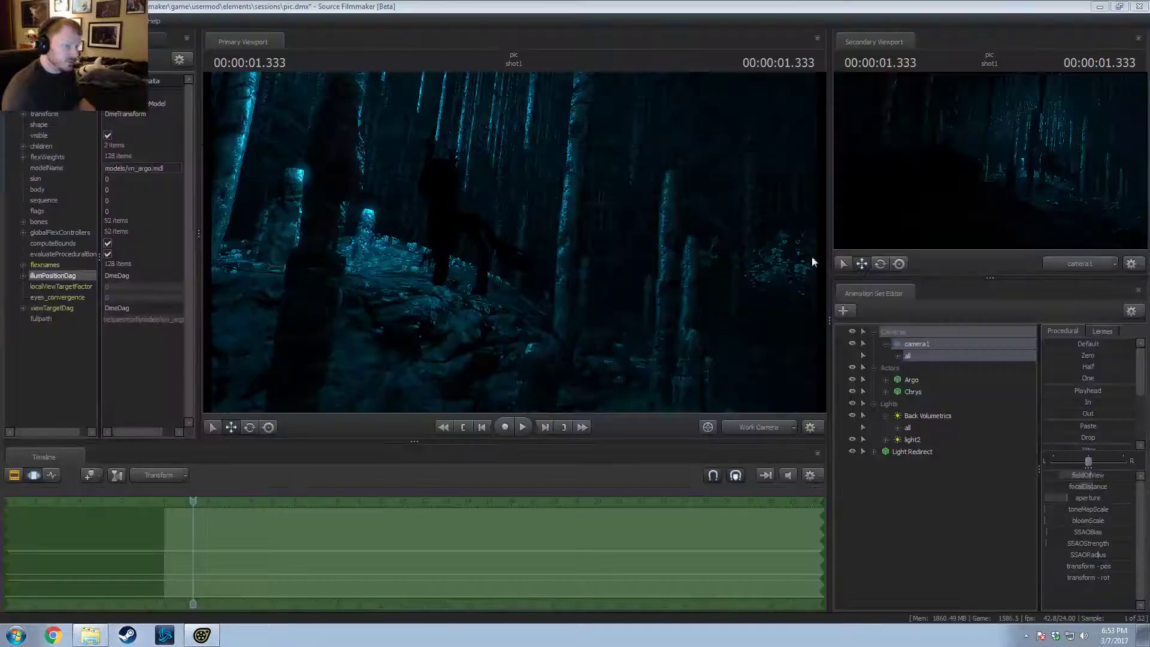
Step: Collapse the Back Volumetrics controls, and rotate Chrys in place to face the camera
left_click(907, 454)
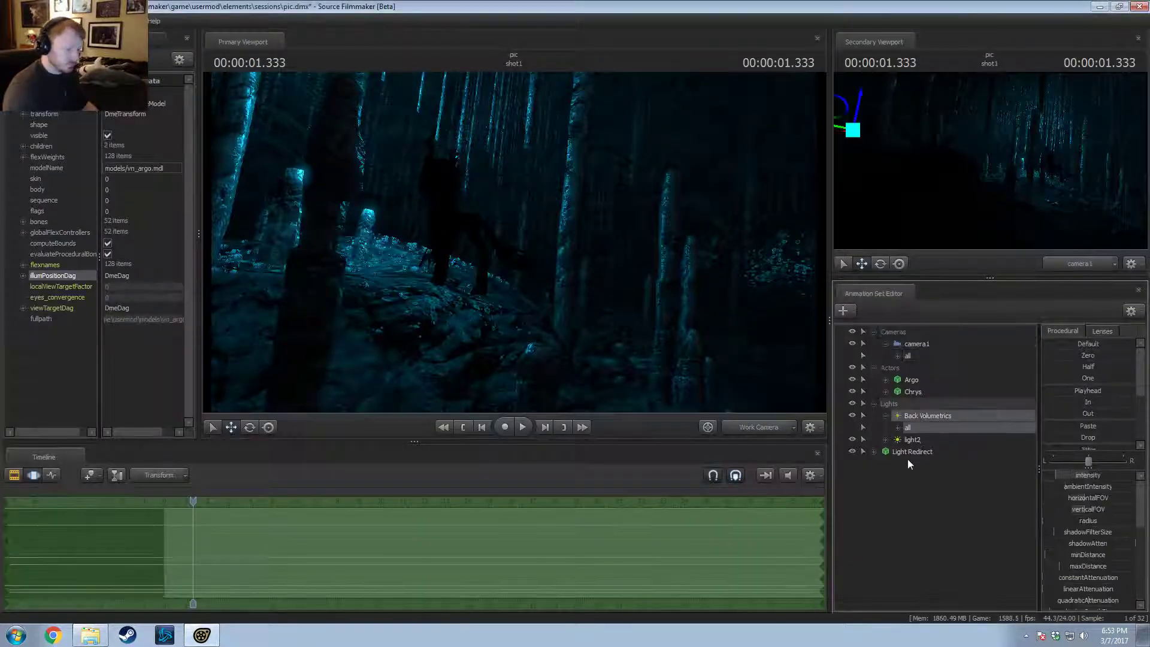
left_click(886, 415)
left_click(912, 381)
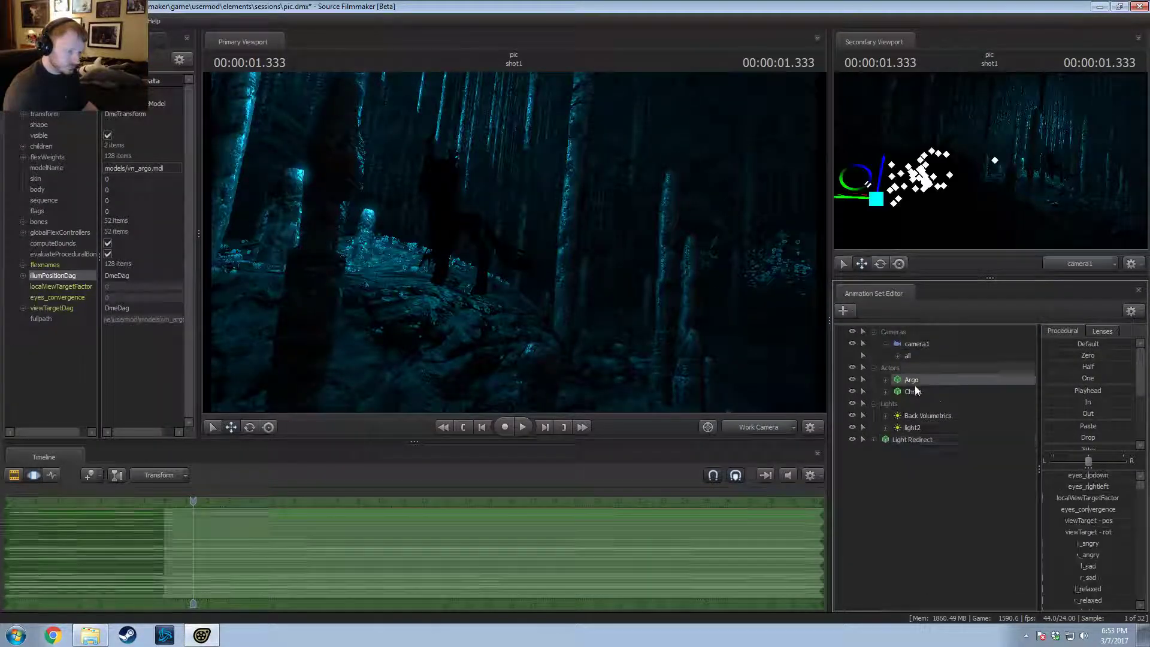
left_click(913, 391)
key("w")
left_click_drag(688, 288, 605, 300)
key("e")
mouse_move(525, 288)
left_mouse_down("alt")
mouse_move(532, 300)
mouse_move(525, 274)
left_mouse_up("alt")
key("ctrl")
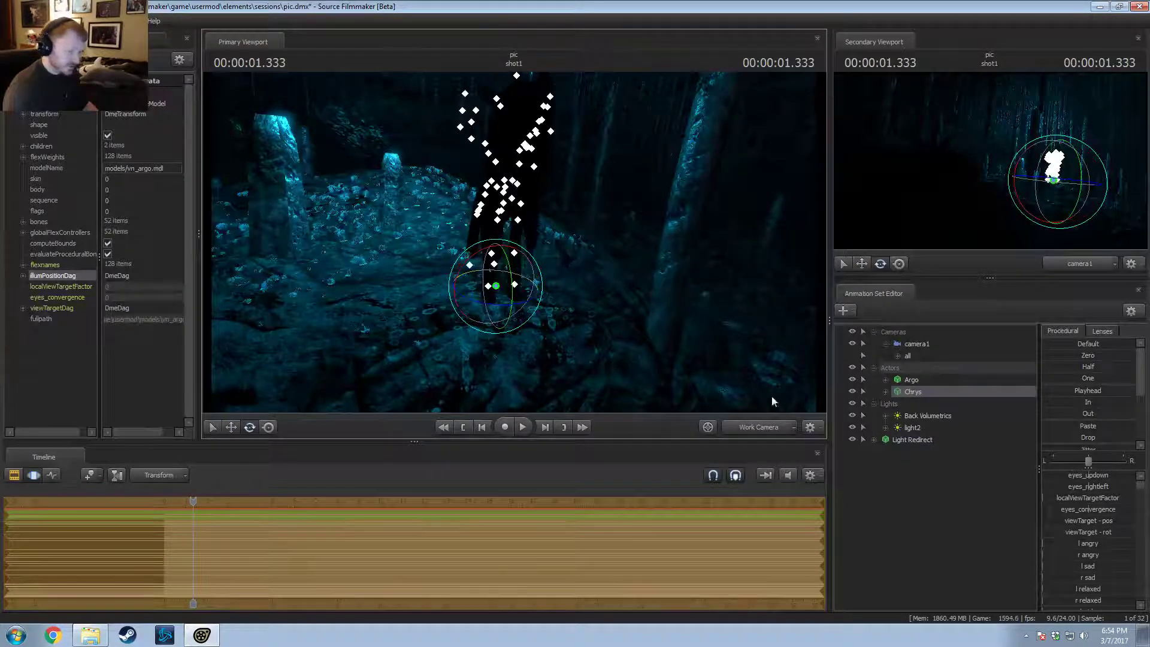
Step: Add a scale control to the Pelvis transform in Chrys's Pony Body group
right_click(910, 391)
mouse_move(947, 498)
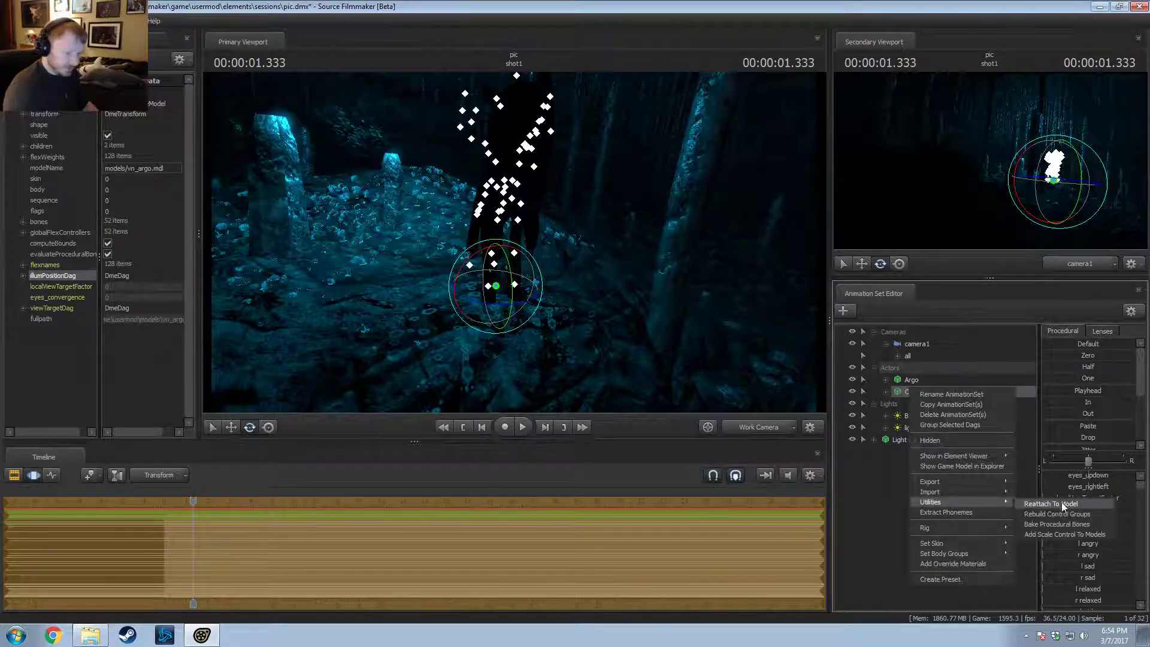
left_click(1053, 523)
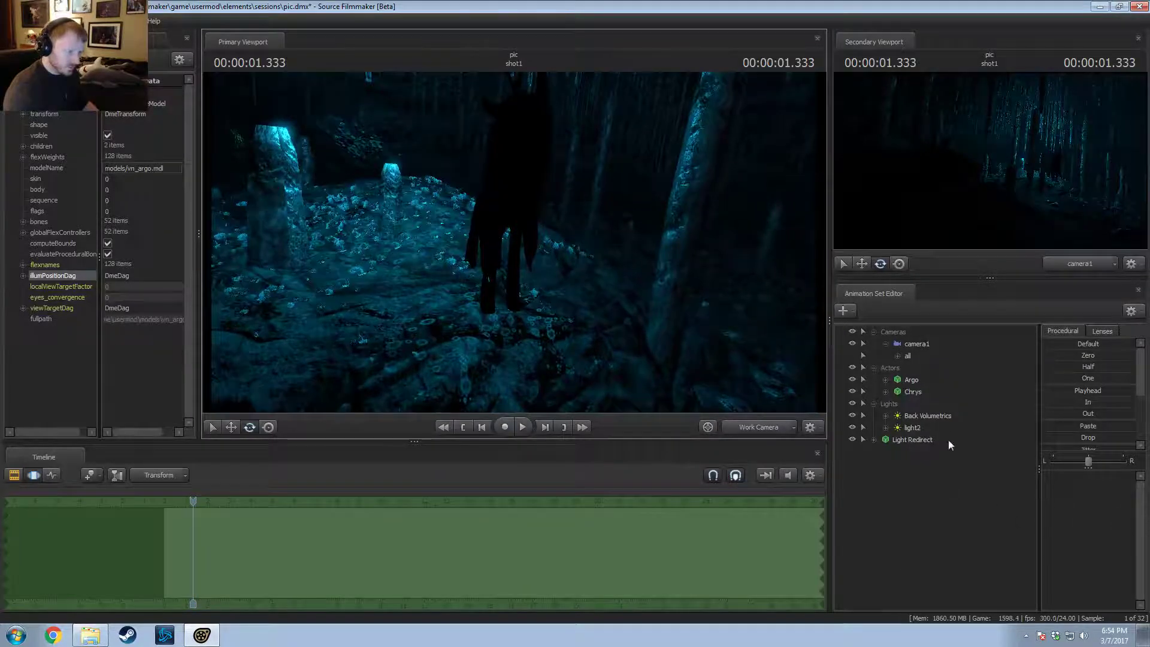
left_click(884, 392)
left_click(898, 428)
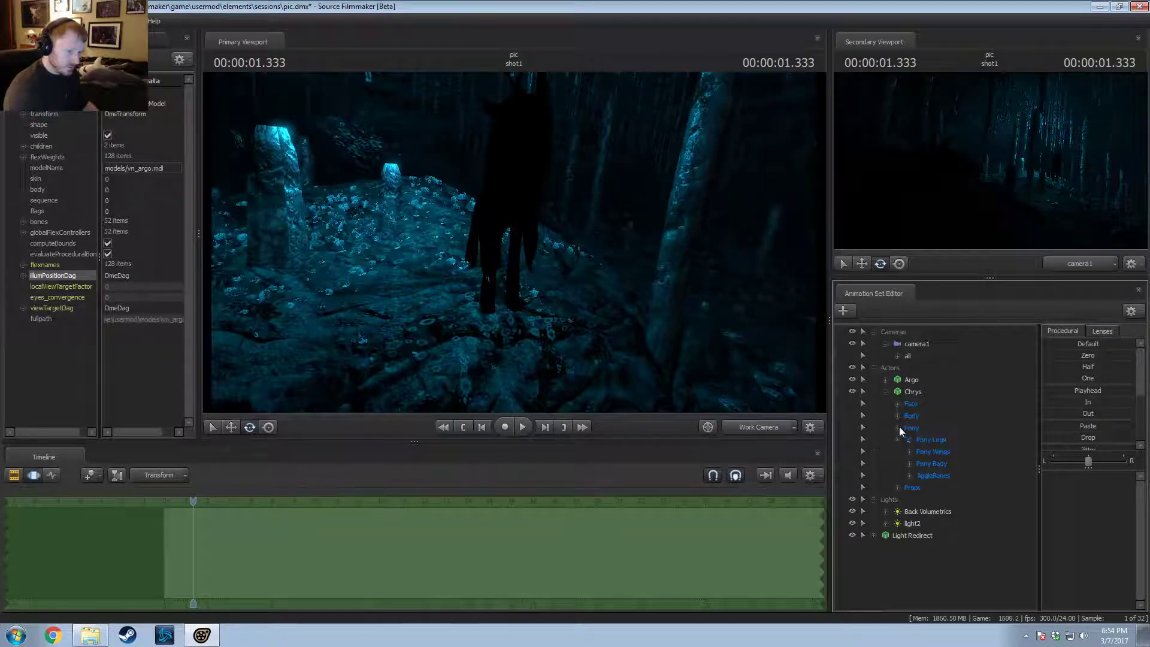
left_click(909, 464)
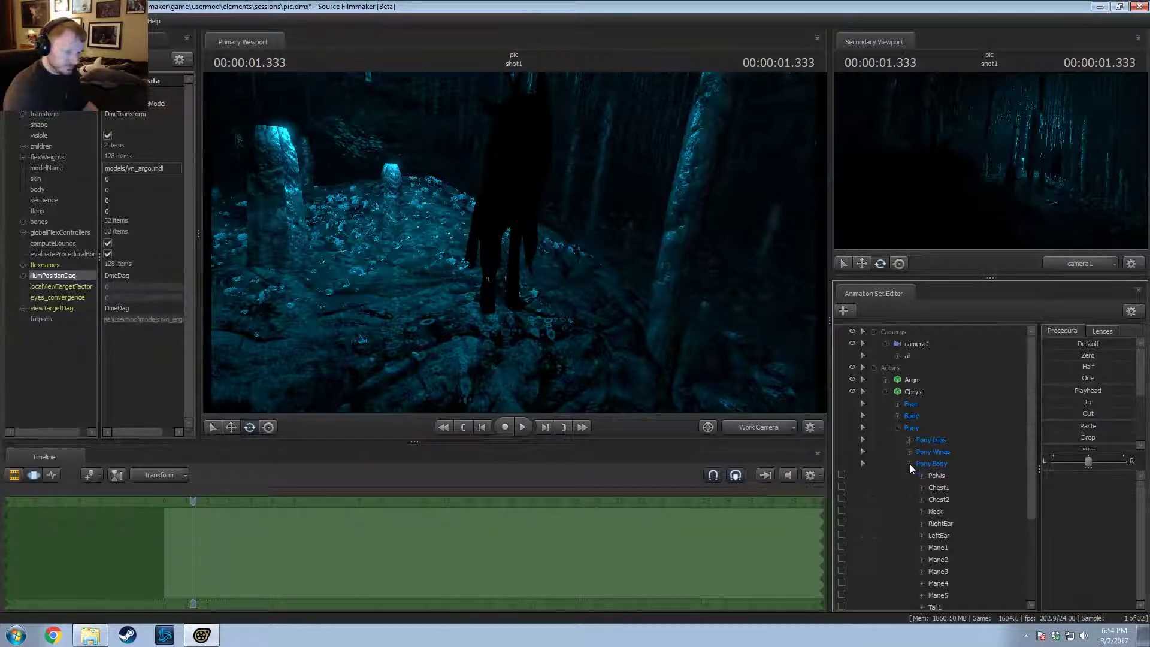
left_click(936, 476)
right_click(938, 477)
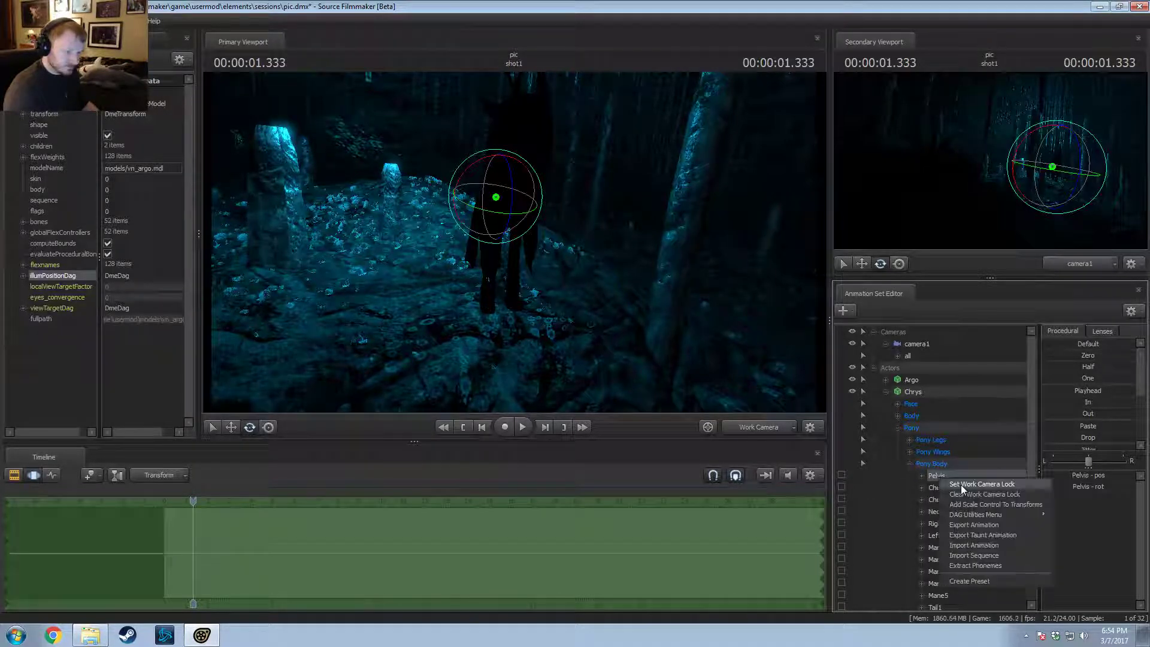
left_click(962, 502)
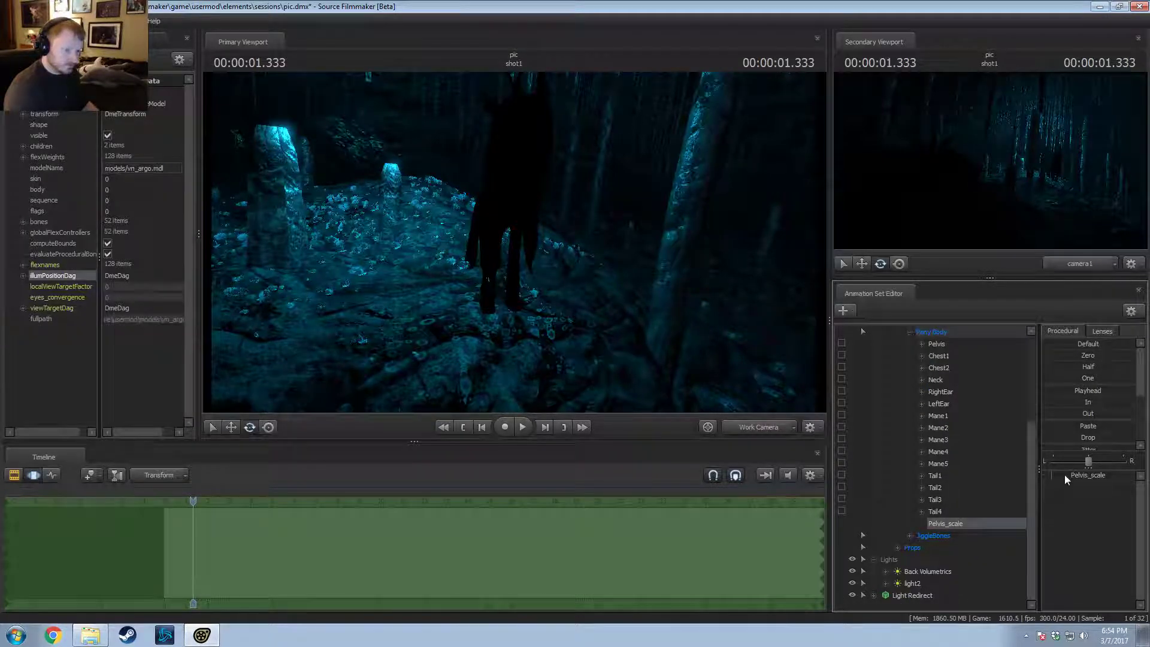
Step: Enlarge Chrys with the Pelvis_scale control, and select the whole Chrys model
left_click(1065, 475)
mouse_move(1068, 478)
left_mouse_down()
mouse_move(1078, 478)
mouse_move(1056, 475)
left_mouse_up()
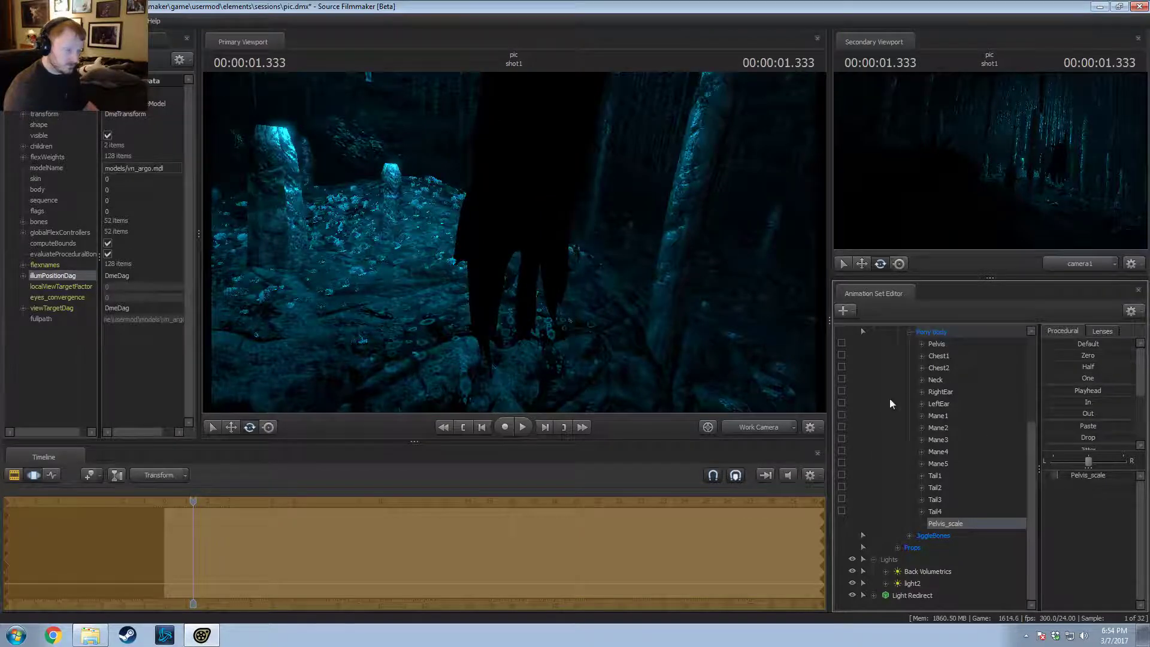
key("s")
left_click_drag(516, 248, 517, 248)
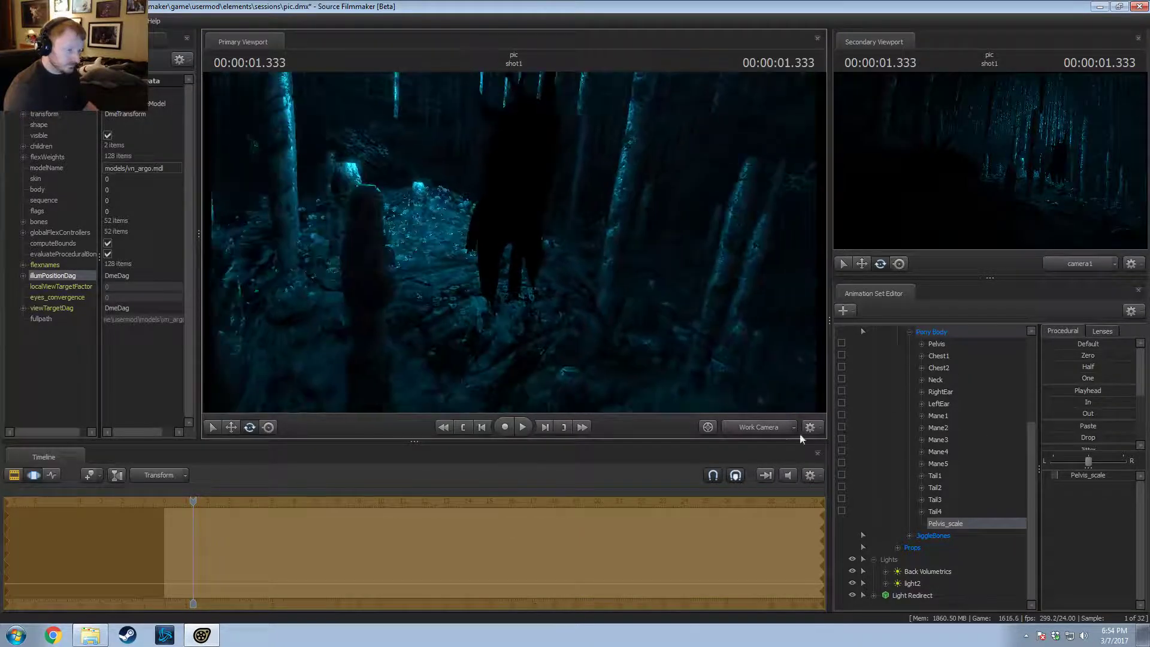
scroll(951, 368, "up", 4)
left_click(901, 355)
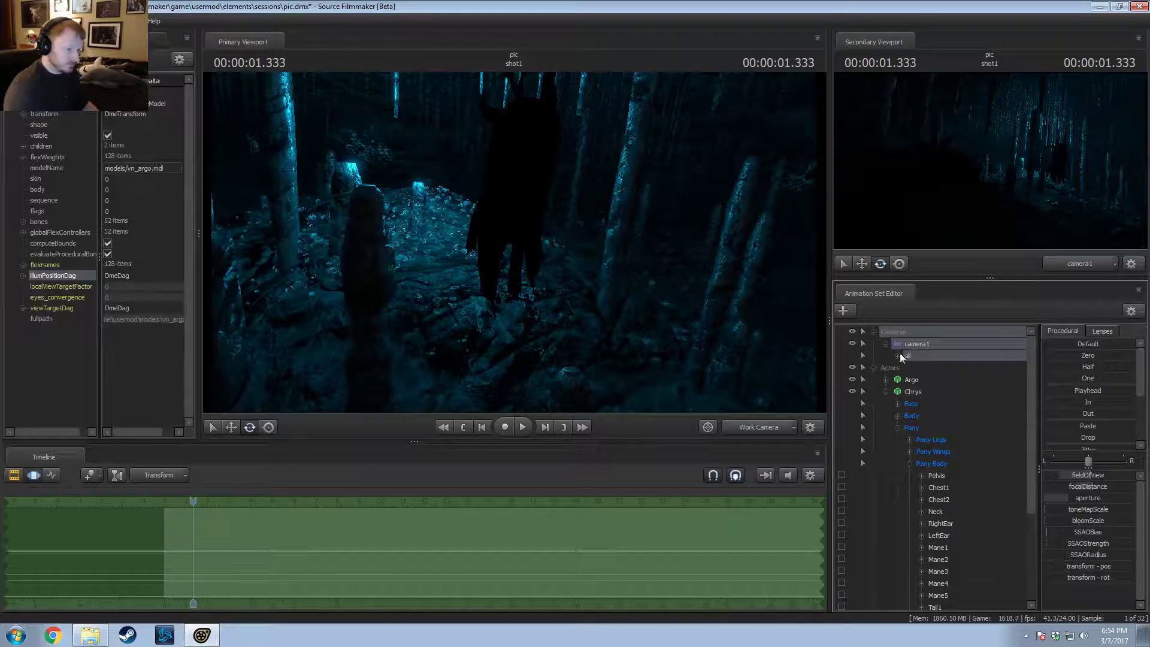
left_click(883, 390)
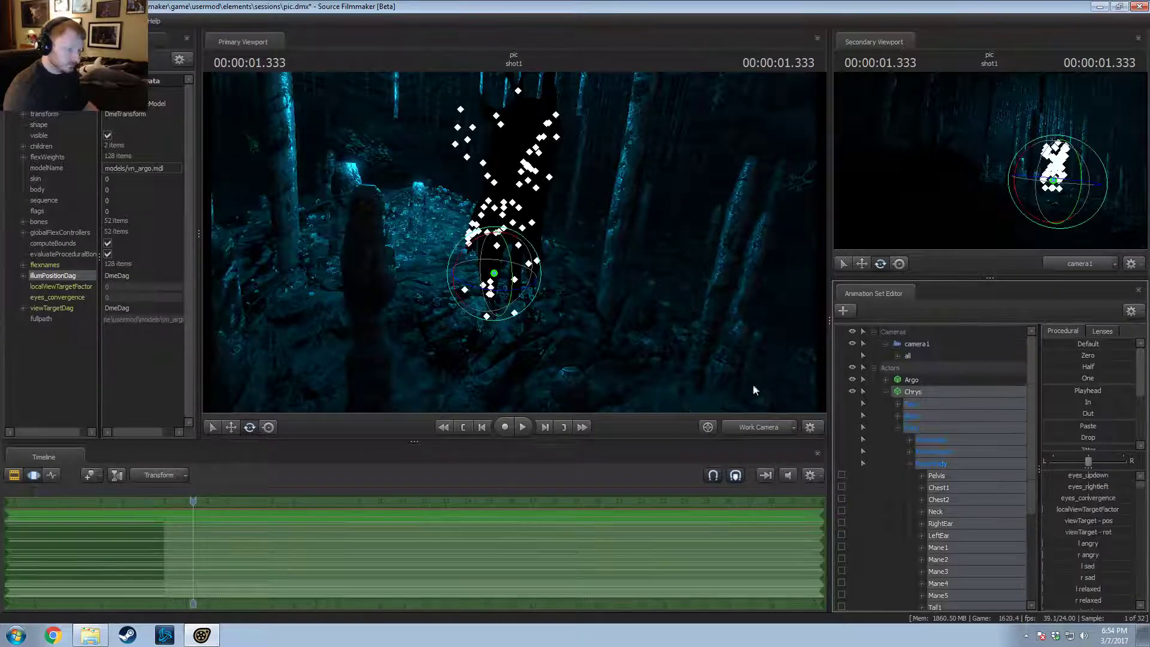
Step: Rotate the whole Chrys model about its vertical axis so its body turns partly sideways instead of facing camera1
key("e")
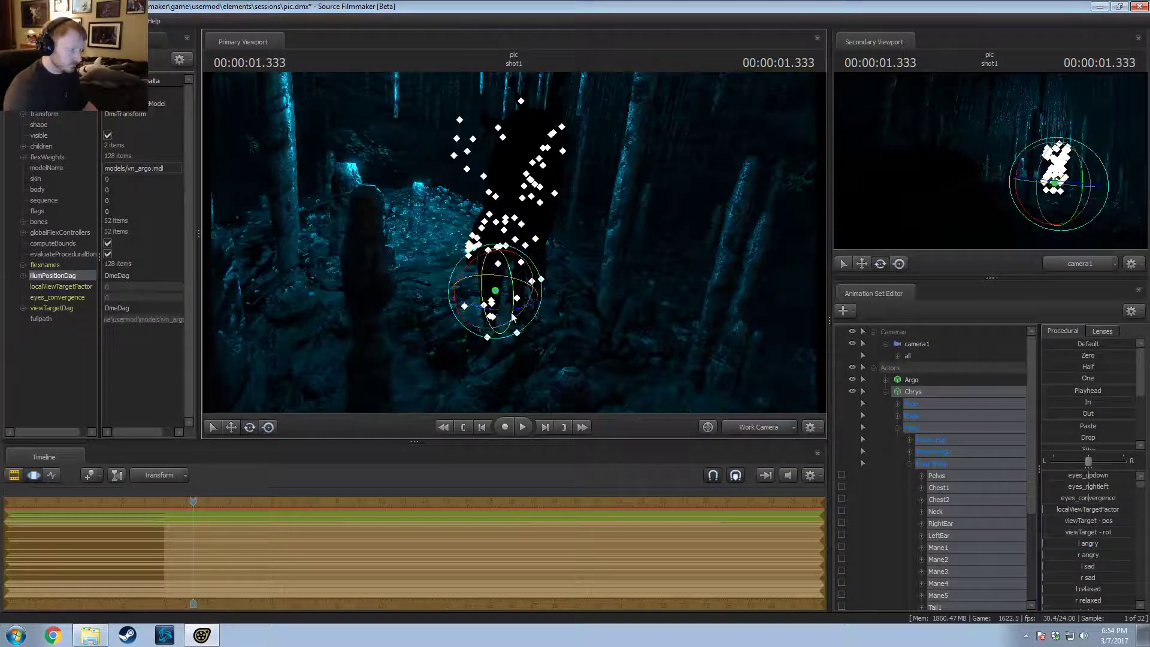
left_click_drag(500, 311, 534, 305)
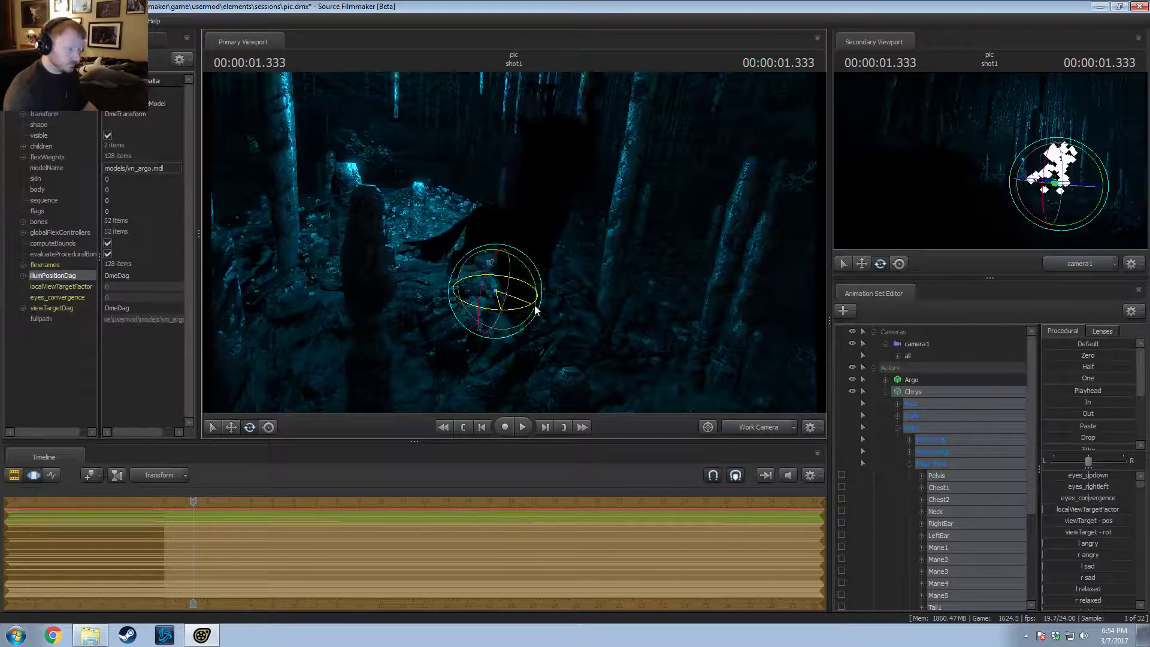
key("F2")
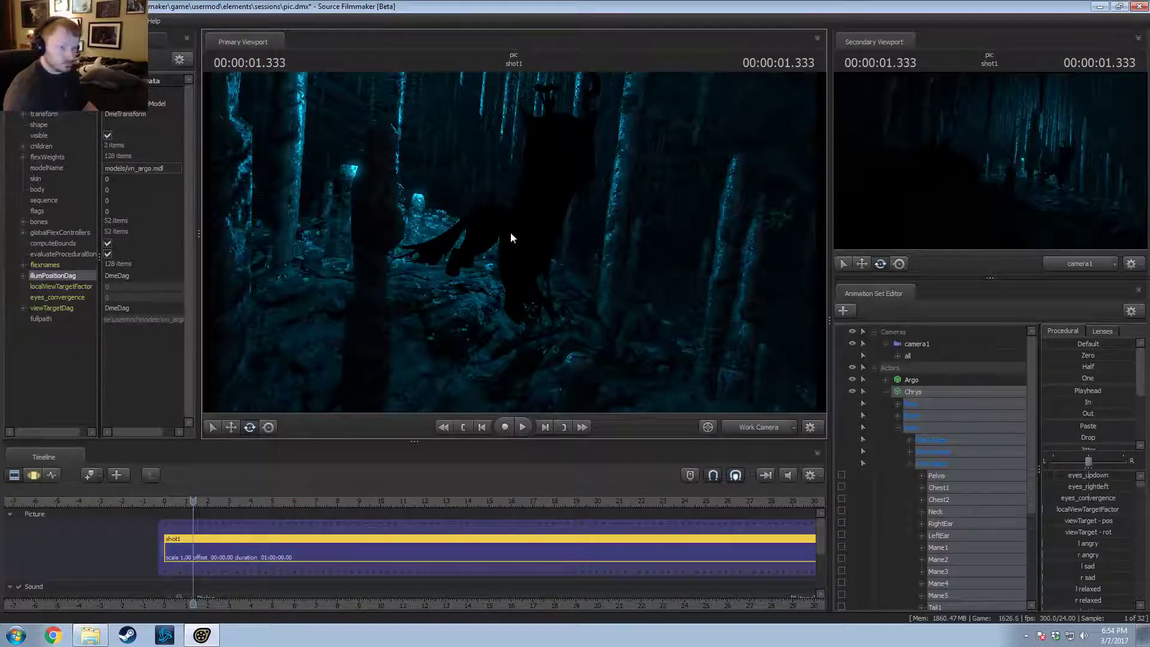
left_click_drag(510, 234, 534, 215)
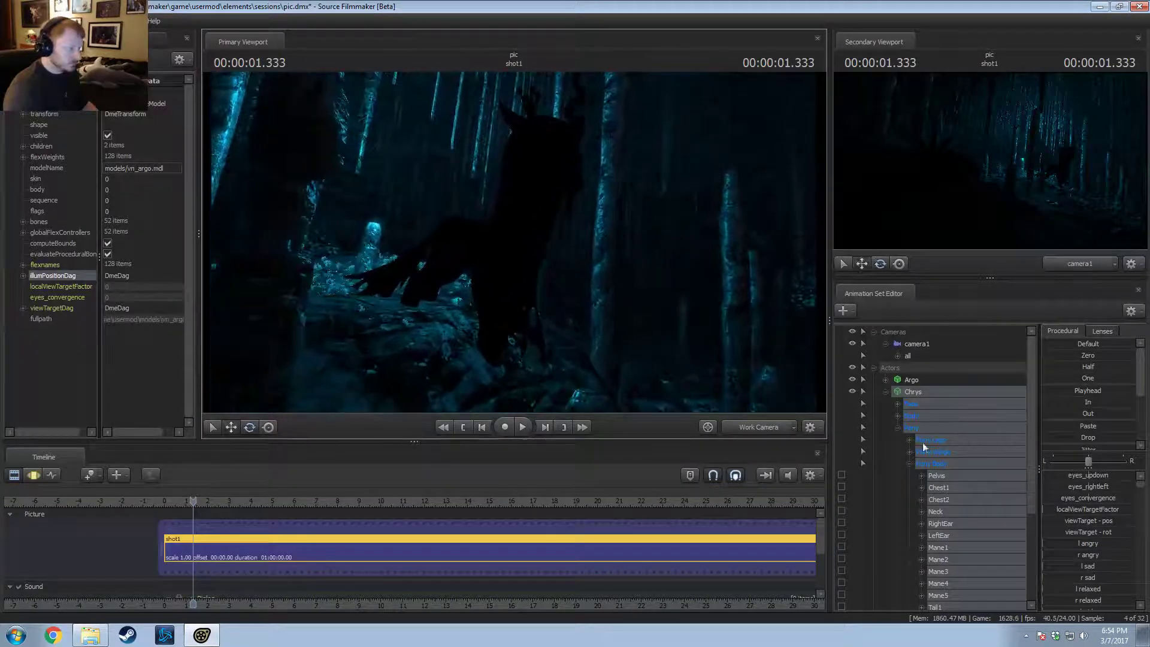
Step: Reduce Chrys's size slightly with the Pelvis_scale control in the Pony Body group
key("ctrl+2")
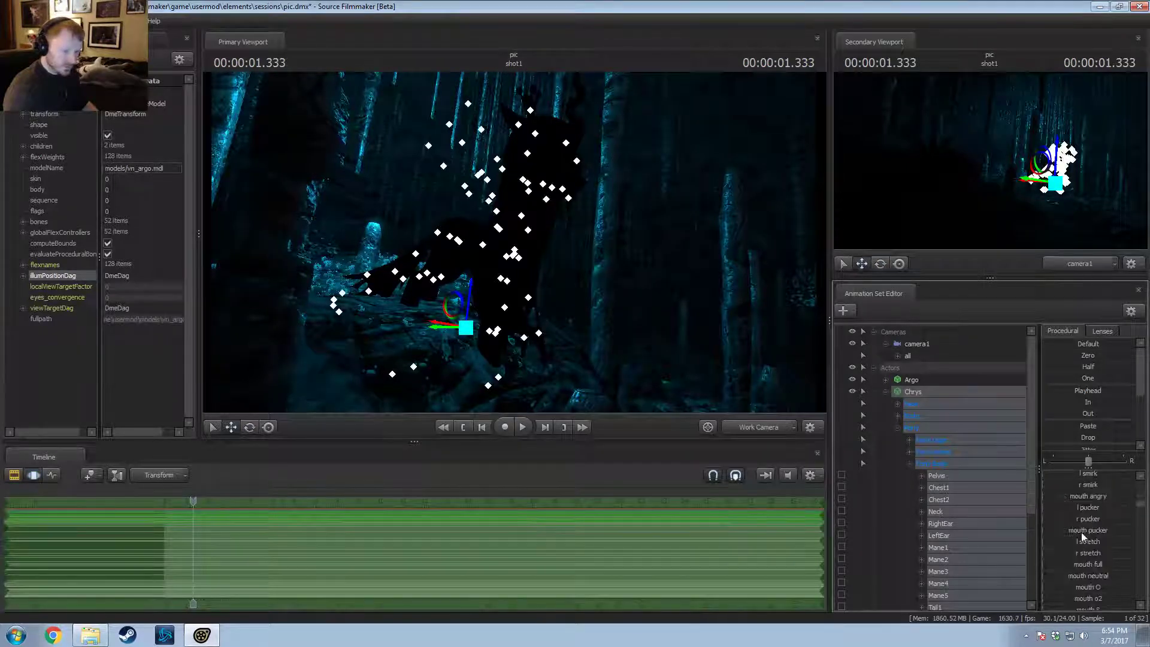
left_click(952, 478)
scroll(953, 488, "down", 3)
left_click(955, 524)
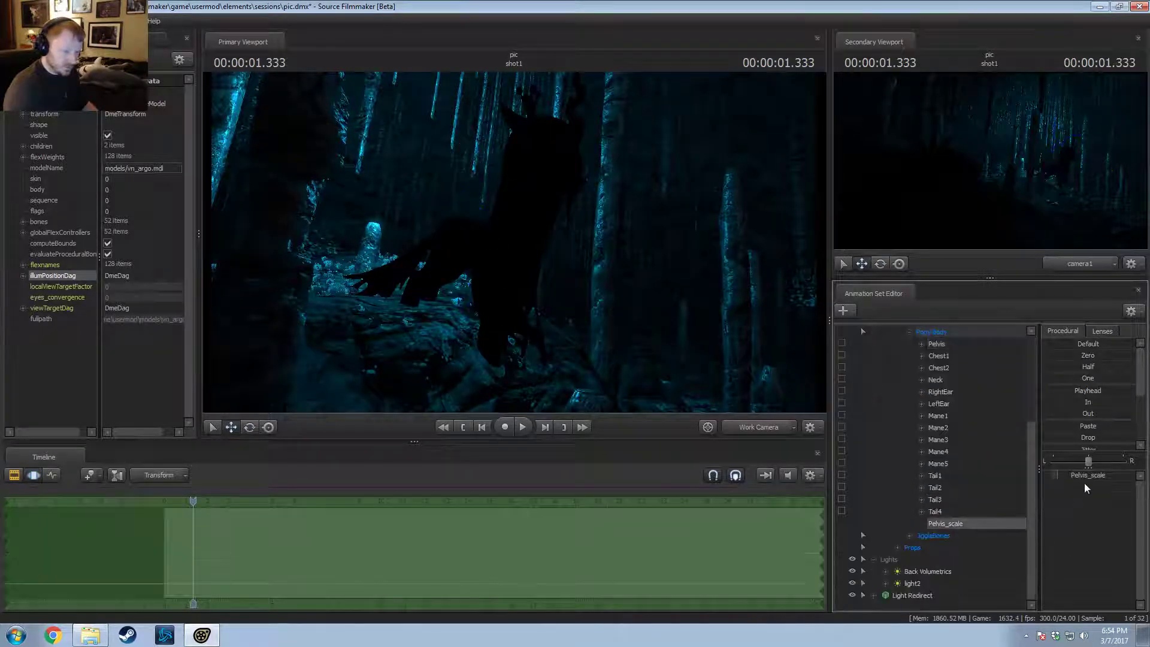
left_click(1086, 478)
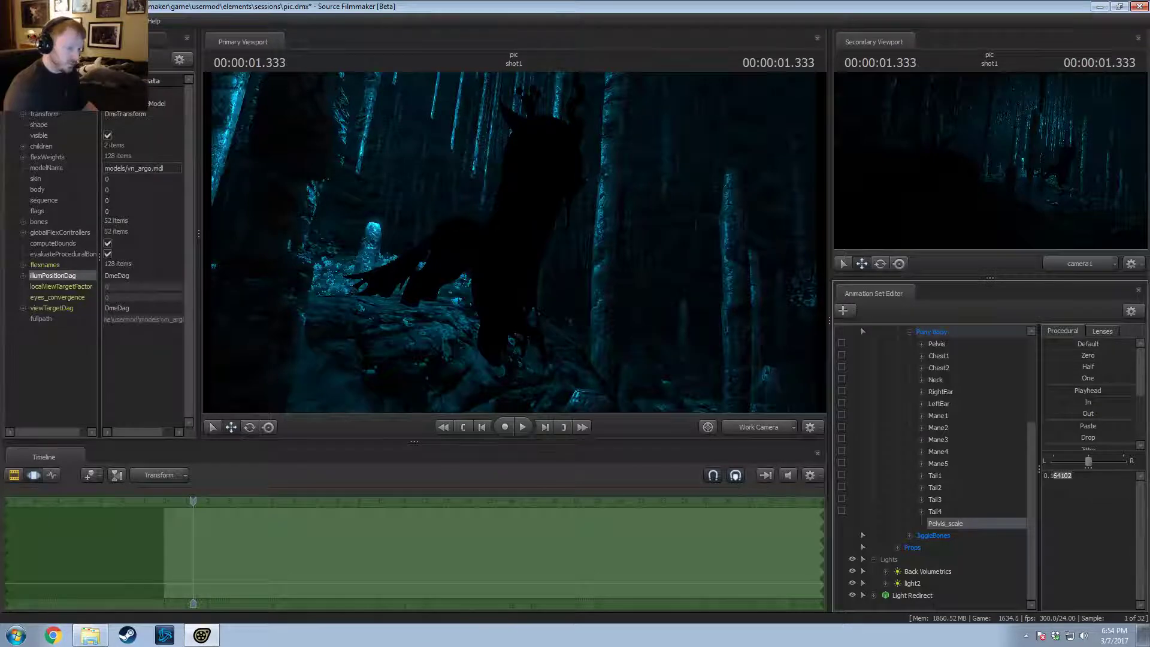
key("Return")
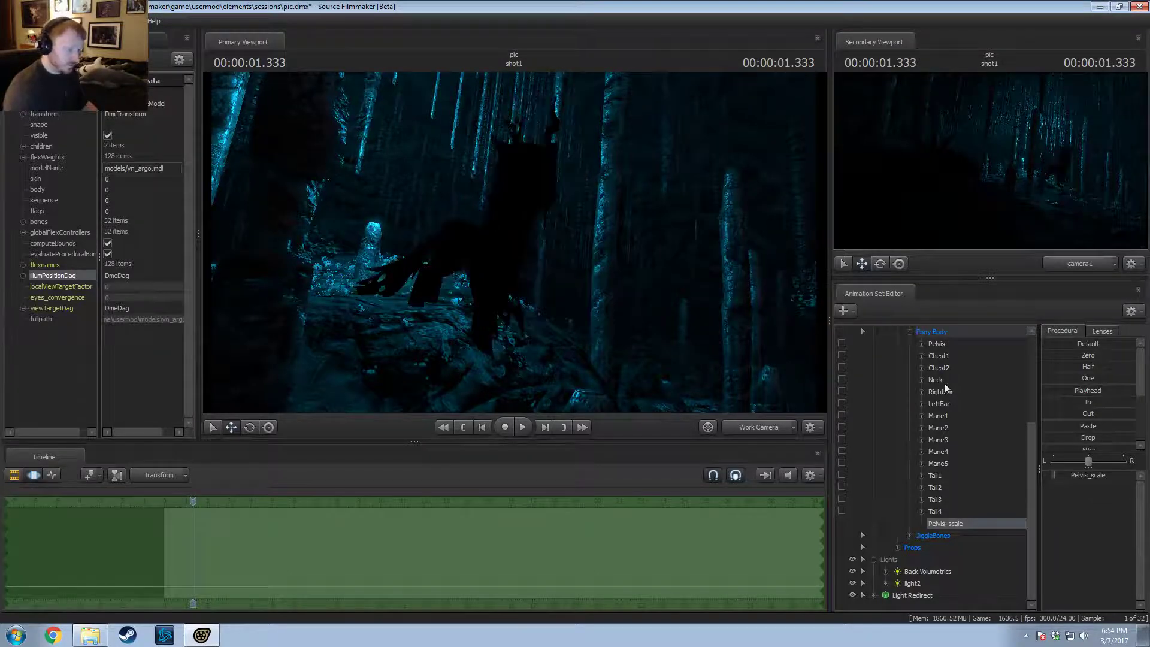
Step: Select the whole Chrys model and reposition it so its hooves meet the forest ground
scroll(944, 384, "up", 4)
left_click(909, 401)
left_click(910, 392)
left_click_drag(654, 288, 531, 261)
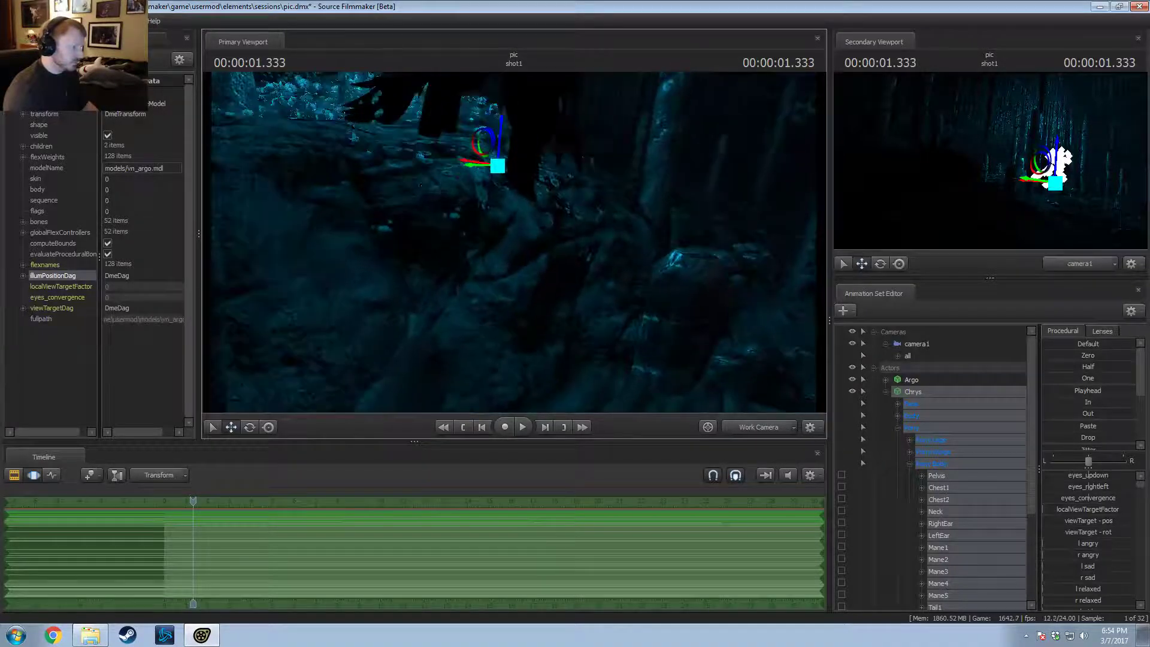
key("e")
key("w")
left_click_drag(535, 176, 490, 245, "alt")
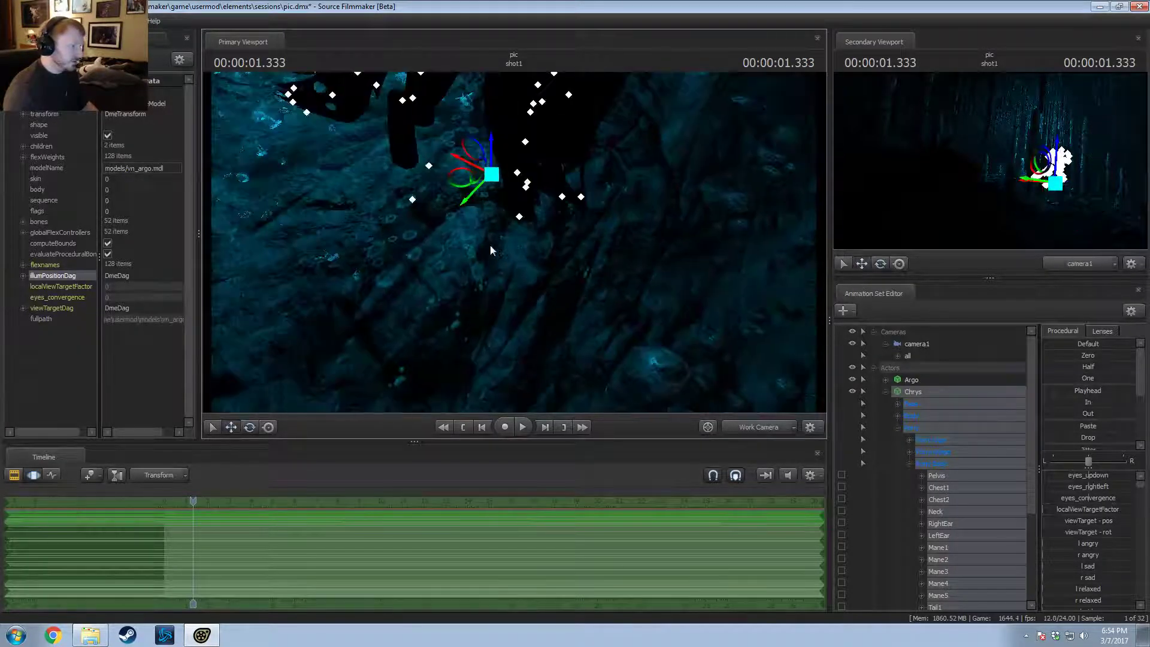
left_click_drag(479, 179, 527, 115)
key("e")
mouse_move(527, 255)
left_mouse_down("alt")
mouse_move(503, 255)
mouse_move(527, 255)
left_mouse_up("alt")
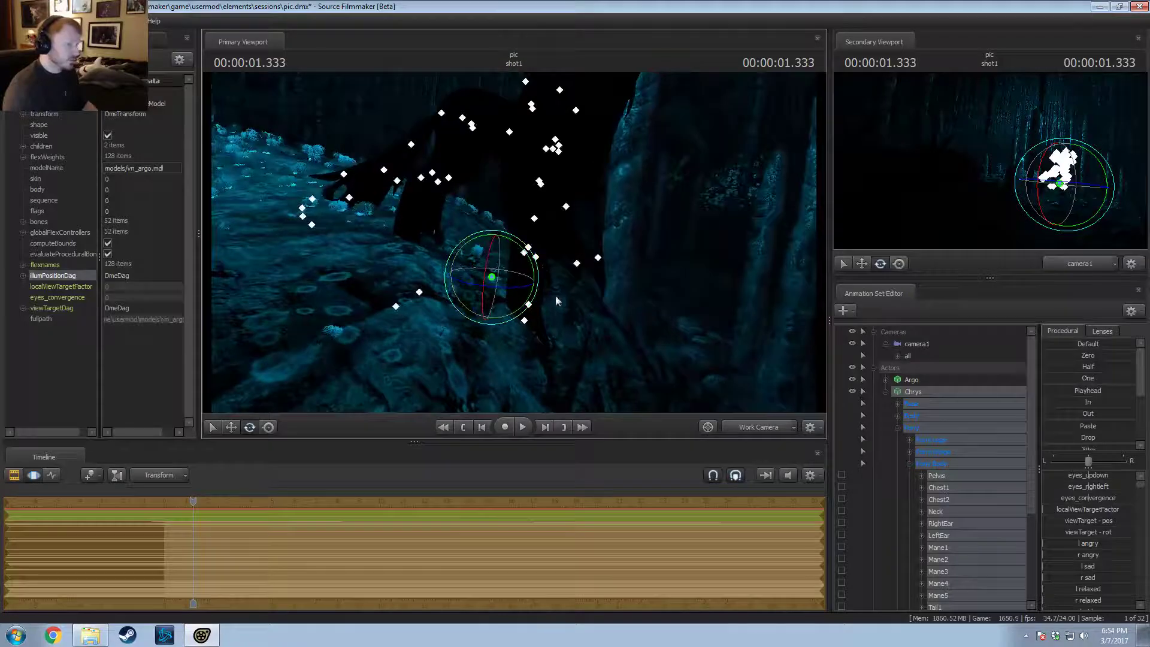
Step: Turn off lighting in the primary viewport and view Chrys's hindquarters from up close
key("F2")
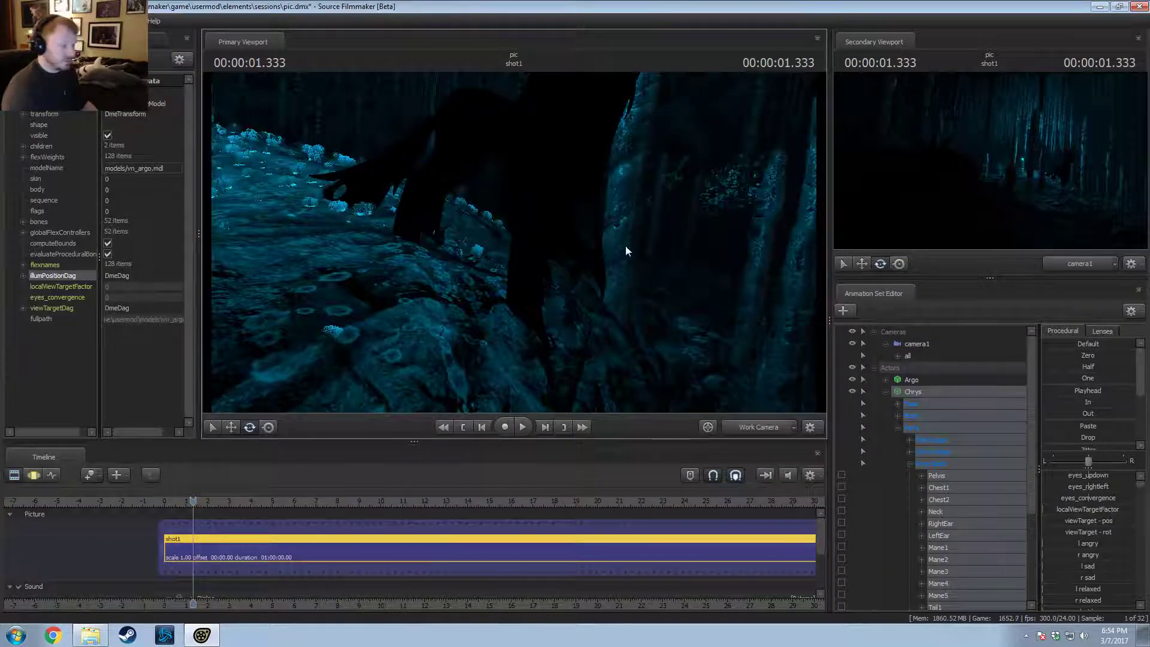
left_click_drag(625, 251, 511, 246)
key("F3")
right_click(521, 223)
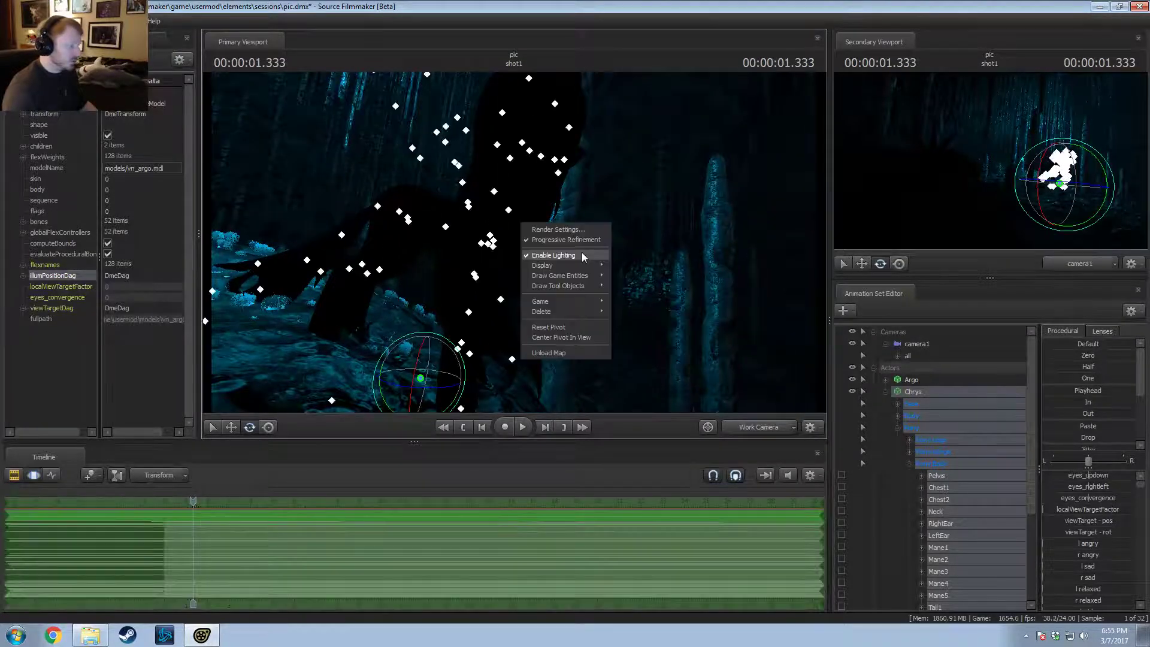
left_click(581, 254)
left_click_drag(580, 254, 558, 197)
left_click(456, 204)
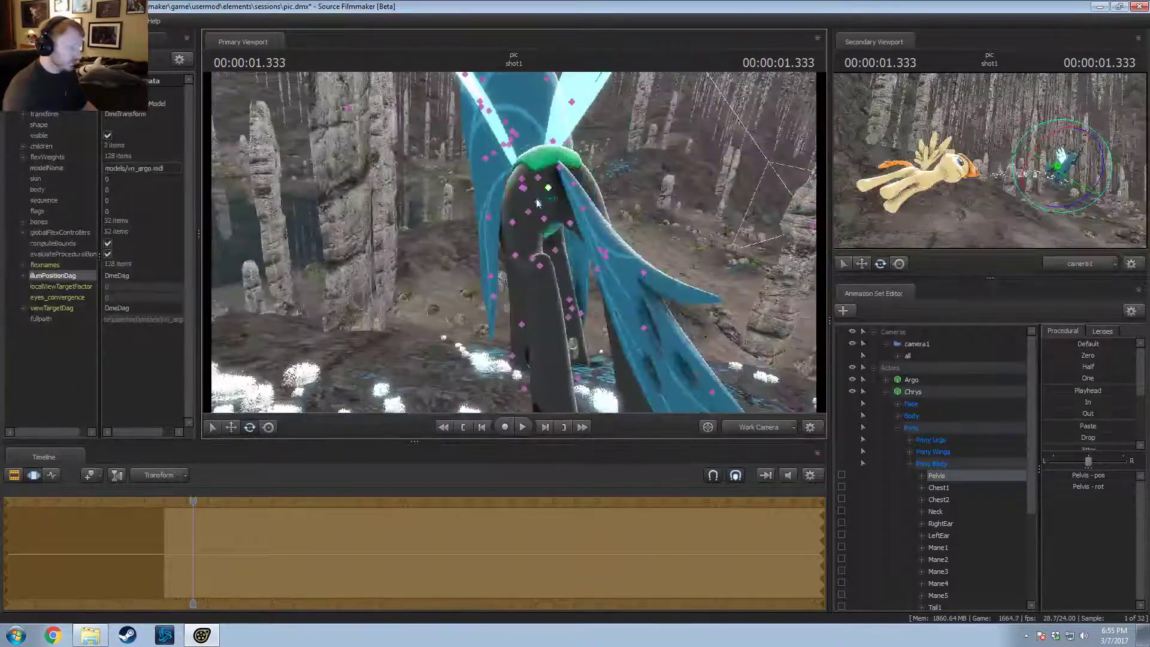
Step: Rotate the LeftThigh joint of Chrys's left back leg to swing the leg forward
left_click(537, 199)
key("f")
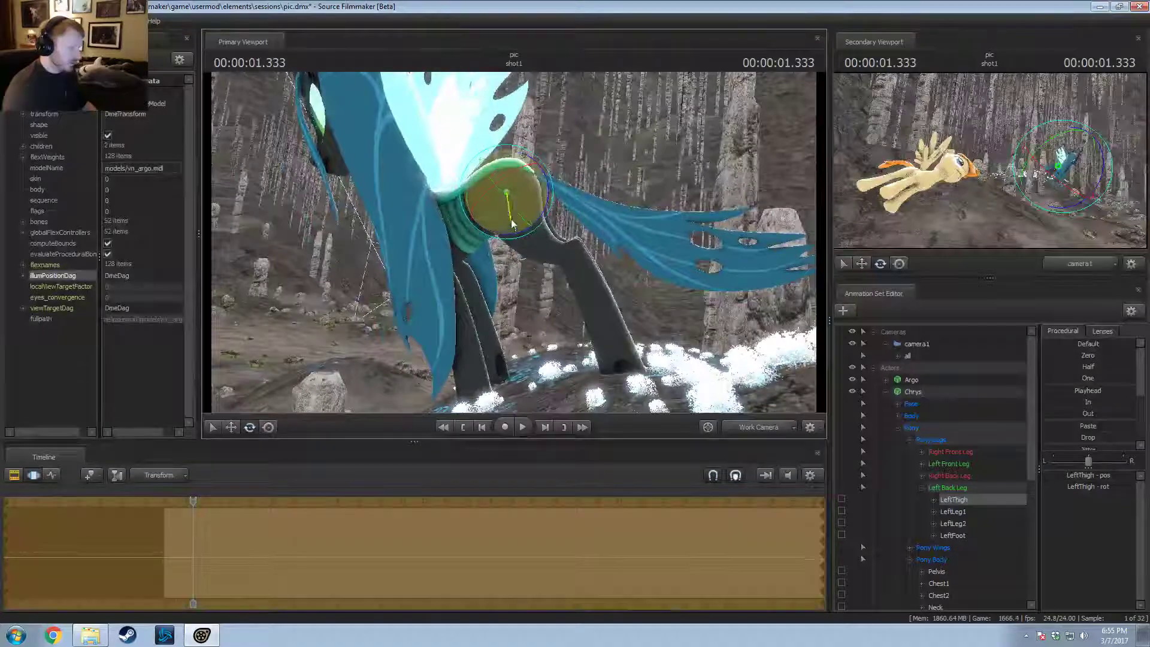
left_click_drag(513, 223, 537, 218)
left_click_drag(659, 212, 514, 248, "alt")
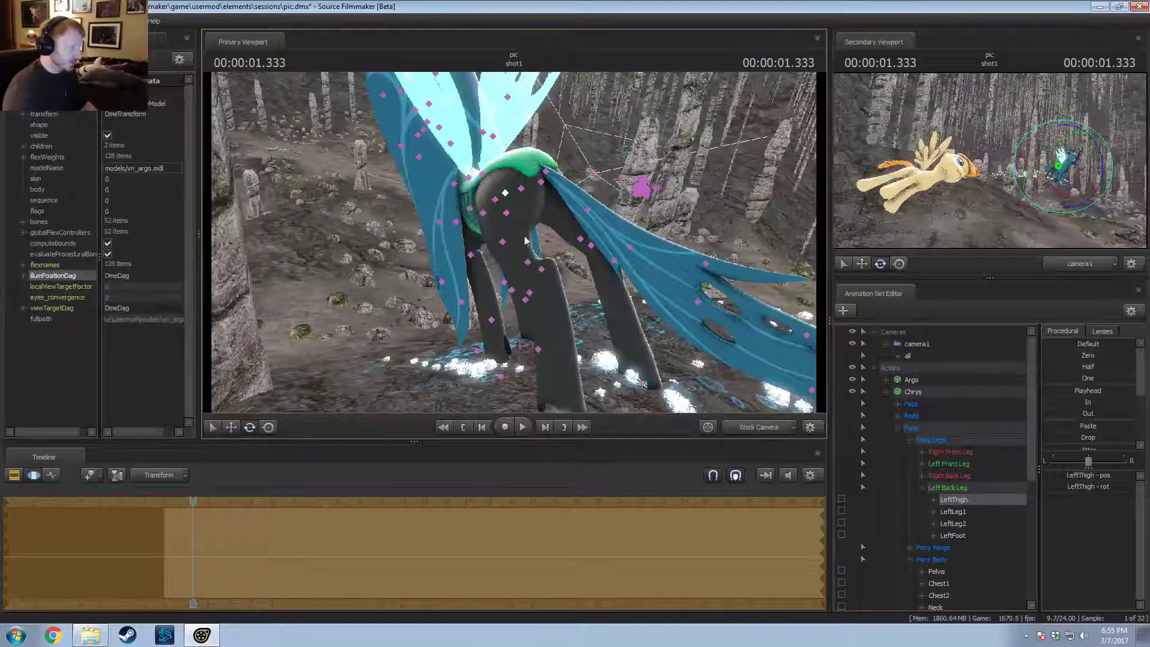
Step: Rotate the LeftLeg1 joint to adjust the bend of Chrys's left back leg
left_click(515, 246)
key("f")
left_click_drag(514, 243, 616, 216, "alt")
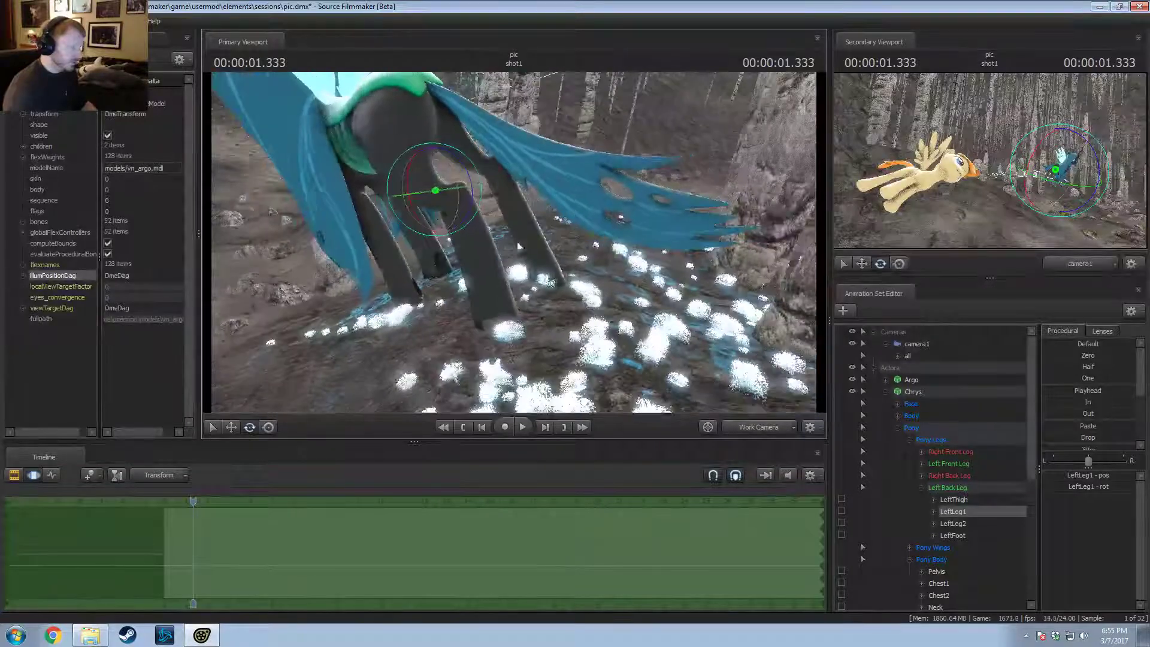
left_click_drag(480, 212, 441, 176)
left_click(452, 193, "ctrl")
left_click(434, 193, "ctrl")
Step: Rotate LeftThigh further so Chrys's left back leg stands ahead of the right one
left_click_drag(523, 240, 743, 216, "alt")
left_click_drag(479, 236, 575, 317, "alt")
right_click_drag(465, 261, 543, 169)
left_click(446, 142)
key("e")
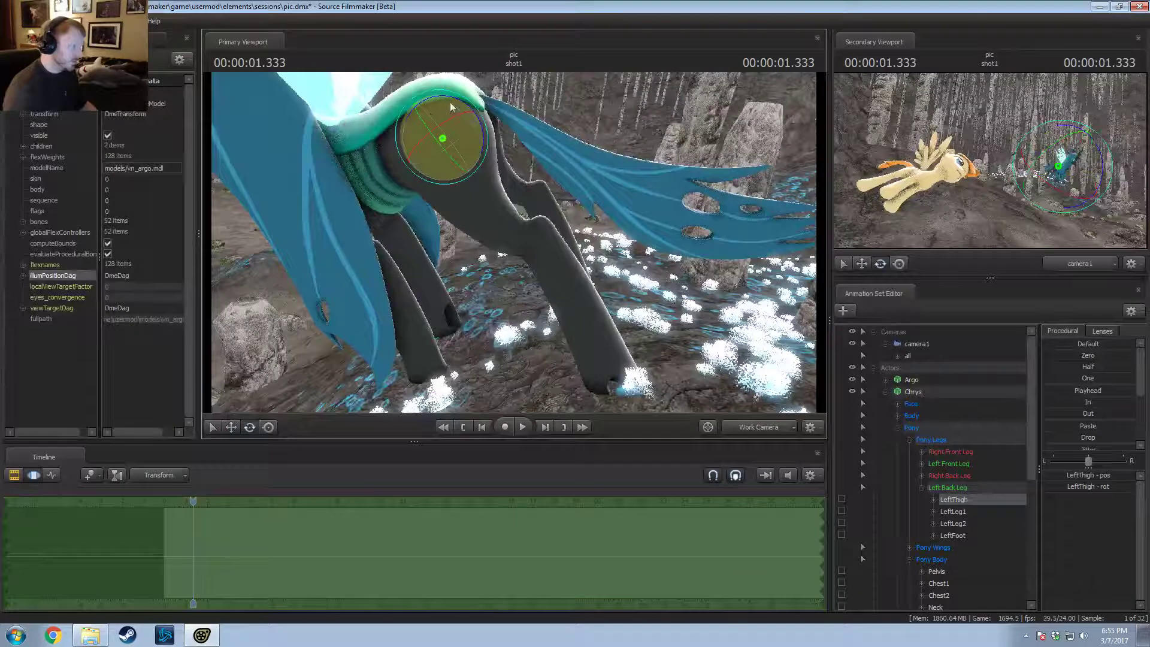
Step: Move the LeftLeg1 joint upward toward the thigh, and select LeftLeg2
left_click(488, 246)
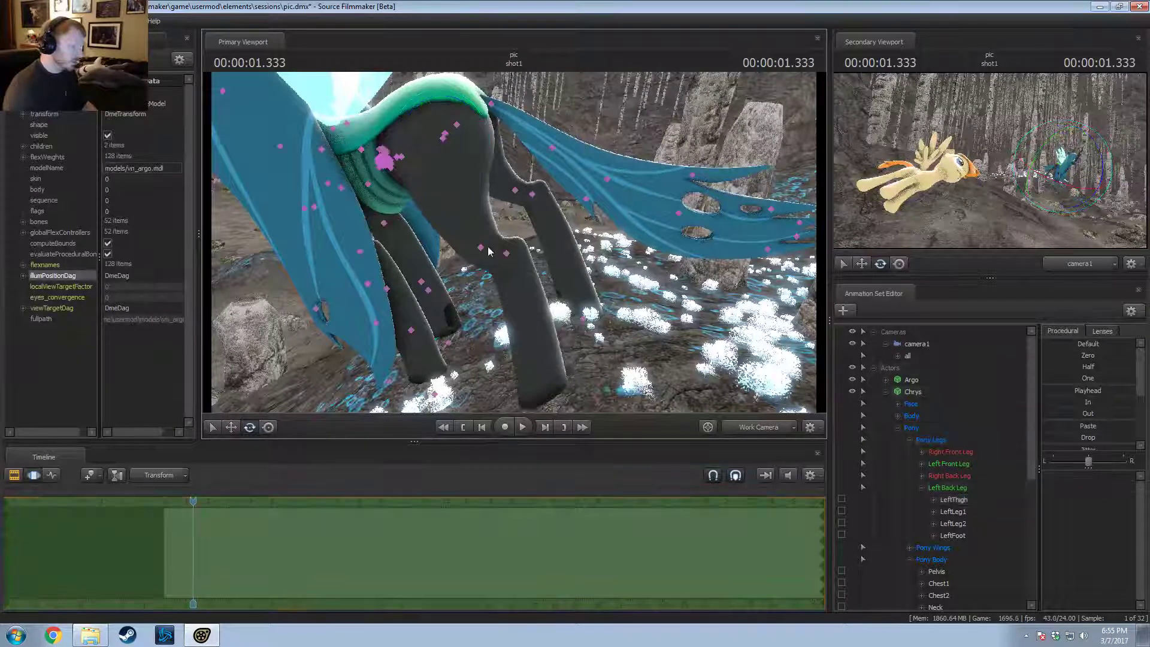
left_click_drag(488, 219, 466, 175)
left_click(463, 203)
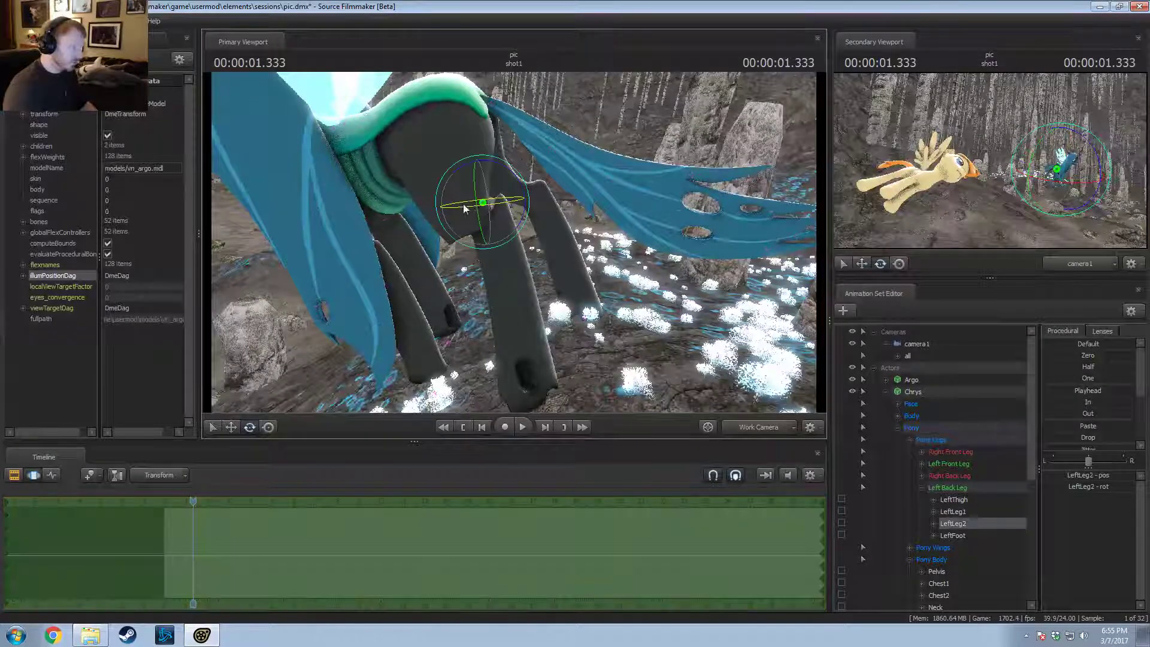
Step: Move the LeftLeg2 joint of Chrys's left back leg slightly upward
key("q")
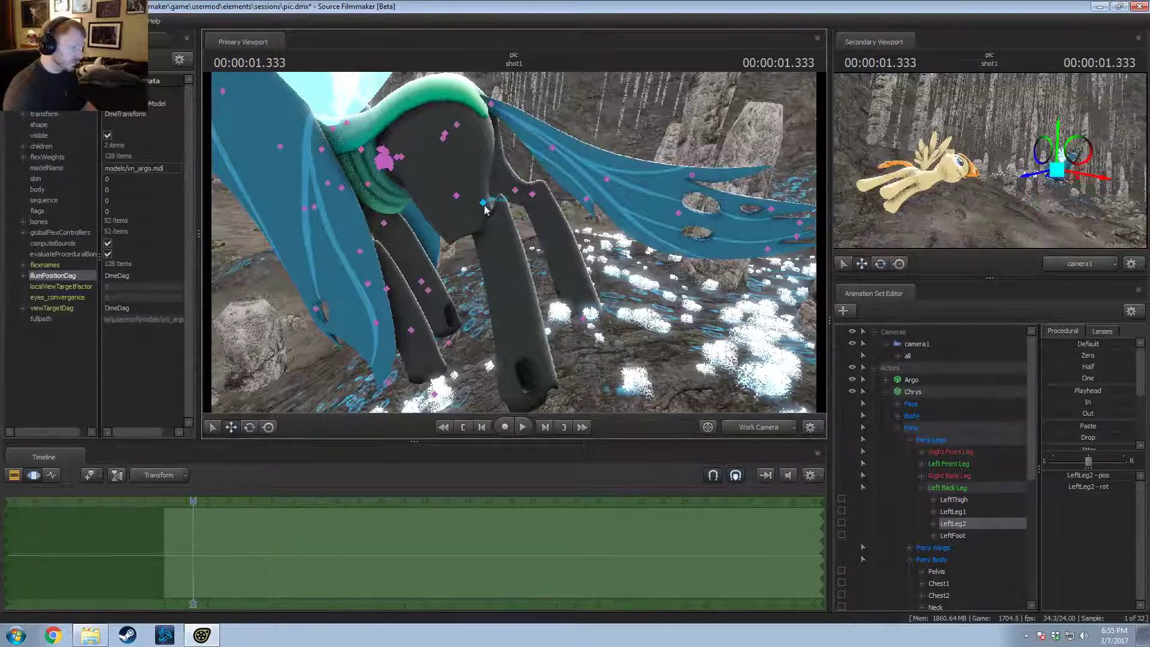
left_click(485, 206, "ctrl")
left_click(482, 204)
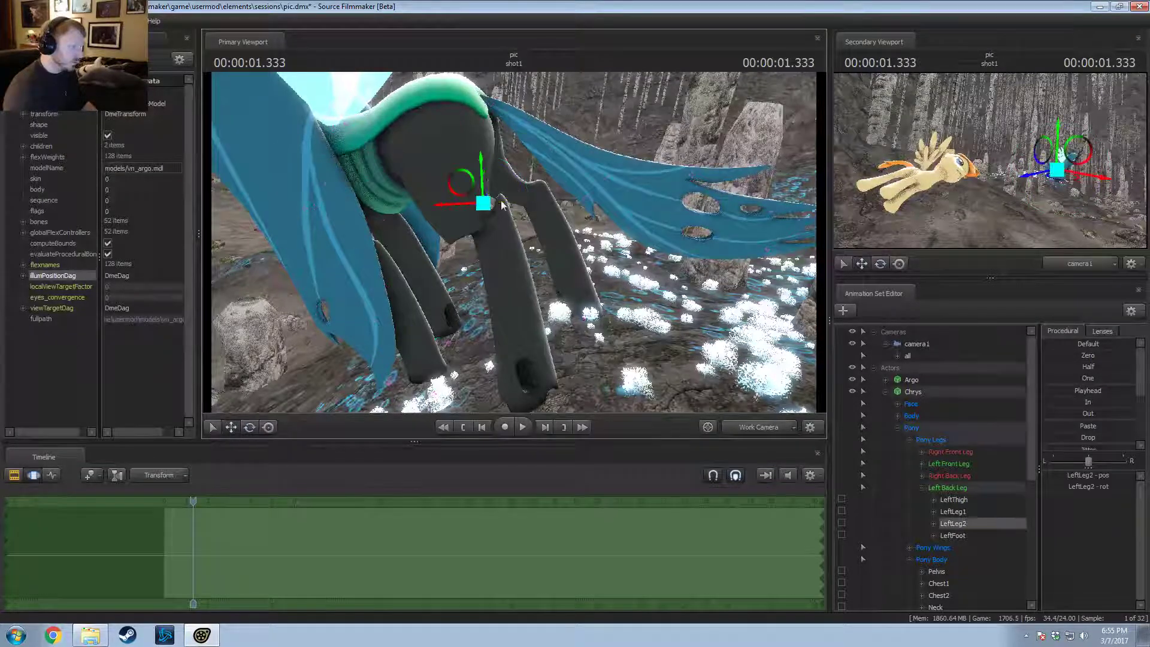
left_click_drag(463, 191, 534, 162)
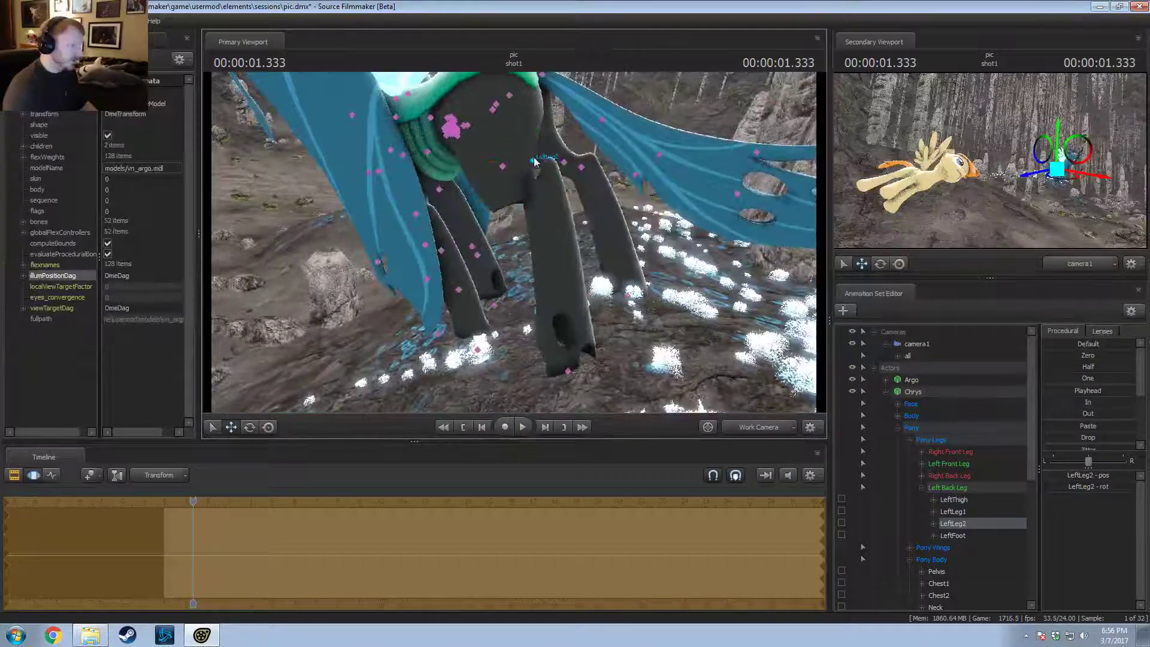
Step: Try to move the LeftLeg1 joint of Chrys's left back leg downward, and undo the move
key("e")
left_click(502, 167)
left_click_drag(513, 154, 506, 174)
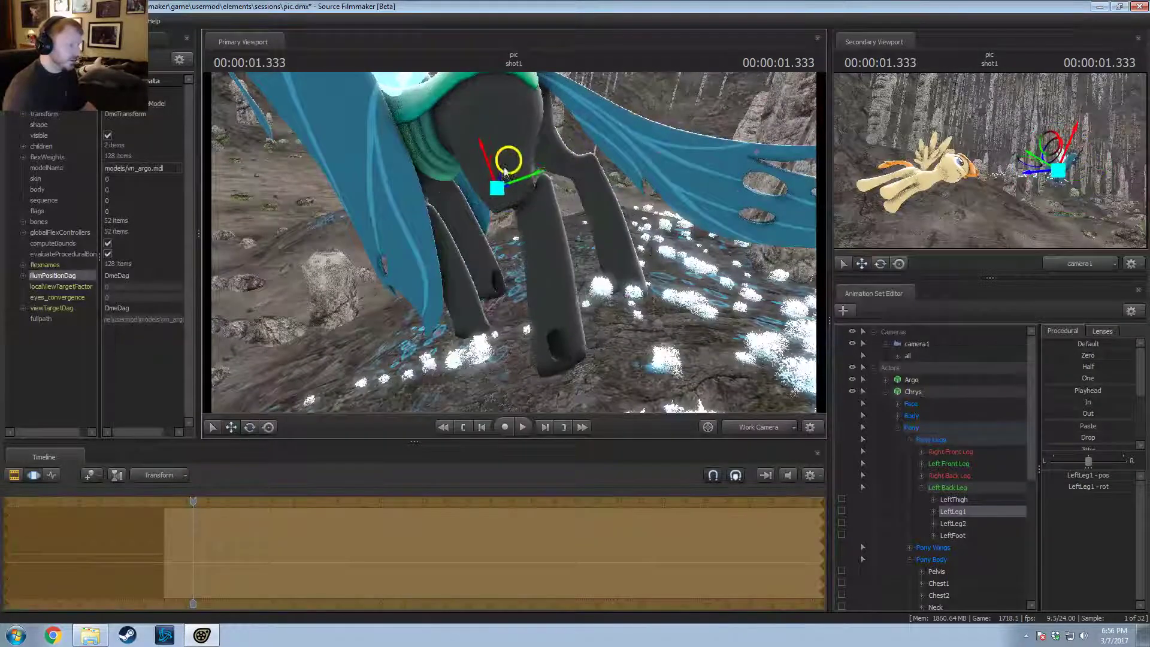
key("ctrl+z")
Step: Lock LeftLeg2 in place, shift the LeftLeg1 joint downward to reshape the thigh, and unlock LeftLeg2
left_click(842, 522)
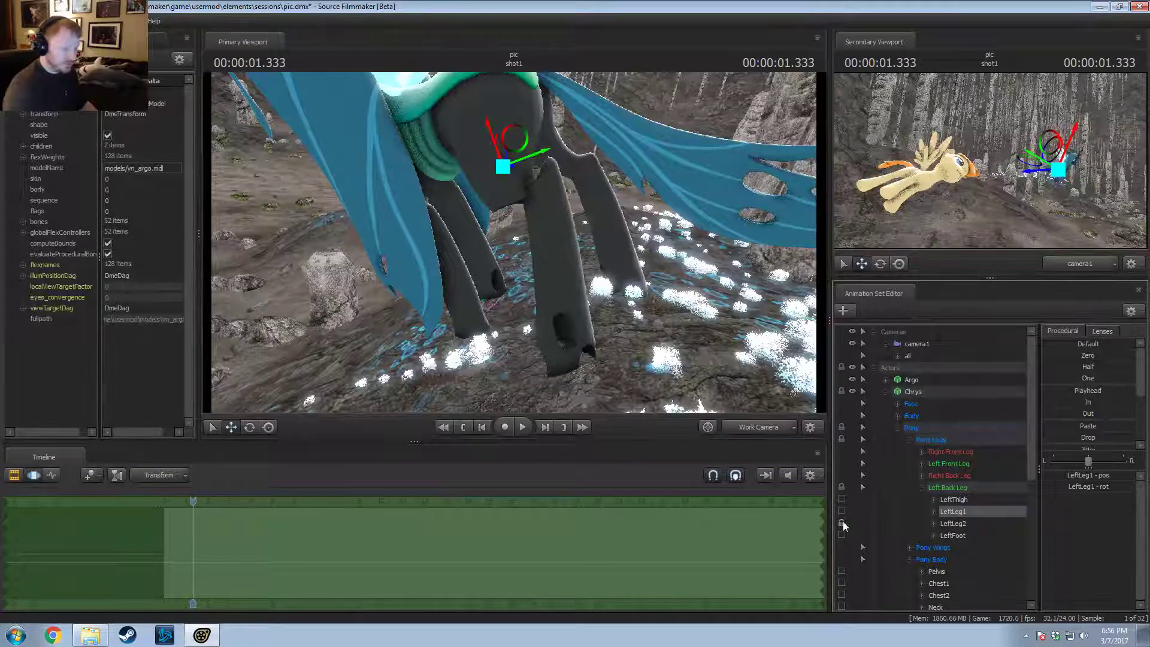
left_click_drag(517, 154, 536, 211)
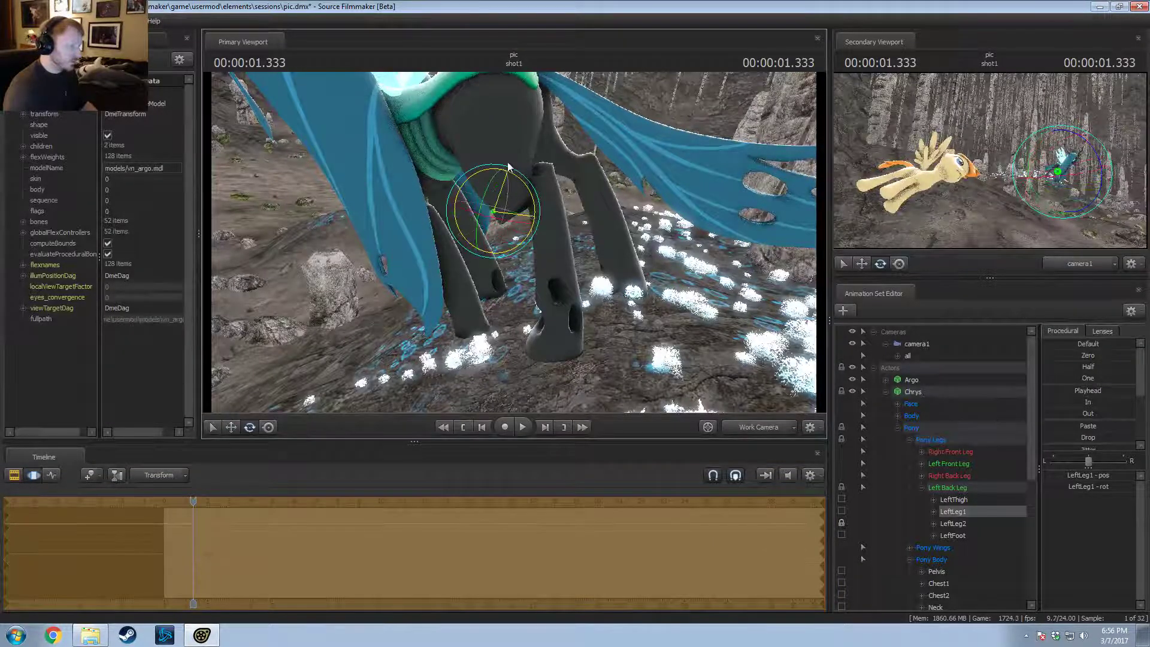
key("w")
left_click_drag(490, 166, 514, 242)
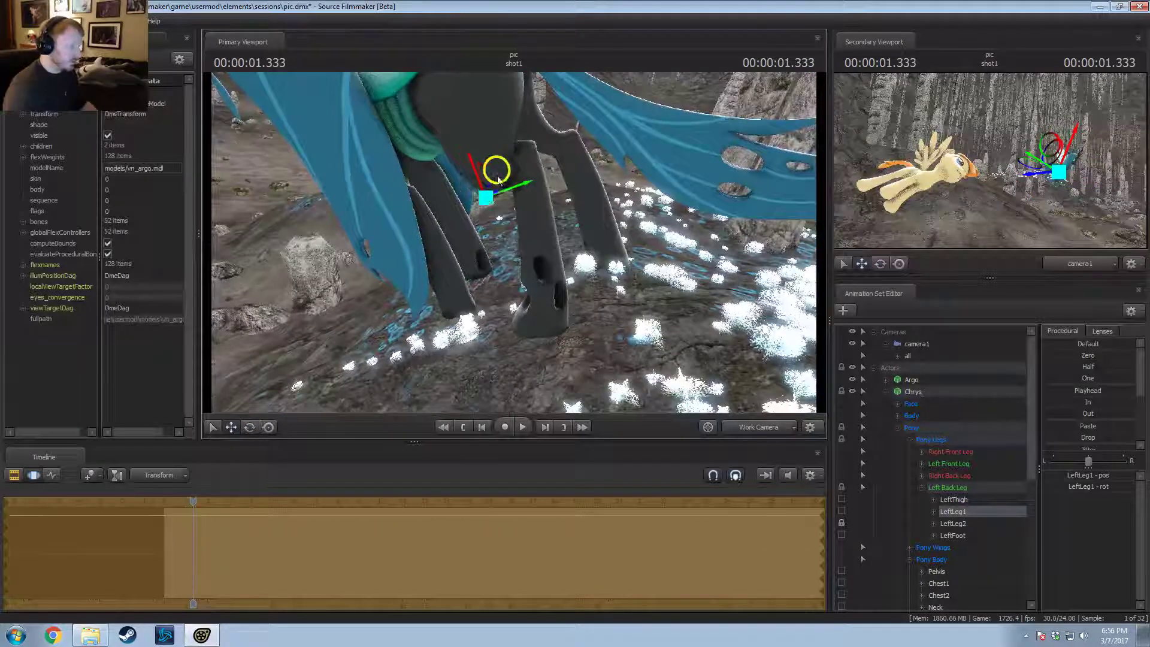
left_click_drag(498, 178, 509, 187)
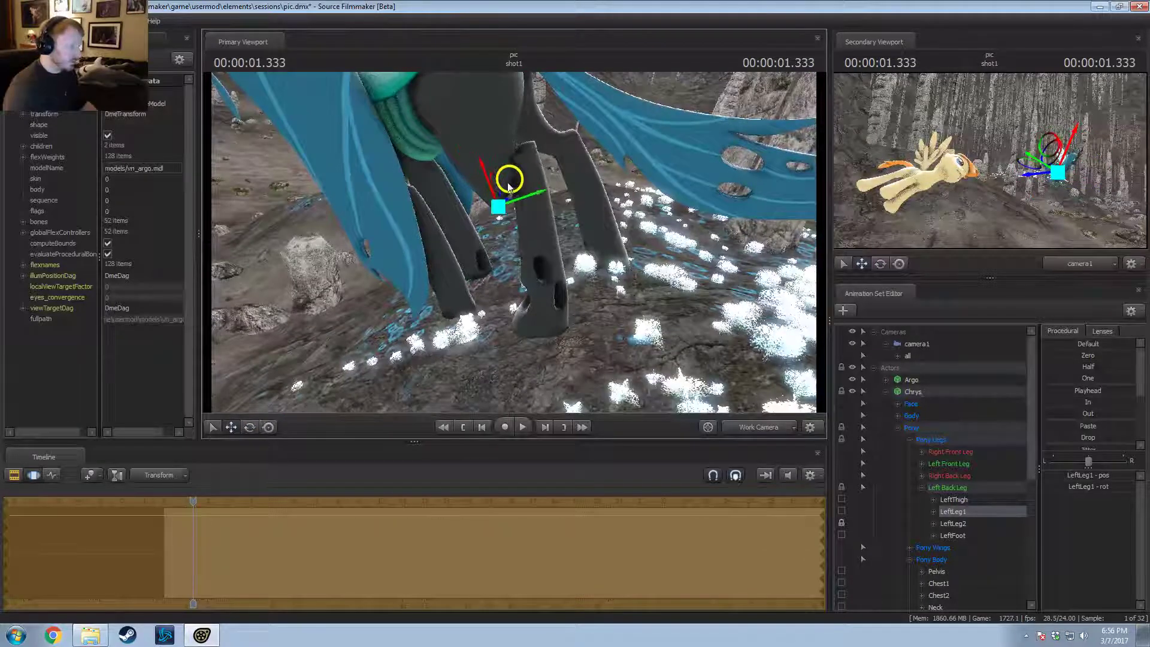
left_click(843, 523)
Step: Check the left back leg from other angles, and rotate LeftThigh to bring the leg further forward
left_click_drag(566, 288, 730, 291, "alt")
key("F2")
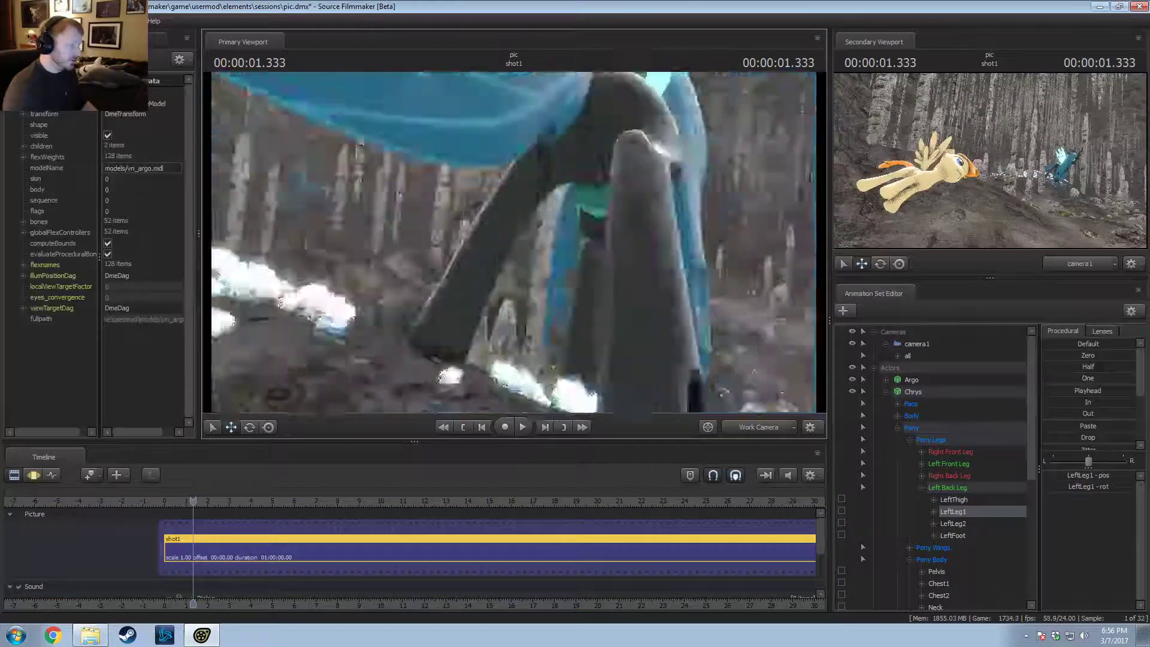
left_click_drag(608, 267, 502, 221)
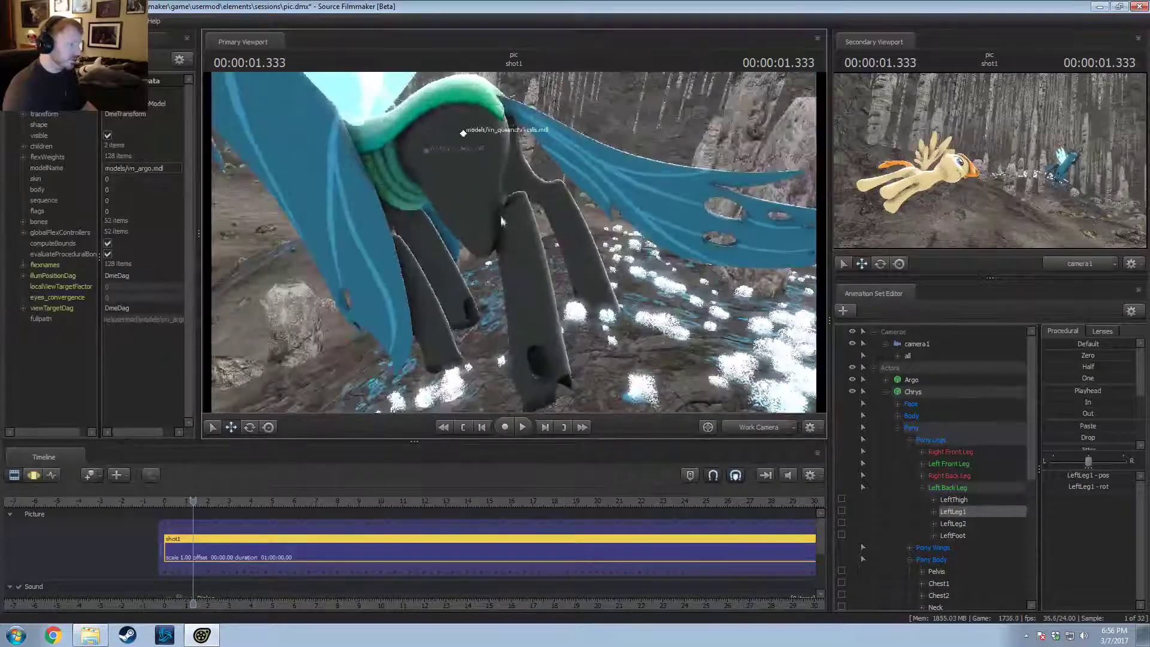
left_click(462, 135)
key("F3")
left_click(460, 142, "ctrl")
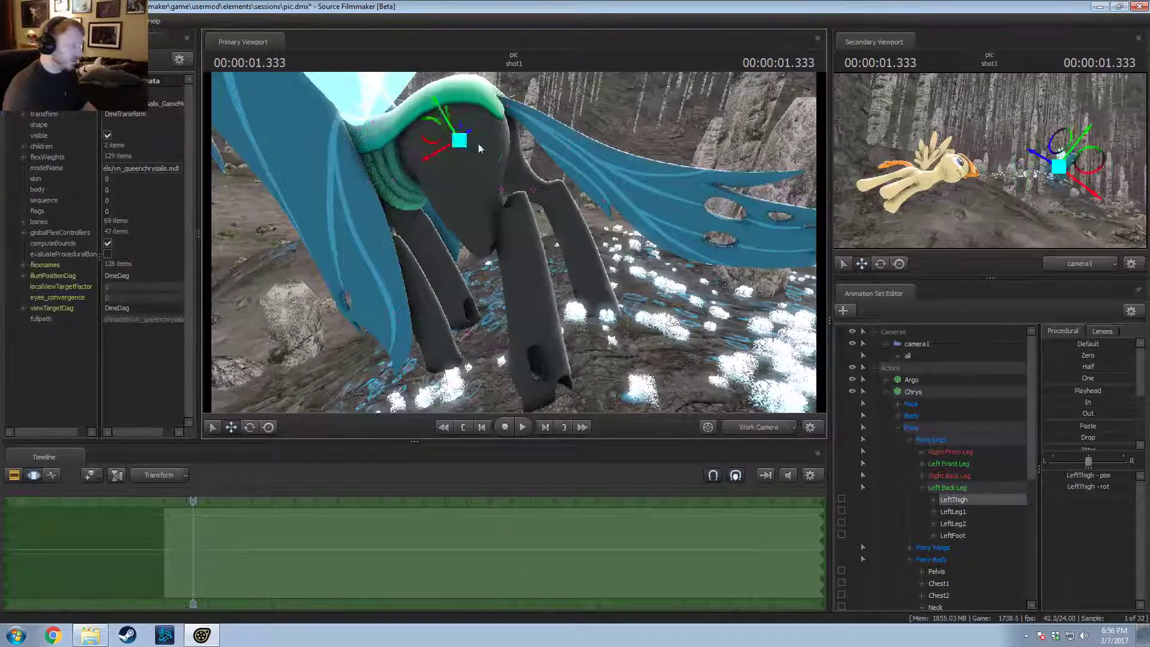
key("e")
left_click_drag(495, 155, 490, 166)
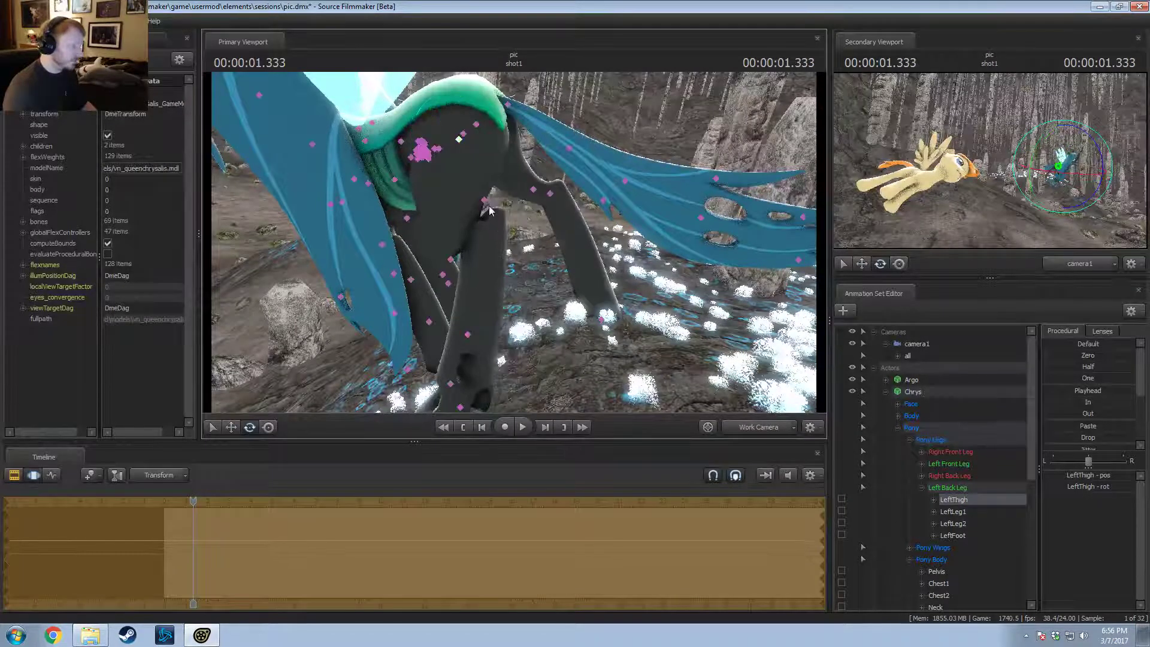
Step: Rotate LeftLeg2 backward so the lower part of Chrys's left back leg reaches down to the ground
left_click(493, 222)
left_click_drag(523, 226, 564, 239)
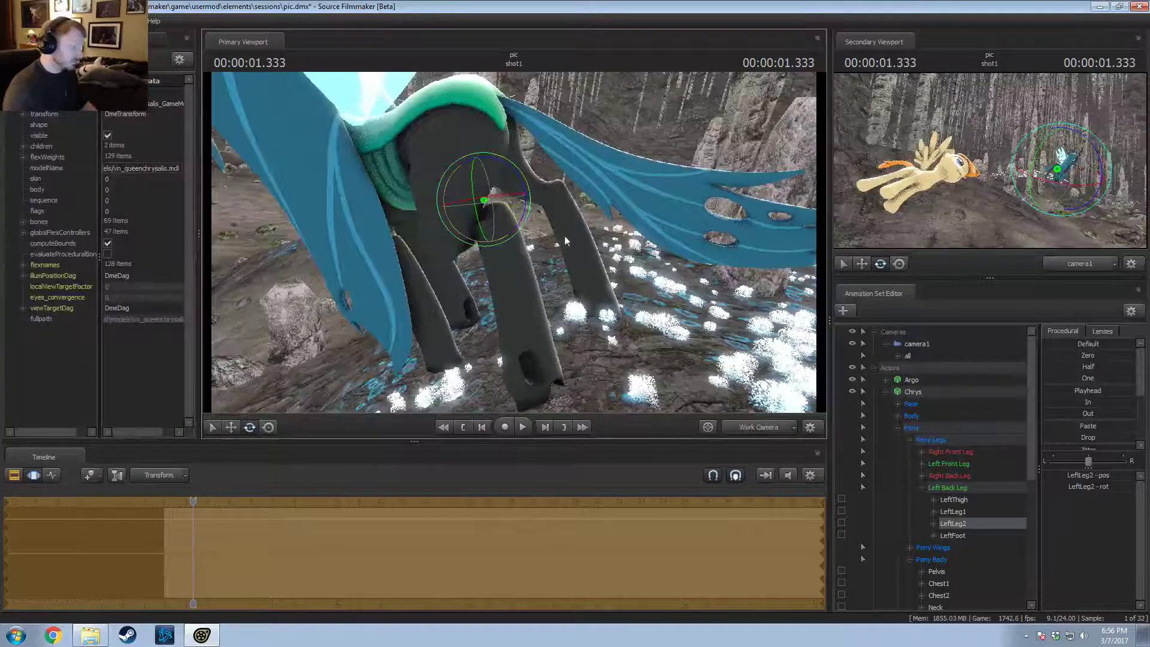
mouse_move(528, 158)
left_mouse_down("alt")
mouse_move(515, 174)
mouse_move(537, 137)
left_mouse_up("alt")
left_click_drag(518, 253, 513, 244, "alt")
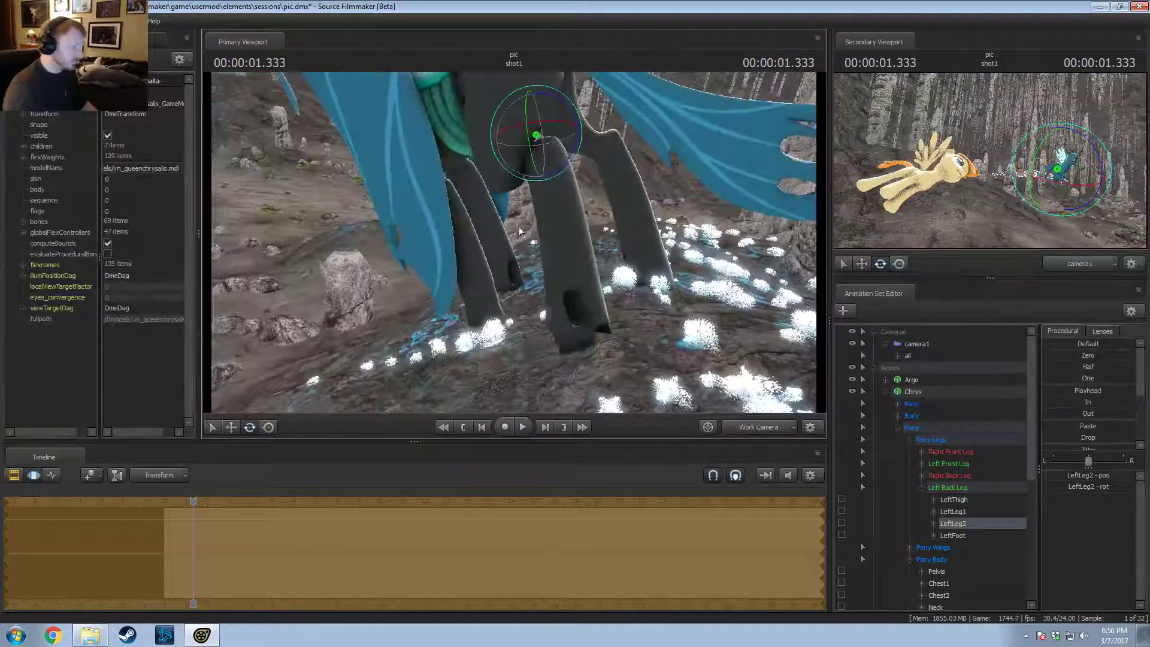
key("ctrl")
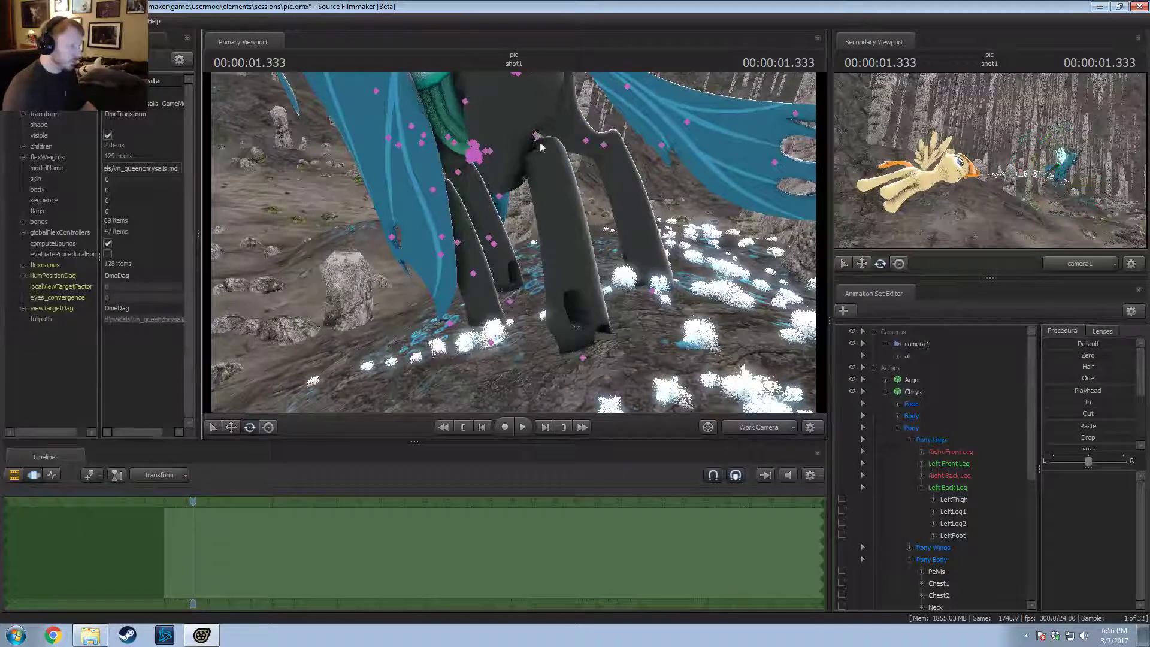
Step: Adjust LeftLeg2 and LeftFoot so the lower part of Chrys's left back leg and its hoof sit on the ground
left_click(538, 137)
left_click_drag(519, 153, 503, 154)
key("ctrl")
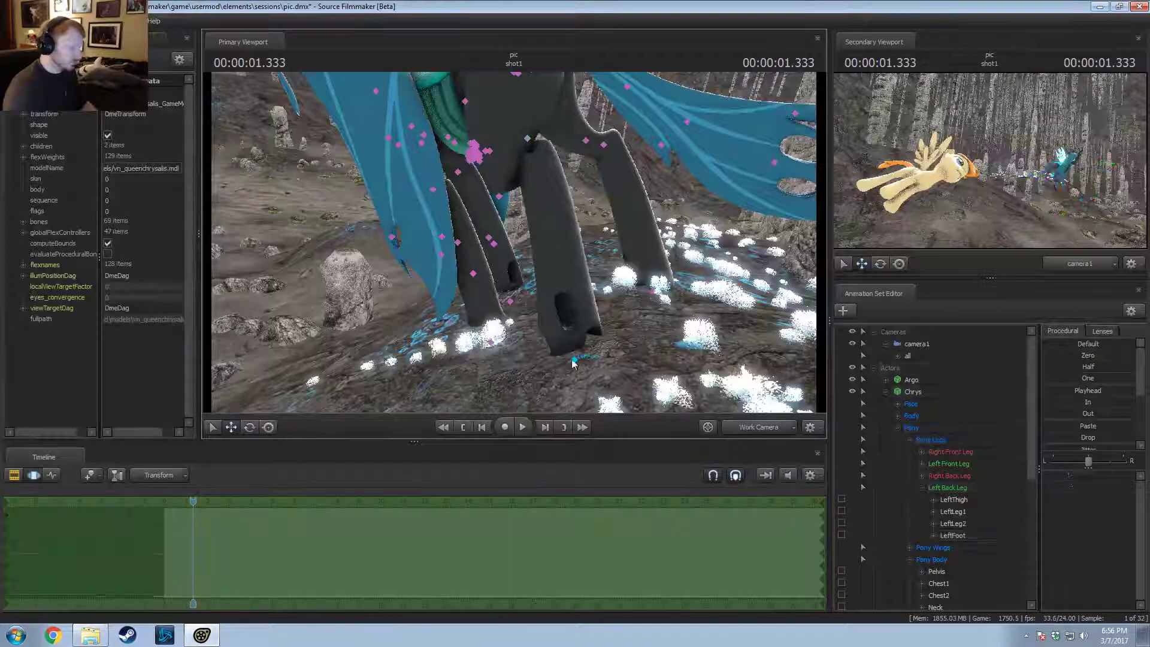
left_click(572, 354)
mouse_move(571, 324)
left_mouse_down()
mouse_move(571, 290)
mouse_move(573, 331)
left_mouse_up()
left_click_drag(383, 228, 449, 243, "alt")
left_click_drag(515, 228, 569, 242)
Step: Rotate LeftThigh and refine the LeftLeg1 and LeftLeg2 joints, checking Chrys's left back leg from several angles
left_click(541, 154)
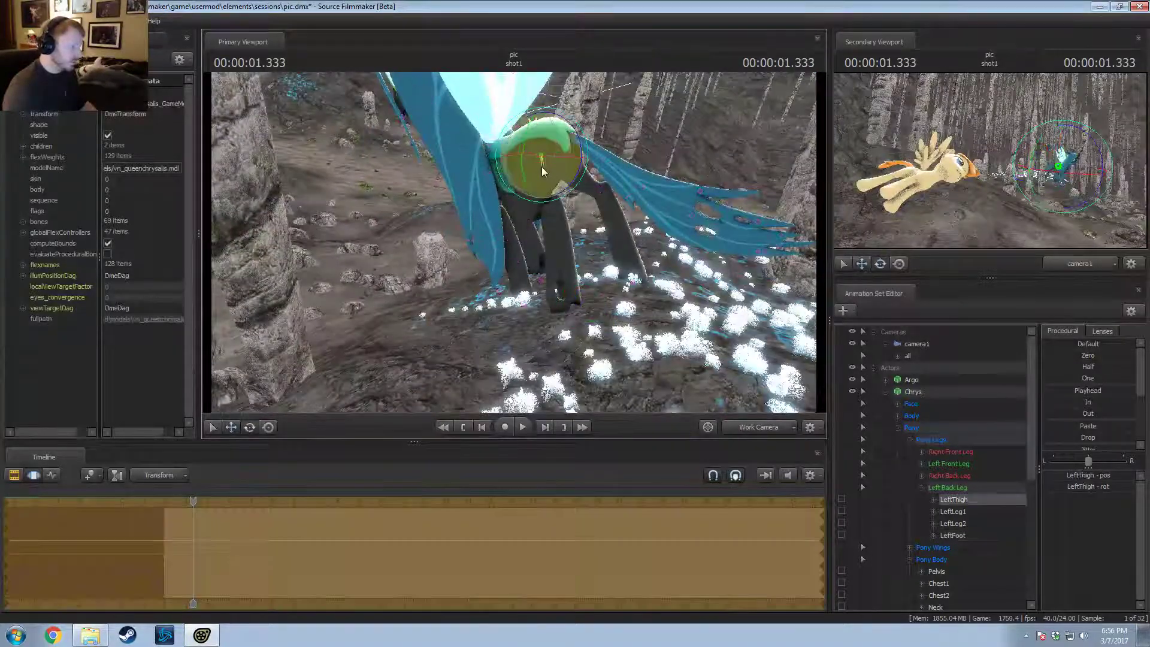
left_click_drag(534, 167, 531, 236)
left_click(520, 223)
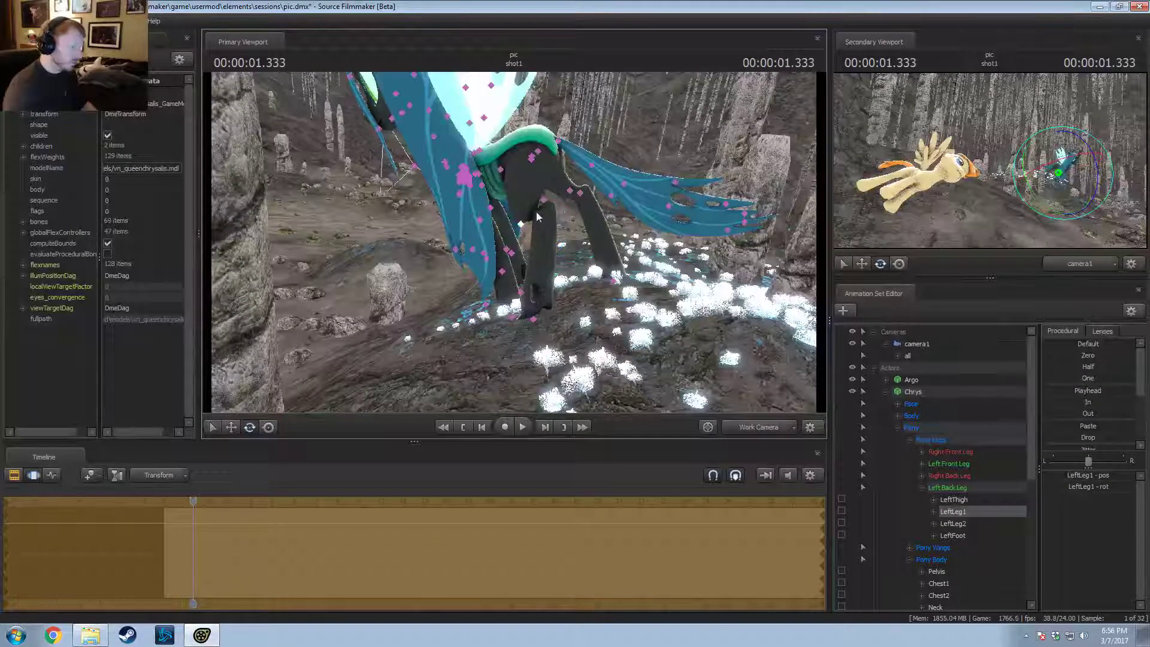
left_click(554, 204)
left_click_drag(528, 209, 517, 219)
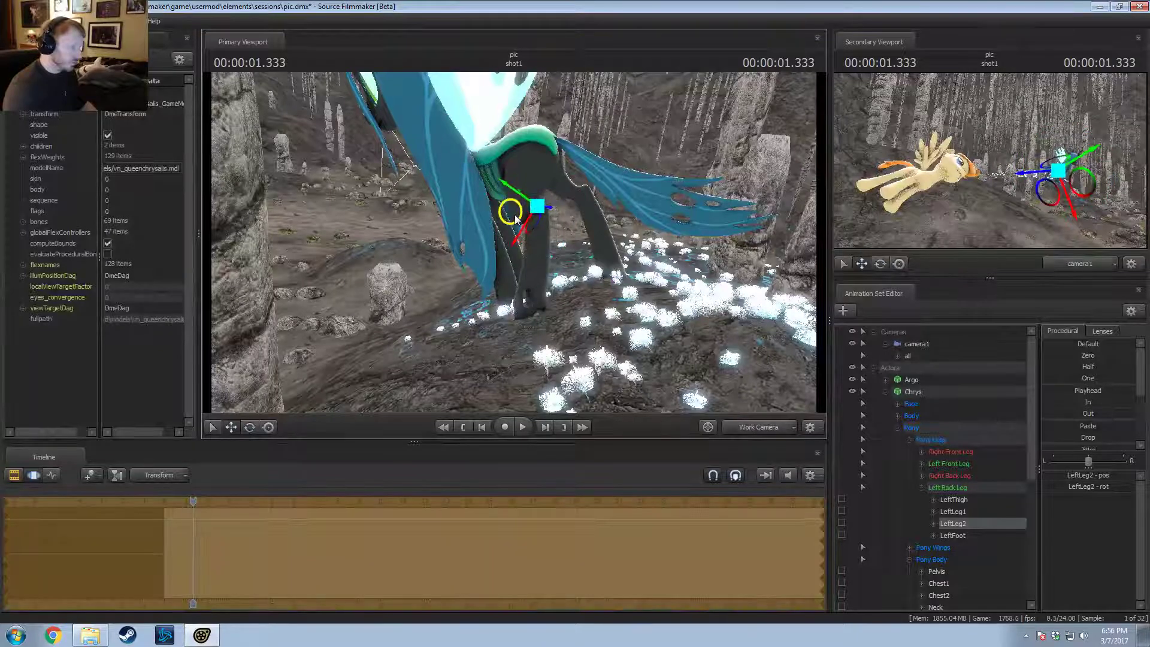
key("F2")
left_click_drag(537, 260, 743, 261, "alt")
left_click_drag(488, 251, 474, 249)
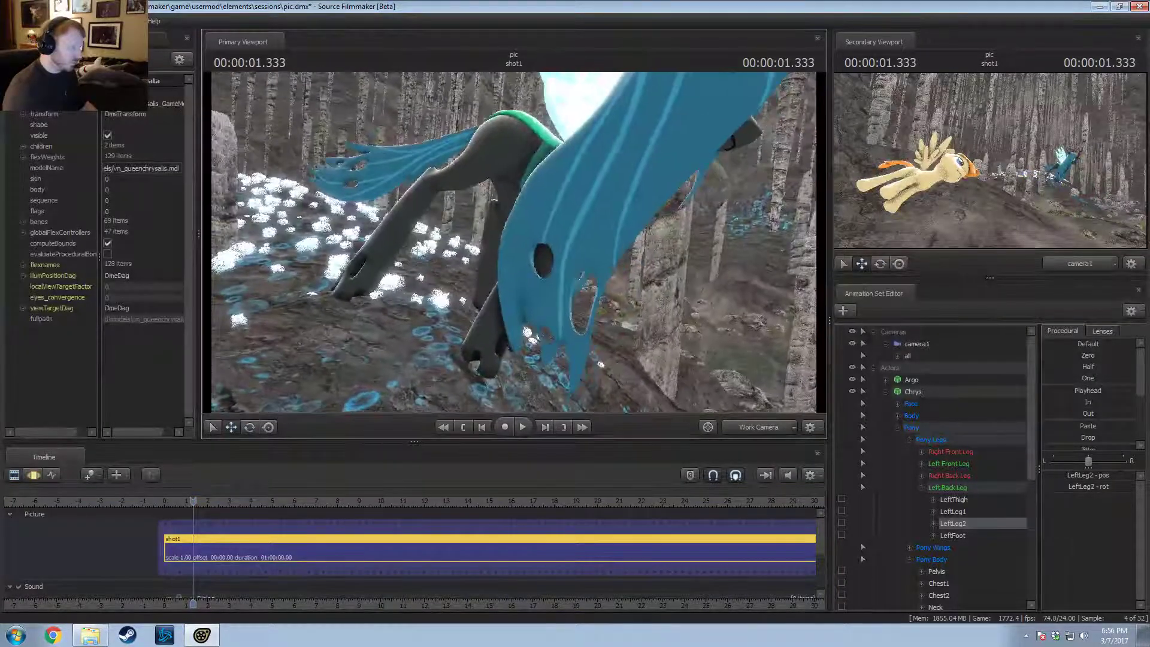
left_click_drag(322, 242, 562, 193)
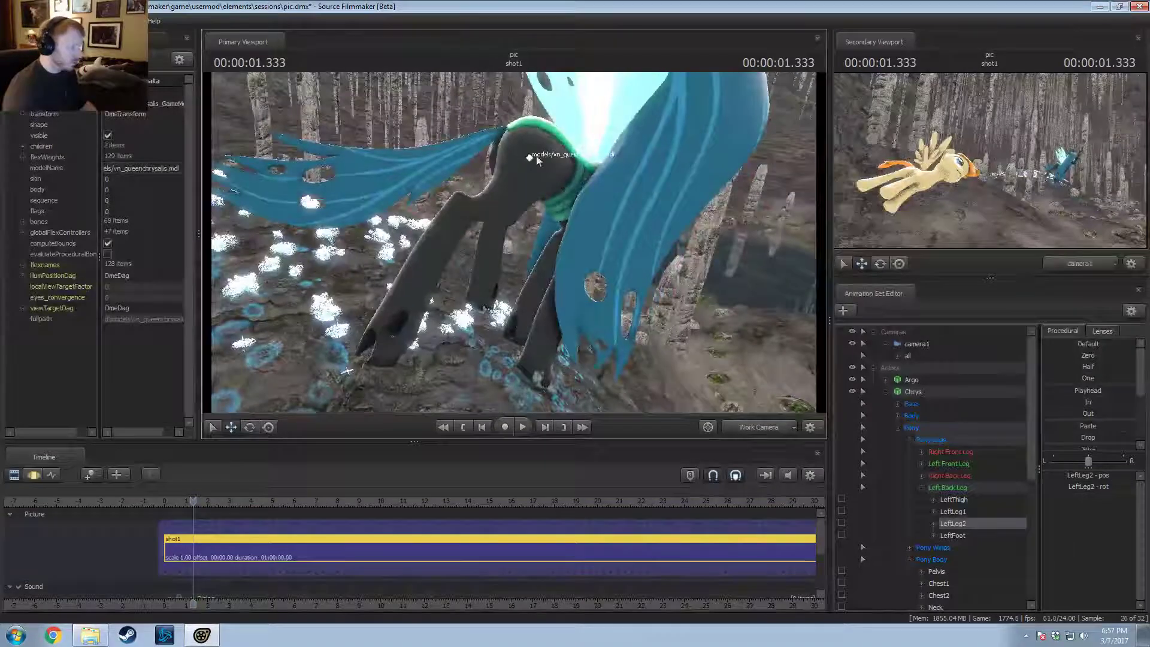
Step: Rotate Chrys's RightThigh and swing RightLeg2 backward so the right back leg stretches out behind the body
key("F3")
left_click(533, 157, "ctrl")
left_click_drag(533, 157, 494, 224, "alt")
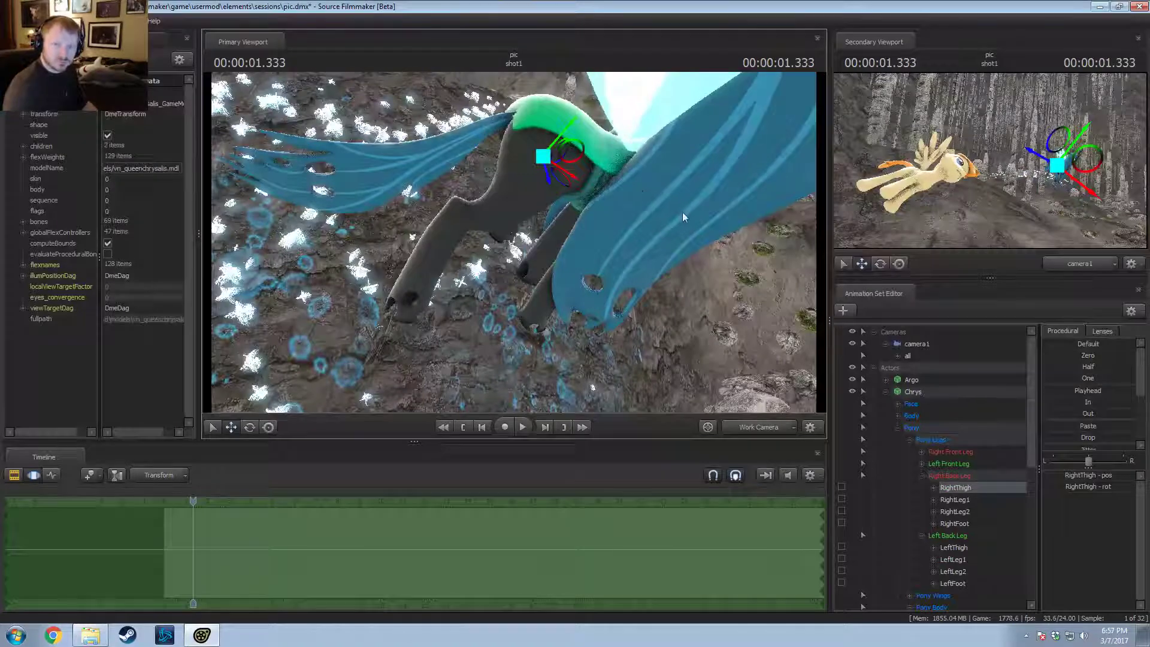
left_click_drag(680, 217, 514, 247)
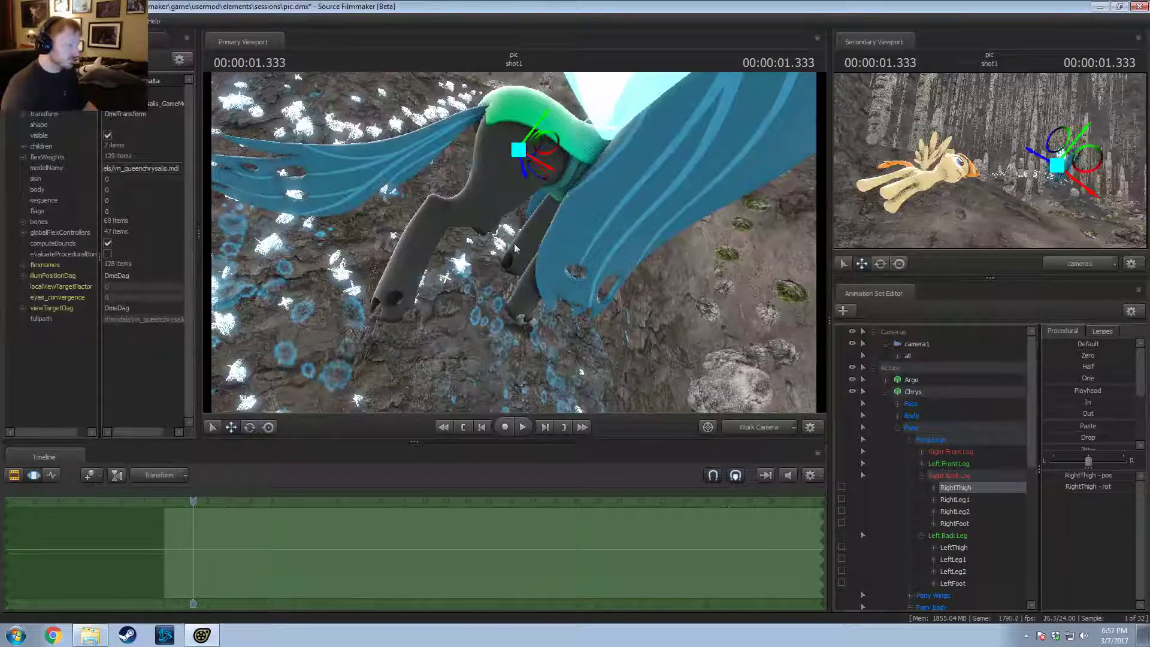
left_click_drag(514, 243, 511, 249)
key("e")
mouse_move(519, 150)
left_mouse_down()
mouse_move(508, 149)
mouse_move(555, 148)
mouse_move(542, 78)
left_mouse_up()
left_click(433, 229, "ctrl")
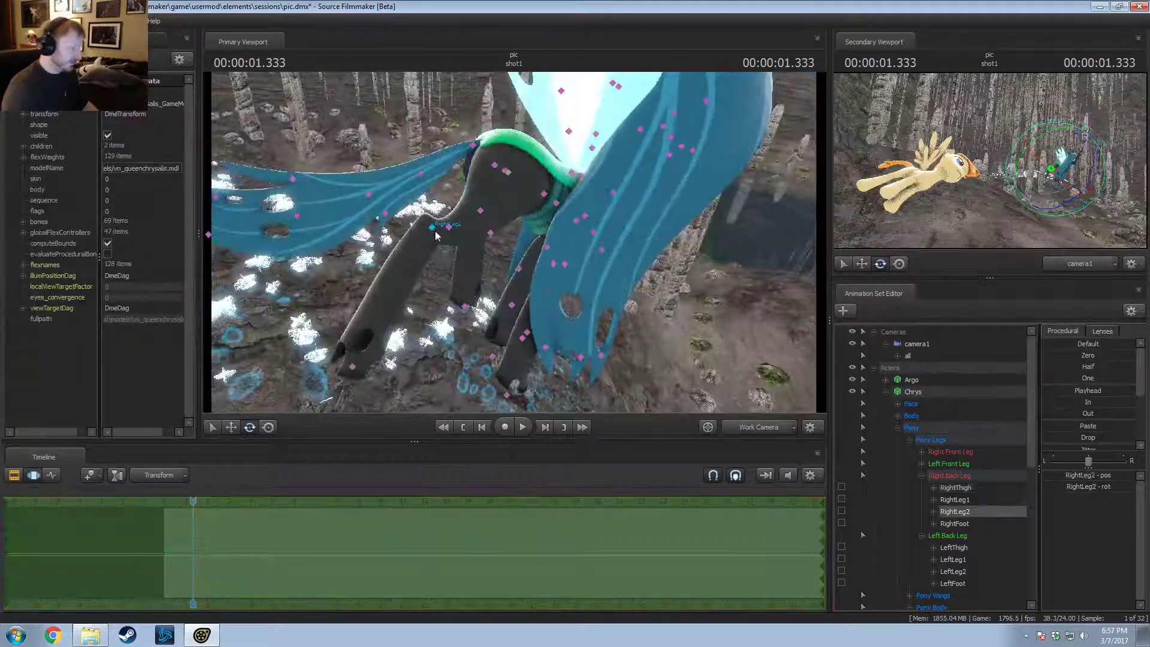
left_click_drag(462, 202, 465, 206)
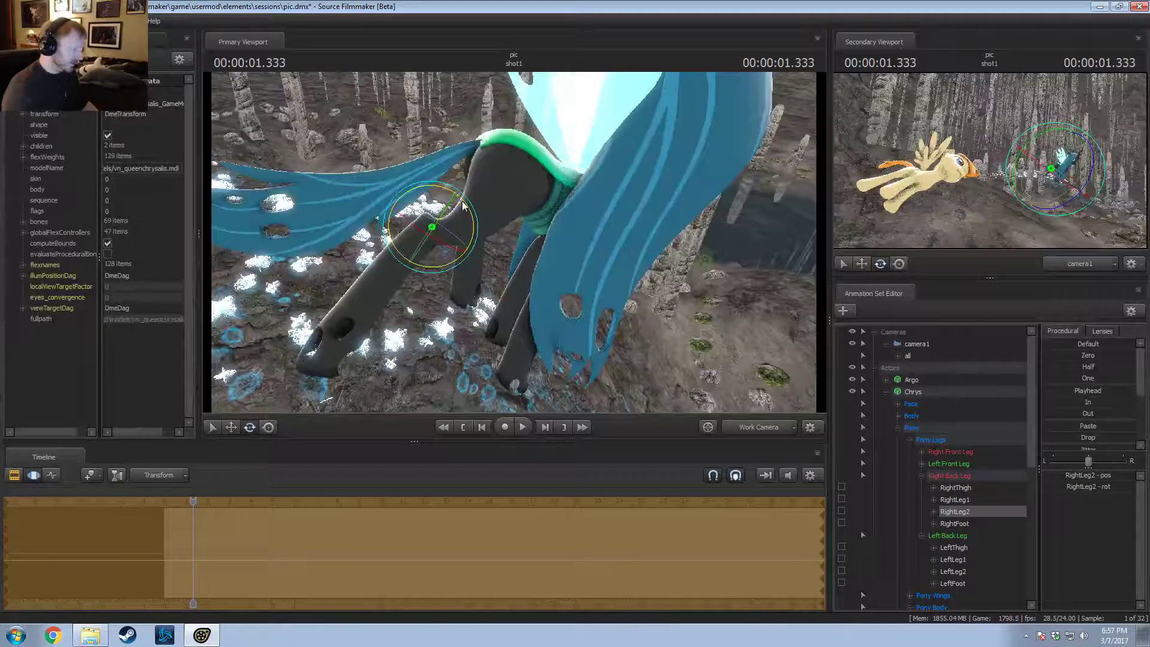
Step: Rotate RightThigh from a rear view to align Chrys's right back leg sideways
left_click_drag(439, 358, 514, 241, "alt")
left_click(481, 187)
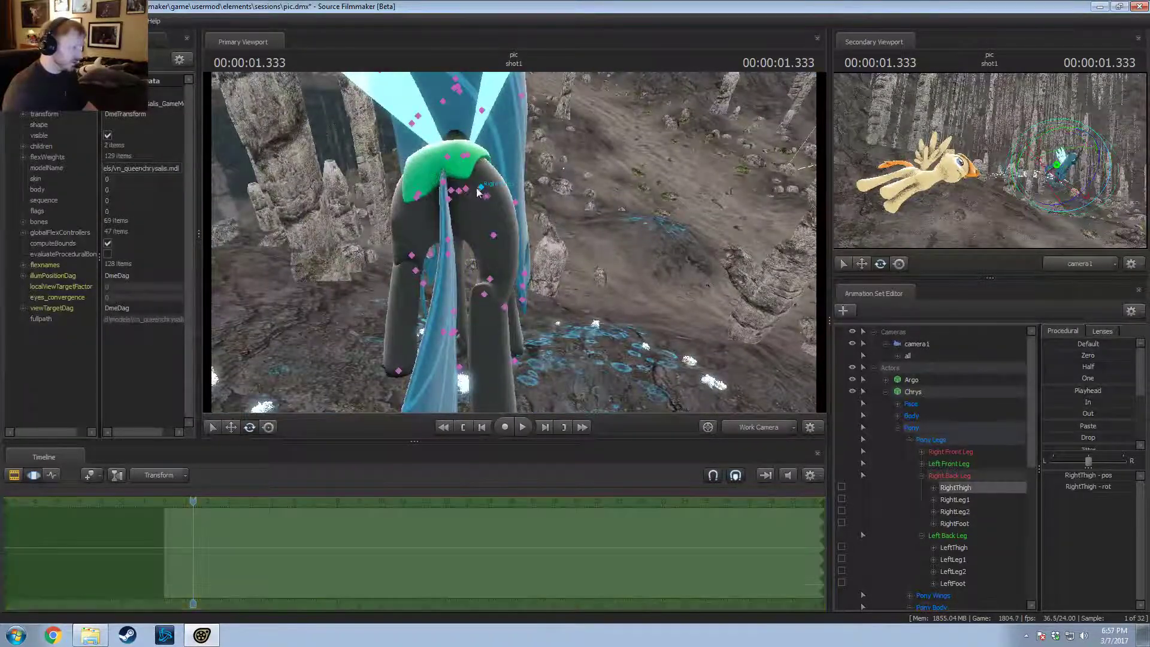
left_click_drag(513, 214, 422, 198)
key("ctrl")
left_click(444, 179, "ctrl")
left_click_drag(422, 198, 515, 247, "alt")
Step: Rotate RightLeg2 further and adjust RightFoot so the extended right back leg reaches the ground behind Chrys
left_click(515, 234)
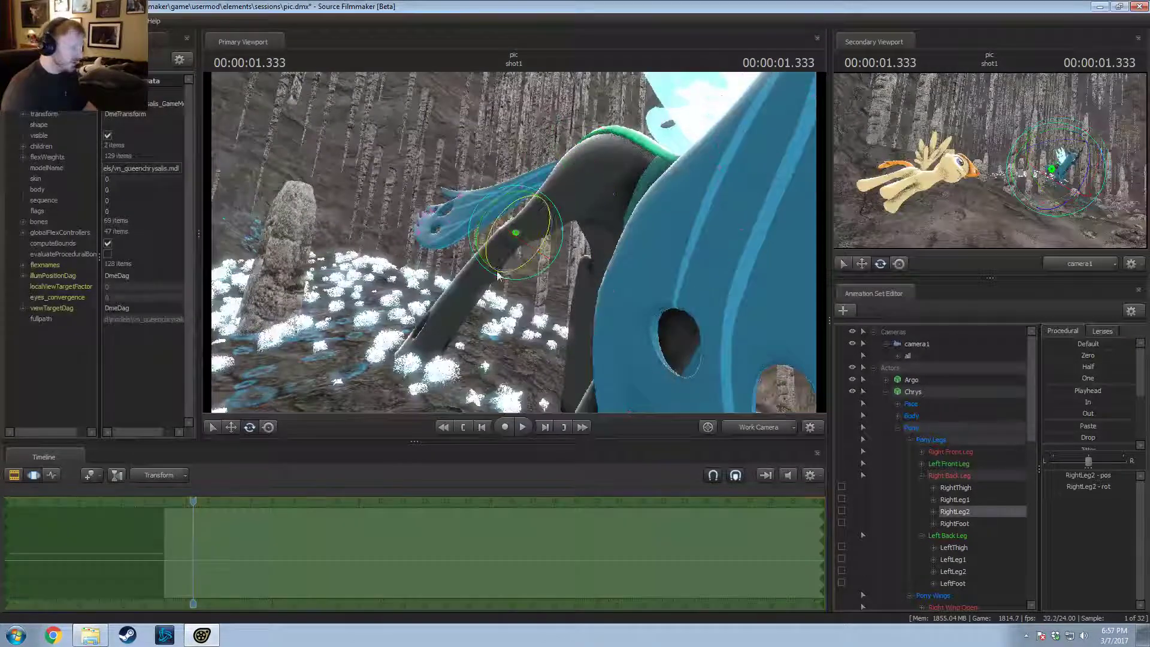
left_click_drag(545, 263, 515, 247)
left_click(449, 301, "ctrl")
key("w")
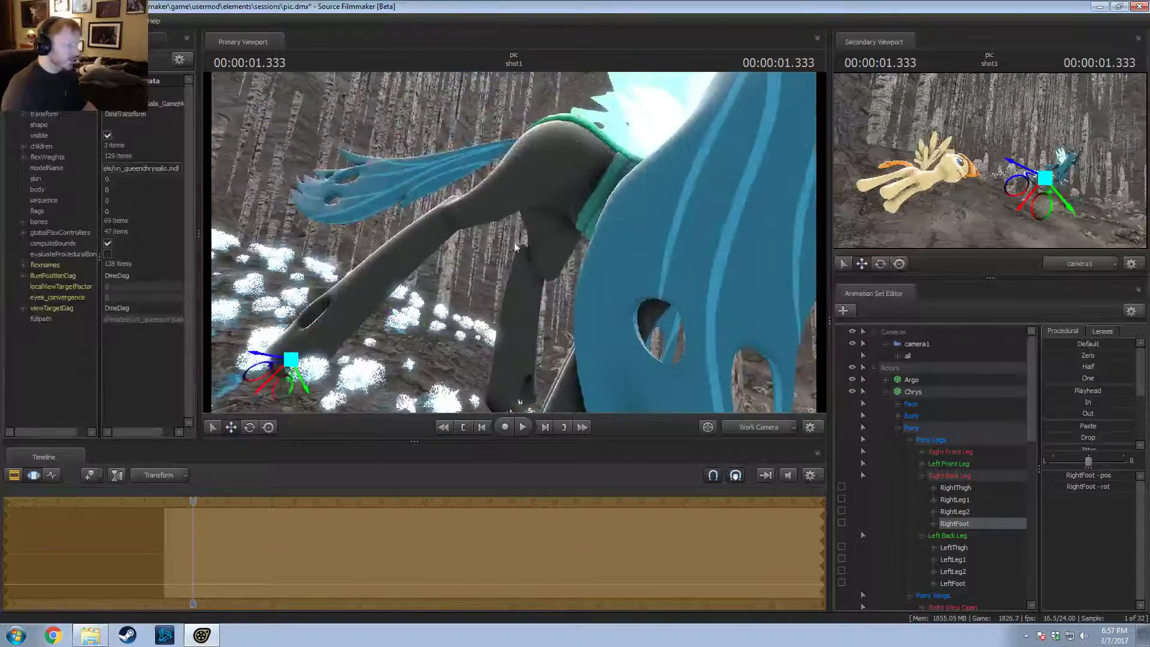
Step: Shift RightThigh slightly upward, adjust the RightLeg1 joint, and check the right back leg from a wider view
left_click(553, 150)
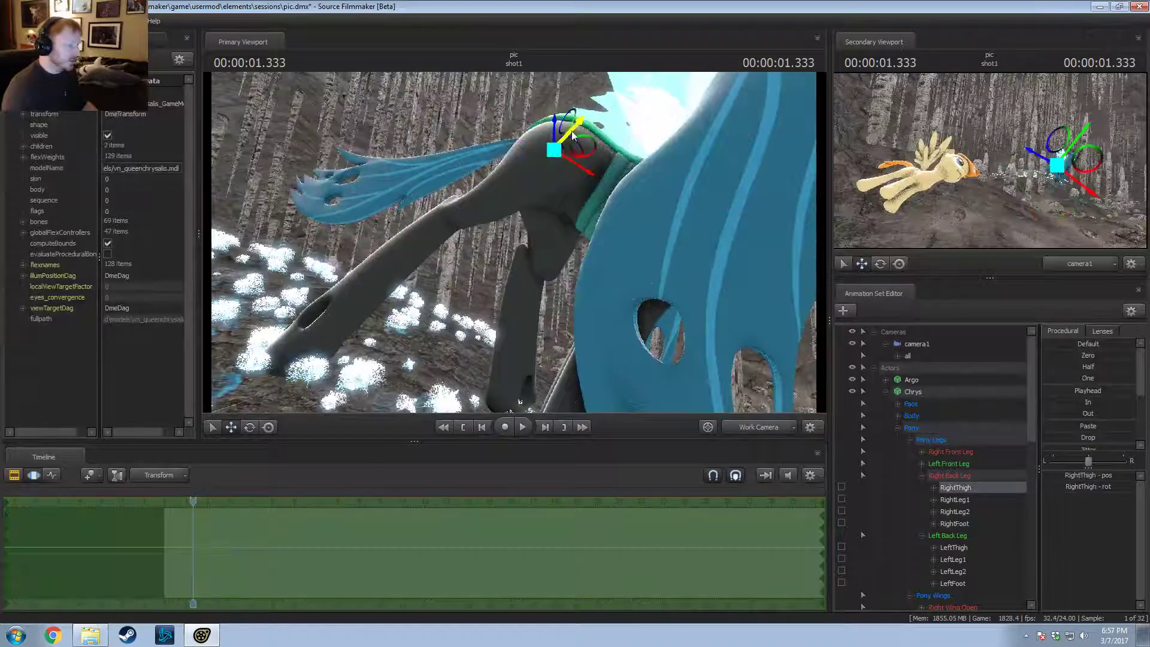
left_click_drag(573, 134, 576, 129)
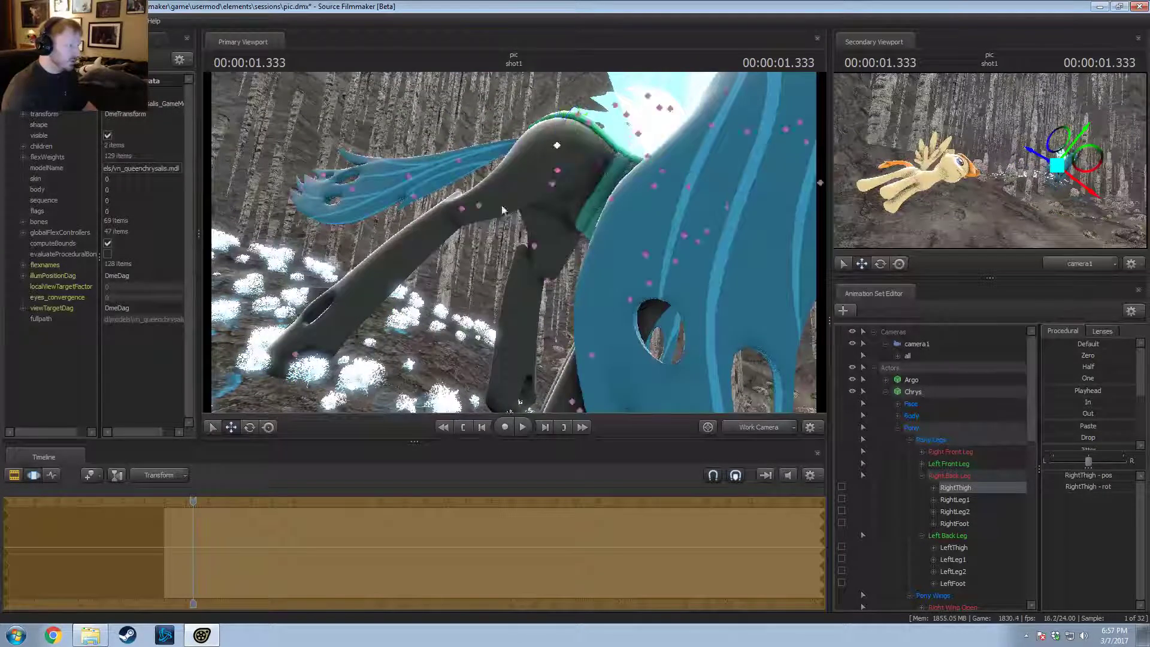
left_click_drag(527, 240, 475, 230)
left_click(479, 207)
left_click_drag(408, 319, 553, 242)
key("F2")
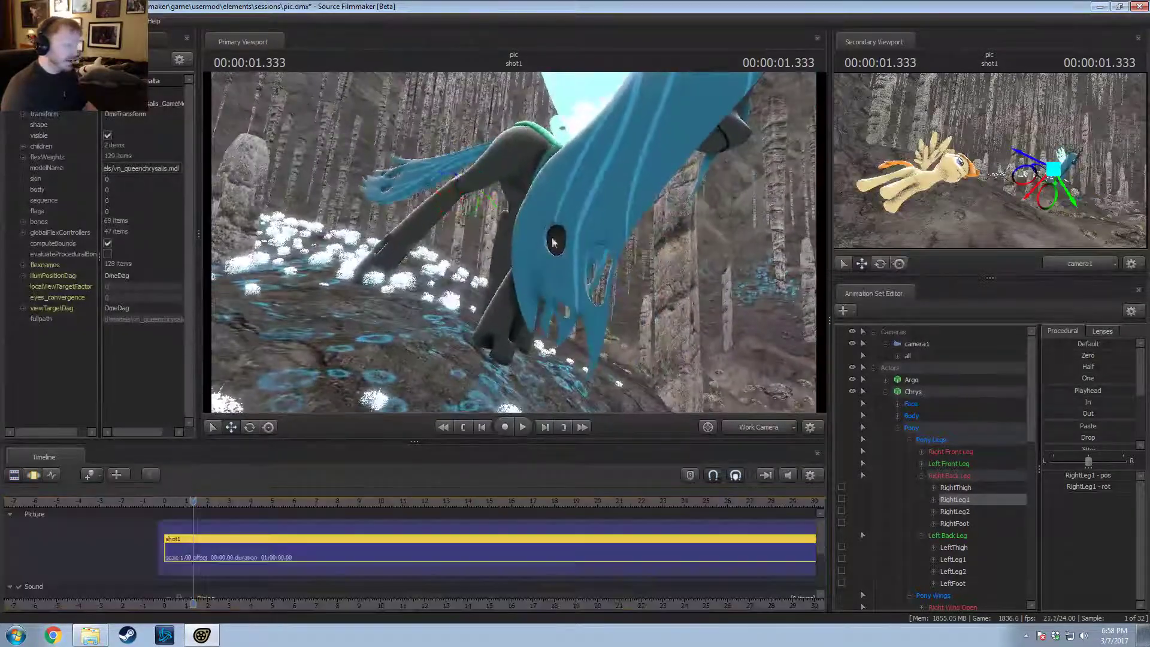
left_click_drag(602, 214, 490, 305)
mouse_move(536, 241)
left_mouse_down()
mouse_move(476, 306)
mouse_move(516, 242)
left_mouse_up()
Step: Lock RightThigh and LeftThigh in place, reposition Chrys's Pelvis, and unlock both thighs
key("F3")
left_click(476, 310, "ctrl")
left_click(476, 310, "ctrl")
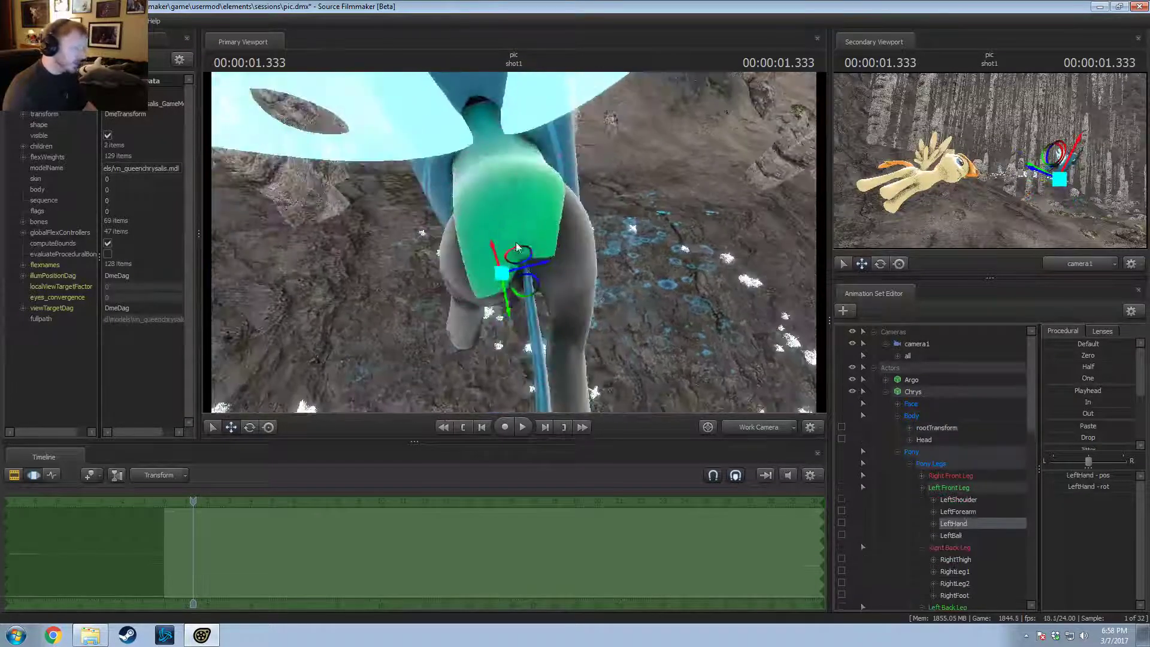
left_click(516, 234)
scroll(893, 447, "down", 3)
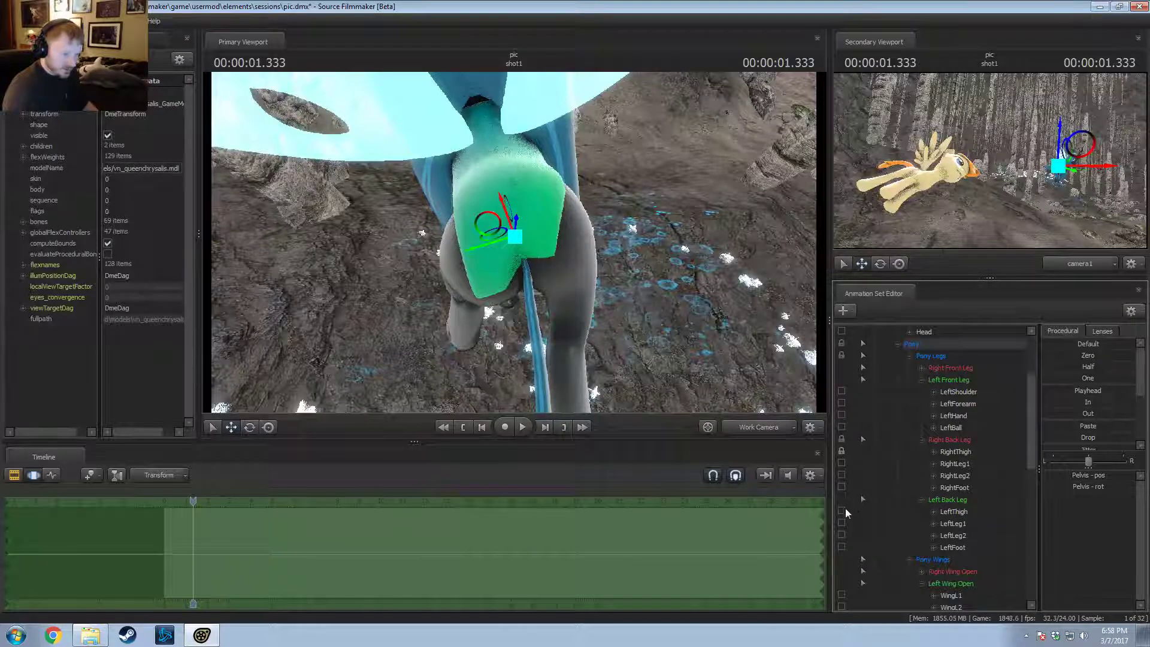
left_click(841, 511)
mouse_move(503, 281)
left_mouse_down()
mouse_move(517, 269)
mouse_move(490, 280)
mouse_move(530, 242)
mouse_move(514, 257)
mouse_move(515, 180)
mouse_move(539, 240)
mouse_move(599, 300)
mouse_move(770, 352)
mouse_move(518, 244)
mouse_move(506, 390)
mouse_move(526, 283)
left_mouse_up()
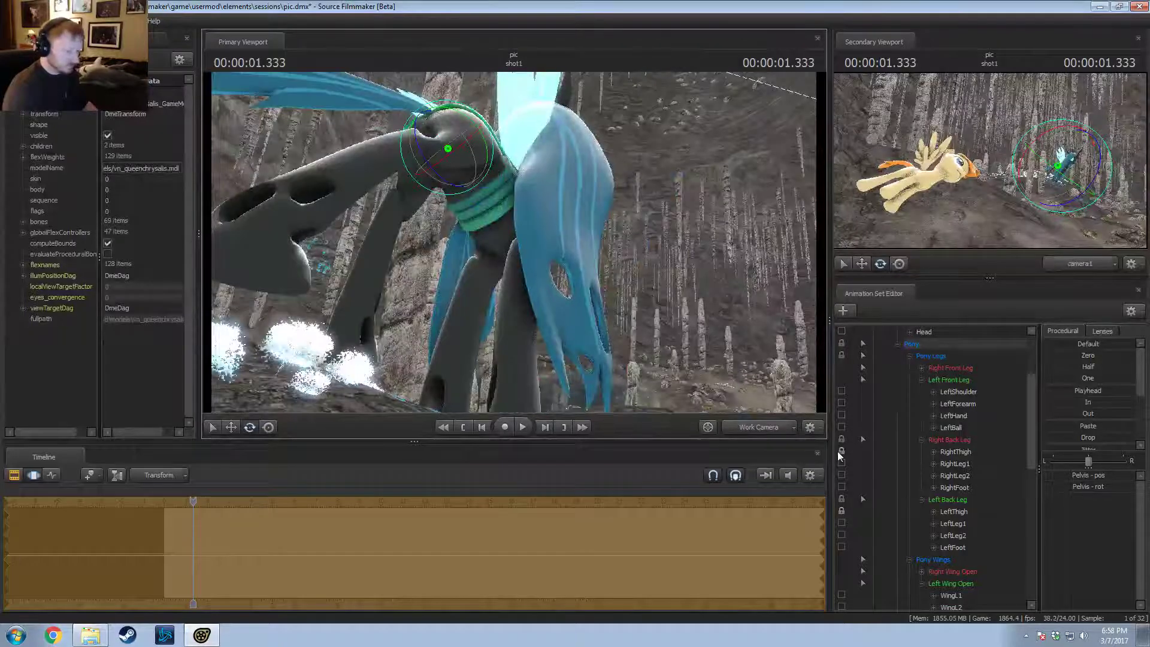
left_click(840, 451)
left_click_drag(632, 279, 514, 238)
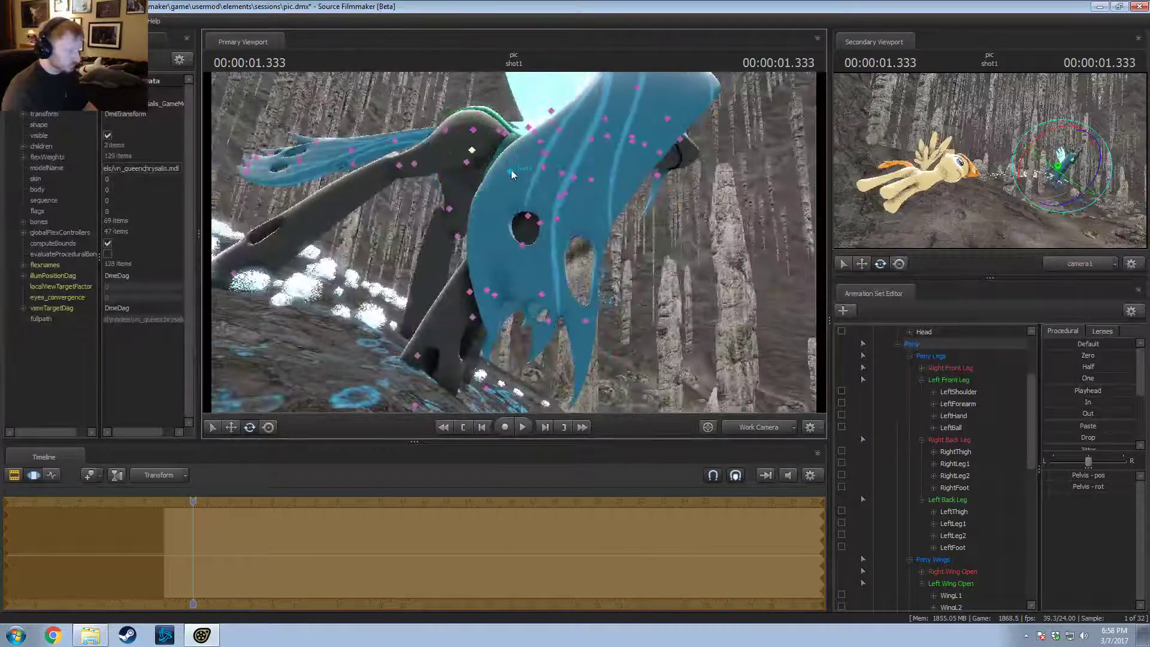
Step: Rotate Chest1 and Chest2 to turn and angle the front of Chrys's body
left_click(510, 173)
scroll(521, 177, "up", 5)
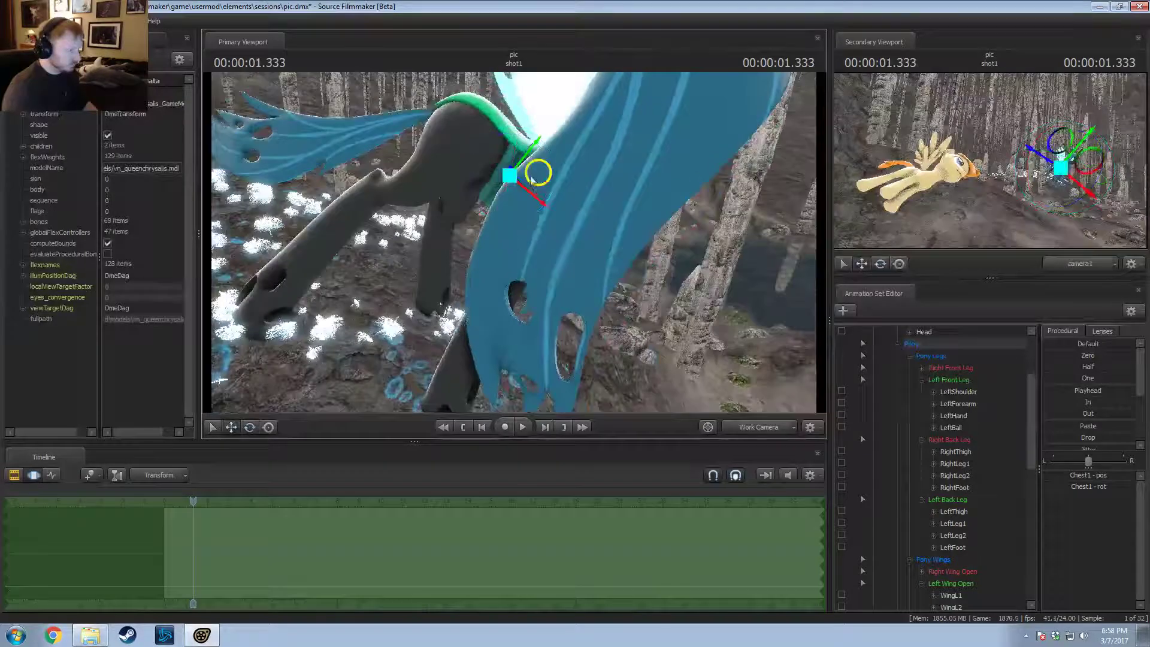
left_click_drag(536, 173, 505, 243)
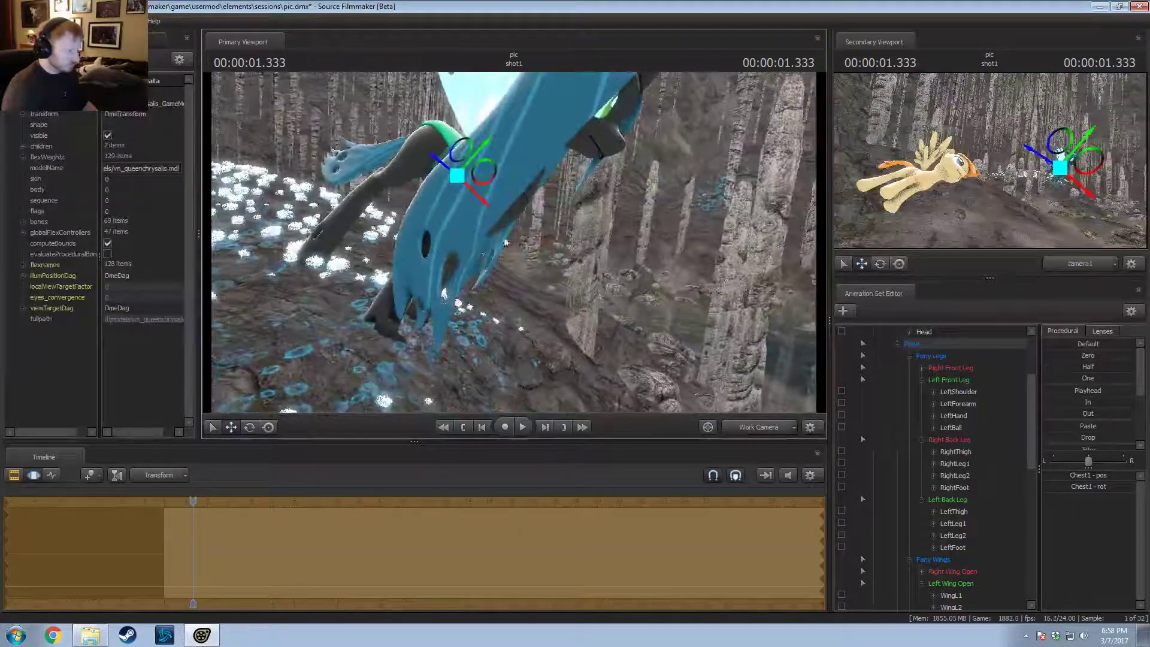
left_click_drag(537, 304, 514, 242)
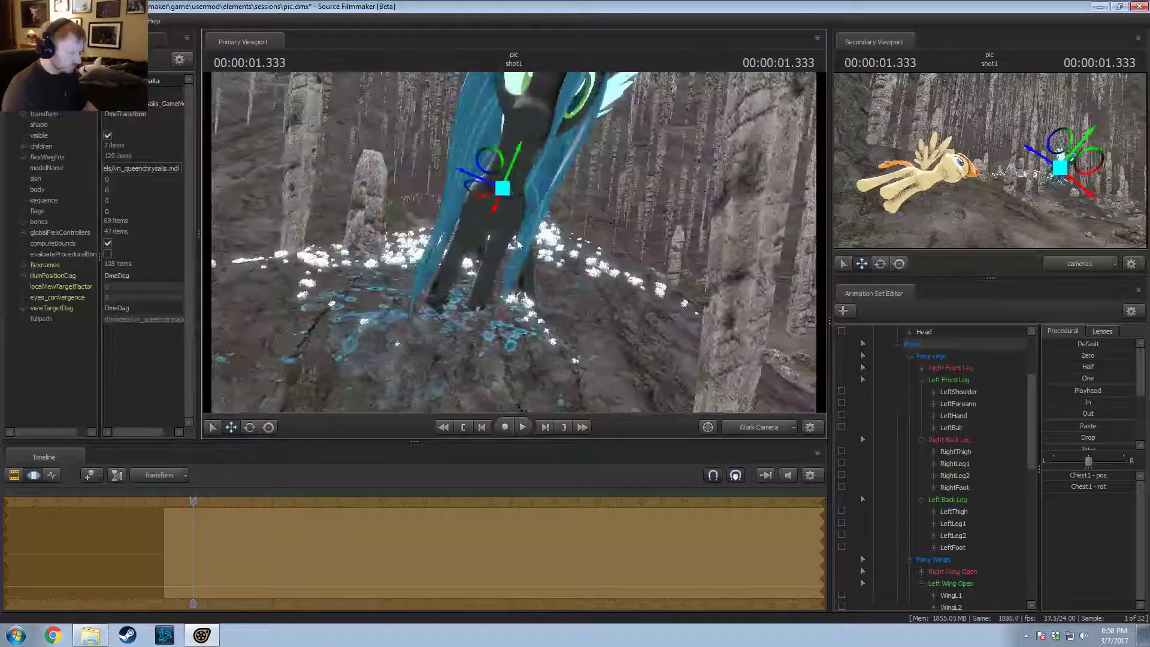
left_click(497, 200, "ctrl")
key("e")
left_click_drag(527, 196, 508, 209)
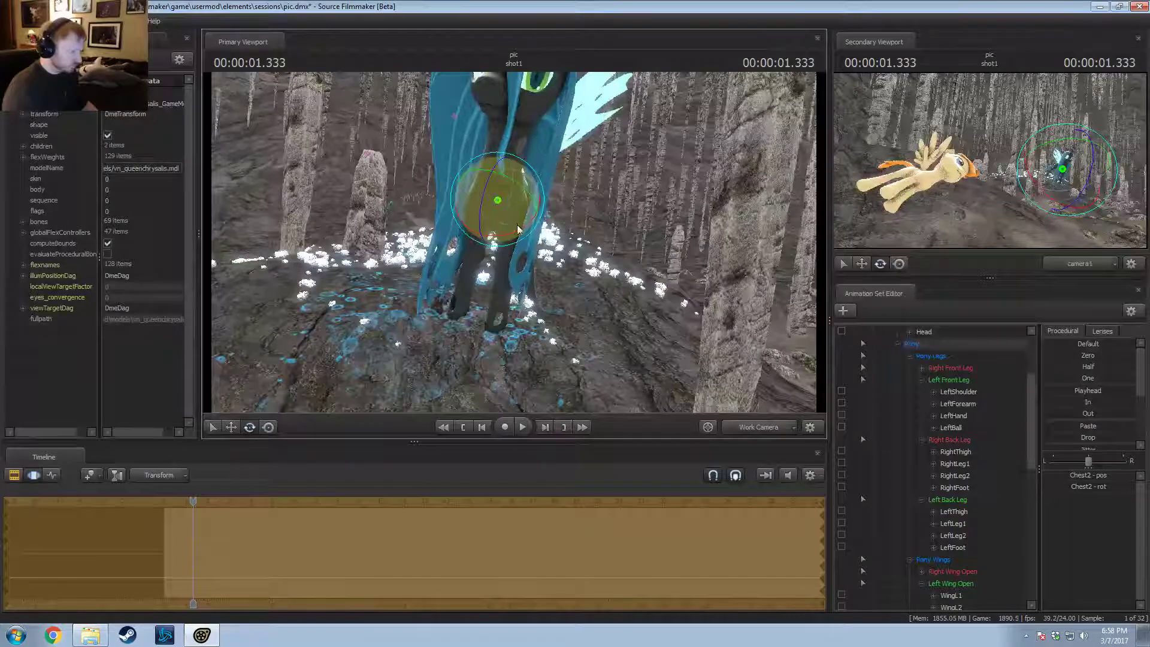
Step: Rotate LeftShoulder, LeftForearm and LeftBall so Chrys's left front leg steps forward onto the ground
left_click(509, 212, "ctrl")
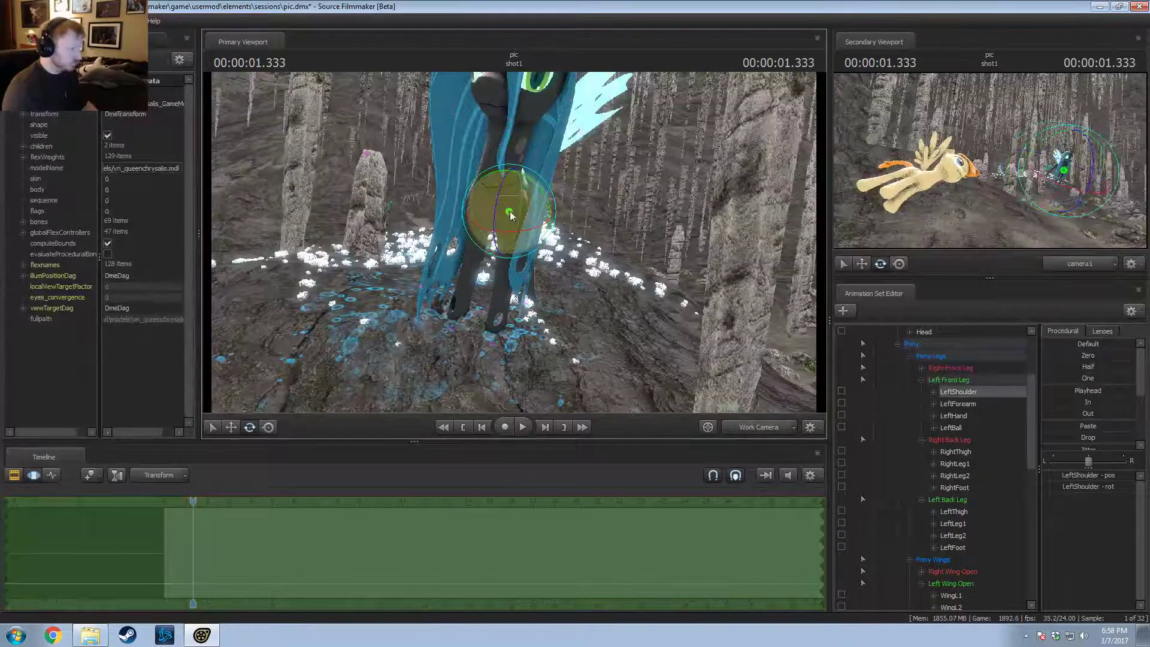
left_click_drag(510, 211, 516, 195)
left_click_drag(515, 195, 564, 250, "alt")
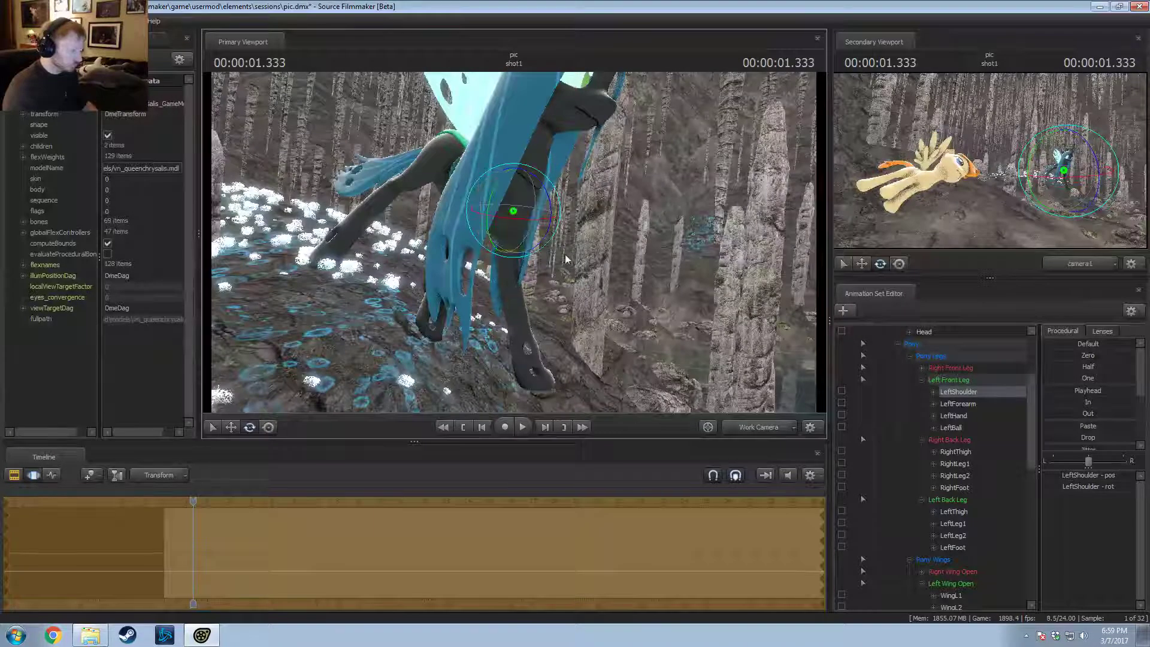
left_click_drag(517, 219, 543, 186, "alt")
left_click(516, 248)
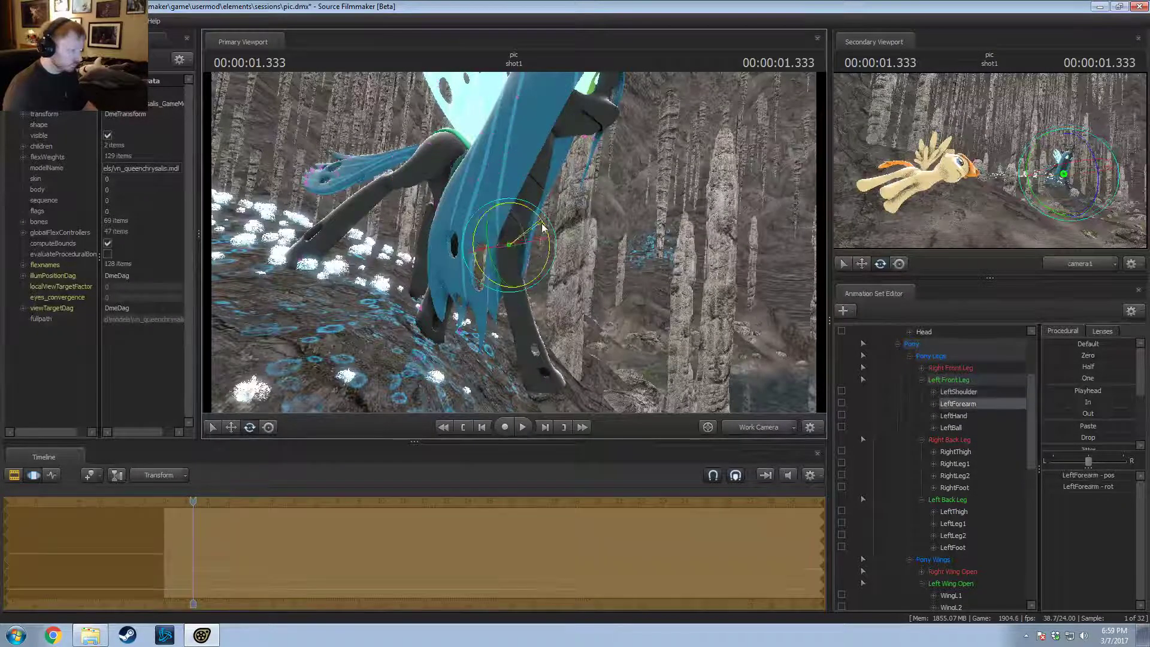
left_click(515, 364)
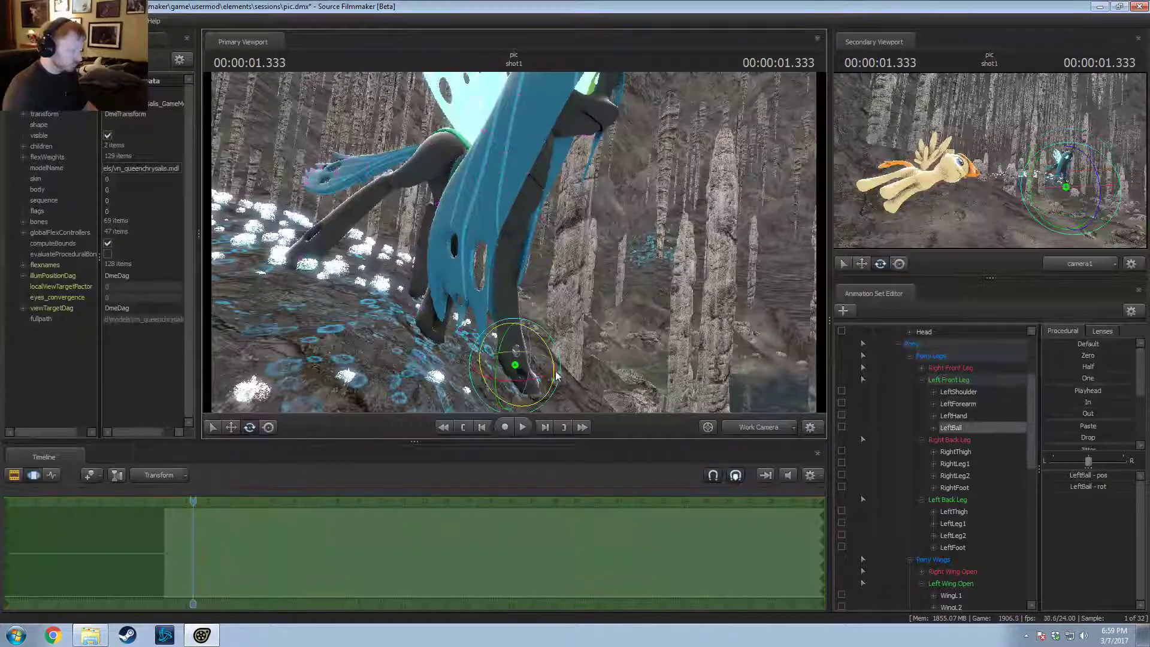
left_click_drag(612, 328, 511, 245, "alt")
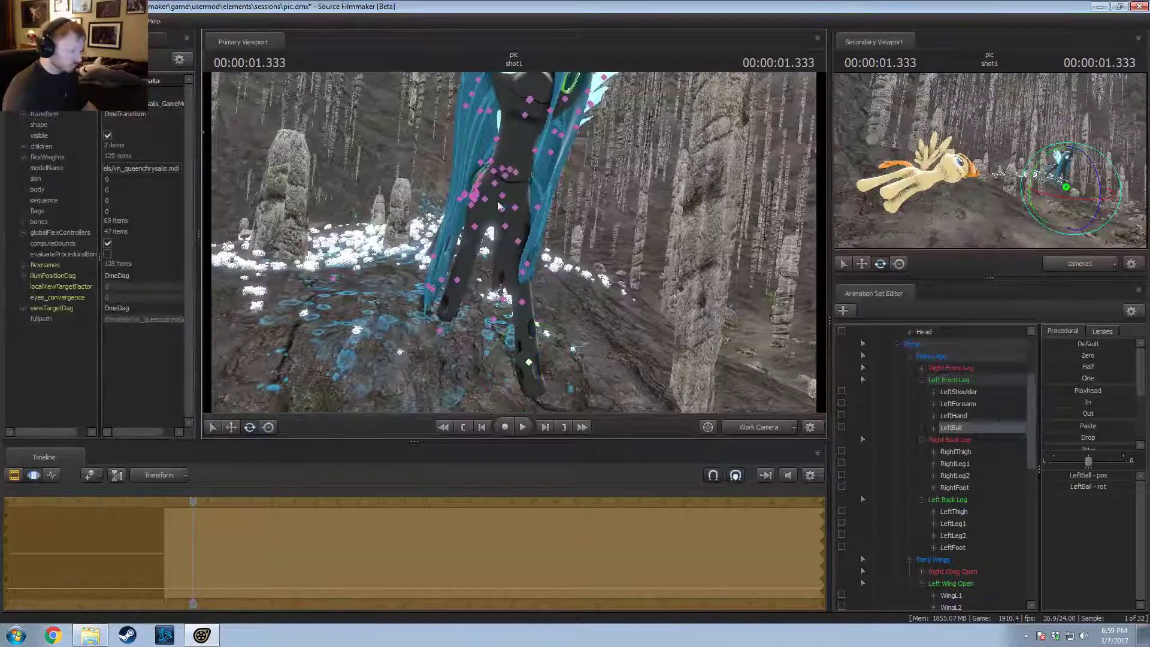
Step: Rotate RightShoulder and RightForearm to reposition Chrys's right front leg beneath the chest
left_click(498, 202, "ctrl")
left_click_drag(500, 203, 520, 274, "alt")
left_click_drag(479, 341, 590, 206, "alt")
left_click(490, 196, "ctrl")
left_click_drag(492, 208, 508, 202)
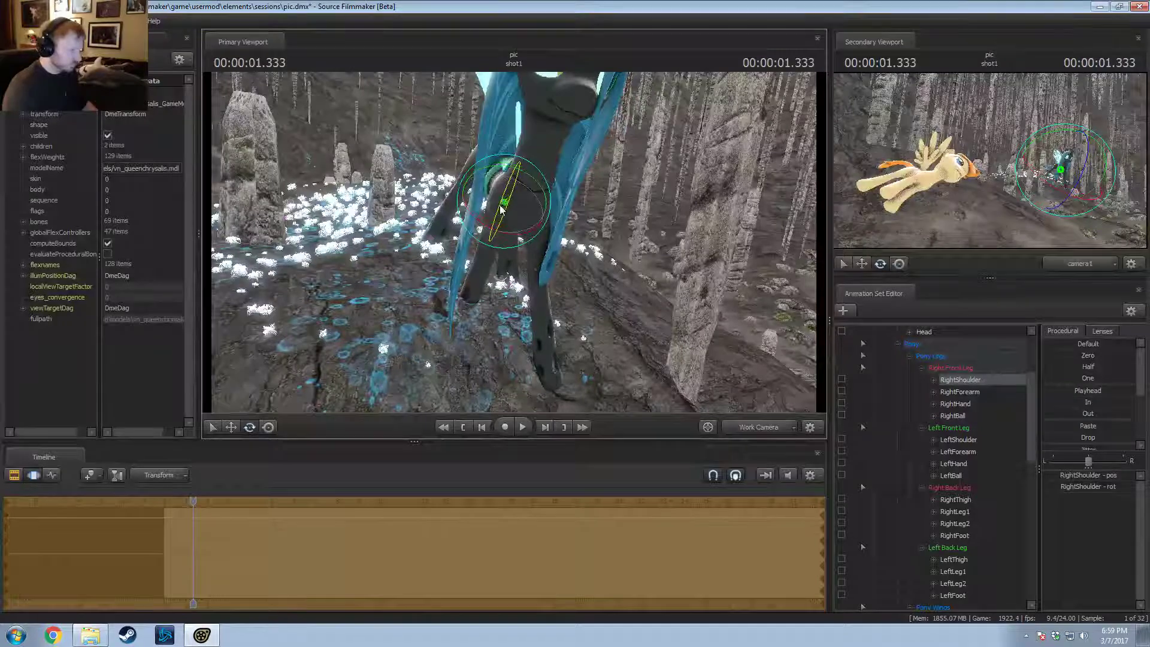
left_click(502, 208)
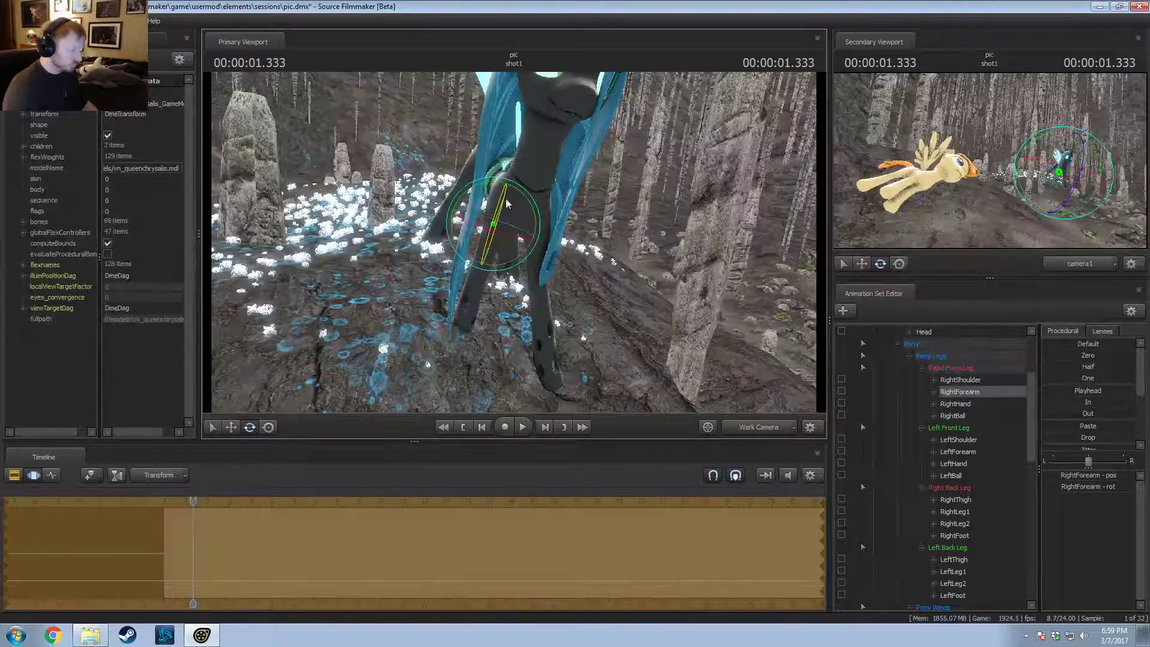
left_click_drag(506, 200, 504, 237)
Step: Rotate Chrys's LeftShoulder and LeftForearm and adjust LeftBall to place the left front hoof on the ground
left_click(550, 221)
left_click(542, 214)
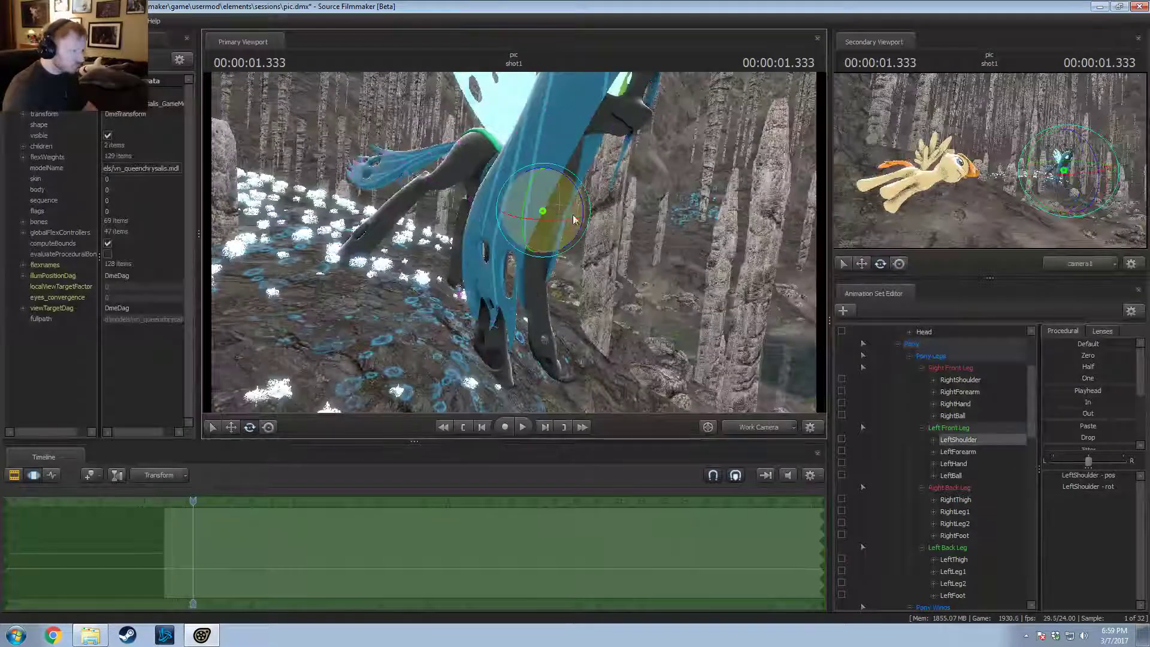
left_click(544, 243)
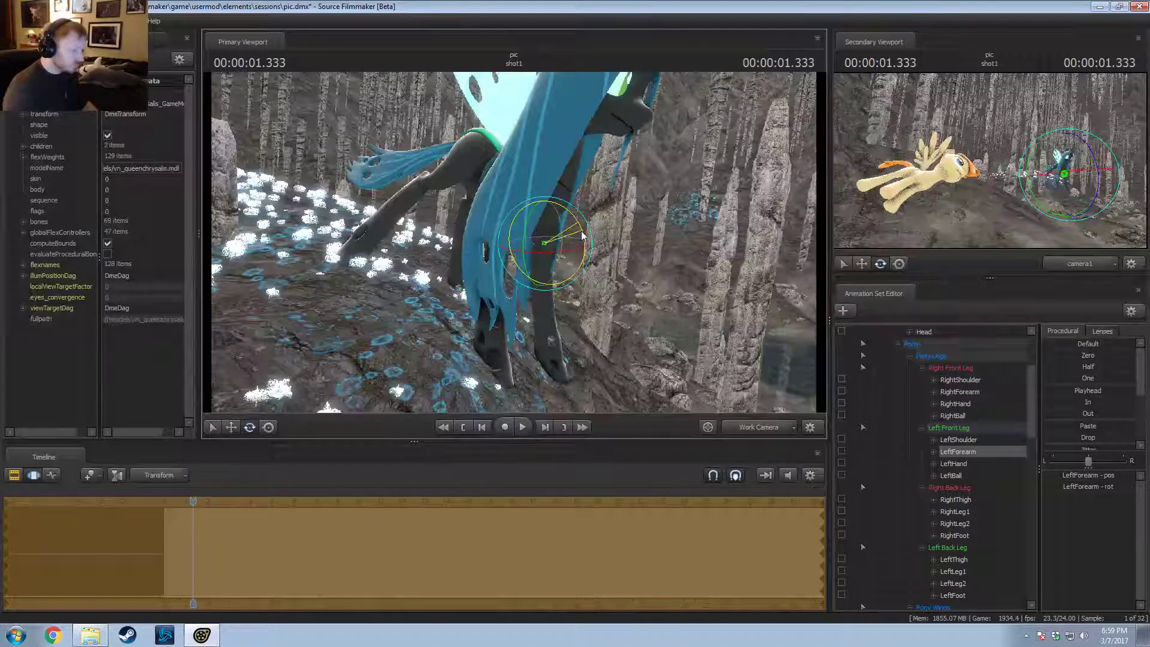
left_click(550, 352)
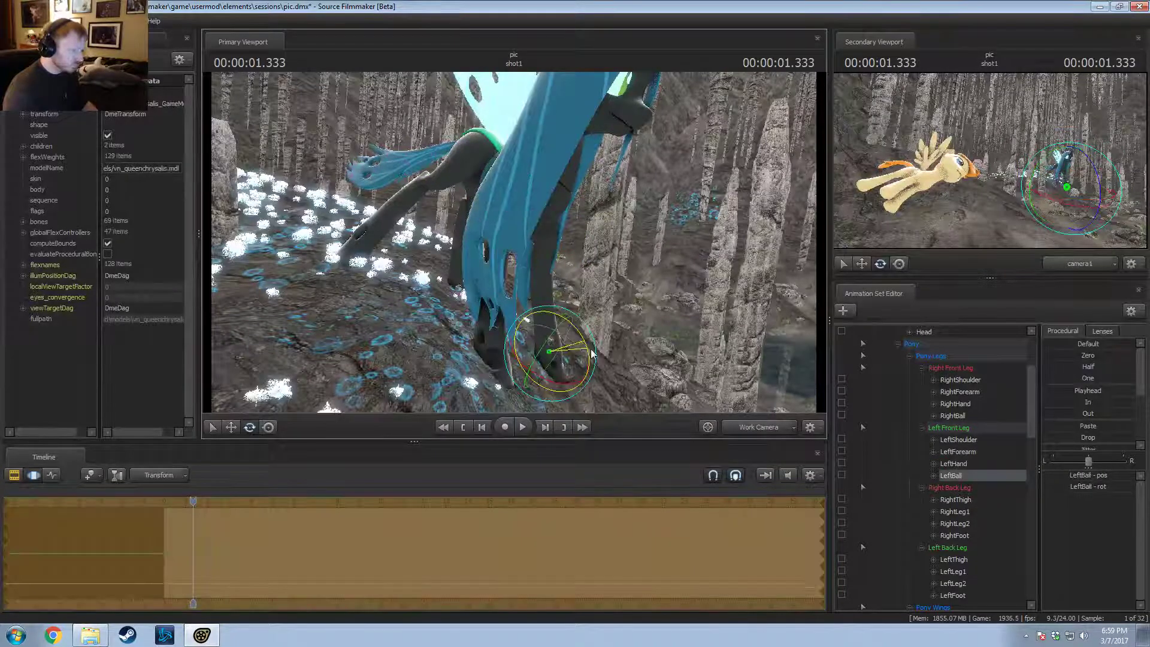
left_click_drag(617, 287, 665, 288, "alt")
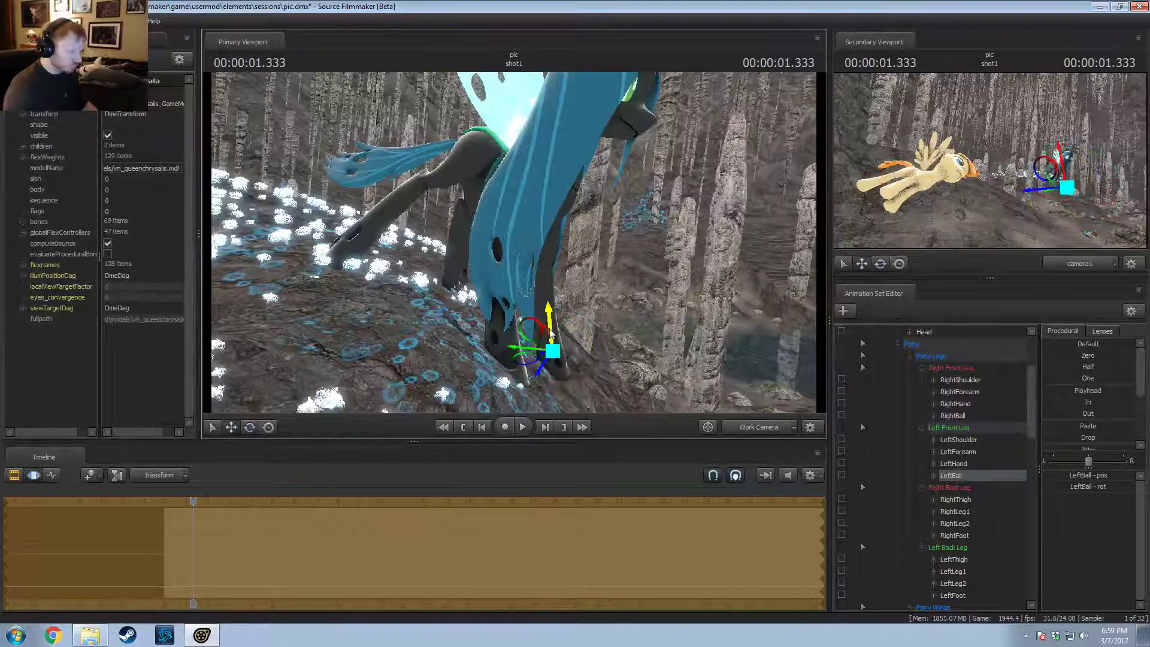
left_click_drag(575, 299, 561, 186)
Step: Rotate Chrys's Neck and Head to raise the head and turn the face forward
left_click(535, 234, "ctrl")
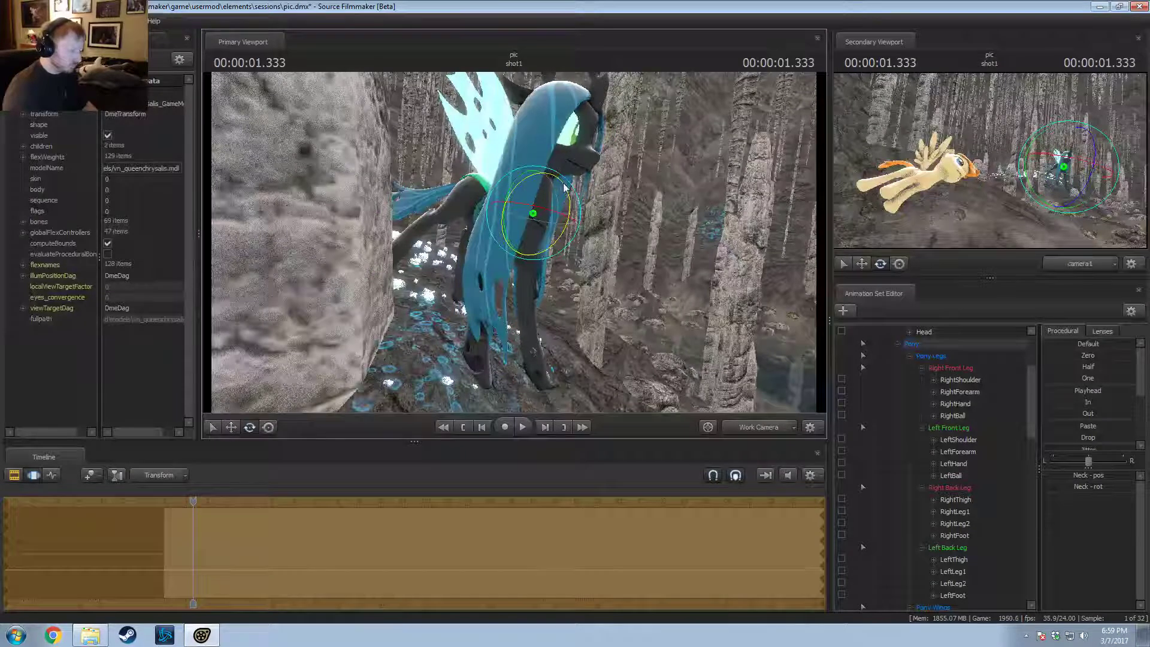
left_click(541, 174, "ctrl")
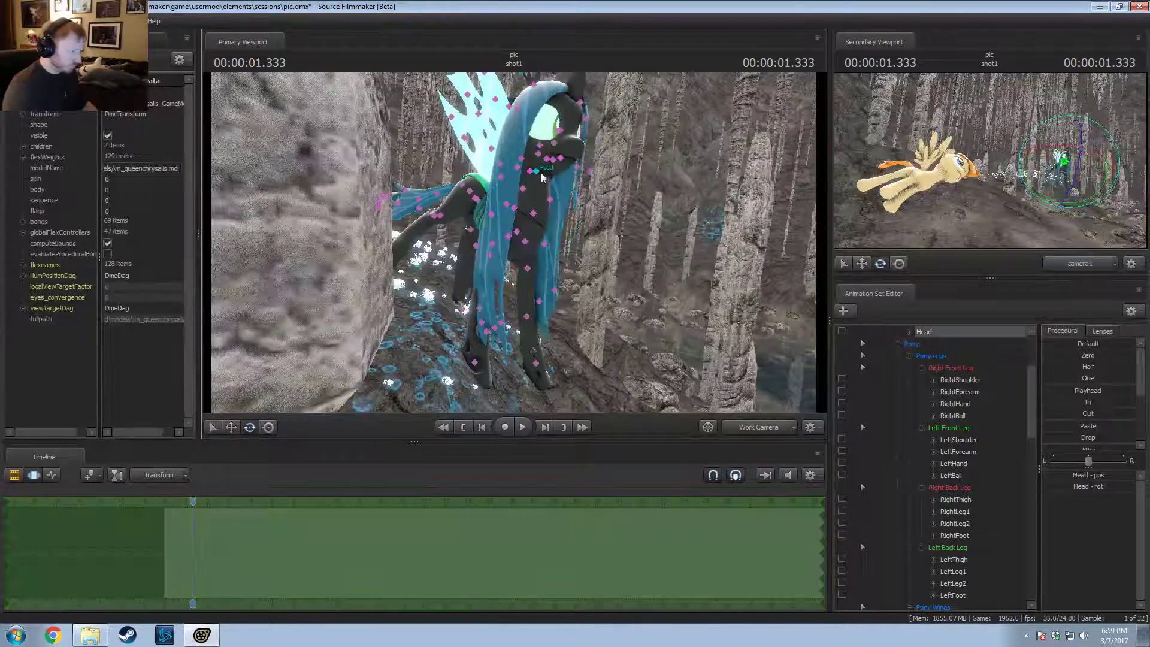
left_click_drag(543, 185, 527, 174)
left_click_drag(515, 173, 518, 248)
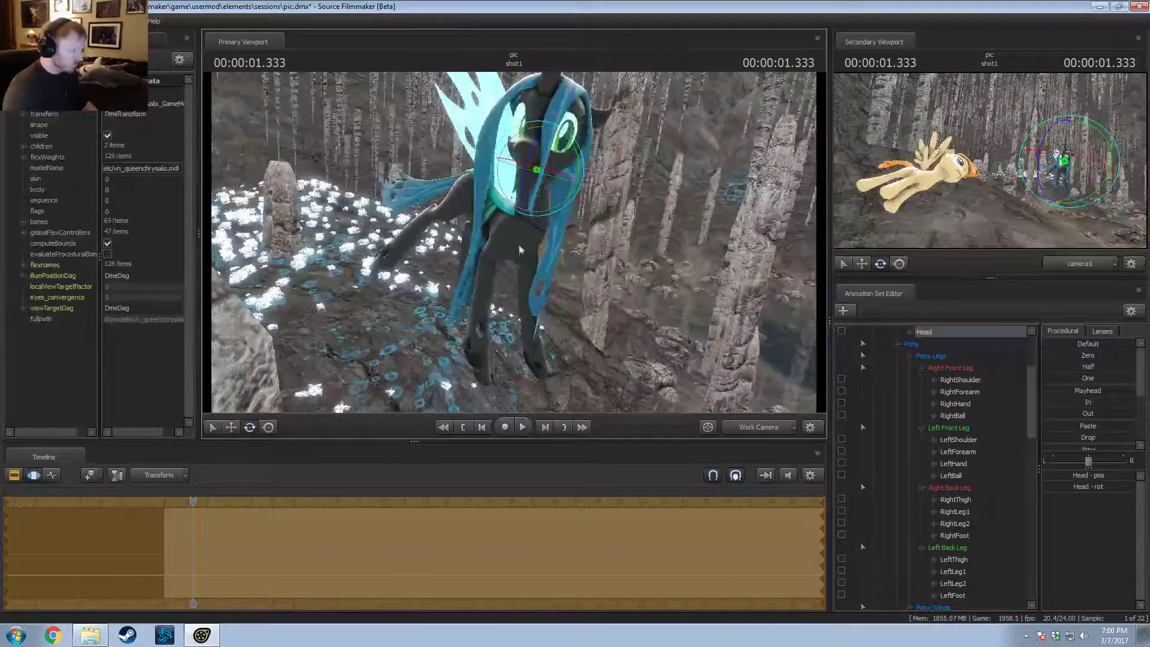
Step: Select Chrys's Chest2 and lock RightShoulder and LeftShoulder in place
key("ctrl")
left_click(514, 233)
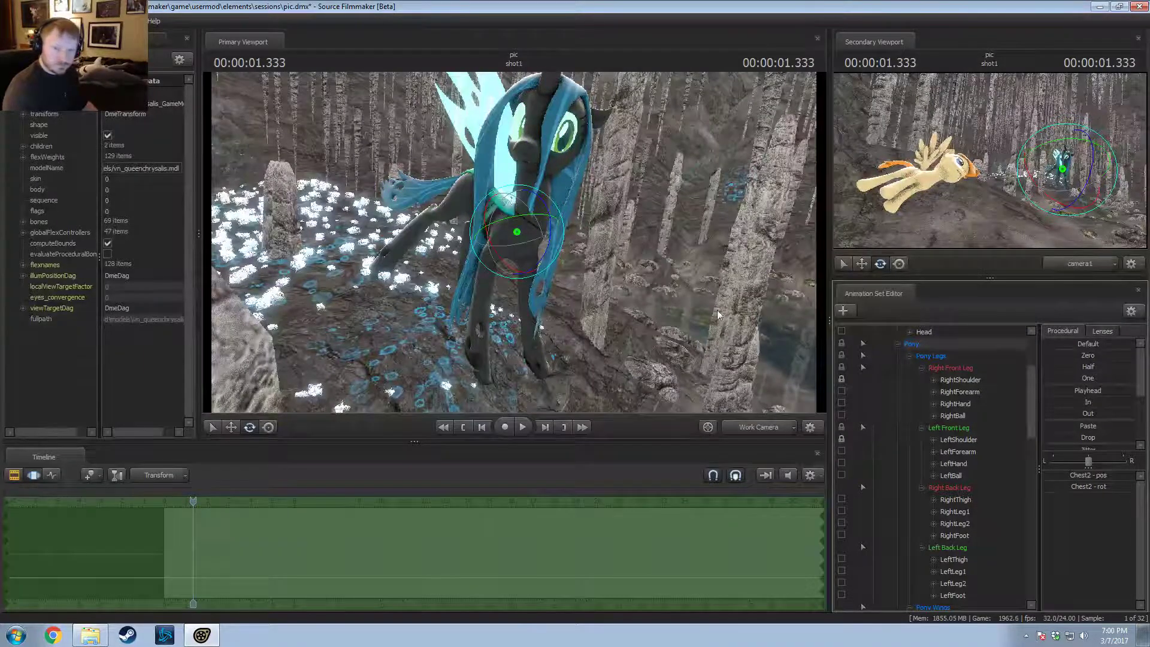
left_click_drag(718, 314, 671, 299, "alt")
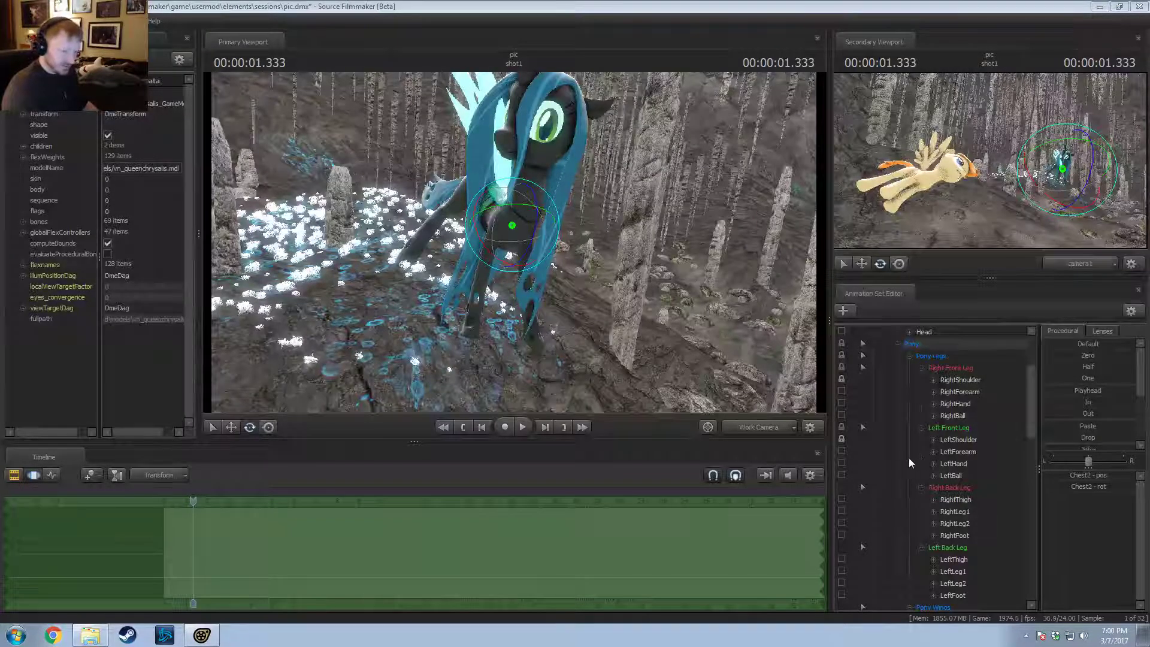
Step: Expand Argo's Body, Pony and Pony Body control groups and select Argo's Pelvis
left_click(945, 403)
scroll(945, 401, "up", 3)
left_click(885, 380)
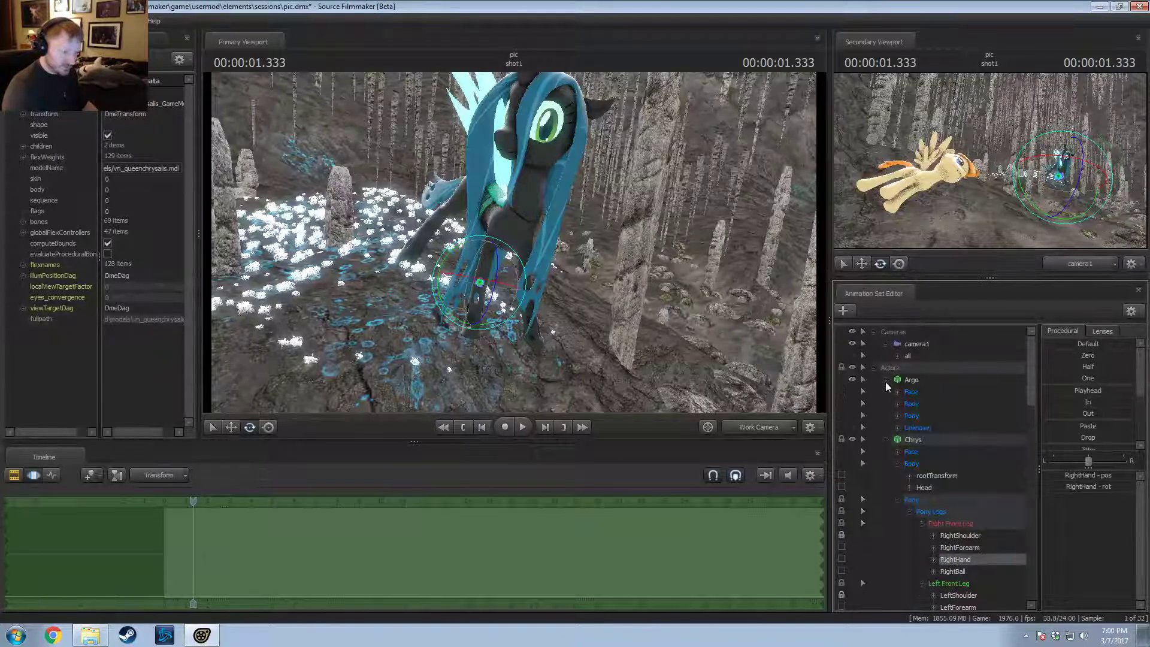
left_click(898, 404)
left_click(897, 440)
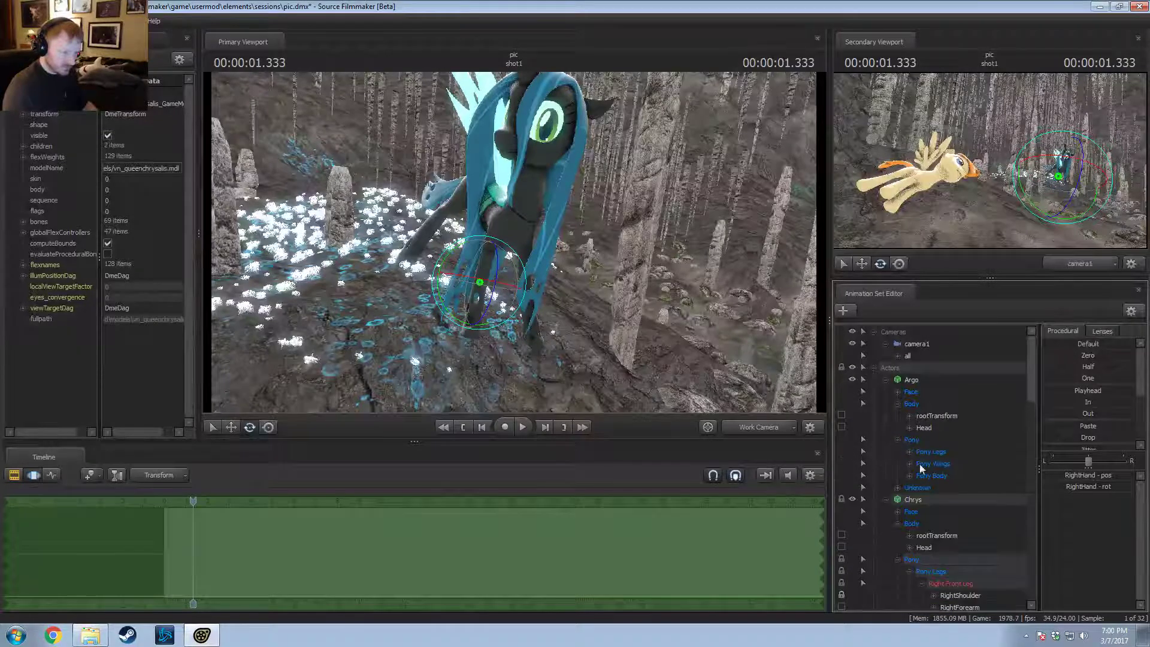
left_click(908, 475)
left_click(934, 487)
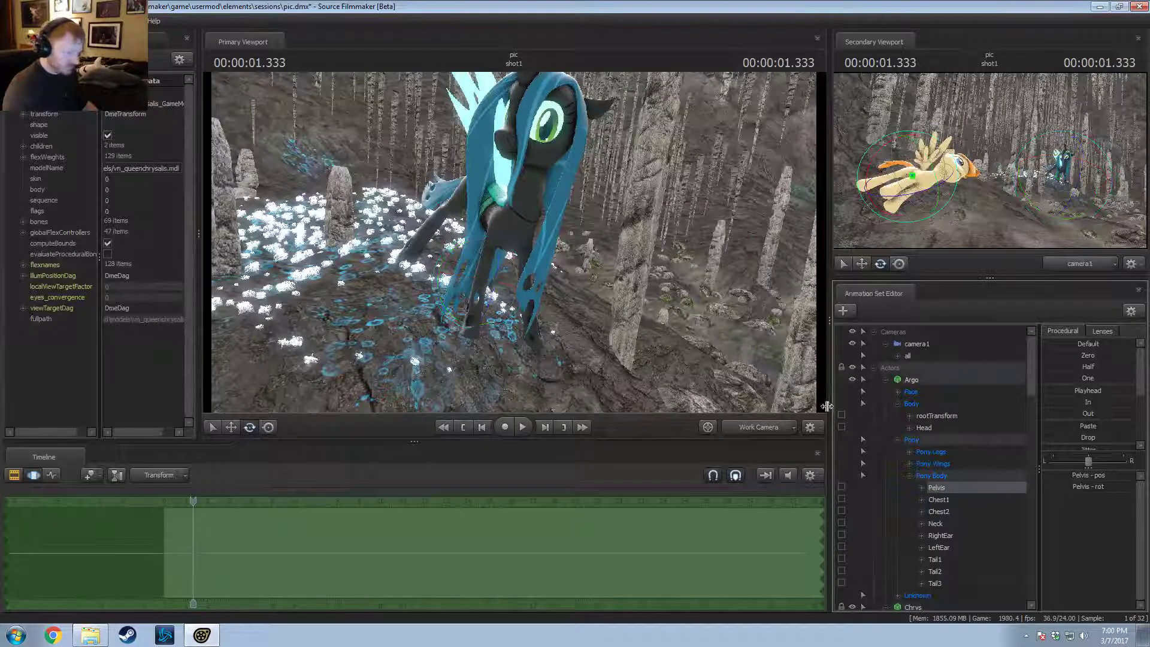
Step: Limit the time selection to about 0.4–21.4 seconds and apply Jitter to Argo's Pelvis
left_click_drag(195, 541, 660, 519)
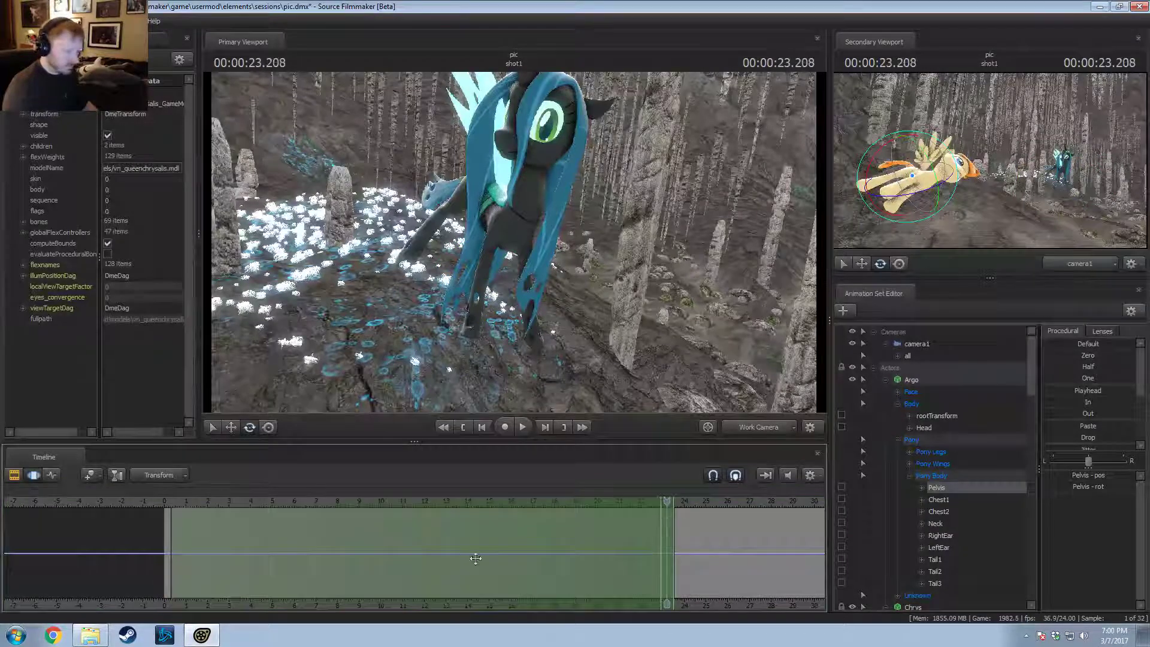
left_click_drag(173, 560, 631, 560)
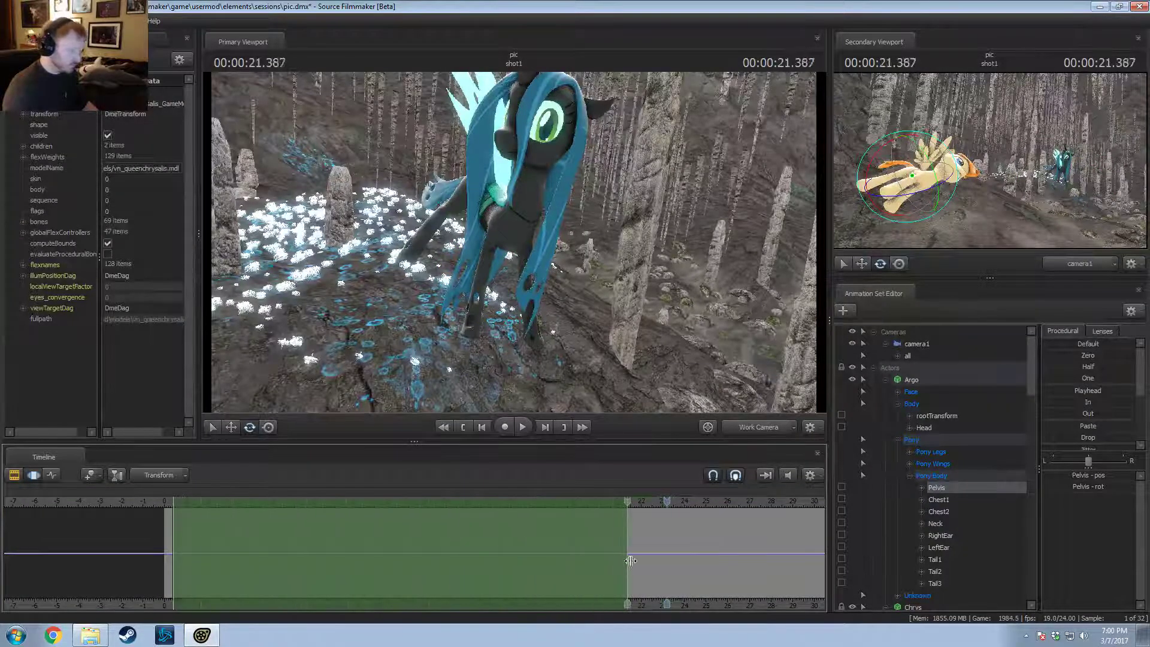
scroll(1093, 395, "down", 1)
left_click(1087, 413)
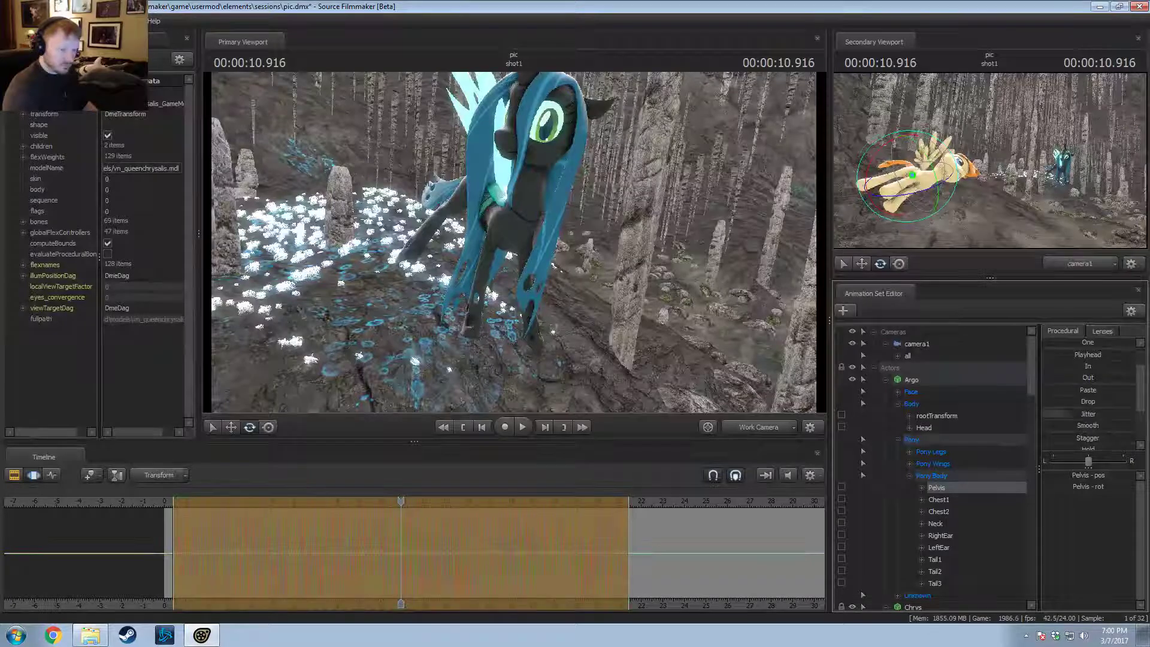
Step: Play the shot from its start in the Clip Editor to examine Argo's jitter, and return the playhead to 0.375 seconds
left_click(165, 502)
key("space")
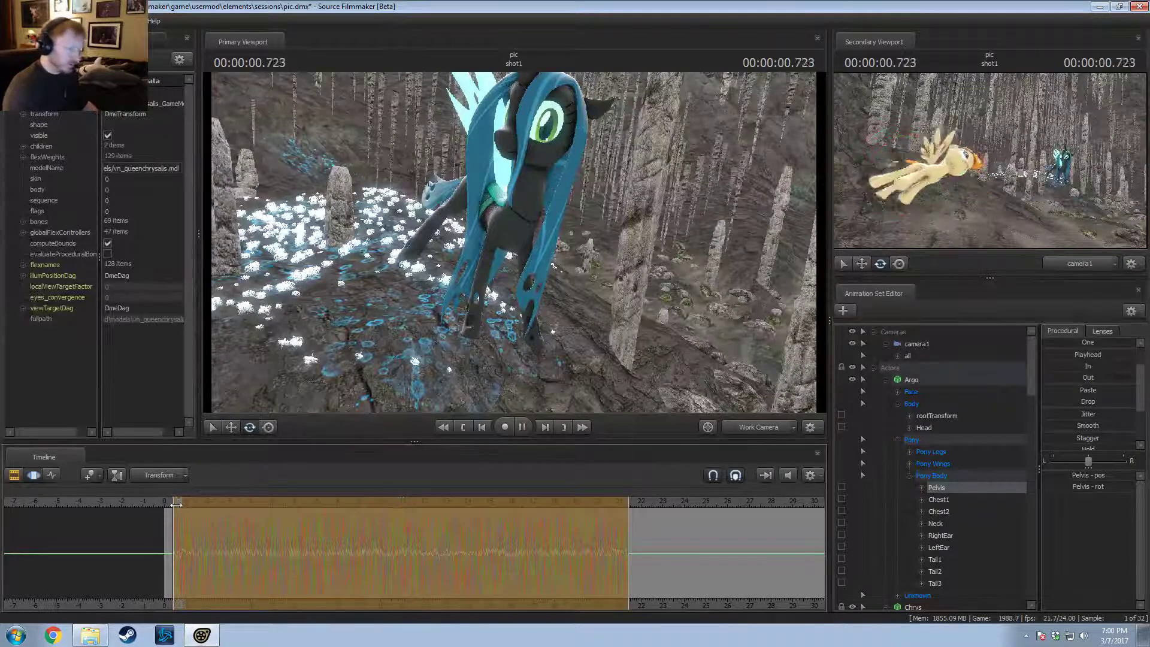
key("F2")
key("space")
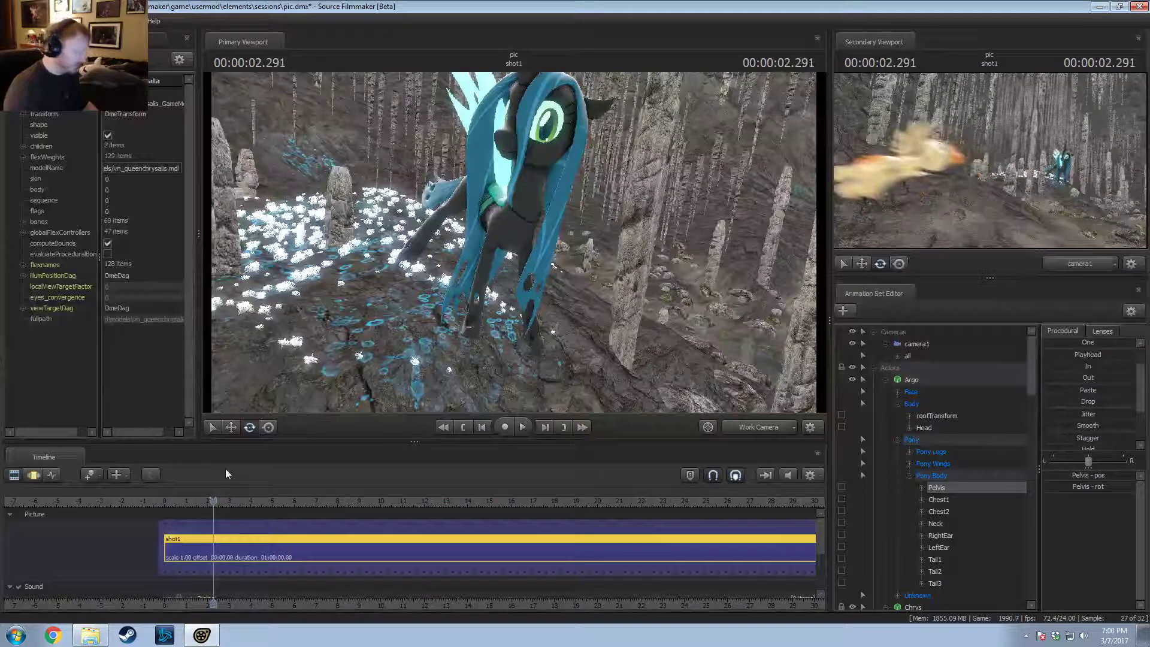
left_click_drag(189, 498, 172, 498)
Step: Try to rotate Chrys's Chest2 within the limited time selection in the Graph or Motion Editor view
left_click_drag(530, 317, 677, 302)
right_click_drag(539, 239, 530, 248)
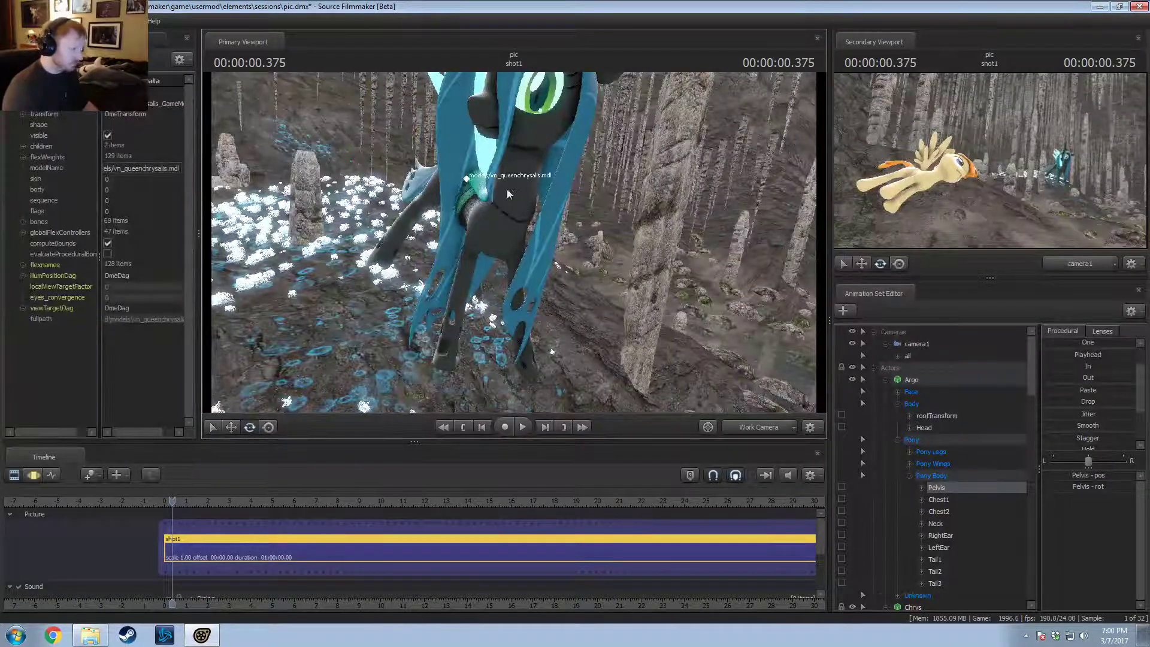
left_click_drag(588, 247, 536, 218)
key("F3")
left_click(539, 267, "ctrl")
right_click_drag(503, 293, 527, 305)
mouse_move(531, 286)
left_mouse_down("alt")
mouse_move(551, 293)
mouse_move(550, 308)
mouse_move(552, 293)
left_mouse_up("alt")
left_click_drag(552, 294, 495, 222, "alt")
key("Right")
left_click_drag(547, 305, 541, 315)
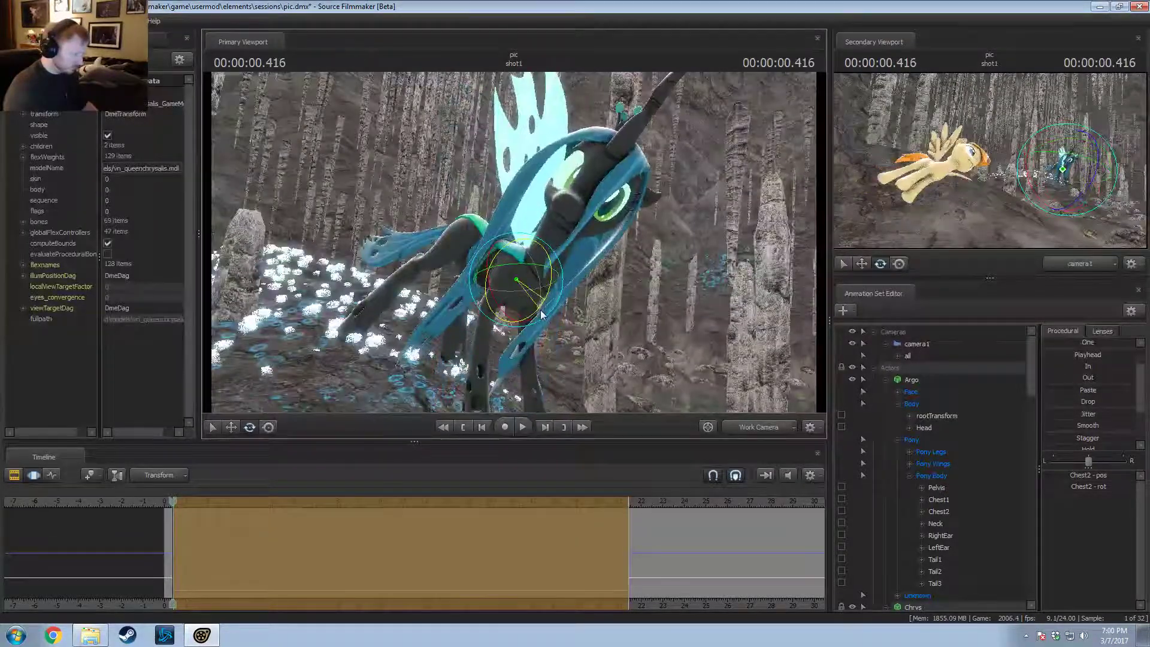
Step: Step back one frame to compare poses, clear the limited time selection and play the shot briefly
key("Left")
left_click(408, 528)
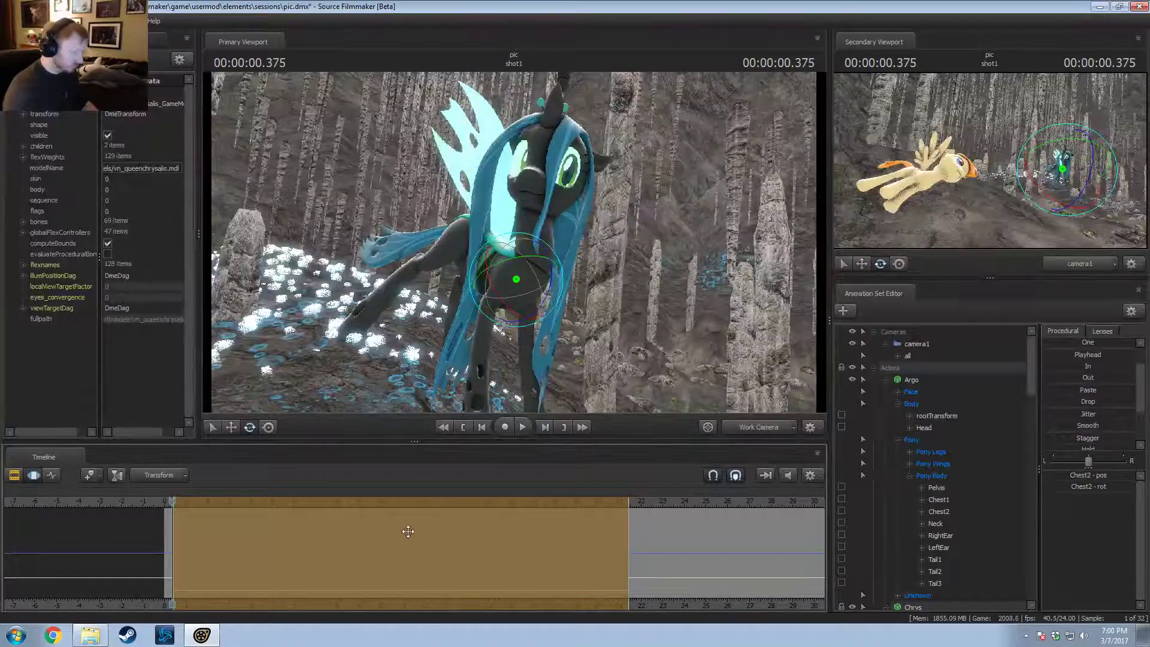
key("Escape")
key("space")
key("space")
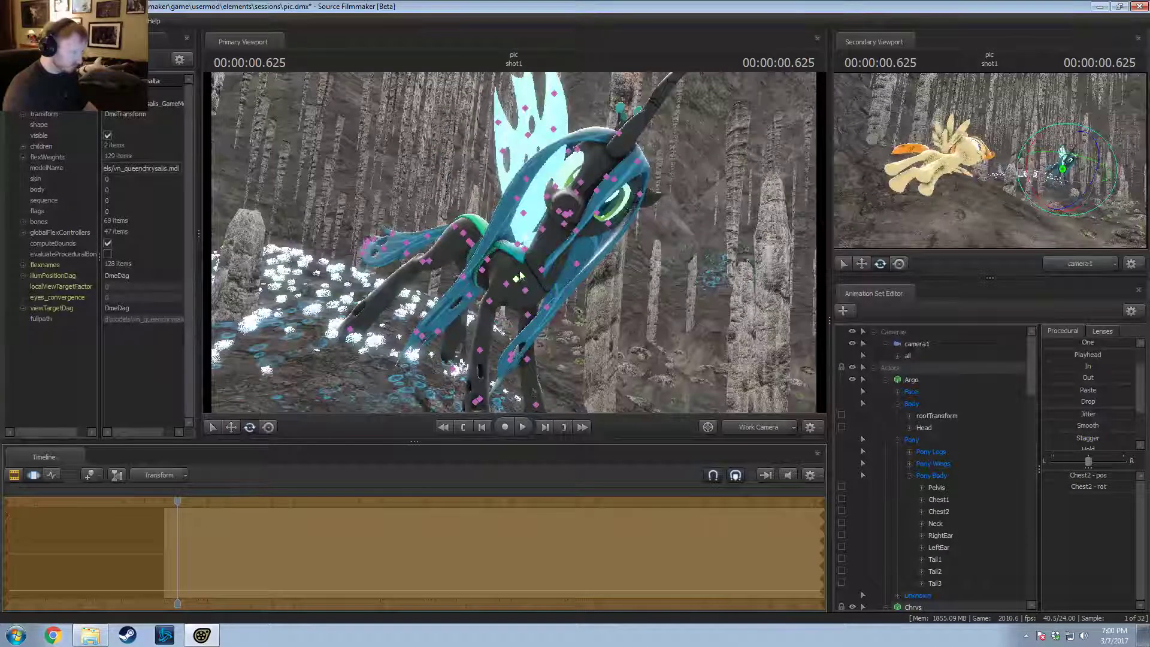
Step: Try rotating Chrys's Neck, and undo the recent Neck and Chest2 rotations
left_click(541, 270, "ctrl")
mouse_move(541, 270)
left_mouse_down()
mouse_move(545, 242)
mouse_move(546, 255)
left_mouse_up()
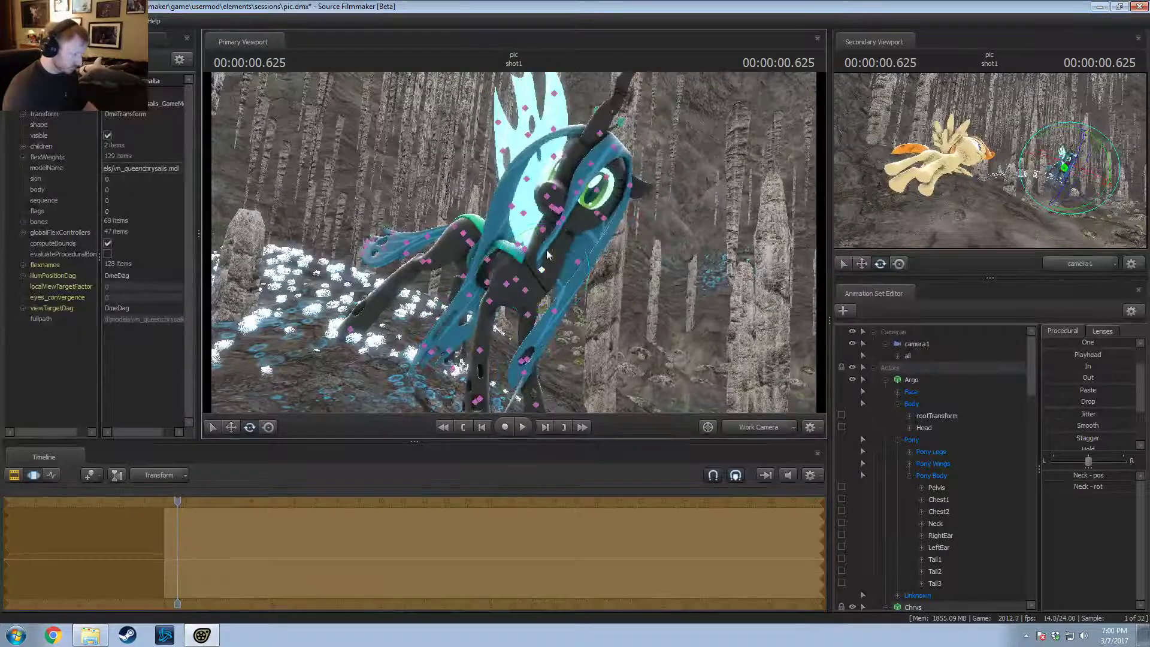
key("ctrl+z")
key("ctrl+z")
key("ctrl+z")
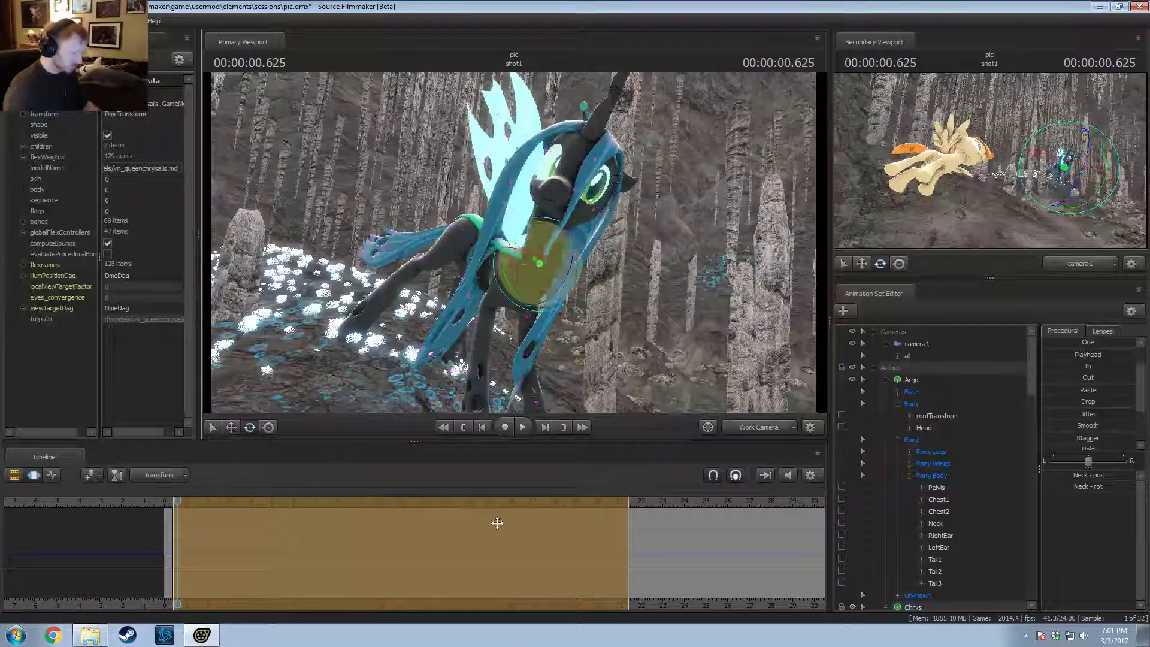
key("ctrl+z")
Step: Extend the time selection over the whole shot and rotate Chrys's Chest2 to angle the front of the body
double_click(511, 501)
left_click(514, 284)
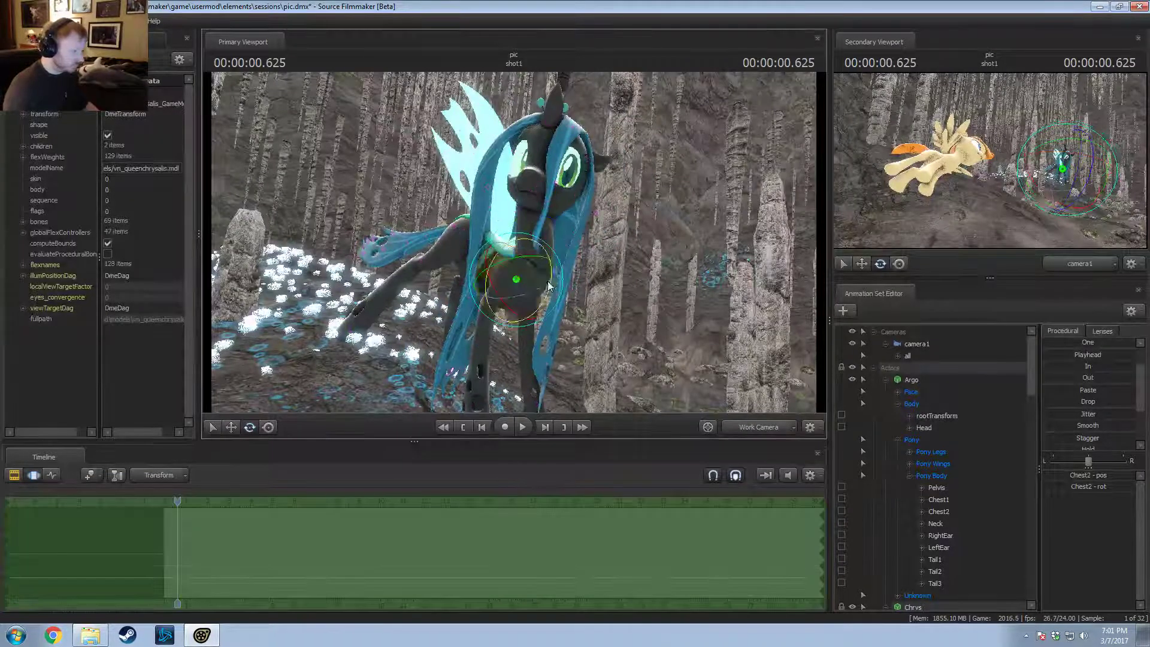
left_click_drag(514, 284, 563, 309)
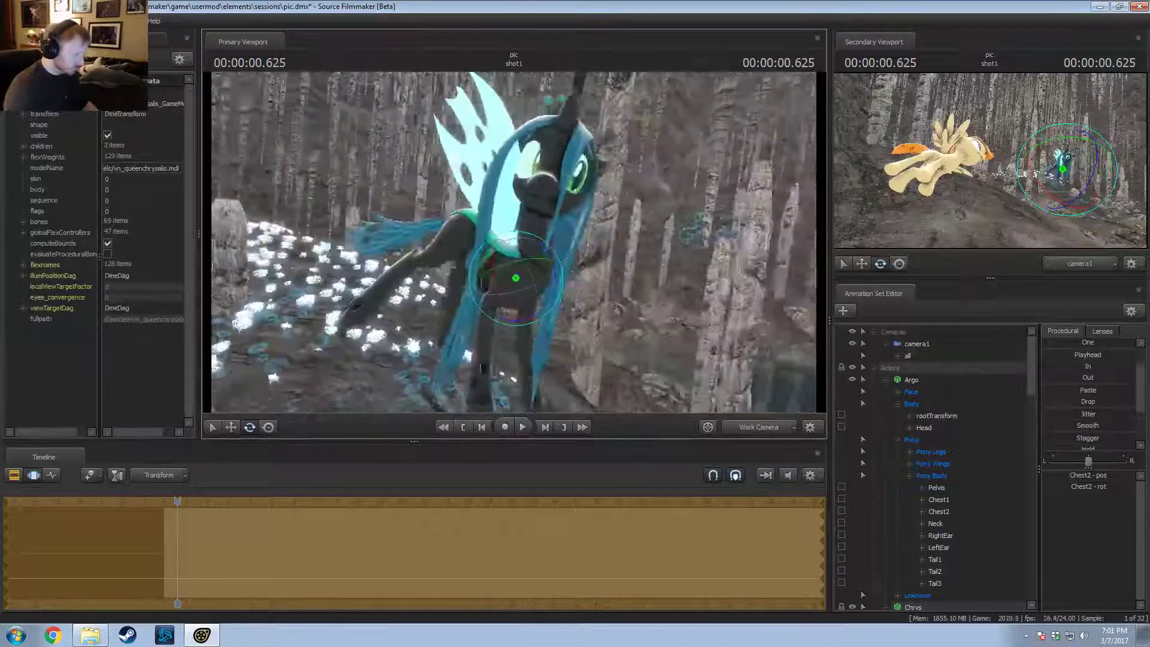
left_click_drag(514, 242, 545, 308)
mouse_move(498, 206)
left_mouse_down()
mouse_move(516, 214)
mouse_move(473, 231)
mouse_move(548, 212)
mouse_move(518, 217)
mouse_move(529, 225)
mouse_move(485, 209)
mouse_move(516, 205)
left_mouse_up()
Step: Select Chrys's Neck and unlock RightShoulder and LeftShoulder
left_click(507, 198, "ctrl")
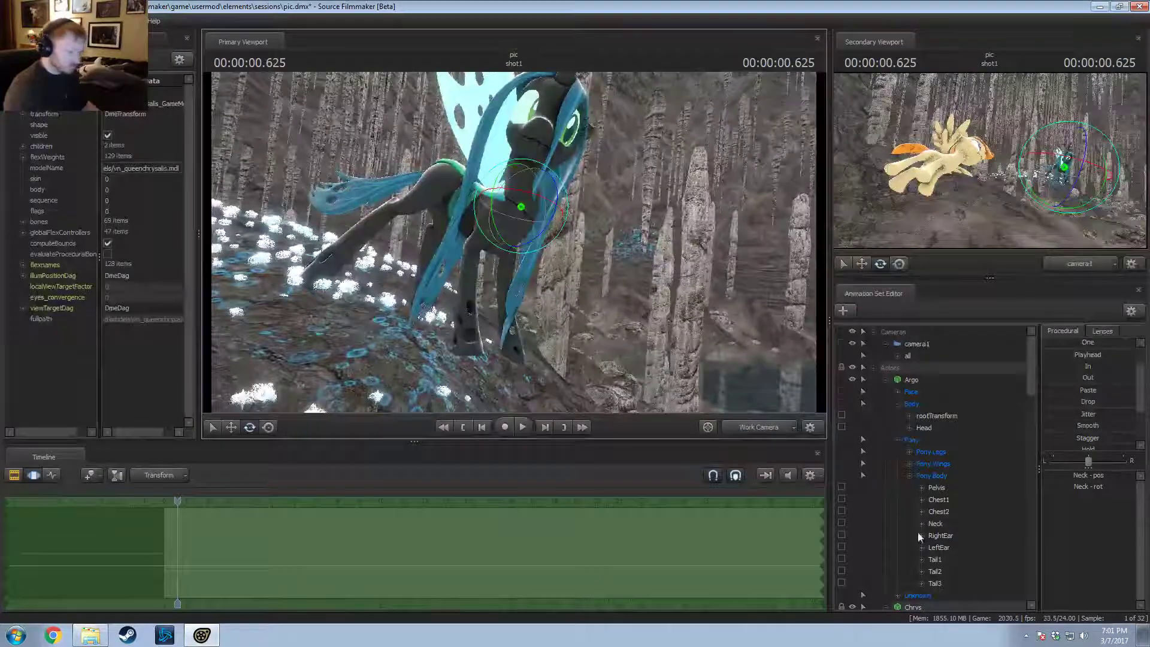
scroll(904, 522, "down", 5)
left_click(841, 523)
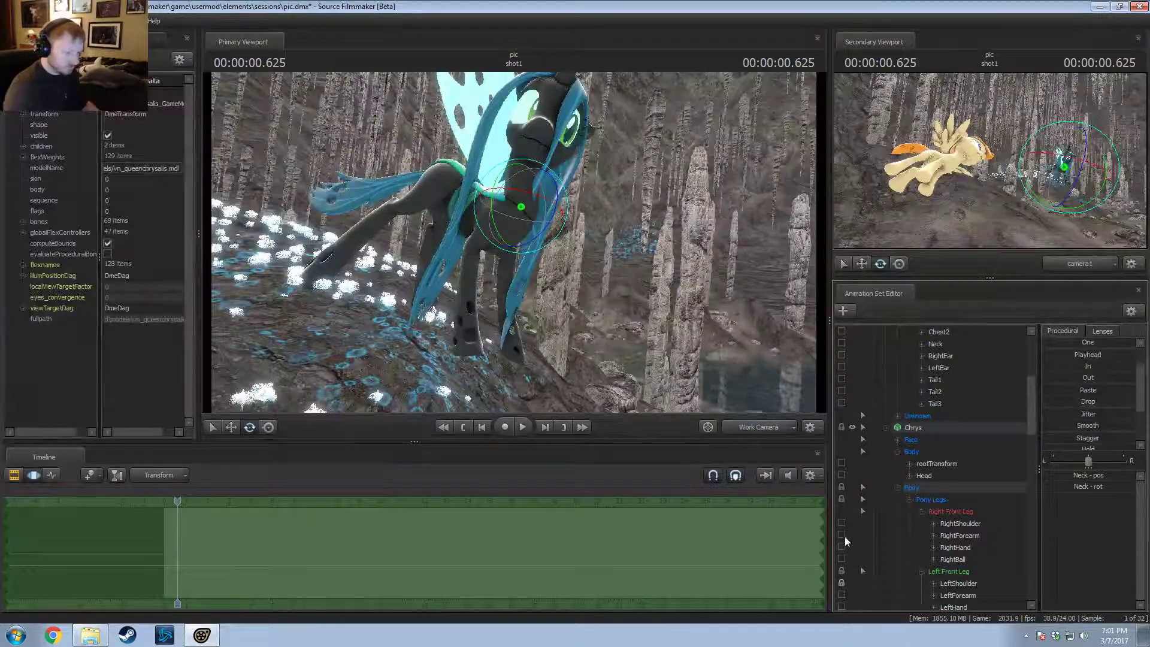
left_click(842, 584)
Step: Shift and rotate Chrys's LeftShoulder to adjust the left front leg beneath the chest
left_click_drag(700, 362, 521, 306, "alt")
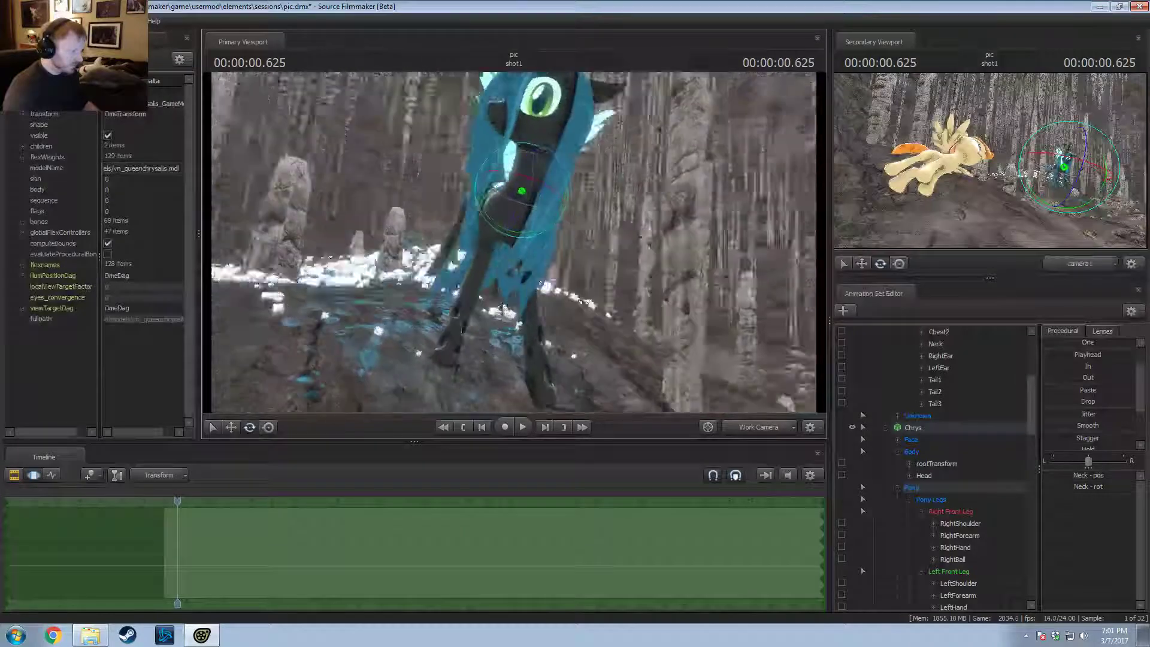
left_click_drag(518, 242, 492, 258)
left_click(508, 249)
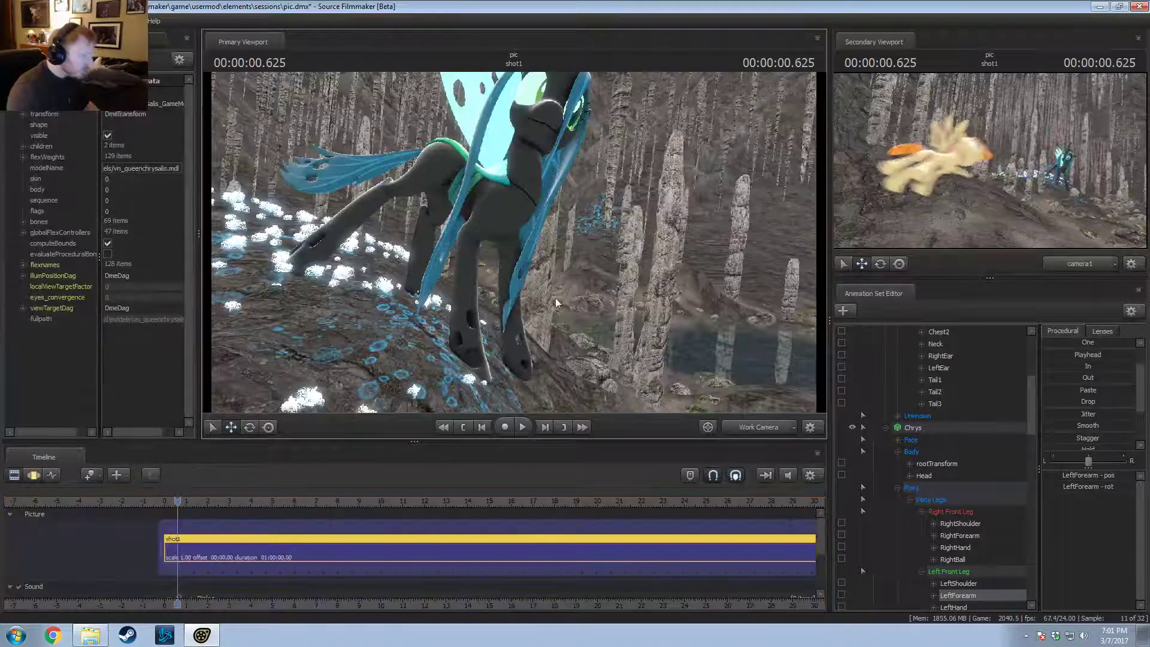
left_click(508, 221)
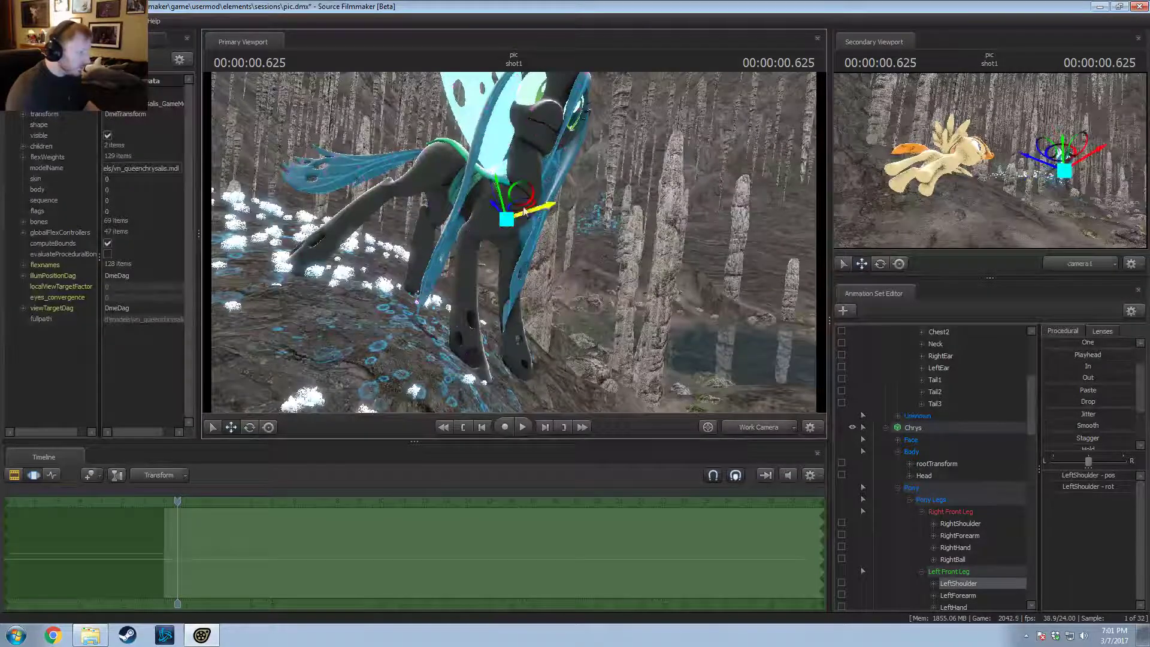
left_click_drag(518, 218, 520, 221)
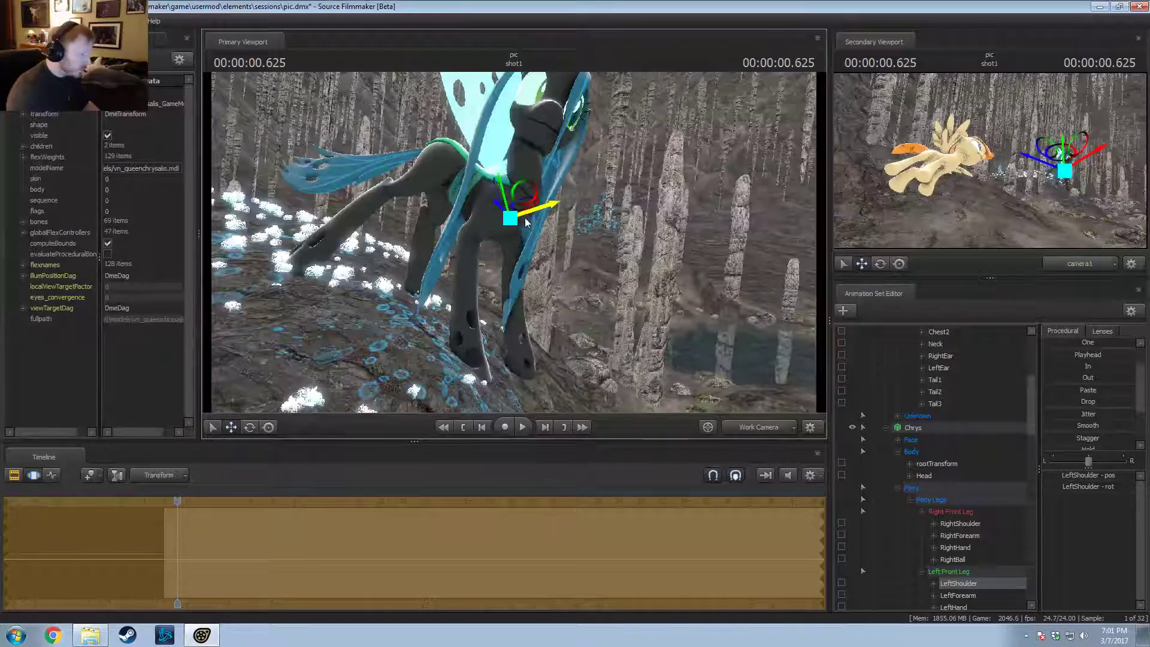
key("e")
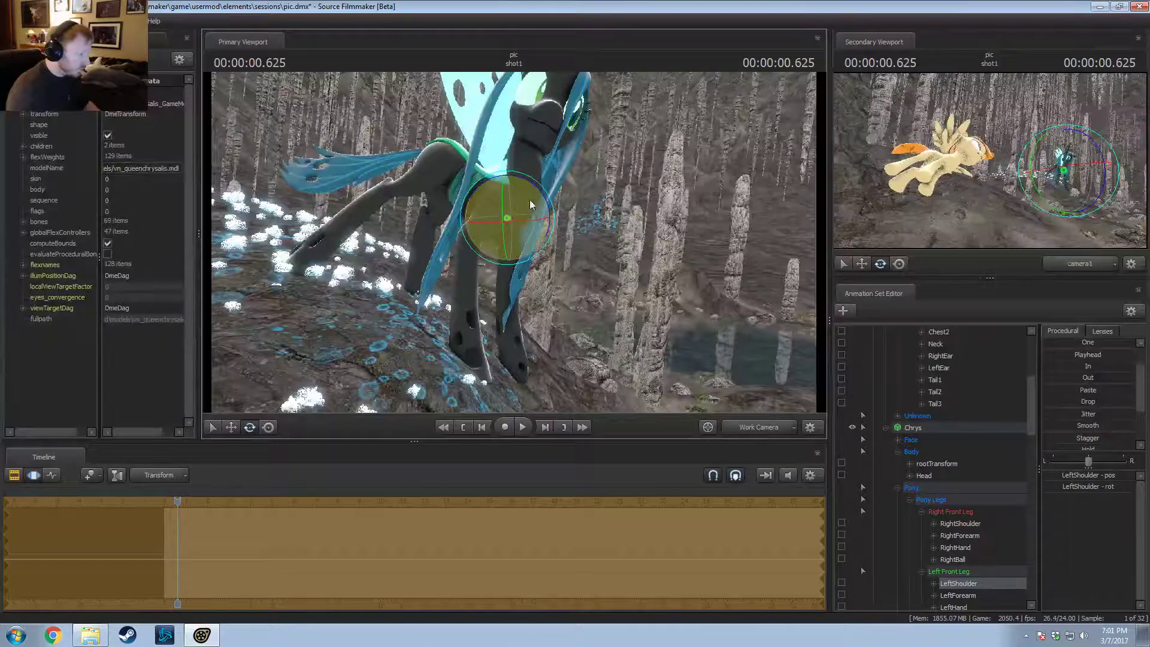
Step: Rotate Chrys's Chest1 to adjust the angle of the torso
left_click_drag(529, 199, 526, 245, "alt")
left_click(484, 193)
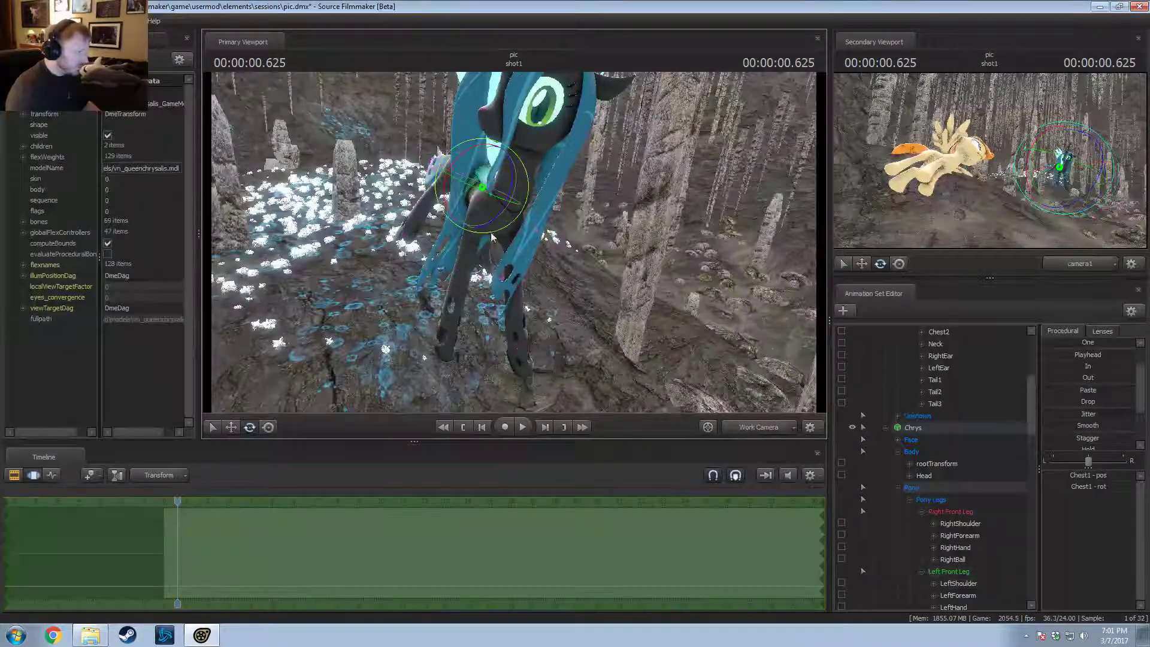
left_click_drag(484, 193, 464, 209)
Step: Lock Chrys's LeftShoulder and RightShoulder while rotating Chest2 to lean the front of the body
left_click(504, 223, "ctrl")
left_click_drag(539, 246, 499, 245, "alt")
left_click(503, 218, "ctrl")
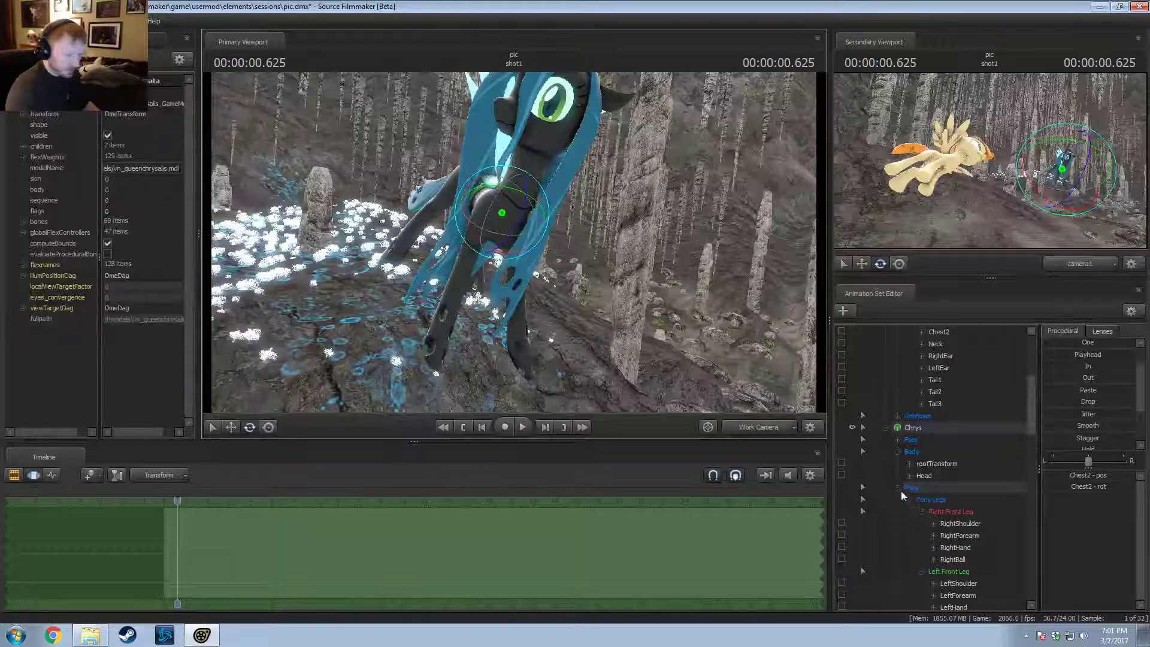
left_click(841, 523)
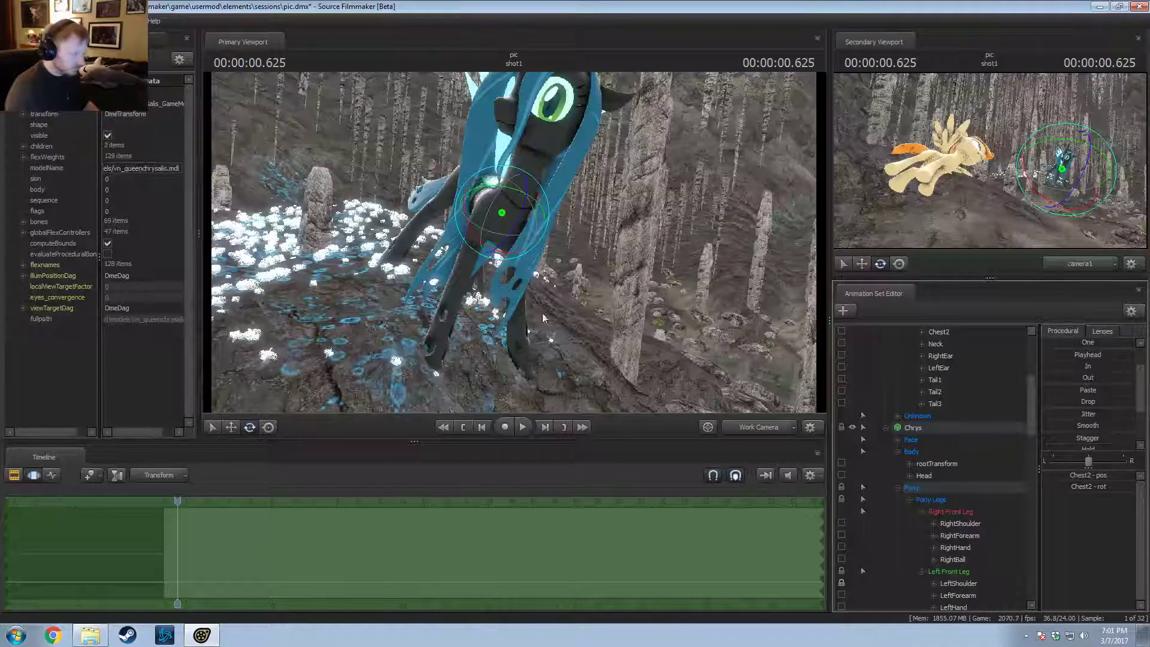
left_click_drag(500, 212, 563, 221)
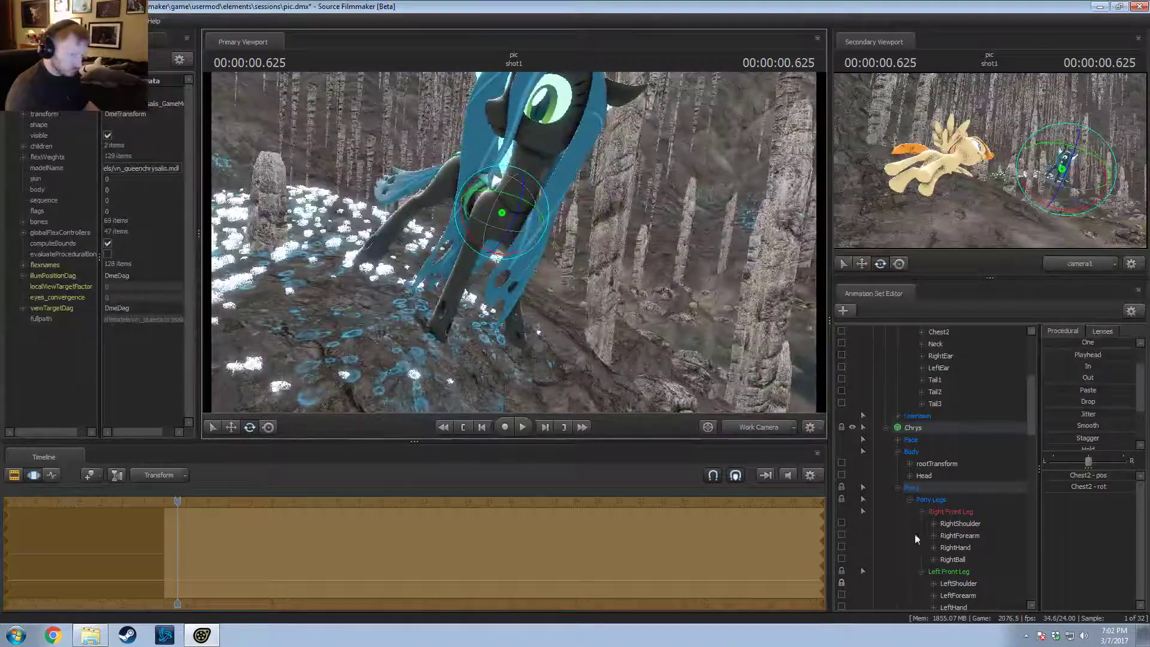
left_click(841, 522)
left_click_drag(749, 400, 790, 517, "alt")
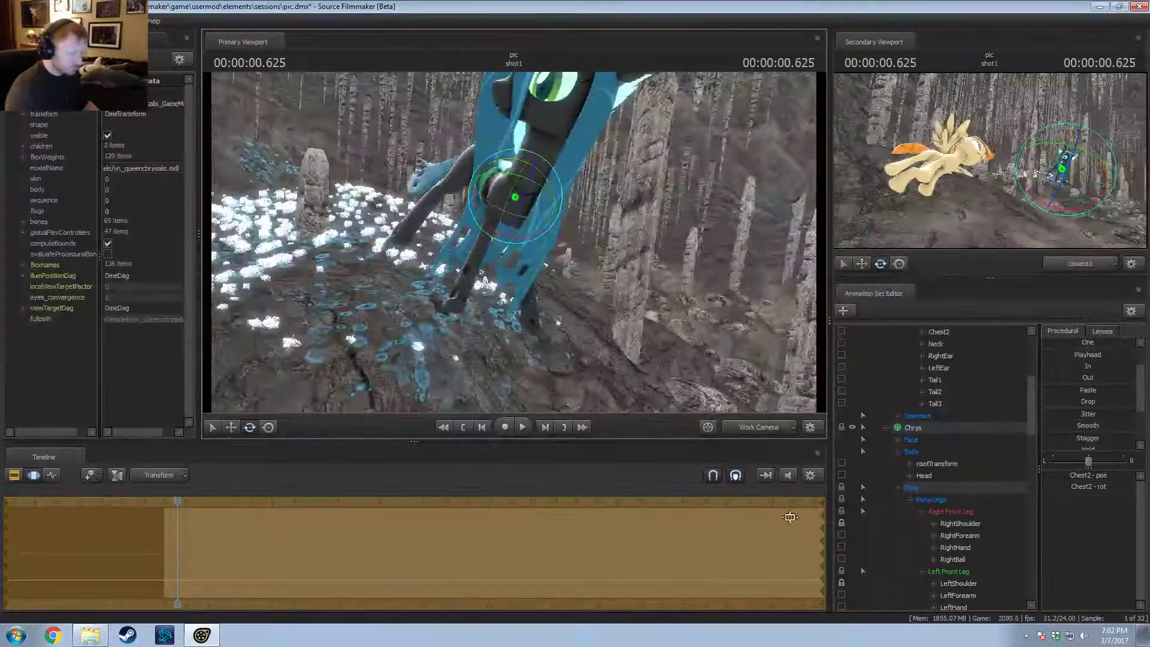
Step: Unlock Chrys's RightShoulder and LeftShoulder
left_click(842, 523)
left_click(841, 582)
left_click_drag(728, 395, 746, 408, "alt")
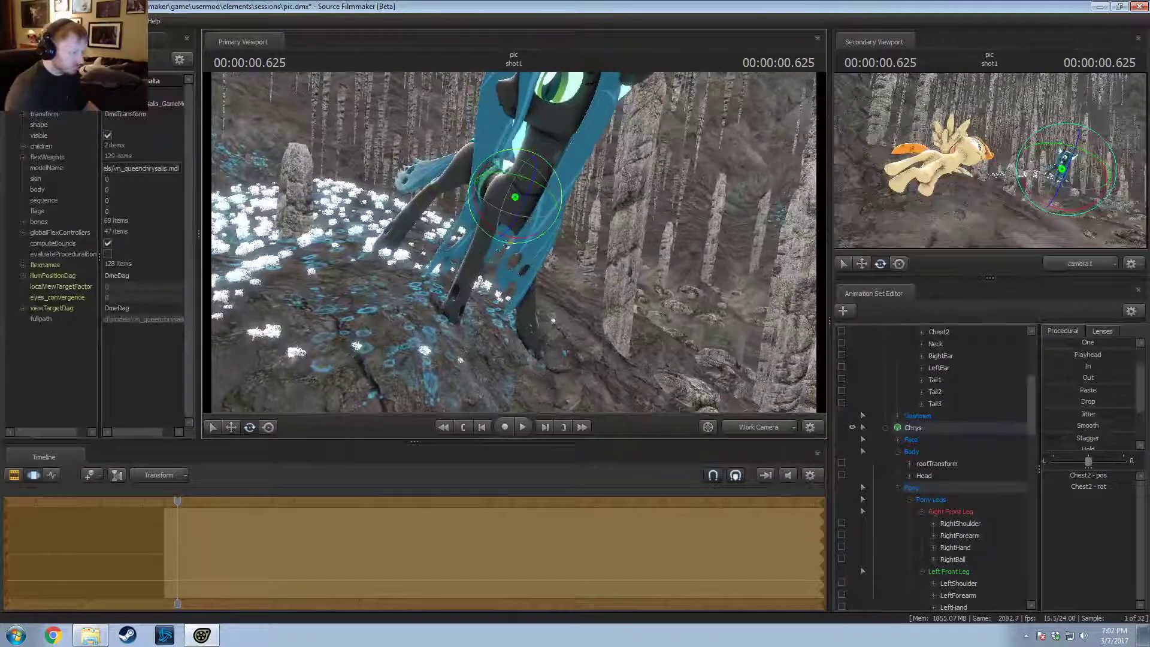
left_click(494, 205)
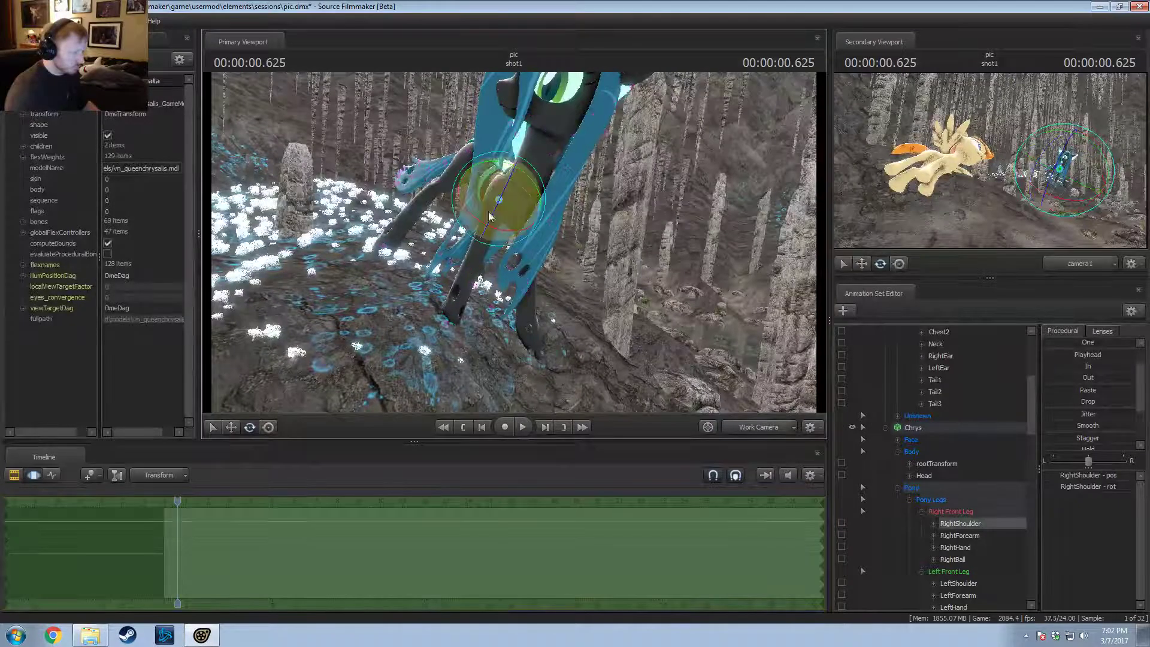
Step: Rotate Chrys's Neck and Head to reset the head's angle above the leaning torso
left_click(527, 181)
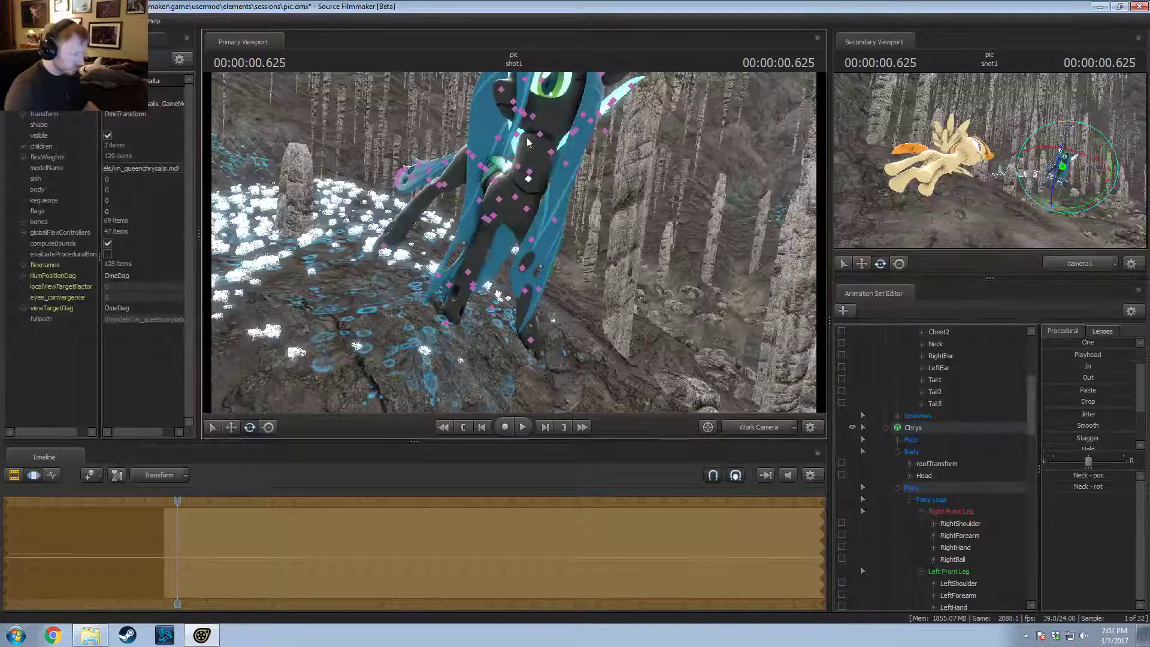
left_click(546, 106)
left_click_drag(547, 108, 560, 157)
left_click(753, 429)
left_click_drag(599, 270, 677, 287)
key("w")
mouse_move(523, 323)
left_mouse_down()
mouse_move(519, 314)
mouse_move(523, 323)
left_mouse_up()
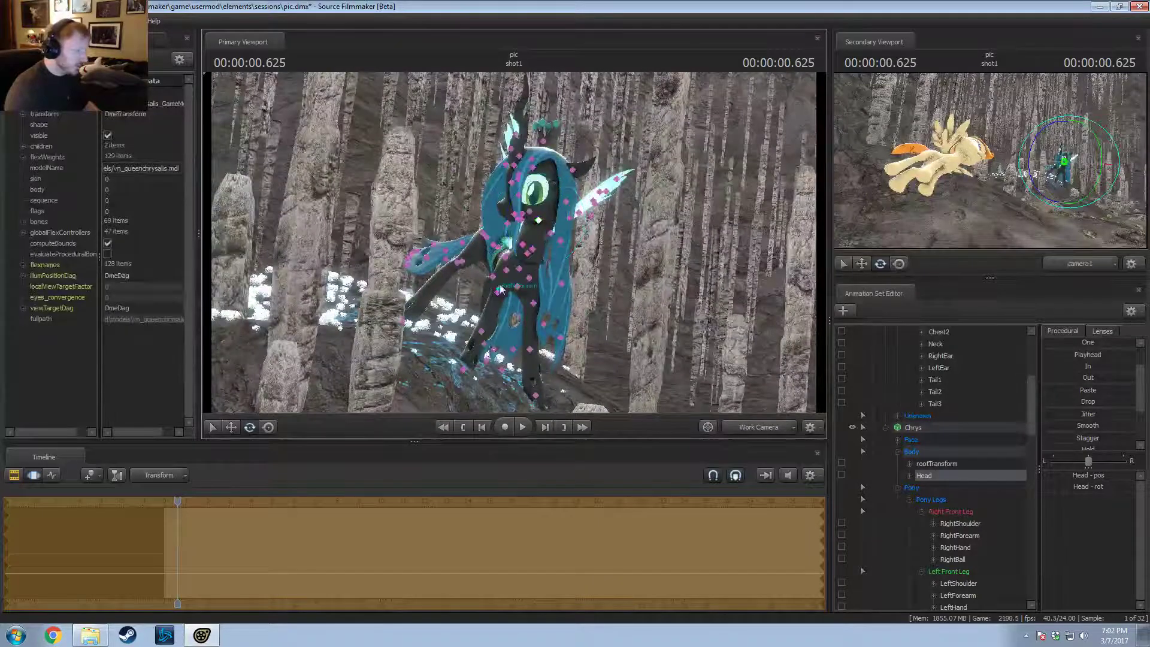
Step: Rotate Chrys's Chest1 to turn the torso and front legs
left_click(529, 258)
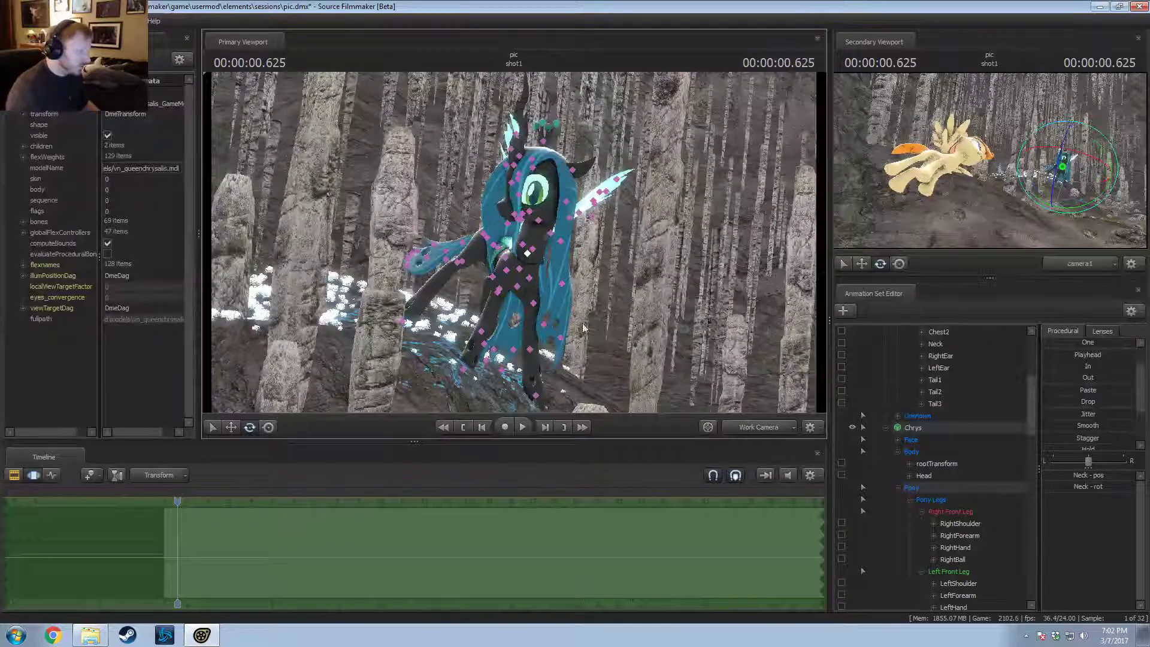
left_click(509, 270)
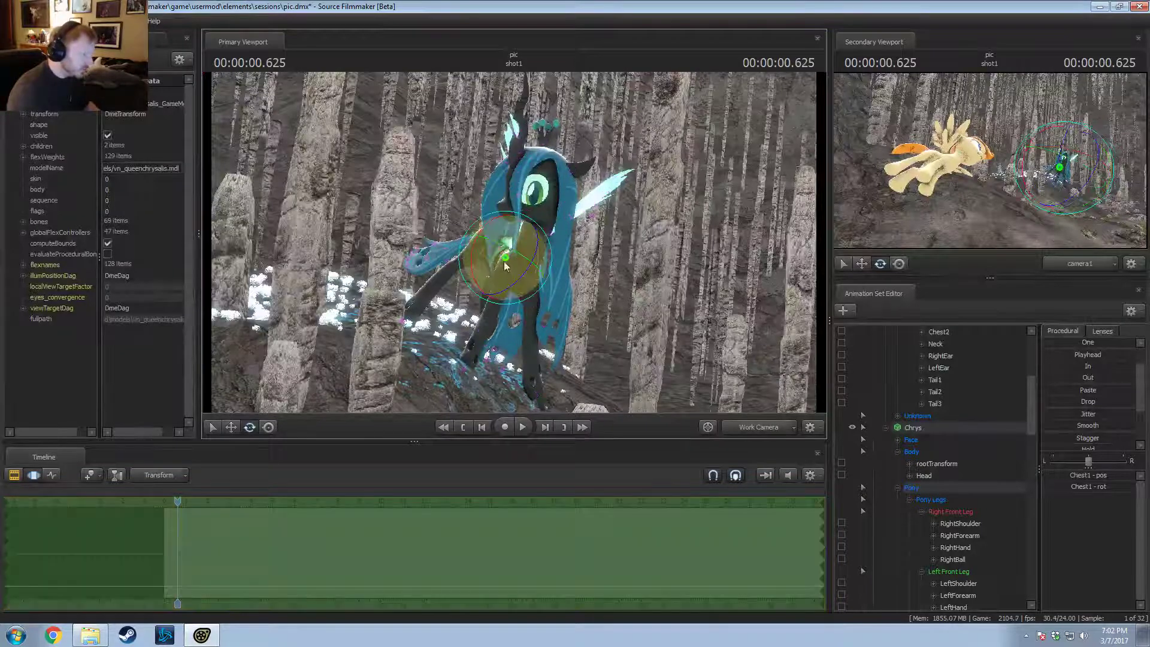
left_click_drag(517, 266, 544, 251)
Step: Rotate Chrys's Head to turn the face toward Argo's side and check the pose without manipulators
left_click(538, 255, "ctrl")
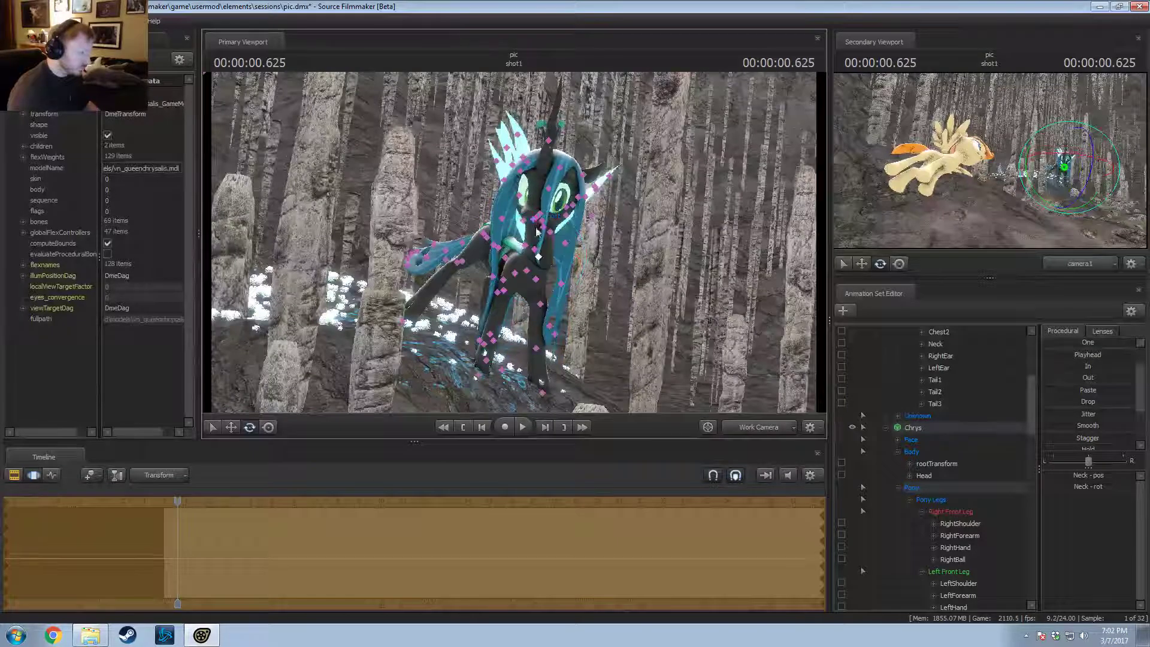
left_click(543, 226)
left_click(546, 226)
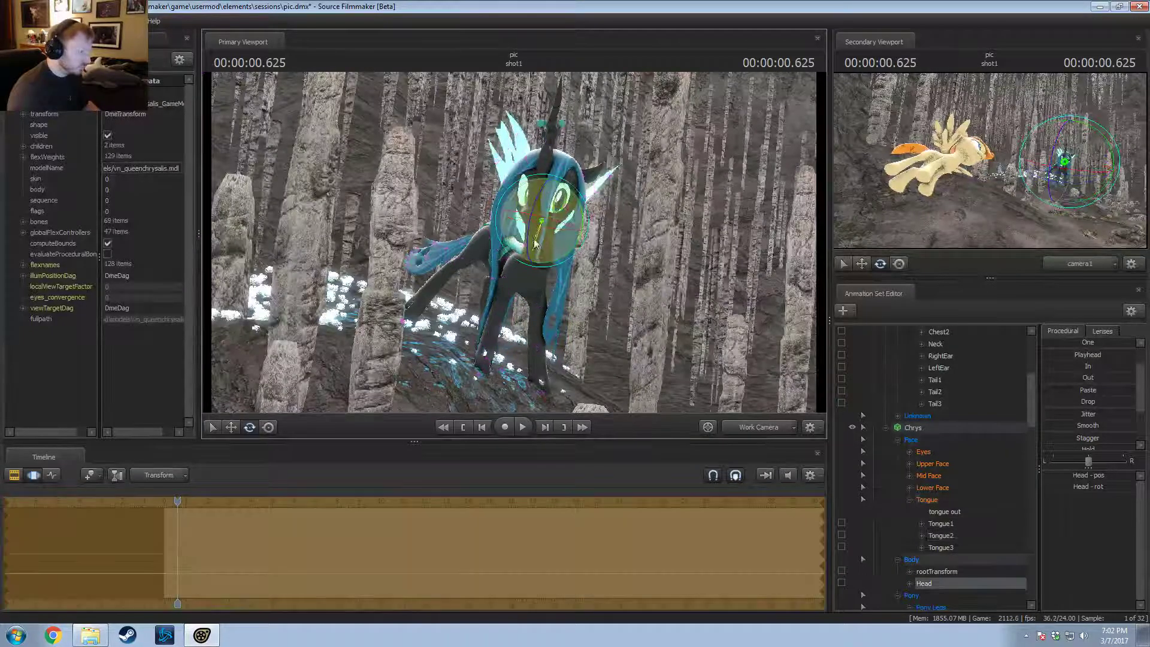
left_click_drag(548, 226, 536, 232)
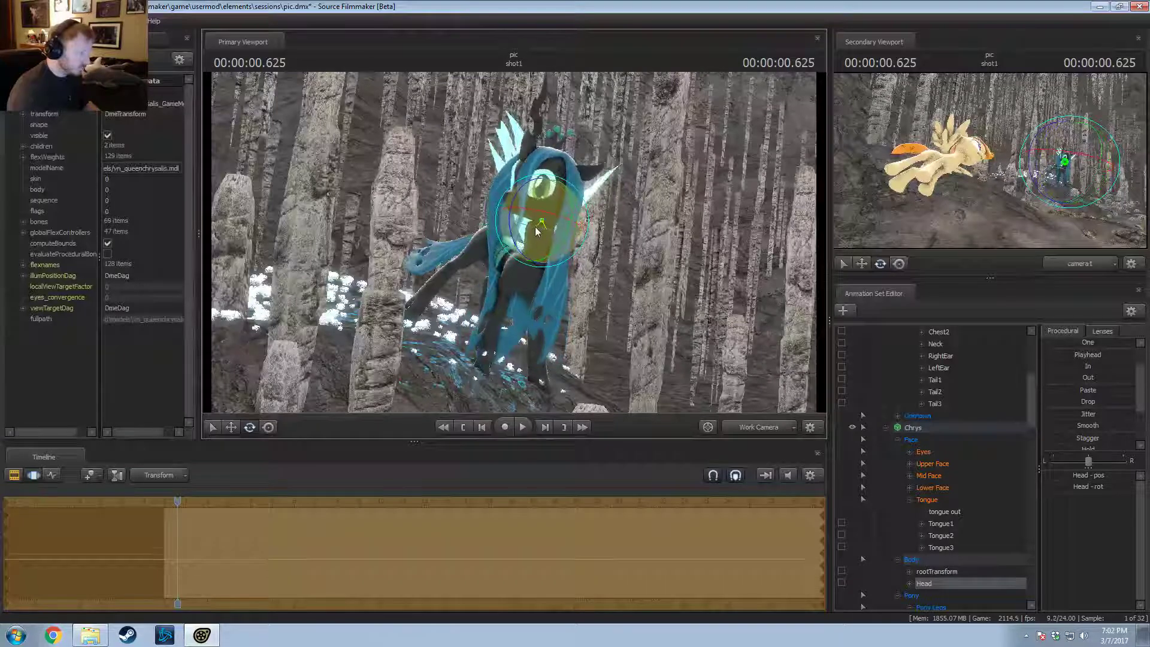
key("w")
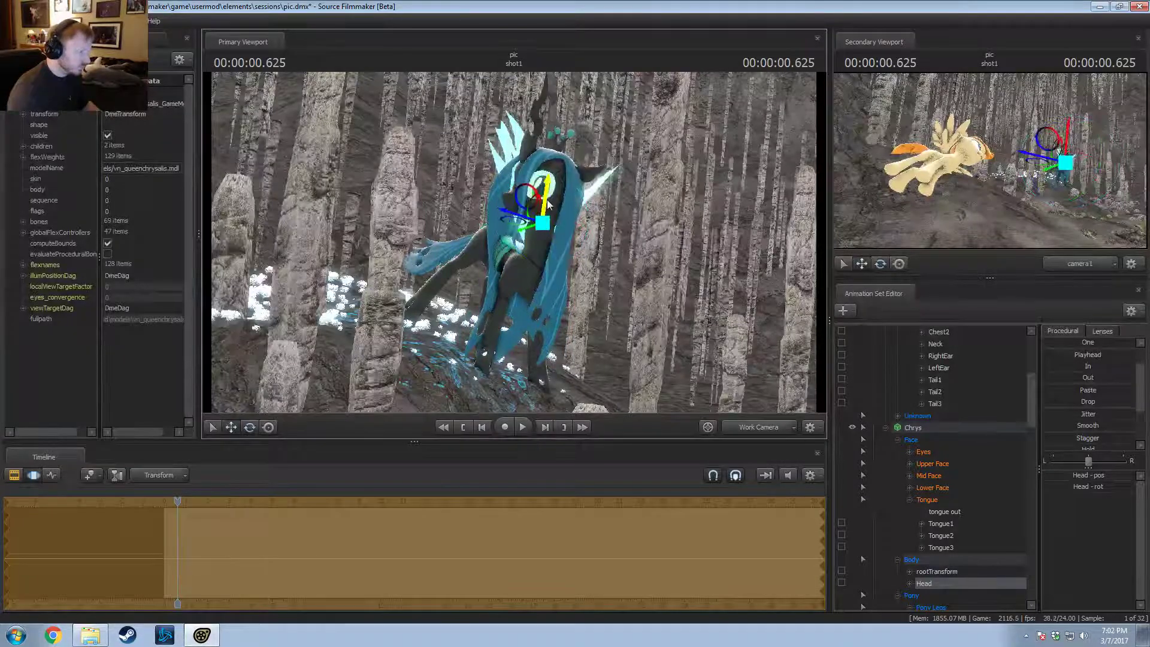
key("F2")
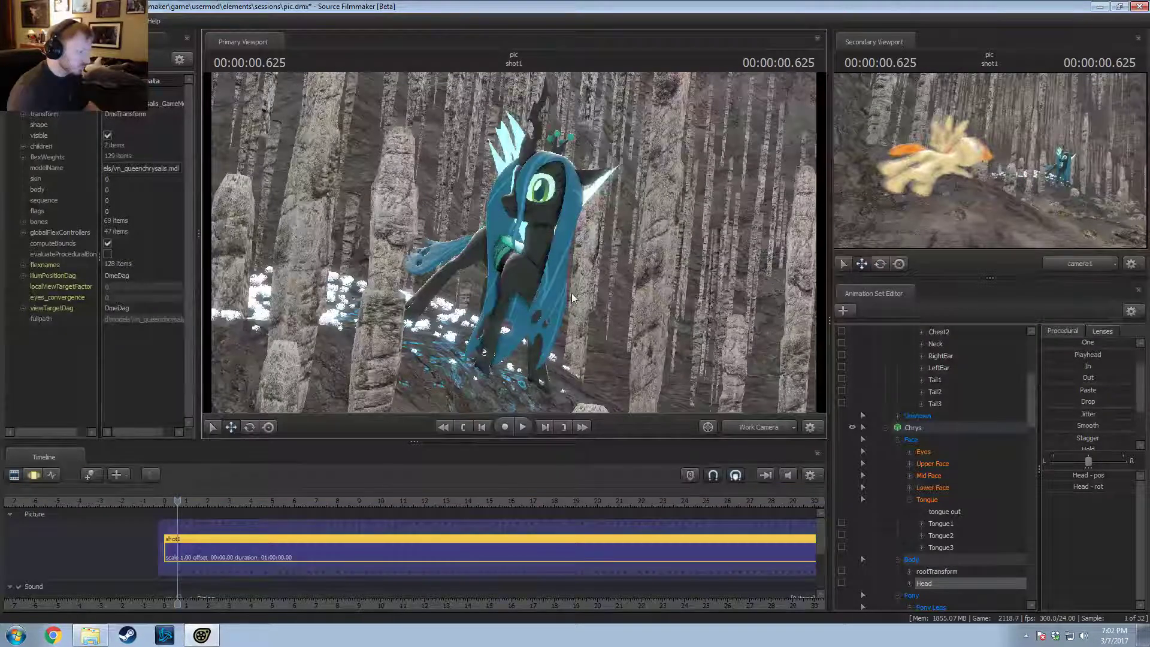
key("F3")
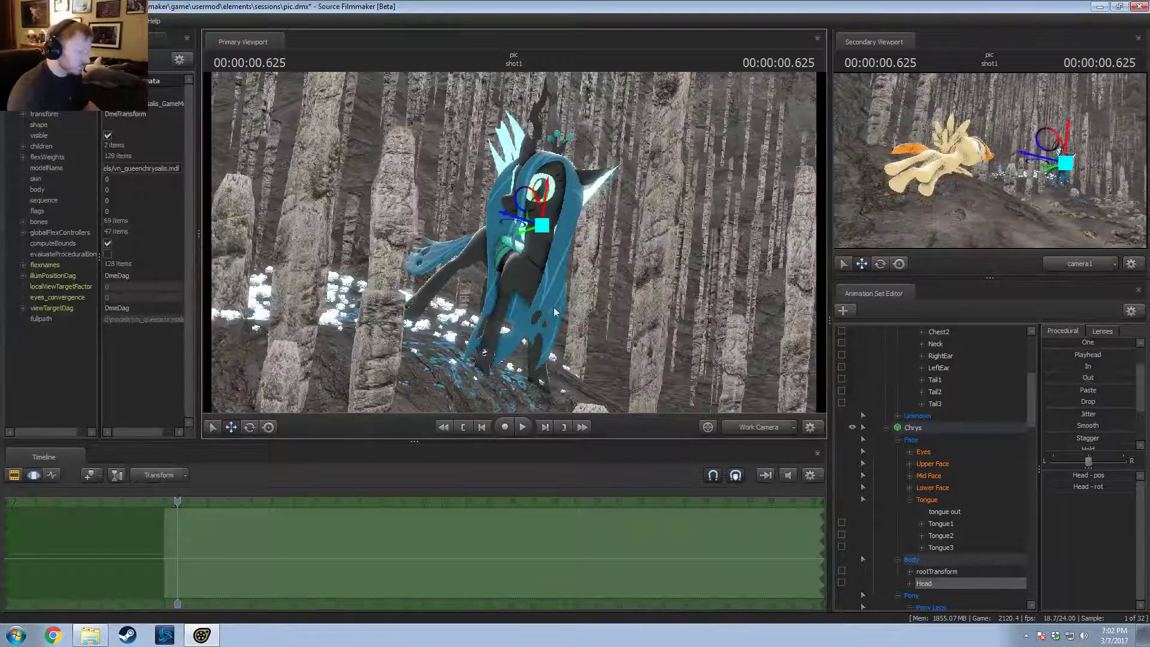
left_click_drag(550, 297, 552, 294, "ctrl")
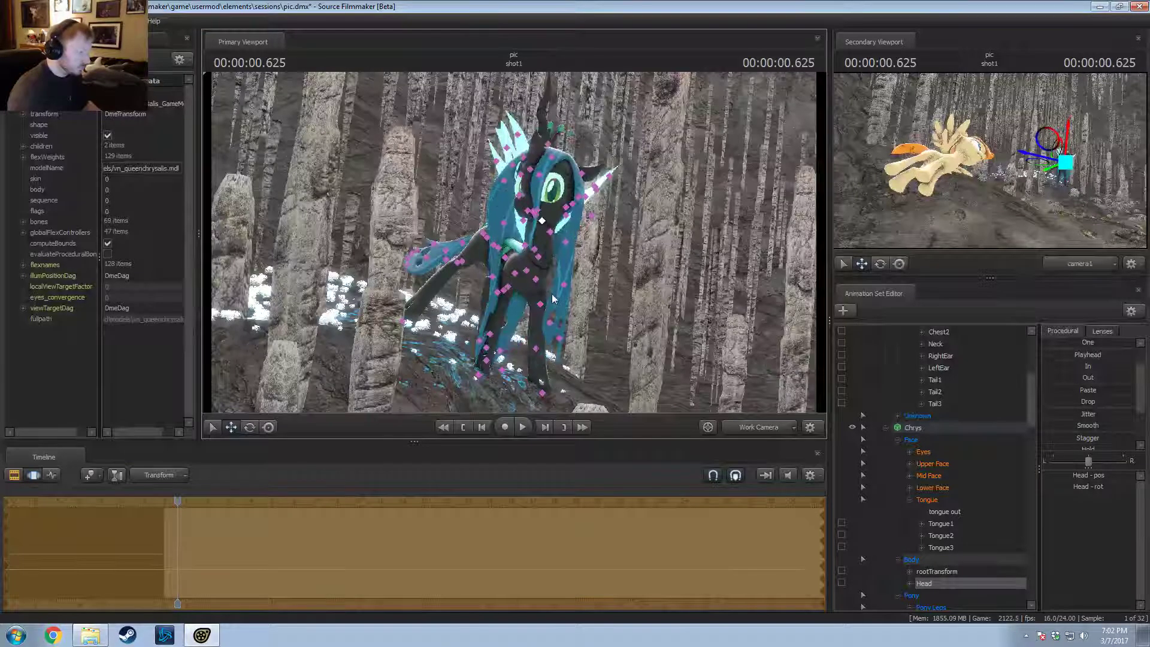
Step: Adjust the rotation of Chrys's Neck and turn the Head to match it
left_click(545, 277)
left_click(538, 266)
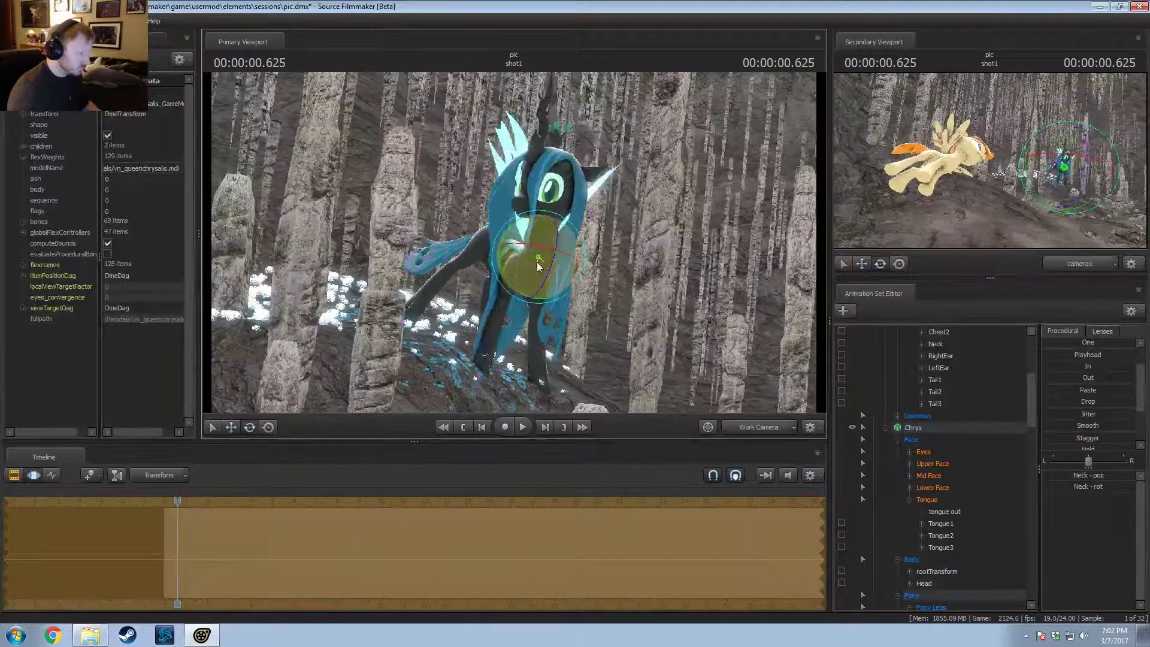
left_click_drag(543, 274, 545, 256)
left_click(552, 212, "ctrl")
left_click(544, 217, "ctrl")
left_click_drag(545, 218, 555, 268)
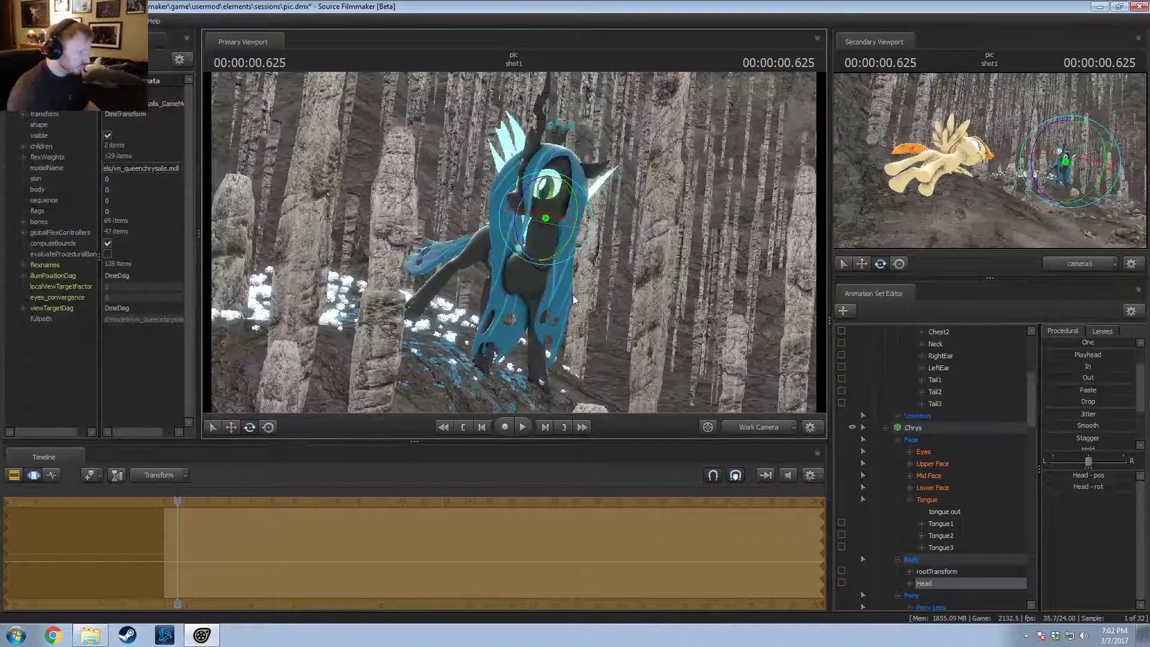
Step: Tilt Chrys's Neck and Head sideways so the horn leans away from Argo
key("F3")
key("F3")
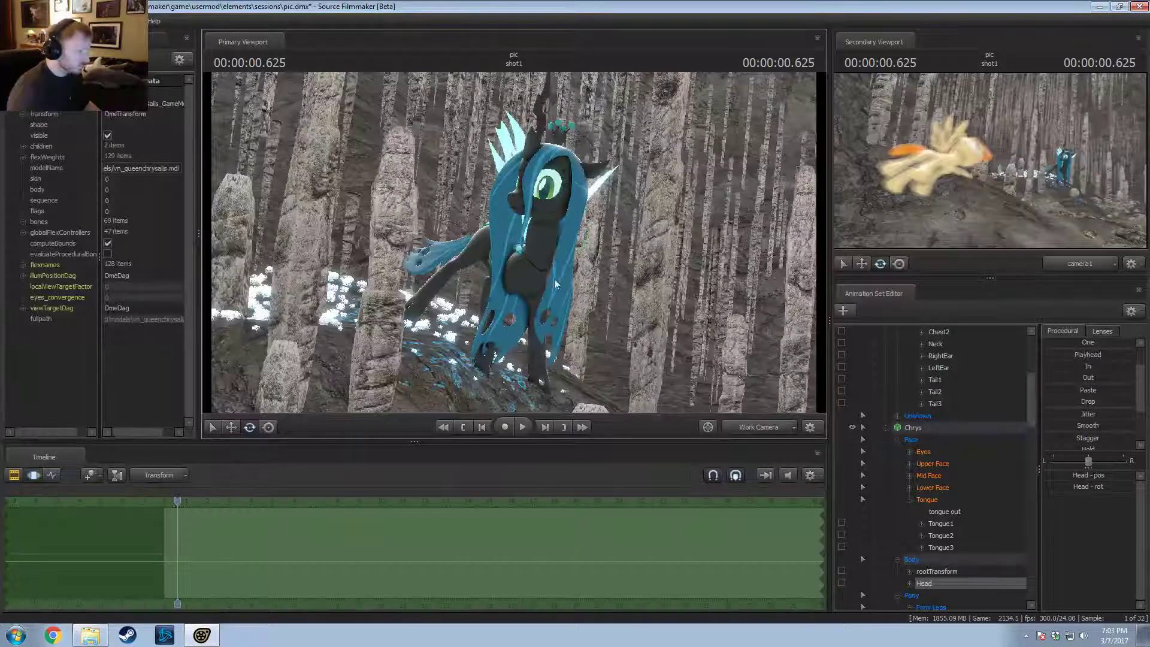
left_click(536, 258, "ctrl")
left_click_drag(557, 234, 540, 252)
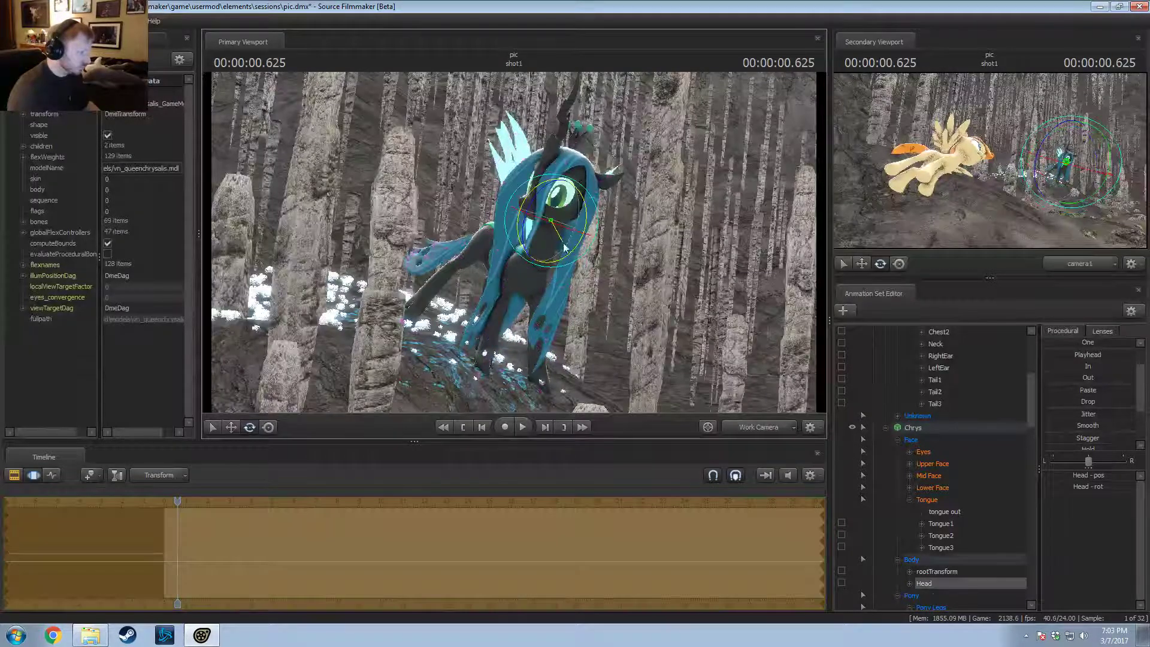
Step: Try a different rotation of Chrys's Head and undo it
left_click(561, 237)
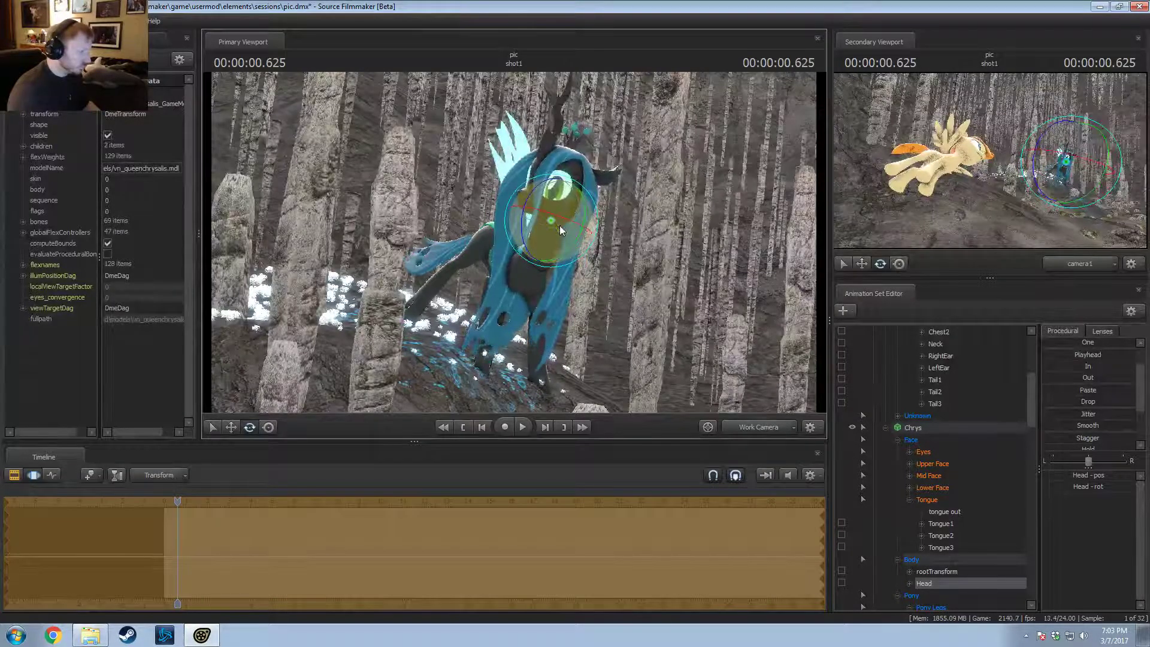
left_click_drag(556, 194, 549, 195)
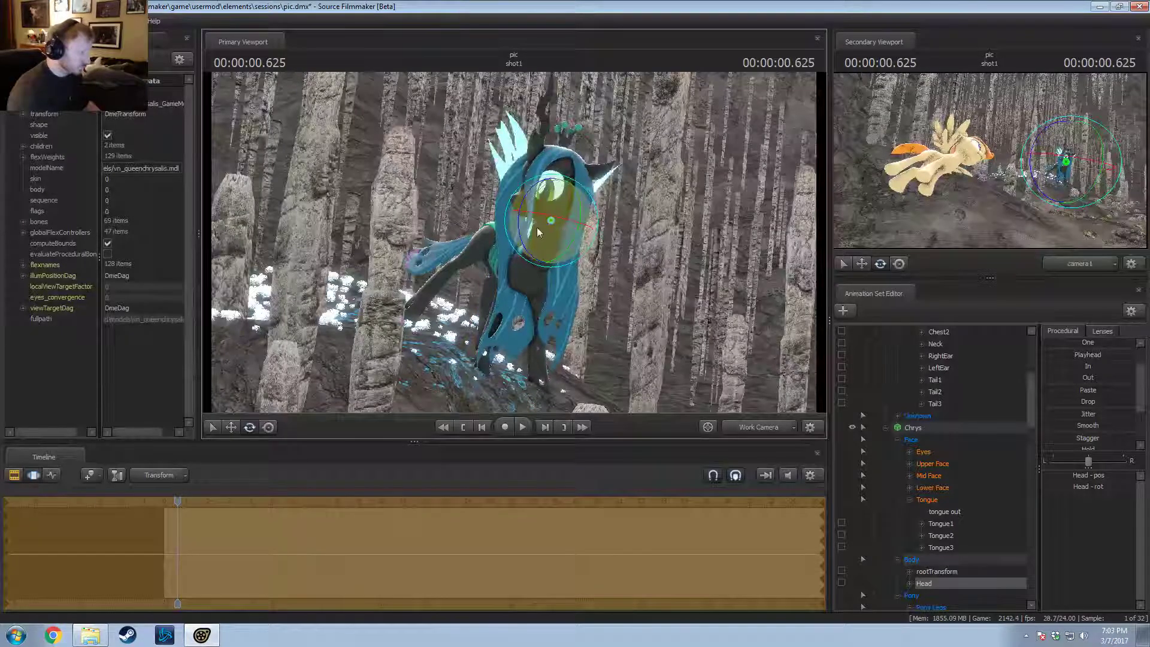
key("ctrl+z")
key("ctrl+z")
key("ctrl+z")
key("ctrl+z")
key("ctrl+z")
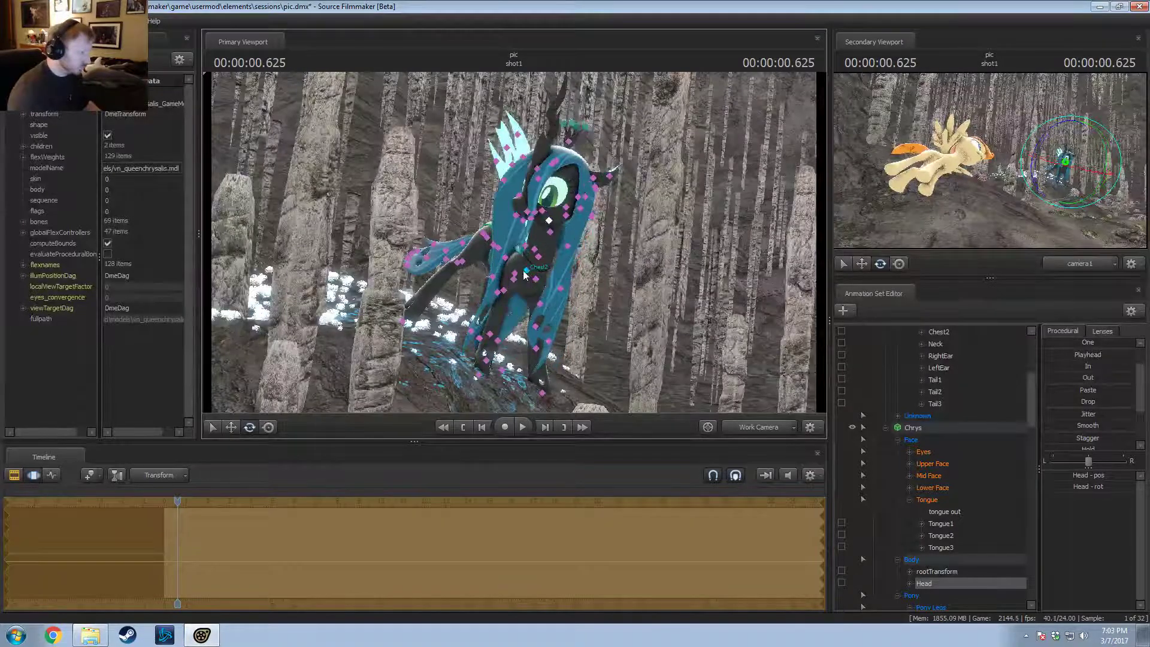
Step: Rotate Chrys's Chest2 to shift the upper body and front legs
left_click(524, 274)
left_click_drag(514, 264, 498, 247)
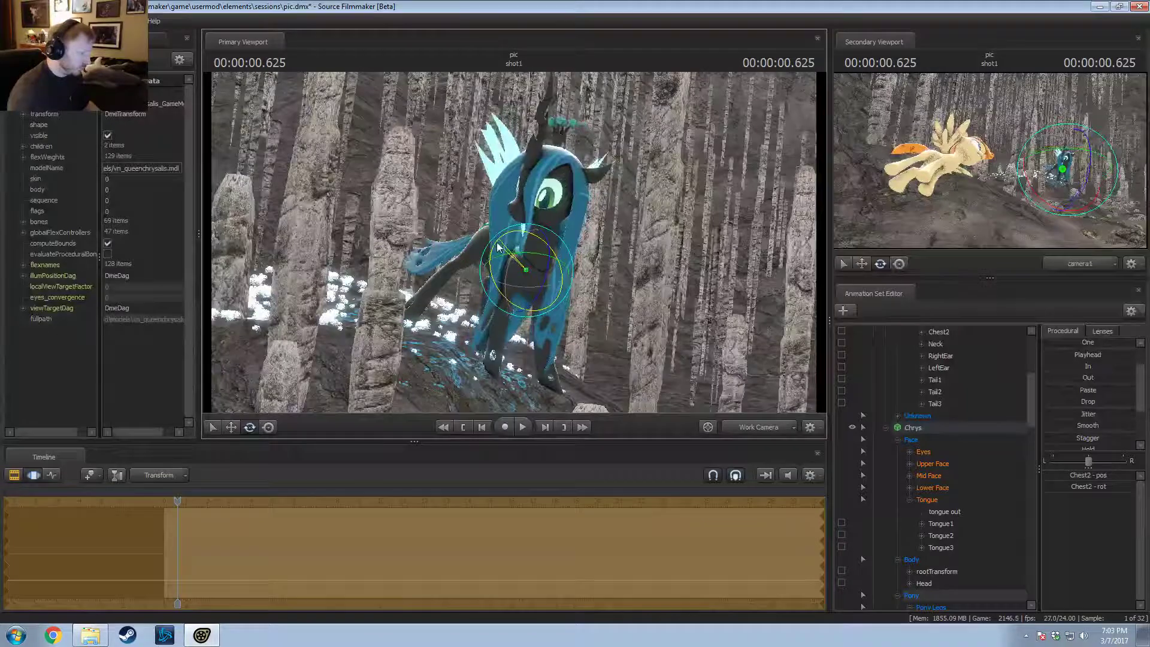
key("ctrl")
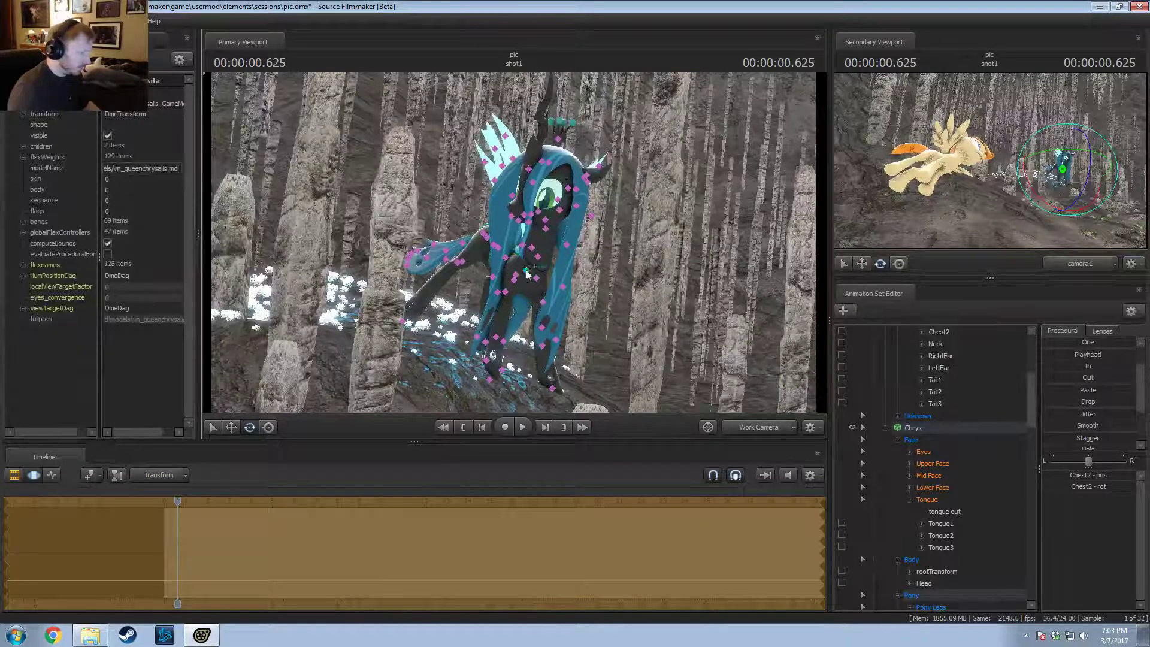
Step: Fine-tune the rotation of Chrys's Neck and Head above the shifted chest and check the pose without manipulators
left_click(538, 245)
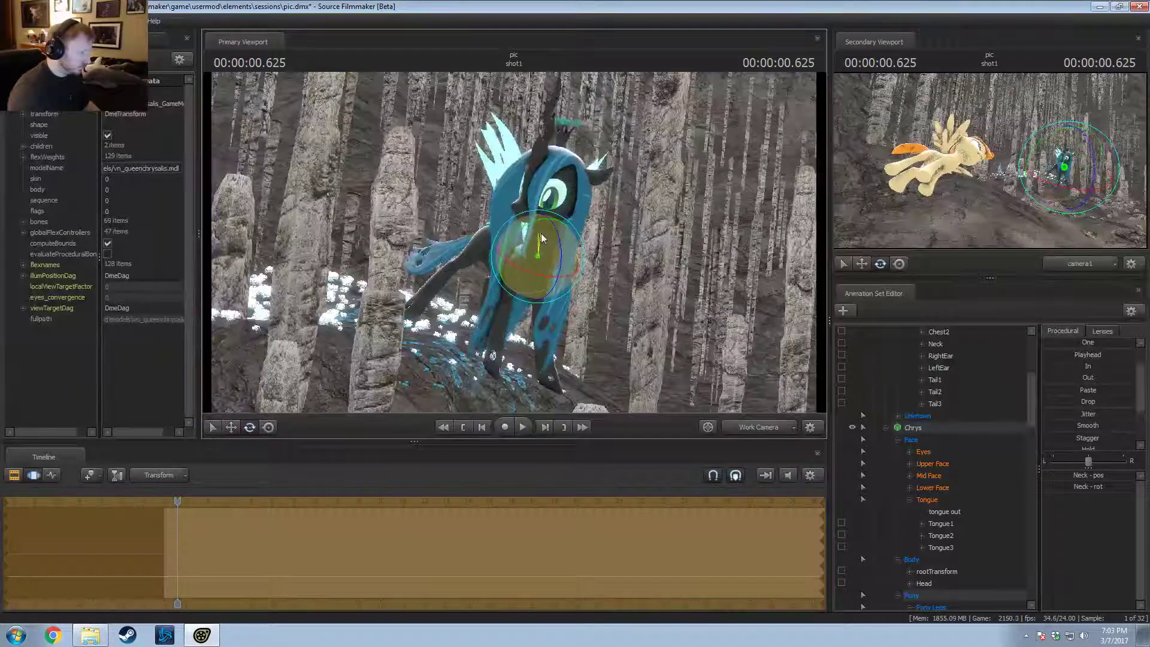
left_click_drag(541, 238, 545, 240)
left_click(555, 215)
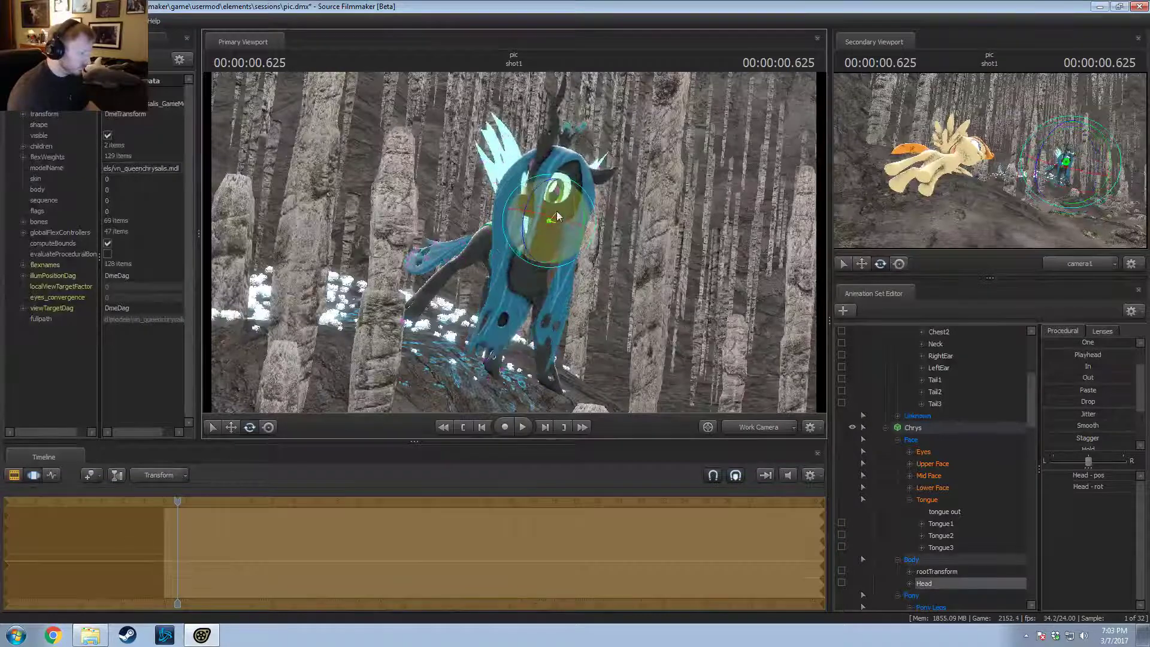
key("F2")
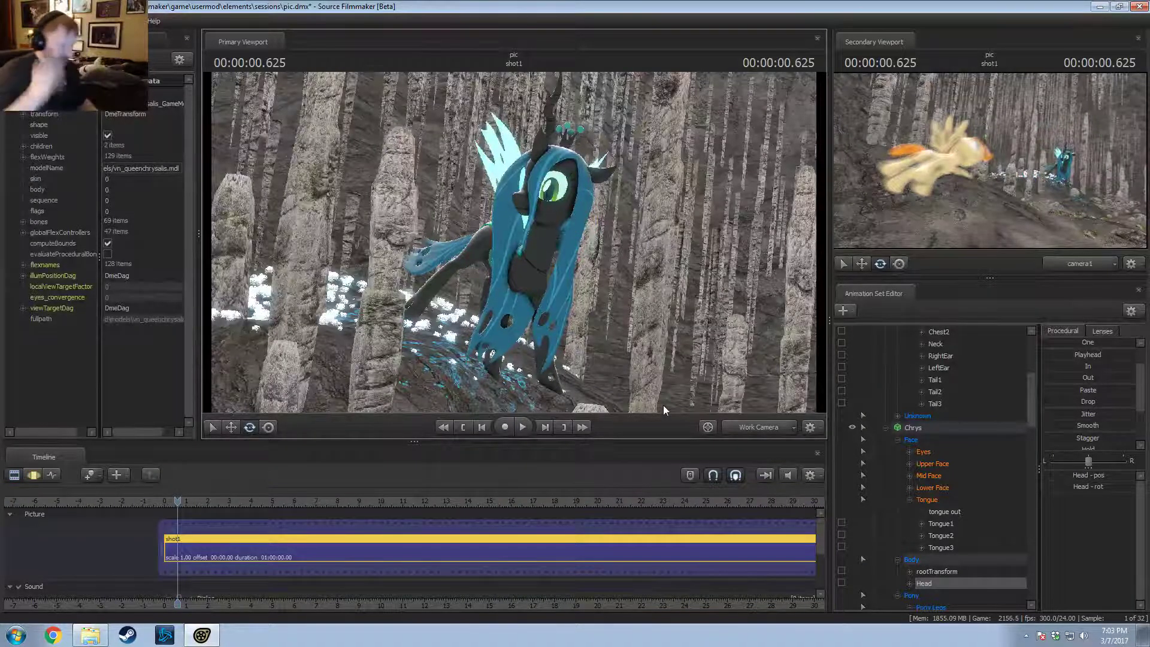
Step: Check Chrys's pose through camera1 and return to the work camera for a close view of the model
left_click(755, 427)
left_click(595, 291)
left_click_drag(594, 292, 670, 296)
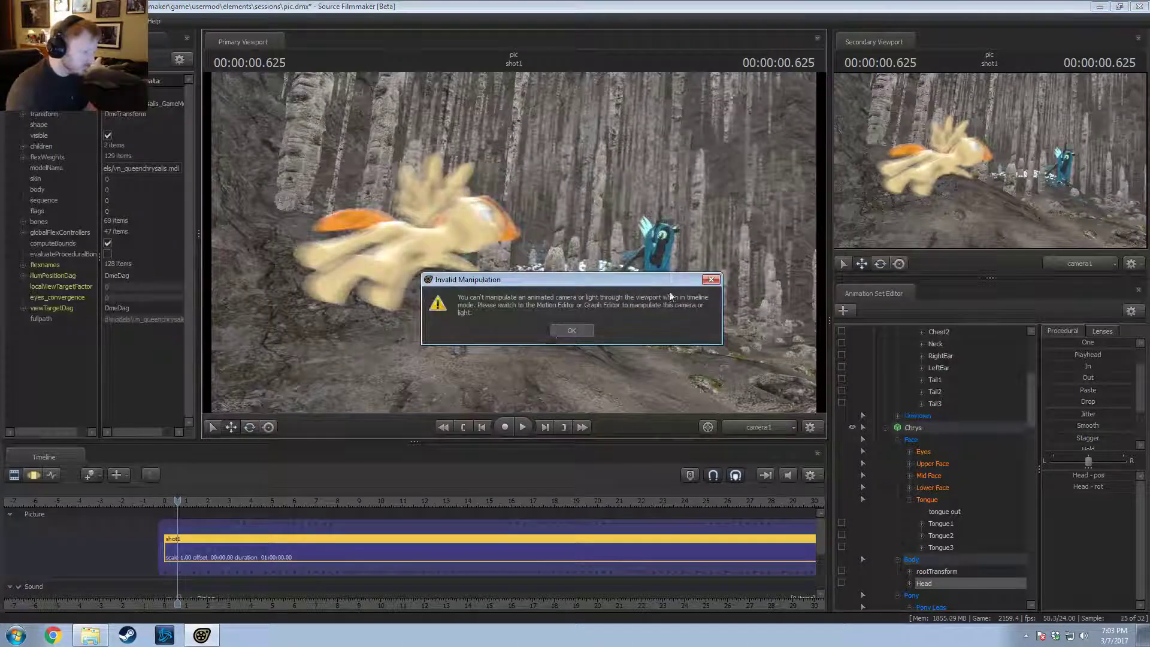
left_click(569, 330)
left_click(779, 427)
key("w")
left_click_drag(514, 242, 503, 220)
key("d")
key("a")
key("d")
Step: Rotate Chrys's WingR1 to spread the right wing outward
left_click(544, 141)
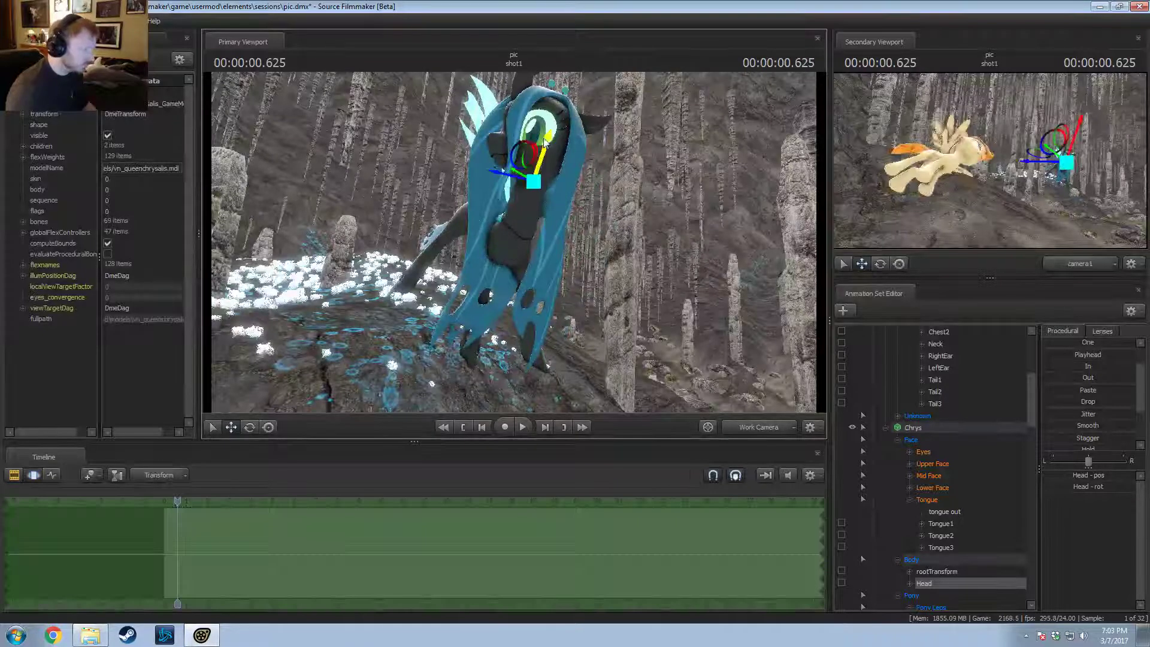
left_click(519, 115)
key("z")
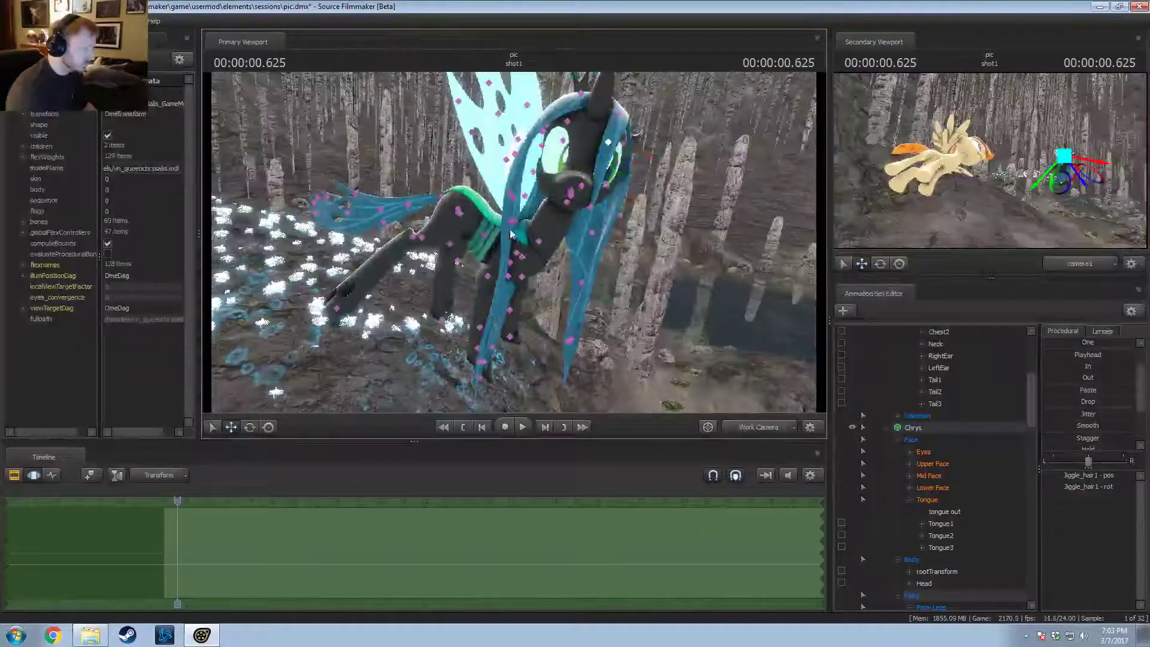
left_click(511, 226)
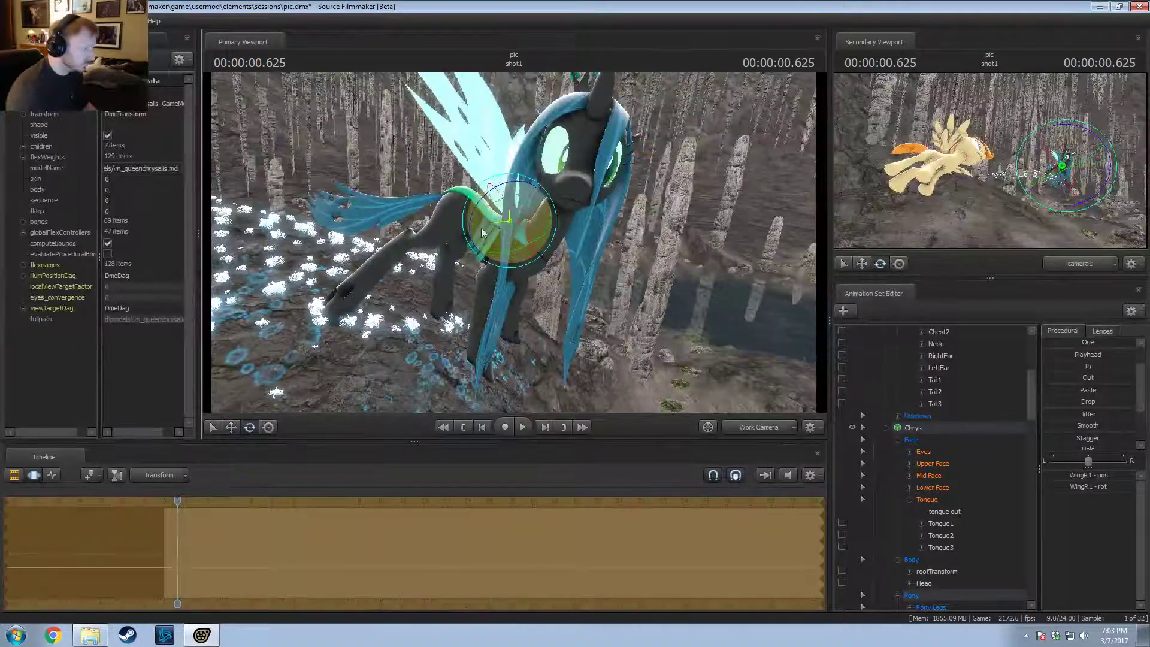
left_click_drag(506, 240, 545, 232)
Step: Rotate Chrys's WingL1 to spread the left wing outward and inspect both wings without manipulators
left_click(499, 245, "ctrl")
key("F2")
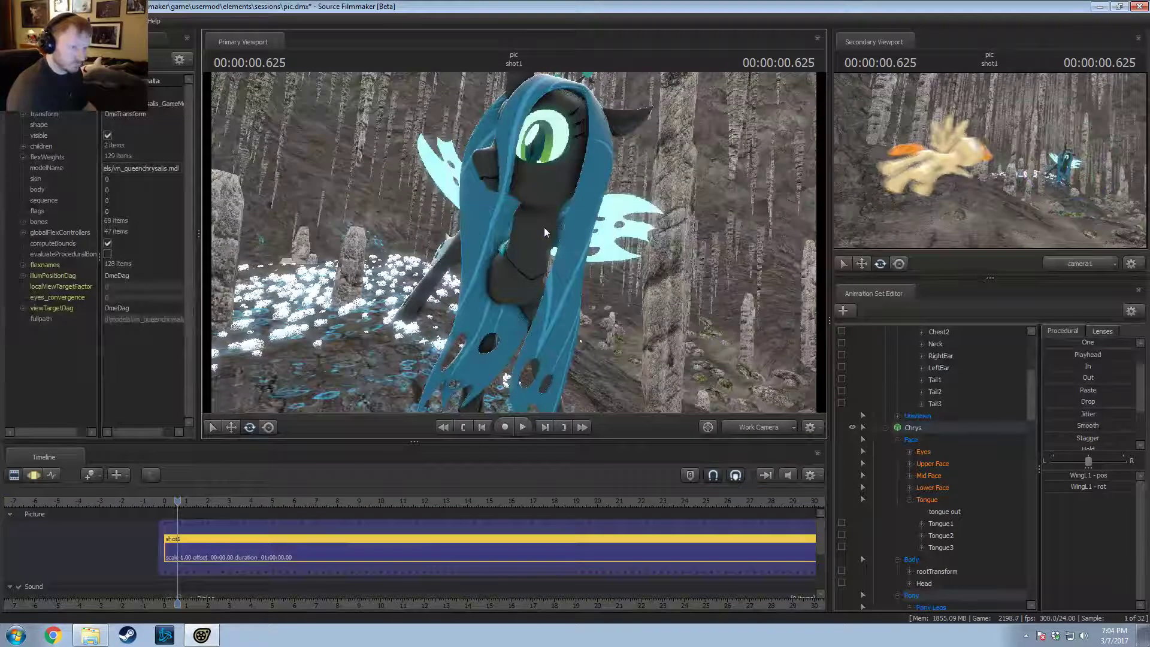
left_click_drag(439, 229, 483, 204)
left_click_drag(538, 237, 480, 377)
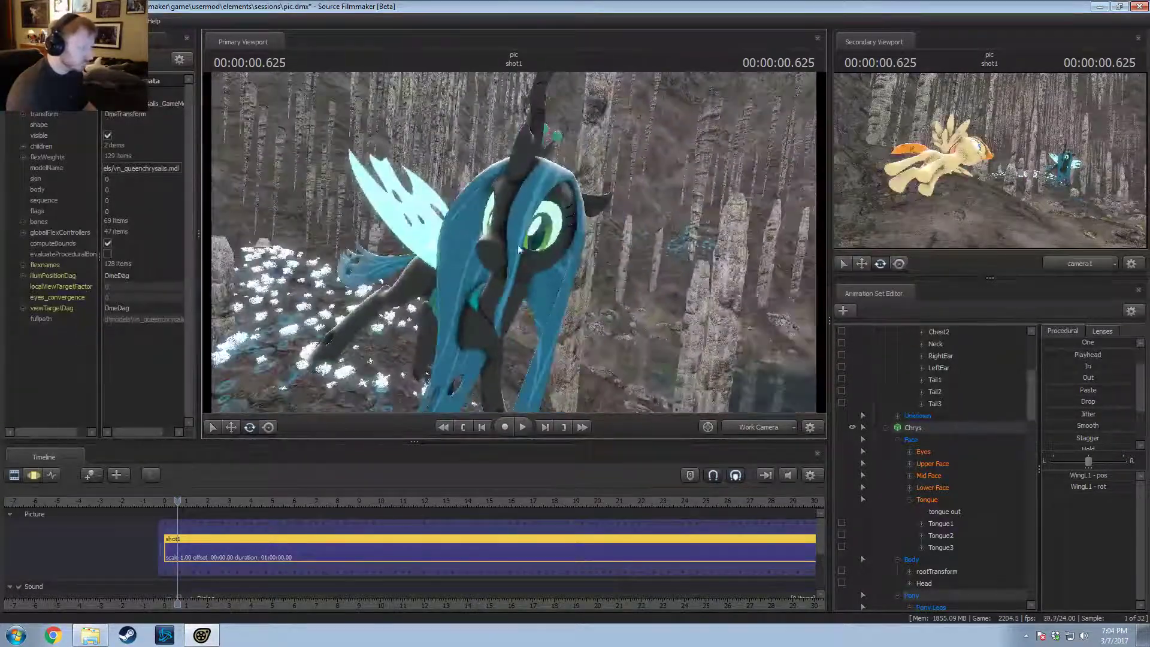
Step: Move the viewTarget of Chrys's Eyes across the scene toward Argo and lower it to redirect her gaze
scroll(940, 467, "up", 2)
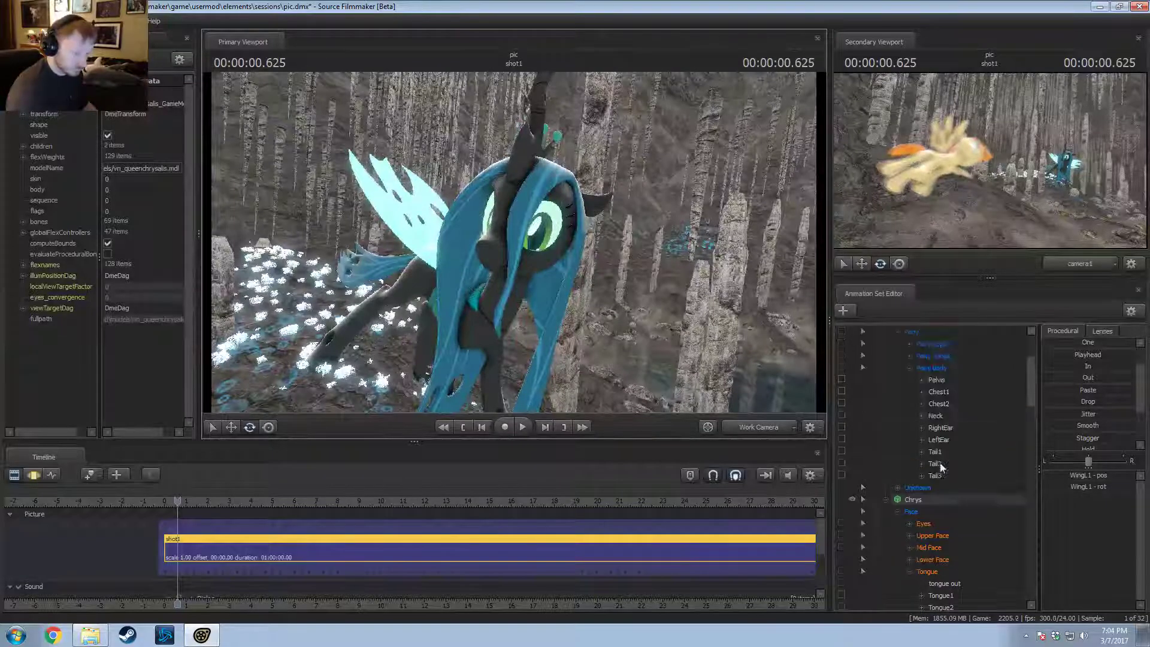
left_click(932, 536)
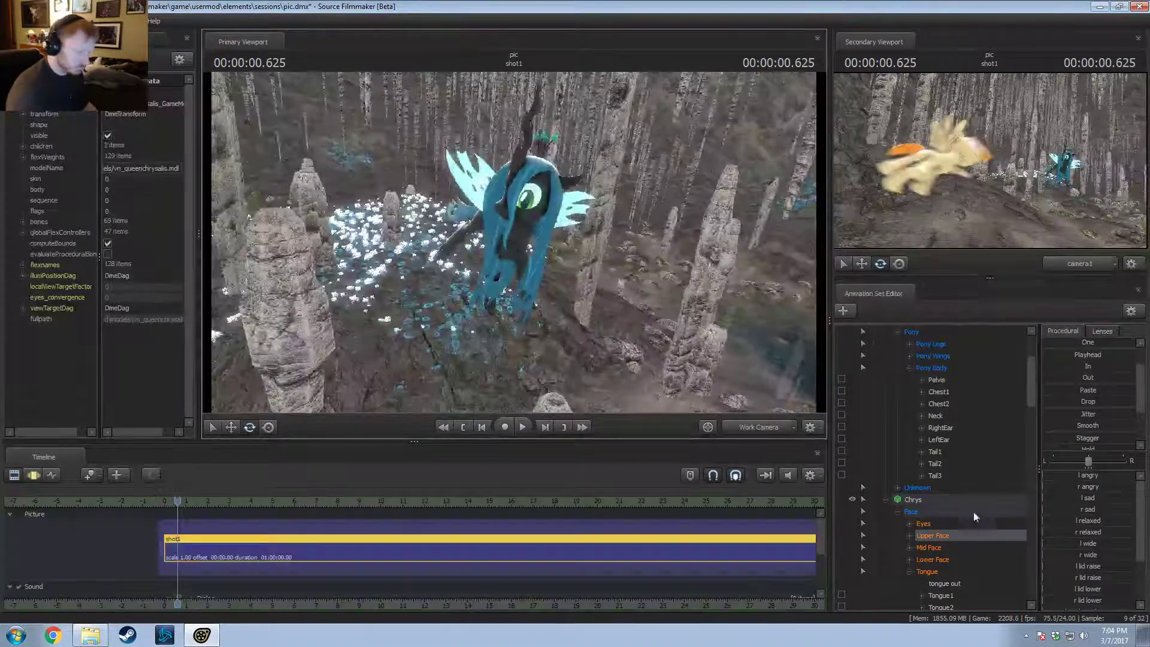
left_click(959, 523)
key("f")
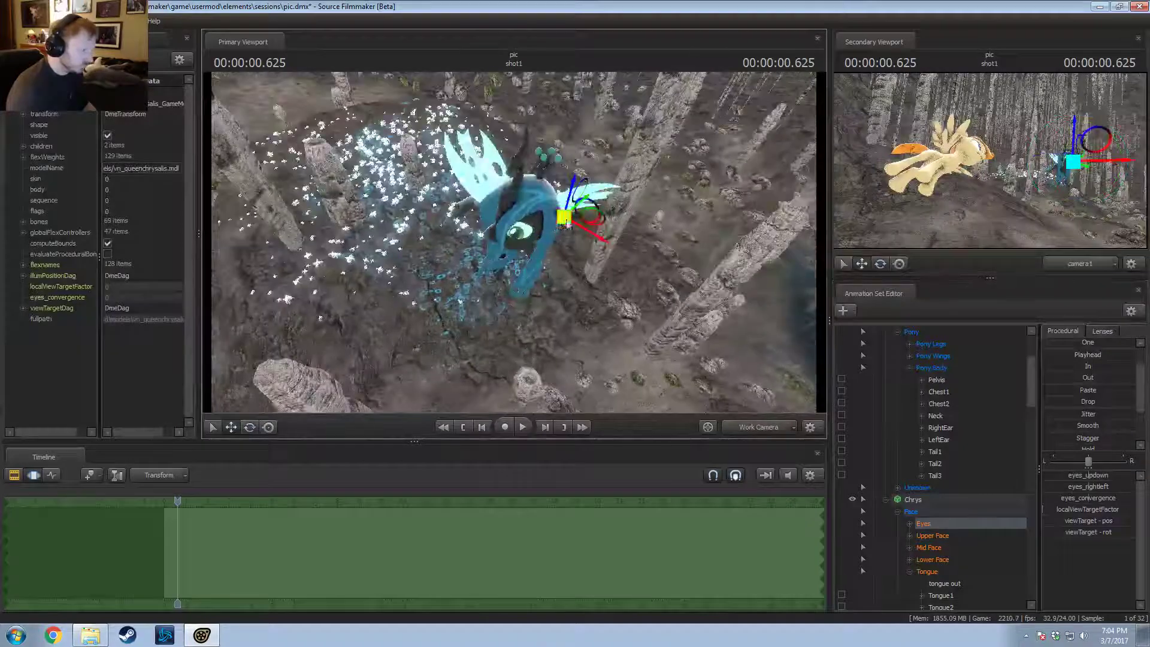
left_click_drag(602, 221, 410, 229)
left_click_drag(409, 229, 410, 155, "alt")
left_click_drag(527, 204, 487, 367)
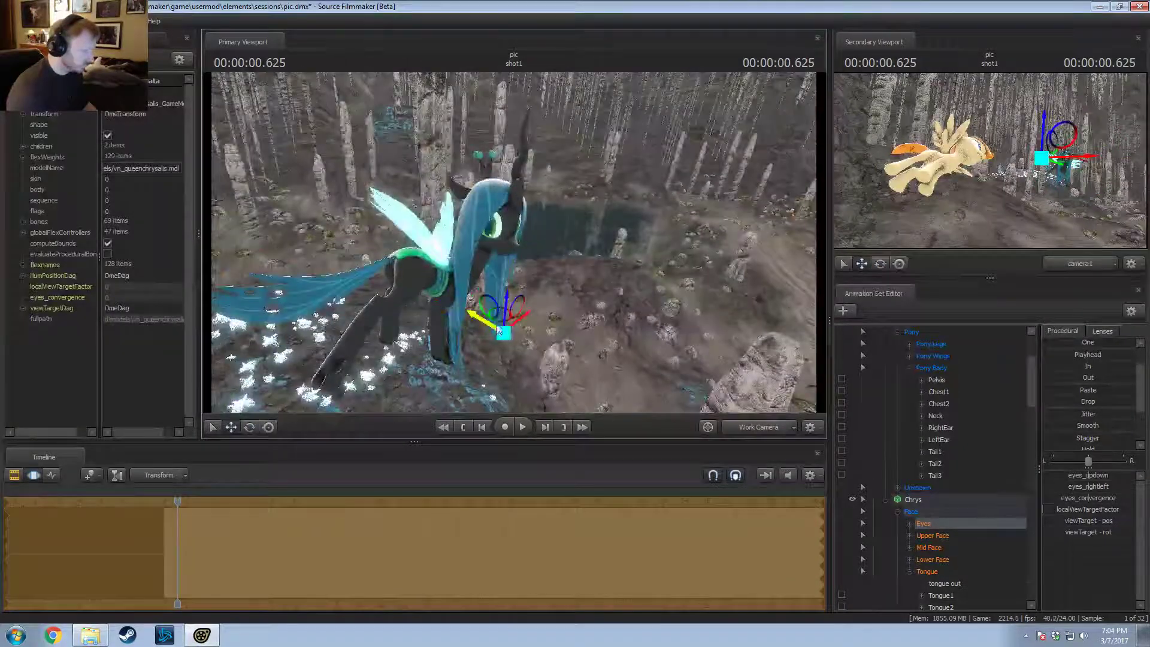
left_click_drag(513, 242, 472, 230)
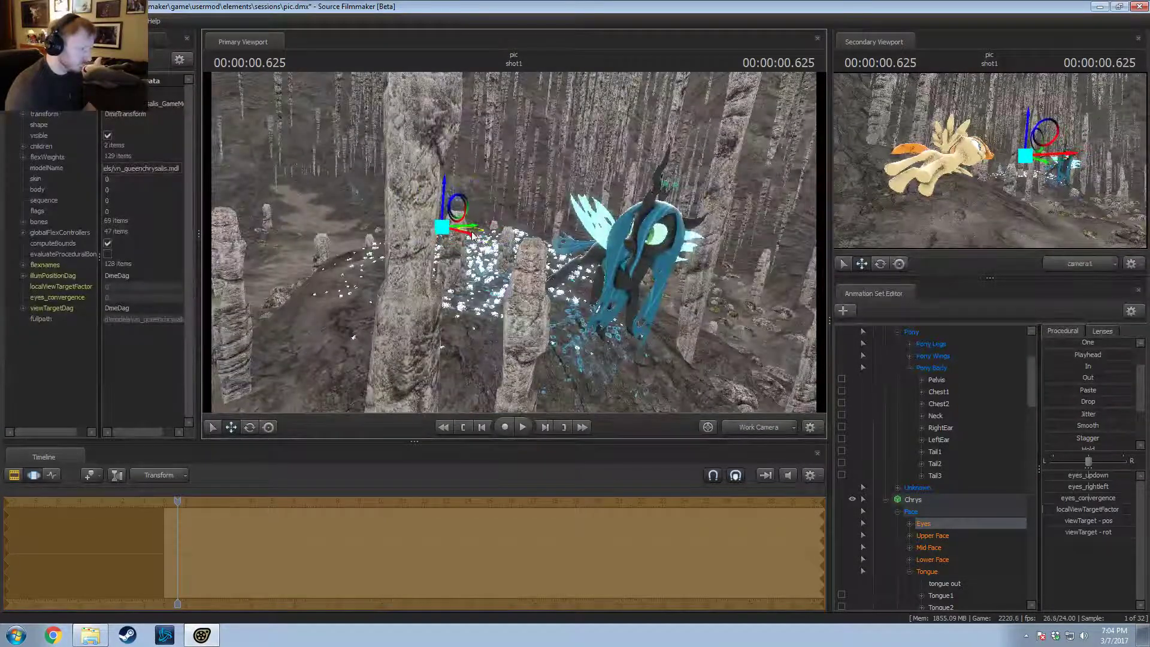
key("F3")
key("F2")
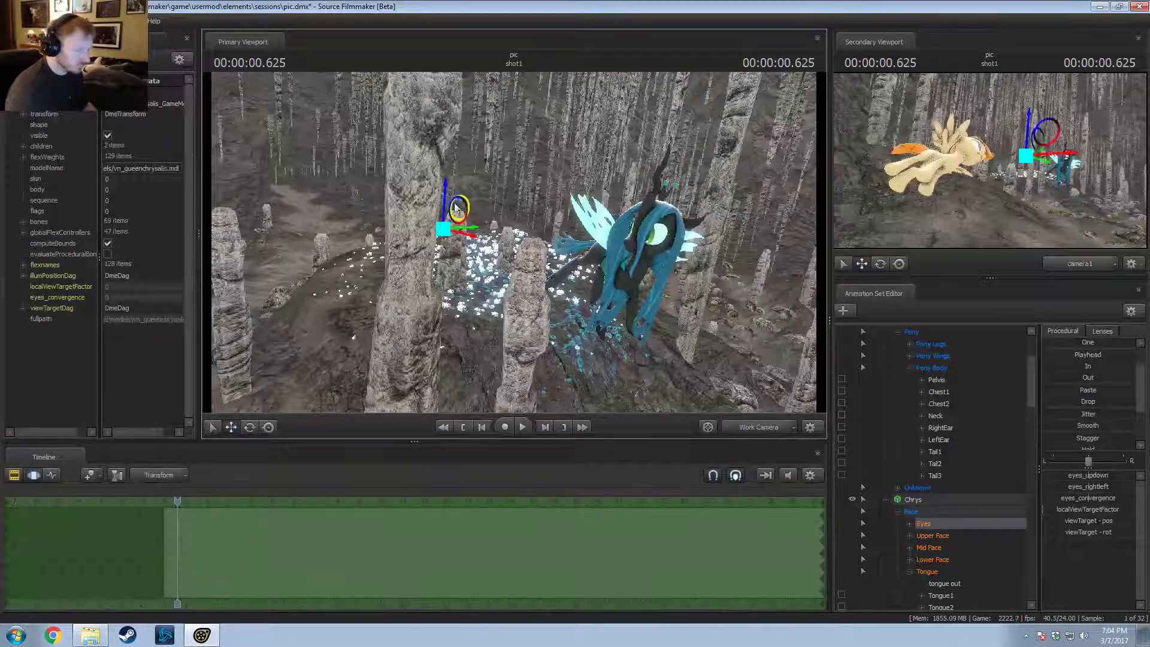
left_click_drag(446, 194, 450, 225)
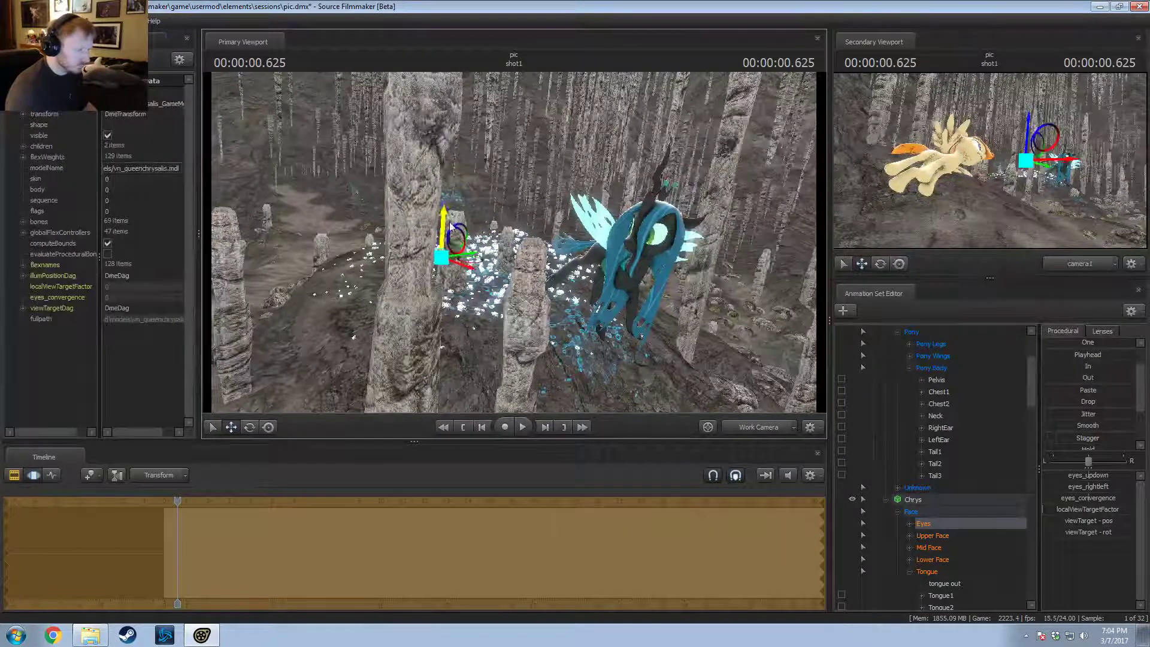
Step: Give Chrys an angry expression with the Upper Face controls l angry and r angry, adjusting her eye closure
left_click(944, 539)
left_click_drag(1089, 468, 1089, 473)
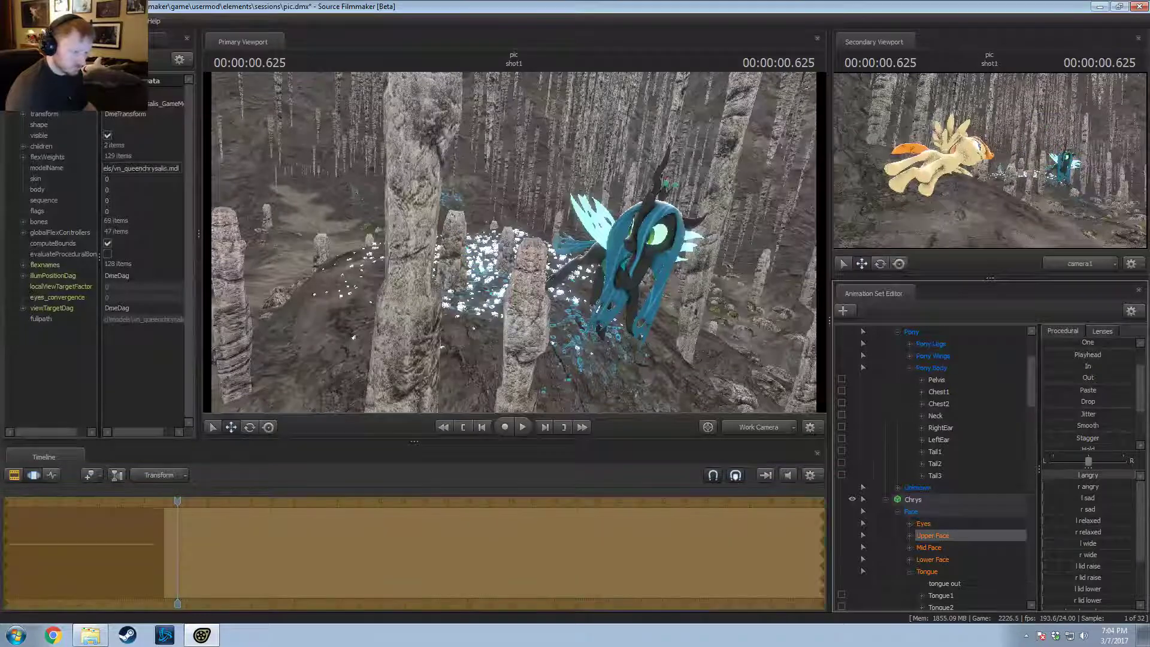
left_click(860, 345)
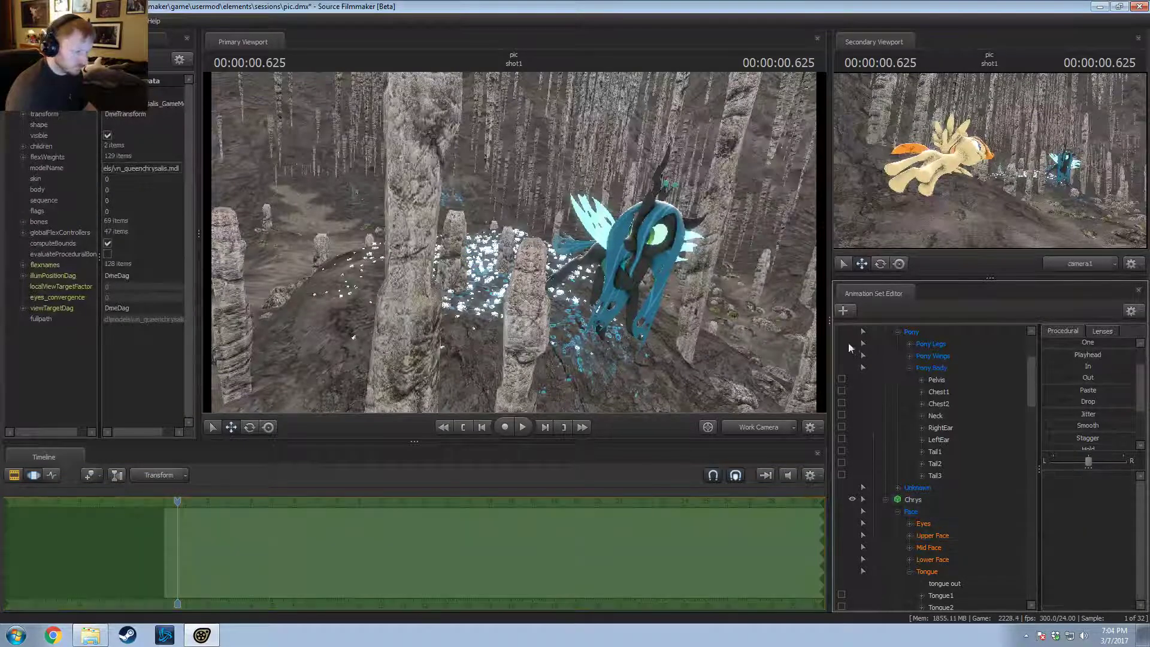
left_click(932, 559)
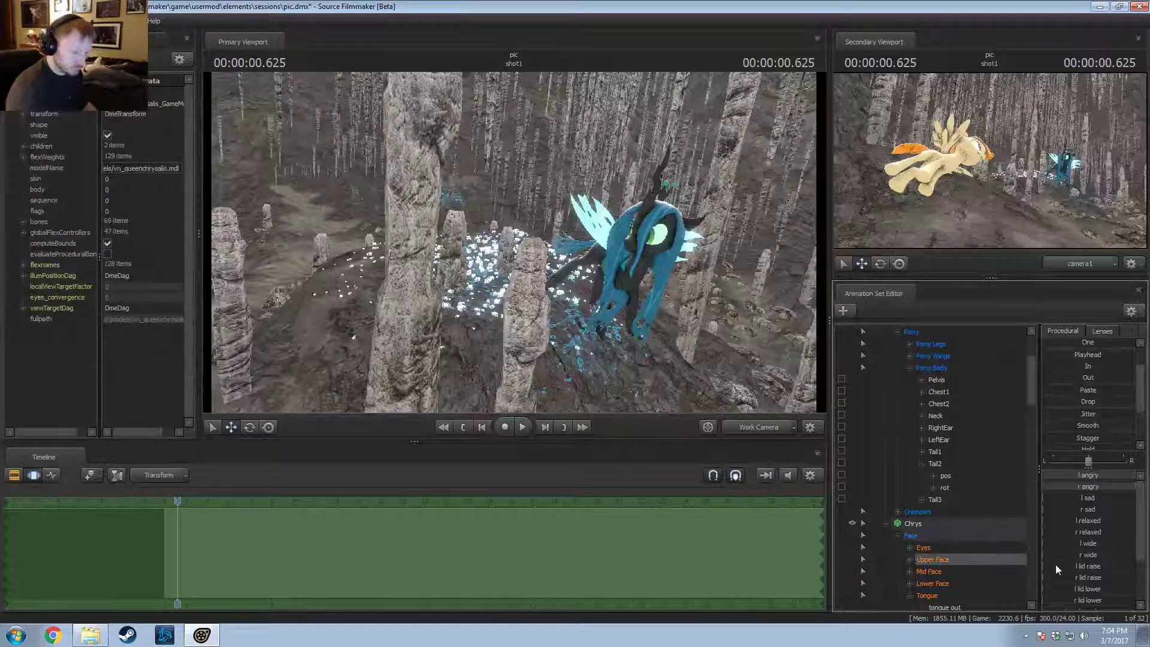
left_click_drag(1082, 588, 1087, 592)
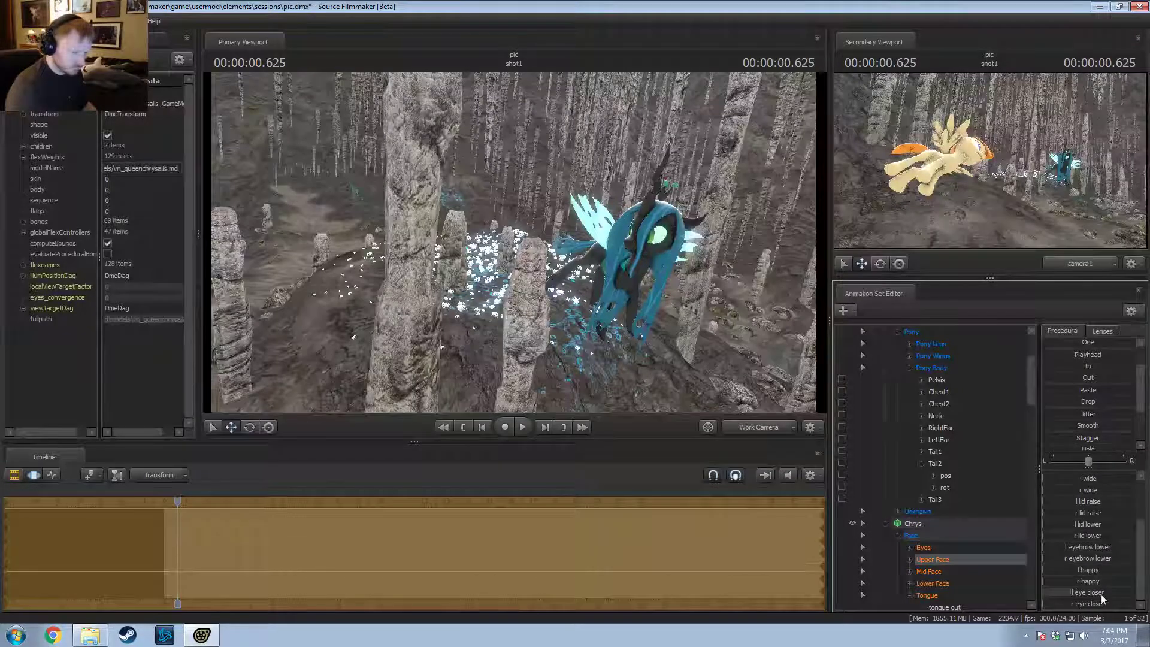
scroll(1089, 527, "up", 2)
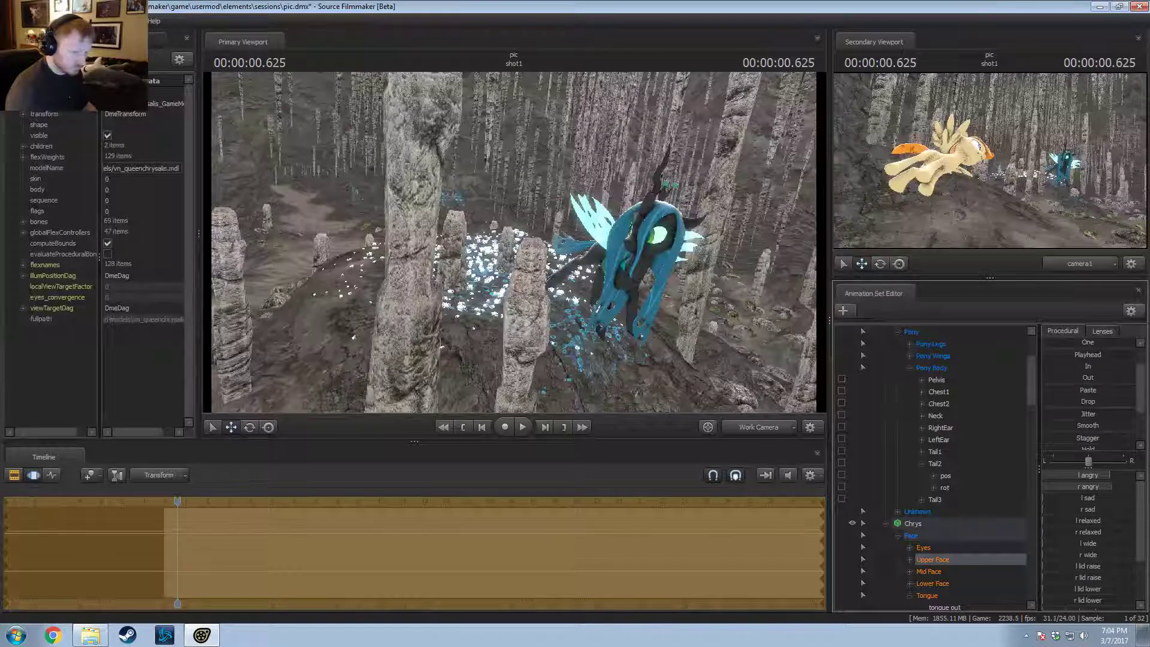
Step: Rotate Chrys's Mane3 bone so the mane hangs down beside her face
left_click_drag(742, 345, 522, 172)
left_click(515, 134)
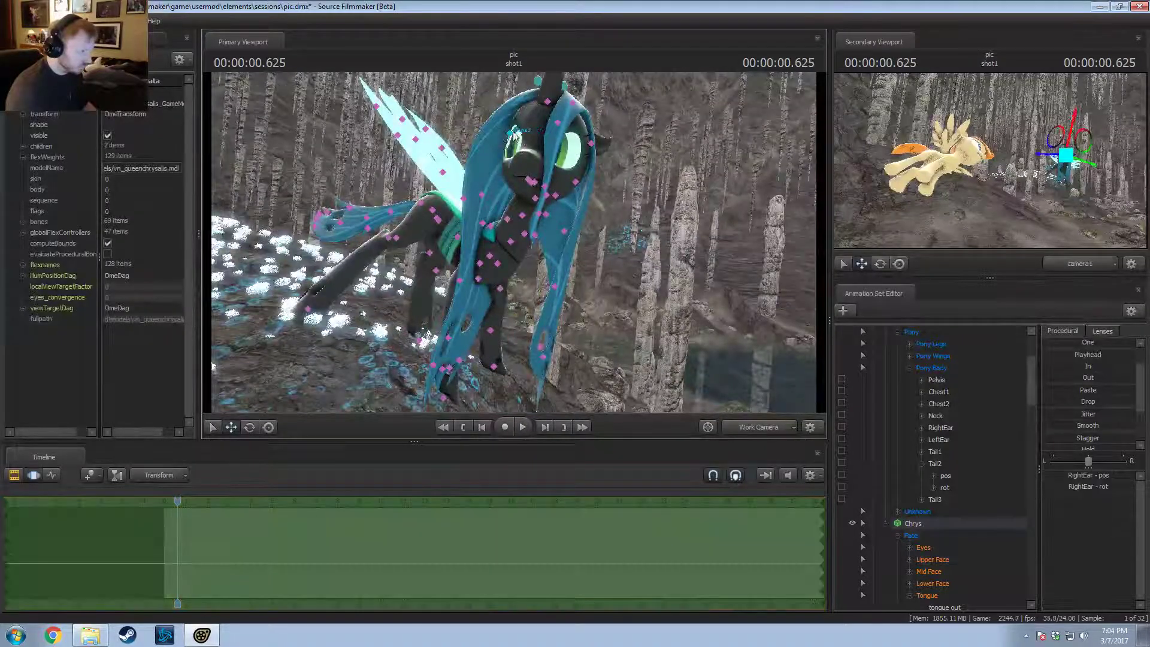
key("e")
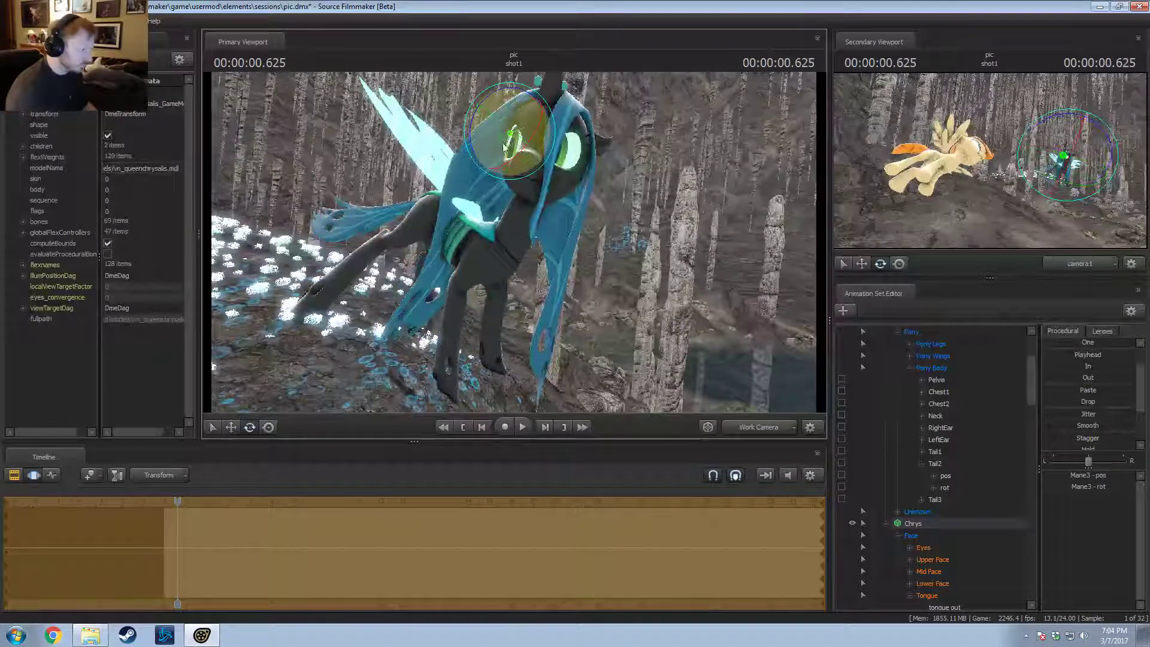
mouse_move(519, 147)
left_mouse_down()
mouse_move(527, 141)
mouse_move(498, 144)
left_mouse_up()
left_click_drag(537, 180, 513, 242, "alt")
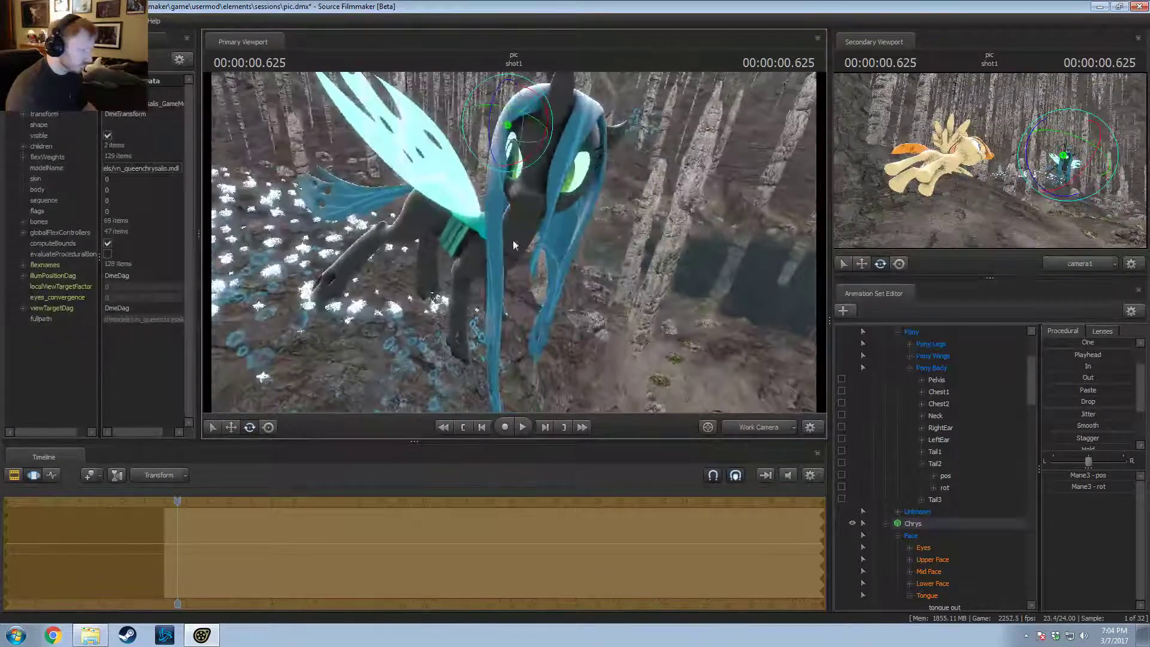
left_click_drag(519, 119, 512, 120)
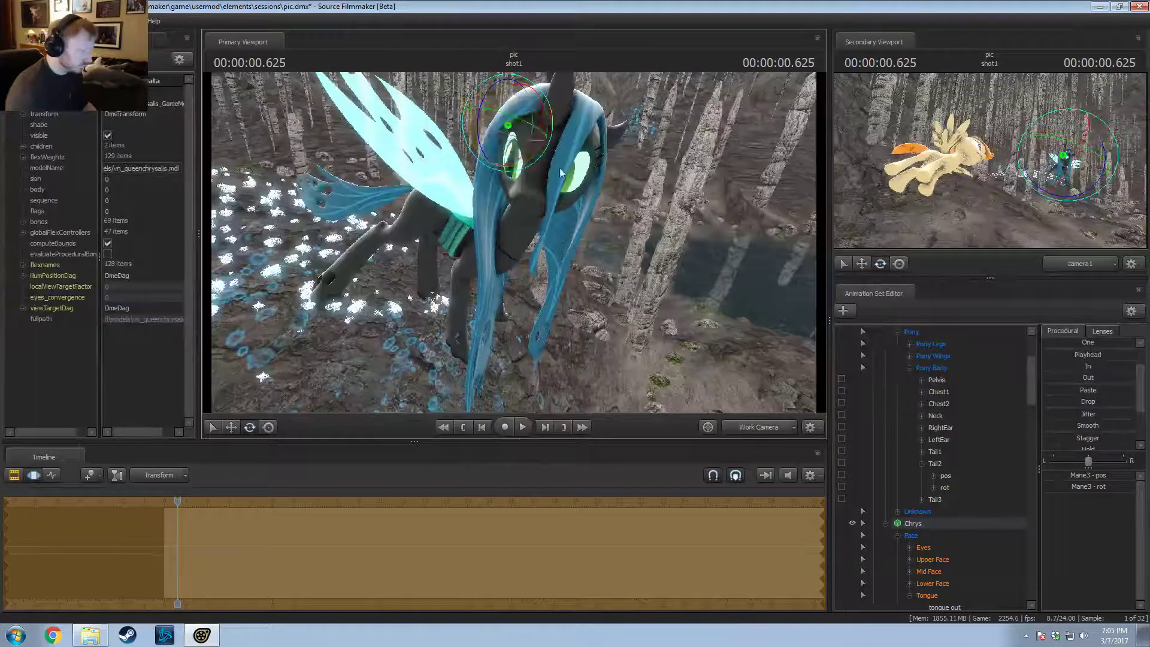
Step: Refine the Mane3 rotation from the front and back and inspect the mane without manipulators
left_click_drag(513, 180, 468, 134, "alt")
left_click_drag(524, 175, 489, 174)
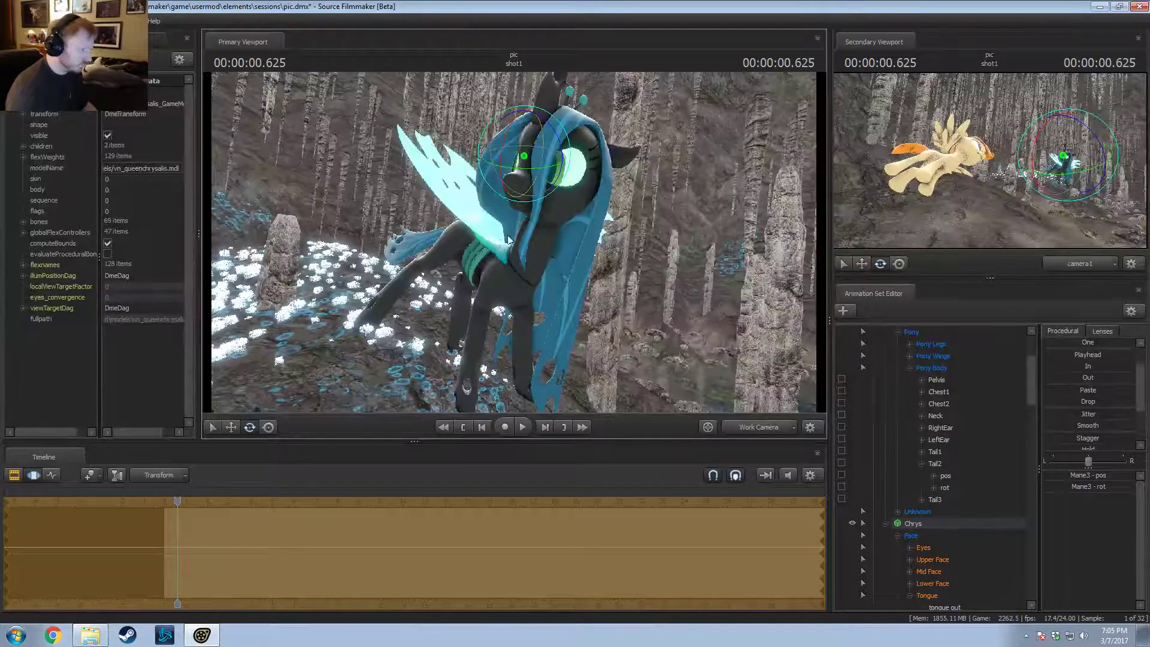
left_click_drag(523, 246, 659, 281, "alt")
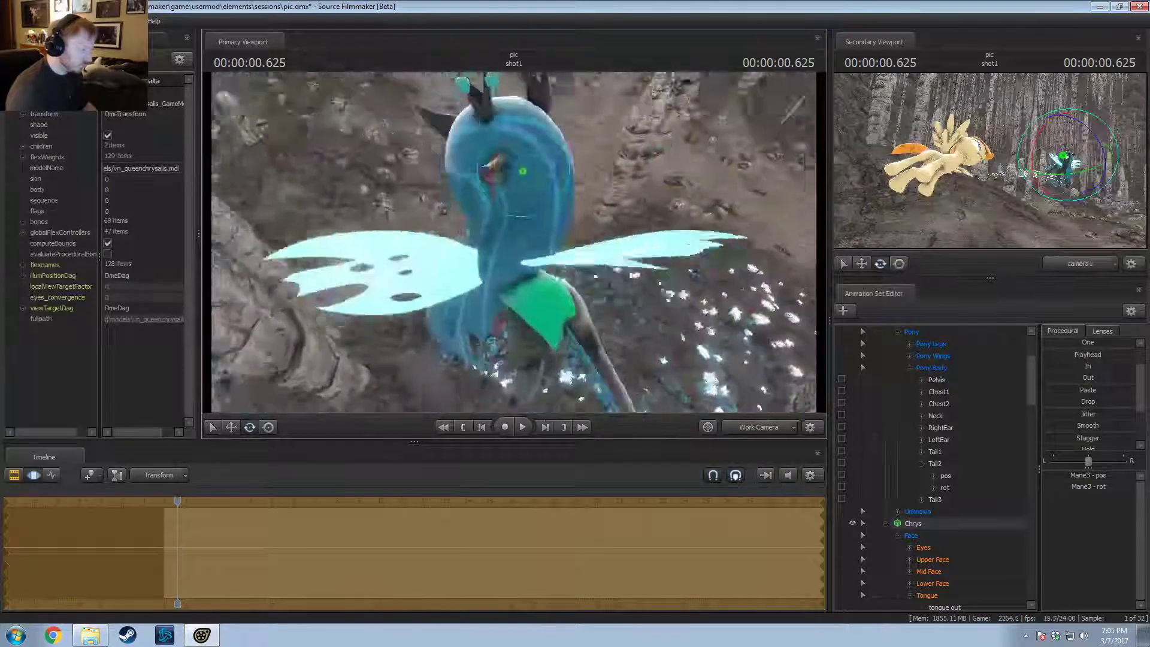
left_click_drag(587, 215, 542, 303)
key("e")
key("F2")
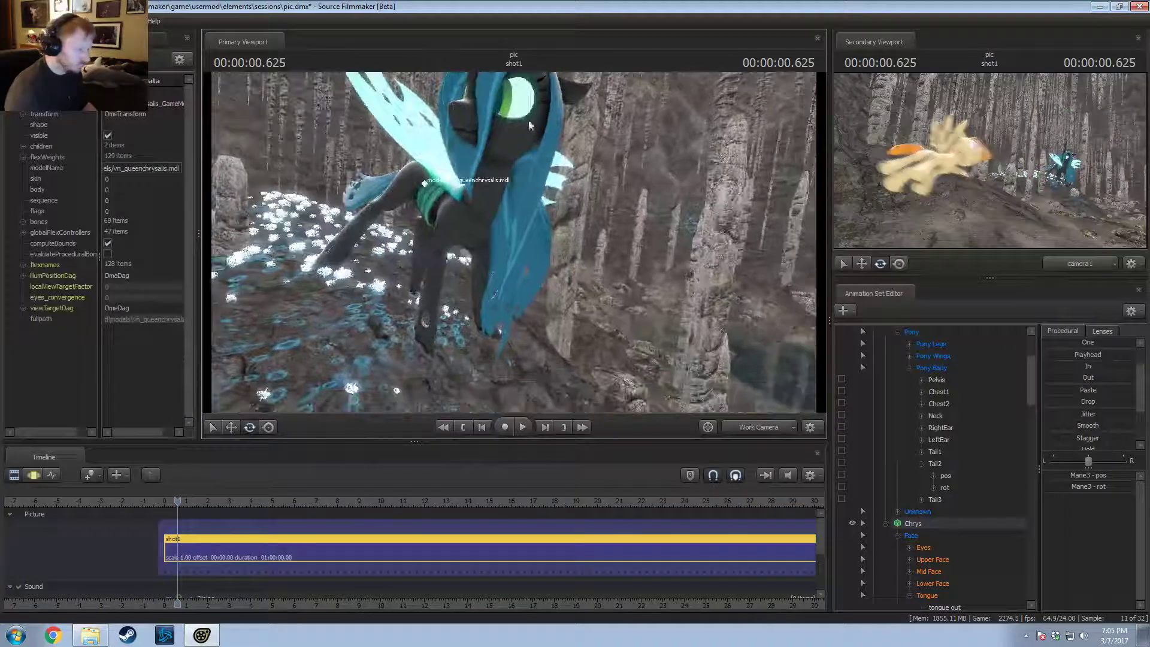
Step: Select Chrys's LeftEar bone and rotate the ear into a new angle
key("F3")
left_click(560, 95, "ctrl")
left_click_drag(562, 93, 640, 273)
left_click_drag(496, 202, 464, 188)
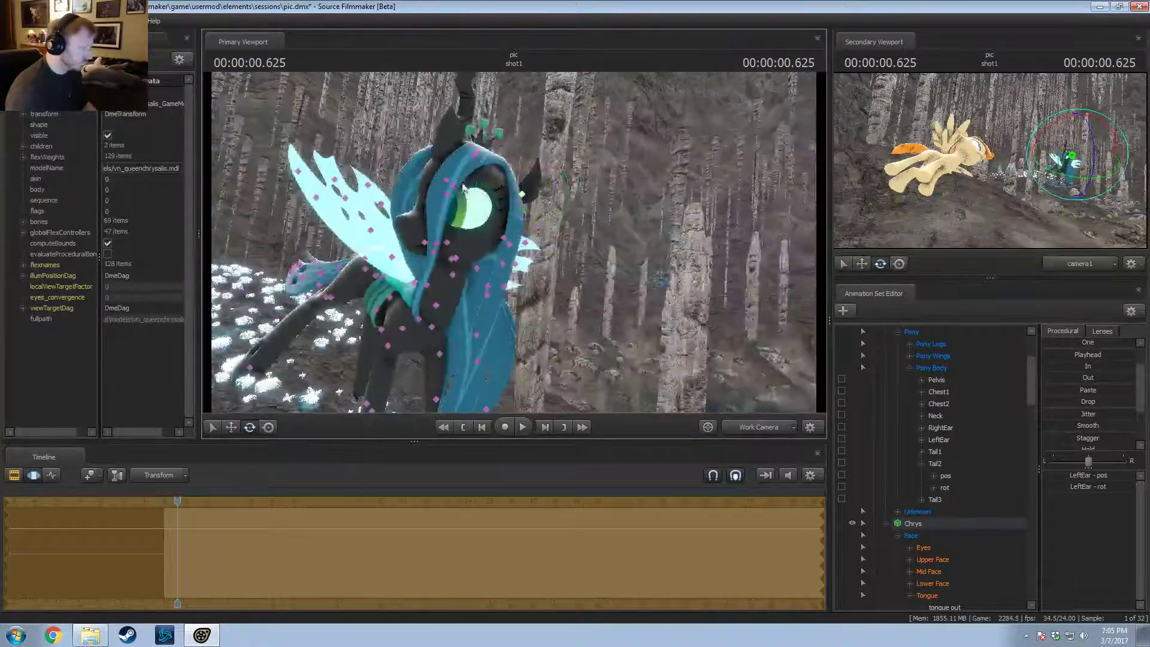
Step: Rotate Jiggle_hair2 and Jiggle_hair1 to swing the front hair strand across Chrys's face
left_click(445, 194)
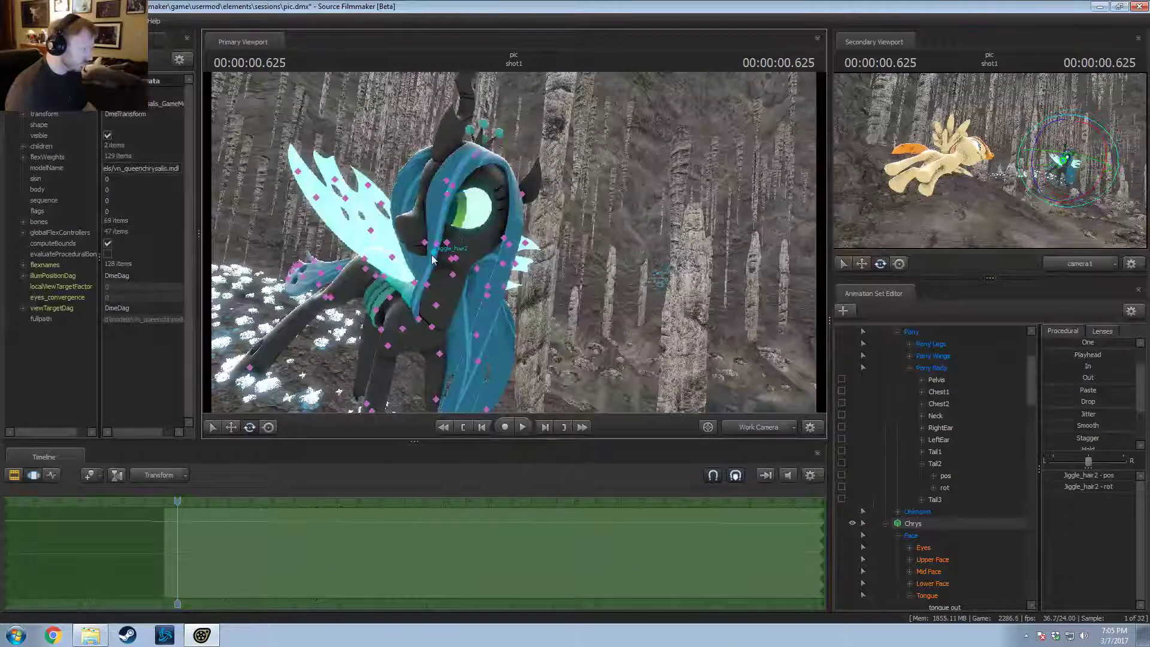
left_click_drag(387, 241, 393, 258)
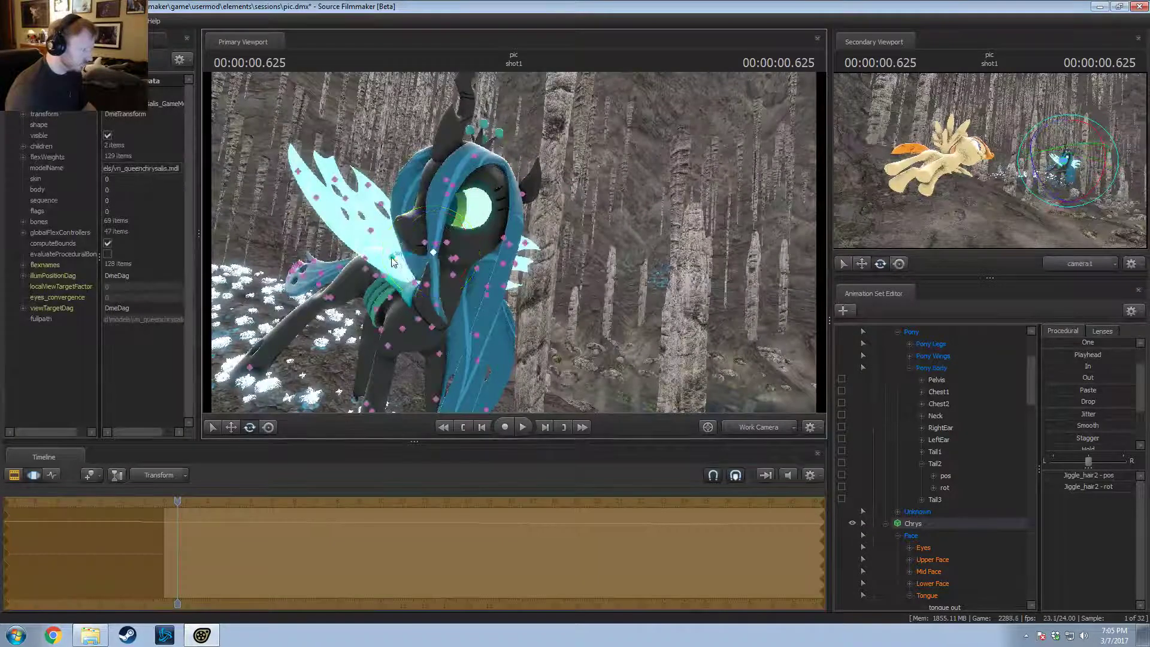
left_click(441, 192)
key("e")
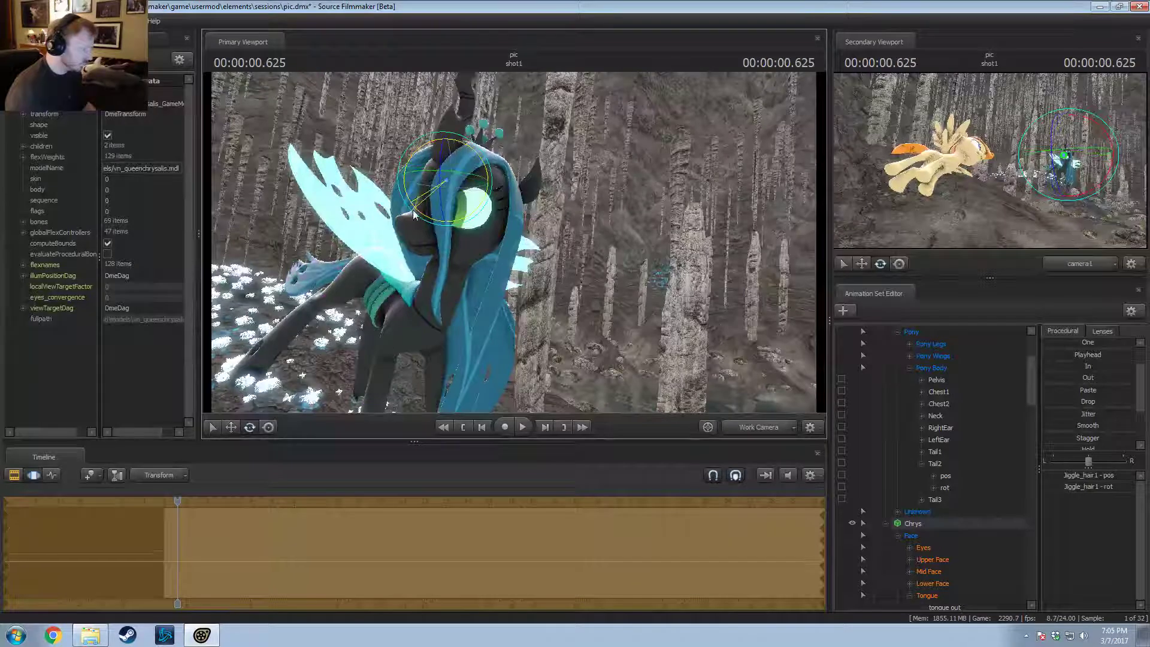
left_click_drag(414, 212, 456, 217)
Step: Adjust the rotation and position of Jiggle_hair1 from a side view of Chrys's head
left_click_drag(455, 216, 514, 246, "alt")
key("w")
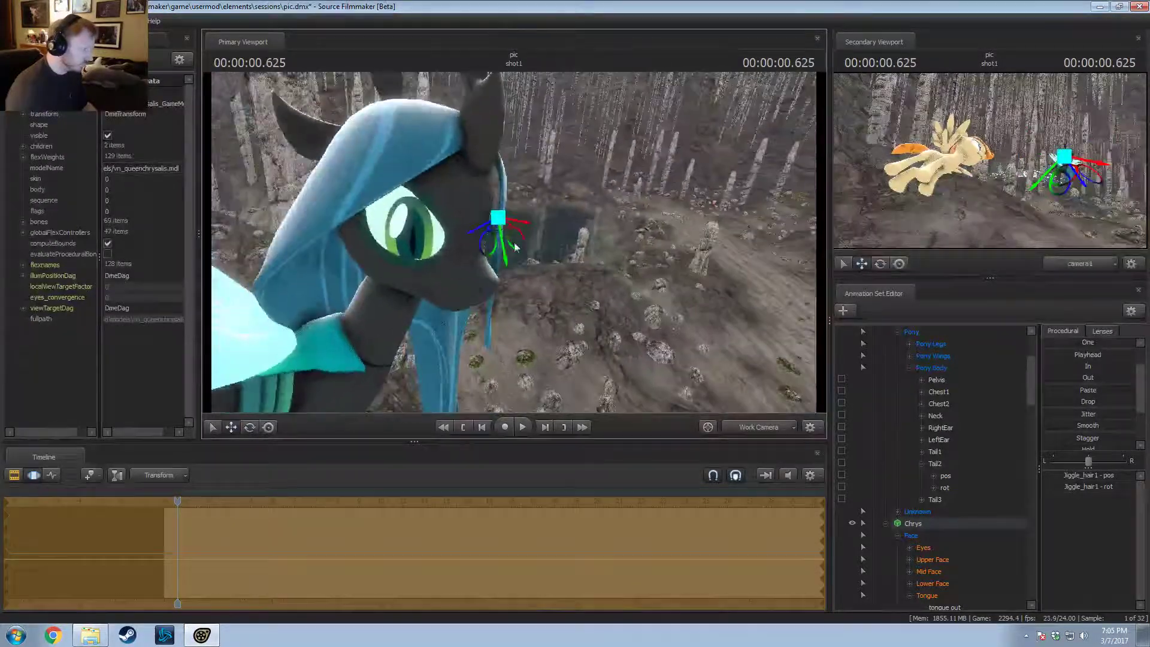
key("e")
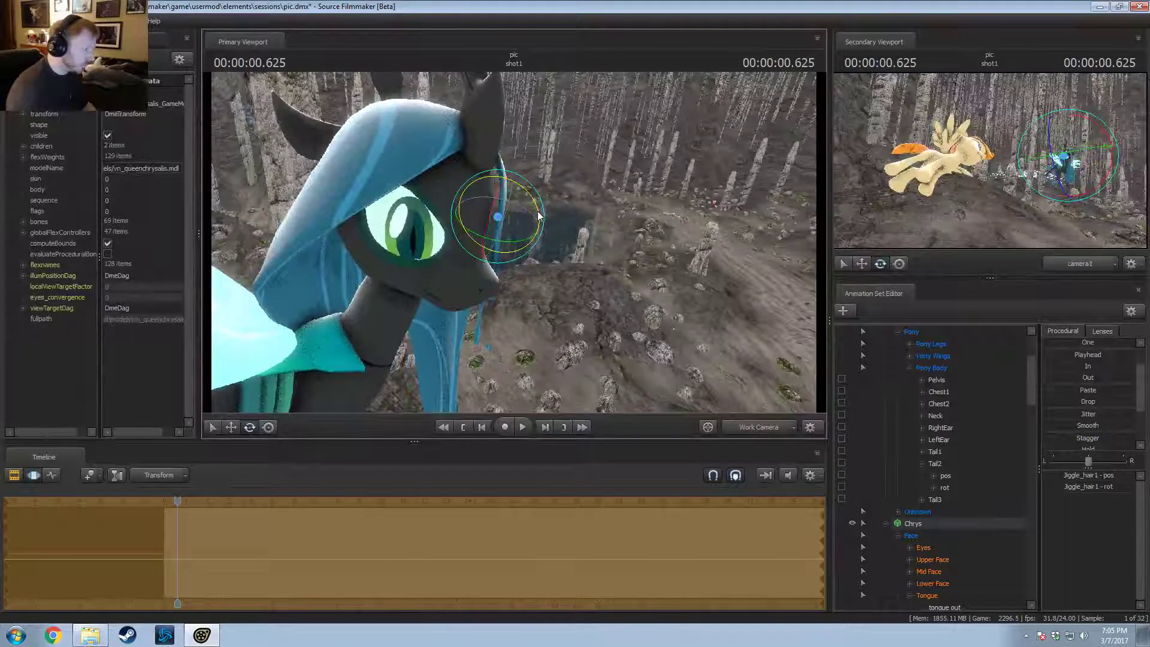
key("w")
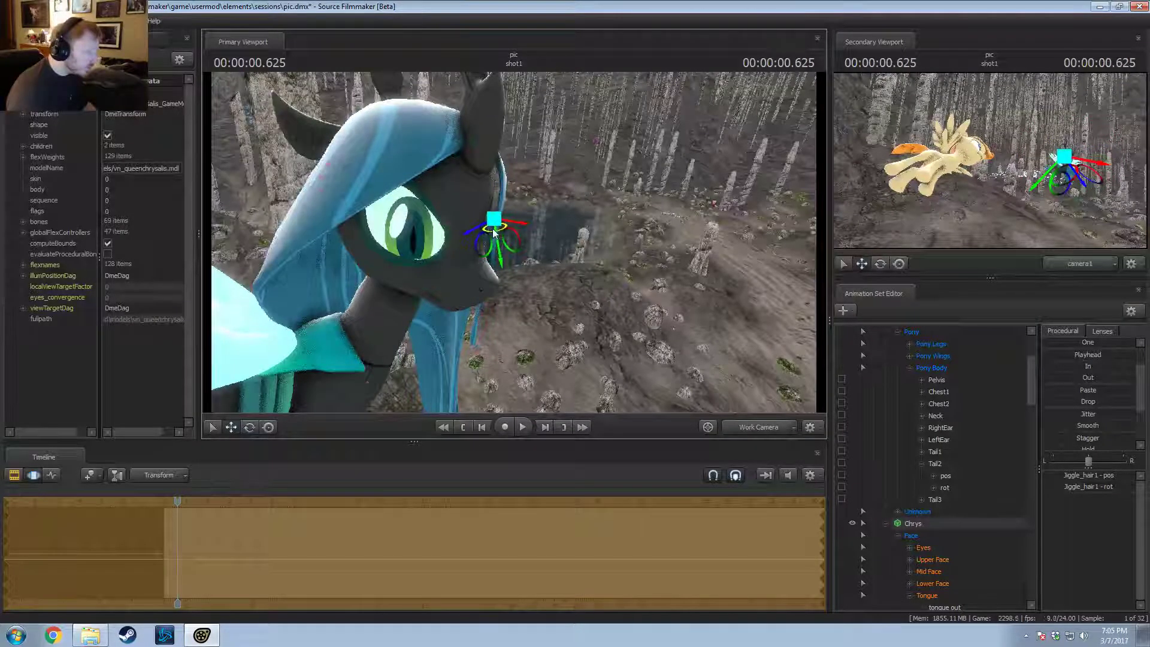
Step: Rotate Chrys's Mane5 bone at the base of the front hair strand
left_click(492, 148)
key("w")
key("e")
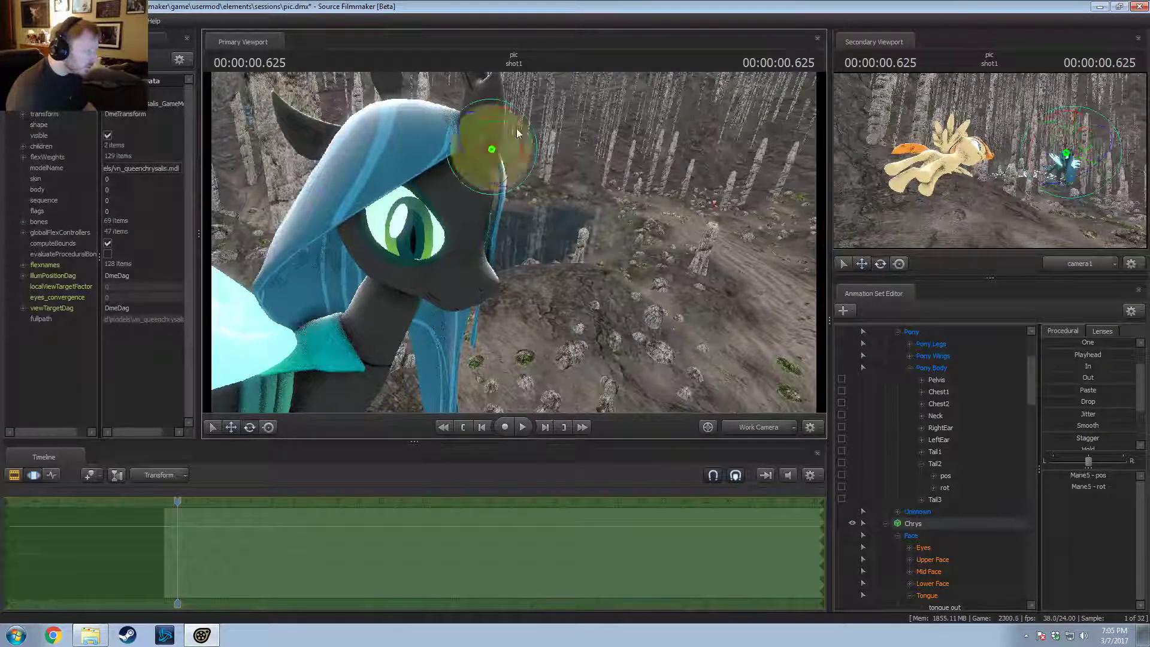
left_click_drag(536, 137, 535, 145)
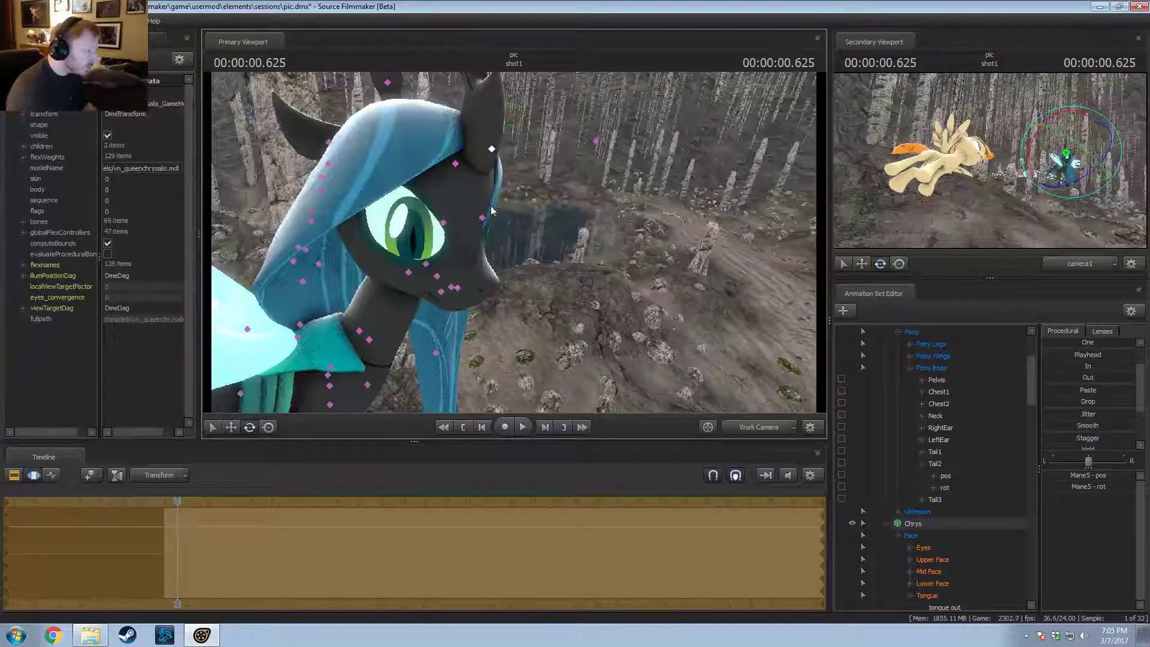
Step: Fine-tune Jiggle_hair1 and rotate Jiggle_hair2 so the front strand hangs in front of Chrys's left eye
left_click(482, 217)
left_click_drag(526, 214, 413, 216)
key("w")
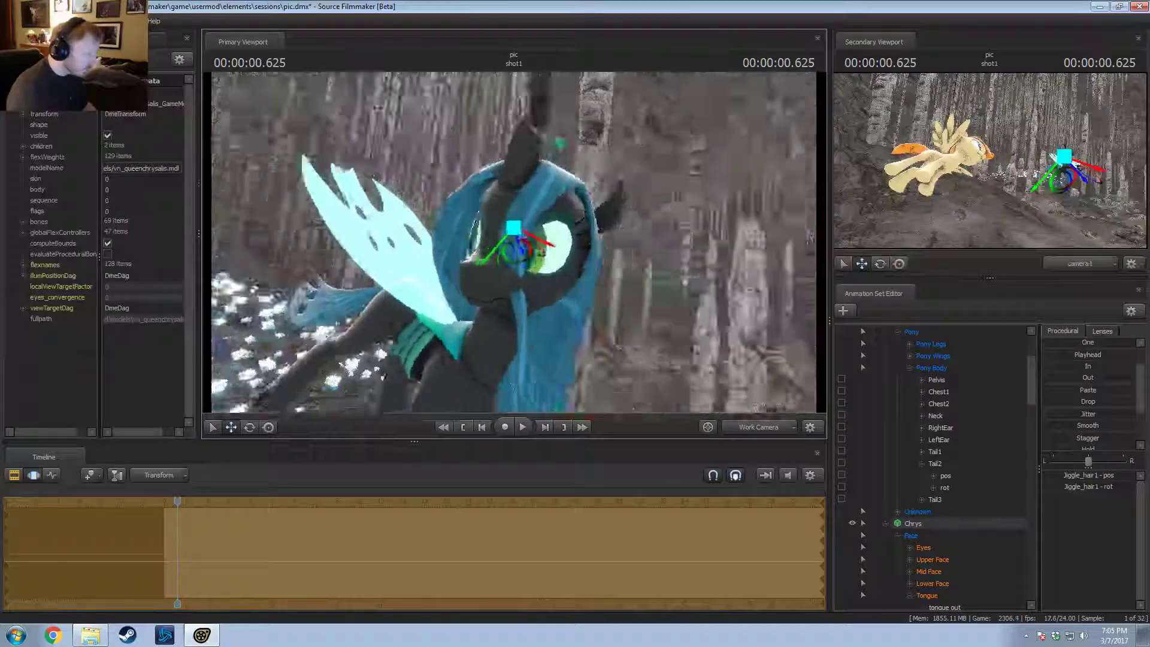
key("e")
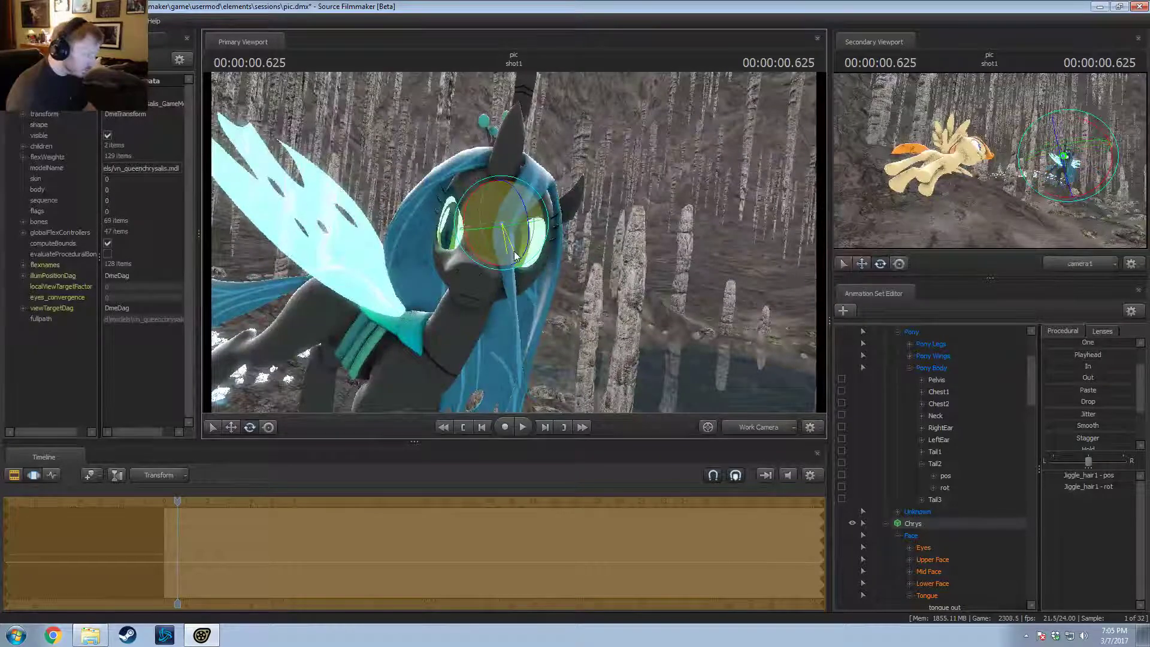
left_click(517, 306)
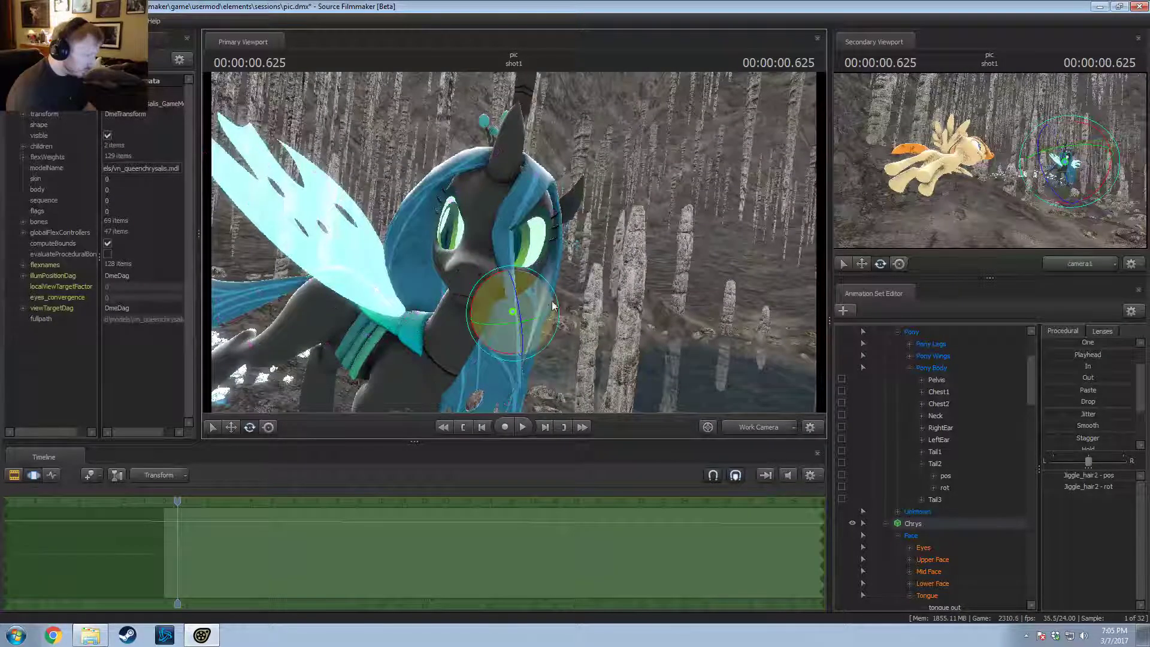
left_click_drag(550, 308, 551, 310)
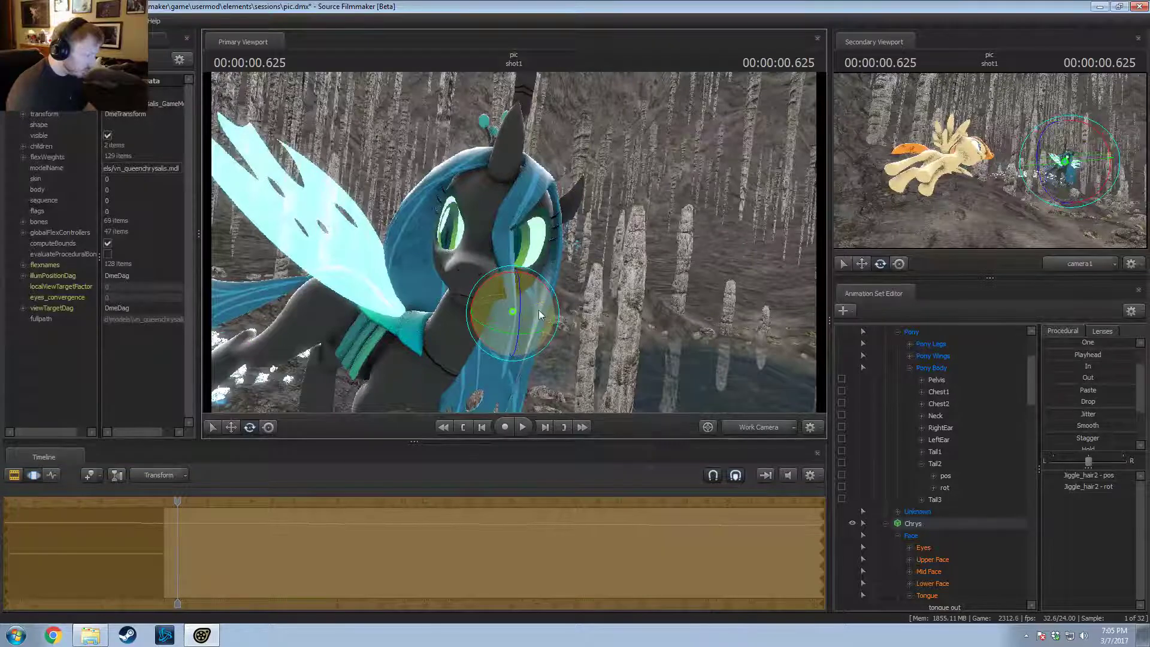
key("w")
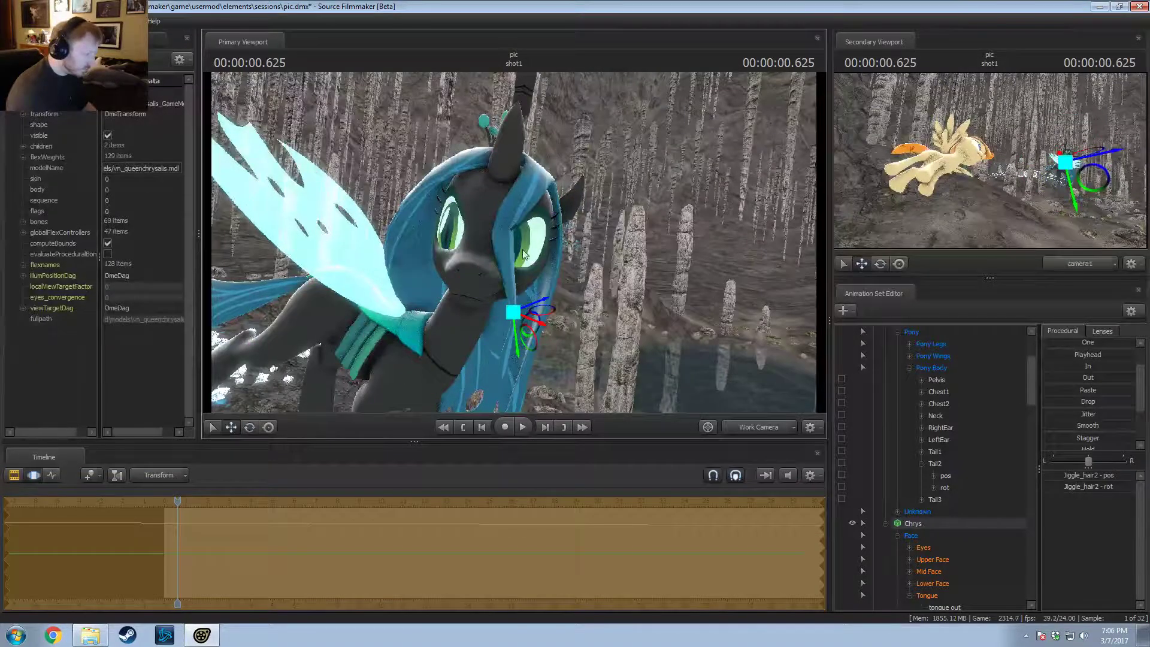
Step: Move and rotate Jiggle_hair1 to reshape the front hair strand beside Chrys's left eye
left_click_drag(523, 255, 511, 233, "alt")
left_click(499, 226, "ctrl")
key("e")
key("w")
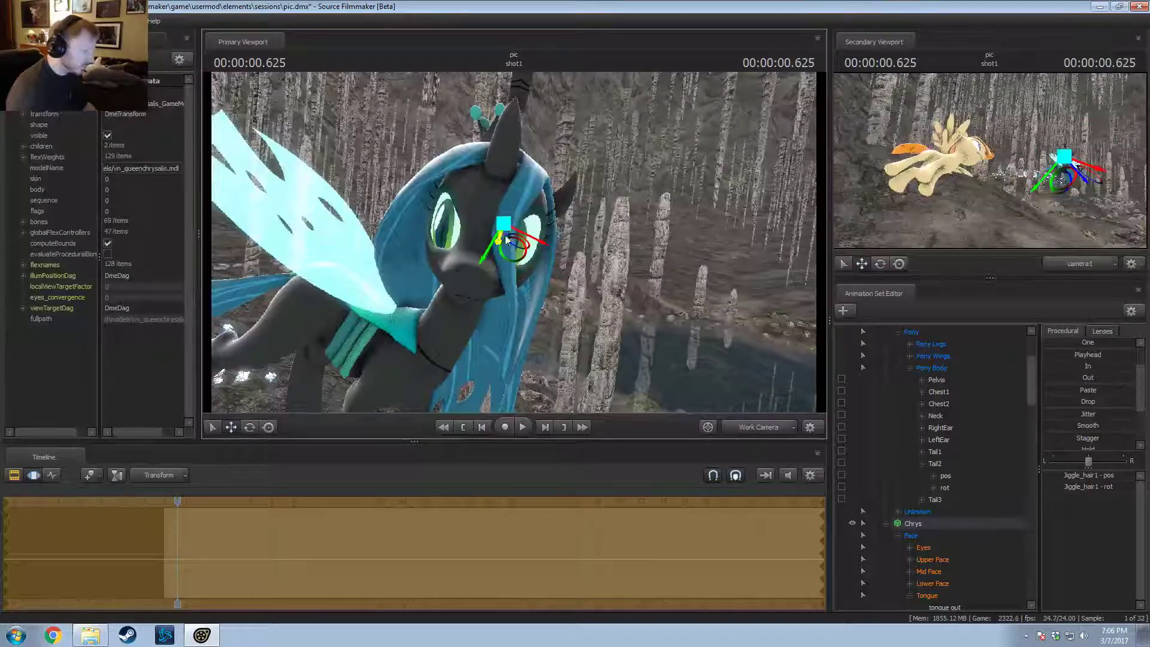
left_click_drag(512, 232, 557, 257)
key("e")
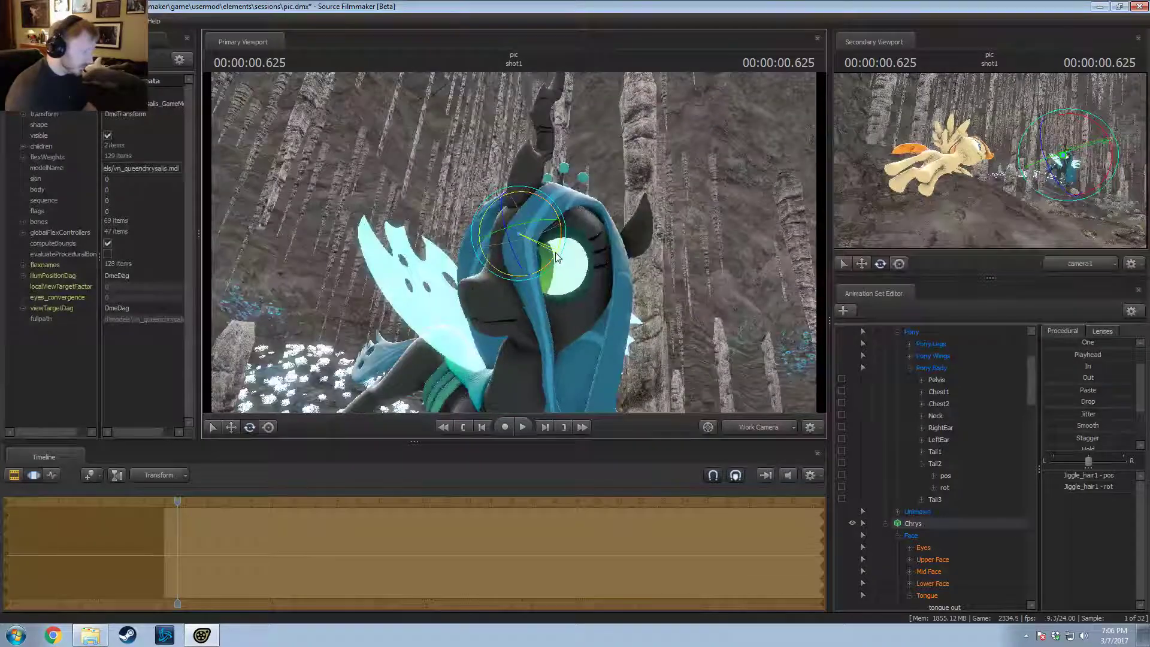
left_click_drag(545, 339, 520, 287)
left_click_drag(512, 346, 530, 304)
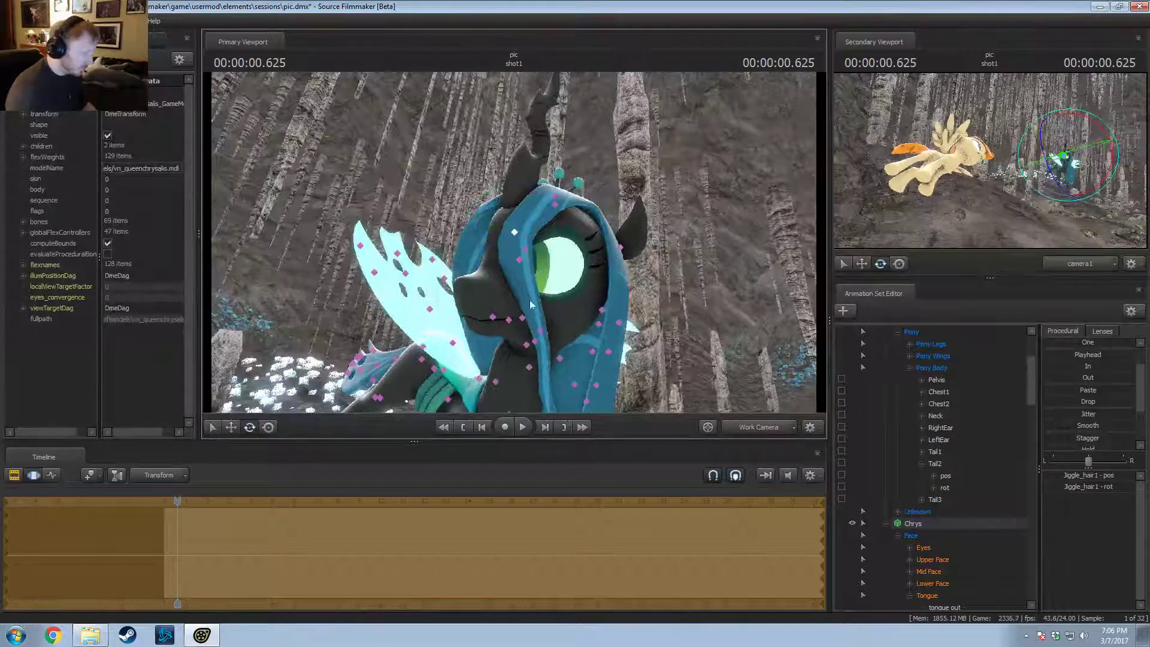
Step: Rotate Jiggle_hair2 and Mane5 to adjust how the front strand falls across Chrys's face
left_click(541, 331)
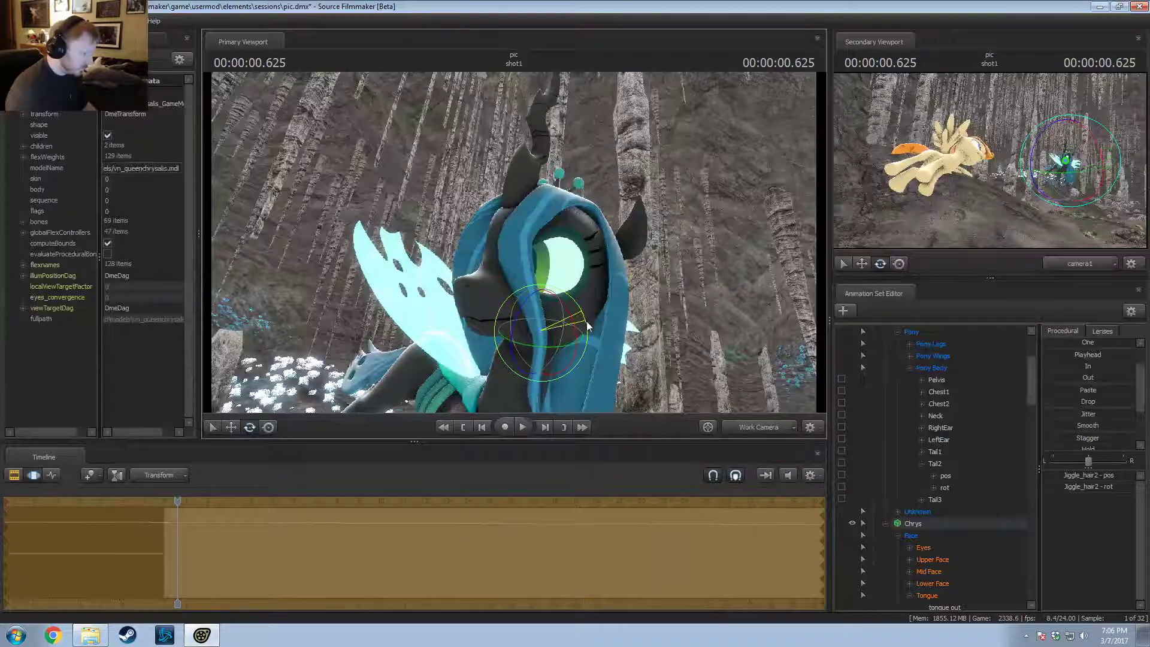
left_click_drag(506, 269, 502, 259)
key("F2")
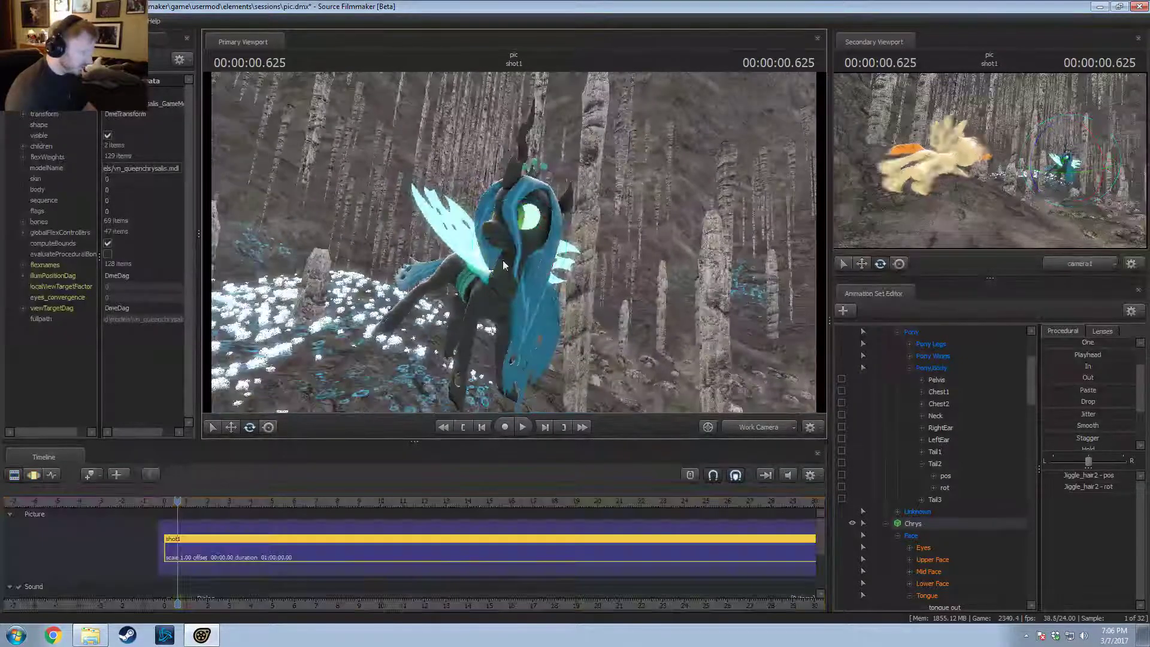
key("F3")
left_click_drag(496, 219, 561, 217)
left_click(531, 189)
left_click_drag(502, 282, 497, 265, "alt")
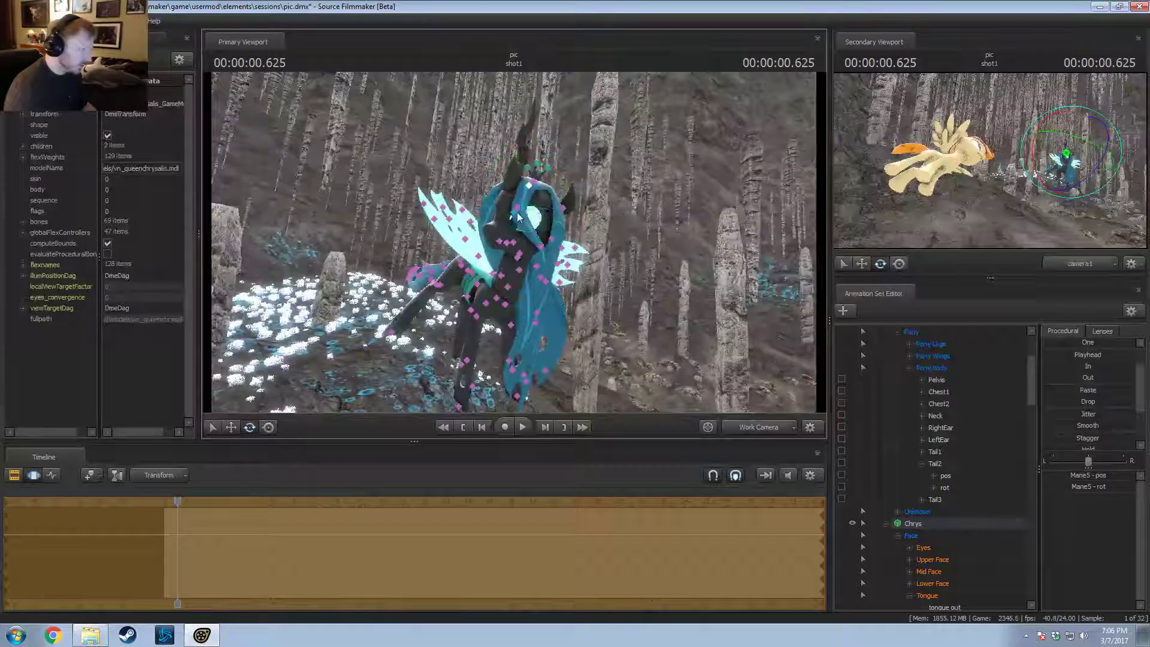
Step: Rotate Jiggle_hair1 again so the middle of the front strand curves past Chrys's eye
left_click(519, 217, "ctrl")
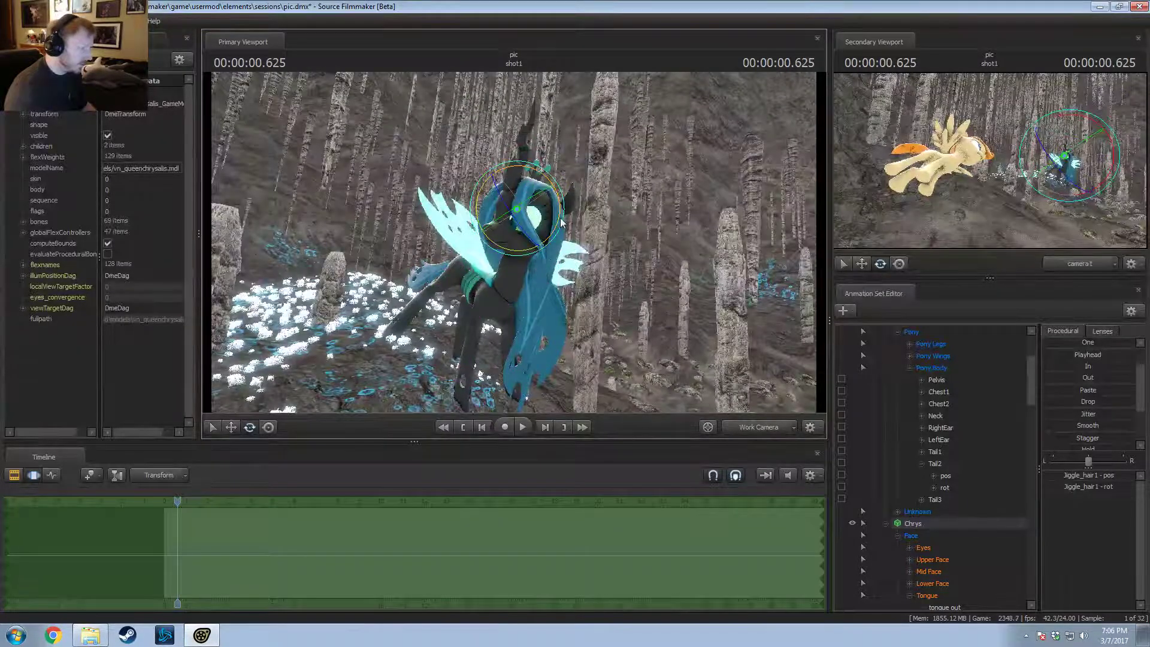
left_click_drag(562, 222, 551, 250)
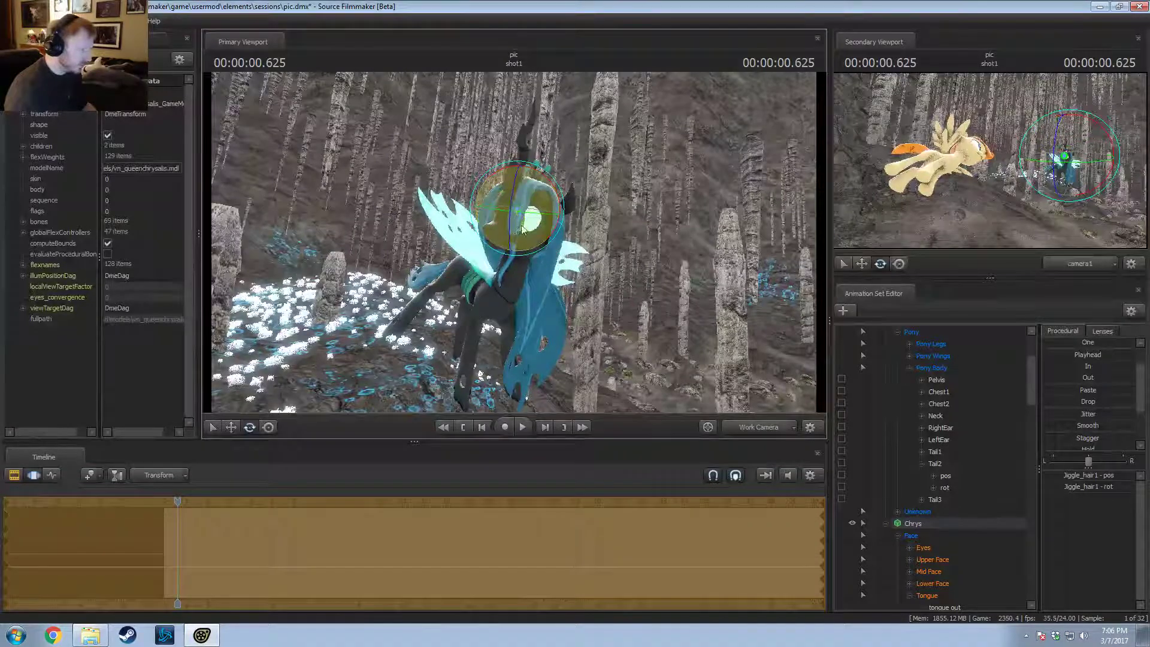
key("F2")
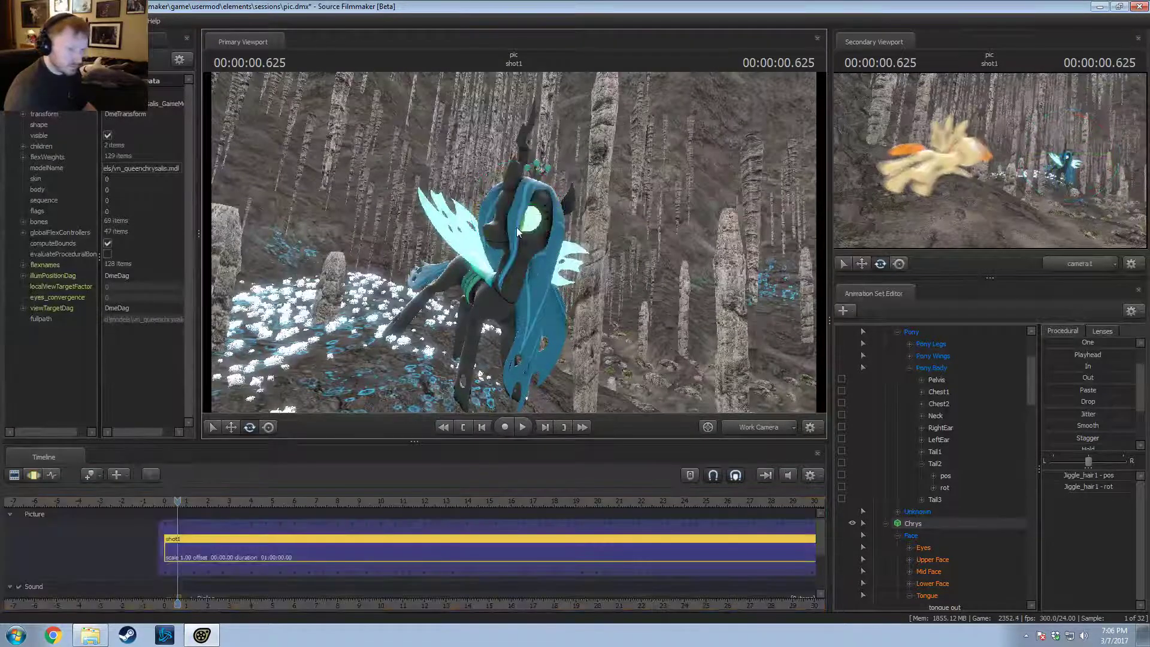
left_click(530, 201)
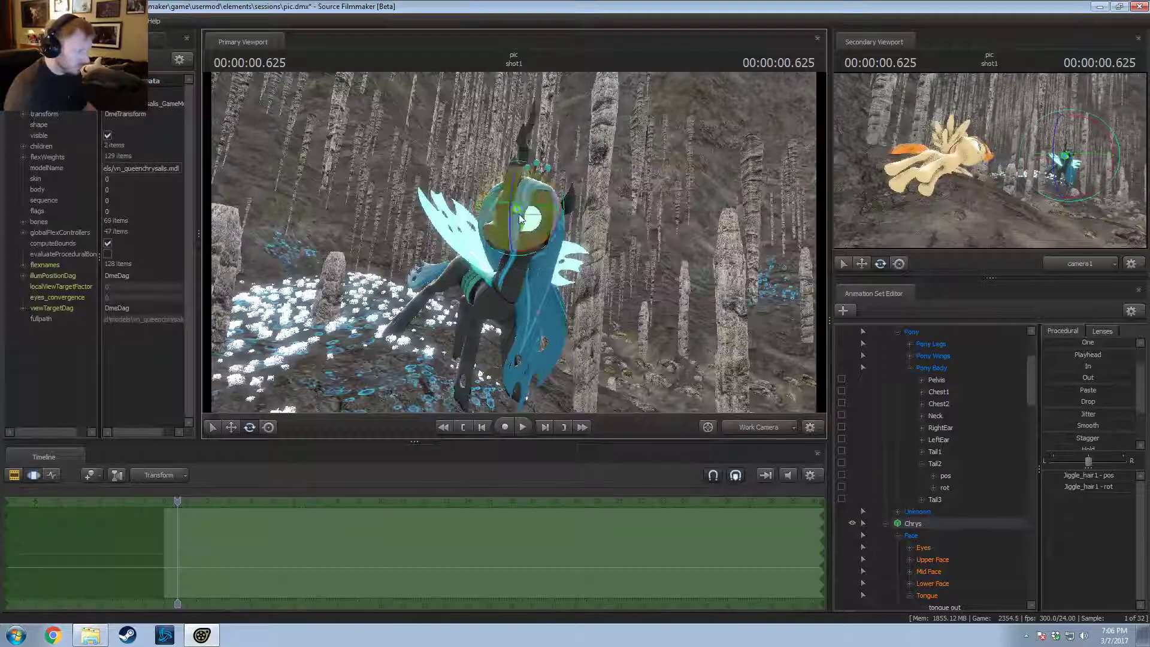
left_click_drag(552, 223, 623, 252)
Step: Refine the front strand from its tip at Jiggle_hair2 to its base at Mane5
left_click(526, 252, "ctrl")
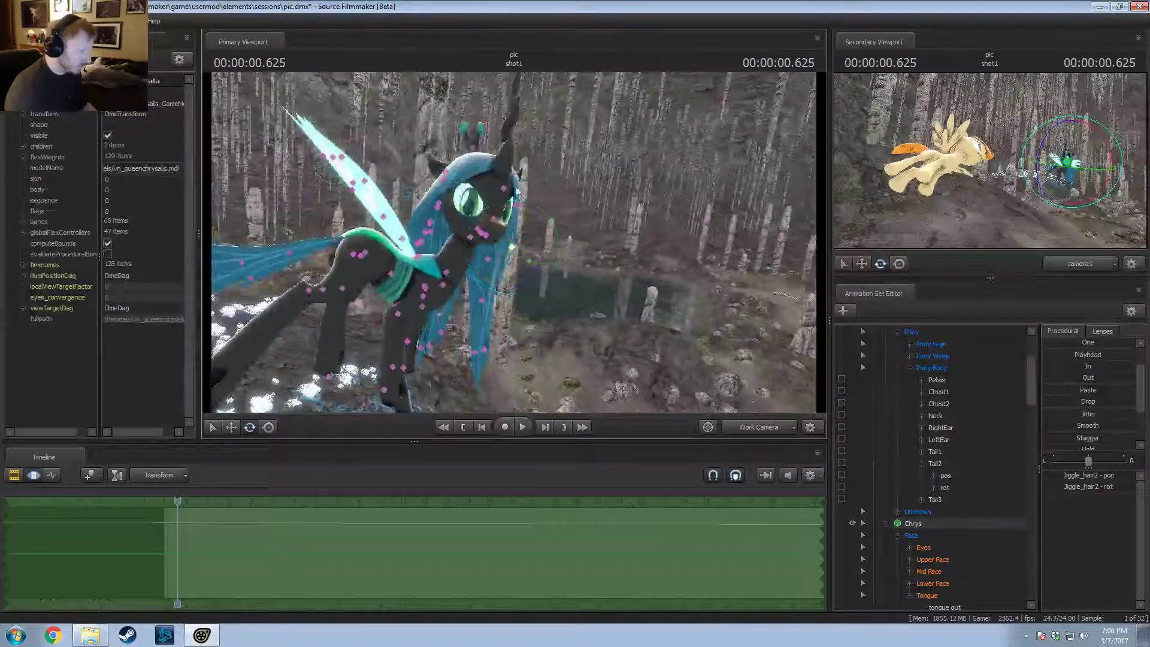
left_click(513, 174, "ctrl")
left_click_drag(560, 174, 496, 212)
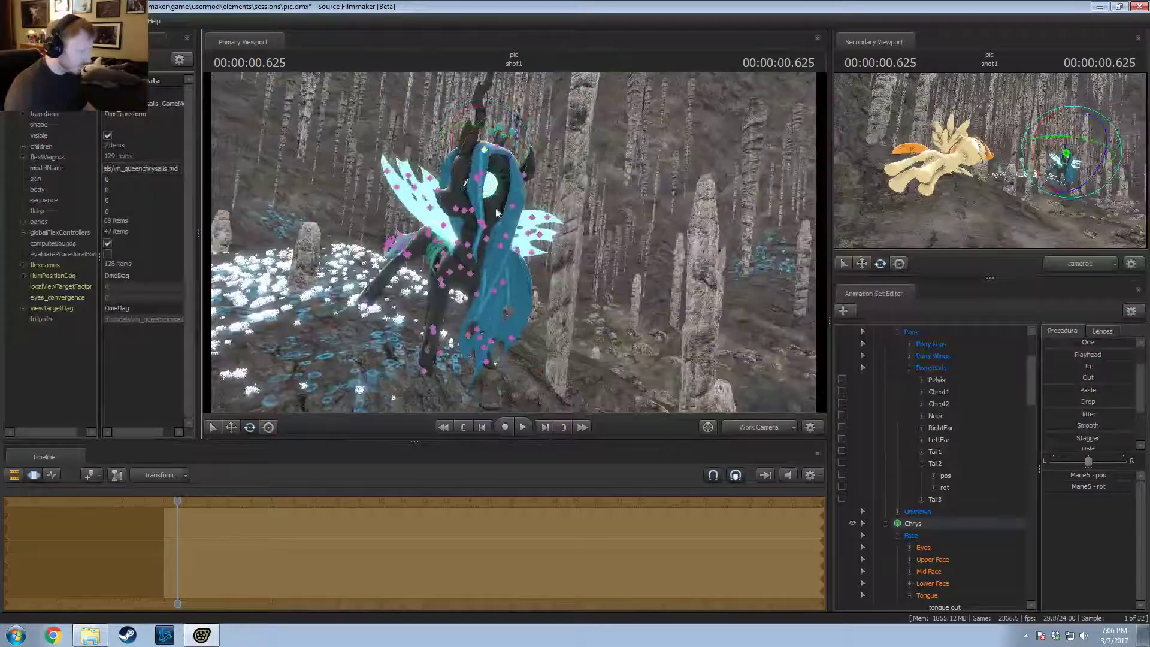
left_click(524, 177, "ctrl")
mouse_move(525, 177)
left_mouse_down("alt")
mouse_move(575, 180)
mouse_move(520, 179)
left_mouse_up("alt")
Step: Rotate Chrys's Neck and Head bones to adjust the turn and tilt of her face
left_click(465, 251, "ctrl")
left_click_drag(464, 251, 503, 279, "alt")
left_click(488, 278)
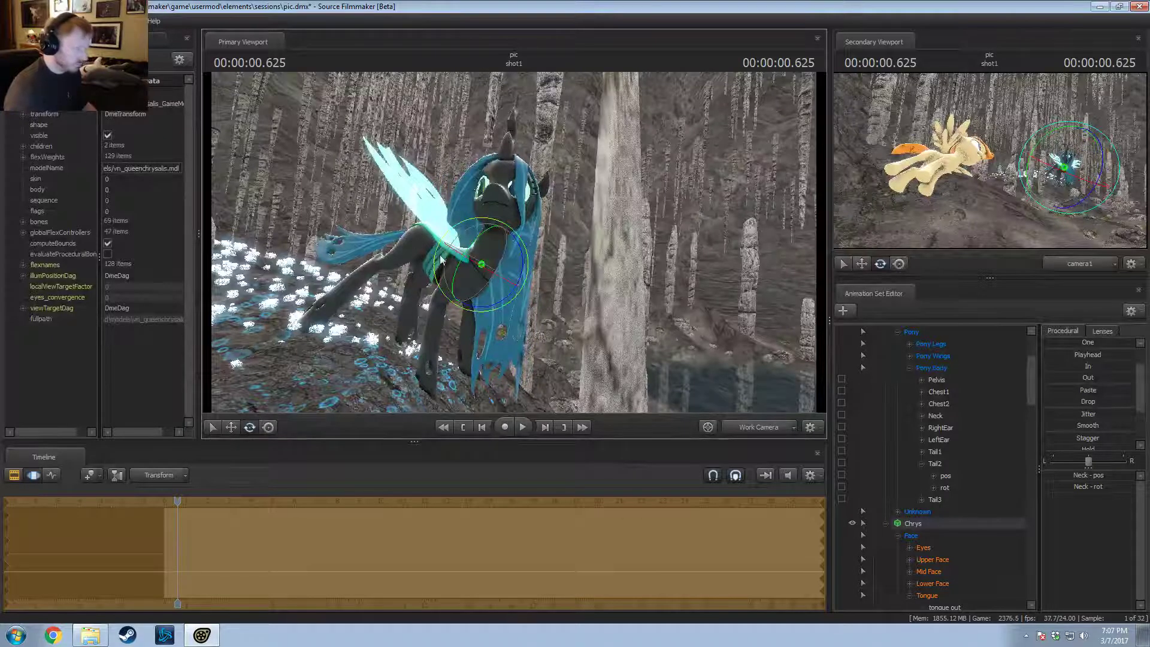
left_click_drag(440, 256, 524, 230, "alt")
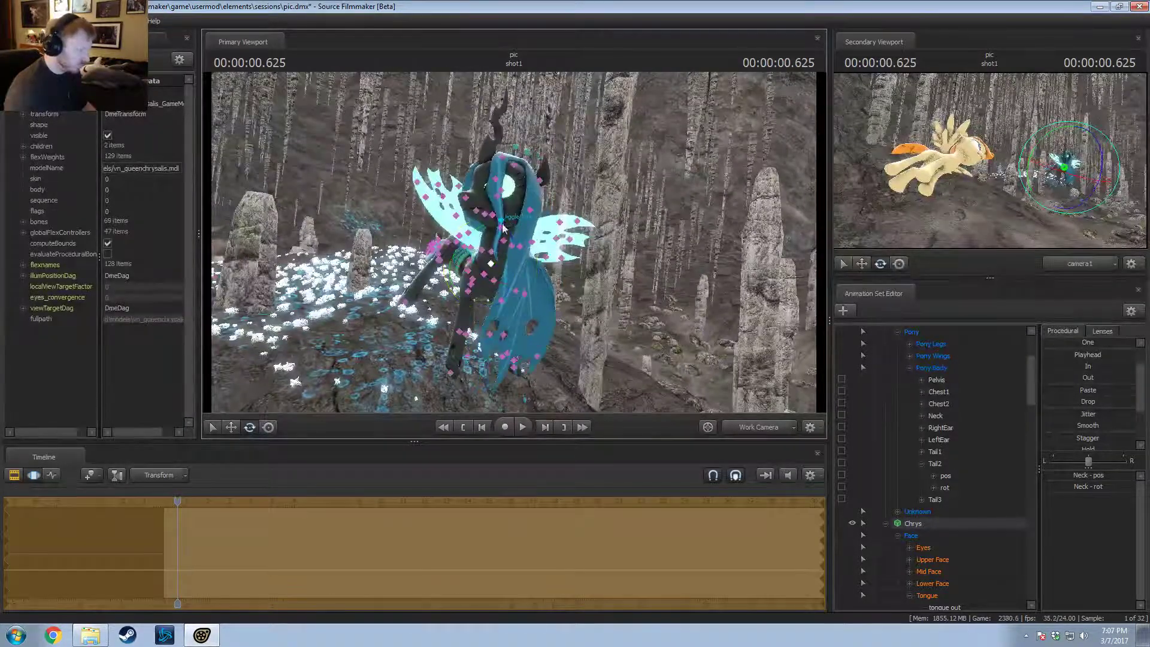
left_click(502, 227)
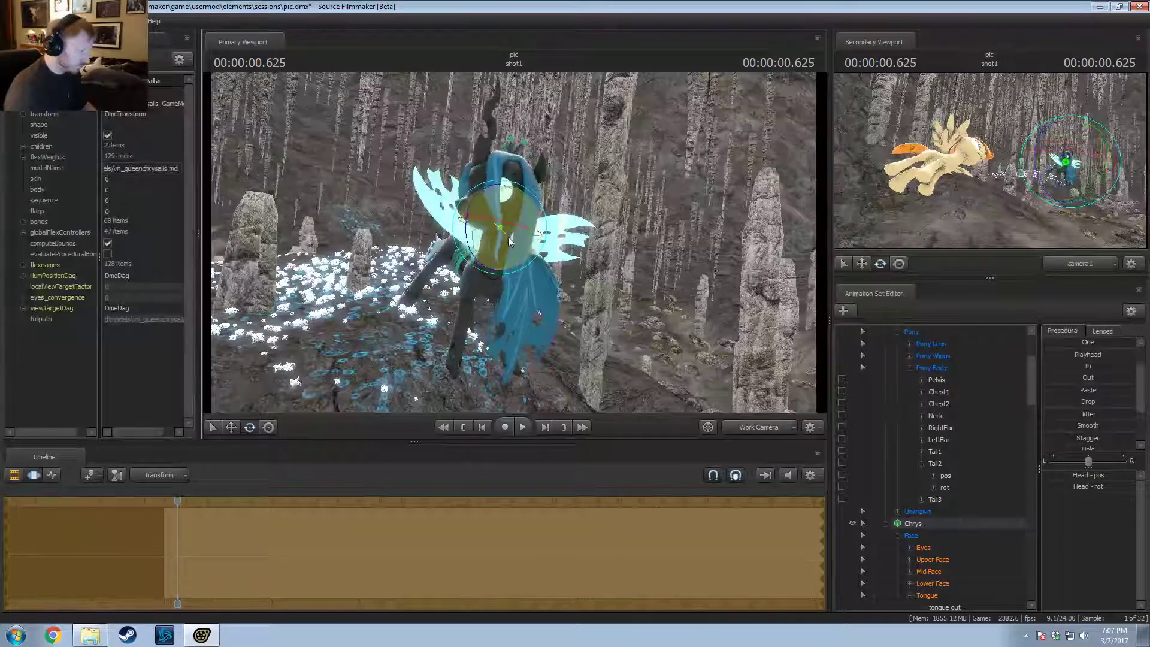
left_click_drag(508, 242, 516, 212)
key("F2")
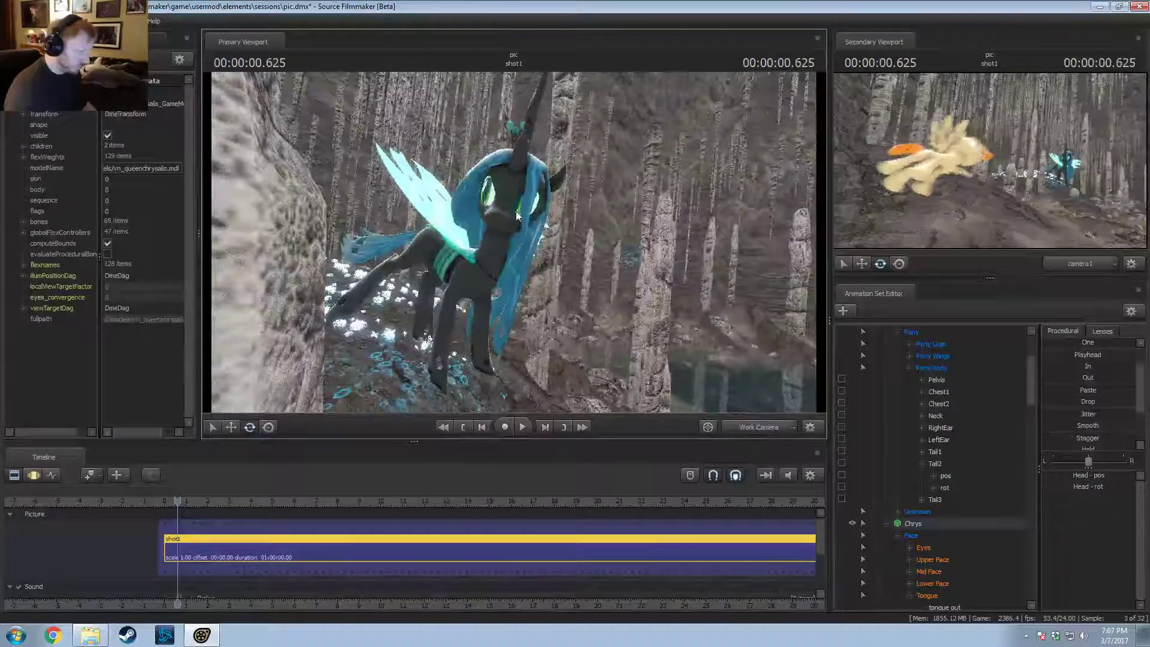
key("F3")
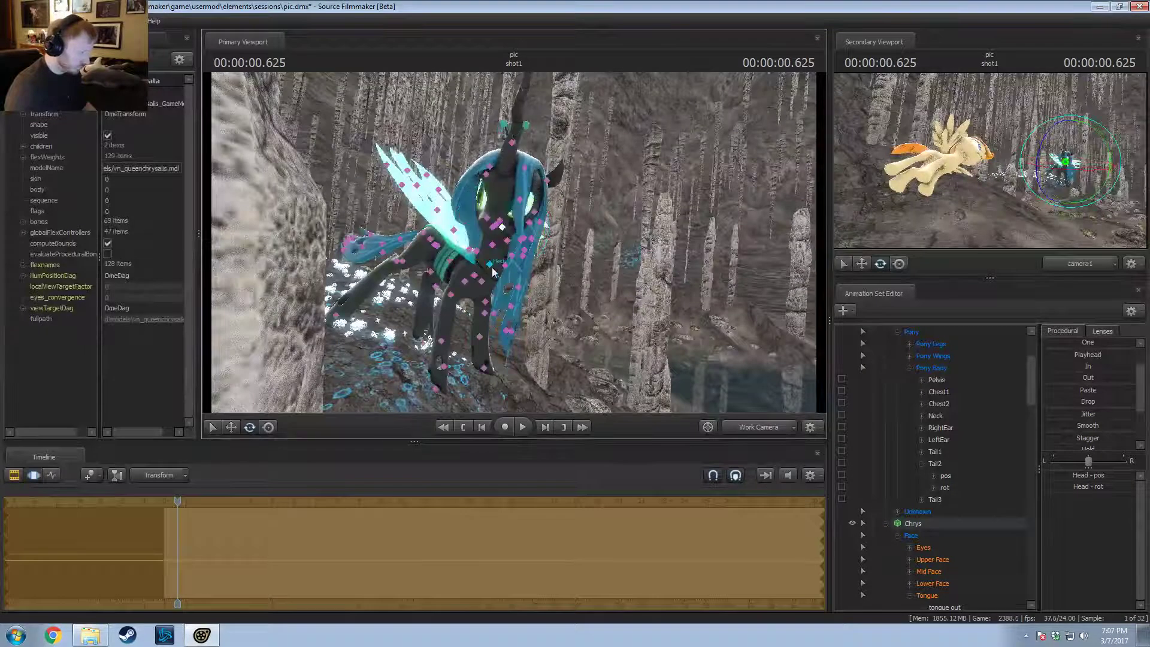
left_click(492, 268, "ctrl")
left_click_drag(493, 268, 502, 238, "alt")
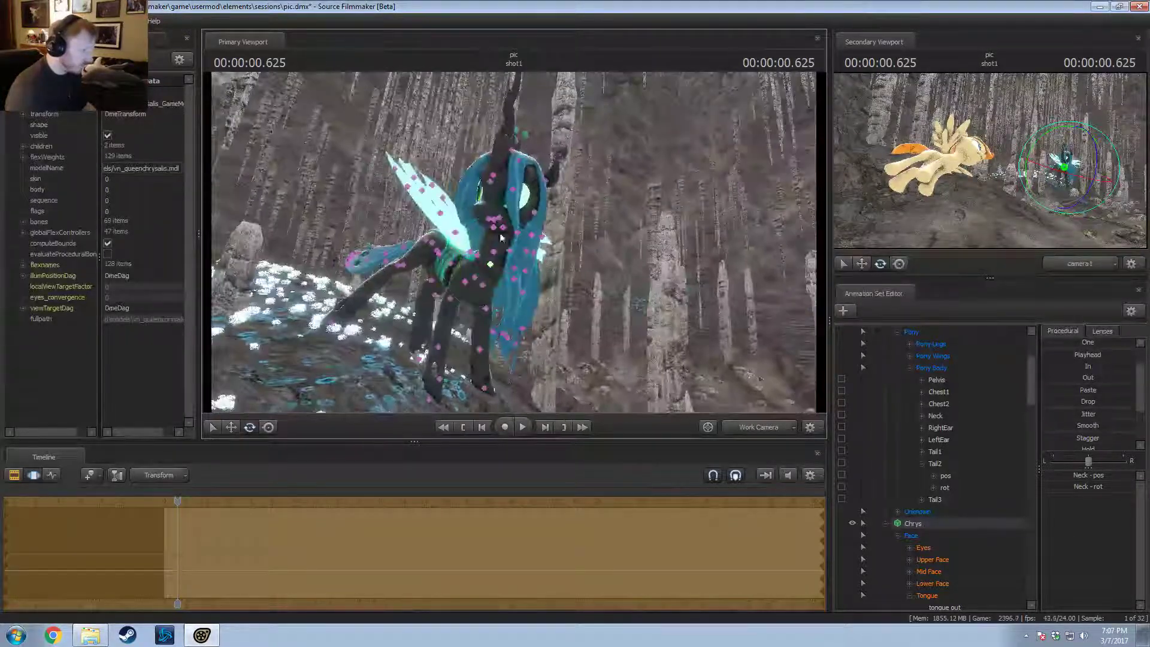
Step: Rotate and move Mane4 so the mane section behind Chrys's head hangs close to her neck
left_click(490, 225)
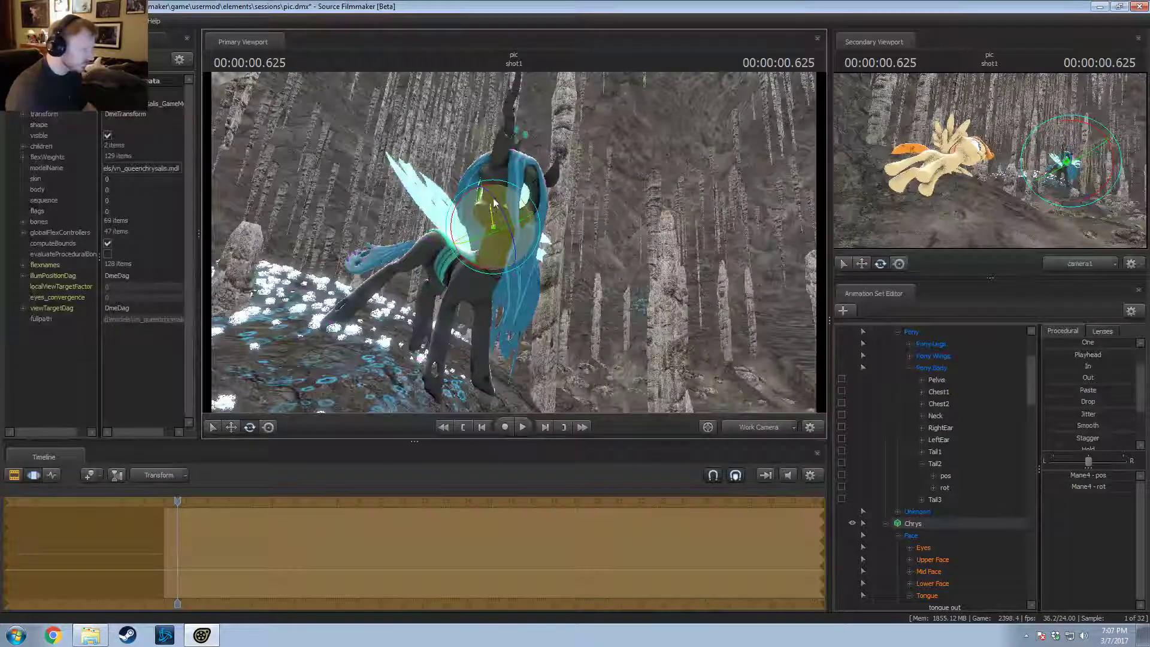
left_click_drag(505, 194, 516, 247)
key("w")
key("e")
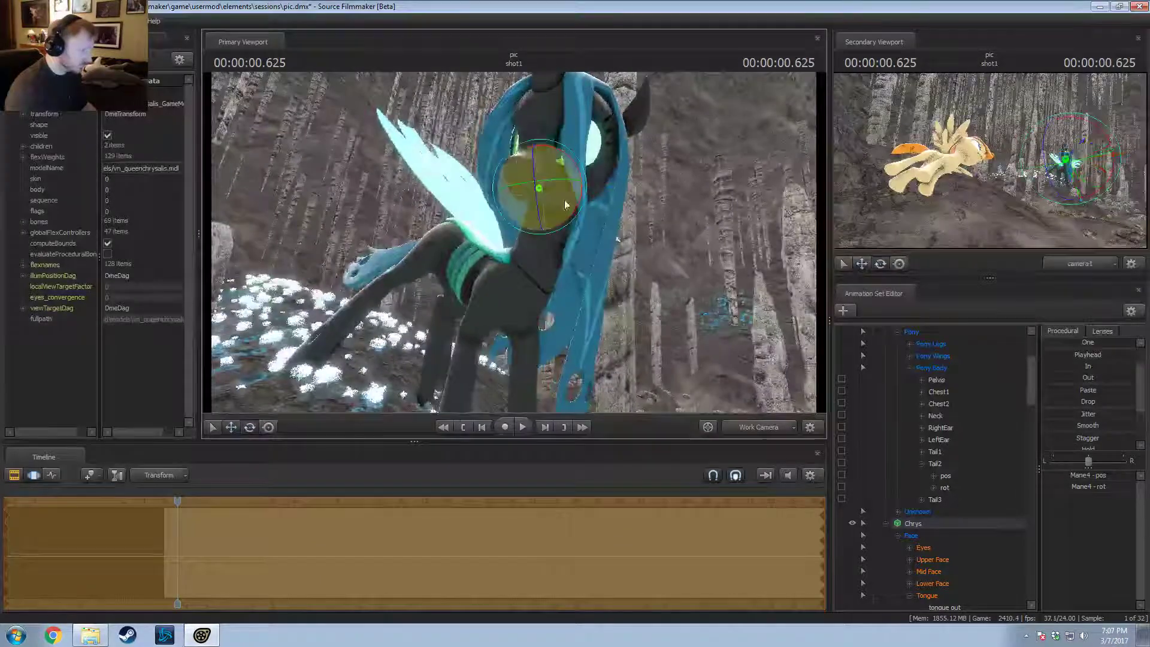
left_click_drag(565, 205, 527, 213)
key("w")
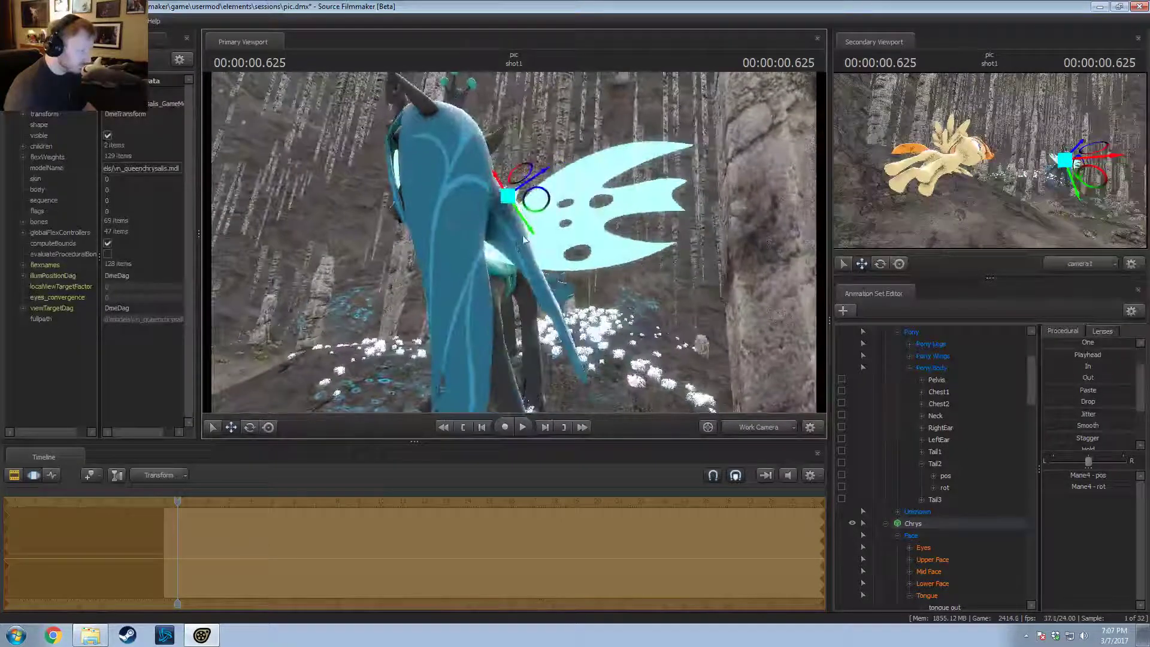
key("e")
key("w")
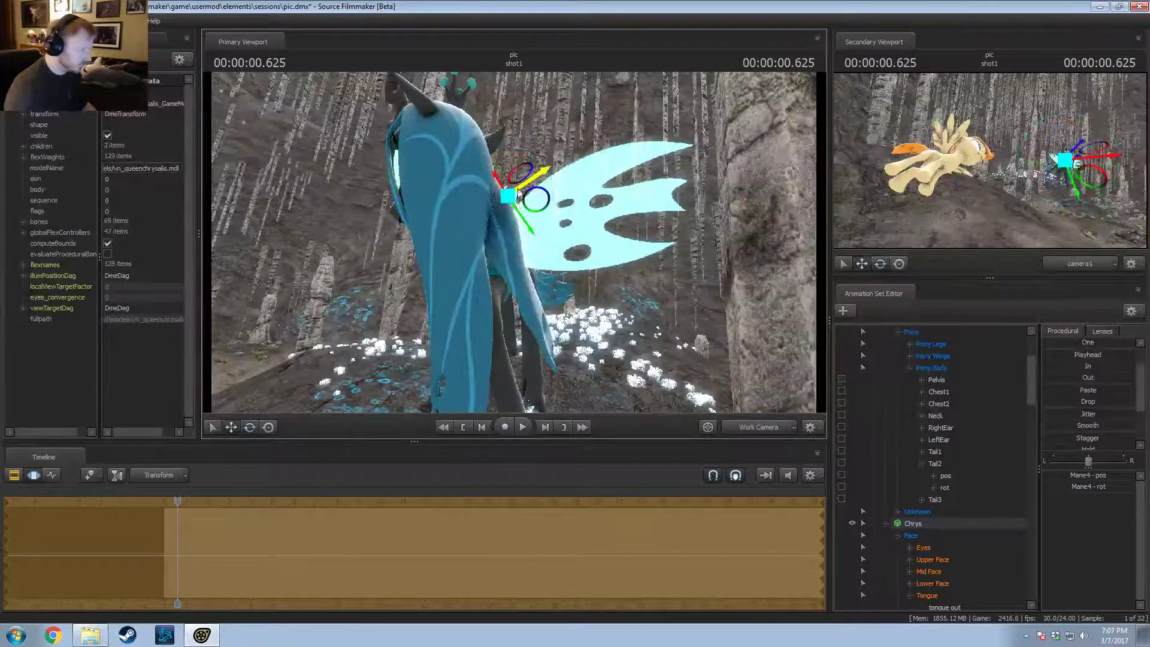
left_click_drag(513, 234, 548, 227)
Step: Move and rotate Mane1 to reposition the long mane section on the left side of Chrys's head
left_click(602, 197, "ctrl")
left_click_drag(590, 175, 575, 177)
key("e")
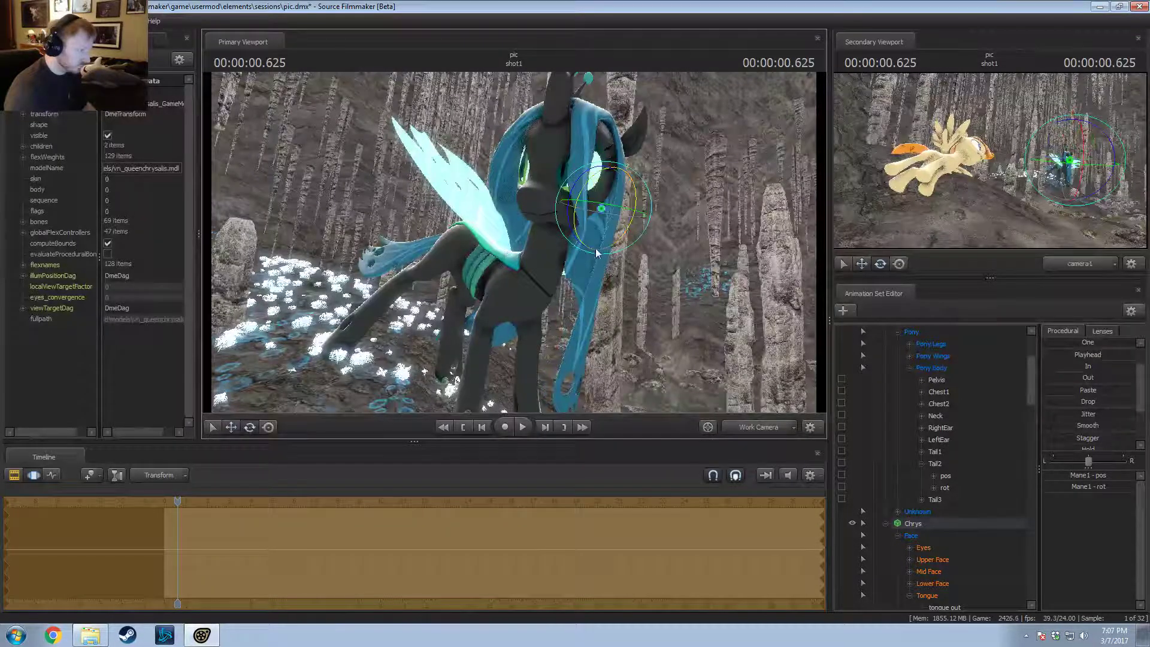
left_click_drag(597, 259, 569, 347)
key("F2")
key("F3")
Step: Fine-tune the position and rotation of Mane1 so the long mane section swings in toward Chrys's chest
left_click(758, 429)
key("w")
left_click_drag(515, 243, 569, 290)
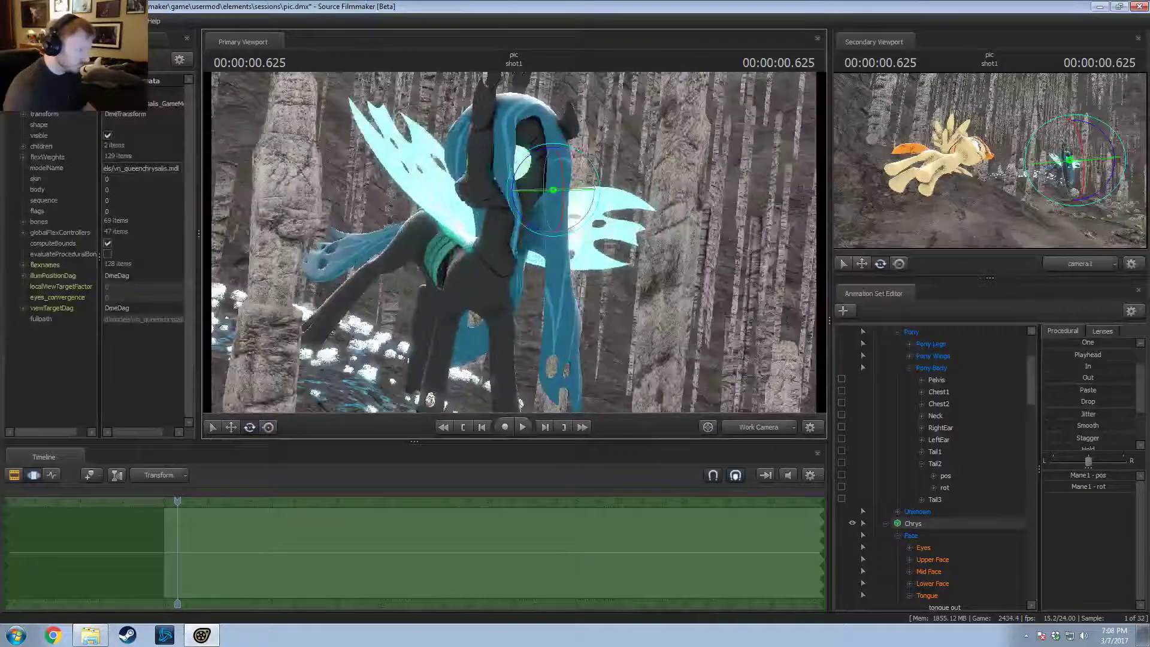
mouse_move(576, 184)
left_mouse_down()
mouse_move(557, 169)
mouse_move(576, 192)
left_mouse_up()
key("w")
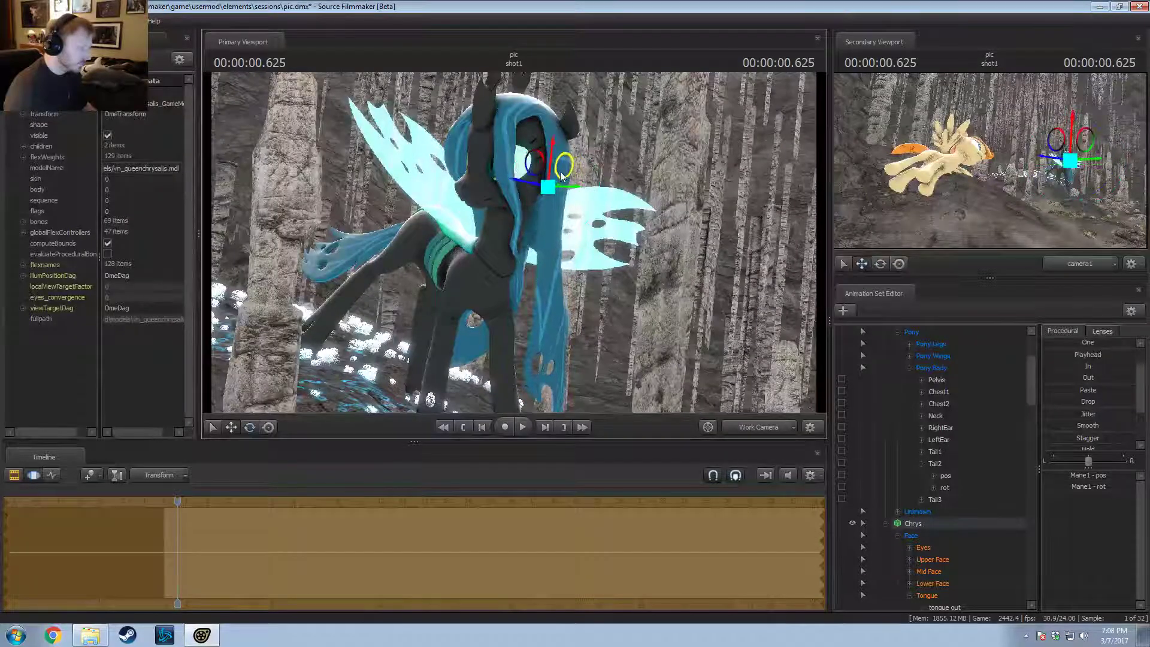
key("e")
key("ctrl")
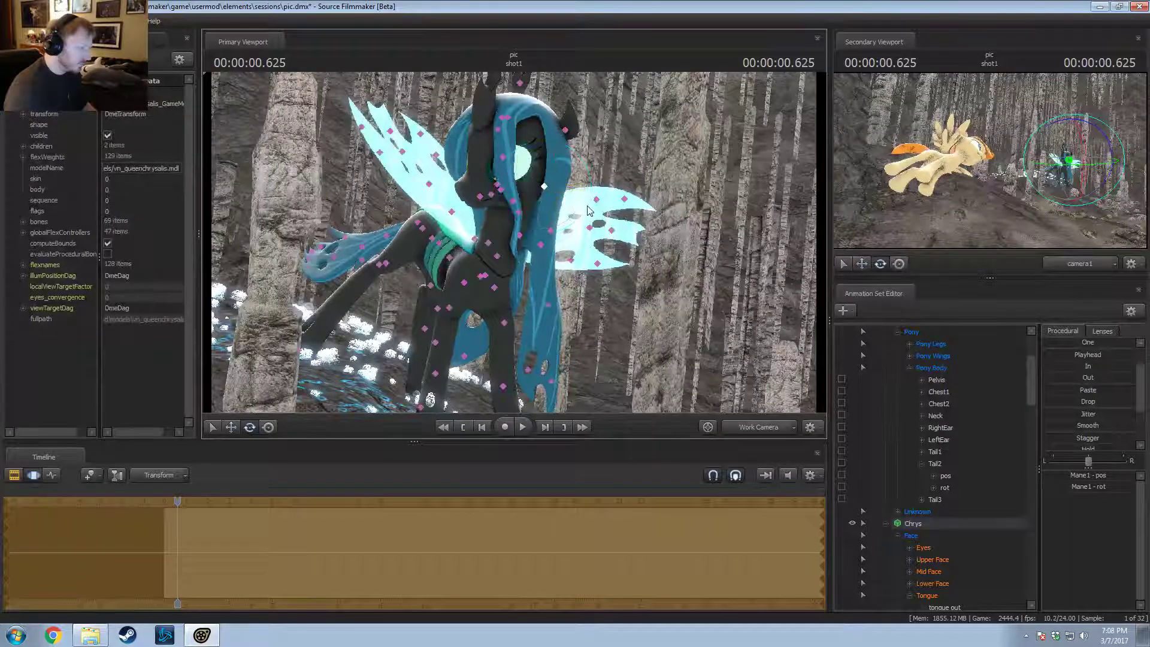
left_click_drag(590, 202, 590, 207)
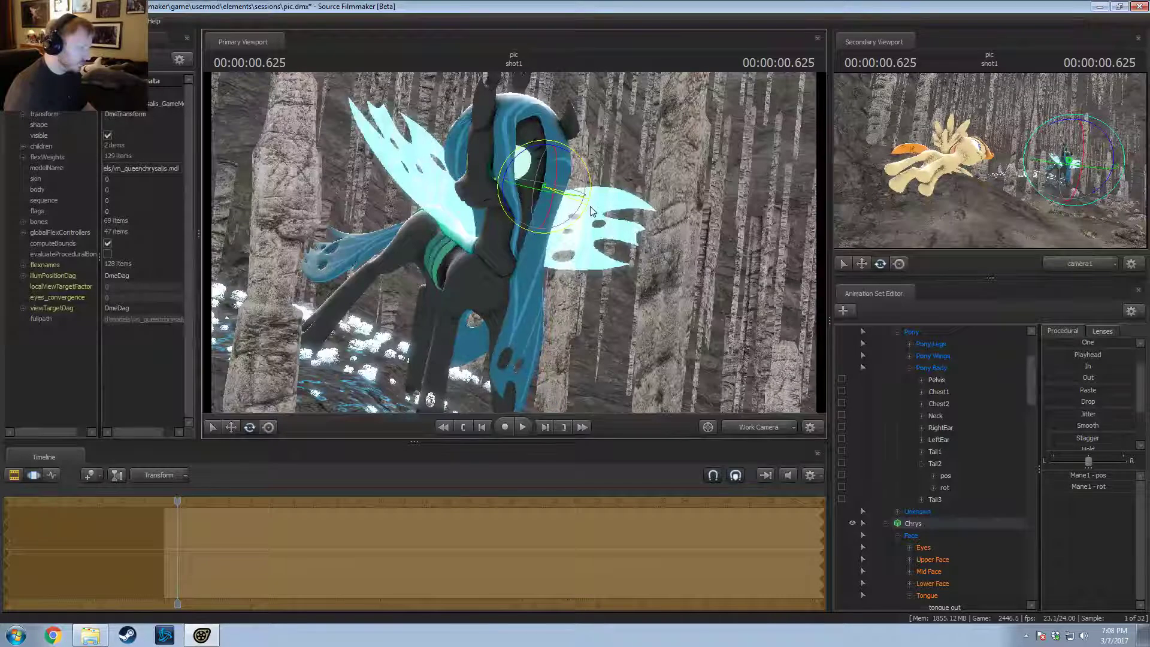
left_click_drag(528, 233, 515, 241)
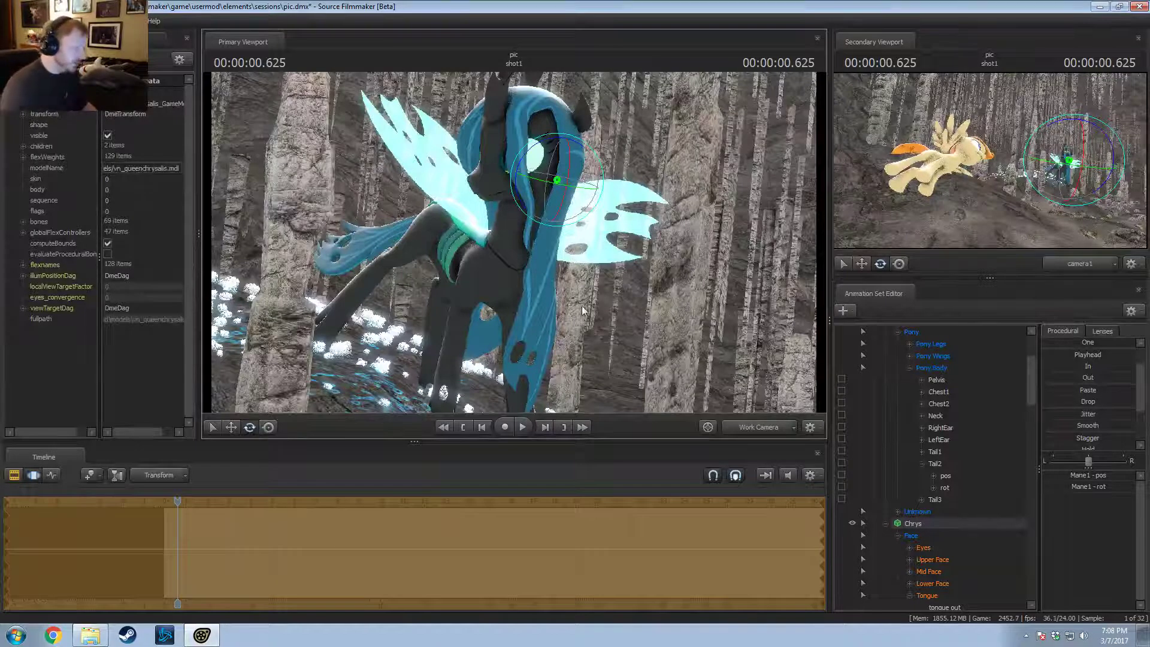
Step: Turn the scene lighting back on in the primary viewport and return to motion editing
right_click(561, 337)
left_click(598, 372)
key("F2")
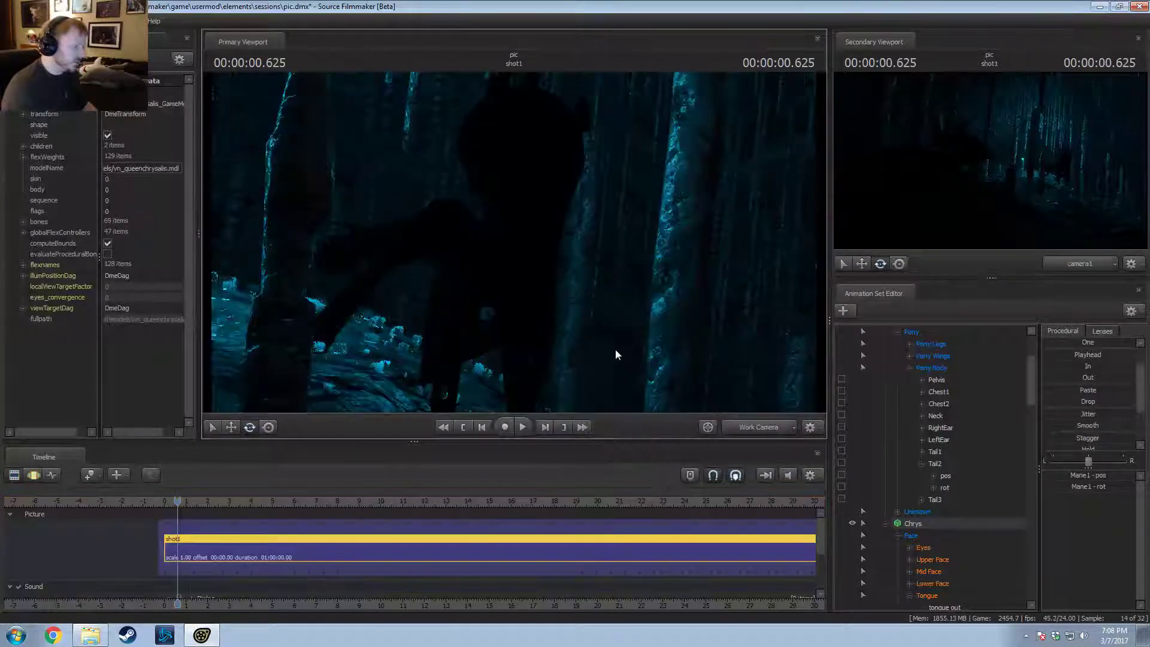
key("F3")
Step: Collapse Argo and the Actors group in the animation set list
scroll(902, 408, "up", 3)
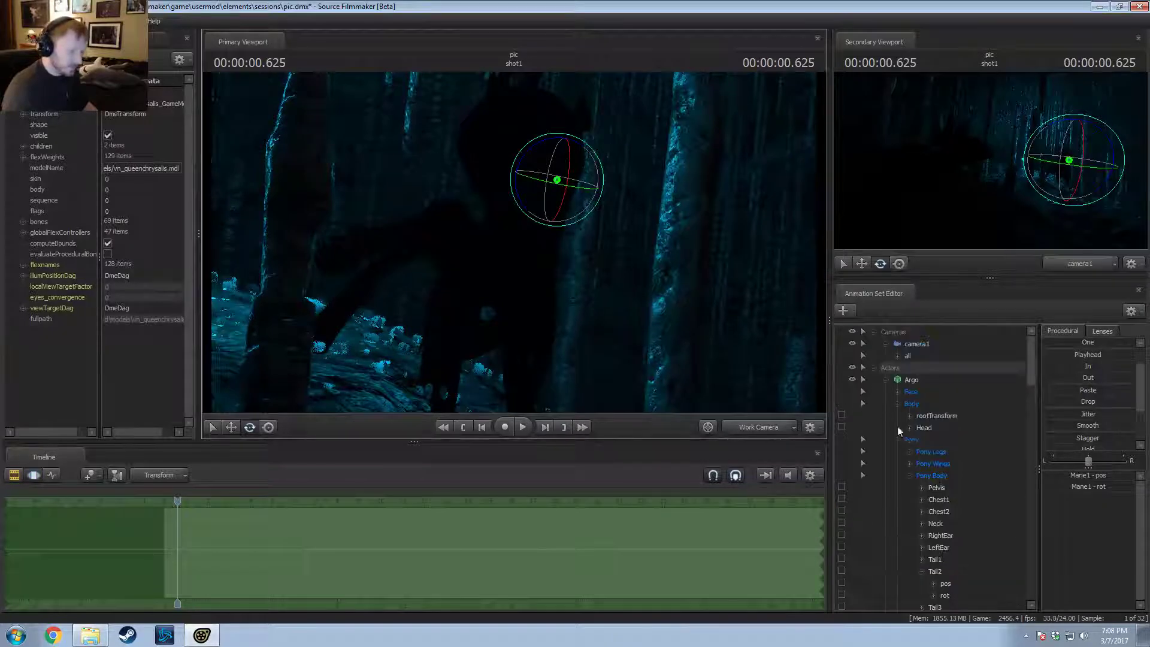
left_click(886, 380)
left_click(873, 367)
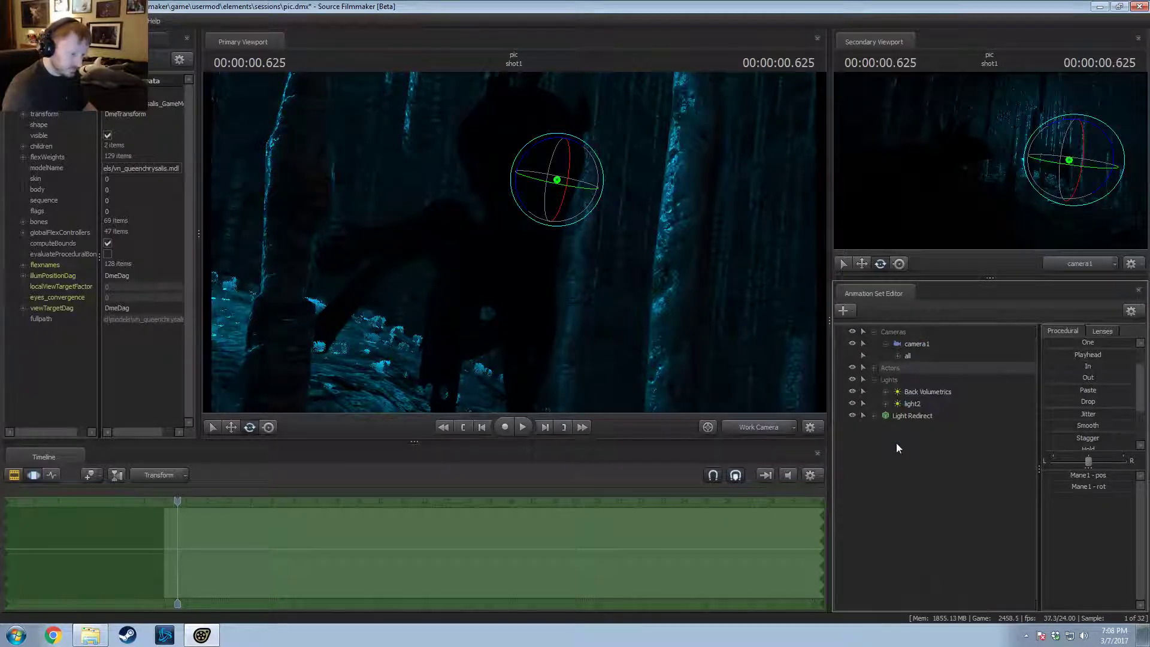
right_click(910, 441)
left_click(948, 465)
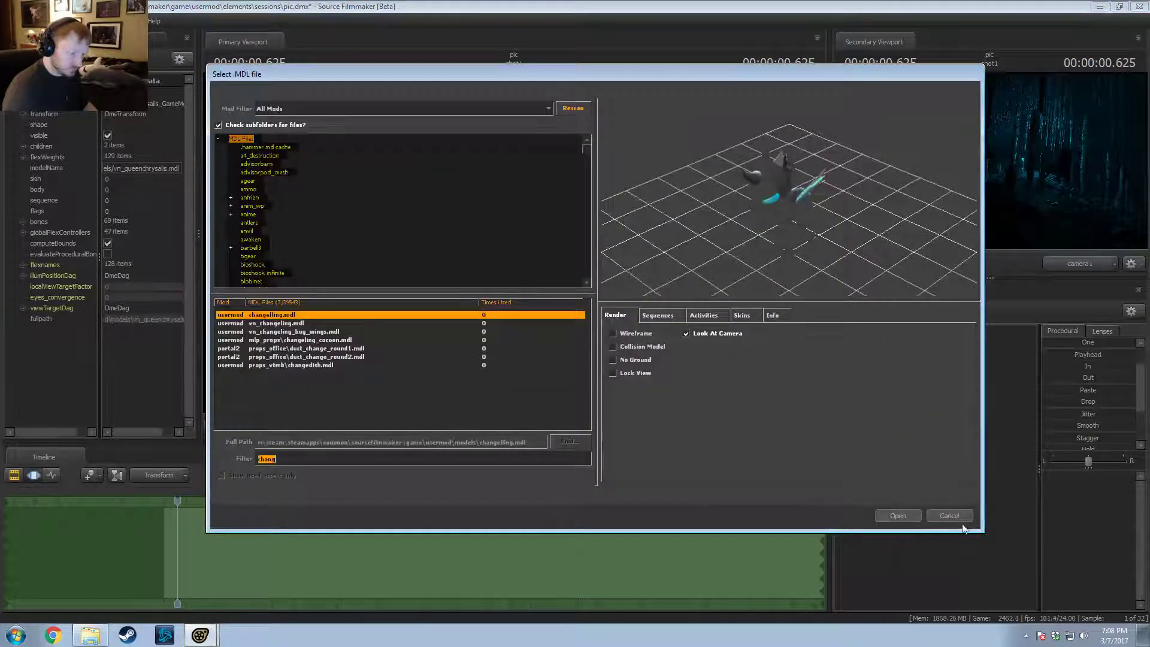
left_click(957, 518)
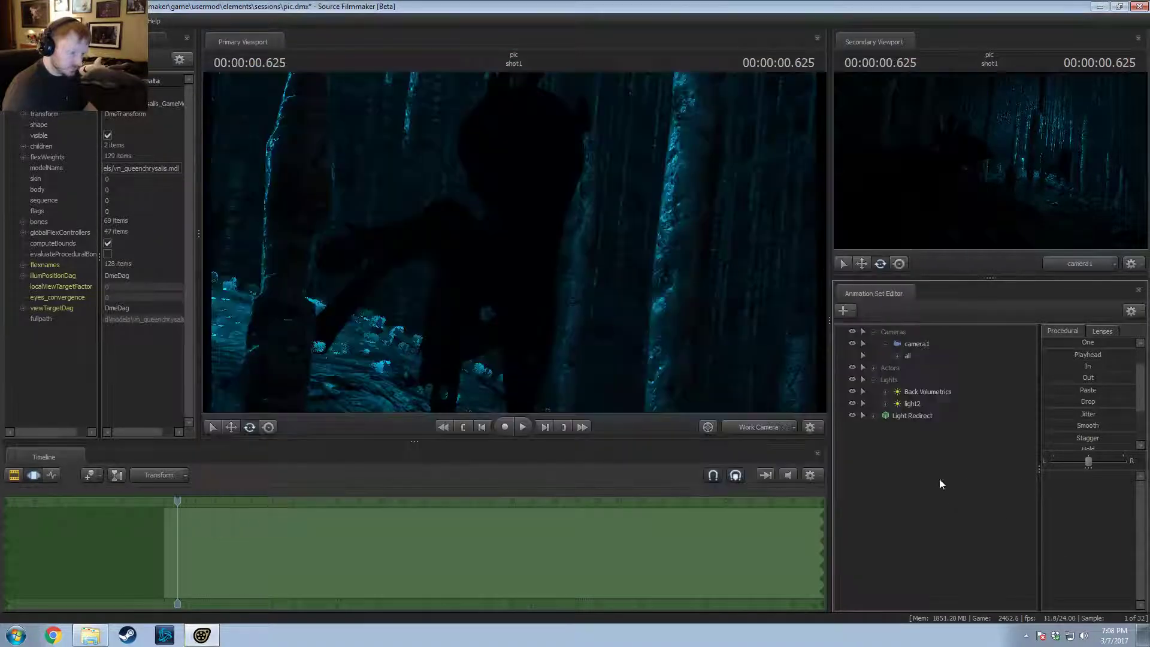
Step: Look through light2 in the primary viewport and switch to motion editing so the light can be manipulated
right_click(916, 411)
right_click(911, 402)
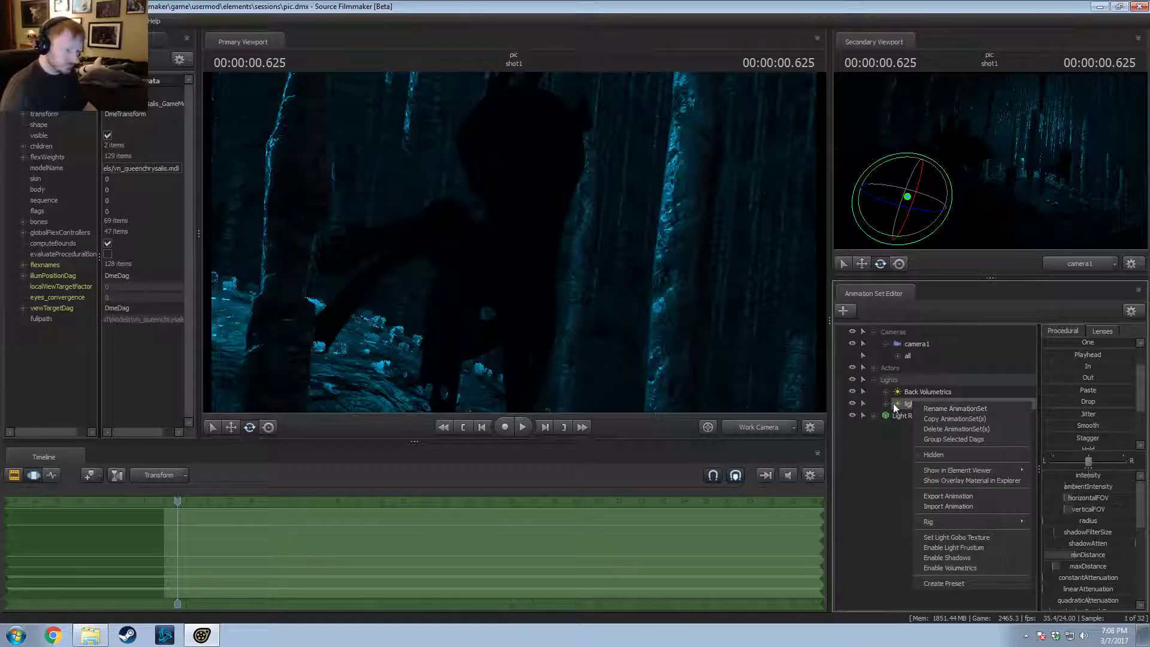
left_click_drag(896, 404, 706, 354)
key("F2")
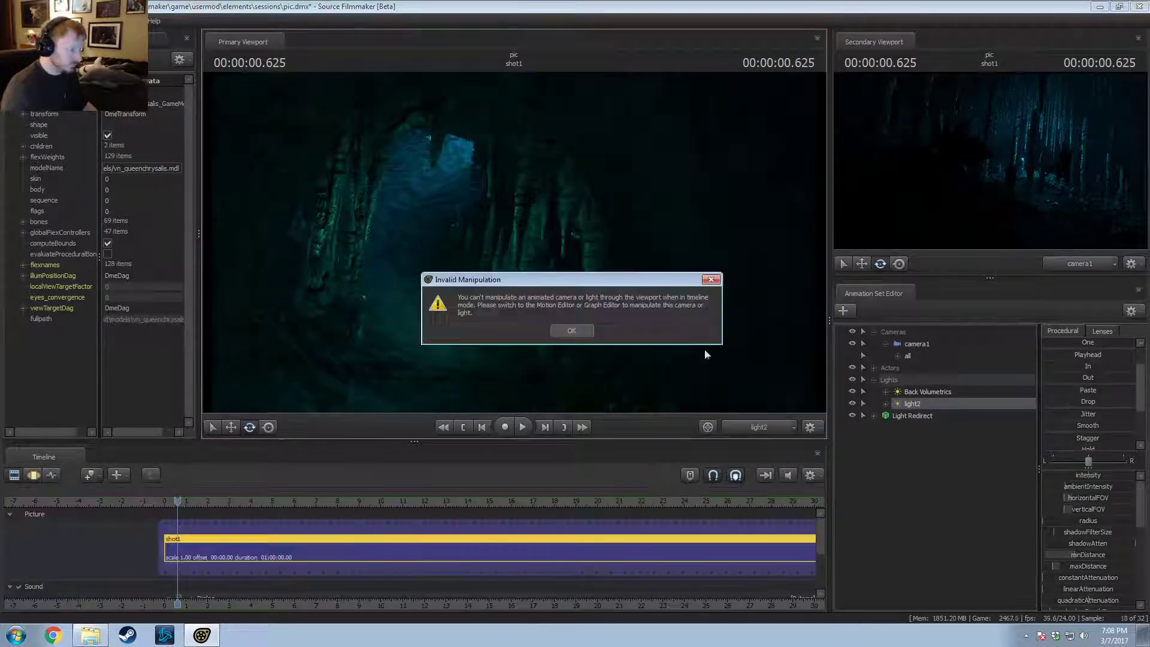
left_click(567, 331)
key("F3")
Step: Move and aim light2 through its own view until it shines on Chrys's whole body
left_click_drag(549, 299, 539, 275)
key("s")
key("w")
left_click_drag(471, 317, 515, 247)
Step: Adjust light2's color_green to shift its tint from cyan toward blue, and swing the light around behind Chrys
scroll(1093, 574, "down", 5)
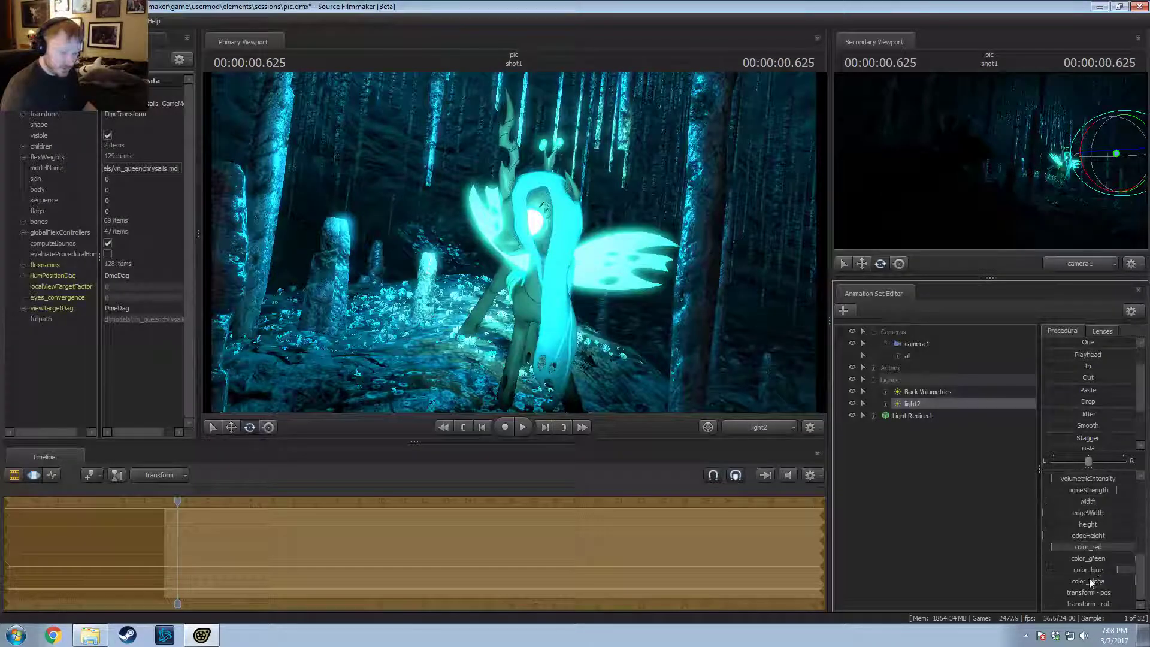
mouse_move(1105, 559)
left_mouse_down()
mouse_move(1091, 560)
mouse_move(1135, 570)
mouse_move(1123, 558)
left_mouse_up()
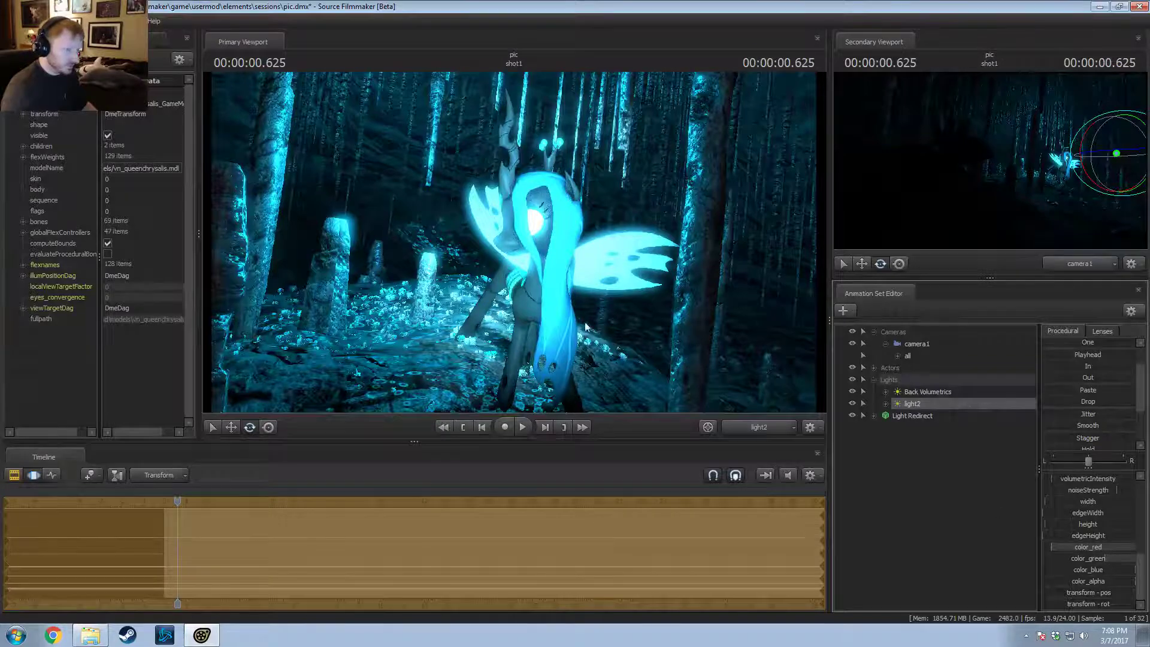
left_click_drag(586, 325, 515, 248)
key("F2")
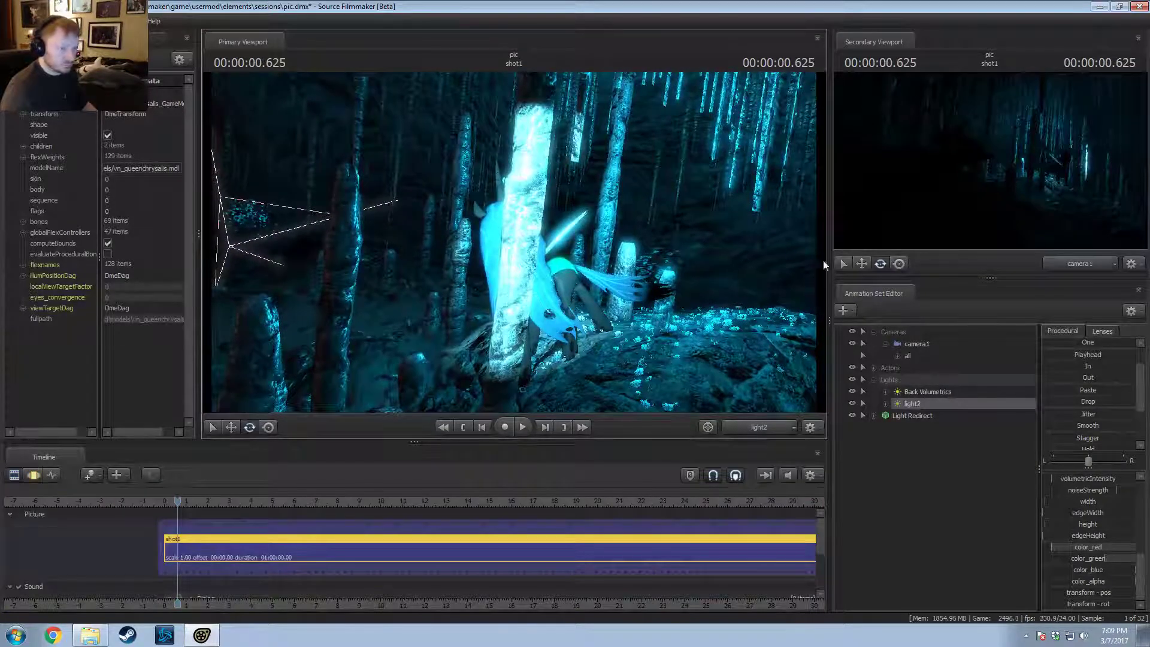
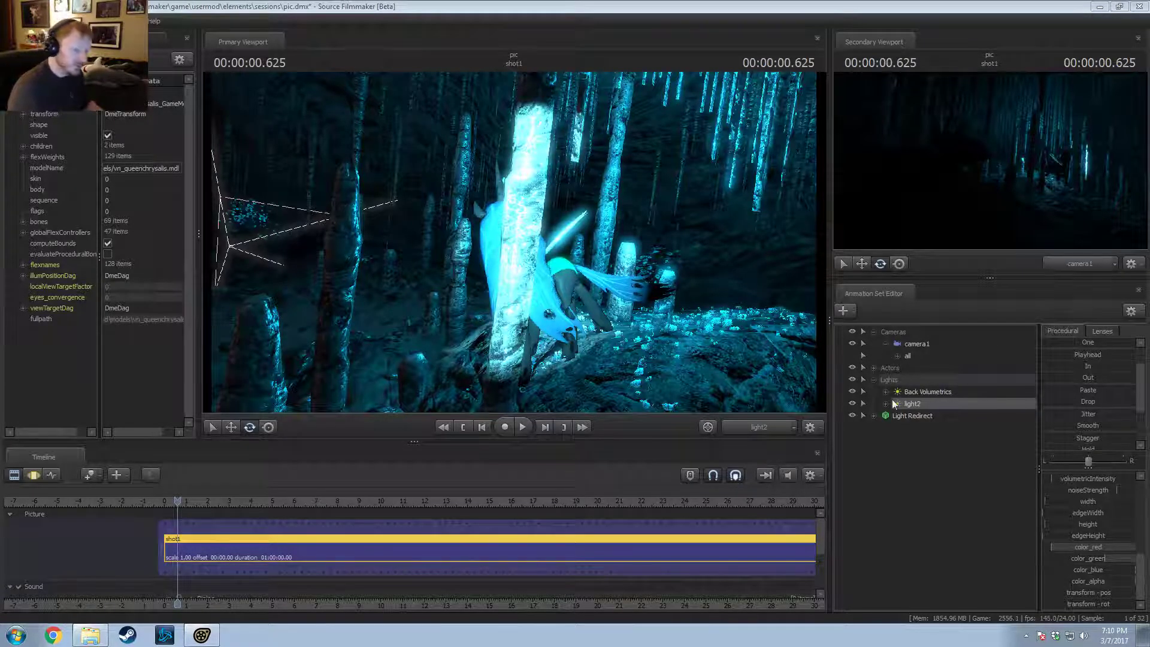
Step: Reselect light2 and shift it slightly so Chrys's head and back show past the tree trunk
left_click(554, 249)
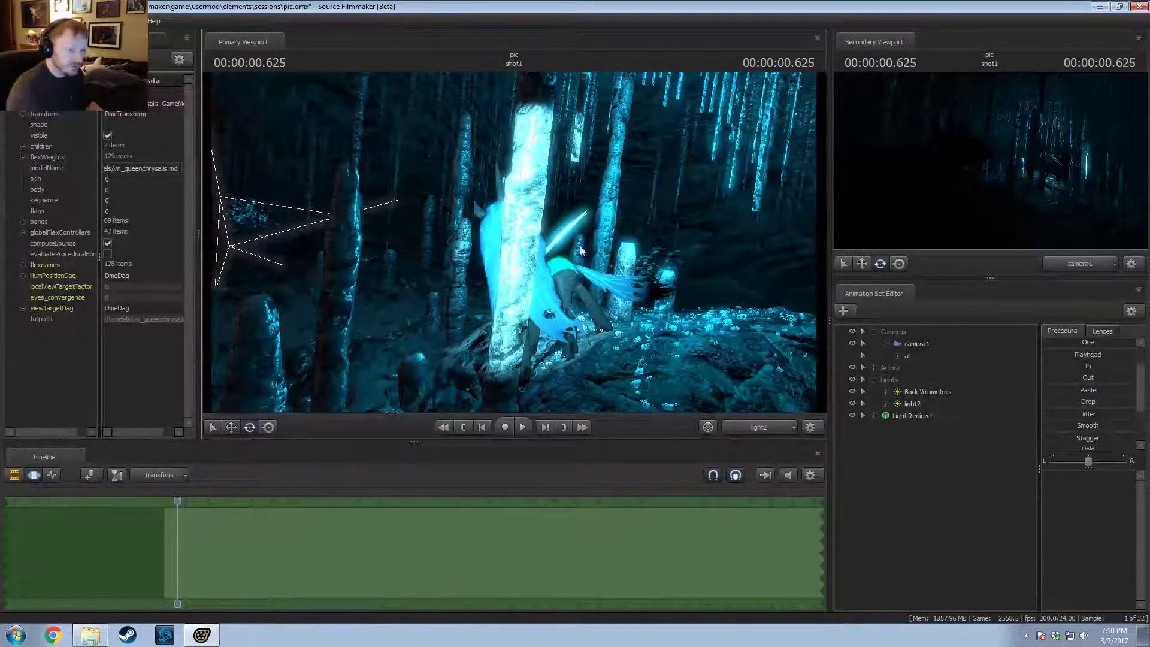
left_click(911, 403)
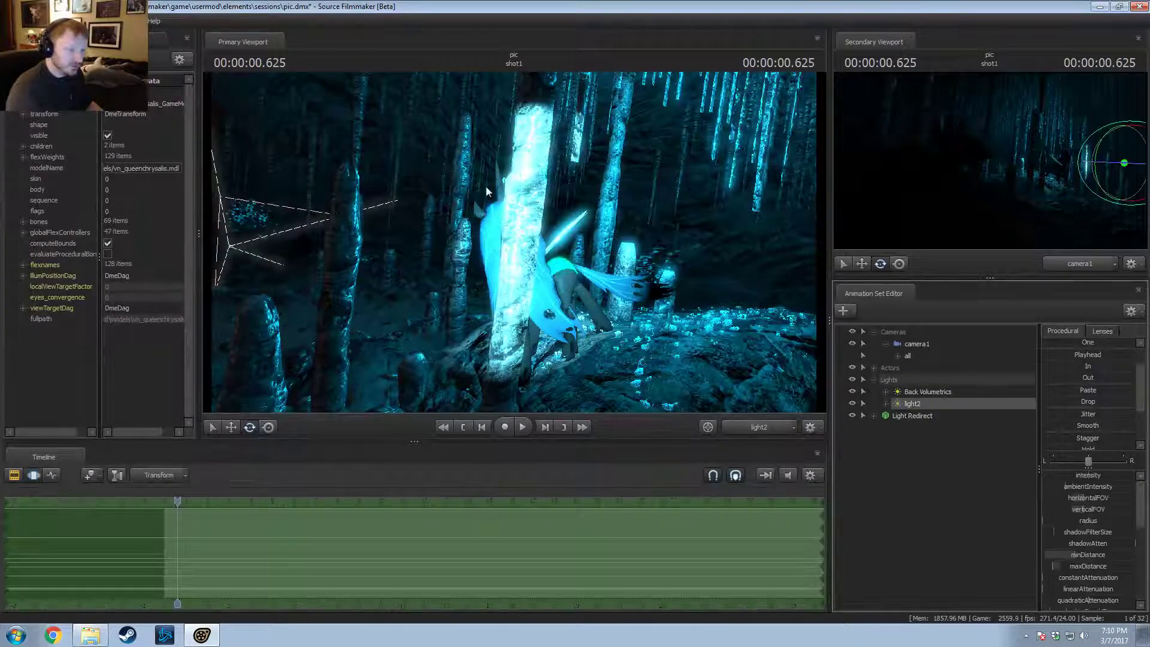
left_click_drag(487, 192, 457, 184)
Step: Adjust light2's minDistance and raise its cutOn to leave the nearby tree trunk unlit, and return the primary viewport to camera1
left_click_drag(1073, 552, 1105, 553)
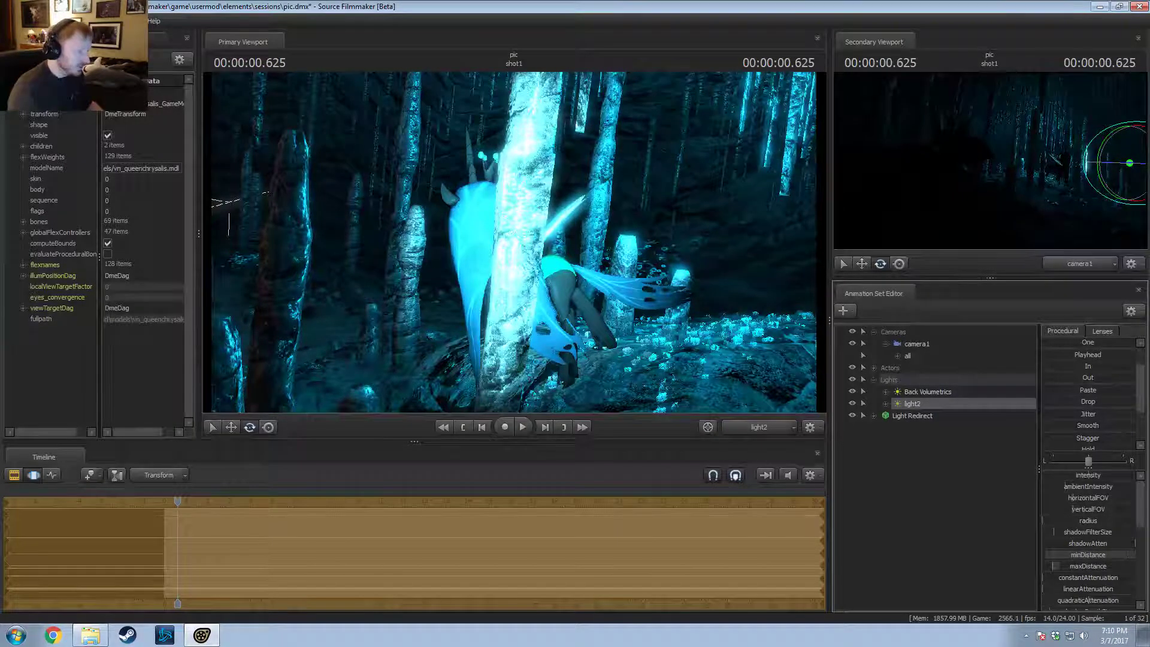
scroll(1086, 571, "down", 2)
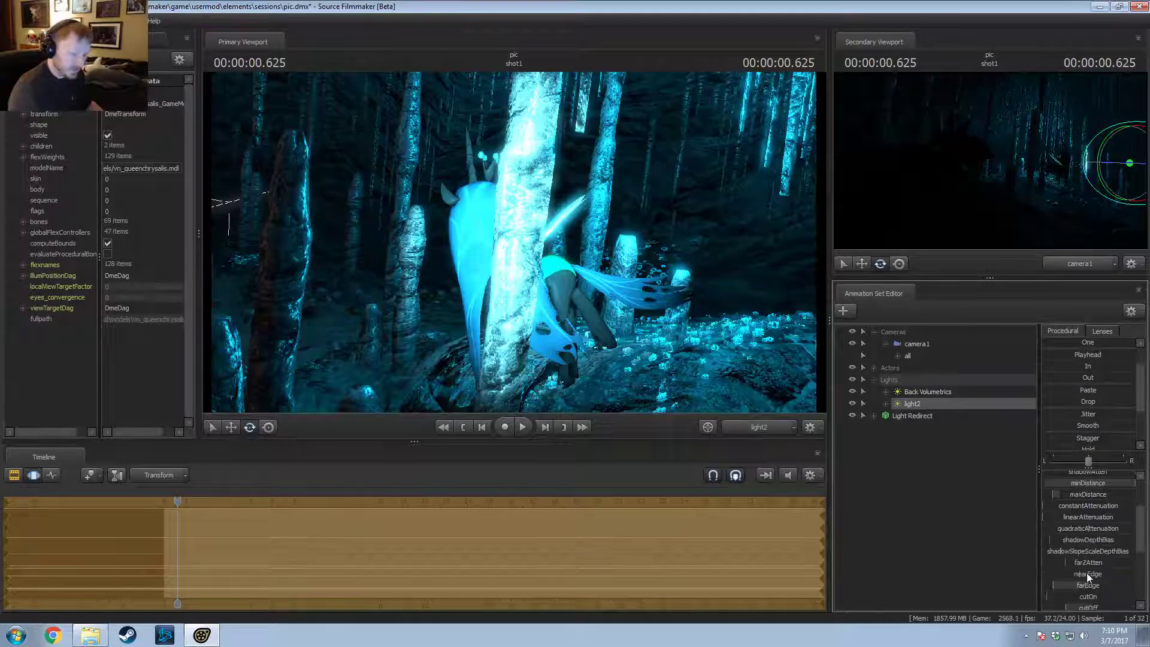
mouse_move(1072, 597)
left_mouse_down()
mouse_move(1096, 597)
mouse_move(1087, 606)
left_mouse_up()
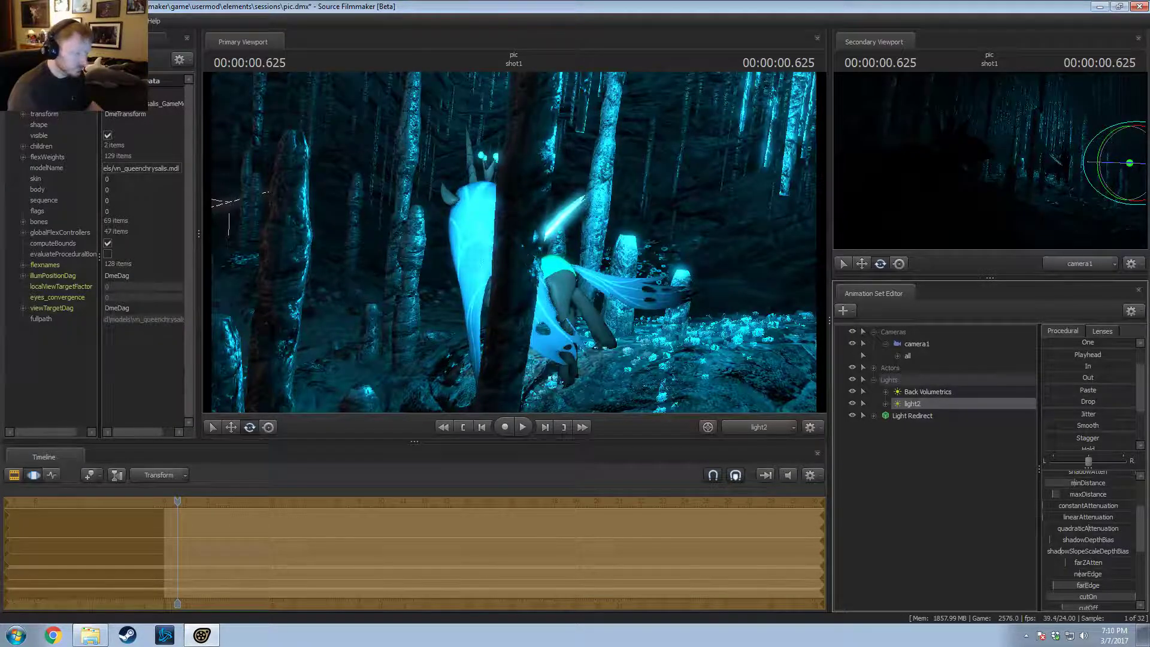
key("F1")
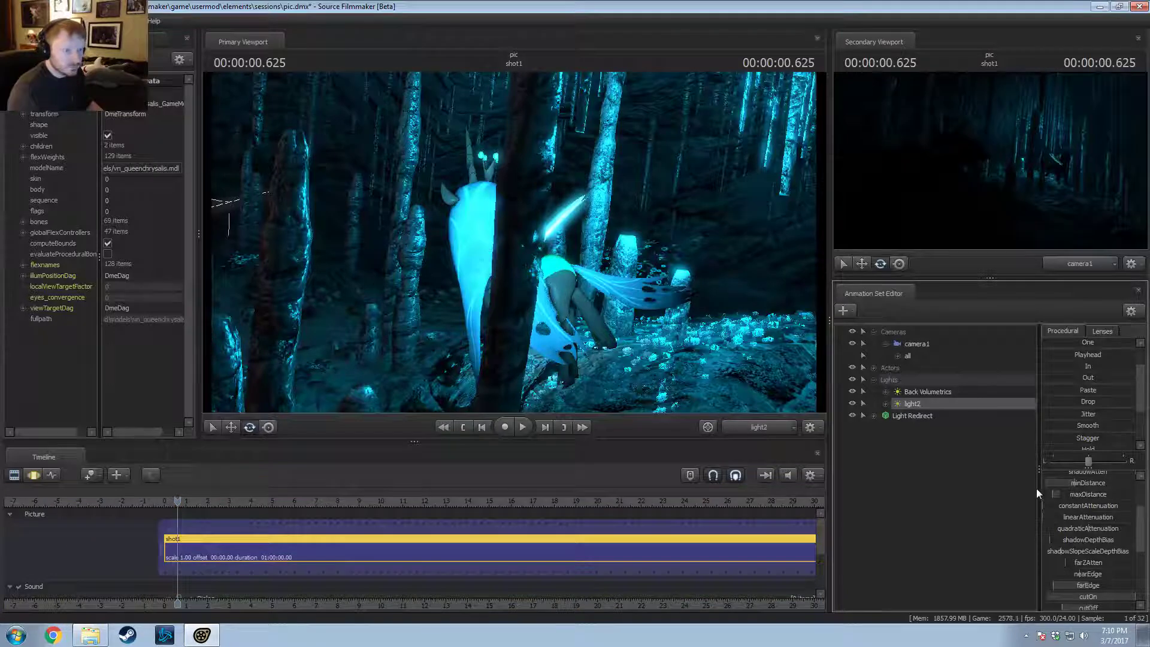
left_click(768, 426)
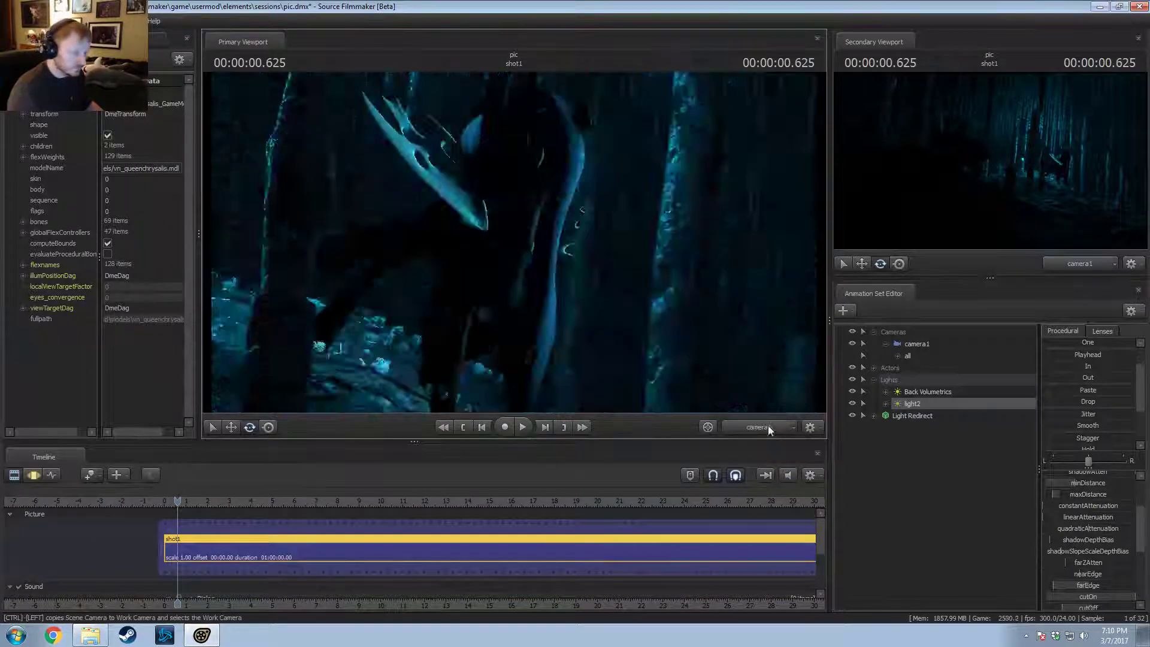
Step: Try shadows on light2, compare another frame, and turn the shadows off again
right_click(928, 405)
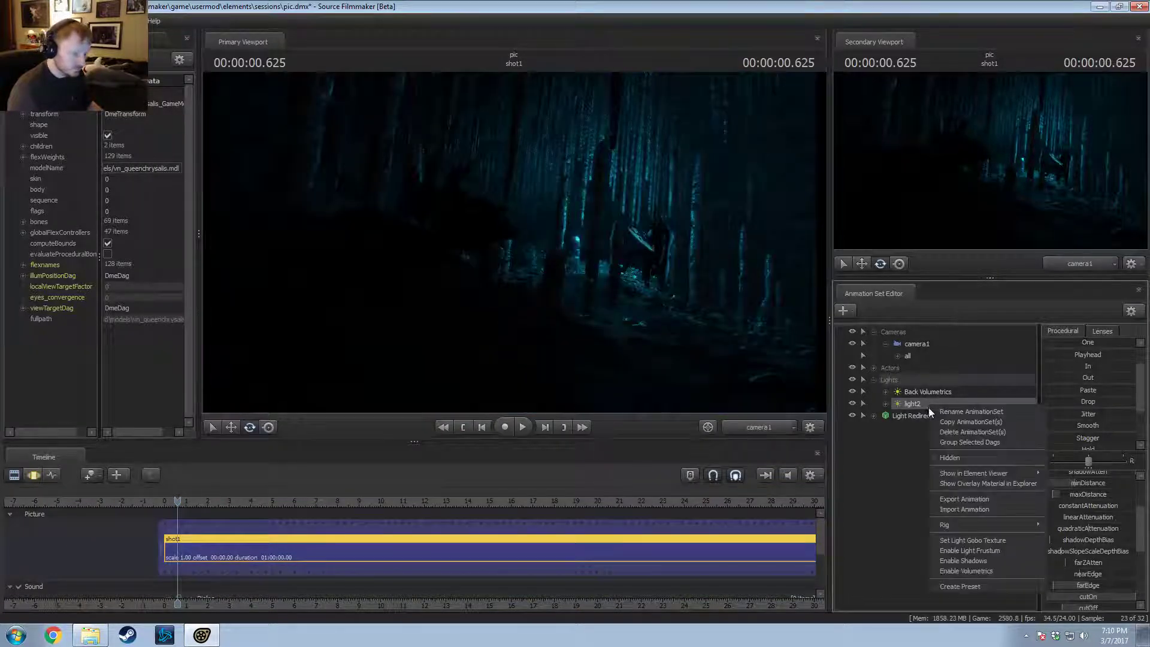
left_click(946, 560)
left_click_drag(182, 499, 185, 506)
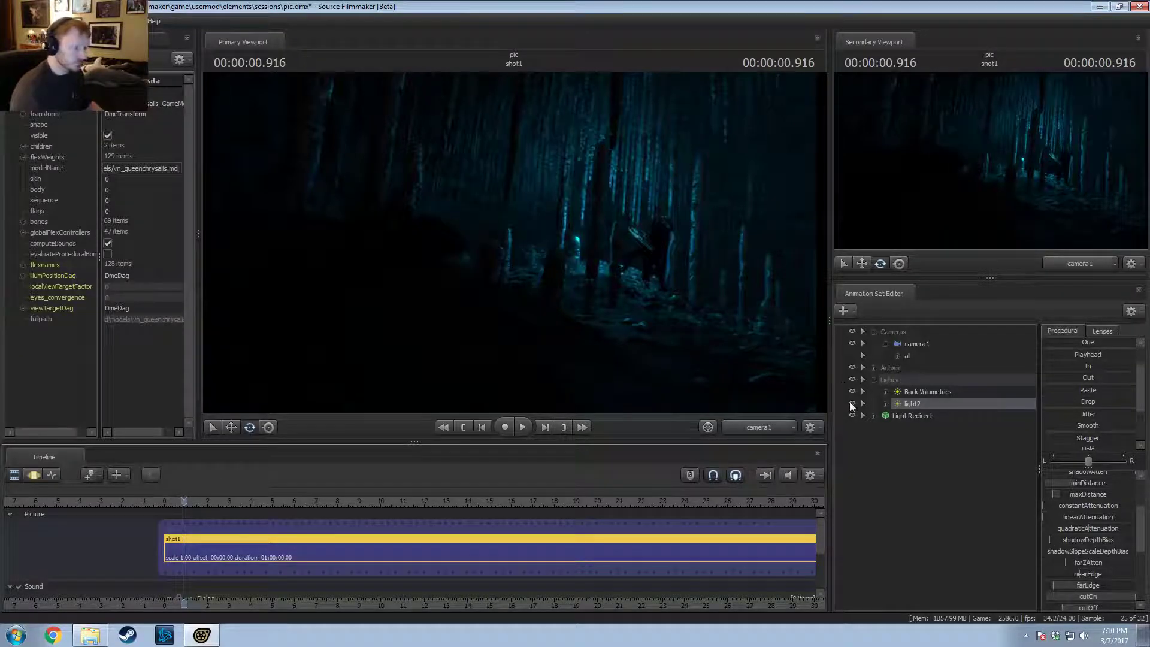
right_click(918, 406)
left_click(948, 558)
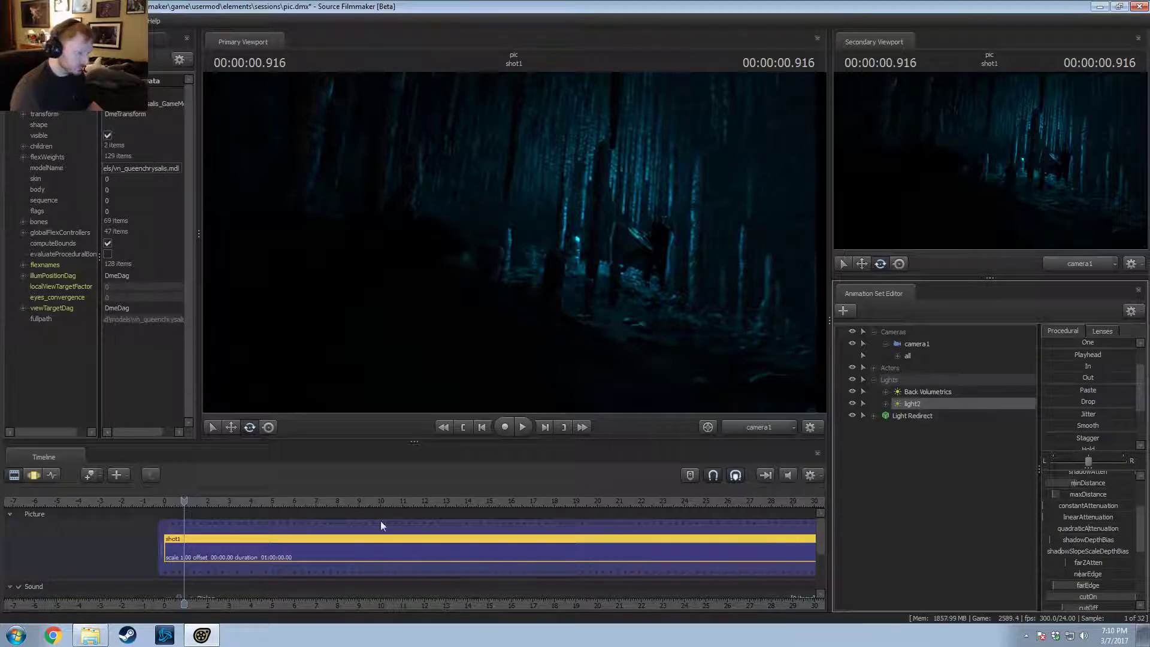
Step: Move the playhead to 00:00:01.416 and rename light2 as Chrys Rim Light
left_click(195, 509)
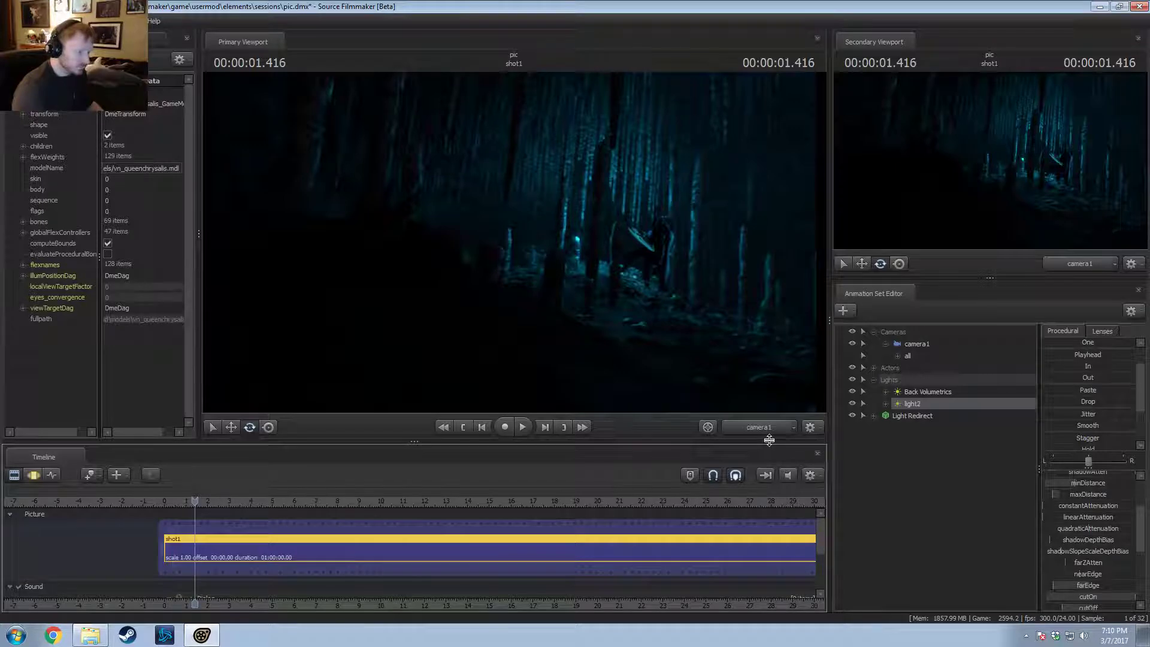
right_click(908, 405)
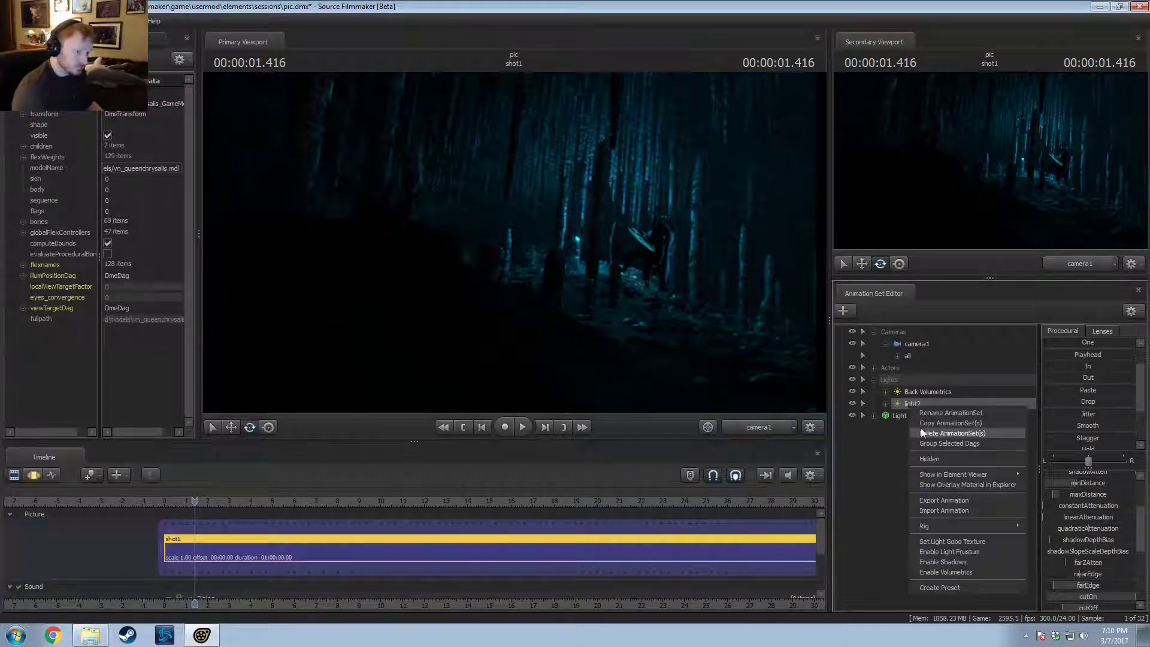
left_click(923, 415)
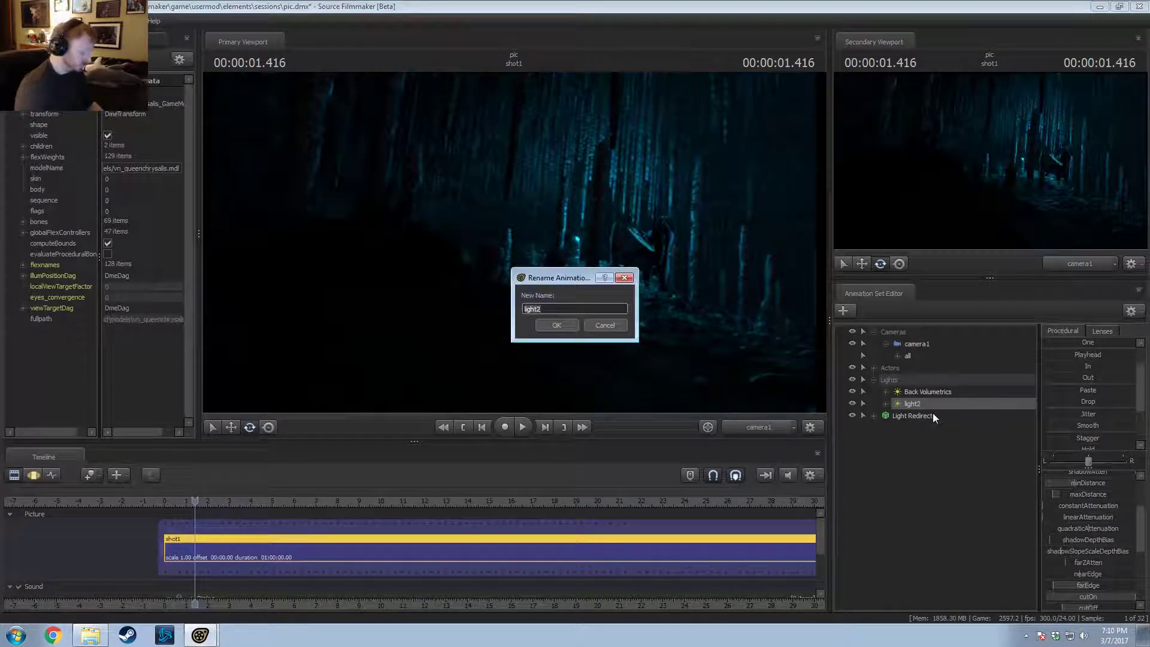
type("Chrys R")
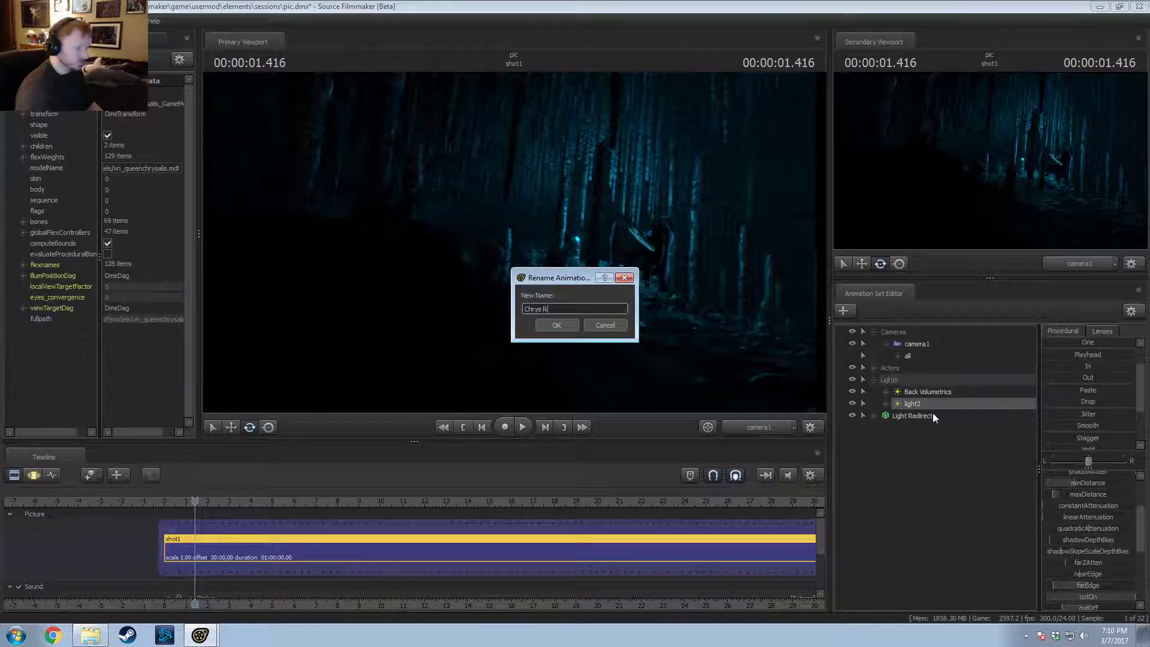
type("imLight")
key("Return")
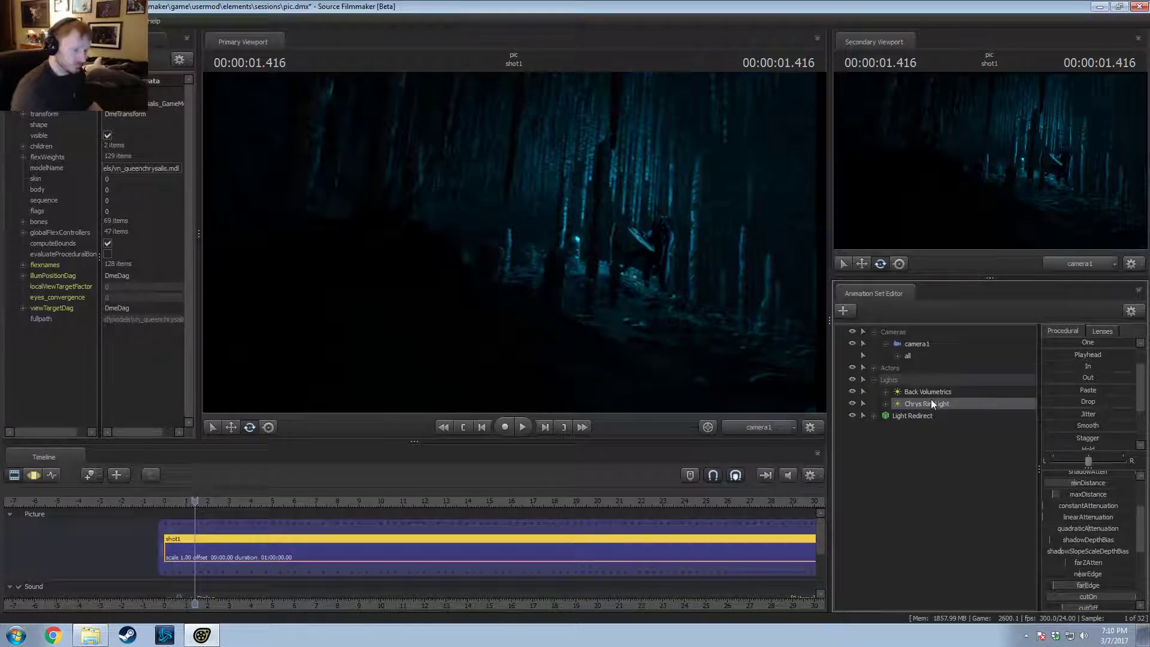
Step: Duplicate the Chrys Rim Light animation set by copying and pasting it in the animation set list
right_click(932, 400)
left_click(944, 420)
right_click(921, 470)
left_click(955, 533)
Step: Look through Chrys Rim Light2 in the primary viewport and start repositioning it around Chrys in motion editing
left_click(930, 431)
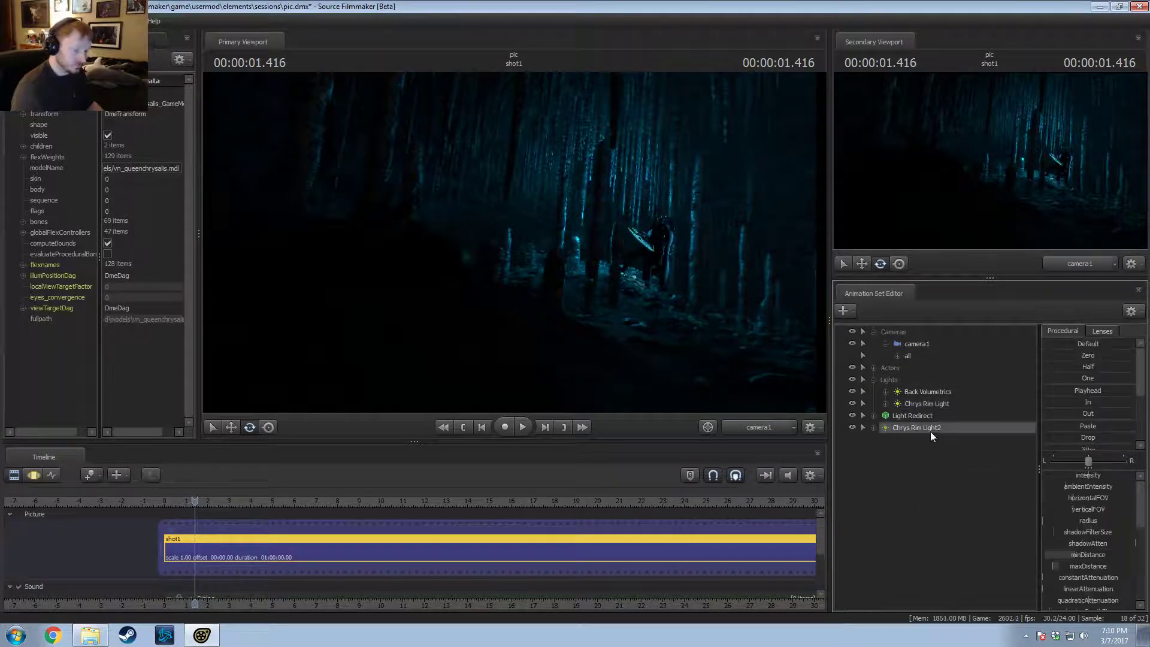
left_click_drag(929, 431, 623, 237)
key("F3")
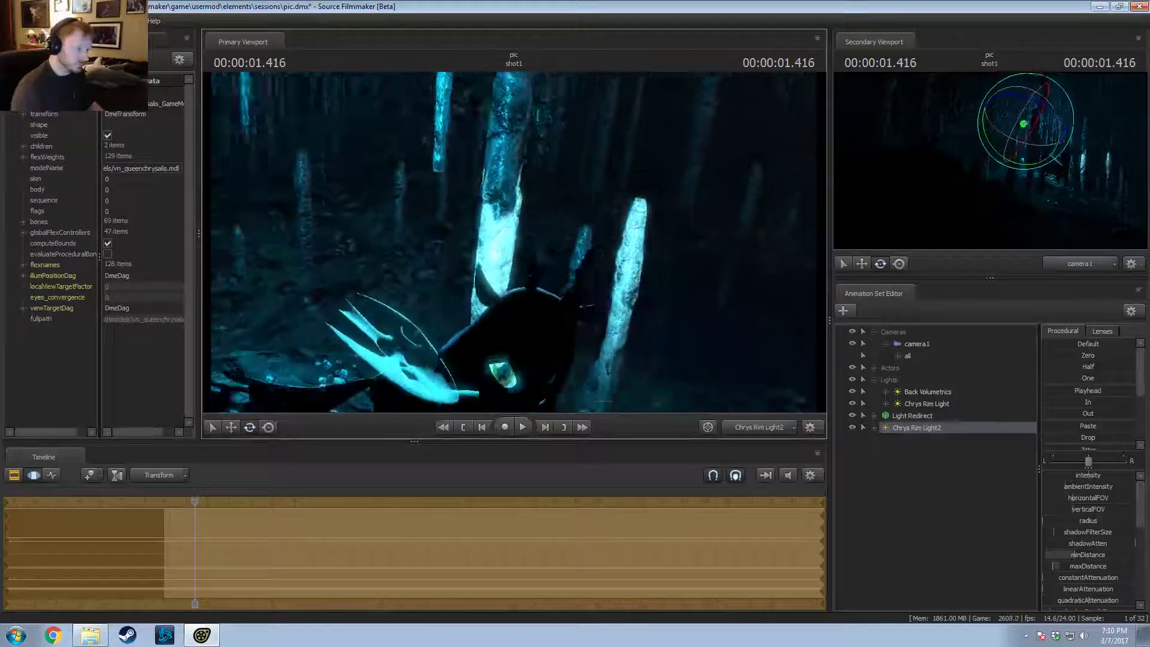
Step: Reposition Chrys Rim Light2 to shine on the character from behind and increase its cutOff so the light reaches her
left_click_drag(470, 225, 542, 251)
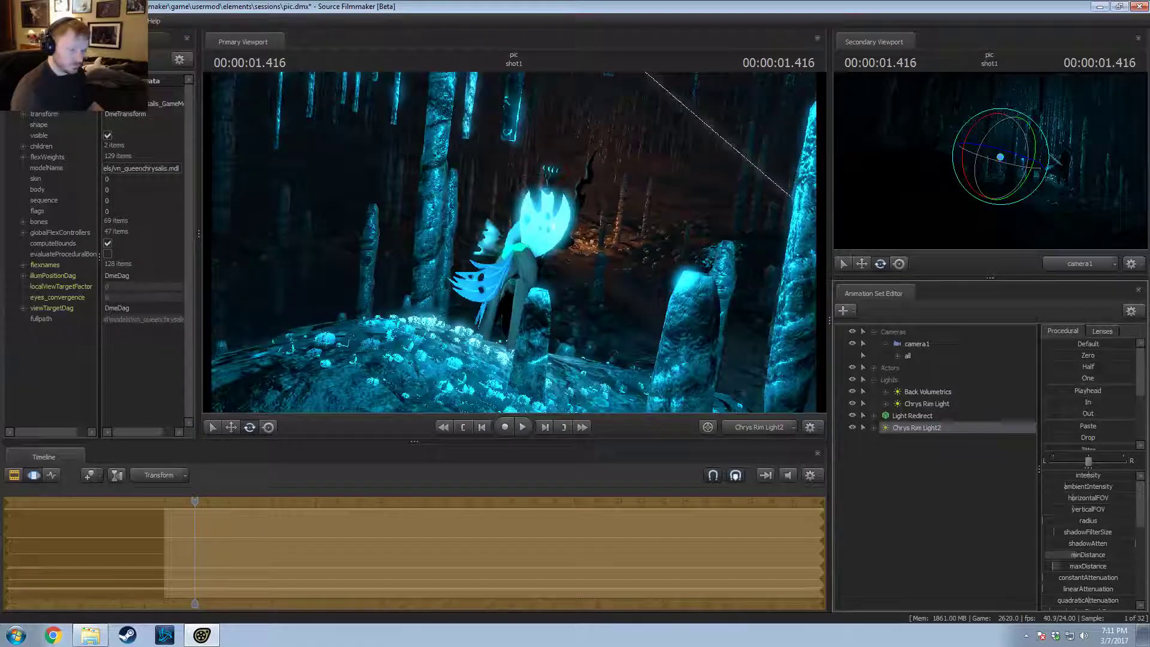
scroll(1088, 574, "down", 5)
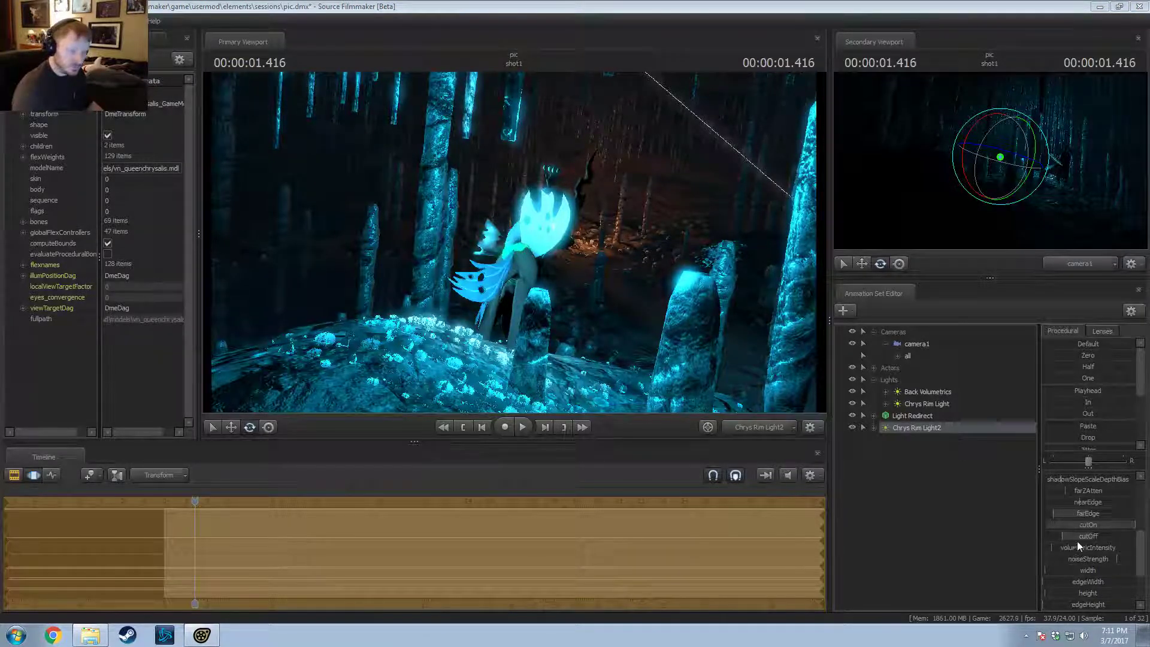
left_click_drag(1077, 539, 1081, 539)
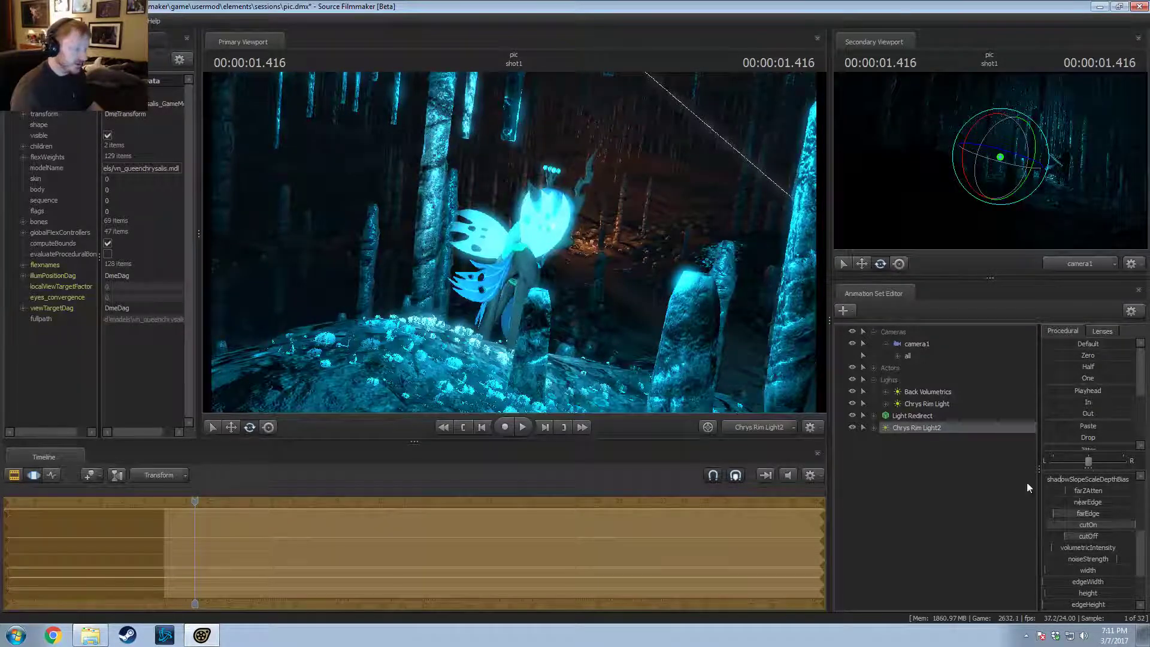
left_click_drag(621, 245, 649, 235)
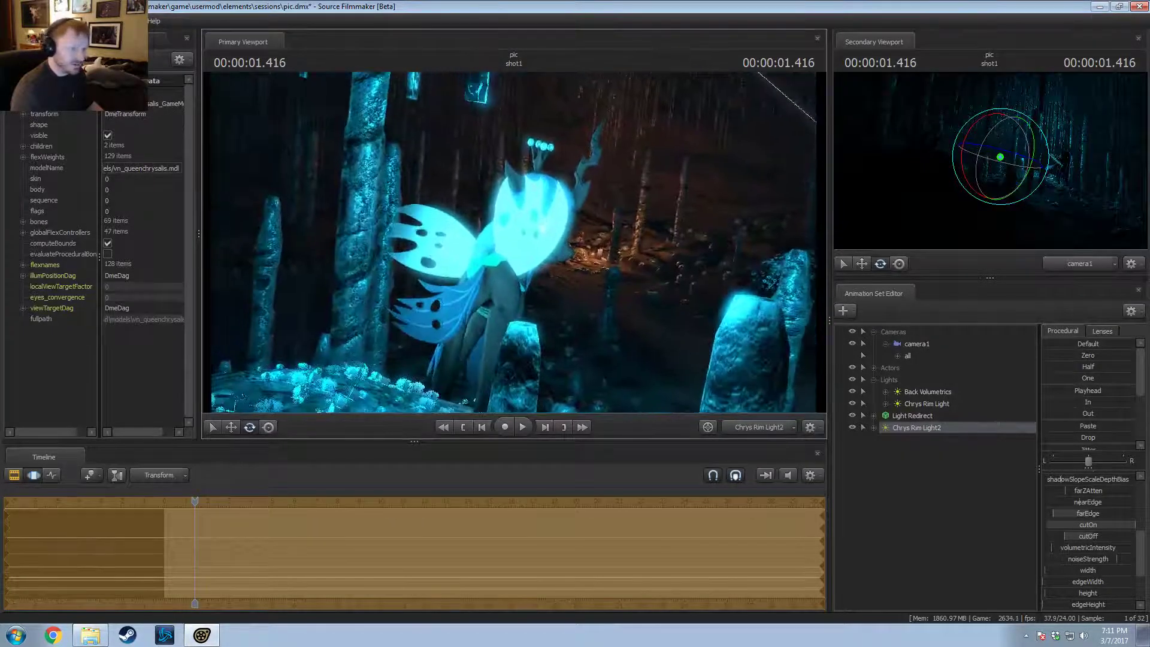
right_click_drag(494, 272, 494, 273)
Step: Switch to Steam, open the page of the account's primary group, and return to Source Filmmaker
left_click(127, 635)
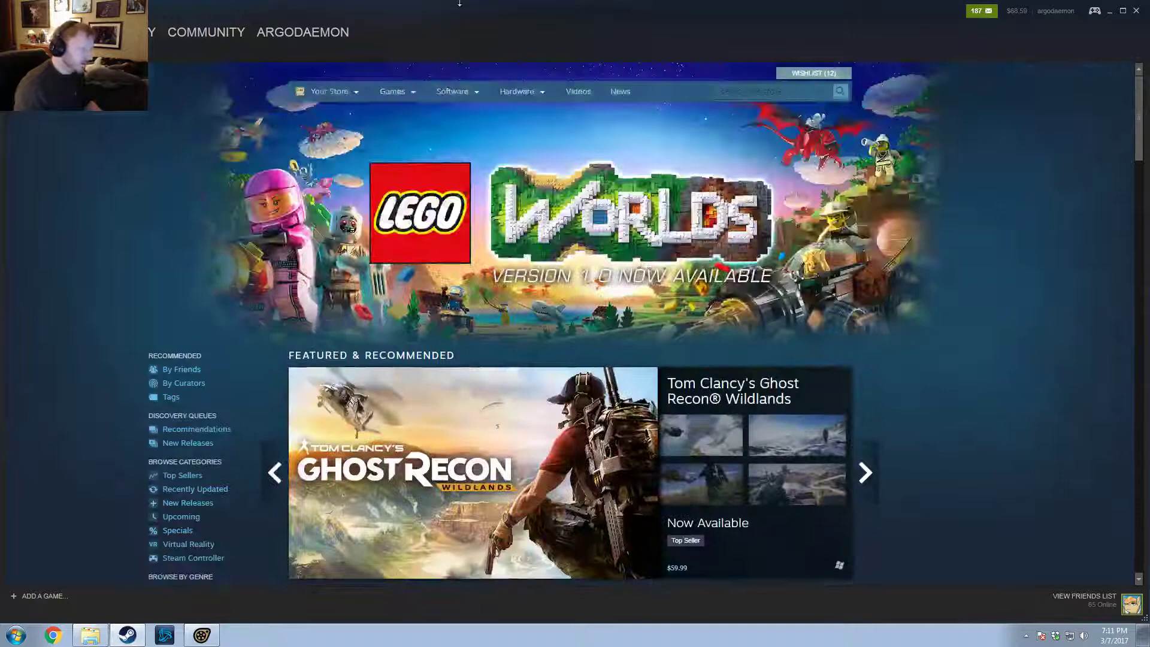
mouse_move(302, 33)
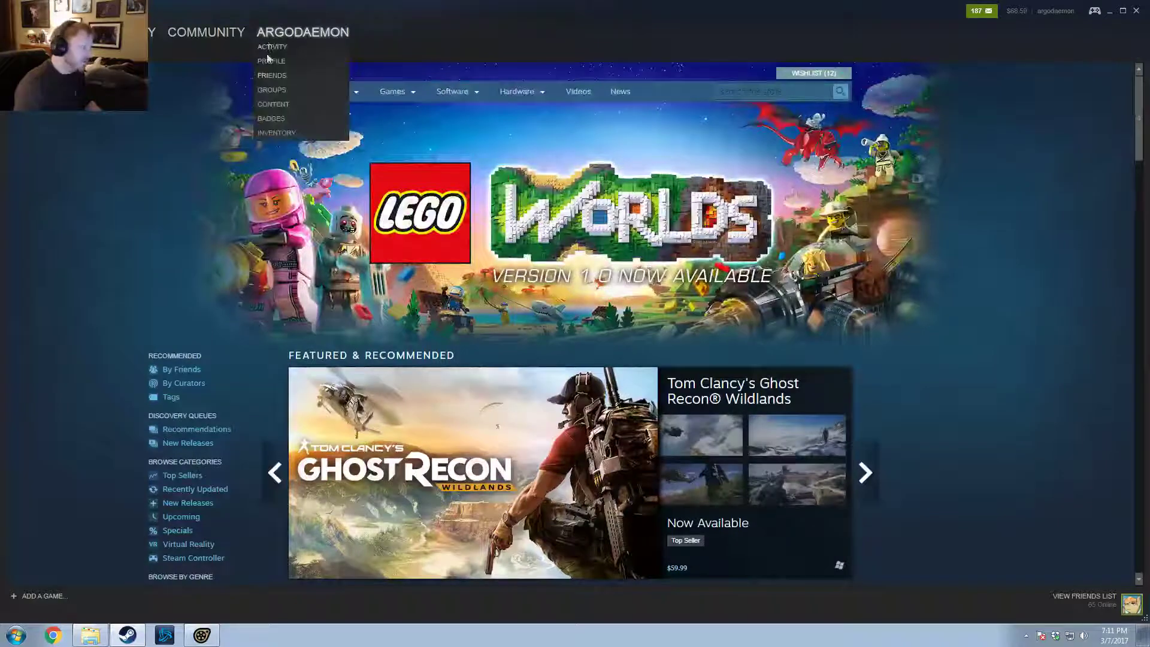
left_click(276, 85)
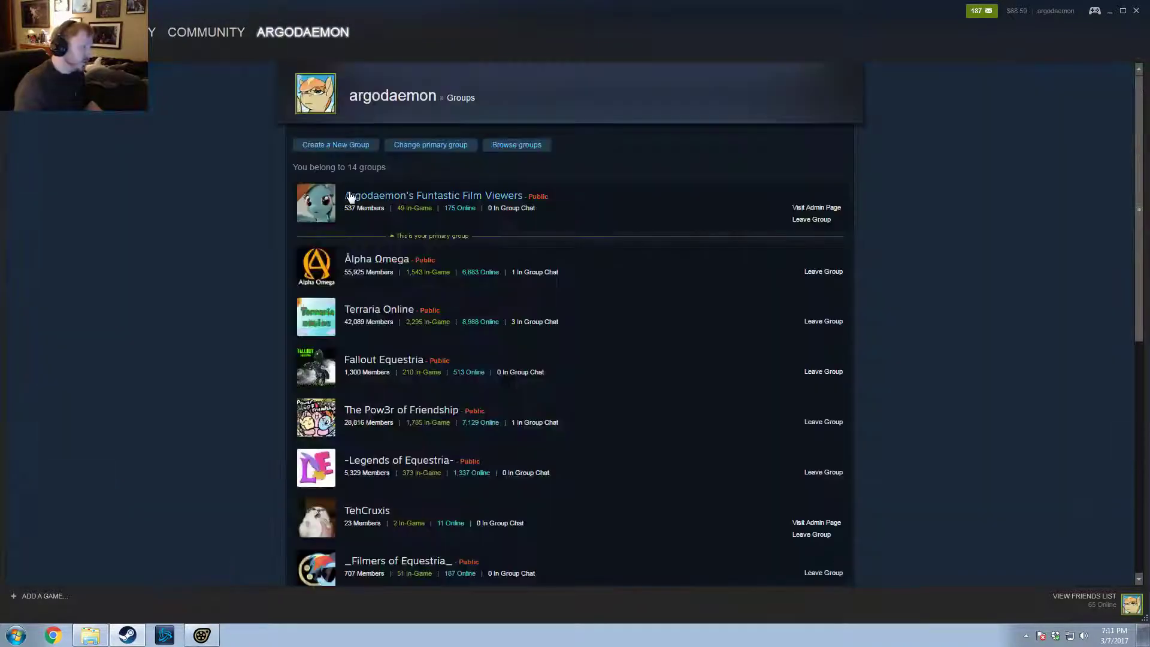
left_click(350, 194)
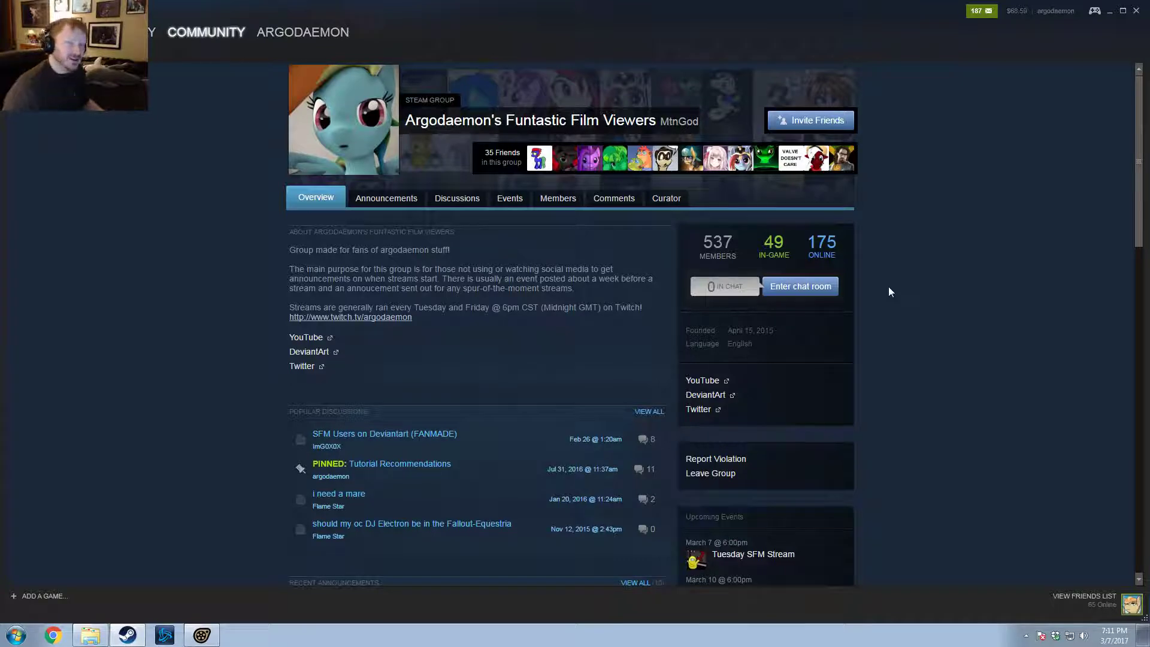
left_click(1136, 11)
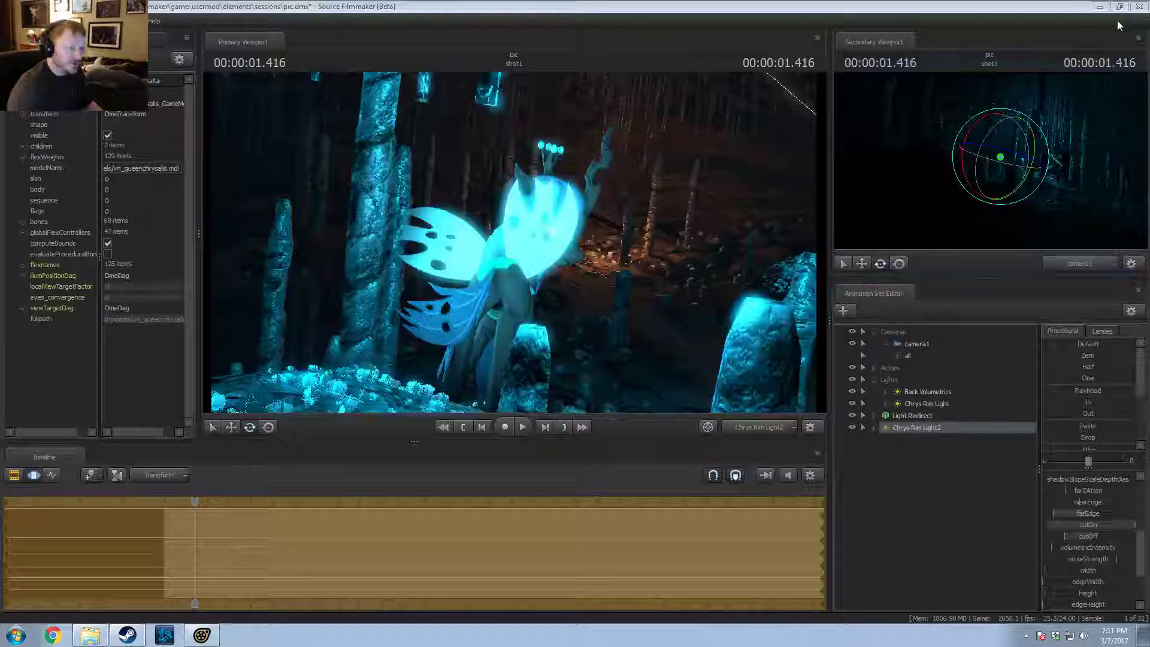
Step: Move the playhead to 2 seconds and preview the rim lighting through camera1 in the primary viewport
left_click(189, 503)
key("space")
key("space")
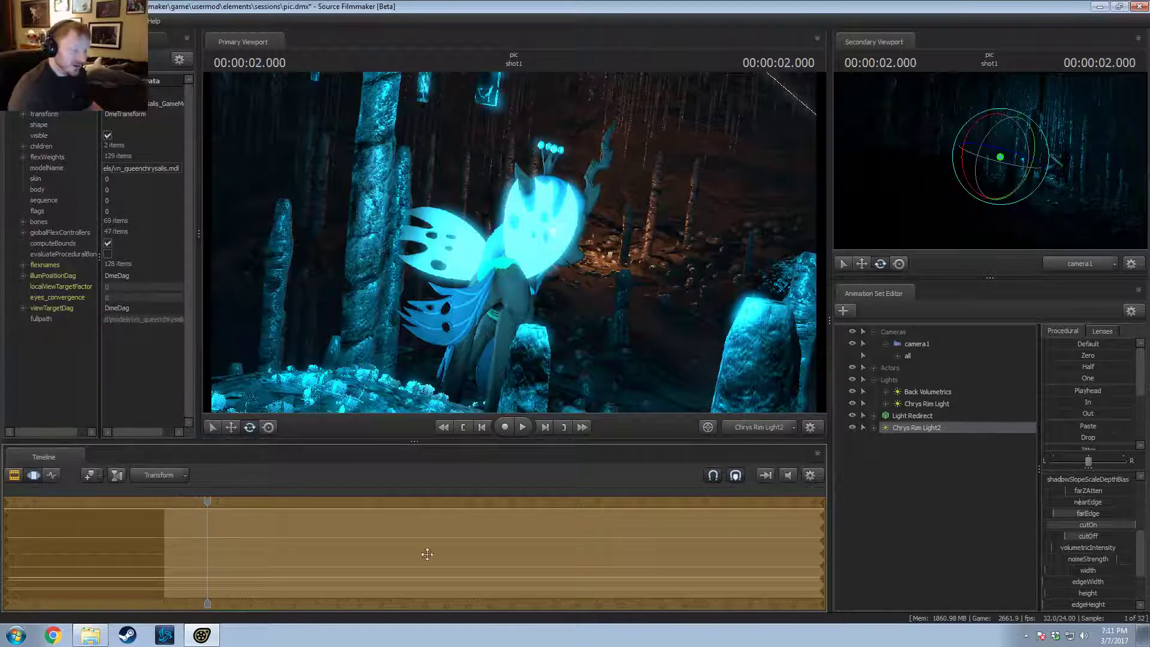
left_click(780, 427)
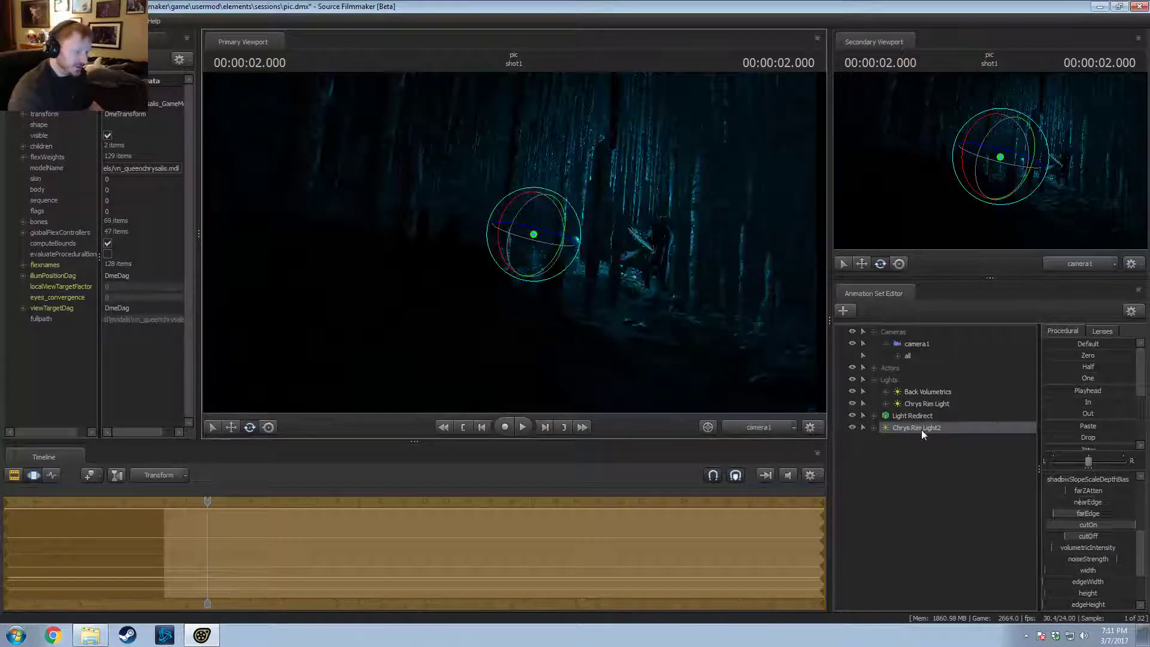
left_click_drag(921, 427, 621, 299)
key("F2")
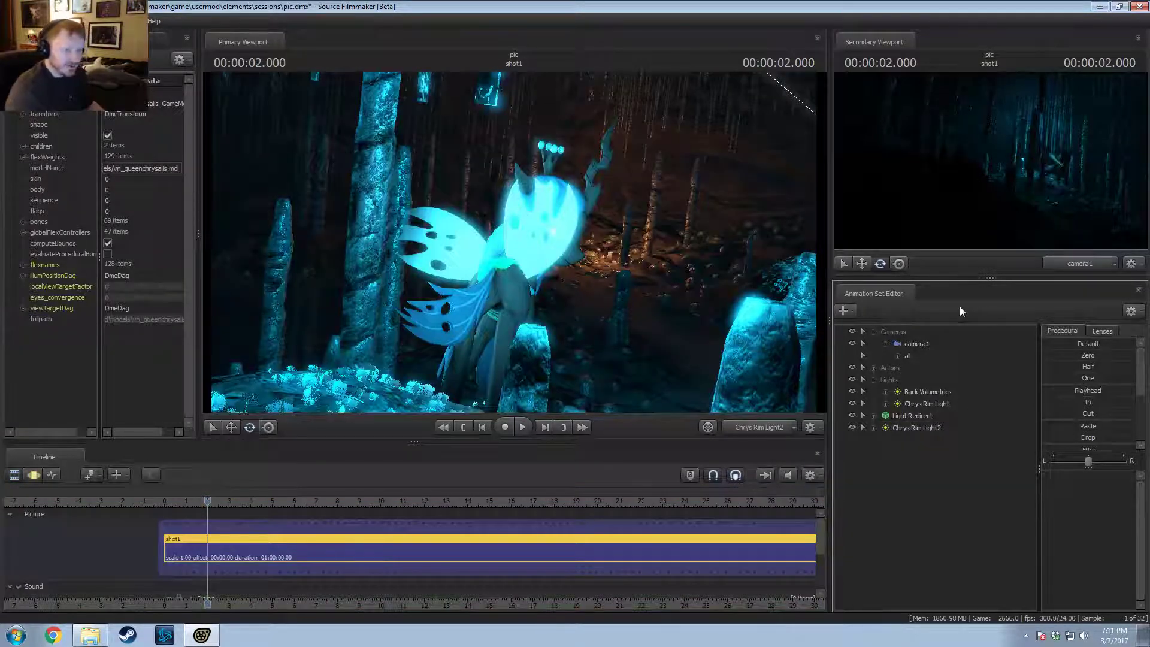
left_click(770, 431)
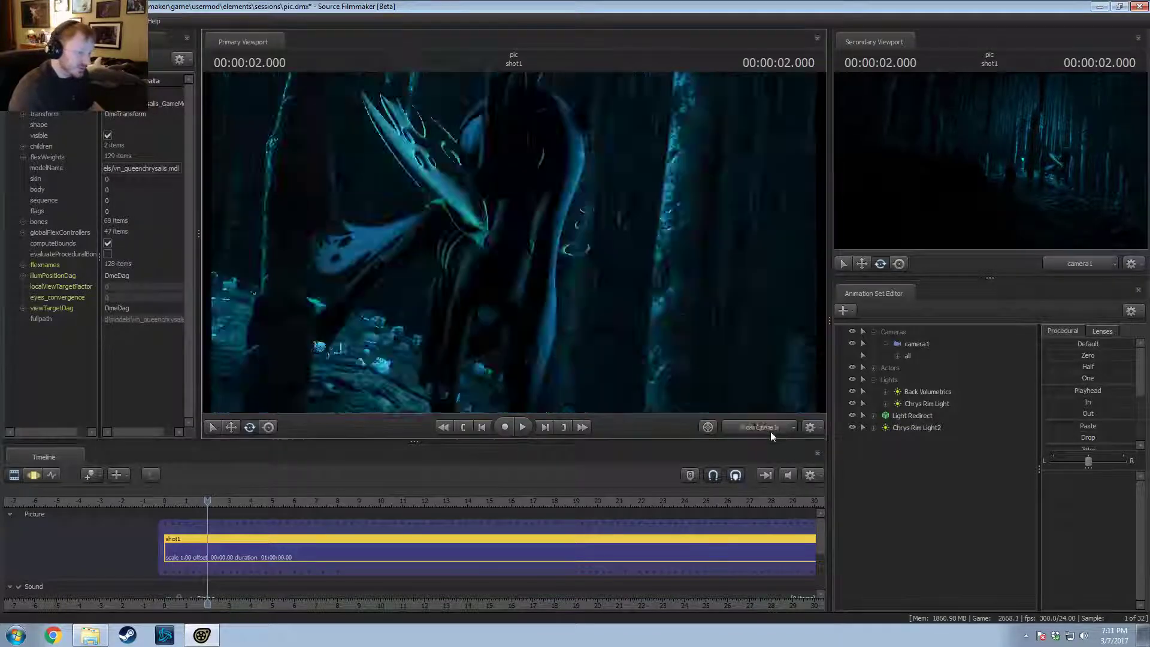
left_click(769, 431)
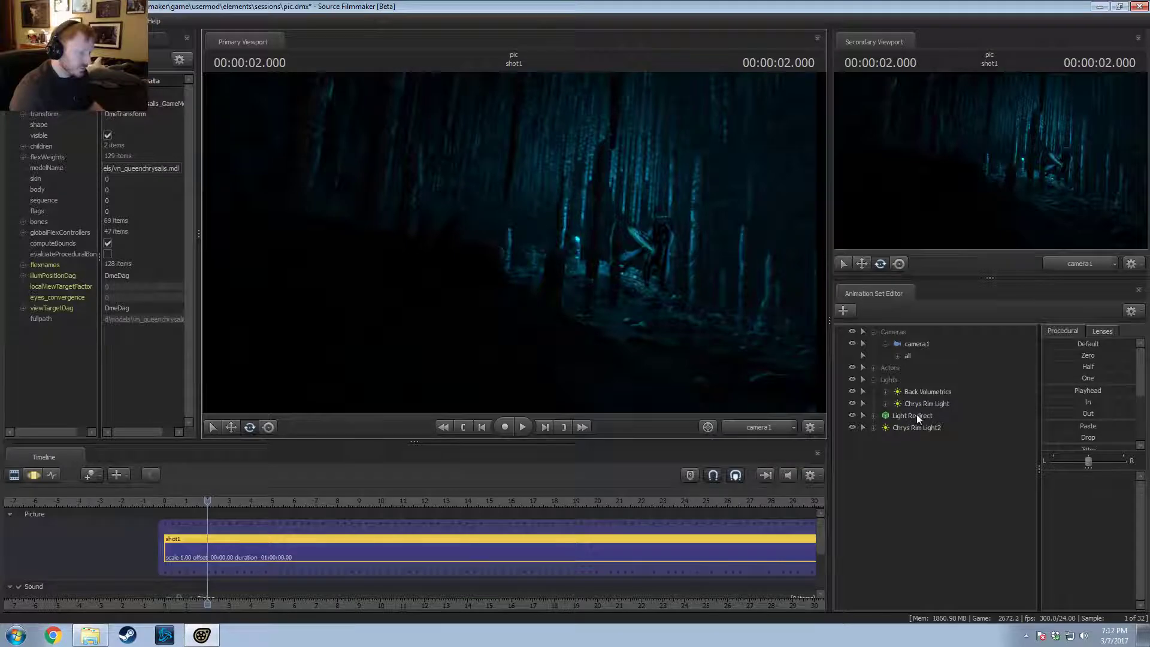
Step: Set the maximum of camera1's focalDistance to 400 and raise the focal distance to that limit
left_click(902, 355)
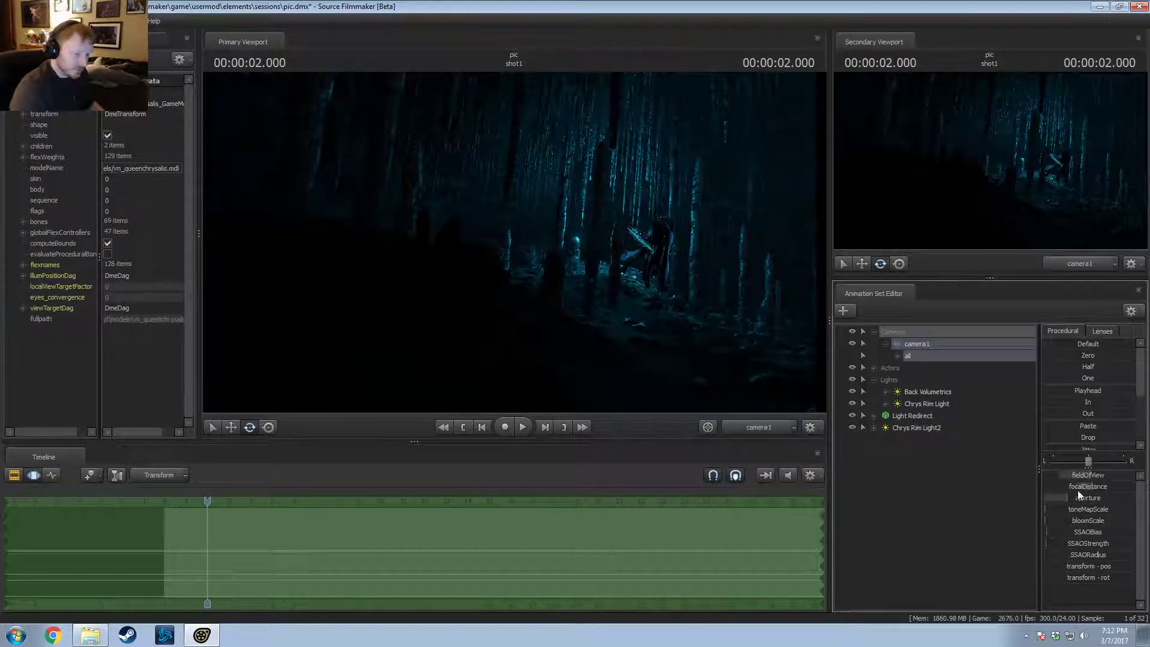
key("F2")
key("F3")
left_click_drag(1087, 487, 1090, 488)
right_click(1091, 488)
left_click(1109, 504)
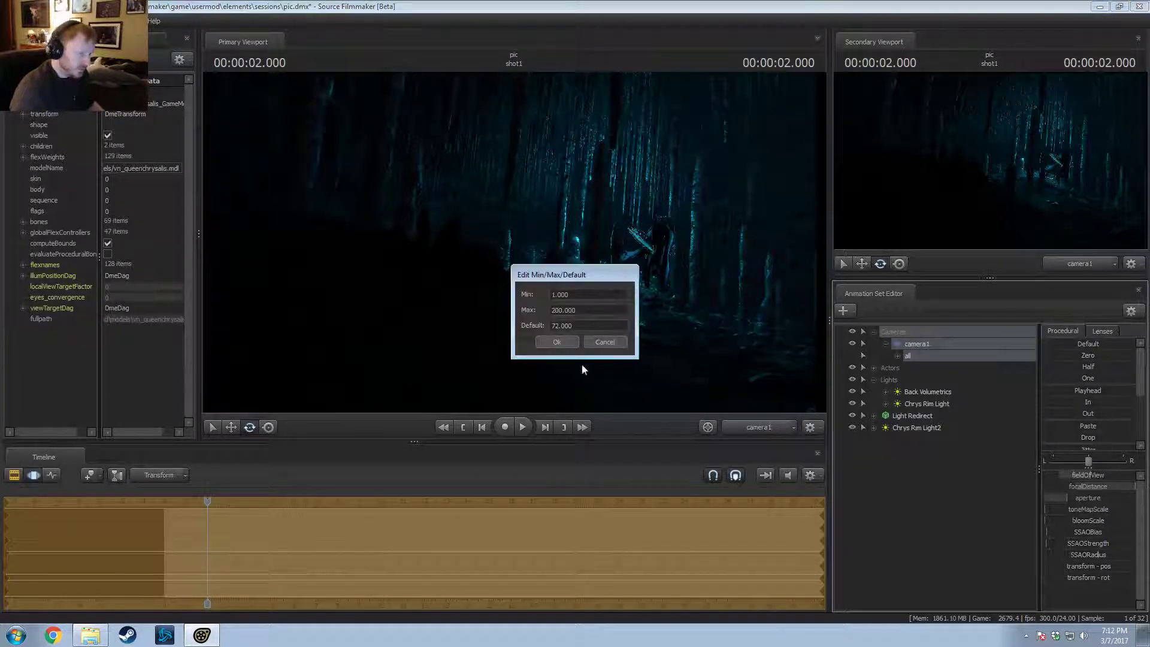
left_click(554, 310)
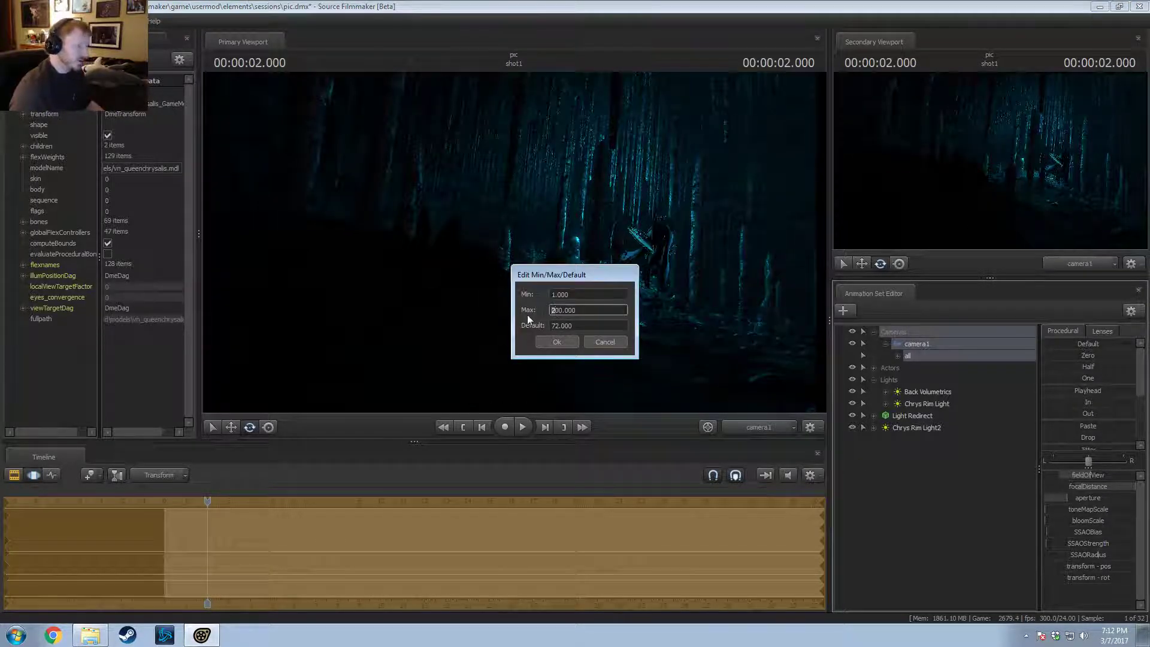
key("Return")
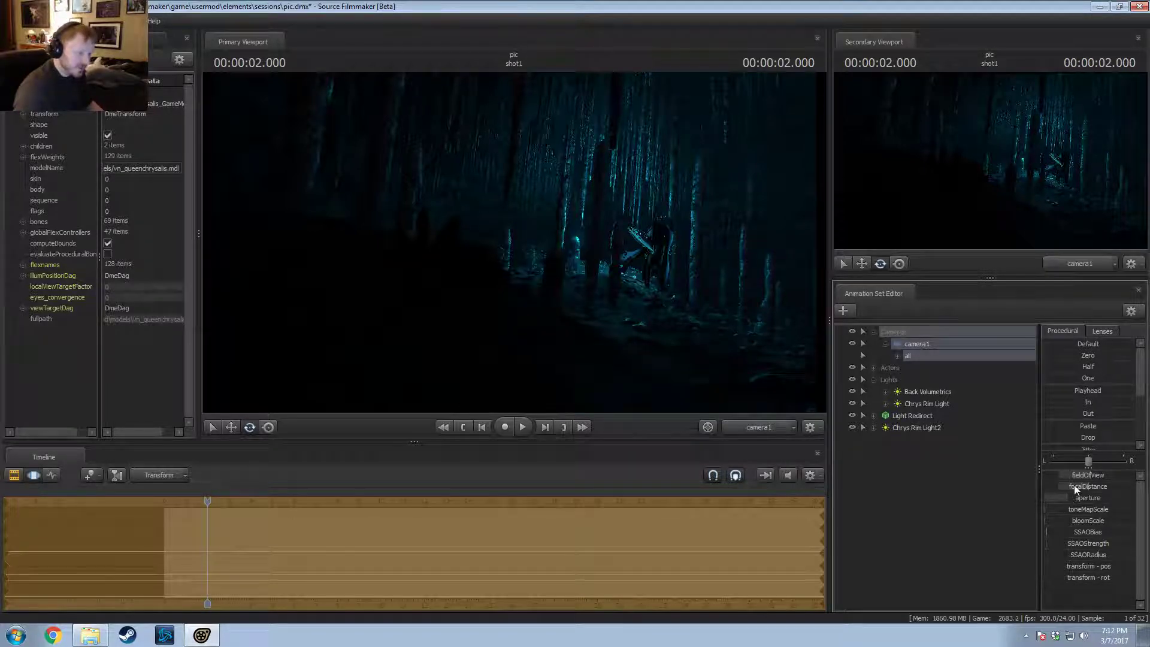
left_click_drag(1068, 487, 1145, 482)
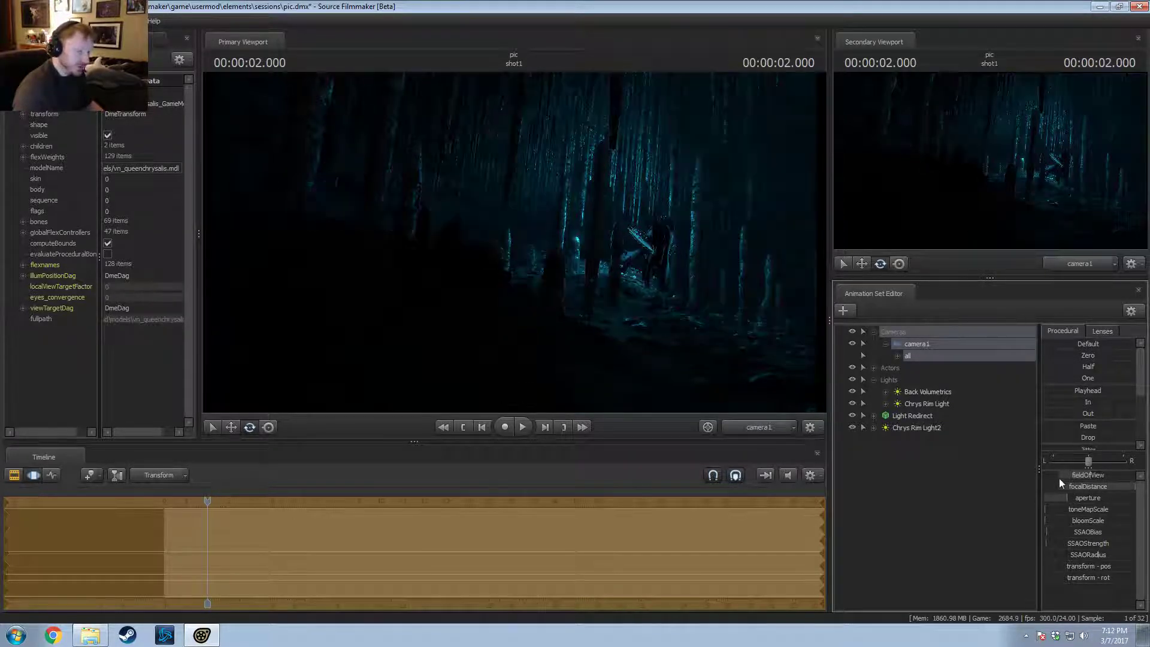
Step: Extend camera1's focalDistance maximum to 500, increase the focal distance toward the character, and preview the focus
right_click(1064, 484)
left_click(1076, 497)
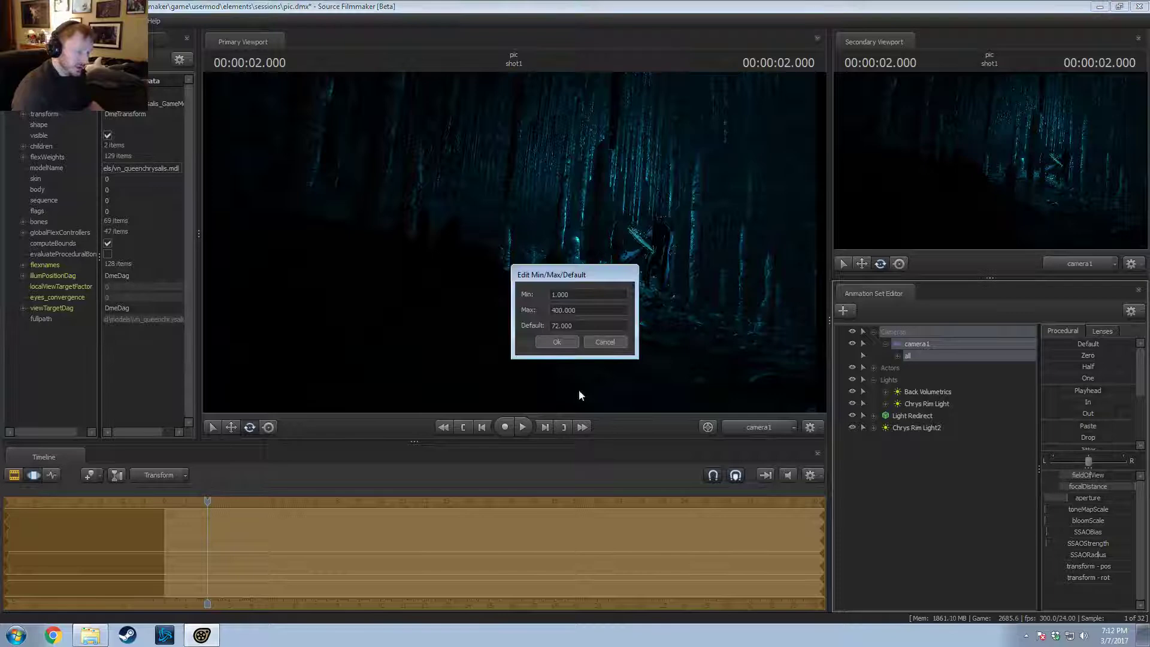
left_click(556, 311)
type("50")
key("Return")
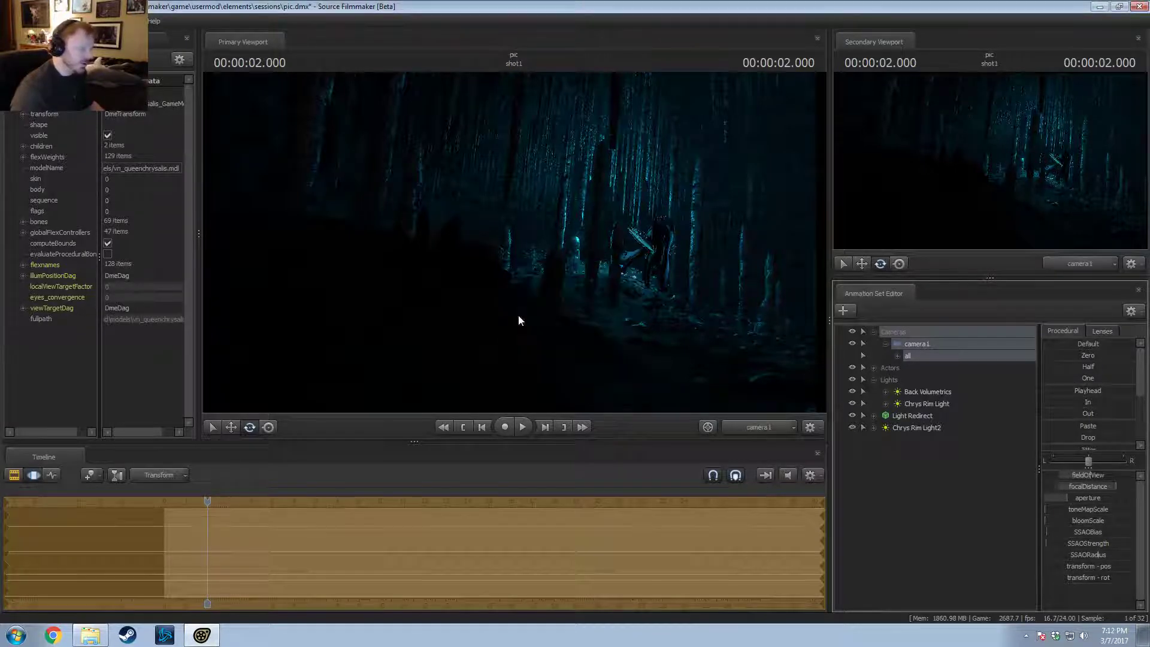
mouse_move(1082, 491)
left_mouse_down()
mouse_move(1109, 491)
mouse_move(1096, 487)
left_mouse_up()
key("F2")
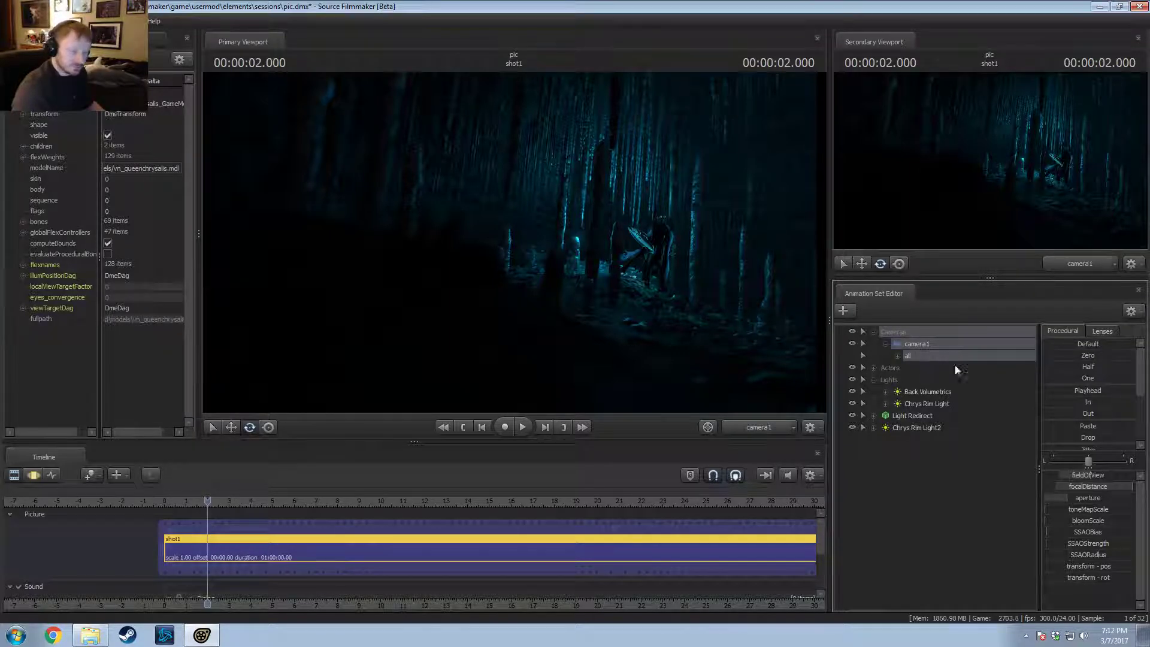
key("F3")
key("F2")
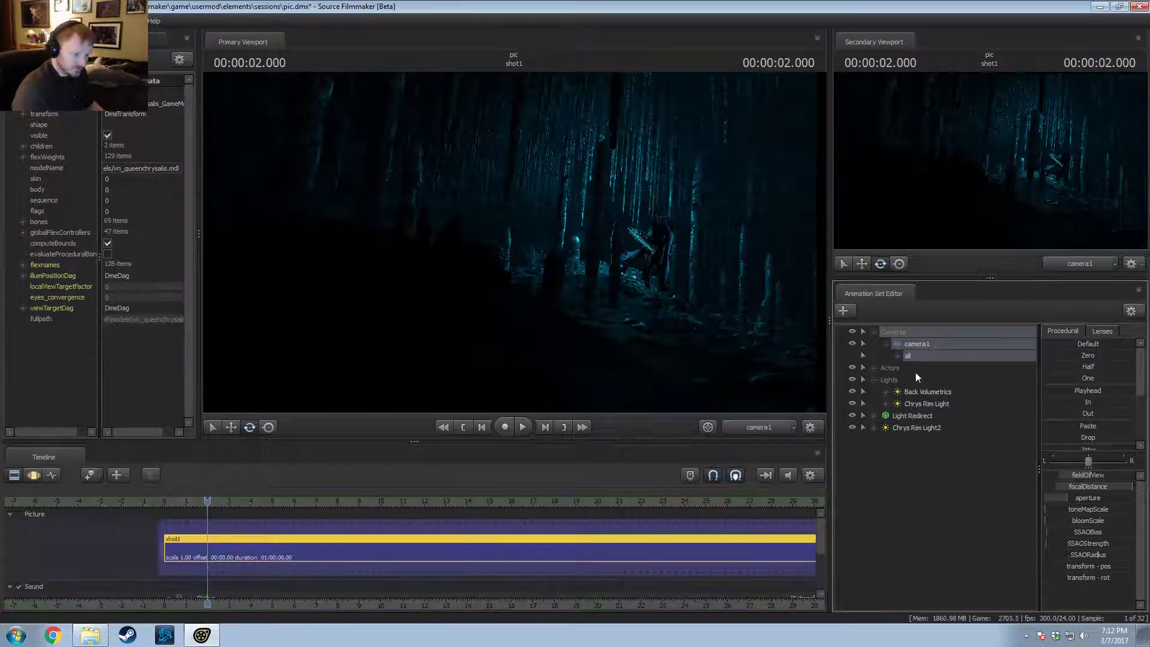
Step: Move Chrys Rim Light2 into the Lights group and duplicate Chrys Rim Light in the animation sets
left_click_drag(917, 429, 909, 400)
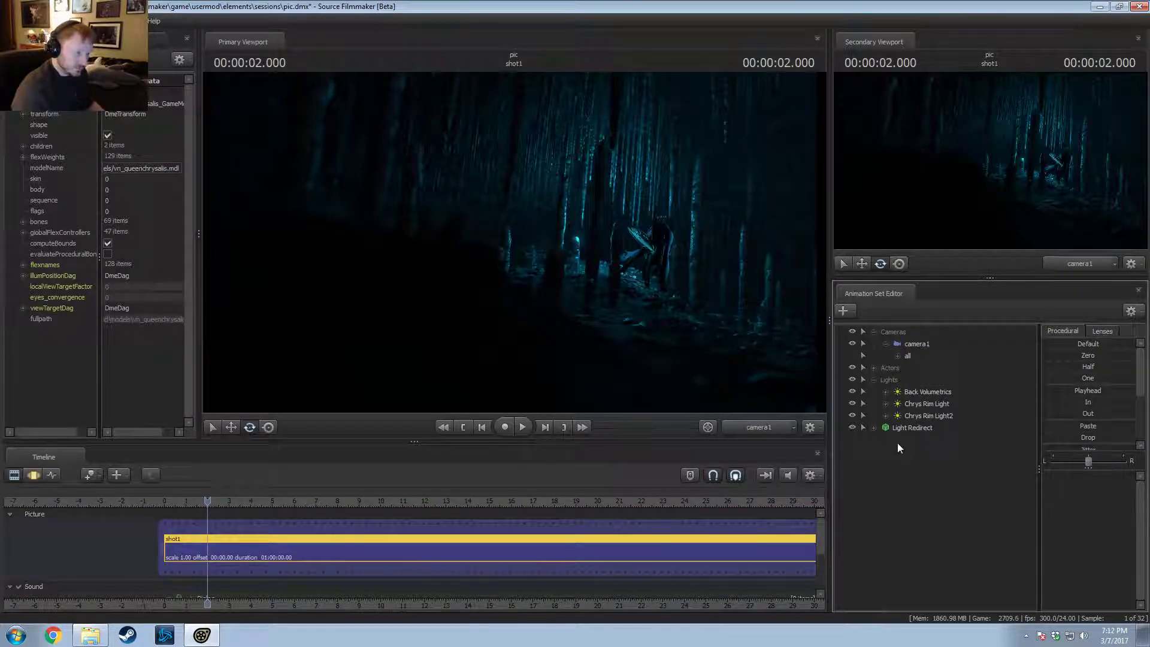
right_click(927, 465)
left_click(932, 402)
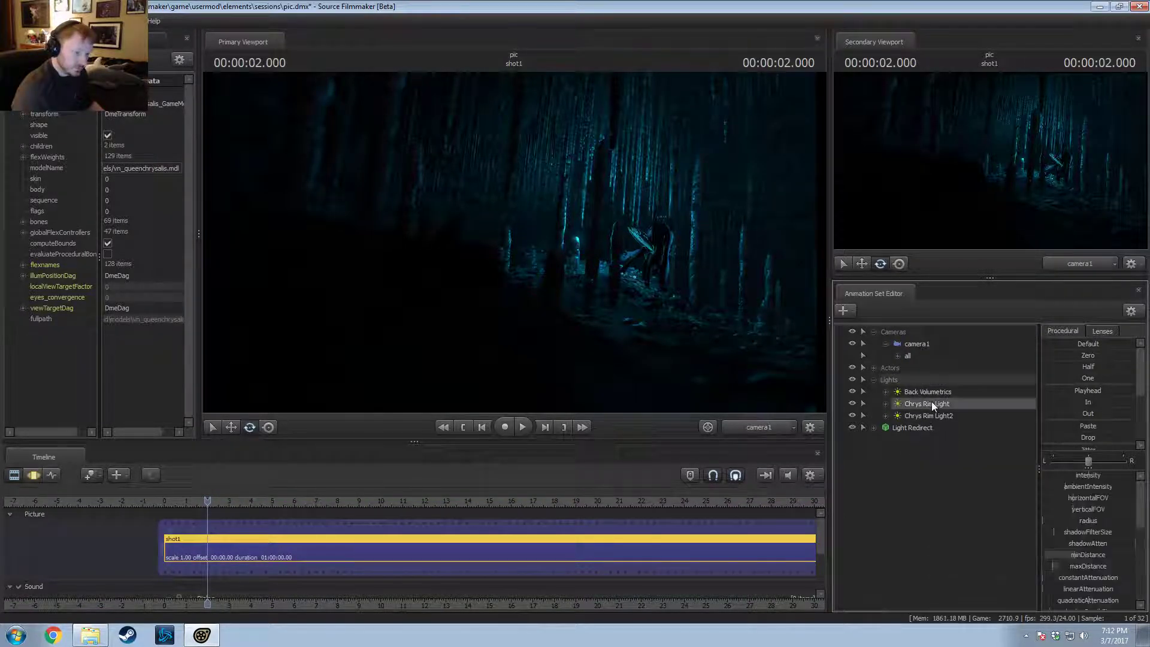
right_click(933, 403)
left_click(946, 419)
right_click(902, 479)
left_click(953, 540)
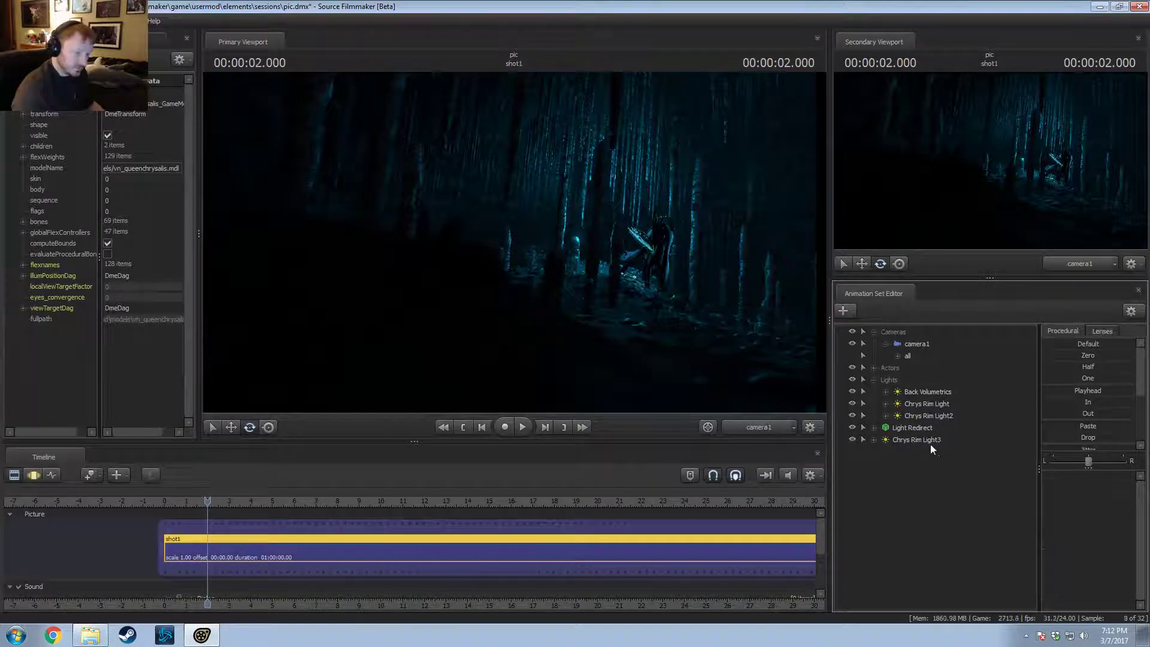
Step: Load Chrys Rim Light3 into the primary viewport and frame the character with the Work Camera in the secondary viewport
left_click_drag(930, 441, 849, 256)
key("F3")
left_click(1068, 264)
left_click_drag(992, 222, 980, 220)
left_click(1078, 263)
left_click(1049, 234)
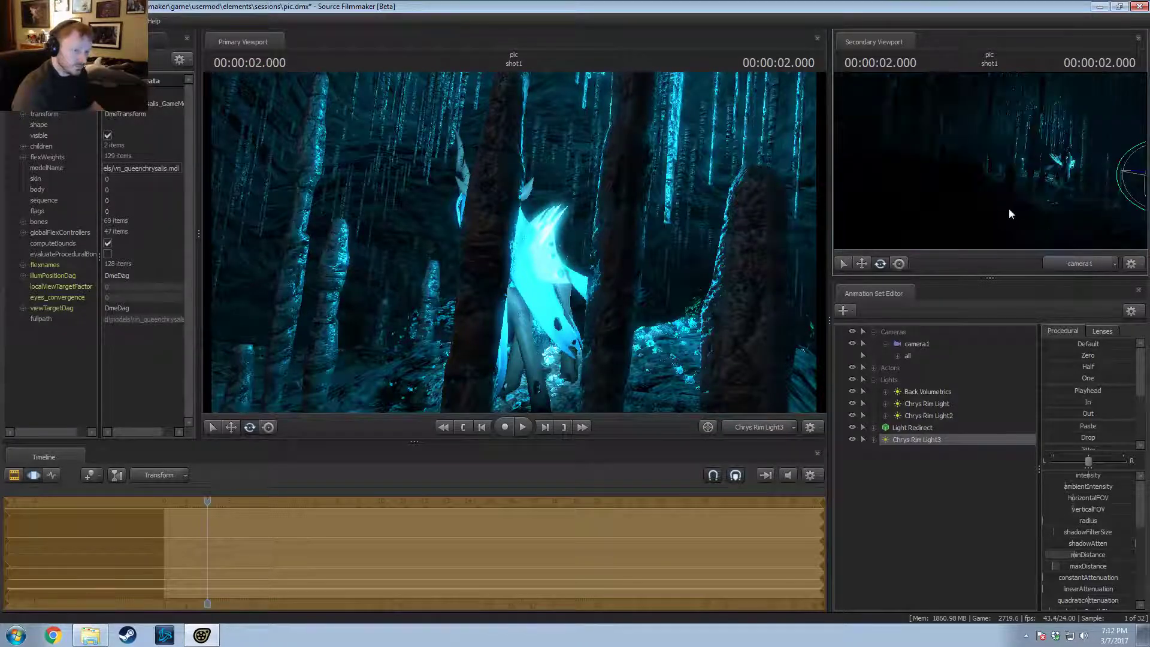
left_click(1091, 267)
left_click_drag(1032, 222, 1114, 221)
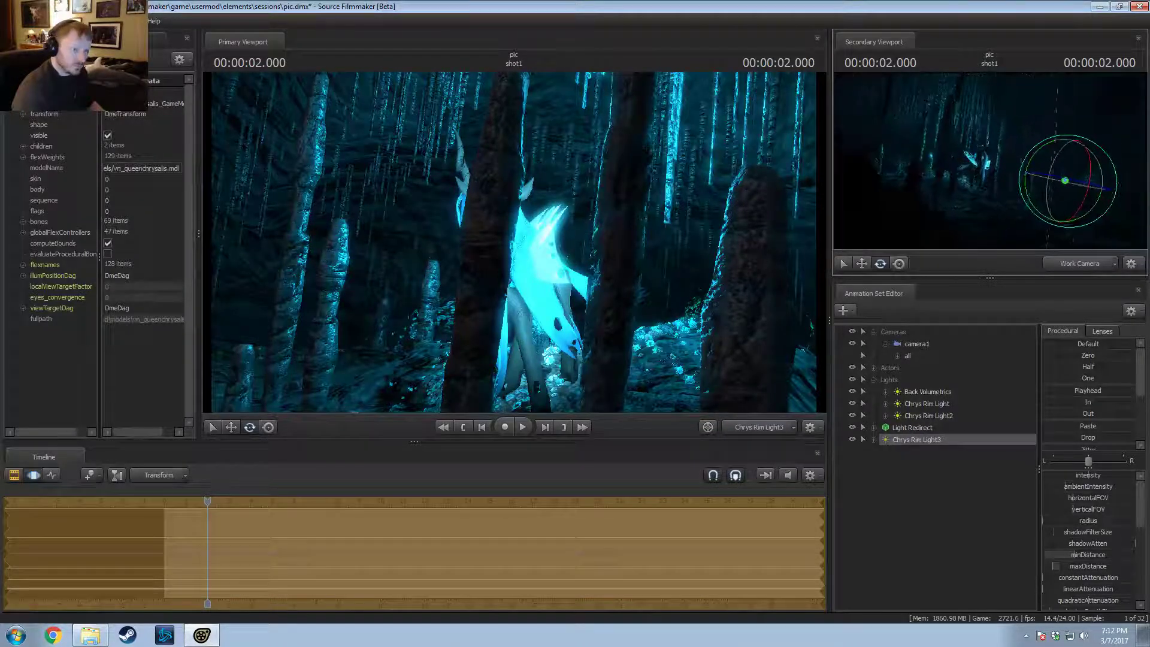
key("w")
mouse_move(989, 164)
left_mouse_down()
mouse_move(979, 164)
mouse_move(989, 164)
left_mouse_up()
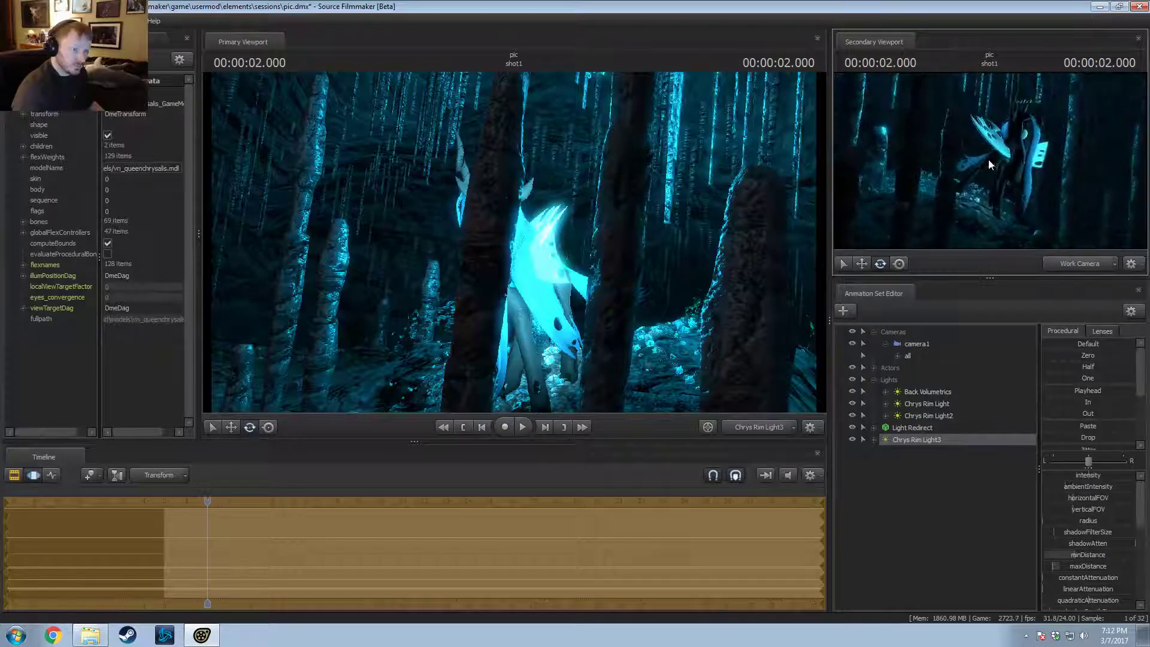
Step: Reposition Chrys Rim Light3 beneath the queen and aim it up at her underside
double_click(909, 438)
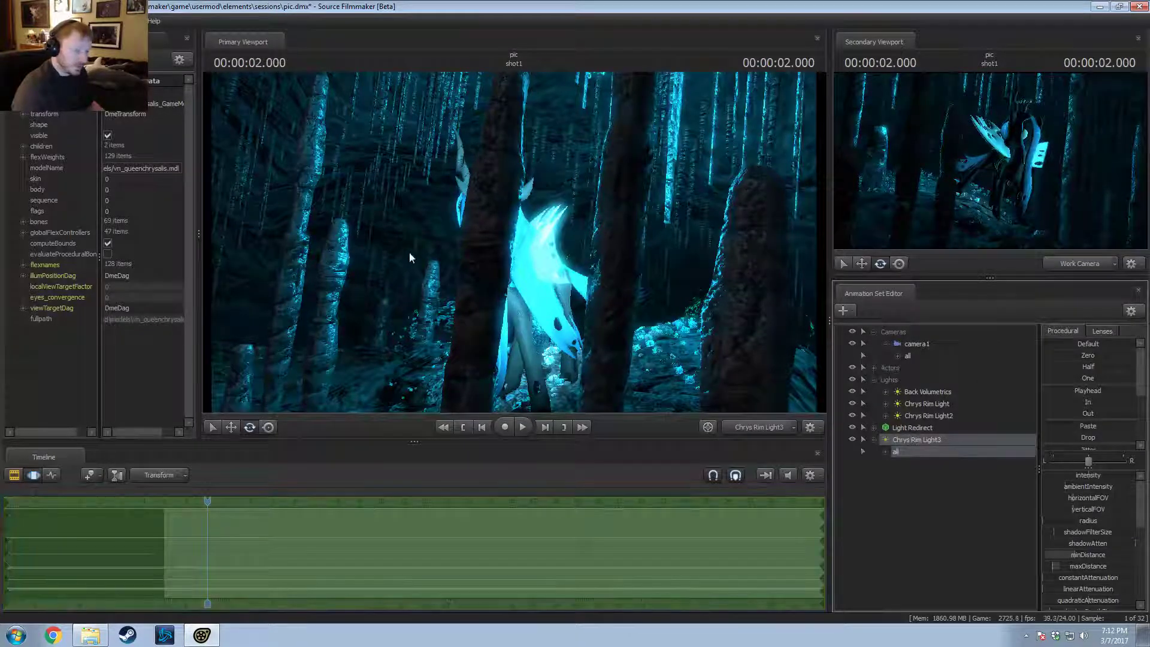
key("F2")
key("F3")
right_click(927, 451)
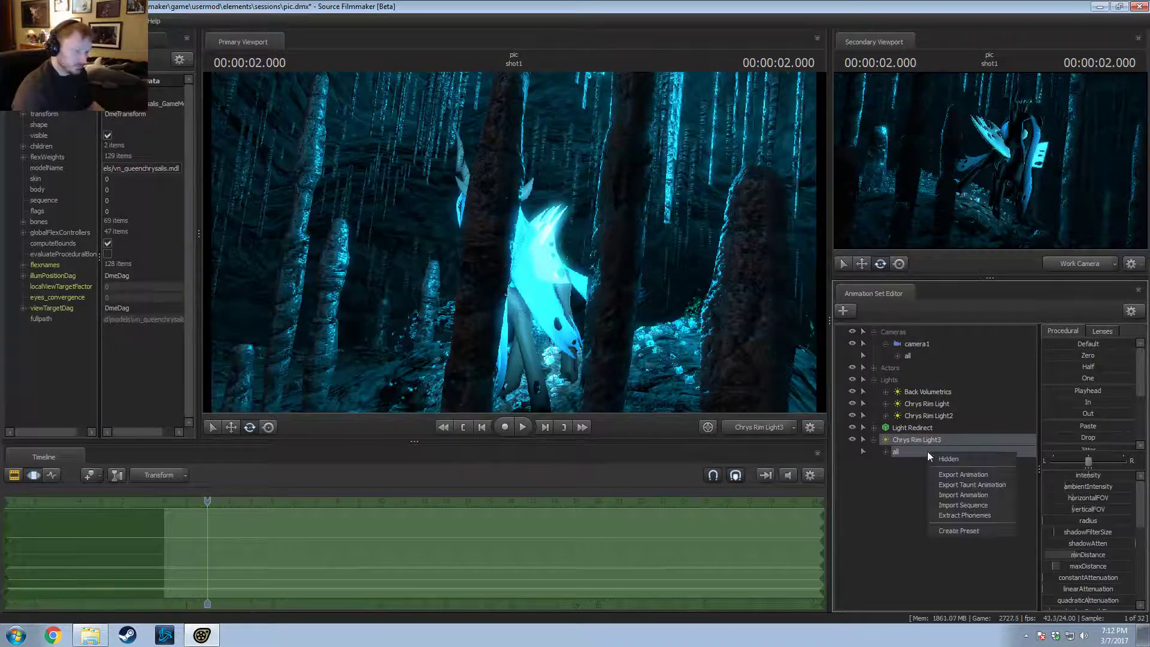
right_click(913, 438)
right_click(913, 437)
left_click(948, 594)
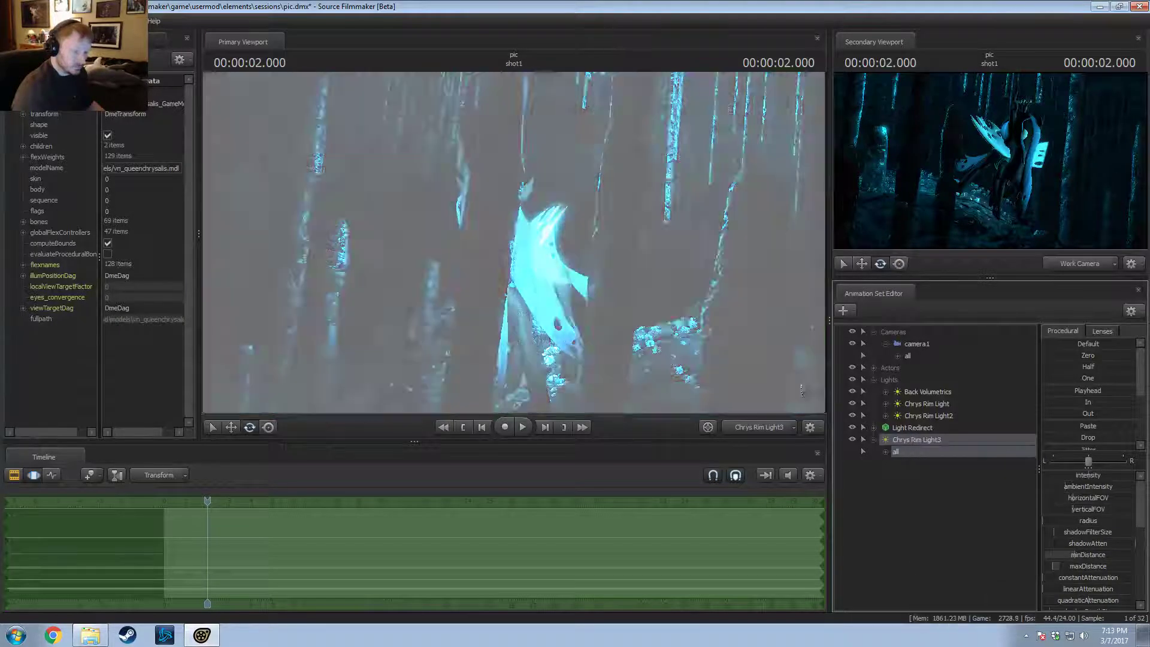
mouse_move(513, 242)
left_mouse_down()
mouse_move(513, 299)
mouse_move(563, 269)
mouse_move(563, 324)
mouse_move(593, 311)
mouse_move(551, 359)
mouse_move(514, 240)
left_mouse_up()
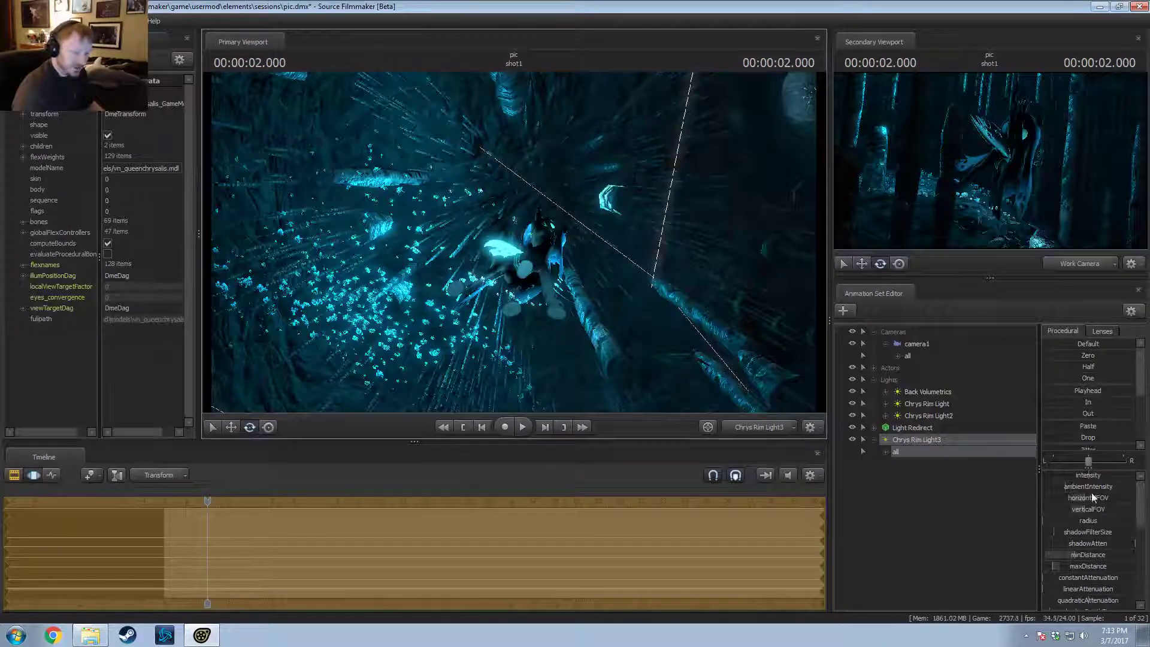
Step: Increase Chrys Rim Light3's maxDistance and cutOff so its light reaches the queen, and refine its aim from below
left_click_drag(1080, 565, 1087, 565)
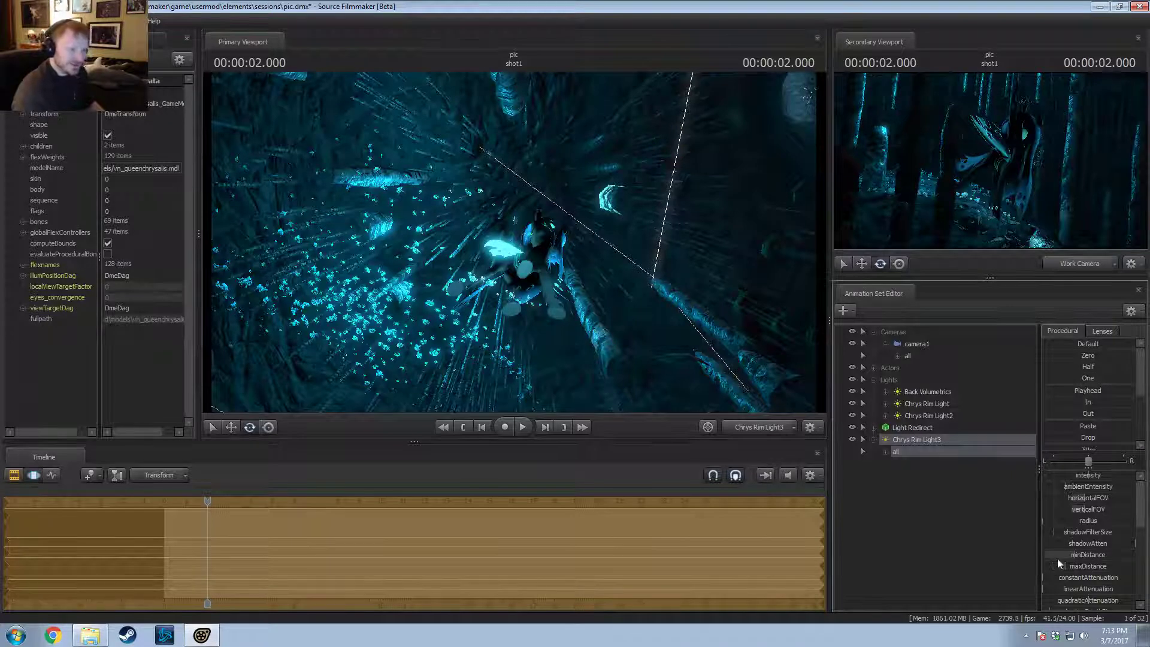
scroll(1084, 596, "down", 3)
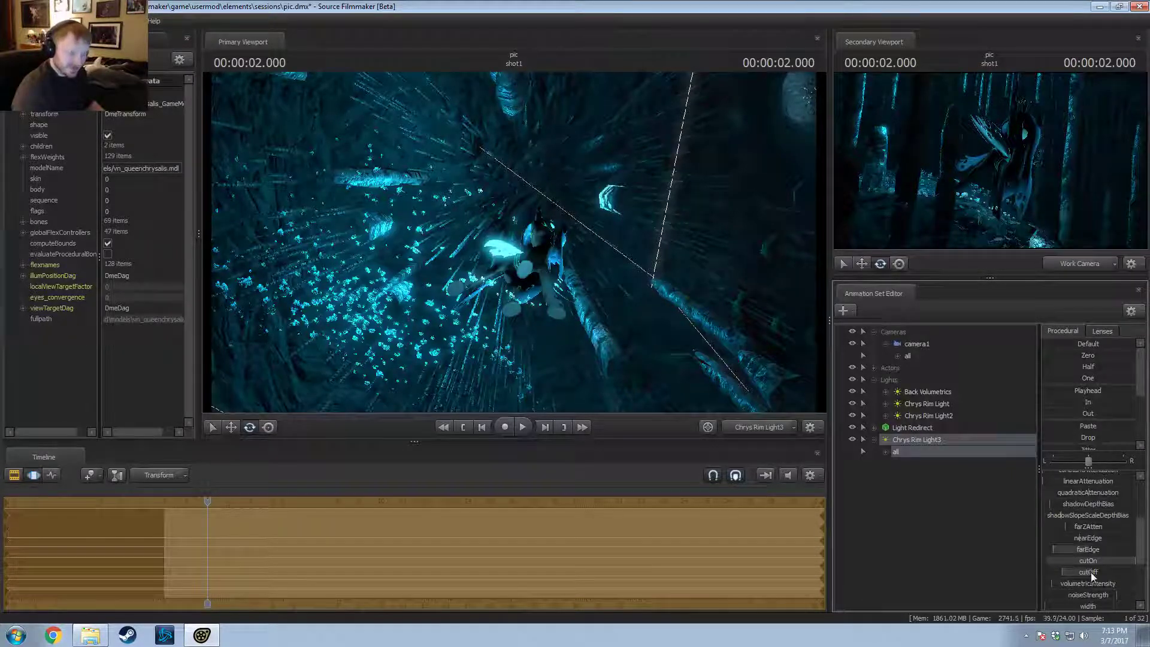
left_click_drag(1090, 572, 1098, 575)
left_click_drag(595, 316, 536, 407)
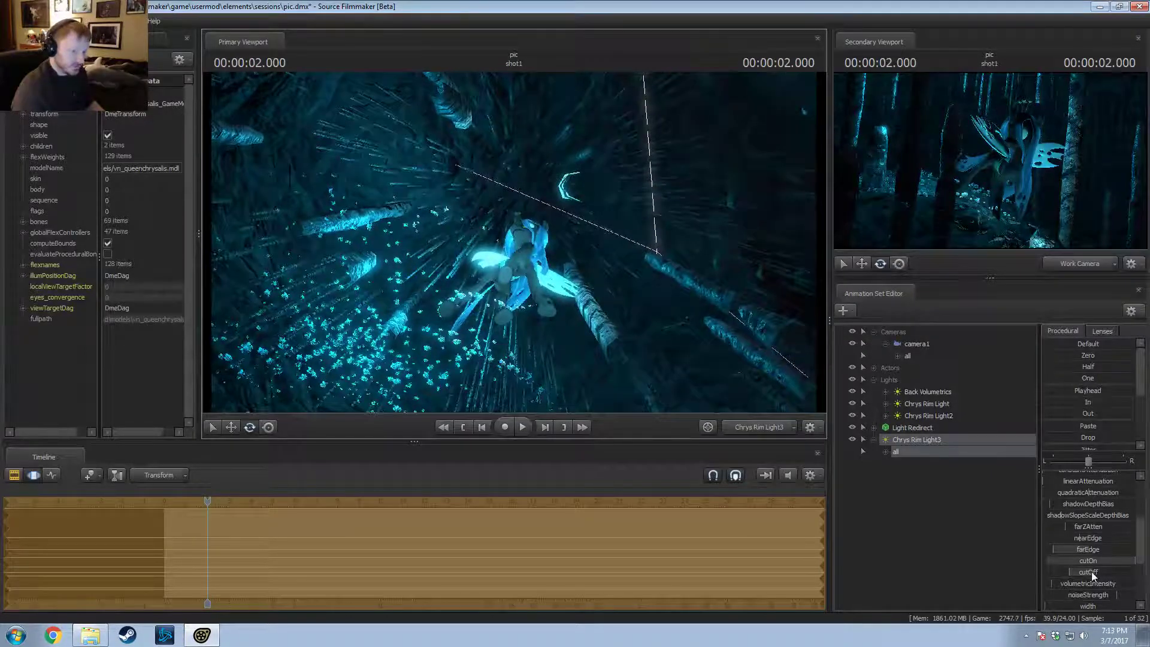
left_click_drag(1091, 572, 1093, 572)
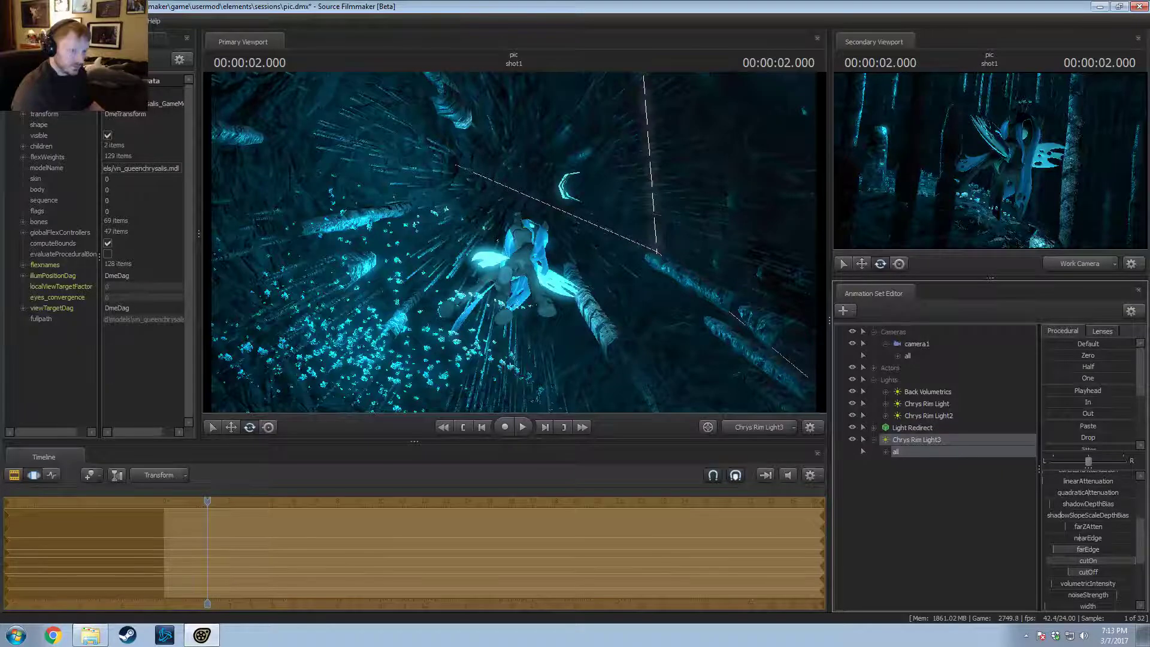
Step: Move Chrys Rim Light3 closer beneath the queen and rotate it to light her belly and legs
key("w")
key("w")
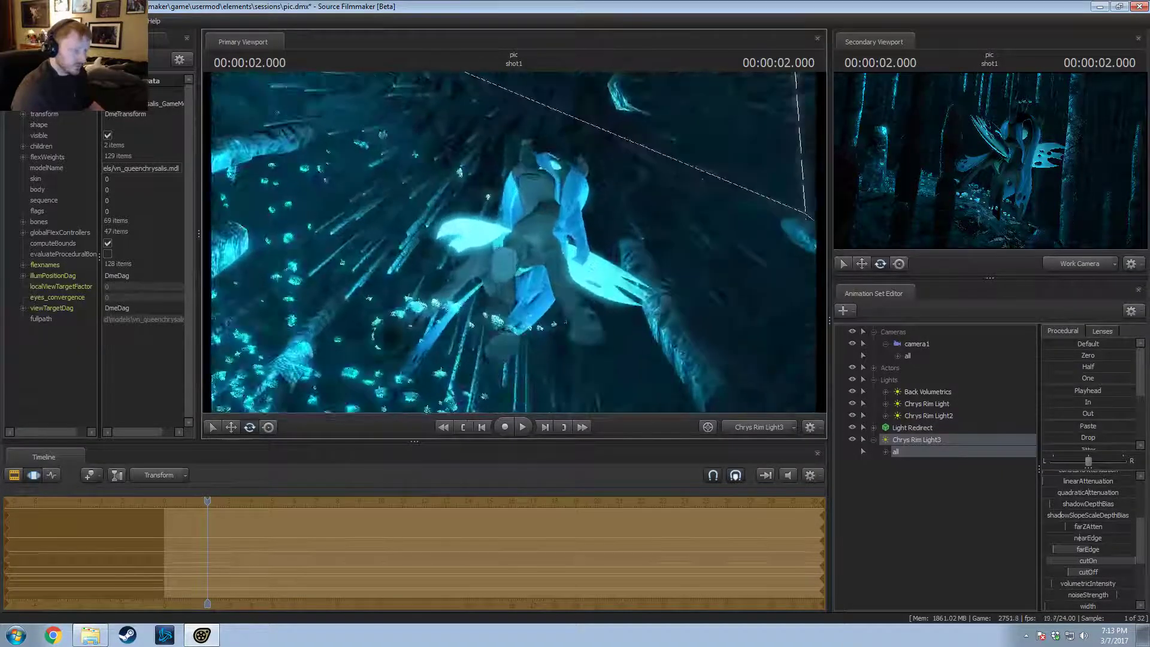
scroll(514, 242, "up", 2)
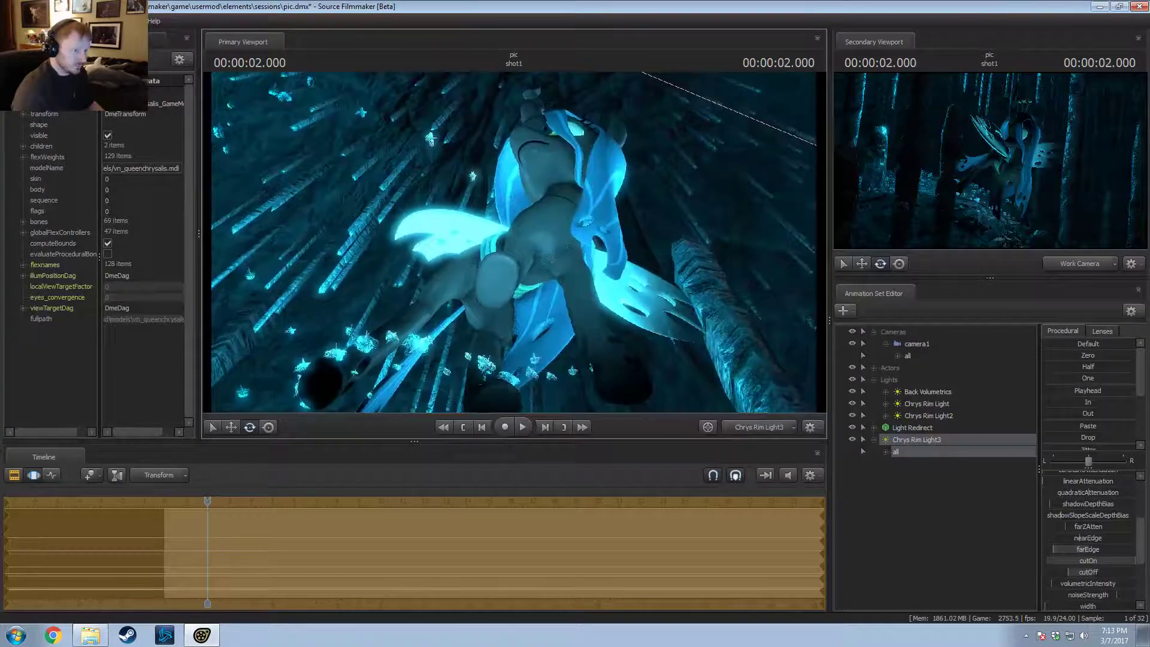
left_click_drag(513, 242, 762, 170)
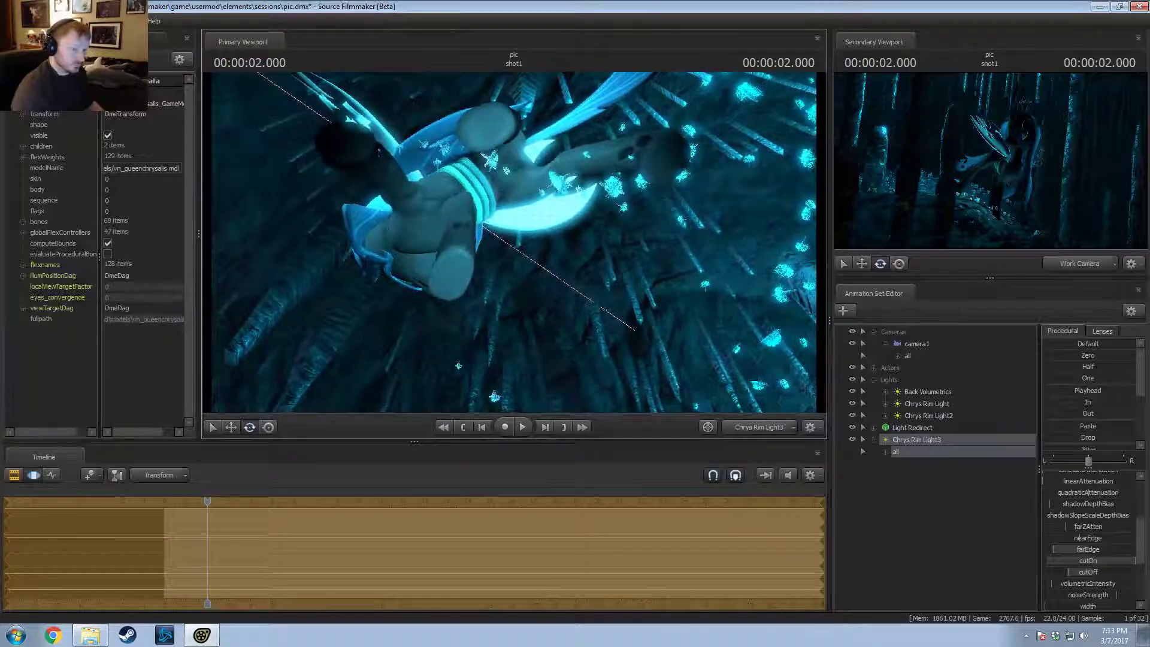
left_click_drag(526, 296, 514, 243)
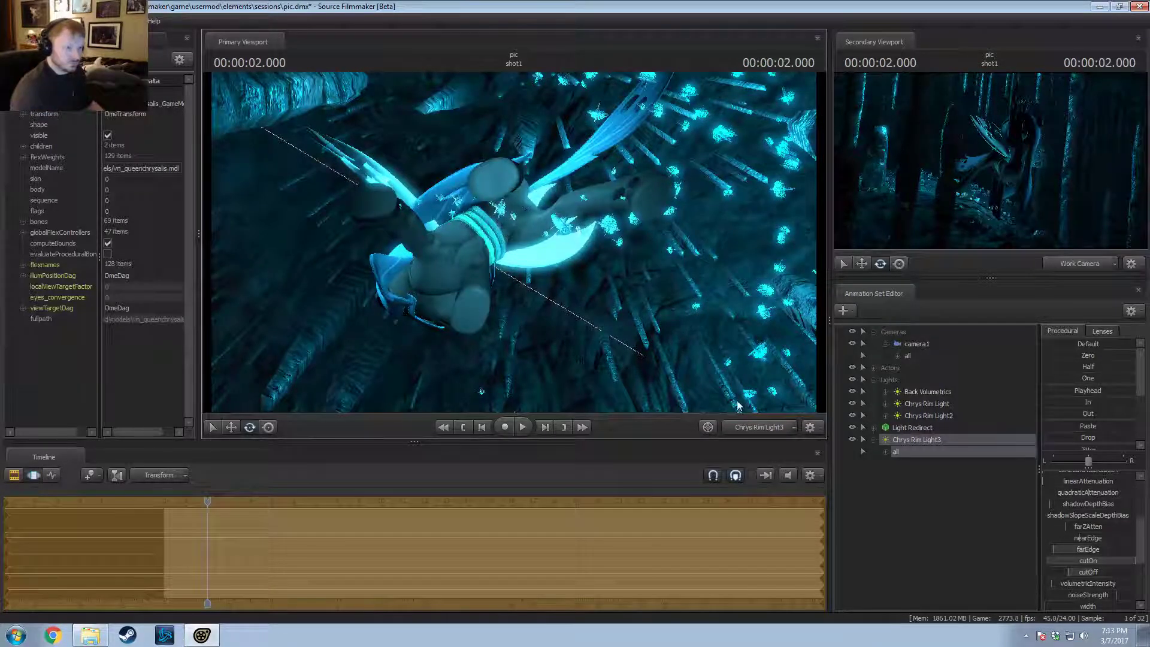
left_click_drag(521, 232, 515, 247)
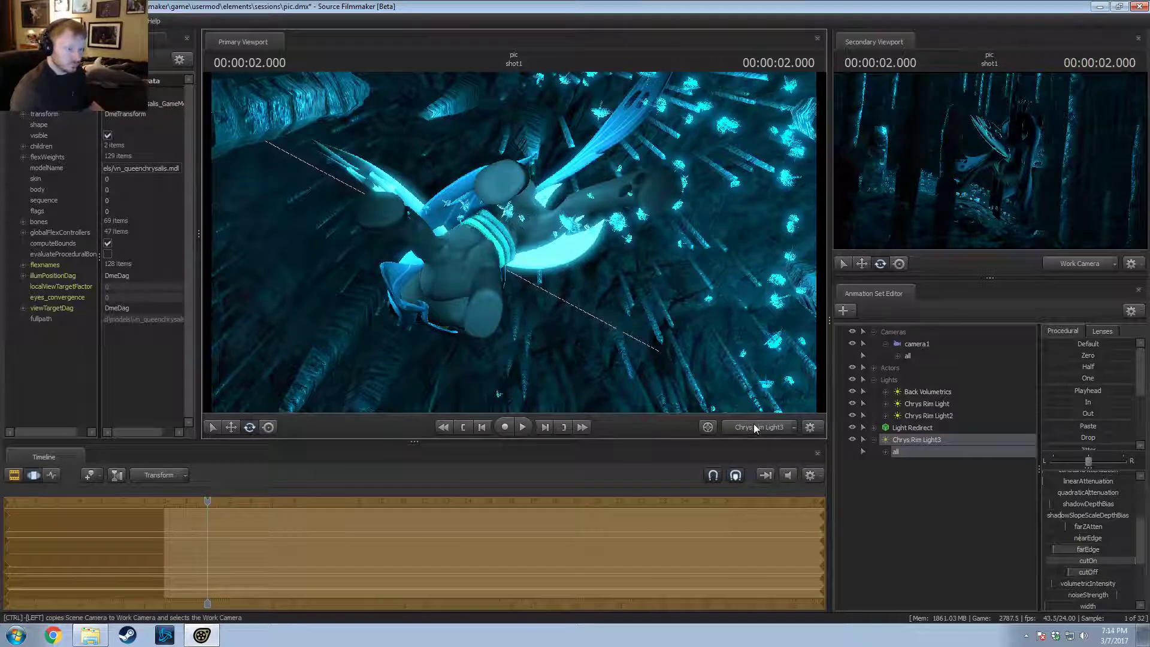
Step: Rename the Chrys Rim Light3 animation set as Chrys Under Light
double_click(929, 443)
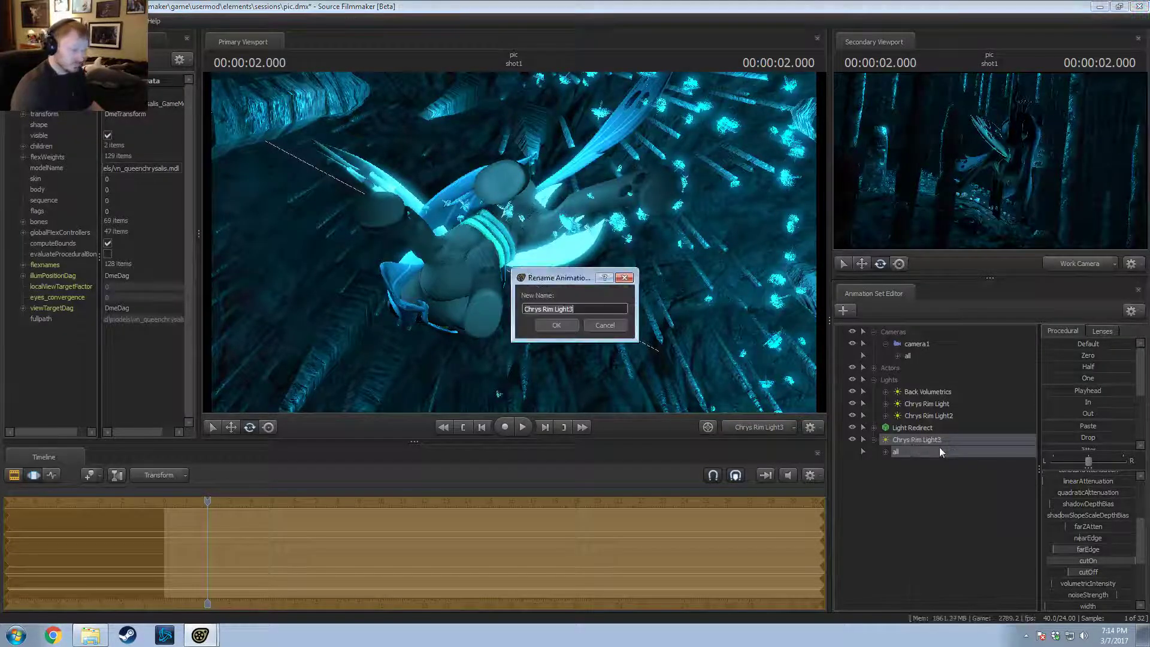
type("Chrys")
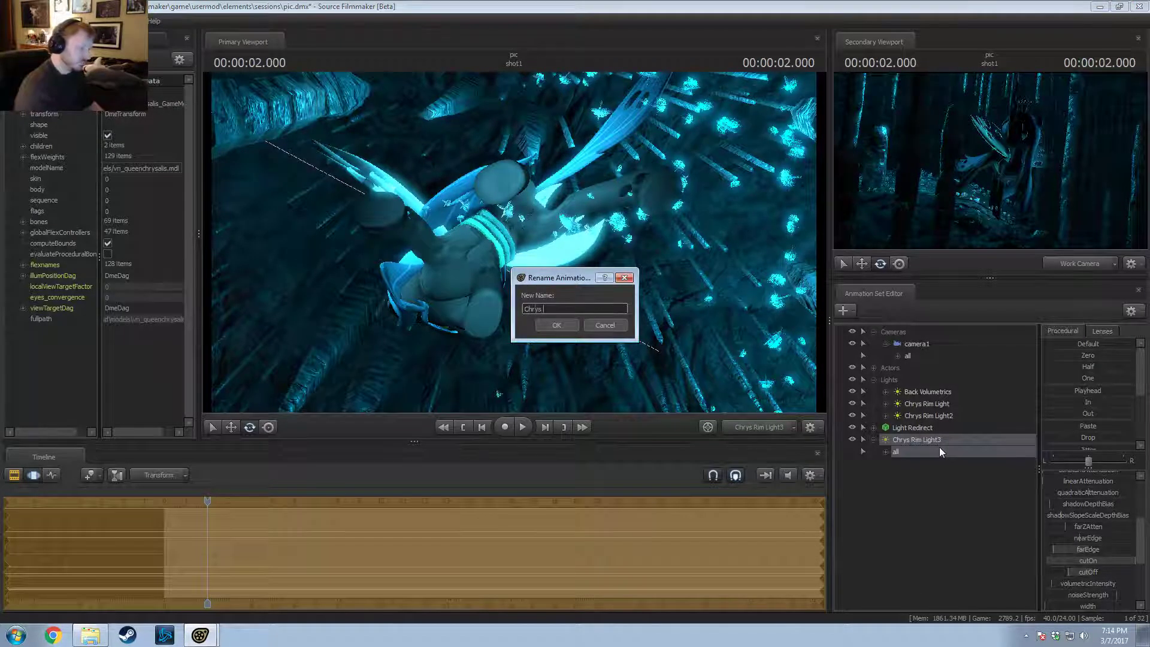
type(" Under Light")
key("Return")
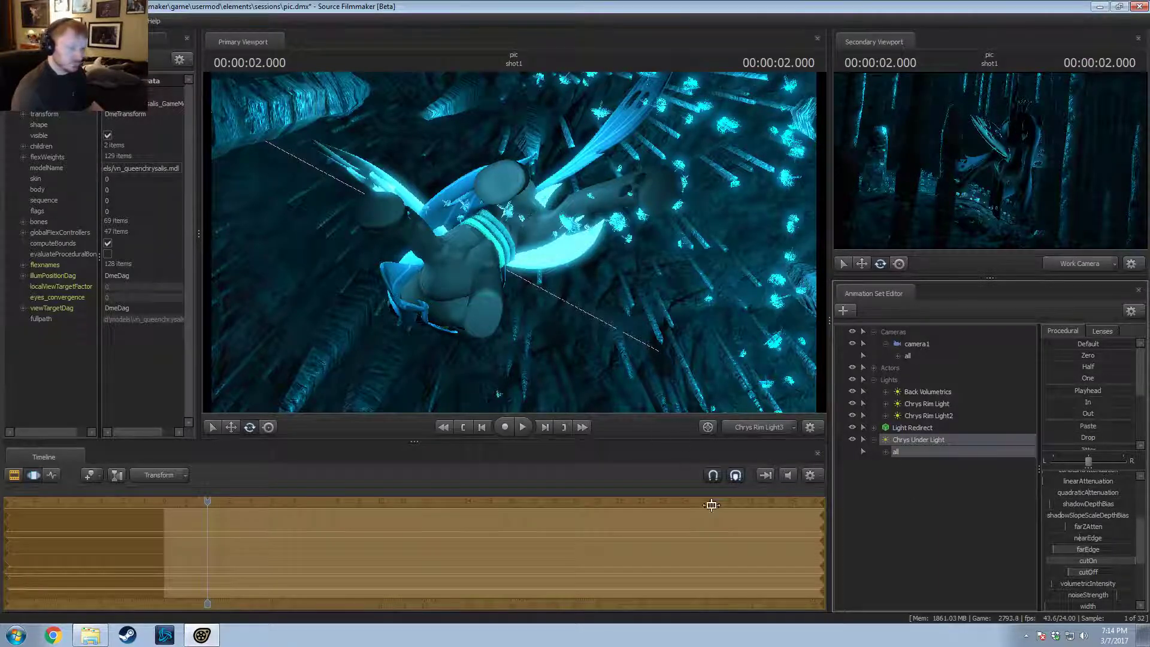
Step: Duplicate the Chrys Under Light animation set and load the copy into the primary viewport
right_click(882, 528)
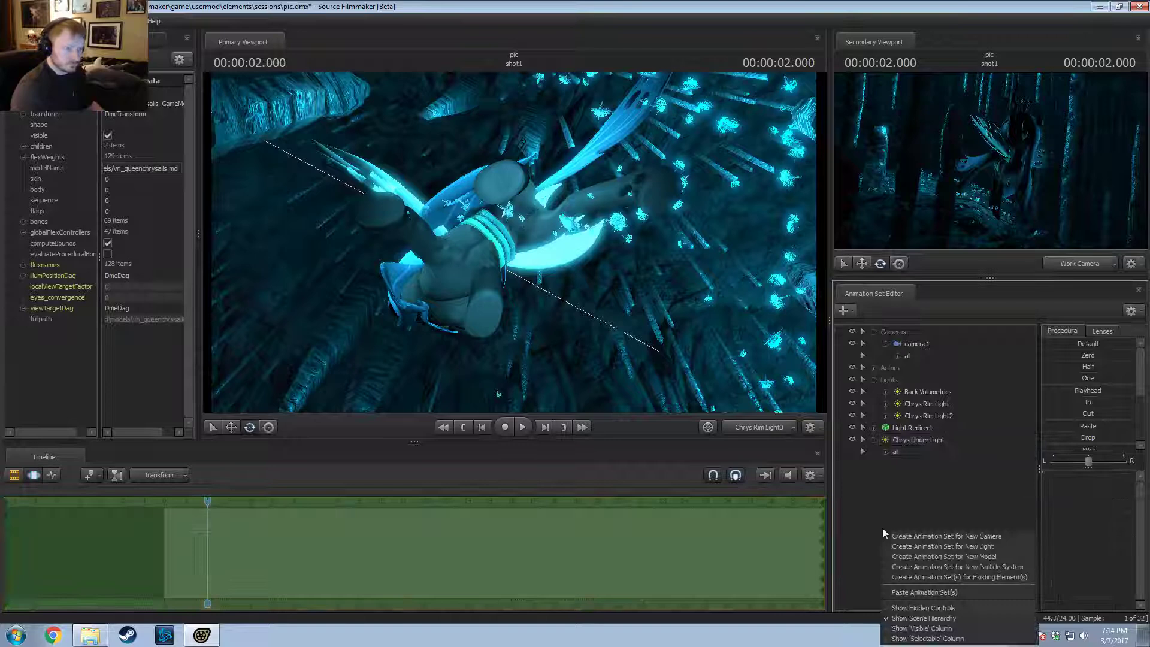
right_click(903, 502)
left_click(906, 441)
right_click(906, 442)
left_click(929, 460)
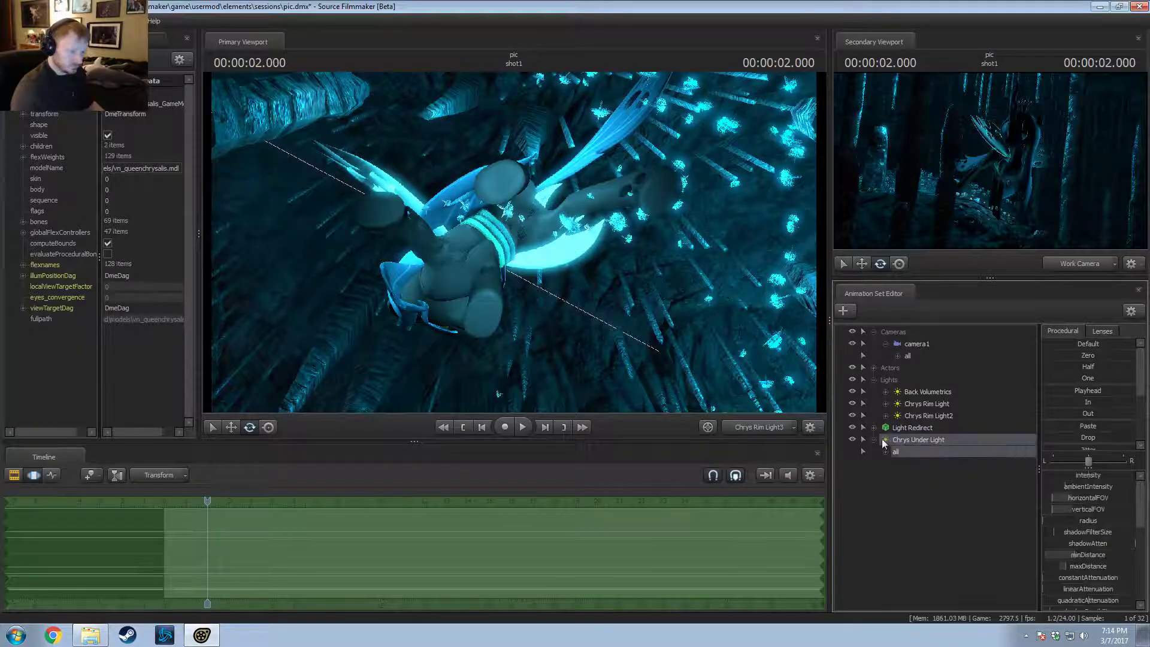
left_click(873, 439)
right_click(918, 498)
left_click(965, 565)
left_click_drag(916, 454, 667, 250)
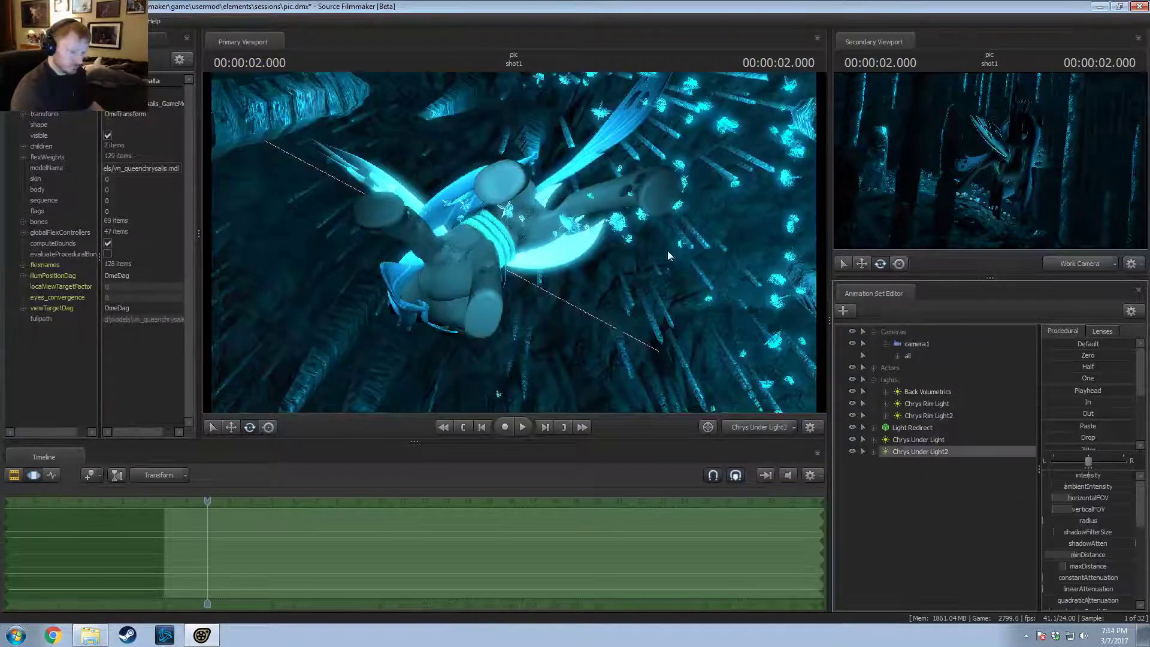
Step: Move Chrys Under Light2 low beside the queen's legs and reduce its minDistance to near zero
key("F2")
left_click(649, 263)
left_click(578, 334)
key("F3")
mouse_move(566, 318)
left_mouse_down()
mouse_move(491, 389)
mouse_move(527, 392)
mouse_move(431, 374)
mouse_move(414, 359)
mouse_move(504, 263)
mouse_move(569, 319)
left_mouse_up()
left_click_drag(1076, 555, 1042, 555)
mouse_move(569, 319)
left_mouse_down()
mouse_move(611, 319)
mouse_move(569, 319)
left_mouse_up()
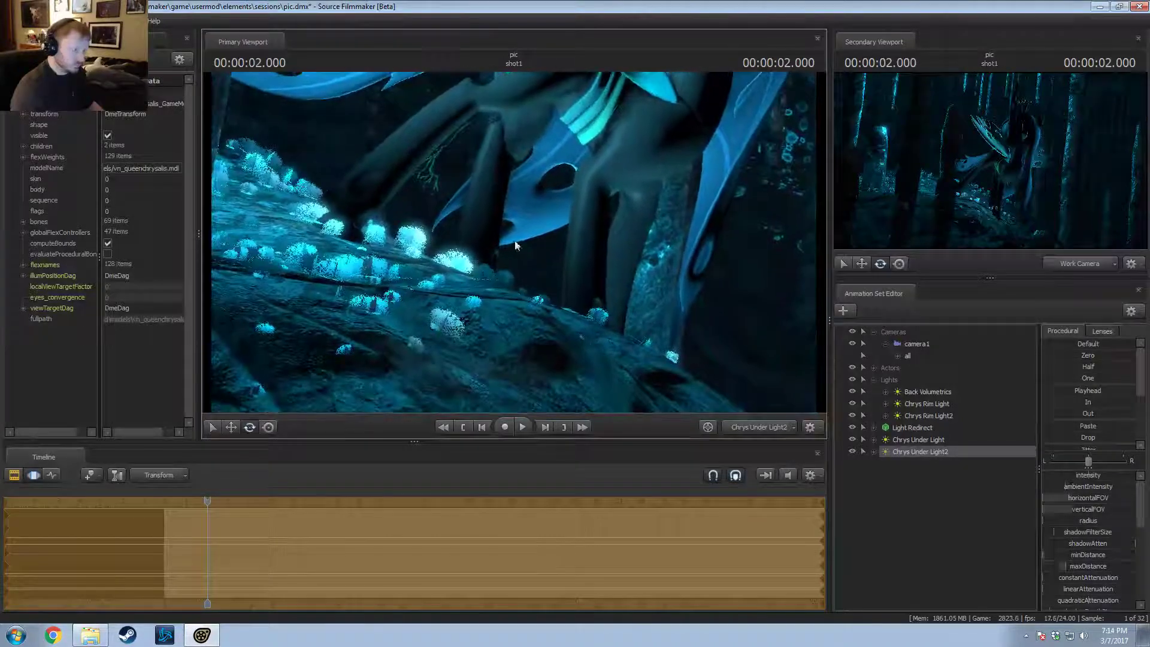
Step: Reduce Chrys Under Light2's maxDistance slightly, raise its cutOff, and refine its position around the queen's legs
left_click_drag(1086, 568, 1081, 568)
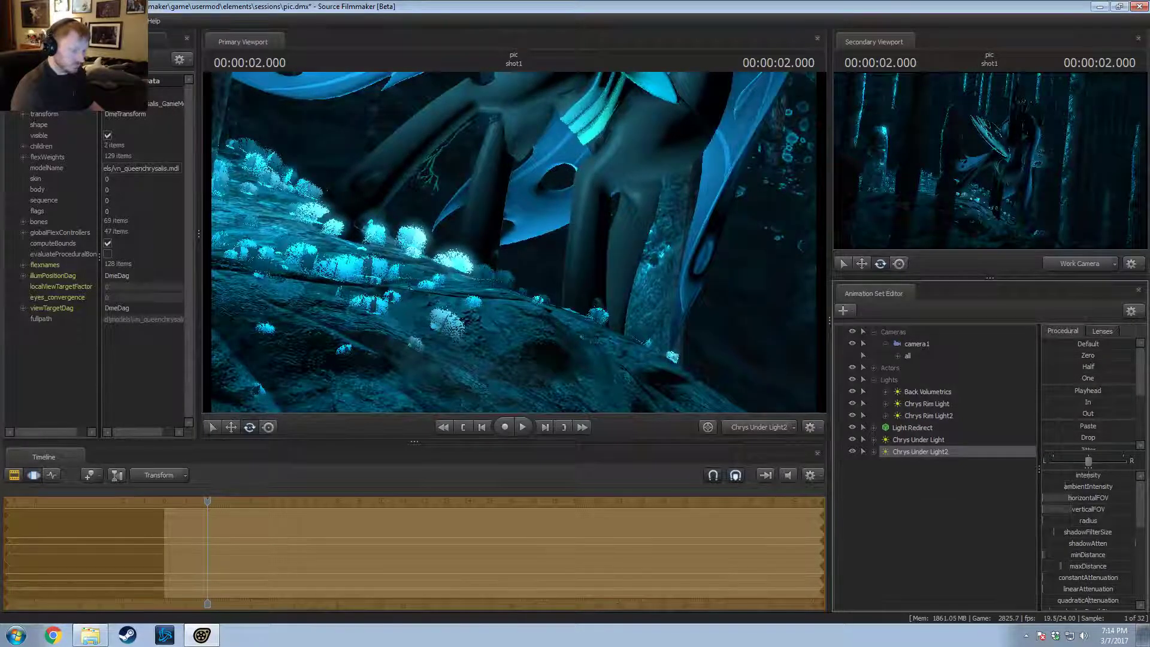
left_click_drag(514, 242, 507, 248)
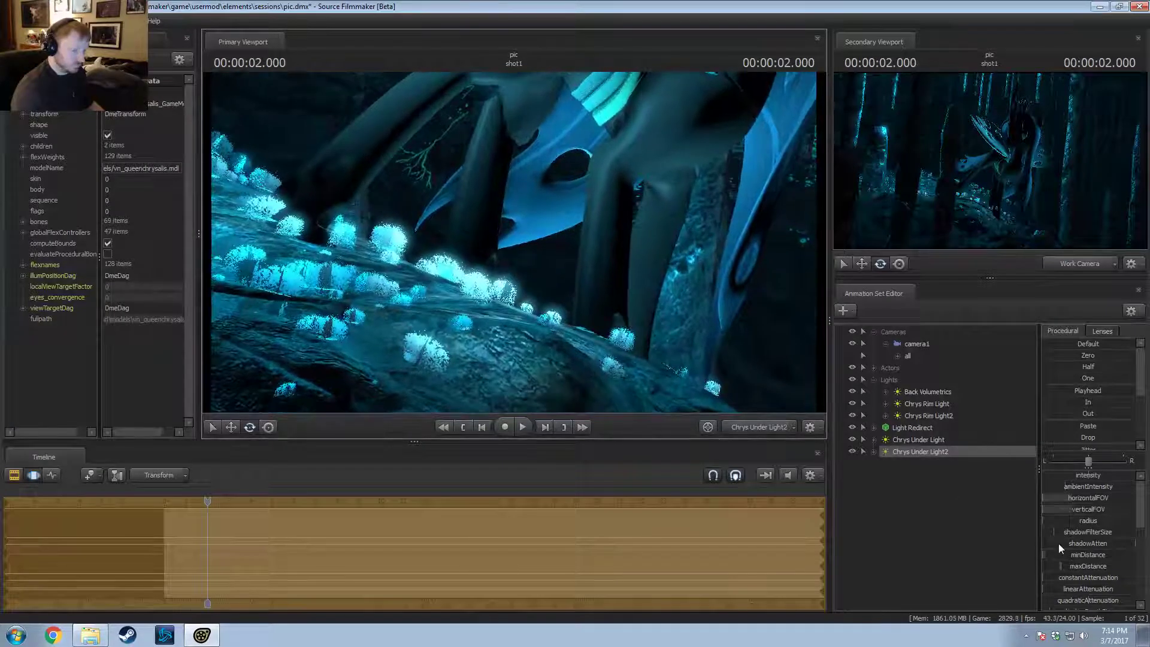
scroll(1084, 569, "down", 3)
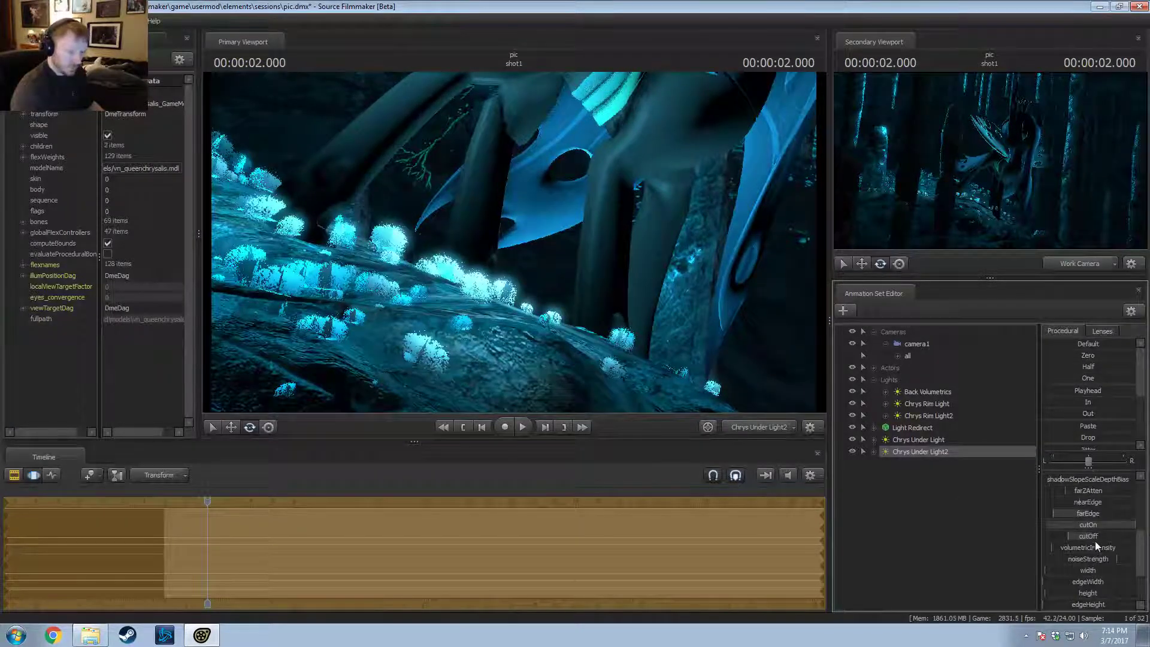
left_click_drag(1094, 538, 1103, 538)
left_click_drag(515, 242, 571, 222)
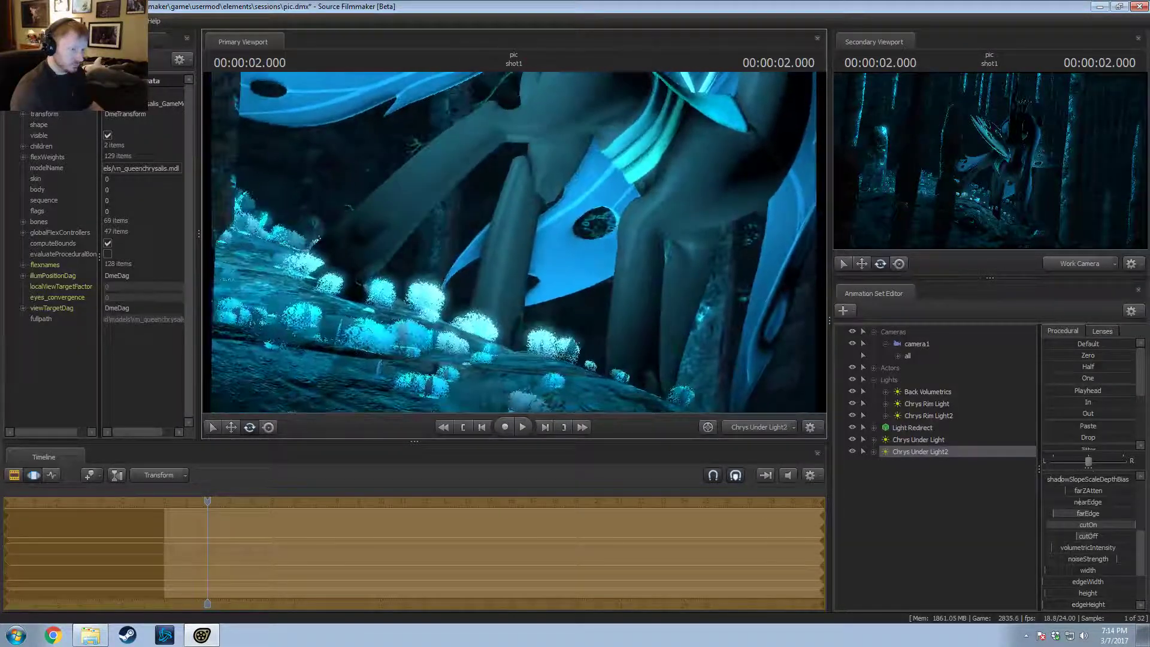
Step: Swing Chrys Under Light2 up to shine on the queen's head, back and wings, and increase its cutOff further
left_click_drag(514, 242, 527, 138)
left_click_drag(568, 319, 568, 319)
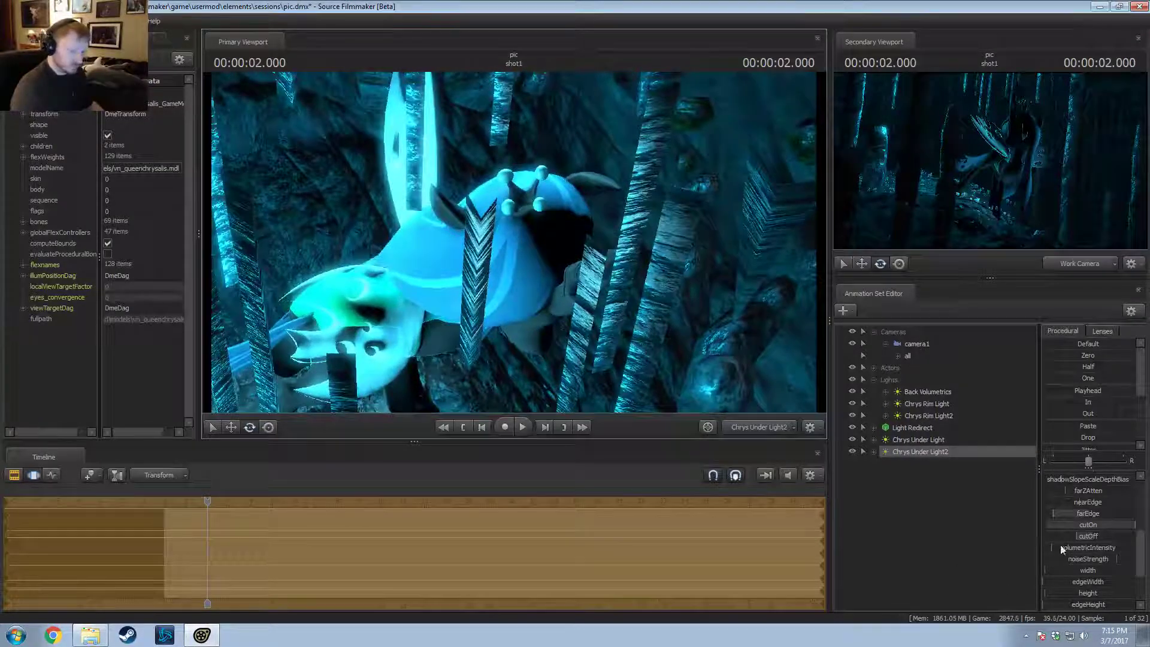
left_click_drag(1078, 535, 1088, 536)
left_click_drag(514, 242, 569, 319)
left_click_drag(636, 291, 636, 291)
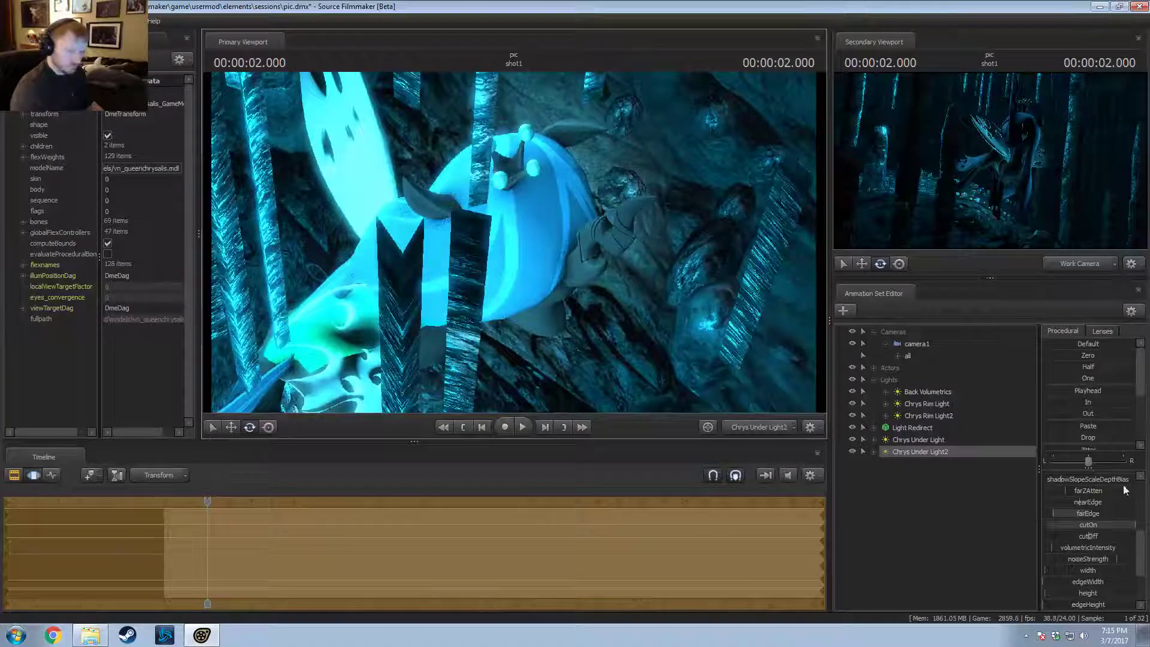
Step: Raise Chrys Under Light2's intensity to its limit, adjust the light's aim, and extend the intensity maximum
scroll(1069, 487, "up", 4)
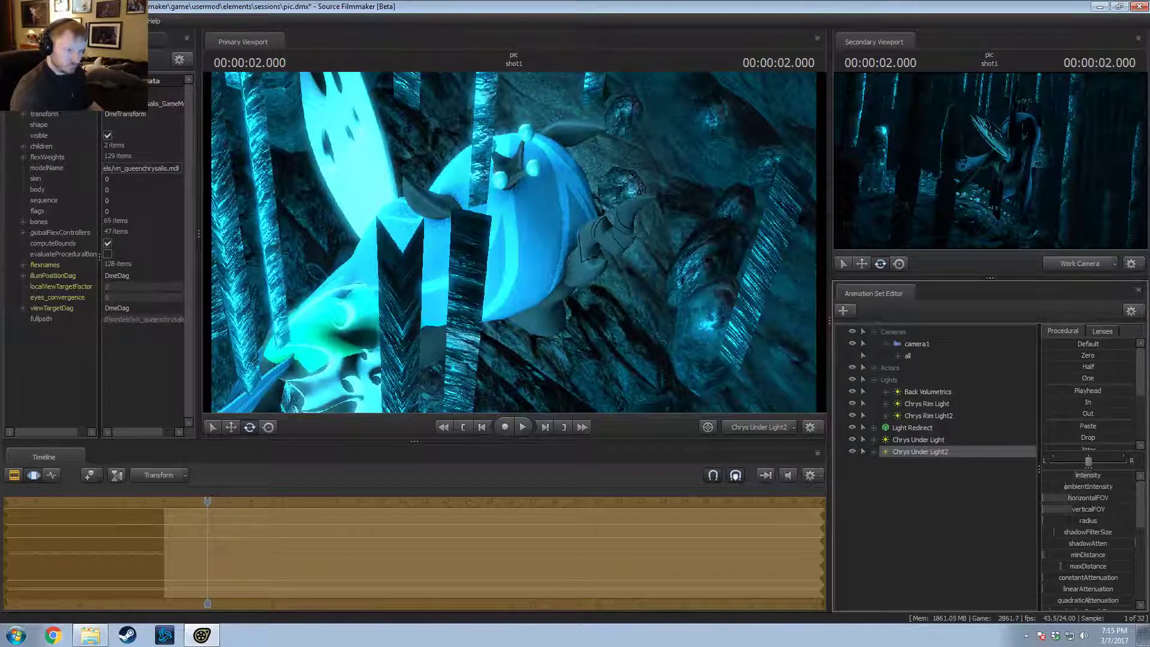
left_click_drag(1069, 475, 1132, 475)
left_click_drag(615, 280, 522, 248)
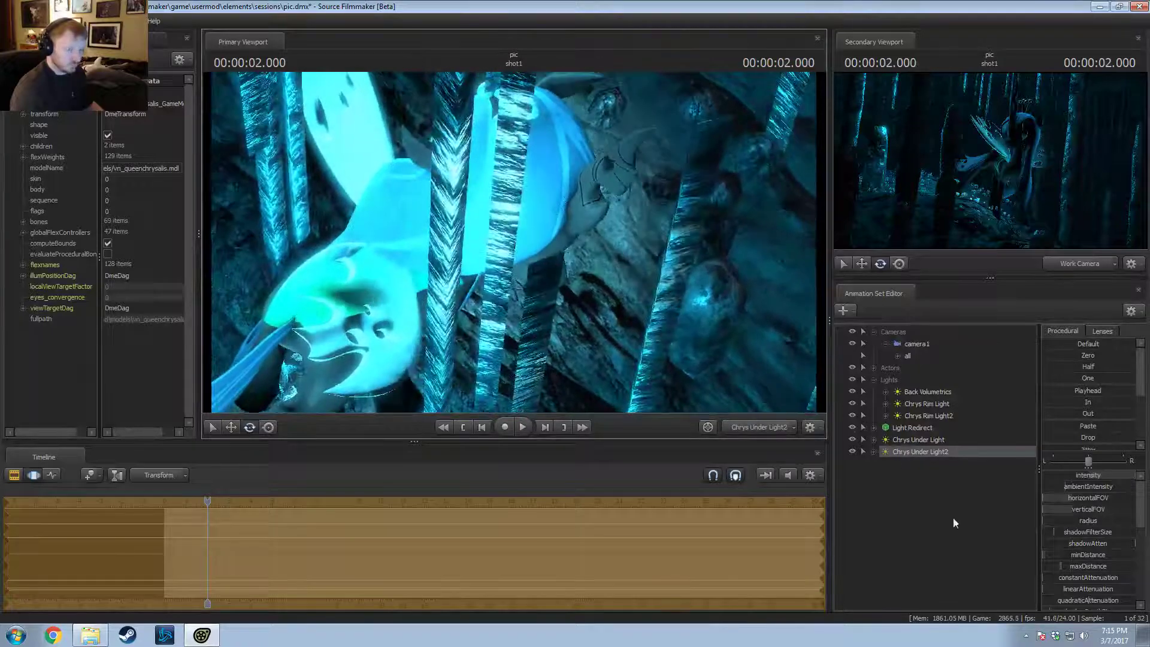
right_click(1075, 474)
left_click(1094, 490)
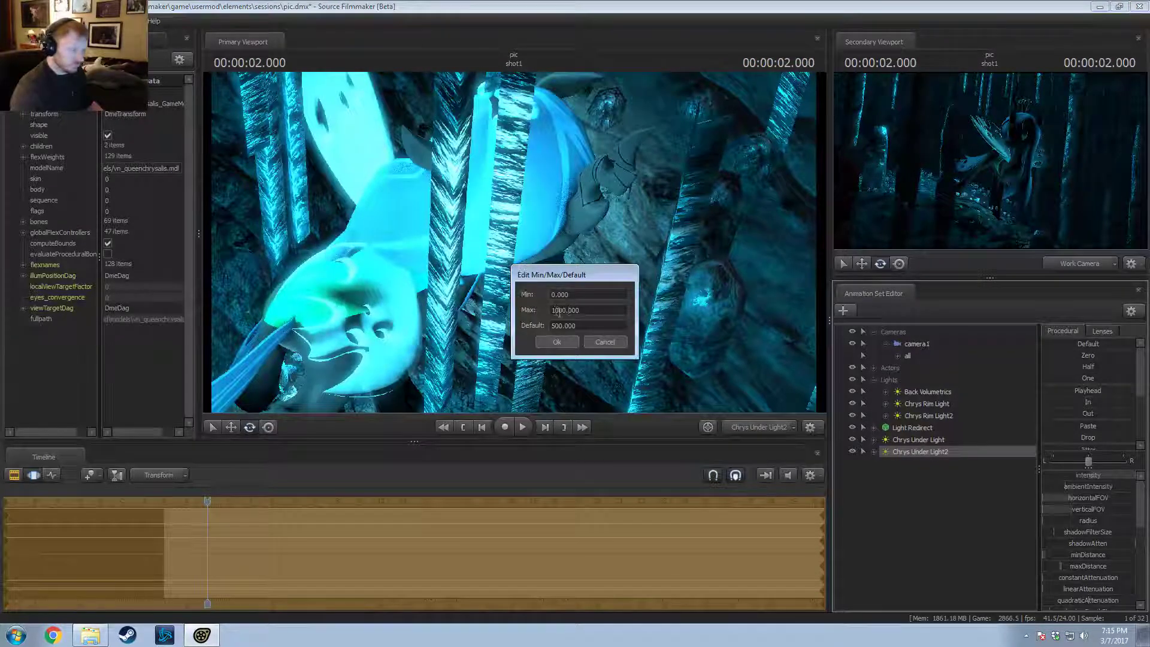
key("Return")
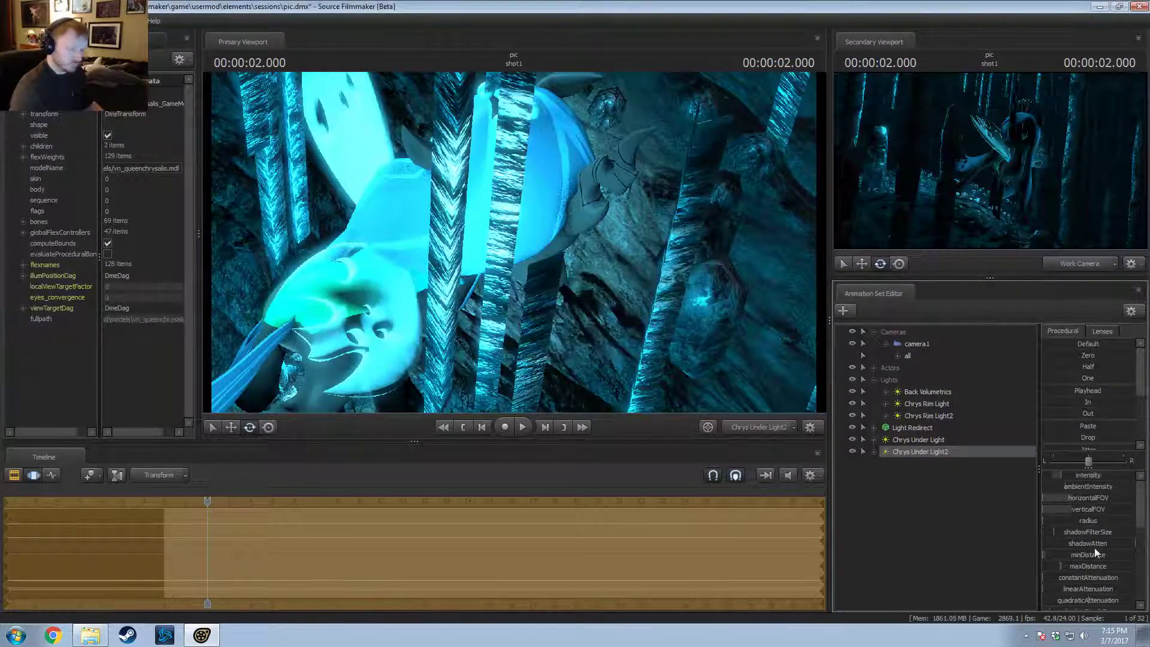
Step: Preview the brighter Chrys Under Light2, then switch the primary viewport to camera1 to check the whole shot
key("F2")
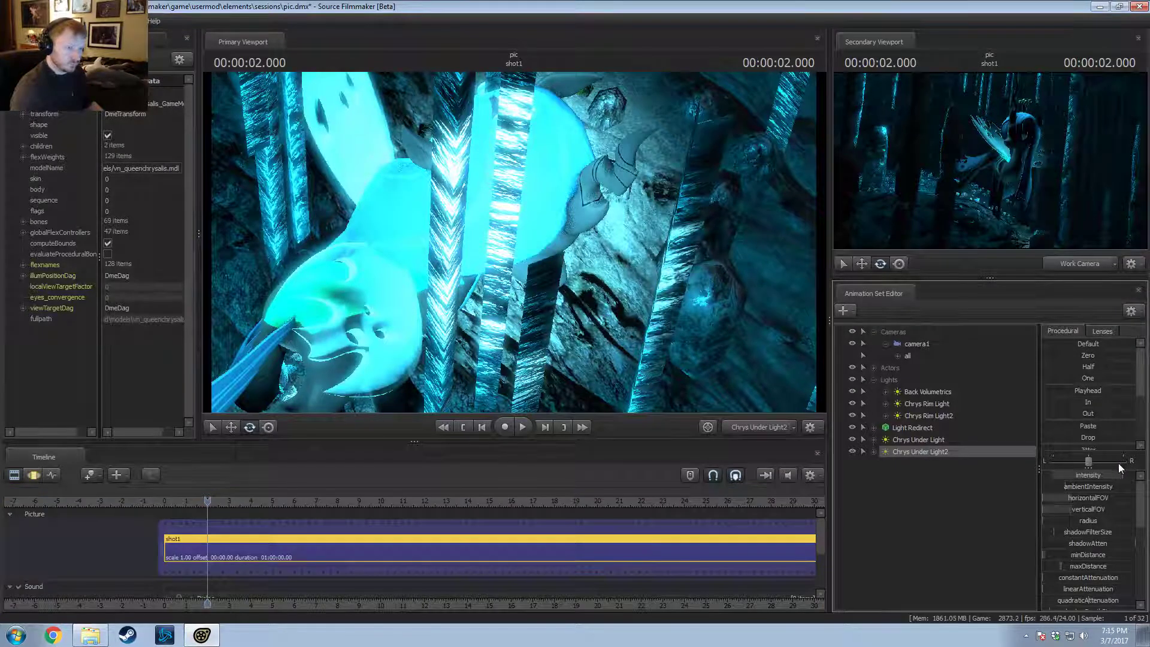
left_click(757, 427)
left_click(757, 426)
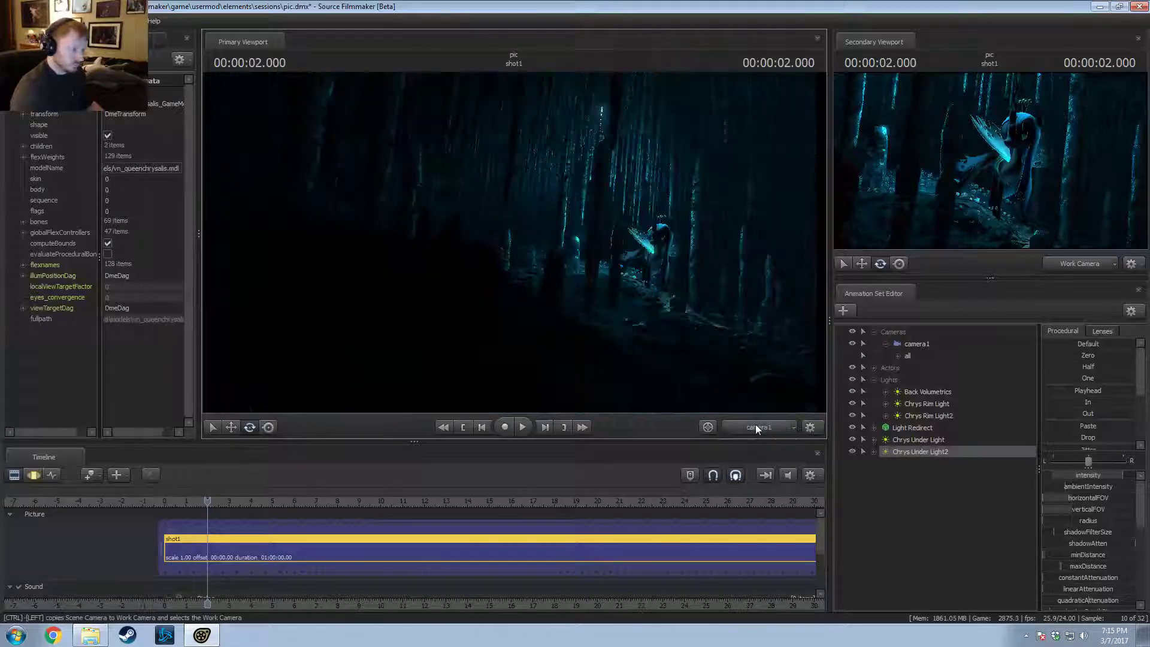
Step: Increase Chrys Under Light2's radius to soften its shadows and preview the result through camera1
key("F3")
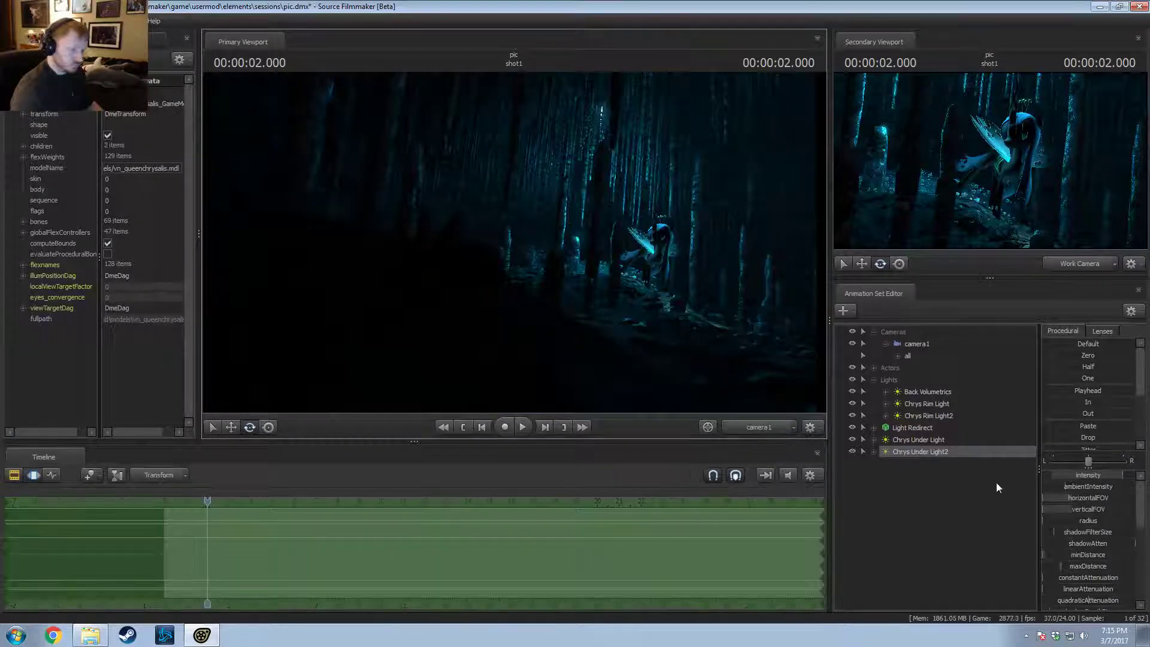
key("F4")
left_click(1075, 522)
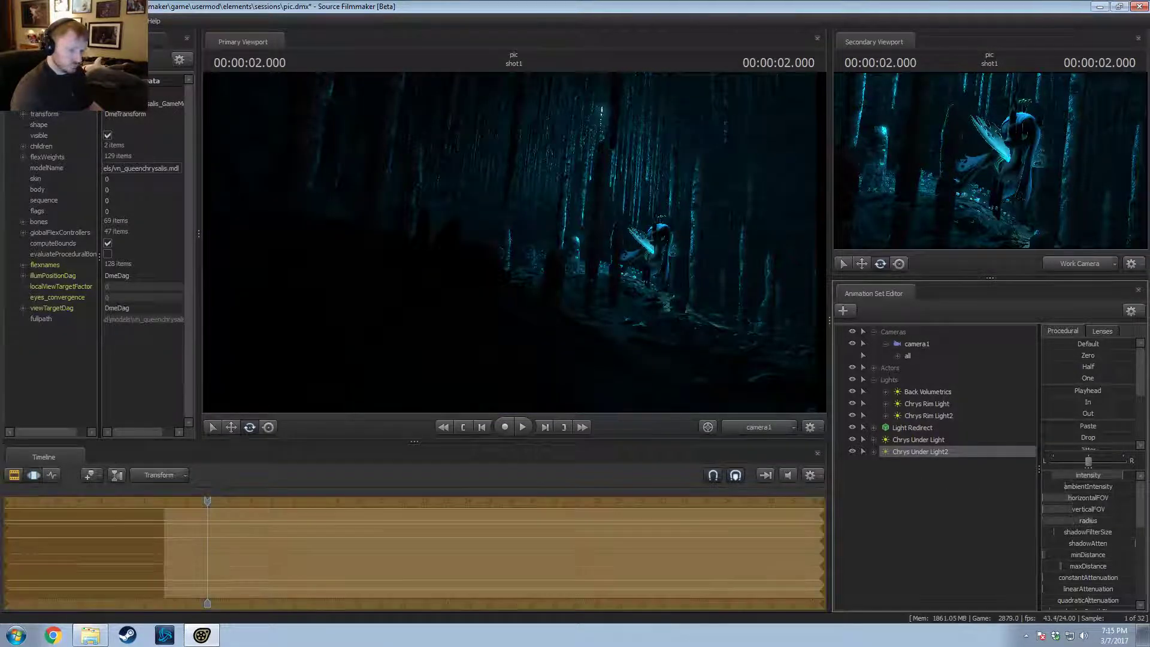
key("F2")
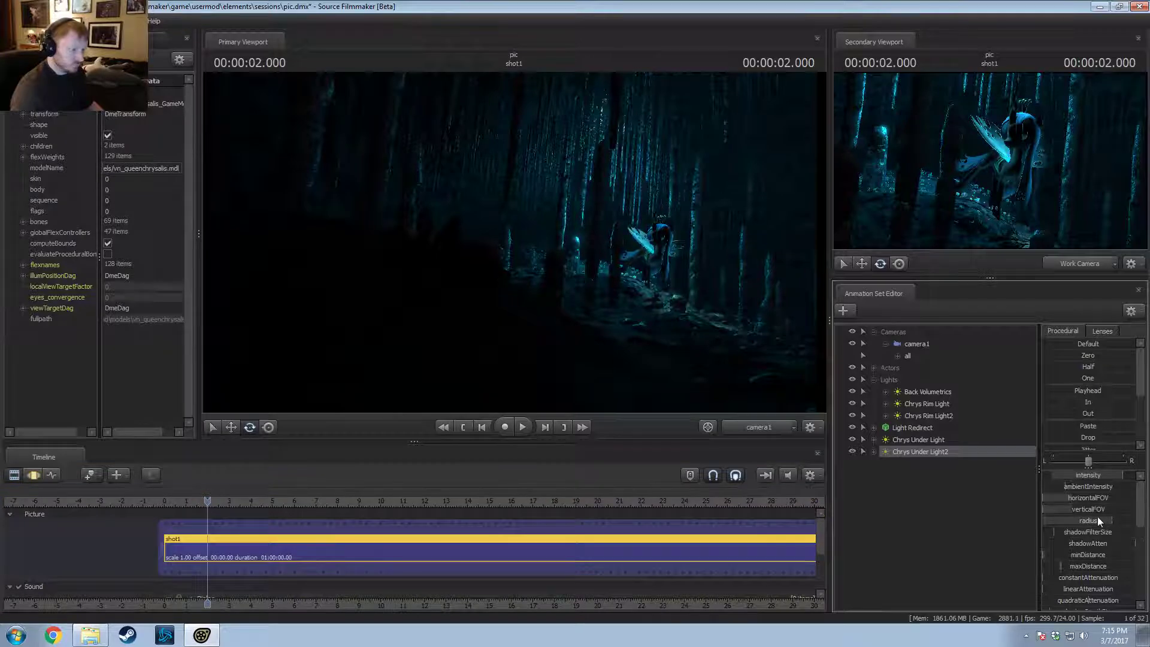
Step: Look through Chrys Under Light2, re-aim it at the queen's head and back, and lower its cutOff to keep light off the cave wall
key("F3")
double_click(946, 453)
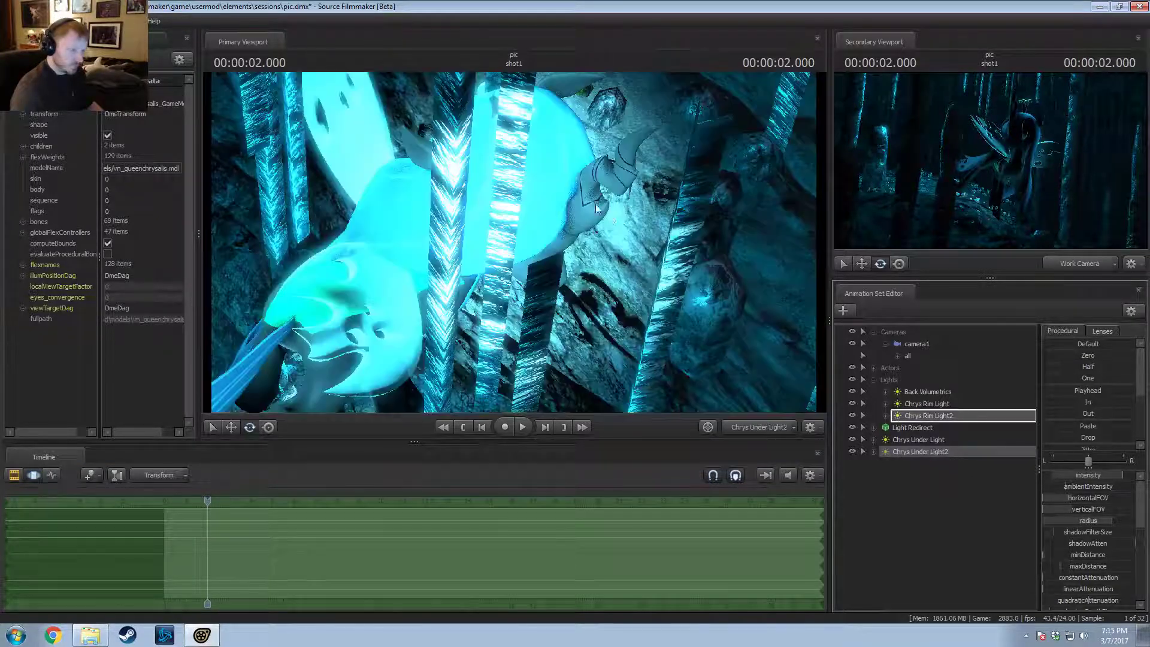
key("F2")
key("F4")
mouse_move(513, 242)
left_mouse_down()
mouse_move(503, 251)
mouse_move(515, 238)
left_mouse_up()
scroll(513, 242, "down", 3)
scroll(513, 242, "up", 3)
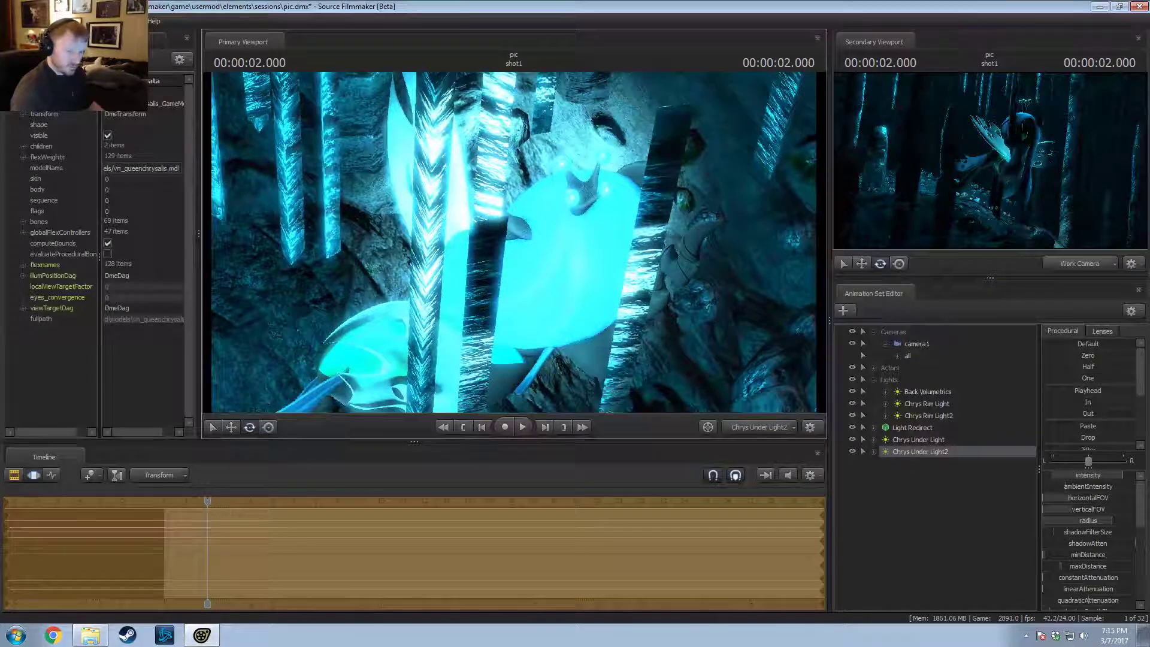
scroll(1134, 565, "down", 3)
left_click_drag(1106, 571, 1095, 570)
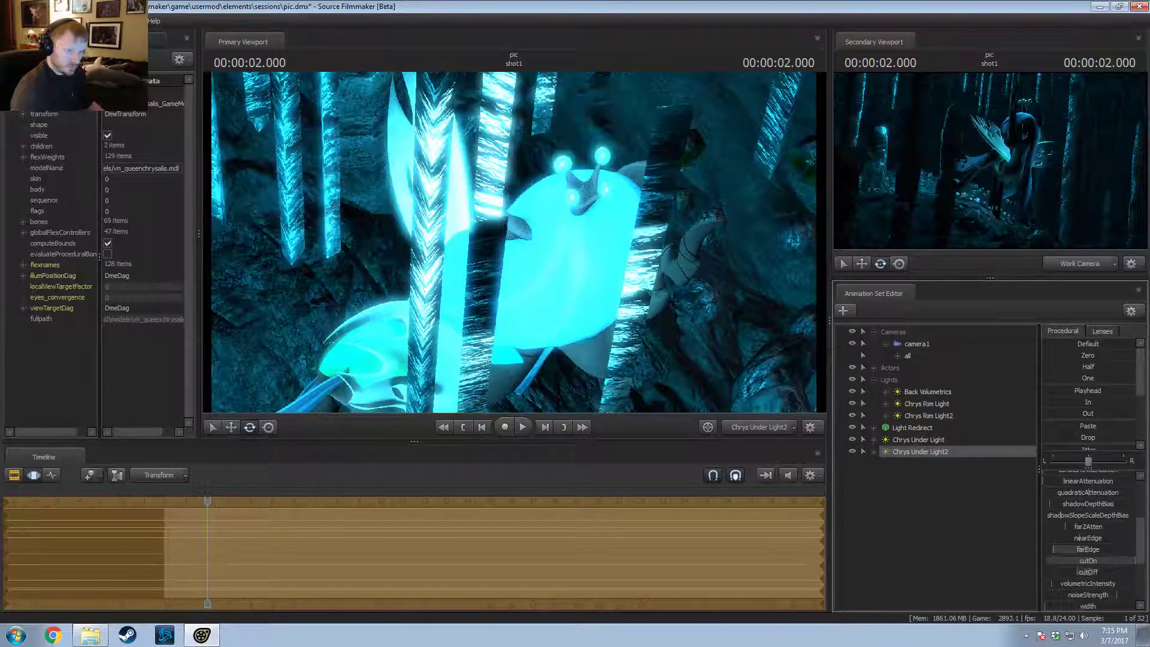
key("F3")
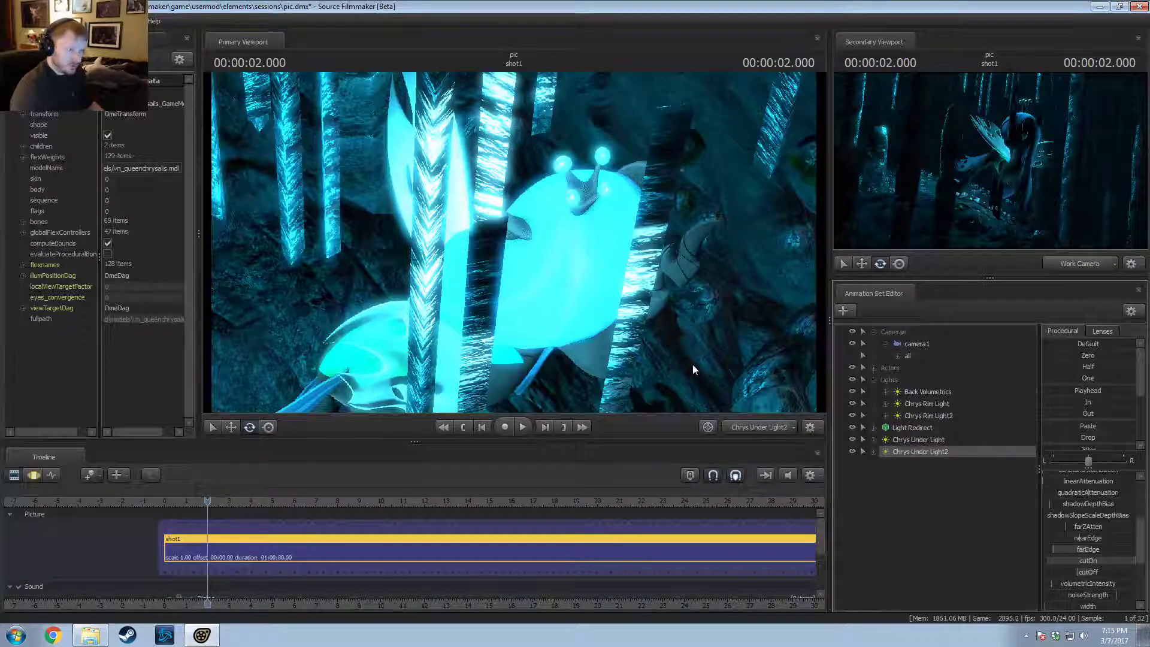
Step: Nudge Chrys Under Light2's position and aim to bring more of the queen's body into the beam
key("F3")
left_click_drag(683, 375, 697, 413)
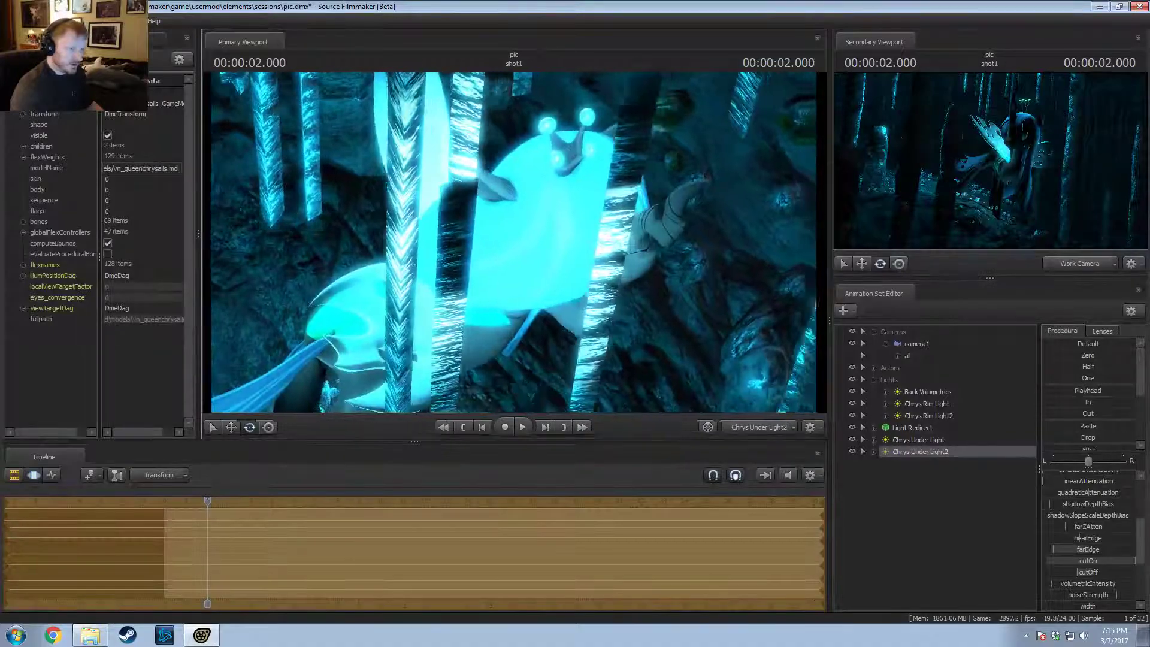
left_click_drag(683, 353, 512, 242)
key("F3")
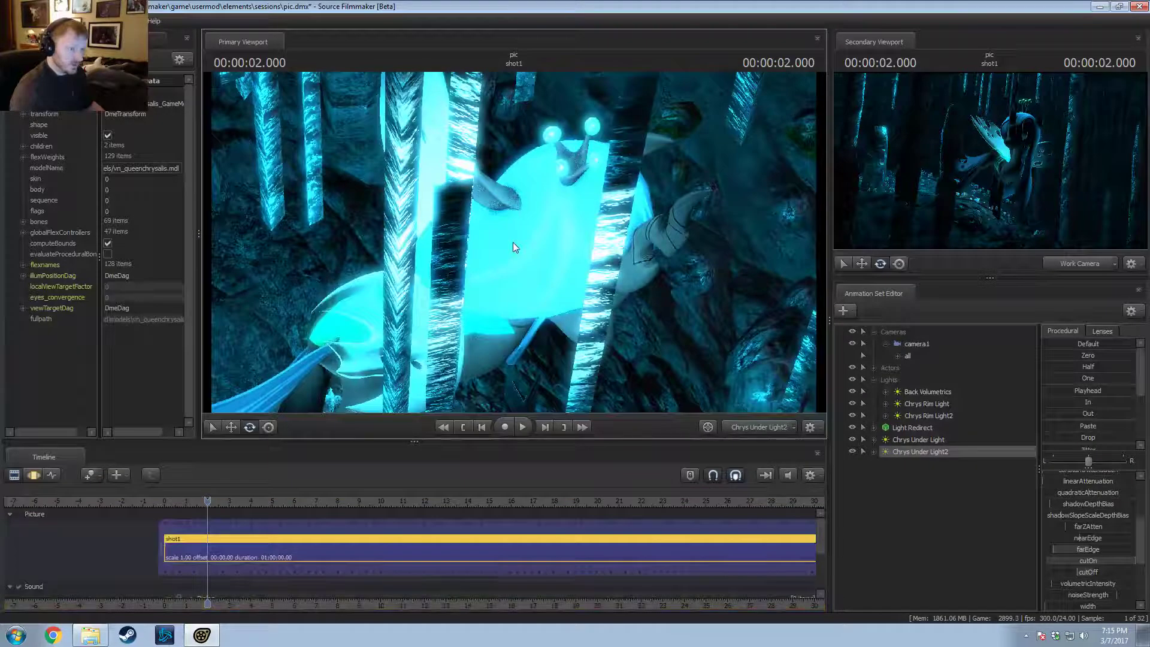
Step: Check the lighting through camera1, then copy that camera to the Work Camera and fly in close to the queen's face
left_click(753, 426)
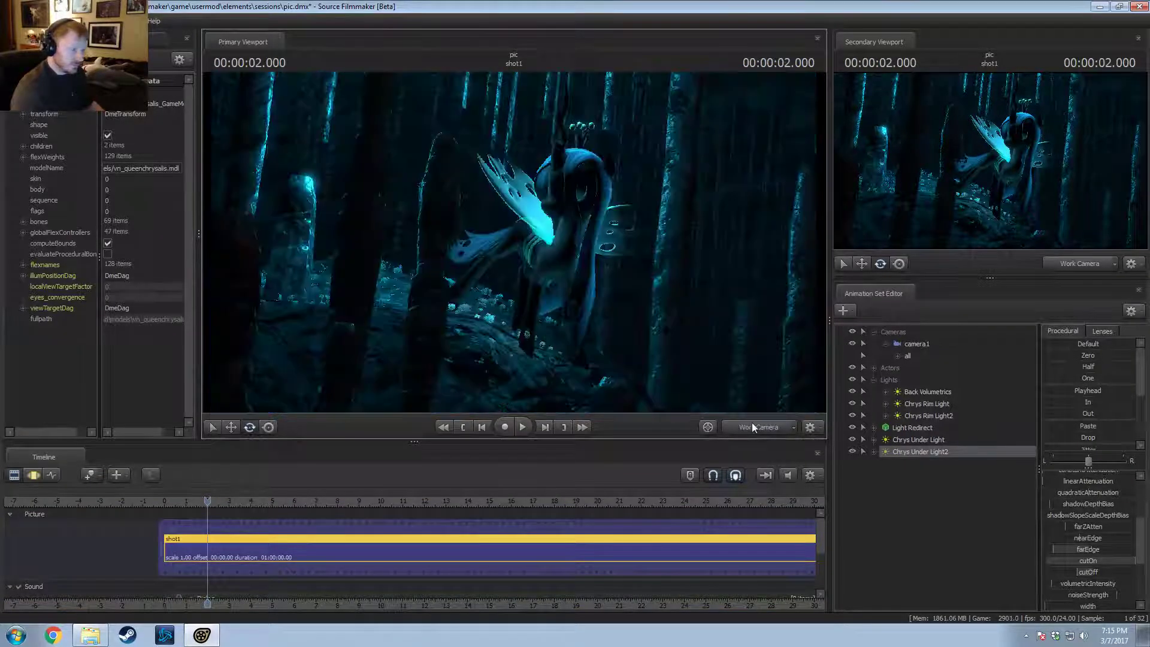
left_click(752, 422)
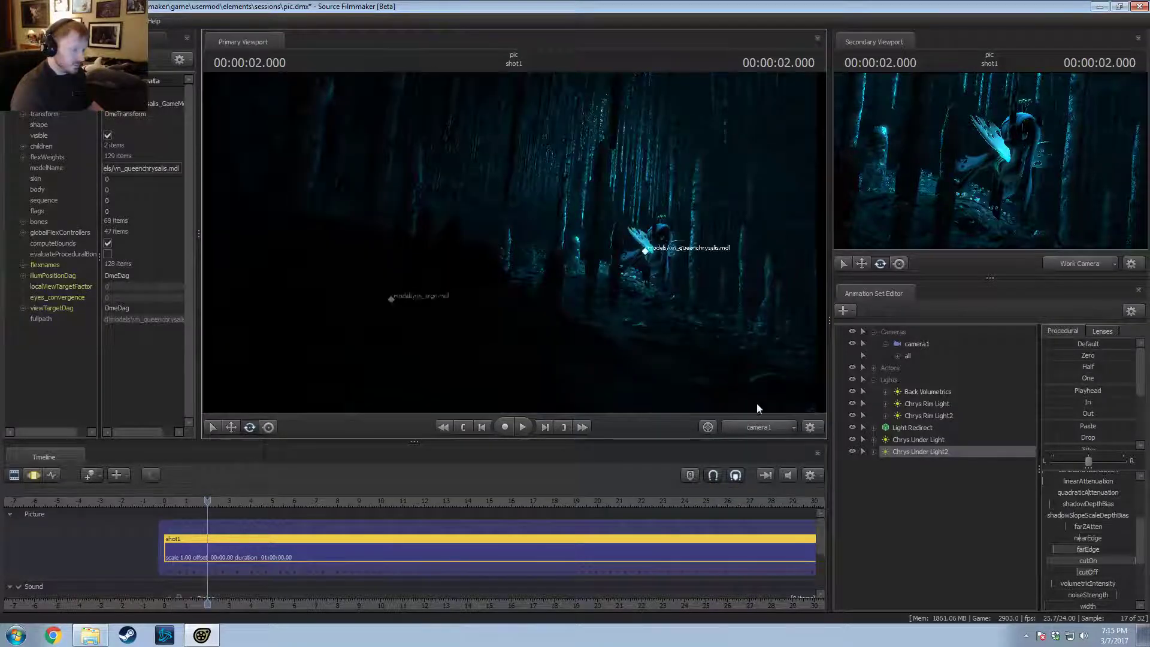
left_click(762, 429, "ctrl")
left_click_drag(585, 267, 629, 265)
key("w")
key("s")
key("w")
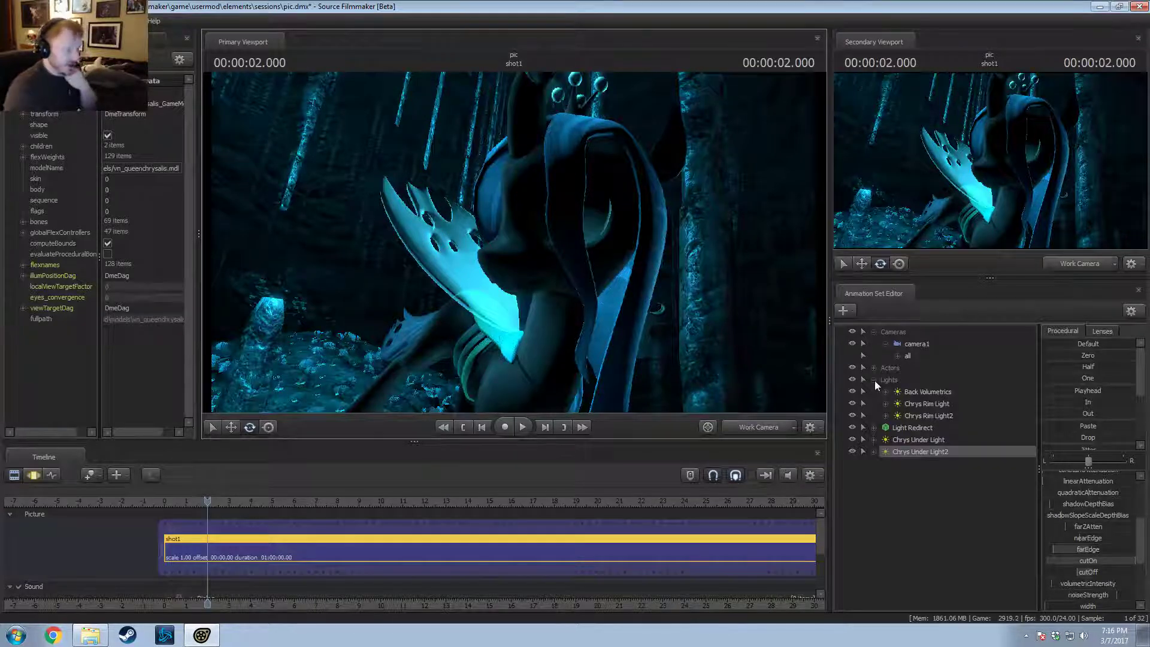
Step: Rename the Chrys Under Light2 animation set to Chrys Top Light
left_click(915, 450)
right_click(916, 449)
left_click(953, 453)
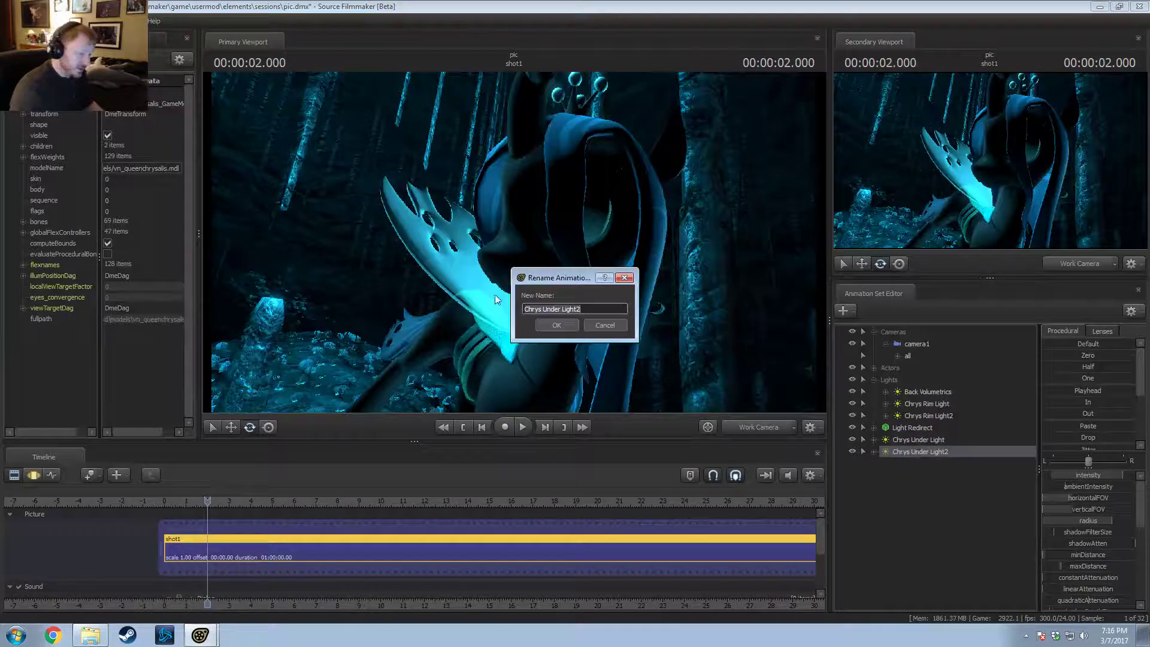
double_click(548, 308)
type("Top")
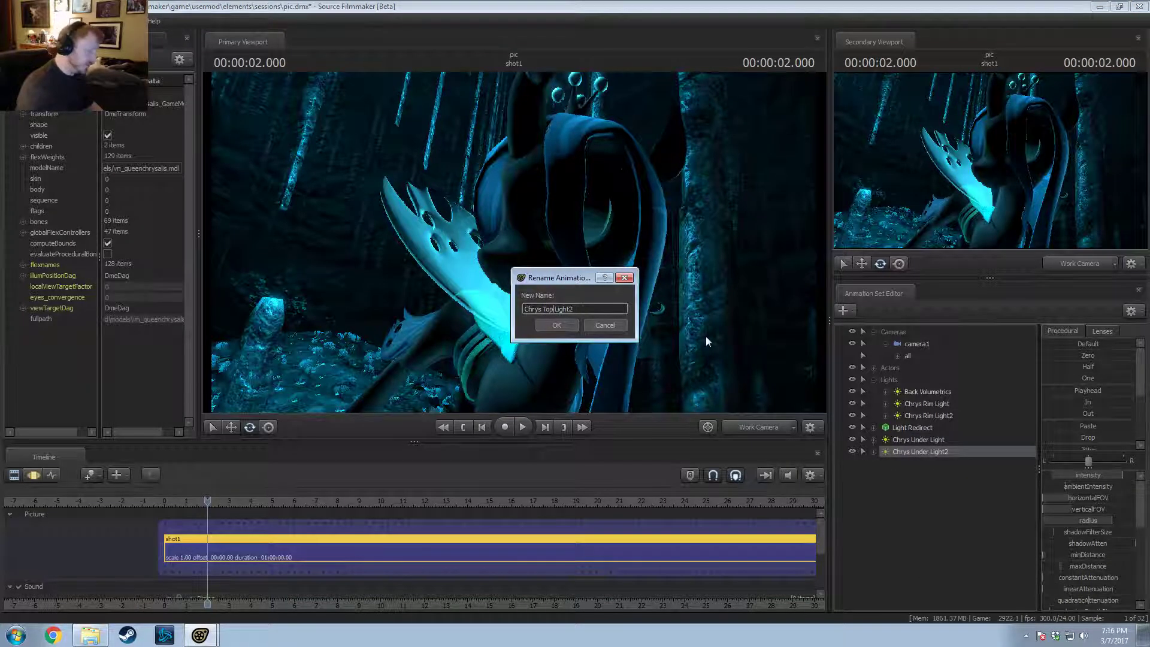
left_click(567, 325)
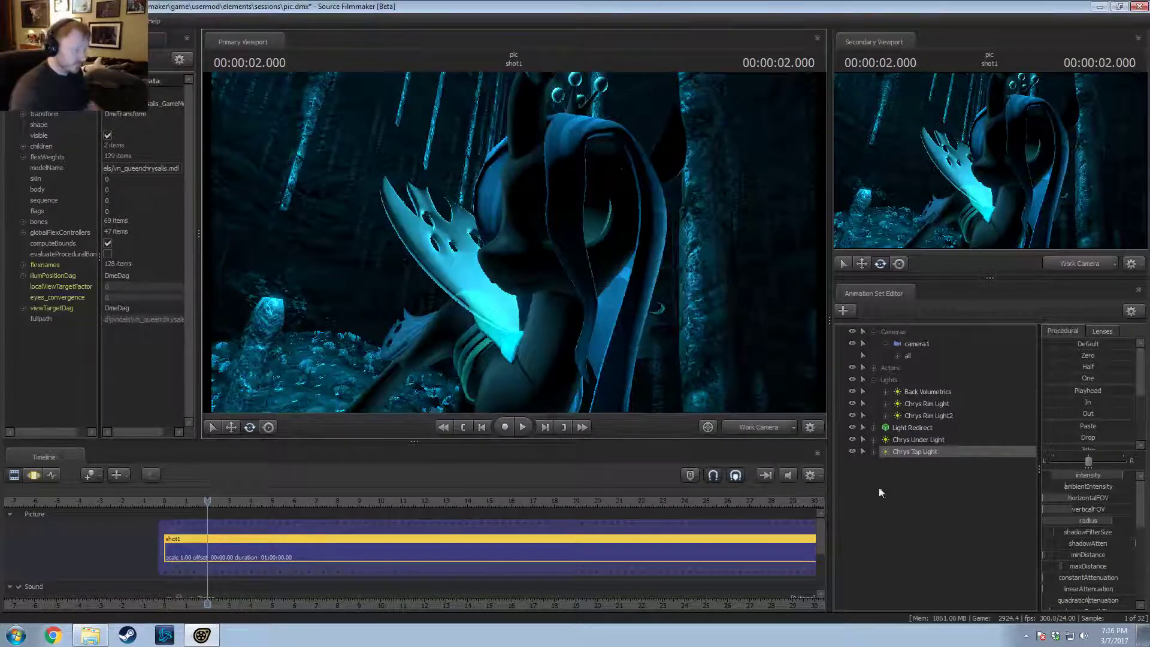
Step: Close both of the queen's eyes fully with the l eye closer and r eye closer controls of Chrys's Upper Face
left_click(873, 368)
left_click(885, 392)
left_click(926, 415)
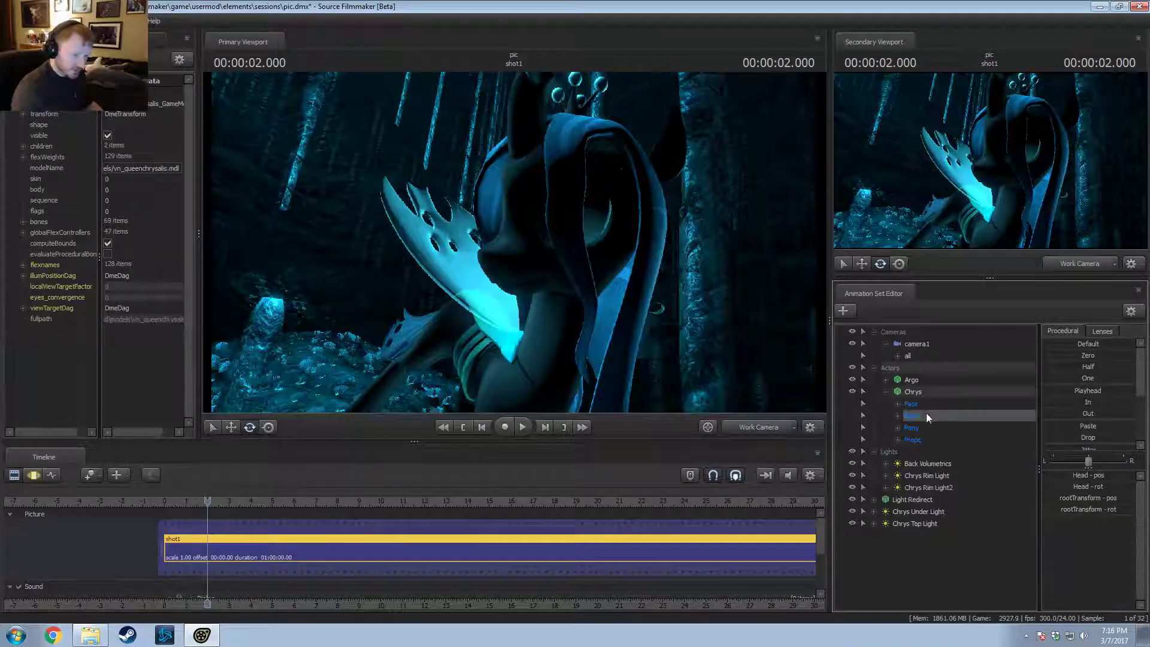
left_click(897, 404)
left_click(922, 428)
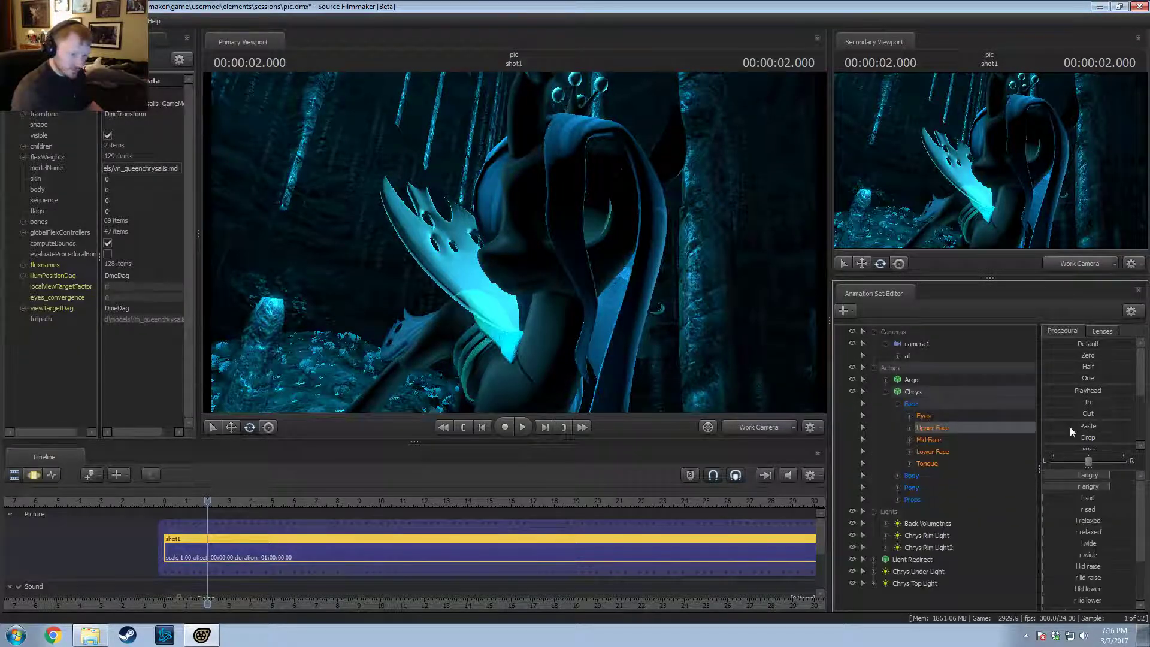
key("F3")
left_click_drag(1082, 357, 1128, 357)
scroll(1105, 419, "down", 1)
scroll(1084, 539, "down", 2)
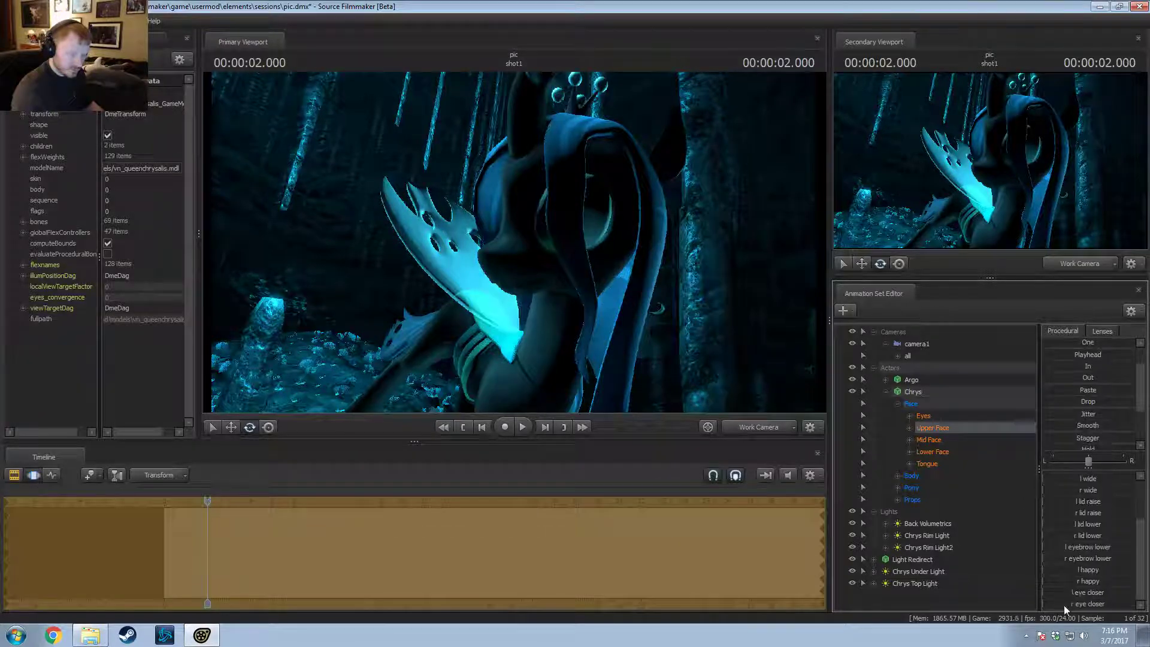
left_click_drag(1072, 590, 1134, 591)
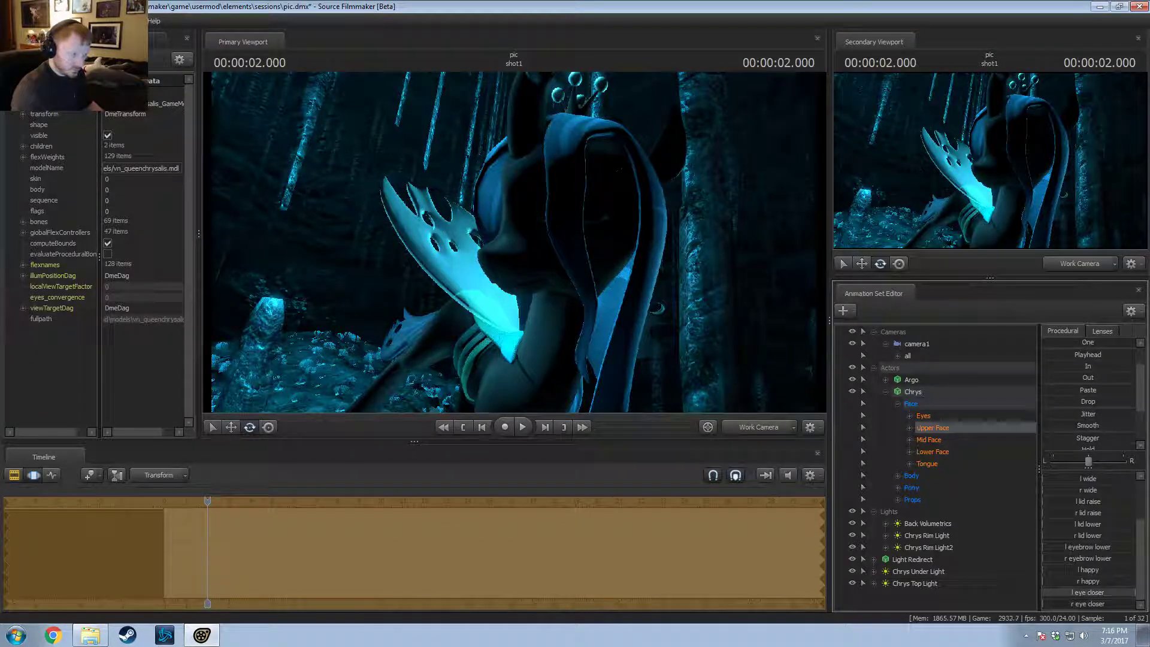
key("F2")
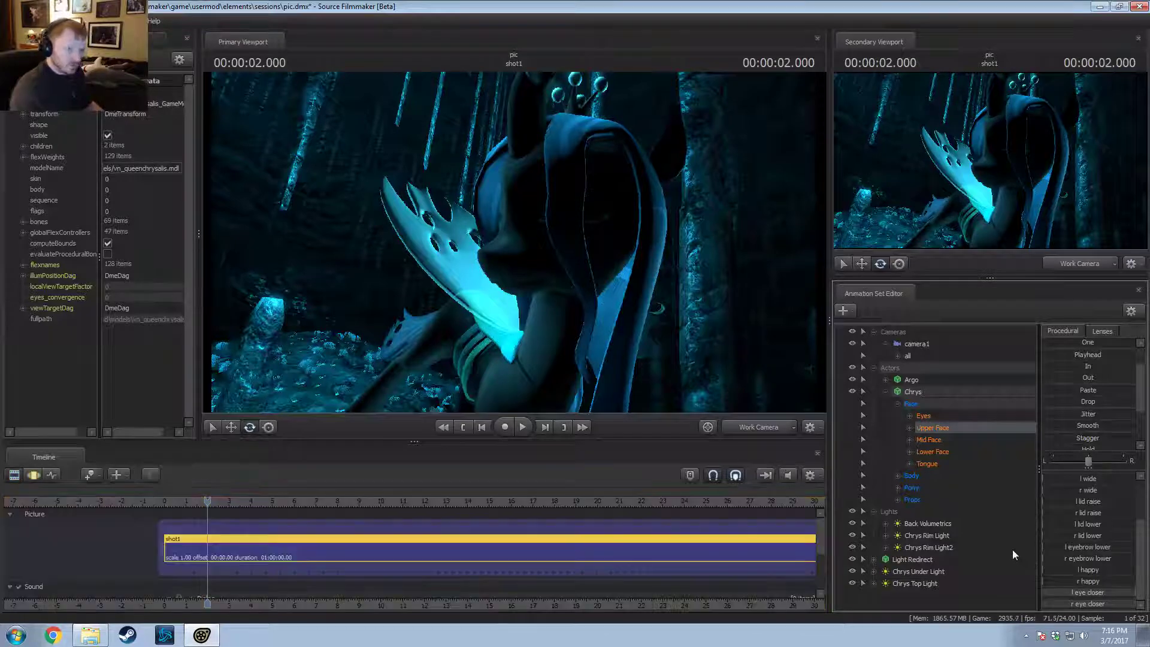
Step: Compare the shot through camera1, then bring the Work Camera closer to the queen's face
left_click(774, 430)
left_click(766, 425)
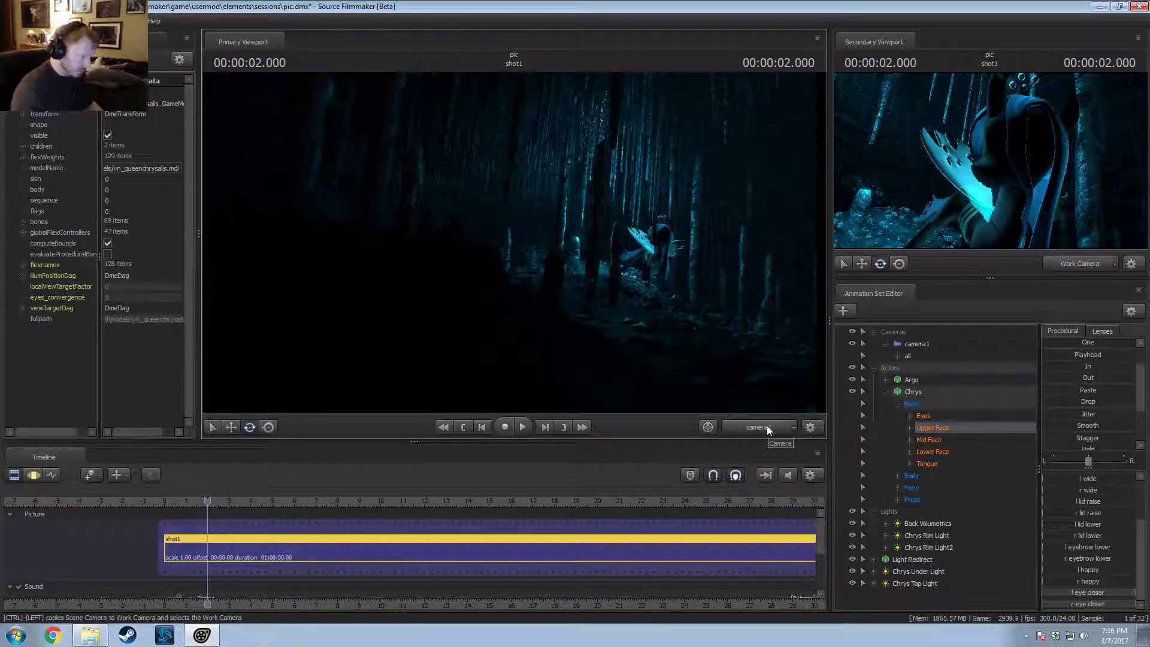
left_click(767, 426)
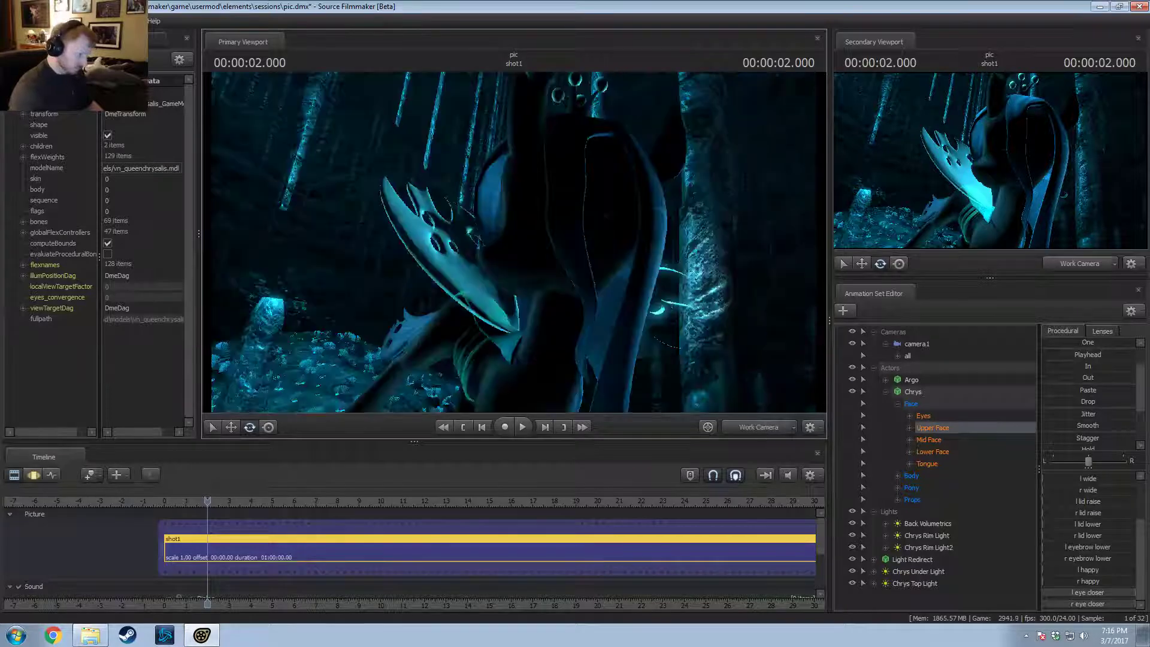
key("w")
key("d")
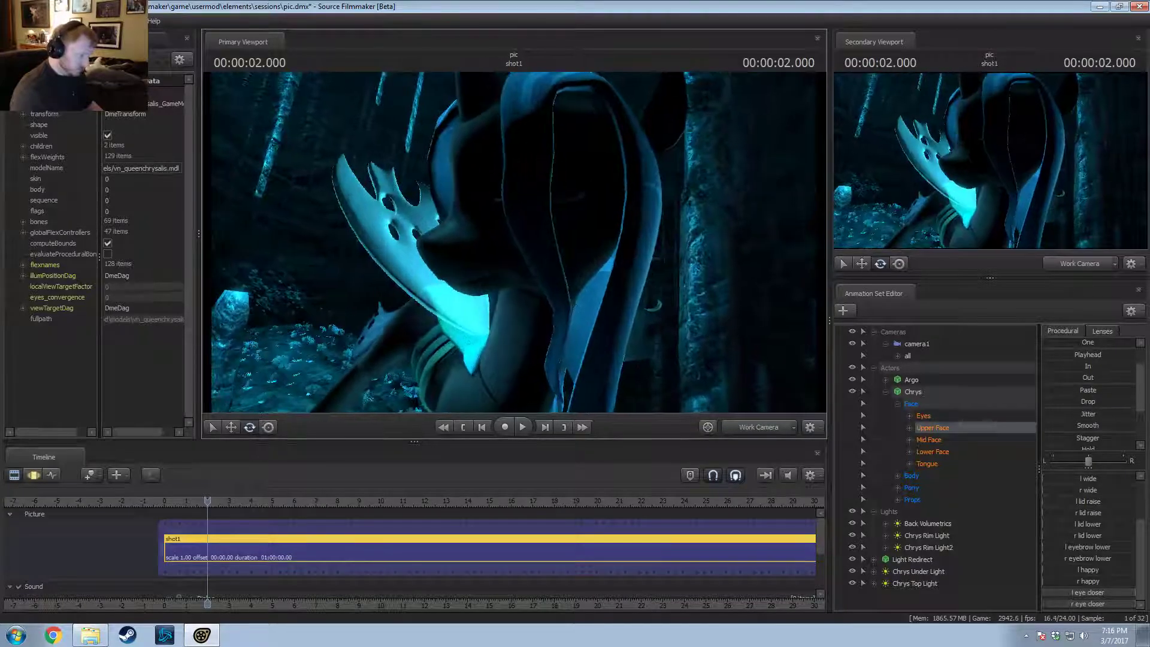
Step: Shape the queen's mouth in Lower Face by opening the jaw slightly and raising mouth angry, l stretch and r stretch
left_click(898, 403)
left_click(897, 404)
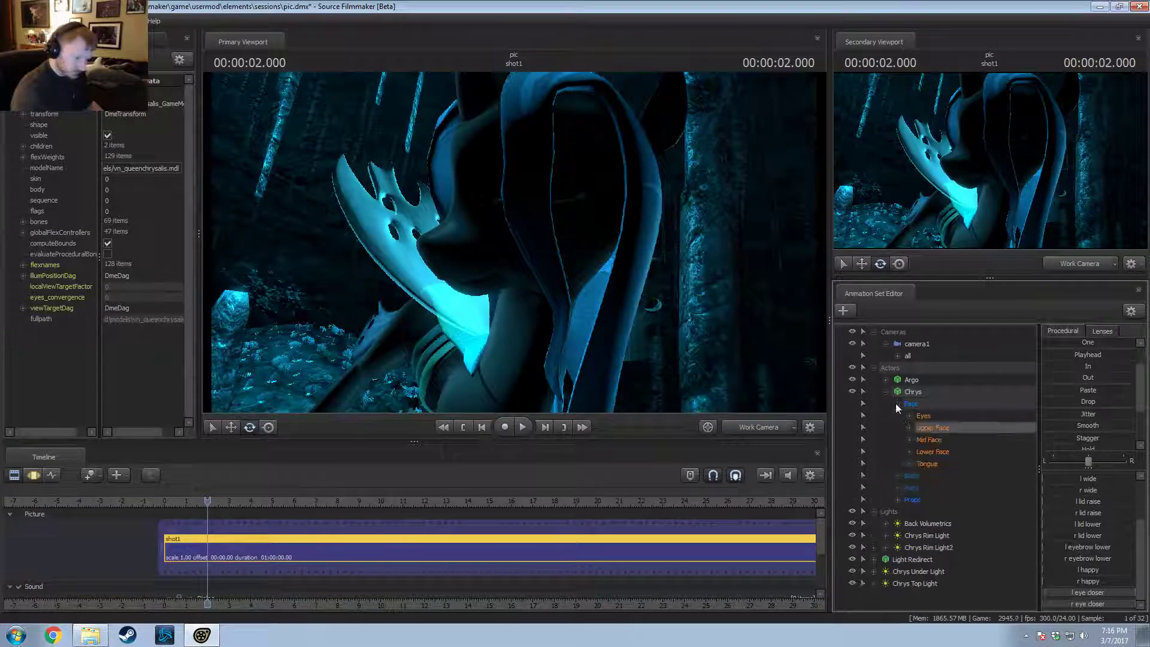
left_click(921, 451)
mouse_move(1086, 476)
left_mouse_down()
mouse_move(1123, 497)
mouse_move(1088, 494)
mouse_move(1131, 494)
mouse_move(1066, 475)
left_mouse_up()
scroll(1084, 547, "down", 2)
scroll(1092, 502, "up", 2)
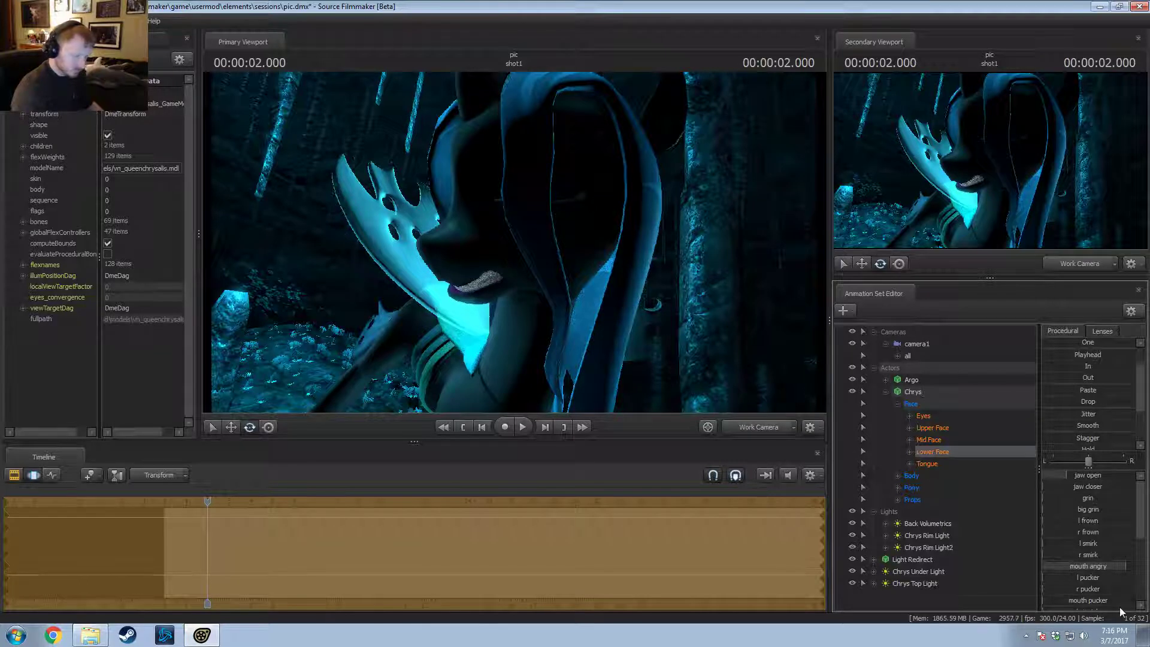
scroll(1096, 582, "down", 2)
left_click_drag(1087, 542, 1094, 550)
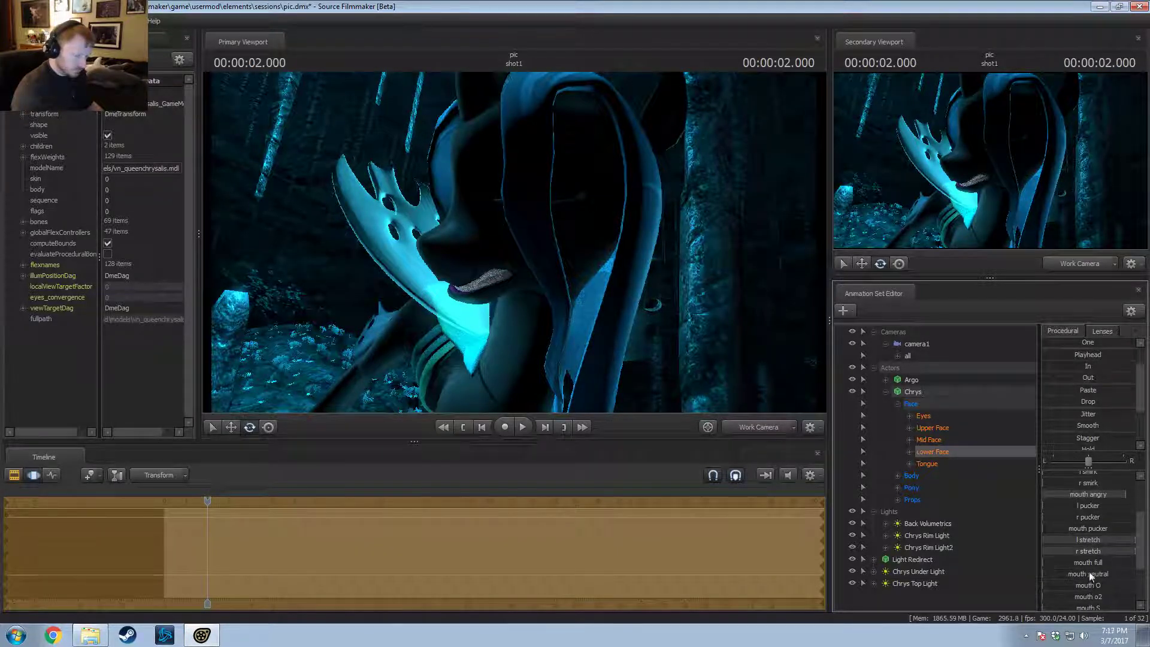
Step: Refine the queen's mouth by adding a little lip bite and reducing jaw open
scroll(1070, 538, "up", 2)
left_click_drag(1088, 501, 1093, 501)
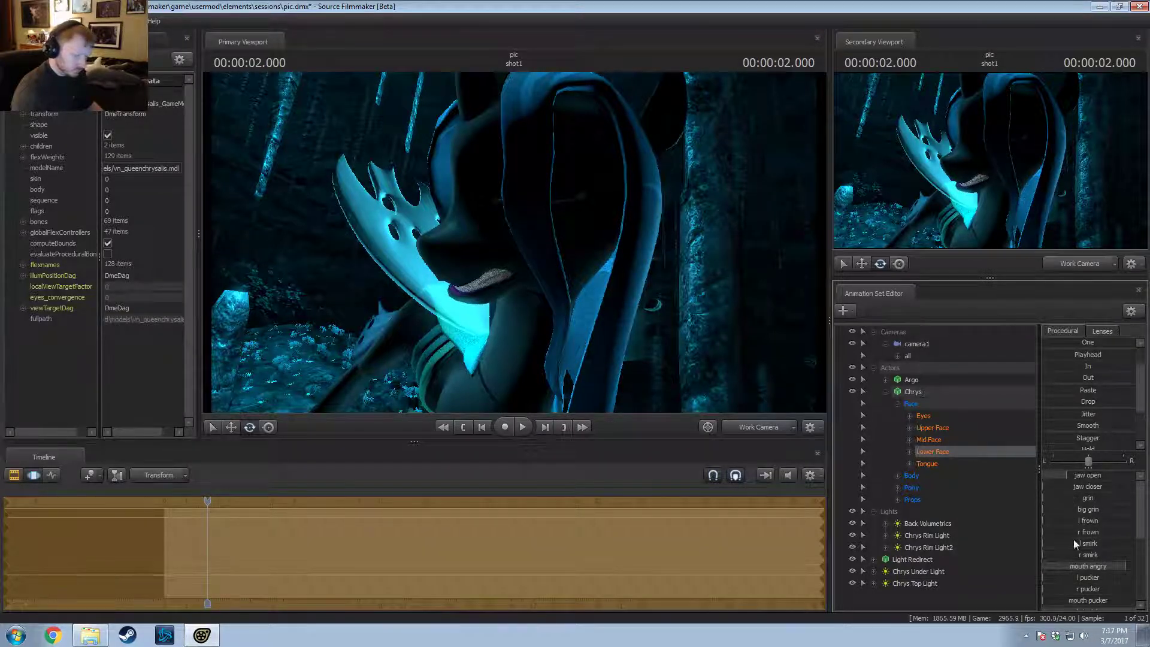
scroll(1092, 574, "down", 4)
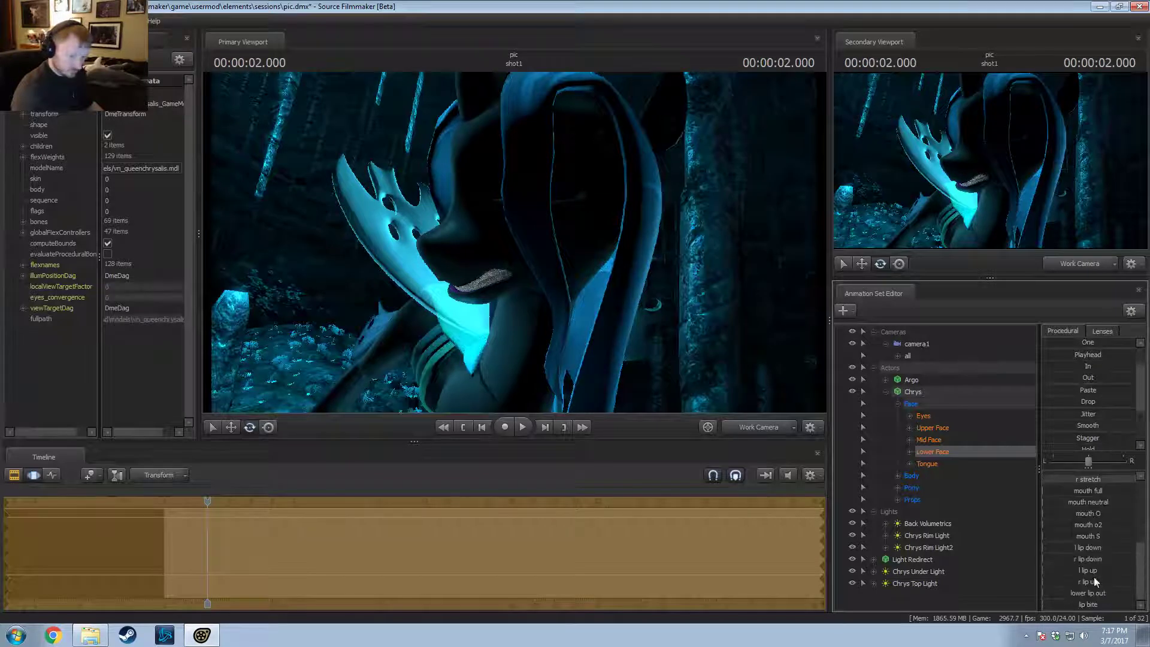
left_click_drag(1091, 570, 1090, 603)
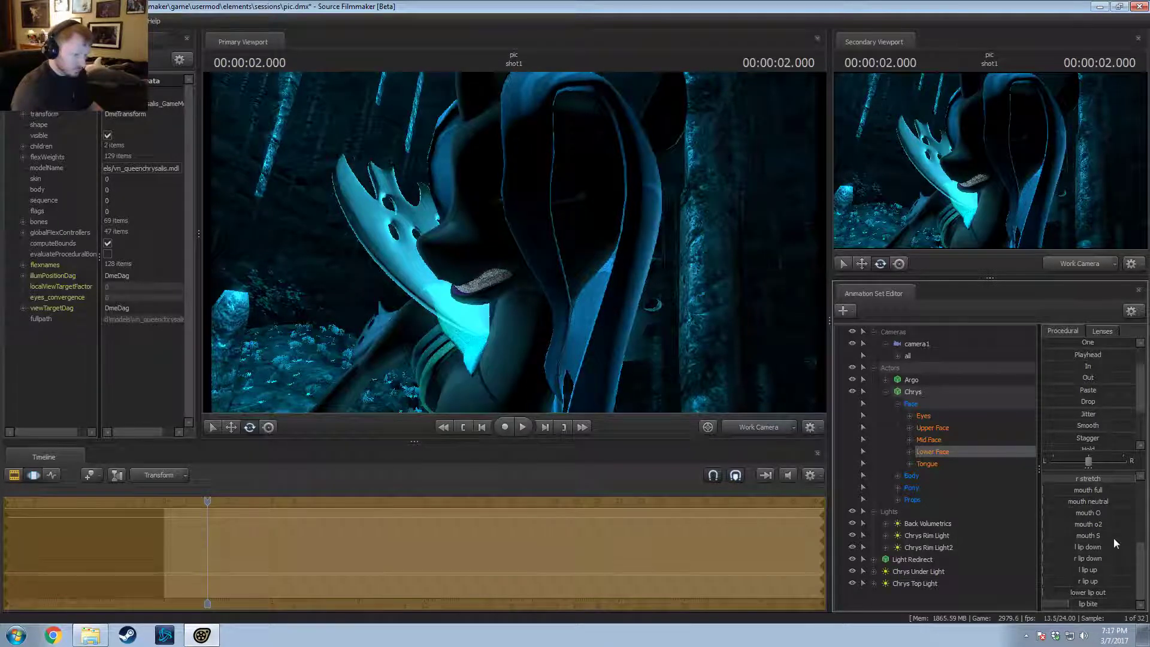
scroll(1082, 488, "up", 5)
left_click_drag(1076, 480, 1081, 479)
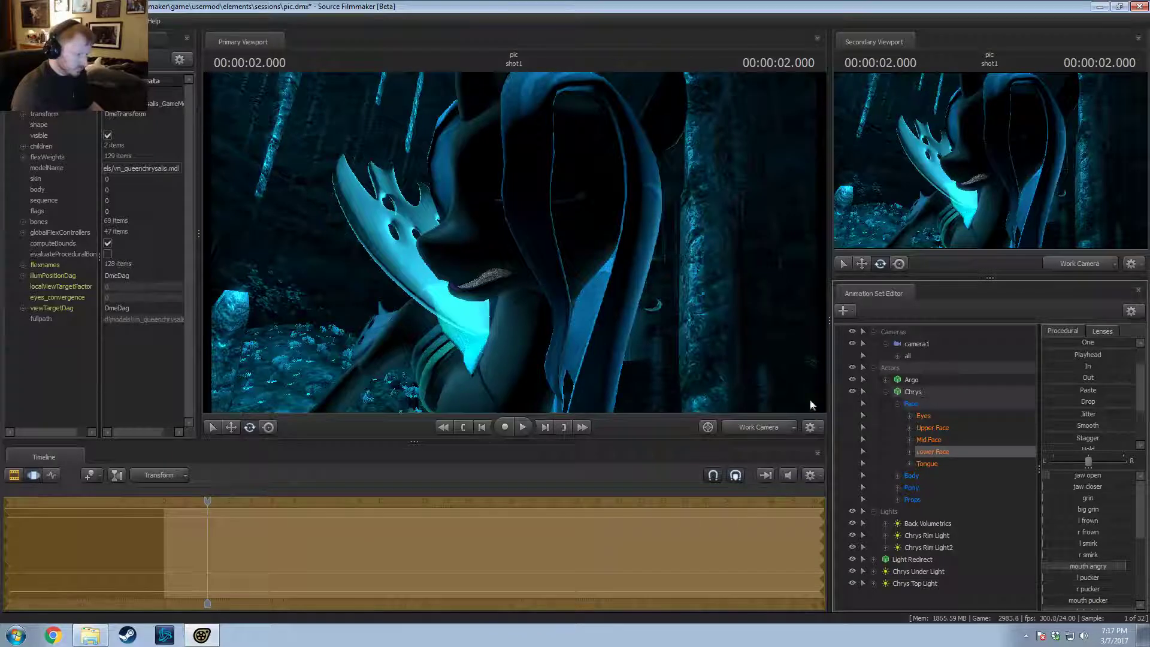
Step: Check the expression through camera1, then copy that camera to the Work Camera and move in to frame the queen's whole body
left_click(748, 432)
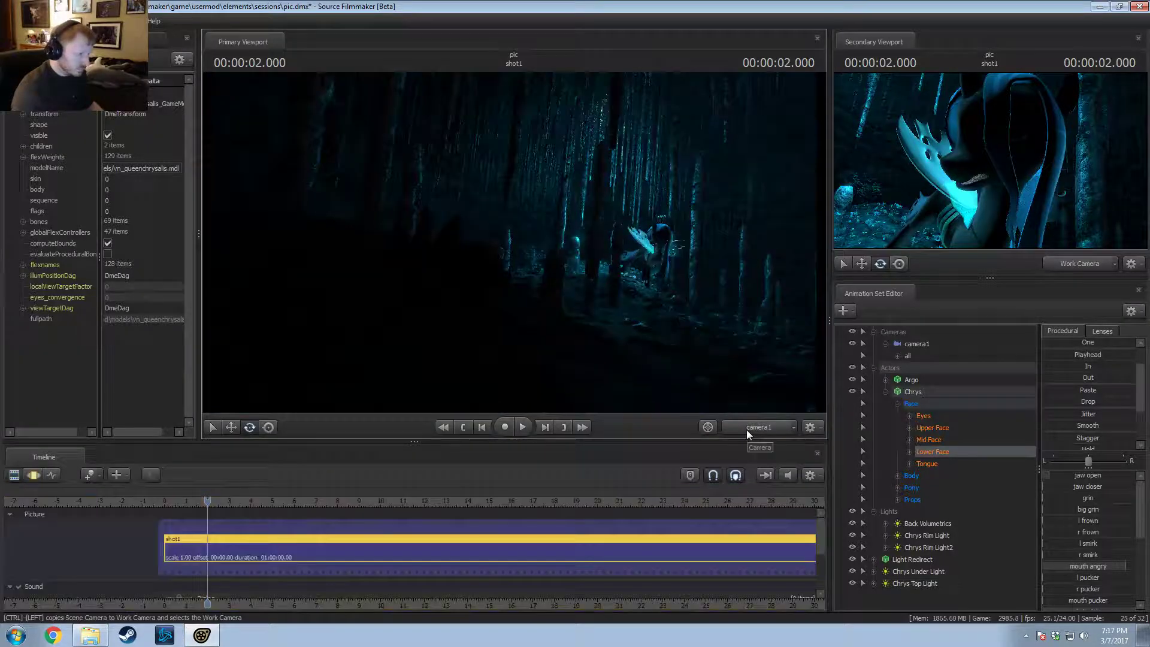
left_click(746, 430)
key("F3")
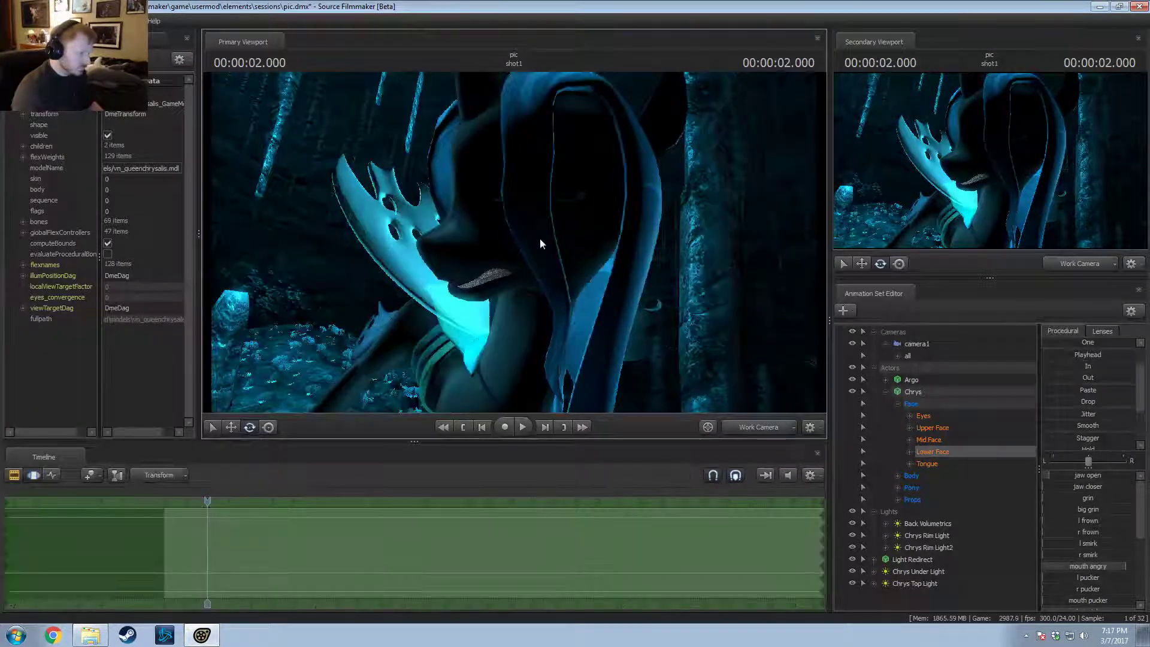
left_click(753, 426)
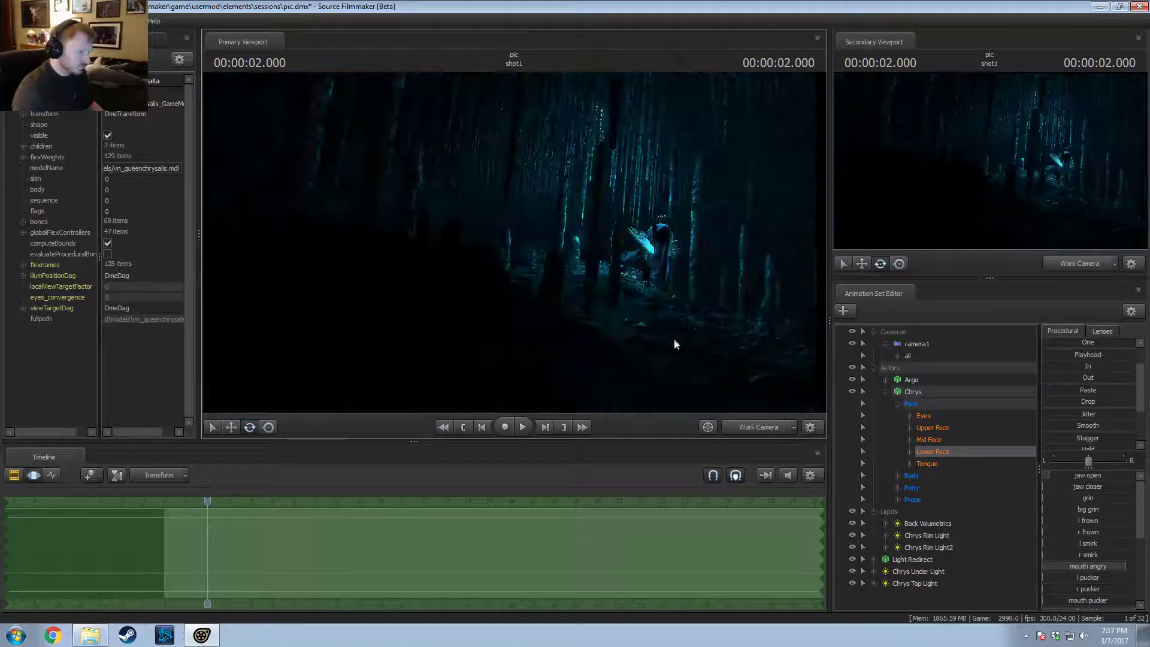
key("w")
left_click_drag(674, 339, 747, 347)
key("F2")
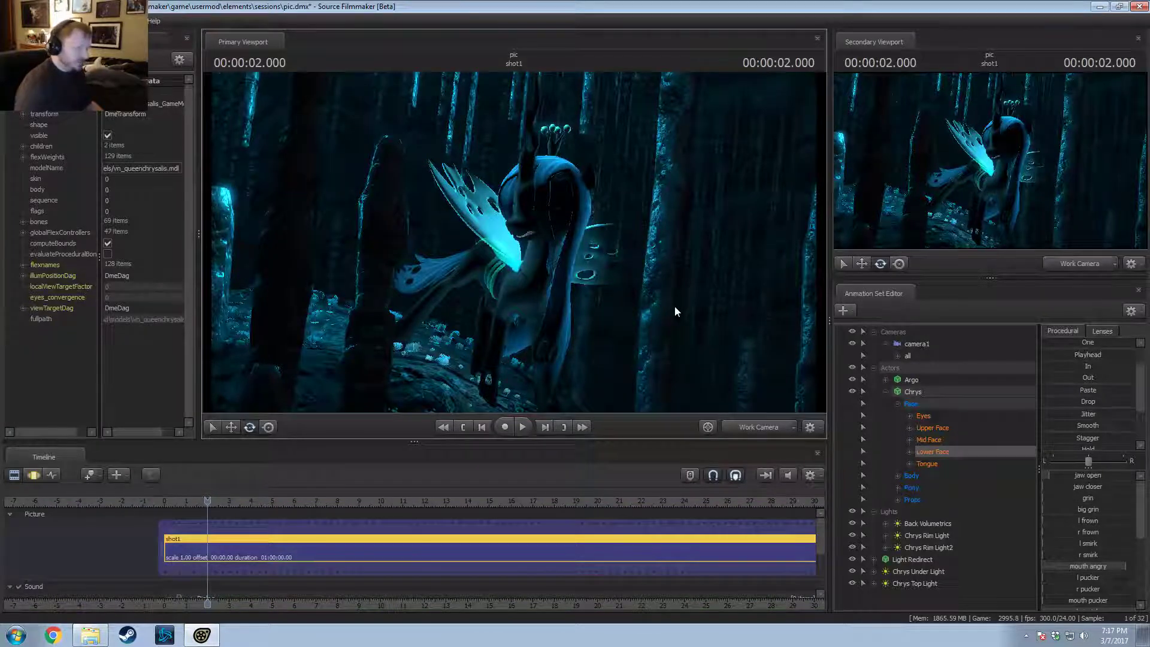
Step: Reopen the queen's eyes by returning l eye closer and r eye closer in Upper Face to zero
left_click(923, 427)
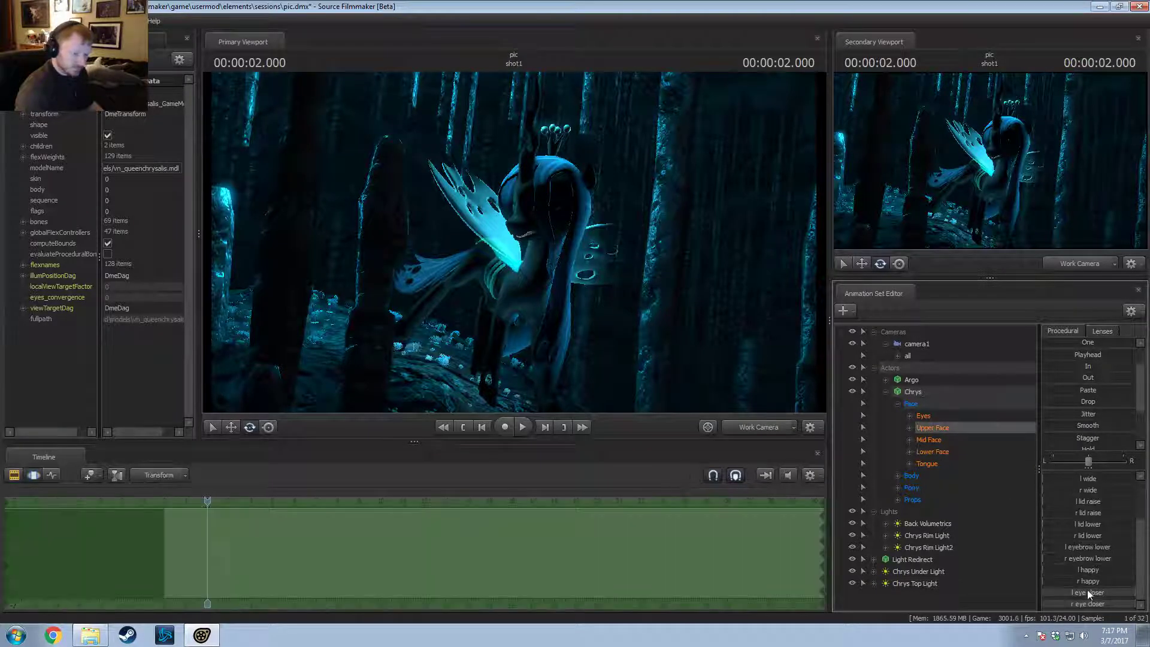
left_click_drag(1088, 591, 1044, 606)
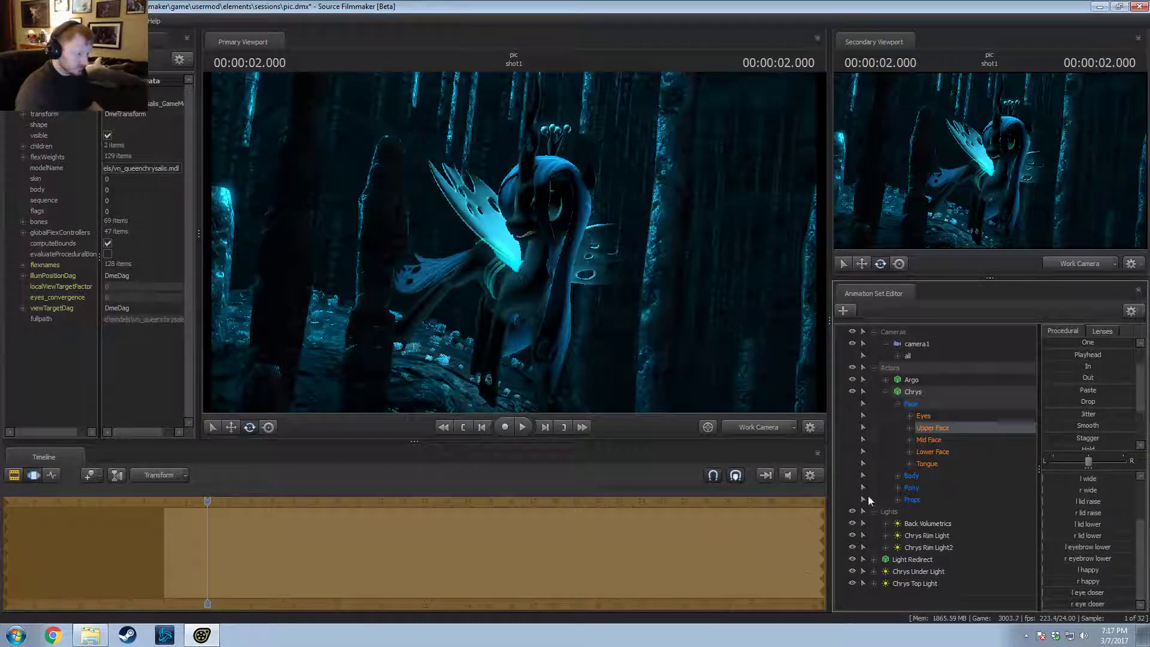
Step: Try to reshape the queen's front hair by rotating the Mane3 bone, and undo the rotation
key("ctrl")
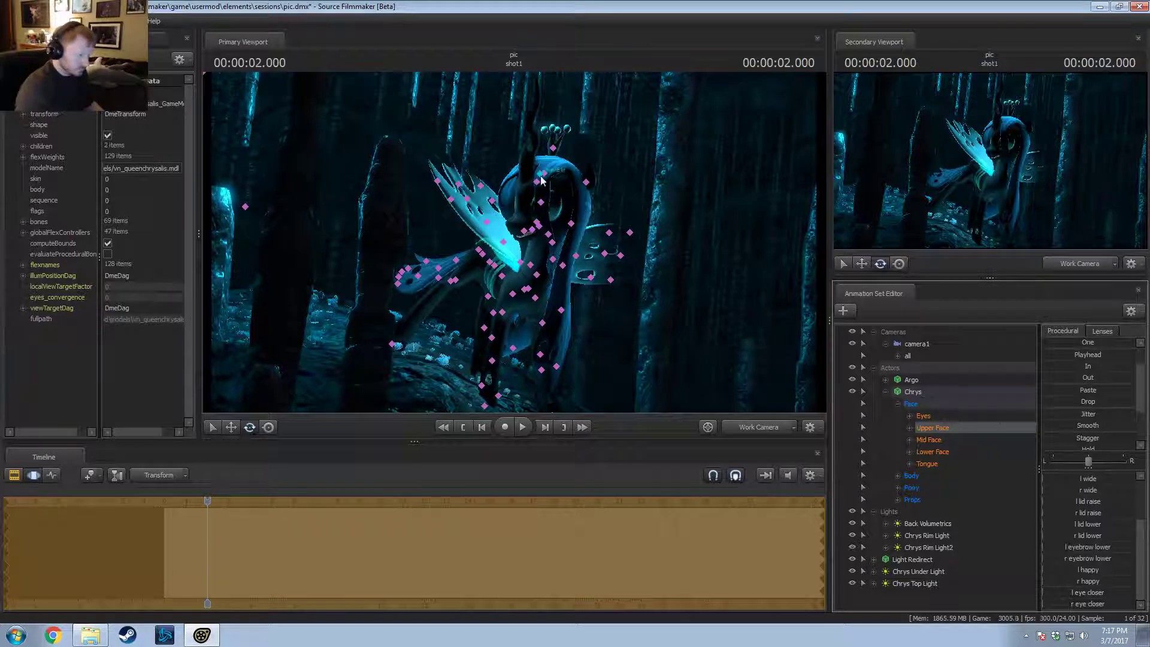
left_click(539, 180, "ctrl")
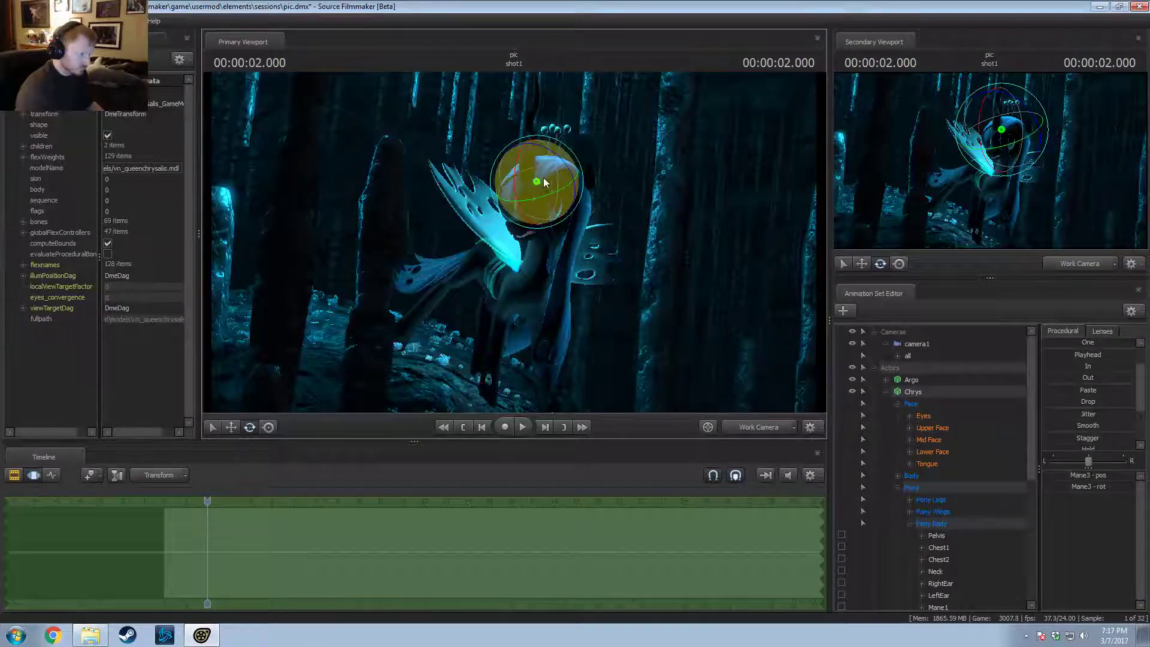
left_click_drag(550, 187, 506, 214)
key("ctrl+z")
Step: Select the queen's Jiggle_hair1 bone and turn off lighting in the primary viewport
left_click(520, 193, "ctrl")
key("w")
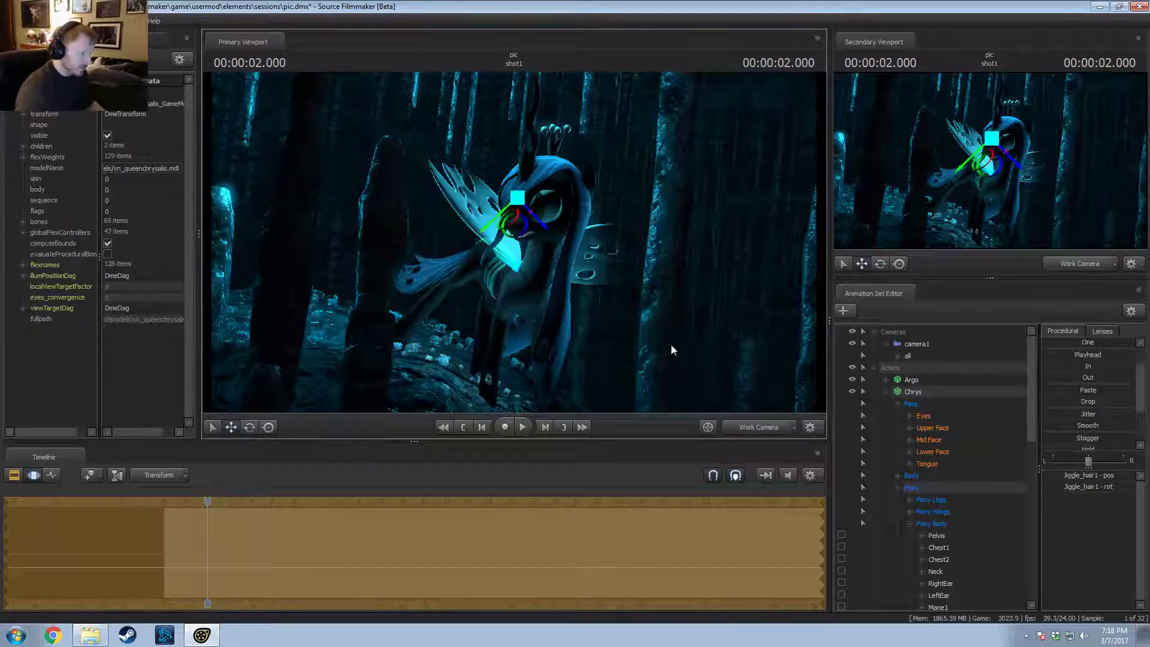
right_click(716, 351)
left_click(750, 380)
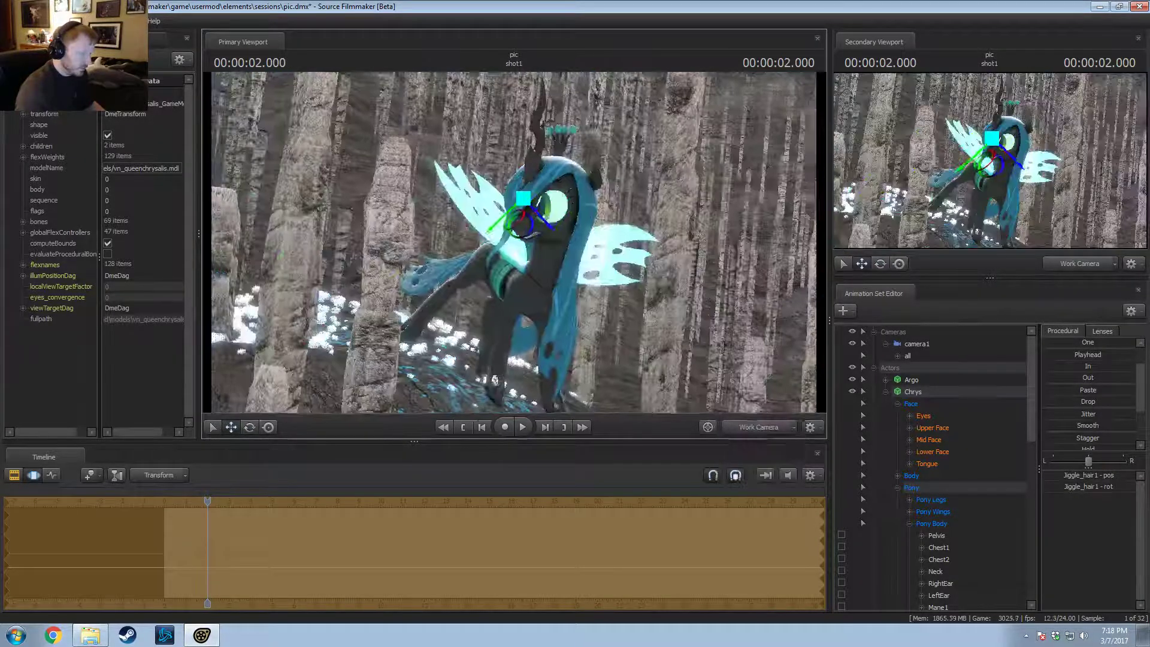
left_click_drag(750, 379, 743, 380)
Step: Try to swing the queen's front hair strand away from her eye by rotating Jiggle_hair1
key("w")
left_click_drag(514, 243, 521, 249, "alt")
right_click_drag(521, 249, 516, 237, "alt")
key("e")
left_click_drag(539, 149, 498, 245)
left_click_drag(505, 188, 497, 201)
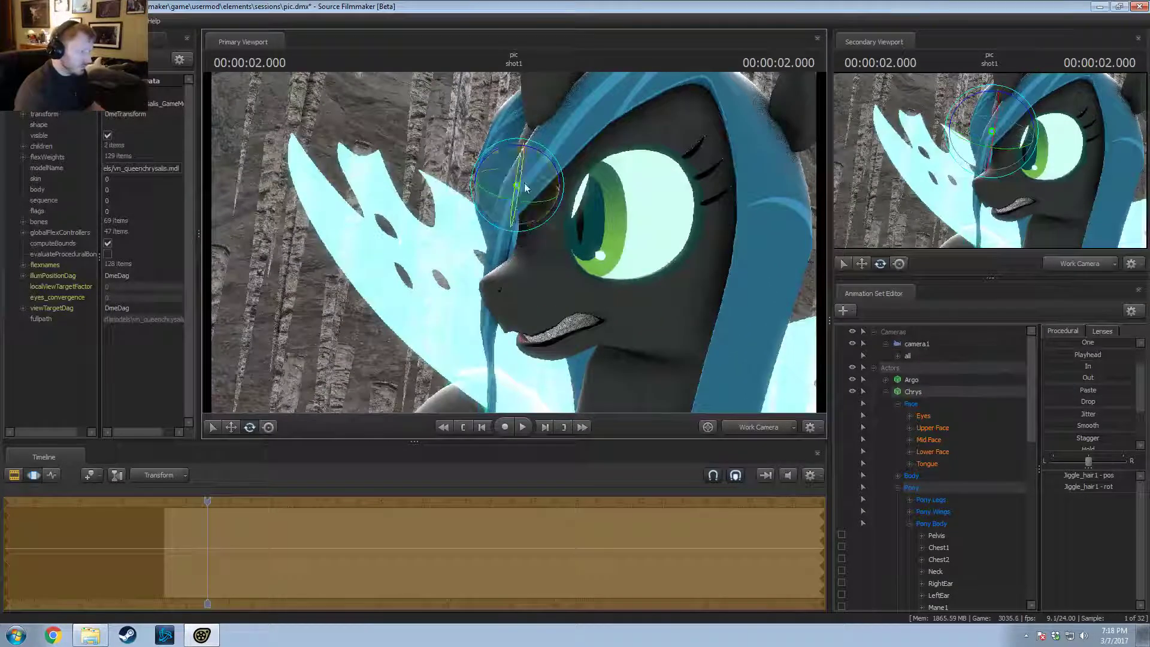
left_click_drag(531, 163, 533, 171)
left_click_drag(533, 171, 503, 264, "alt")
left_click_drag(515, 203, 510, 199)
Step: Try to adjust the lower part of the front strand by rotating Jiggle_hair2, and rotate Jiggle_hair1 to match
key("ctrl")
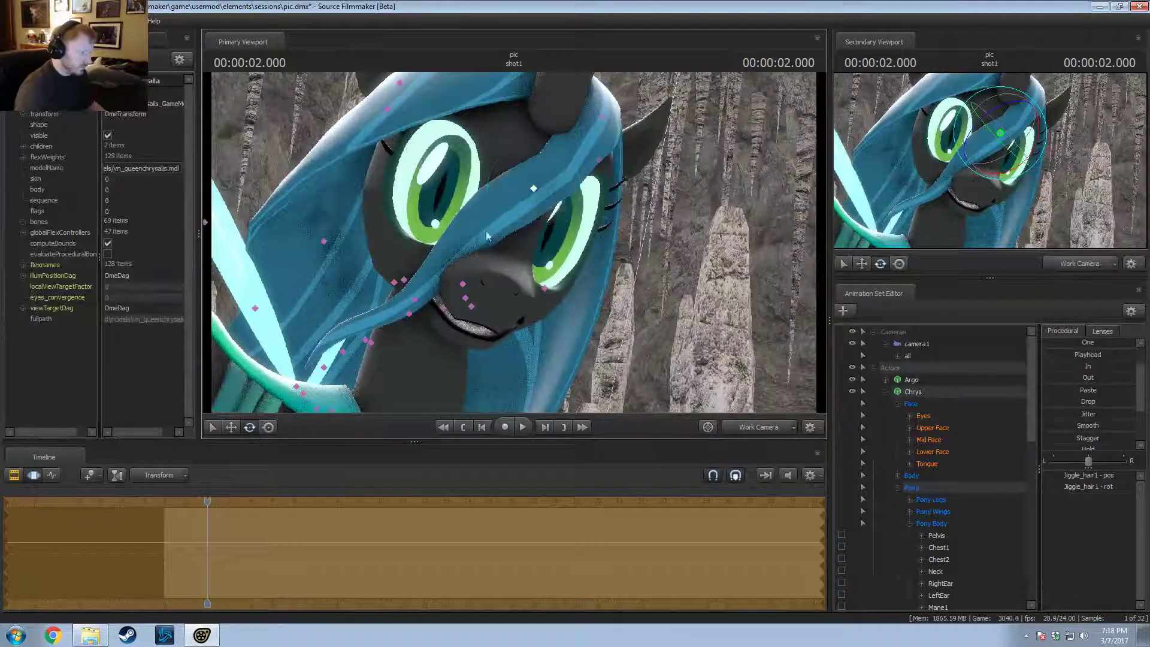
left_click(415, 307)
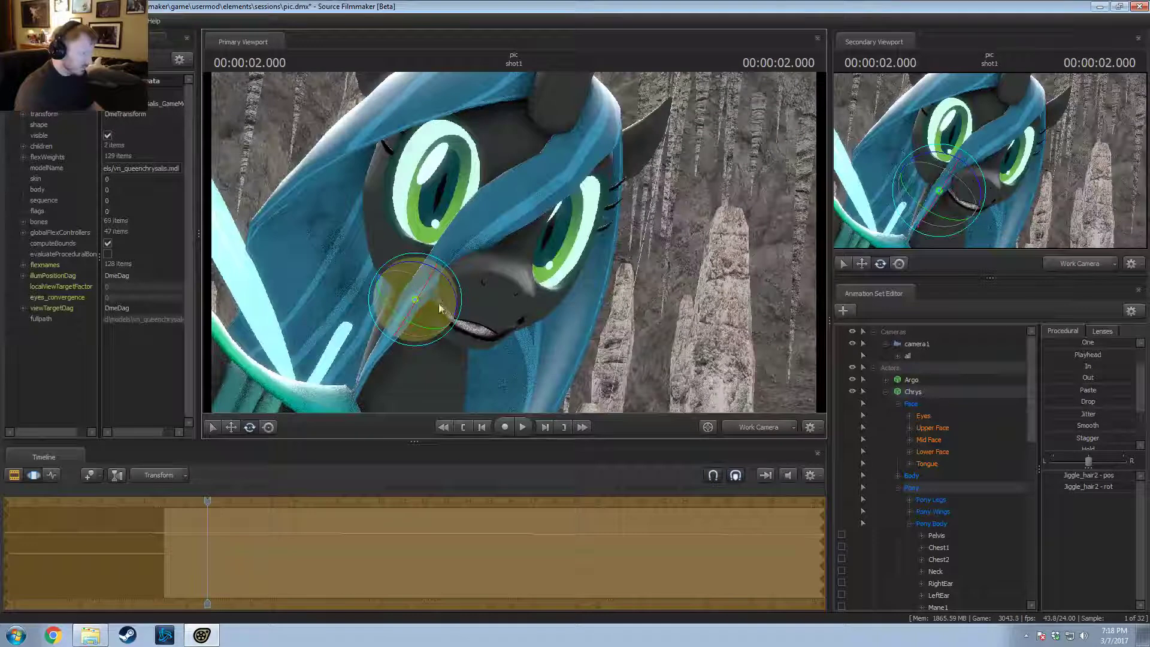
left_click_drag(439, 308, 512, 242)
left_click(501, 192)
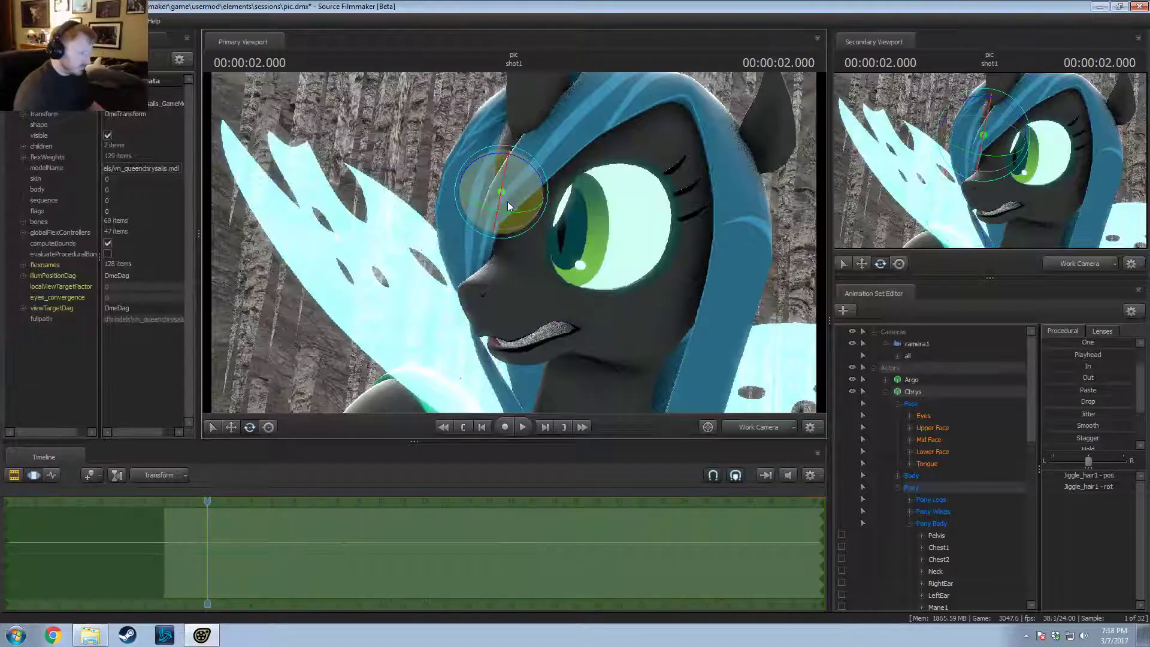
mouse_move(508, 202)
left_mouse_down()
mouse_move(507, 193)
mouse_move(506, 210)
mouse_move(528, 195)
left_mouse_up()
mouse_move(529, 243)
left_mouse_down()
mouse_move(503, 306)
mouse_move(534, 287)
mouse_move(513, 242)
left_mouse_up()
left_click(490, 297, "ctrl")
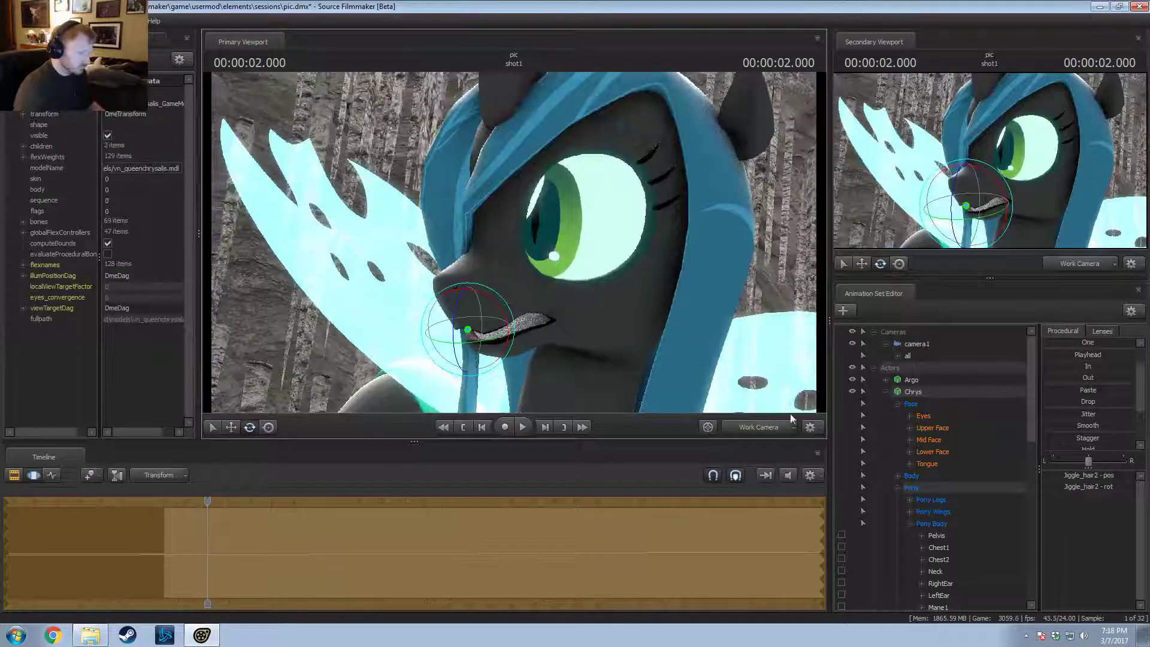
Step: Turn the viewport lighting back on and check the queen's hair through camera1
left_click(770, 429)
key("F2")
right_click(707, 397)
left_click(674, 335)
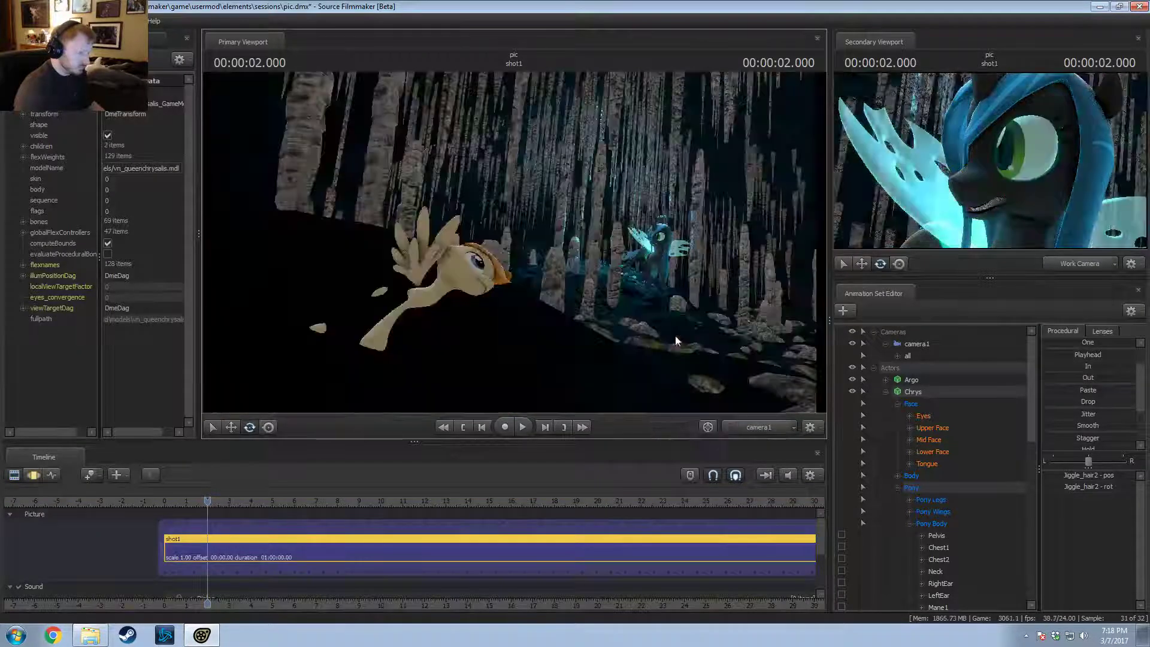
key("F2")
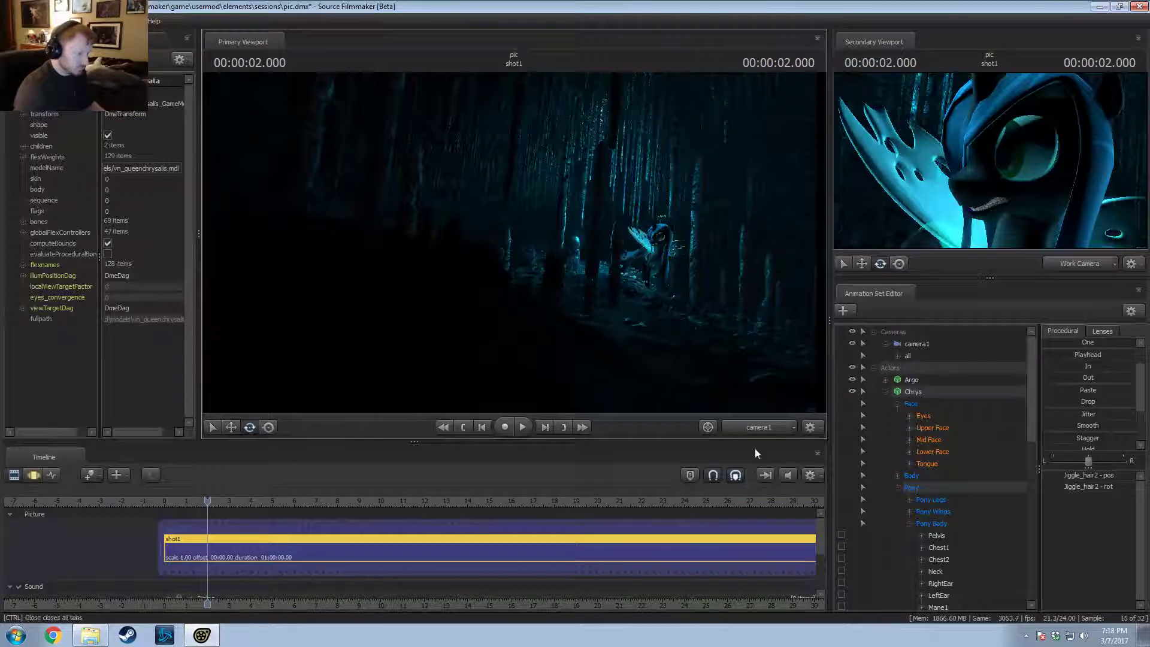
Step: Copy camera1 to the Work Camera, move in on the queen, and undo the rotations of her front hair strand
left_click(753, 430, "ctrl")
key("w")
left_click_drag(644, 340, 737, 342)
left_click(521, 256)
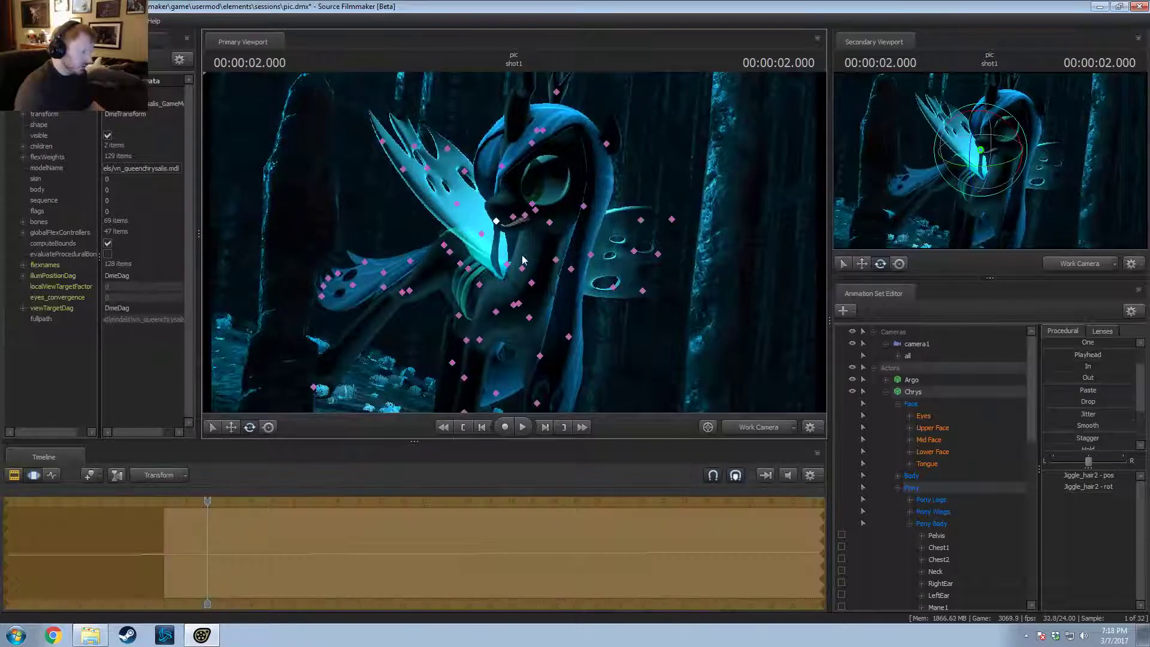
mouse_move(522, 260)
left_mouse_down("ctrl")
mouse_move(510, 268)
mouse_move(523, 258)
left_mouse_up("ctrl")
key("ctrl+z")
key("ctrl+z")
key("ctrl+z")
key("ctrl+z")
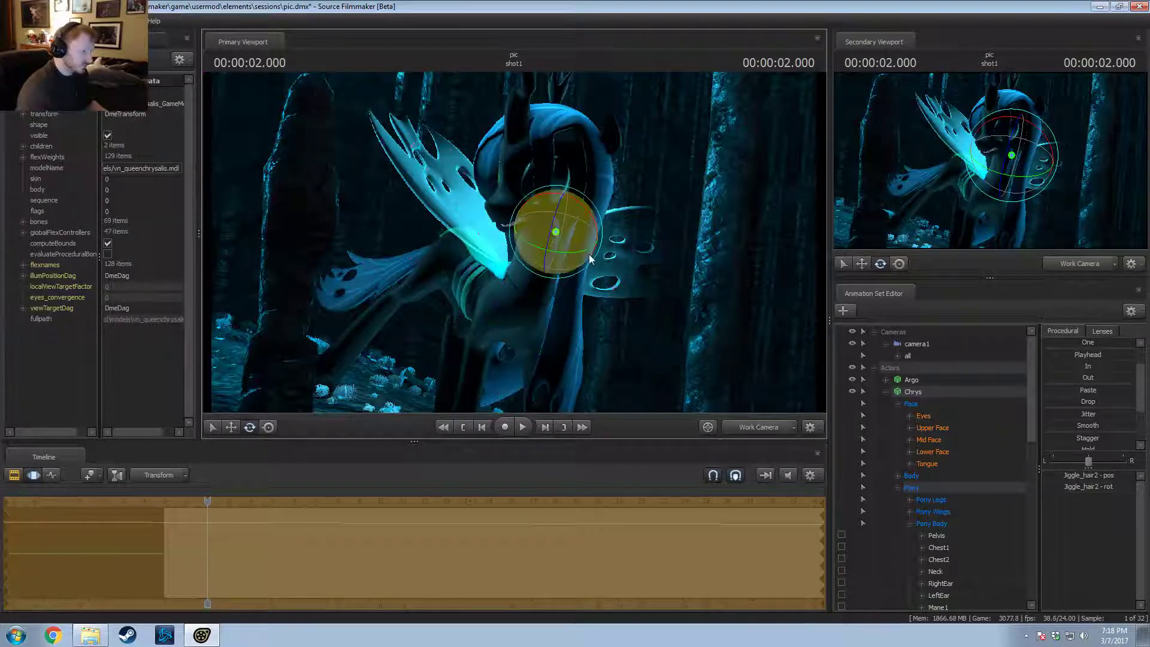
key("ctrl+z")
key("ctrl+z")
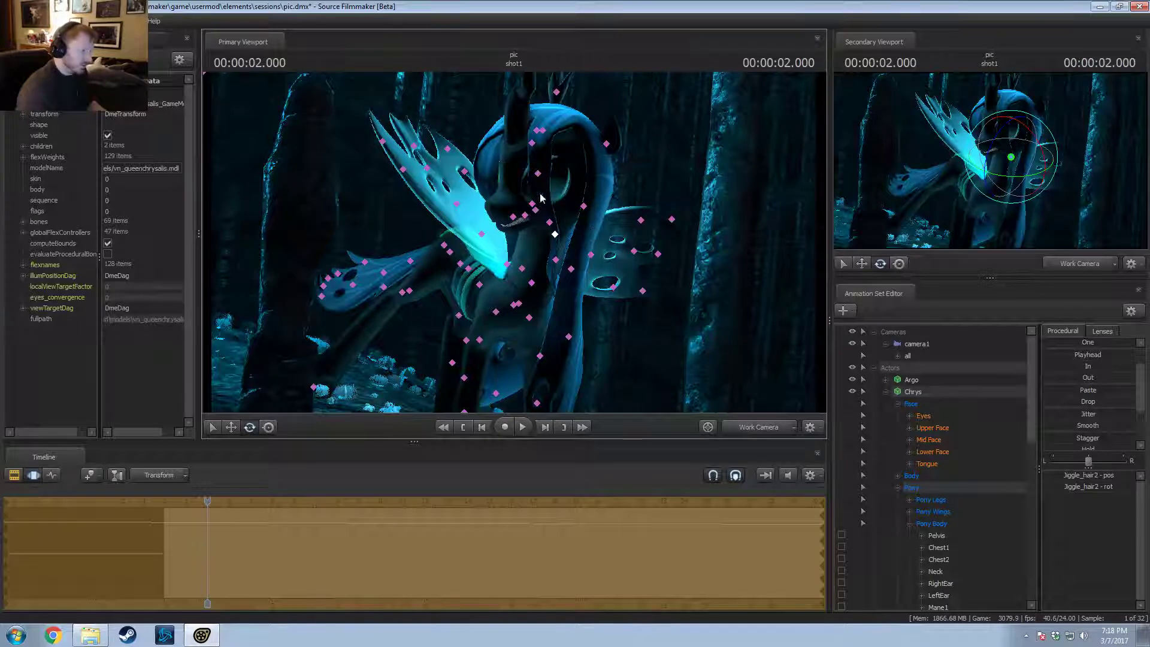
Step: Rotate the queen's Head bone slightly and check the new head angle through camera1
left_click(541, 134)
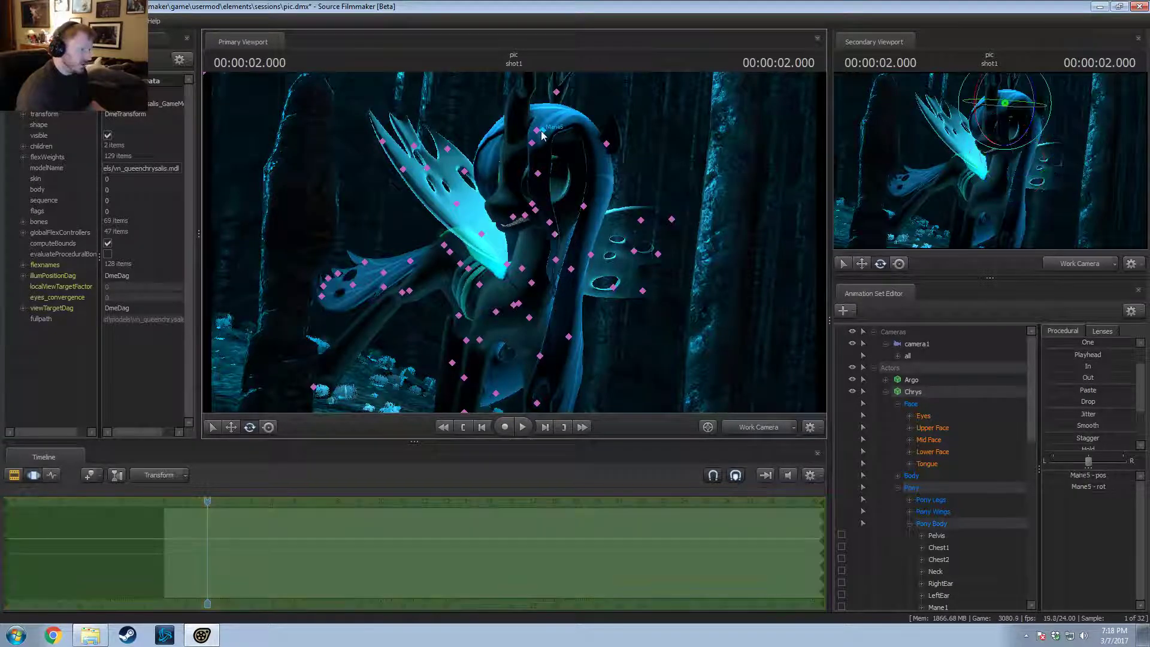
left_click(532, 206)
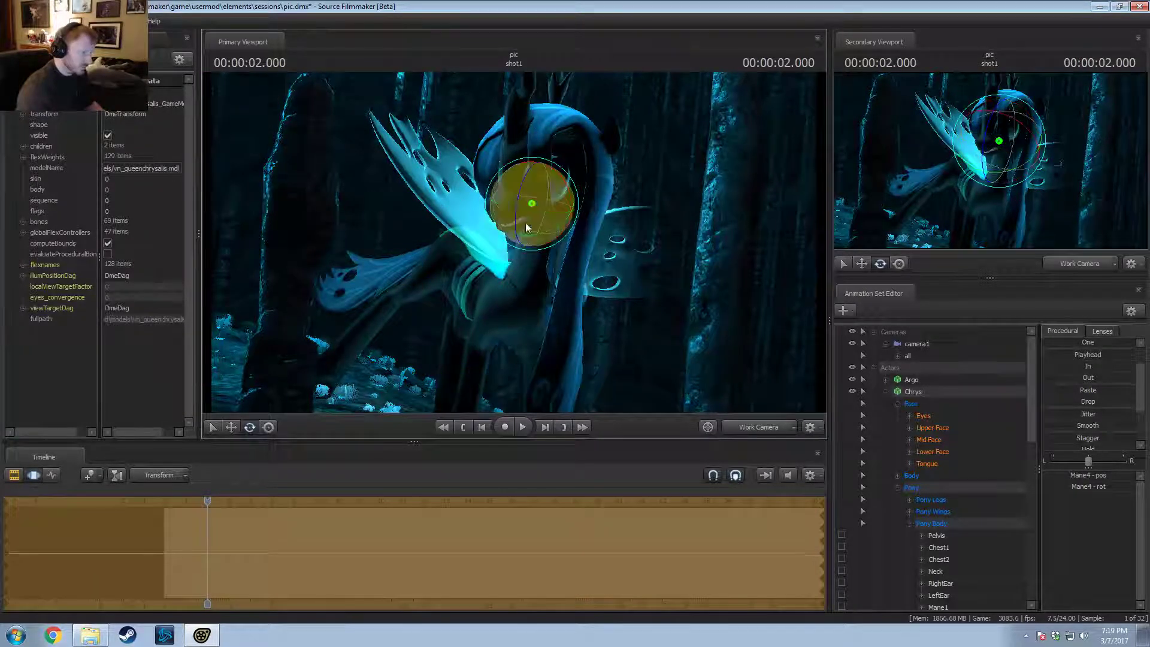
left_click(549, 223)
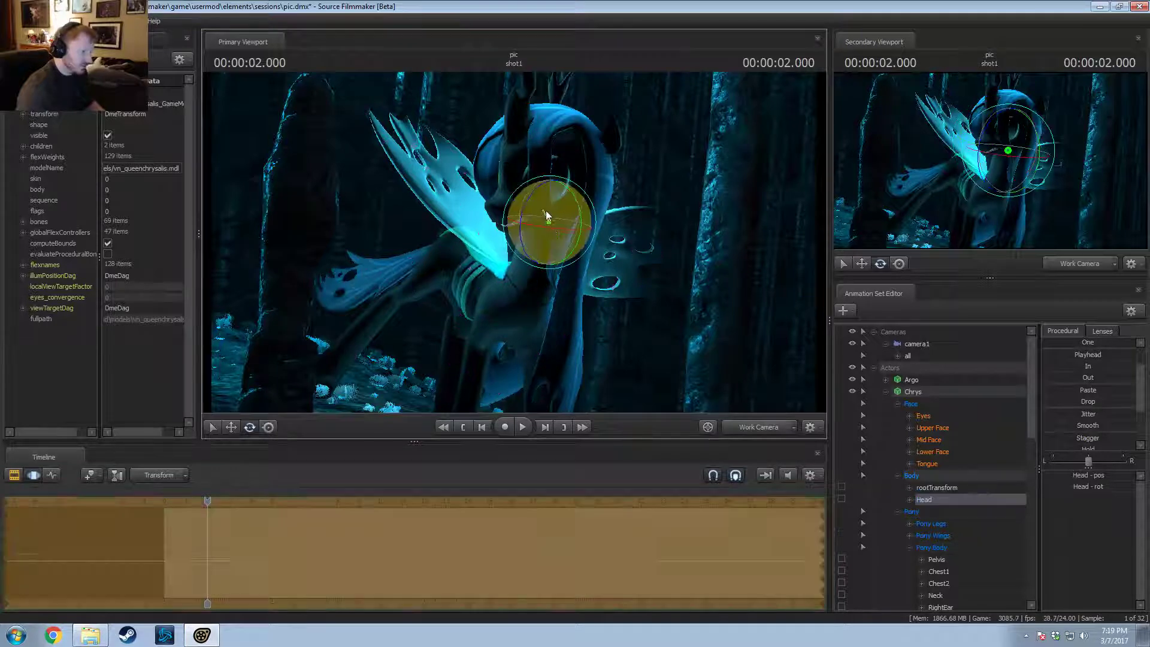
mouse_move(550, 223)
left_mouse_down()
mouse_move(583, 214)
mouse_move(551, 244)
mouse_move(531, 218)
mouse_move(539, 239)
left_mouse_up()
key("F2")
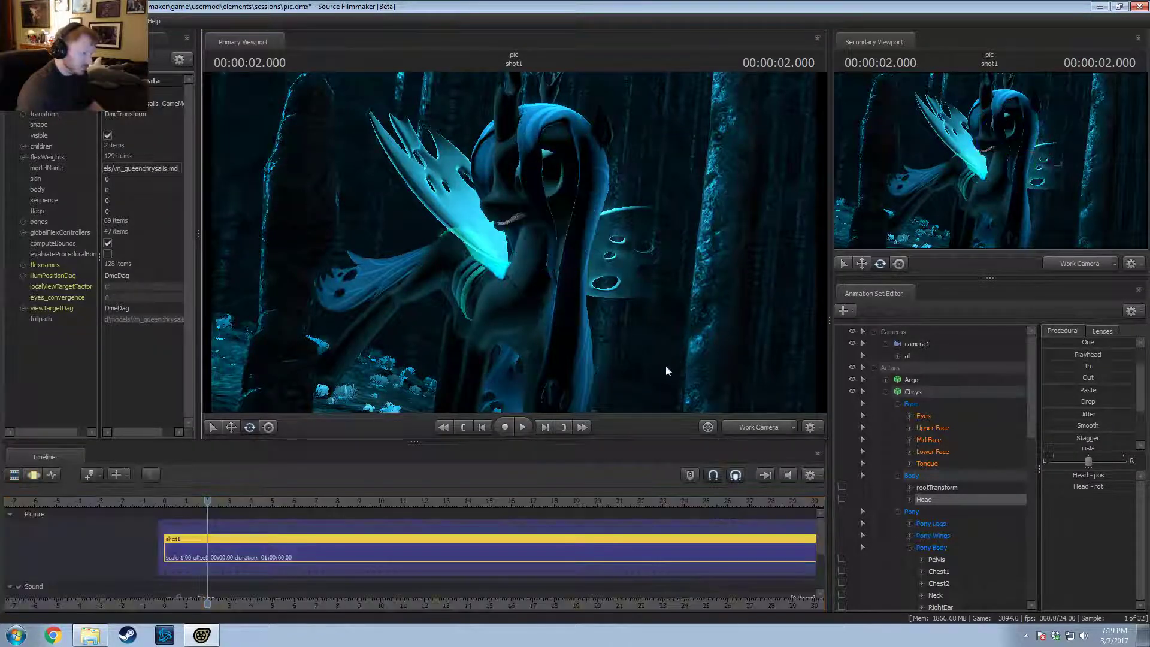
left_click(754, 435)
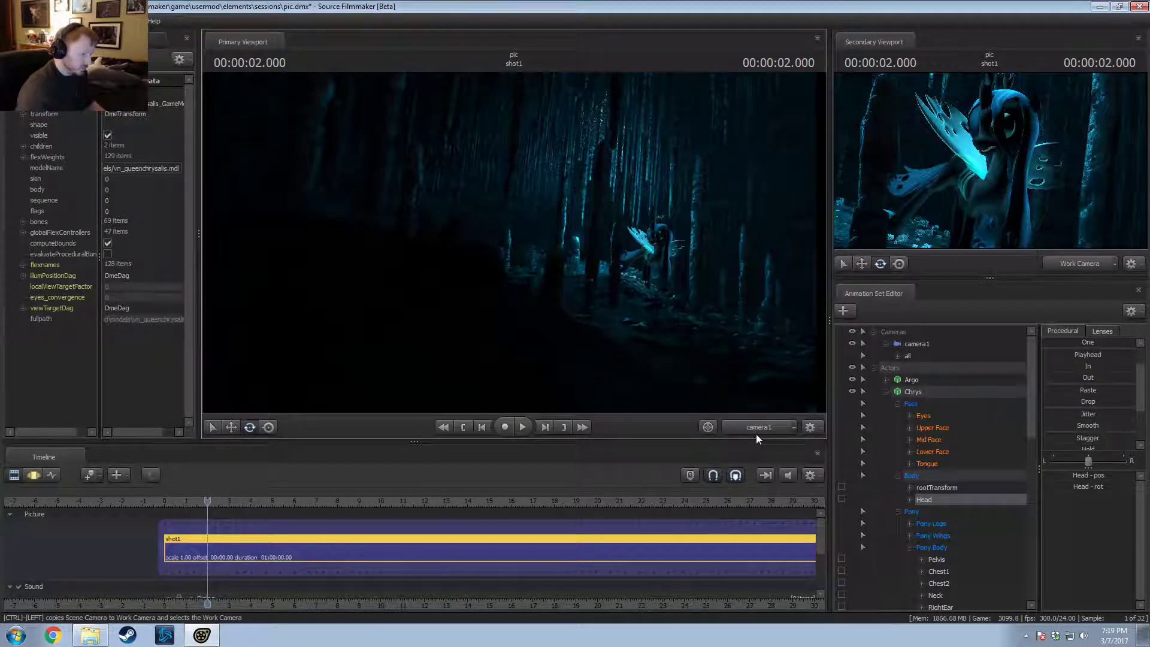
left_click(755, 432)
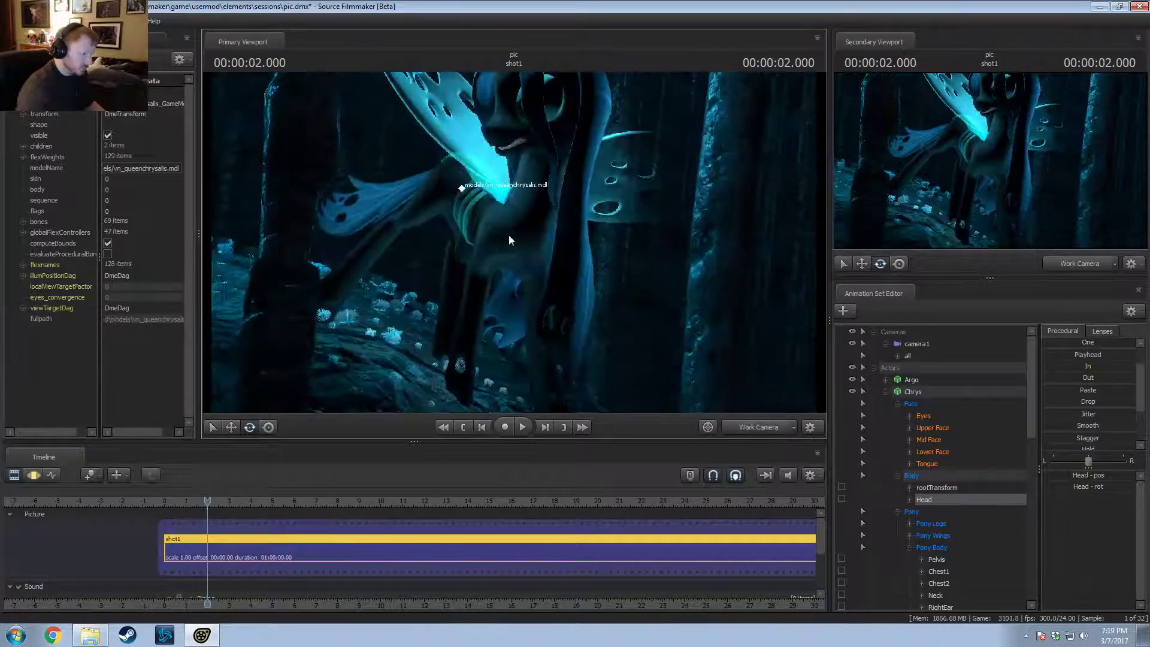
Step: Try to turn the queen to look the other way by rotating her Neck and Head bones
left_click(534, 212)
left_click(530, 210)
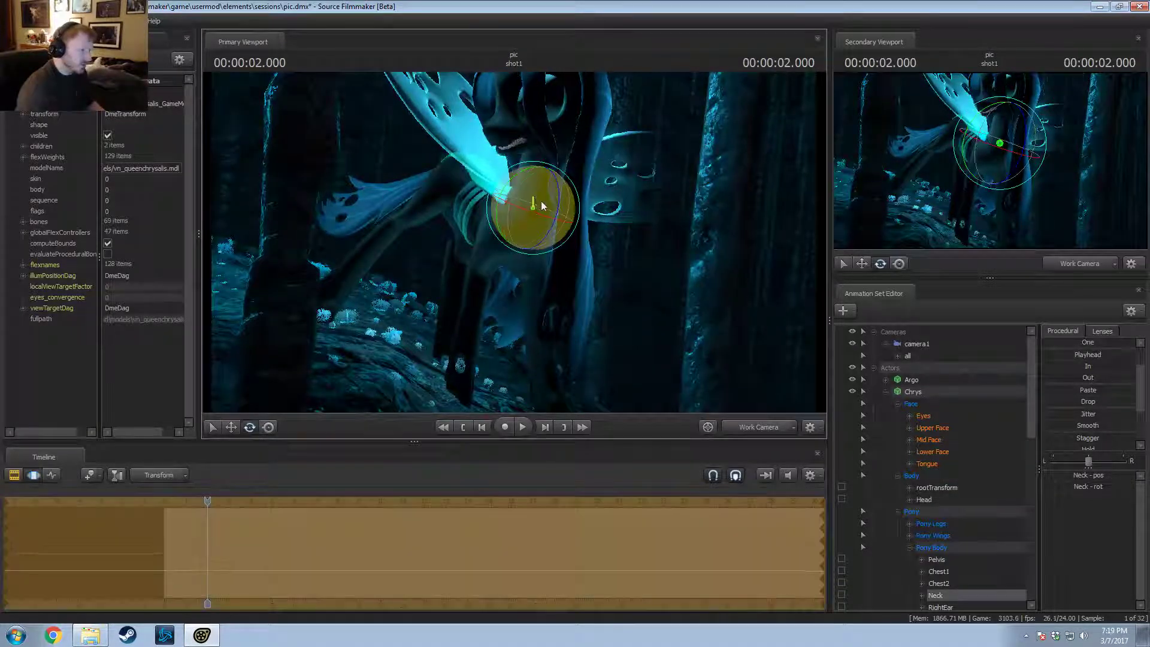
left_click_drag(541, 205, 541, 227)
key("ctrl")
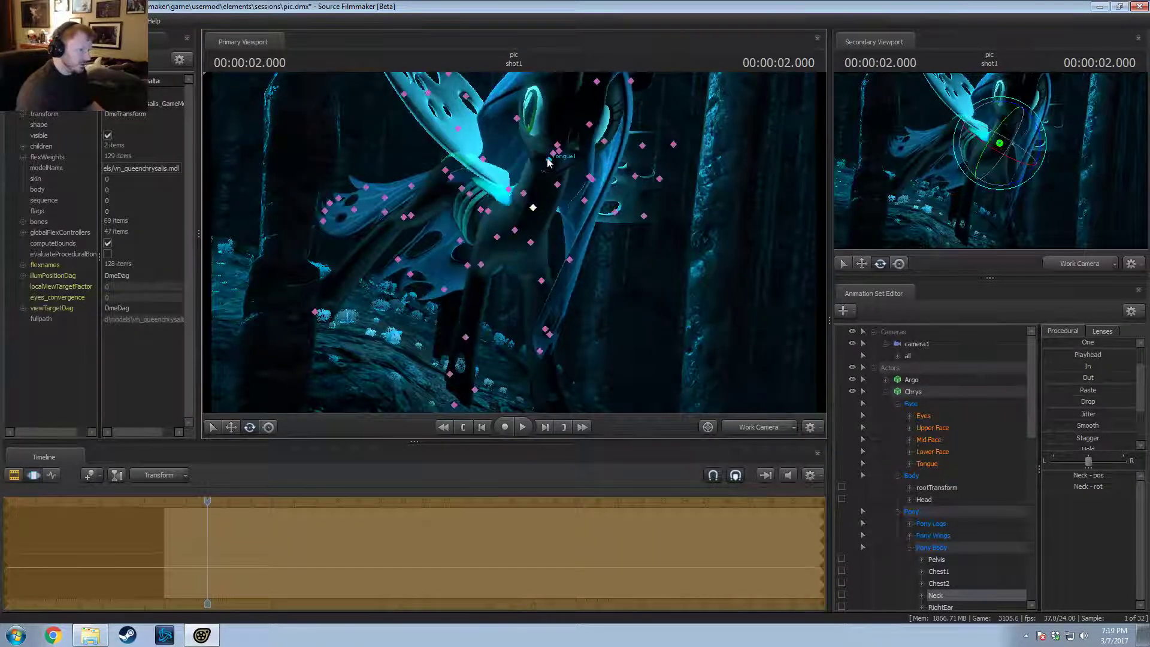
left_click(550, 160)
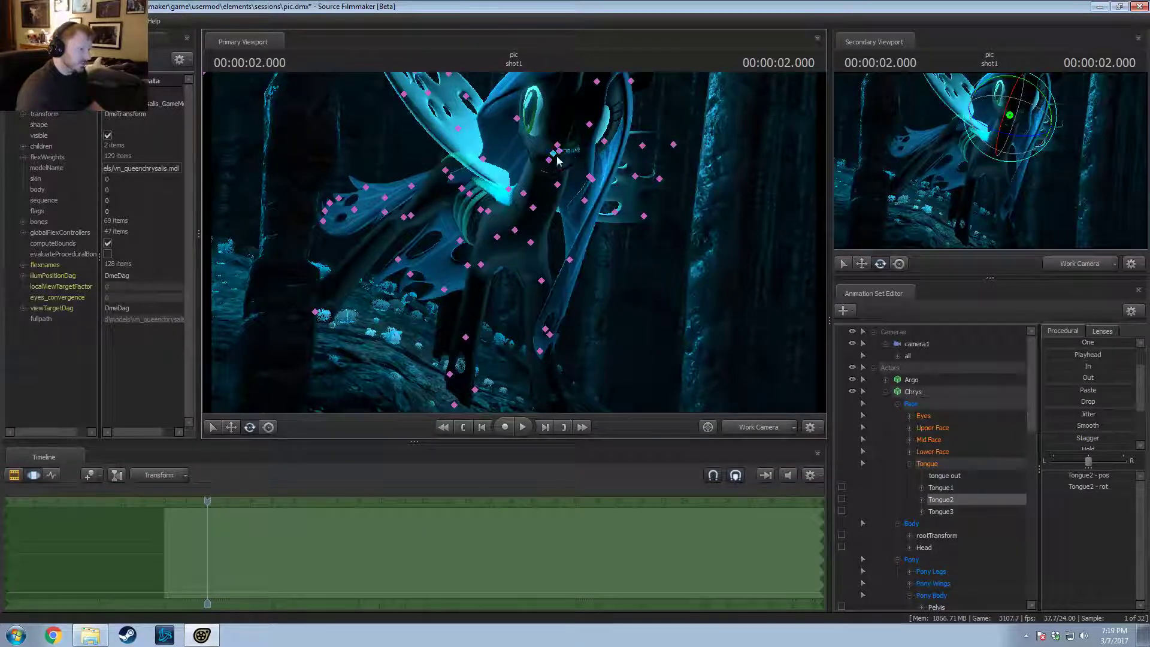
left_click(558, 149, "ctrl")
mouse_move(552, 161)
left_mouse_down()
mouse_move(569, 164)
mouse_move(563, 137)
mouse_move(559, 153)
left_mouse_up()
Step: Try a further rotation of the queen's Neck and Head bones and check the turned pose through camera1
left_click(534, 209, "ctrl")
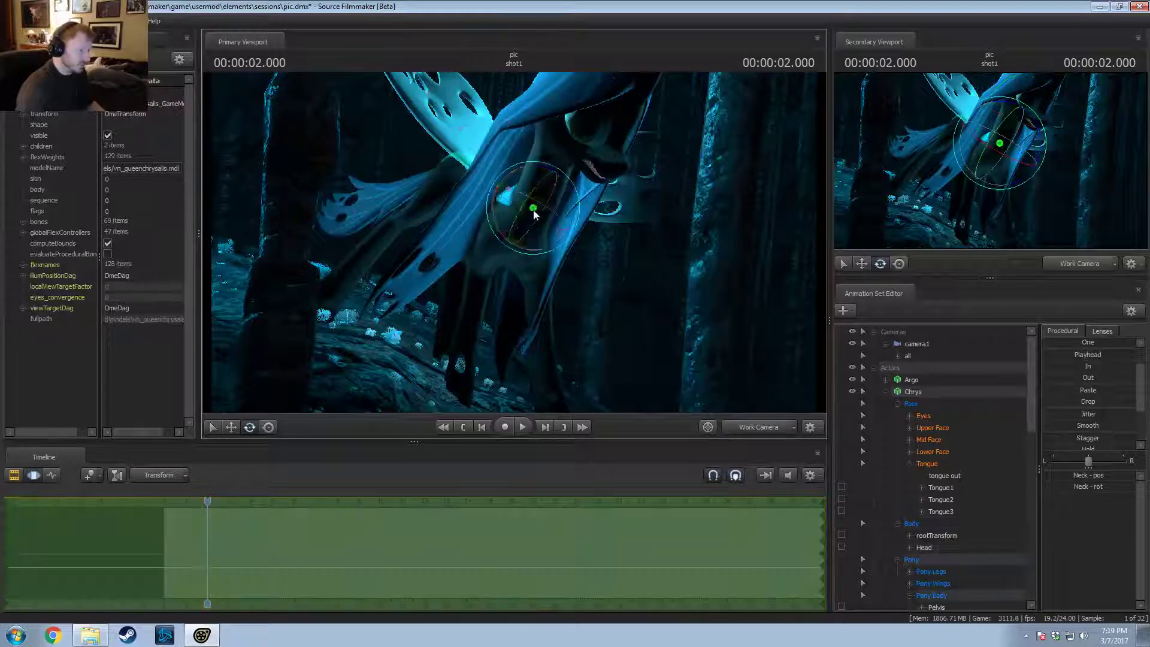
left_click_drag(559, 208, 533, 208)
left_click(542, 142, "ctrl")
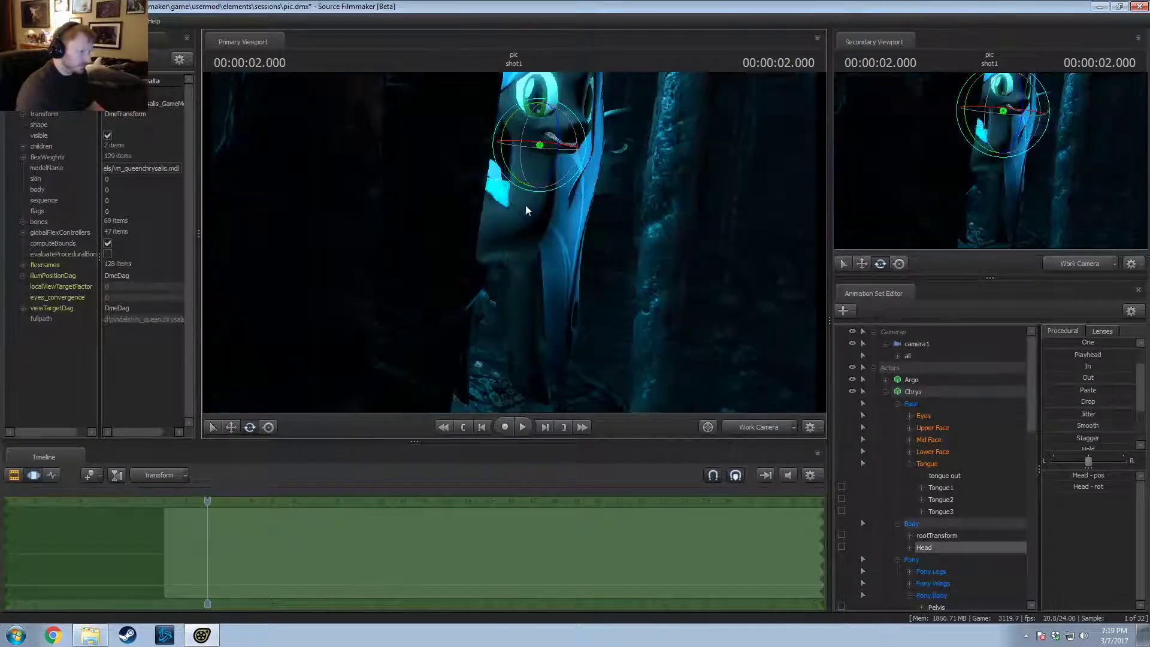
left_click_drag(535, 129, 558, 136)
key("F2")
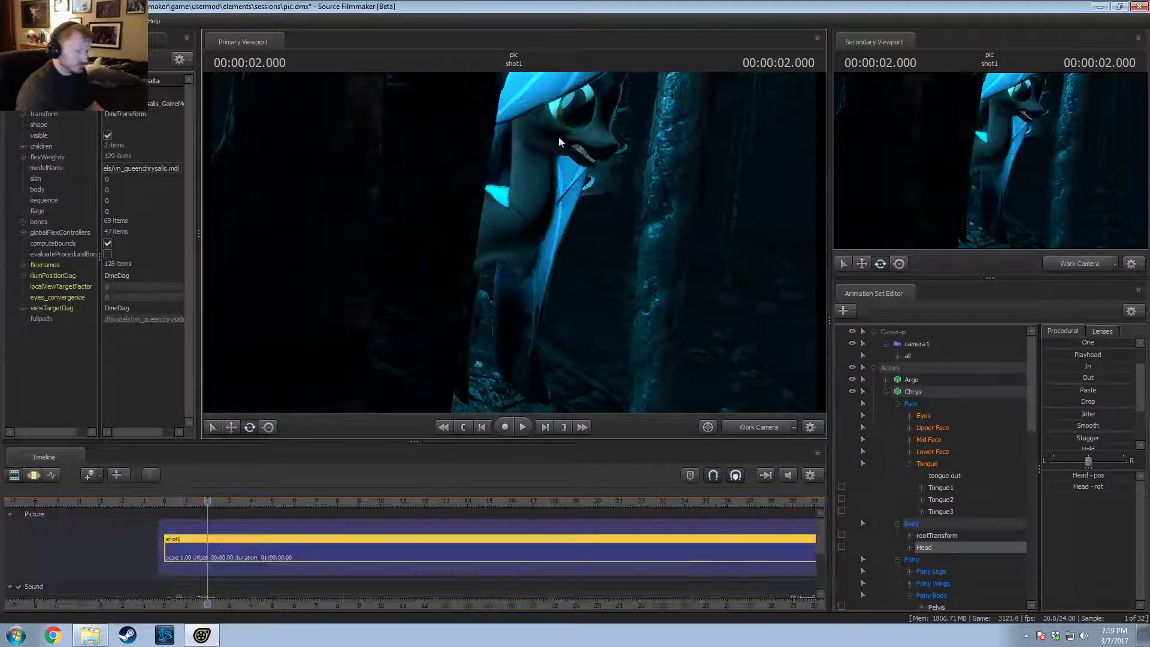
left_click(757, 426)
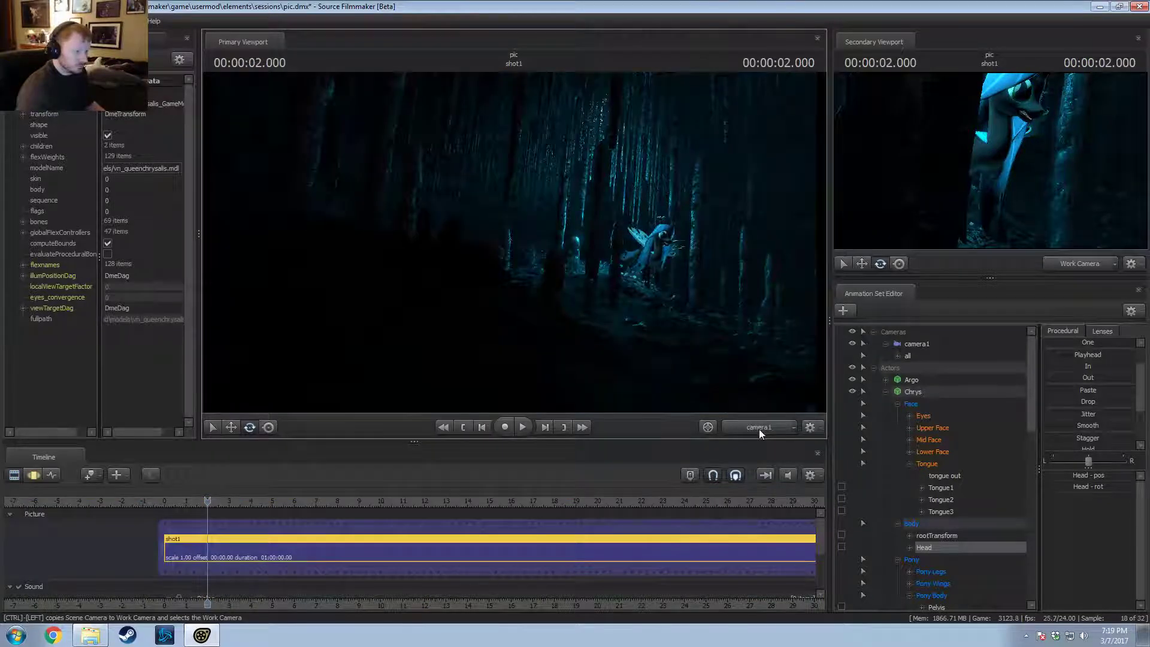
left_click(756, 425)
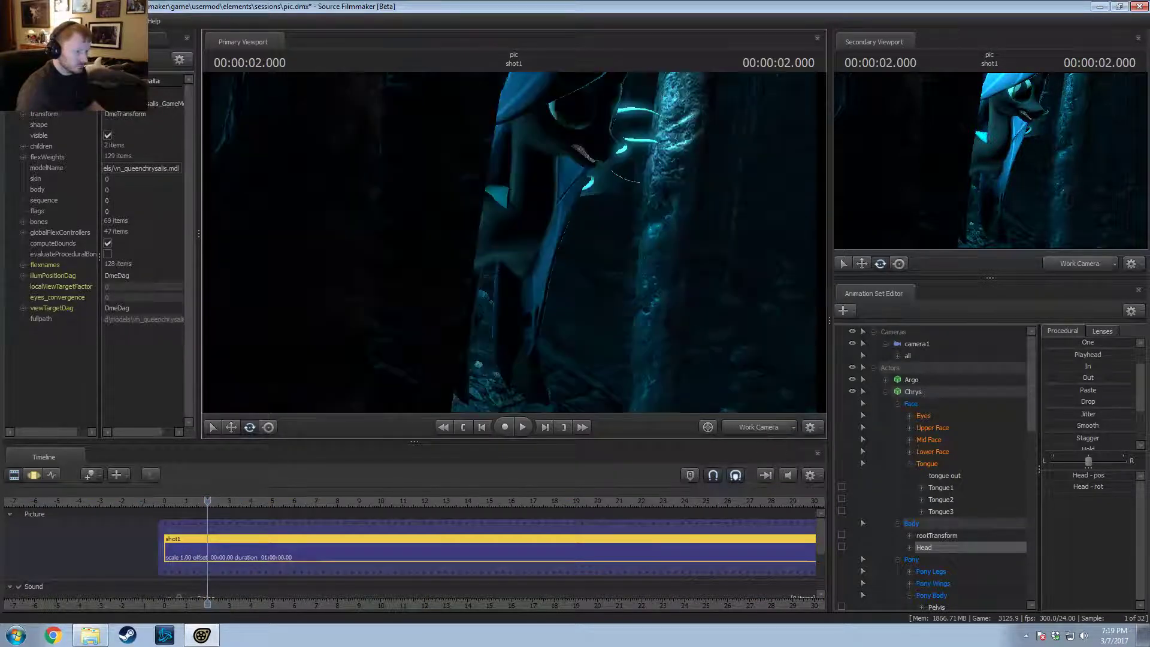
Step: Try another adjustment of the queen's Head bone from a frontal angle and compare it through camera1
left_click_drag(629, 223, 498, 234, "alt")
key("F3")
left_click(539, 226, "ctrl")
left_click_drag(566, 217, 539, 240)
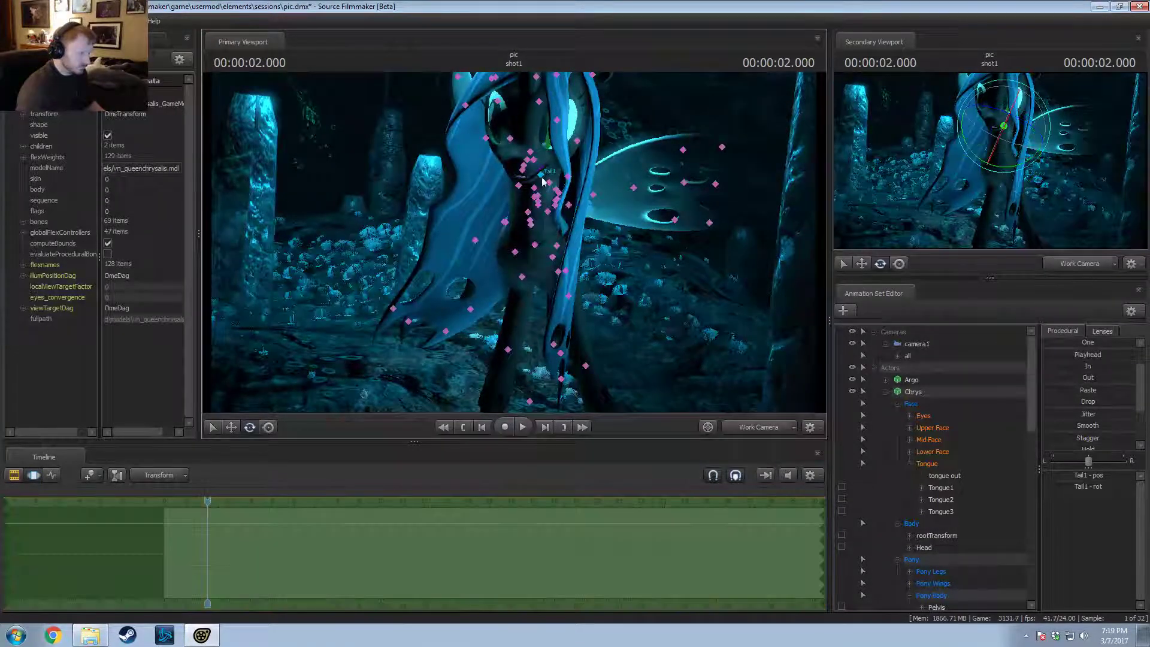
left_click(541, 163)
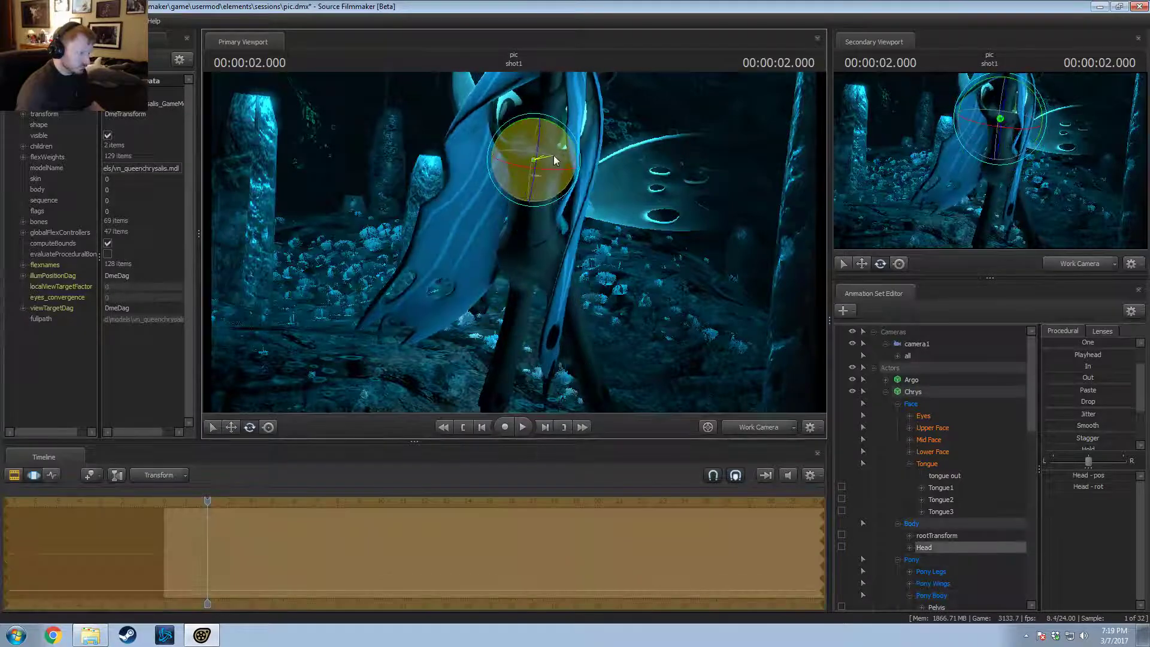
key("F2")
left_click_drag(663, 262, 713, 261)
left_click_drag(626, 251, 703, 316)
left_click(747, 423)
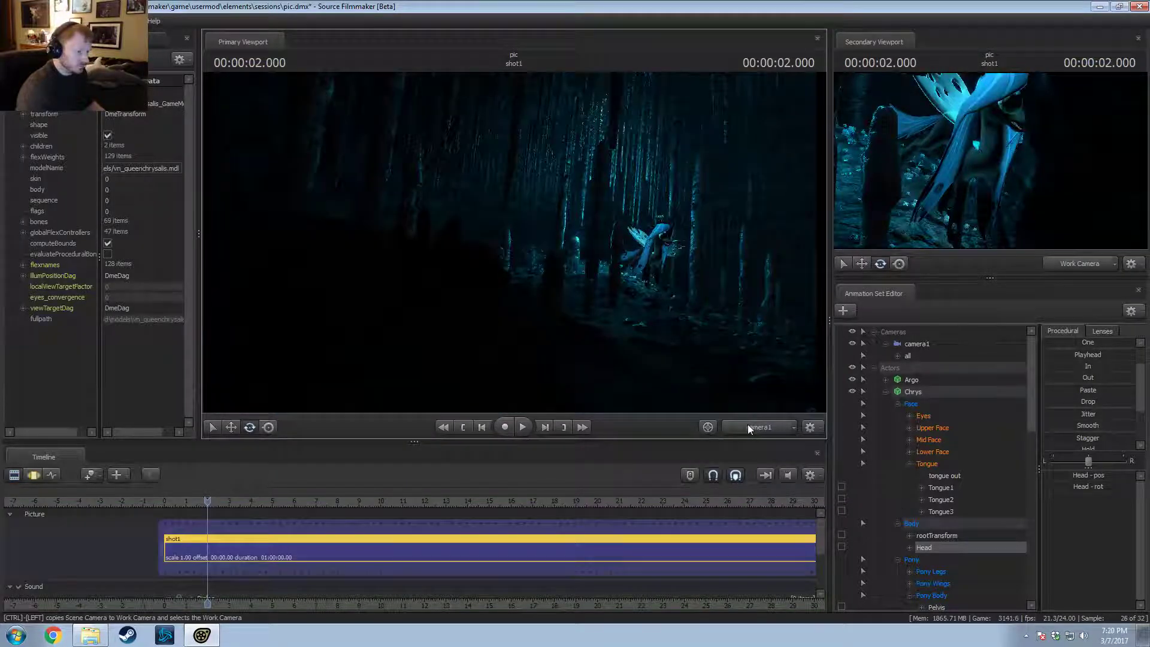
Step: Undo the neck and head rotations that turned the queen the other way
key("F3")
key("ctrl+z")
key("ctrl+z")
key("ctrl+z")
key("ctrl+z")
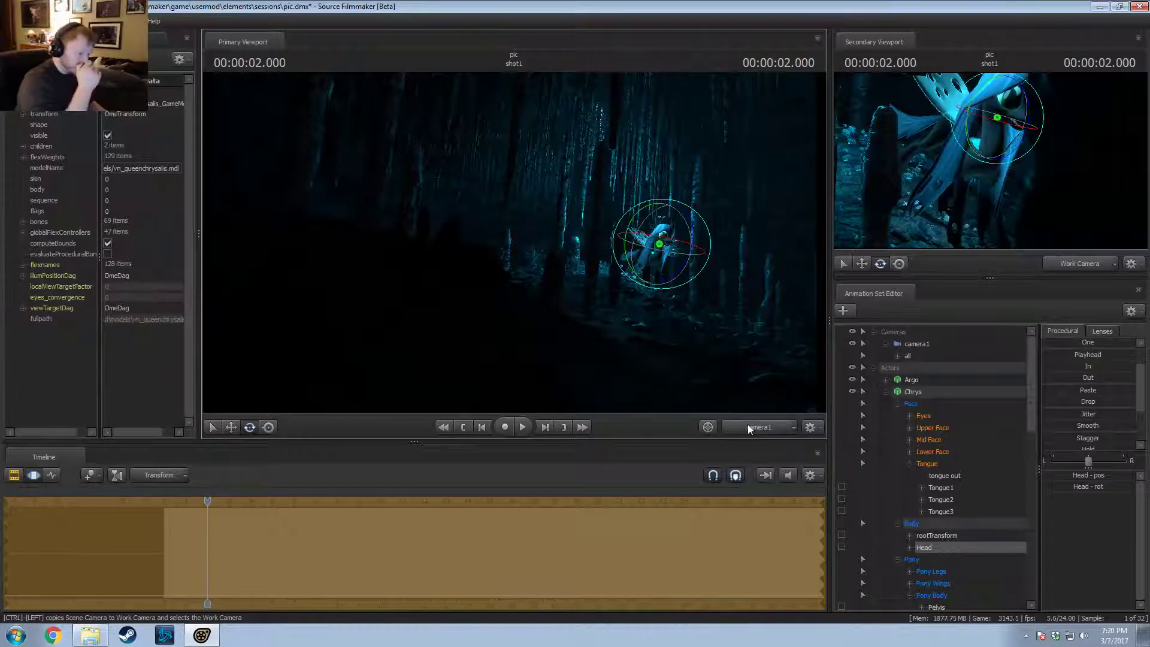
key("ctrl+z")
key("ctrl+z")
key("ctrl+z")
key("ctrl+z")
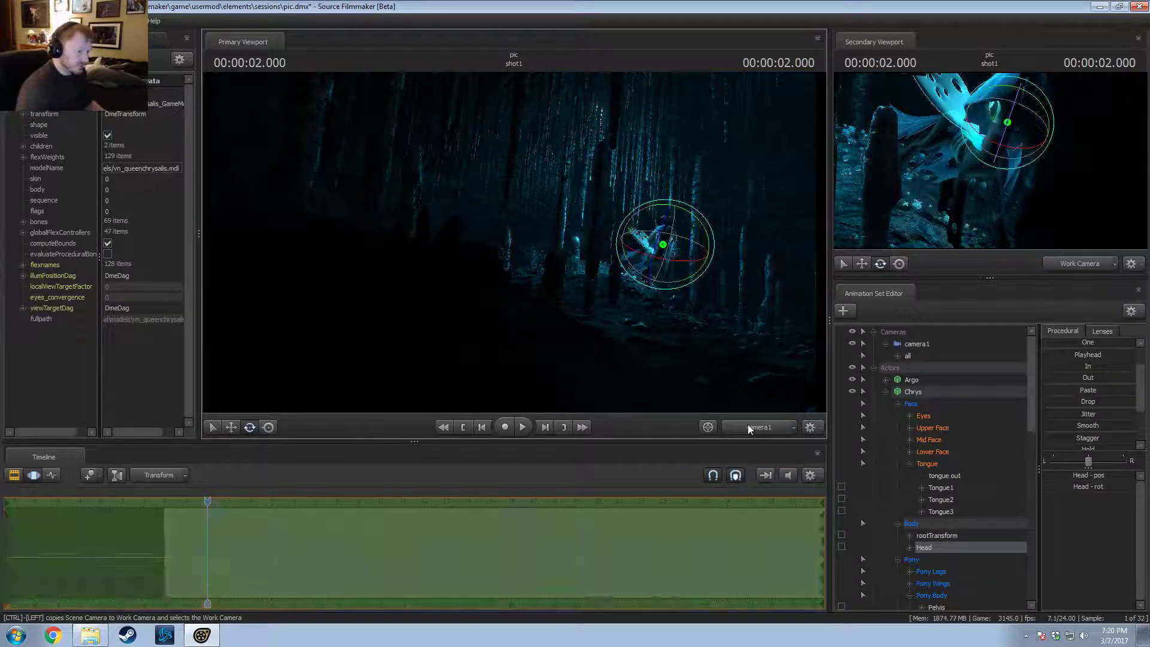
Step: Check the restored pose through camera1, then copy that camera to the Work Camera and frame the queen's whole body
key("F2")
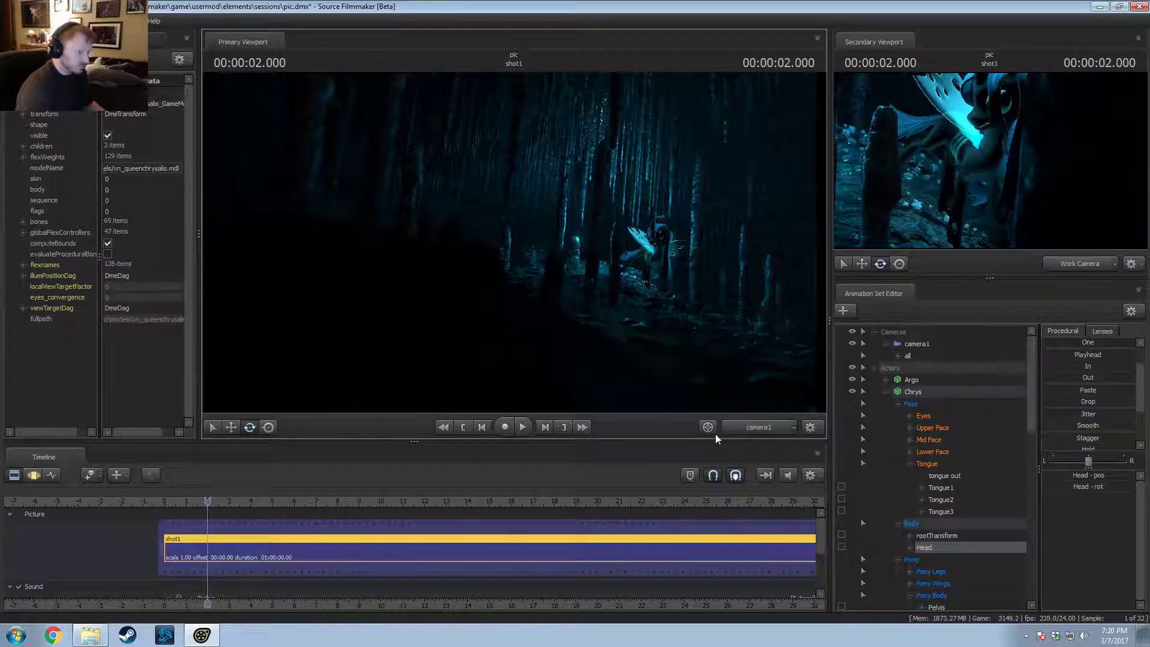
left_click(750, 429)
mouse_move(514, 242)
left_mouse_down()
mouse_move(659, 242)
mouse_move(514, 242)
left_mouse_up()
key("w")
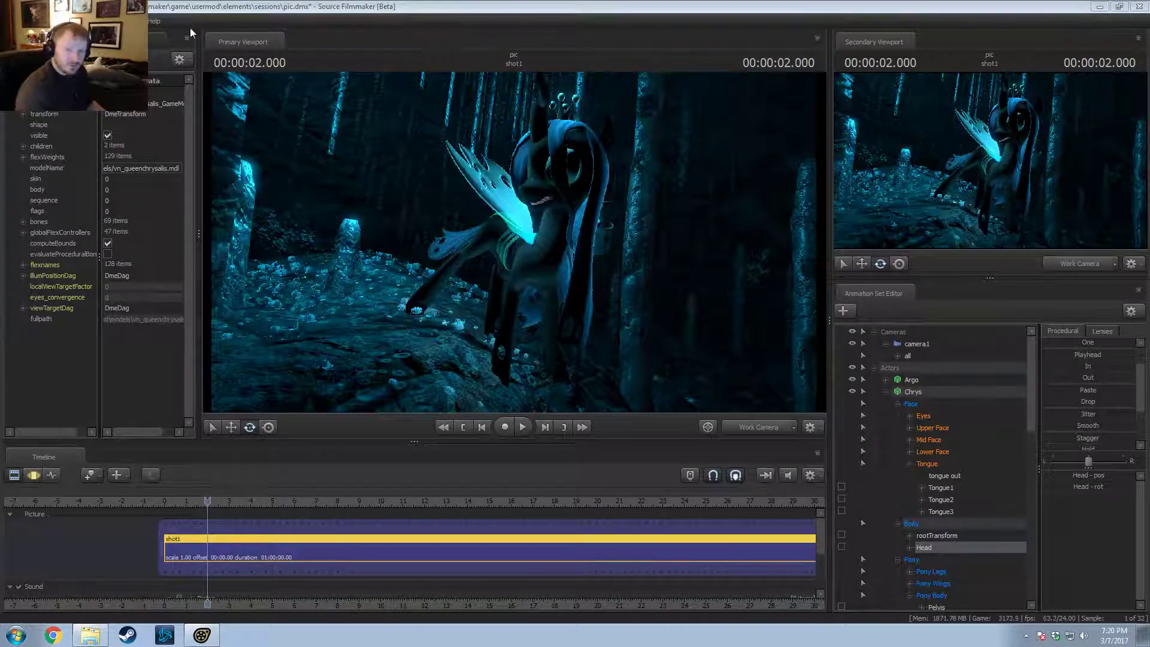
Step: Save the session and move the playhead to 00:00:00.208 in shot1
key("ctrl+s")
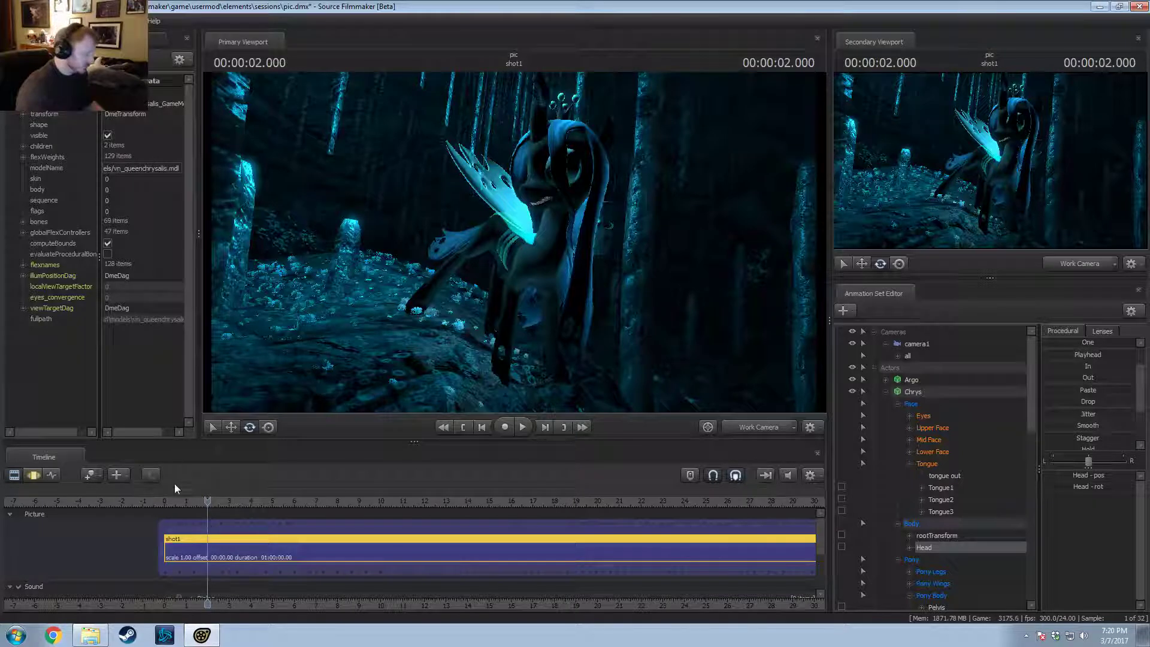
left_click(172, 501)
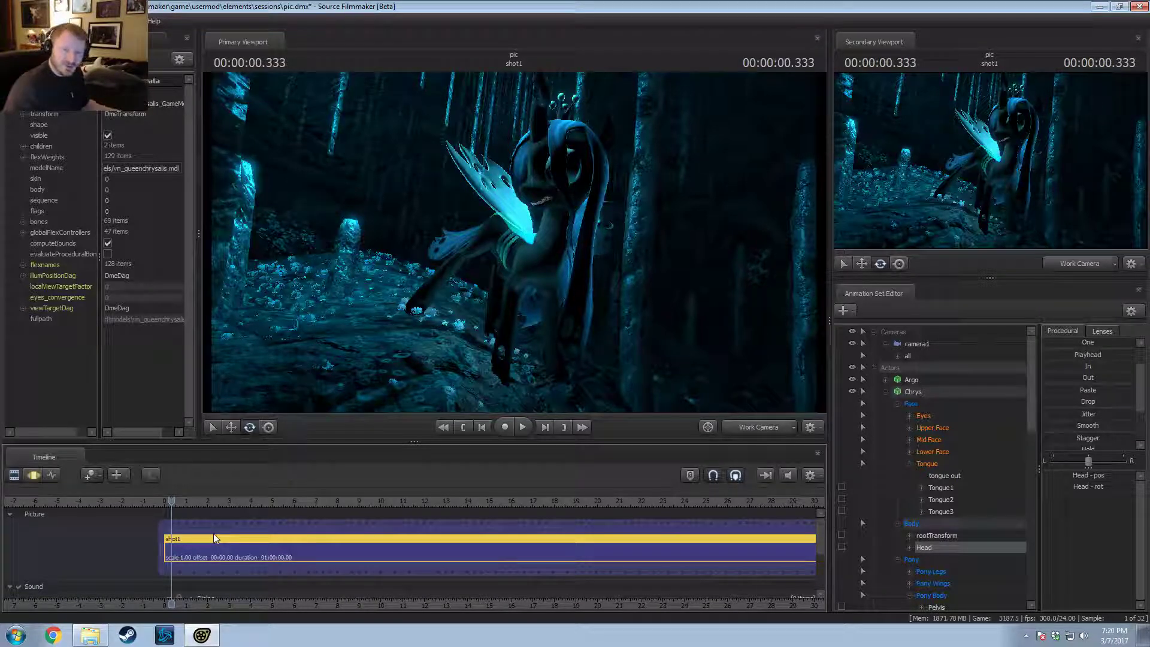
left_click(168, 500)
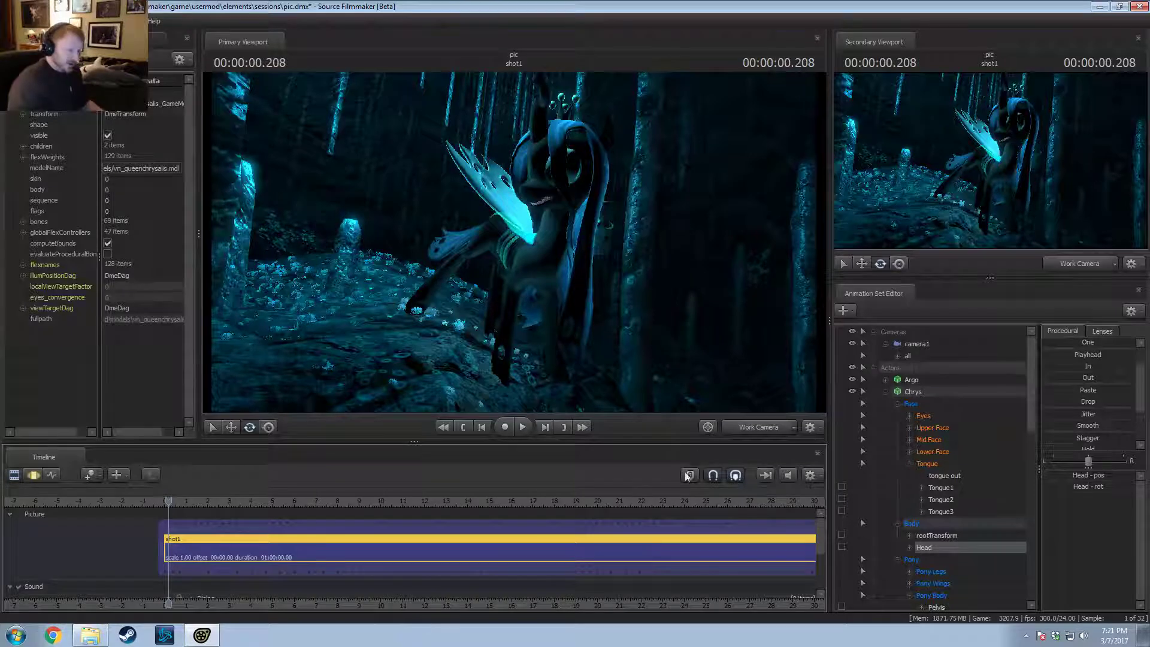
Step: Check the shot through camera1, then return to the Work Camera and frame the queen among the stalagmites
left_click(750, 427)
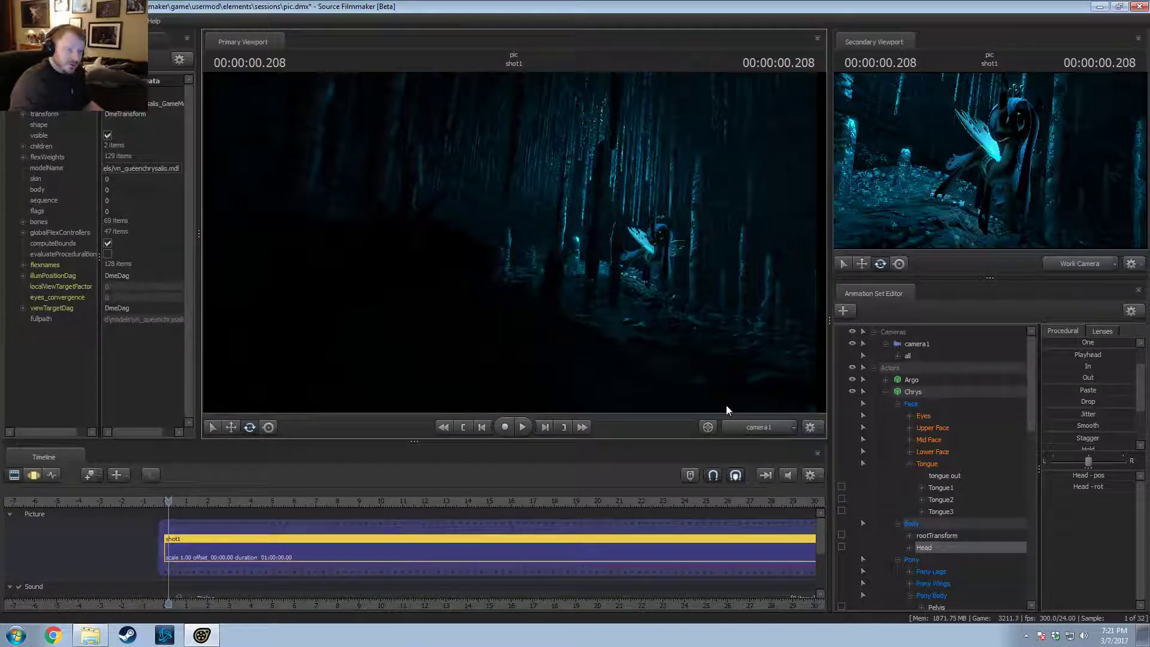
left_click(755, 427)
left_click_drag(514, 242, 468, 232)
key("w")
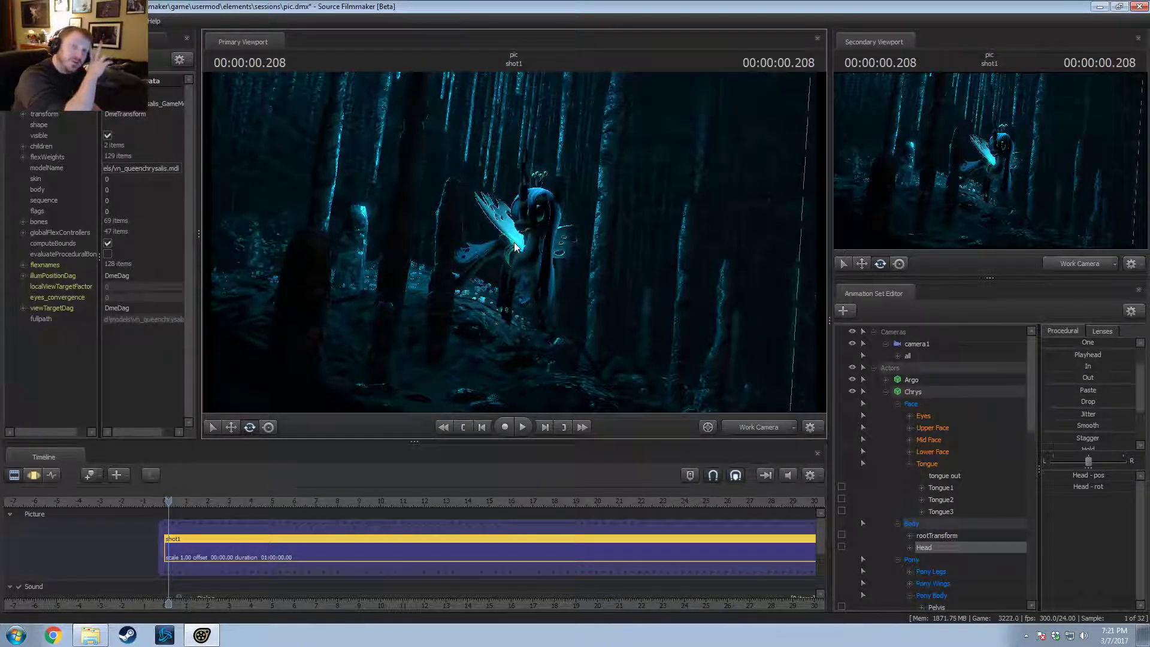
Step: Switch to Steam, look at the list of notifications, and close the Steam window
left_click(128, 635)
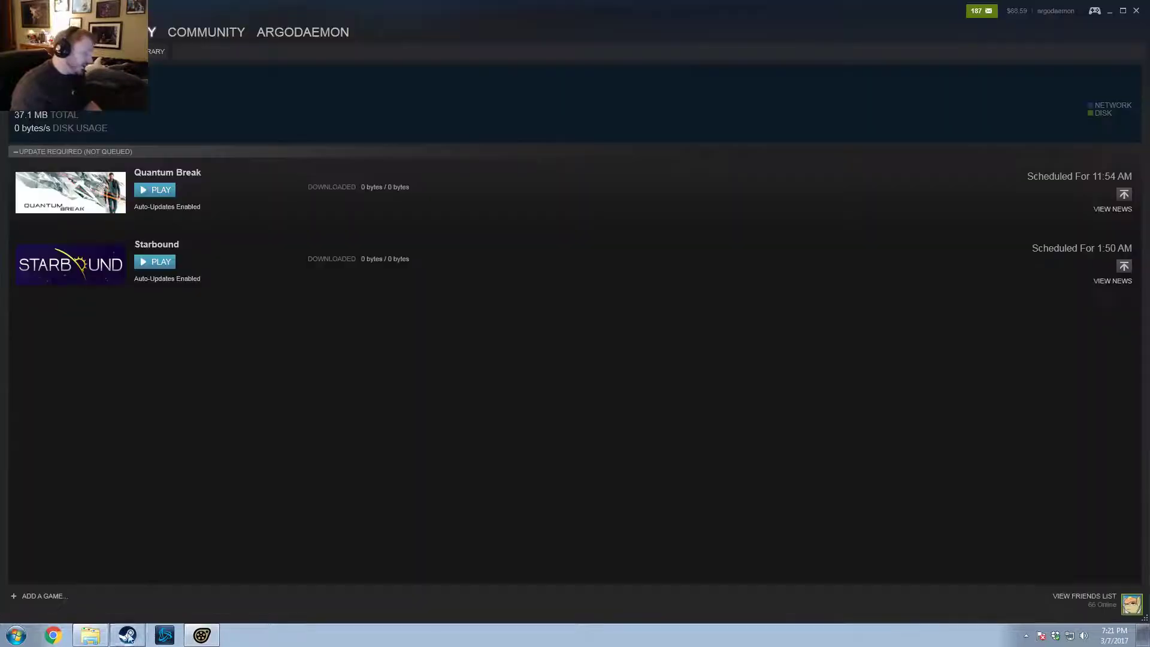
left_click(980, 10)
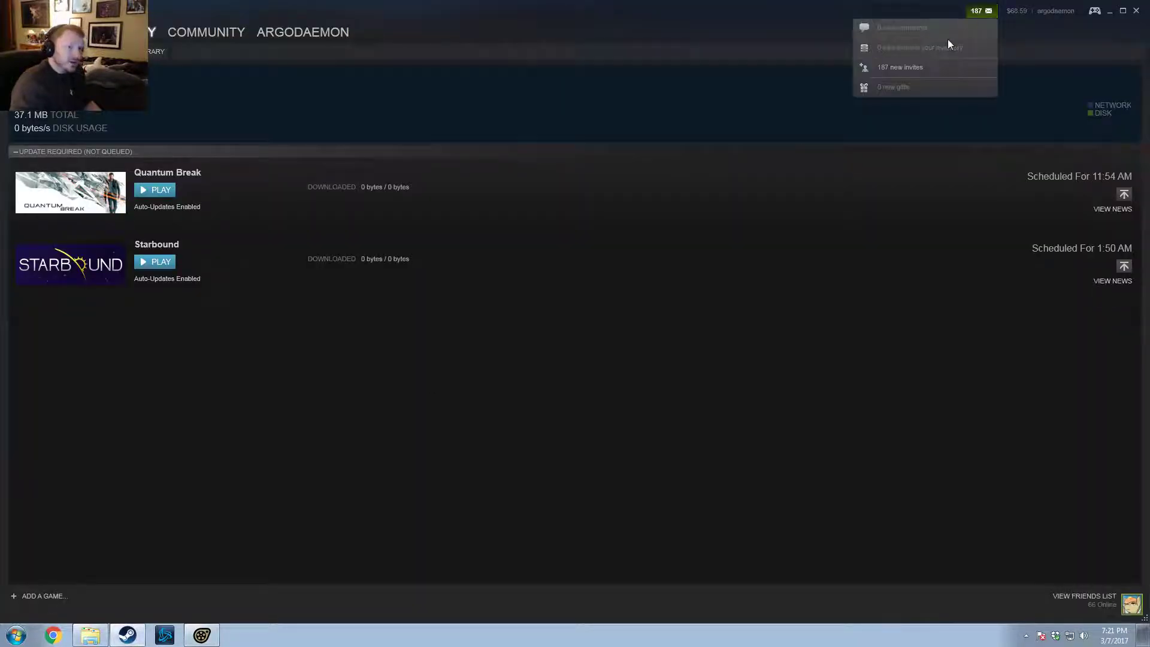
left_click(1136, 11)
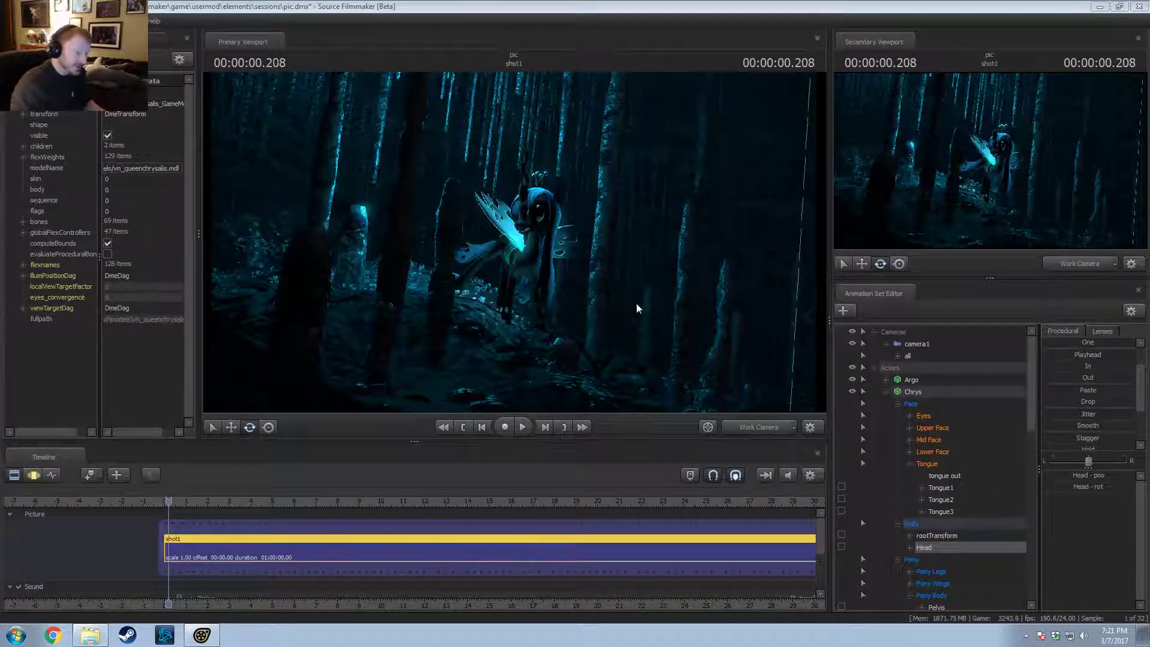
Step: Pose the queen's right front leg by slightly rotating its RightForearm bone, then return to shot editing
key("w")
left_click_drag(636, 303, 629, 310)
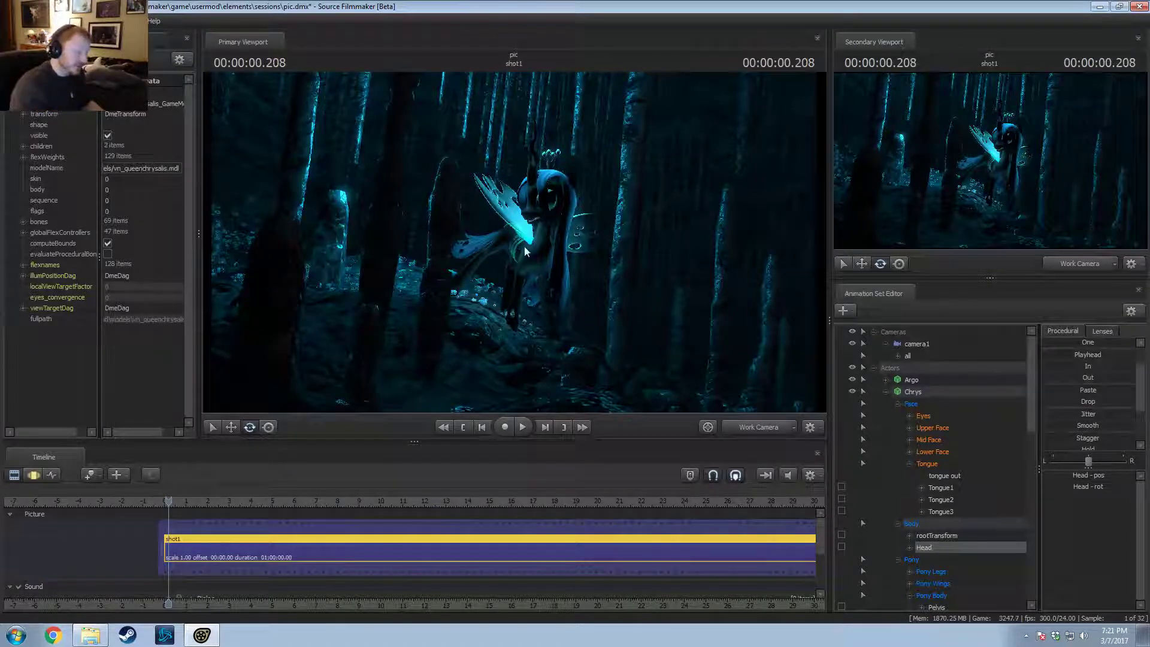
key("w")
left_click_drag(513, 260, 513, 260)
key("F3")
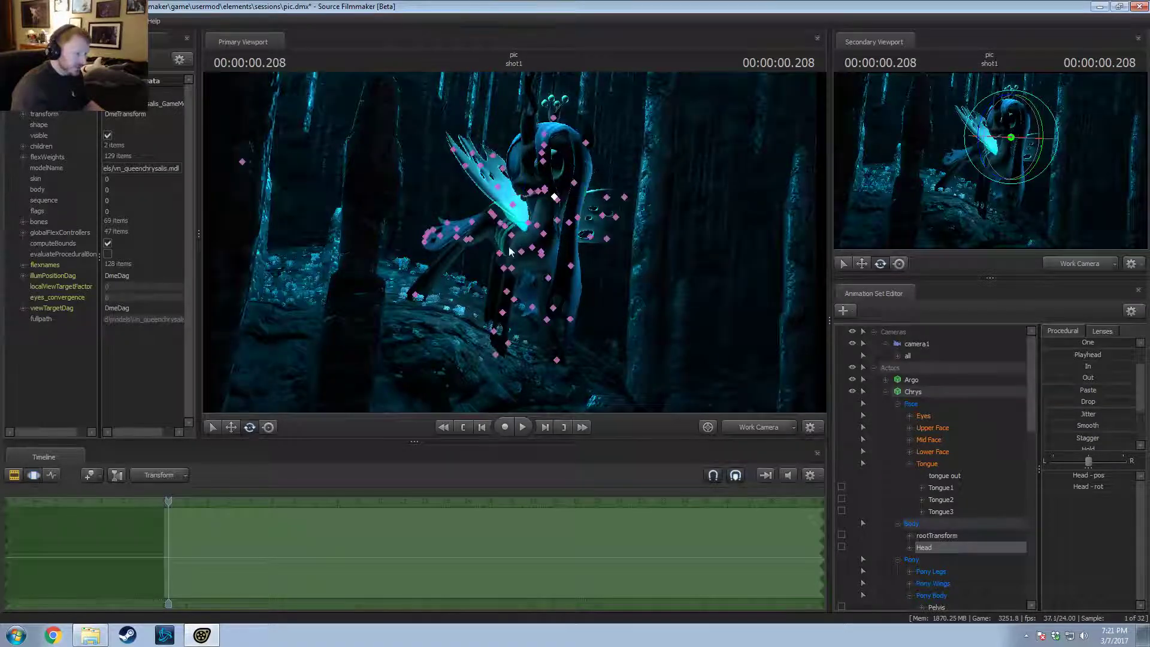
left_click(519, 252, "ctrl")
left_click_drag(547, 280, 523, 263)
key("ctrl")
key("ctrl")
left_click(514, 268)
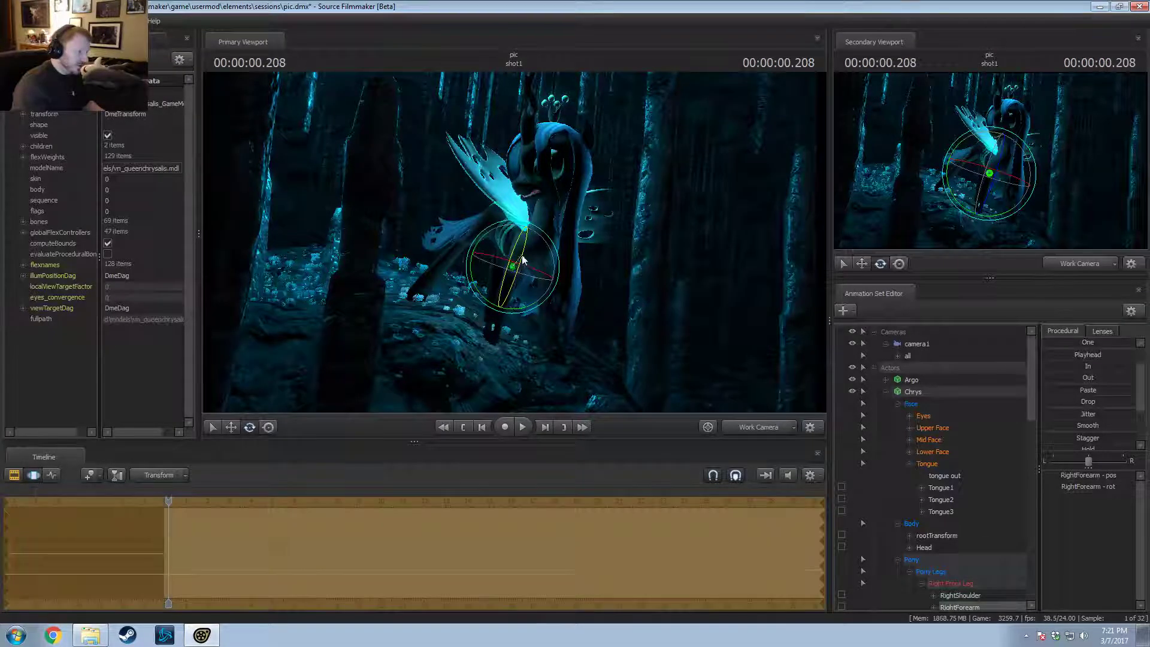
left_click_drag(523, 252, 523, 253)
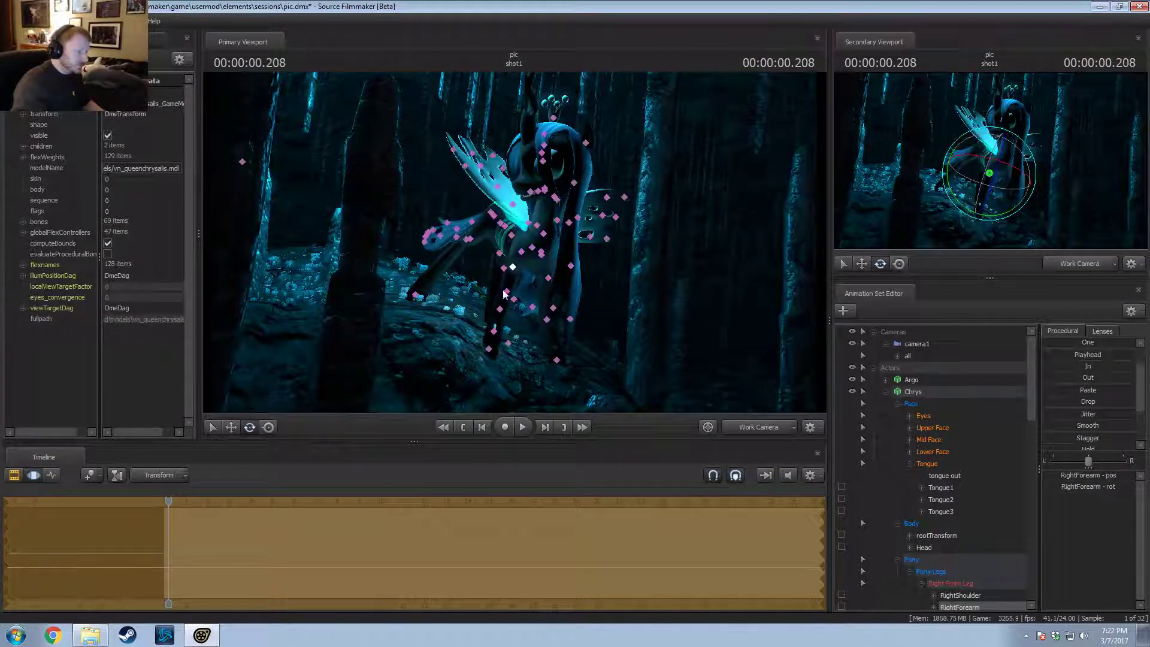
key("F3")
Step: Collapse the Chrys animation set and hide the whole Lights group
left_click_drag(631, 325, 553, 378, "alt")
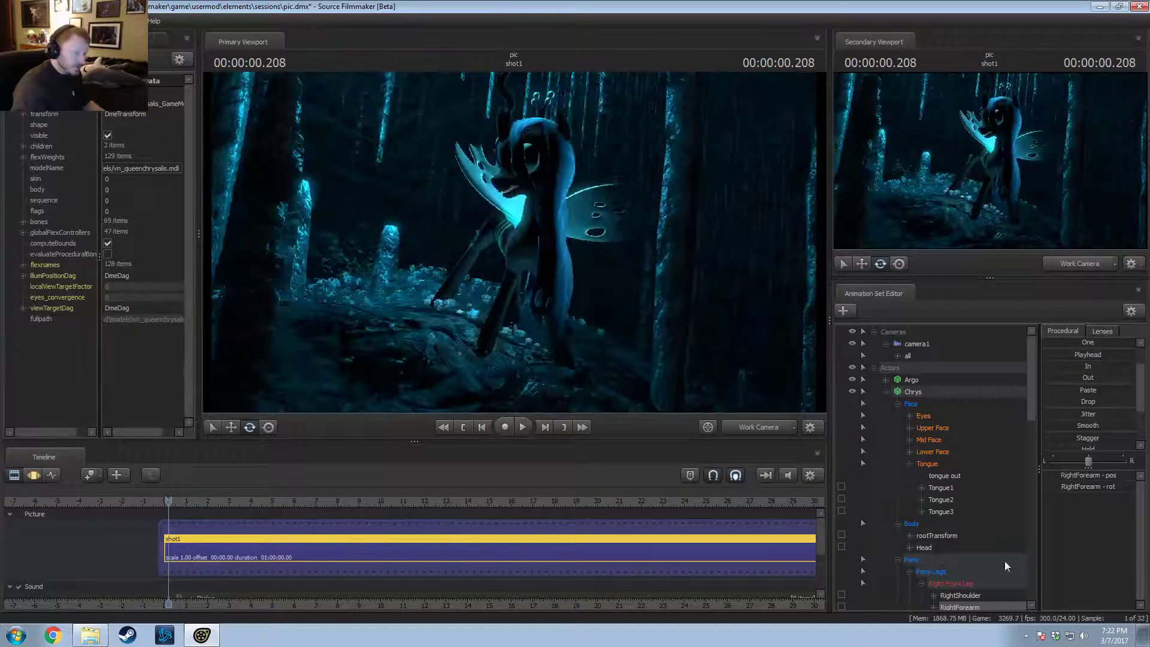
right_click(660, 303)
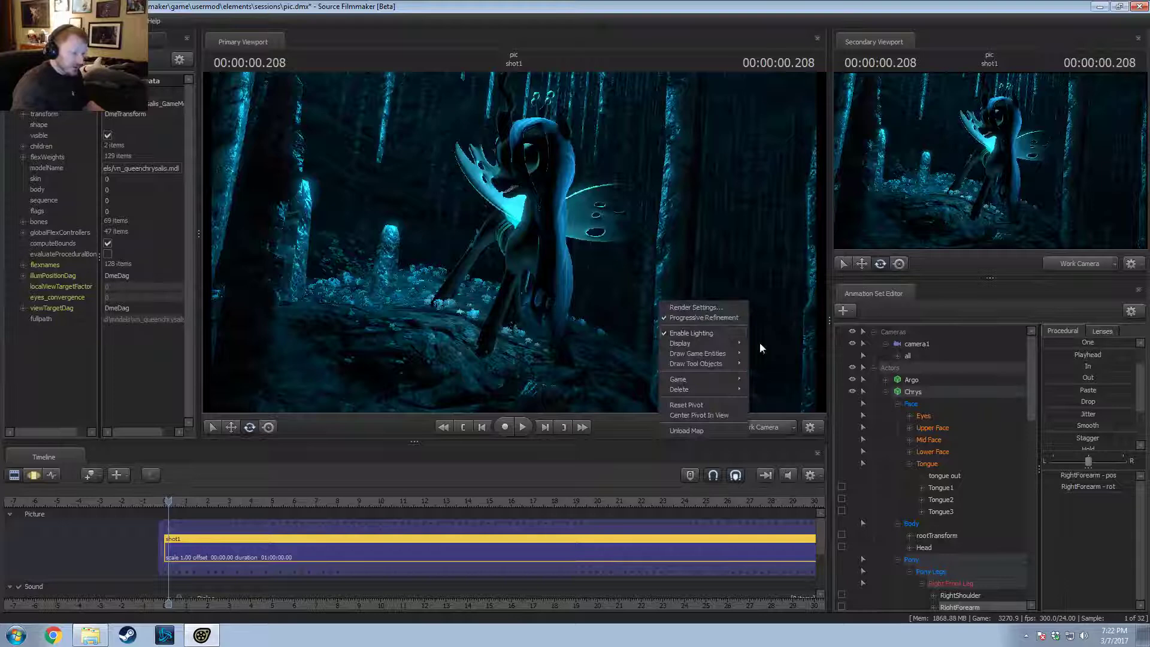
left_click(886, 392)
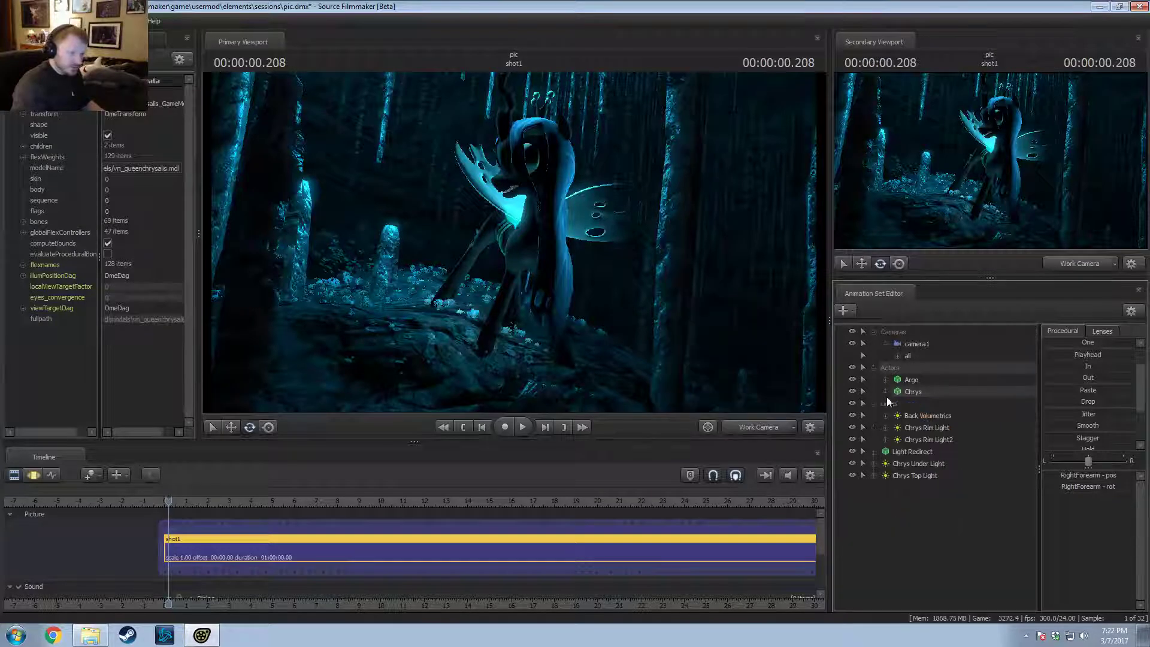
left_click(852, 404)
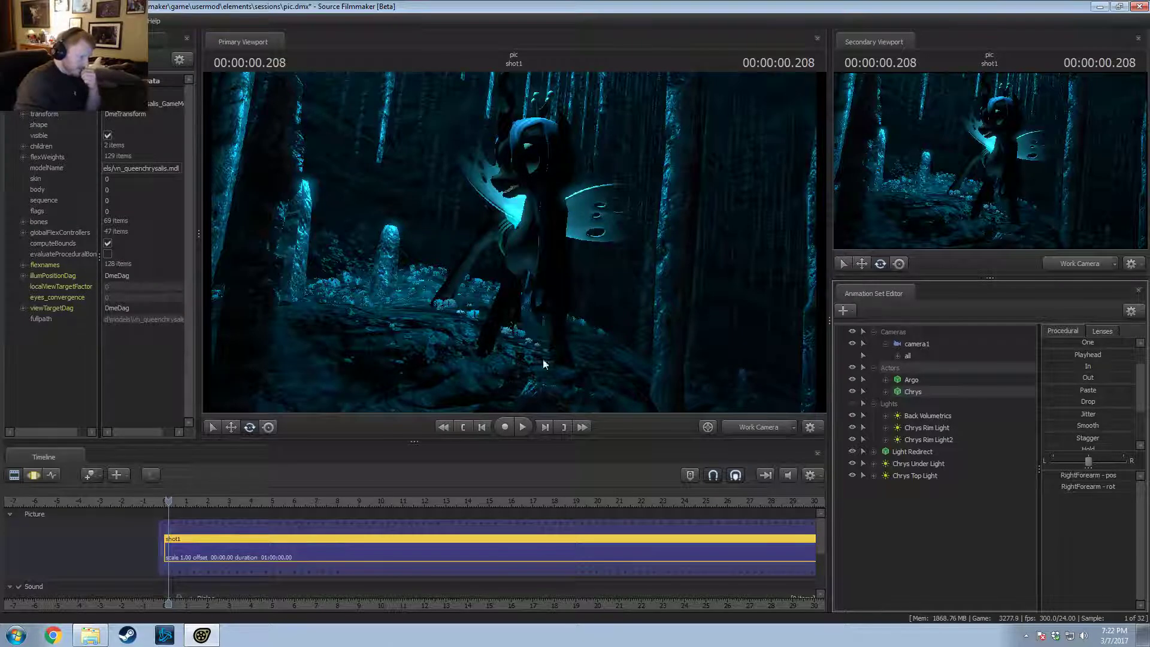
Step: Try hiding the world static props, check the scene through camera1, and draw the props again
right_click(704, 276)
mouse_move(731, 317)
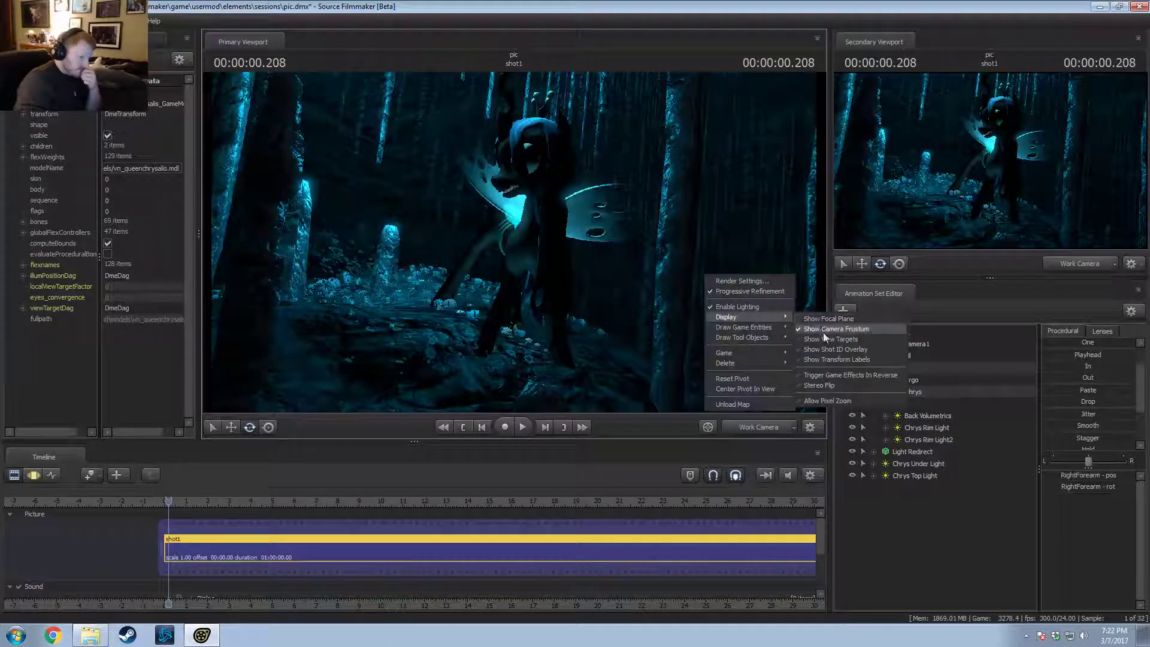
left_click(826, 347)
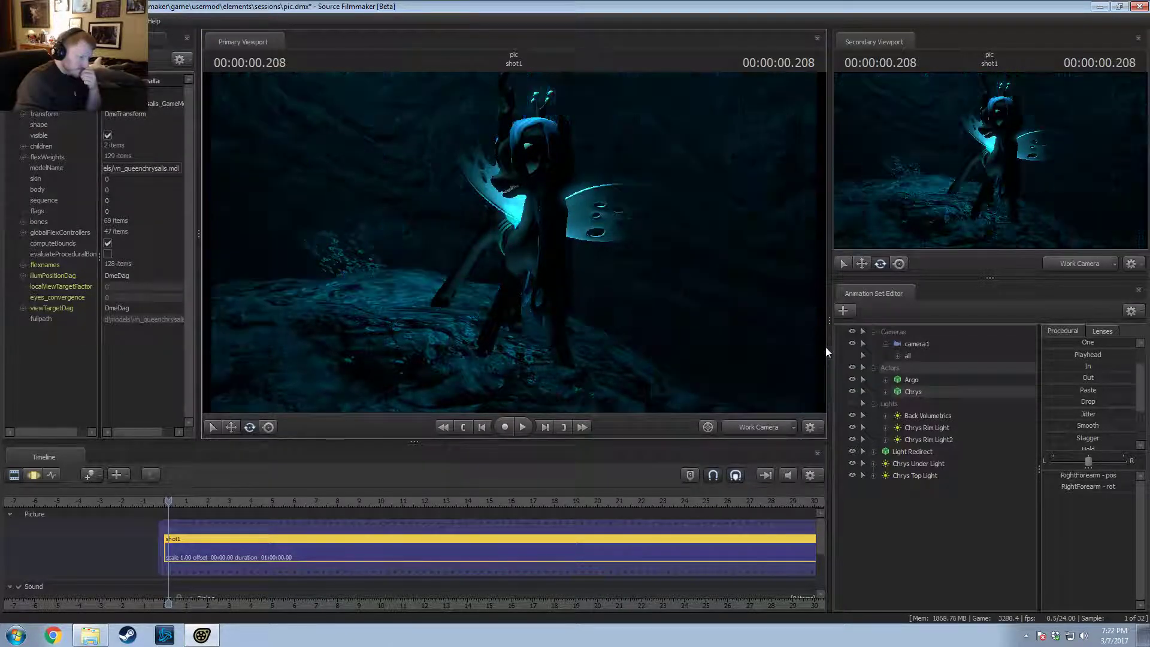
left_click(753, 428)
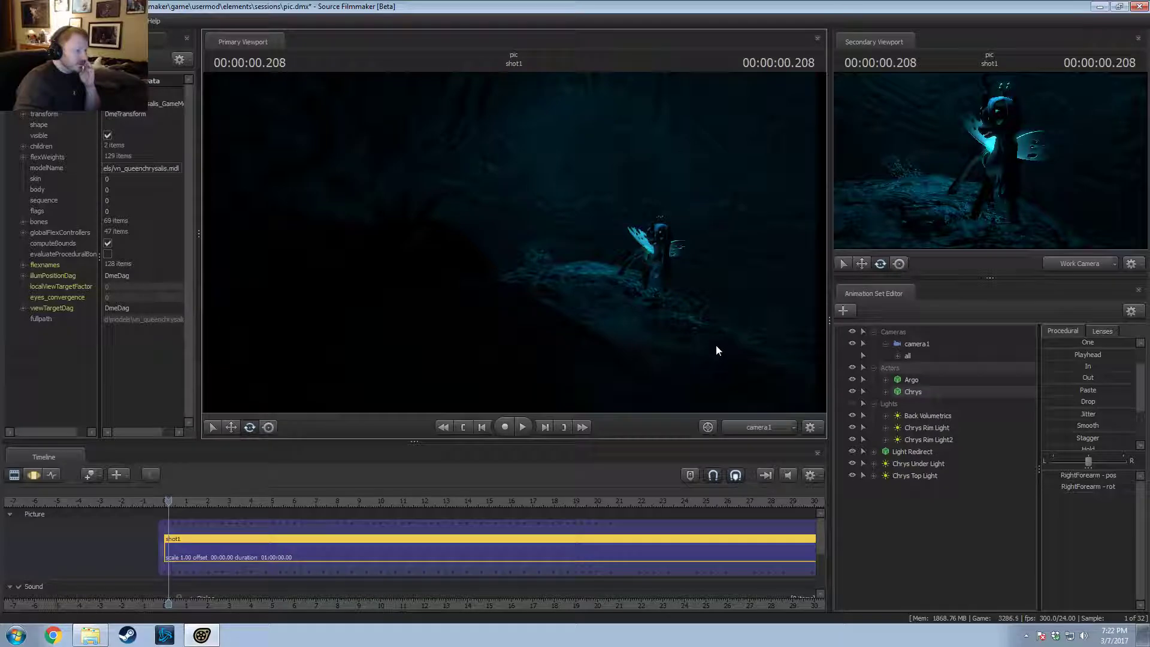
right_click(599, 244)
mouse_move(634, 295)
left_click(723, 317)
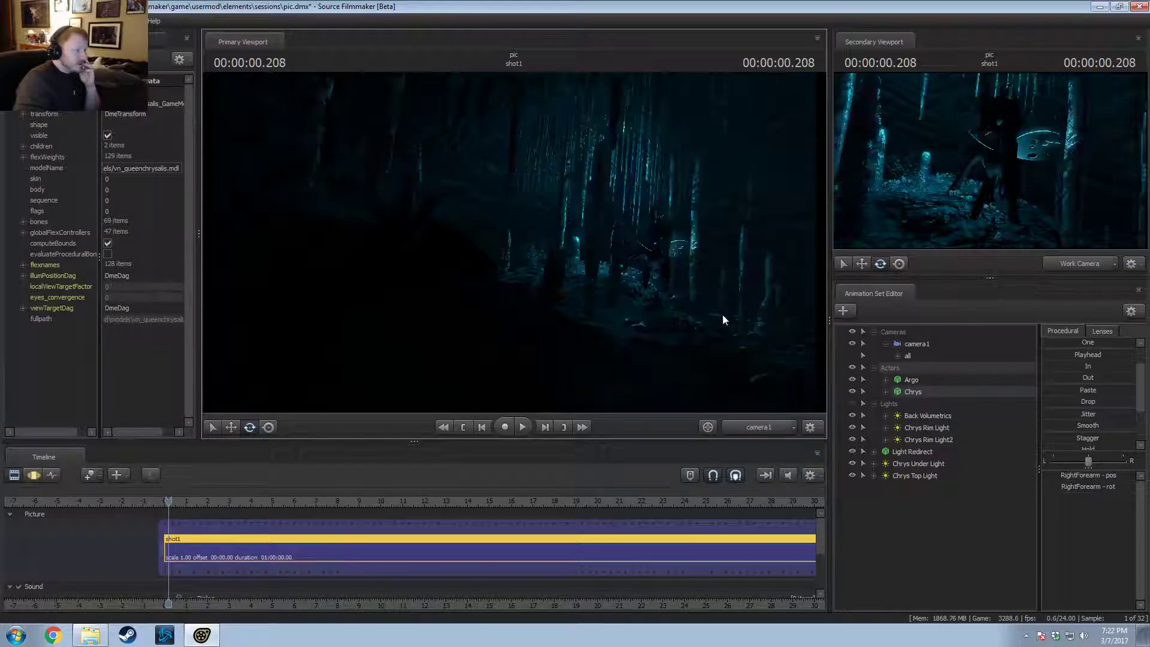
Step: Turn off scene lighting to inspect the unlit camera1 shot, then enable lighting again
right_click(638, 314)
left_click(682, 357)
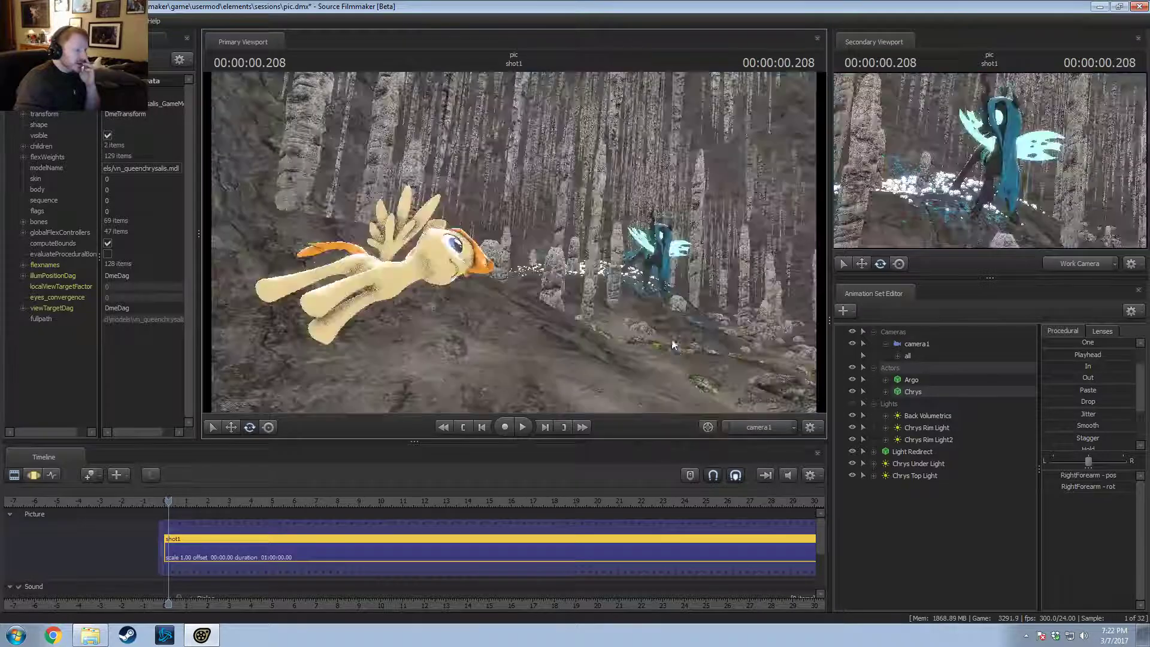
right_click(682, 358)
left_click(678, 369)
Step: Hide the world static props to compare the lit camera1 shot without them, then restore them
right_click(683, 366)
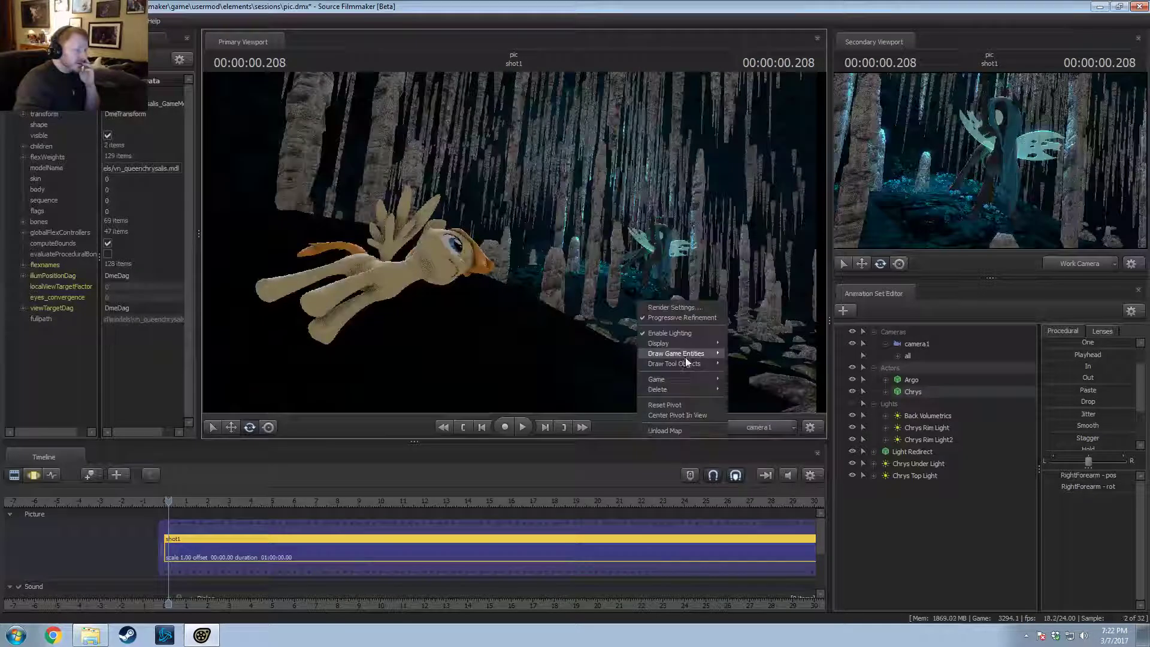
mouse_move(702, 354)
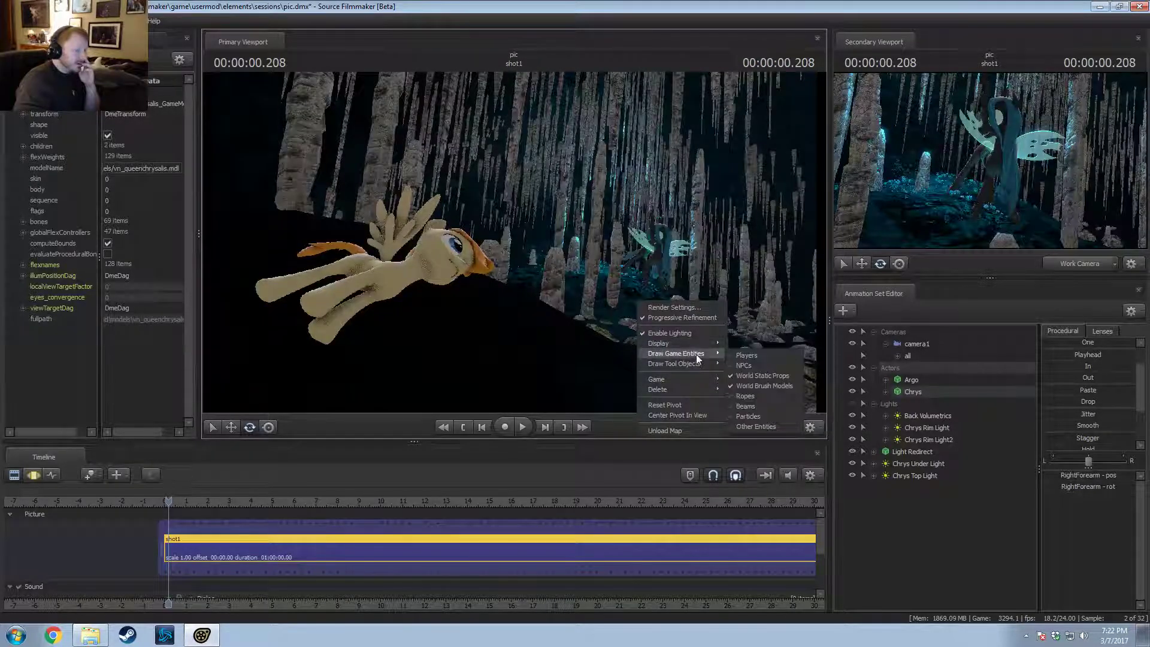
left_click(760, 376)
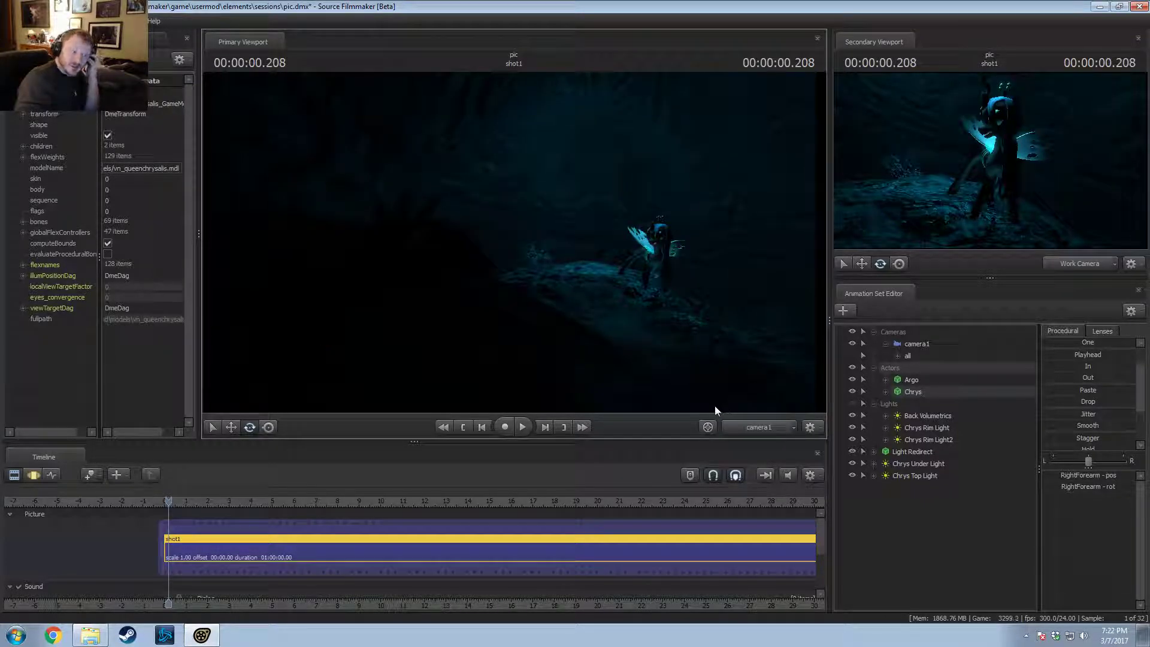
right_click(623, 243)
mouse_move(662, 293)
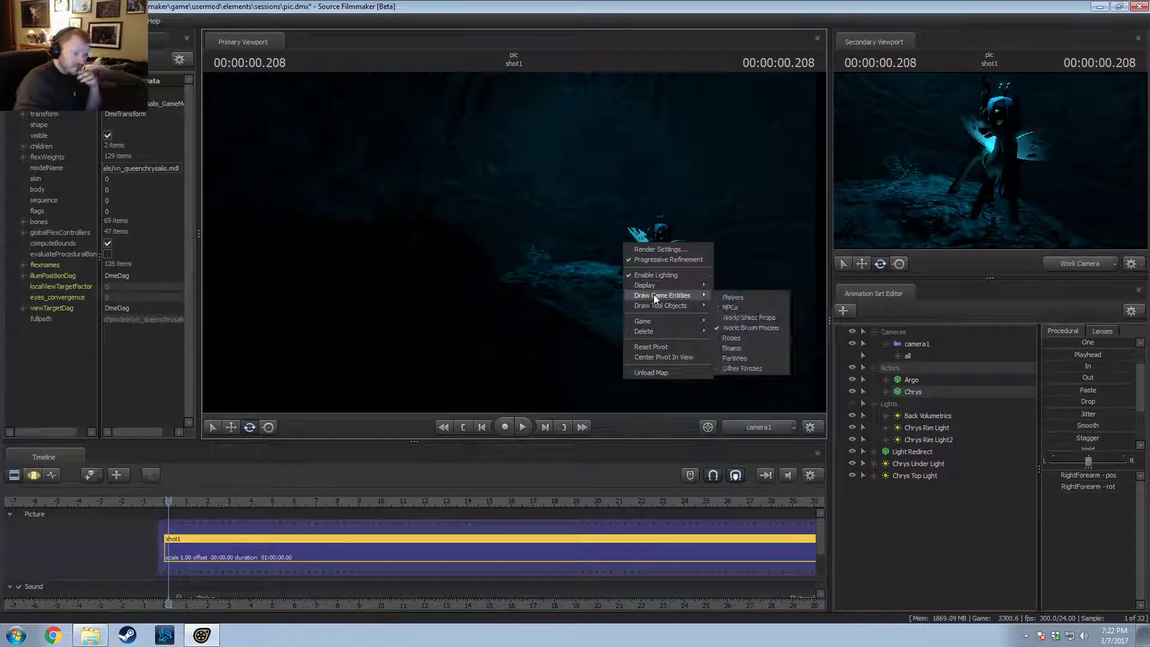
left_click(736, 316)
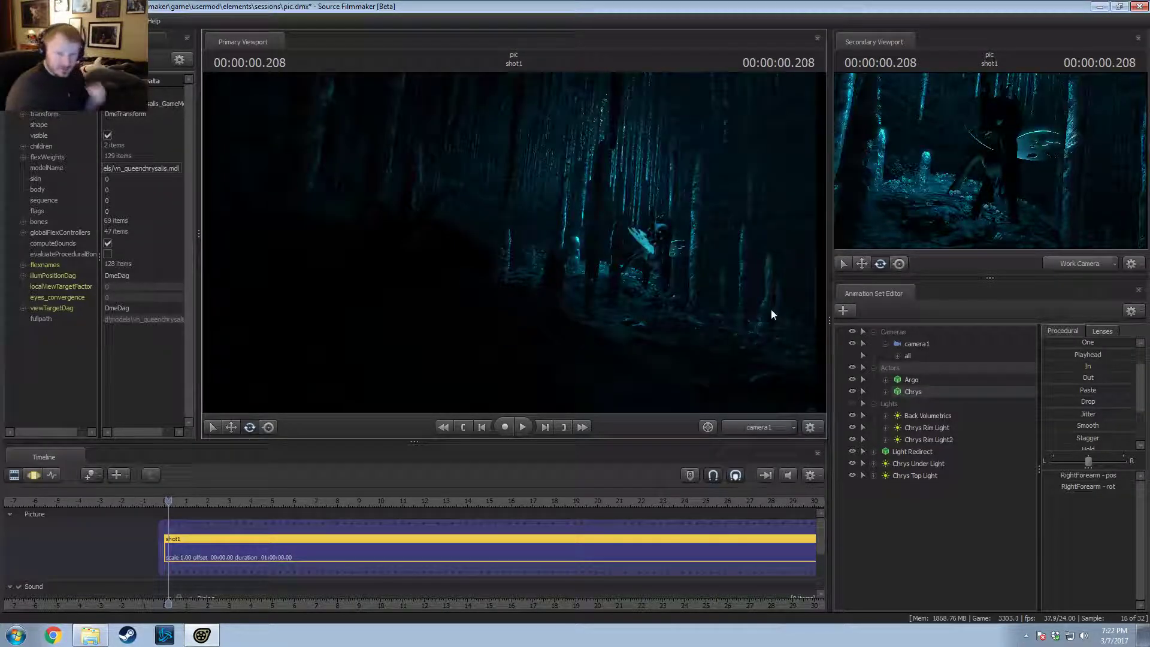
Step: Return to the Work Camera, frame the queen between the stalagmites, and make the Lights group visible again
left_click(772, 427)
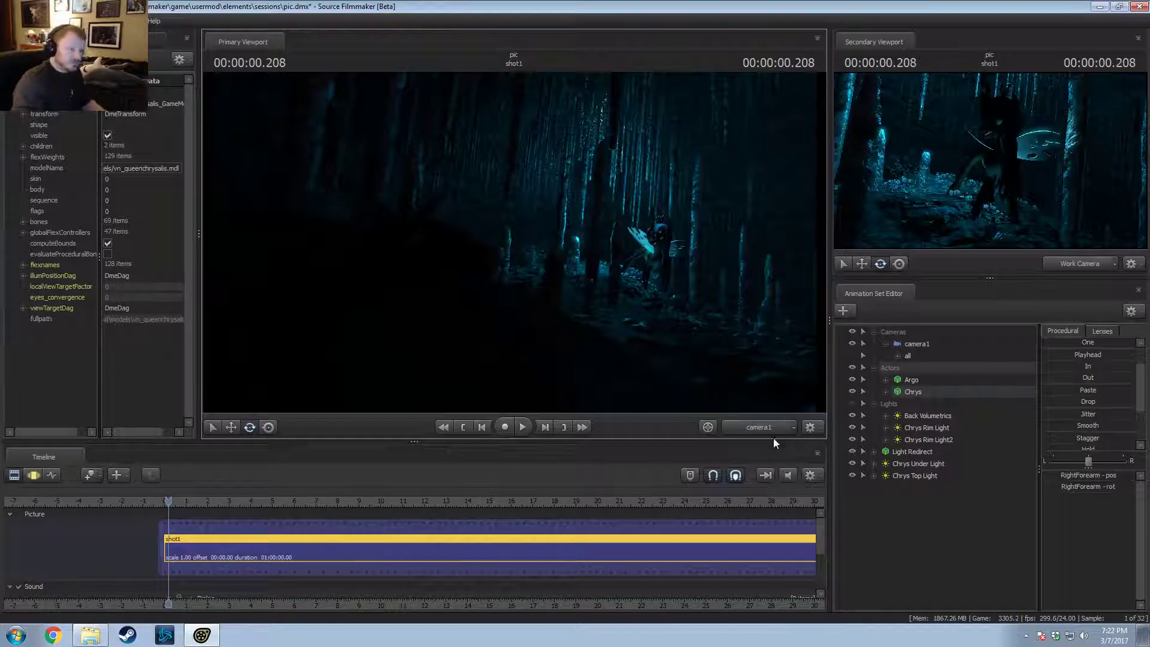
left_click(774, 437)
key("a")
left_click_drag(551, 315, 587, 245)
left_click(763, 427)
left_click(763, 426, "ctrl")
key("s")
key("w")
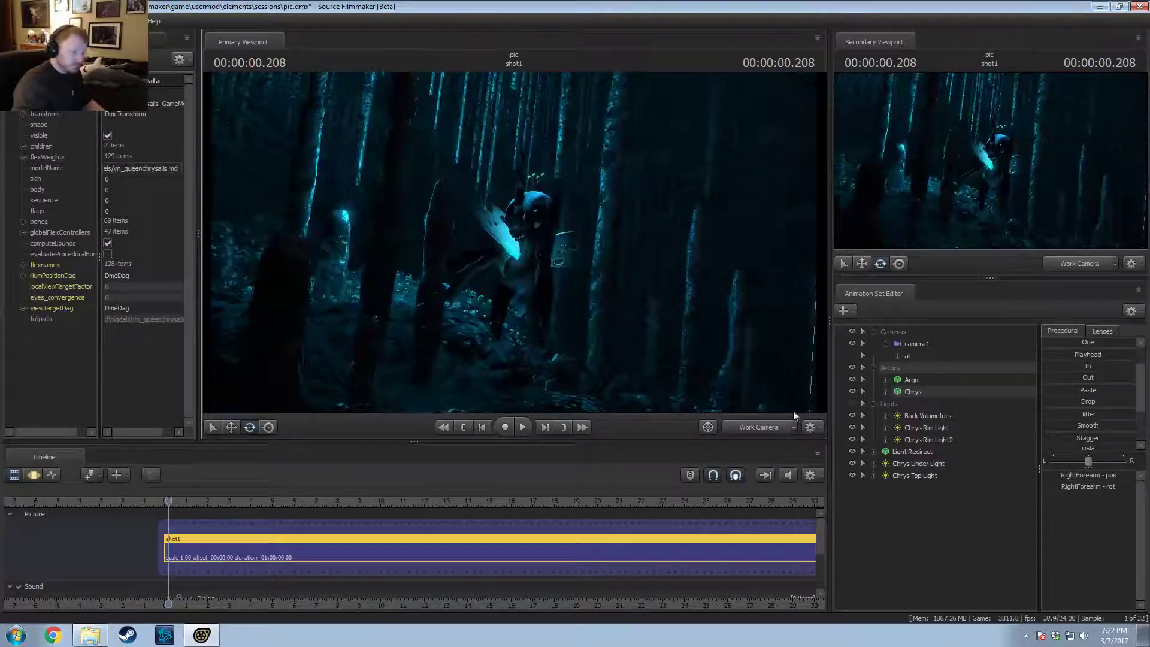
left_click(852, 405)
left_click_drag(626, 374, 622, 383)
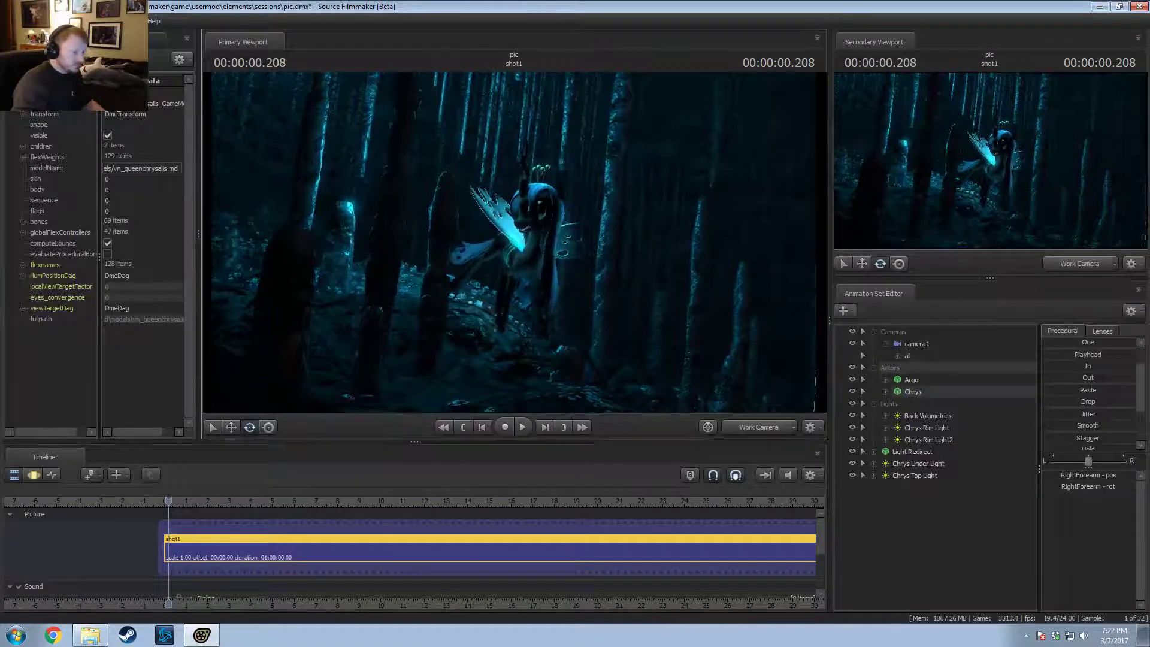
Step: Move Chrys Under Light and Chrys Top Light into the Lights group
left_click(904, 466)
left_click(910, 476, "shift")
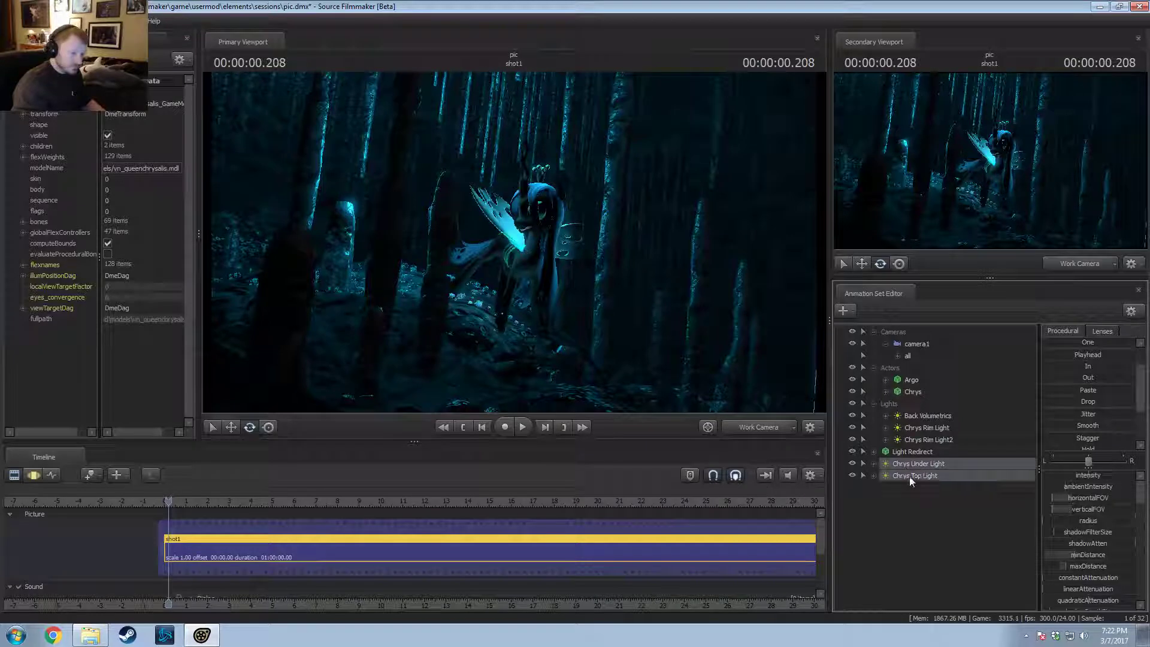
left_click_drag(909, 476, 907, 406)
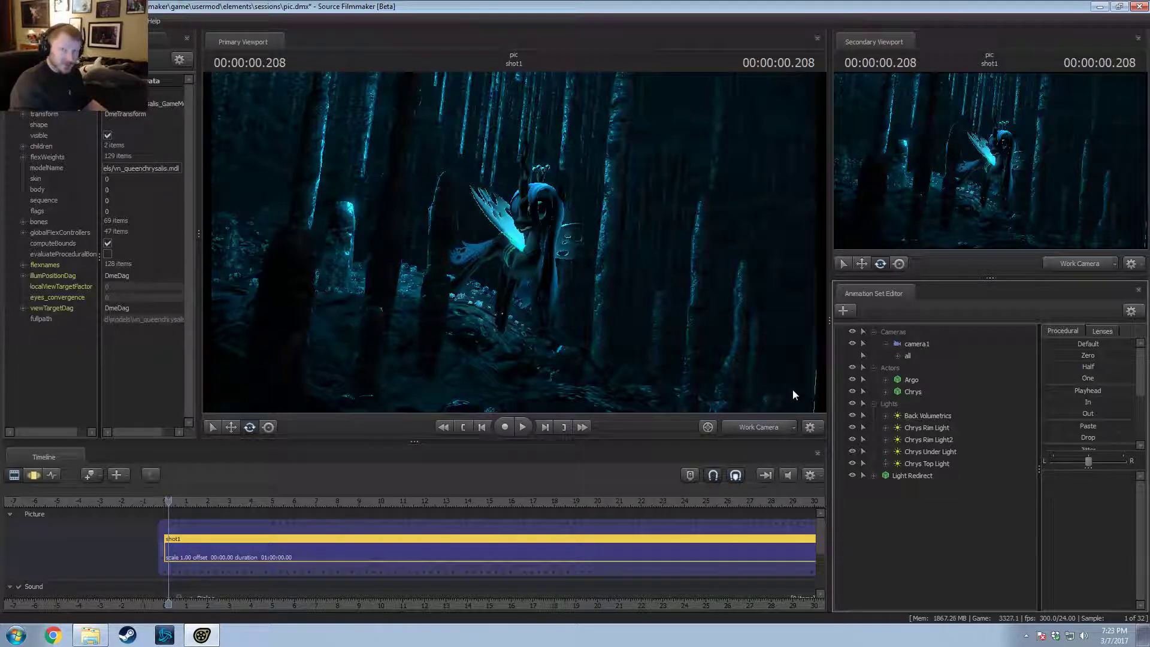
Step: Move the playhead to 00:00:00.500 and enlarge the timeline scale around the start of shot1
left_click_drag(184, 502, 175, 501)
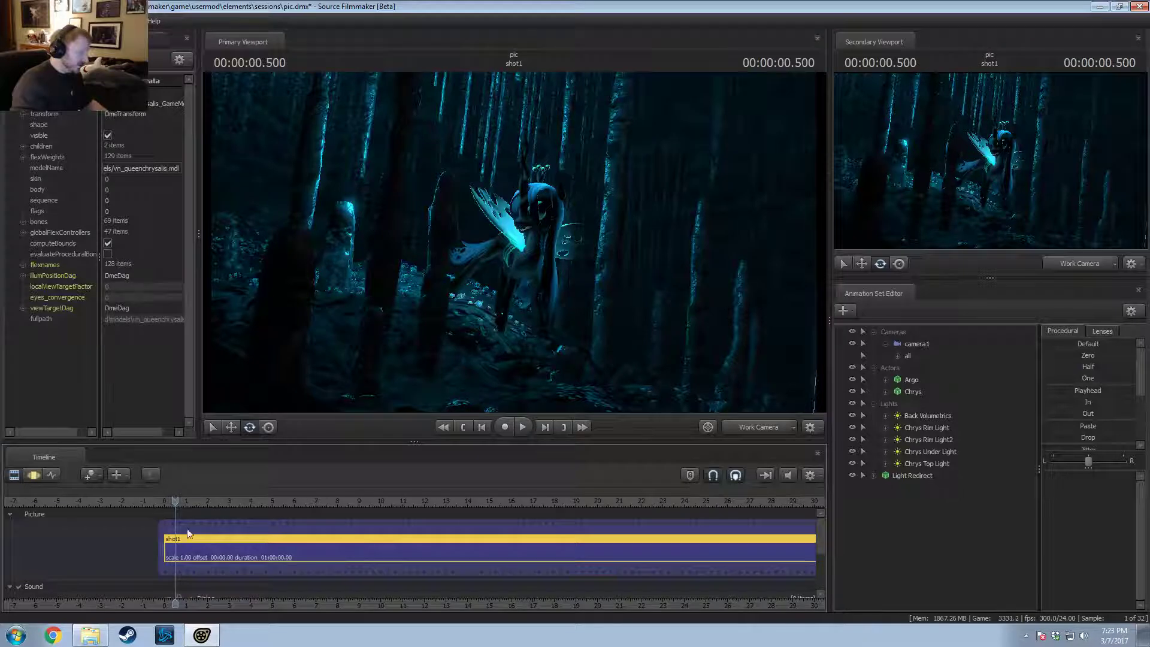
scroll(196, 542, "up", 4)
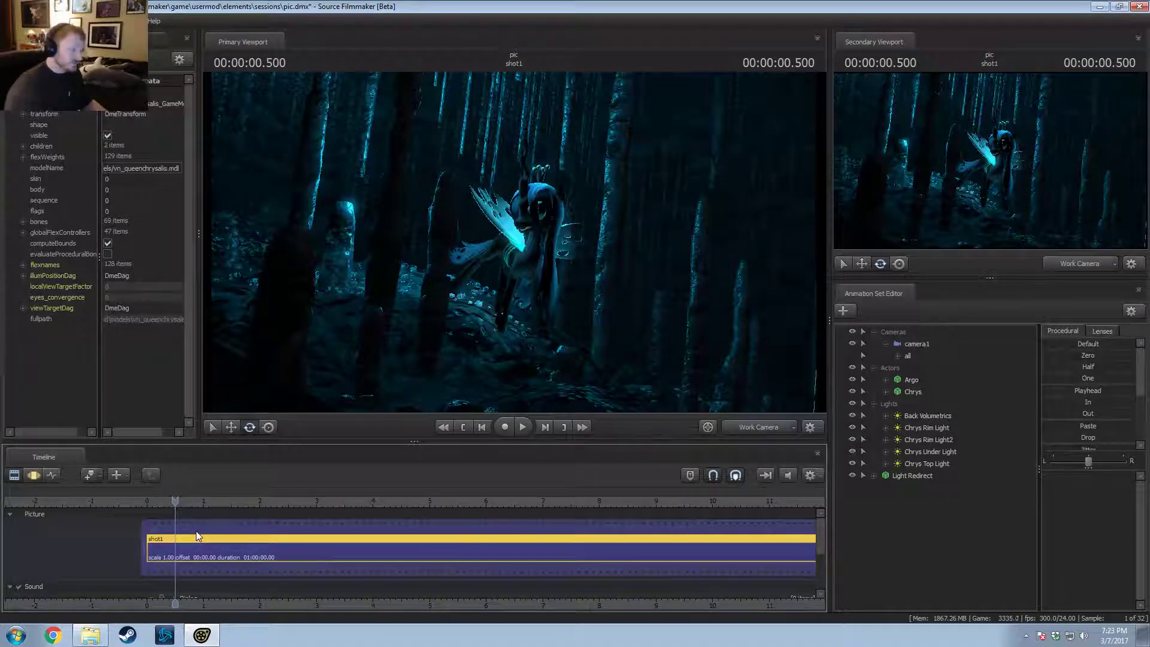
left_click_drag(538, 319, 542, 340)
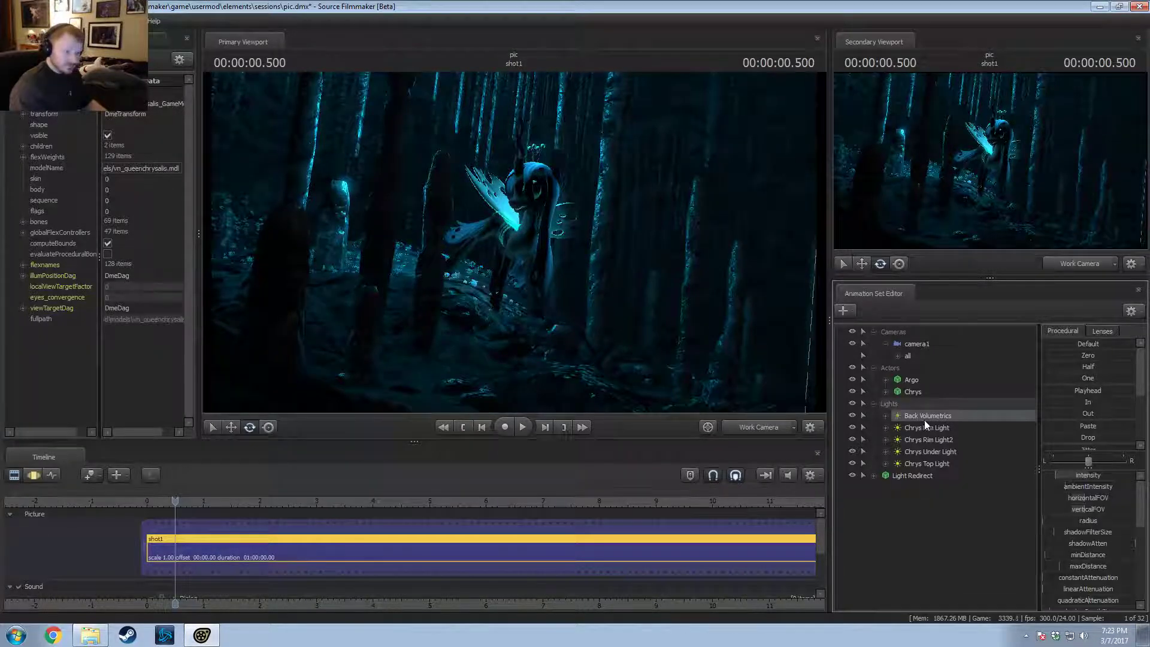
Step: Duplicate Chrys Top Light by copying and pasting its animation set
left_click(931, 464)
right_click(931, 463)
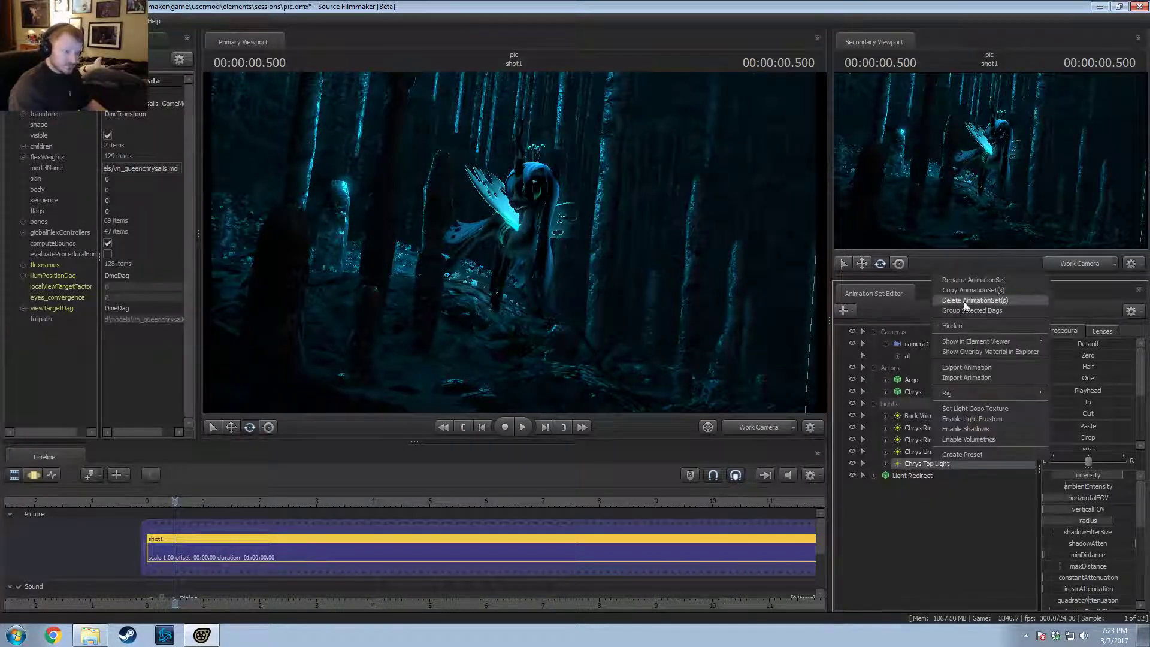
left_click(960, 291)
left_click(924, 522)
right_click(924, 526)
left_click(980, 580)
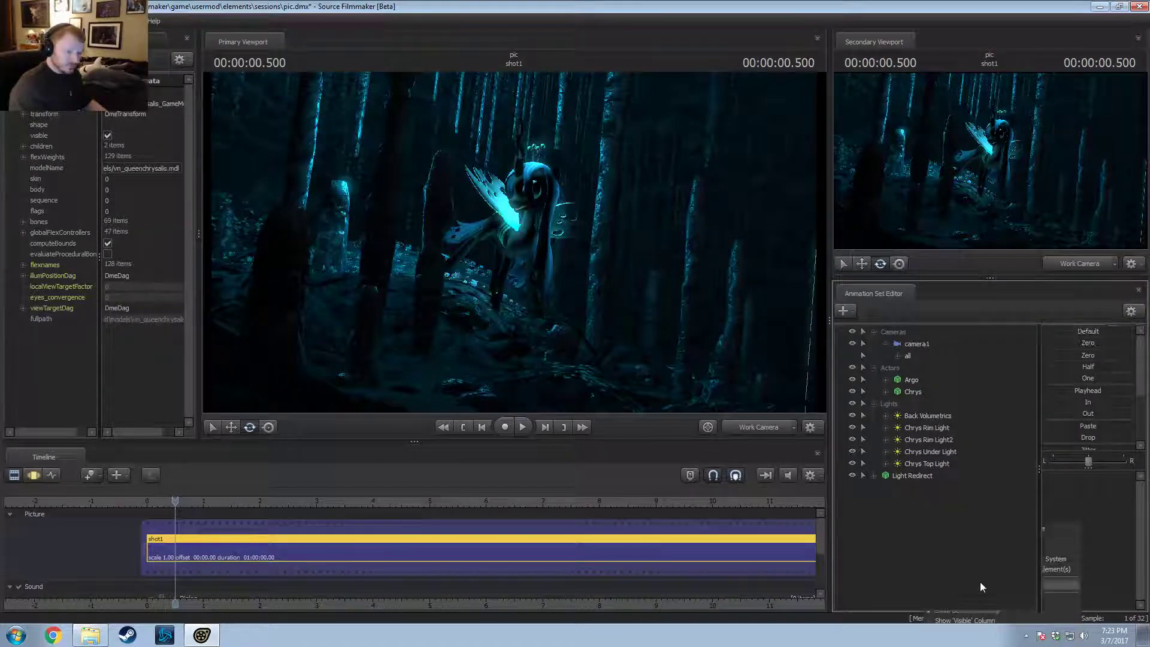
Step: Look through Chrys Top Light2 and reposition it in front of the queen with a wider beam
left_click_drag(804, 406, 482, 274)
key("F3")
scroll(503, 257, "down", 5)
key("w")
key("w")
scroll(510, 264, "down", 2)
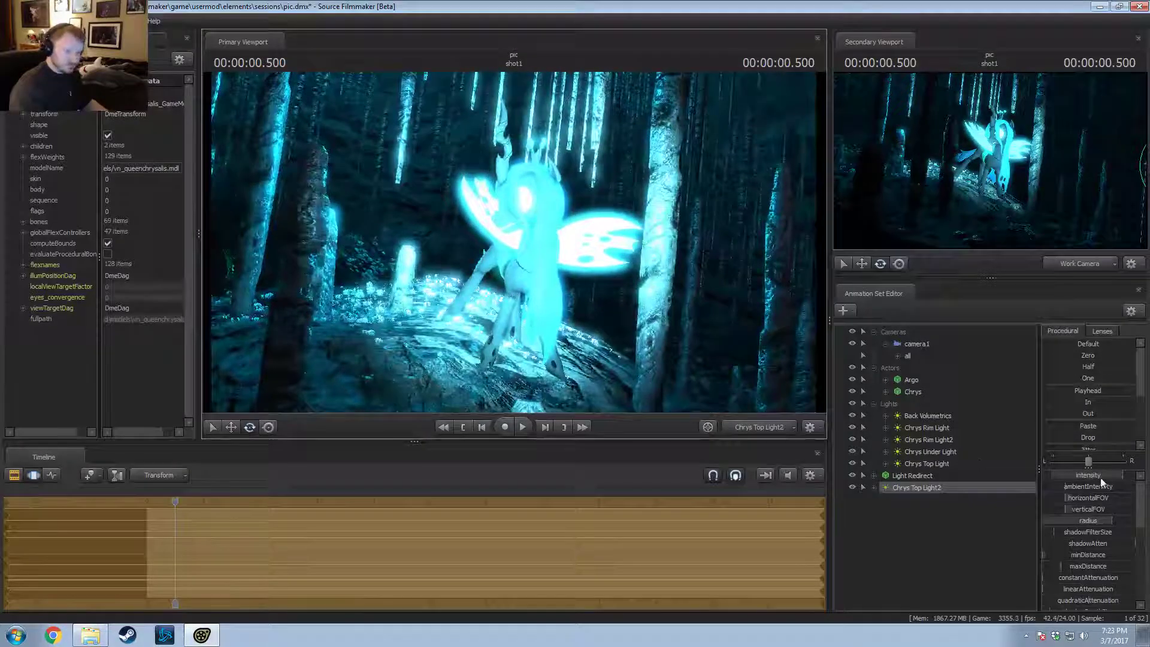
Step: Set the intensity range of Chrys Top Light2 to maximum 500 and default 500, and lower its intensity
left_click_drag(1101, 477, 1066, 483)
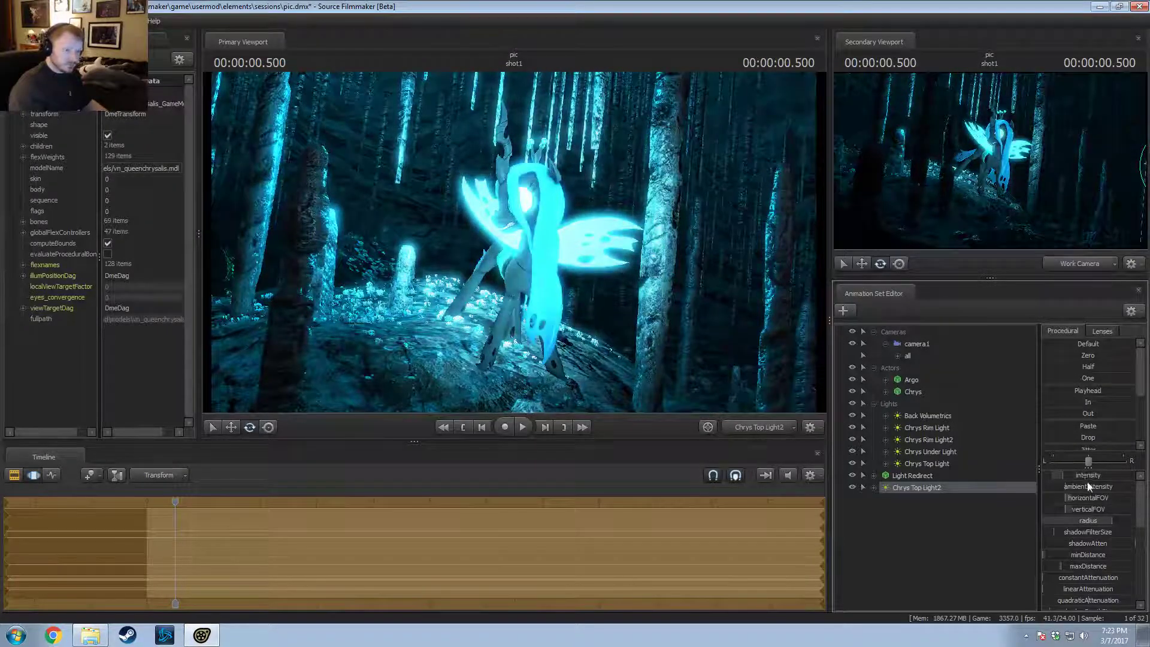
right_click(1085, 472)
left_click(1091, 478)
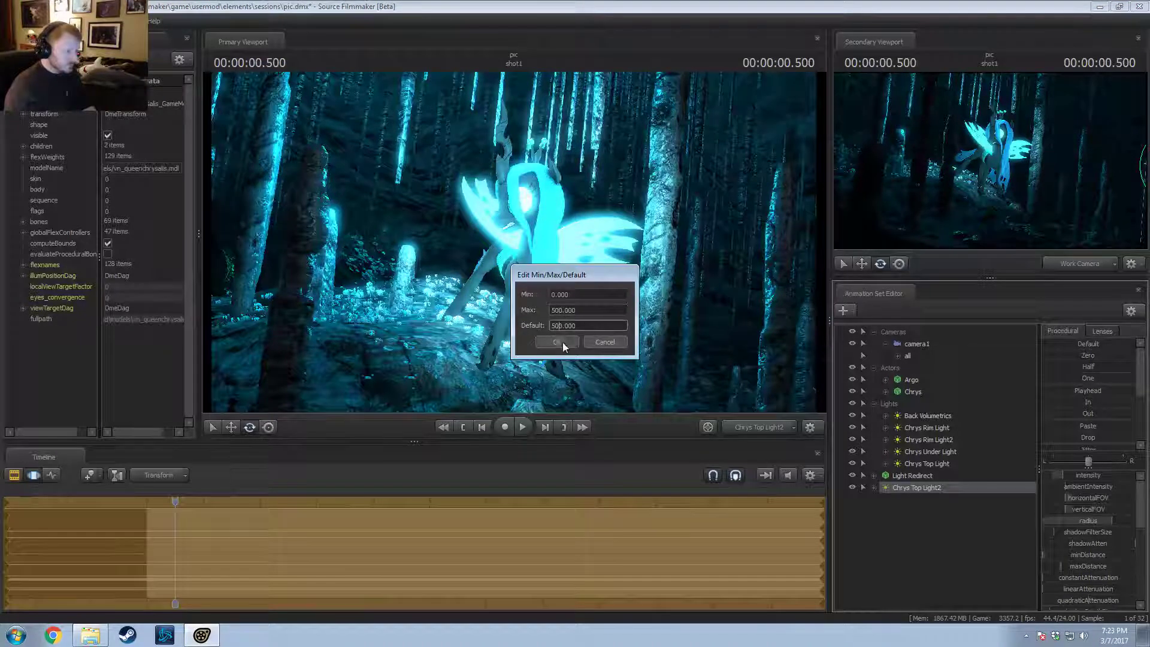
left_click(563, 343)
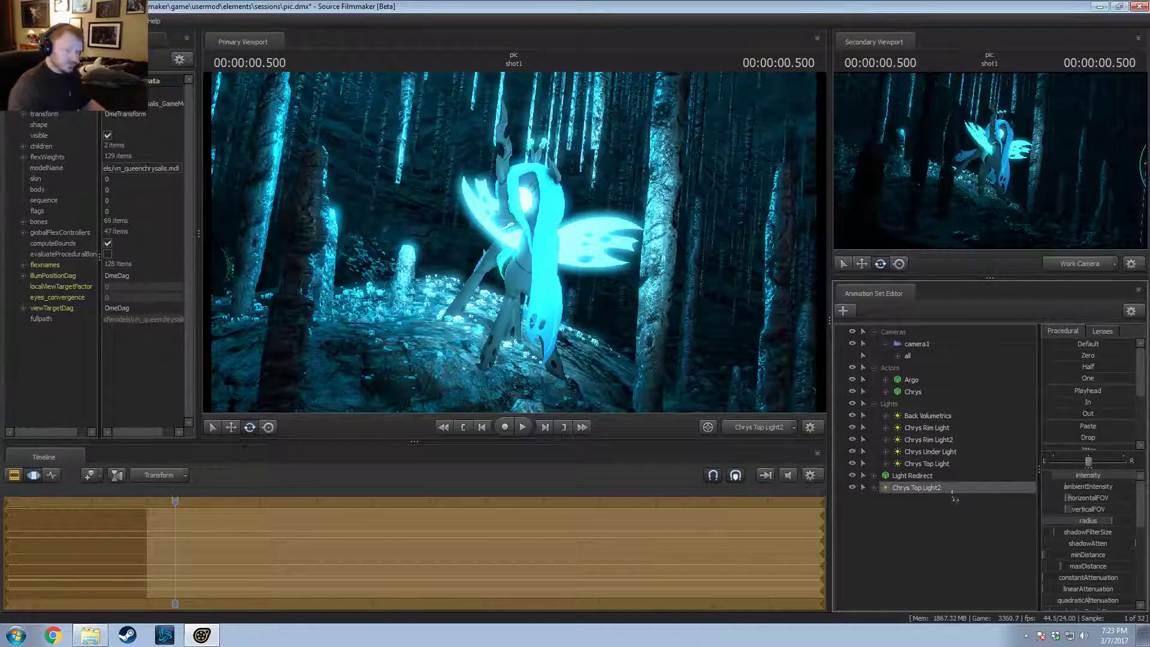
left_click_drag(630, 279, 515, 242)
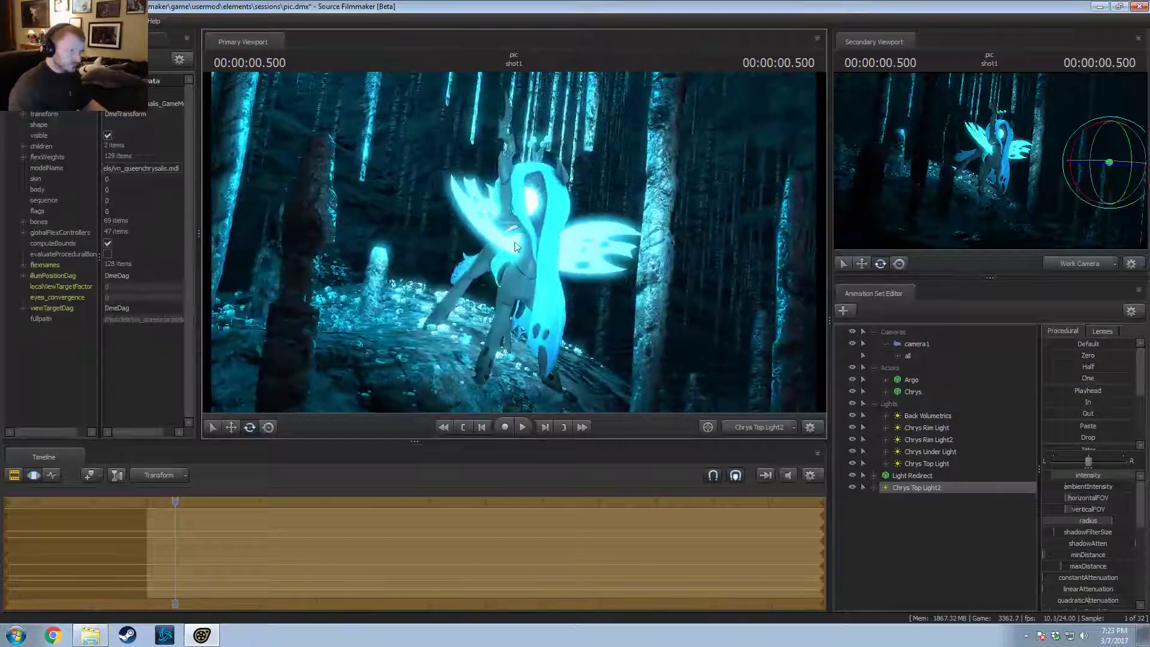
mouse_move(1088, 472)
left_mouse_down()
mouse_move(1078, 472)
mouse_move(1113, 479)
mouse_move(1048, 479)
mouse_move(1075, 475)
left_mouse_up()
Step: Move Chrys Top Light2 to the queen's front side, narrow its beam, and check the lighting from camera1
left_click(803, 333)
mouse_move(514, 242)
left_mouse_down()
mouse_move(599, 242)
mouse_move(514, 252)
mouse_move(530, 254)
left_mouse_up()
key("a")
key("d")
scroll(518, 245, "up", 3)
key("x")
key("d")
left_click(769, 432)
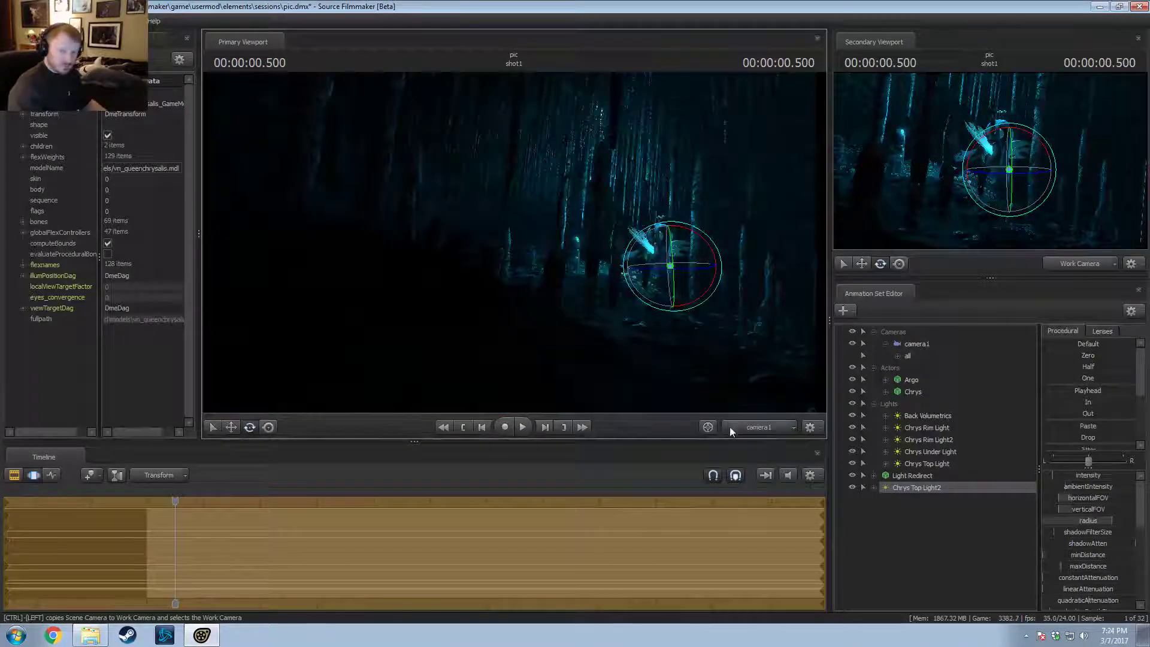
Step: Look through Chrys Top Light2, re-aim it so the queen is centred, and compare the result from camera1
key("F3")
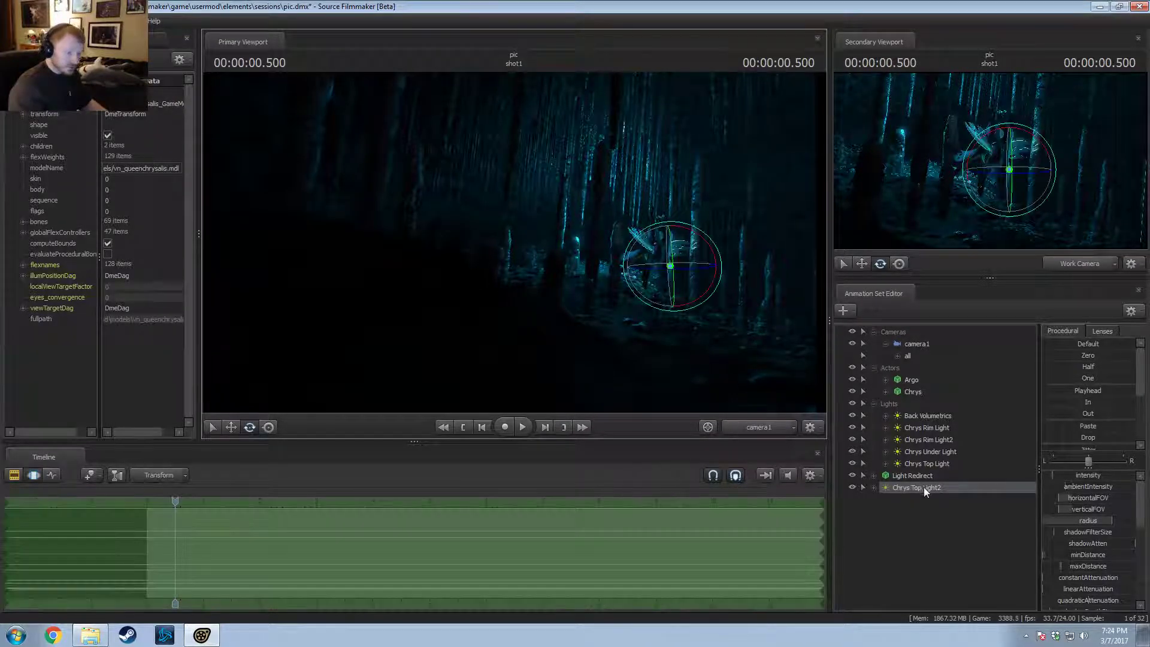
left_click_drag(923, 487, 539, 227)
key("F2")
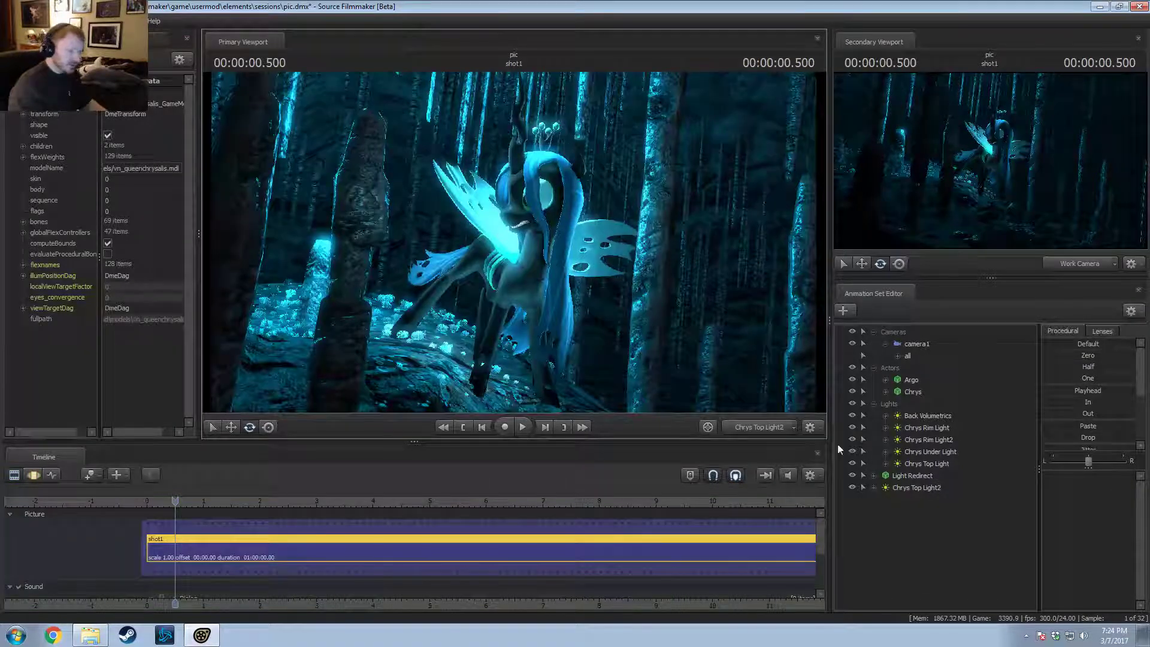
left_click(926, 485)
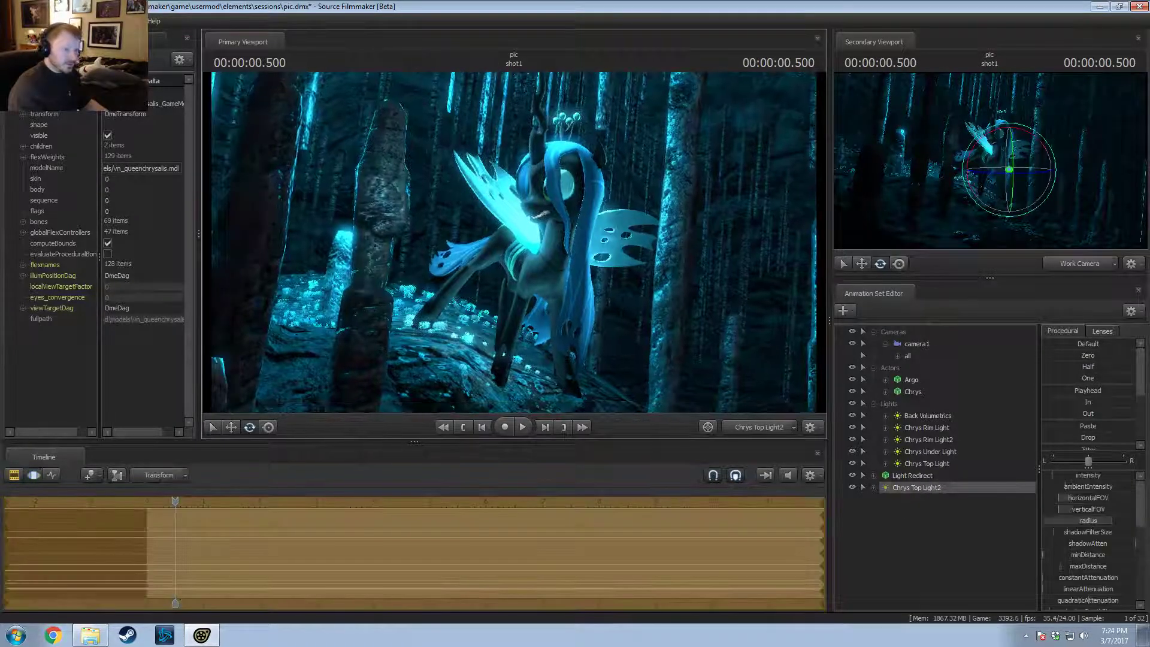
left_click_drag(514, 242, 538, 303)
key("F2")
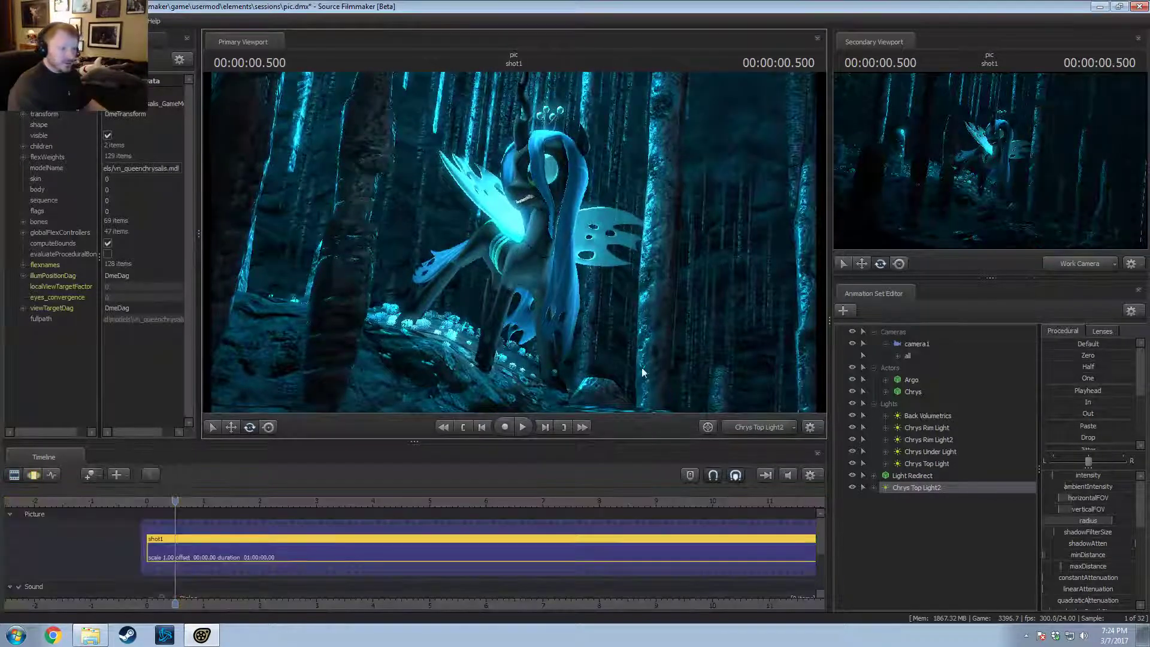
left_click(765, 429)
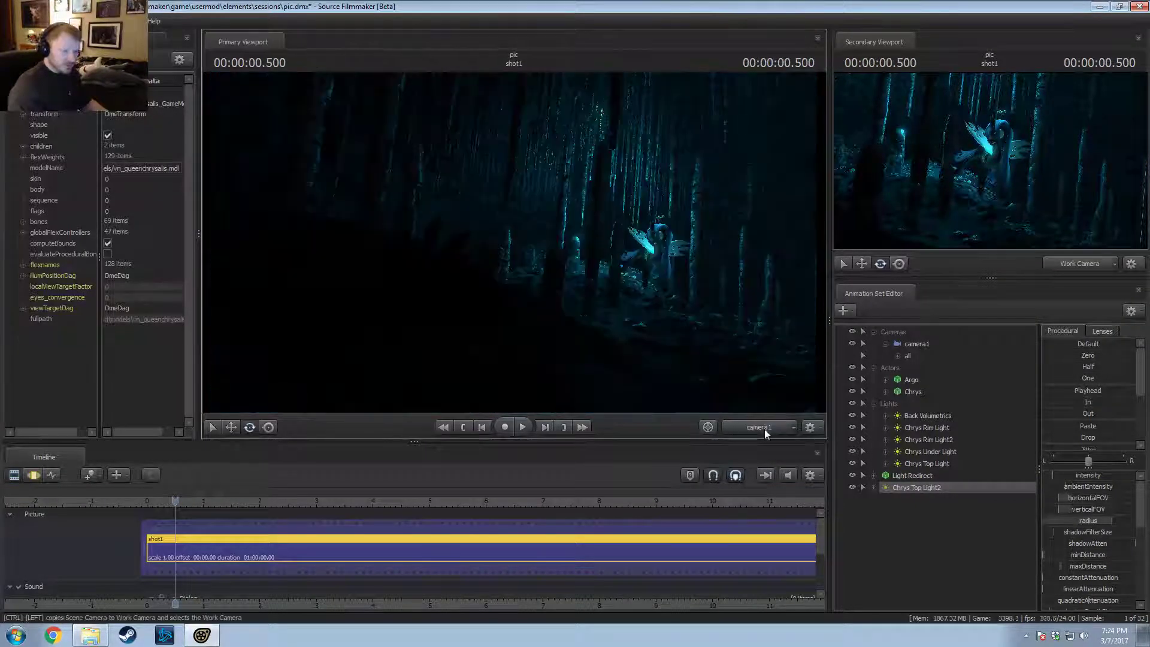
Step: Reduce the radius of Chrys Top Light2 and look through the light at the queen again
key("F3")
key("F2")
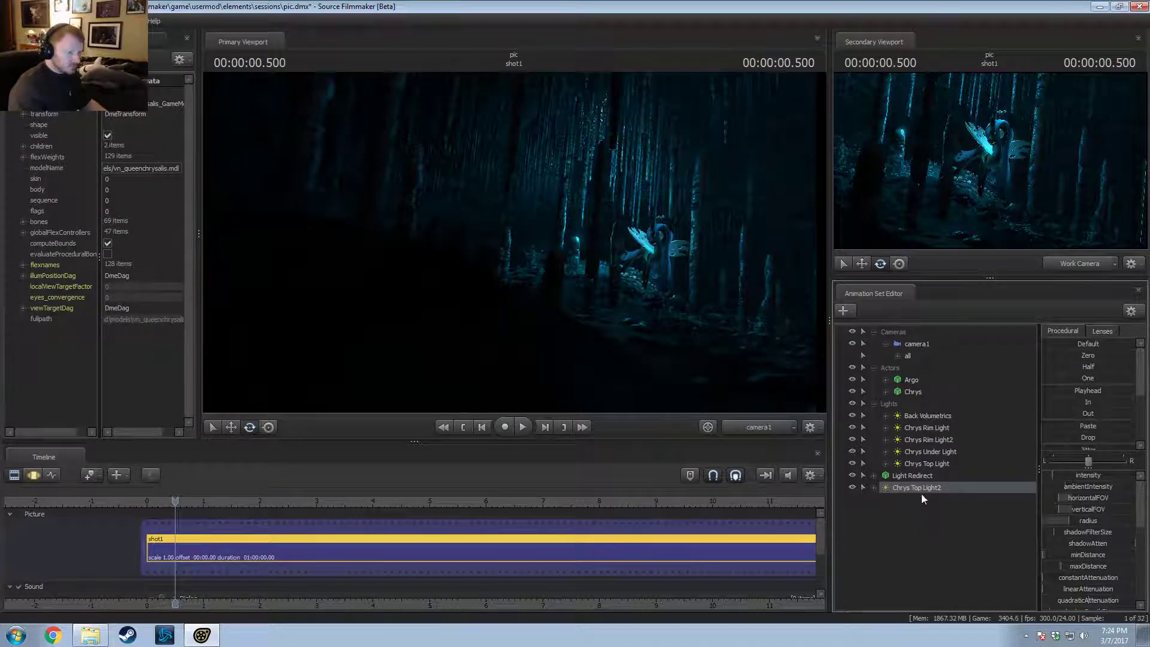
left_click_drag(921, 490, 653, 299)
key("F3")
left_click(656, 290)
key("F2")
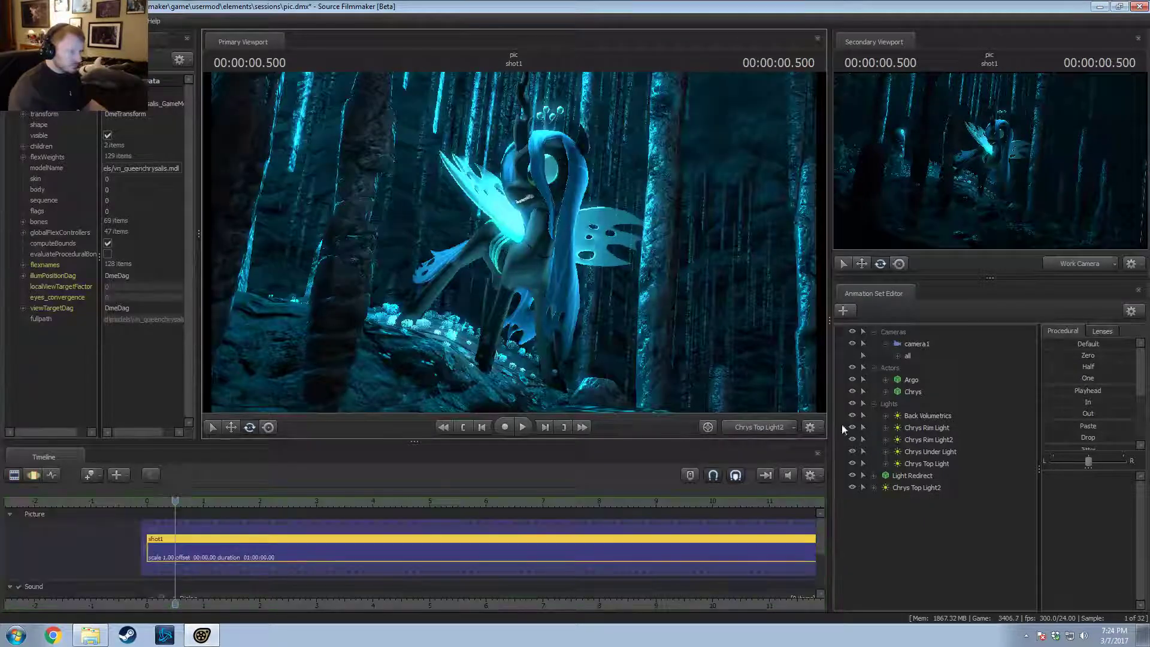
Step: Move Chrys Top Light2 closer to the queen and check the shot from camera1
left_click(918, 486)
key("F3")
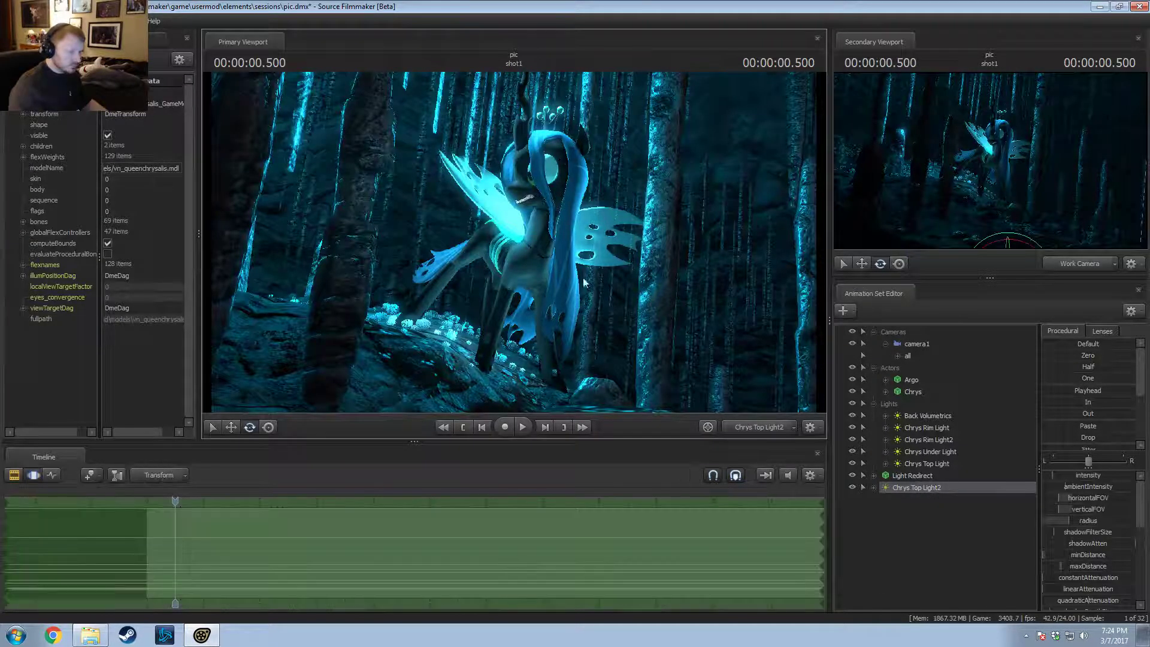
mouse_move(584, 280)
left_mouse_down()
mouse_move(563, 267)
mouse_move(565, 315)
mouse_move(565, 292)
left_mouse_up()
key("w")
key("d")
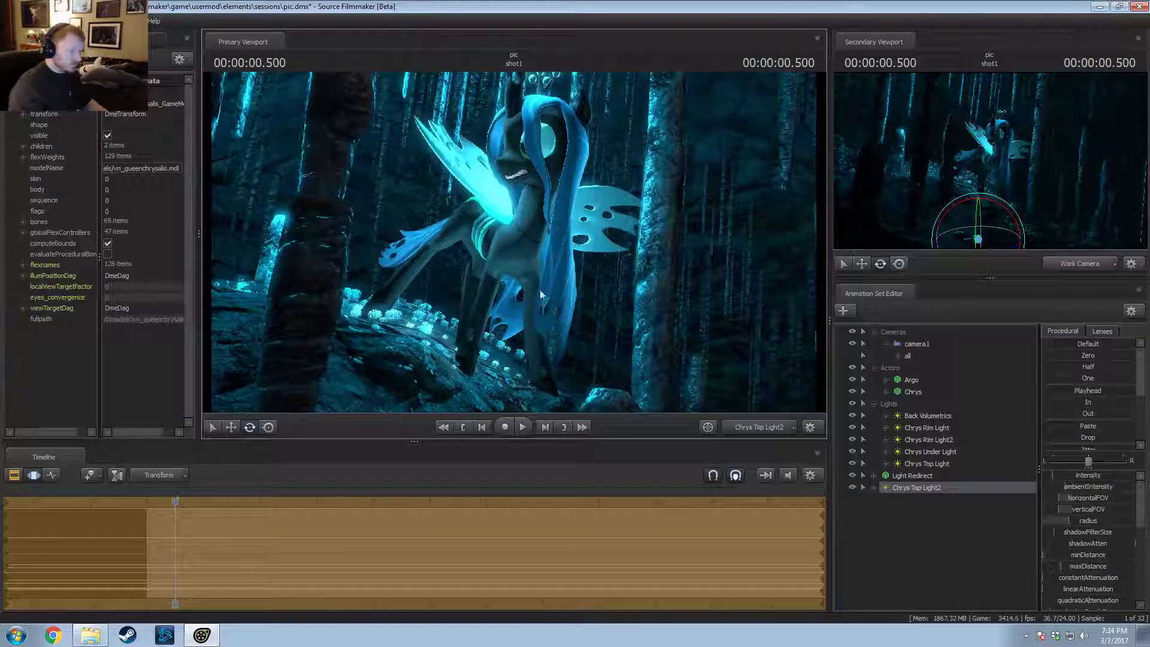
left_click(772, 428)
key("F2")
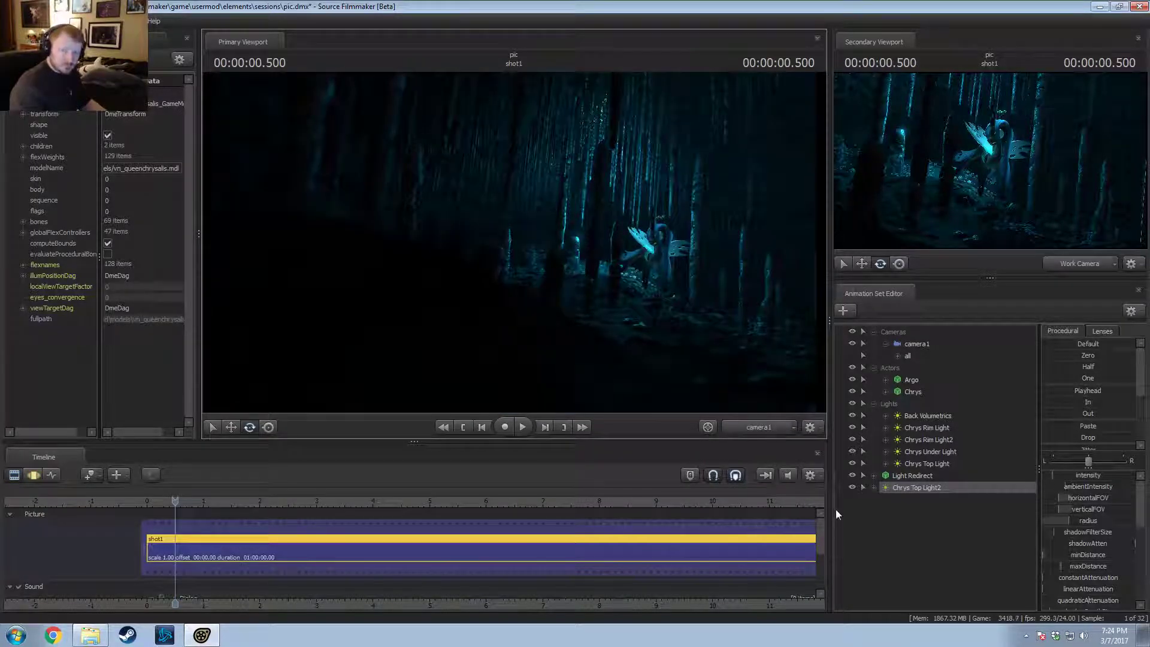
Step: Preview shot1 from camera1 without lighting, play it back, then restore the lighting and stop playback
right_click(646, 393)
left_click(662, 352)
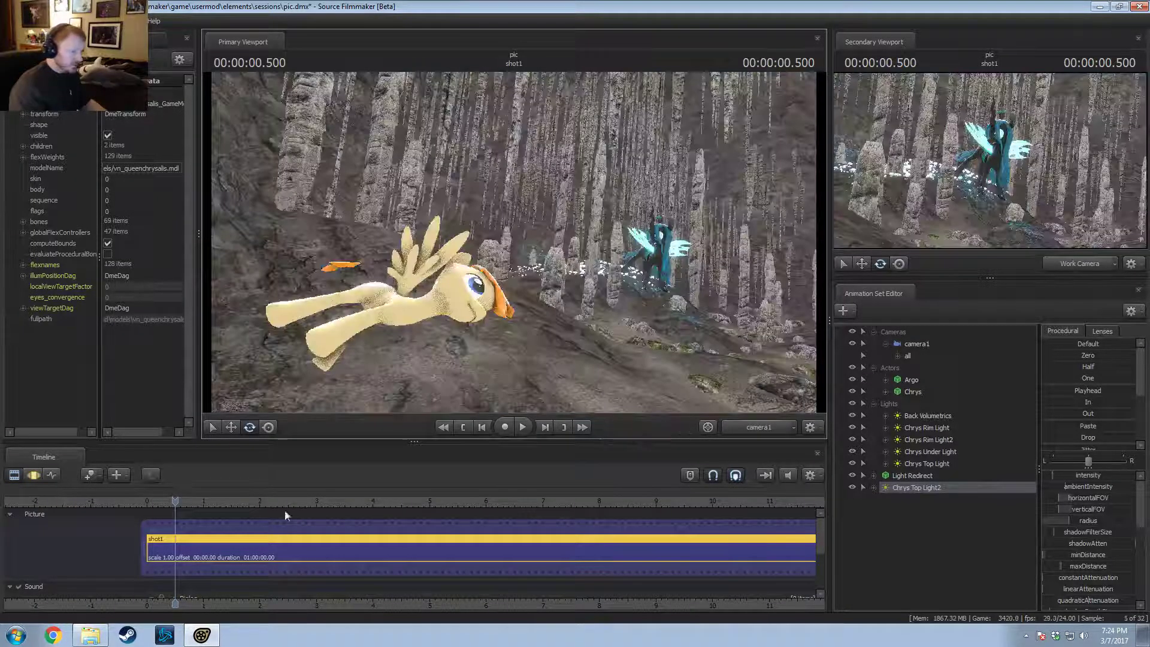
key("space")
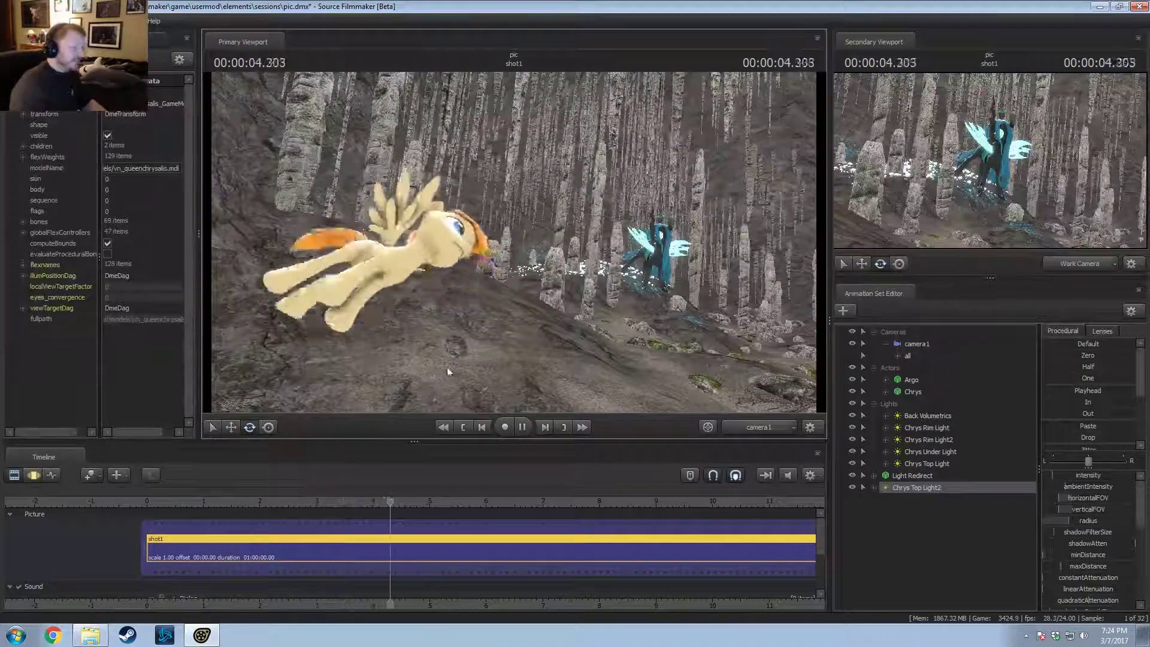
key("space")
right_click(465, 292)
left_click(497, 324)
key("F3")
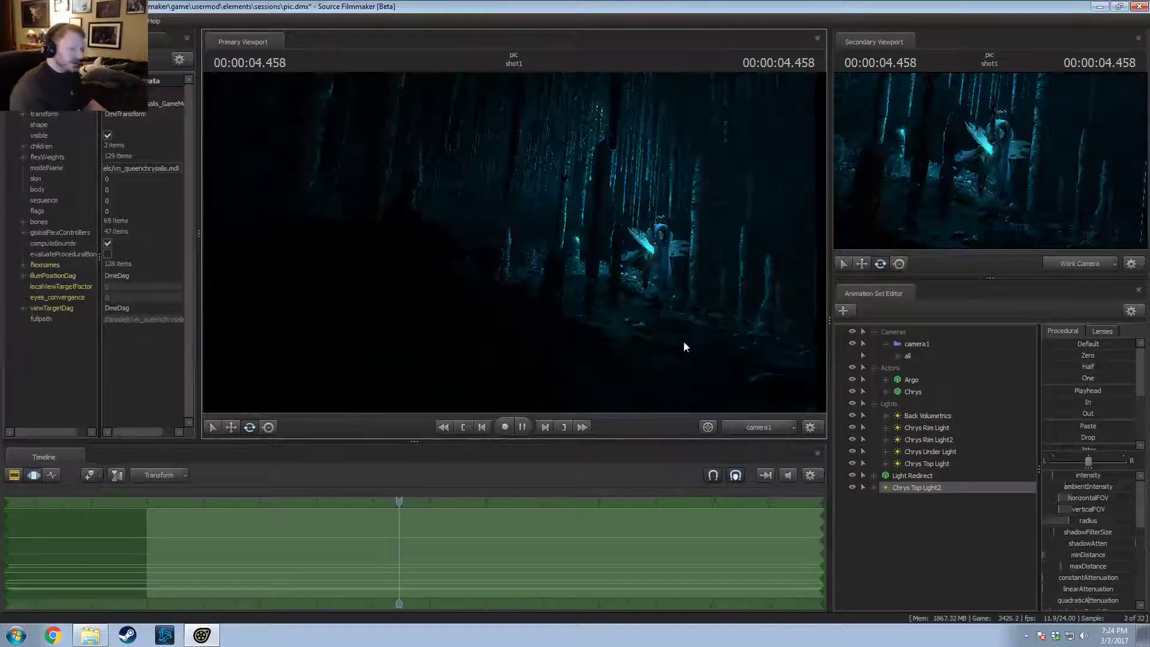
key("F2")
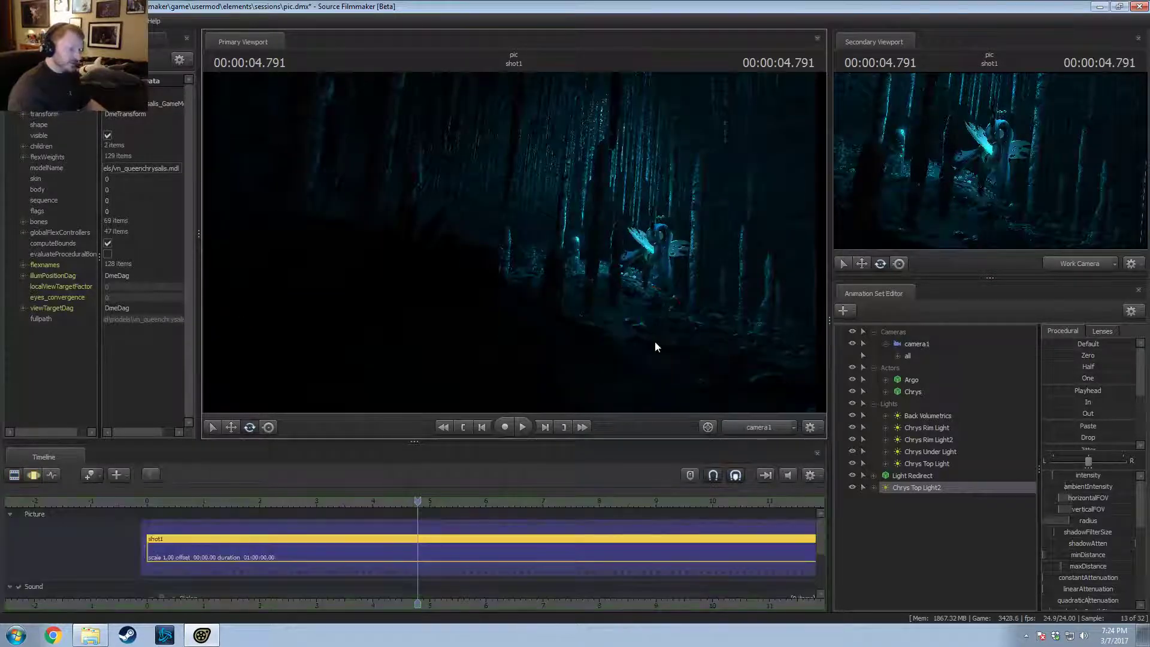
Step: Return to the Work Camera, rename Chrys Top Light2 as Chrys Front Ambient, and move it into the Lights group
left_click(757, 426, "ctrl")
left_click_drag(677, 311, 767, 323)
key("w")
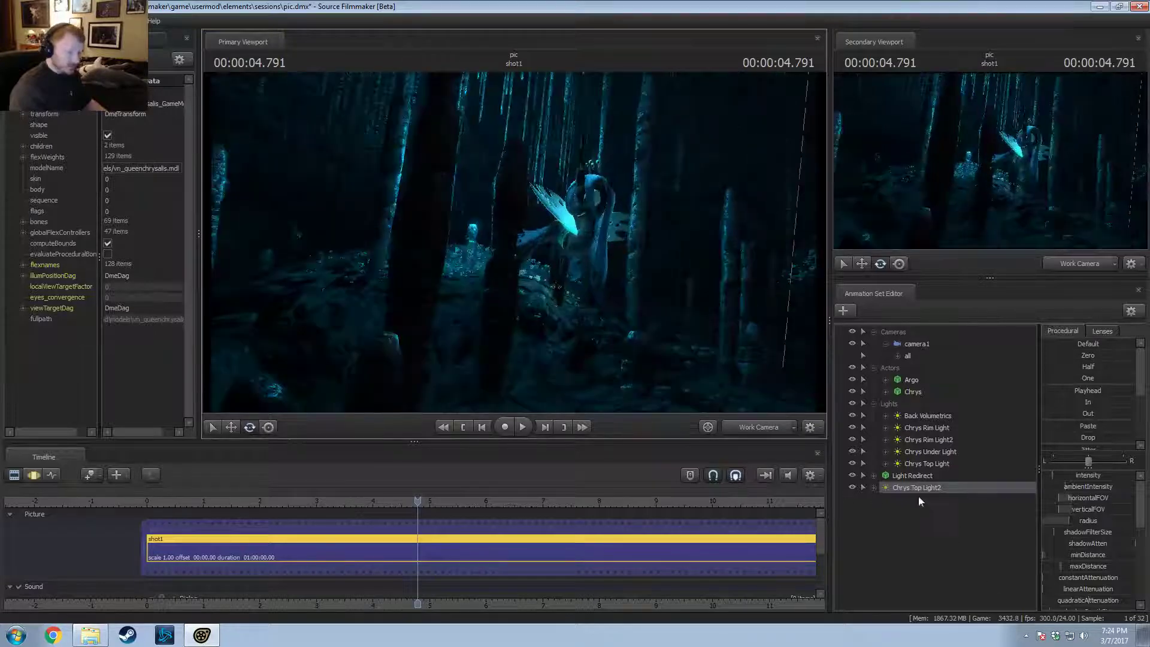
right_click(908, 486)
left_click(925, 306)
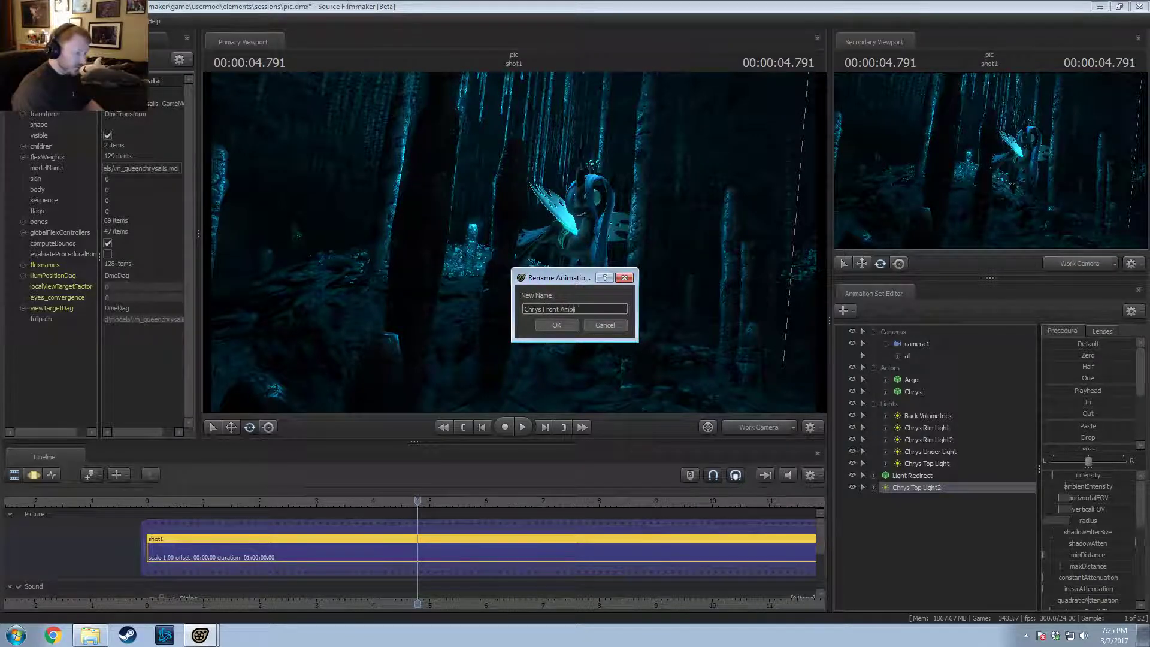
key("Return")
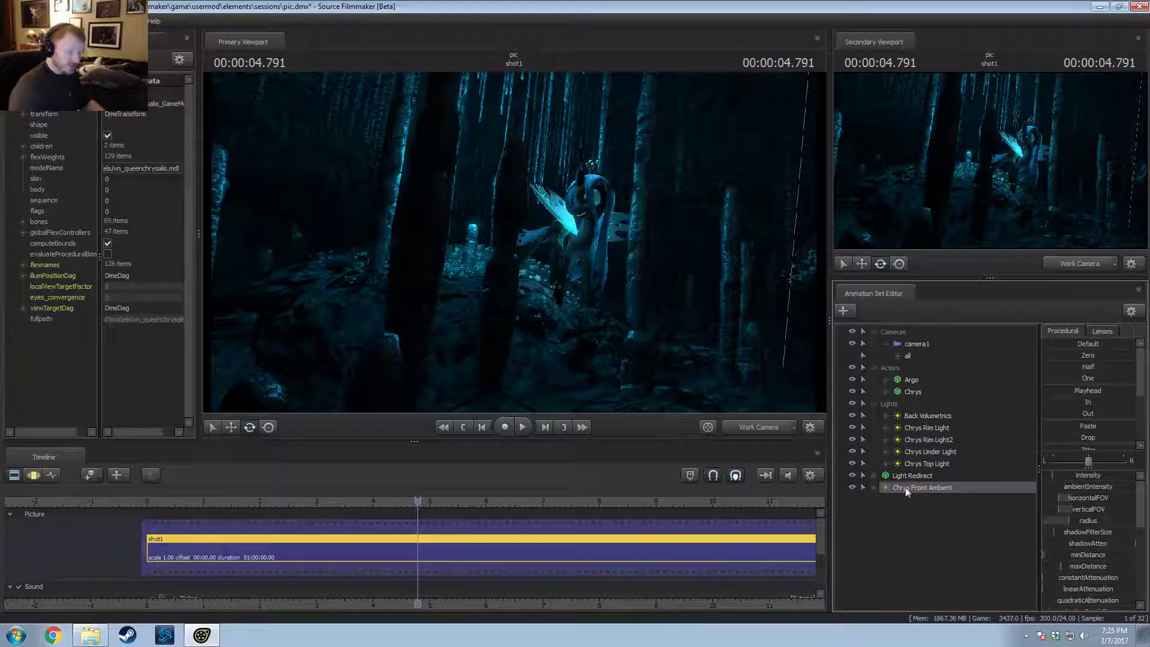
left_click_drag(909, 483, 888, 404)
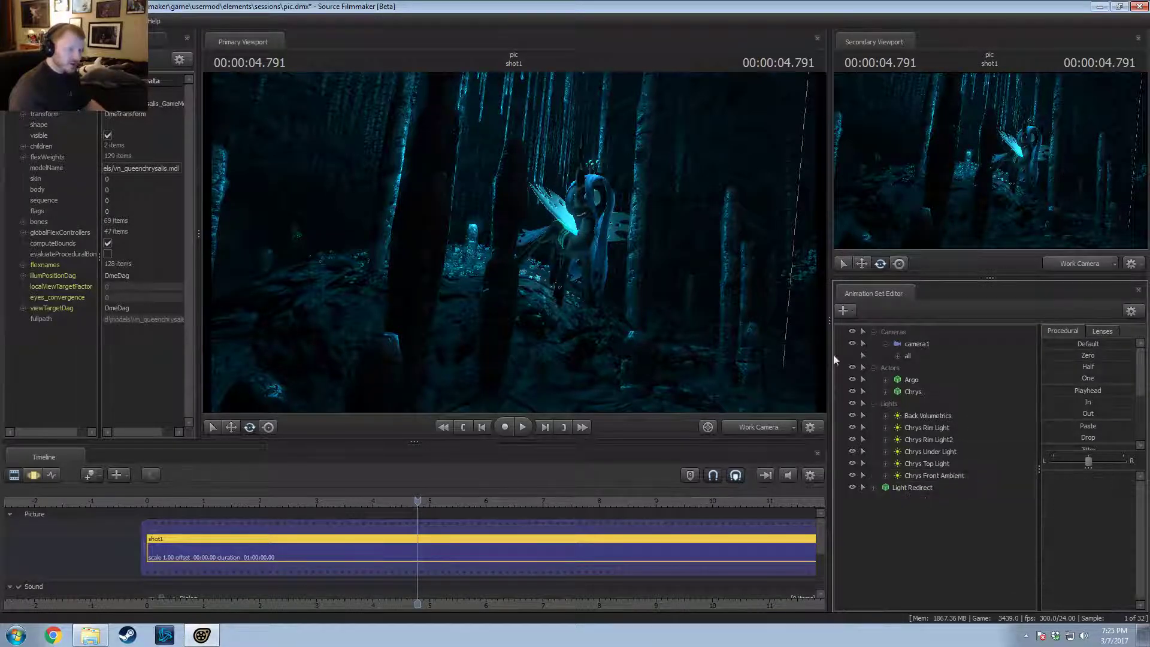
Step: Switch back to camera1 and make another copy of Chrys Top Light for the foreground character
left_click(744, 435)
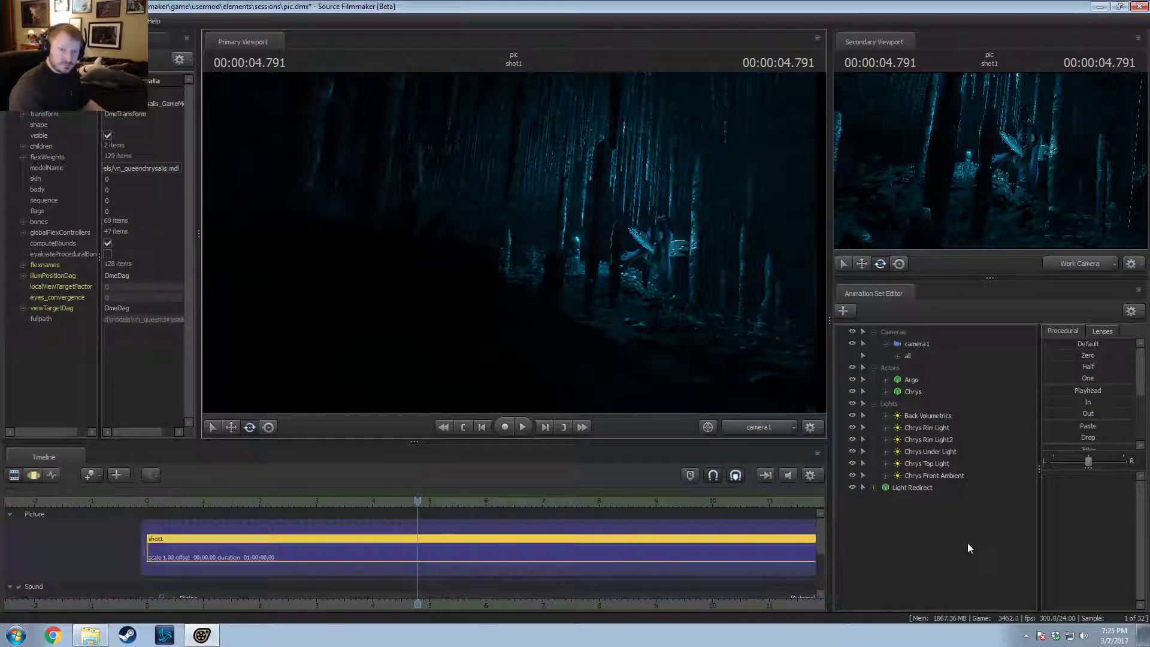
left_click(908, 487)
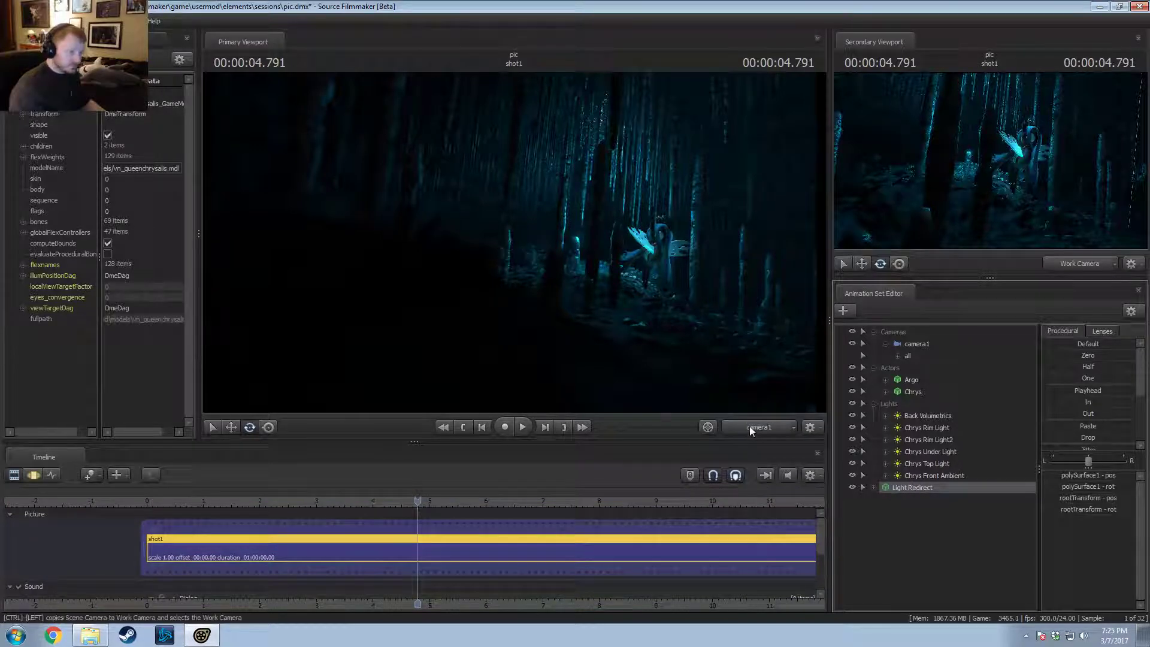
right_click(940, 547)
right_click(922, 465)
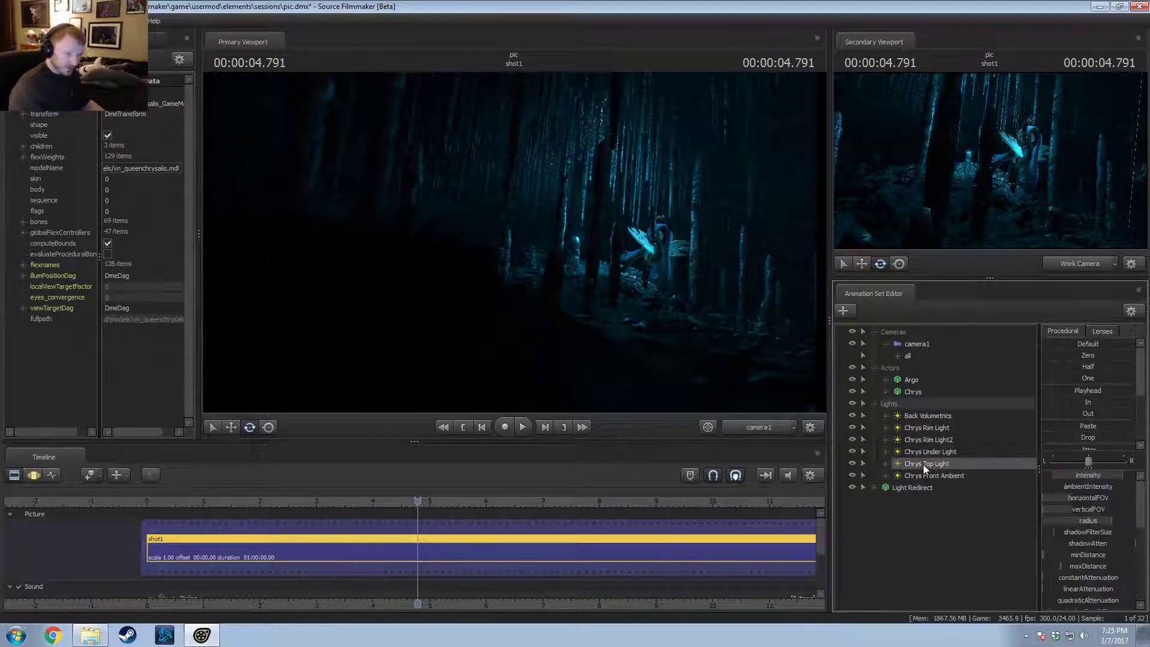
left_click(943, 293)
right_click(904, 550)
right_click(904, 549)
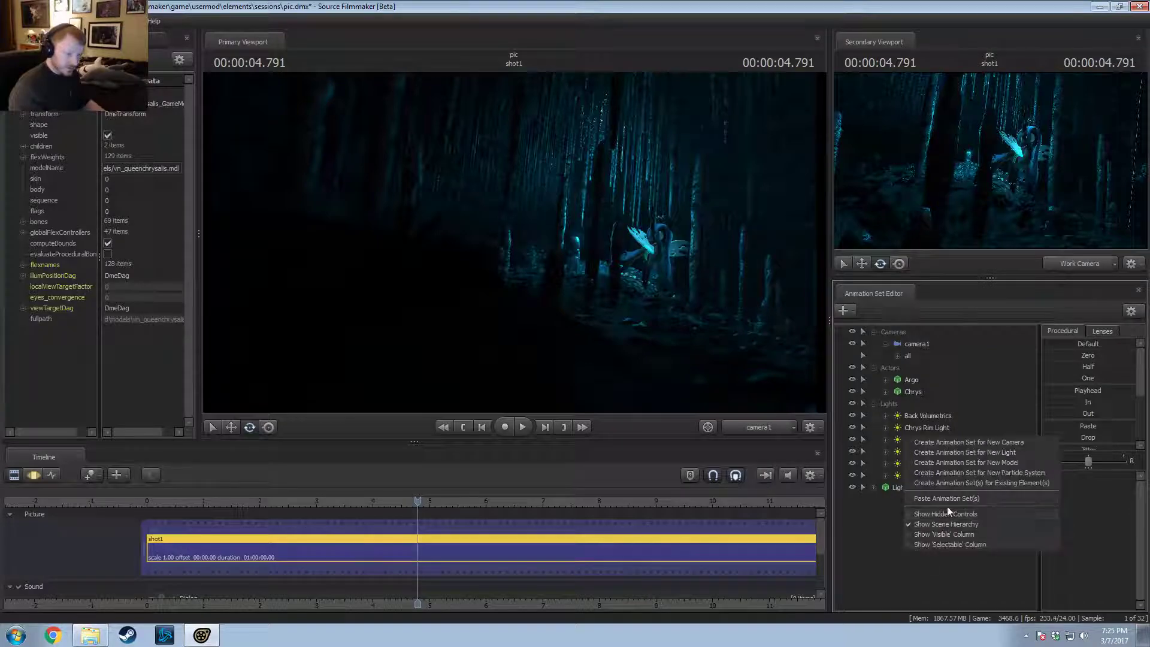
left_click(947, 502)
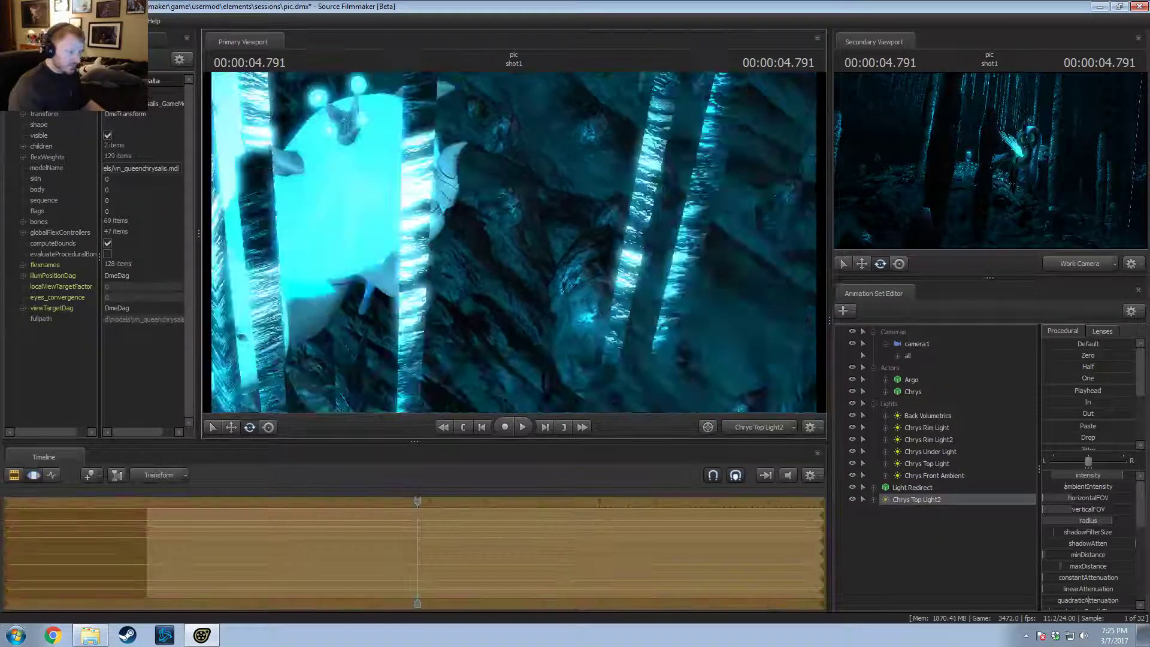
Step: Aim the copied Chrys Top Light2 down at Argo, widen its beam, and lower its radius and intensity
mouse_move(514, 242)
left_mouse_down()
mouse_move(563, 210)
mouse_move(515, 233)
mouse_move(539, 251)
mouse_move(527, 264)
mouse_move(509, 240)
mouse_move(544, 274)
mouse_move(514, 242)
left_mouse_up()
scroll(515, 242, "down", 3)
left_click_drag(1094, 520, 1061, 520)
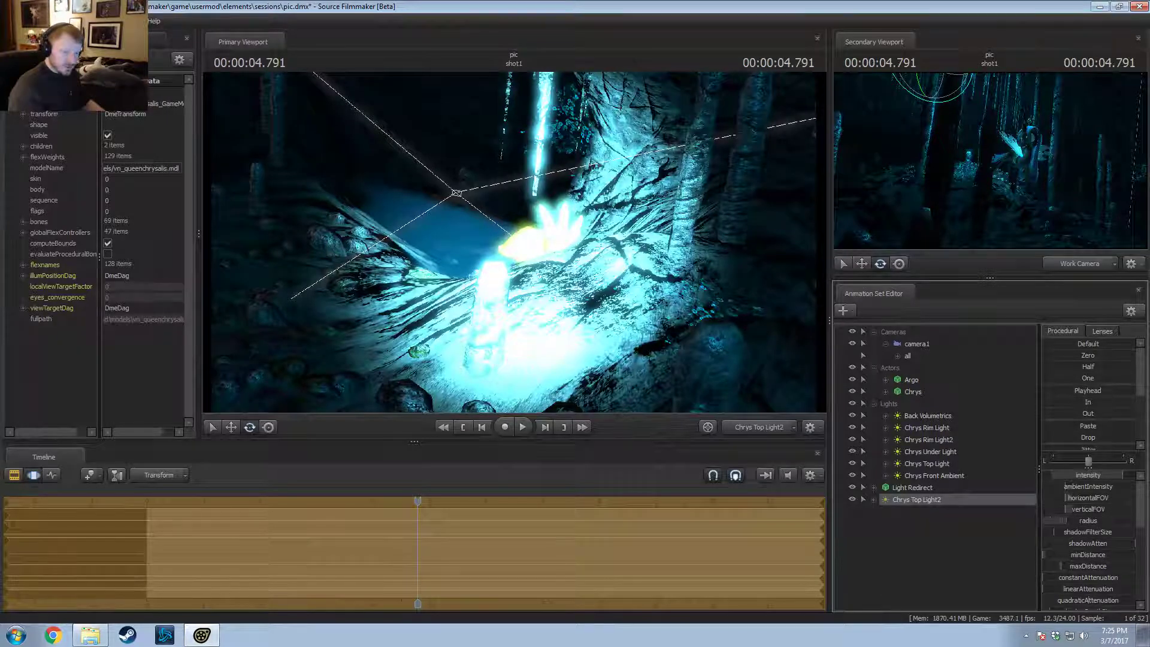
left_click_drag(1098, 476, 1069, 476)
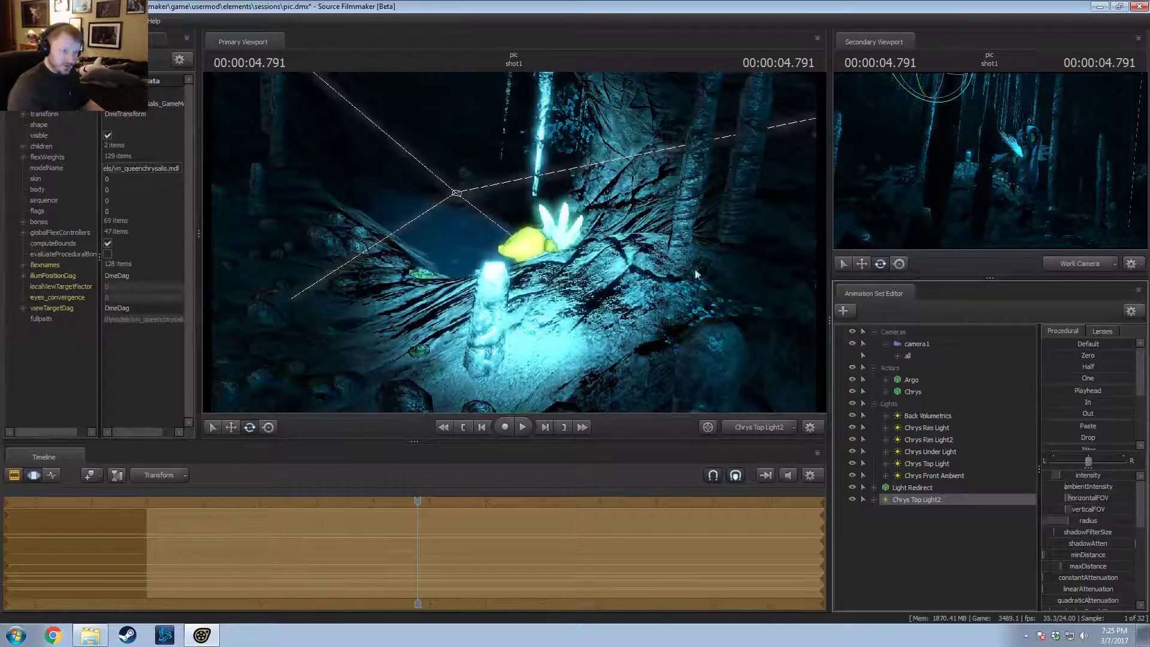
Step: Tighten Chrys Top Light2 on Argo while comparing with camera1 in the secondary viewport, and lower shadowAtten to its minimum
left_click(1101, 264)
left_click_drag(610, 154, 673, 164)
left_click_drag(1059, 160, 1052, 155)
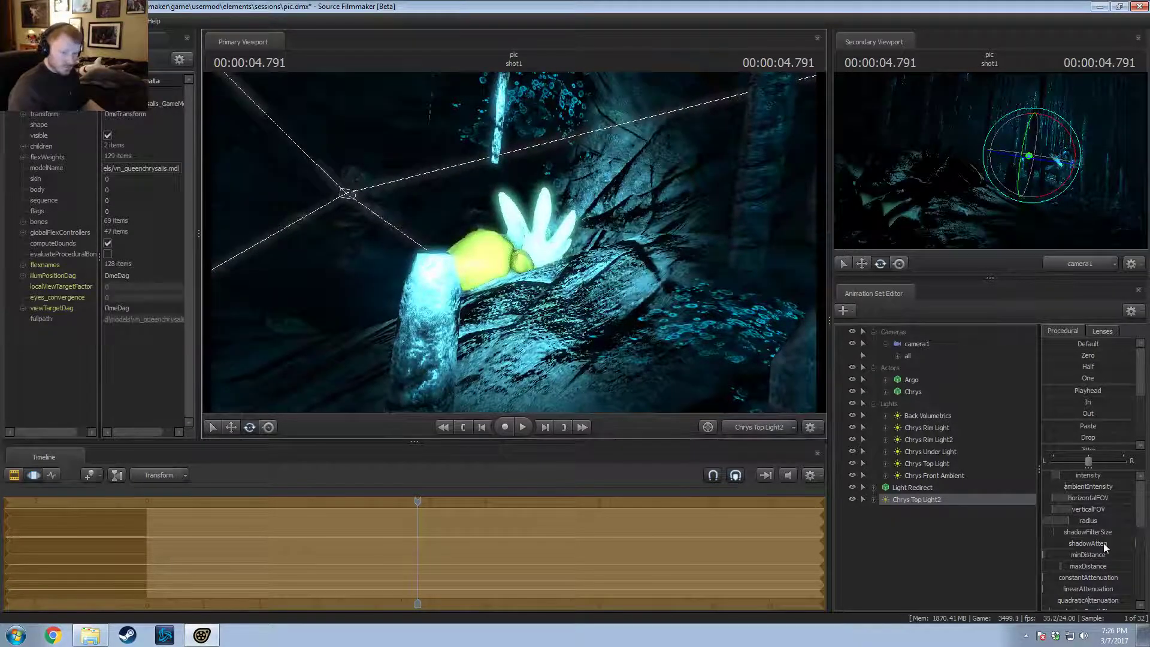
left_click_drag(1103, 543, 1043, 543)
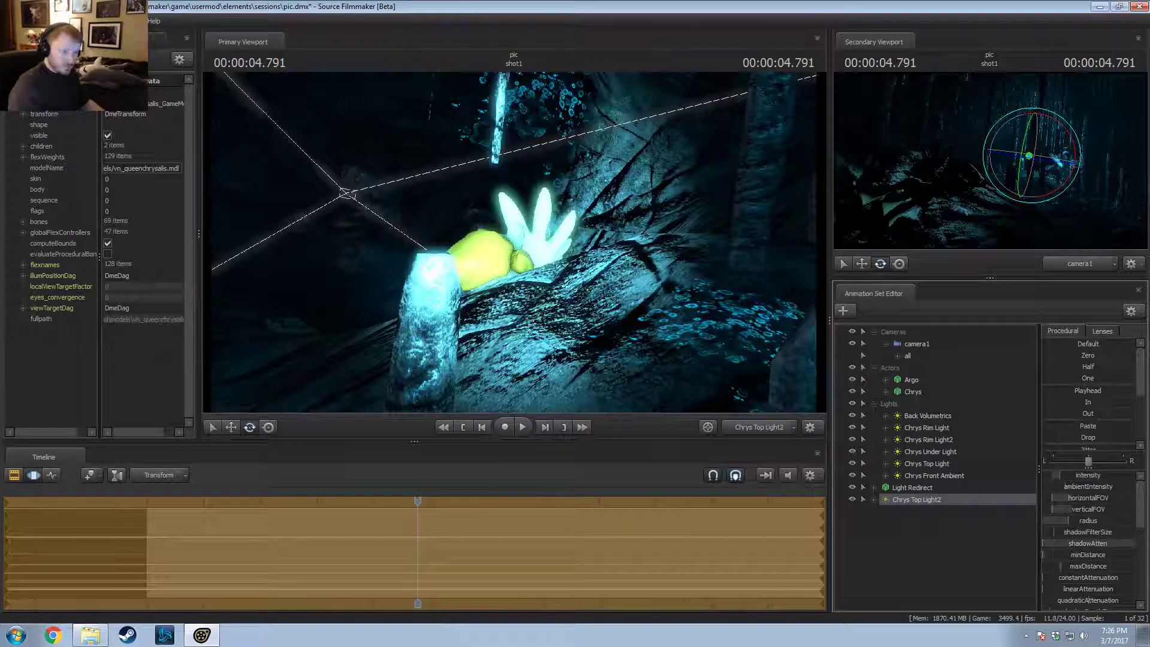
Step: Enable shadows on Chrys Top Light2 and shift its aim around Argo
right_click(958, 499)
left_click(1012, 464)
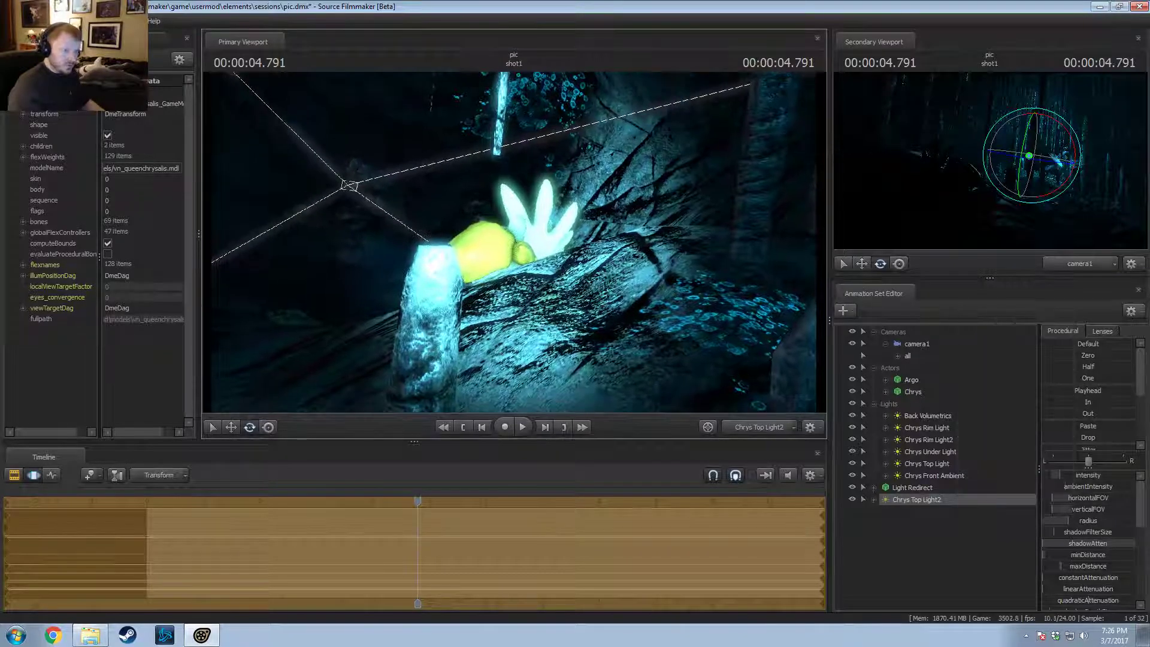
left_click_drag(514, 242, 486, 226)
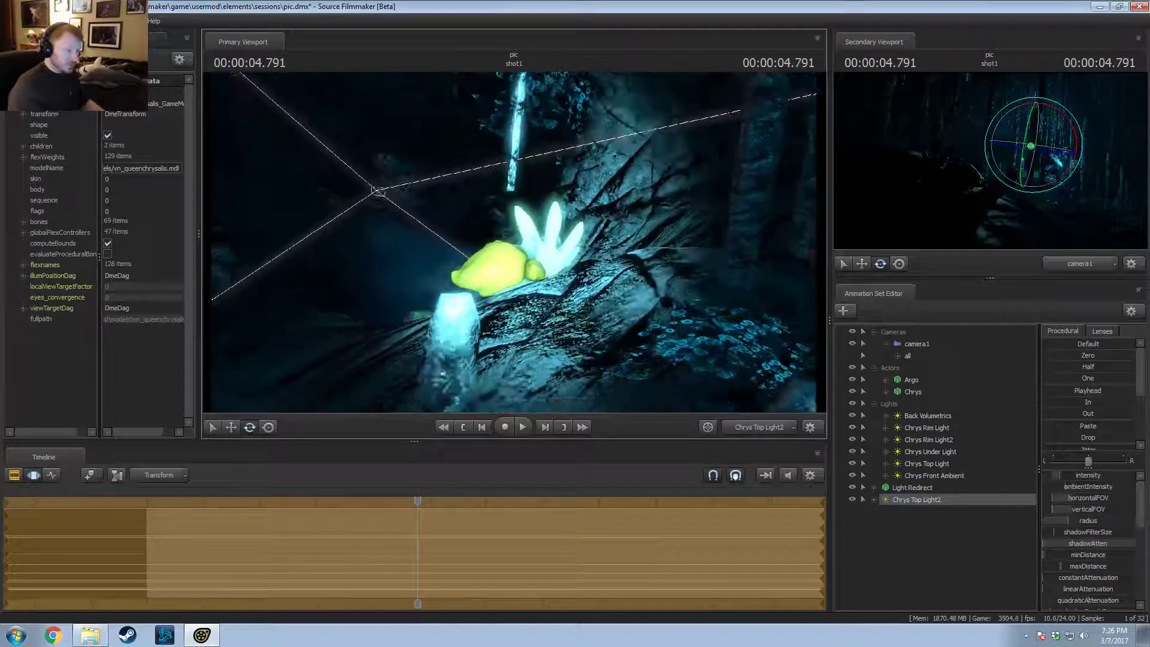
key("F2")
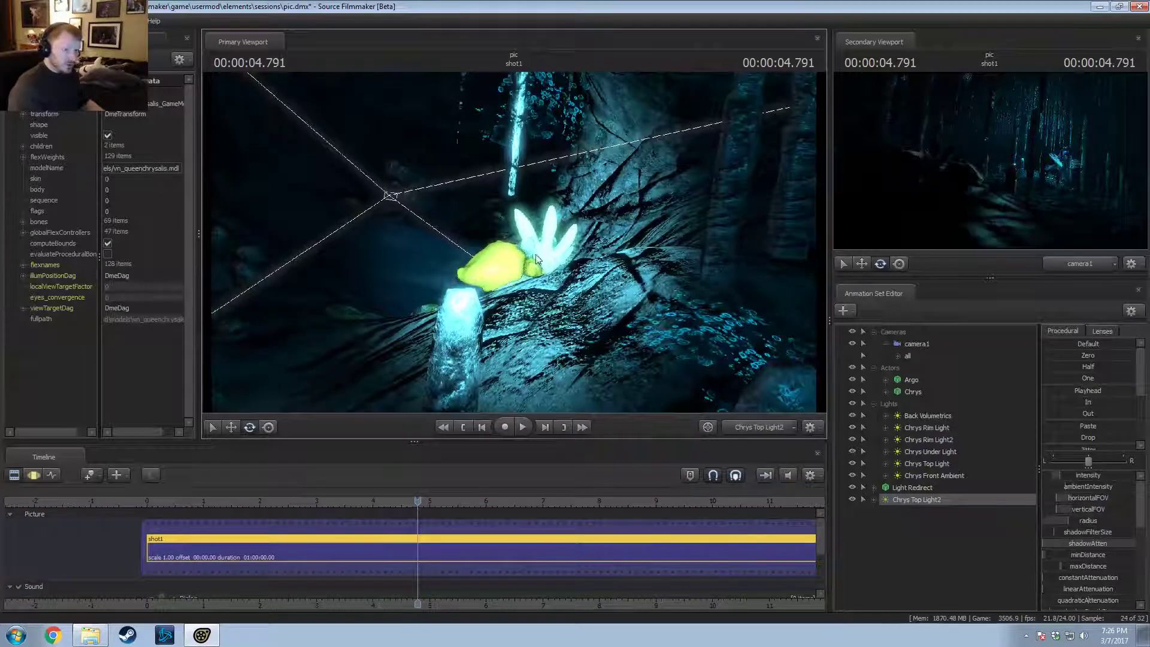
Step: Increase Chrys Top Light2's radius and move the light farther back and higher above Argo, comparing with the camera1 view
key("F3")
left_click_drag(1086, 520, 1096, 521)
left_click_drag(514, 242, 504, 206)
scroll(514, 242, "down", 3)
key("F2")
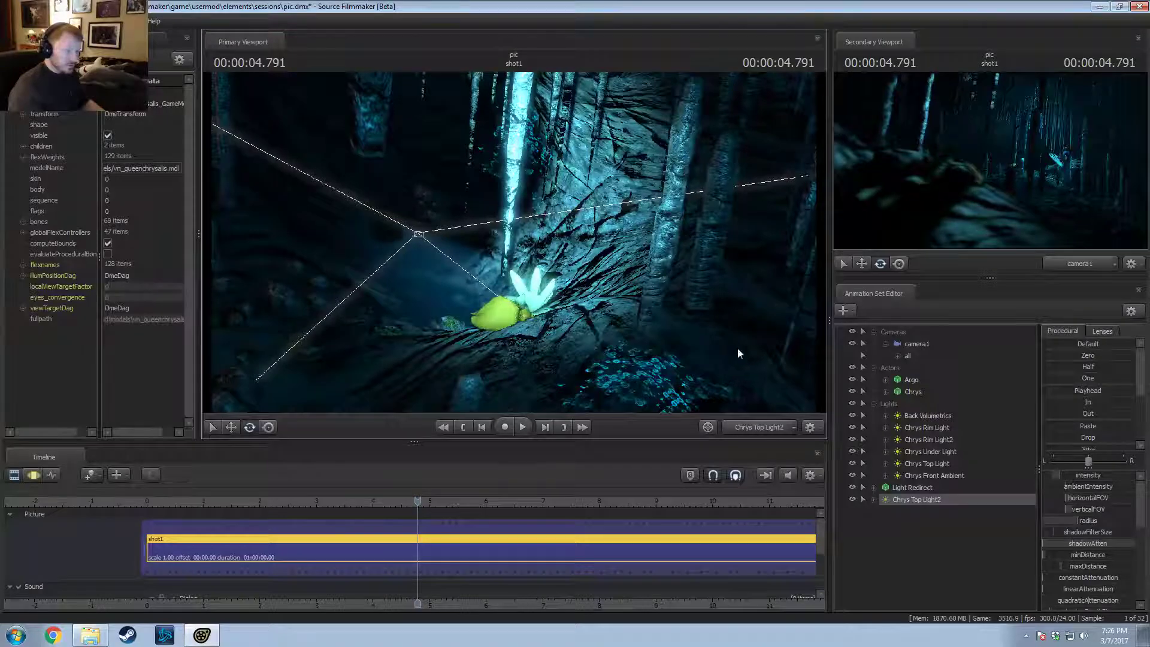
key("F3")
left_click_drag(514, 242, 538, 203)
key("F2")
key("F4")
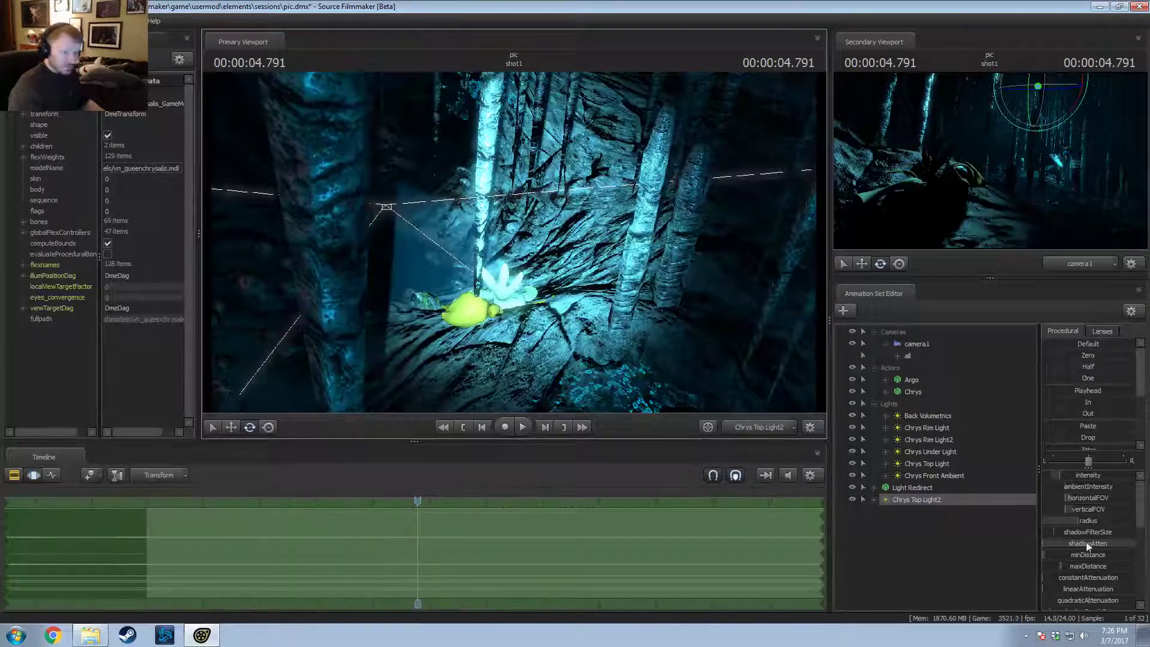
Step: Raise Chrys Top Light2's shadowFilterSize and fine-tune its aim at Argo
key("F3")
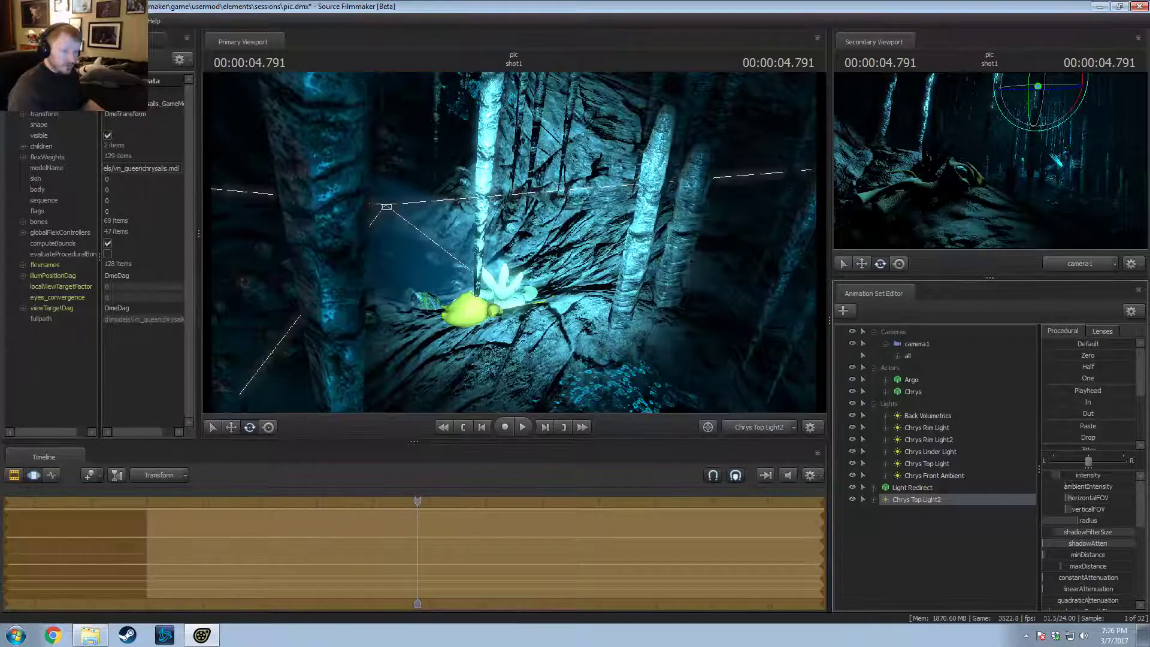
key("F2")
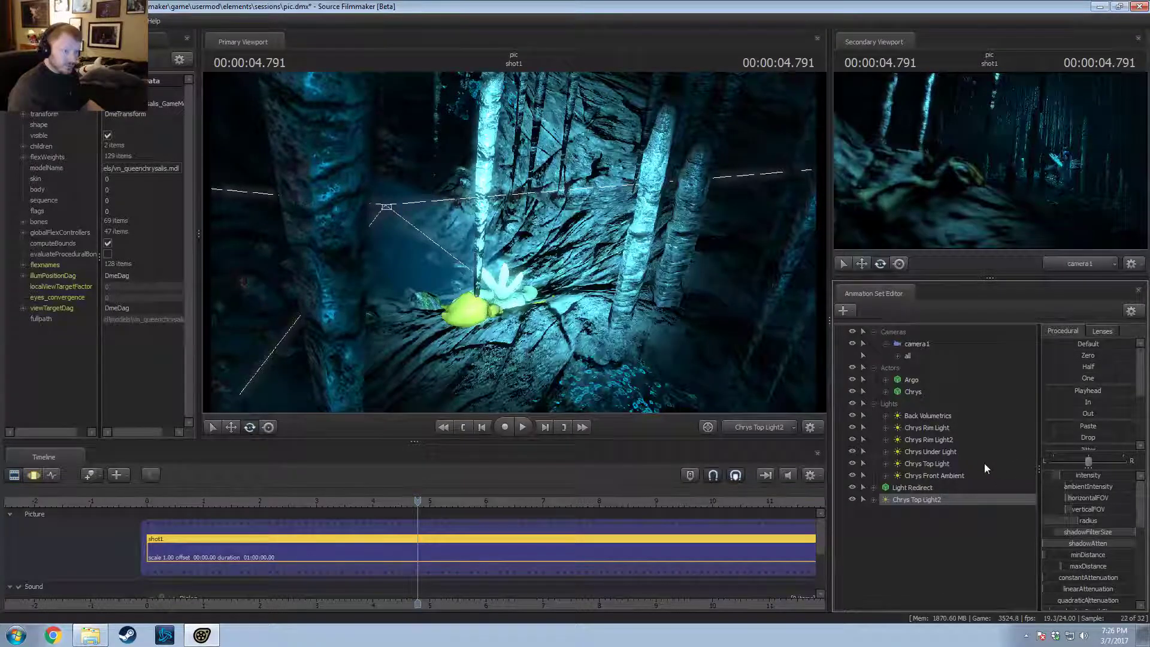
key("F4")
key("F3")
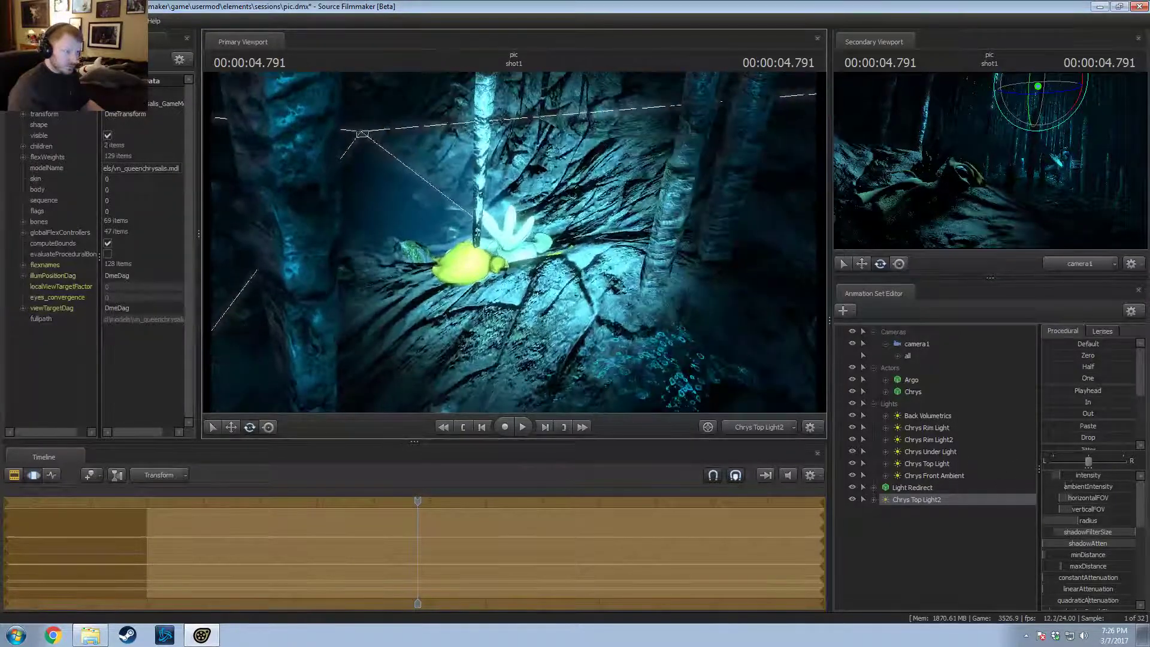
left_click_drag(807, 388, 802, 347)
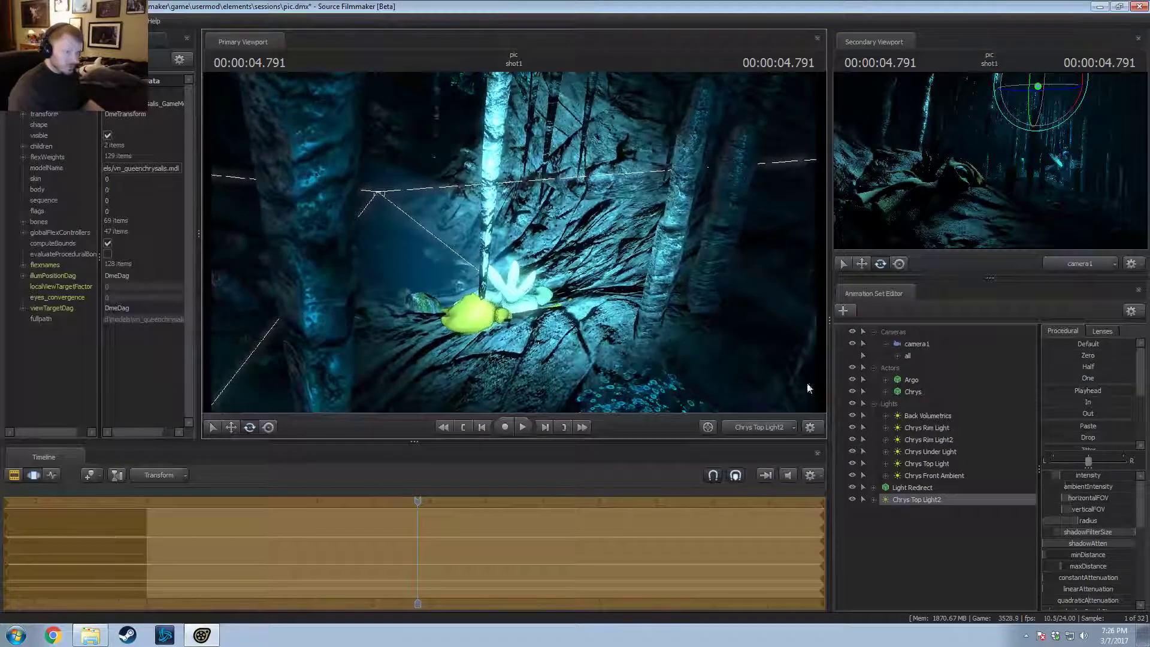
Step: Adjust Chrys Top Light2's farEdge and cutOff distances so its light ends just behind Argo's rock
scroll(1099, 545, "down", 5)
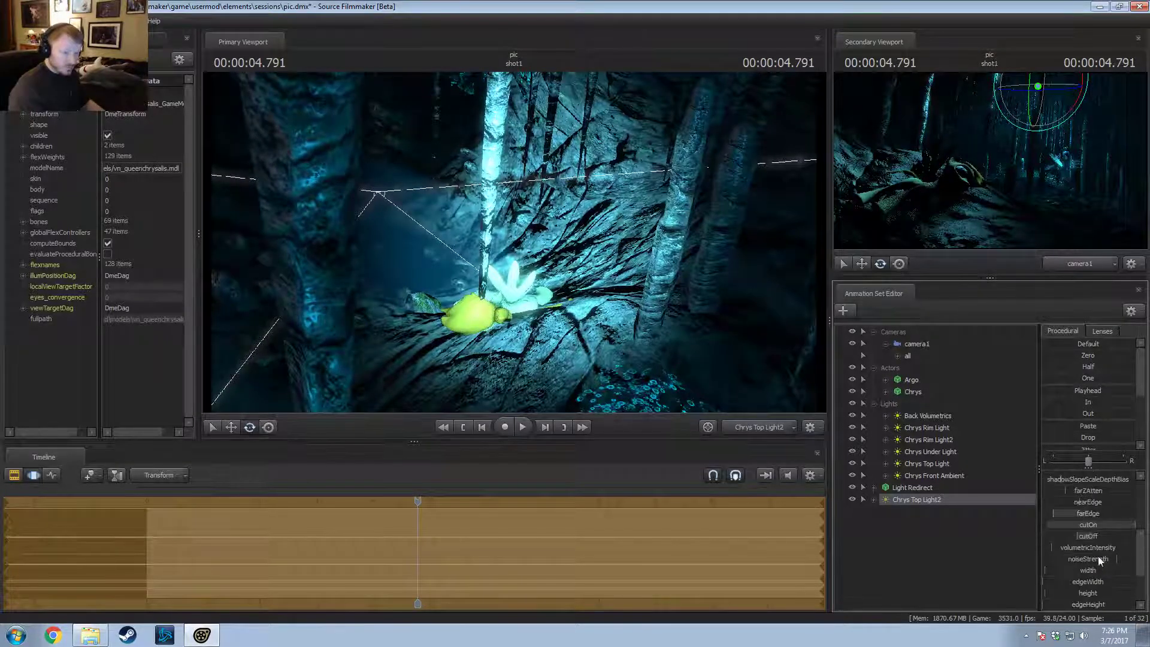
left_click_drag(1100, 539, 1094, 538)
left_click_drag(1067, 536, 1069, 536)
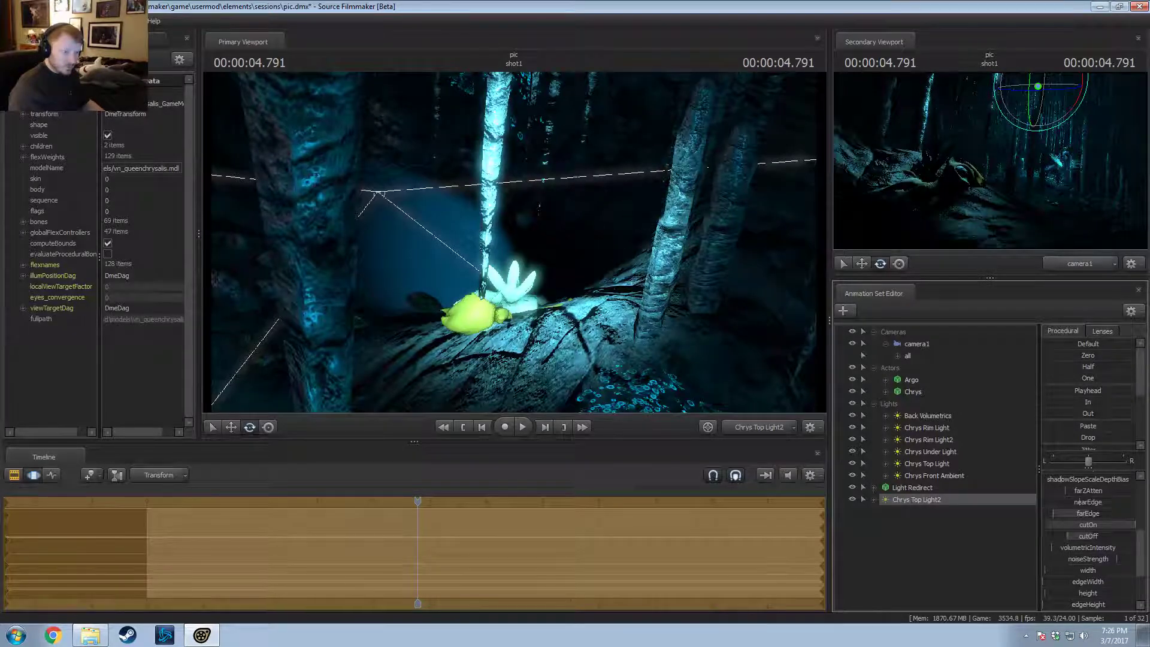
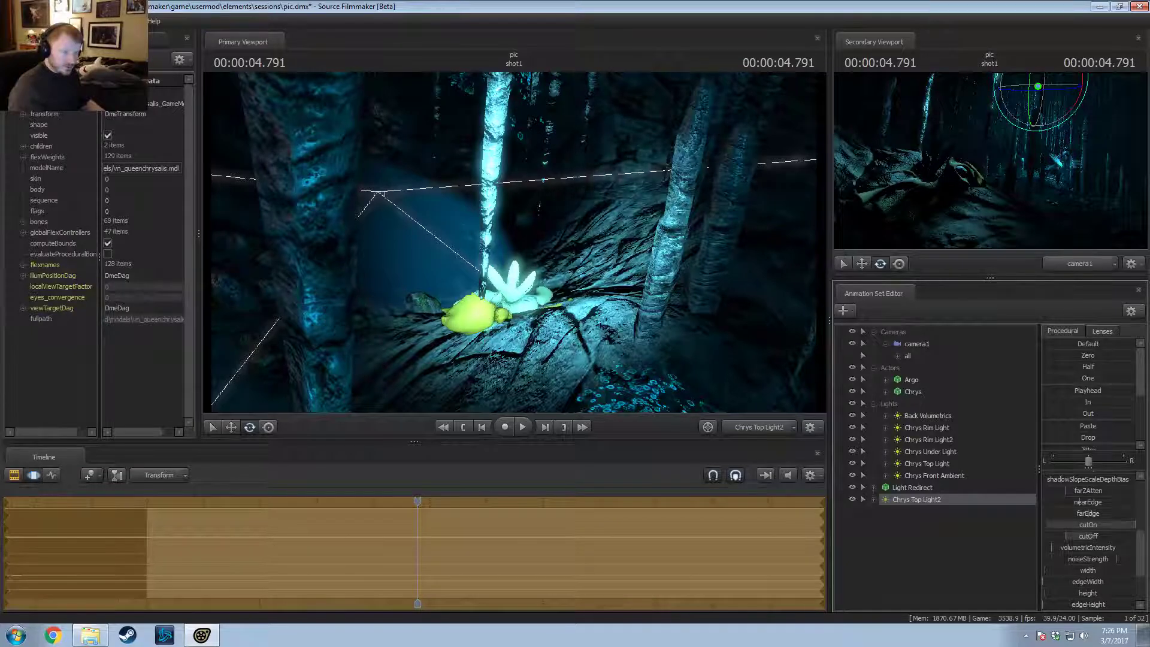
left_click_drag(1066, 535, 1062, 535)
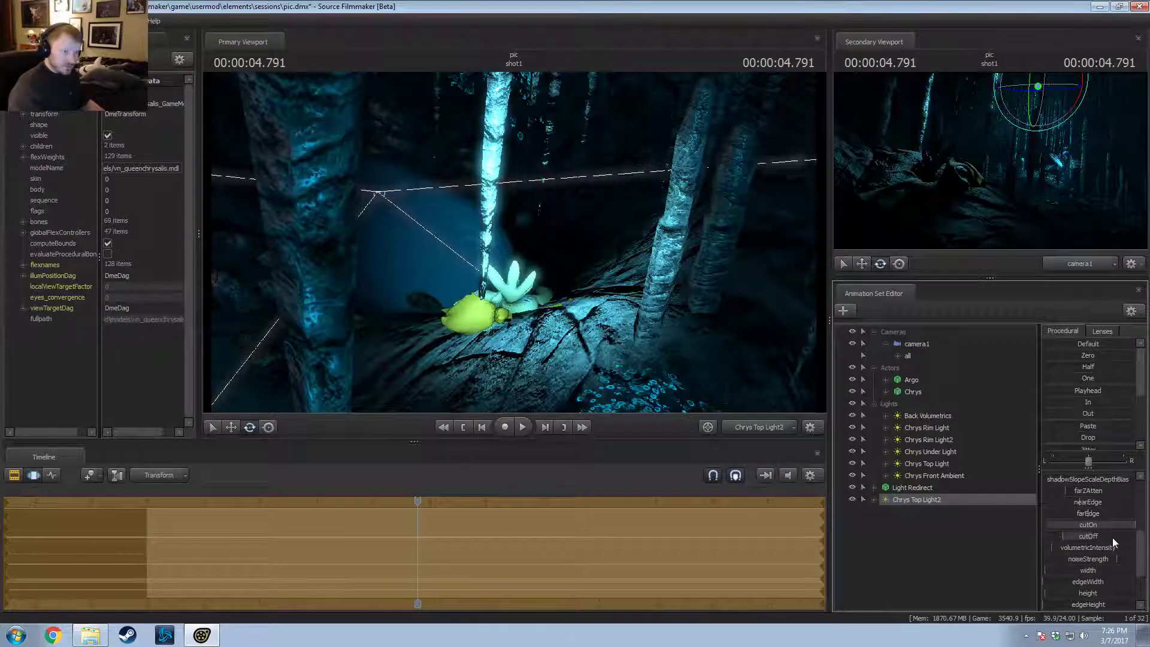
key("F3")
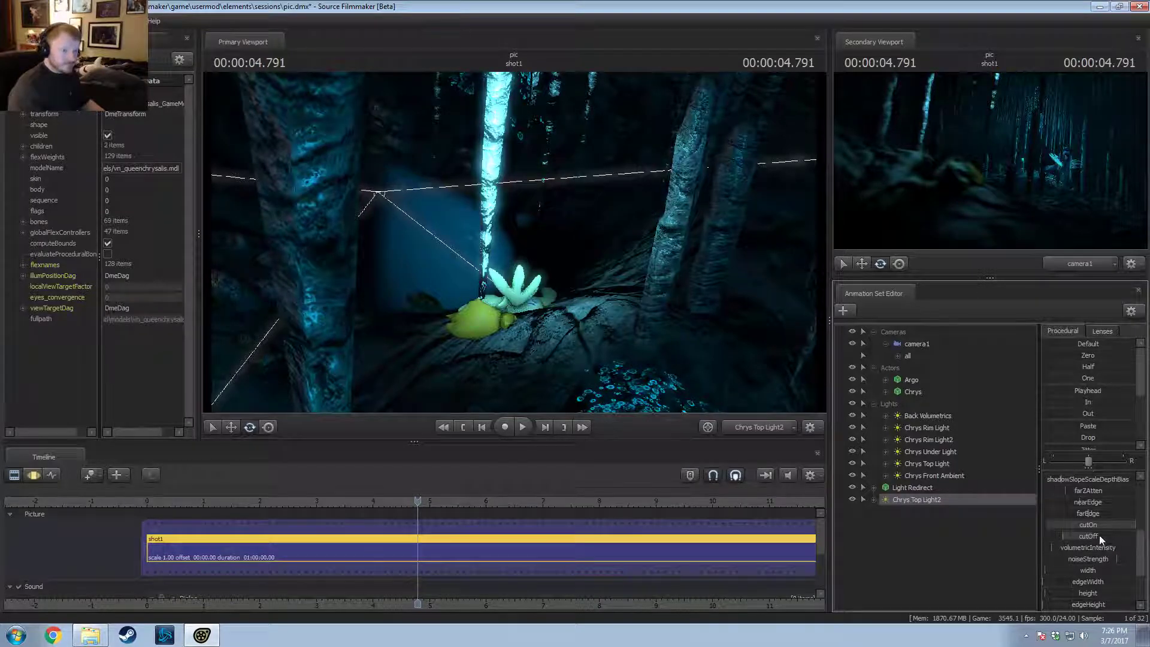
Step: Lower camera1's aperture, then check the shot through camera1 and return to the Work Camera
left_click(917, 343)
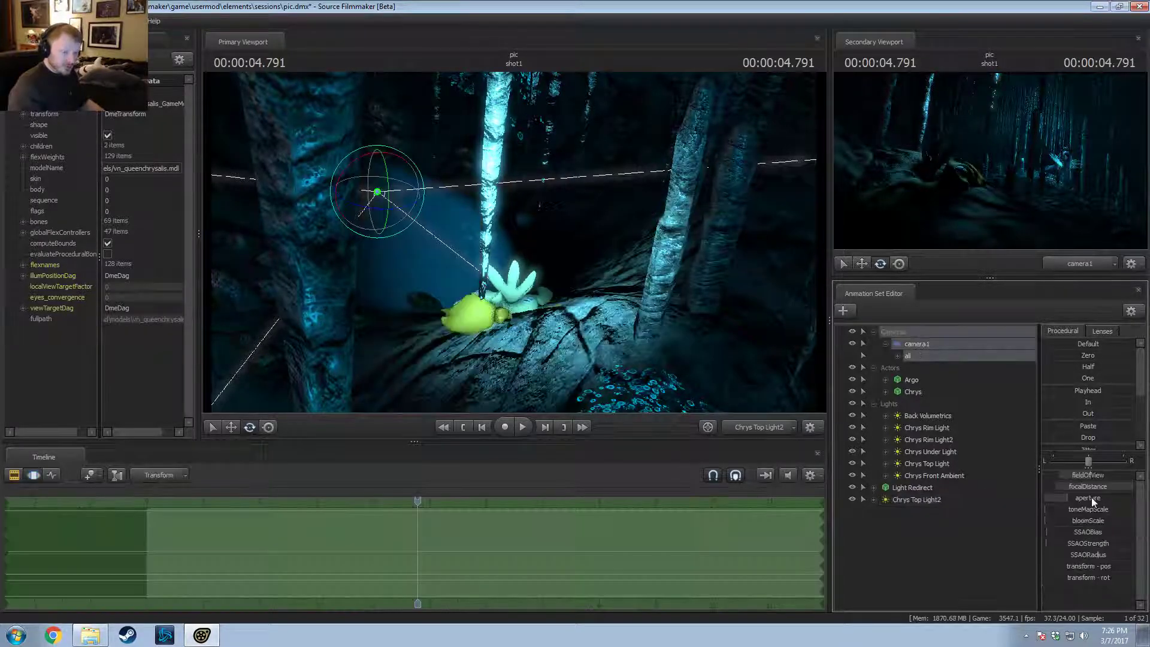
left_click_drag(1092, 499, 1088, 498)
key("F2")
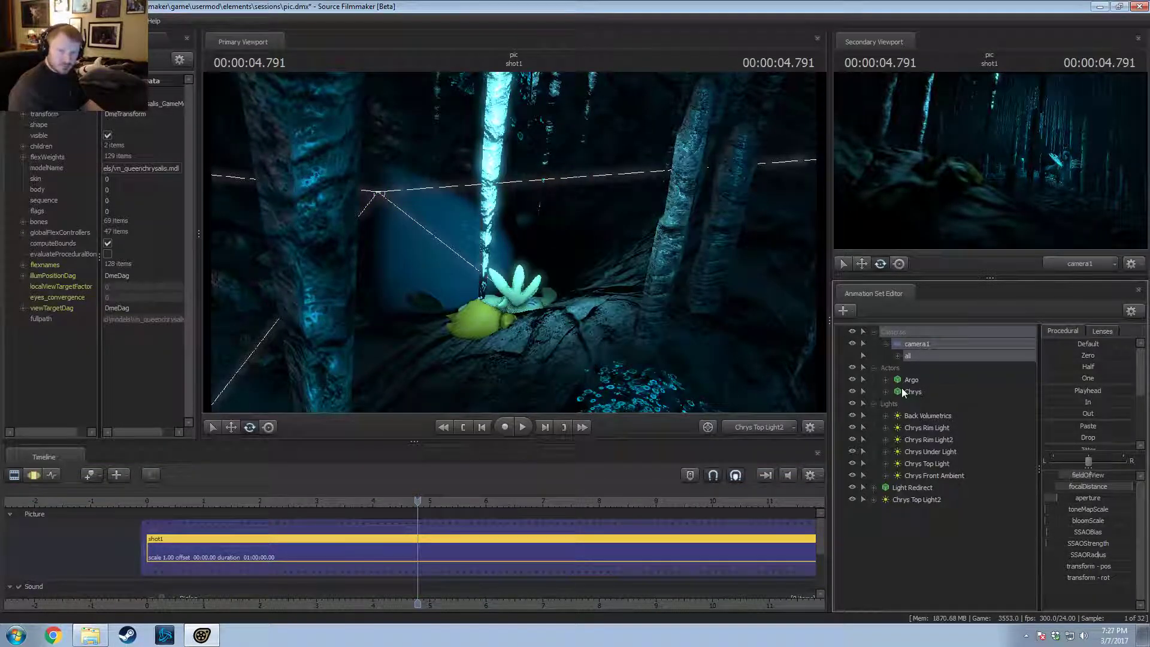
left_click(750, 426)
left_click(749, 425)
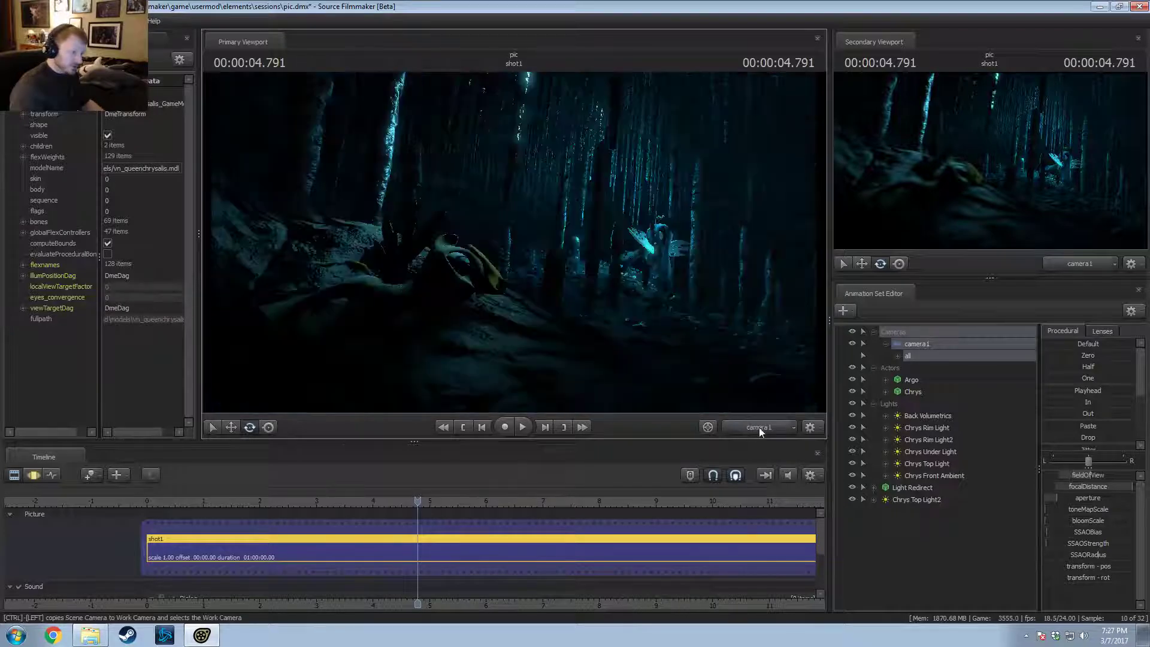
left_click(759, 426)
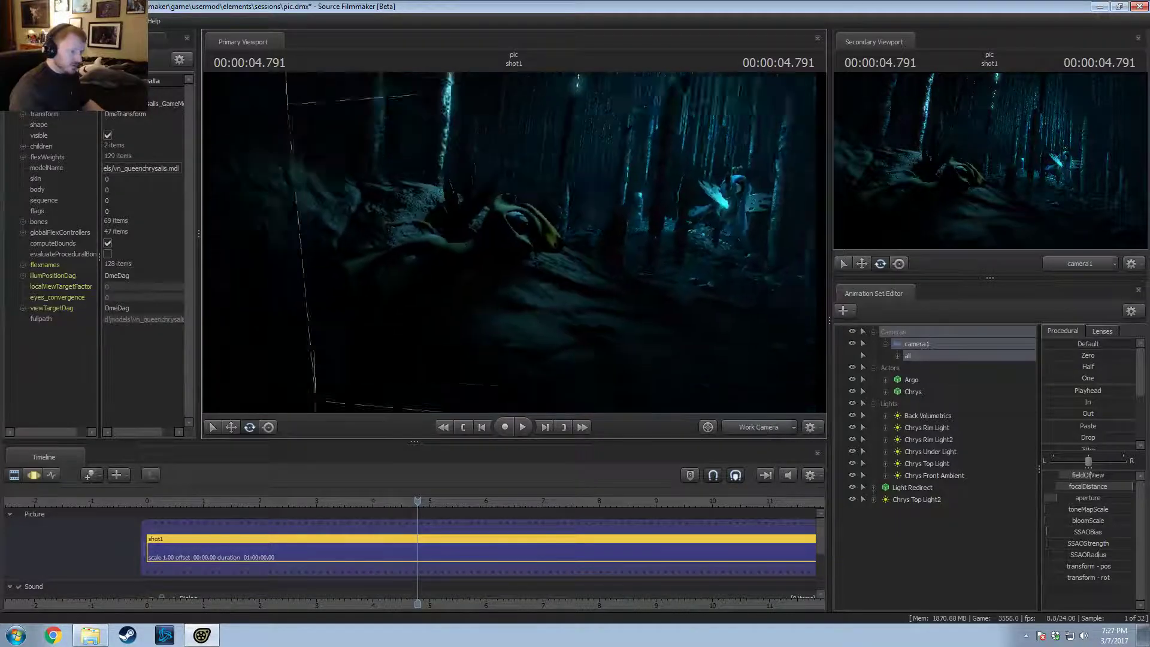
Step: Collapse the Actors and Lights groups and rename Chrys Top Light2 as Argo Rock Main
left_click(873, 365)
left_click(874, 380)
left_click(904, 402)
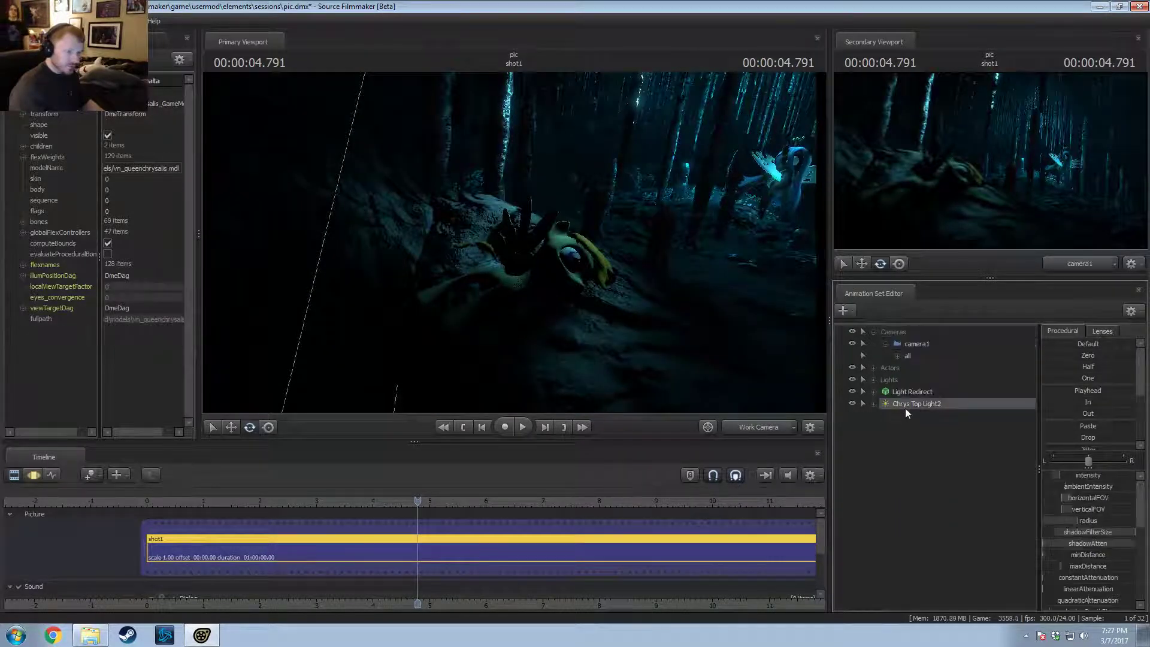
right_click(904, 408)
left_click(929, 415)
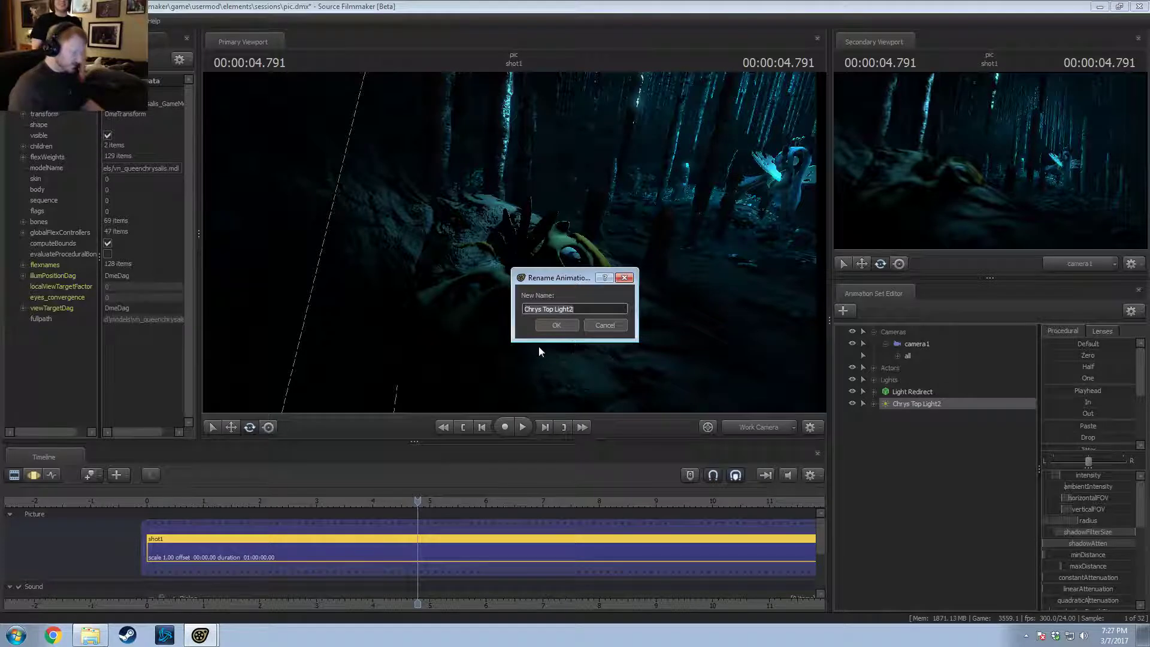
type("Argo Ro")
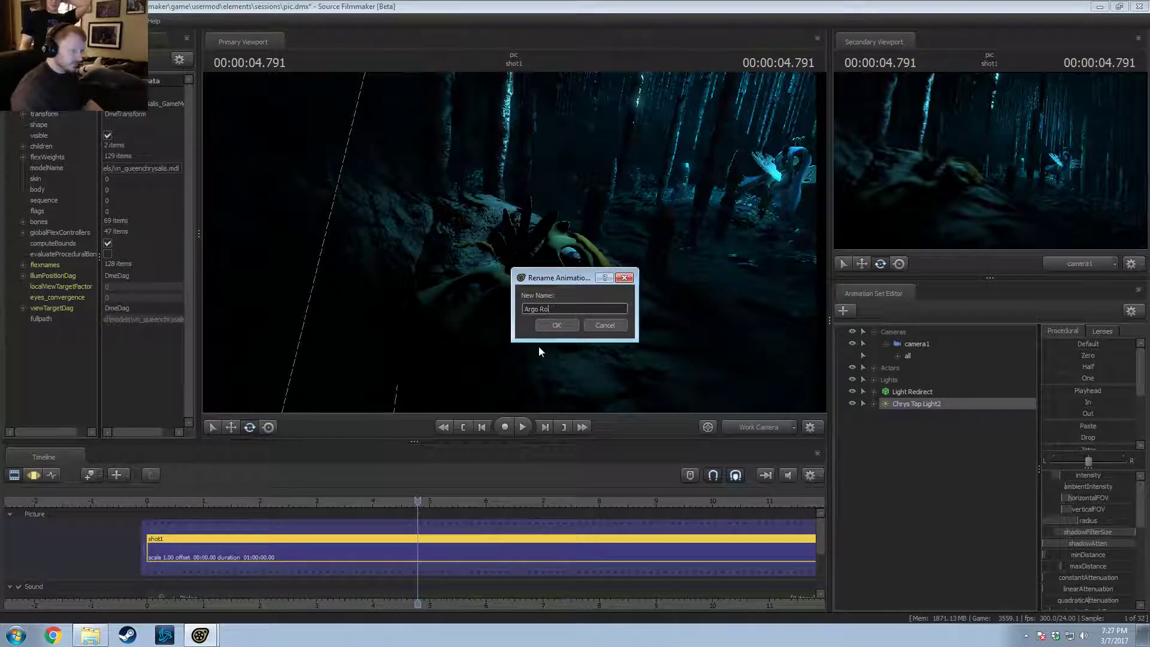
type("cko")
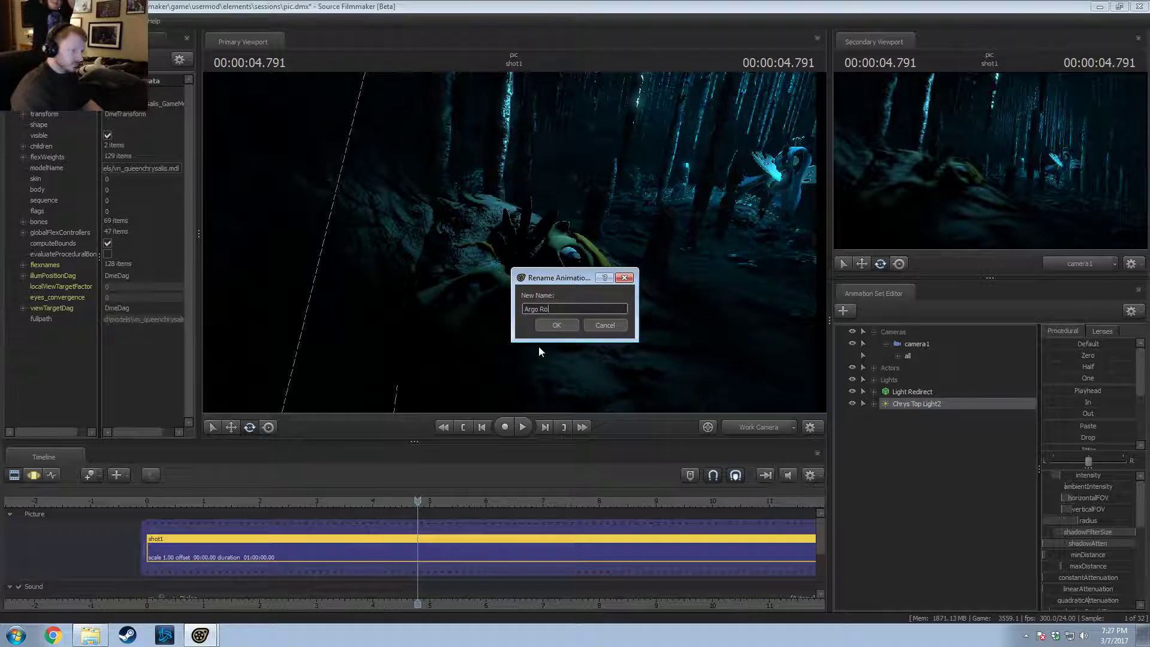
type(" Main")
key("Return")
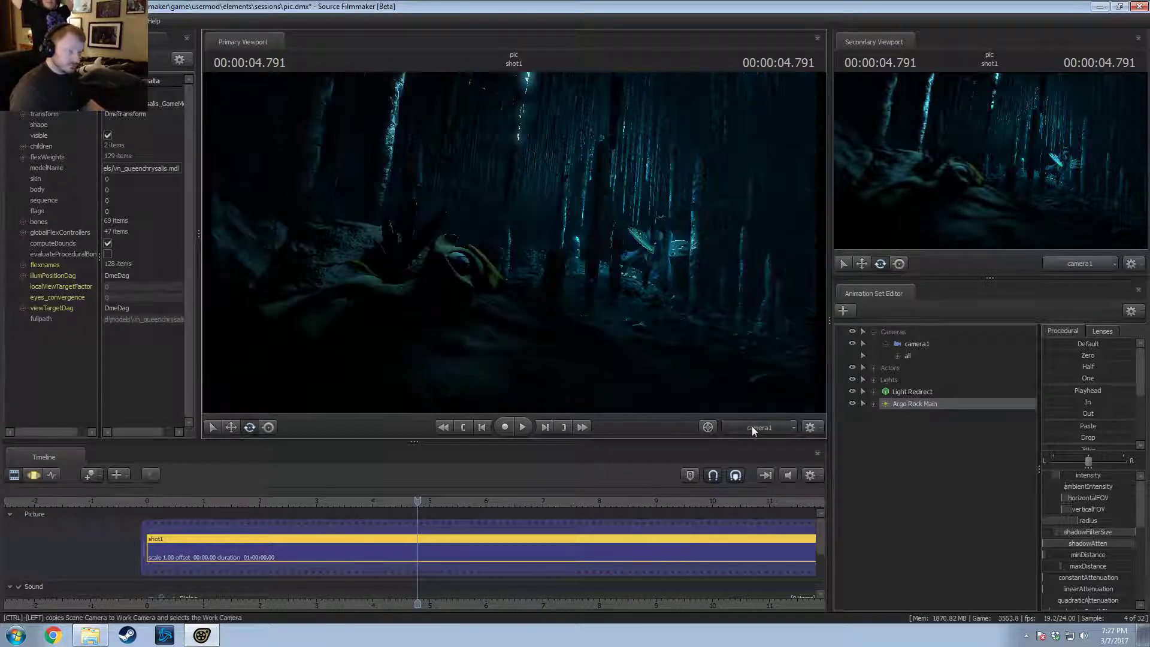
Step: Expand the Actors and Lights groups again and play the shot to examine Argo's animation
left_click(885, 343)
left_click(875, 356)
left_click(874, 392)
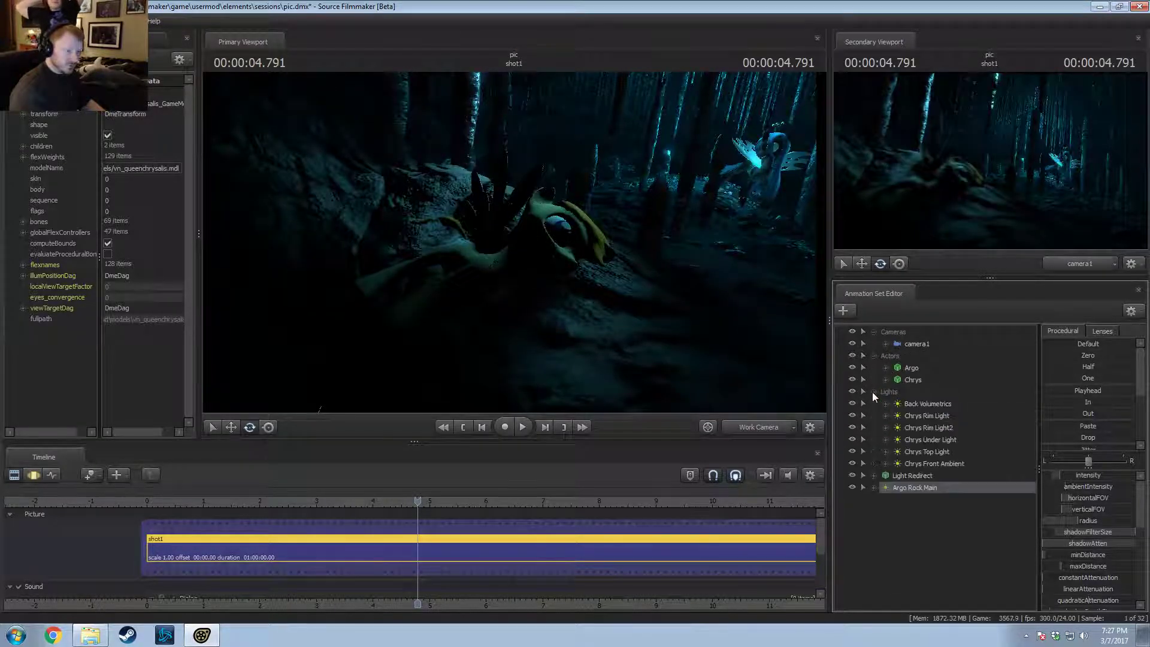
left_click(887, 372)
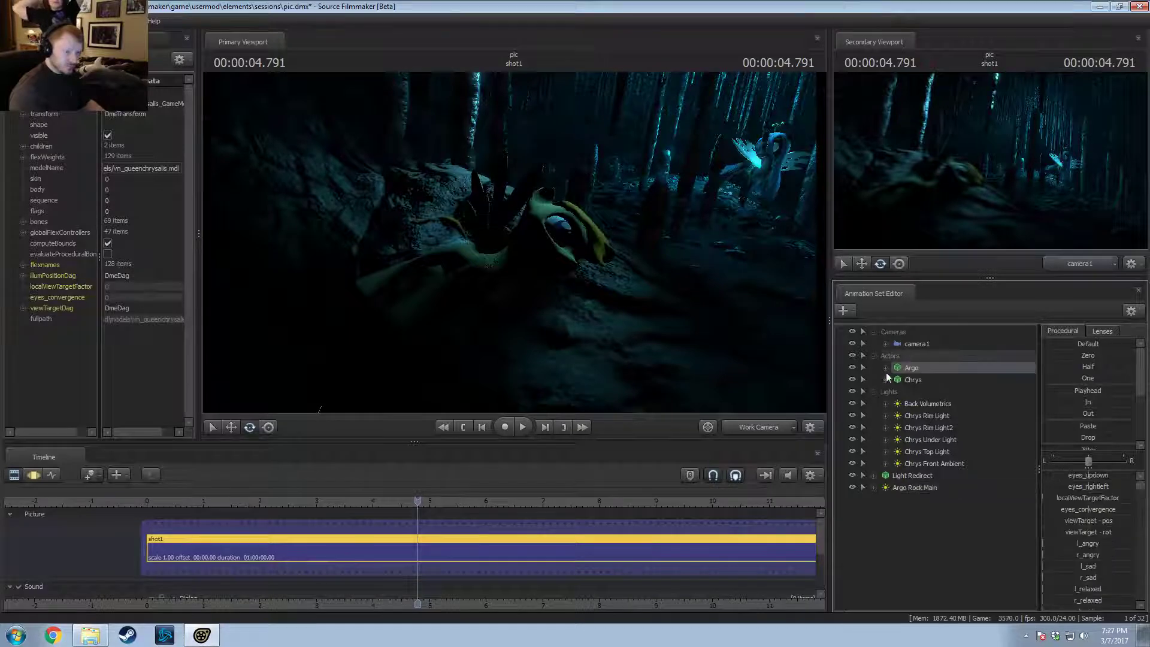
left_click(203, 501)
key("space")
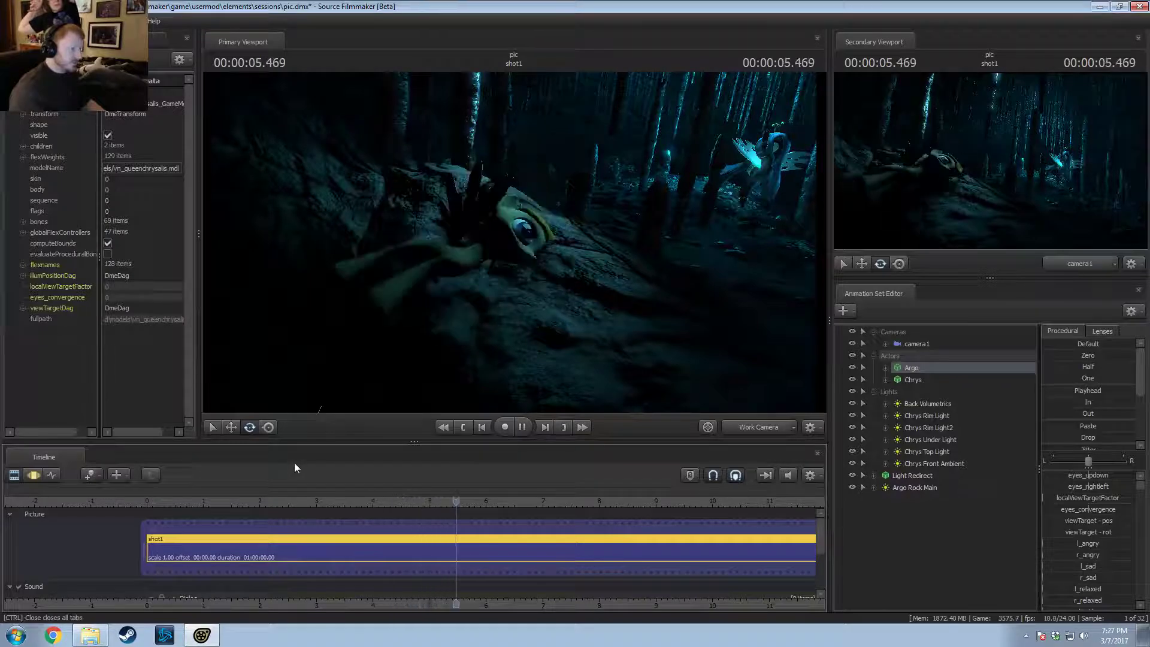
key("space")
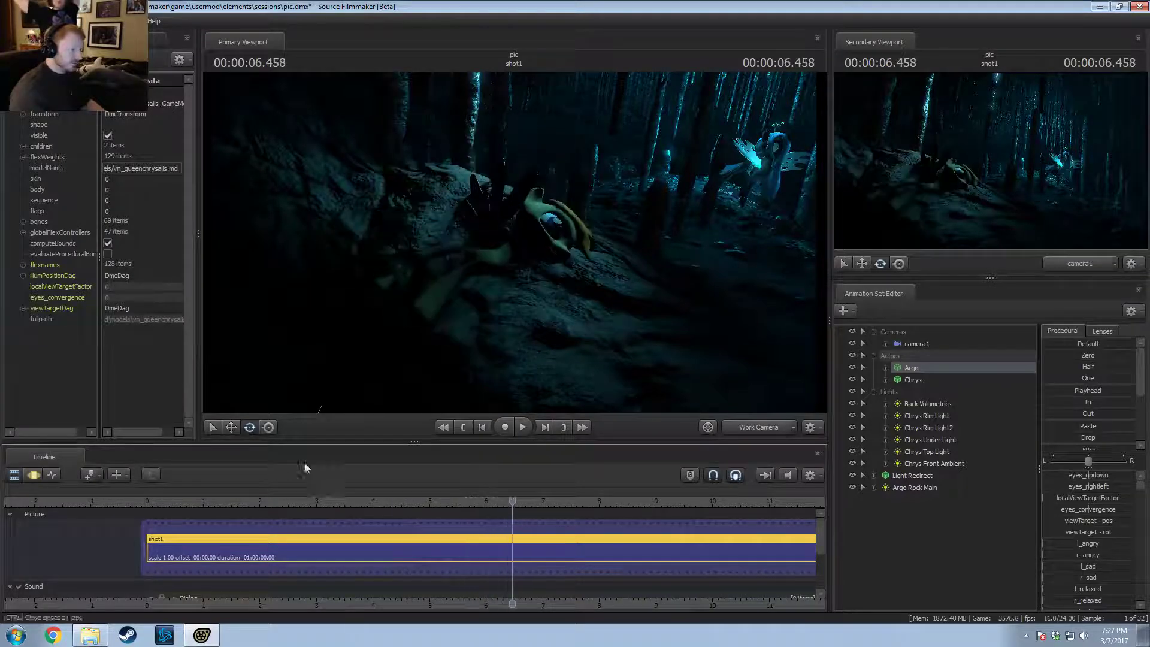
Step: Apply the Playhead preset to Argo to hold its current pose, scrub back to 1.416 s, and frame Argo closely
left_click(917, 380)
key("F3")
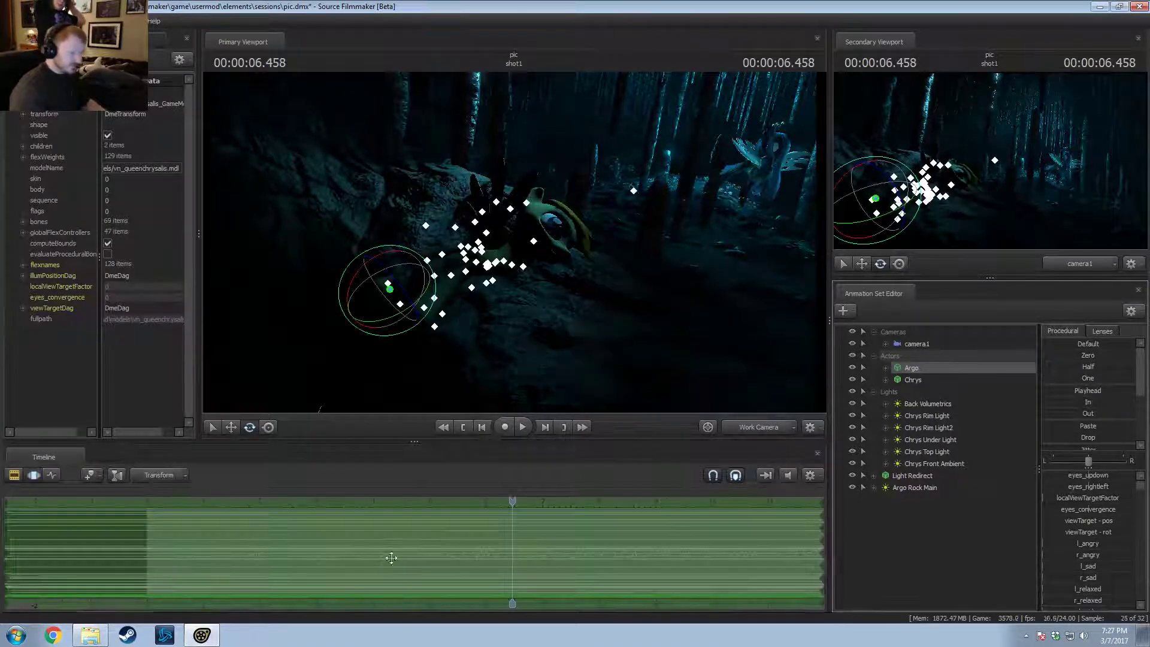
left_click(1089, 390)
left_click_drag(501, 511, 447, 511)
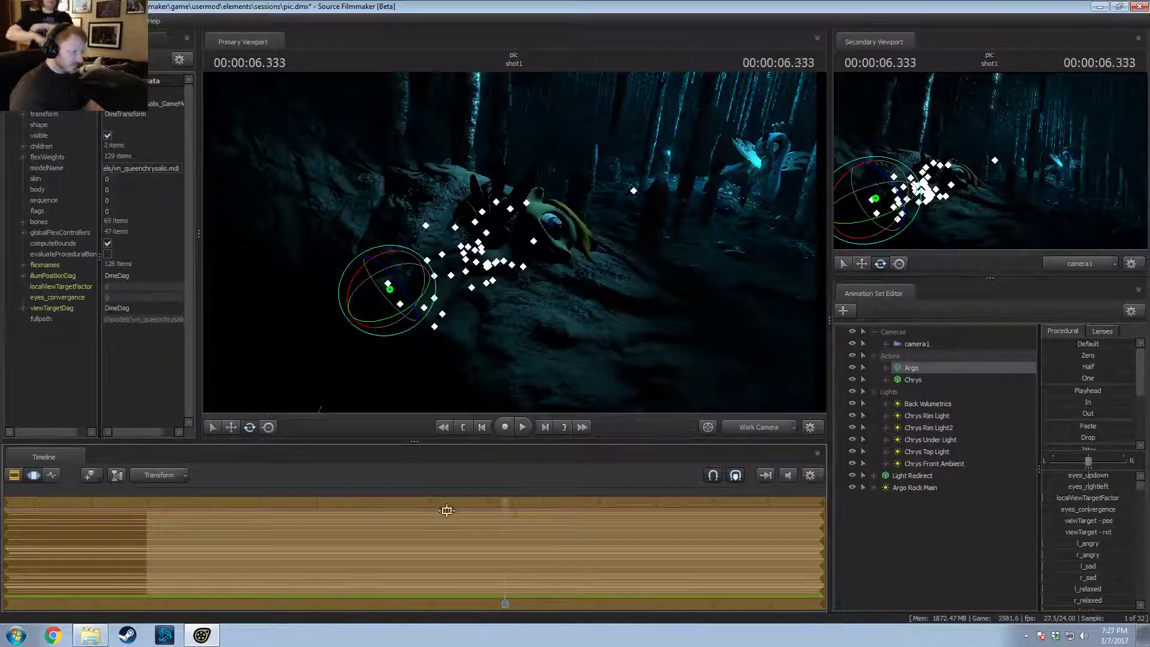
left_click_drag(278, 537, 228, 554)
left_click_drag(502, 286, 502, 286)
key("w")
middle_click_drag(459, 244, 571, 298)
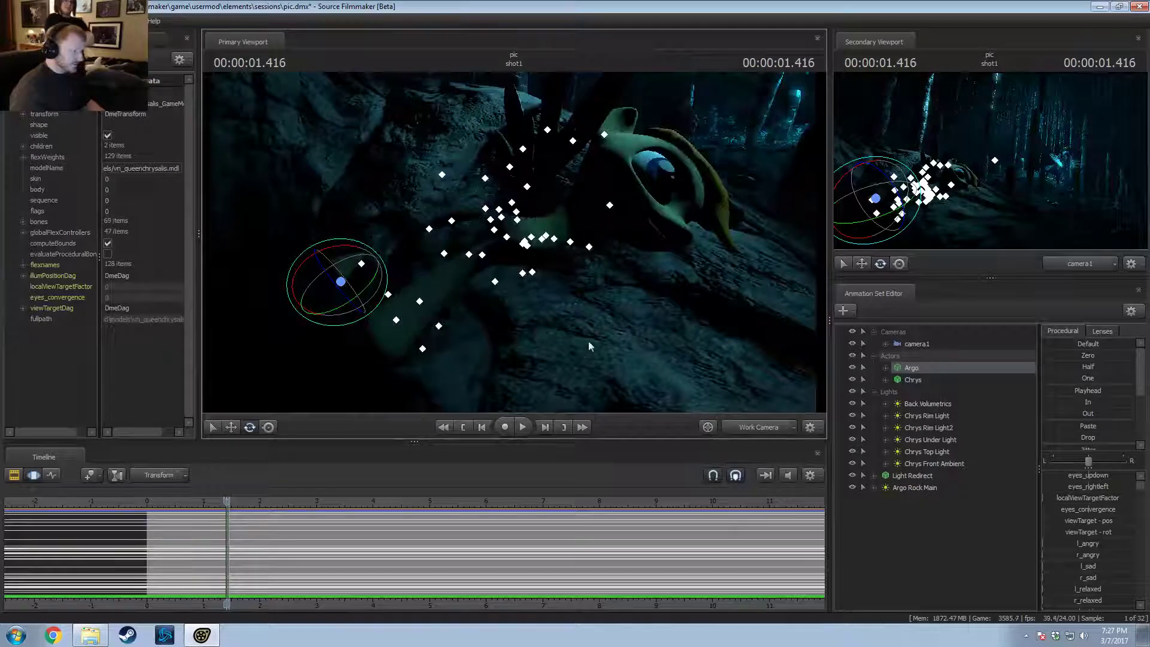
Step: Try to move Argo downward across the whole timeline and undo the move
key("r")
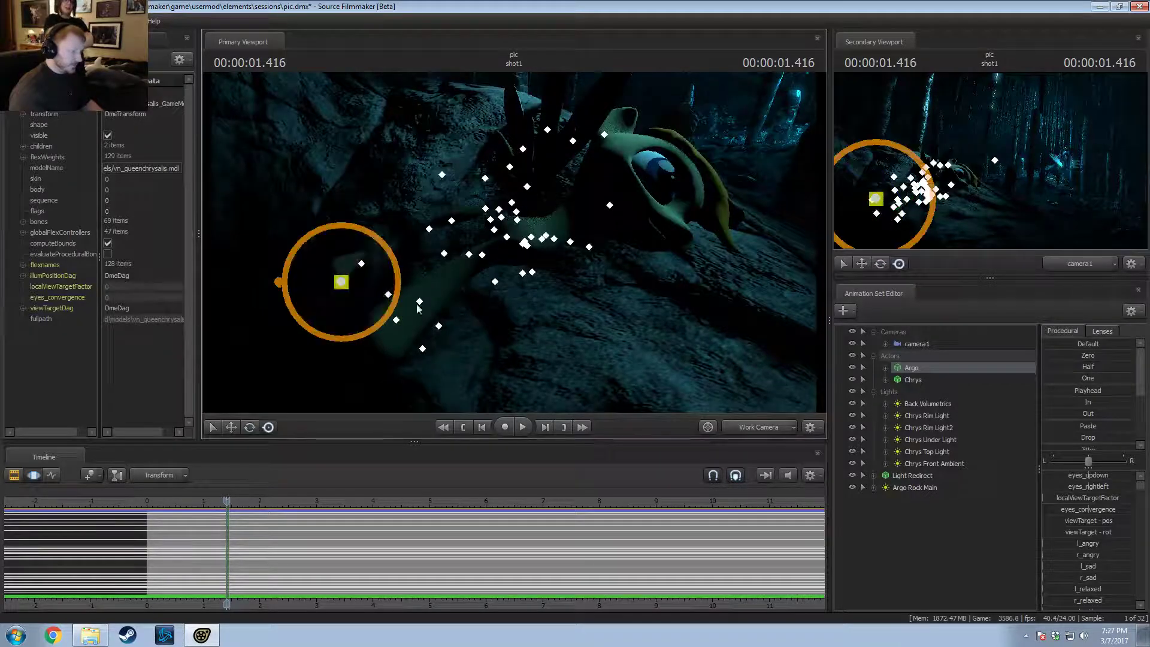
left_click(889, 370)
left_click(313, 521)
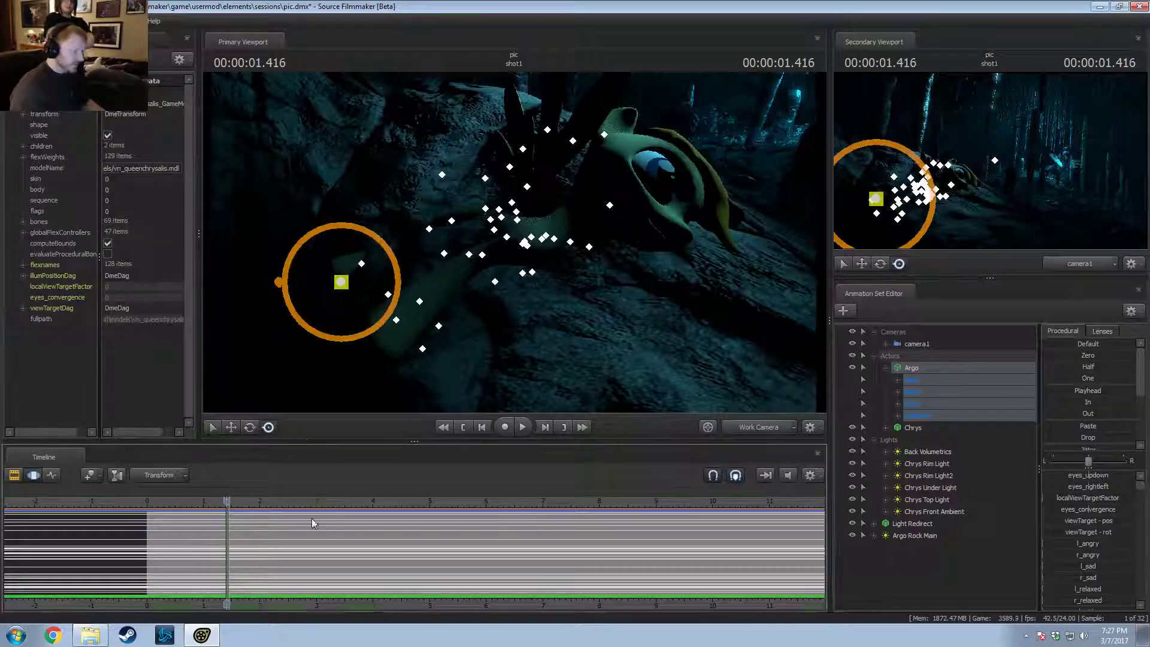
key("ctrl+a")
key("w")
left_click_drag(336, 251, 318, 414)
key("ctrl+z")
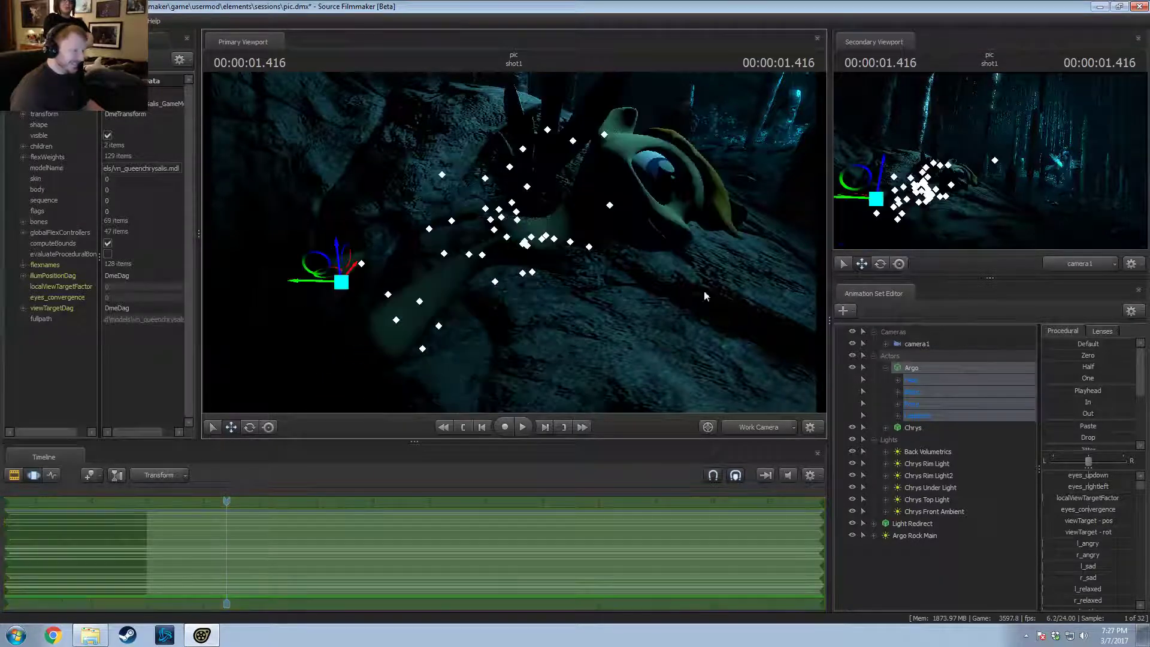
Step: Zero the rotation of Argo's rootTransform in the Body group across the whole shot
left_click(897, 381)
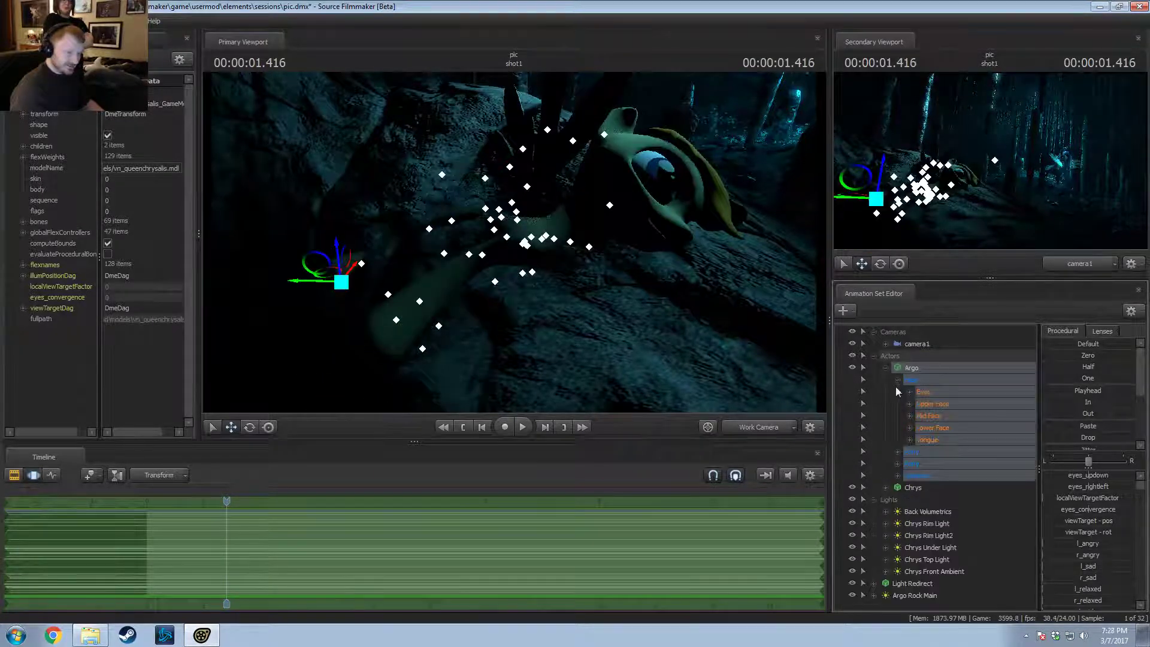
left_click(897, 452)
left_click(911, 466)
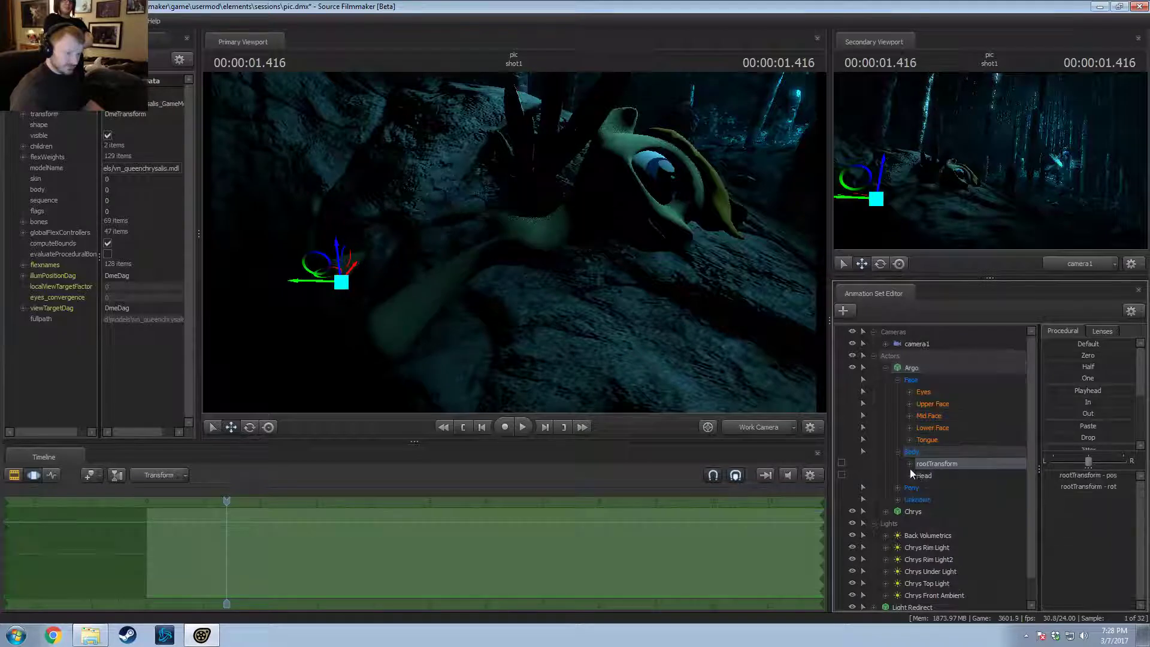
left_click(934, 487)
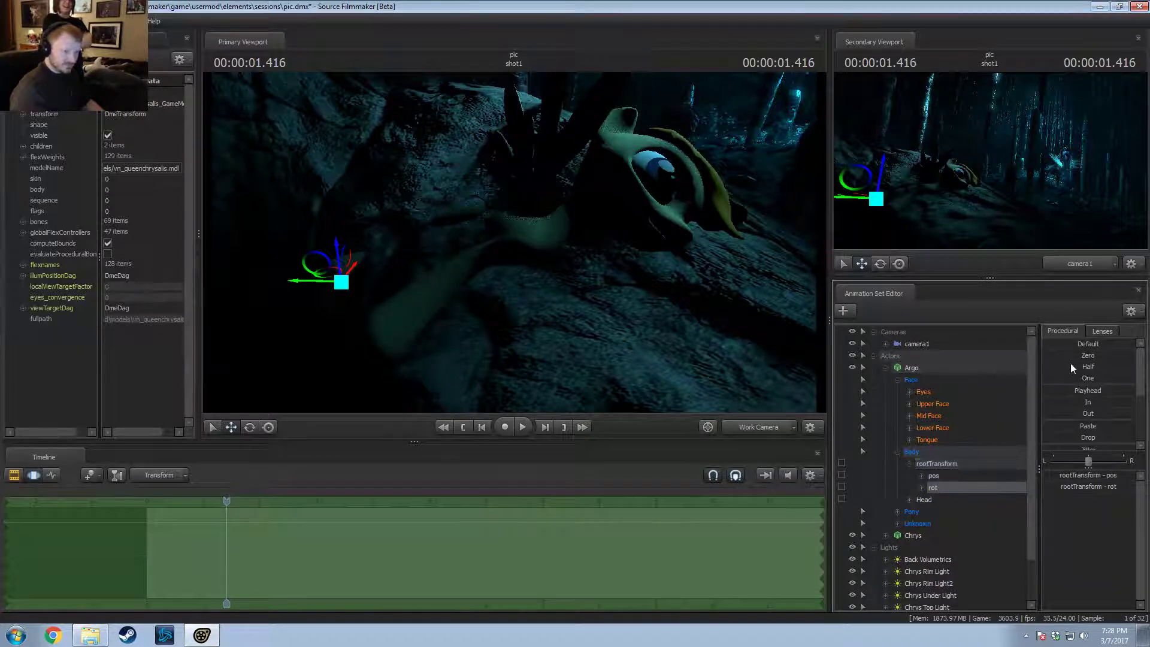
left_click_drag(1073, 356, 1135, 356)
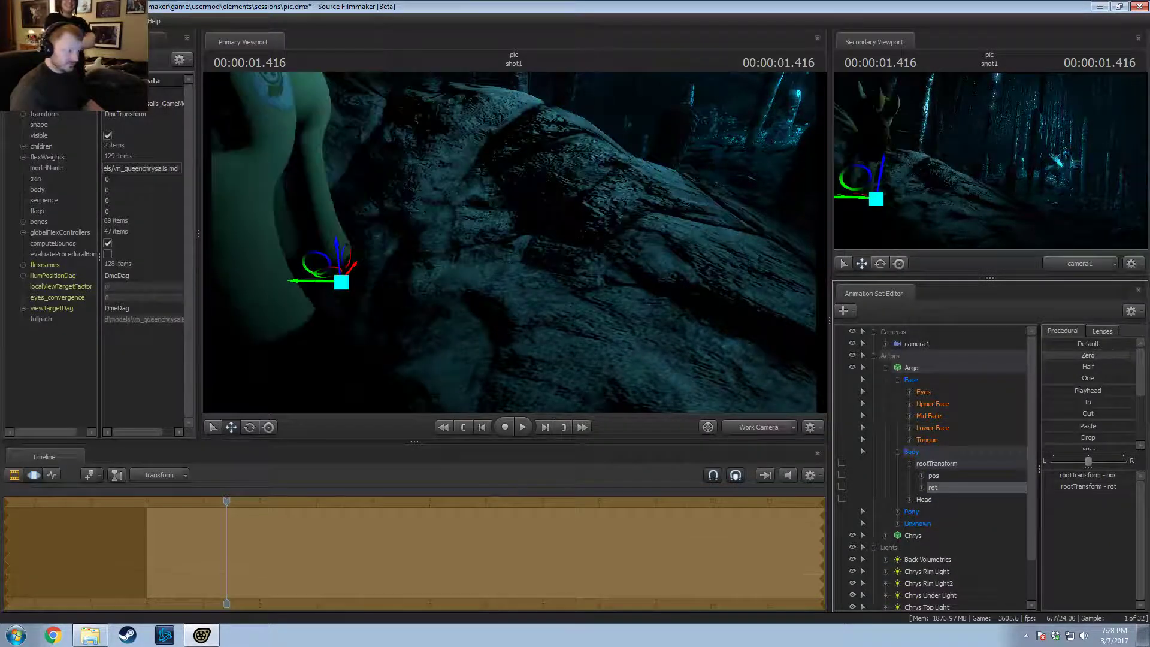
Step: Turn off scene lighting in the viewports and select the whole Argo model
key("s")
left_click_drag(400, 229, 665, 272)
right_click(654, 236)
left_click(672, 267)
left_click(932, 382)
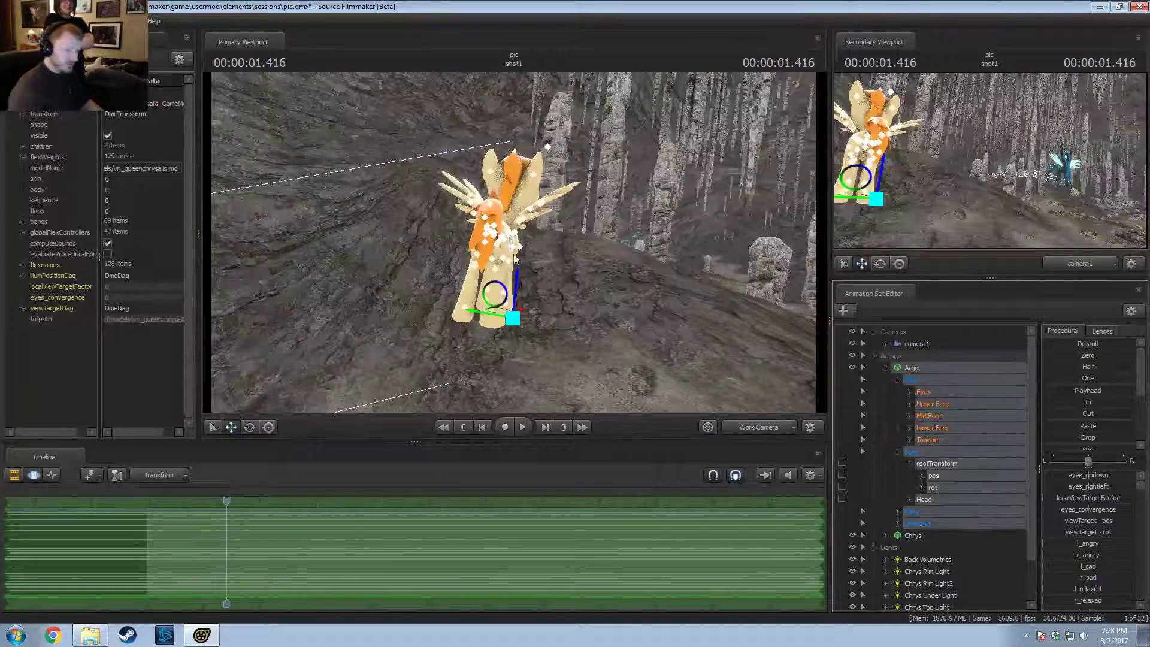
Step: Rotate Argo as a whole about its root on the rocky slope
key("e")
mouse_move(519, 292)
left_mouse_down()
mouse_move(533, 270)
mouse_move(593, 239)
mouse_move(626, 243)
mouse_move(530, 246)
mouse_move(611, 242)
mouse_move(575, 269)
mouse_move(627, 239)
mouse_move(508, 260)
mouse_move(549, 335)
mouse_move(513, 257)
mouse_move(513, 216)
mouse_move(527, 231)
mouse_move(521, 261)
mouse_move(467, 269)
mouse_move(455, 221)
mouse_move(419, 258)
mouse_move(441, 234)
mouse_move(436, 206)
mouse_move(509, 222)
mouse_move(455, 233)
mouse_move(491, 228)
mouse_move(513, 281)
left_mouse_up()
left_click_drag(581, 368, 599, 168)
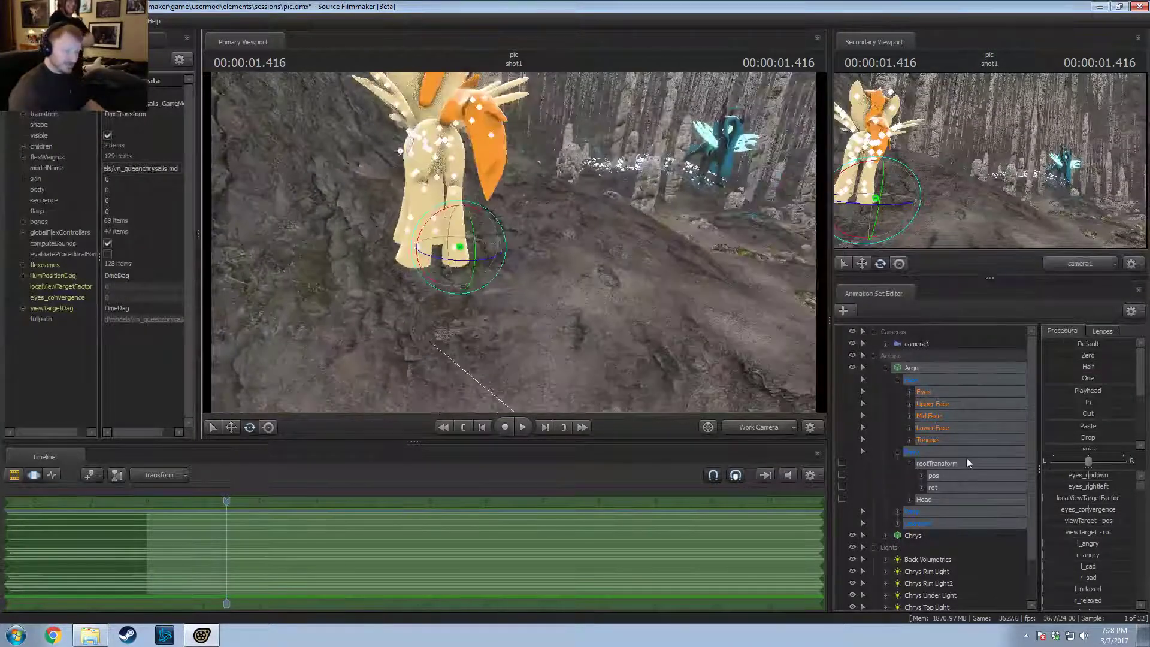
left_click_drag(622, 270, 511, 244, "alt")
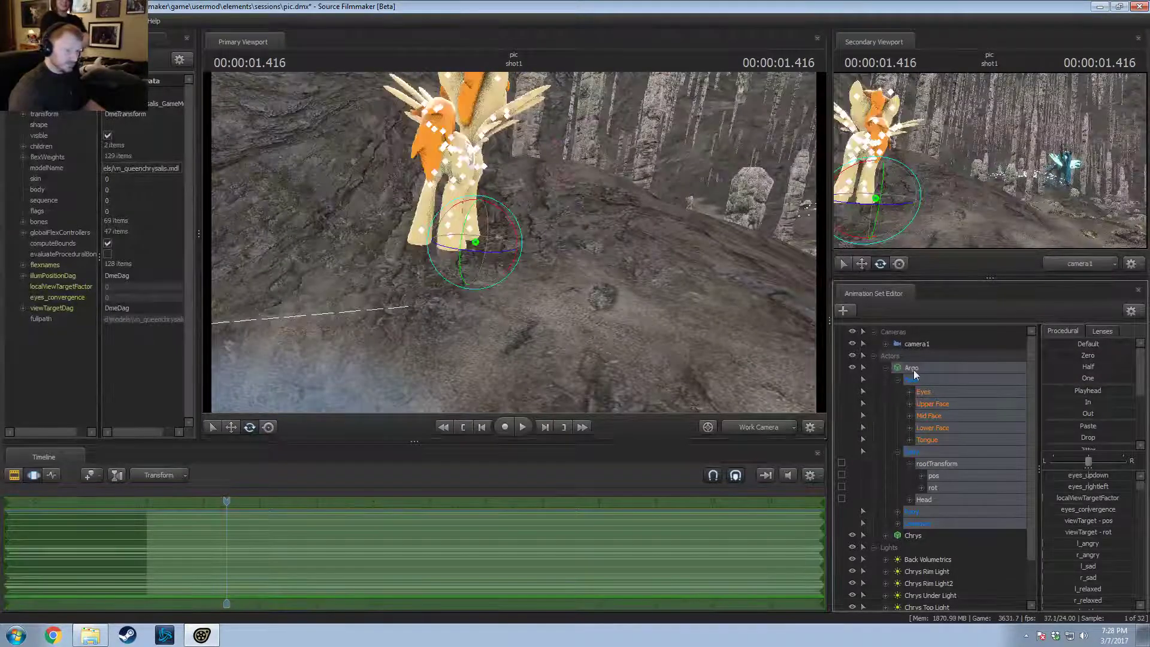
Step: Collapse Argo's Face and Body groups and rotate the Pelvis bone to turn Argo toward the queen's side of the scene
left_click(897, 380)
left_click(896, 392)
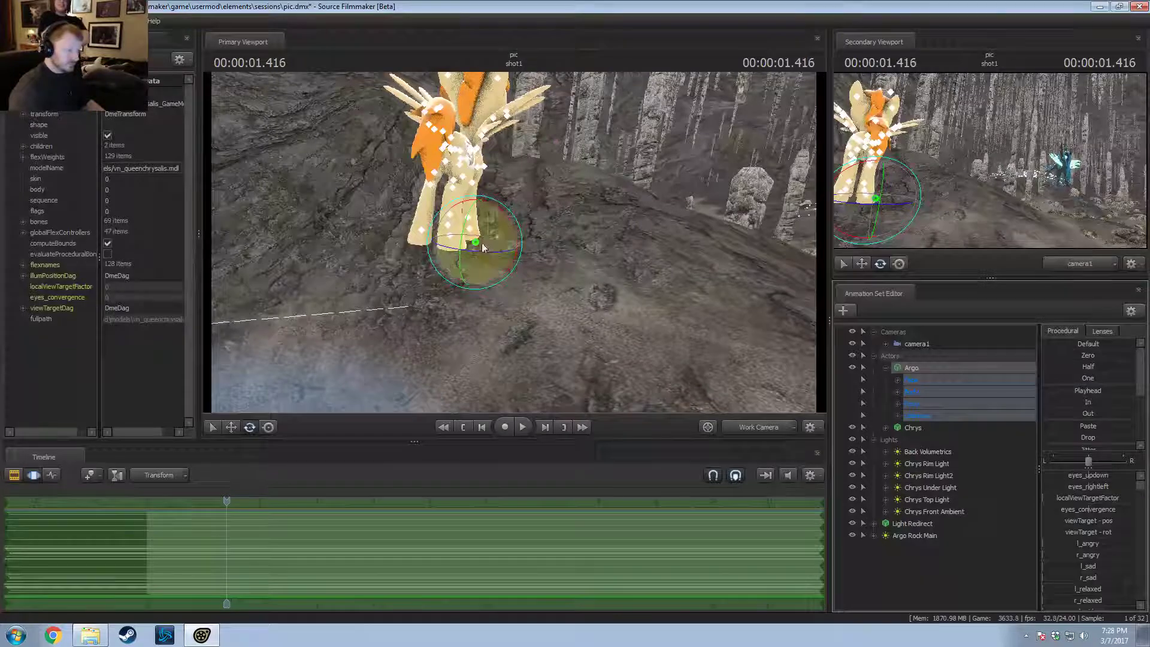
left_click(453, 154, "ctrl")
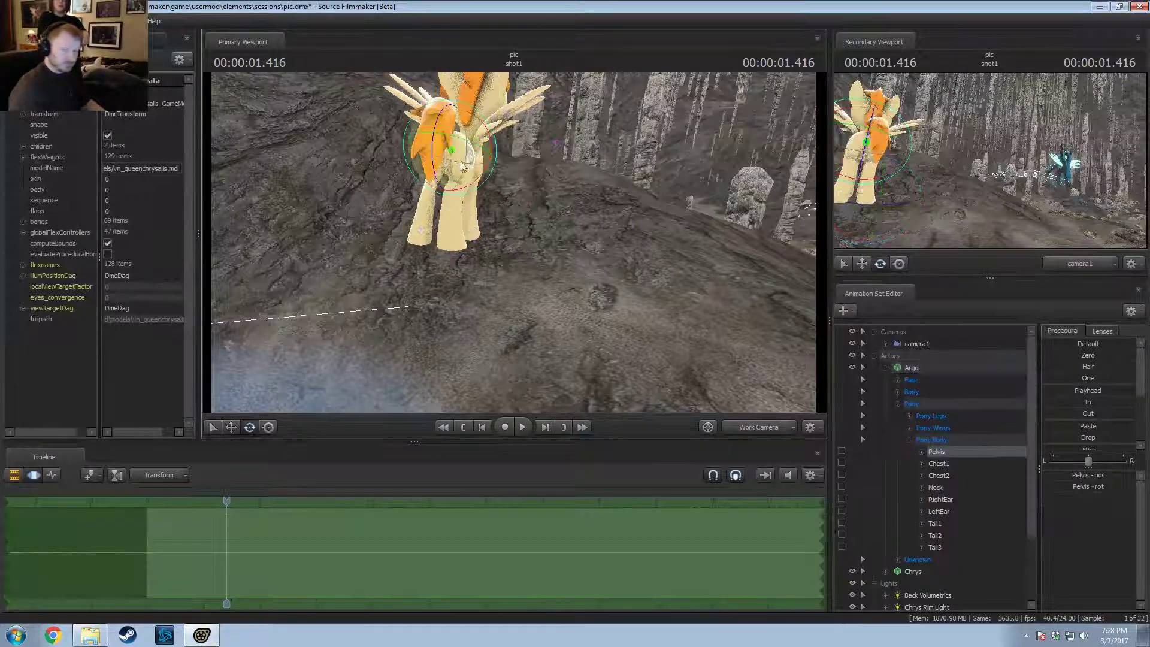
left_click_drag(479, 186, 504, 248)
left_click_drag(405, 181, 385, 184)
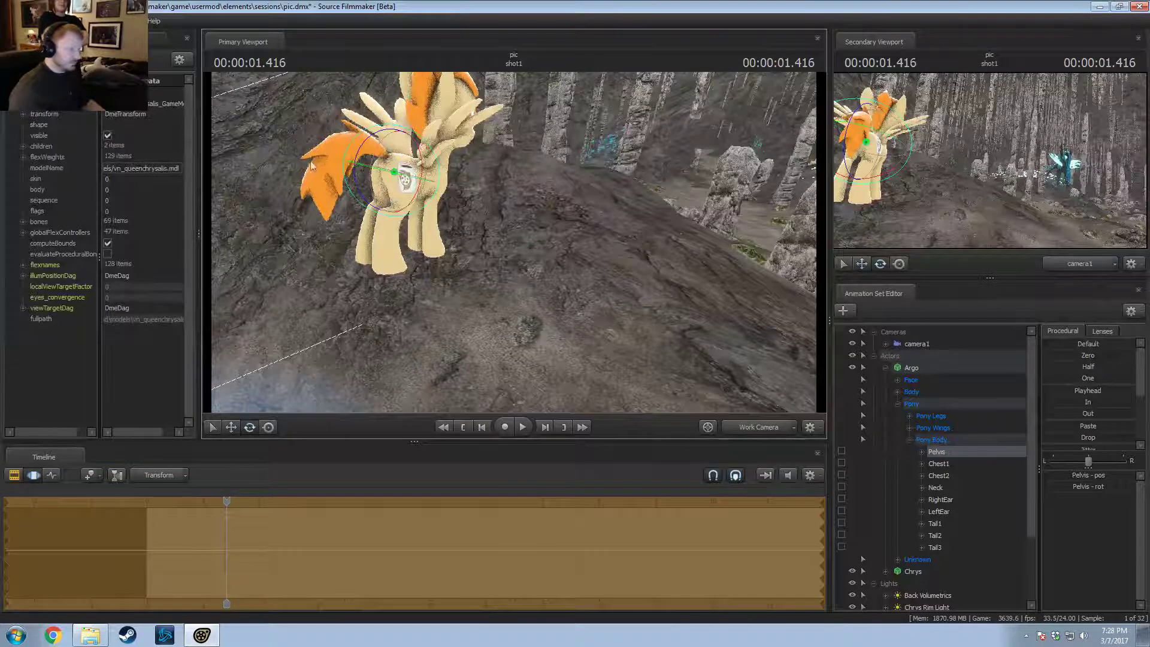
left_click_drag(385, 186, 386, 172)
Step: Move and tilt Argo's Pelvis so the body sits low on the slope with the front raised
key("w")
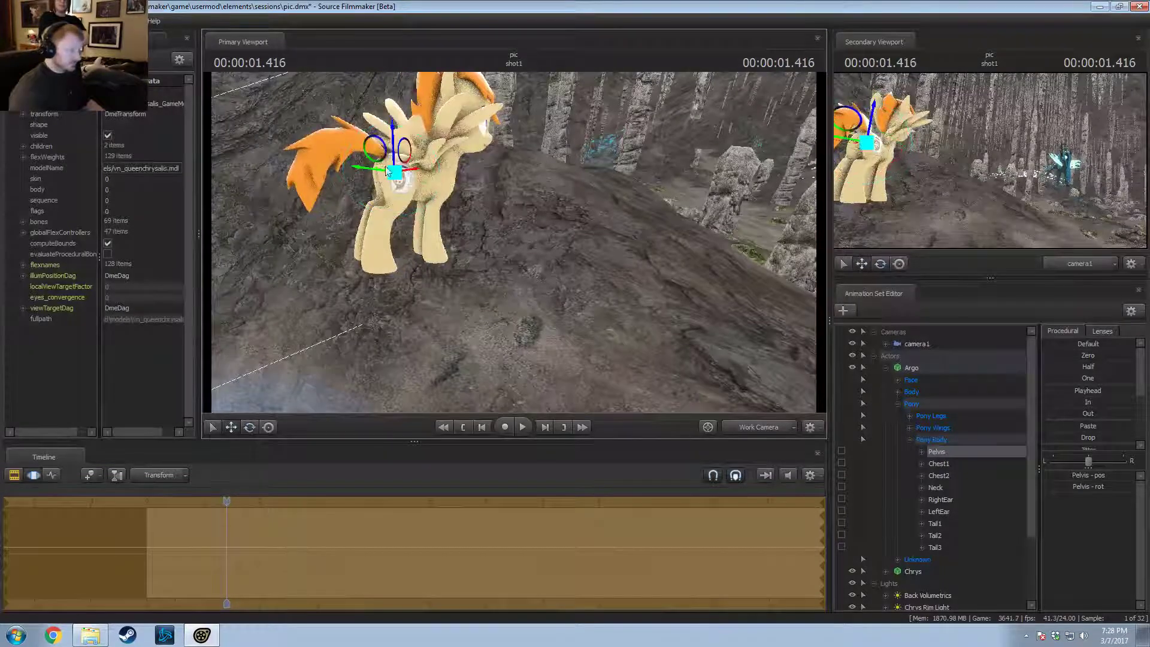
left_click_drag(513, 242, 563, 240, "alt")
left_click_drag(366, 299, 380, 228)
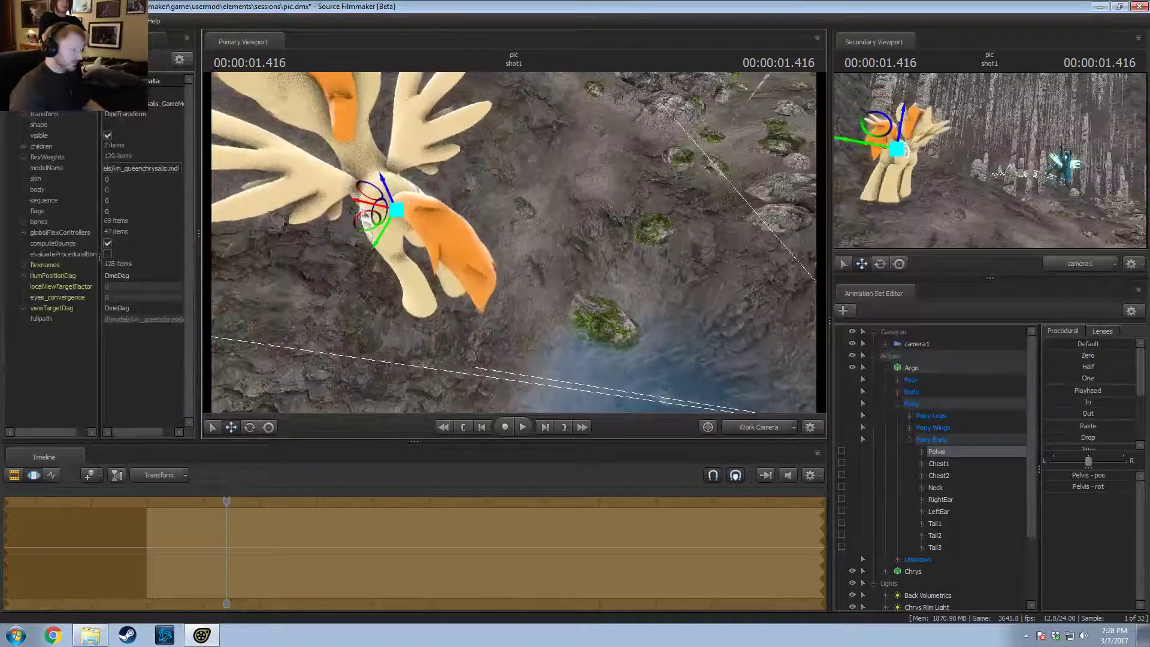
left_click_drag(515, 247, 503, 204, "alt")
left_click_drag(396, 239, 587, 230)
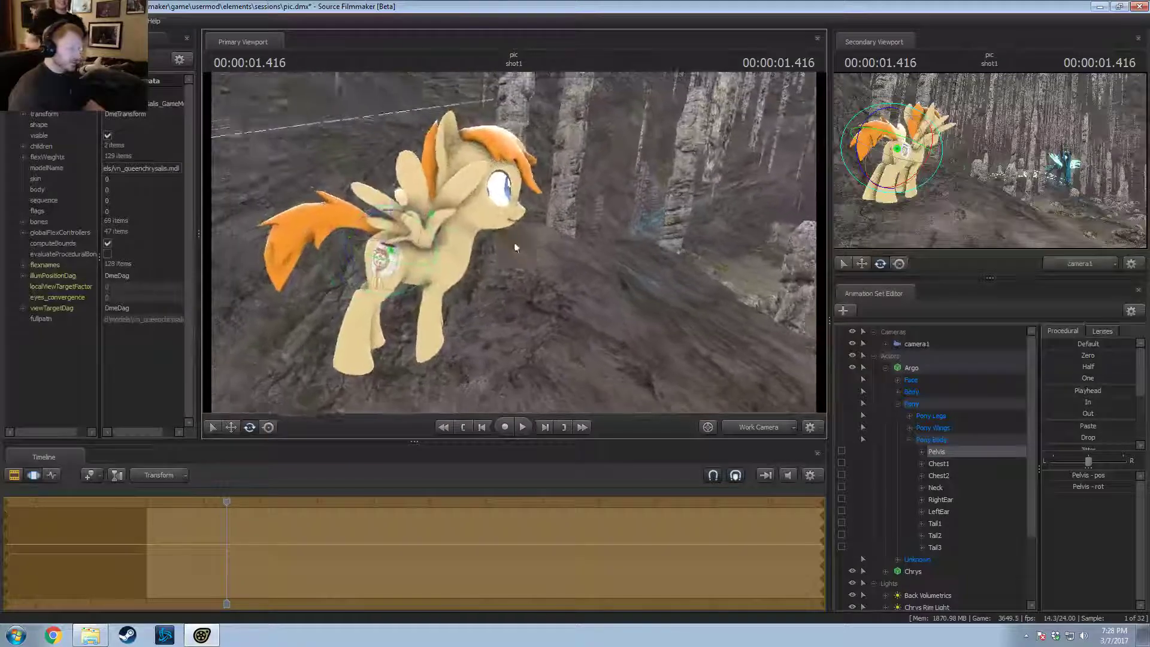
left_click_drag(514, 242, 464, 282)
key("w")
left_click_drag(470, 165, 518, 231, "alt")
Step: Pose Argo's left back leg stretched out behind the body by rotating LeftThigh and LeftLeg2
left_click(484, 261, "ctrl")
key("e")
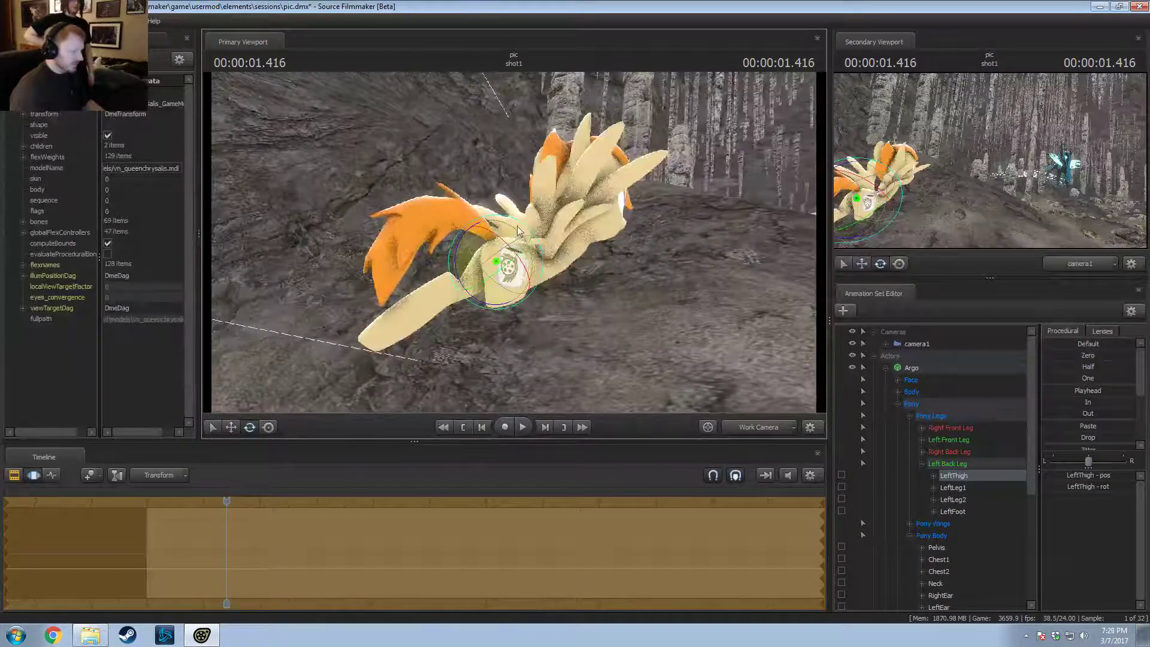
left_click(450, 304)
left_click_drag(409, 302, 401, 289)
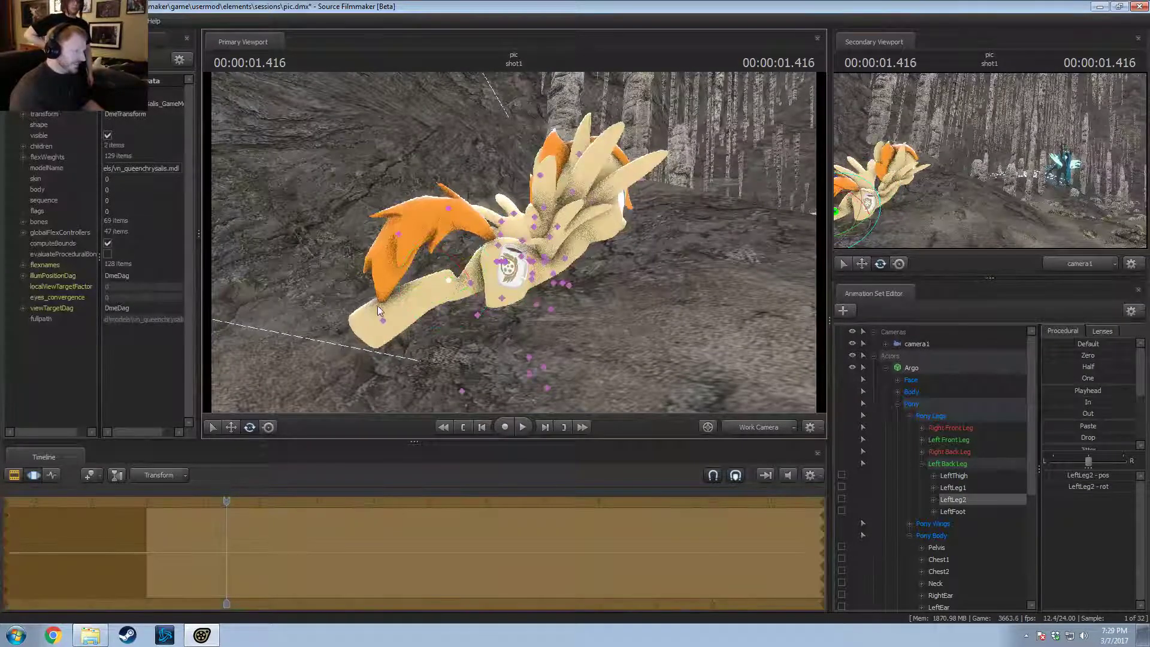
key("w")
left_click_drag(471, 289, 512, 244, "alt")
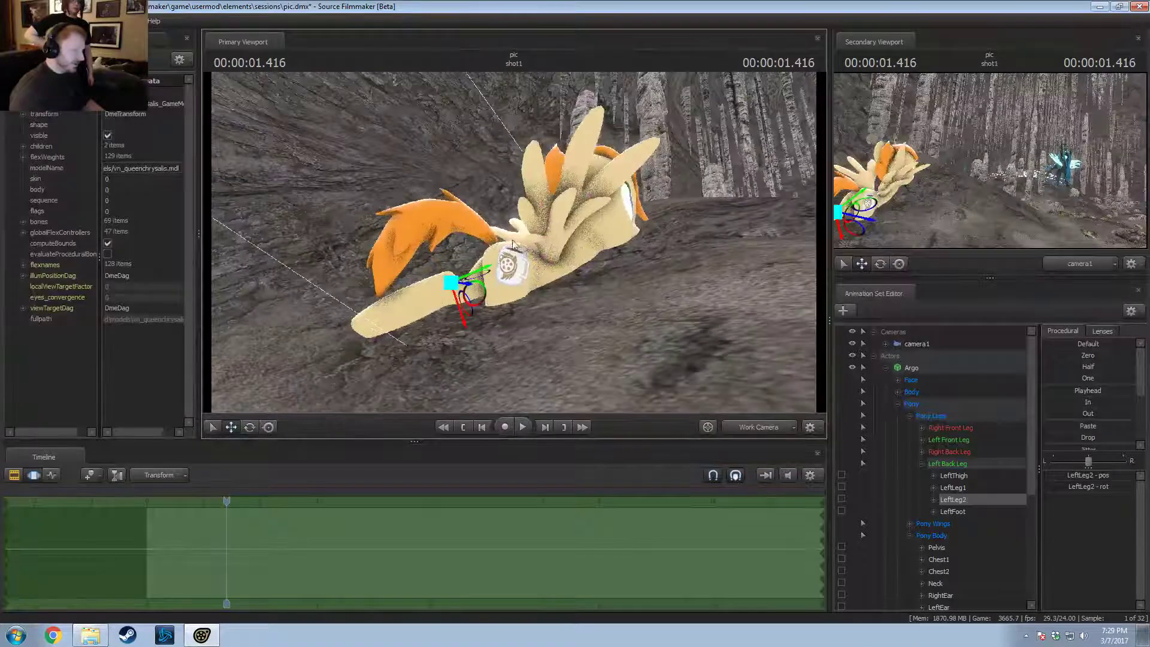
key("e")
Step: Adjust the bones of Argo's left back leg as seen from behind and undo the last LeftLeg2 rotation
left_click_drag(455, 292, 488, 239, "alt")
left_click(473, 259, "ctrl")
left_click(486, 259)
left_click(478, 267)
left_click(472, 292, "ctrl")
left_click(461, 293)
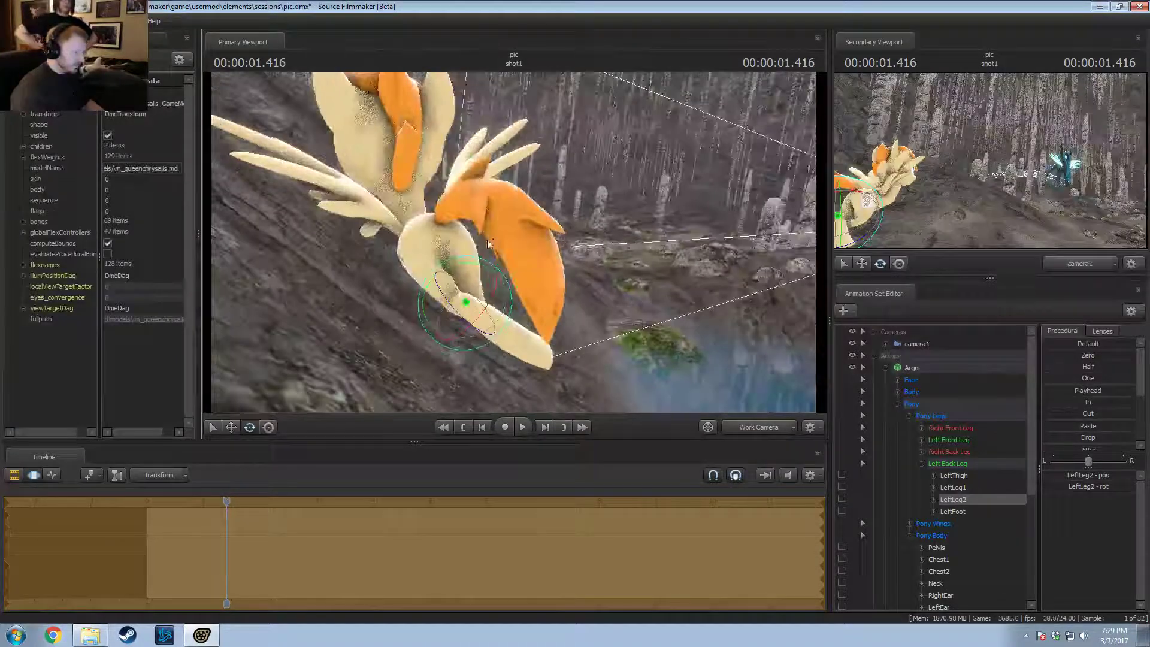
key("ctrl+z")
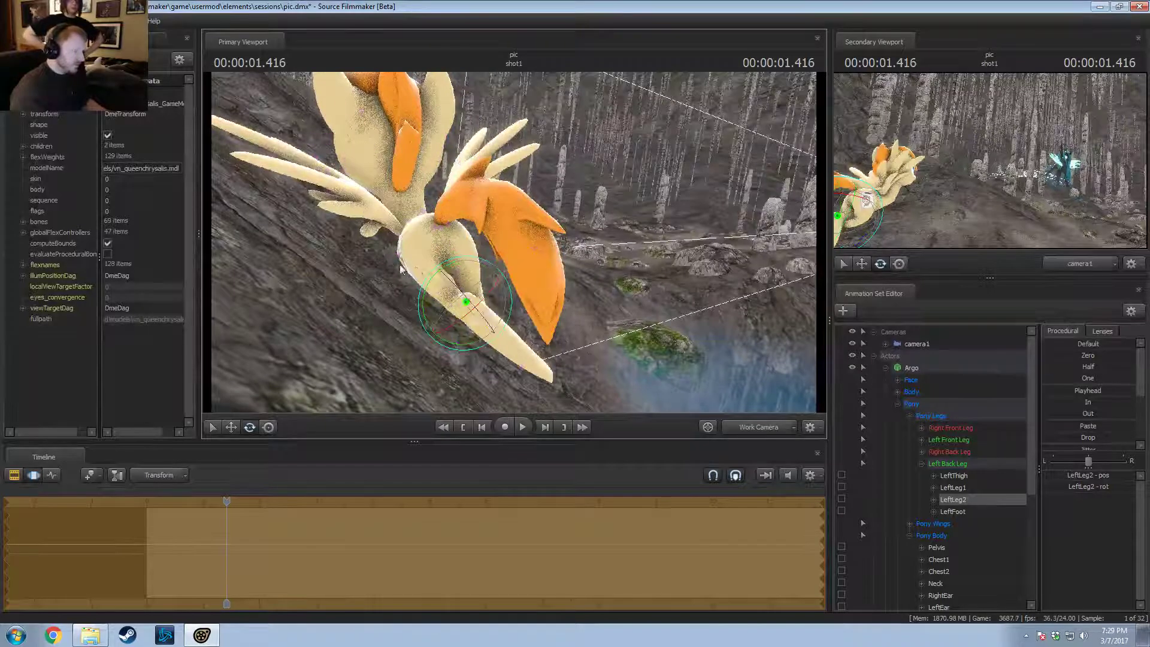
Step: Rotate LeftLeg1 to swing the middle section of Argo's left back leg further backward
left_click(418, 251)
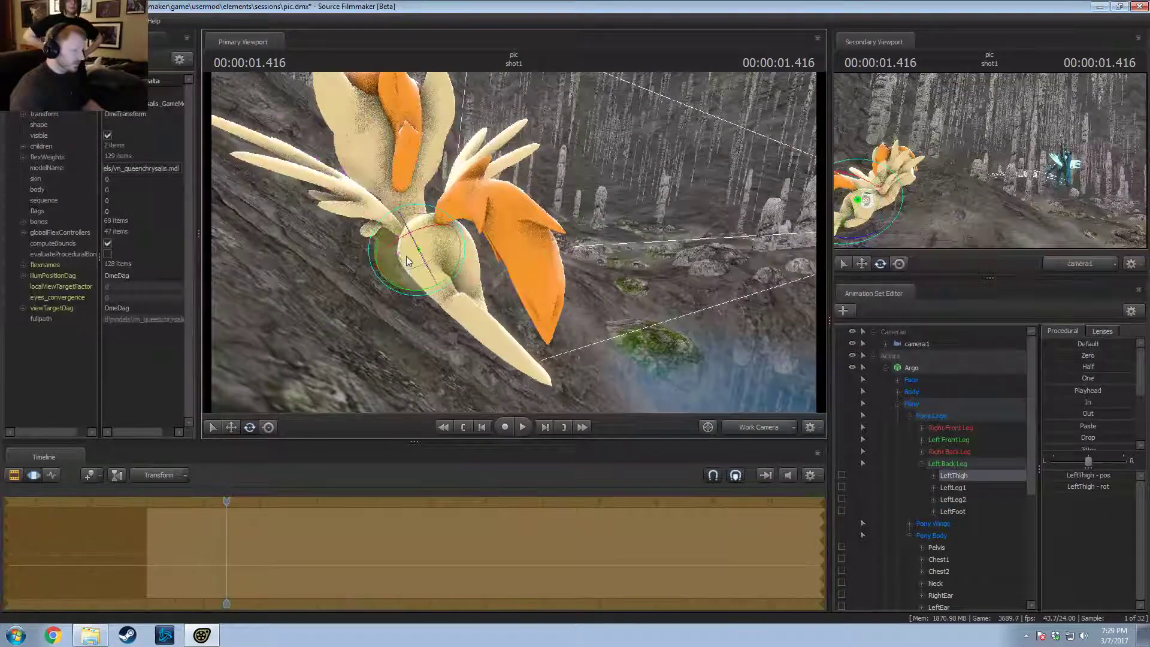
key("q")
left_click(437, 290)
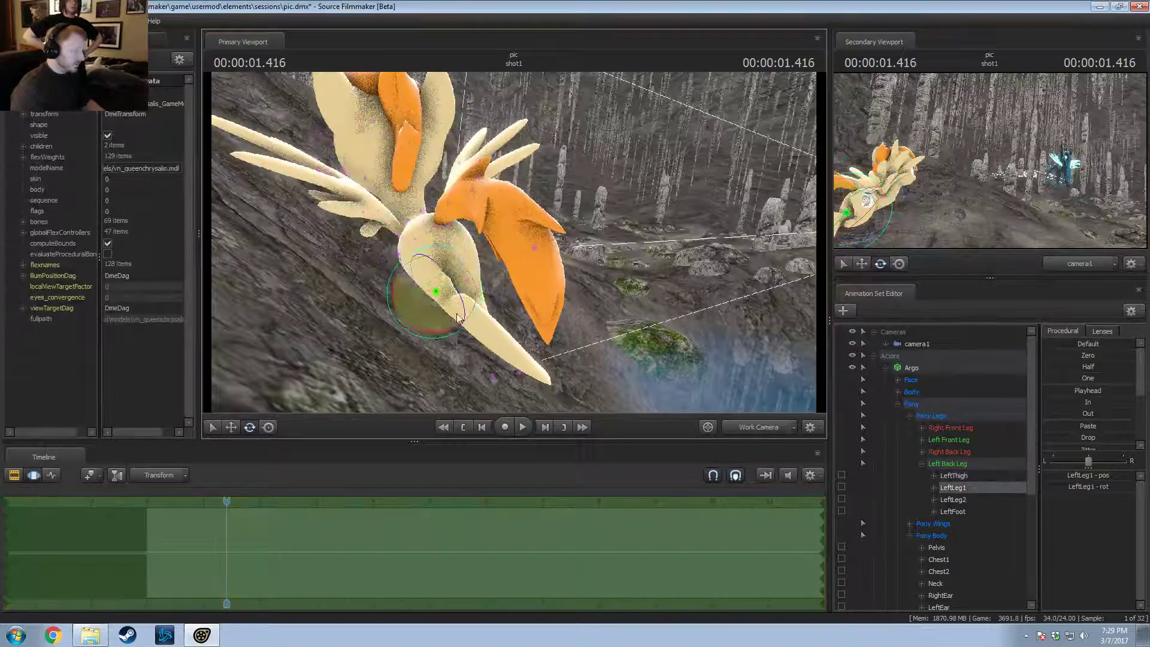
left_click_drag(430, 272, 516, 249)
key("w")
key("e")
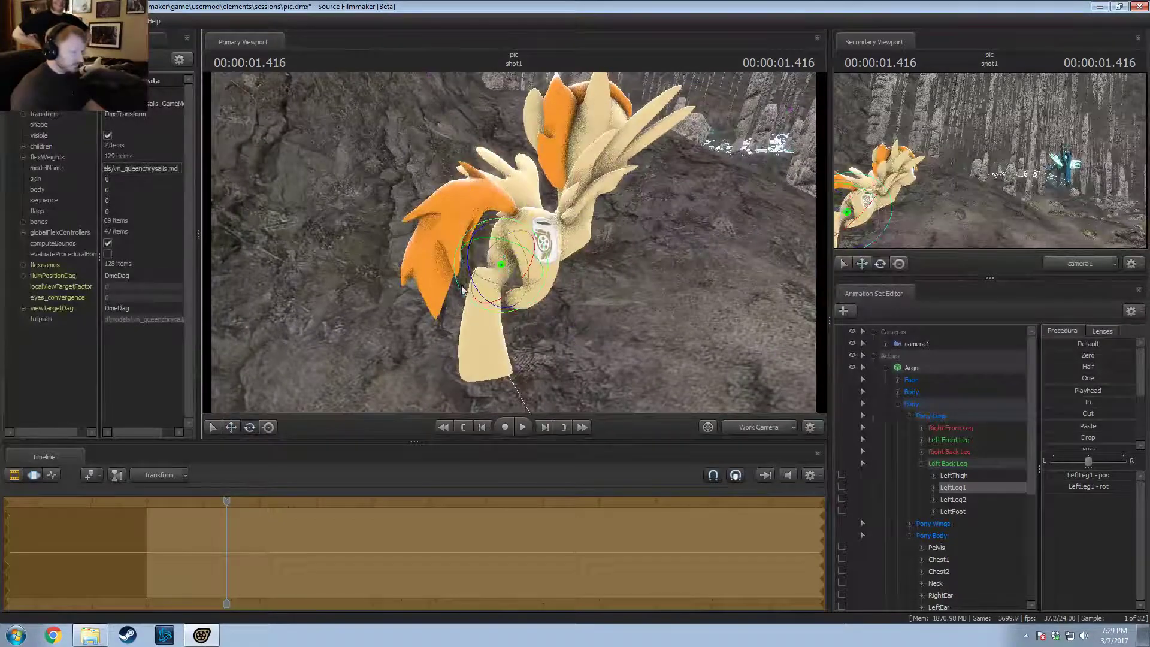
left_click_drag(461, 286, 456, 267)
Step: Try to swing LeftLeg2 forward under Argo's body and undo the rotation
left_click(481, 274, "ctrl")
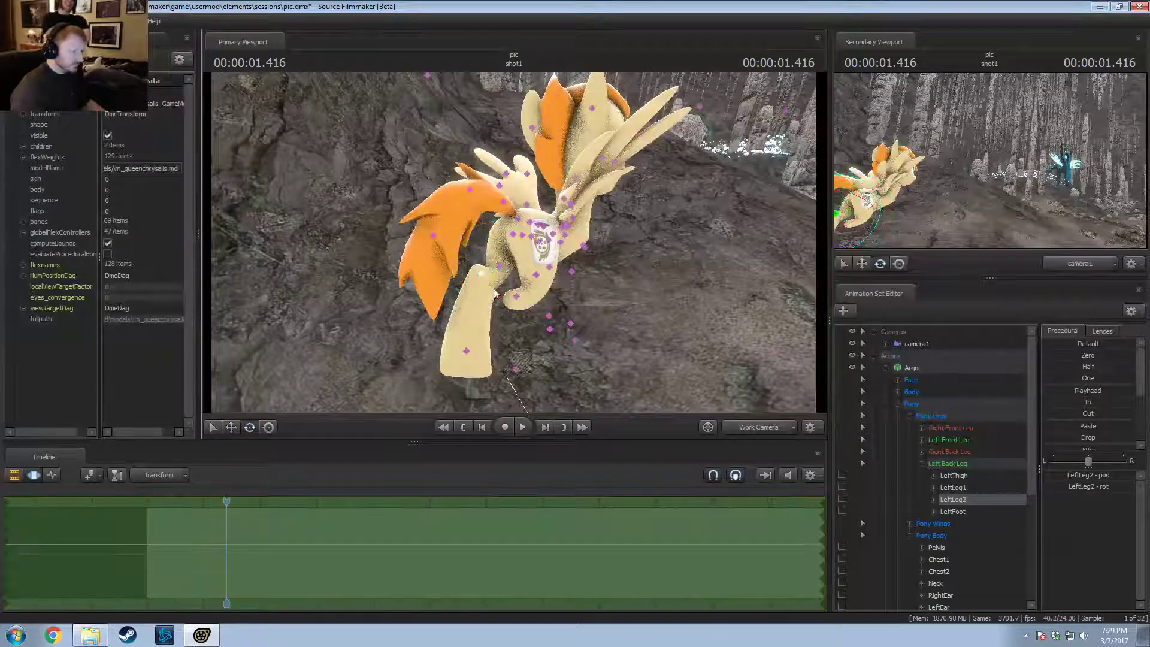
left_click_drag(490, 321, 500, 324)
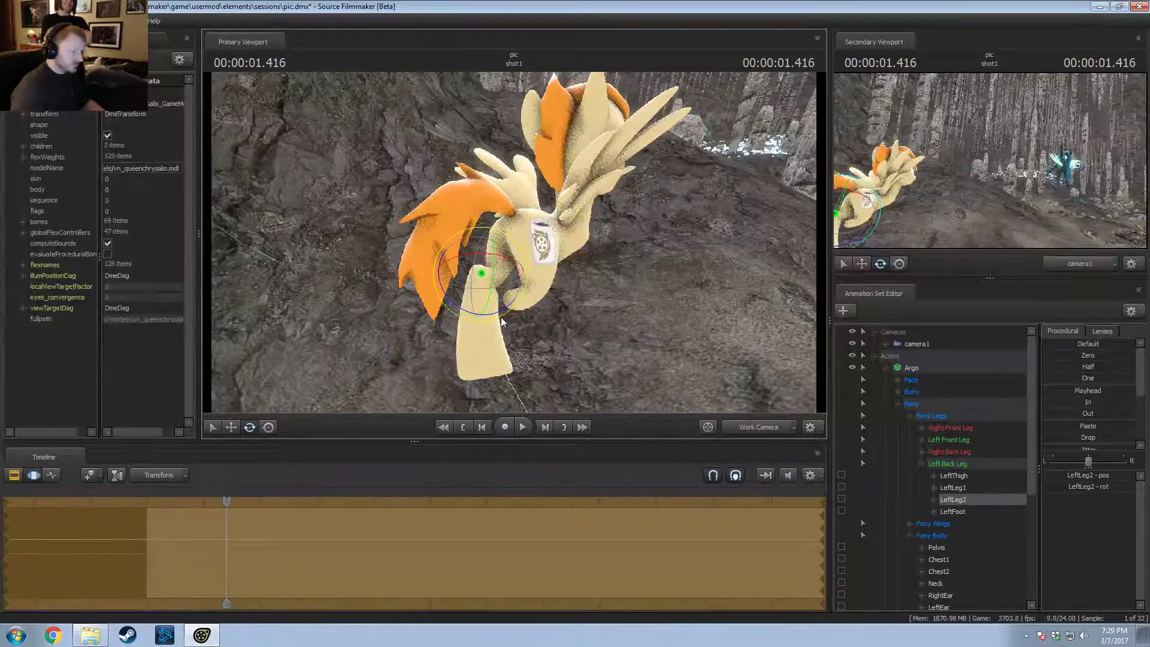
key("ctrl+z")
Step: Refine the angle of Argo's left back leg from several sides with a slight rotation of LeftLeg1
left_click_drag(490, 240, 510, 305)
left_click(501, 273, "ctrl")
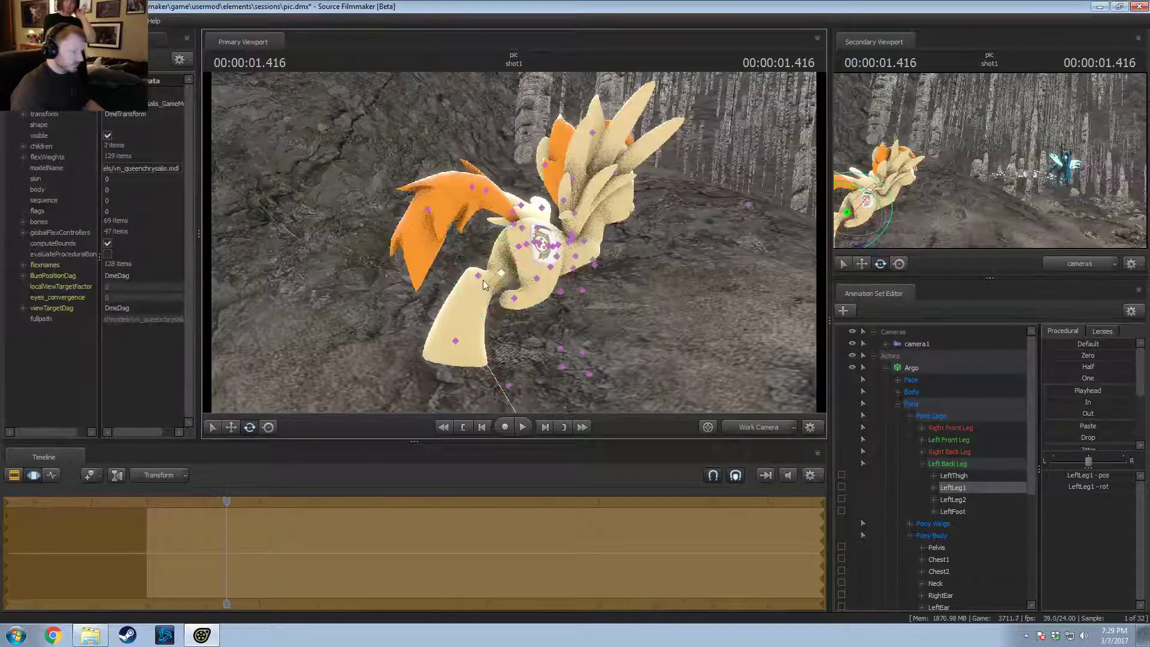
left_click(505, 311)
right_click_drag(505, 311, 469, 251)
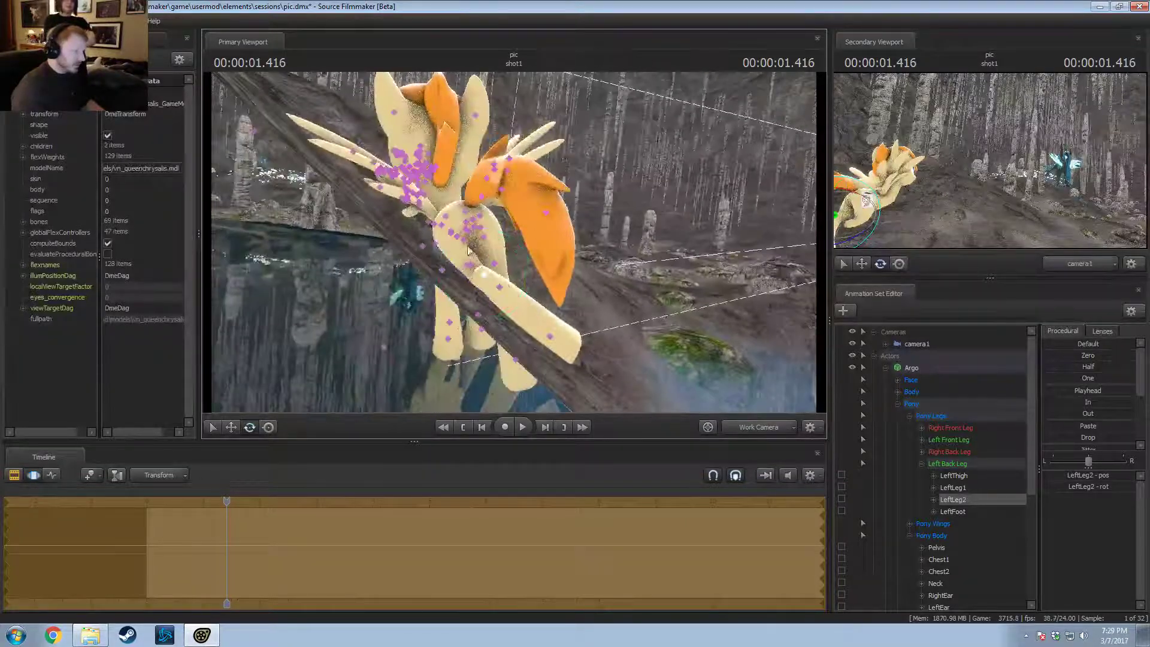
left_click(473, 266)
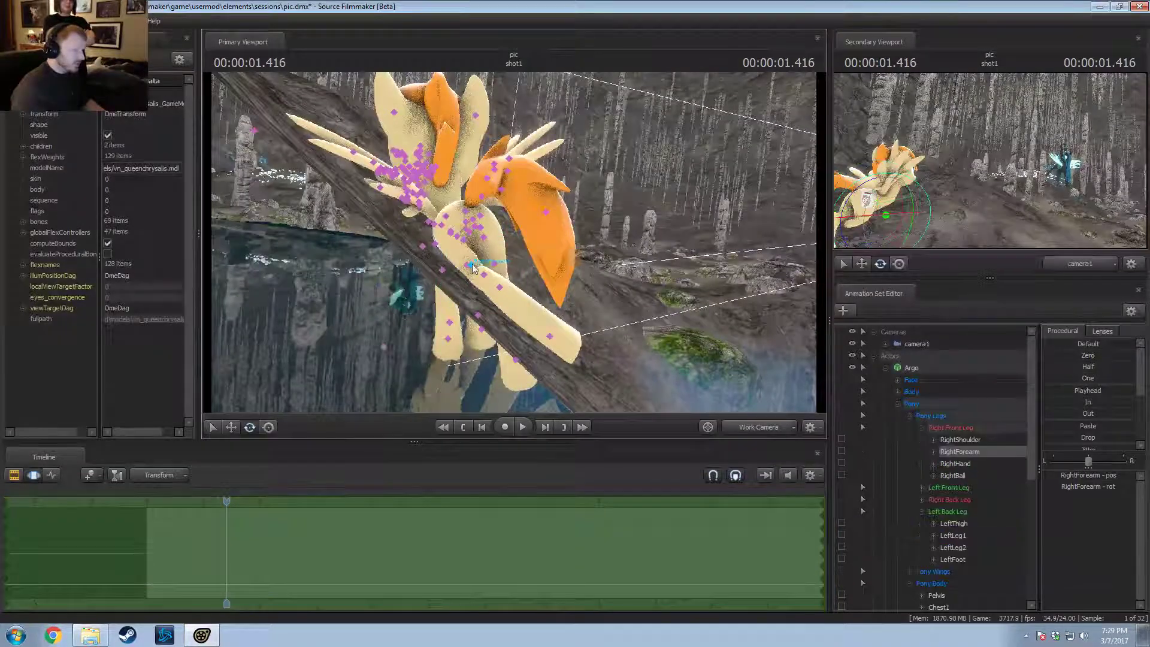
left_click_drag(472, 275, 612, 237, "alt")
key("w")
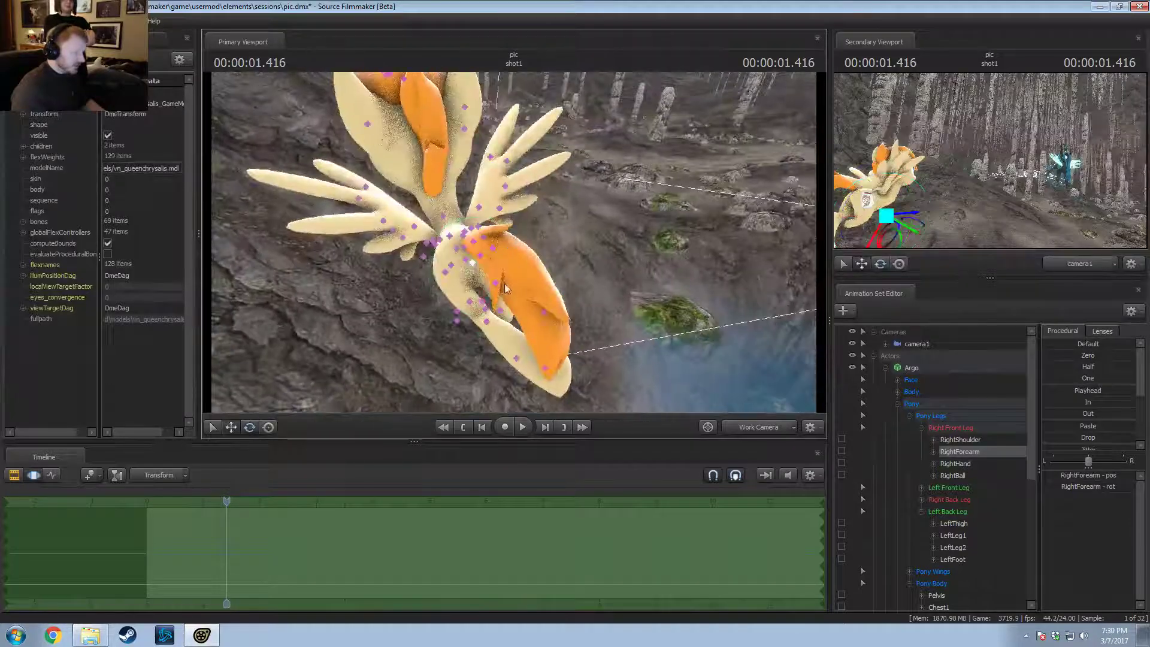
left_click(470, 301, "ctrl")
right_click_drag(473, 301, 461, 298)
key("e")
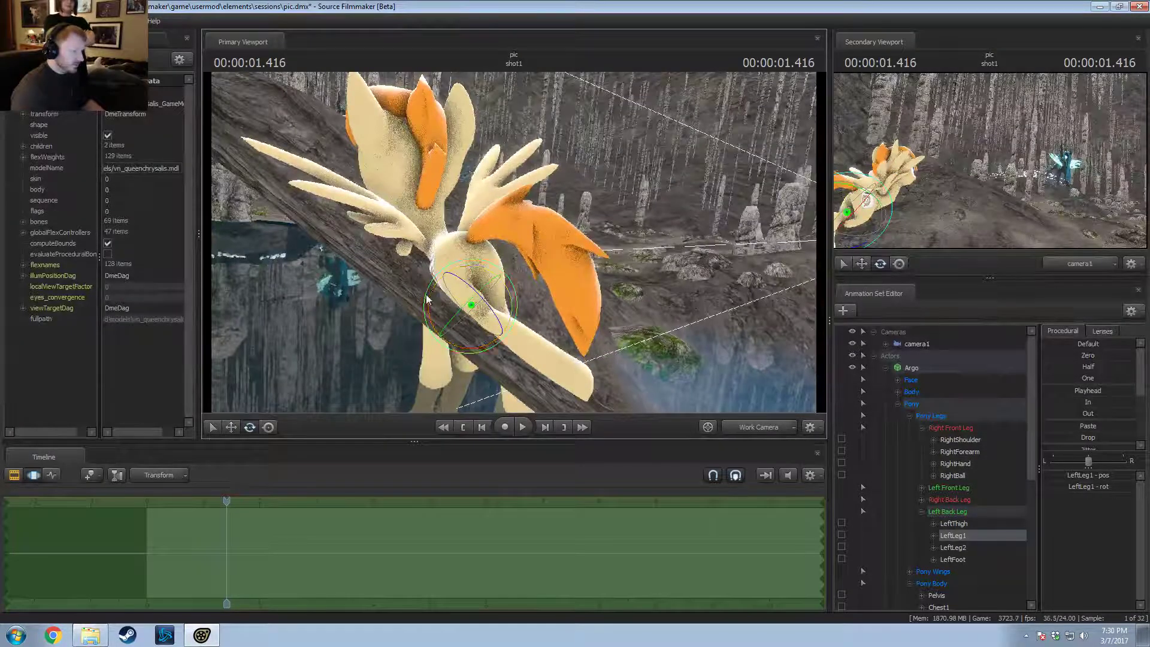
left_click_drag(427, 305, 423, 311)
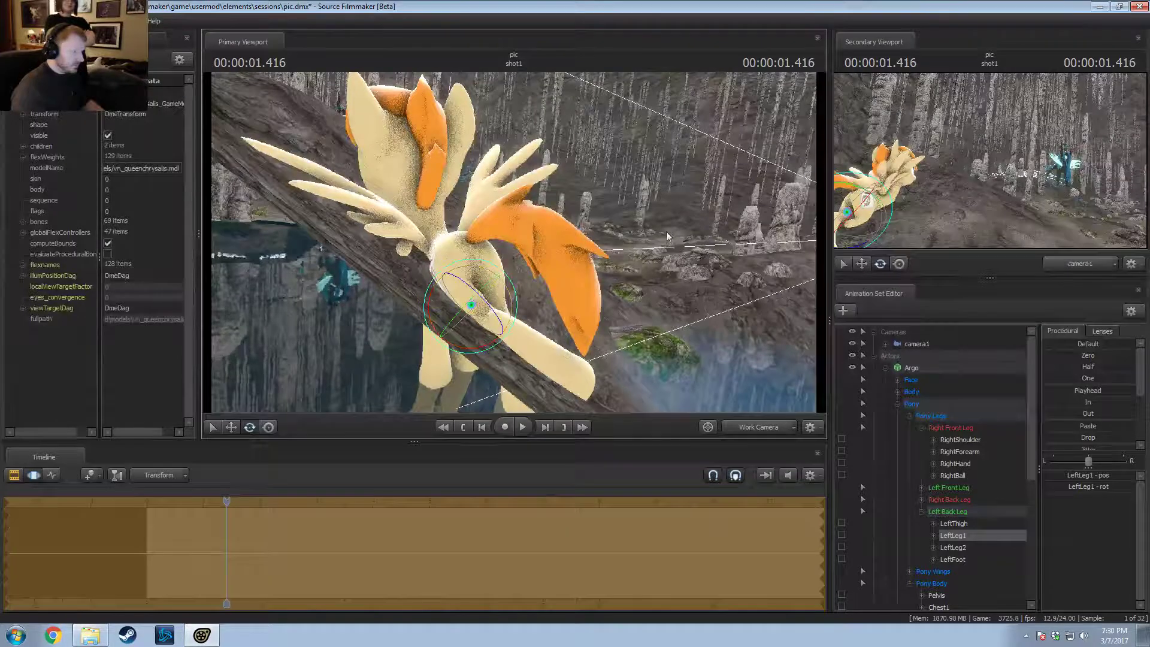
Step: Select Argo's Pelvis and lock the RightThigh and LeftThigh bones
left_click_drag(667, 237, 533, 244, "alt")
left_click(548, 261)
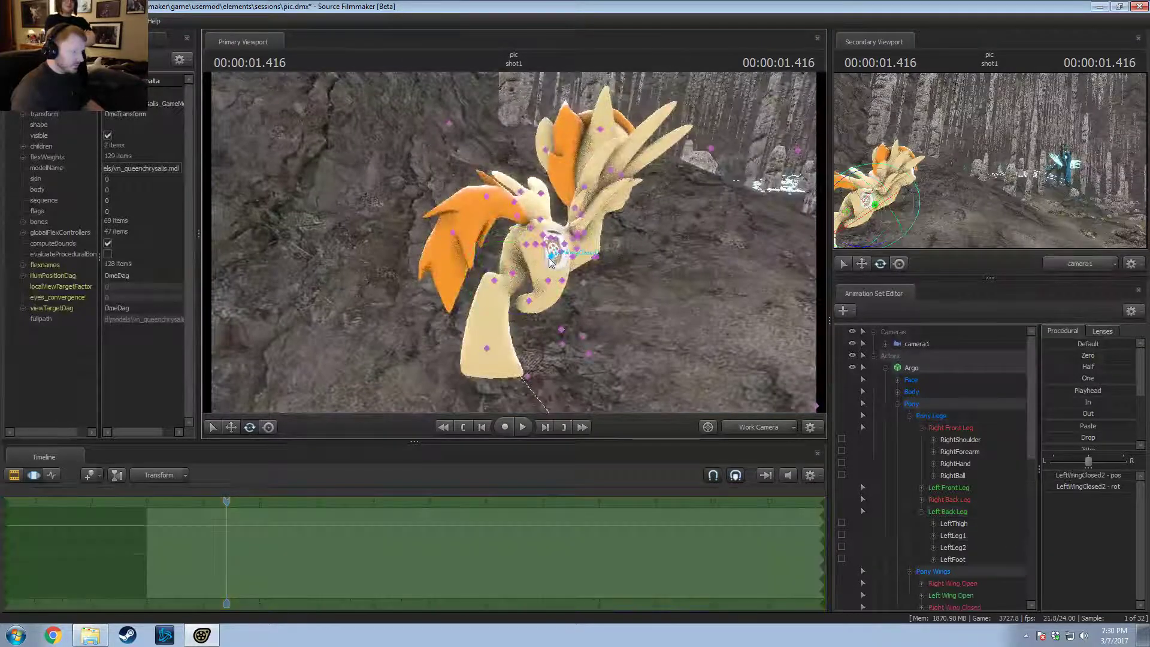
left_click(545, 251)
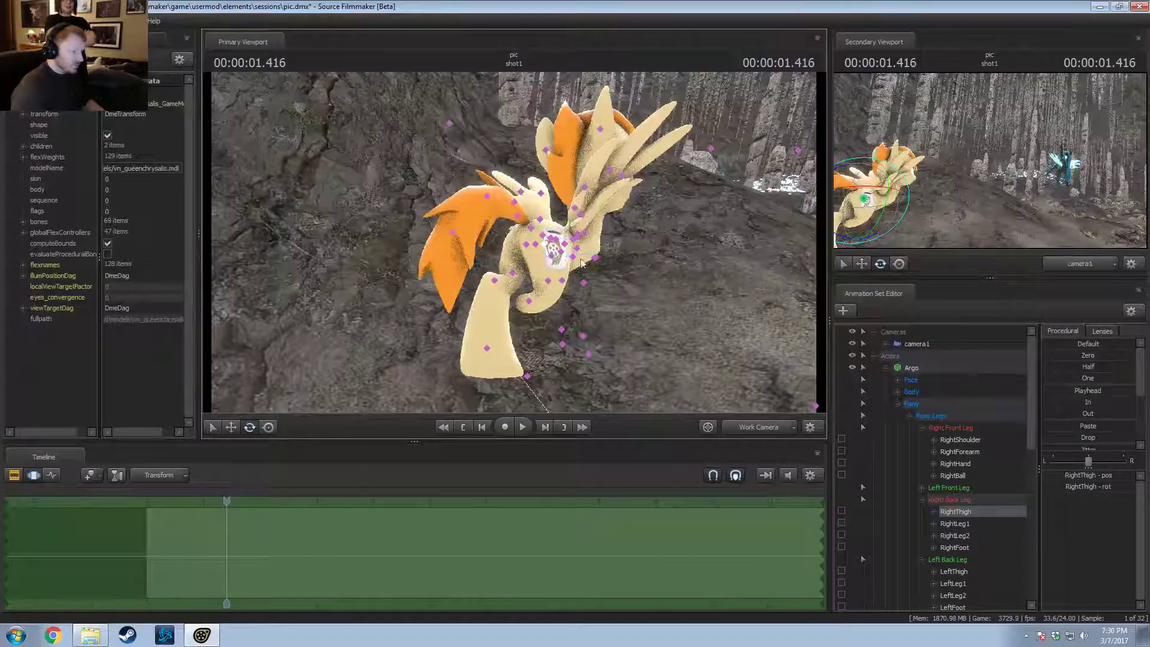
left_click_drag(574, 257, 526, 246)
left_click(538, 245)
left_click(521, 232)
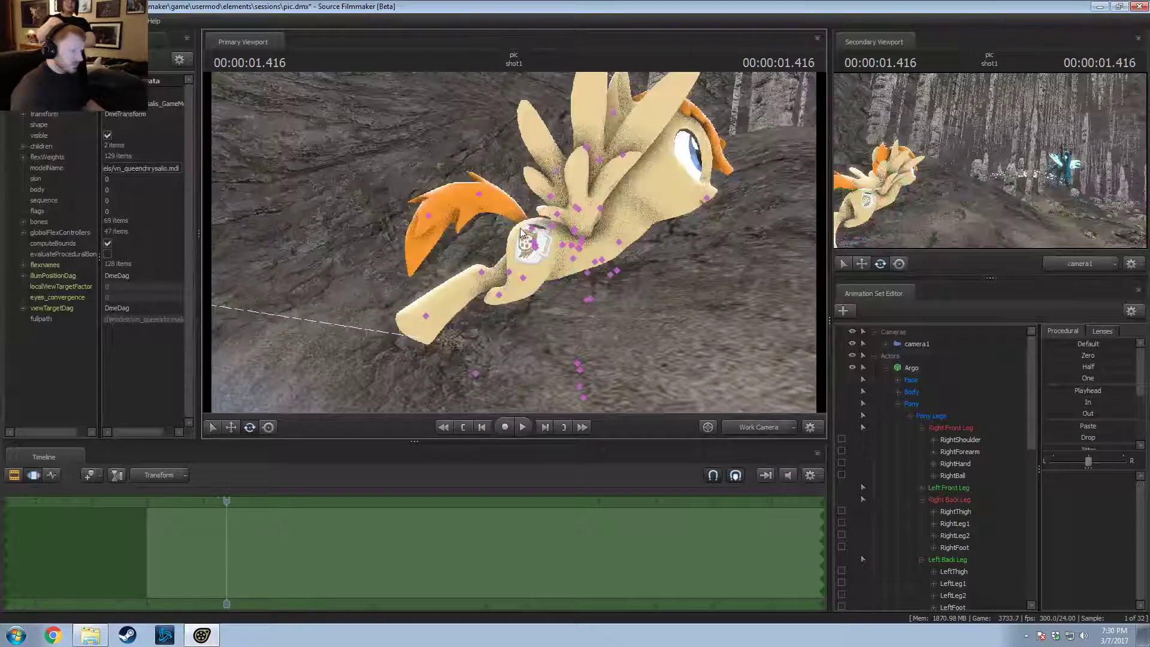
left_click(535, 249)
scroll(901, 444, "down", 10)
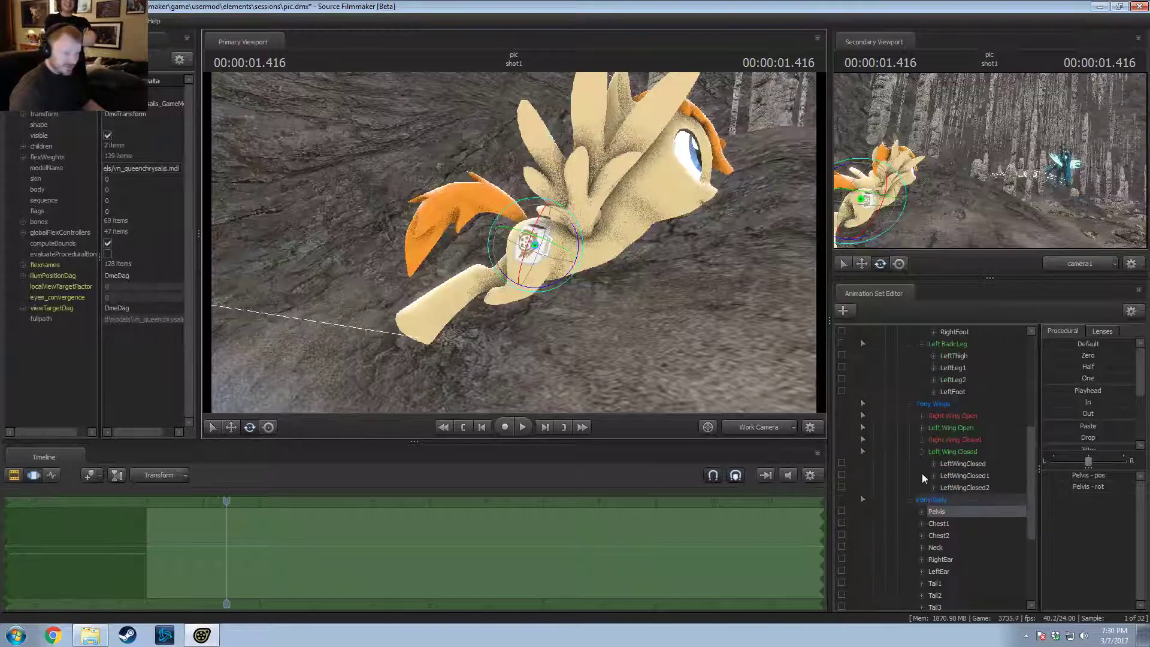
scroll(896, 383, "up", 7)
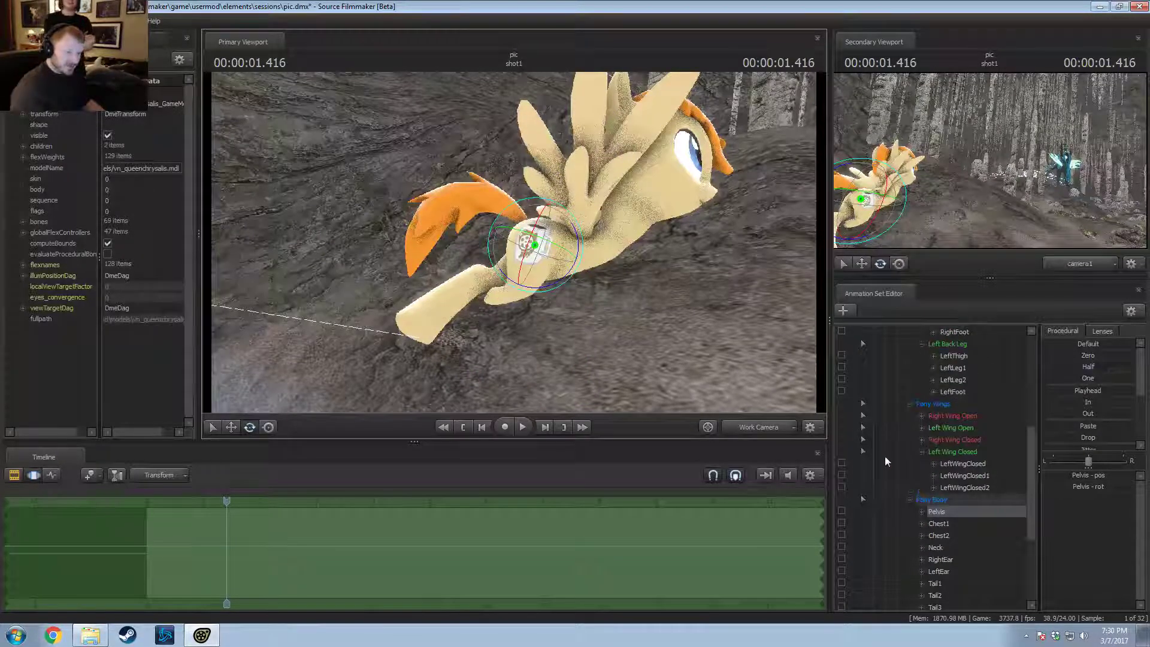
left_click(841, 462)
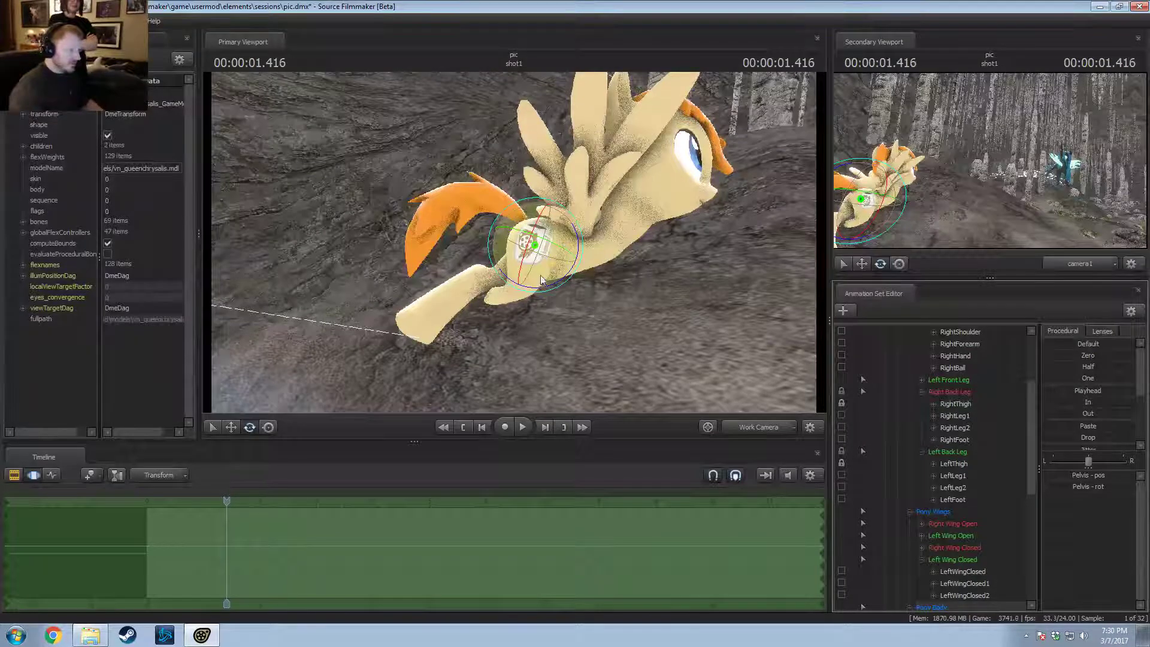
Step: Move Argo's Pelvis to adjust the hips while both thigh bones stay locked
left_click_drag(554, 279, 677, 276)
key("w")
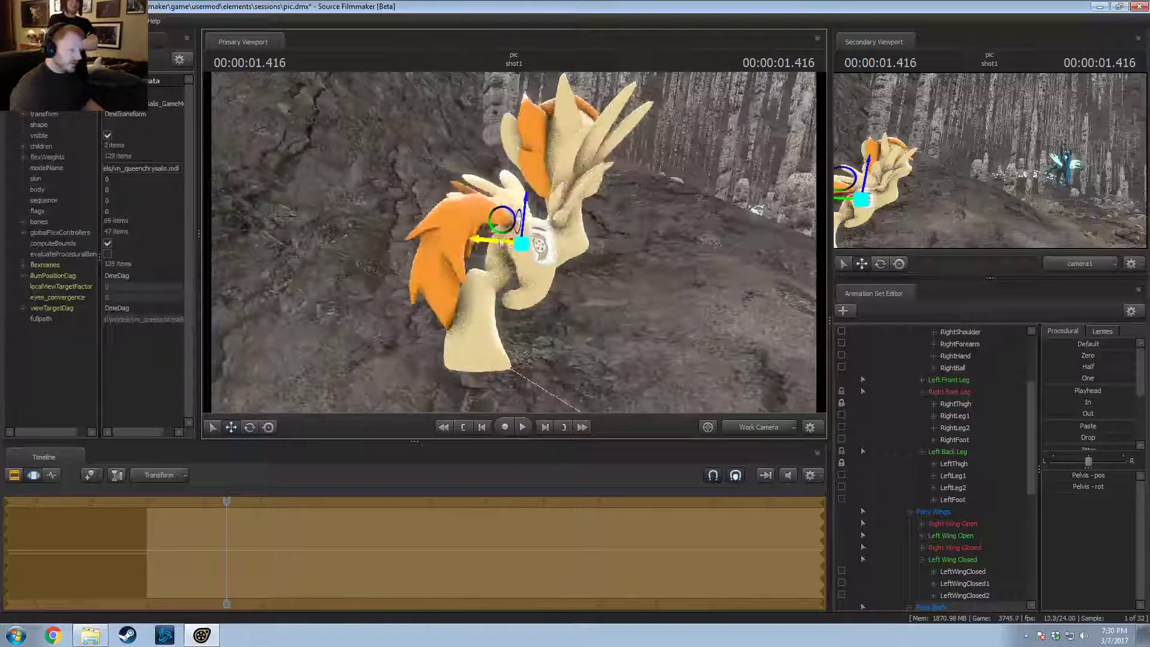
left_click_drag(509, 220, 496, 265)
key("e")
left_click_drag(497, 265, 526, 278, "alt")
Step: Rotate RightLeg2 to bring Argo's lower right back leg down beside the left back leg
left_click(518, 247, "ctrl")
left_click(543, 244, "ctrl")
left_click(541, 290)
left_click(503, 273, "ctrl")
left_click(515, 277)
left_click_drag(526, 278, 671, 278, "alt")
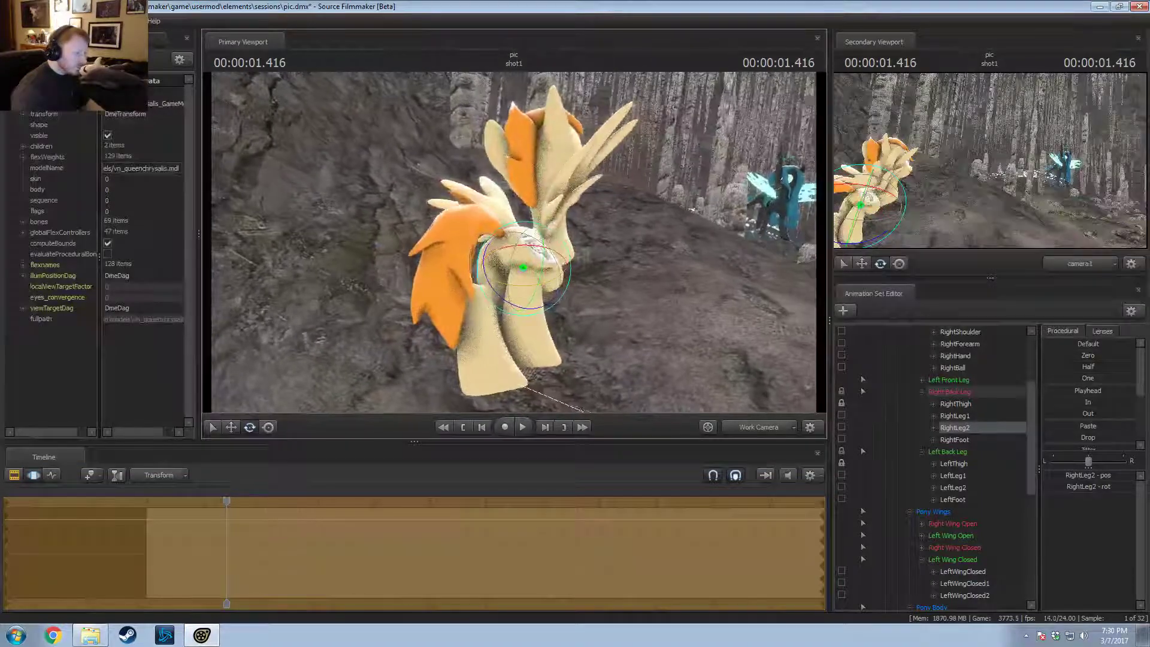
left_click_drag(512, 279, 537, 286, "alt")
Step: Rotate RightLeg1 and RightLeg2 to angle Argo's right back leg further outward from the left one
left_click(516, 258)
left_click(525, 270, "ctrl")
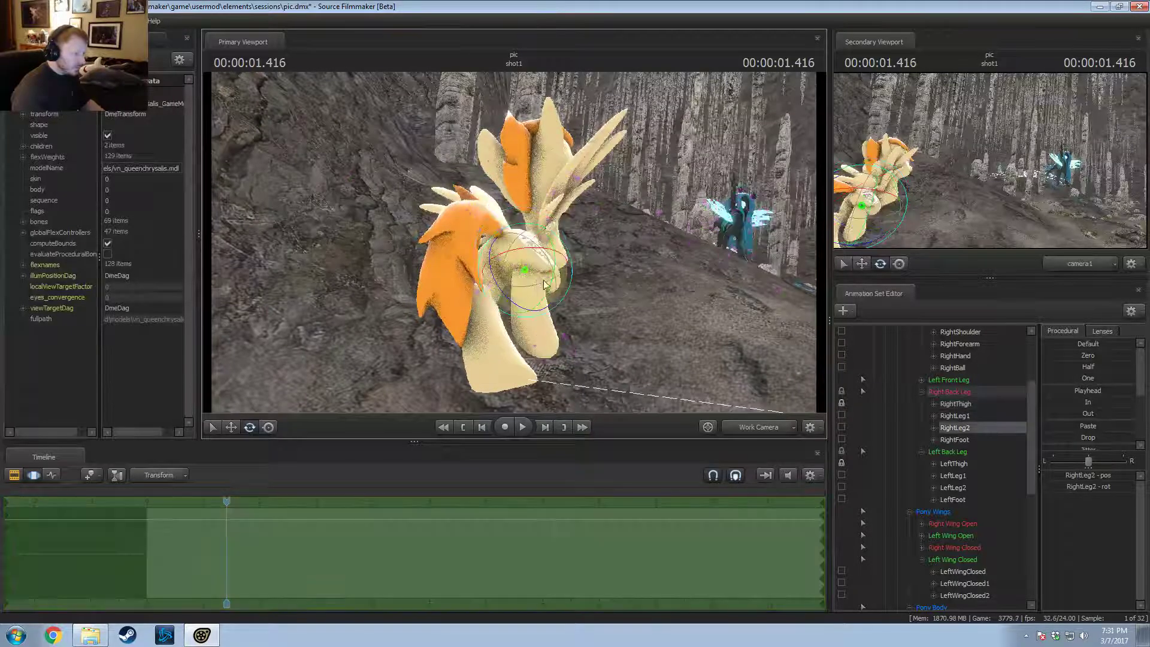
left_click(557, 285, "ctrl")
left_click(548, 280, "ctrl")
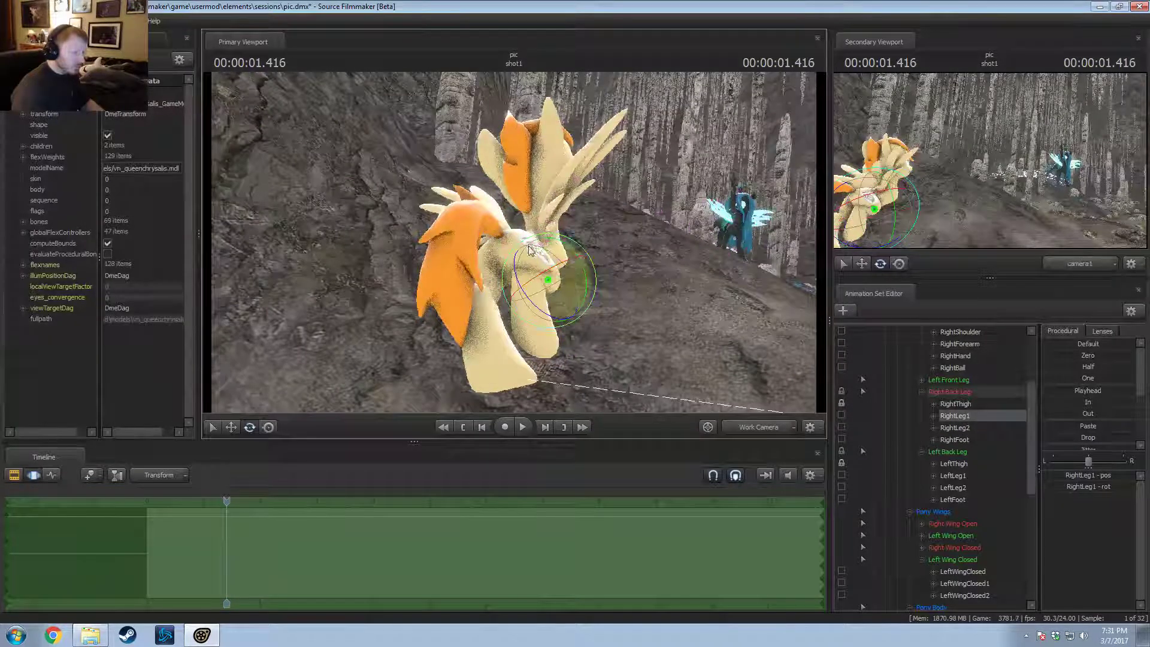
left_click_drag(530, 243, 507, 261)
left_click(529, 287)
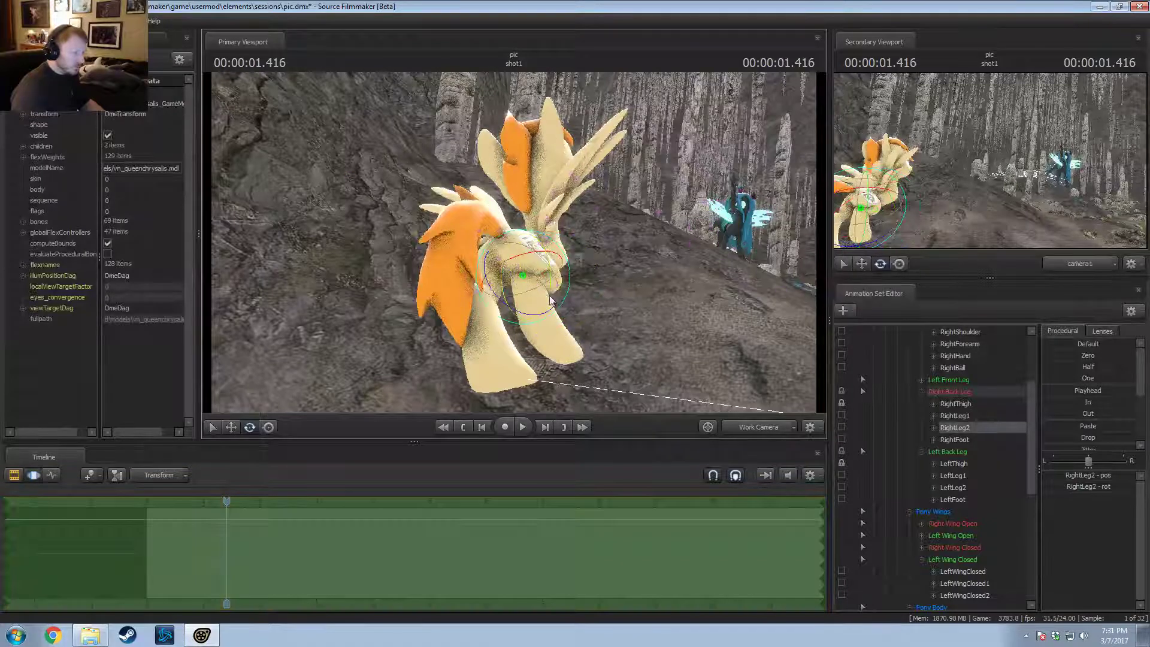
left_click_drag(538, 316, 521, 269)
Step: Shift RightLeg1 slightly to correct the position of Argo's right knee
left_click(533, 264)
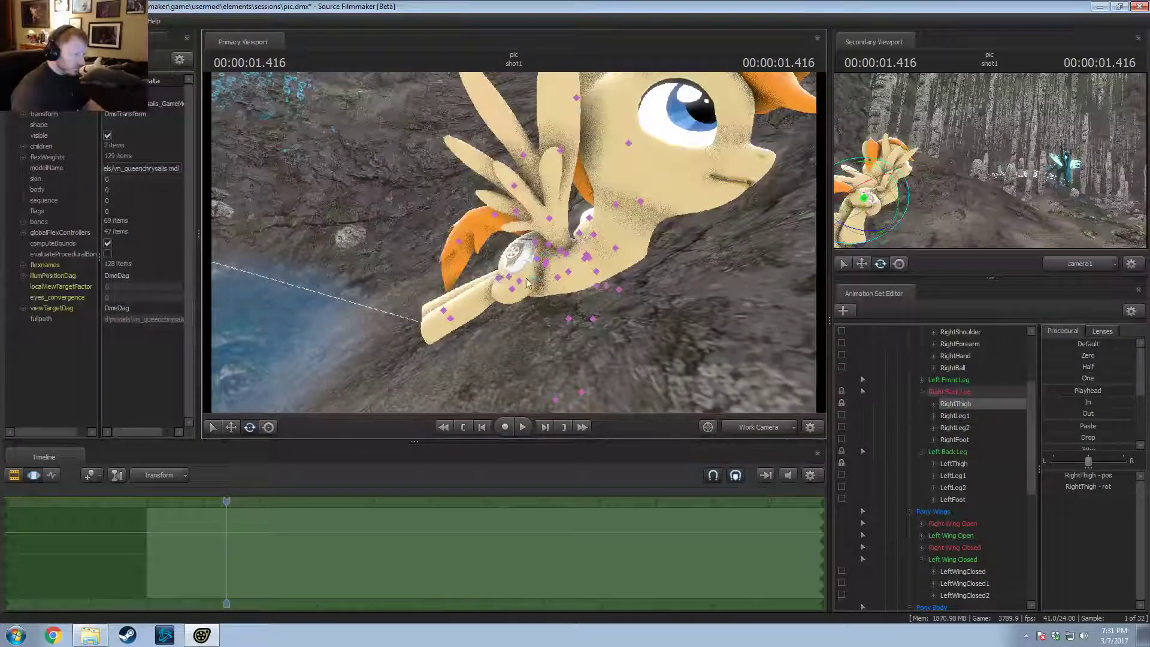
left_click(520, 281)
left_click(513, 291)
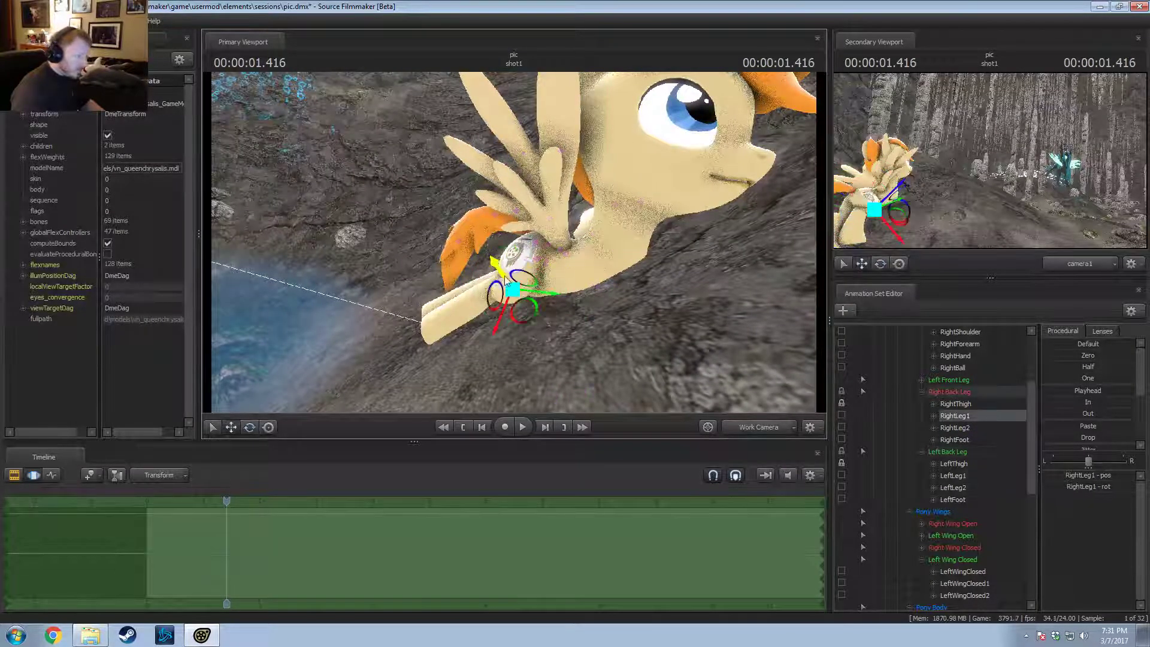
left_click_drag(581, 340, 701, 316, "alt")
mouse_move(543, 323)
left_mouse_down()
mouse_move(549, 331)
mouse_move(542, 311)
left_mouse_up()
key("e")
Step: Rotate RightLeg2 and RightLeg1 to refine the stance of Argo's right back leg as seen from behind
left_click(506, 326)
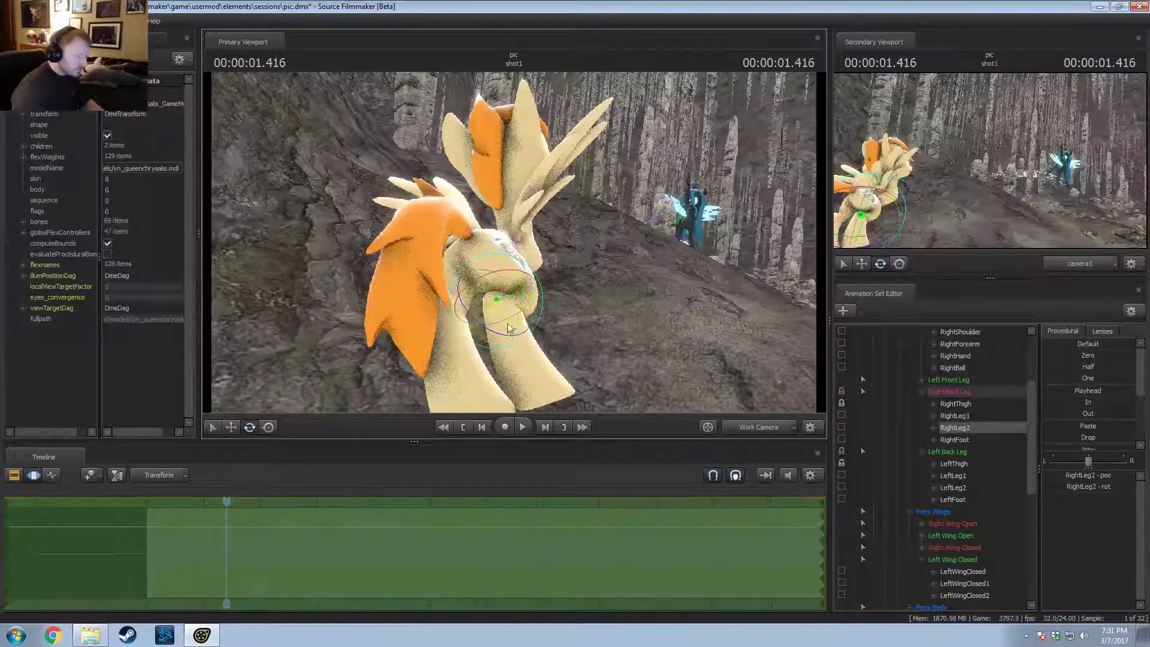
left_click(541, 402)
left_click_drag(528, 387, 515, 252)
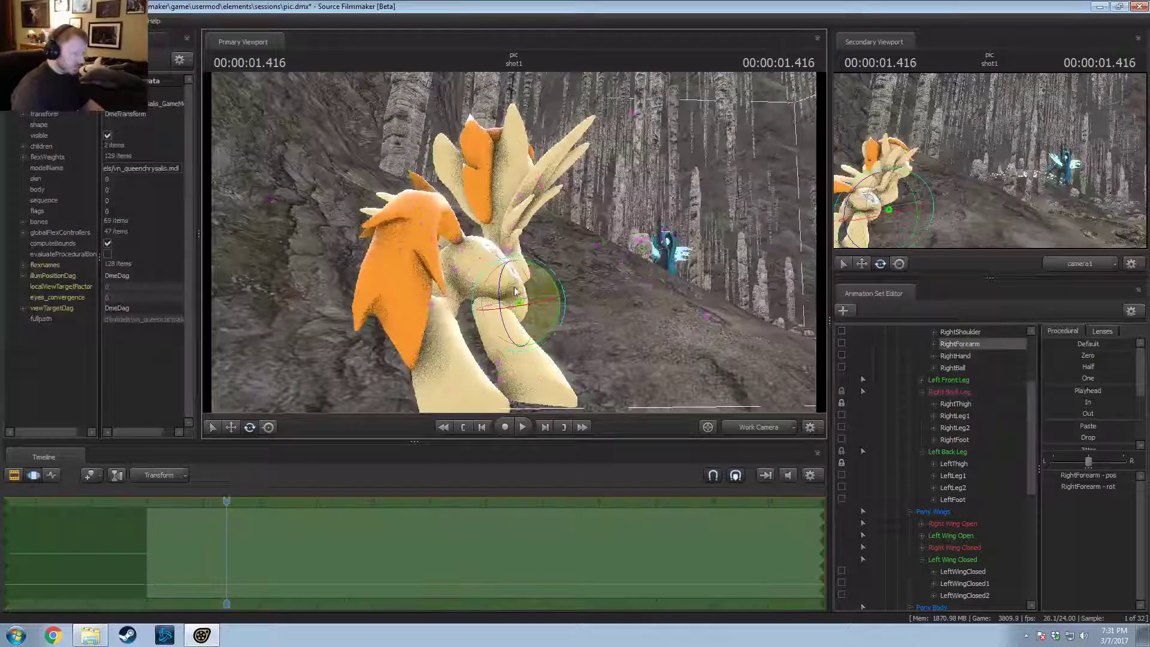
left_click(511, 317)
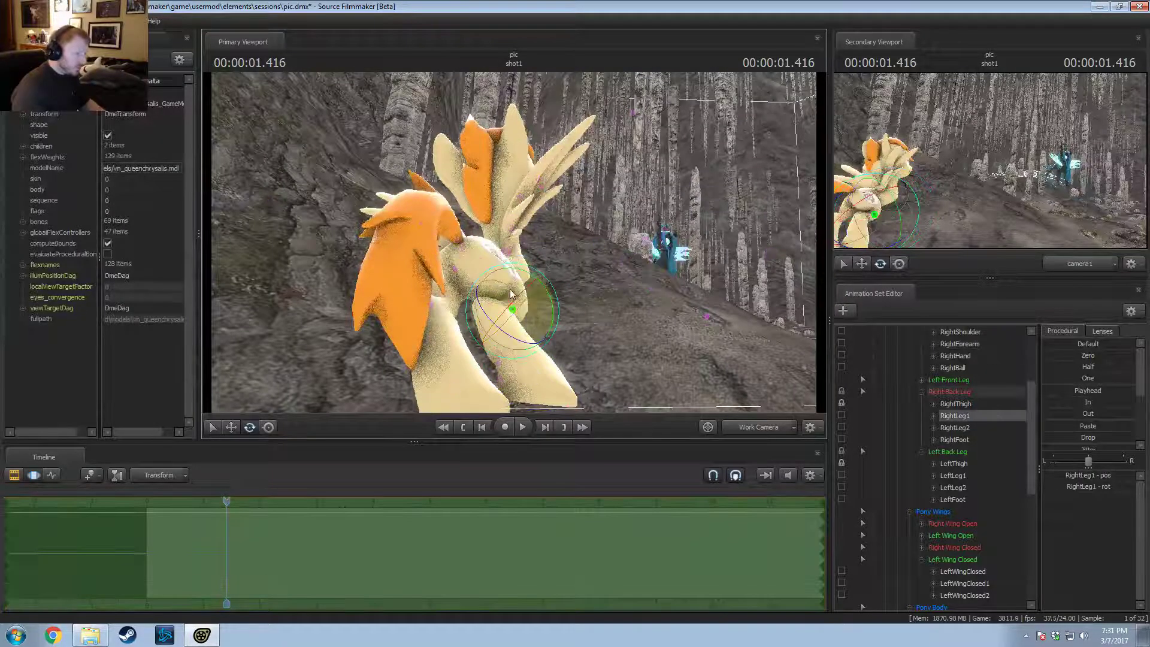
left_click_drag(511, 293, 339, 302)
left_click(501, 303, "ctrl")
left_click(537, 316, "ctrl")
left_click_drag(538, 310, 475, 249)
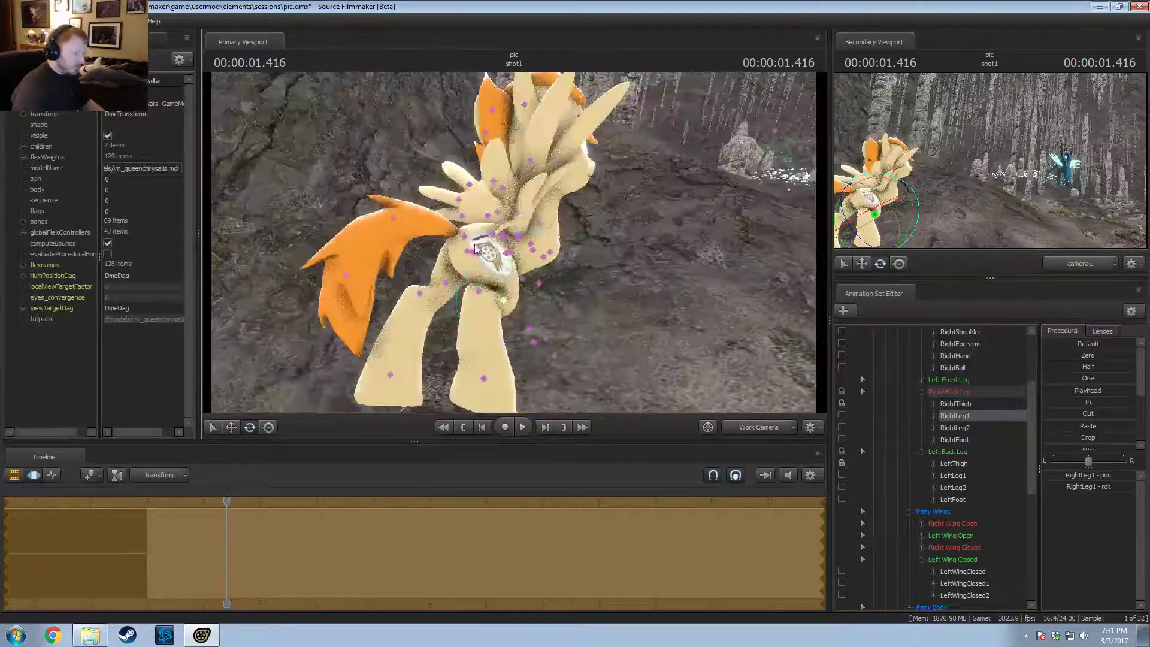
Step: Fine-tune the bend of Argo's right back leg with small rotations of RightLeg2, RightThigh and RightLeg1
left_click(476, 289)
left_click_drag(478, 314, 509, 277)
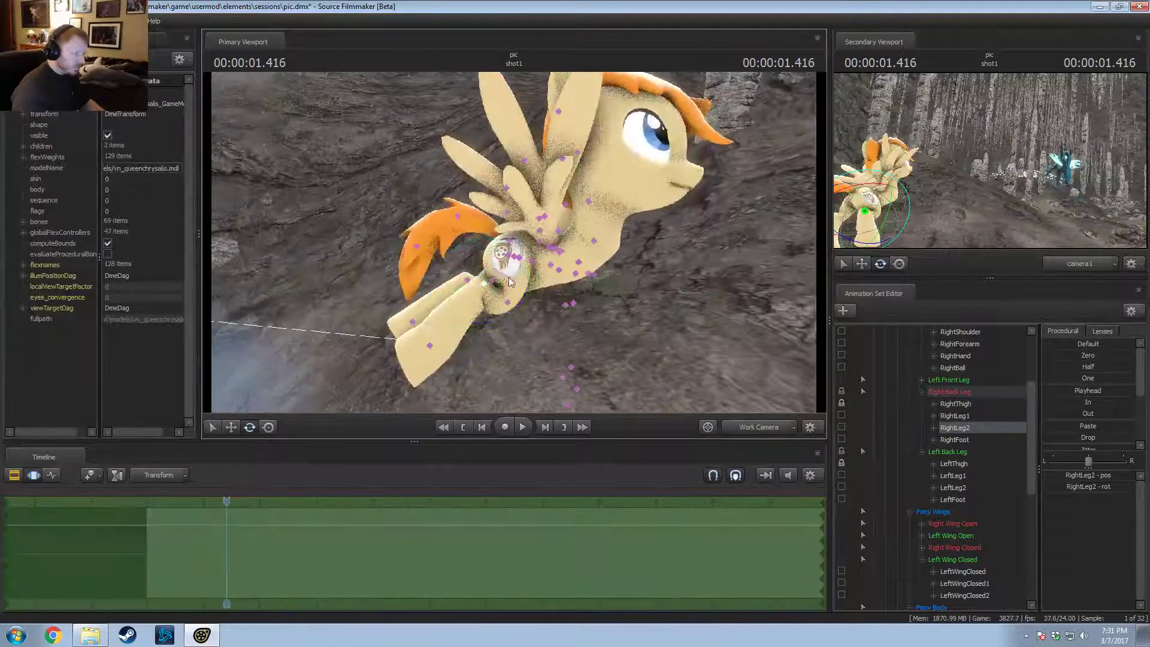
left_click(511, 262)
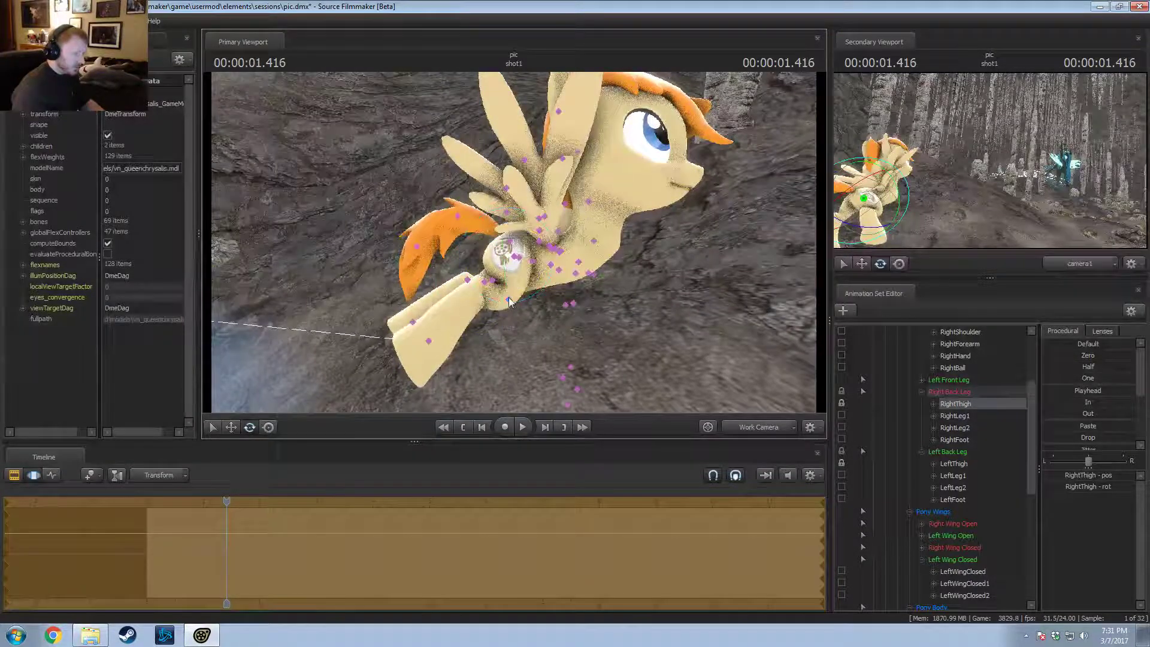
left_click(508, 297)
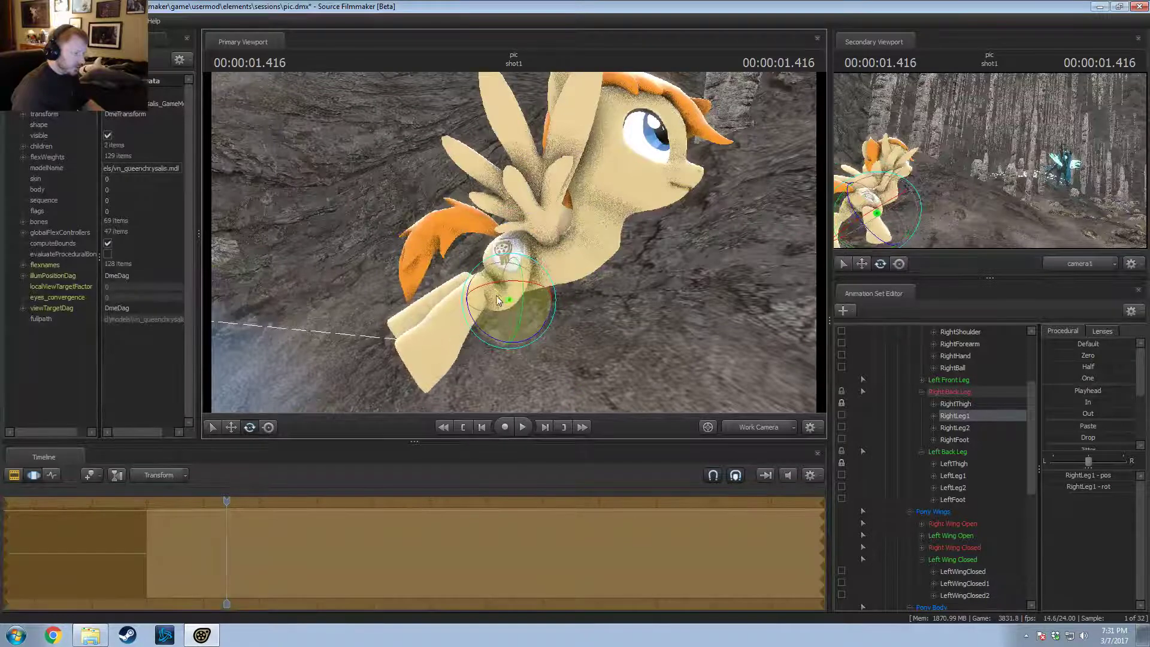
left_click(484, 279)
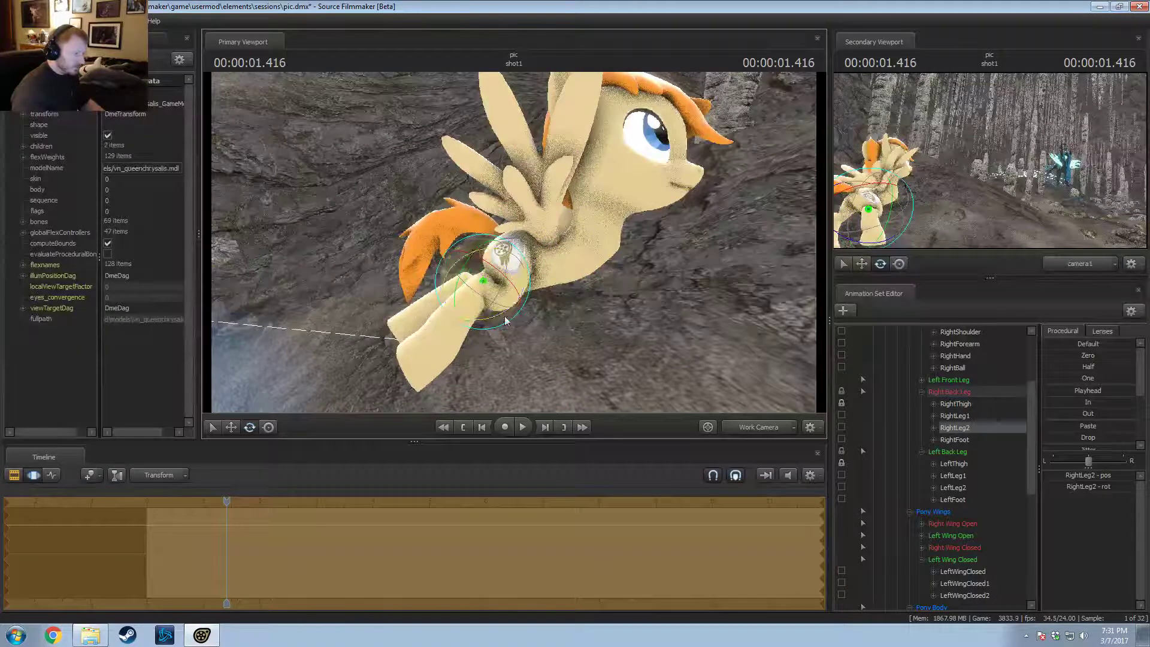
Step: Nudge RightLeg2 slightly downward and rotate it to correct the angle of Argo's lower right back leg
left_click_drag(504, 321, 467, 298, "alt")
key("w")
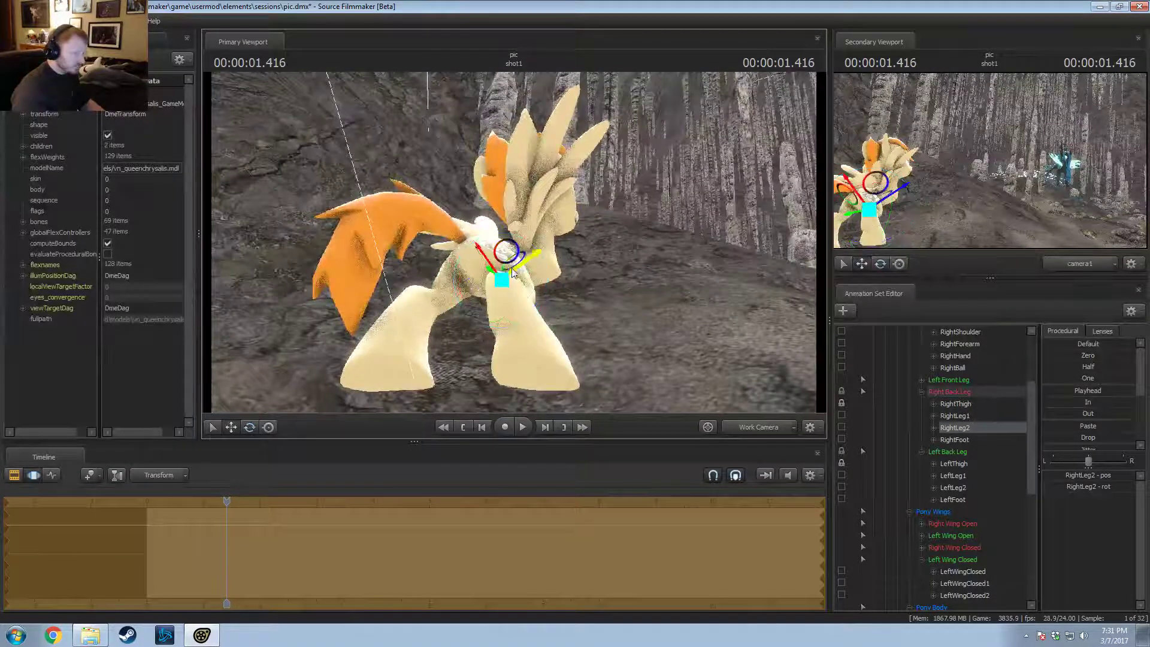
key("e")
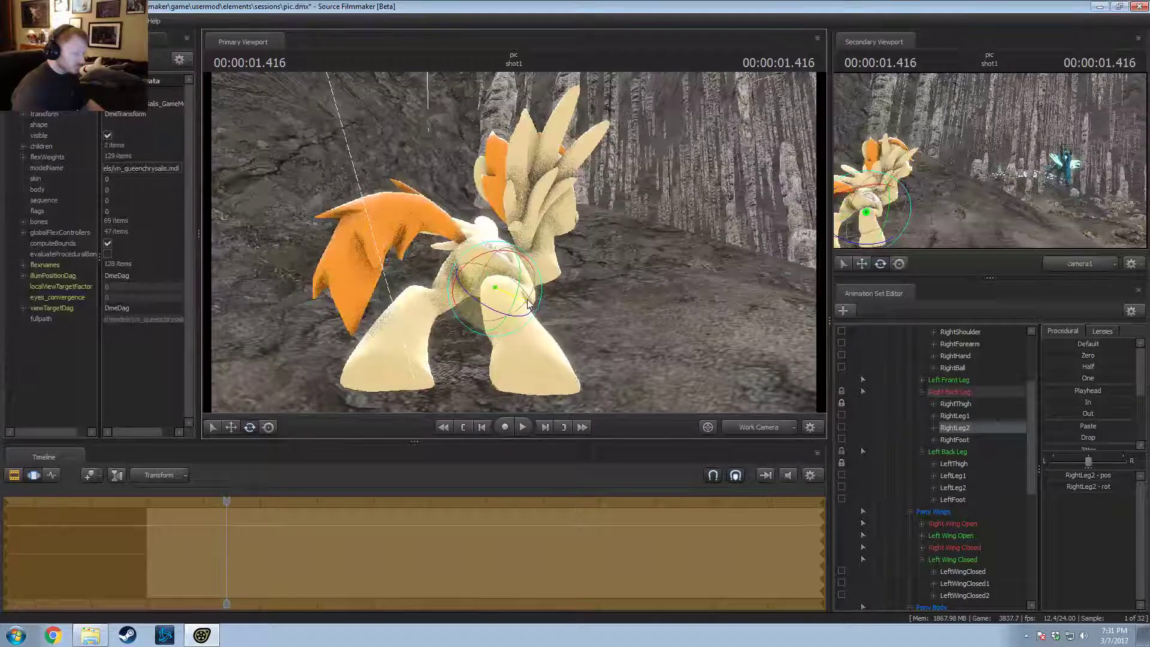
left_click_drag(527, 304, 479, 311)
Step: Rotate LeftFoot and RightFoot to angle Argo's back hooves against the slope
left_click(408, 360, "ctrl")
left_click_drag(440, 388, 435, 396)
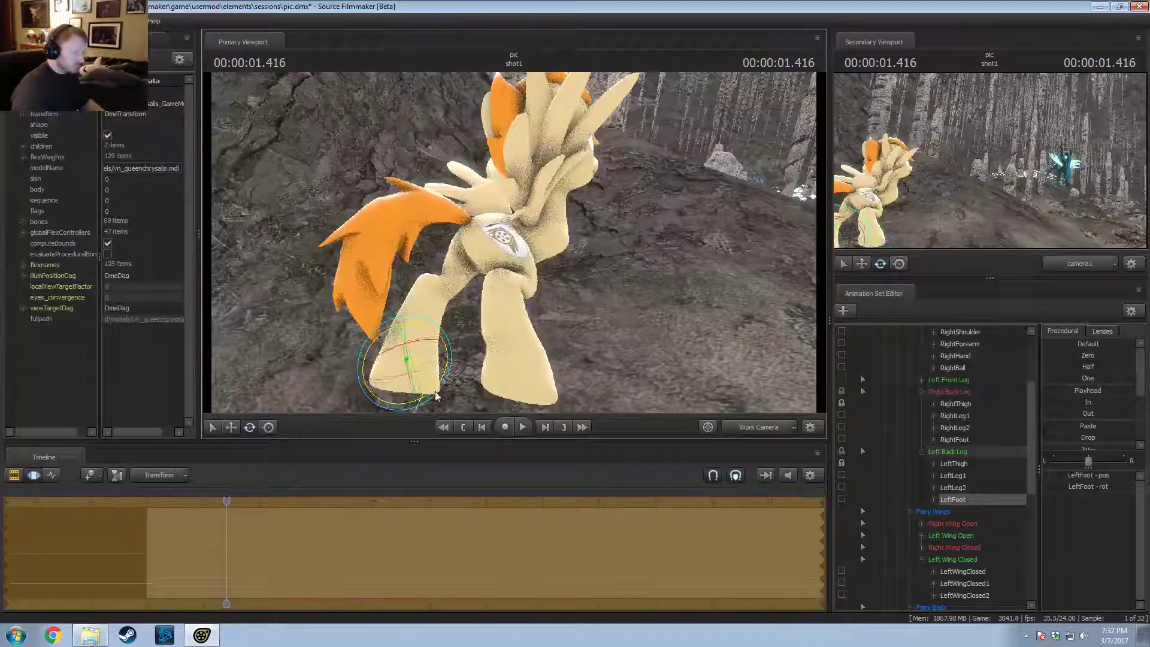
left_click_drag(466, 352, 452, 402)
left_click(462, 371)
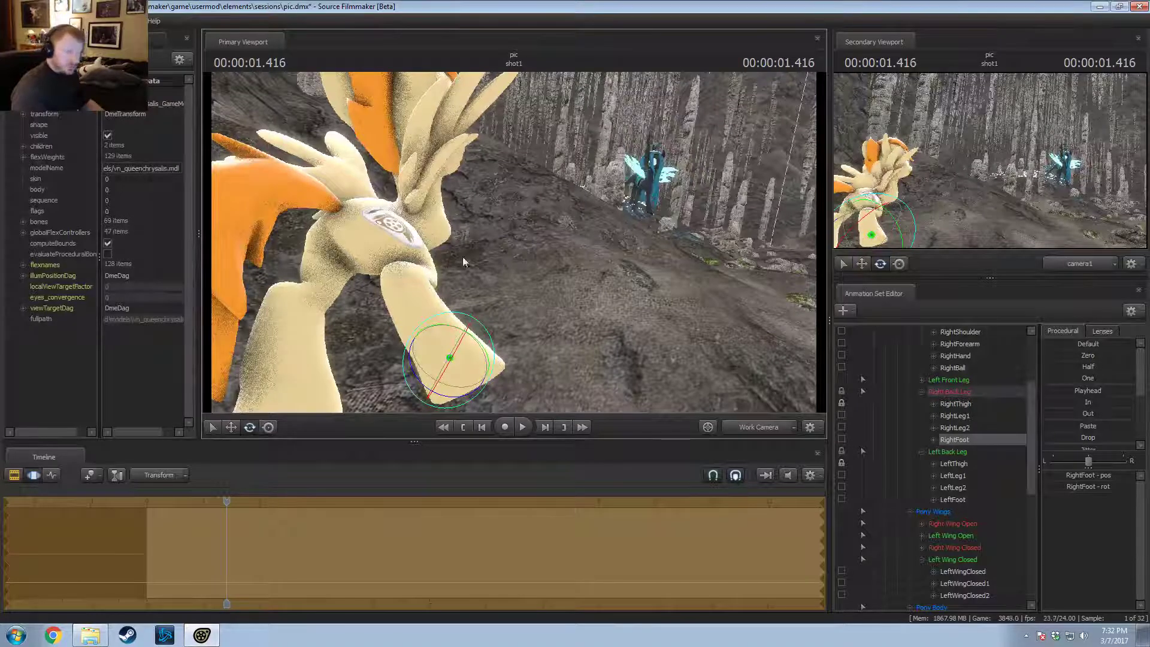
left_click_drag(464, 261, 515, 248)
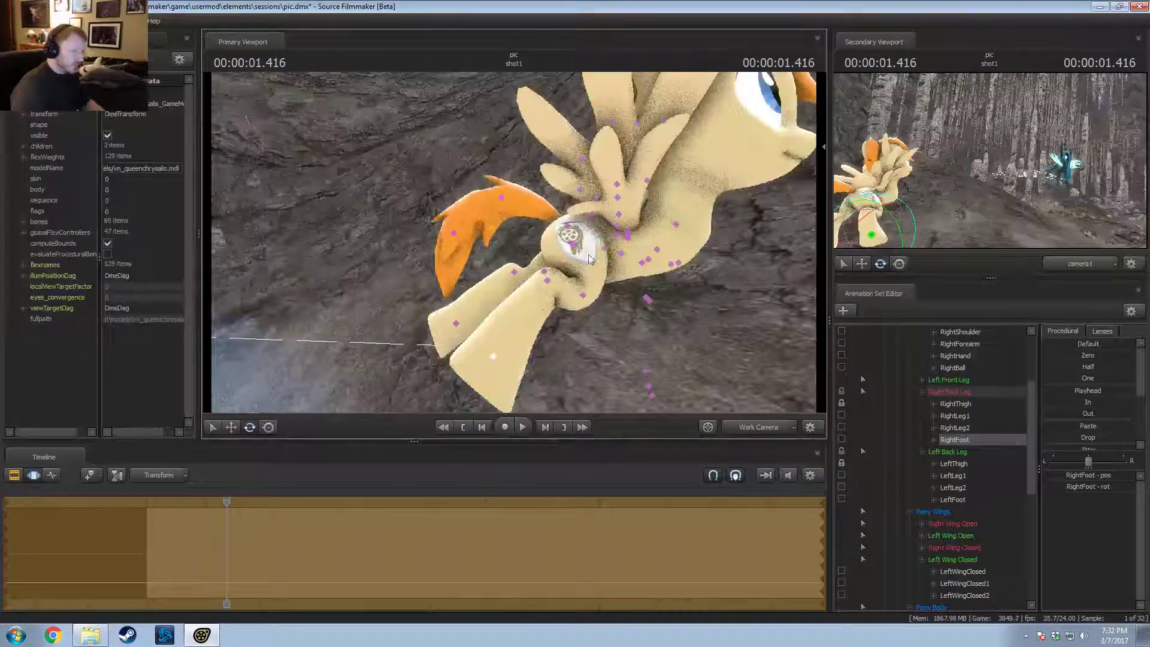
Step: Move RightThigh slightly to smooth the shape of Argo's right hip around the cutie mark
left_click(573, 244, "ctrl")
right_click_drag(572, 242, 506, 241, "alt")
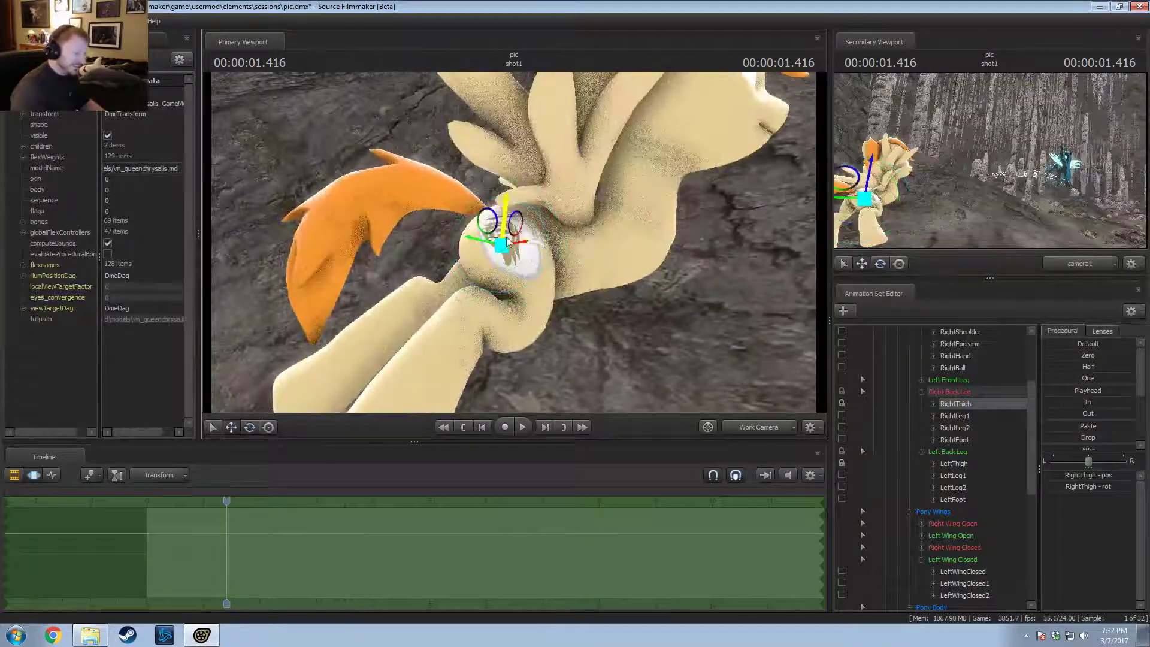
left_click_drag(508, 241, 516, 239)
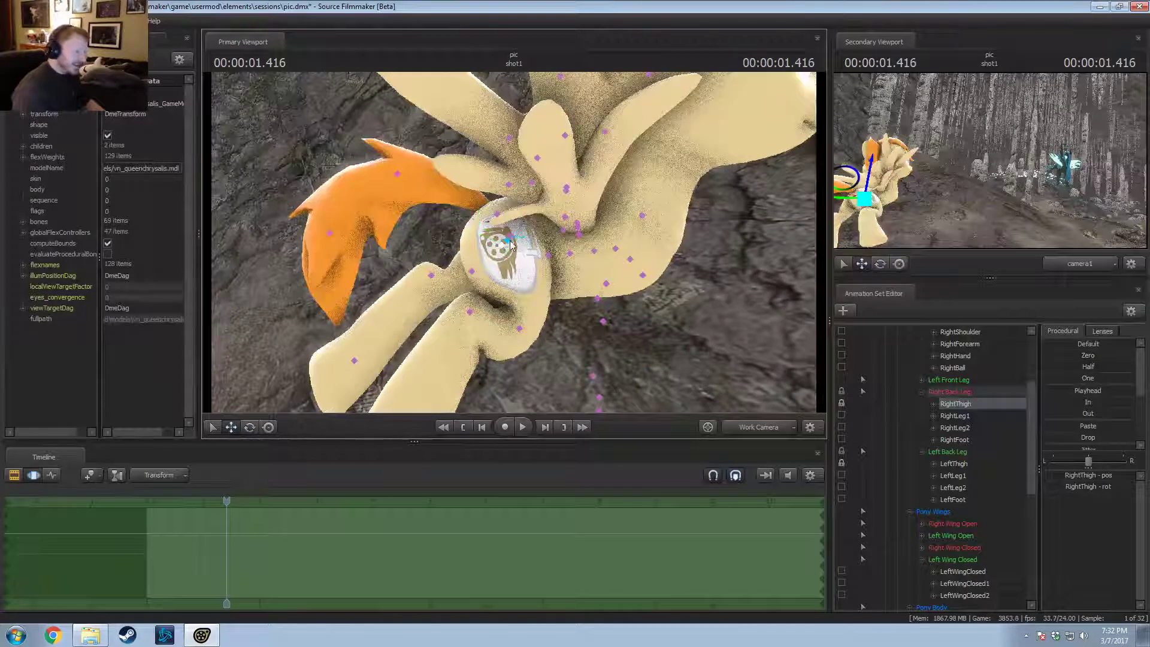
left_click(512, 242)
left_click(502, 250)
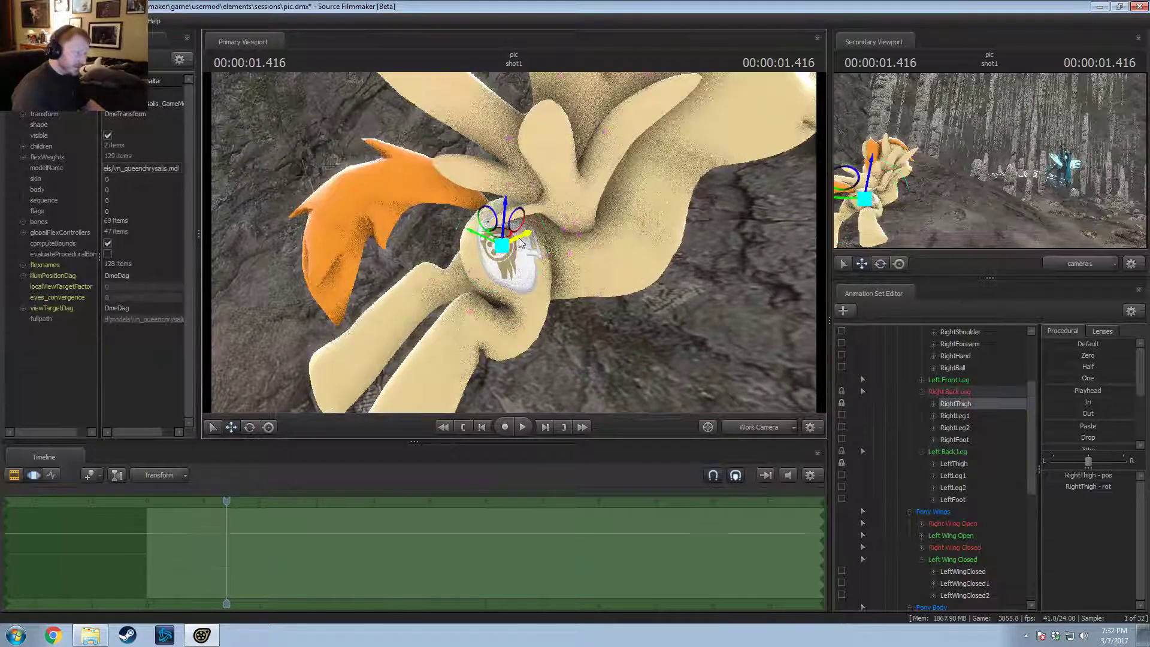
mouse_move(507, 243)
left_mouse_down()
mouse_move(575, 219)
mouse_move(516, 242)
left_mouse_up()
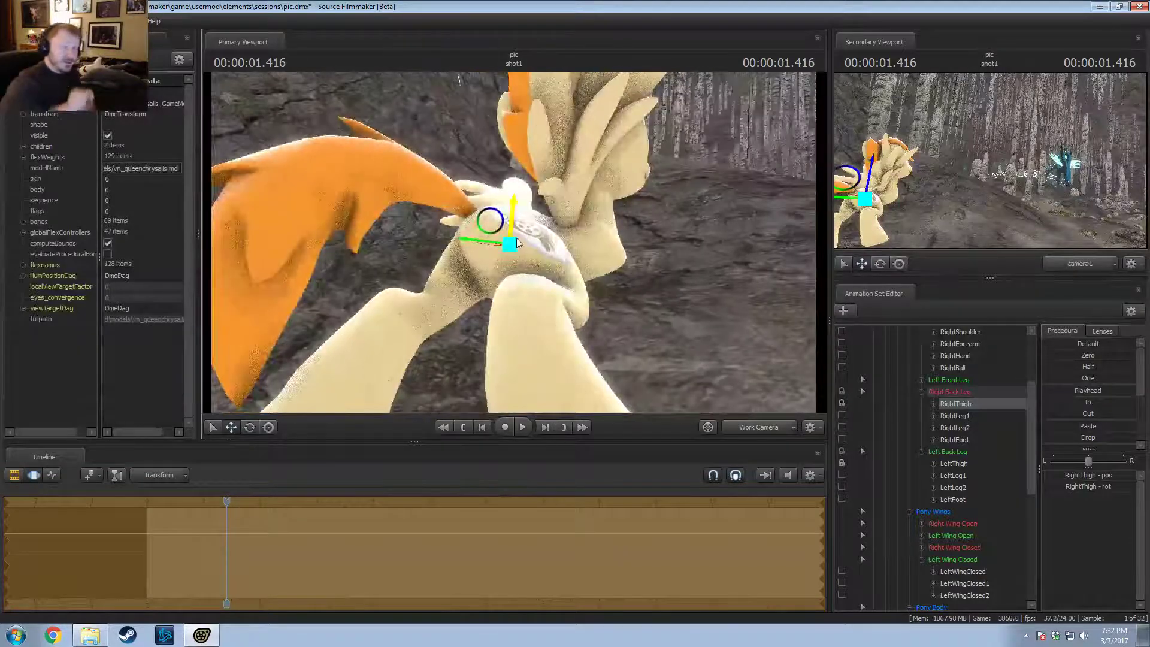
left_click_drag(624, 206, 491, 162, "alt")
Step: Rotate Tail1 to swing Argo's tail down between the back legs
left_click(481, 219, "ctrl")
left_click(483, 214, "ctrl")
left_click(481, 219, "ctrl")
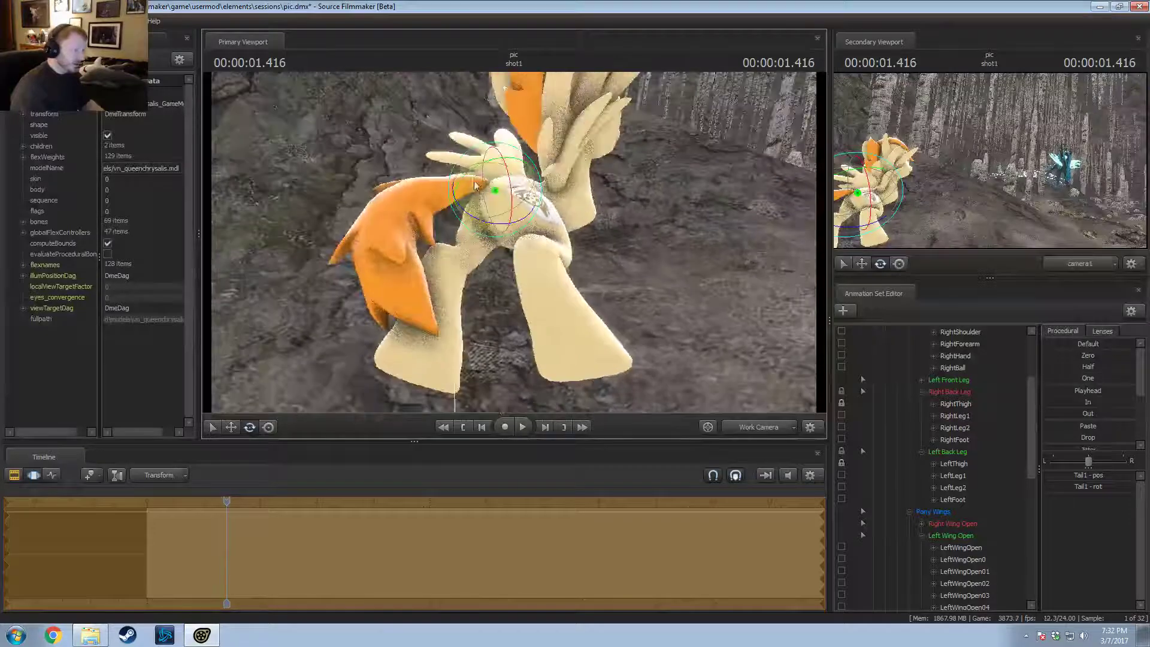
left_click_drag(497, 201, 411, 200)
key("ctrl")
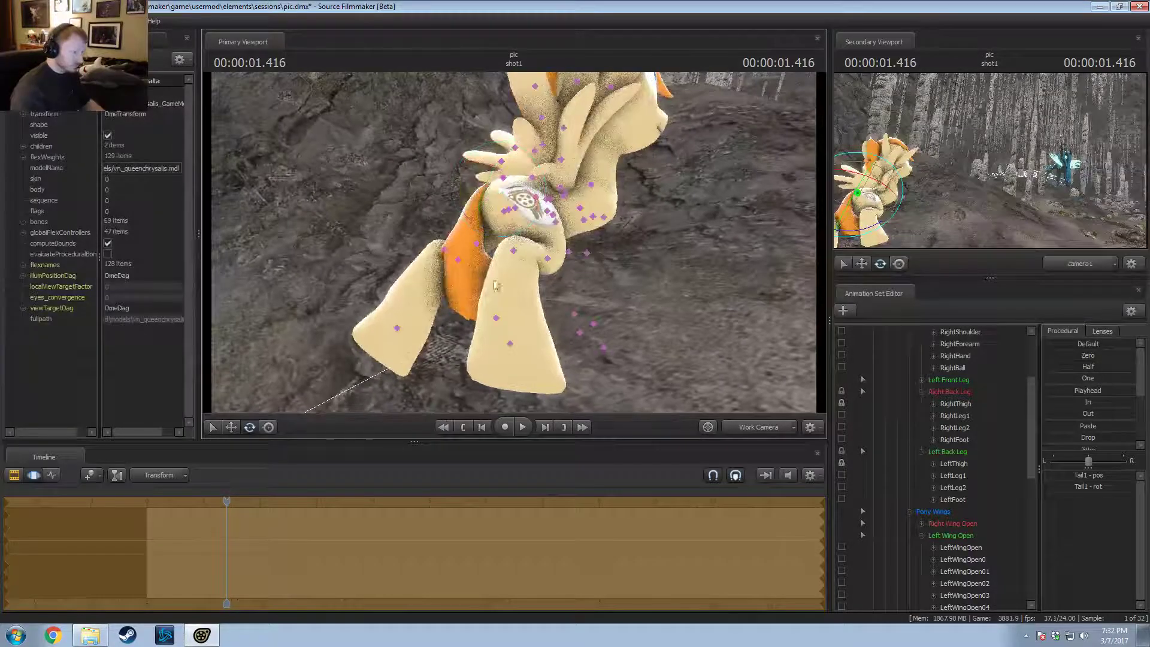
Step: Rotate Tail2 to curl the end of Argo's tail sideways behind the right back leg
left_click(459, 261, "ctrl")
left_click_drag(487, 267, 557, 251)
left_click_drag(502, 280, 490, 227)
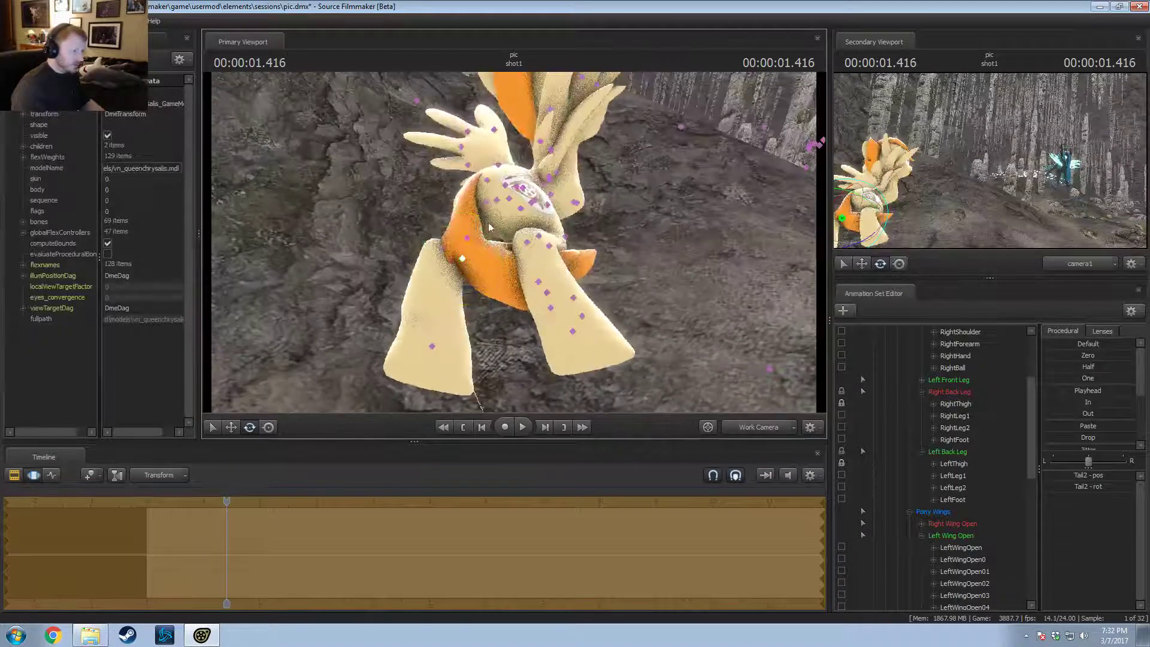
left_click(485, 179)
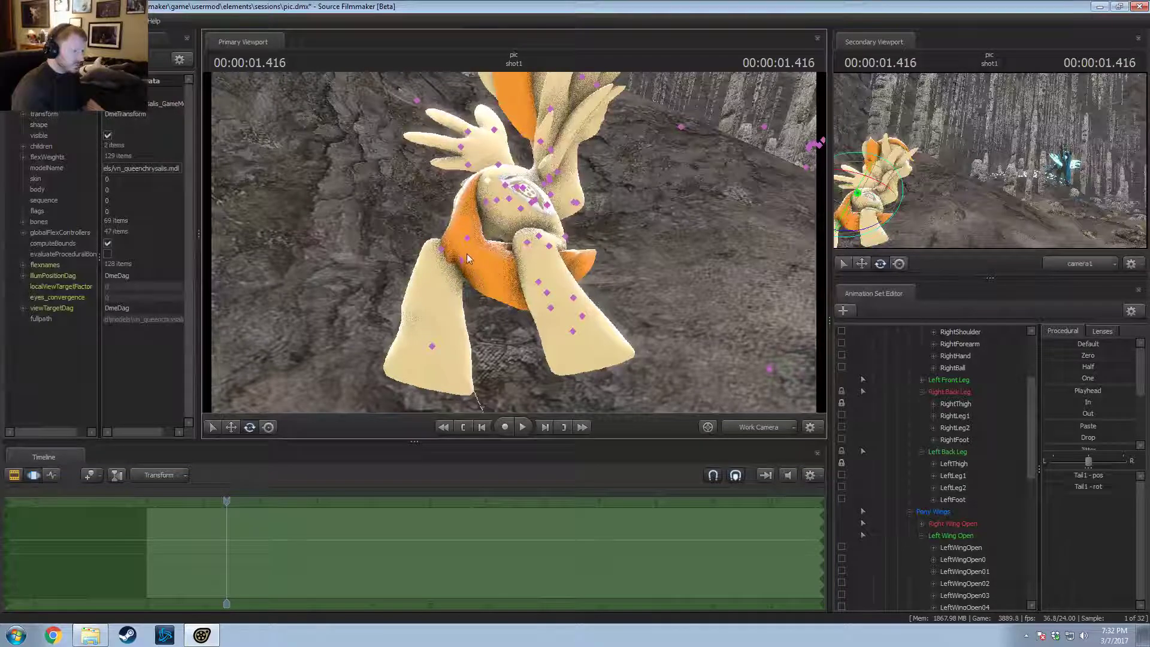
left_click(488, 284)
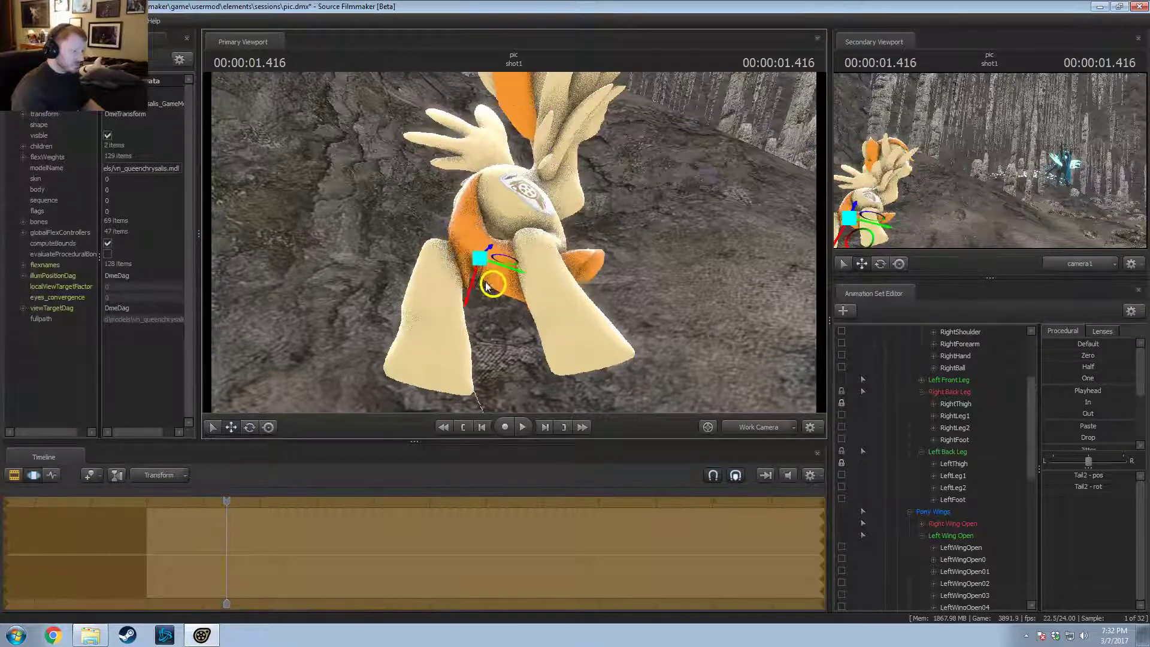
left_click_drag(486, 286, 363, 193)
Step: Reselect Argo's Tail1 bone and lock Tail2 in the Pony Body group
key("F2")
key("F3")
key("F2")
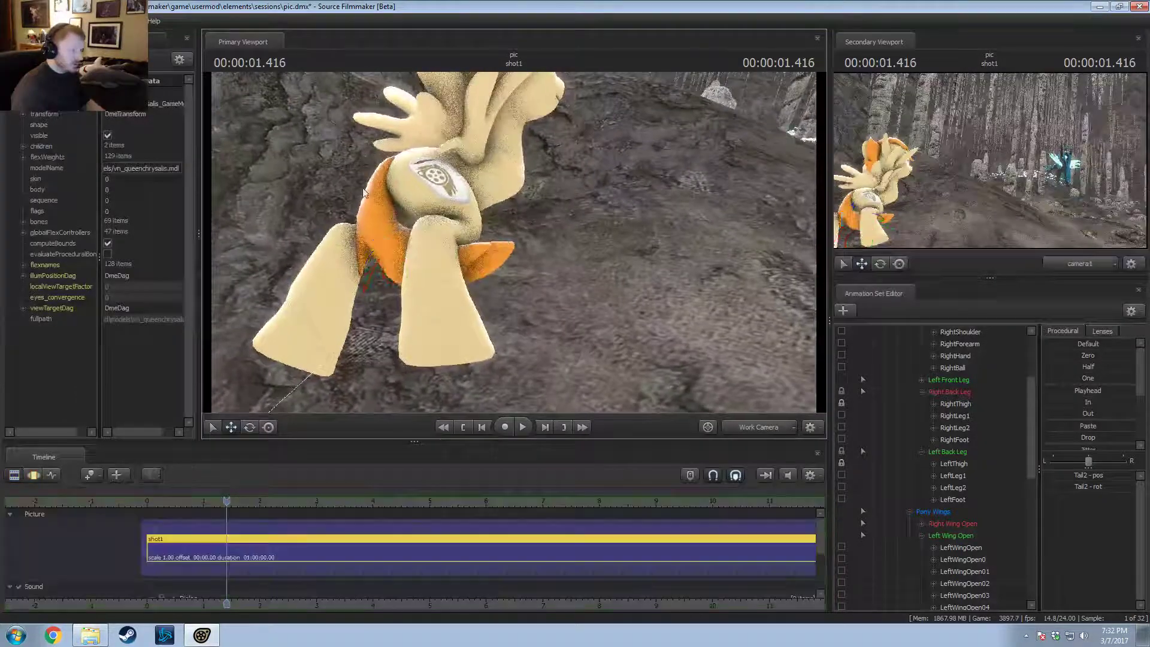
left_click(363, 191)
key("F3")
left_click(402, 169)
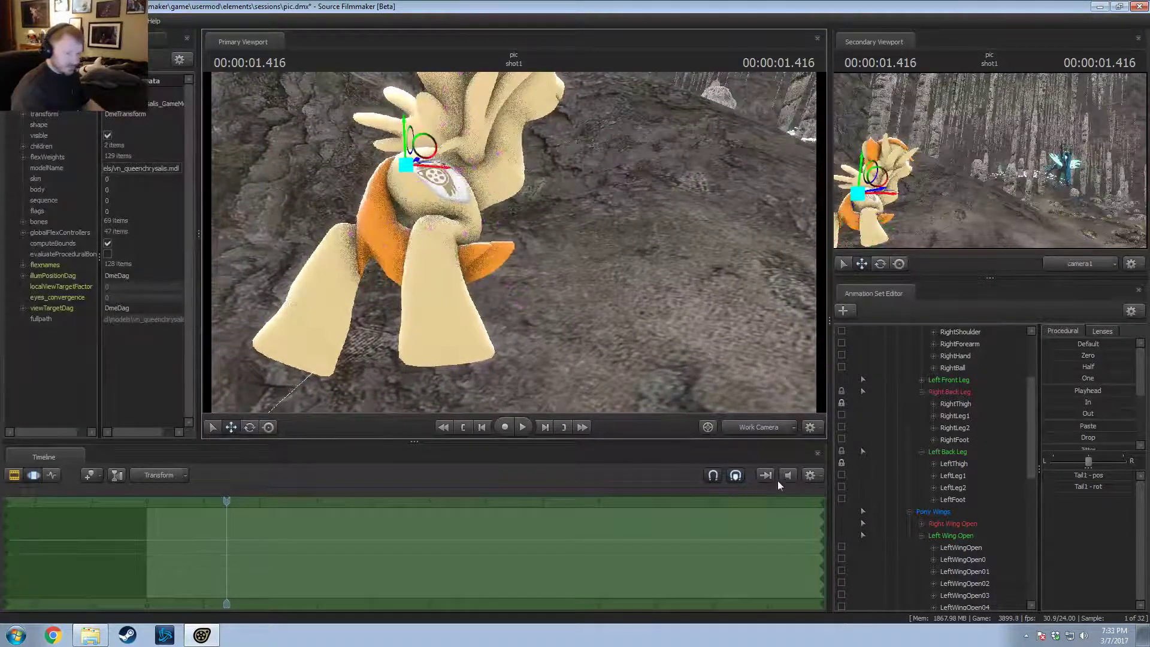
scroll(901, 522, "down", 5)
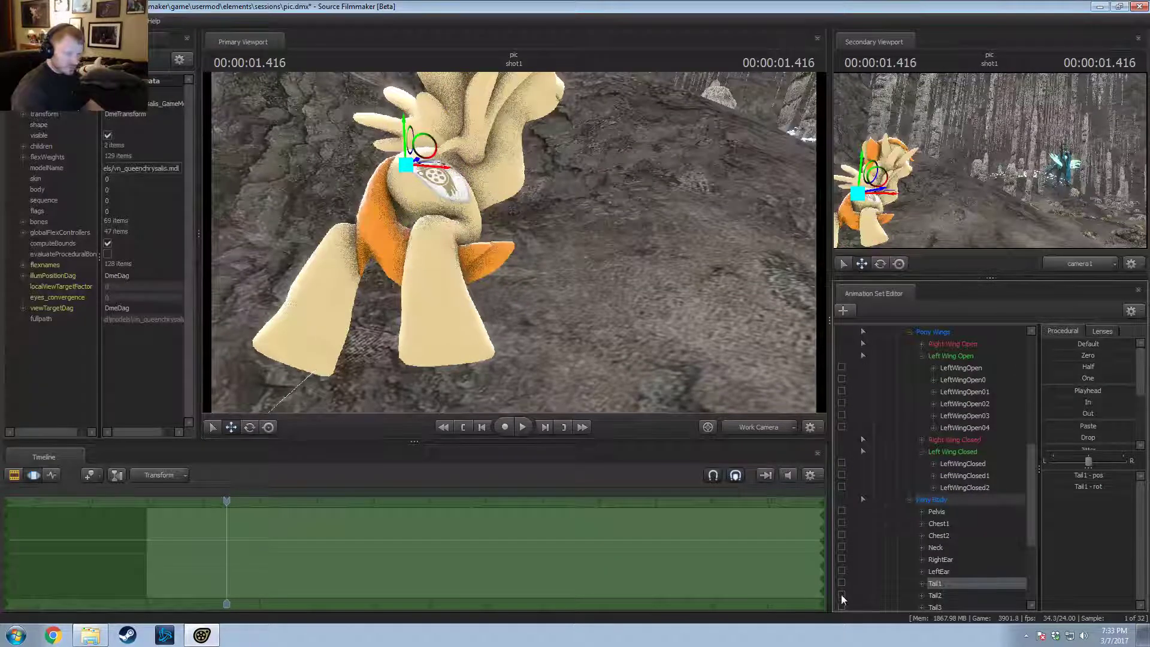
Step: Alternately rotate and move Argo's Tail1 bone to refine how the tail's base sits on the rump
key("e")
left_click_drag(379, 188, 368, 189)
key("w")
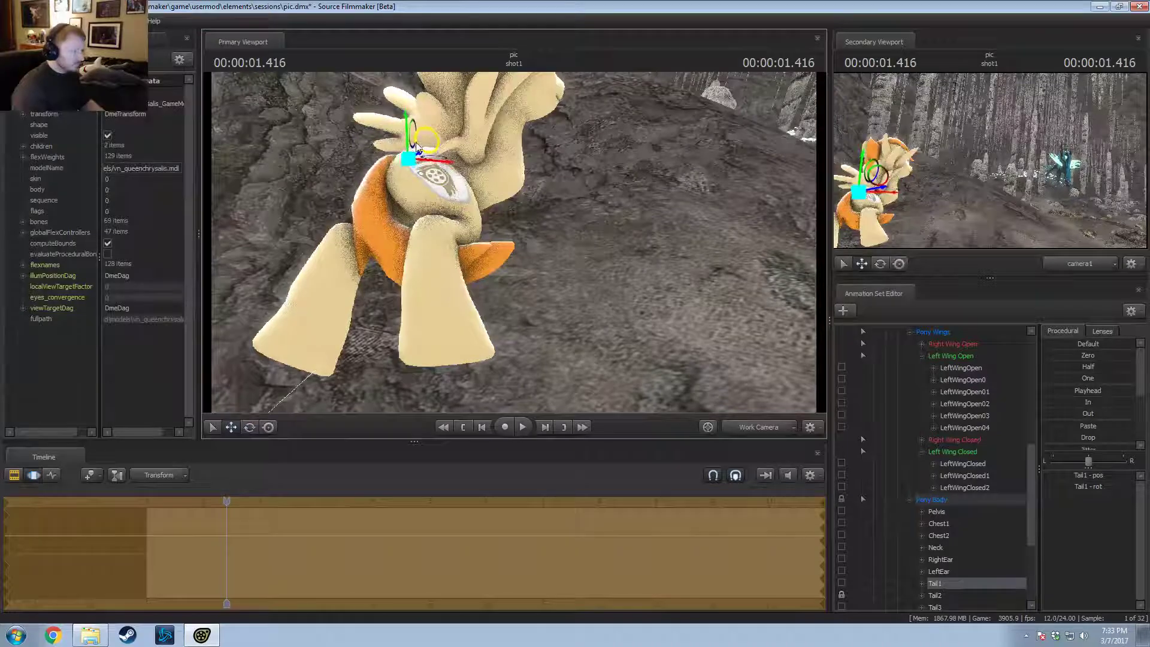
left_click_drag(421, 146, 414, 148)
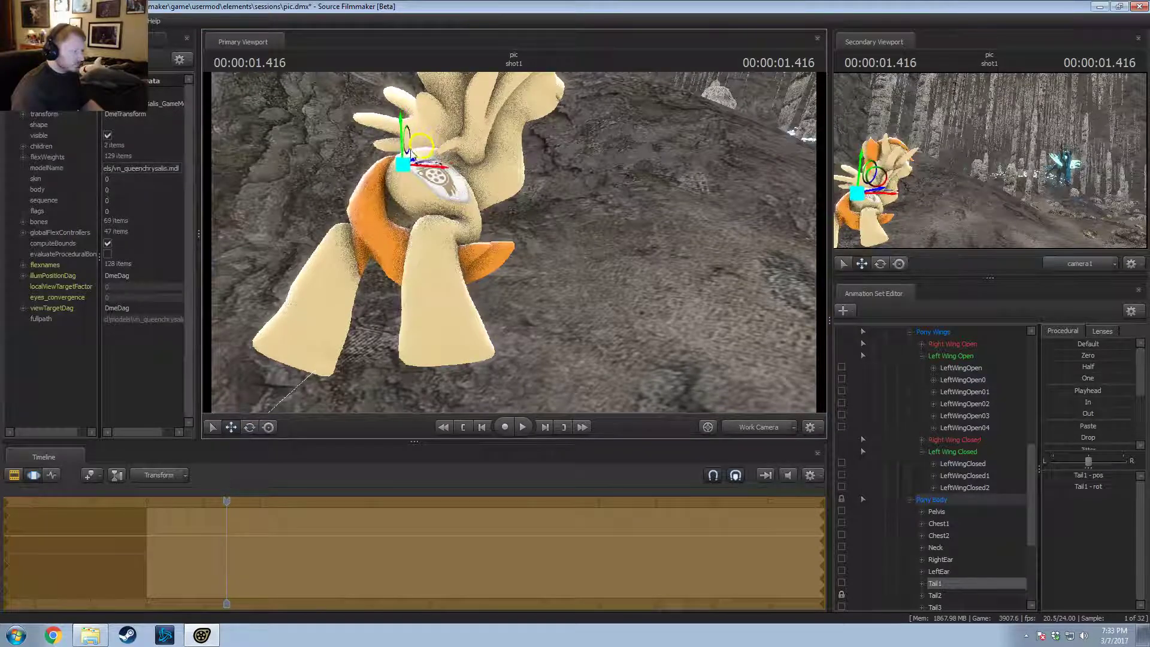
key("e")
left_click_drag(381, 182, 370, 185)
key("w")
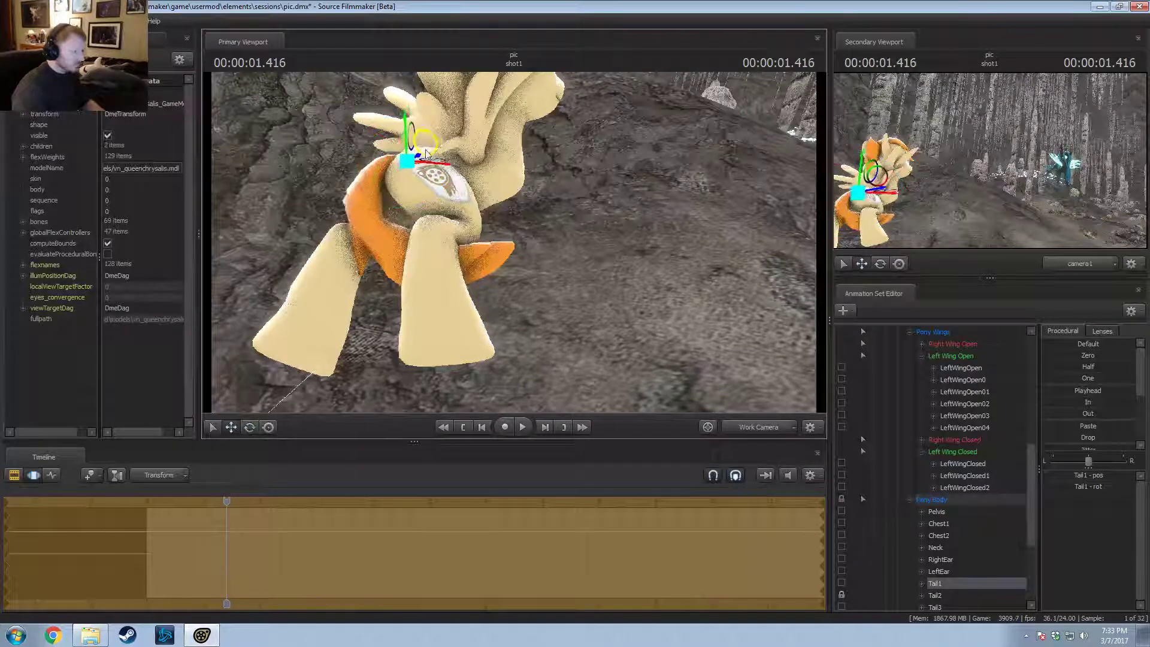
left_click_drag(426, 153, 434, 142)
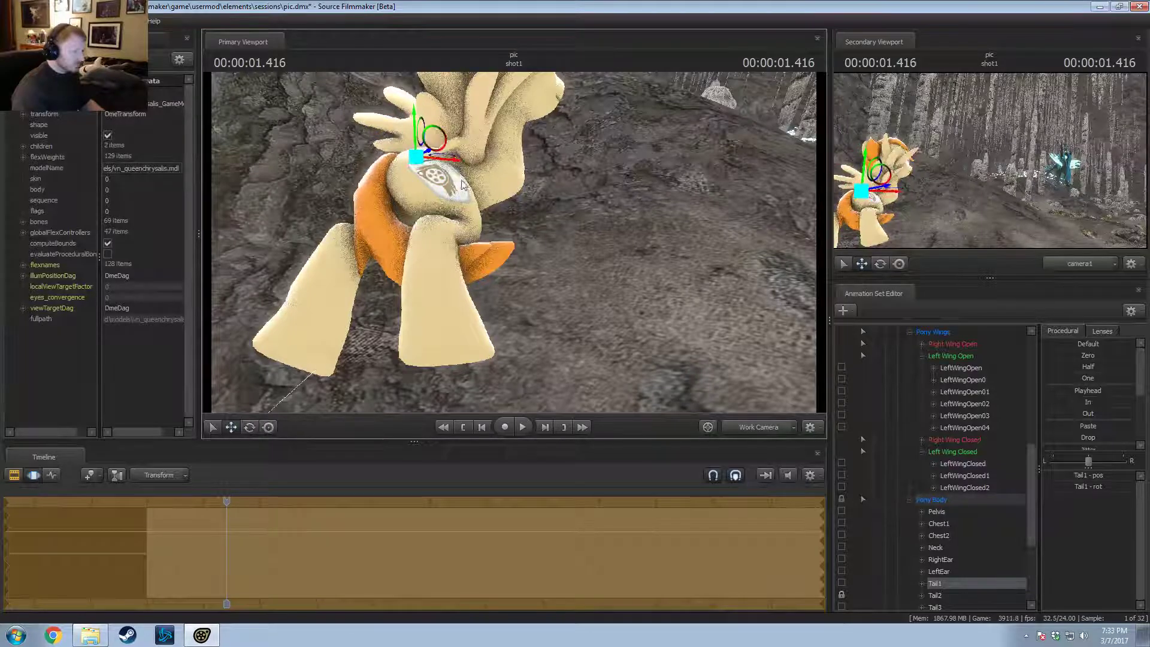
Step: Rotate Tail1 slightly to centre the base of Argo's tail from behind, and unlock Tail2
left_click_drag(461, 185, 527, 328, "alt")
key("e")
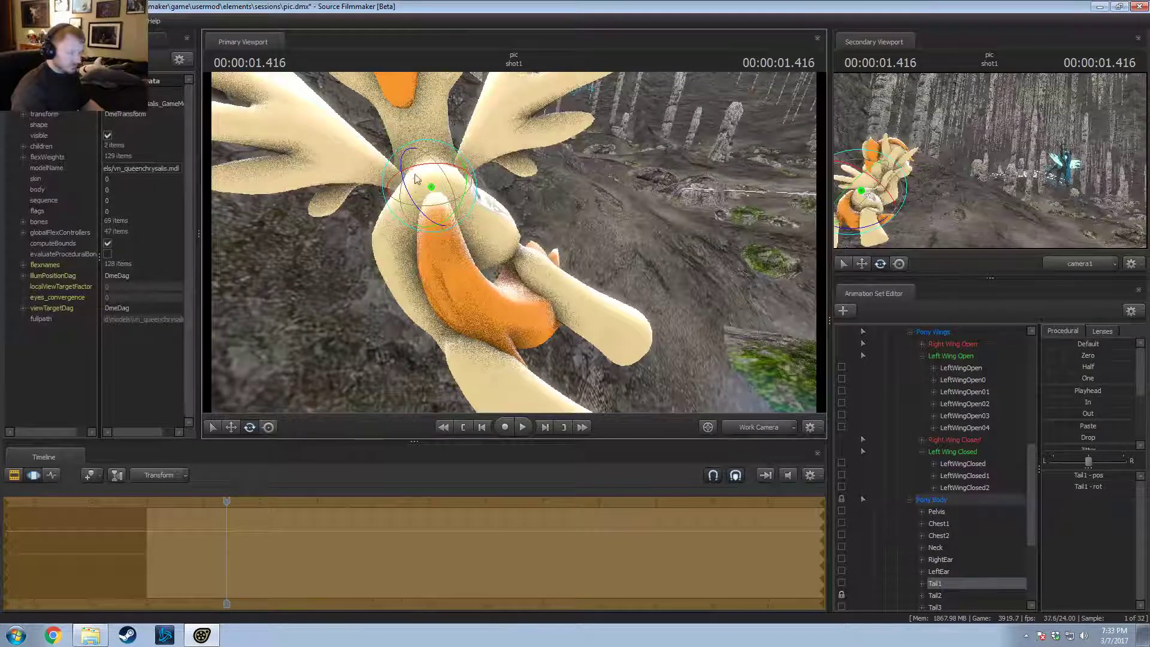
left_click_drag(431, 173, 440, 177)
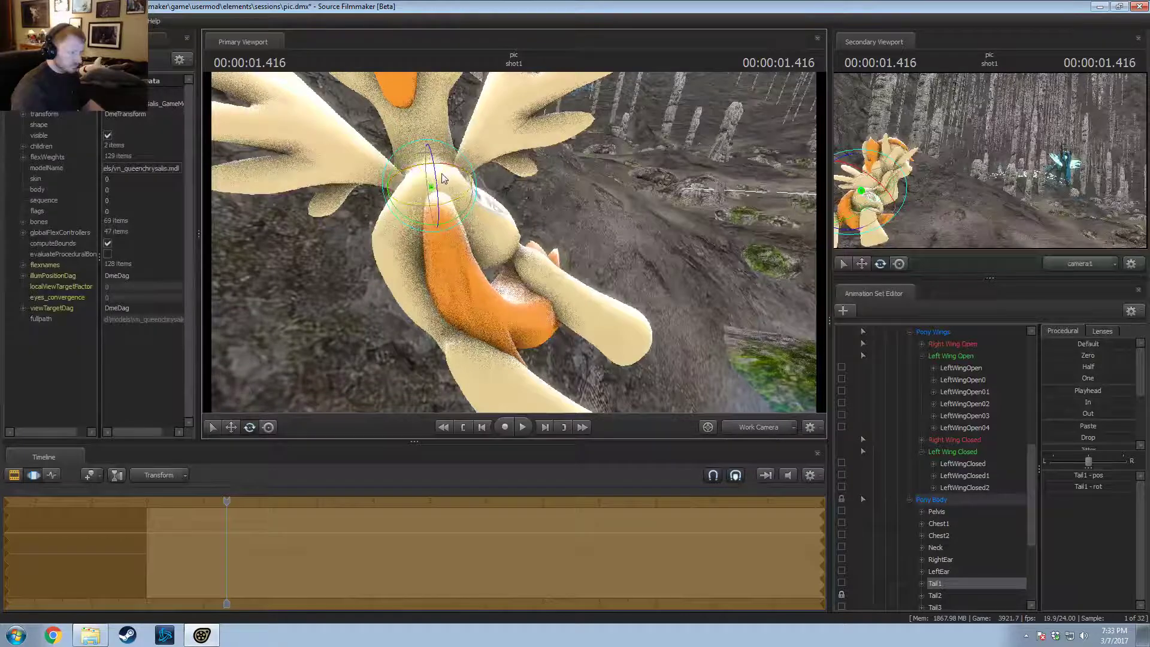
left_click_drag(442, 178, 542, 325, "alt")
key("ctrl")
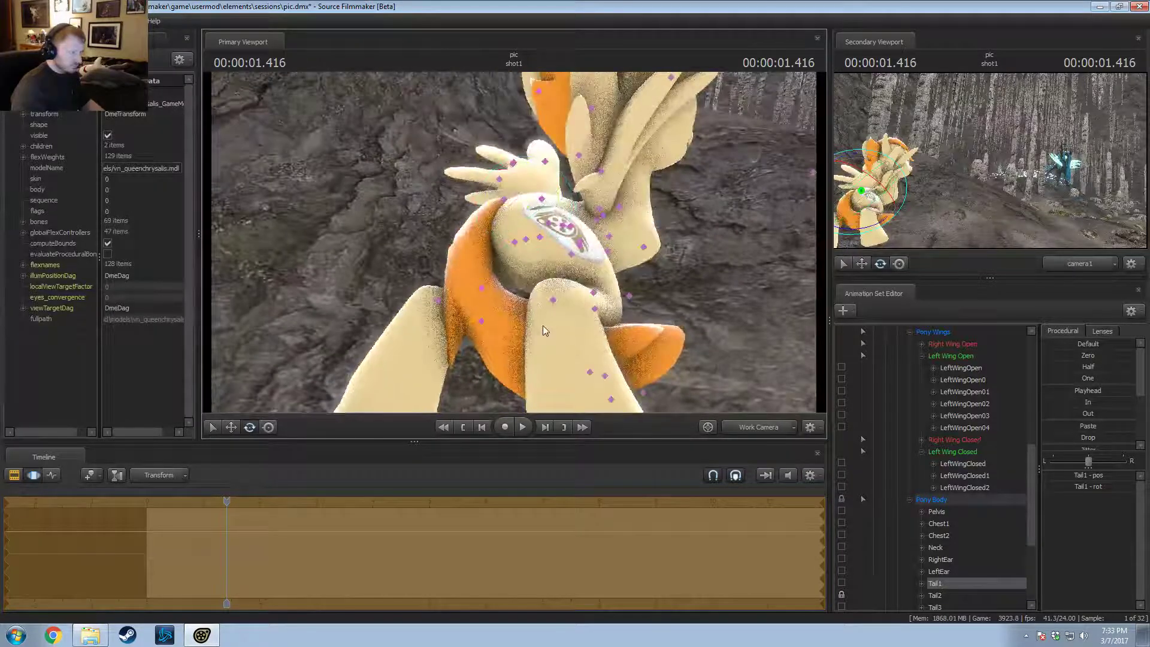
left_click(841, 595)
Step: Bake the procedural bones of the Argo animation set
left_click_drag(575, 281, 504, 259, "alt")
scroll(930, 420, "up", 10)
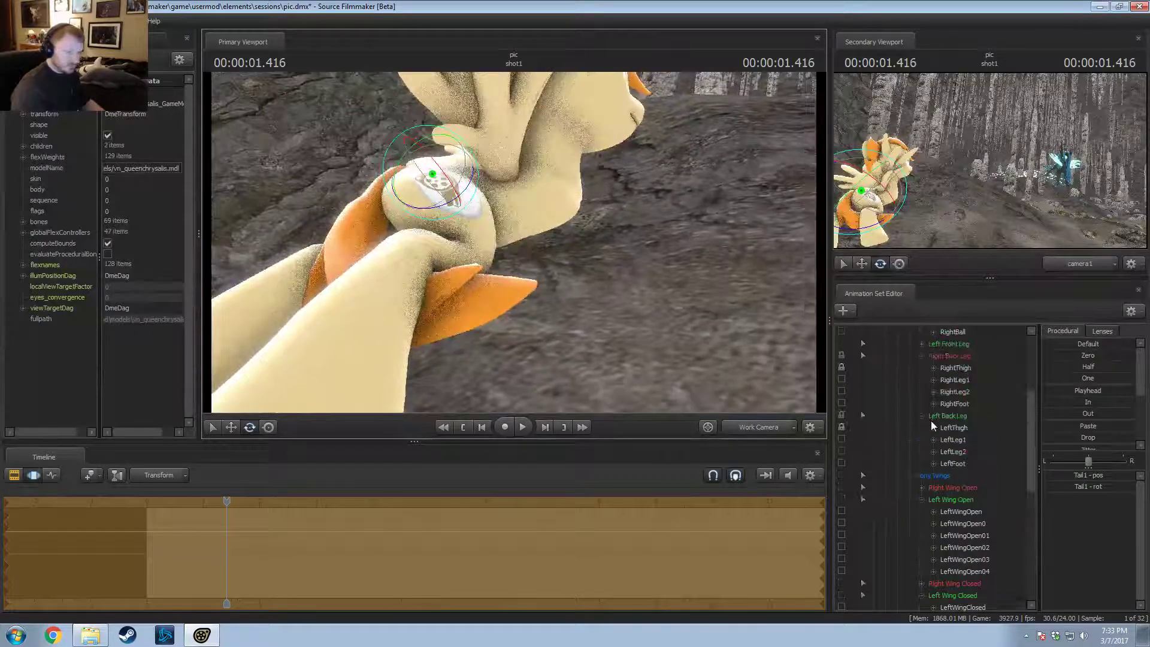
left_click(909, 335)
right_click(909, 336)
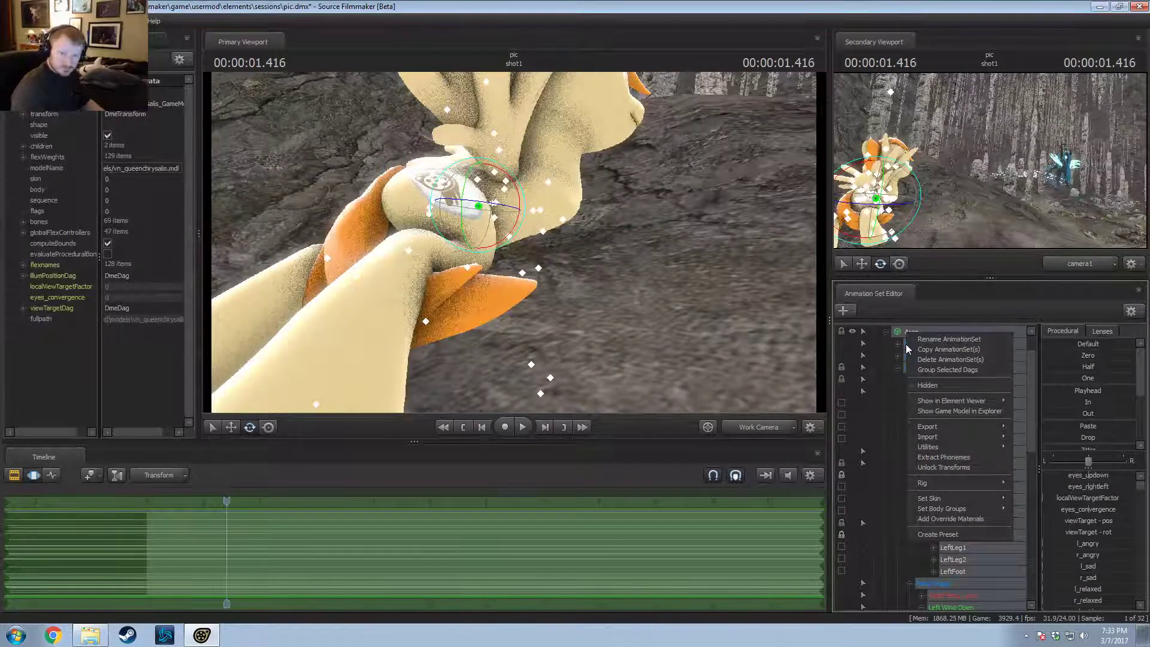
mouse_move(949, 448)
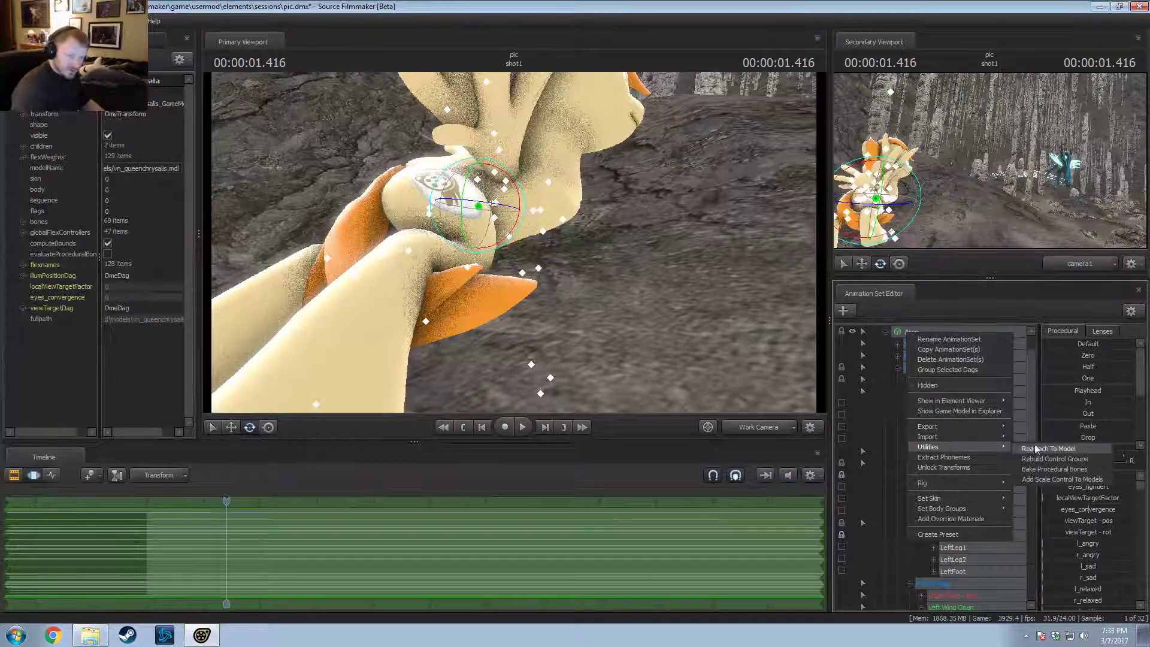
left_click(1027, 471)
Step: Examine which bones control the end of Argo's tail, trying jiggle_tail4, jiggle_tail5 and Tail3
left_click_drag(456, 251, 596, 250, "alt")
left_click(669, 220)
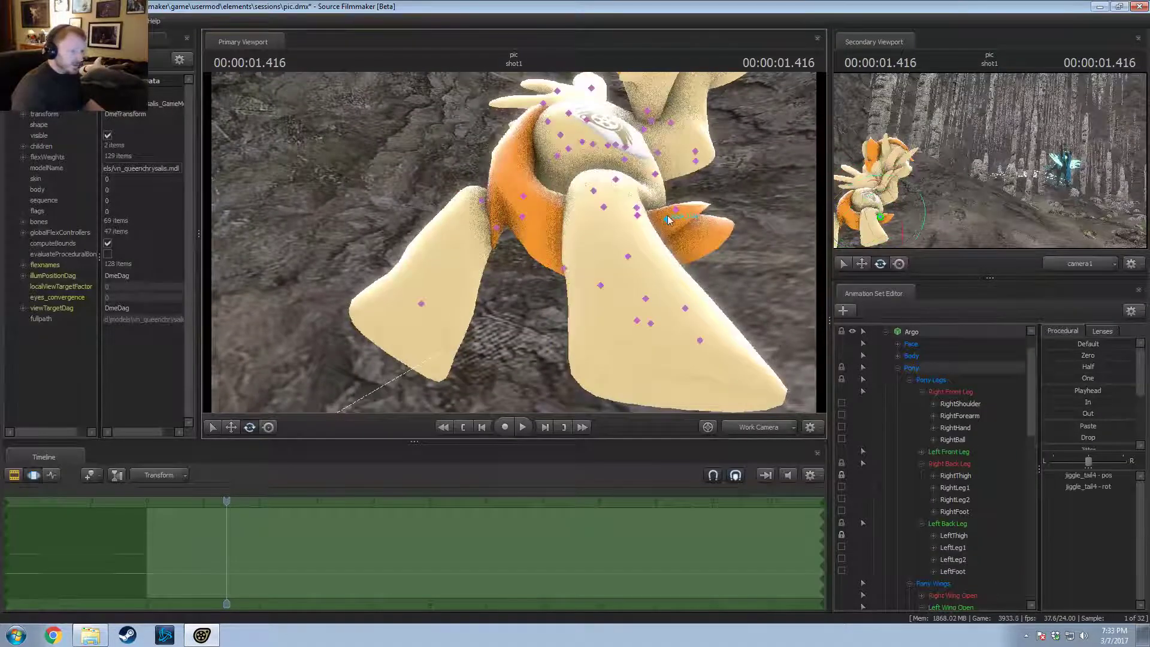
left_click(564, 269, "ctrl")
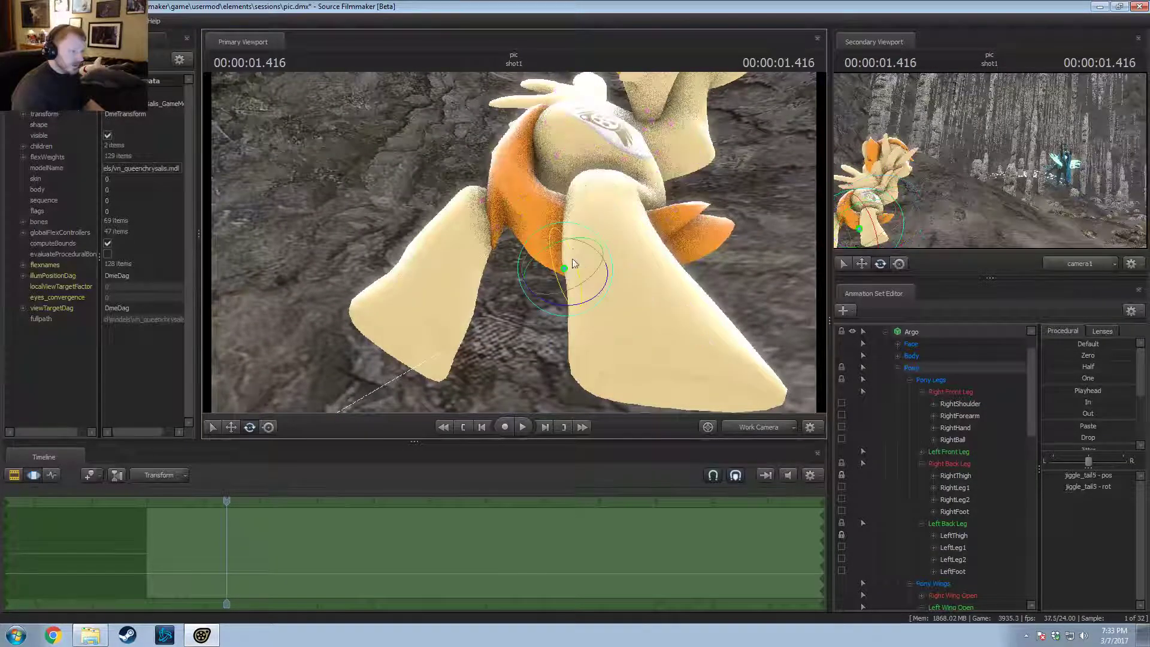
left_click_drag(574, 254, 572, 277)
left_click(626, 257, "ctrl")
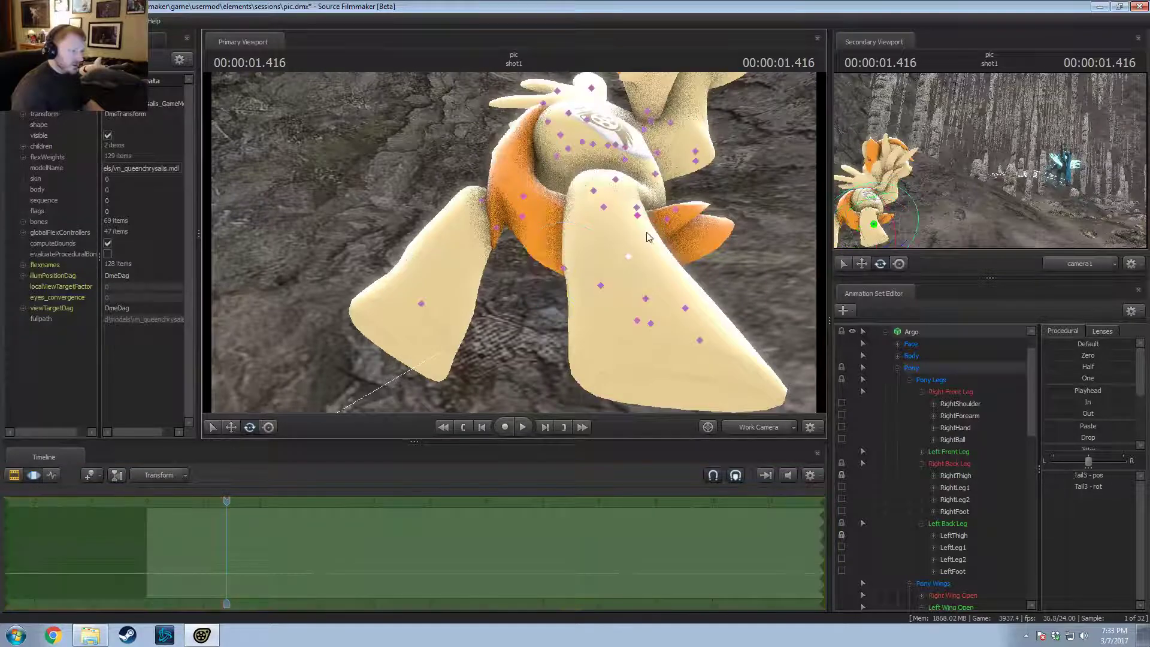
left_click(606, 208)
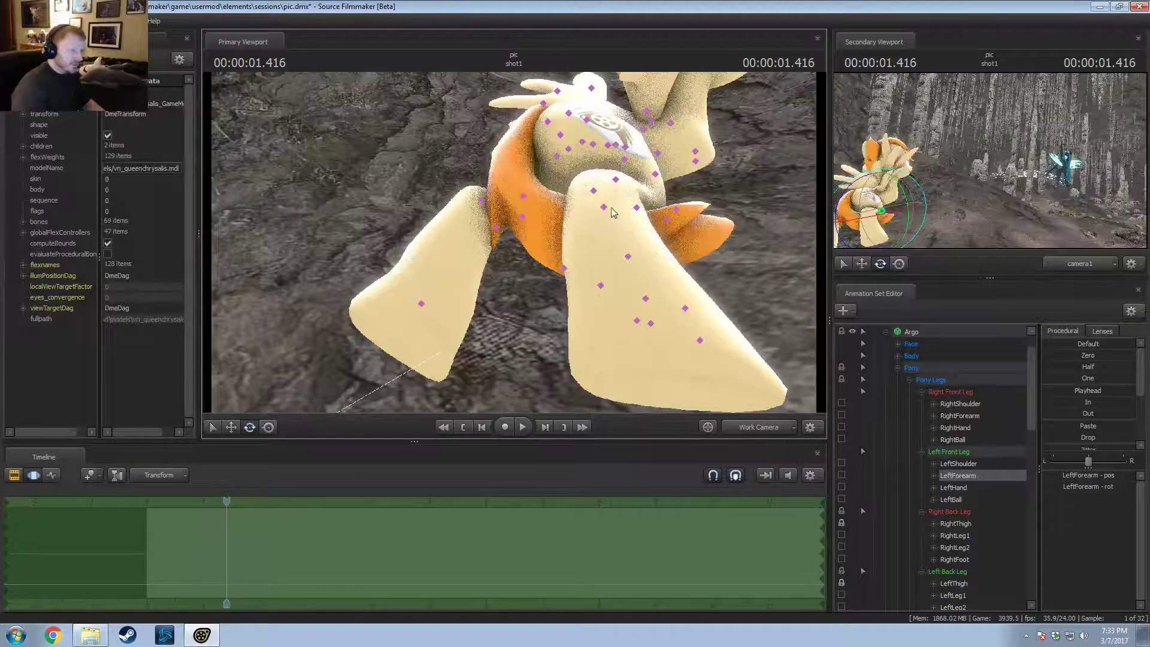
key("ctrl+z")
left_click_drag(612, 213, 522, 241, "alt")
left_click(642, 259)
left_click_drag(642, 259, 512, 253)
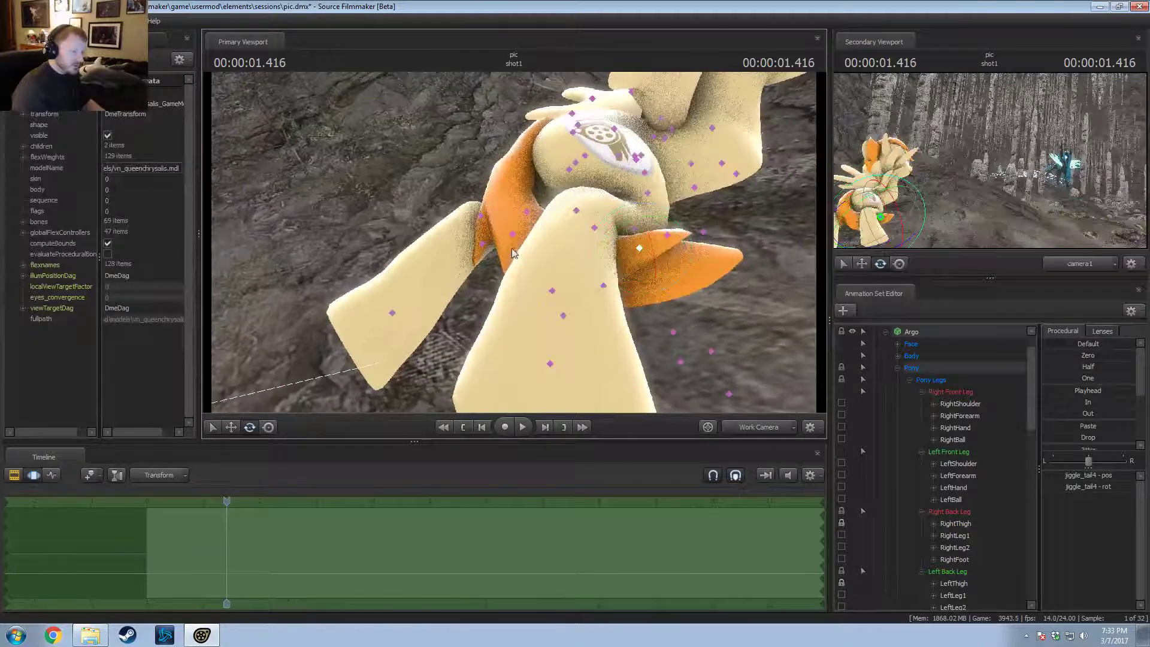
Step: Rotate Argo's Tail3 bone to swing the tip of the tail outward beside the right back leg
left_click(609, 292)
left_click_drag(609, 292, 621, 285)
left_click_drag(621, 285, 509, 239, "alt")
left_click_drag(539, 286, 605, 261)
key("w")
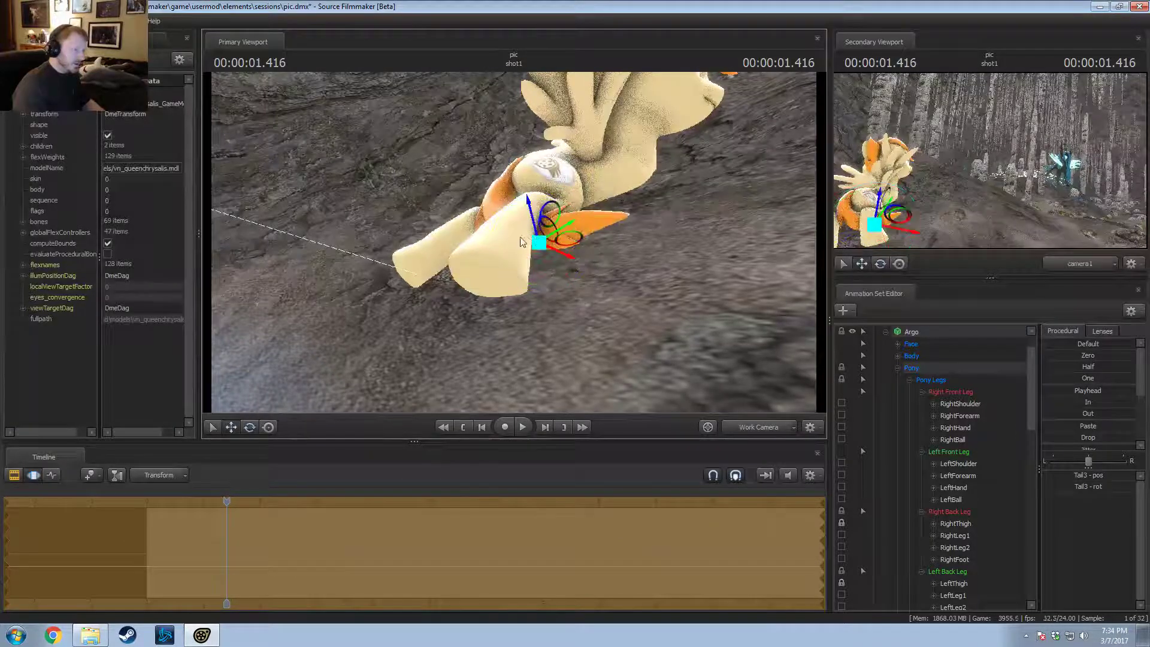
Step: Move Tail3 and fine-tune its rotation so the tail tip fans out past the right back leg
left_click_drag(533, 240, 578, 212)
key("e")
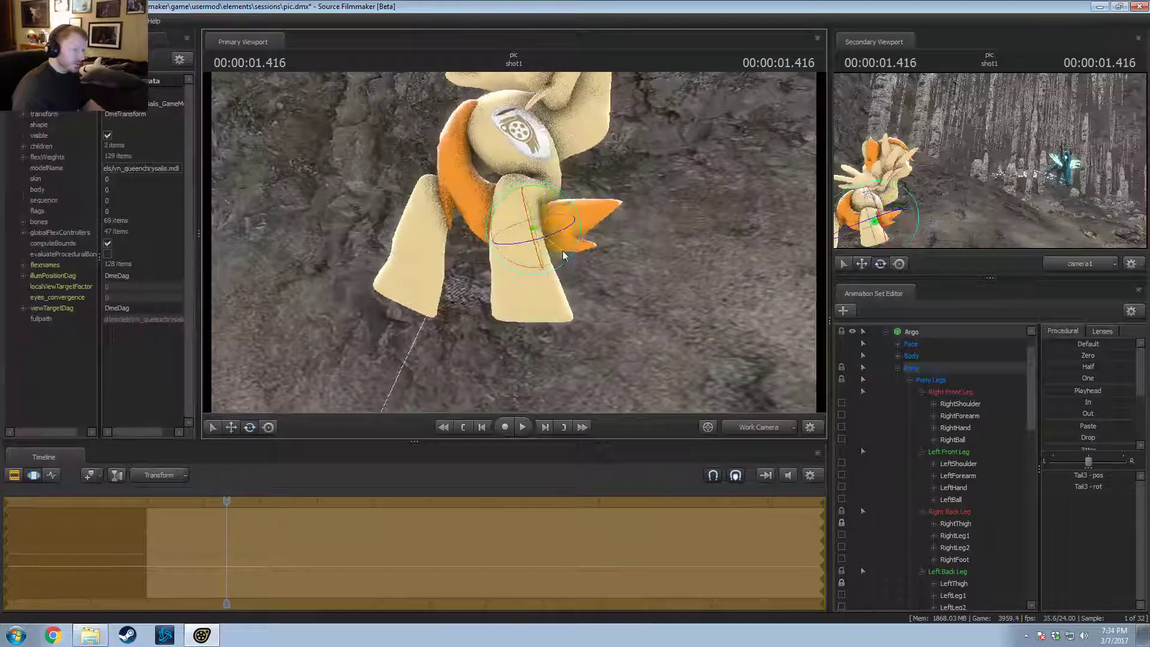
left_click_drag(563, 256, 575, 206)
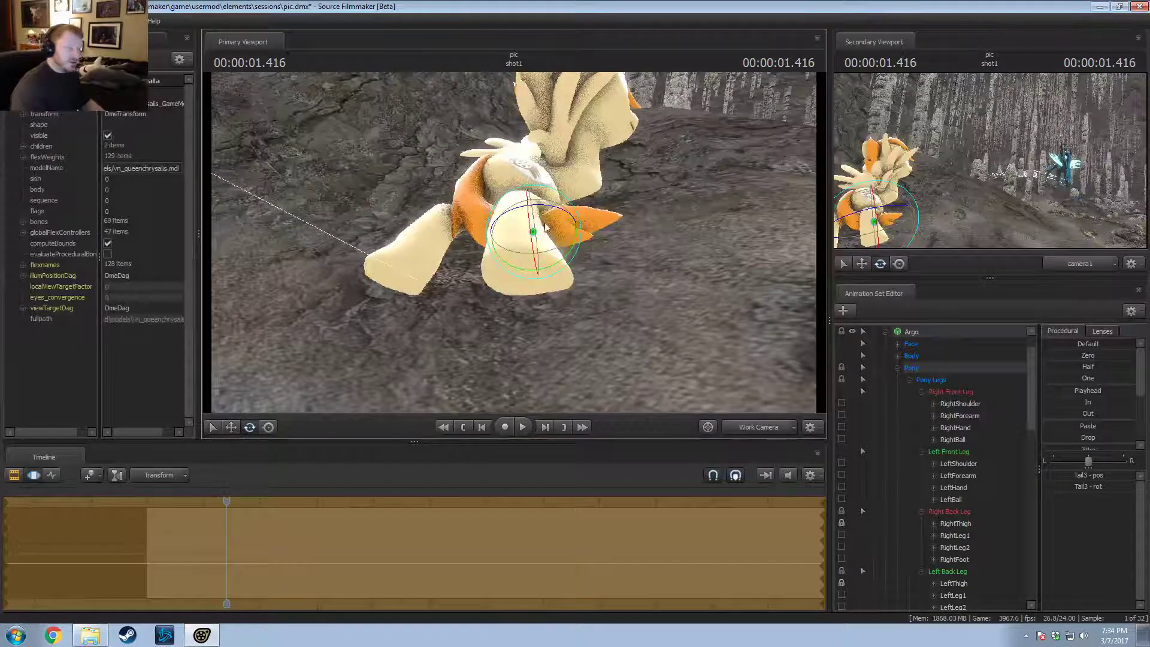
left_click_drag(550, 223, 525, 254, "alt")
left_click_drag(626, 237, 611, 190)
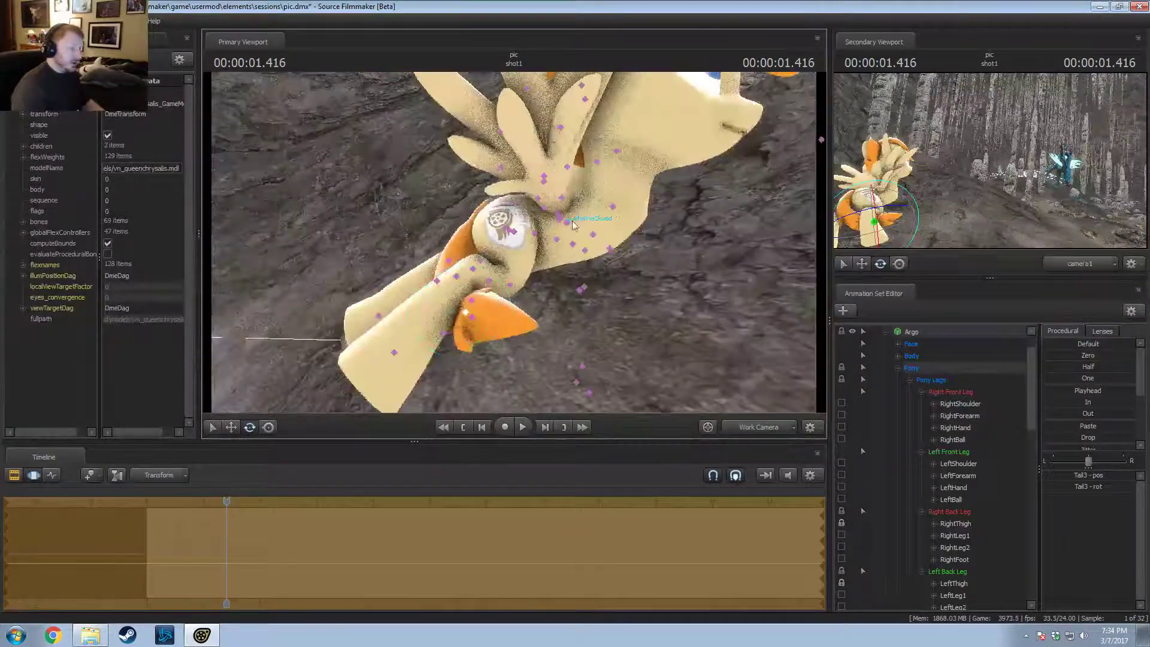
Step: Select Argo's Chest1 bone and rotate it to turn the upper body above the hips
left_click(556, 239)
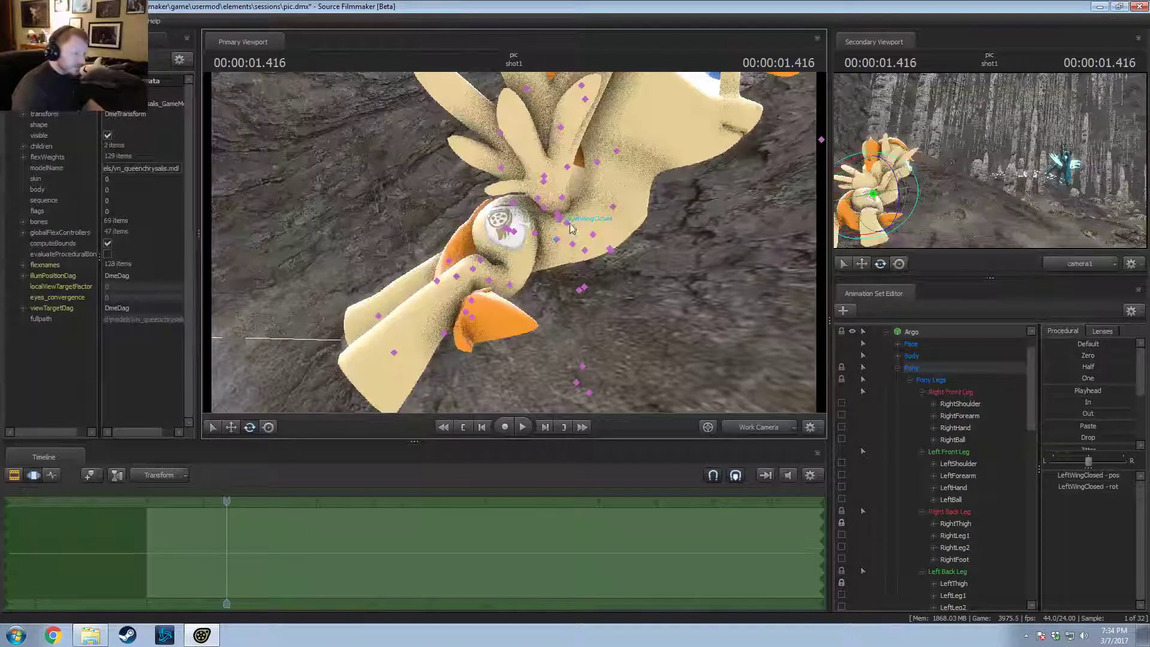
left_click_drag(560, 246, 587, 213, "alt")
key("w")
key("e")
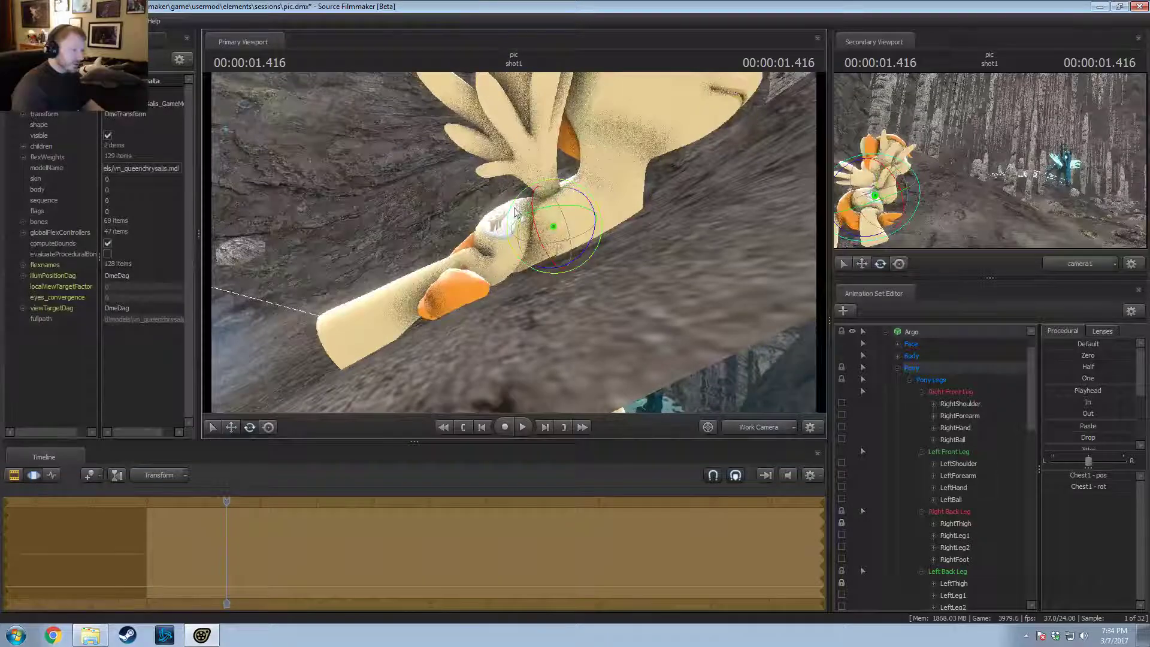
left_click_drag(514, 210, 596, 218)
Step: Adjust Argo's RightShoulder at the front of the chest and shift Chest2 slightly upward
left_click(564, 215, "ctrl")
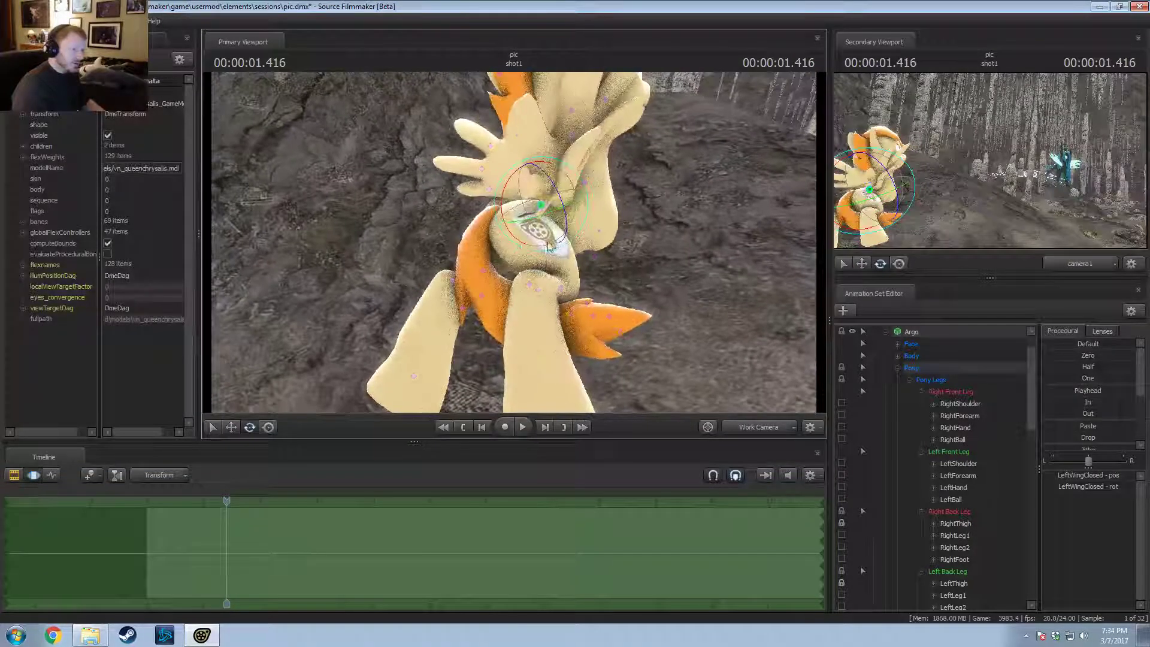
left_click(582, 213)
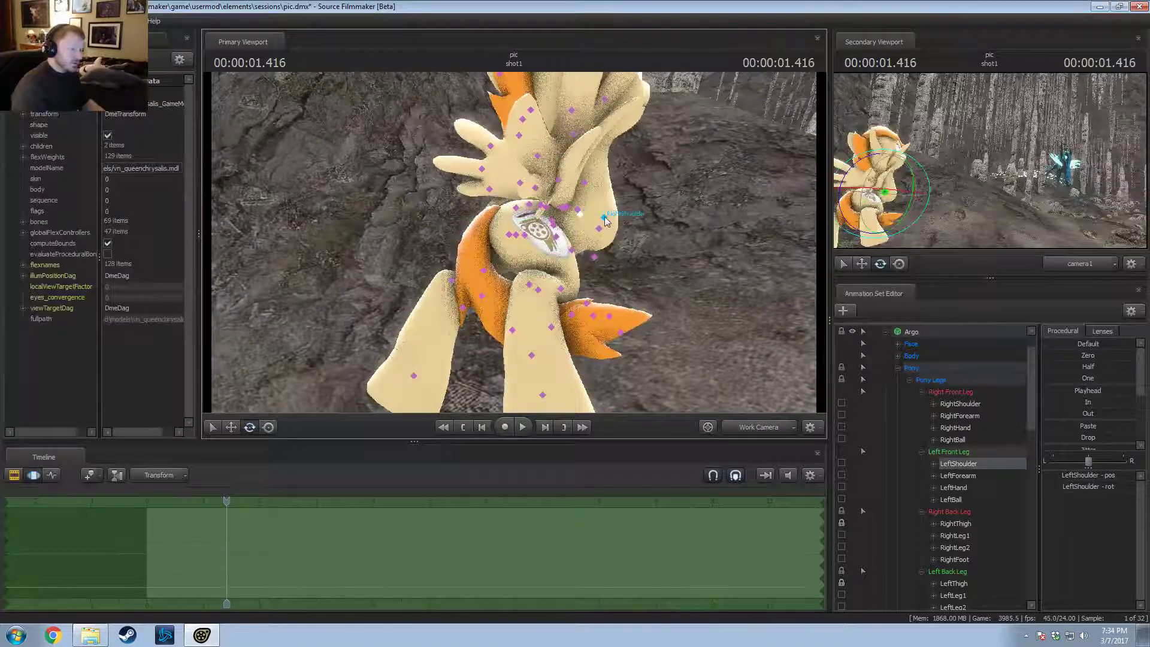
left_click(603, 217)
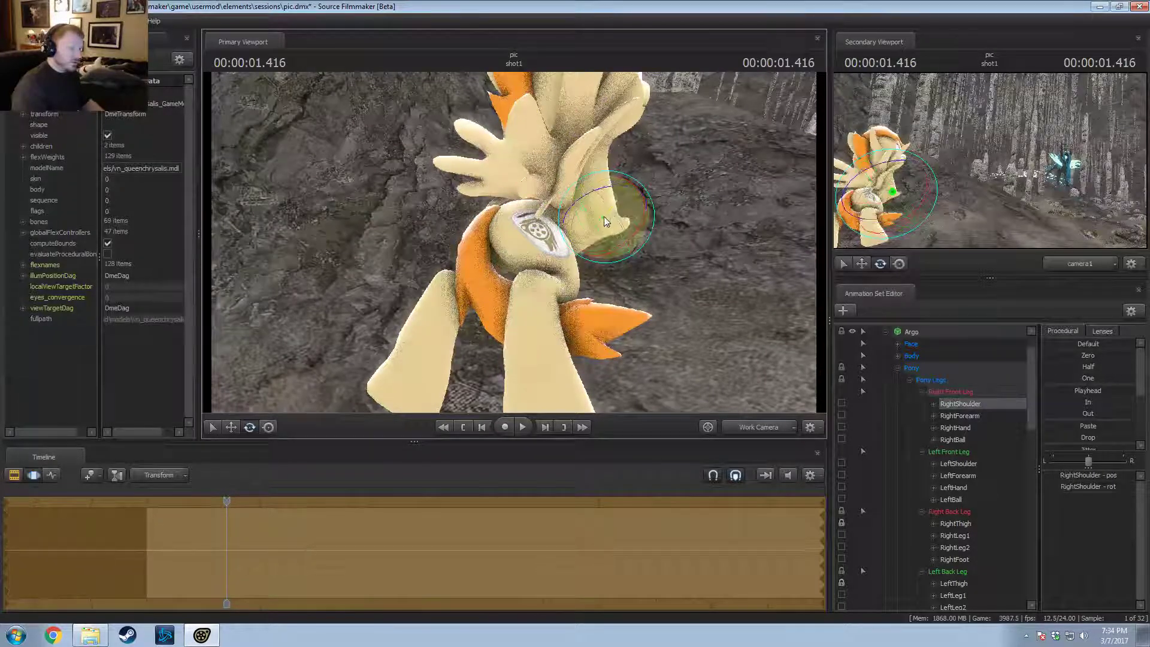
left_click_drag(604, 218, 497, 279, "alt")
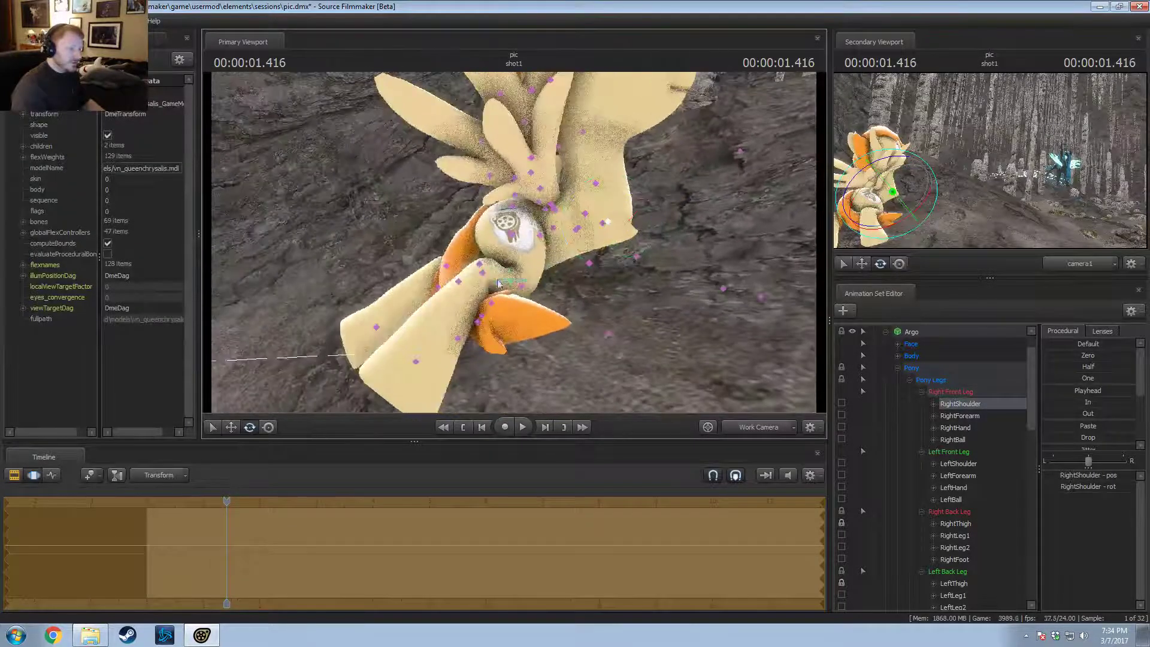
left_click(587, 214)
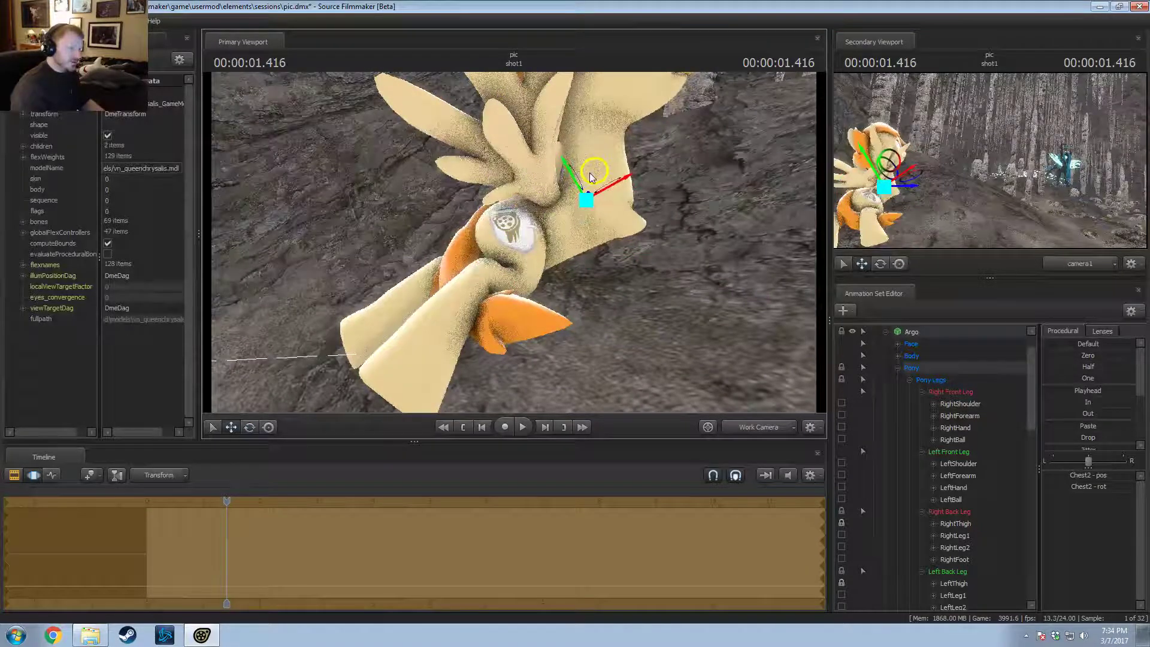
Step: Try to rotate RightShoulder to swing Argo's right front leg into a new direction
left_click(608, 208)
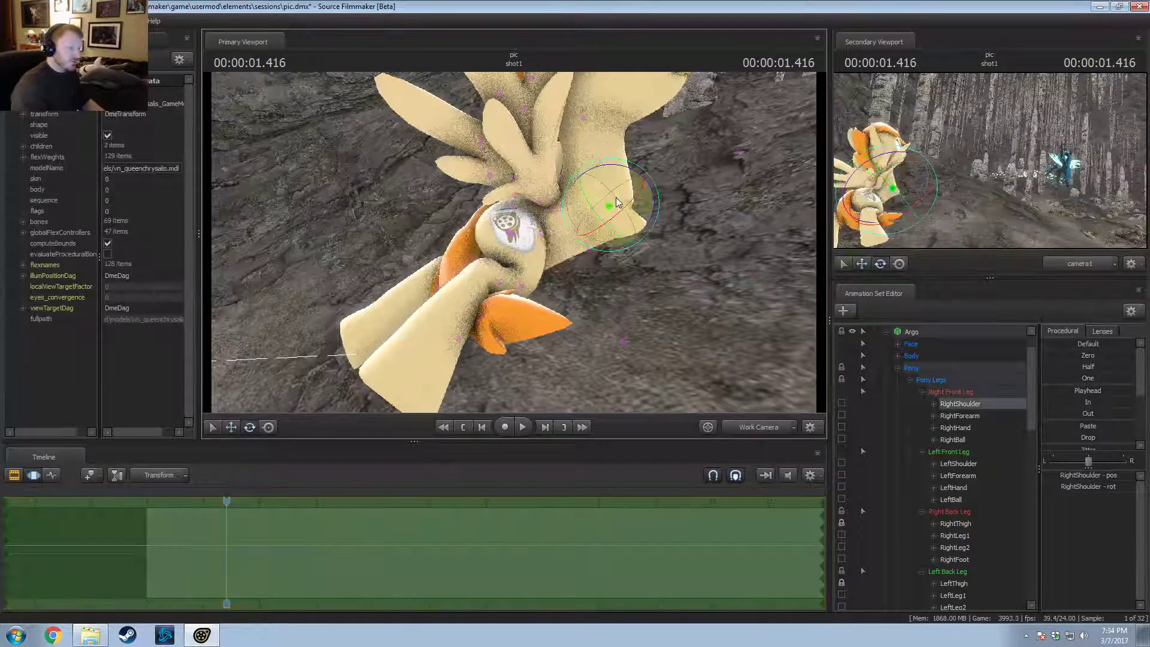
left_click_drag(579, 210, 626, 221)
left_click_drag(626, 221, 706, 186)
left_click_drag(497, 299, 556, 284, "alt")
key("ctrl+z")
left_click_drag(576, 236, 512, 245)
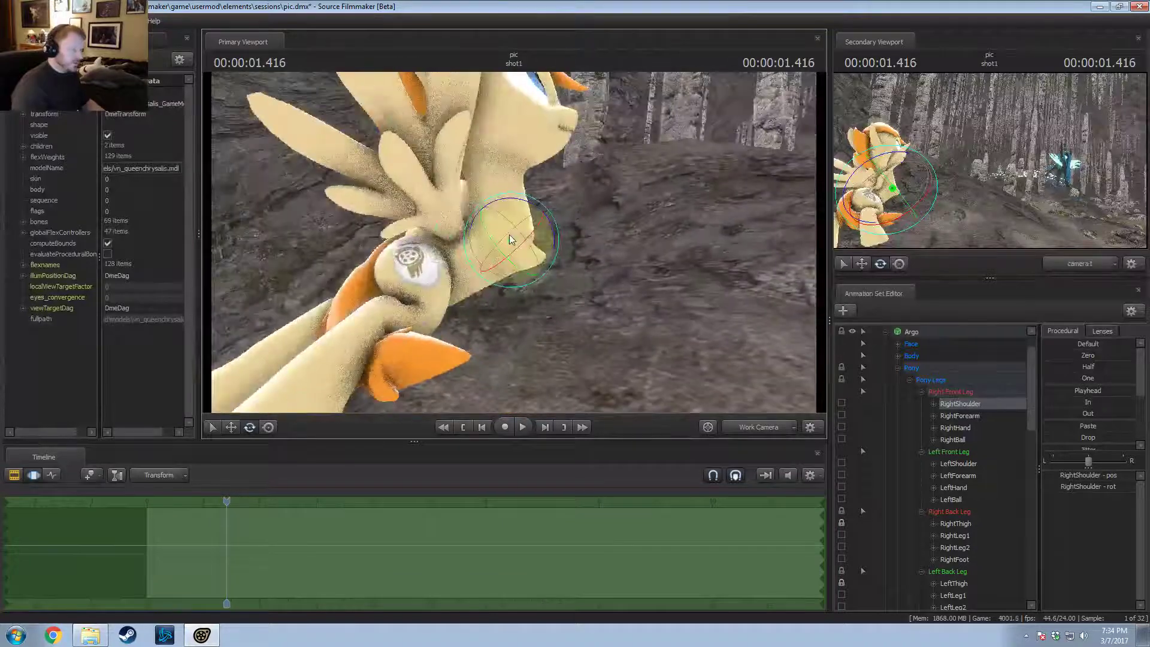
Step: Rotate RightShoulder to bring the upper foreleg down, and bend RightForearm so the right front leg reaches forward
key("ctrl")
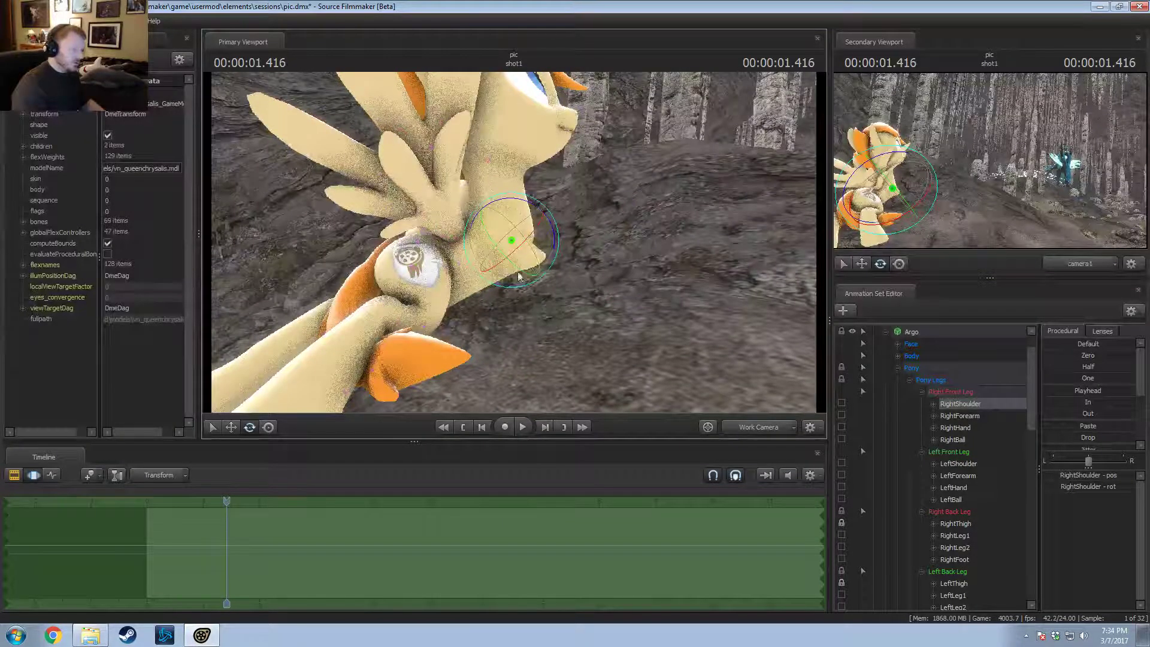
left_click_drag(518, 272, 500, 241)
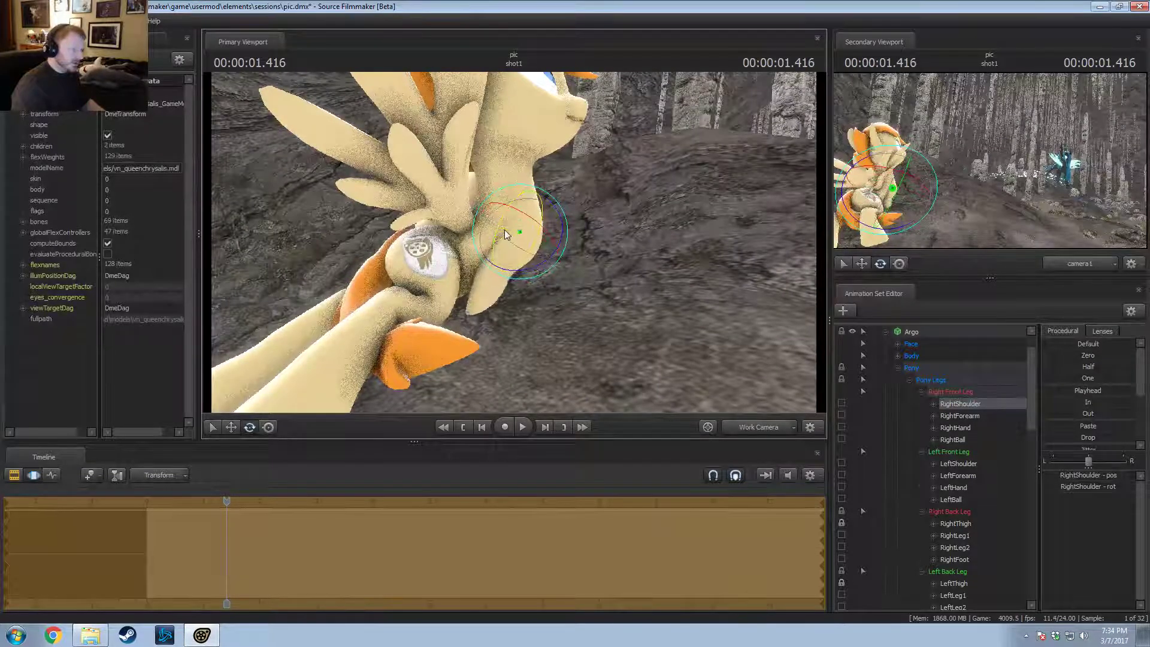
left_click(463, 285)
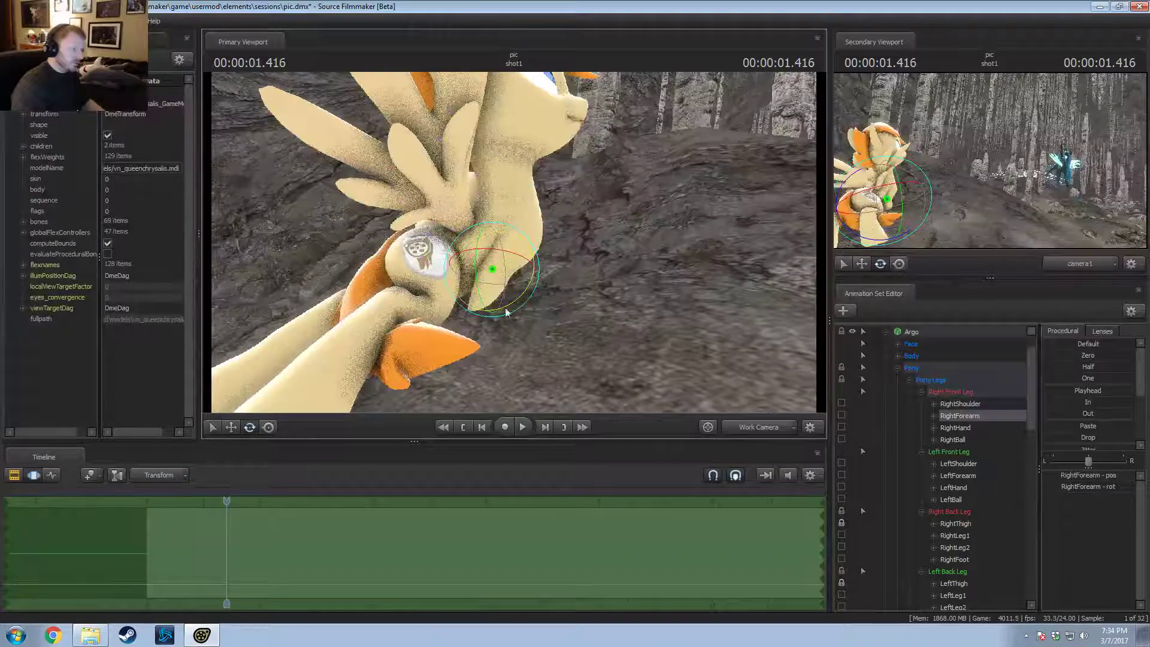
left_click_drag(534, 306, 539, 266)
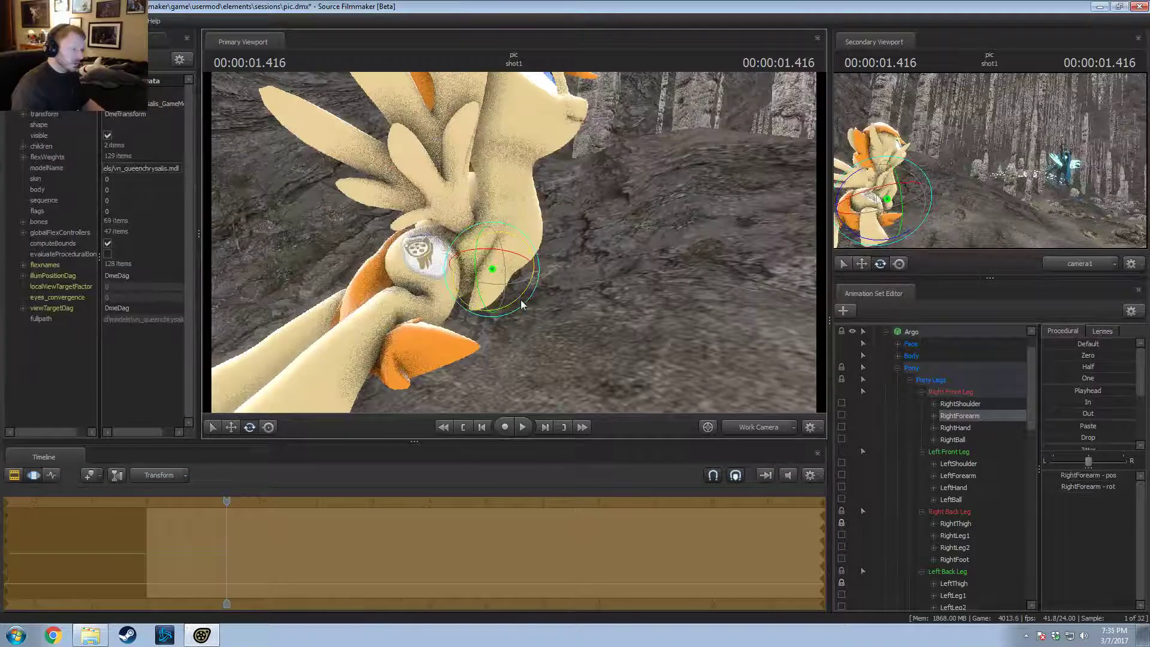
left_click_drag(522, 304, 527, 266)
left_click_drag(527, 266, 384, 264, "alt")
Step: Rotate Chest1 to re-angle Argo's upper body behind the outstretched right front leg
left_click(470, 284)
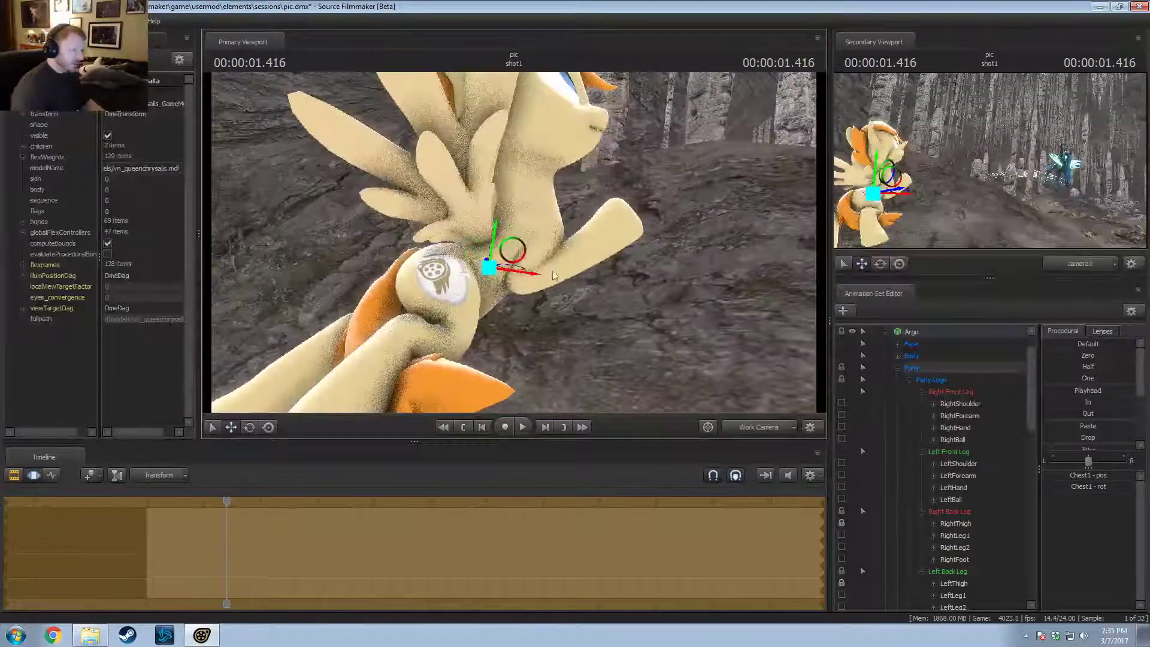
key("e")
mouse_move(533, 256)
left_mouse_down()
mouse_move(507, 246)
mouse_move(518, 256)
left_mouse_up()
key("w")
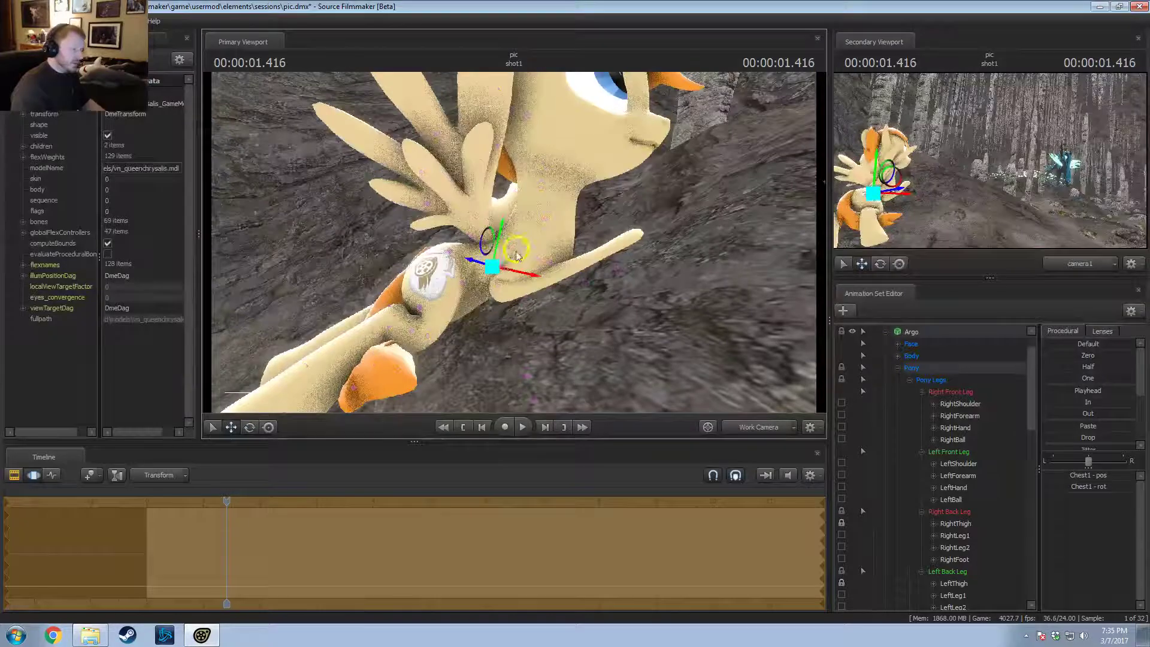
left_click(450, 254)
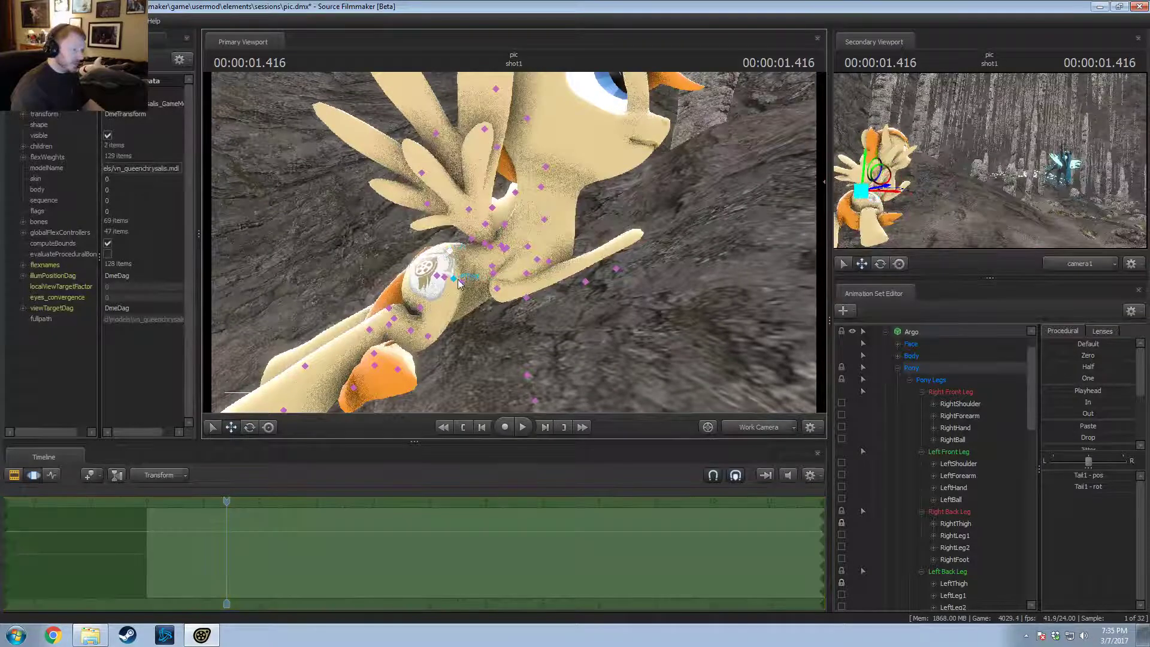
Step: Shift Argo's Chest2 bone slightly upward and adjust the Neck bone above it
left_click(527, 245)
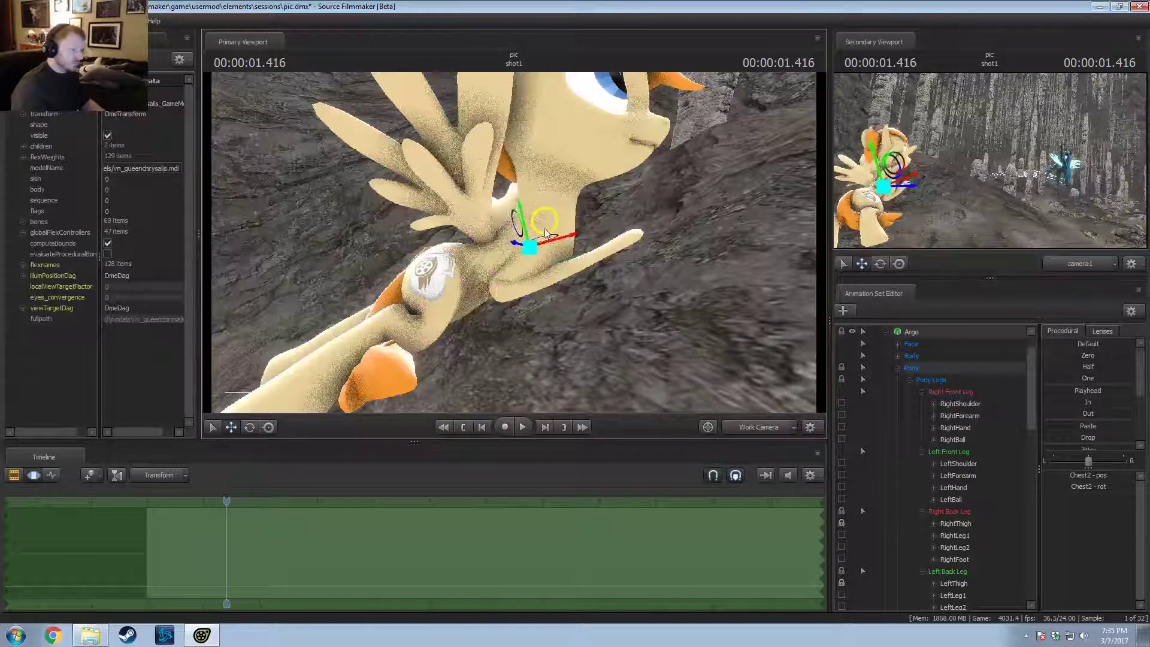
left_click_drag(544, 229, 539, 217)
left_click_drag(539, 217, 555, 235, "alt")
left_click(543, 212, "ctrl")
mouse_move(555, 234)
left_mouse_down("alt")
mouse_move(542, 239)
mouse_move(567, 239)
left_mouse_up("alt")
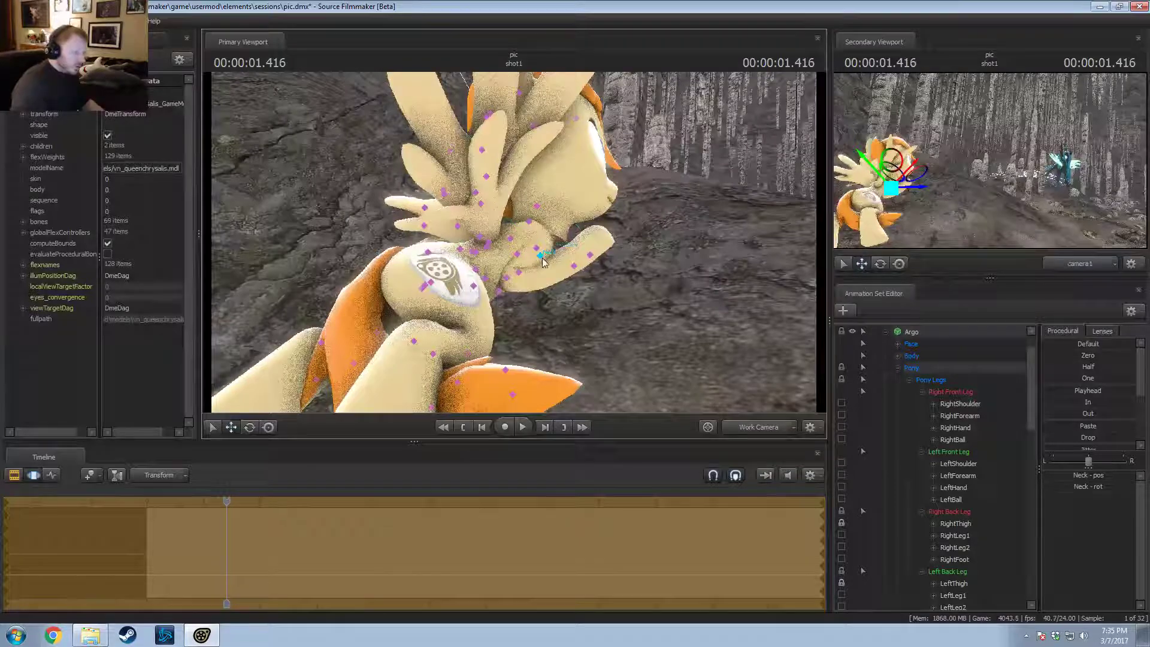
Step: Adjust the right shoulder area and rotate the Head bone to re-aim Argo's face
left_click_drag(543, 262, 566, 210)
left_click(542, 215, "ctrl")
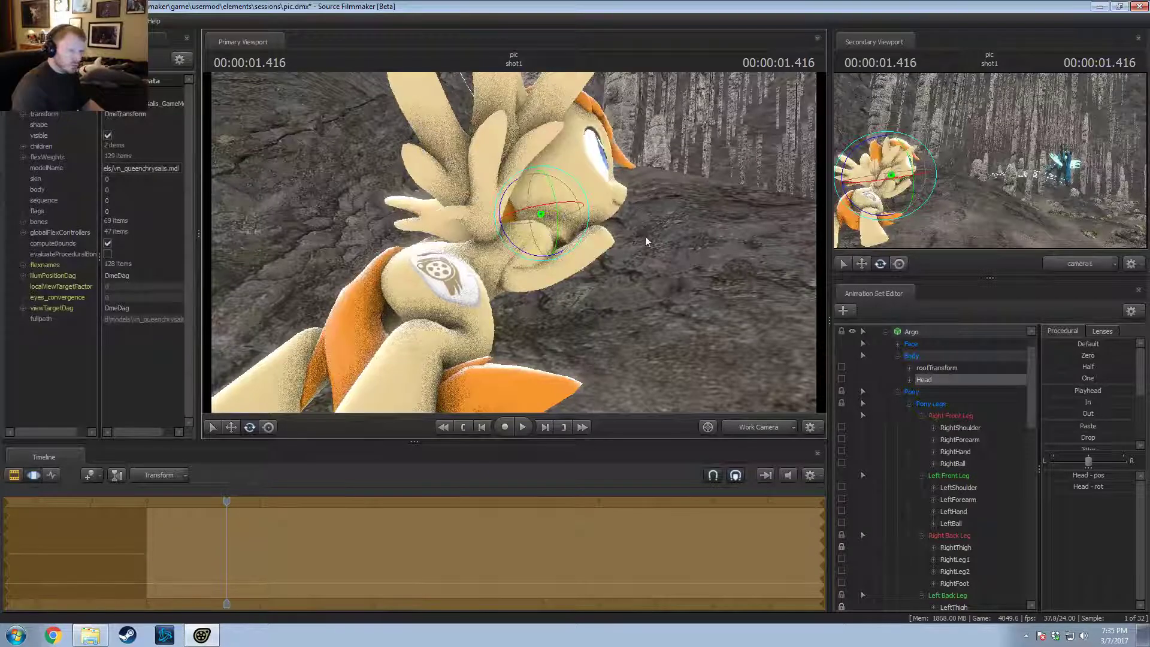
mouse_move(685, 235)
left_mouse_down("alt")
mouse_move(639, 227)
mouse_move(653, 233)
mouse_move(534, 269)
mouse_move(494, 237)
left_mouse_up("alt")
Step: Reposition Chest2 and RightShoulder so the upper right front leg sits closer to Argo's chest
left_click(493, 236)
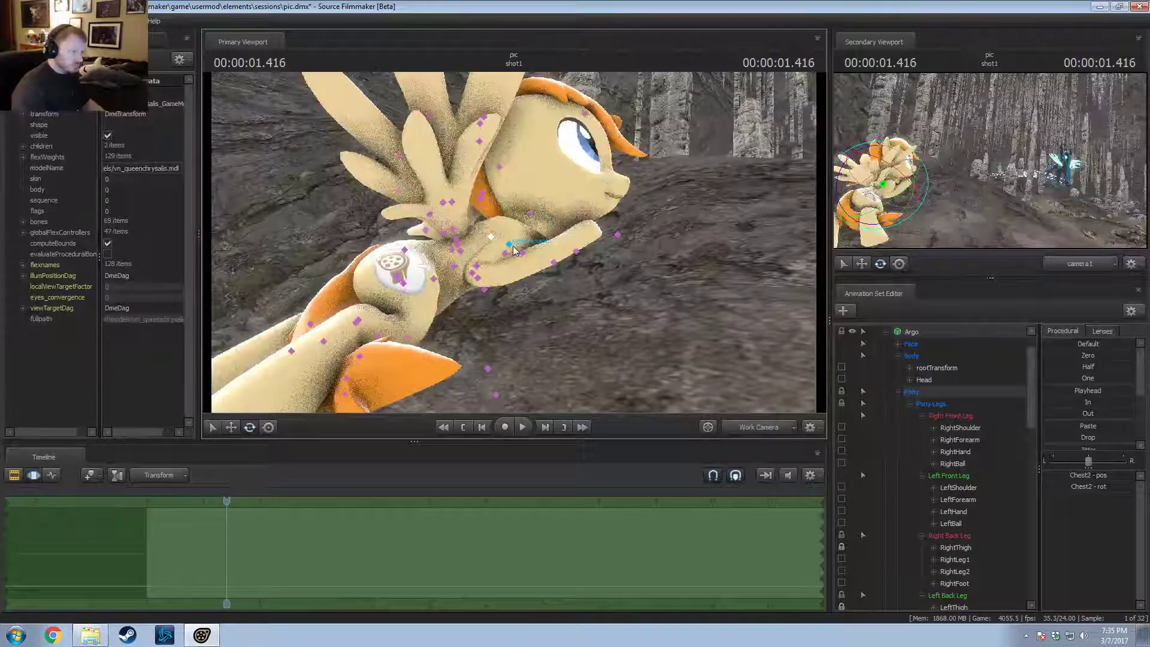
left_click(512, 246)
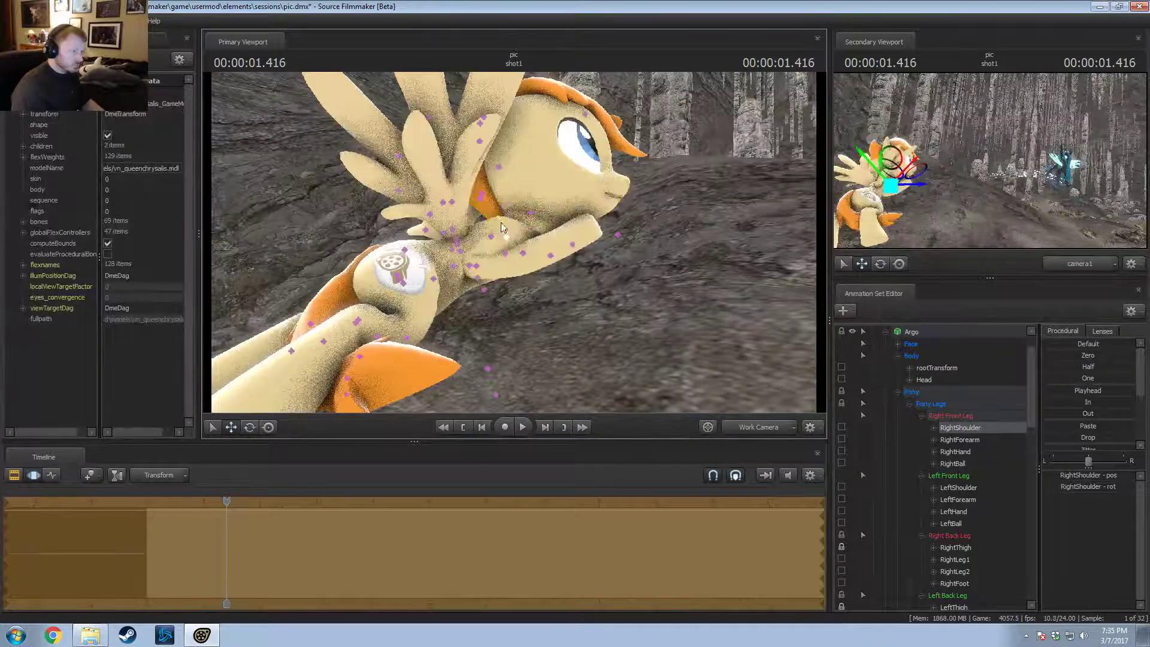
left_click(499, 210)
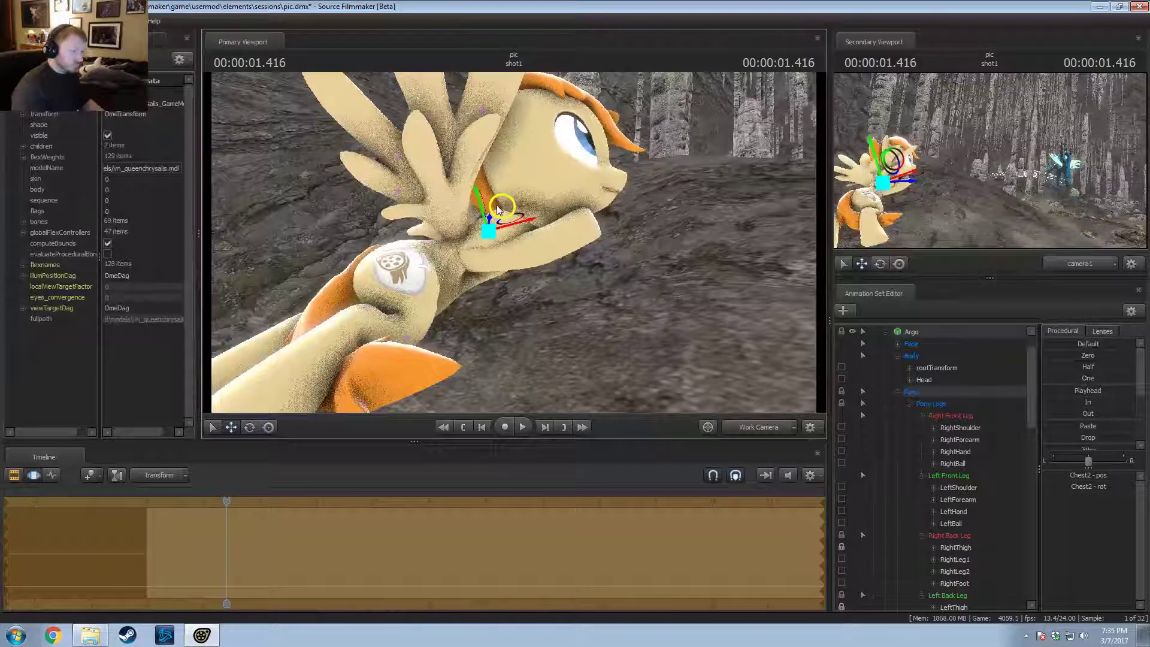
left_click(500, 231)
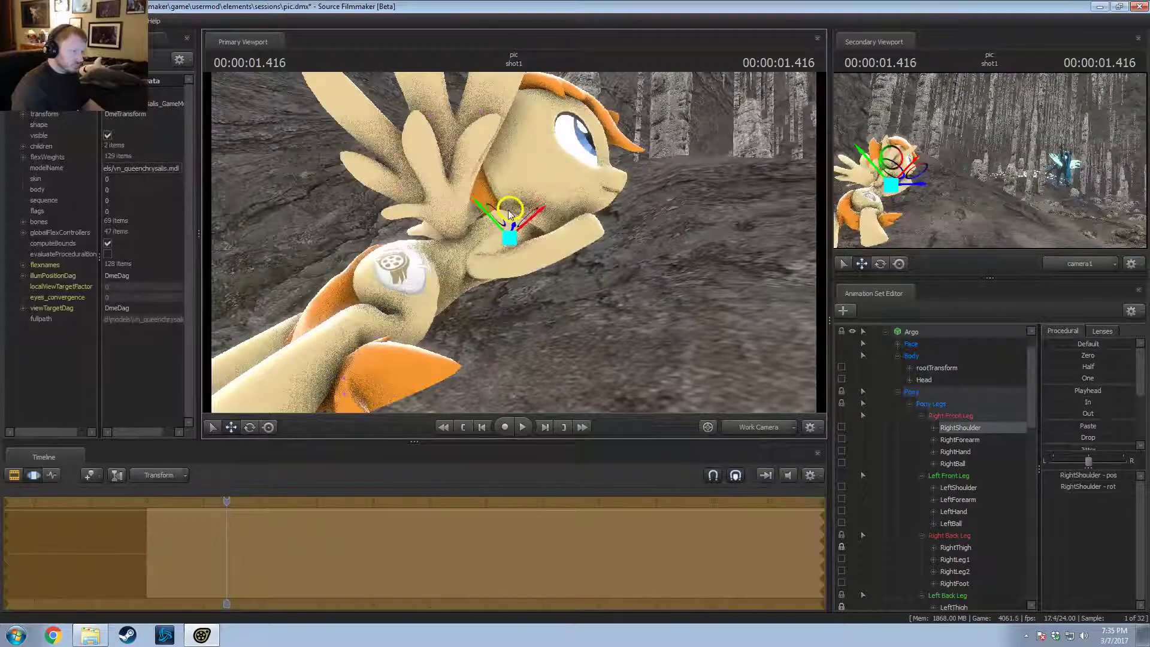
left_click(469, 267)
left_click_drag(469, 277, 474, 291)
key("ctrl+z")
left_click(501, 233)
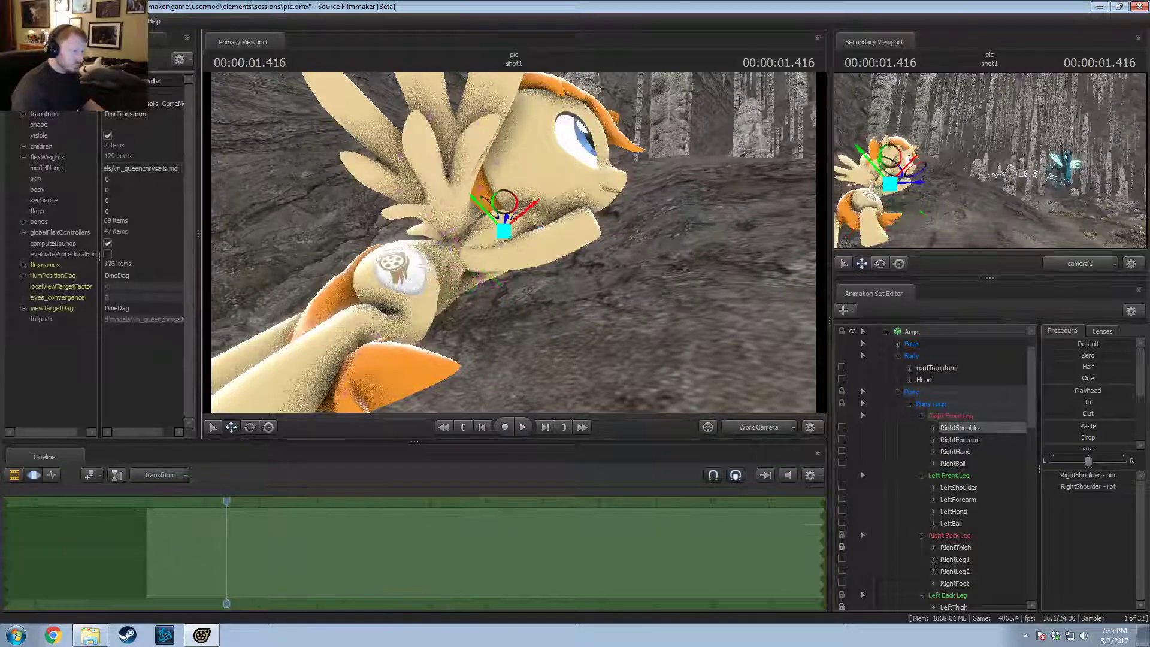
Step: Rotate RightForearm so Argo's lower right front leg points upward and forward in front of the chest
left_click_drag(482, 257, 540, 277)
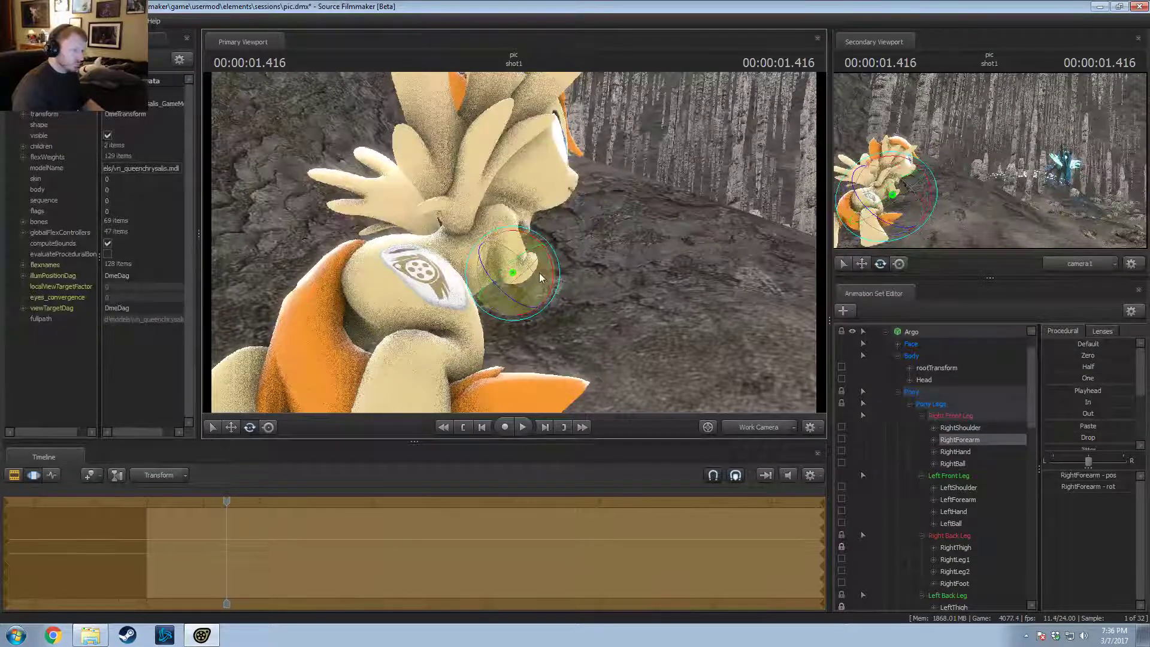
key("ctrl")
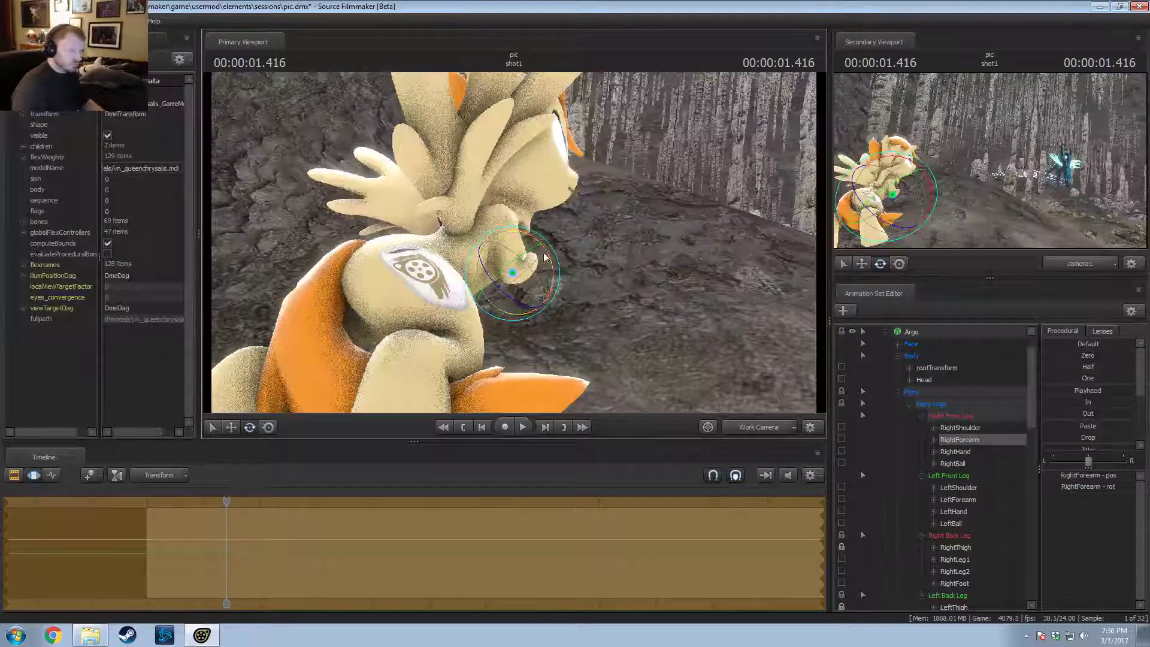
left_click(533, 278)
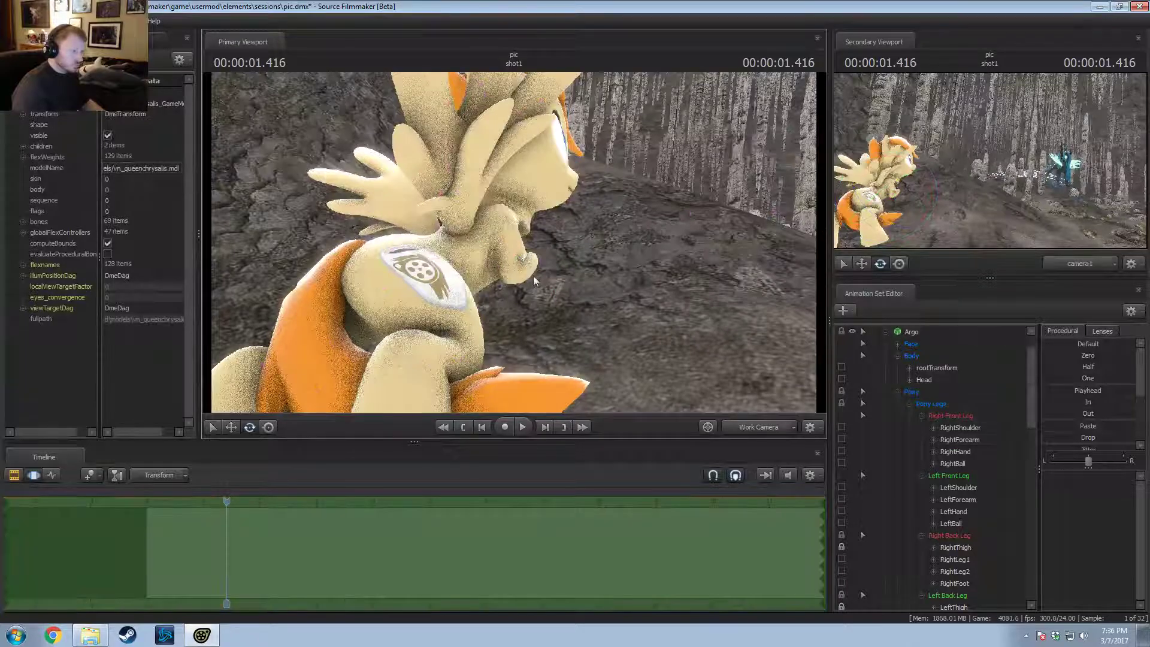
key("F2")
key("F3")
left_click(514, 273, "ctrl")
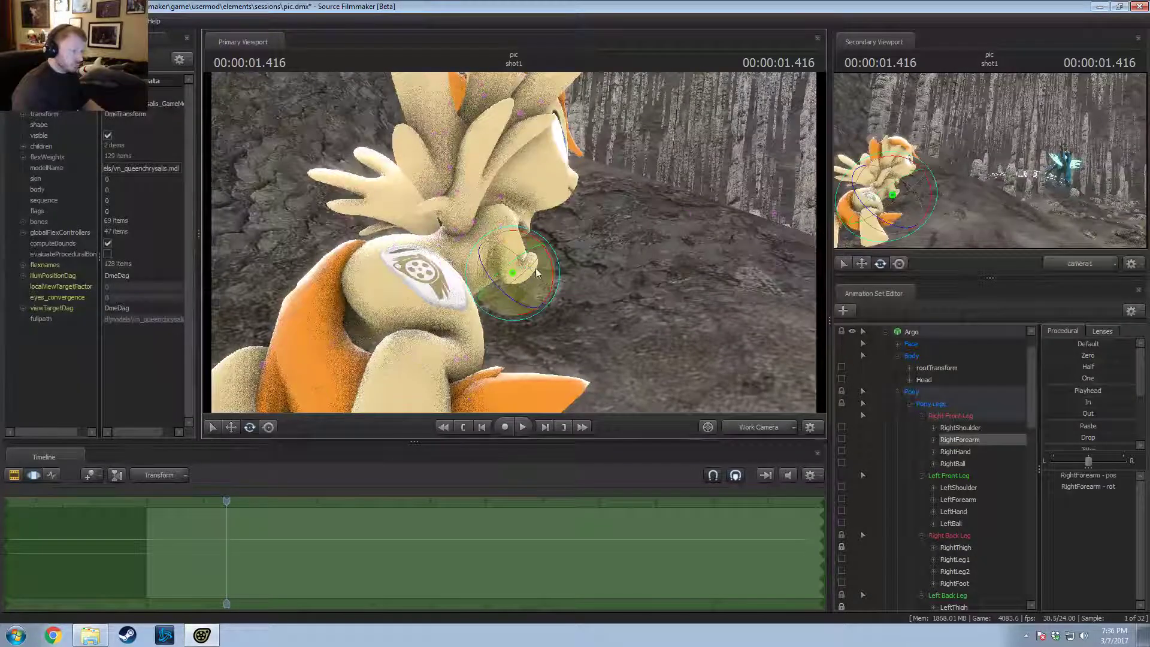
key("ctrl+z")
mouse_move(519, 279)
left_mouse_down()
mouse_move(438, 209)
mouse_move(487, 259)
mouse_move(497, 252)
left_mouse_up()
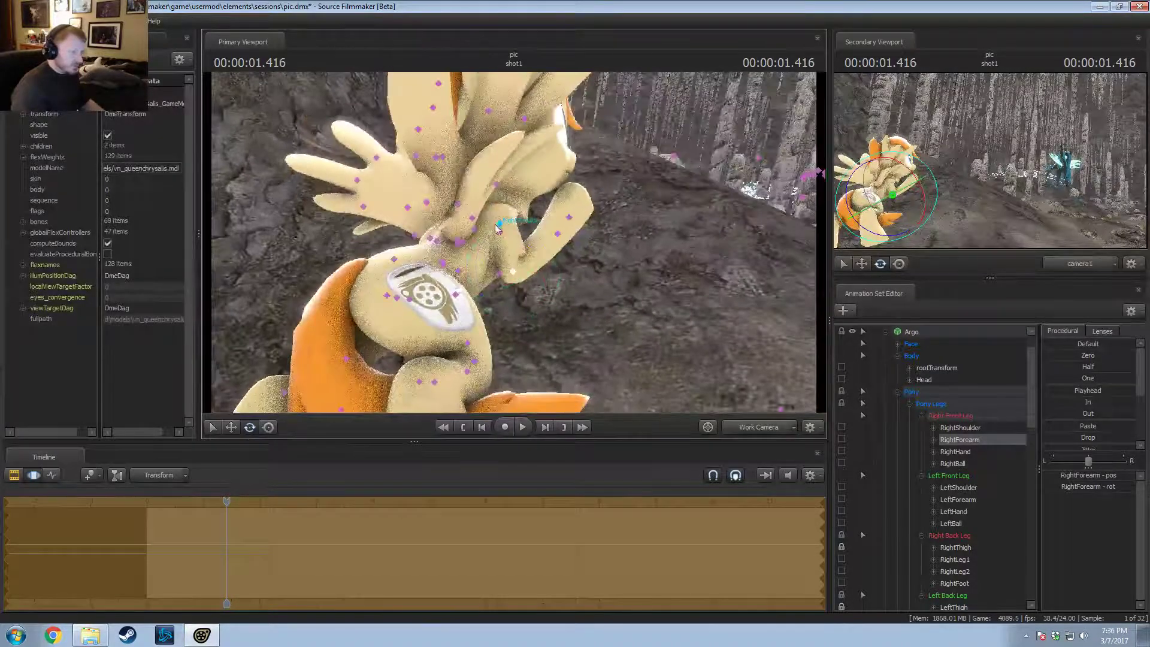
left_click(496, 222, "ctrl")
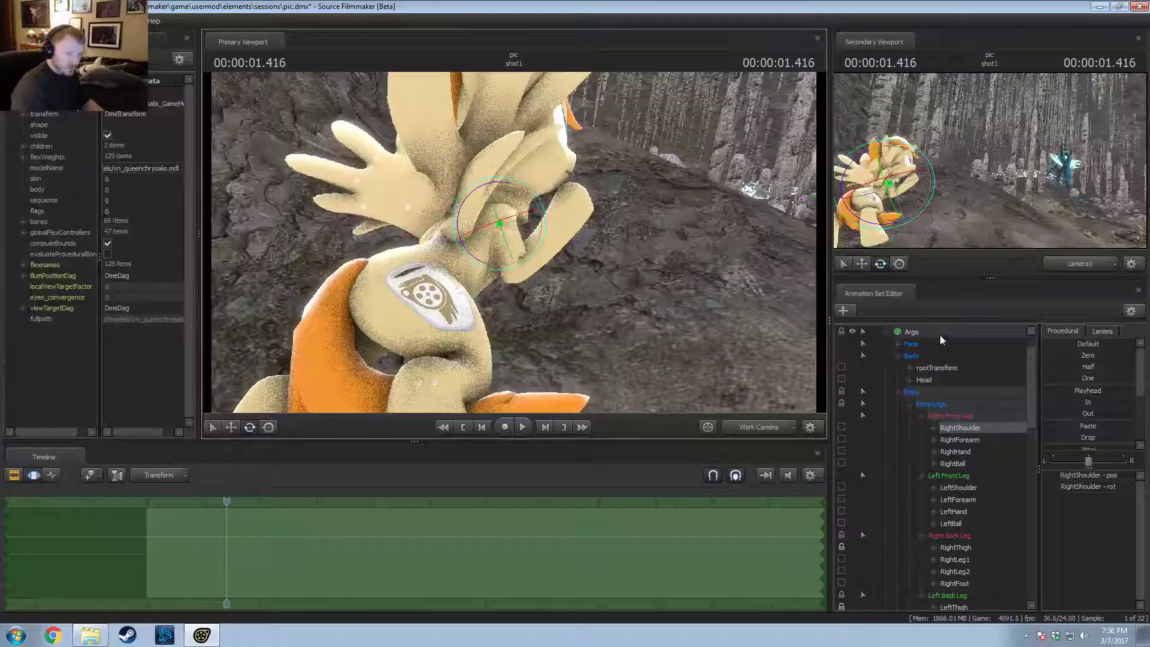
Step: Switch Argo's right_wing and left_wing body groups to the closed wing models
right_click(939, 337)
mouse_move(979, 448)
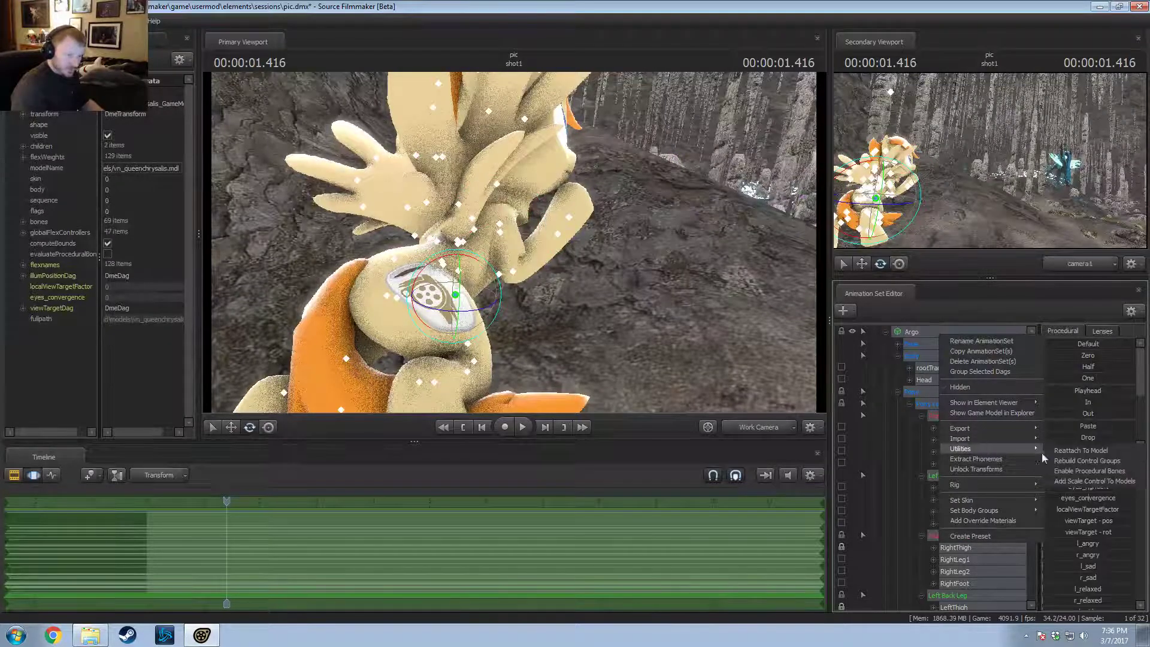
mouse_move(1044, 516)
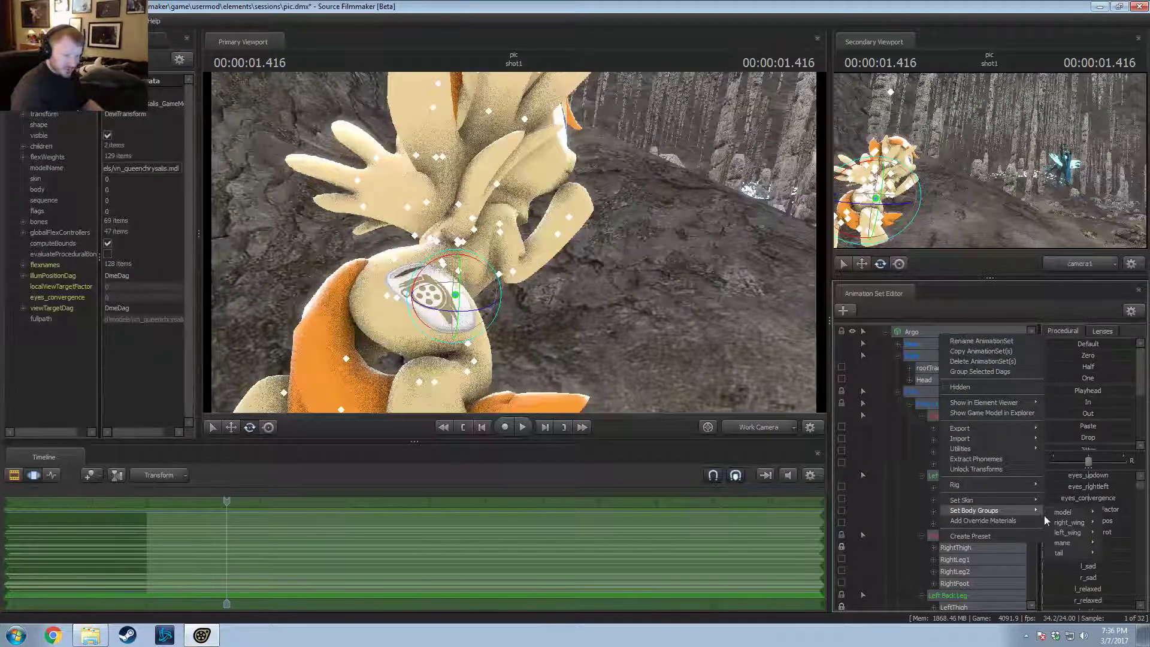
left_click(996, 533)
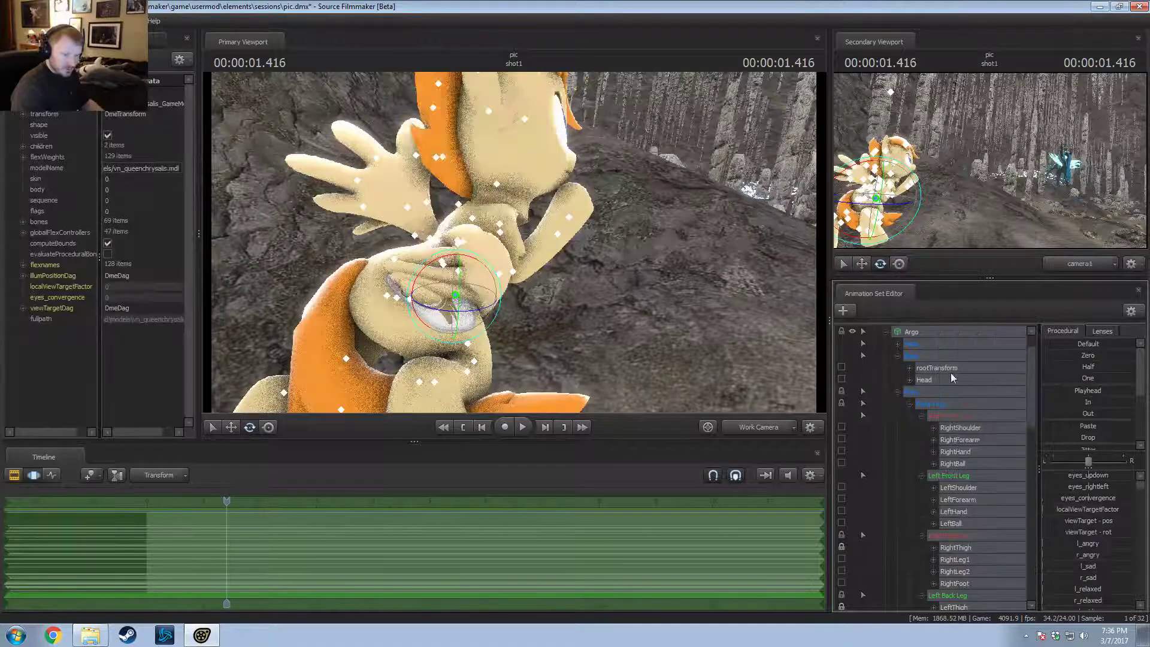
right_click(914, 336)
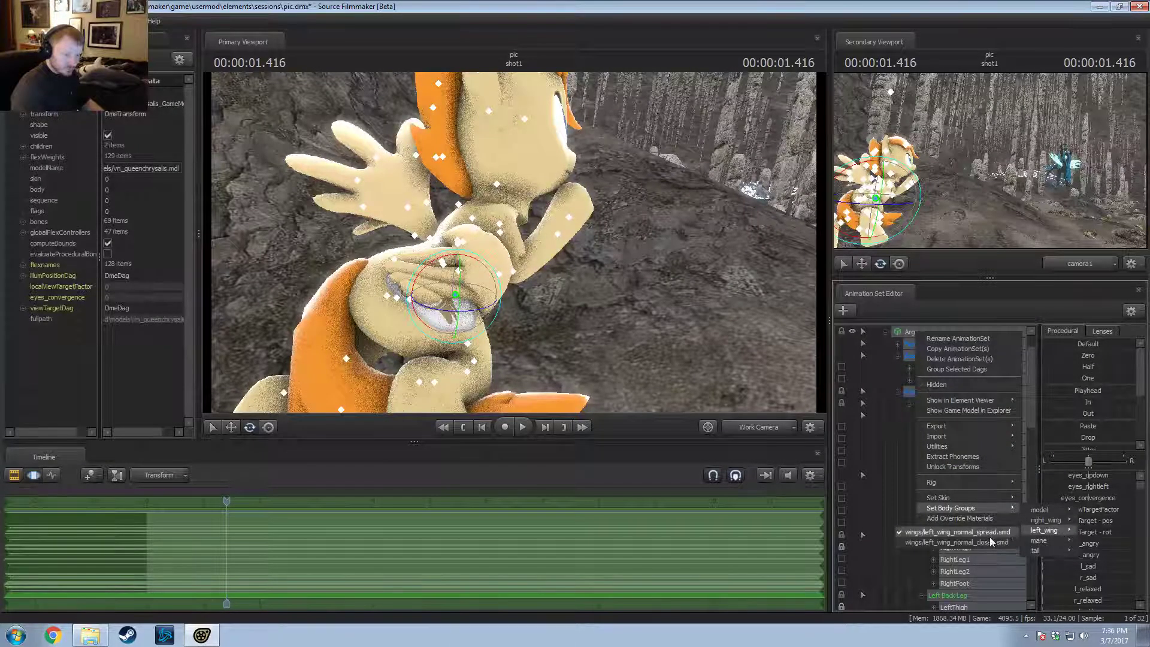
left_click(989, 542)
Step: Collapse the right and left front and back leg groups in Argo's control list
left_click(476, 234, "ctrl")
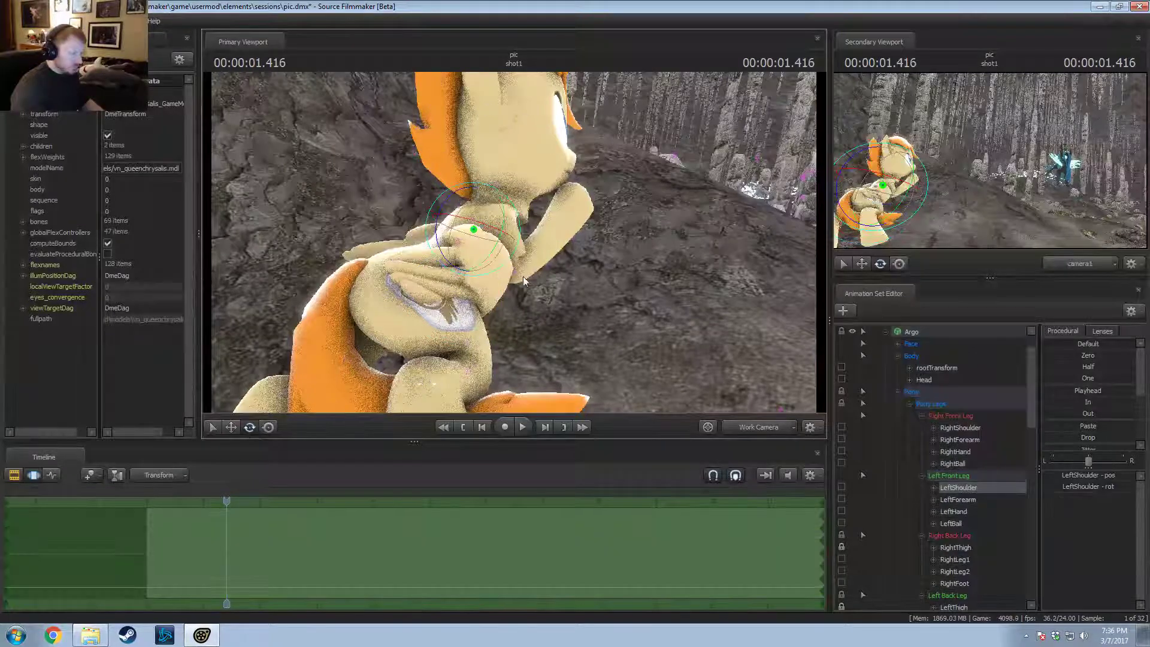
left_click_drag(522, 275, 463, 230, "alt")
left_click(448, 236)
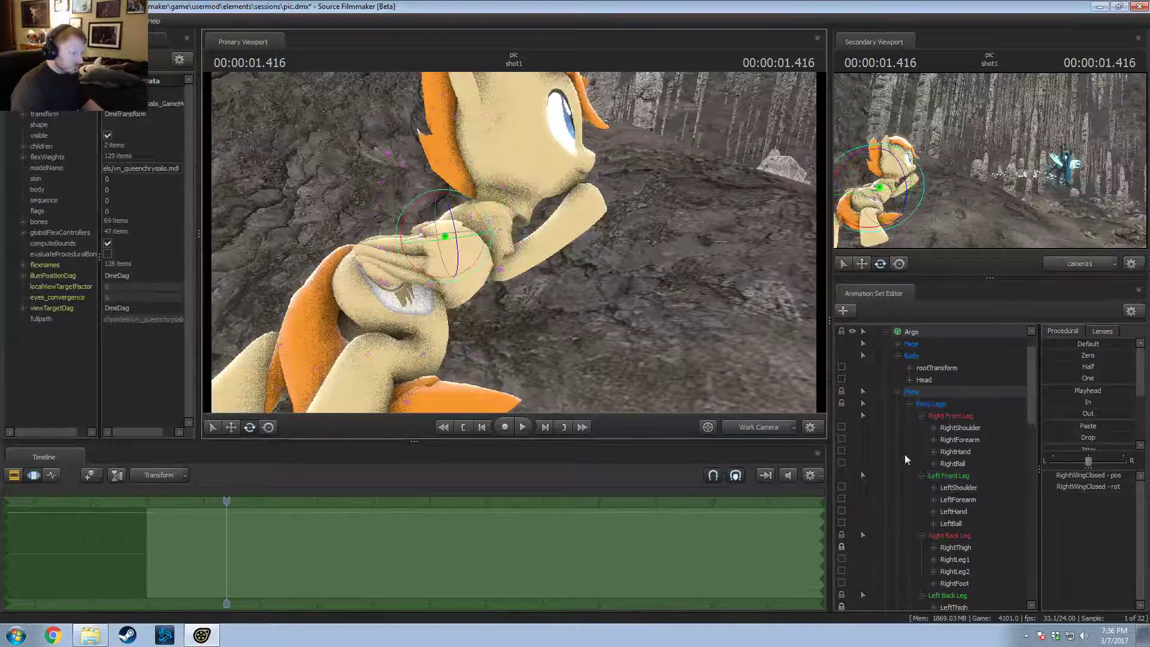
left_click(916, 406)
left_click(947, 538)
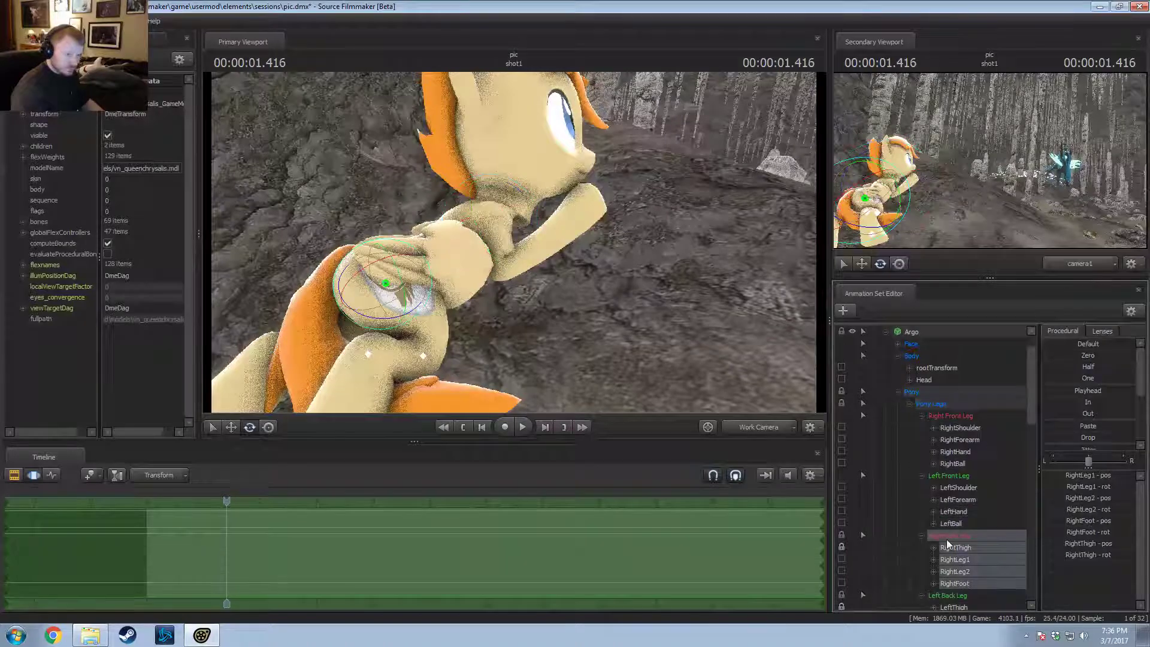
left_click(920, 417)
left_click(922, 426)
left_click(922, 439)
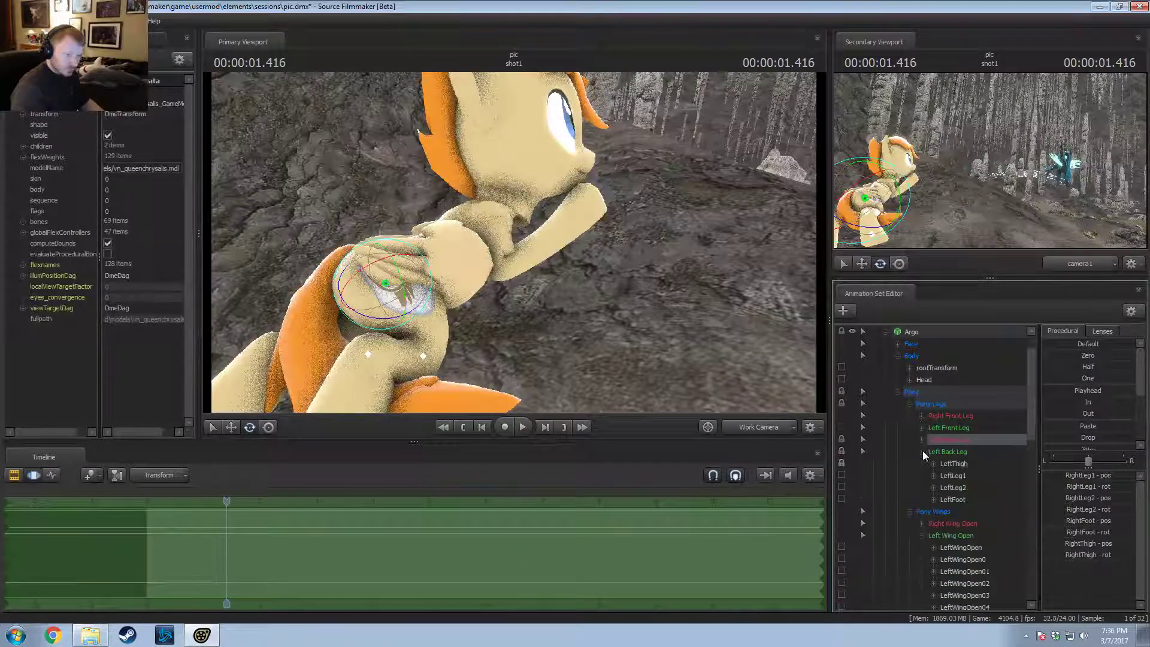
left_click(922, 450)
Step: Hide the Right Wing Open and Left Wing Open control groups
double_click(934, 490)
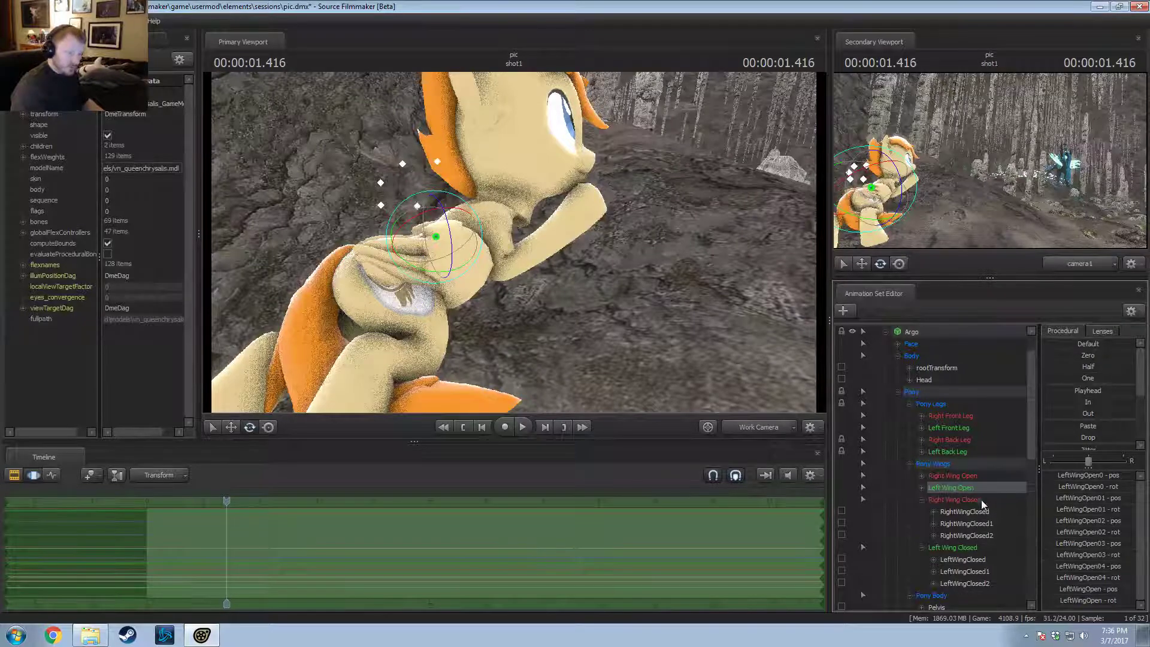
left_click(961, 476, "ctrl")
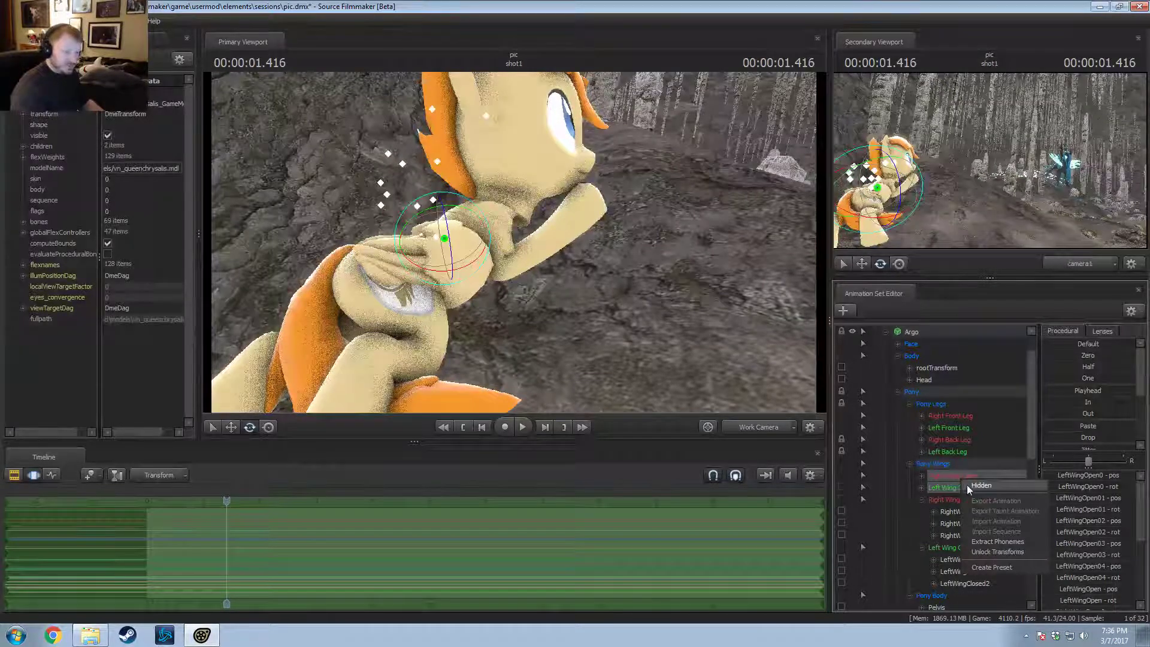
left_click(966, 484)
Step: Move and rotate RightWingClosed, and adjust RightWingClosed2, to fit the folded right wing against Argo's side
left_click_drag(603, 299, 516, 260)
left_click(422, 254)
left_click_drag(421, 254, 427, 261, "alt")
left_click_drag(418, 204, 511, 290)
key("w")
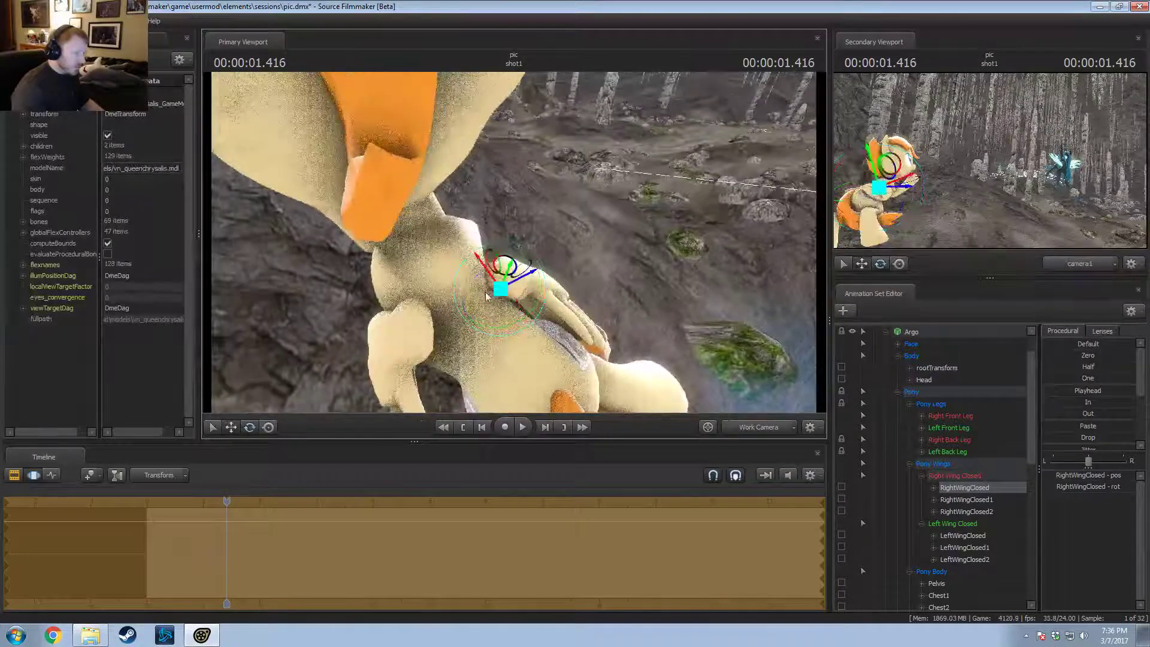
key("e")
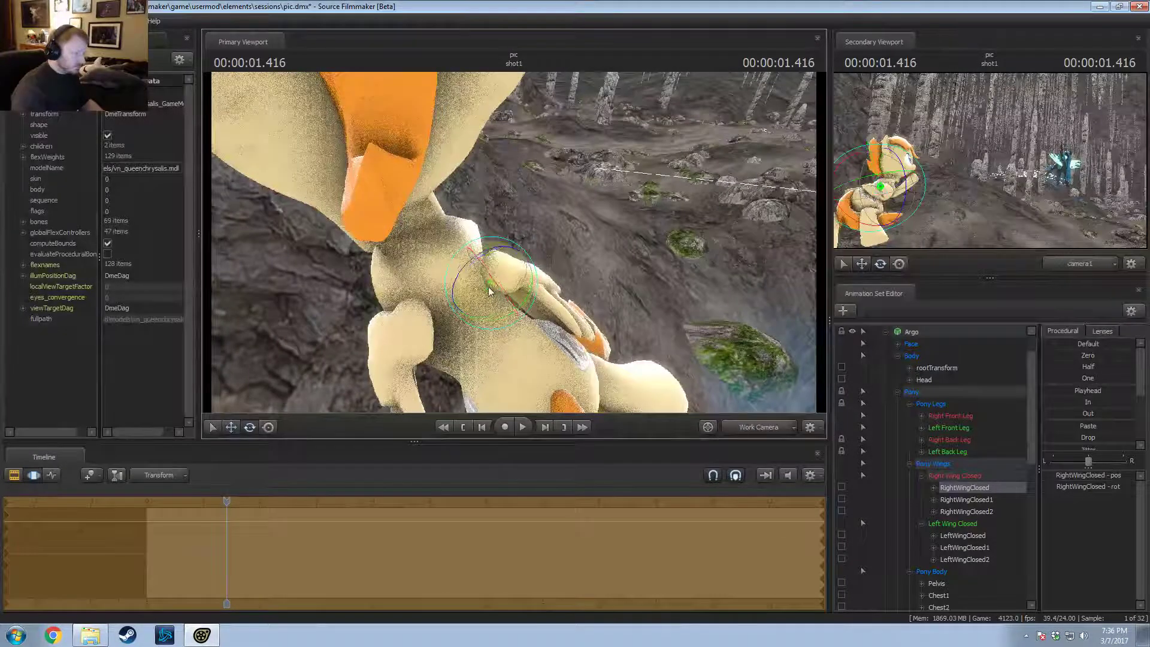
left_click_drag(515, 269, 525, 297)
left_click(526, 312, "ctrl")
left_click_drag(503, 345, 493, 234)
key("ctrl")
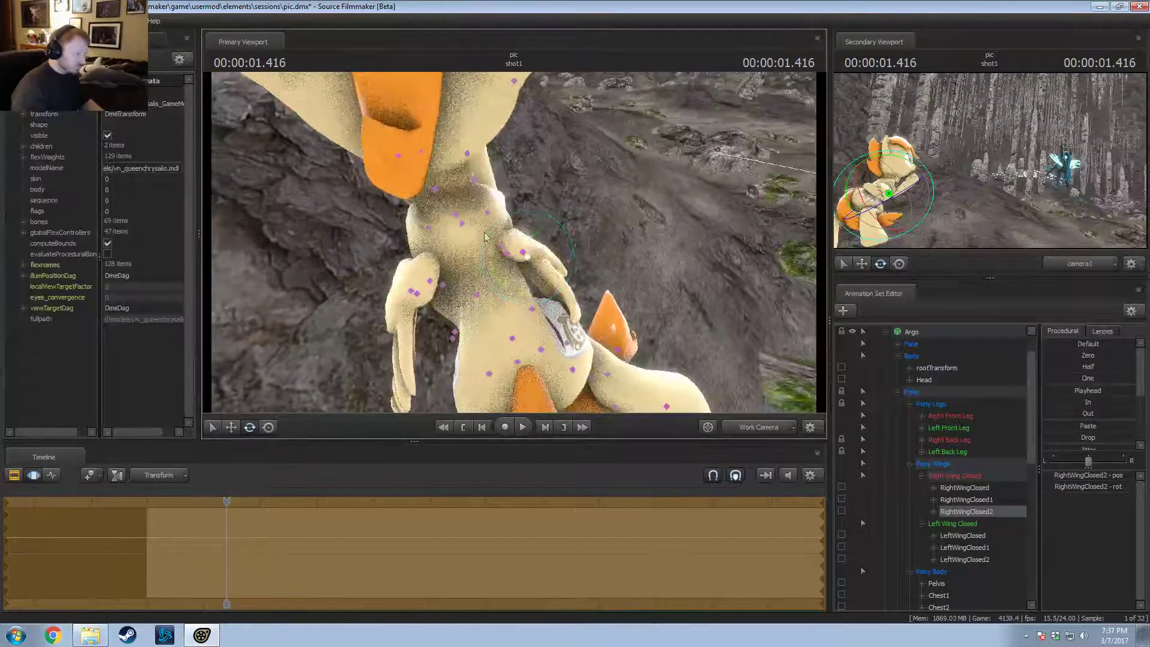
Step: Rotate LeftWingClosed to set the angle of the folded left wing on Argo's back
left_click(432, 281)
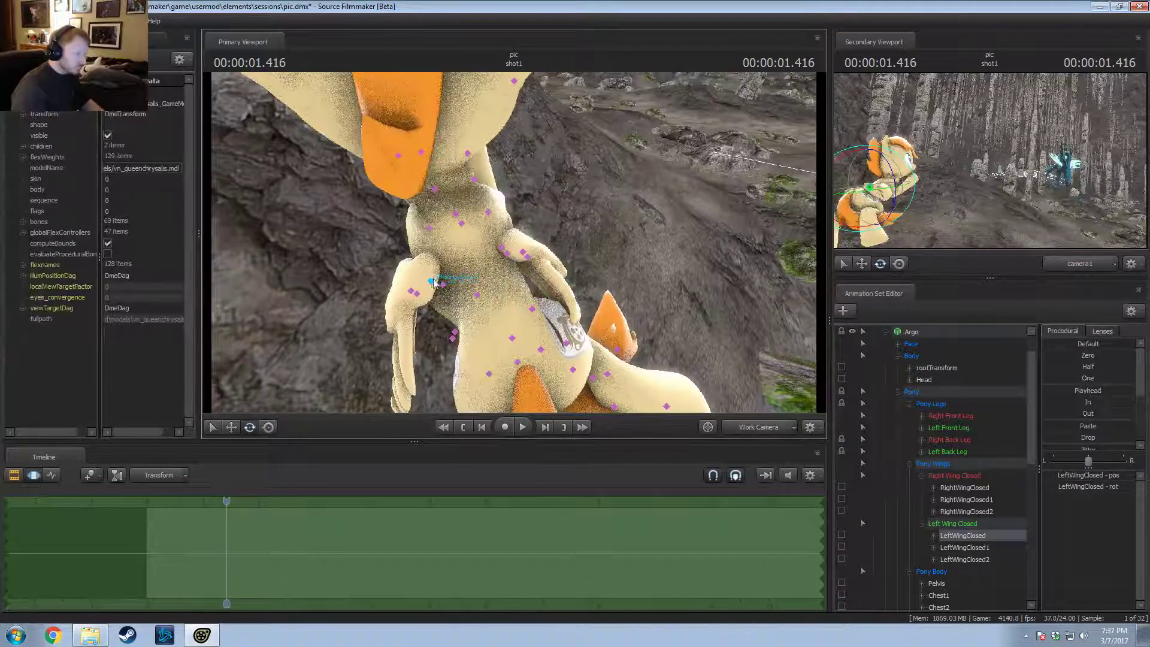
left_click_drag(434, 281, 329, 311)
left_click_drag(497, 273, 431, 295)
mouse_move(565, 263)
left_mouse_down("alt")
mouse_move(605, 264)
mouse_move(514, 247)
mouse_move(587, 263)
left_mouse_up("alt")
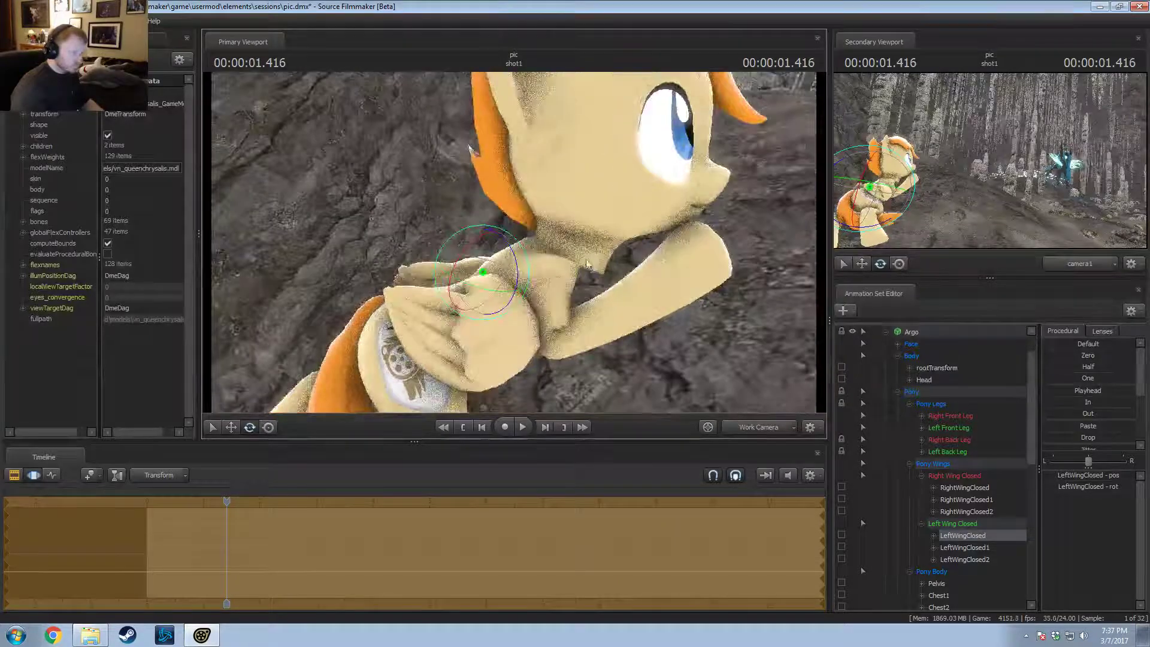
Step: Add a scale control to RightWingClosed and lower its value to shrink the folded right wing
right_click(964, 490)
left_click(976, 519)
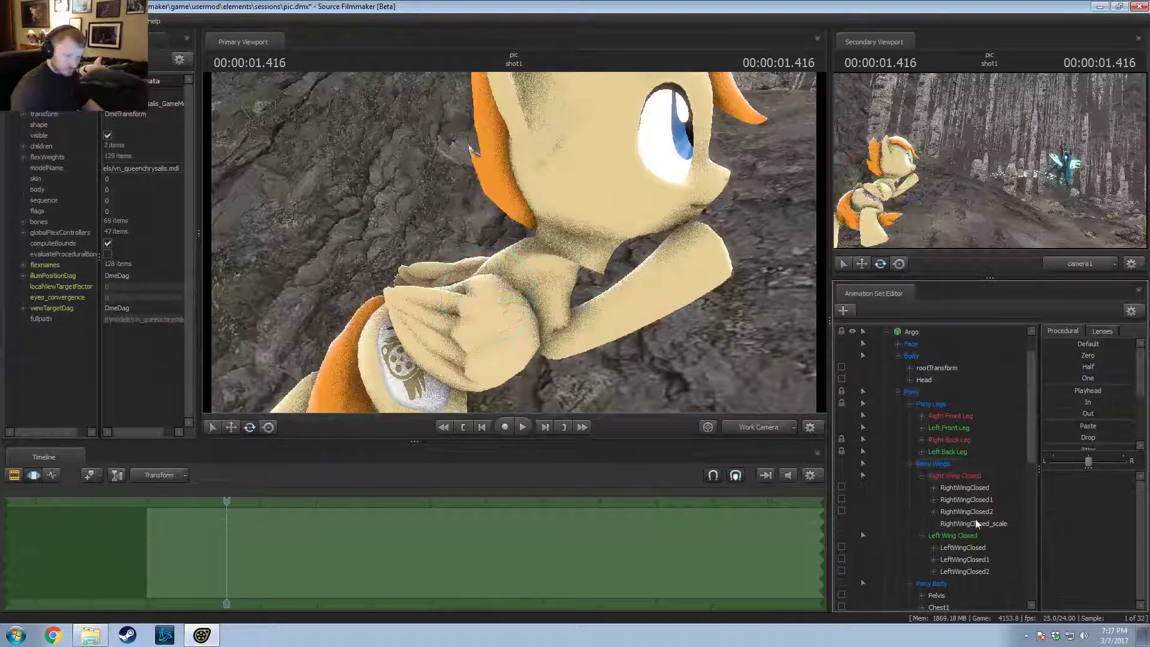
left_click(979, 513)
left_click(997, 523)
double_click(1078, 477)
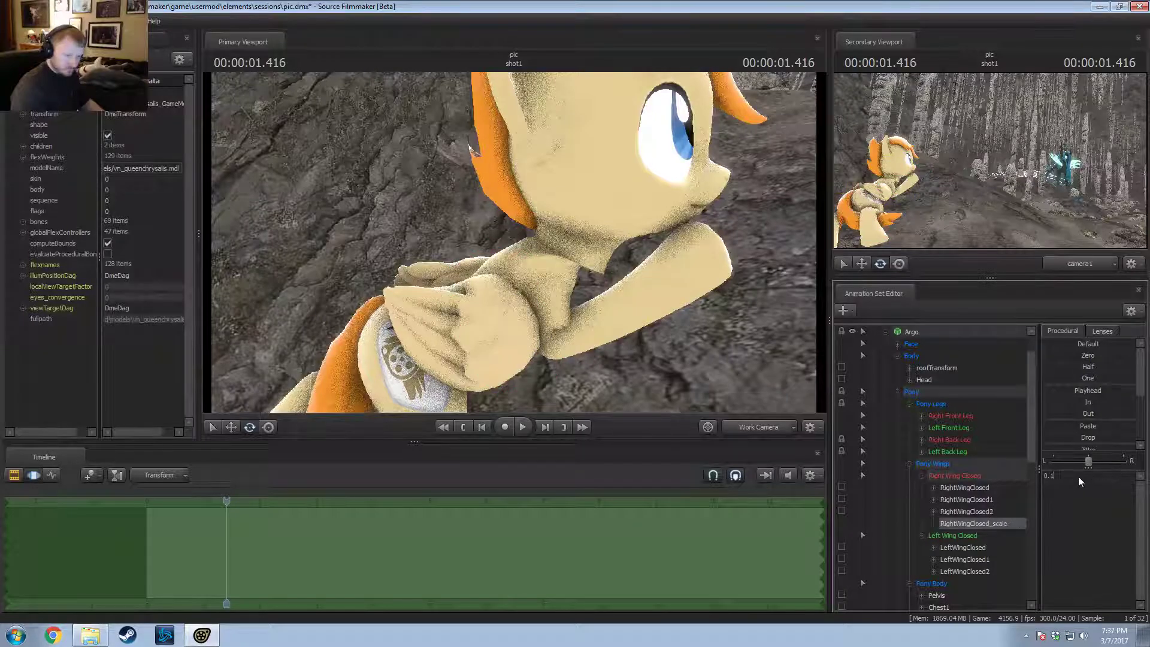
key("Return")
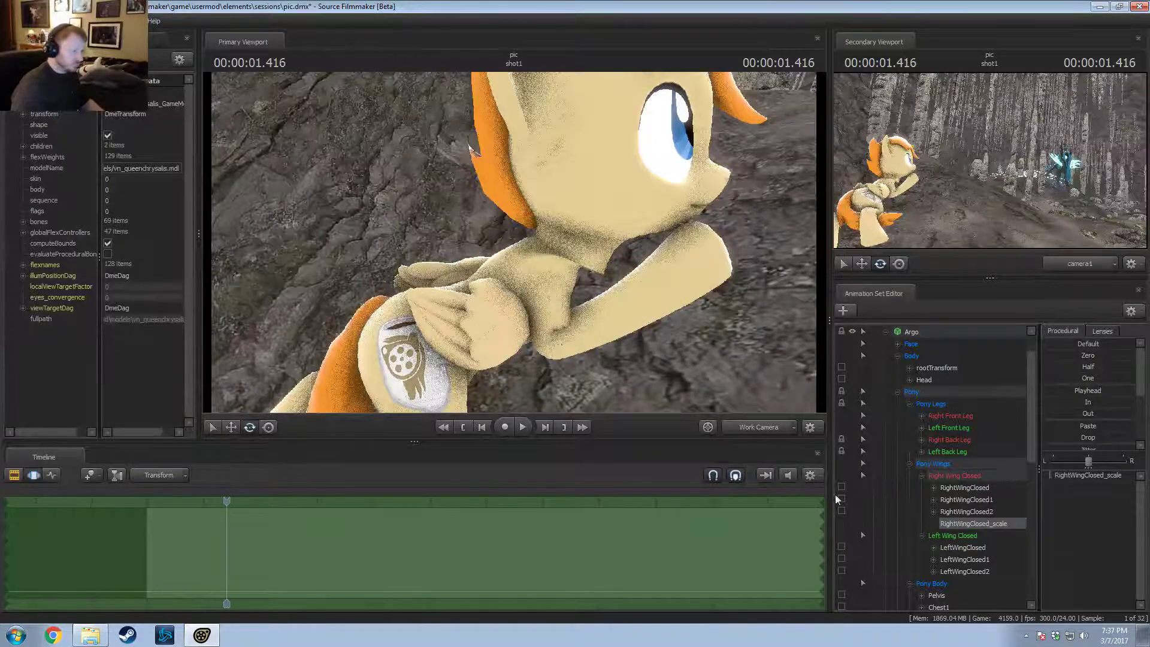
Step: Reposition the shrunken right wing along Argo's side using the RightWingClosed bones
left_click_drag(564, 362, 514, 243)
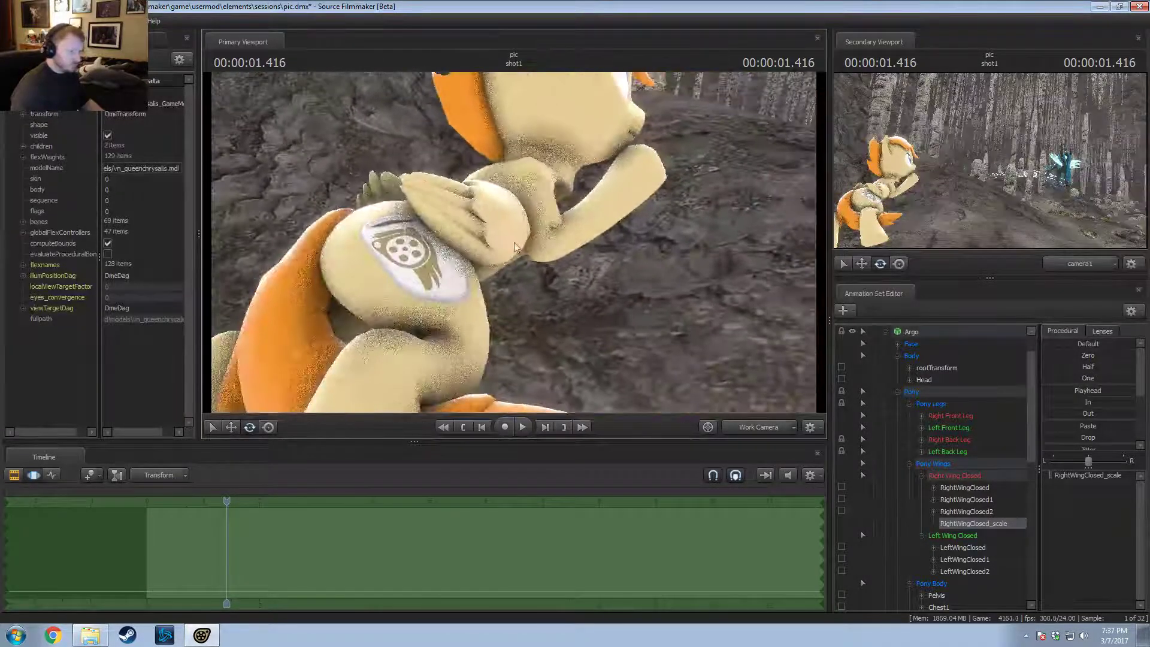
left_click(975, 478)
left_click(975, 487)
left_click(991, 510)
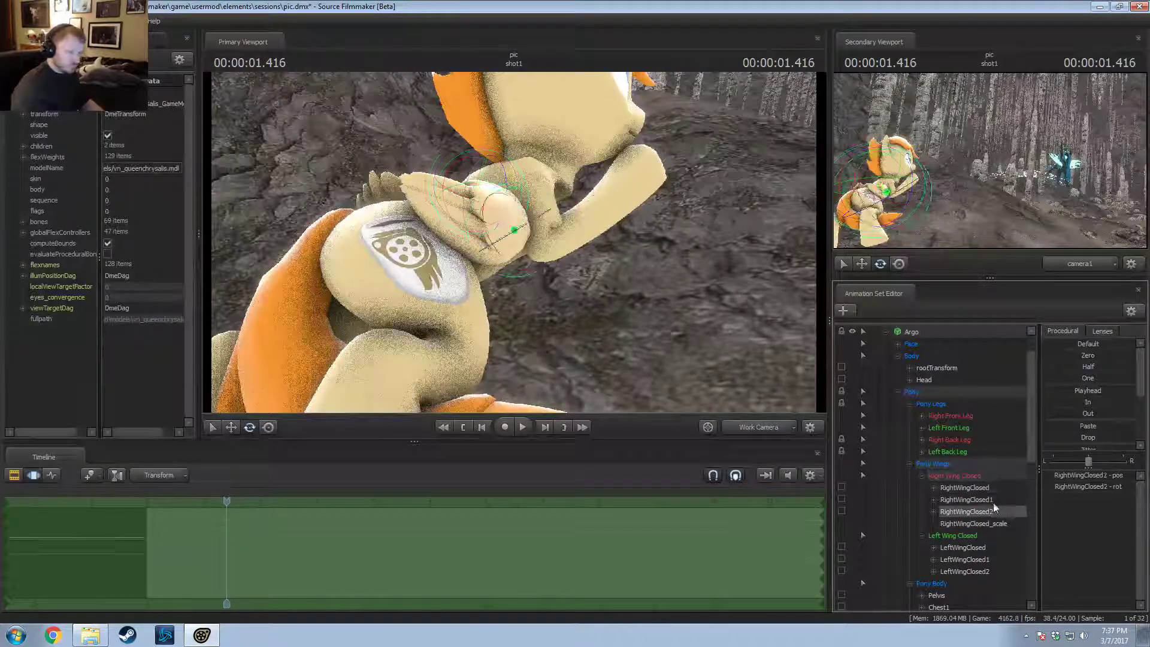
left_click(989, 499)
left_click(986, 487)
left_click_drag(520, 221, 506, 170)
left_click_drag(514, 243, 572, 169)
left_click(499, 262, "ctrl")
key("w")
left_click(570, 193)
left_click_drag(572, 169, 548, 257, "alt")
Step: Fine-tune the bones around Argo's folded right wing and shoulder, undoing the first adjustment
left_click(471, 212, "ctrl")
key("ctrl+z")
left_click(478, 200, "ctrl")
left_click(525, 226, "ctrl")
left_click(528, 233)
key("F2")
key("F3")
key("F2")
key("F3")
Step: Rotate and move the Neck bone to reshape where Argo's neck joins the chest
left_click(496, 221)
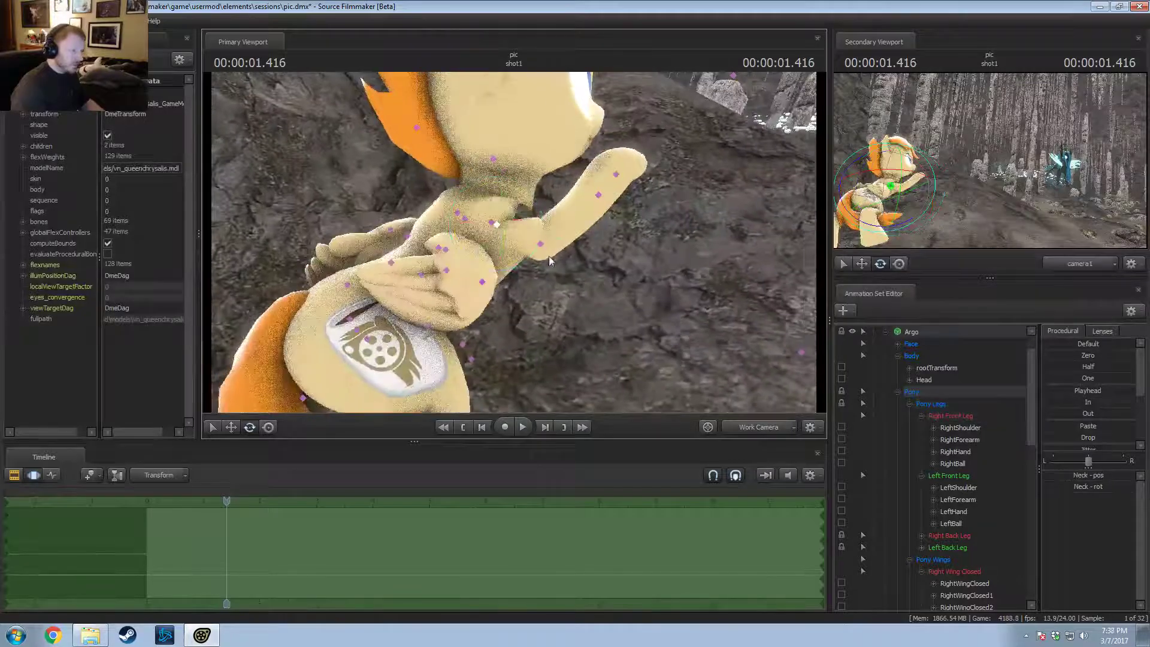
left_click(543, 240)
left_click(496, 231)
left_click_drag(496, 231, 502, 226, "alt")
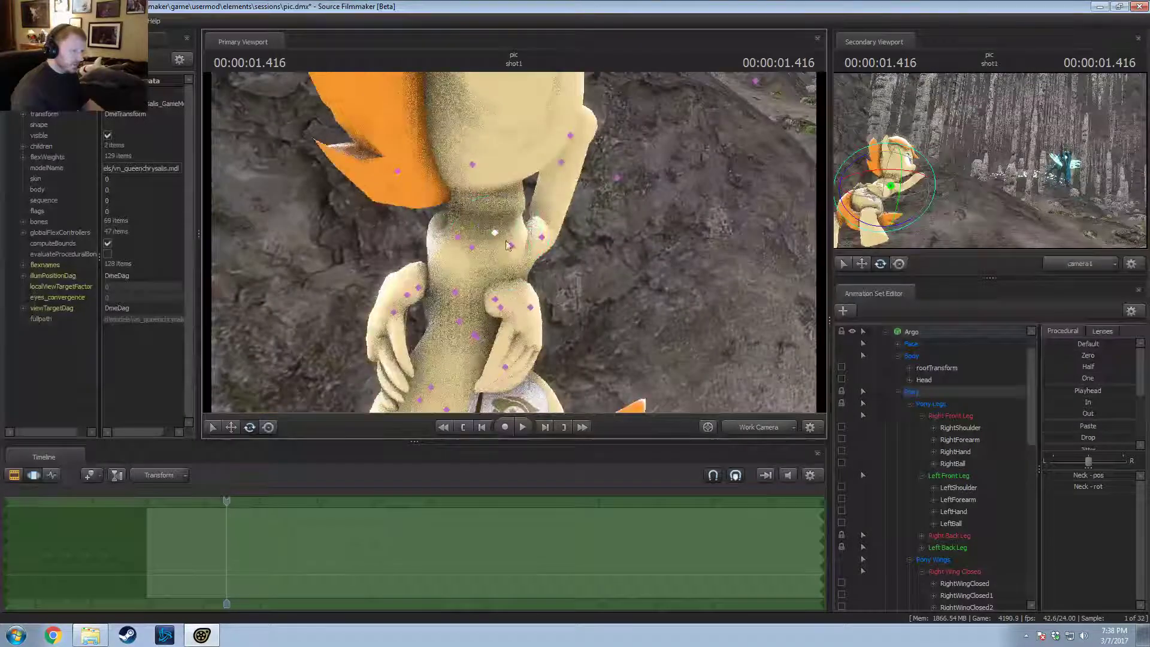
left_click(512, 245)
left_click_drag(552, 259, 479, 223)
key("w")
left_click(476, 264, "ctrl")
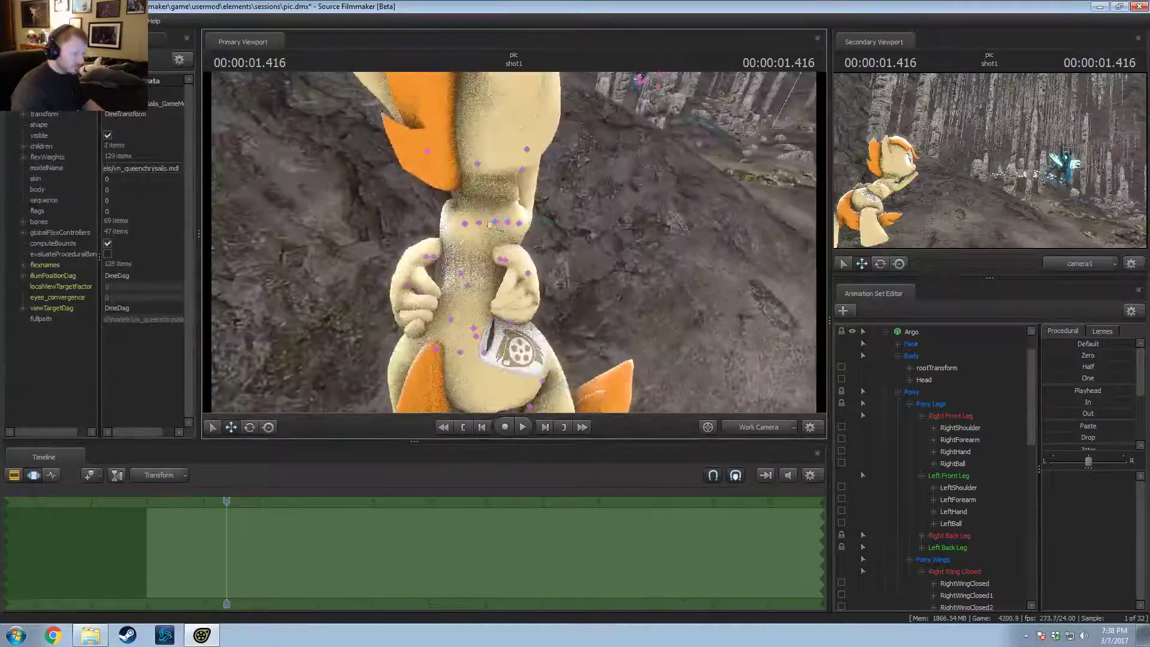
left_click(497, 219, "ctrl")
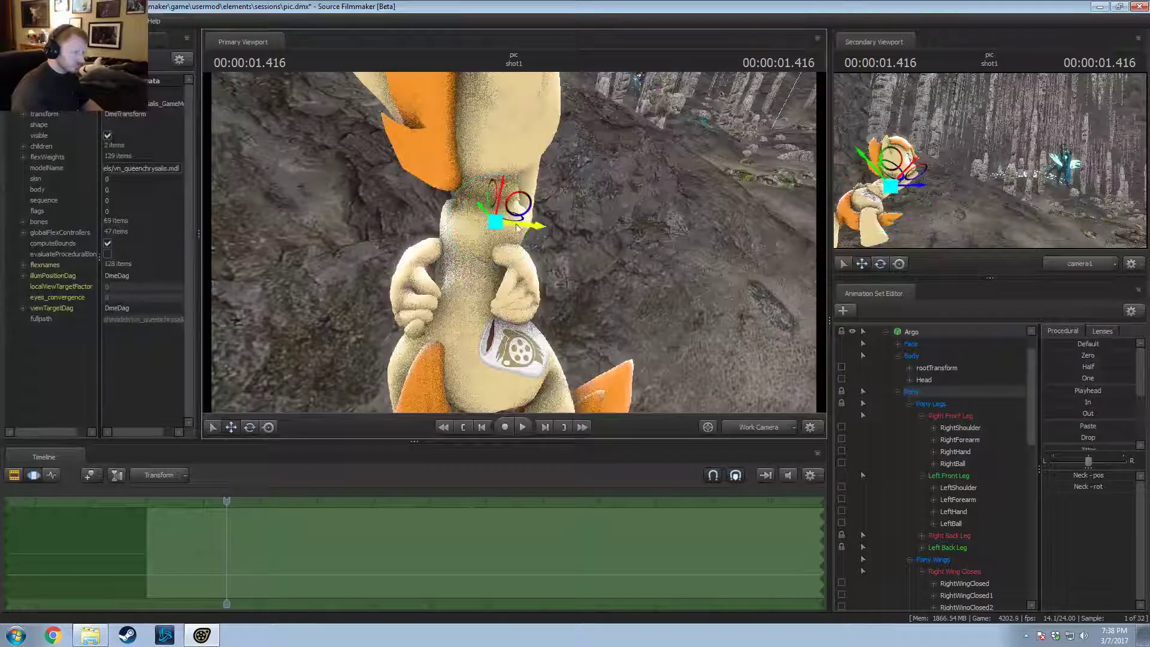
left_click_drag(505, 224, 410, 207)
Step: Rotate the Head bone to adjust the tilt of Argo's head above the outstretched front legs
key("e")
left_click(522, 195, "ctrl")
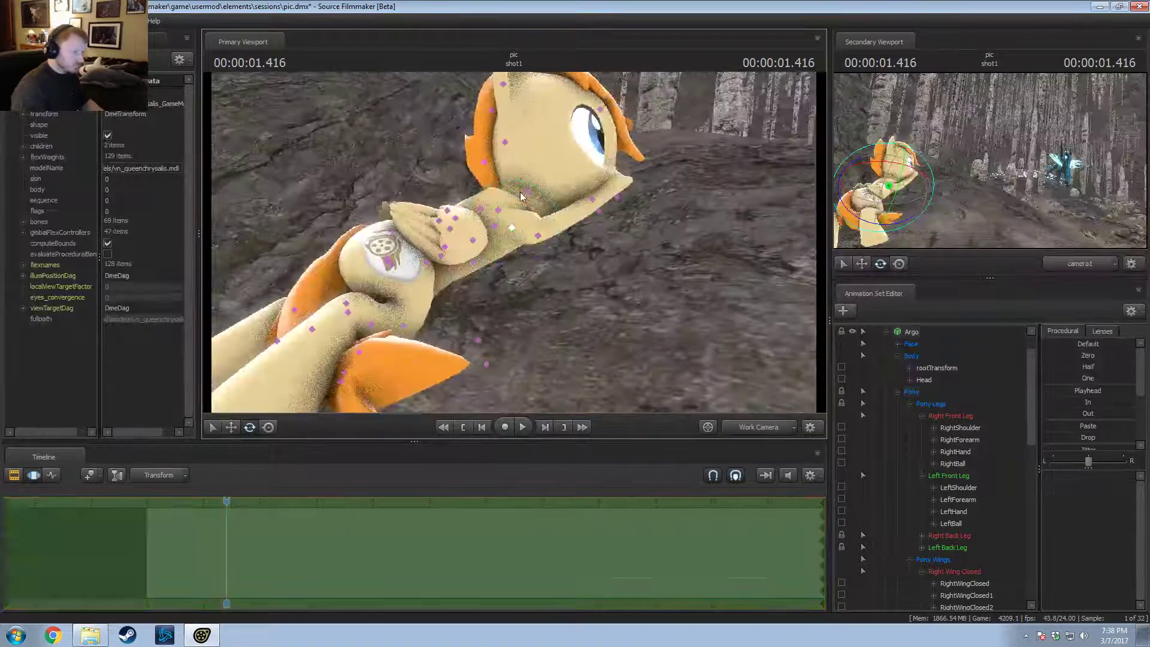
left_click_drag(523, 196, 601, 225)
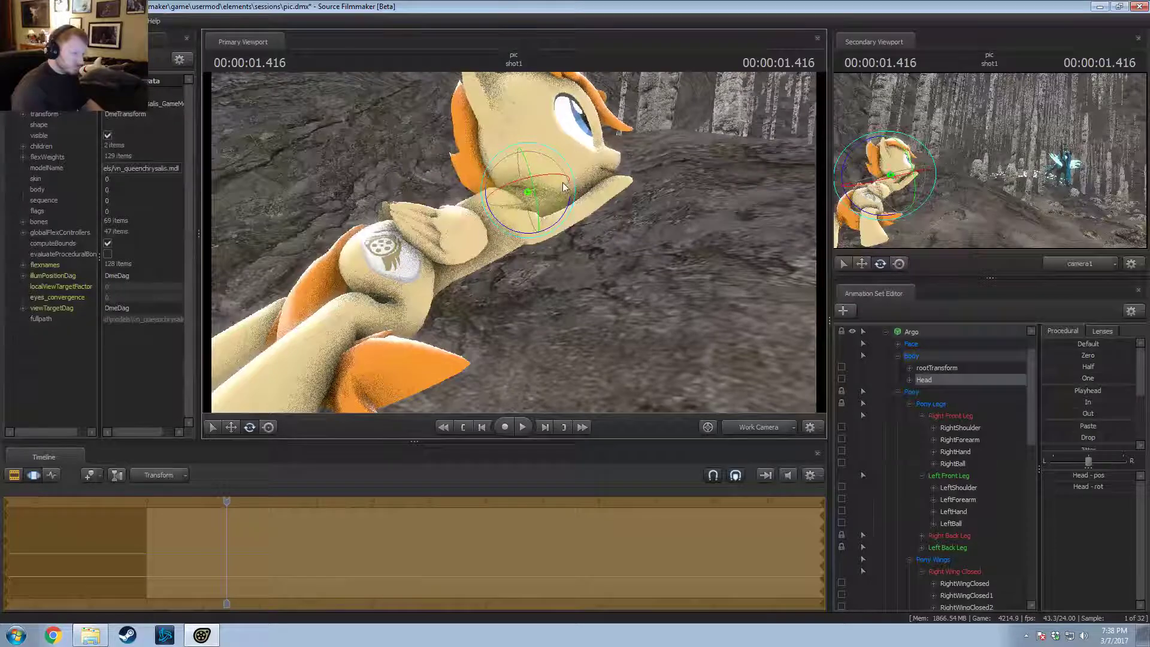
left_click_drag(542, 179, 557, 182)
left_click_drag(675, 338, 739, 303)
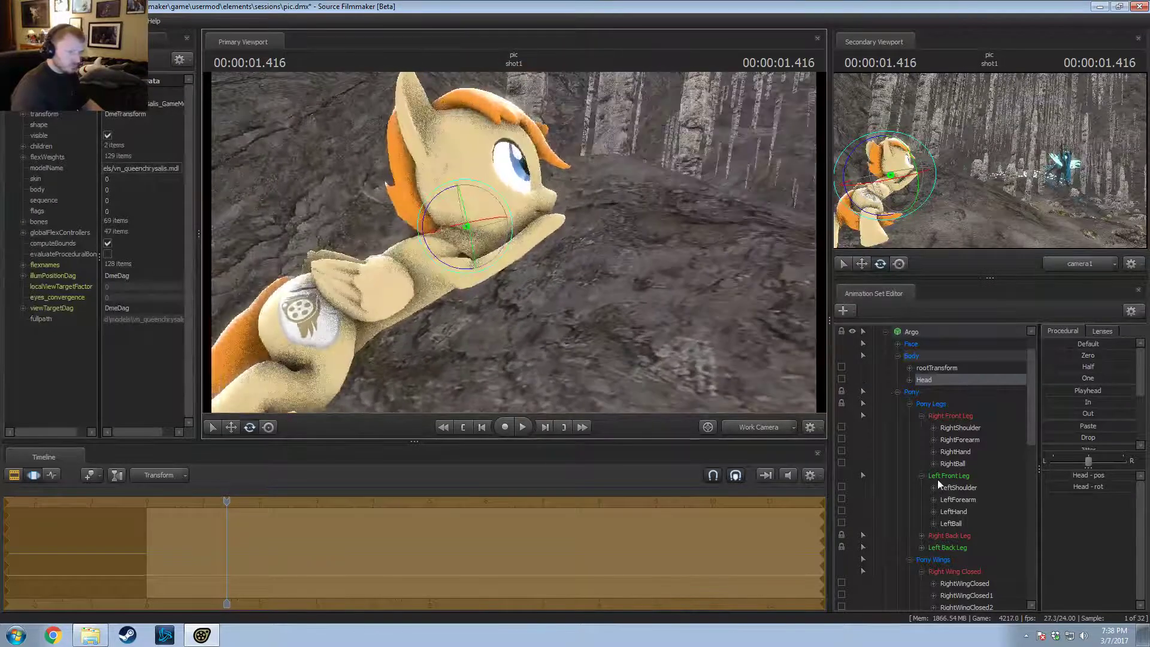
Step: Select Argo's Face controls and move the eye view target in front of Argo, raising it to aim the eyes toward the queen
left_click(911, 345)
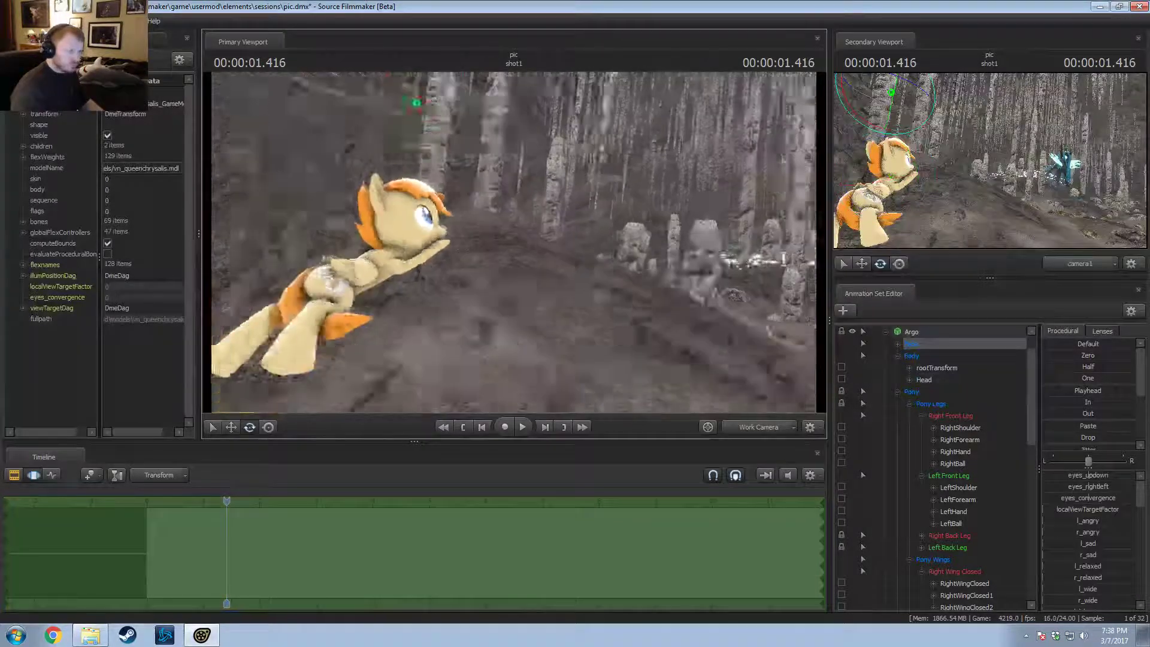
left_click_drag(586, 149, 668, 214)
left_click_drag(557, 235, 653, 294, "alt")
left_click_drag(592, 188, 452, 122)
key("w")
left_click_drag(562, 205, 561, 206)
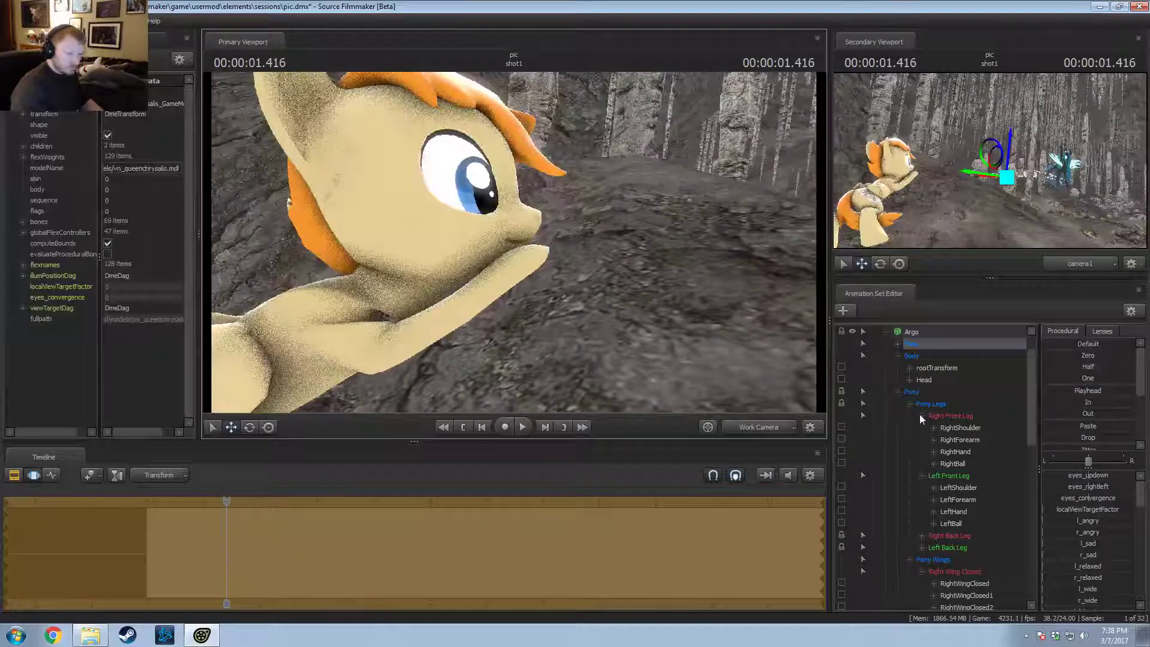
left_click(898, 357)
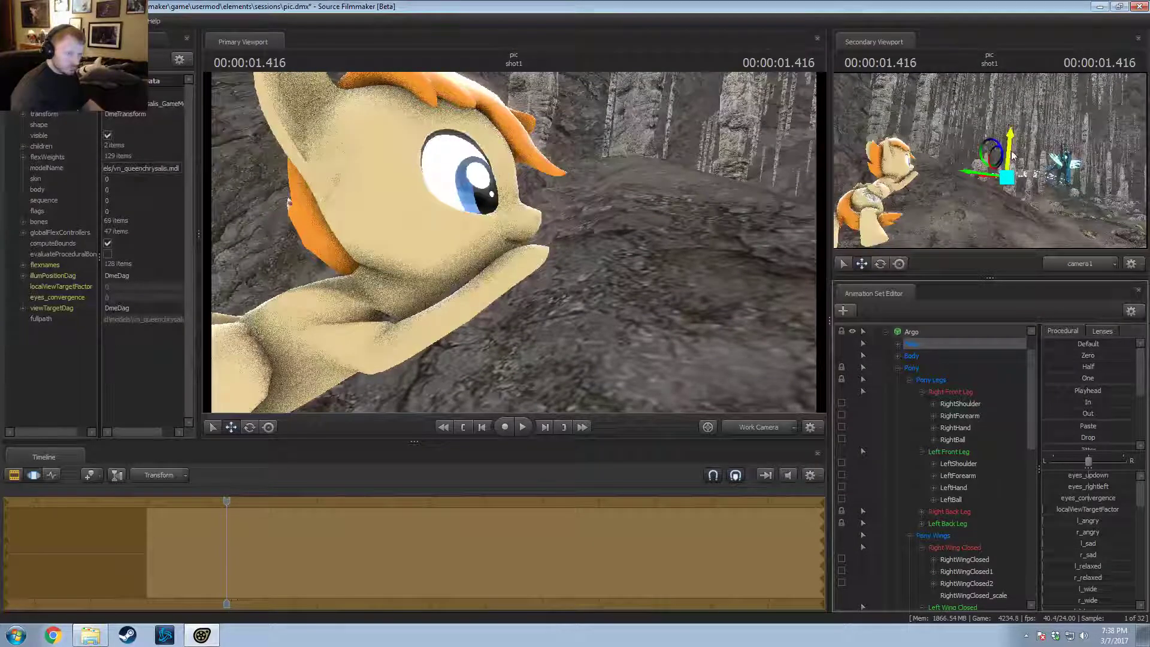
left_click_drag(1010, 152, 1011, 137)
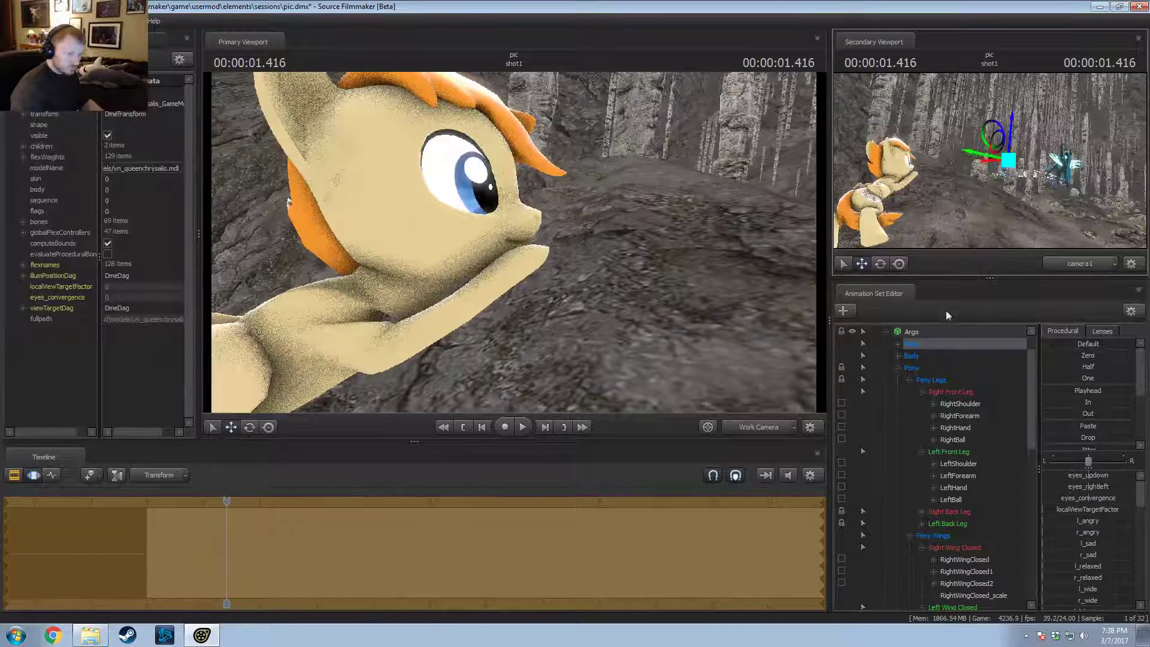
Step: Collapse Argo's Pony controls, expand the Face group and select the Upper Face controls
left_click(892, 367)
left_click(897, 367)
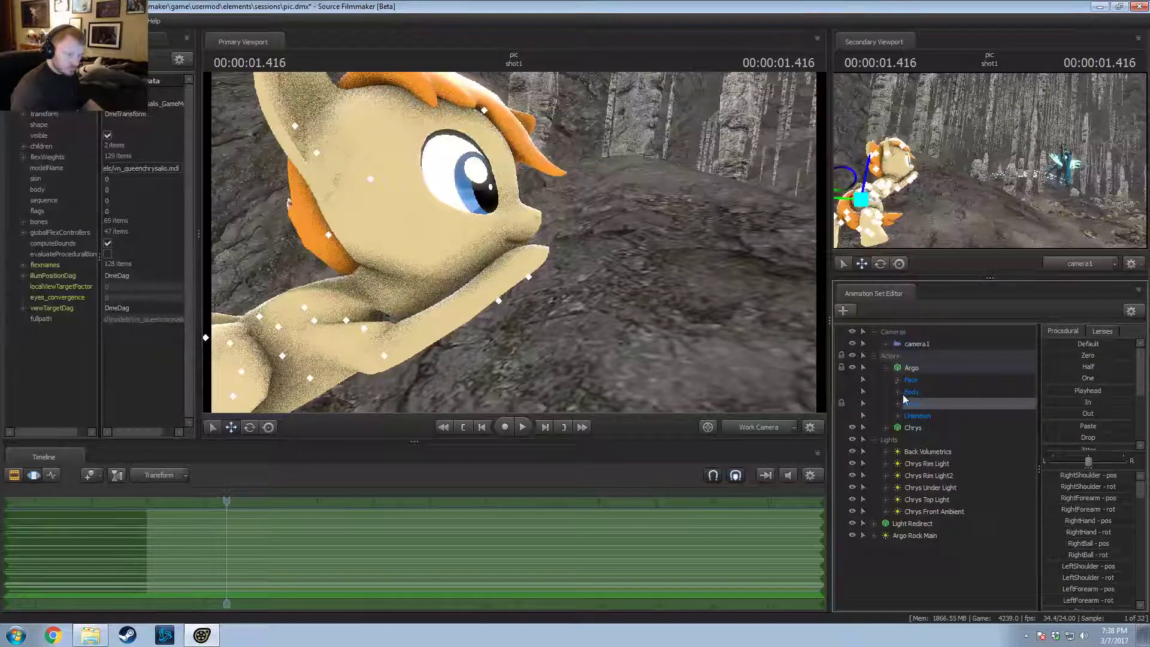
left_click(897, 379)
left_click(926, 406)
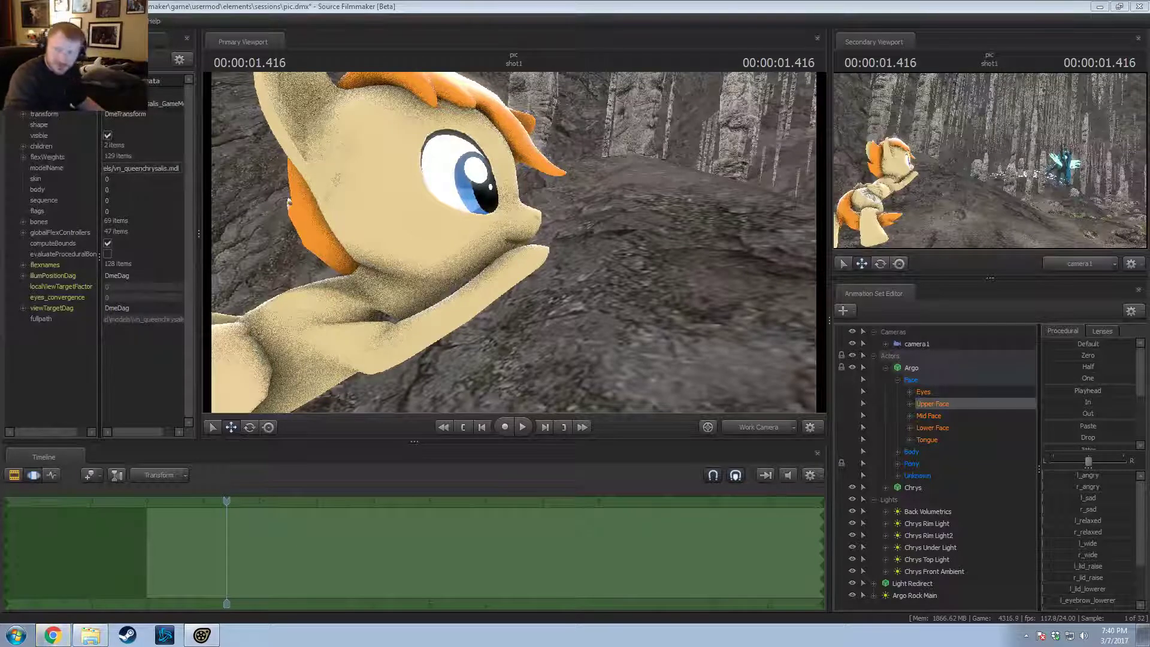
Step: Switch to Chrome, open YouTube and start a video search
left_click(52, 635)
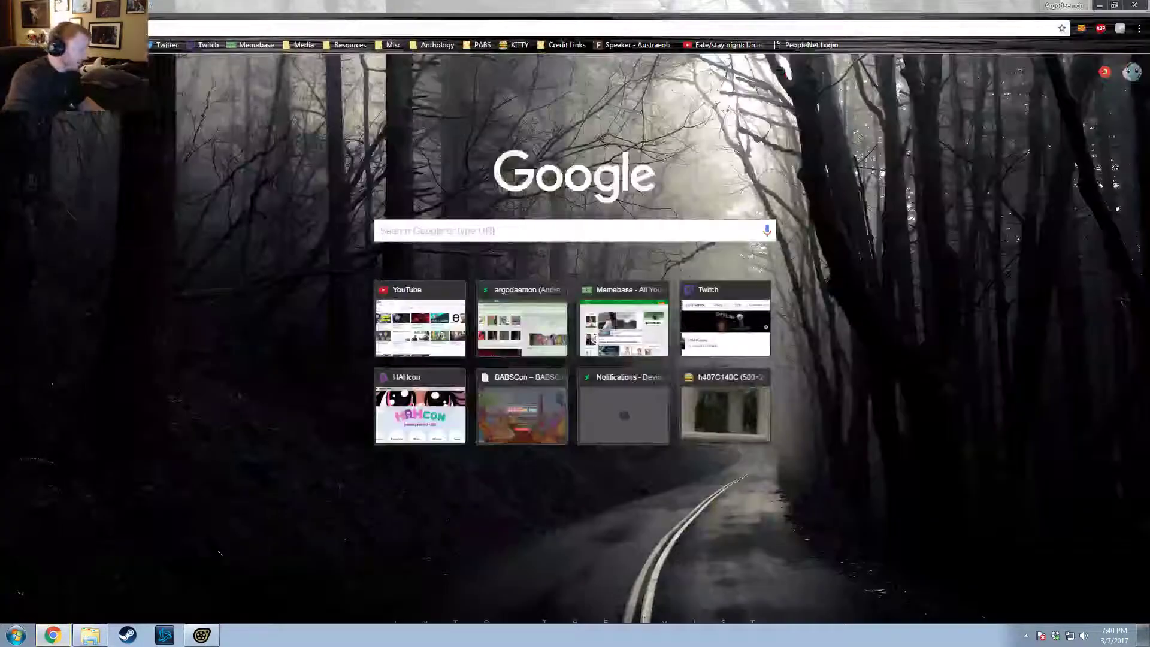
left_click(419, 327)
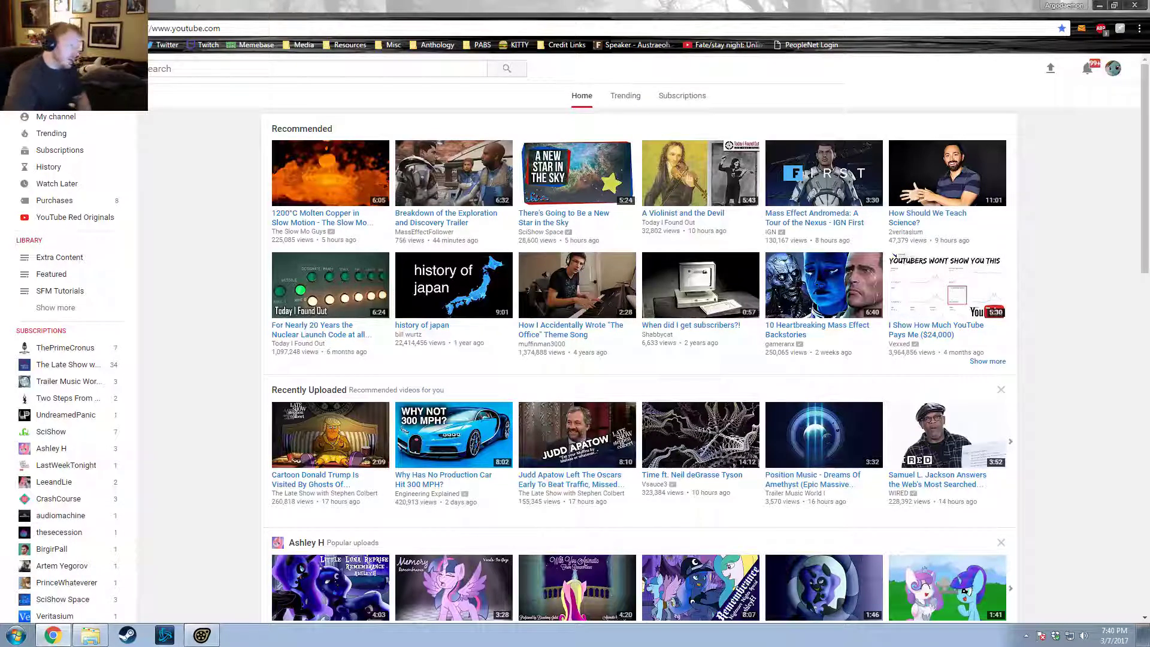
left_click(173, 69)
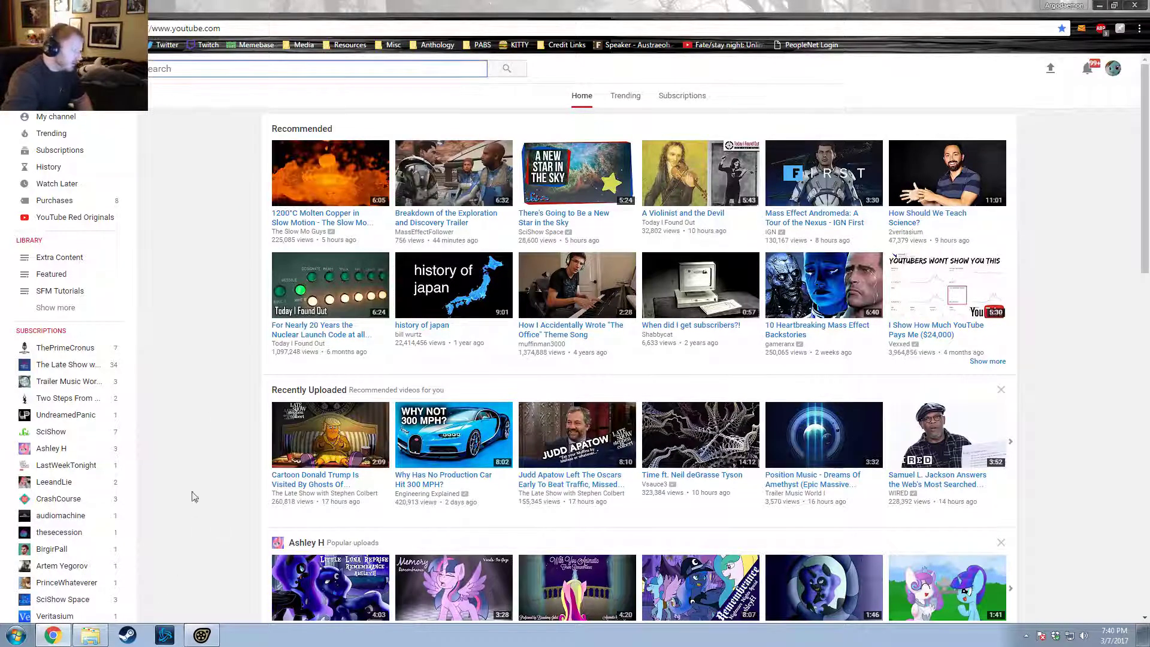
Step: In File Explorer, open the austreaoh_fulltest01 folder inside the elements/sessions folder of the SFM usermod directory
left_click(90, 635)
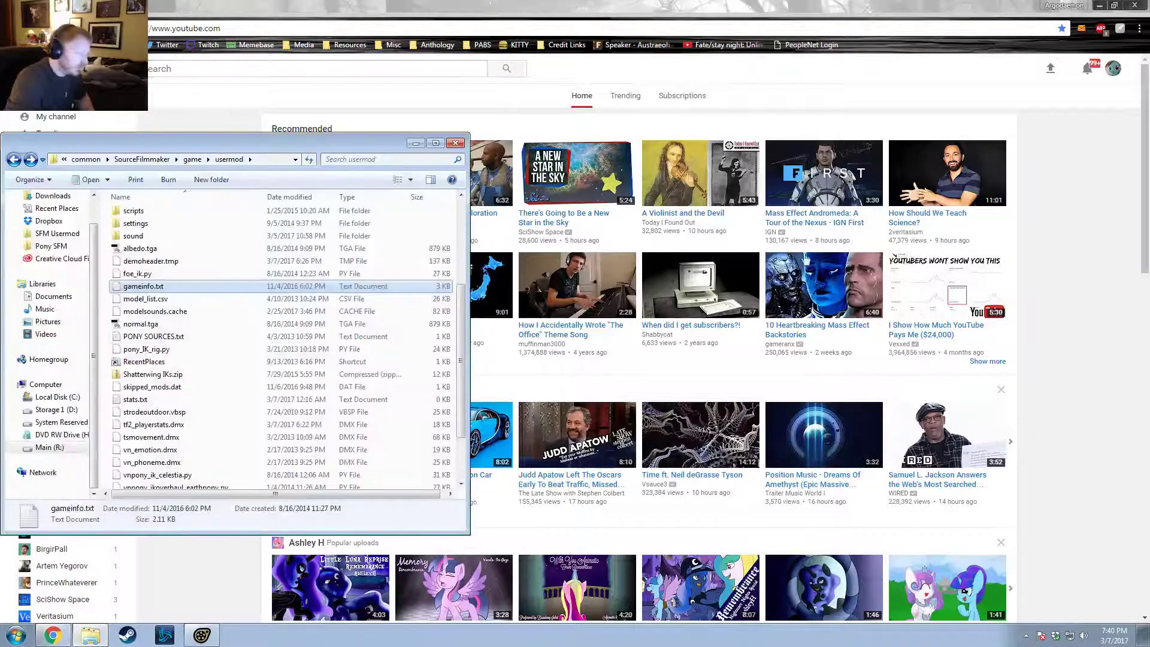
left_click(57, 233)
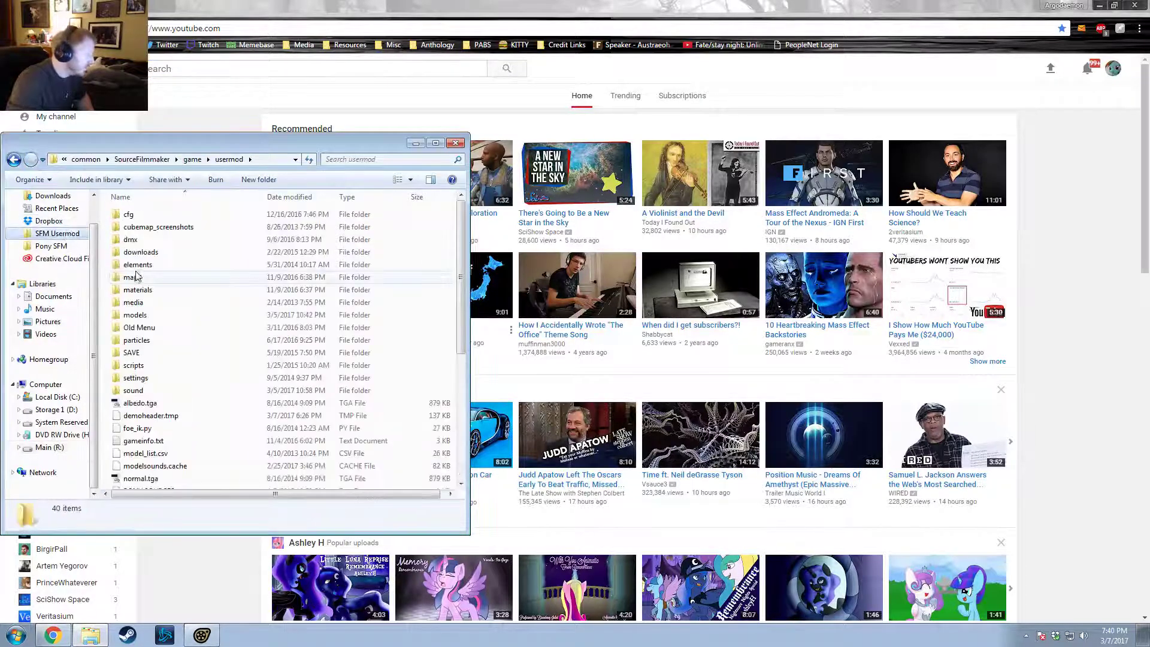
double_click(206, 275)
double_click(141, 226)
scroll(146, 310, "down", 5)
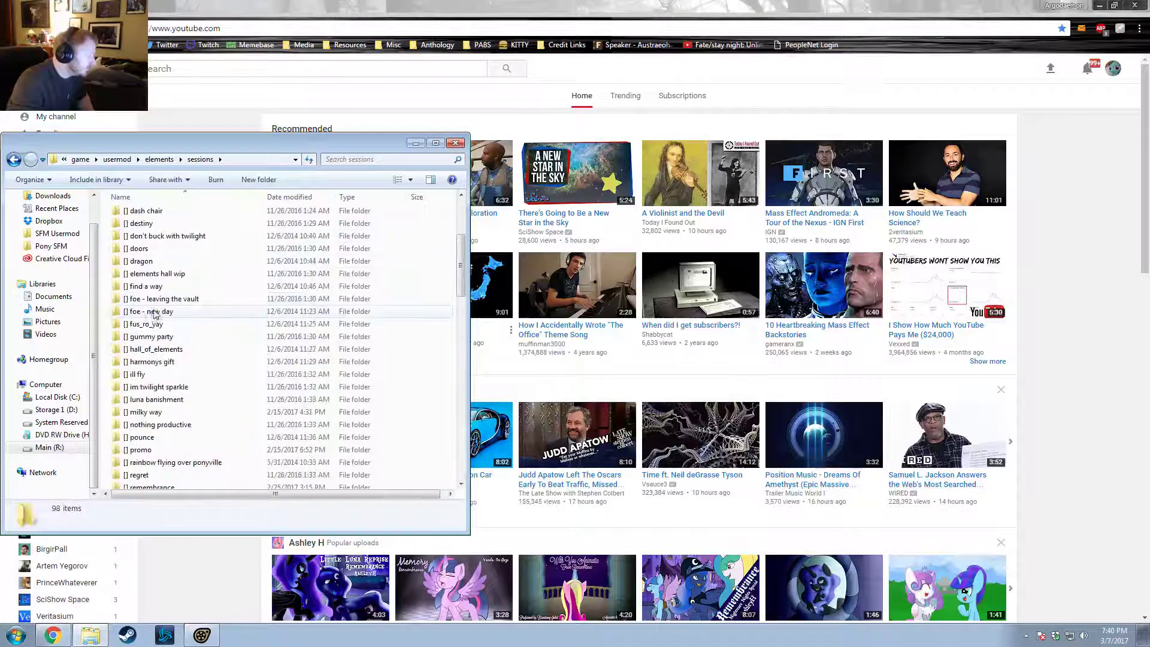
scroll(152, 322, "down", 7)
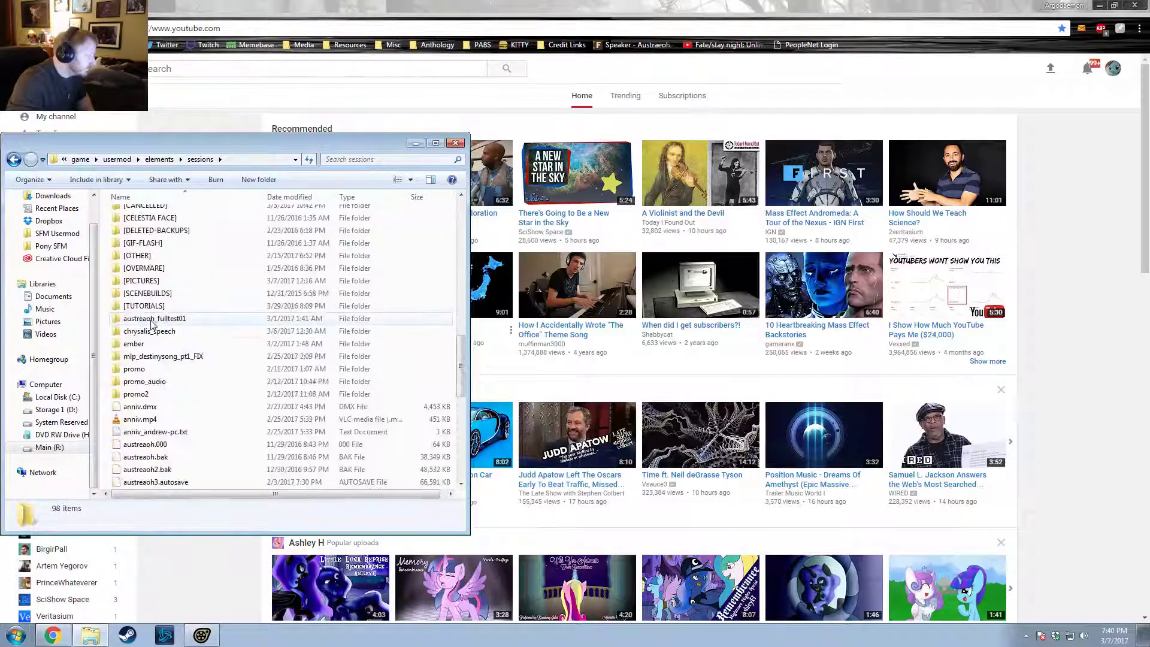
double_click(154, 320)
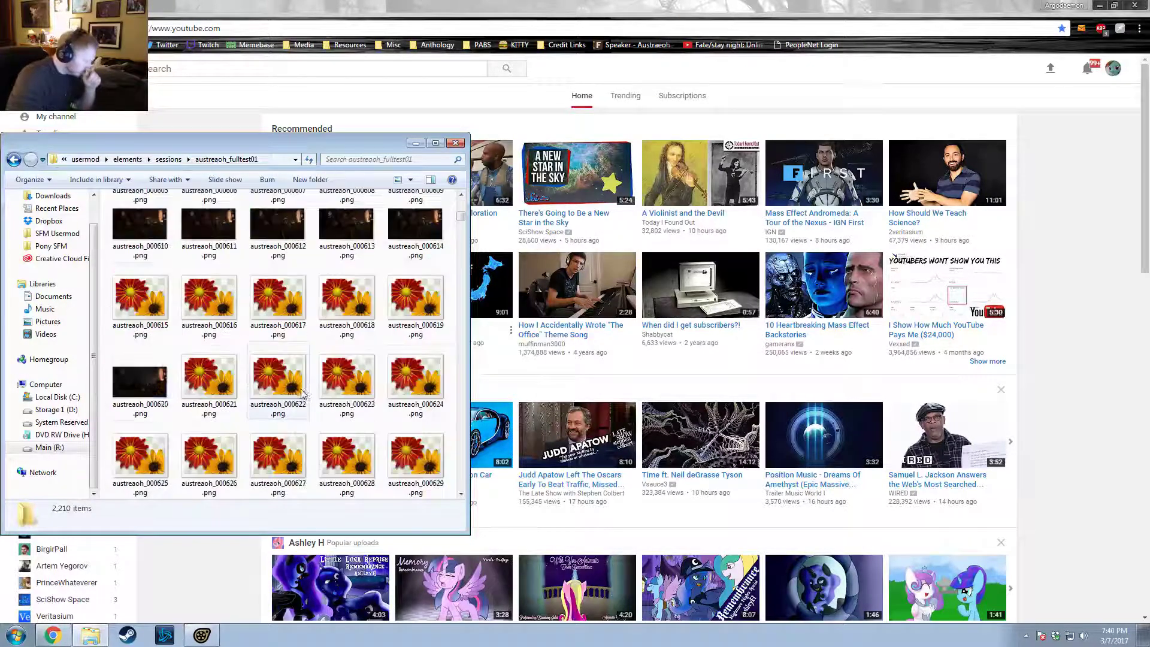
Step: Find the dark silhouette shot among the rendered frames and open austreaoh_001615.png in the image viewer
scroll(302, 389, "down", 20)
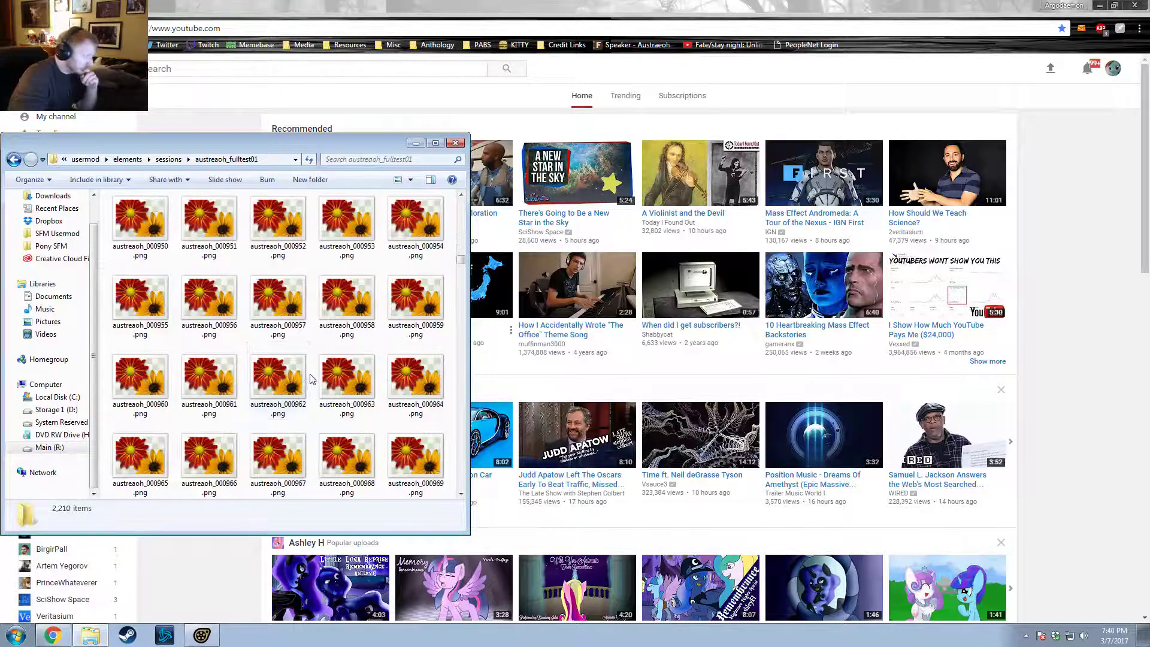
left_click_drag(461, 272, 466, 352)
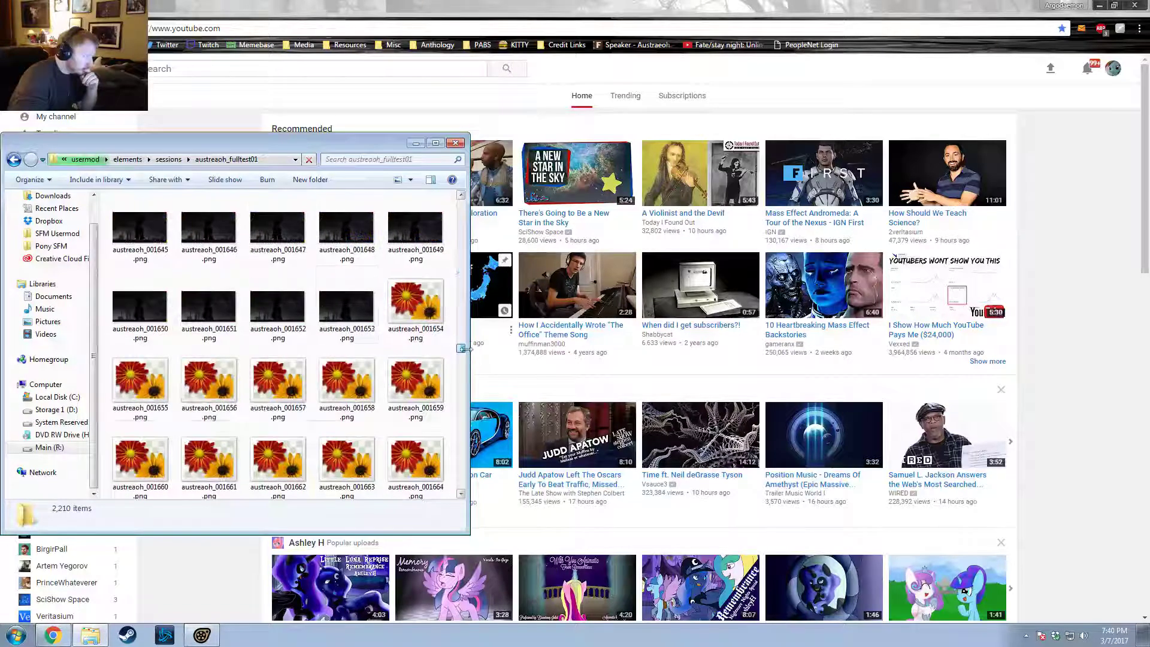
scroll(306, 312, "up", 3)
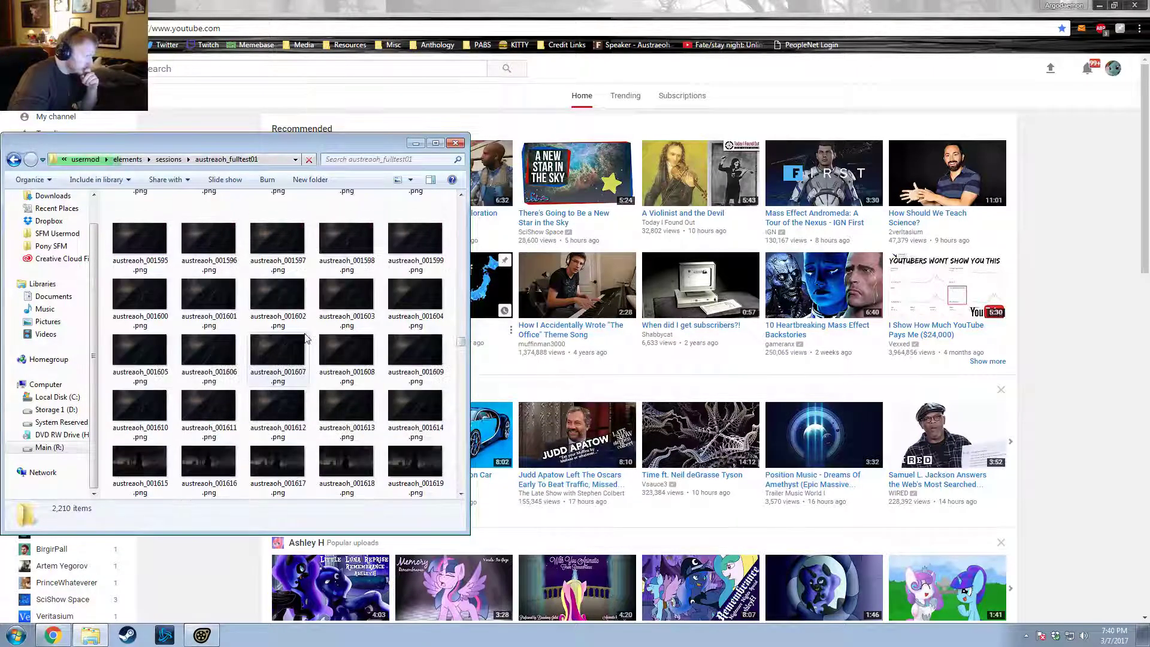
double_click(139, 462)
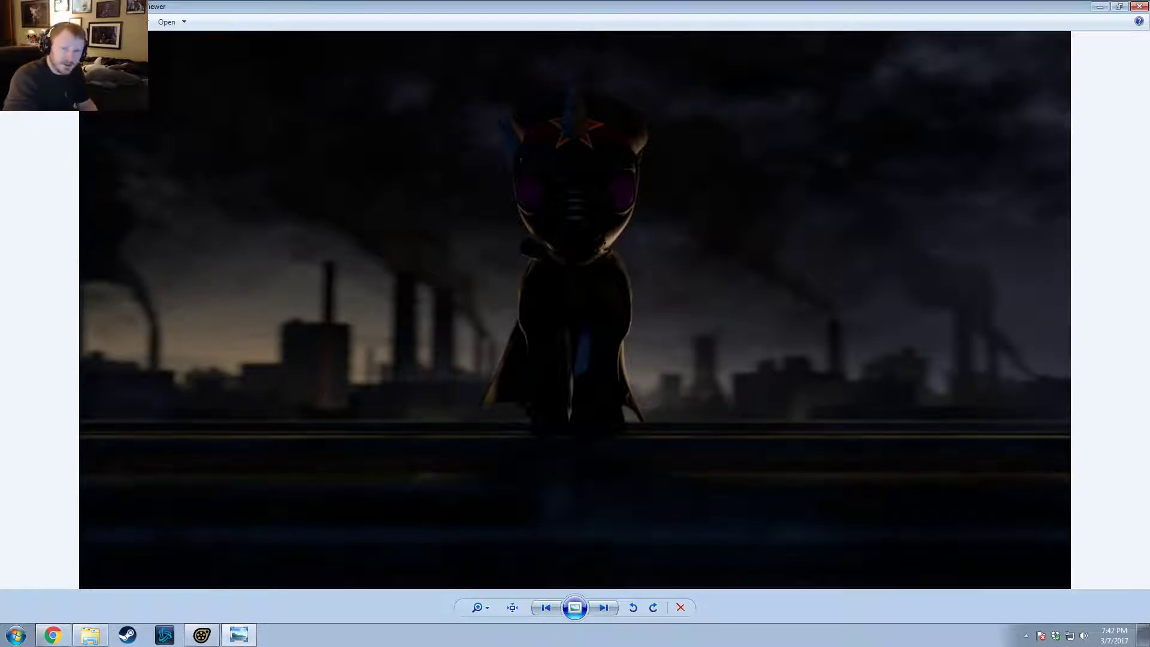
Step: Compare the rendered silhouette frame with the night-time Los Angeles city photo in Chrome, and close the rendered frame
key("alt+Tab")
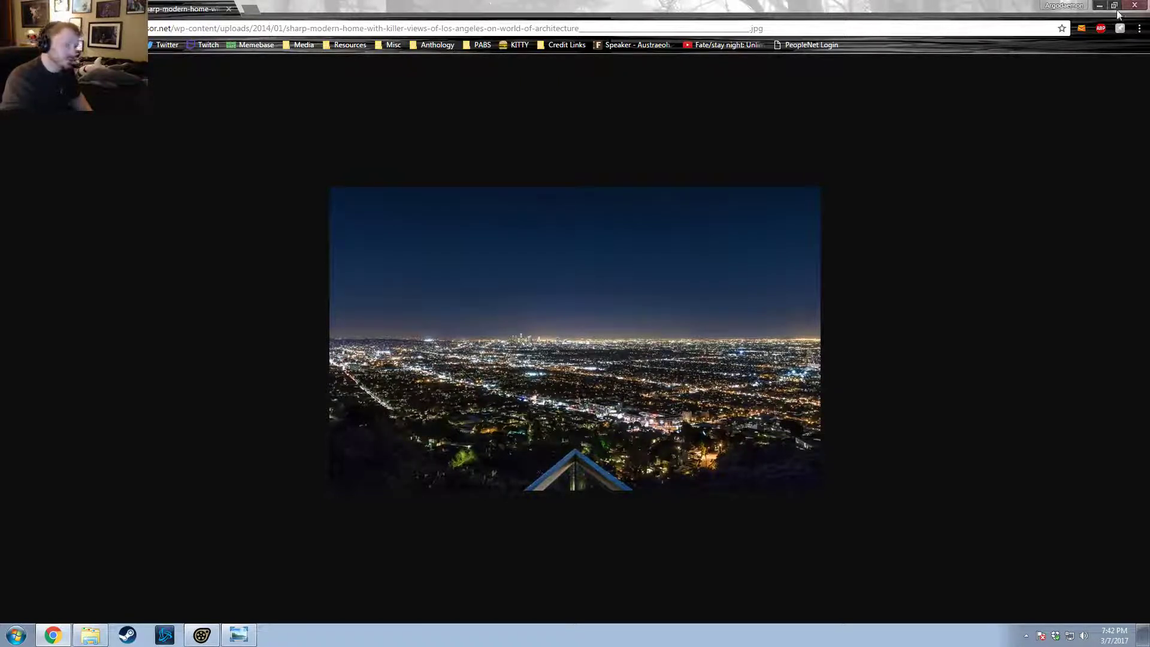
left_click(1099, 5)
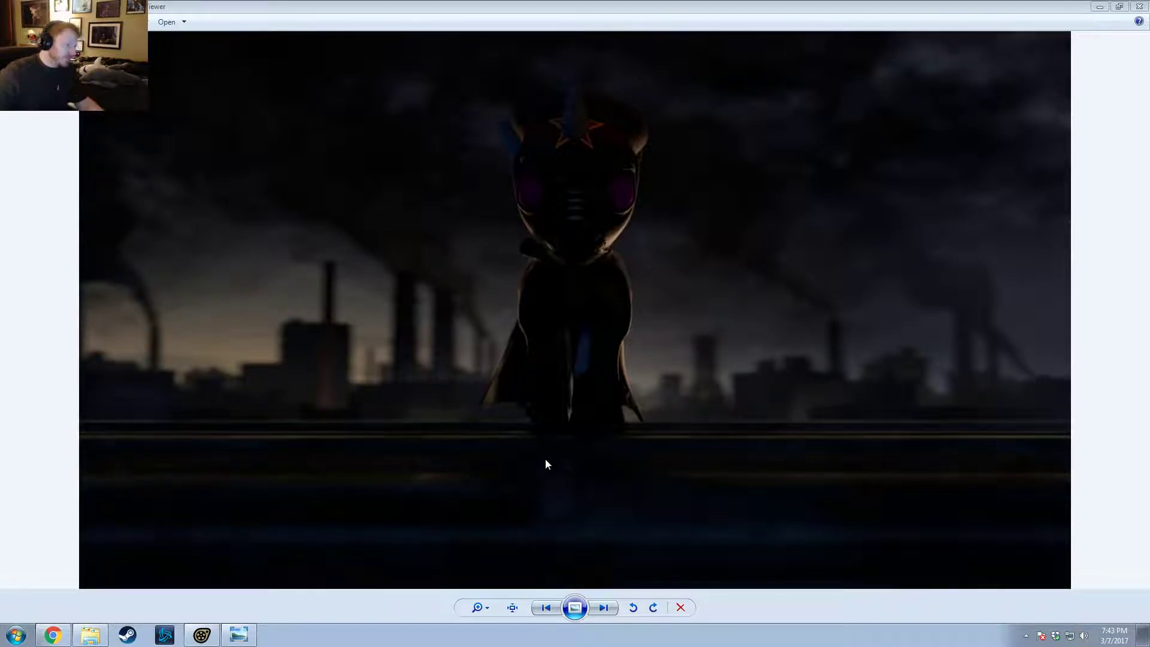
key("alt+Tab")
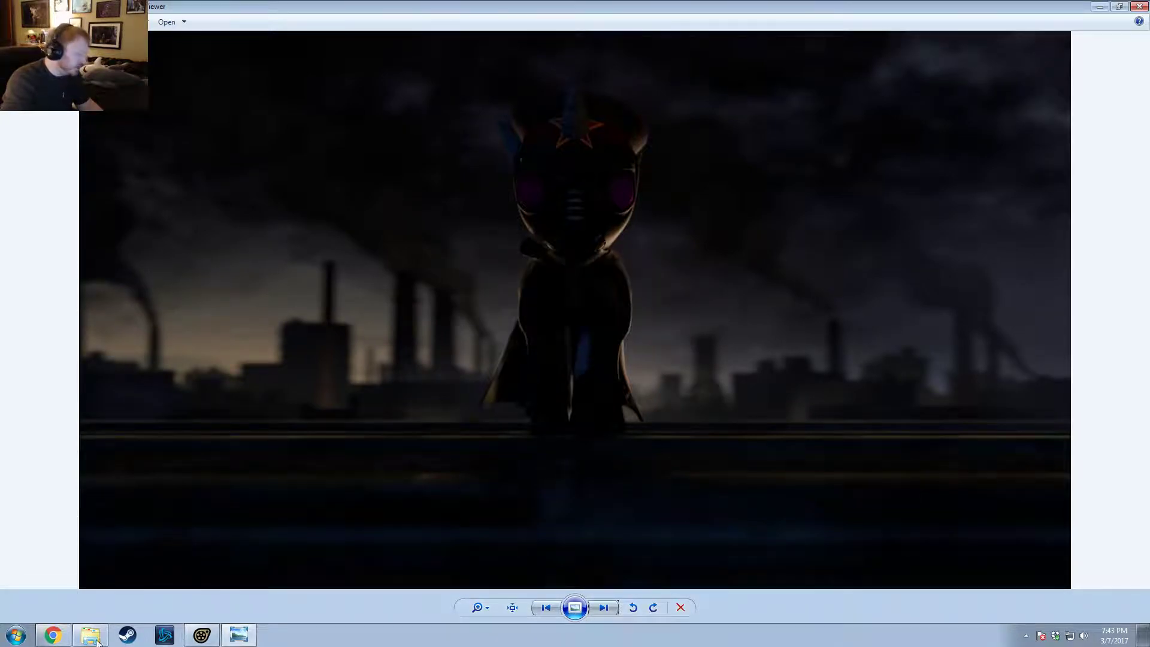
left_click(53, 635)
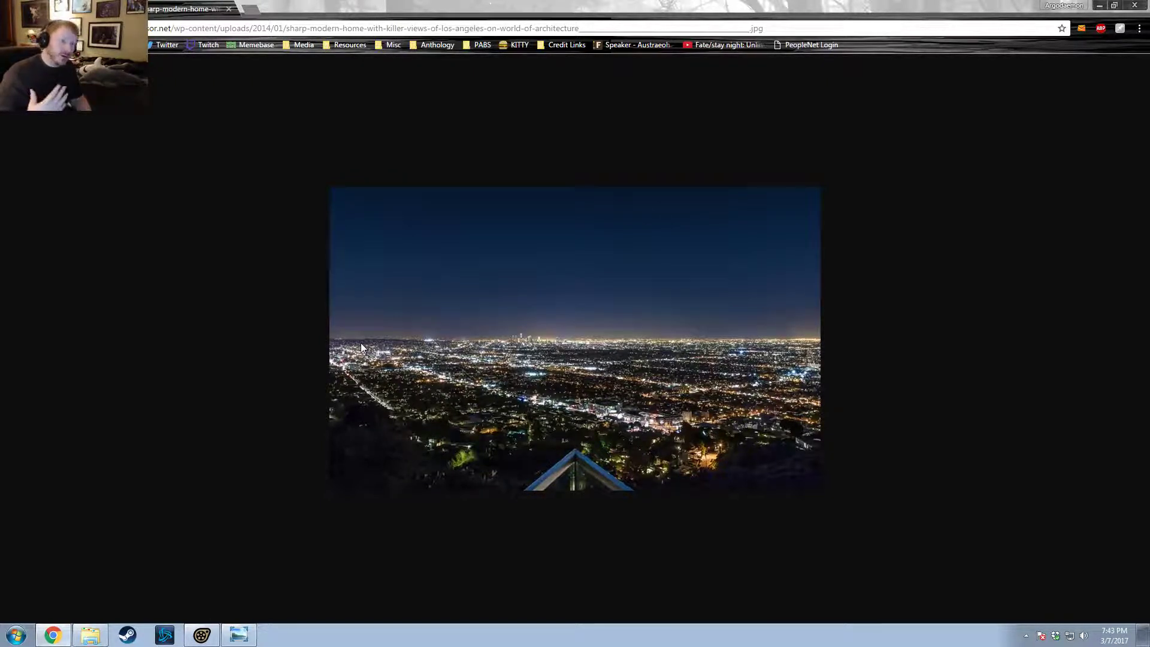
key("alt+Tab")
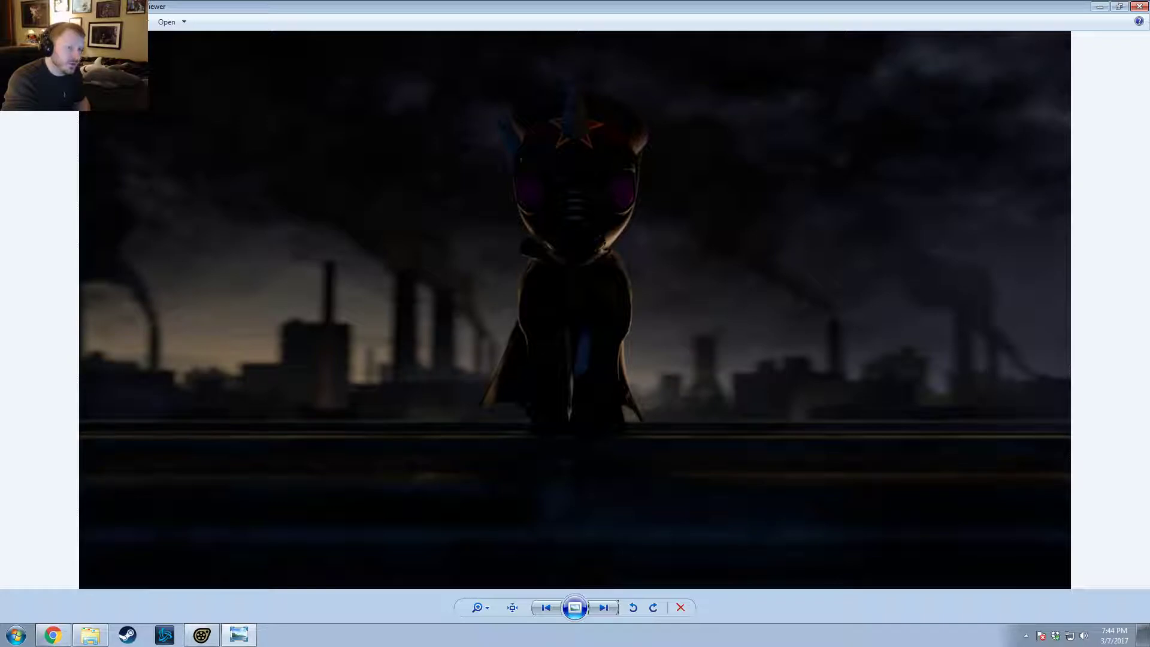
left_click(1138, 7)
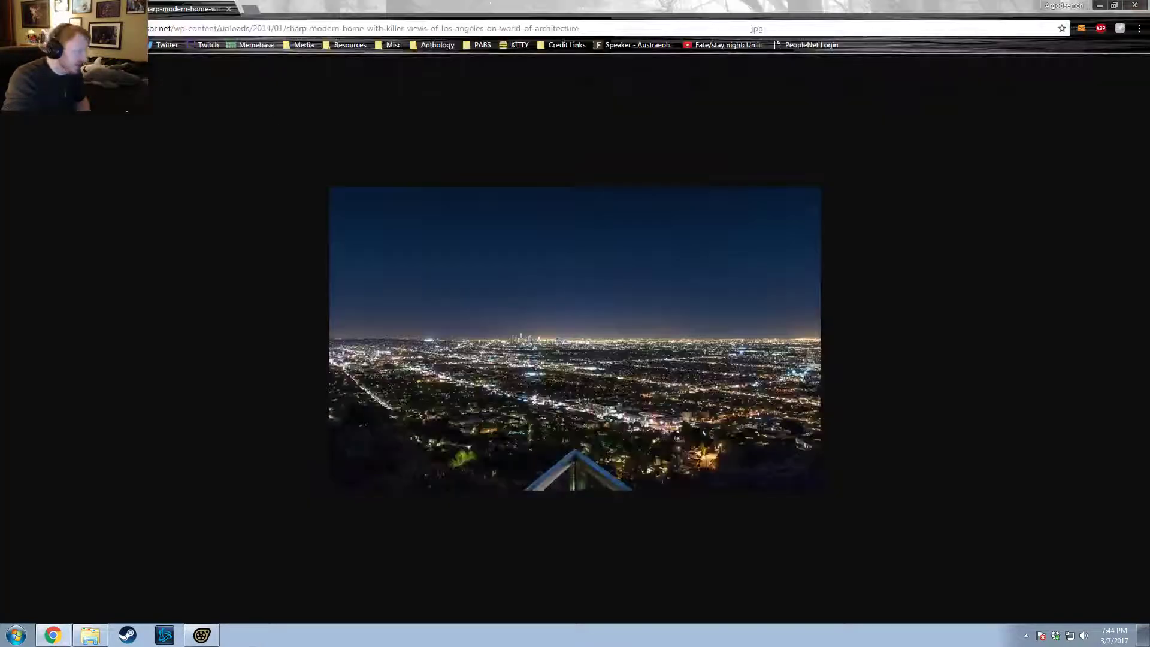
Step: Switch to the YouTube home page and go to your own channel
left_click(72, 9)
scroll(252, 380, "down", 3)
scroll(251, 380, "up", 3)
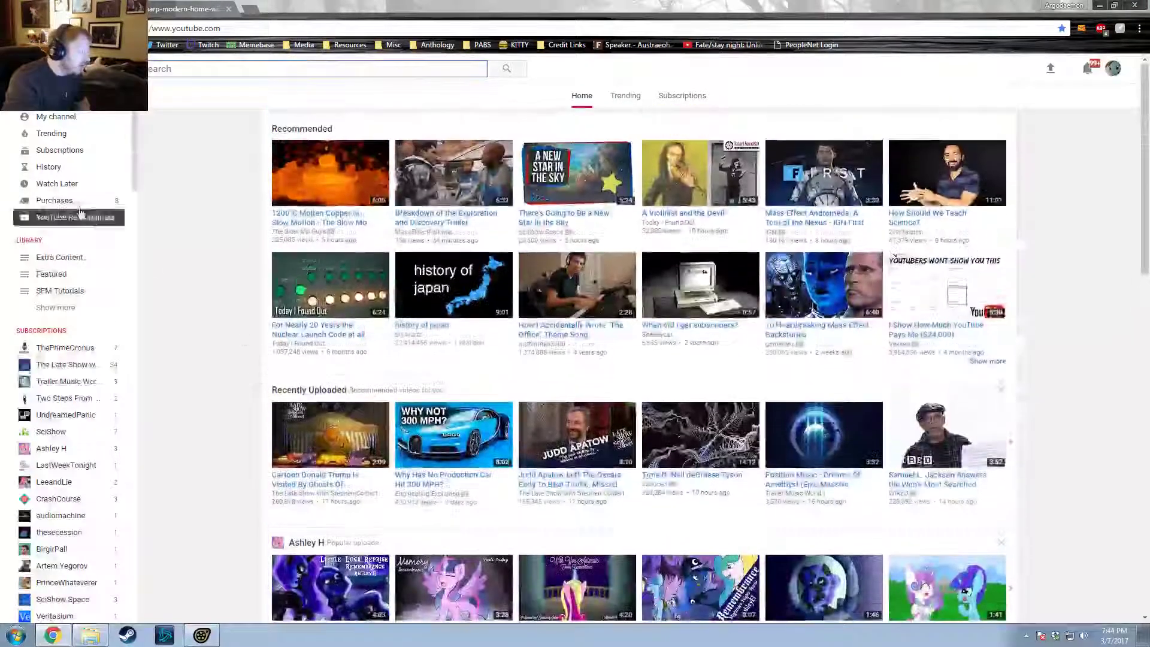
left_click(60, 116)
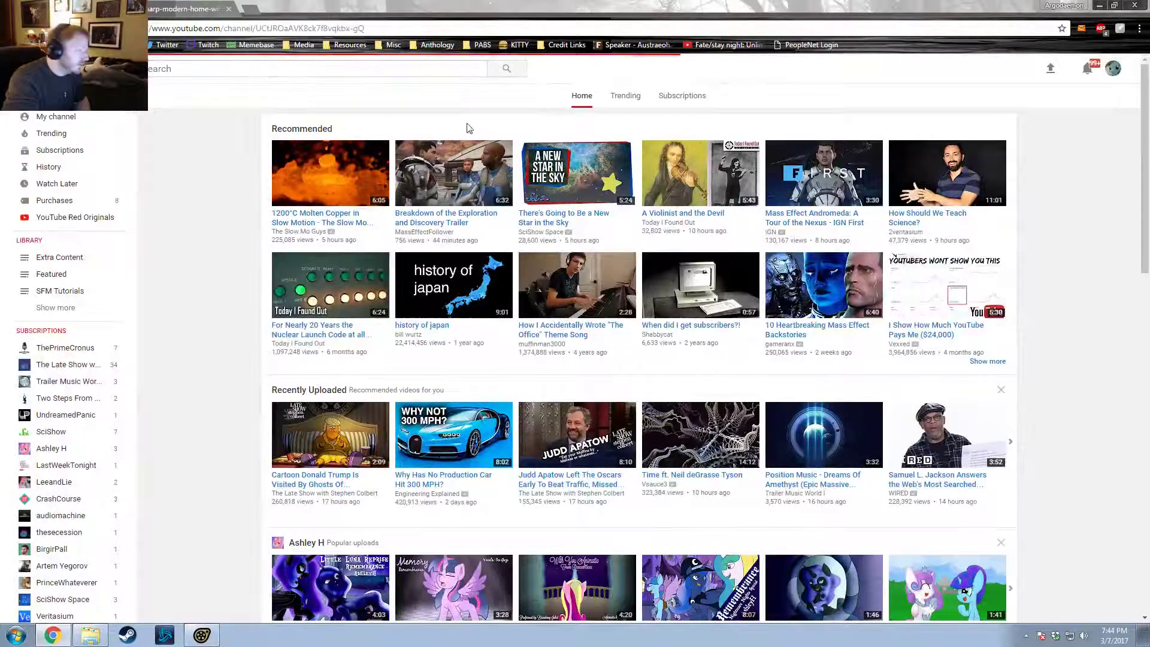
Step: Open the Saxxy Awards 2016 Comedy nominee video from the channel's playlists and show it in full screen
scroll(395, 412, "down", 15)
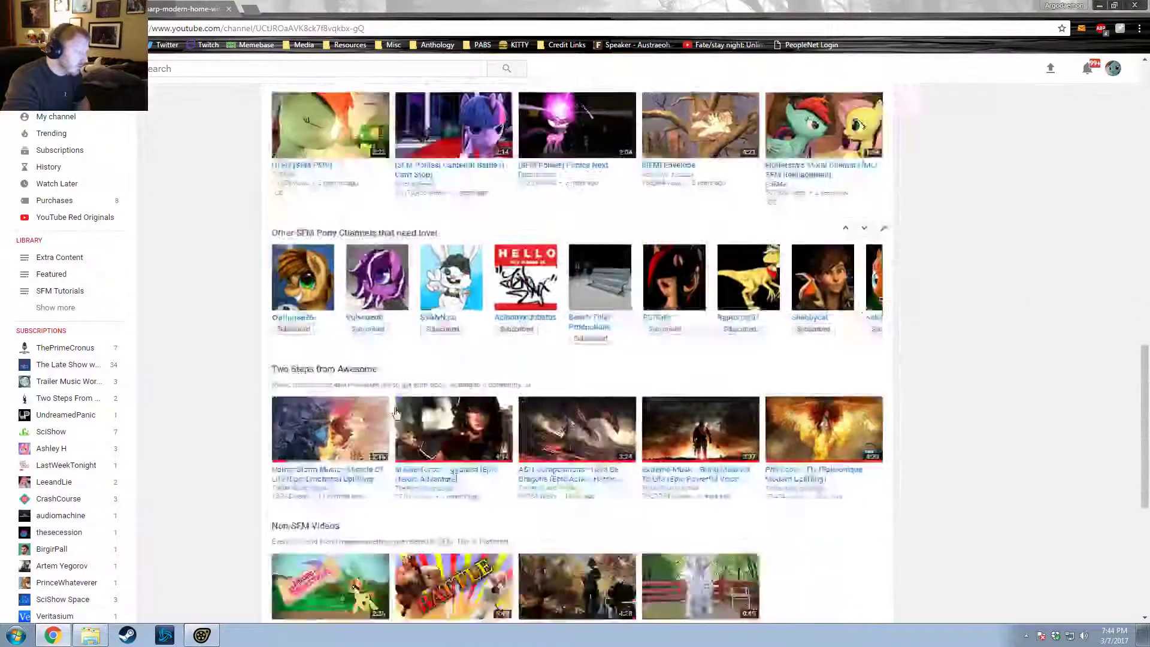
scroll(395, 413, "down", 5)
left_click(537, 400)
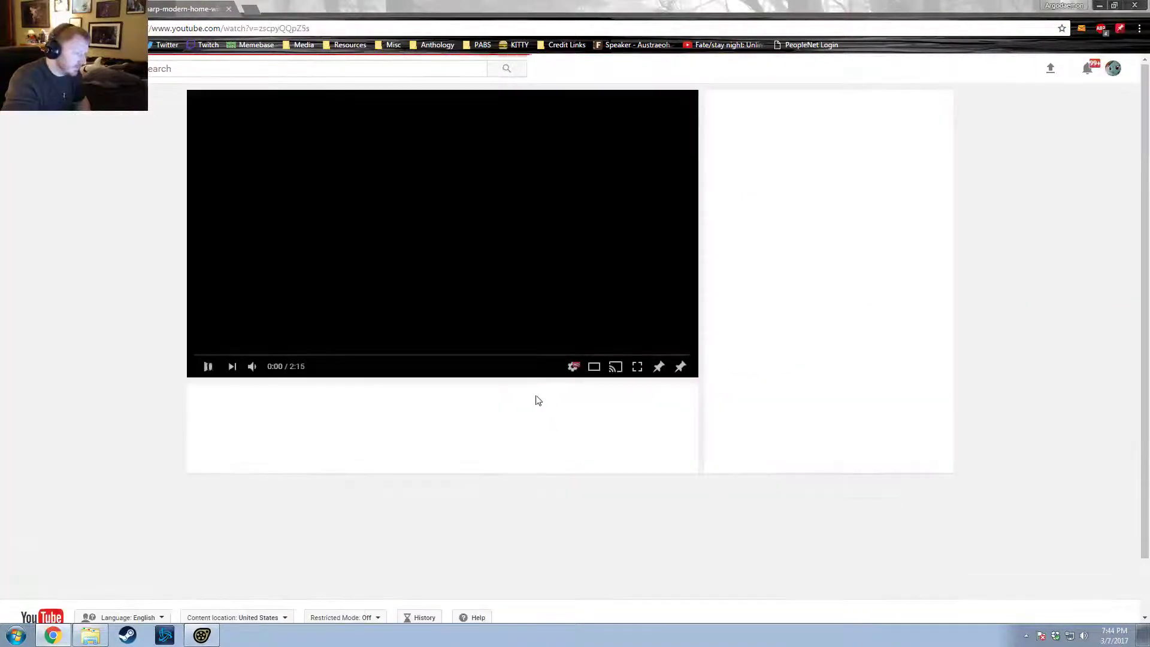
double_click(402, 220)
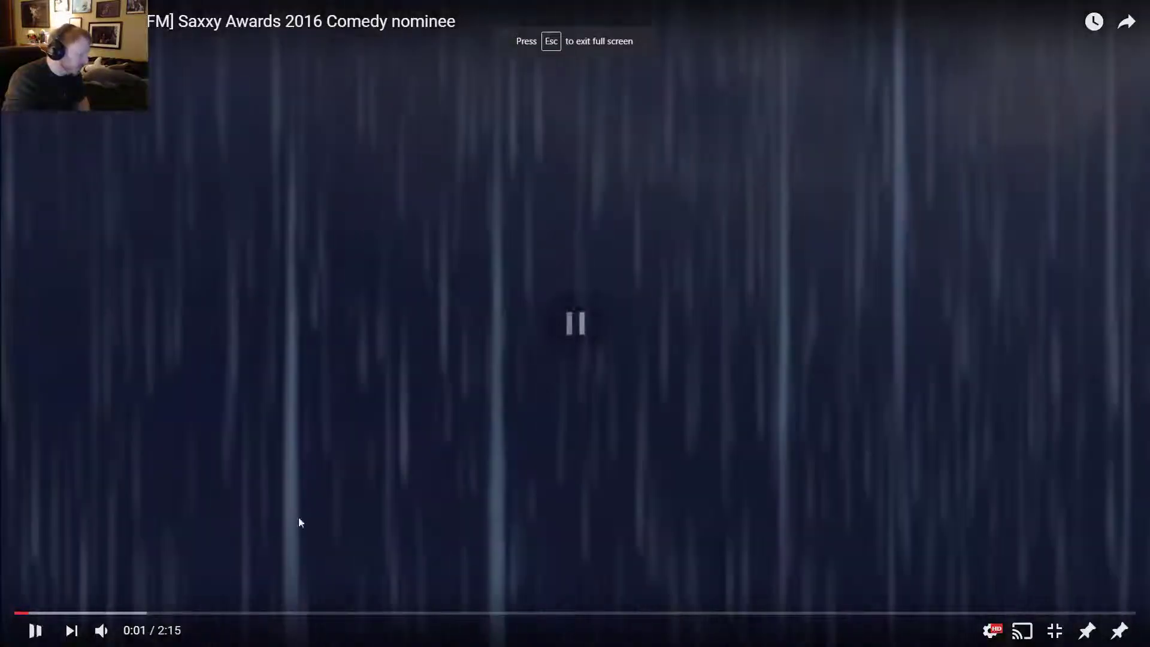
Step: View the bunny shot at 0:30 and the rainy city opening, and pause on the Bunny Business title at 0:08
left_click(269, 613)
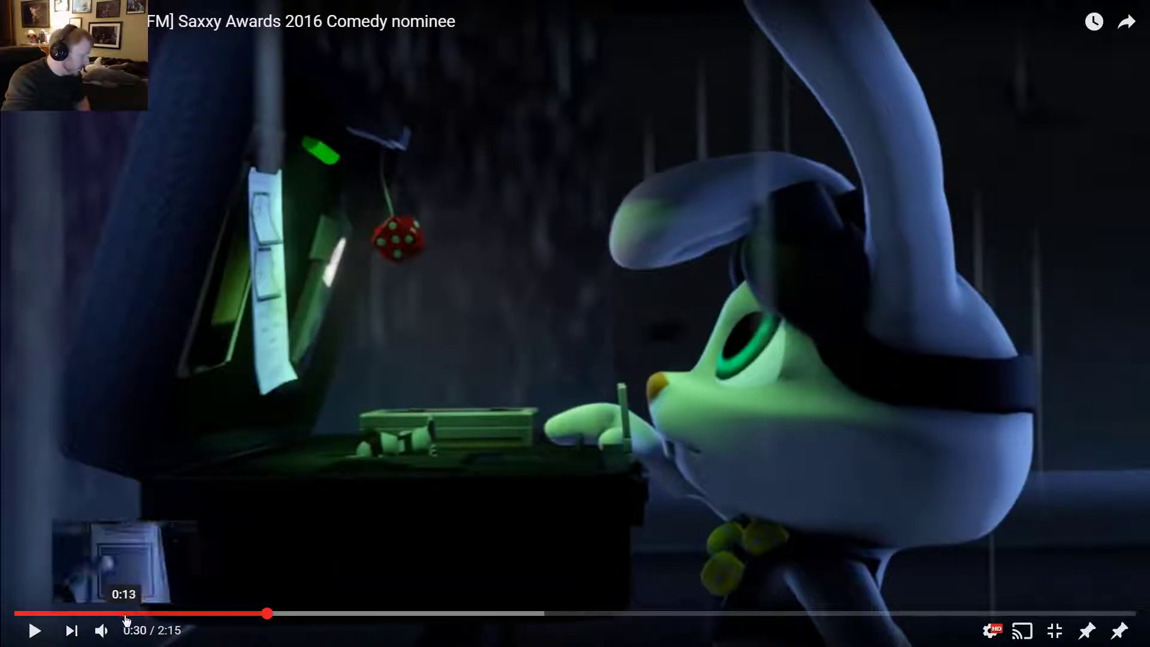
left_click(89, 614)
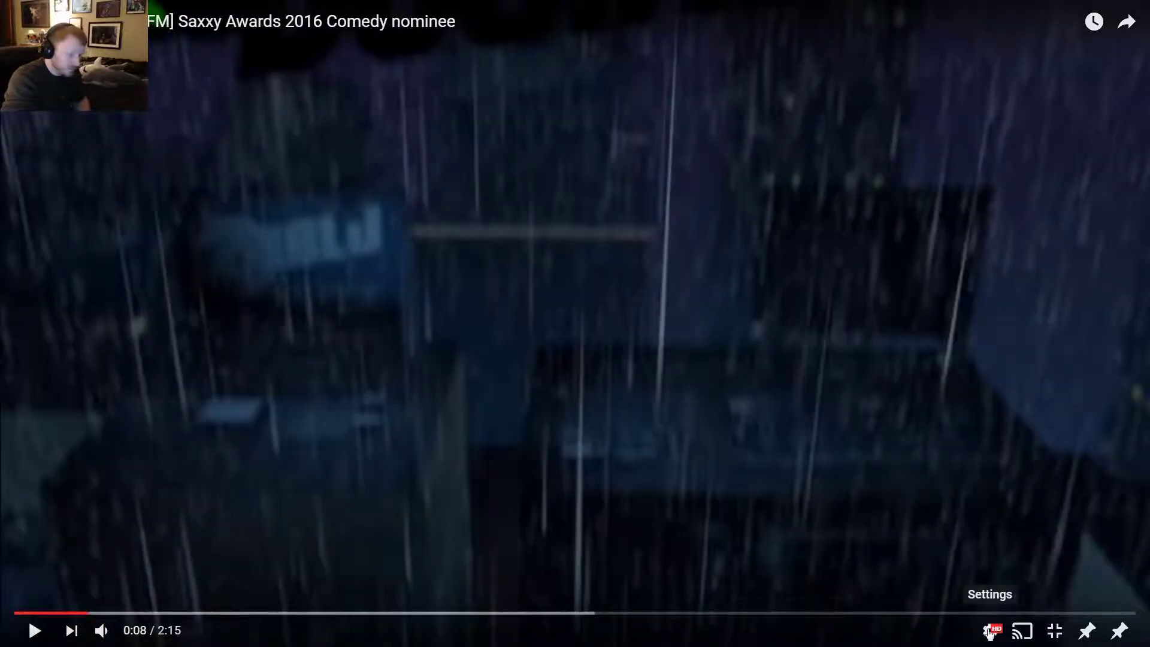
left_click(290, 436)
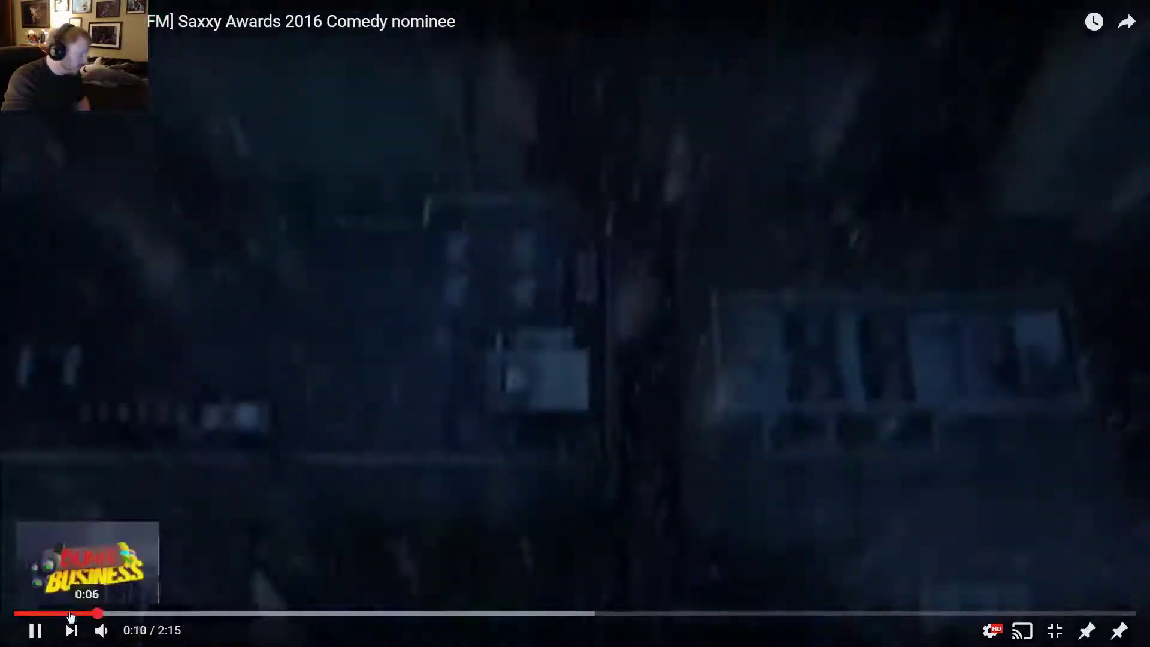
left_click(70, 614)
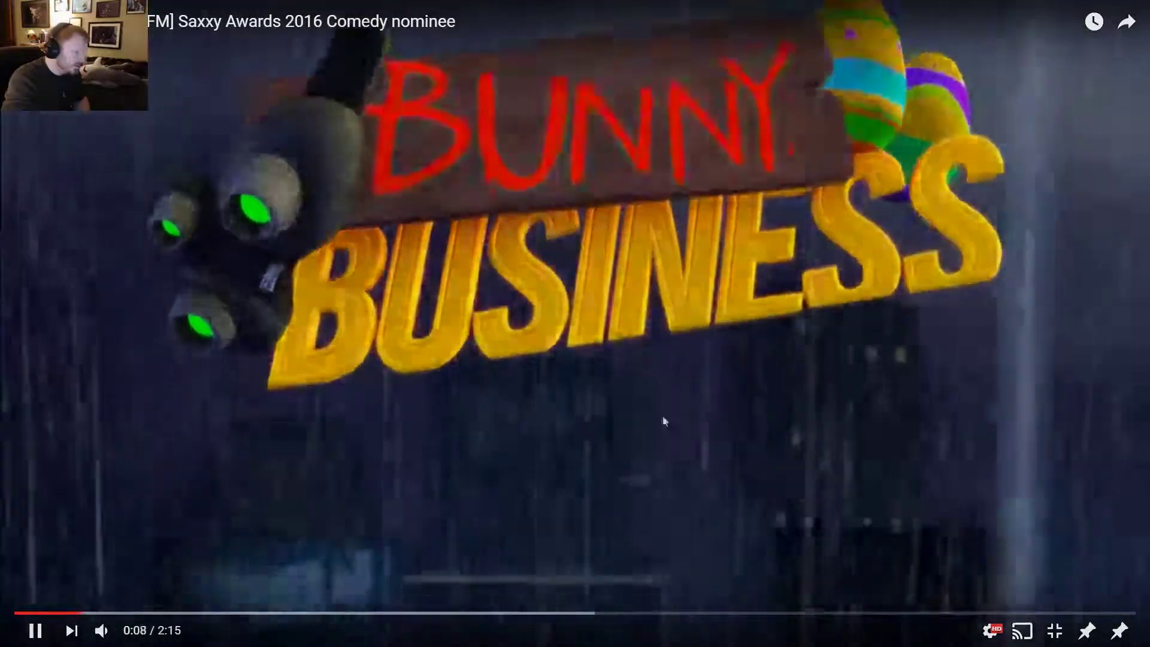
left_click(663, 422)
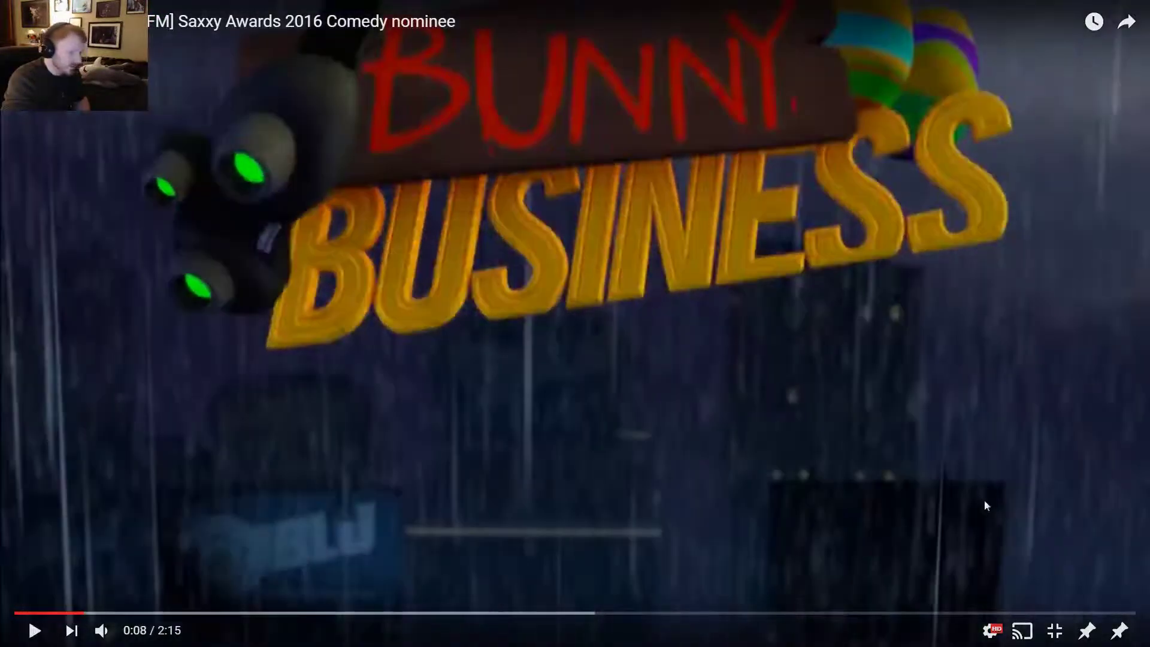
Step: Set the video's playback quality to 720p
left_click(991, 631)
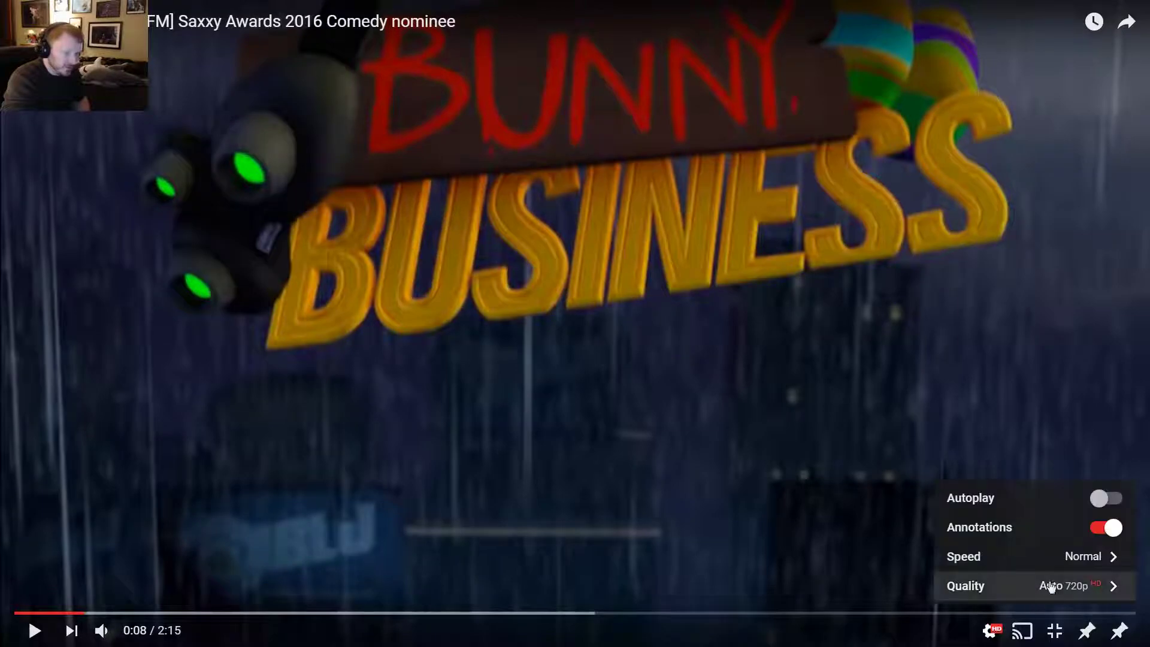
left_click(1053, 587)
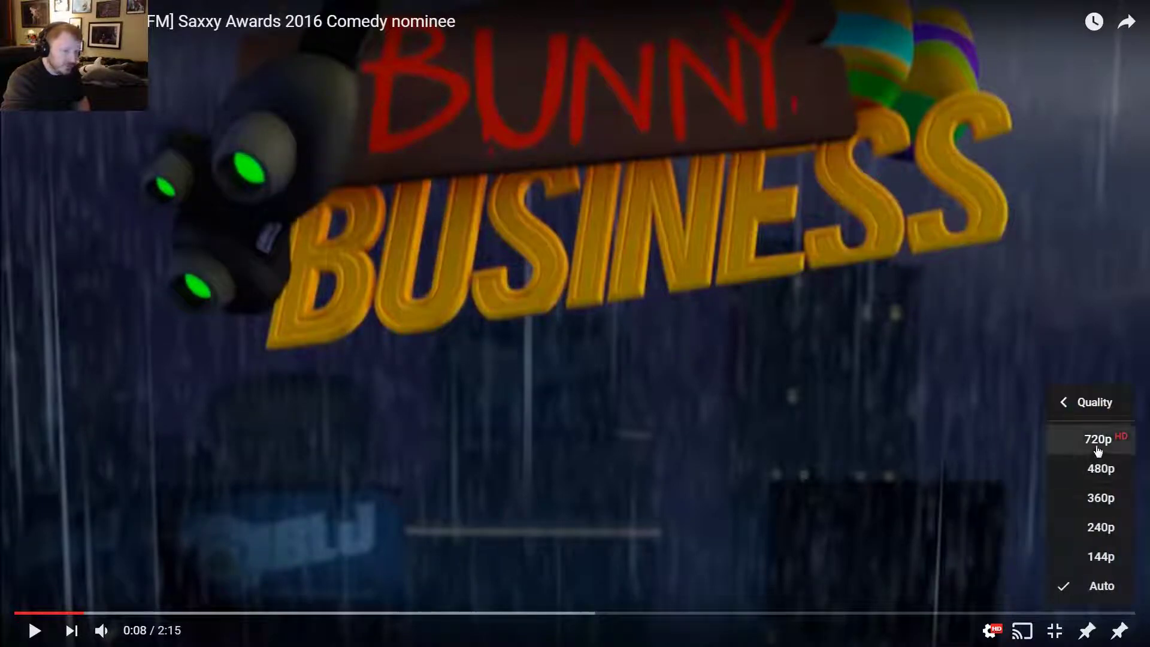
left_click(1097, 450)
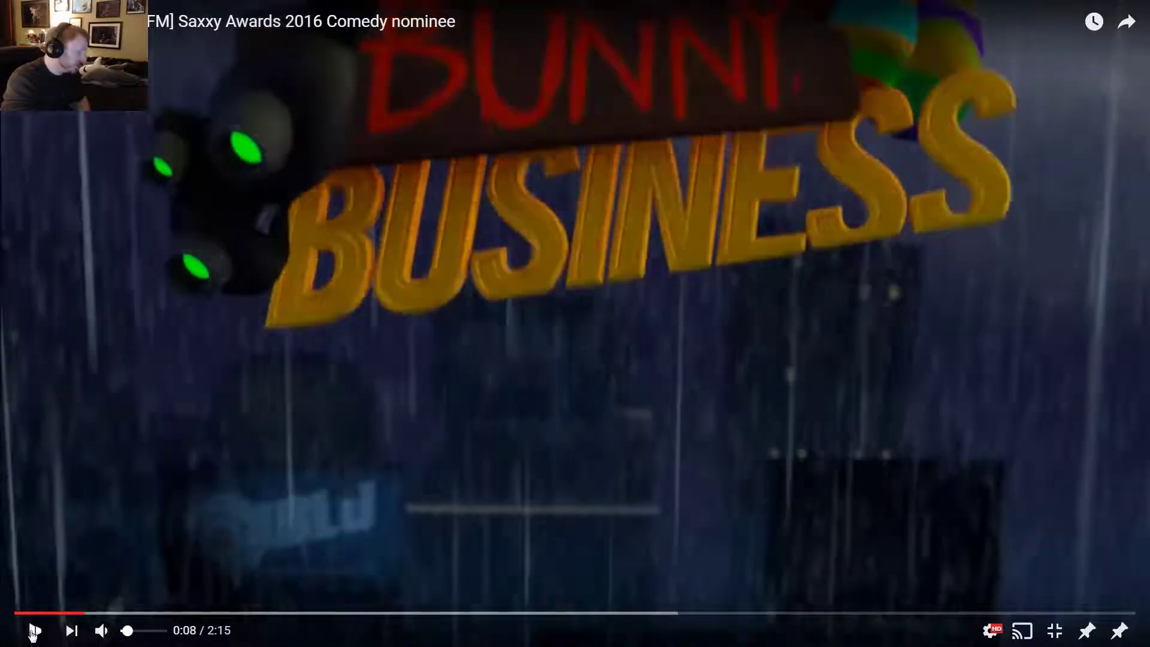
Step: Play up to the note close-up at 0:13, and examine the paused rooftop sniper and window shots between 0:57 and 1:12
left_click(34, 631)
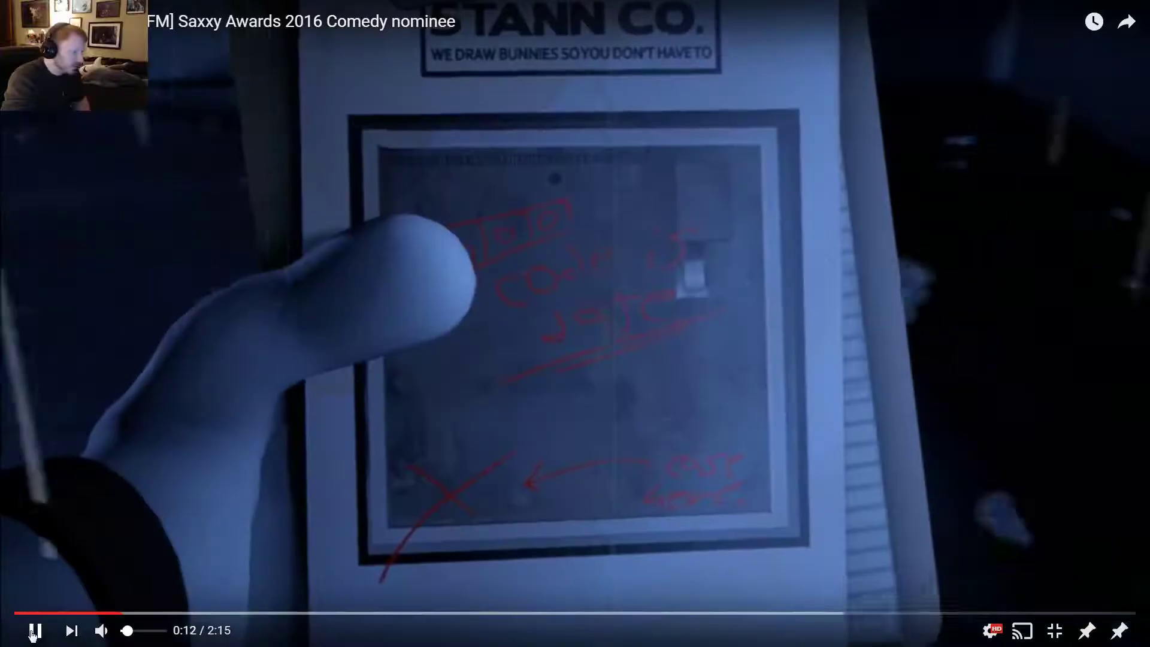
left_click(34, 631)
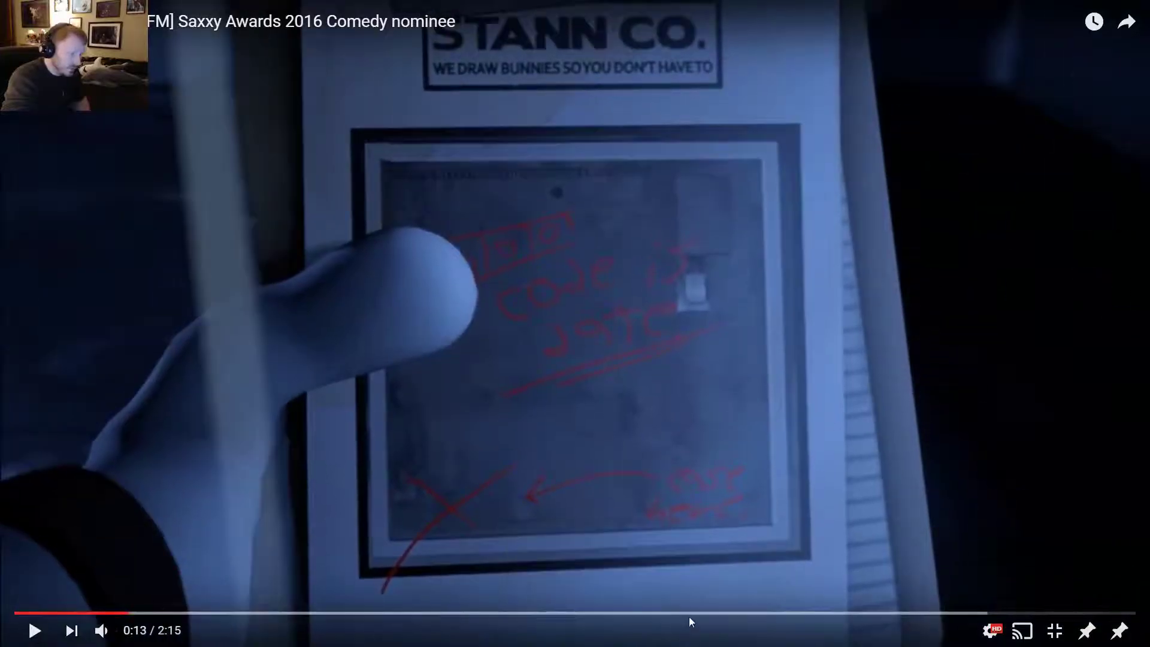
left_click(619, 614)
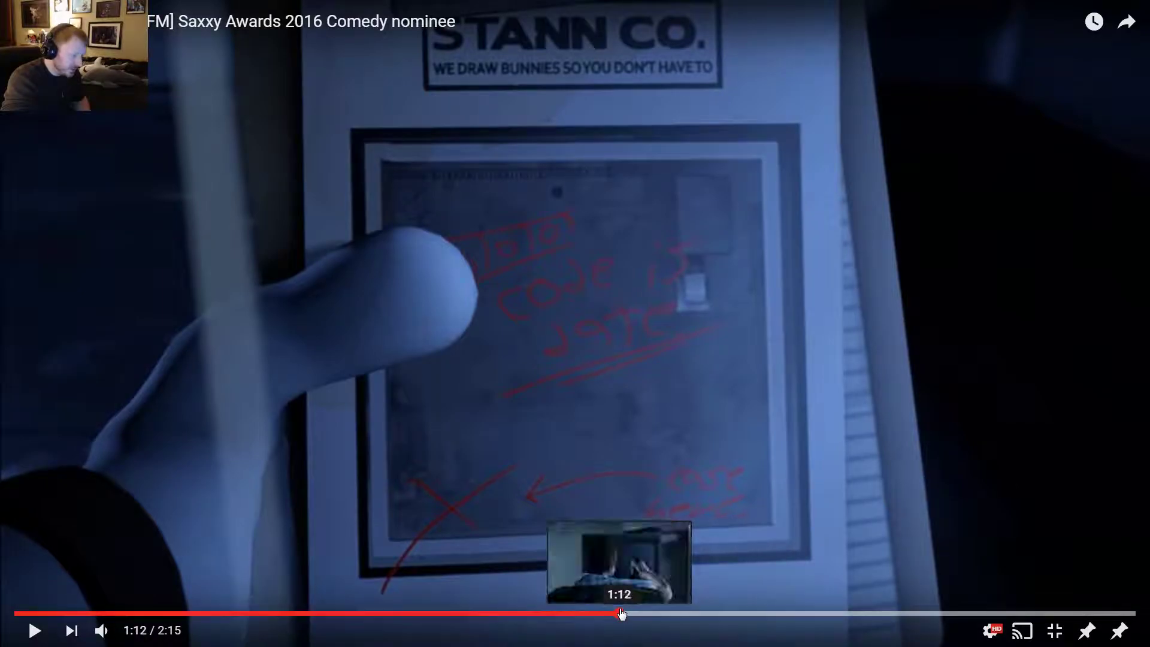
left_click(592, 614)
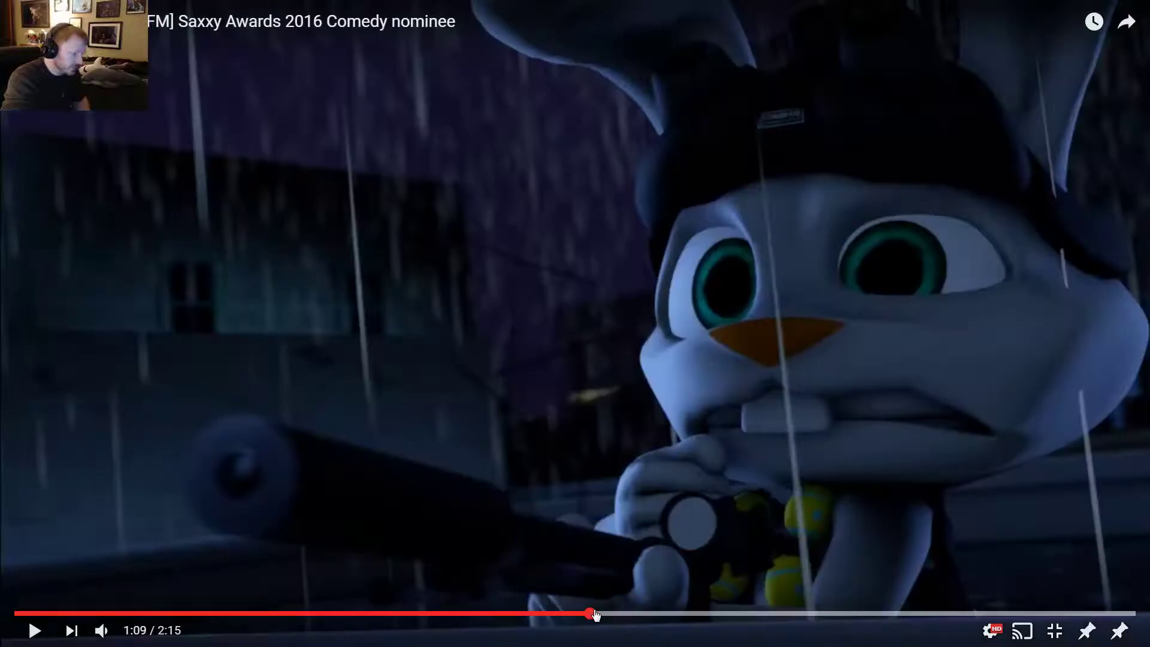
left_click(570, 614)
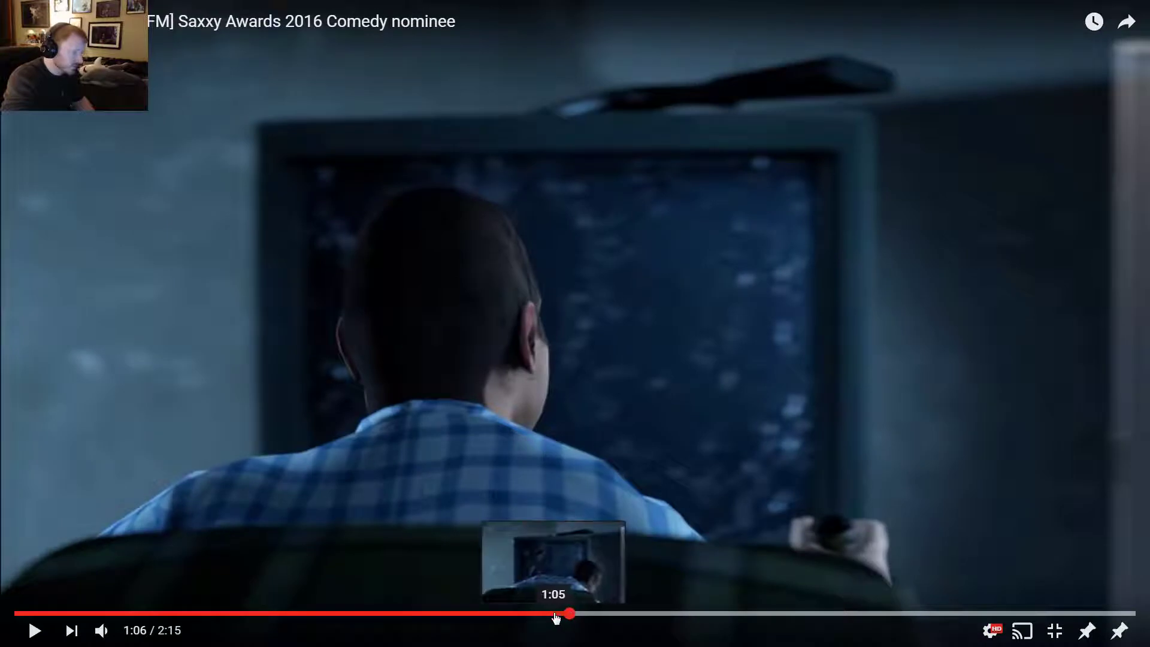
left_click(491, 614)
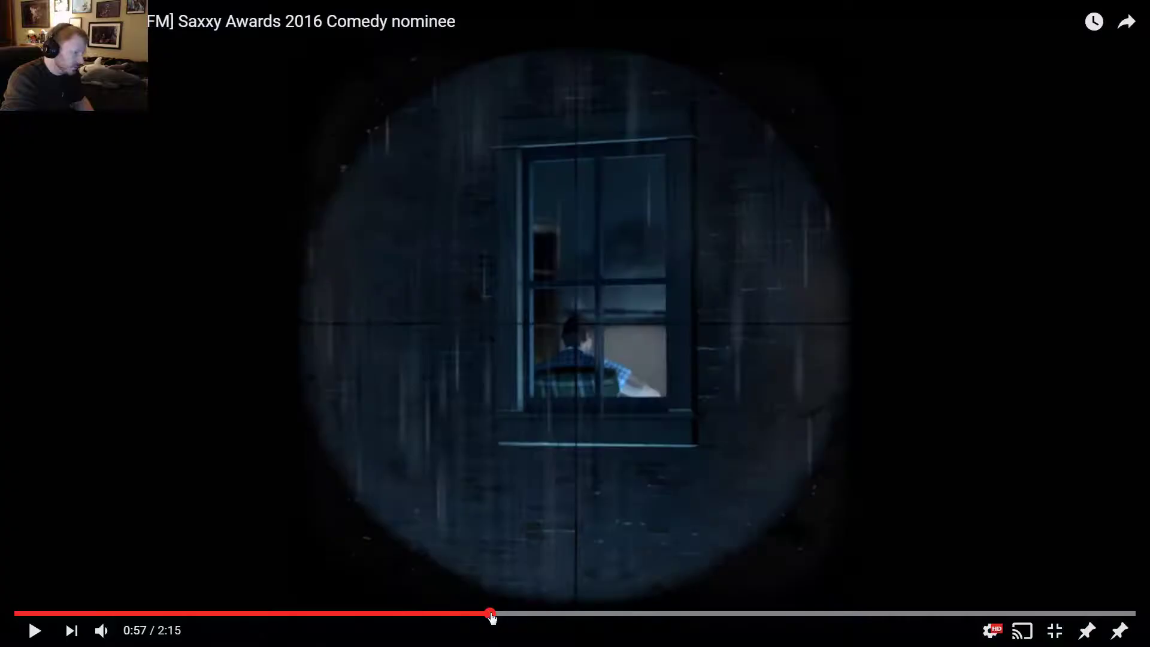
left_click(498, 614)
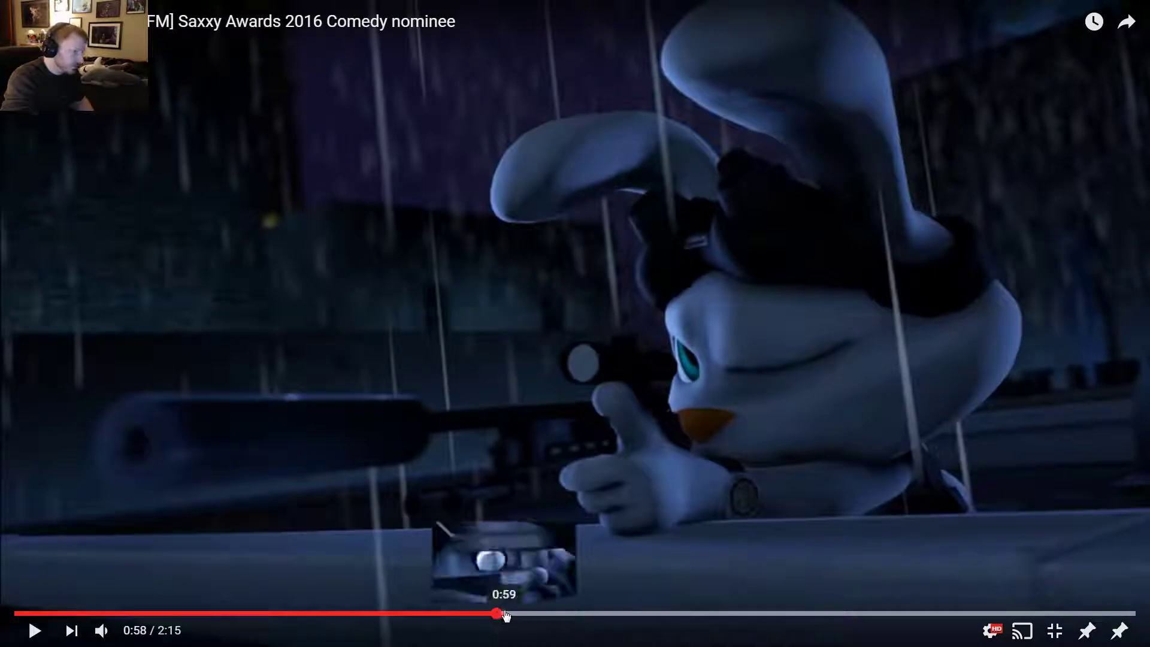
Step: Examine the bunny's rooftop shots at 0:58, 0:52 and 0:45, and exit full screen
key("space")
key("space")
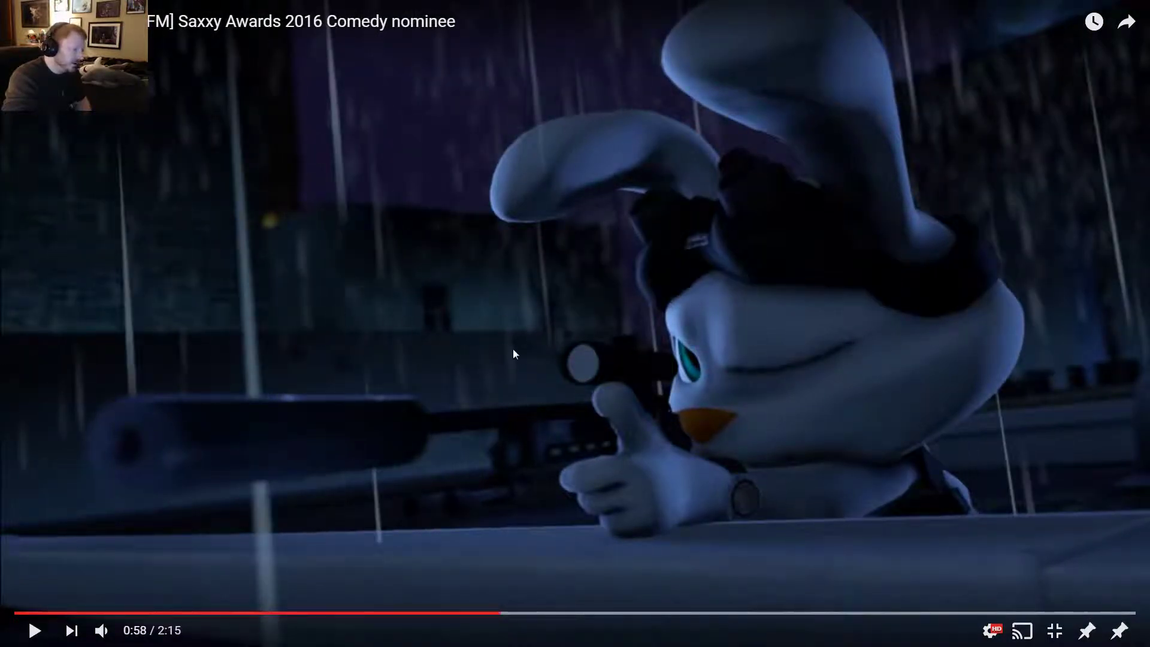
left_click(449, 613)
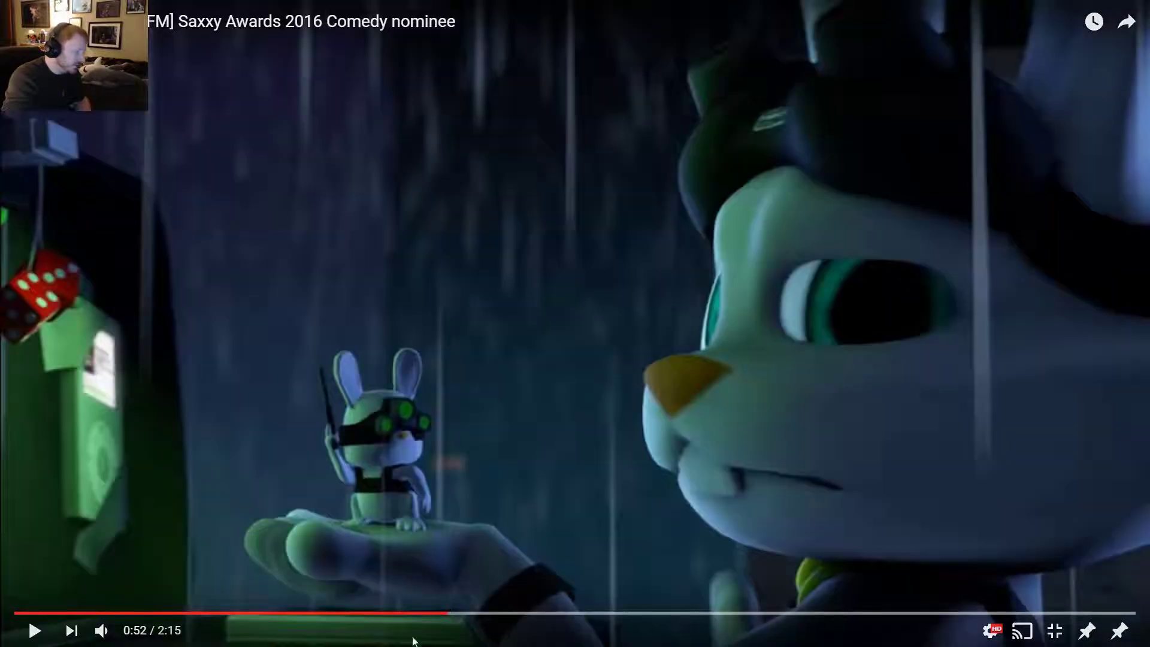
left_click_drag(407, 613, 385, 614)
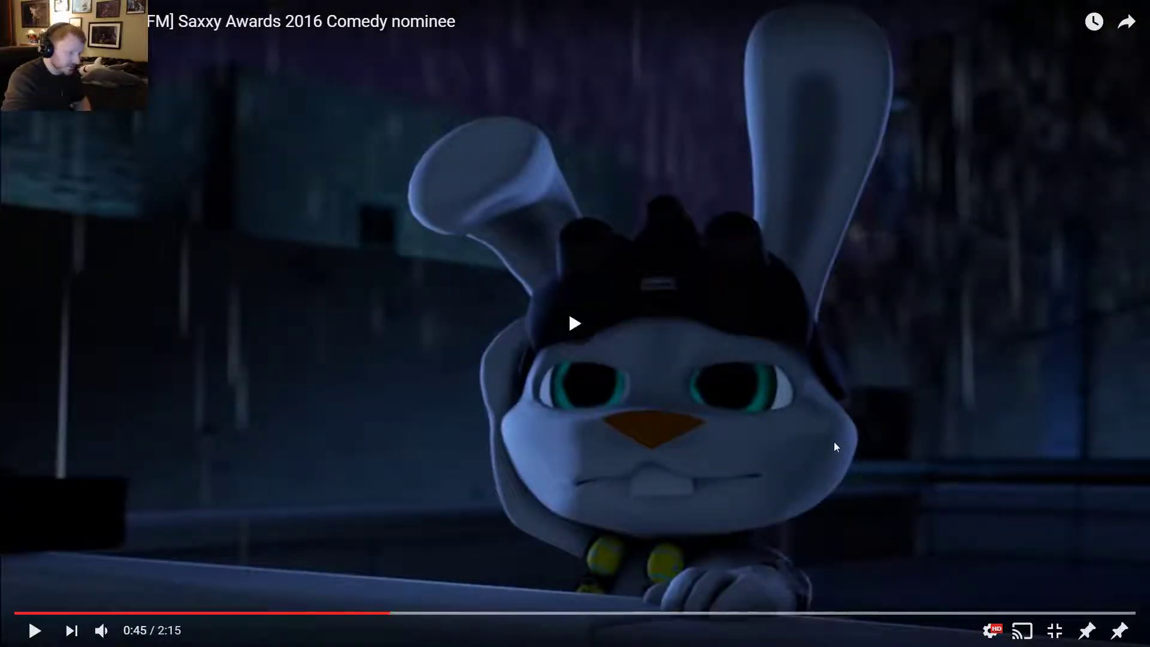
key("Escape")
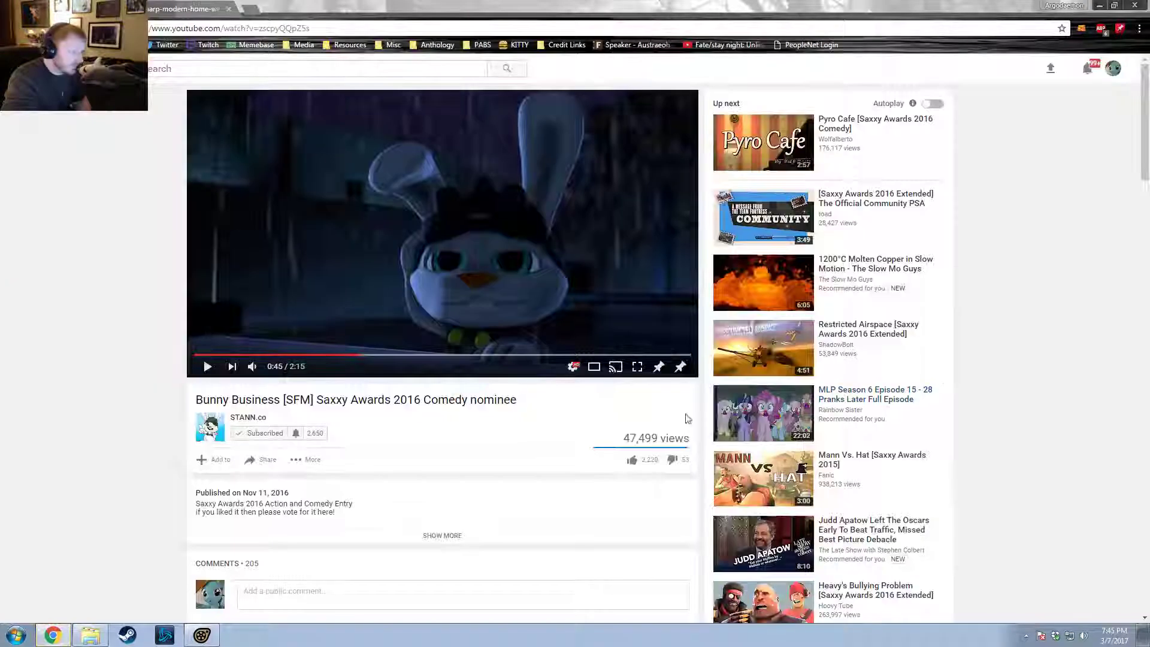
Step: Skim the film's shots from 1:36 to about 2:02, comparing the candle-lit room and the brightly lit bunny
left_click(551, 355)
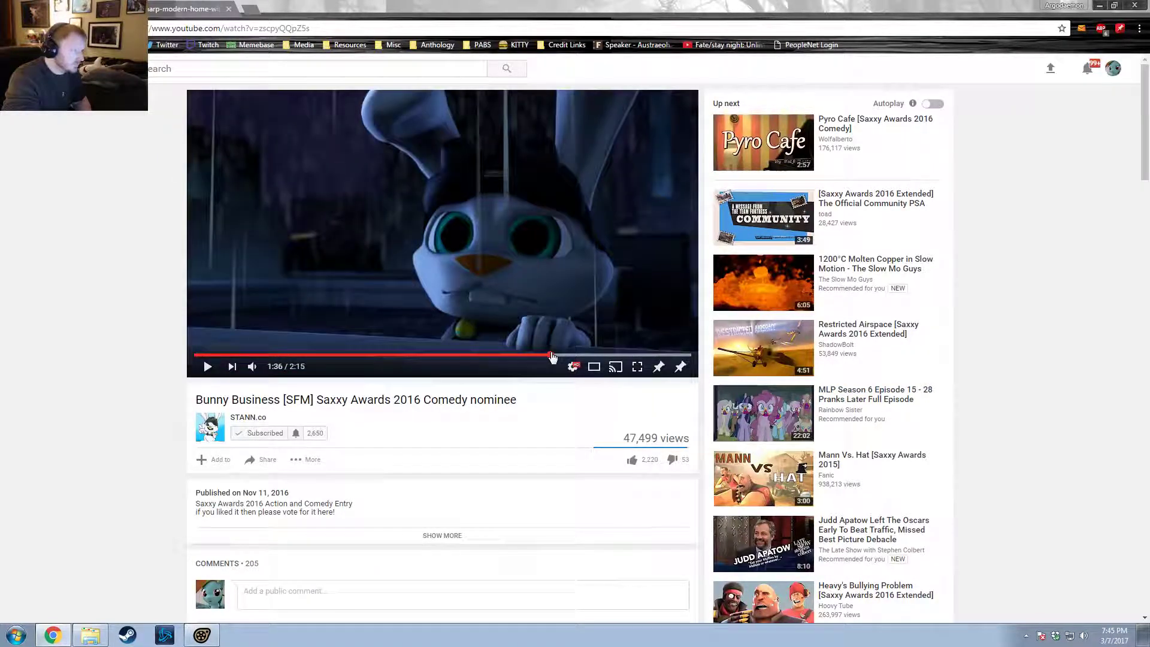
left_click(597, 356)
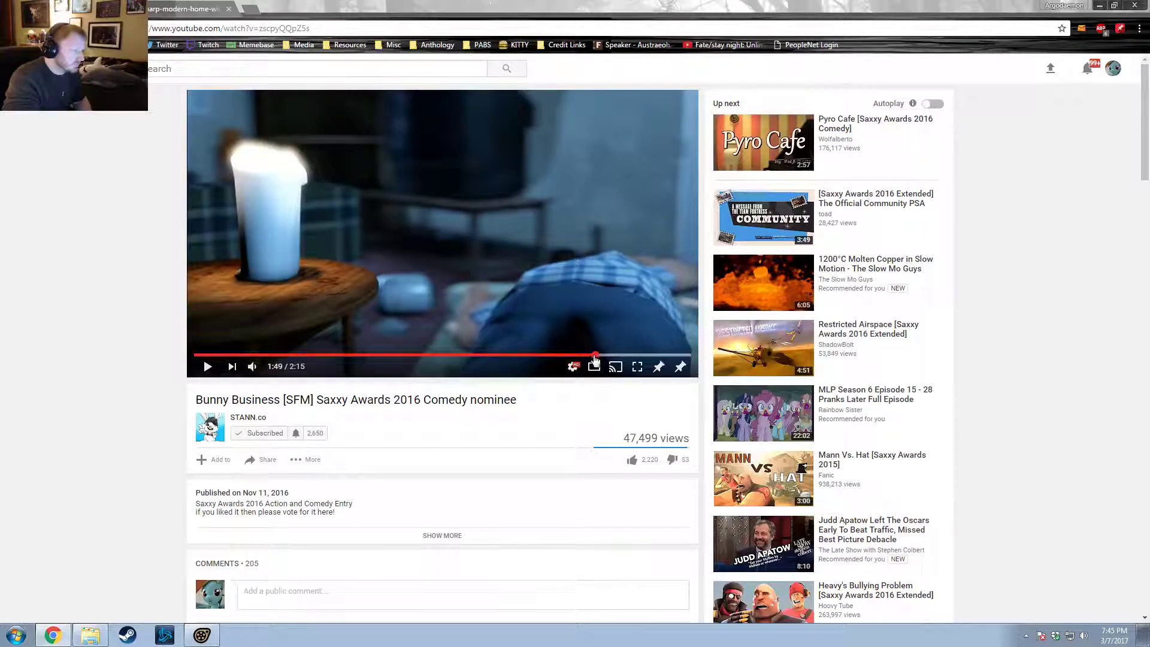
left_click(593, 356)
left_click(599, 356)
left_click(611, 355)
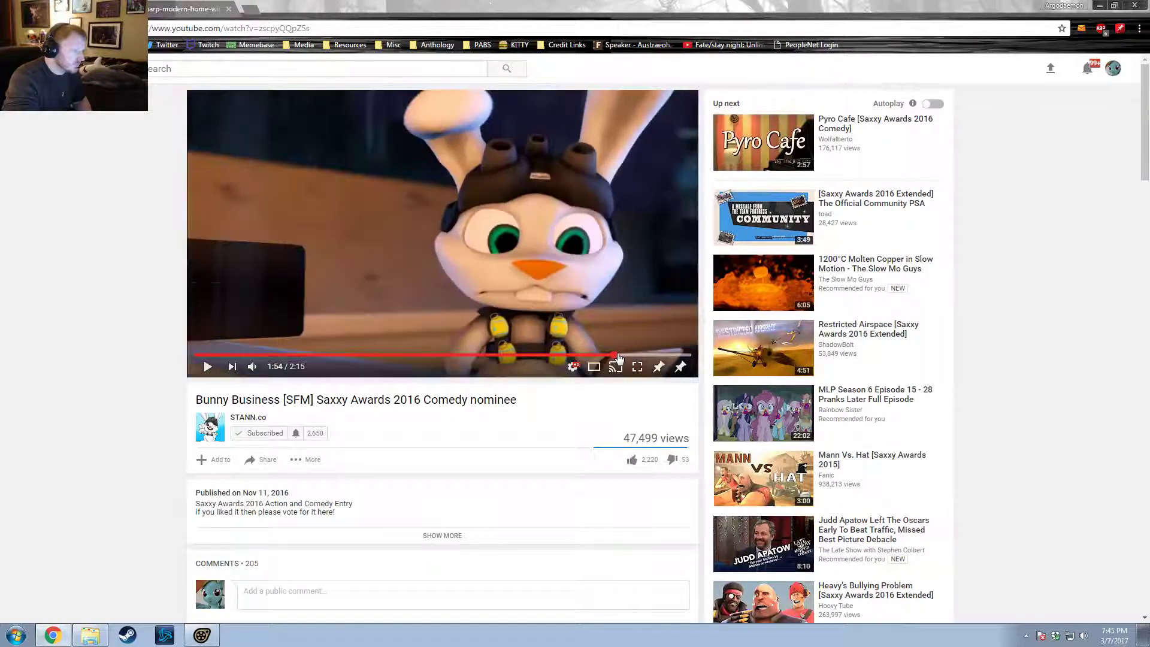
left_click(623, 356)
left_click(632, 356)
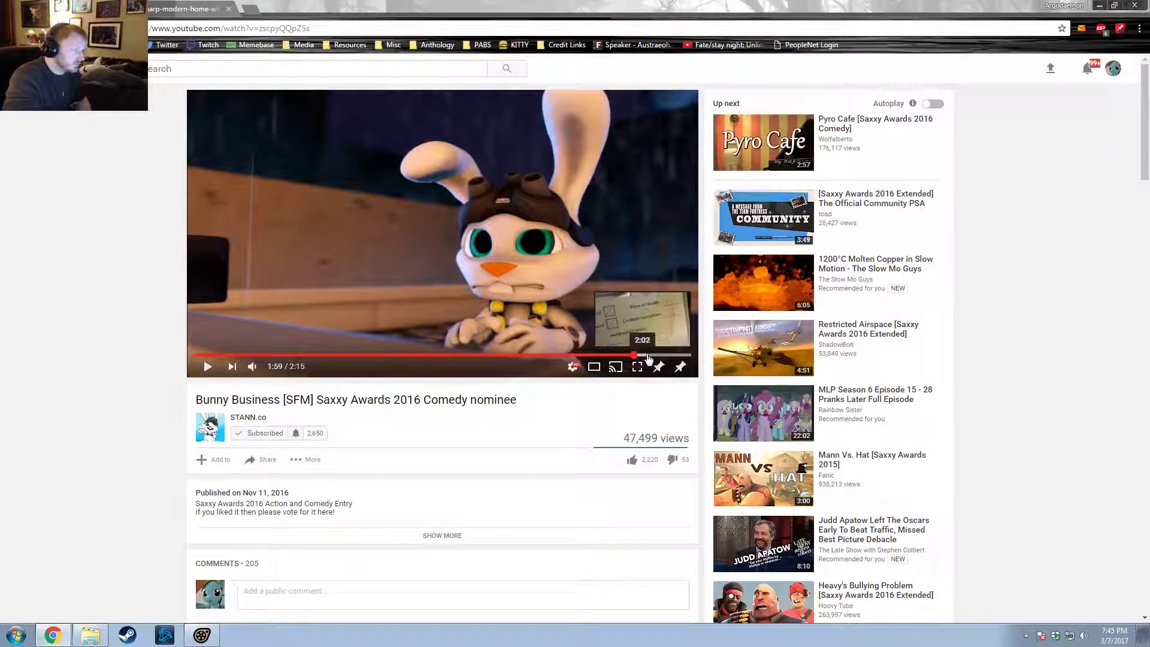
left_click(647, 355)
Step: View the darker shots at 1:26, 1:11 and 1:18, and return to the night city photo
left_click(511, 356)
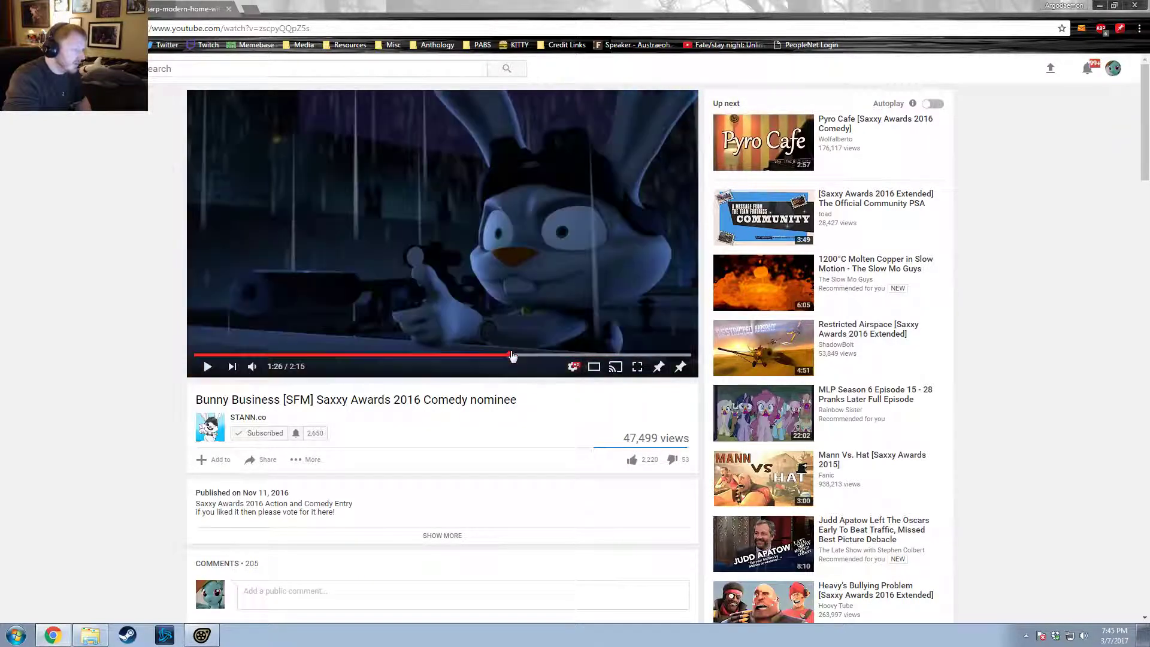
left_click(461, 356)
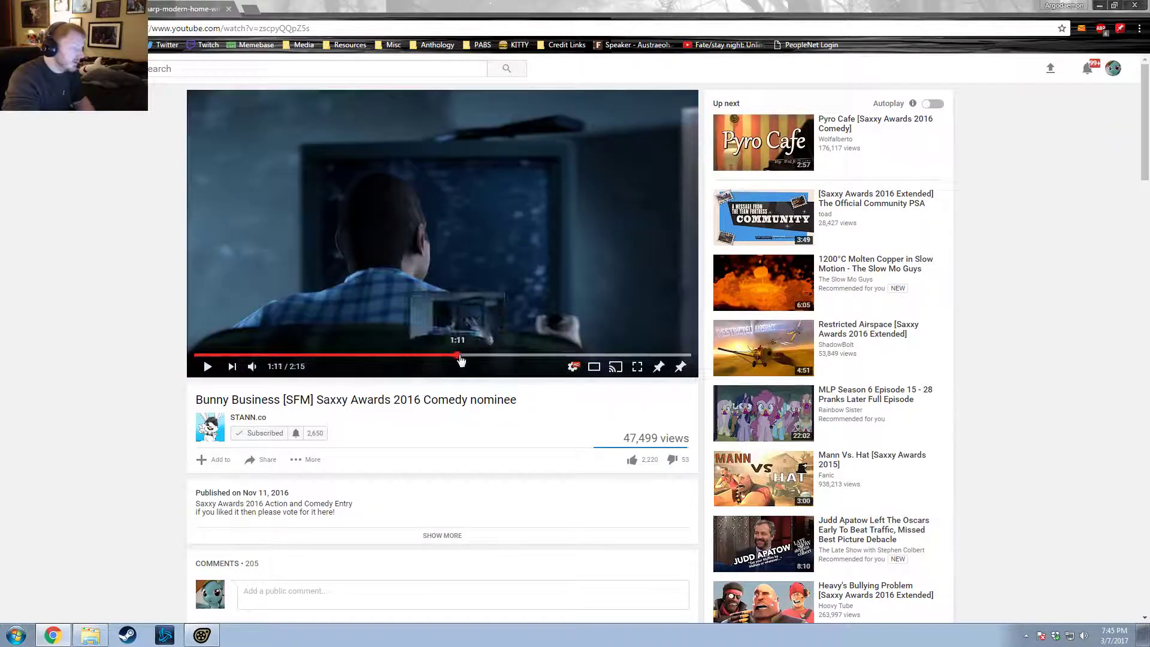
left_click(478, 356)
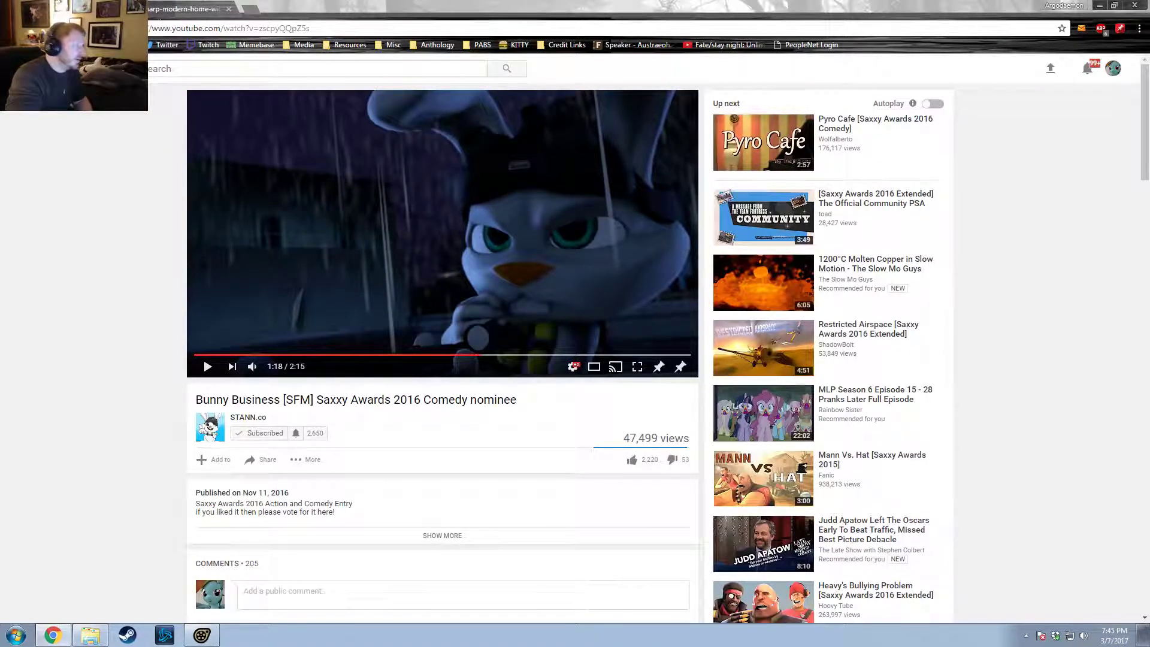
left_click(112, 9)
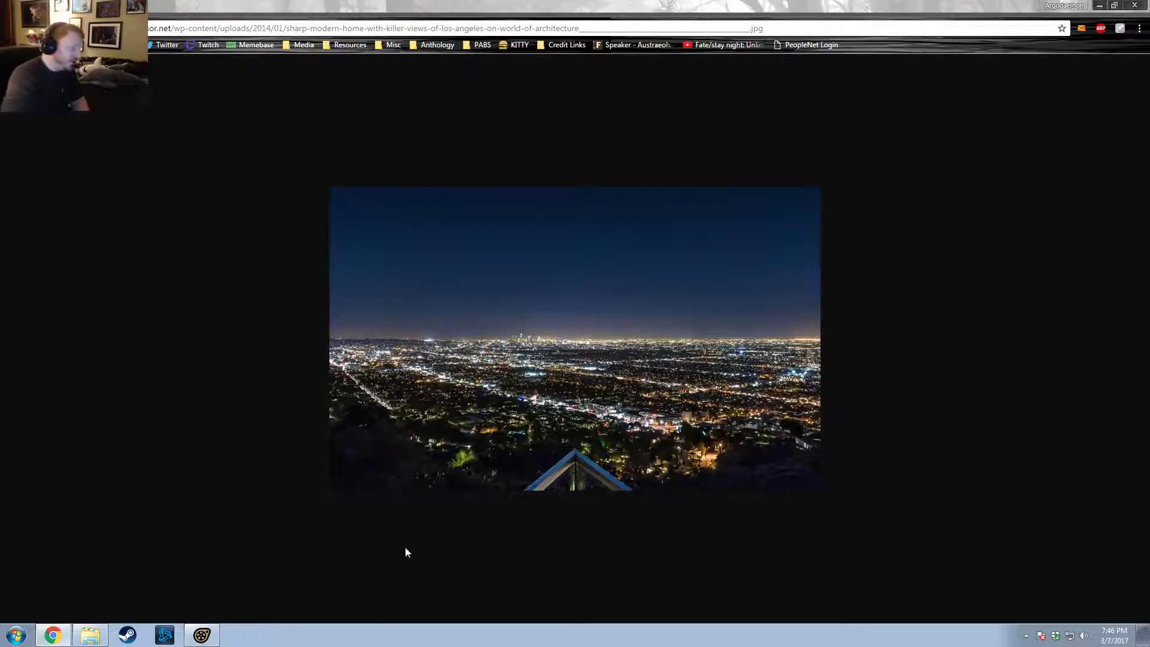
Step: Find austreaoh_000876.png in the austreaoh_fulltest01 folder, examine its lighting at full size, and close the image and folder
left_click(91, 636)
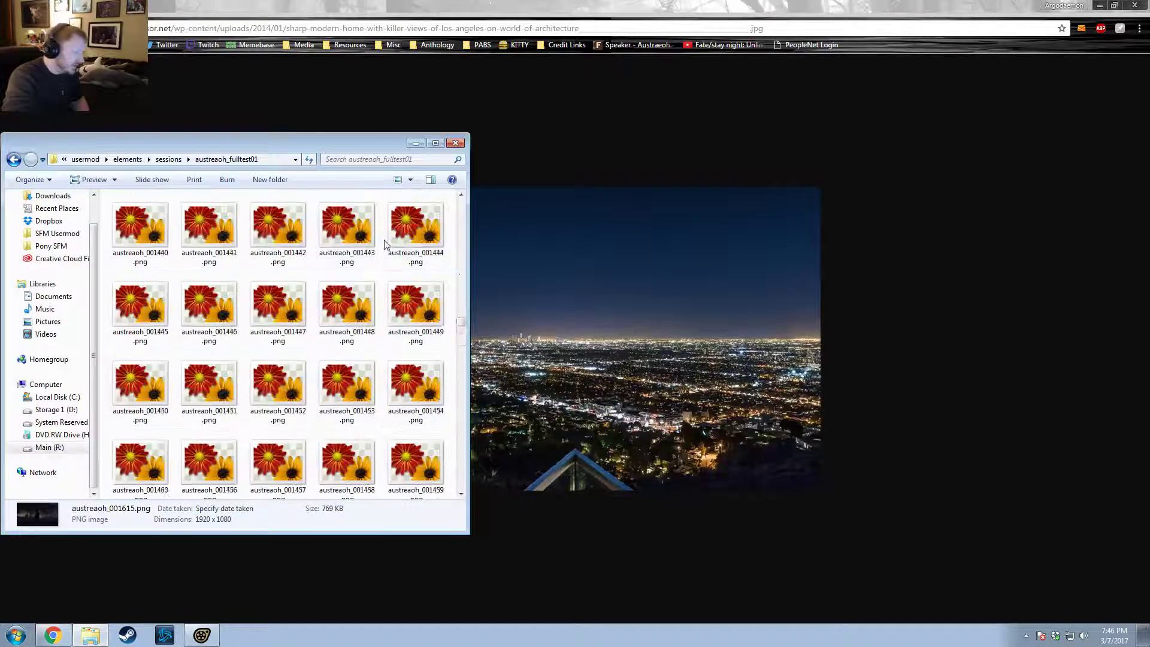
scroll(389, 270, "up", 15)
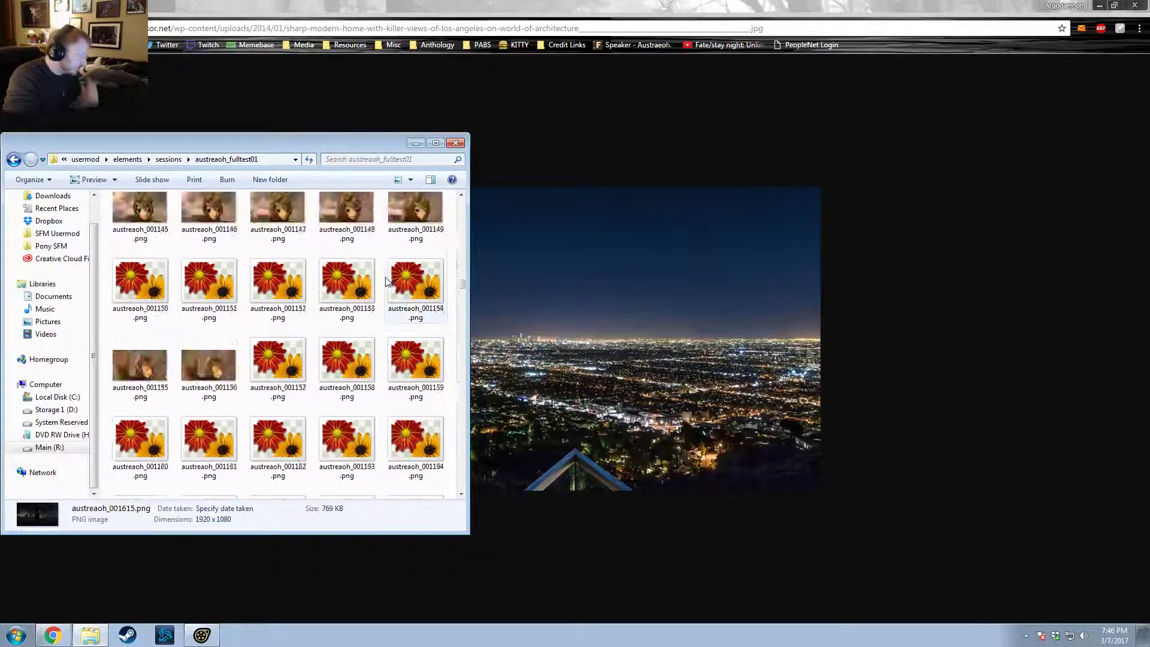
scroll(408, 269, "up", 2)
scroll(412, 270, "up", 8)
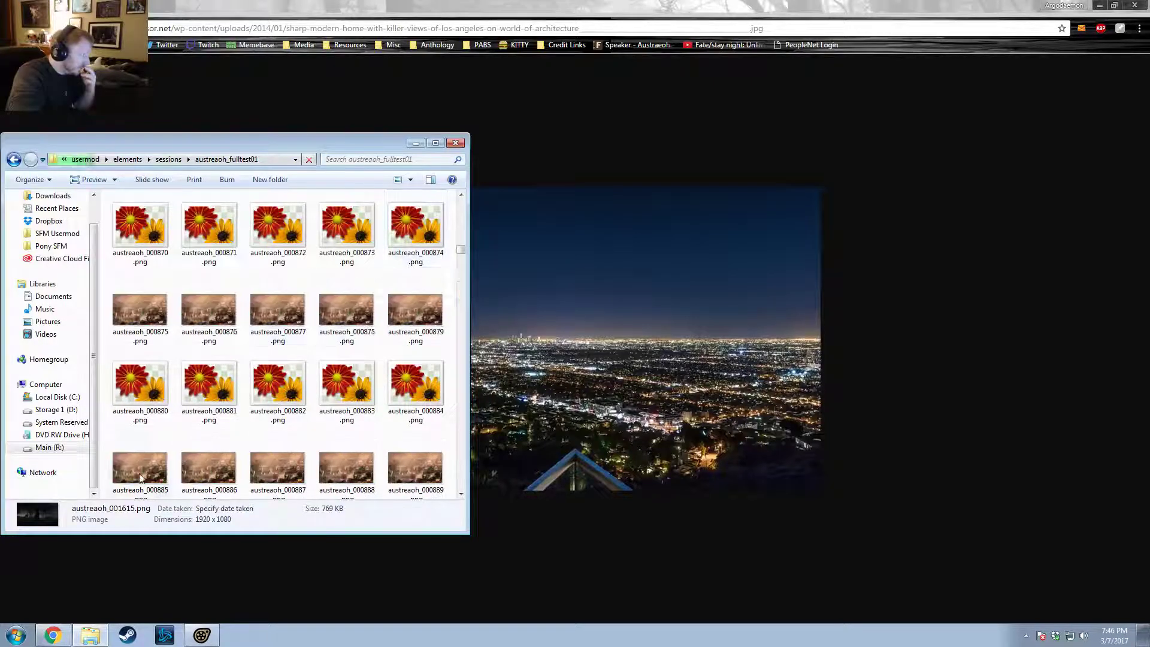
left_click(198, 293)
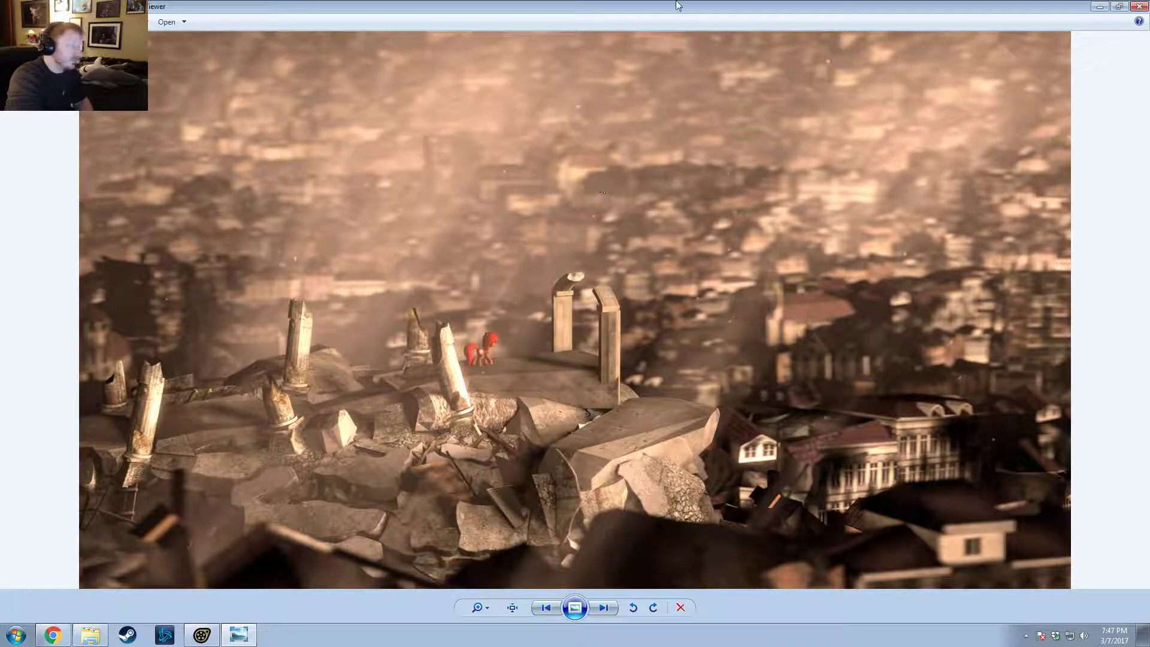
left_click(1139, 6)
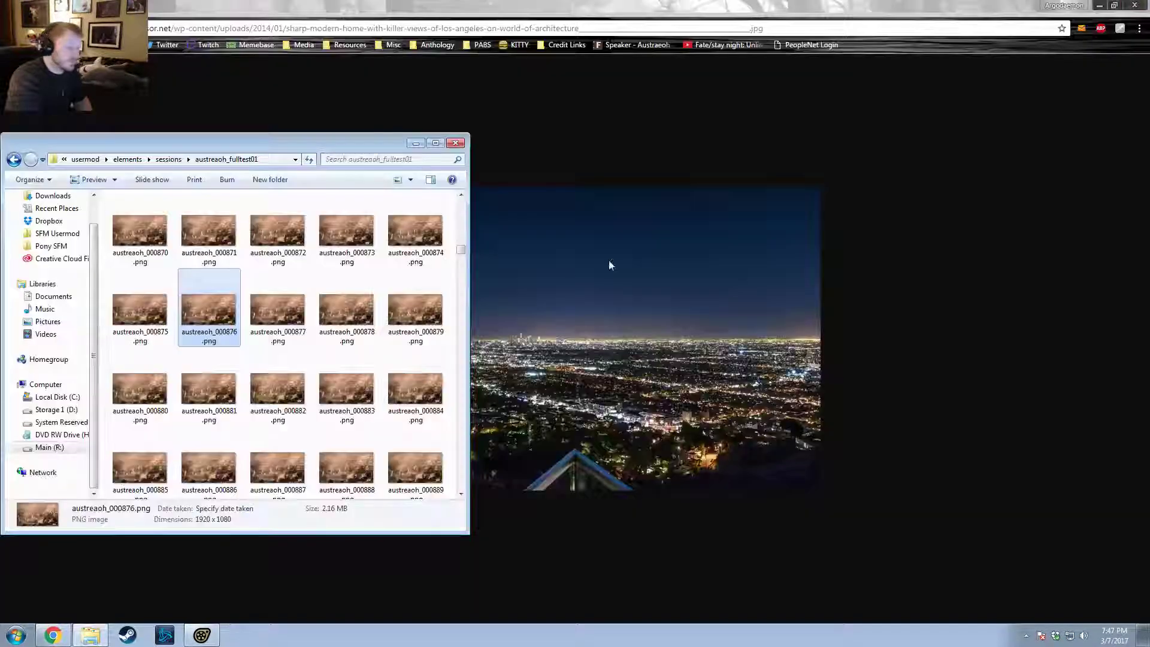
left_click(455, 143)
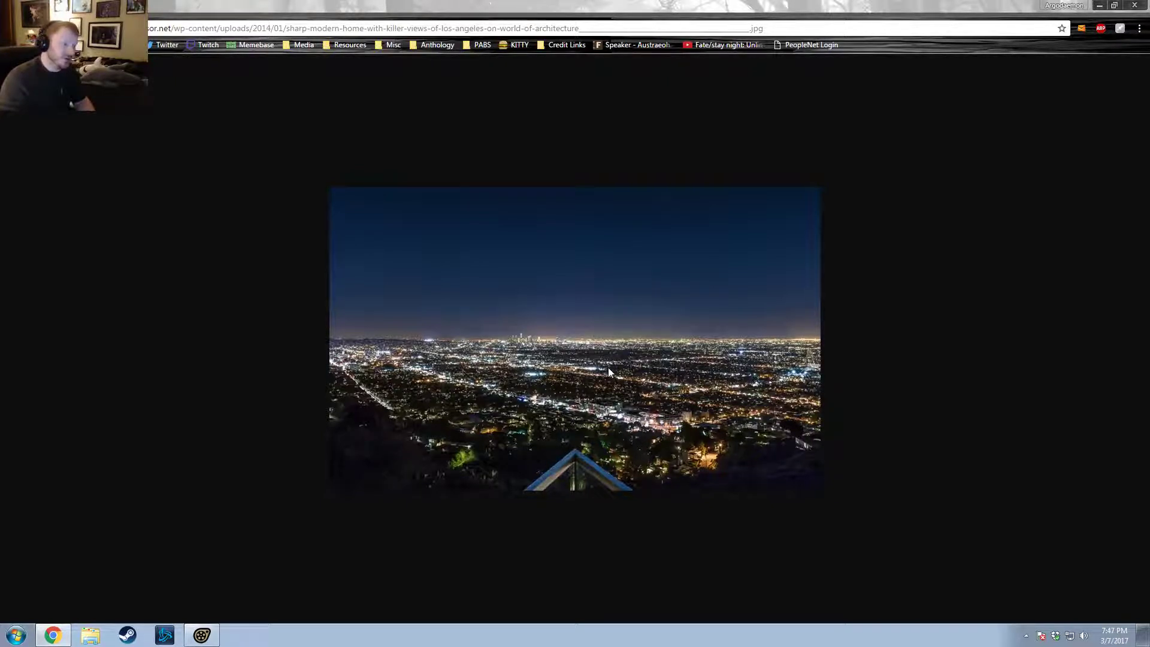
Step: Switch to Source Filmmaker and raise Argo's l_sad and r_sad upper face sliders
left_click(202, 635)
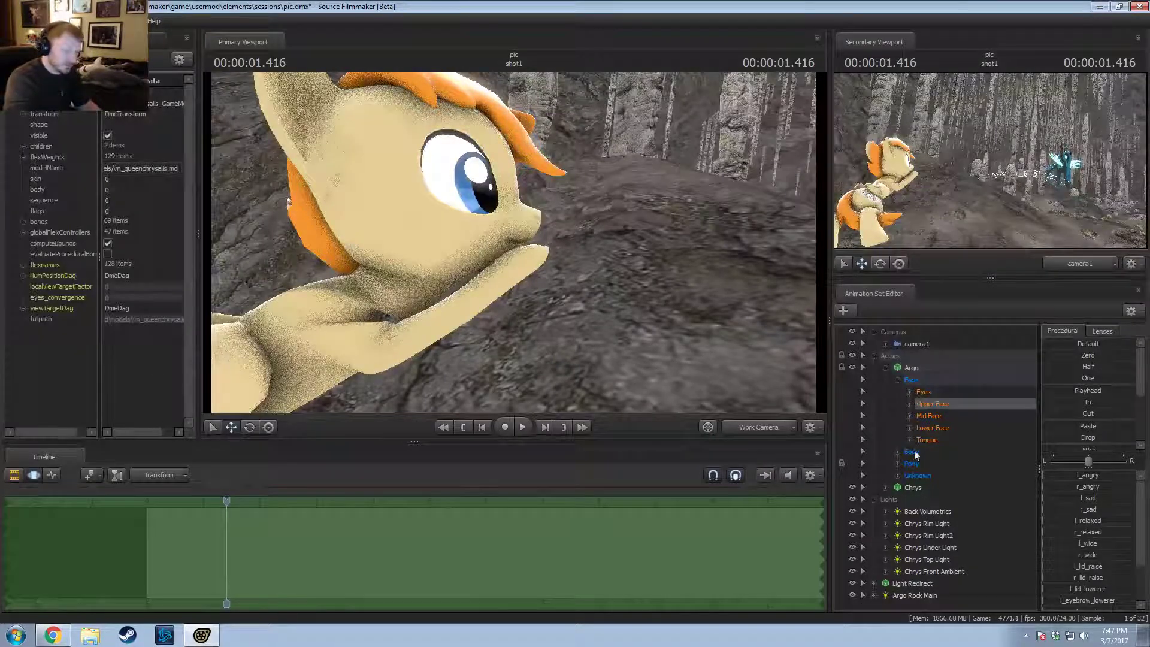
left_click(931, 393)
left_click(932, 404)
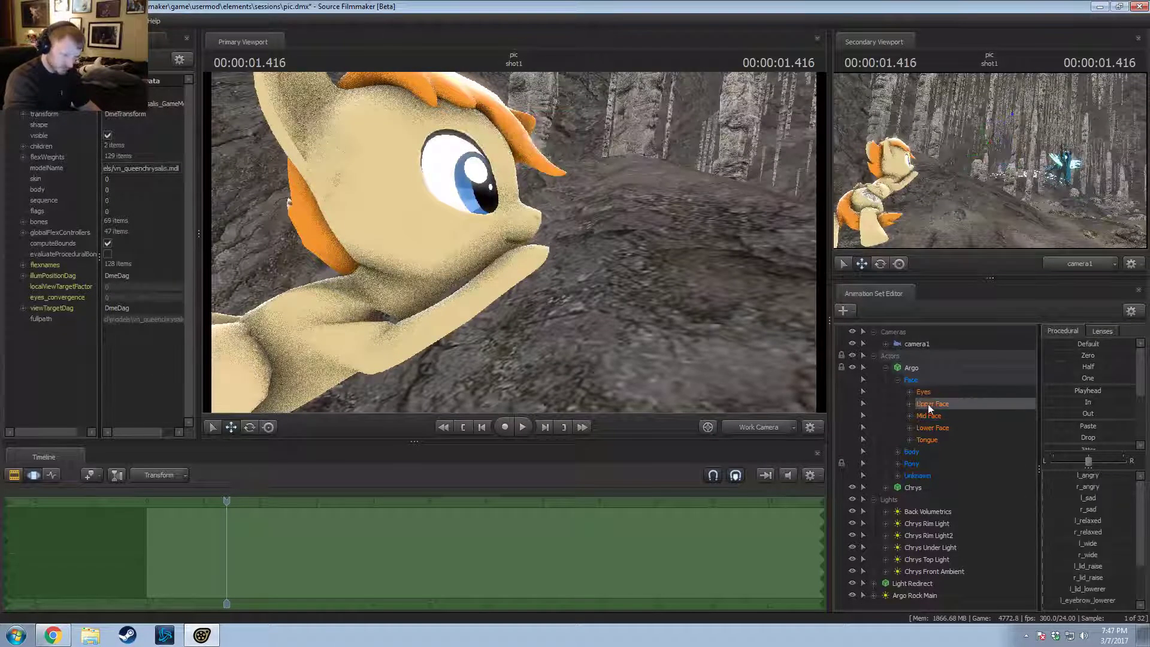
left_click_drag(1089, 505, 1106, 505)
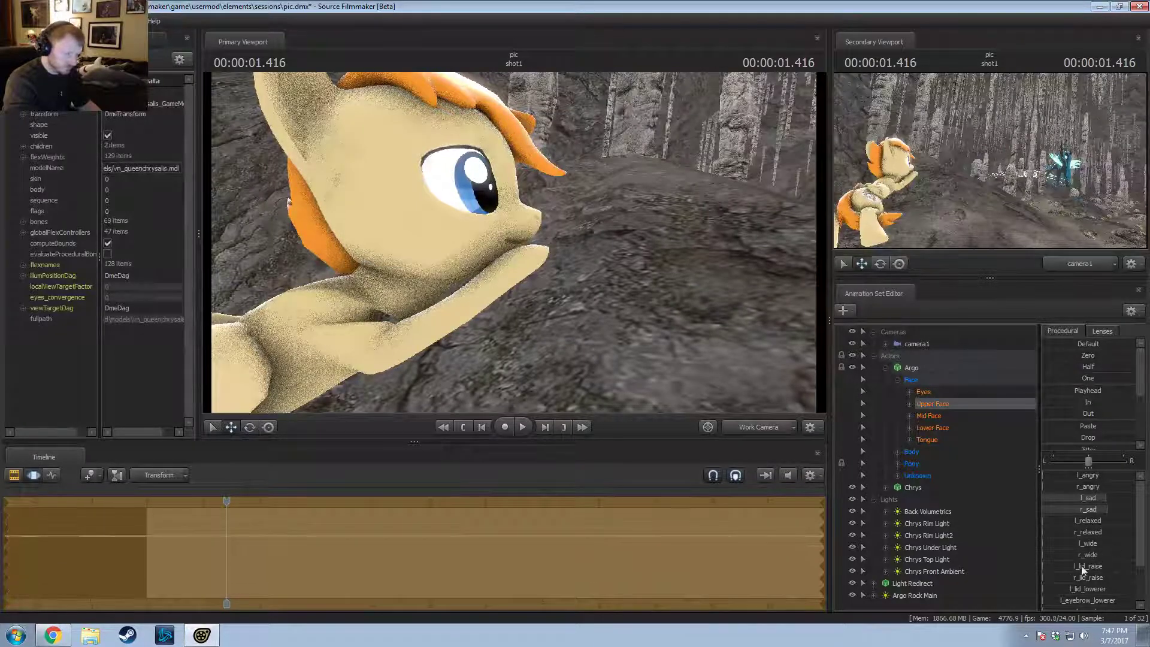
Step: Set the skin of the Argo model to 1
left_click(925, 368)
right_click(926, 369)
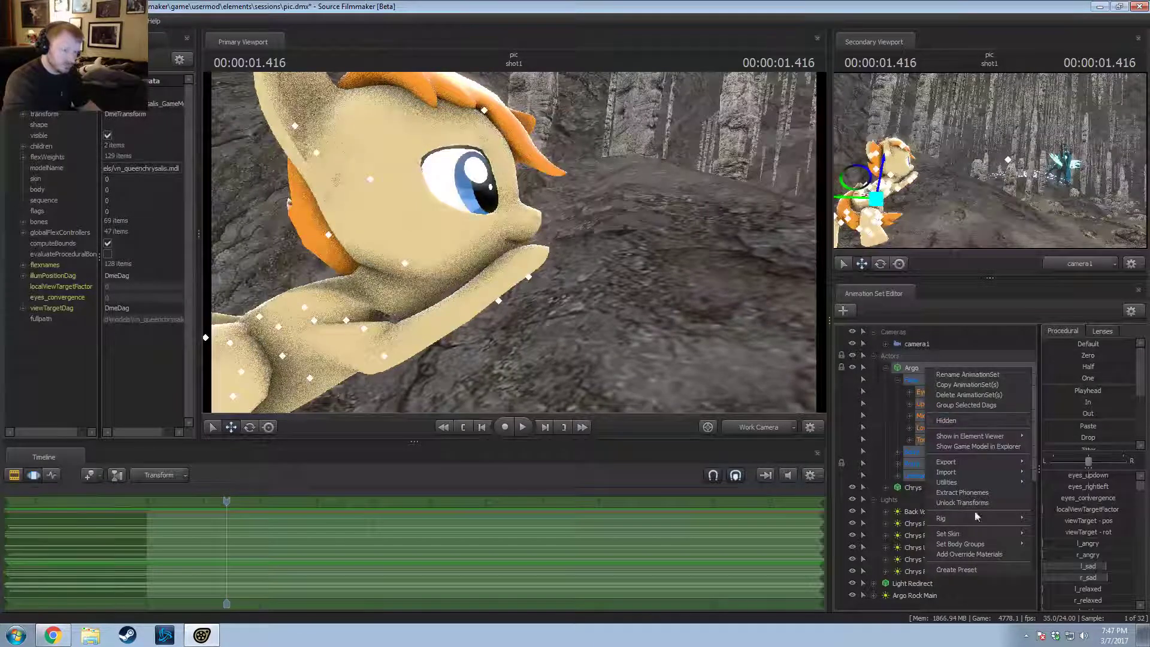
mouse_move(969, 534)
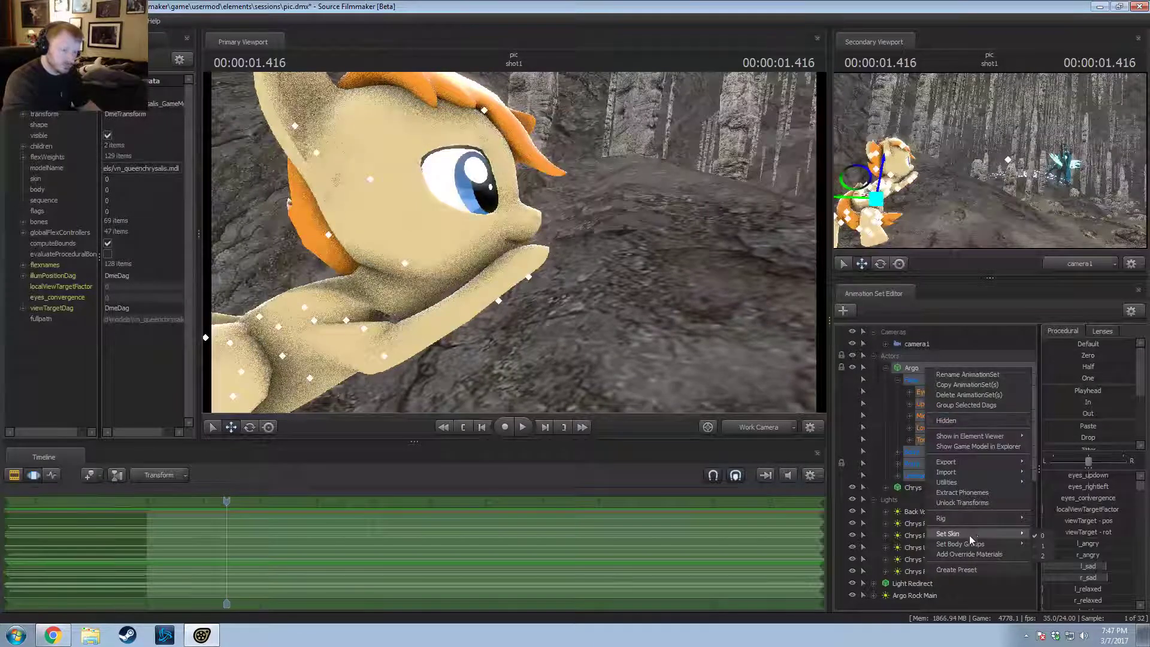
left_click(1045, 545)
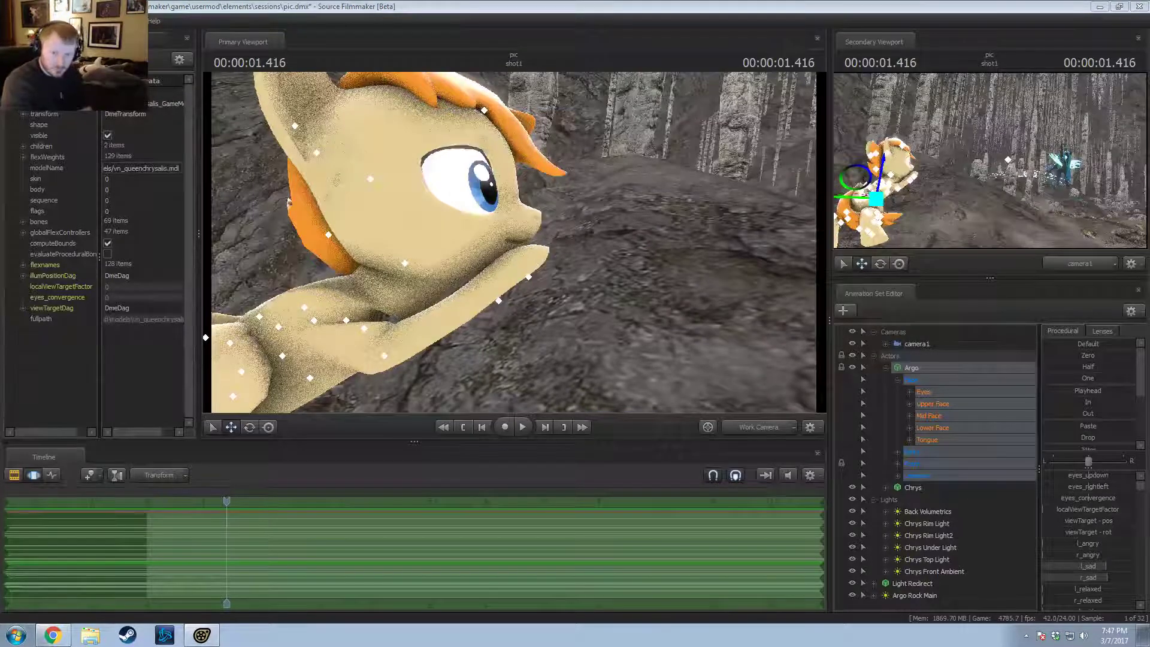
Step: Reshape Argo's eye expression with the upper face lid raise, eye closer and wide sliders, and set both sad sliders to maximum
left_click_drag(514, 242, 874, 452)
left_click(938, 405)
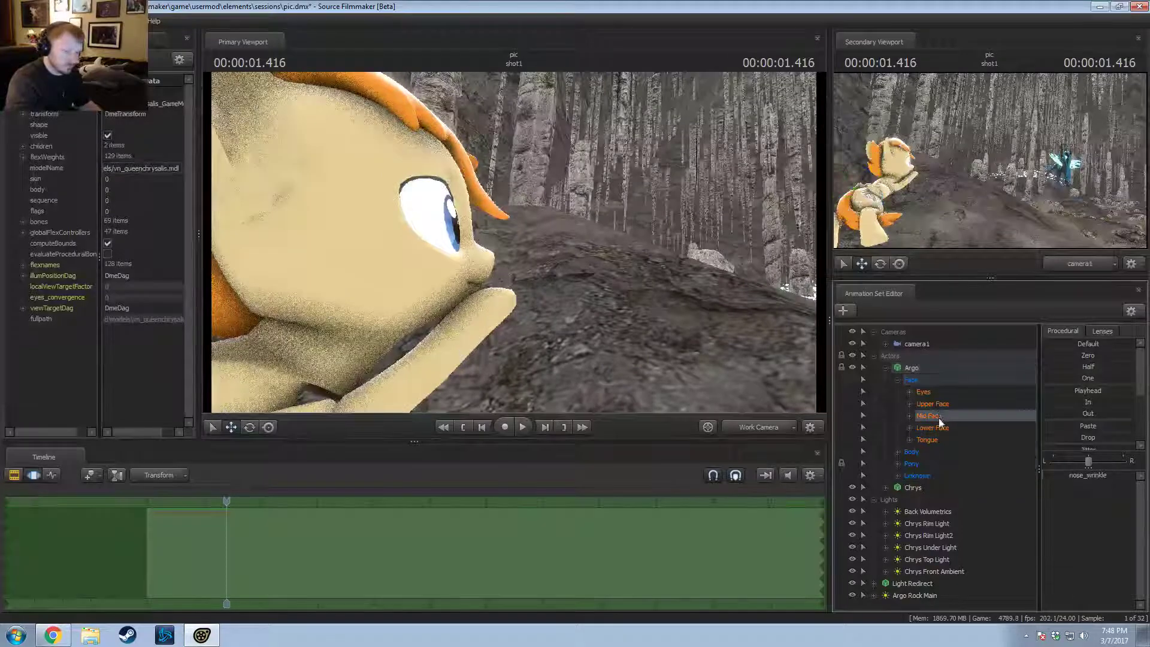
scroll(1089, 569, "down", 4)
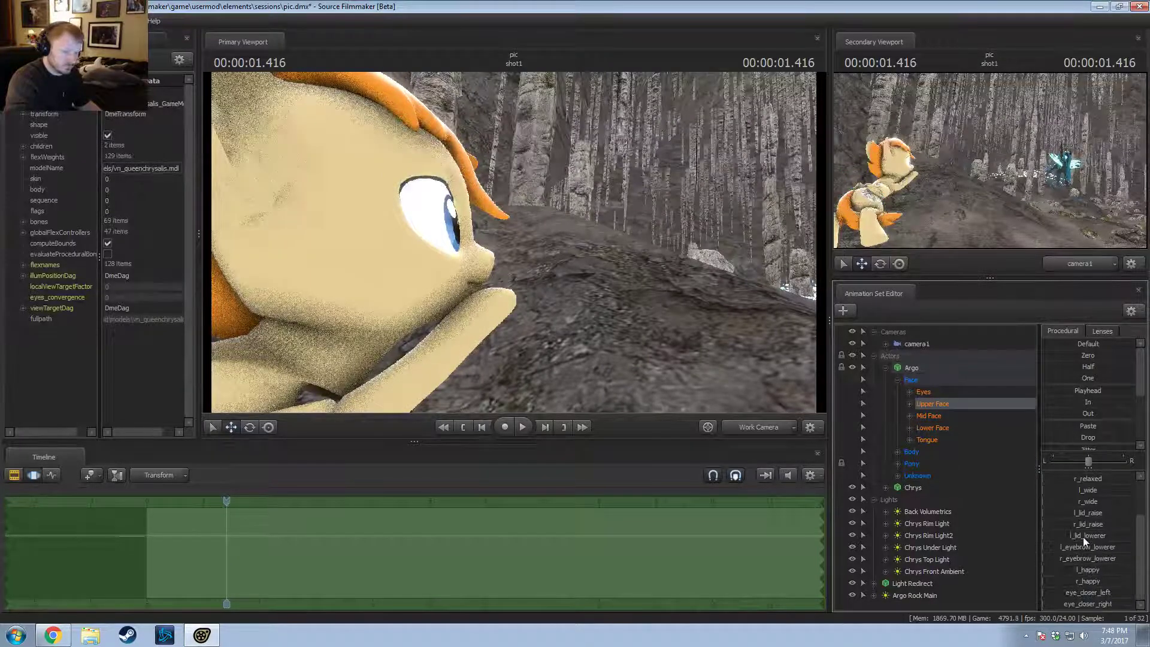
mouse_move(1092, 513)
left_mouse_down()
mouse_move(1129, 513)
mouse_move(1099, 524)
left_mouse_up()
left_click_drag(1097, 592, 1132, 592)
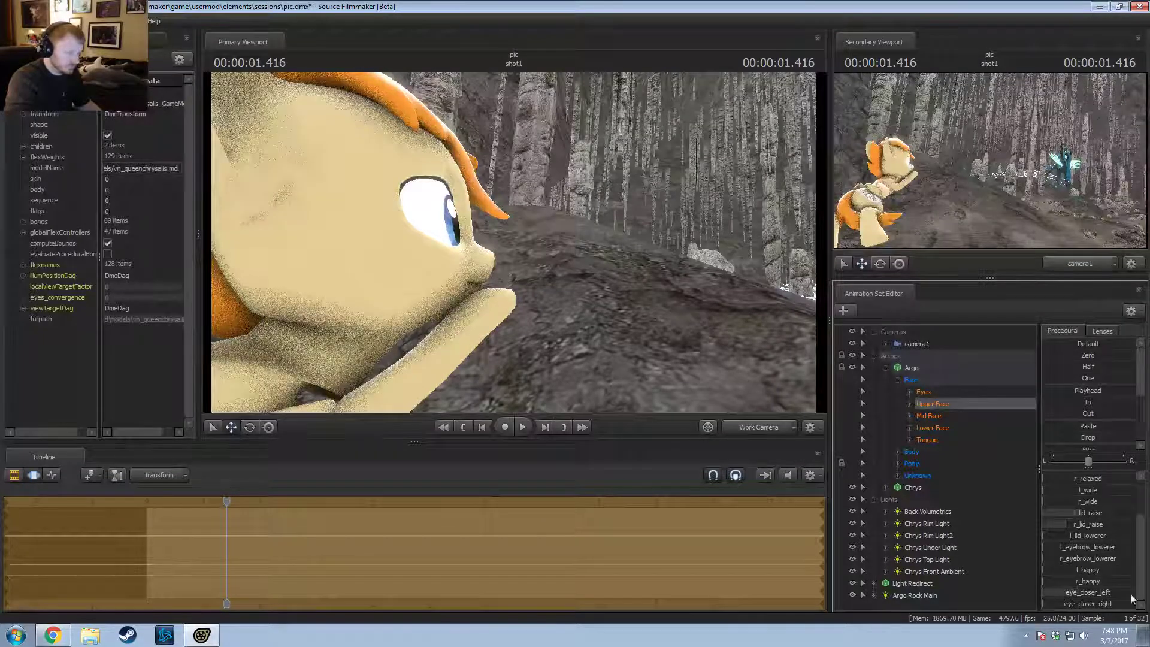
mouse_move(1063, 605)
left_mouse_down()
mouse_move(1099, 604)
mouse_move(1064, 603)
left_mouse_up()
scroll(1069, 537, "up", 2)
left_click_drag(1091, 499, 1120, 554)
Step: Select Argo's Chest1 control, toggle global axes for it, and rotate the chest
left_click_drag(515, 243, 524, 247)
key("s")
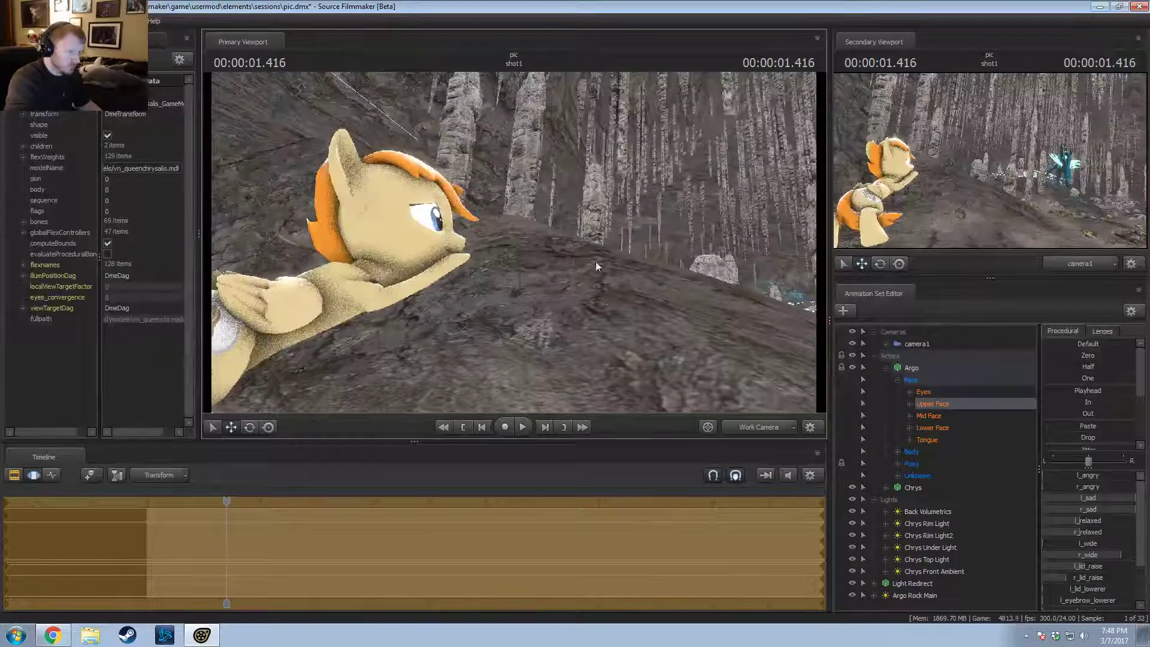
left_click_drag(616, 275, 541, 301)
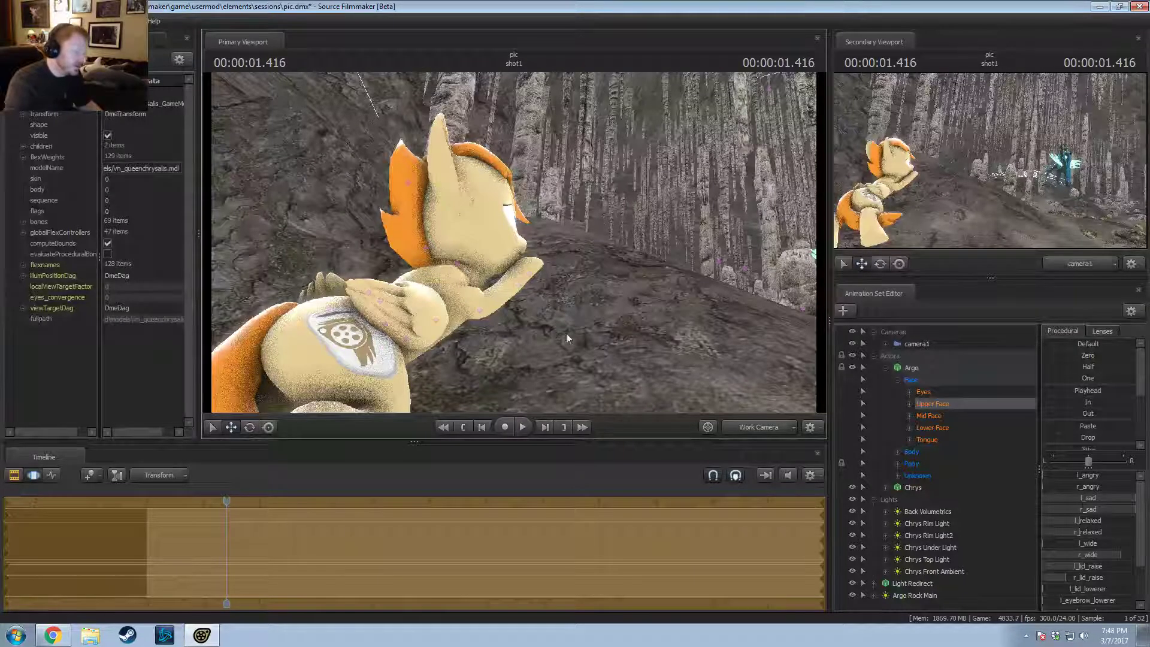
key("ctrl")
left_click_drag(571, 343, 629, 335)
left_click_drag(509, 344, 474, 318)
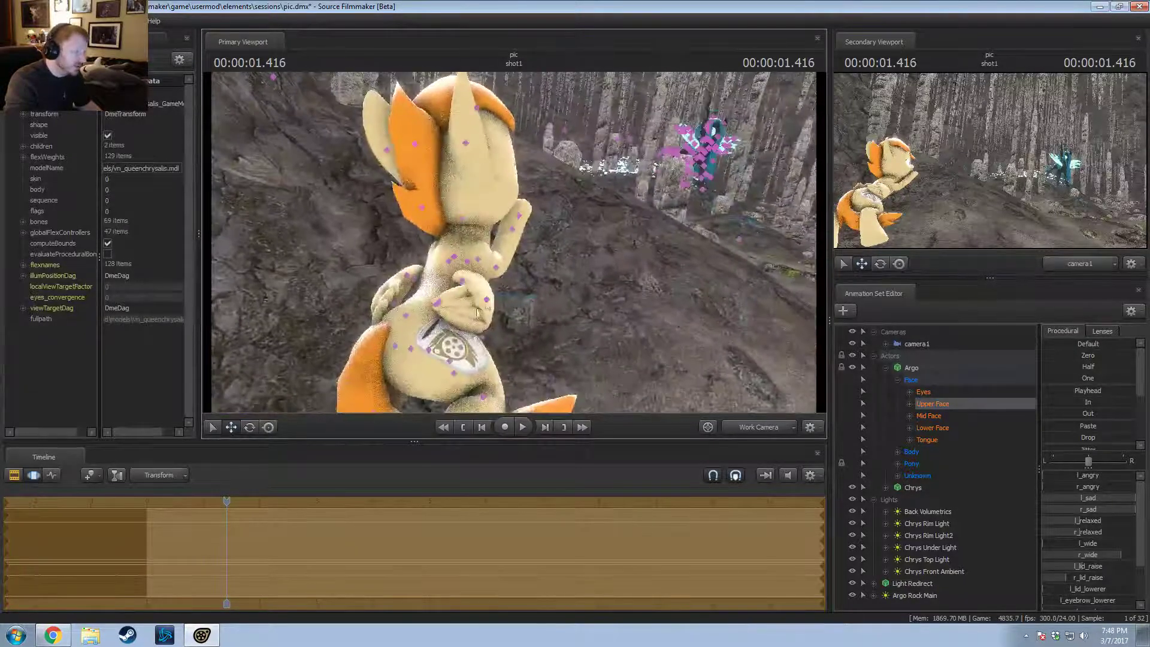
left_click(451, 318)
right_click(456, 310)
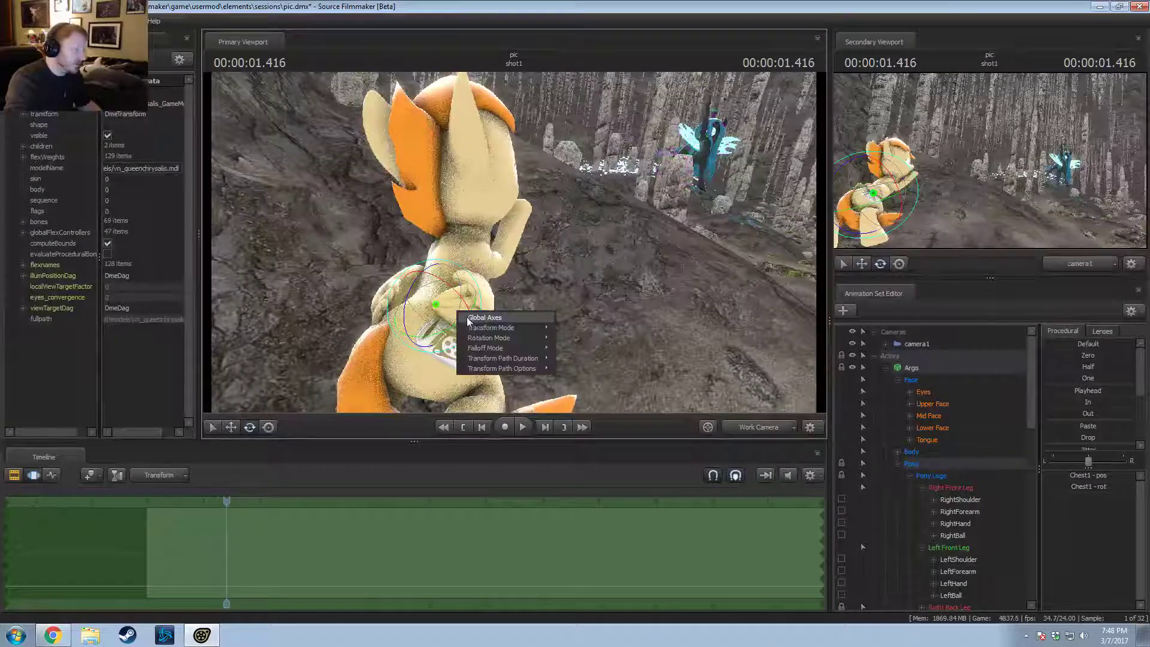
left_click(470, 321)
left_click_drag(436, 325, 492, 213)
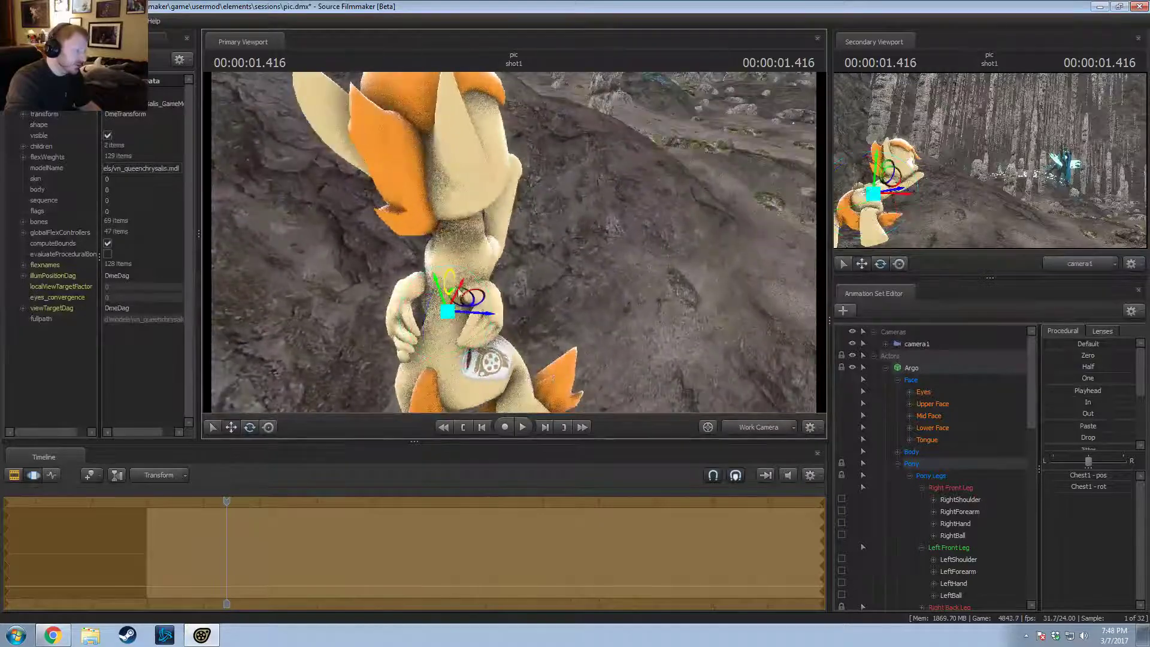
Step: Rotate Argo's Chest2 control, check the pose in the Clip Editor, and return to the Motion Editor
left_click(454, 260, "ctrl")
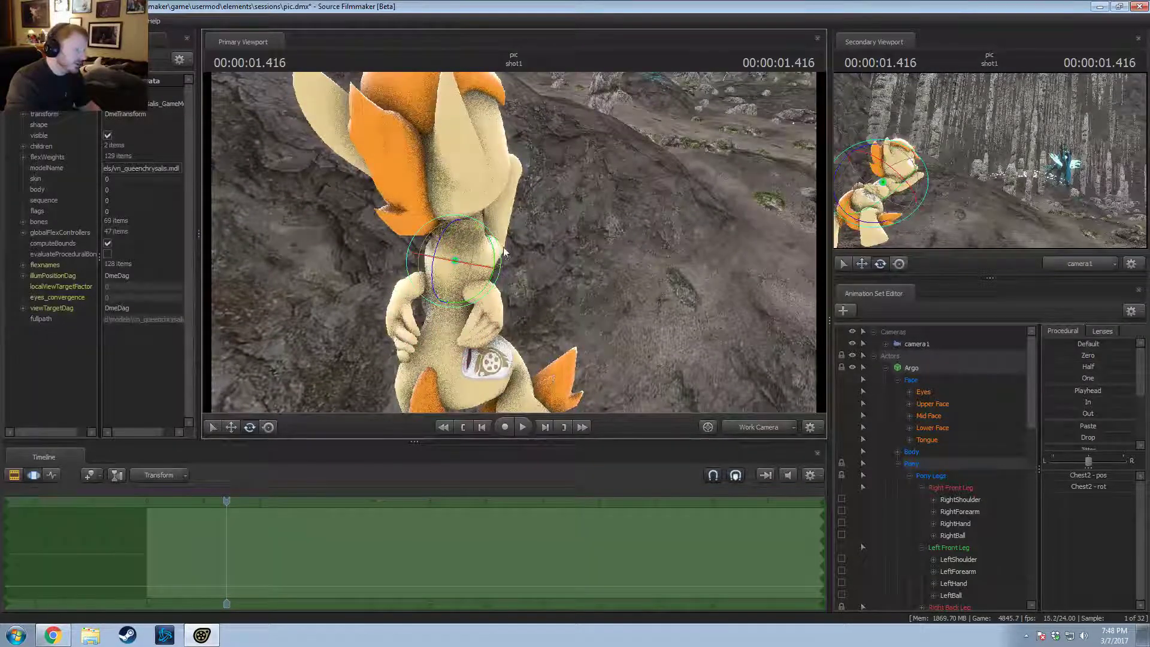
left_click_drag(505, 250, 468, 258)
key("F2")
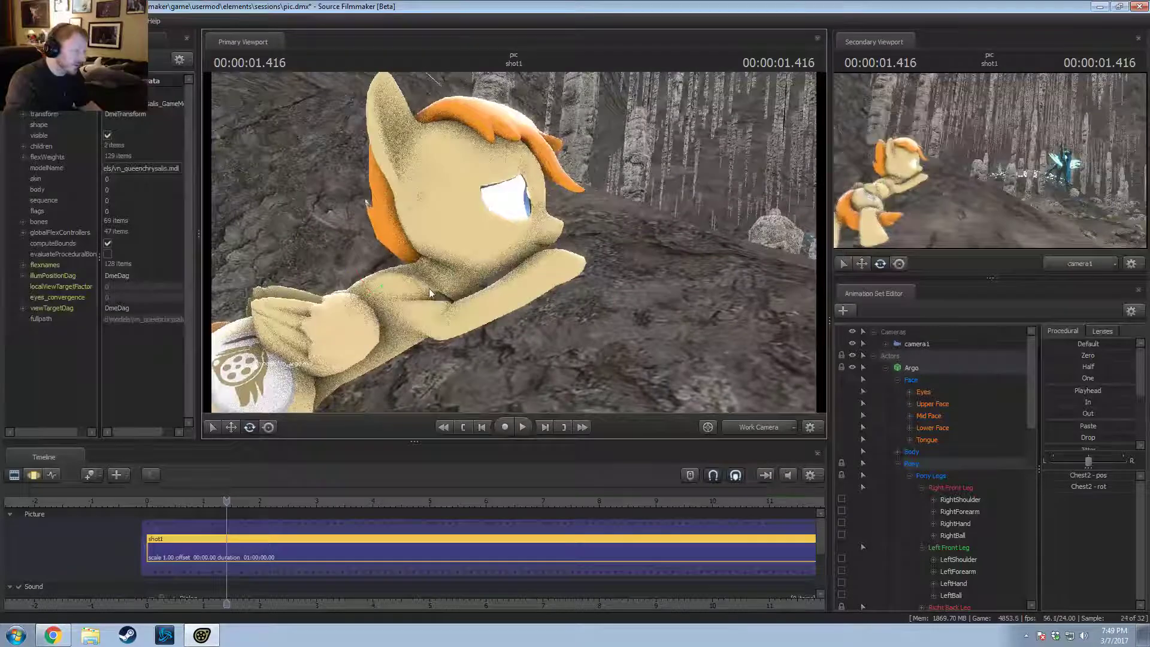
key("F3")
Step: Select Argo's Neck control, then reposition and rotate it to adjust how the head sits on the body
left_click(411, 297, "ctrl")
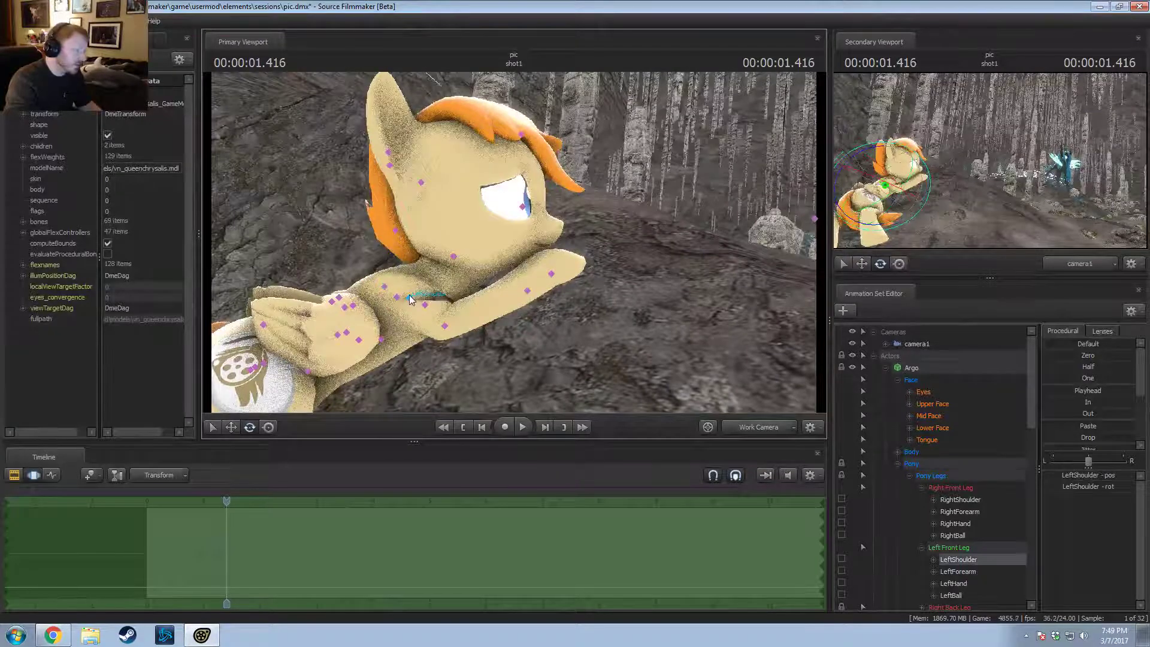
left_click(452, 257, "ctrl")
left_click(429, 302, "ctrl")
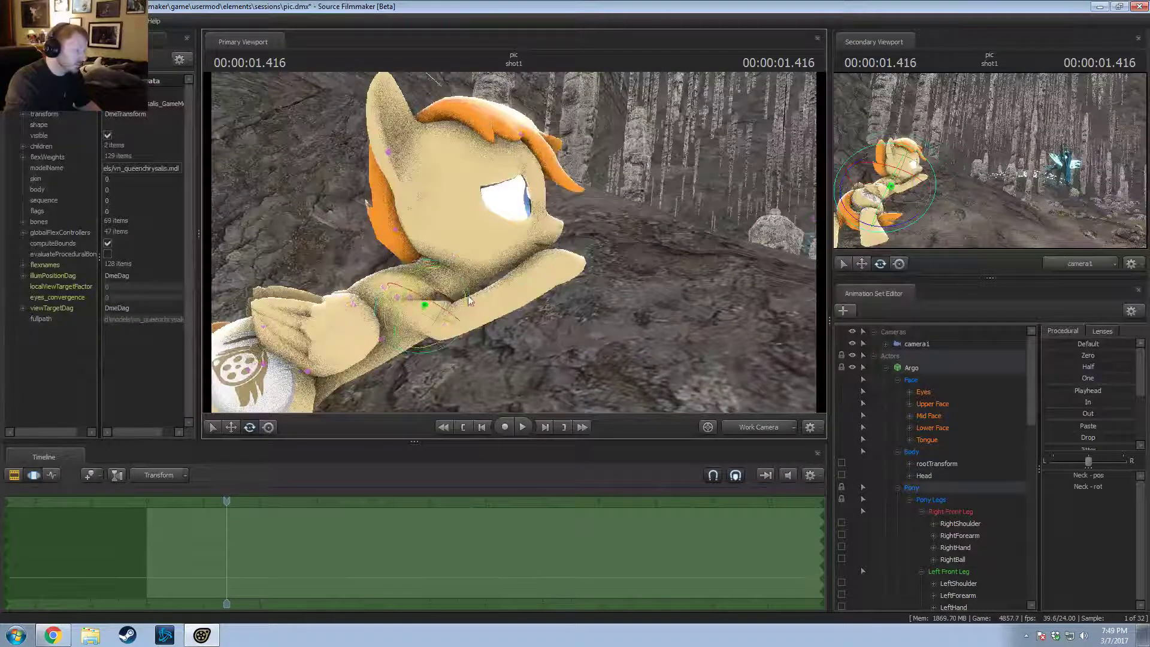
left_click(427, 302)
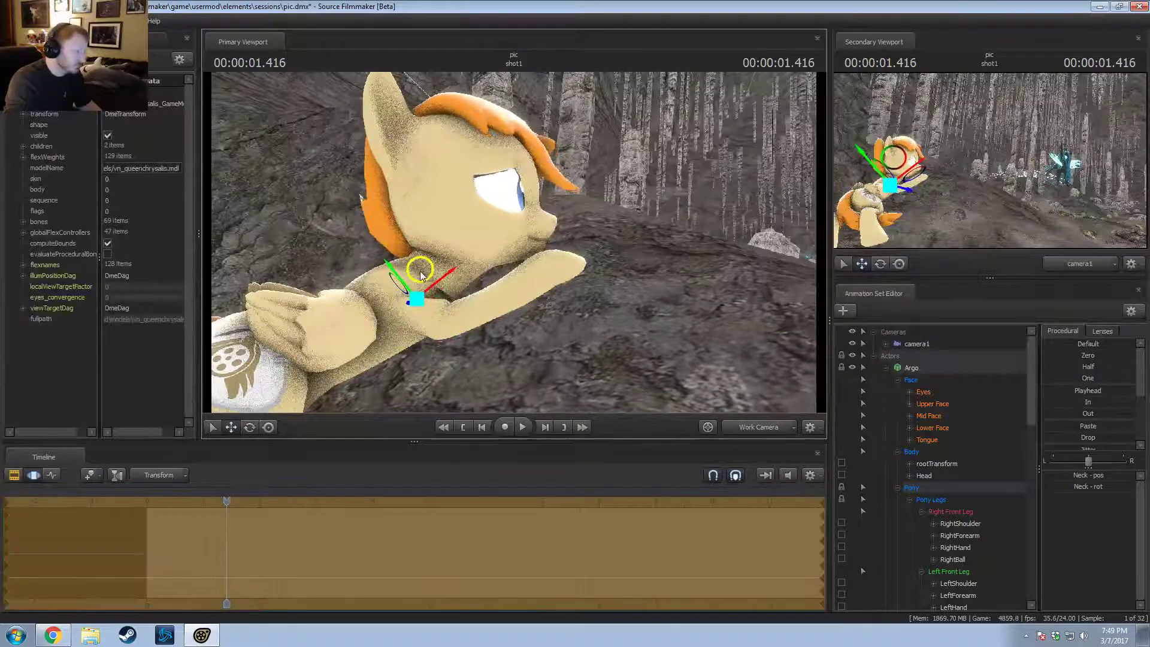
key("e")
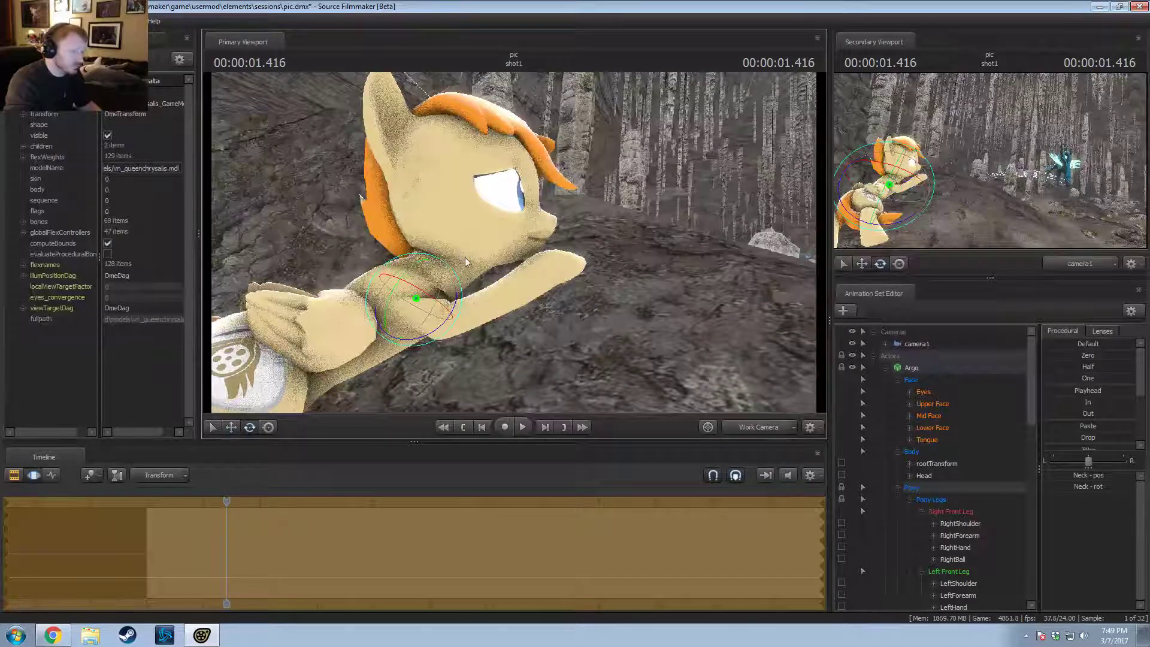
left_click_drag(438, 267, 473, 265)
Step: Adjust Argo's Head control, select Chest2, and check the upper-body pose from behind
left_click(432, 276)
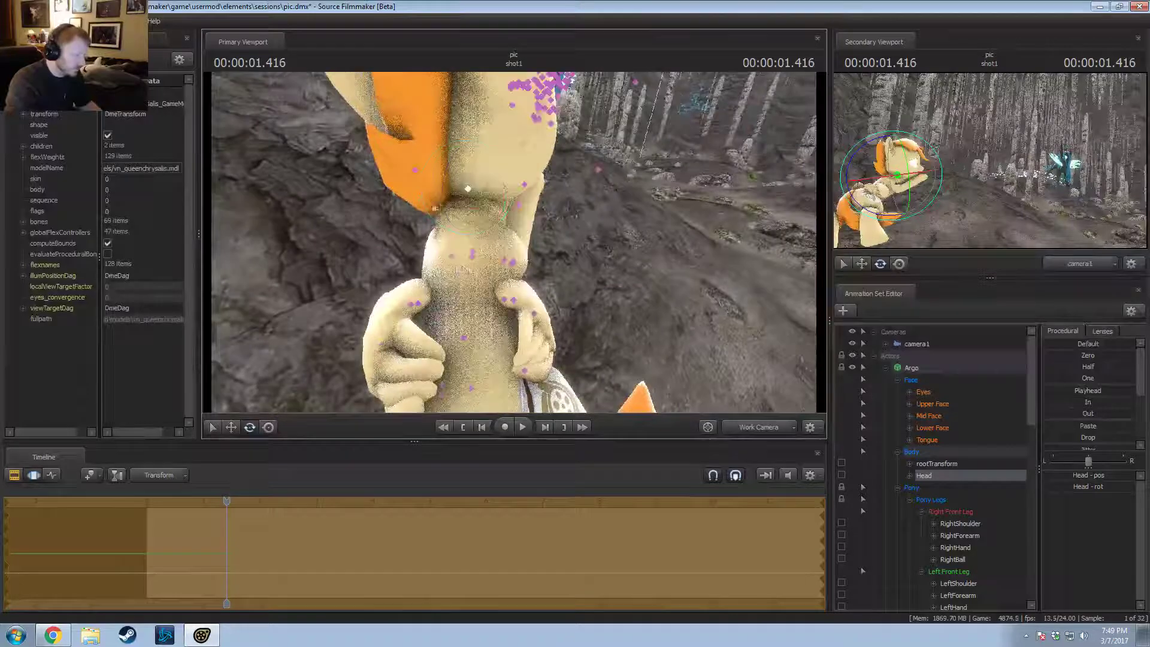
left_click(473, 260)
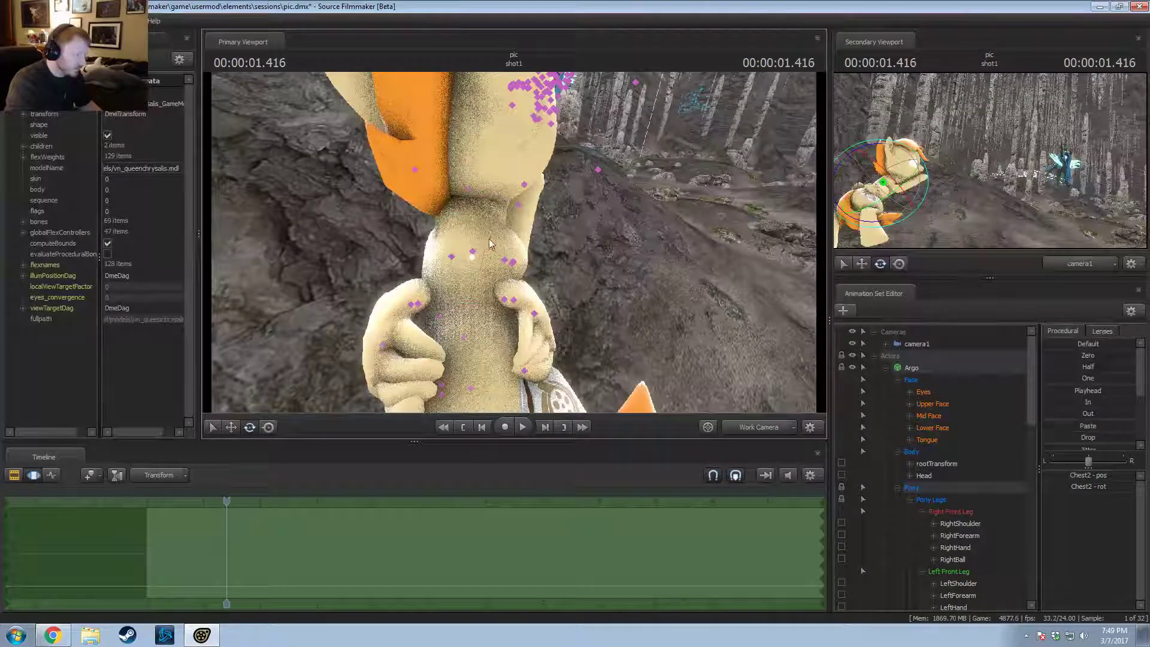
left_click_drag(482, 257, 578, 247)
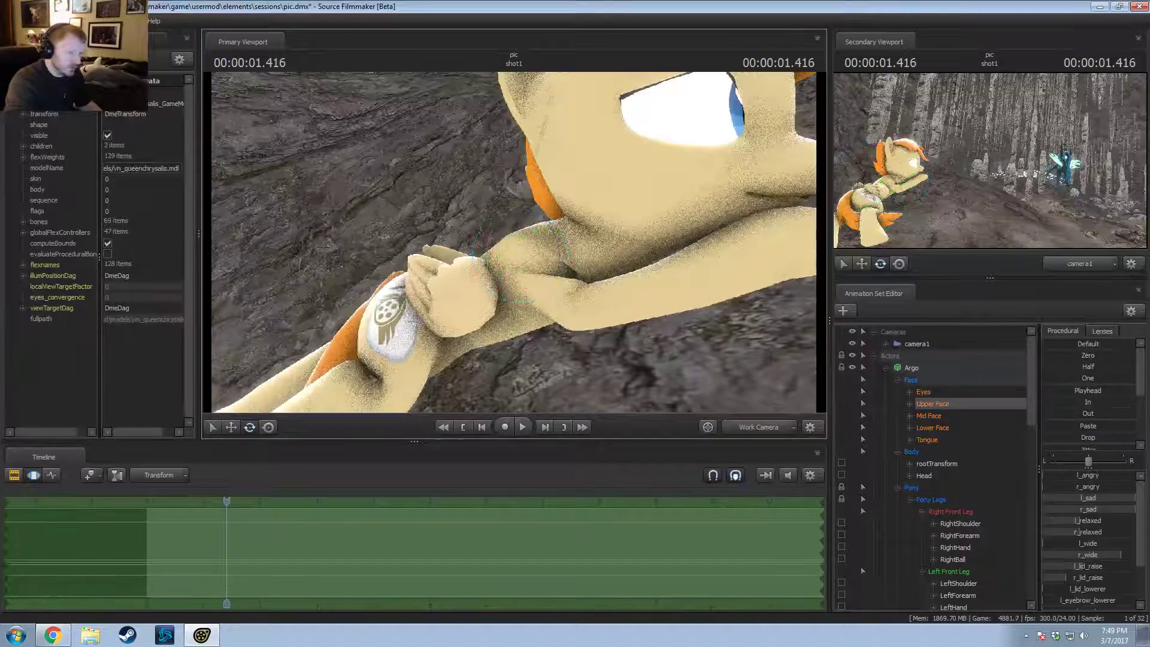
Step: Select Argo's Eyes controls and move their view target out into the forest near Chrys
left_click(933, 403)
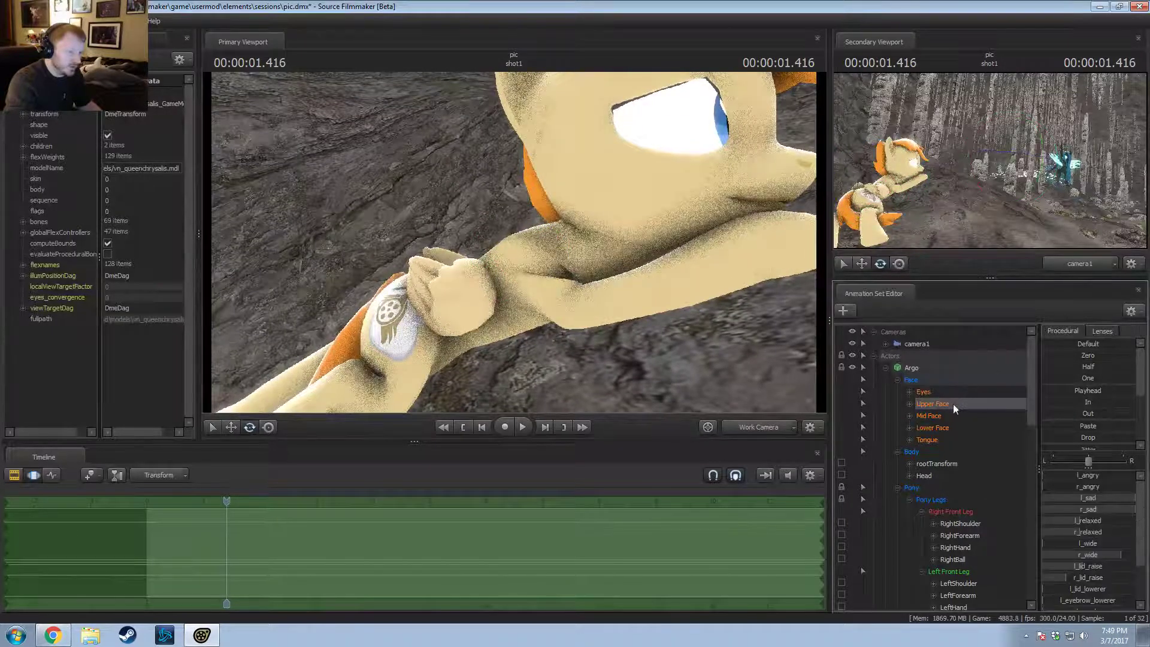
left_click(923, 391)
key("f")
left_click_drag(514, 243, 514, 300)
key("w")
left_click_drag(452, 96, 551, 99)
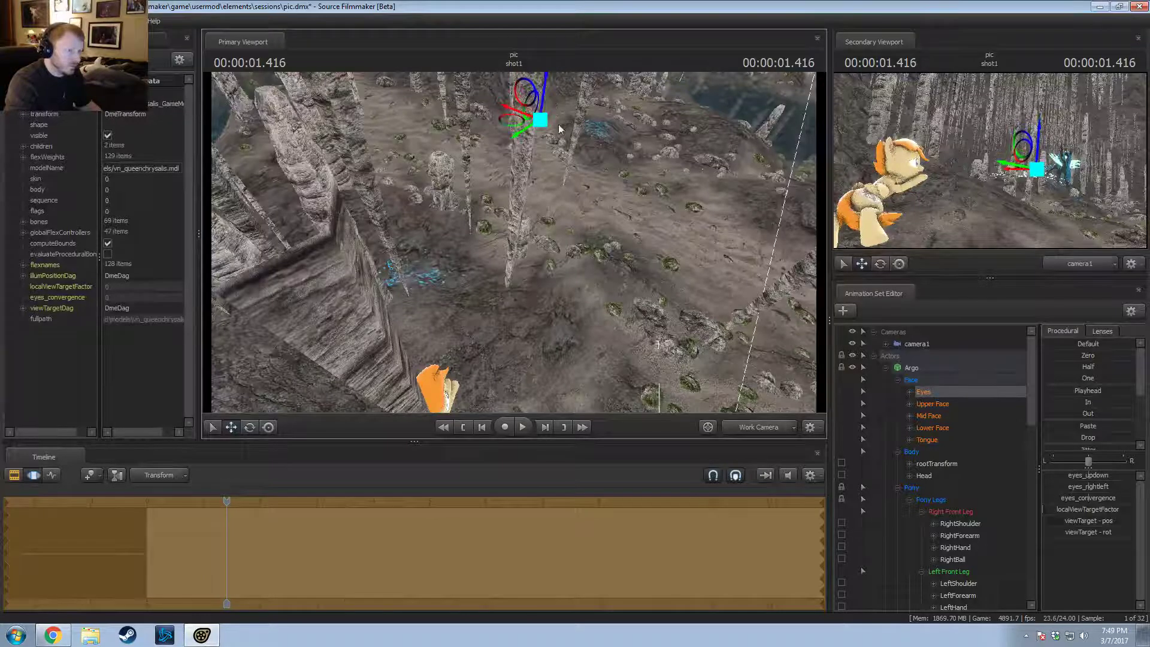
Step: Turn the scene lighting back on in the viewport and view the shot through camera1
right_click(587, 221)
mouse_move(612, 264)
left_click(694, 262)
key("F2")
left_click_drag(620, 244, 620, 264)
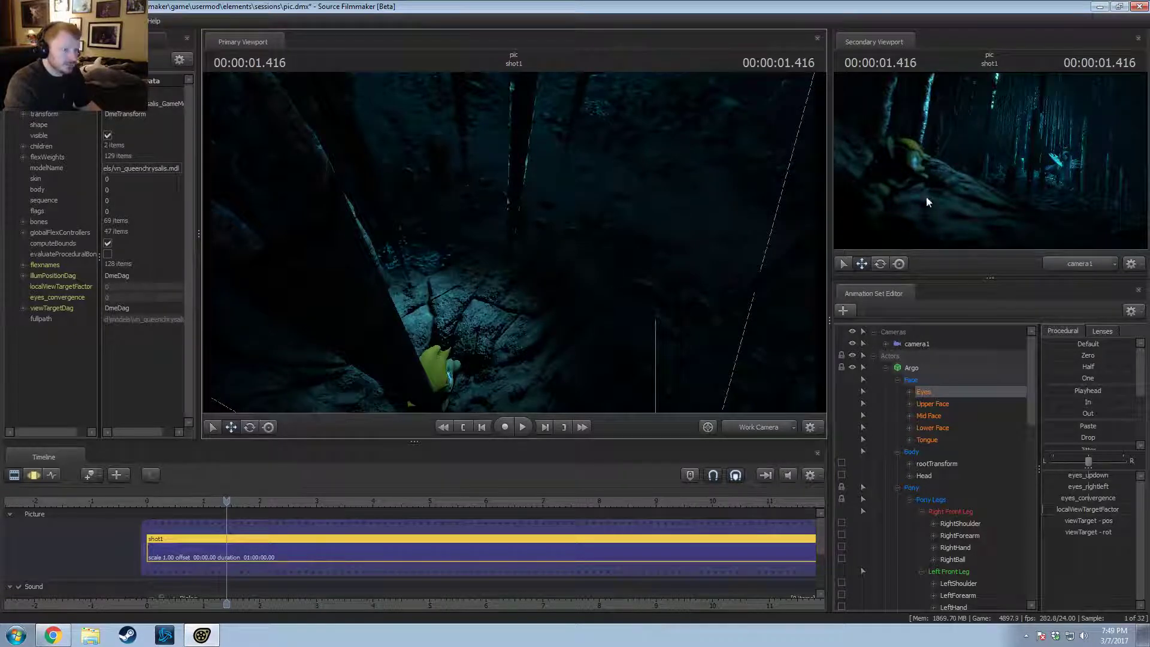
left_click(898, 380)
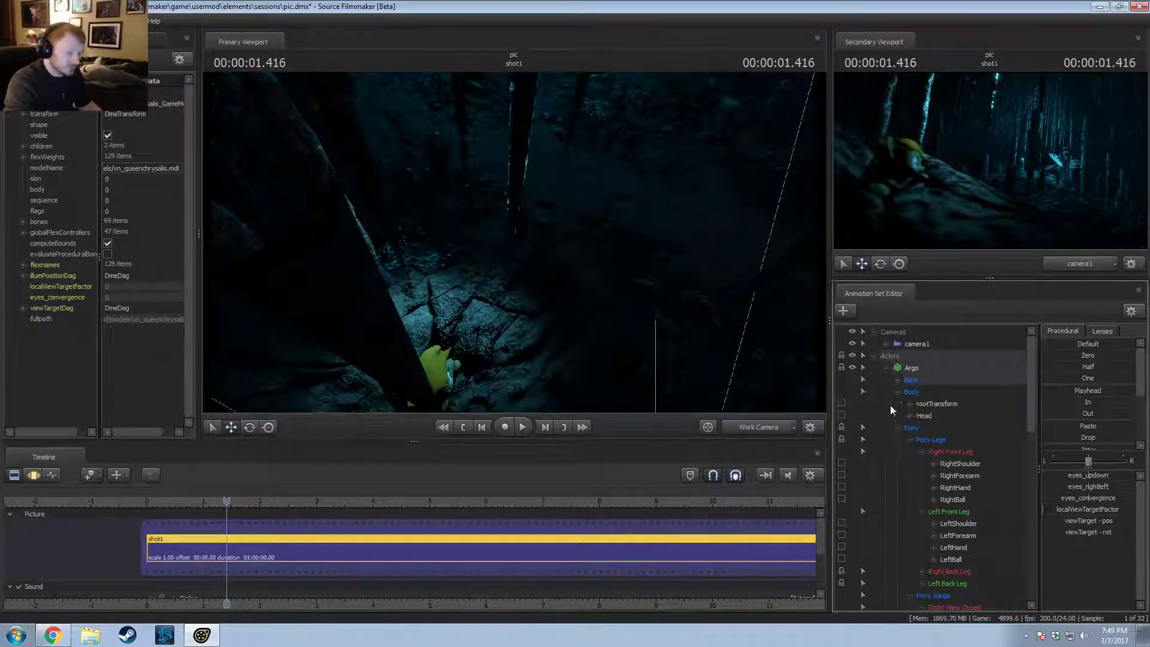
left_click(788, 424)
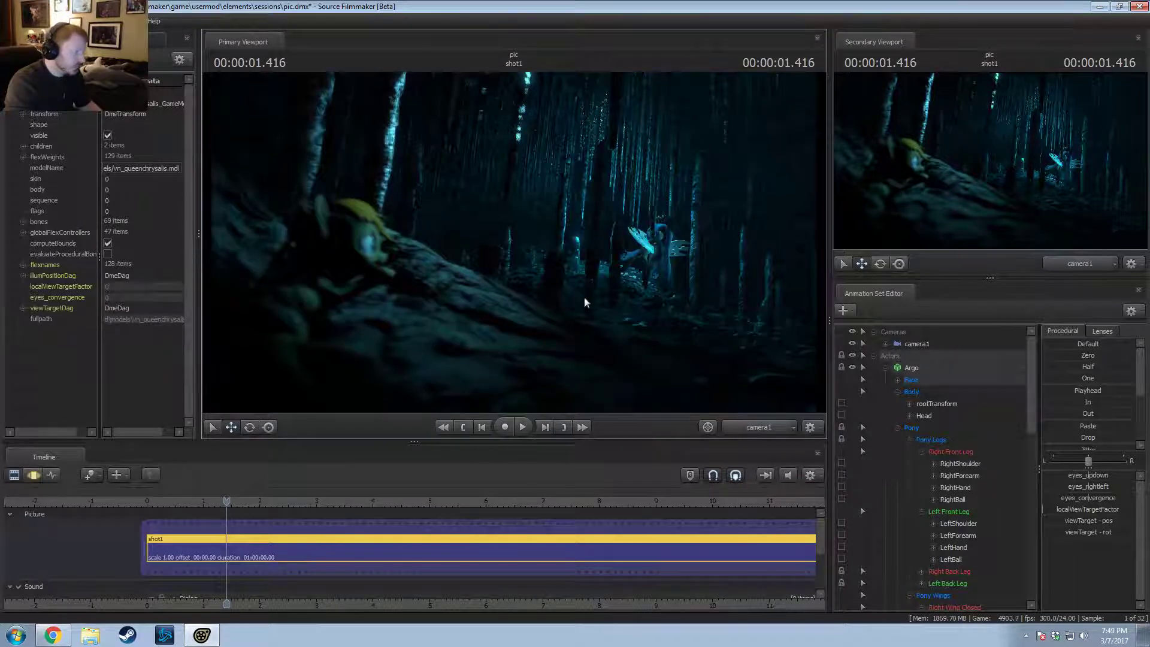
Step: Lower the intensity of the Argo Rock Main light and check the shot in the Clip Editor
left_click(885, 368)
left_click(896, 487)
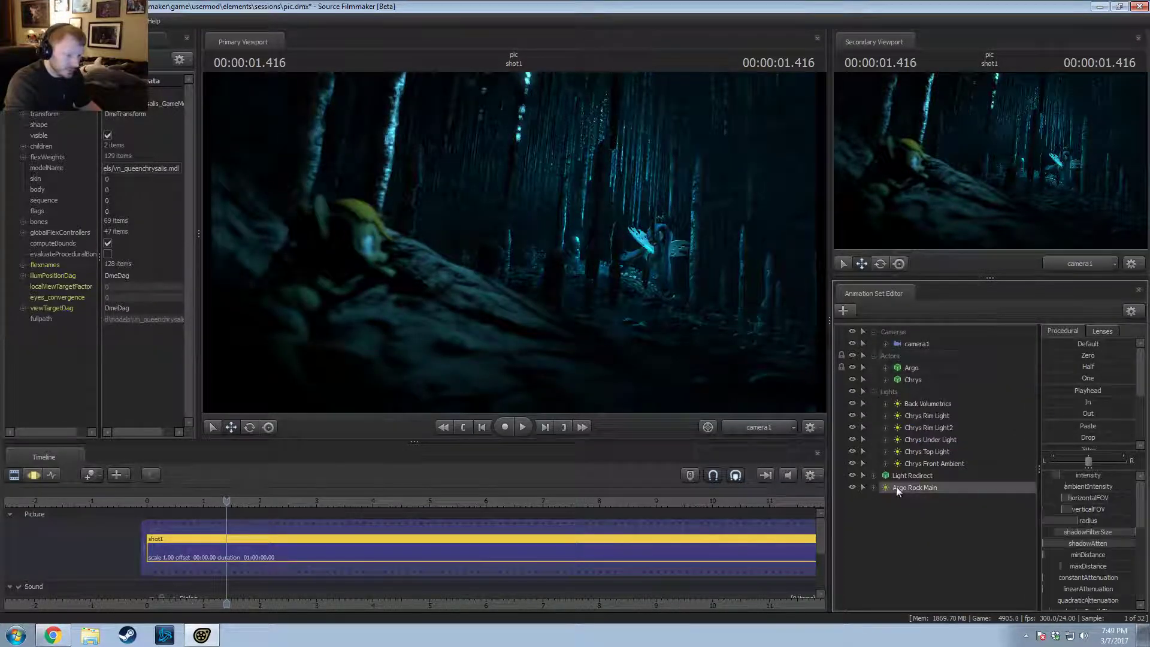
left_click(1061, 476)
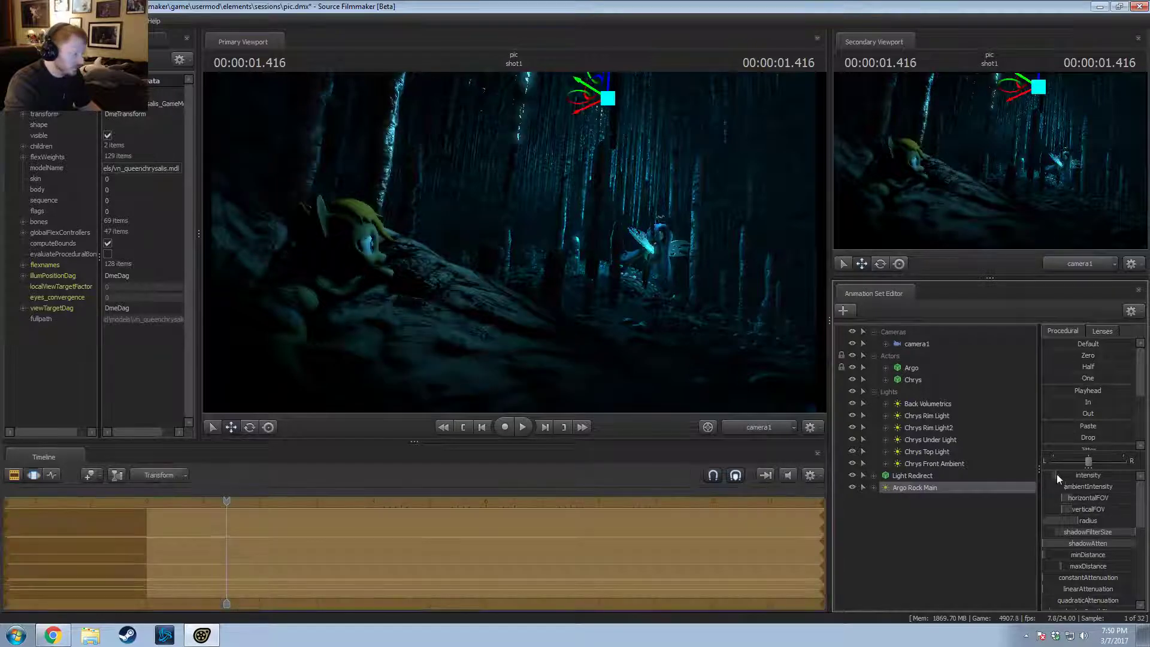
key("Return")
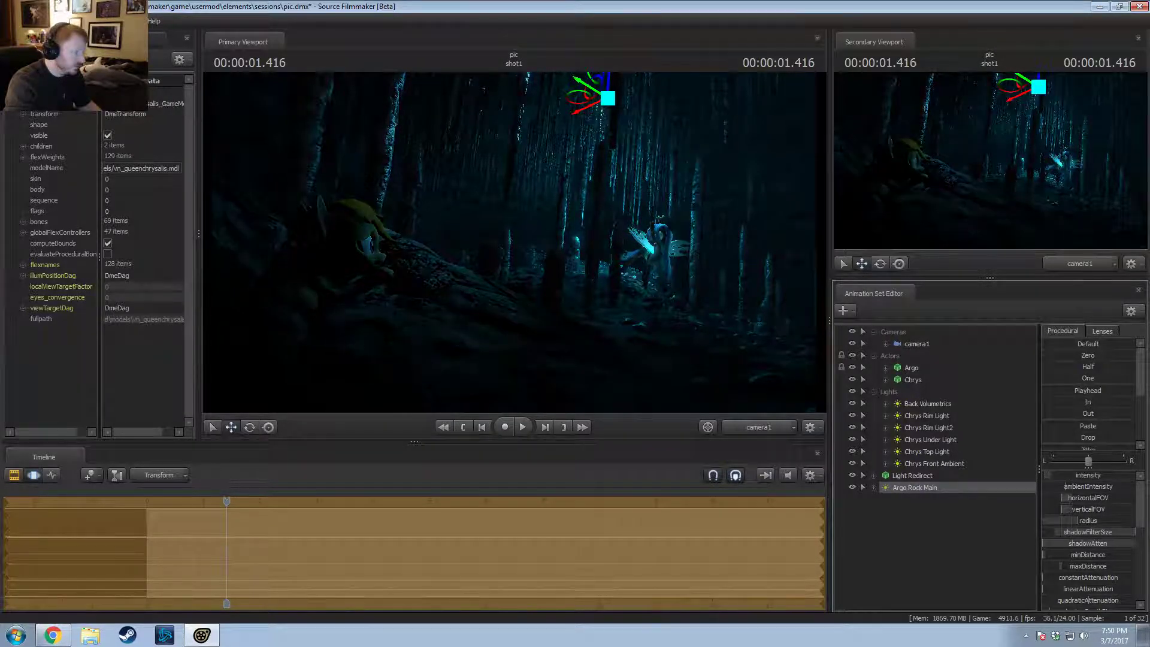
key("F2")
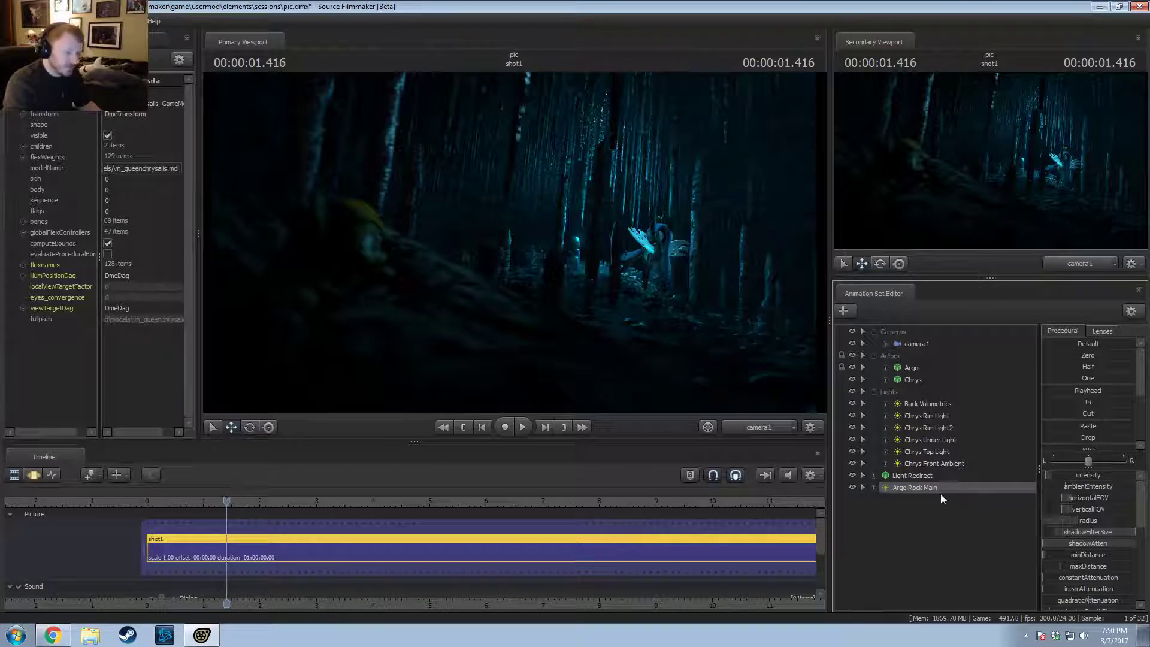
Step: Create a new light in the animation set list
right_click(924, 487)
left_click(954, 537)
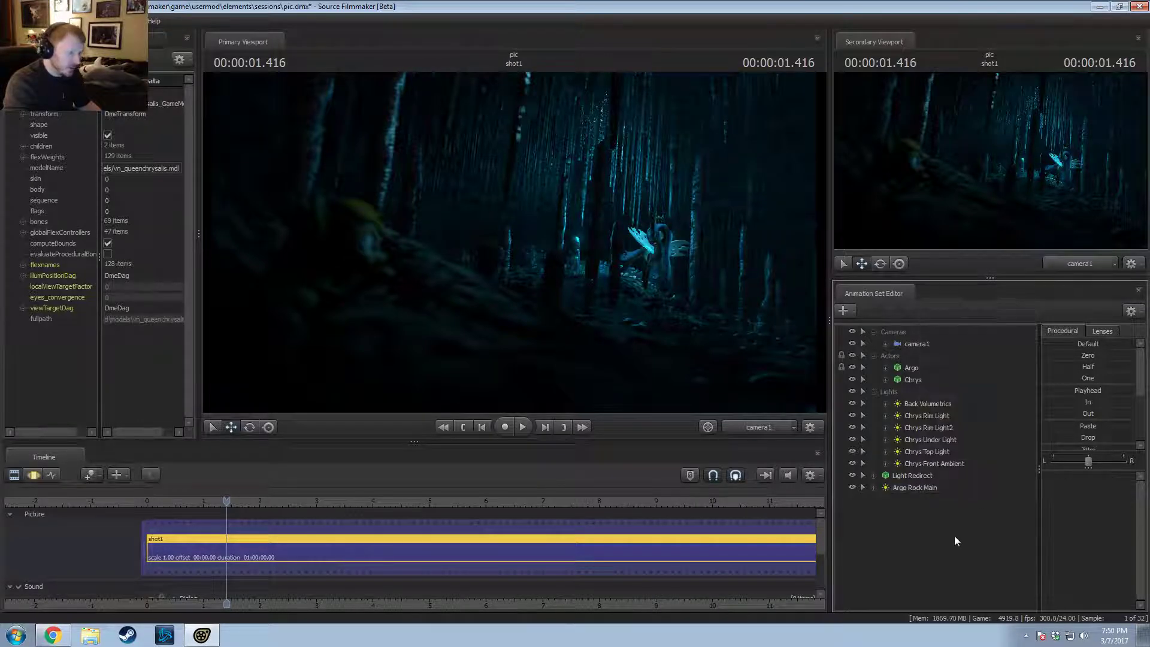
right_click(913, 527)
left_click(902, 505)
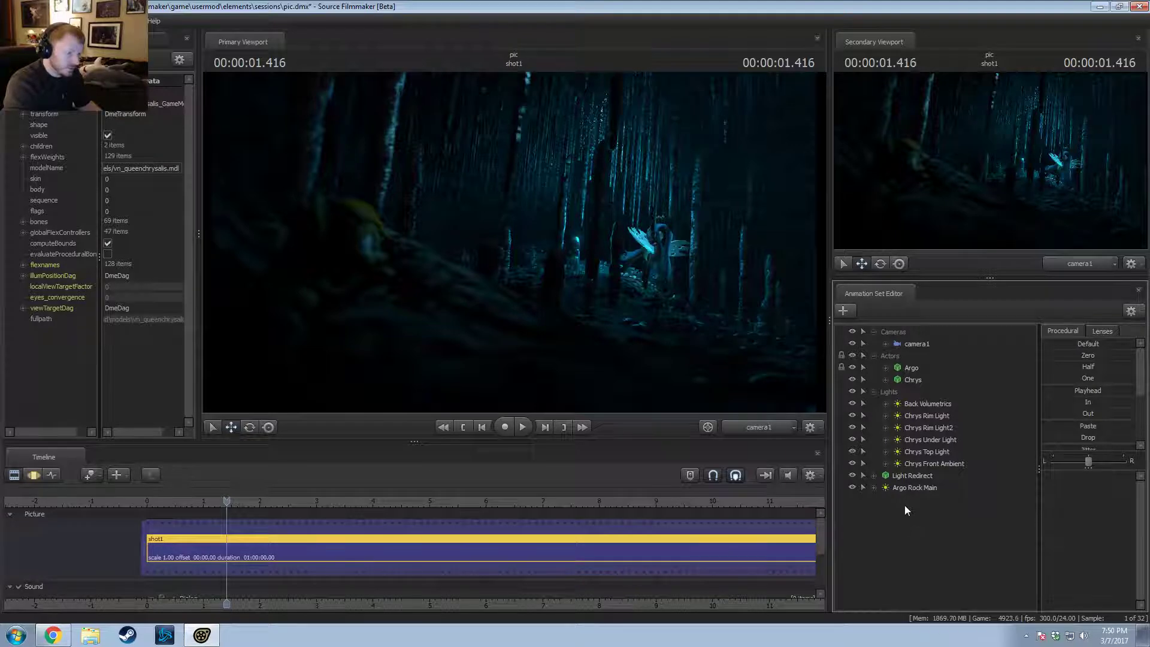
right_click(905, 505)
left_click(926, 520)
Step: Move the Argo Rock Main light into the Lights group
right_click(914, 500)
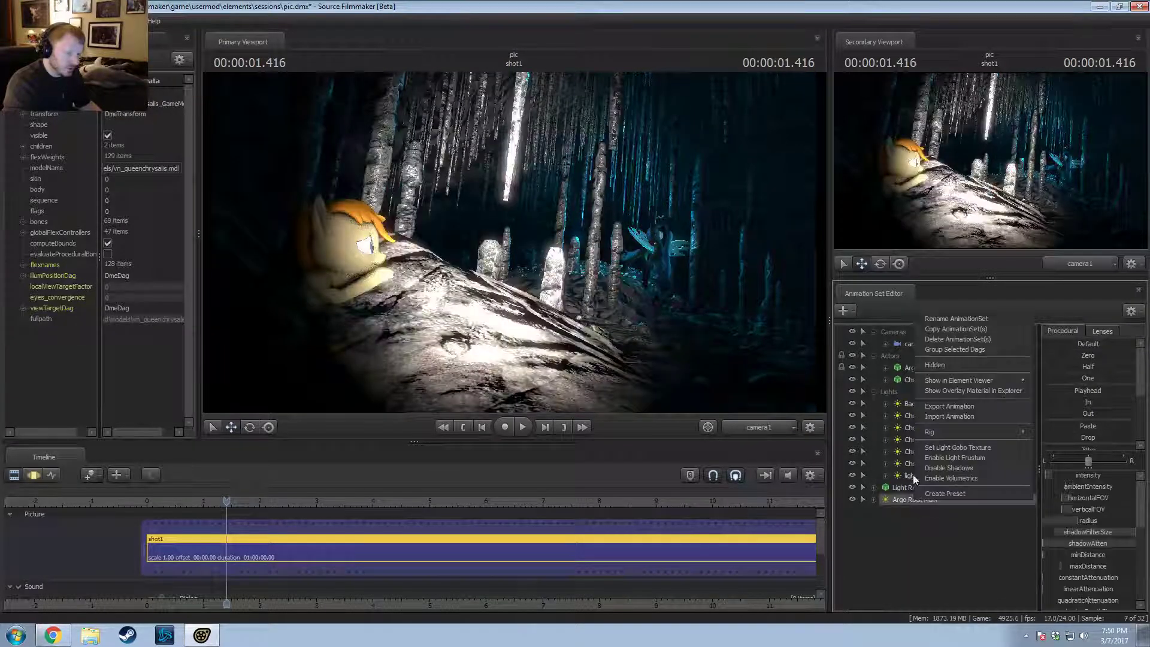
right_click(911, 478)
left_click_drag(909, 498, 915, 473)
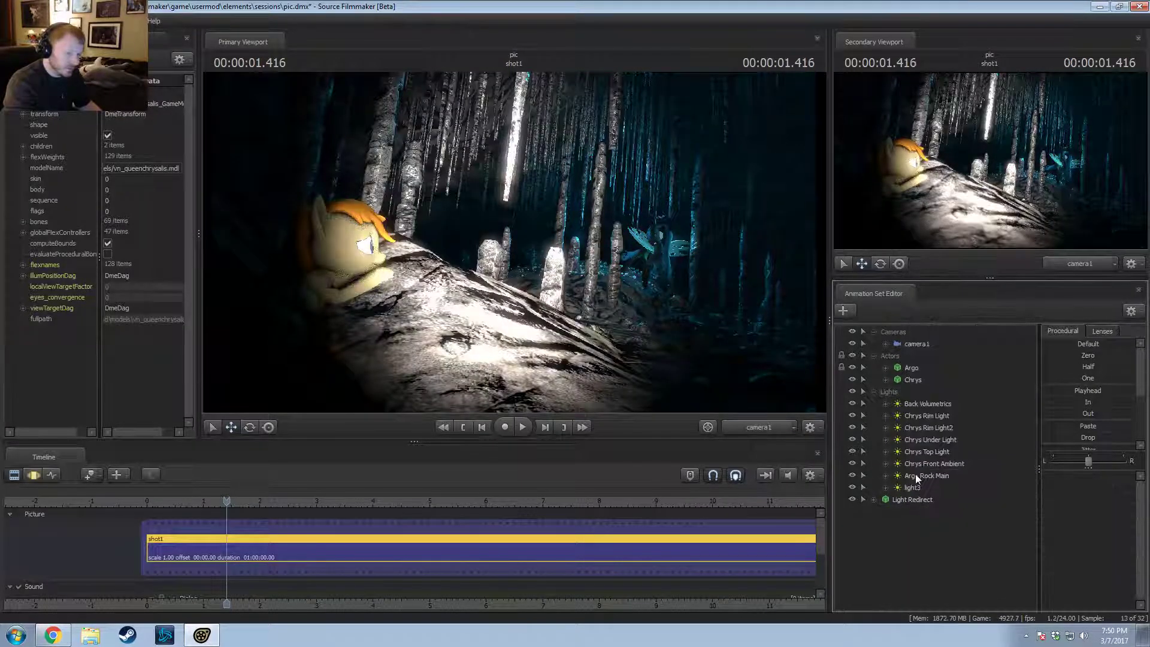
Step: Show light3 in the Element Viewer, enable its uberlight option, and disable its shadows
left_click(911, 487)
right_click(911, 486)
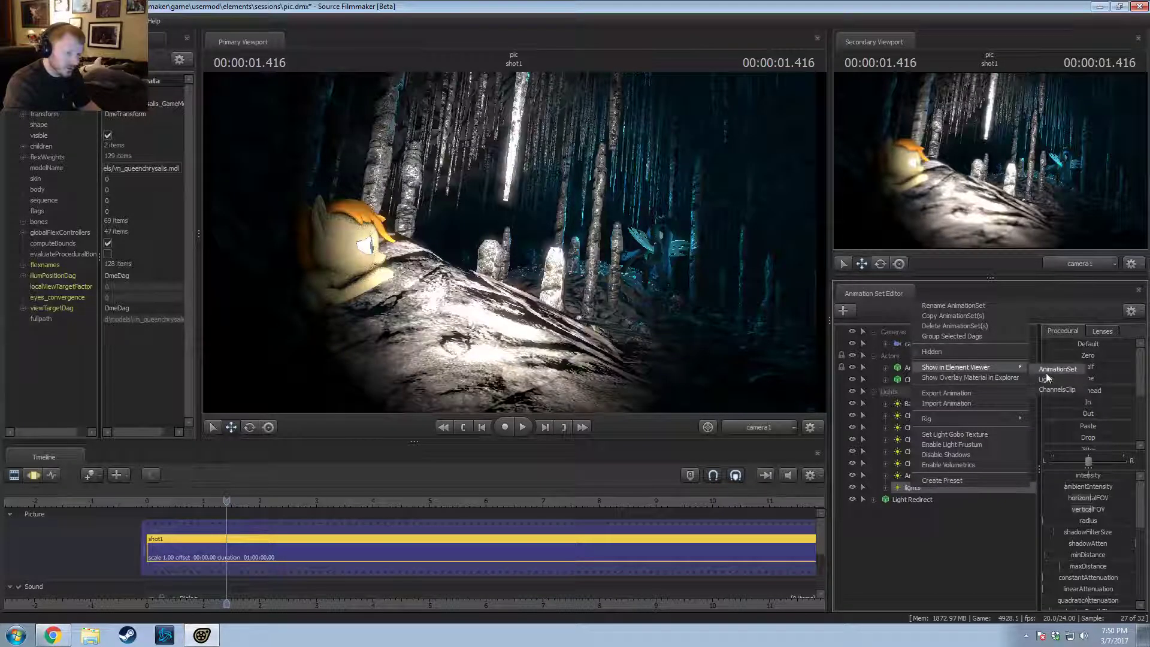
left_click(1057, 367)
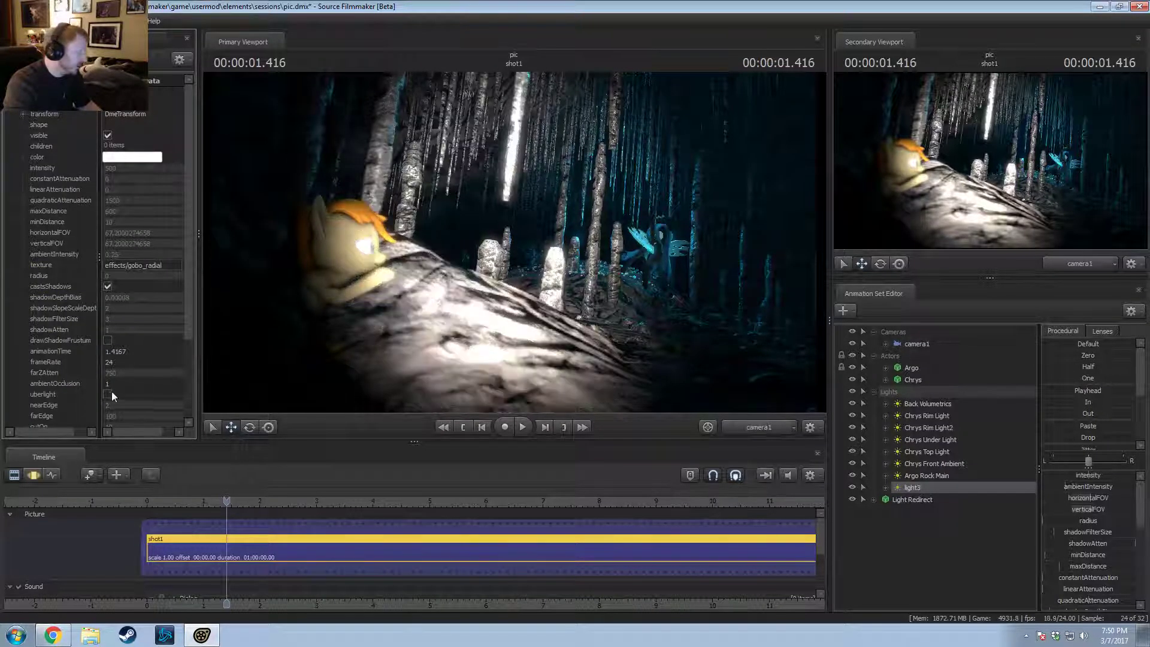
left_click(108, 393)
right_click(963, 486)
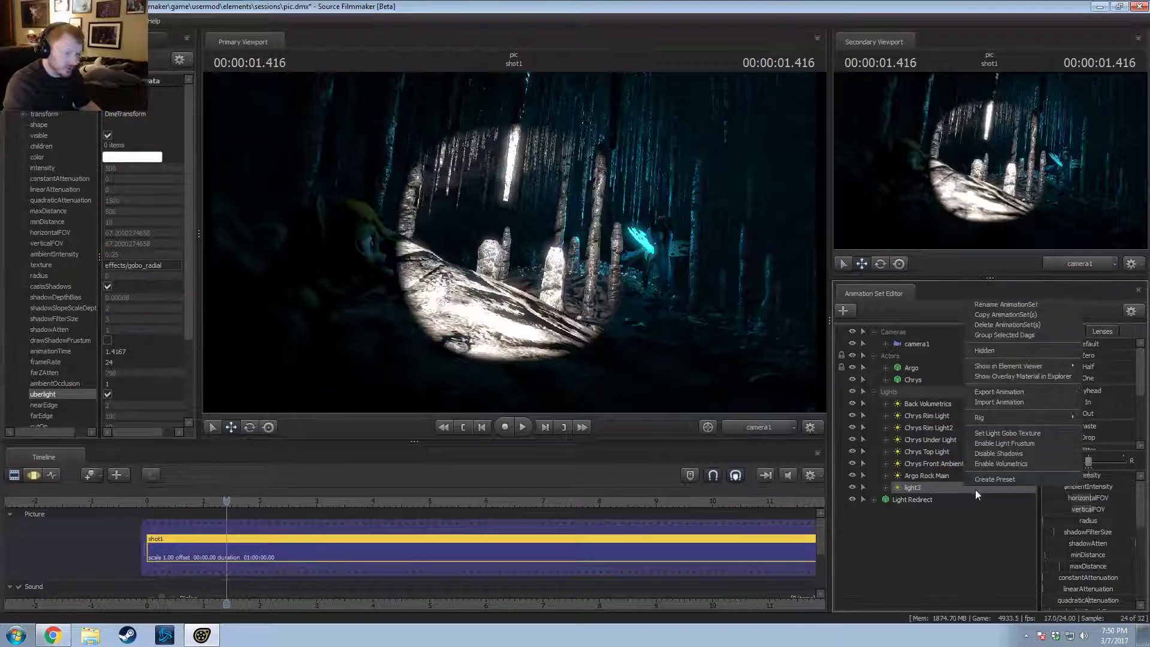
left_click(994, 454)
Step: Adjust light3's cutOn and cutOff values in the Motion Editor to keep its light off the foreground rock
scroll(1100, 537, "down", 1)
key("F3")
scroll(1088, 539, "down", 3)
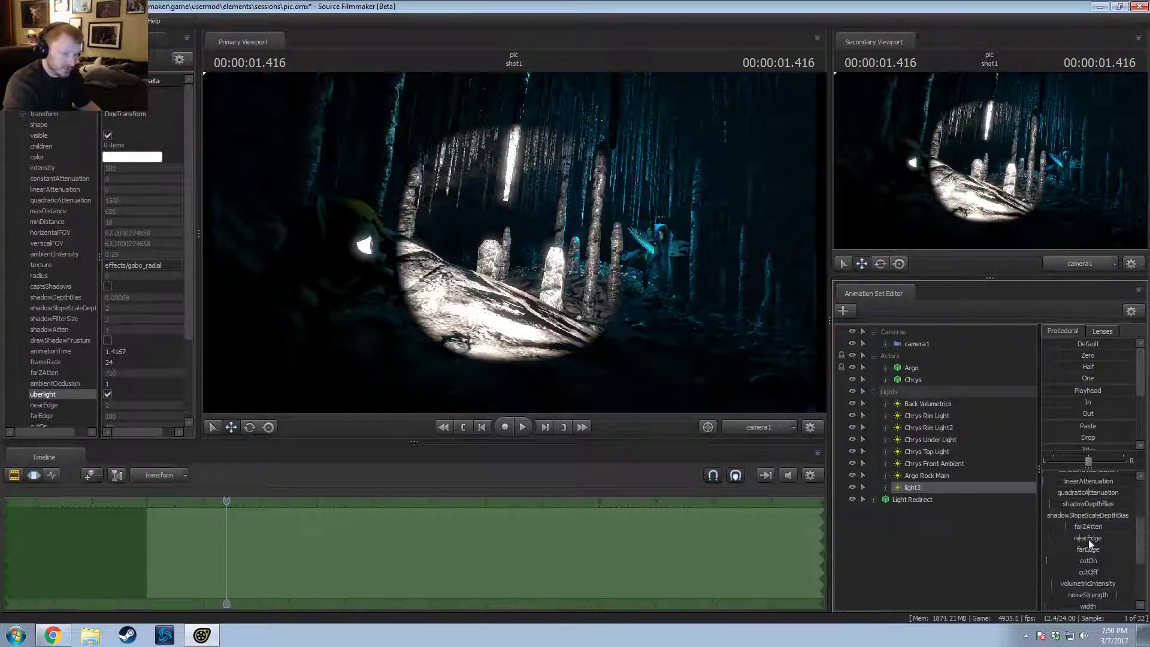
left_click_drag(1081, 525, 1044, 537)
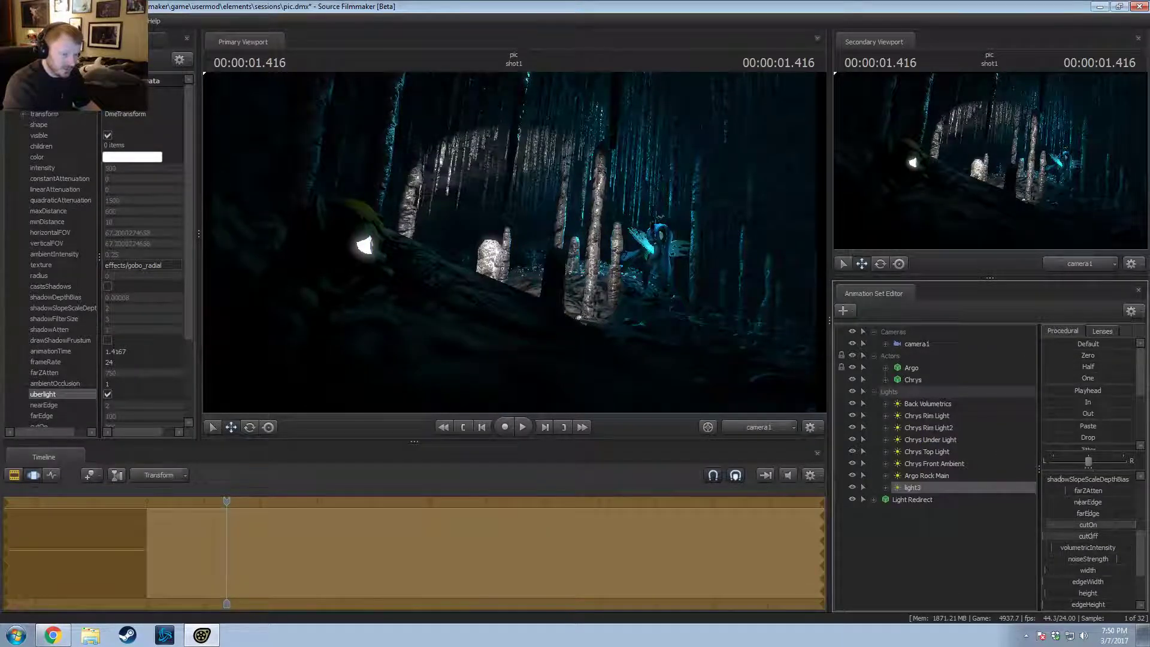
Step: Look through light3, aim it at Argo's face over the rock, and inspect the eye from the Work Camera
left_click_drag(932, 488, 420, 227)
key("F2")
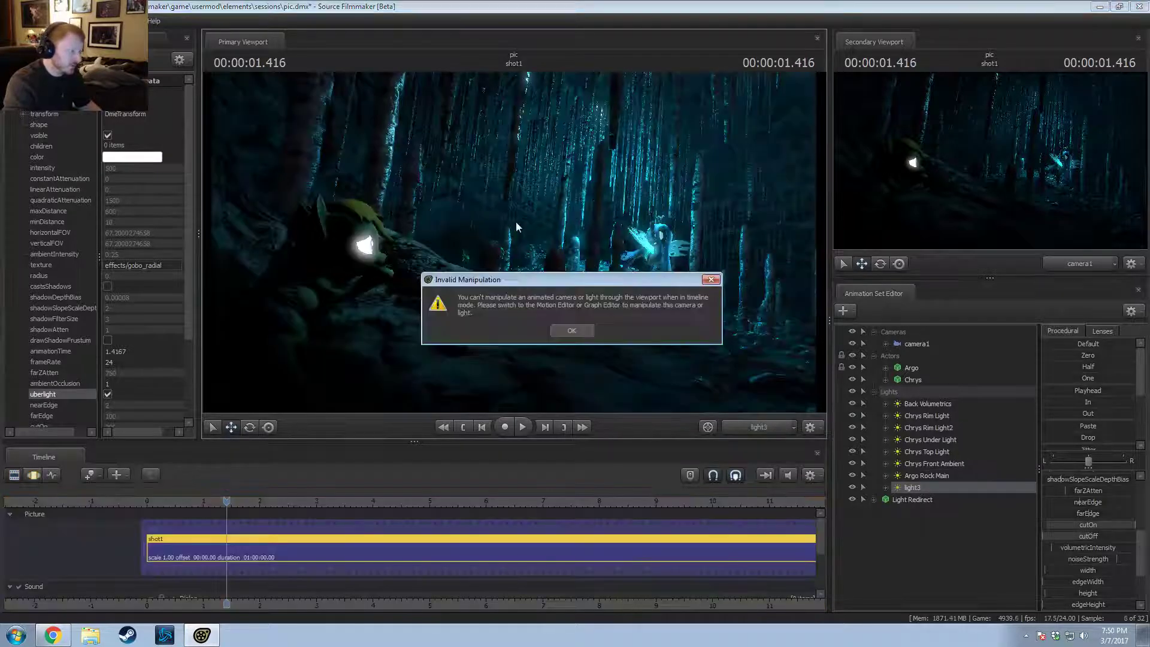
left_click(574, 330)
left_click_drag(514, 242, 527, 345)
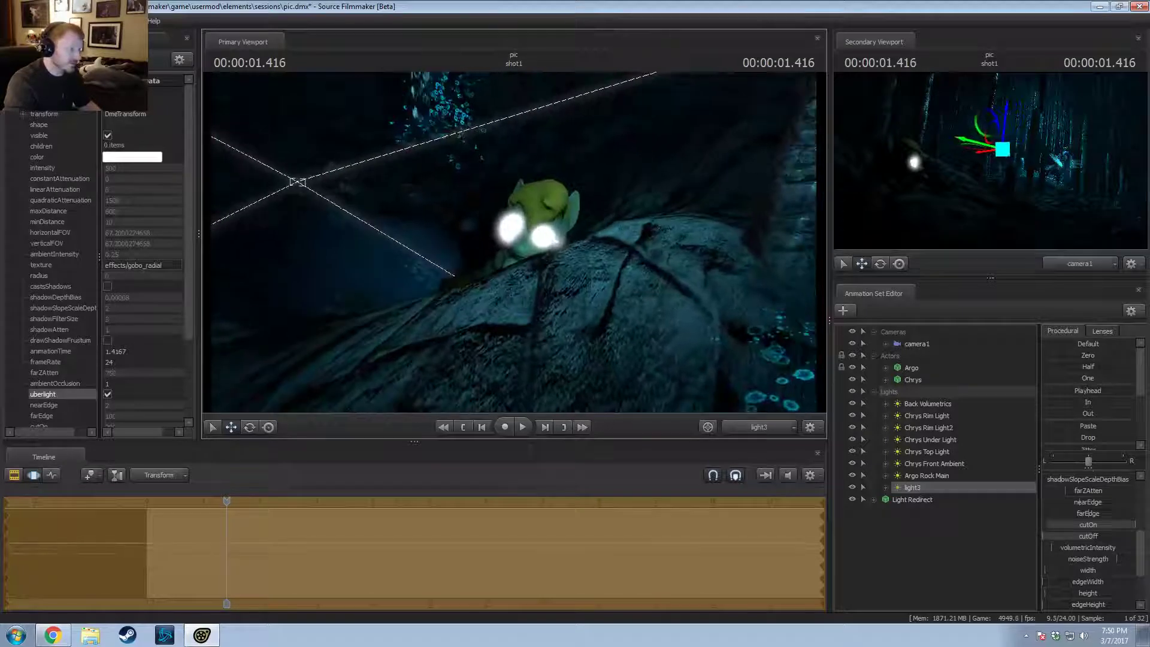
left_click(763, 429)
left_click_drag(514, 242, 546, 234)
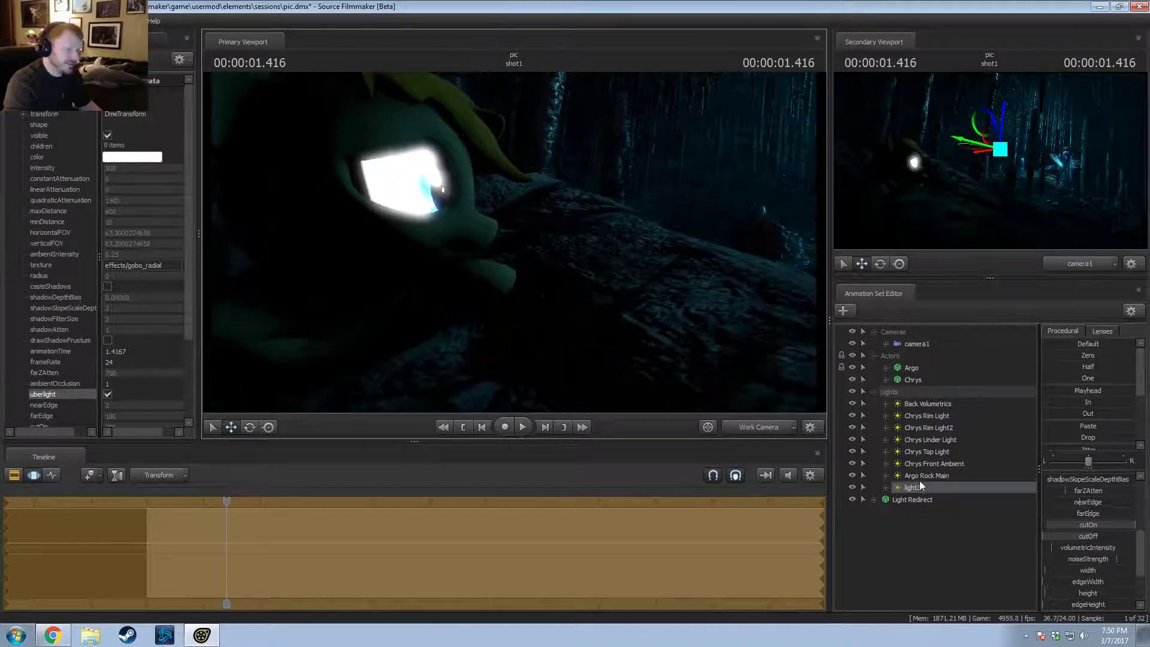
Step: Look through light3 again in the Motion Editor and shift it to light Argo more from the side
key("F2")
left_click(601, 255)
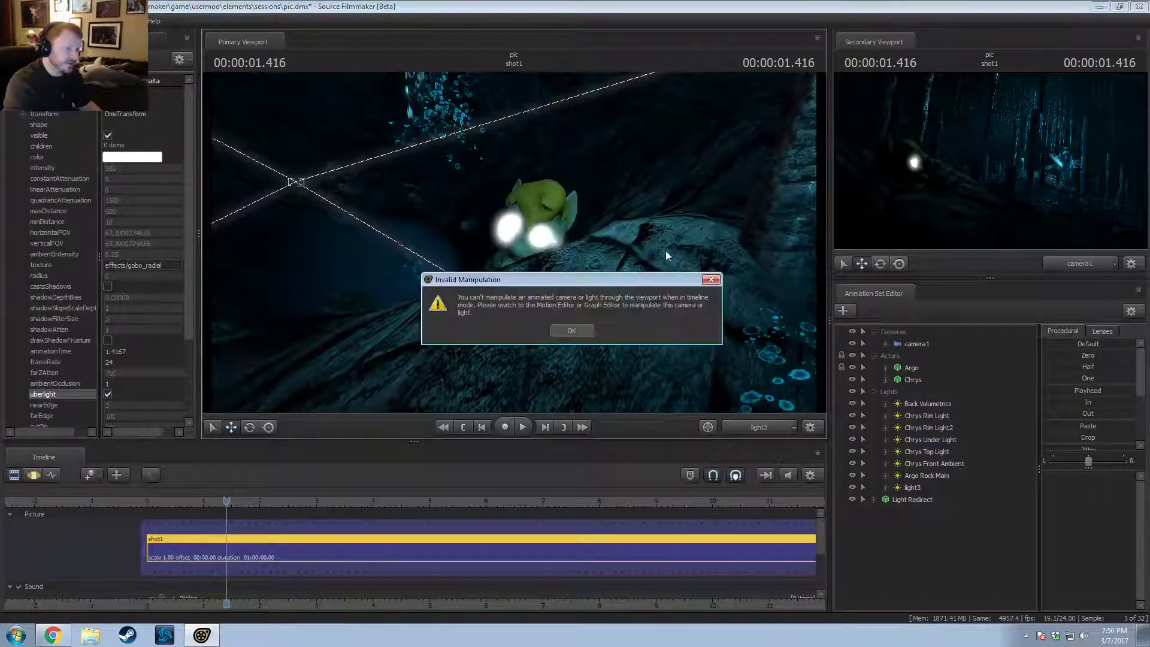
left_click(571, 330)
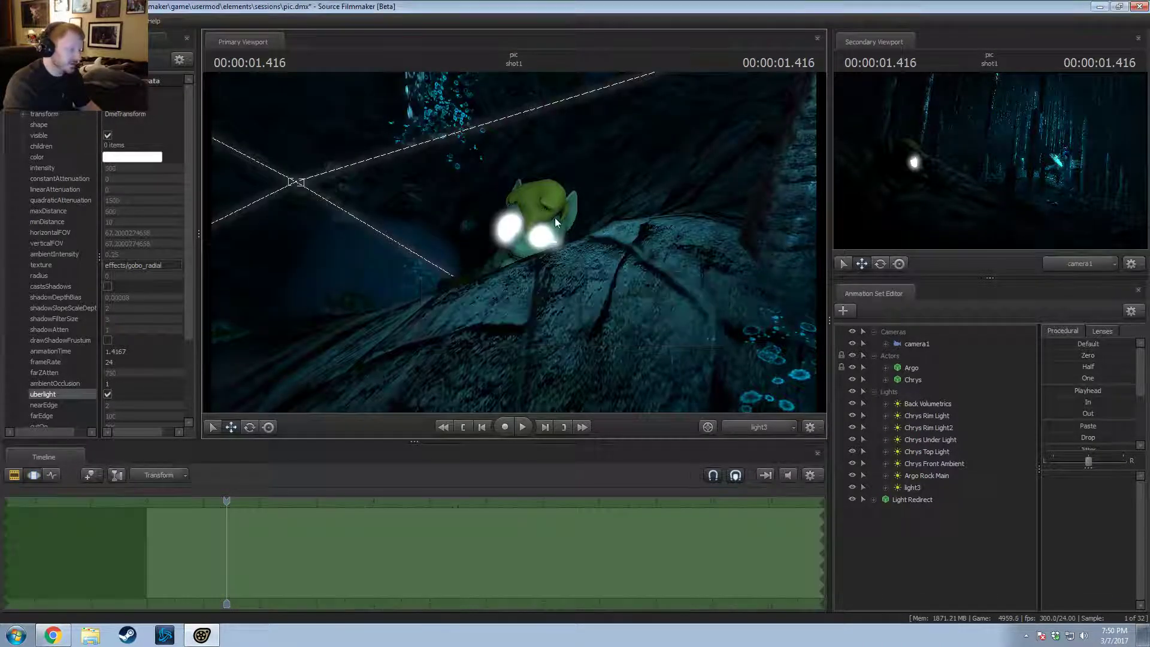
left_click(912, 487)
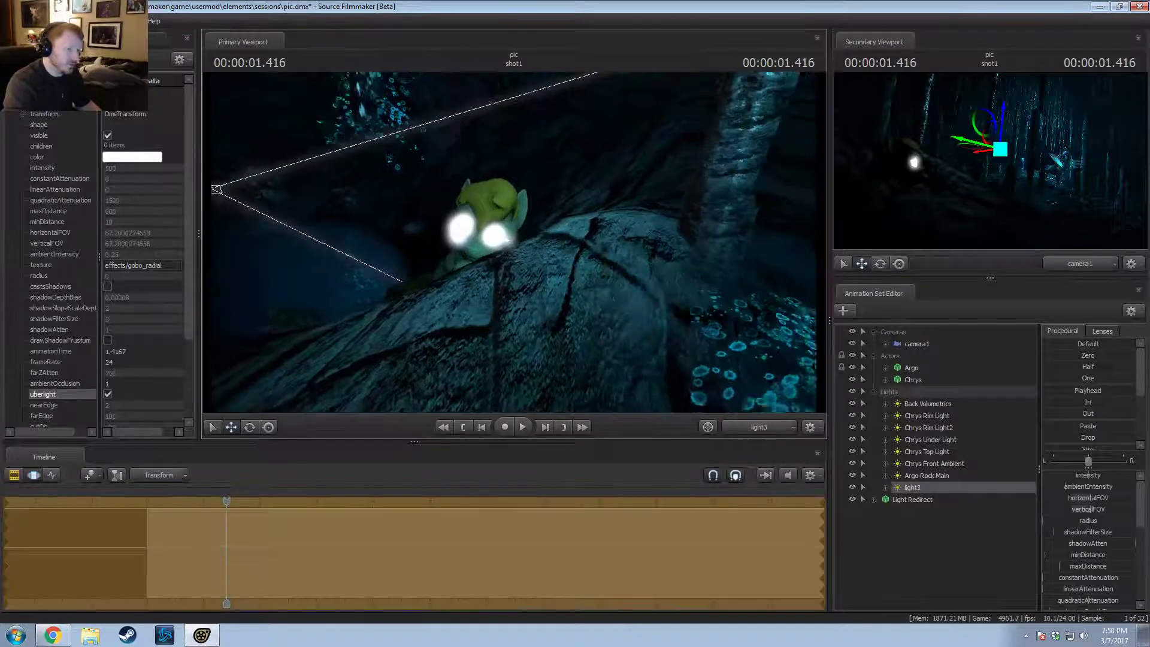
left_click_drag(514, 242, 601, 242)
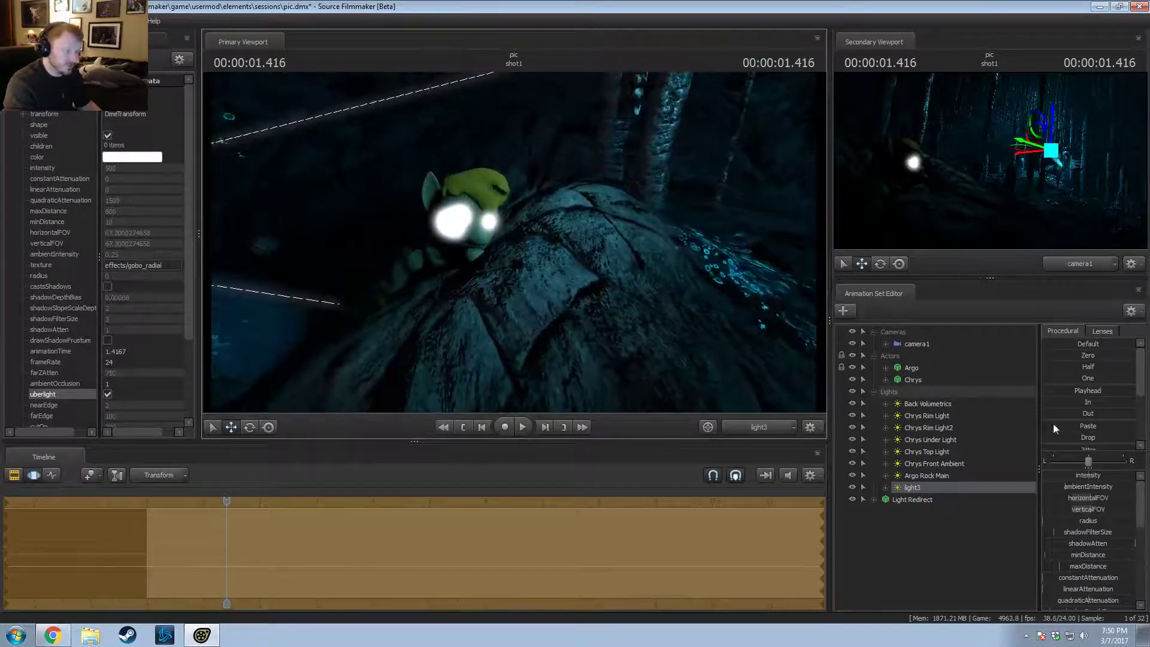
Step: Lower light3's color_red value to tint the light cyan
scroll(1095, 536, "down", 4)
scroll(1095, 534, "down", 2)
left_click_drag(1087, 548, 1073, 548)
Step: Compare light3's colour with Back Volumetrics' color_red, color_green and color_blue channels, tint it teal-green, and lower its intensity to about 12.8
left_click(885, 403)
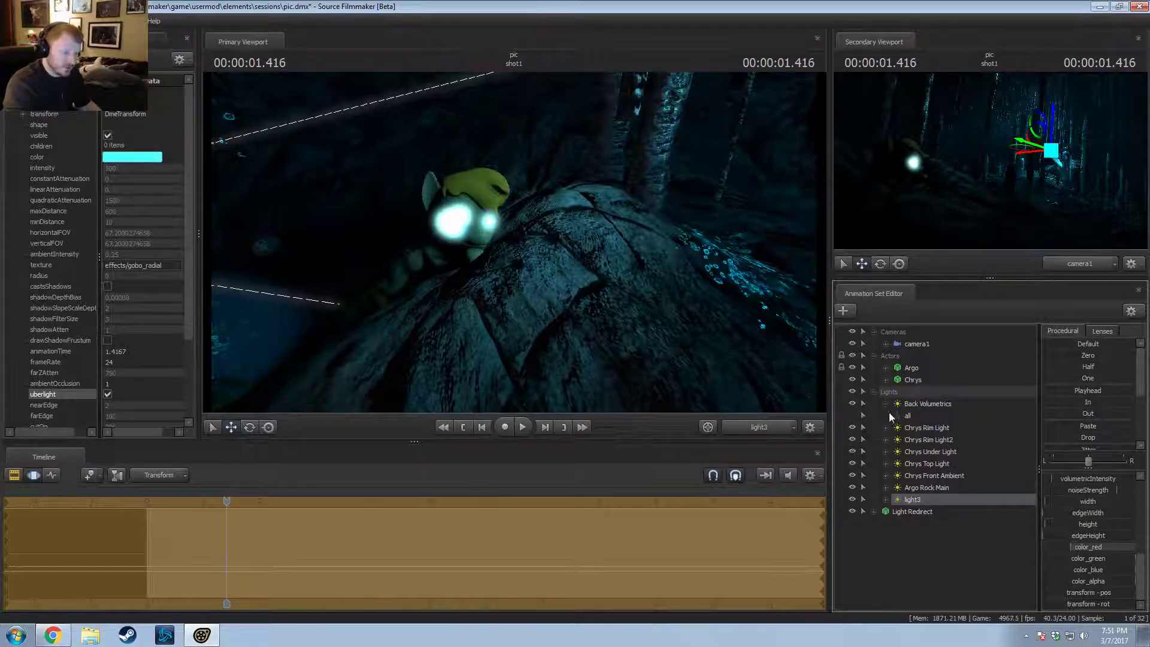
left_click(897, 415)
scroll(929, 485, "down", 8)
left_click(938, 453)
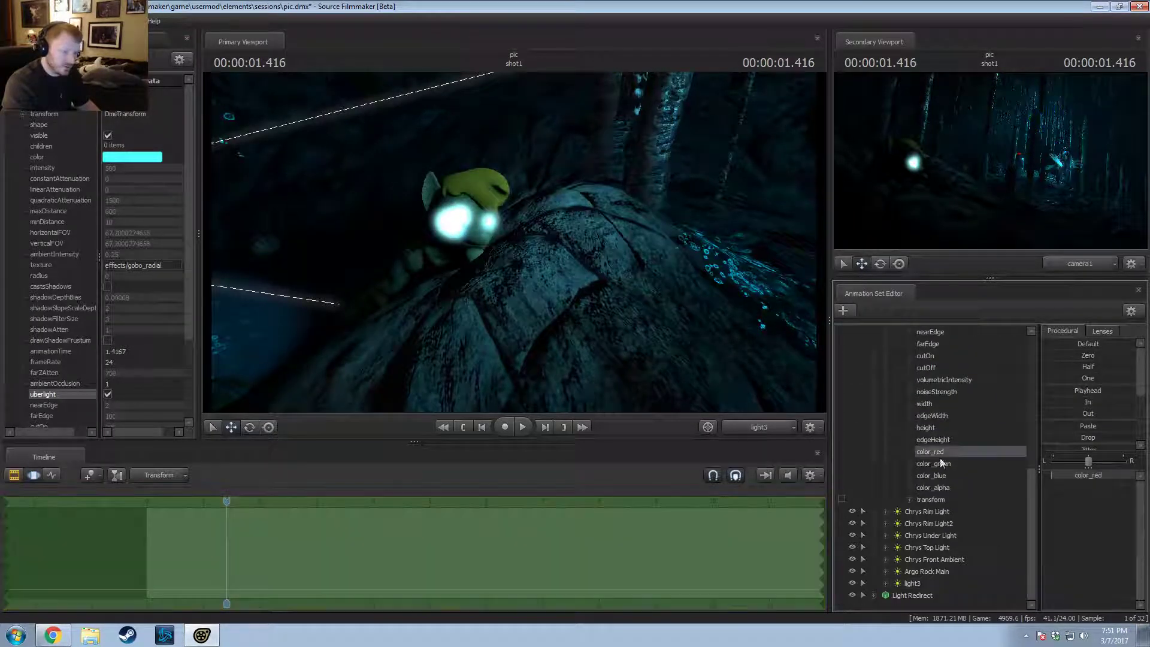
left_click(934, 475, "shift")
scroll(950, 498, "up", 8)
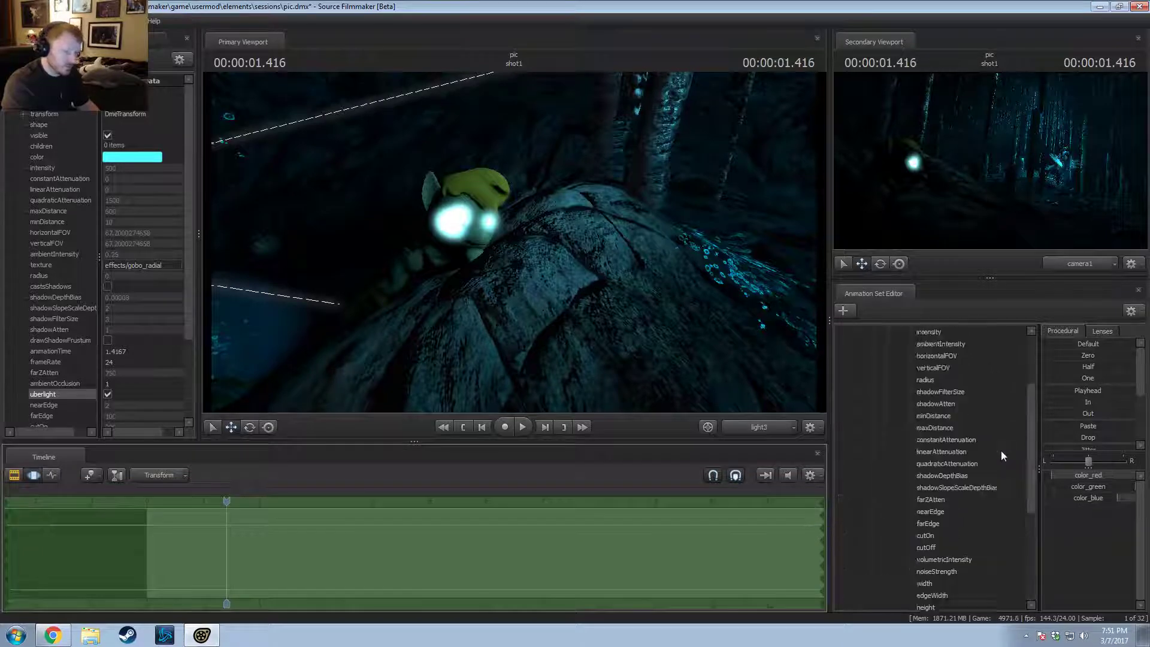
left_click(886, 403)
left_click(928, 488)
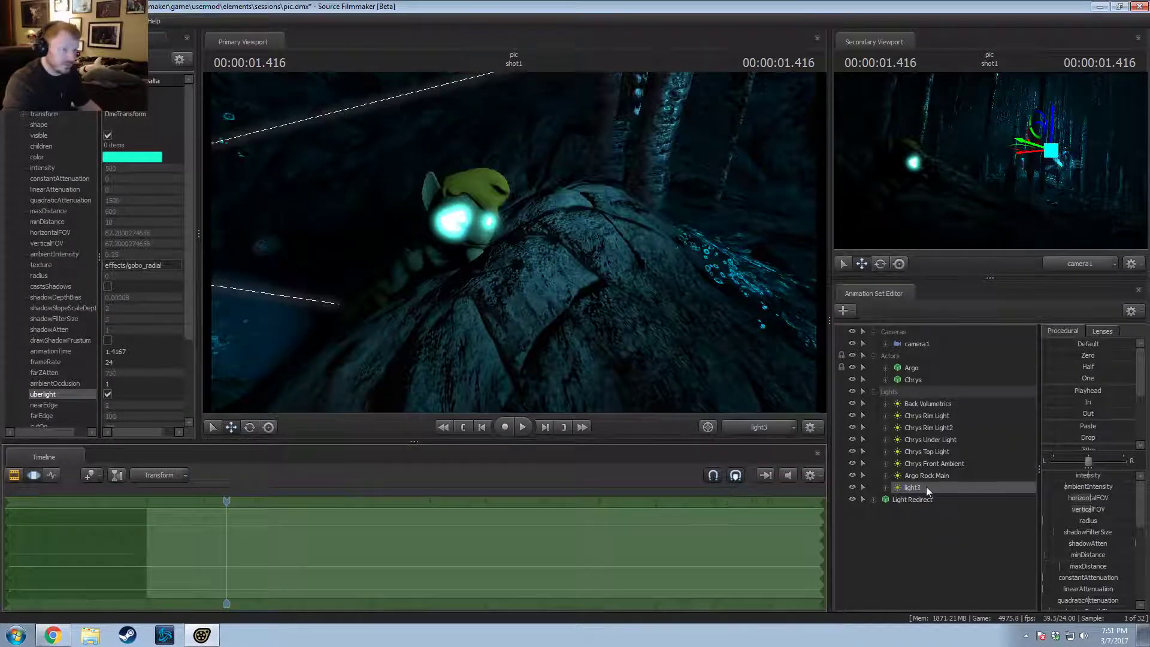
left_click_drag(1081, 475, 1048, 474)
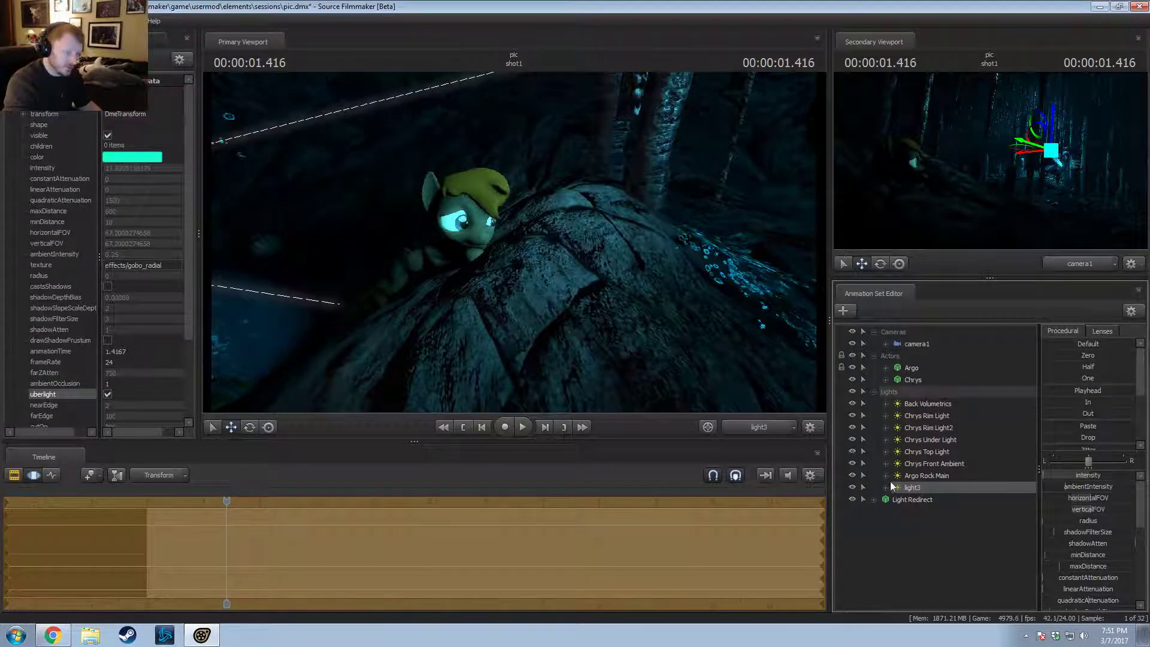
Step: Compare light3 with Chrys Rim Light's color_red, color_green and color_blue channels and recolour light3 to a deeper blue
left_click(887, 417)
scroll(928, 484, "down", 8)
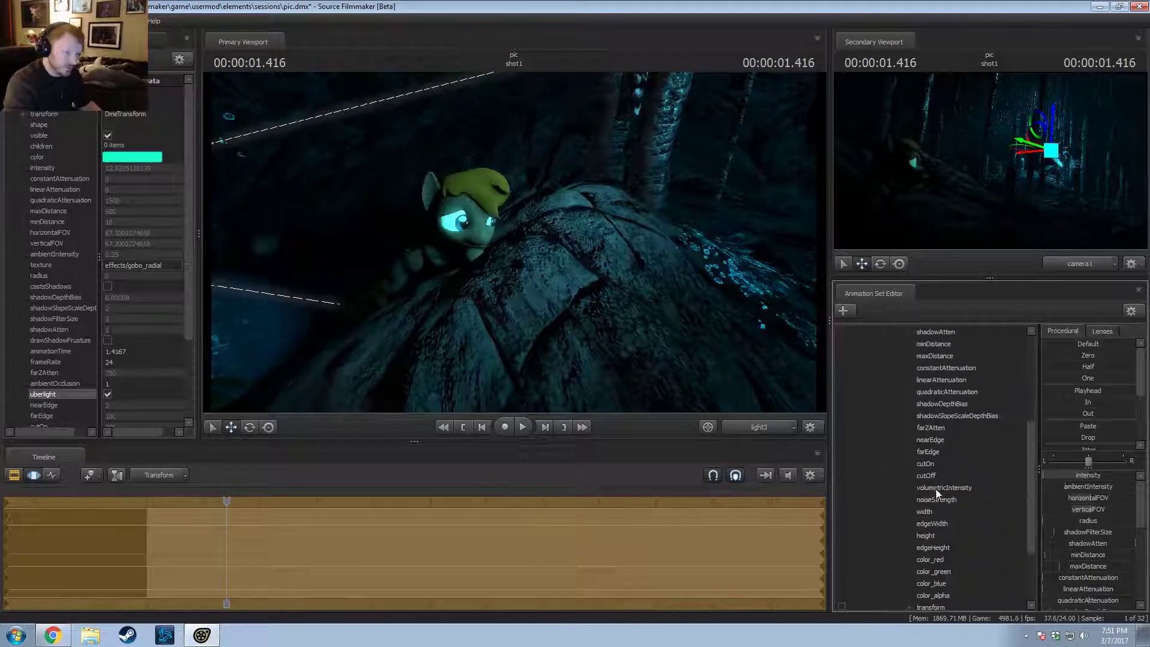
left_click(929, 487)
left_click(934, 464, "shift")
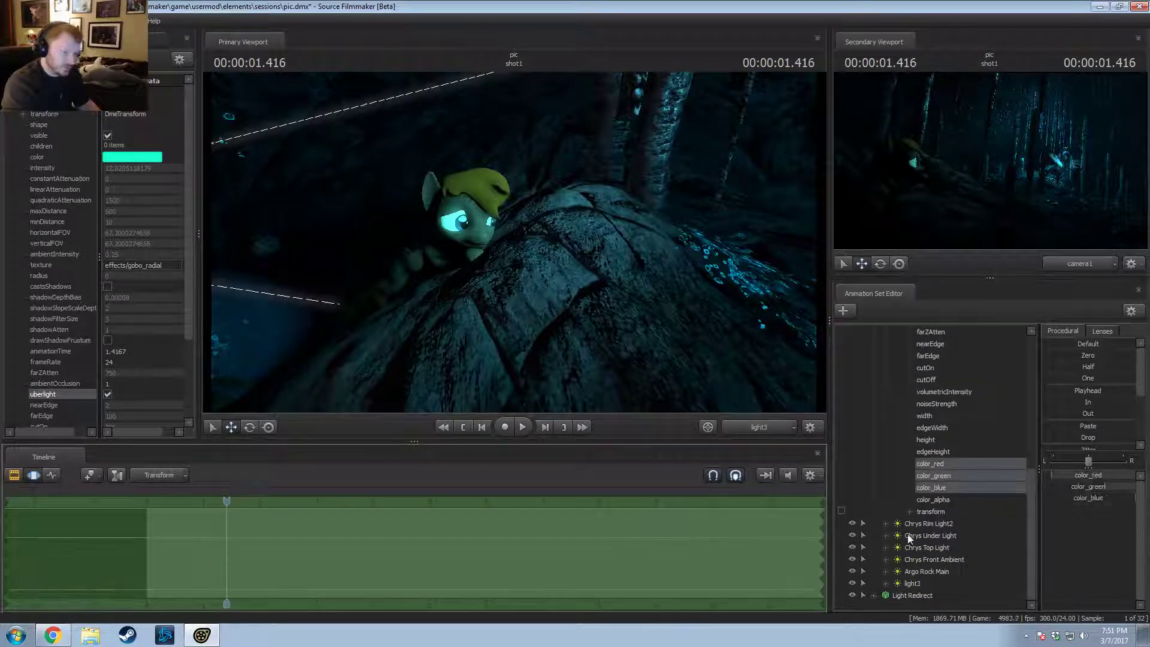
scroll(934, 491, "up", 5)
left_click(897, 331)
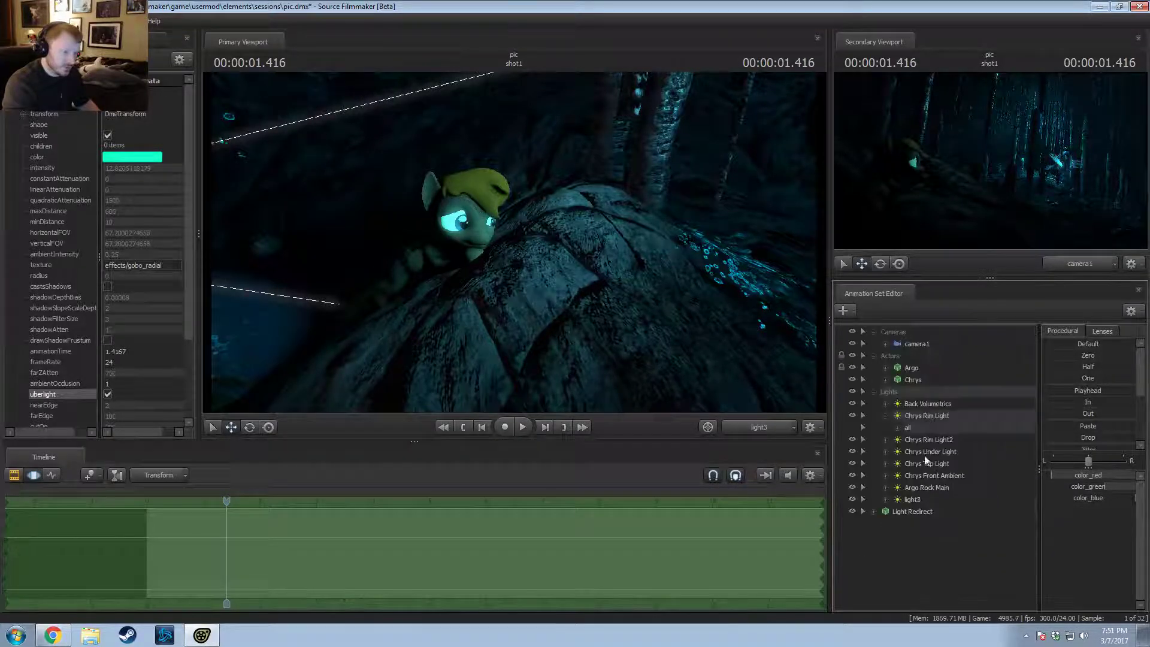
left_click(927, 499)
left_click(695, 544)
key("ctrl+z")
key("ctrl+z")
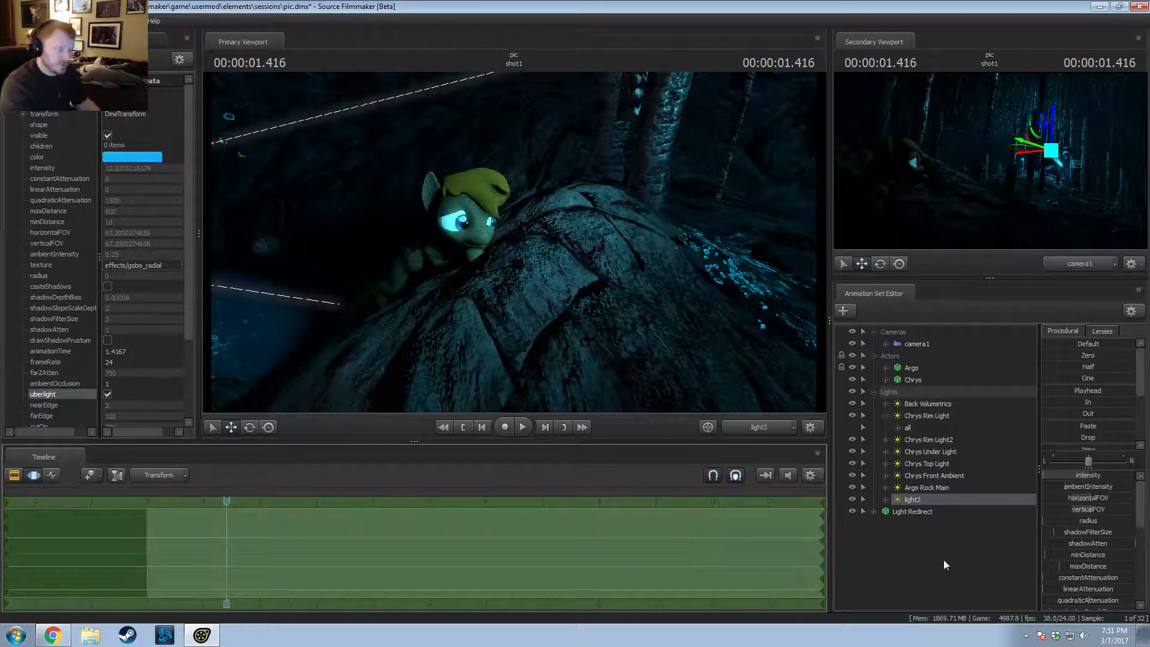
Step: Remap light3's intensity slider range to a maximum of 10 with a smaller default
right_click(1087, 474)
left_click(1108, 487)
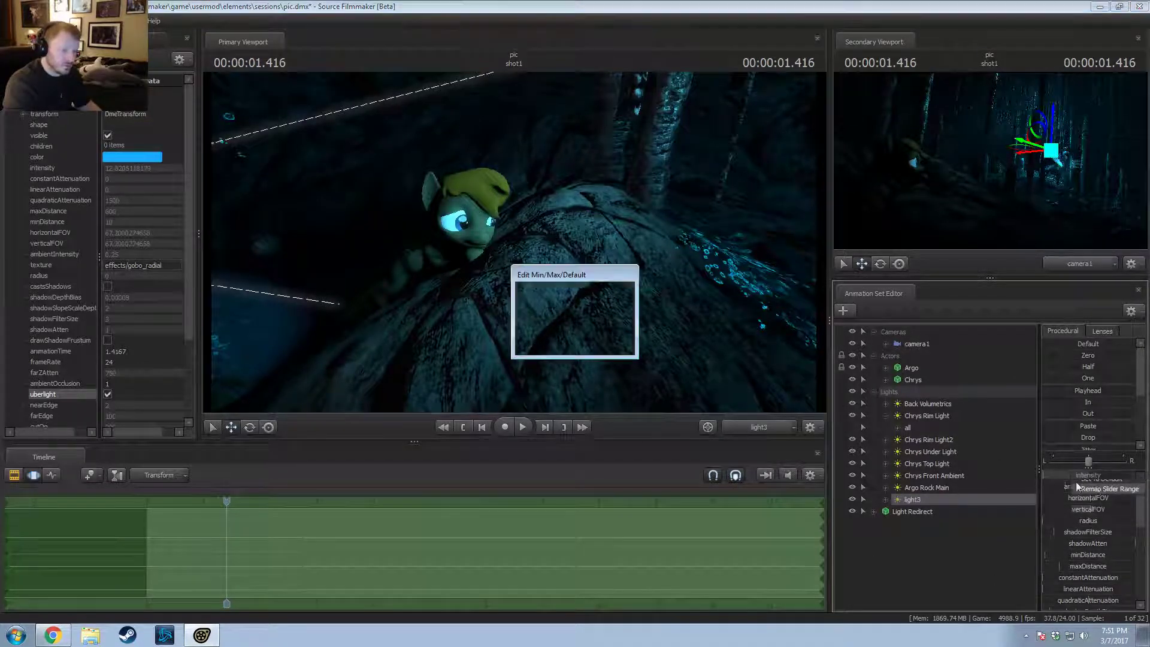
left_click(558, 342)
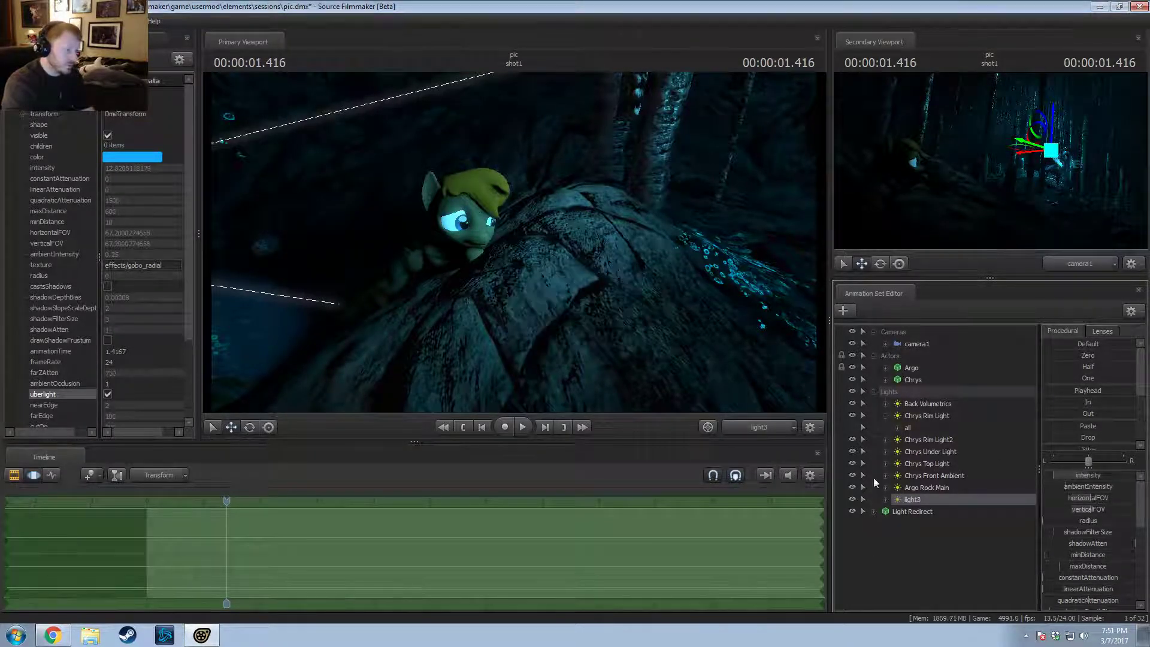
right_click(1057, 473)
left_click(1066, 487)
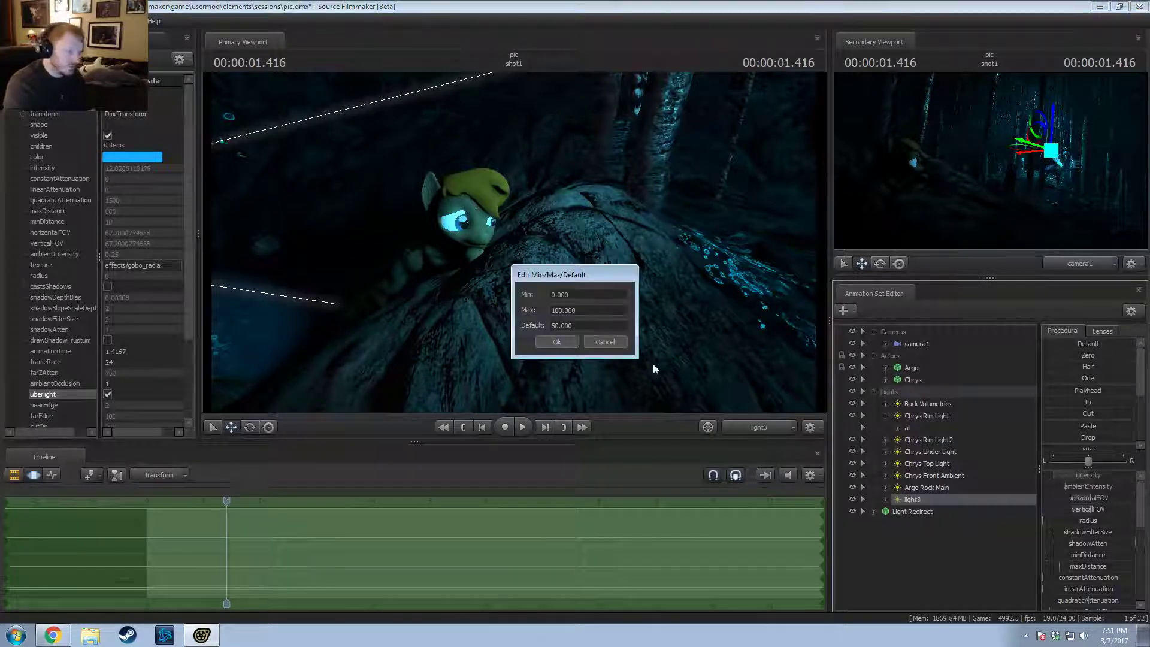
left_click(563, 311)
key("BackSpace")
left_click(559, 326)
key("BackSpace")
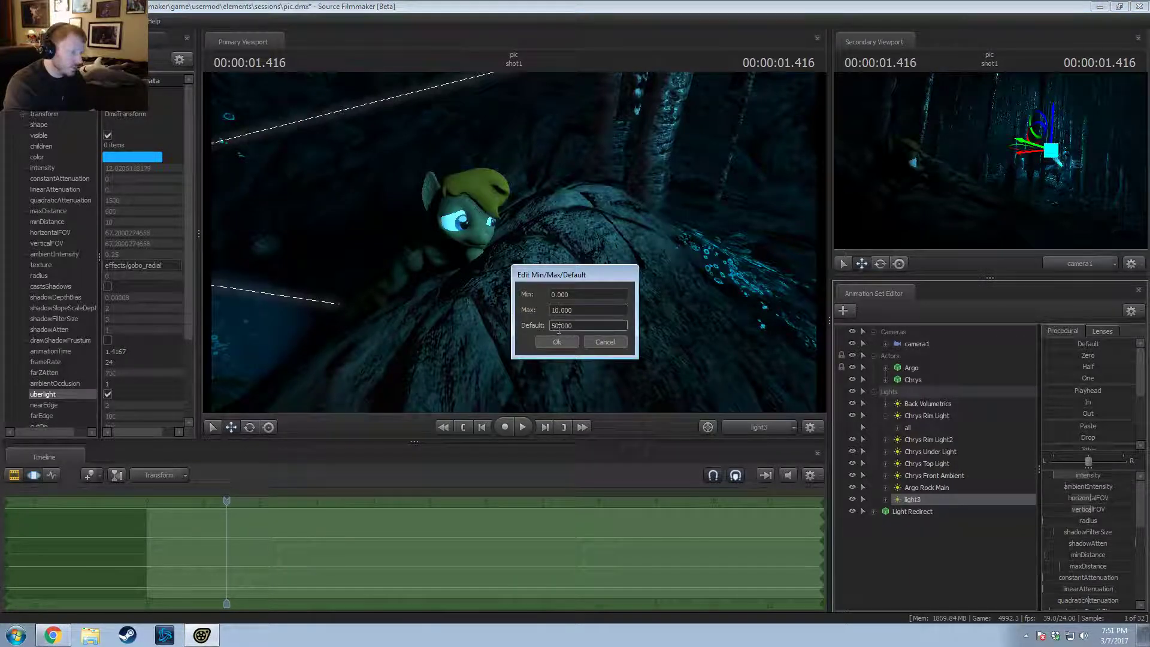
left_click(563, 345)
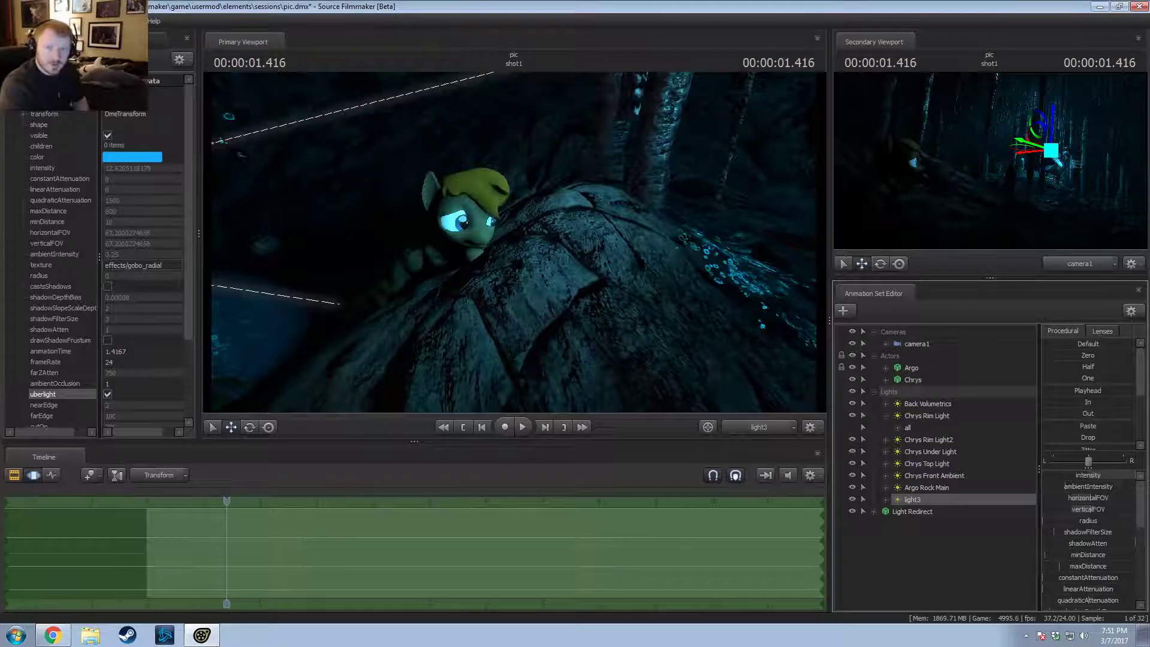
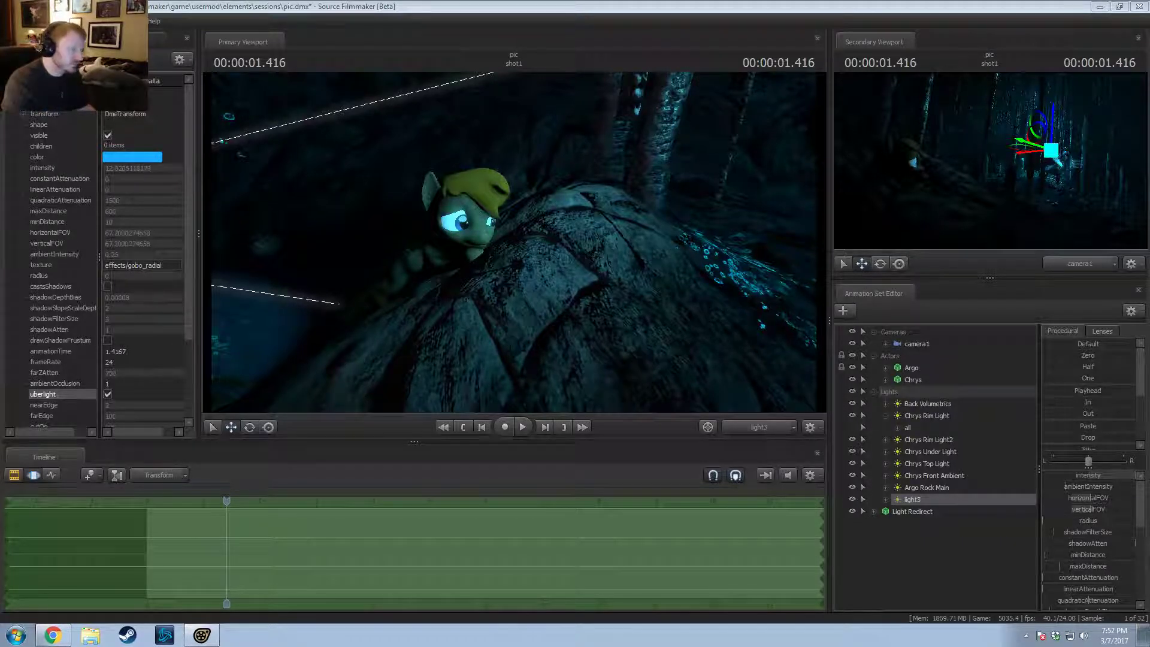
Step: Aim light3 so Argo's face is centred and narrow its horizontal and vertical FOV to about 40.8
left_click_drag(649, 238, 515, 247)
scroll(516, 247, "up", 2)
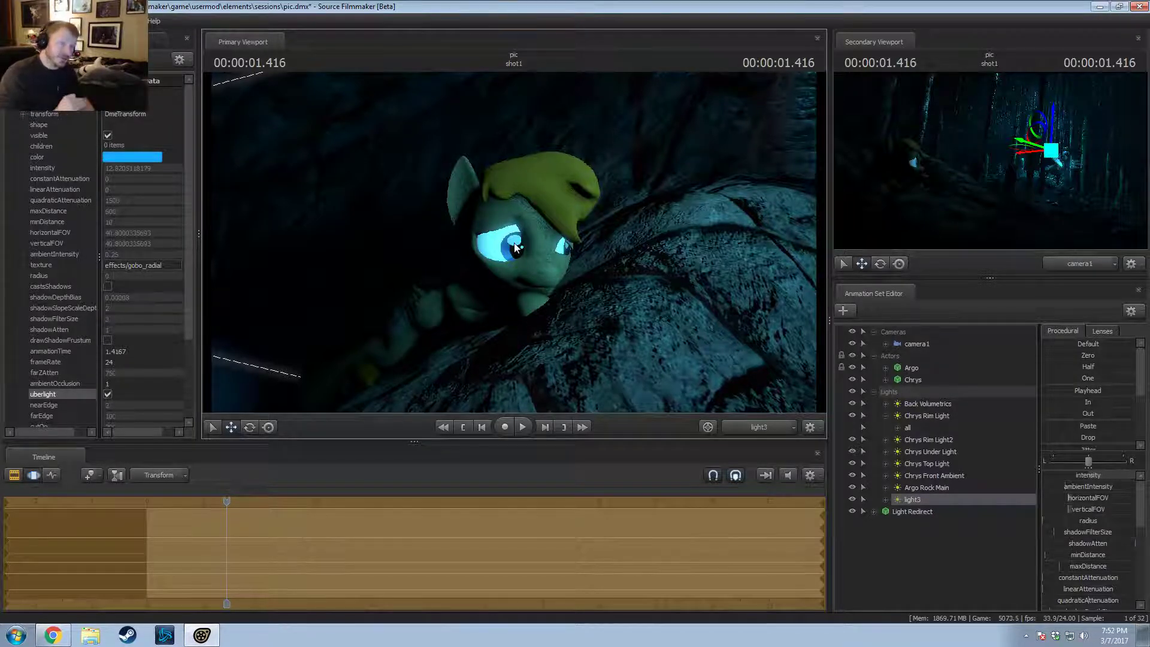
Step: Open the model browser for a new animation set, examine its MDL file list, and close it without adding a model
left_click(958, 589)
right_click(958, 574)
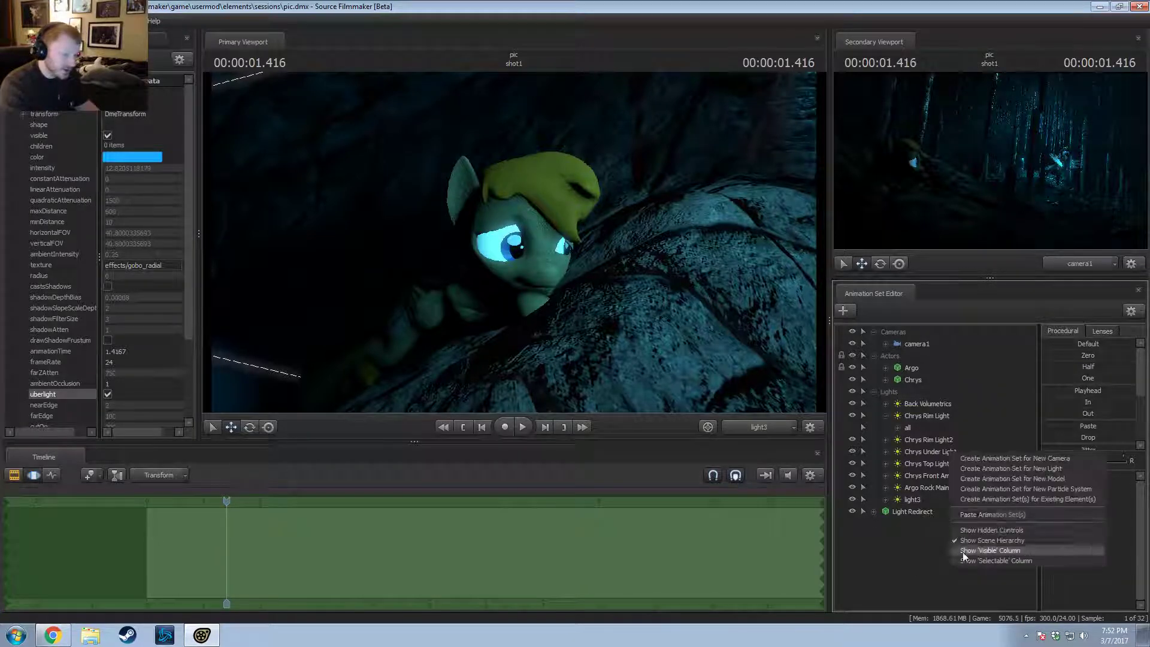
left_click(1002, 480)
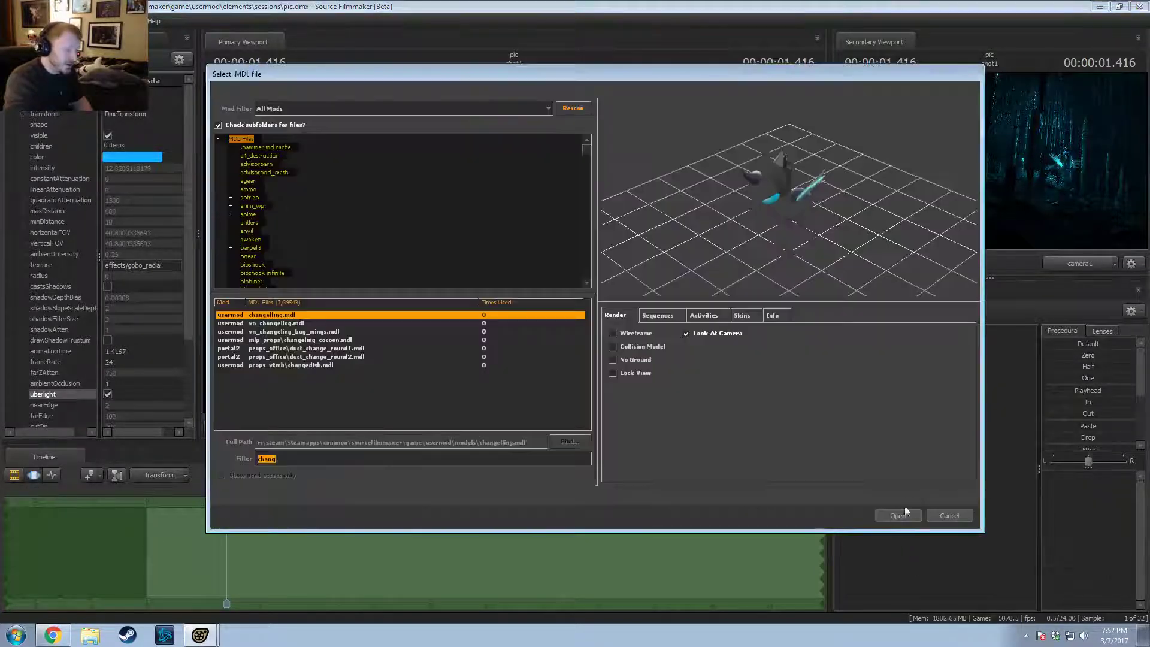
left_click(302, 303)
left_click(301, 302)
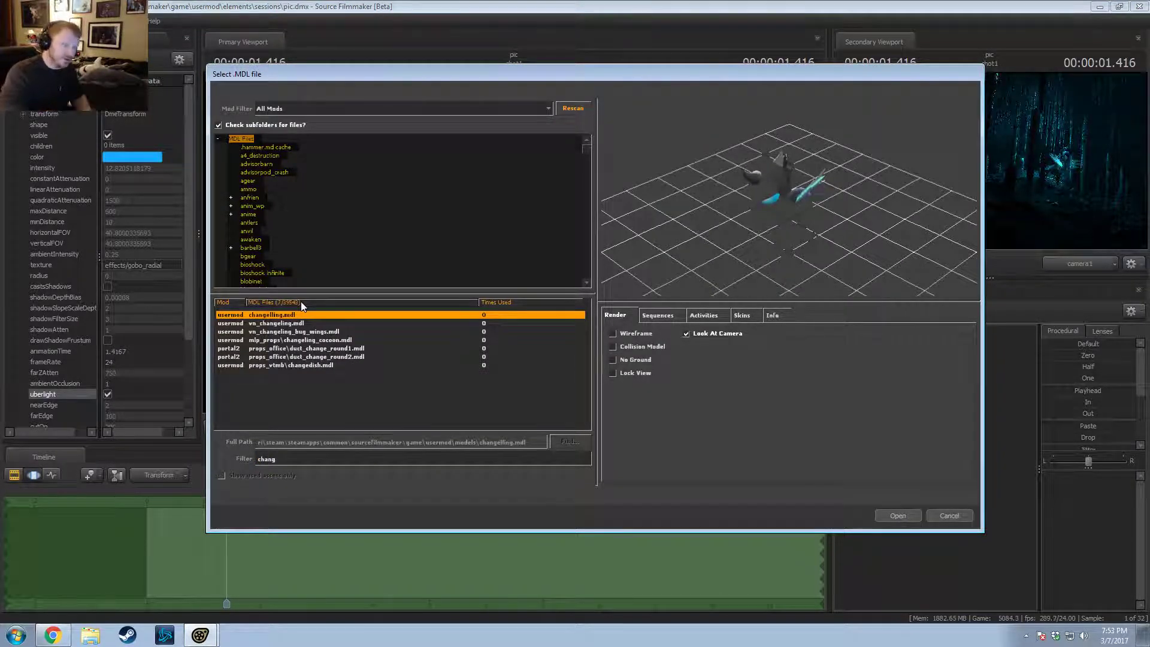
left_click(950, 515)
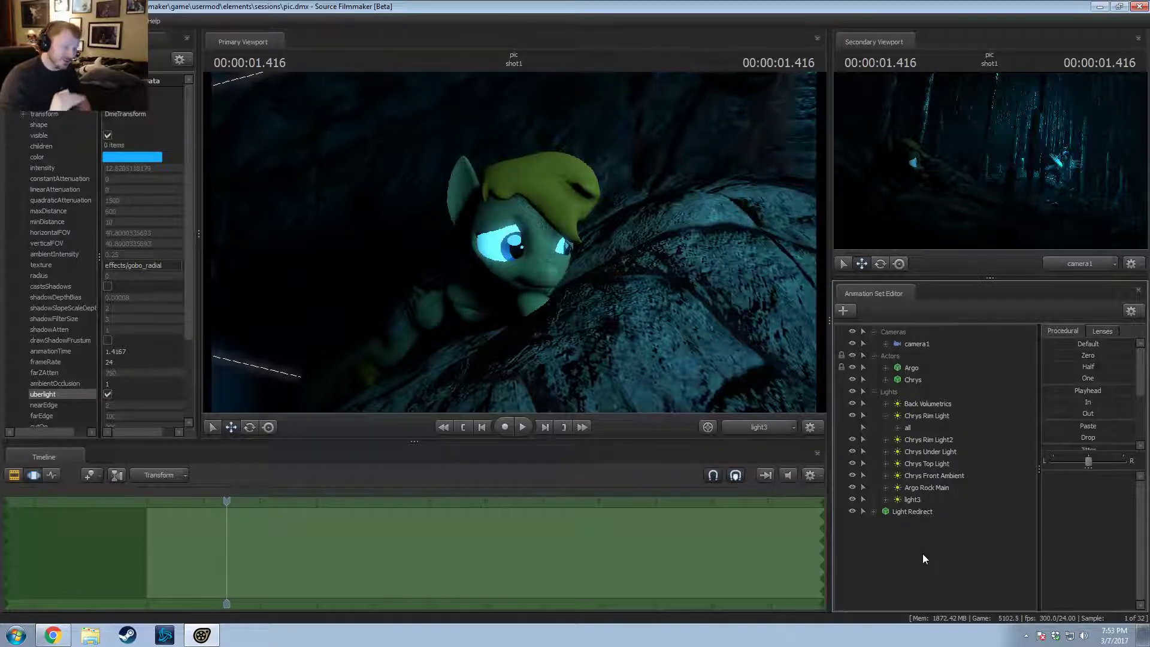
Step: Bring up the Sound tracks in the Clip Editor timeline and save the session
key("F3")
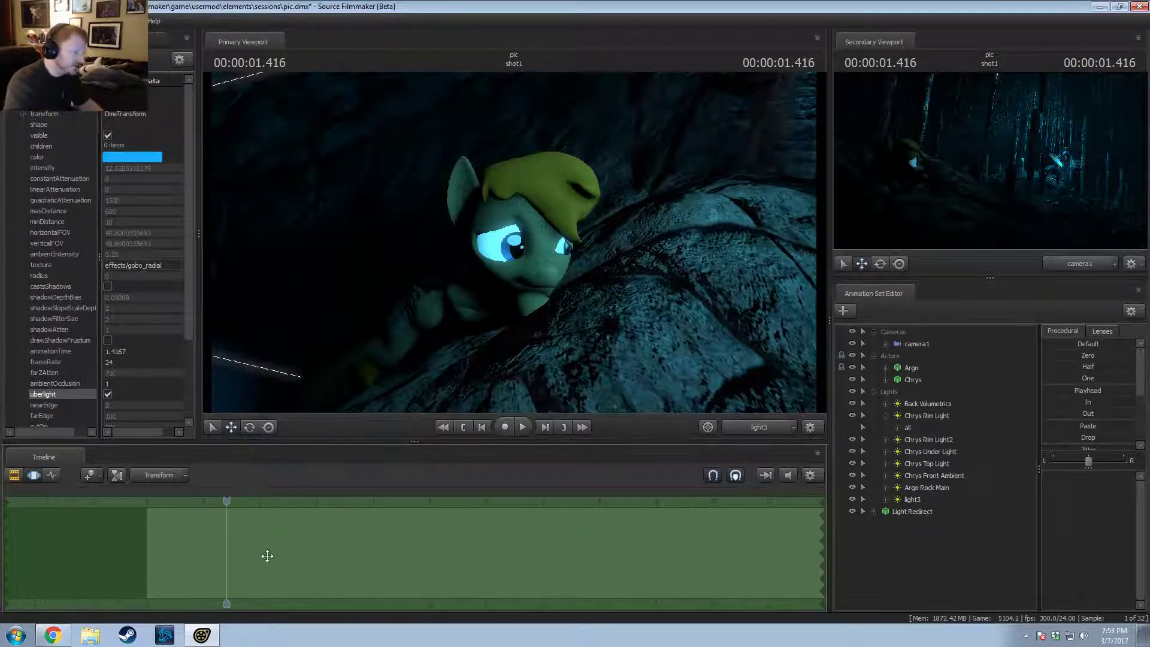
left_click_drag(818, 530, 806, 563)
key("ctrl+s")
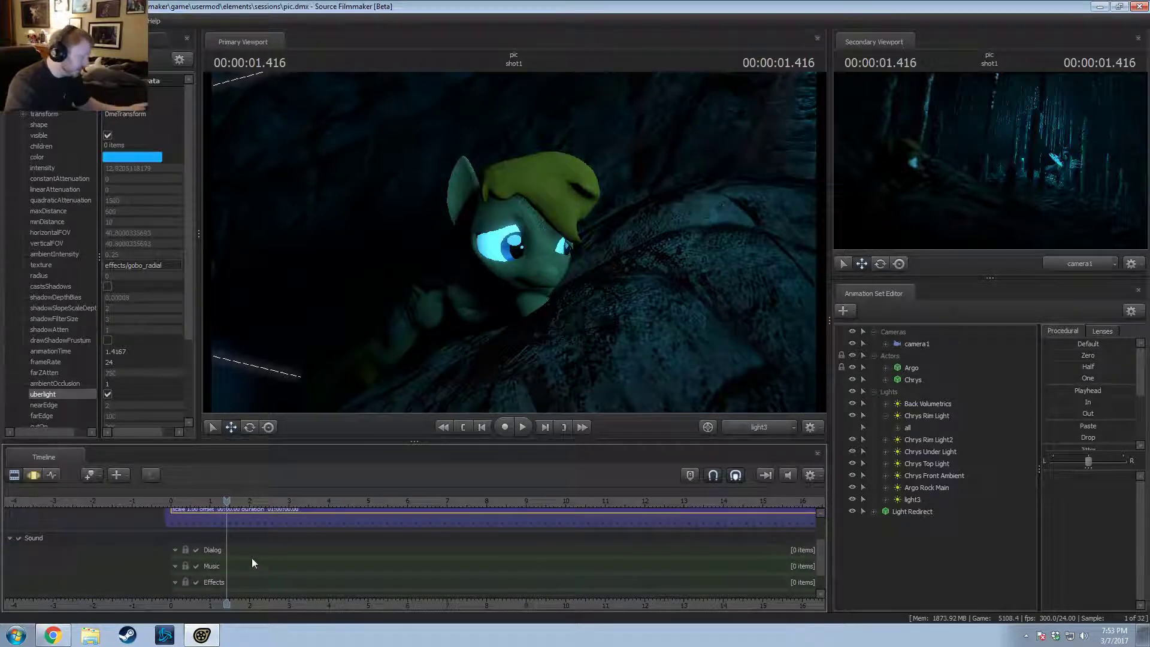
Step: Open the WAV sound browser to add a clip to the Dialog track and dismiss the engine error
right_click(236, 549)
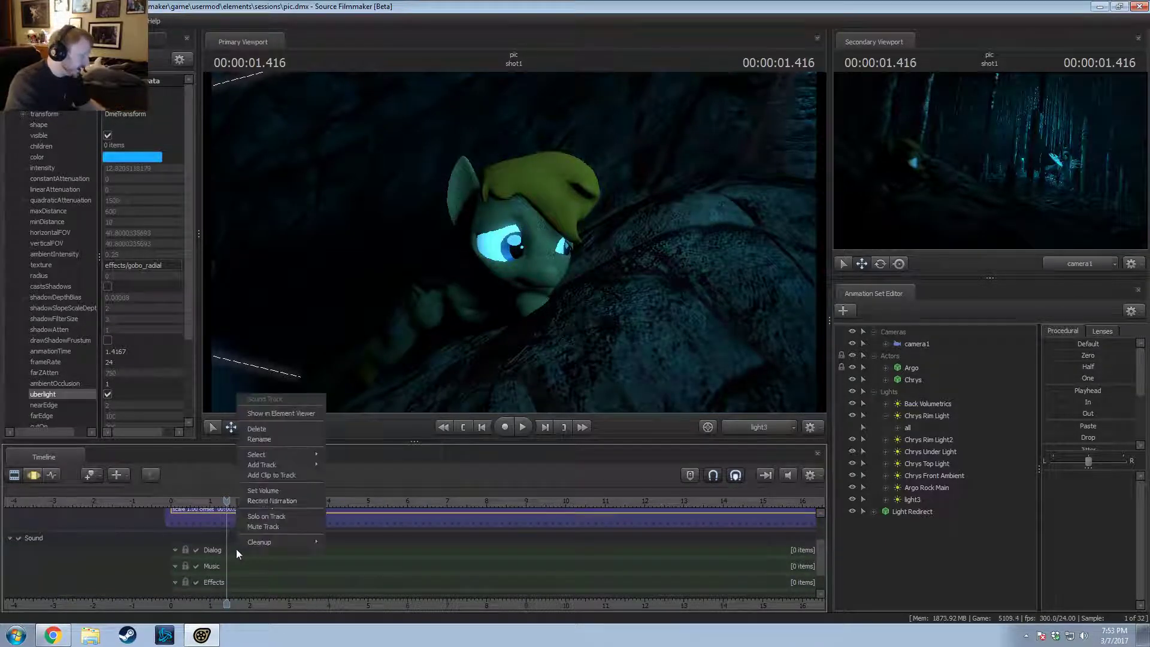
left_click(268, 475)
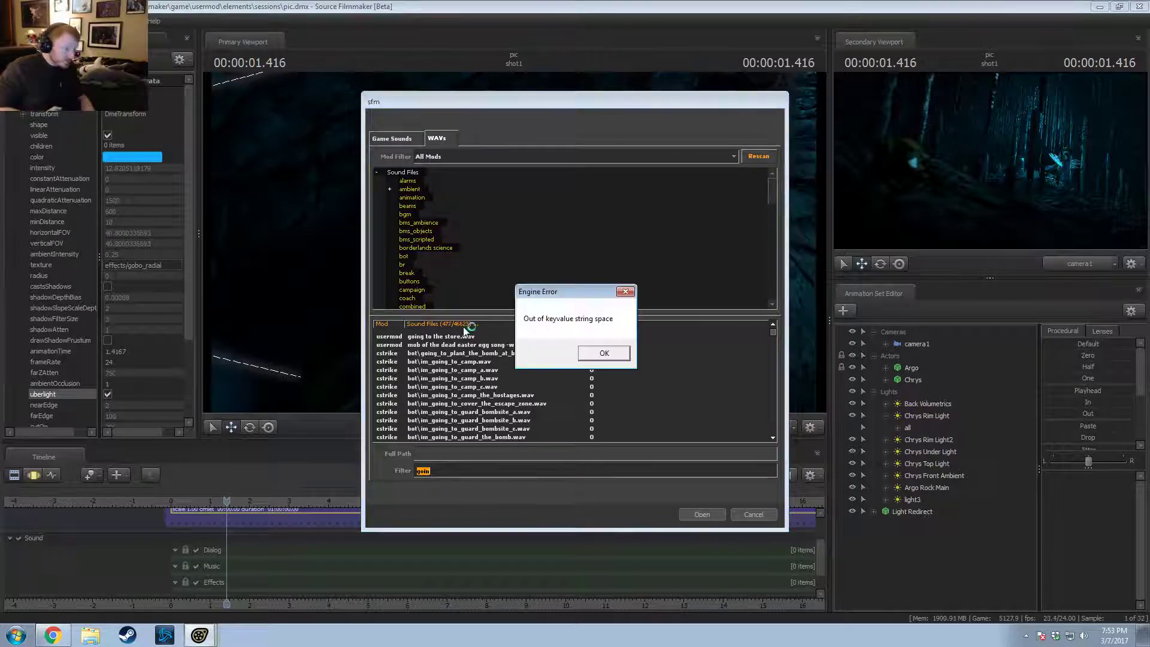
key("Return")
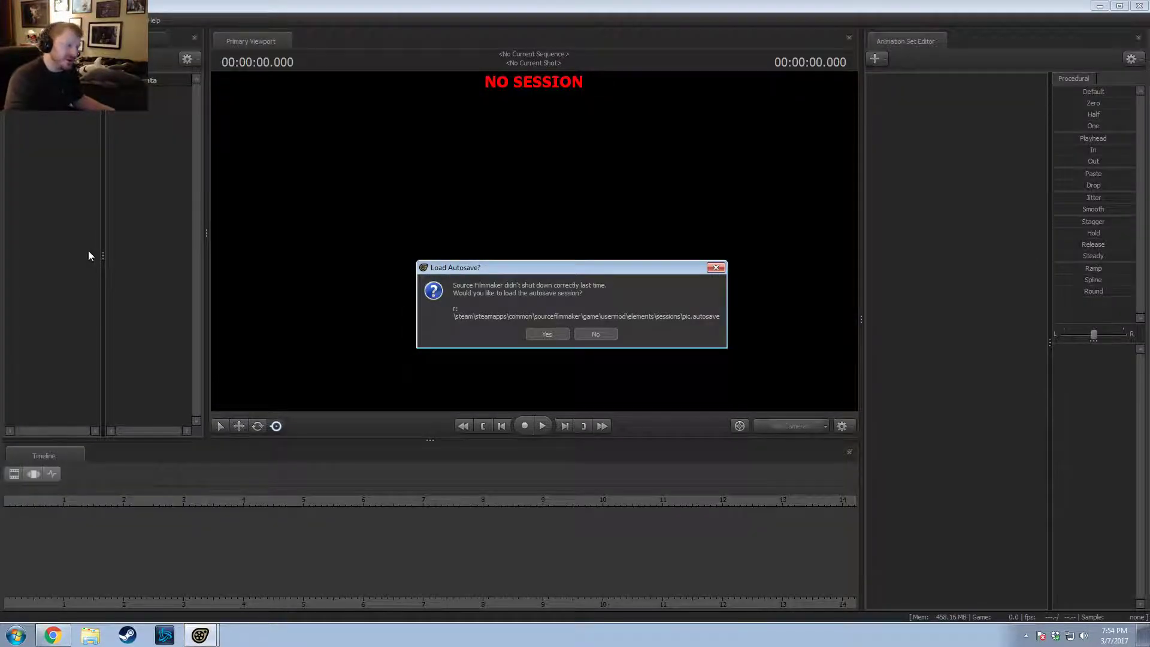
Step: Decline loading the autosave and reopen the recent session pic.dmx
left_click(596, 335)
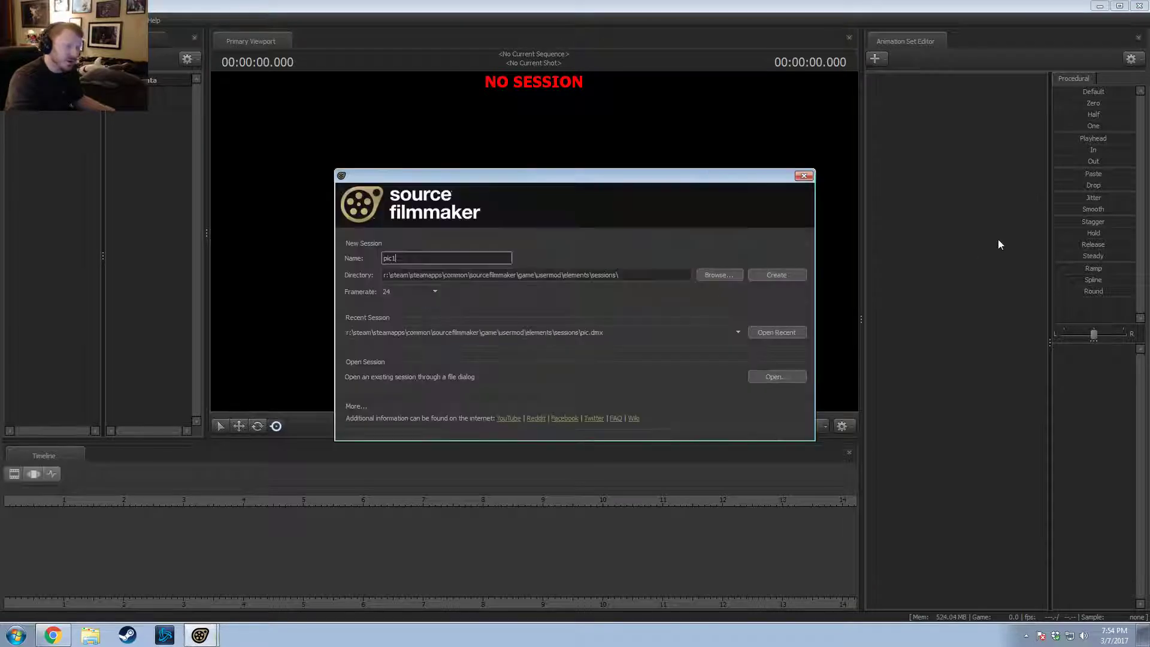
left_click(758, 333)
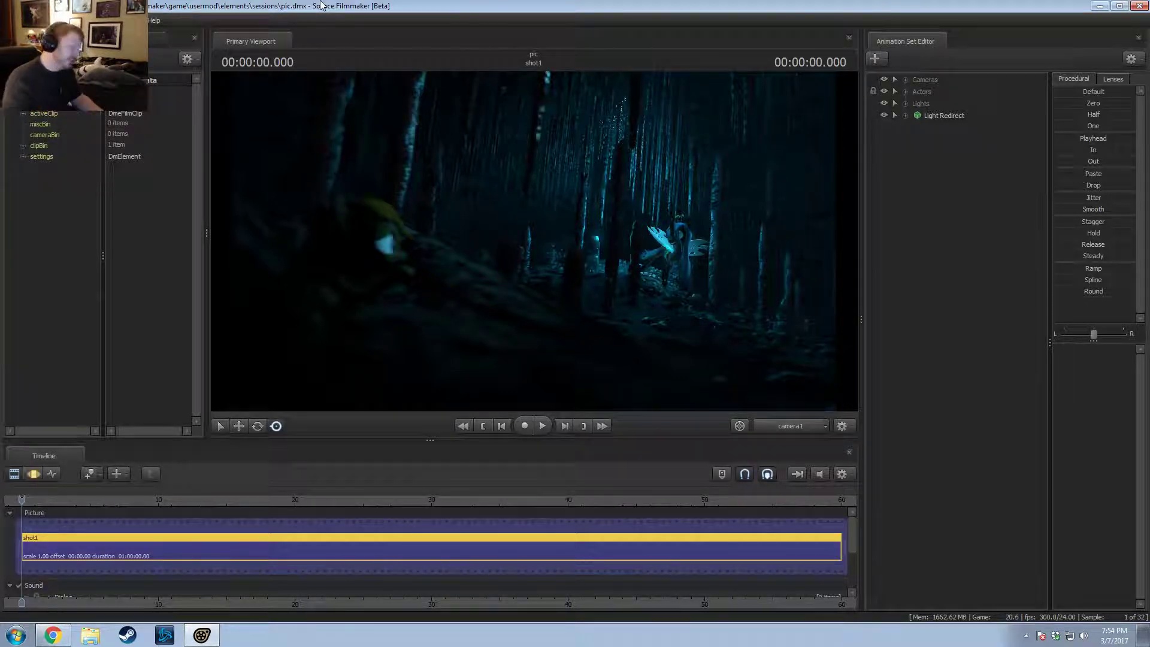
Step: Switch to Windows Explorer, enlarge its window, and browse from the SFM Usermod folder up to SourceFilmmaker's game folder
left_click(84, 632)
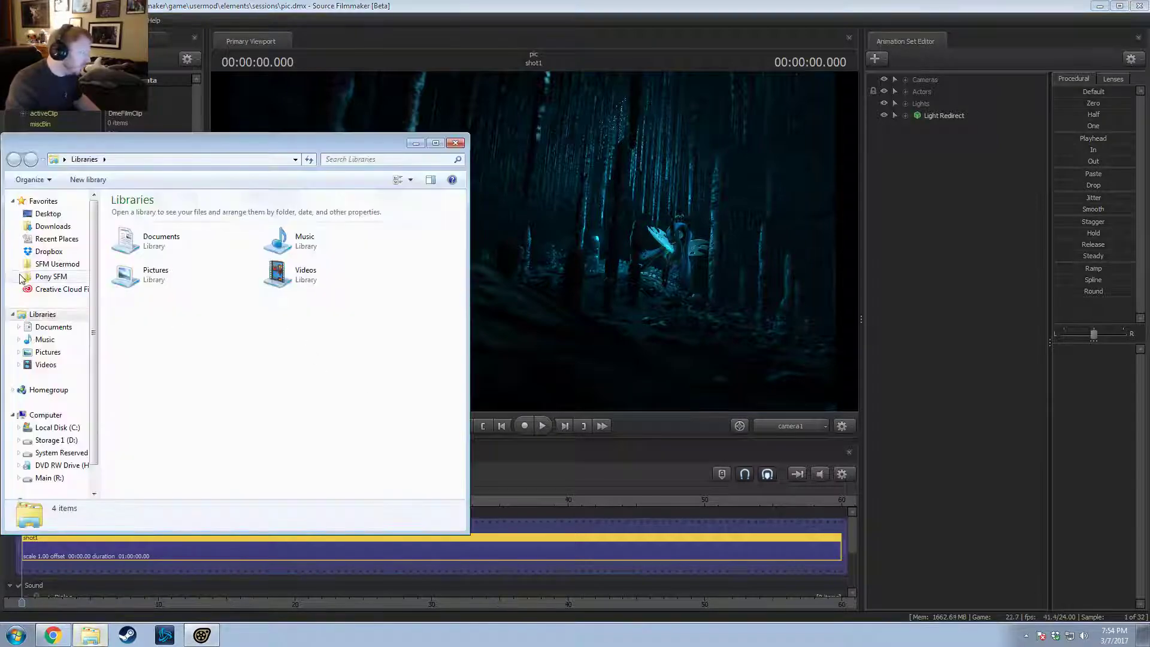
left_click(56, 264)
left_click_drag(243, 145, 1, 359)
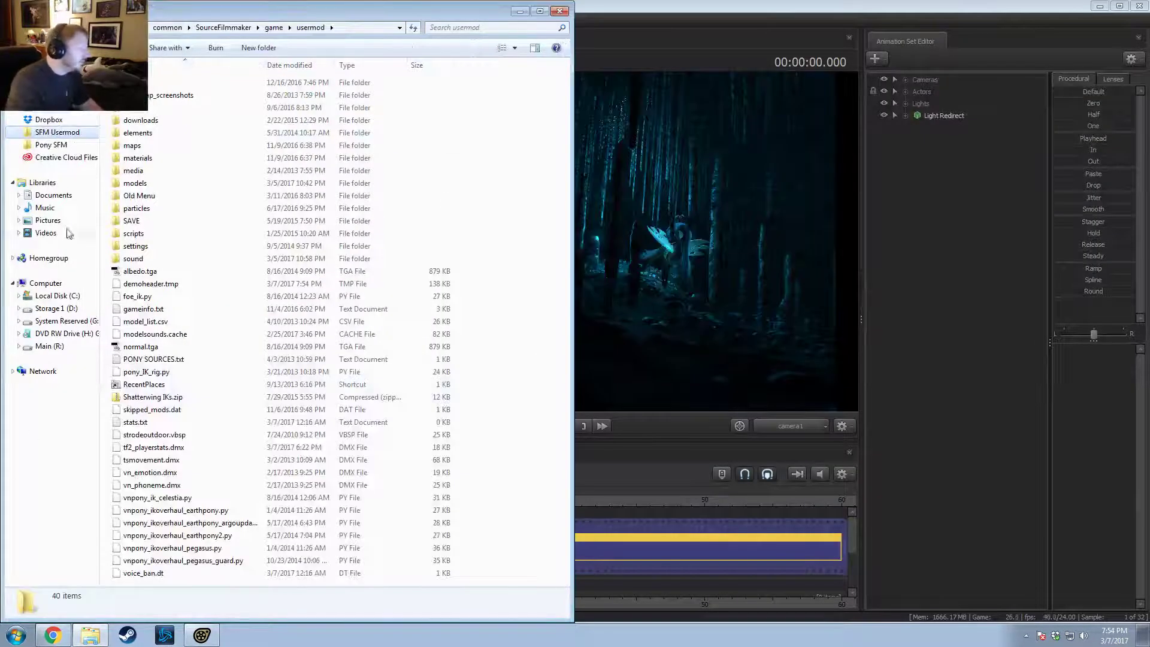
left_click(57, 145)
left_click(57, 133)
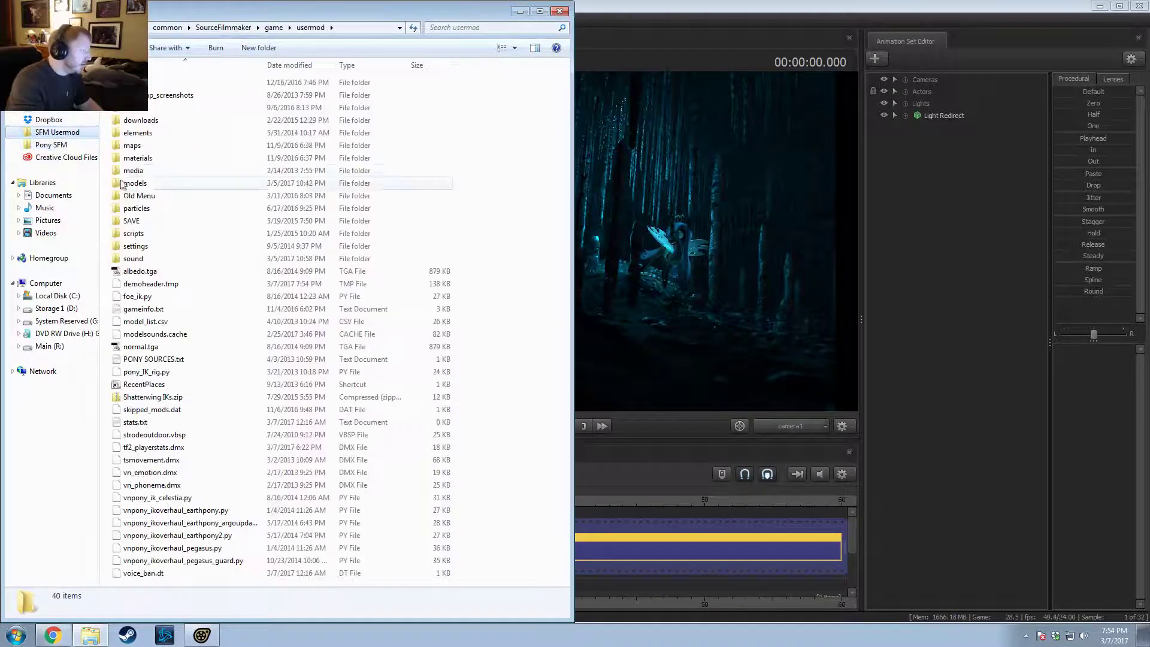
left_click(268, 28)
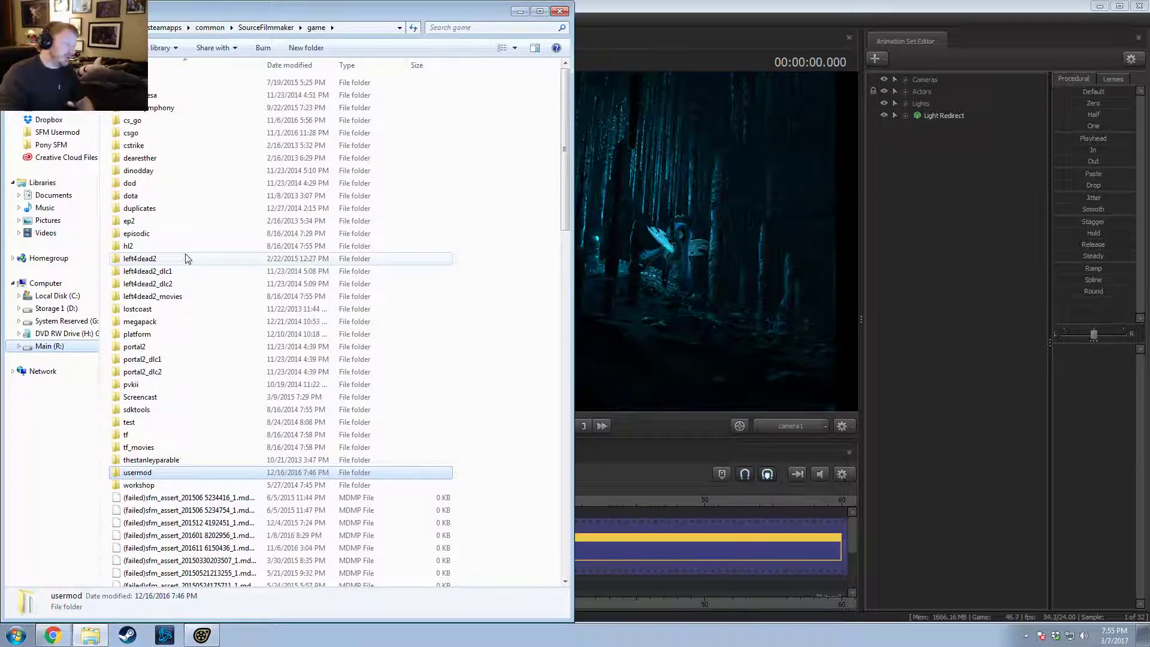
Step: Examine the models and props stored in the test folder and return to the game folder
double_click(149, 422)
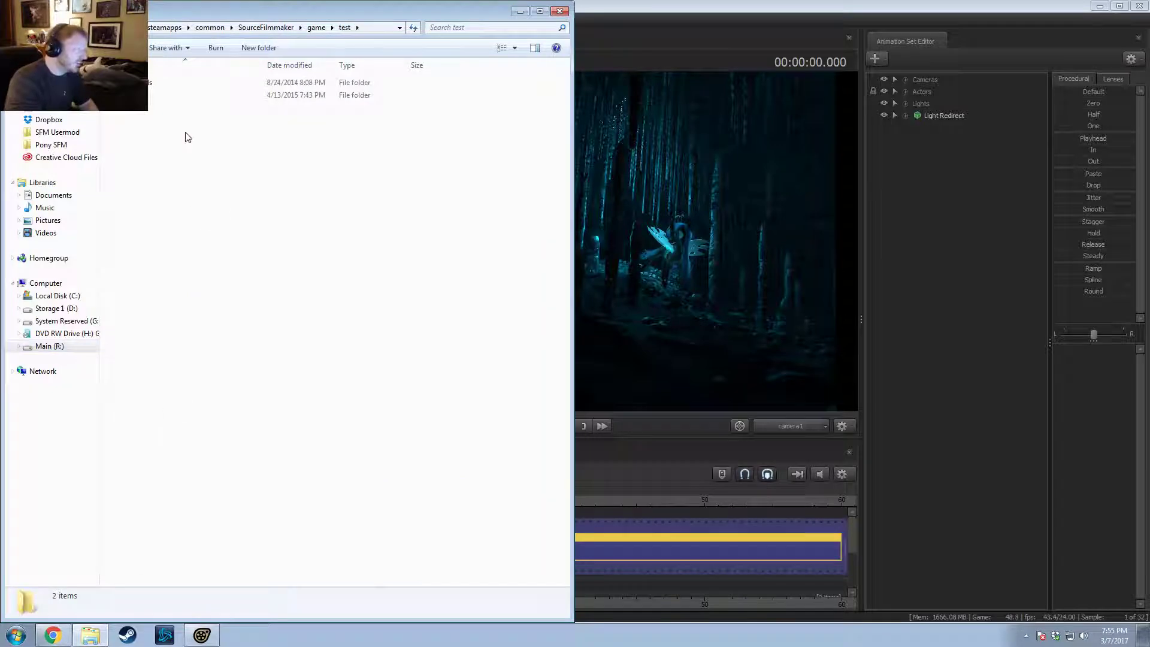
double_click(159, 95)
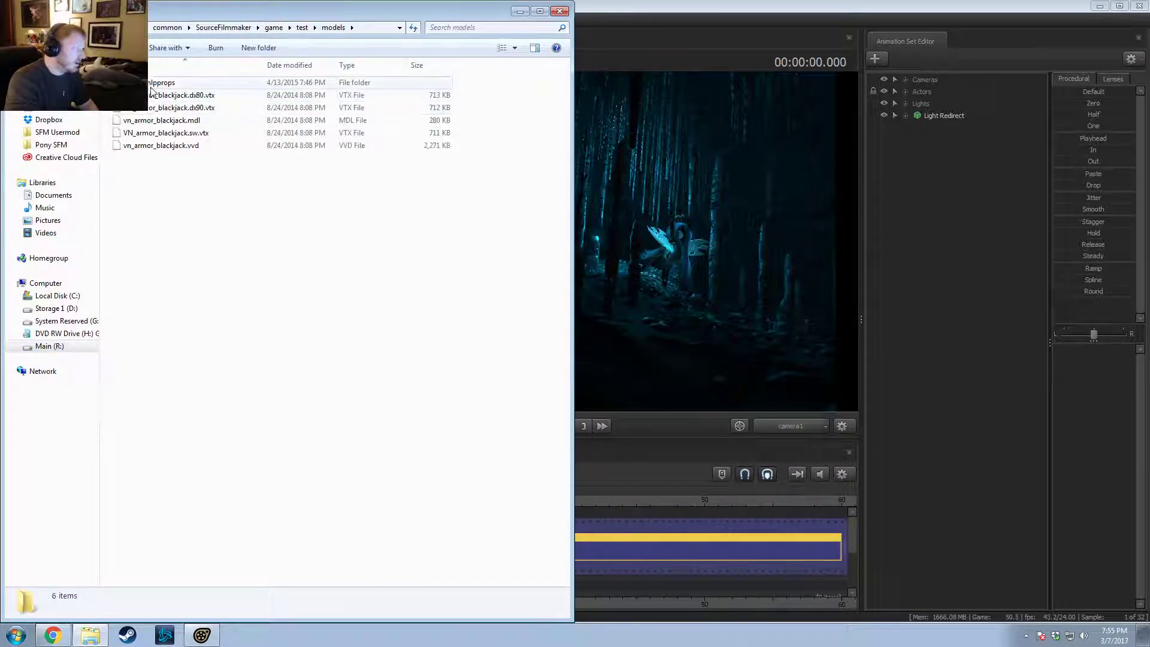
double_click(151, 84)
key("BackSpace")
key("BackSpace")
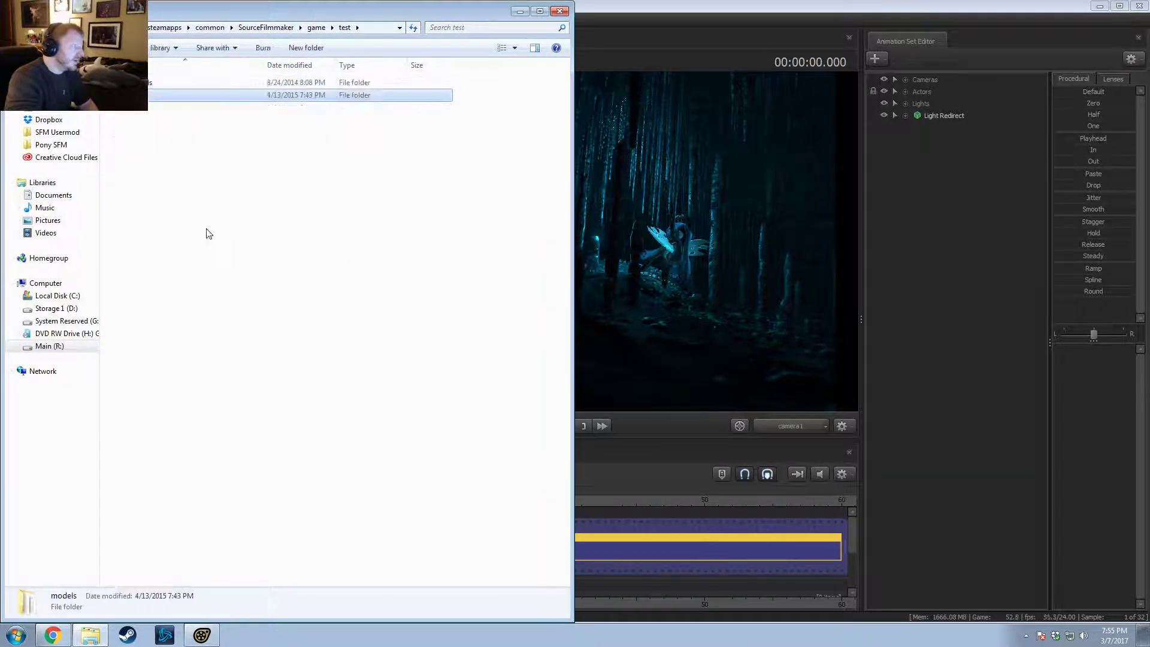
key("BackSpace")
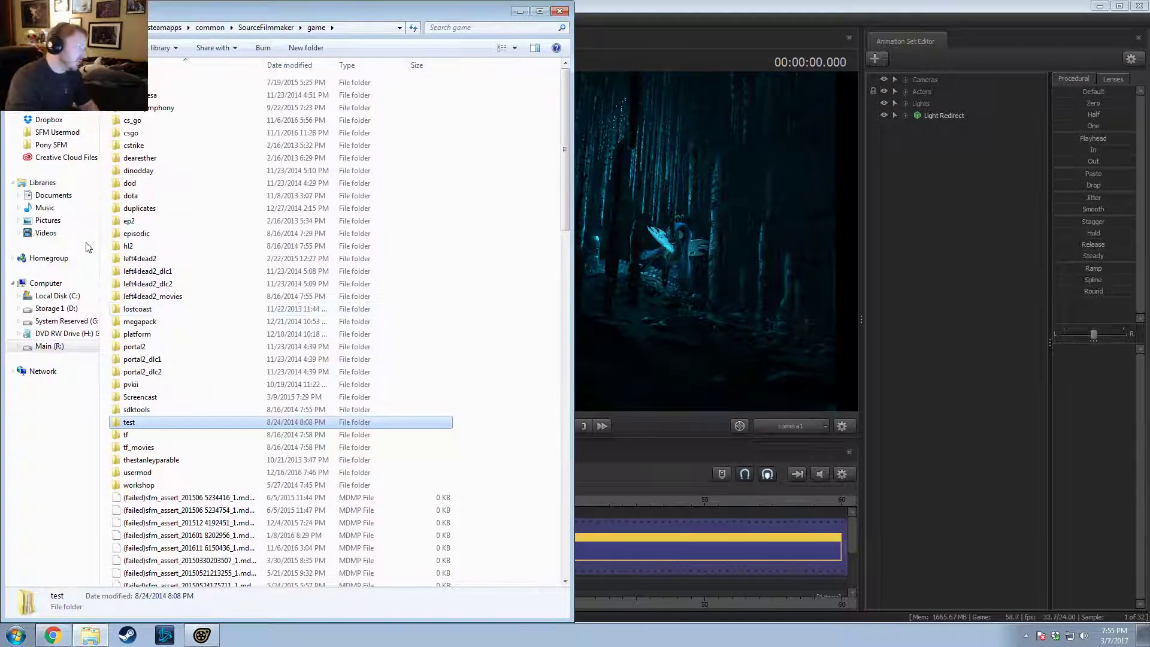
Step: Open the overhaul_changeling RAR archive from Downloads in 7-Zip and select the Materials and Models folders inside Changeling
left_click(51, 94)
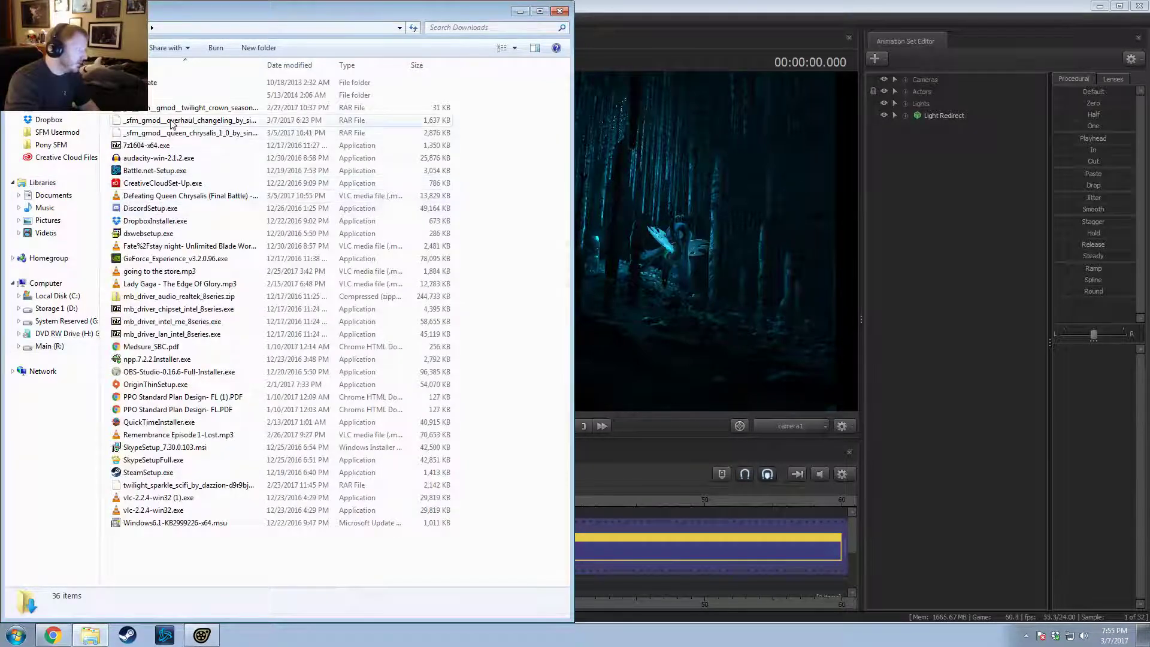
right_click(169, 120)
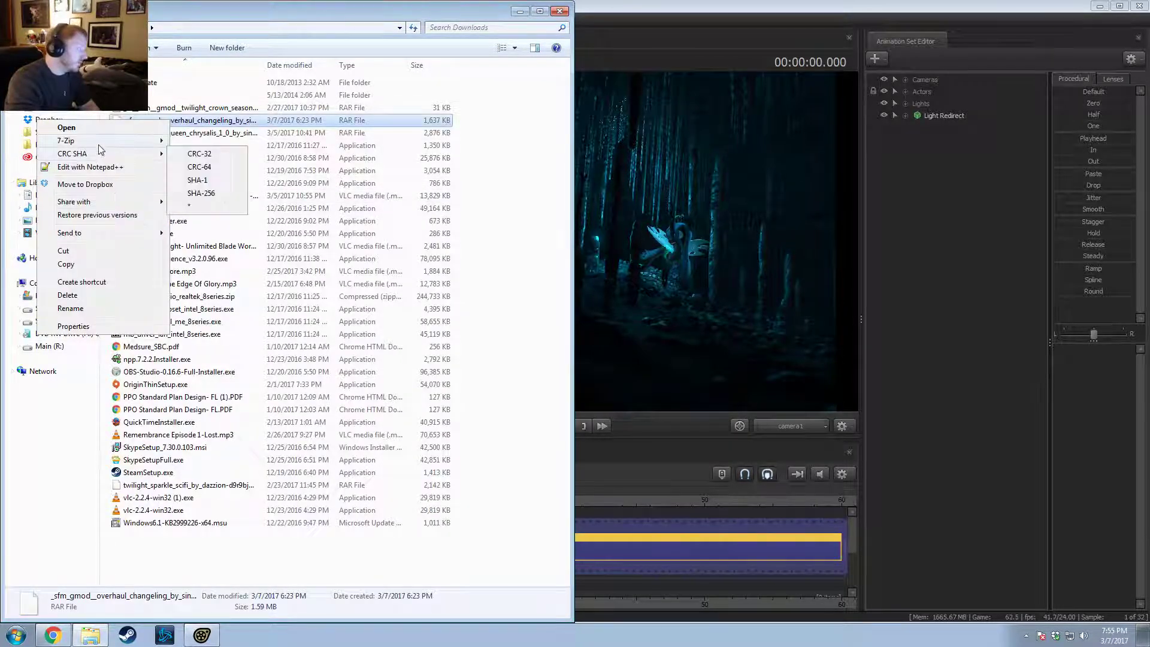
mouse_move(100, 143)
left_click(192, 146)
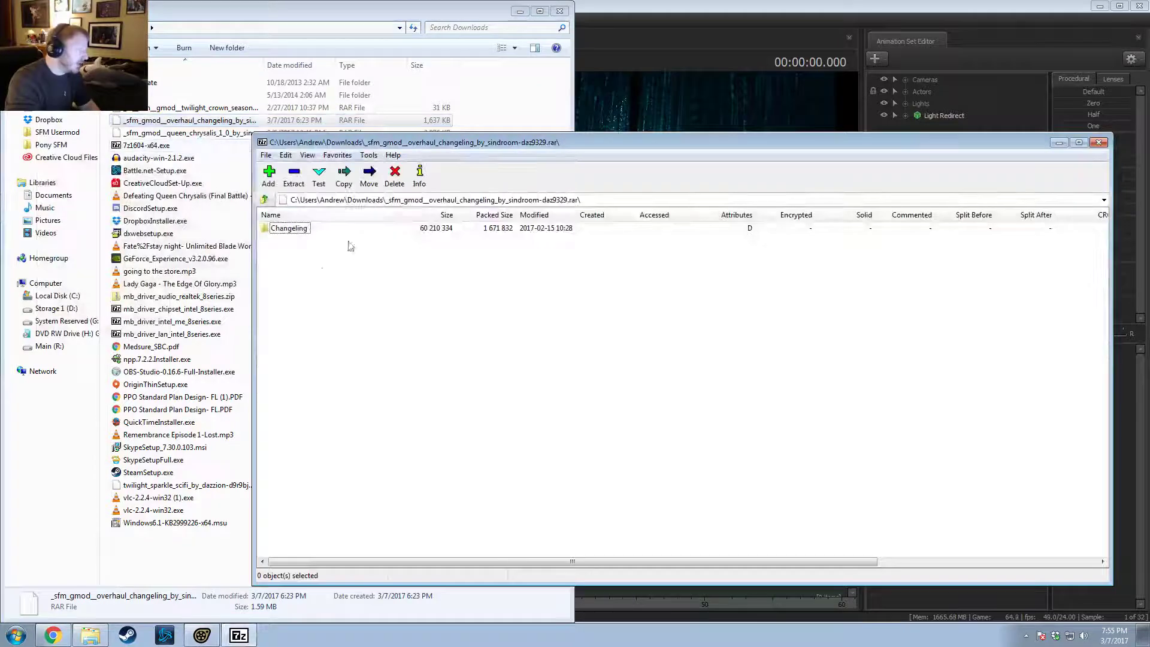
double_click(287, 229)
left_click_drag(285, 272, 277, 225)
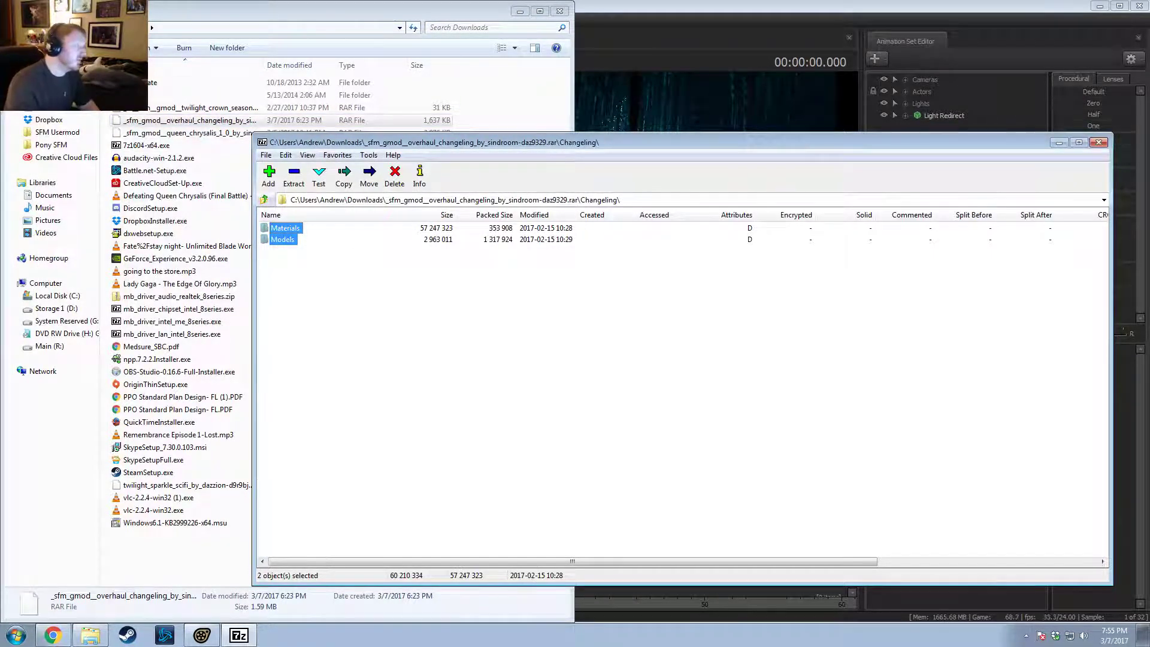
Step: Copy the archive's Materials and Models folders into SourceFilmmaker's game/test folder, merging with the existing folders
left_click(15, 27)
left_click(198, 347)
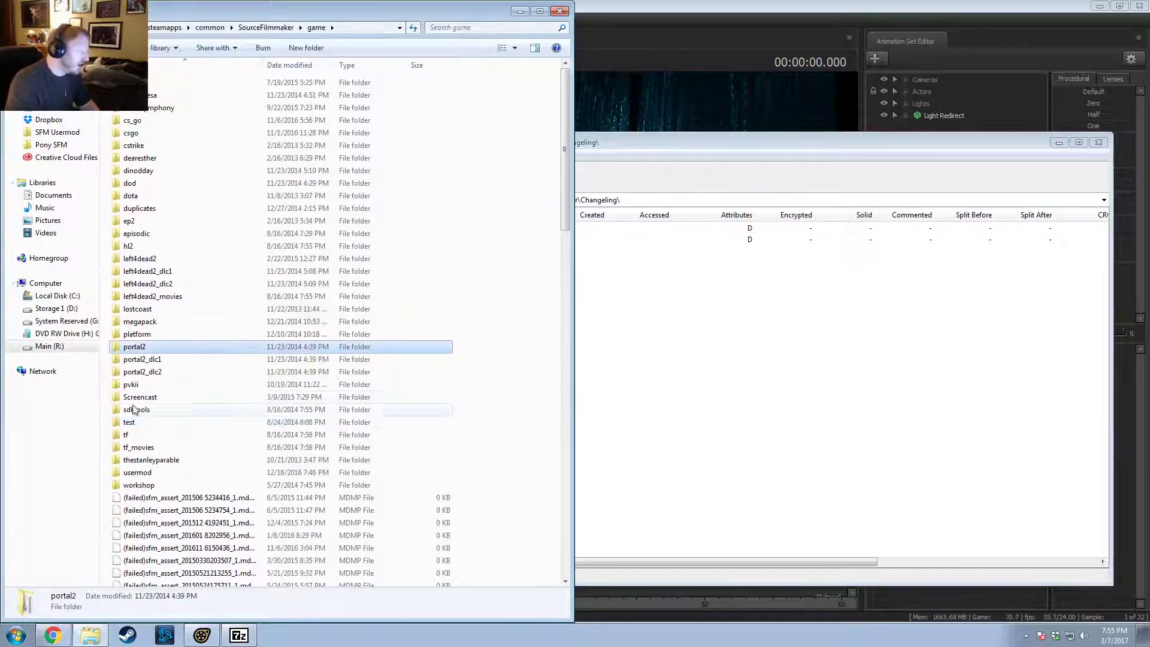
double_click(180, 421)
left_click(741, 339)
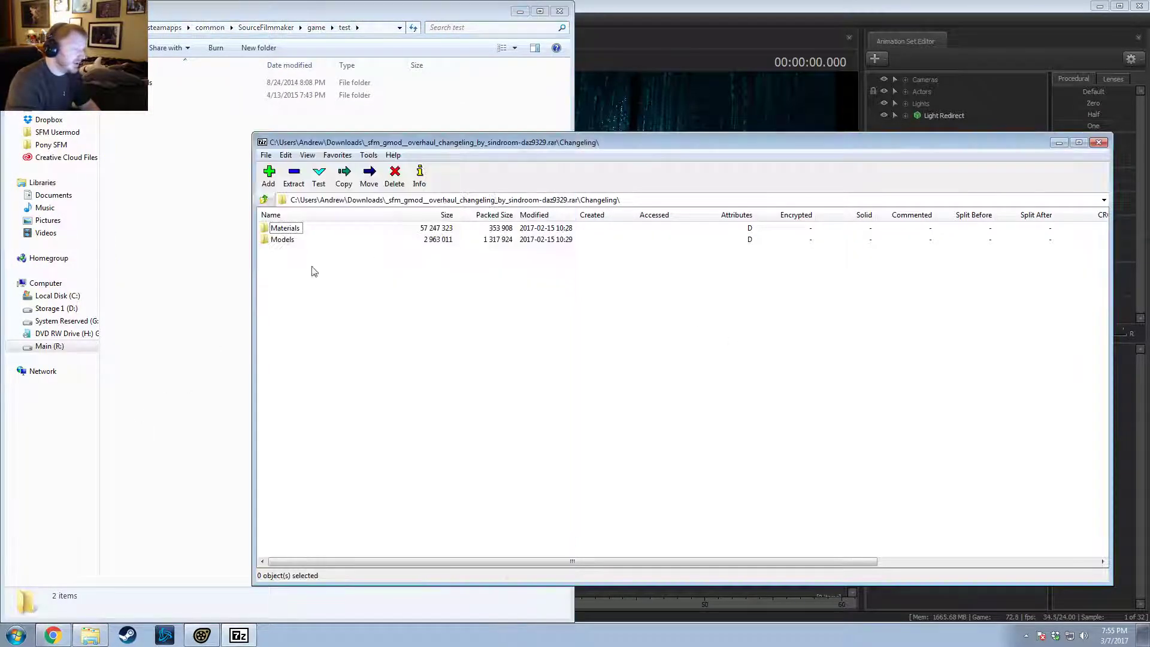
left_click_drag(304, 269, 280, 223)
left_click_drag(282, 235, 126, 186)
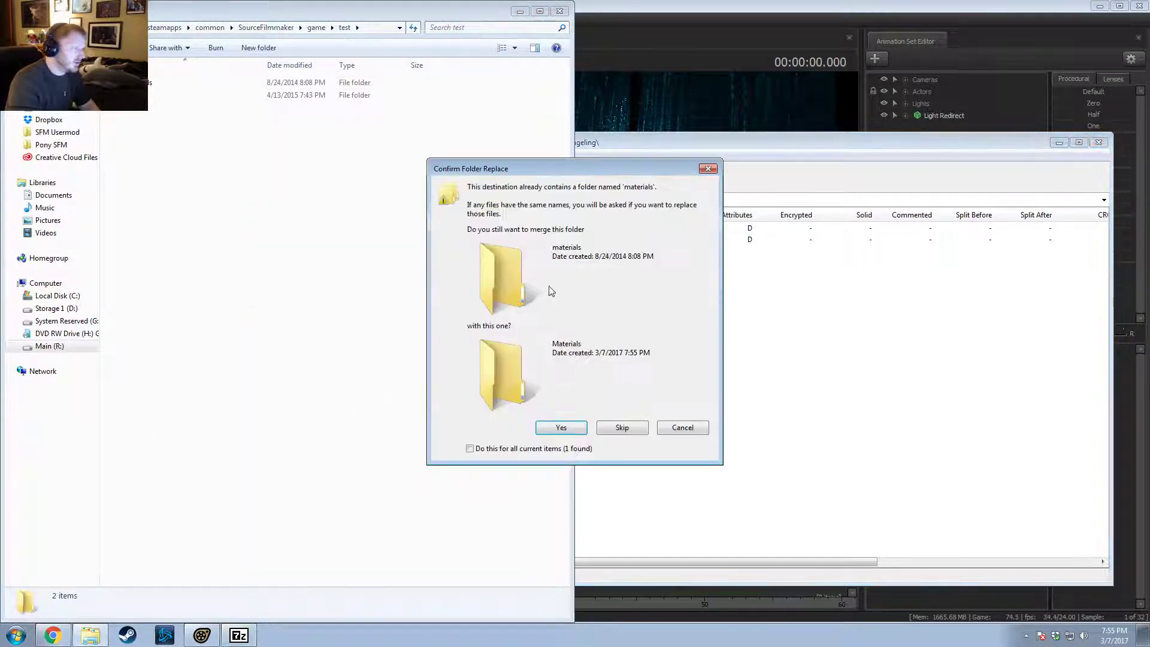
left_click(562, 427)
left_click(272, 256)
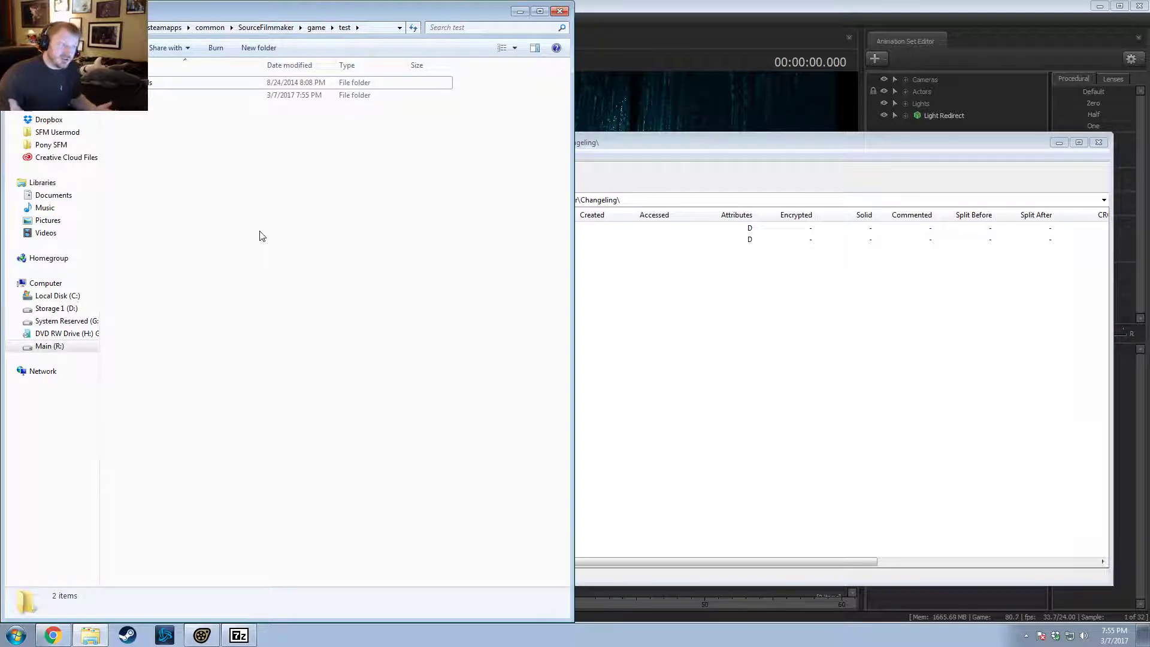
Step: Open gameinfo.txt from the usermod folder and comment out the test search path with //
left_click(318, 28)
left_click(264, 284)
double_click(144, 473)
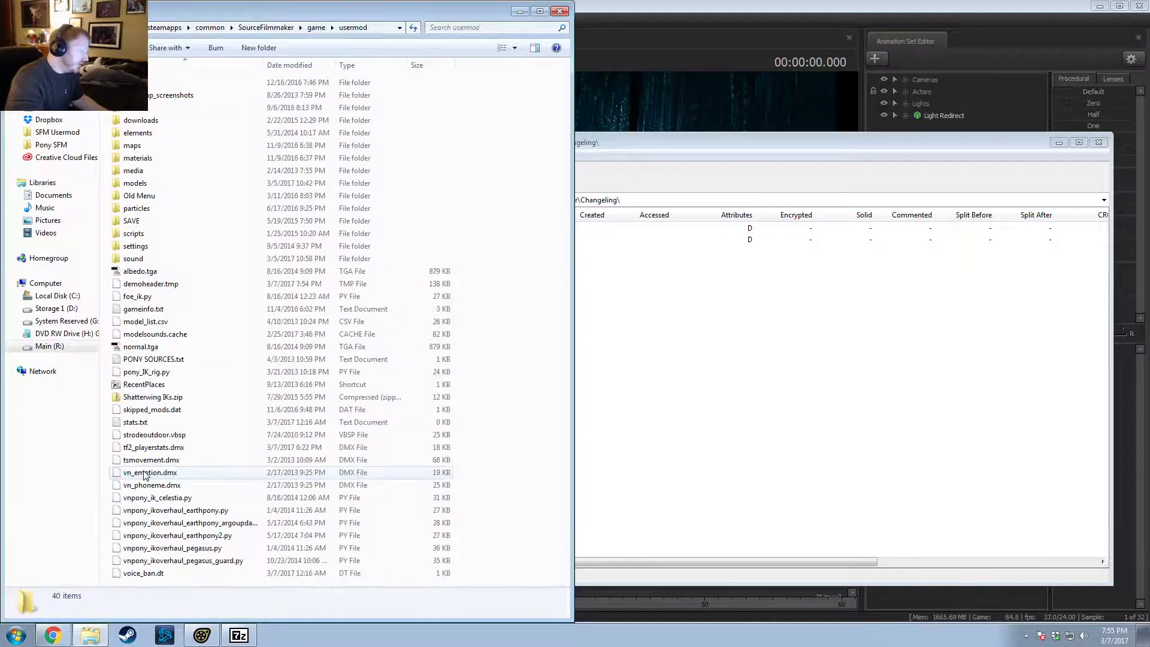
double_click(144, 308)
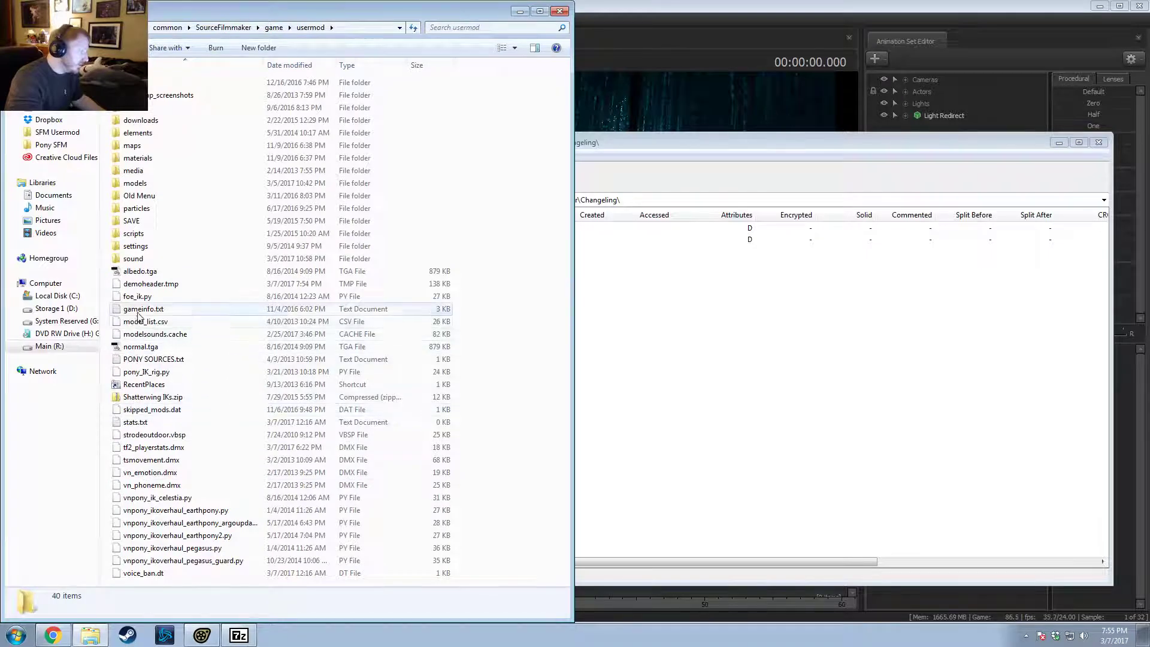
scroll(401, 353, "down", 6)
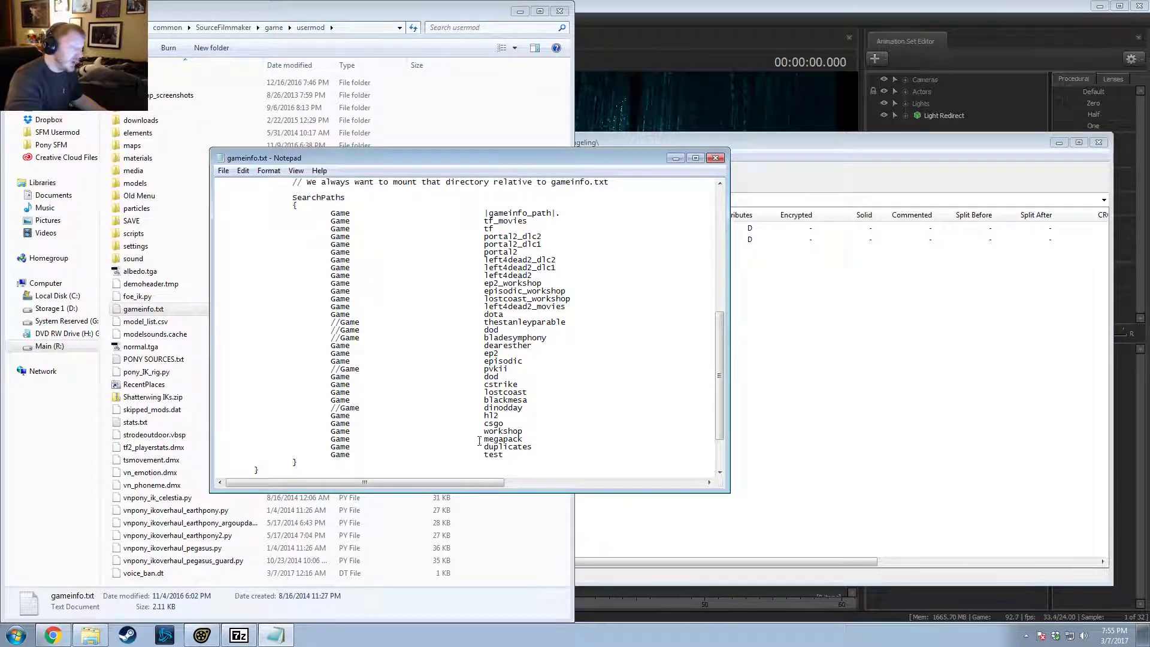
left_click(331, 455)
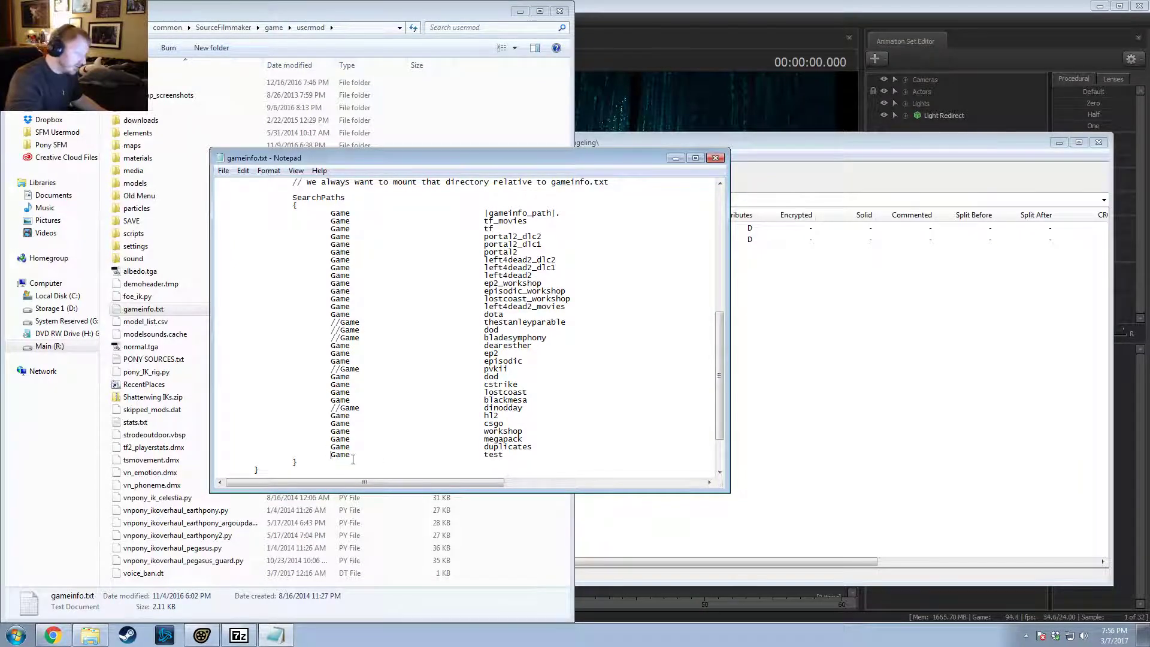
type("//")
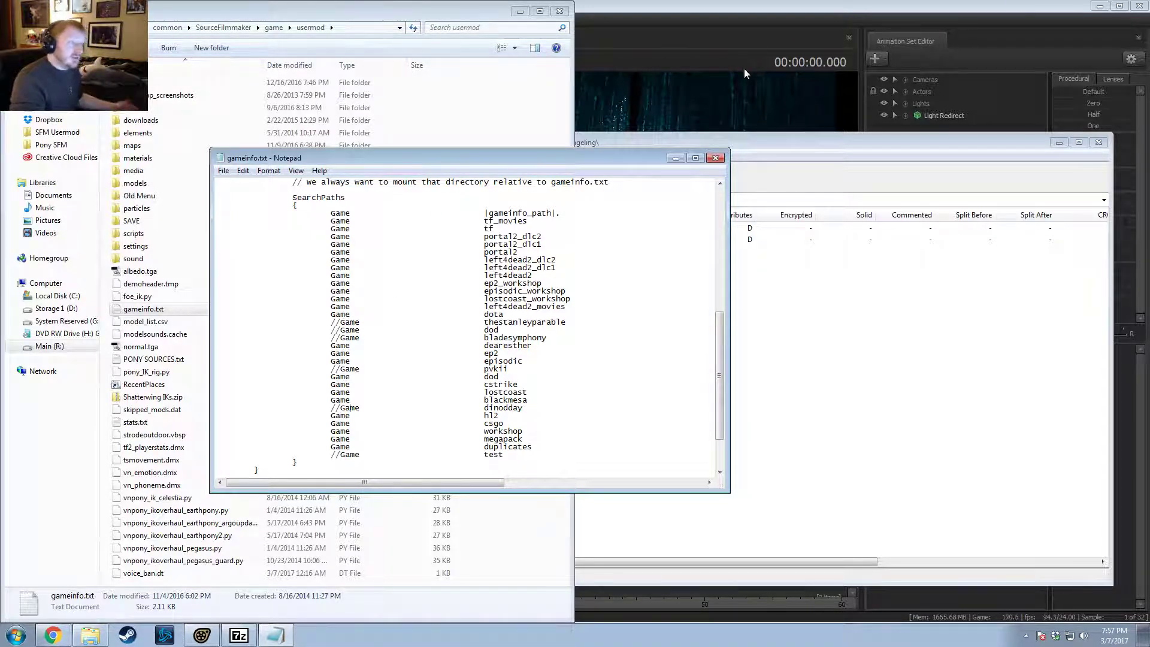
Step: Close the Explorer window, discard the changes to gameinfo.txt, and close the changeling archive
left_click(529, 16)
left_click(715, 158)
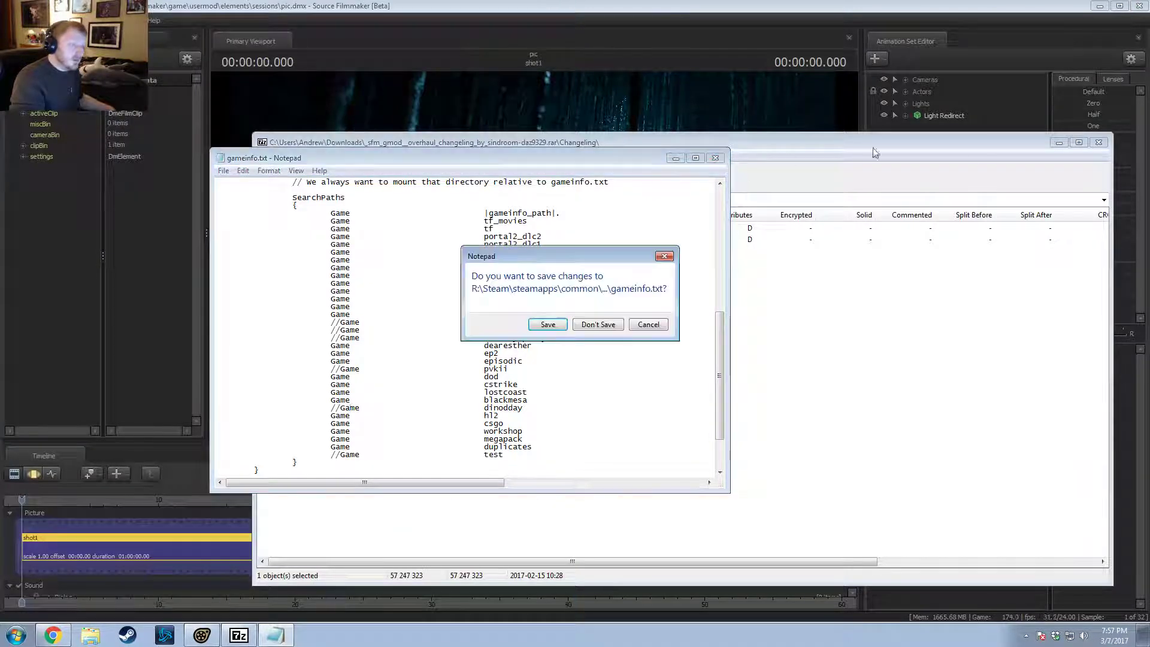
left_click(593, 325)
left_click(1099, 142)
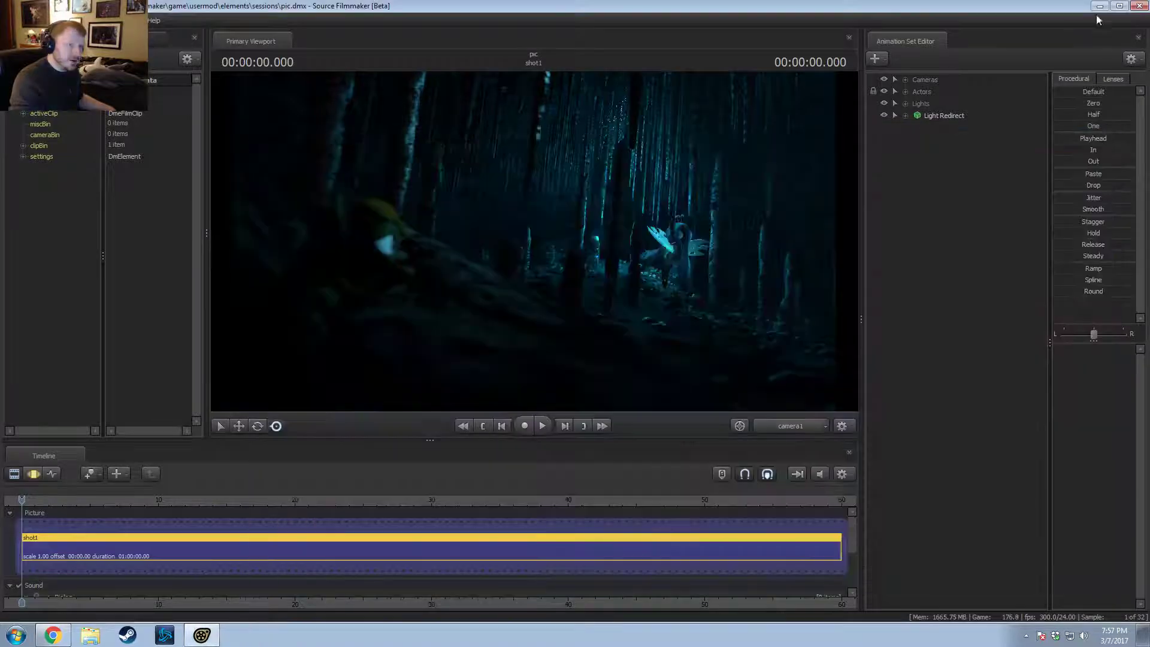
left_click(1099, 6)
left_click(1123, 8)
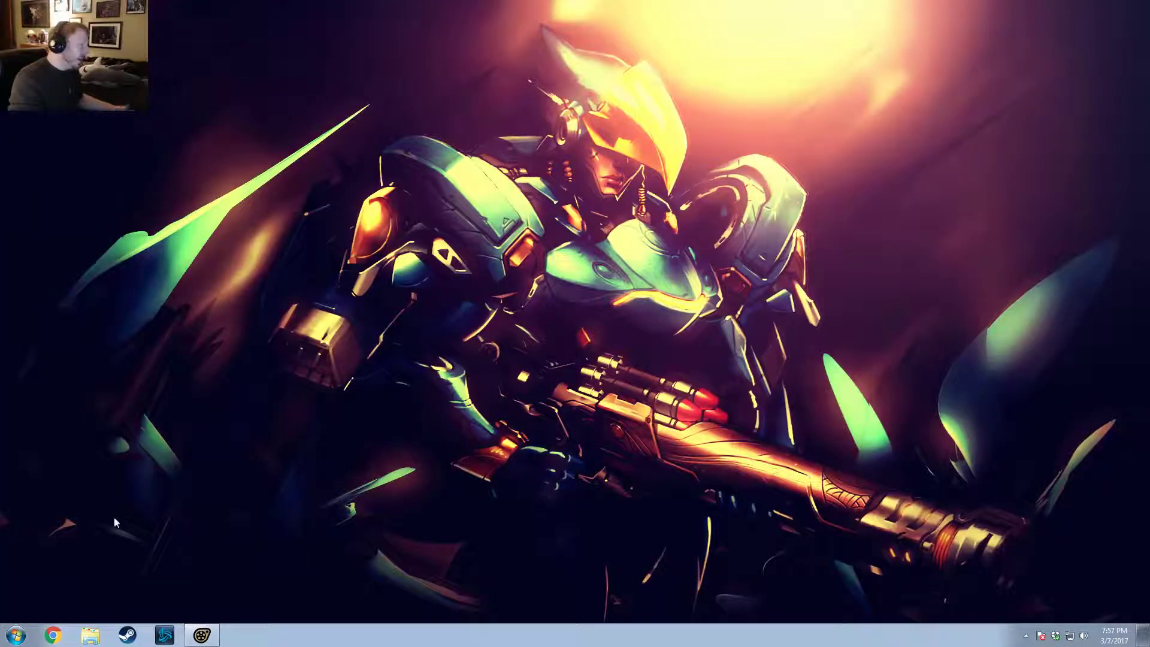
left_click(201, 634)
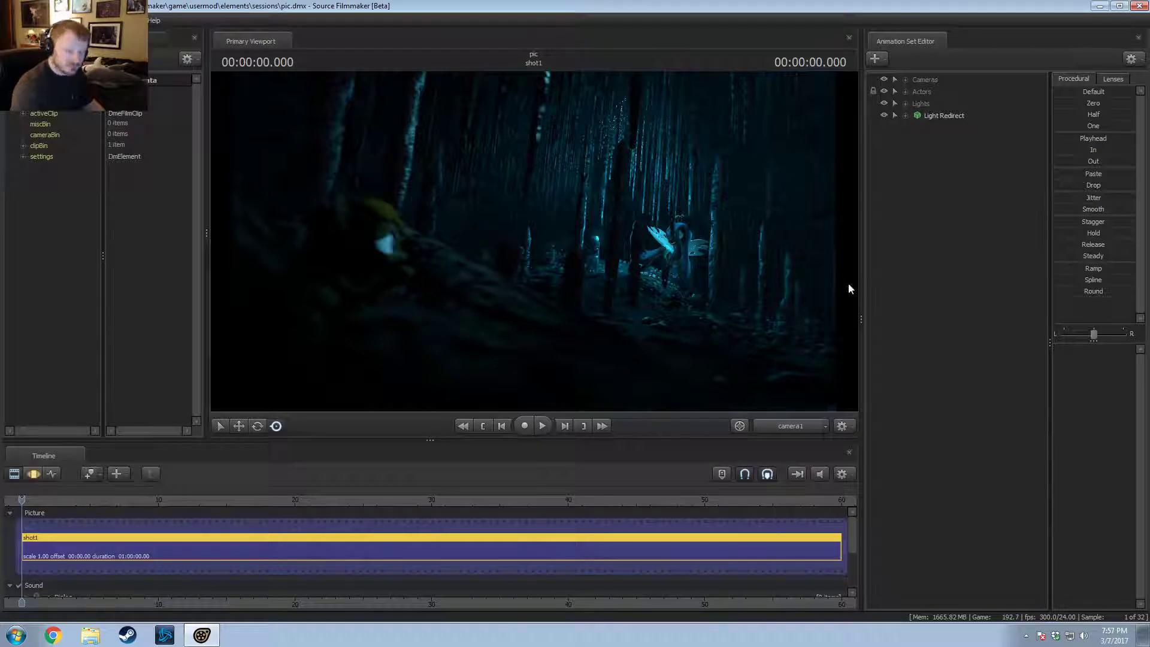
left_click(936, 104)
left_click(938, 115)
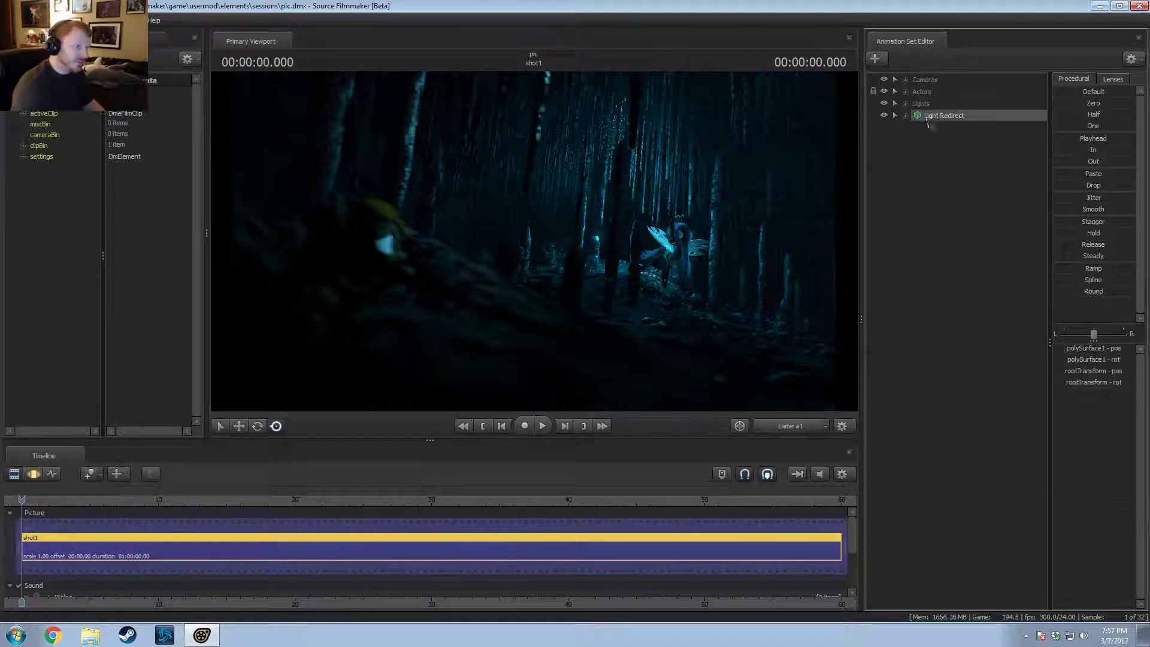
key("F3")
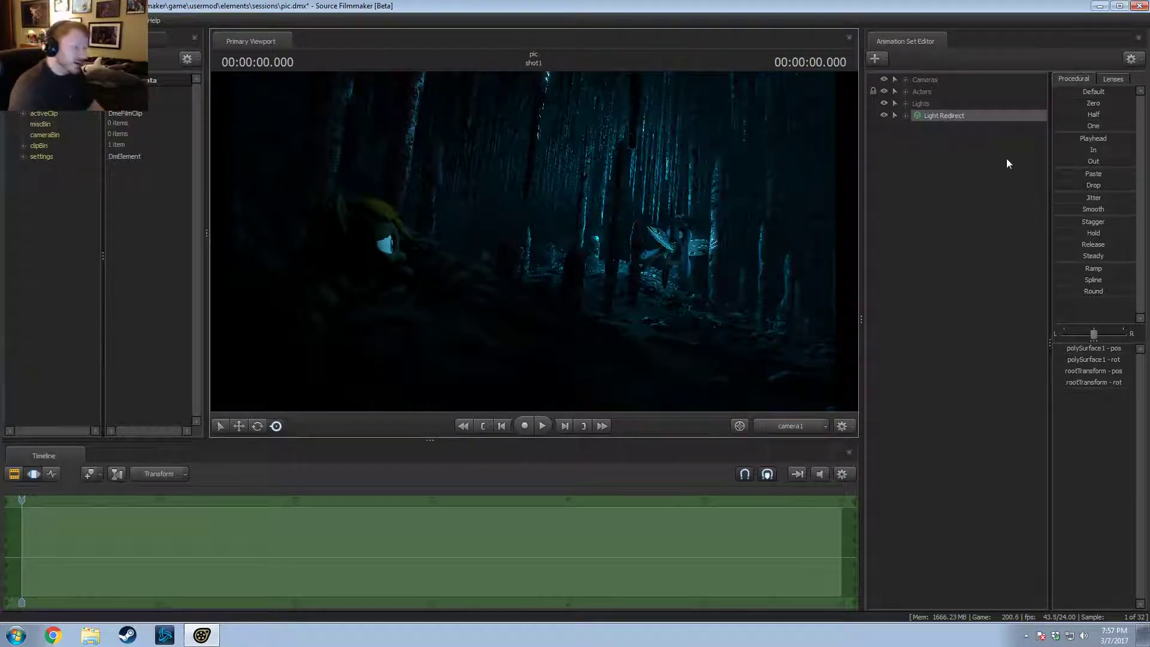
key("F2")
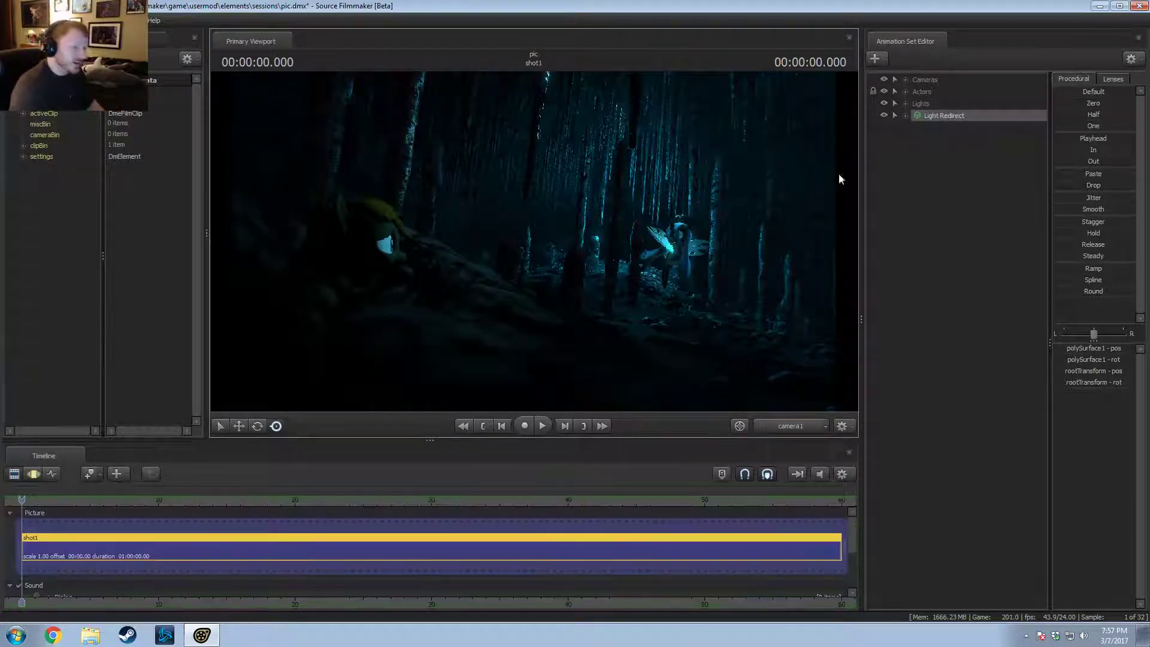
Step: Look through light3 at the pony by the rock, lower the light's intensity in the Motion Editor, and check the shot
left_click(906, 103)
double_click(943, 199)
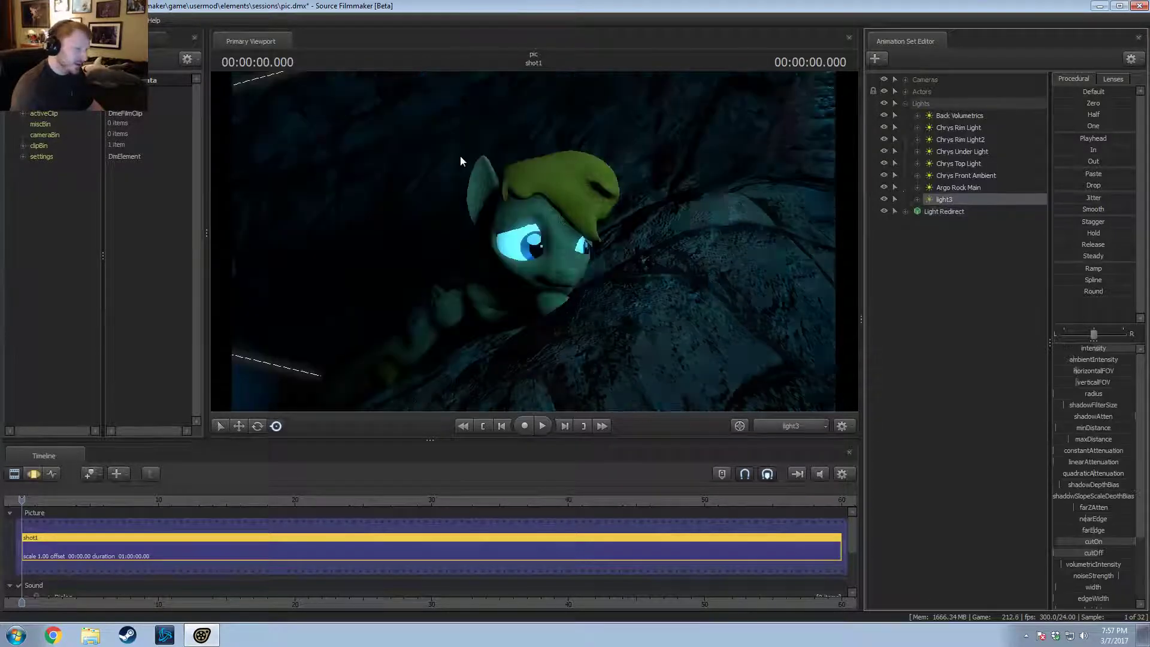
key("F3")
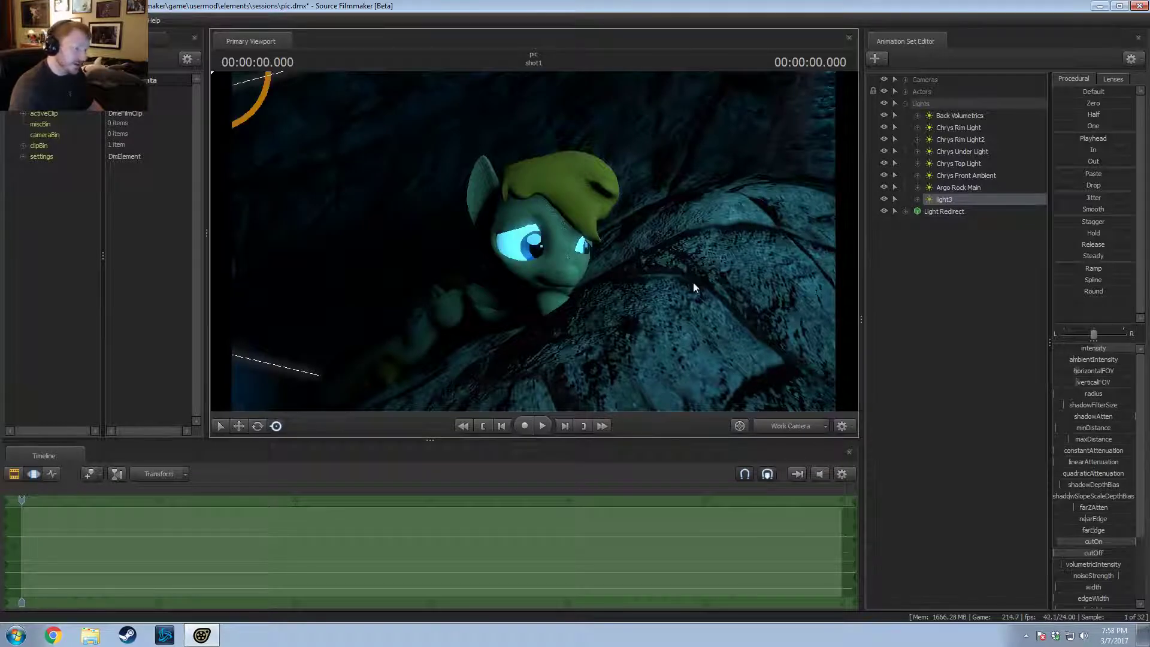
key("F2")
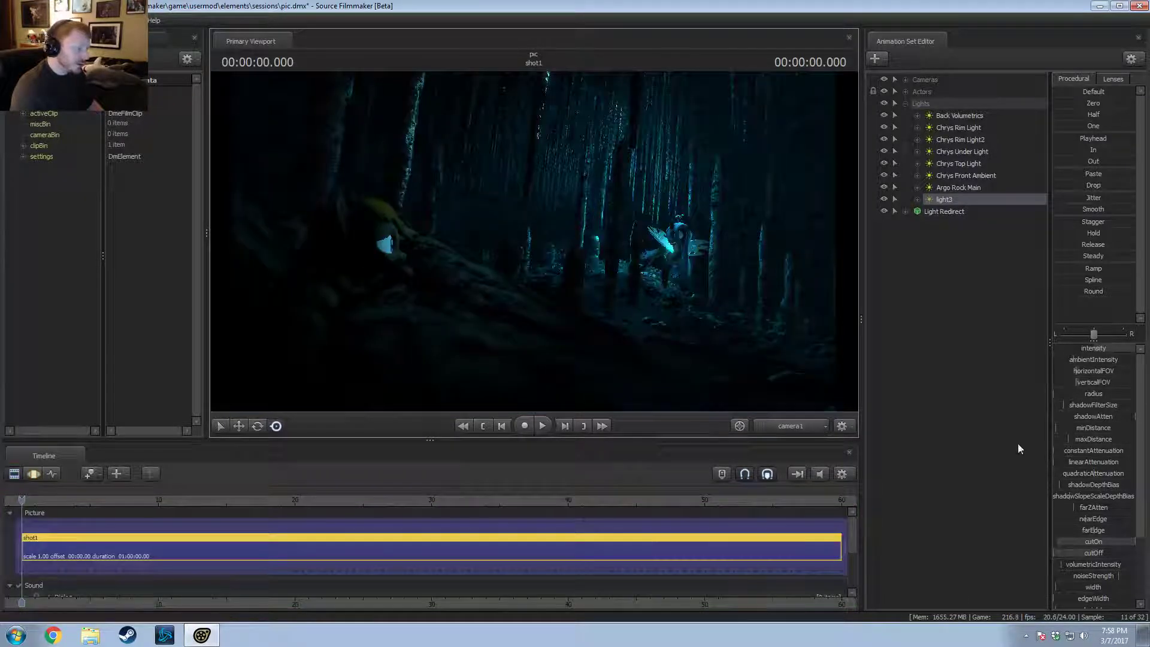
key("F3")
left_click_drag(1108, 348, 1072, 334)
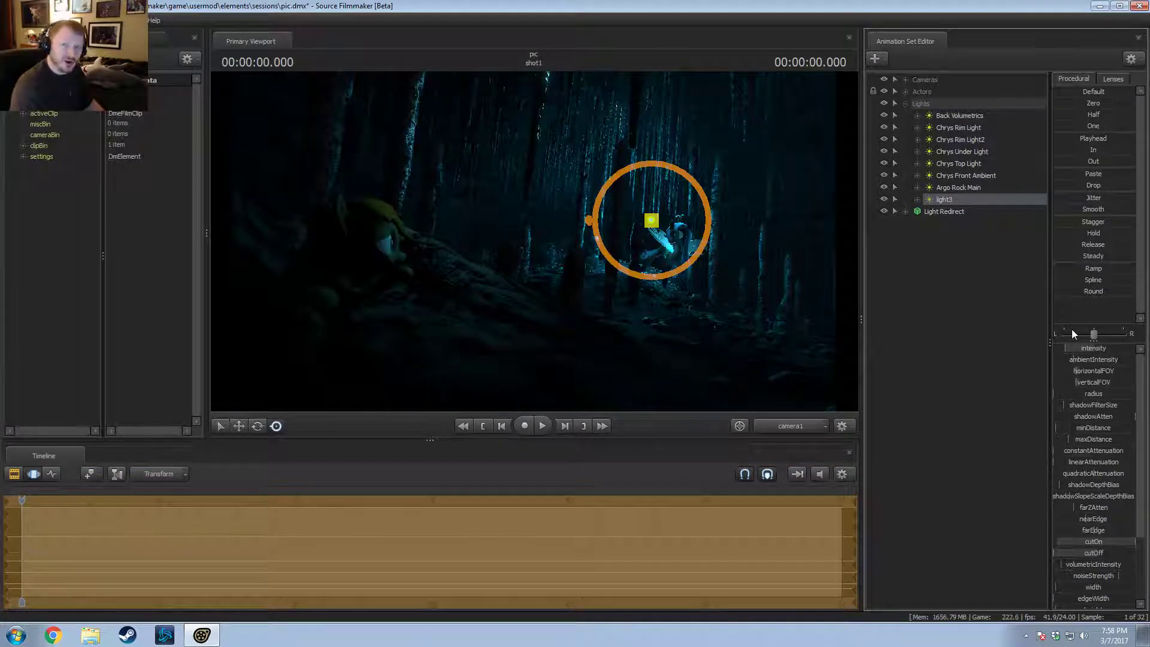
left_click_drag(1096, 349, 1078, 347)
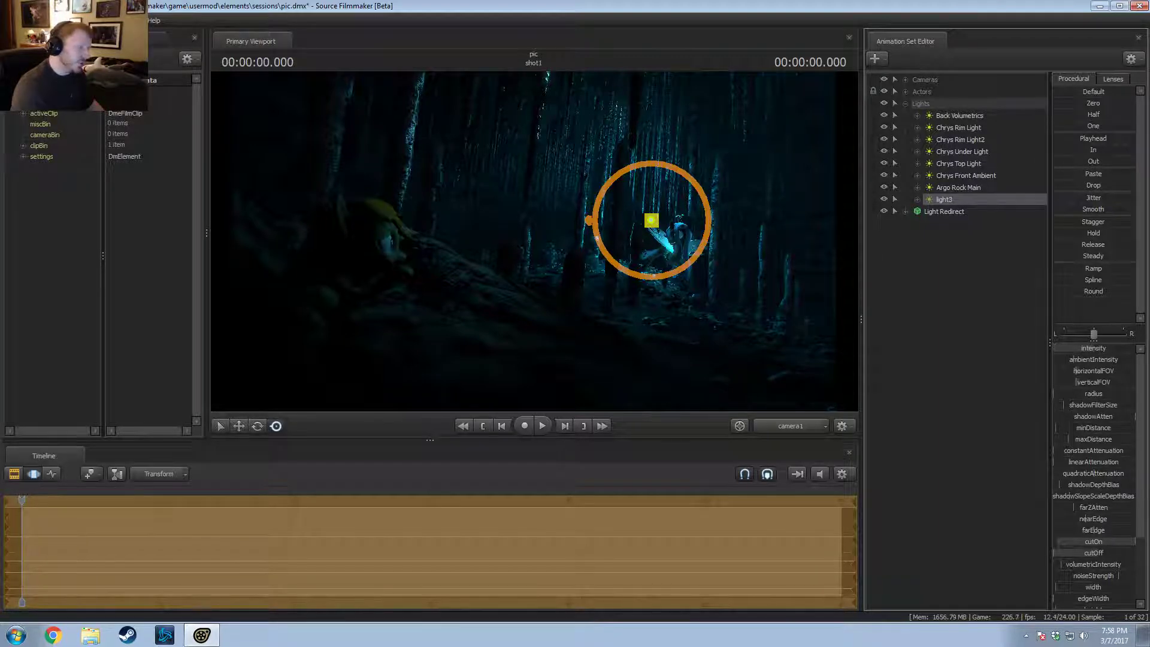
left_click_drag(1054, 348, 1060, 348)
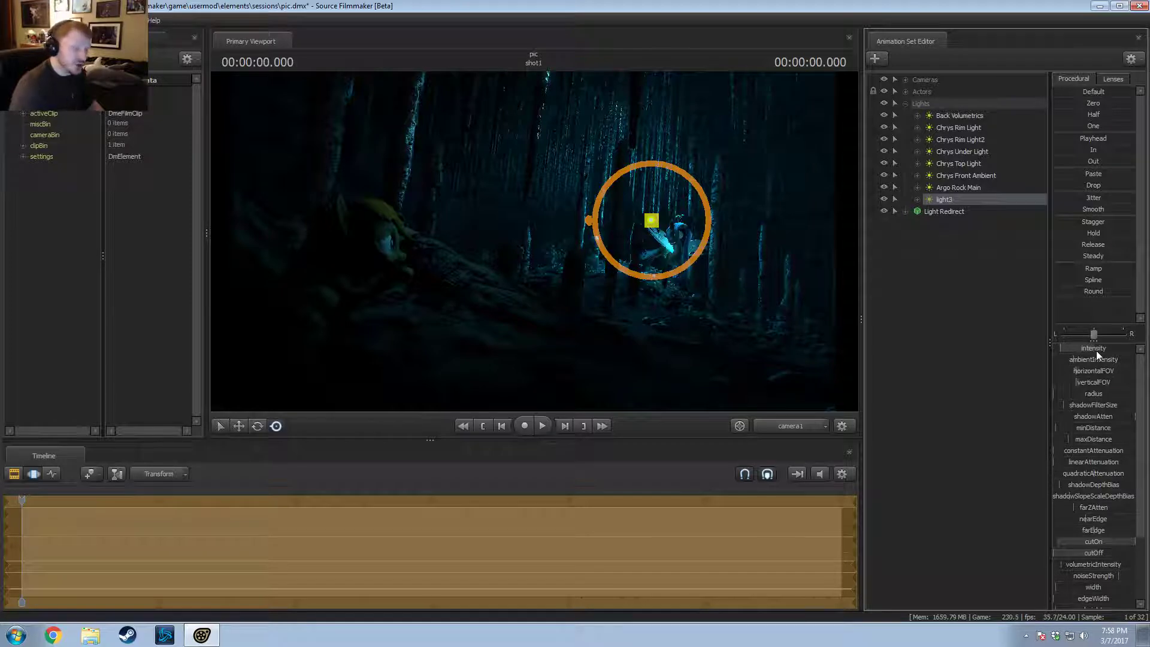
key("F2")
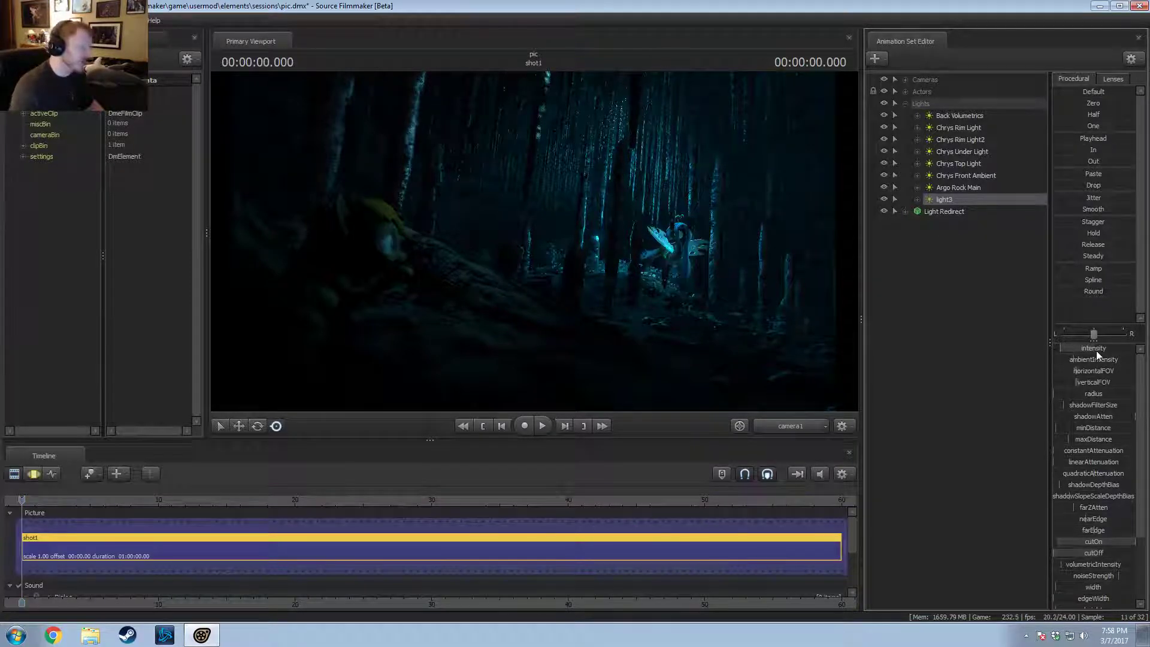
key("F3")
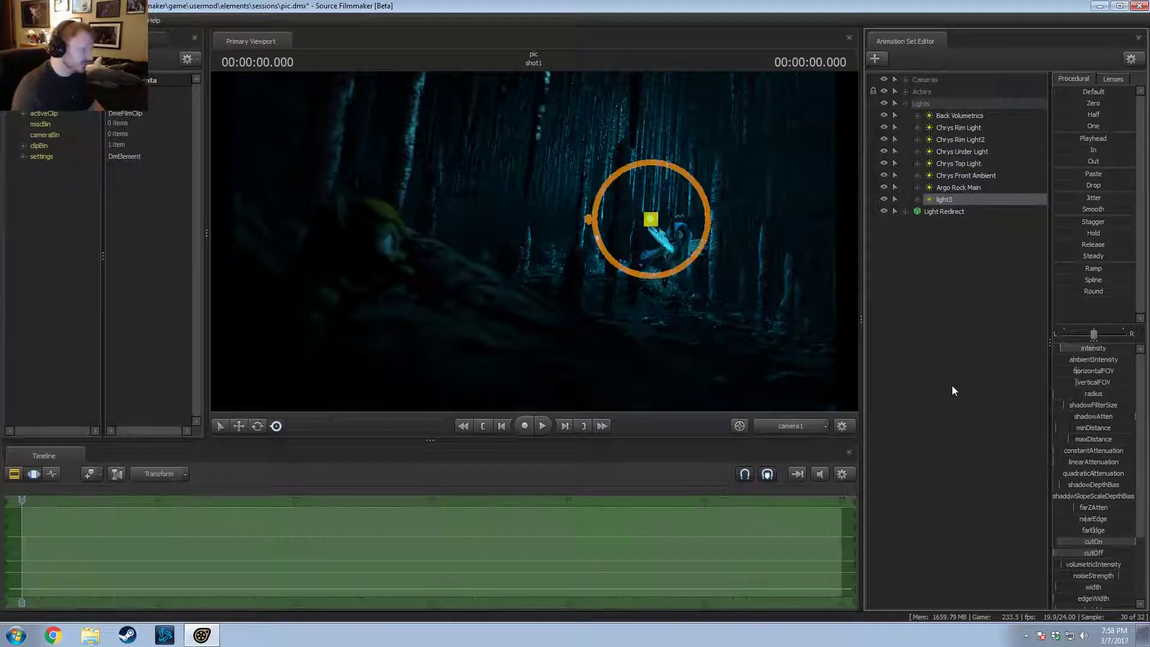
Step: Rename light3 as Eye Light (Main)
right_click(938, 202)
left_click(954, 207)
type("Eye L")
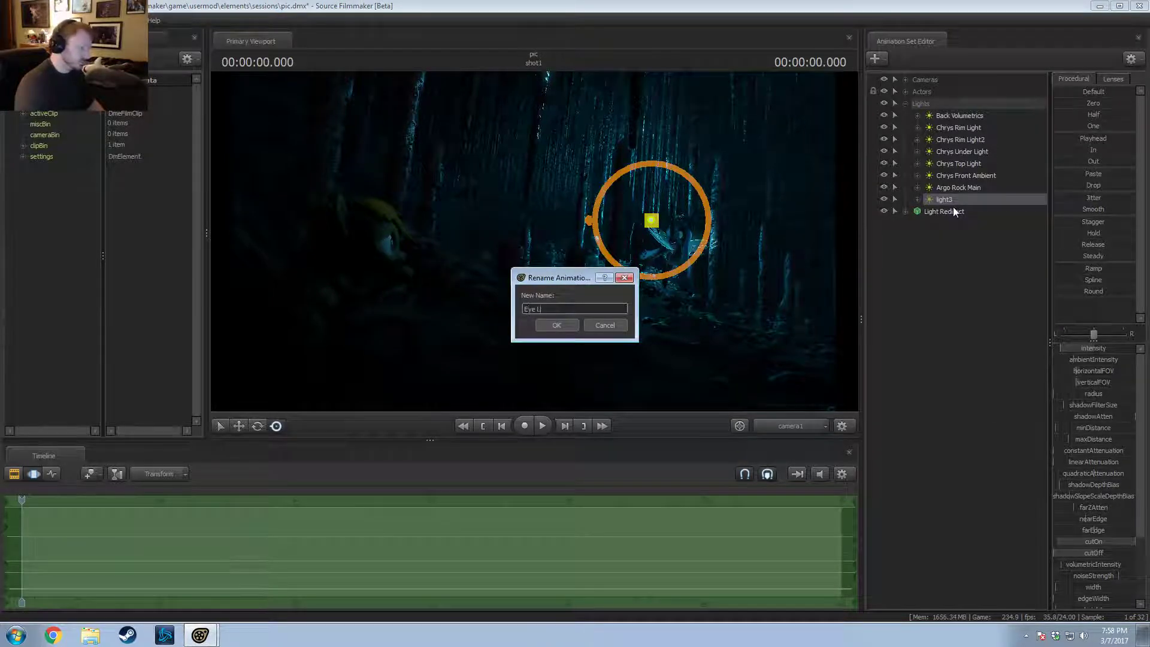
type("ight (Main(")
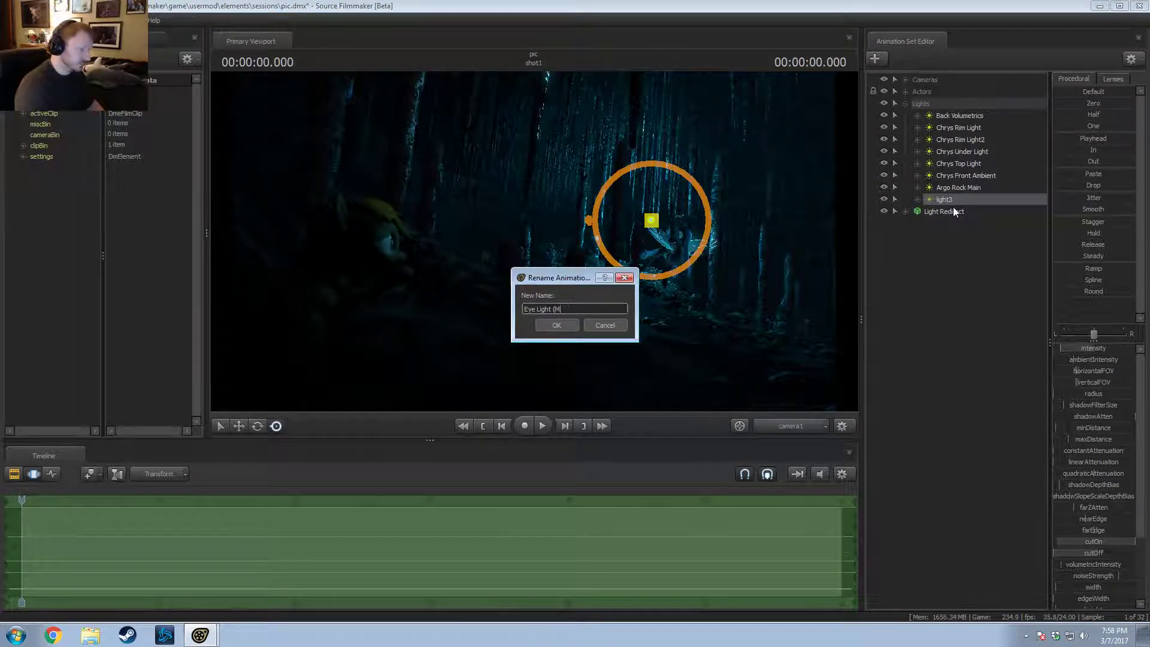
key("Return")
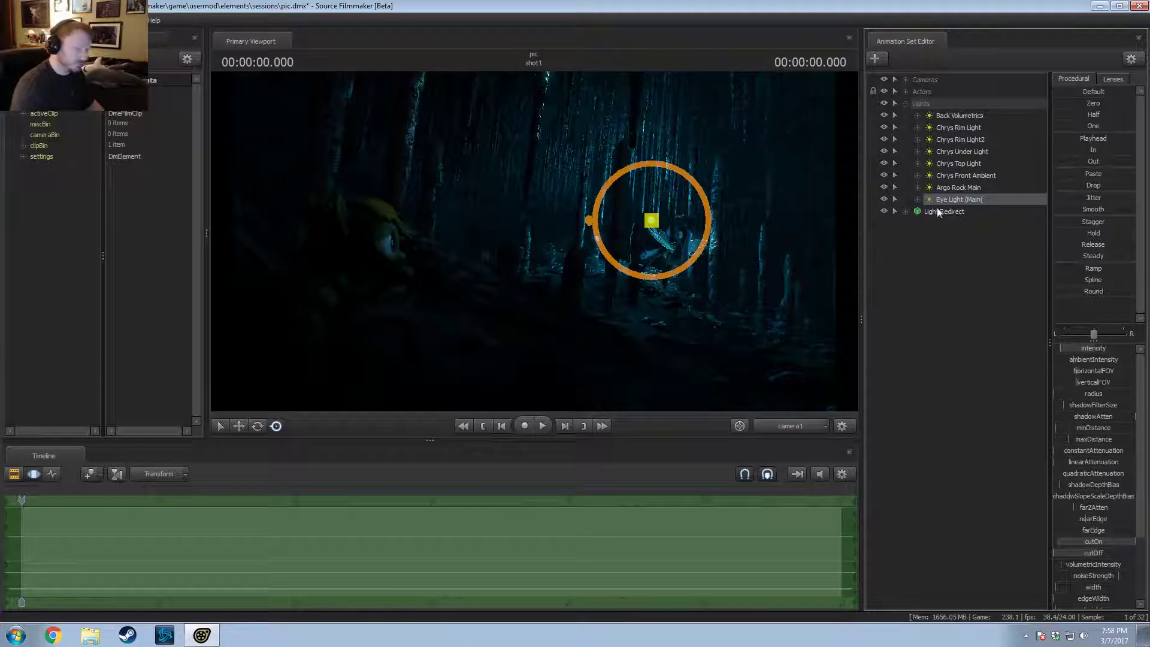
right_click(951, 202)
left_click(967, 208)
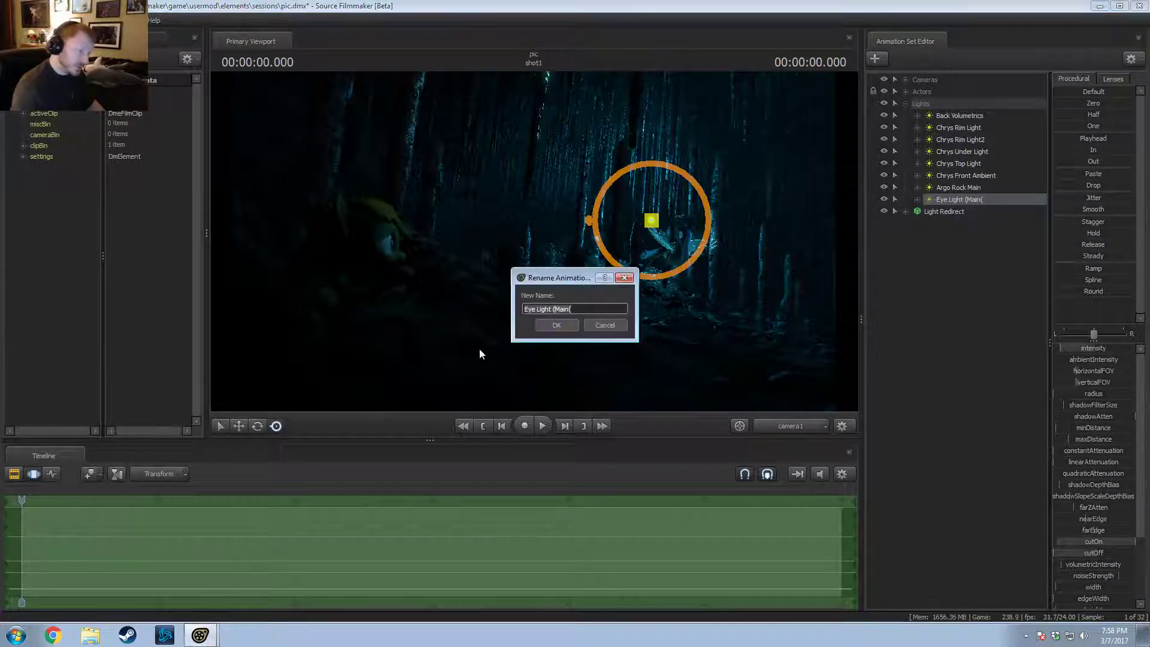
left_click(581, 310)
key("Return")
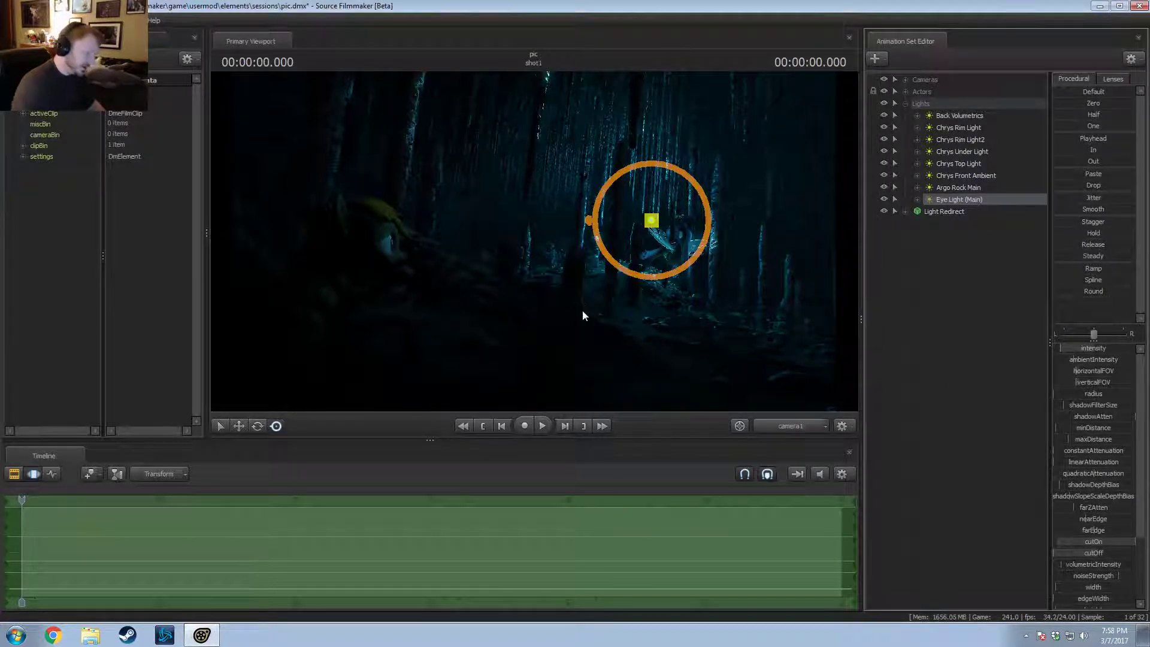
Step: Duplicate Eye Light (Main) by copying and pasting it, and rename the copy as Eye Light (Small)
right_click(936, 202)
left_click(951, 214)
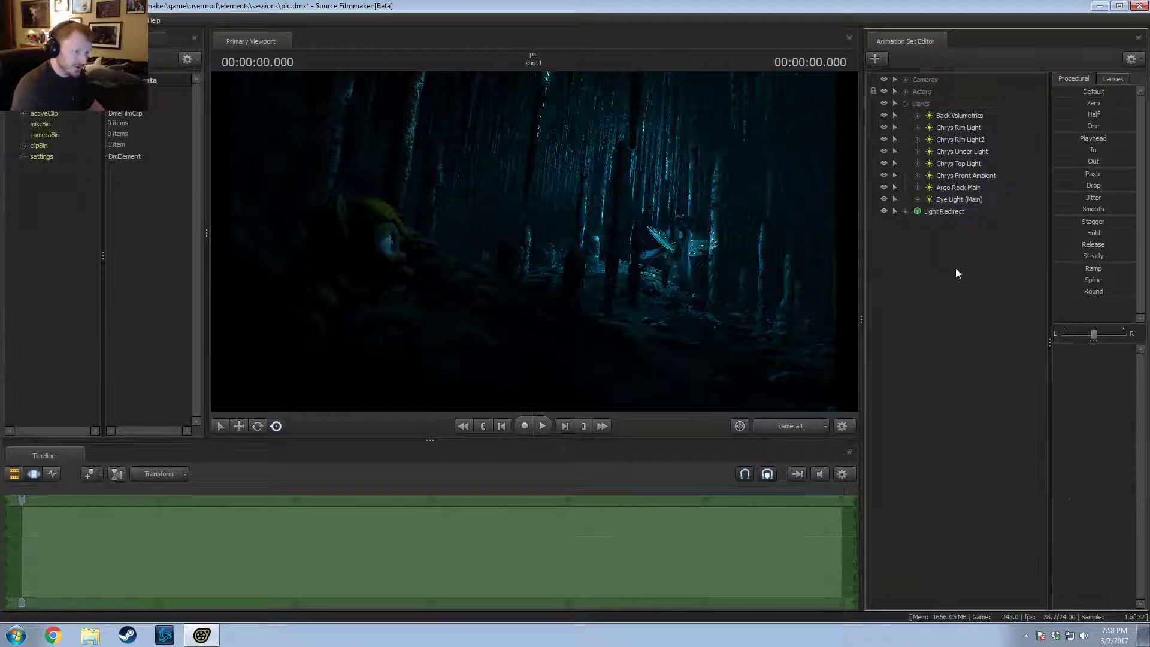
right_click(958, 224)
left_click(970, 228)
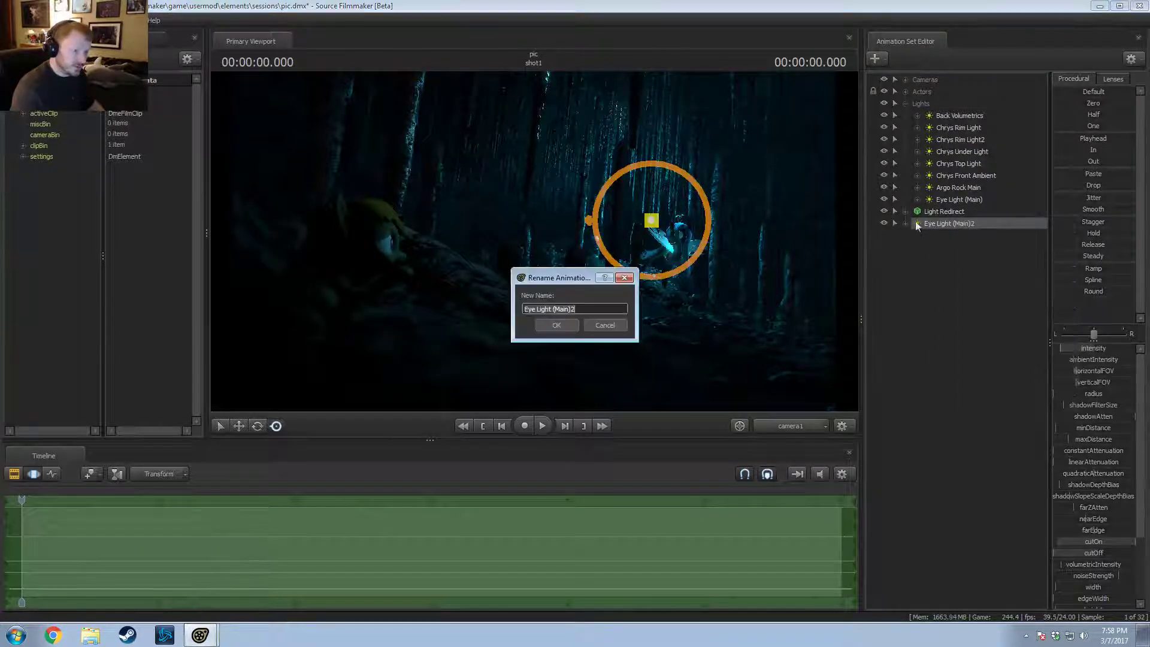
left_click(583, 310)
key("BackSpace")
double_click(563, 309)
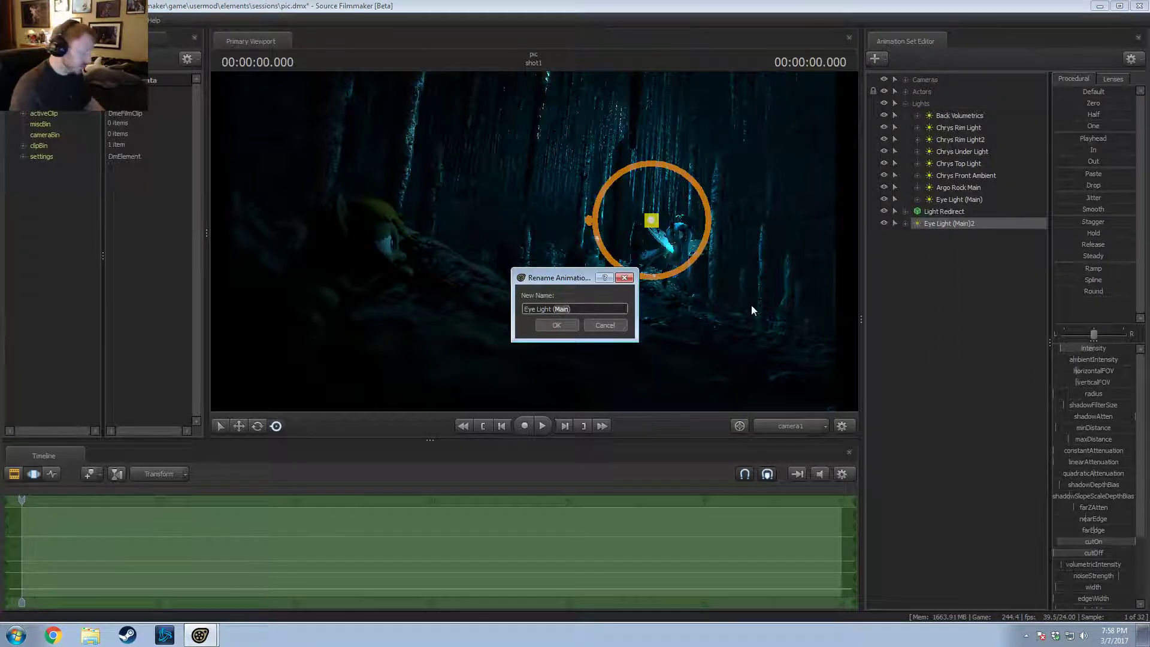
type("Small)")
key("Return")
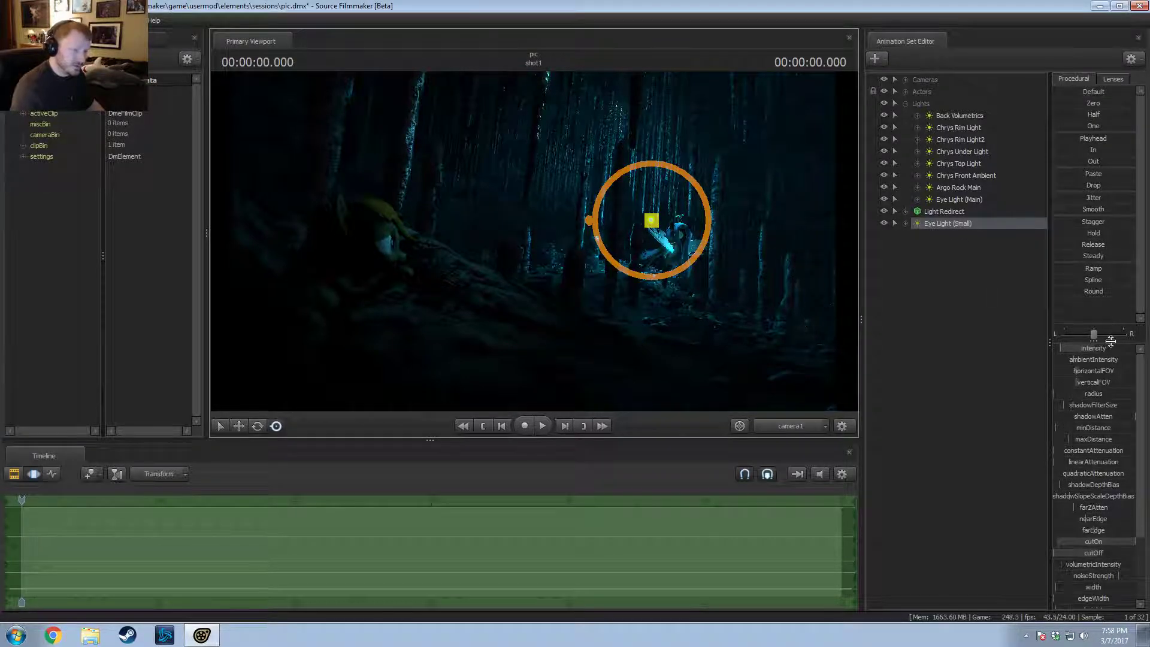
Step: Remap the horizontalFOV slider of Eye Light (Small) to a narrower range with a minimum of 2
right_click(1091, 369)
left_click(1098, 383)
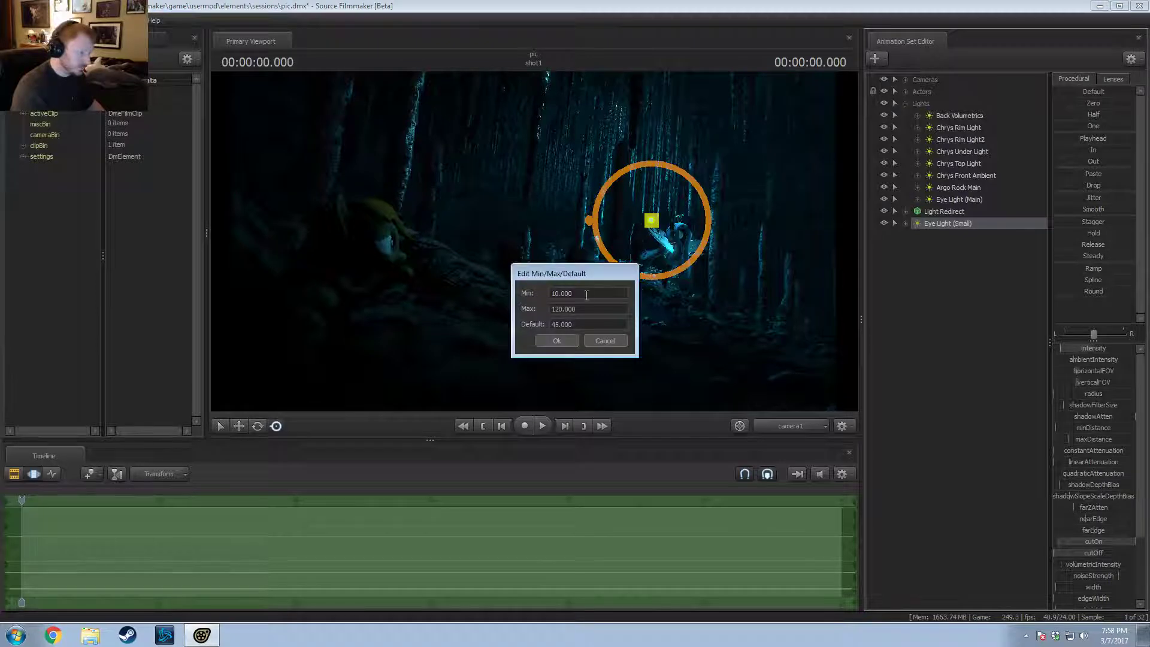
left_click_drag(588, 294, 479, 296)
type("2")
key("Tab")
type("13")
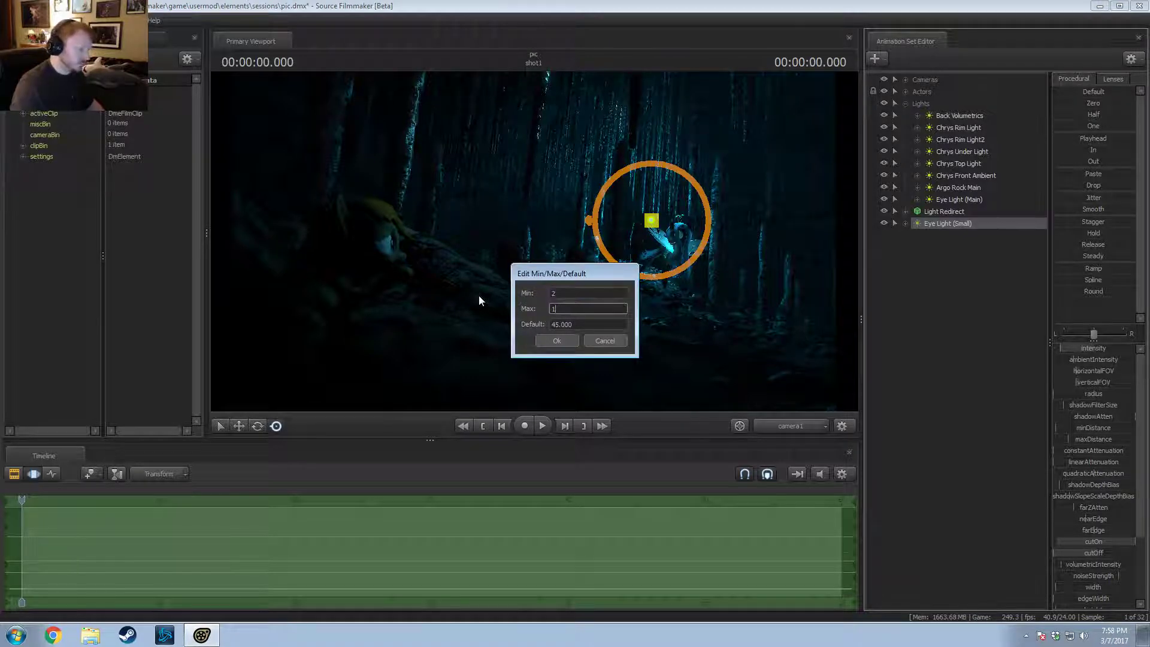
key("Tab")
key("Return")
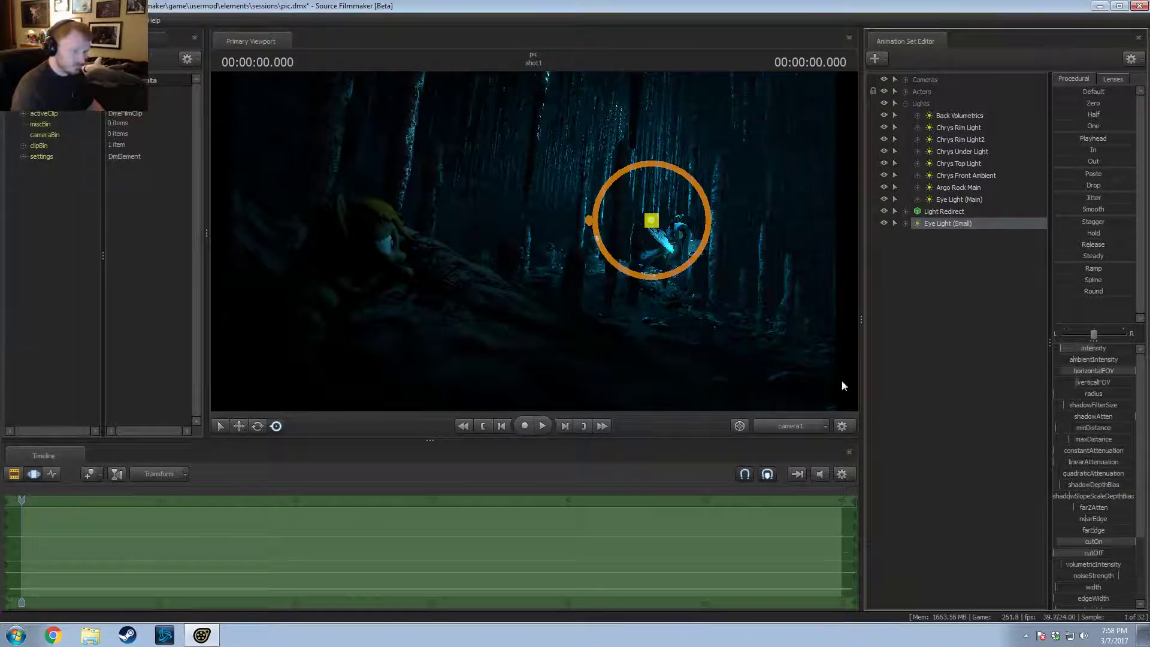
Step: Remap the verticalFOV slider range of Eye Light (Small) to a minimum of 2, maximum of 12 and default of 3
right_click(1093, 393)
right_click(1095, 378)
left_click(1091, 385)
right_click(1069, 382)
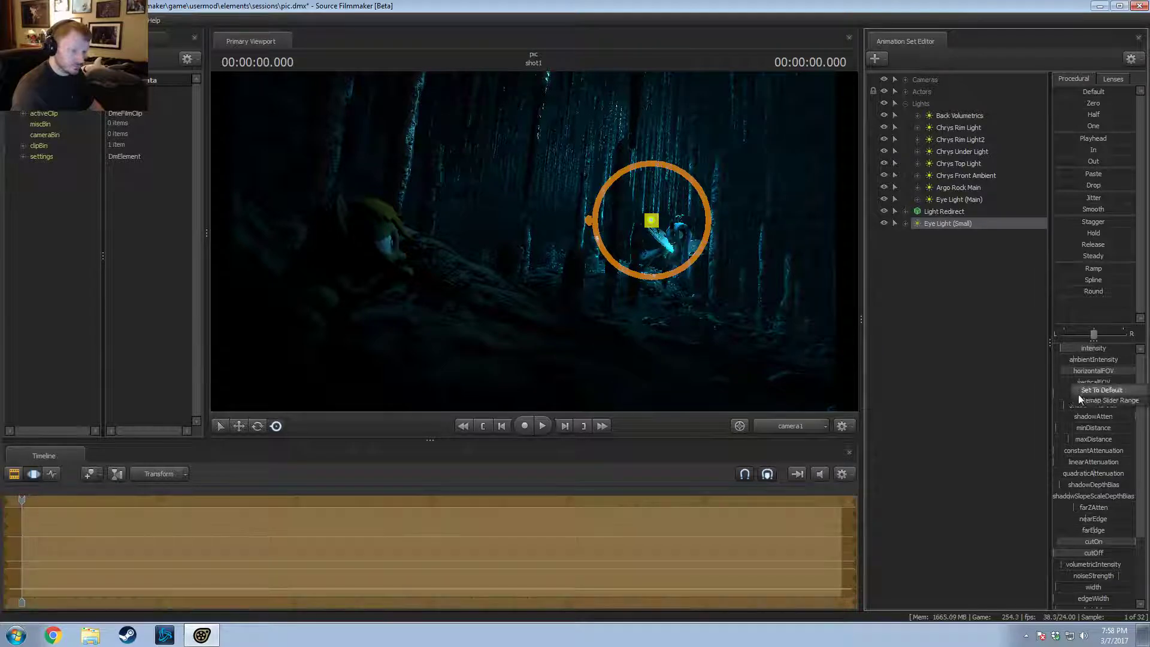
left_click(1078, 394)
left_click_drag(580, 292, 502, 299)
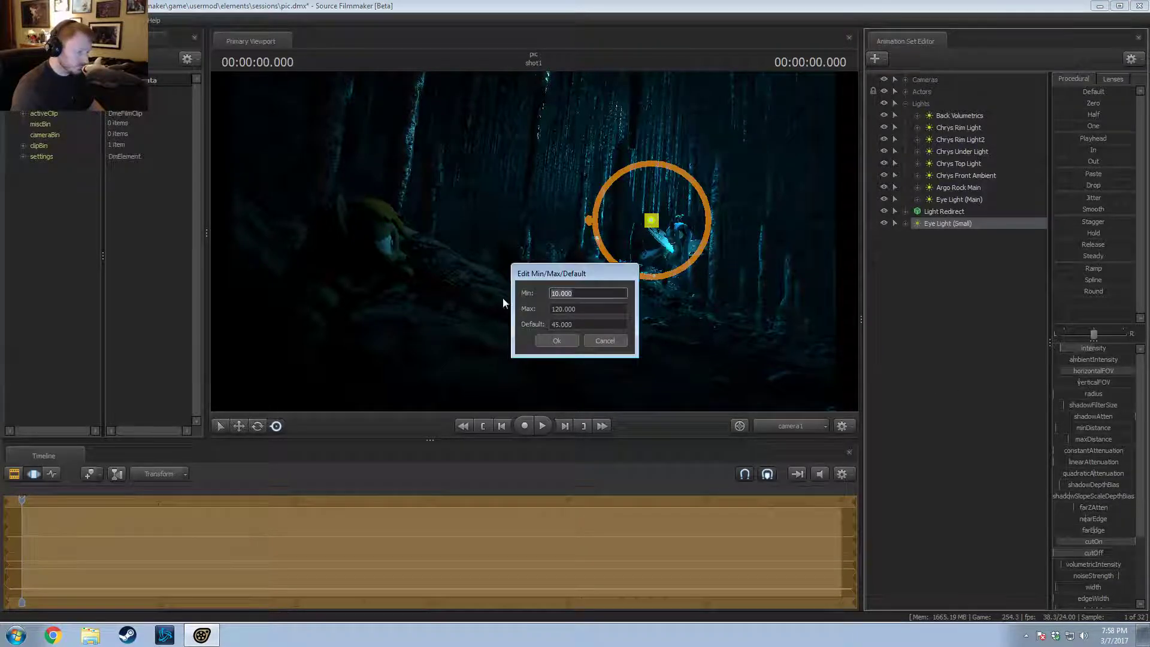
type("1")
key("Tab")
type("1")
key("Tab")
type("1")
key("Return")
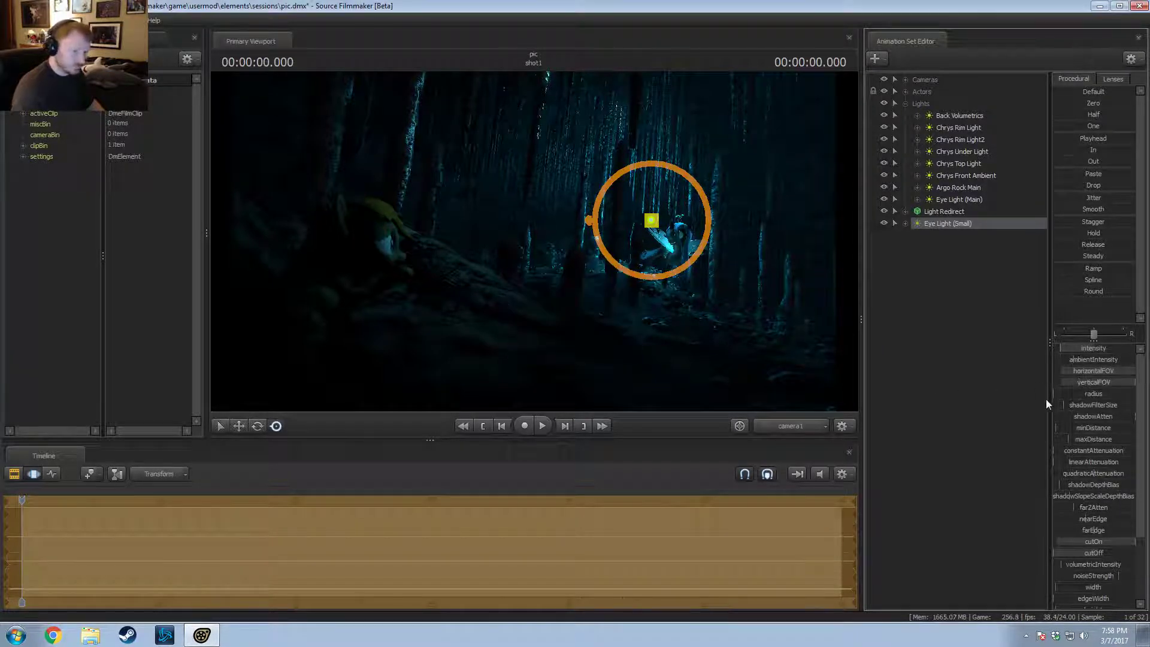
Step: Set the horizontalFOV and verticalFOV of Eye Light (Small) to their default values
right_click(1106, 372)
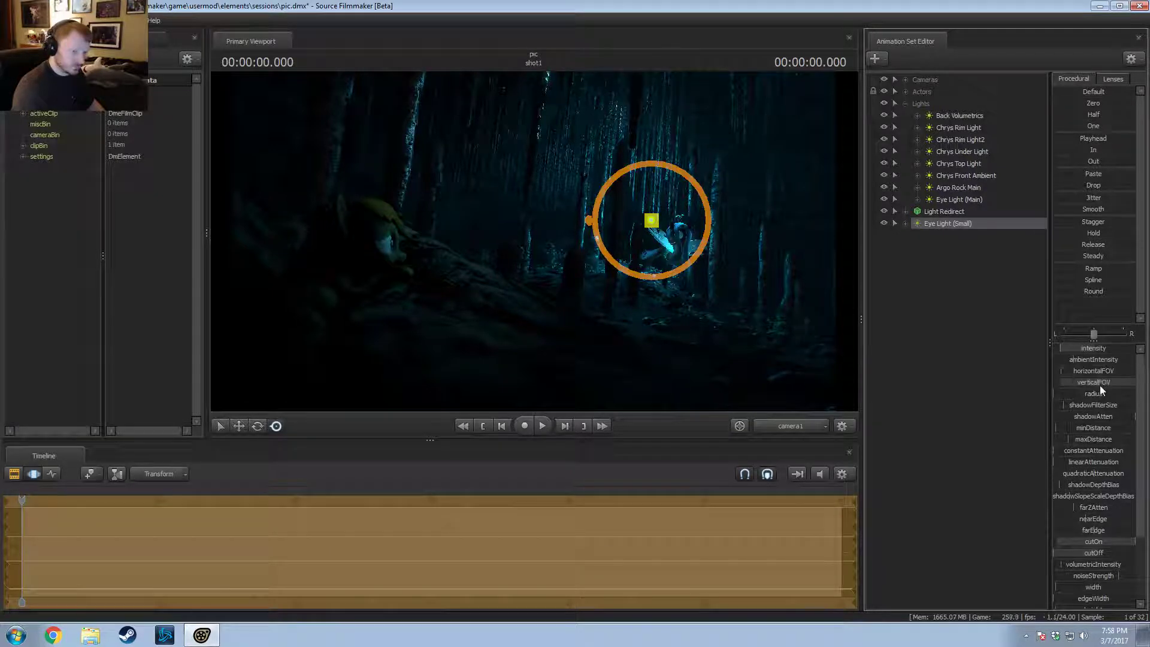
right_click(1098, 384)
left_click(1107, 400)
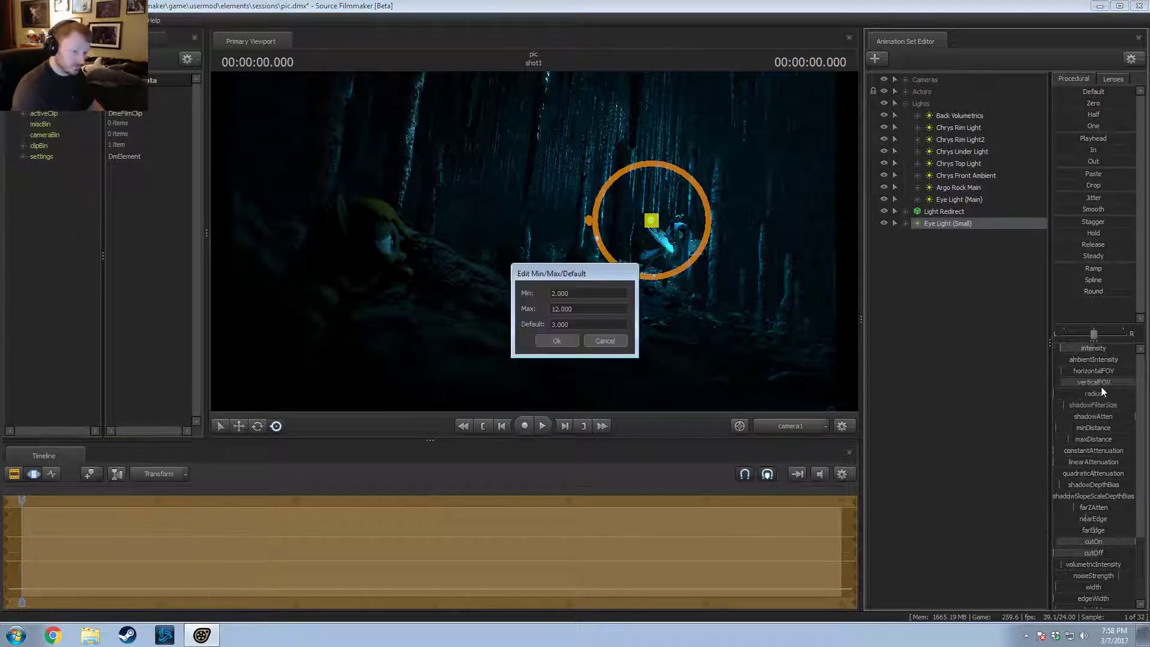
left_click(614, 342)
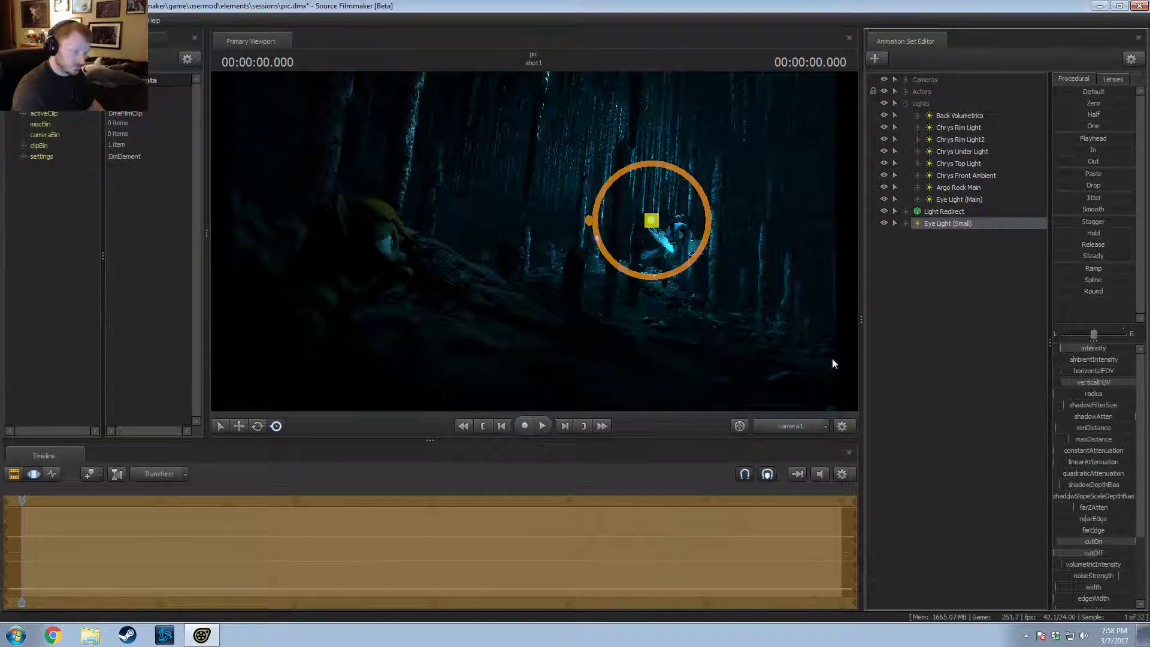
right_click(1093, 386)
left_click(1104, 401)
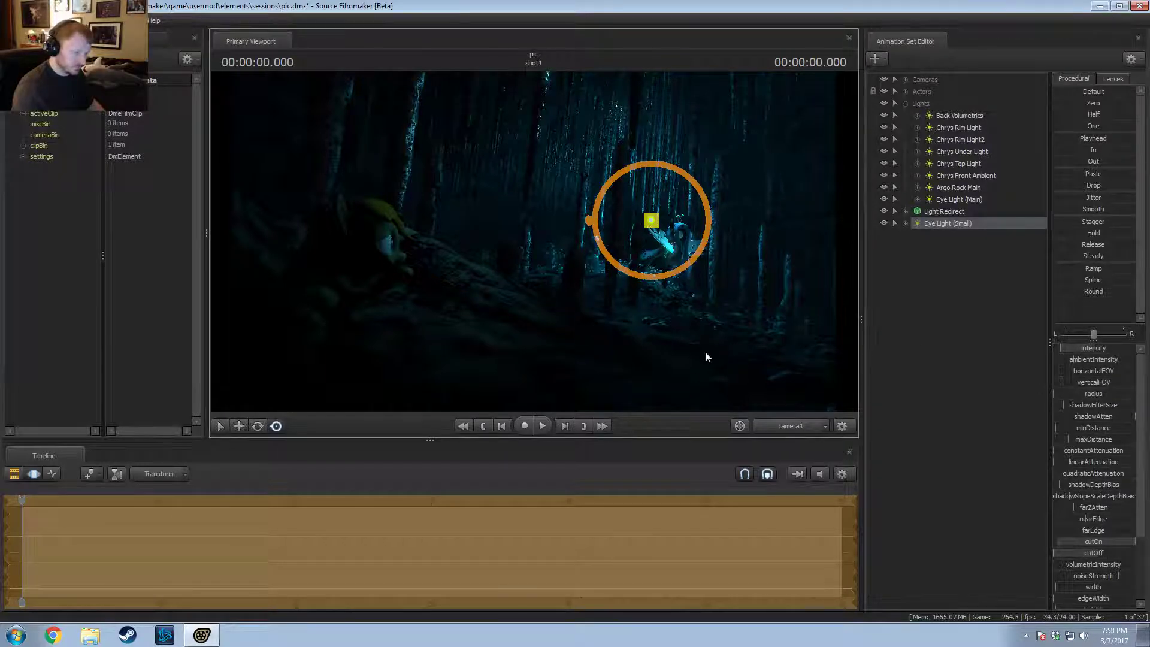
Step: Check the shot in the Clip Editor, then look through Eye Light (Small) and aim it closely at the pony's eye in the Motion Editor
key("F2")
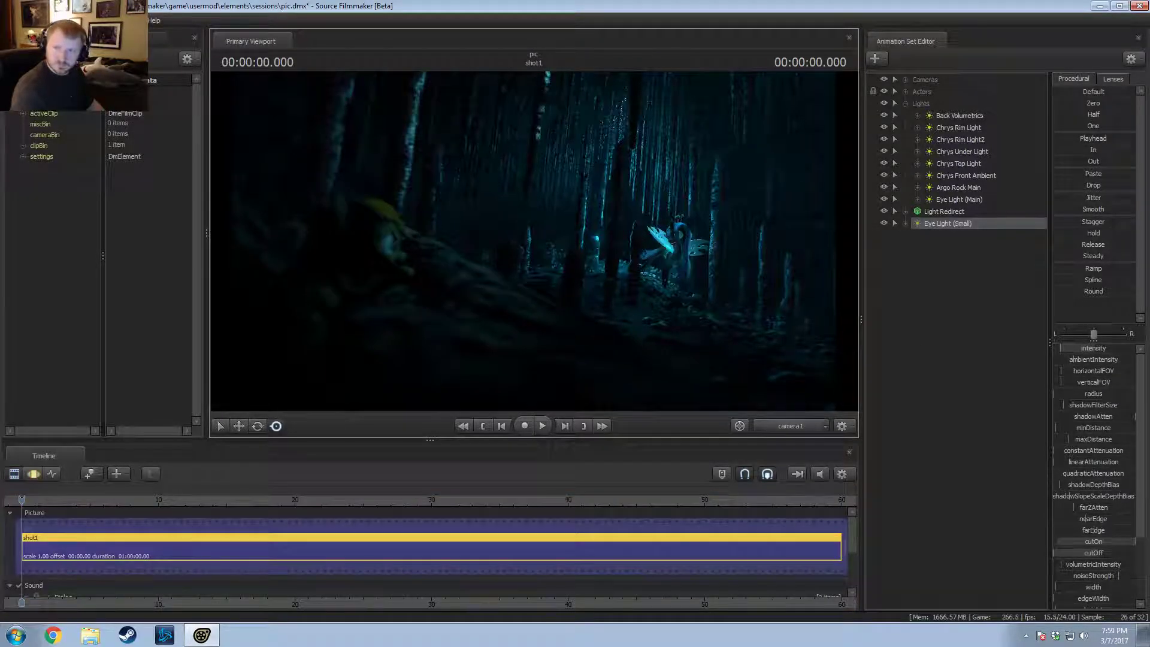
left_click(403, 525)
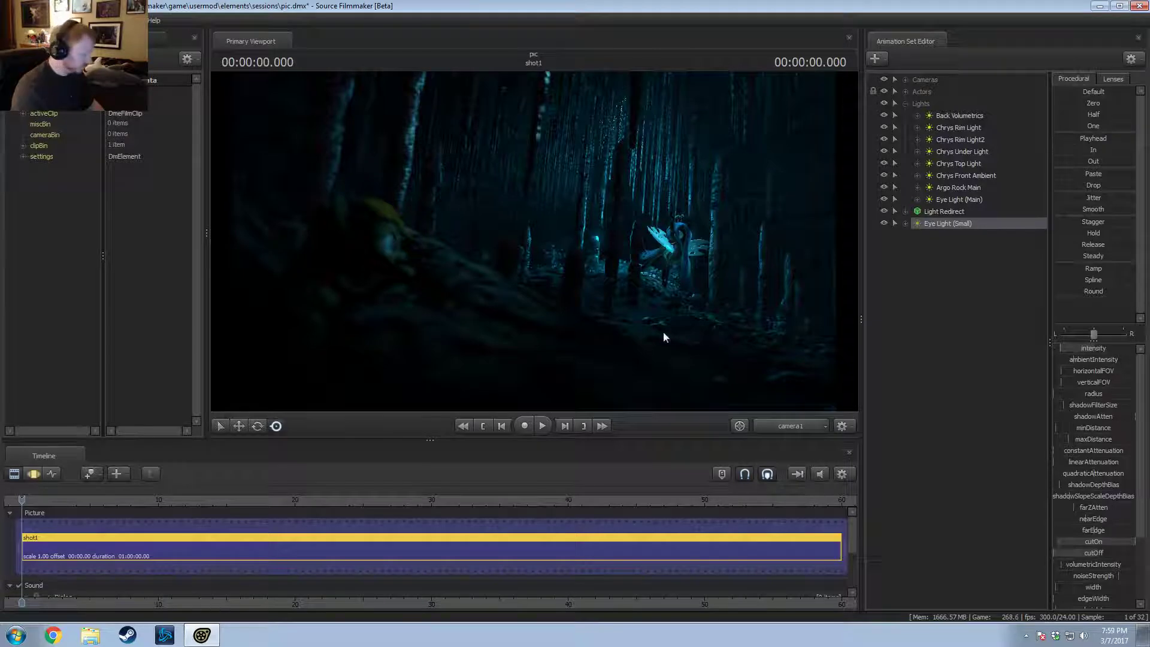
left_click_drag(947, 223, 565, 218)
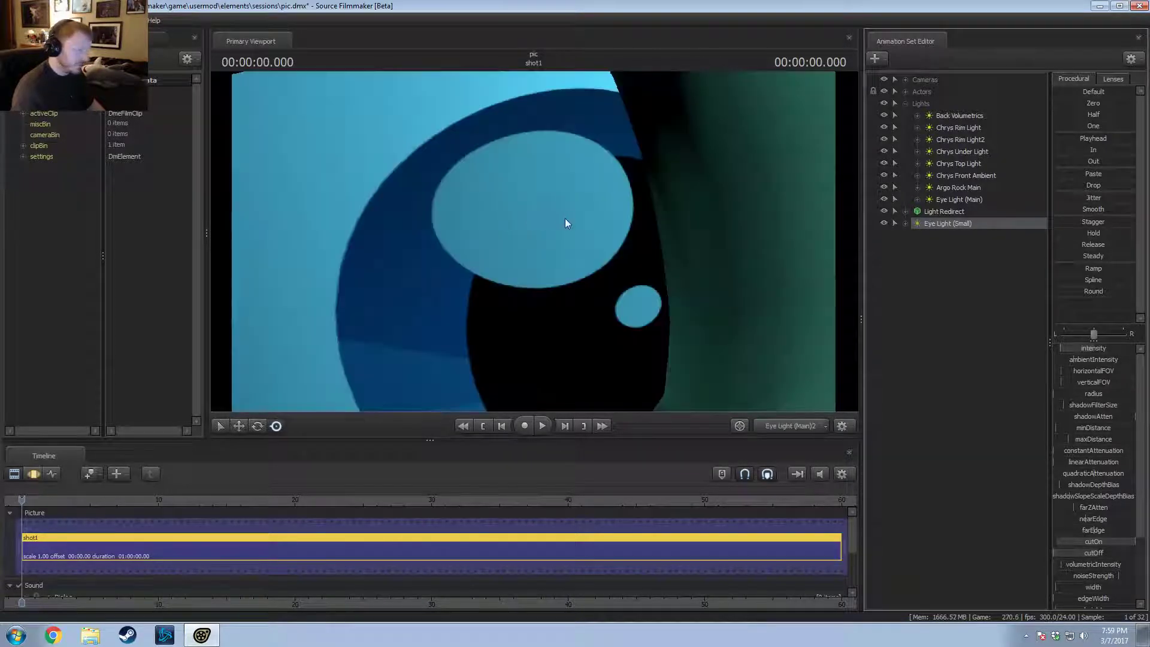
left_click(565, 221)
left_click(582, 332)
key("F3")
left_click_drag(582, 332, 521, 262)
scroll(534, 241, "up", 3)
key("s")
key("w")
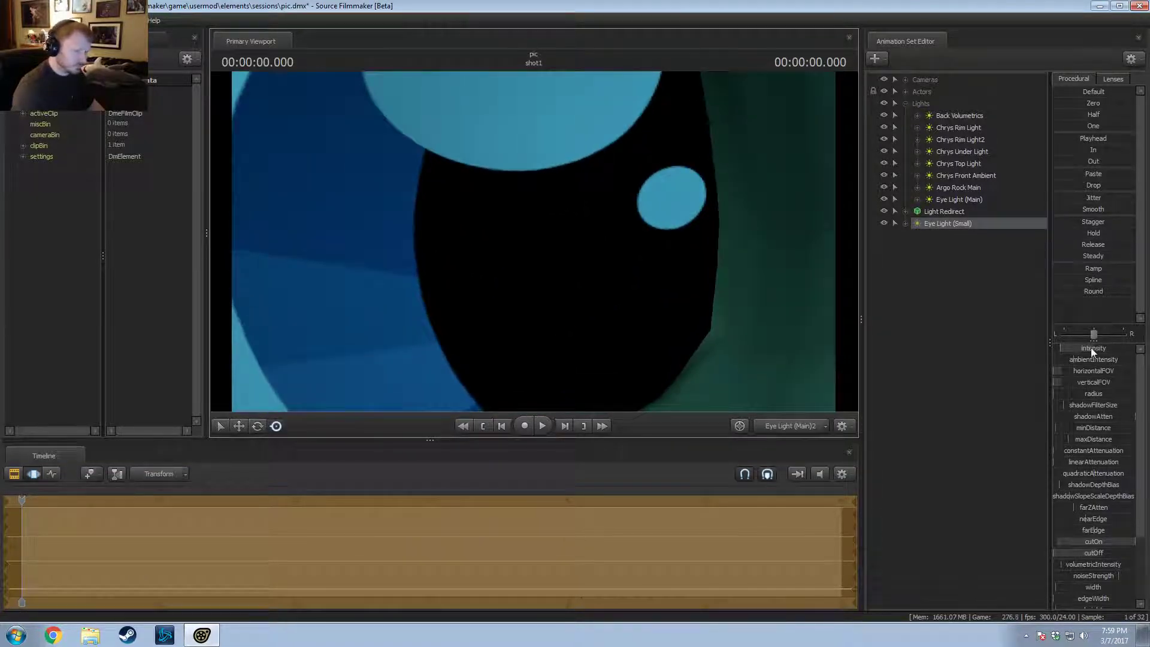
Step: Center Eye Light (Small) on the lower iris, remap its intensity slider's maximum to 70, and raise the intensity to brighten the iris
left_click_drag(1091, 349, 1135, 349)
left_click_drag(644, 269, 584, 308)
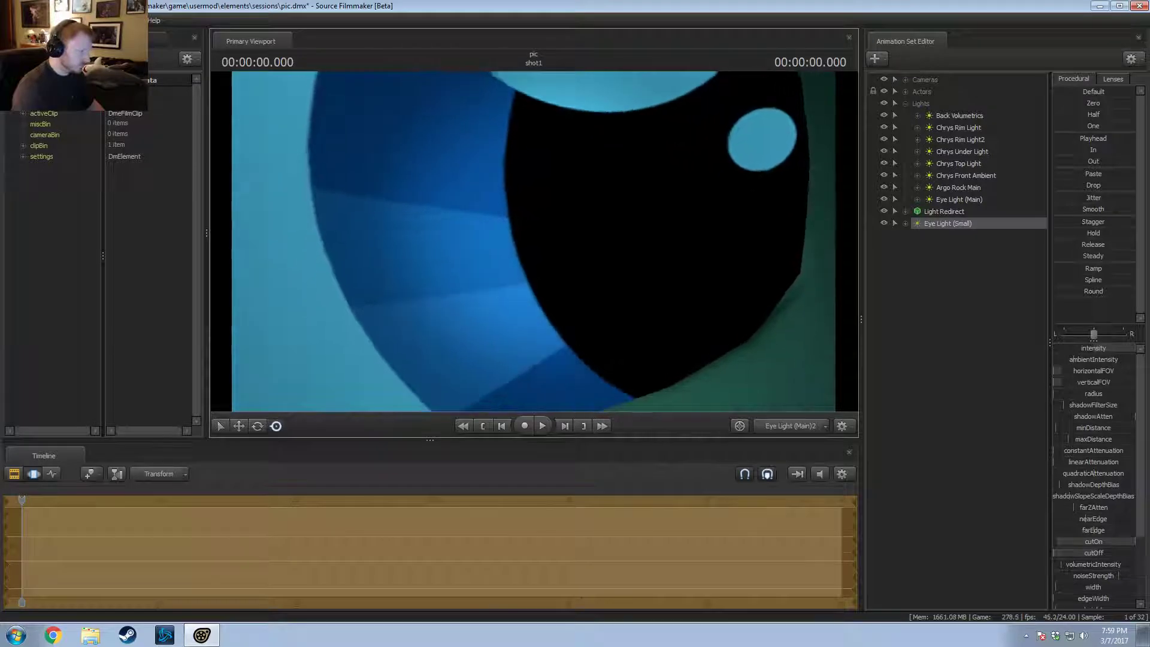
right_click(1101, 349)
left_click(1078, 360)
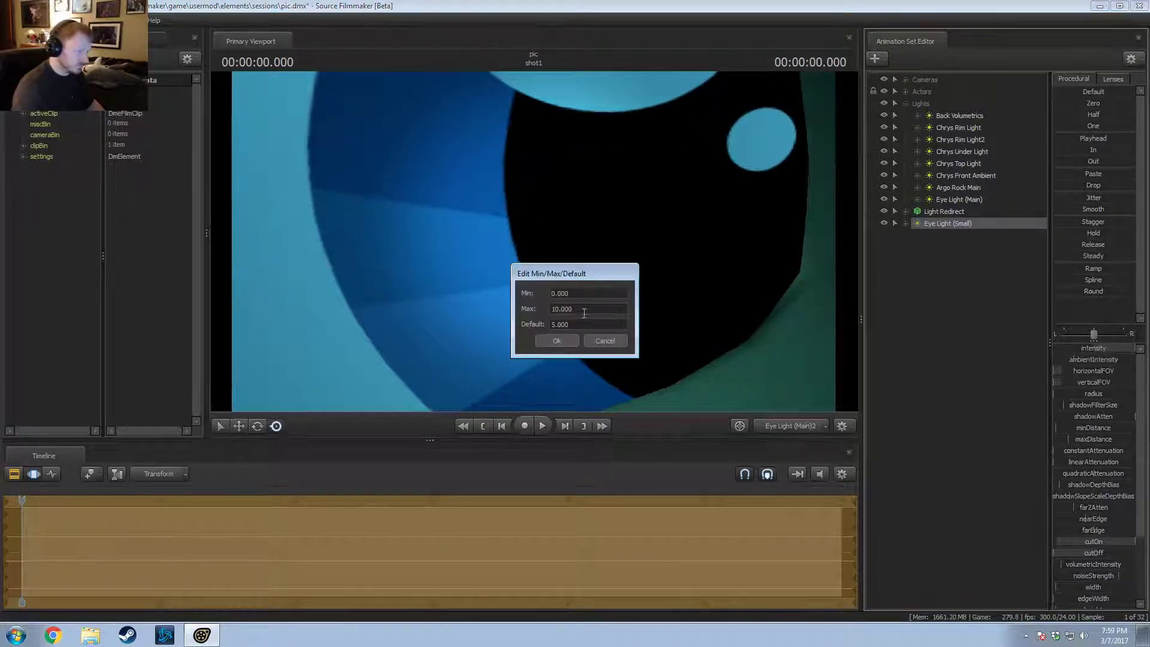
left_click(552, 309)
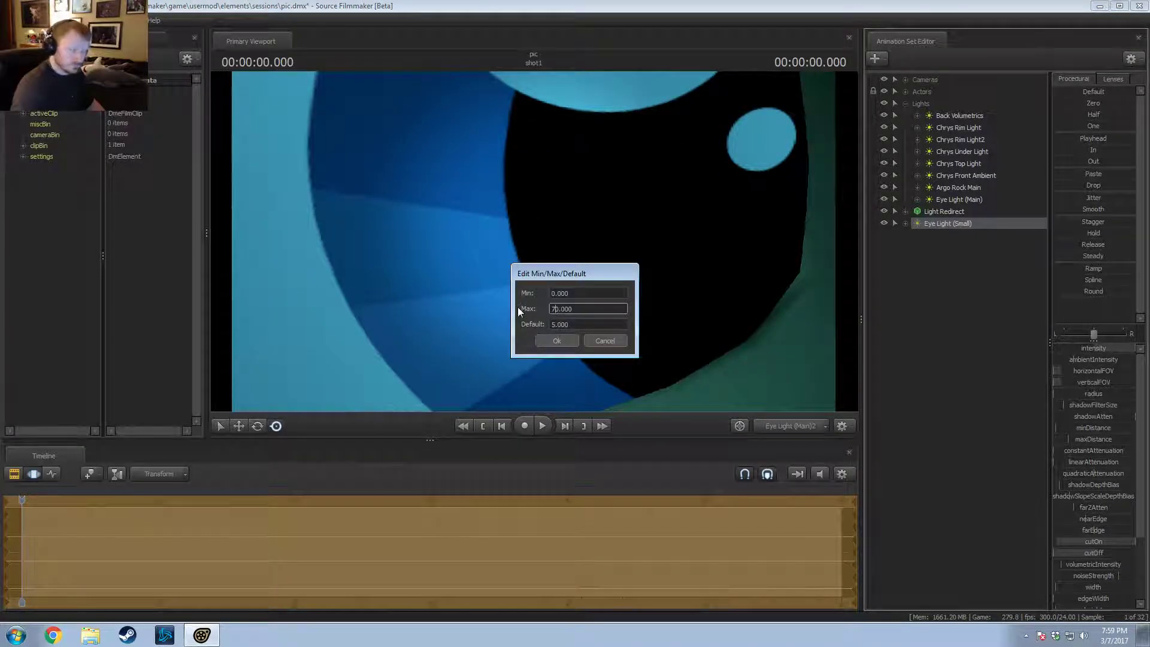
key("Return")
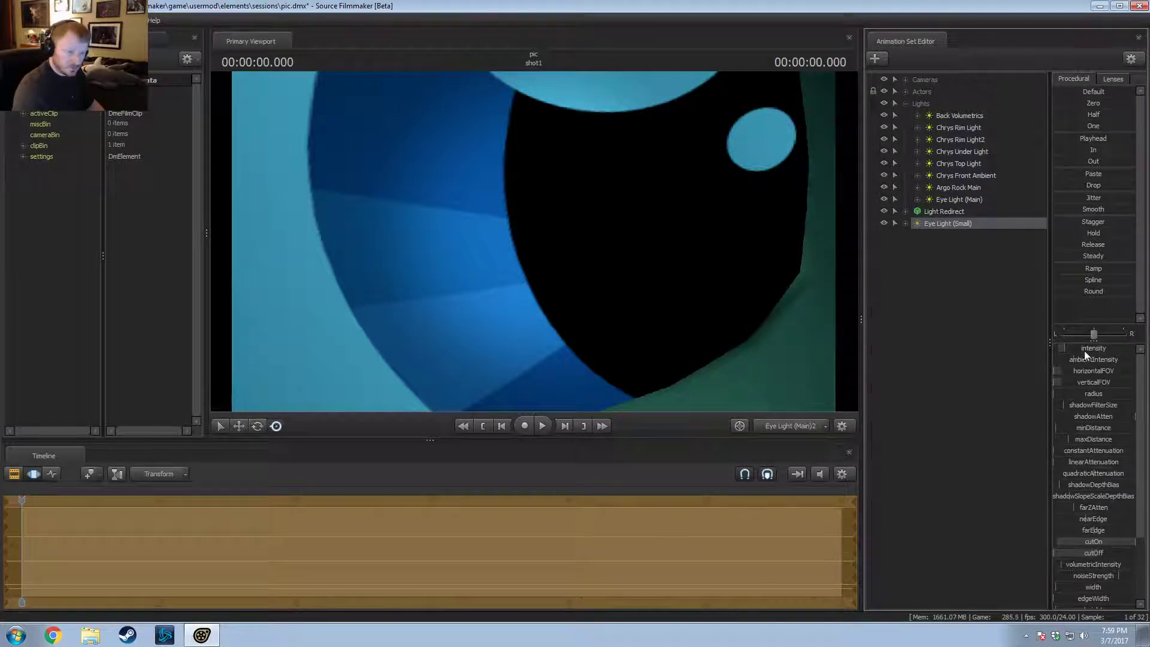
left_click_drag(1082, 347, 1114, 347)
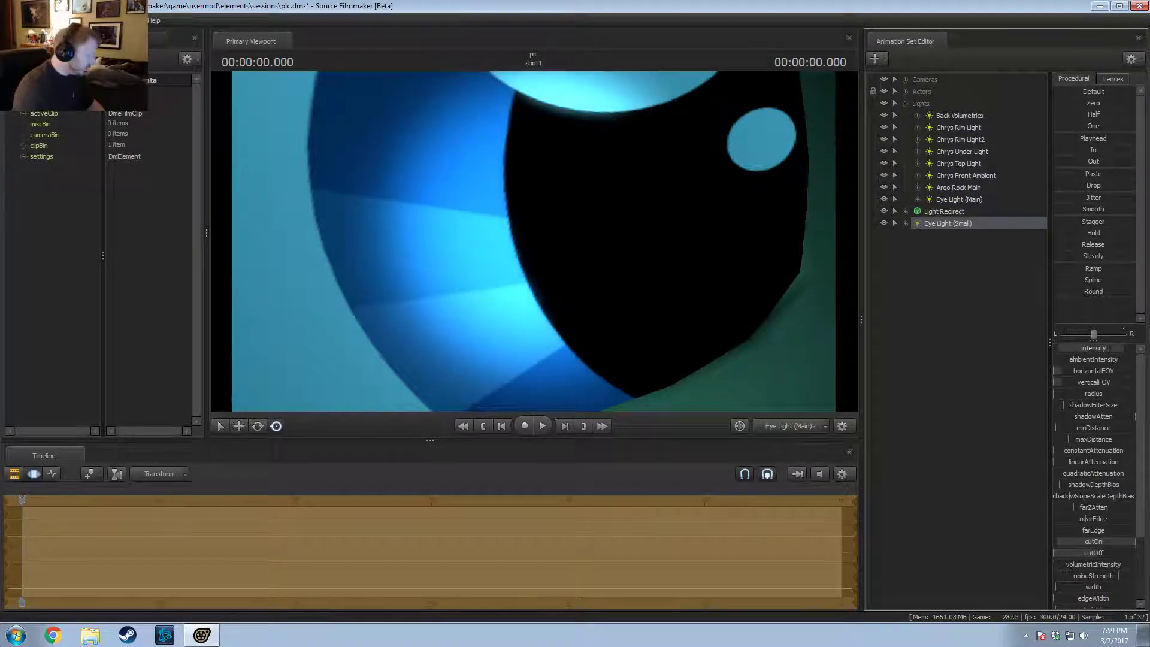
Step: Switch to Windows Explorer and browse the usermod folder's dmx, Videos and Austreaoh subfolders to the rainbow falling animation file
left_click(90, 635)
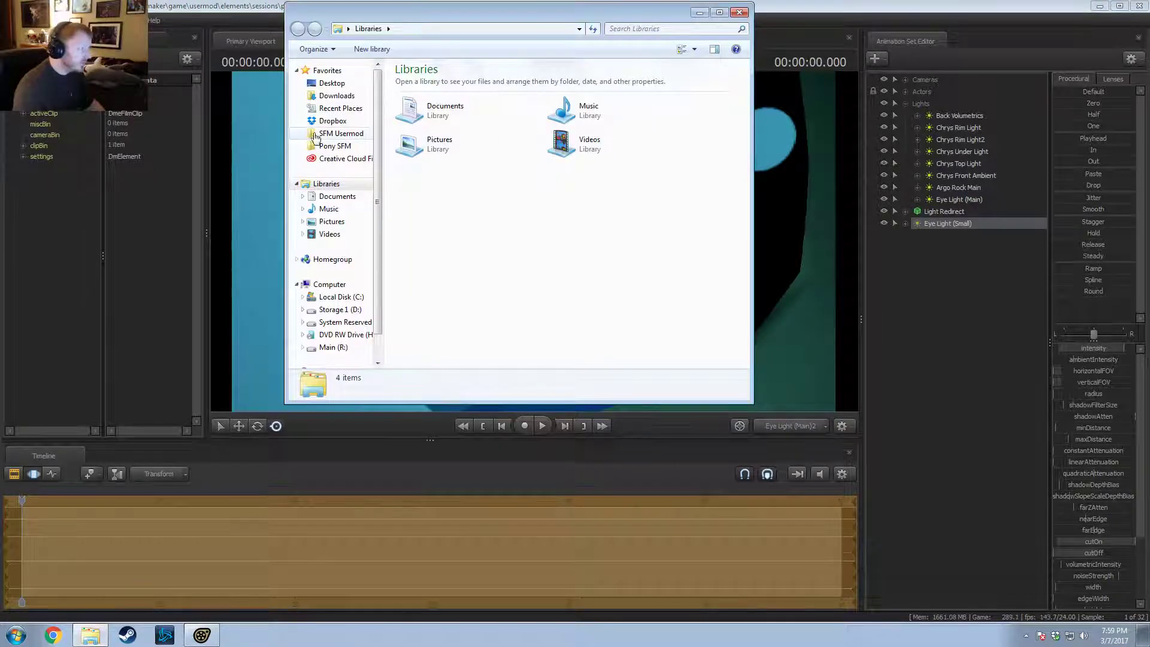
left_click(336, 133)
double_click(420, 108)
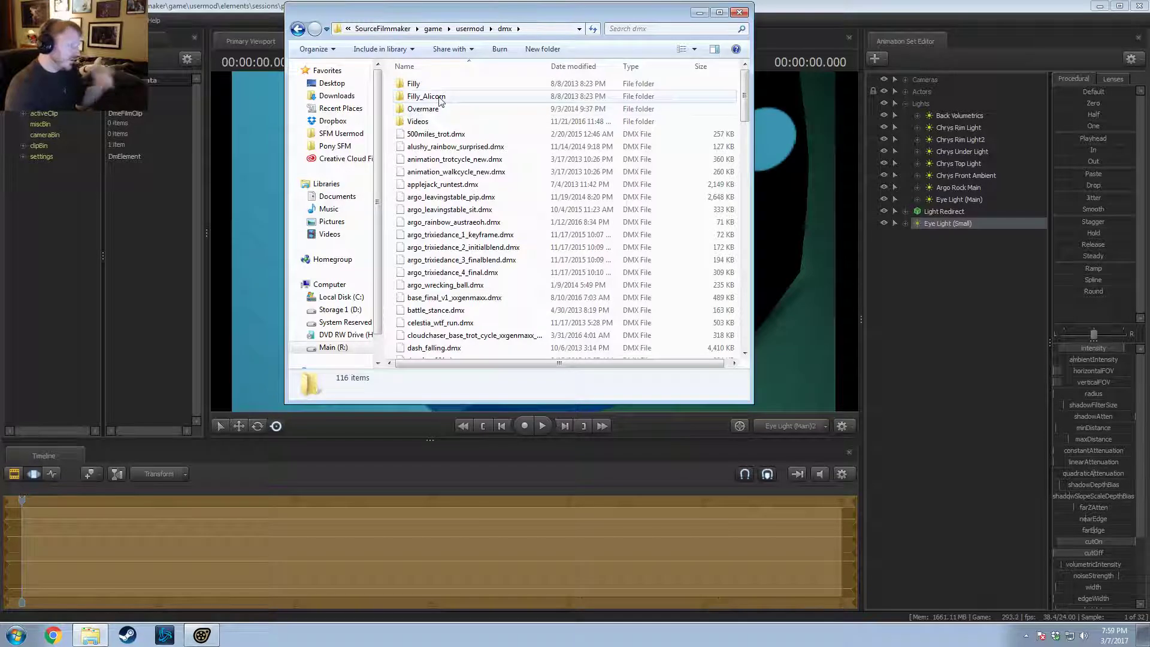
double_click(436, 121)
double_click(435, 126)
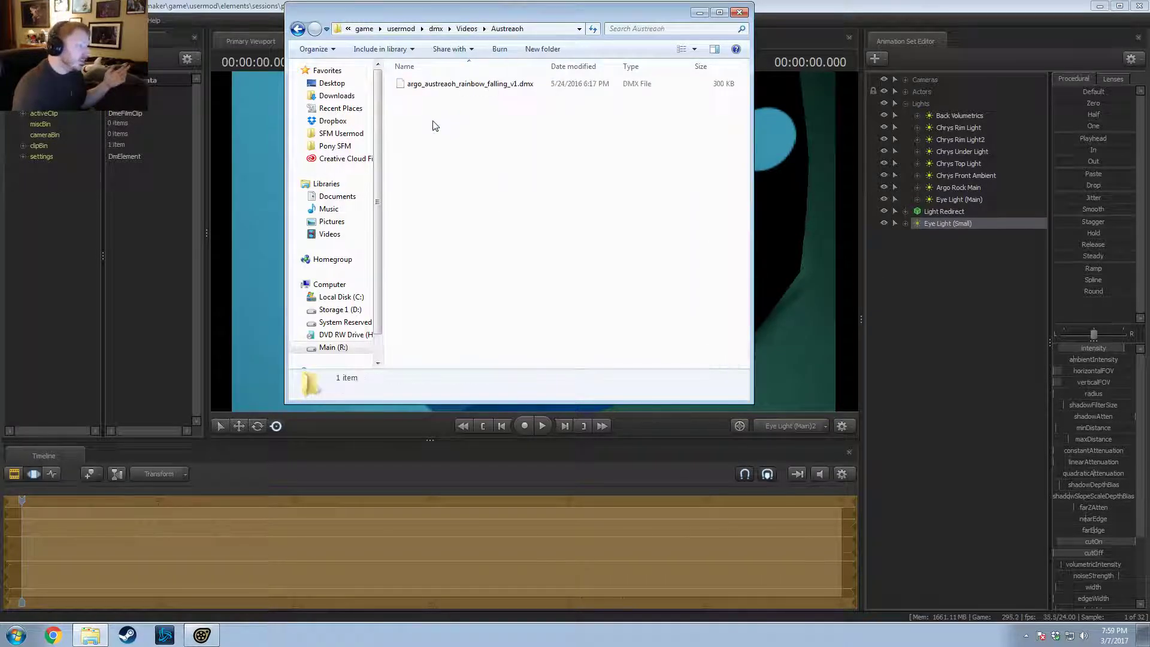
left_click(426, 89)
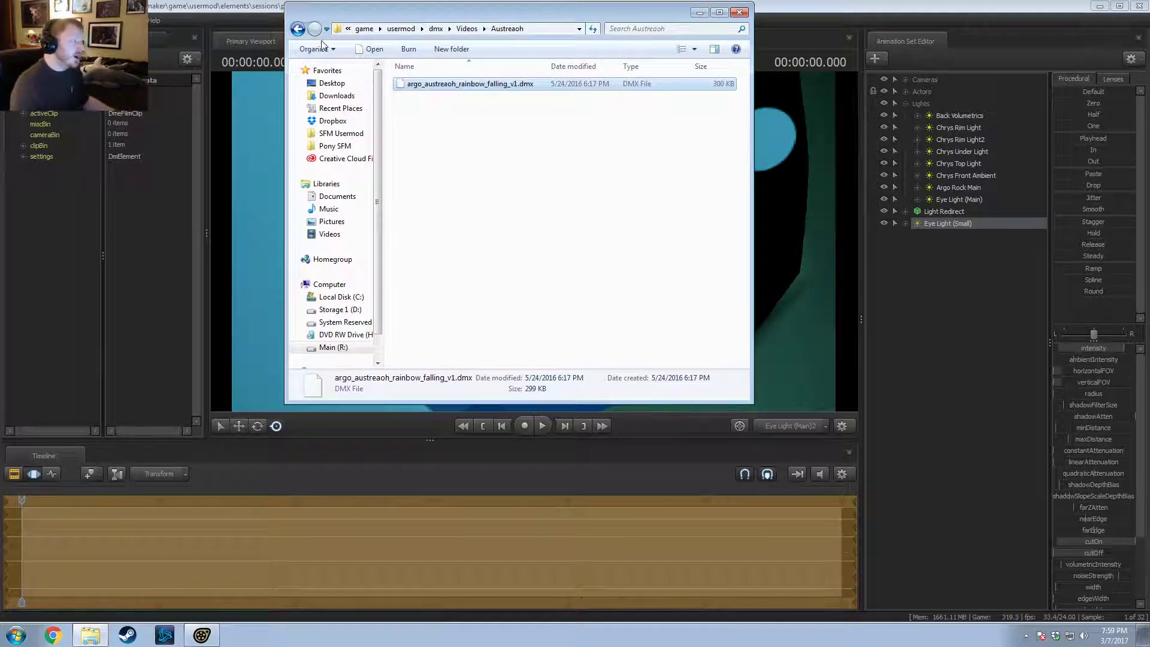
Step: Look through the animation files in the Appledash and Excuses folders inside Videos
left_click(297, 29)
left_click(416, 109)
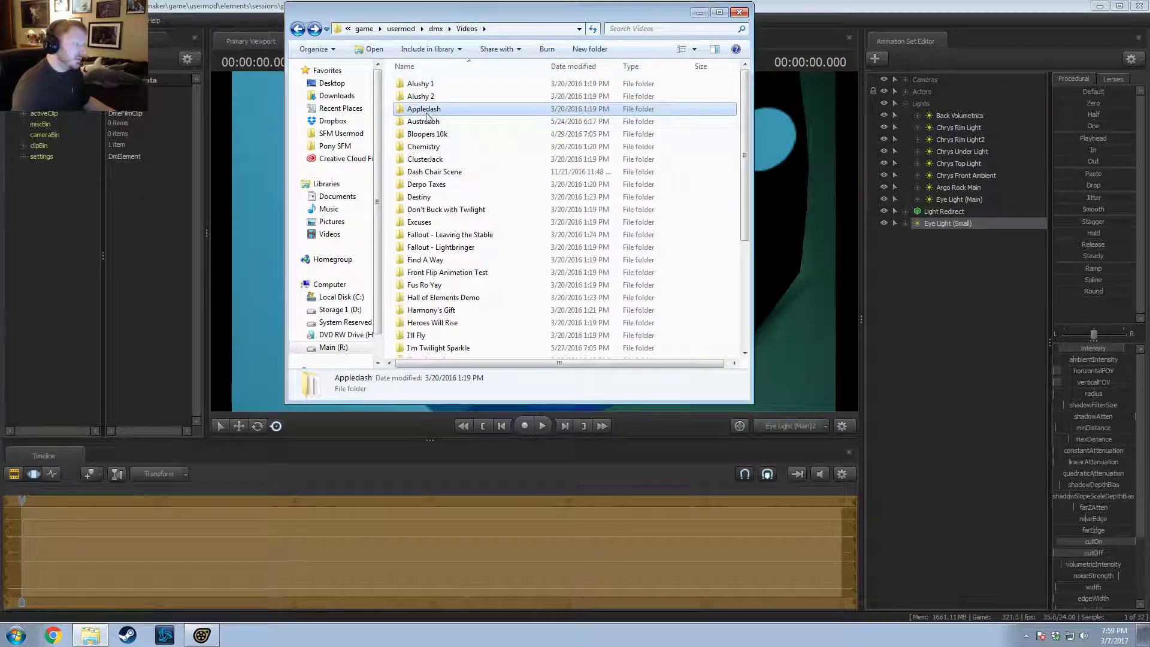
double_click(418, 109)
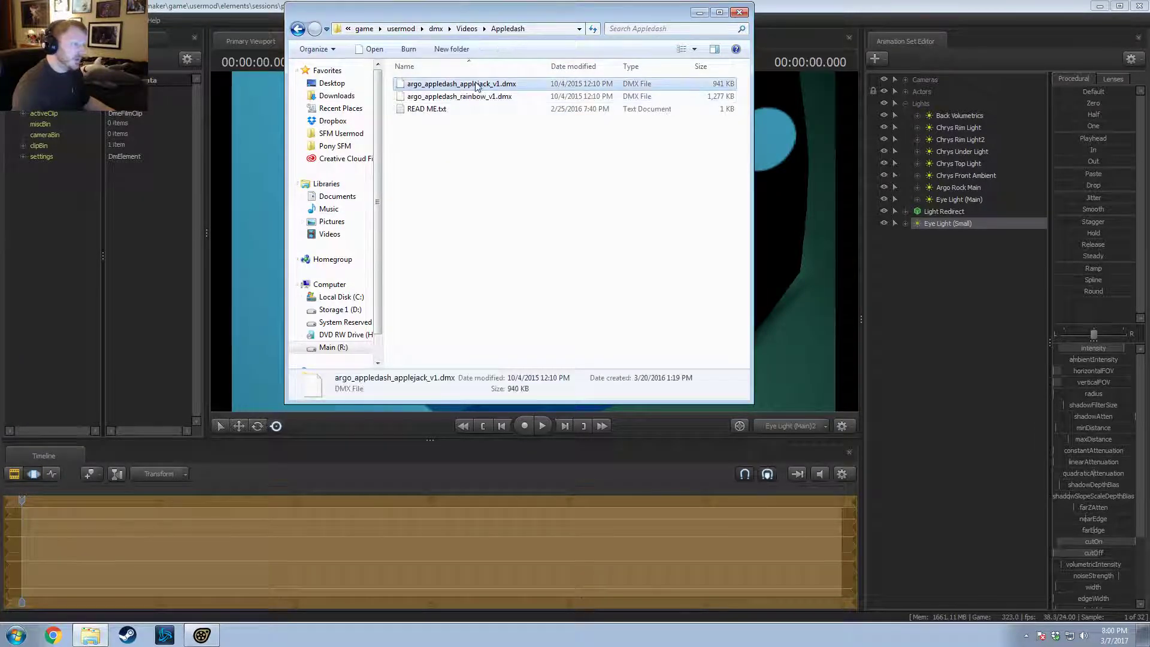
scroll(428, 188, "down", 1)
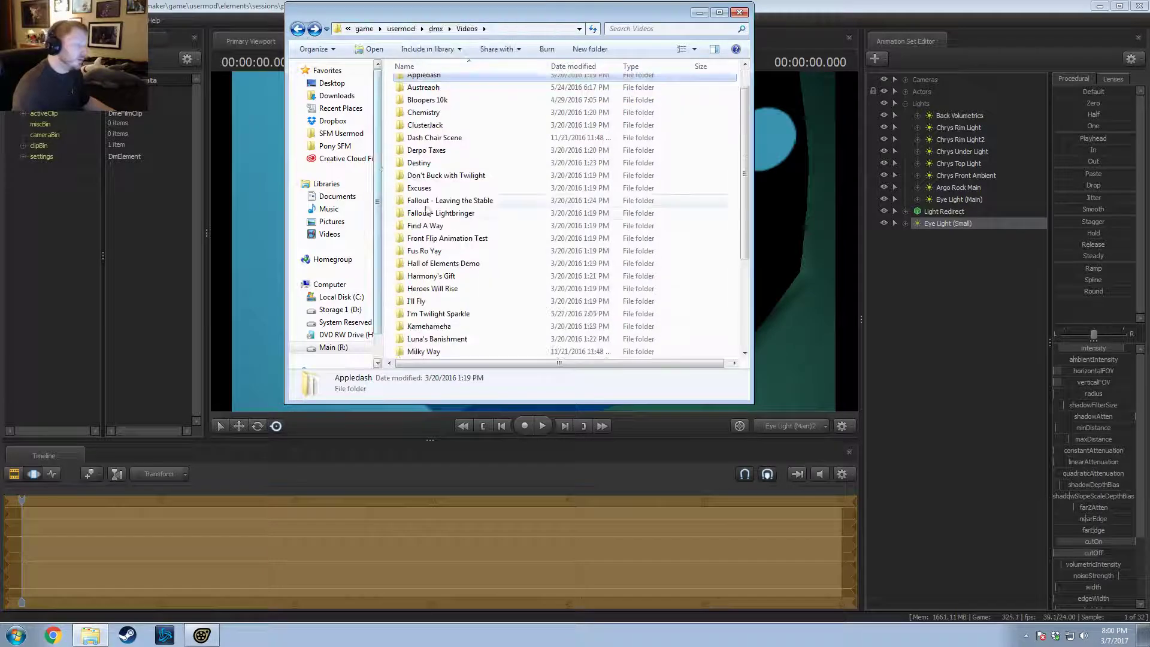
double_click(429, 187)
left_click(453, 95)
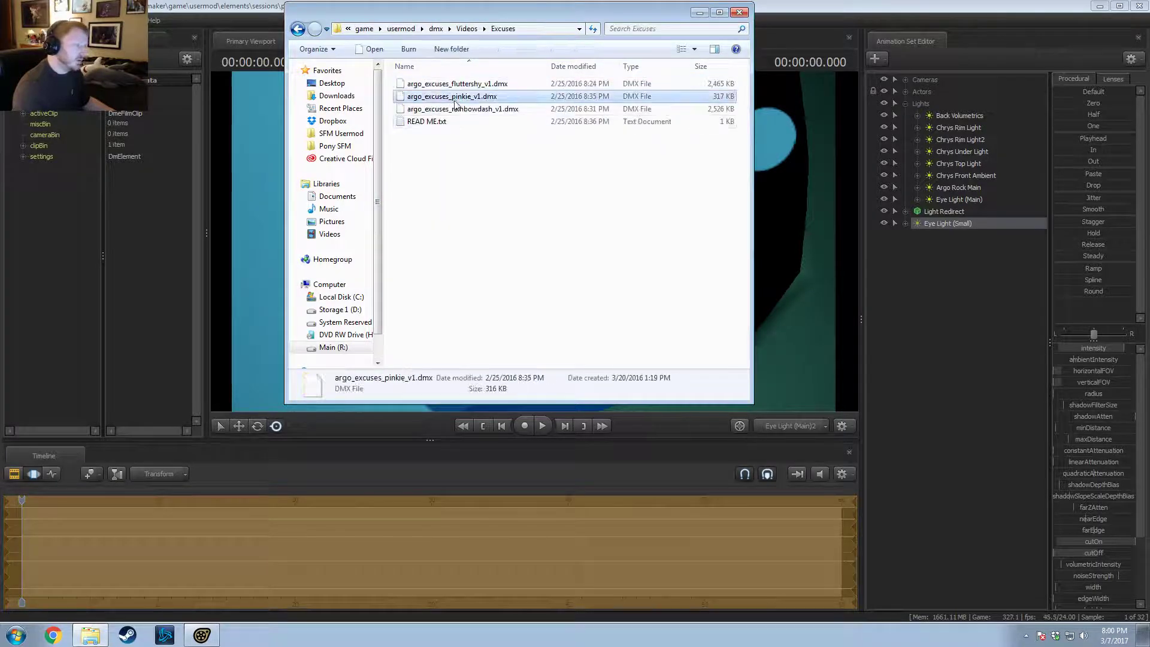
left_click(455, 108)
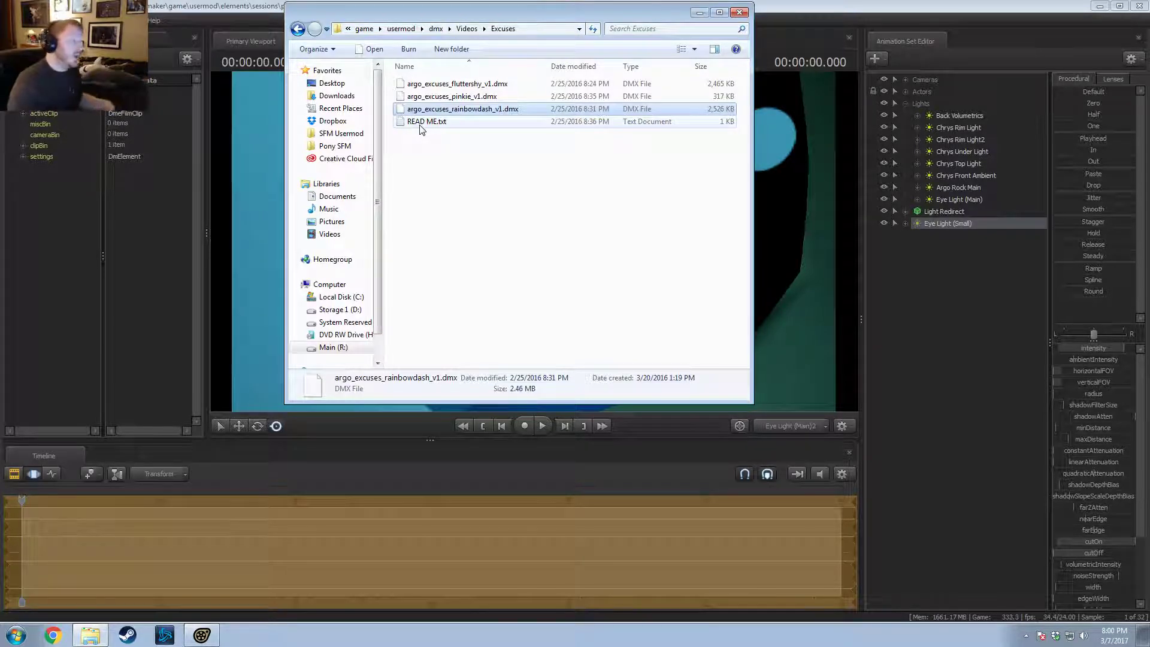
left_click(298, 30)
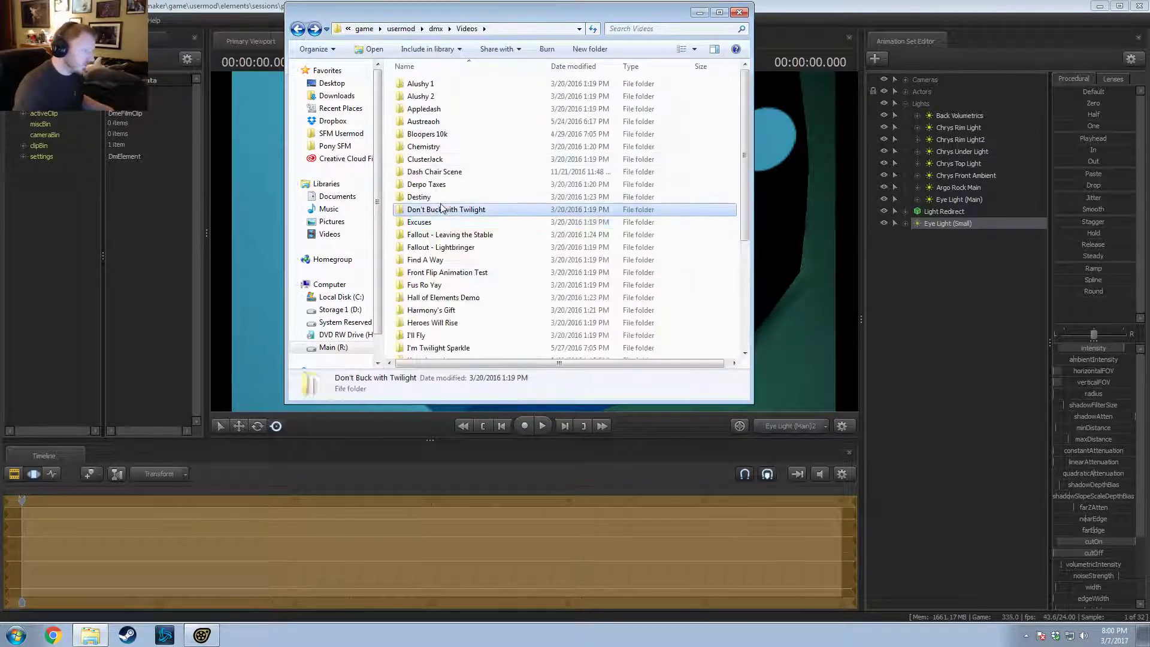
Step: Return to the dmx folder and look through its loose animation files
left_click(435, 28)
left_click(475, 247)
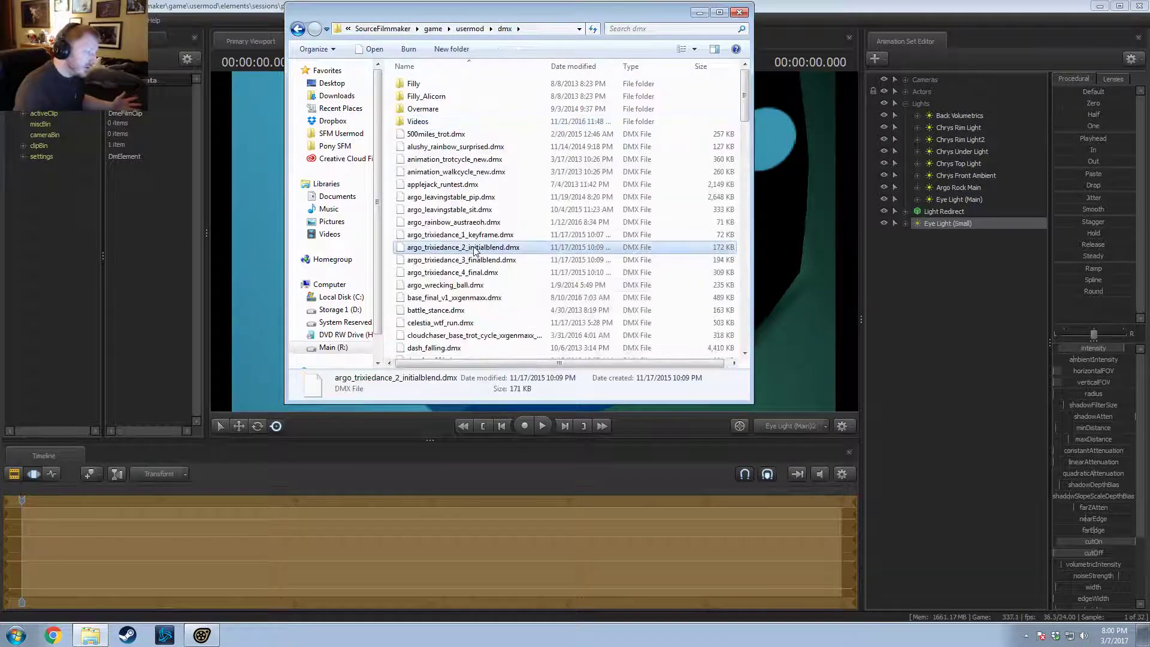
scroll(462, 264, "down", 8)
scroll(463, 266, "down", 9)
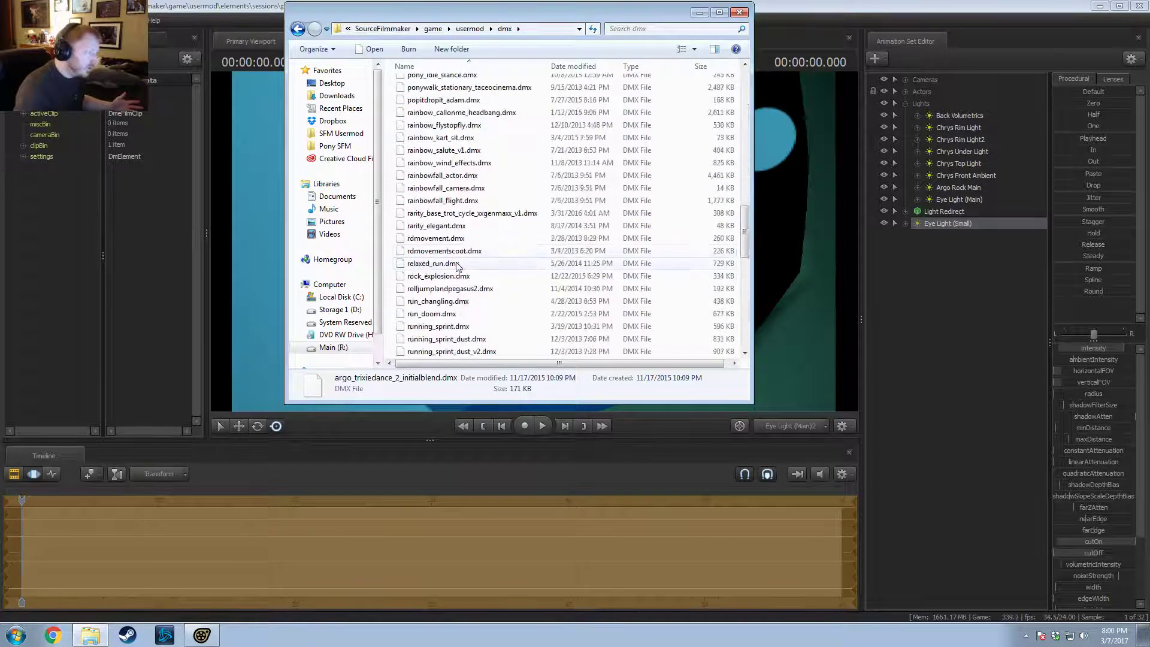
Step: Look through the dmx folder's loose animations down to the walk_happy, wings_close, wings_flap_fast and wings_flap_normal files
scroll(457, 268, "down", 3)
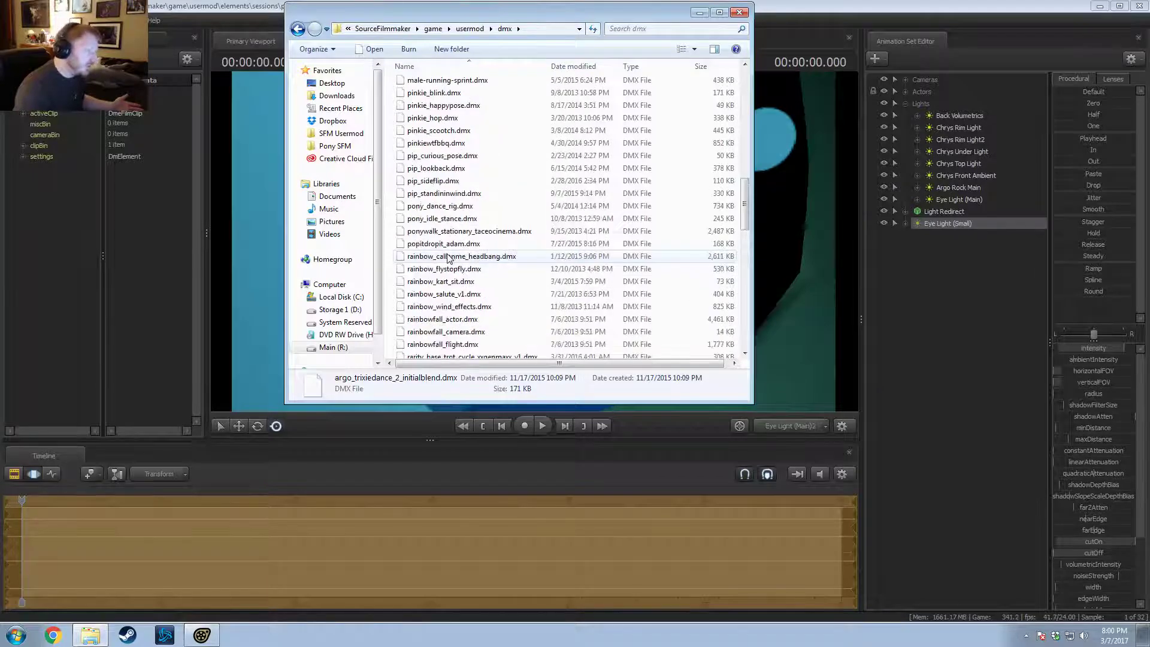
scroll(448, 258, "down", 12)
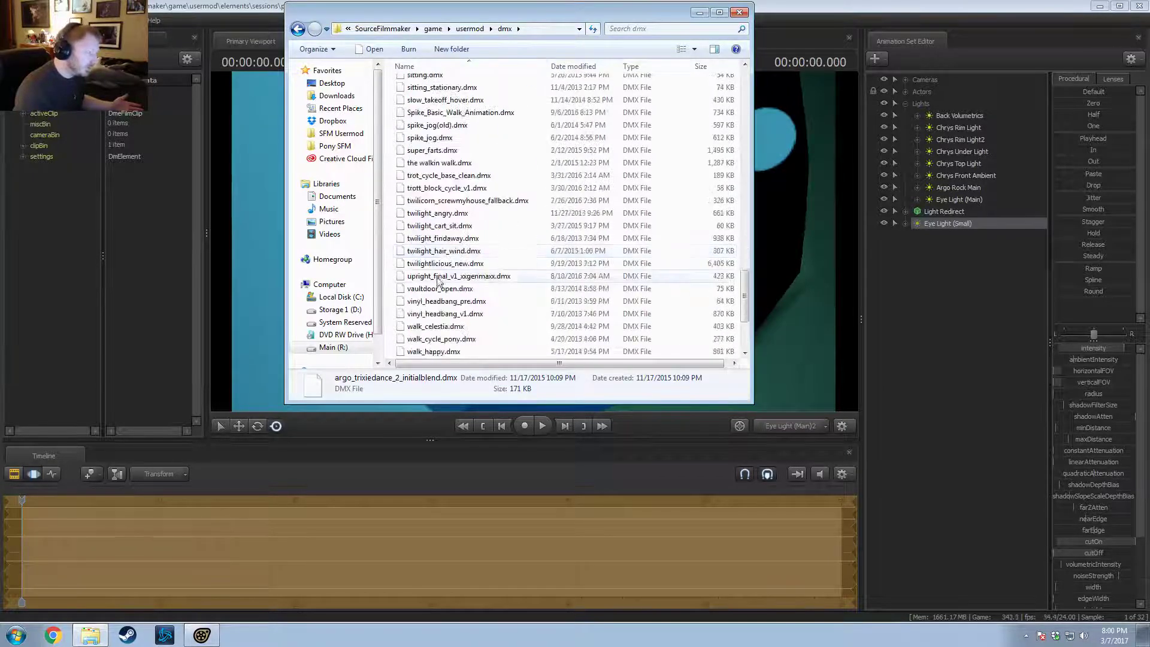
left_click(435, 278)
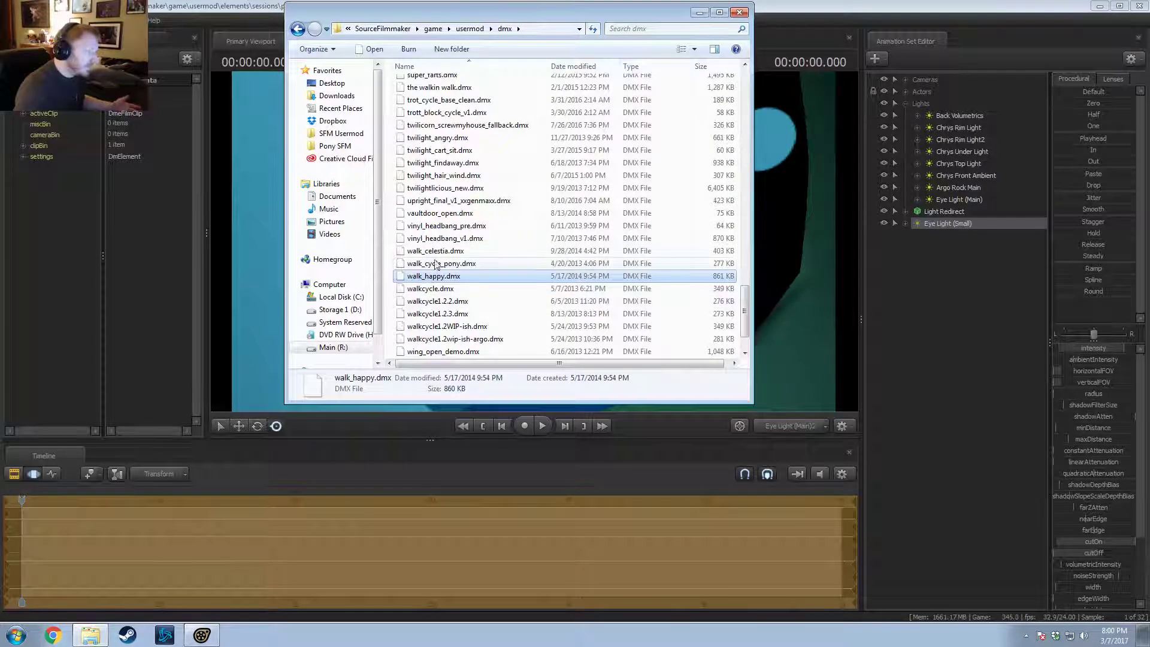
scroll(446, 286, "down", 2)
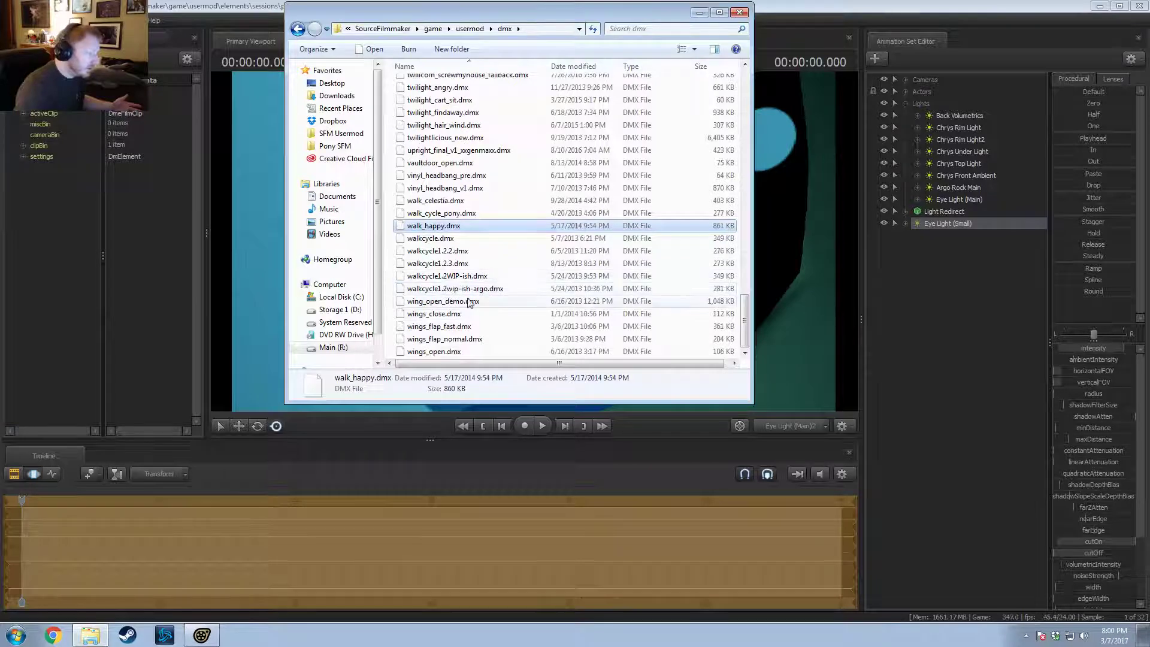
left_click(431, 314)
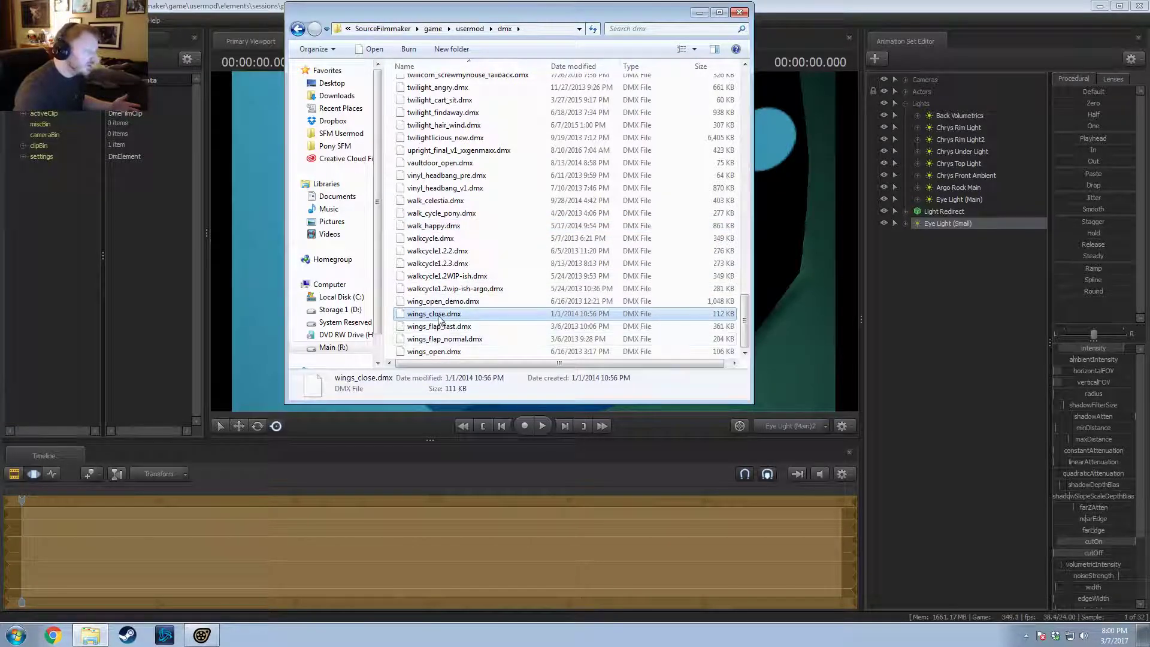
left_click(439, 326)
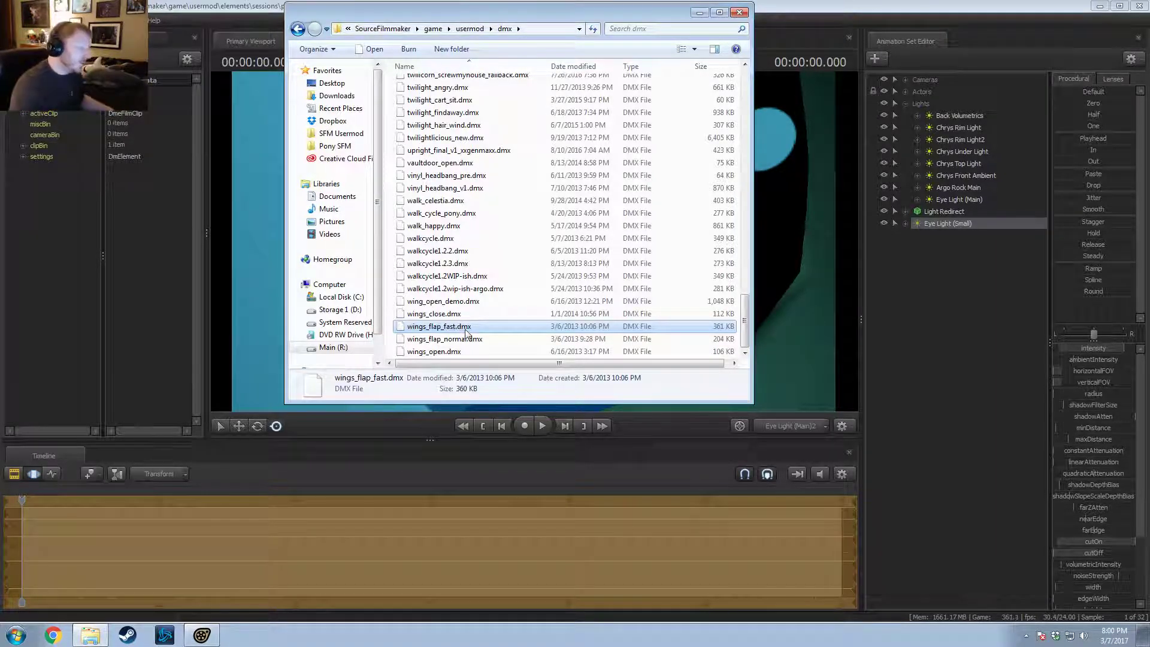
left_click(436, 339)
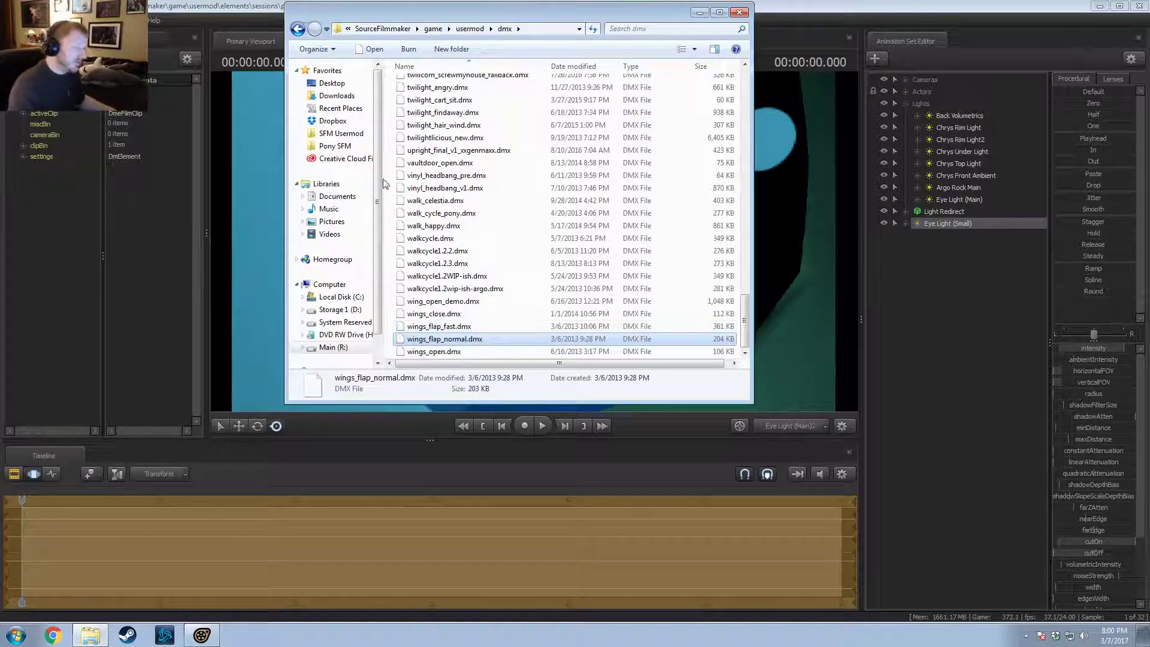
Step: Look at the running_sprint dust and v2_1 animation variants in the dmx folder, and return to Source Filmmaker
scroll(441, 213, "up", 7)
scroll(444, 204, "up", 1)
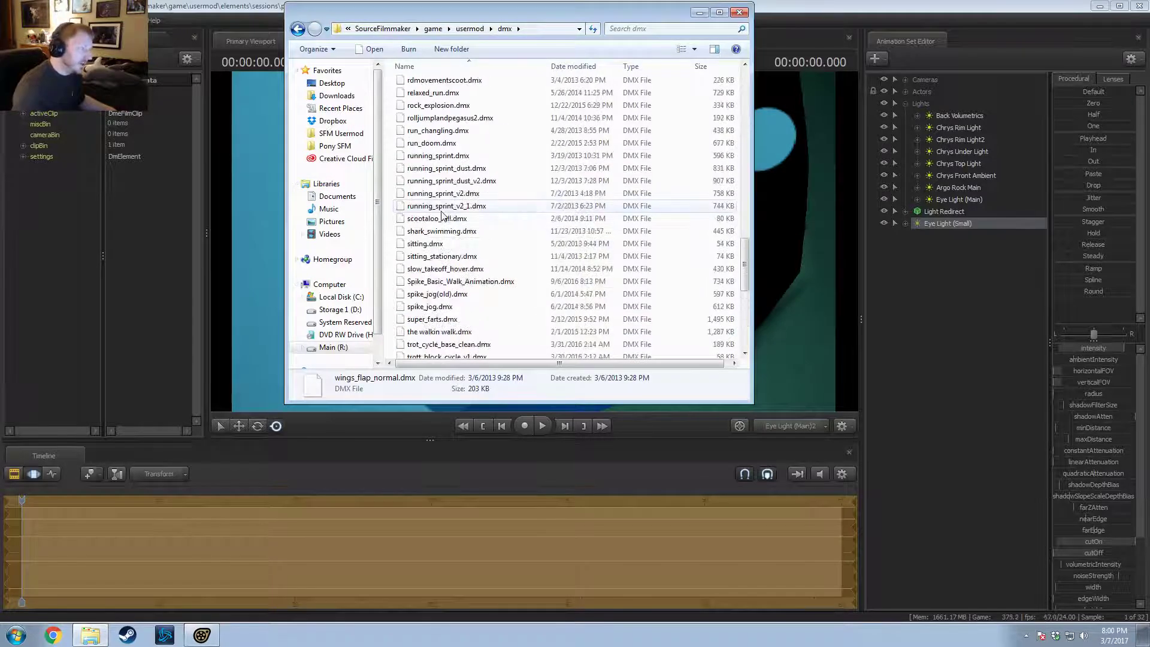
left_click(447, 170)
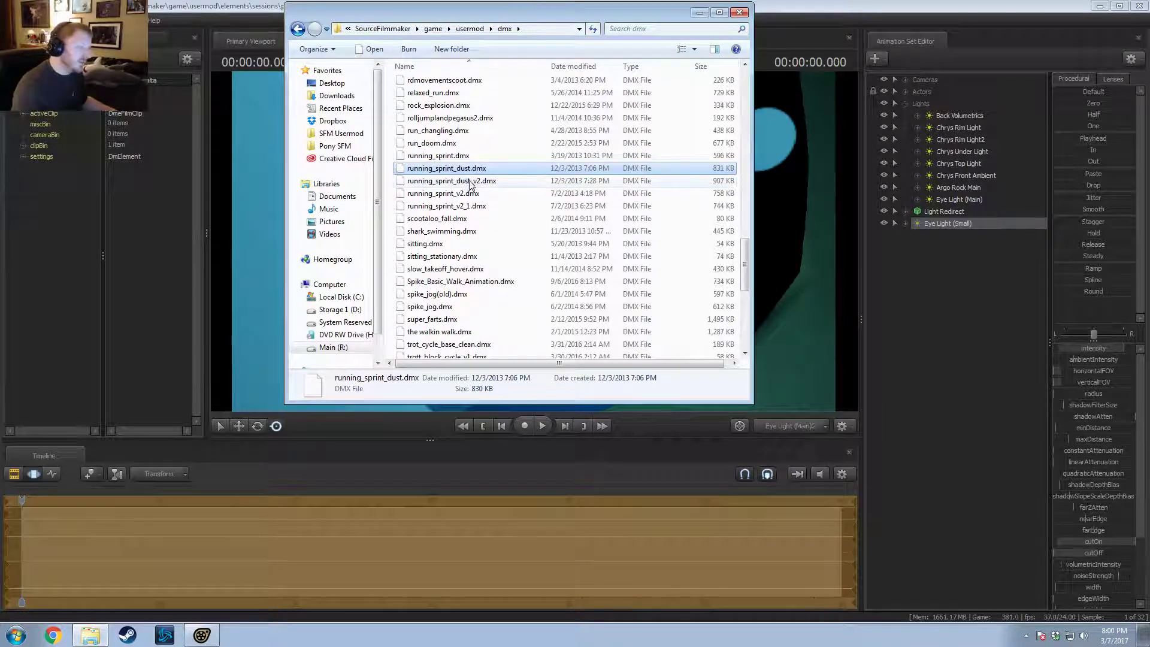
left_click(469, 182)
left_click(468, 169)
left_click(462, 205)
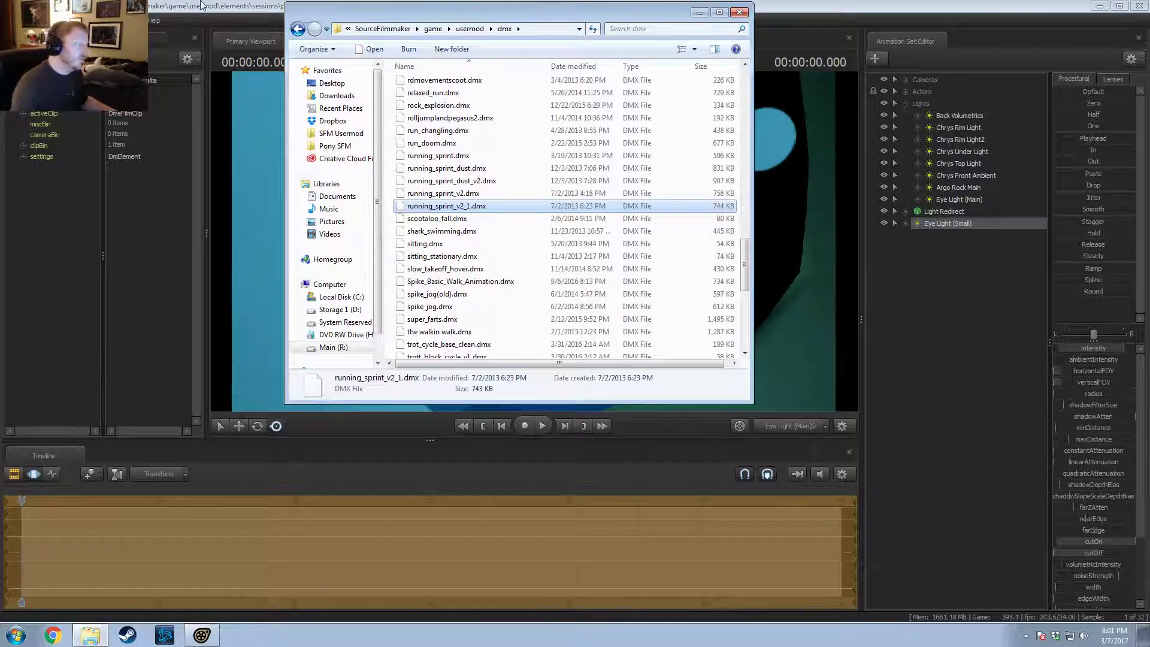
left_click(699, 14)
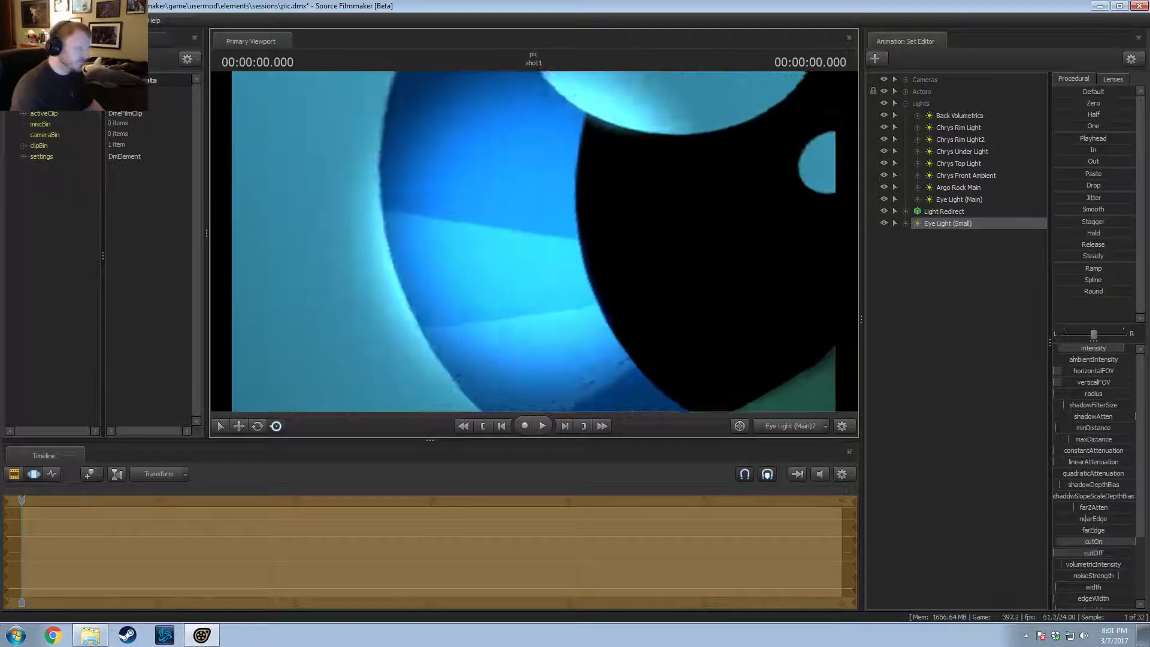
Step: Adjust the aim of Eye Light (Small) on the eye, return the viewport to camera1, and move the light into the Lights group
left_click_drag(533, 242, 569, 235)
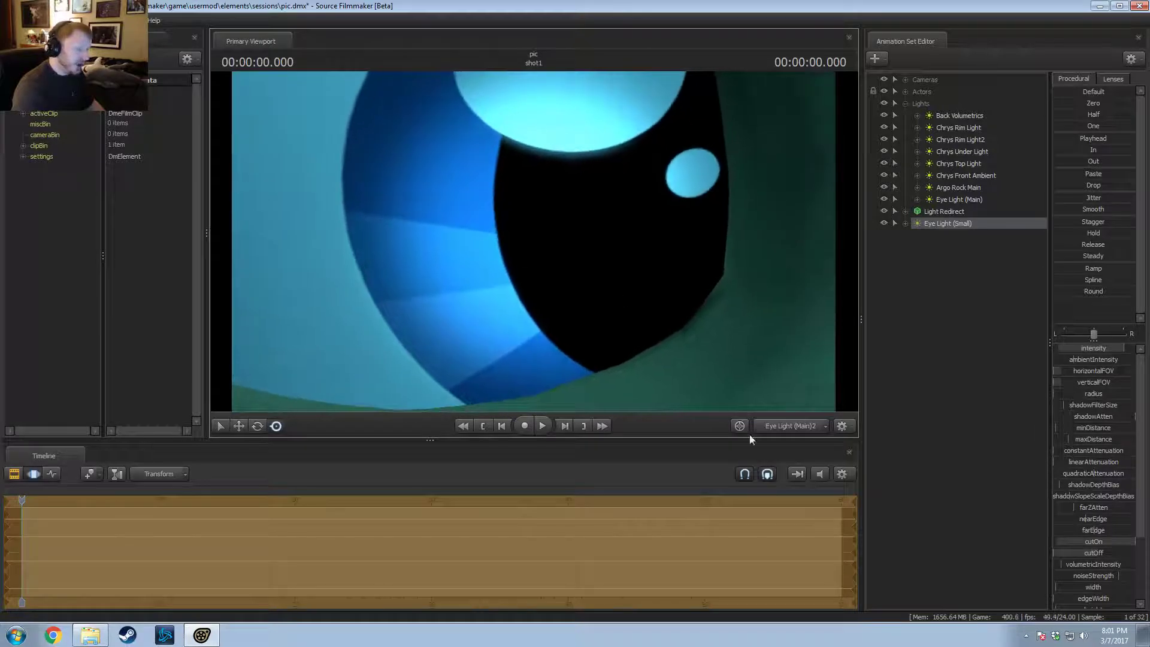
left_click(796, 430)
left_click(795, 429)
key("F2")
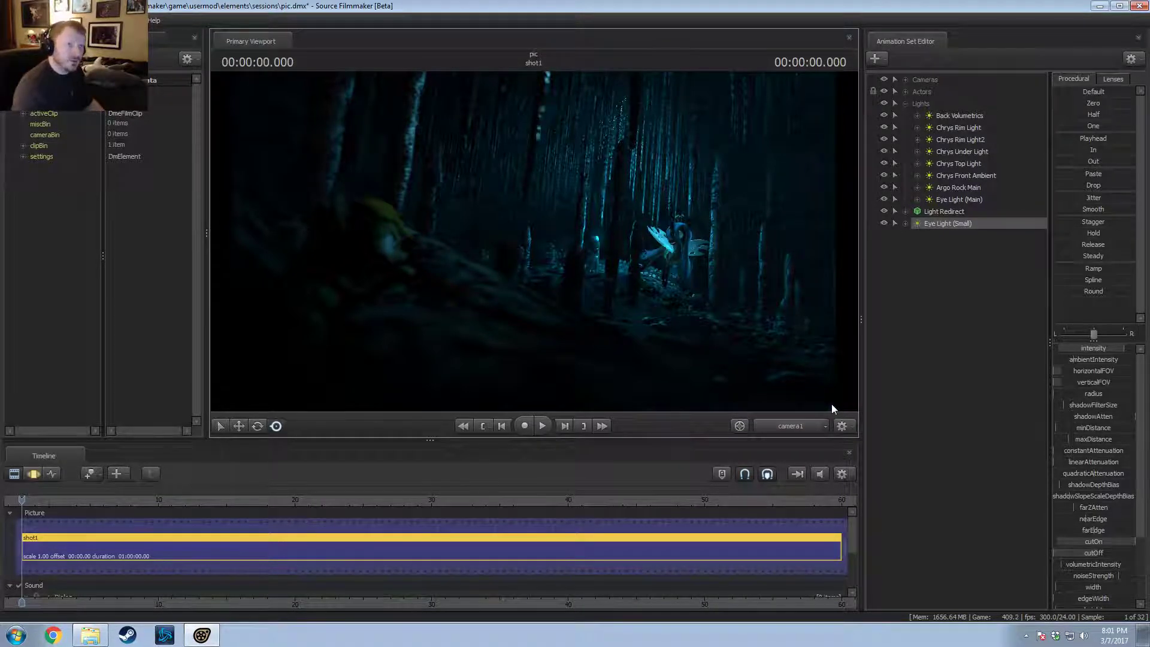
right_click(936, 225)
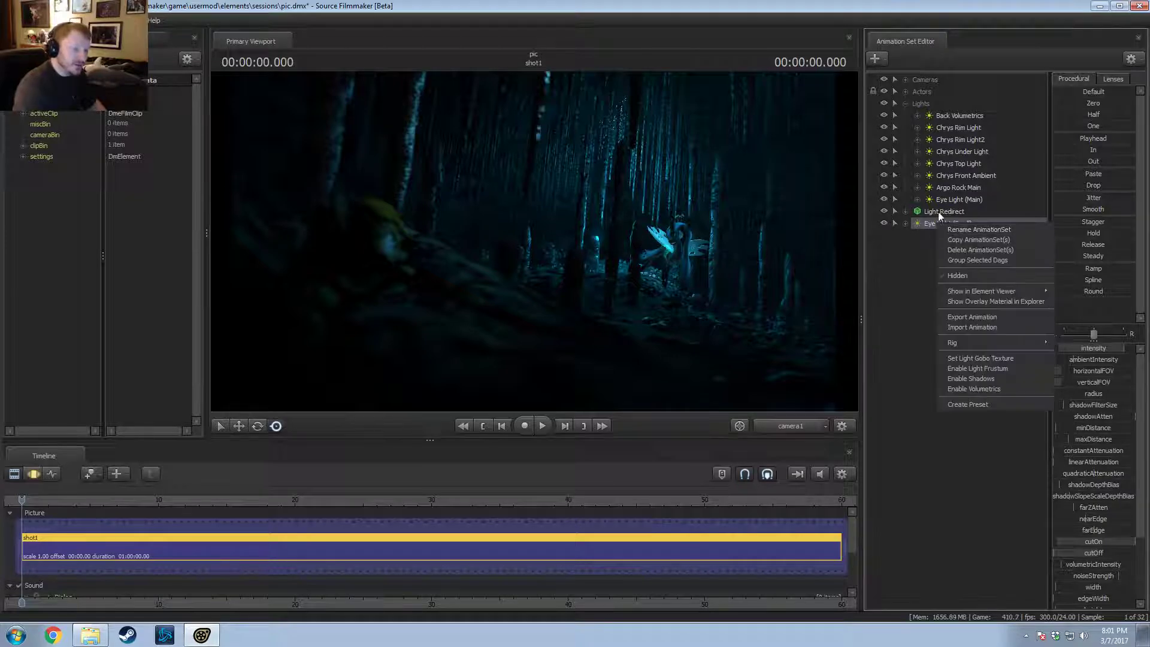
left_click_drag(930, 221, 944, 205)
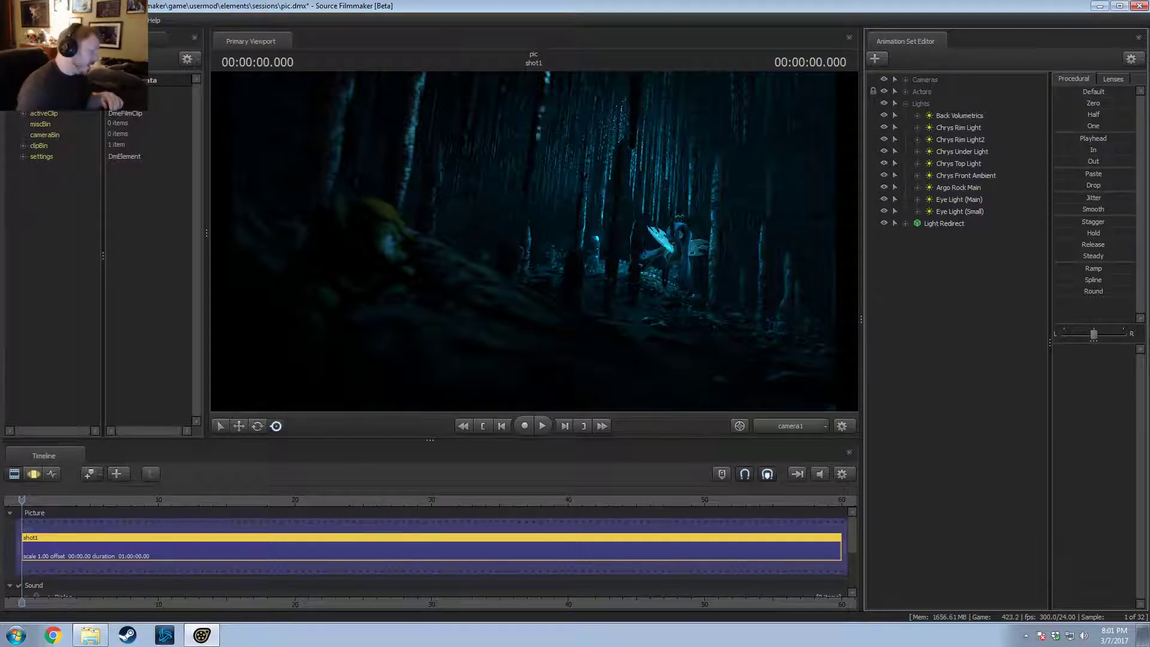
Step: Switch to Windows Explorer, reopen the dmx folder from usermod to check its location, and return to Source Filmmaker
left_click(96, 635)
left_click(470, 30)
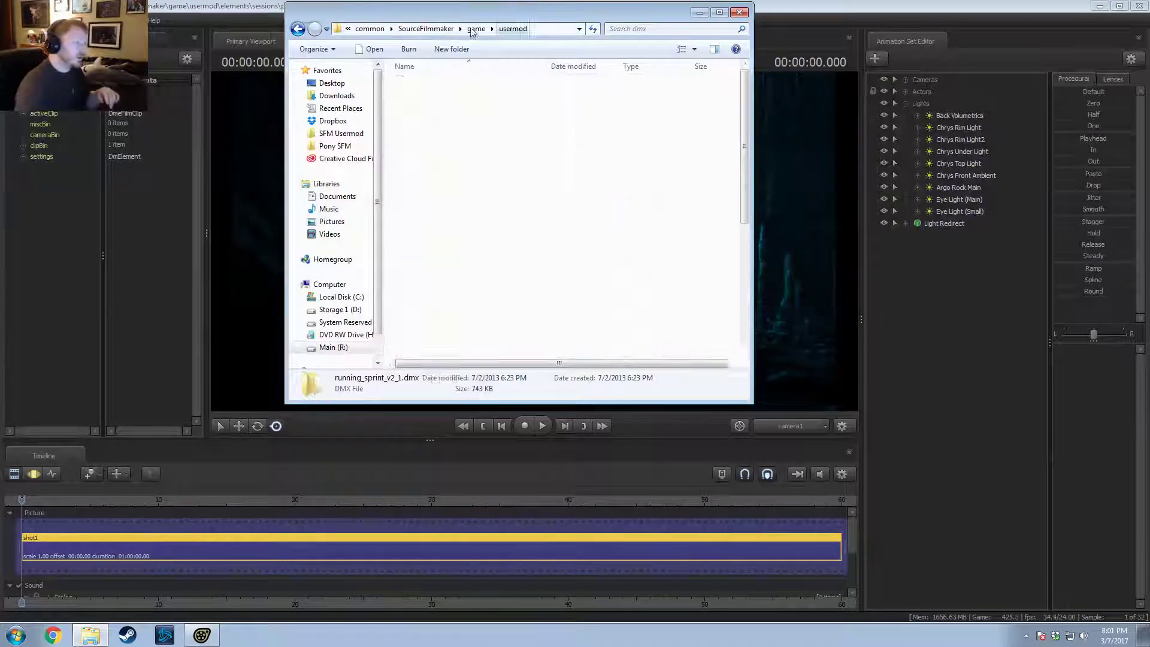
double_click(416, 108)
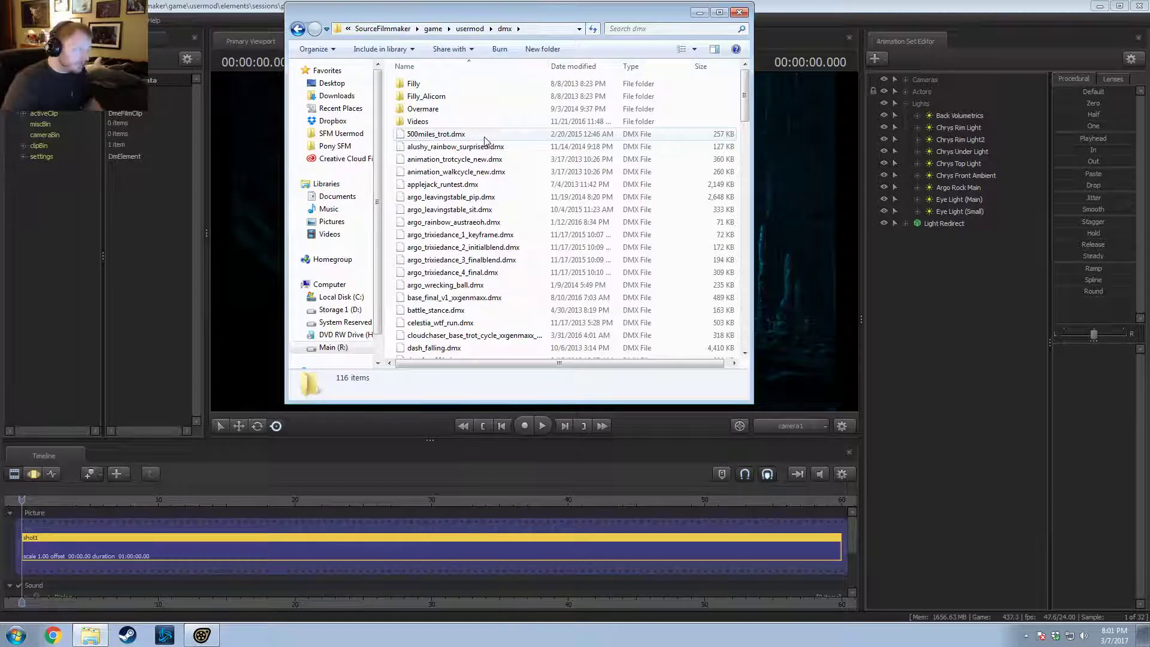
left_click(699, 12)
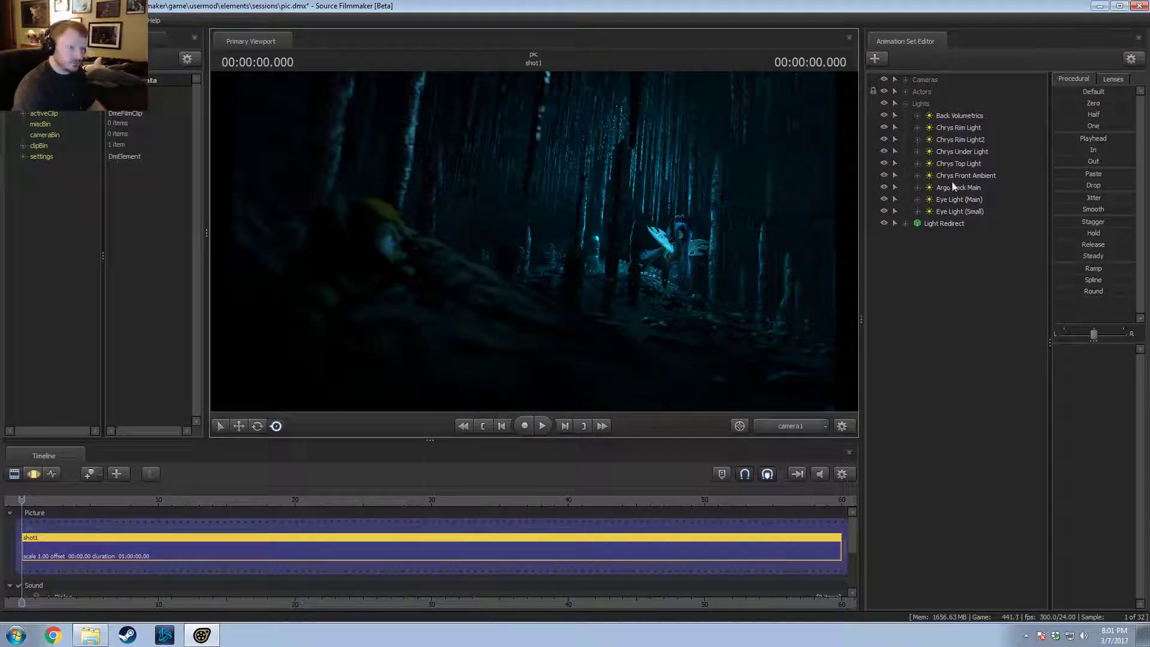
Step: Duplicate the Chrys Rim Light by copying and pasting its animation set
left_click(951, 132)
right_click(951, 129)
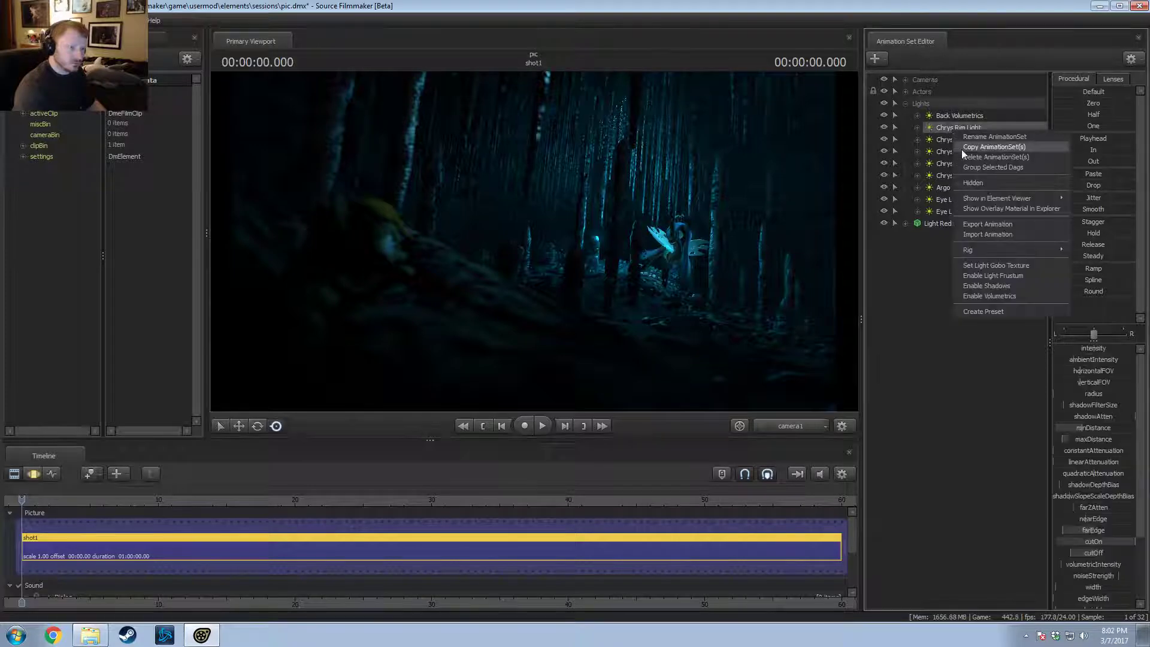
left_click(943, 299)
right_click(942, 304)
left_click(979, 383)
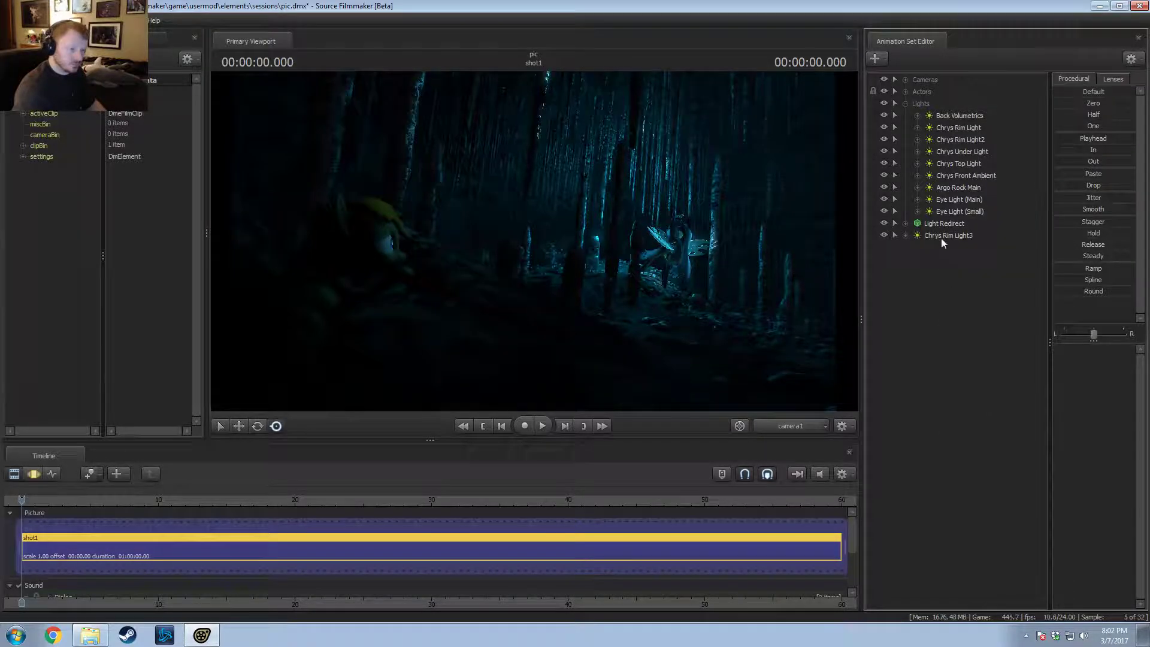
Step: Look through Chrys Rim Light3 in the Motion Editor and move it to face Argo on the log
key("F3")
left_click_drag(517, 170, 396, 183)
key("w")
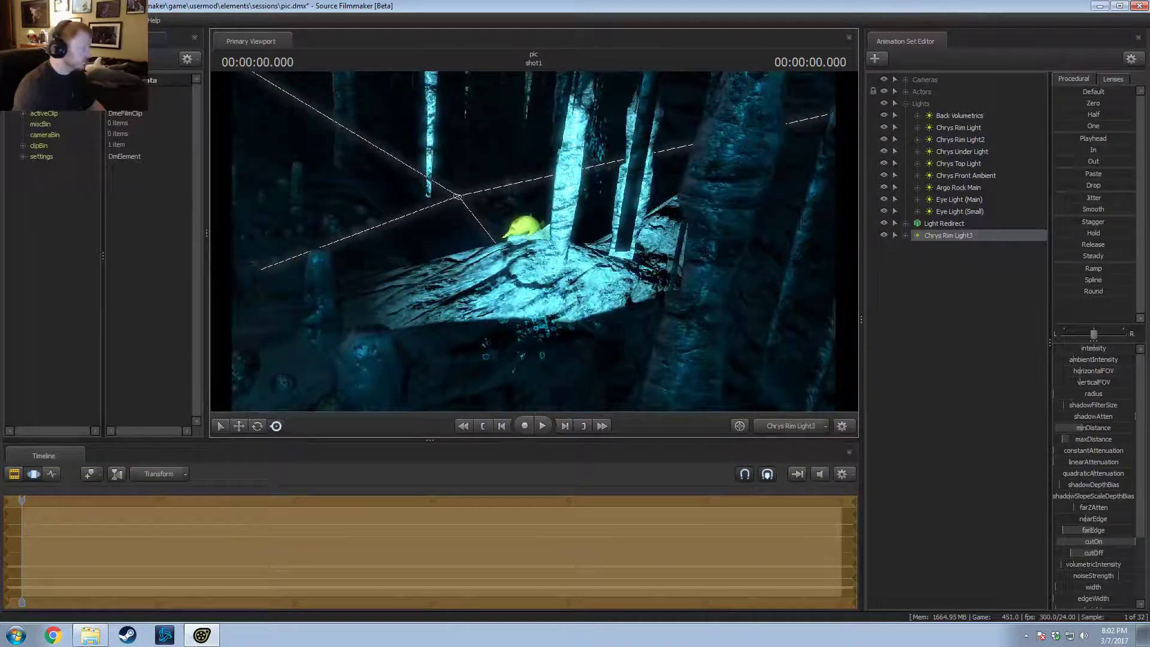
Step: Open the Secondary Viewport, dock it above the Animation Set Editor, and enlarge it in height and width
left_click(67, 20)
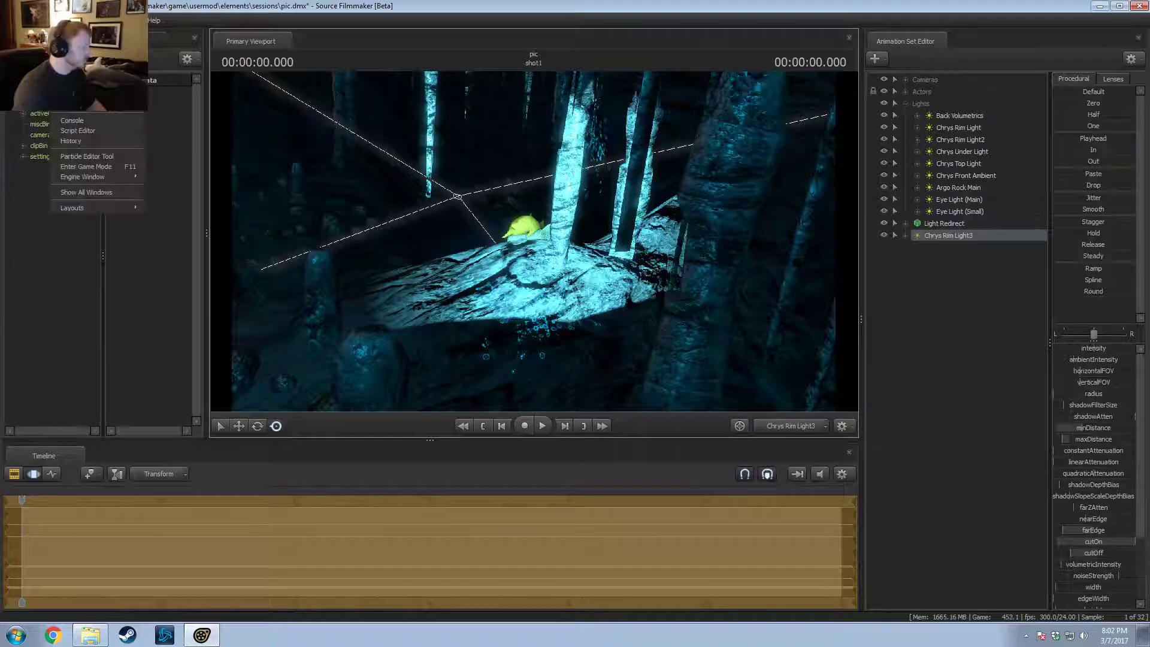
left_click(77, 110)
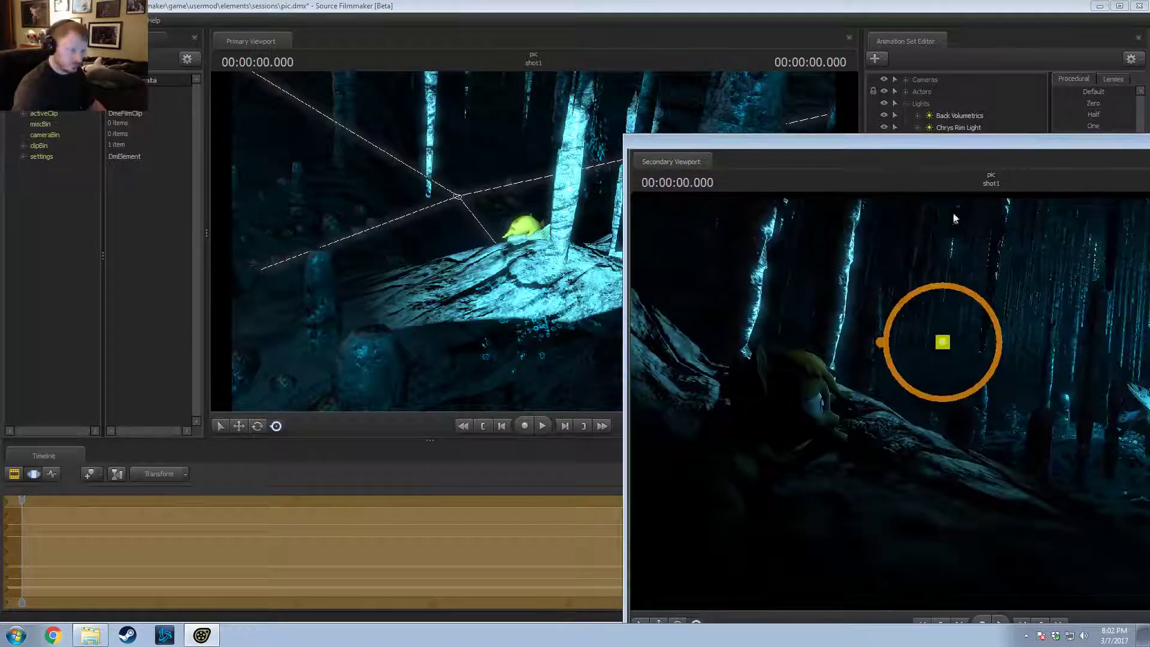
left_click(704, 159)
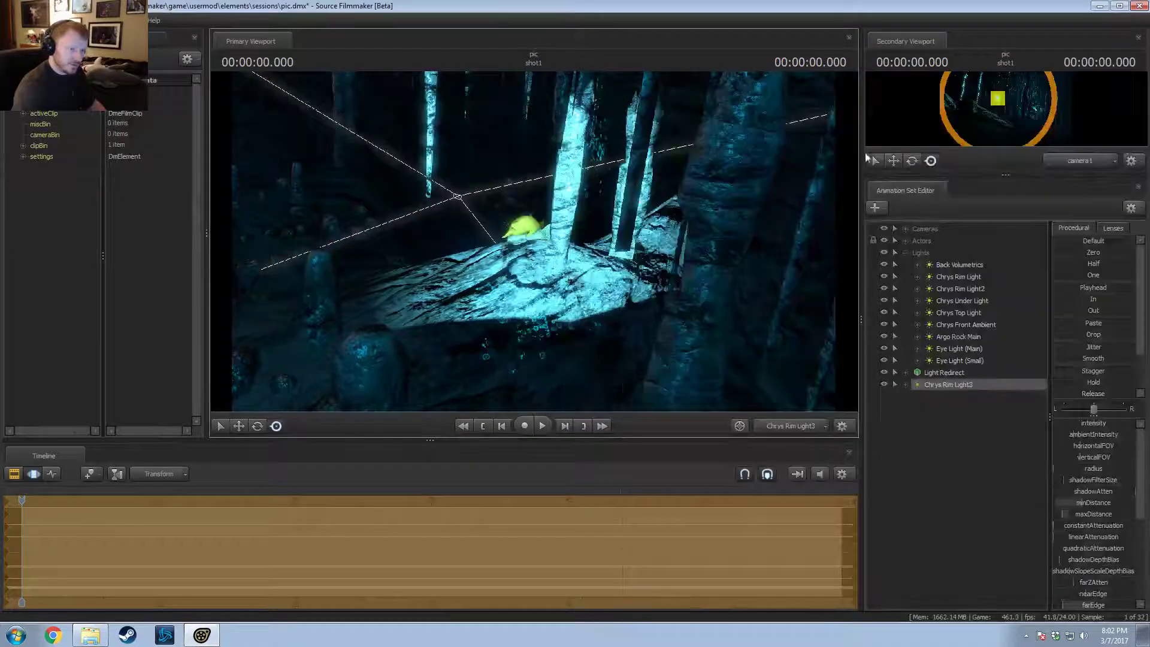
left_click_drag(926, 174, 926, 268)
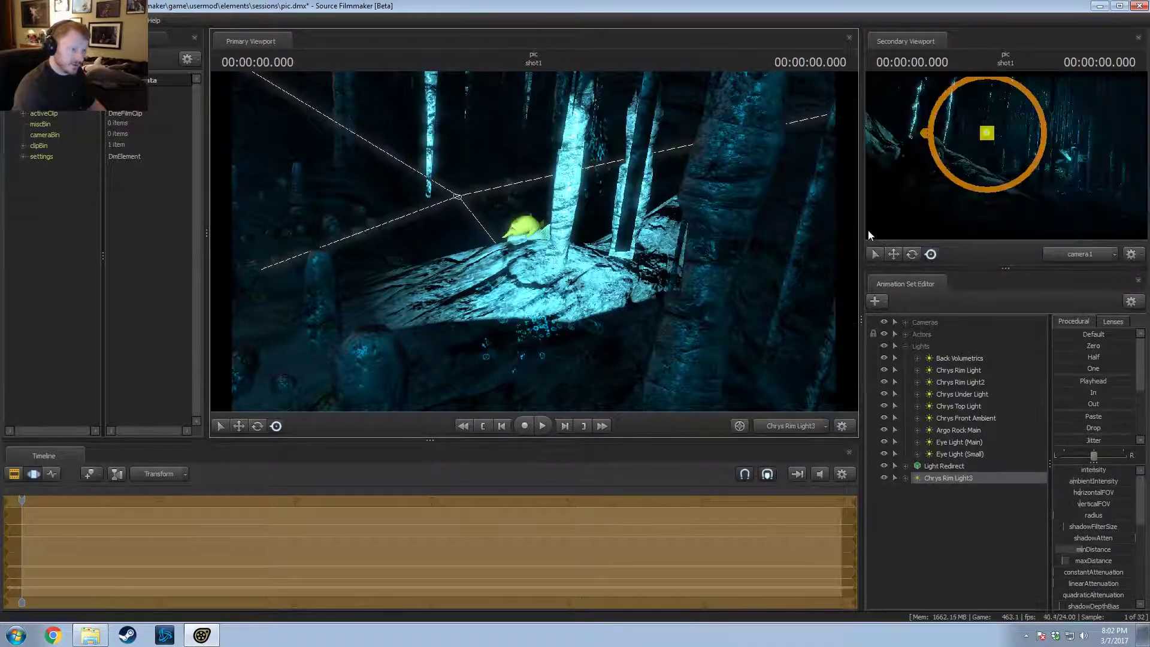
left_click_drag(862, 225, 814, 224)
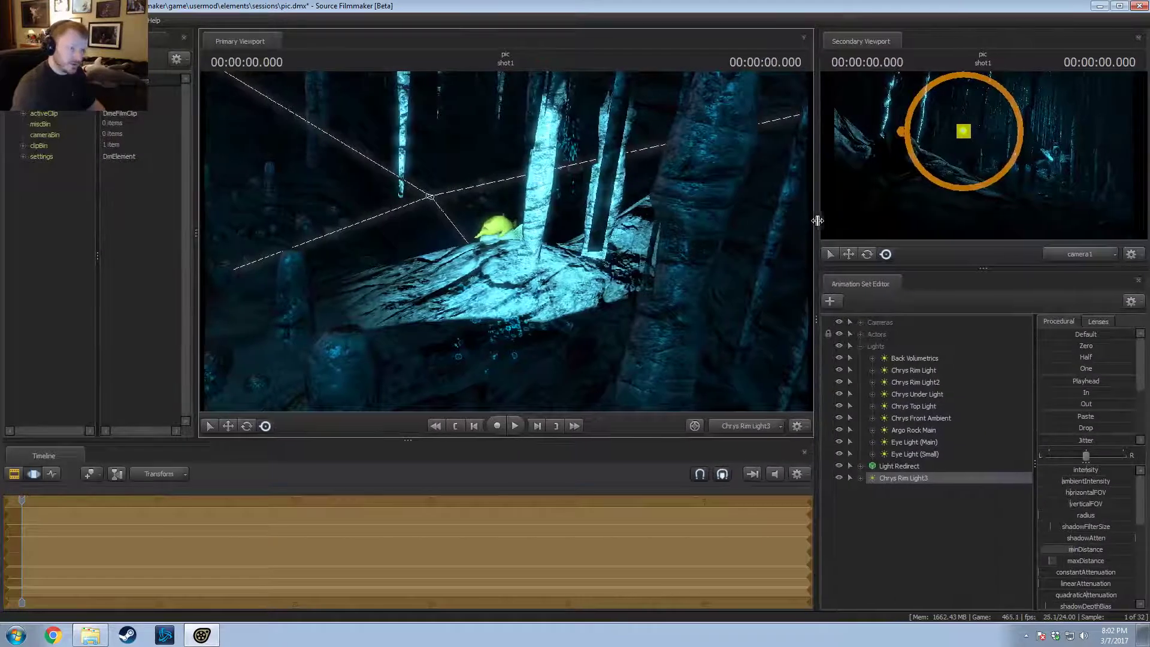
Step: Preview the camera1 shot without manipulators, and aim Chrys Rim Light3 at Argo with a narrower beam
key("F2")
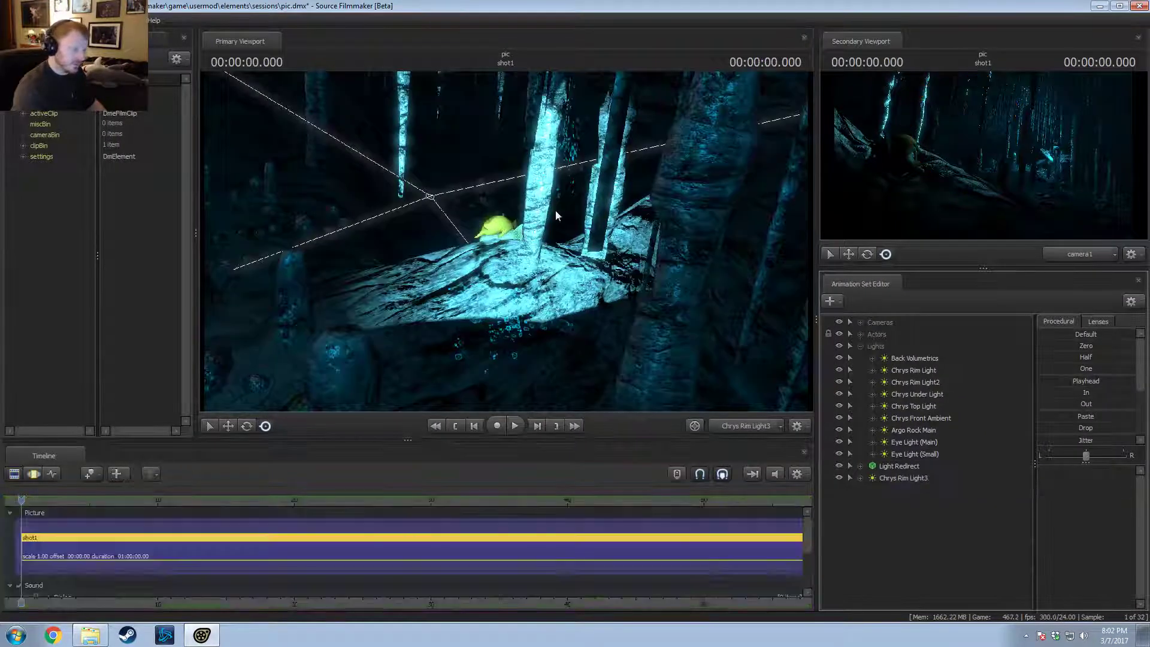
key("F3")
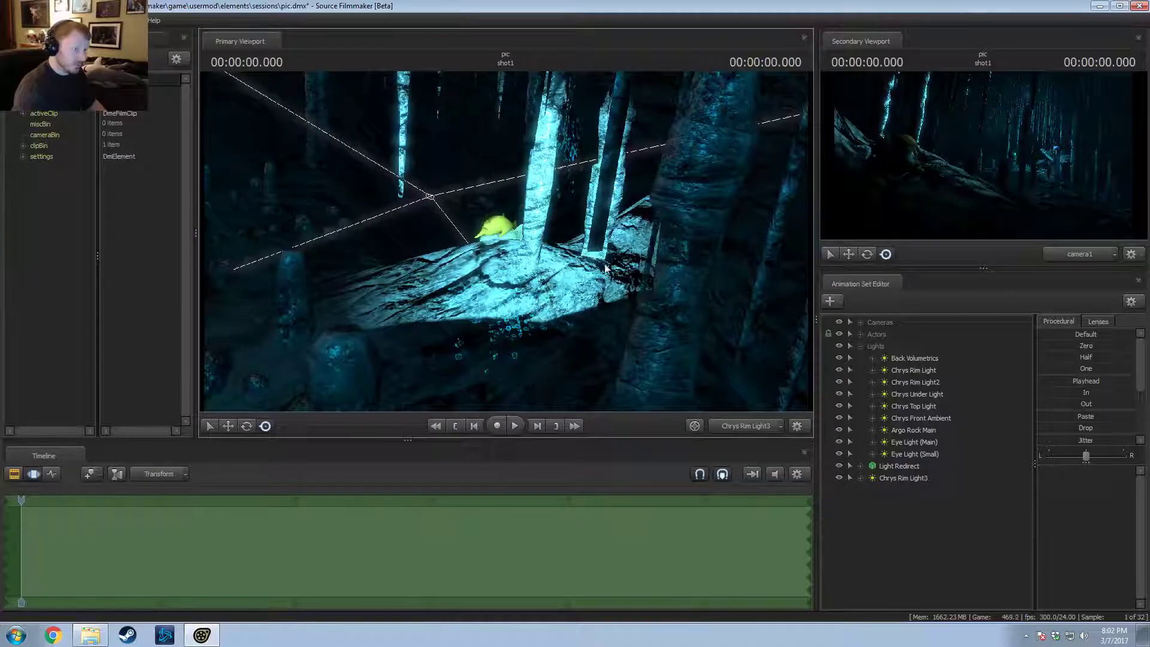
left_click(905, 477)
left_click_drag(542, 186, 566, 213)
scroll(554, 180, "up", 6)
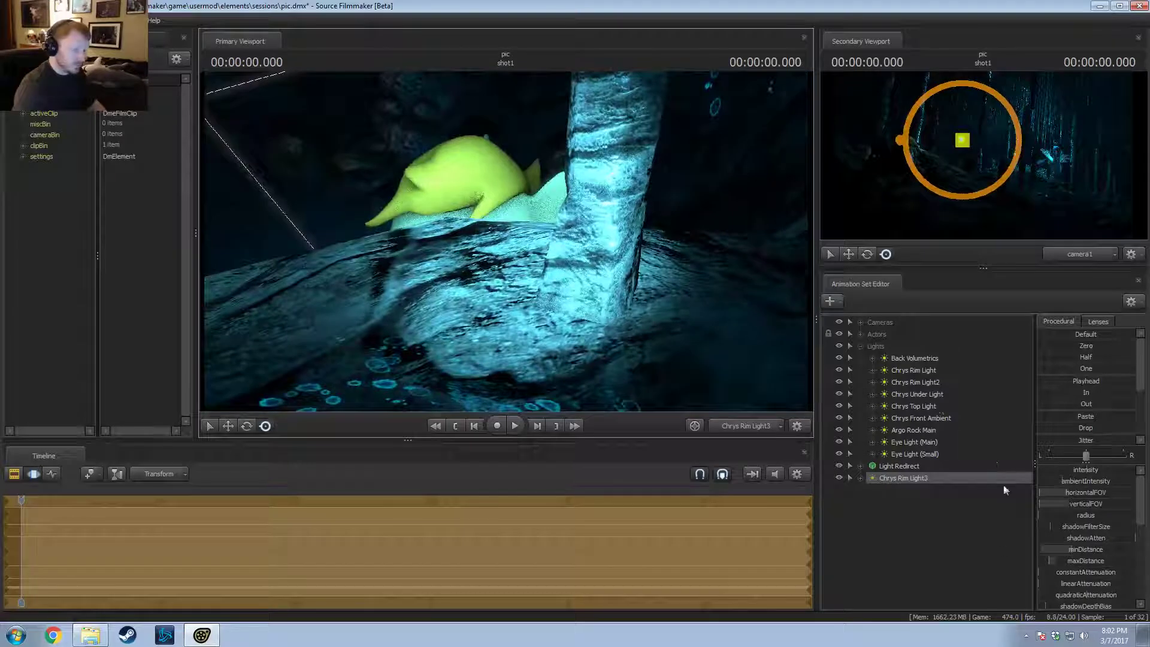
Step: Enable shadows on Chrys Rim Light3 through its light options
right_click(914, 480)
left_click(938, 445)
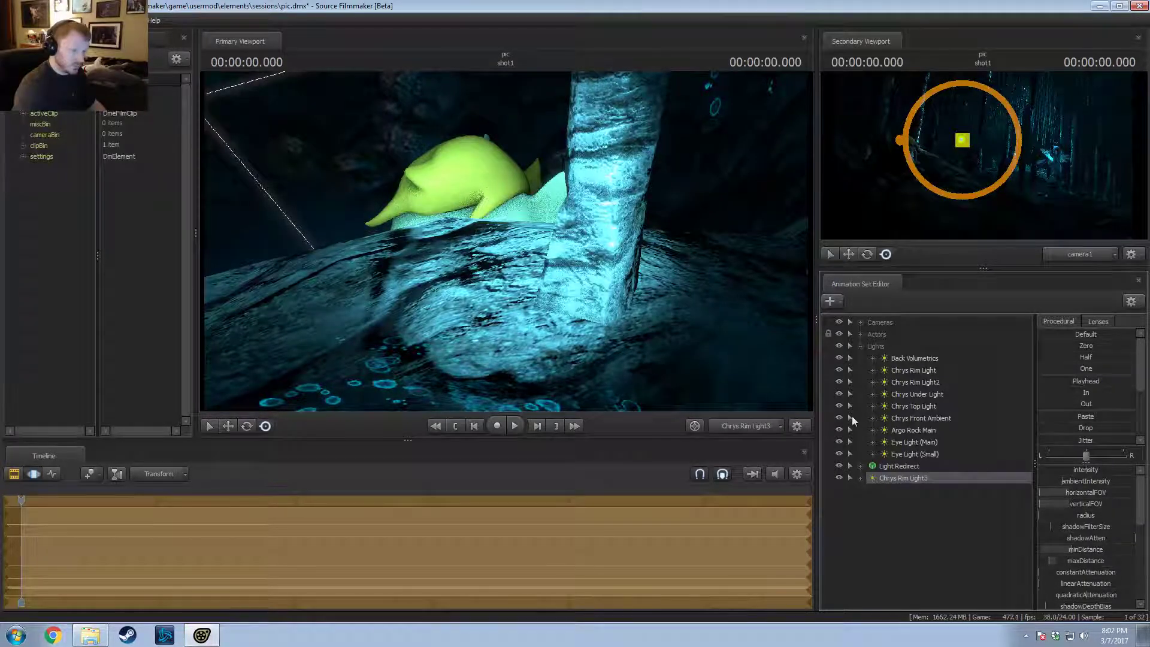
right_click(897, 478)
left_click(926, 450)
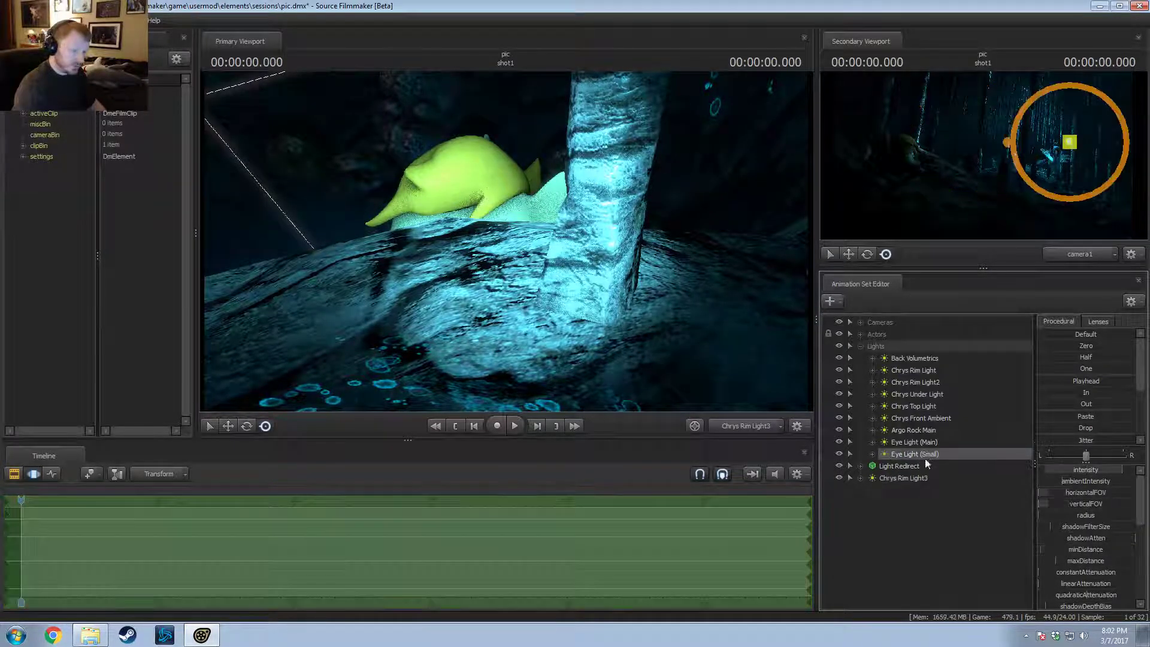
left_click(898, 478)
right_click(898, 478)
left_click(920, 458)
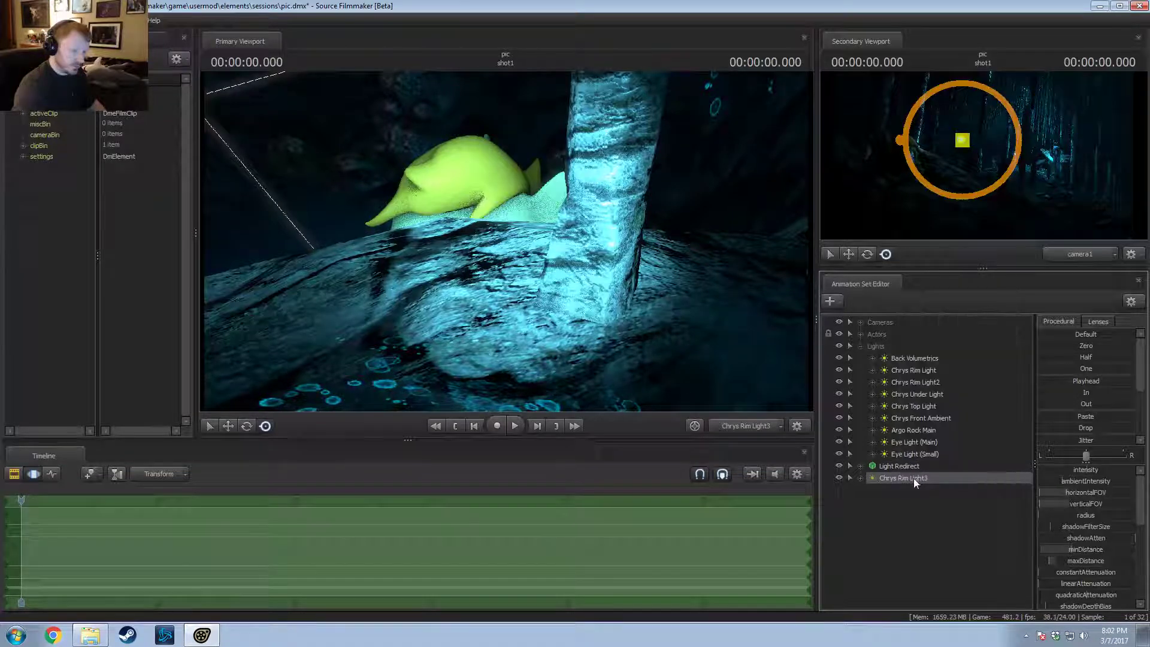
right_click(914, 478)
left_click(930, 454)
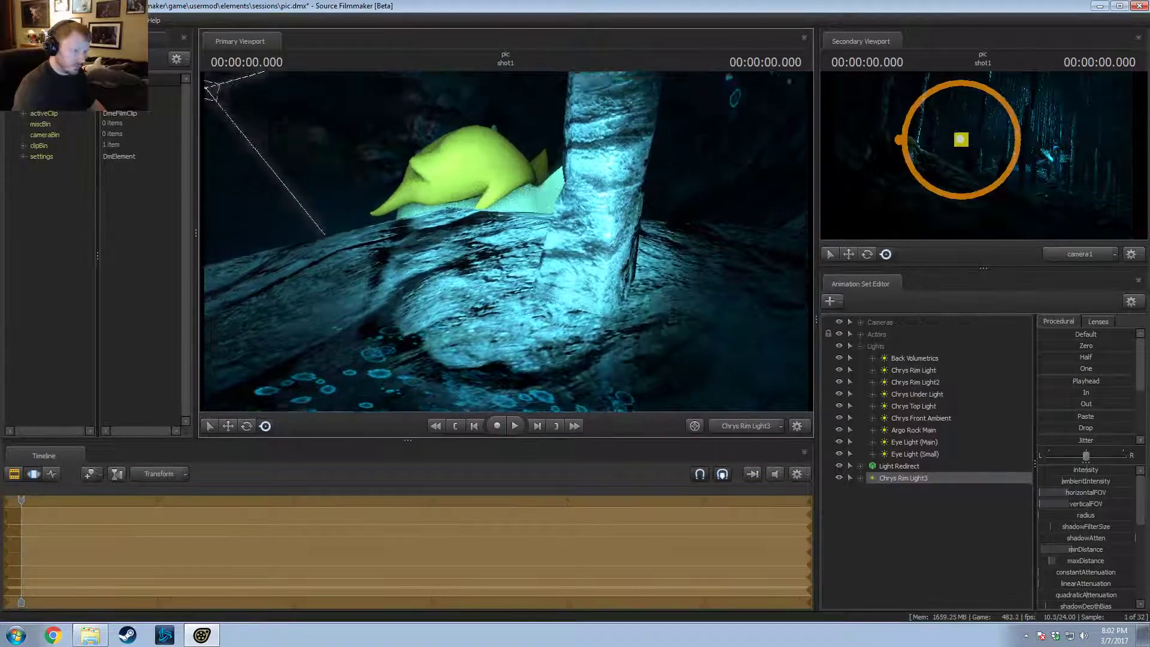
Step: Move Chrys Rim Light3 around to Argo's side, raise its minDistance to near the slider's maximum, and re-aim it at Argo
key("d")
left_click_drag(506, 241, 274, 206)
key("d")
key("d")
key("d")
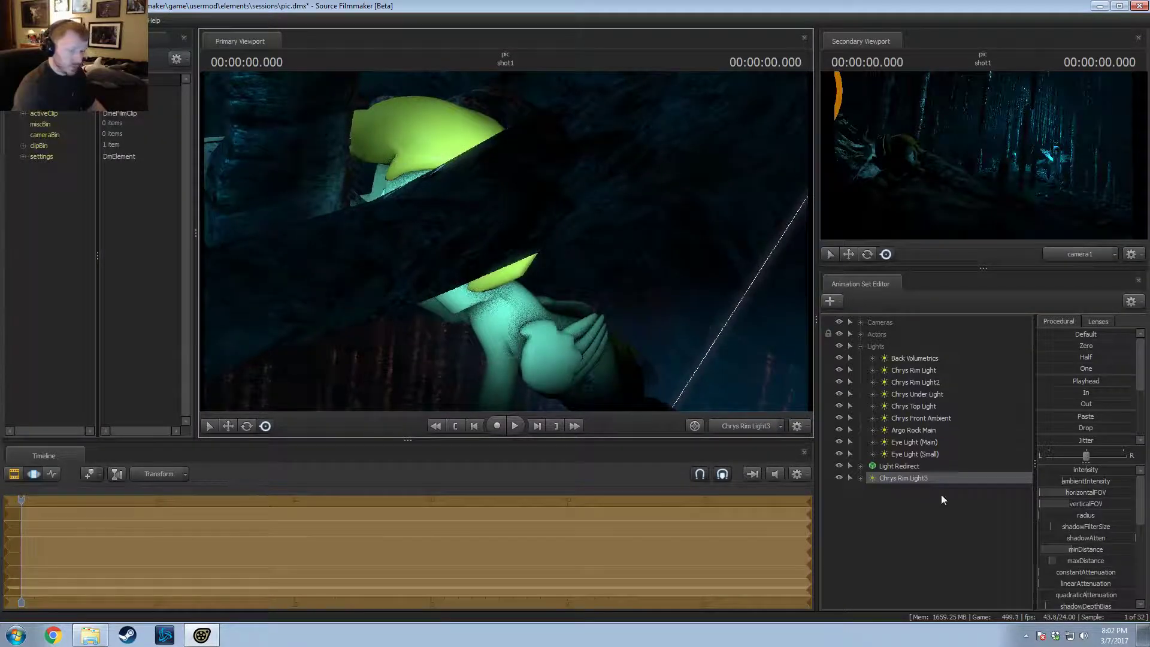
left_click_drag(1062, 547, 1131, 550)
left_click_drag(649, 360, 662, 302)
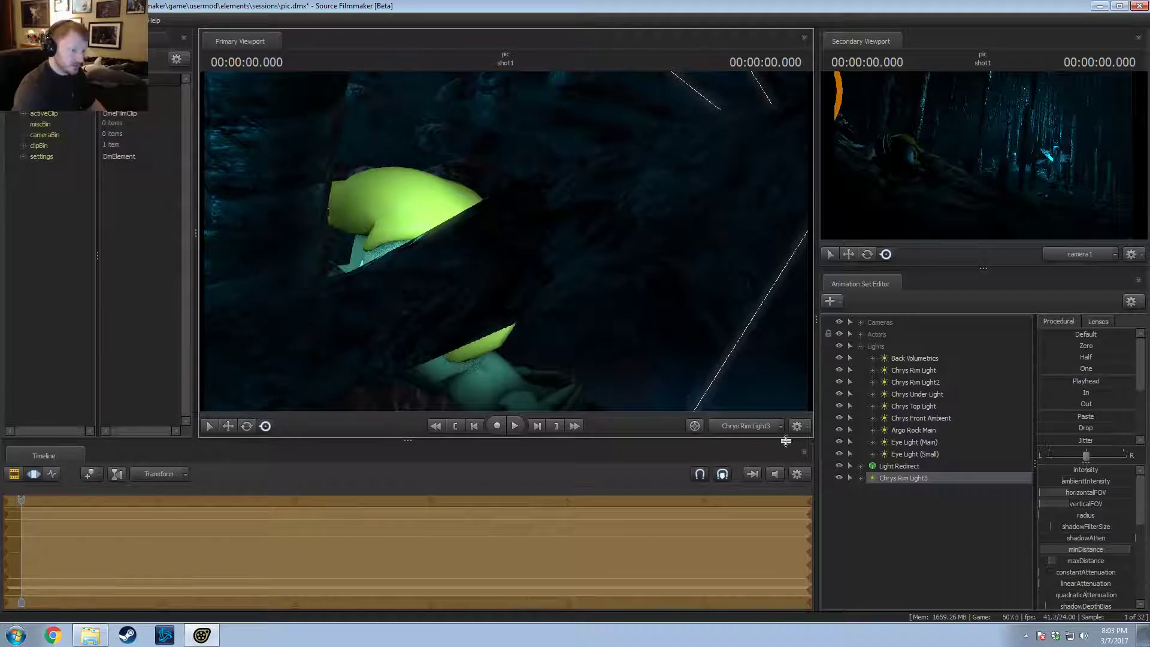
Step: Re-aim Chrys Rim Light3 at Argo, and raise its minDistance after remapping the slider range to a maximum of 500
left_click_drag(614, 243, 670, 293)
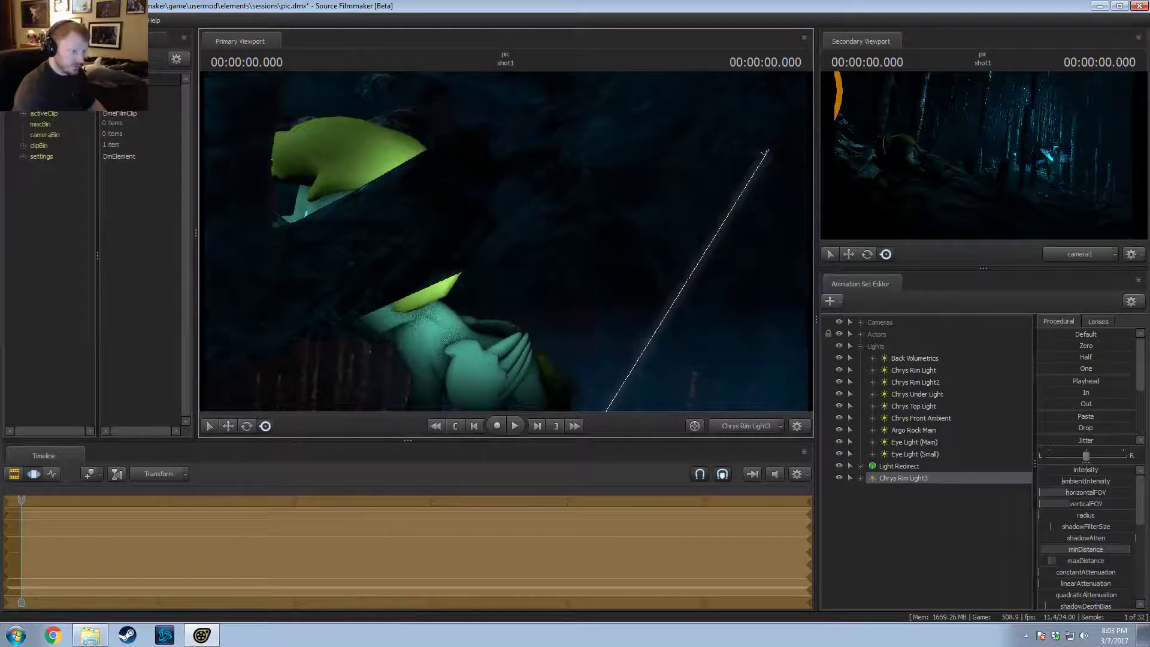
key("w")
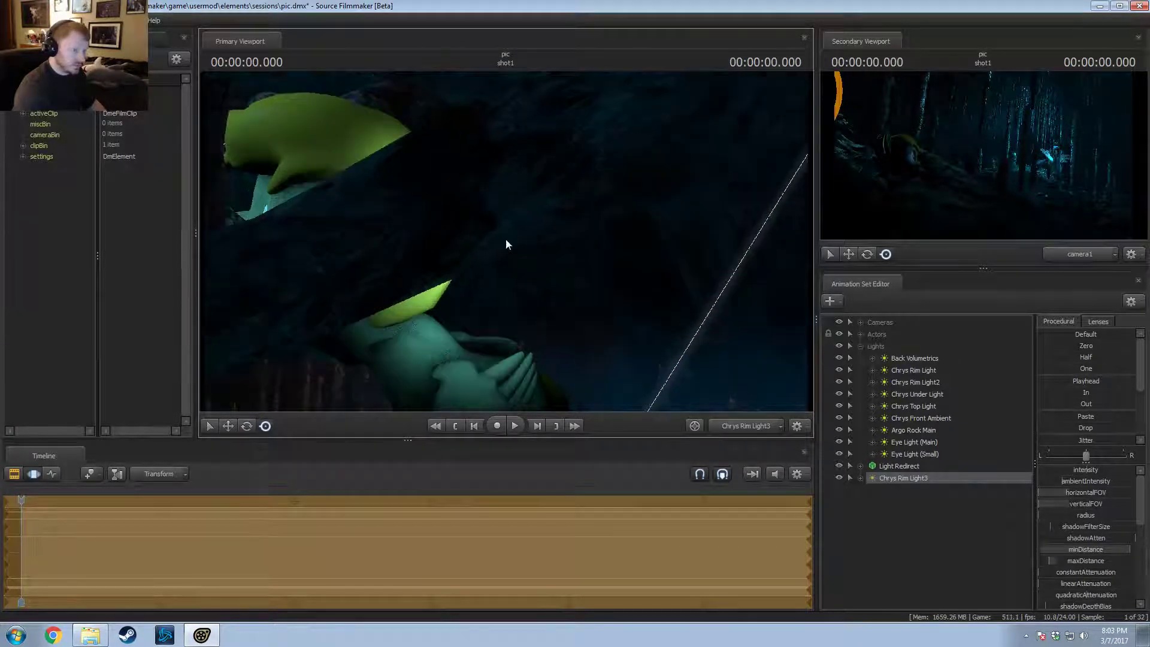
right_click(1091, 560)
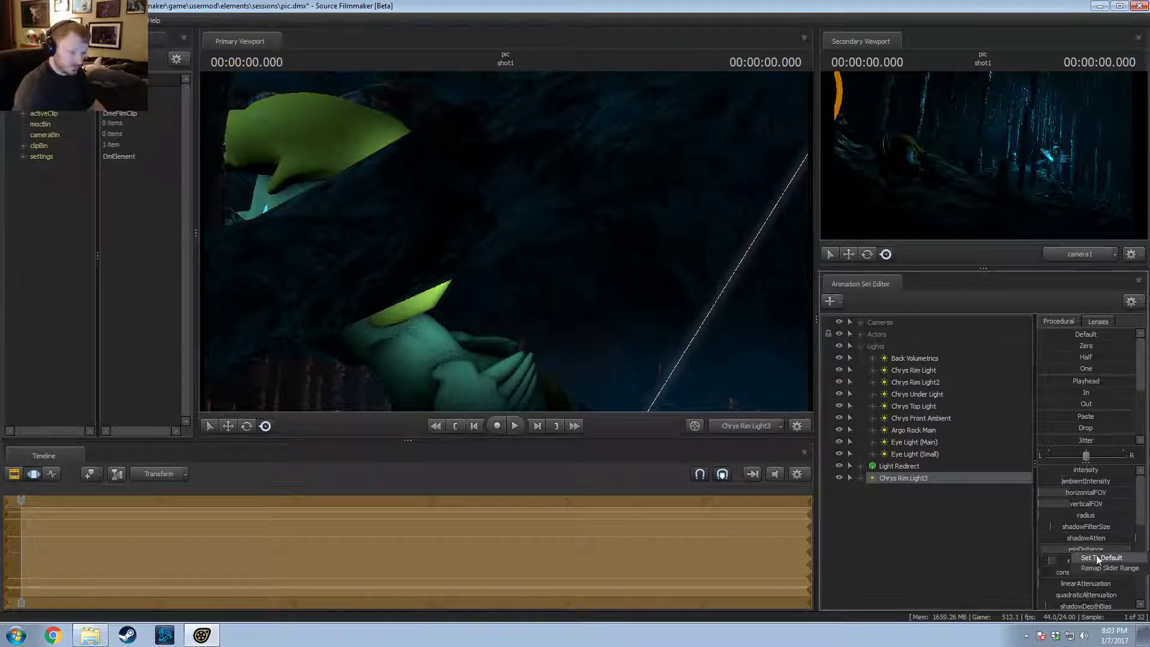
left_click(1119, 564)
left_click(555, 307)
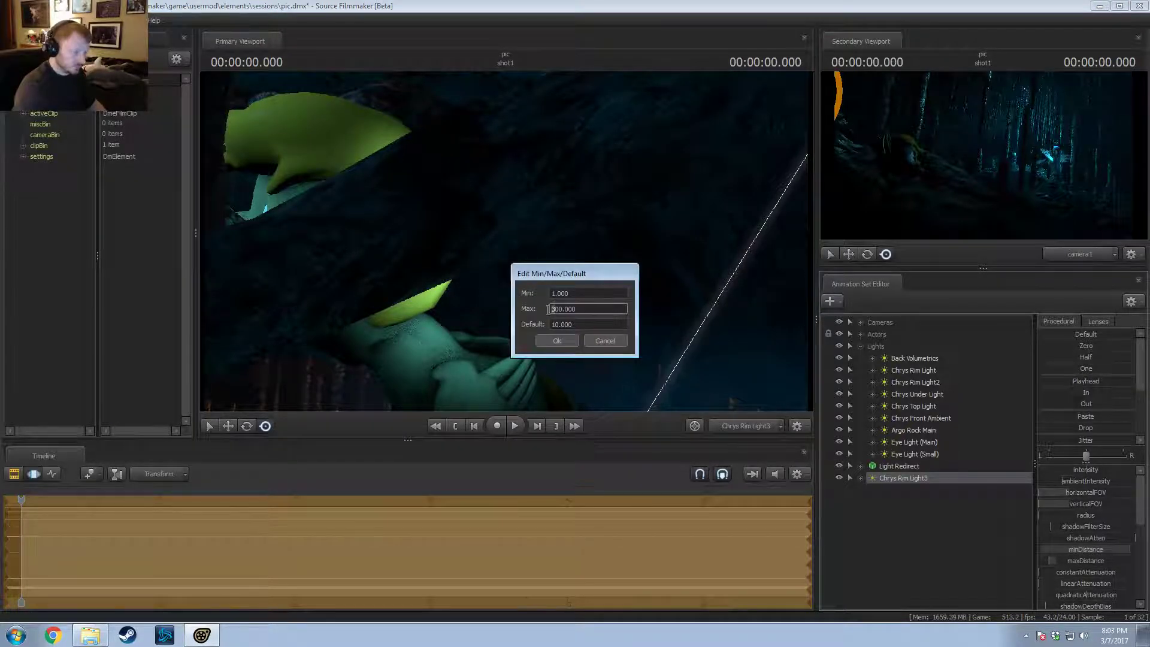
key("BackSpace")
type("5")
key("Return")
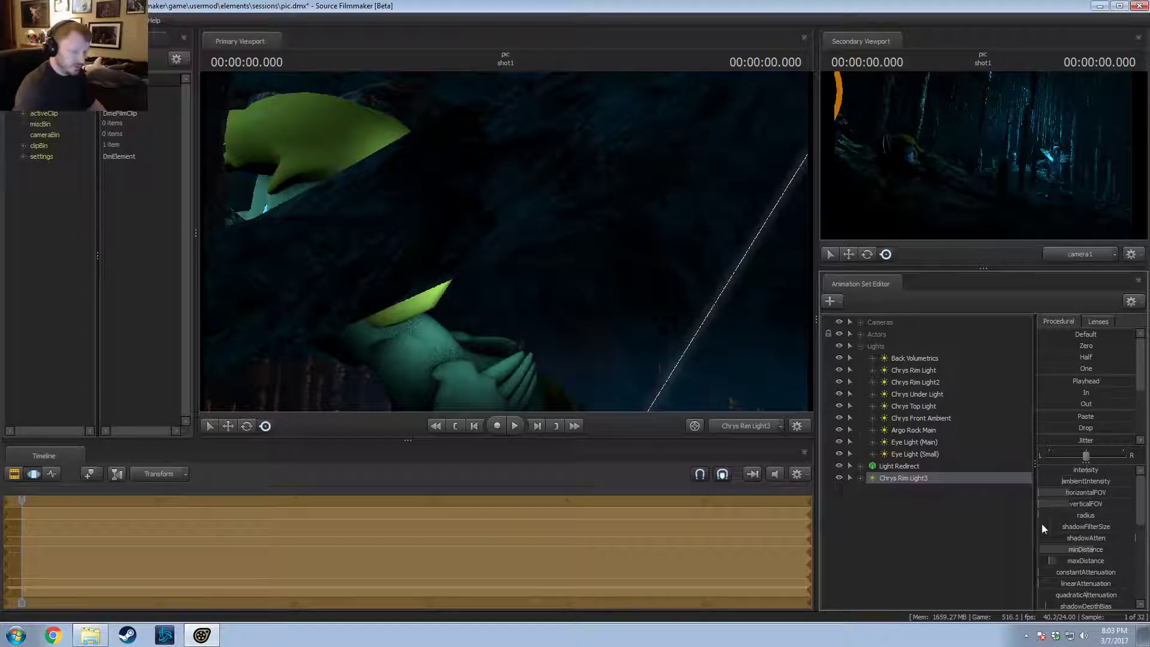
mouse_move(1070, 552)
left_mouse_down()
mouse_move(1113, 552)
mouse_move(1041, 560)
mouse_move(1052, 560)
left_mouse_up()
Step: Raise Chrys Rim Light3's cutOn to near the end of its slider and remap that slider's range to a higher maximum
scroll(1085, 548, "down", 2)
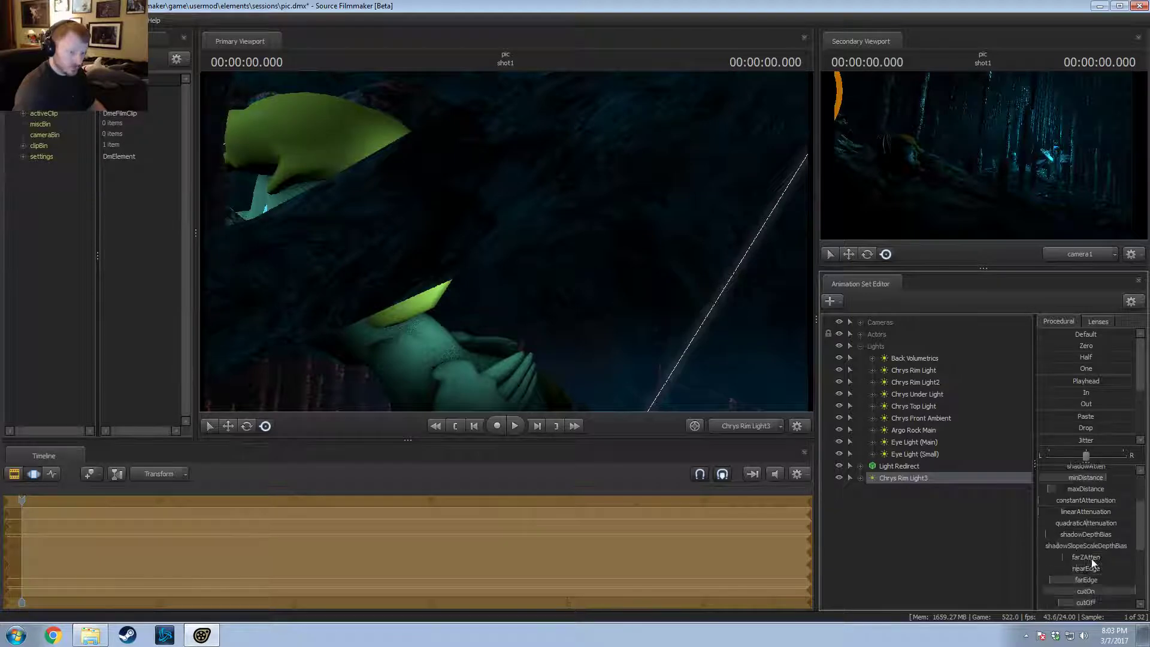
right_click(1082, 595)
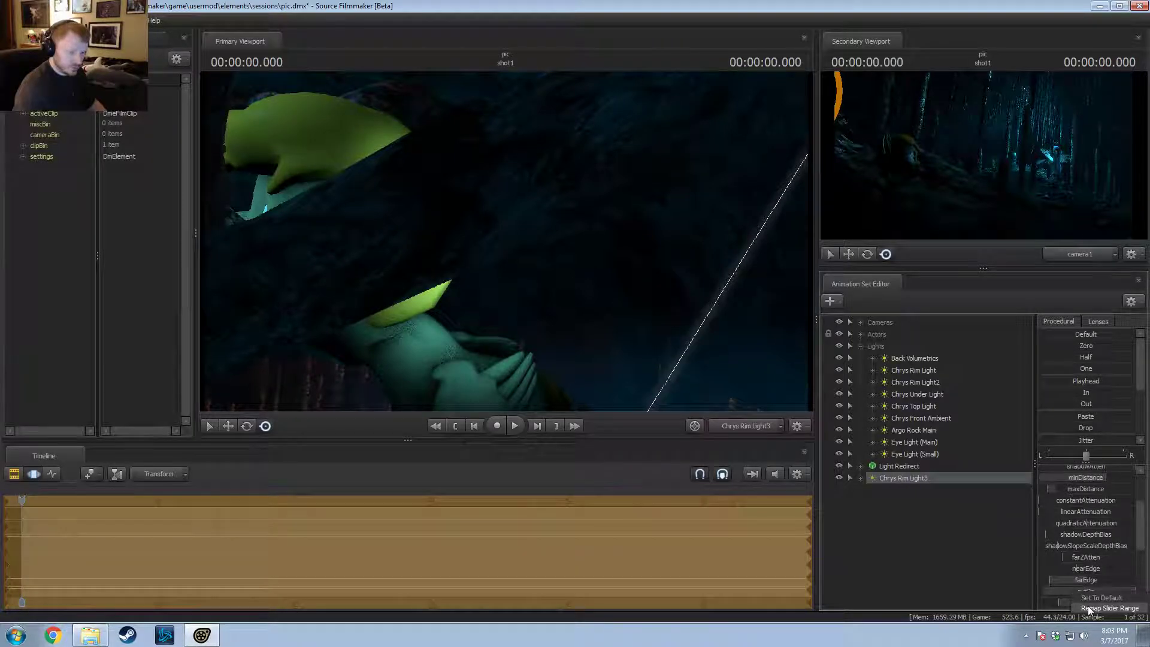
left_click(1063, 594)
left_click_drag(1064, 597, 1088, 592)
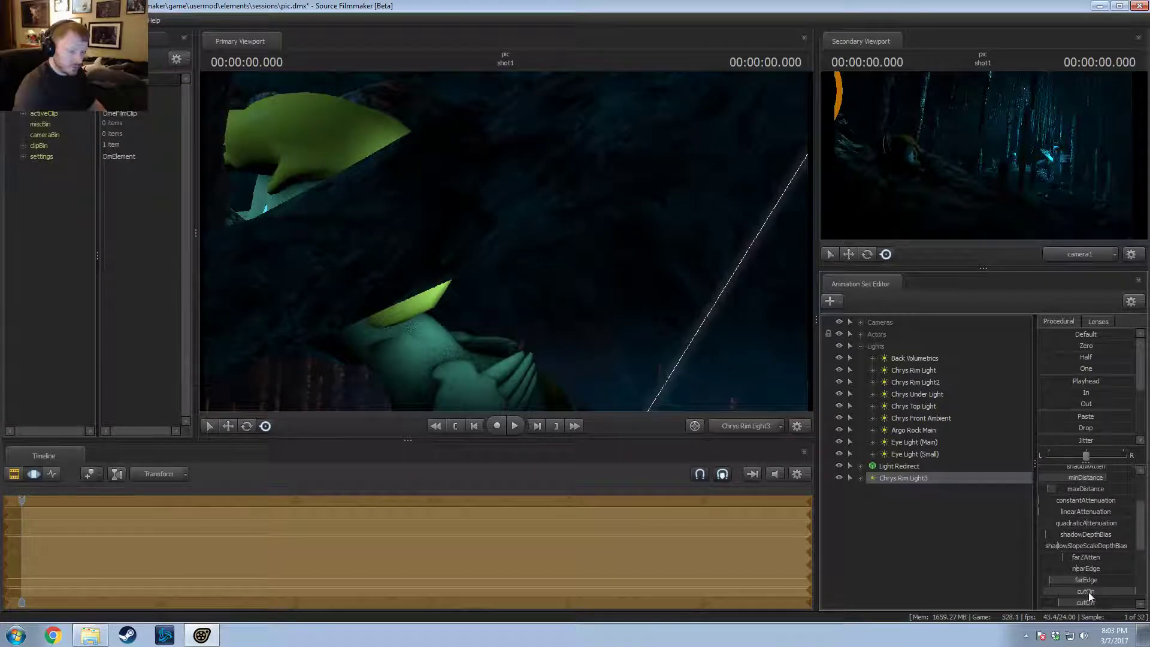
right_click(1088, 592)
left_click(1102, 609)
left_click(555, 309)
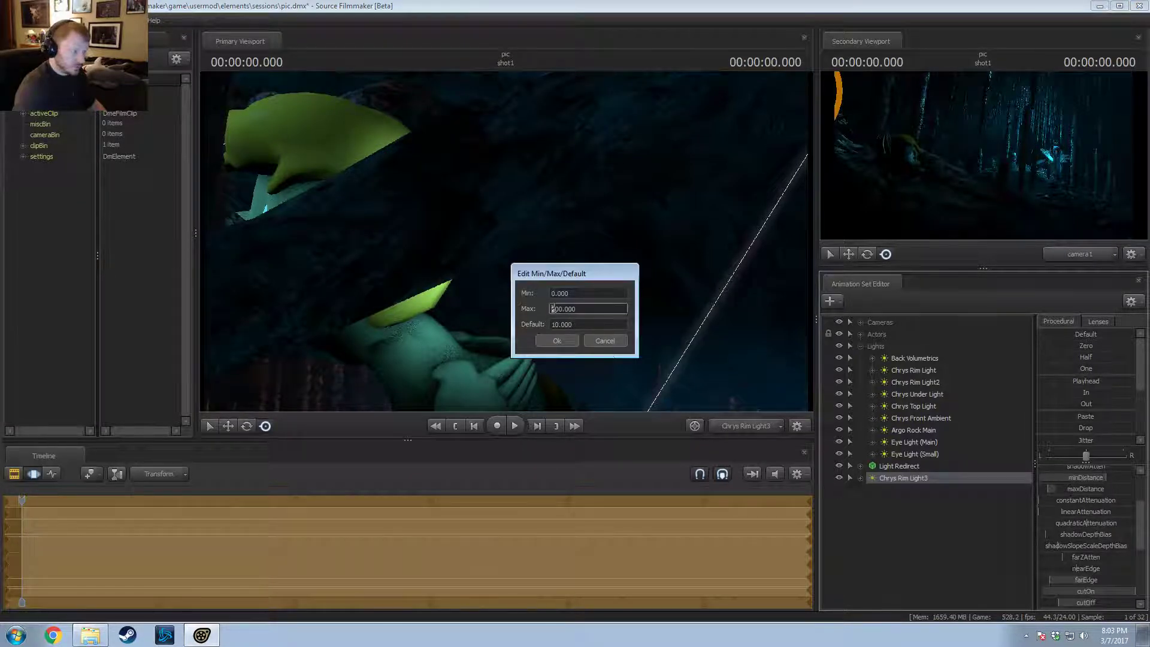
key("Return")
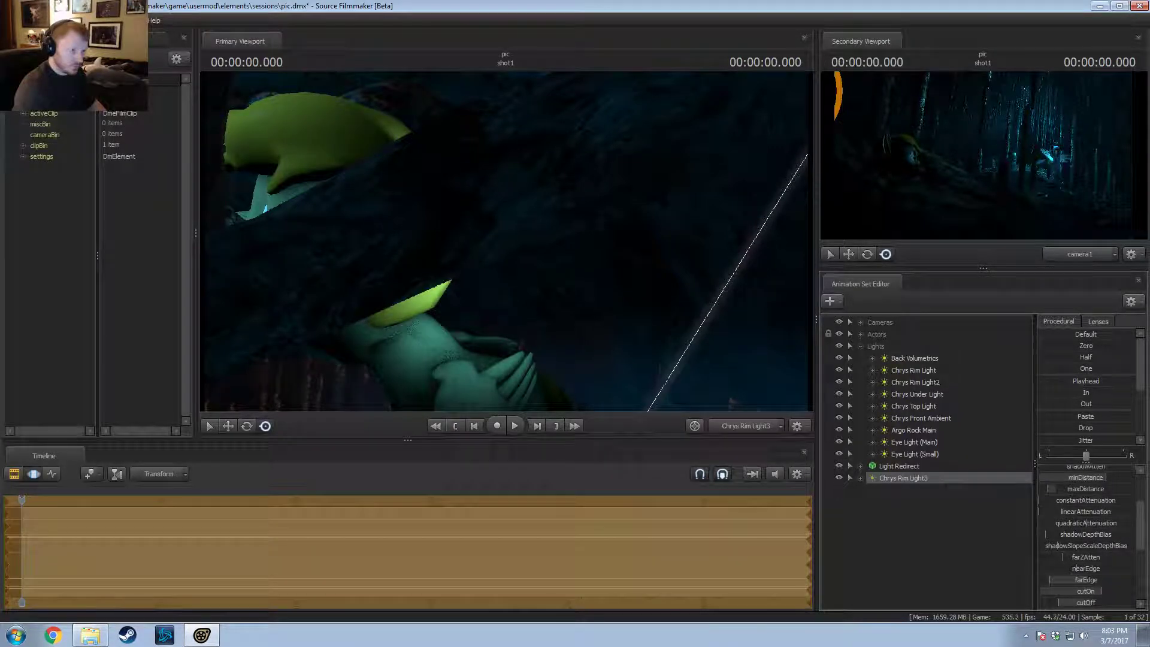
Step: Increase Chrys Rim Light3's intensity slightly while previewing the camera1 shot without manipulators
key("F2")
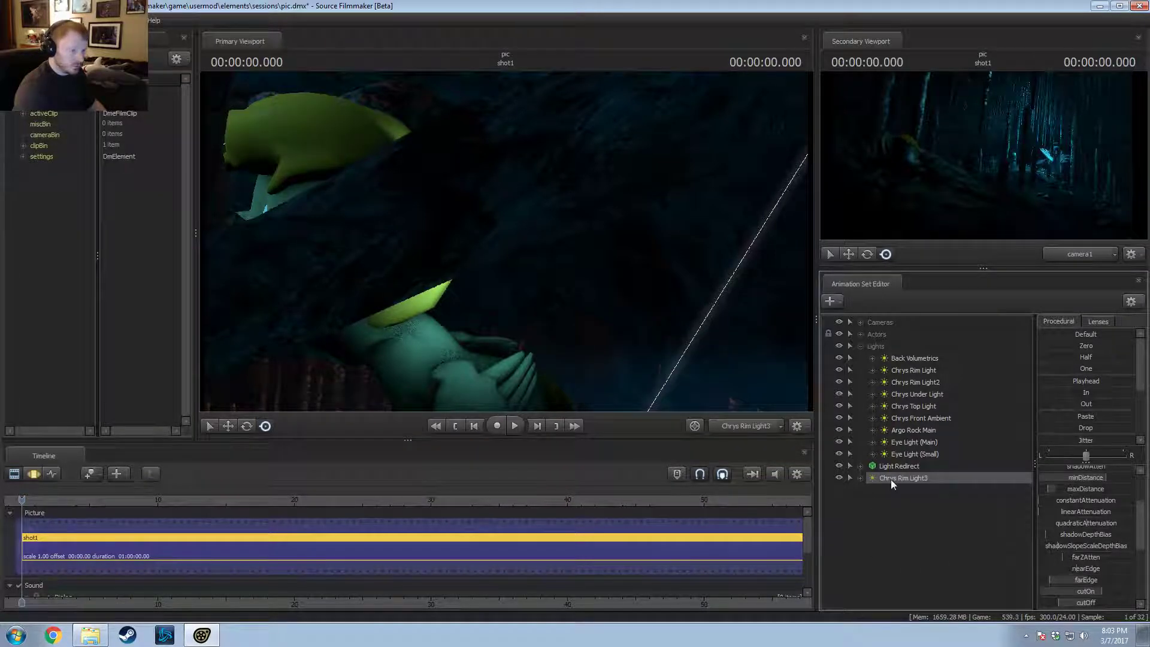
key("F3")
scroll(1084, 492, "up", 2)
key("F4")
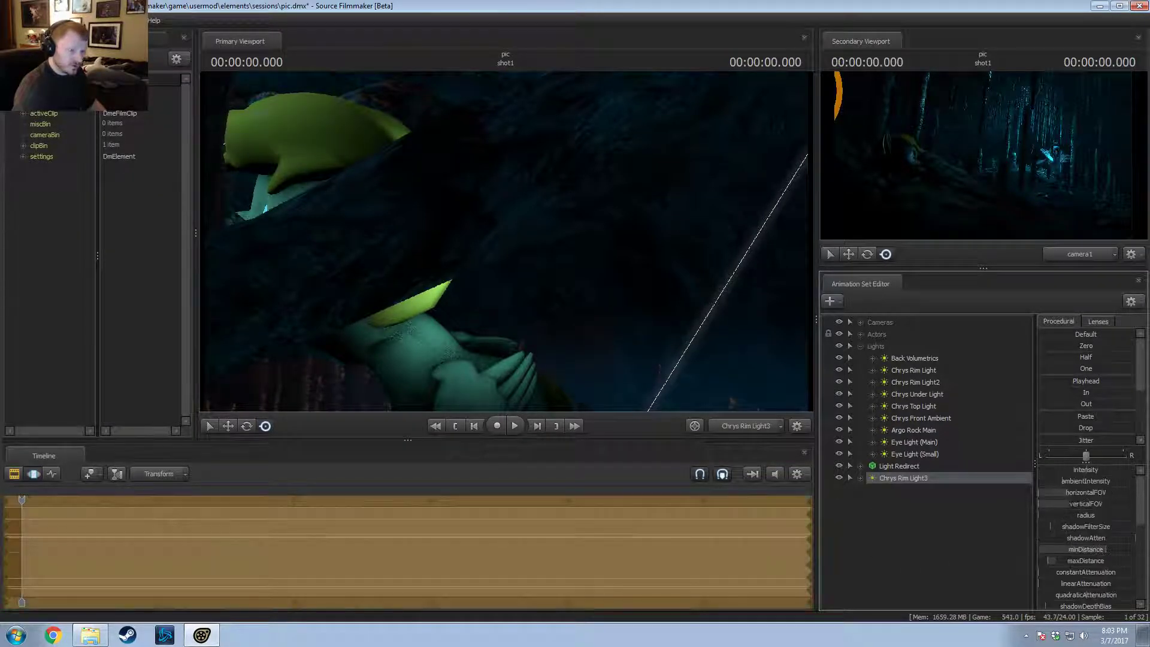
key("F2")
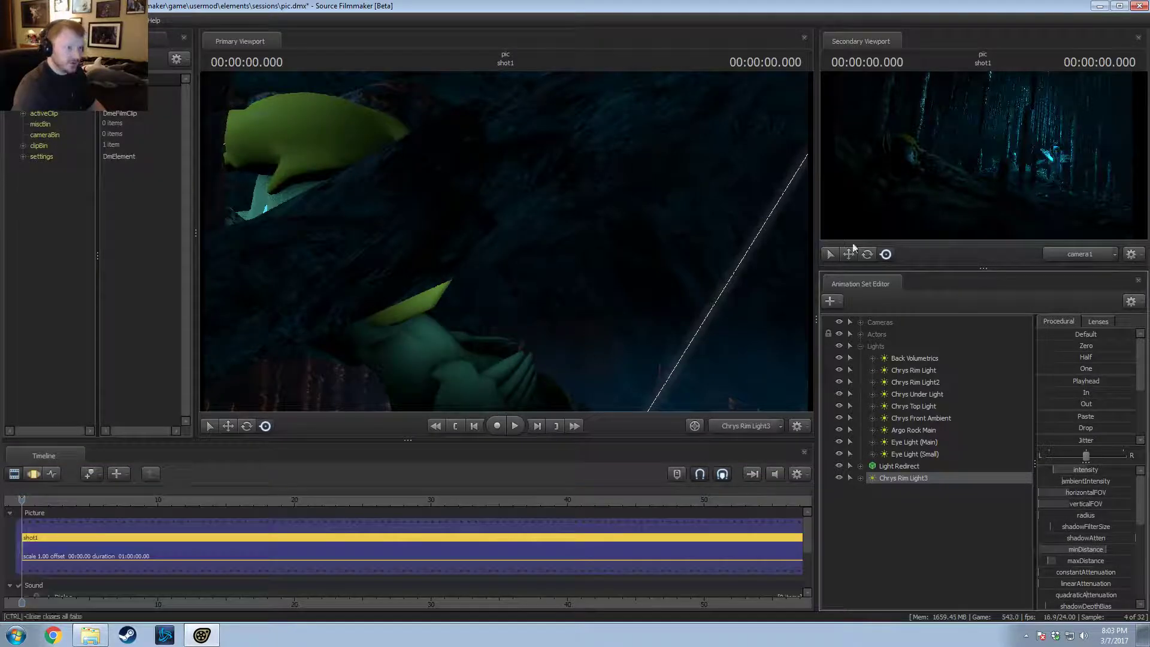
Step: Rename Chrys Rim Light3 to "Argo Highlight" and save the session
right_click(902, 481)
left_click(920, 299)
type("A")
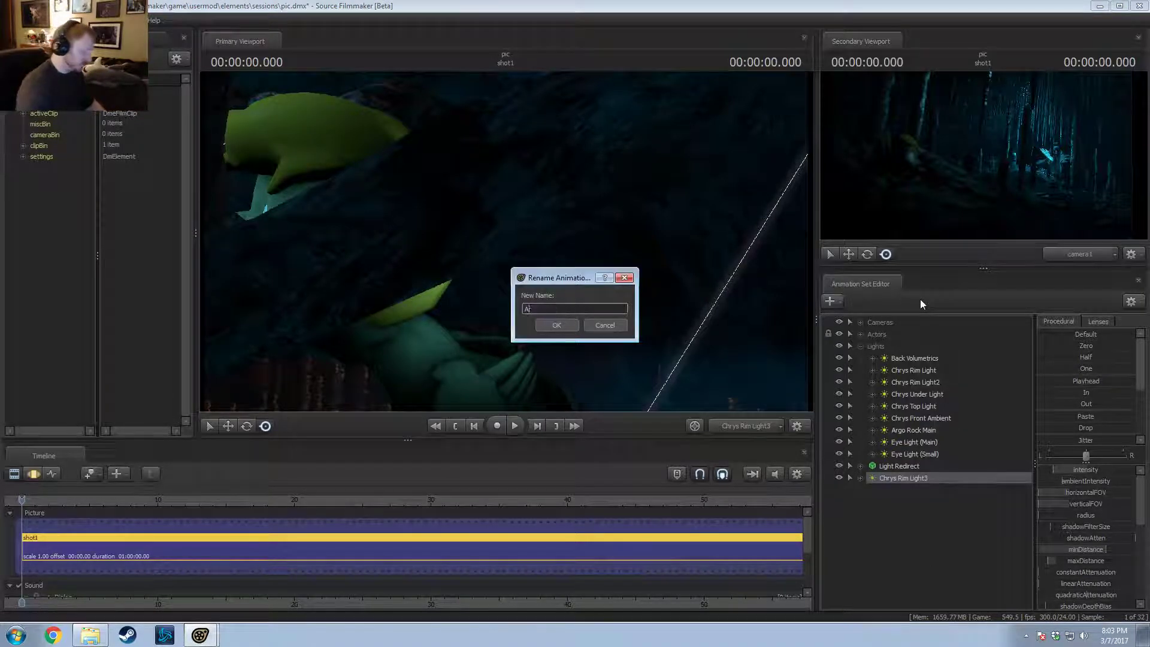
type("rgo Highlight")
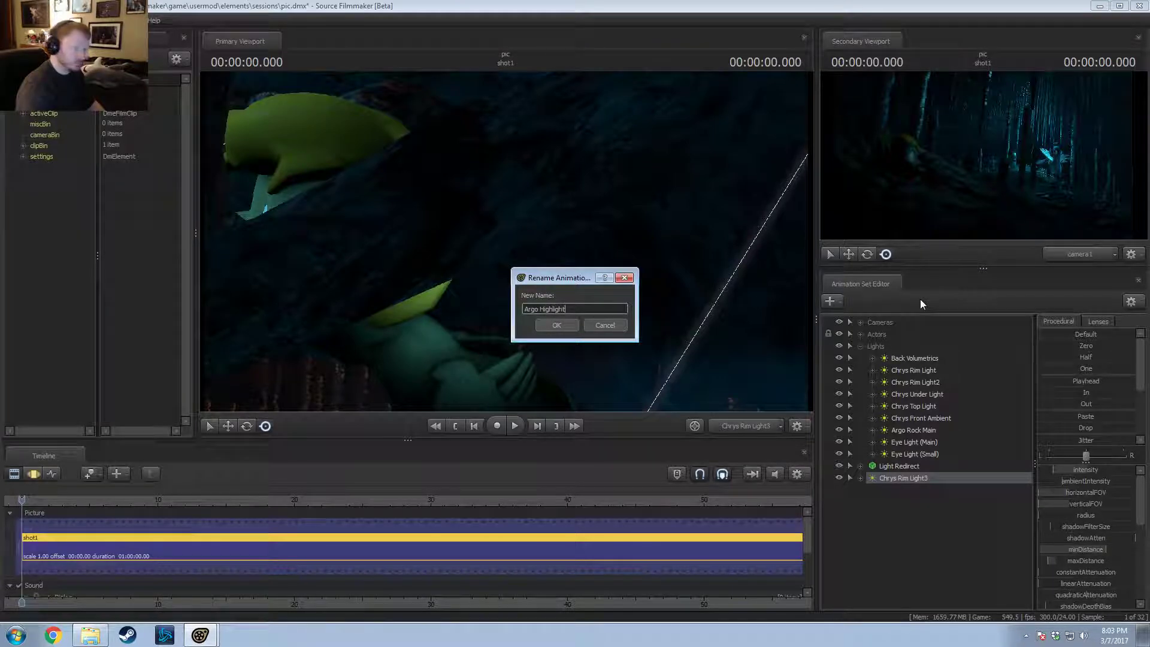
key("Return")
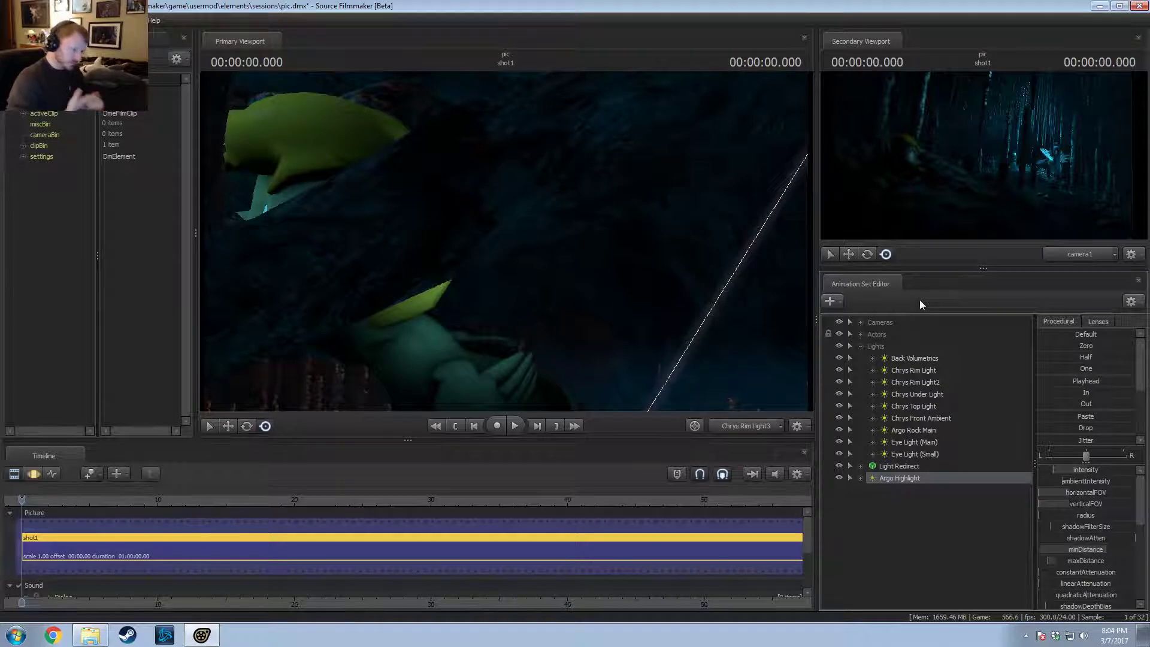
left_click(920, 532)
key("ctrl+s")
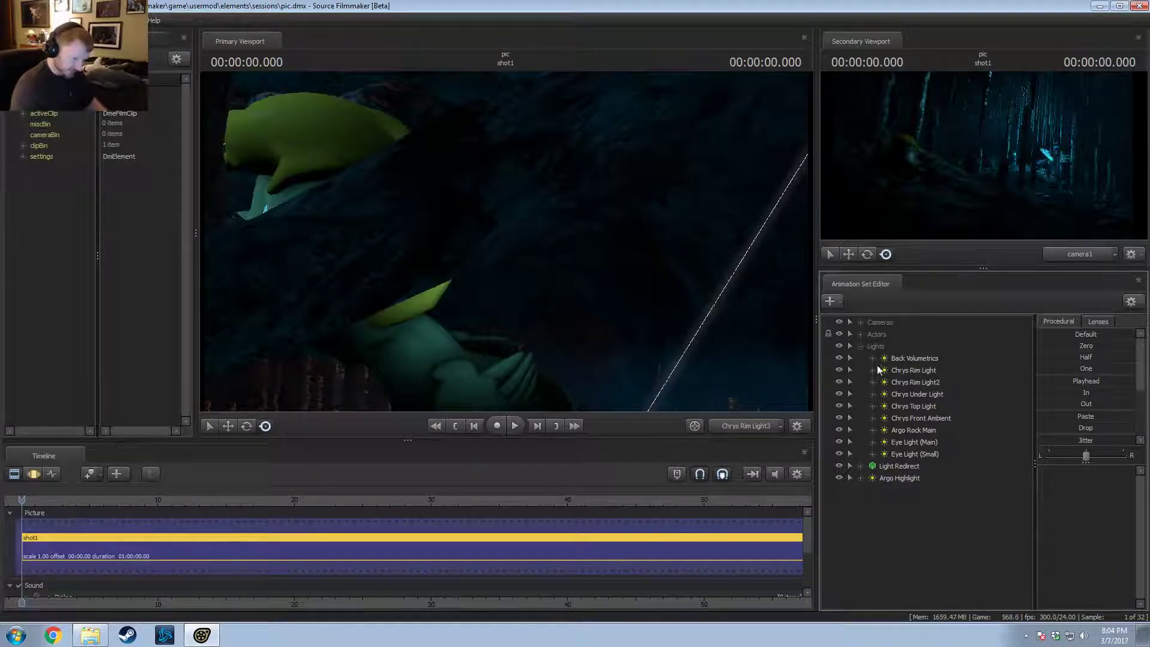
Step: Check the import options of the Argo and Chrys actors, and view the DMX animation files available for Chrys without importing any
left_click(861, 335)
left_click(882, 345)
right_click(882, 345)
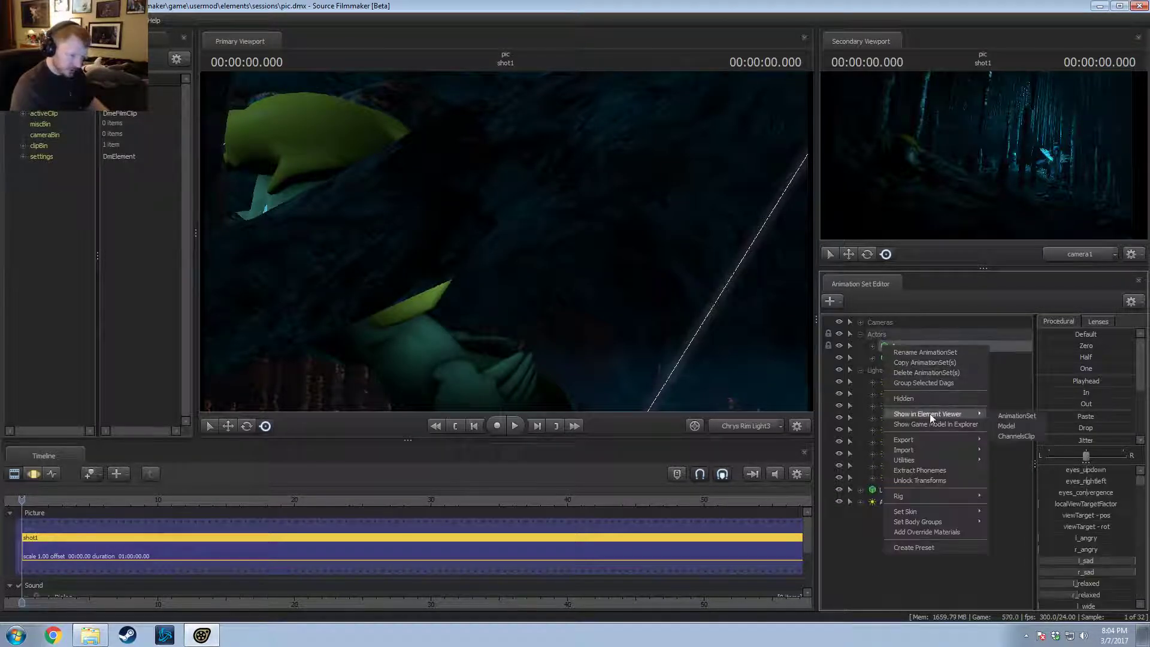
mouse_move(914, 451)
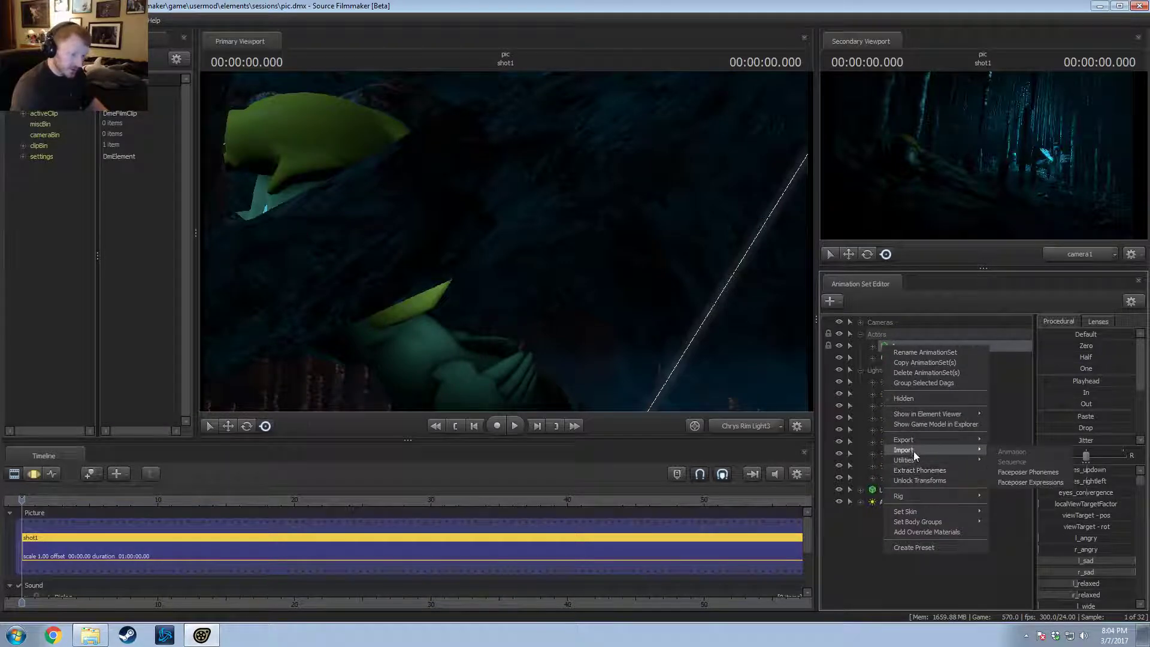
left_click(778, 539)
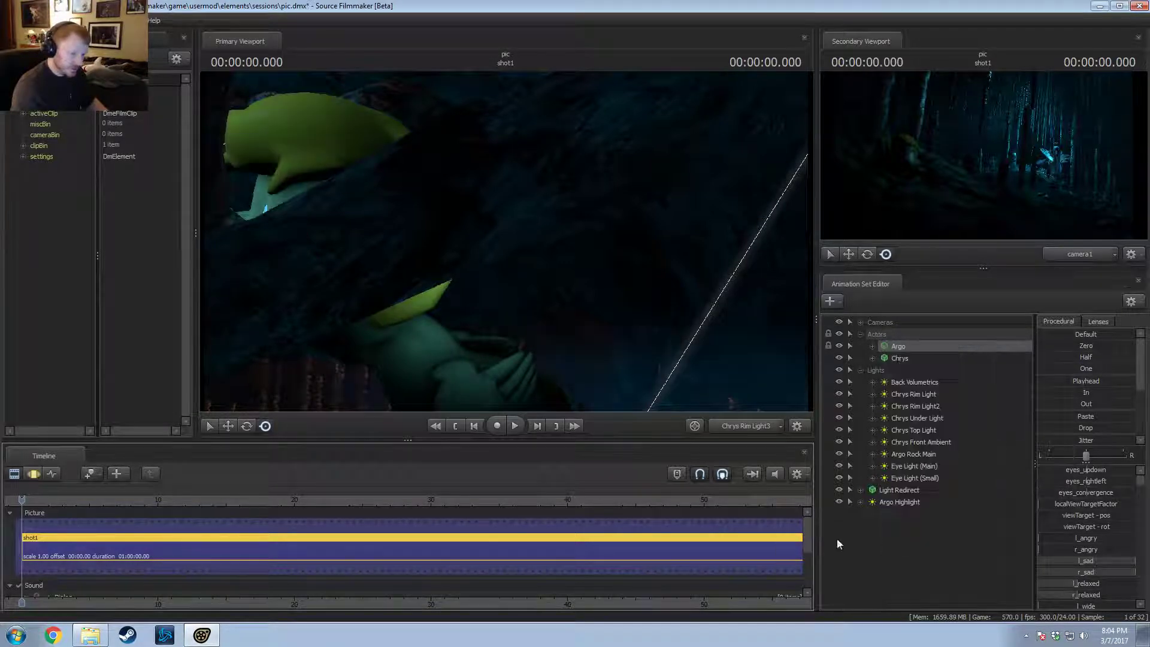
right_click(900, 361)
mouse_move(922, 453)
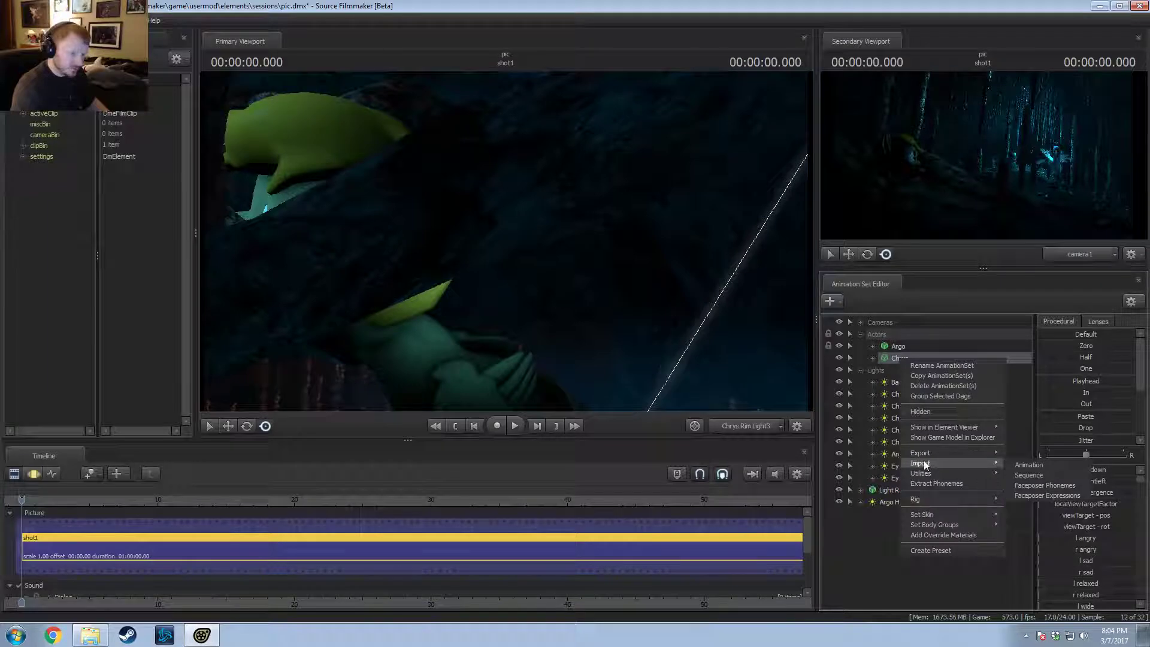
left_click(1029, 465)
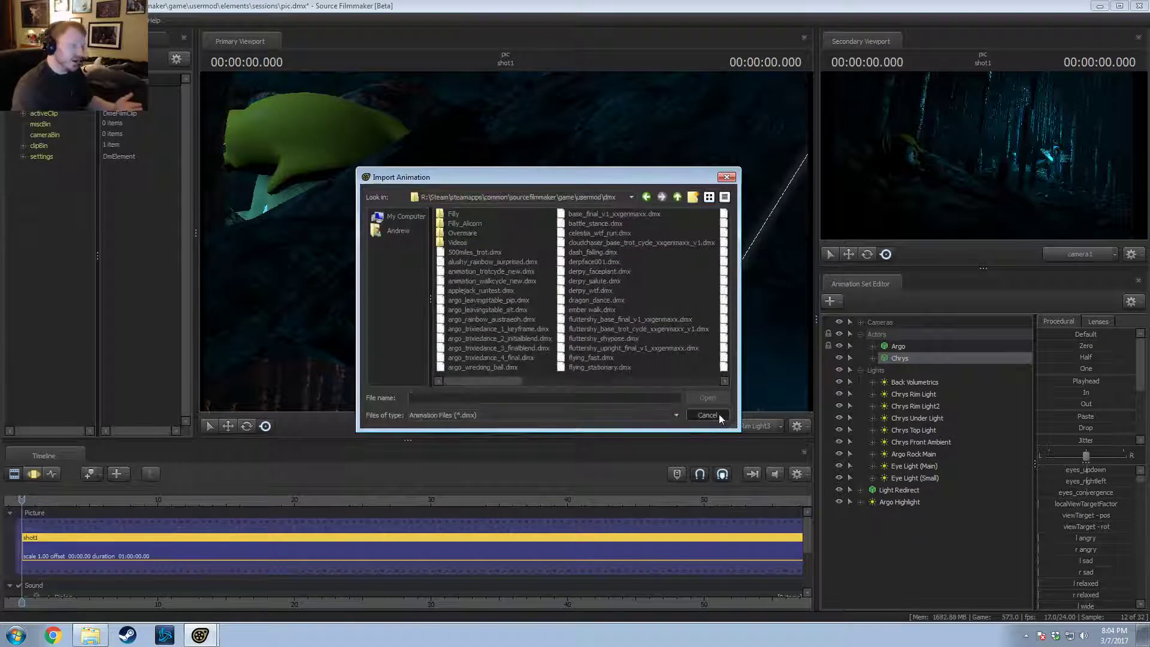
left_click(719, 414)
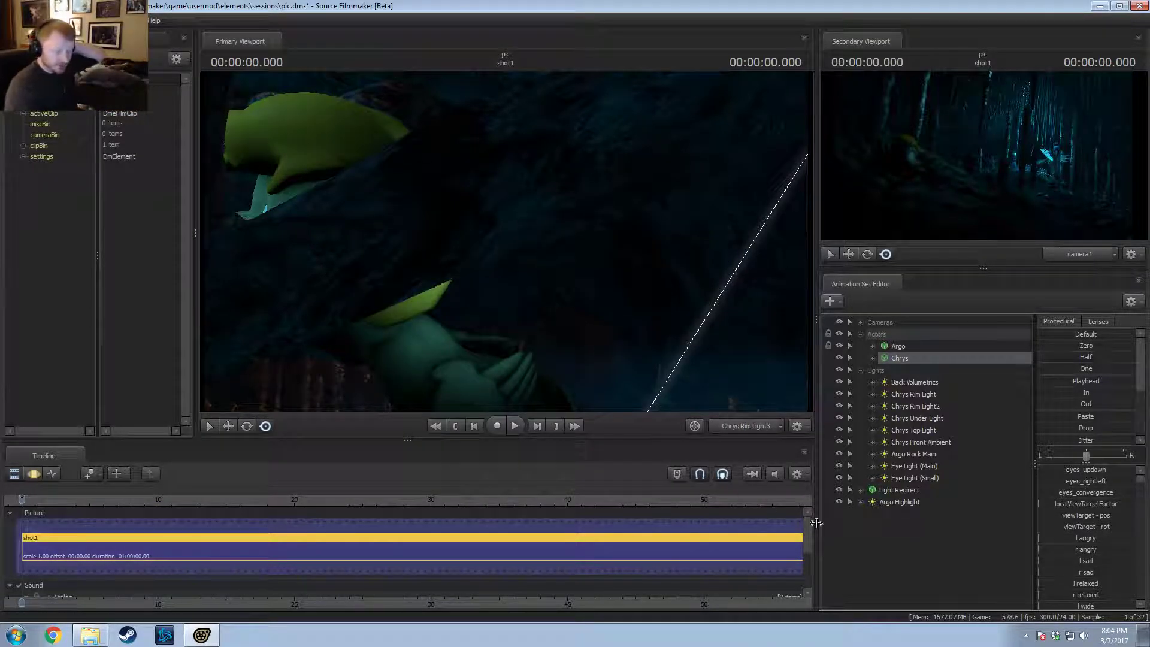
left_click(899, 565)
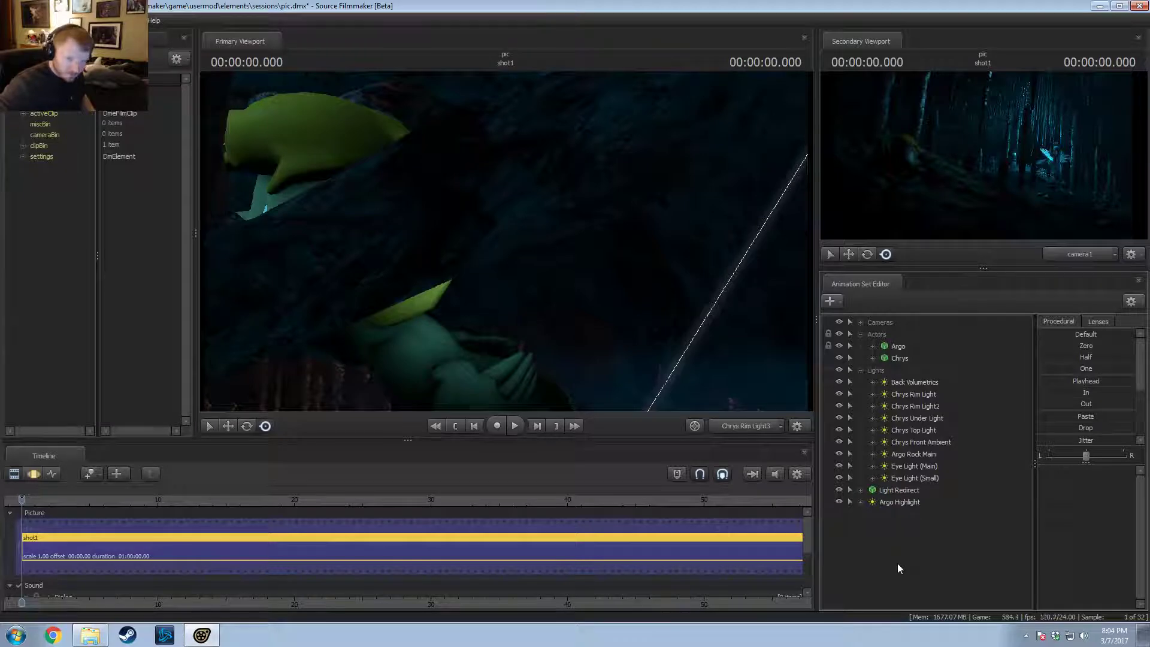
Step: Compare the camera1 shot with a close work camera view of Argo, toggling Argo Highlight's visibility to judge its effect
left_click(742, 422)
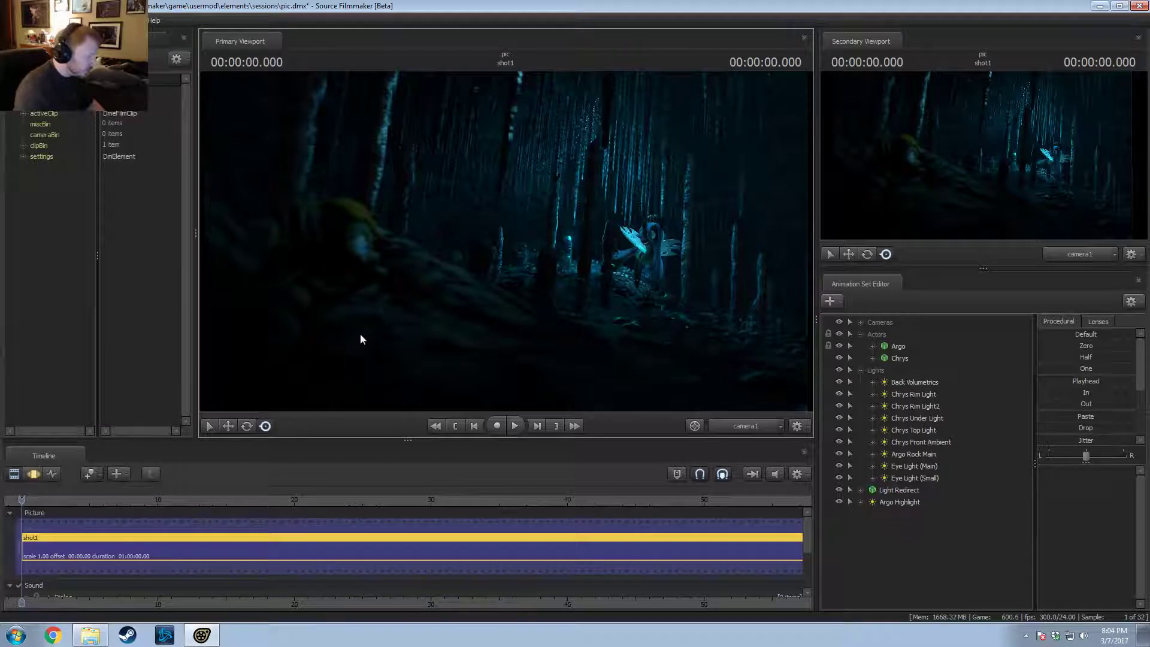
key("F3")
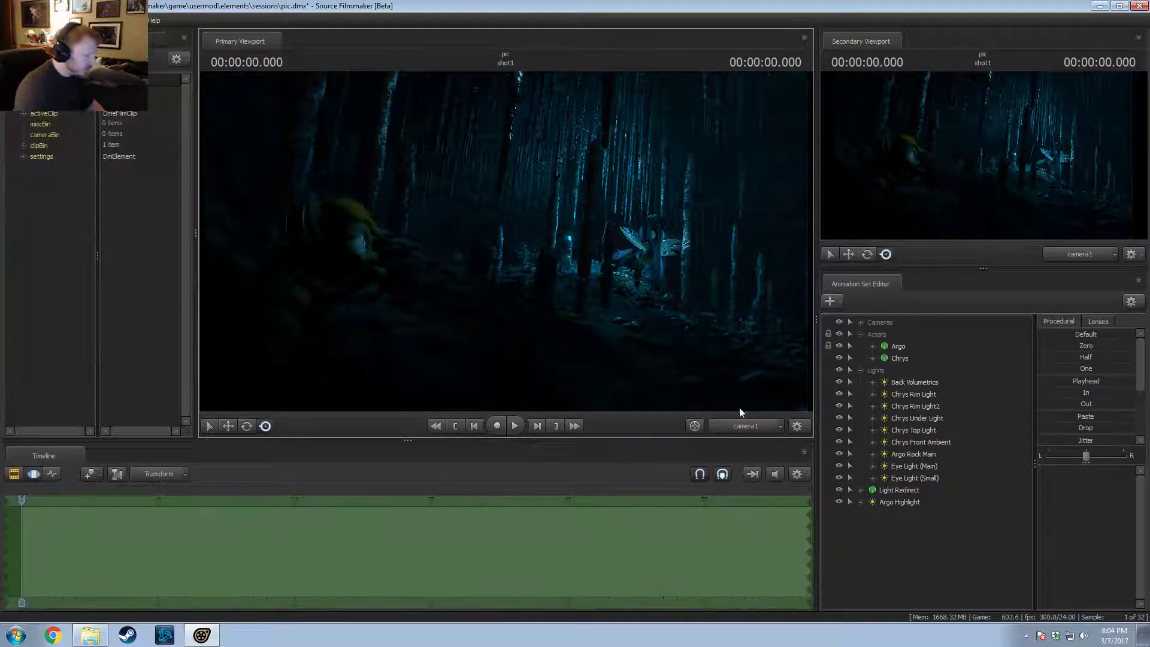
left_click(759, 429)
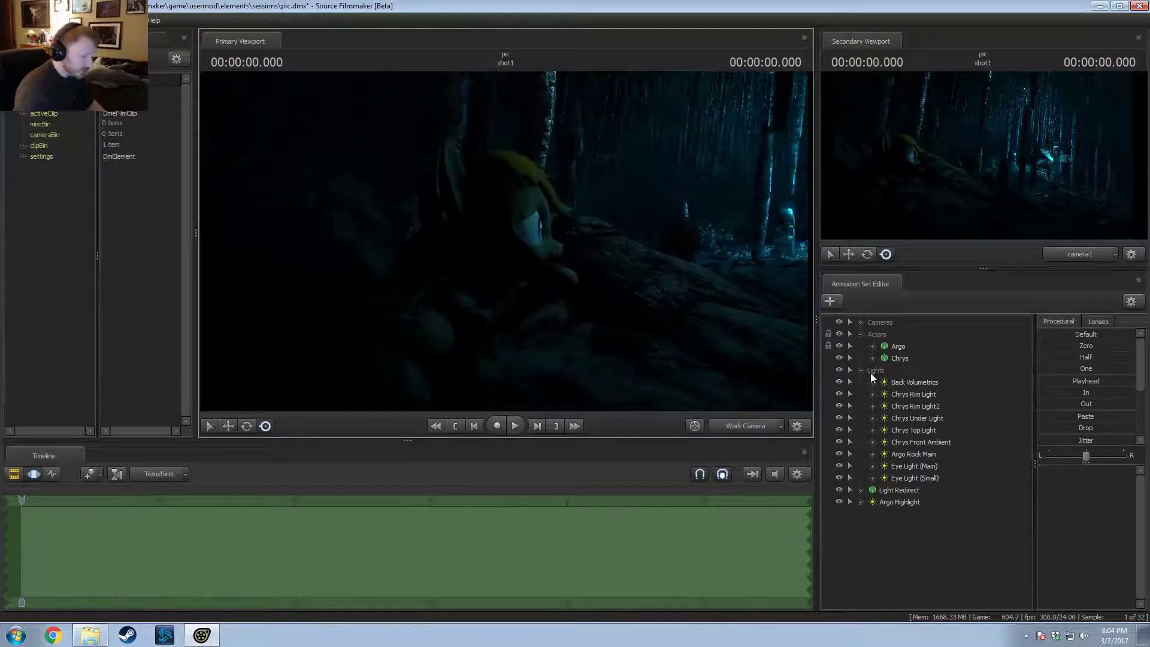
left_click(839, 500)
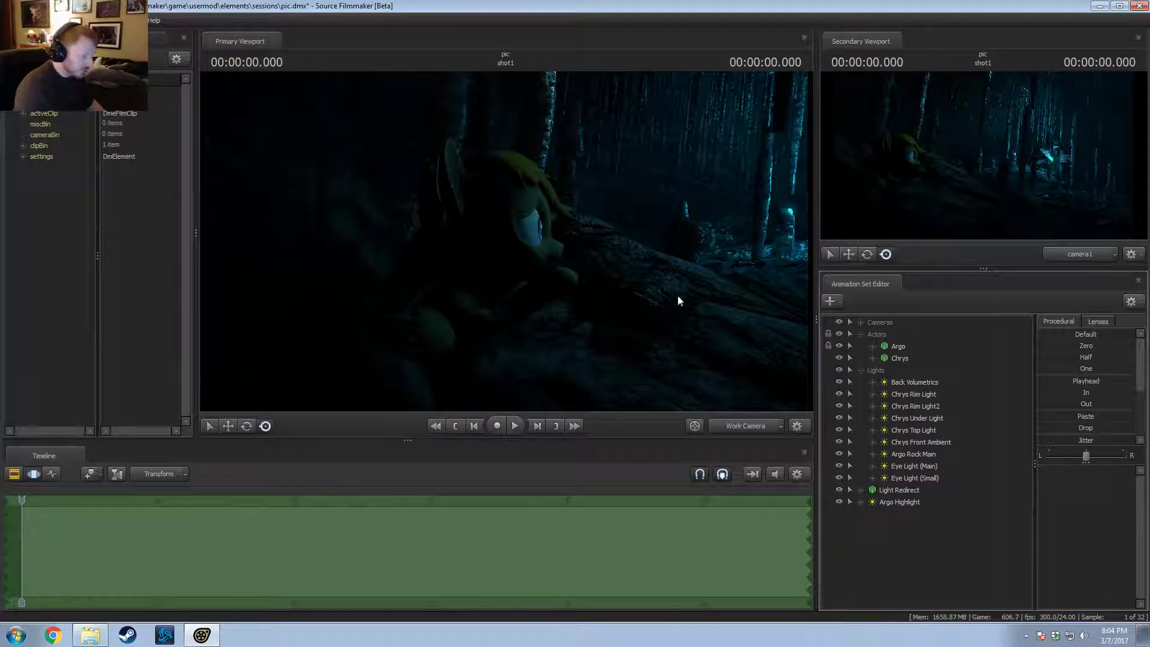
left_click_drag(677, 297, 557, 274)
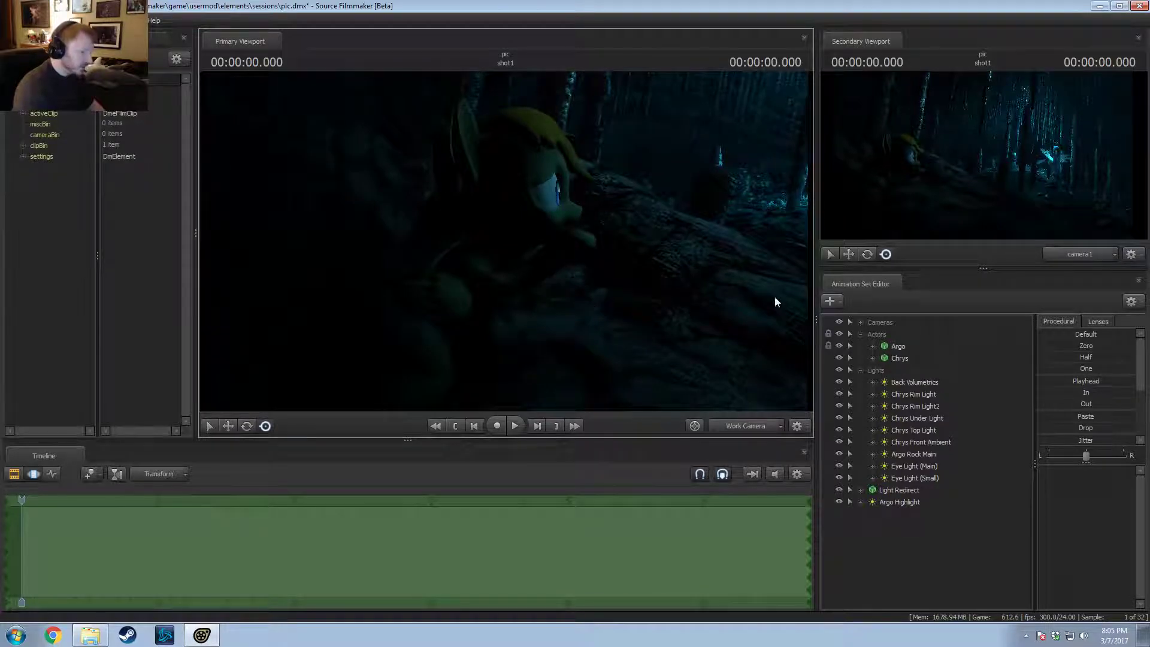
Step: Look through the Argo Rock Main light in the primary viewport and raise its minDistance slightly
left_click(907, 501)
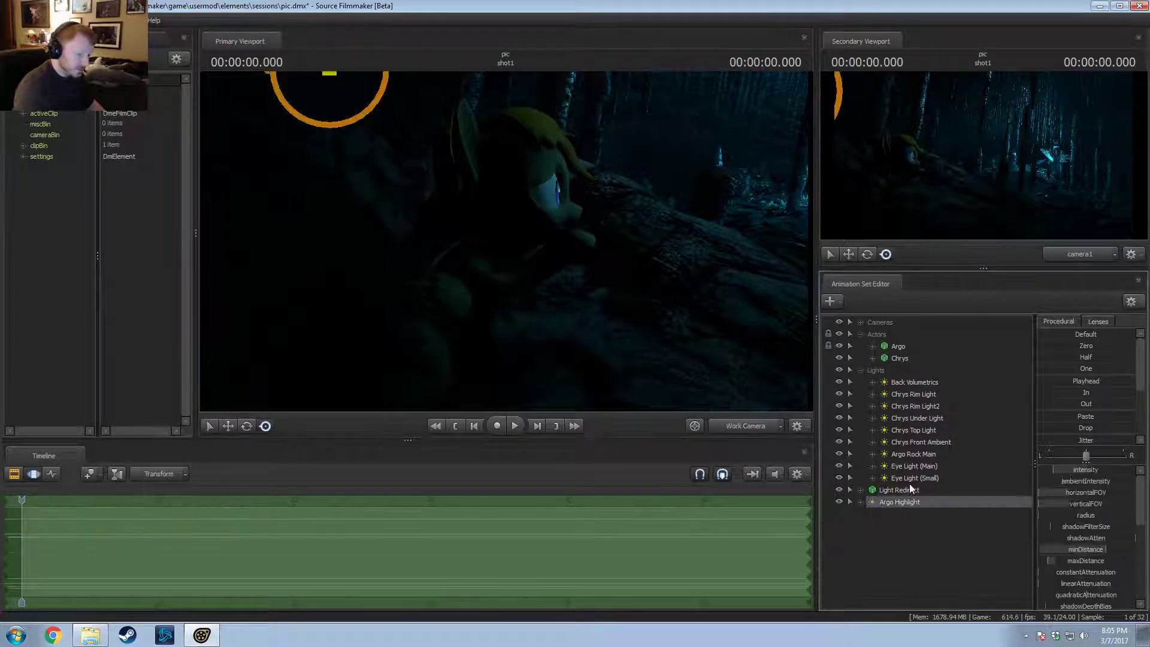
left_click_drag(919, 453, 528, 229)
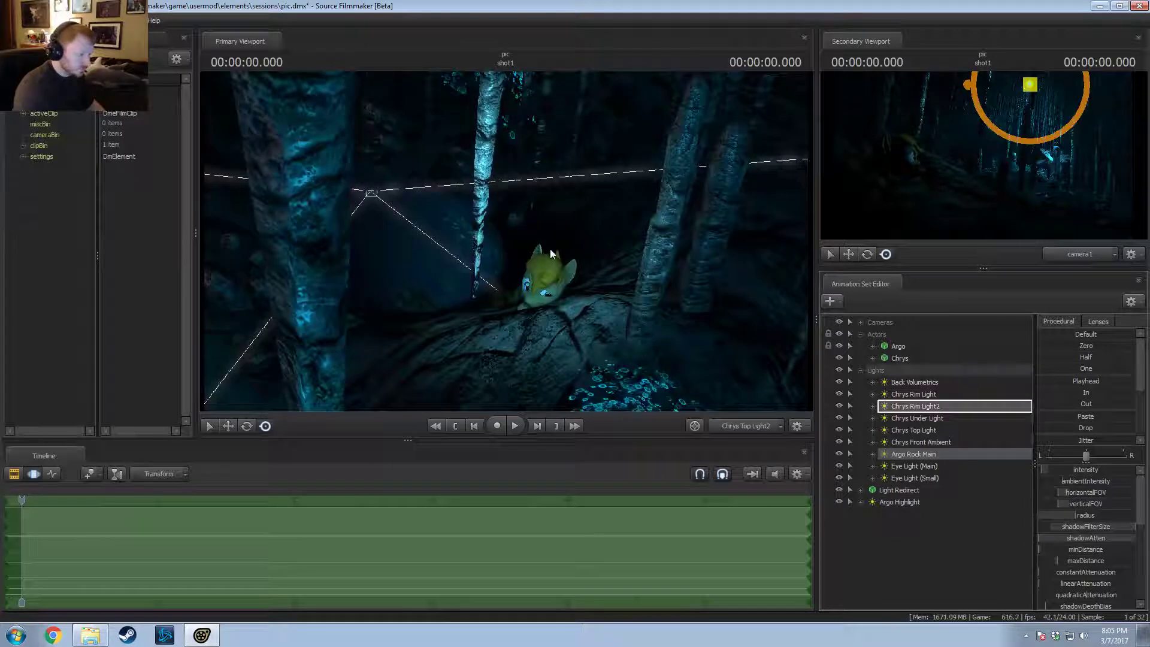
key("F2")
left_click(508, 225)
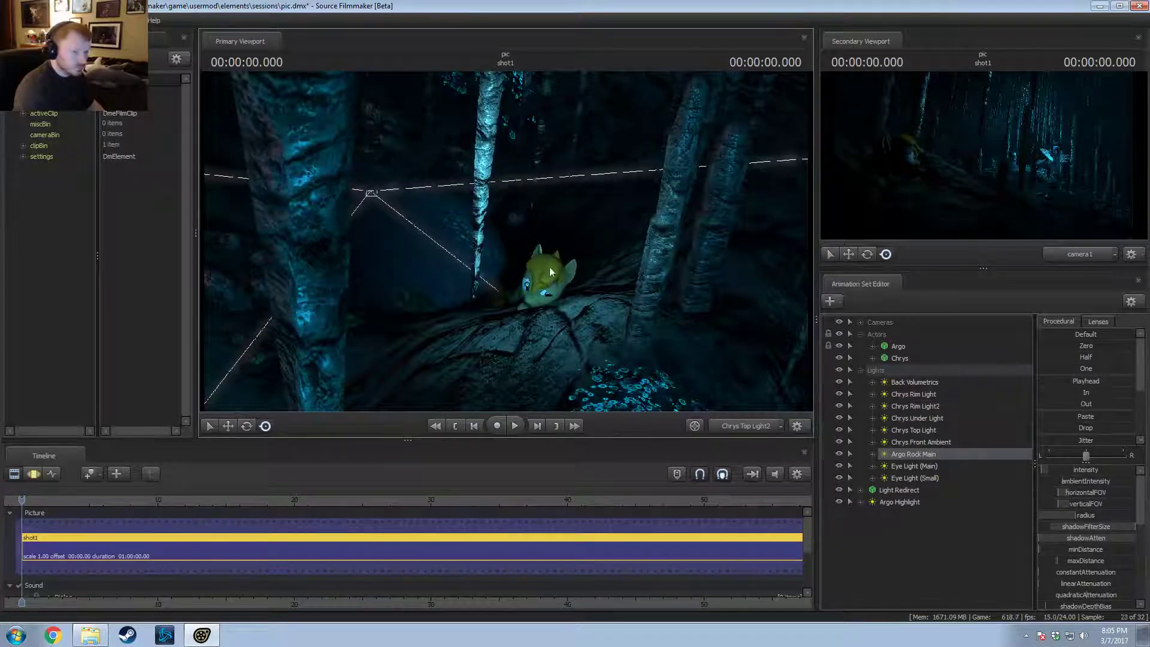
key("F3")
left_click_drag(549, 269, 507, 234)
key("d")
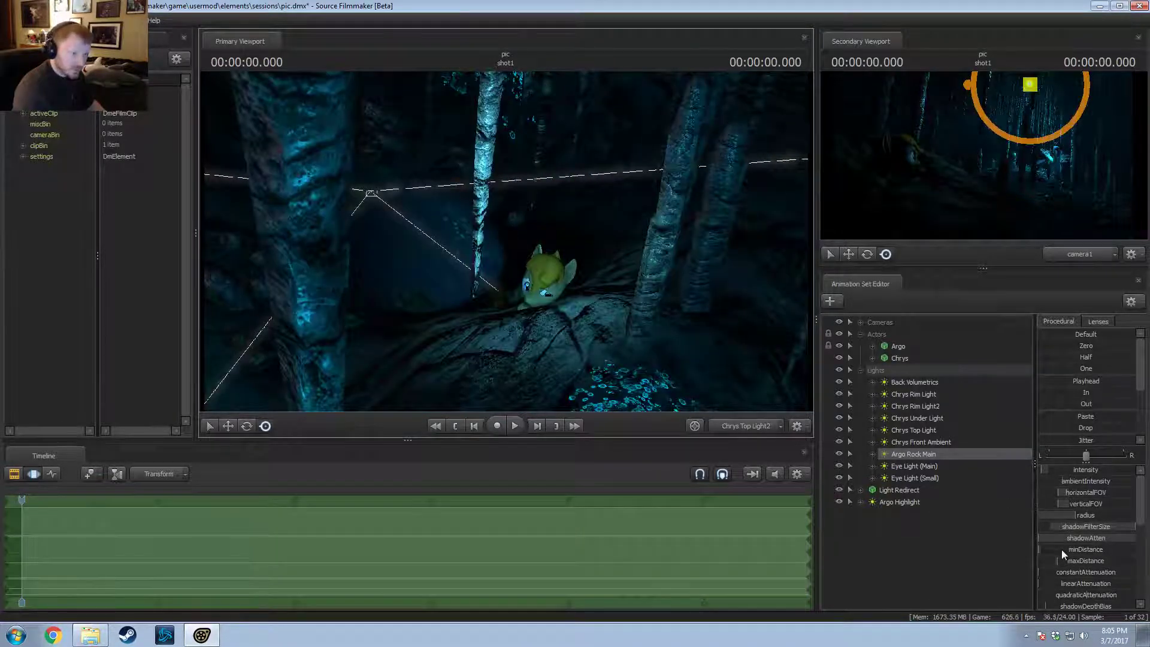
mouse_move(1062, 549)
left_mouse_down()
mouse_move(1135, 549)
mouse_move(1064, 549)
mouse_move(1081, 551)
left_mouse_up()
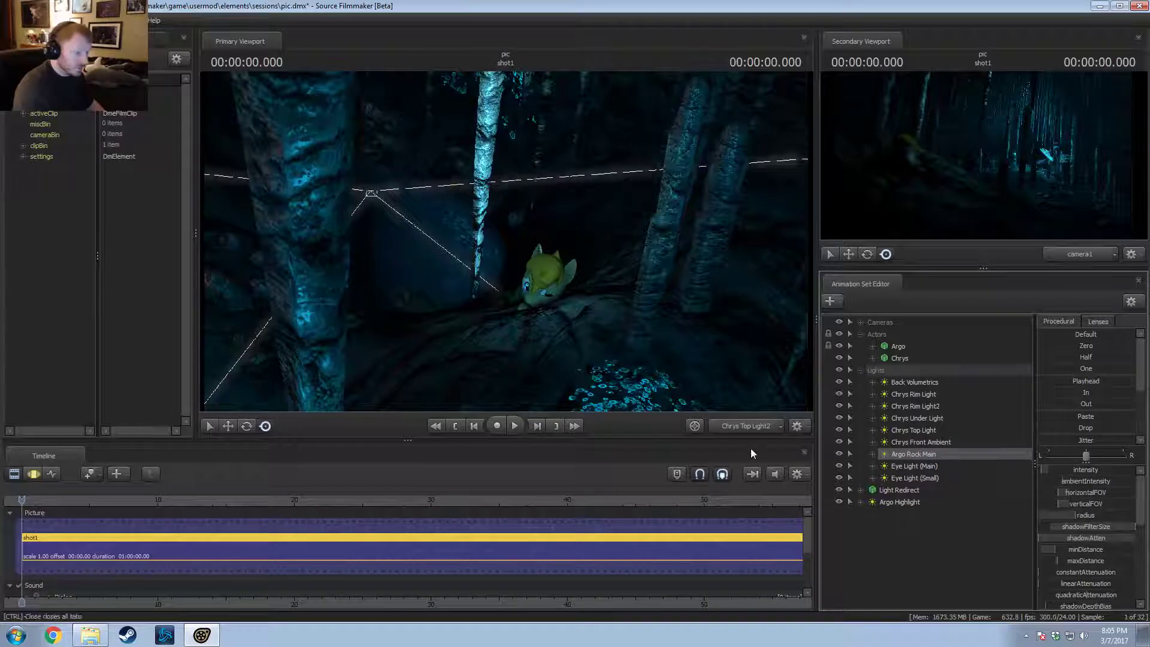
Step: Return the primary viewport to camera1 and check the shot with the adjusted Argo Rock Main light
left_click(749, 429)
left_click(747, 428)
left_click(748, 427)
left_click(748, 427)
key("F3")
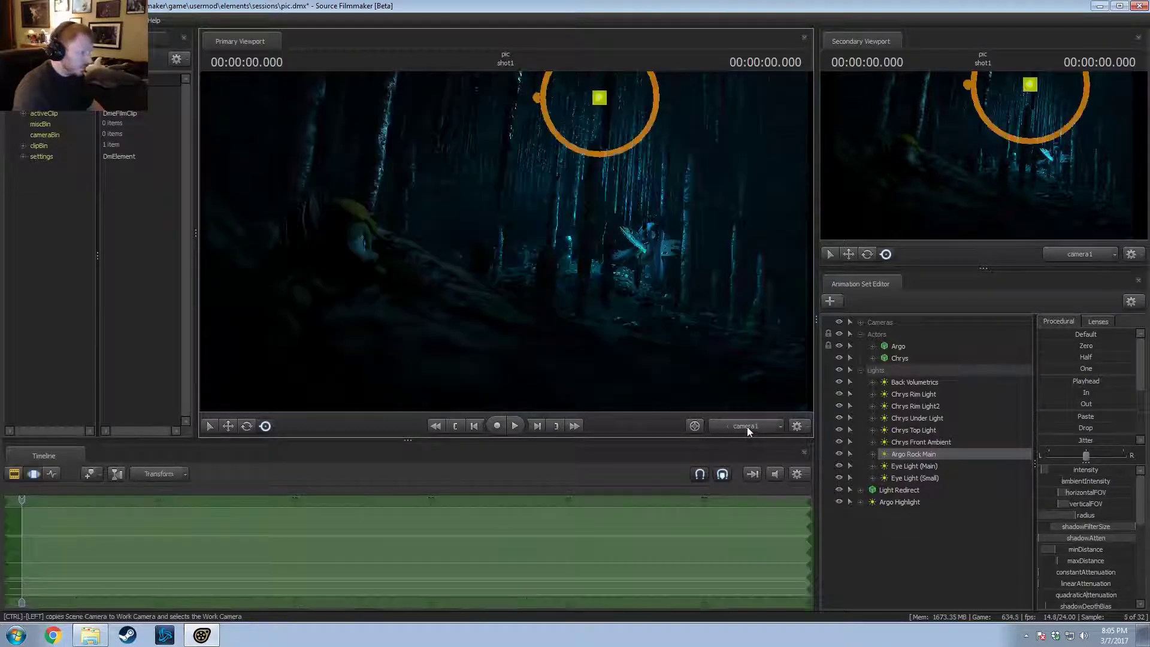
Step: Show the work camera view of Argo in the secondary viewport and look through Argo Highlight and Argo Rock Main in the primary
key("F2")
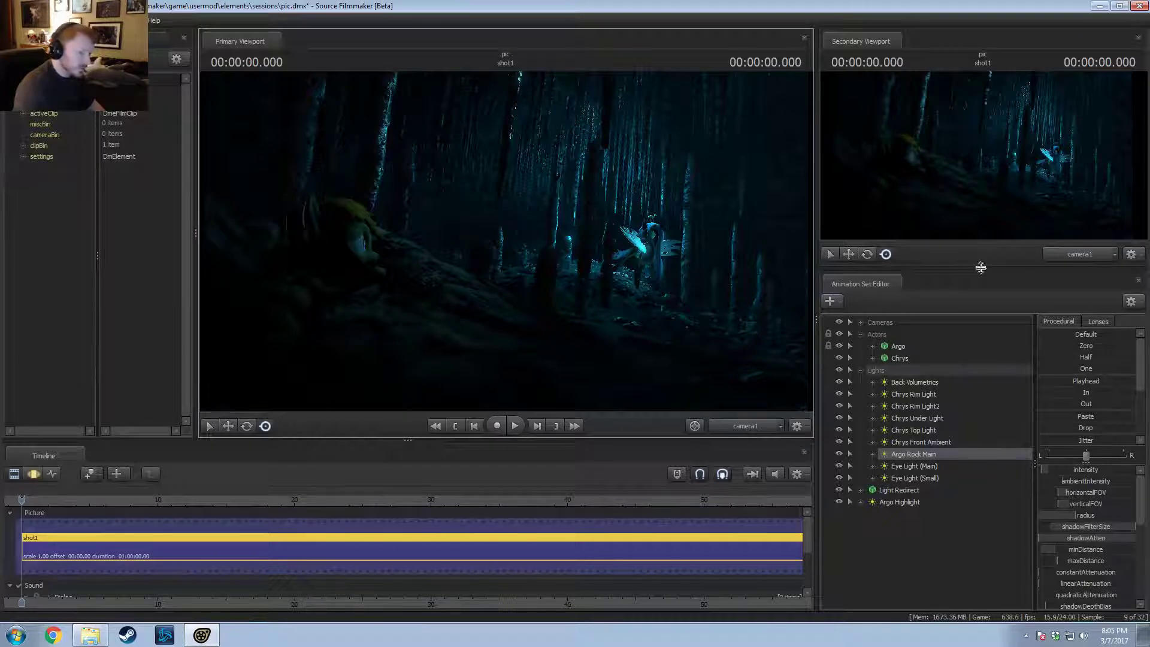
left_click(1050, 258)
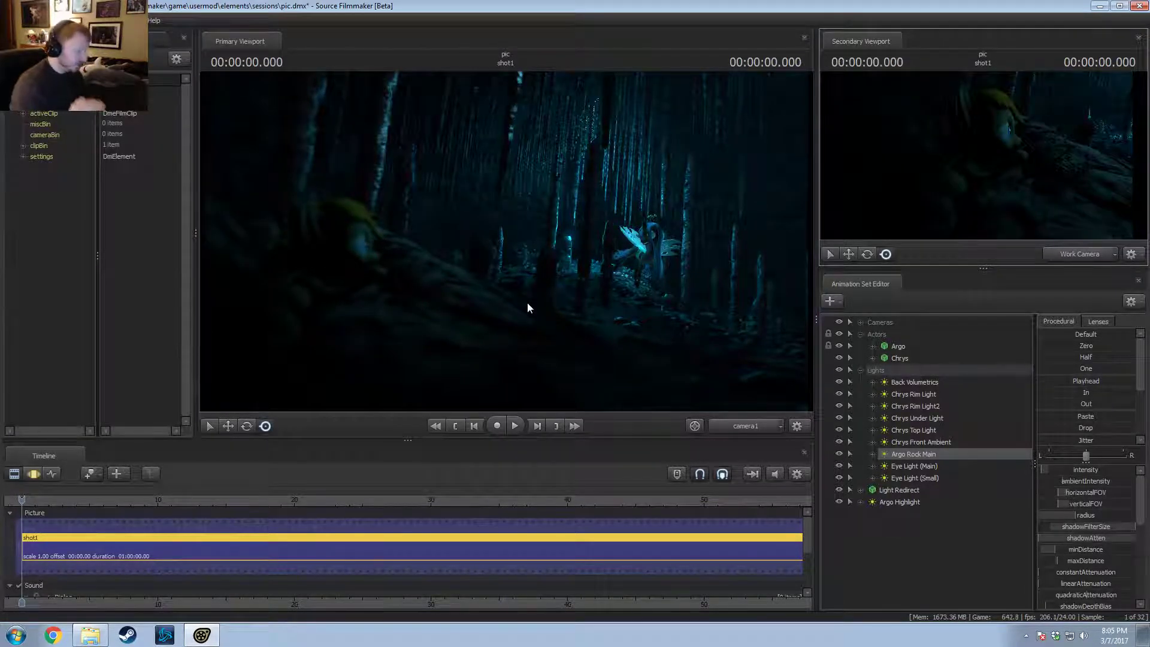
left_click(901, 502)
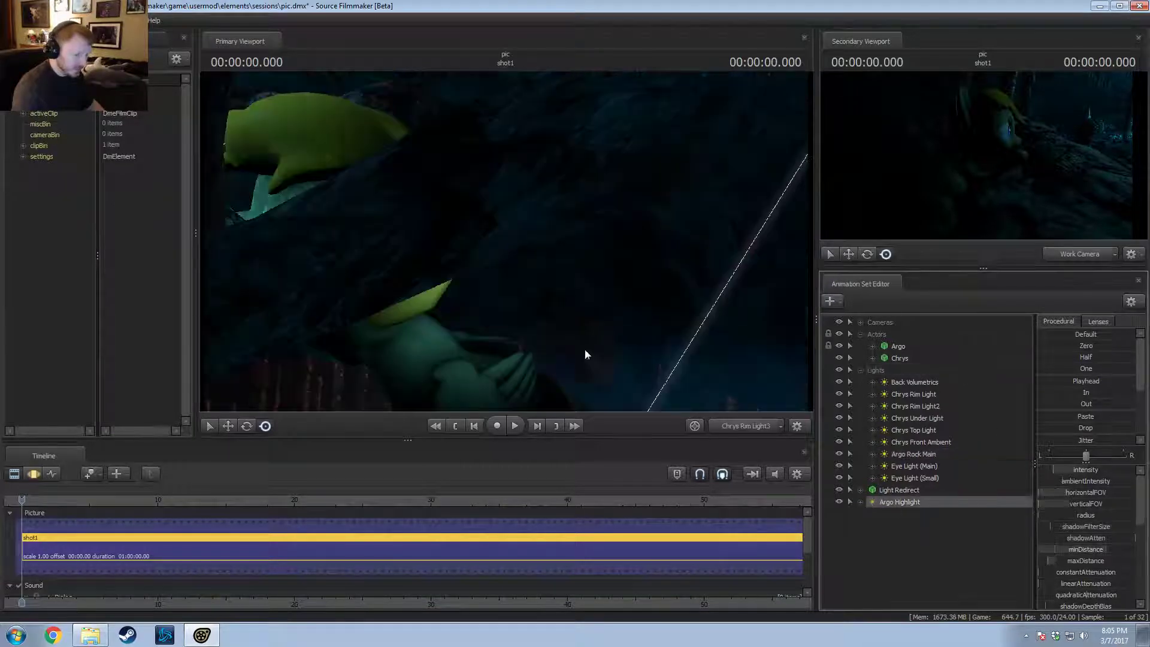
left_click(911, 453)
key("F2")
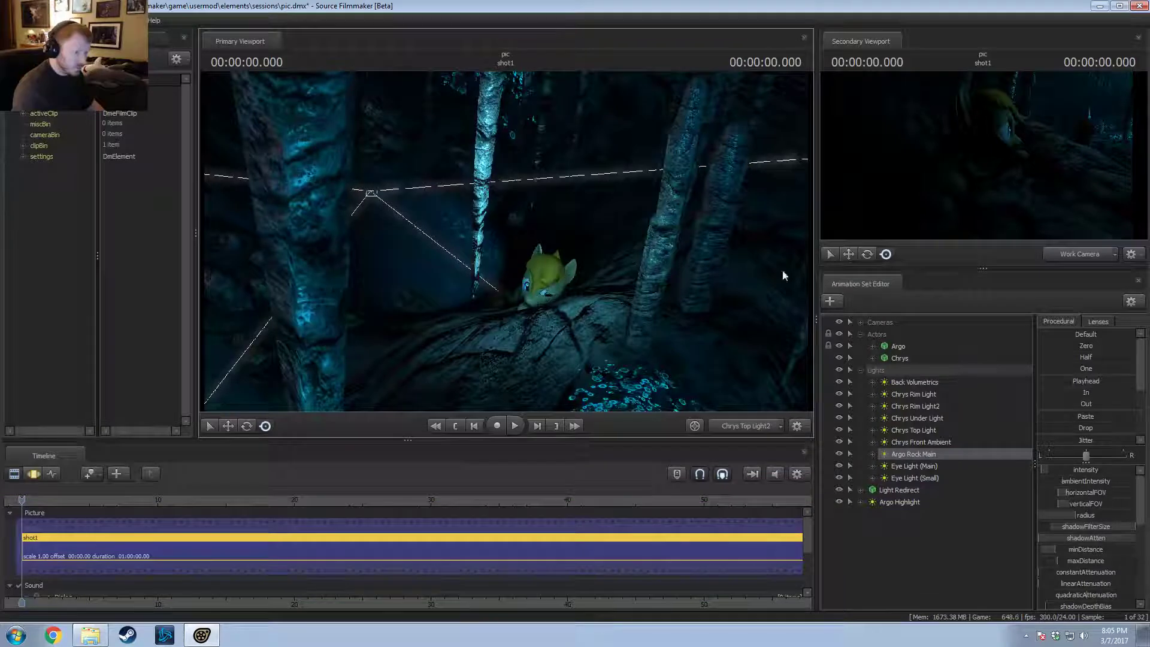
Step: Show camera1 in the secondary viewport and try repositioning Argo Rock Main, undoing the move
left_click(1071, 253)
key("F3")
left_click(567, 226)
mouse_move(505, 240)
left_mouse_down()
mouse_move(539, 239)
mouse_move(505, 239)
left_mouse_up()
key("ctrl+z")
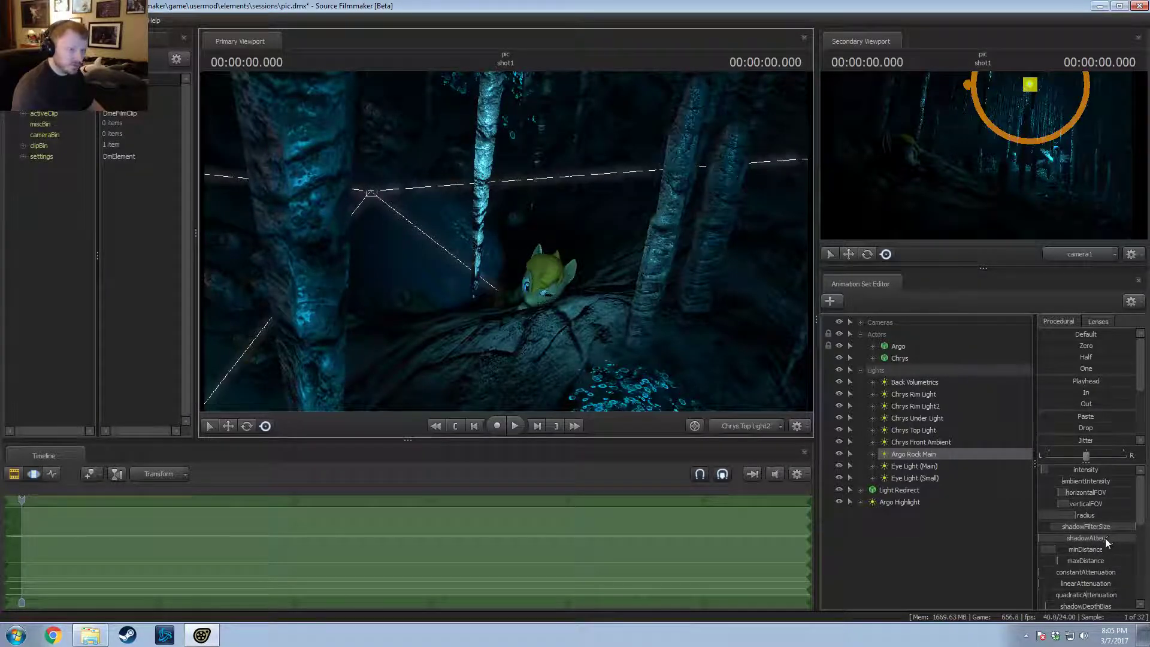
Step: Adjust Argo Rock Main's shadowAtten, compare the scene with the light hidden and shown, and deselect it
left_click_drag(1105, 538, 1038, 538)
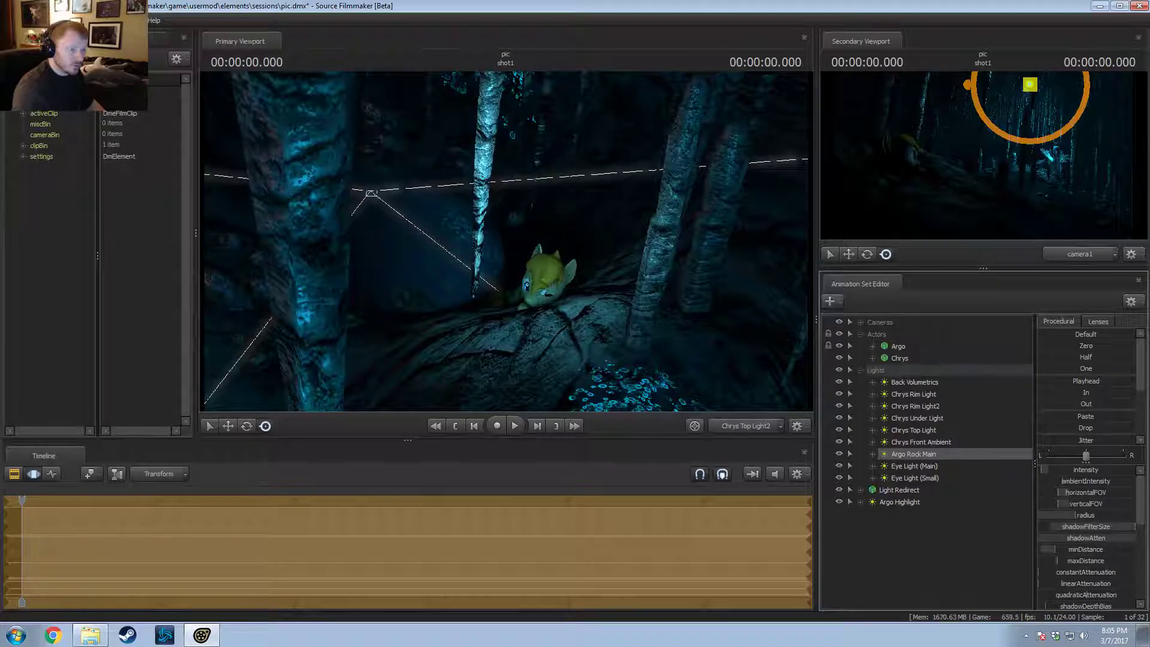
left_click(839, 453)
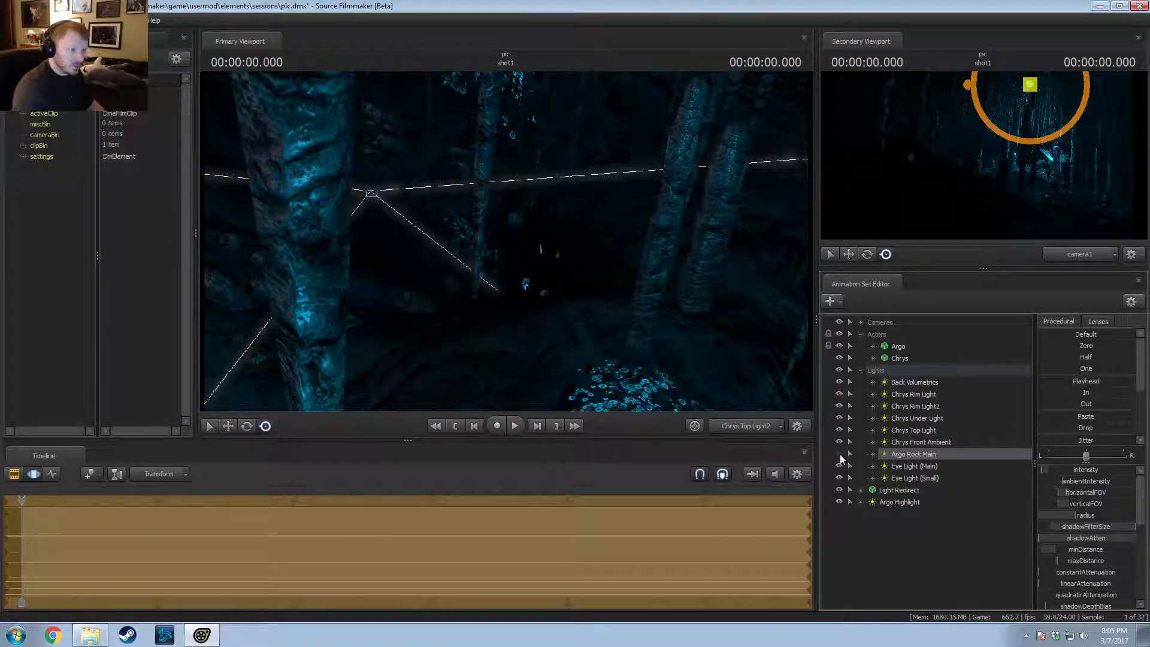
left_click(839, 454)
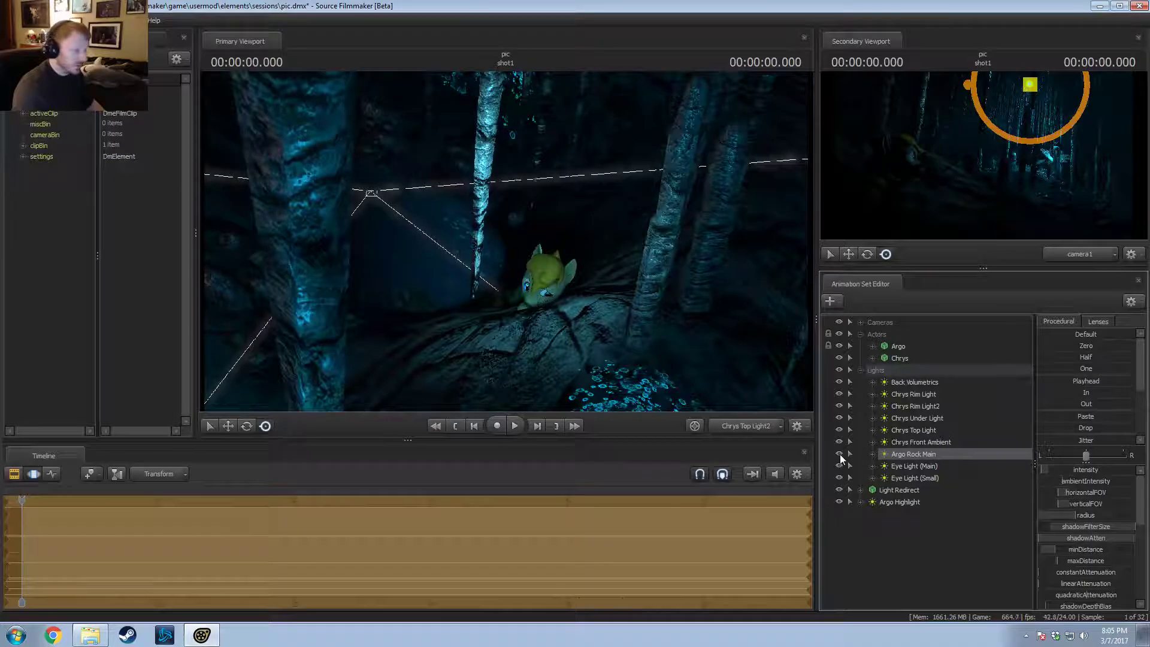
left_click(907, 457, "ctrl")
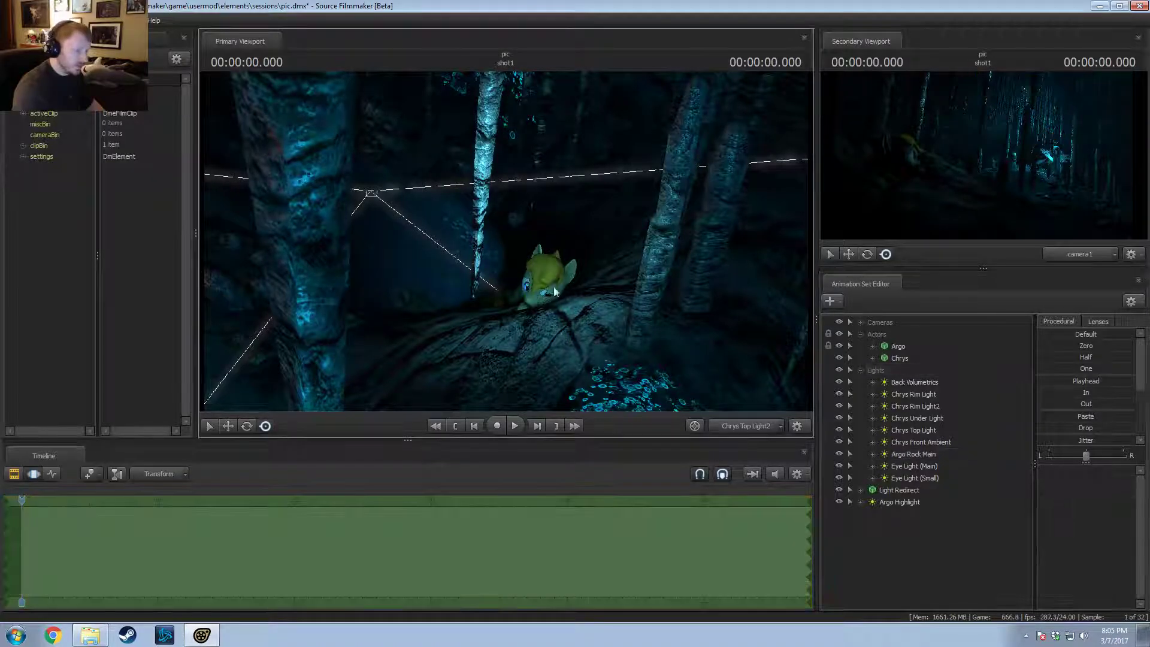
Step: View Argo up close with the work camera in the secondary viewport and look through Argo Highlight in the primary viewport
left_click(1068, 254)
left_click_drag(1022, 158, 1021, 158)
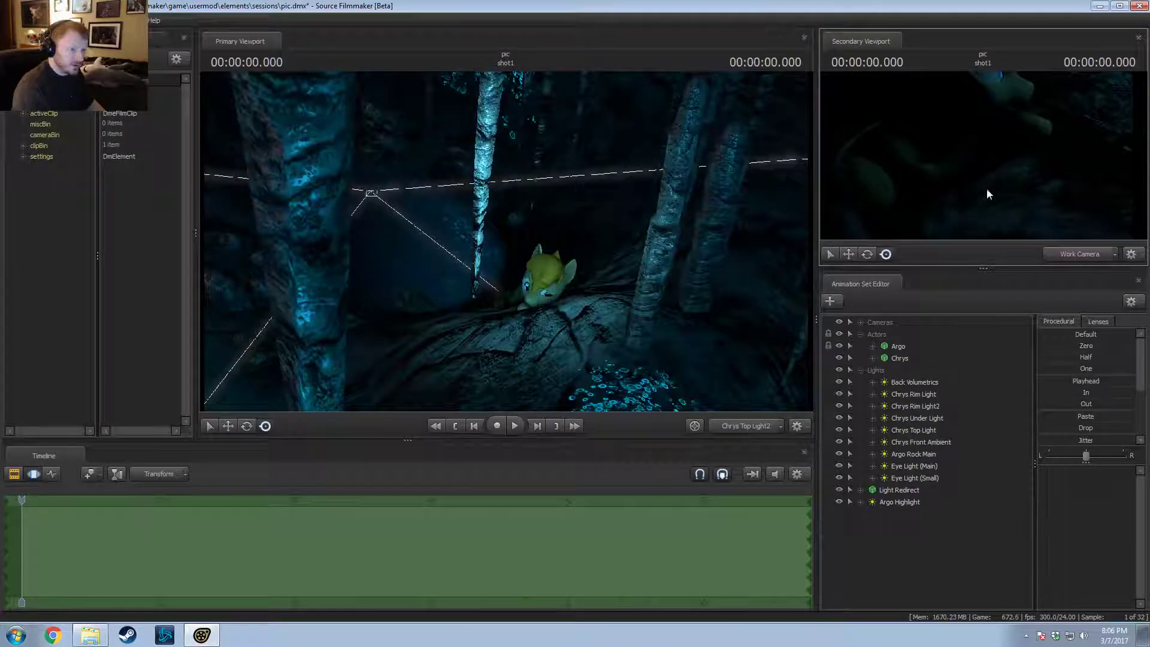
left_click(908, 505)
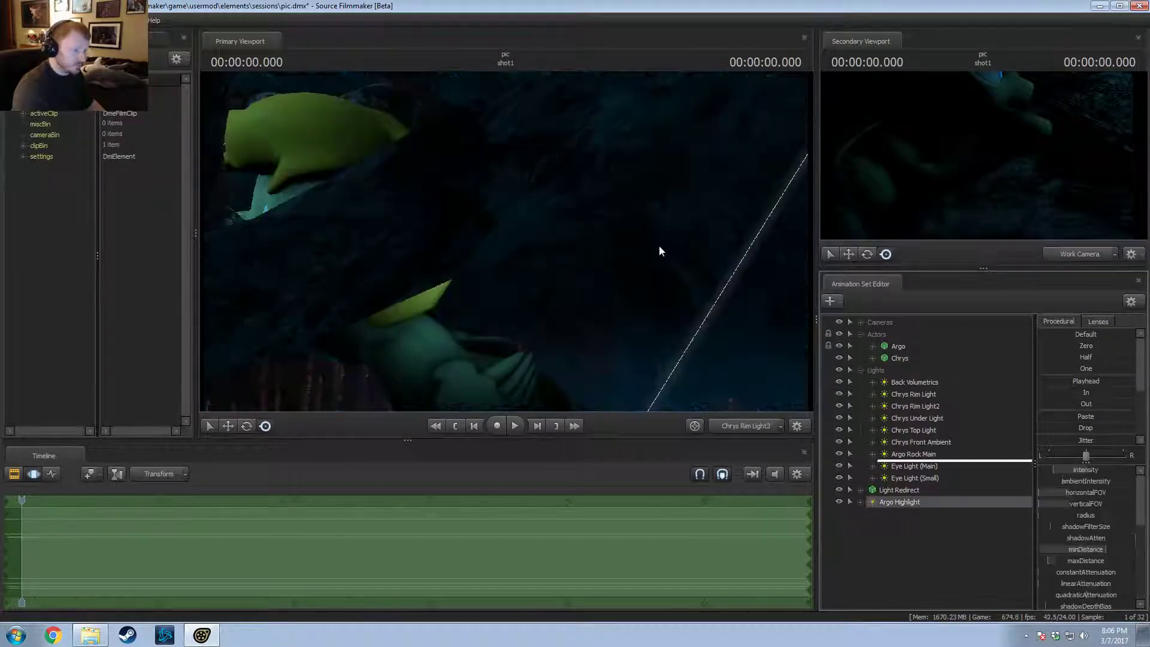
Step: Look through Argo Rock Main and try new positions for it around Argo and the rock, undoing each move
left_click(921, 455)
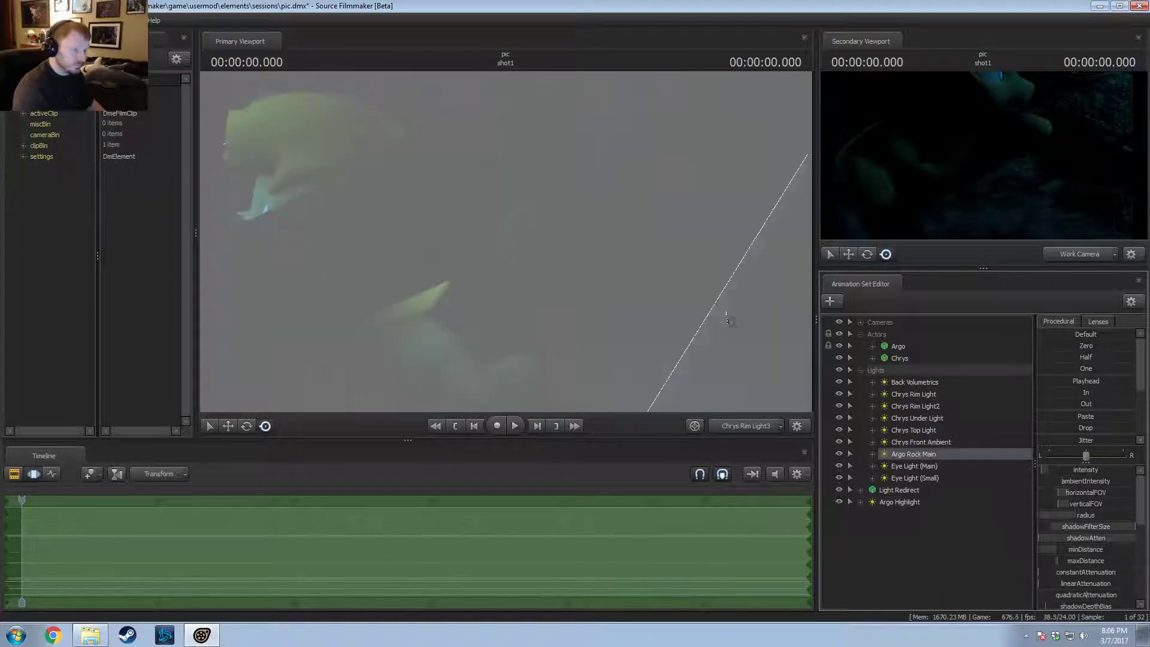
left_click_drag(506, 242, 425, 246)
key("w")
key("ctrl+z")
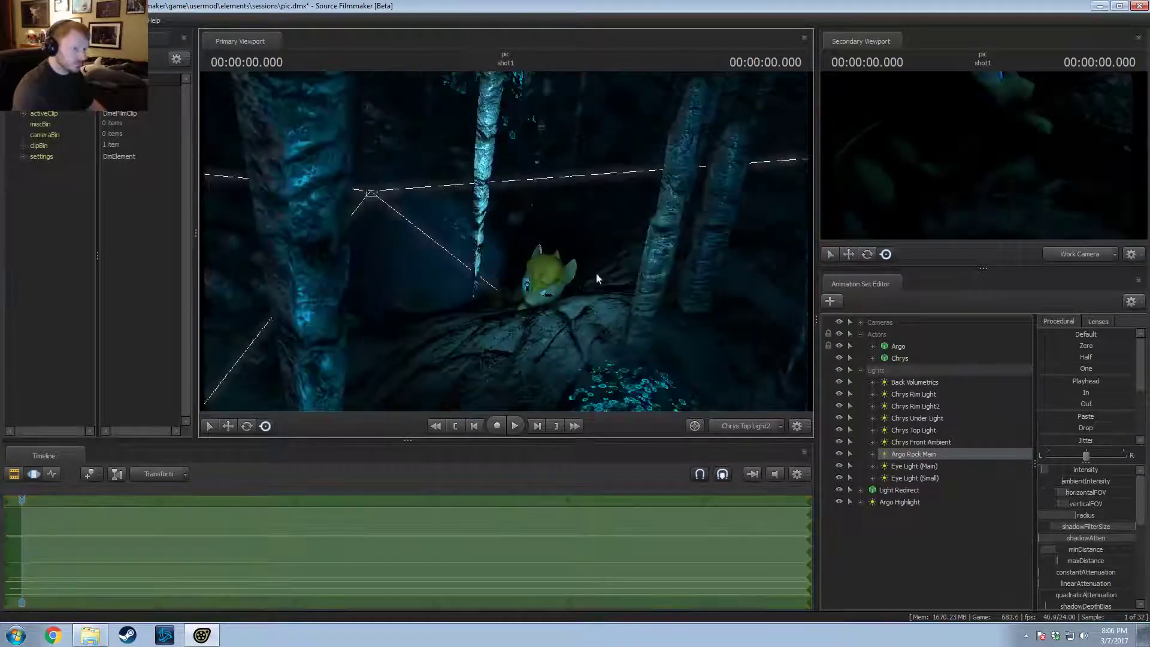
left_click_drag(597, 277, 503, 236)
key("a")
key("a")
key("ctrl+z")
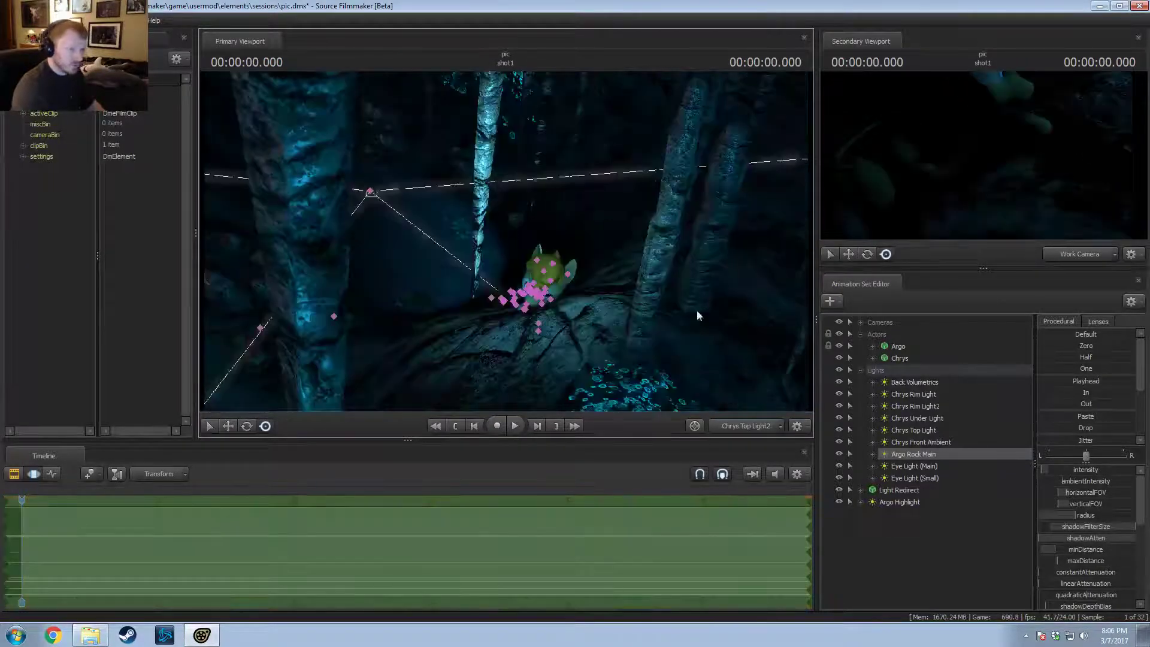
Step: Frame Argo and the rock with the work camera in the primary viewport, and compare it with the camera1 shot
left_click(745, 425)
left_click(745, 413)
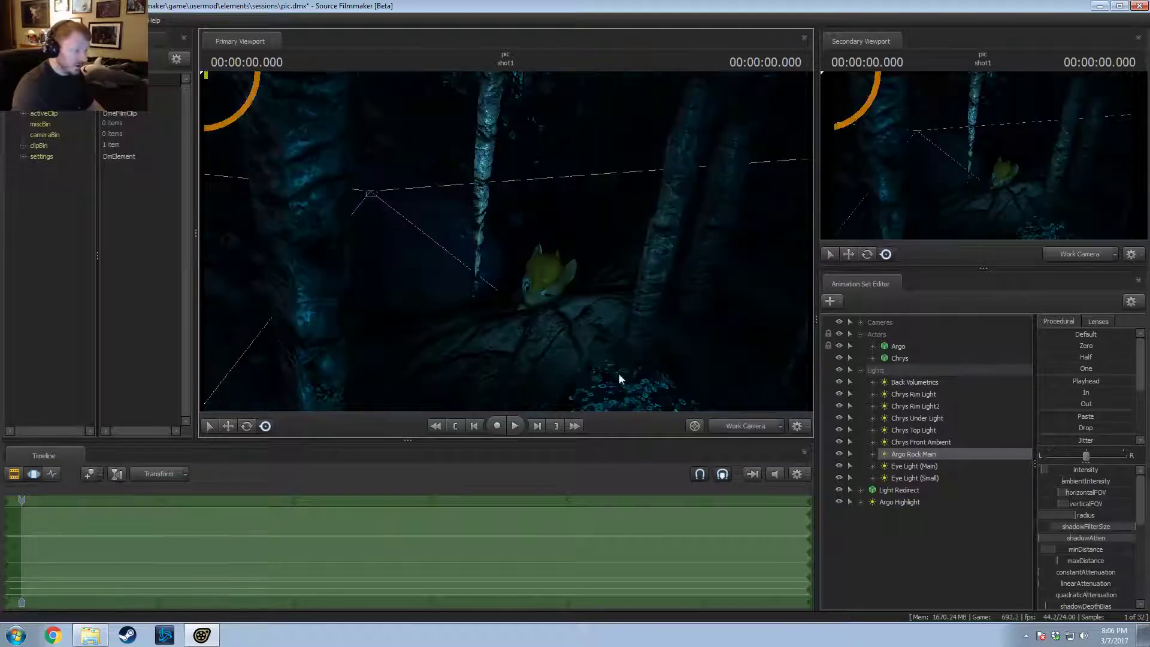
left_click(750, 430)
left_click(750, 429)
mouse_move(496, 221)
left_mouse_down()
mouse_move(419, 252)
mouse_move(311, 239)
mouse_move(384, 251)
mouse_move(395, 281)
mouse_move(435, 243)
mouse_move(395, 258)
mouse_move(495, 224)
mouse_move(505, 241)
left_mouse_up()
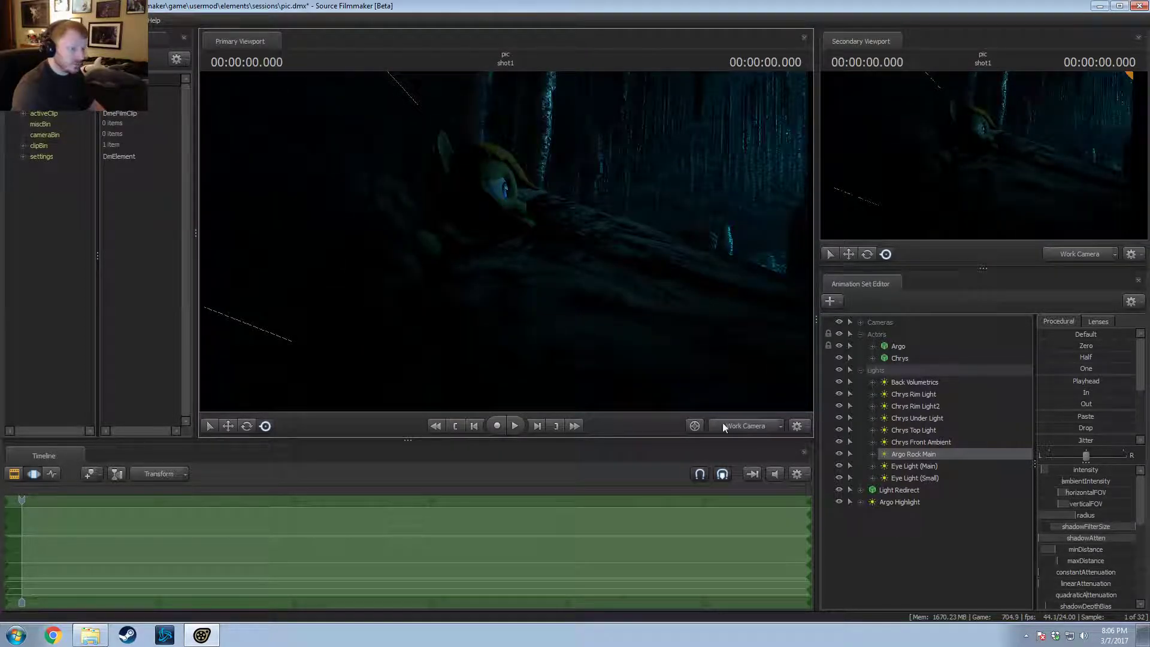
left_click(738, 426)
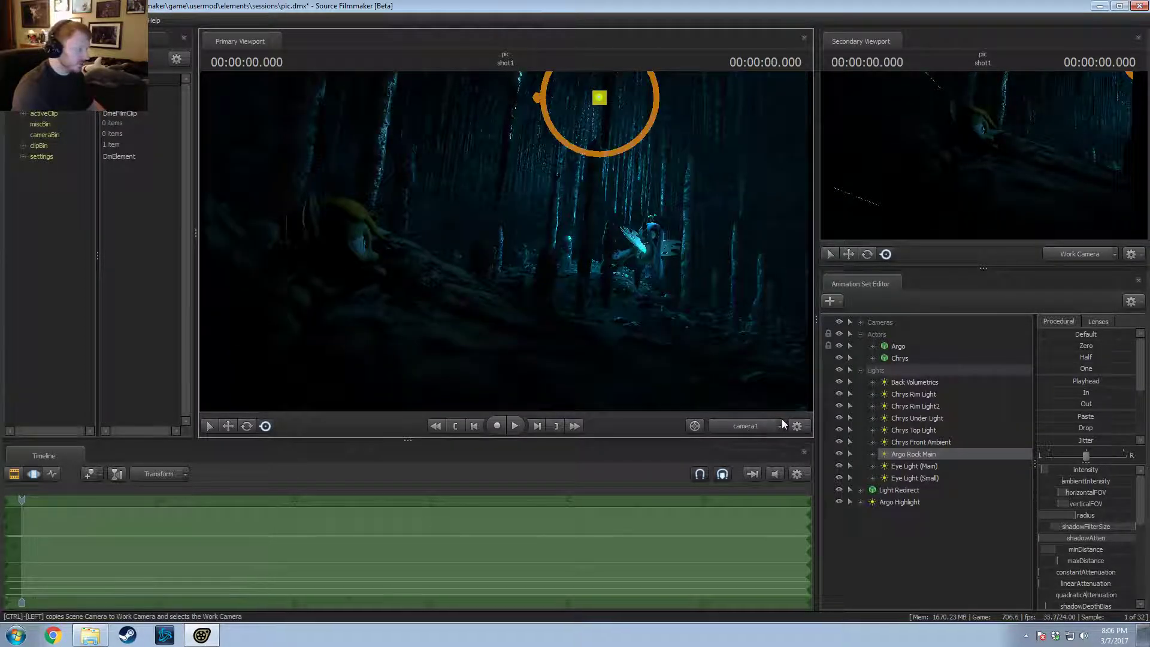
key("F2")
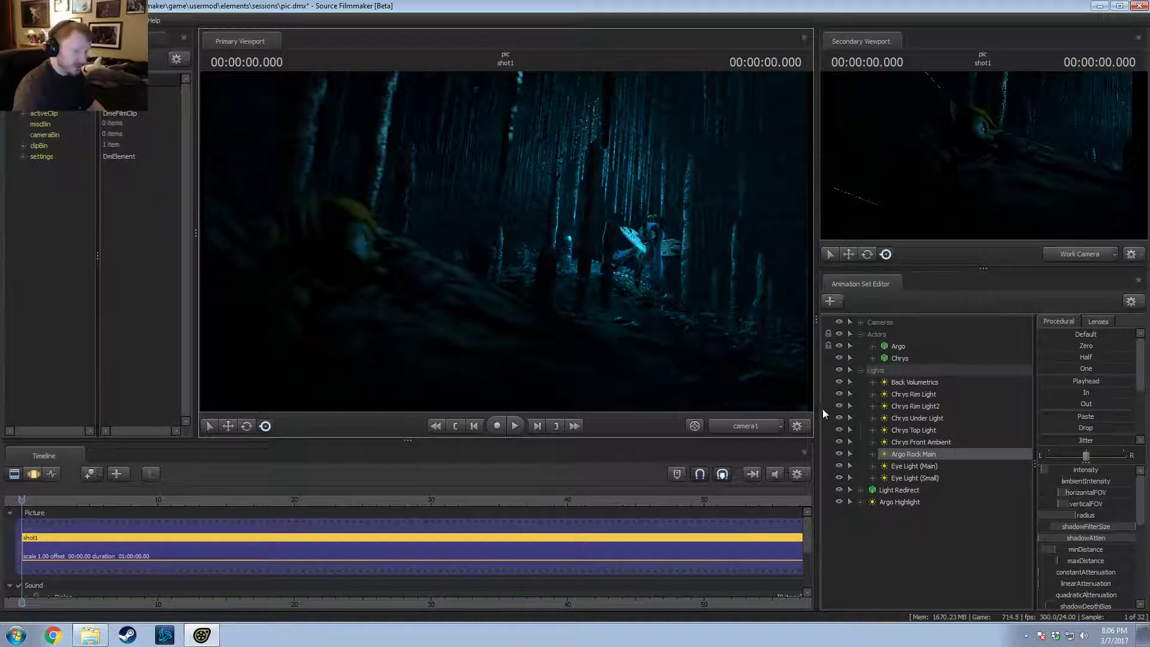
Step: Duplicate the Argo Rock Main light by copying it and pasting it at the root level of the animation sets
right_click(921, 454)
left_click(936, 471)
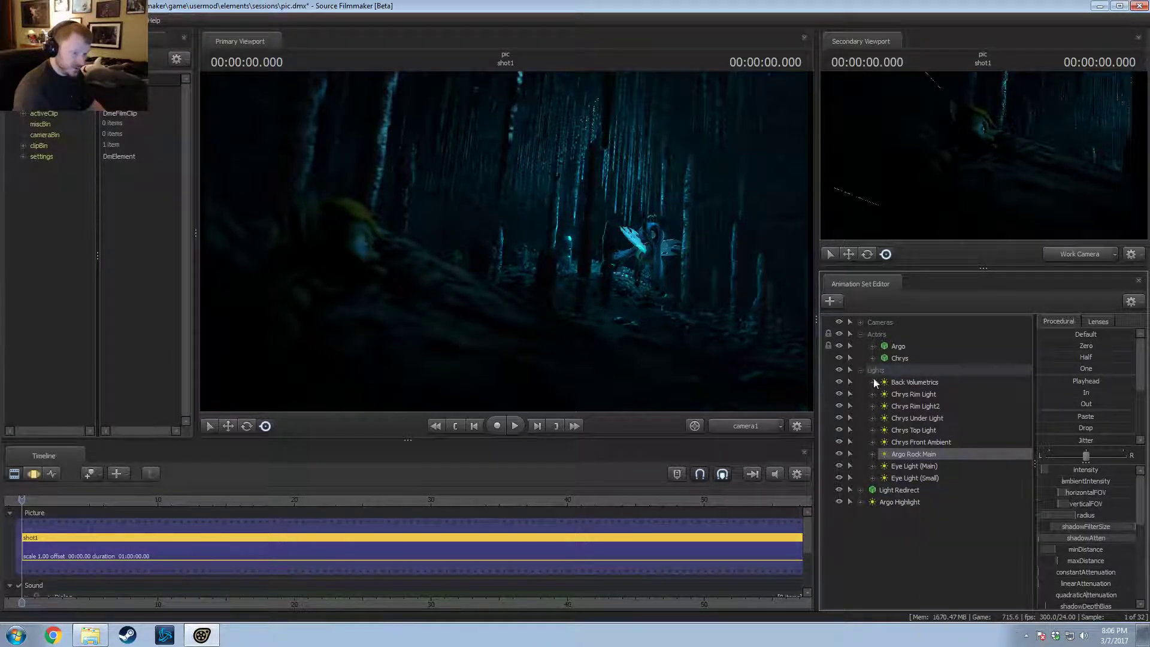
left_click(860, 370)
right_click(906, 513)
left_click(940, 575)
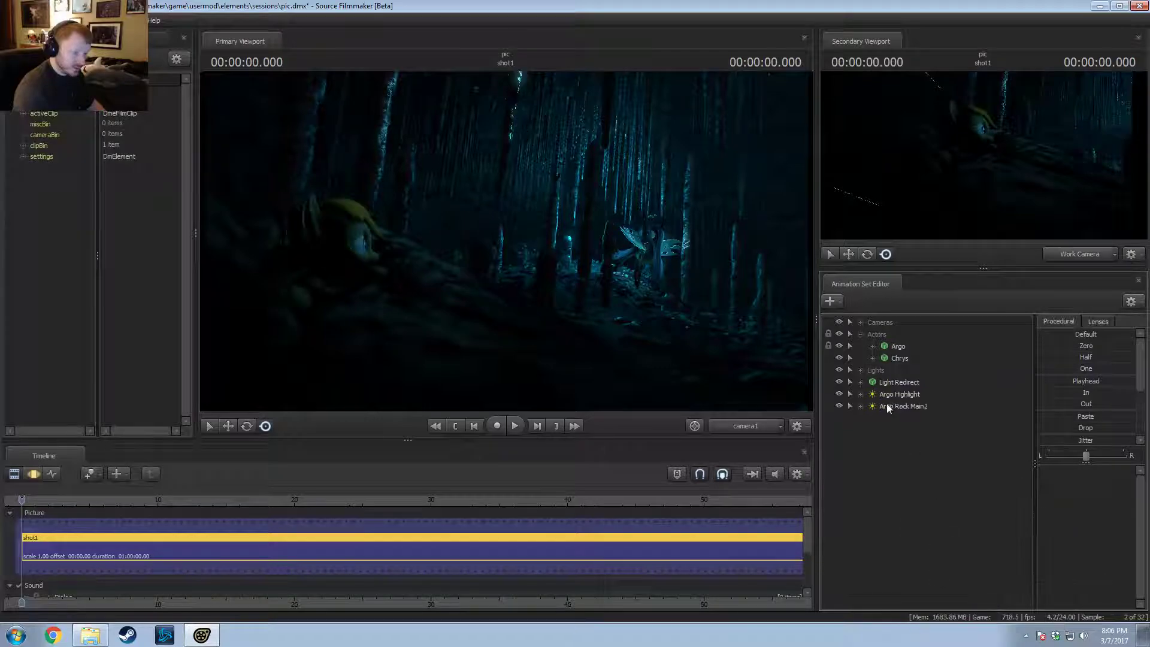
Step: Look through Argo Rock Main2 in the primary viewport and move it in close over the rock beneath Argo
left_click_drag(886, 404, 677, 422)
key("F3")
key("w")
key("w")
key("w")
key("s")
left_click_drag(477, 255, 475, 257)
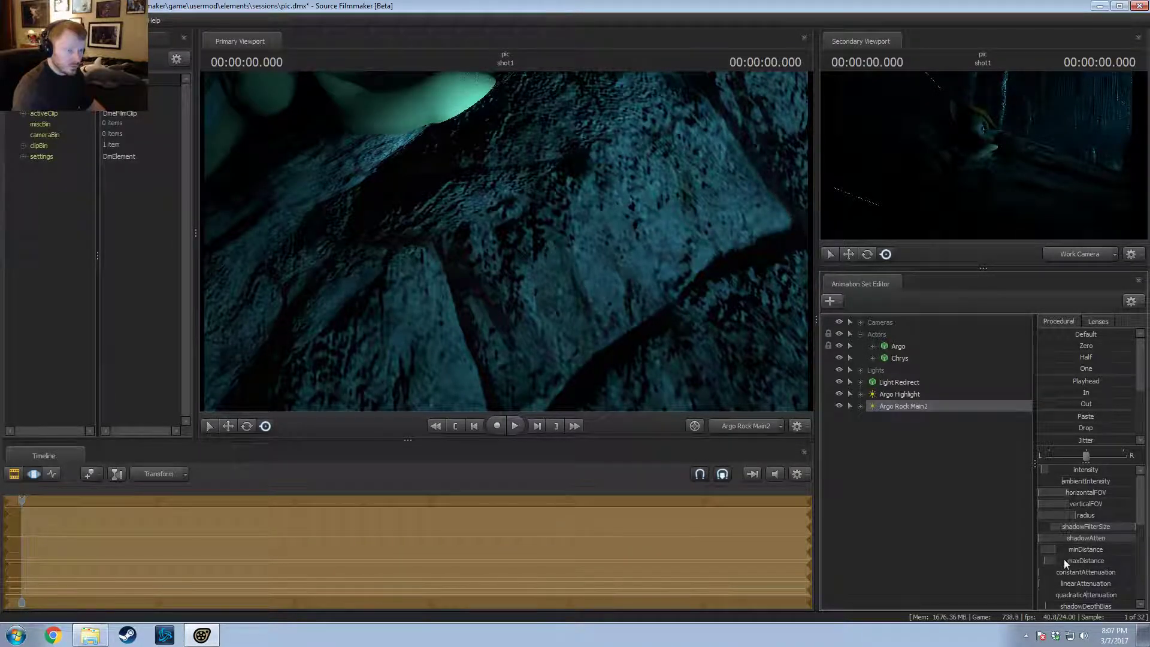
Step: Lower Argo Rock Main2's minDistance to nearly zero and re-aim the light at the rock surface below Argo
left_click_drag(1066, 549, 1091, 550)
left_click_drag(309, 109, 288, 83)
left_click_drag(596, 263, 503, 242)
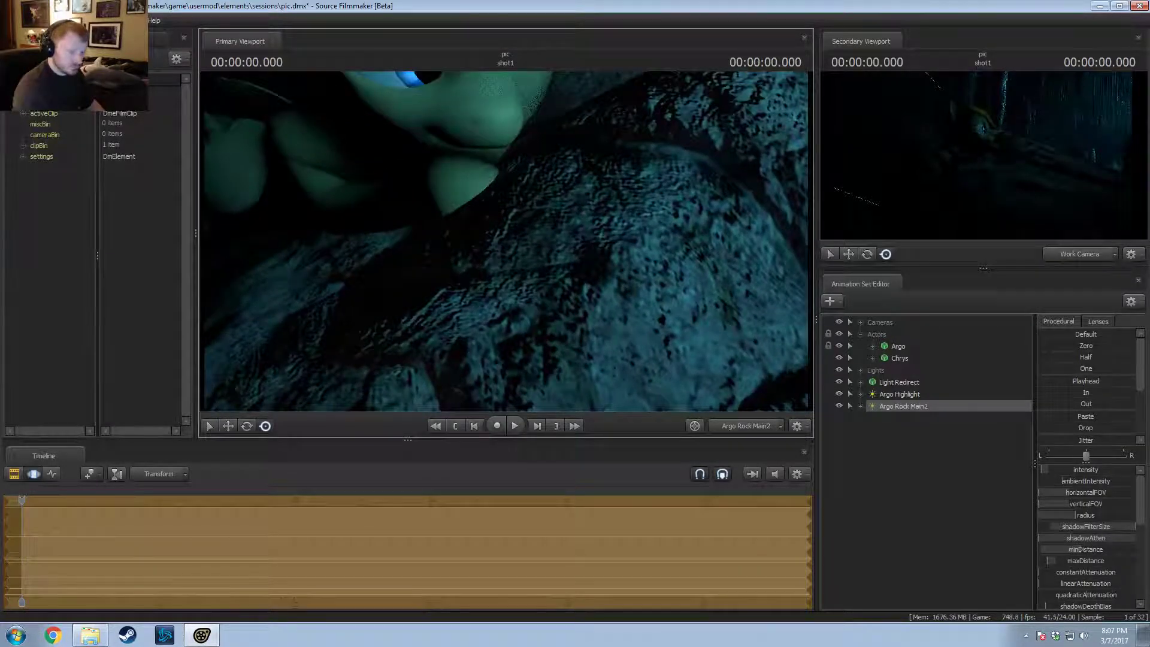
left_click_drag(1095, 552, 1072, 552)
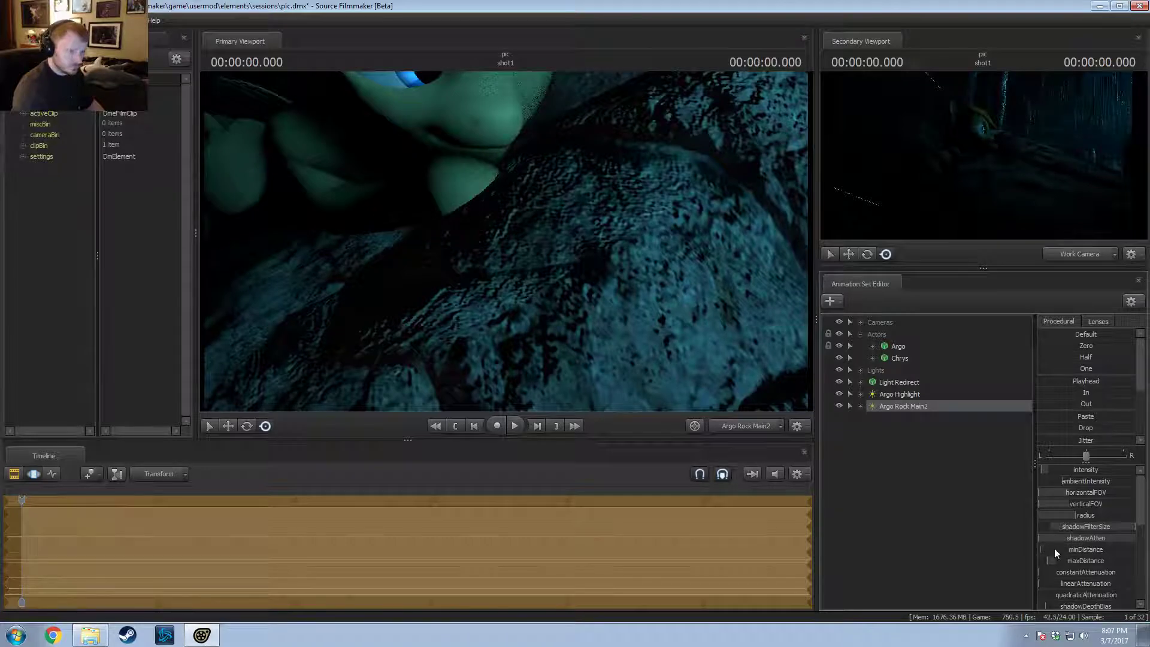
left_click_drag(575, 262, 614, 348)
Step: Remap Argo Rock Main2's intensity range to a maximum of 500 and default of 50, set a low intensity, and fine-tune its aim
right_click(1072, 469)
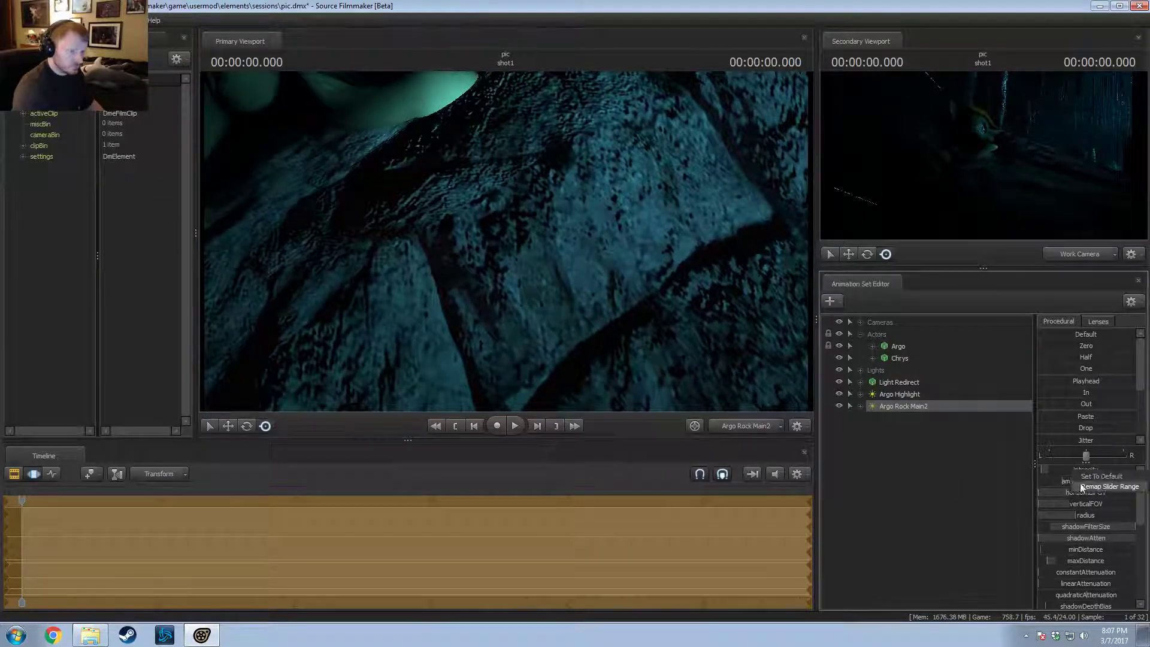
left_click(1099, 481)
left_click(561, 310)
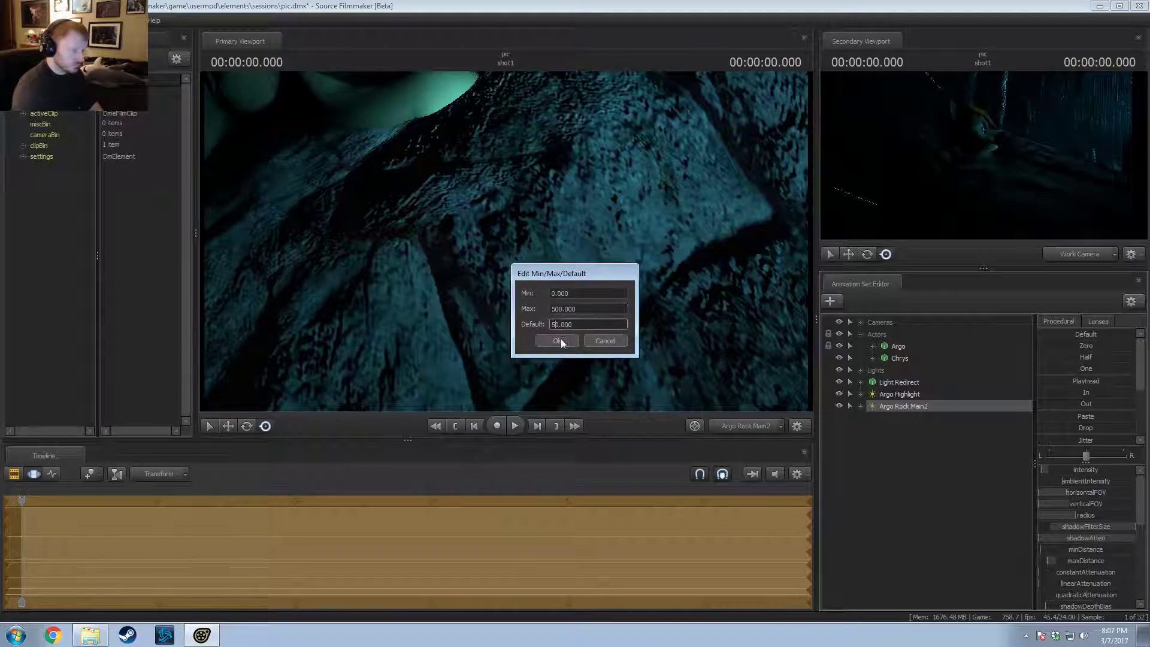
left_click(559, 340)
left_click_drag(1053, 469, 1047, 469)
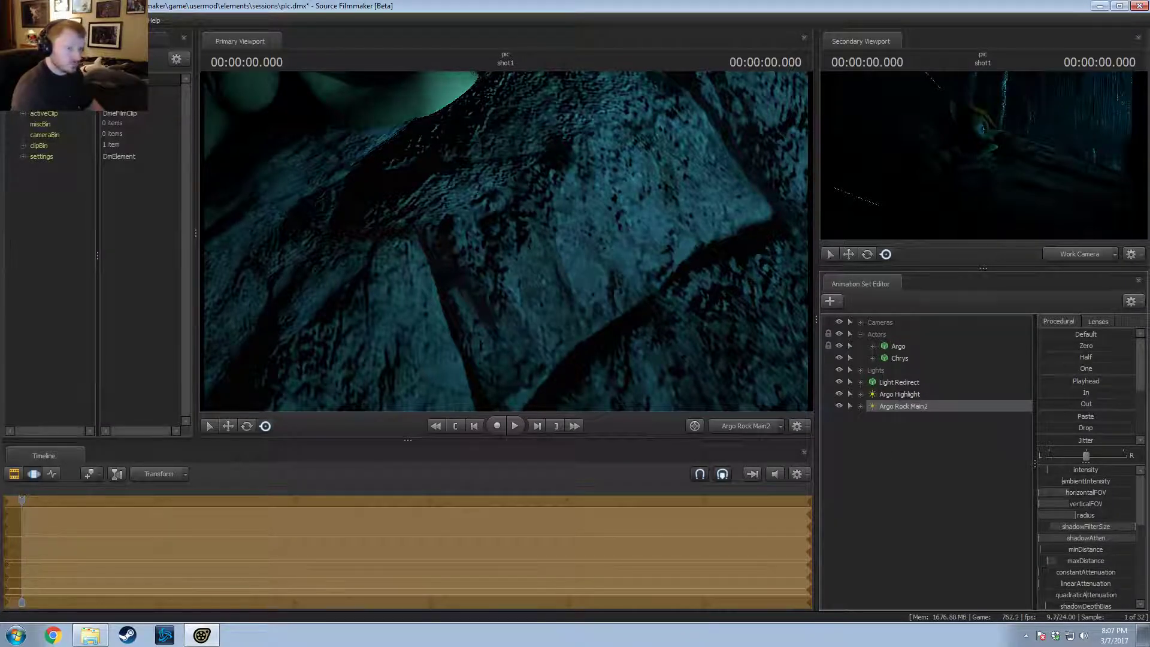
mouse_move(505, 241)
left_mouse_down()
mouse_move(461, 240)
mouse_move(479, 230)
mouse_move(469, 253)
mouse_move(496, 237)
left_mouse_up()
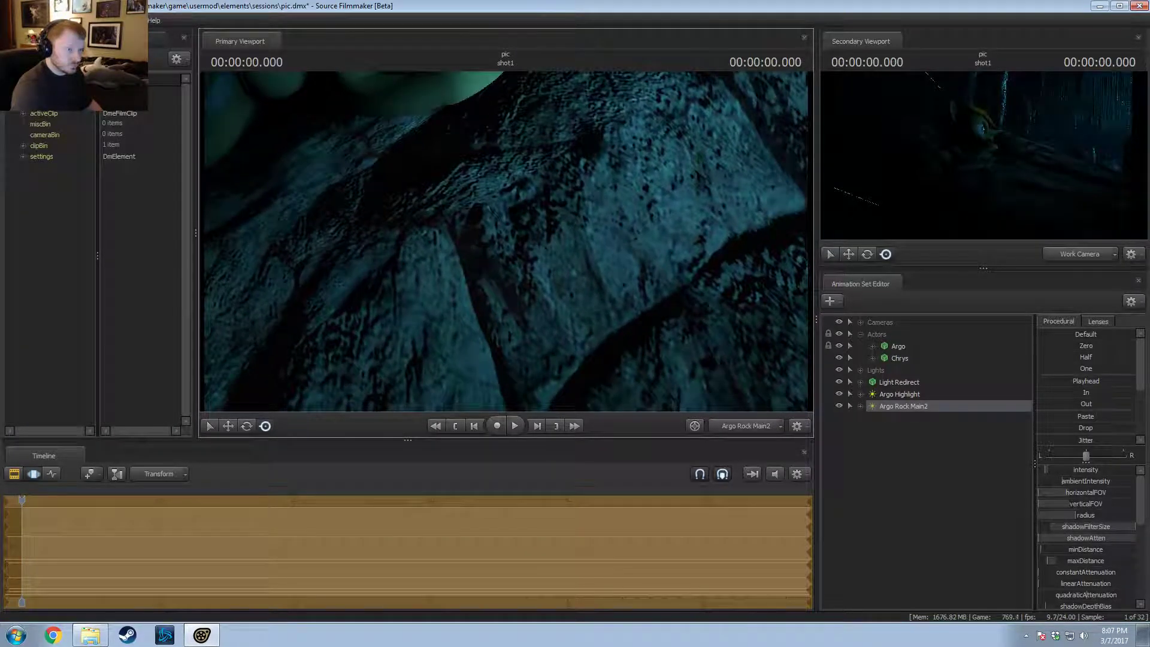
Step: Return the primary viewport to camera1 and reduce Argo Rock Main2's radius to its minimum, checking the rendered shot
left_click(748, 426)
key("F2")
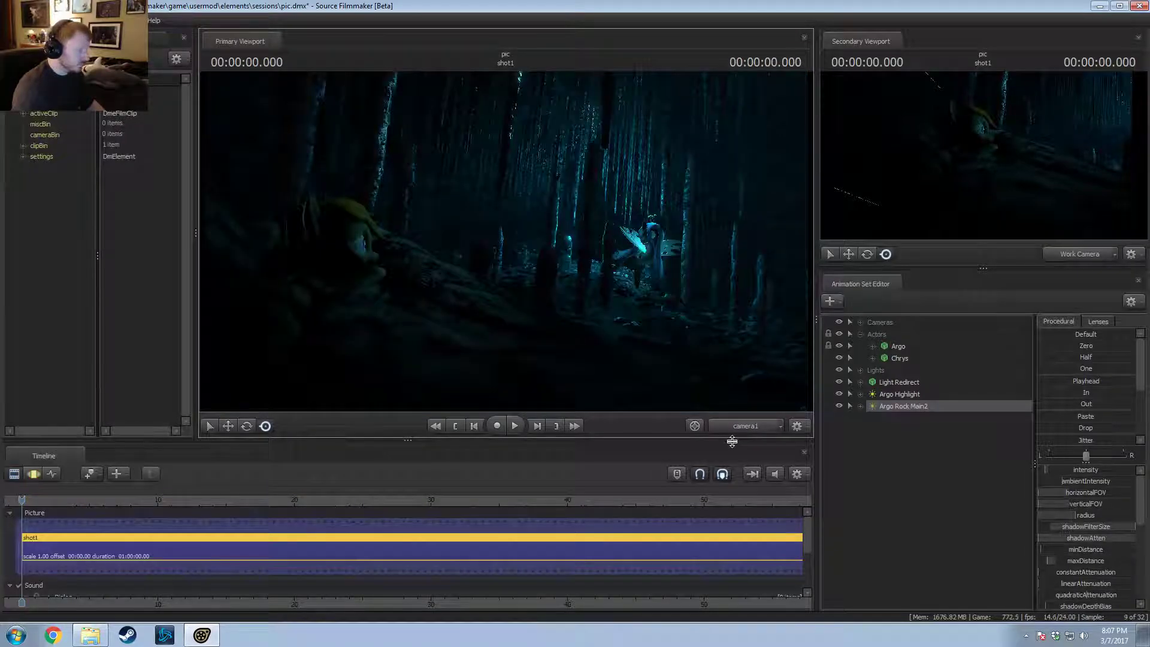
key("F3")
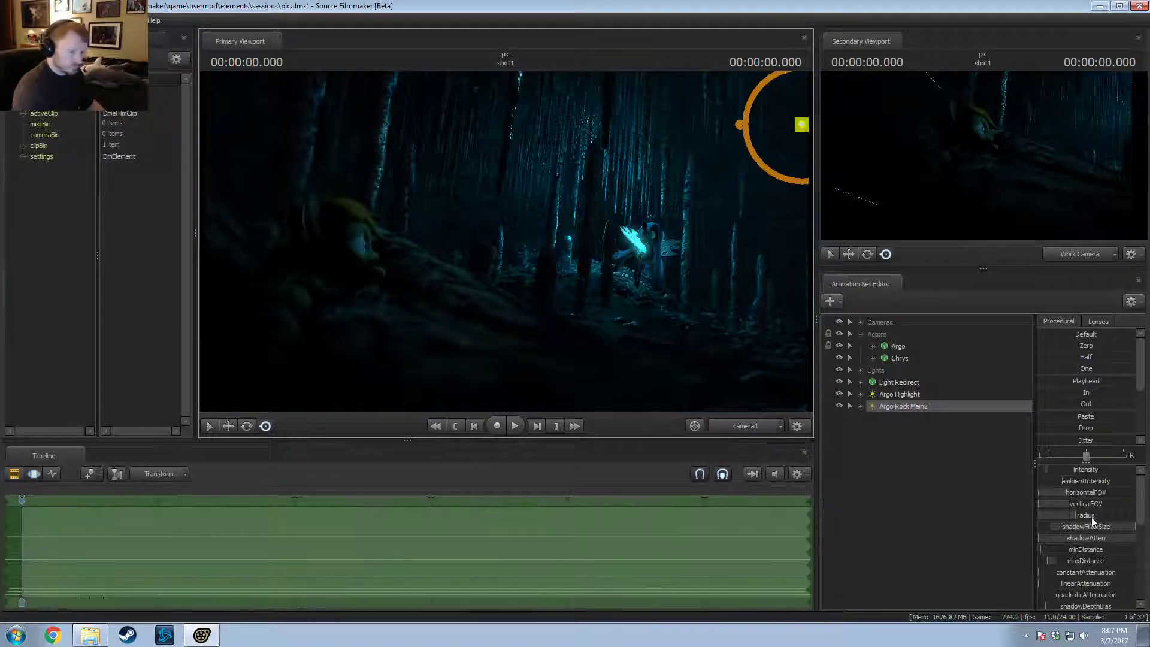
left_click_drag(1091, 516, 888, 516)
key("F2")
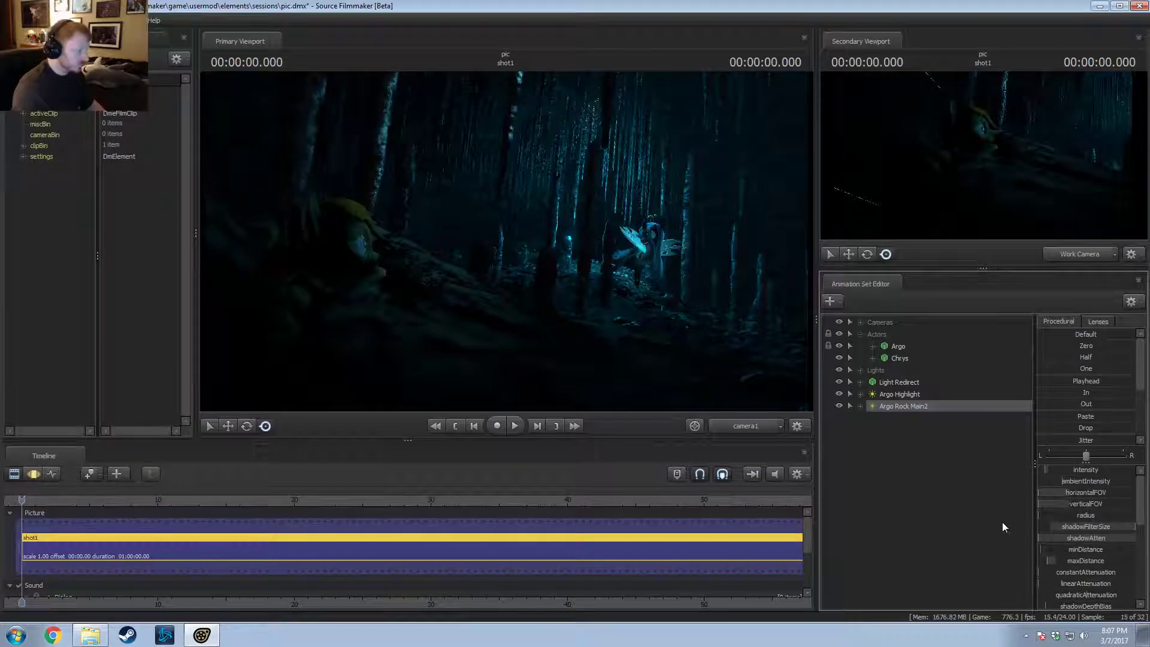
Step: Lower Argo Rock Main2's intensity slightly and check the refined camera1 shot
key("ctrl+3")
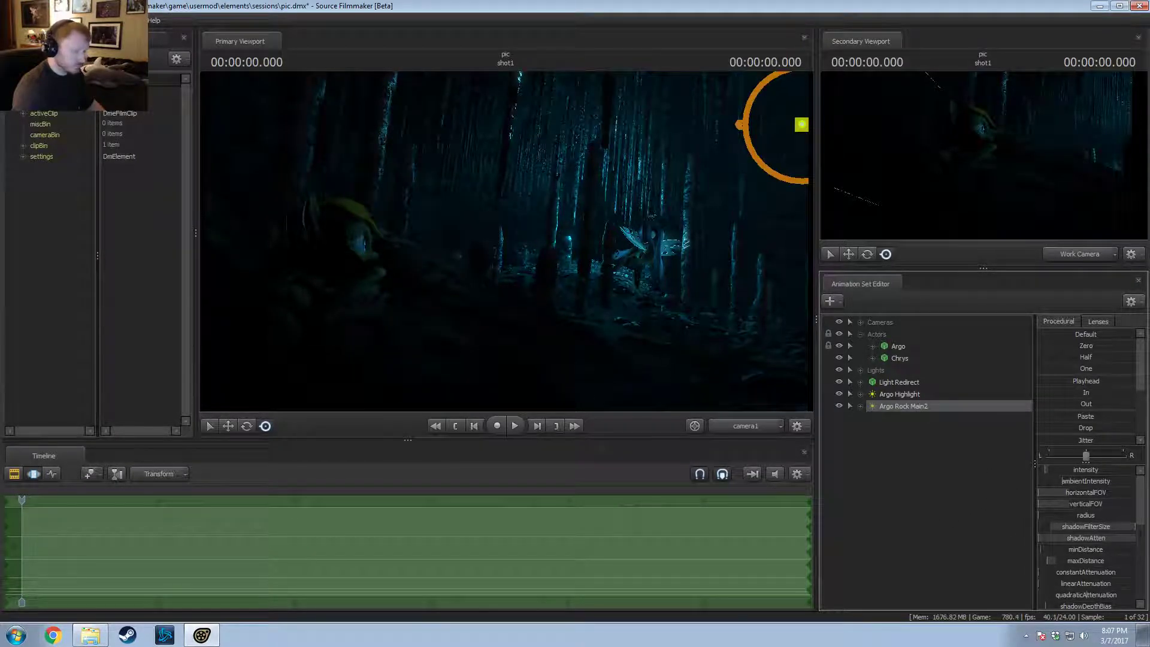
key("ctrl+2")
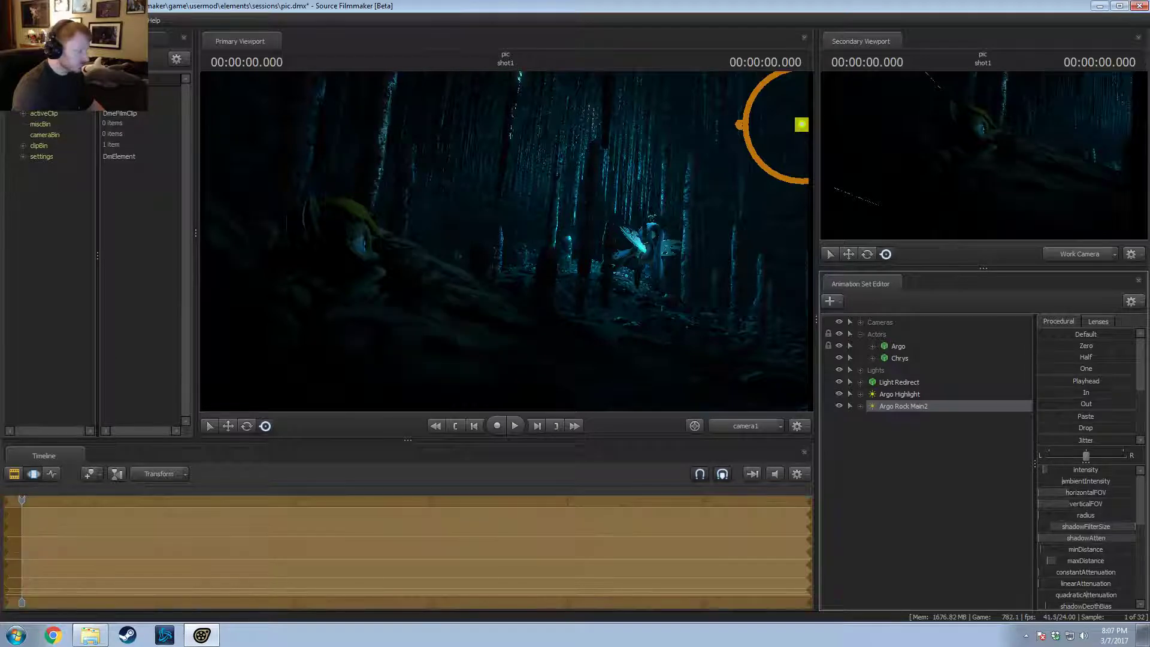
key("ctrl+1")
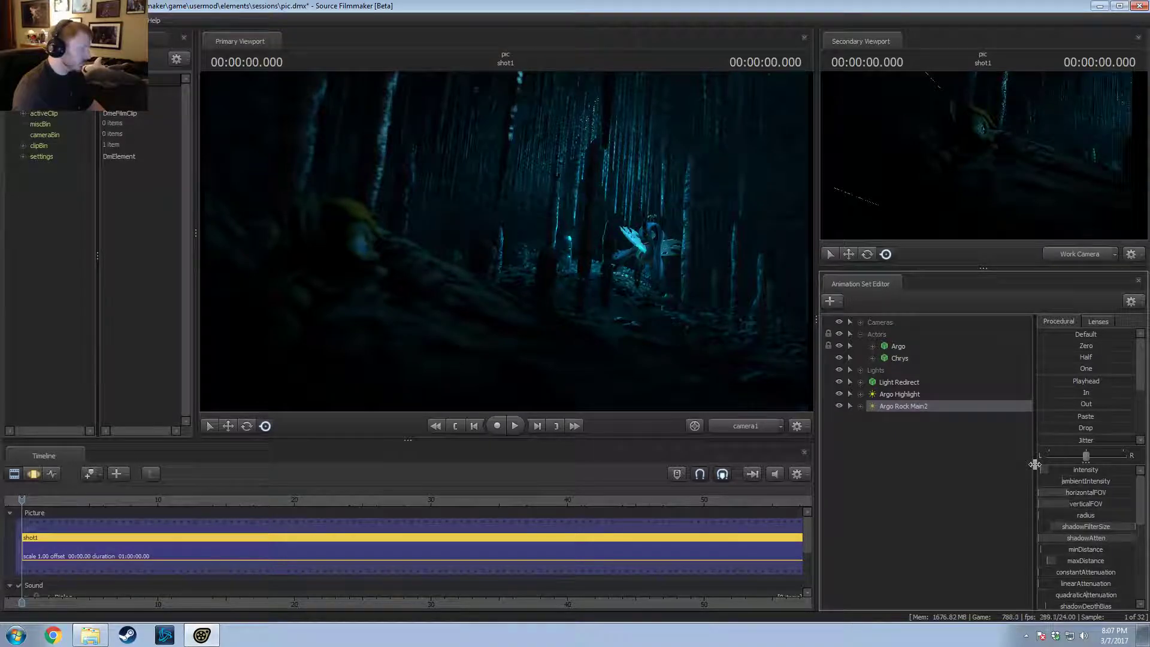
Step: Hide Argo Rock Main2, and place Argo Highlight and Argo Rock Main2 inside the expanded Lights group
left_click(839, 405)
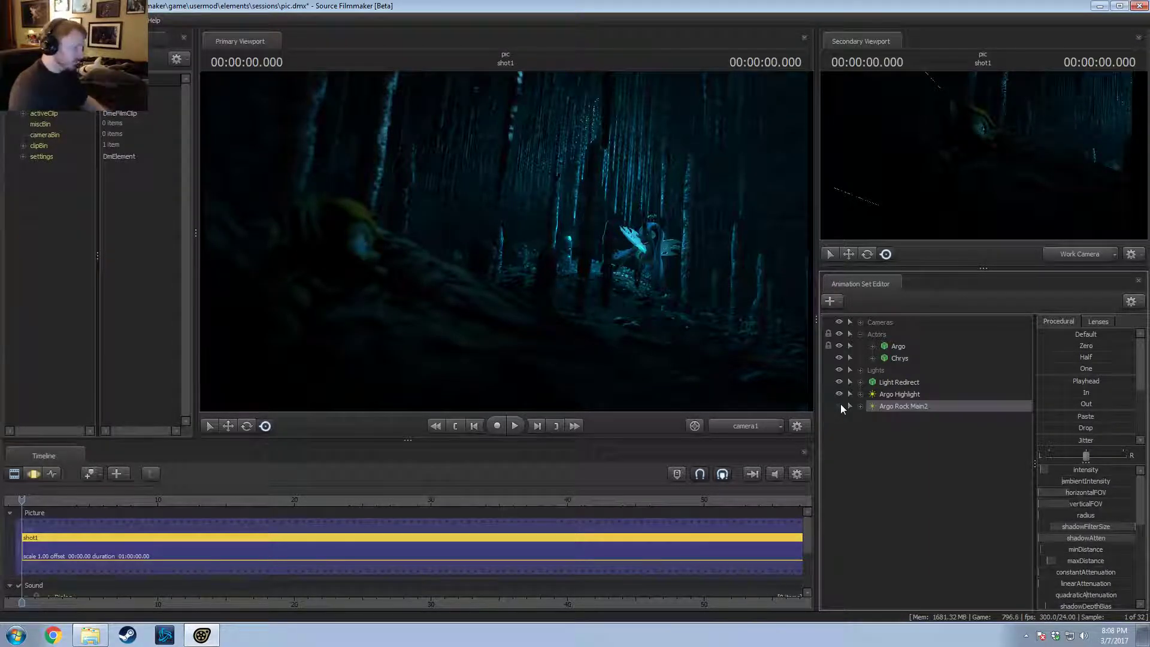
left_click(912, 396)
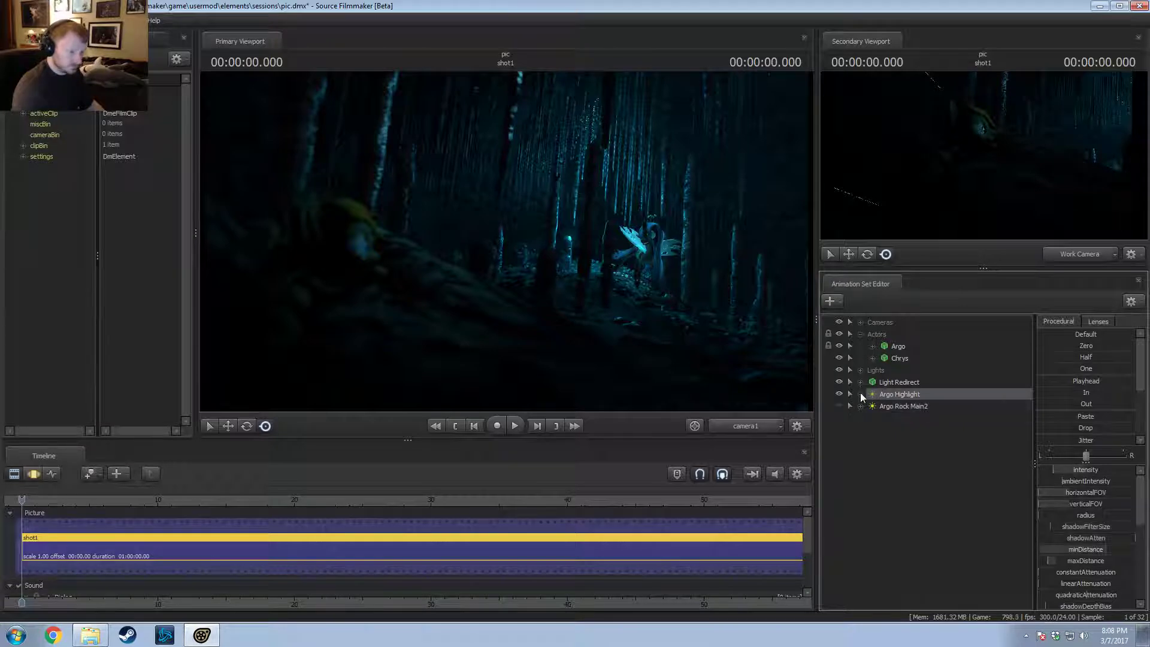
left_click(858, 370)
left_click_drag(913, 510, 915, 453)
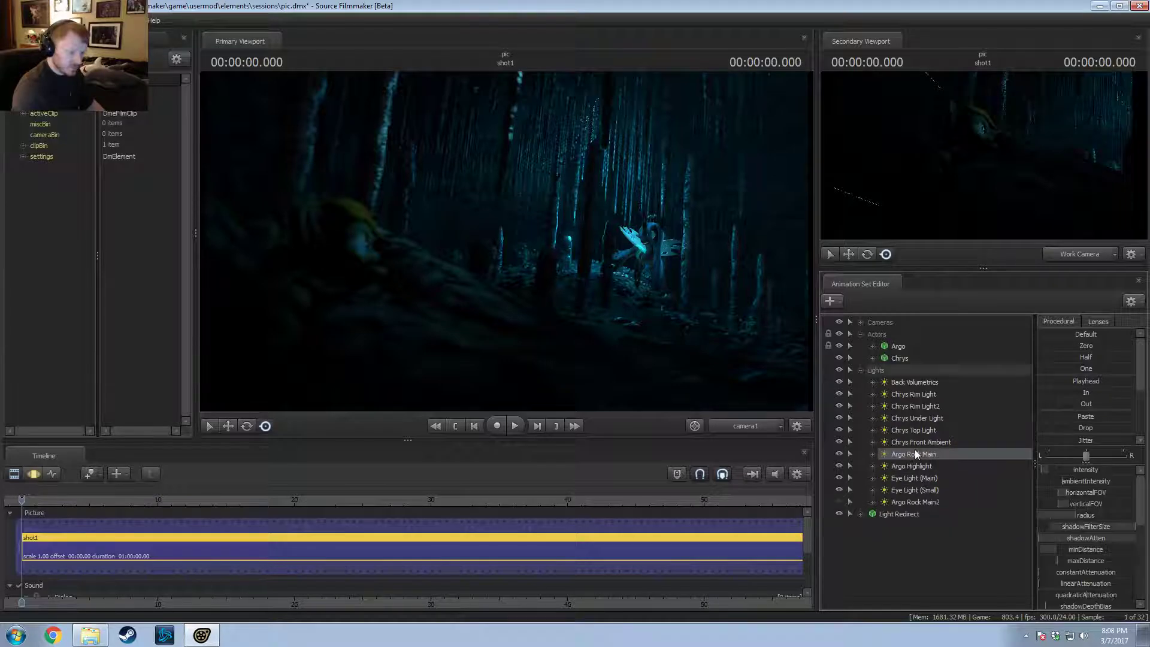
Step: Adjust Argo Rock Main's farEdge and cutOff falloff, then check the rendered camera1 shot
left_click(958, 451)
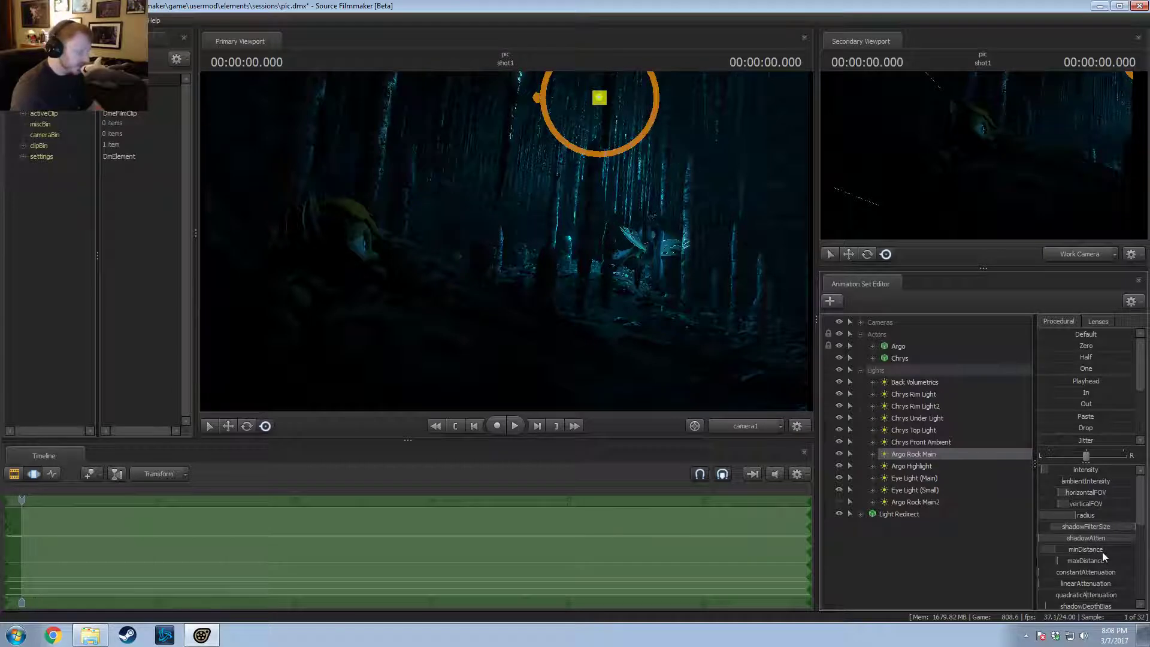
scroll(1095, 576, "down", 3)
scroll(1088, 577, "down", 1)
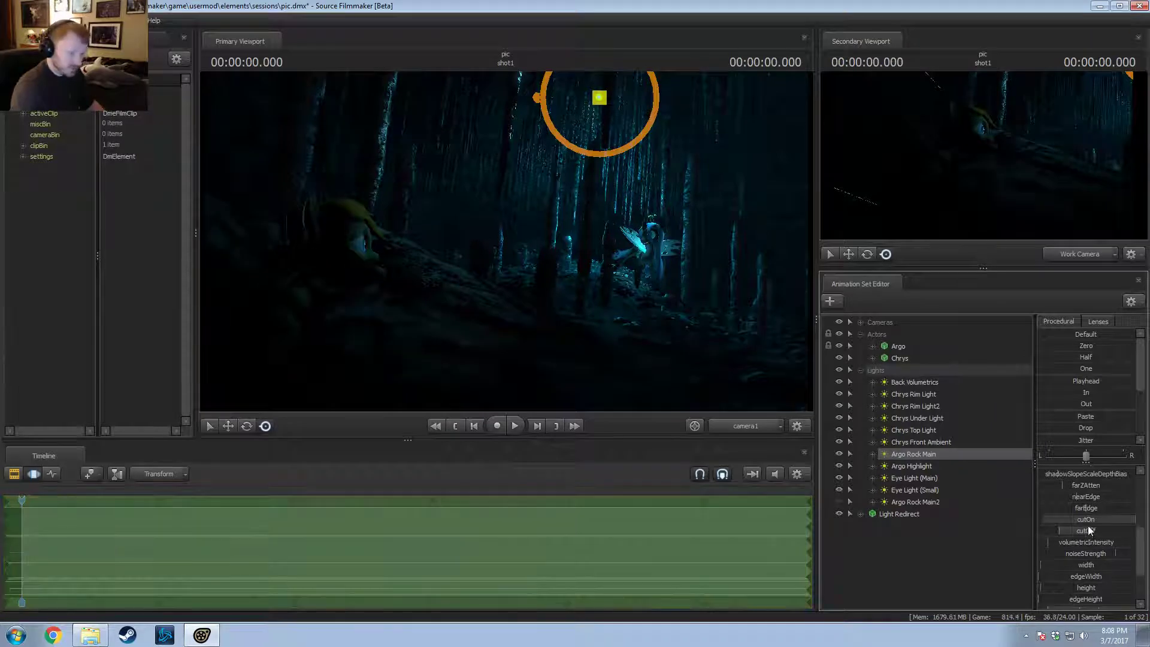
left_click(1092, 509)
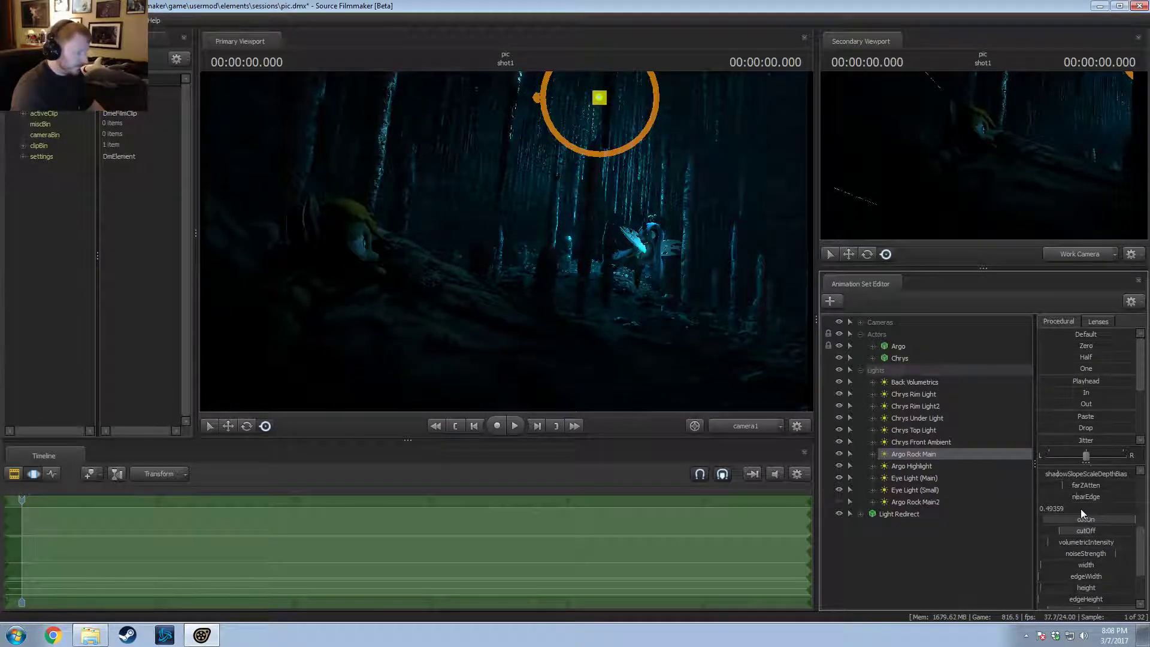
key("Return")
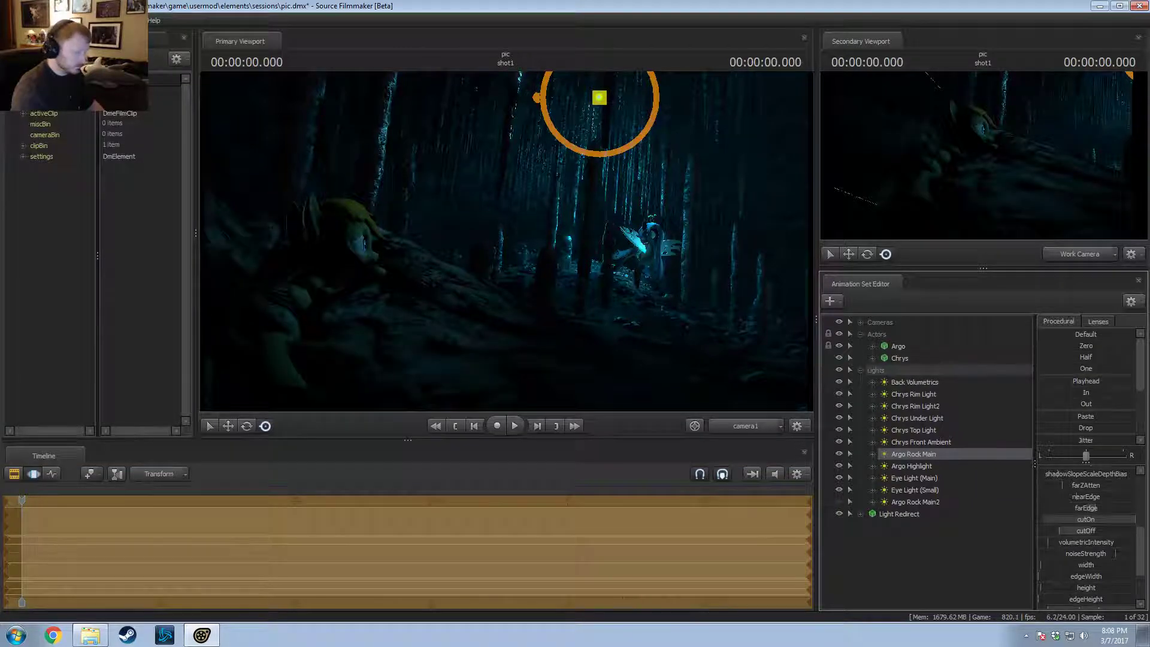
left_click(1066, 530)
key("Return")
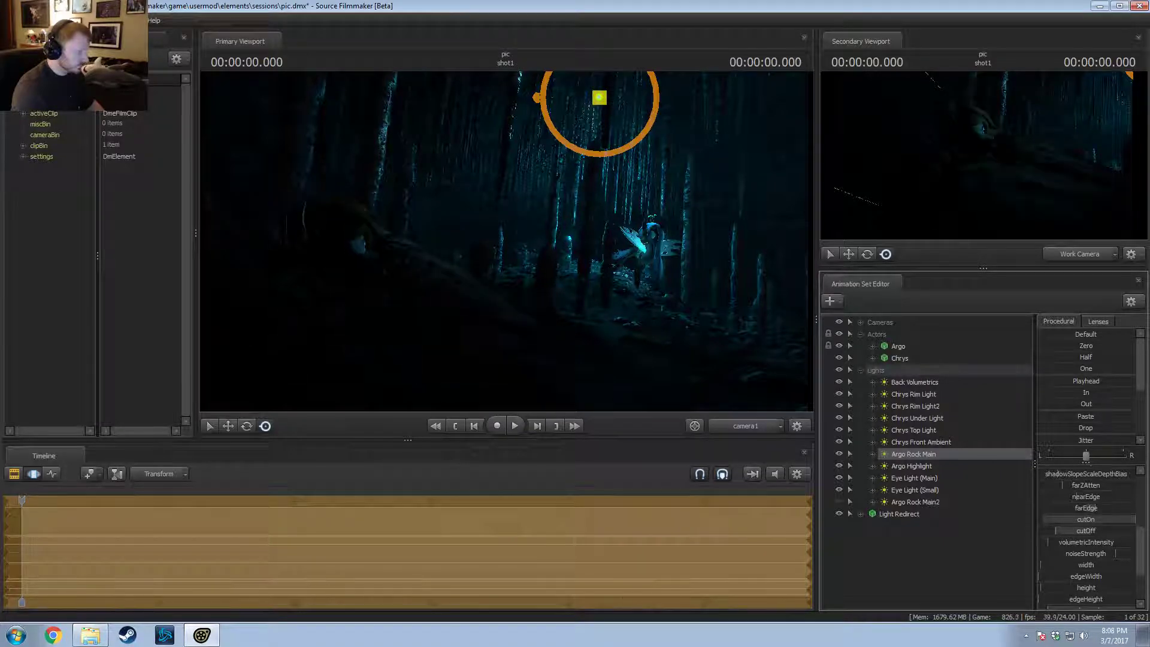
key("F2")
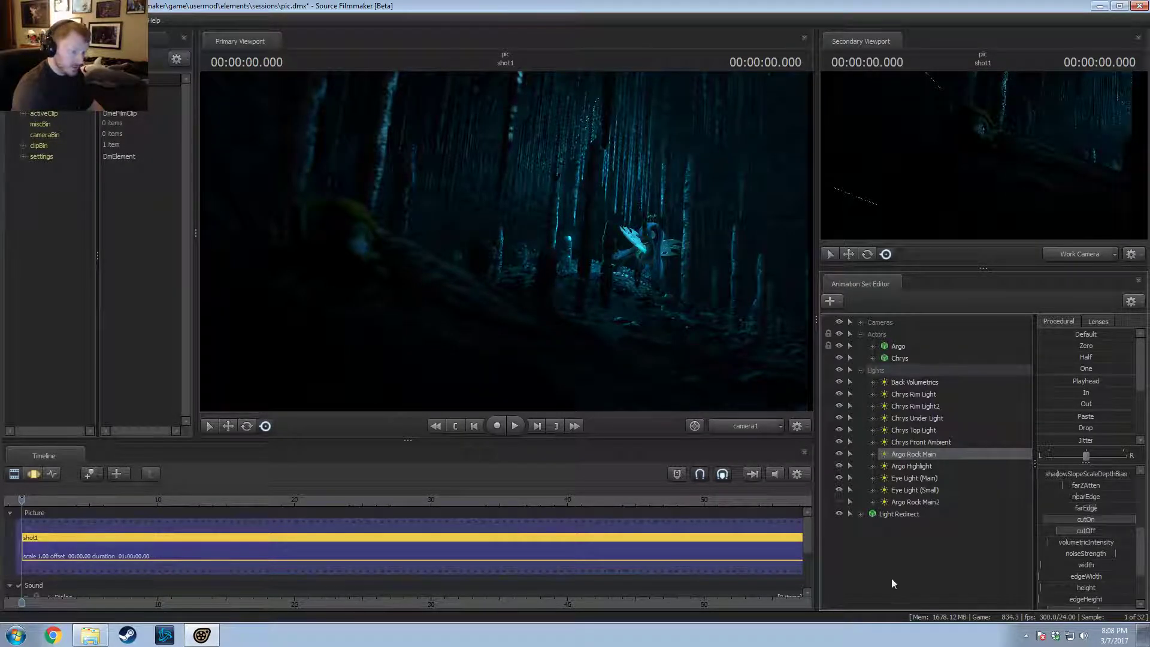
Step: Unhide Argo Rock Main2, look through it in the primary viewport, and show camera1 in the secondary viewport
left_click(890, 502)
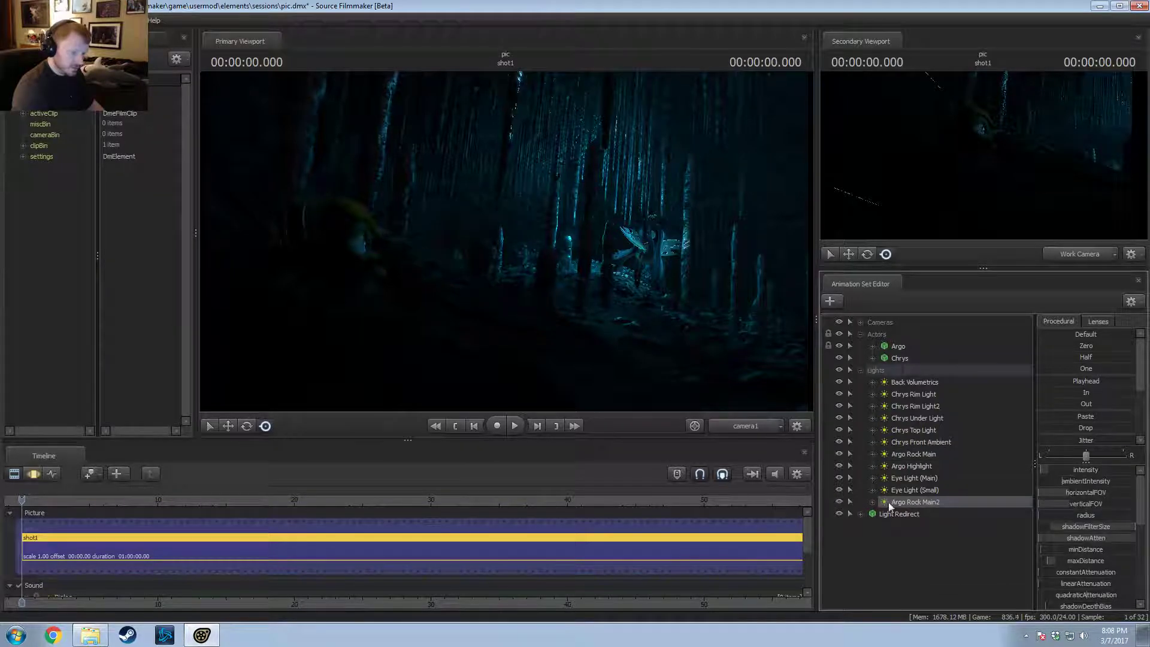
left_click_drag(889, 502, 579, 376)
key("F3")
key("F2")
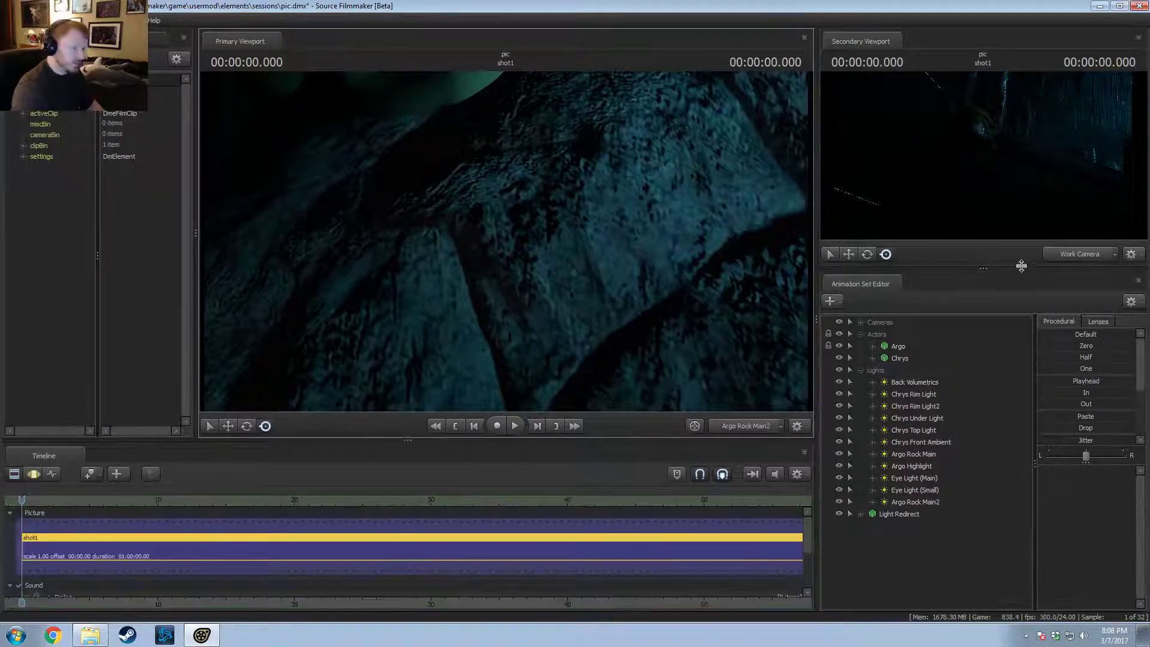
left_click(1064, 254)
key("F3")
left_click(459, 343)
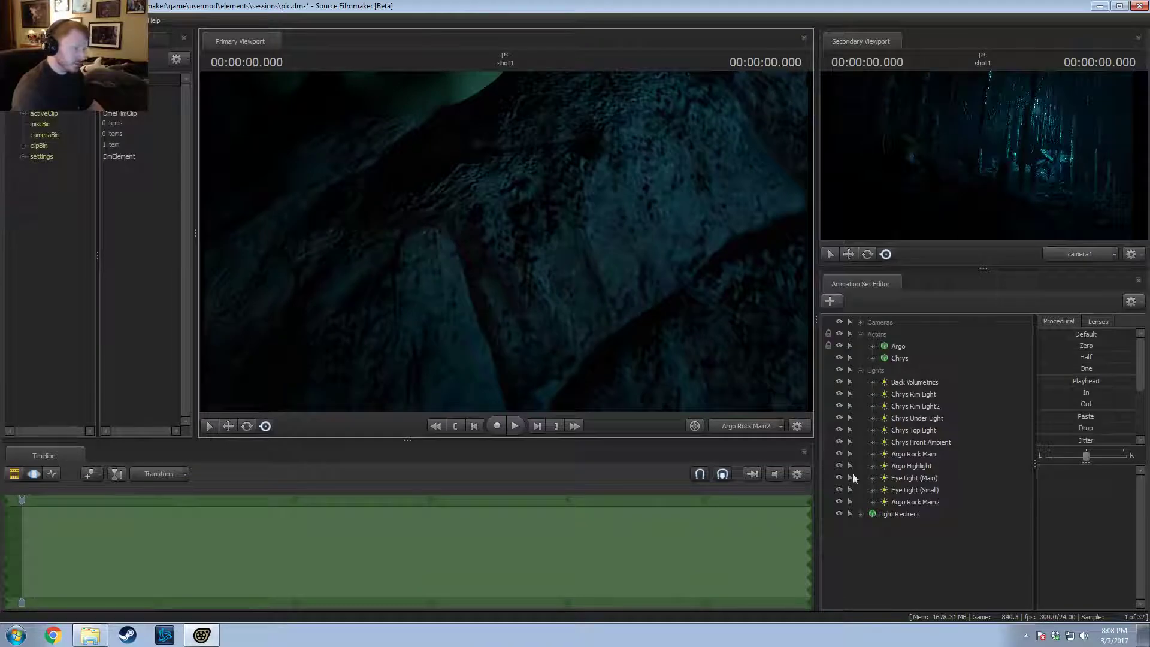
Step: Re-aim Argo Rock Main2 at Argo's face, and return the primary viewport to camera1 to check the shot
left_click(921, 505)
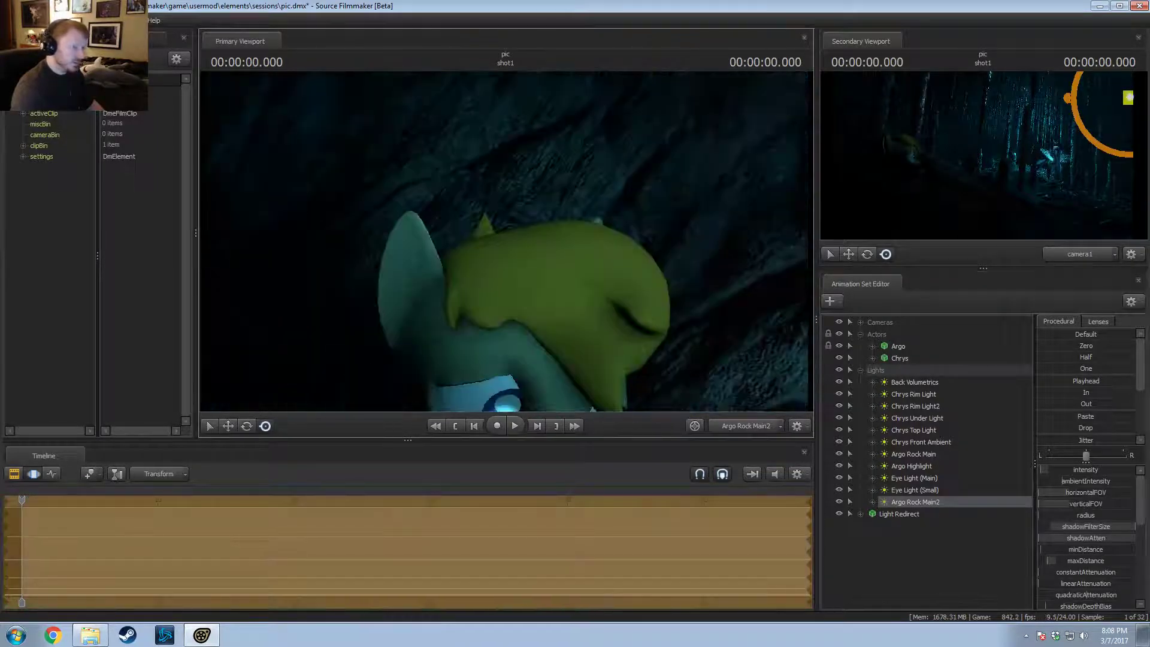
mouse_move(505, 242)
left_mouse_down()
mouse_move(488, 198)
mouse_move(505, 300)
mouse_move(494, 219)
mouse_move(509, 217)
mouse_move(554, 282)
mouse_move(514, 229)
mouse_move(477, 213)
mouse_move(498, 247)
left_mouse_up()
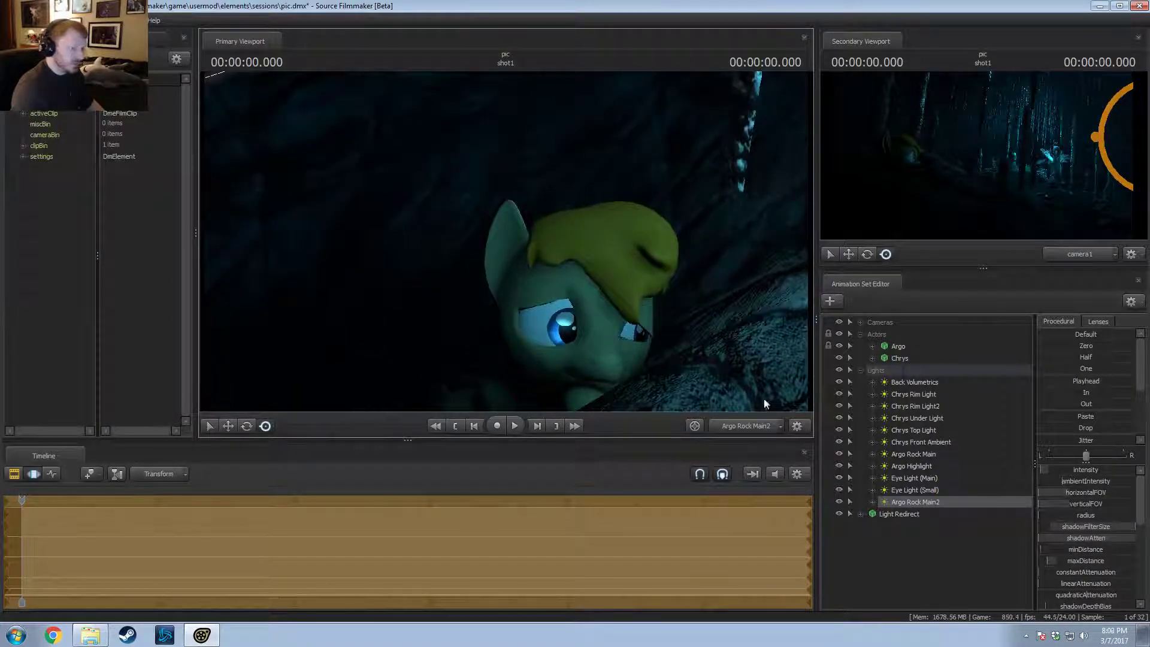
key("F2")
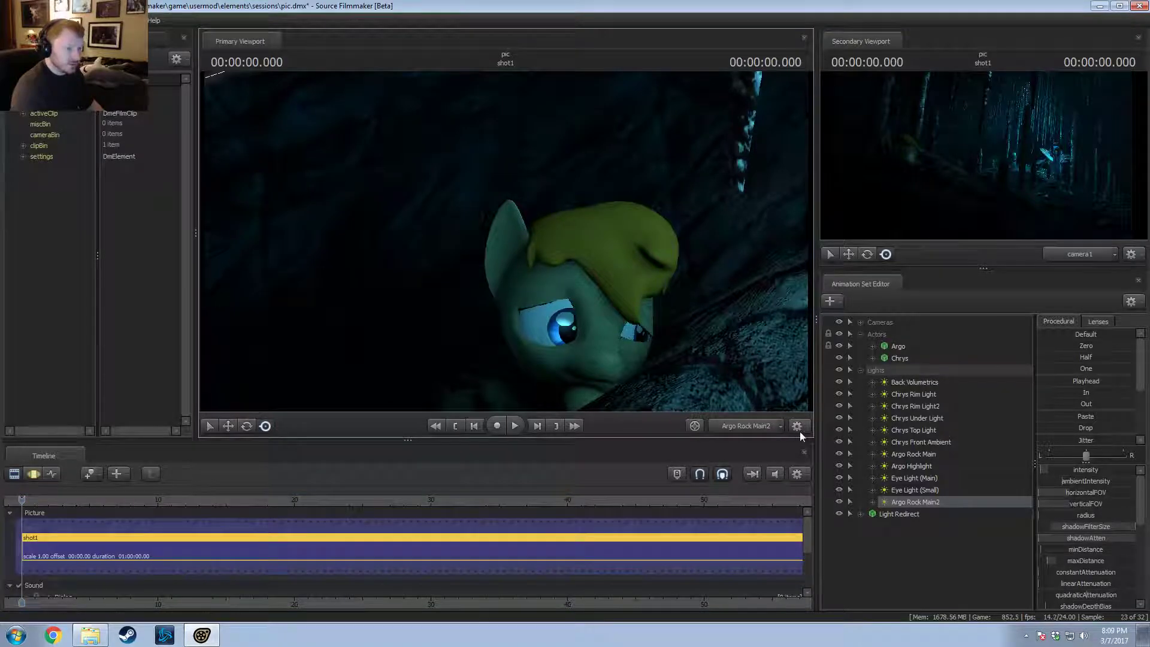
key("F3")
key("F2")
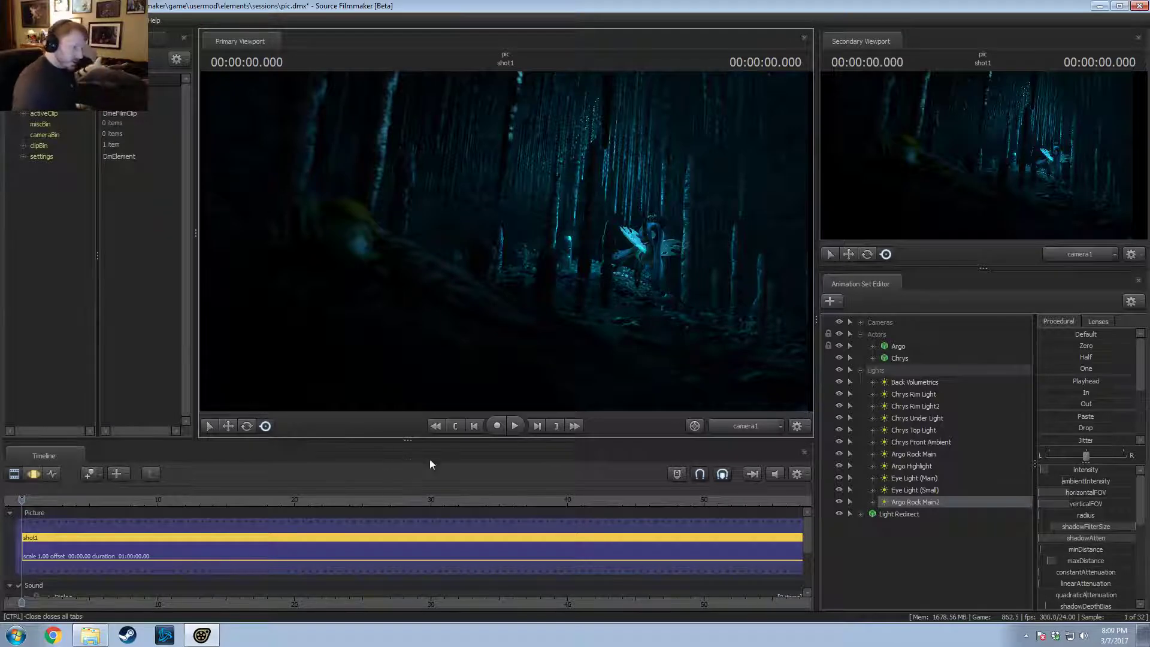
Step: Duplicate the Argo Rock Main light by copying and pasting its animation set, and select the copy
right_click(916, 451)
right_click(915, 526)
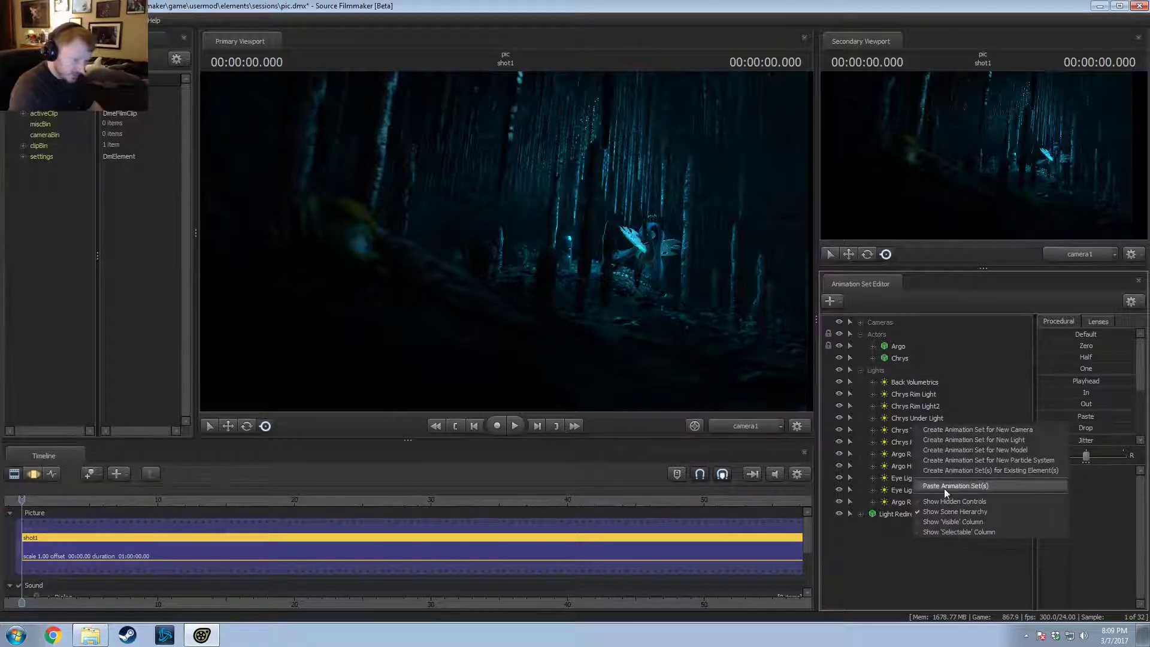
left_click(944, 486)
left_click(921, 525)
Step: Remap the maximum and default of the duplicated rock light's intensity range
scroll(1087, 589, "down", 3)
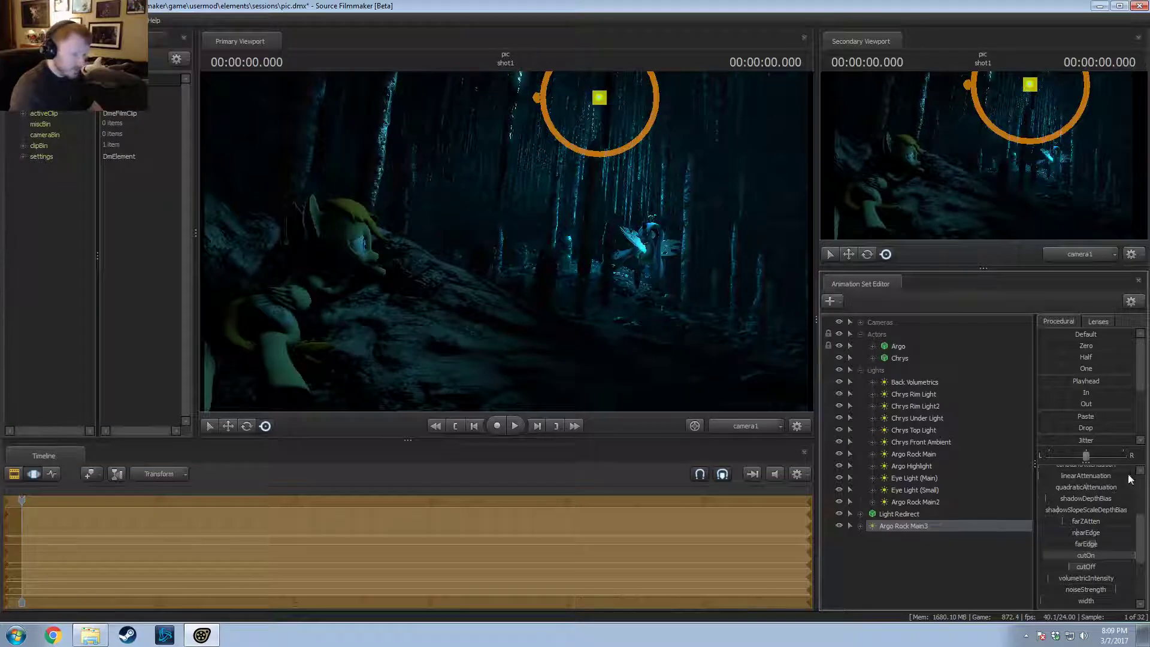
scroll(1108, 488, "up", 3)
right_click(1083, 475)
left_click(1114, 482)
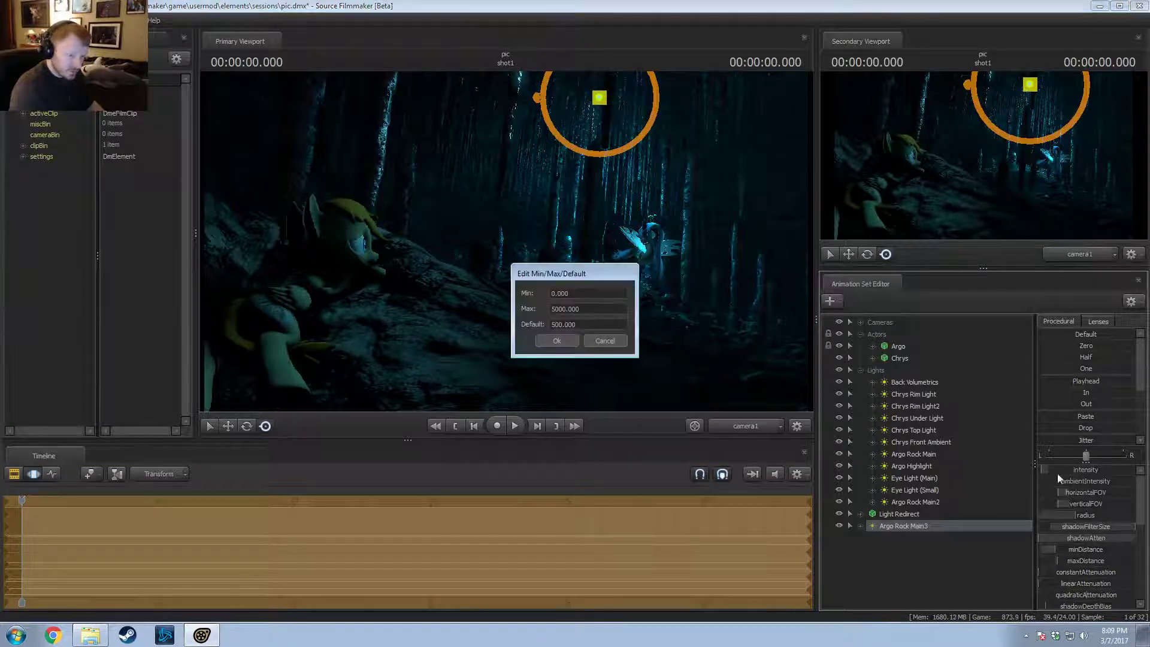
left_click(563, 308)
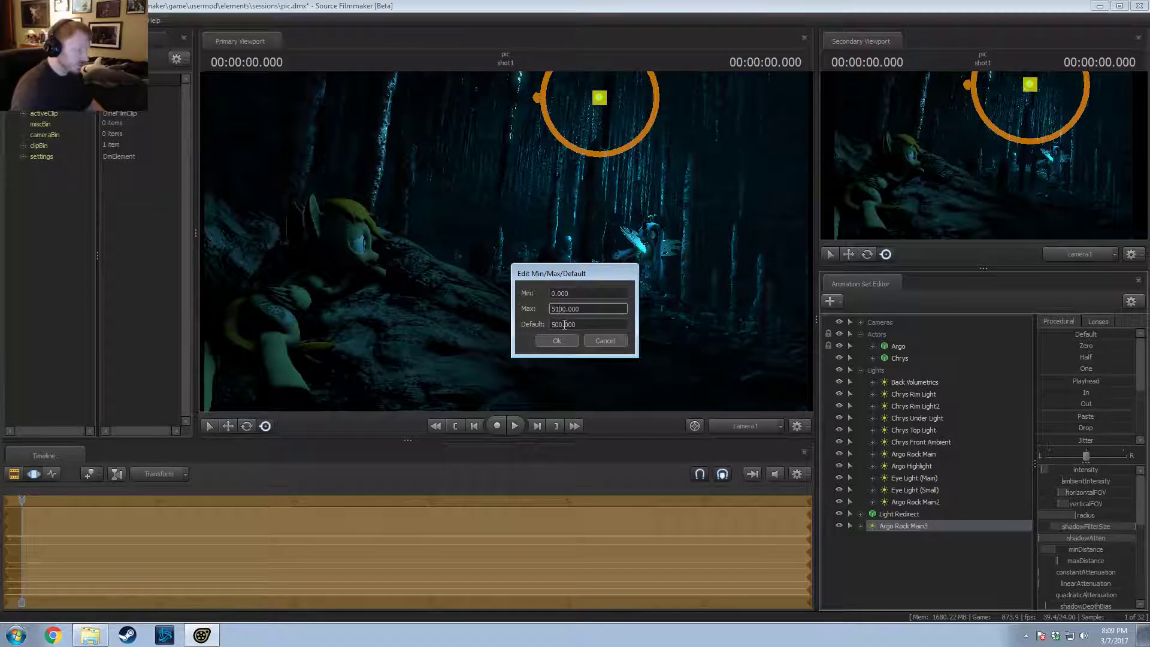
type("1")
left_click(564, 325)
key("Return")
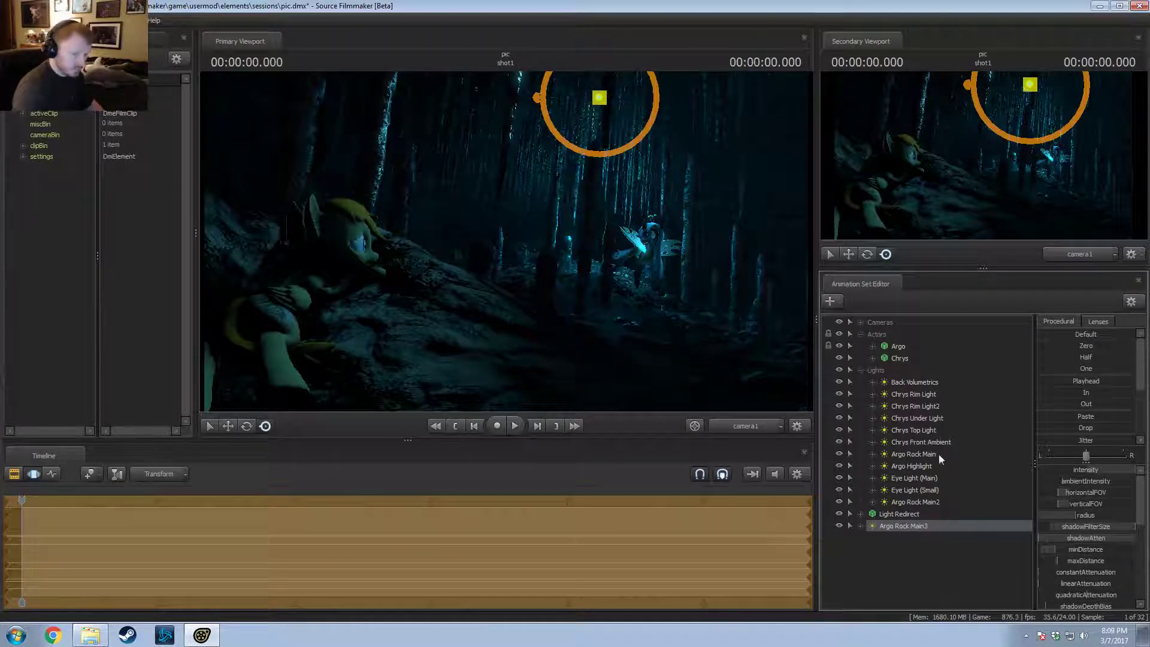
Step: Reduce Argo Rock Main3's intensity to a very low level, fine-tuning it against the rendered camera1 shot
left_click_drag(1102, 470, 1041, 472)
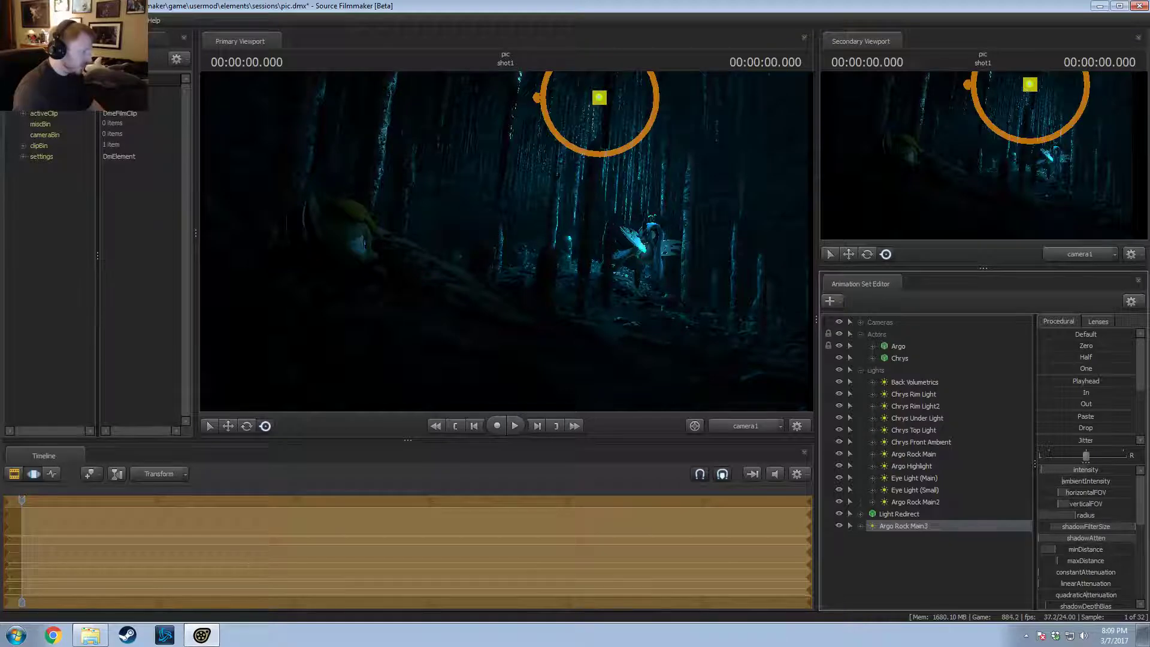
key("F2")
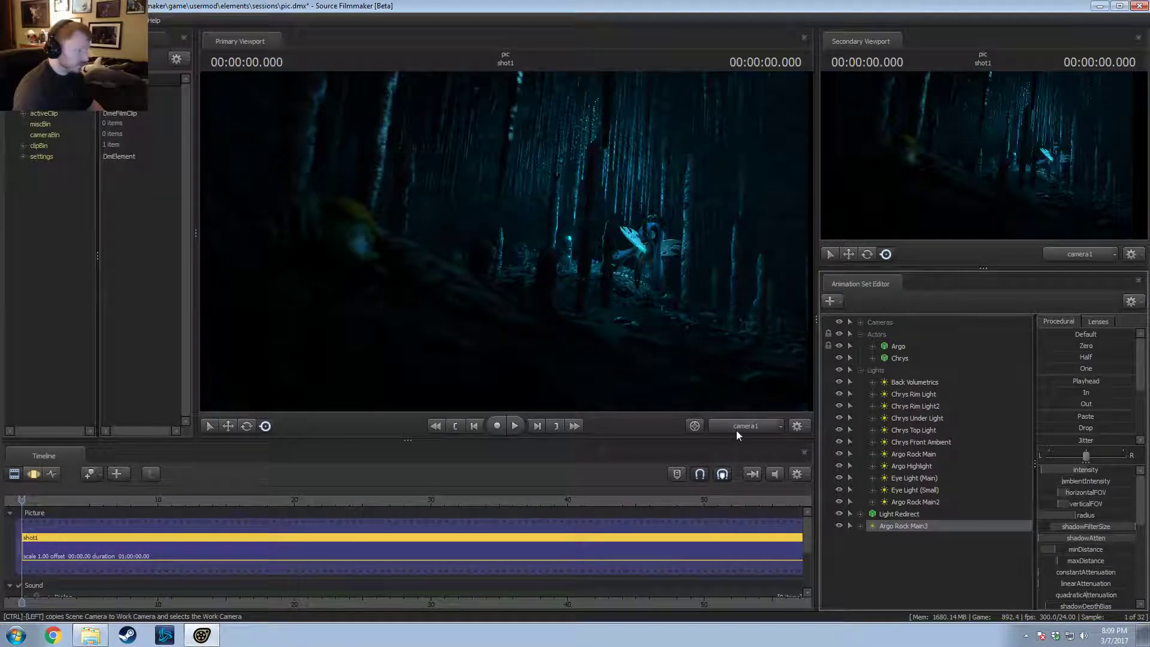
key("F3")
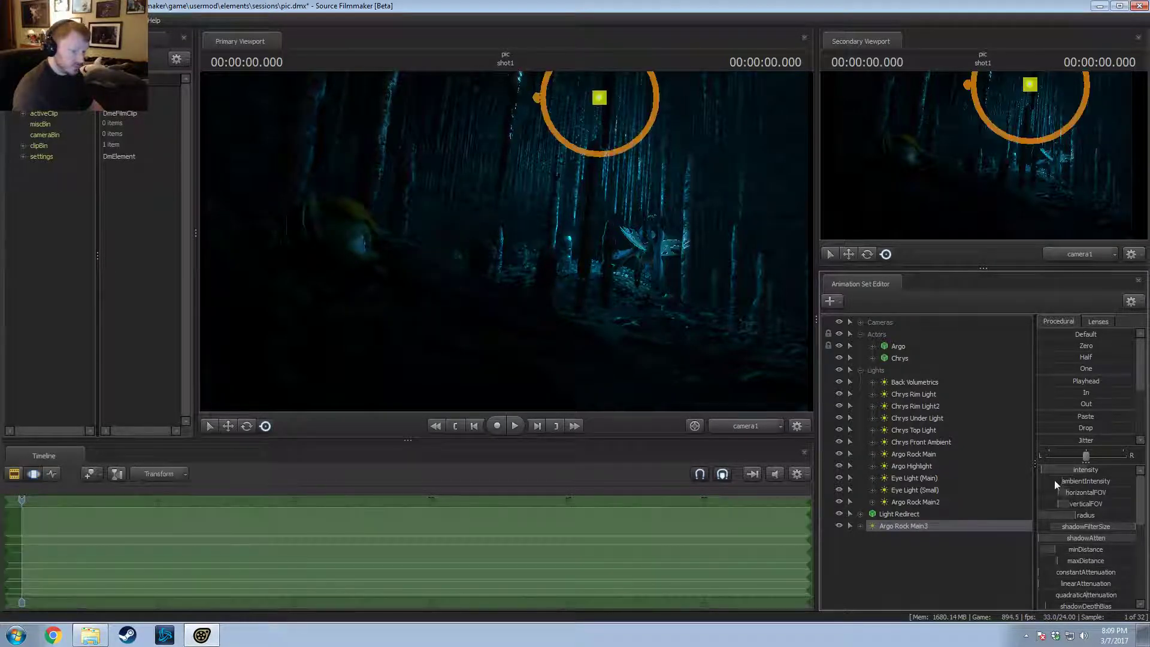
left_click_drag(1060, 470, 1063, 469)
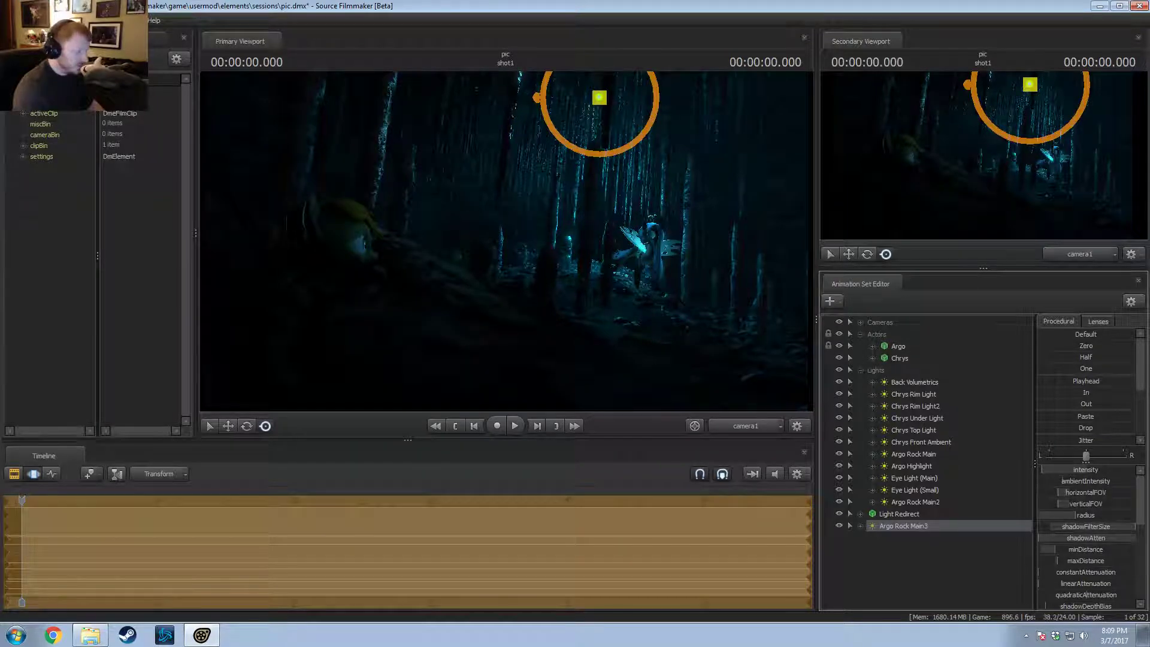
key("F2")
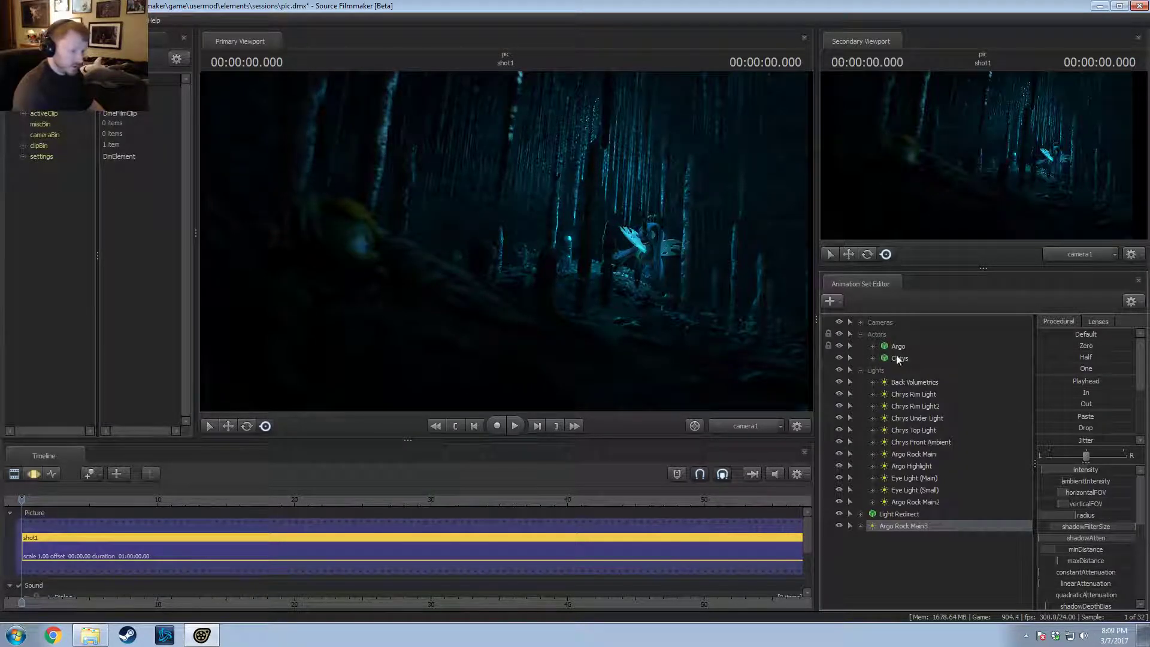
Step: Move Argo Rock Main3 into the Lights group below Argo Rock Main and rename it Argo Rock Spread
mouse_move(911, 524)
left_mouse_down()
mouse_move(912, 479)
mouse_move(913, 505)
left_mouse_up()
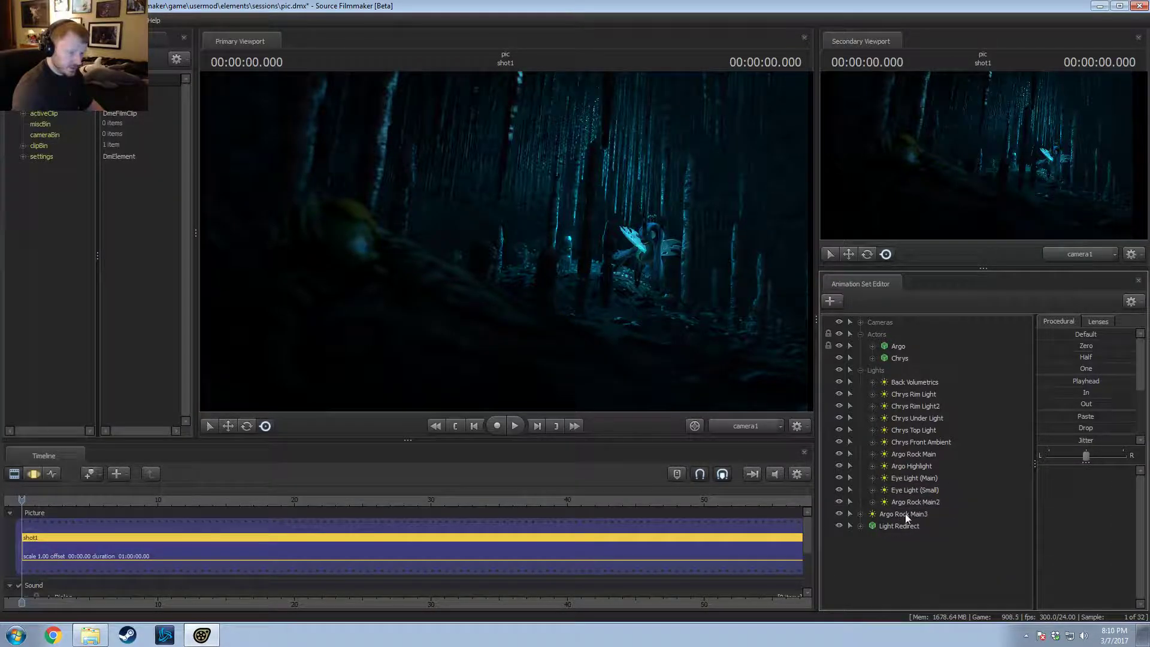
left_click_drag(904, 513, 918, 465)
right_click(920, 465)
left_click(957, 285)
left_click_drag(555, 309, 605, 306)
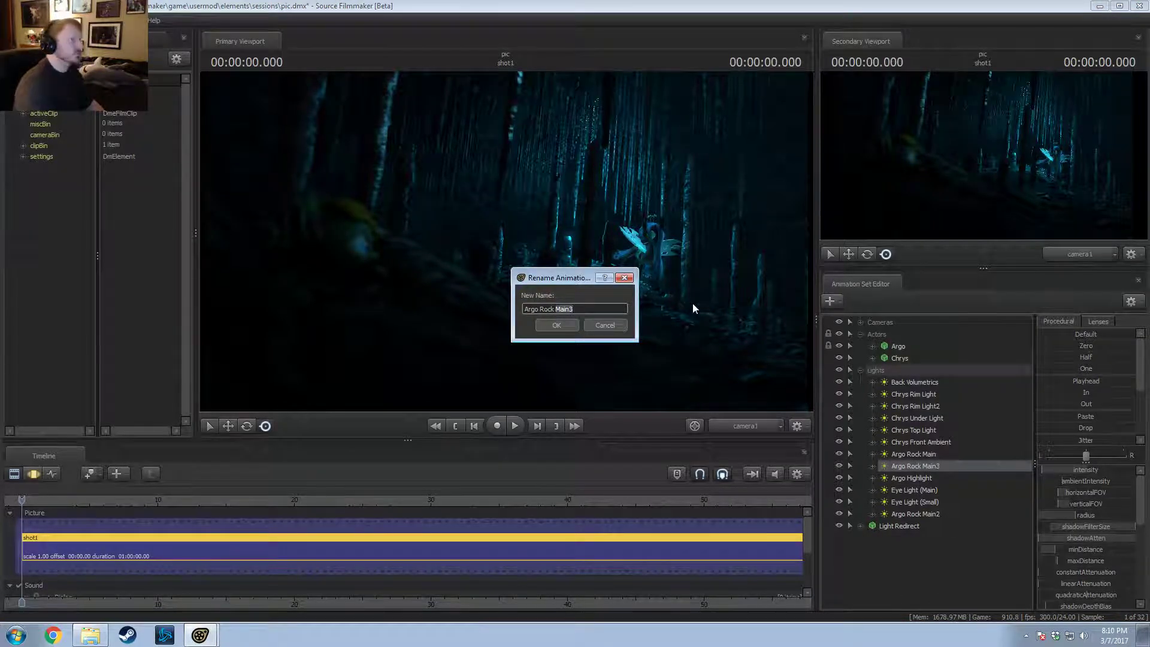
type("Spread")
key("Return")
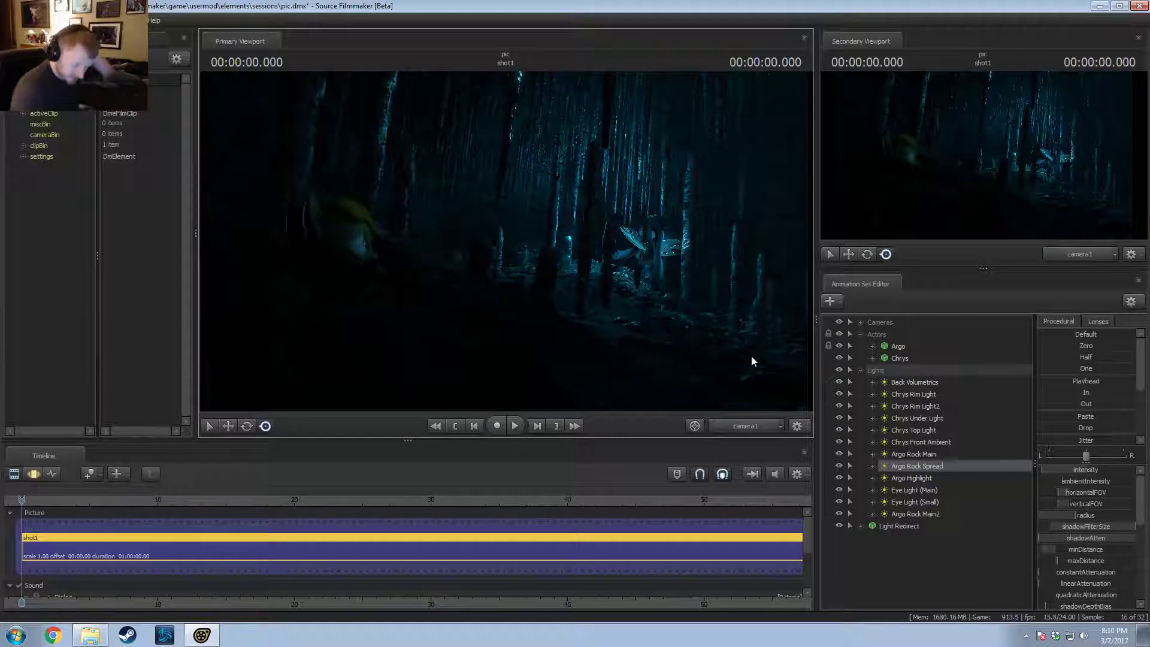
Step: Move Argo Rock Main2 directly below Argo Highlight and rename it Argo FACE
left_click_drag(920, 514, 917, 488)
right_click(916, 489)
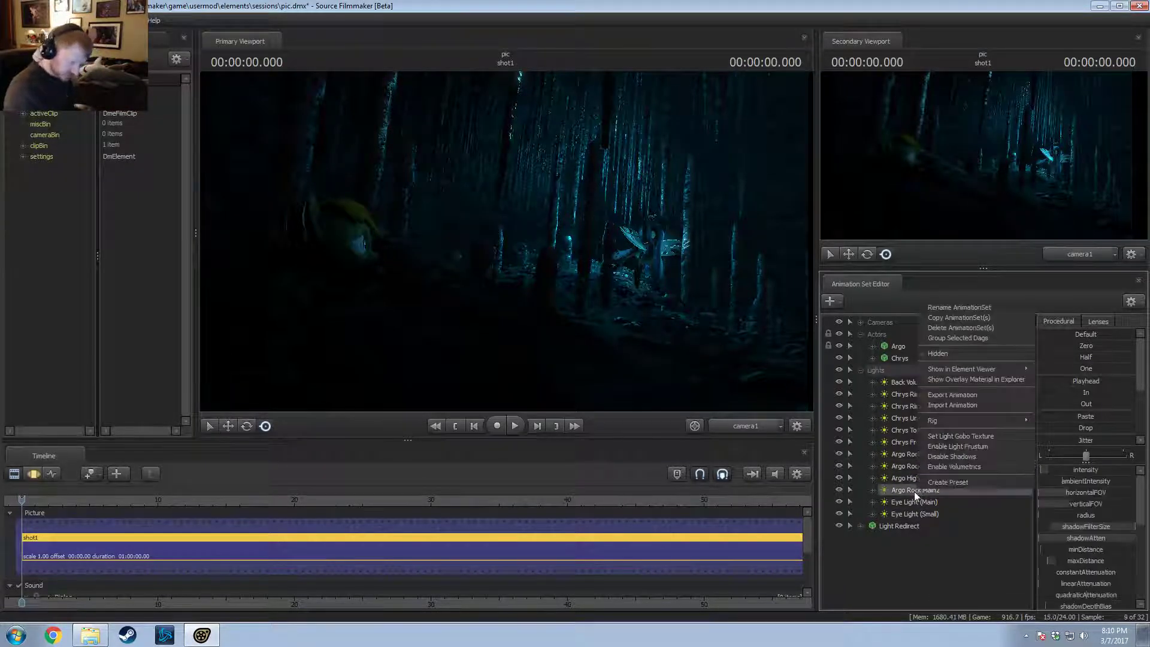
right_click(876, 490)
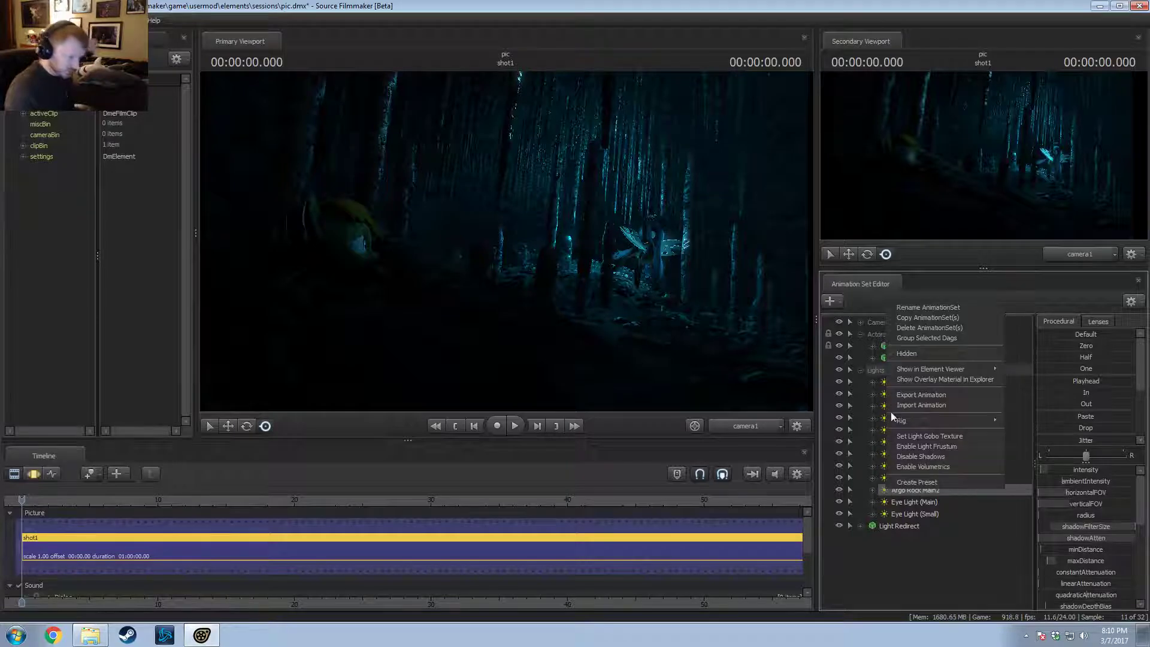
left_click(912, 308)
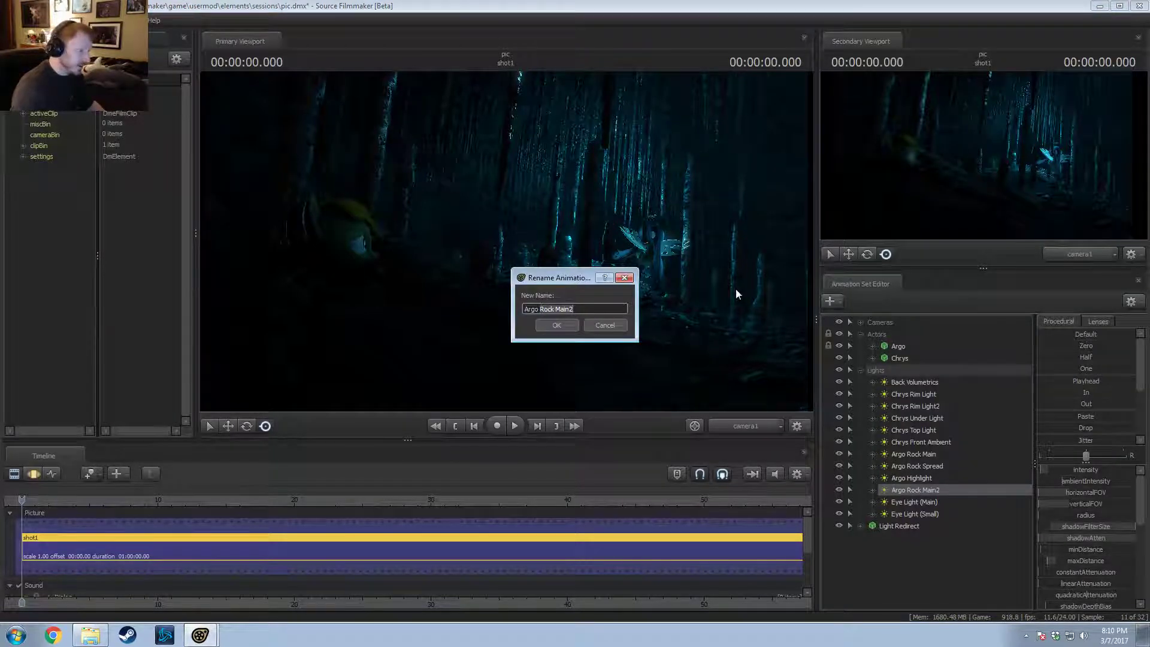
type("FaCE")
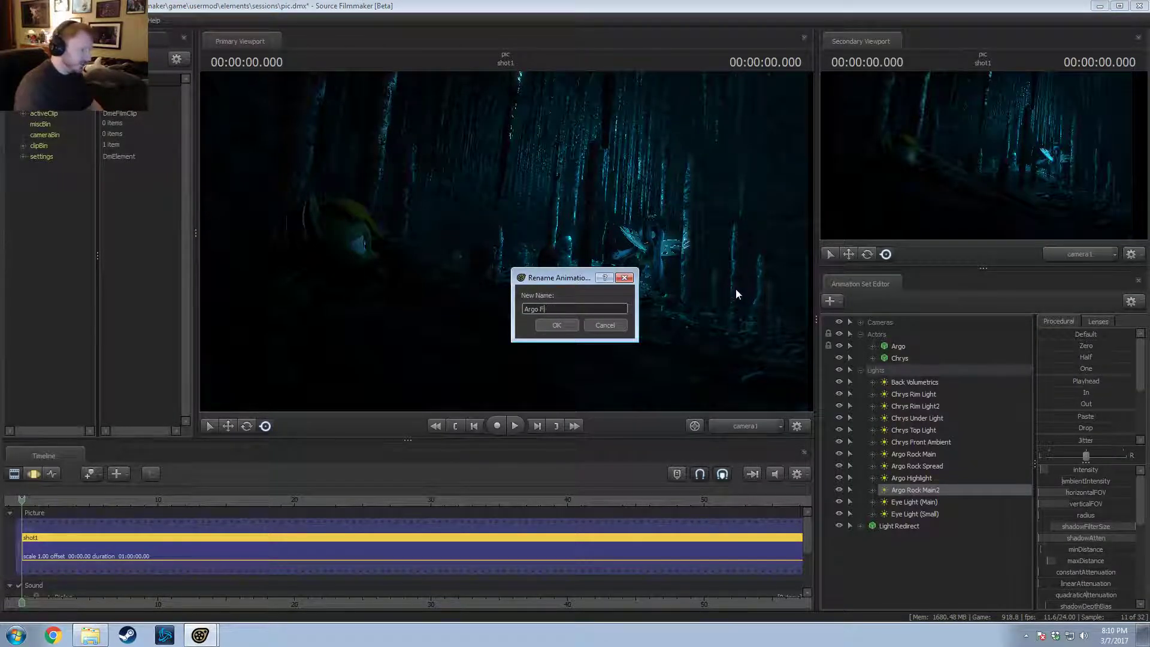
key("Return")
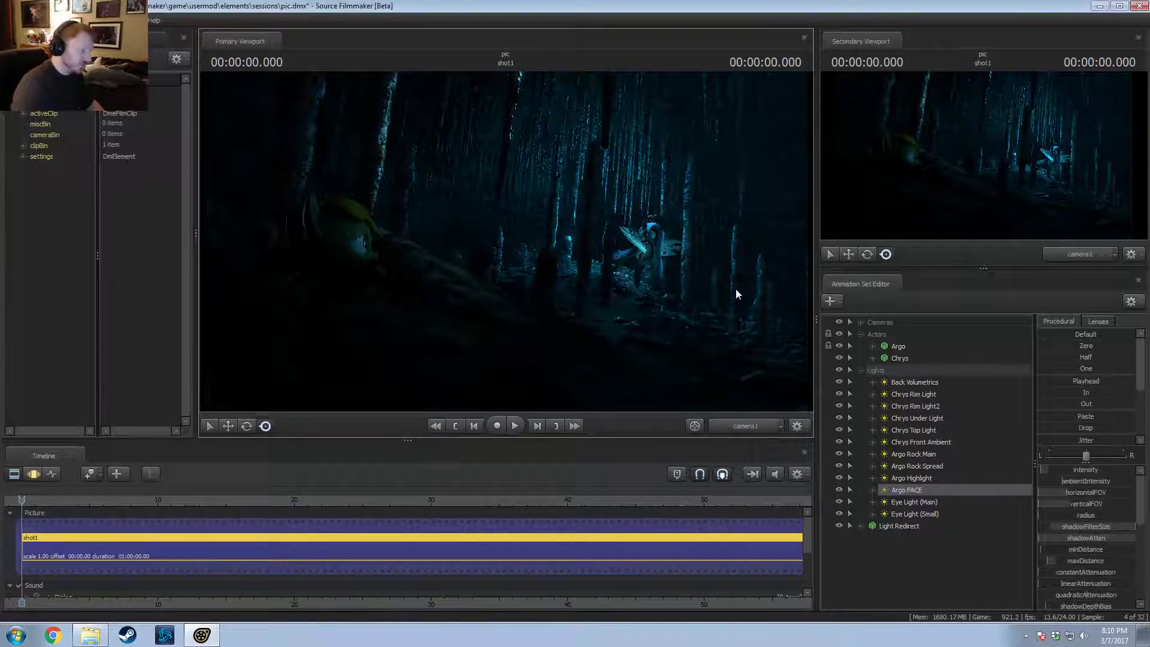
Step: Rename the Argo FACE light as Argo Face
right_click(933, 486)
left_click(947, 307)
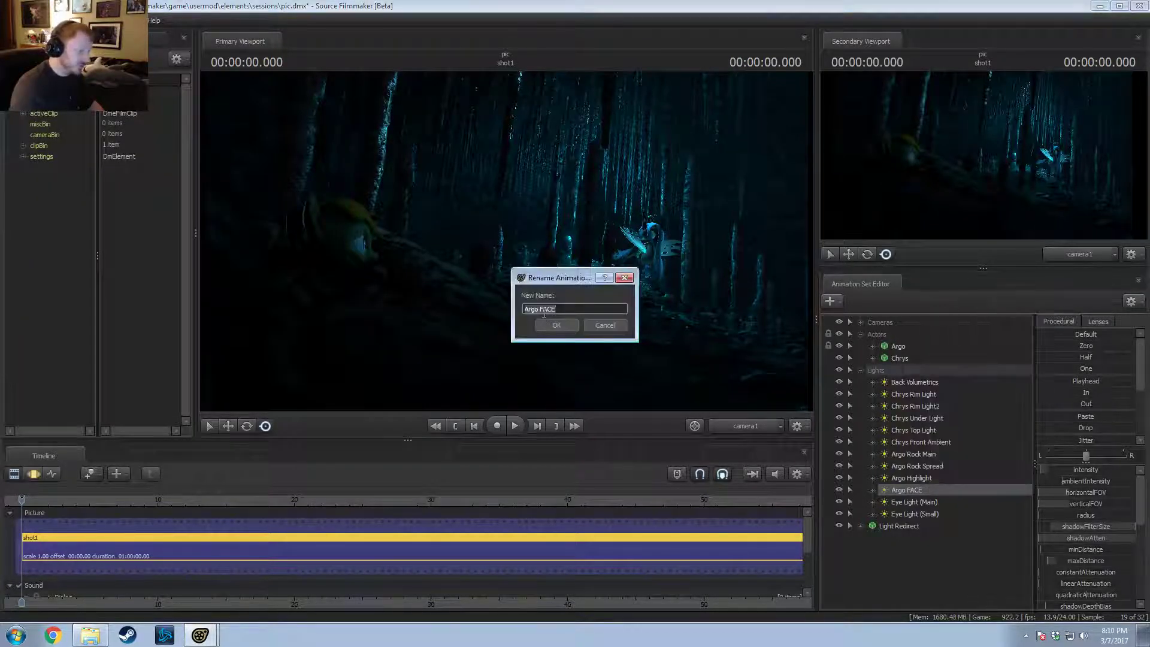
left_click(556, 325)
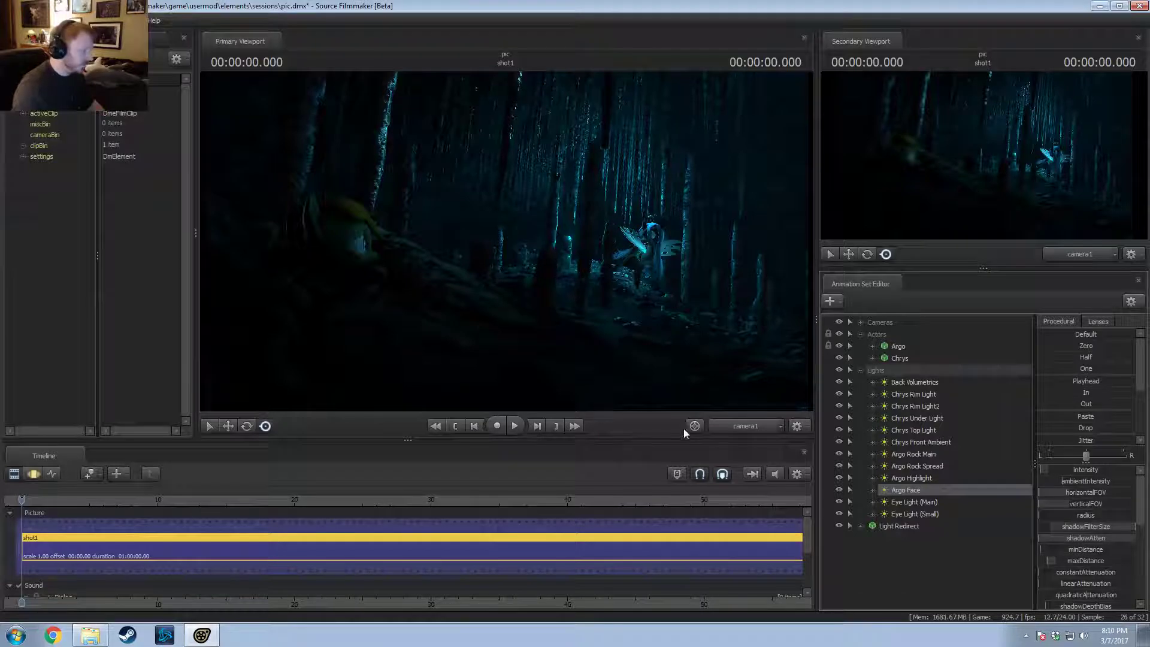
Step: Duplicate the Argo Face light by copying and pasting its animation set
right_click(913, 478)
left_click(911, 489)
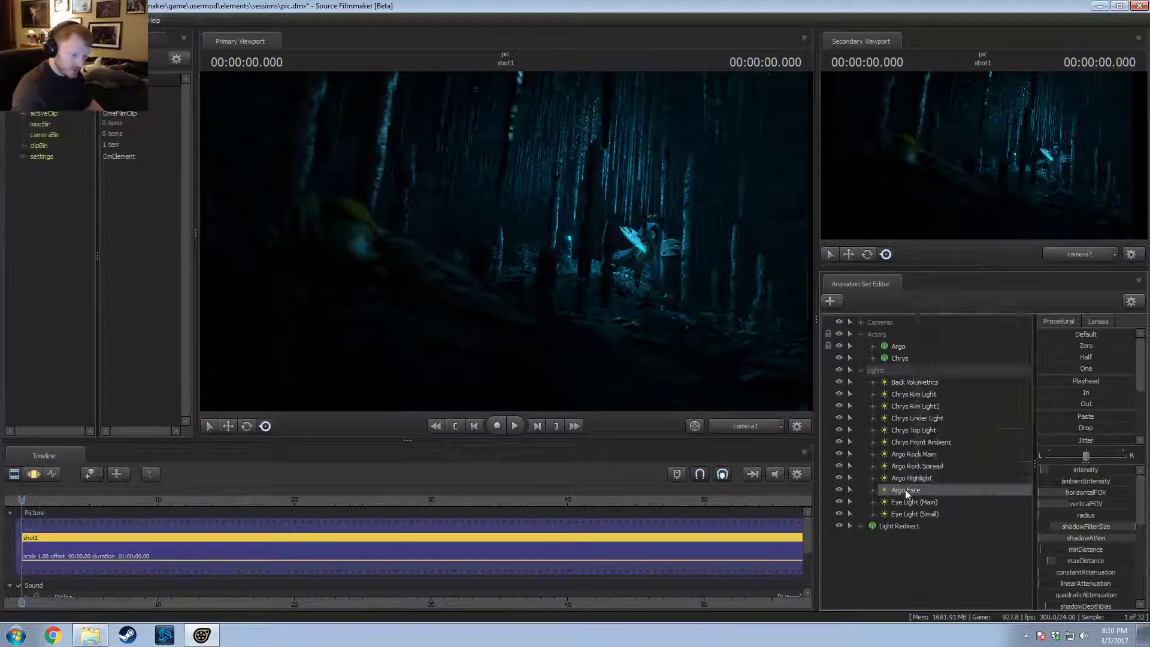
right_click(910, 488)
left_click(926, 318)
right_click(904, 568)
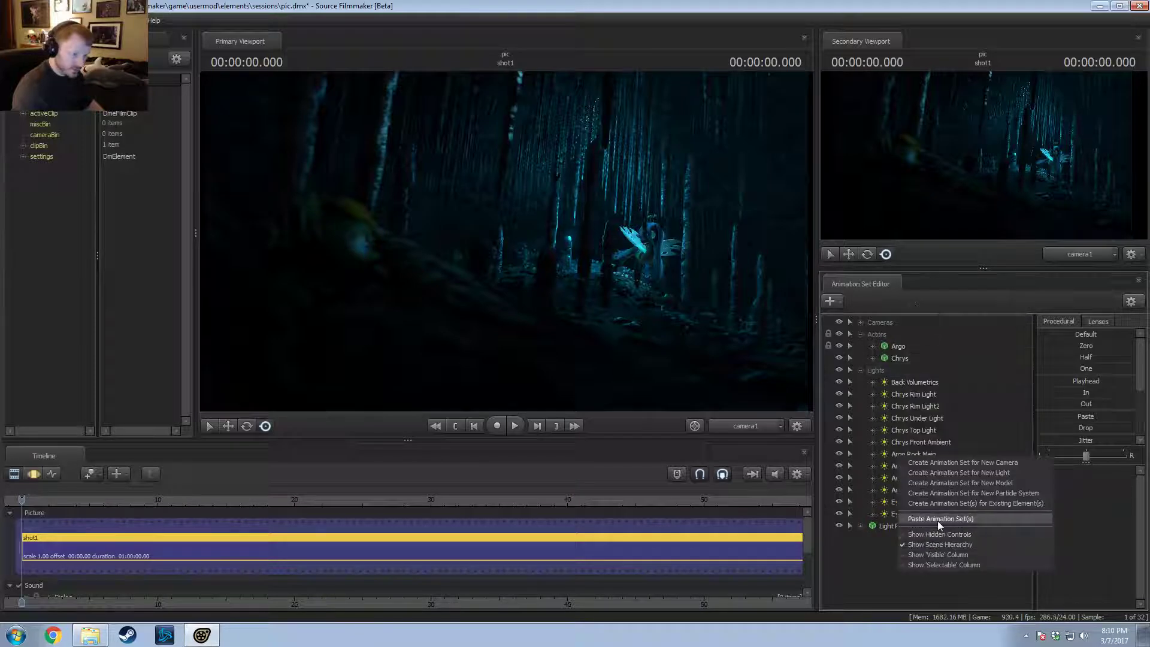
left_click(936, 519)
Step: Look through Argo Face2 and, in the Motion Editor, pull the light back so it covers Argo and the rock
left_click_drag(905, 538, 445, 298)
left_click(575, 350)
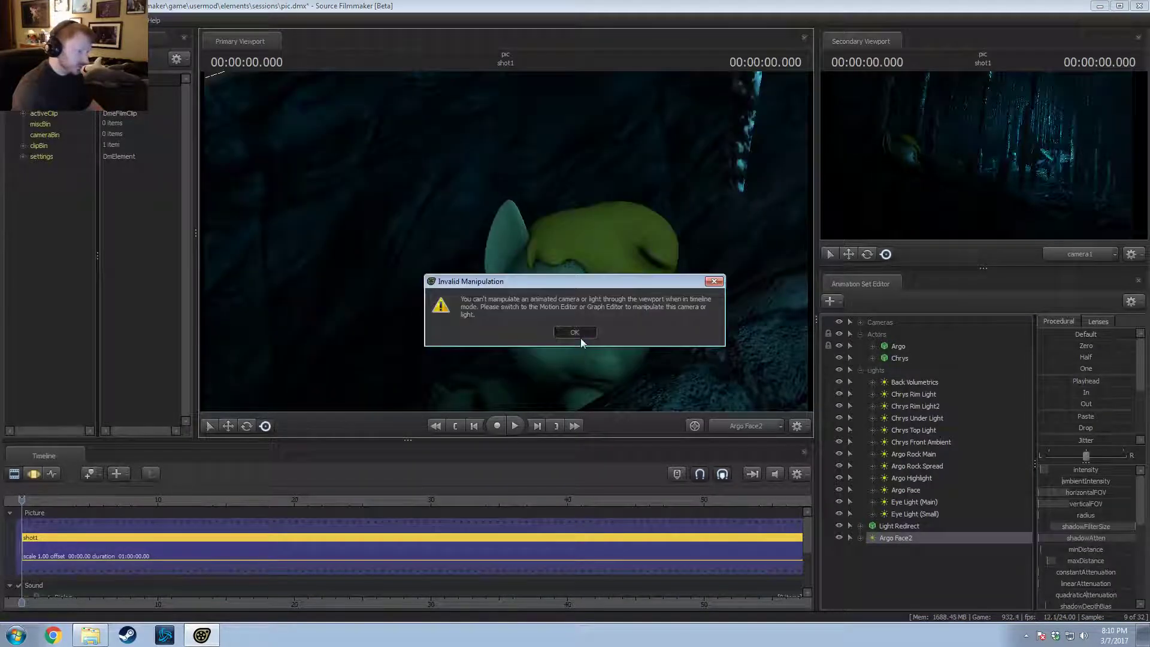
left_click(581, 338)
key("F3")
left_click_drag(530, 328, 505, 239)
scroll(464, 347, "down", 3)
key("F2")
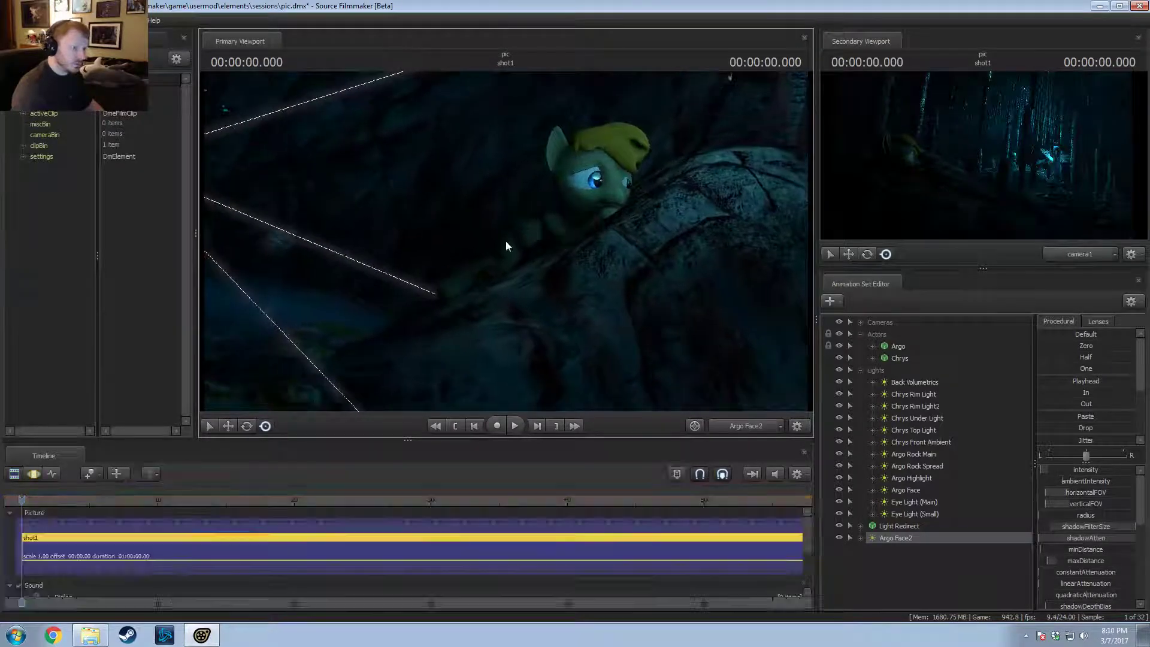
key("F3")
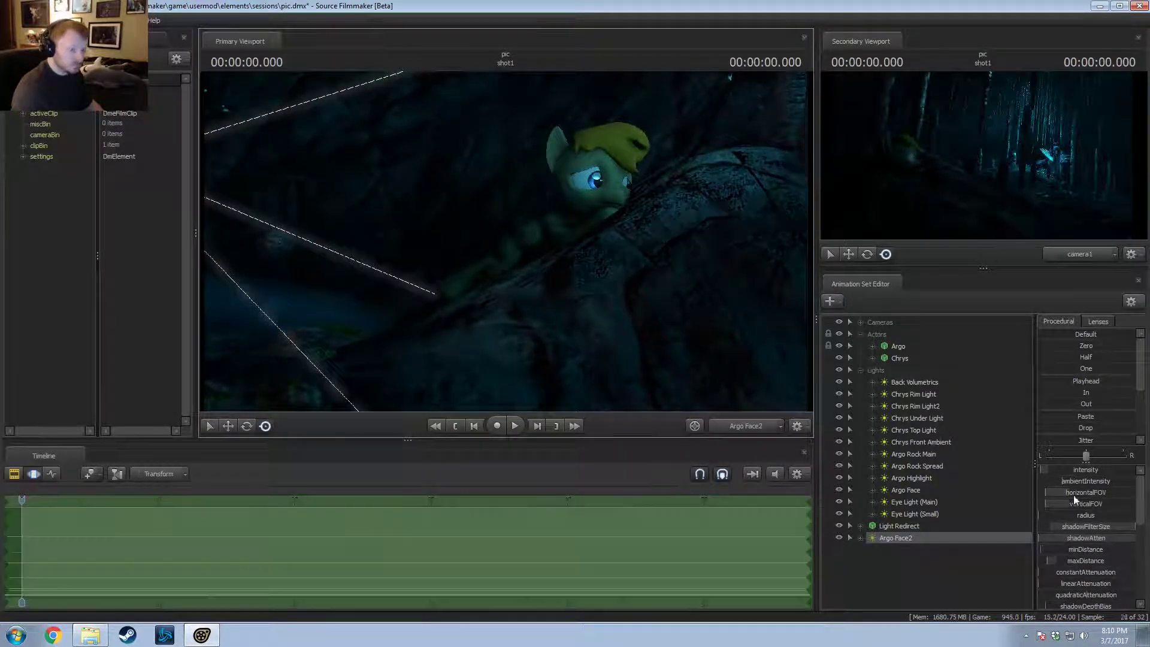
Step: Disable shadows on Argo Face2 and re-aim it lower, toward Argo's body behind the rock
left_click_drag(1077, 473, 1080, 473)
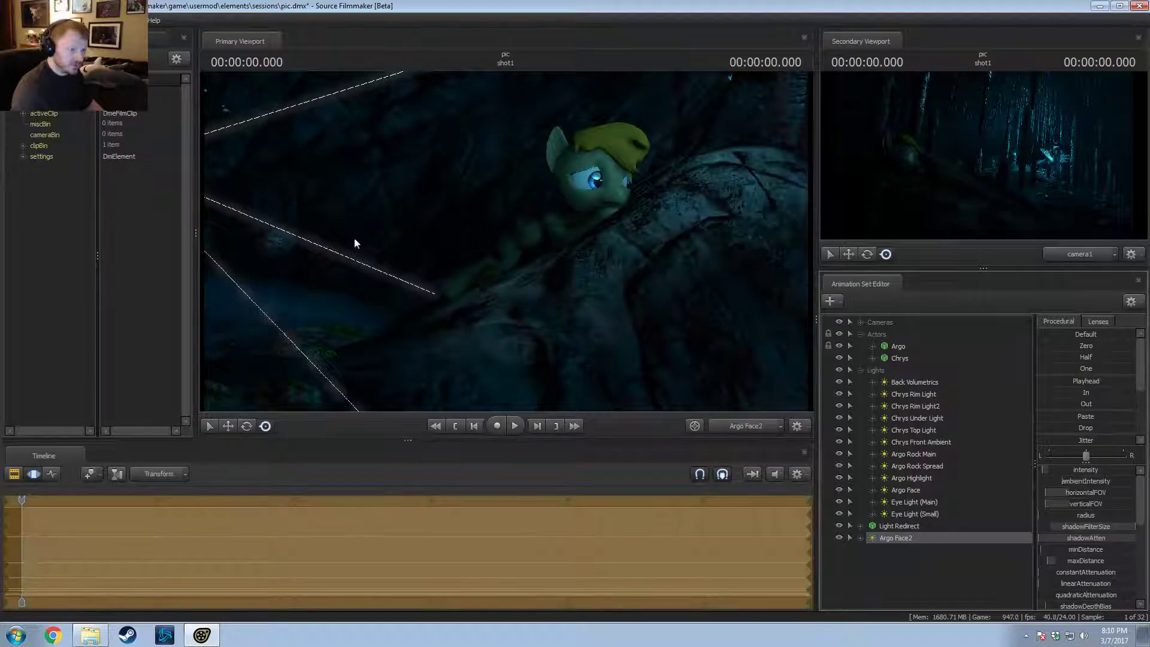
left_click_drag(354, 241, 295, 290)
left_click_drag(390, 222, 435, 198)
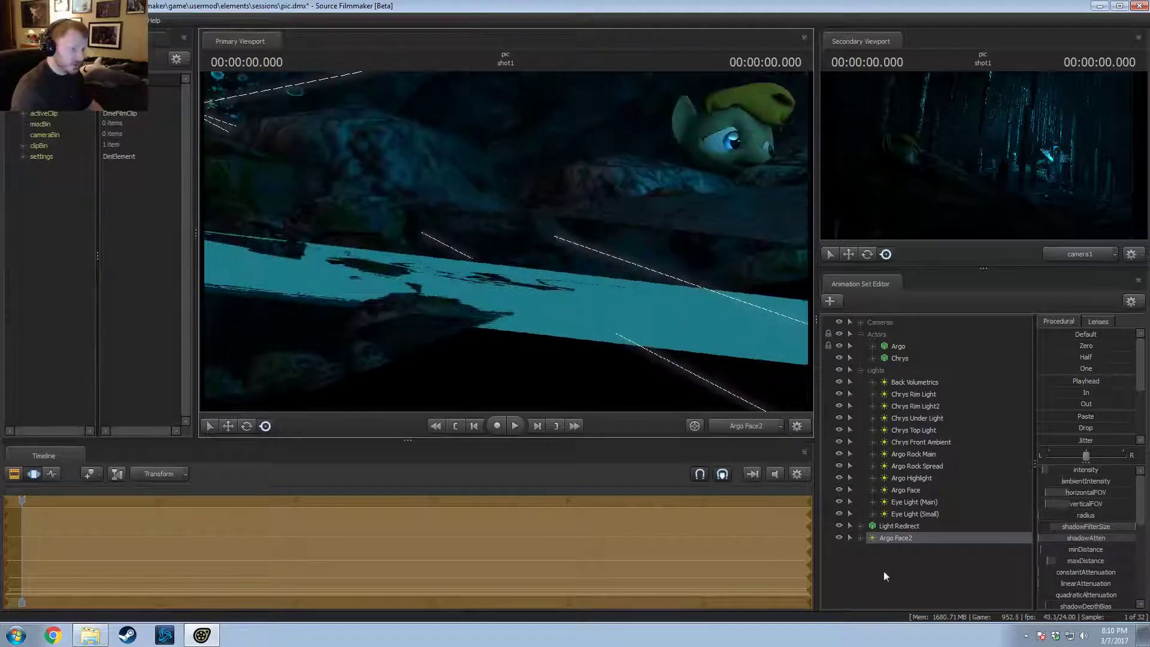
right_click(914, 539)
left_click(941, 506)
left_click_drag(676, 345, 759, 393)
scroll(698, 323, "down", 3)
left_click_drag(505, 241, 671, 252)
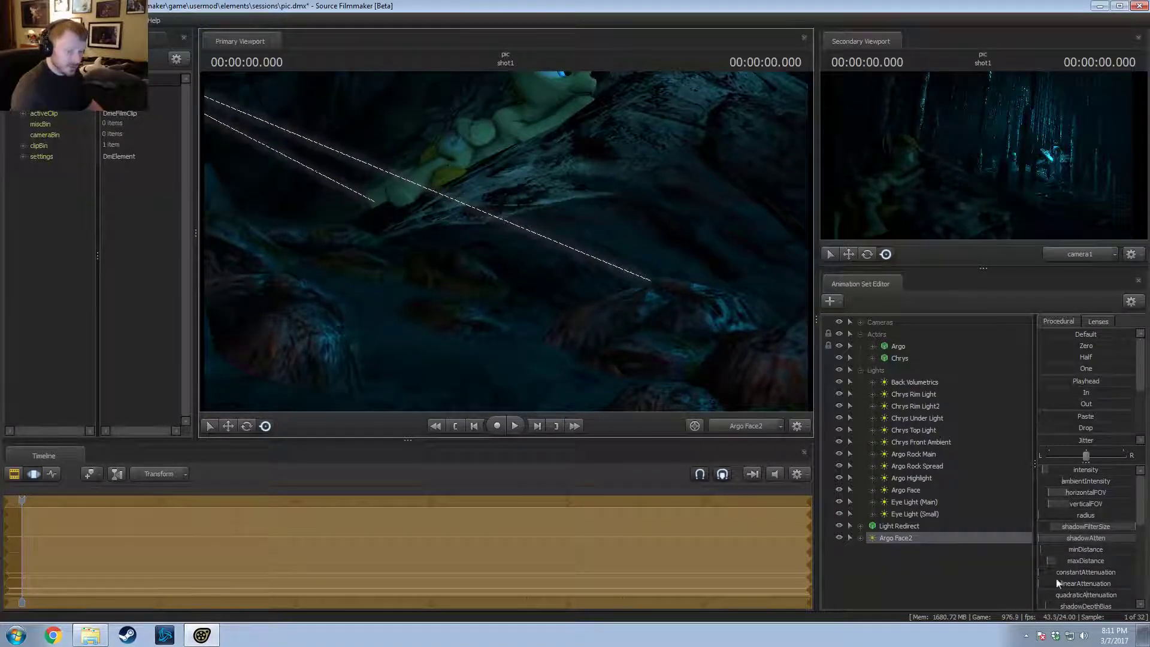
Step: Remap the range of Argo Face2's cutOn control
scroll(1081, 593, "down", 3)
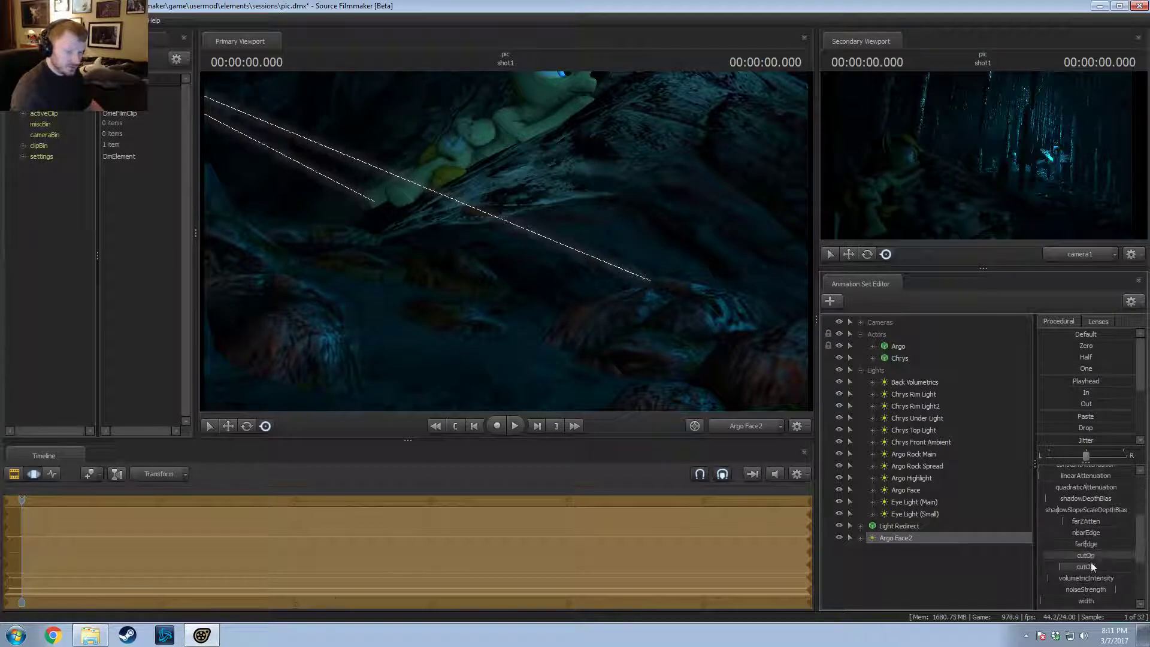
right_click(1092, 555)
left_click(1092, 574)
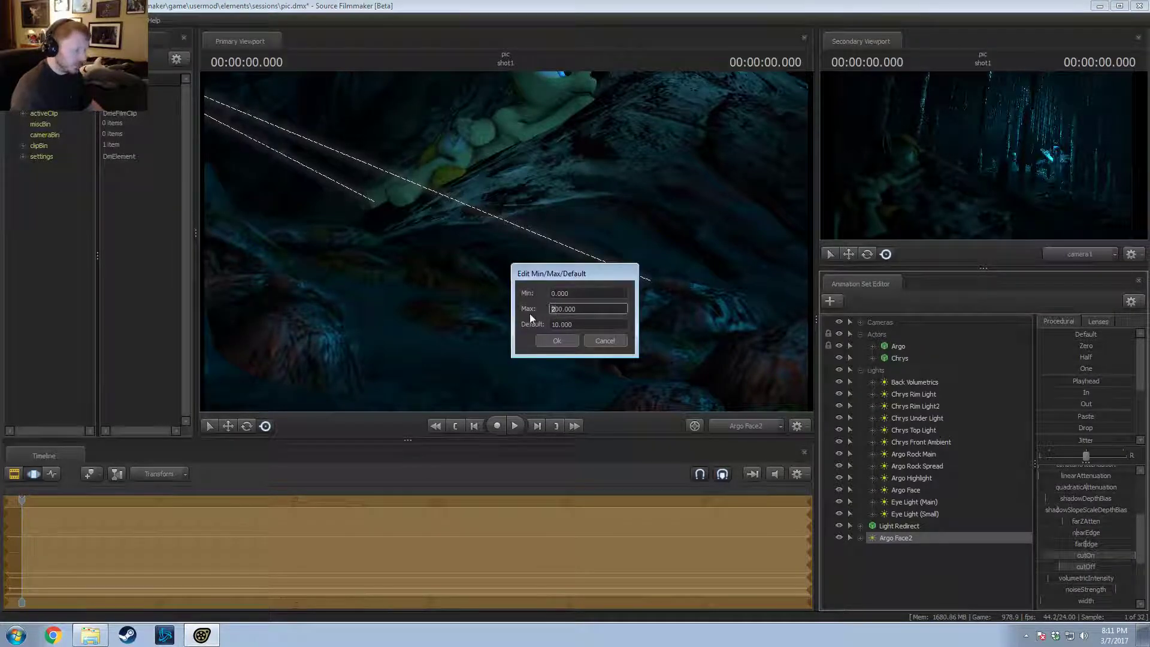
key("Return")
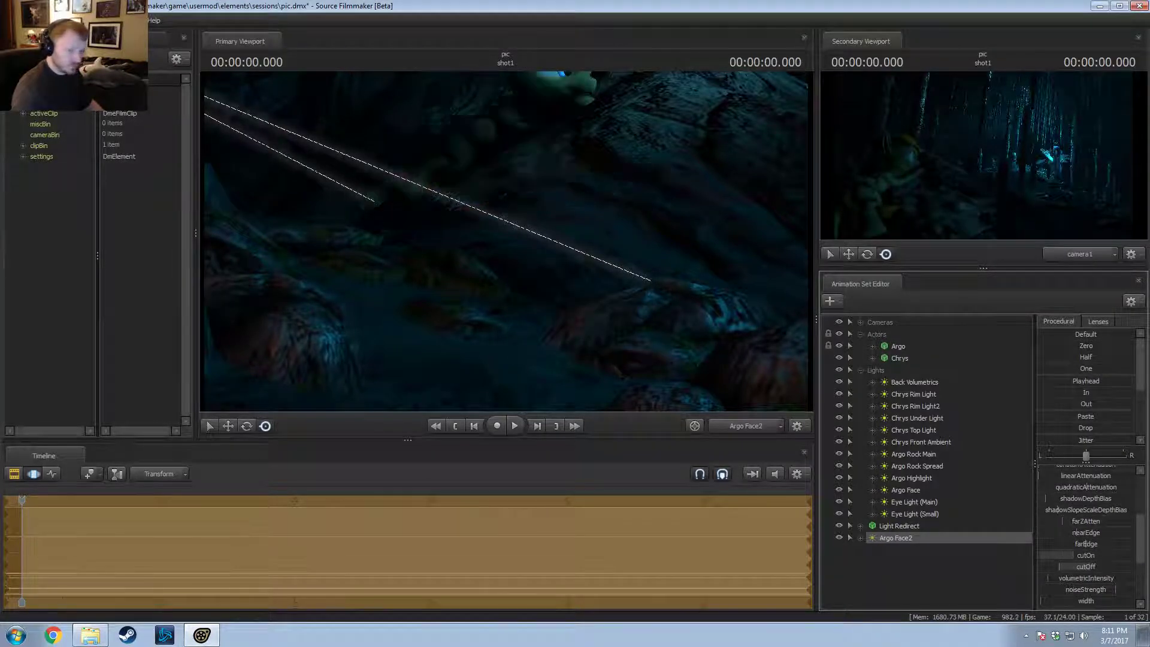
Step: Open the nearEdge range of Argo Face2 for editing, confirm it, and raise nearEdge to soften the light's edge
right_click(1074, 532)
left_click(1083, 541)
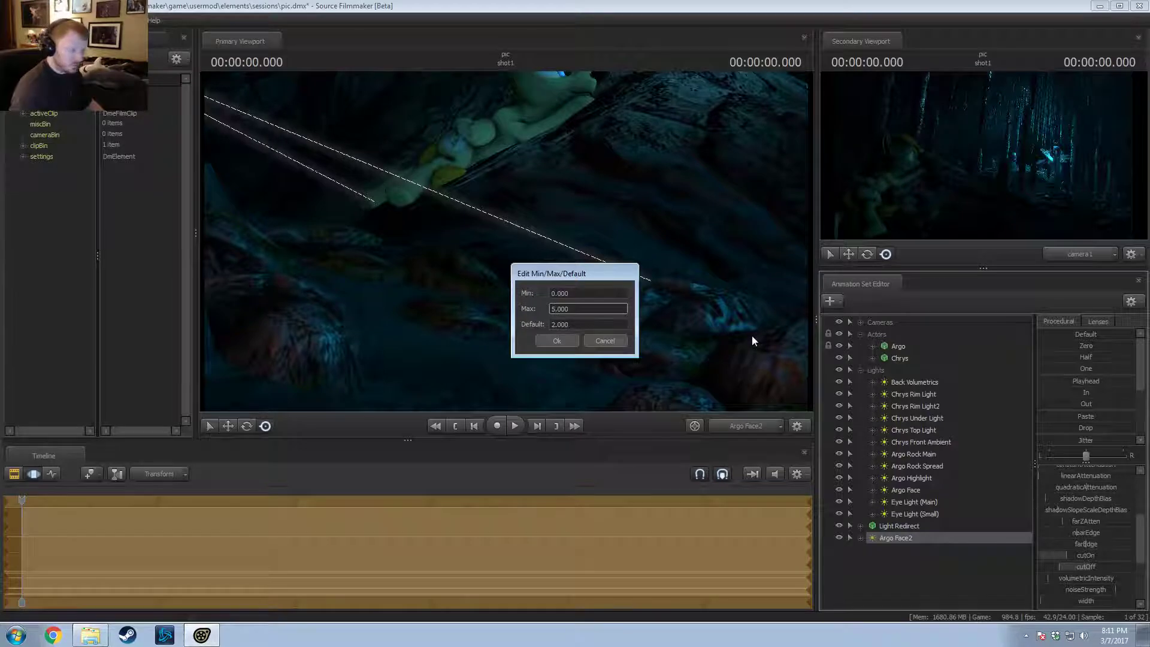
key("Return")
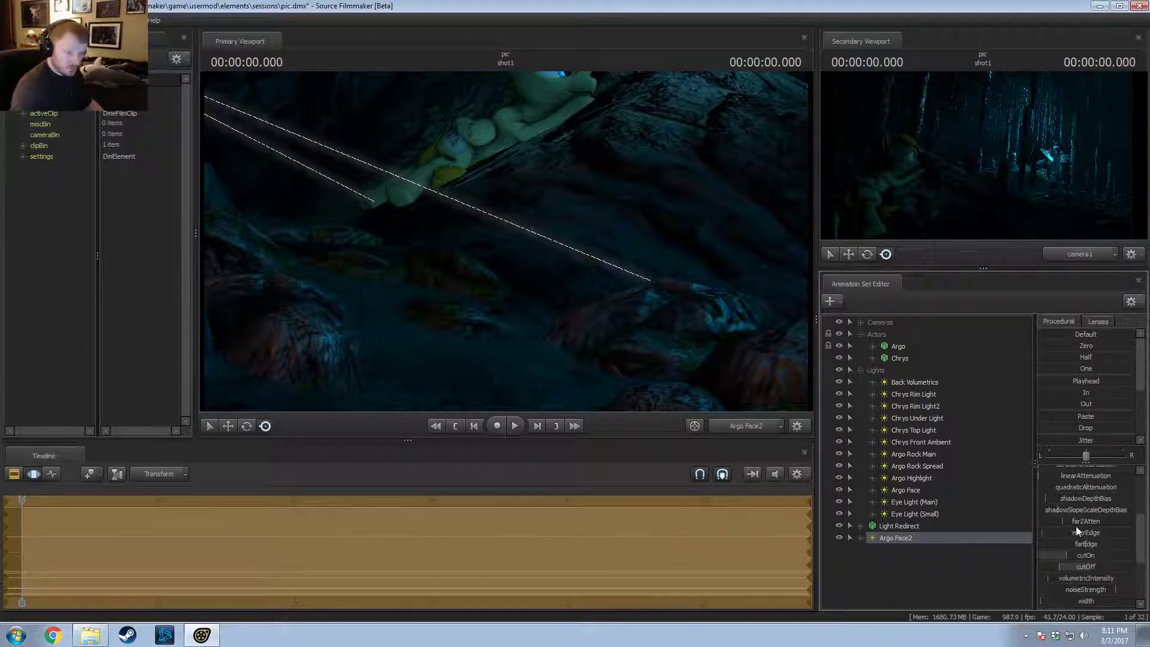
left_click_drag(1075, 533, 1108, 534)
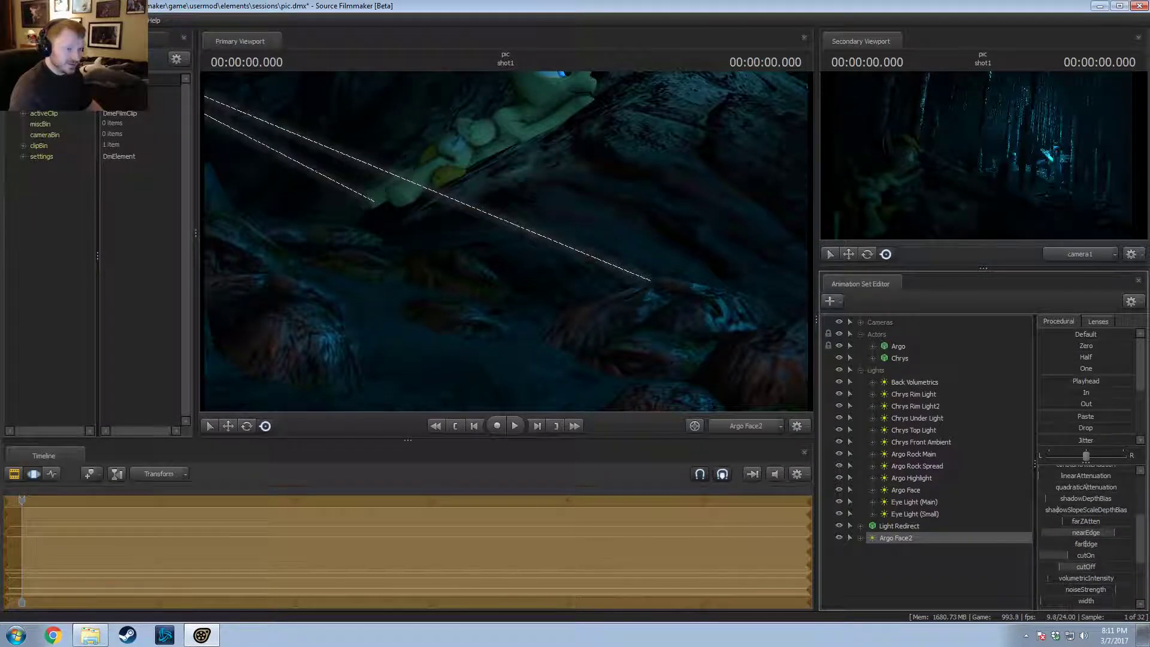
Step: Remap Argo Face2's intensity range and lower its intensity for a faint fill on Argo's body
scroll(1082, 505, "up", 3)
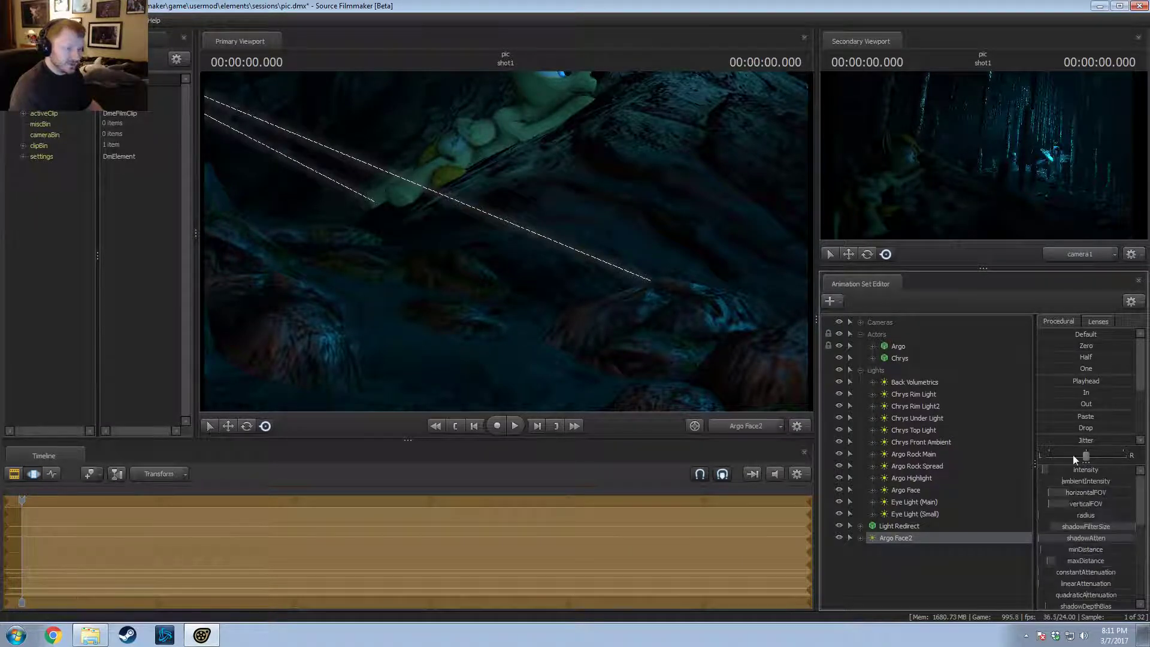
right_click(1073, 468)
left_click(1087, 478)
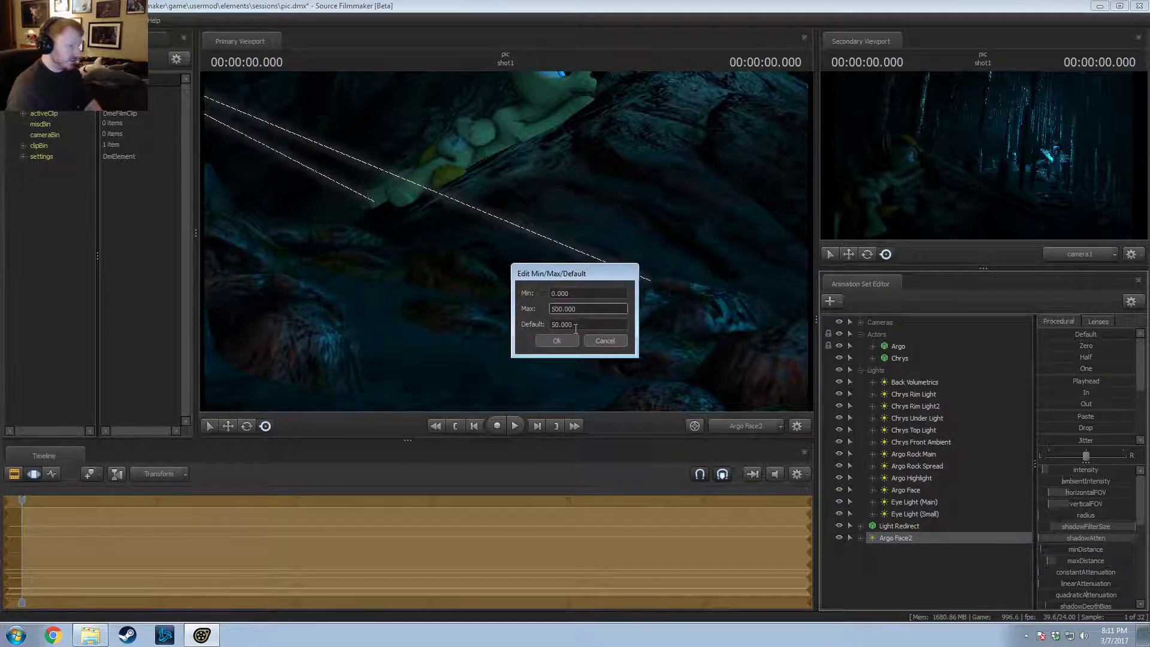
left_click(575, 327)
key("Return")
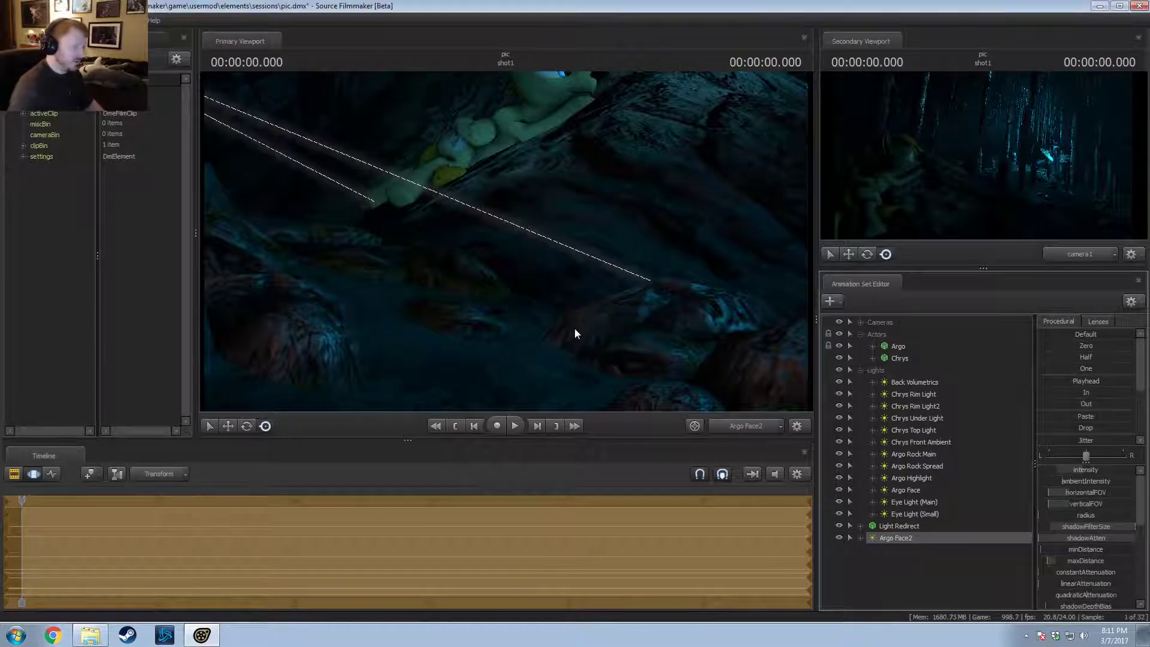
left_click_drag(1089, 471, 1040, 471)
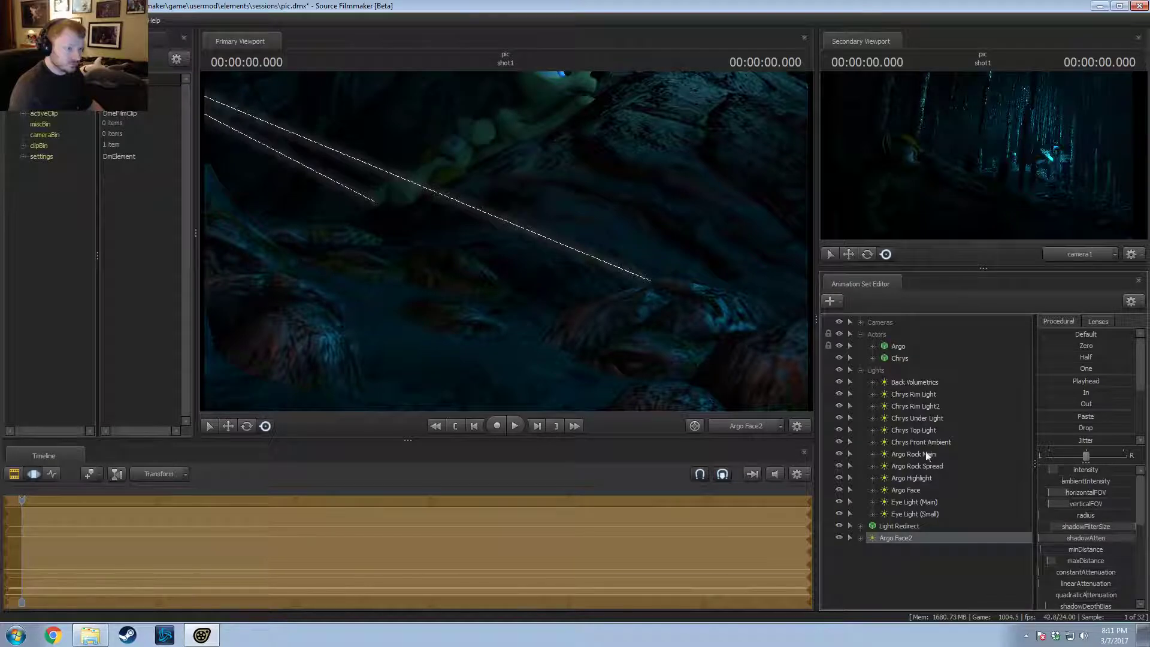
Step: Re-aim Argo Face2 closer to Argo's body and check the rendered result through camera1
left_click_drag(535, 246, 490, 209)
scroll(536, 245, "up", 3)
scroll(506, 245, "up", 2)
key("F3")
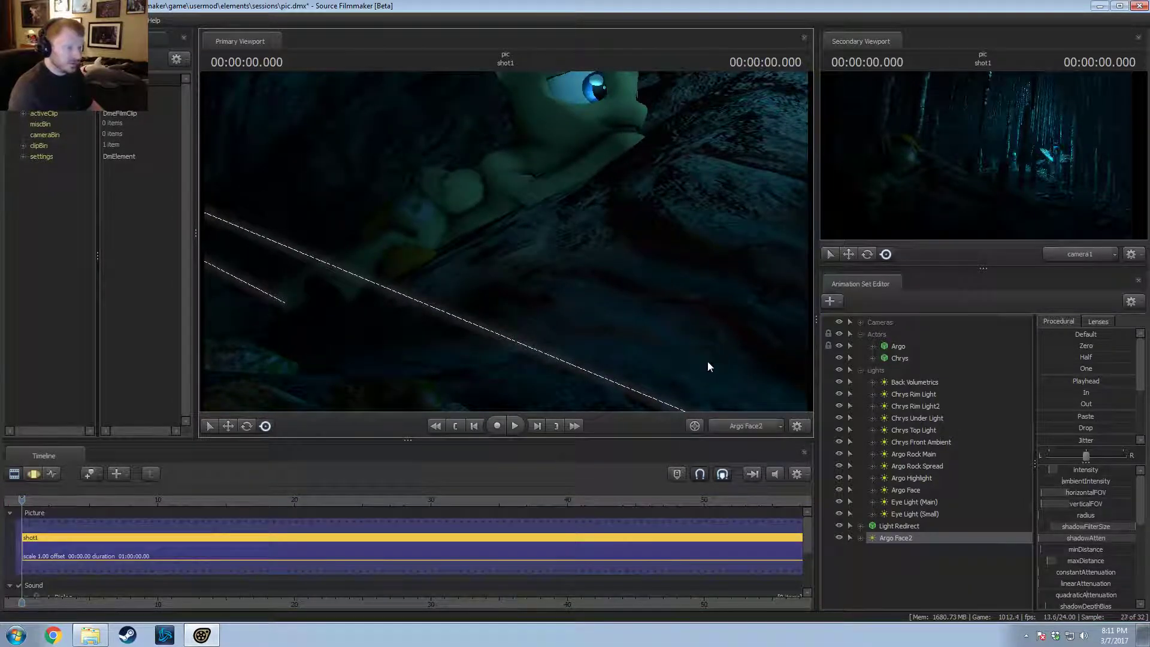
left_click(760, 424)
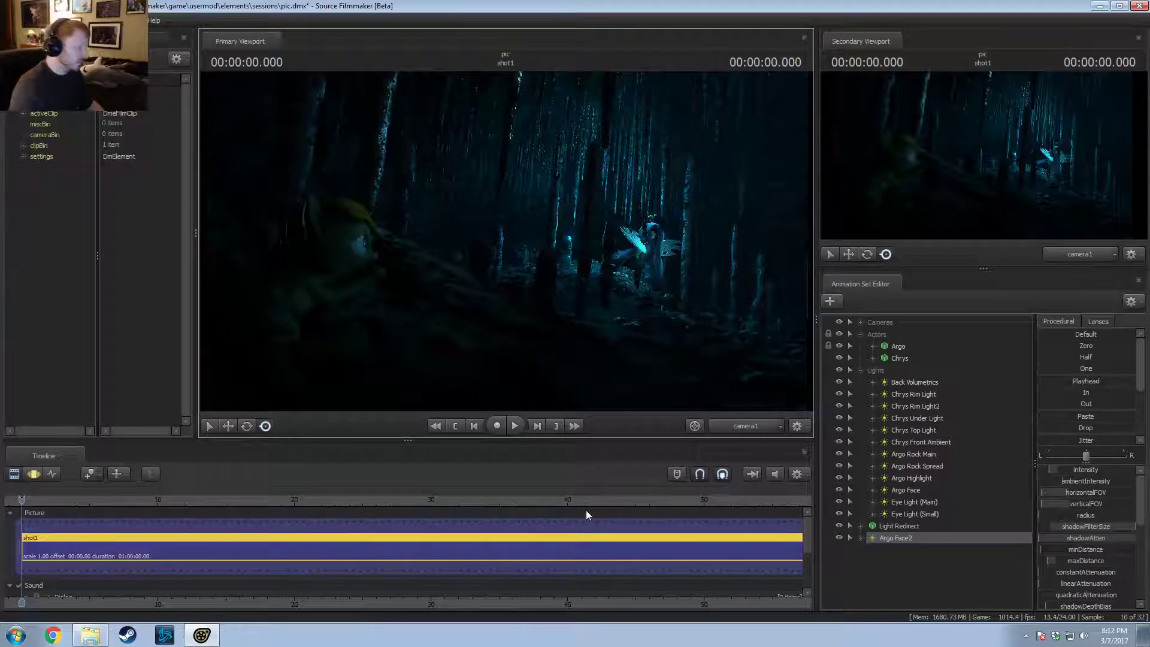
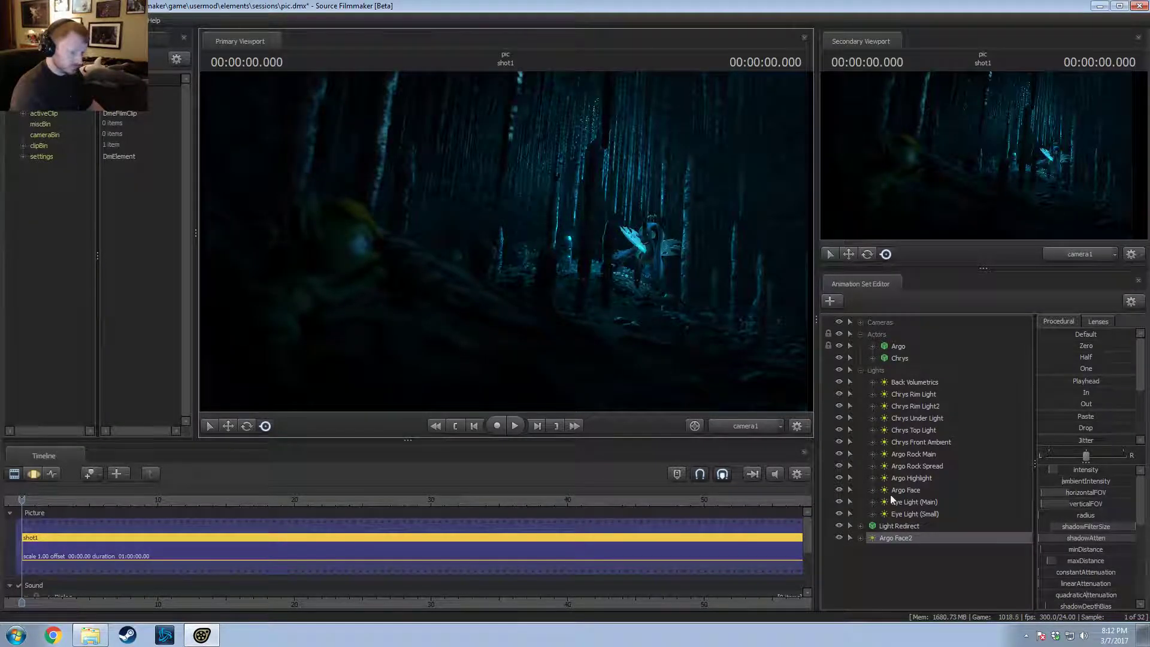
Step: Move Argo Face2 into the Lights group below Argo Face and rename it Argo Back
left_click_drag(900, 538, 927, 502)
right_click(921, 501)
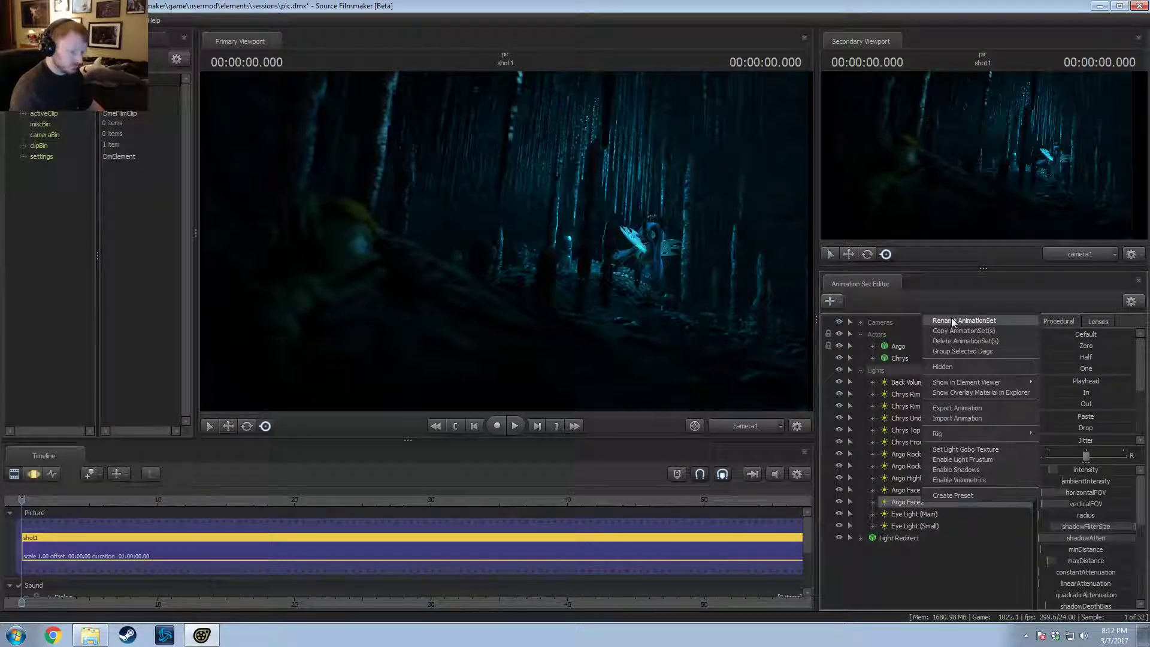
left_click(953, 321)
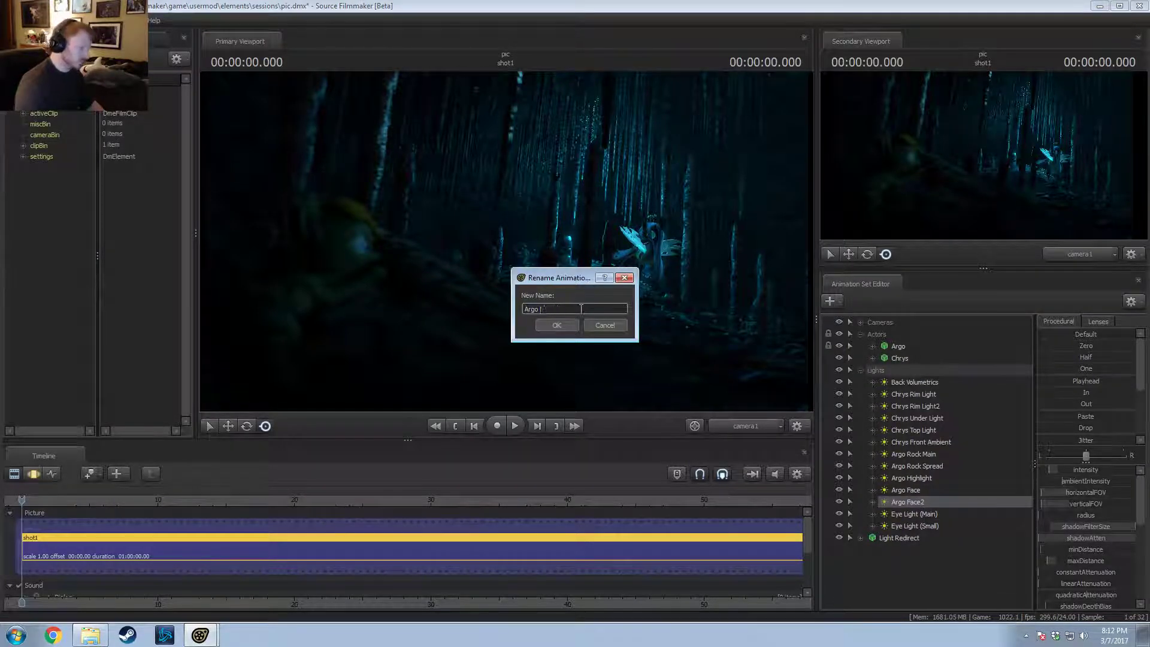
type("Argo Back")
key("Return")
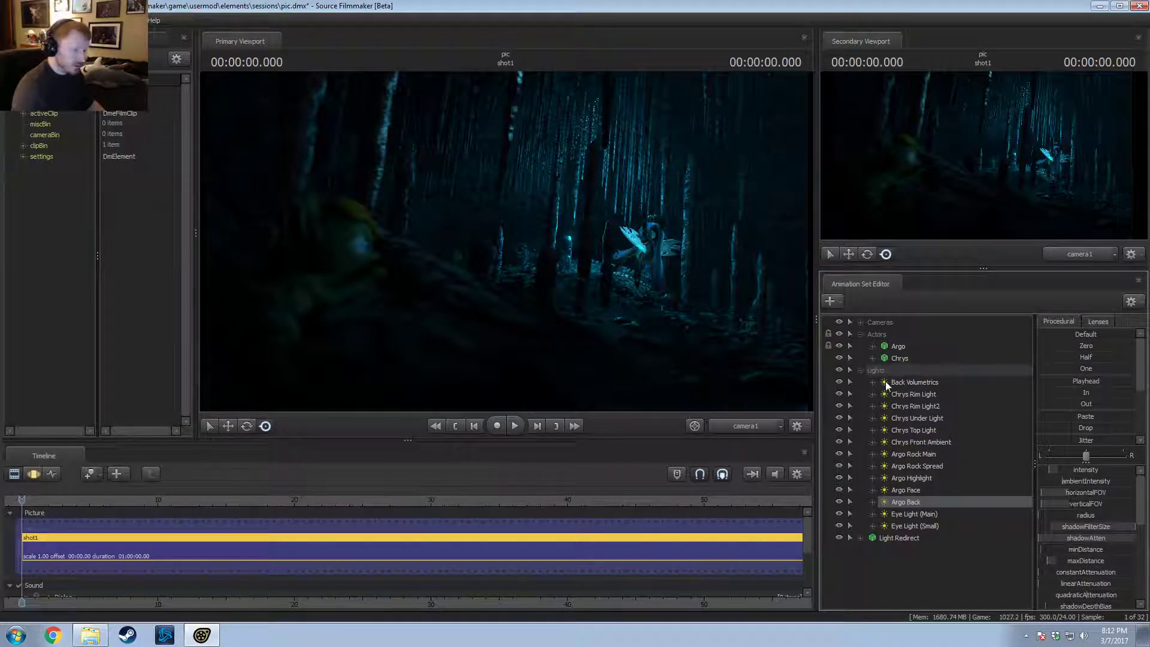
Step: Duplicate the Chrys Top Light from the Lights group by copying and pasting its animation set
left_click(863, 371)
right_click(878, 441)
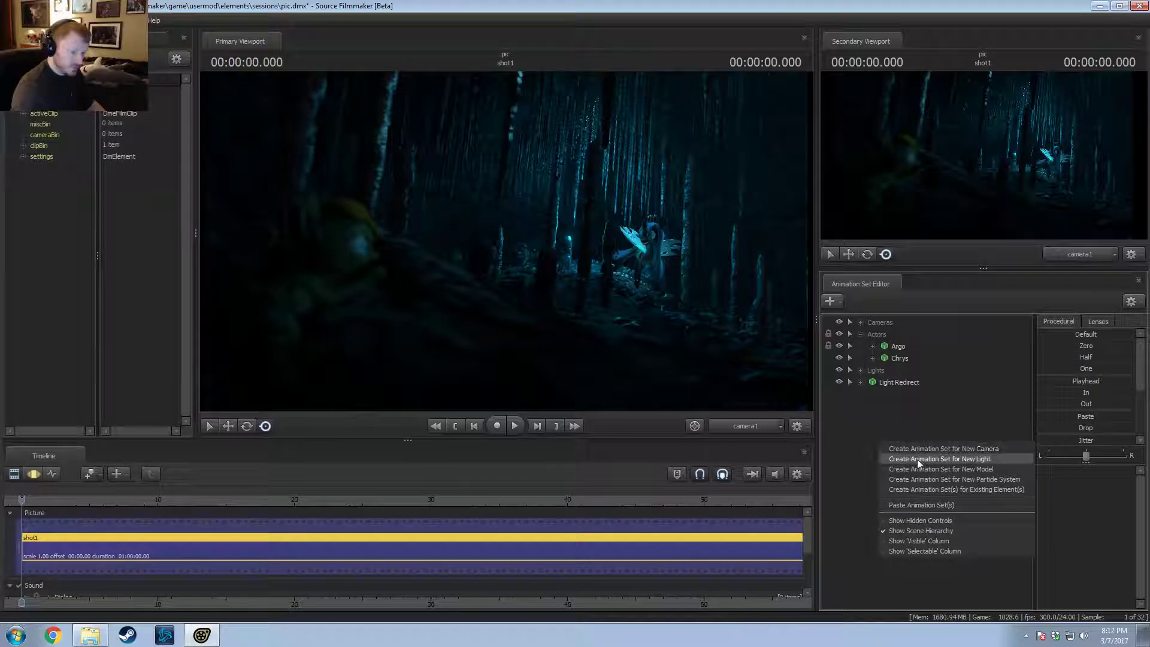
left_click(917, 459)
left_click(921, 431)
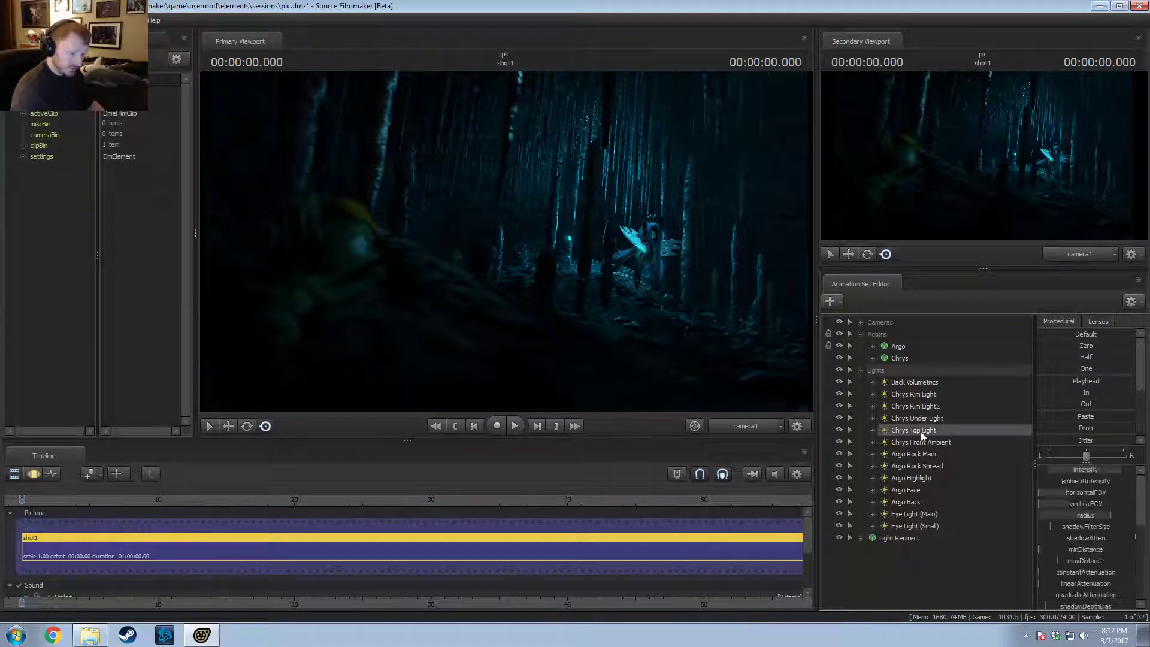
right_click(921, 432)
left_click(889, 397)
left_click(860, 373)
right_click(892, 430)
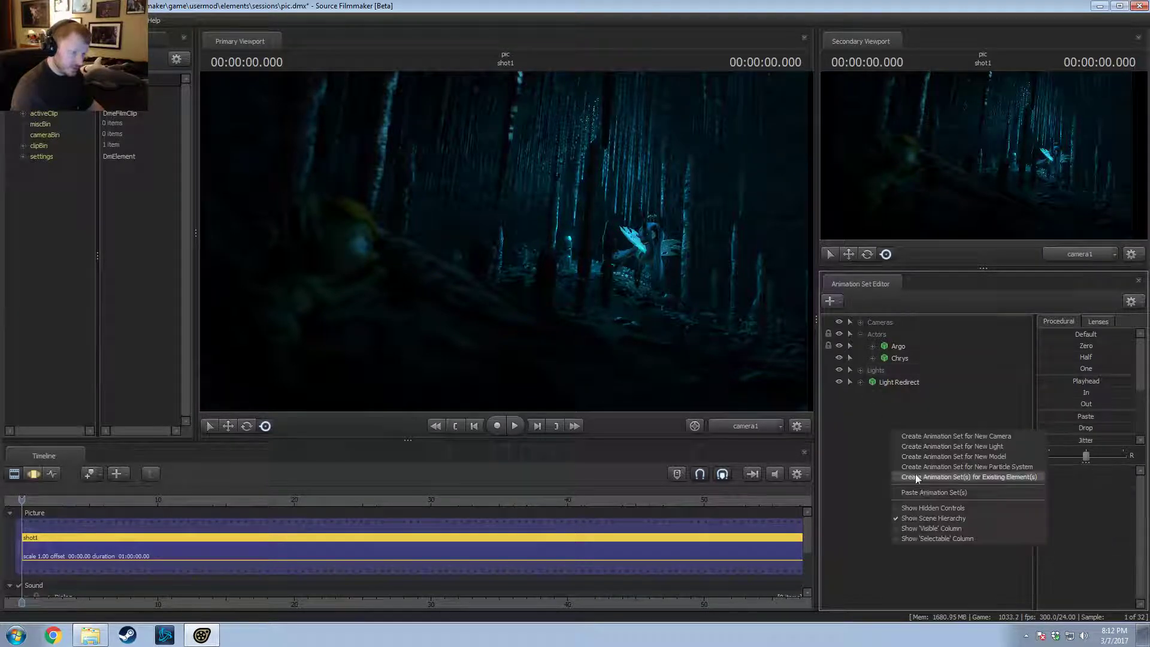
left_click(934, 476)
Step: Enable volumetrics on Chrys Top Light2, look through it, and widen its horizontal and vertical FOV to about 72 and 70
right_click(895, 394)
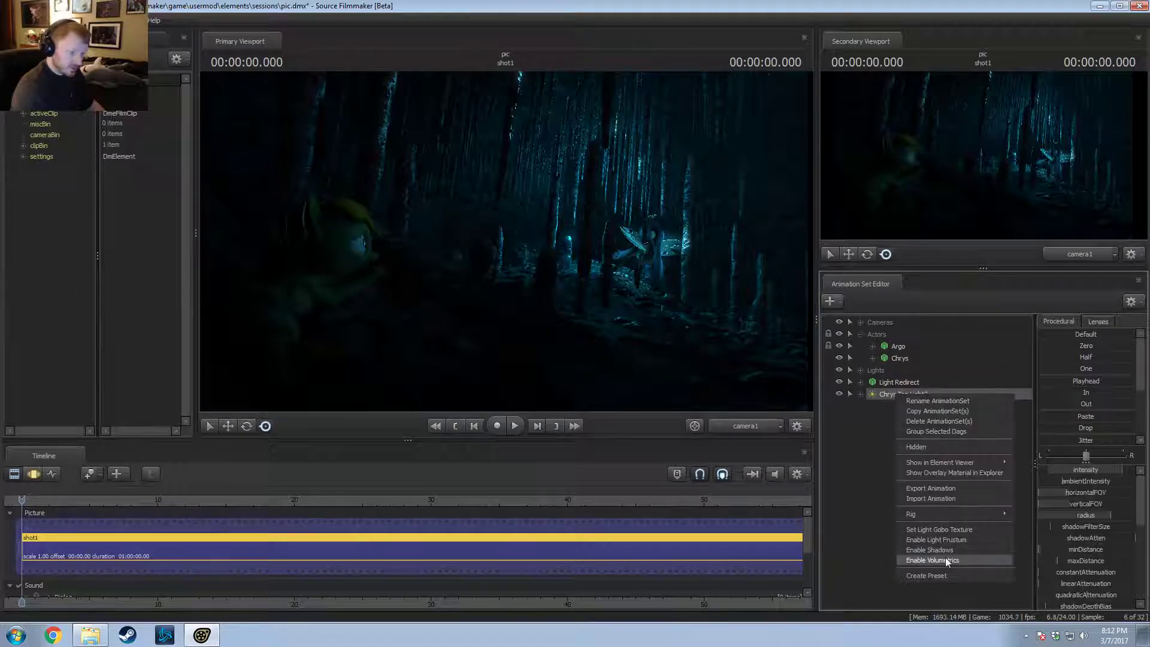
left_click(944, 559)
left_click_drag(908, 397, 679, 251)
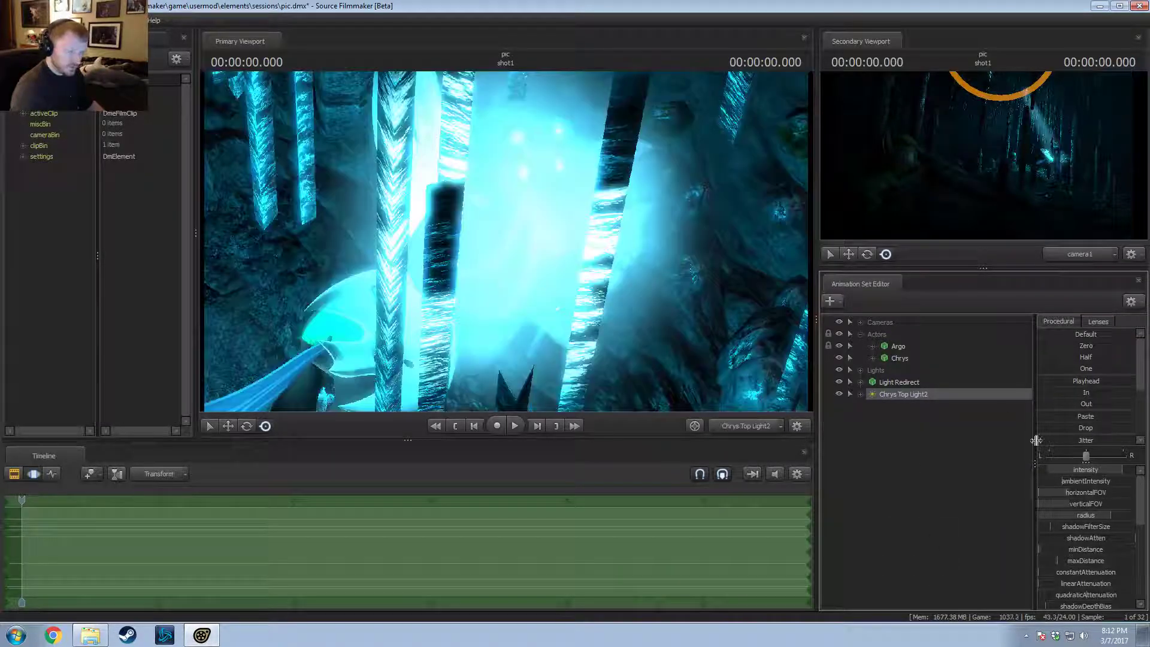
left_click_drag(1056, 490, 1138, 503)
Step: Show Chrys Top Light2's properties in the Element Viewer, turn off uberlight, and re-aim the light over the forest
right_click(896, 392)
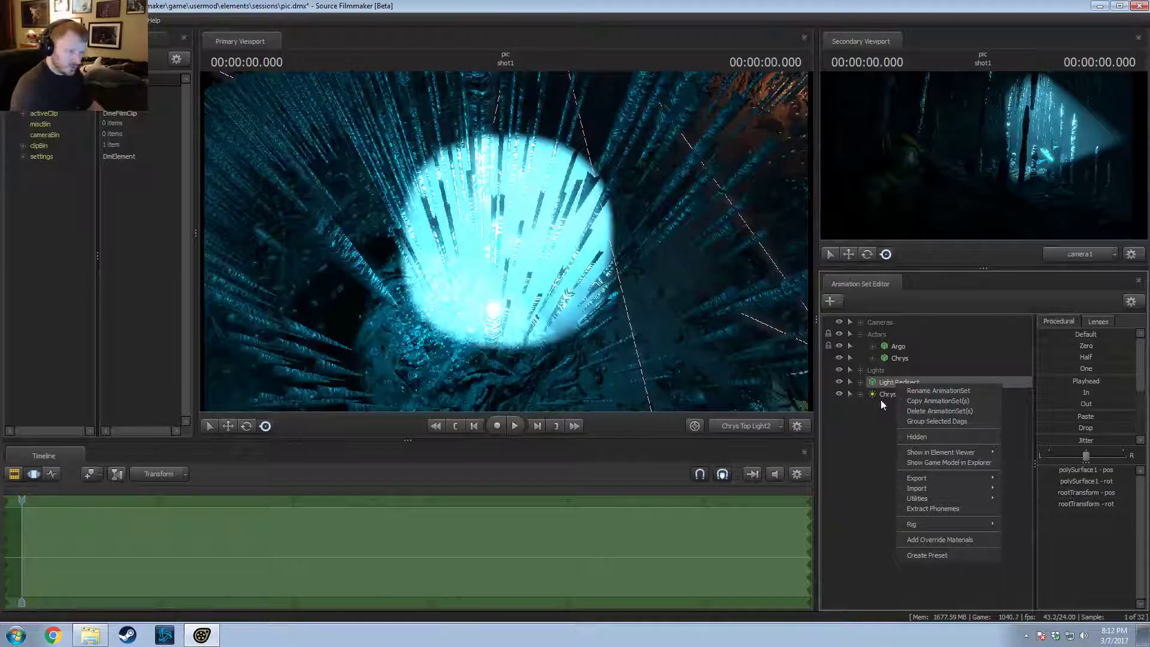
right_click(881, 397)
mouse_move(926, 466)
left_click(1015, 479)
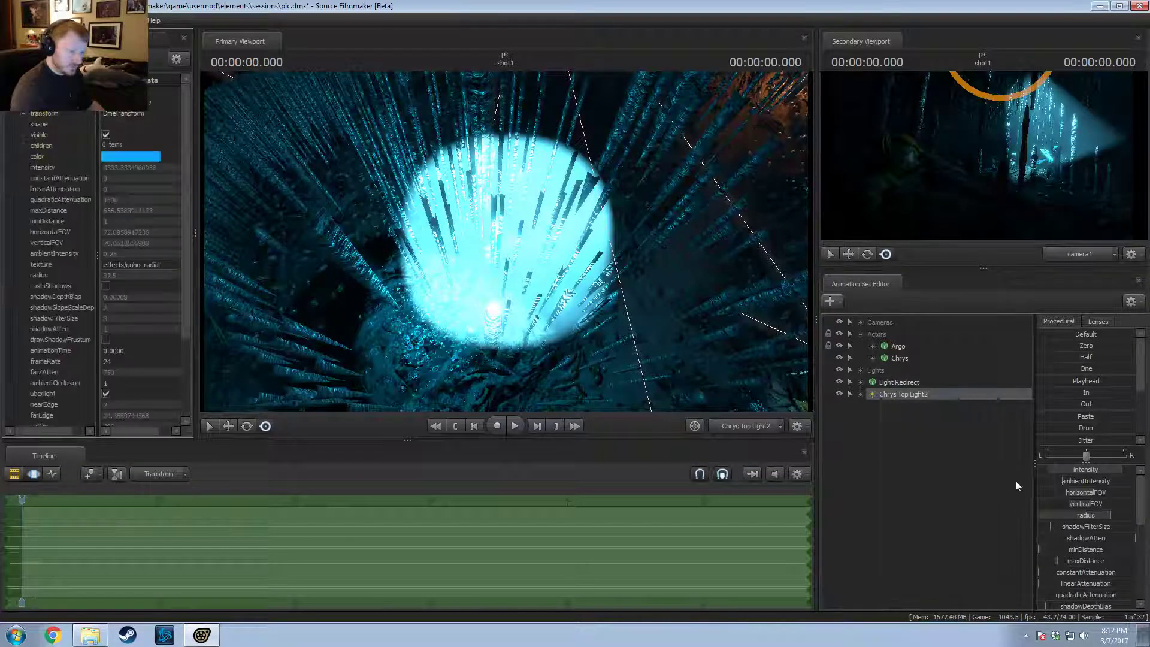
left_click(105, 394)
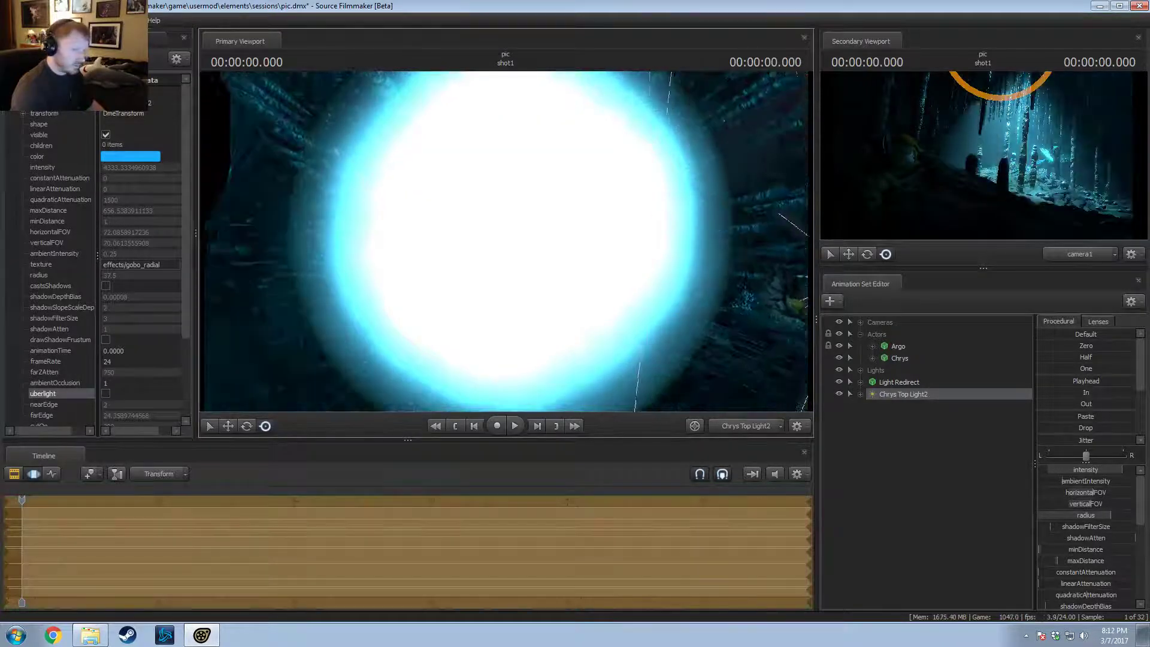
mouse_move(533, 262)
left_mouse_down()
mouse_move(521, 263)
mouse_move(533, 262)
left_mouse_up()
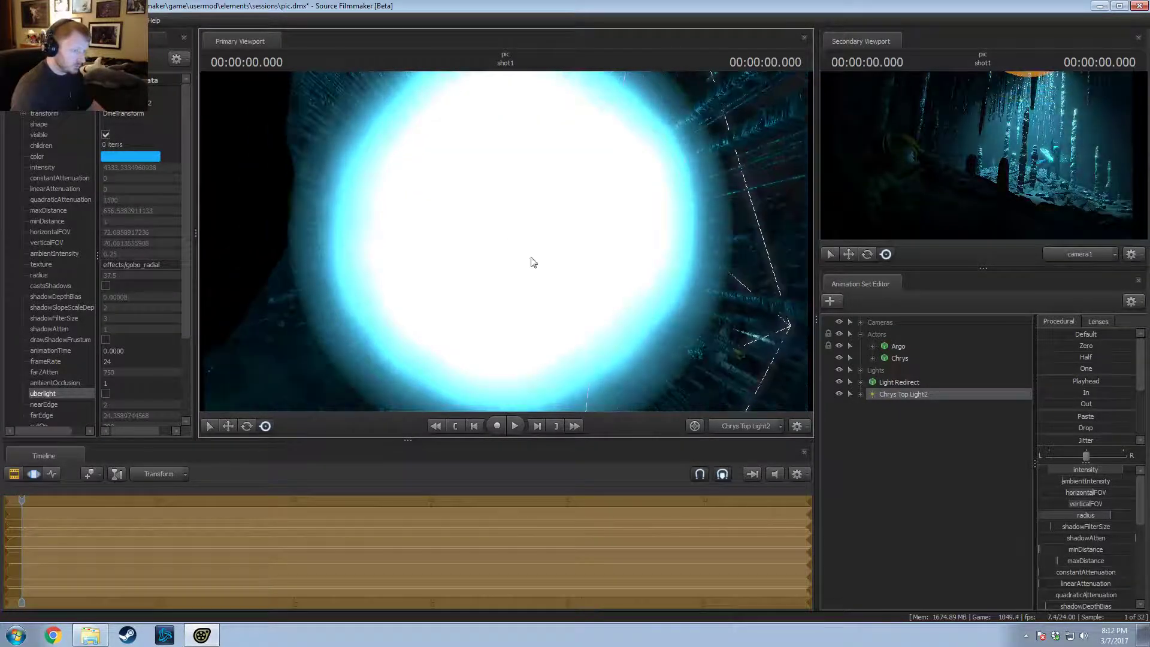
Step: Enable shadows on Chrys Top Light2 and adjust its aim
right_click(885, 394)
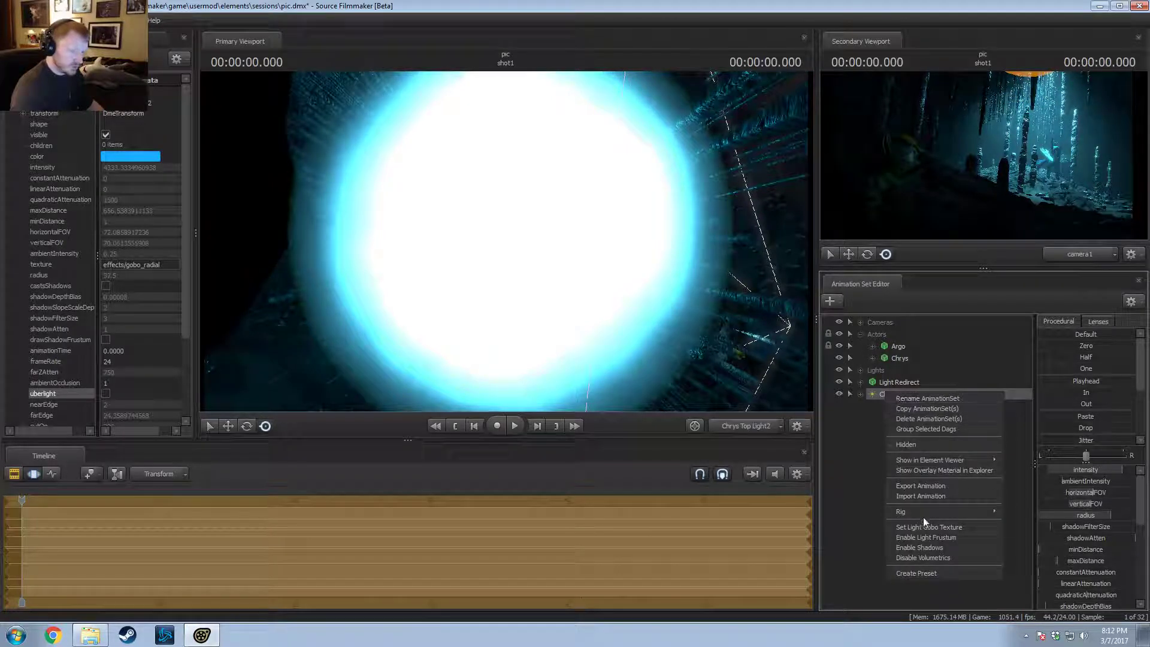
left_click(925, 550)
left_click_drag(505, 241, 505, 214)
left_click_drag(533, 262, 533, 262)
Step: Raise Chrys Top Light2's minDistance to its maximum in the Graph or Motion editing mode and reposition the light over the clearing
key("F2")
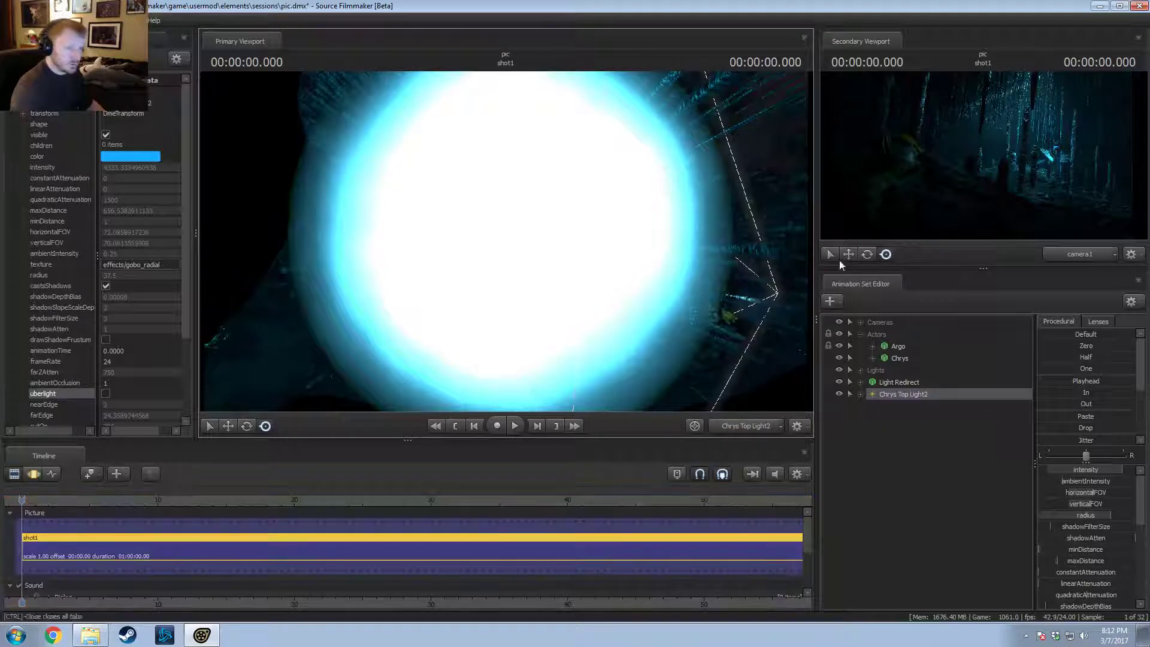
key("F3")
left_click_drag(1064, 554, 1143, 554)
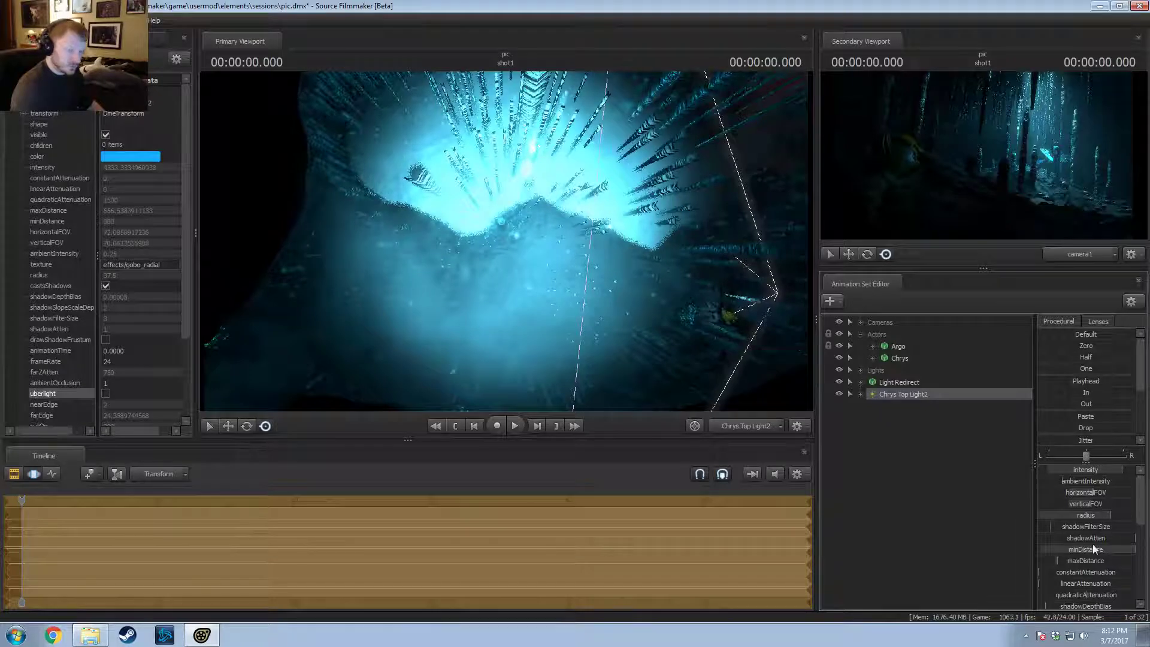
mouse_move(644, 306)
left_mouse_down()
mouse_move(664, 303)
mouse_move(651, 296)
left_mouse_up()
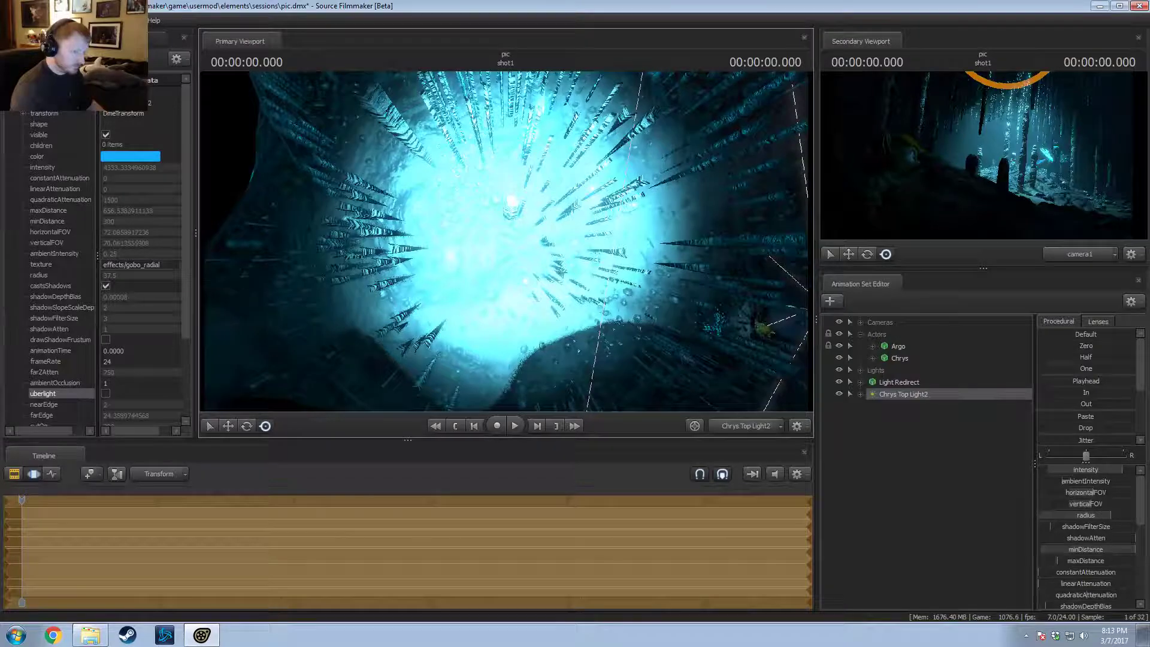
left_click_drag(714, 341, 714, 354)
Step: Lower Chrys Top Light2's intensity to near the bottom of its range and adjust the intensity control's min/max limits
left_click_drag(1119, 460, 1050, 488)
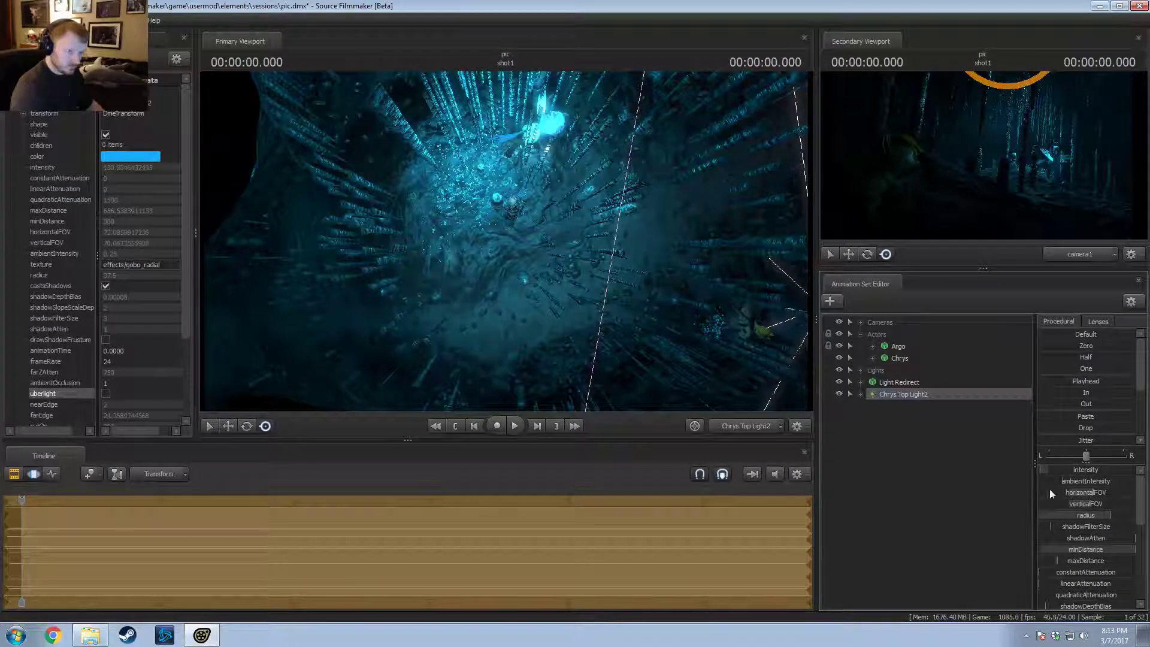
right_click(1093, 471)
left_click(958, 465)
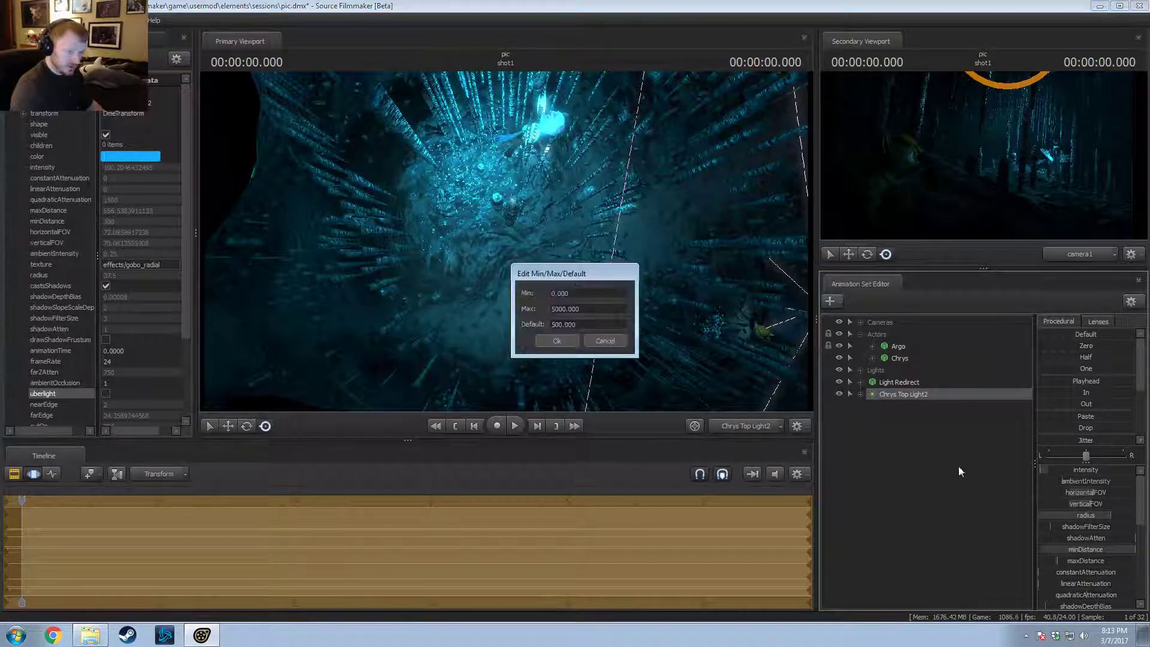
left_click(556, 340)
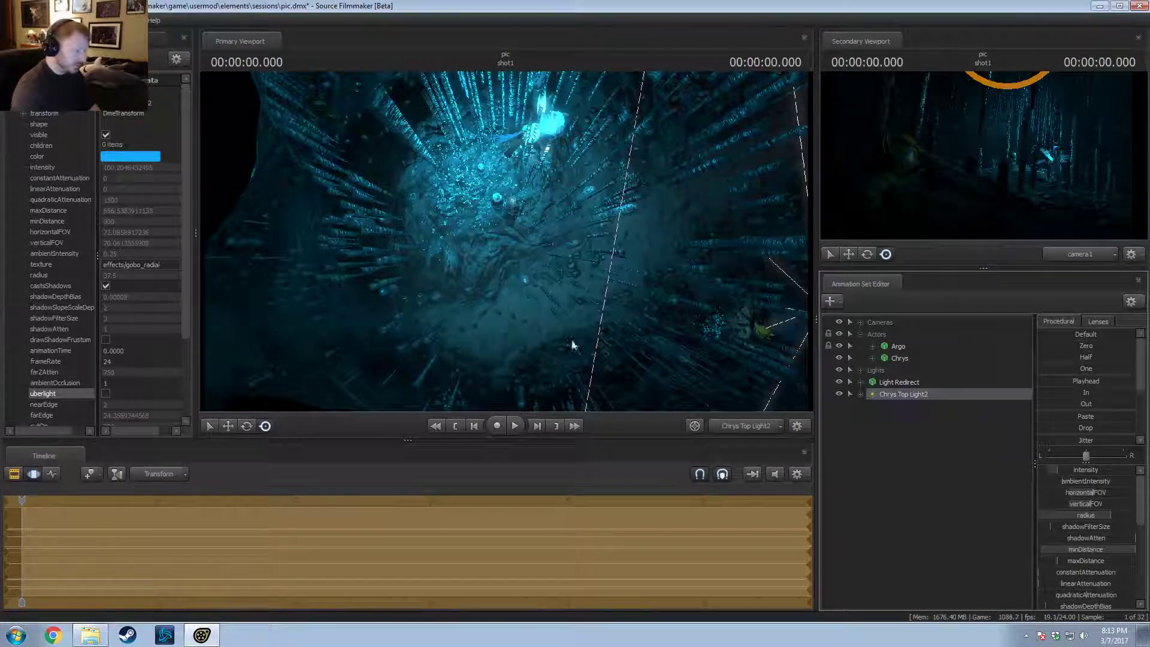
Step: Open the min/max/default limits of Chrys Top Light2's volumetricIntensity for editing
scroll(1089, 551, "down", 4)
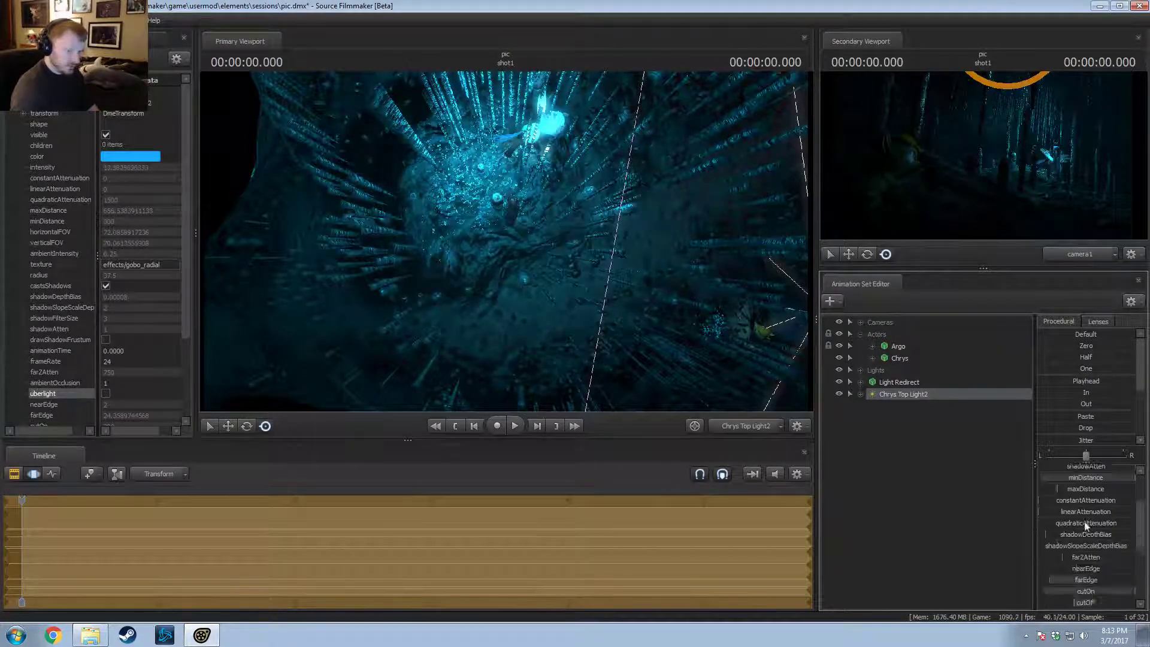
right_click(1087, 552)
left_click(886, 491)
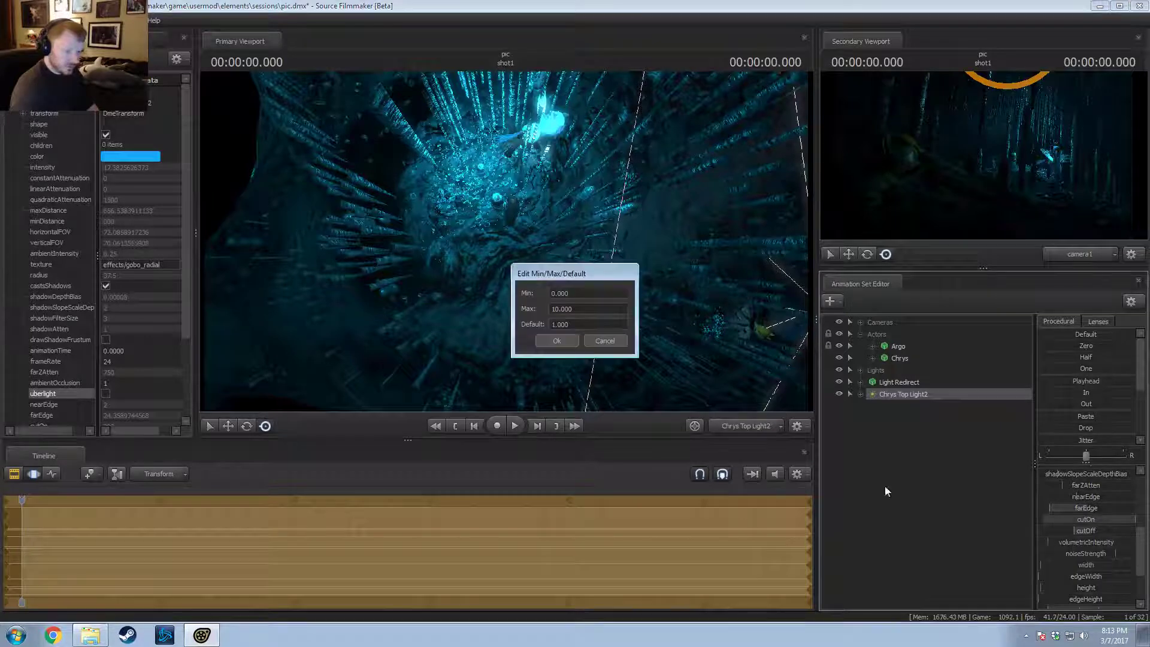
Step: Edit the maximum of the selected slider's range for Chrys Top Light2 and slightly re-aim the light through its own view
double_click(561, 308)
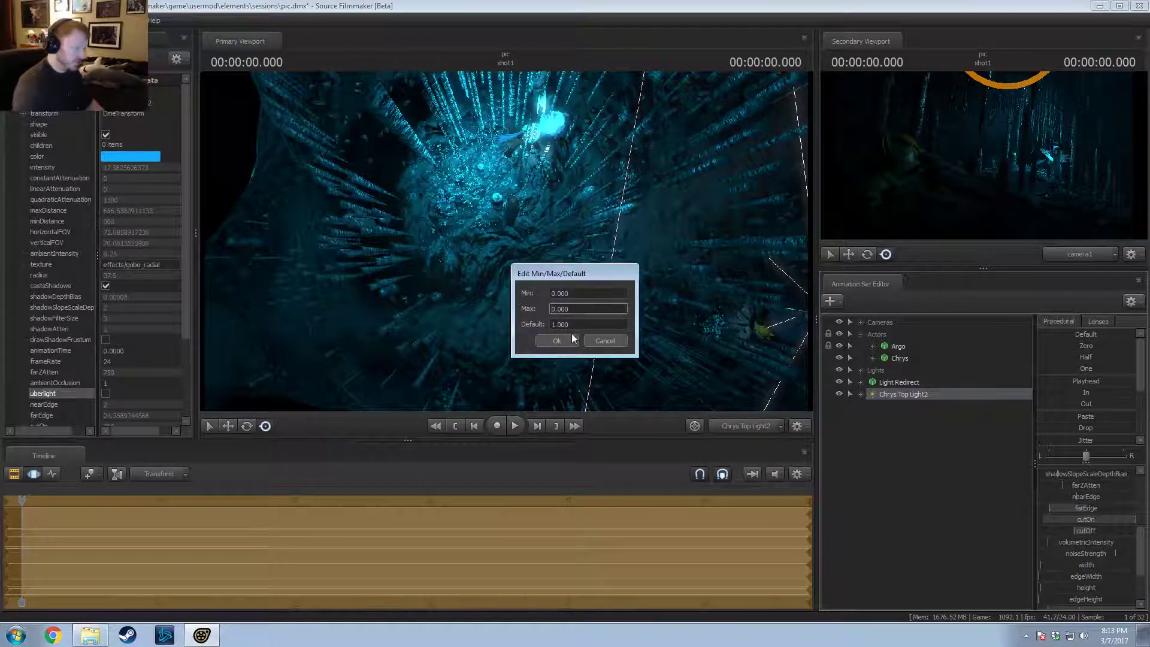
left_click(572, 340)
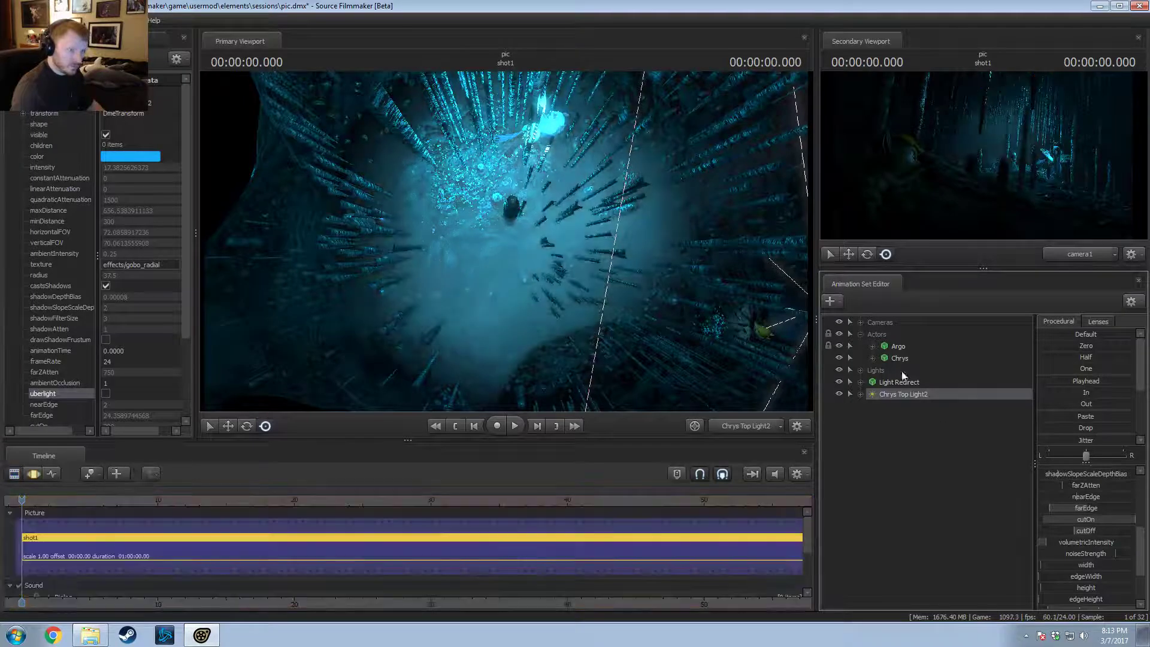
key("F2")
key("F3")
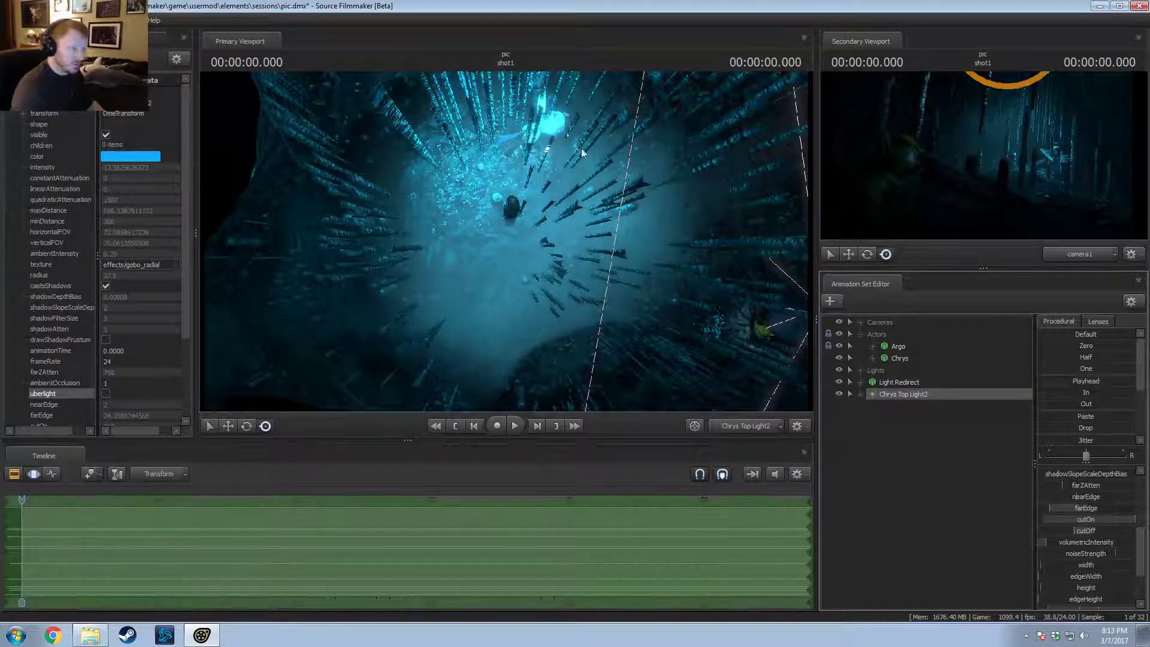
left_click_drag(505, 241, 495, 238)
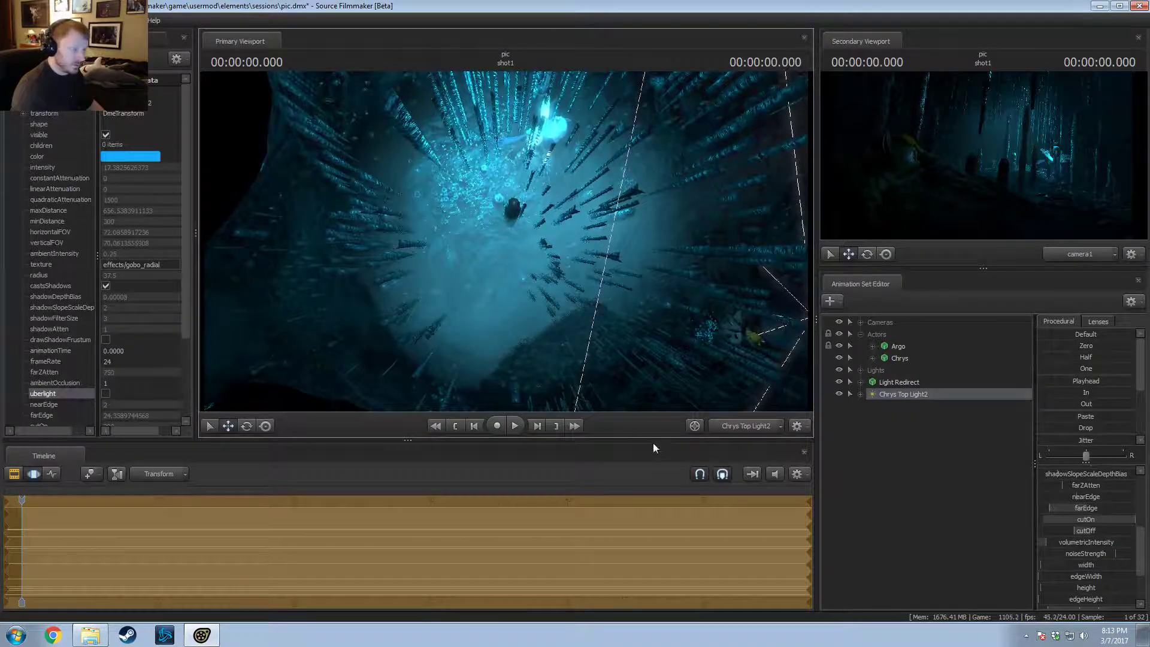
Step: View the scene through camera1 in the primary viewport and through the Work Camera in the secondary viewport to examine the lighting
left_click(738, 426)
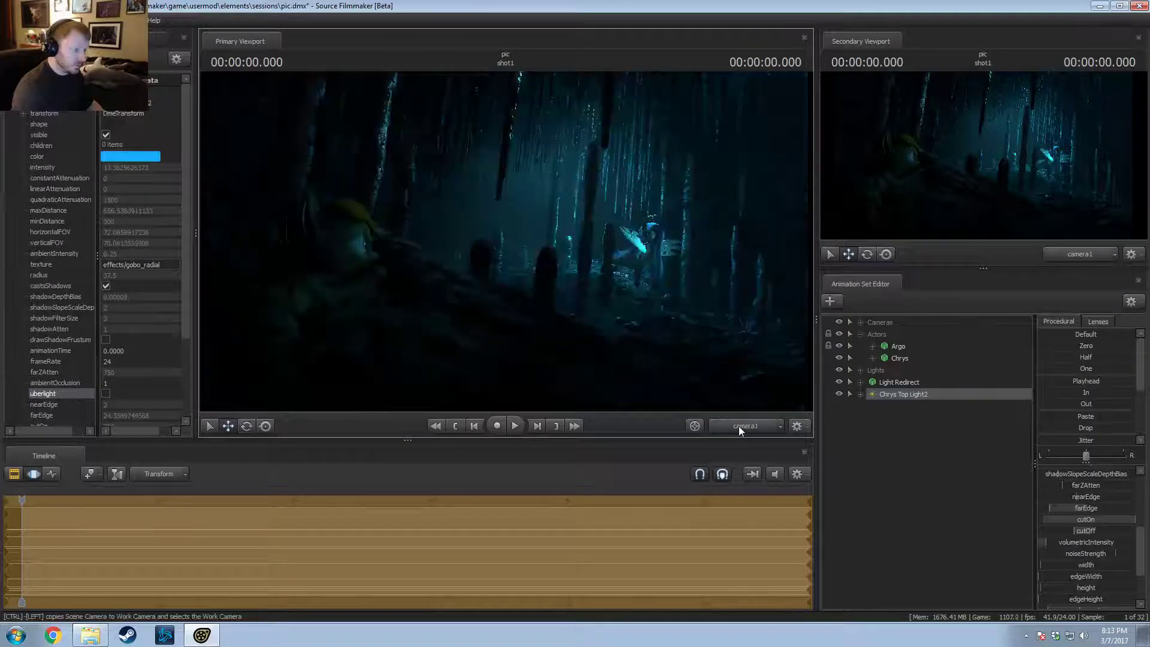
key("F3")
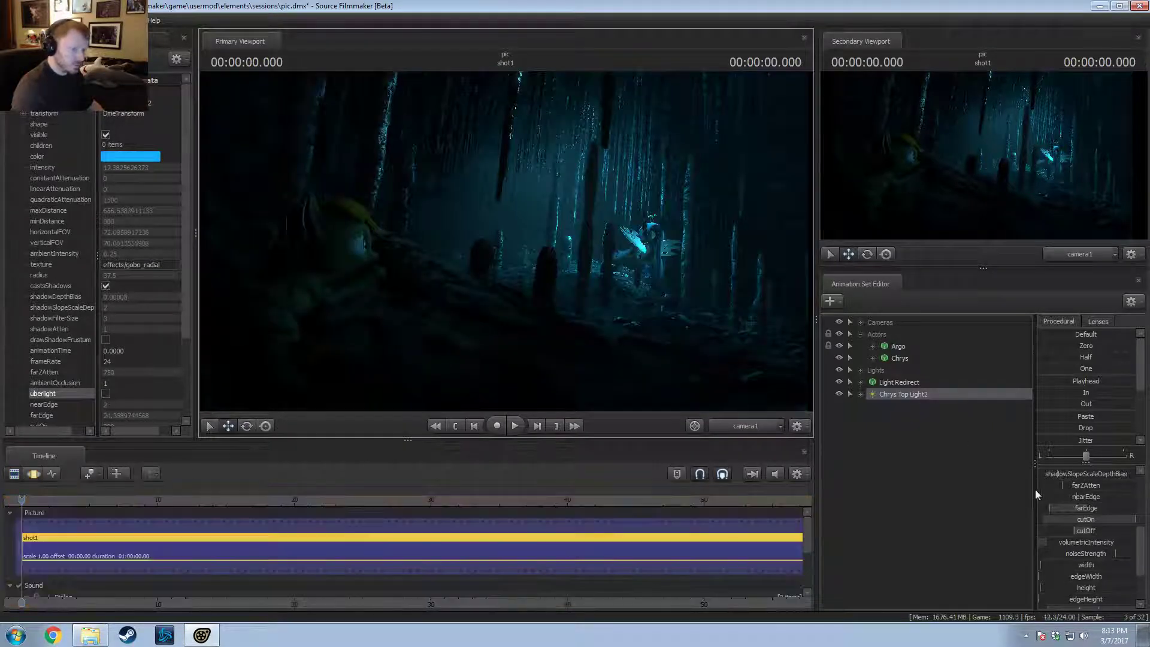
key("F4")
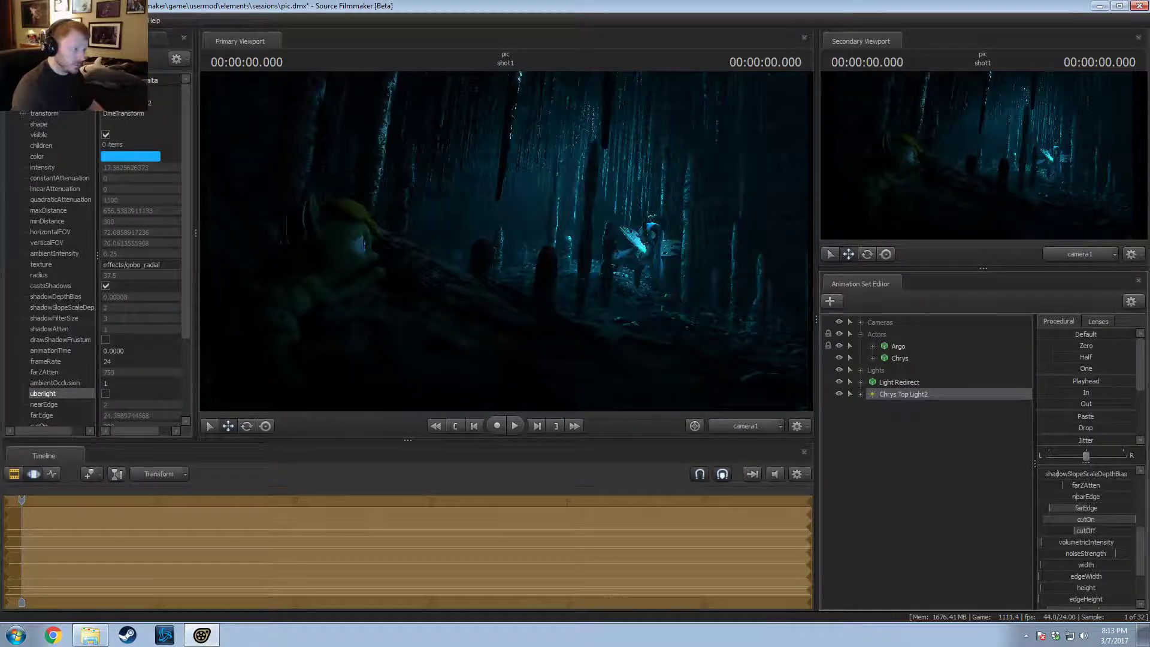
key("F3")
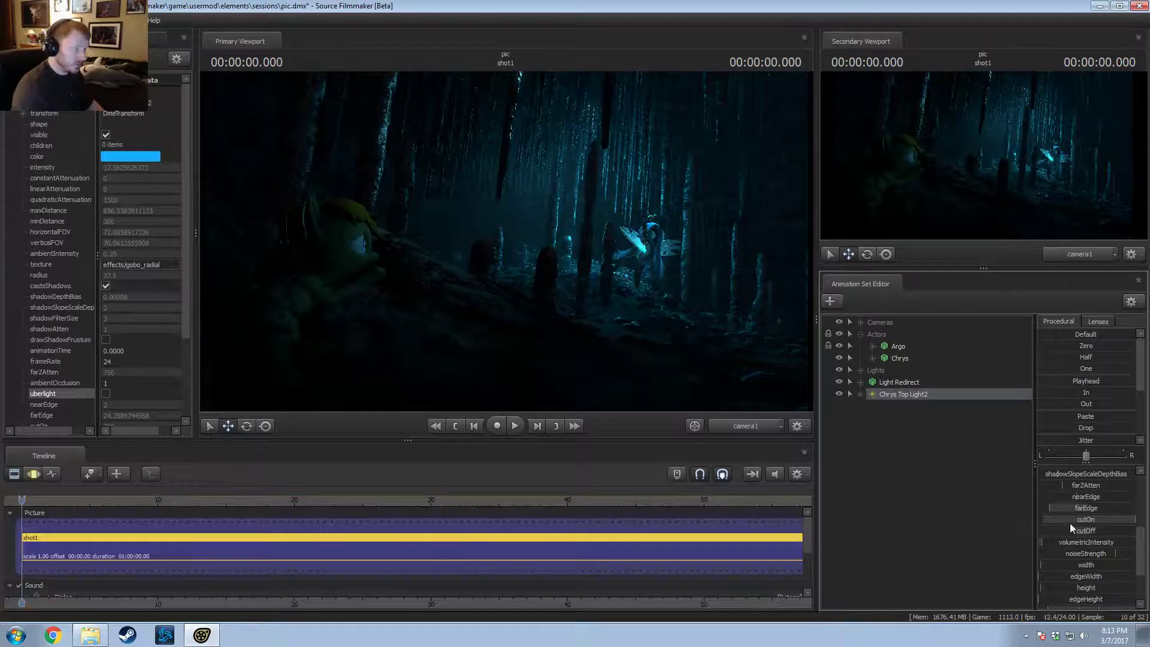
left_click(1079, 254)
left_click(1096, 260)
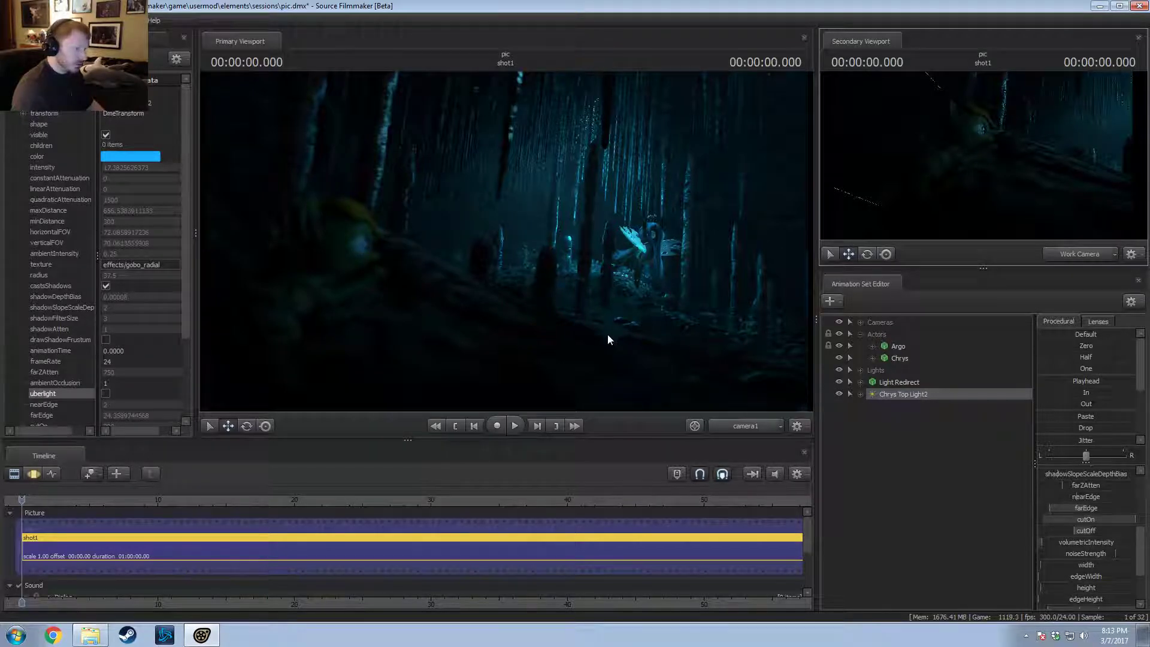
Step: Duplicate Chrys Top Light2 by copying and pasting its animation set
right_click(908, 392)
left_click(915, 412)
right_click(893, 420)
left_click(929, 480)
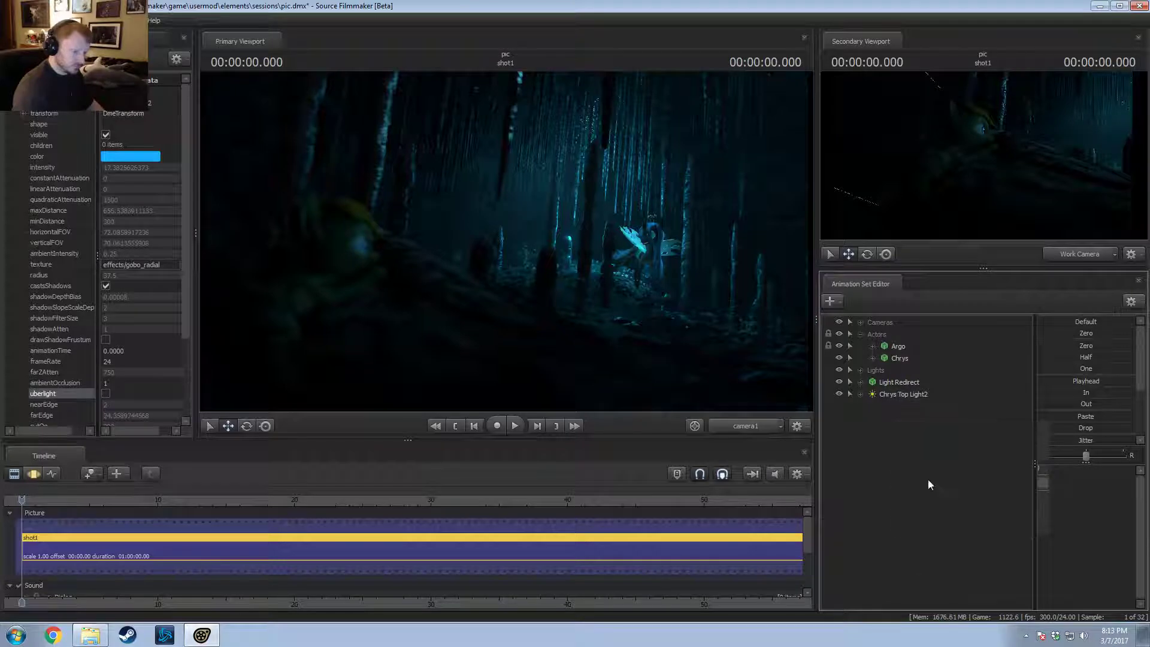
Step: Rename the light Chrys Top Light2 as "Volumetrics (Shadowed)"
left_click(903, 393)
right_click(902, 394)
left_click(918, 400)
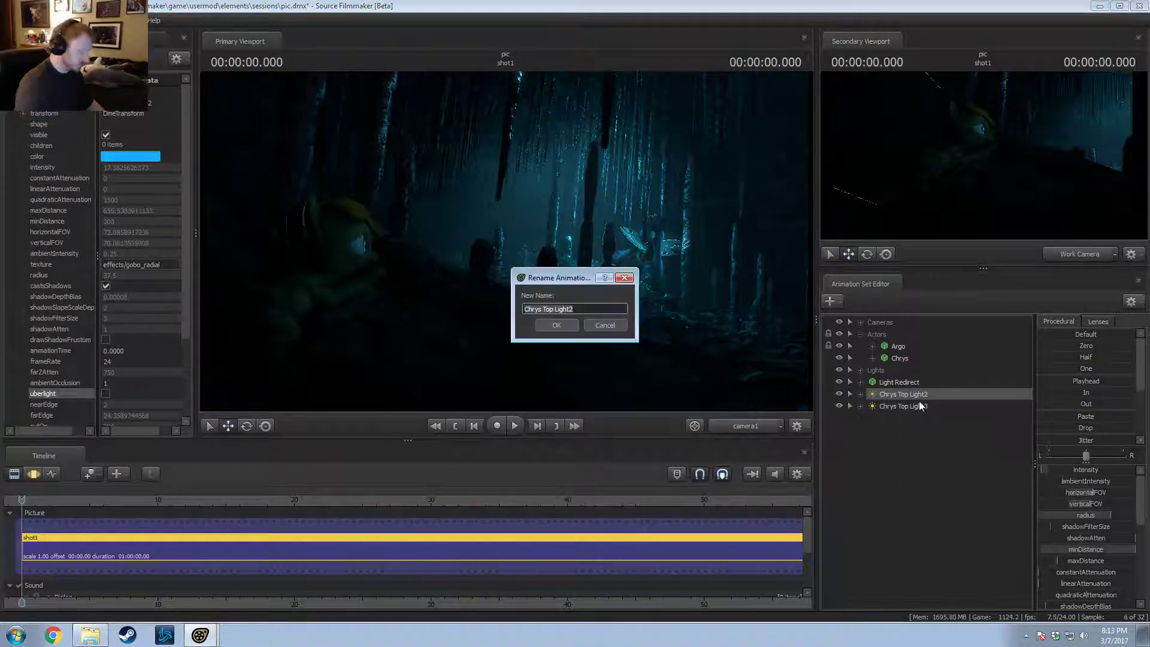
type("Volumetrics (Shadowed")
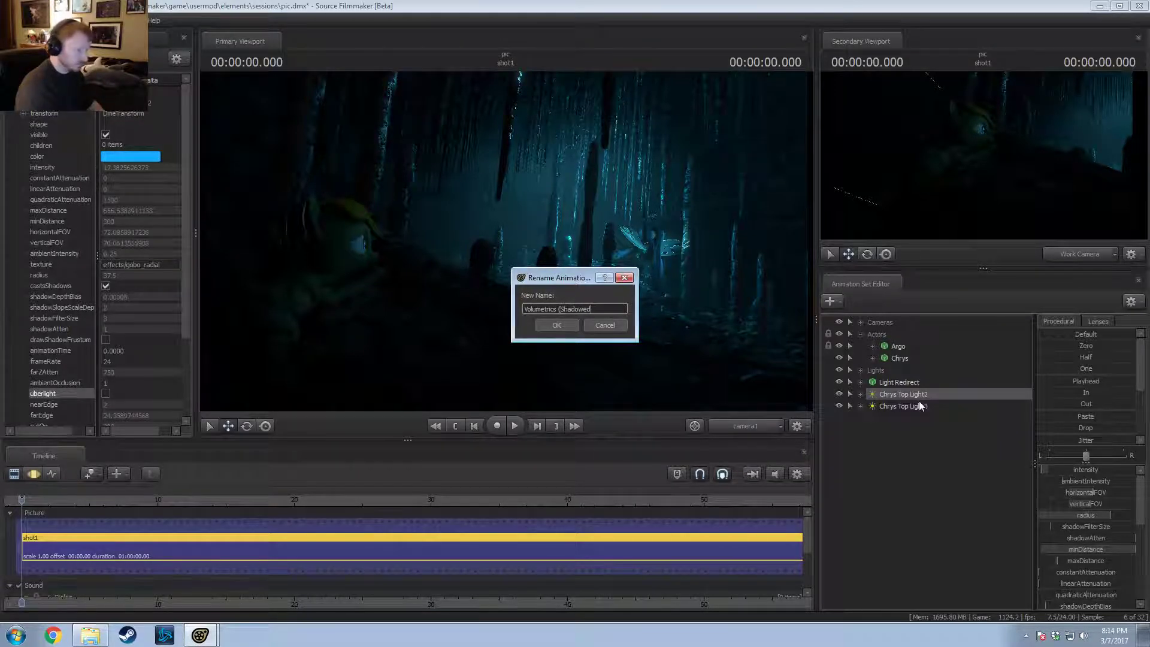
type(")")
key("Return")
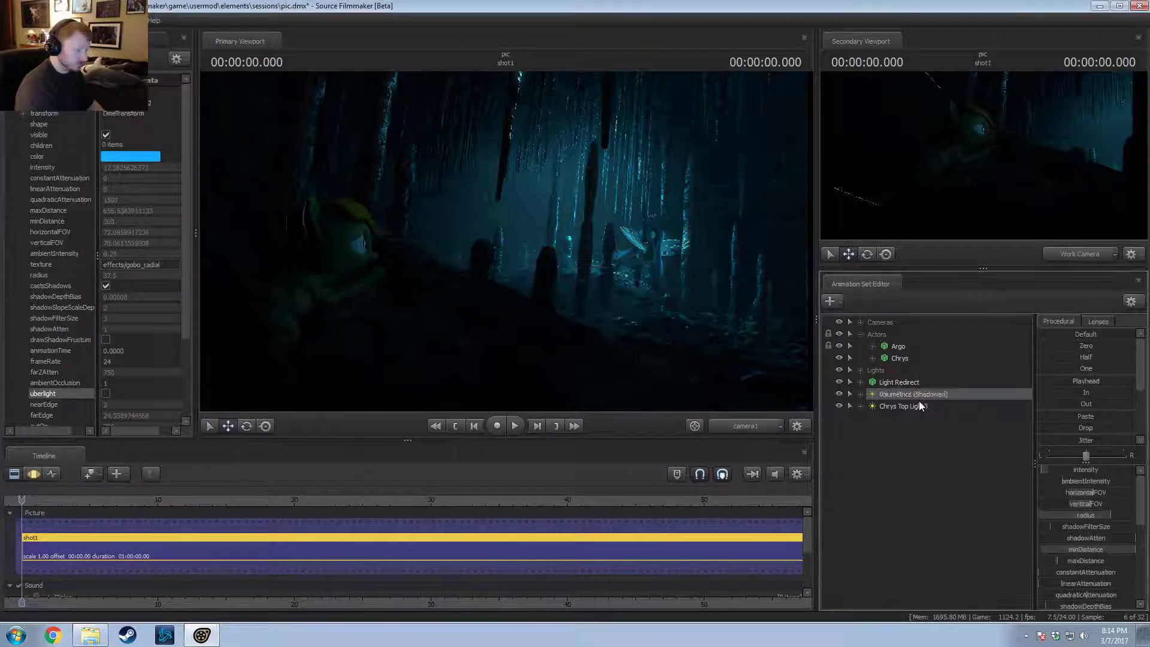
Step: Rename the duplicated light Chrys Top Light3 as "Volumetrics (Bright)"
left_click(920, 405)
right_click(922, 403)
left_click(929, 411)
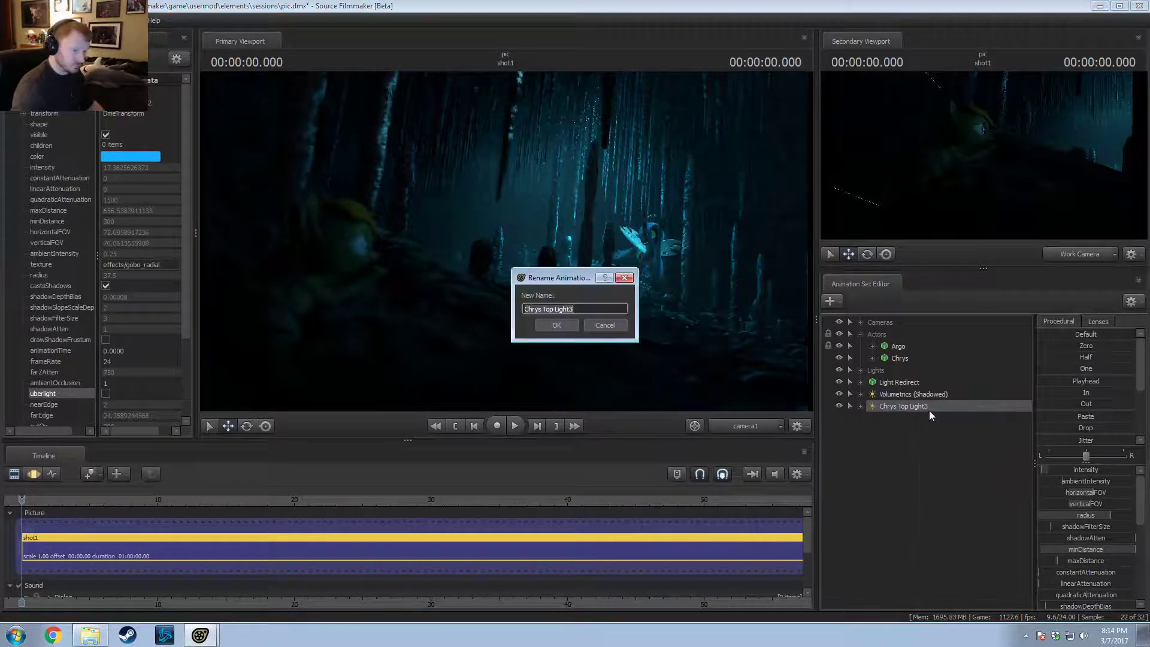
type("Volumetrics ")
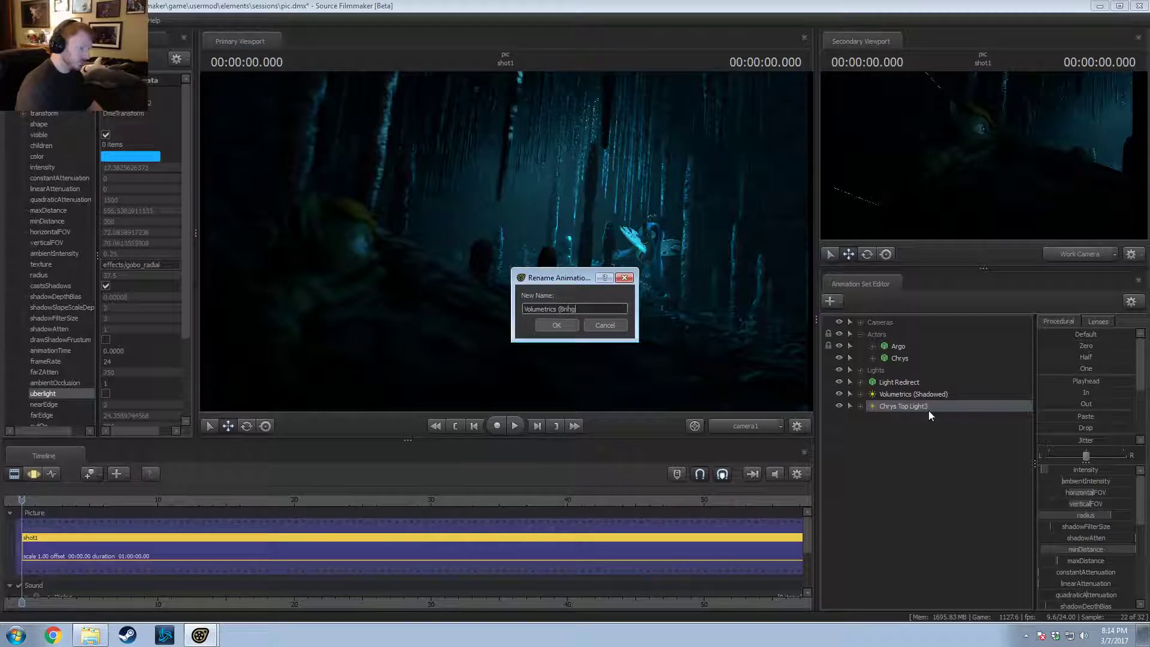
type("(Bright)")
key("Return")
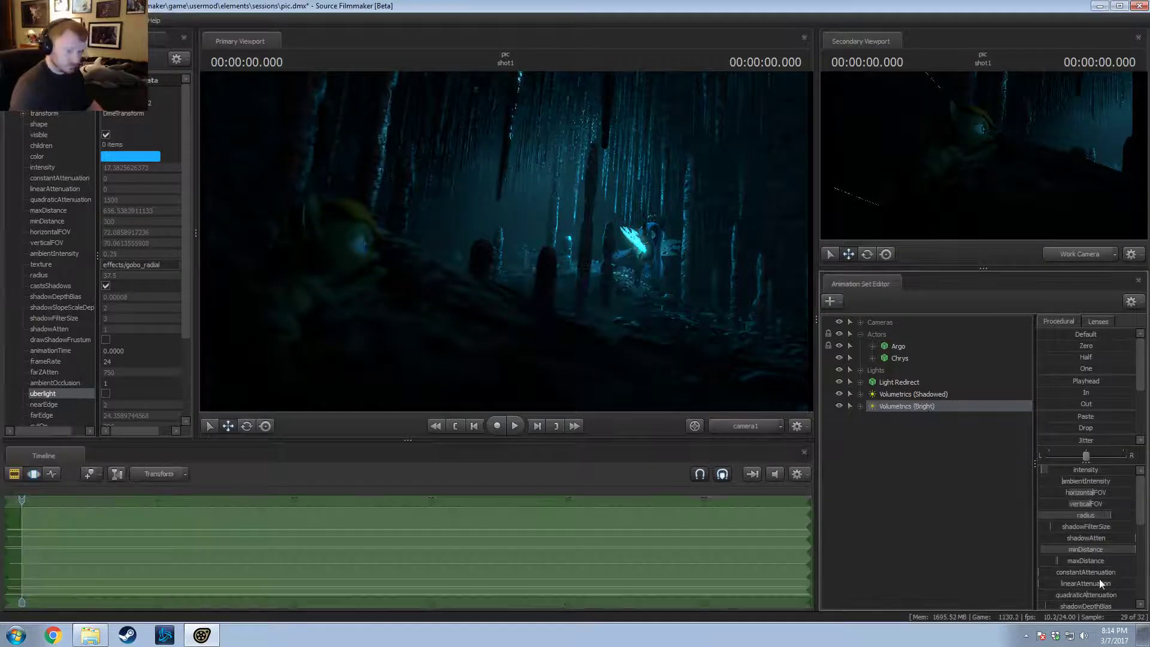
Step: Lower the maxDistance of Volumetrics (Bright) and raise its volumetricIntensity
key("F3")
mouse_move(1094, 563)
left_mouse_down()
mouse_move(1111, 561)
mouse_move(1065, 560)
left_mouse_up()
scroll(1086, 564, "down", 2)
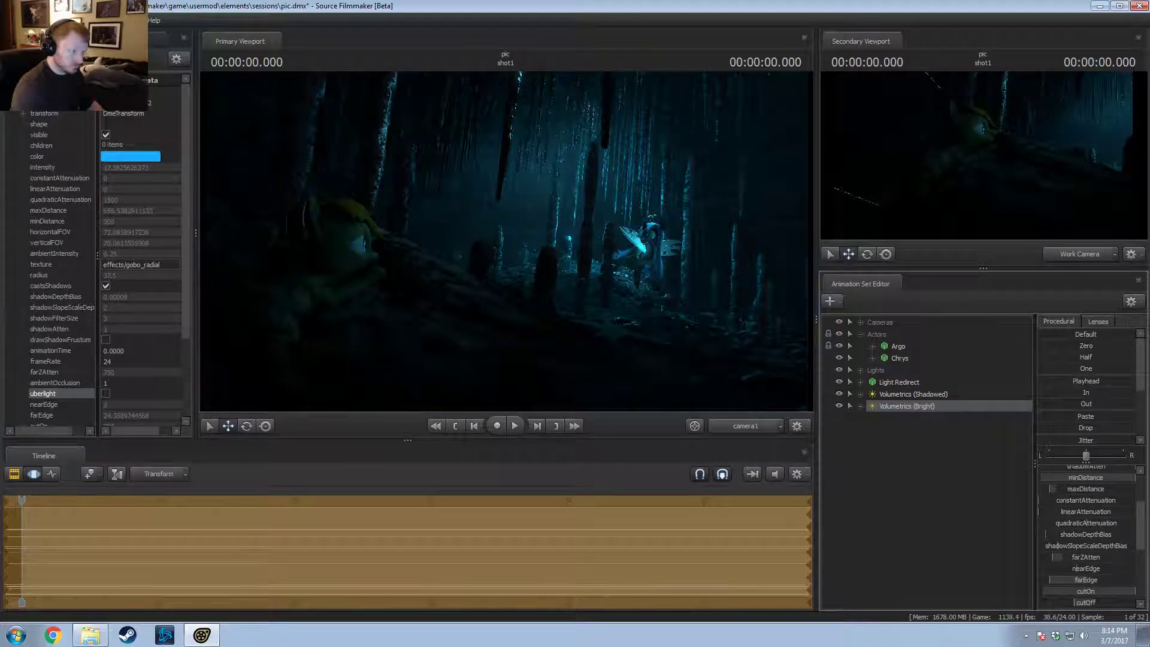
scroll(1080, 517, "down", 2)
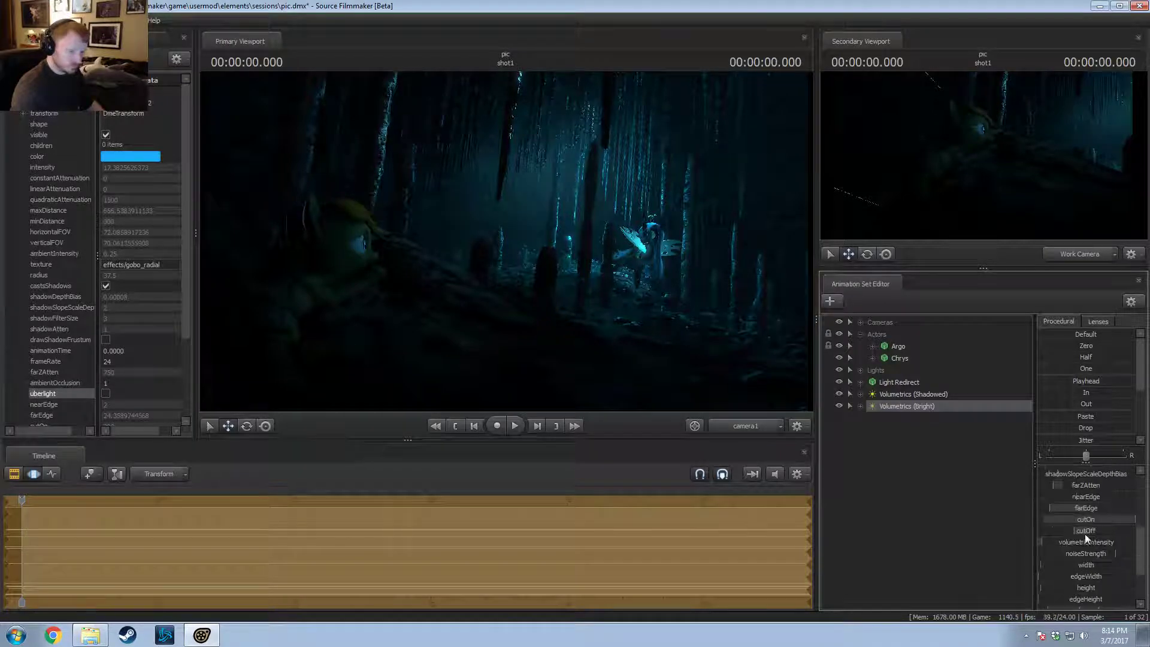
left_click_drag(1082, 546, 1099, 546)
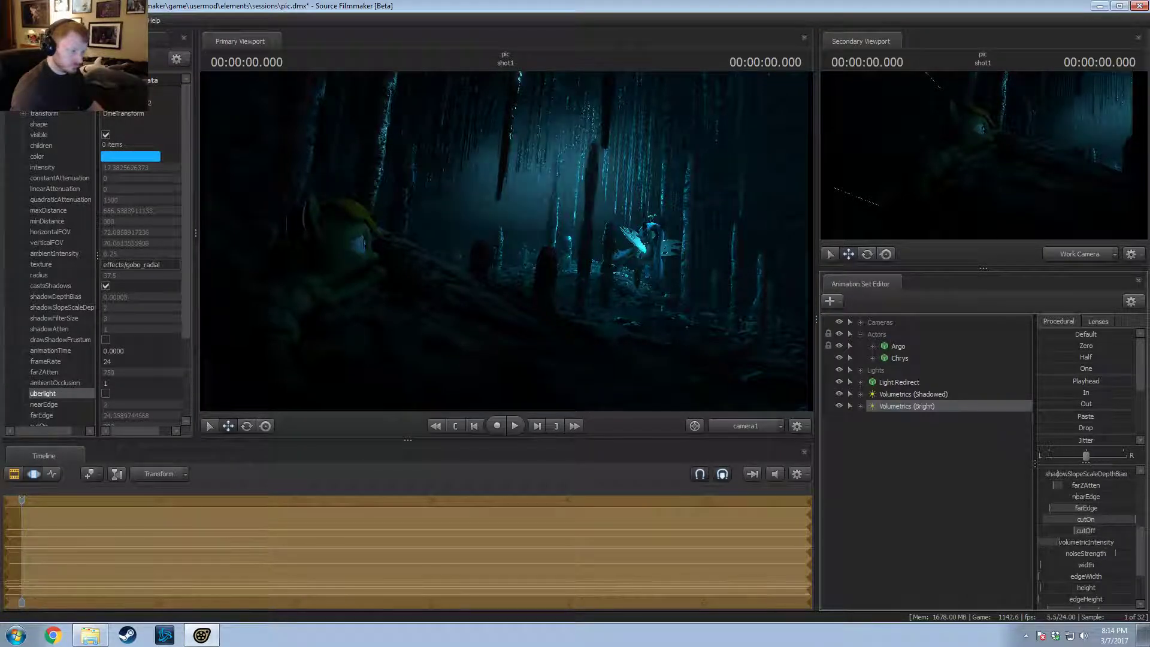
Step: Disable shadows on Volumetrics (Bright) and reposition the light through its own view while checking camera1 in the secondary viewport
right_click(904, 406)
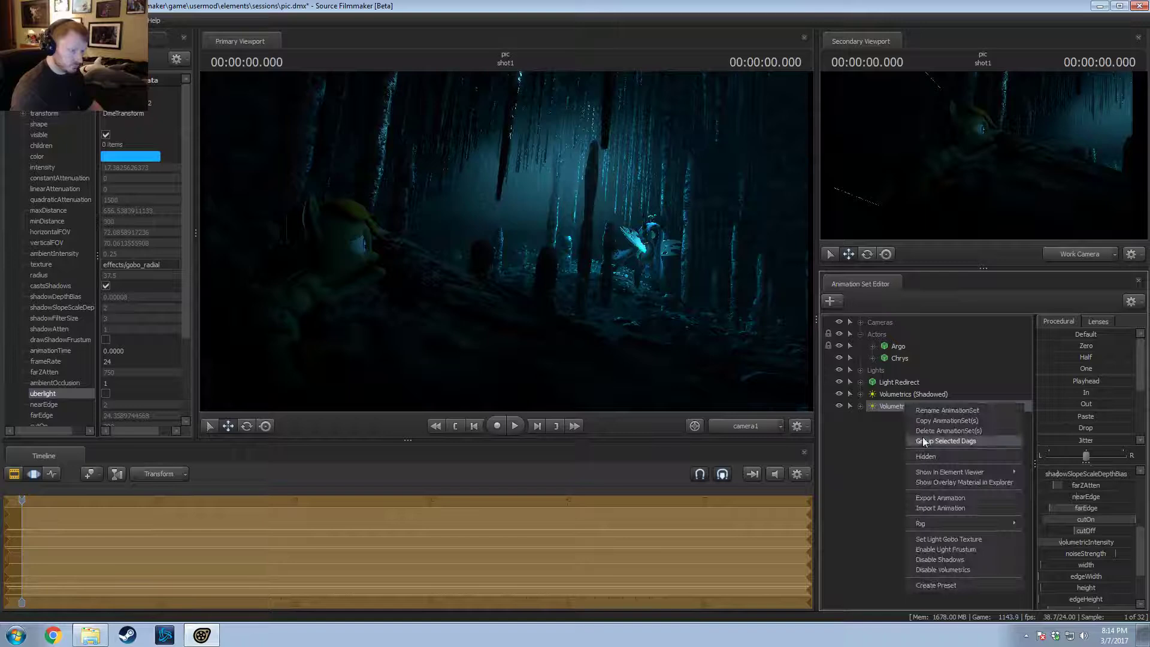
left_click(947, 552)
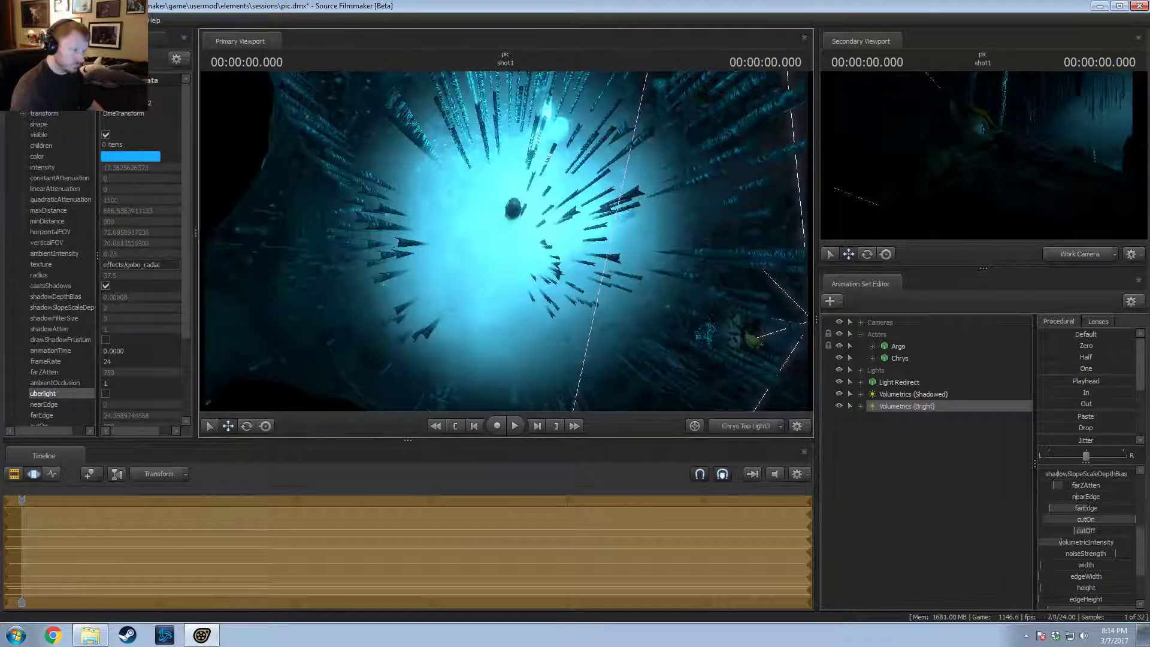
left_click(1087, 254)
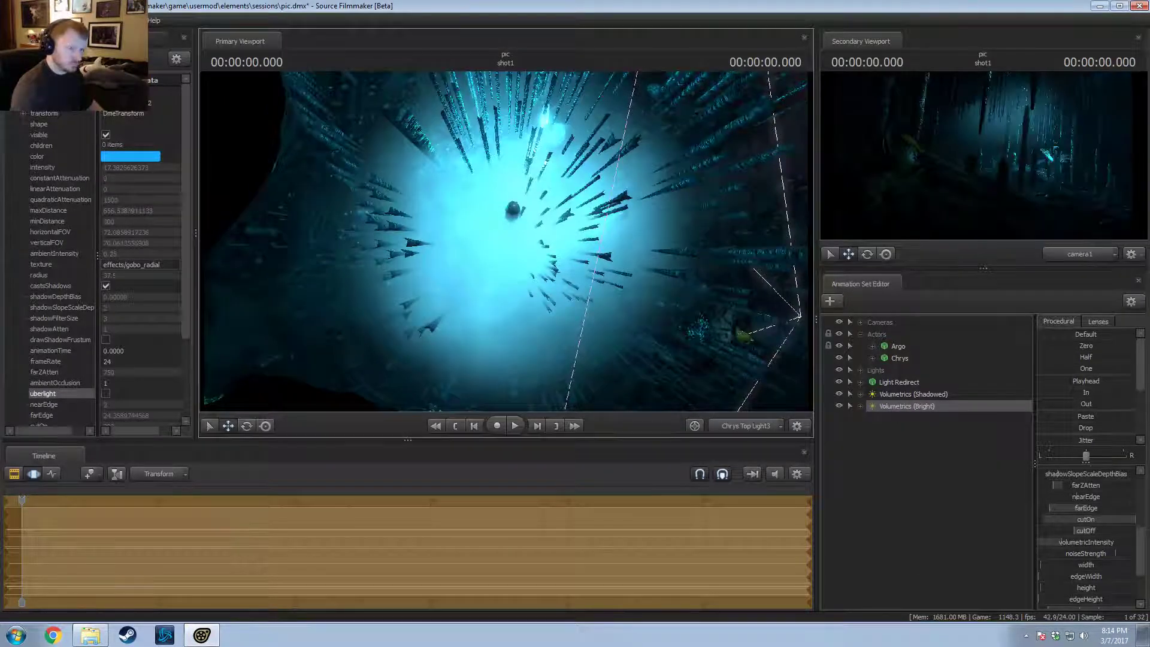
key("s")
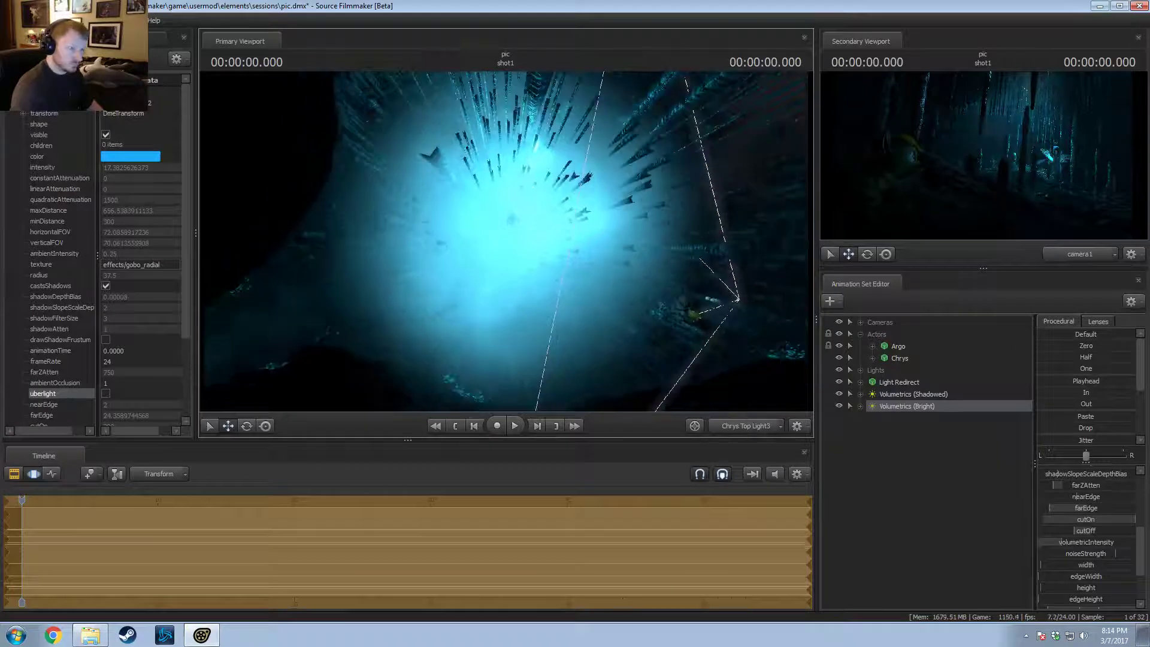
key("s")
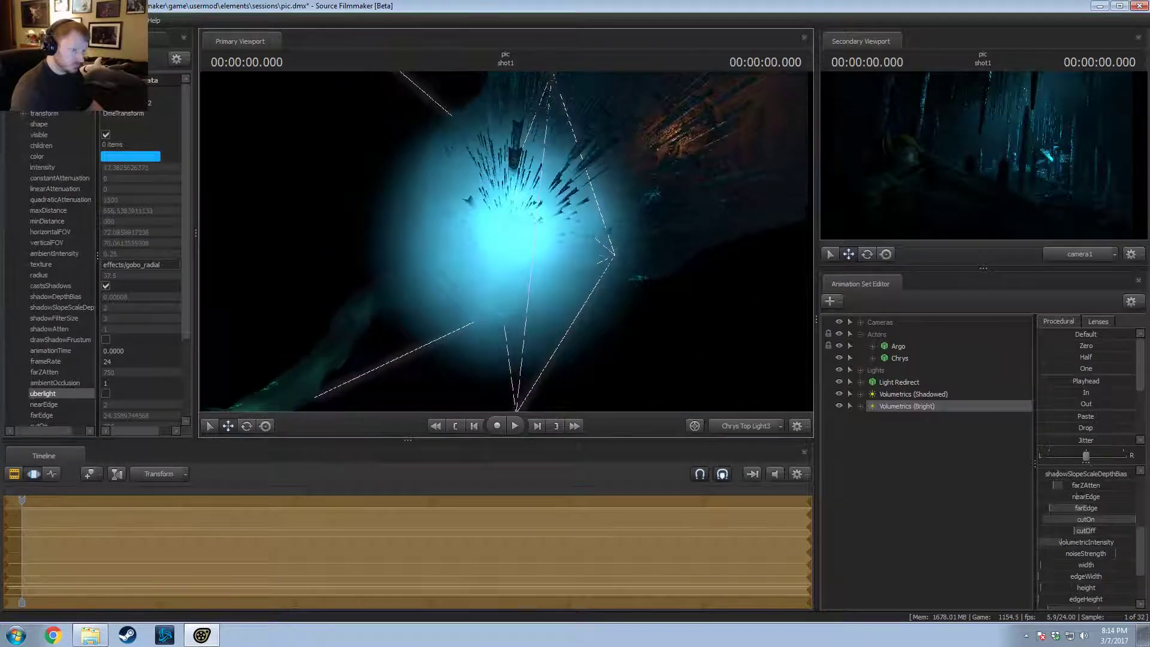
left_click_drag(506, 241, 498, 292)
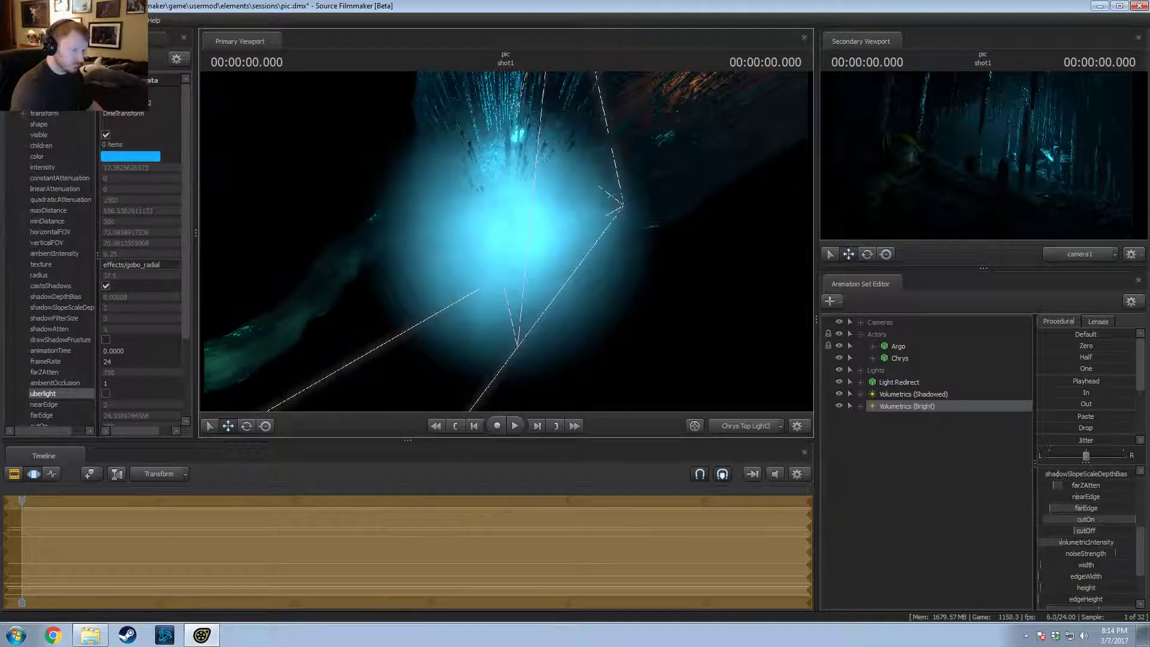
left_click_drag(506, 241, 533, 241)
Step: Raise the noiseStrength of Volumetrics (Bright) and check the fog through camera1 in the primary viewport
left_click_drag(1081, 552, 1108, 552)
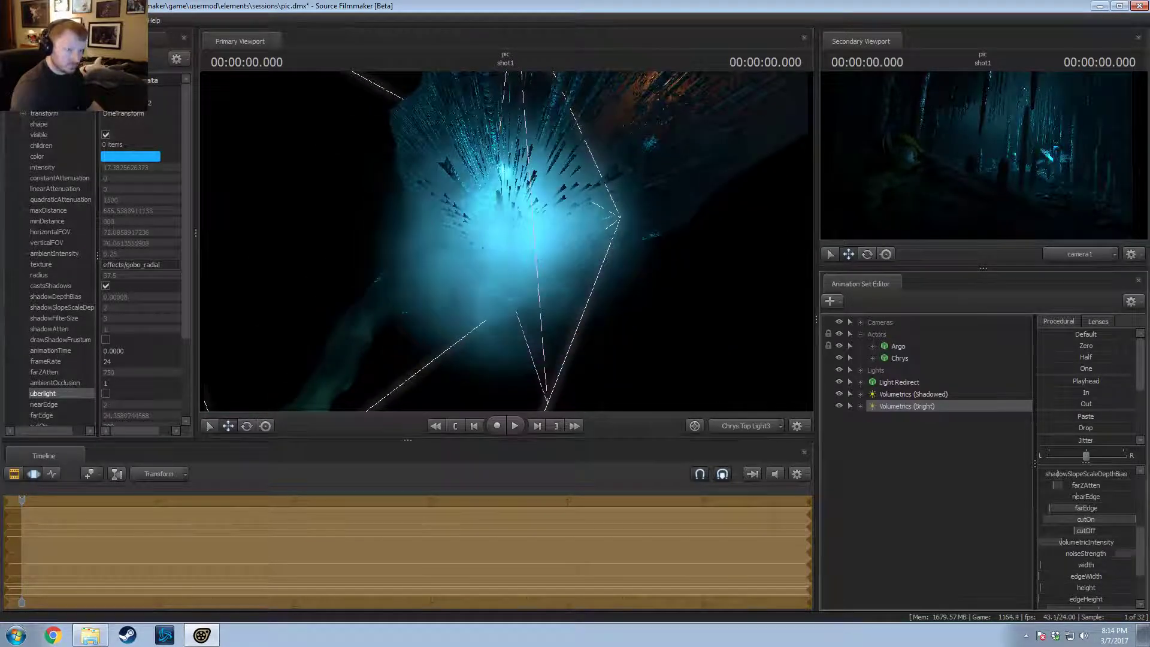
key("F3")
left_click(745, 425)
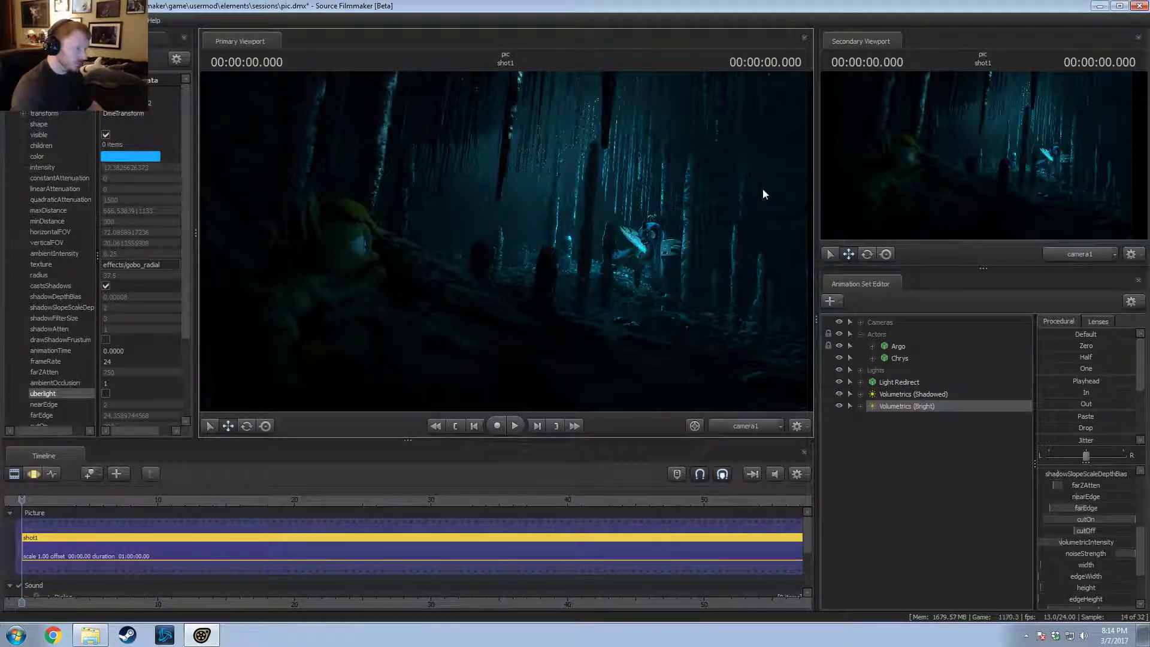
Step: Delete the animation set of the Volumetrics (Bright) light
right_click(882, 406)
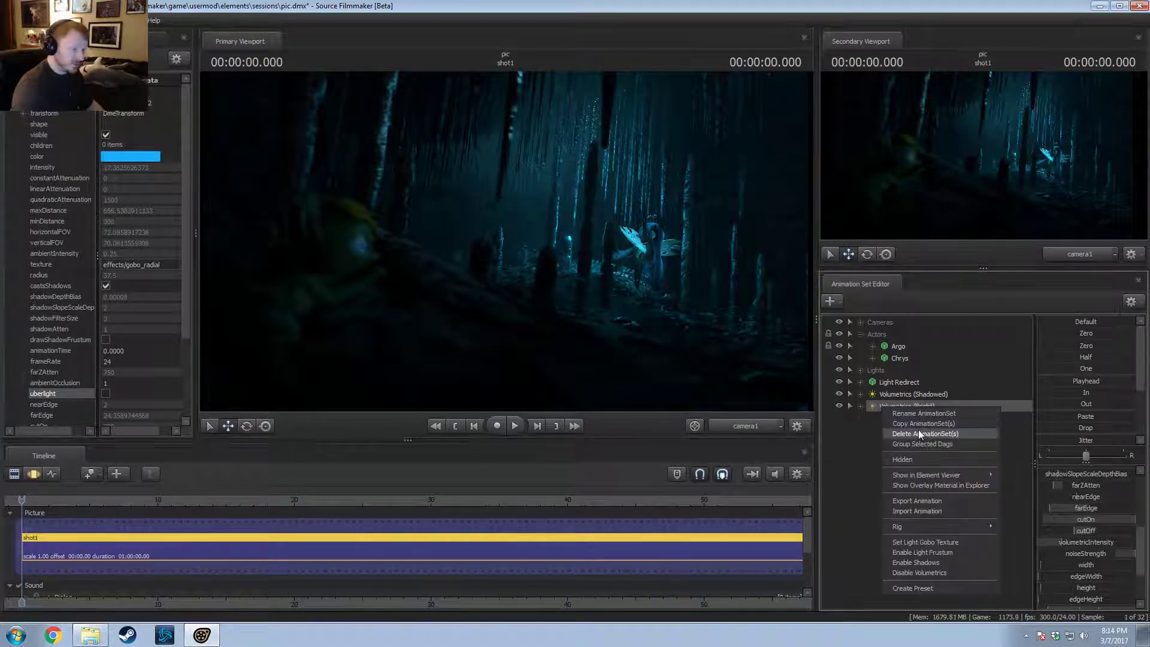
left_click(918, 430)
Step: Scrub the playhead along shot1, ending near the 6-second mark, and examine the volumetric lighting through camera1
left_click_drag(123, 496, 286, 499)
key("F3")
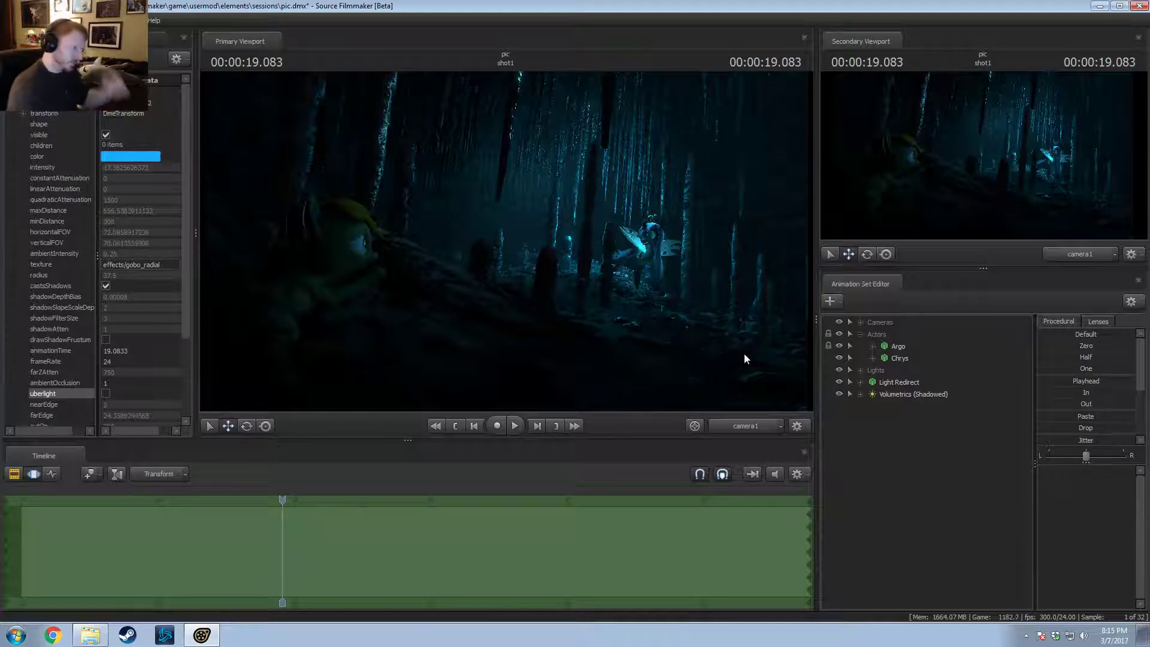
key("F2")
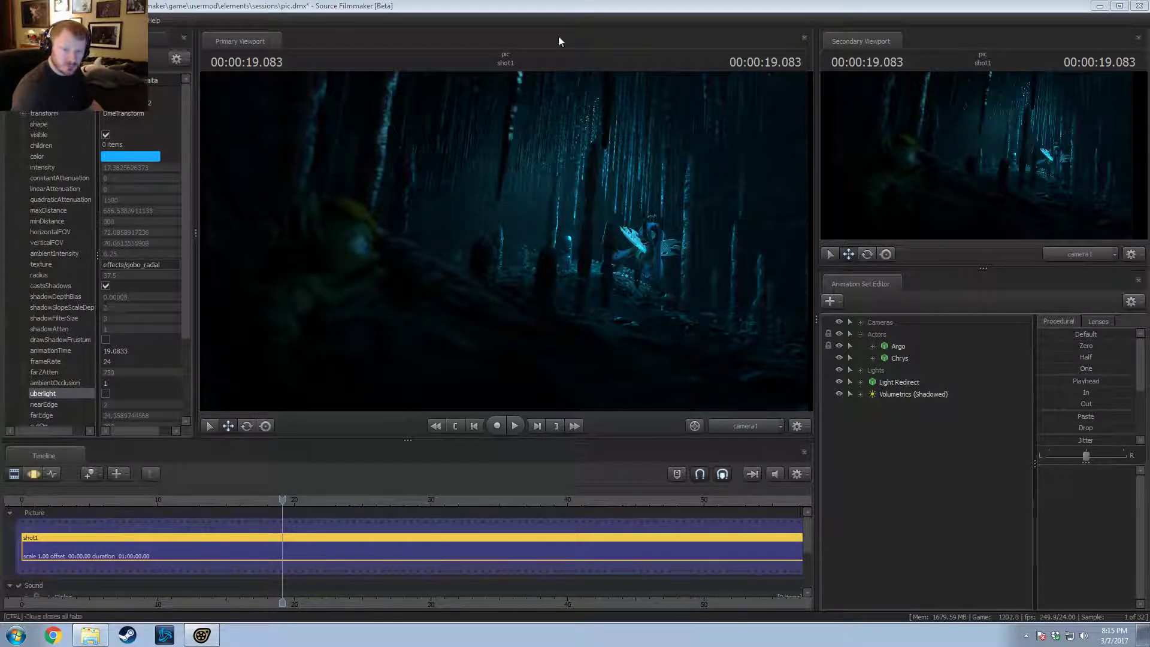
left_click(592, 4)
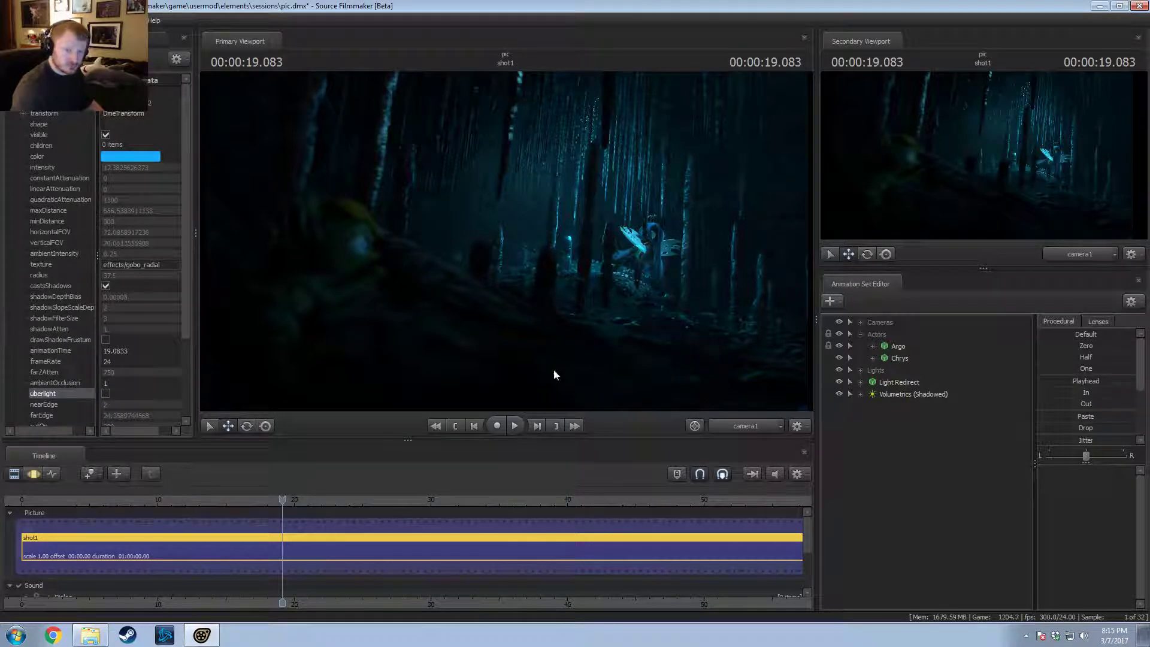
mouse_move(103, 504)
left_mouse_down()
mouse_move(70, 504)
mouse_move(105, 505)
left_mouse_up()
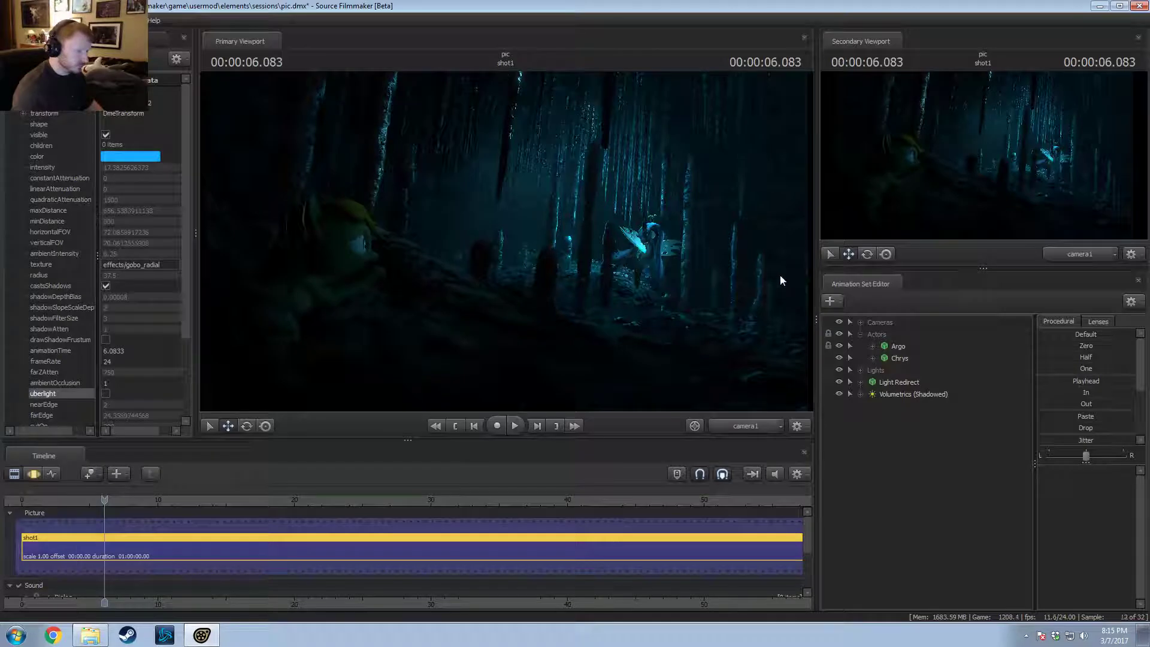
key("F3")
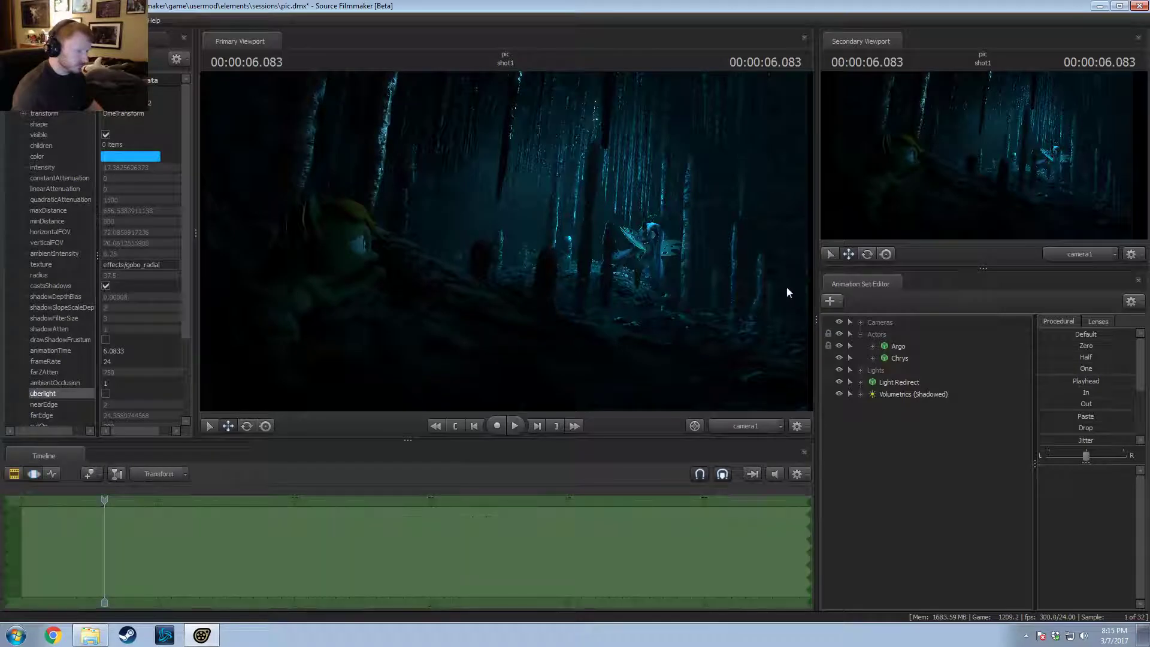
Step: Start a new animation set for a model and filter the model list by "chang"
right_click(895, 425)
left_click(943, 451)
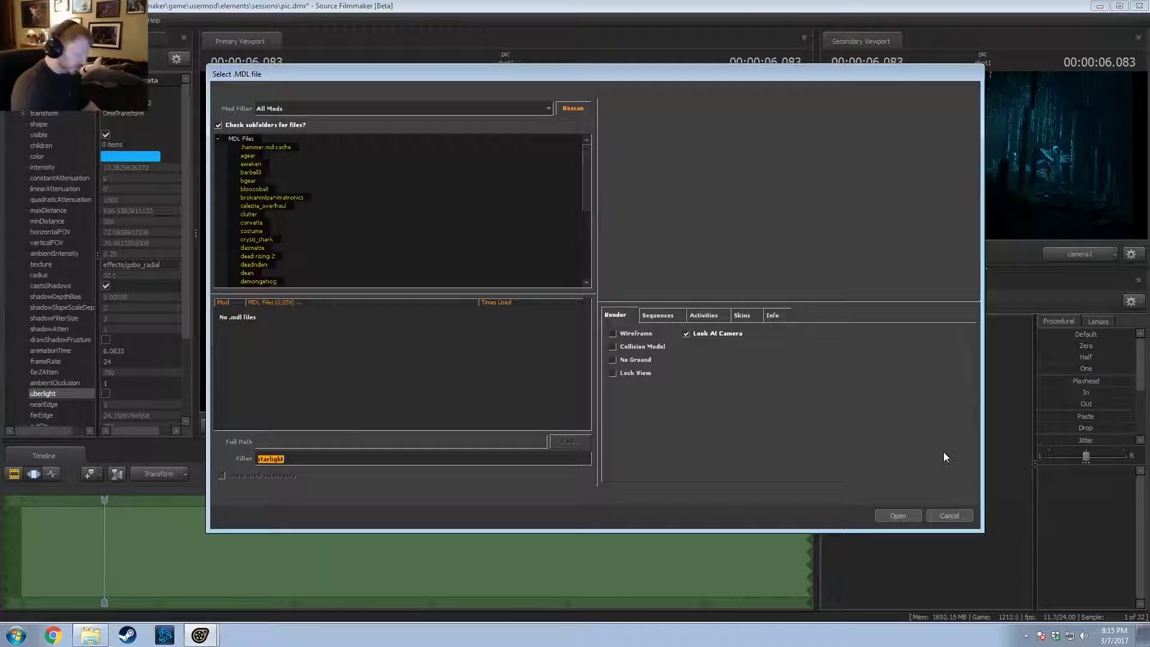
type("changling")
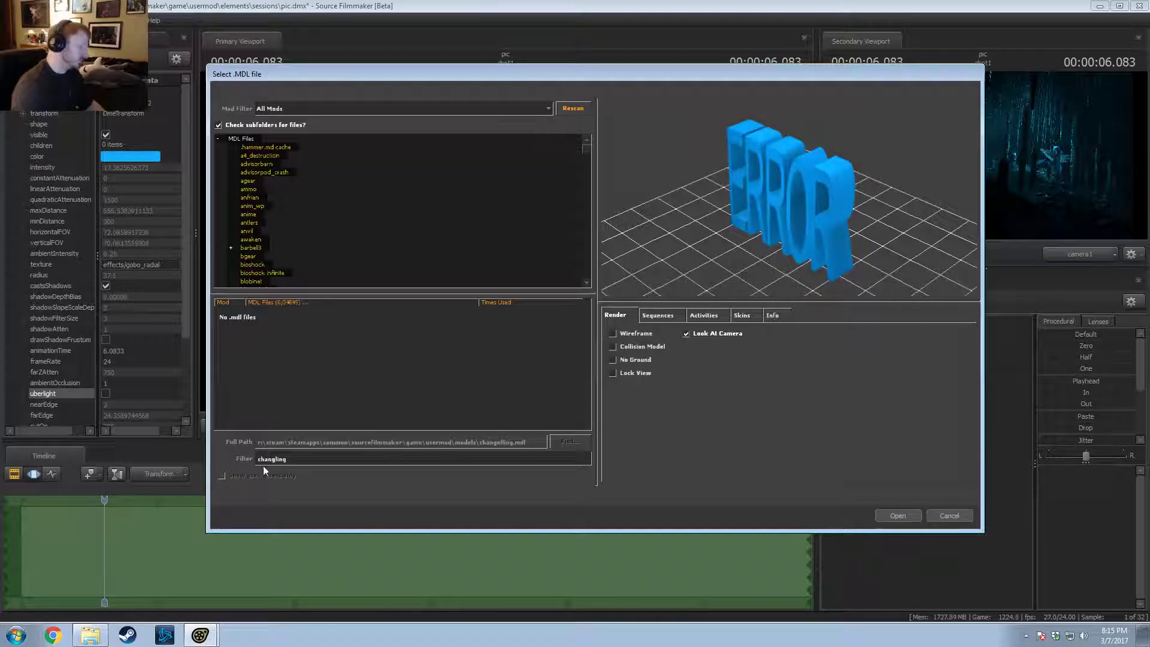
key("BackSpace")
key("BackSpace")
key("BackSpace")
key("BackSpace")
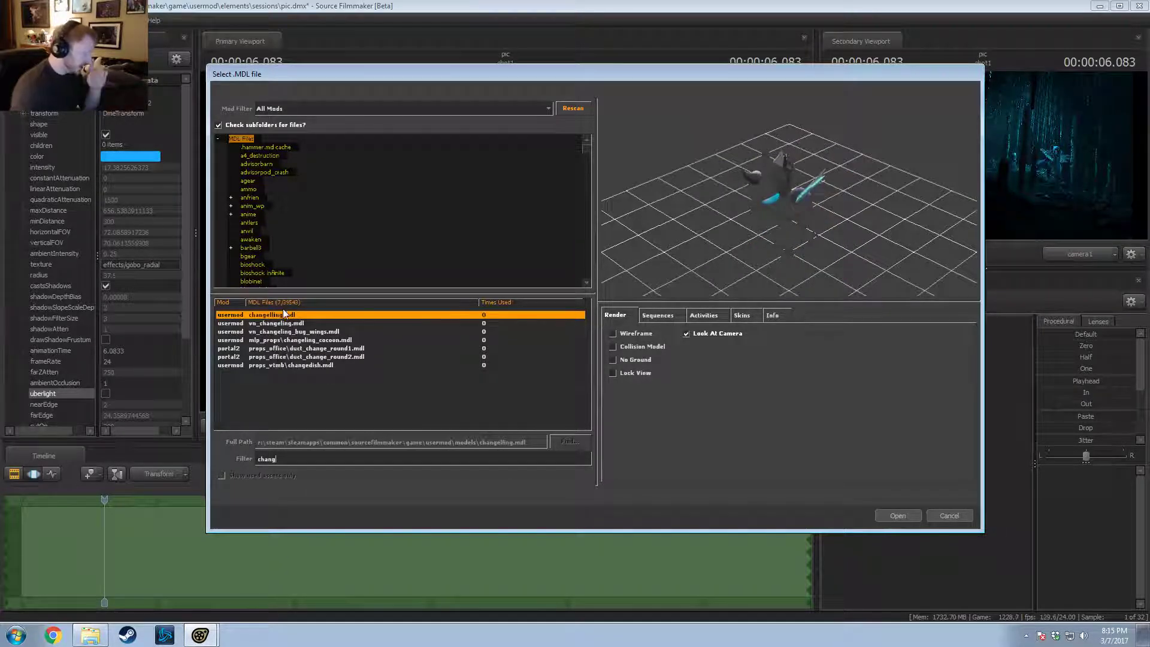
Step: Preview vn_changeling.mdl from several angles and load it into the shot
left_click(286, 325)
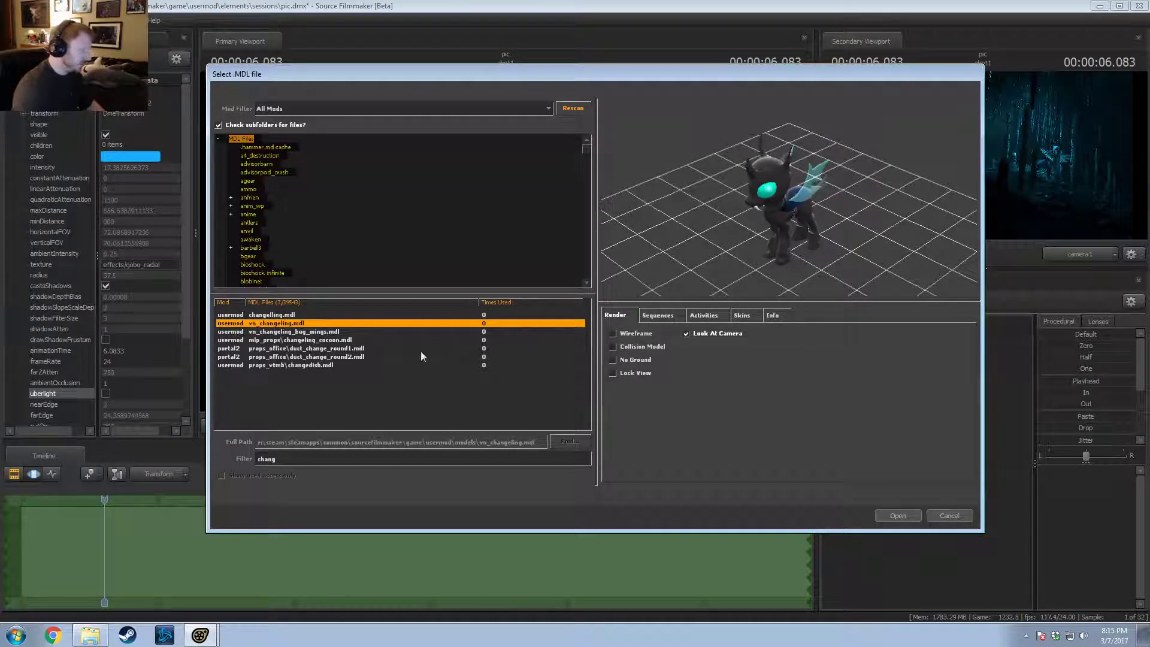
left_click_drag(689, 241, 844, 237)
left_click_drag(719, 264, 884, 201)
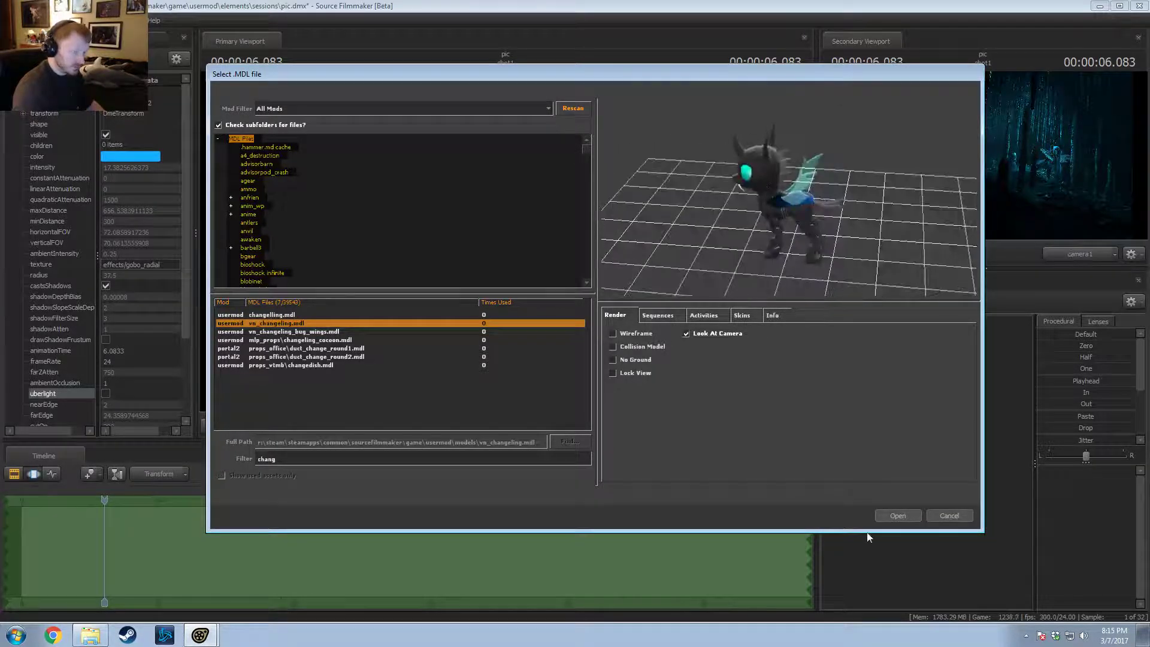
left_click(898, 516)
Step: Move the changeling away from the camera between Argo and Chrys using the Work Camera, and disable viewport lighting
left_click(904, 407)
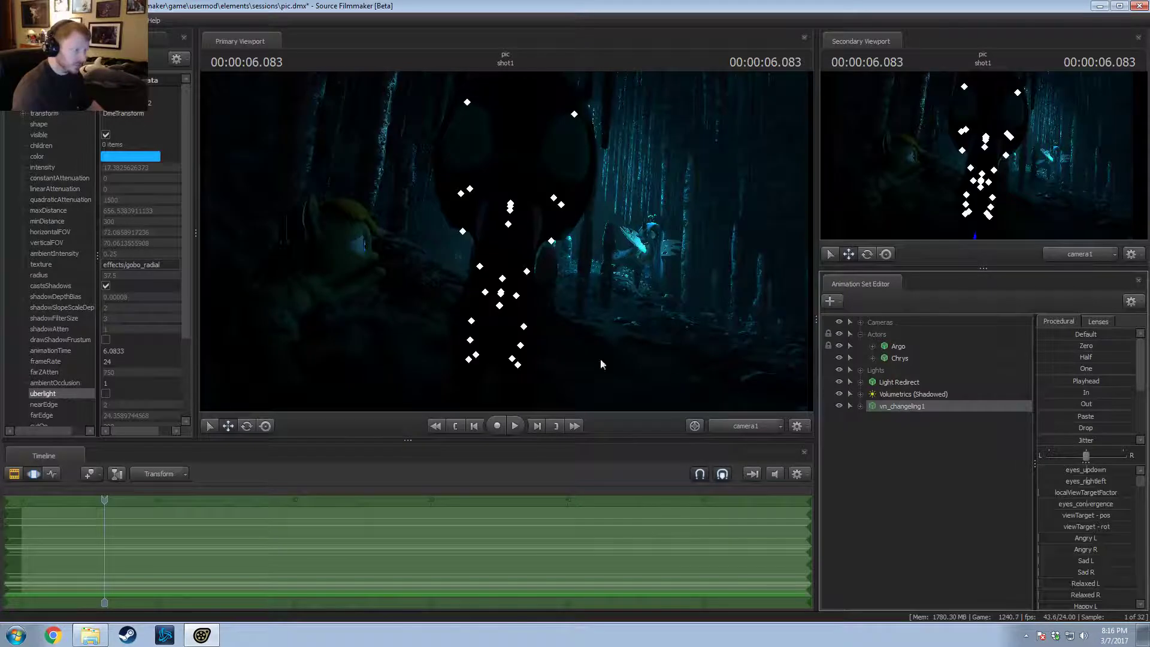
left_click(762, 429)
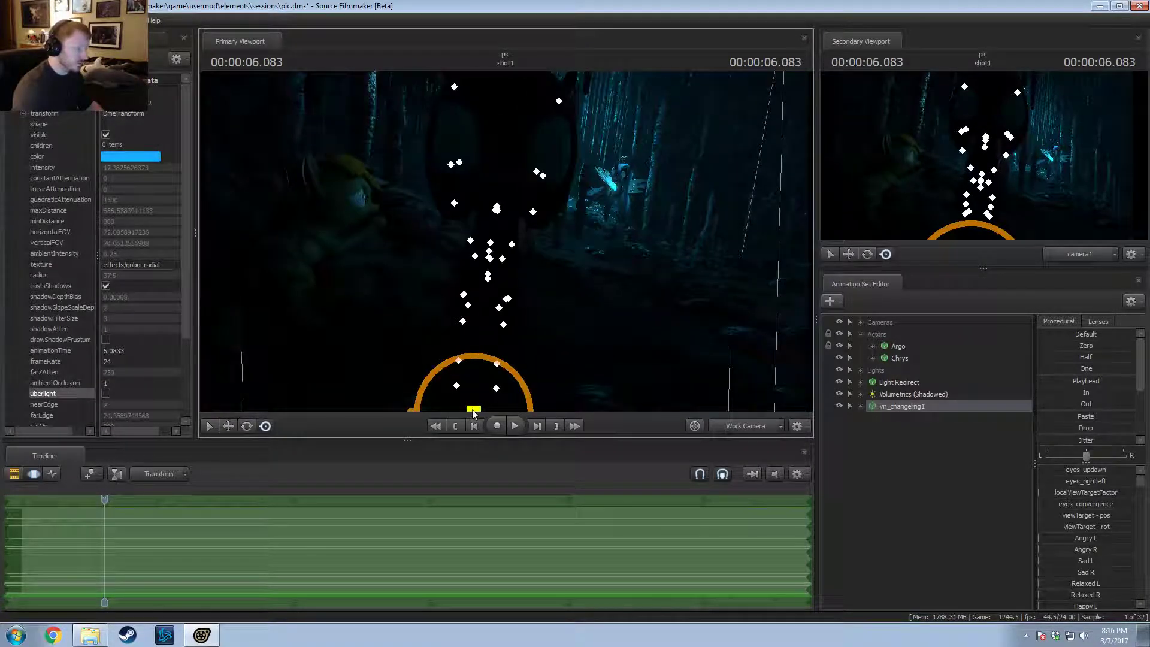
left_click_drag(472, 410, 508, 237)
right_click(617, 285)
left_click(648, 319)
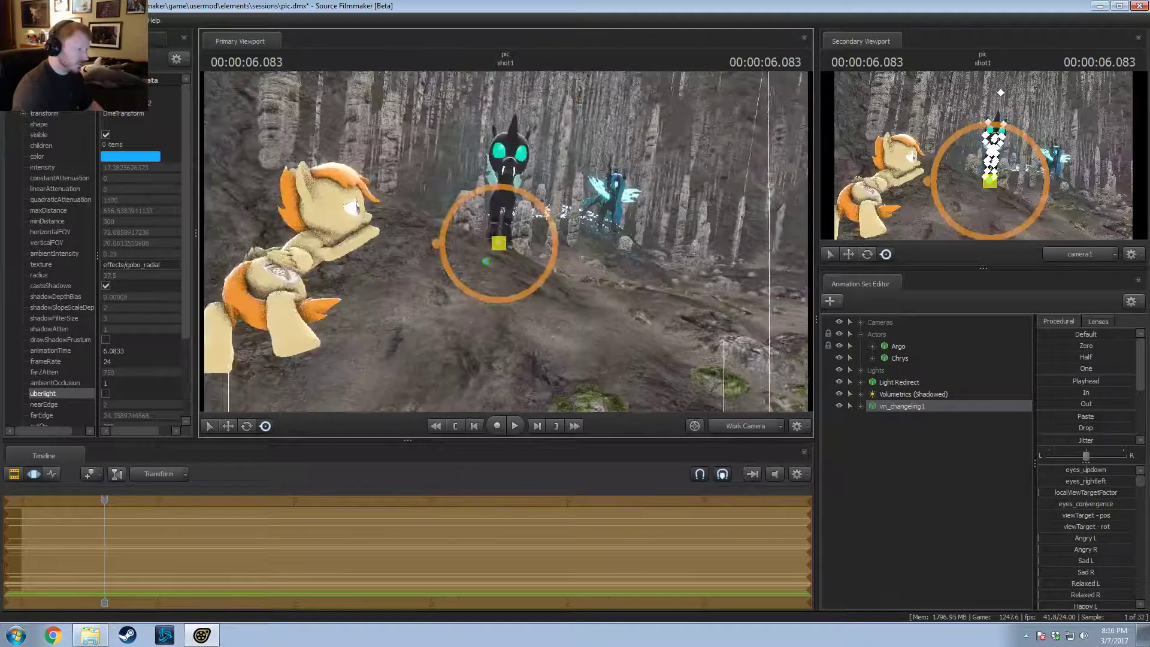
Step: Place the changeling's root on the forest ground right at the broken rock pillar
mouse_move(505, 242)
left_mouse_down("alt")
mouse_move(455, 269)
mouse_move(443, 264)
mouse_move(599, 236)
mouse_move(505, 242)
left_mouse_up("alt")
left_click_drag(466, 306, 392, 257)
left_click_drag(565, 179, 497, 161)
left_click_drag(502, 242, 504, 242)
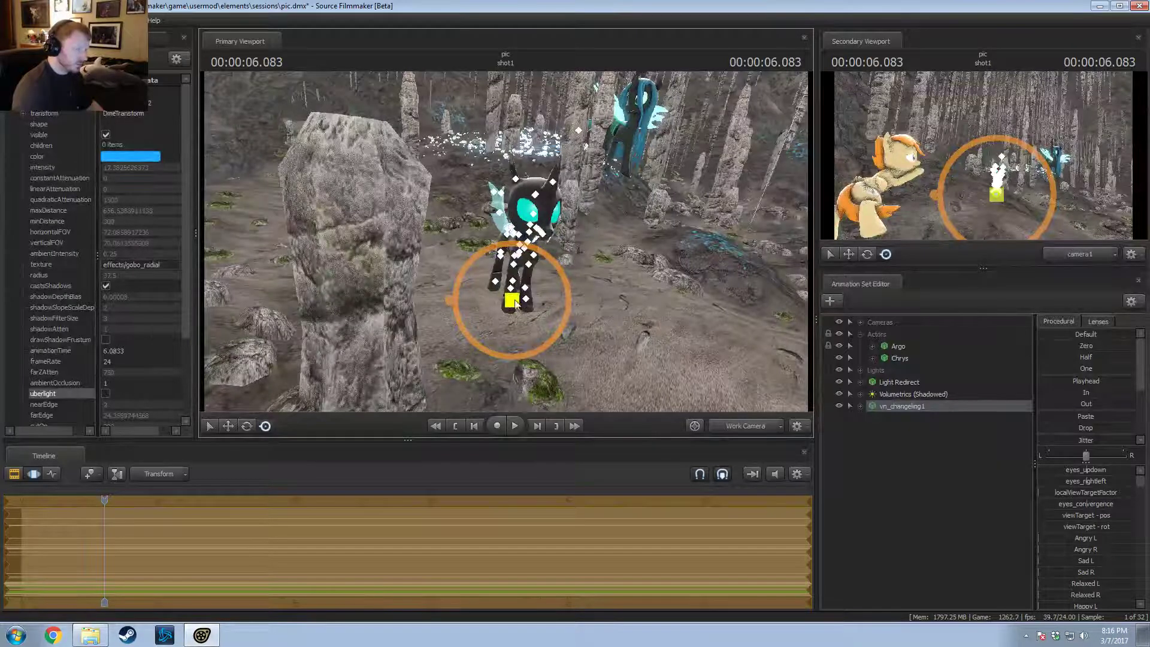
left_click_drag(514, 300, 399, 258)
left_click_drag(508, 232, 591, 261)
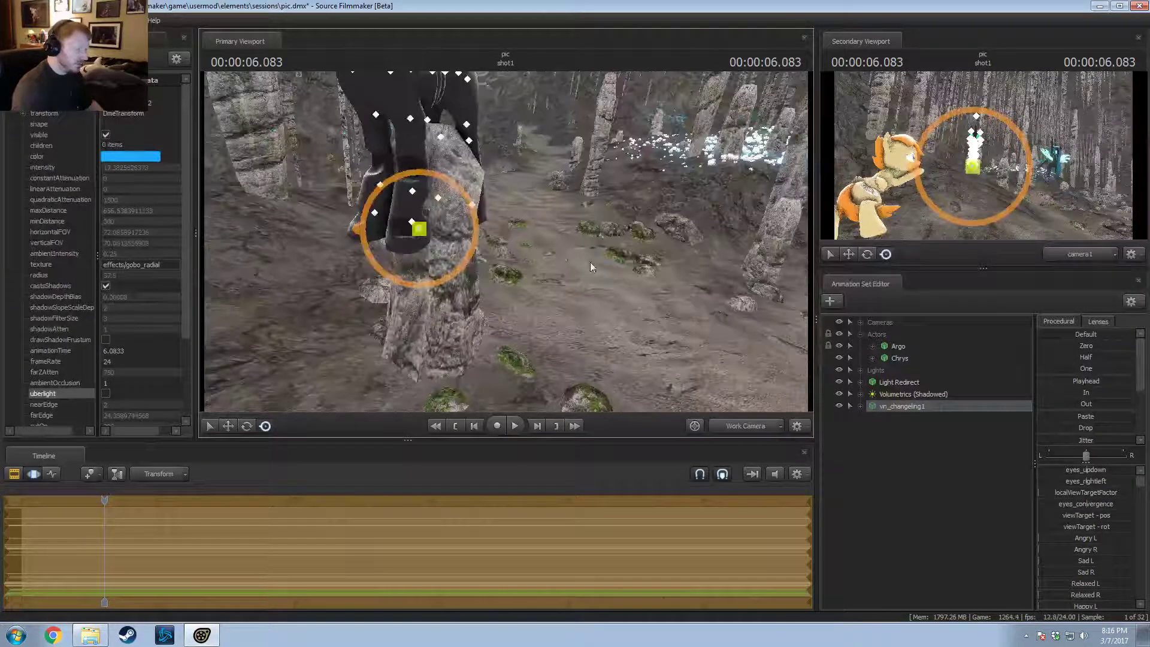
Step: Enable viewport lighting to check the spot around the pillar, and disable it again
right_click(564, 253)
left_click(602, 284)
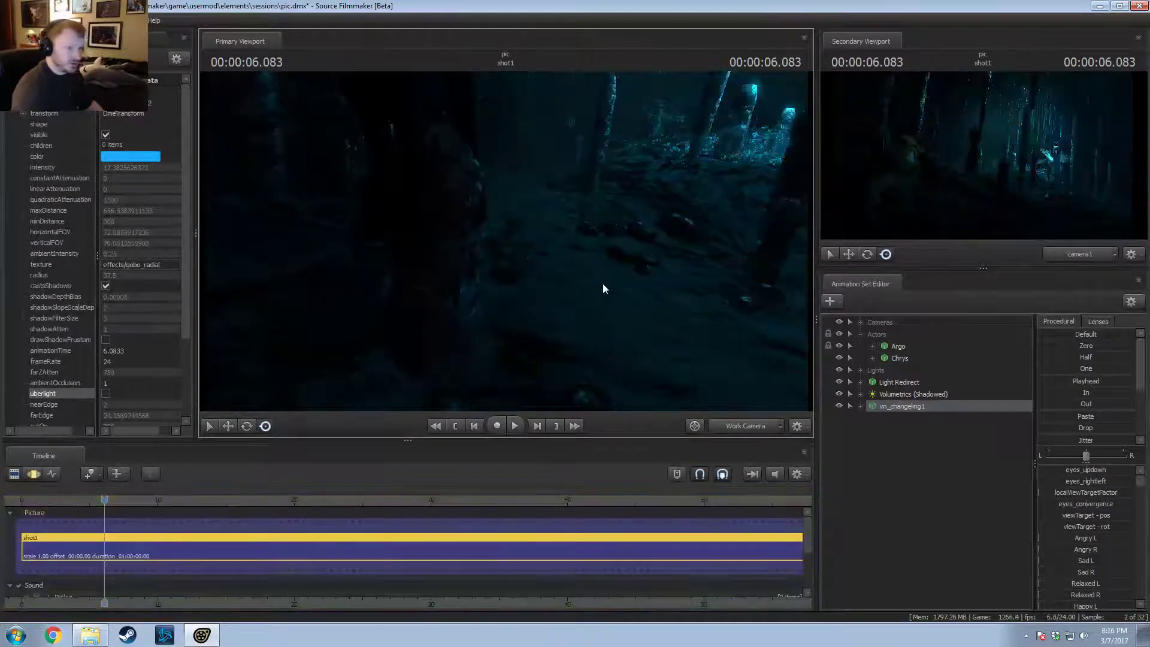
right_click(665, 269)
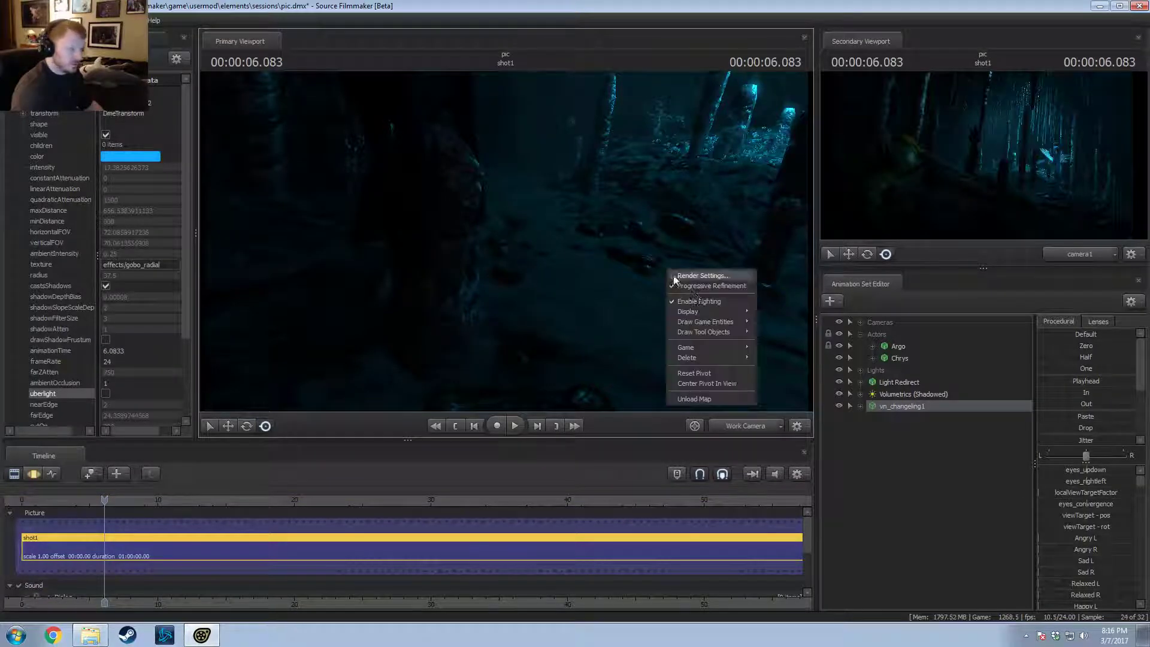
left_click(699, 297)
key("F3")
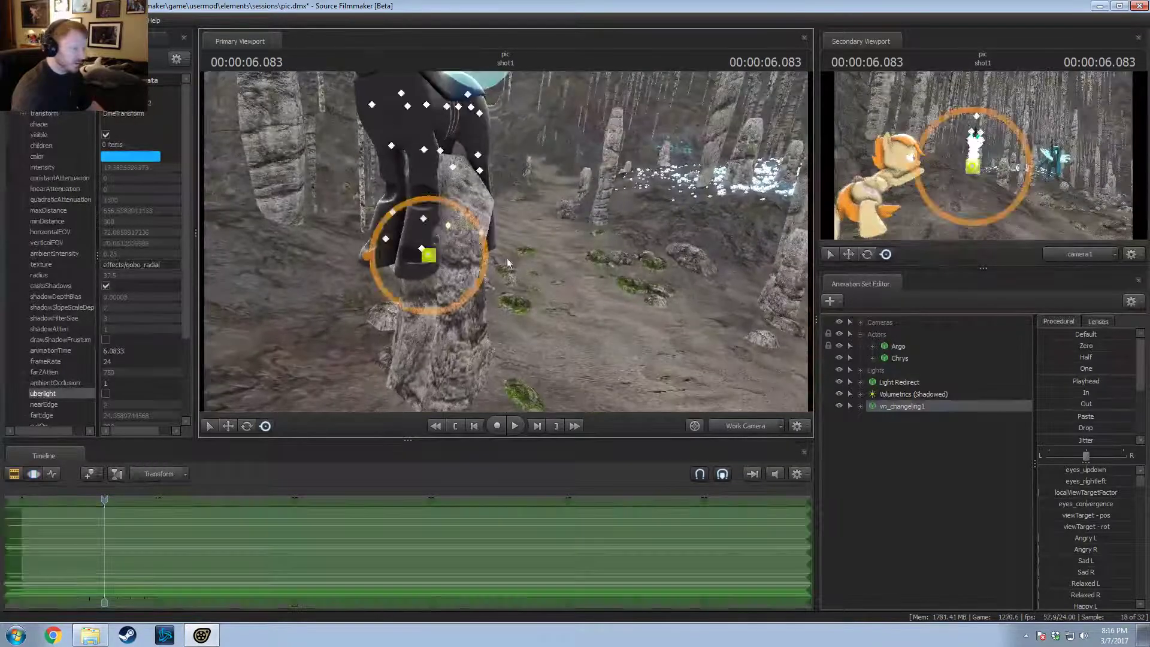
Step: Rotate the changeling's Pelvis to tilt the body upright against the rock pillar
key("w")
left_click_drag(482, 241, 466, 265, "alt")
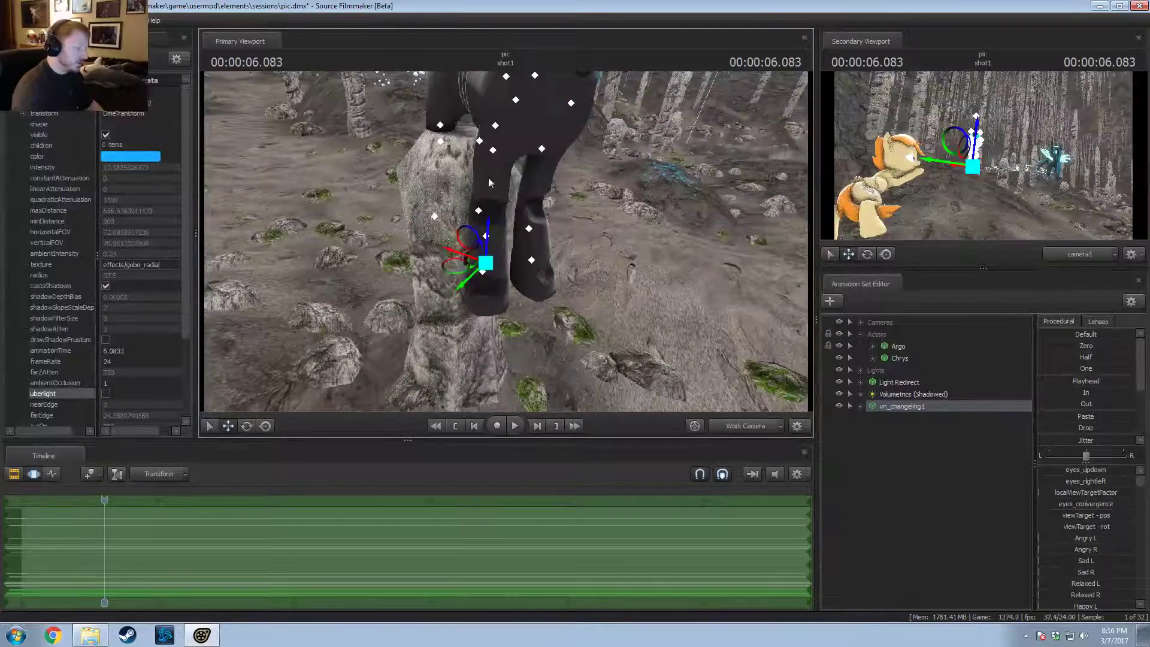
left_click_drag(488, 177, 376, 223, "alt")
left_click(449, 127, "ctrl")
key("e")
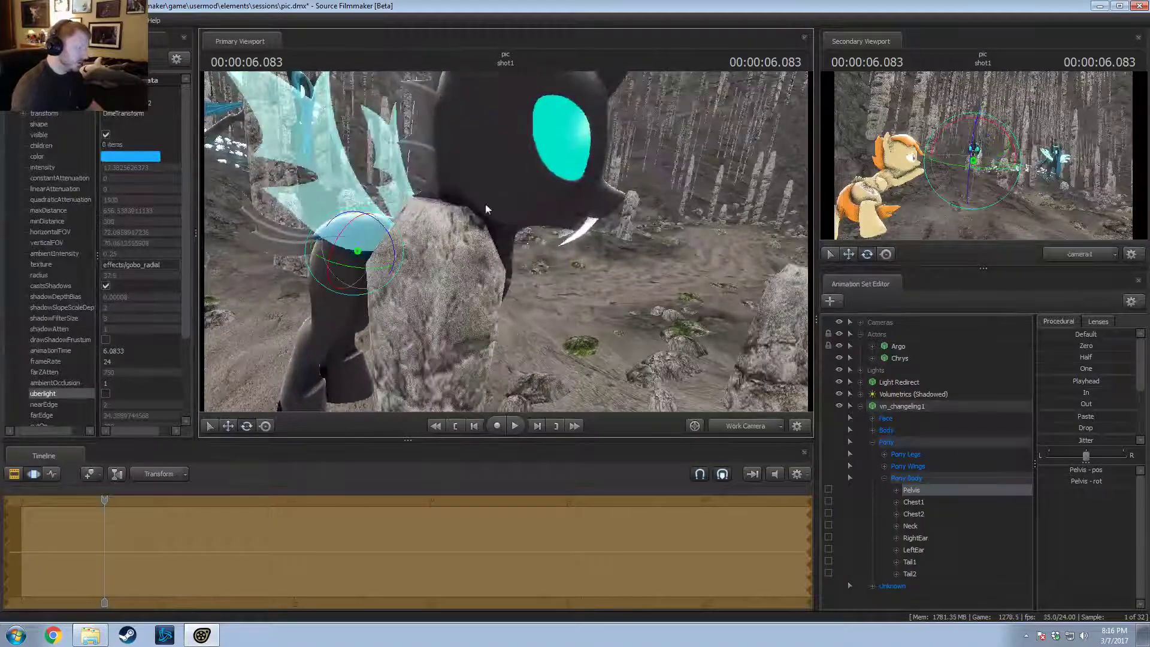
left_click_drag(487, 209, 498, 149, "alt")
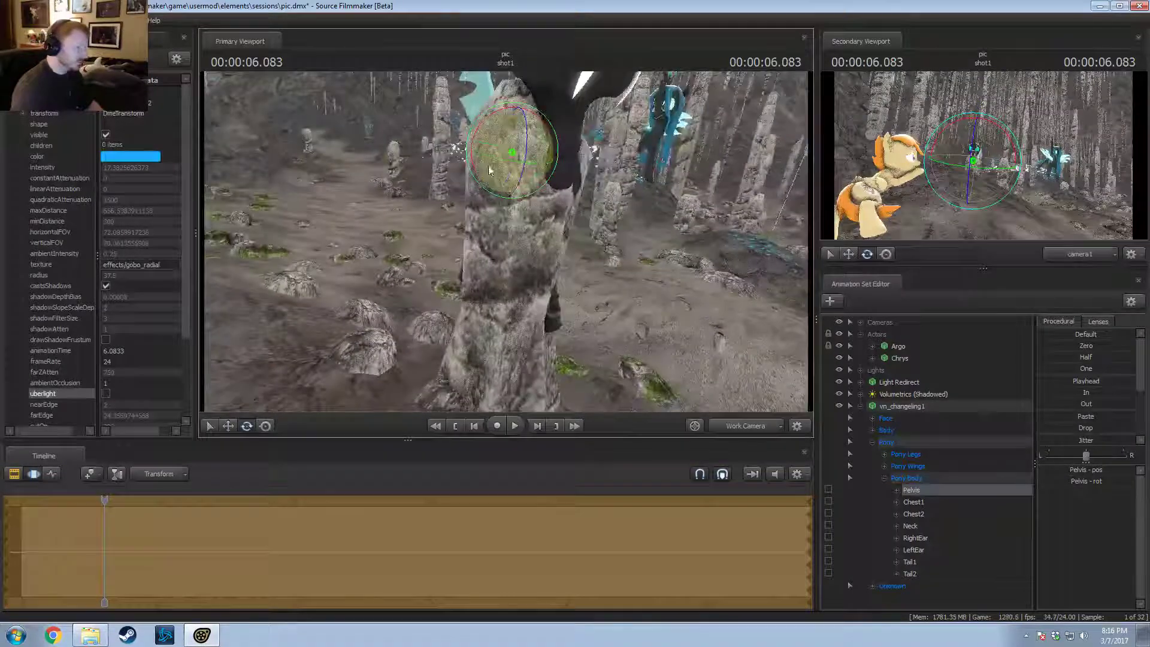
left_click_drag(489, 170, 635, 213)
Step: Lower the changeling's Pelvis along the rock pillar
key("w")
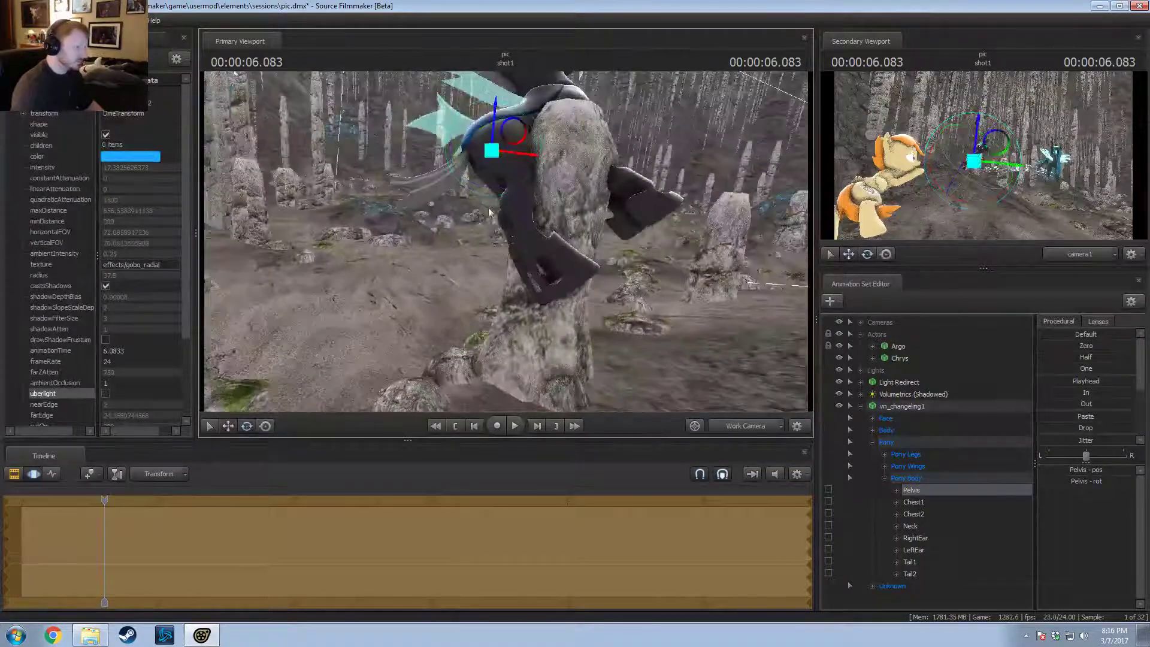
left_click_drag(497, 132, 473, 199)
key("e")
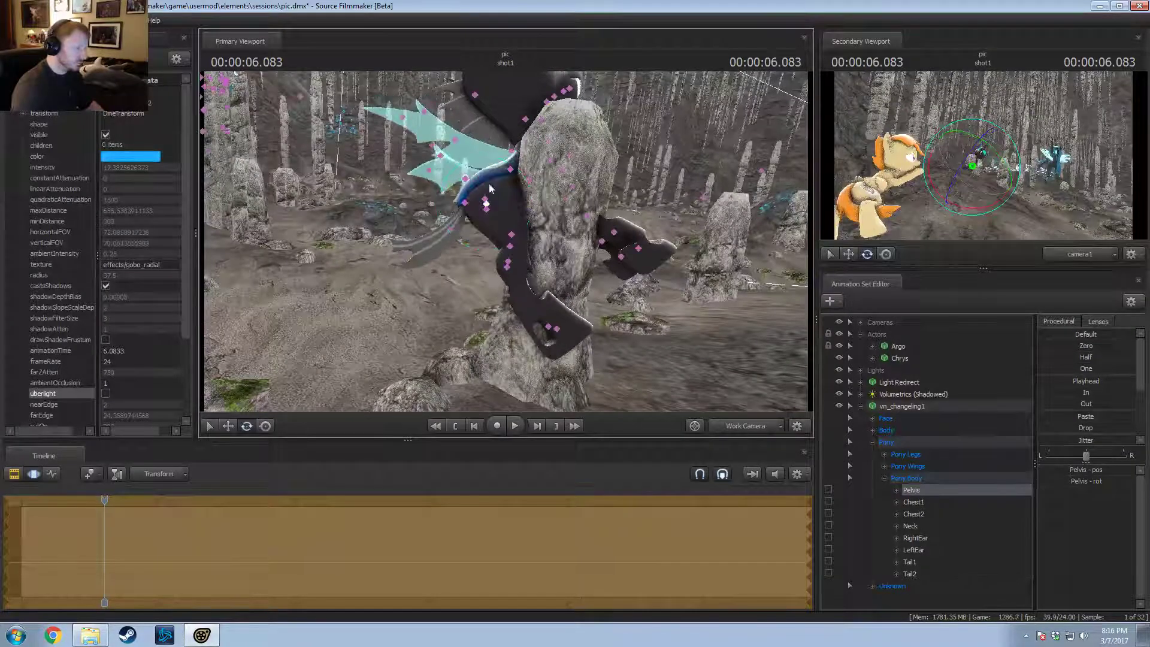
left_click(510, 169, "ctrl")
left_click_drag(563, 166, 515, 201)
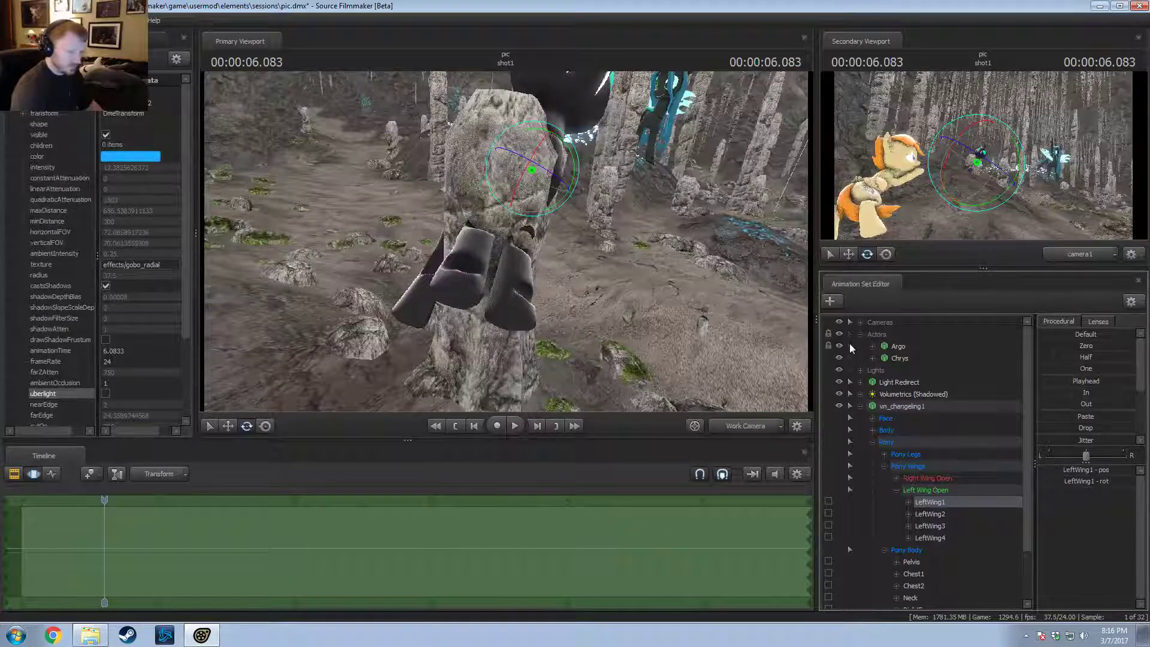
Step: Put Light Redirect under Actors and Volumetrics (Shadowed) under Lights, and make both groups unselectable in the viewport
left_click(896, 392)
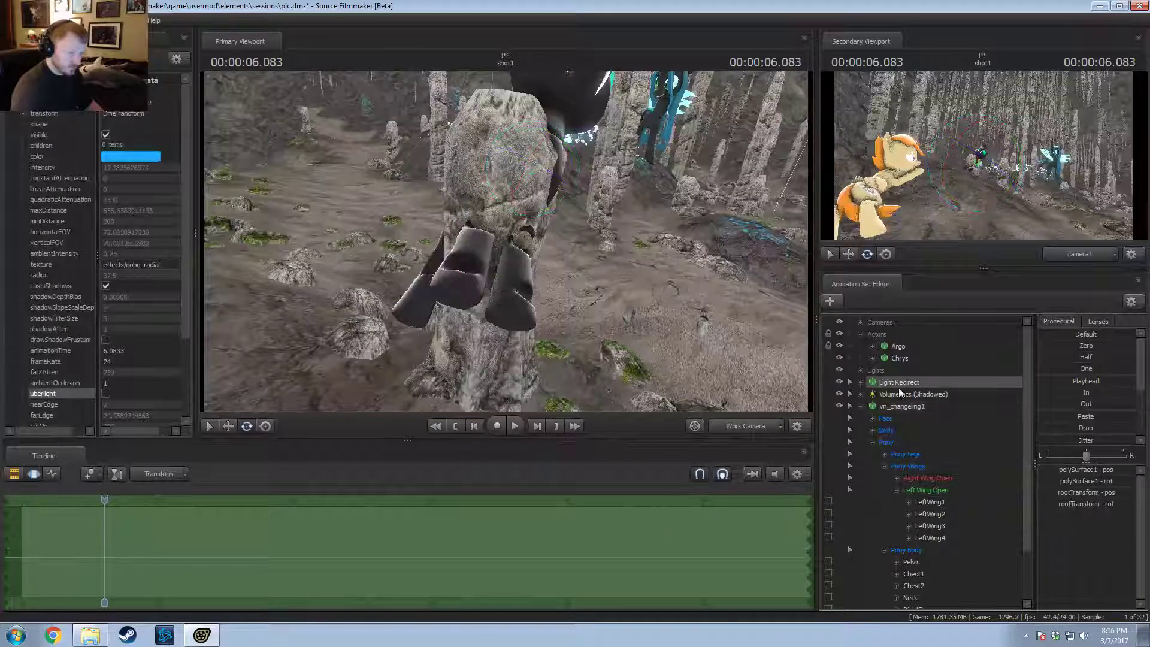
left_click_drag(894, 397, 876, 336)
left_click(860, 394)
left_click(850, 370)
left_click(850, 382)
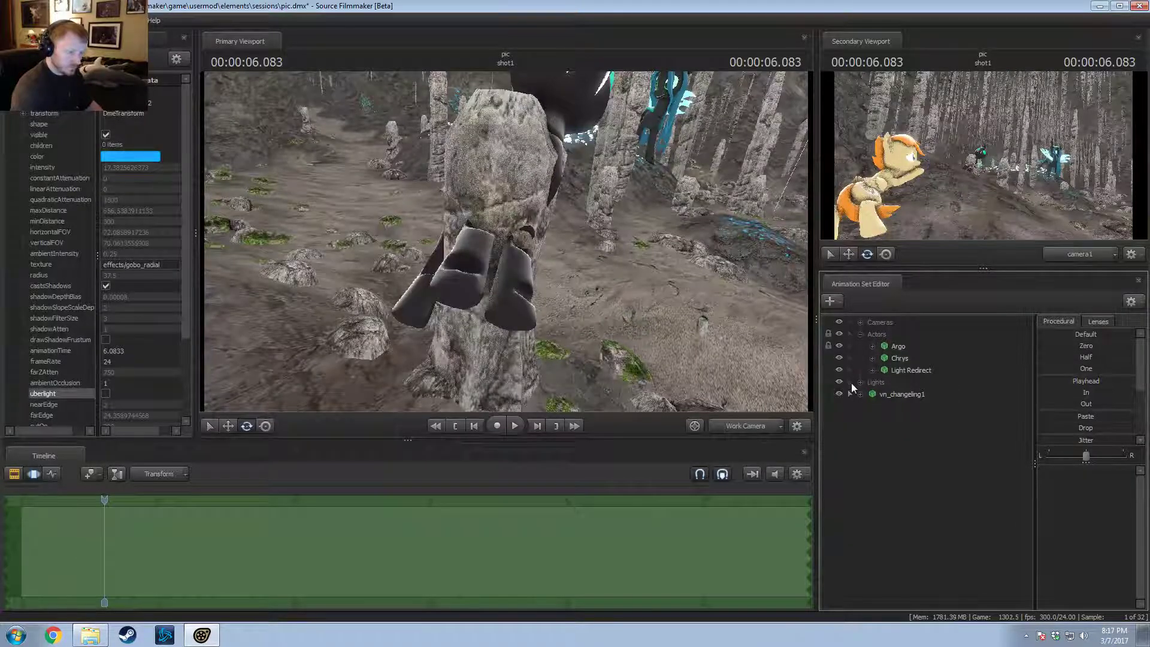
Step: Rotate and shift the changeling's Chest1 to straighten the torso against the pillar
left_click(893, 393)
left_click_drag(521, 204, 563, 192)
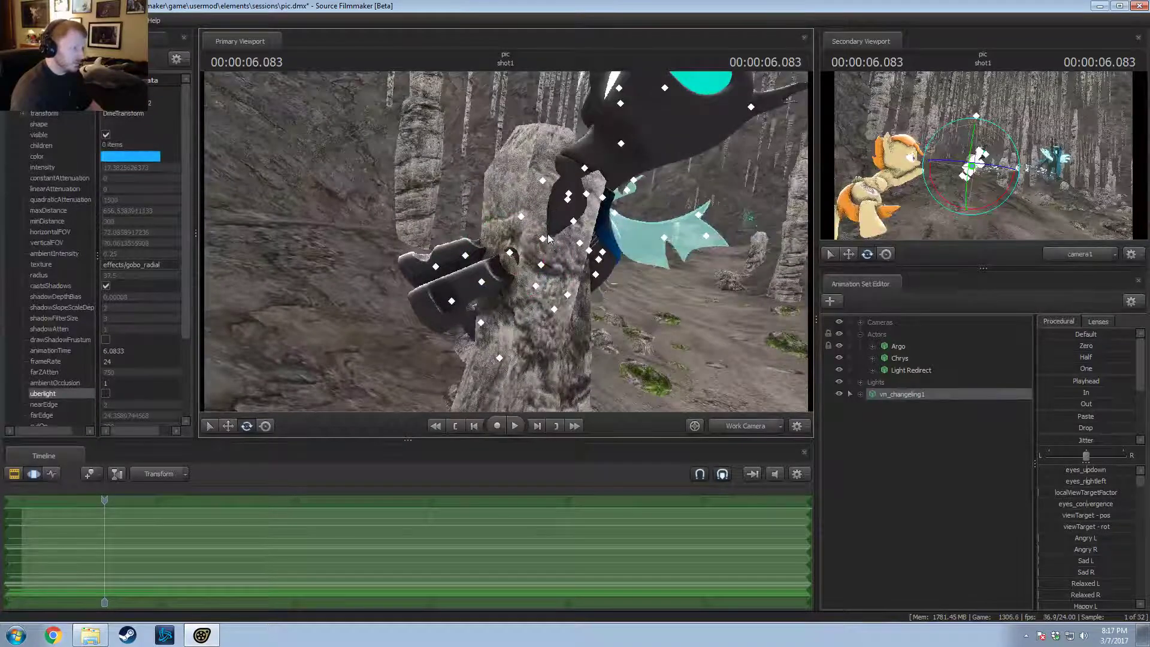
left_click_drag(548, 238, 449, 219, "alt")
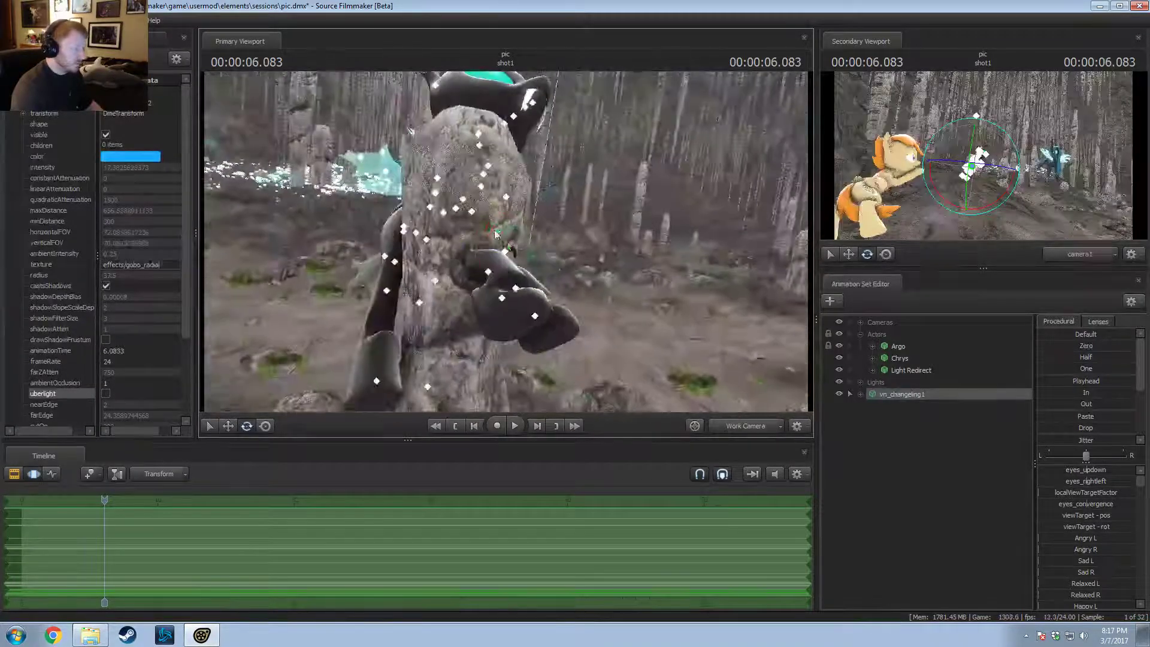
left_click(445, 215)
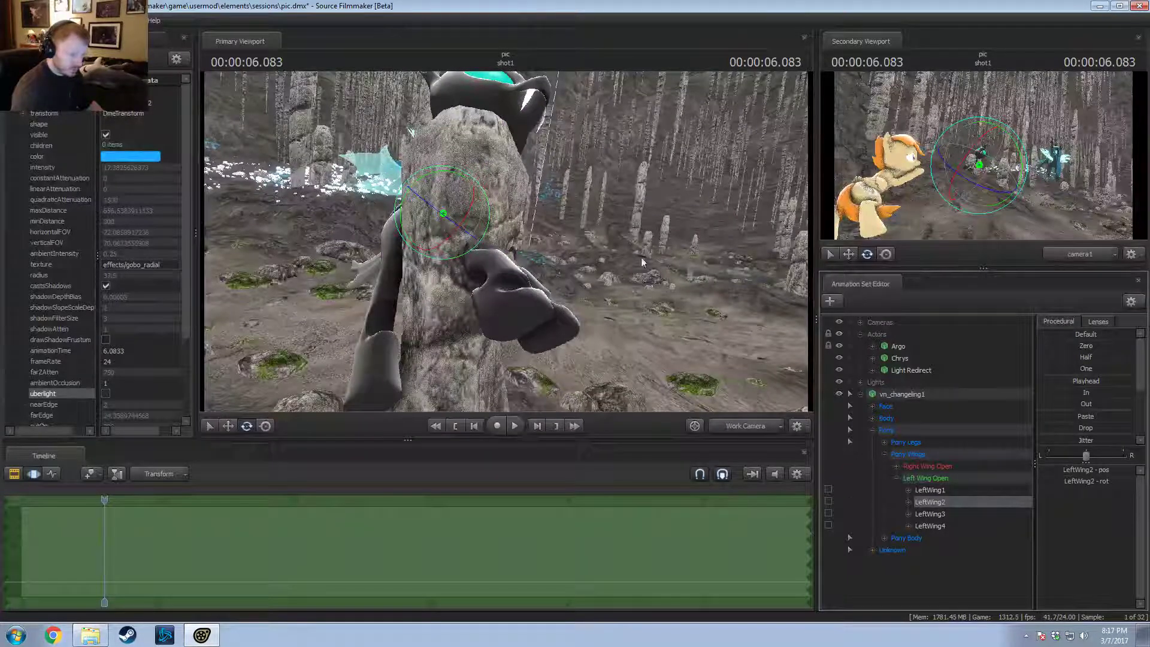
left_click(461, 213, "ctrl")
left_click_drag(461, 213, 454, 188, "alt")
key("w")
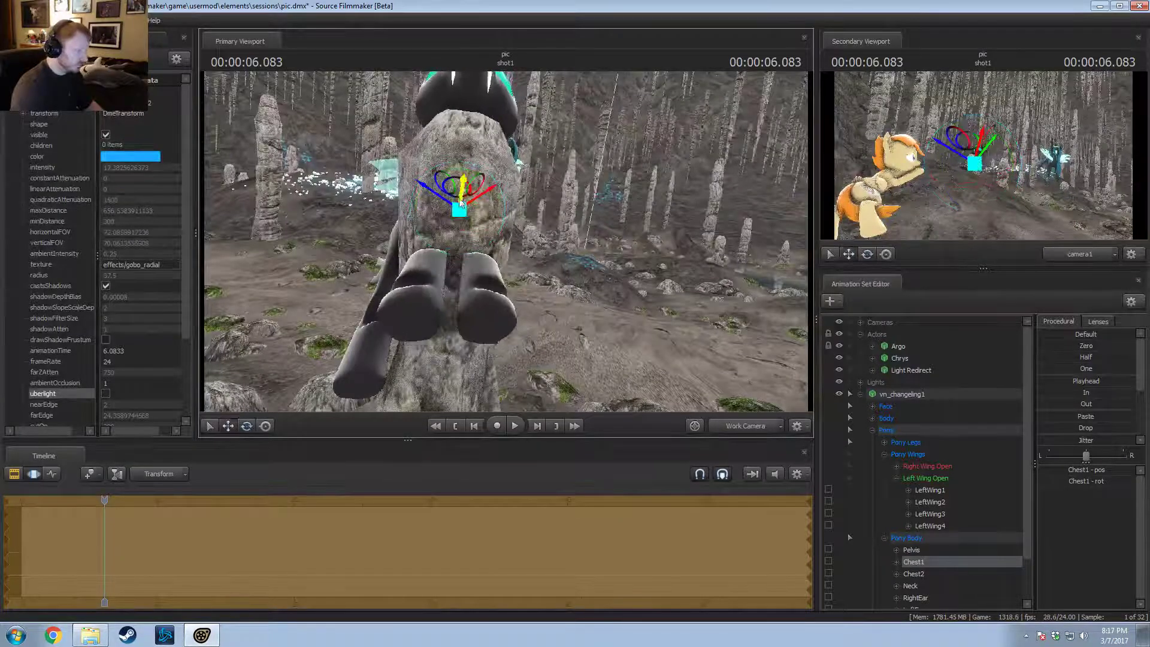
left_click_drag(423, 270, 495, 264, "alt")
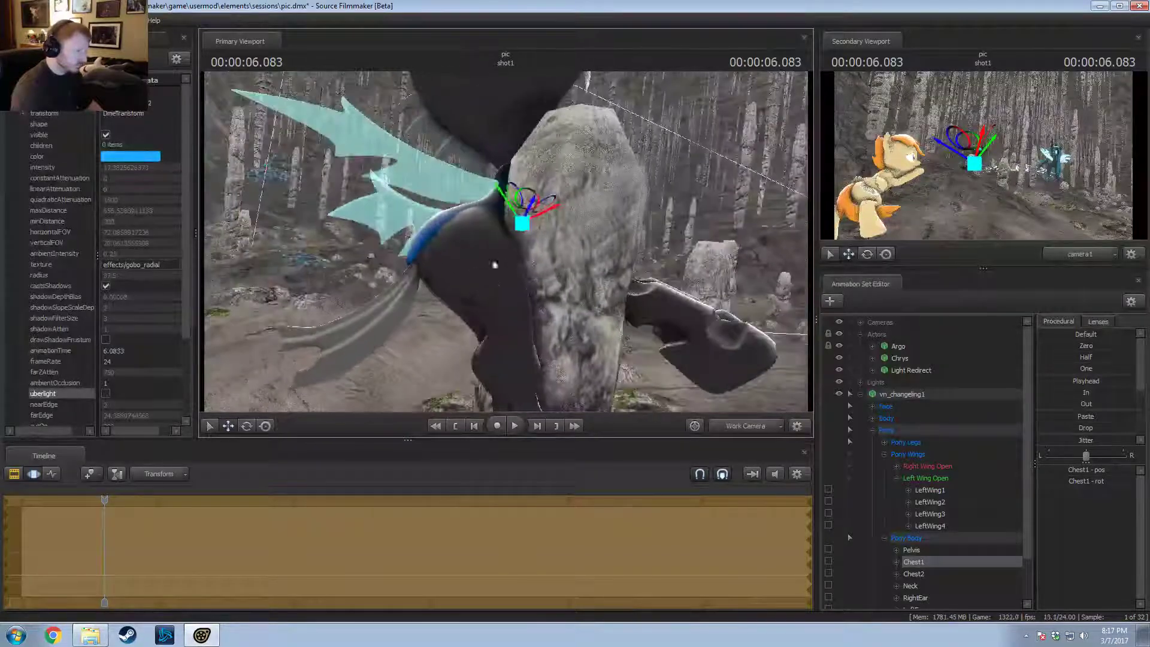
Step: Rotate the changeling's Pelvis and nudge its position behind the pillar
left_click(453, 259, "ctrl")
key("e")
left_click_drag(418, 289, 447, 297)
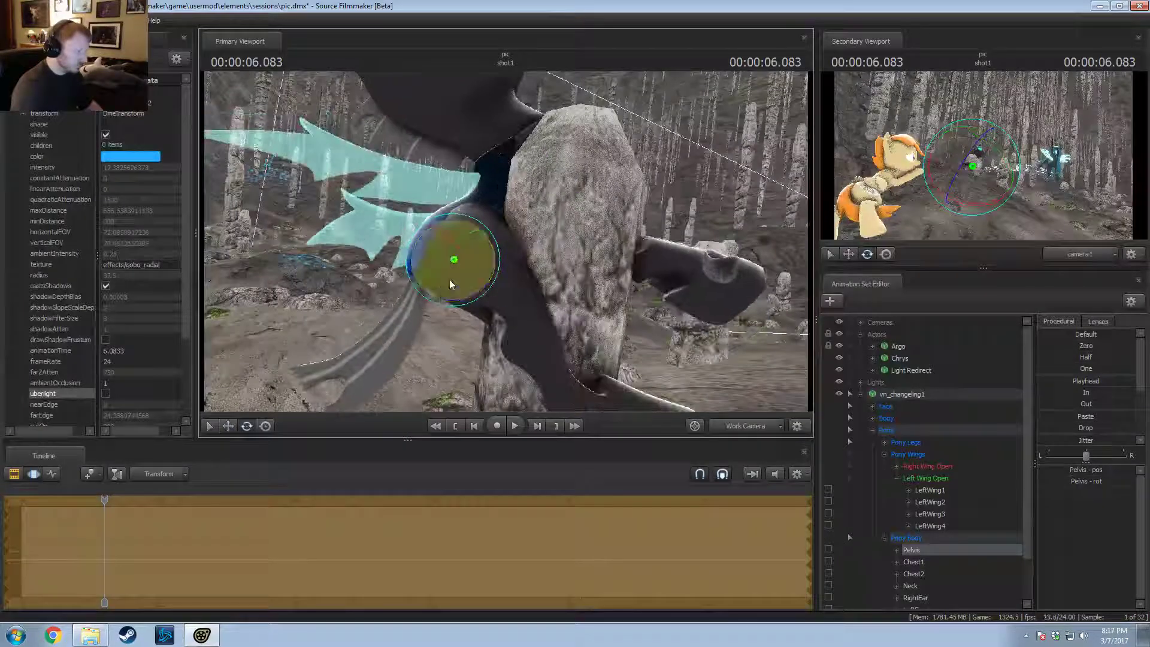
key("w")
left_click_drag(455, 231, 459, 238)
Step: Reposition the changeling's Chest1 and Chest2 to fit the torso along the back of the pillar
left_click(509, 221)
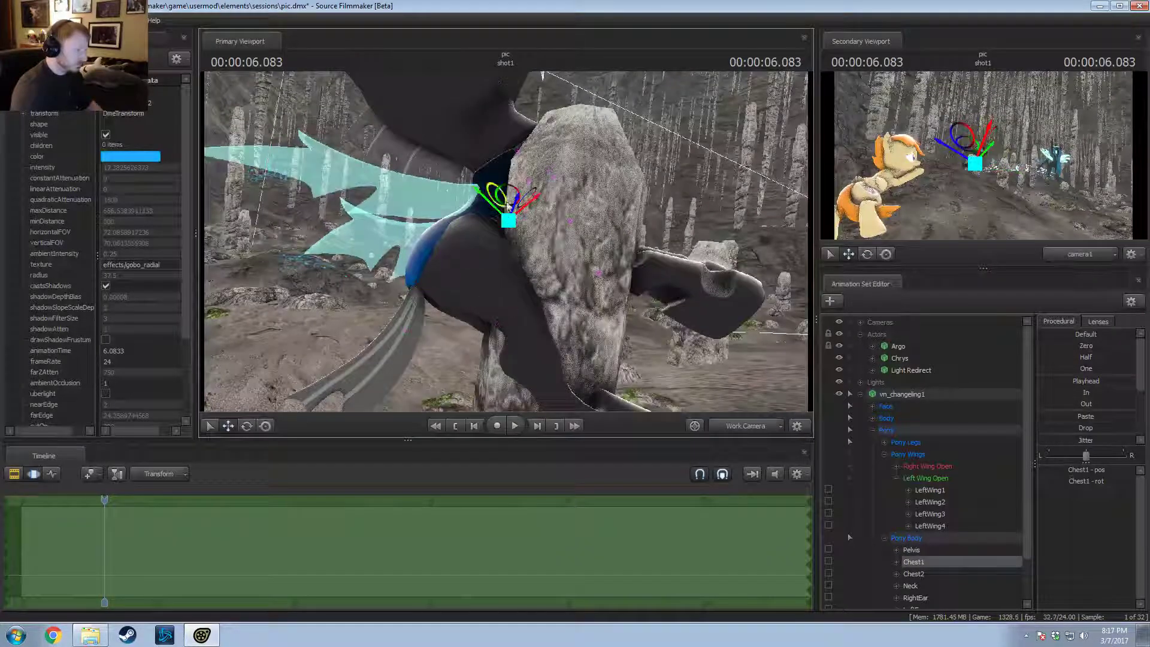
left_click_drag(509, 204, 335, 228)
right_click_drag(506, 240, 506, 275, "alt")
left_click_drag(506, 239, 353, 222, "alt")
left_click(533, 207, "ctrl")
mouse_move(534, 207)
left_mouse_down("alt")
mouse_move(593, 213)
mouse_move(522, 210)
mouse_move(531, 189)
left_mouse_up("alt")
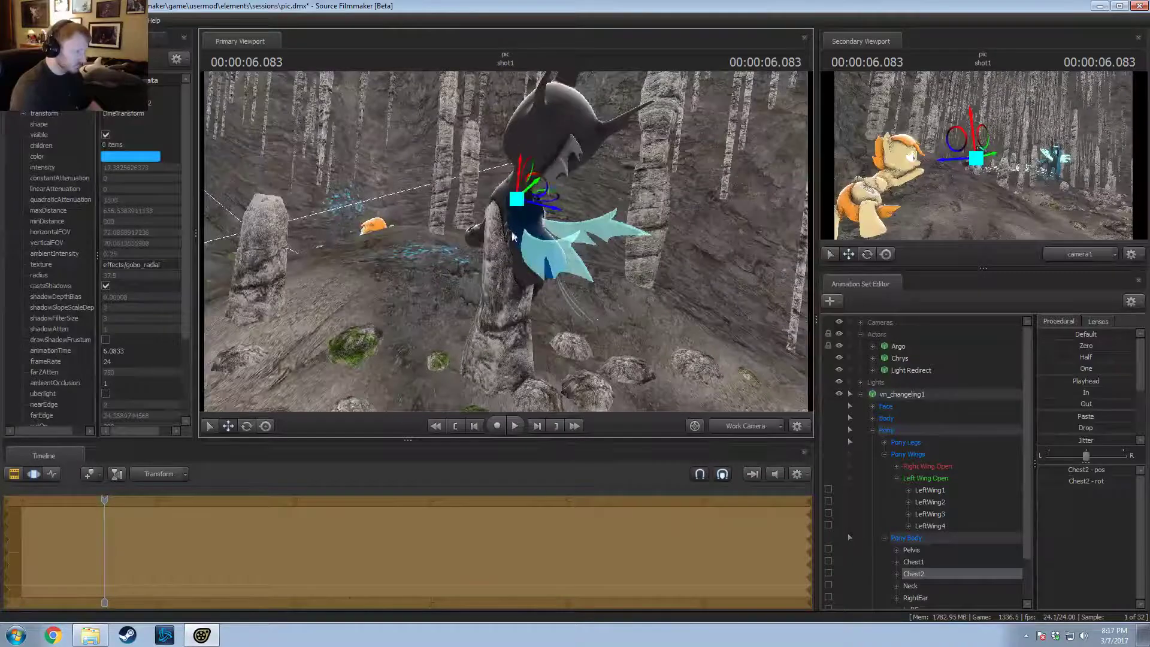
left_click_drag(513, 238, 490, 257)
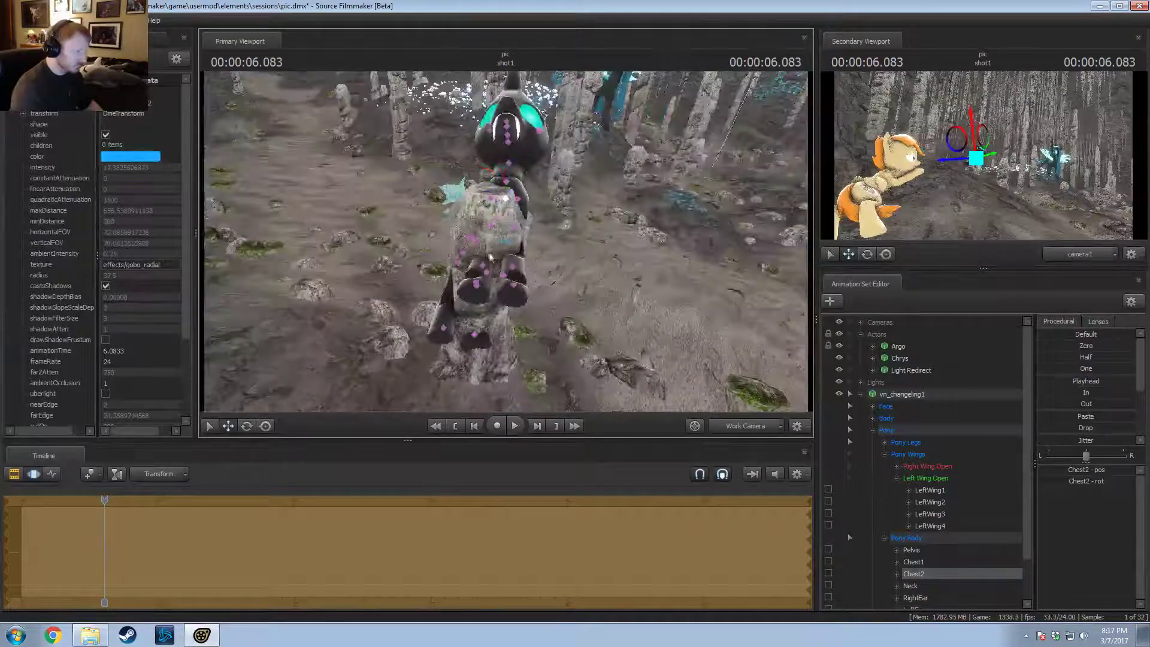
Step: Raise and turn the changeling's upper body so that its shoulders clear the pillar's top
left_click(474, 243)
left_click_drag(477, 216, 493, 174)
left_click(506, 191)
left_click_drag(445, 256, 506, 242)
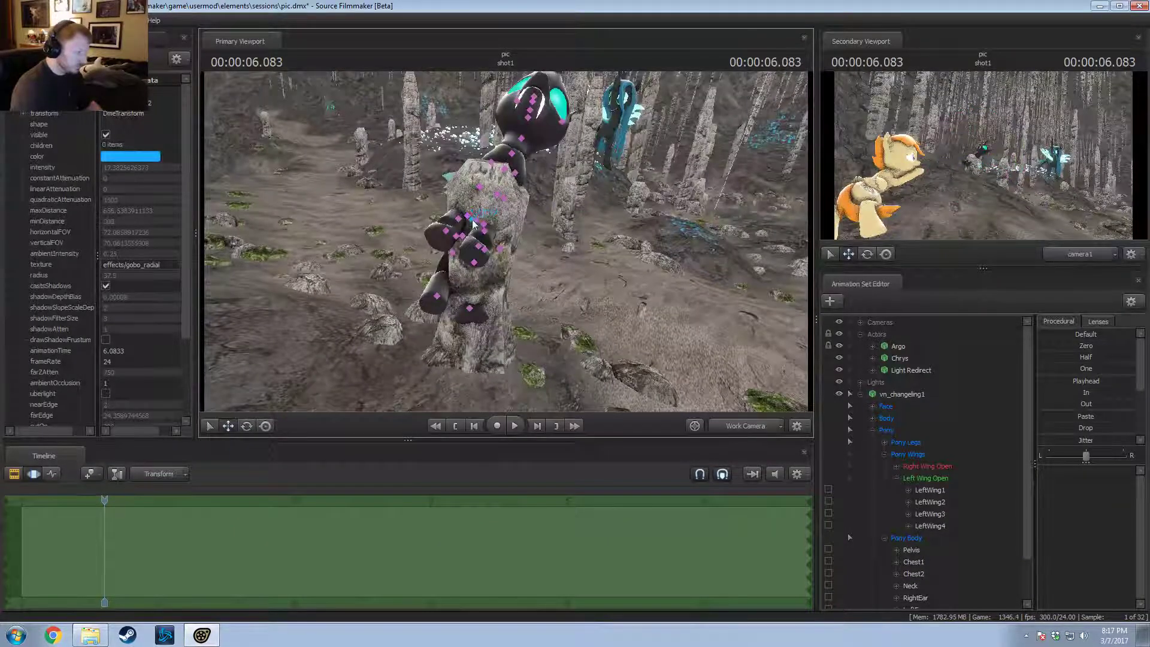
left_click(474, 222)
left_click_drag(479, 203, 513, 218)
left_click(504, 154, "ctrl")
left_click(480, 143)
left_click_drag(479, 144, 497, 253)
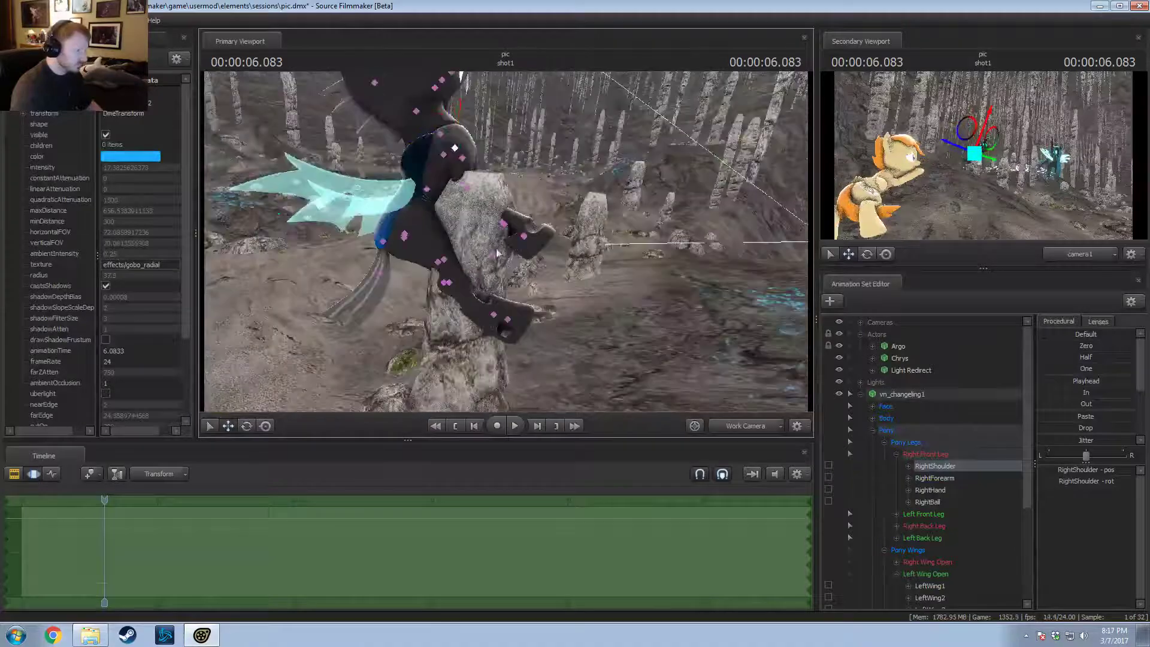
Step: Rotate Chest1 forward and adjust the positions of Chest1 and Chest2 to lean the changeling over the pillar's top
left_click(427, 190)
key("e")
left_click_drag(427, 187, 439, 180)
key("w")
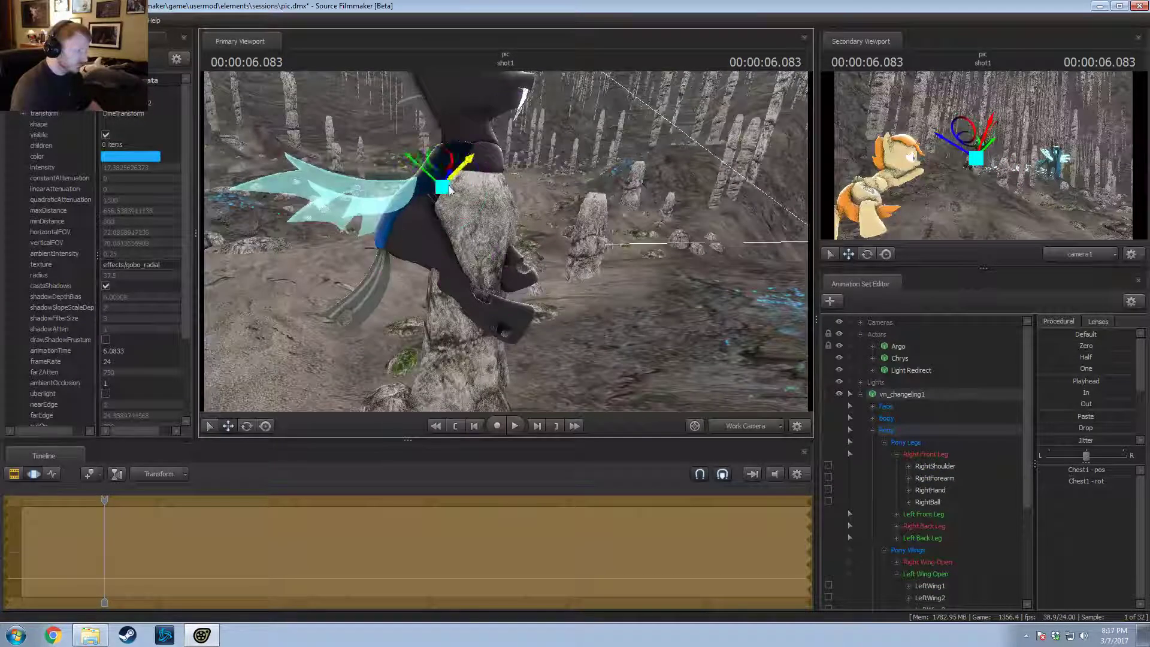
key("e")
left_click(473, 165)
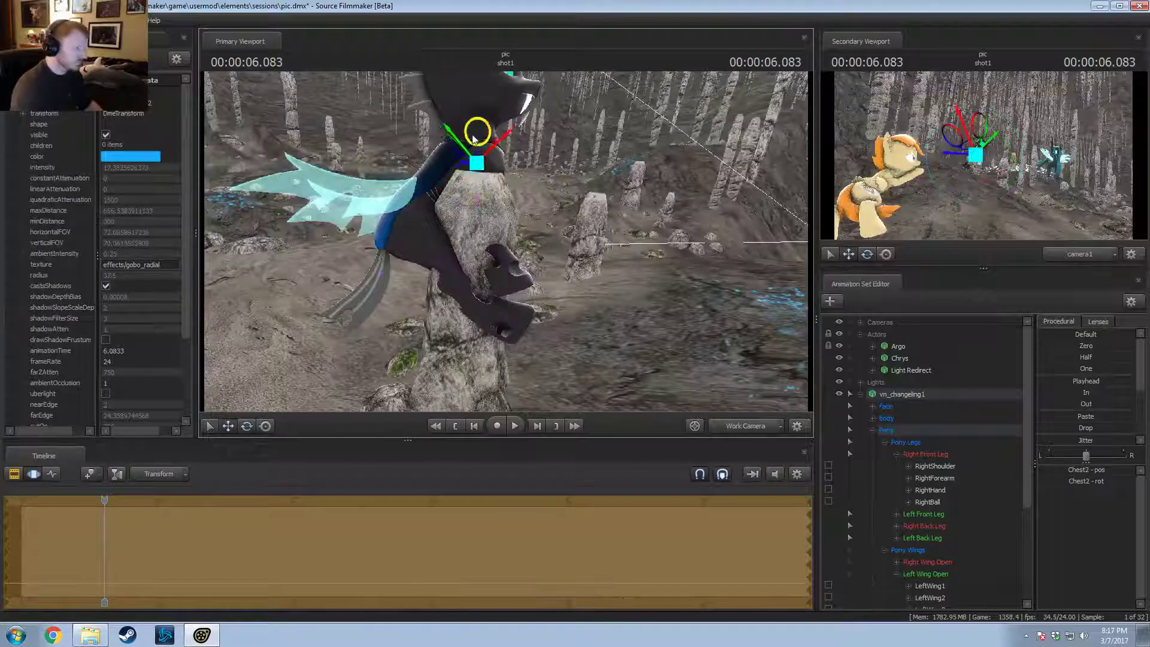
Step: Rotate and reposition the changeling's Chest1 so the torso follows the back of the pillar
left_click_drag(539, 252, 430, 225, "alt")
left_click(508, 167)
key("e")
left_click(394, 239)
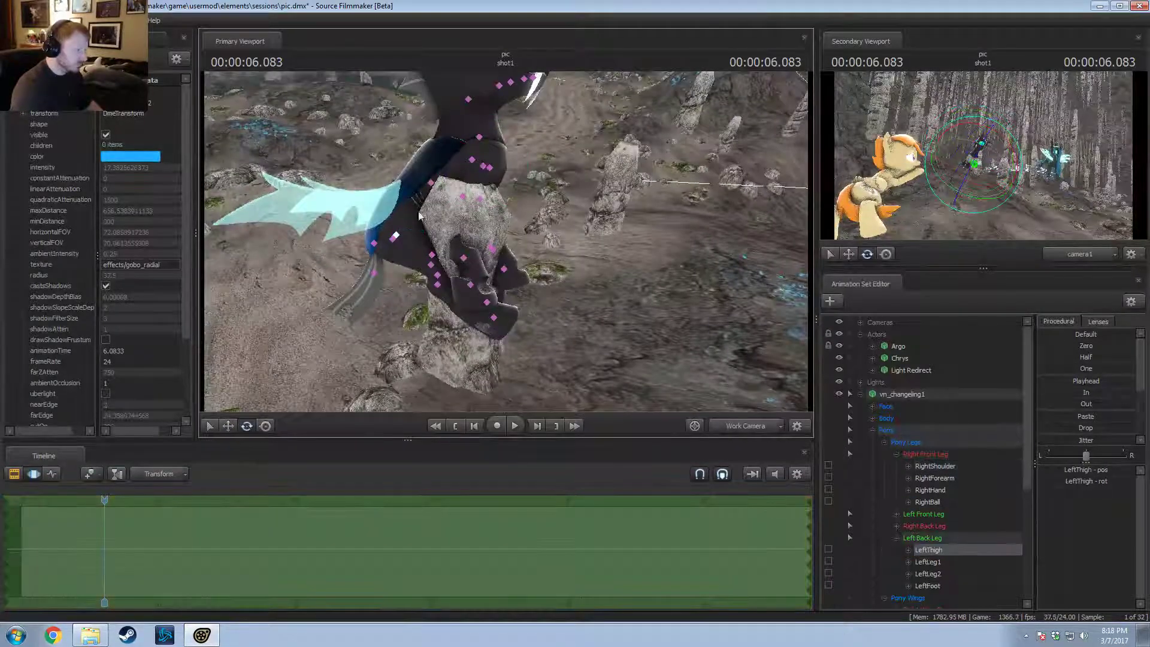
left_click(431, 183)
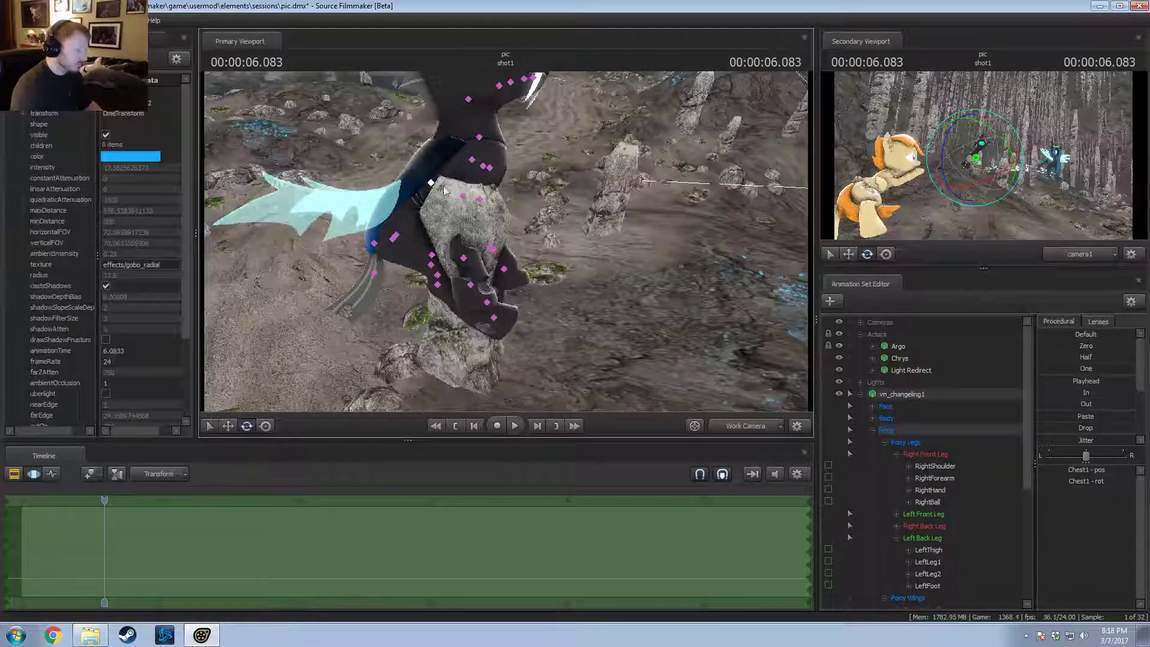
left_click(416, 145)
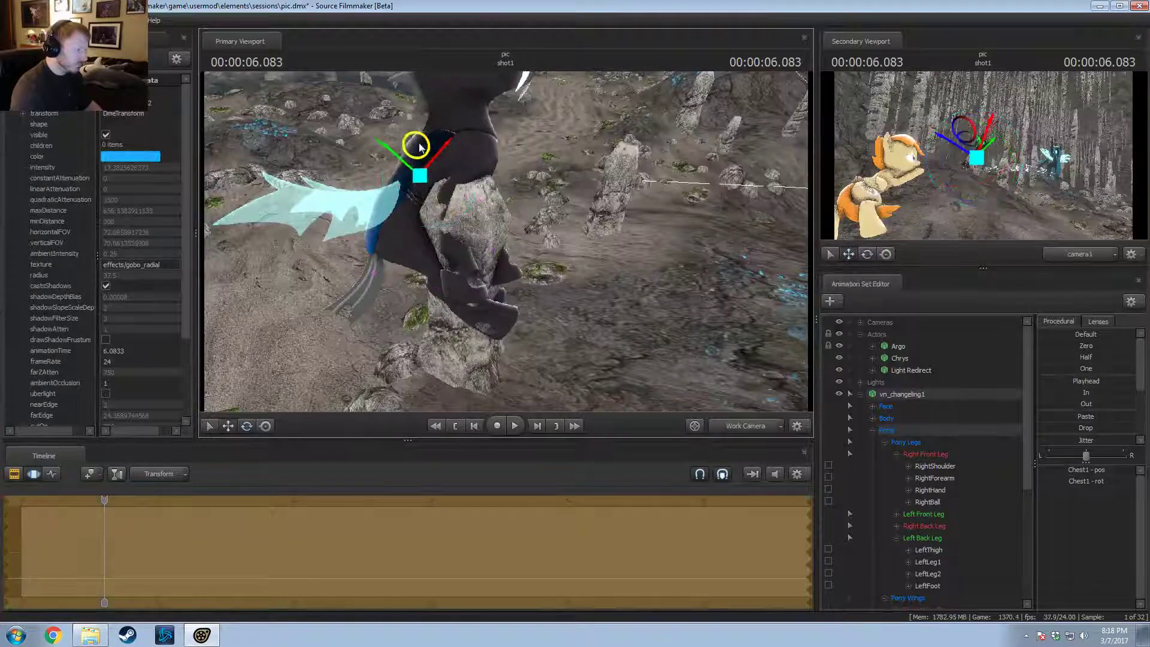
left_click_drag(416, 179, 504, 215, "alt")
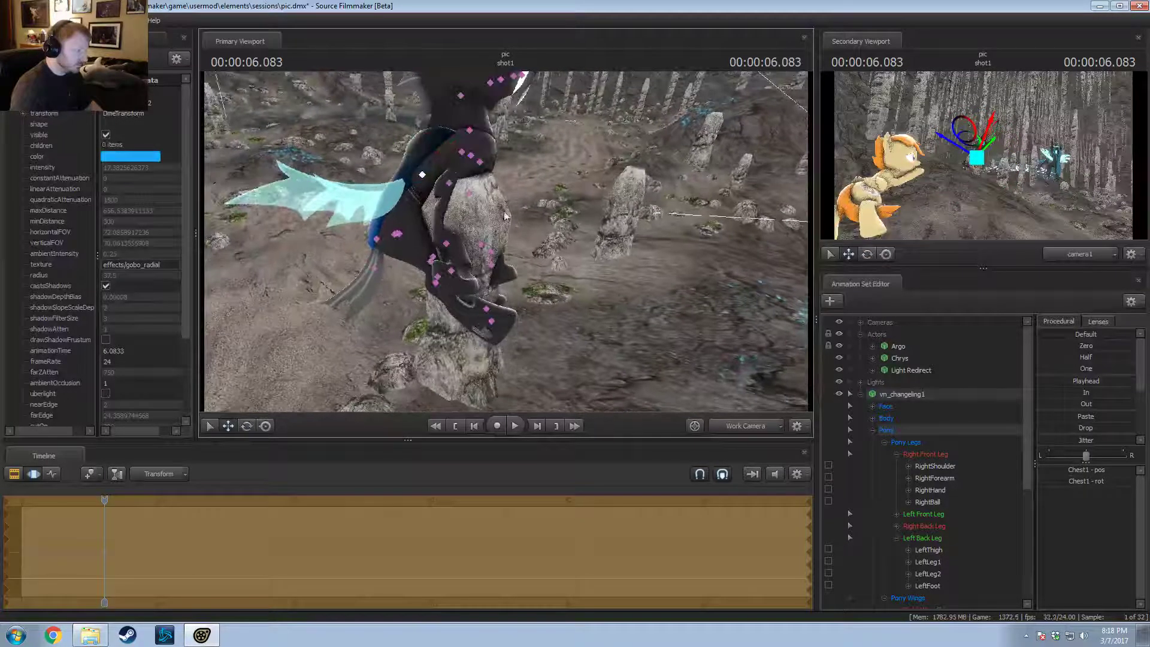
Step: Swing the changeling's right front leg from the RightShoulder, and adjust Chest2's rotation and position at the pillar's top
left_click(470, 155, "ctrl")
key("e")
left_click_drag(470, 155, 506, 150, "alt")
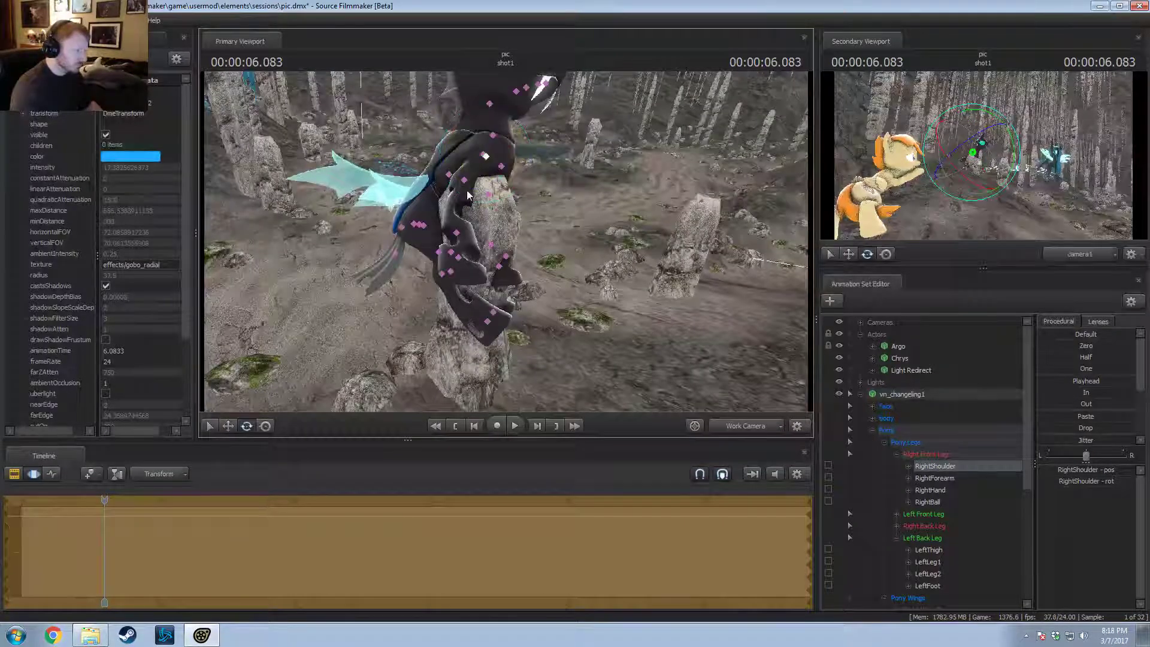
left_click(466, 181, "ctrl")
left_click_drag(465, 184, 488, 206)
left_click_drag(488, 207, 506, 211, "alt")
left_click(552, 184)
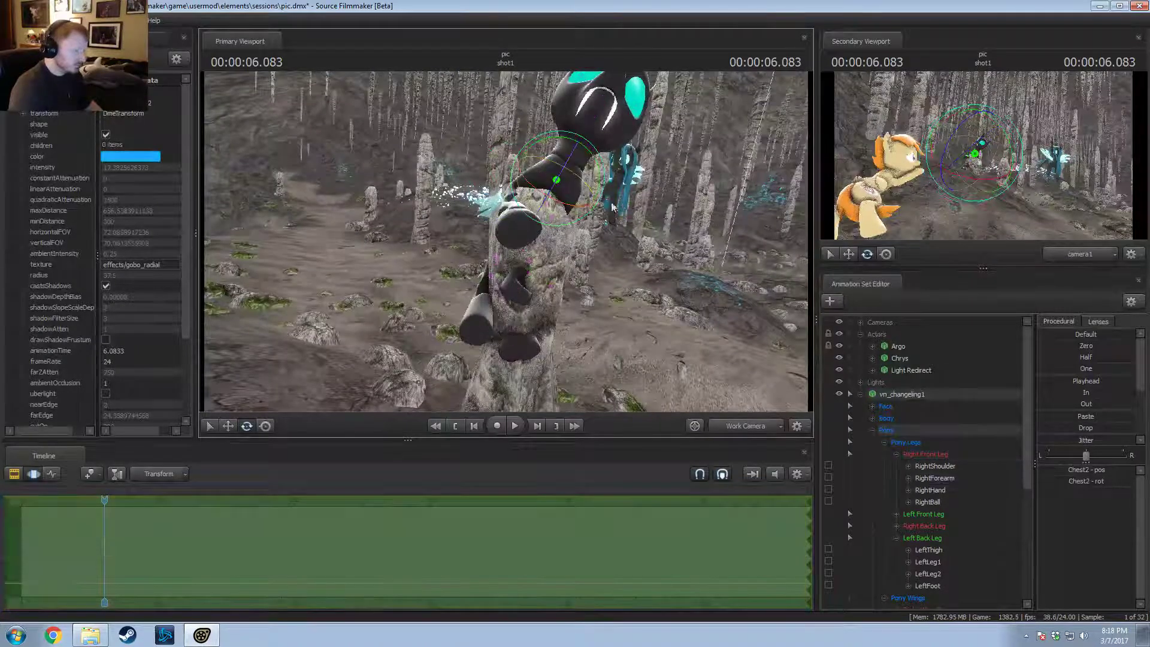
mouse_move(554, 182)
left_mouse_down()
mouse_move(568, 187)
mouse_move(541, 160)
left_mouse_up()
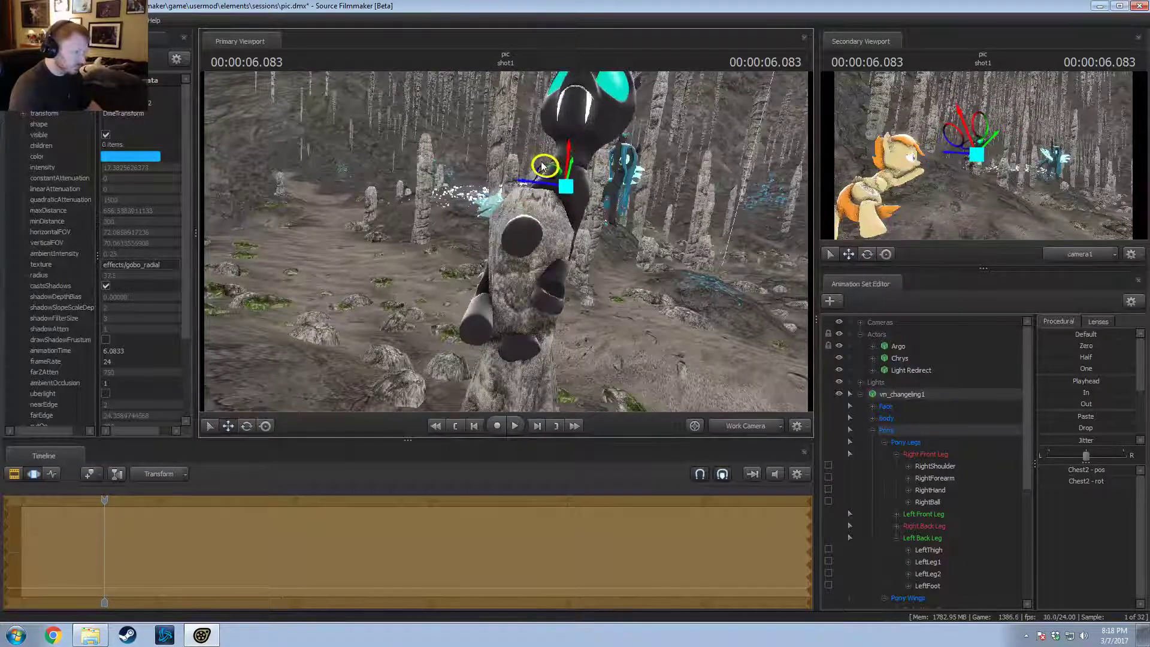
Step: Rotate the RightShoulder, RightForearm, RightHand and RightBall so the right front leg hooks over the pillar's top
left_click(552, 183, "ctrl")
left_click(553, 187)
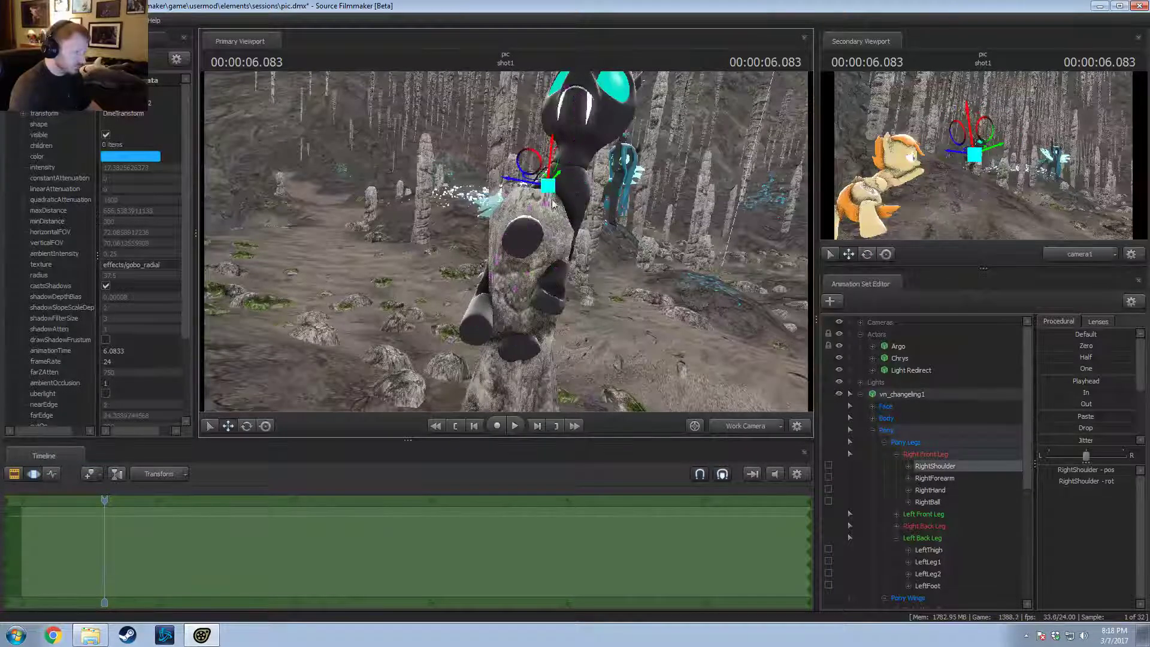
key("e")
left_click_drag(605, 215, 515, 183)
left_click(537, 183)
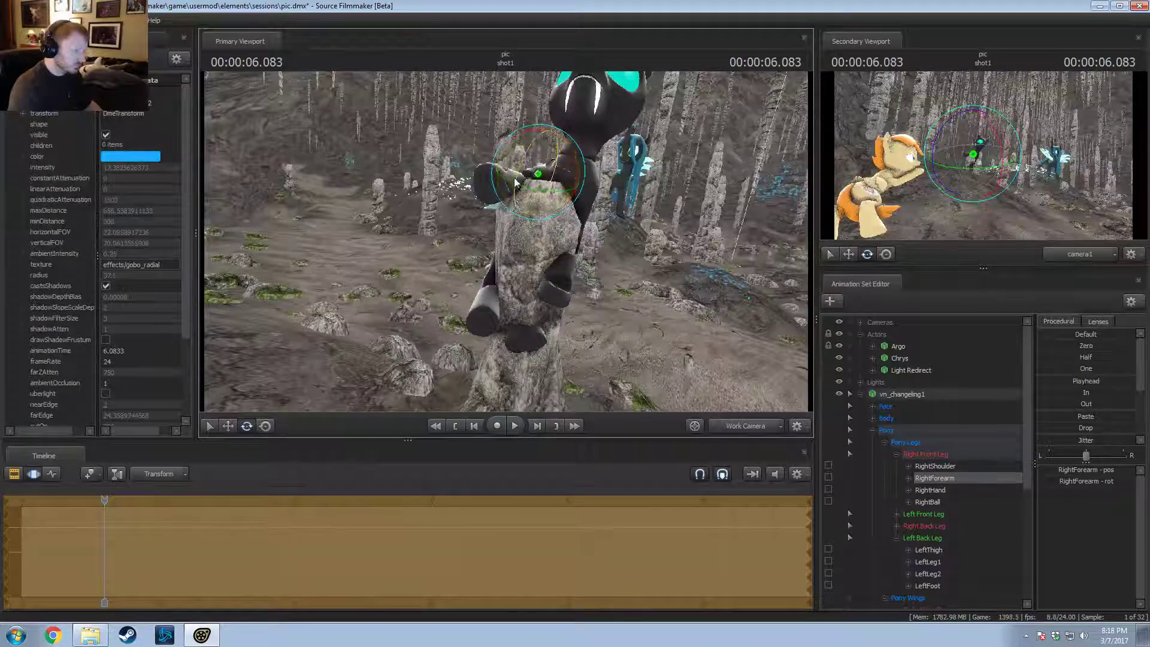
left_click(513, 188)
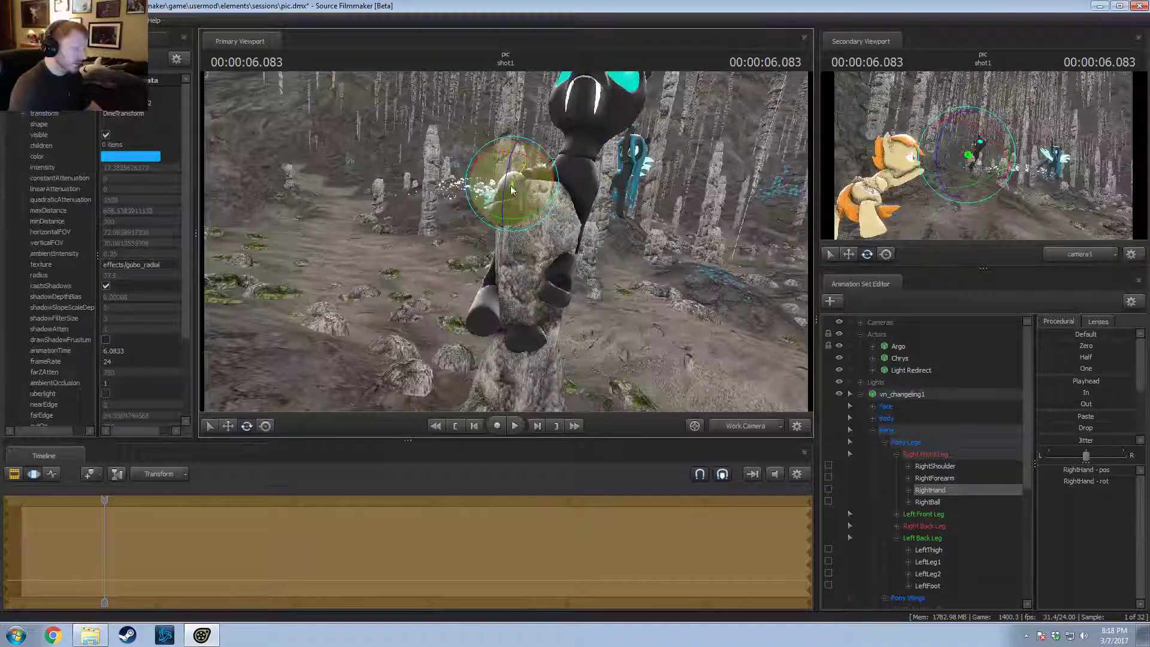
left_click(479, 208)
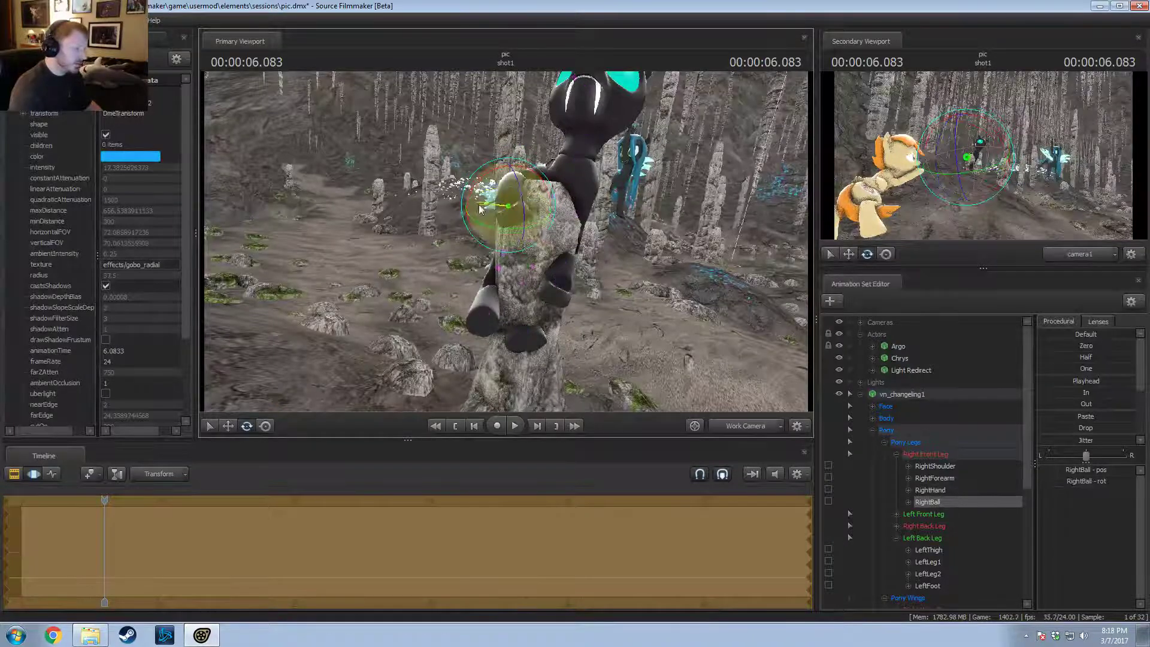
left_click_drag(546, 187, 576, 200)
Step: Lock the changeling's RightShoulder and LeftShoulder so the front legs hold their place while the chest is posed
left_click(545, 167, "ctrl")
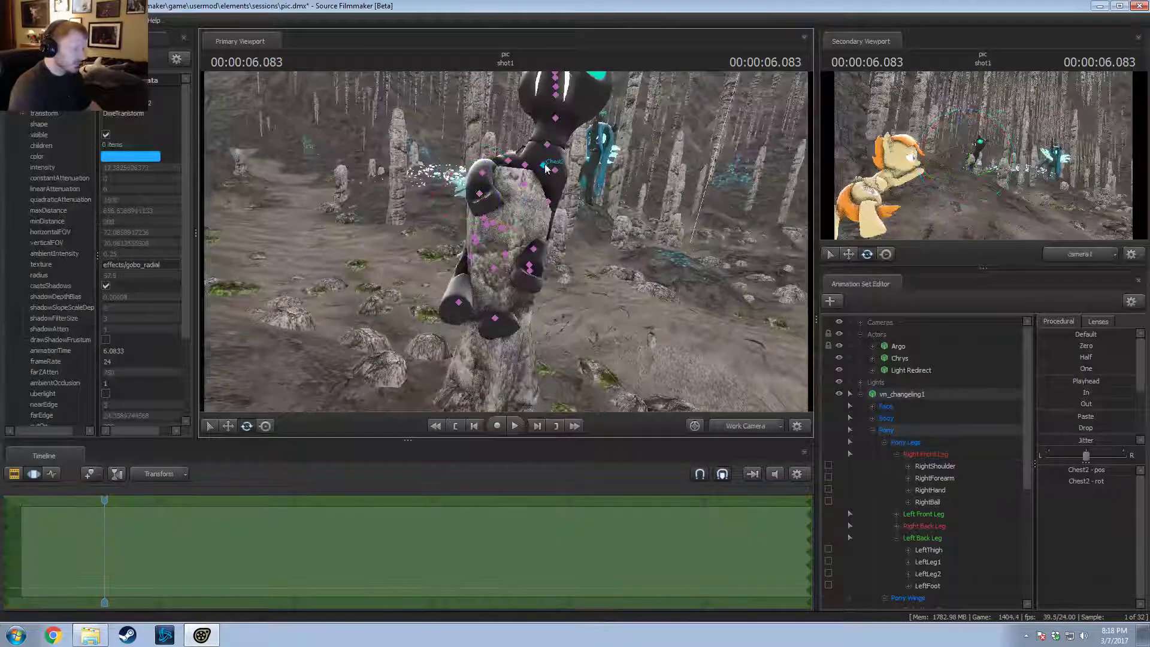
scroll(905, 448, "down", 3)
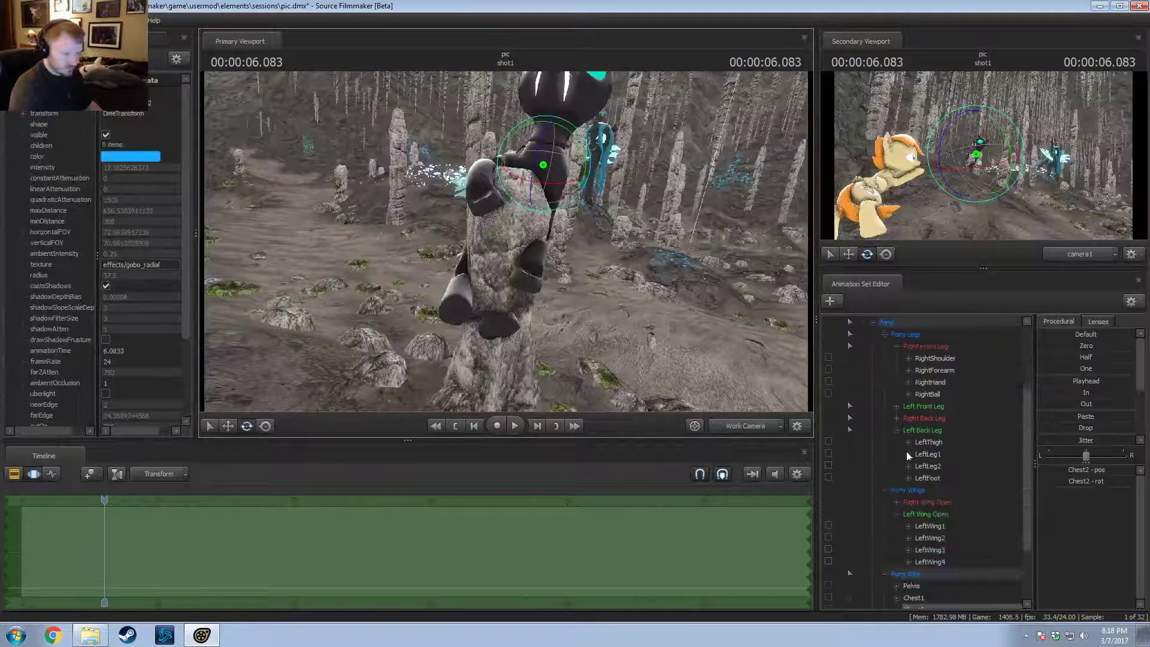
left_click(831, 357)
left_click(896, 407)
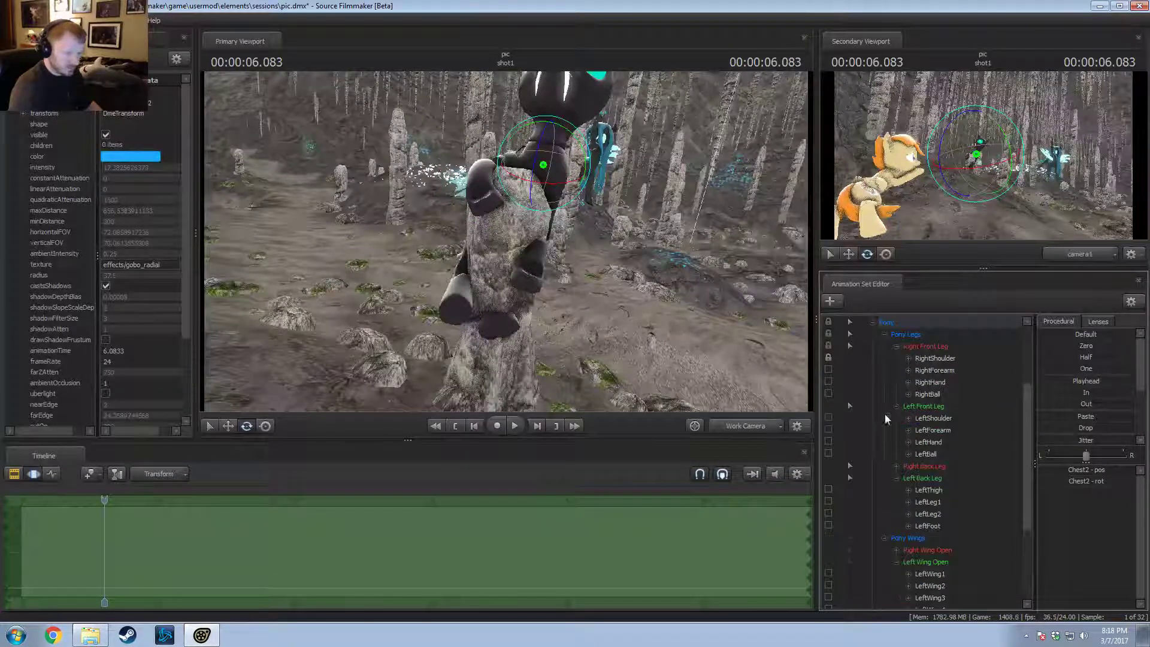
left_click(823, 417)
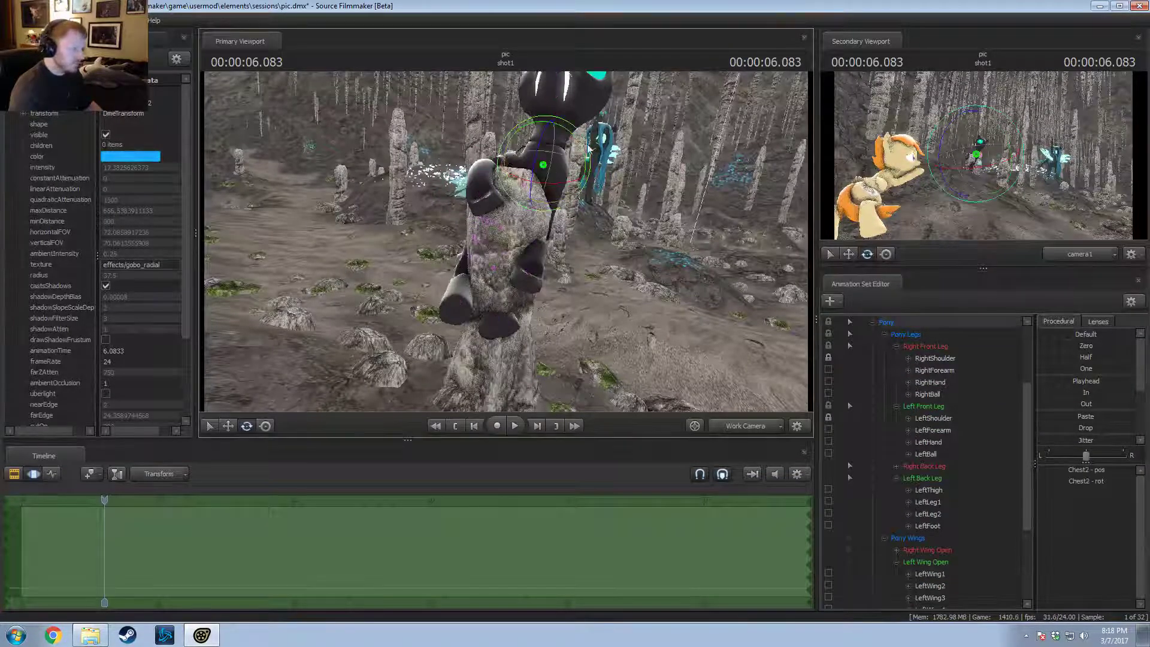
Step: Rotate the changeling's Chest2, Neck and Head to tilt the upper body above the pillar
left_click(540, 169)
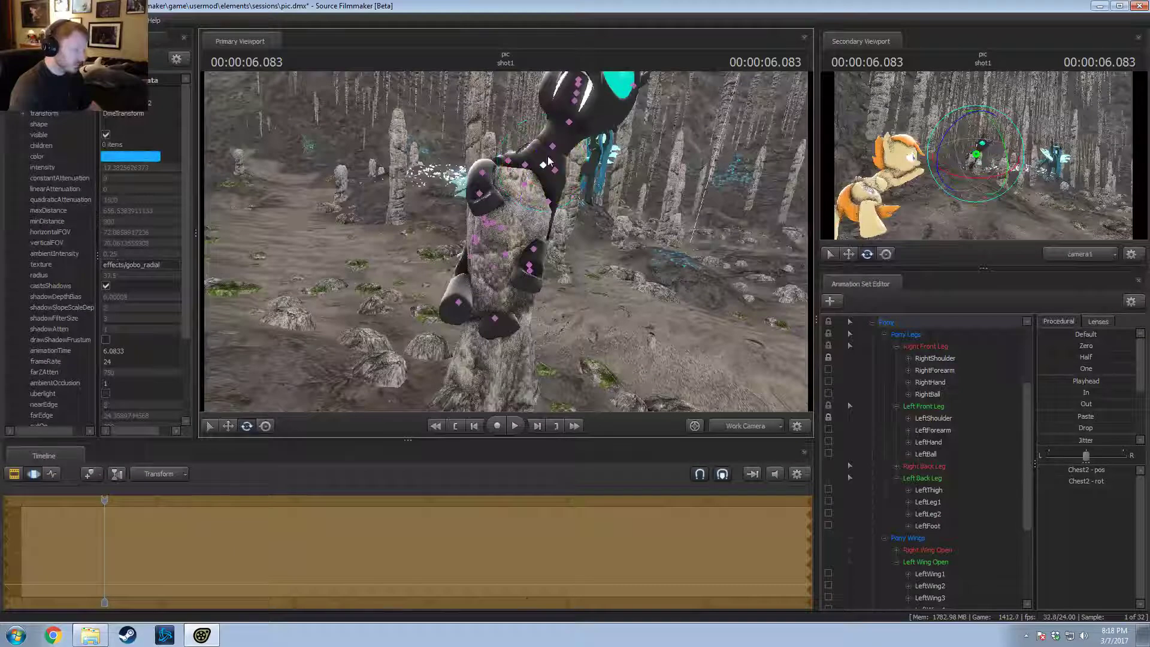
left_click(552, 146)
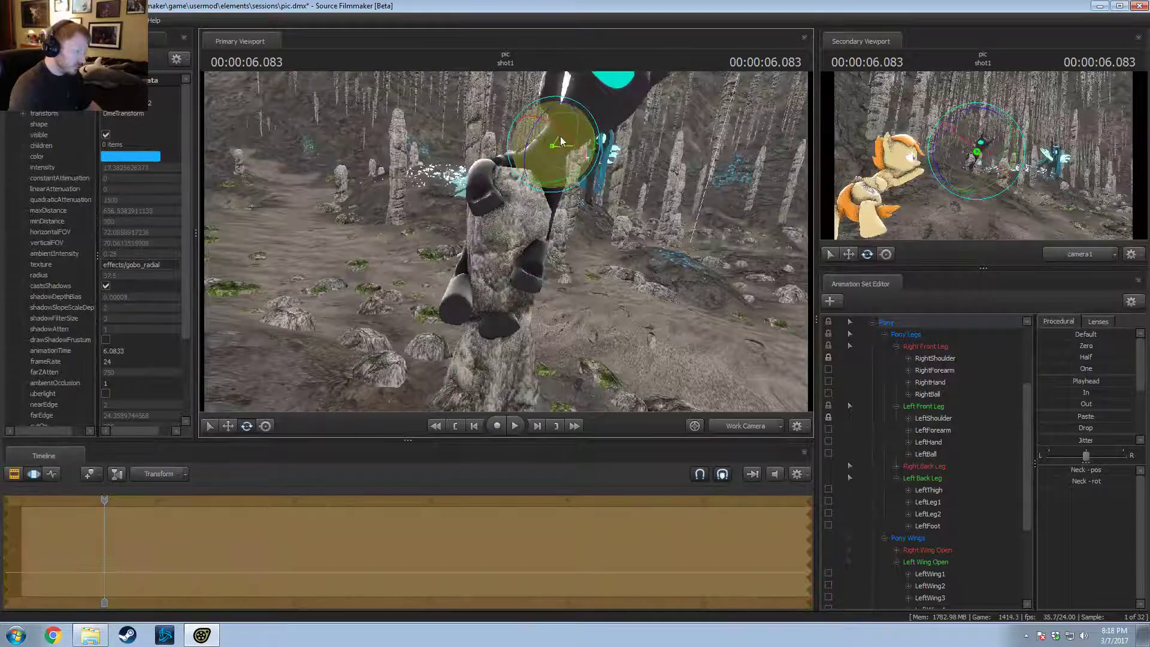
left_click_drag(560, 142, 564, 147)
left_click(569, 125)
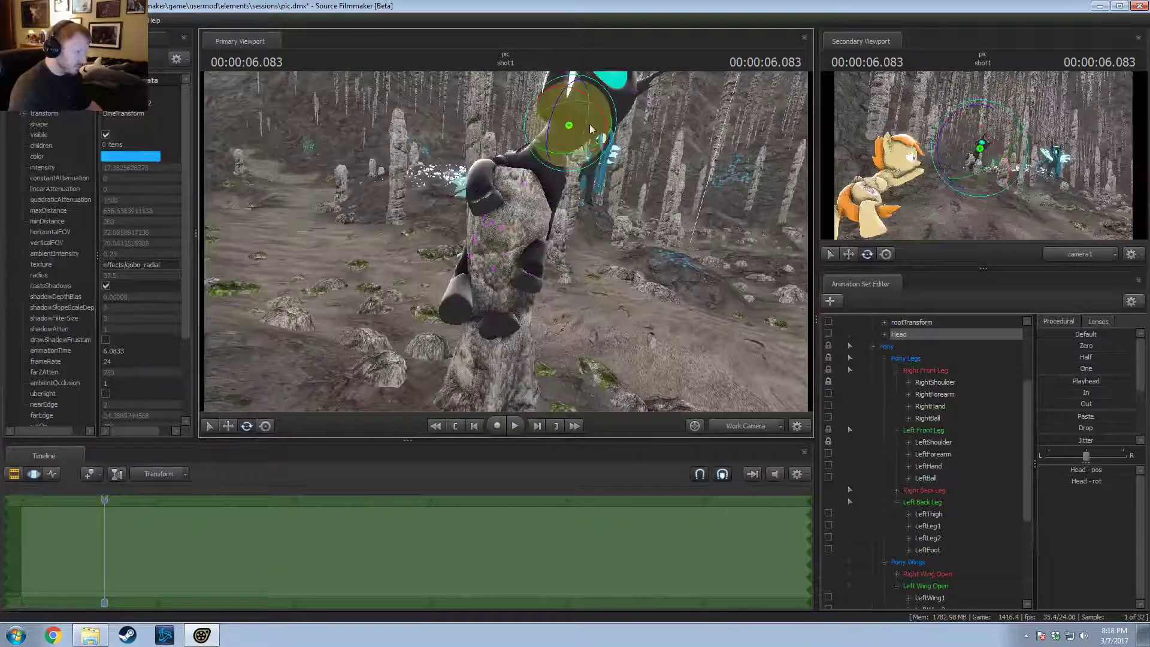
left_click_drag(551, 99, 500, 182)
Step: Rotate the changeling's Neck and Head so that its face looks out over the pillar
left_click(497, 130)
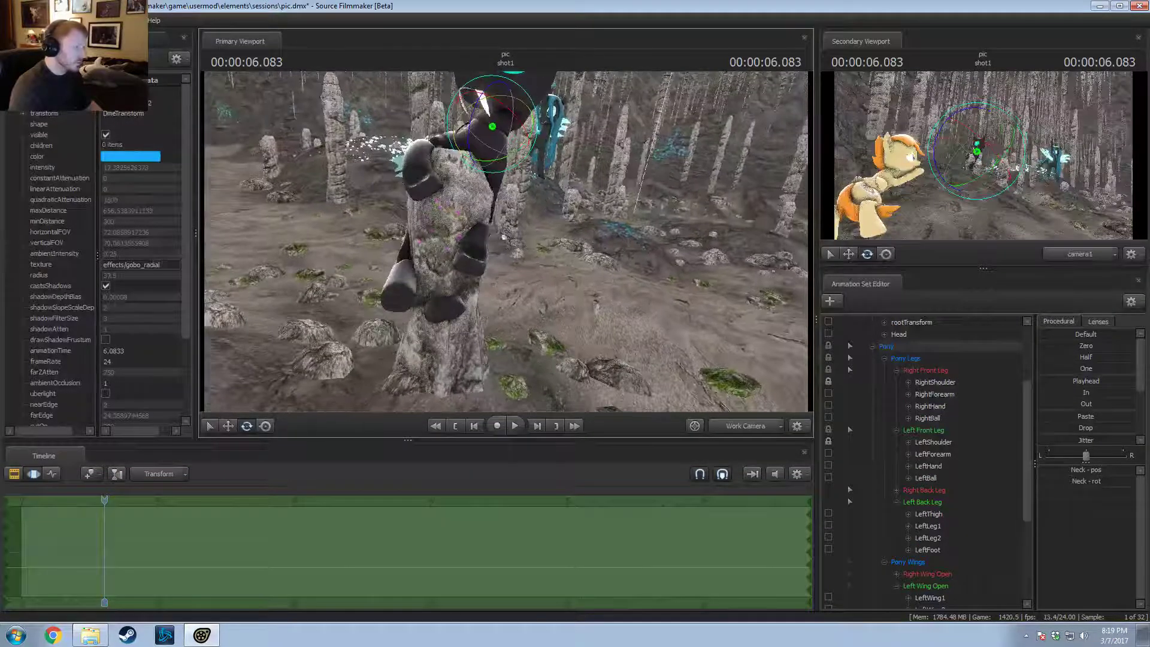
left_click_drag(441, 113, 743, 210)
left_click(539, 213)
key("F2")
key("F3")
left_click_drag(515, 223, 515, 232, "alt")
left_click_drag(505, 170, 257, 183)
key("F2")
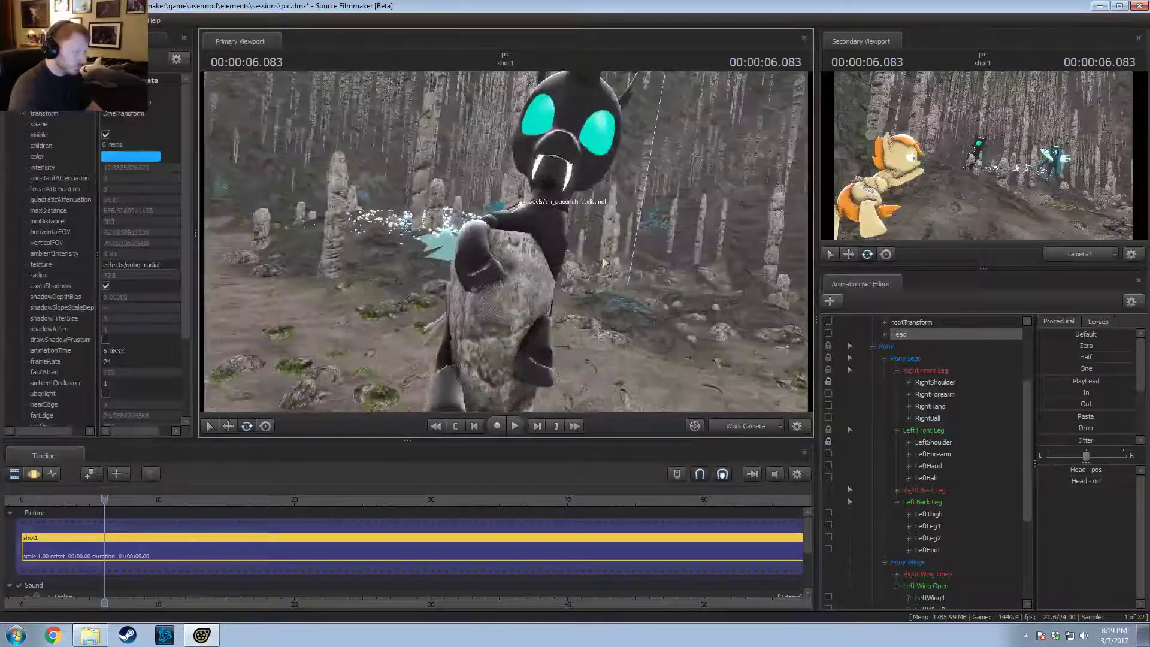
Step: Try other rotations of the changeling's Neck and Head, and undo them
key("F3")
left_click(548, 209, "ctrl")
left_click_drag(590, 208, 561, 176)
left_click(568, 170, "ctrl")
left_click(569, 173)
key("F3")
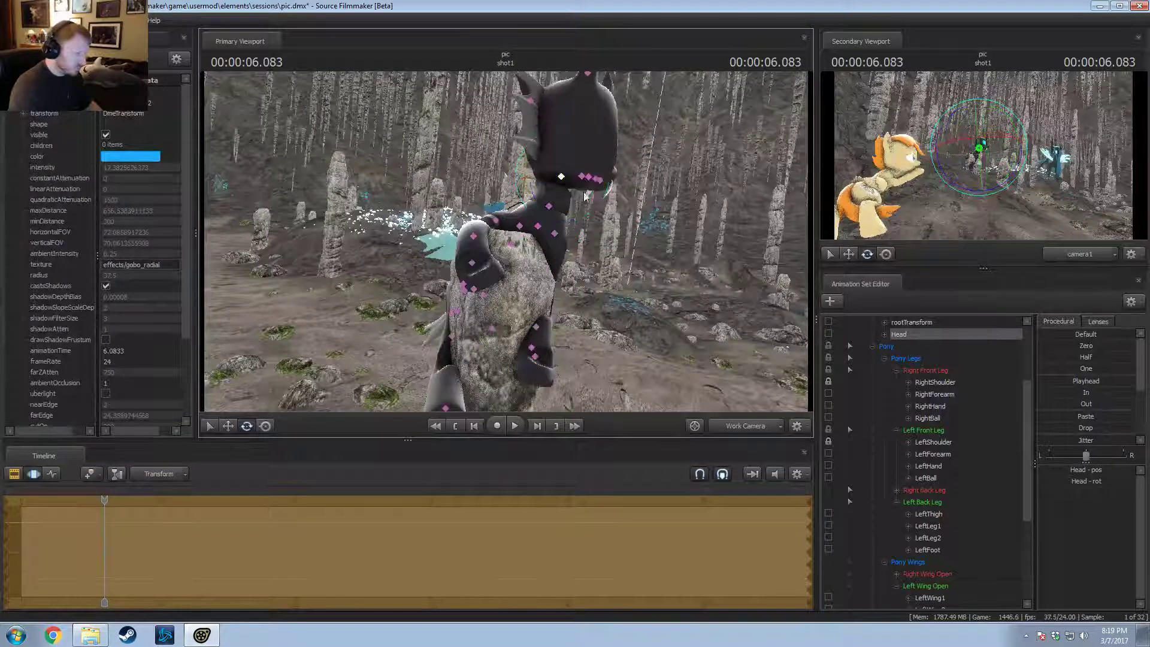
key("ctrl+z")
key("ctrl+z")
key("ctrl+z")
Step: View the scene through camera1 and inspect the changeling up close from that angle with the work camera
left_click(750, 430)
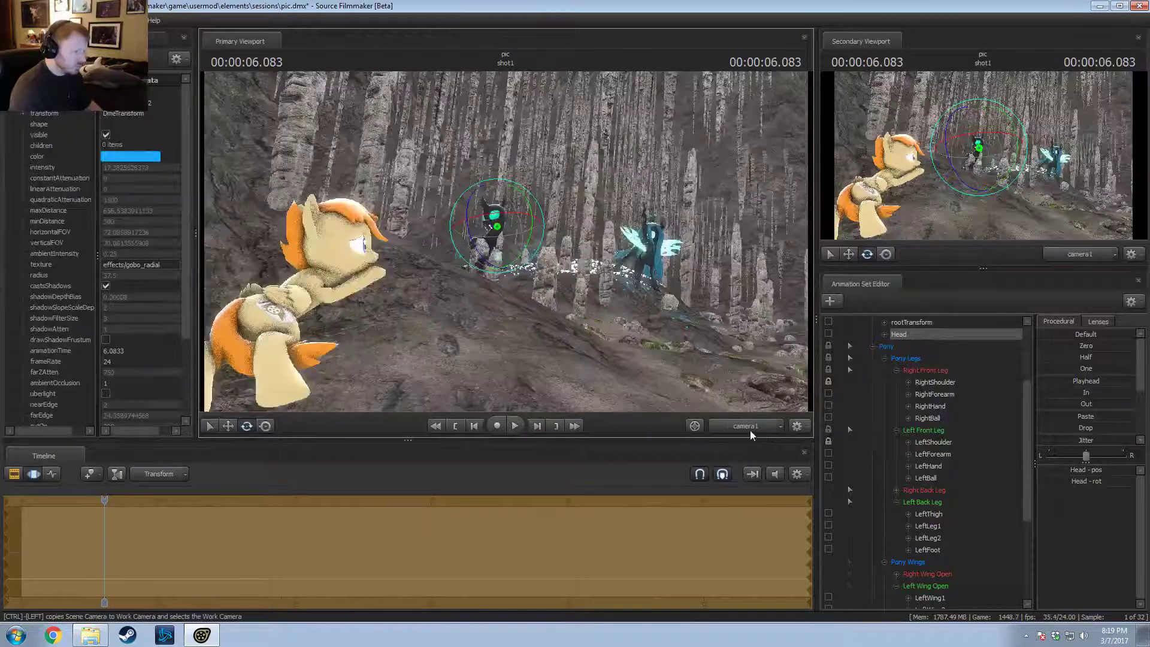
left_click_drag(718, 383, 695, 383)
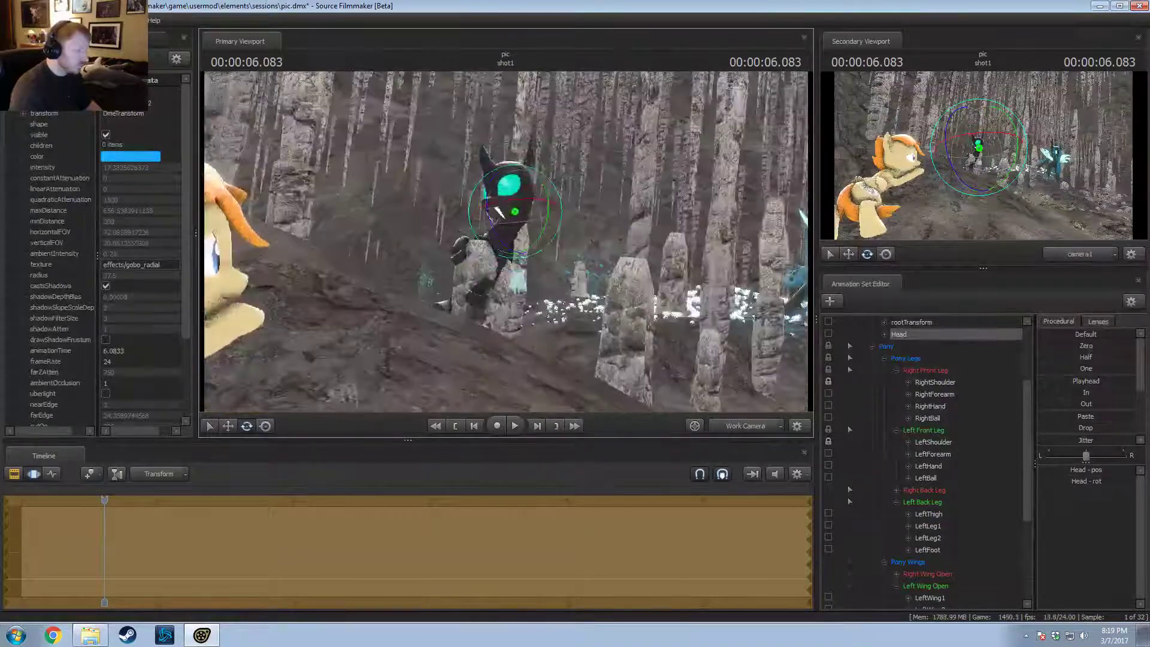
left_click(513, 244)
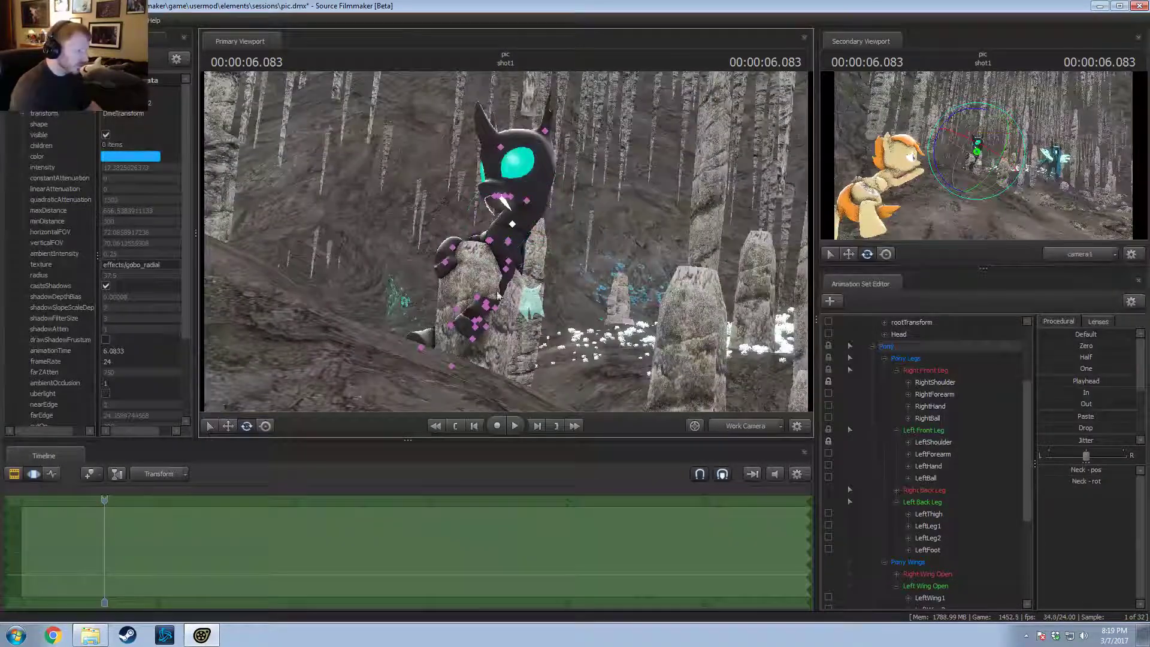
Step: Try rotating the changeling's Pelvis with the shoulders locked, and undo the rotation
left_click(475, 327)
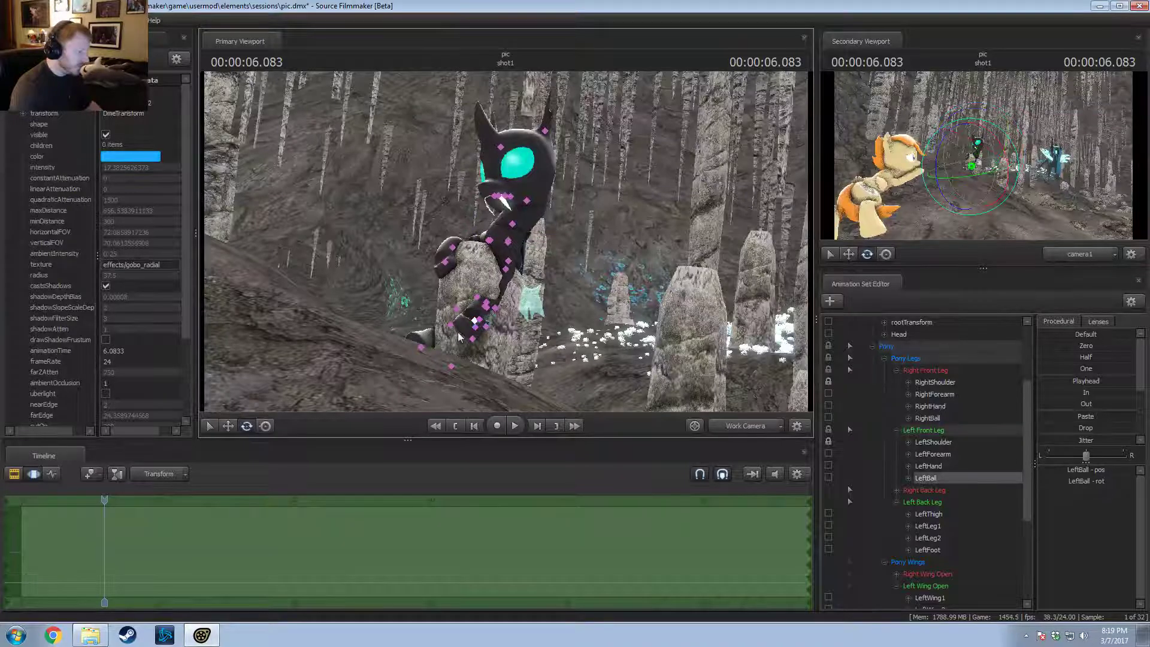
left_click(451, 326)
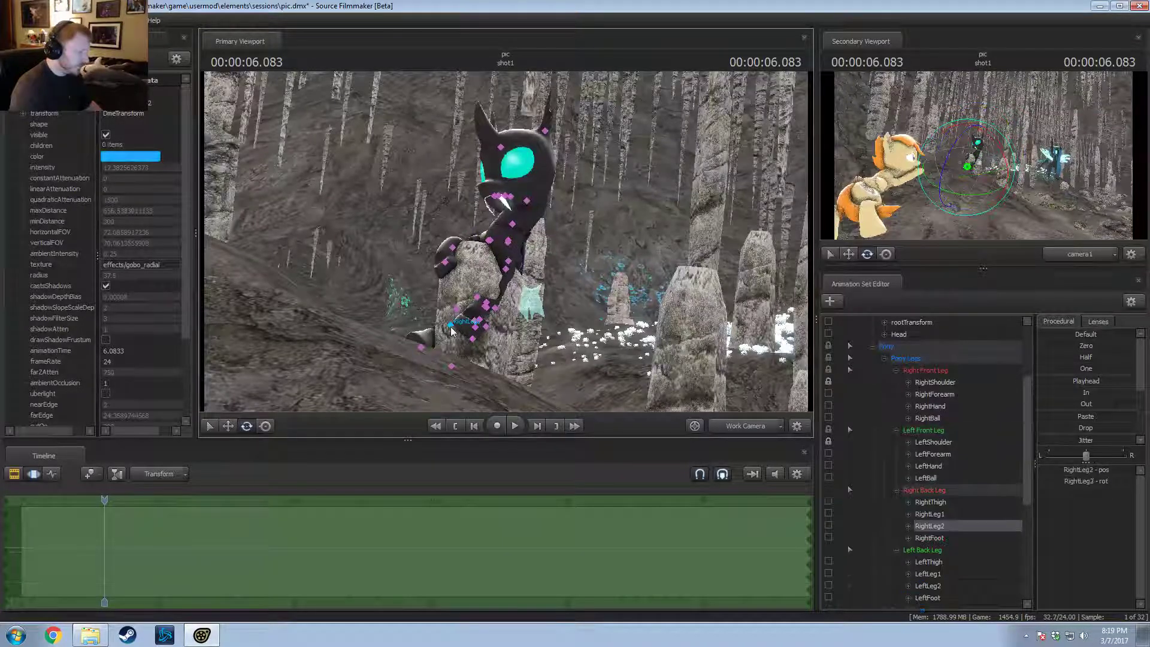
left_click(487, 305)
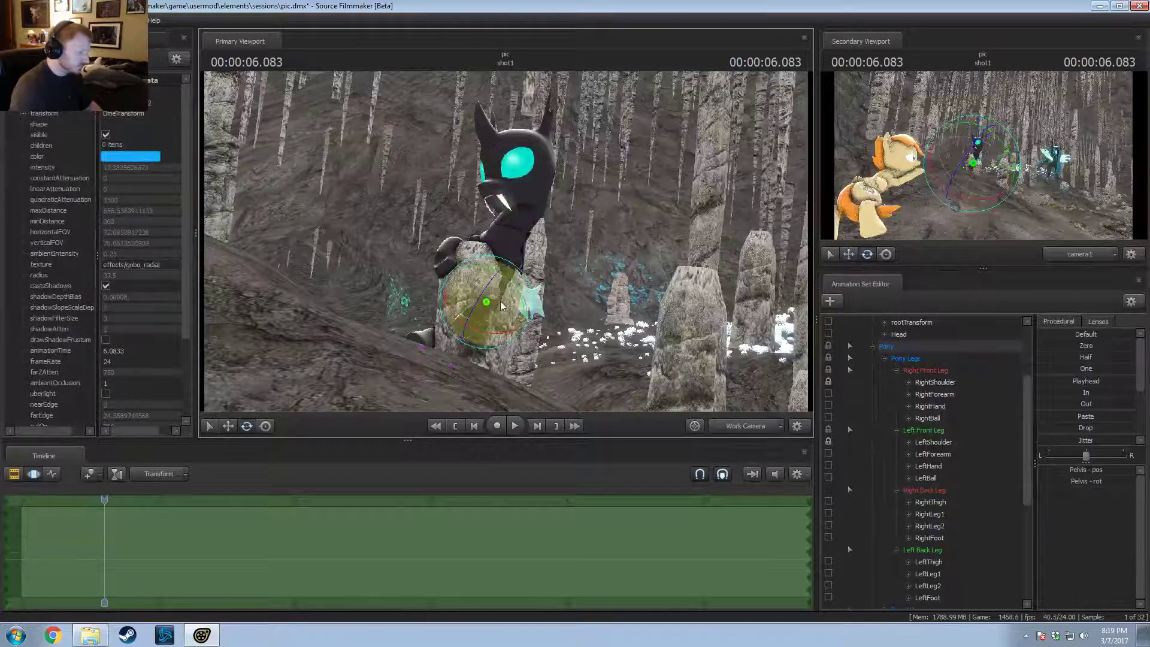
right_click(502, 306)
left_click(509, 311)
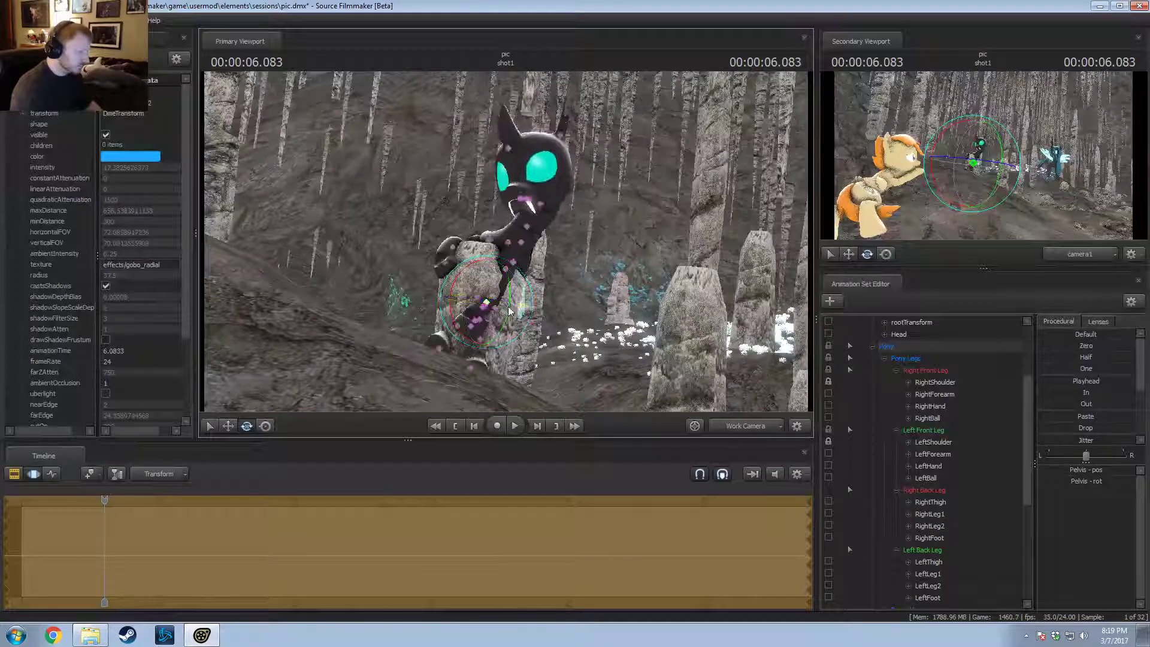
key("ctrl+z")
Step: Unlock the RightShoulder and LeftShoulder, and rotate the Pelvis to turn the changeling's whole body behind the pillar
left_click(828, 382)
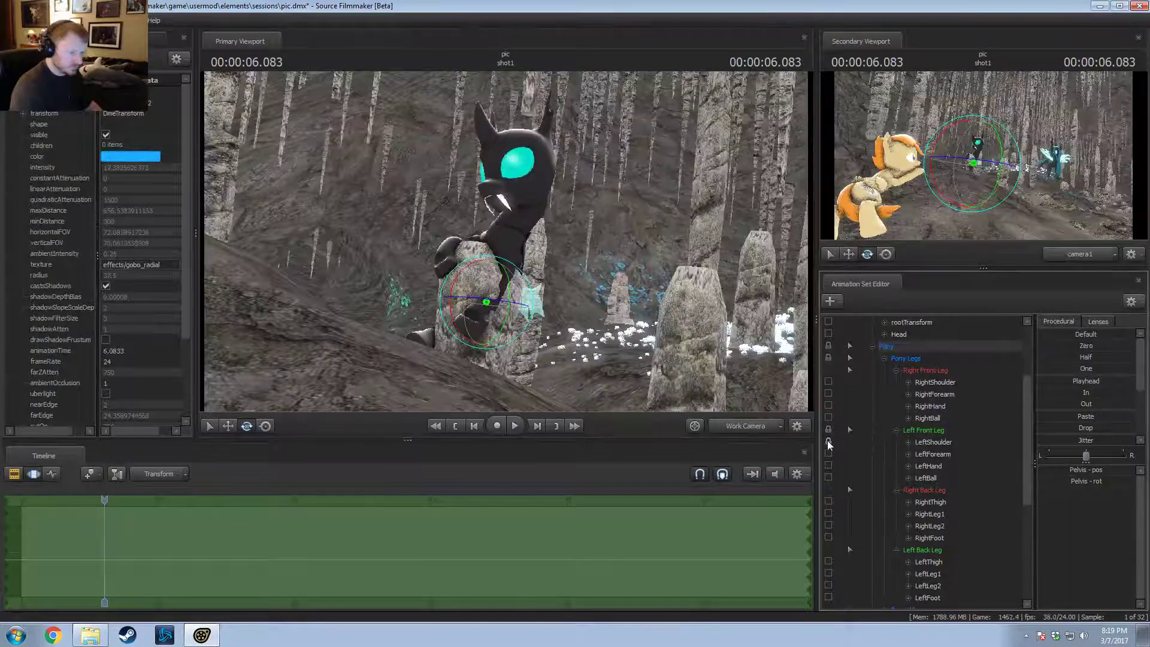
mouse_move(467, 300)
left_mouse_down()
mouse_move(505, 307)
mouse_move(468, 304)
left_mouse_up()
key("w")
Step: Rotate Chest2 and adjust the Neck and Pelvis to fit the changeling's turned body against the pillar
left_click(507, 256)
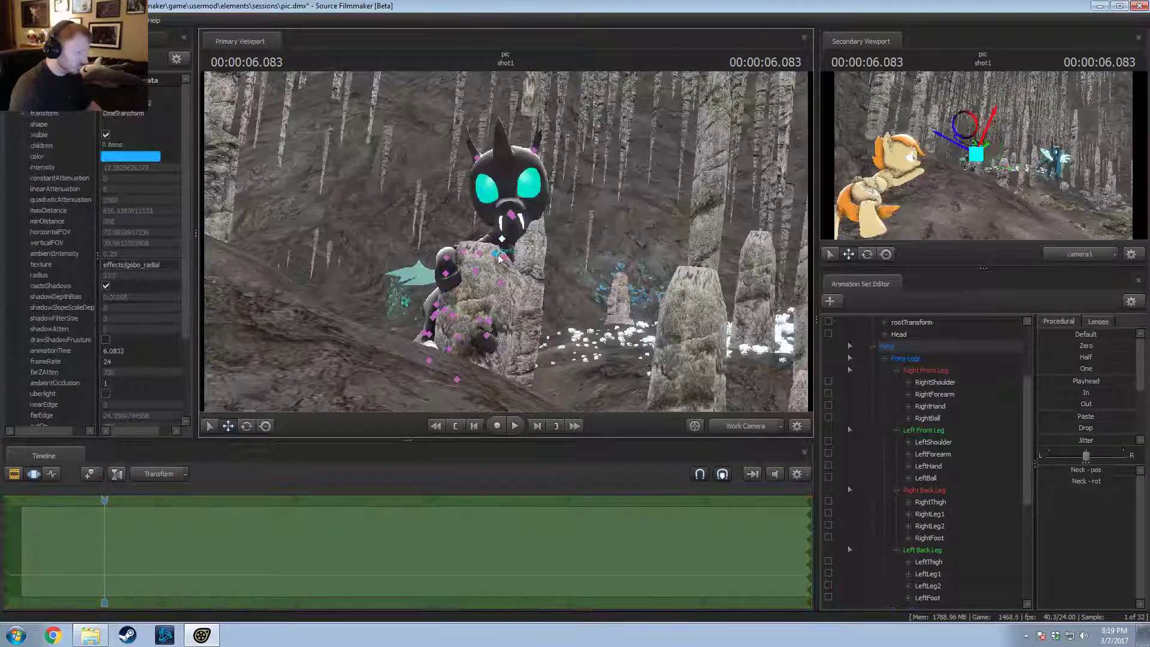
left_click_drag(511, 285, 502, 276)
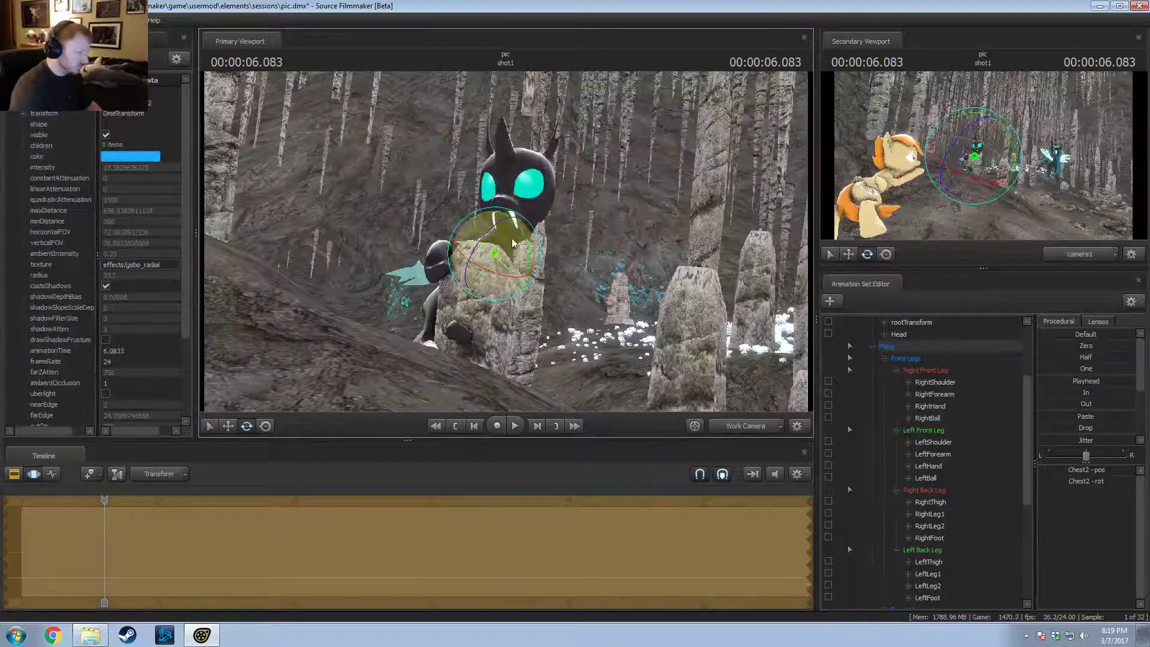
left_click(503, 243)
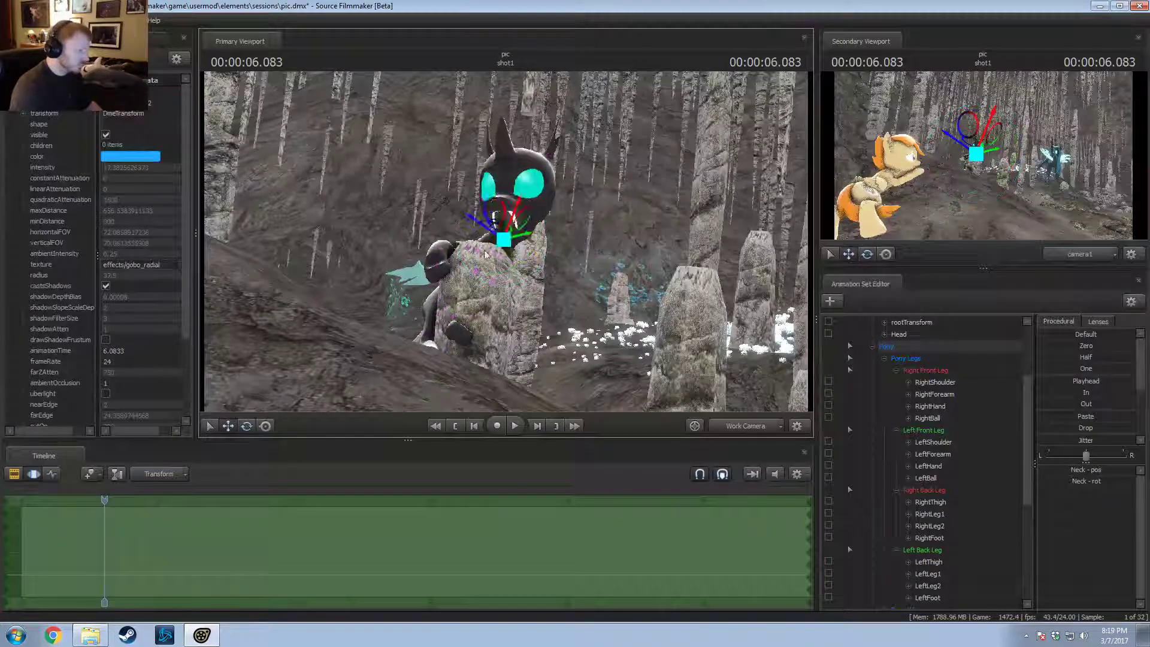
left_click_drag(461, 290, 471, 286)
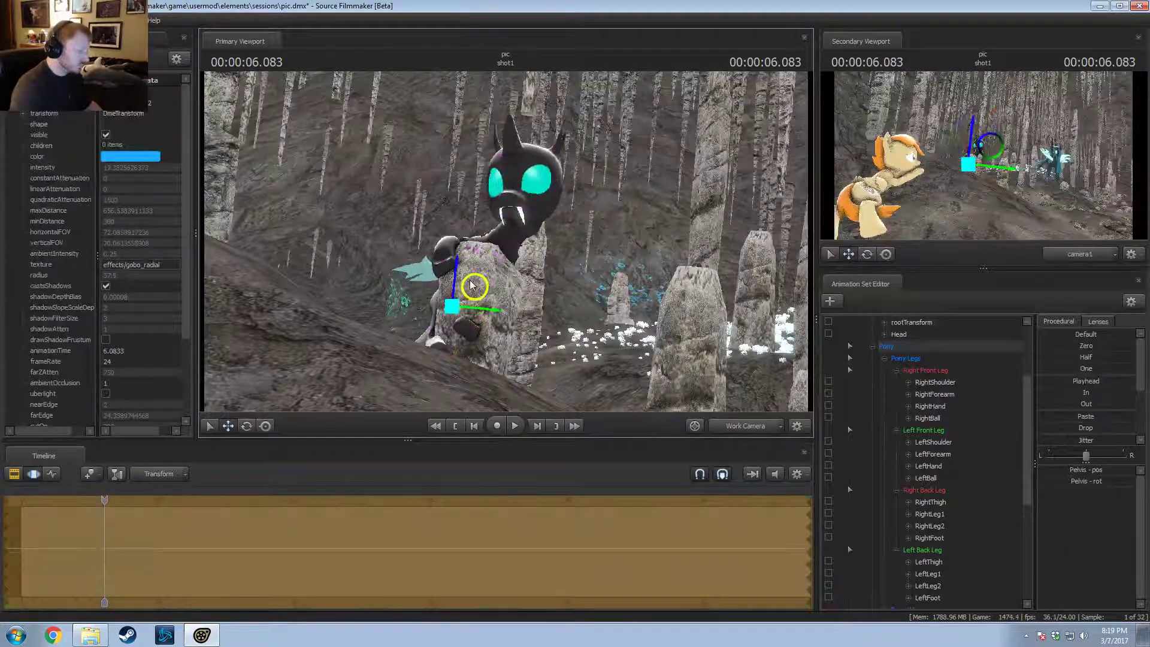
left_click(510, 238)
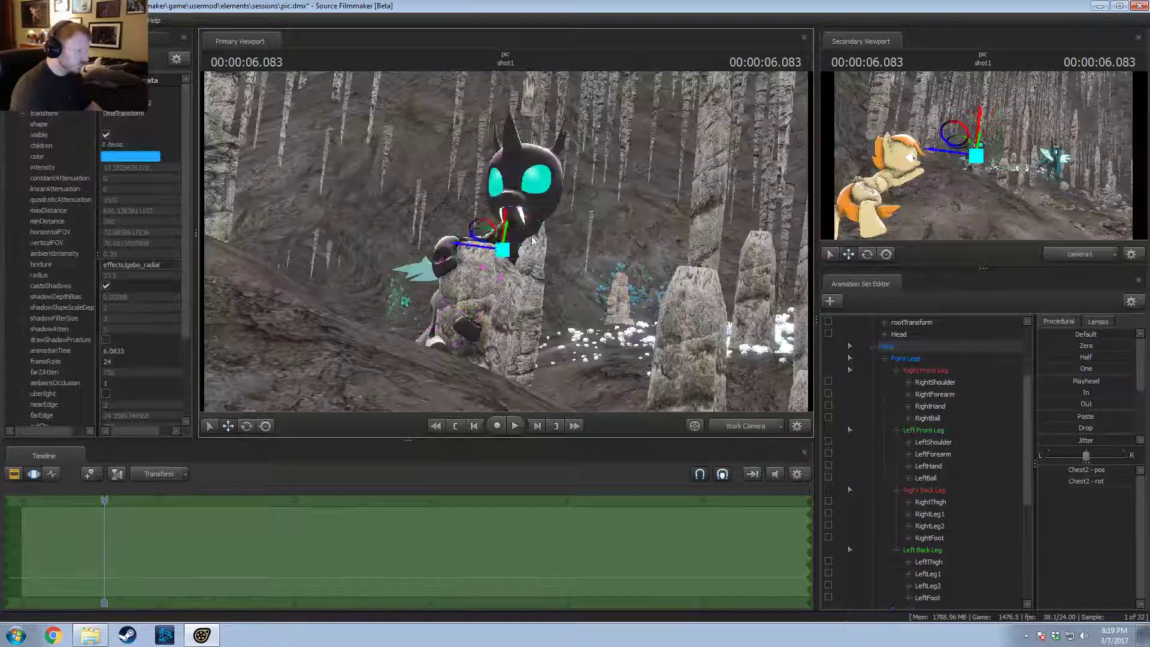
left_click_drag(540, 233, 533, 224)
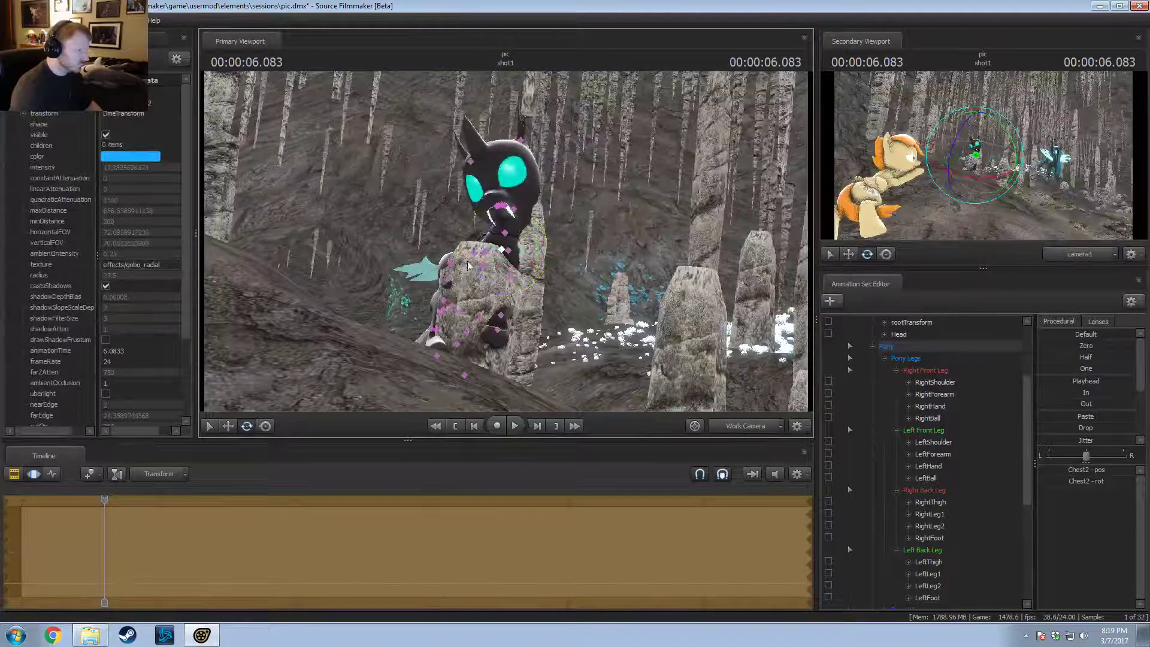
Step: Rotate the RightShoulder to hook the right foreleg over the pillar's top, and rotate the LeftShoulder and LeftForearm beside the pillar
left_click_drag(481, 243, 507, 266)
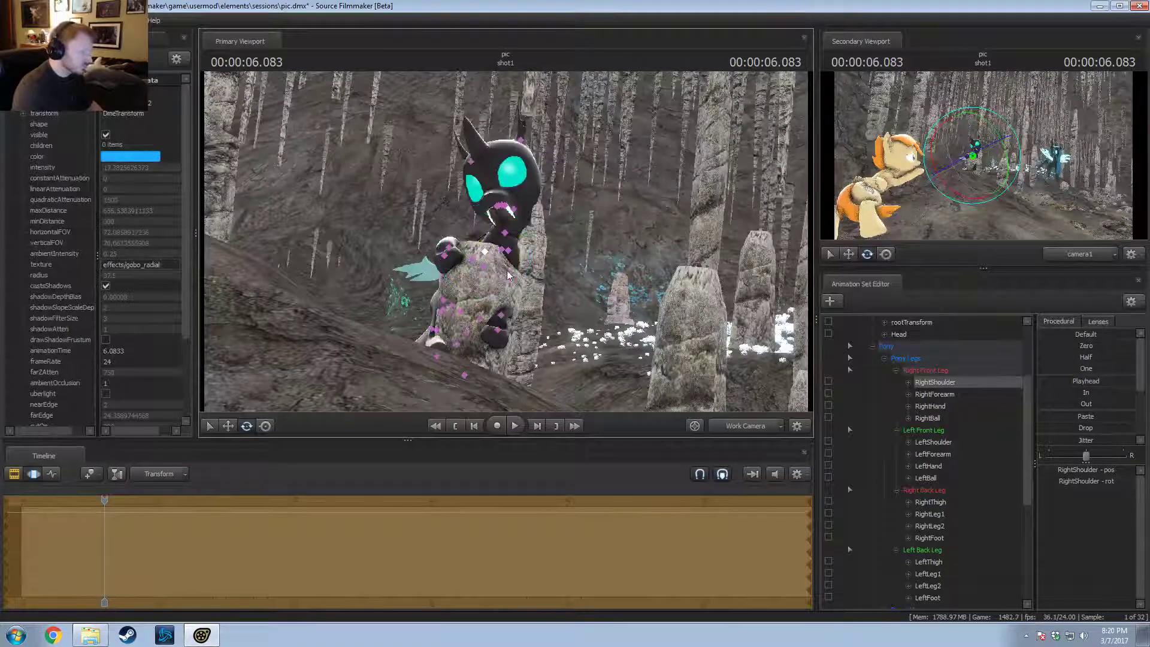
left_click(509, 278)
left_click(508, 251)
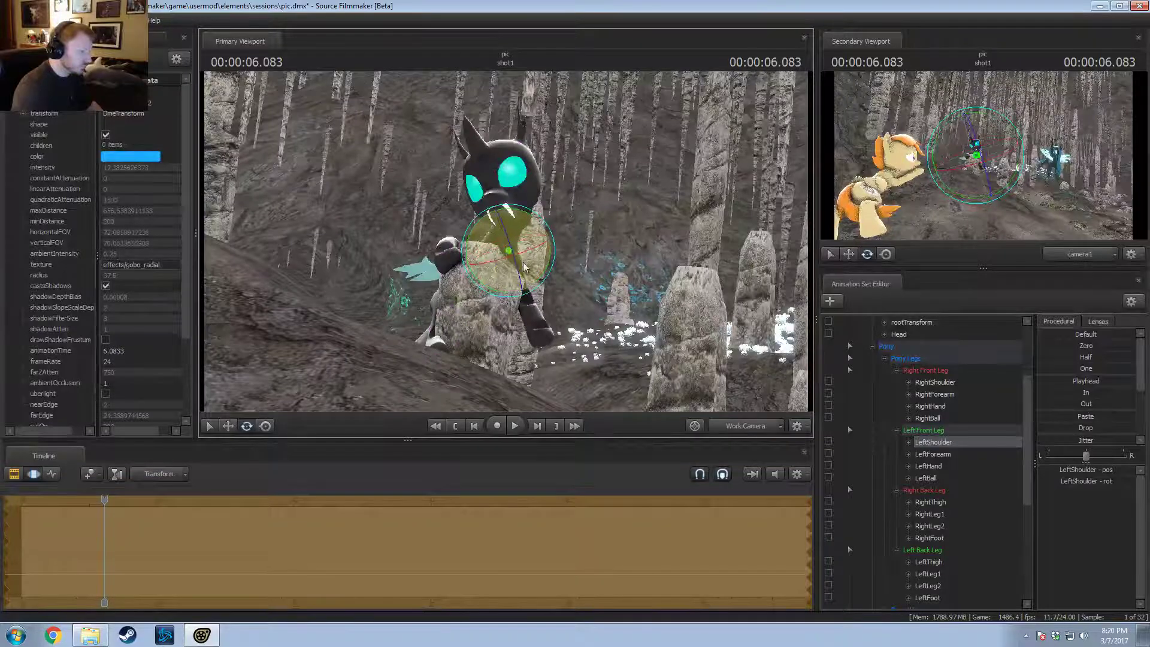
left_click(514, 278)
left_click_drag(514, 278, 560, 279)
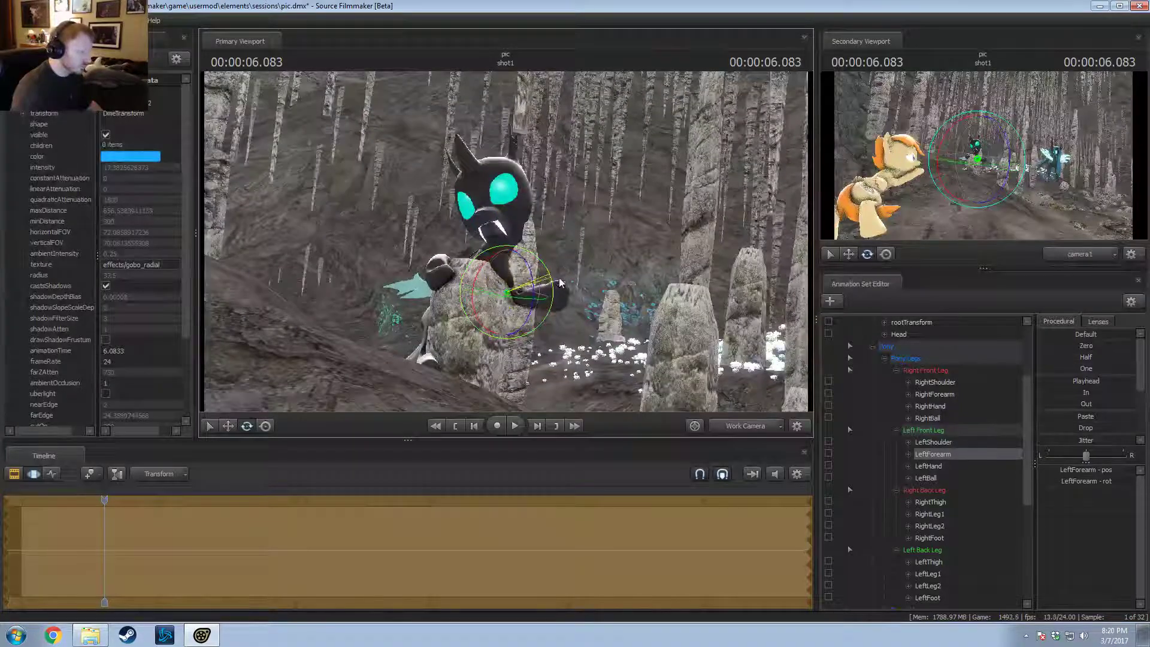
mouse_move(511, 325)
left_mouse_down()
mouse_move(497, 332)
mouse_move(506, 329)
left_mouse_up()
left_click(506, 323, "ctrl")
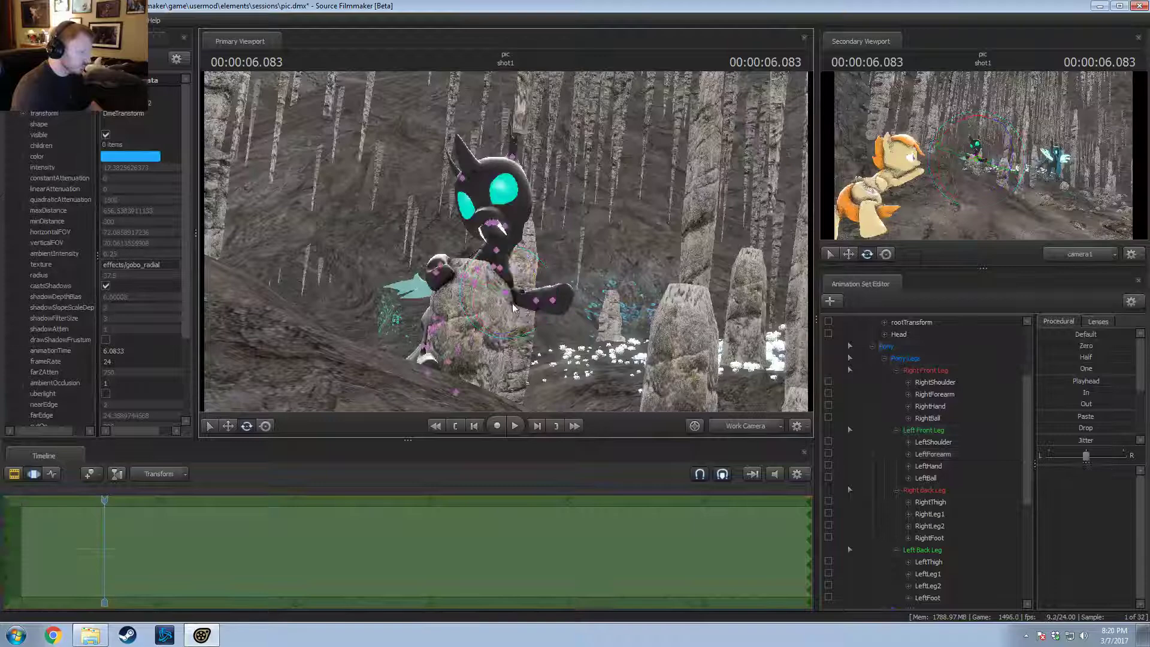
Step: Refine the LeftShoulder and LeftForearm and rotate LeftHand and LeftBall so the left foreleg wraps around the pillar
left_click(499, 274)
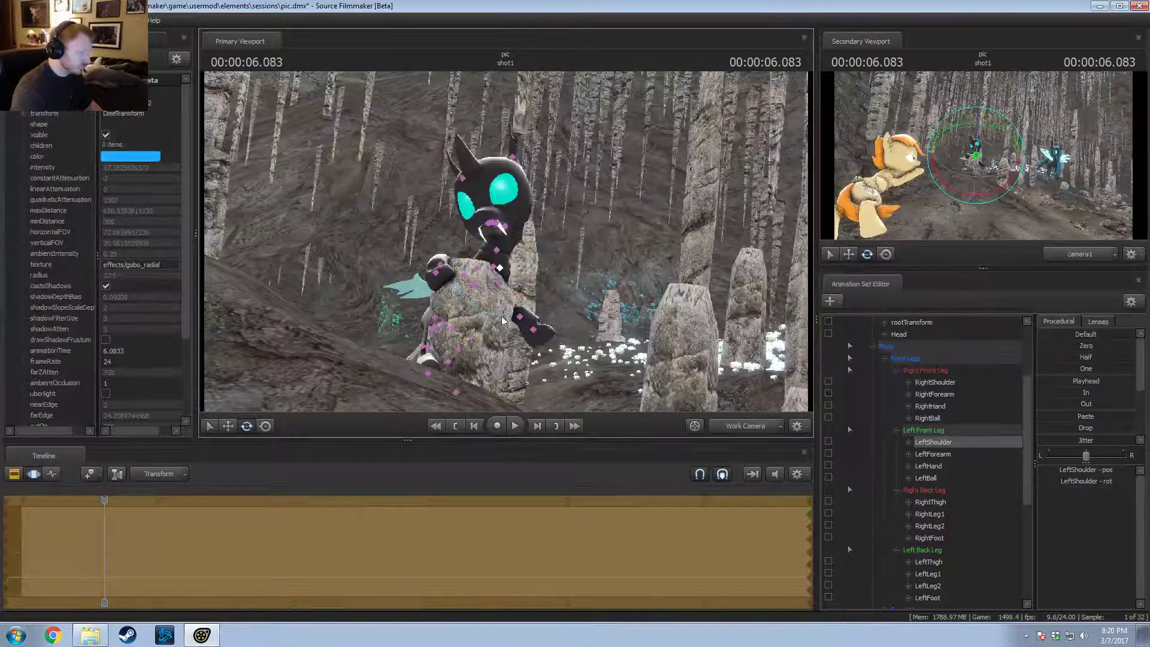
left_click(519, 317, "ctrl")
left_click(498, 280, "ctrl")
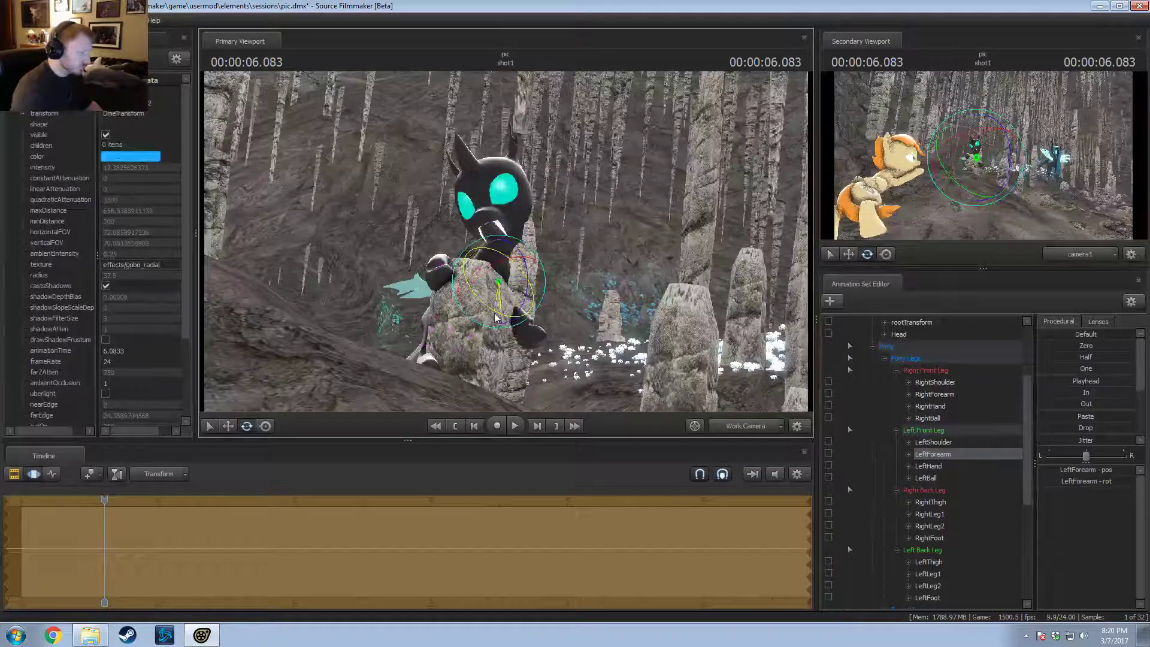
left_click_drag(477, 275, 505, 269)
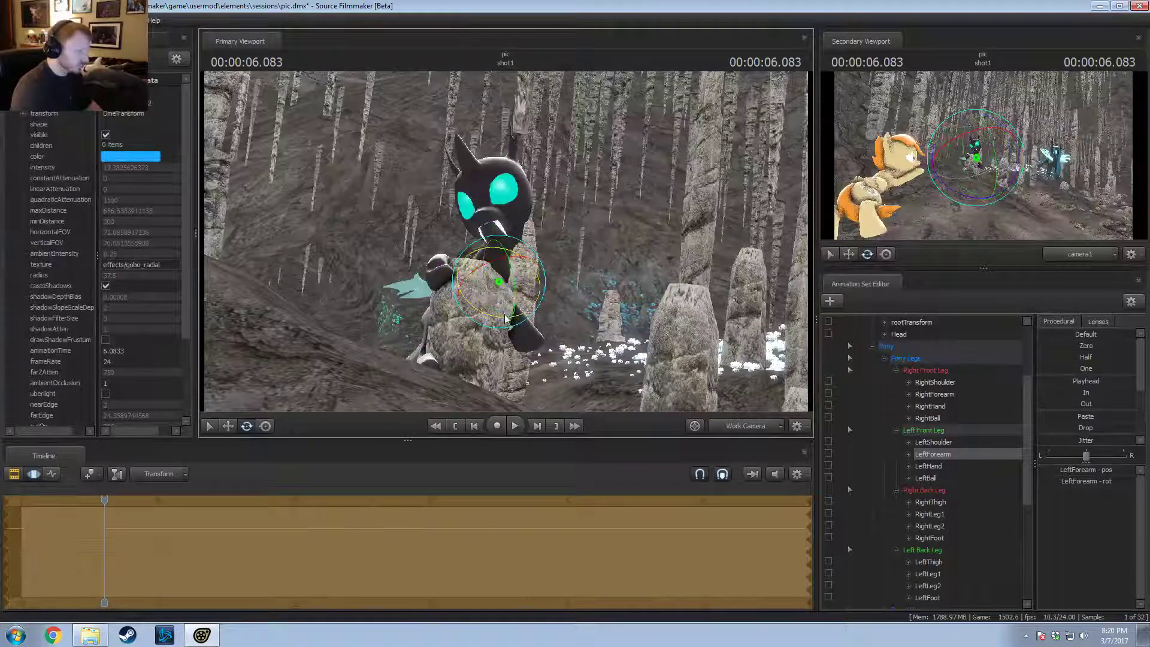
left_click(500, 332)
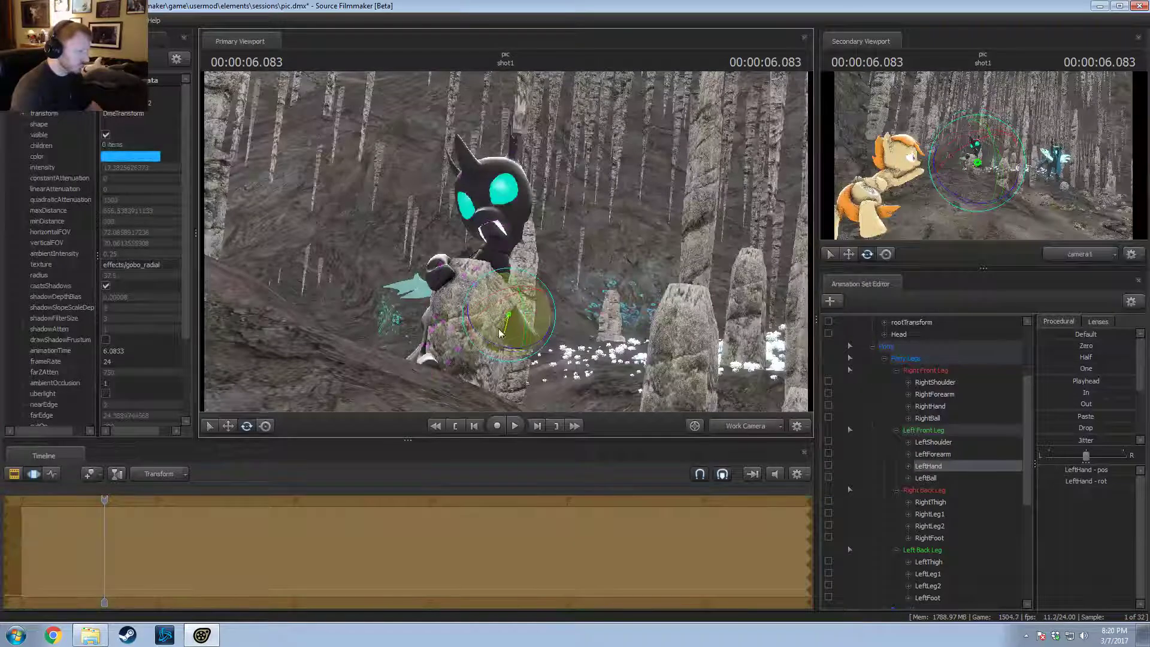
left_click(499, 334)
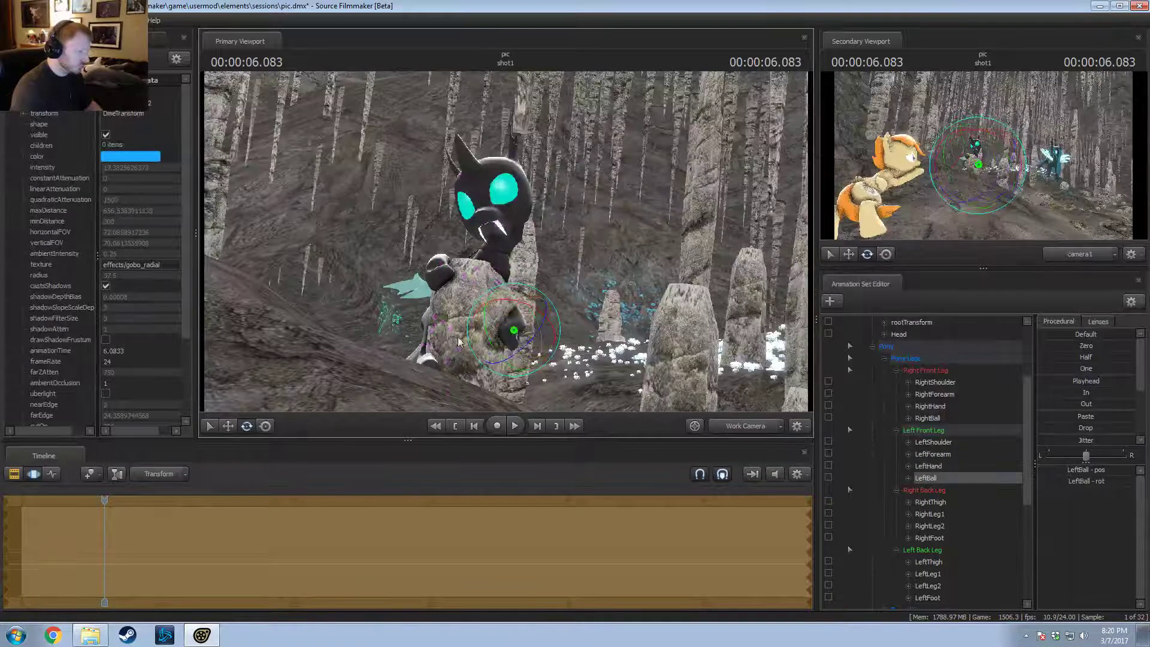
Step: Turn the changeling's Head to look sideways, and give its Upper Face an angry look with Angry L and Angry R
left_click(496, 269, "ctrl")
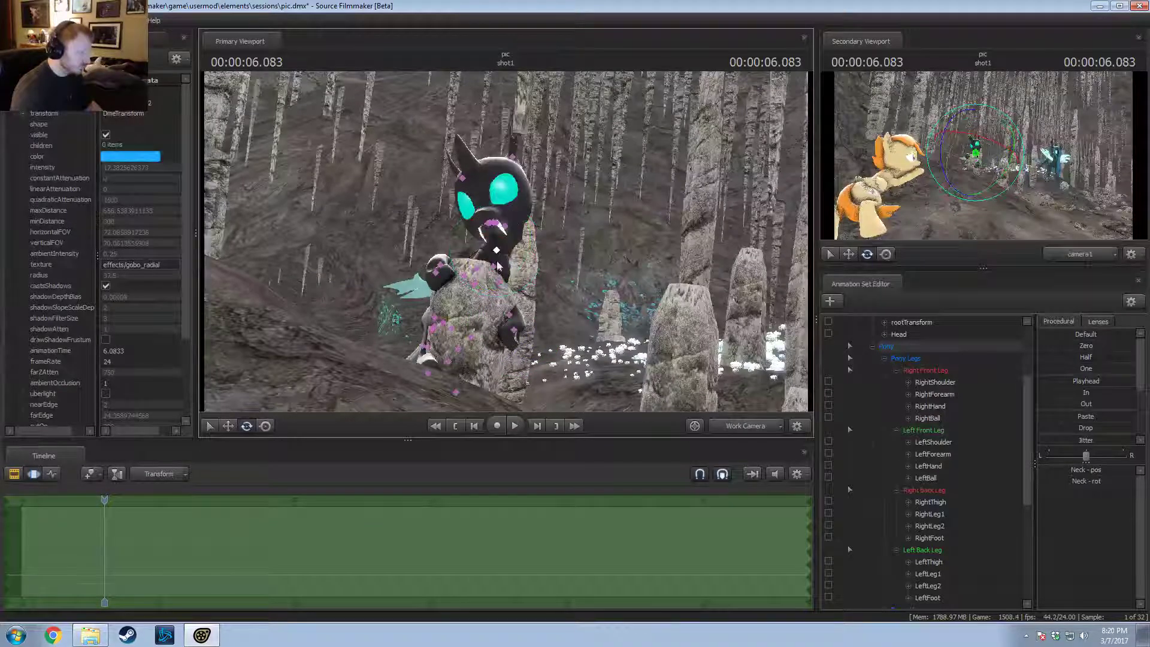
left_click(498, 248)
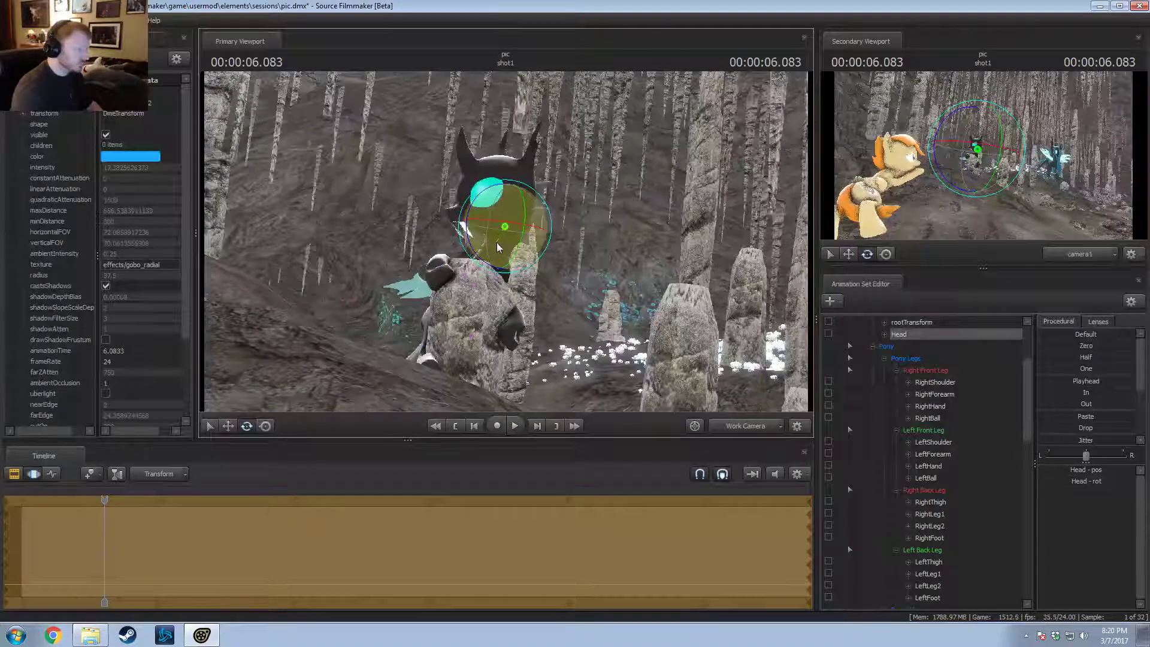
scroll(932, 384, "up", 3)
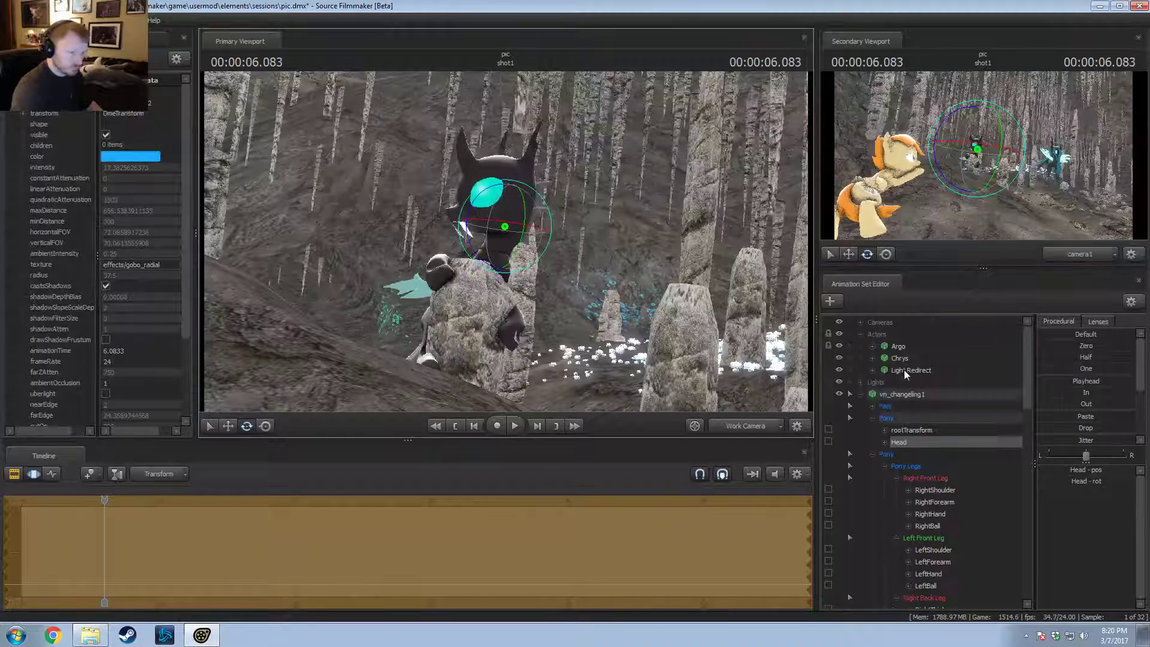
left_click(873, 406)
left_click(905, 433)
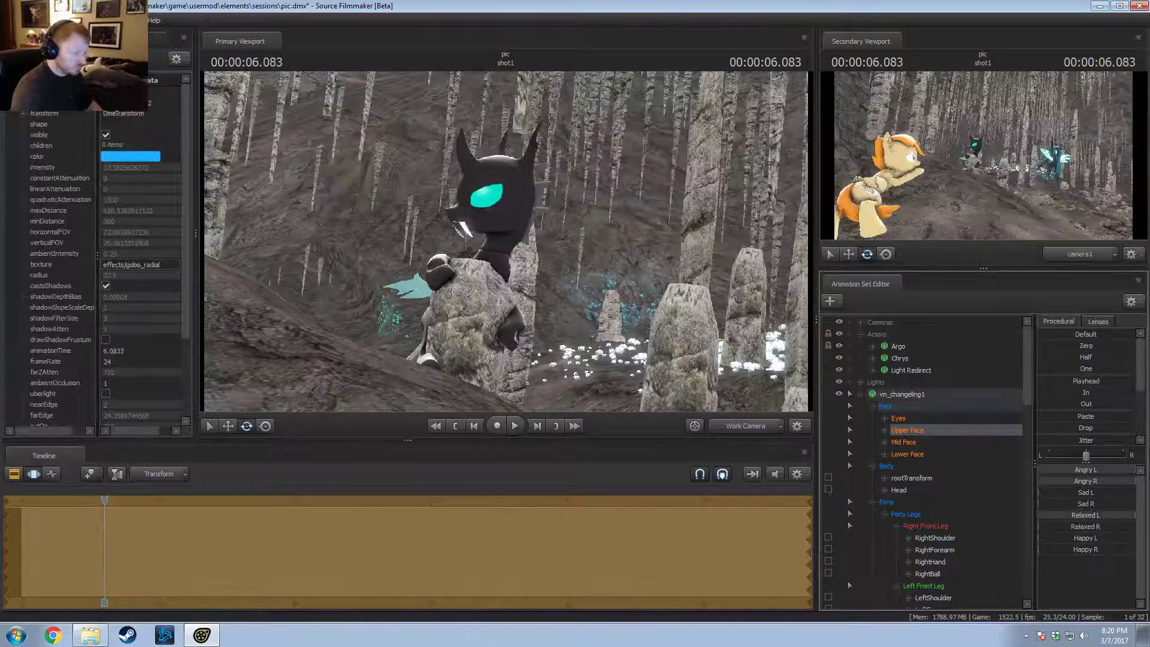
left_click_drag(1083, 539, 1038, 538)
Step: Try moving the changeling's Tong1 bone, and undo the move
scroll(948, 517, "down", 15)
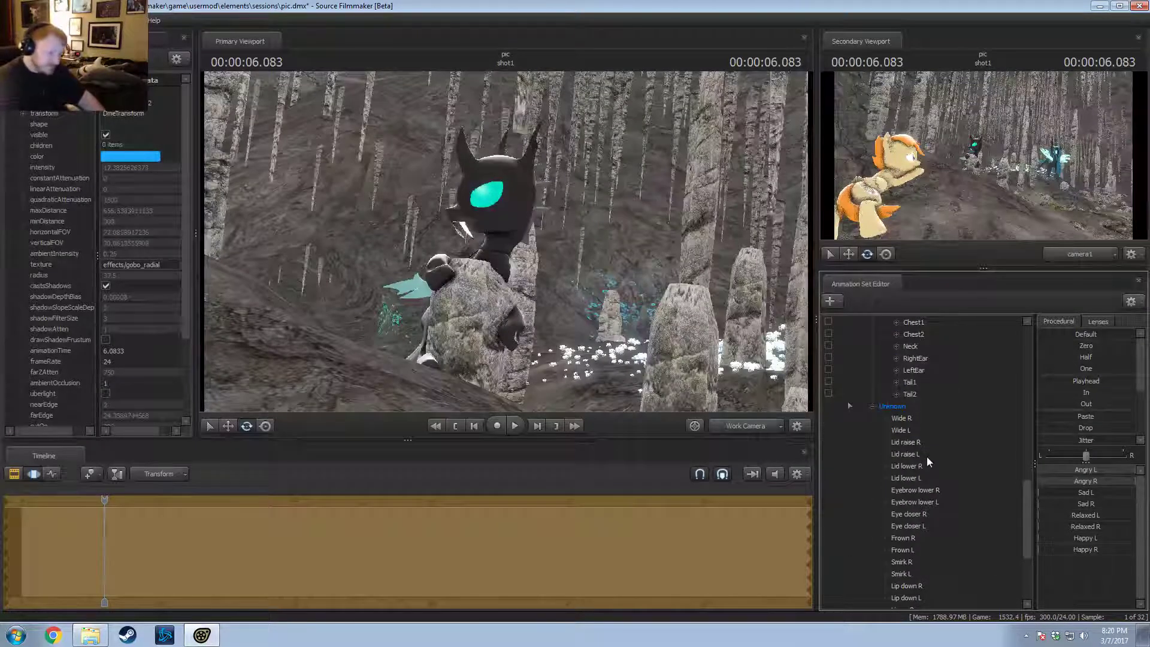
scroll(926, 459, "down", 4)
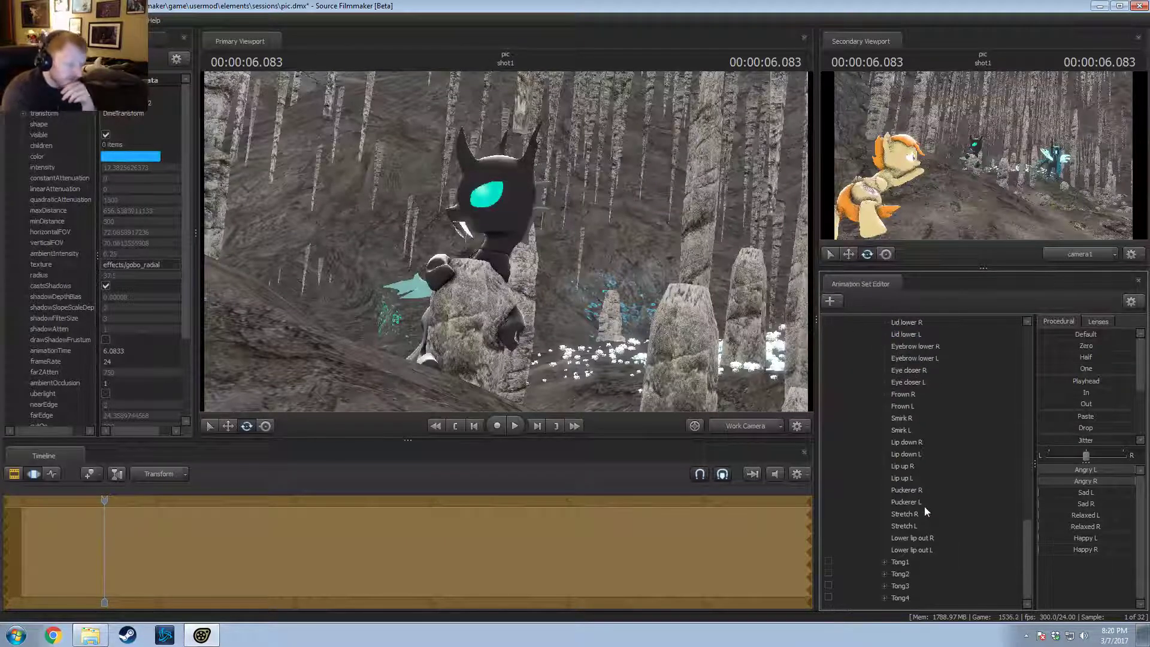
left_click(917, 562)
left_click_drag(473, 262, 371, 296)
key("w")
key("ctrl+z")
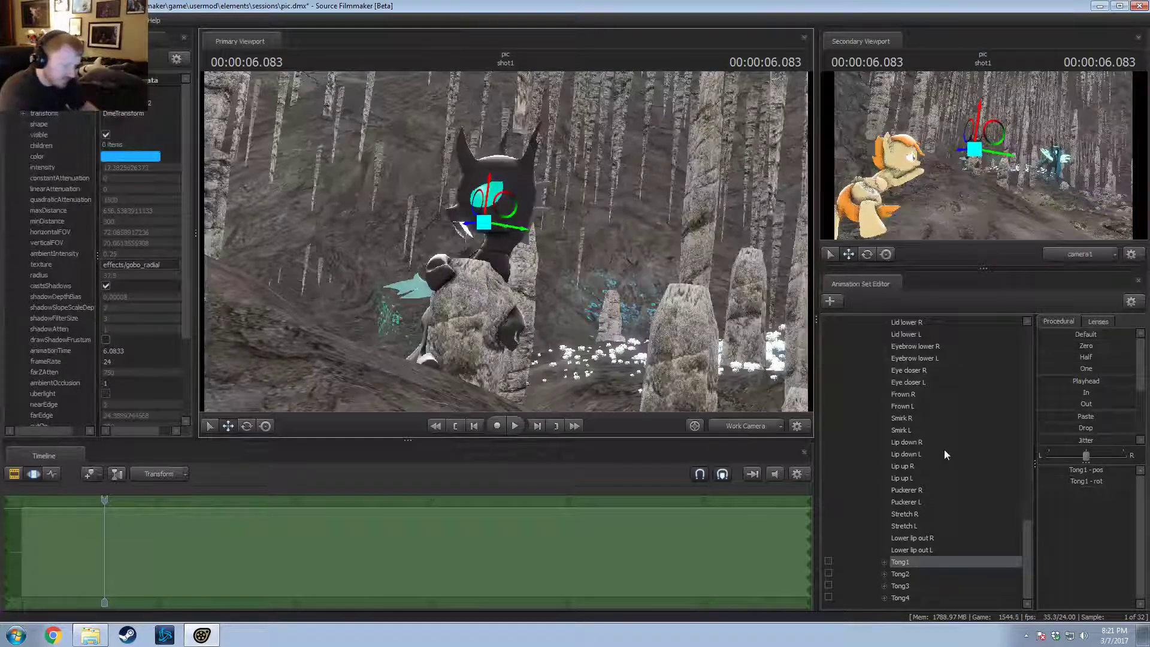
Step: Try the Eye closer R and L and the Wide R and L controls on the changeling's eyes
scroll(920, 435, "up", 3)
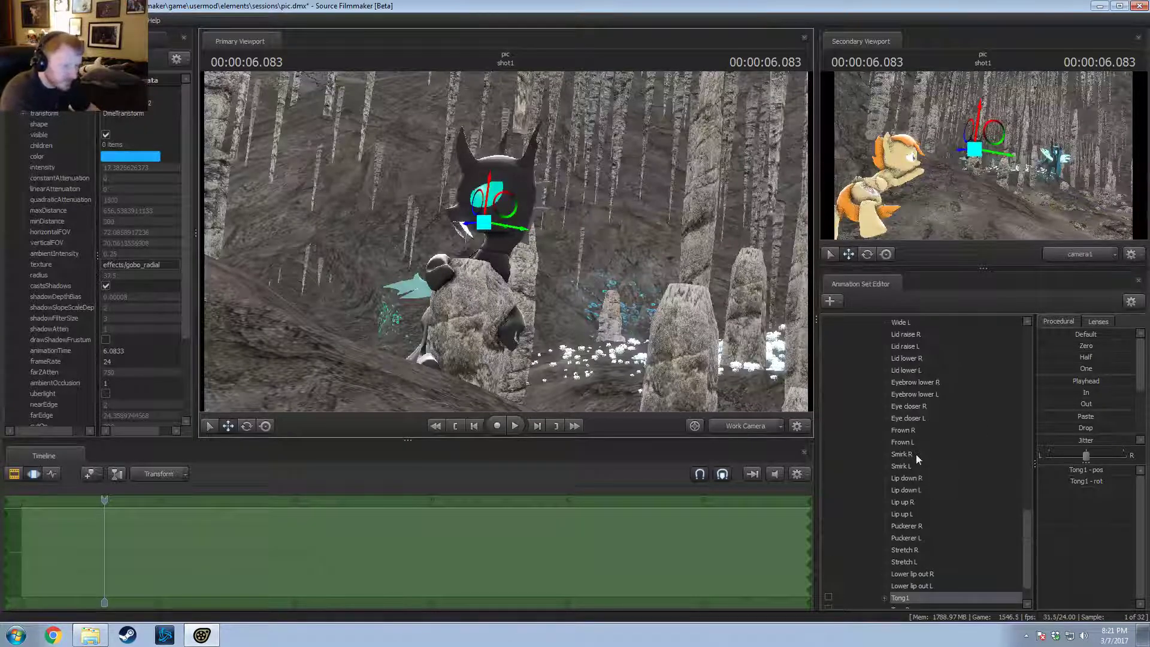
left_click(915, 454)
left_click_drag(922, 473, 925, 488)
mouse_move(1067, 367)
left_mouse_down()
mouse_move(1048, 368)
mouse_move(1083, 368)
mouse_move(1057, 368)
left_mouse_up()
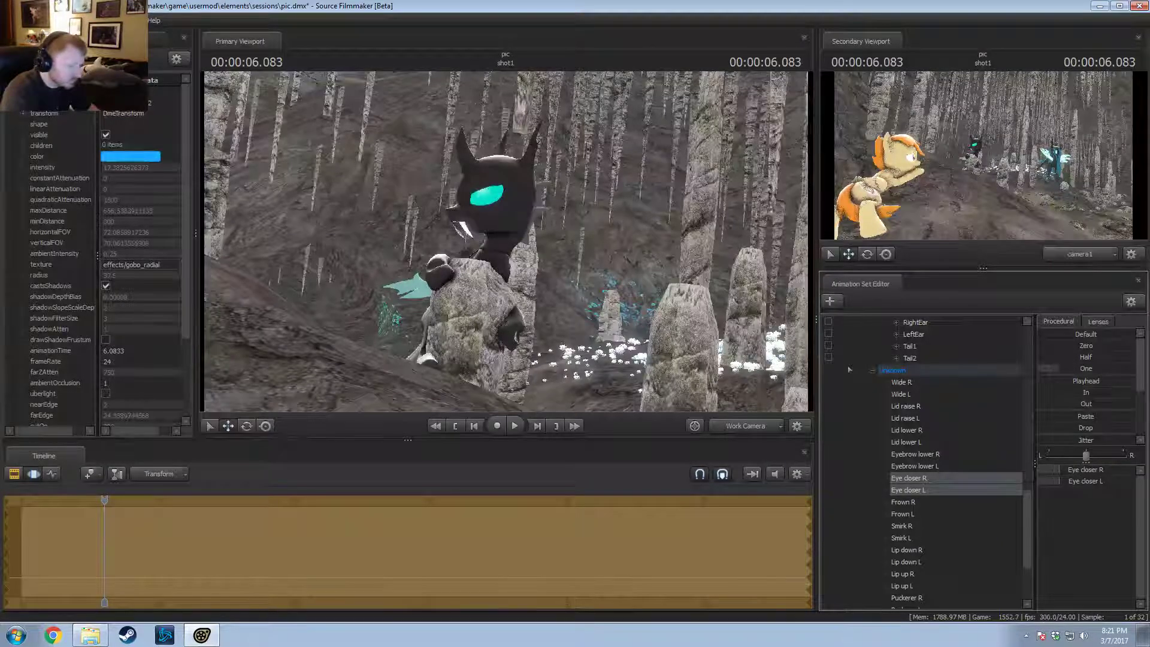
left_click(915, 390)
left_click_drag(1069, 368, 930, 400)
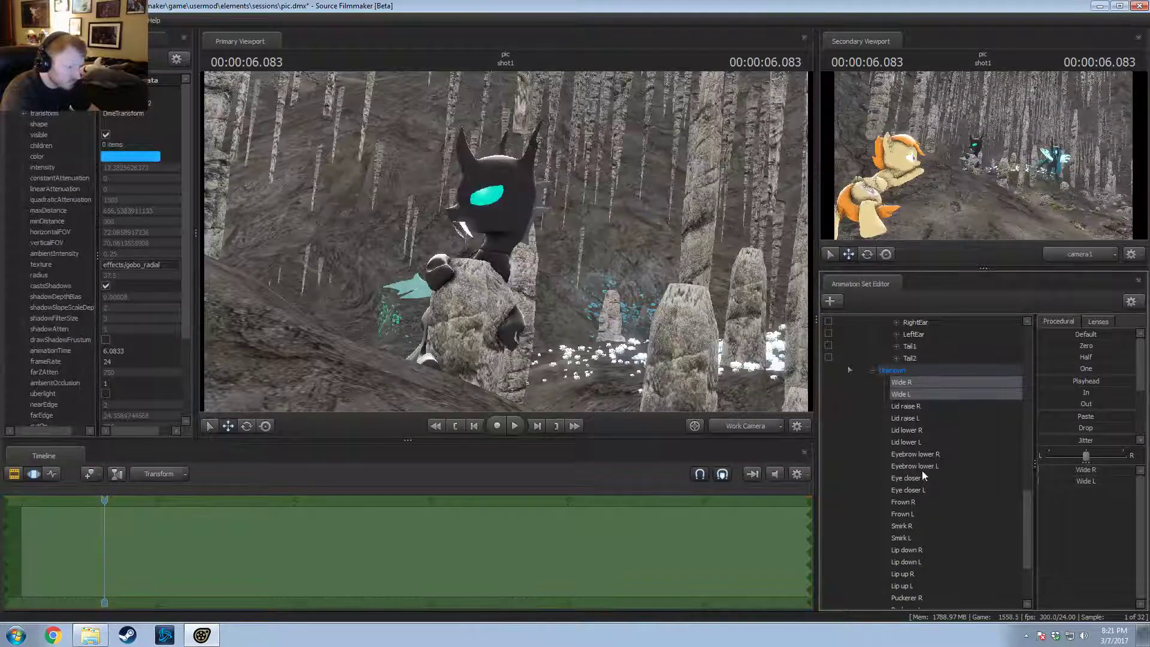
Step: Narrow the changeling's eyes by raising Lid lower R and Lid lower L
left_click(907, 430)
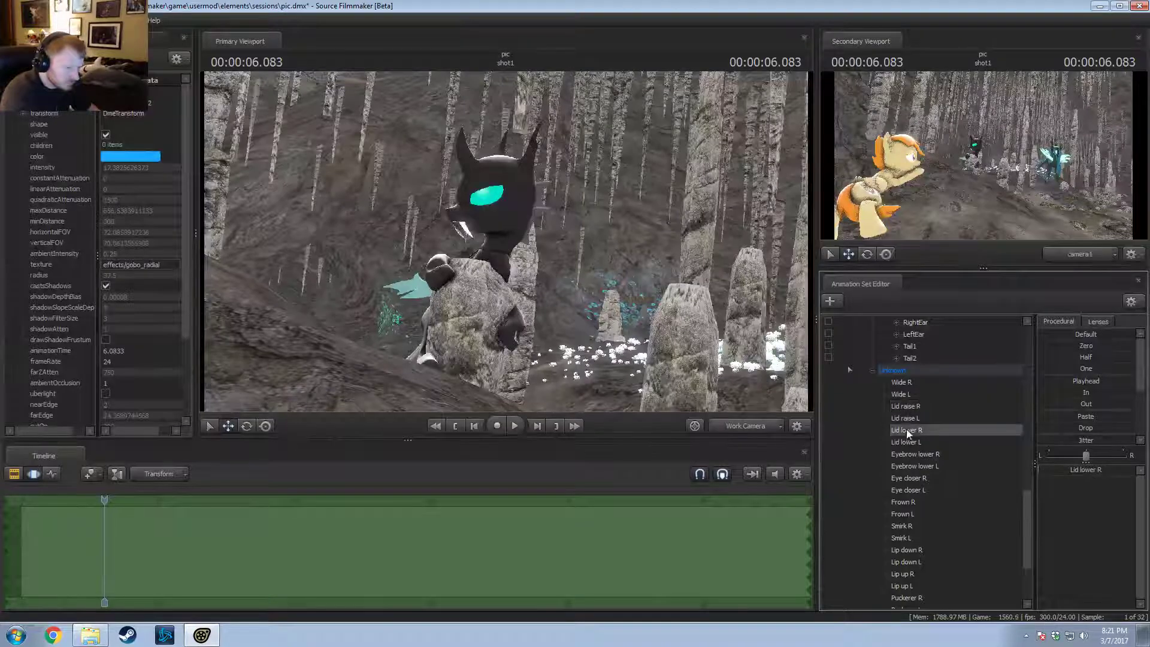
left_click_drag(1037, 460, 1011, 466)
left_click(917, 443)
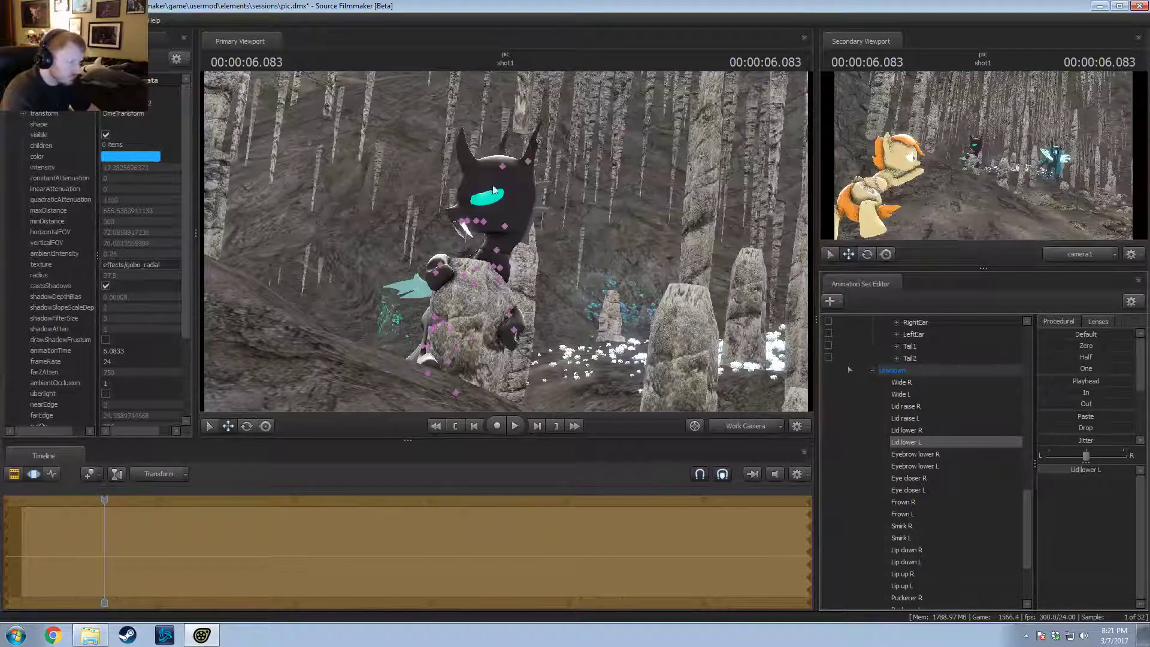
Step: Check the changeling's expression from the camera1 angle and up close with the work camera
scroll(896, 548, "down", 2)
left_click(904, 548)
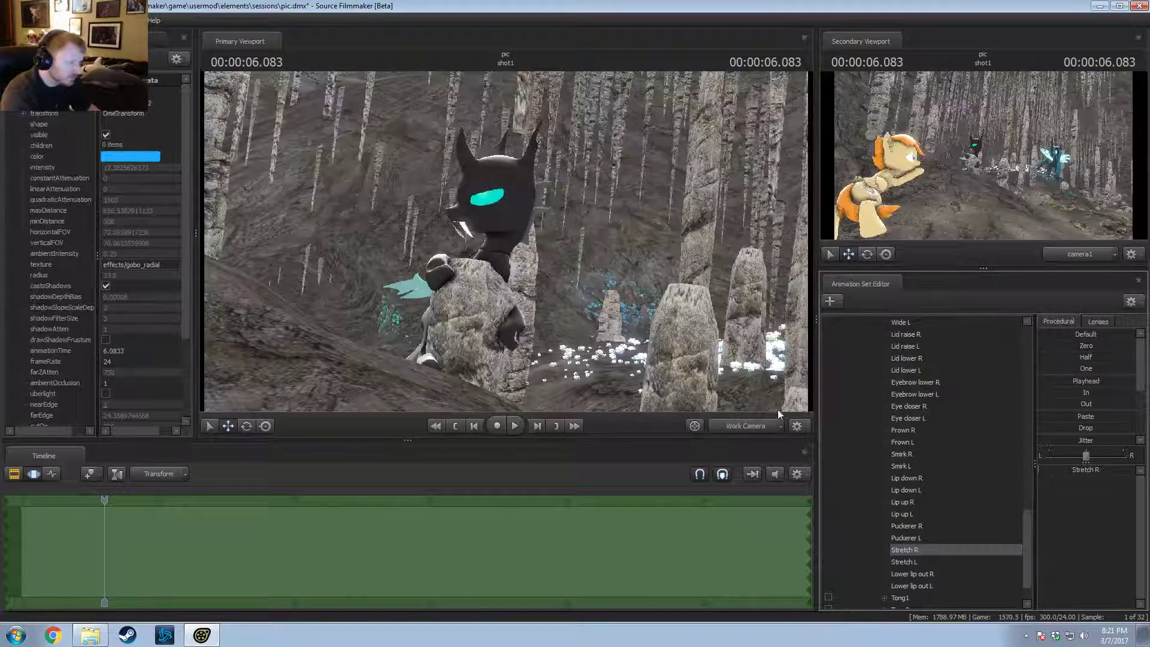
left_click(746, 431)
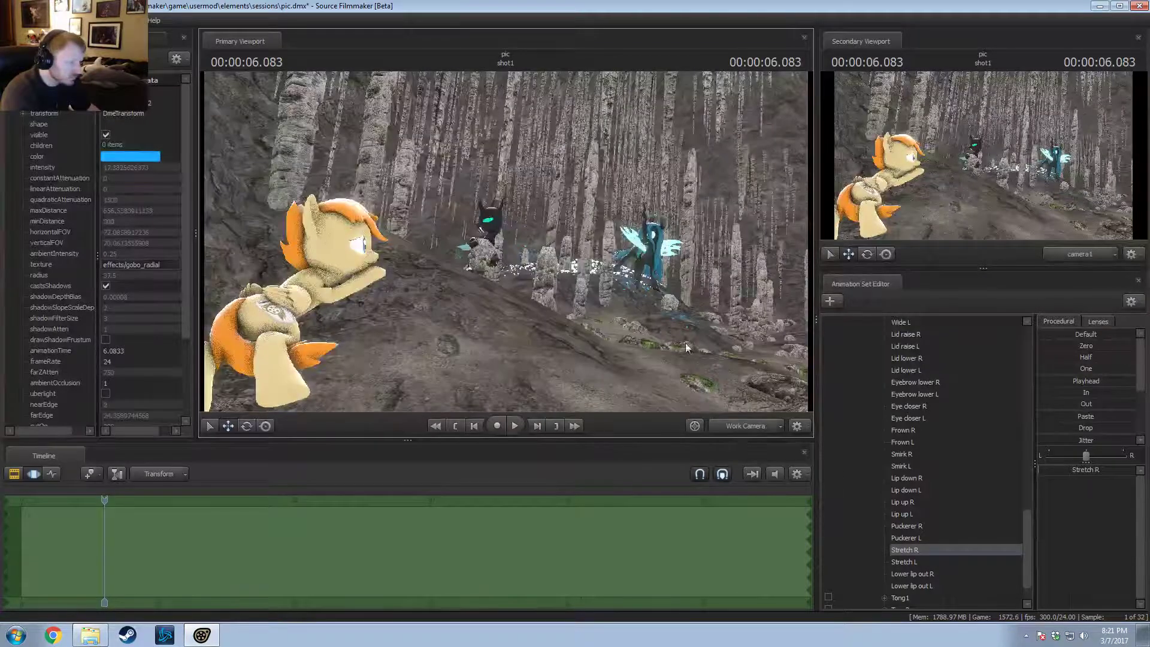
left_click(746, 426)
key("w")
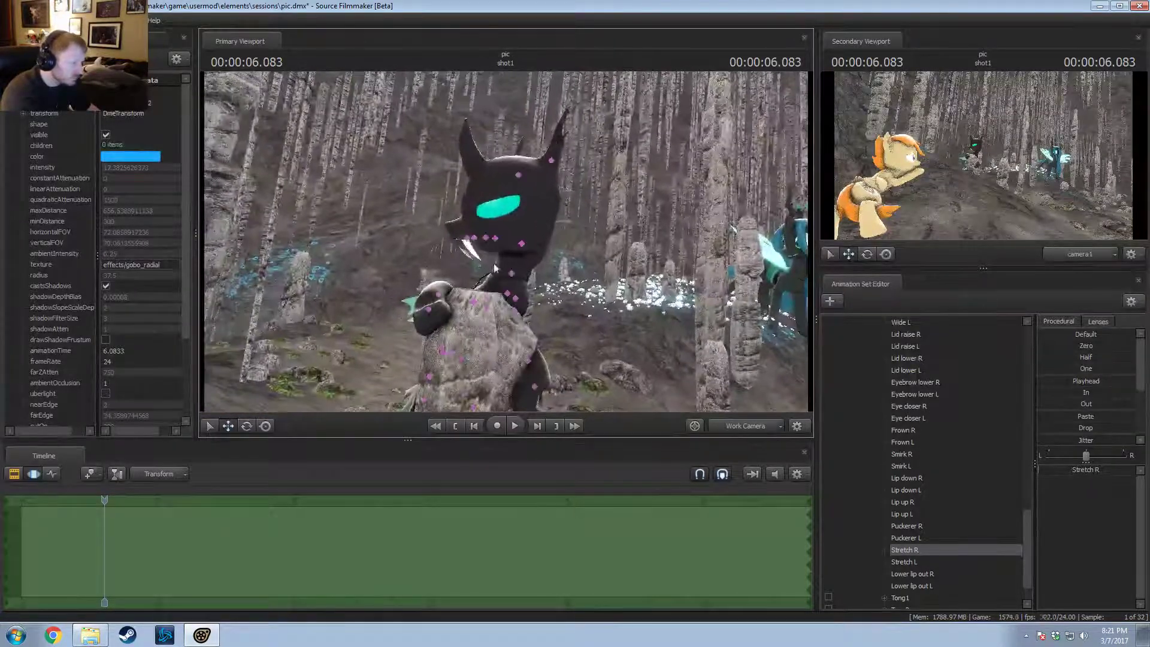
Step: Rotate the changeling's Neck and Head to adjust how it looks out from behind the pillar
left_click(501, 269)
left_click_drag(481, 247, 523, 294)
left_click(518, 261)
left_click(510, 287, "ctrl")
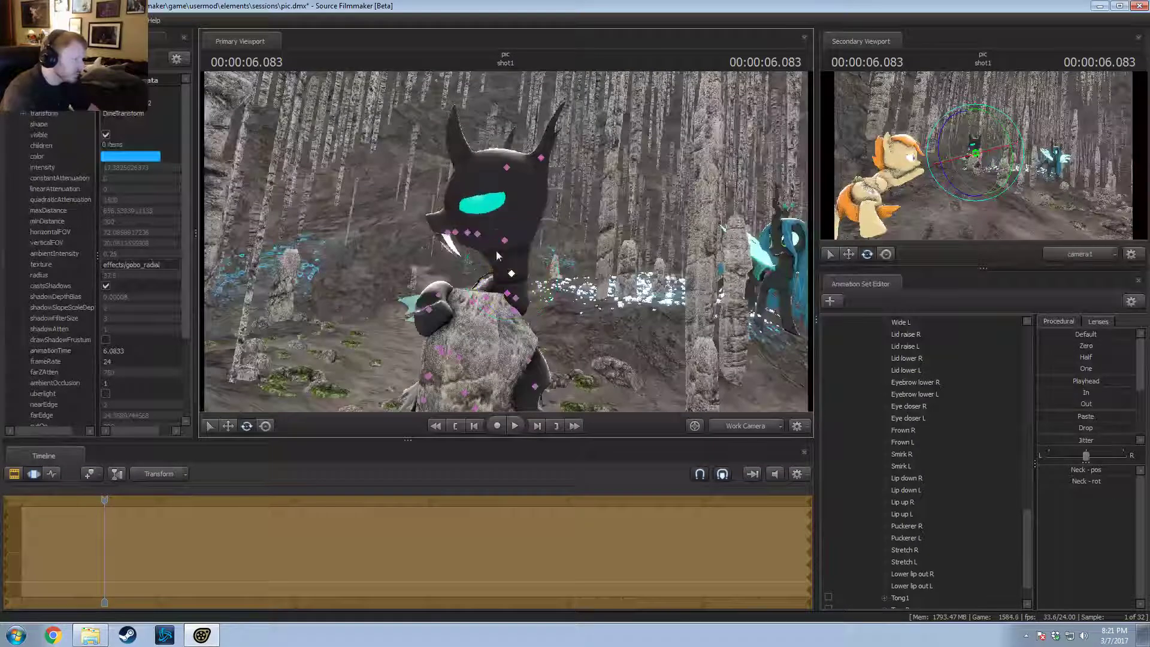
left_click(506, 244, "ctrl")
left_click_drag(506, 244, 506, 250)
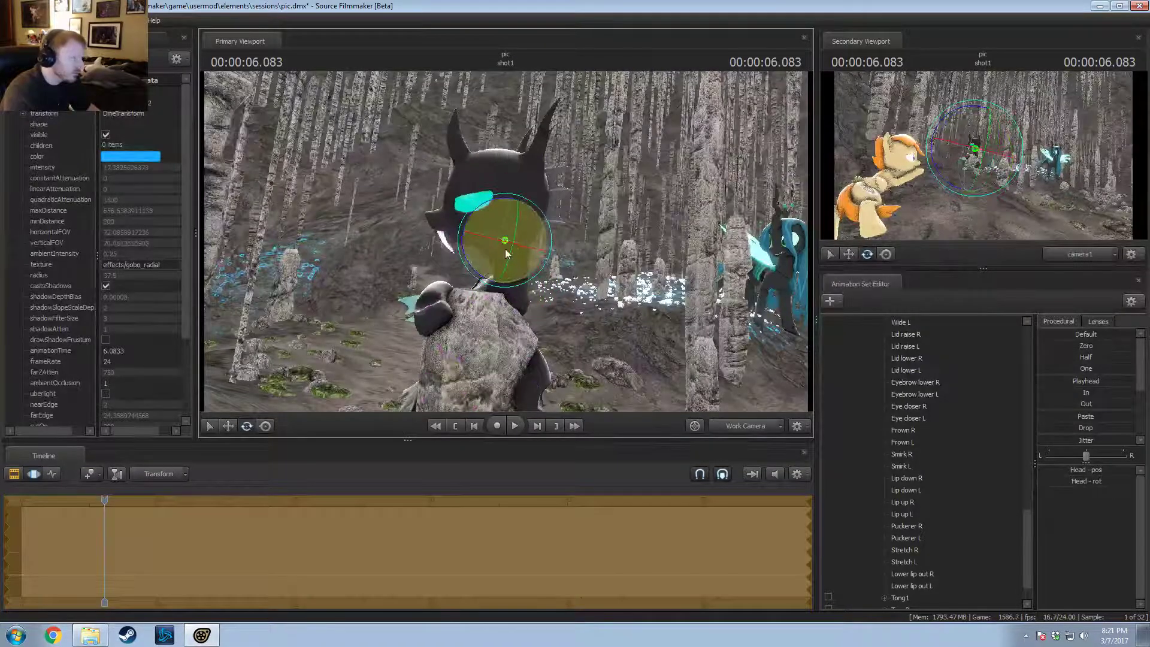
key("F2")
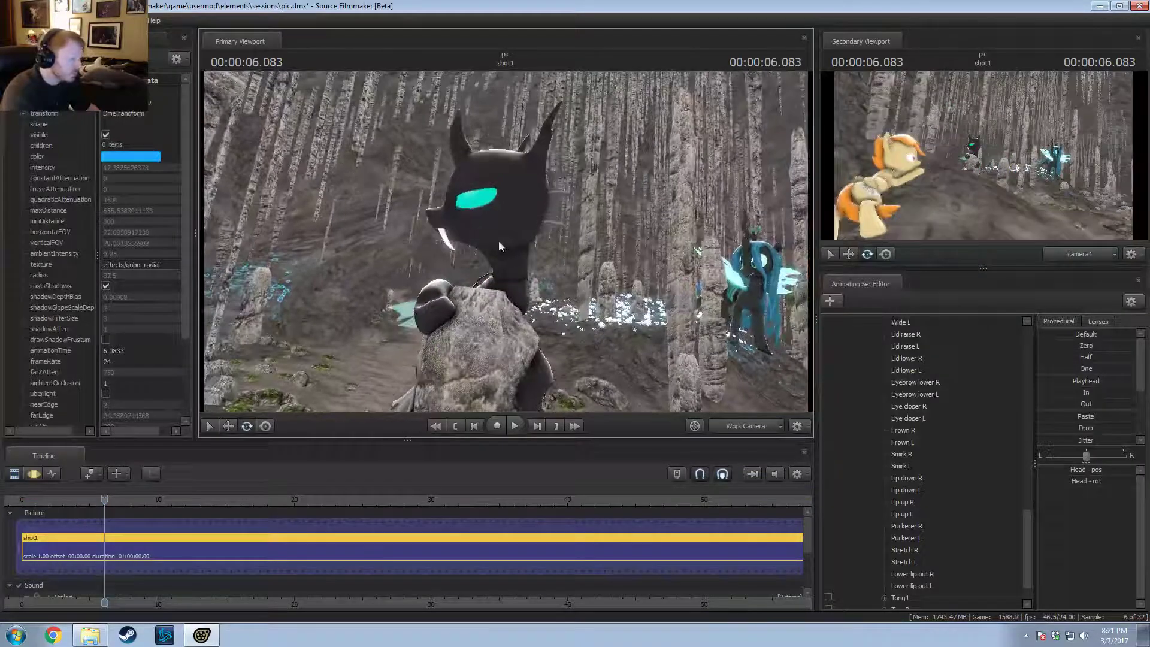
key("F3")
Step: Move the changeling's Neck to lower the head toward the pillar, and adjust the rotation of Chest2
left_click(513, 258)
left_click_drag(512, 252, 561, 251)
key("F2")
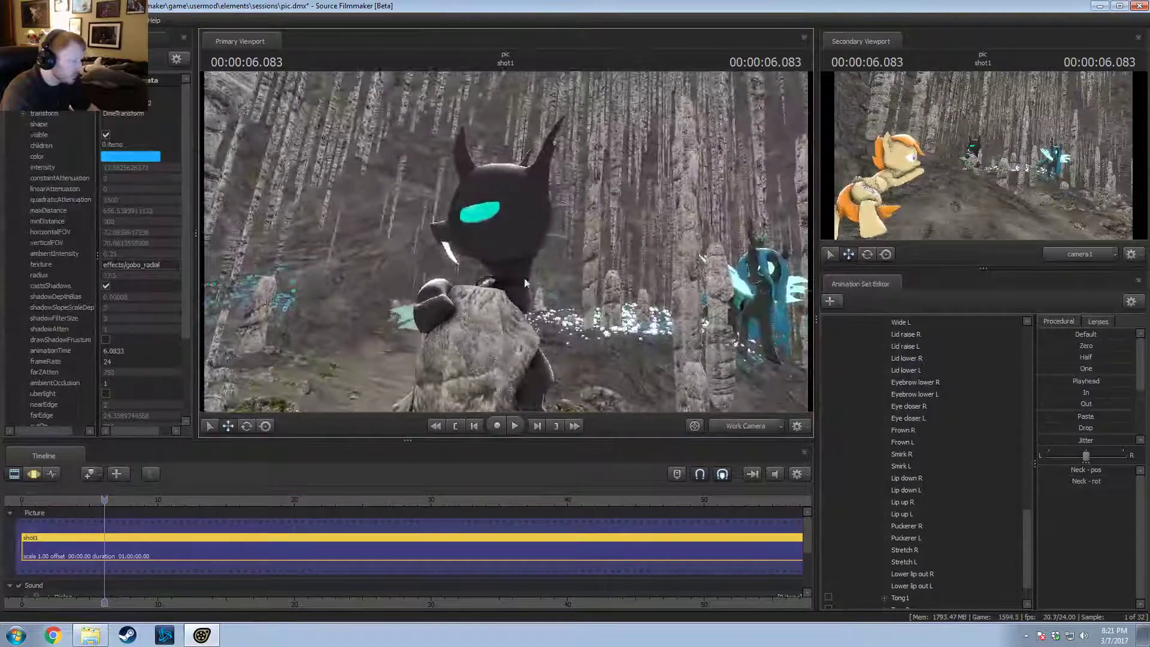
key("F3")
left_click(506, 294, "ctrl")
key("e")
key("F4")
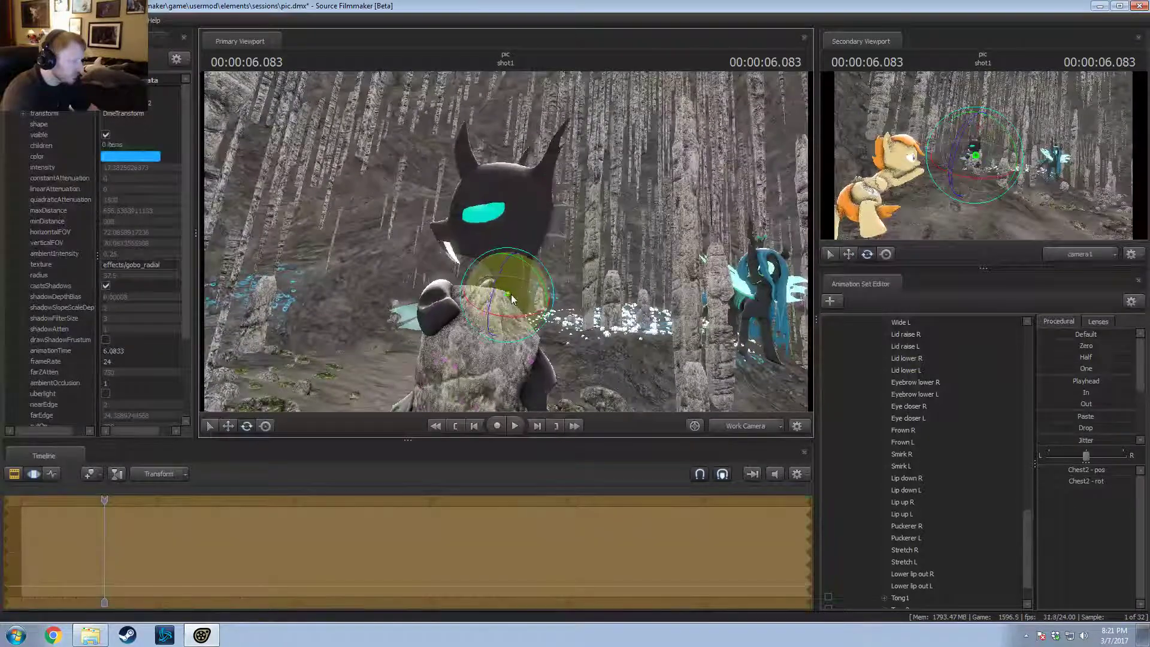
Step: Readjust the Neck above the pillar's top, and inspect the changeling's head up close
key("F3")
left_click(508, 283)
key("F4")
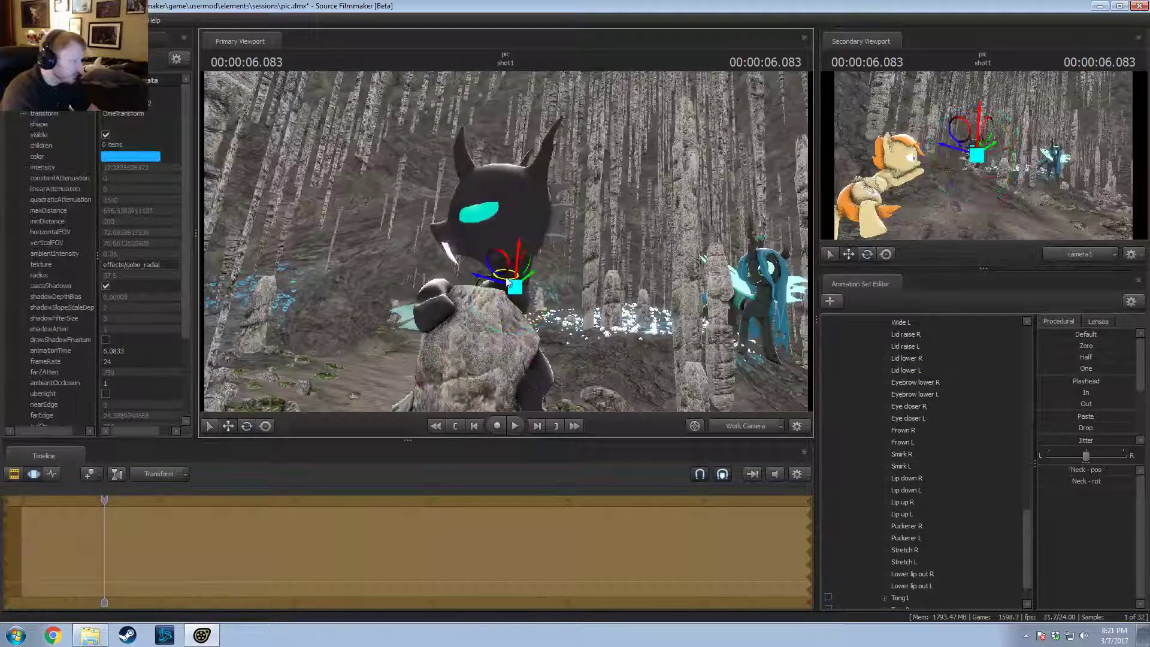
left_click_drag(506, 279, 512, 243)
key("F2")
key("w")
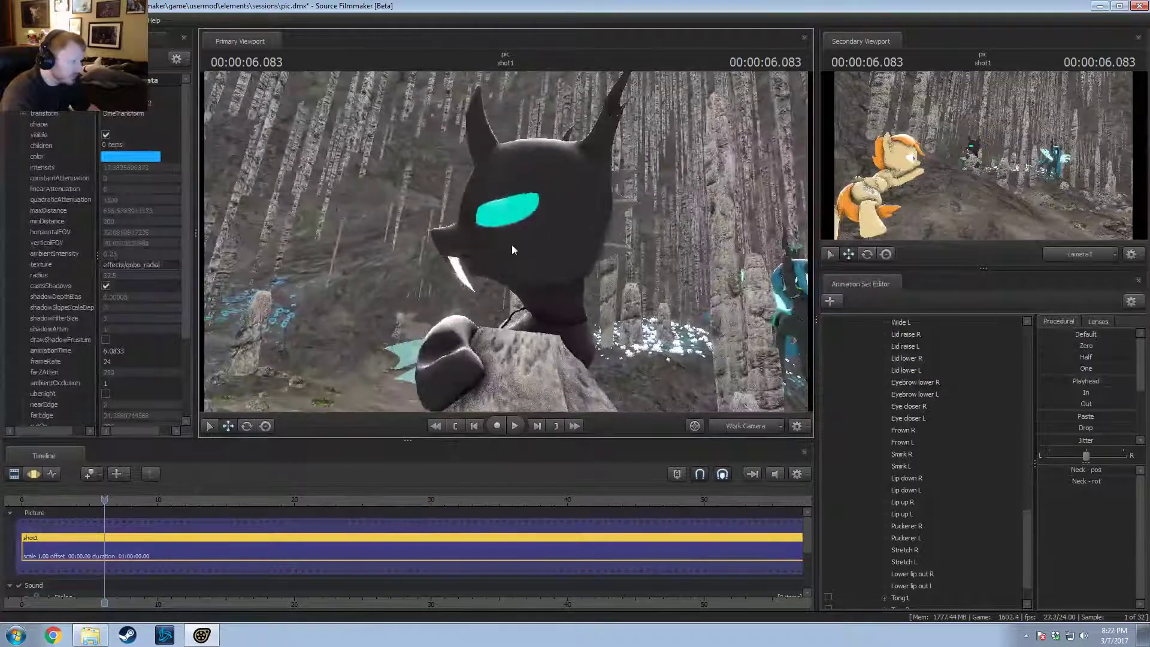
key("F3")
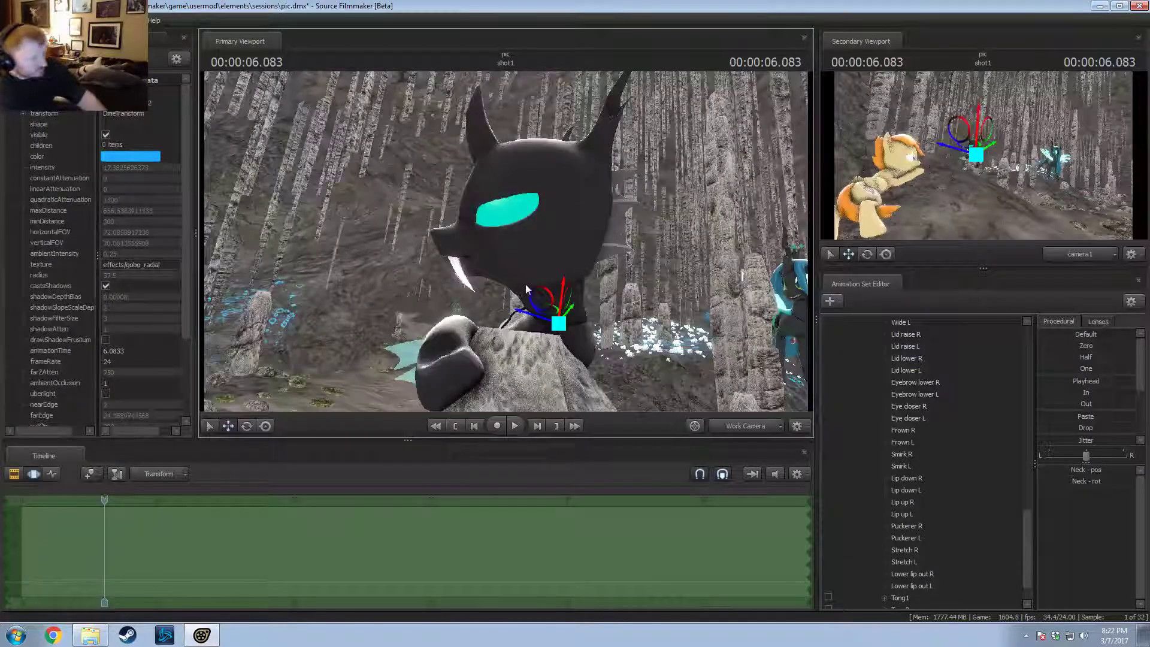
key("F2")
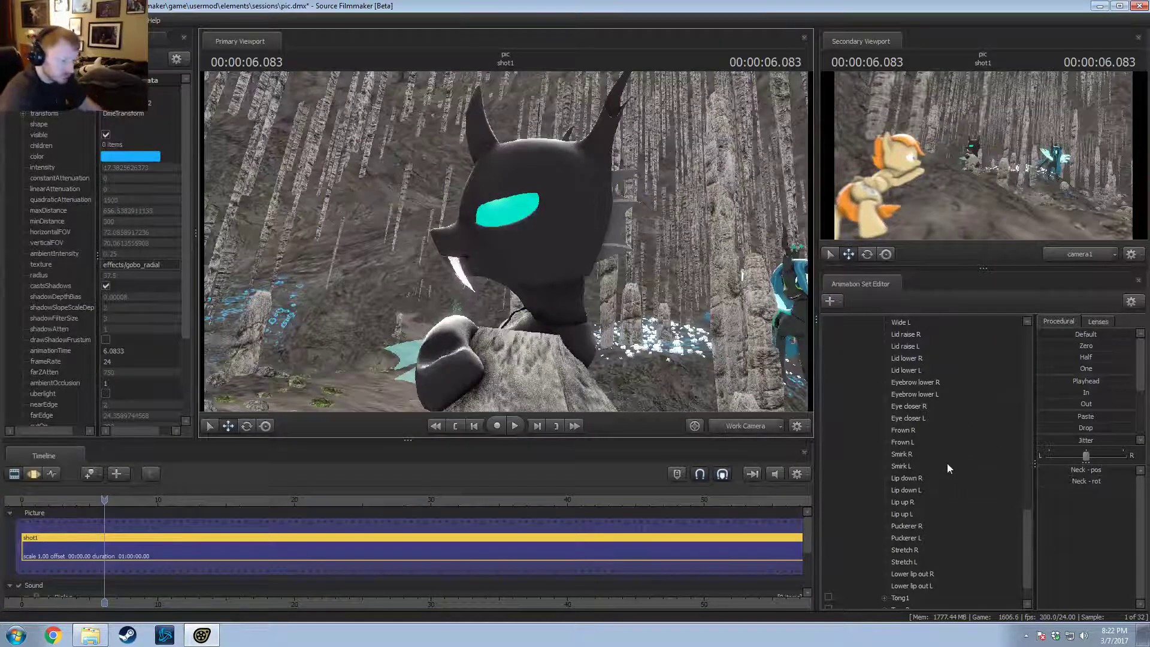
Step: Try the changeling's Frown R and Frown L at full strength, and return both to zero
scroll(947, 462, "up", 1)
scroll(936, 451, "down", 2)
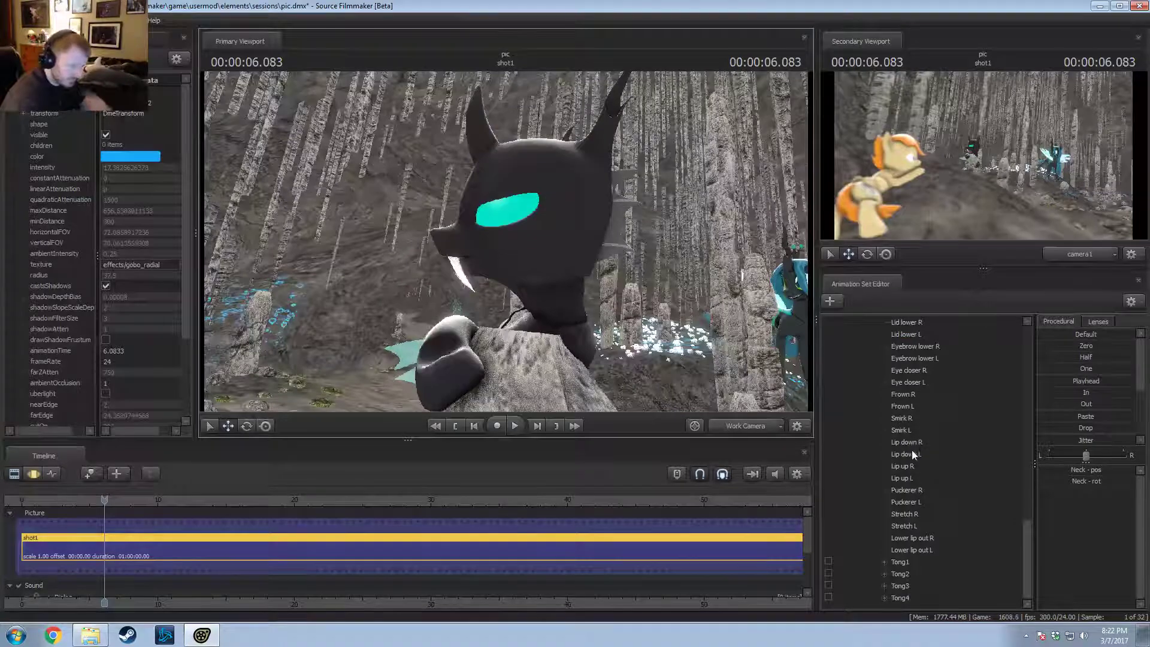
left_click_drag(908, 408, 909, 401)
key("F3")
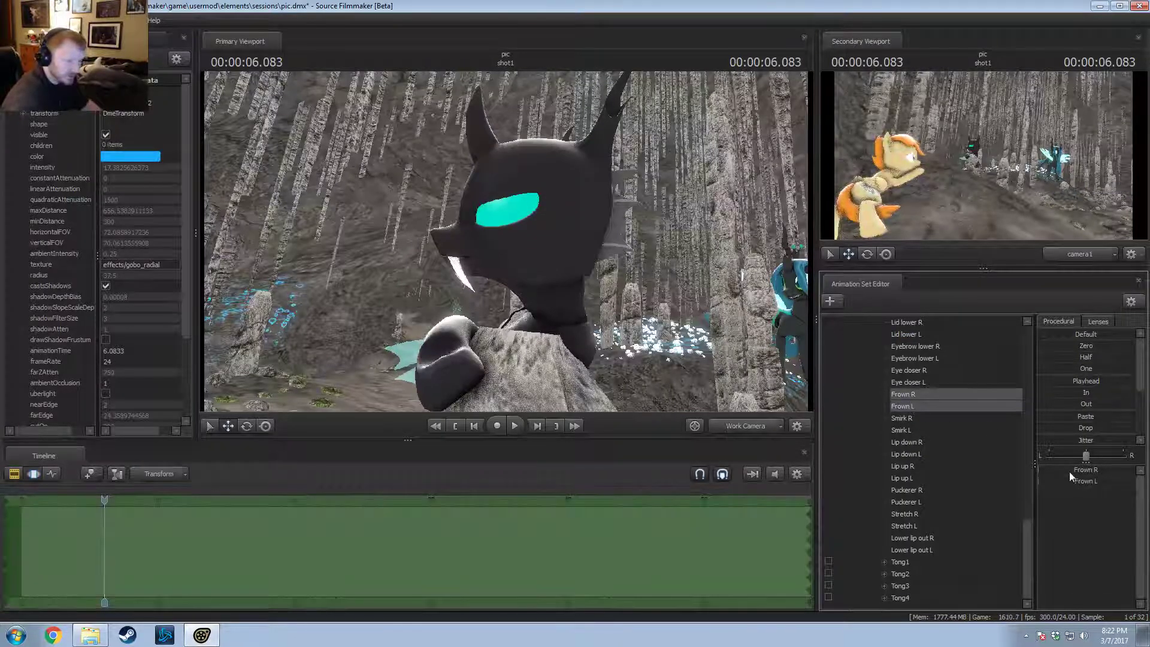
key("F4")
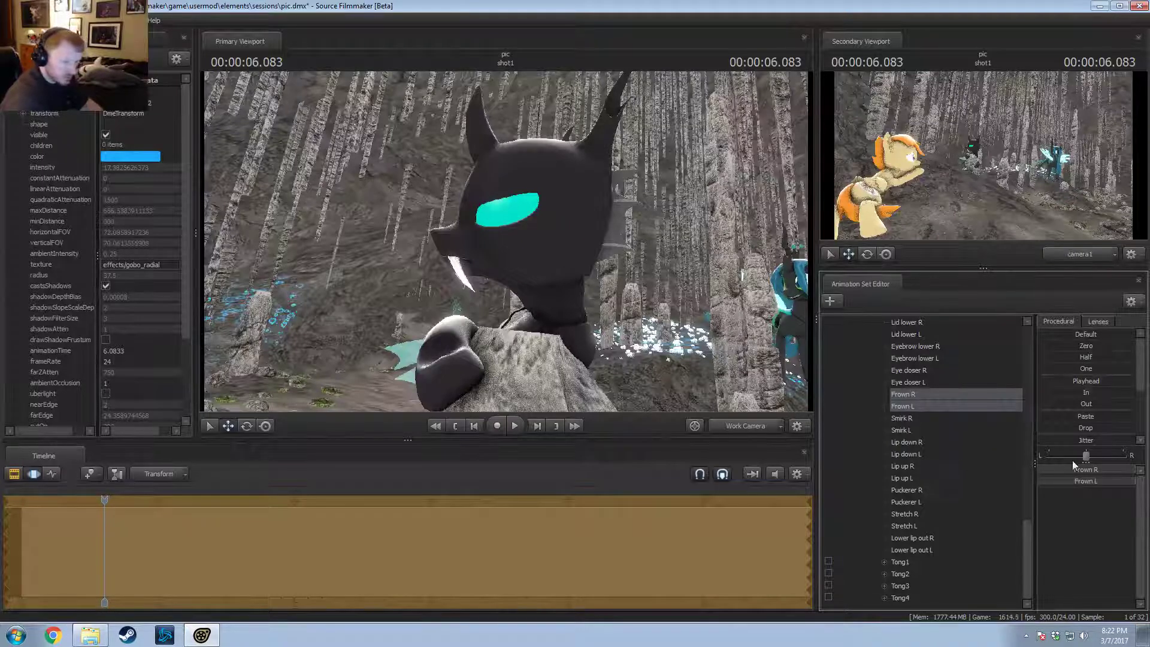
left_click_drag(1124, 469, 1039, 481)
Step: Raise the changeling's Mouth angry expression in the Lower Face group, and try Lip bite and Big Grin without keeping them
scroll(942, 402, "up", 14)
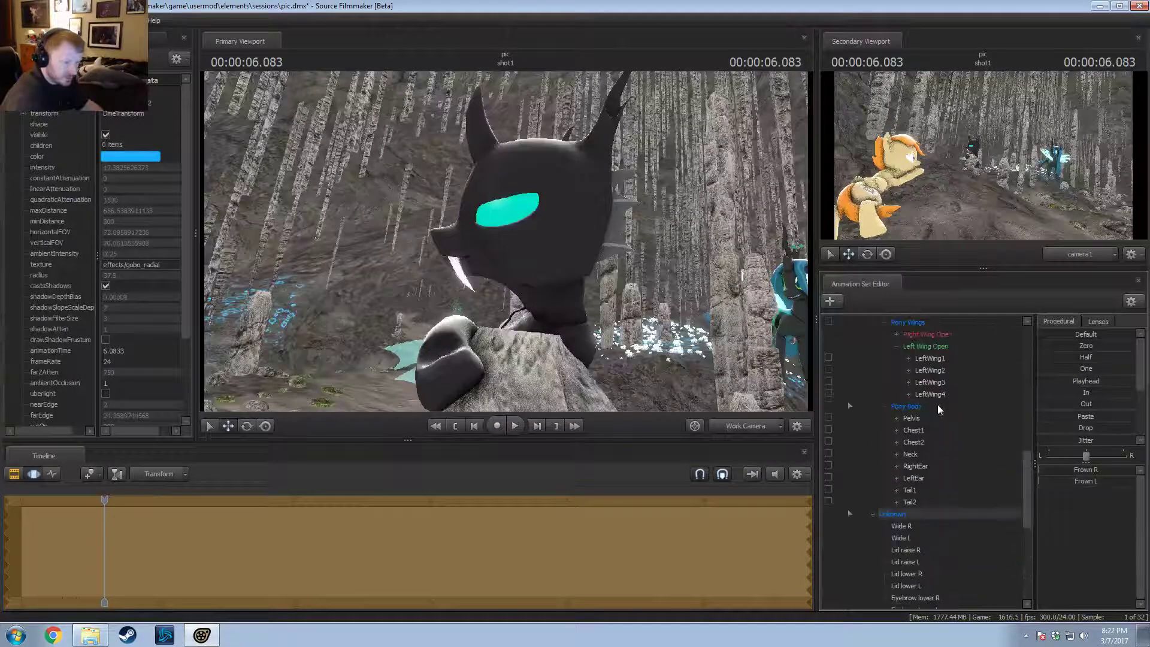
scroll(927, 417, "up", 5)
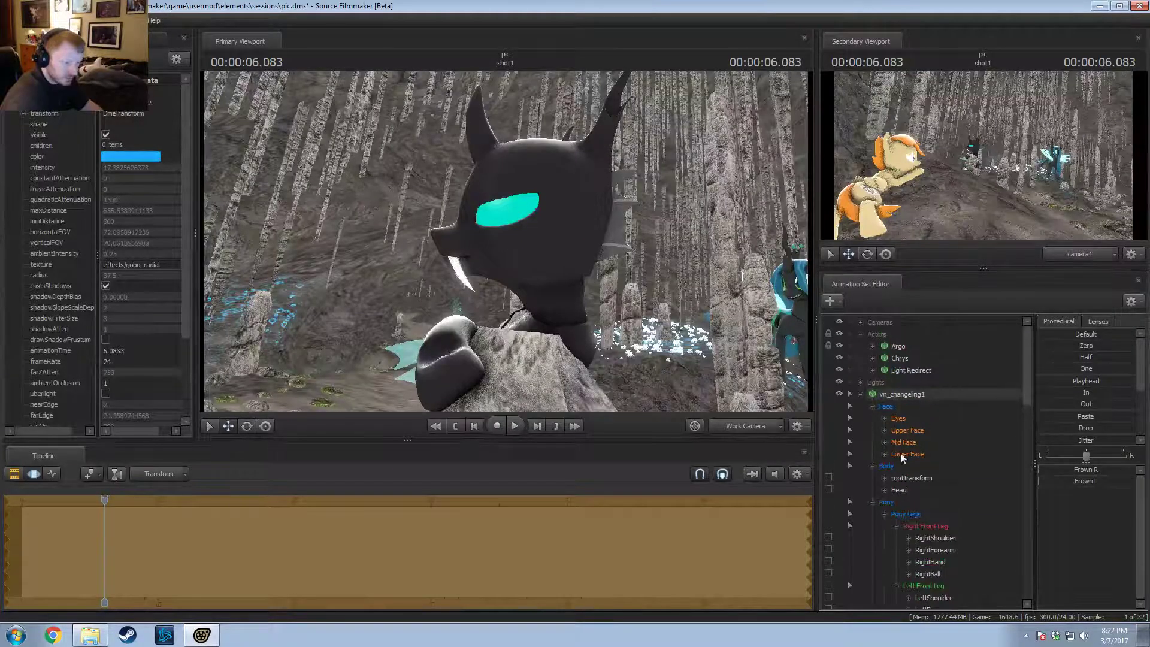
left_click(900, 454)
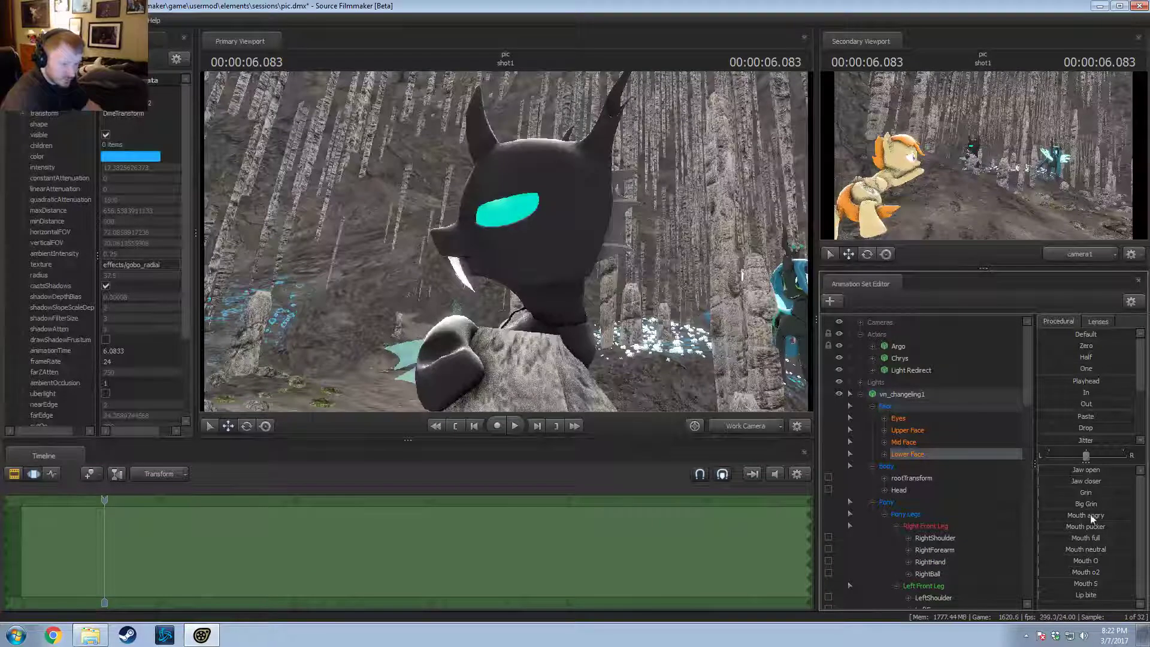
mouse_move(1089, 519)
left_mouse_down()
mouse_move(1124, 519)
mouse_move(1089, 515)
mouse_move(1107, 515)
left_mouse_up()
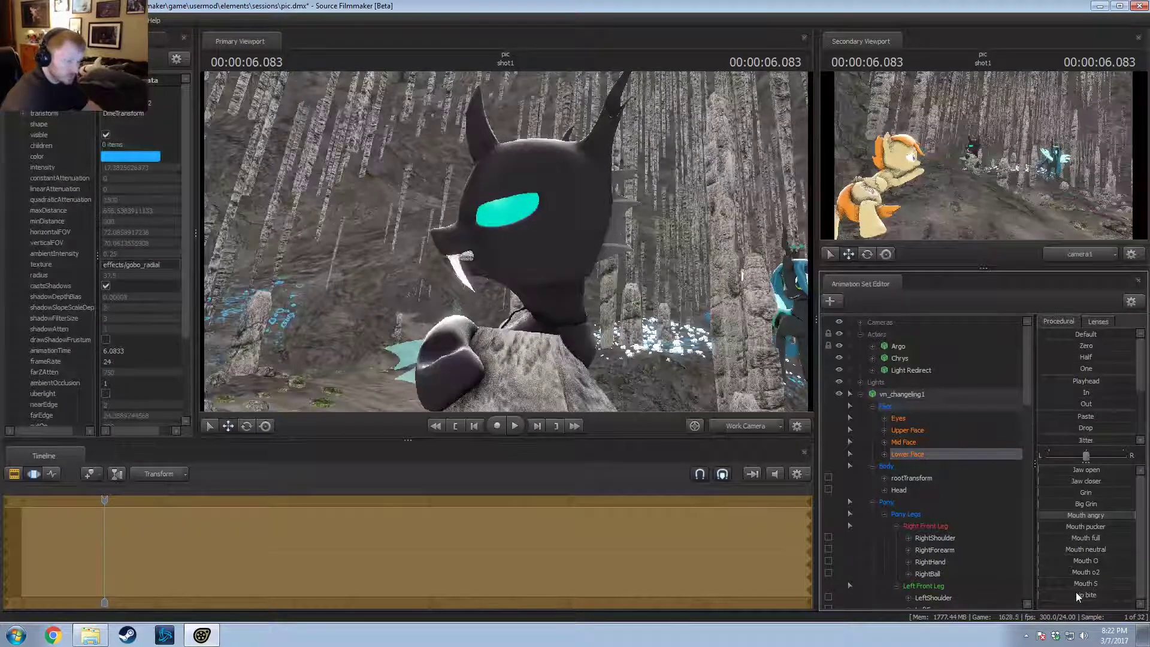
left_click_drag(1075, 593, 1038, 593)
left_click_drag(1076, 504, 1039, 504)
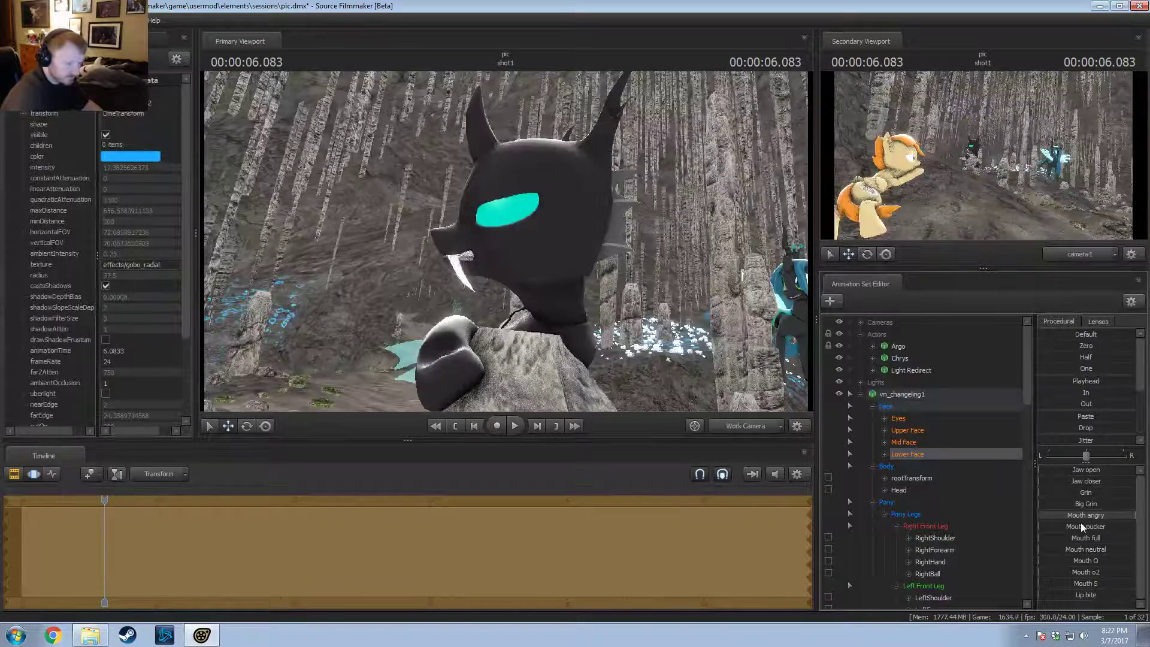
Step: Raise Stretch R and Stretch L together to about half strength on the changeling's mouth
scroll(926, 544, "down", 15)
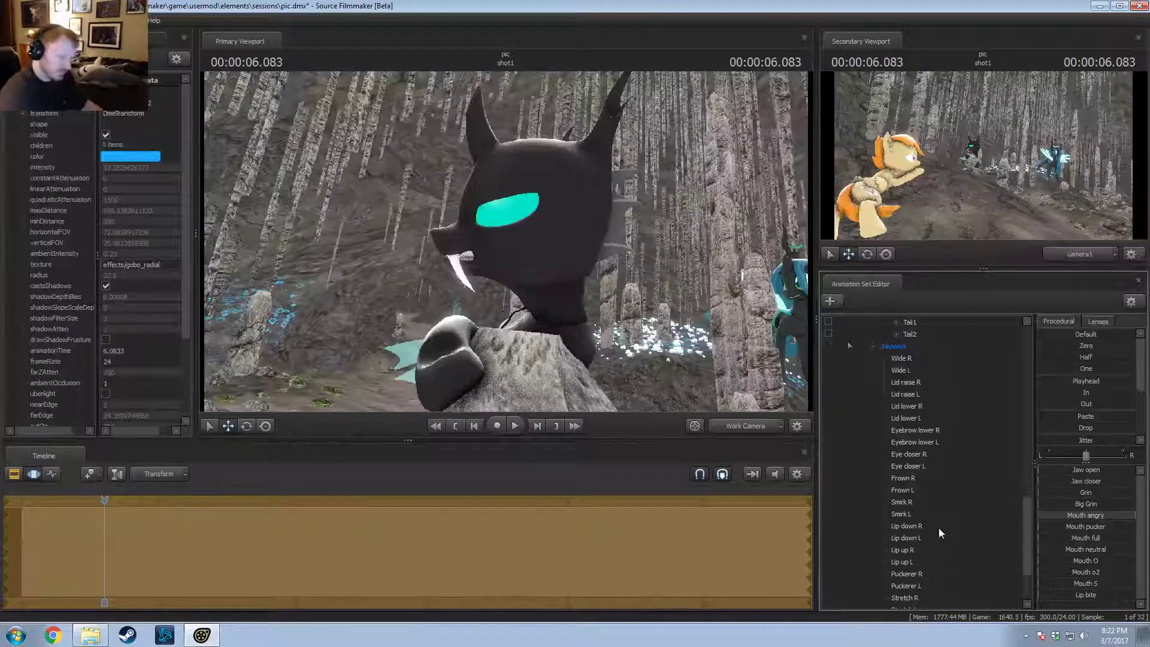
scroll(934, 539, "down", 2)
left_click(912, 563)
left_click(915, 572, "ctrl")
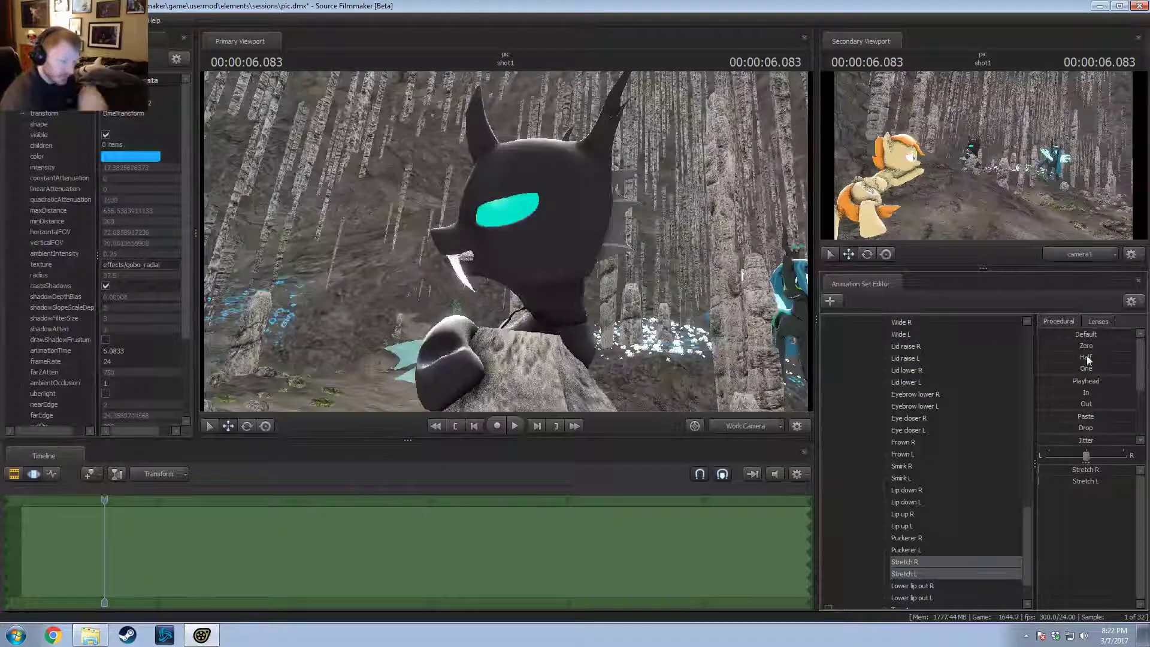
left_click_drag(1085, 367, 1135, 368)
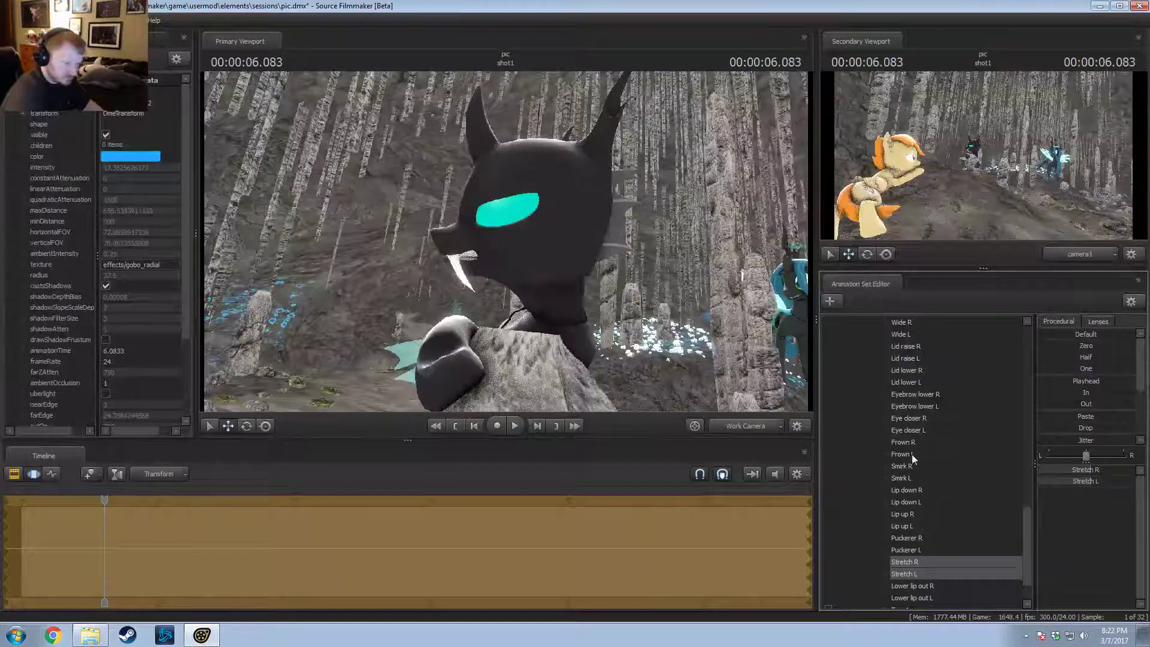
Step: Refine the changeling's Lower Face by raising Jaw closer, opening the jaw slightly, and reducing Mouth angry to about half
scroll(909, 351, "up", 10)
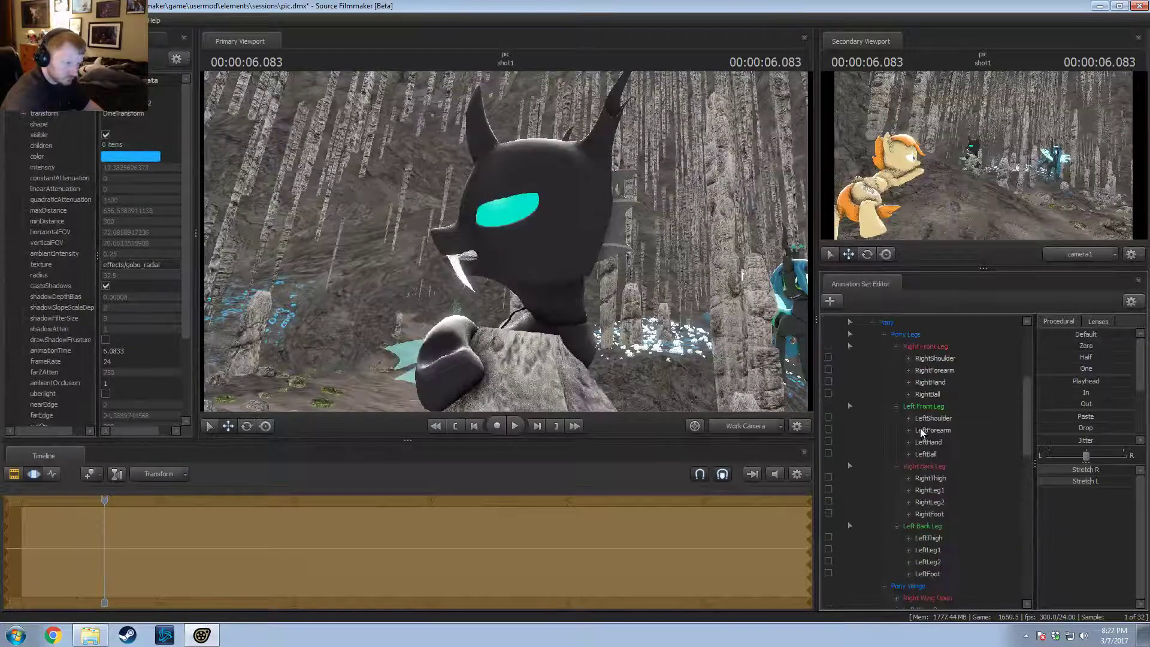
left_click(907, 454)
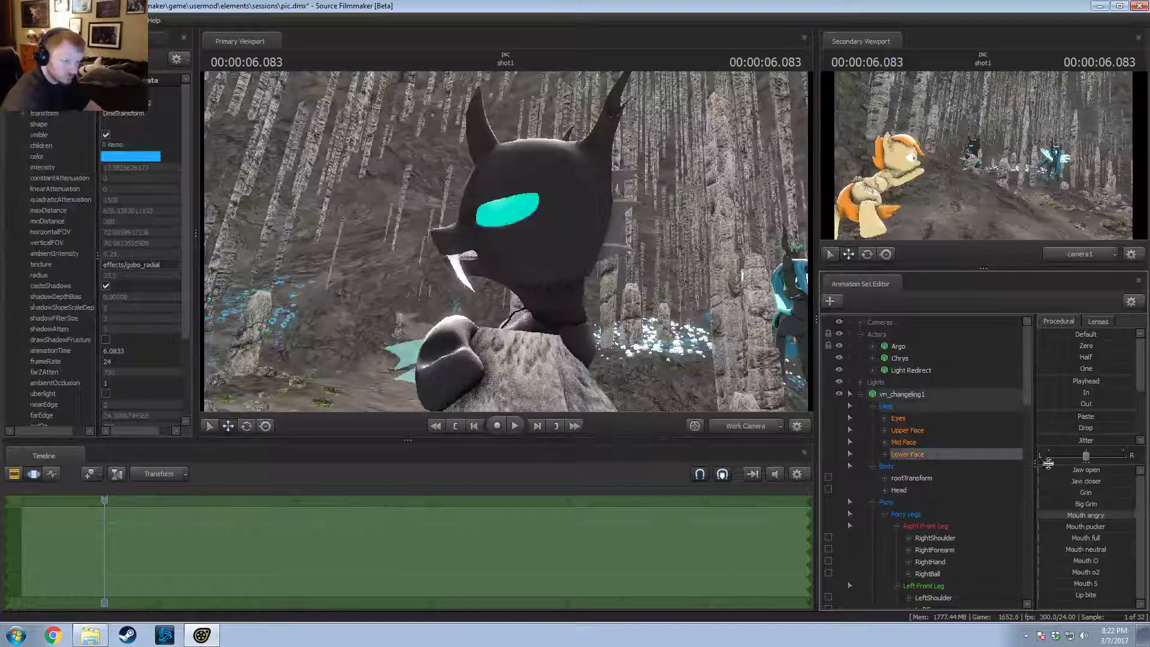
left_click_drag(1065, 478, 1101, 480)
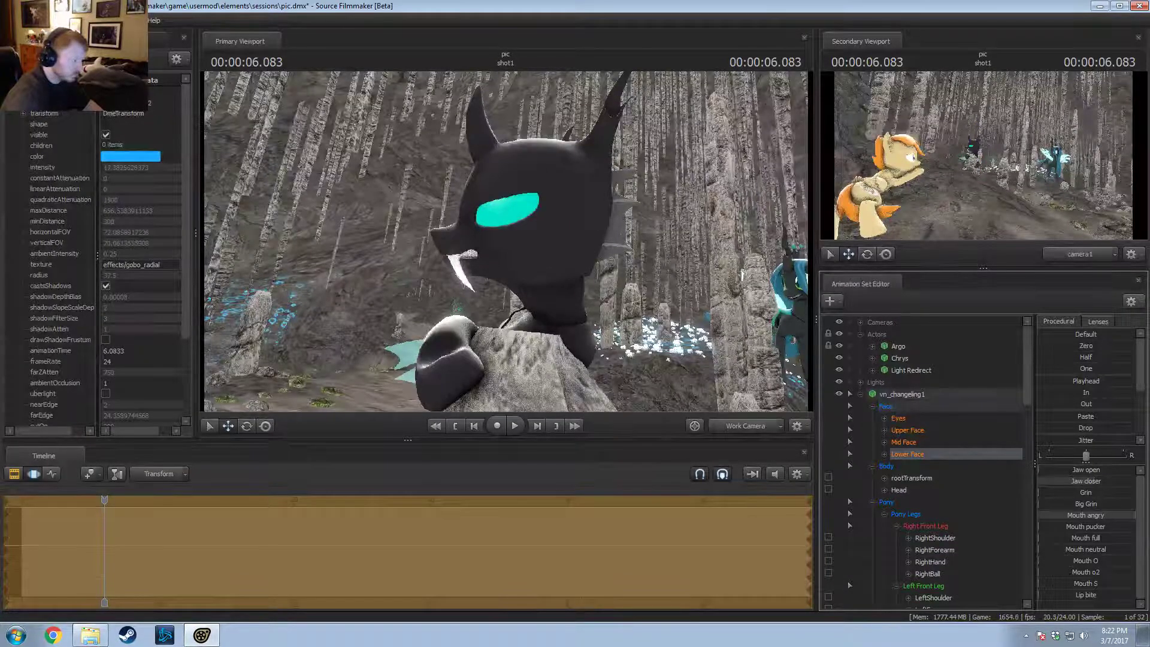
key("ctrl")
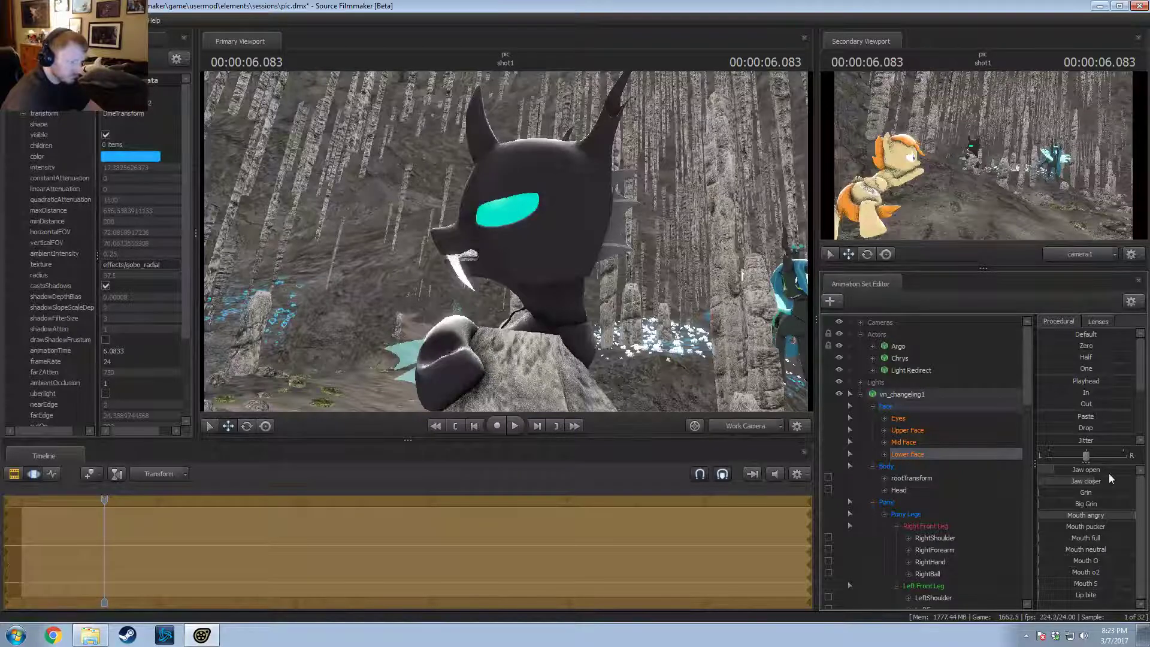
left_click_drag(1100, 516, 1072, 516)
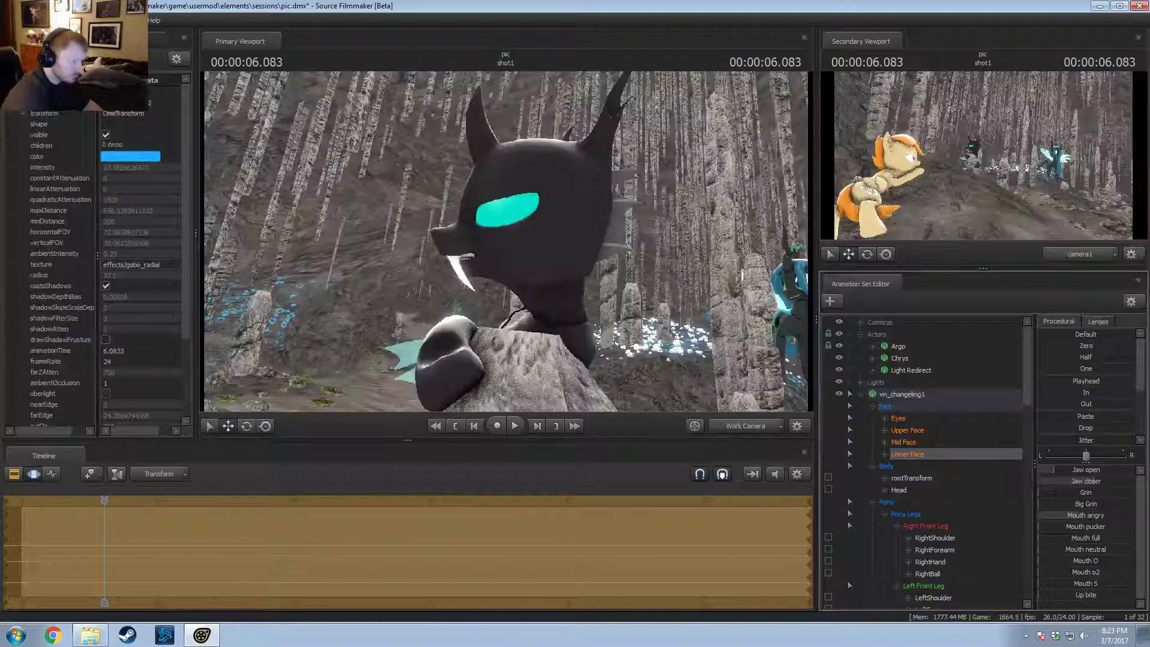
Step: Raise the changeling's Frown R and Frown L together to full strength
scroll(964, 543, "down", 13)
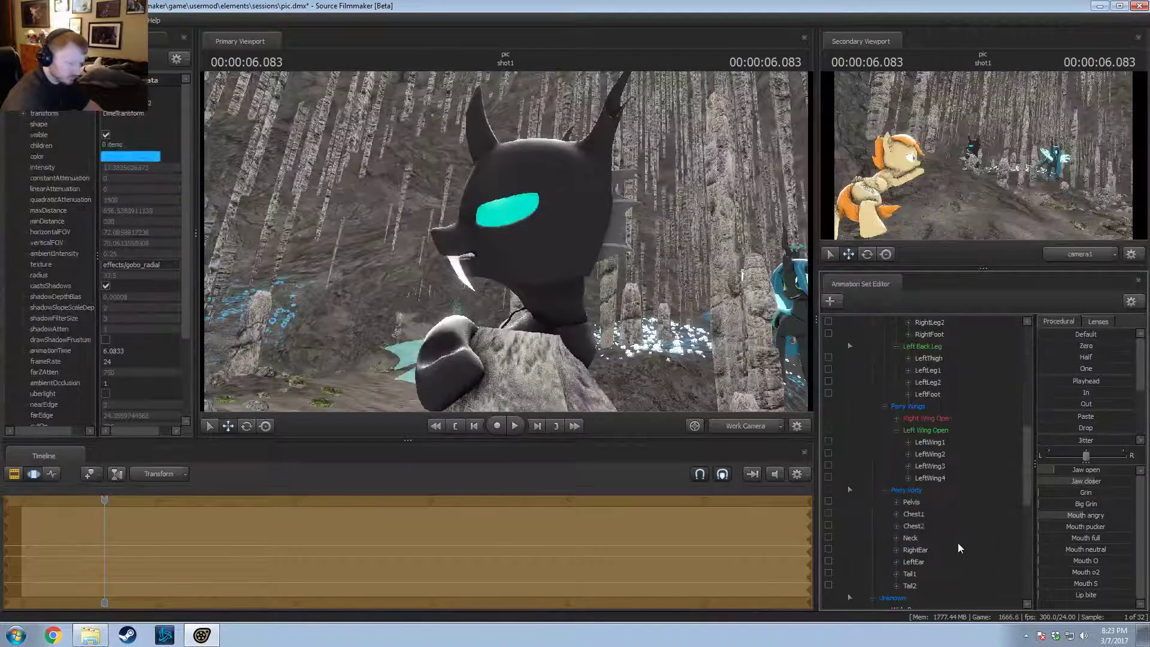
left_click_drag(916, 479, 938, 488)
left_click_drag(1084, 470, 1133, 470)
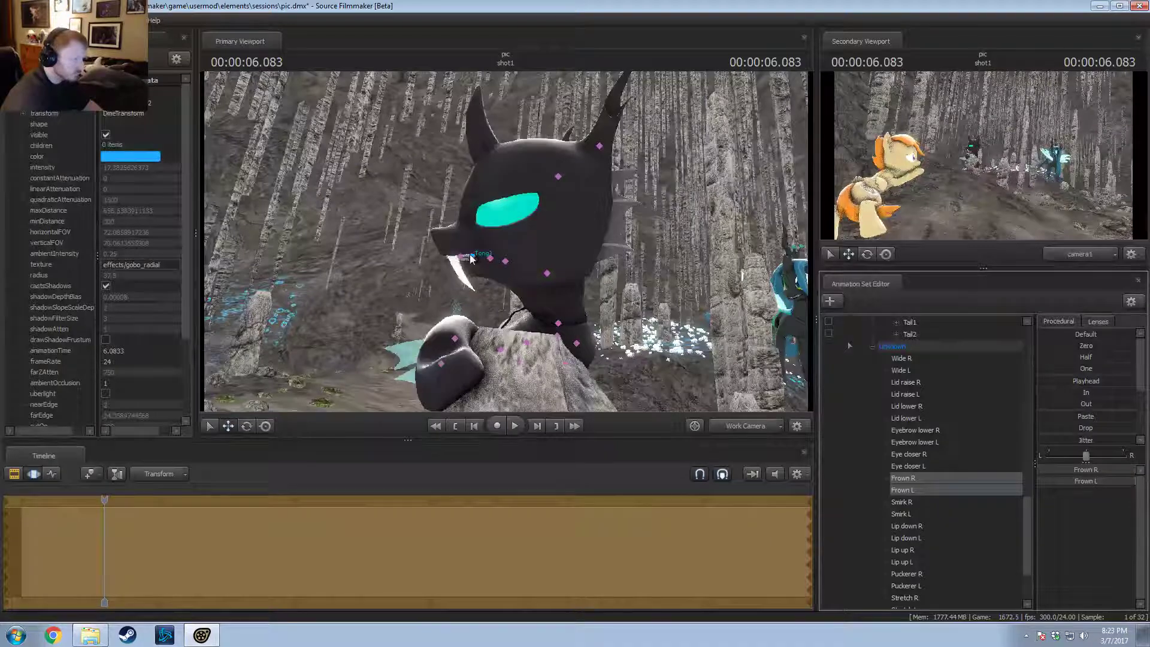
Step: Set Jaw closer to full in the changeling's Lower Face group, with Jaw open at zero
scroll(928, 495, "up", 10)
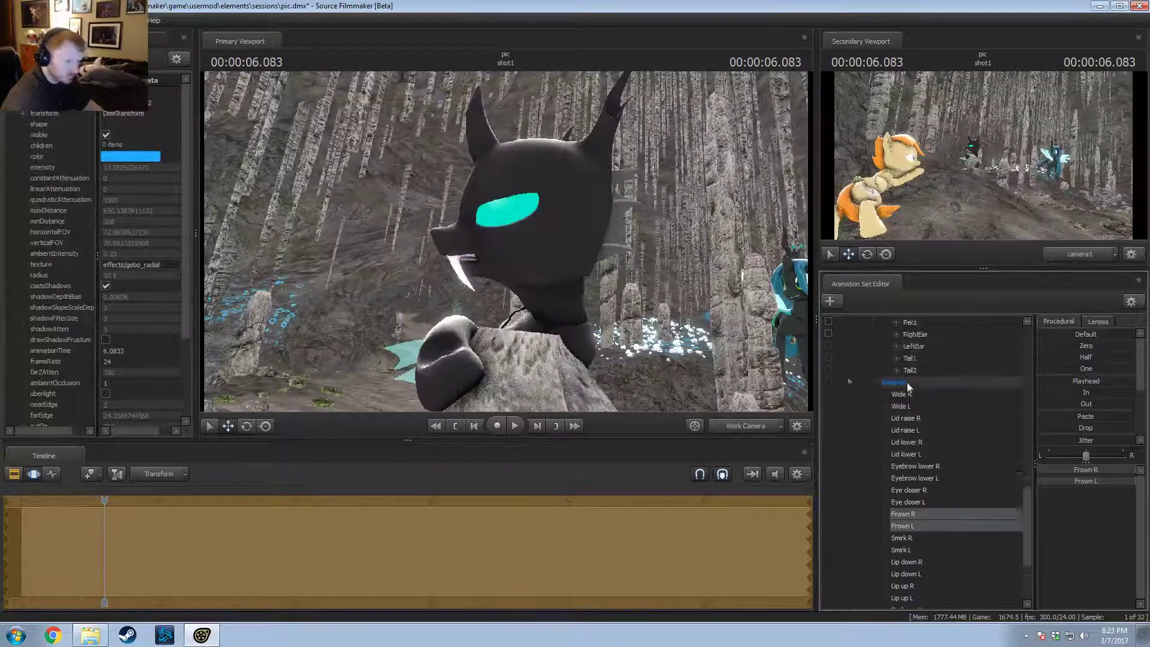
left_click(906, 443)
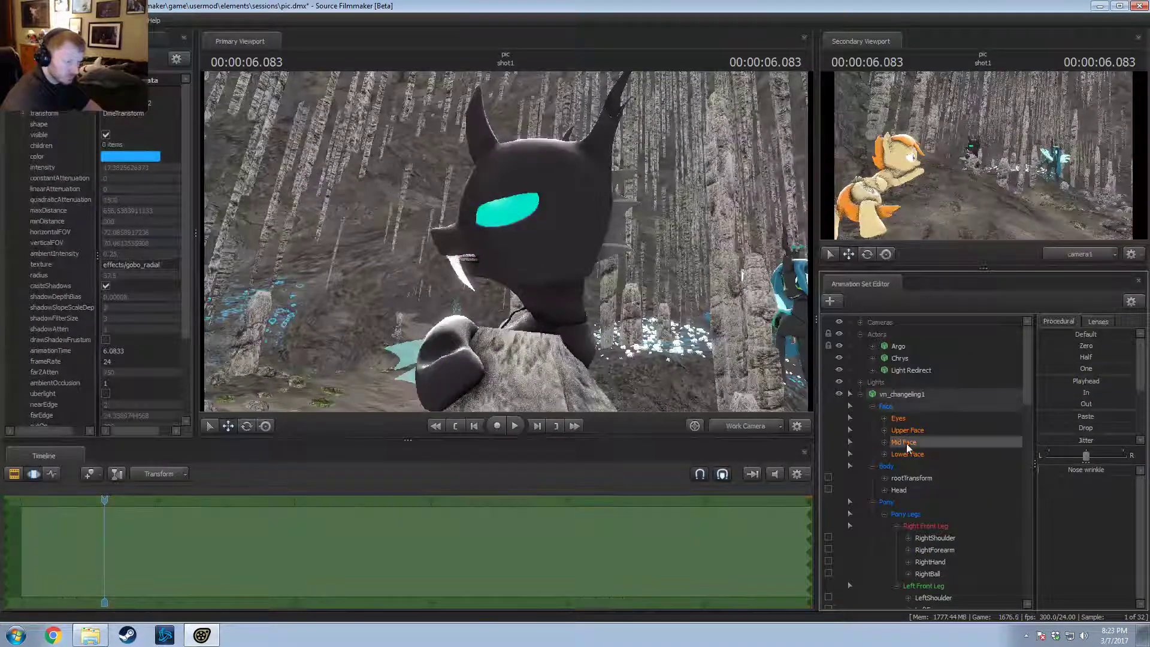
left_click(957, 454)
left_click(1072, 480)
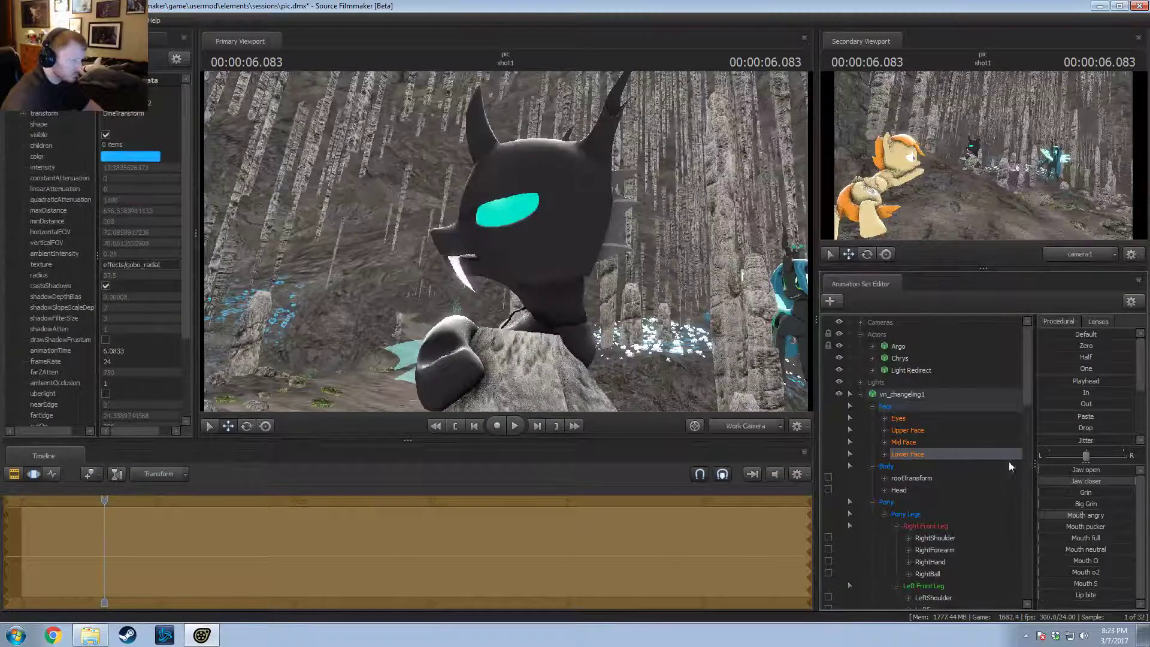
Step: Restore the scene lighting in the primary viewport and view the shot through camera1
right_click(653, 319)
left_click(705, 387)
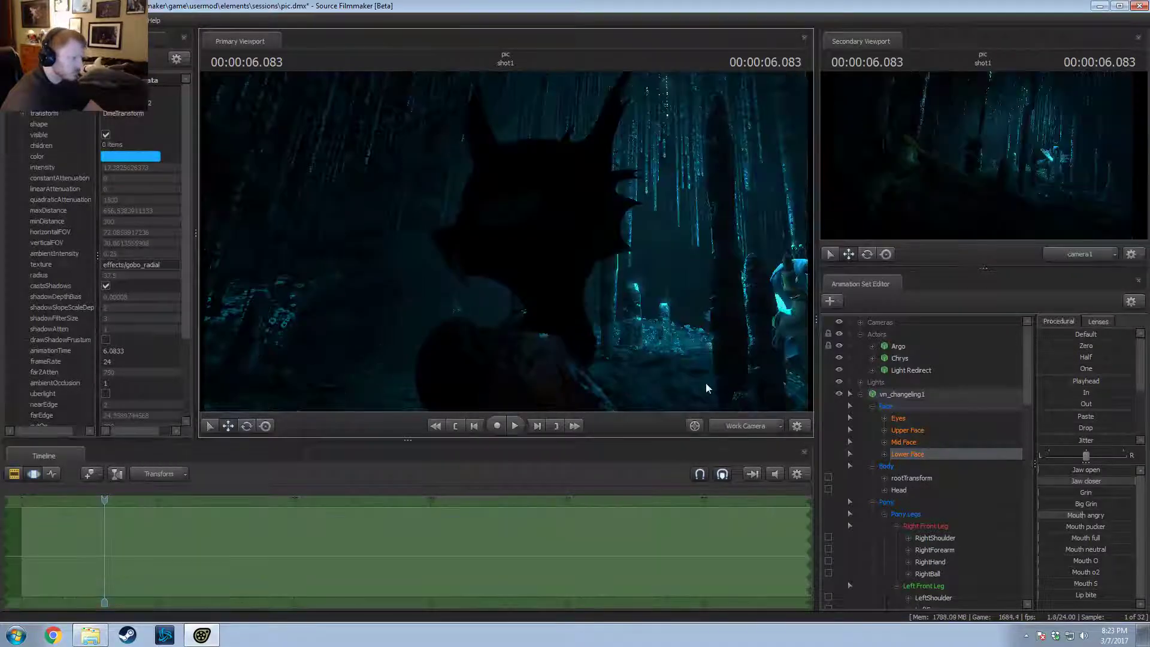
left_click(761, 423)
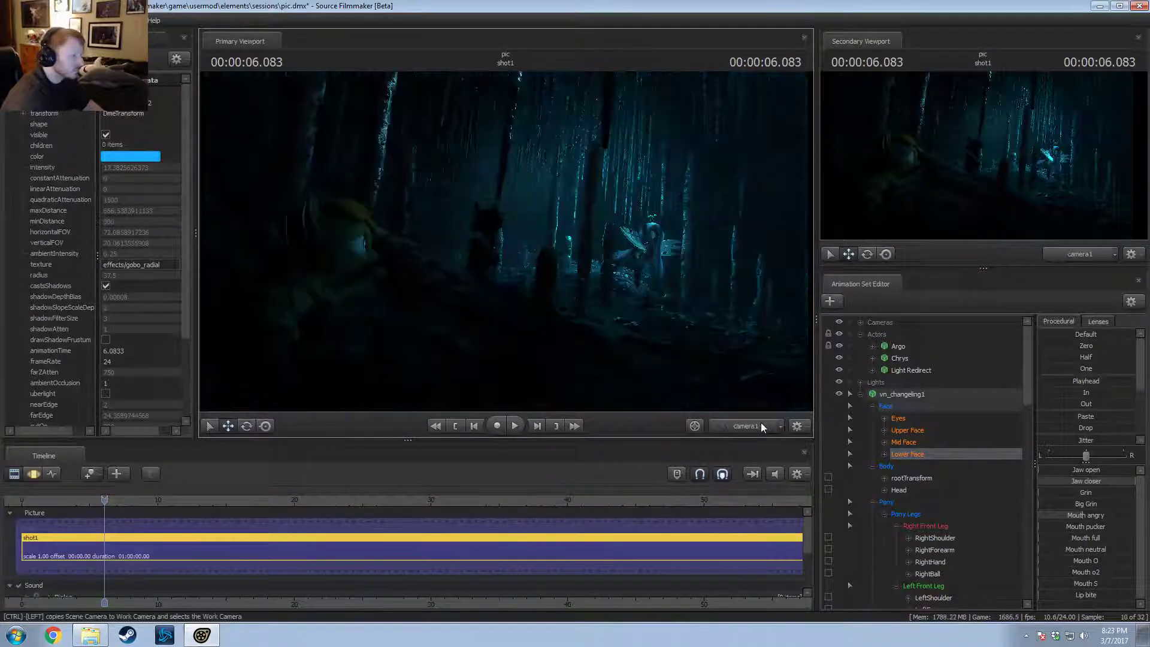
Step: Duplicate the Chrys Rim Light from the Lights group as a separate light outside the group
left_click(861, 394)
left_click(908, 463)
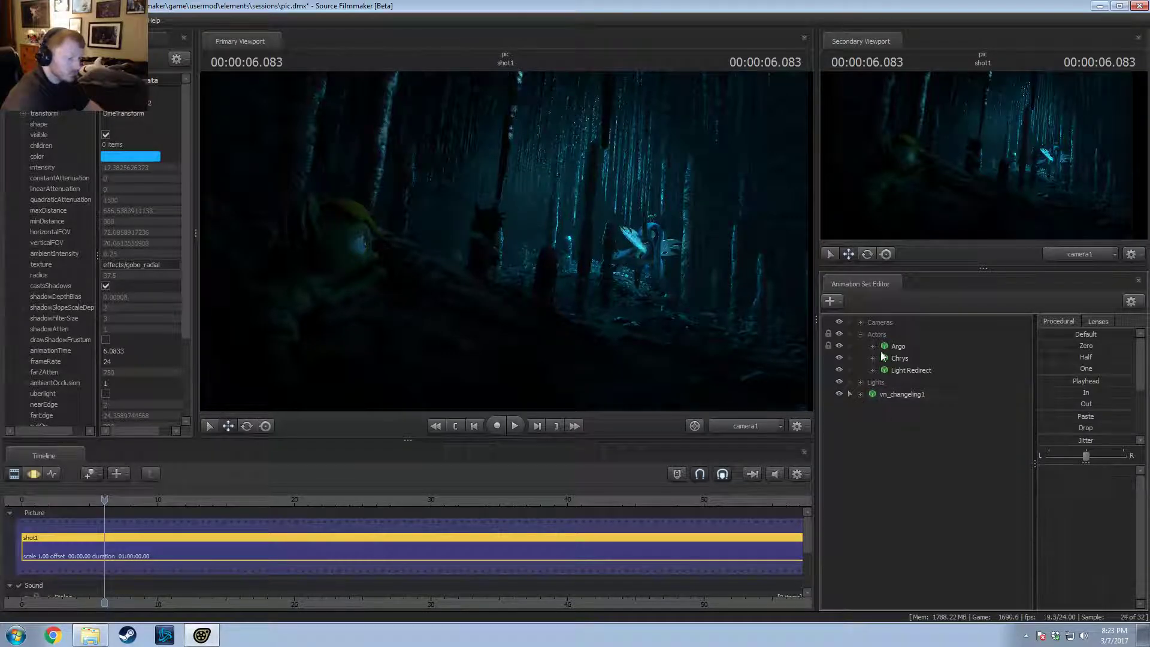
left_click(860, 334)
left_click(861, 334)
left_click(859, 383)
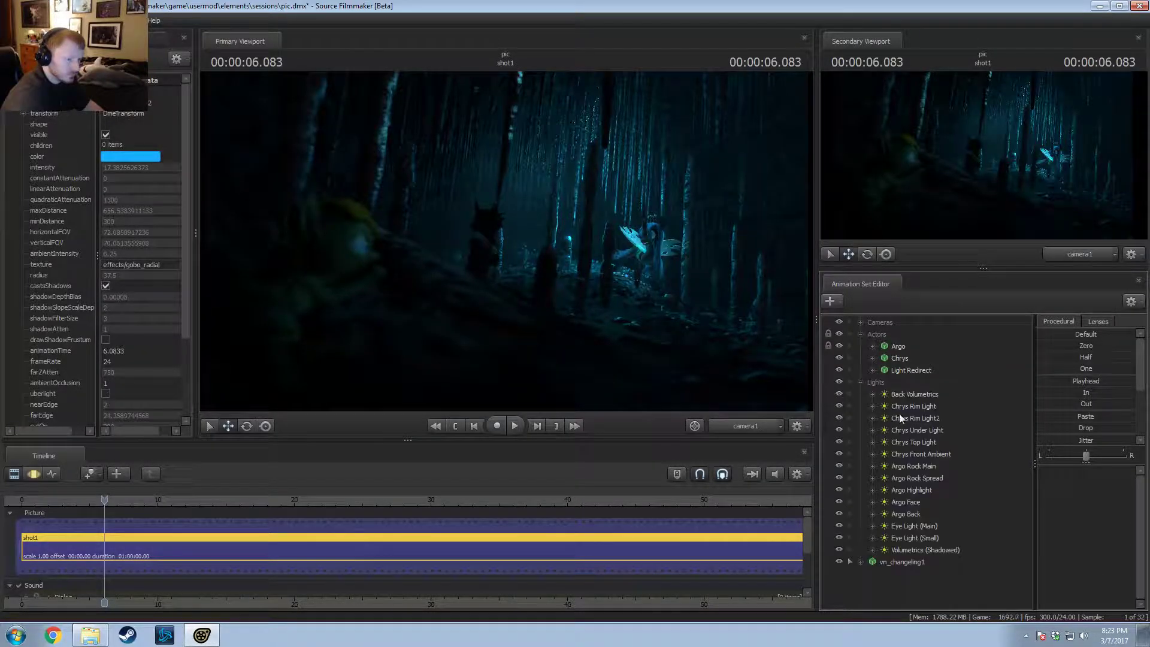
left_click(911, 404)
right_click(911, 405)
left_click(924, 423)
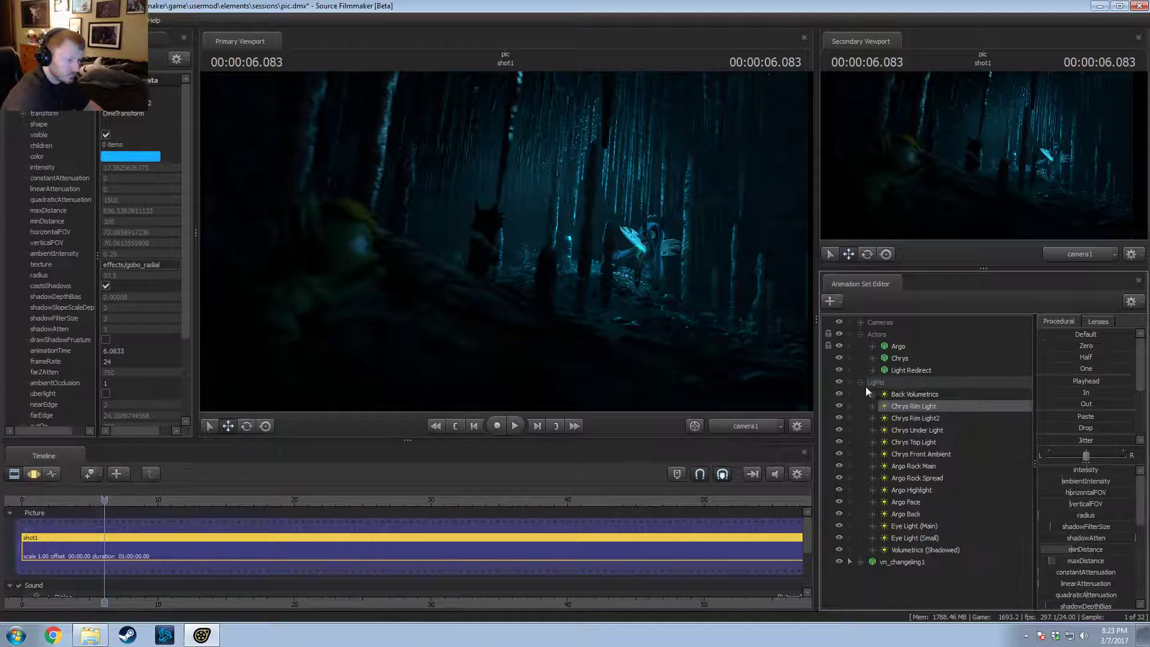
left_click(860, 382)
right_click(876, 439)
left_click(931, 499)
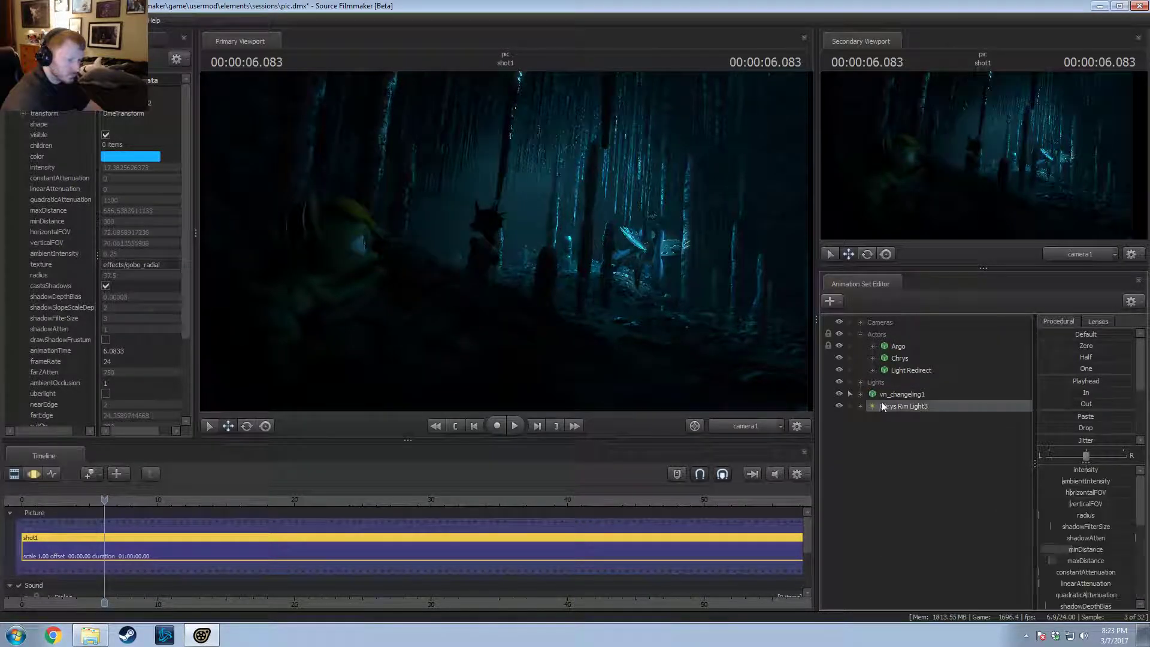
Step: Look through the duplicated rim light, fly it behind the changeling at the pillar, and aim it at the changeling's back
key("w")
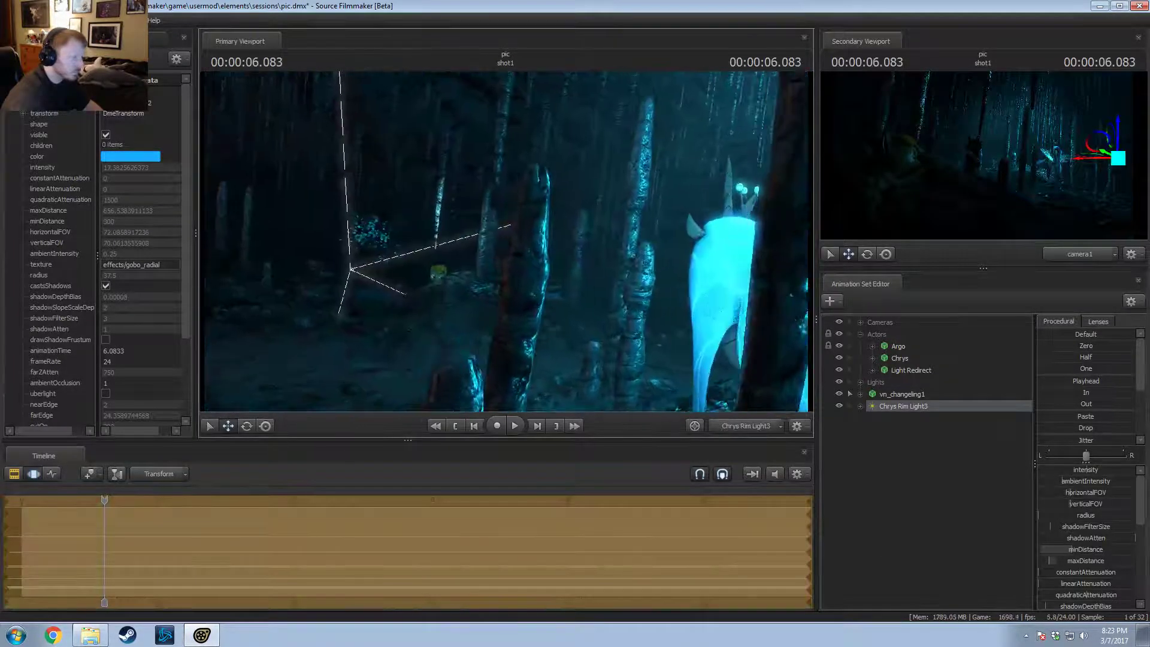
key("s")
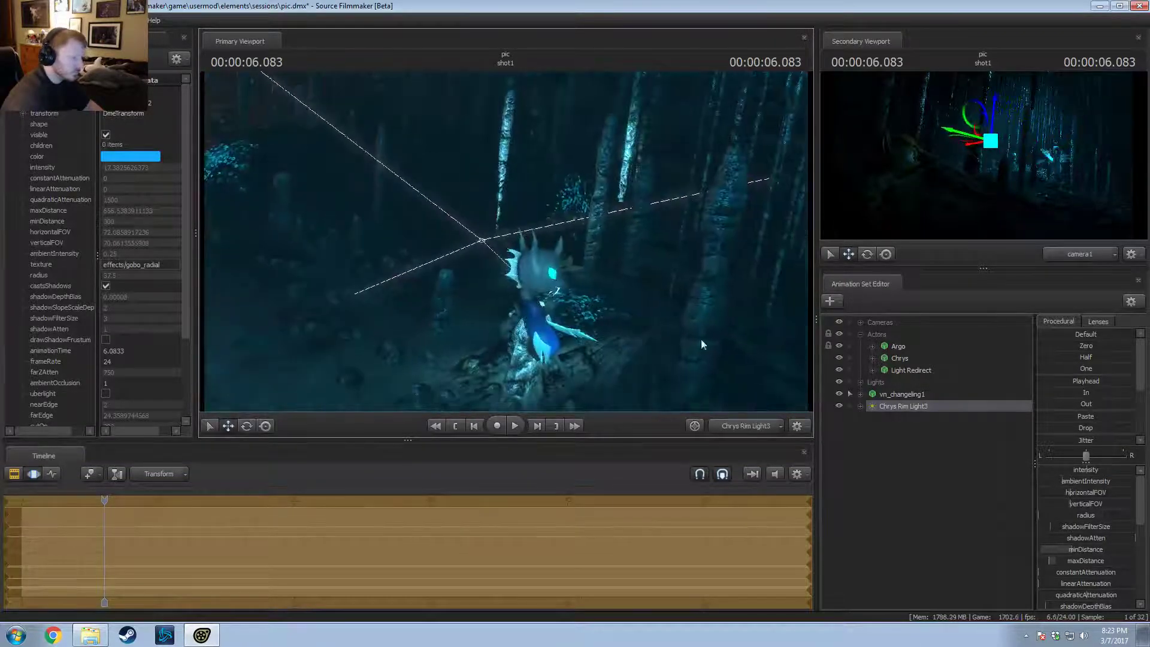
key("w")
key("w")
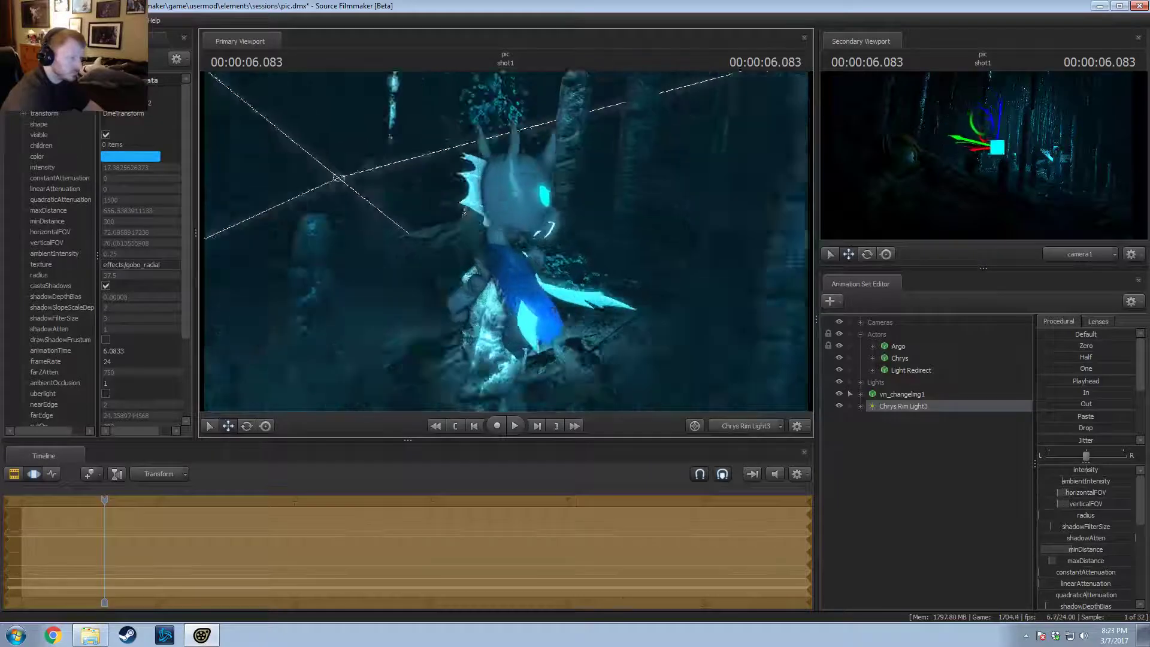
key("a")
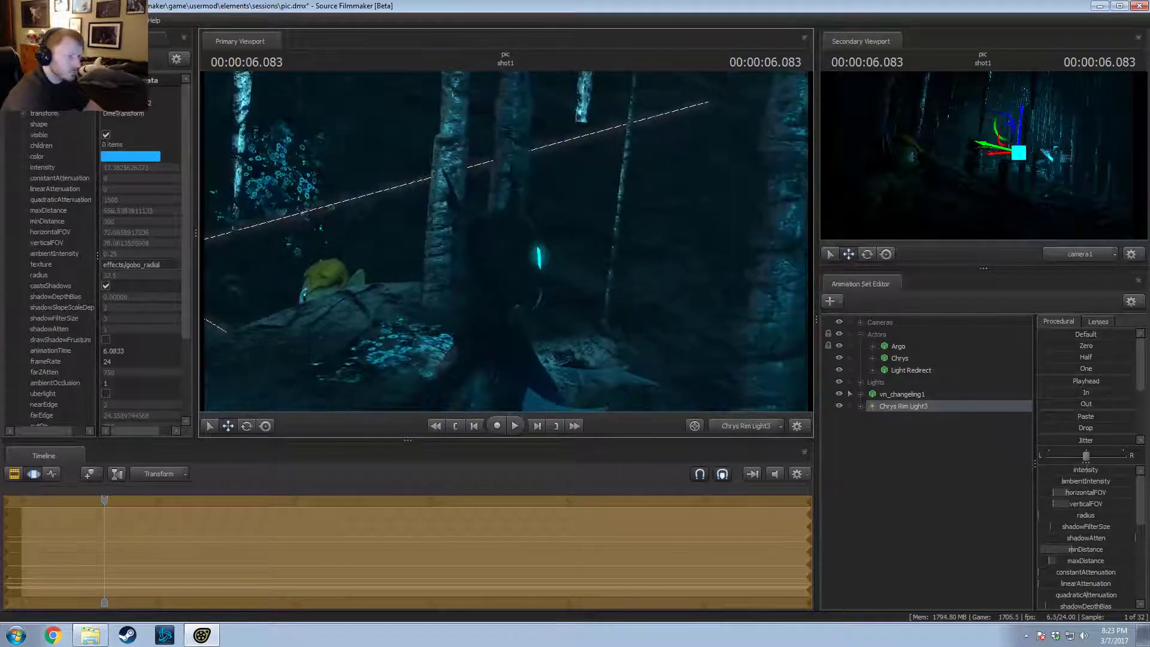
key("d")
left_click_drag(503, 264, 494, 262)
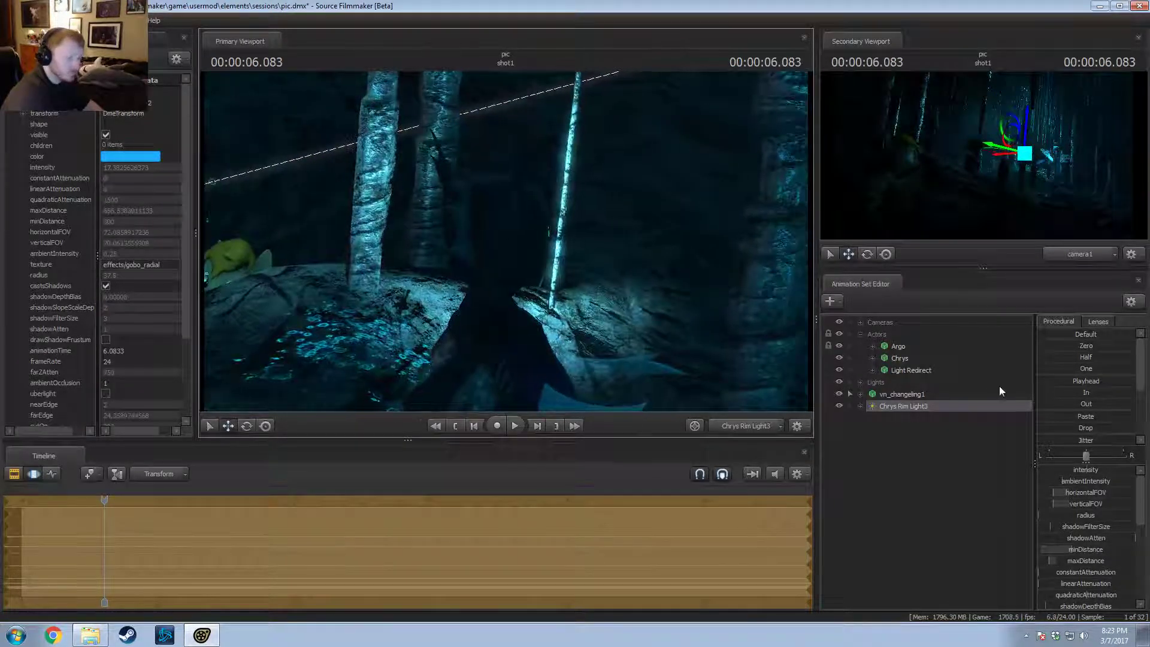
Step: Lower the duplicated rim light's minDistance to zero and reduce its cutOn so the light reaches the changeling
left_click_drag(1078, 551, 1038, 562)
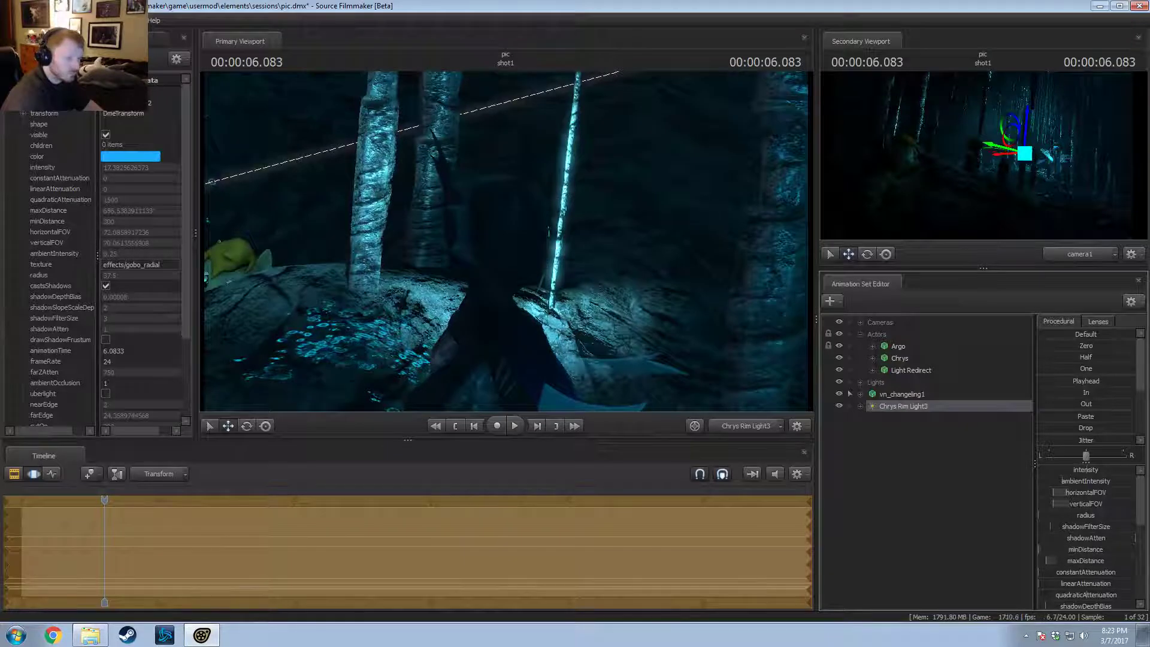
scroll(1086, 557, "down", 3)
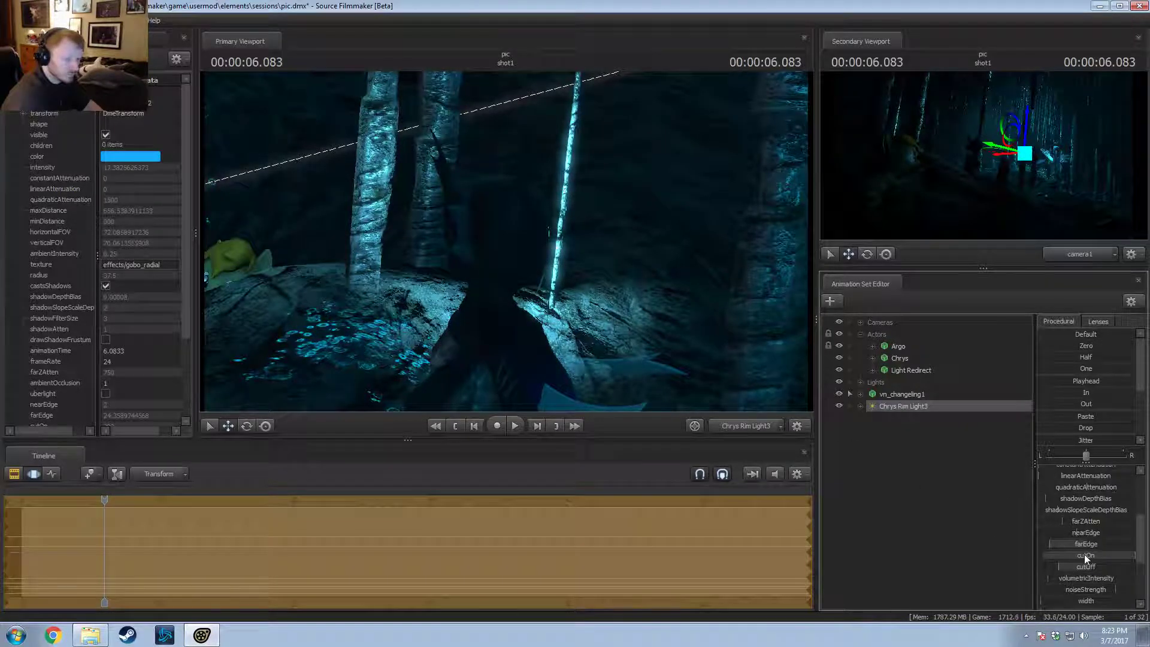
left_click_drag(1087, 561, 1056, 561)
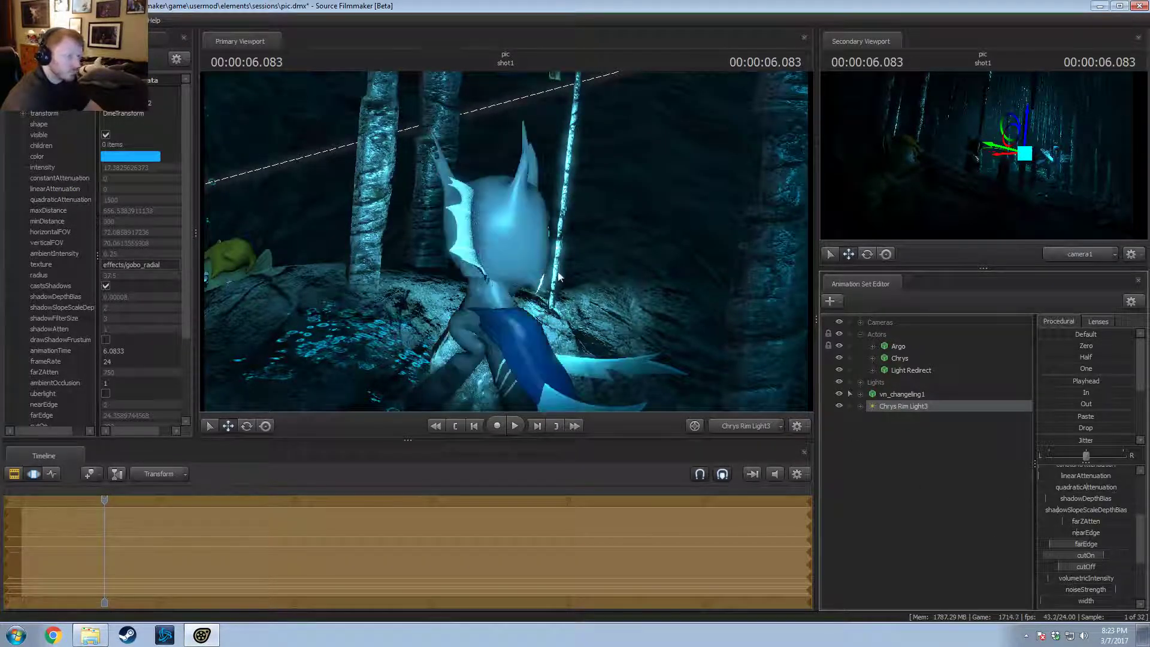
Step: Fly the duplicated rim light closer behind the changeling's head and keep it aimed at the head and fin
key("F2")
key("F3")
left_click_drag(543, 188, 512, 210)
key("w")
key("F2")
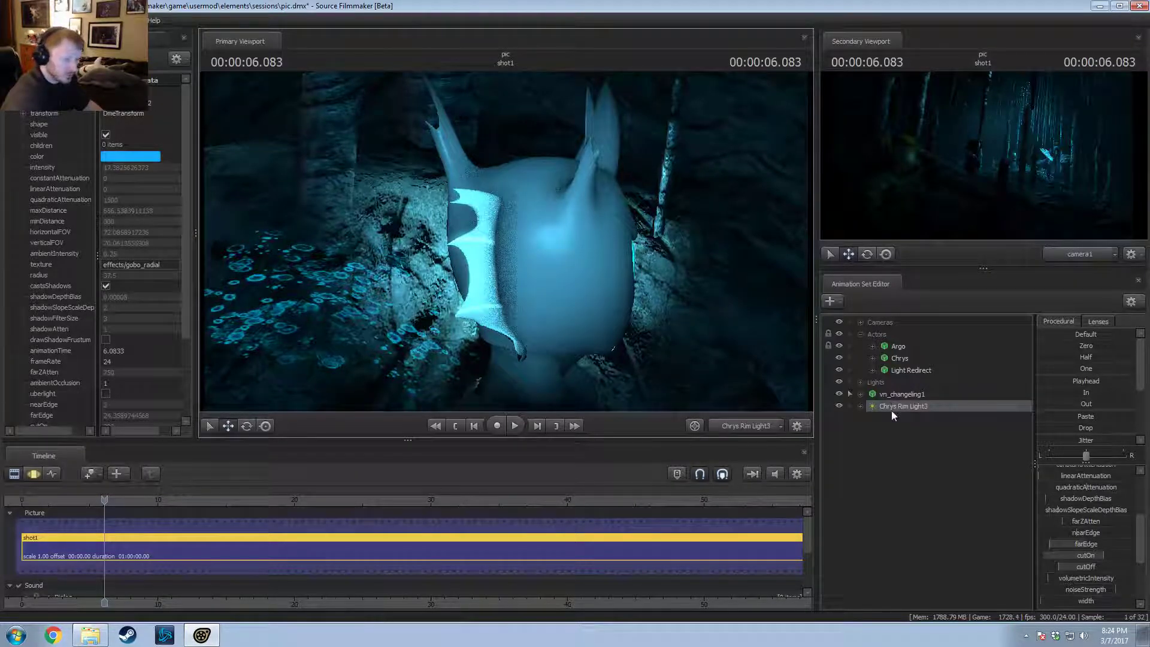
Step: Duplicate the Eye Light (Main) from the Lights group as a separate light outside the group
left_click(872, 346)
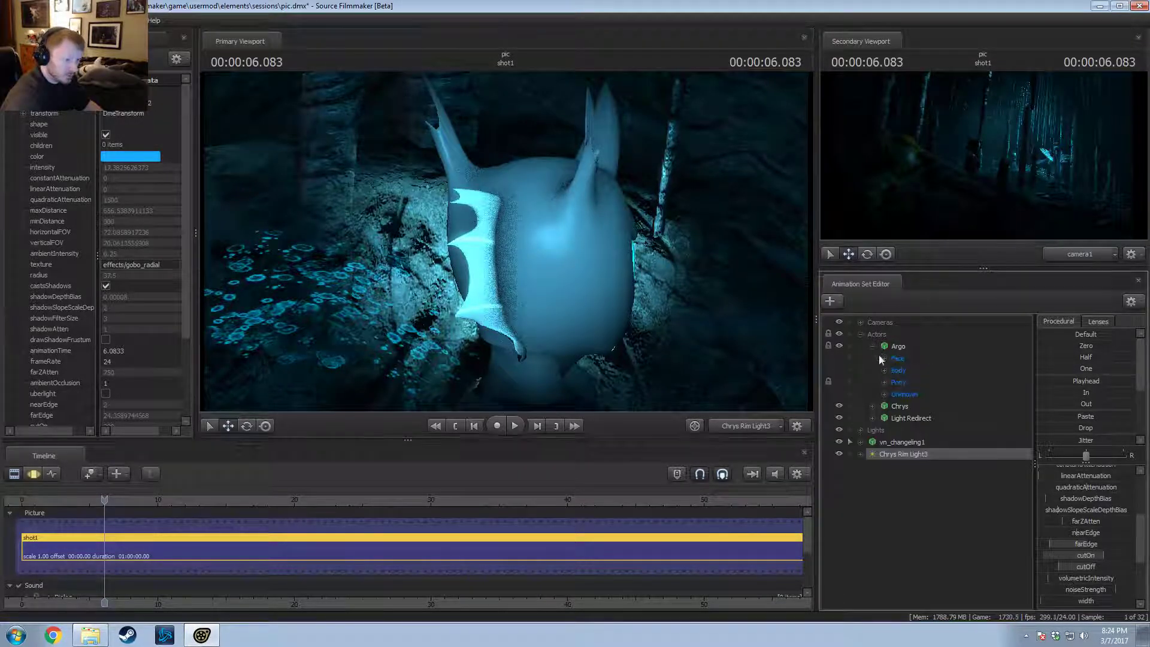
left_click(872, 346)
left_click(861, 382)
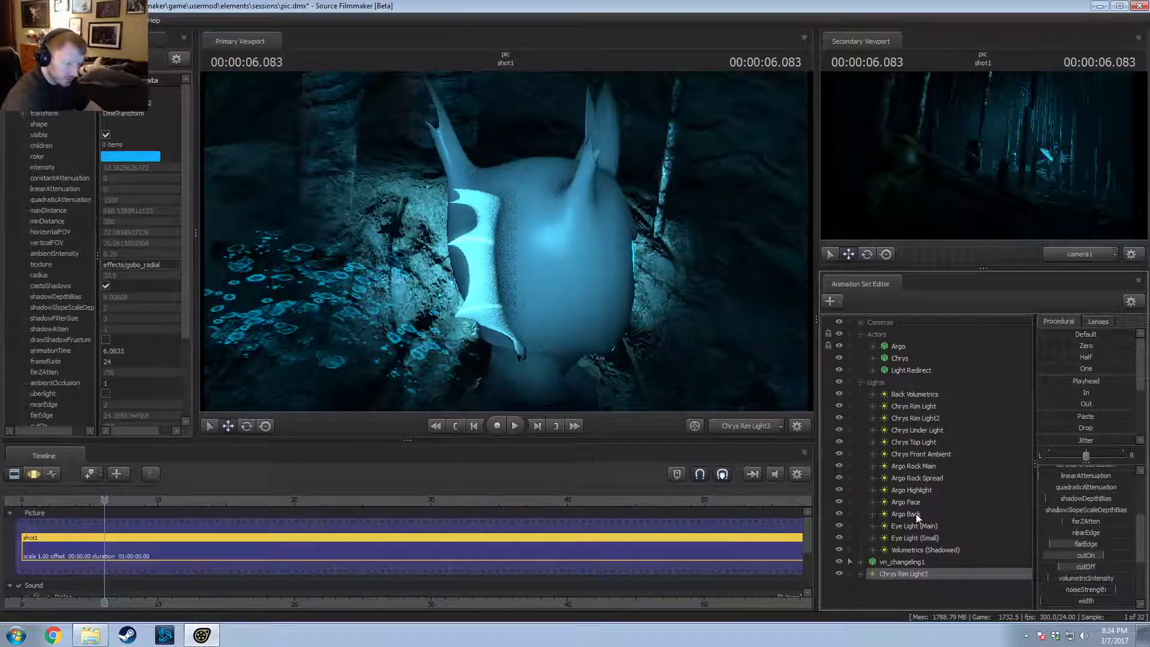
right_click(914, 525)
left_click(931, 356)
left_click(862, 382)
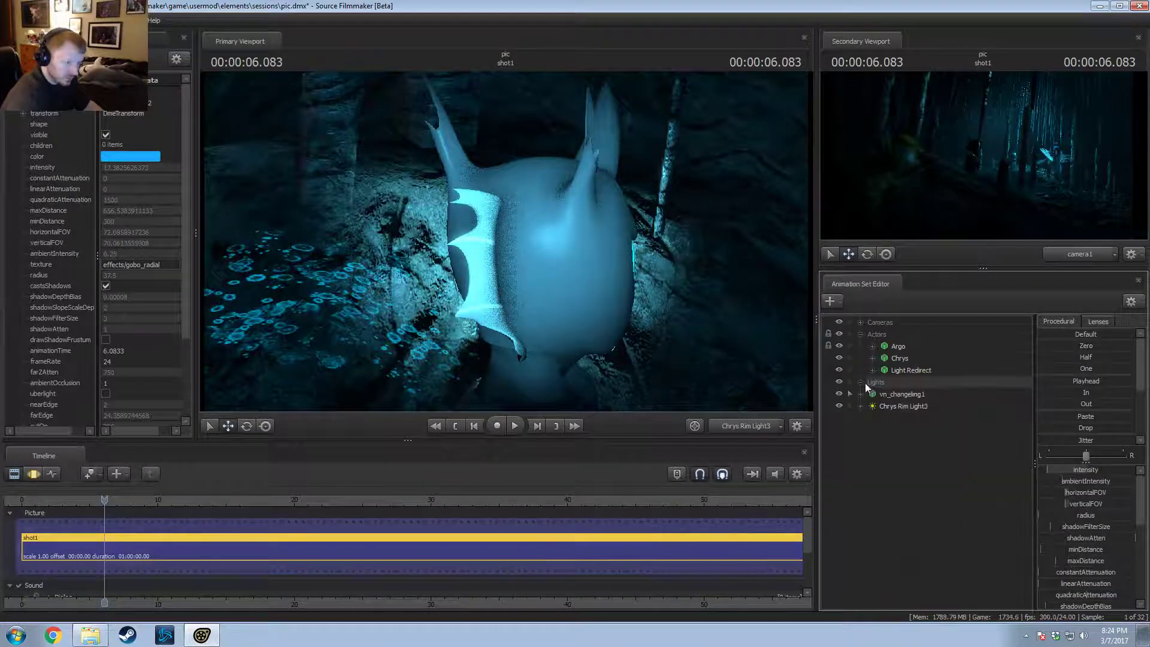
right_click(888, 459)
left_click(947, 523)
Step: Rename the duplicated eye light as Changling Eye Light 1
right_click(898, 412)
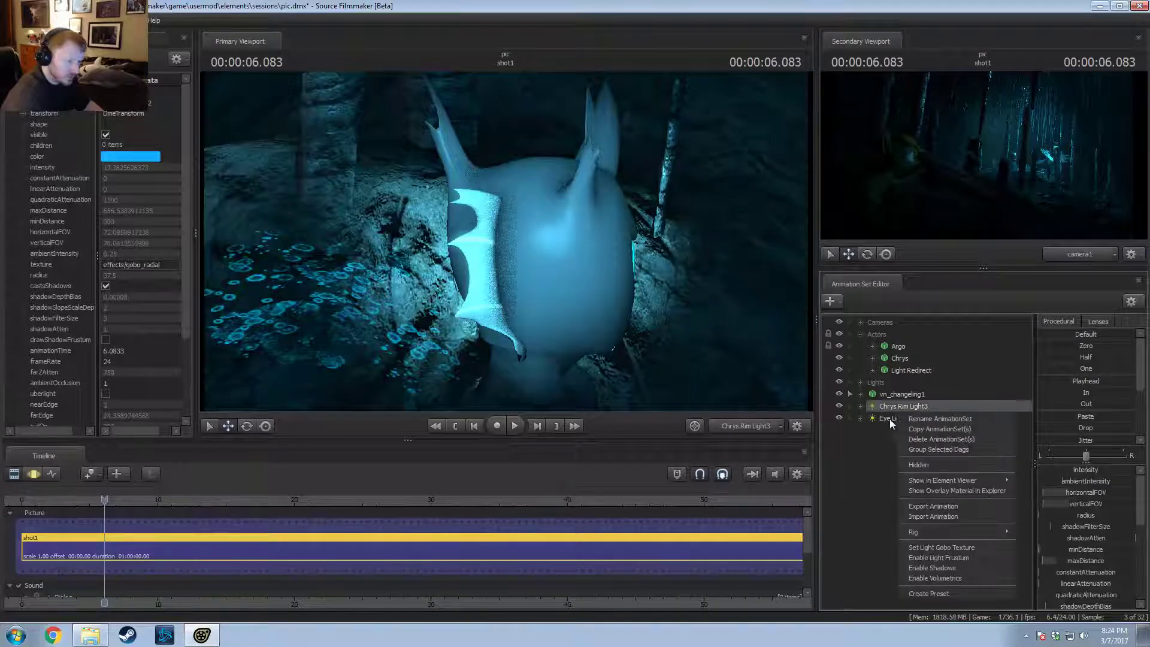
left_click(918, 421)
type("C")
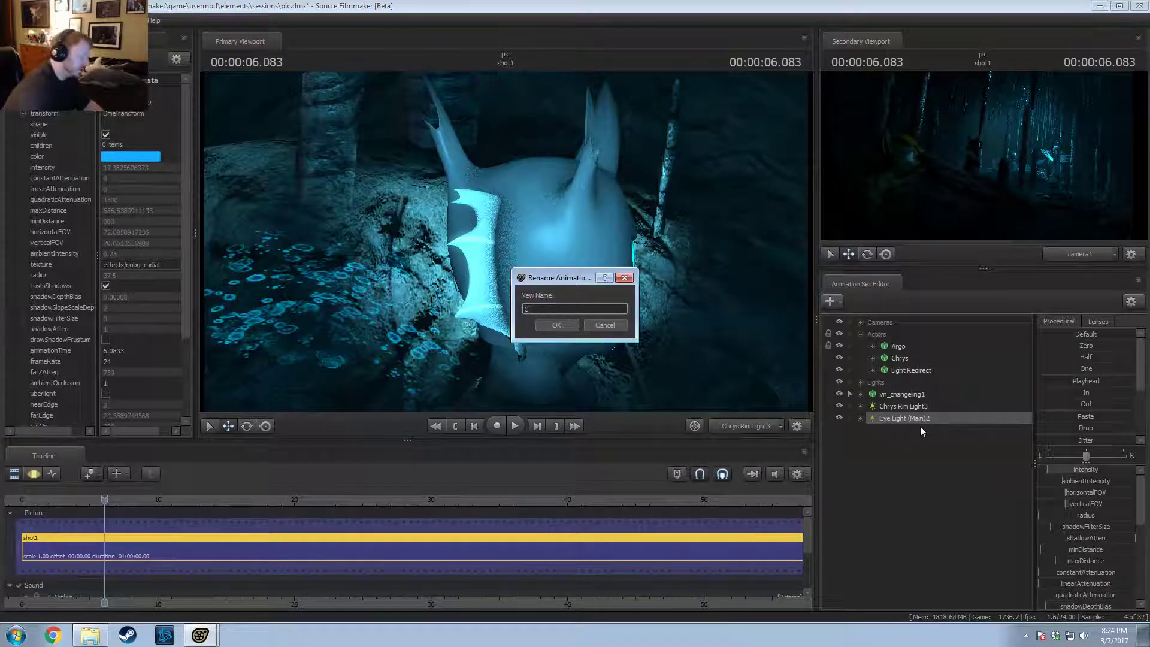
type("hangling E")
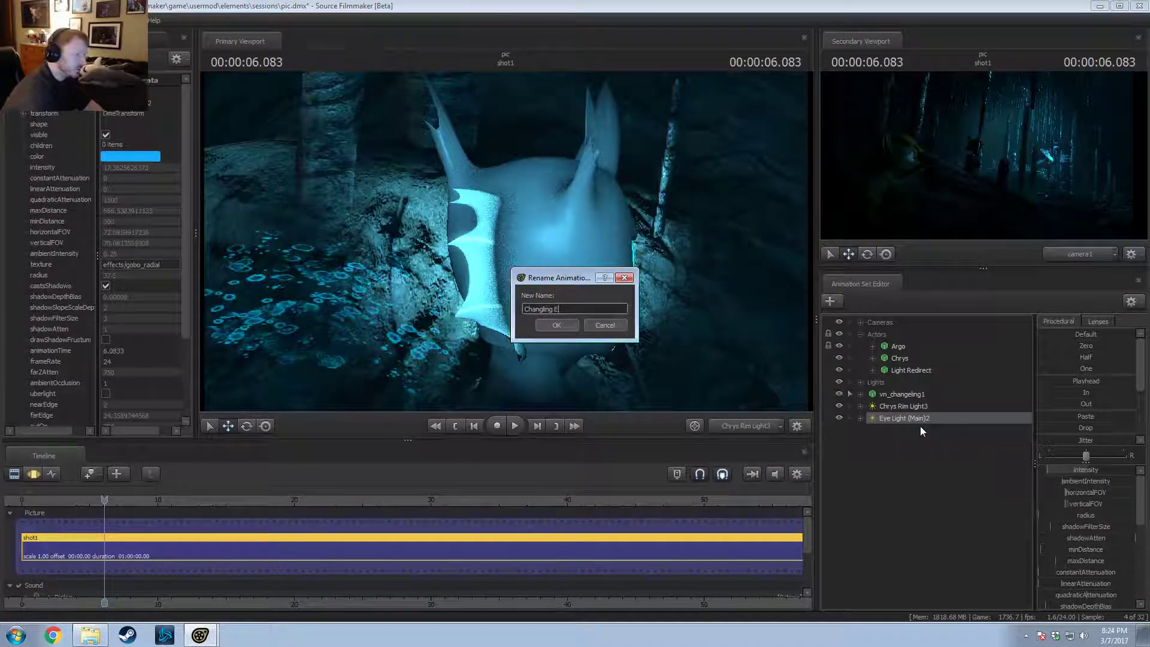
type("ye Light 1")
key("Return")
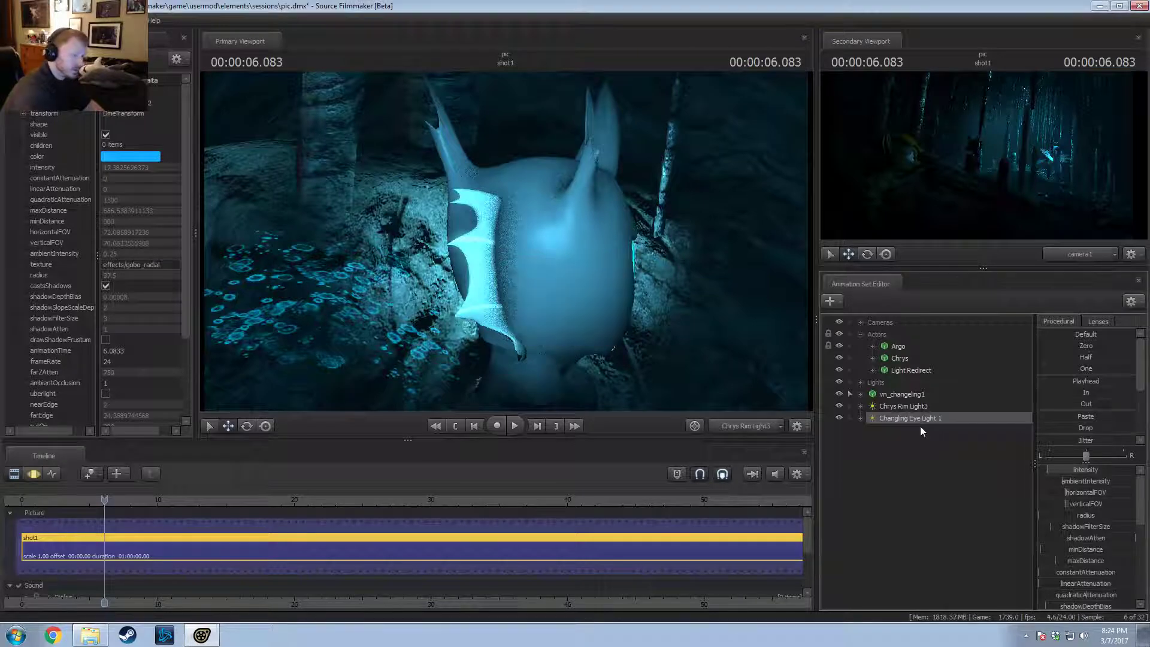
Step: Look through Changling Eye Light 1 and fly it up to the side of the changeling's face, aimed at its eye
right_click(905, 423)
left_click(933, 436)
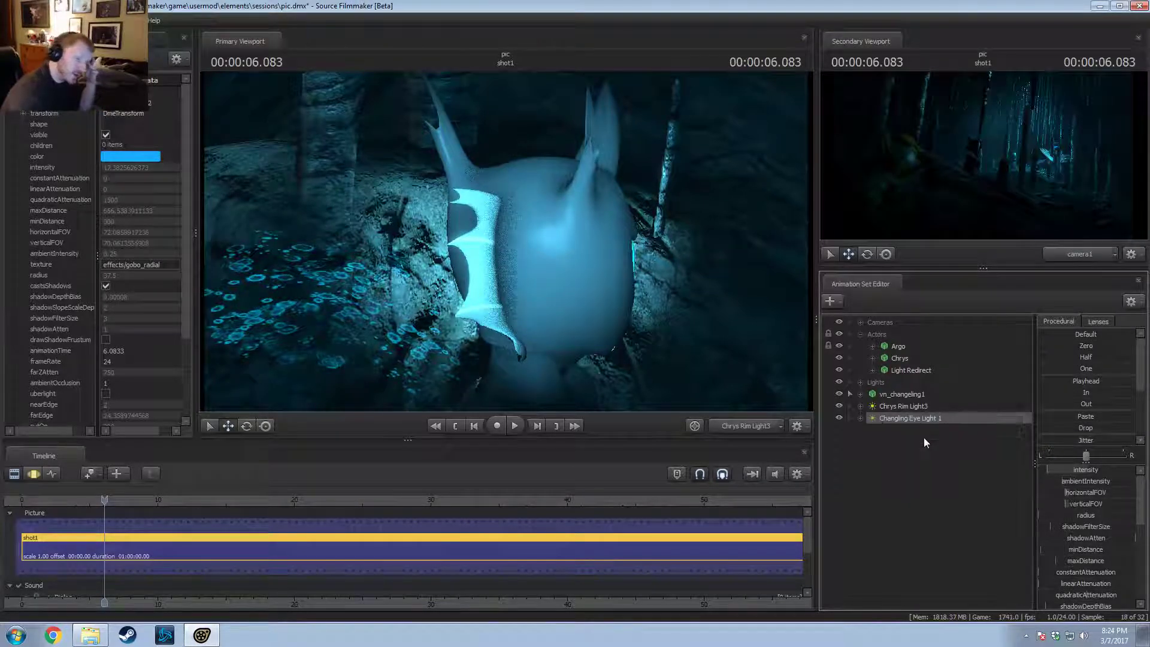
right_click(924, 437)
left_click(911, 421)
left_click_drag(911, 421, 710, 236)
key("F3")
key("w")
key("w")
left_click_drag(505, 241, 492, 232)
key("s")
key("F2")
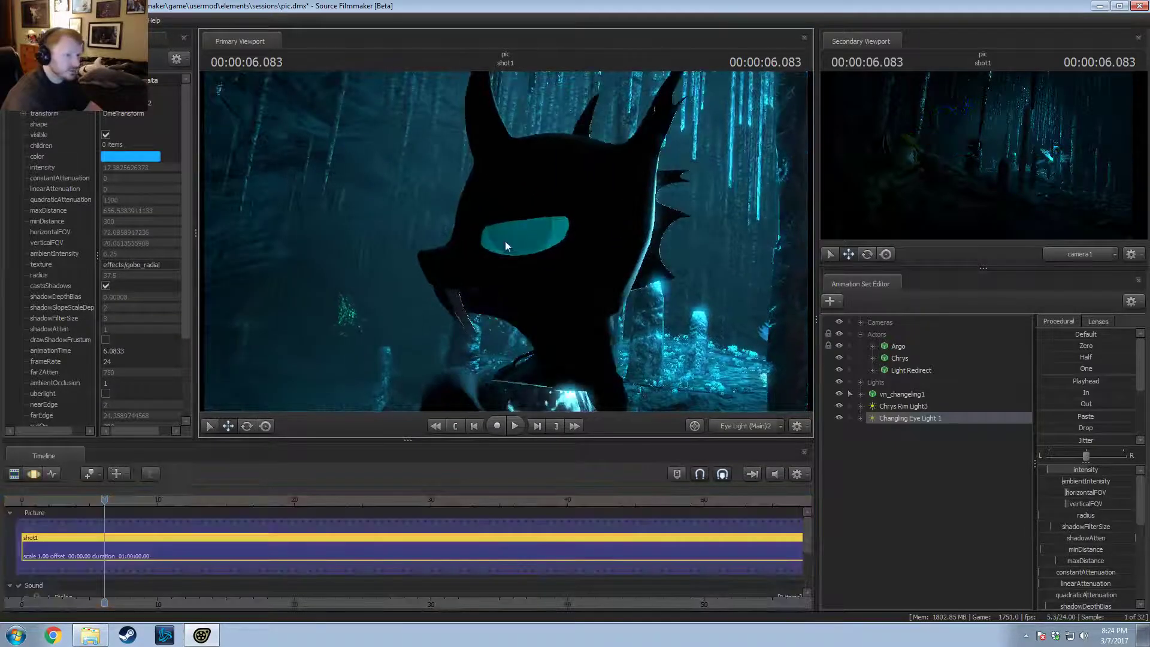
Step: Move the changeling's view target in the camera1 view over to the area beside Argo
key("F3")
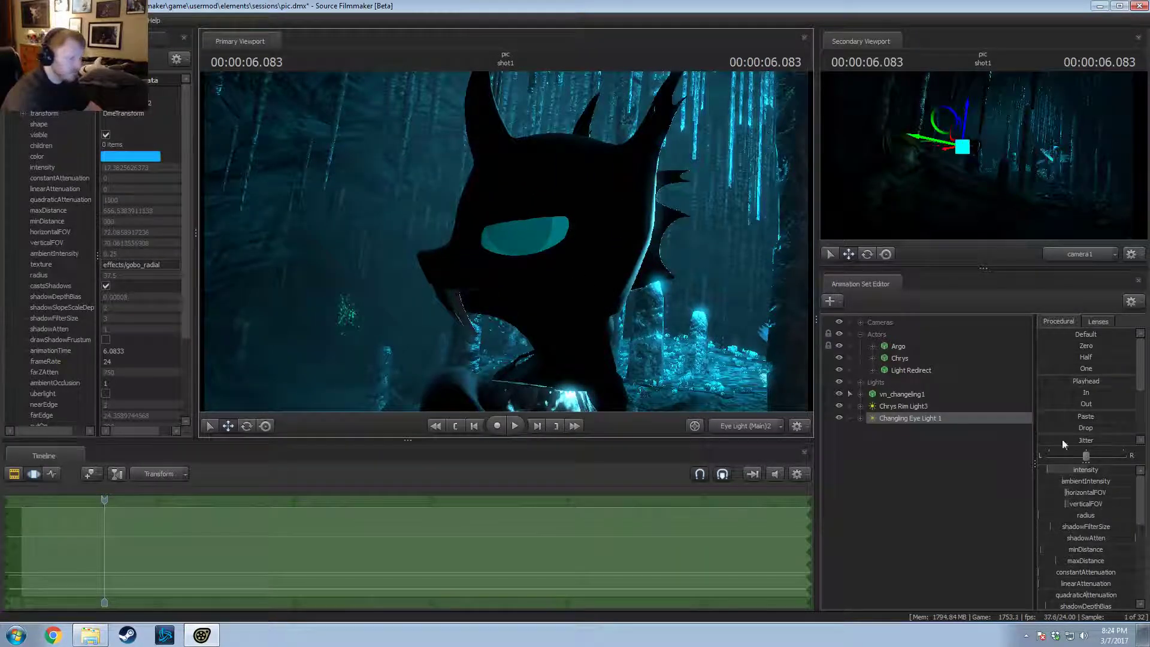
left_click(911, 408)
left_click(935, 418)
left_click(905, 407)
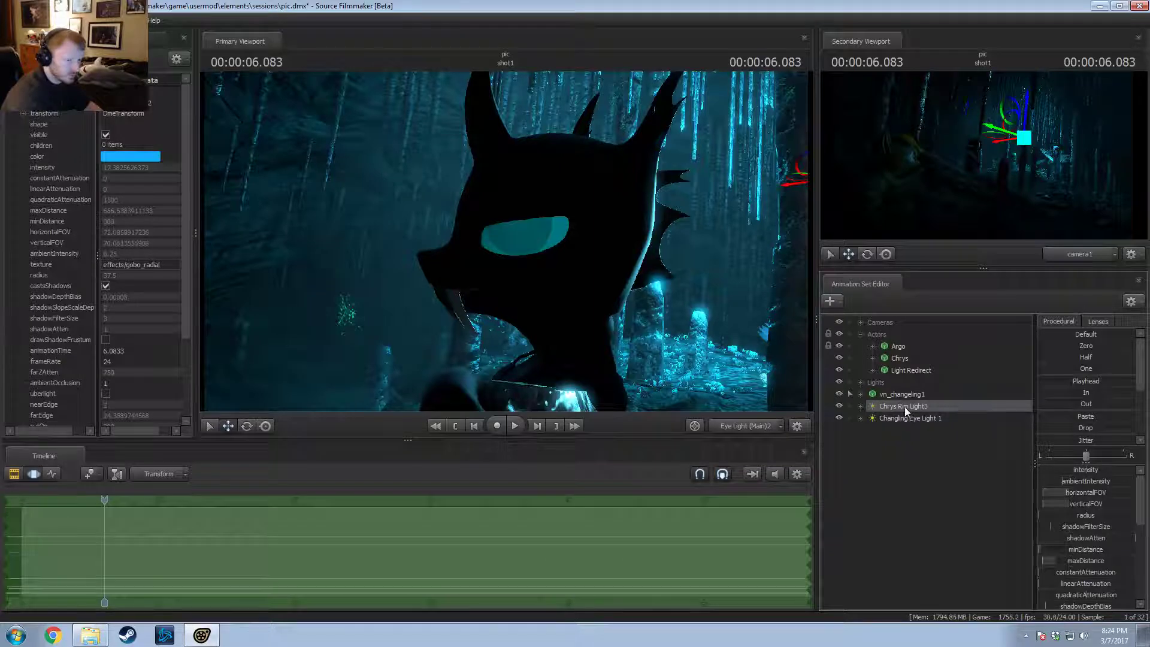
left_click(906, 394)
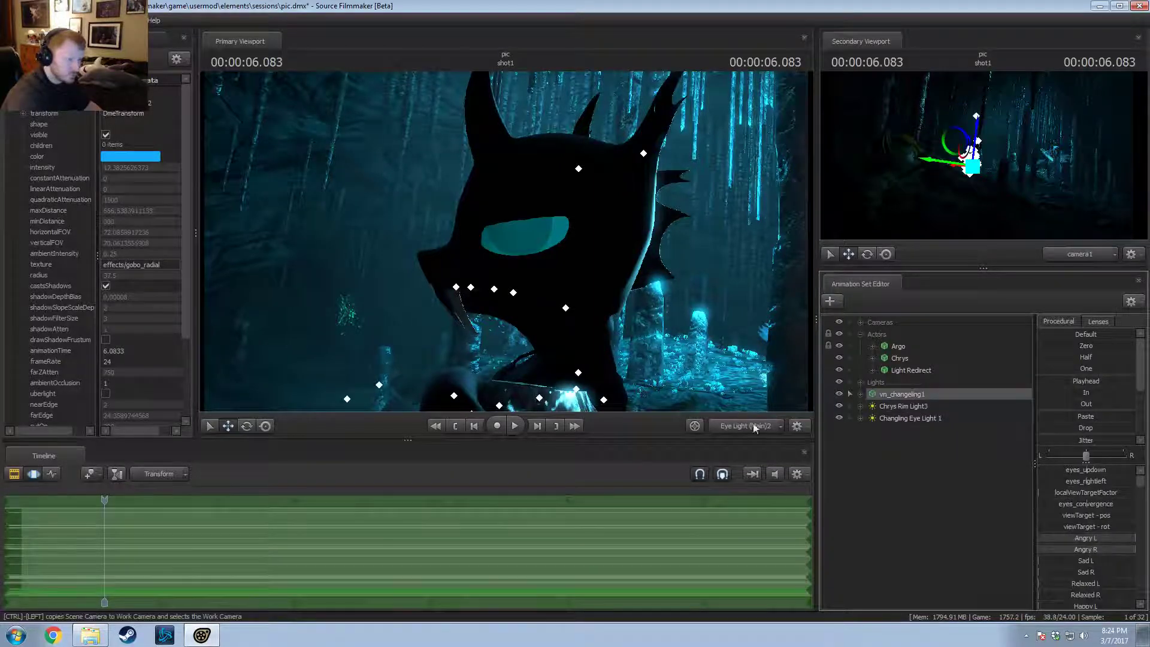
left_click(860, 394)
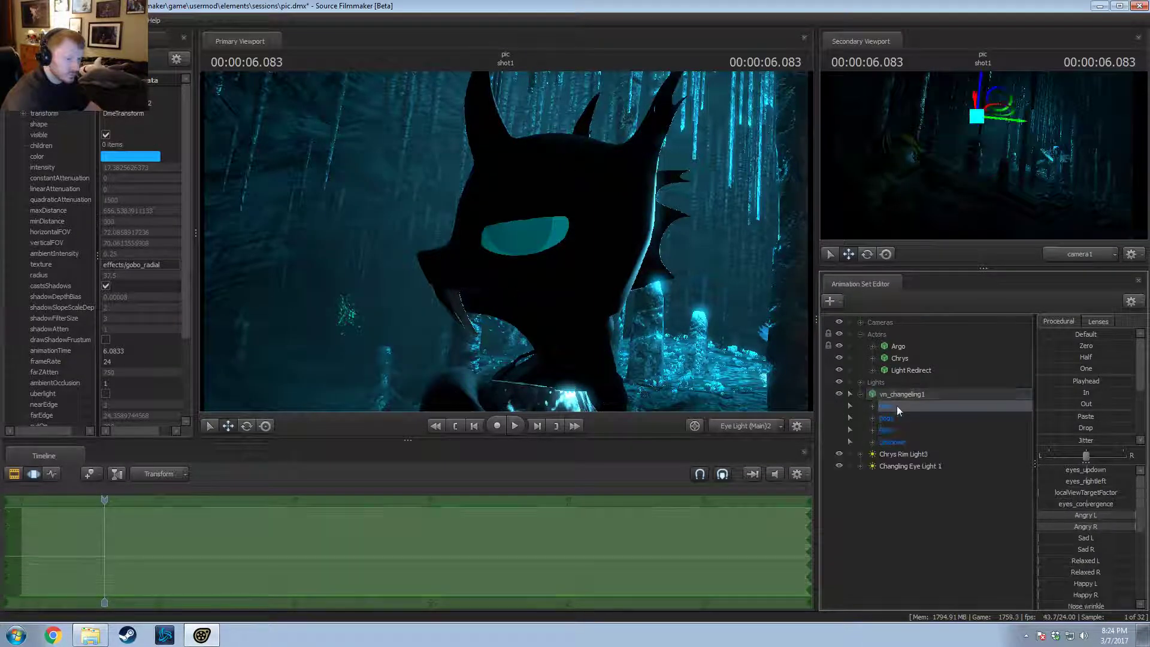
left_click(897, 405)
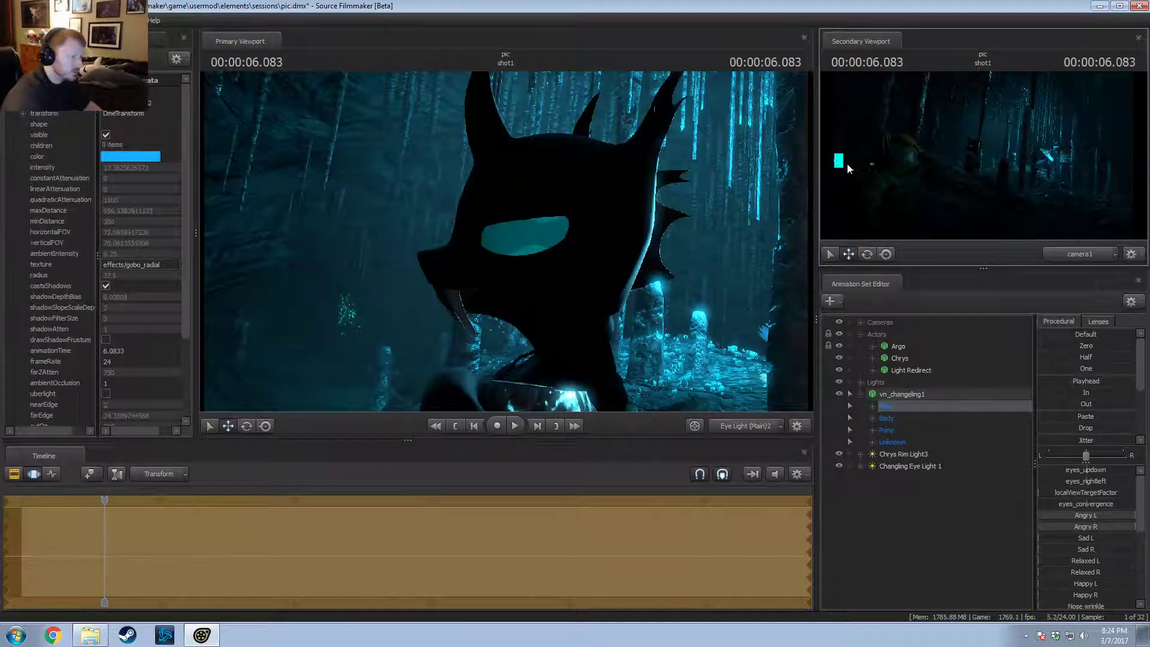
mouse_move(846, 163)
left_mouse_down()
mouse_move(864, 118)
mouse_move(855, 140)
left_mouse_up()
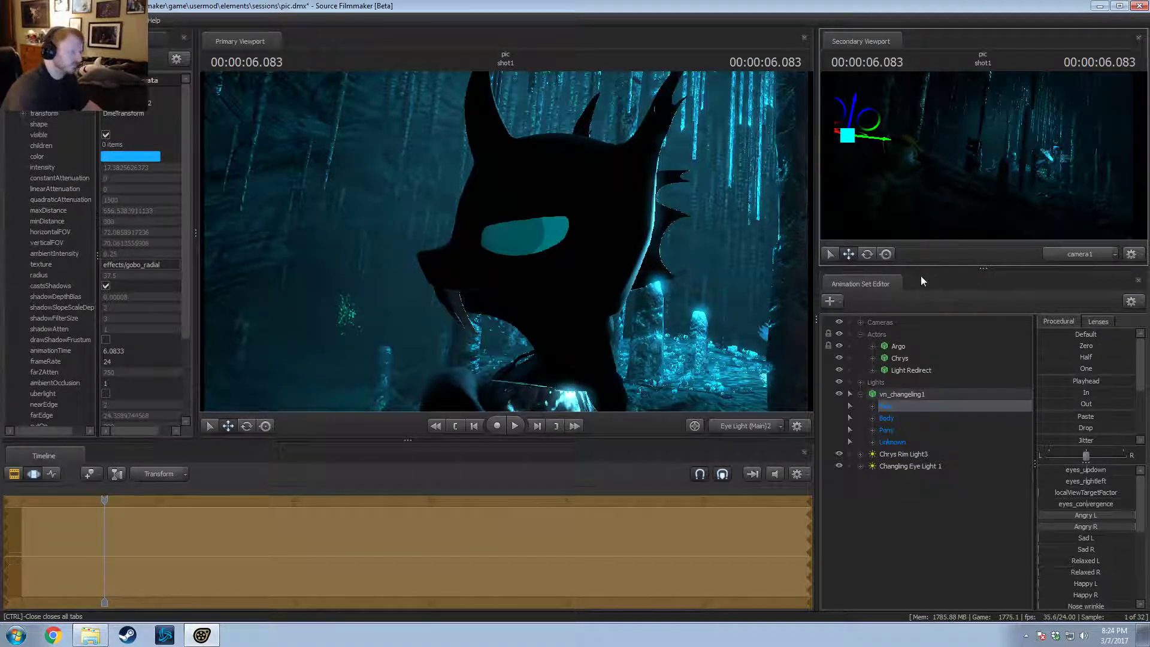
Step: Set the changeling's skin to 1 and inspect its body without scene lighting through the work camera
right_click(904, 392)
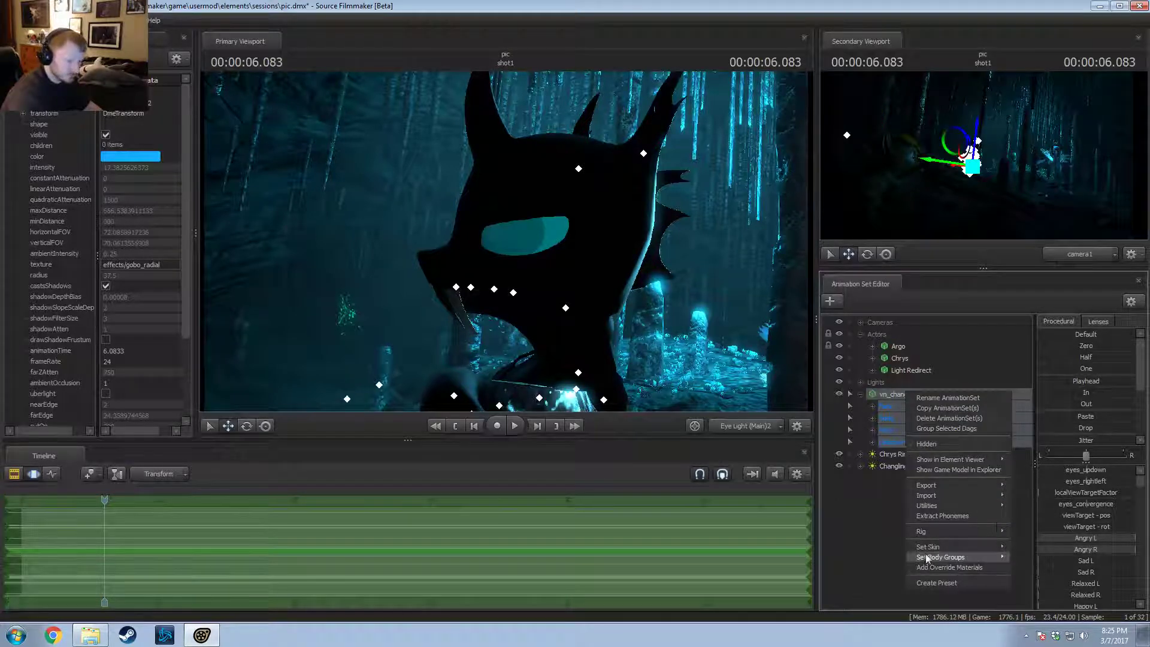
mouse_move(929, 548)
left_click(1022, 560)
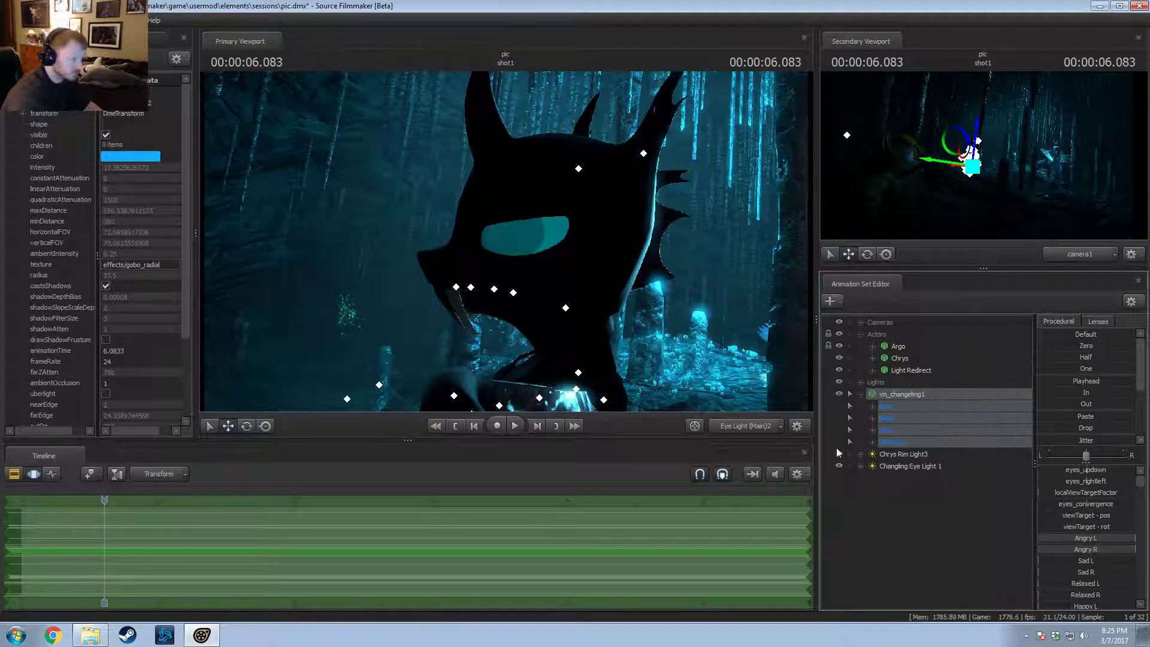
right_click(656, 332)
left_click(677, 363)
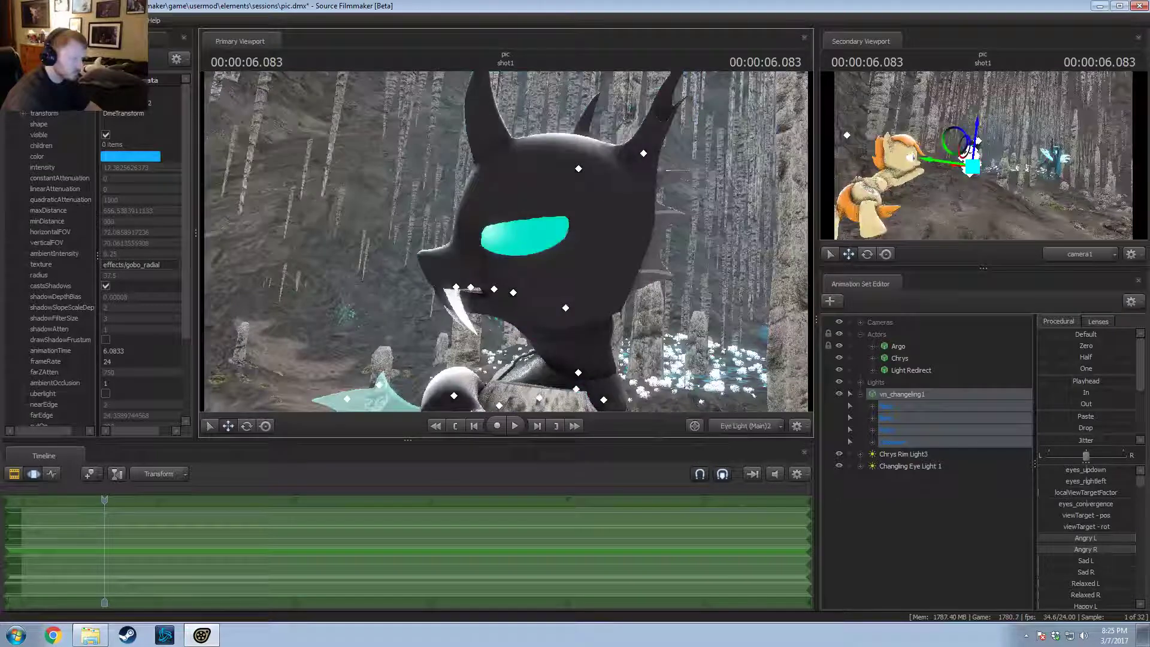
left_click(748, 423, "ctrl")
left_click_drag(505, 242, 557, 288)
left_click_drag(671, 345, 647, 338, "ctrl")
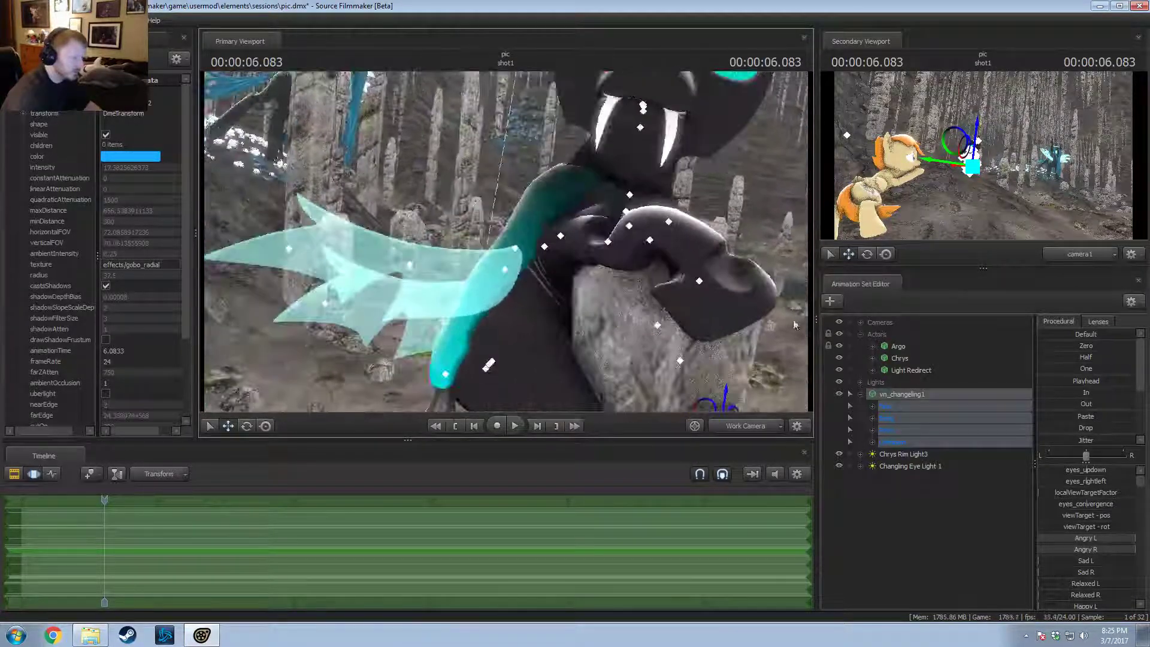
Step: Try skin 0 on the changeling and return it to skin 1
right_click(915, 392)
mouse_move(965, 550)
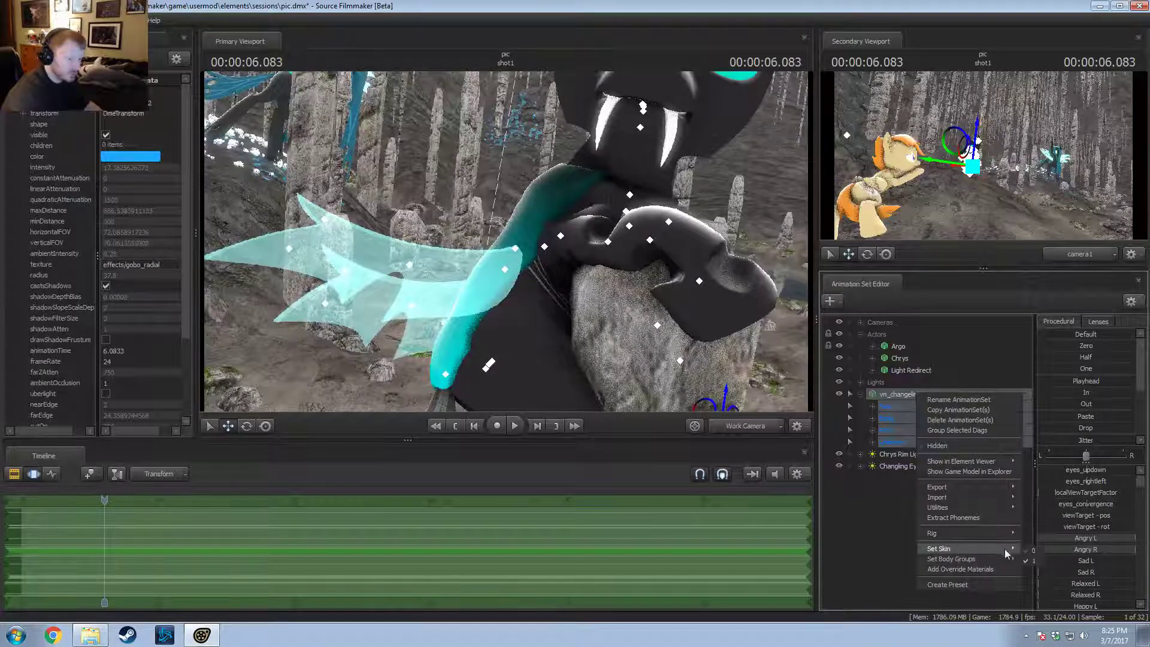
left_click(1039, 548)
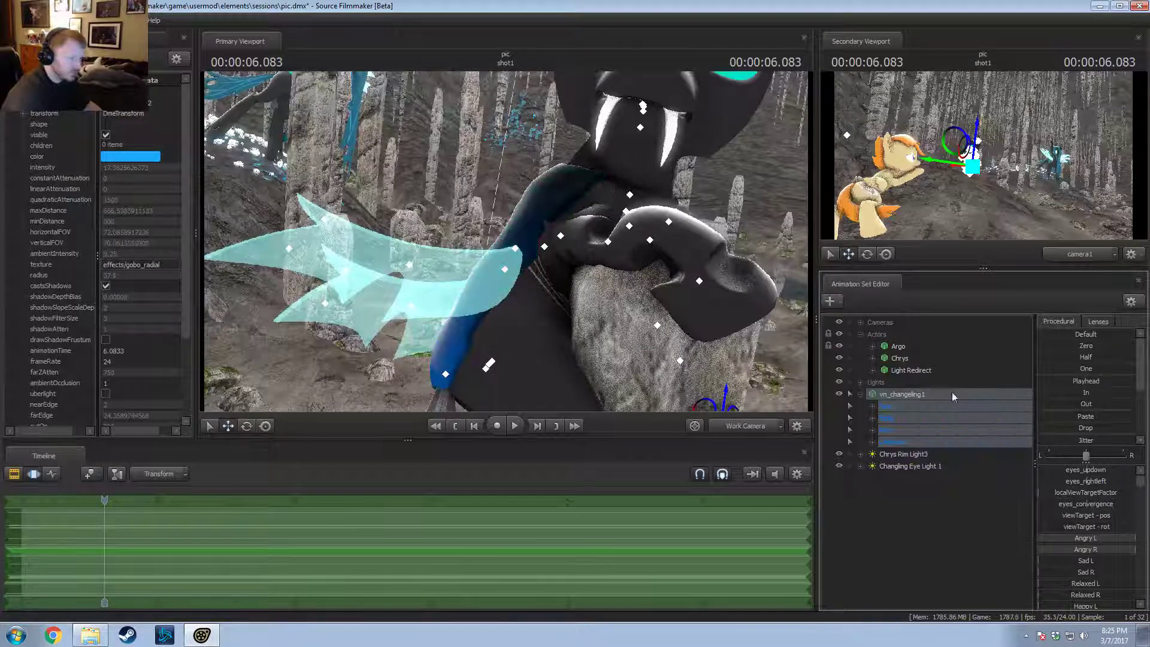
right_click(915, 394)
left_click(1044, 562)
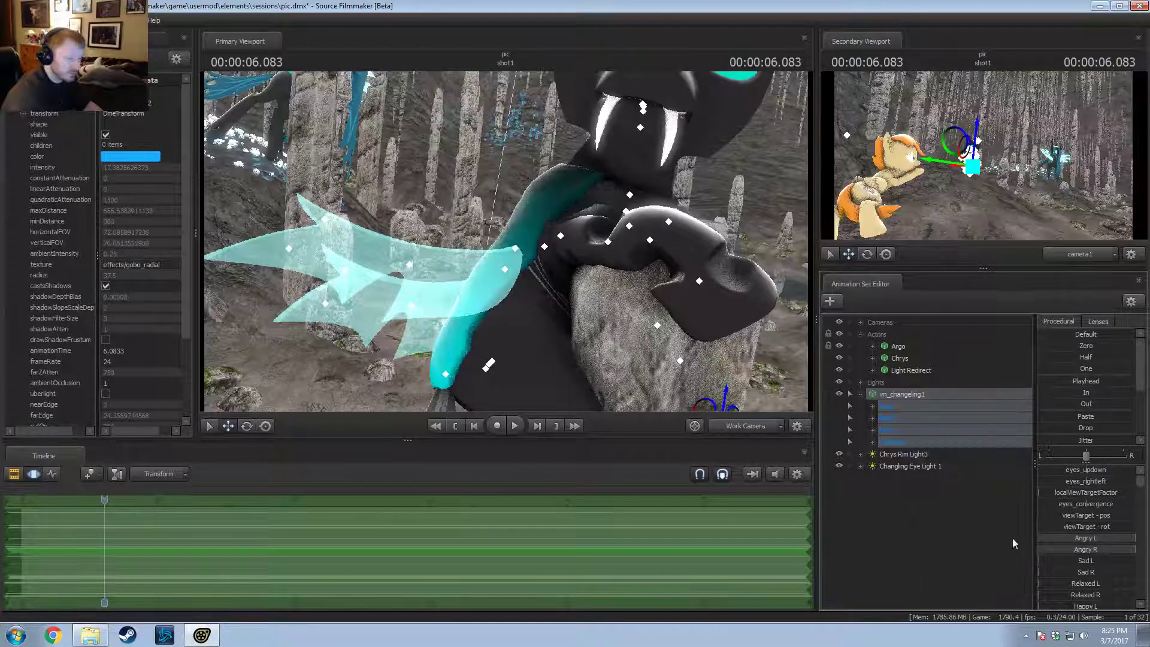
Step: Restore the scene lighting in the primary viewport and look through Changling Eye Light 1 again
key("s")
left_click_drag(505, 242, 567, 255)
right_click(607, 208)
left_click(636, 236)
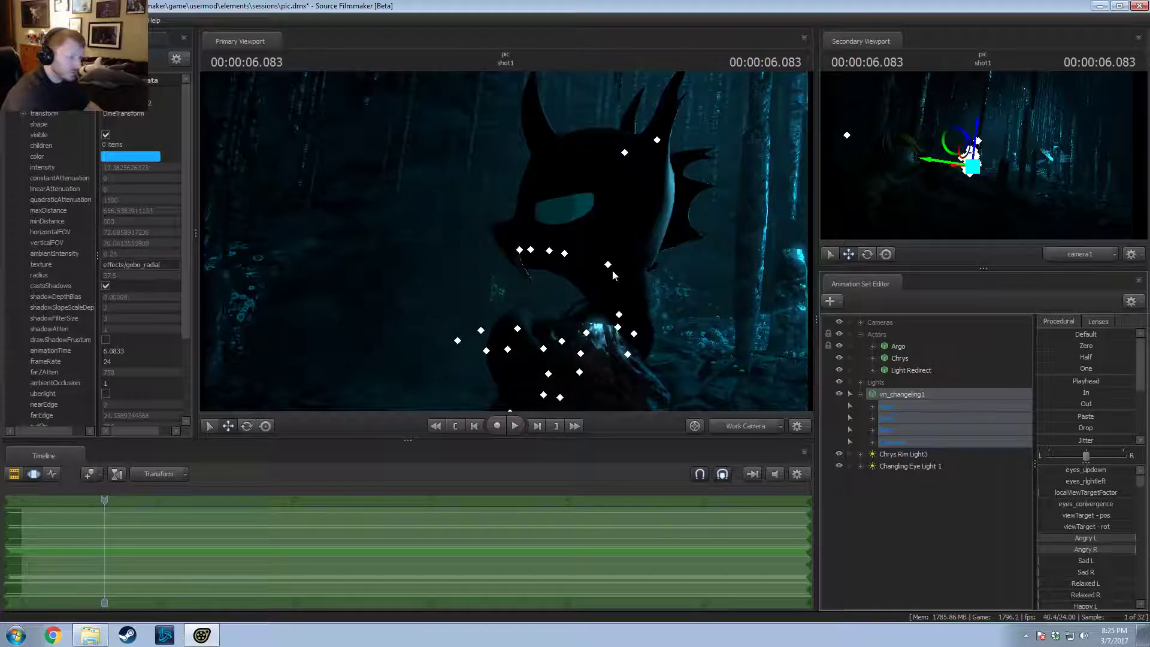
left_click(906, 466)
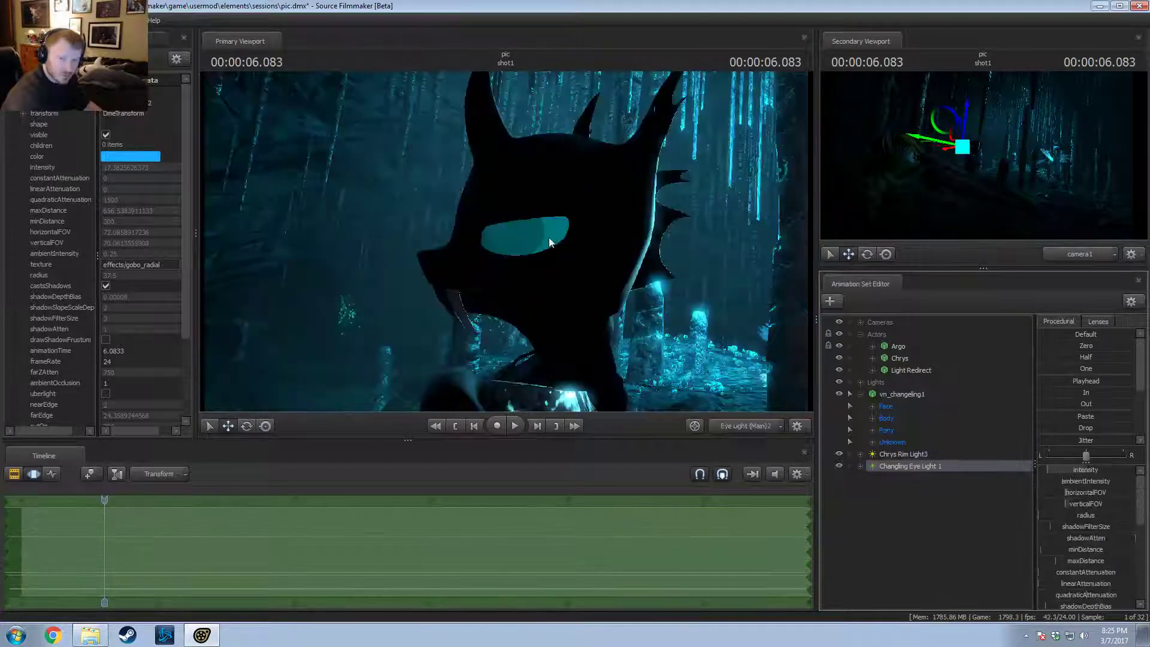
Step: Raise the intensity of Changling Eye Light 1 strongly so the changeling's eye glows
key("F2")
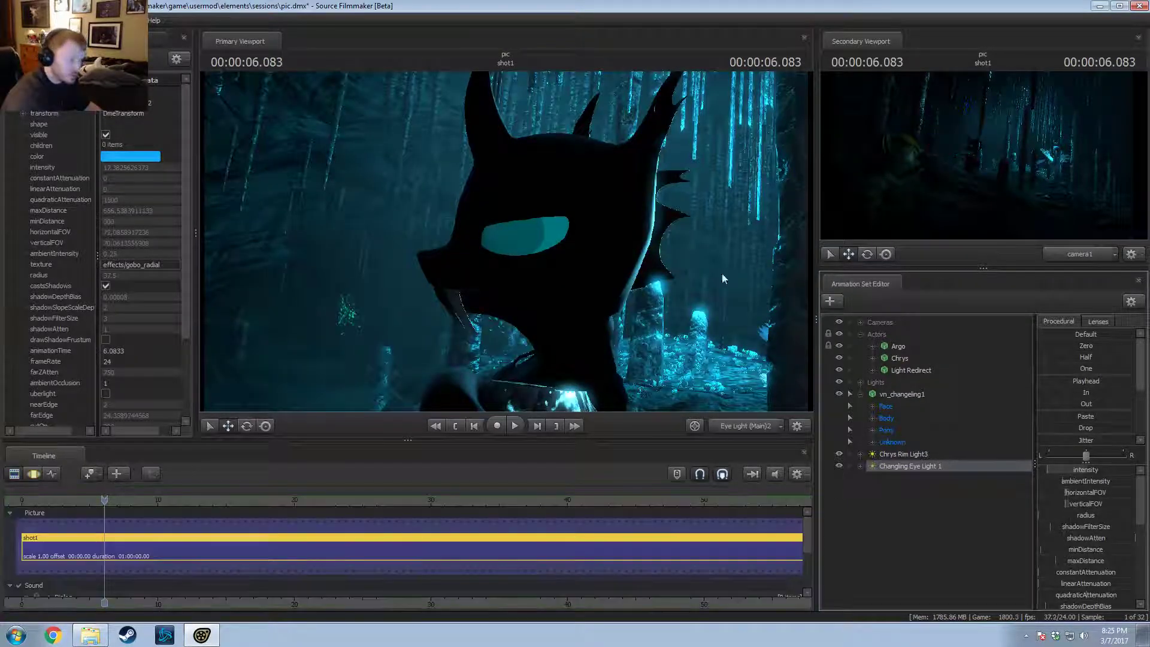
left_click(590, 246)
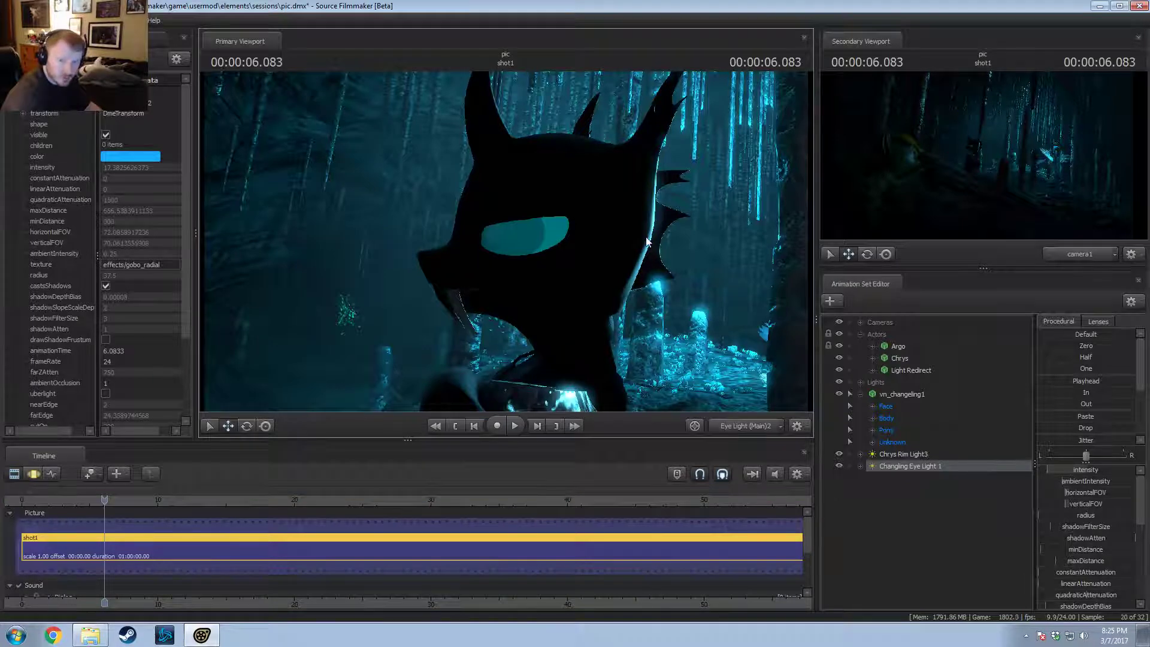
key("F3")
left_click(958, 492)
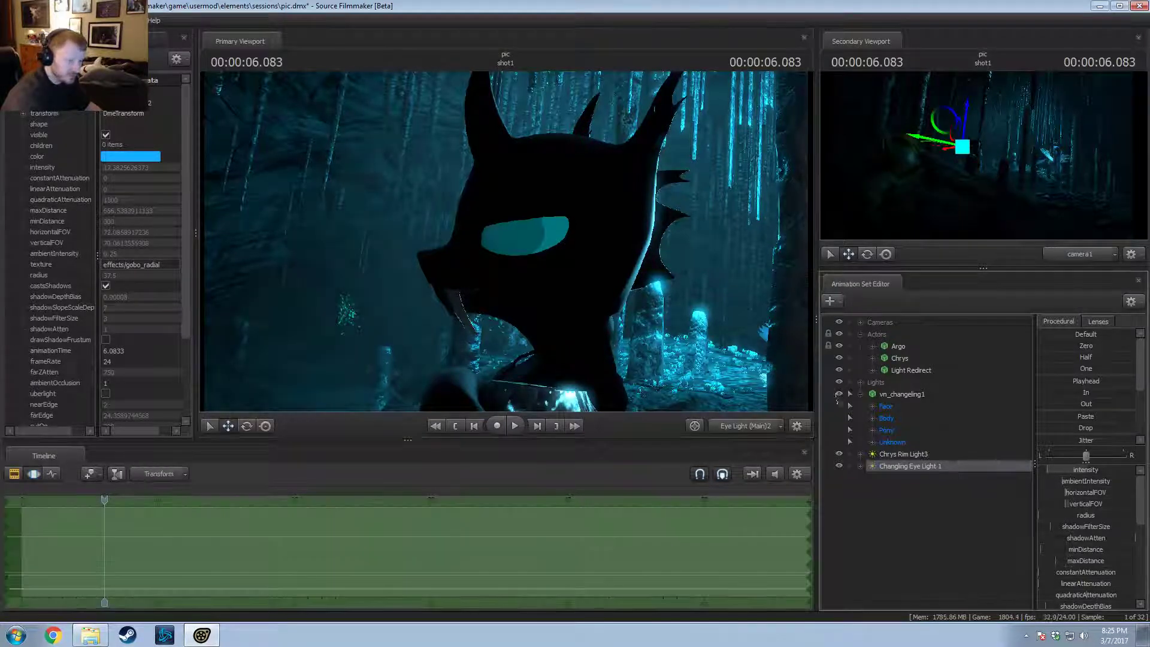
left_click(620, 239)
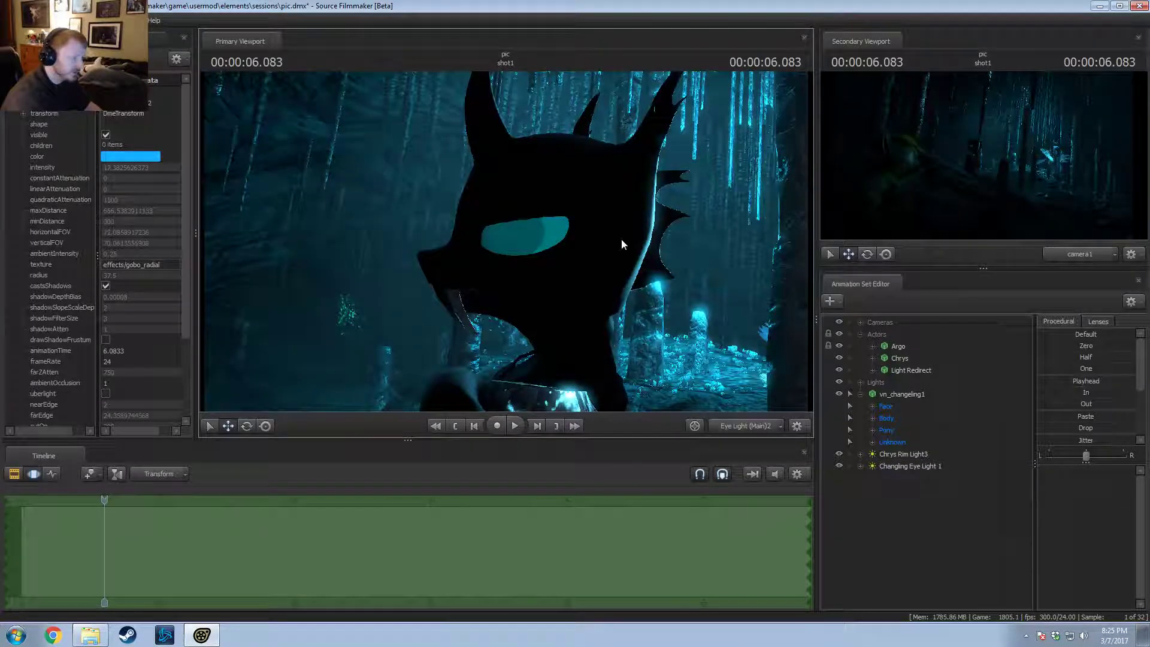
left_click(934, 466)
left_click_drag(1048, 470, 1113, 470)
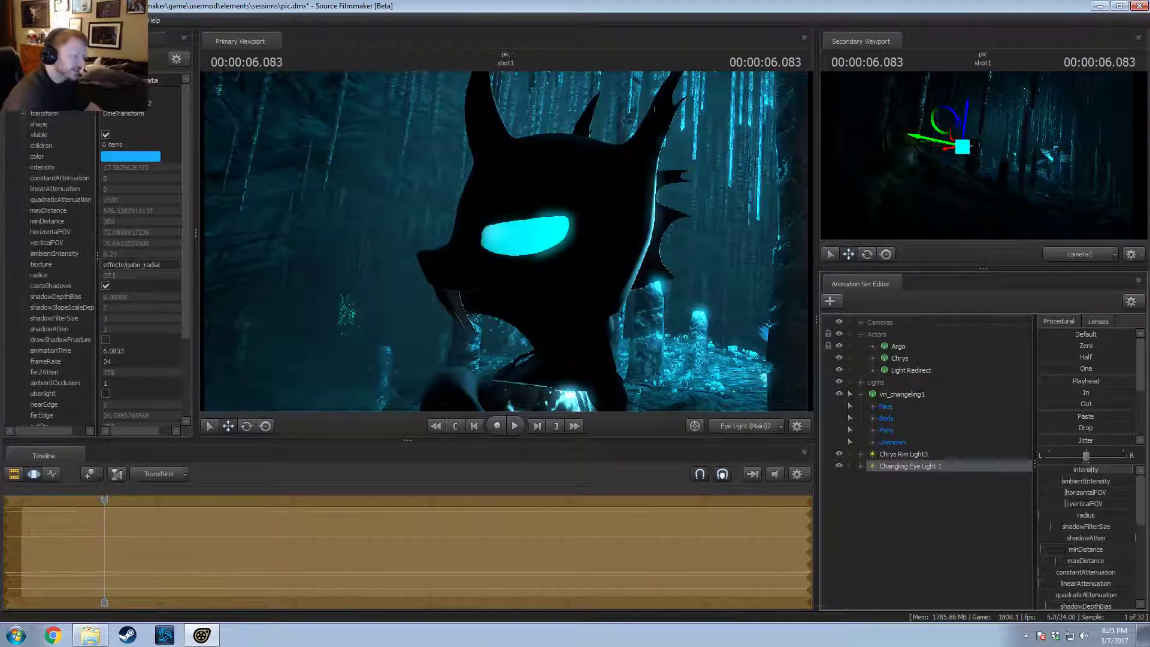
Step: Fly Changling Eye Light 1 around to the front of the changeling's face so it lights both eyes
key("F3")
key("F3")
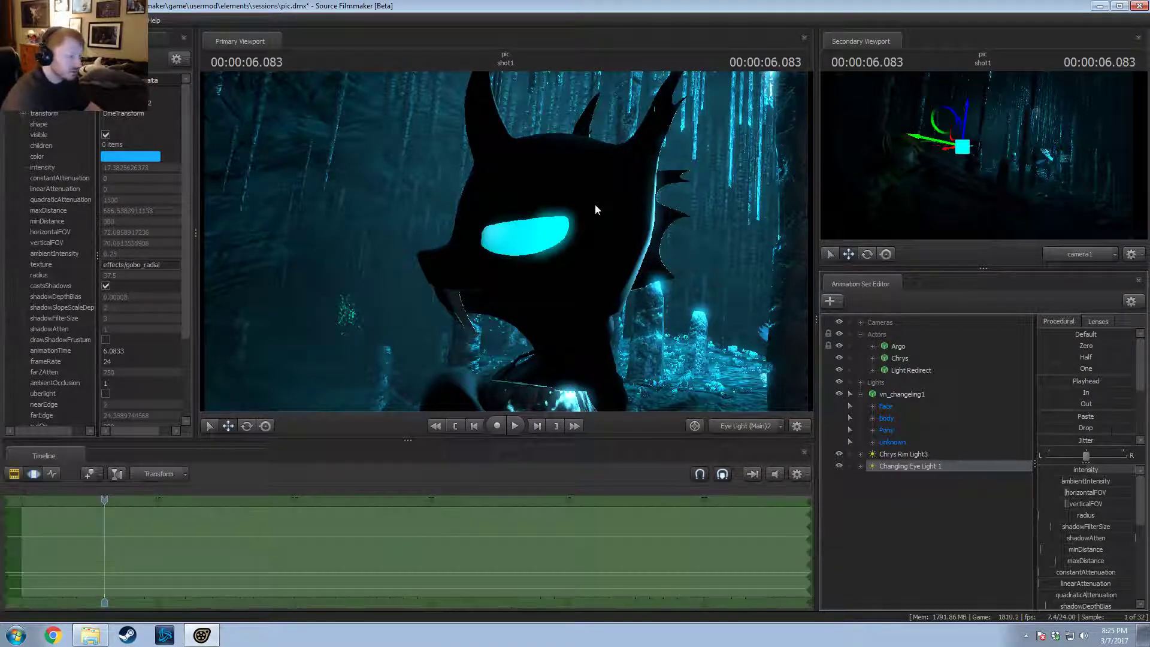
left_click_drag(595, 203, 506, 239)
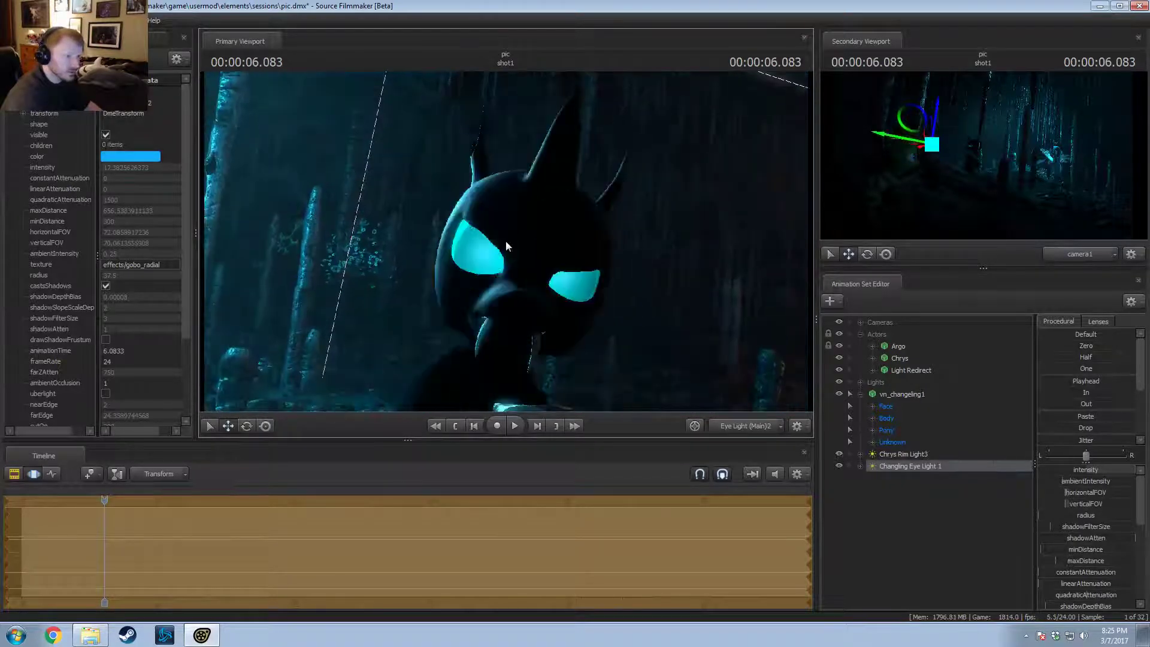
Step: Switch the primary viewport to camera1 and check the glowing eyes in the final shot
key("F3")
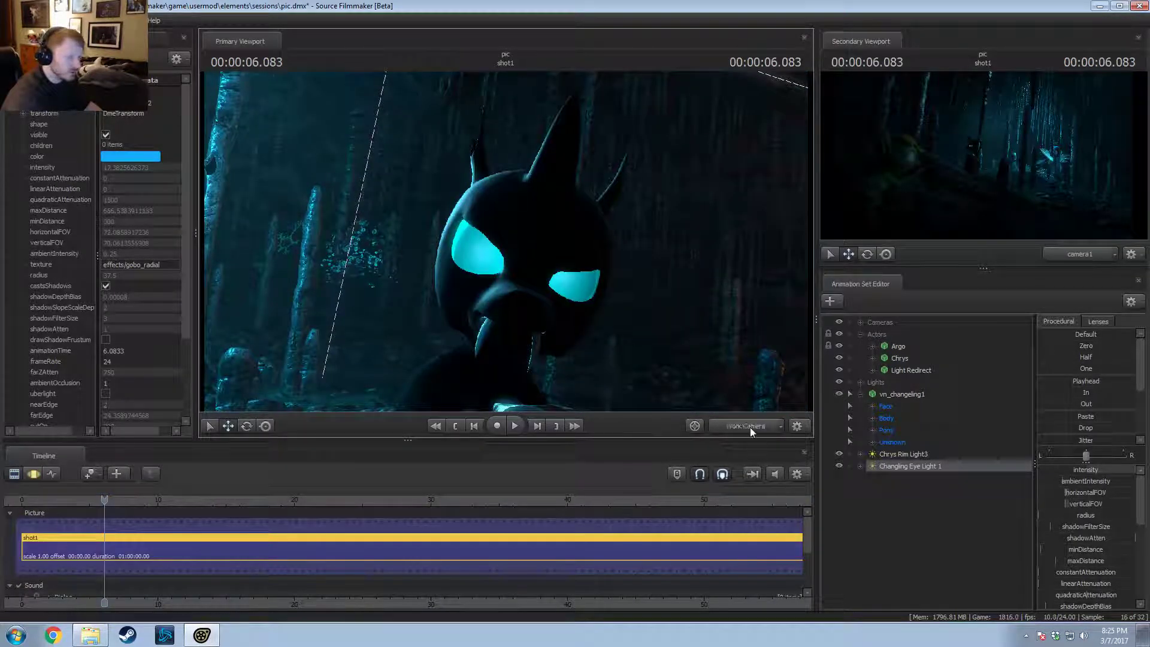
left_click(750, 426)
key("F3")
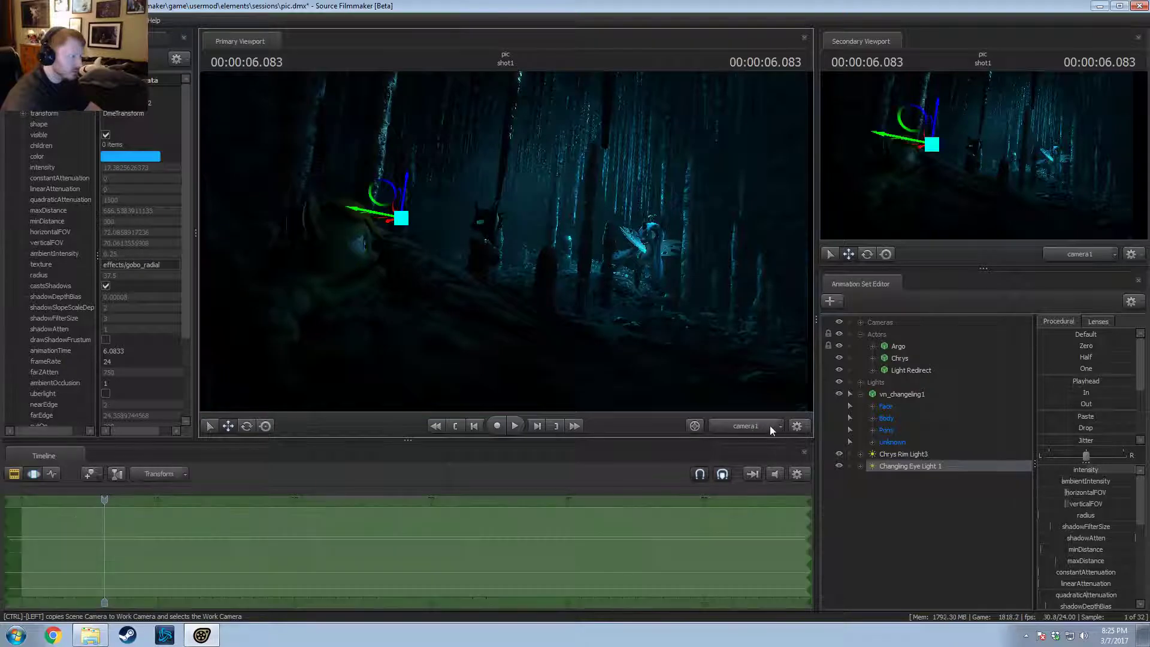
key("F2")
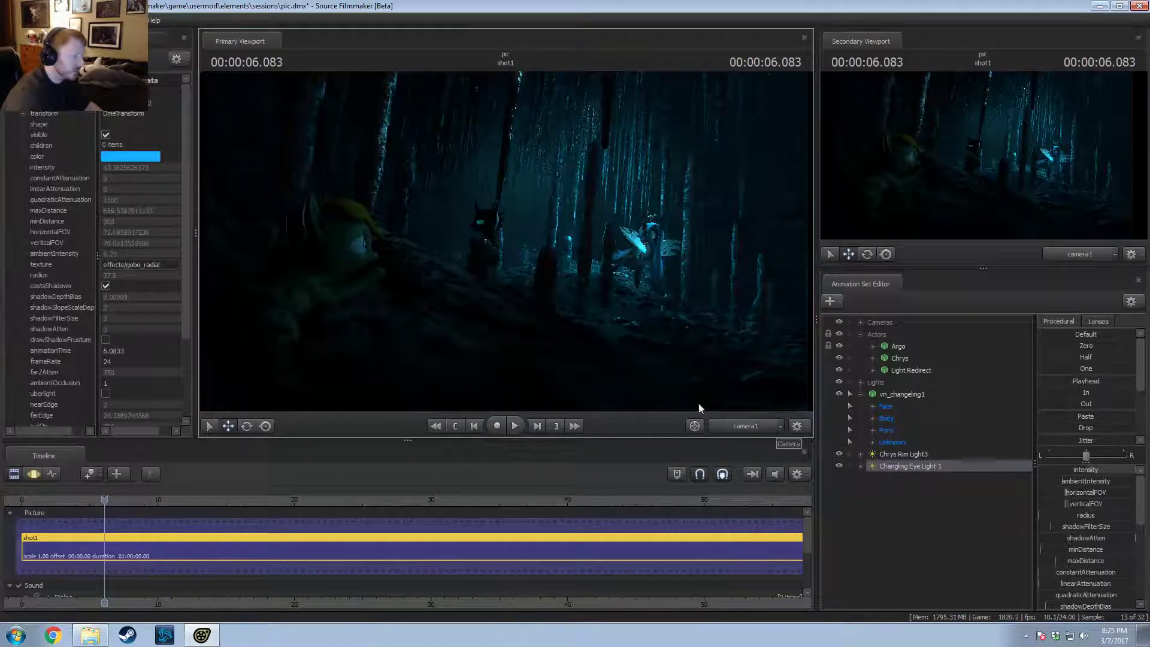
Step: Switch the secondary viewport to Work Camera and expand the Face and Unknown control groups of vn_changeling1
left_click(1079, 258)
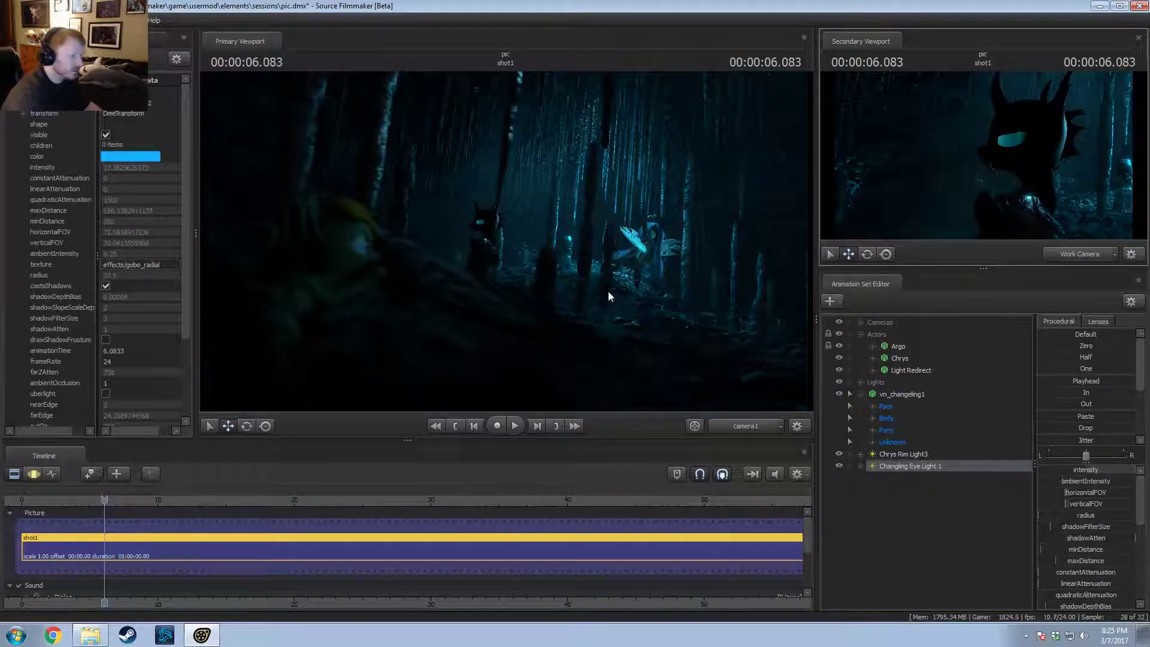
left_click(897, 395)
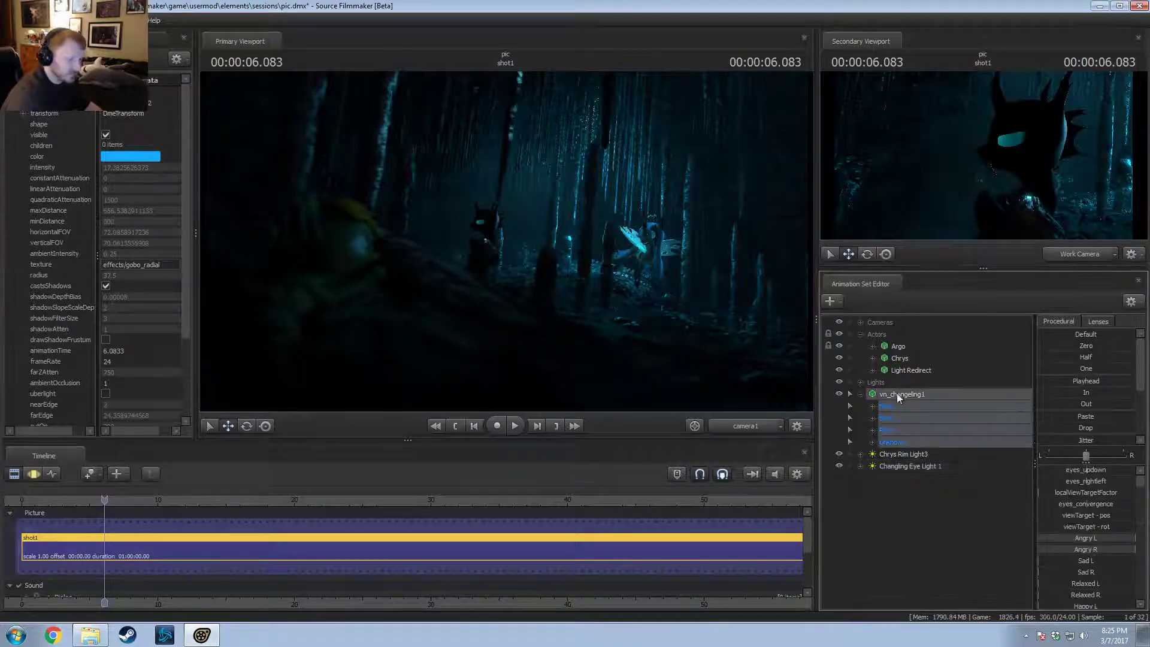
left_click(872, 406)
left_click(873, 490)
left_click(922, 513)
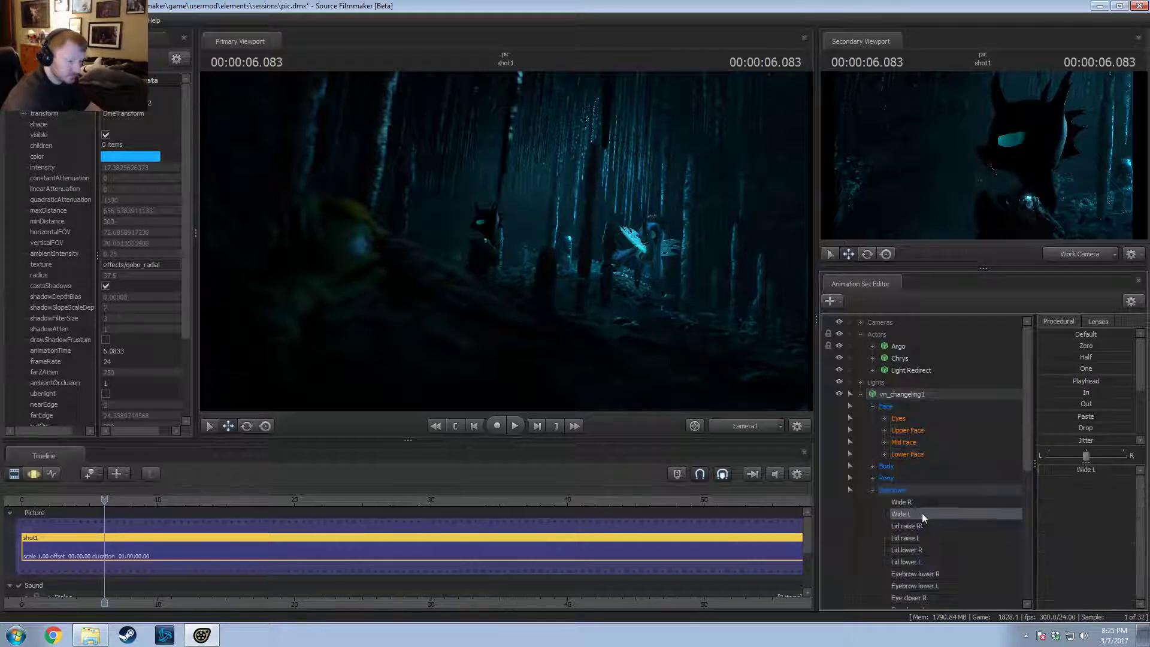
Step: Adjust the changeling's Lid lower L and Lid raise L controls to narrow its glowing eye
scroll(921, 513, "down", 3)
left_click(905, 454)
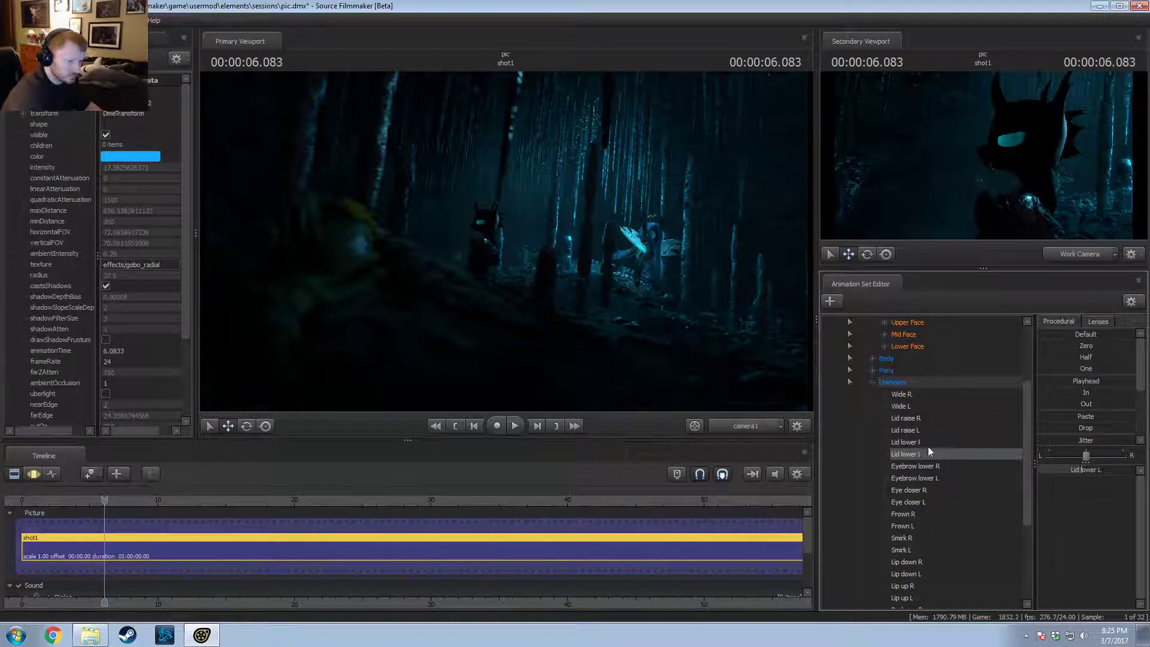
left_click(927, 430)
key("F3")
key("F2")
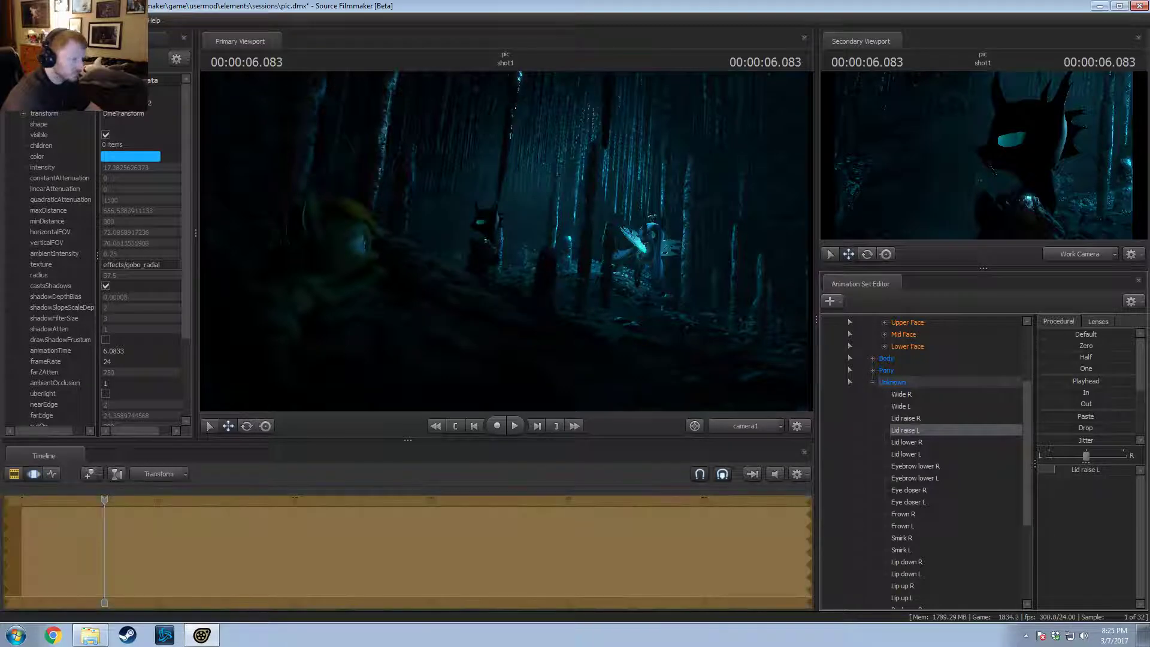
key("F1")
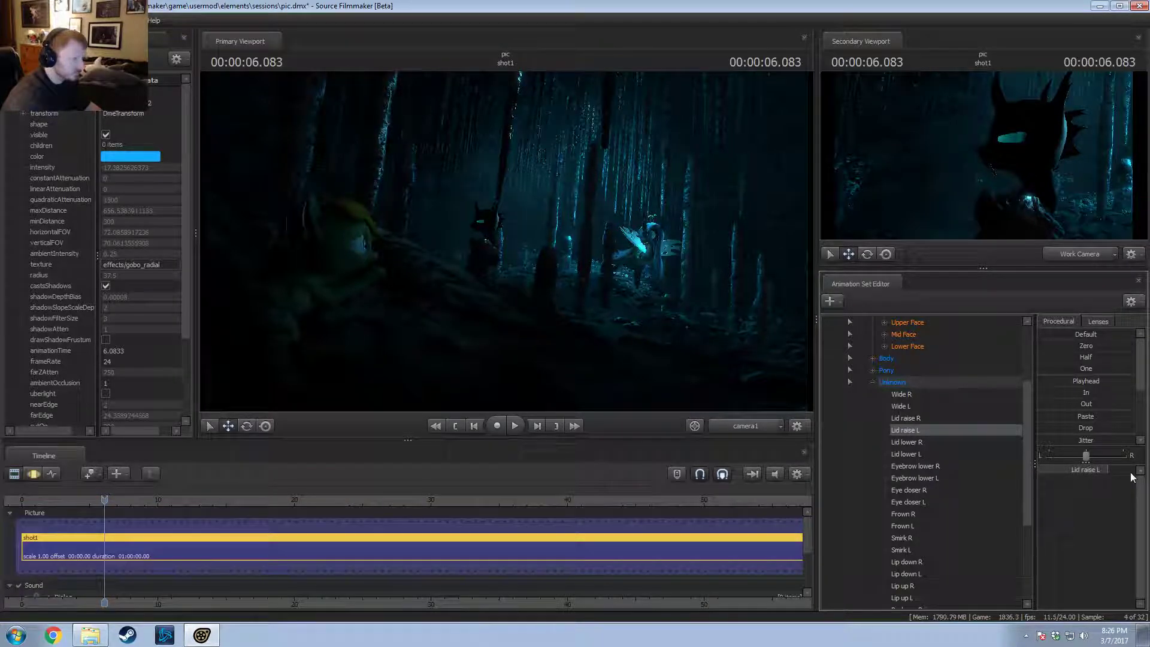
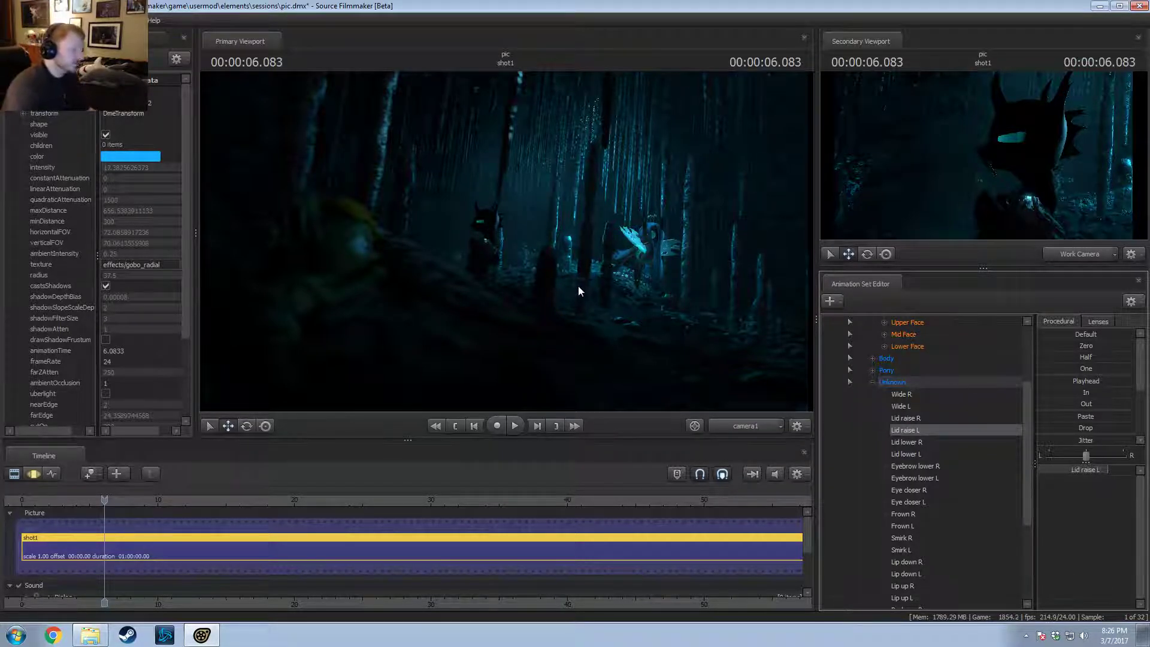
Step: Launch Notepad++ and bring up sfm_defaultanimationgroups.txt among its open files
key("F4")
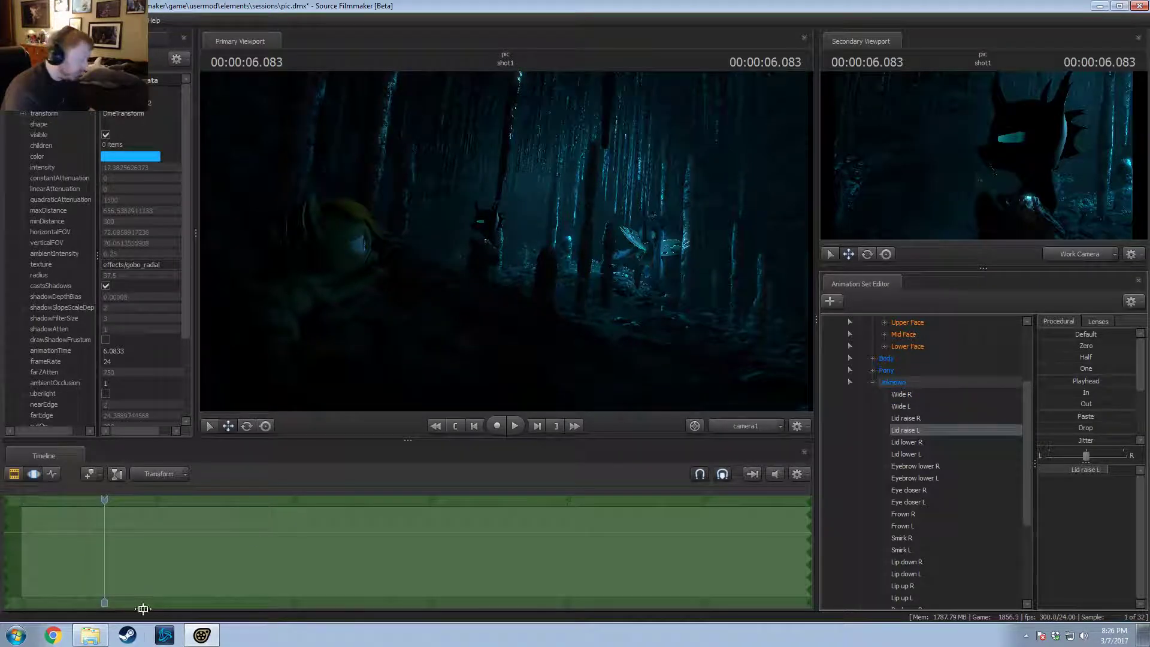
left_click(16, 634)
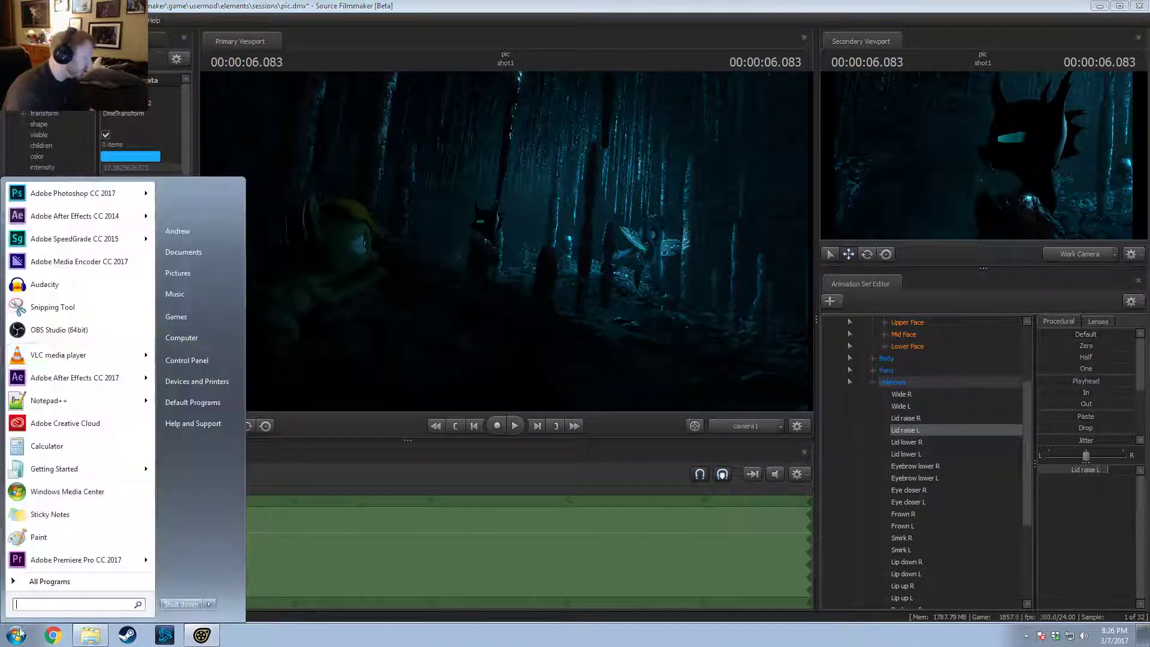
left_click(41, 414)
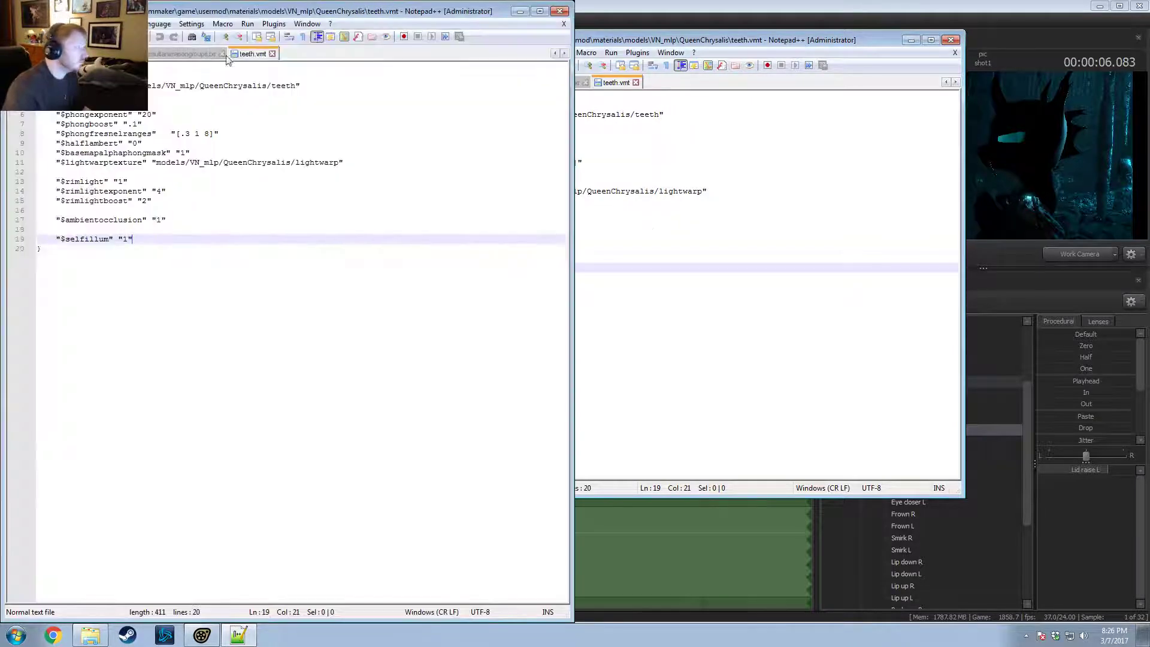
left_click(196, 56)
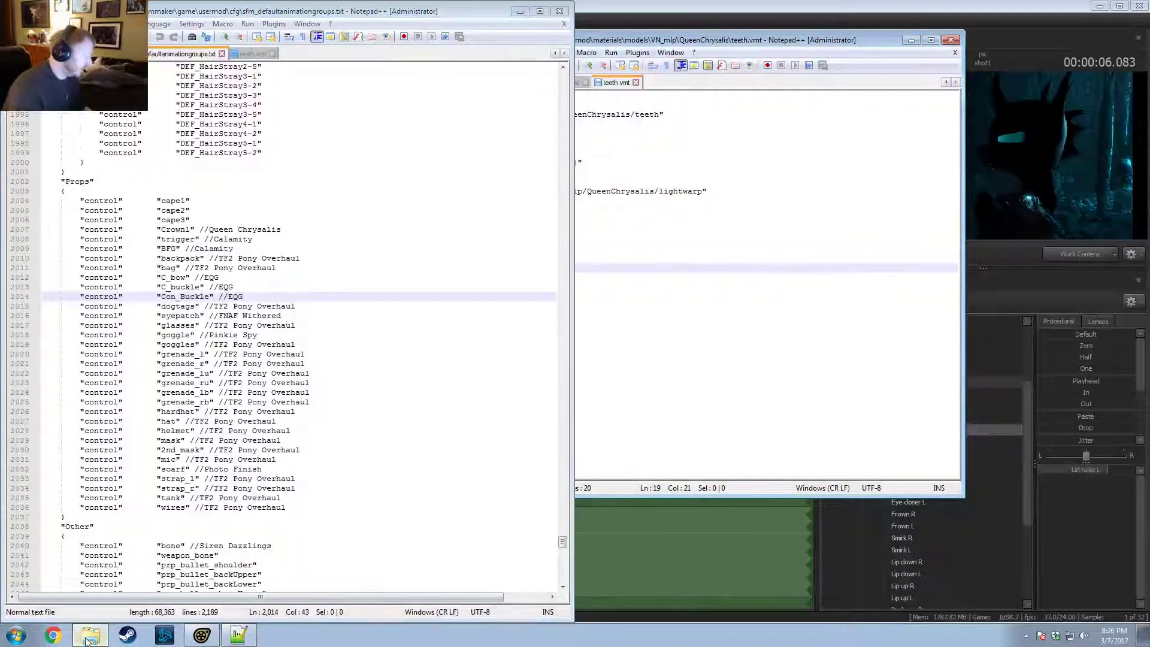
Step: Close the frozen Source Filmmaker and launch it again
left_click(668, 284)
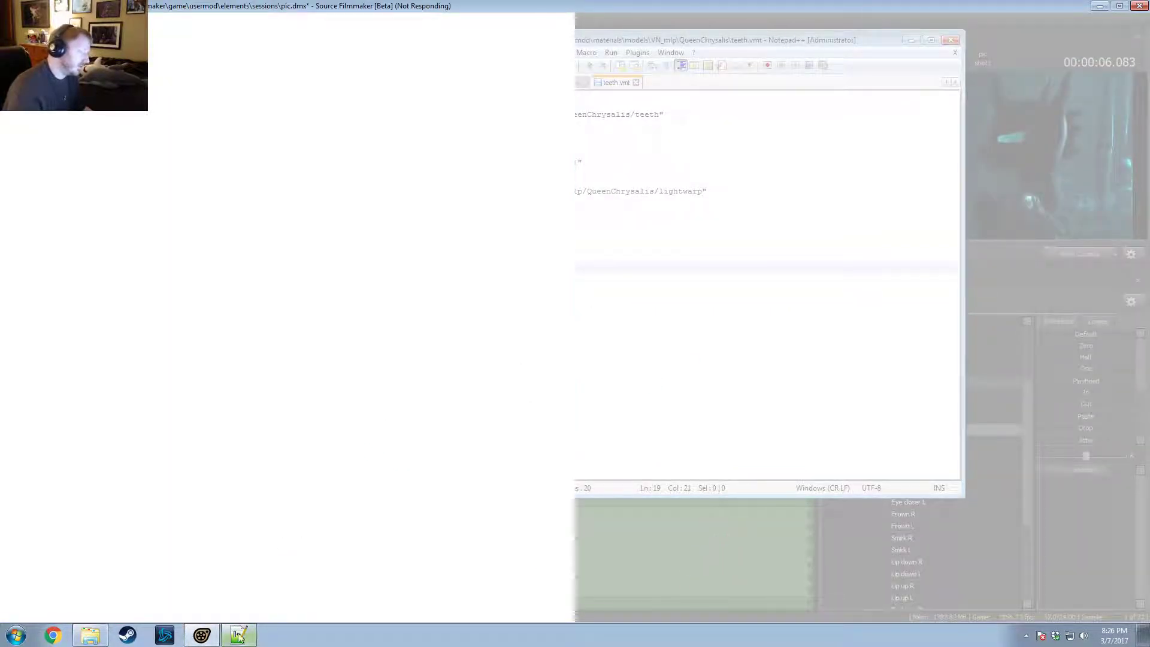
left_click(200, 638)
left_click(200, 639)
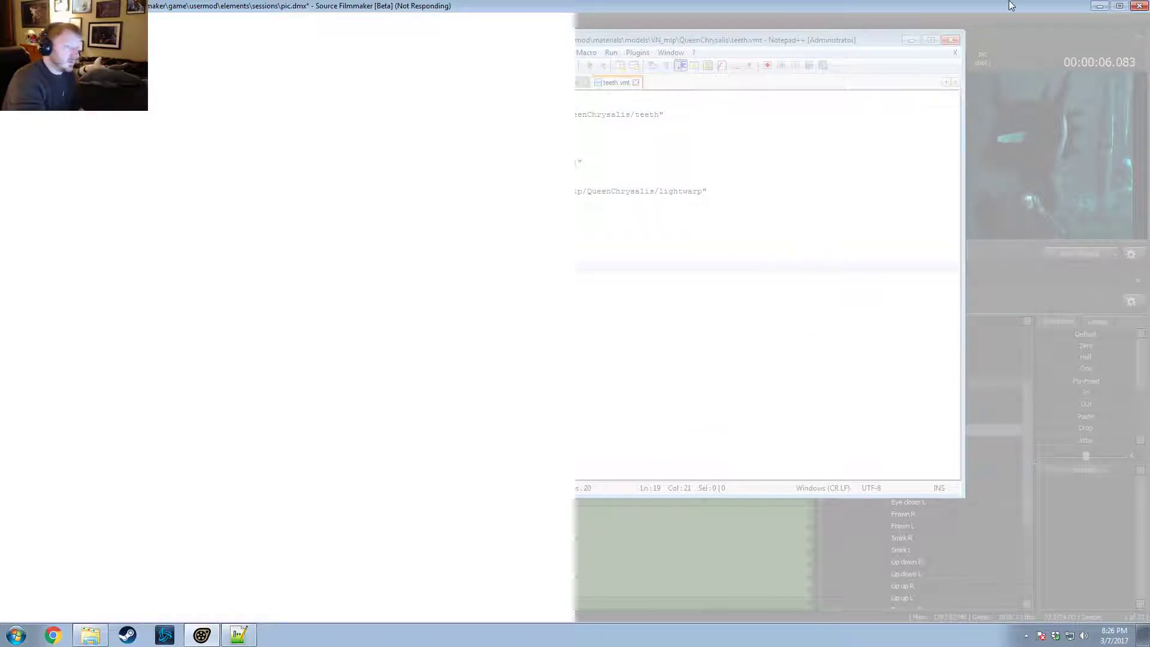
left_click(1100, 7)
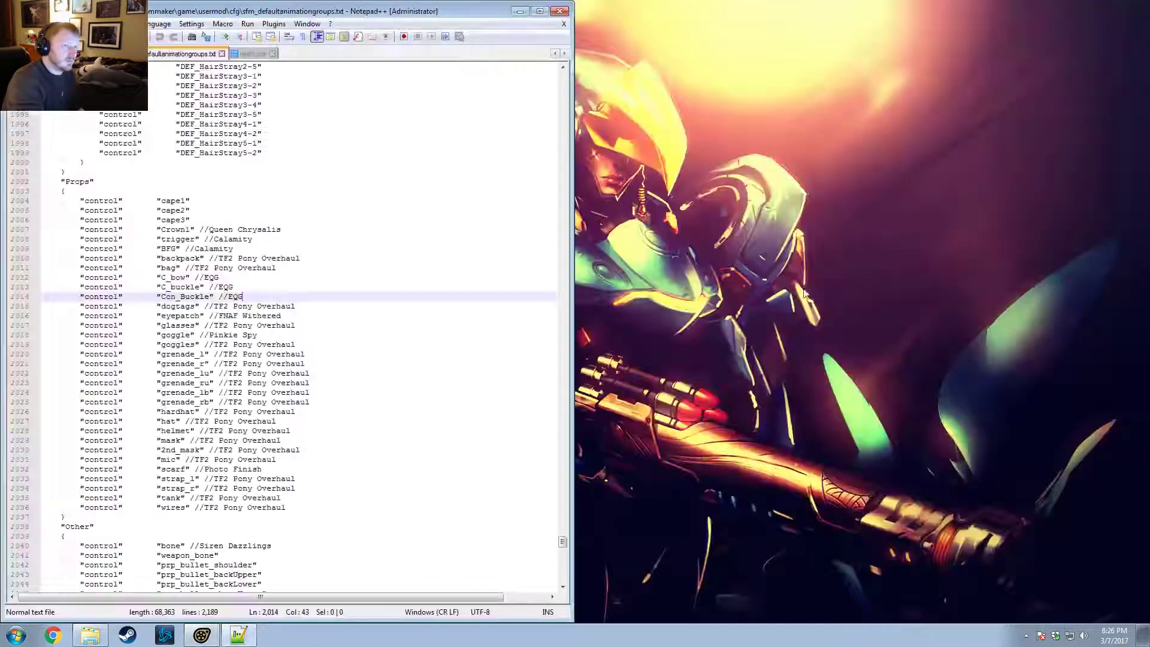
left_click(202, 635)
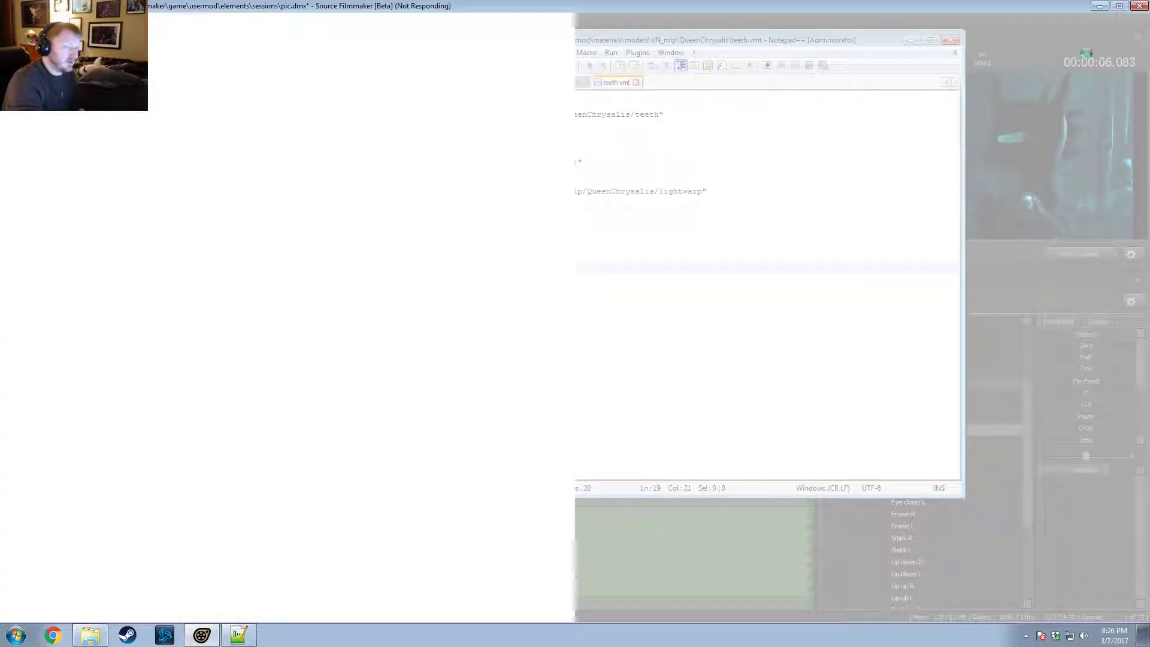
left_click(1139, 6)
left_click(498, 331)
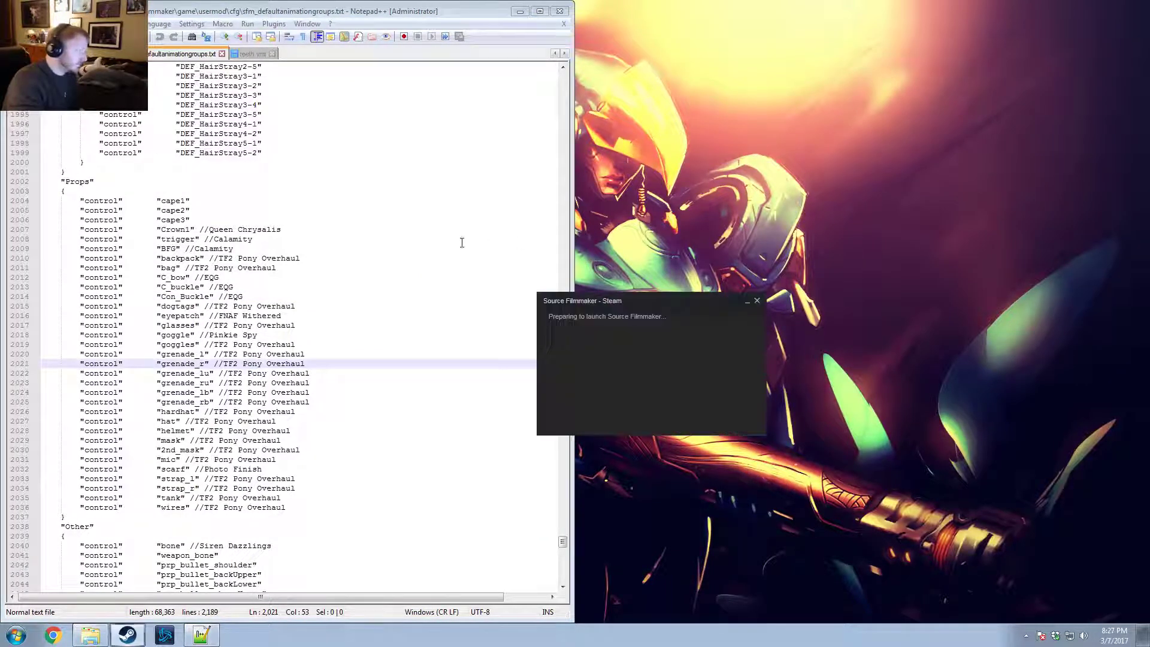
Step: Look above the Props group in sfm_defaultanimationgroups.txt, and open the usermod cfg folder in Windows Explorer
left_click(356, 269)
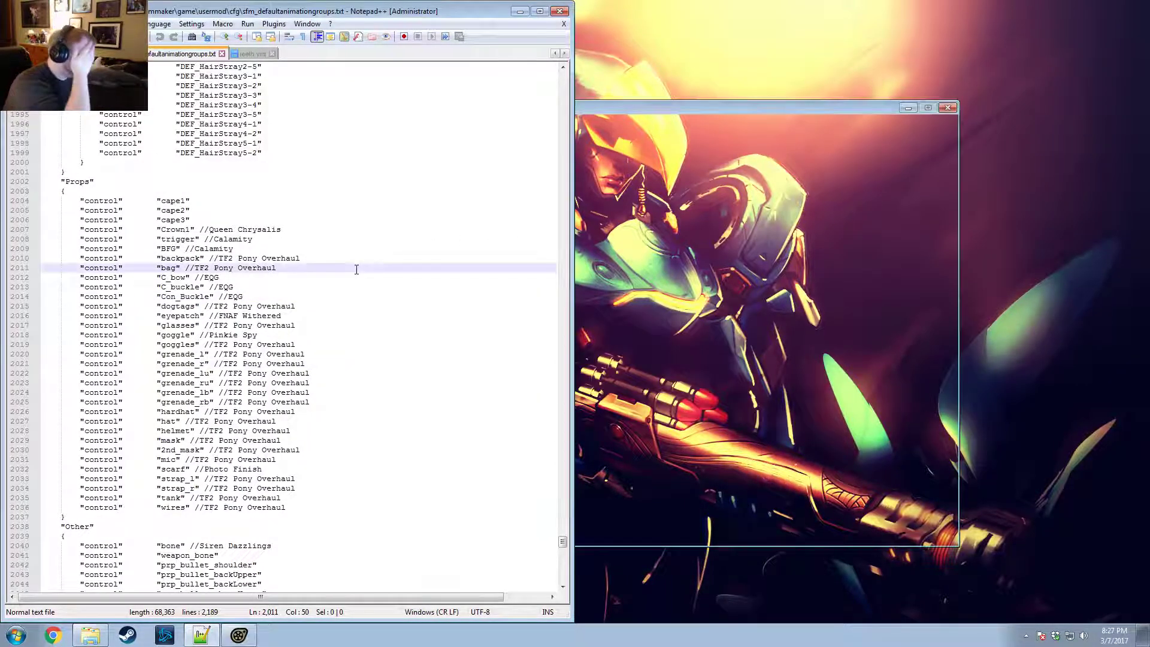
scroll(356, 269, "up", 9)
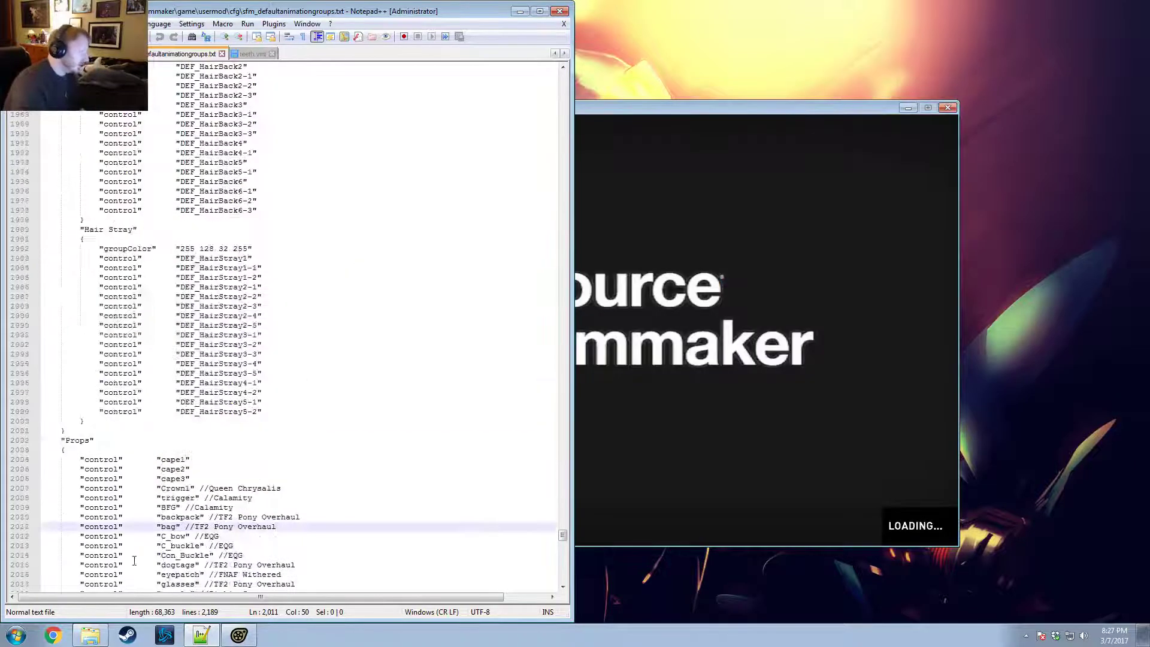
left_click(90, 635)
left_click(467, 30)
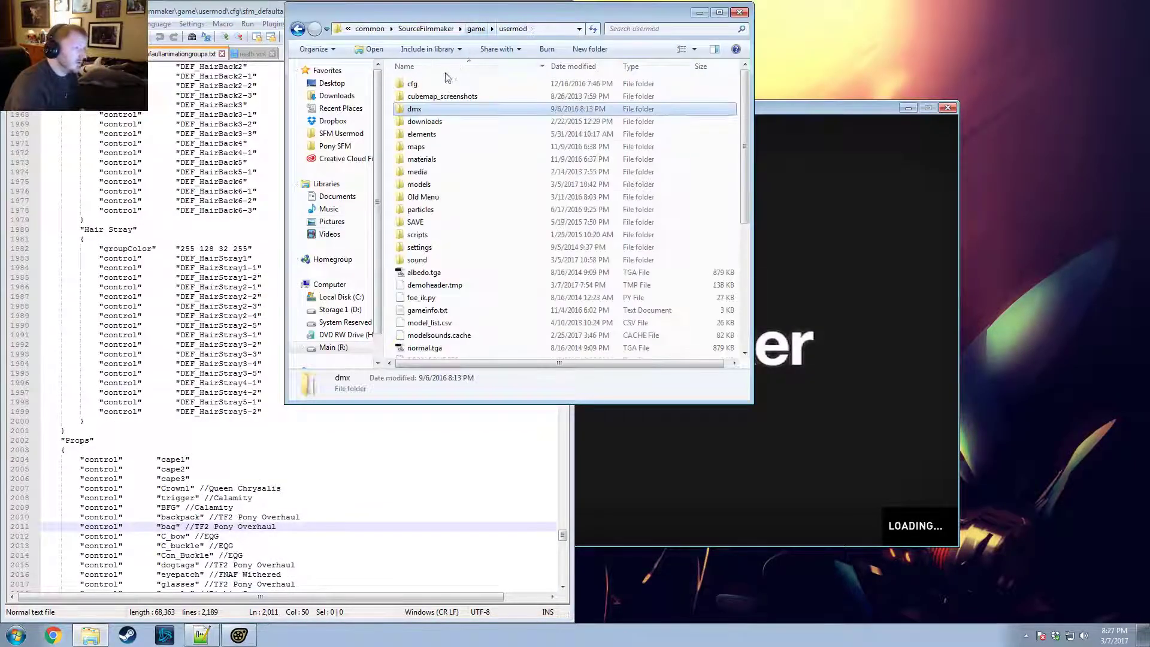
double_click(419, 84)
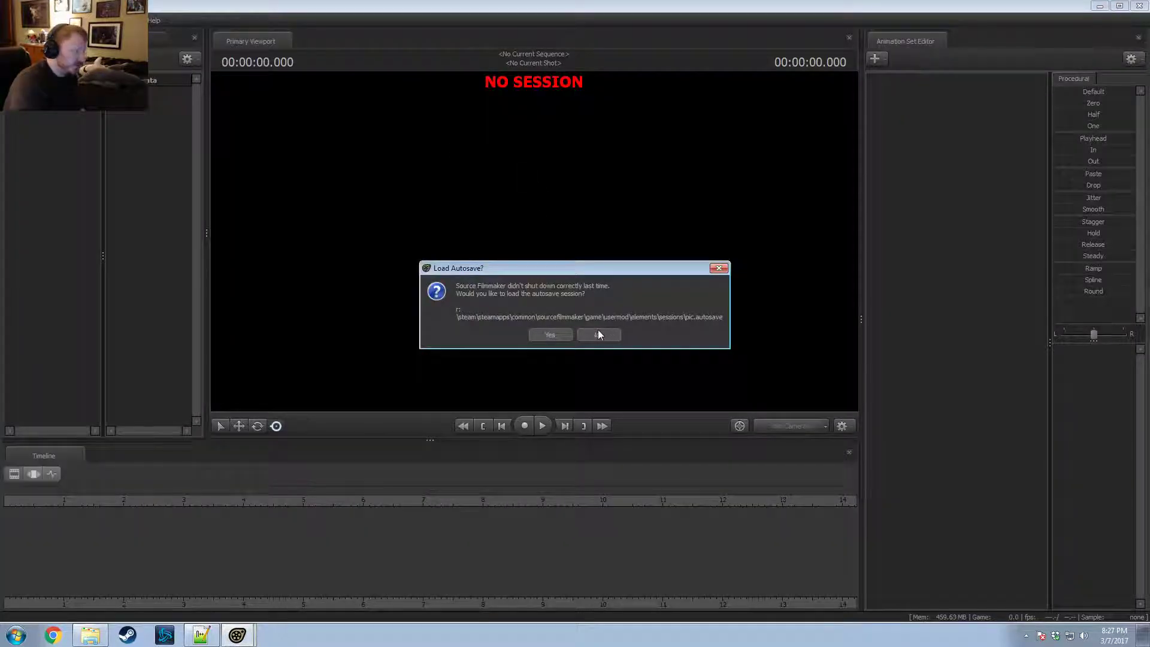
Step: Load the autosaved pic session in Source Filmmaker and save it
left_click(550, 335)
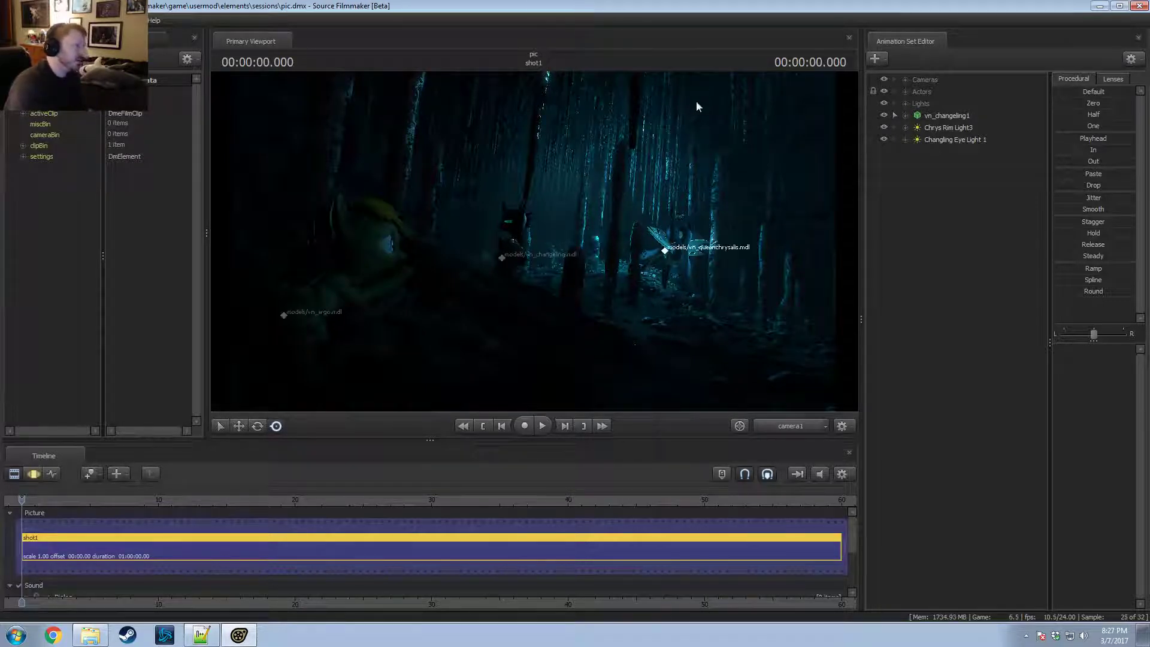
key("ctrl+s")
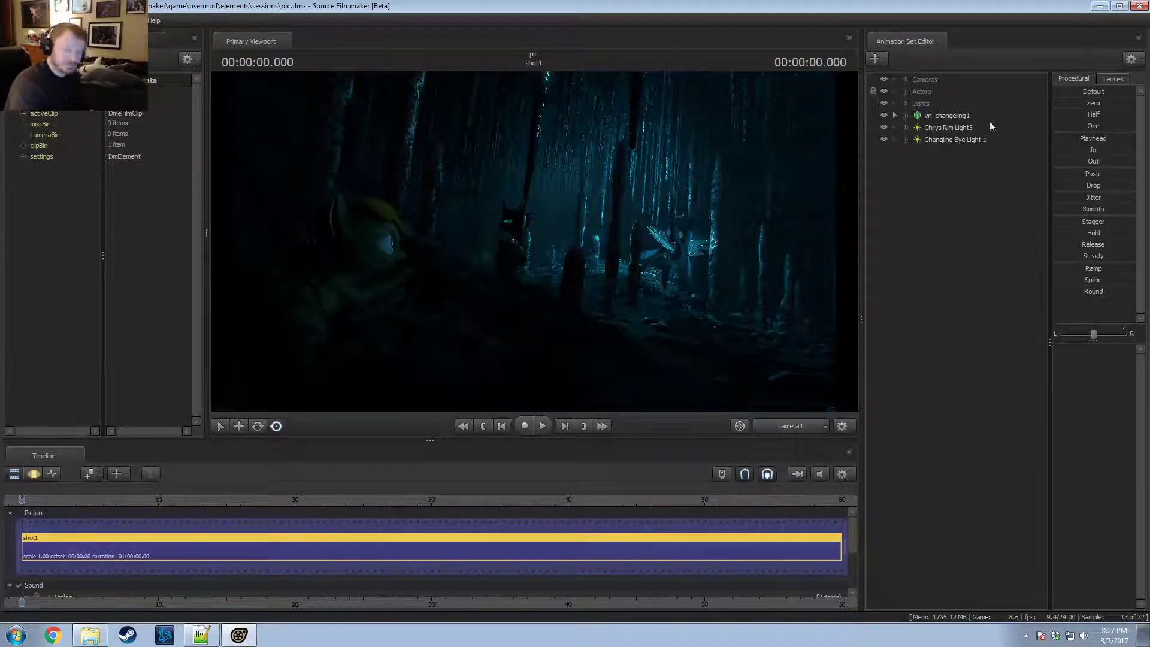
Step: Locate sfm_defaultanimationgroups.txt in the cfg folder and minimize the folder window
key("alt+Tab")
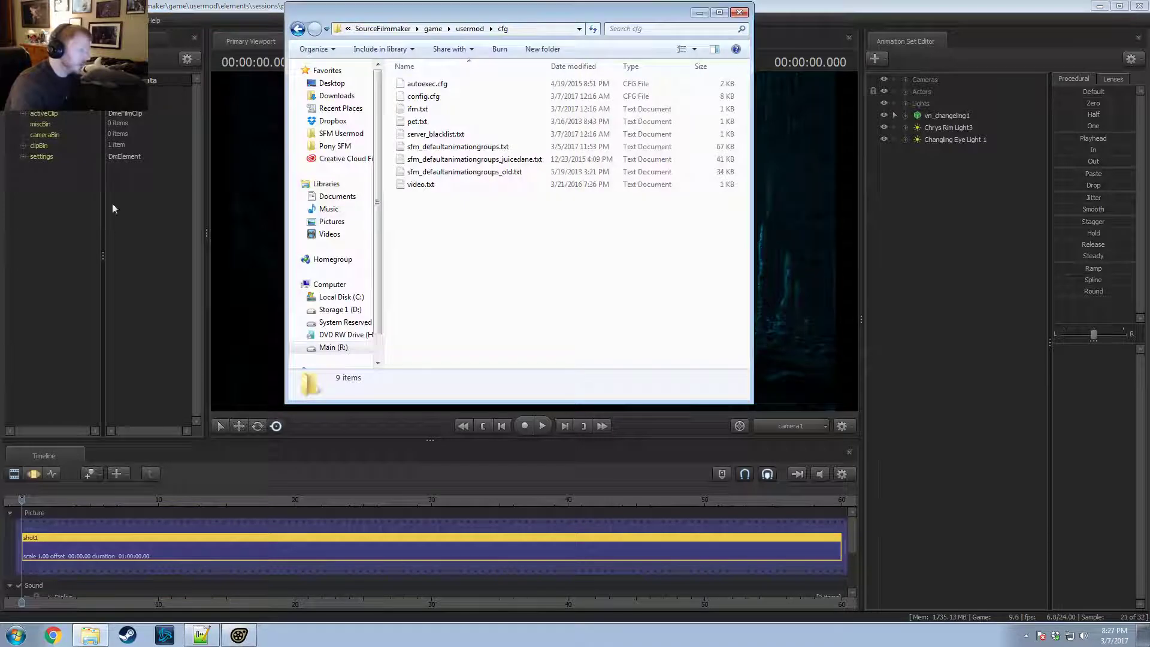
left_click(462, 146)
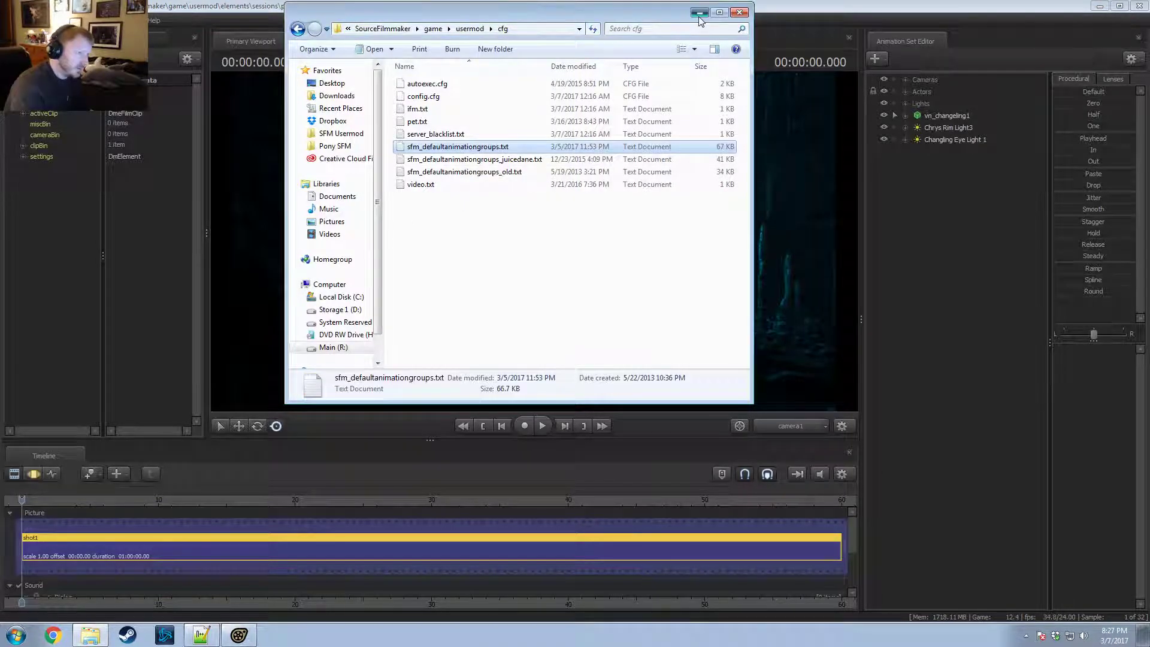
left_click(699, 14)
Step: Expand the Unknown group of vn_changeling1 and select the whole group to list its unsorted controls
left_click(907, 116)
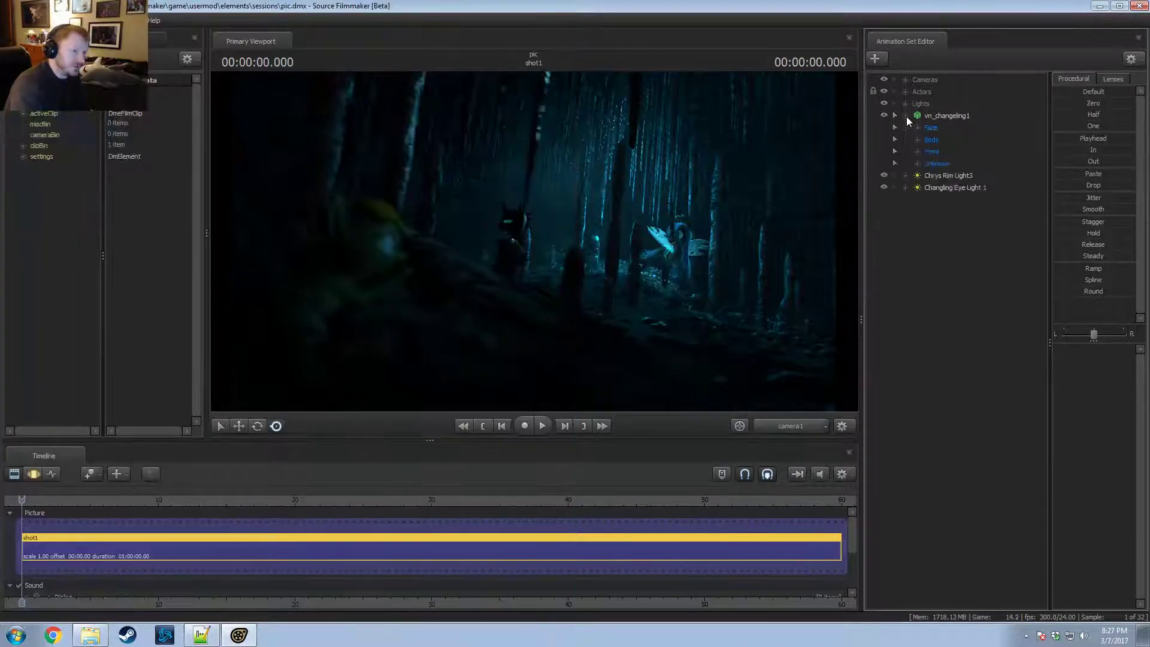
left_click(917, 163)
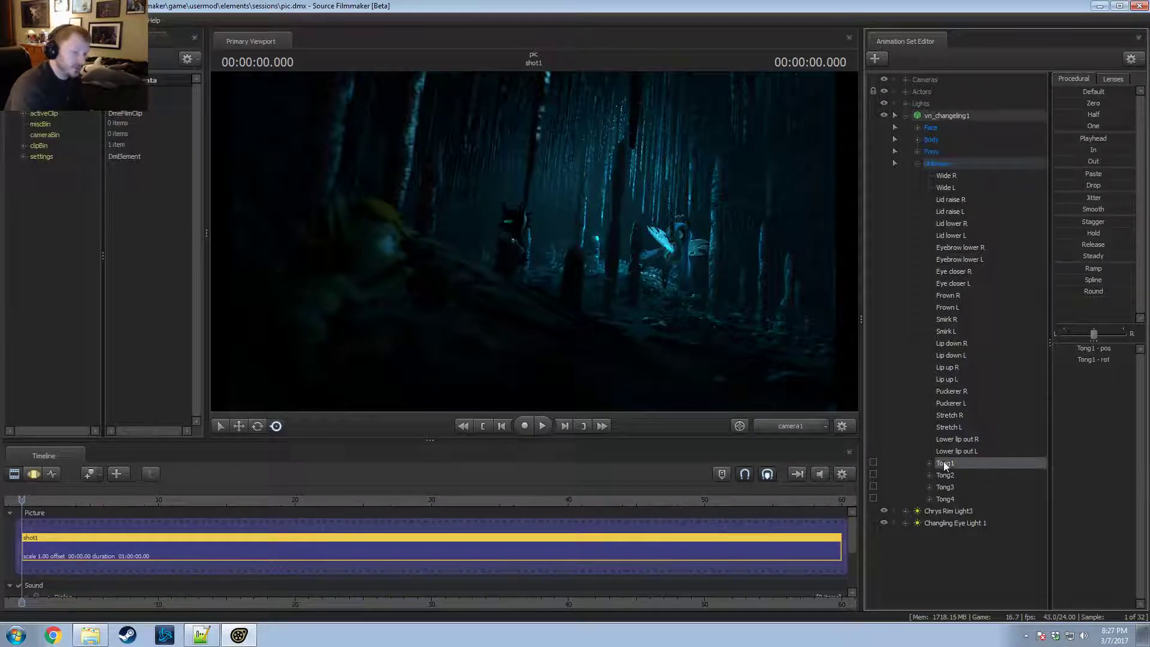
left_click(943, 166)
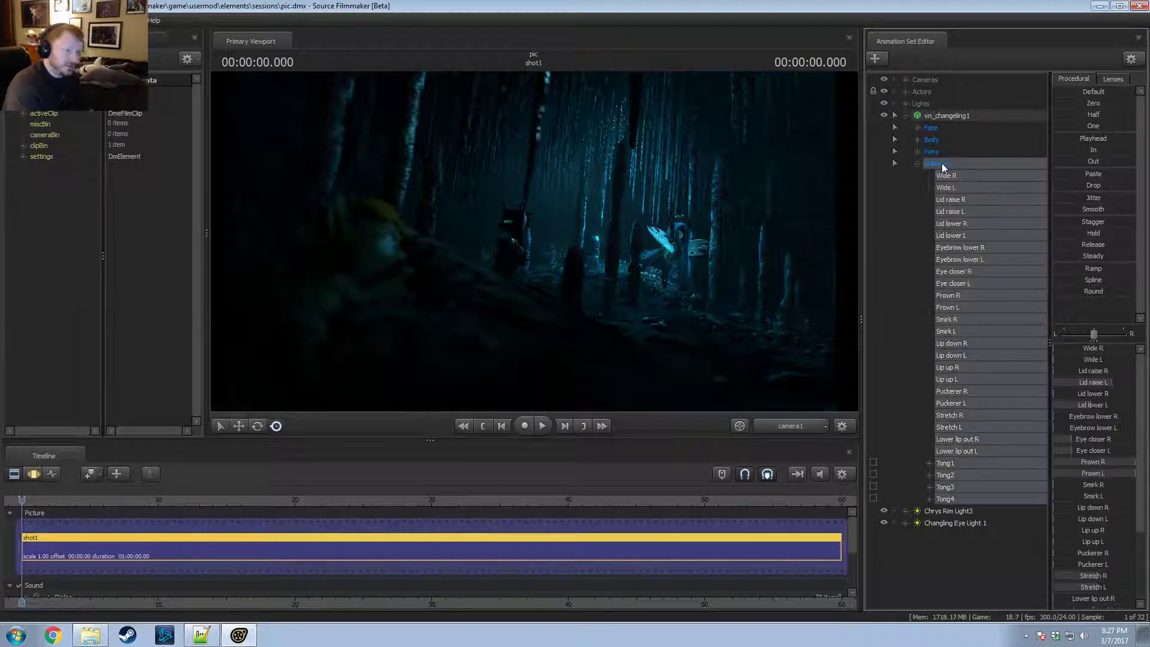
Step: Look through the Props, Other, rig, hair and wing groups of sfm_defaultanimationgroups.txt in Notepad++ for a place for the changeling's unsorted controls
key("alt+Tab")
left_click(196, 308)
scroll(197, 308, "down", 13)
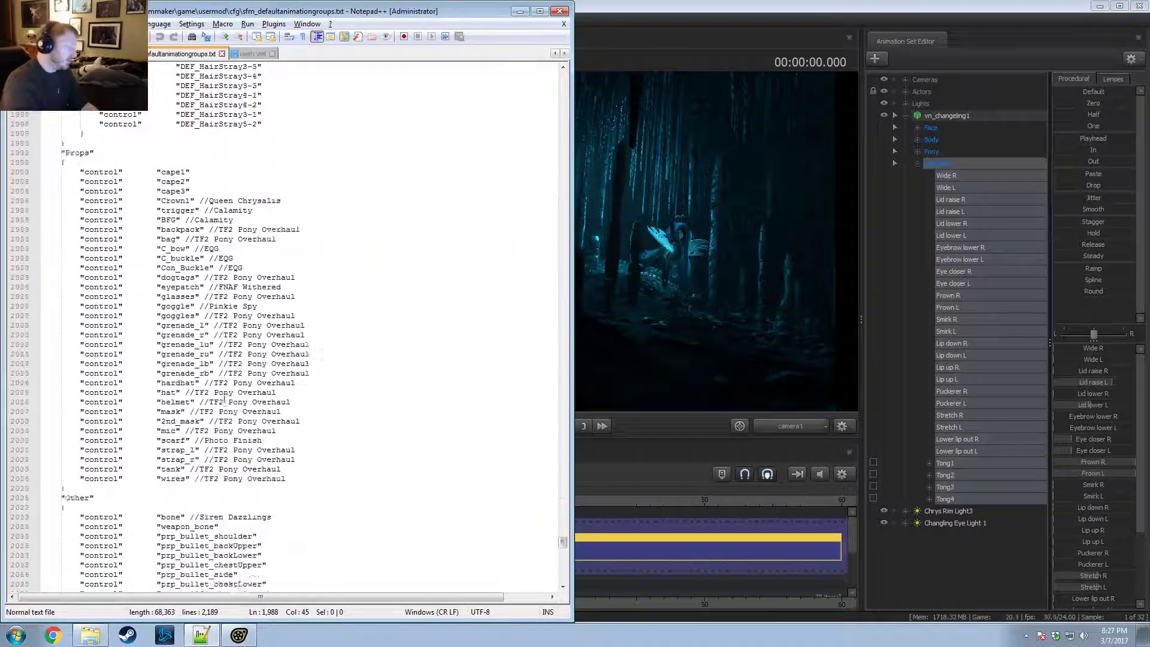
left_click(252, 206)
left_click_drag(251, 205, 274, 392)
left_click(259, 478)
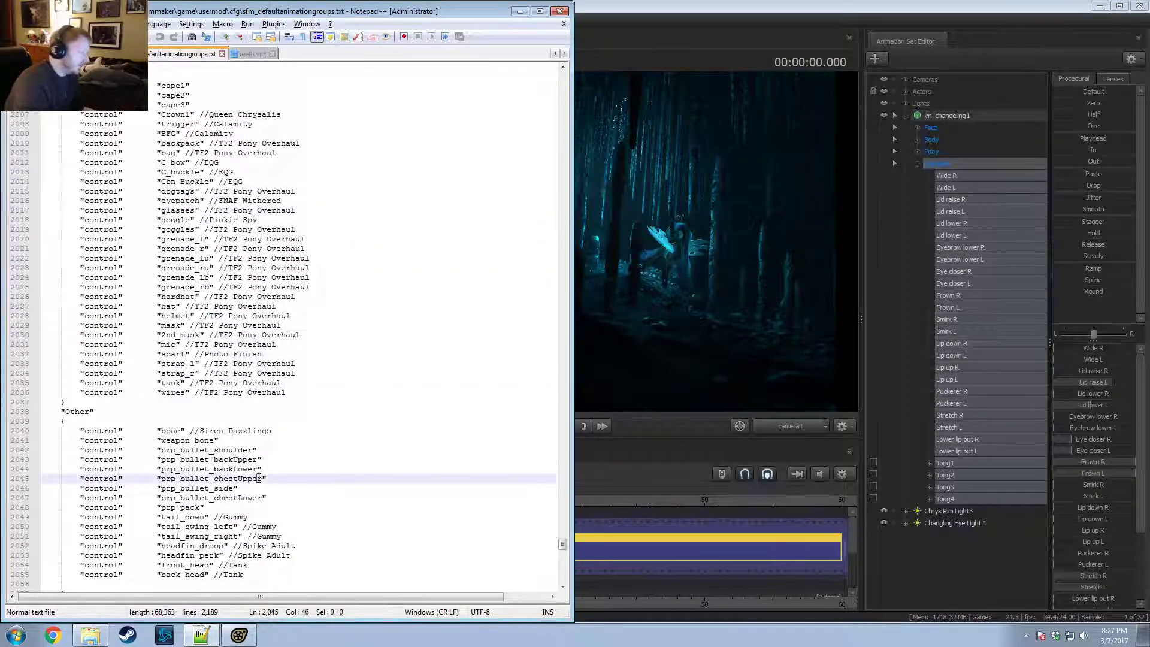
scroll(267, 461, "down", 11)
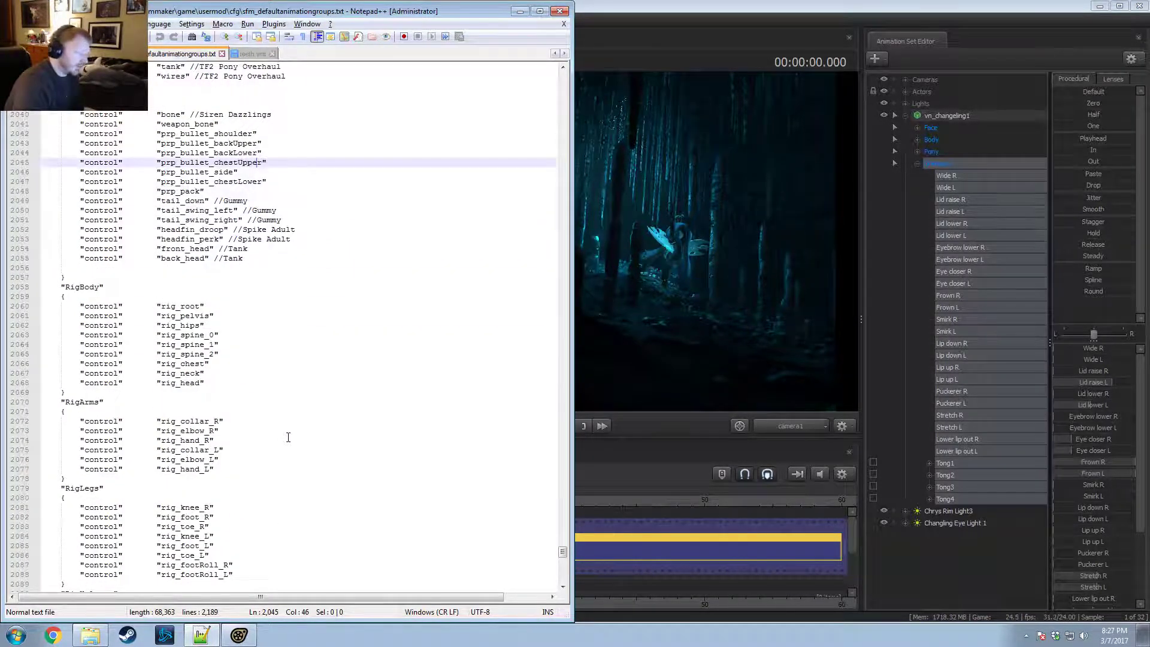
scroll(288, 437, "up", 20)
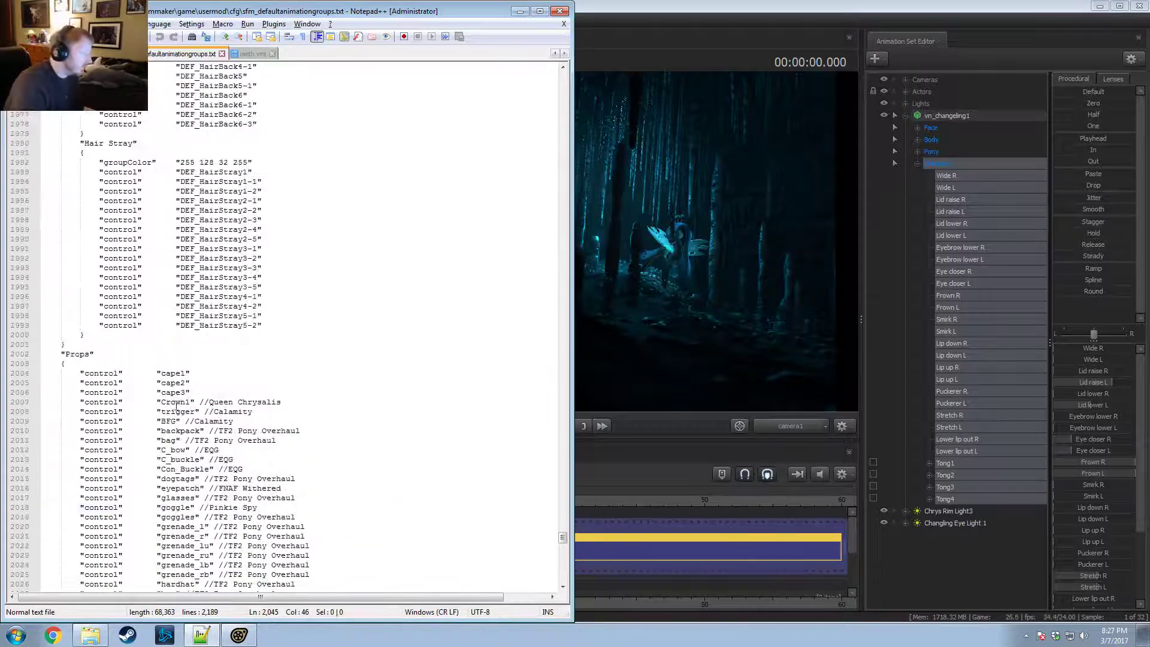
scroll(177, 407, "up", 20)
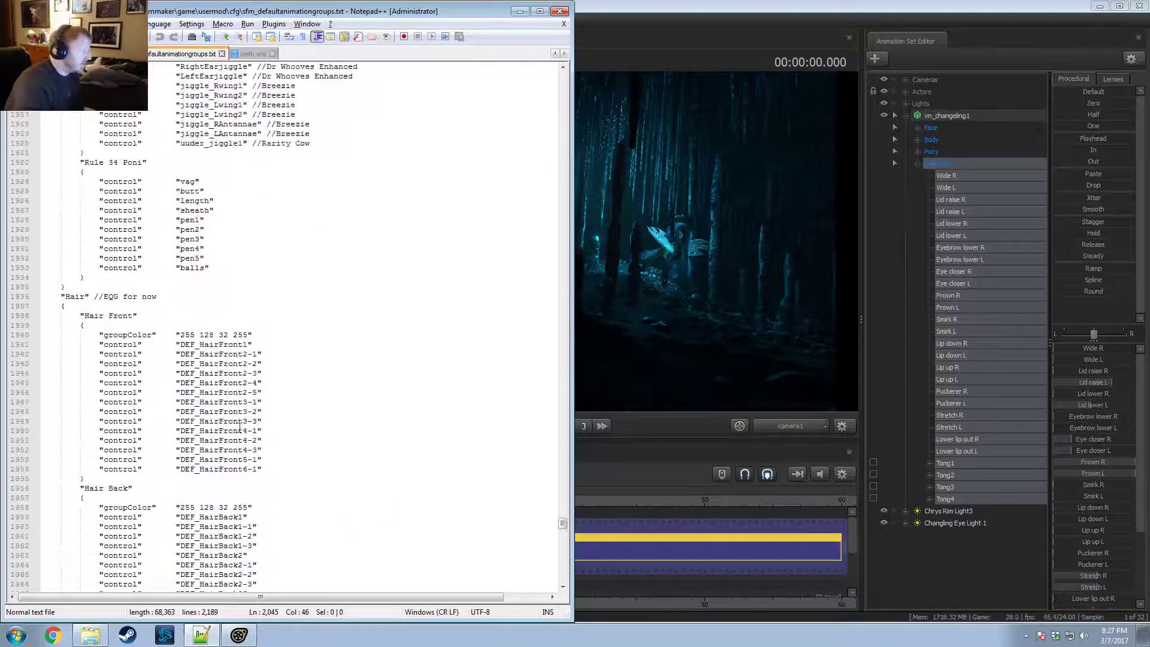
scroll(240, 427, "up", 20)
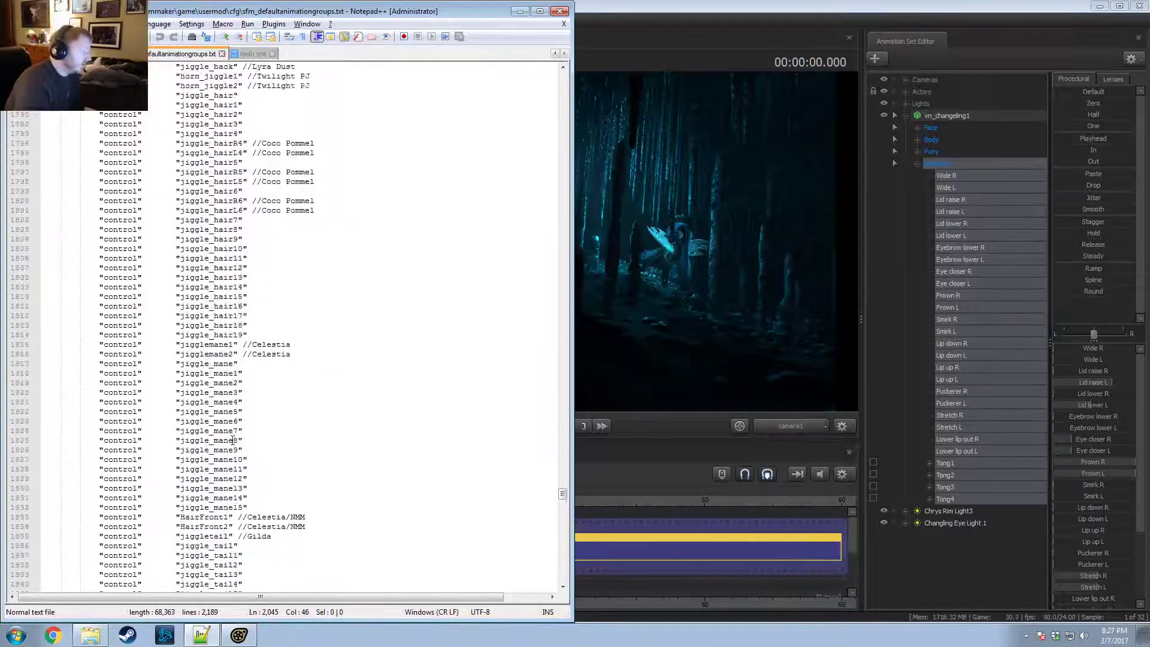
scroll(234, 440, "up", 20)
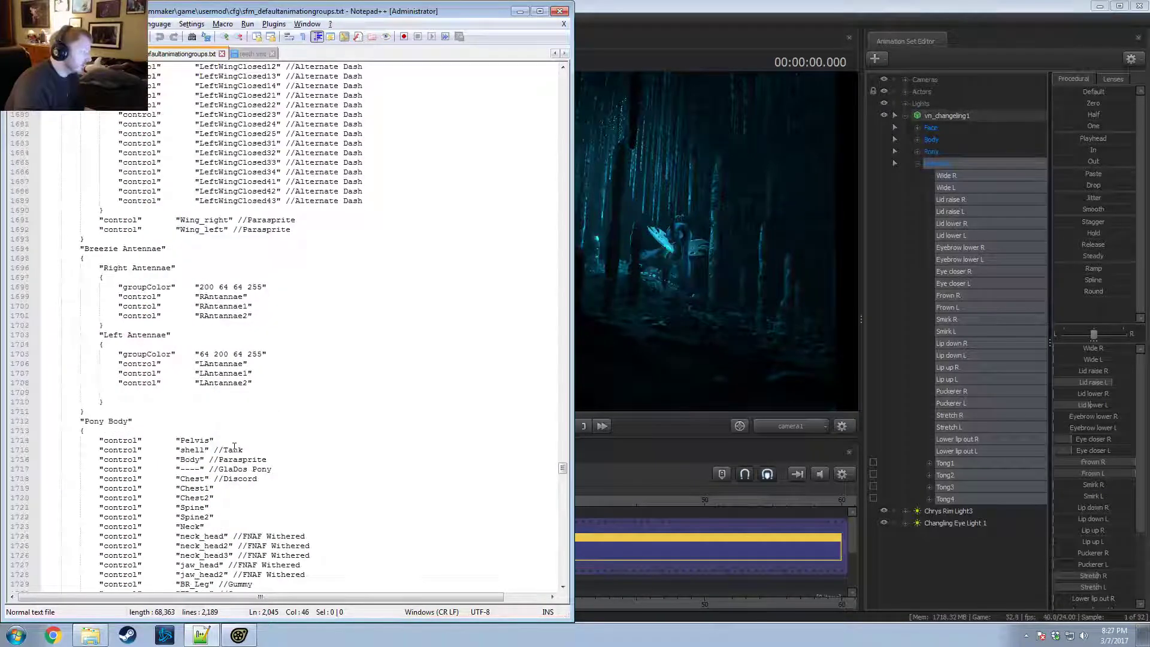
scroll(235, 447, "up", 20)
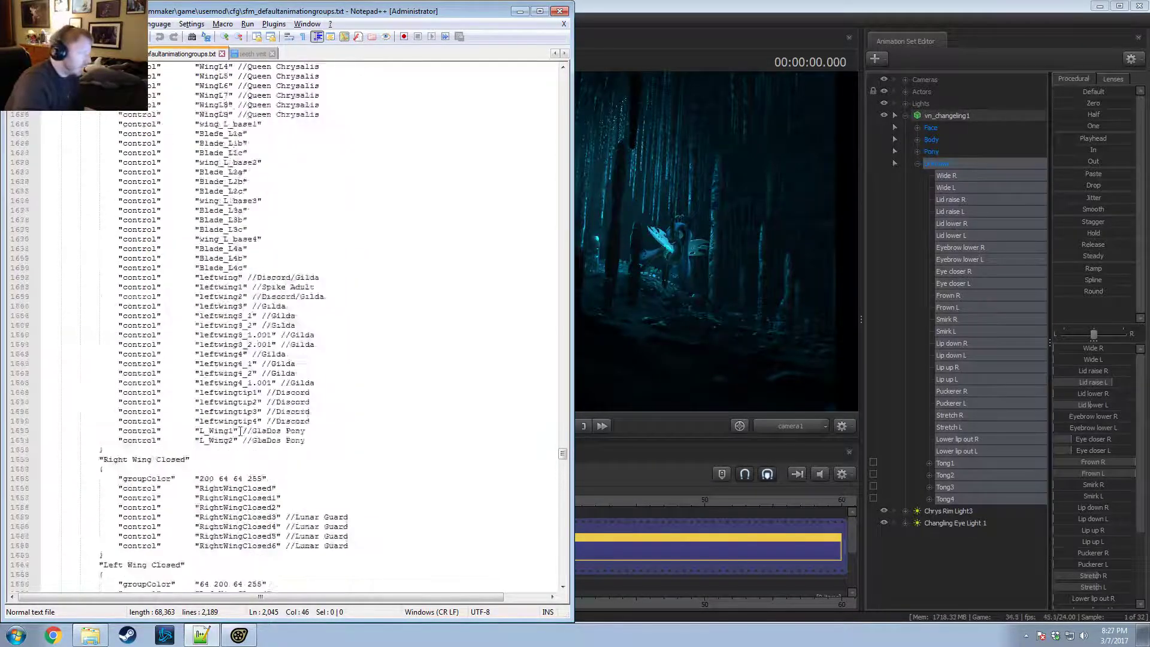
Step: Find the wide-eye entries in the Pony section of the face controls, above the Mid Face group
left_click_drag(561, 452, 577, 166)
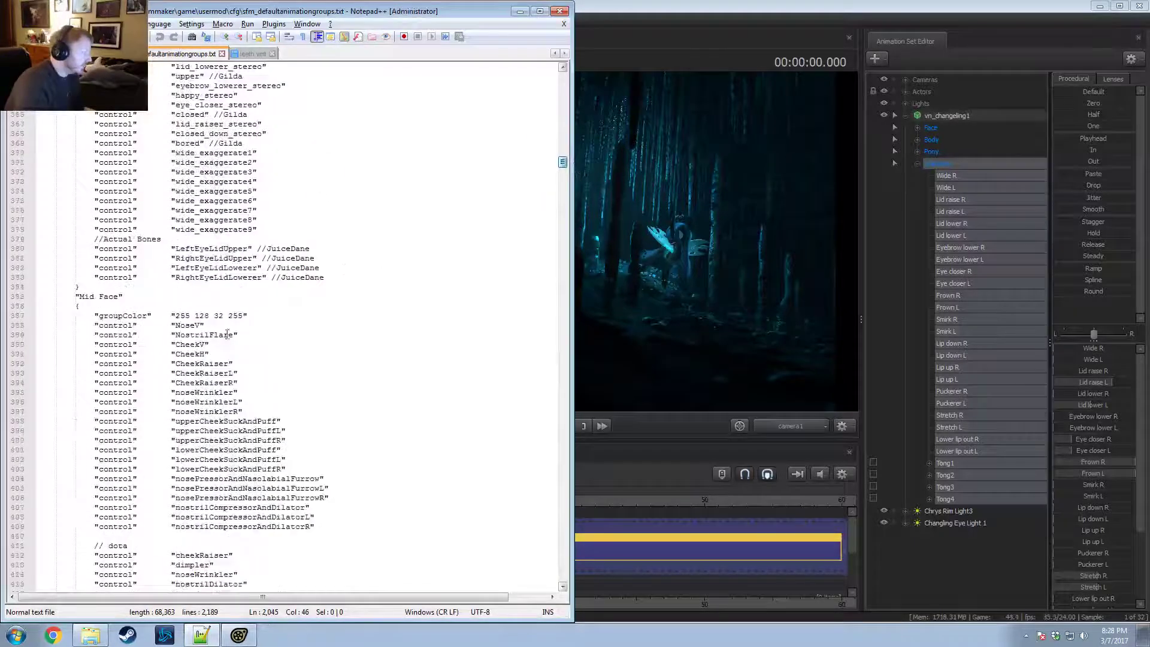
scroll(116, 332, "up", 2)
scroll(117, 333, "up", 20)
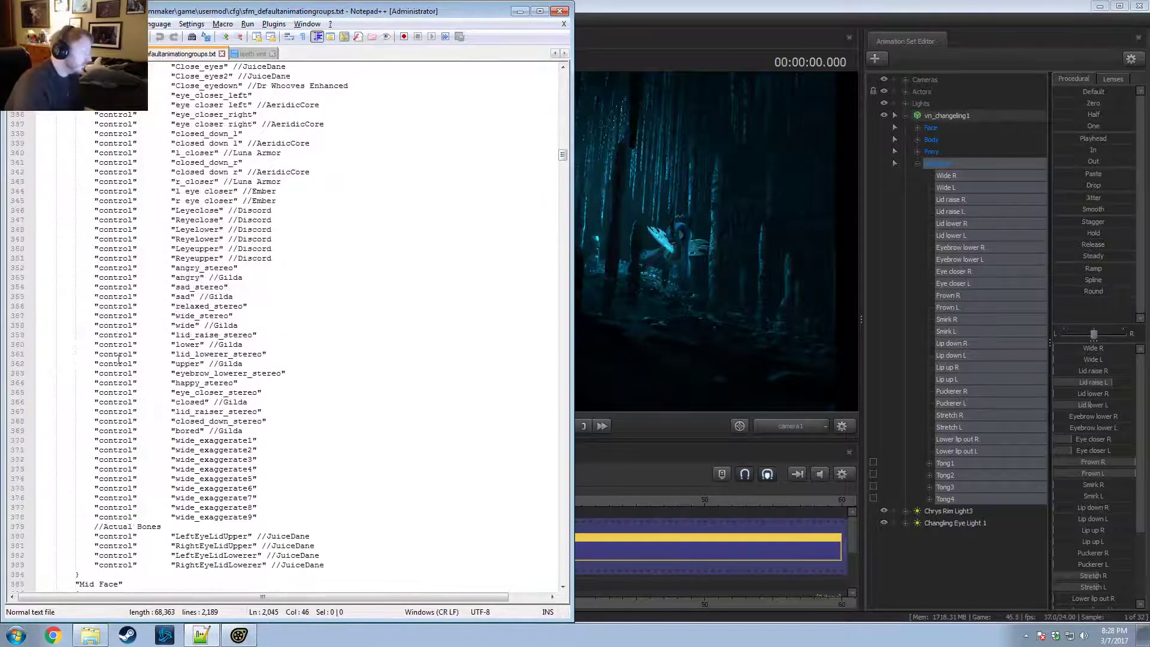
scroll(118, 359, "up", 20)
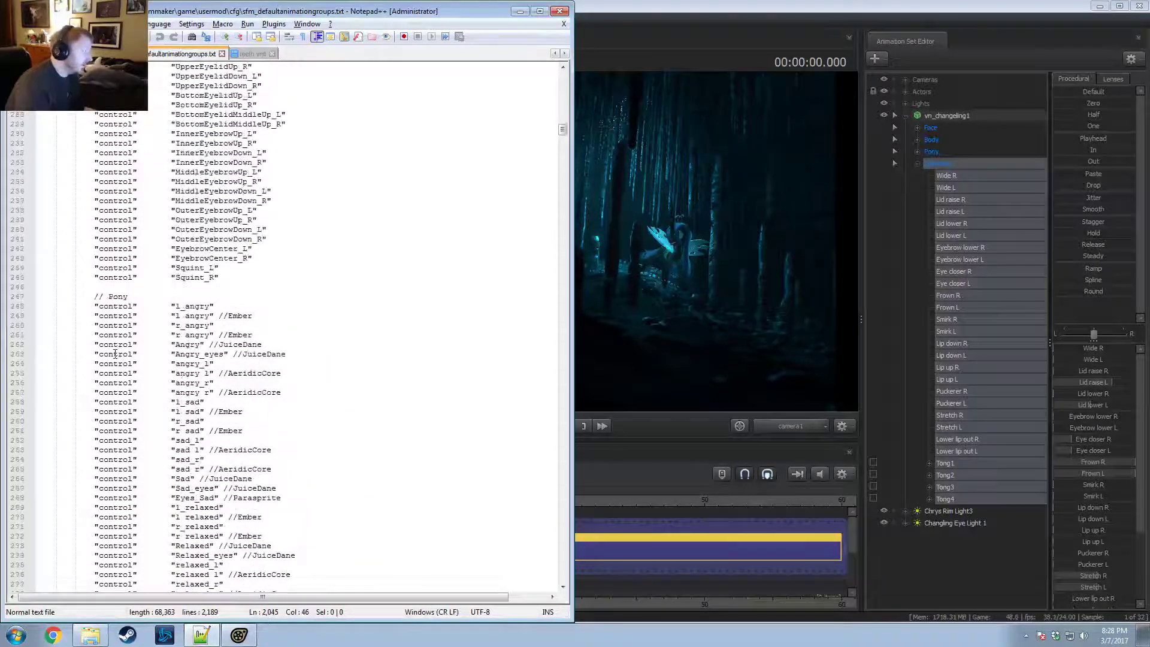
scroll(239, 523, "up", 20)
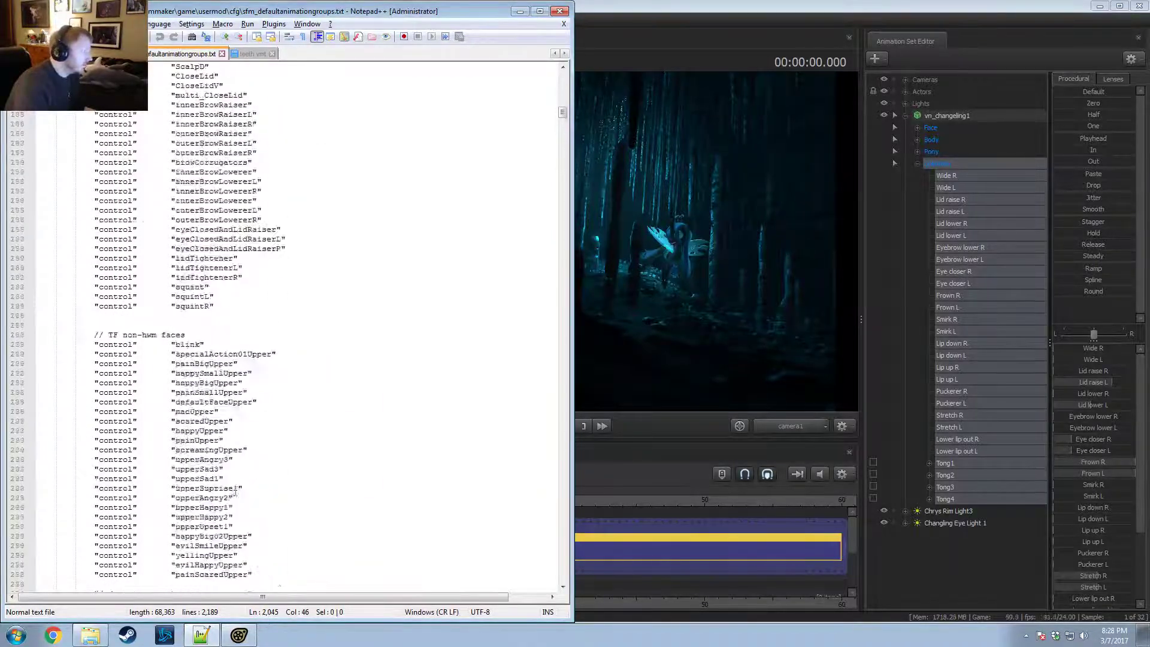
scroll(112, 525, "down", 20)
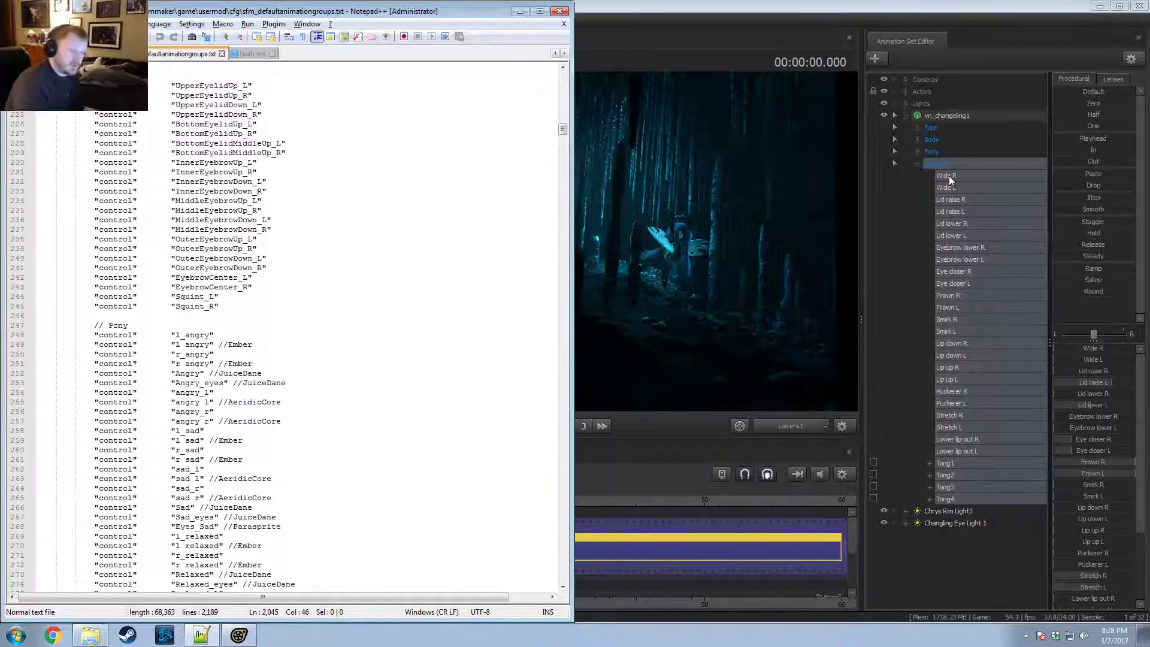
left_click(335, 373)
scroll(323, 383, "down", 8)
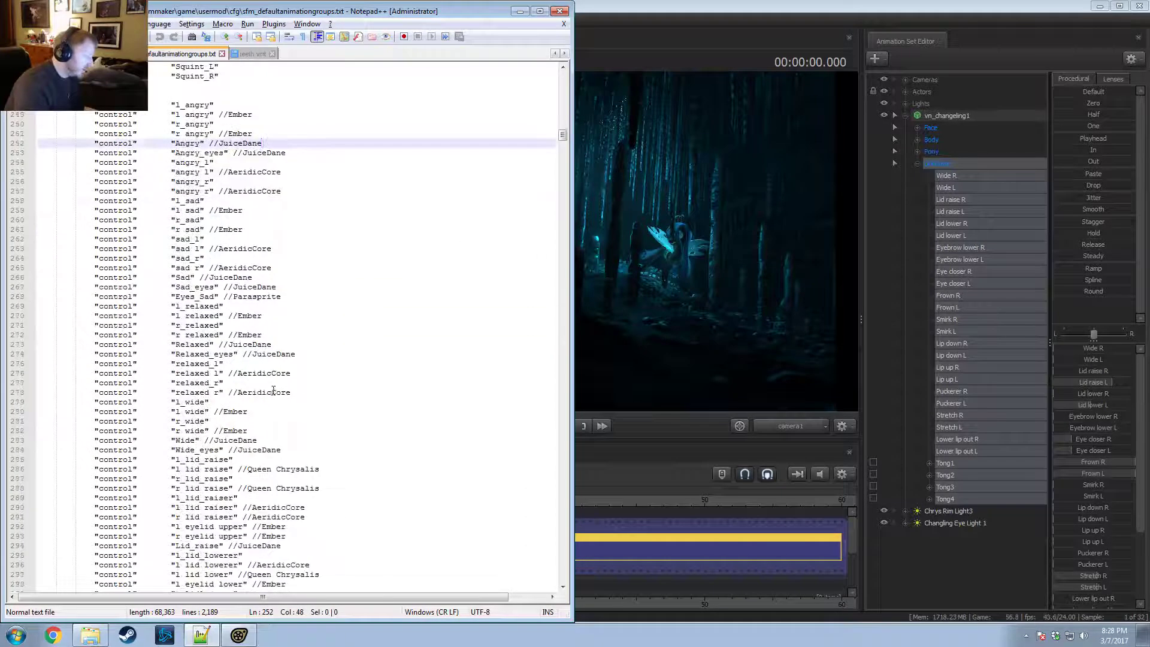
left_click(206, 421)
scroll(208, 427, "down", 3)
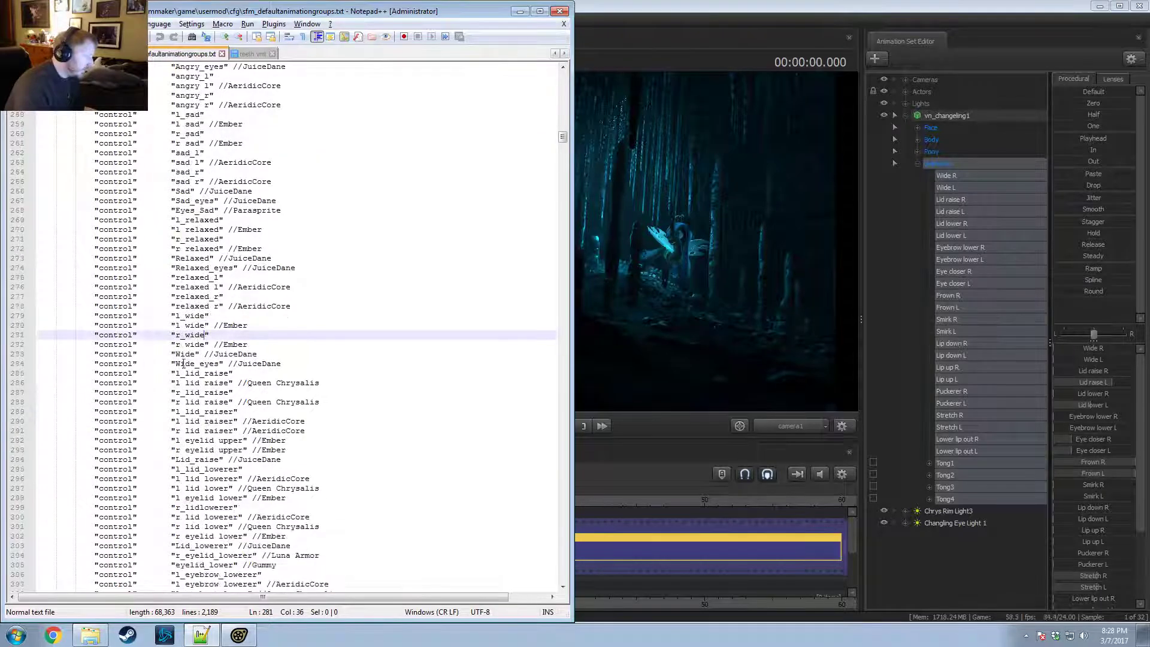
Step: Duplicate the "r wide" control line and rename the copy "Wide R"
left_click(197, 336)
left_click(201, 345)
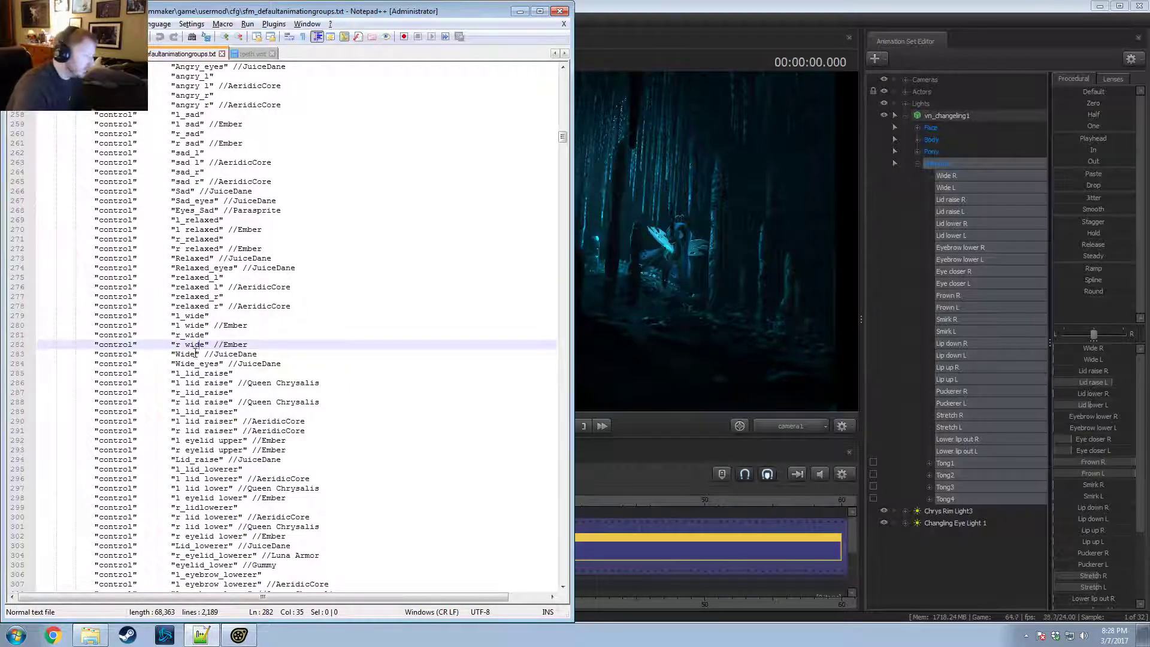
key("ctrl+d")
left_click(180, 354)
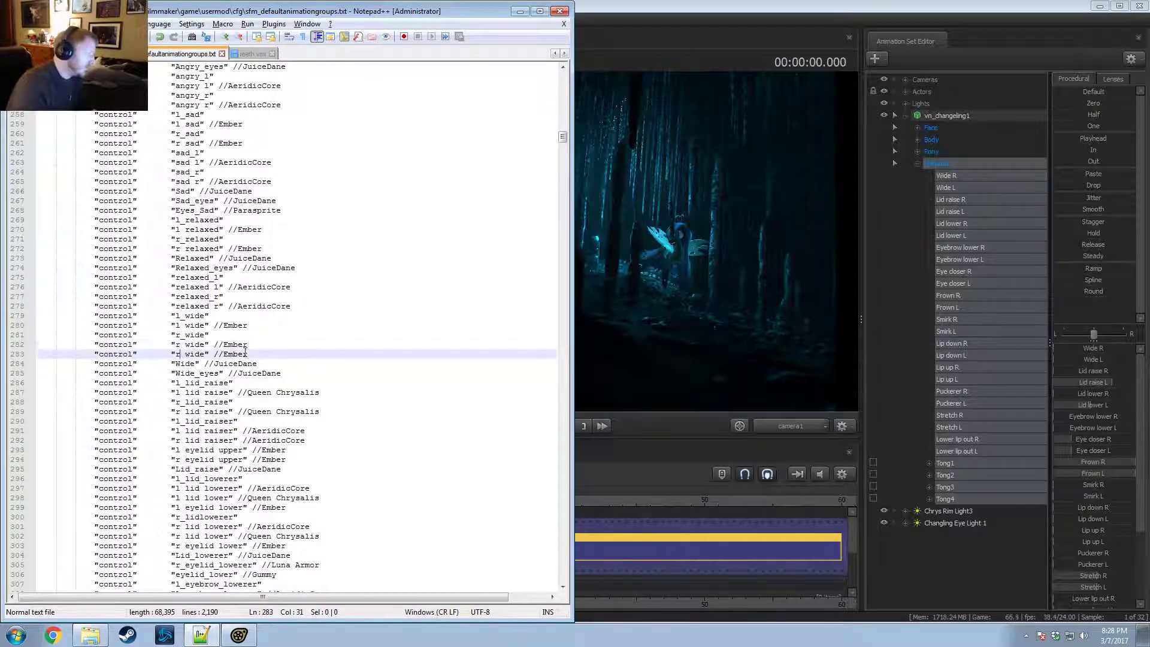
key("Delete")
key("Delete")
key("BackSpace")
type("Wide")
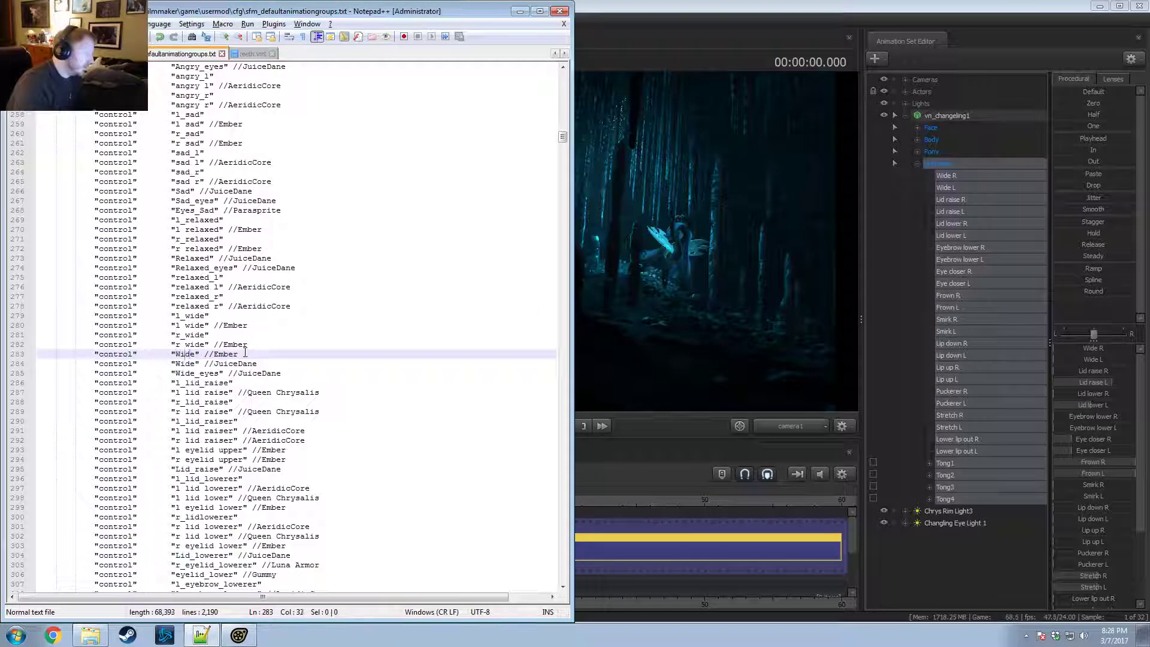
type(" R")
Step: Change the "Wide R" line's comment to //Changeling, keeping the "Wide" entry on its own line, and copy the comment
key("Right")
key("Right")
key("Right")
key("Right")
key("Delete")
key("End")
key("Delete")
key("Delete")
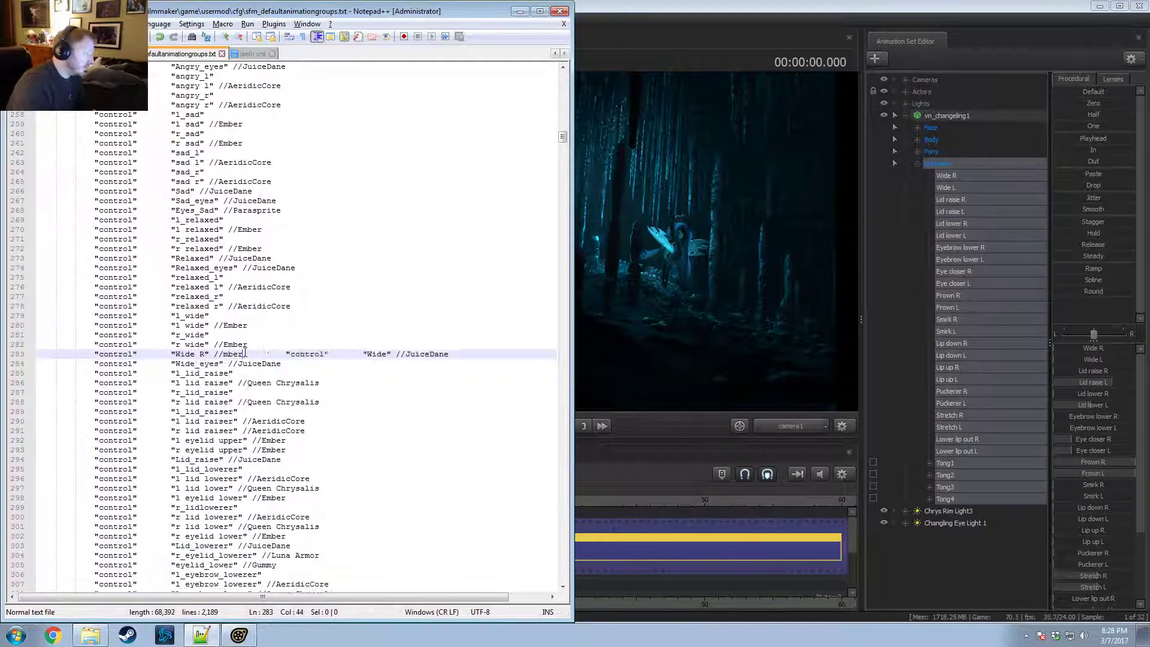
key("Return")
key("Left")
key("Left")
key("Left")
key("Left")
key("Left")
type("E")
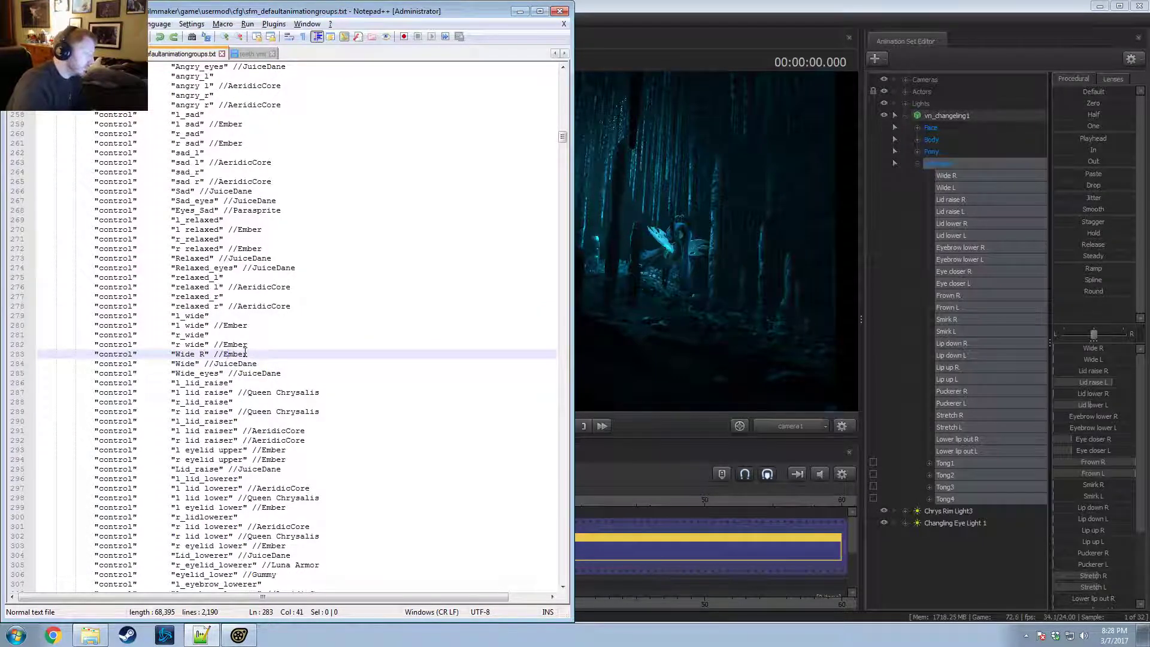
key("Delete")
key("Delete")
type("Ch")
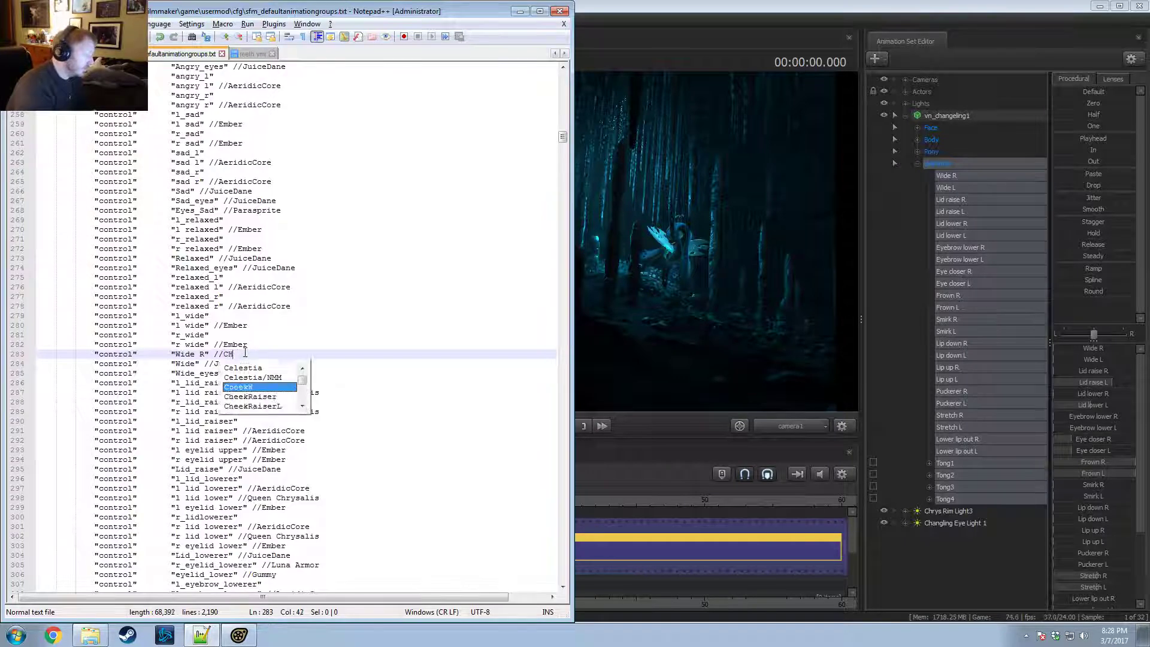
type("angling")
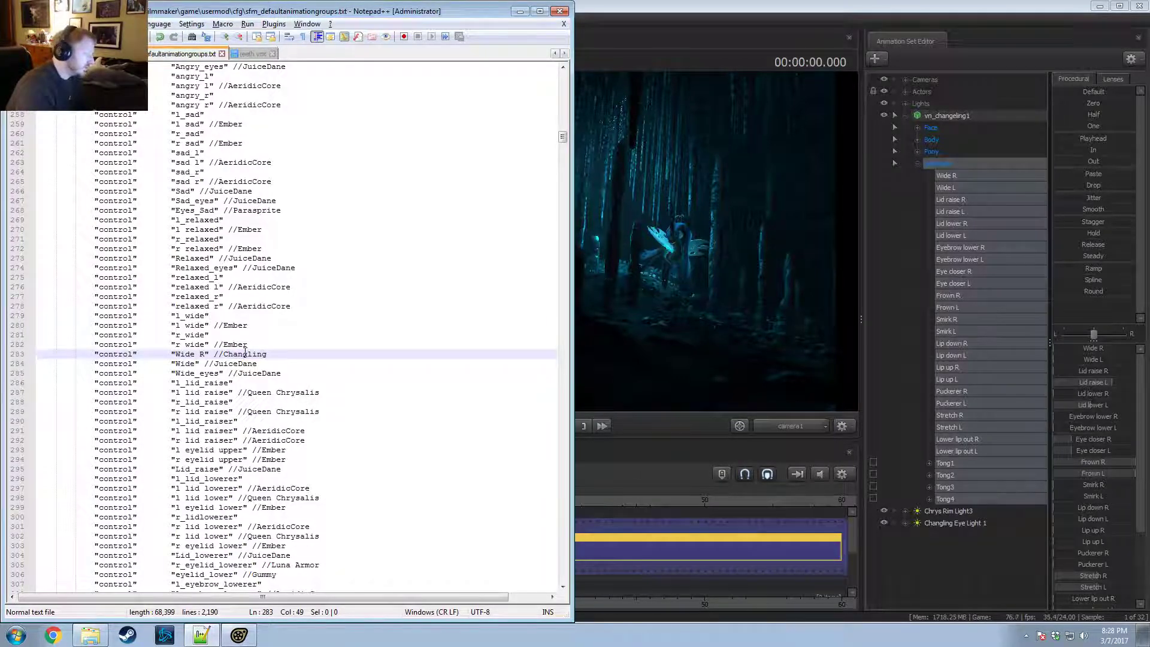
left_click(245, 353)
type("e")
left_click_drag(279, 354, 211, 354)
key("ctrl+c")
left_click(228, 355)
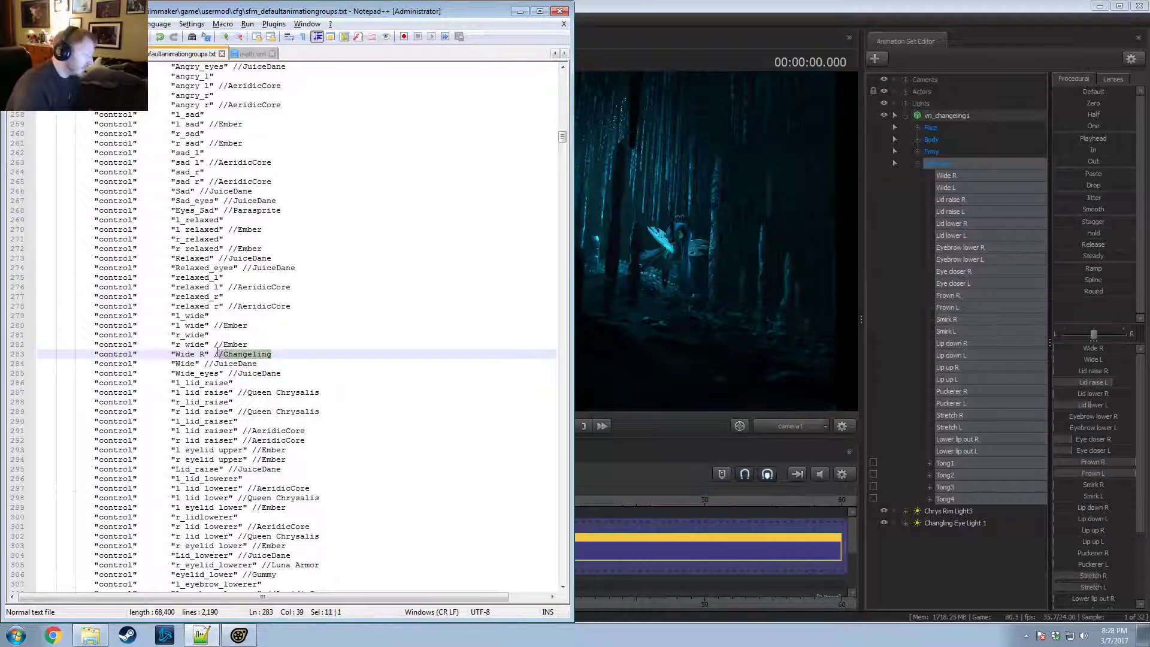
Step: Duplicate the "l wide" control line and rename the copy "Wide L"
left_click(195, 326)
key("ctrl+d")
left_click(193, 335)
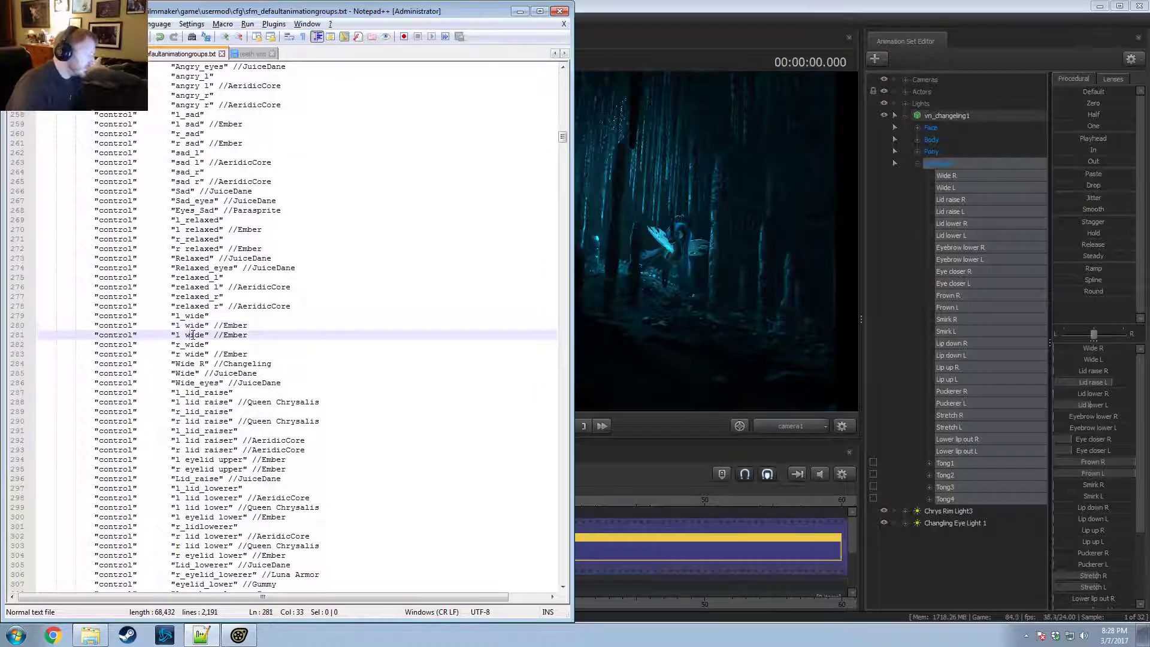
key("BackSpace")
key("BackSpace")
key("BackSpace")
type("W")
left_click(194, 335)
type("L")
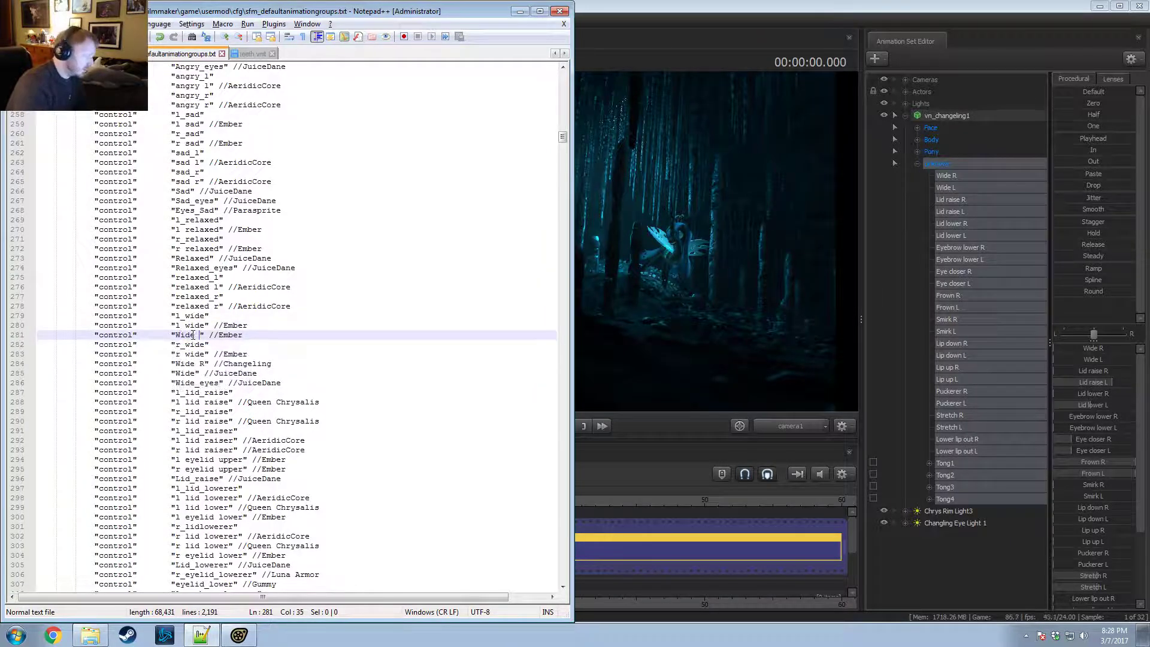
Step: Replace the "Wide L" line's comment with //Changeling and save the file
key("Escape")
key("shift+End")
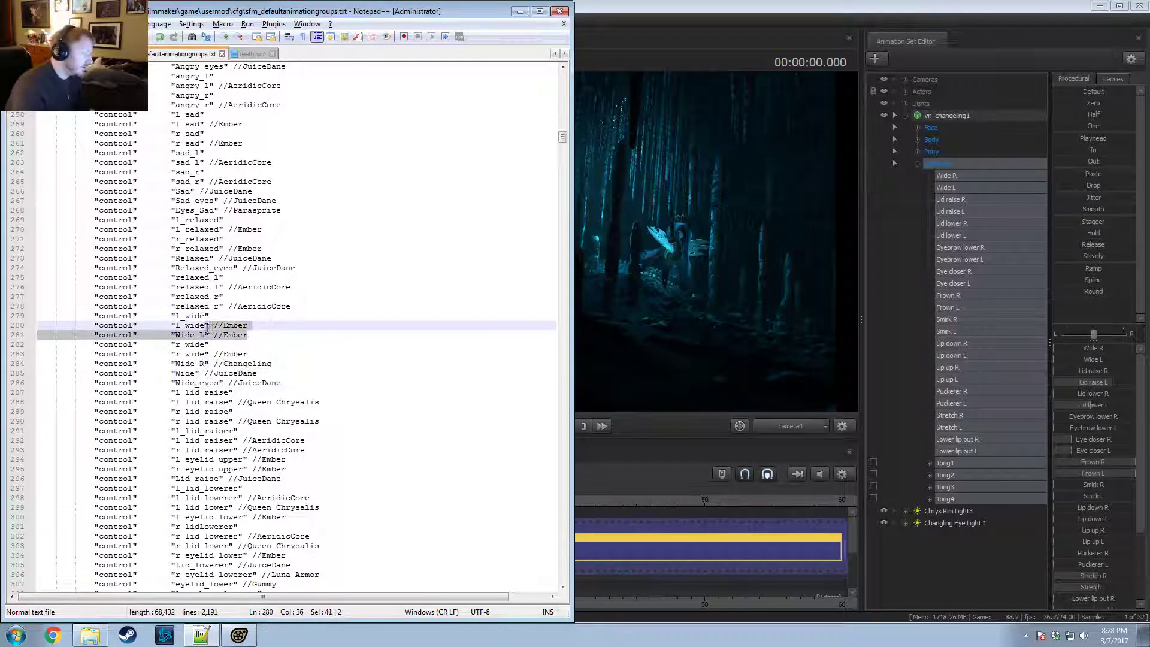
type("\" //Changeling")
key("ctrl+s")
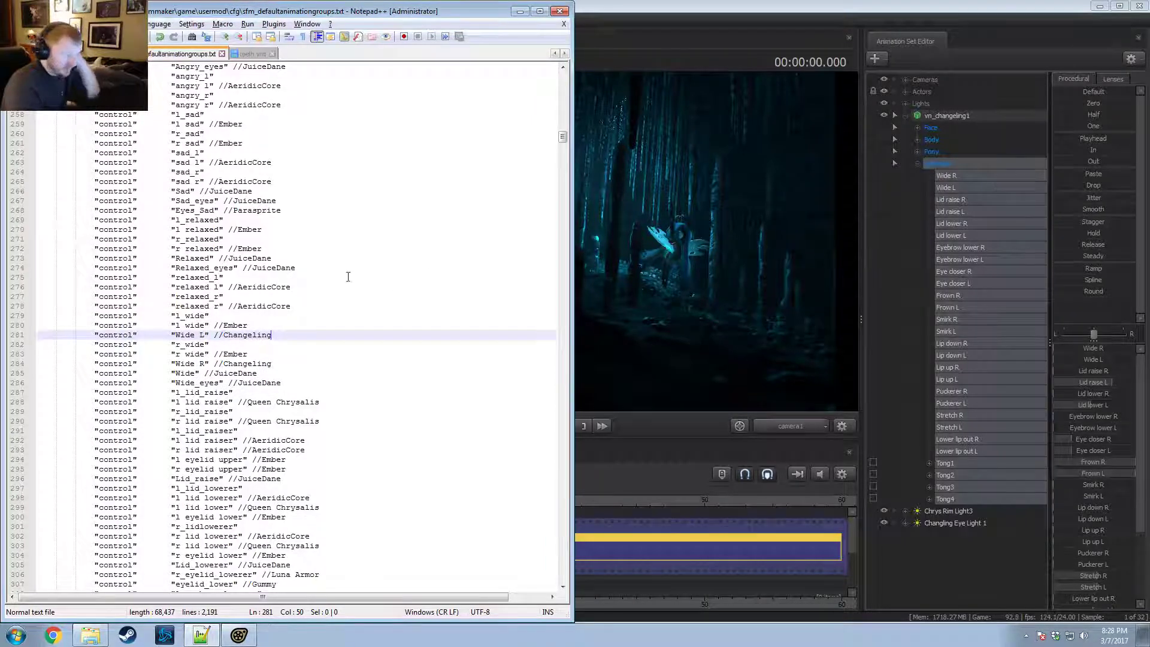
Step: Duplicate the "r lid raiser" control line among the lid raise entries
left_click(311, 277)
scroll(310, 282, "down", 3)
scroll(310, 282, "down", 1)
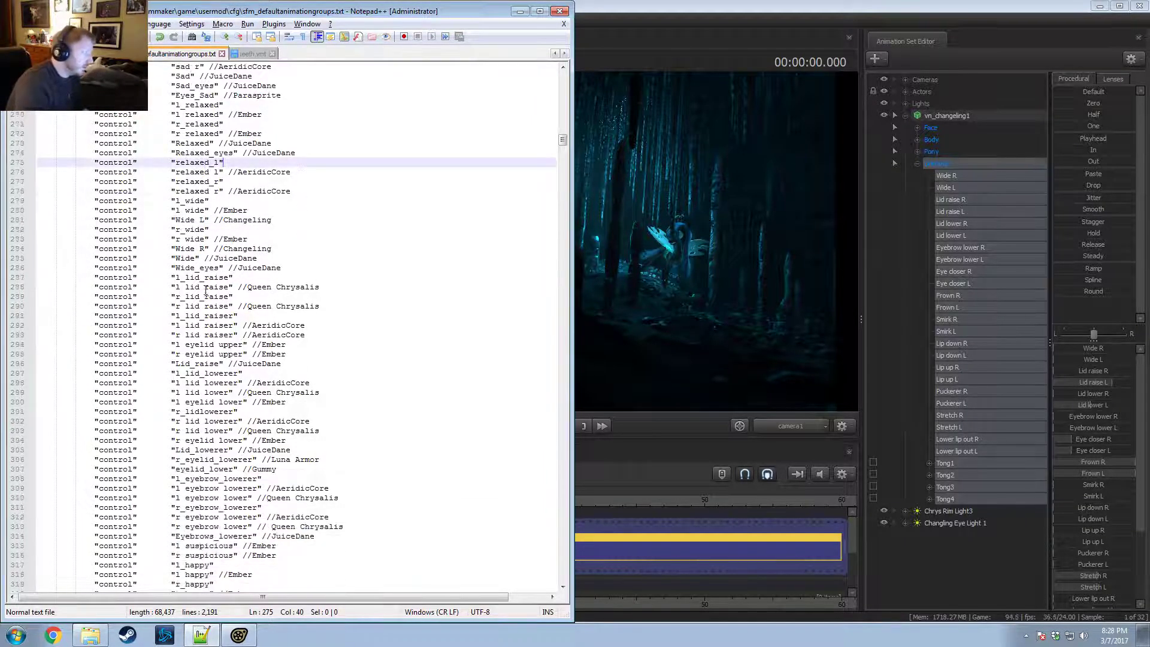
left_click(205, 288)
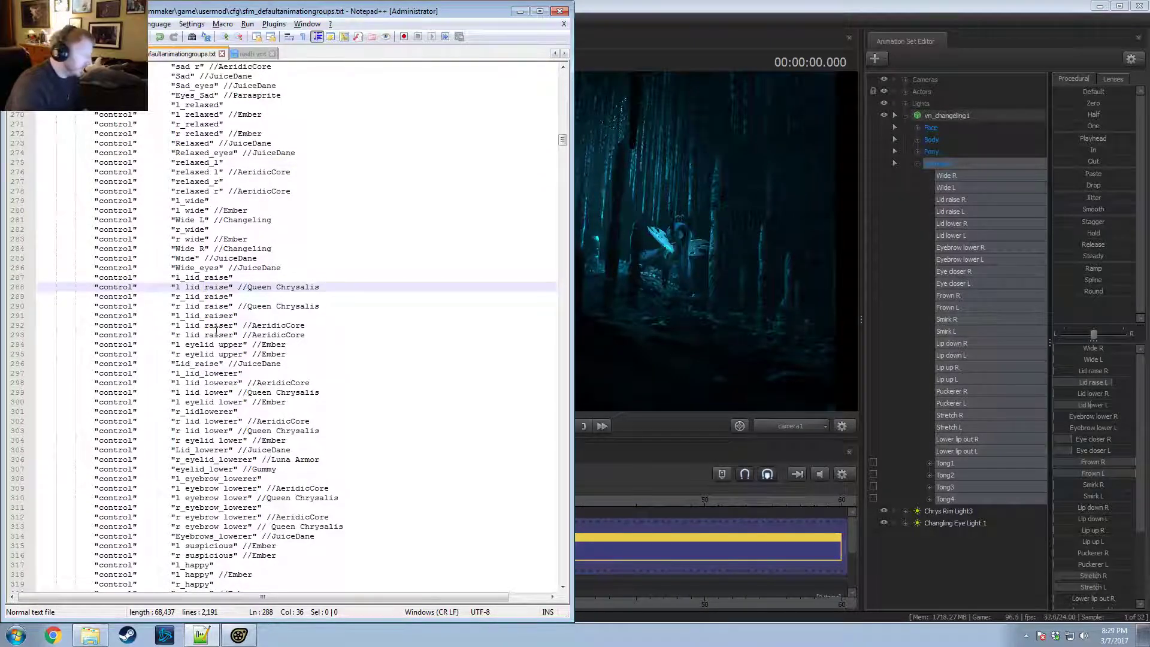
left_click(214, 298)
left_click(215, 307)
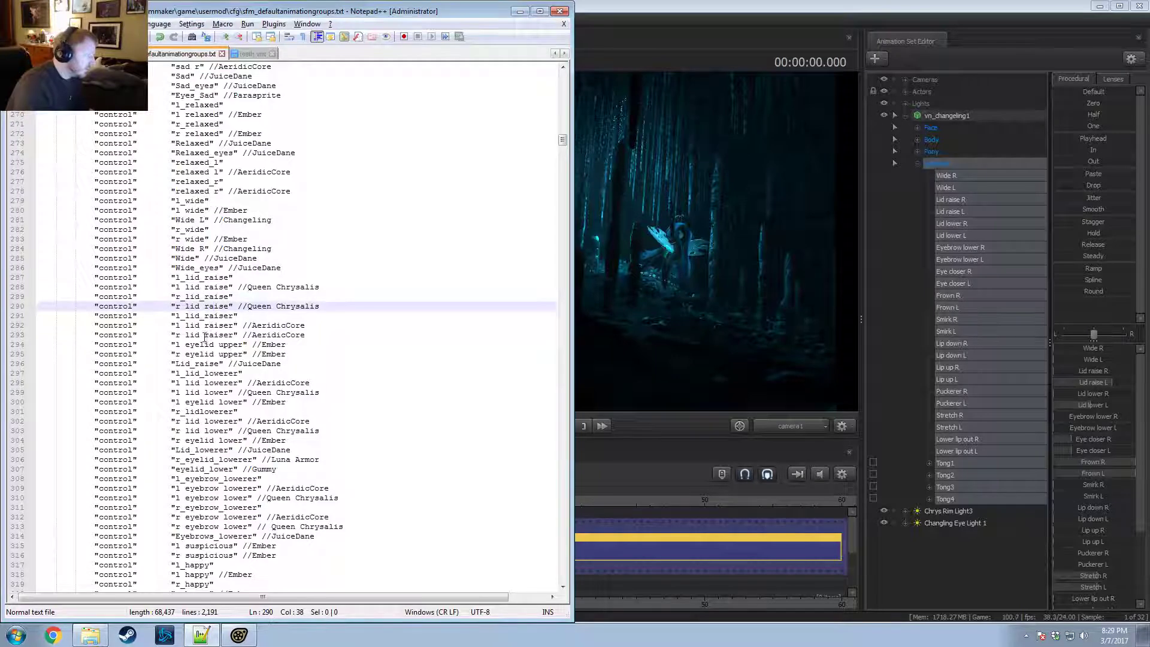
left_click(217, 335)
key("ctrl+d")
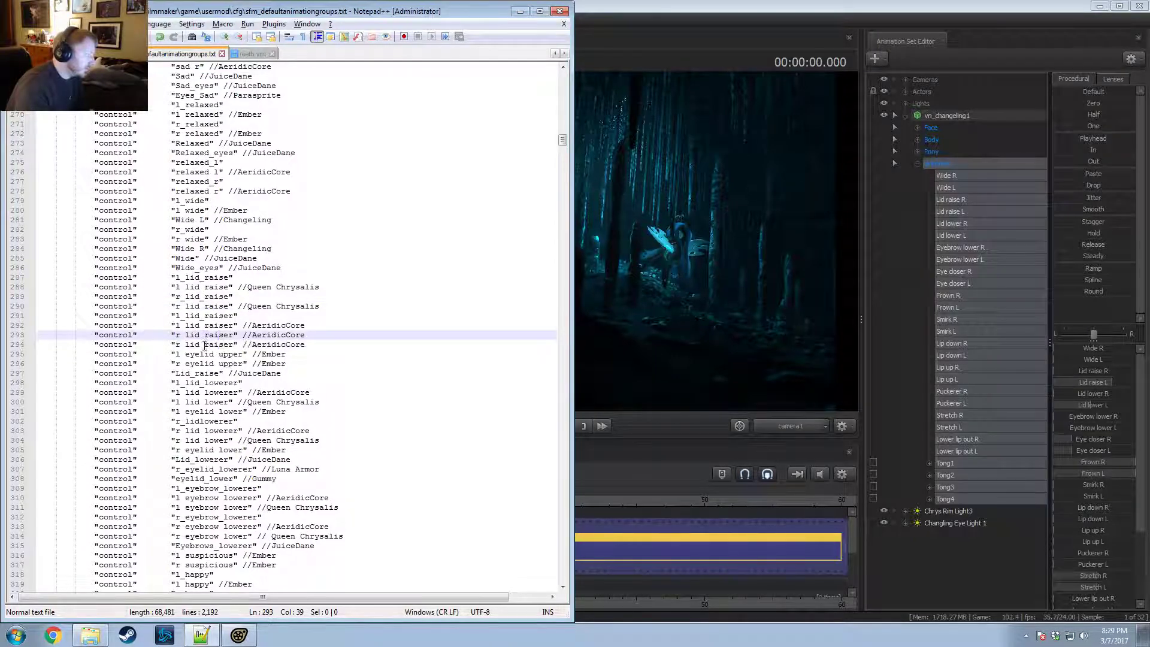
Step: Rename the control in the duplicated "r lid raiser" line to "Lid raise L"
left_click_drag(234, 344, 180, 344)
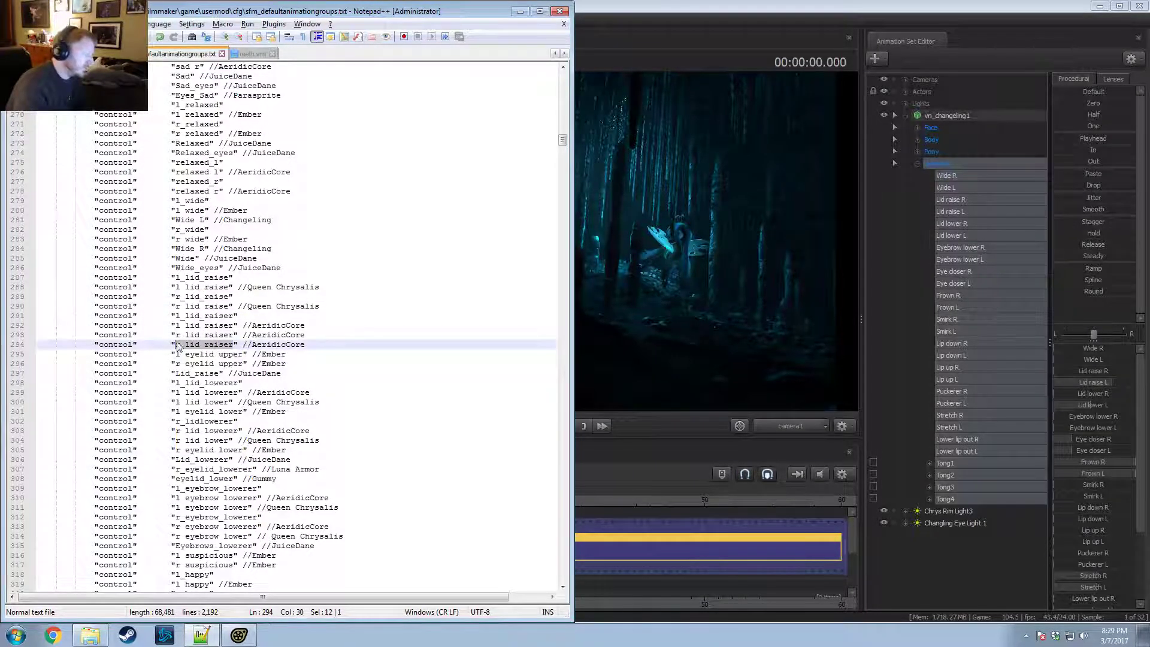
key("BackSpace")
key("BackSpace")
type("Lid raise")
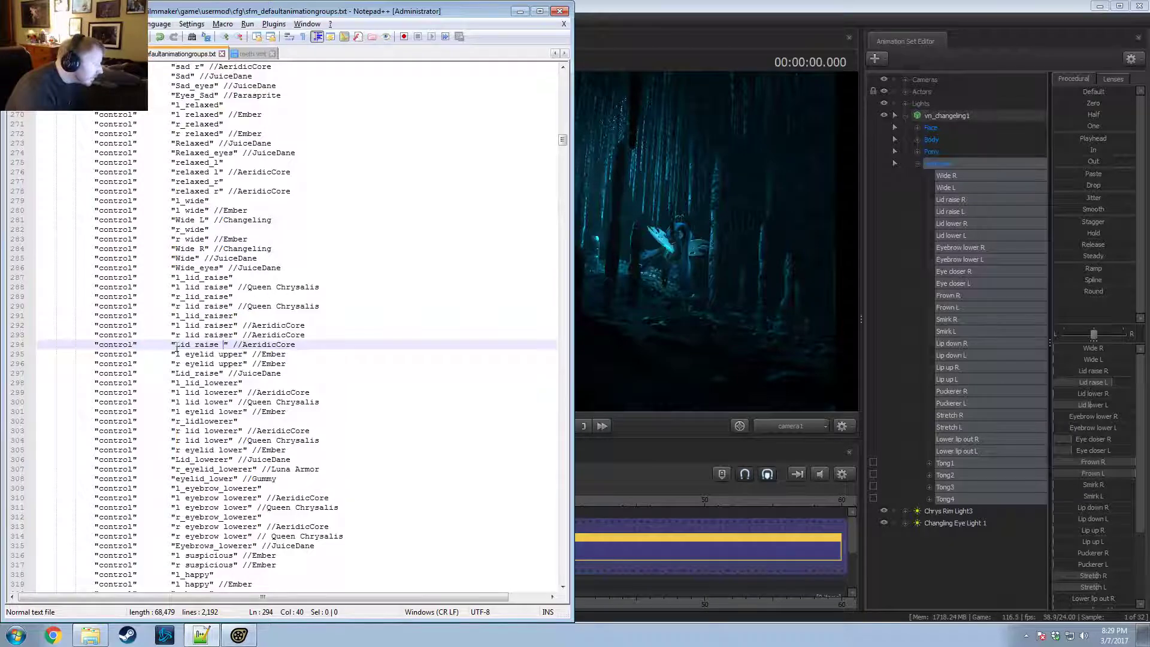
type("l")
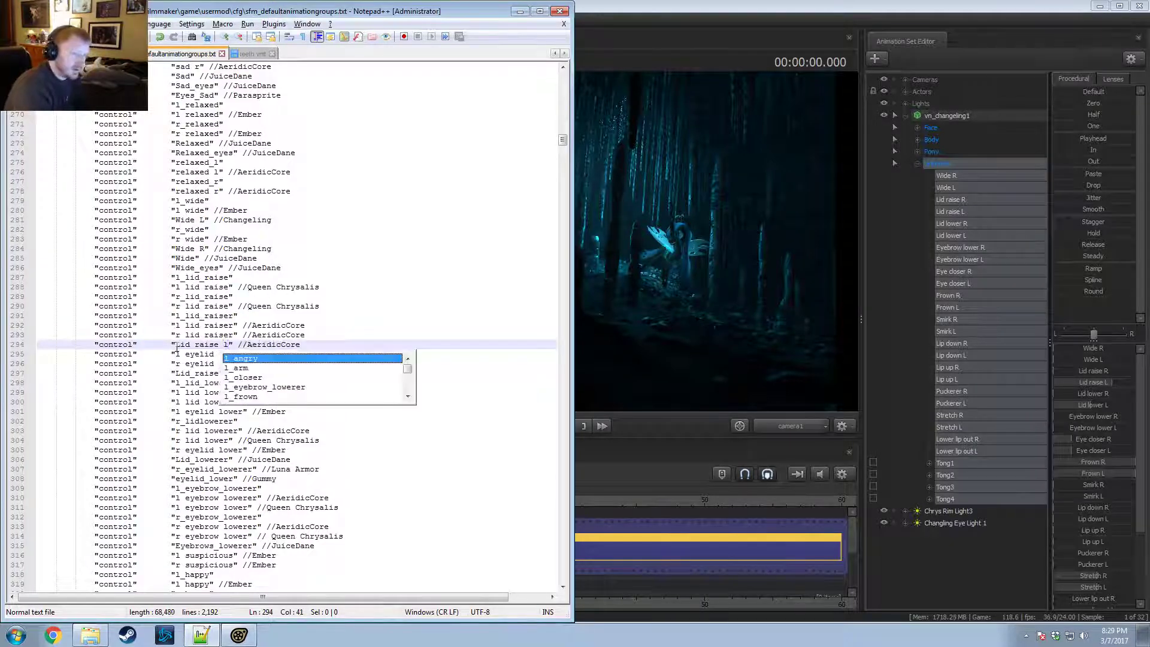
key("BackSpace")
type("L")
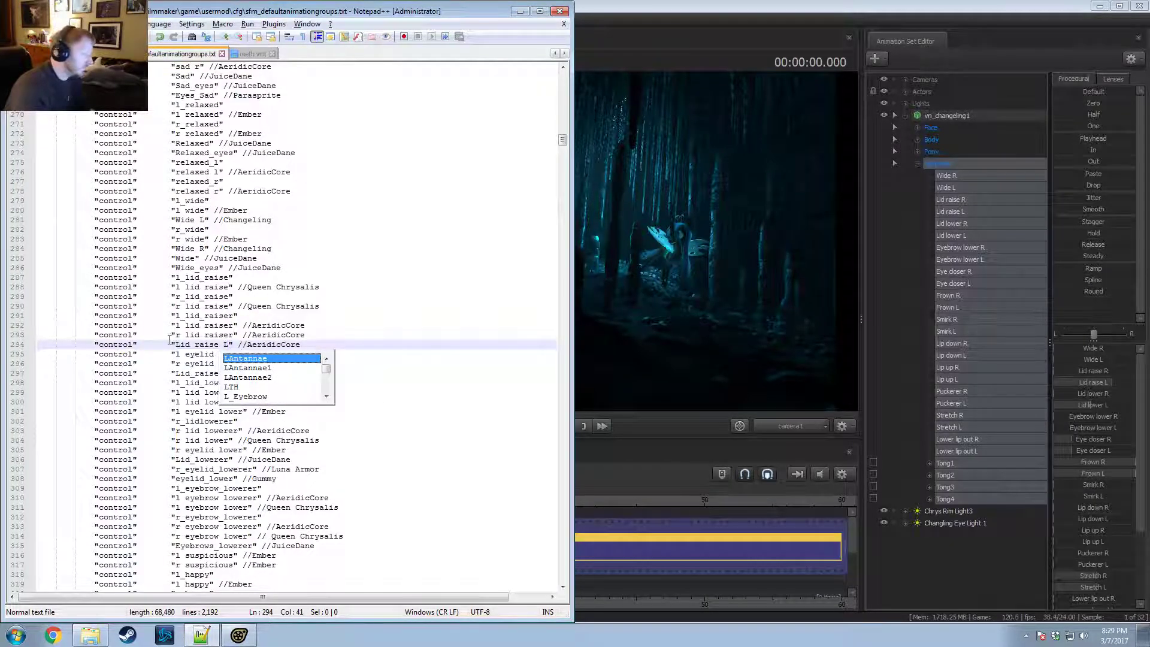
Step: Replace the "Lid raise L" line's comment with //Changeling and duplicate that line as "Lid raise R"
left_click_drag(300, 345, 233, 342)
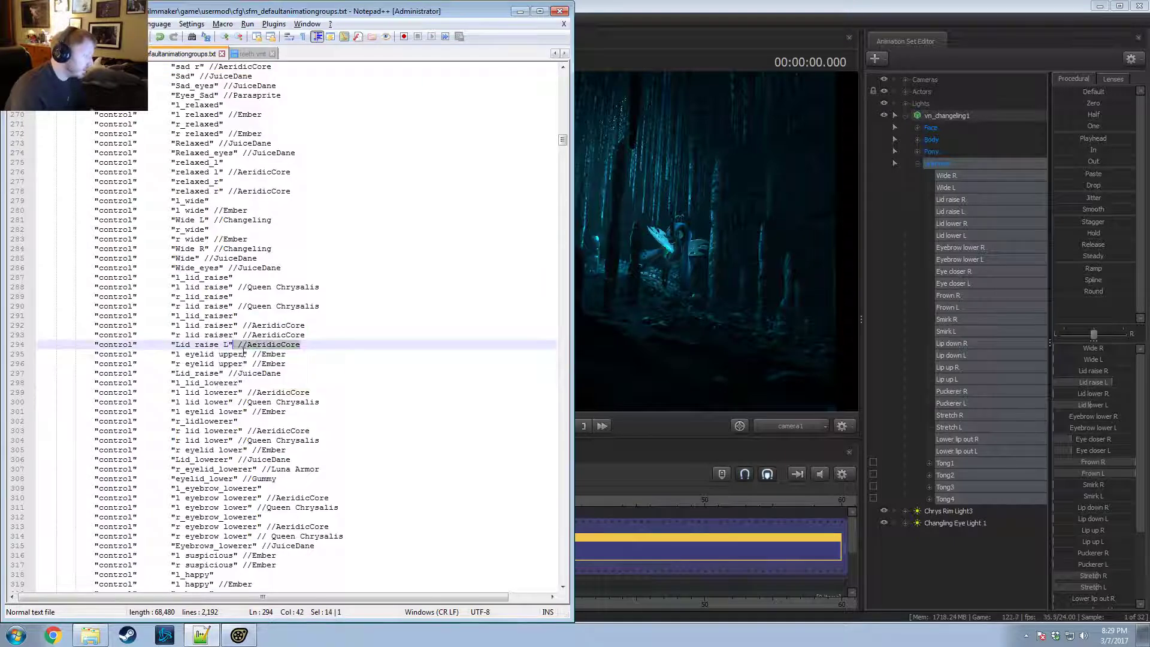
key("ctrl+v")
key("ctrl+d")
double_click(225, 354)
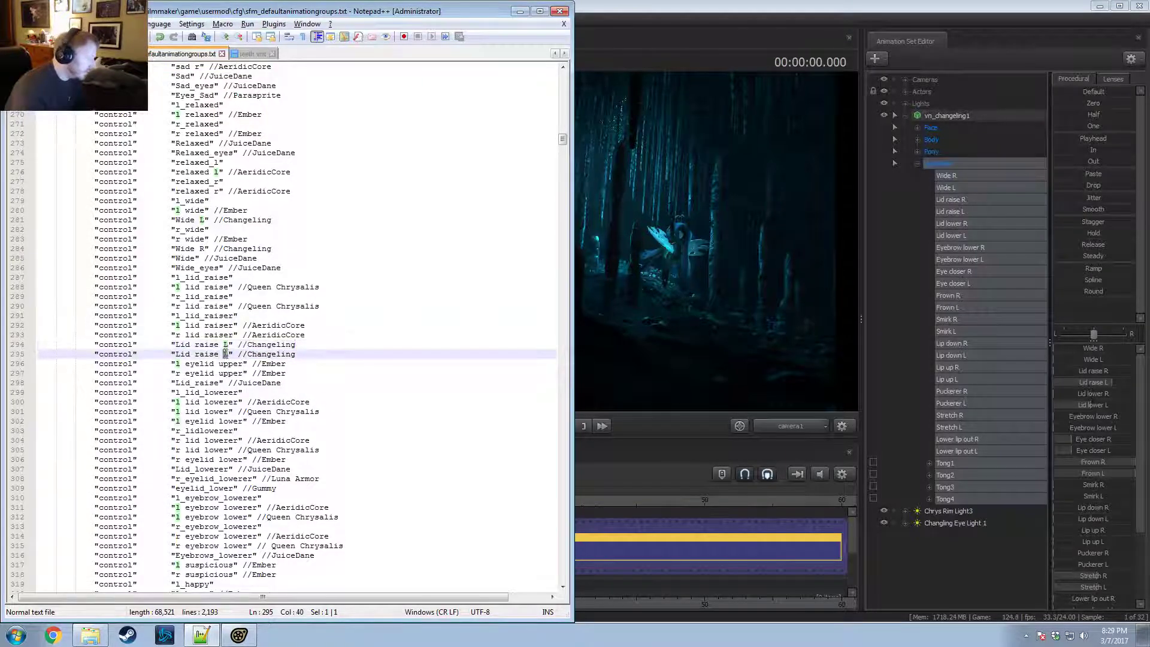
type("R")
key("Escape")
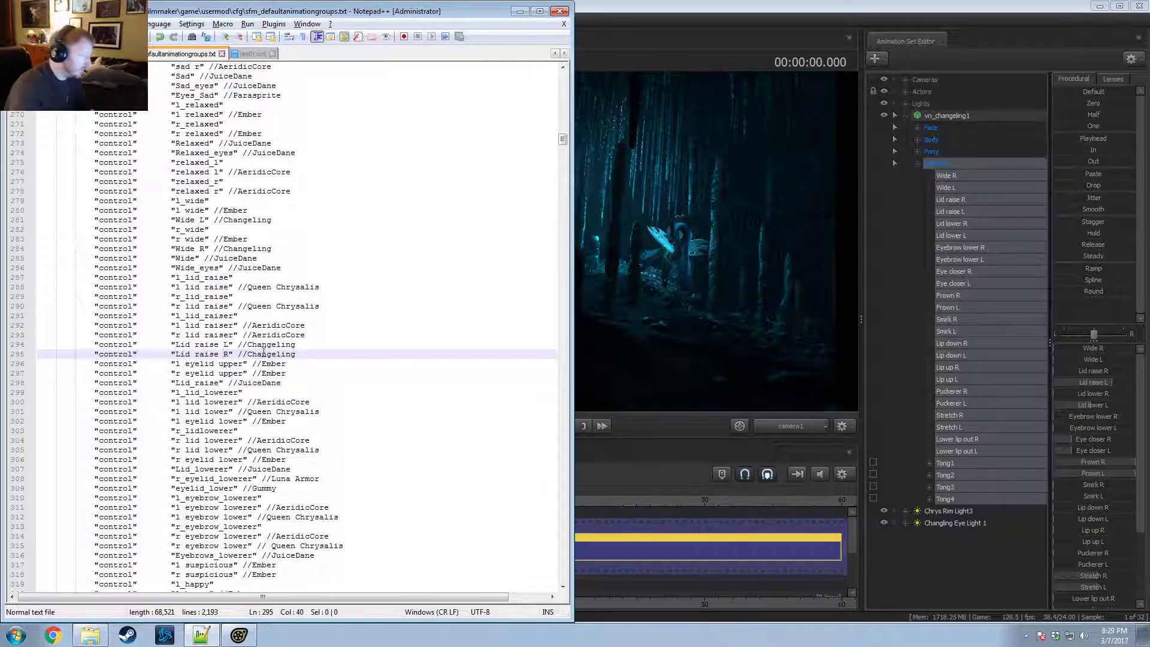
Step: Copy the "Lid raise L" line onto a new line below the "r lid lower" //Queen Chrysalis entry
left_click_drag(228, 354, 27, 346)
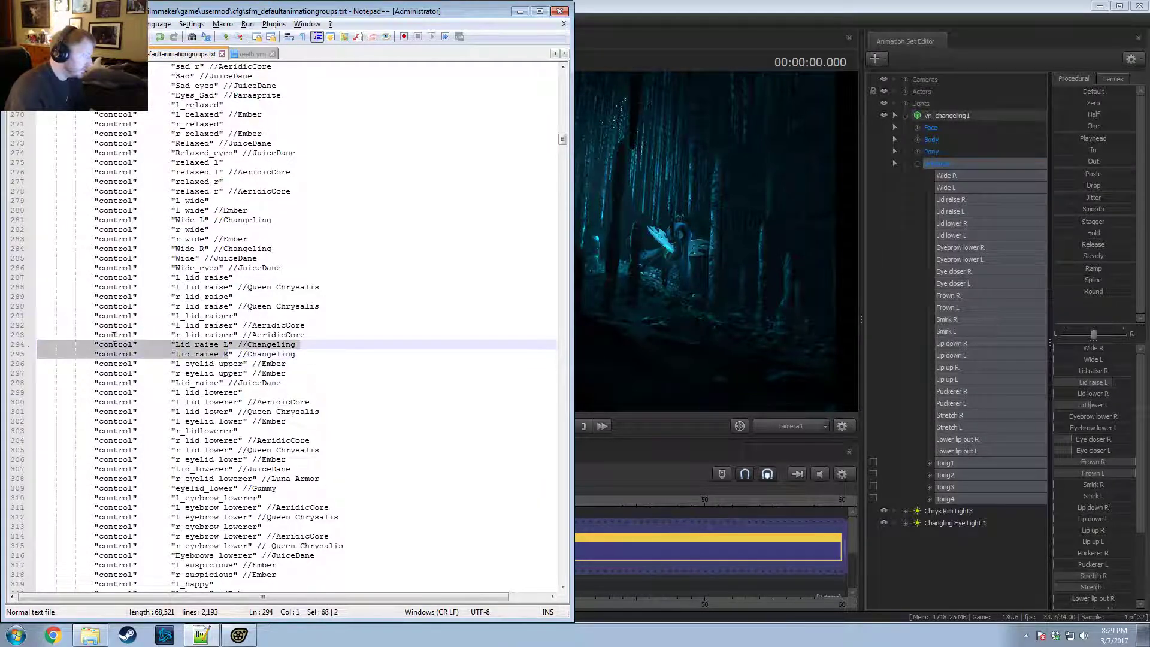
left_click_drag(298, 345, 47, 346)
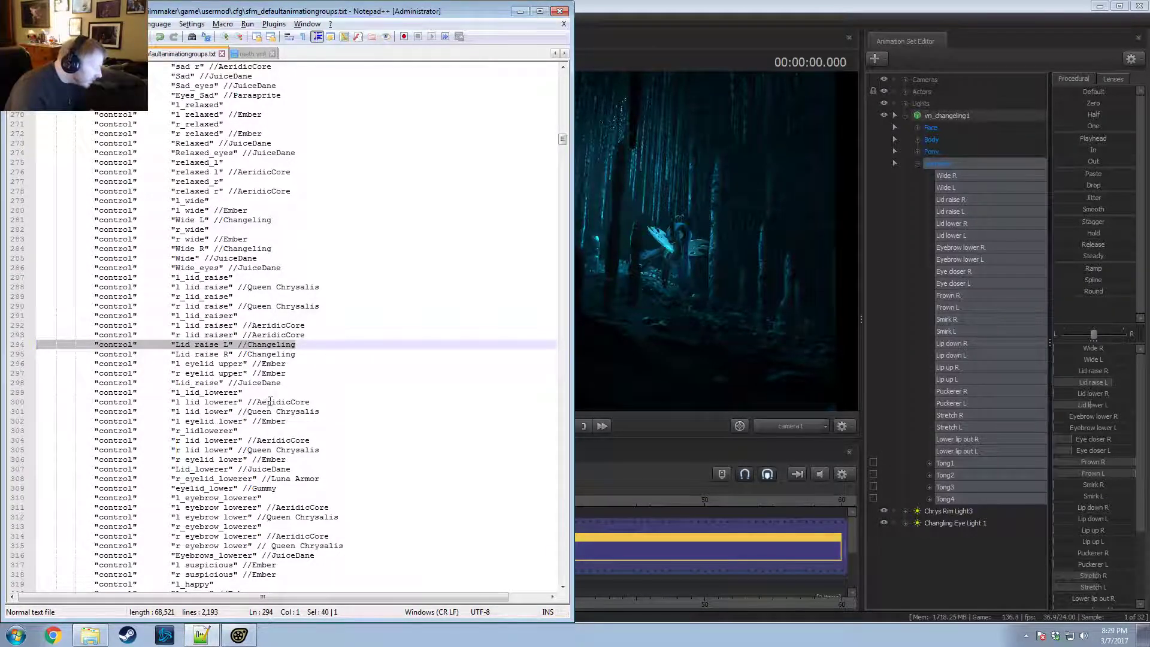
left_click(227, 412)
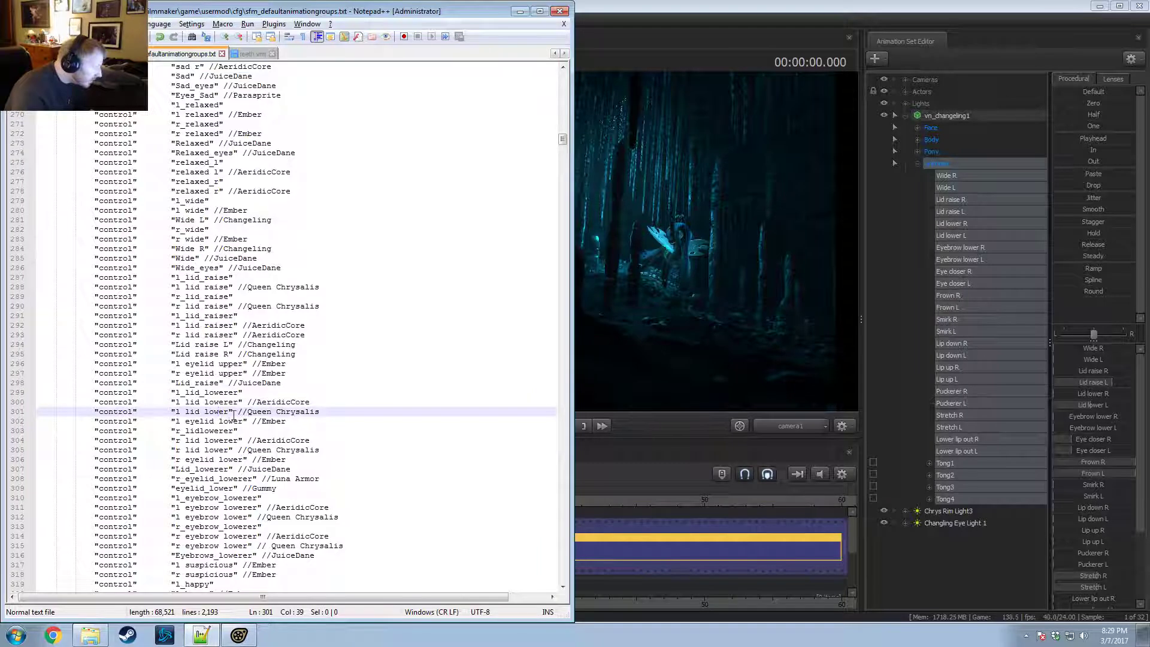
key("ctrl+d")
key("ctrl+z")
left_click(211, 449)
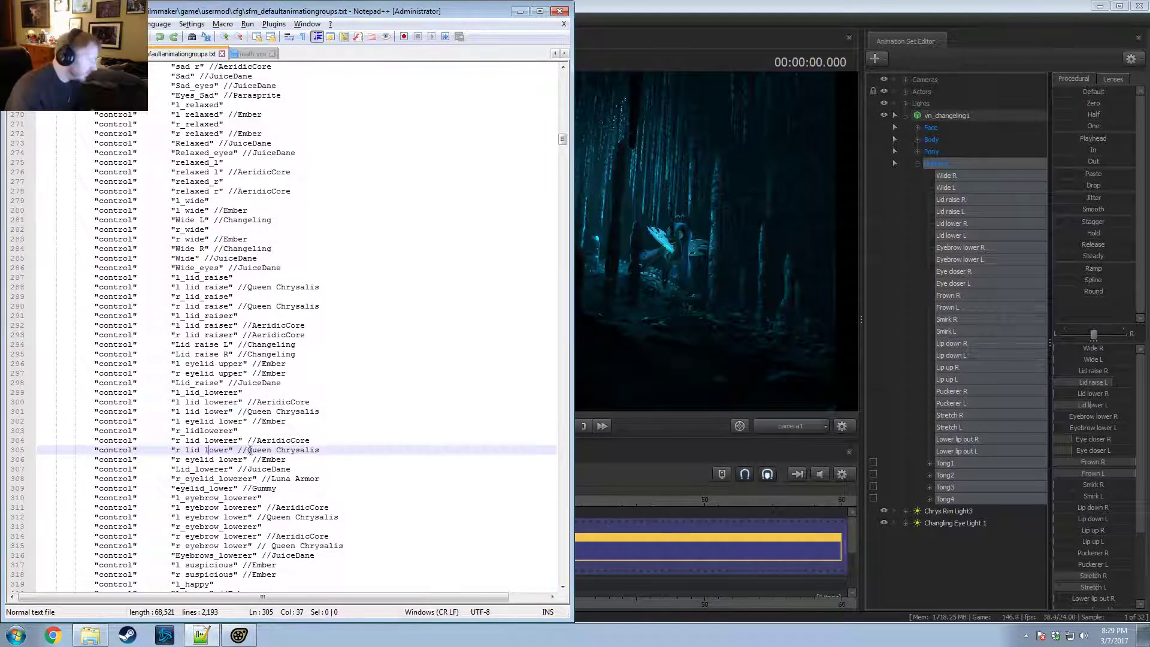
key("ctrl+d")
key("ctrl+z")
key("Return")
type("\"control\"\t\t\"Lid raise L\" //Changeling")
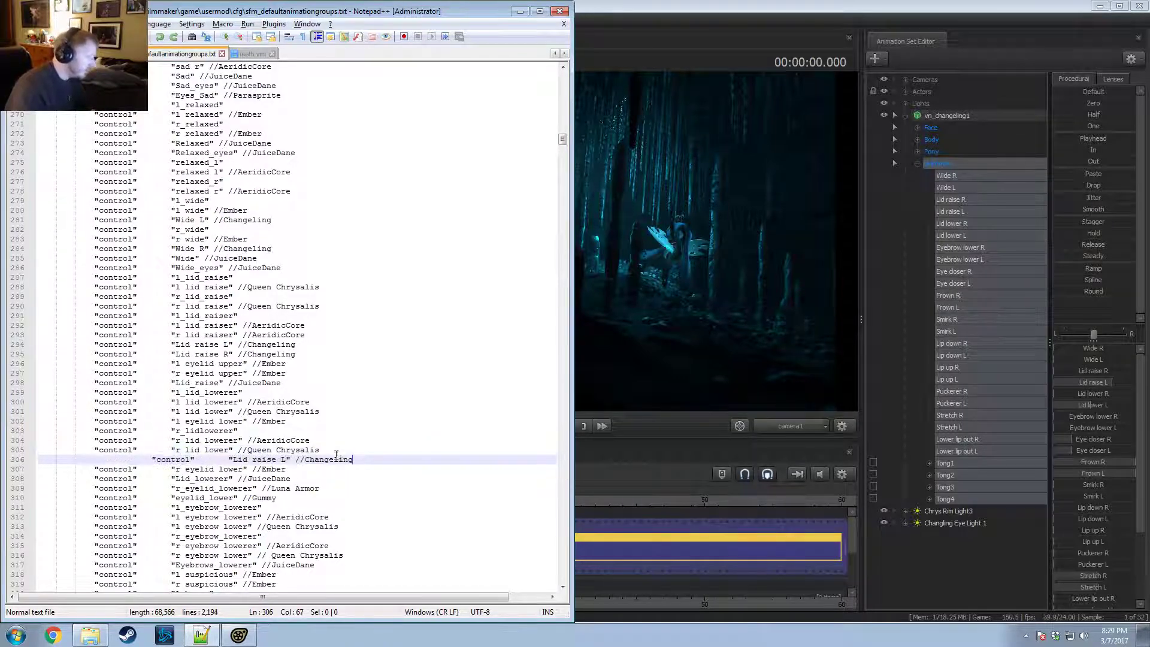
Step: Align the pasted line's indentation with its neighbours and rename its control to "Lid lower L"
left_click(143, 458)
key("BackSpace")
key("BackSpace")
key("BackSpace")
left_click(200, 460)
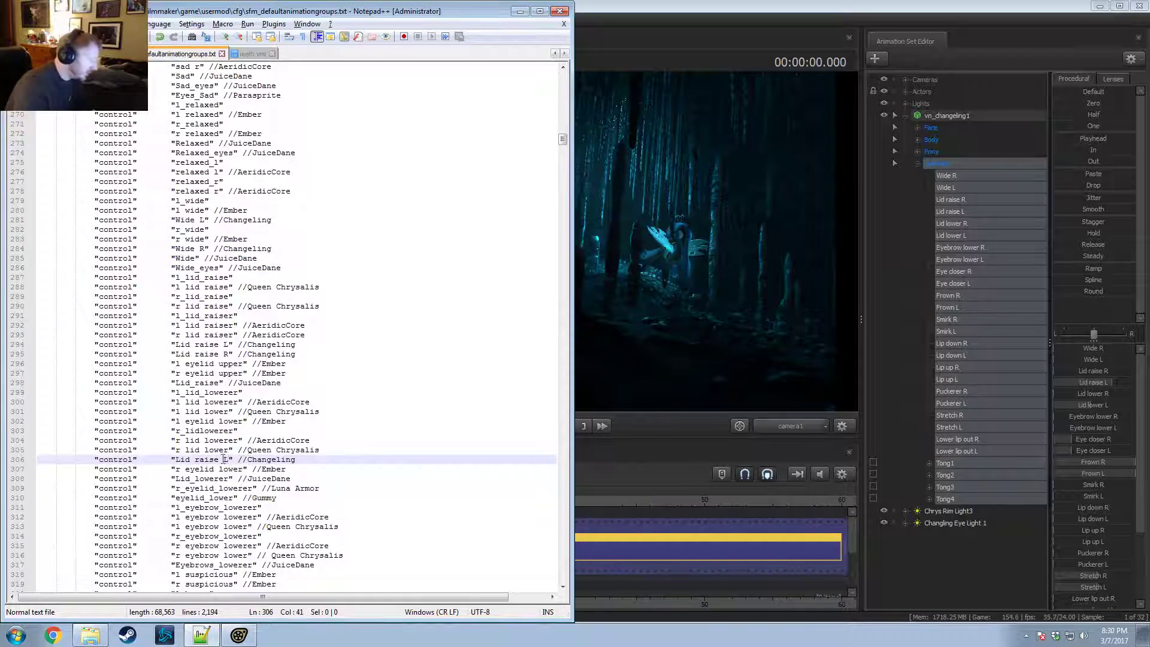
type("lower")
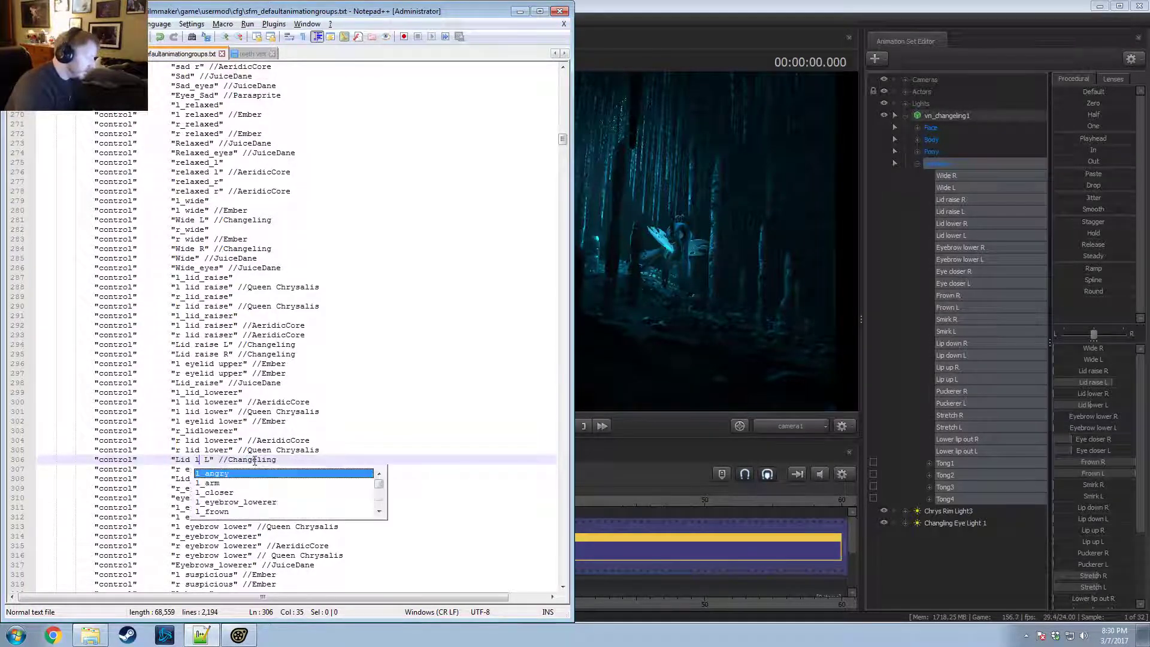
Step: Duplicate the "Lid lower L" line and rename the copy "Lid lower R"
left_click(247, 459)
key("ctrl+d")
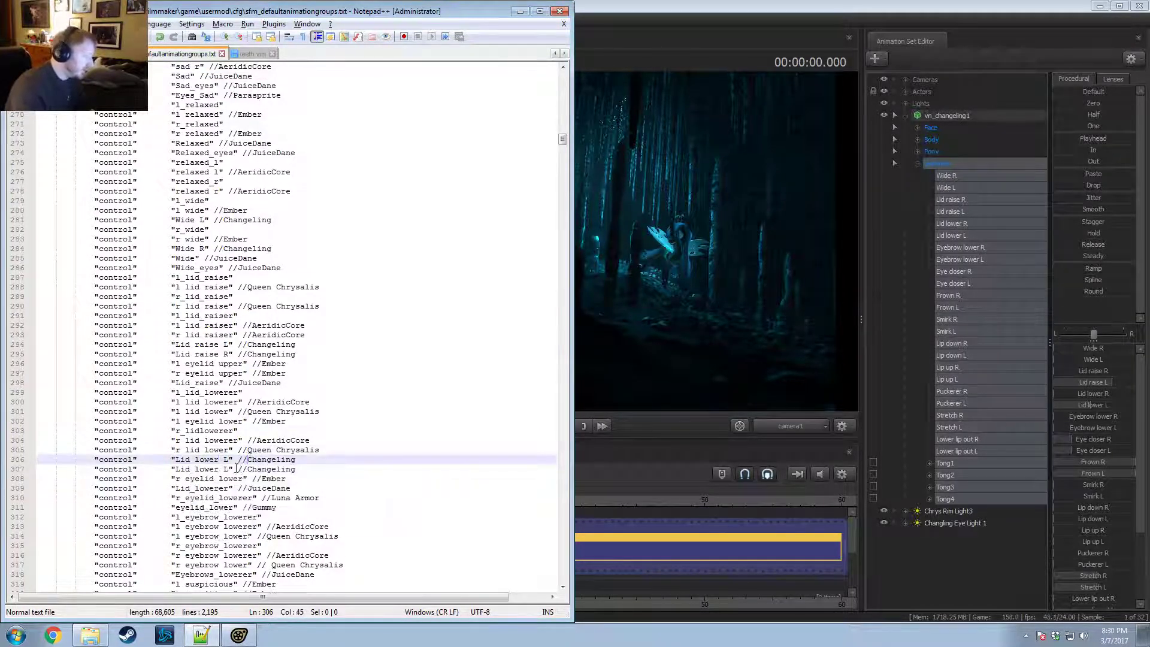
left_click(232, 469)
key("BackSpace")
type("R")
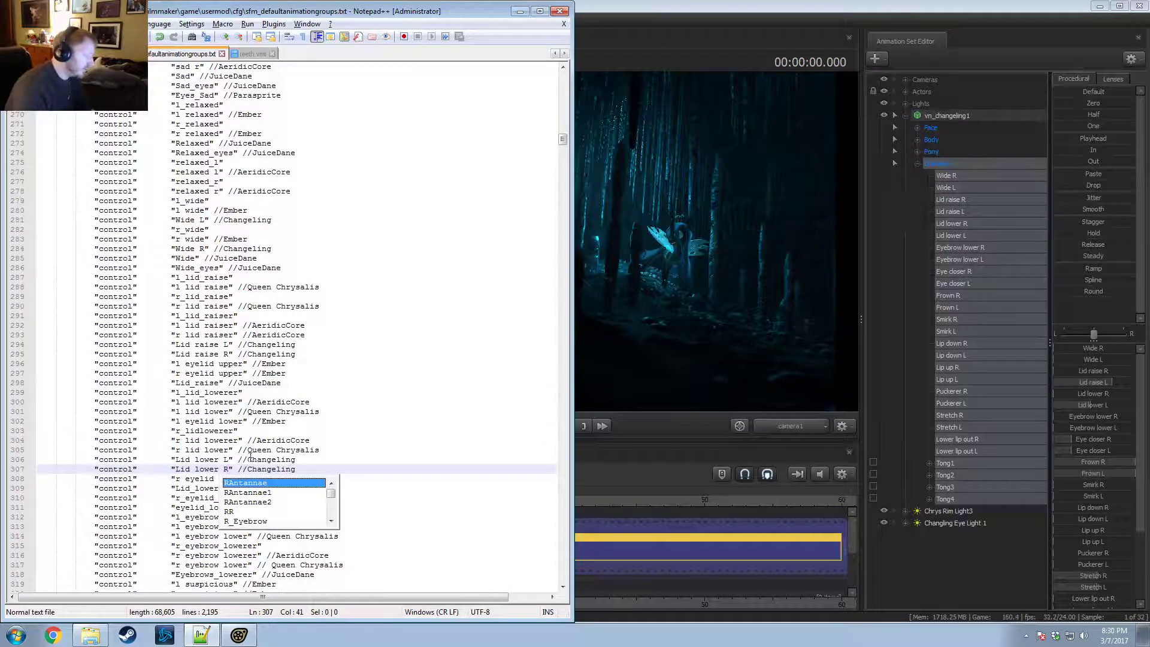
left_click(262, 421)
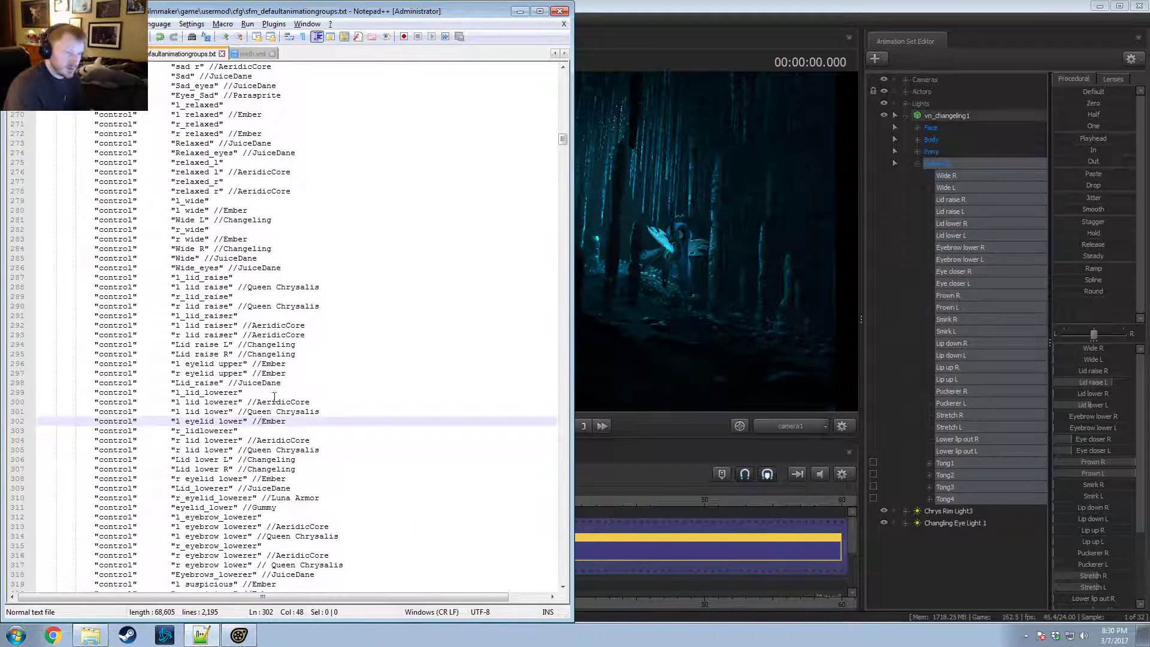
left_click(298, 393)
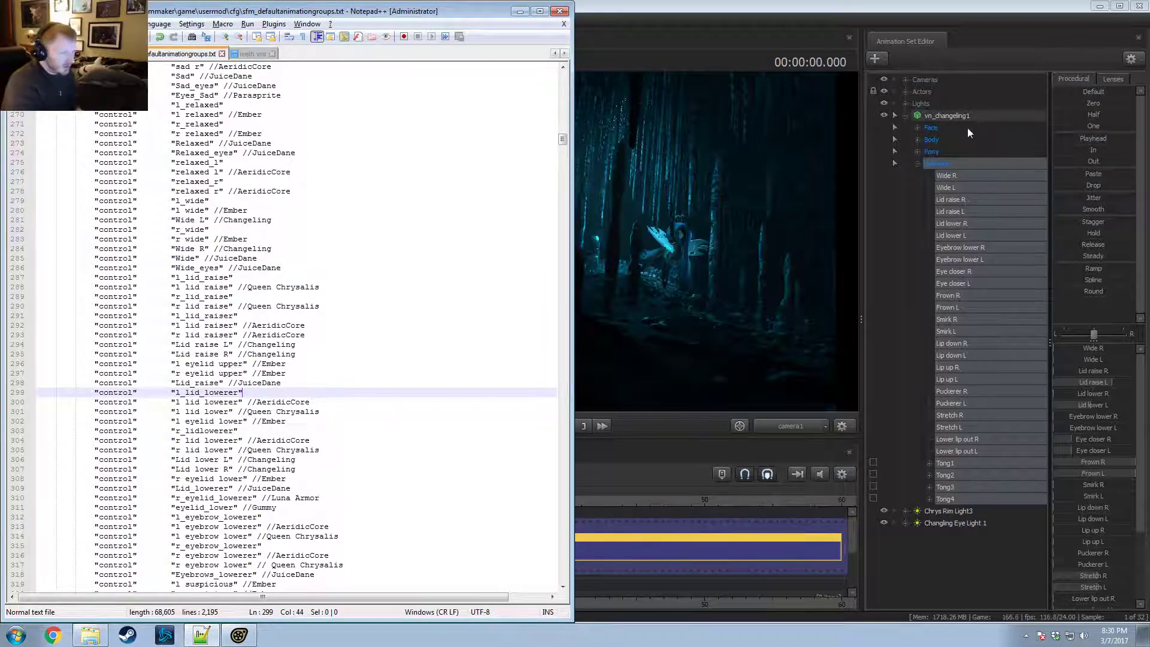
Step: Switch to Source Filmmaker and rebuild the control groups of the vm_changeling1 animation set
left_click(943, 121)
right_click(943, 122)
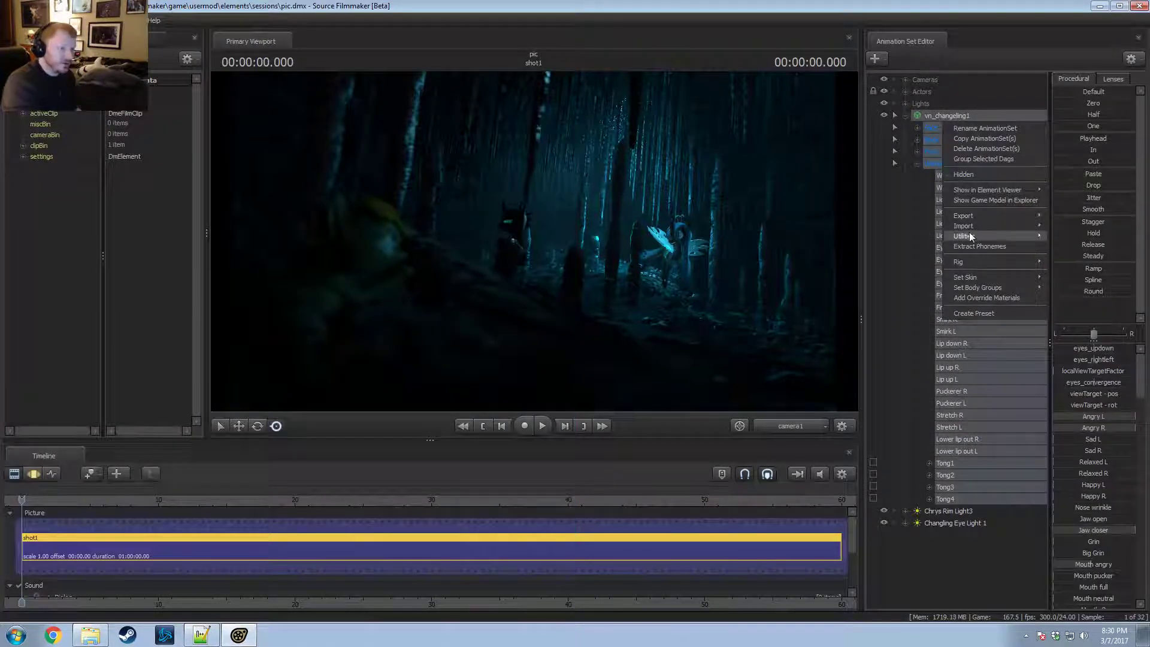
mouse_move(1007, 240)
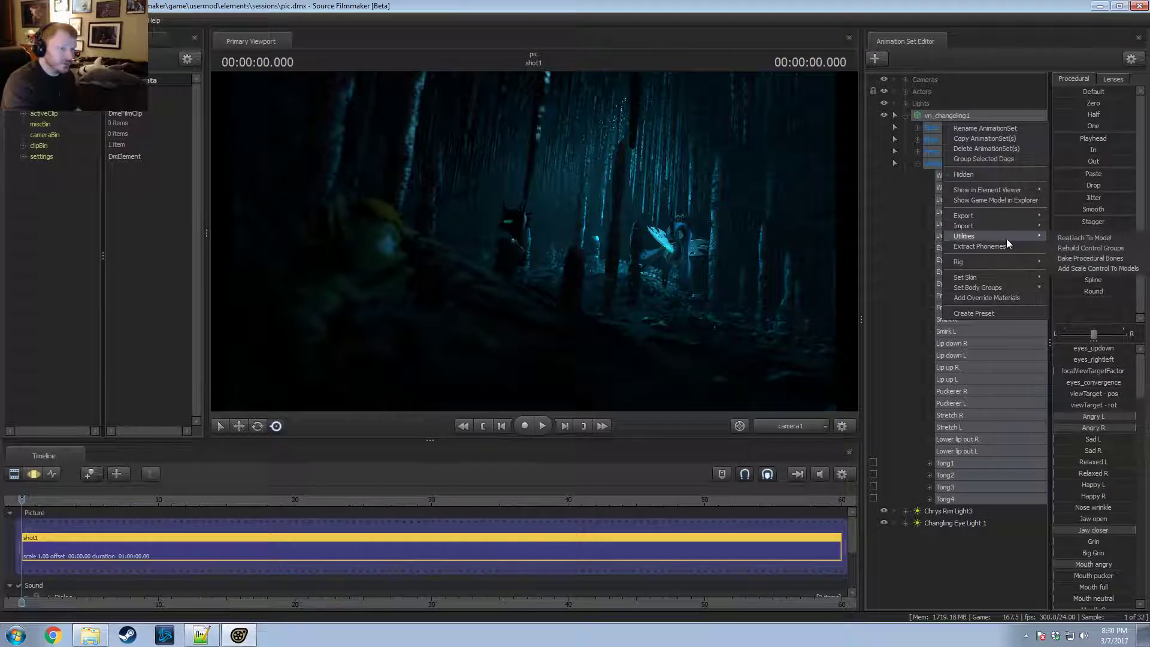
left_click(1086, 248)
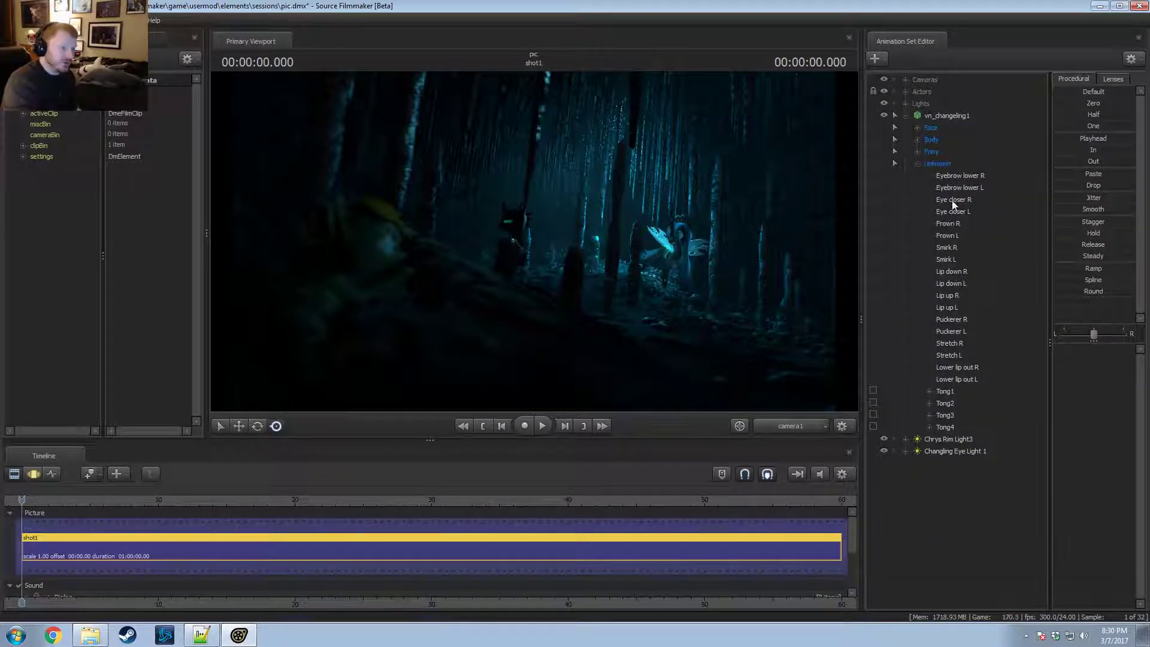
Step: Check which controls are sorted into the Lower Face, Upper Face and Mid Face groups of the changeling
left_click(917, 127)
left_click(929, 175)
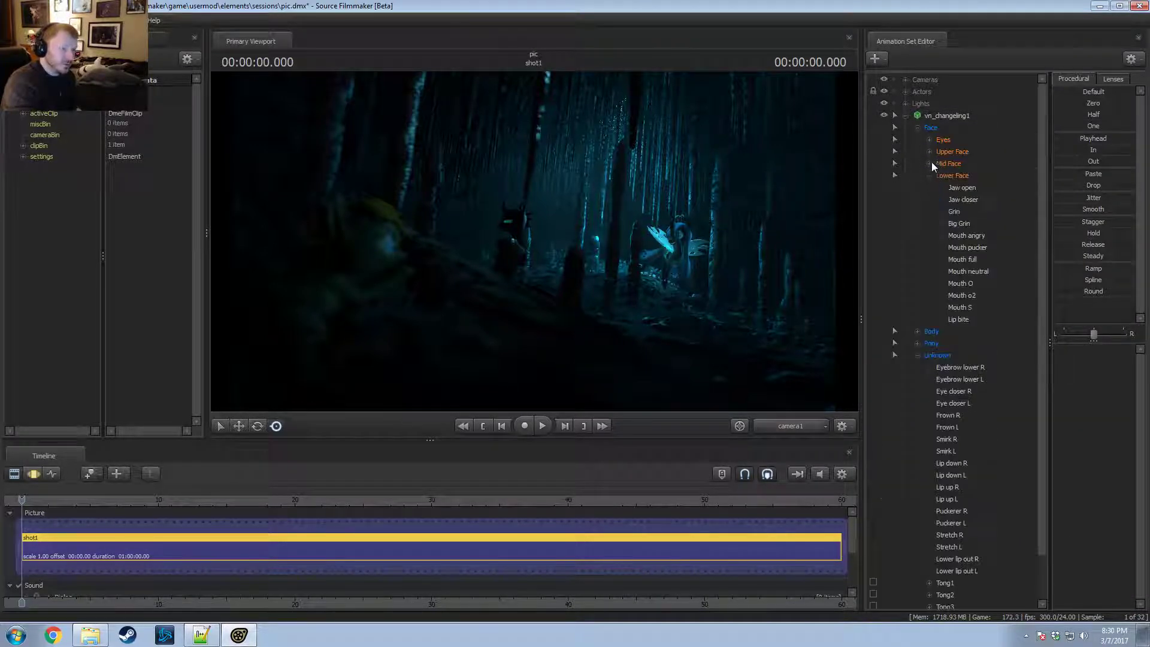
left_click(929, 152)
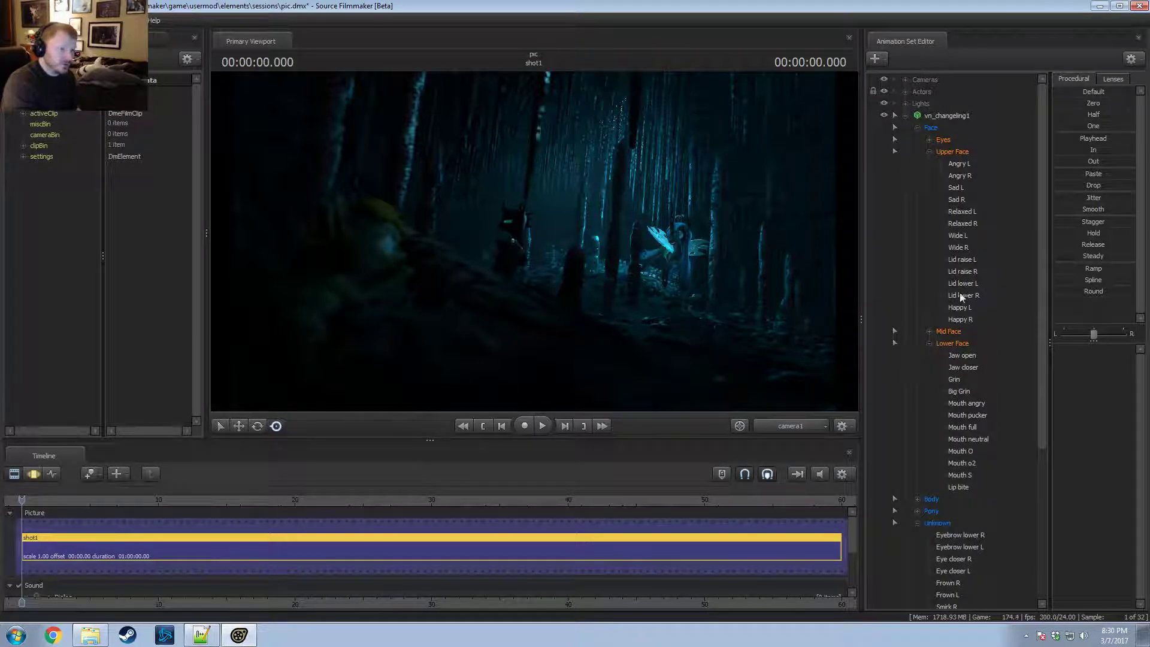
left_click(929, 153)
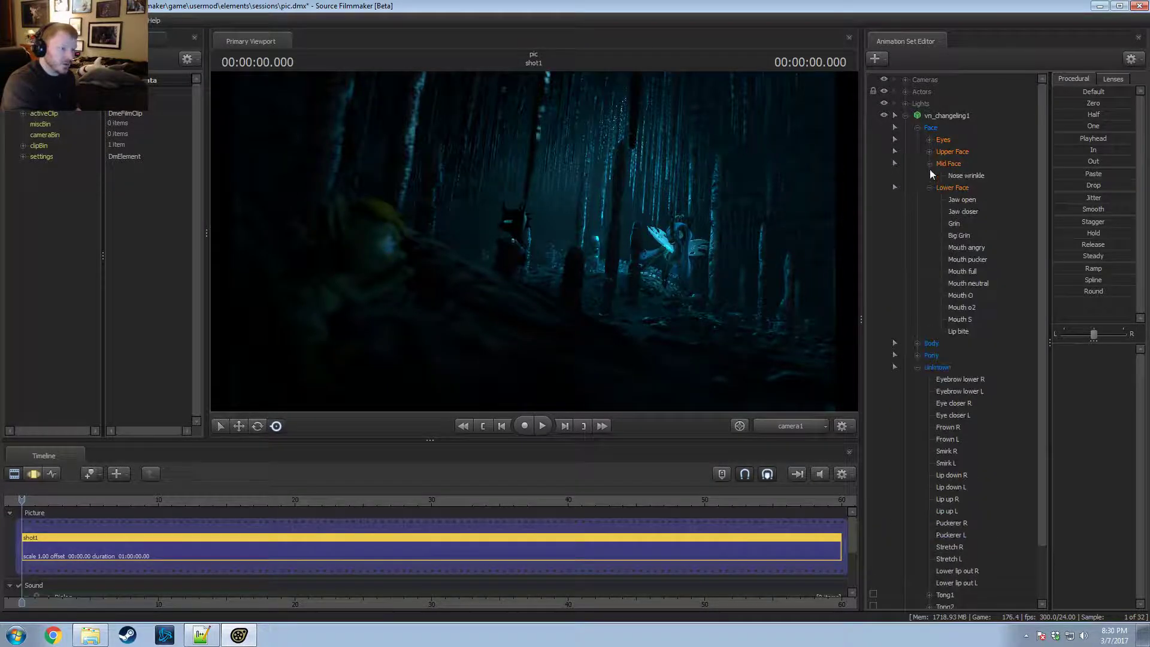
left_click(929, 175)
left_click(918, 127)
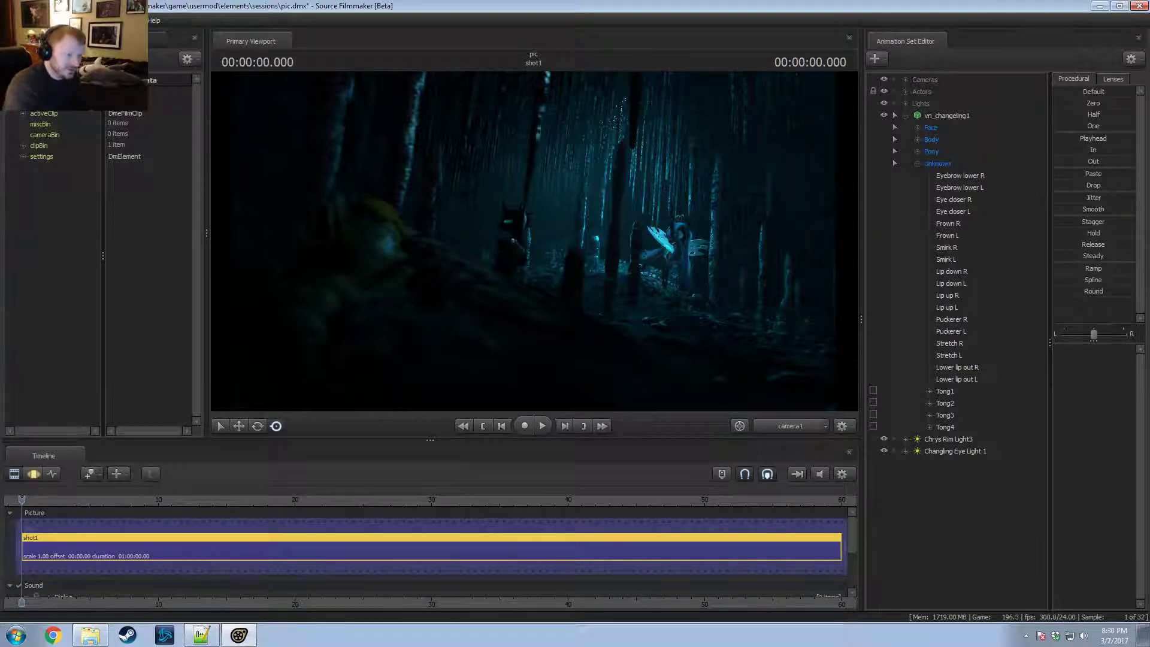
Step: Select Eyebrow lower R in the Unknown group, switch back to Notepad++ and duplicate the "l eyebrow lower" //Queen Chrysalis line
left_click(951, 177)
left_click(957, 200)
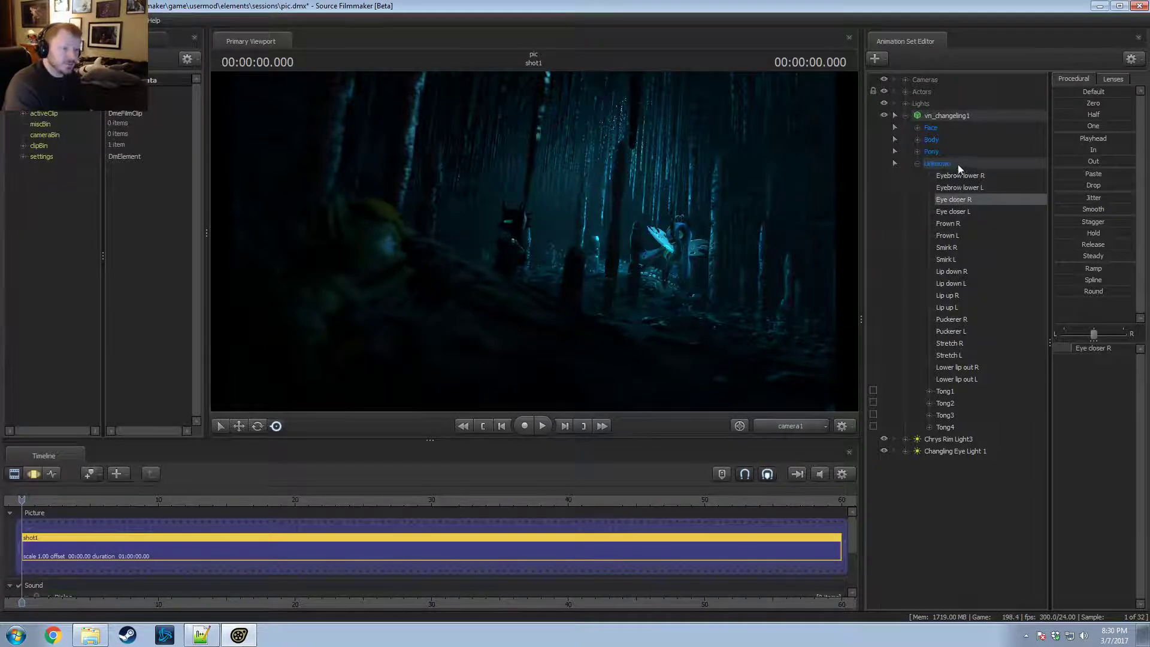
left_click(956, 175)
key("alt+Tab")
left_click(295, 316)
scroll(294, 317, "down", 5)
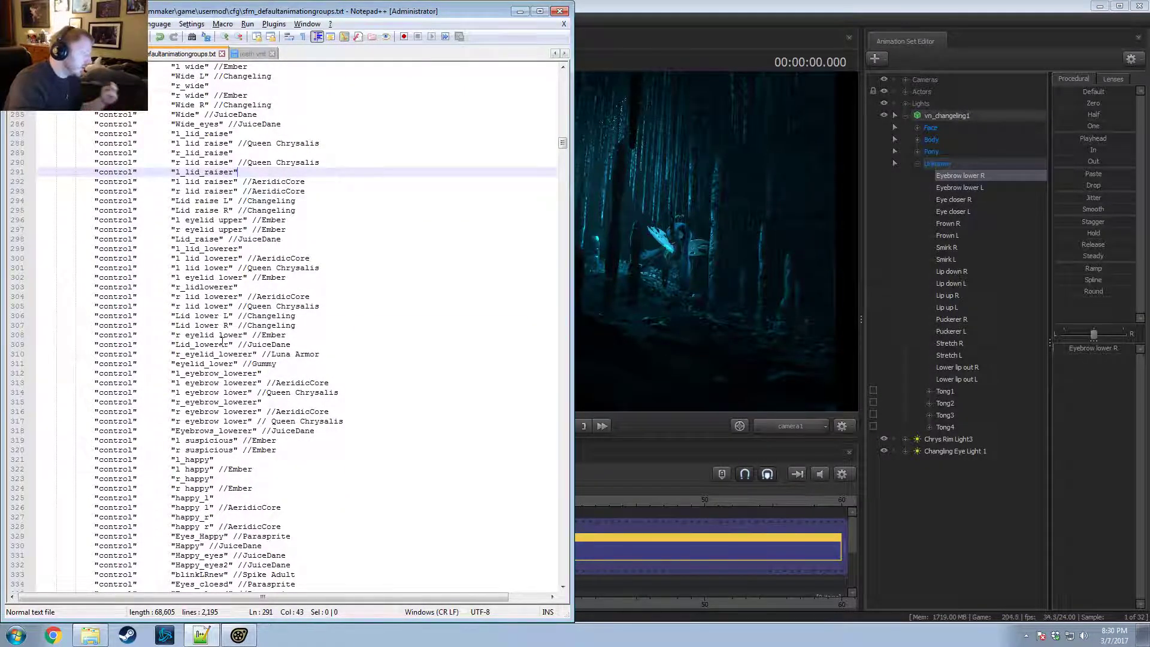
scroll(204, 358, "down", 2)
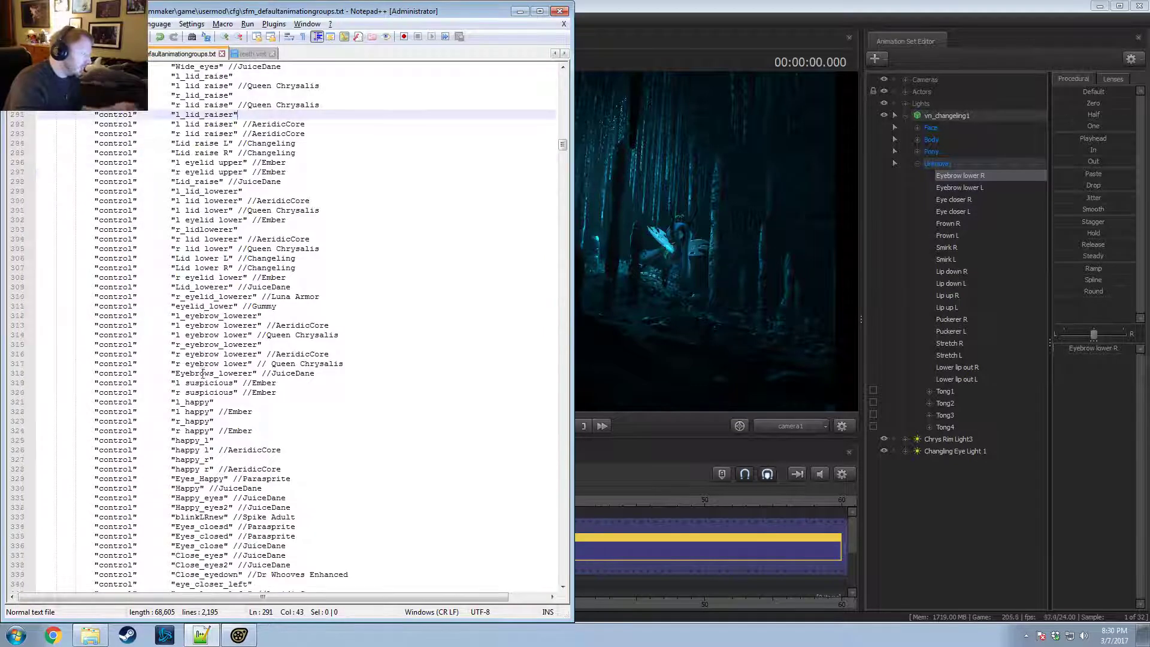
left_click(201, 338)
key("ctrl+d")
Step: Rename the control in the duplicated eyebrow line to "Eyebrow lower R" and change its comment to //Changeling
left_click_drag(248, 344, 177, 342)
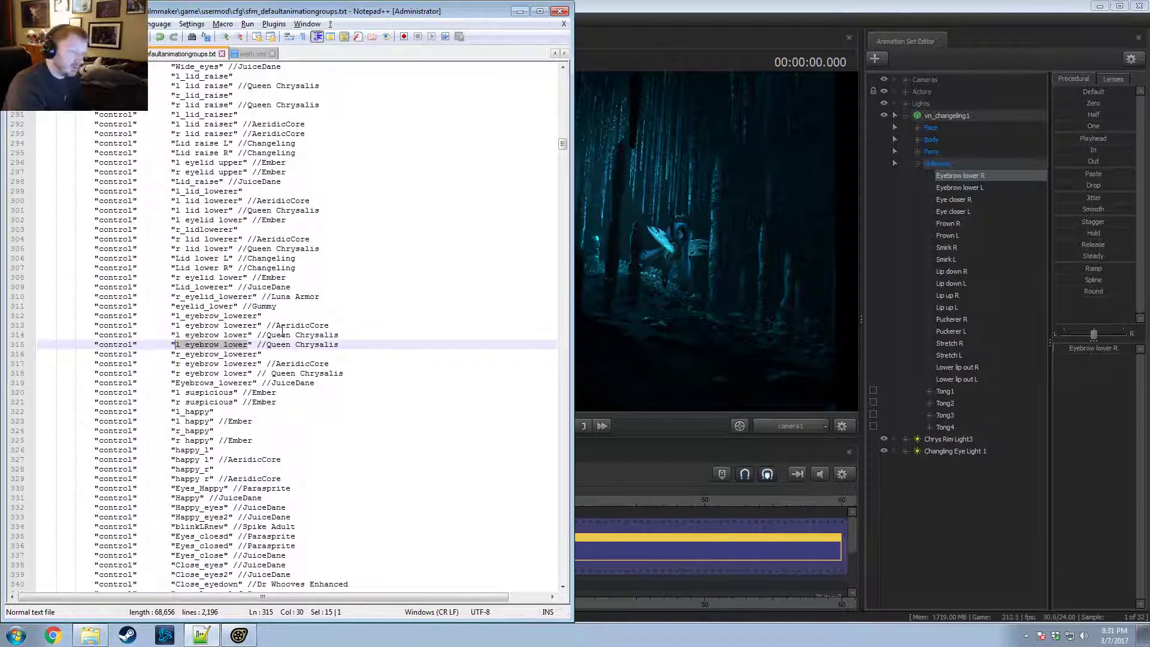
type("Eyeblor")
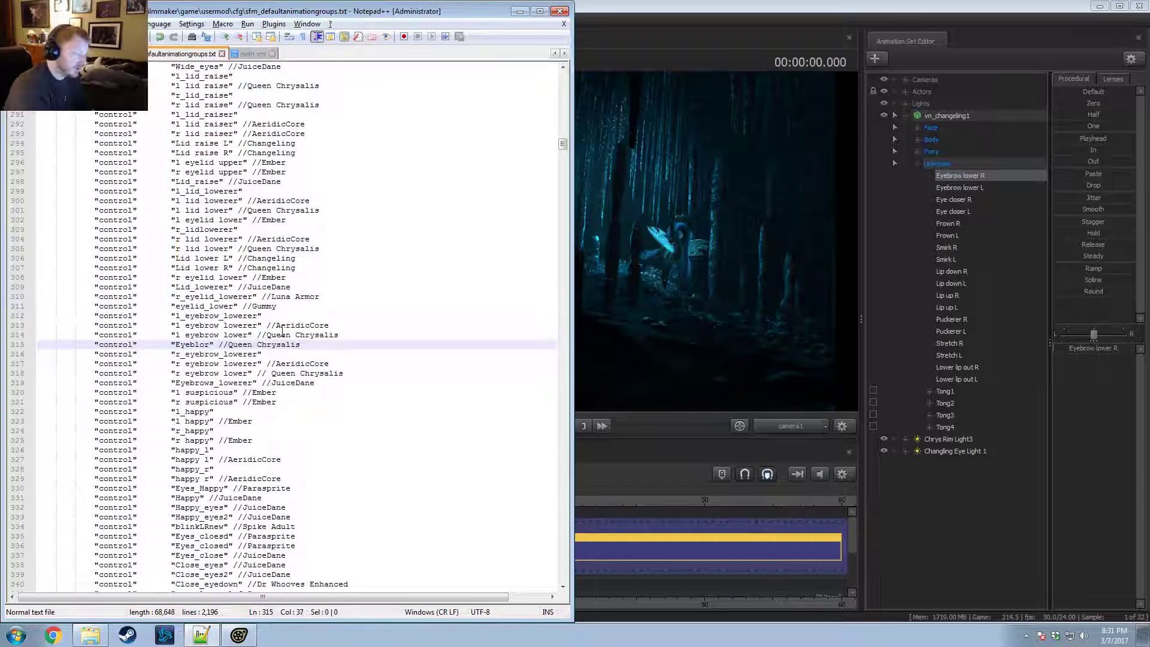
key("BackSpace")
key("BackSpace")
key("BackSpace")
type("row ")
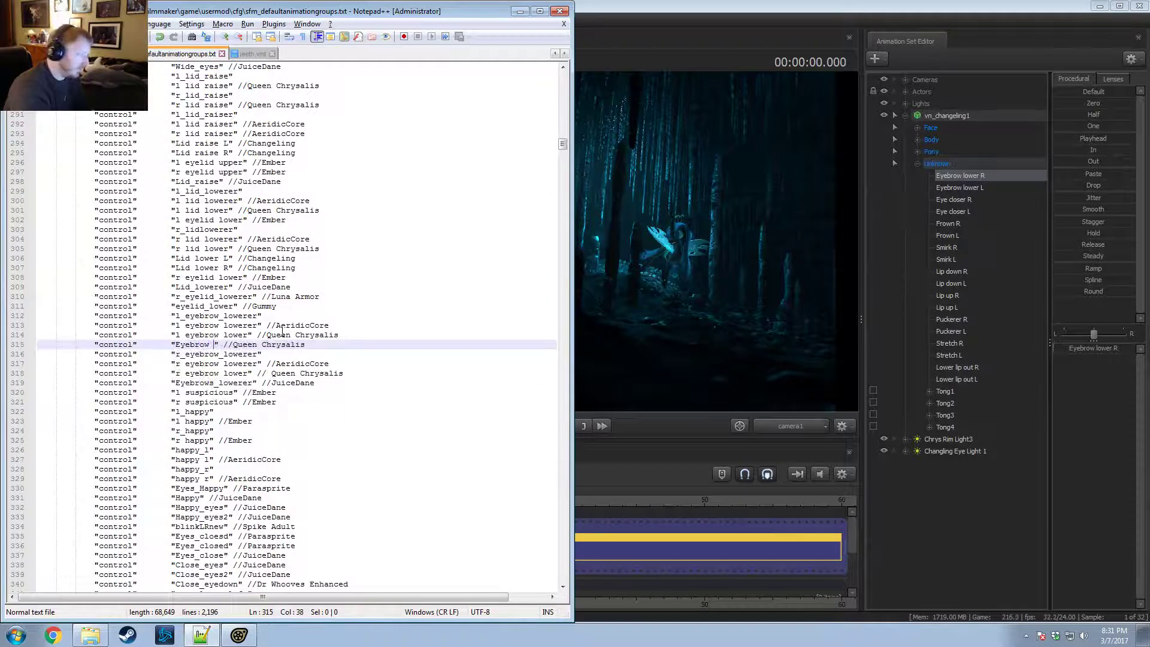
type("lower R")
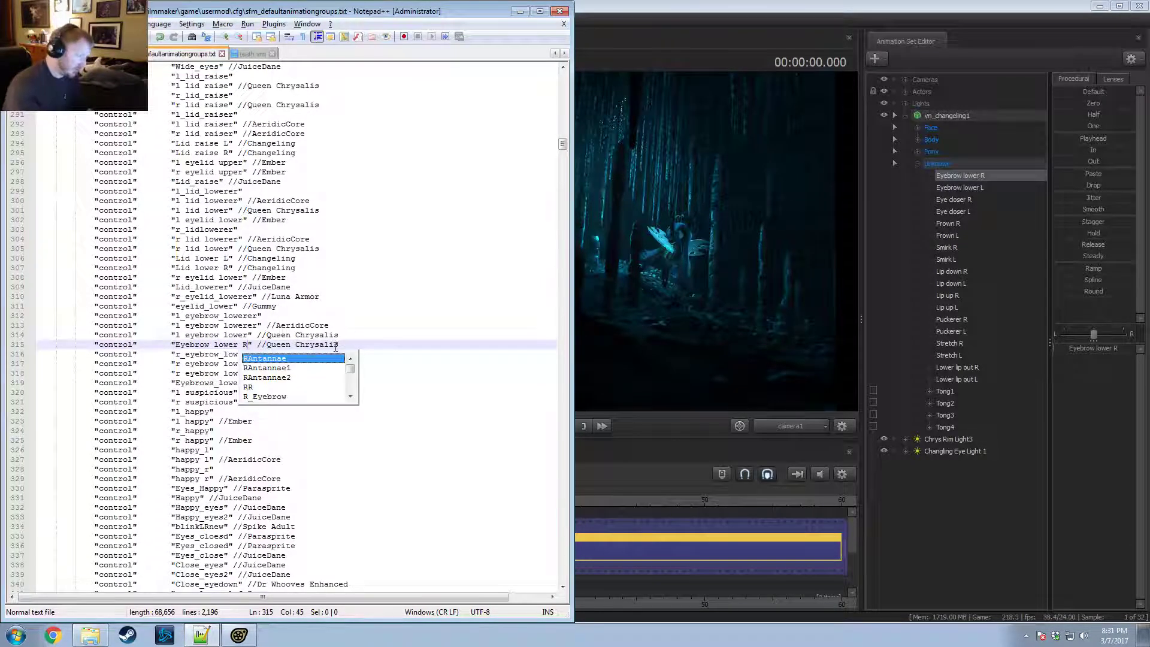
left_click_drag(339, 345, 271, 339)
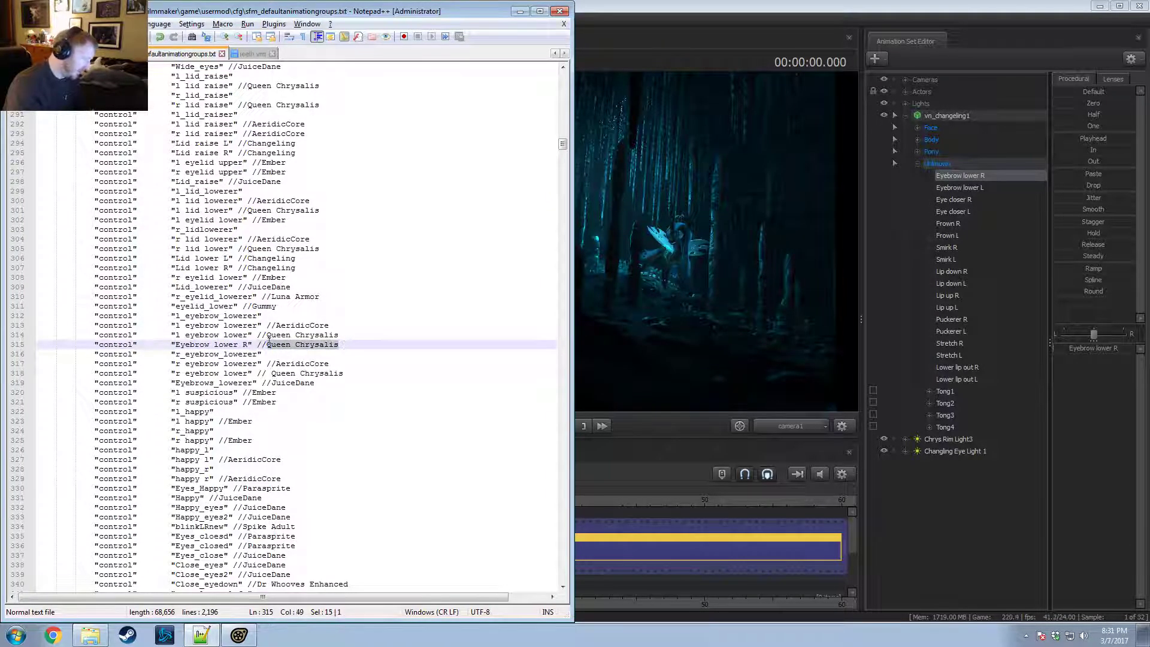
type("Changeling")
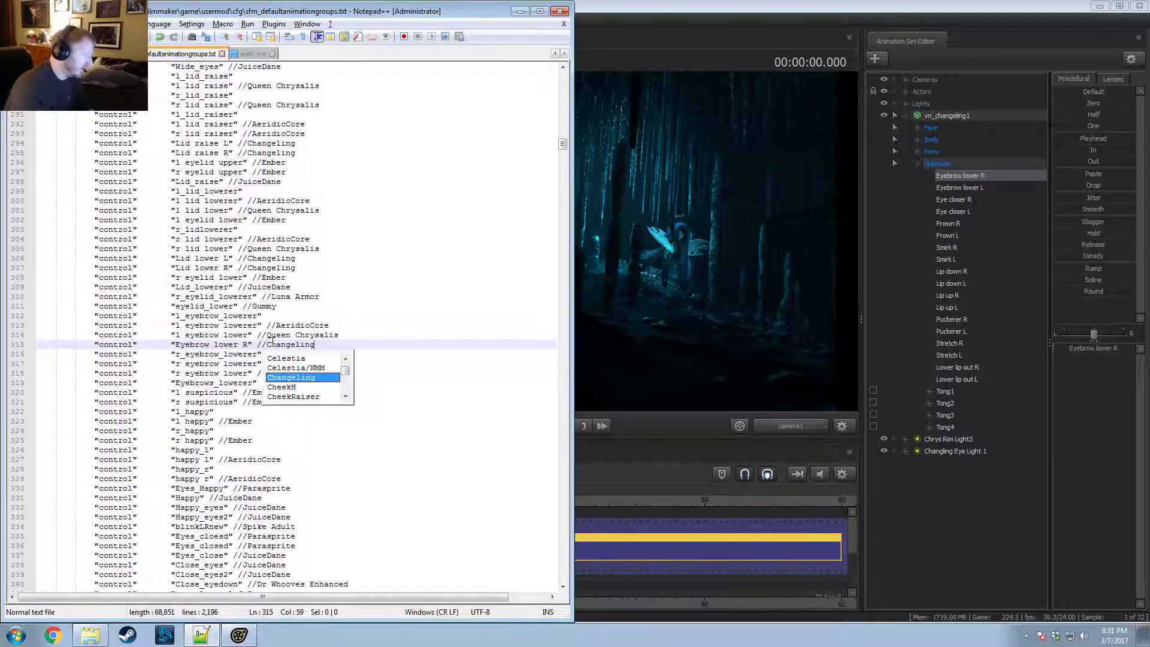
Step: Copy the "Eyebrow lower R" line onto a new line below the "r eyebrow lower" Queen Chrysalis entry
left_click_drag(314, 346, 93, 344)
key("ctrl+c")
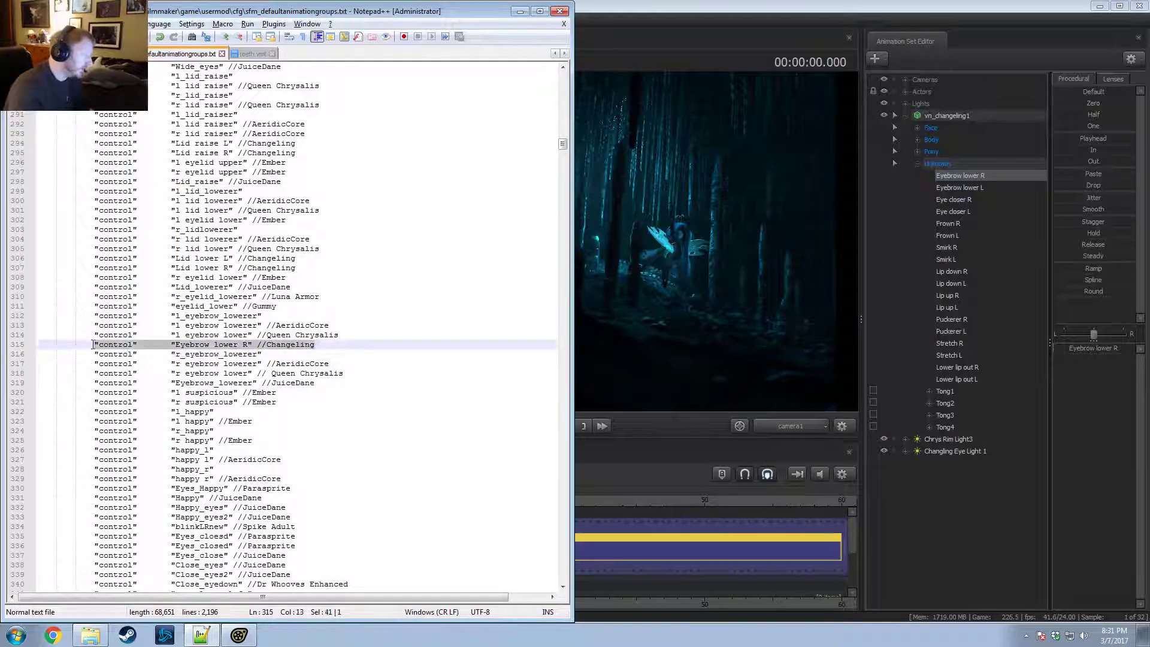
left_click(388, 374)
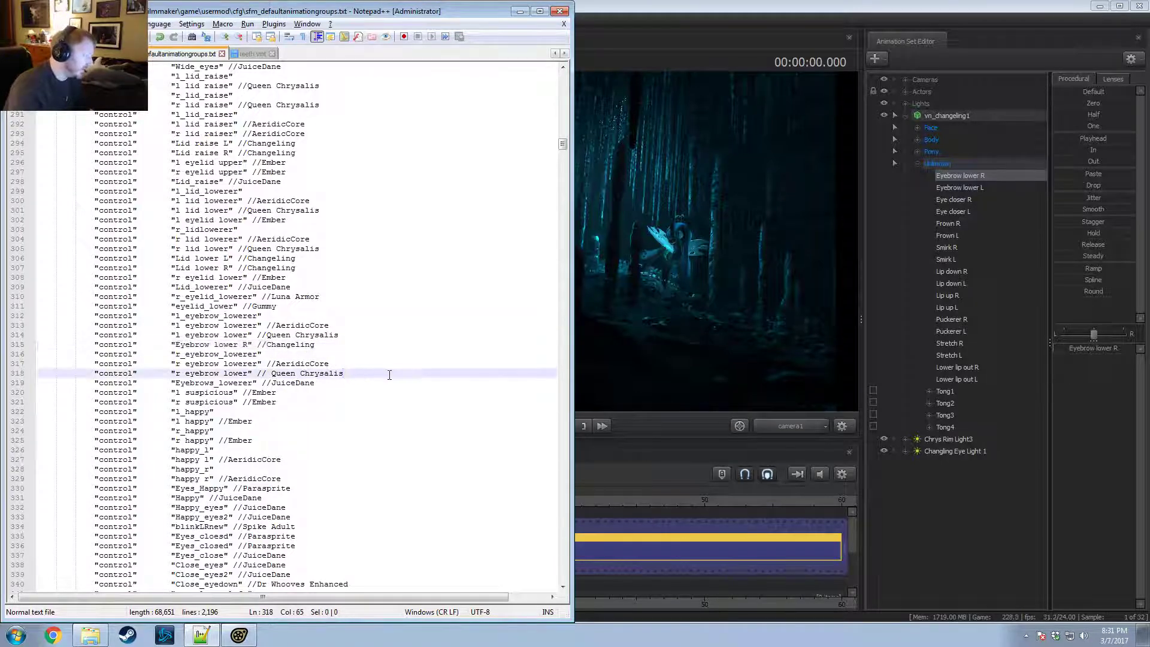
type("\\")
key("Return")
key("ctrl+v")
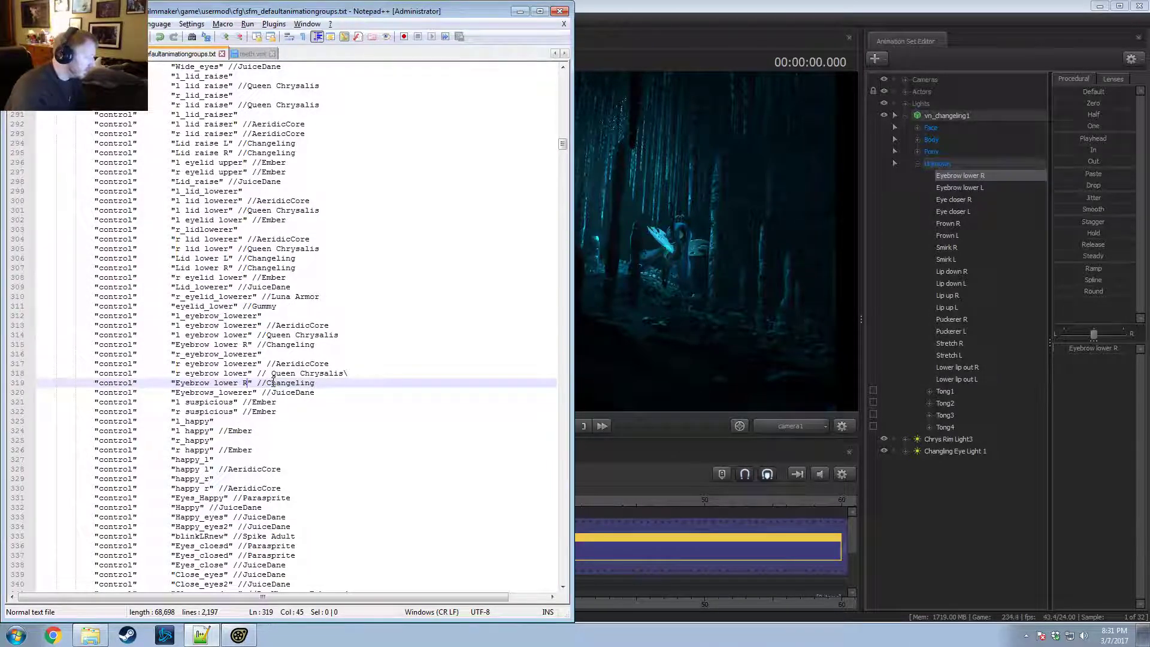
Step: Rename the upper "Eyebrow lower R" entry to "Eyebrow lower L" and save the file
double_click(245, 345)
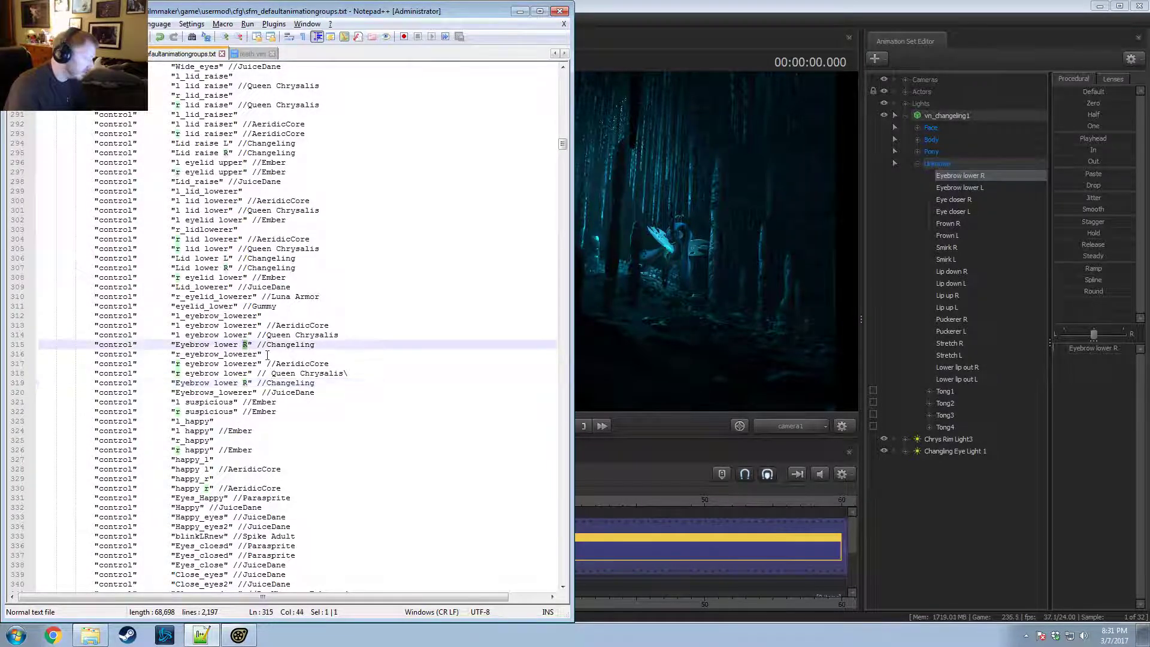
type("L")
left_click(295, 335)
key("ctrl+s")
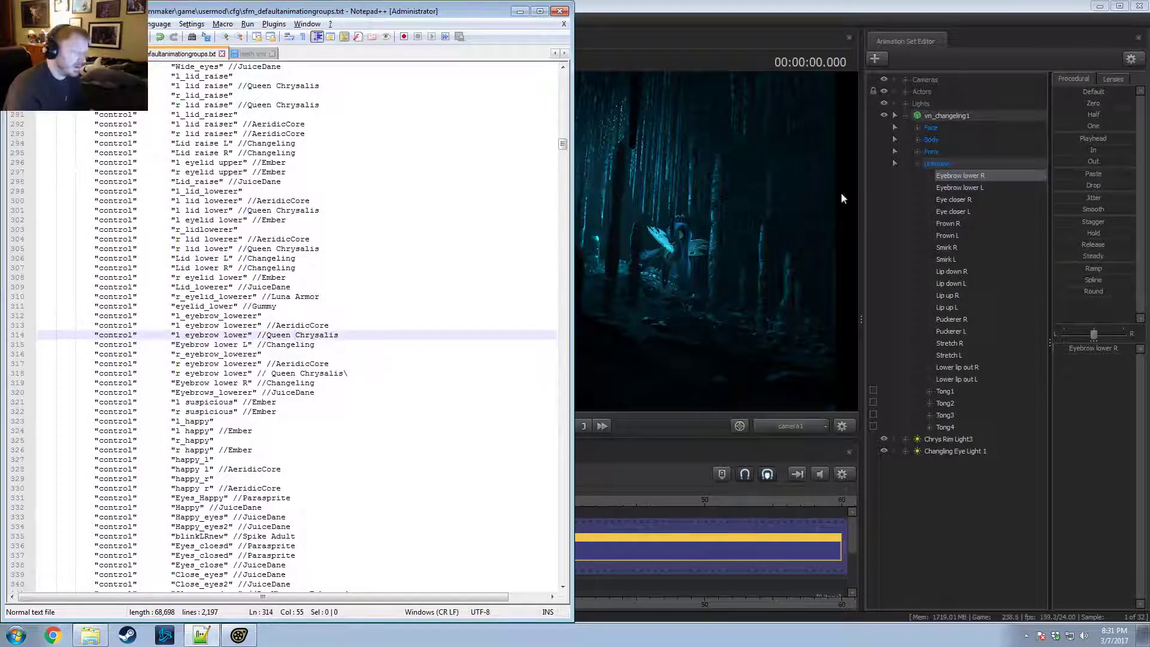
Step: Rebuild the control groups of the vn_changeling1 animation set in Source Filmmaker
left_click(957, 111)
right_click(957, 112)
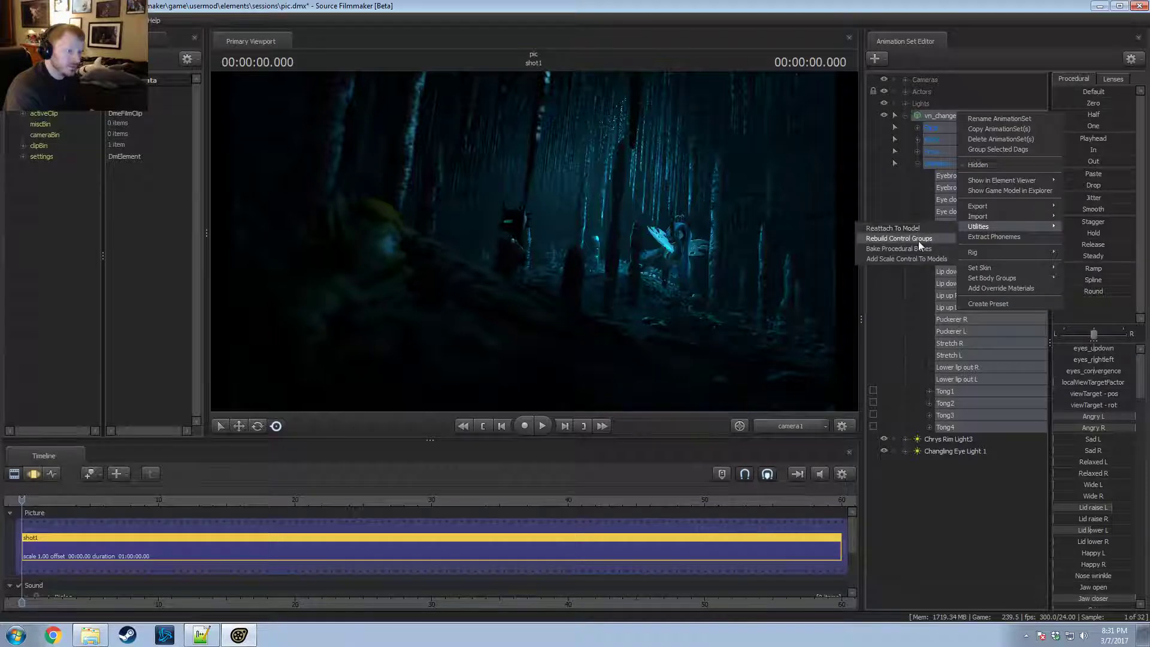
left_click(918, 241)
Step: Check the eye closer and frown controls remaining in the changeling's Unknown group, switch to the Motion Editor and collapse the group
left_click(958, 198)
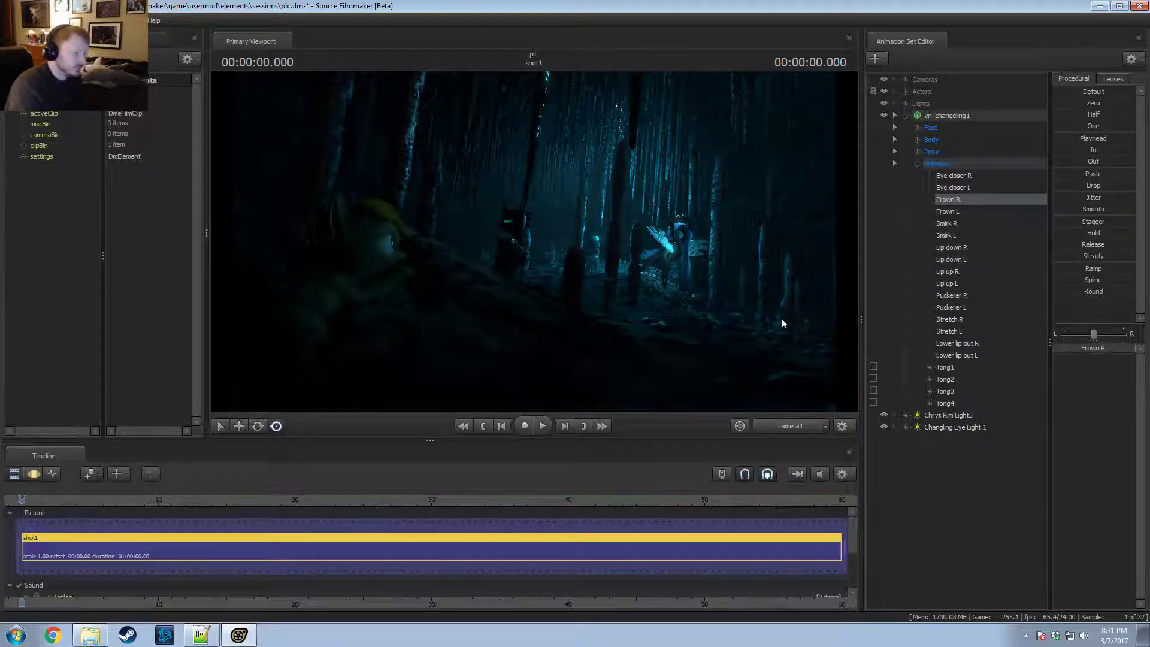
left_click(962, 174)
left_click(958, 195)
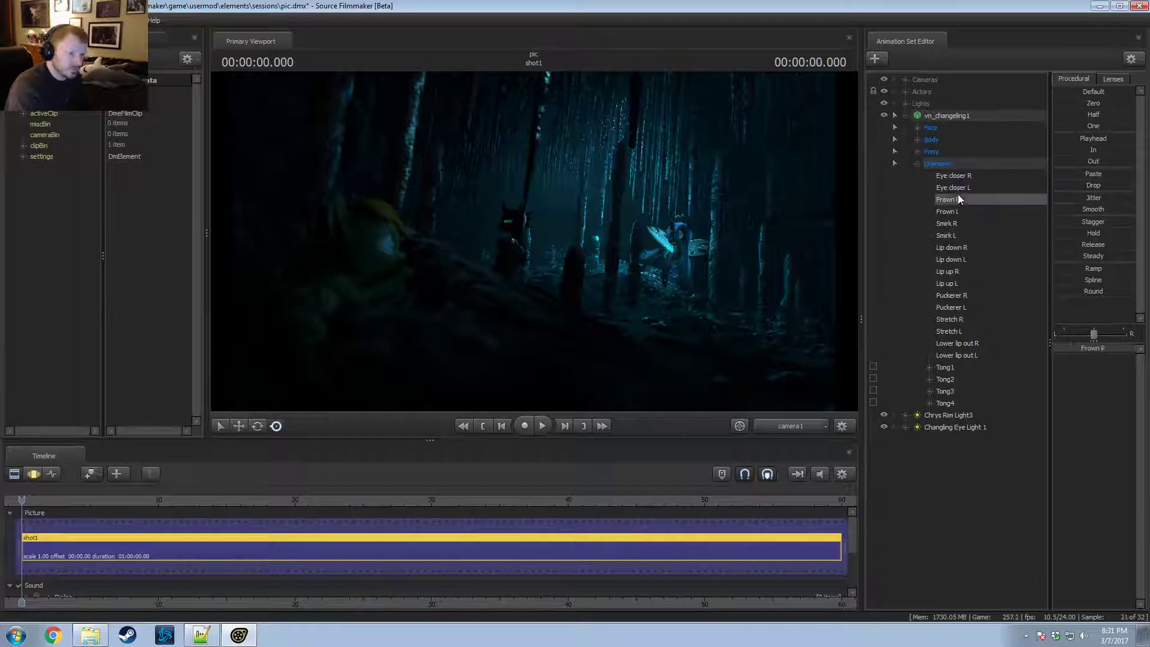
left_click(957, 209)
left_click(950, 188)
key("F3")
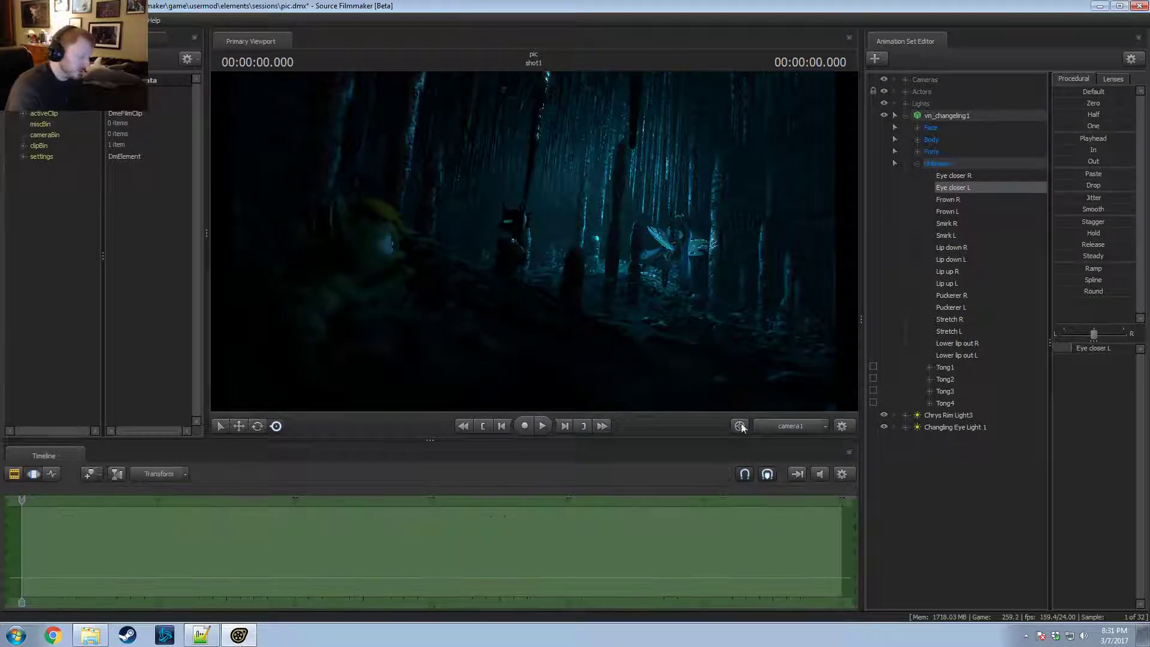
left_click(916, 164)
left_click(906, 105)
left_click(906, 105)
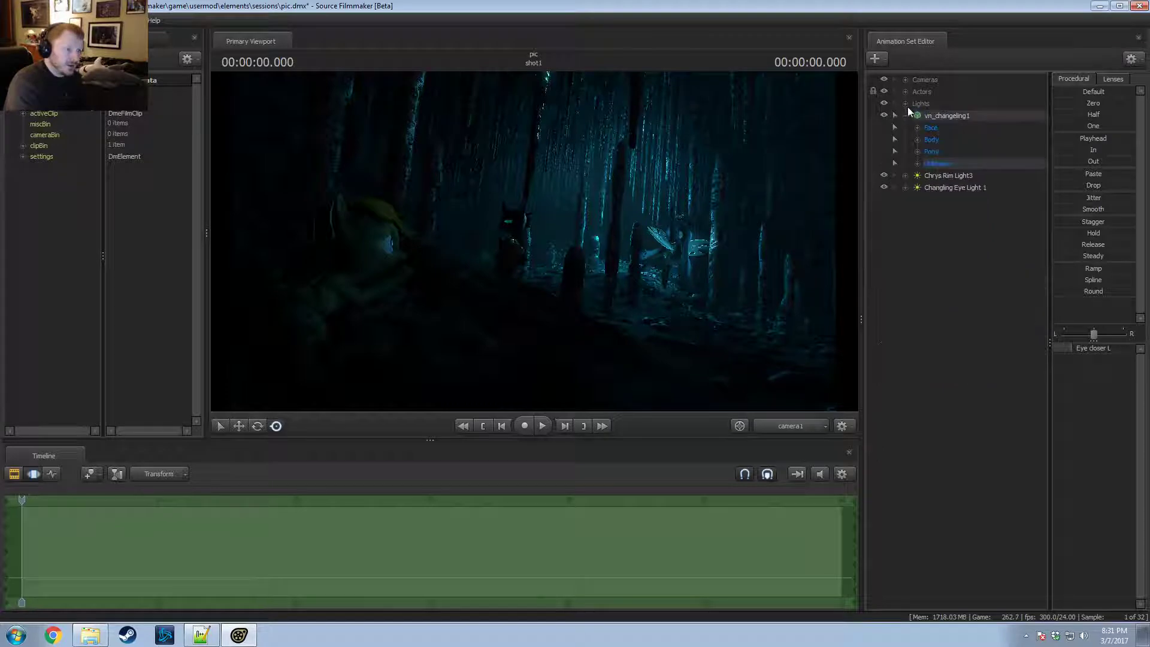
Step: Rename the Chrys Rim Light3 animation set to "Changeling Rim 1"
left_click(935, 179)
left_click(939, 189)
left_click(948, 177)
right_click(947, 177)
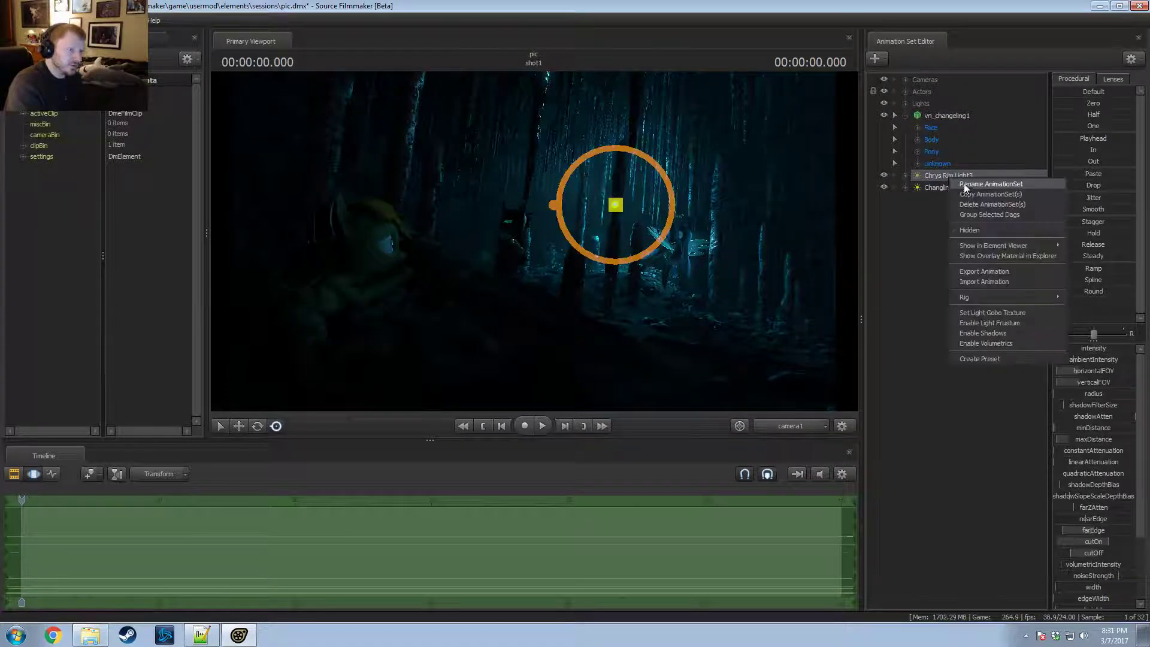
left_click(964, 185)
type("Changlin")
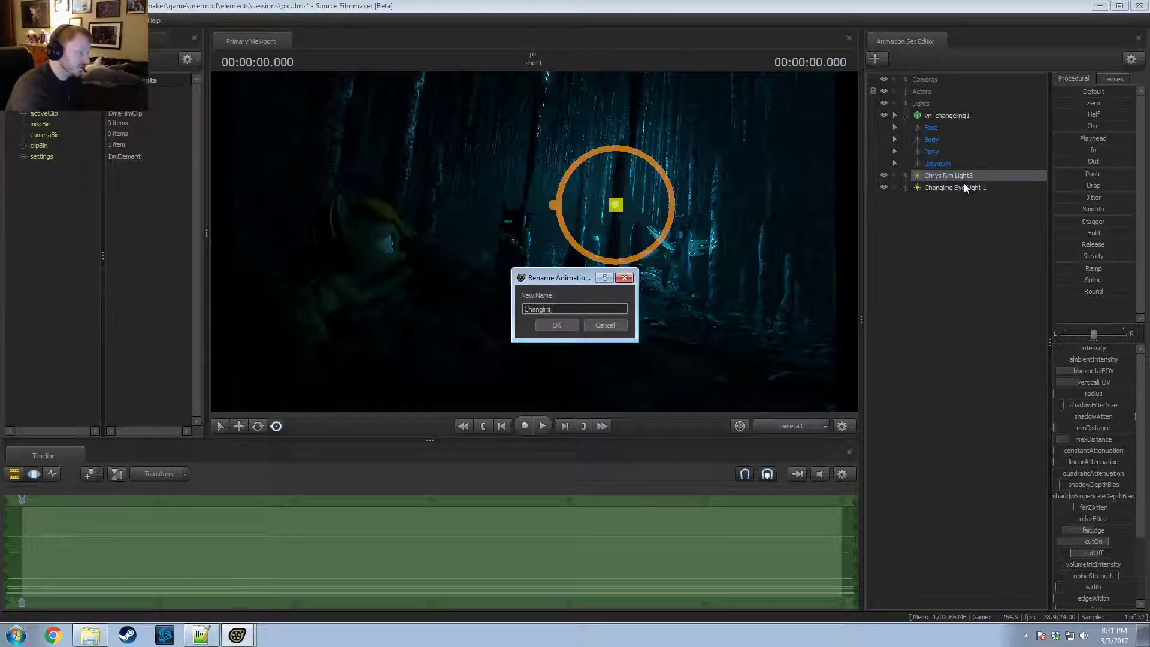
type("g")
type("ling")
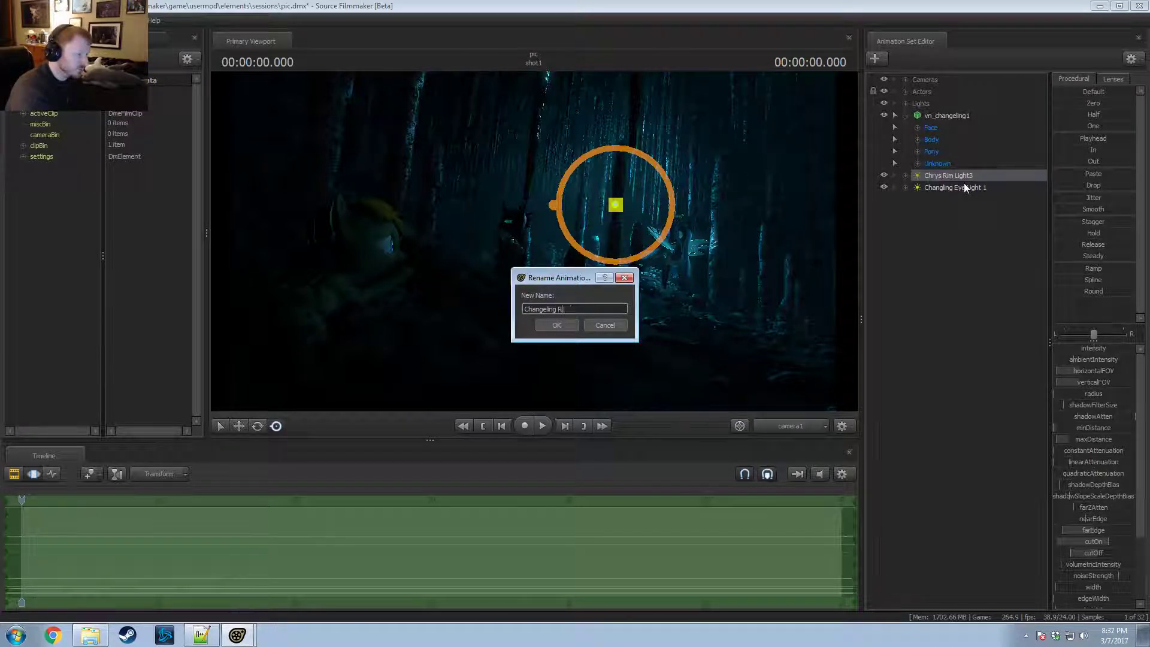
type(" Rim 1")
key("Return")
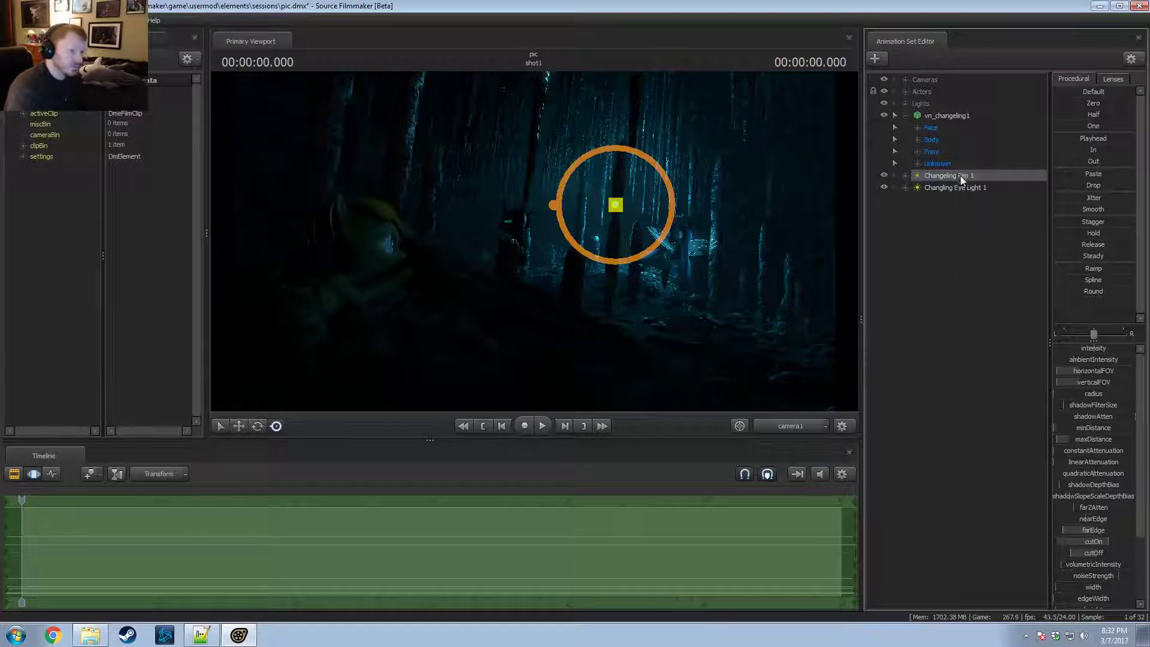
Step: Copy the Changeling Rim 1 light, look through the copy in the primary viewport and aim it at the changeling's head
right_click(960, 176)
left_click(974, 190)
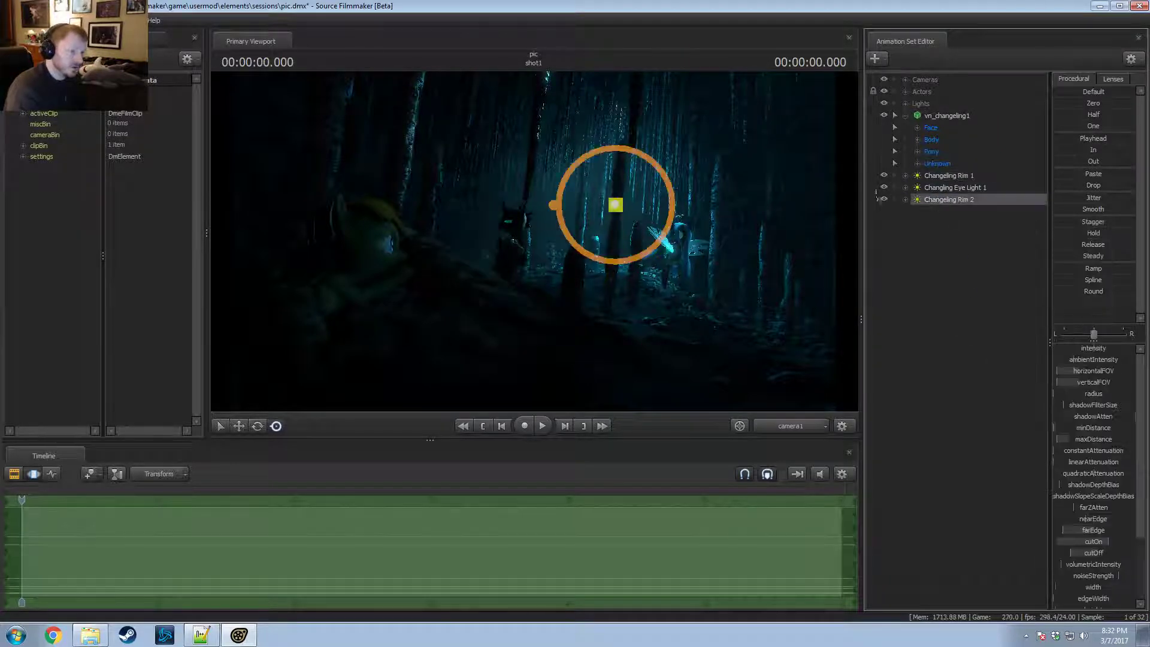
left_click_drag(714, 322, 663, 275)
left_click_drag(663, 213, 525, 231, "alt")
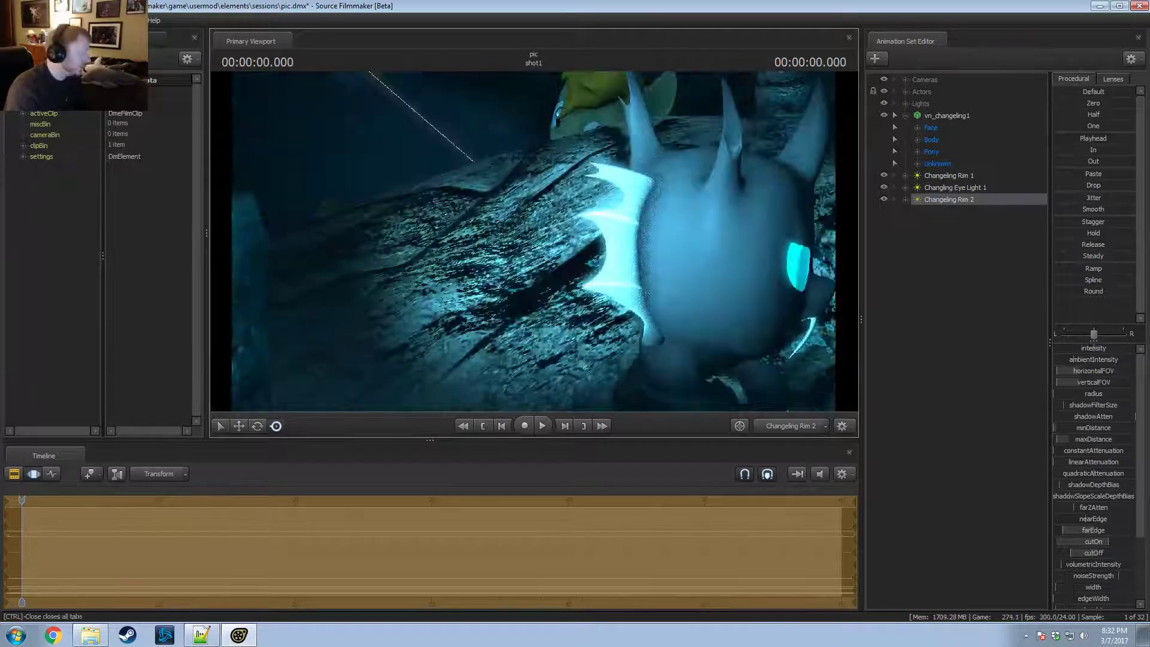
Step: Show the Secondary Viewport above the Animation Set Editor and resize the panels to enlarge it, shifting the Changeling Rim 2 light's aim
left_click(68, 20)
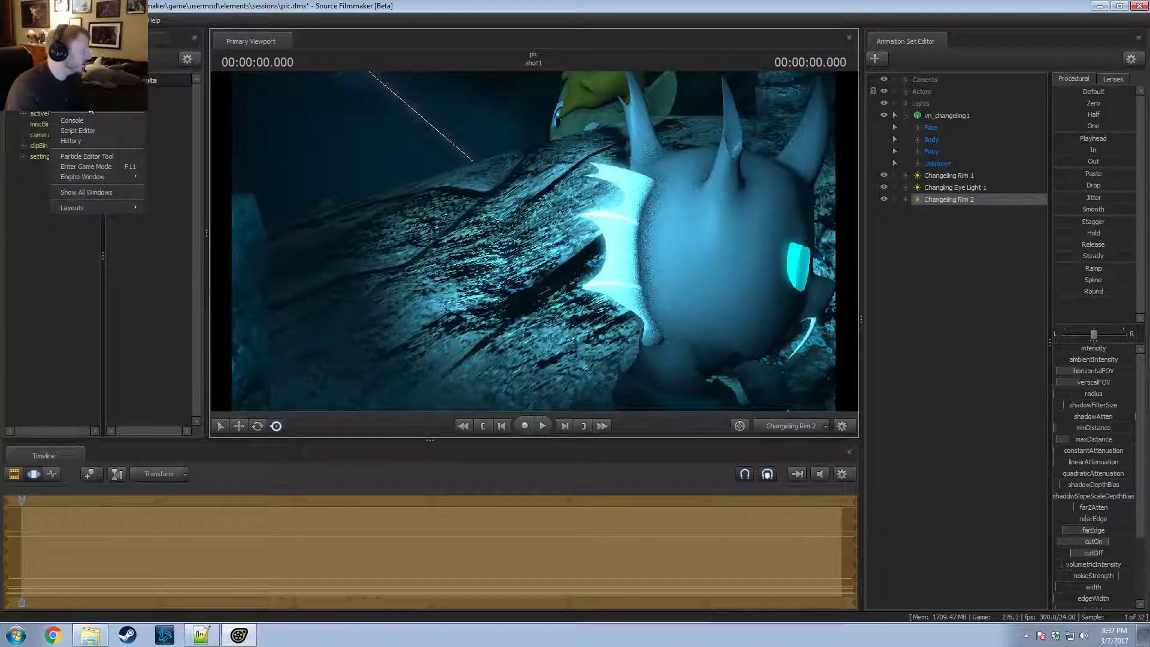
left_click(111, 120)
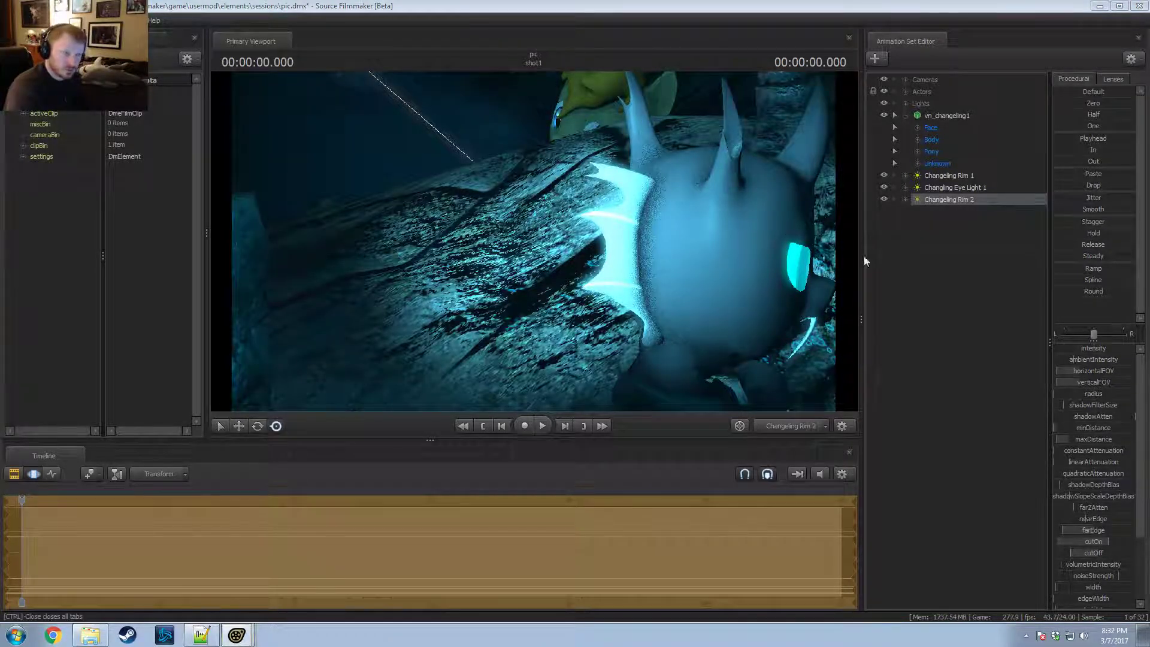
left_click_drag(861, 257, 1007, 294)
left_click_drag(984, 173, 981, 264)
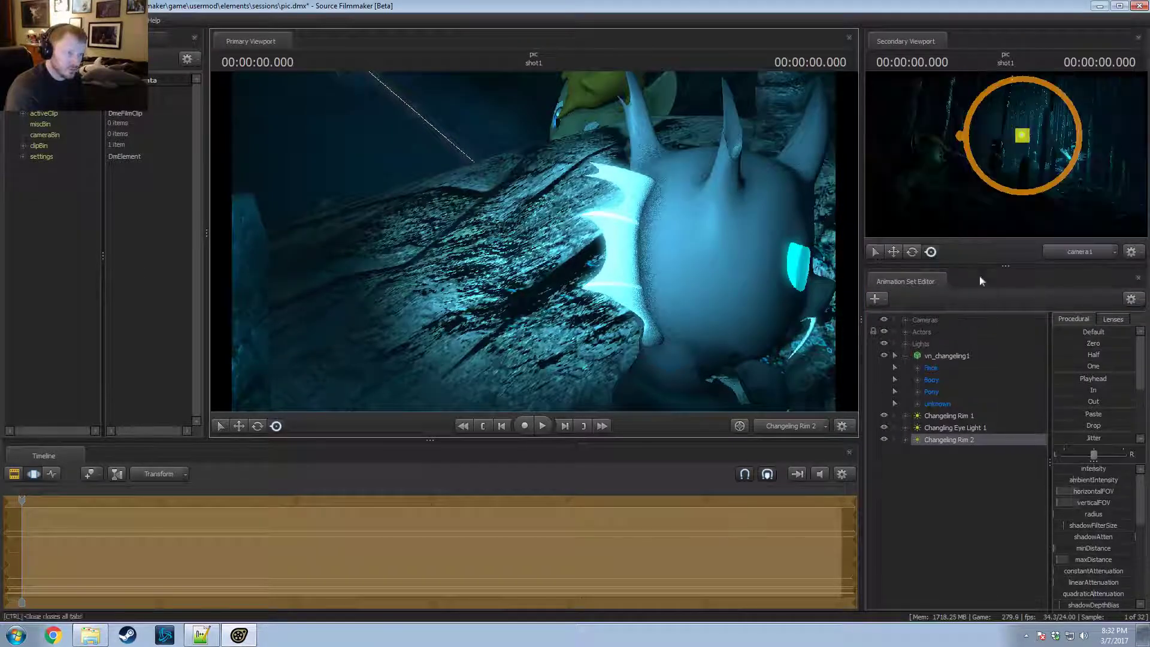
left_click_drag(533, 281, 166, 333)
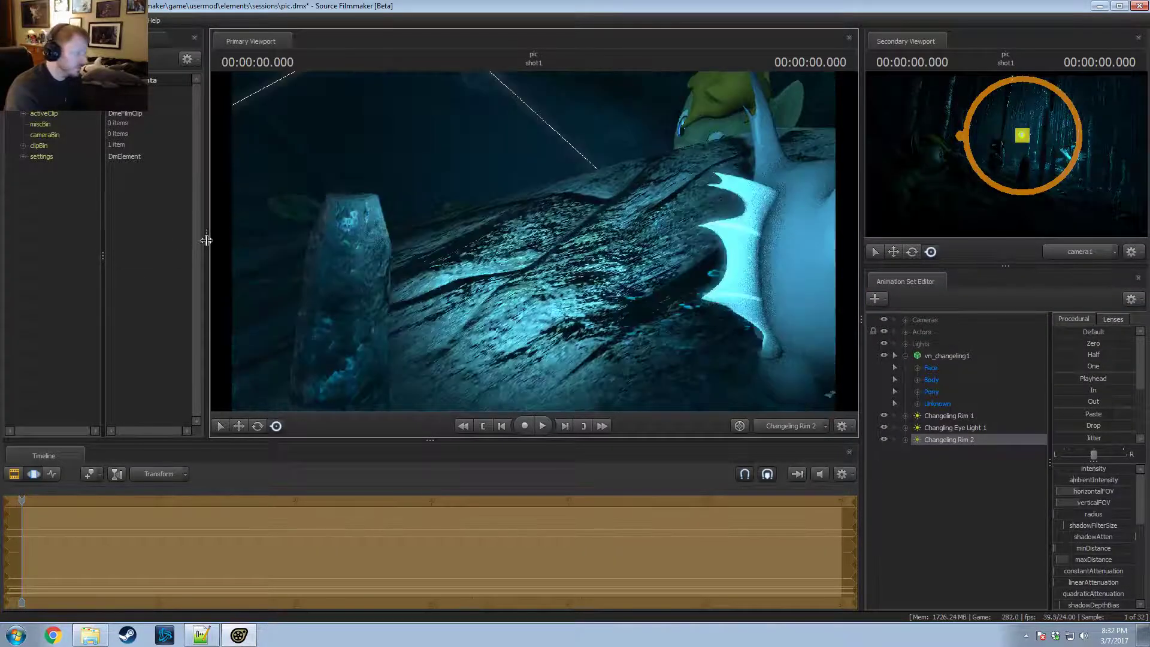
left_click_drag(206, 240, 170, 240)
left_click_drag(862, 196, 804, 197)
left_click_drag(899, 272, 912, 290)
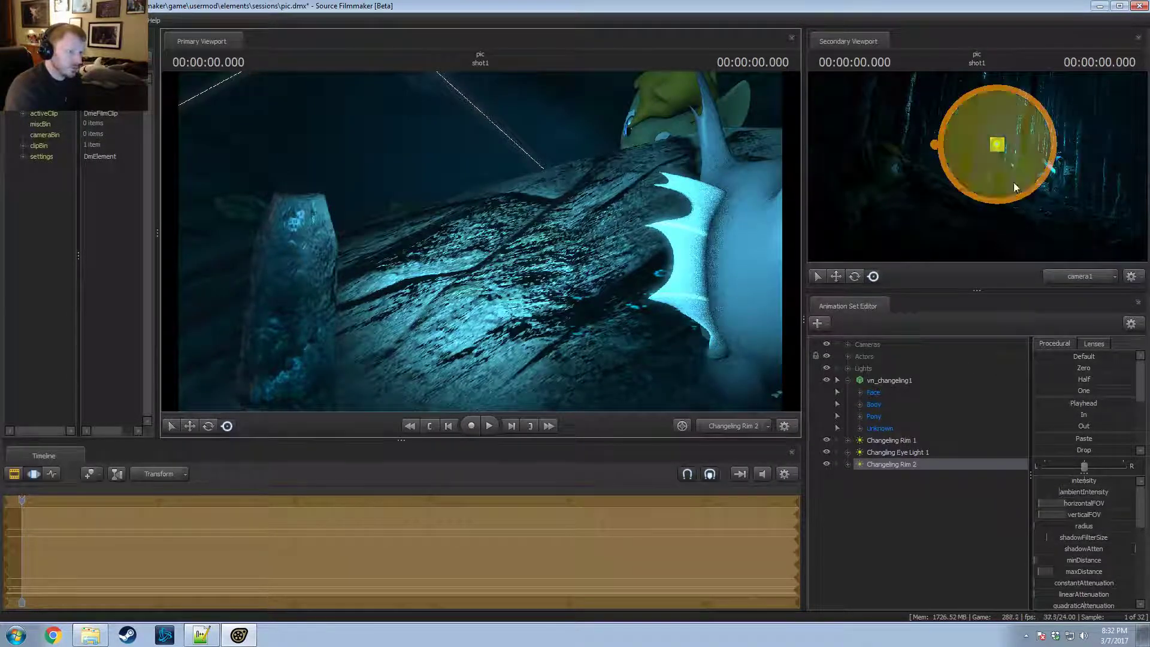
Step: Switch the Secondary Viewport to the Work Camera and frame the changeling's head in close-up
left_click(916, 156)
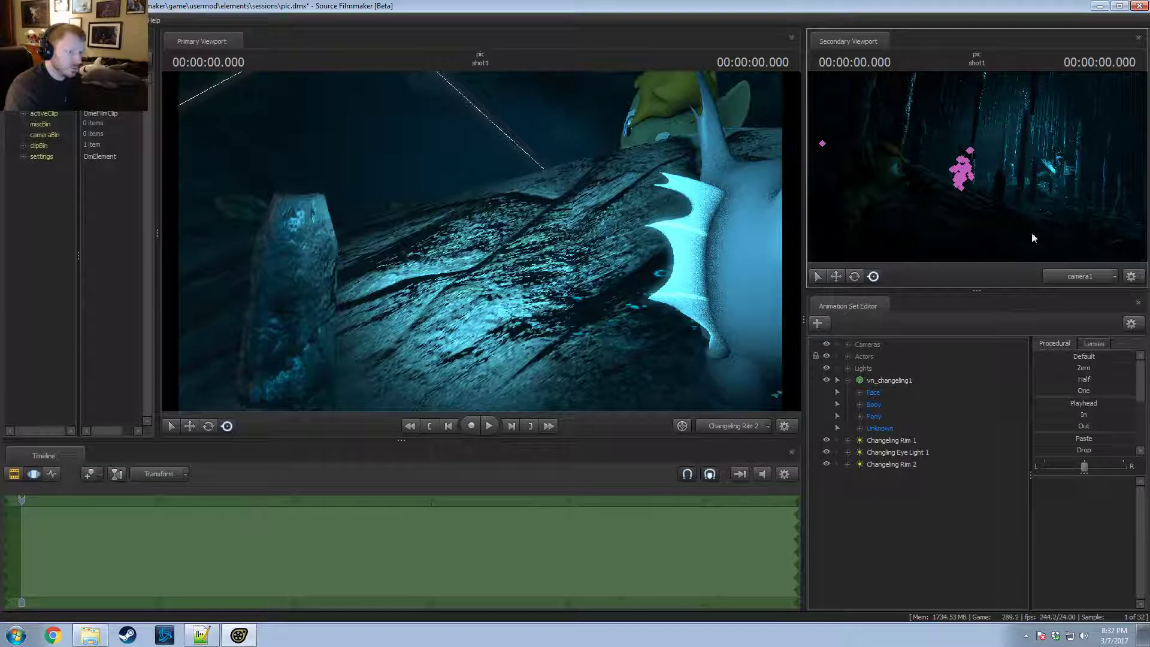
left_click(1073, 270)
mouse_move(1029, 202)
left_mouse_down()
mouse_move(1009, 201)
mouse_move(1027, 197)
left_mouse_up()
key("w")
key("w")
left_click_drag(1014, 244, 994, 242)
Step: Select Changeling Rim 2 and move the light in the Motion Editor so it shines on the side of the changeling's face
left_click(918, 466)
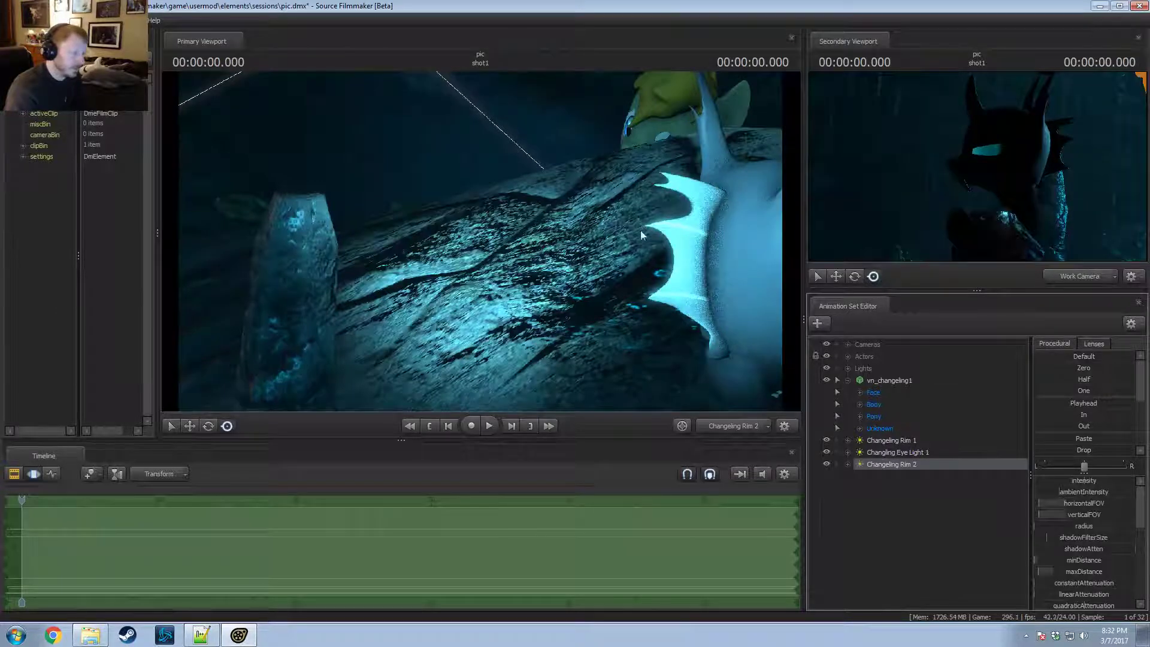
key("F2")
left_click_drag(608, 247, 628, 214)
left_click(571, 328)
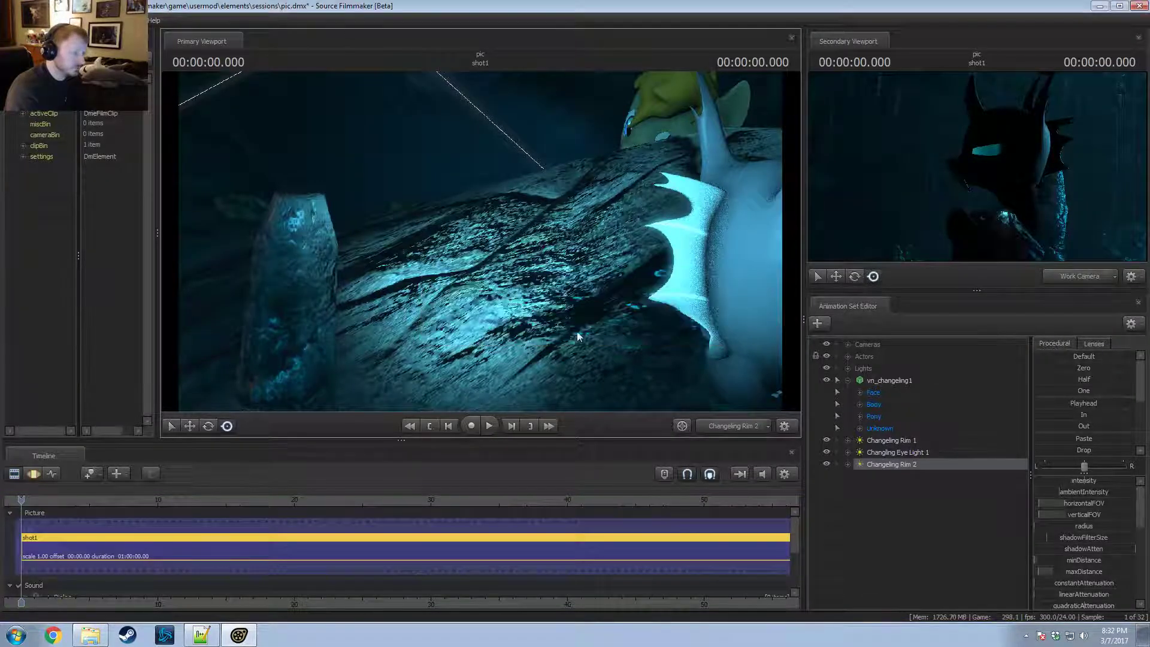
key("F3")
left_click_drag(571, 328, 614, 292)
key("F2")
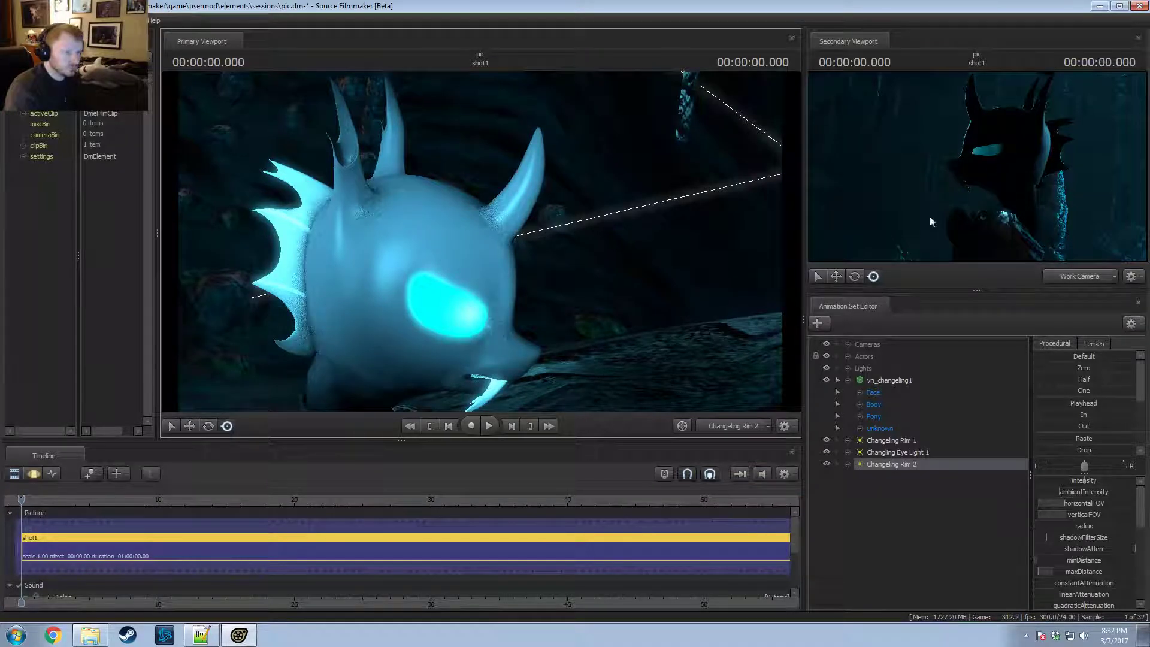
Step: Fine-tune the Changeling Rim 2 light so it sits farther back and points down at the changeling's head
left_click(689, 252)
left_click(584, 330)
key("F3")
left_click_drag(641, 322, 575, 304)
key("F2")
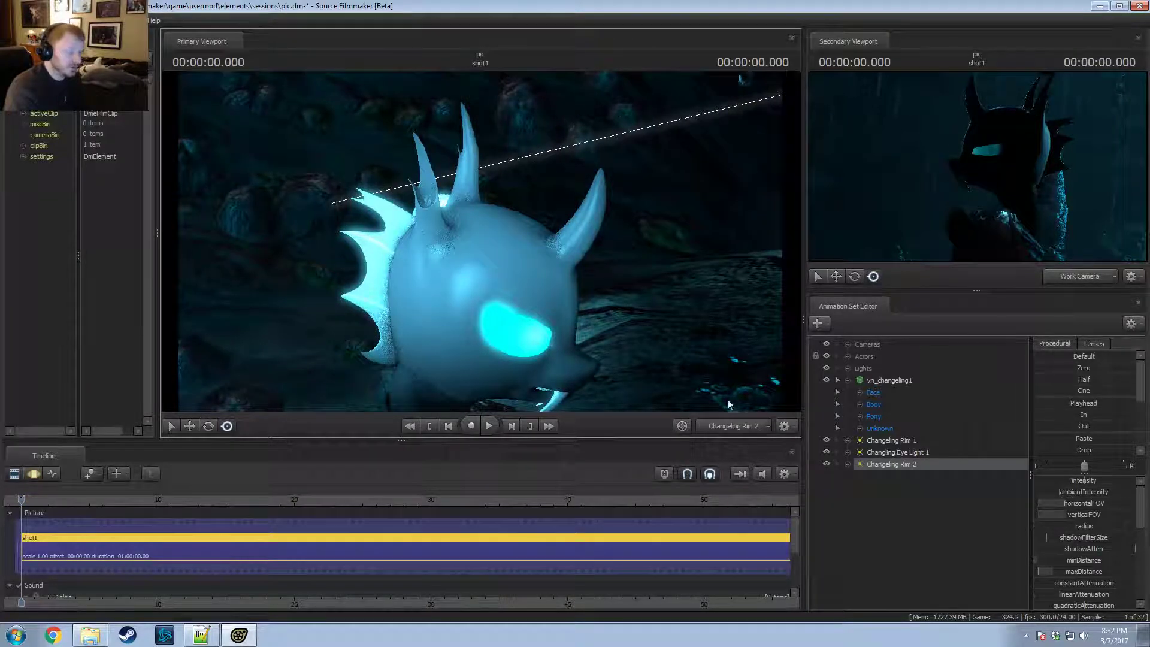
Step: Return the primary viewport to camera1 and compare the lighting there with the Work Camera close-up in the Secondary Viewport
left_click(732, 423)
left_click(732, 422)
key("F3")
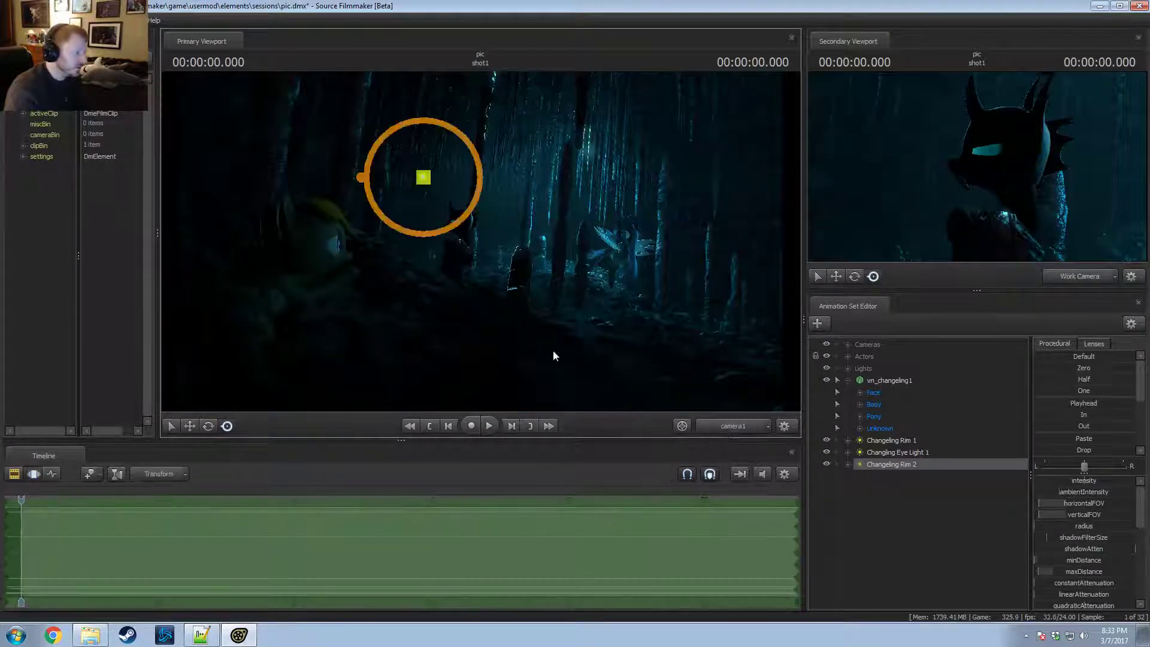
key("F2")
left_click(1070, 278)
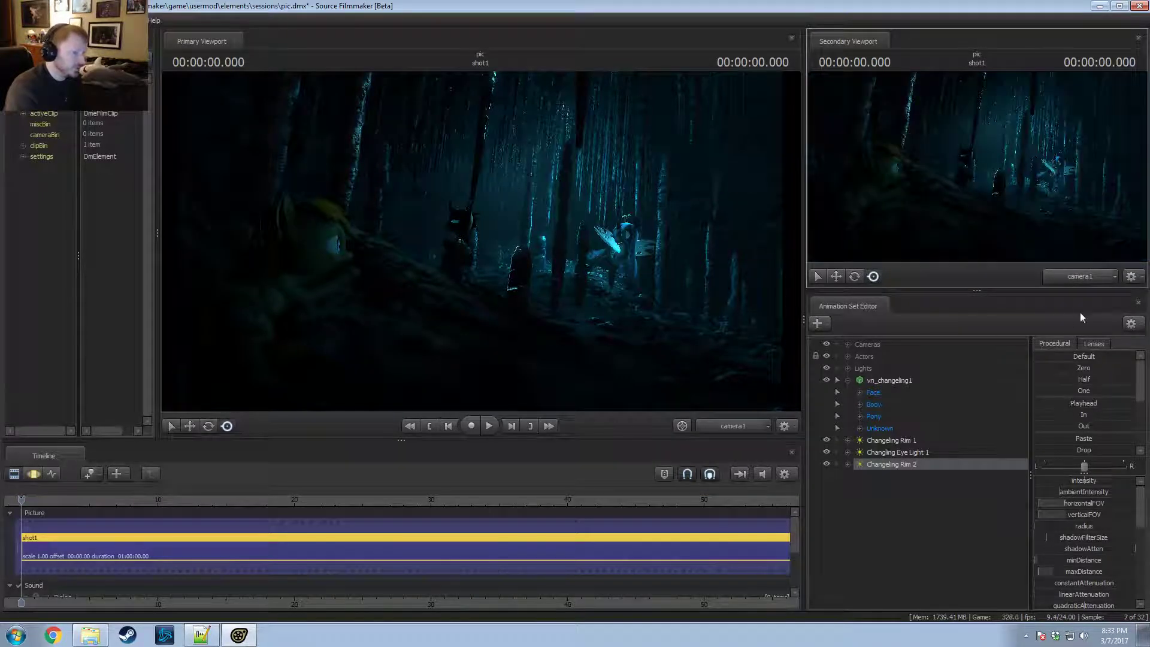
left_click(1069, 277)
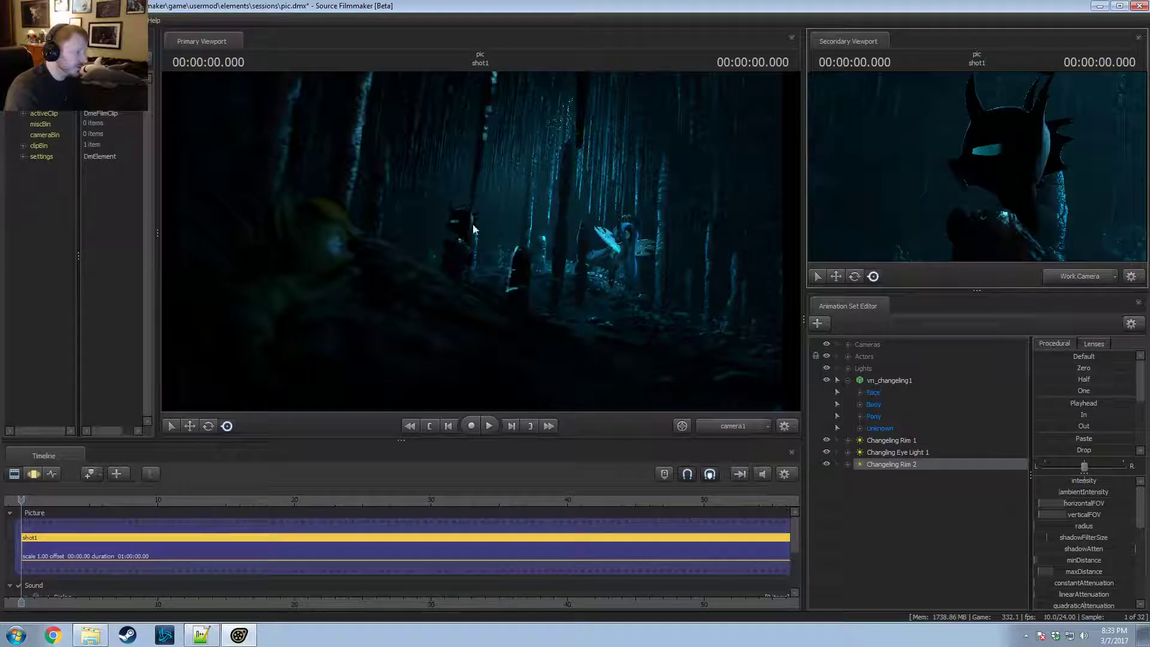
left_click(904, 444)
right_click(906, 444)
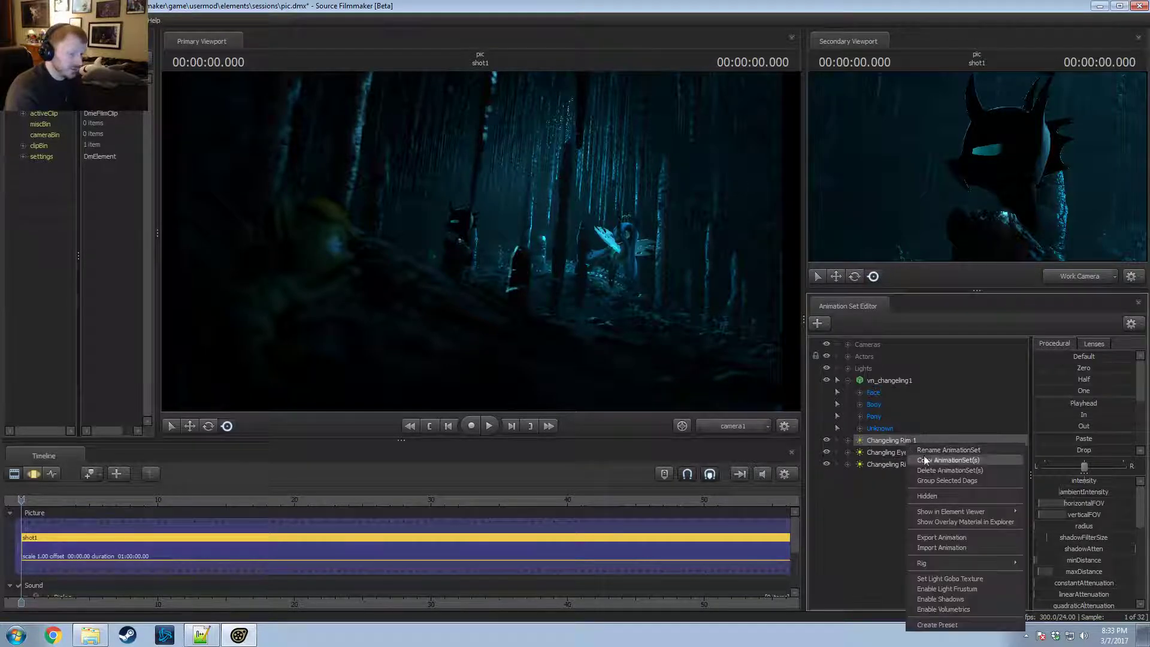
right_click(886, 462)
left_click(914, 288)
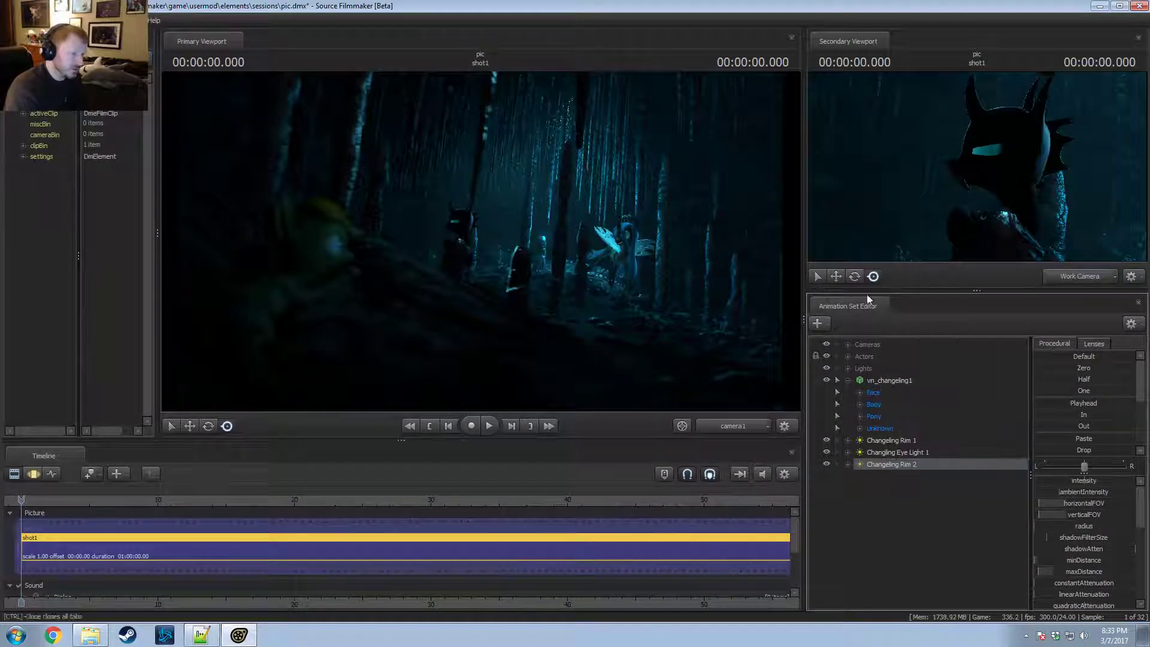
Step: Rename the Changeling Rim 2 animation set to "Changeling Highlight"
right_click(897, 464)
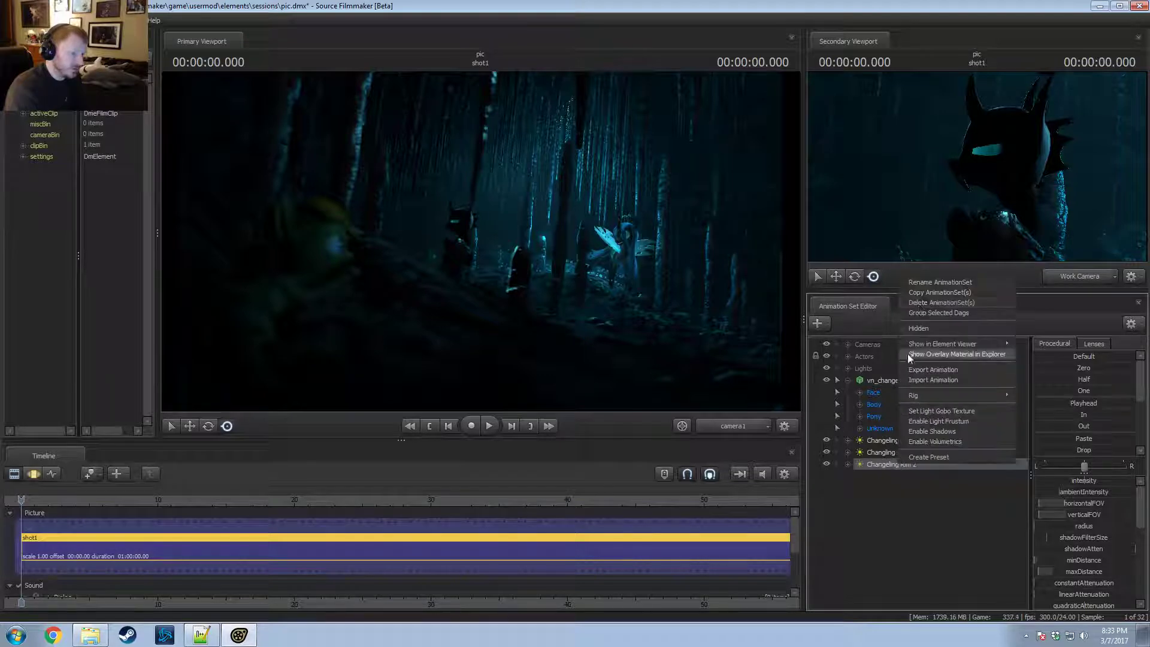
left_click(921, 285)
right_click(892, 462)
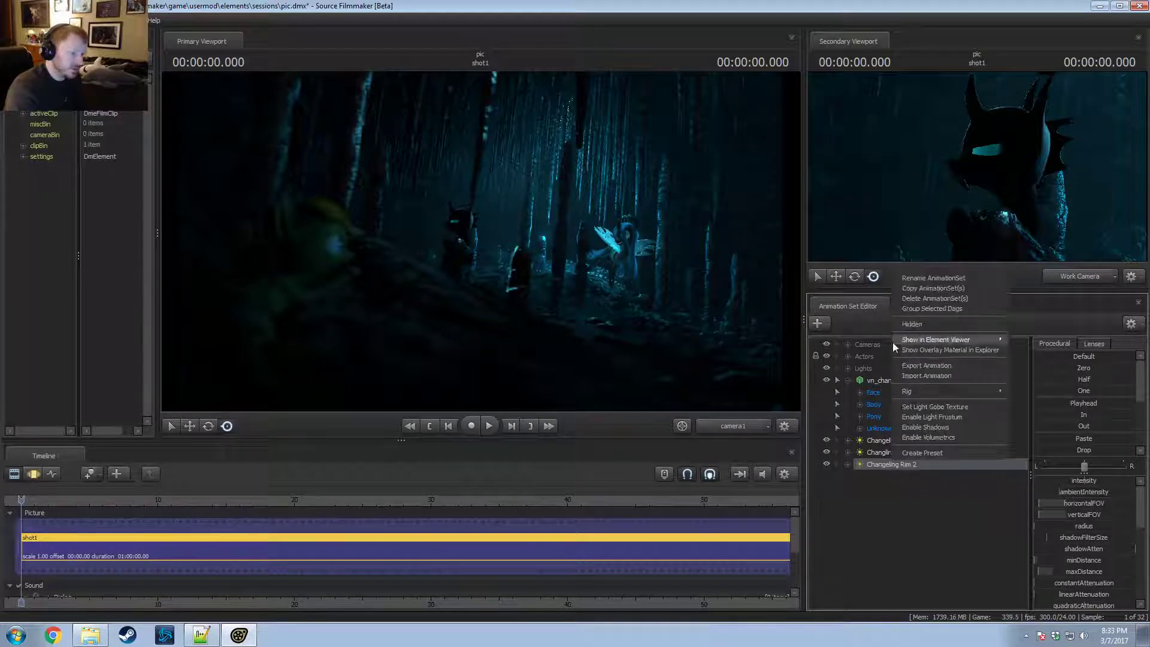
left_click(904, 279)
key("BackSpace")
key("BackSpace")
key("BackSpace")
key("BackSpace")
key("BackSpace")
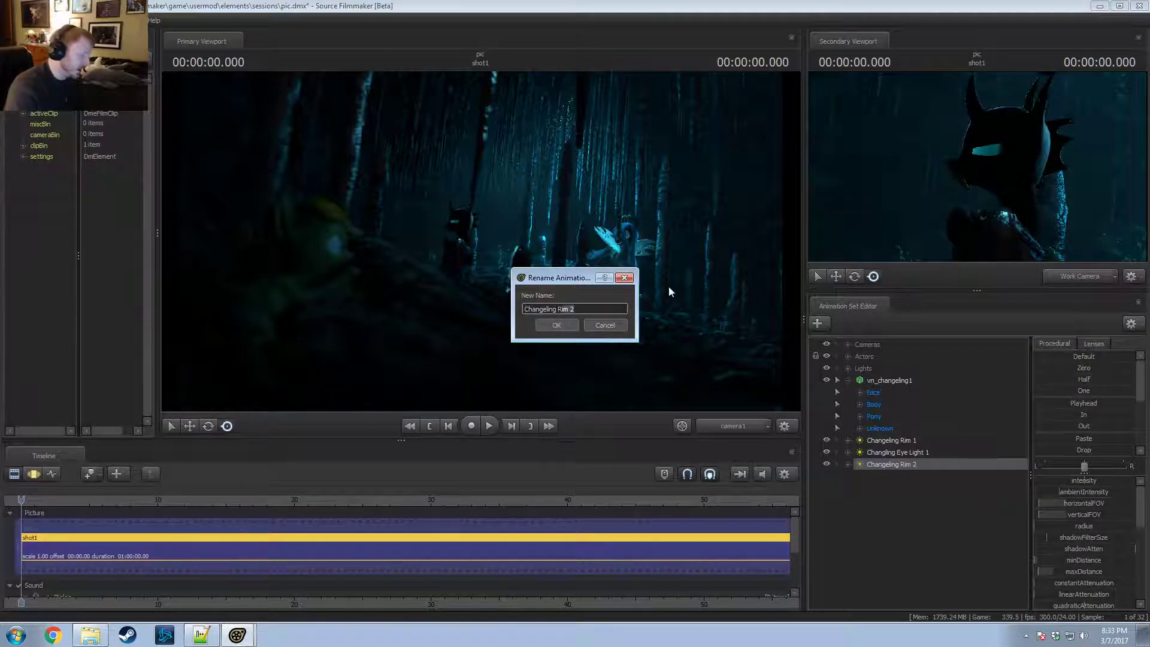
type("Highlight")
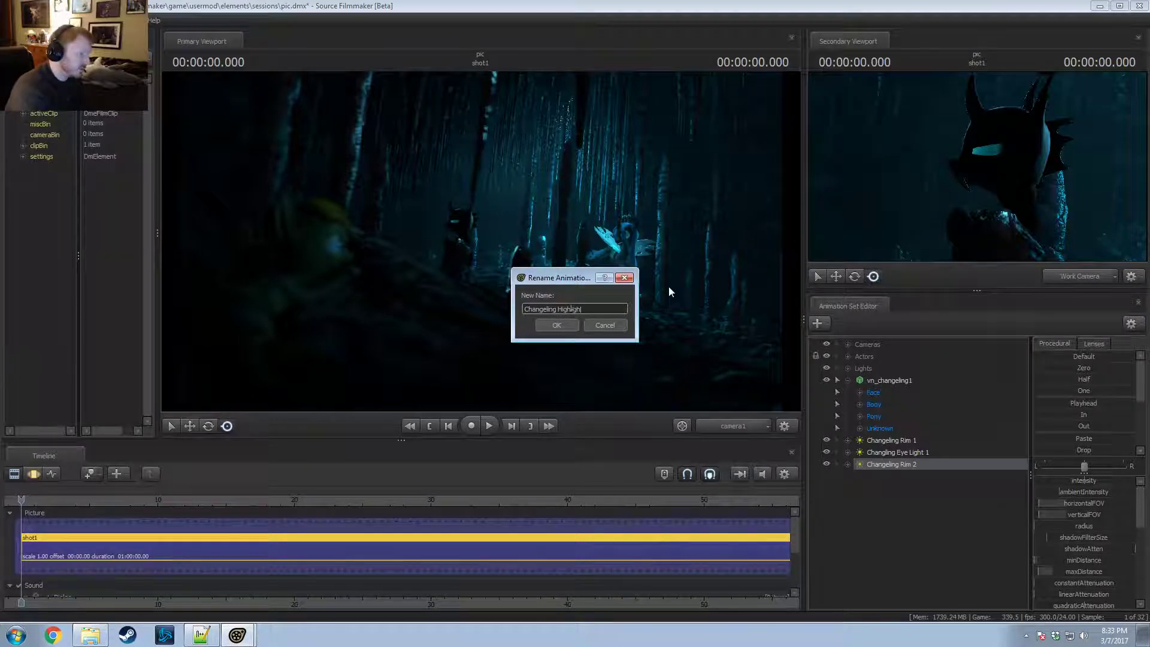
key("Return")
Step: Copy the Changeling Rim 1 light again and, looking through the copy, aim it at the back of the changeling's head
right_click(867, 441)
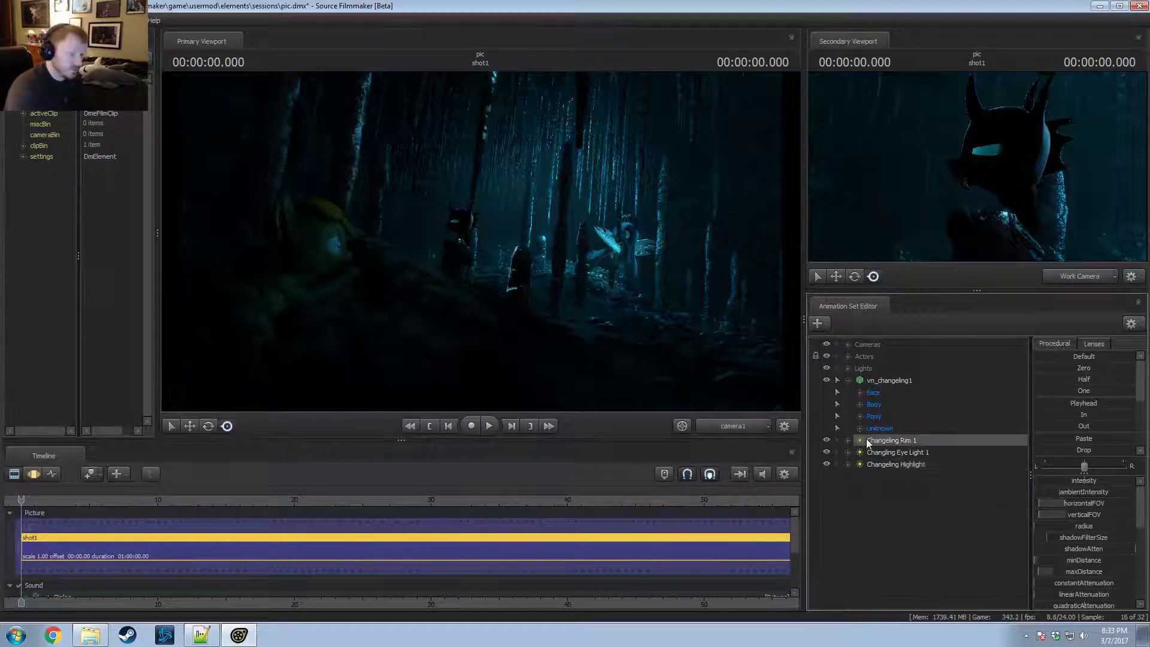
left_click(910, 444)
left_click(924, 575)
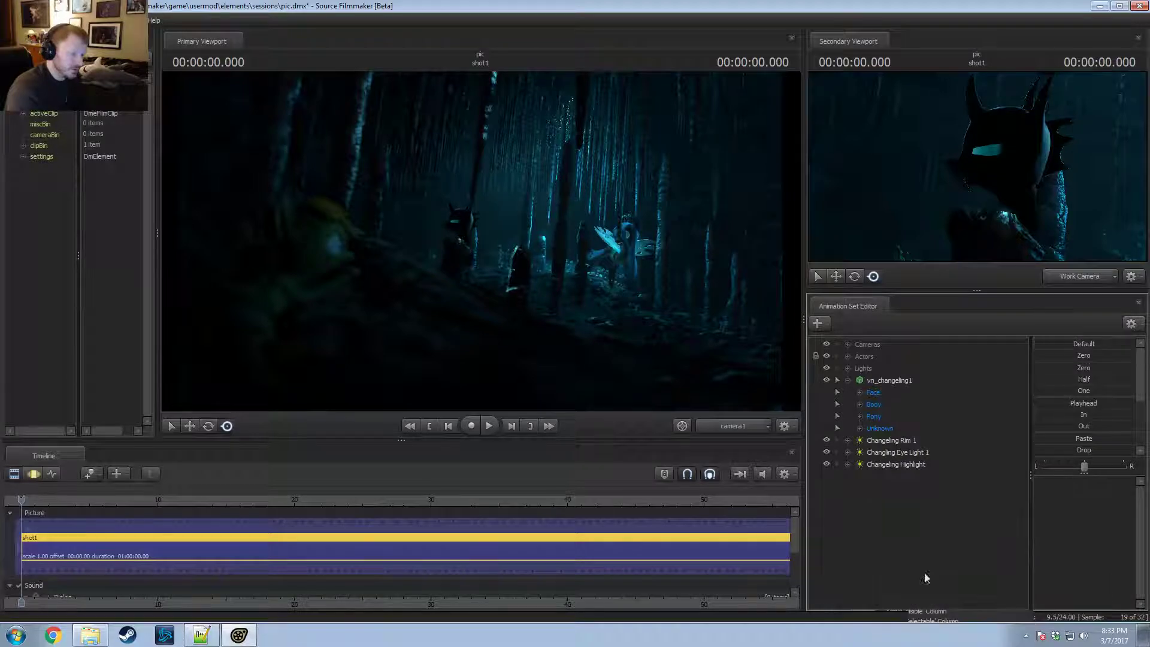
left_click_drag(903, 477, 577, 205)
key("F3")
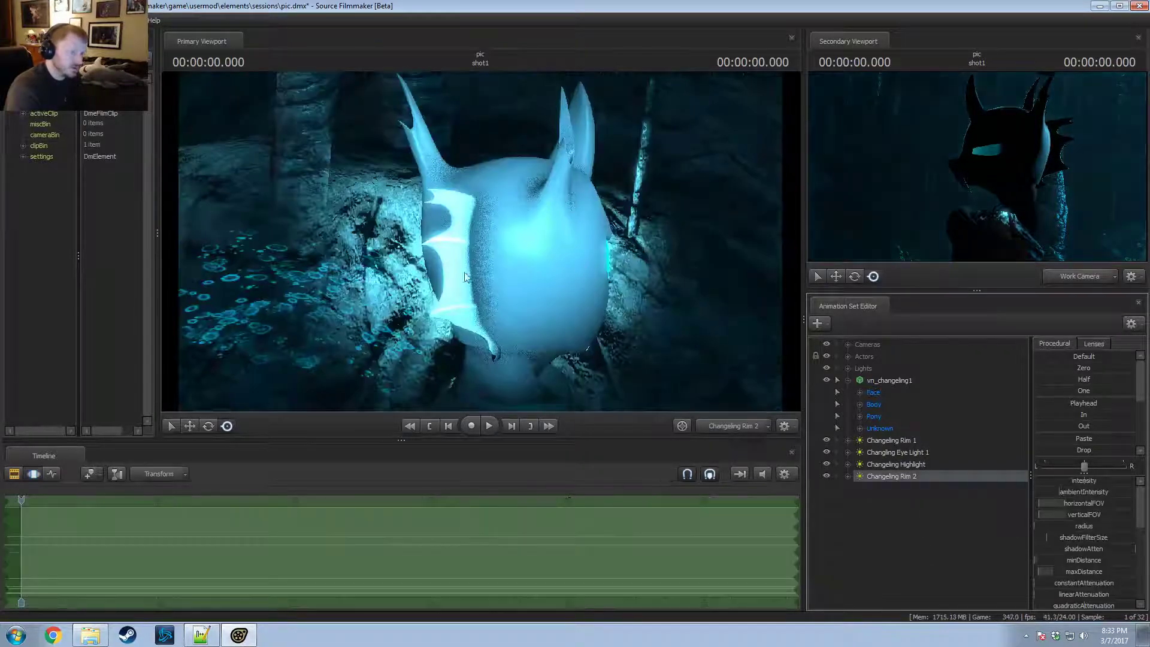
left_click_drag(465, 277, 718, 282)
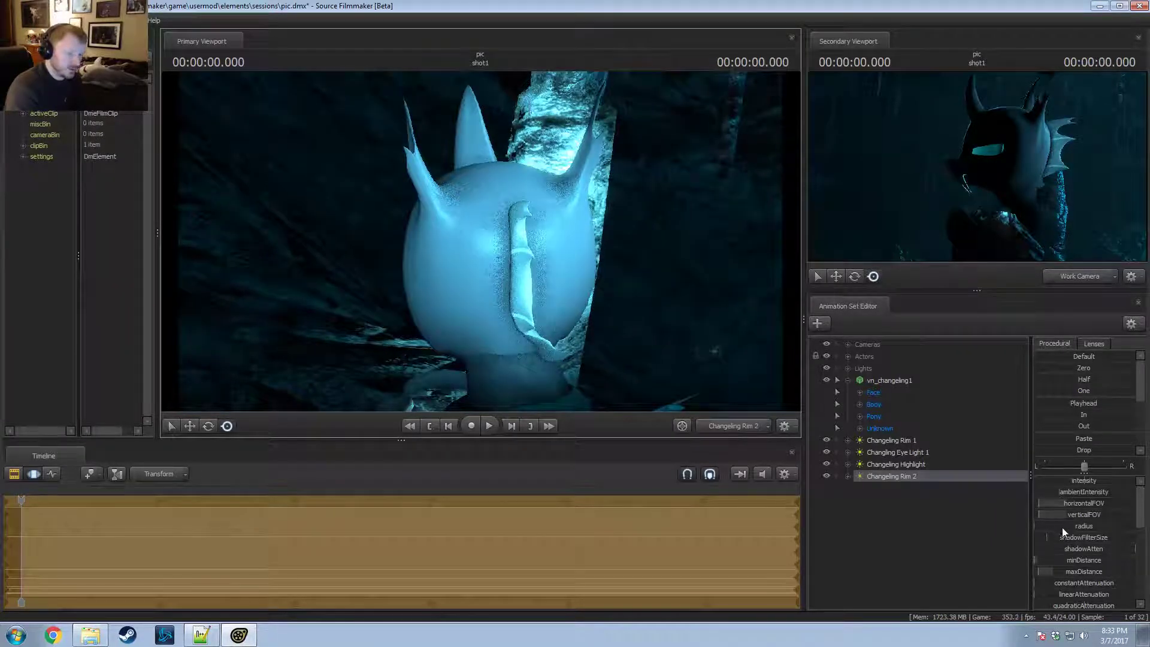
Step: Increase the radius of the new Changeling Rim 2 light, adjust its intensity and return to the Clip Editor
left_click_drag(1062, 527, 1079, 527)
left_click_drag(1083, 480, 1065, 480)
key("F2")
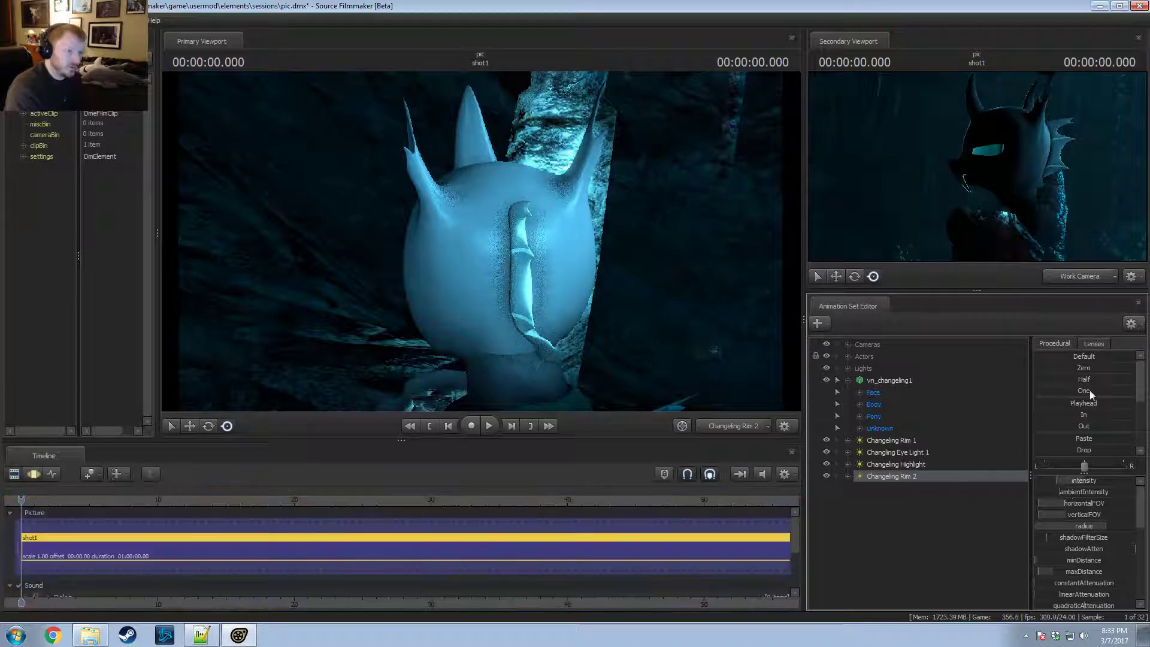
Step: Reduce the radius of the Changeling Rim 2 light, and return the primary viewport to camera1 and the secondary one to the Work Camera
left_click(1076, 278)
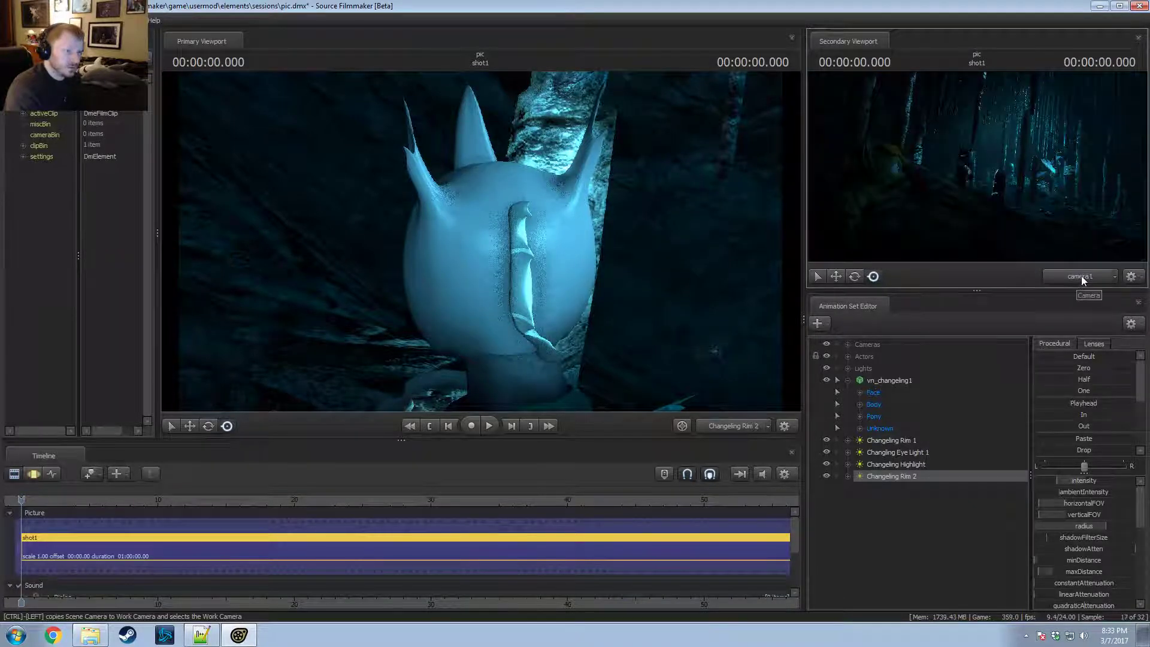
key("F3")
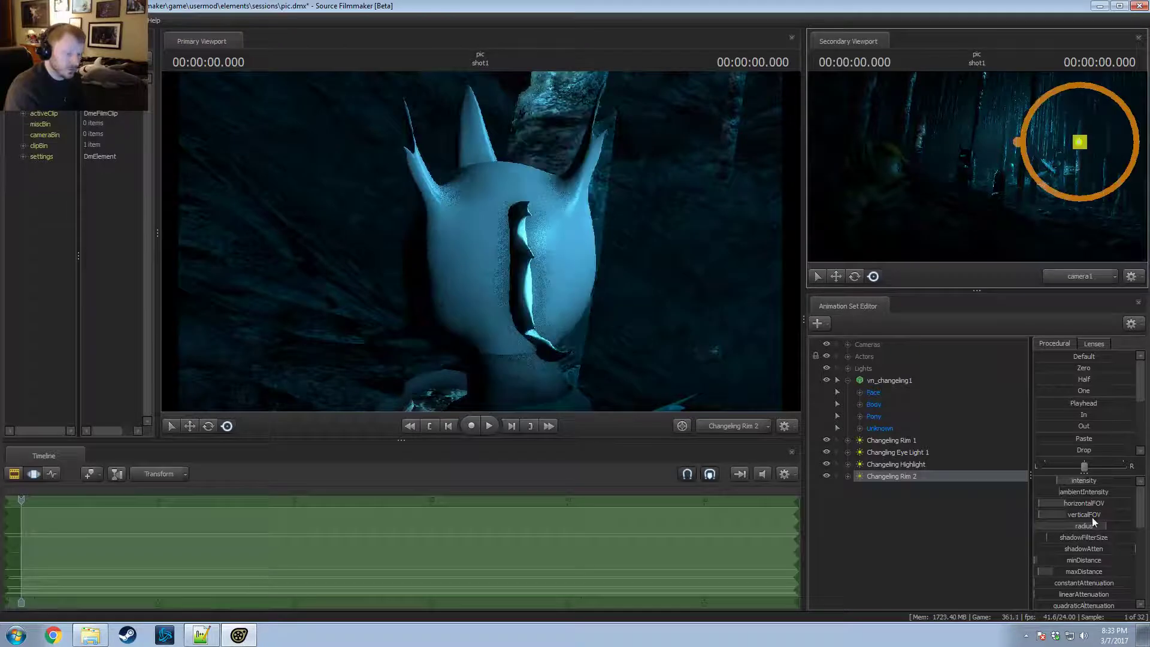
left_click(737, 430)
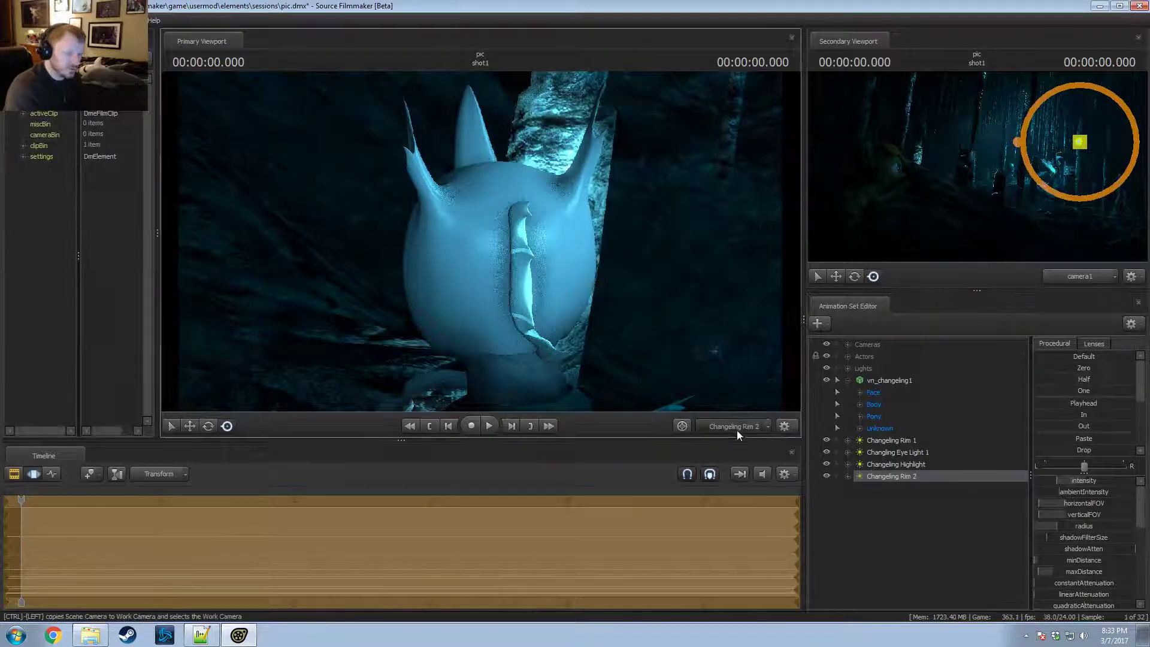
left_click(742, 425)
left_click(1062, 274)
key("F2")
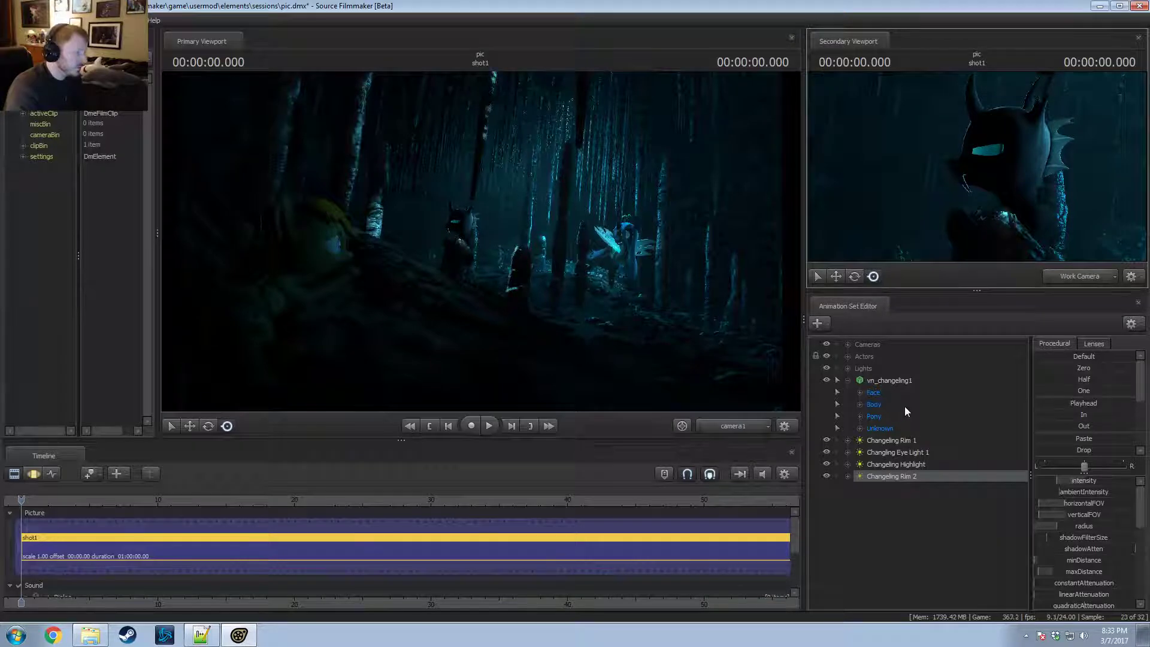
Step: Look through the Changeling Rim 2 light in the primary viewport and try to re-aim it in the Clip Editor
key("F3")
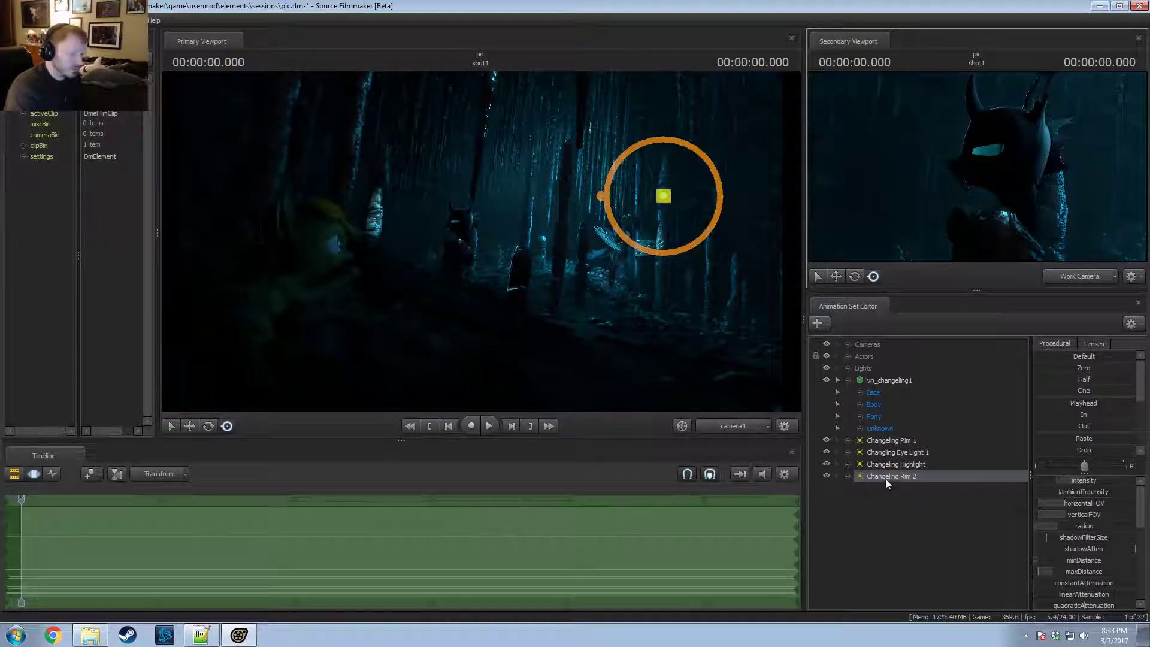
left_click_drag(885, 478, 591, 219)
key("F2")
left_click_drag(554, 276, 587, 272)
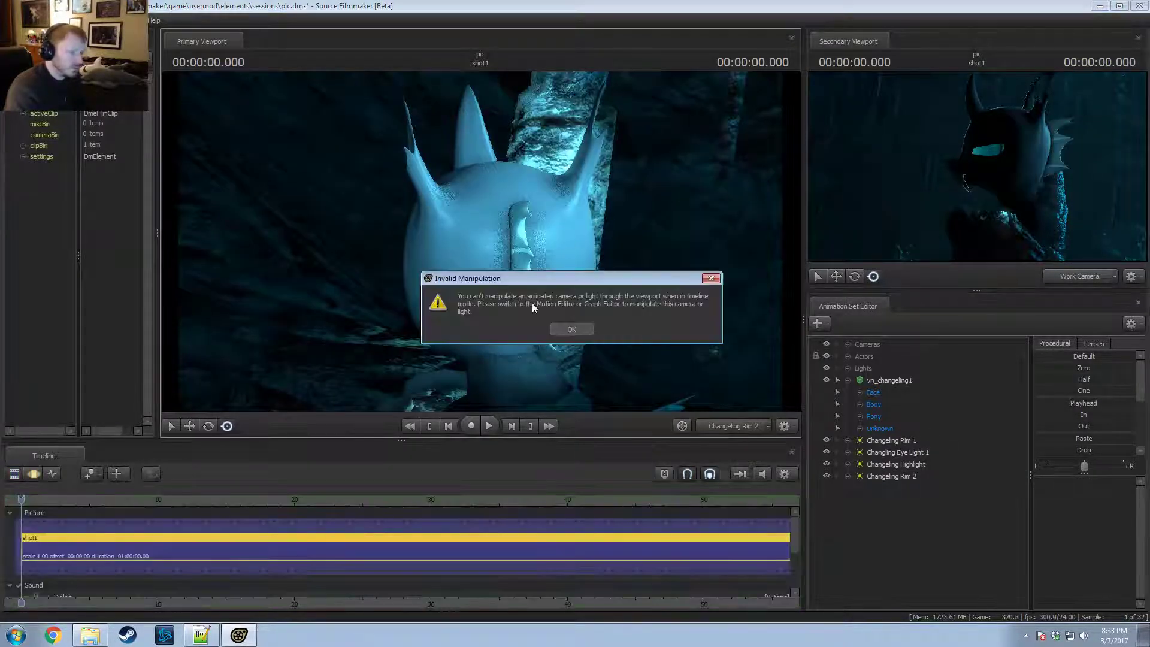
left_click(563, 329)
key("F3")
key("F2")
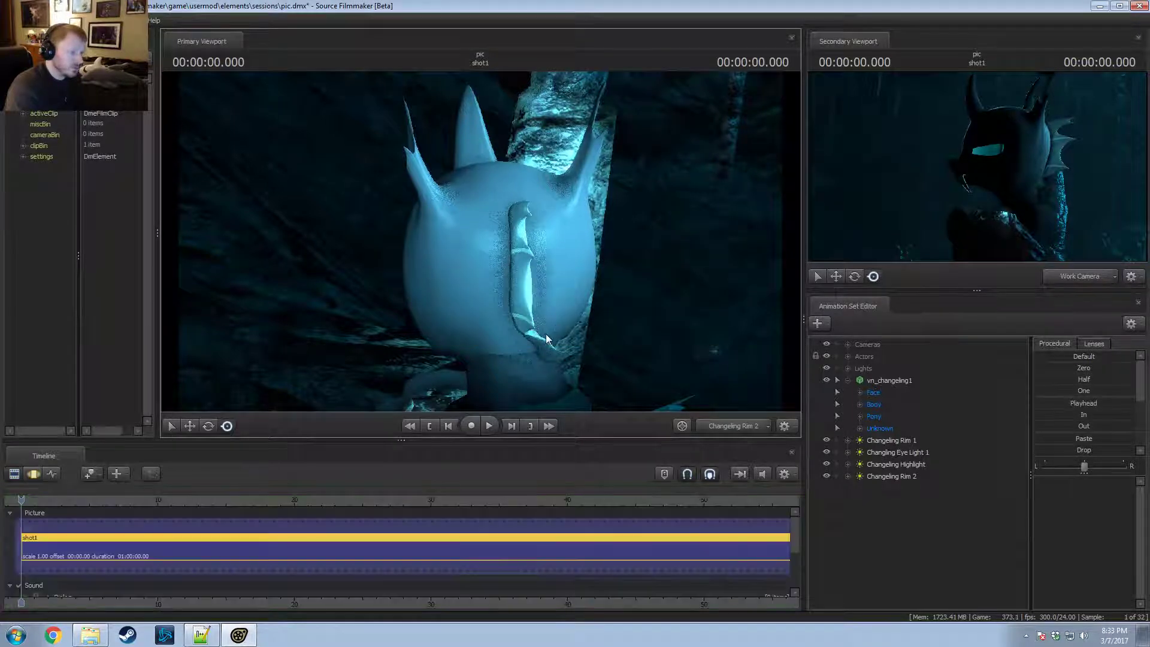
left_click(545, 333)
left_click(558, 329)
Step: Re-aim the Changeling Rim 2 light in the Motion Editor, off to one side of the changeling's head, and return to camera1
left_click(886, 476)
left_click(688, 324)
left_click(576, 331)
key("F3")
left_click_drag(577, 332, 644, 315)
left_click_drag(454, 216, 480, 240)
key("F2")
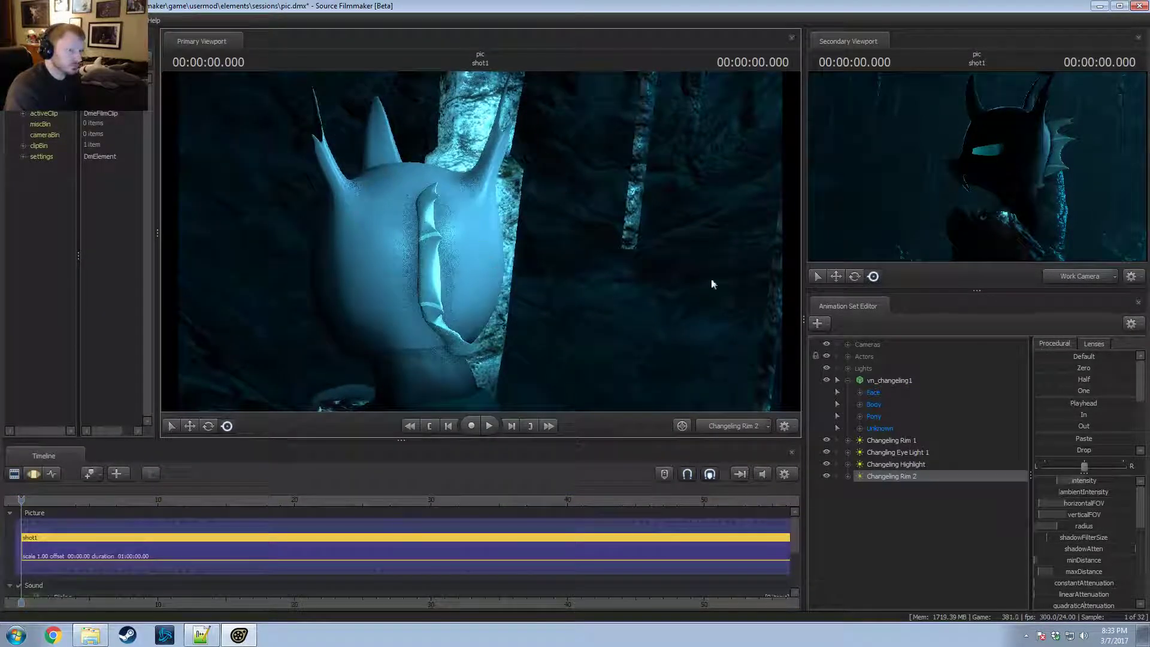
left_click(713, 421)
left_click(714, 421)
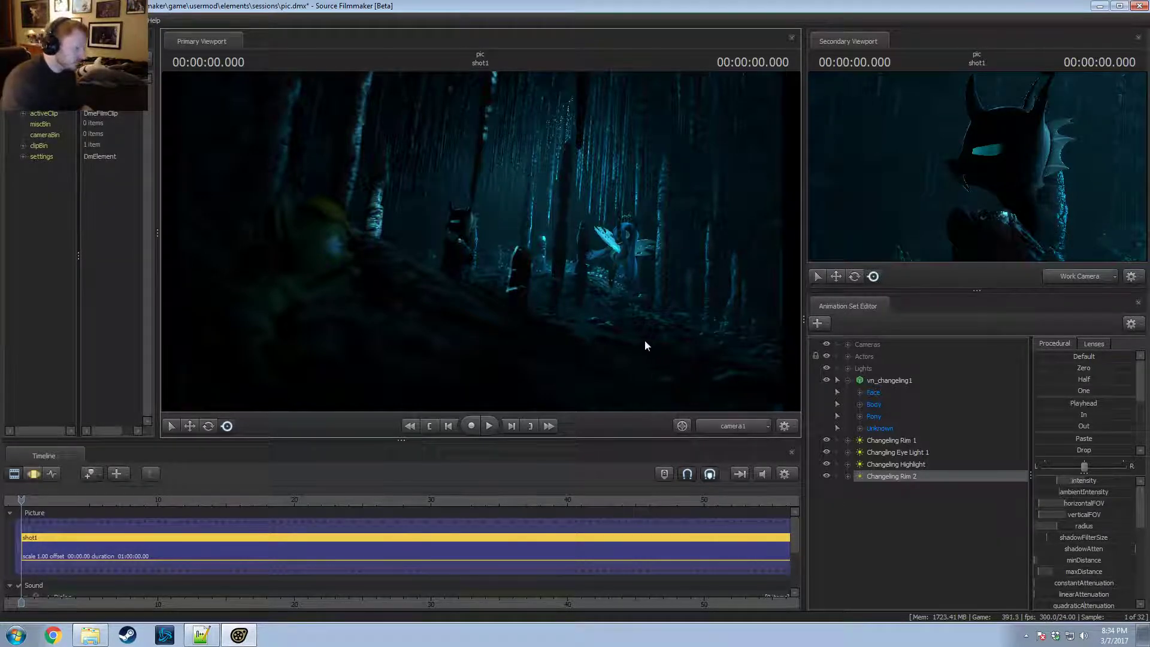
Step: Copy camera1 to the Work Camera, move closer to adjust the rotation of the changeling's Neck, and return to camera1
left_click(723, 425, "ctrl")
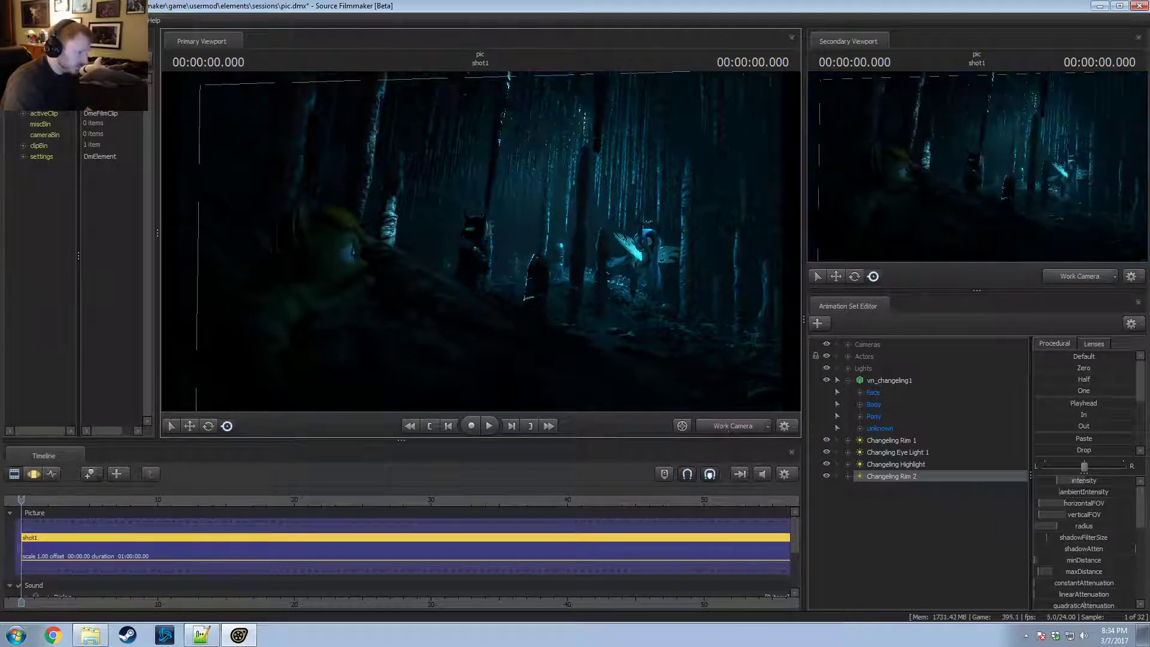
left_click_drag(455, 215, 501, 254)
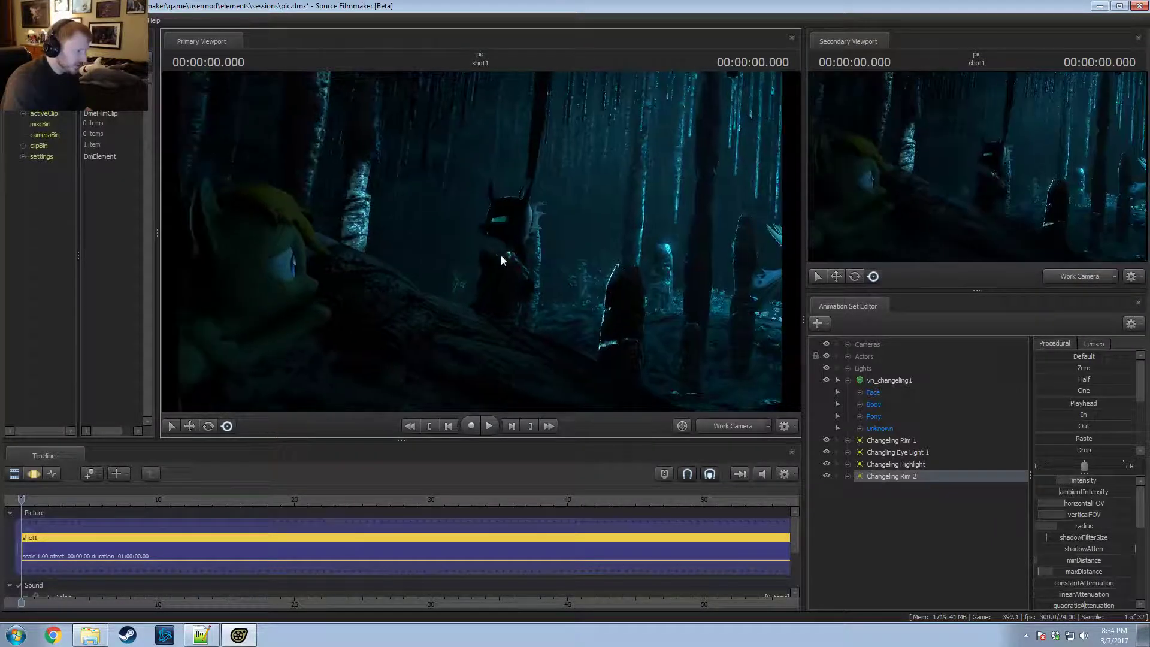
key("F3")
left_click(514, 249)
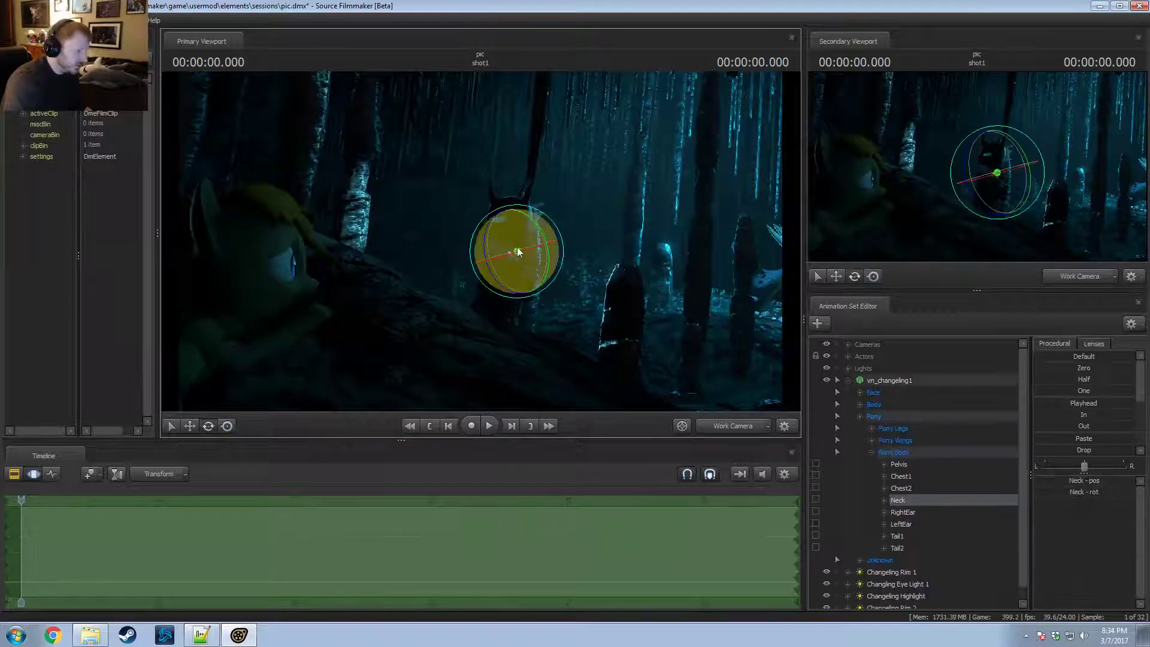
left_click_drag(512, 262, 510, 239)
key("F2")
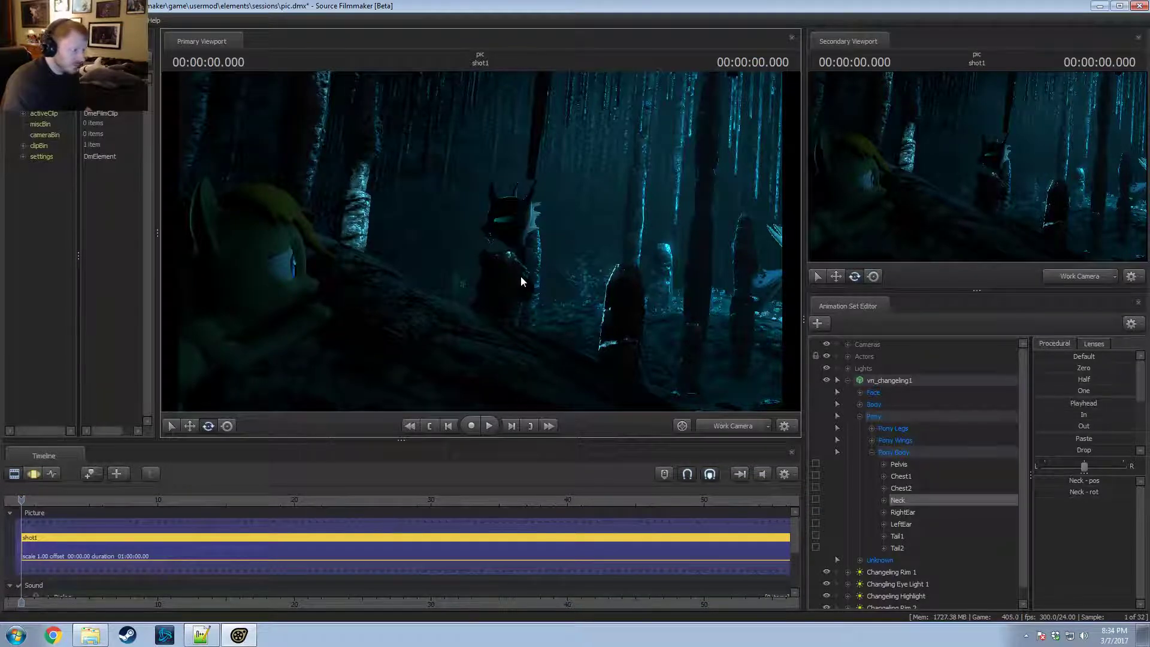
left_click(722, 426)
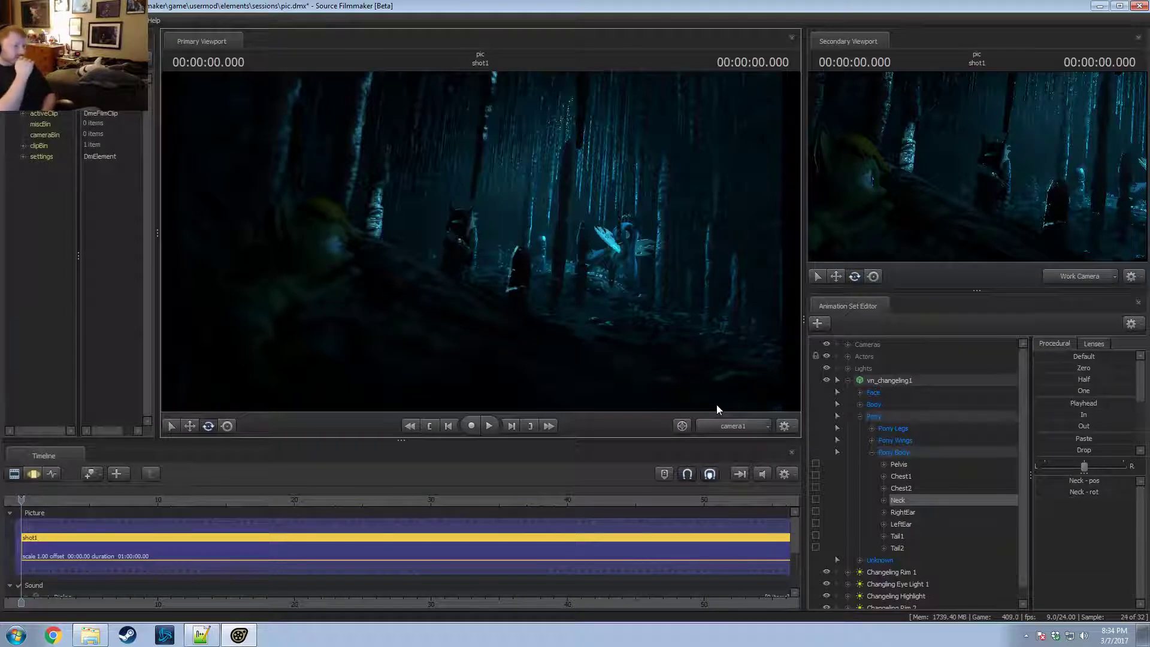
Step: Adjust the rotation of the changeling's Head bone from camera1 and return to the Clip Editor
key("F3")
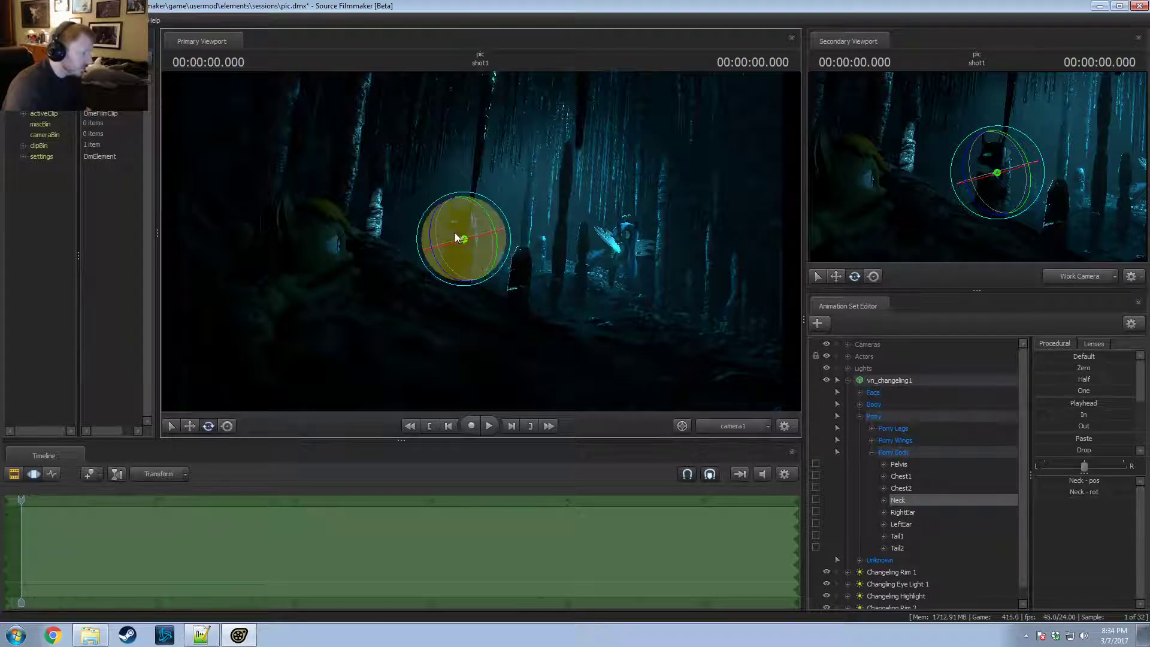
left_click(462, 231, "ctrl")
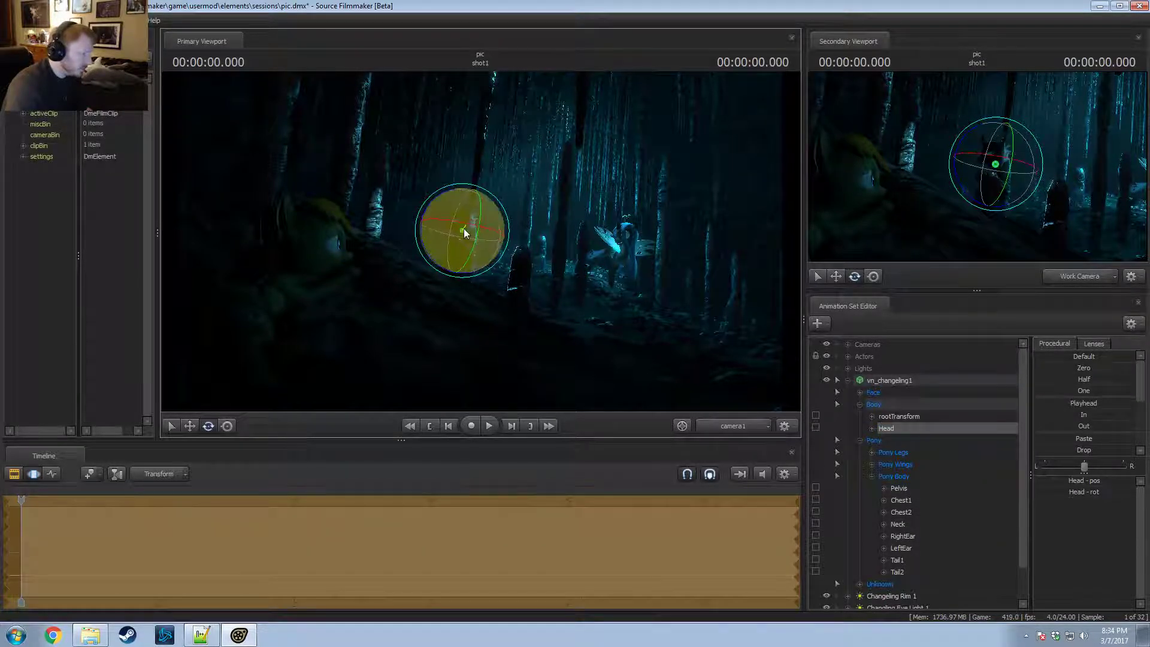
key("F2")
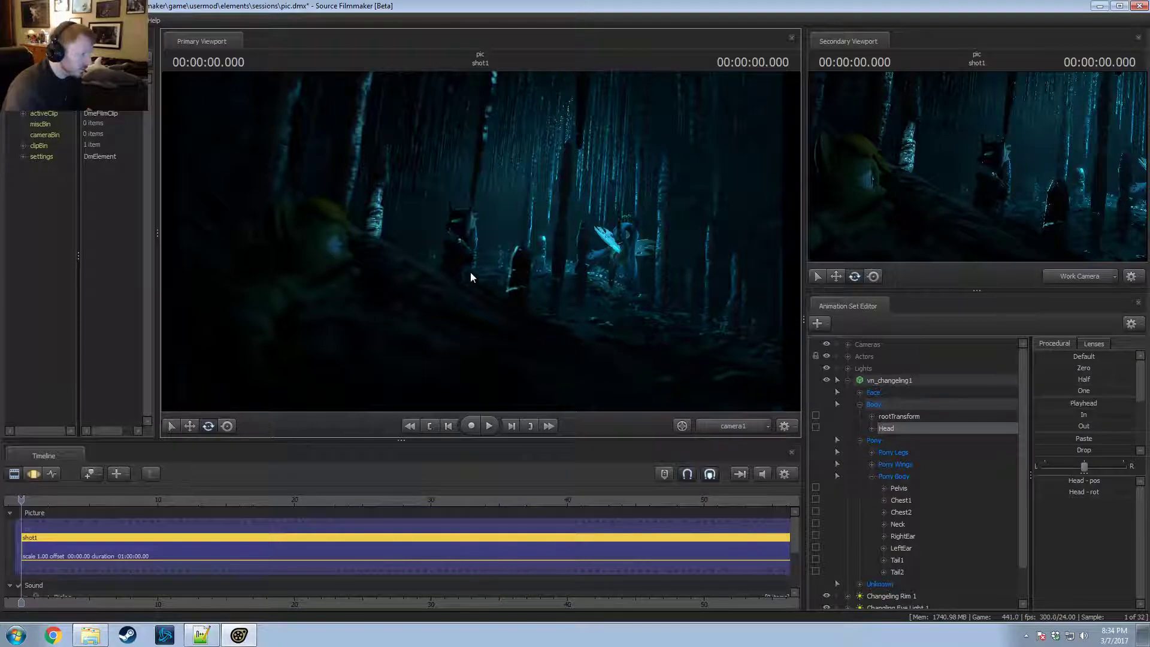
Step: Disable lighting in the primary viewport and copy the camera1 view to the Work Camera
right_click(710, 393)
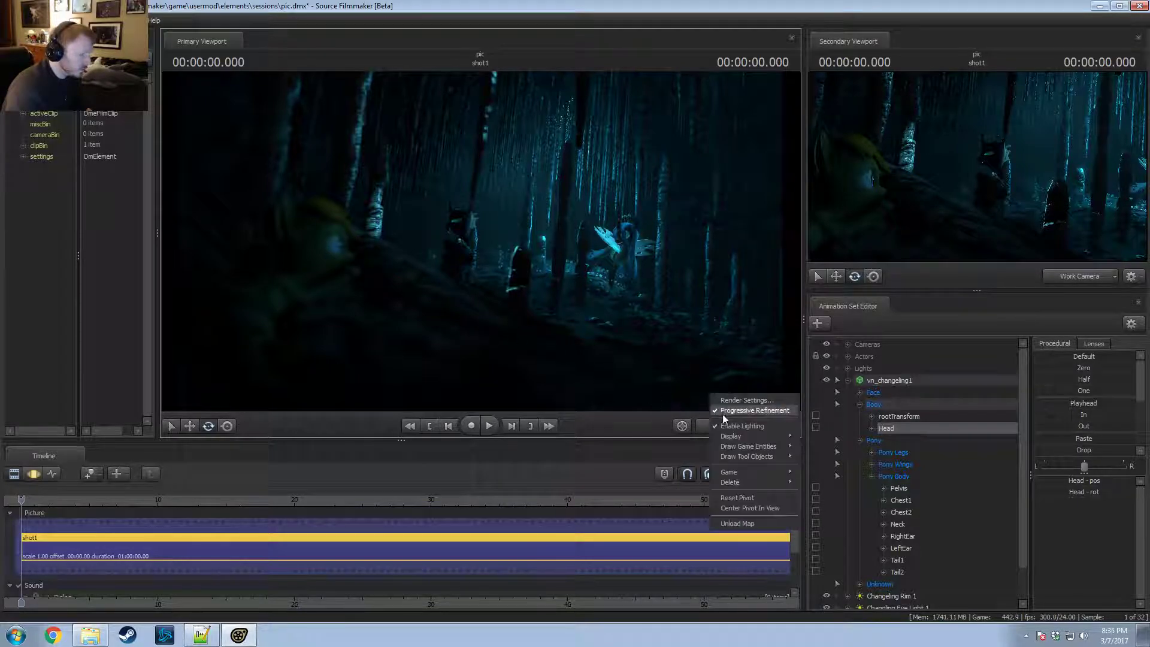
left_click(735, 425)
left_click(735, 426, "ctrl")
left_click(729, 429)
left_click(729, 429)
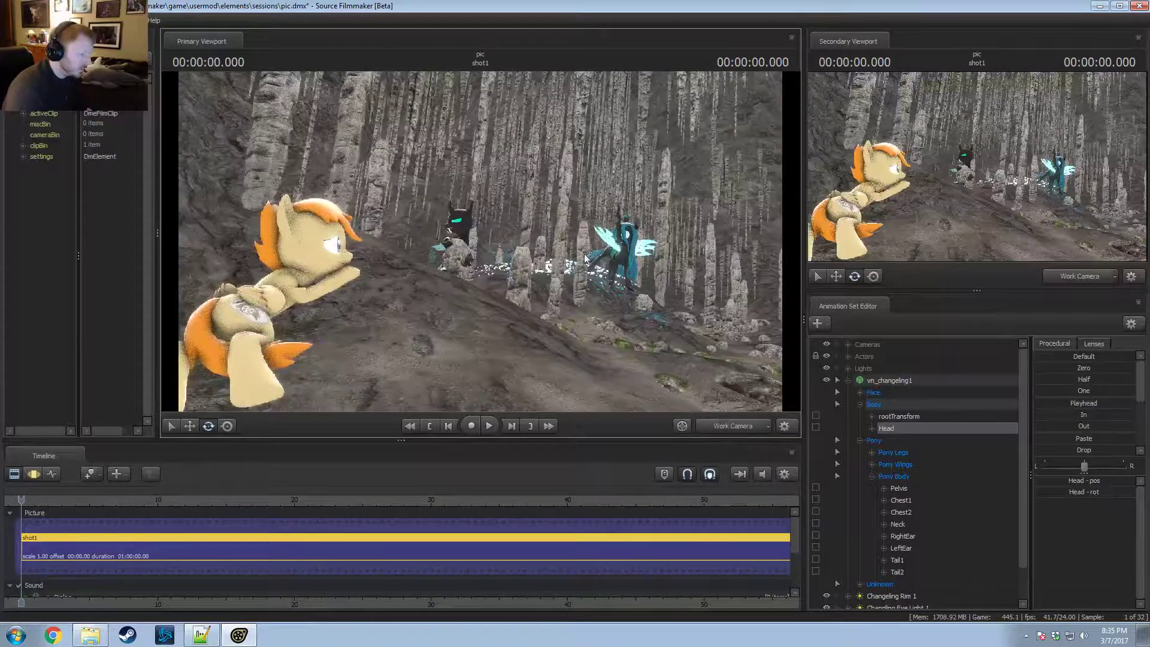
Step: Lock the changeling's Chest1 bone, then move and rotate the Pelvis so the lower body sits closer to the stump
left_click_drag(458, 268, 443, 236)
key("w")
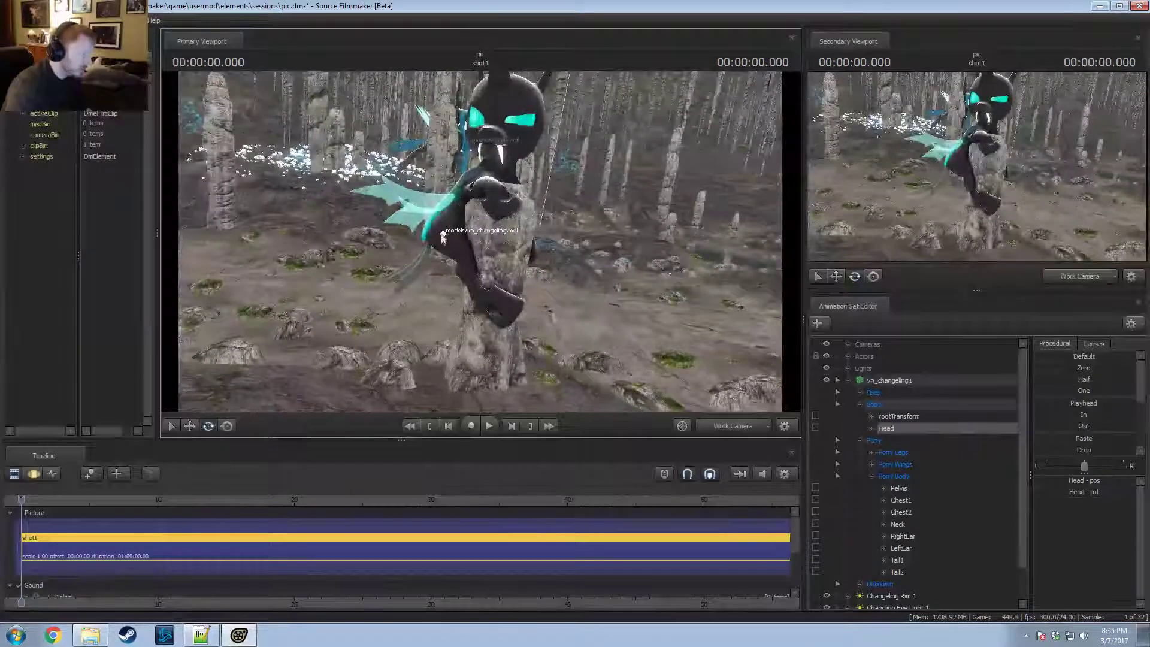
left_click(443, 235)
left_click(441, 231)
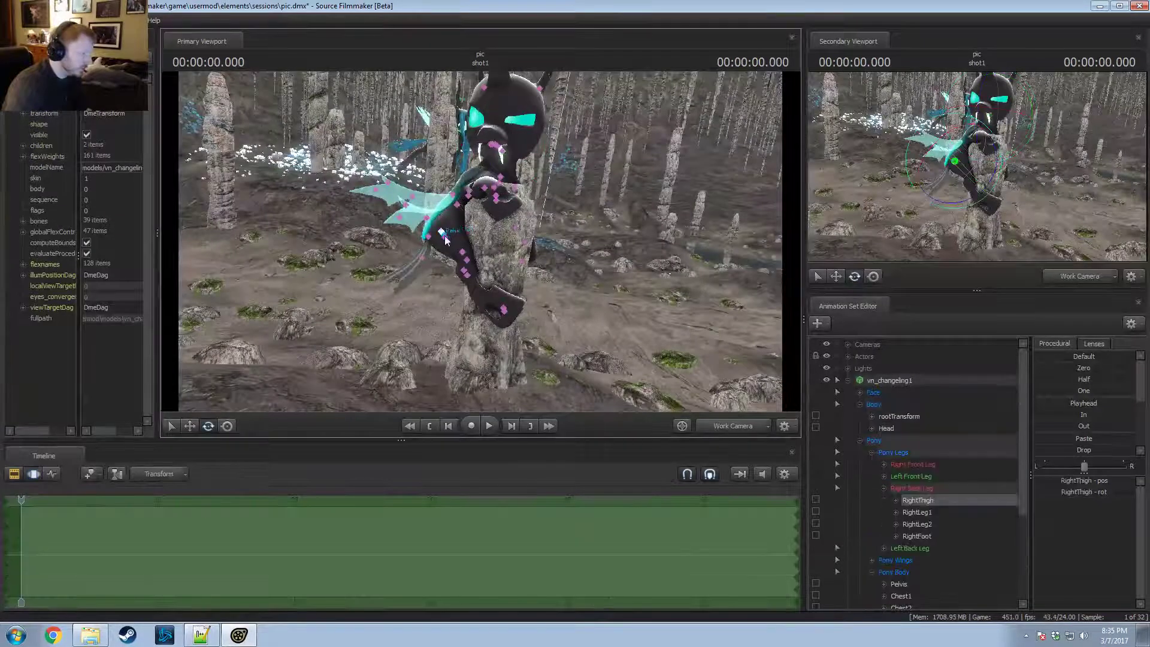
left_click(444, 235)
scroll(905, 497, "down", 4)
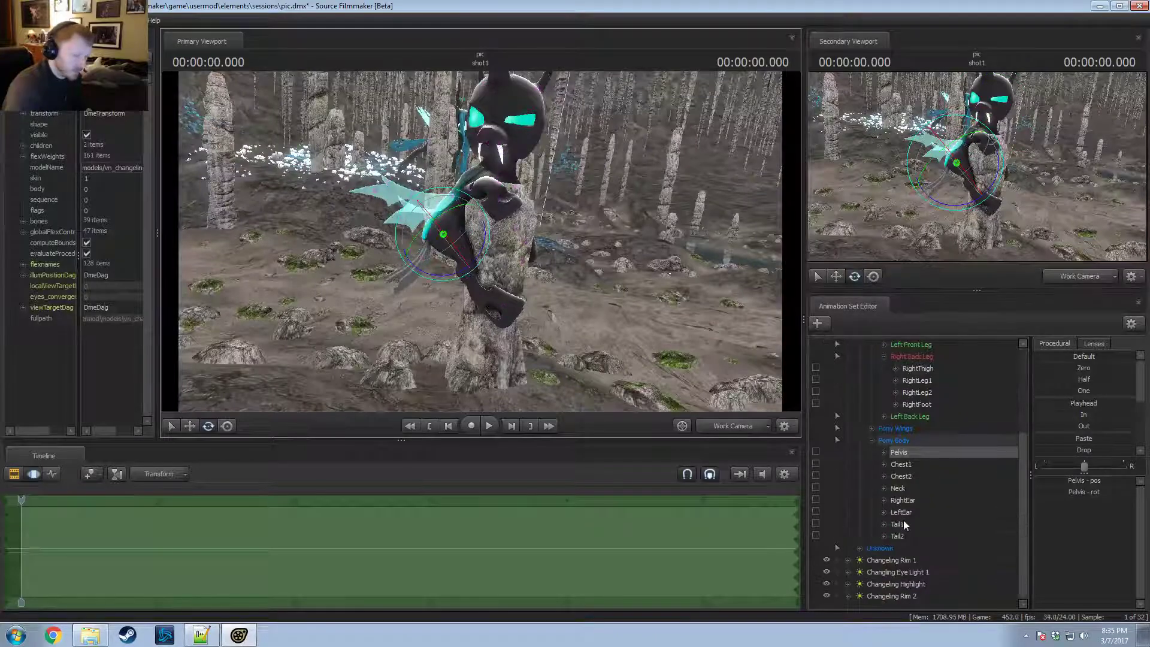
left_click(816, 463)
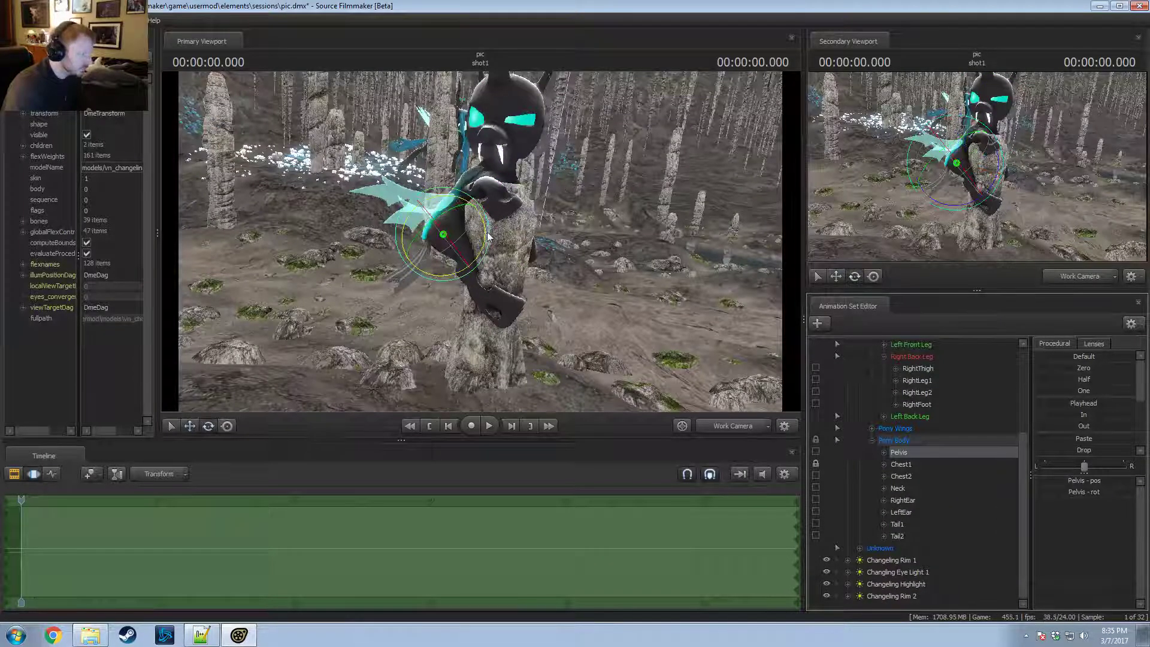
left_click_drag(488, 236, 368, 252)
key("w")
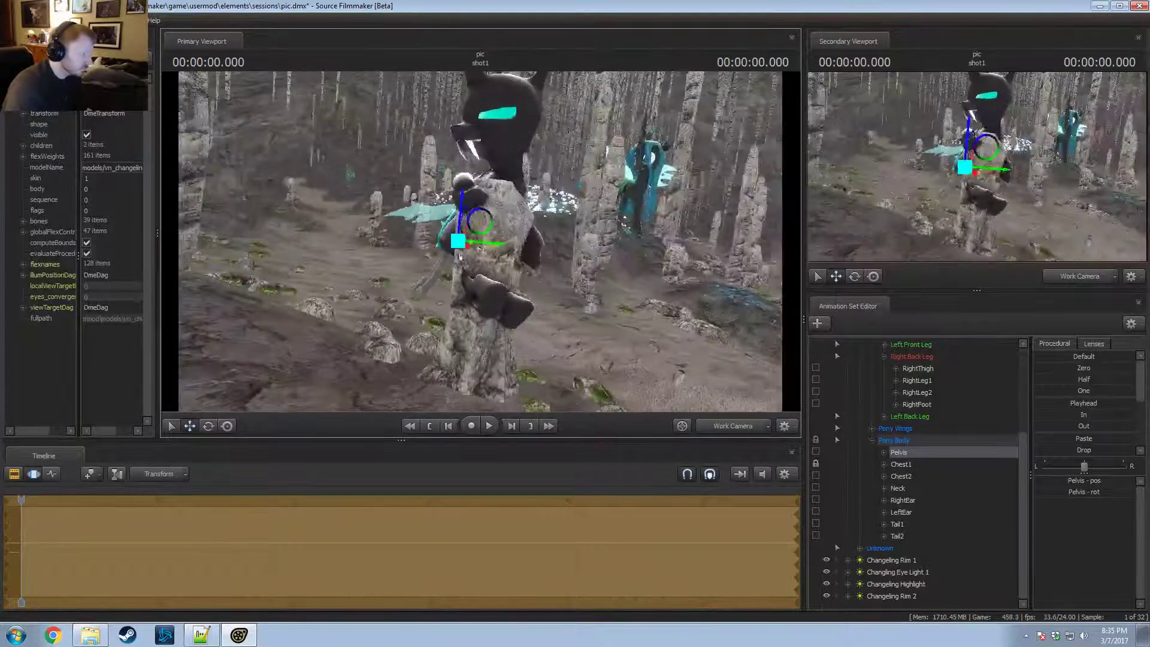
key("e")
mouse_move(444, 223)
left_mouse_down()
mouse_move(456, 238)
mouse_move(432, 239)
left_mouse_up()
Step: Rotate the thigh and lower leg bones of the changeling's right back leg so the leg hangs down beside the stump
left_click(454, 239, "ctrl")
left_click_drag(431, 238, 448, 206, "alt")
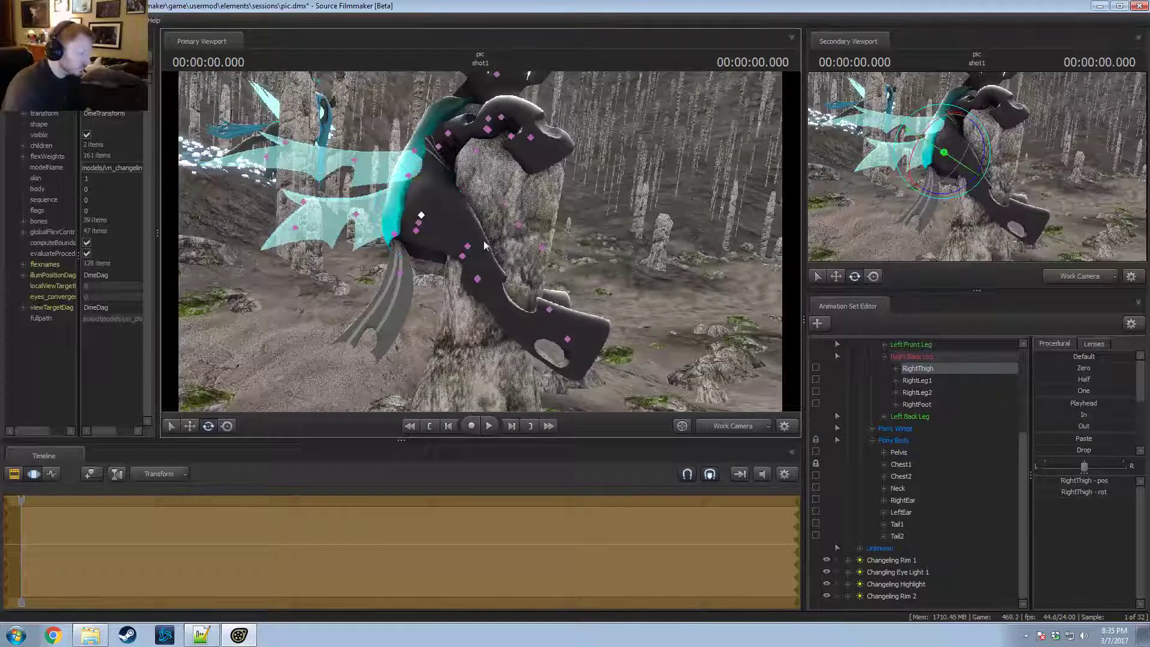
left_click(468, 246, "ctrl")
left_click_drag(505, 248, 465, 291)
left_click(442, 257, "ctrl")
left_click_drag(516, 343, 476, 264, "alt")
Step: Rotate the changeling's RightFoot and reposition RightLeg1 to finish the right back leg against the stump
left_click(457, 352)
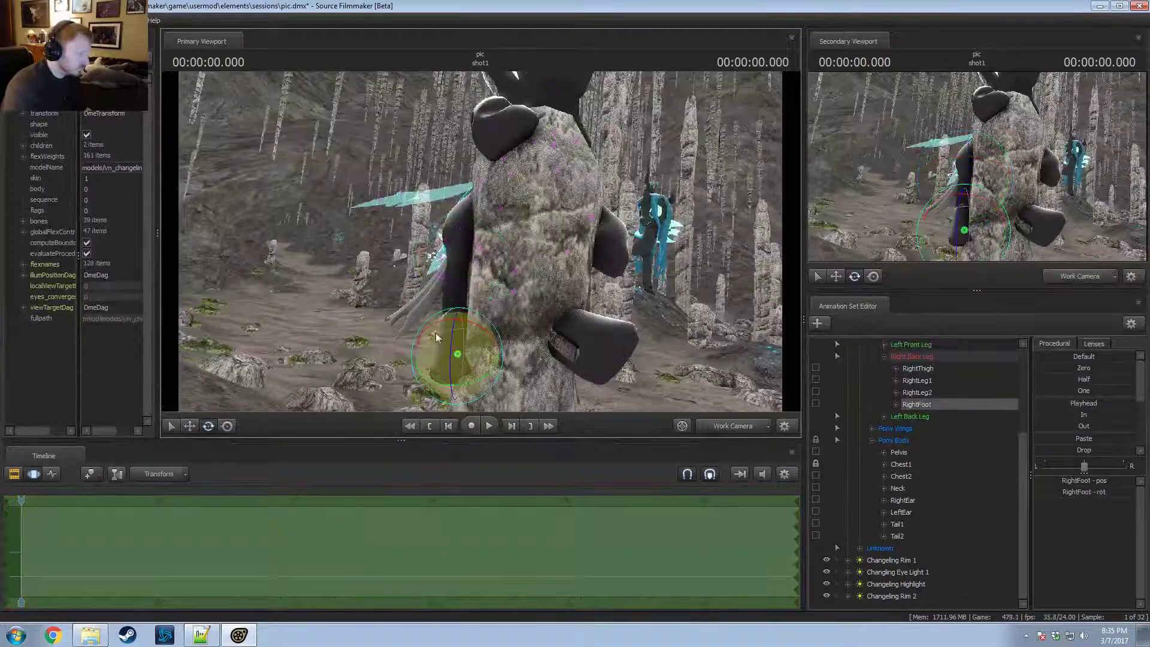
right_click_drag(456, 351, 447, 228)
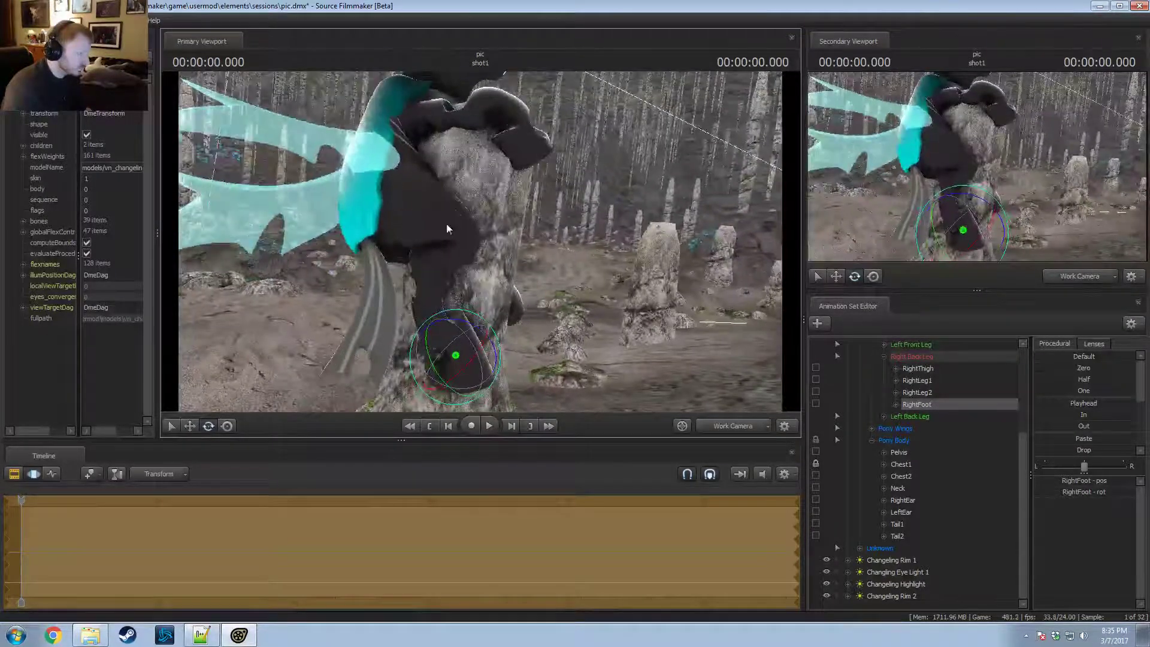
left_click(457, 244)
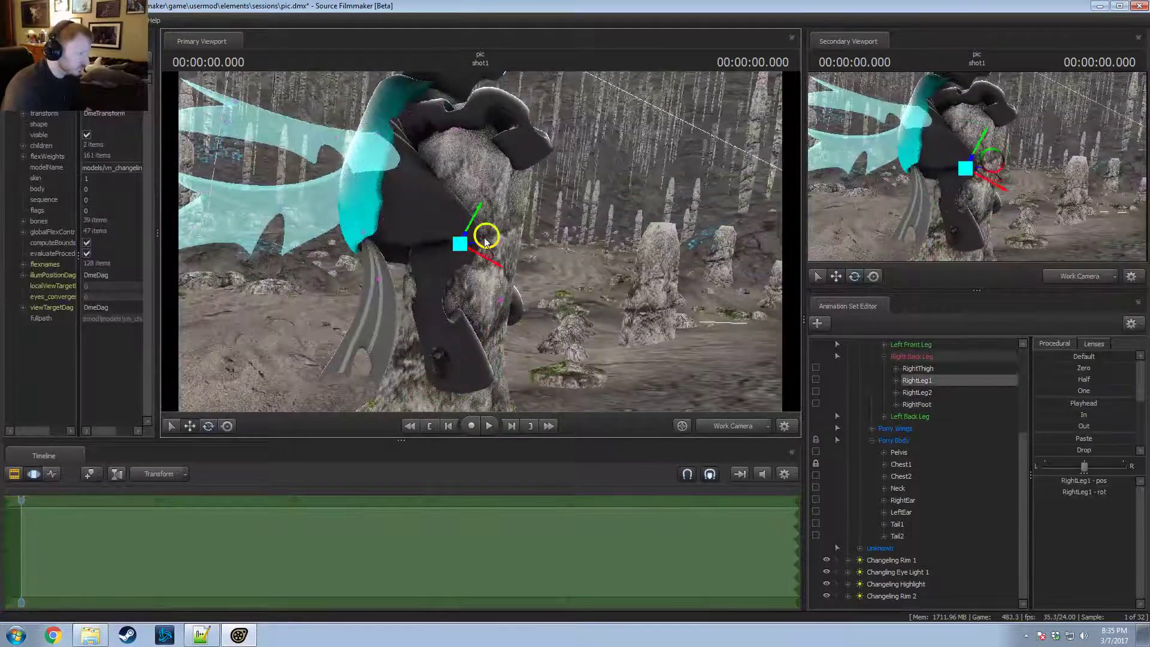
left_click_drag(485, 238, 419, 240)
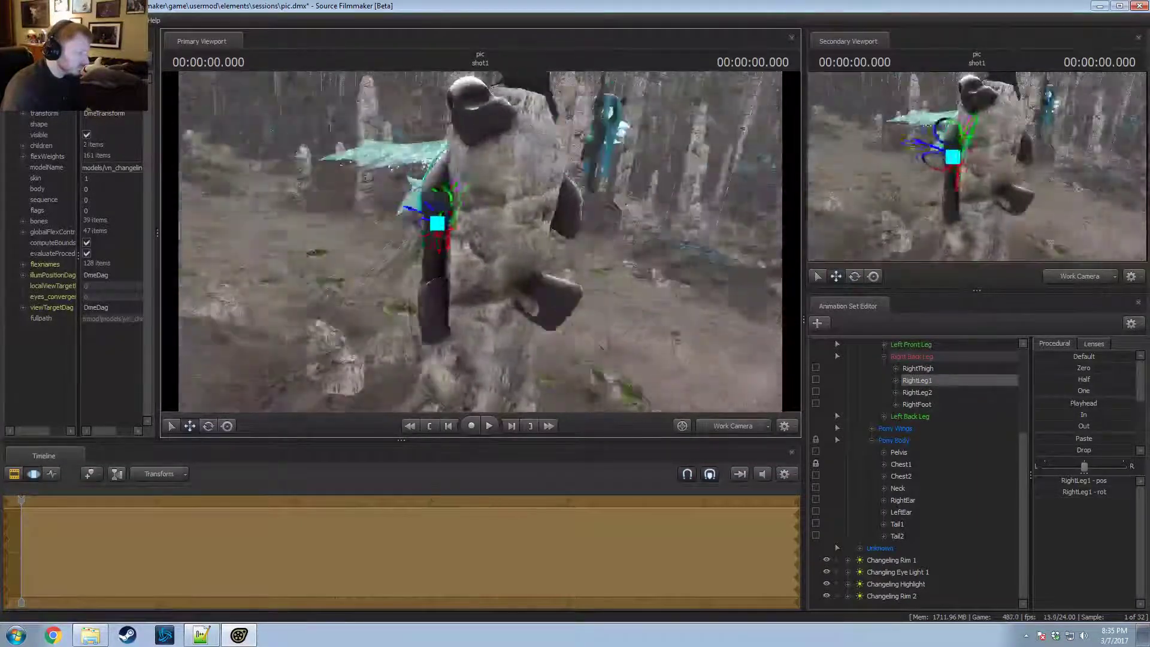
Step: Rotate the changeling's LeftThigh so the left back leg lies along the other side of the stump
right_click_drag(380, 240, 317, 245)
left_click(483, 244)
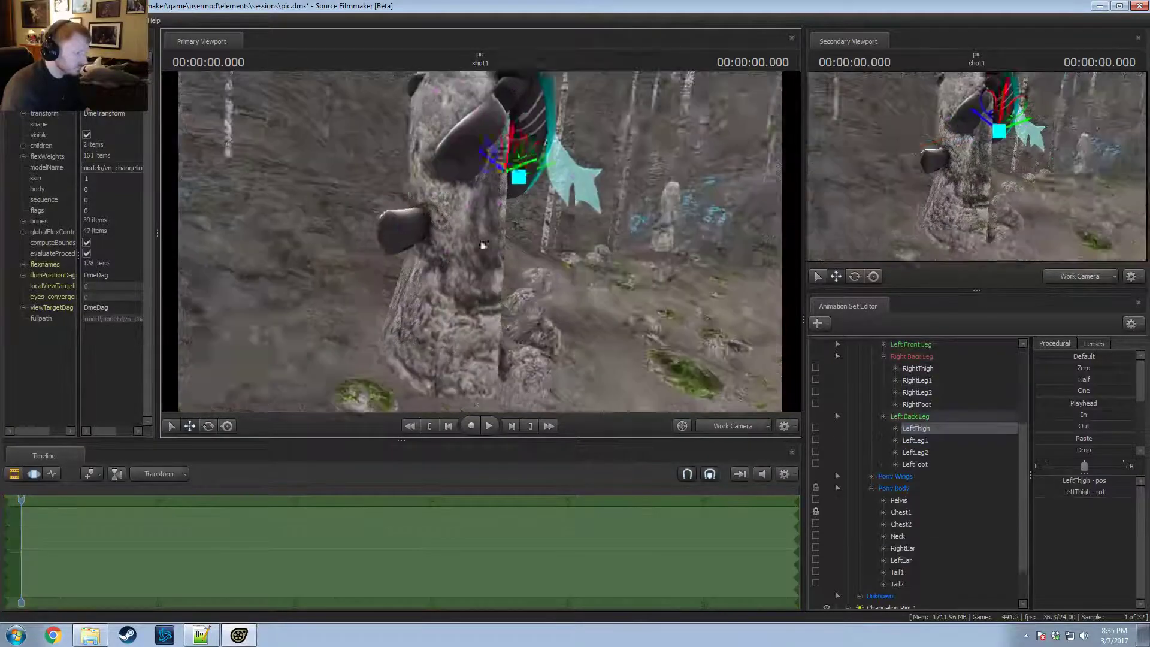
left_click_drag(484, 244, 480, 231, "alt")
key("e")
left_click_drag(527, 163, 464, 212)
left_click(473, 212)
left_click(520, 163, "ctrl")
Step: Pose the changeling's lower left back leg by rotating its foot and LeftLeg1 around the stump
left_click(489, 198, "ctrl")
left_click(507, 220, "ctrl")
left_click(502, 220)
left_click(451, 275, "ctrl")
left_click_drag(446, 264, 417, 270)
left_click(500, 218, "ctrl")
left_click(488, 198, "ctrl")
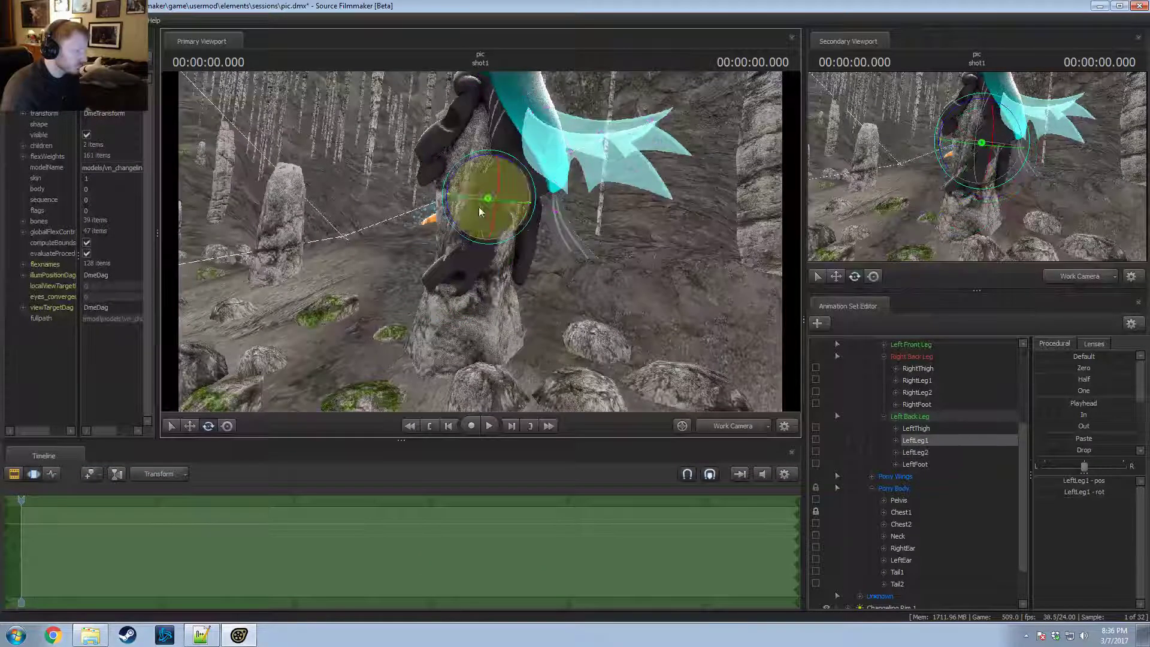
left_click_drag(479, 197, 605, 210)
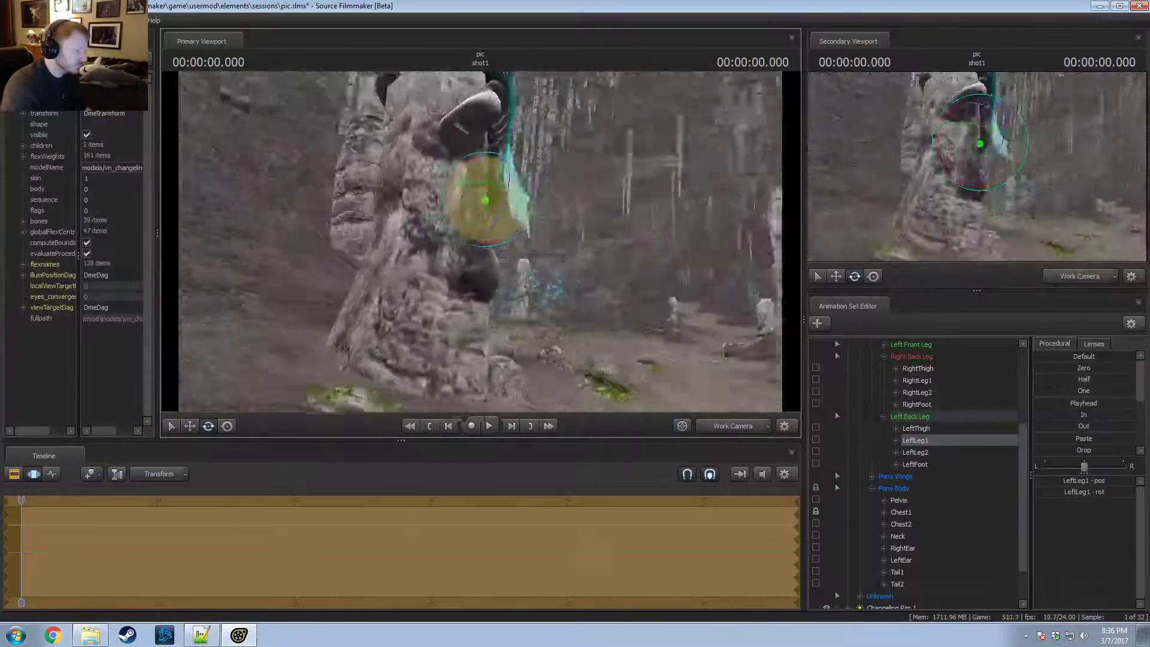
Step: Examine the new back leg pose around the stump, then view the shot through camera1 in the Clip Editor
mouse_move(482, 244)
left_mouse_down("alt")
mouse_move(557, 244)
mouse_move(443, 246)
mouse_move(480, 247)
left_mouse_up("alt")
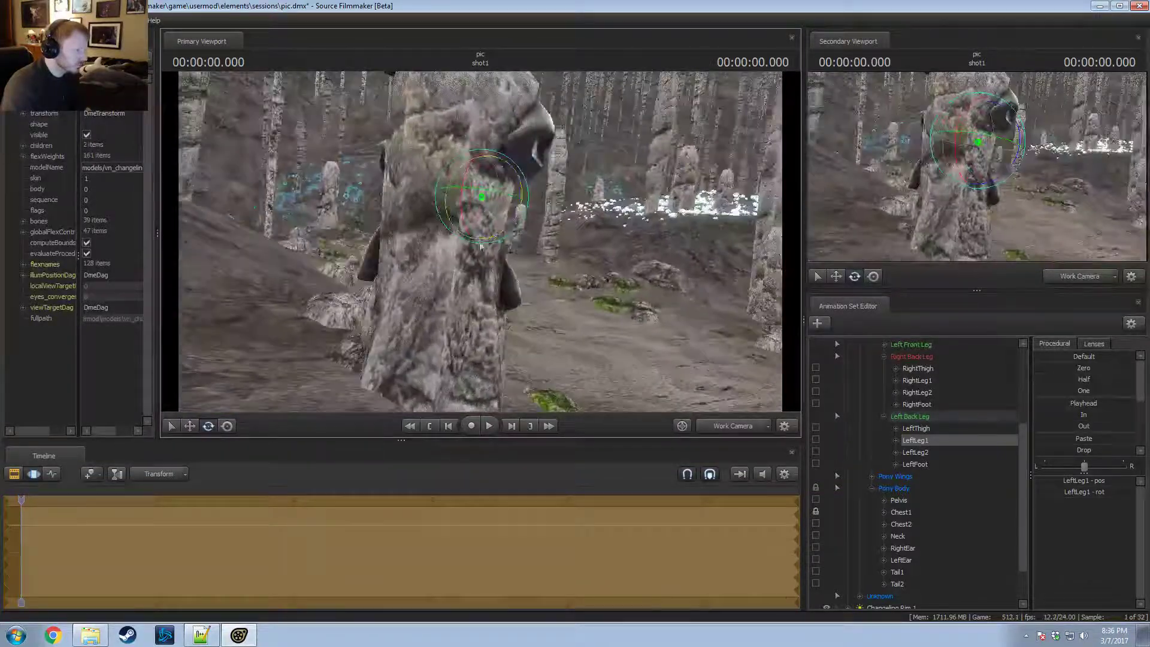
right_click_drag(480, 244, 481, 312, "alt")
mouse_move(481, 245)
left_mouse_down("alt")
mouse_move(455, 244)
mouse_move(521, 244)
mouse_move(482, 239)
left_mouse_up("alt")
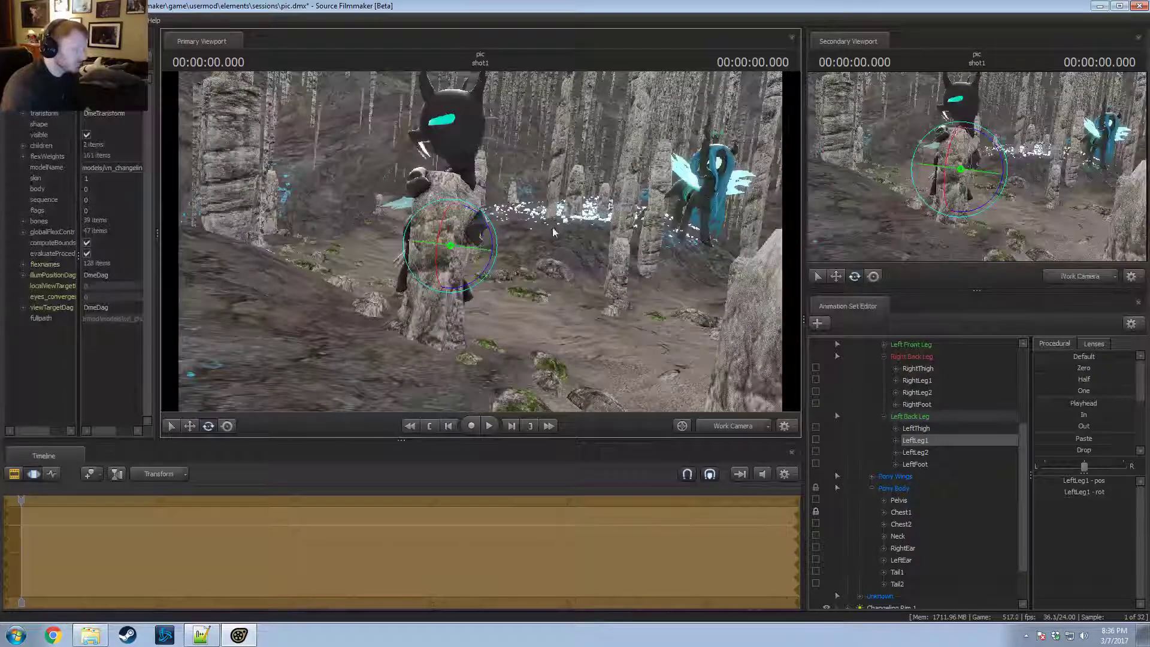
left_click(726, 426)
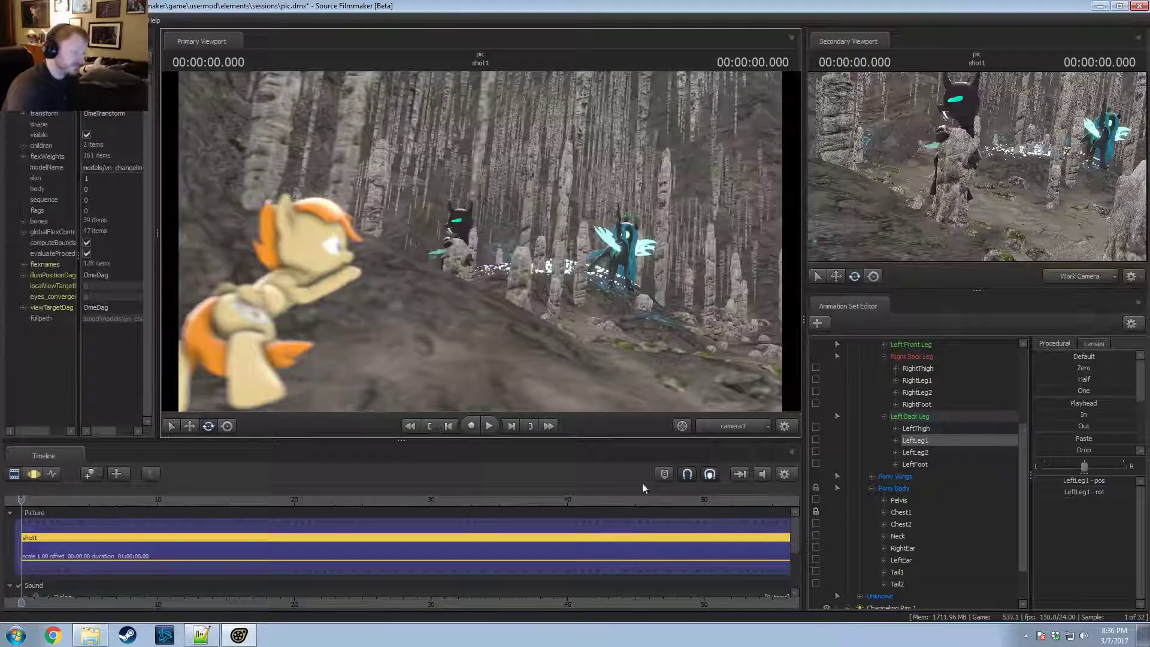
Step: Compare the changeling's pose behind the stump from the work camera and through camera1
left_click(702, 426)
left_click_drag(539, 269, 491, 270)
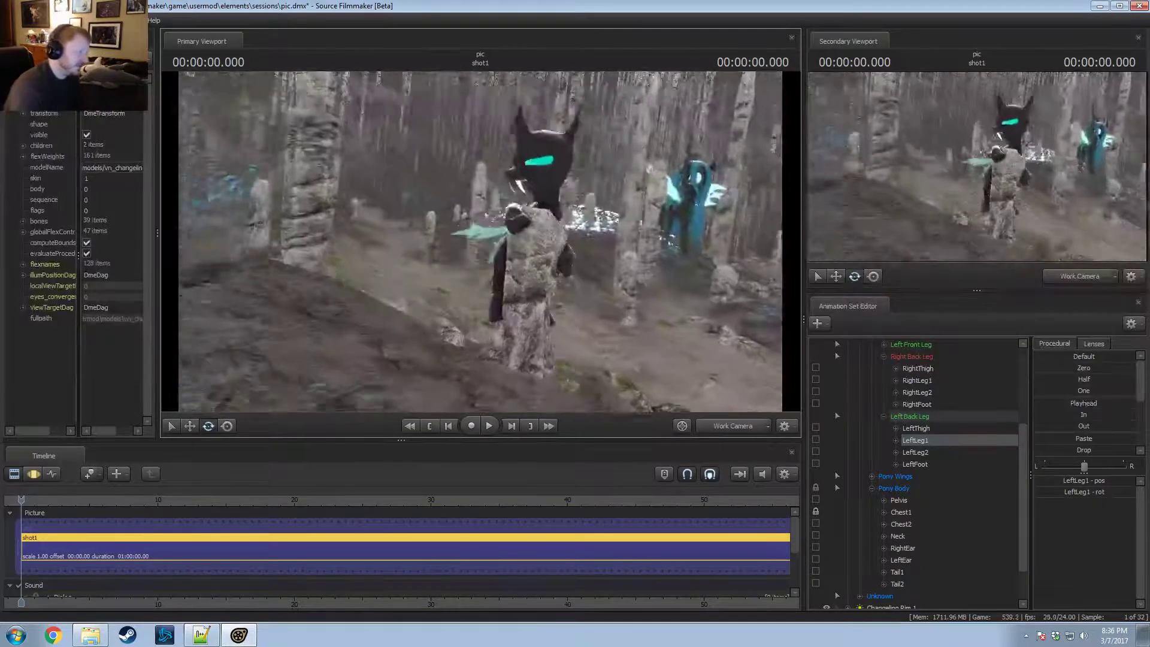
left_click(738, 428)
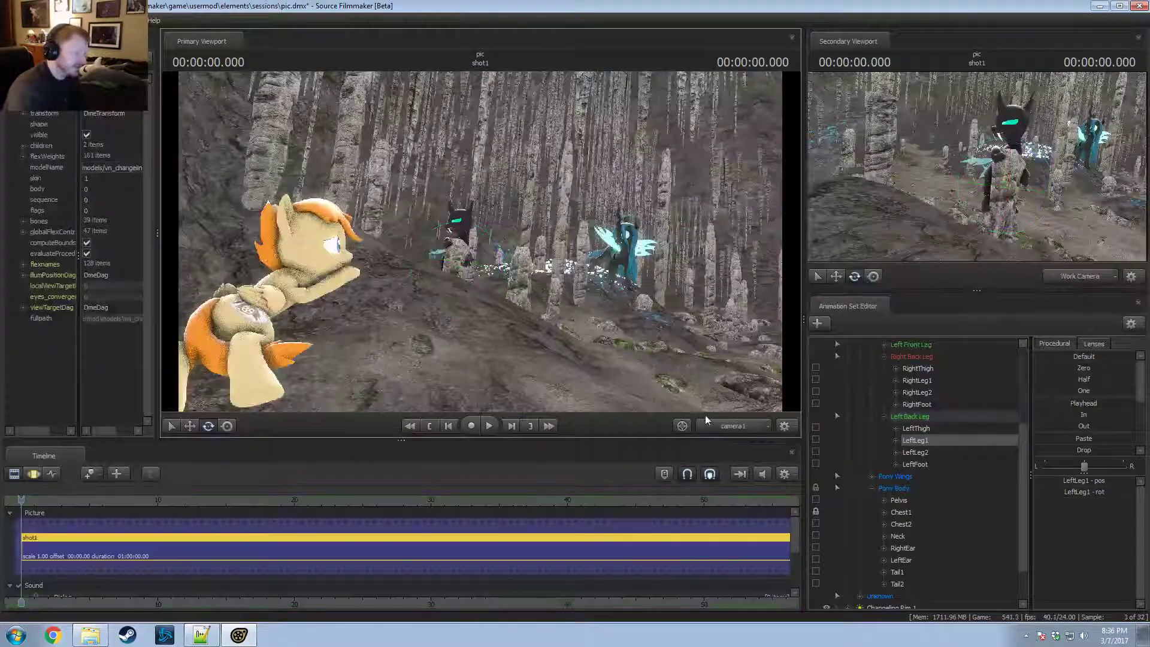
key("F3")
left_click(756, 428)
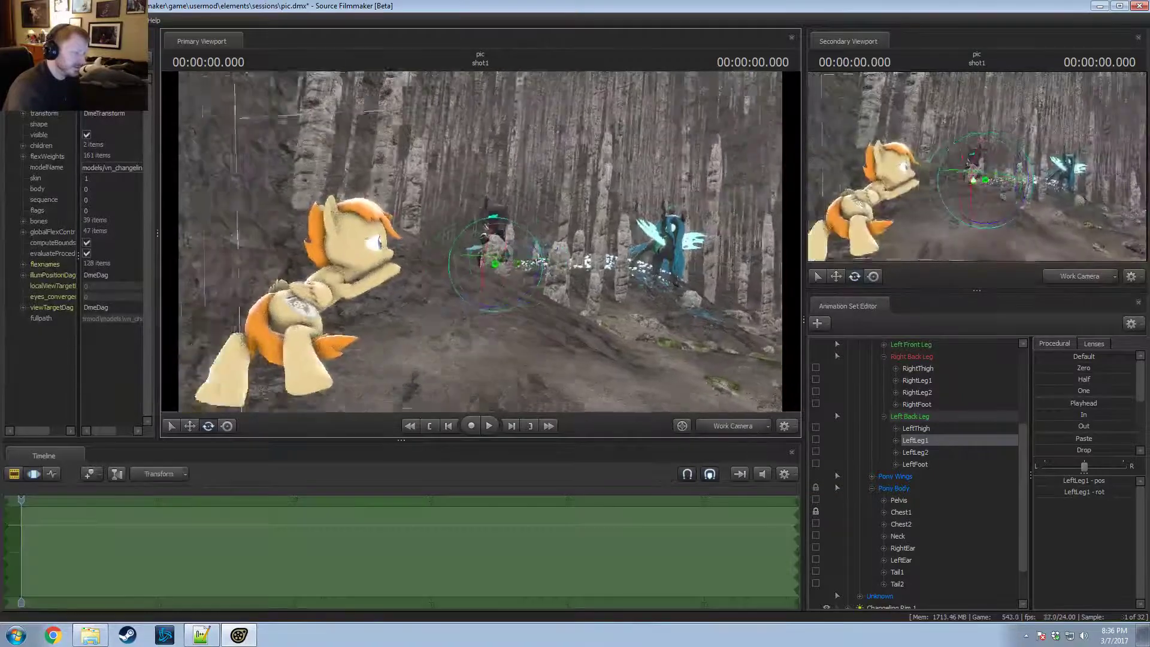
left_click_drag(538, 262, 521, 296, "alt")
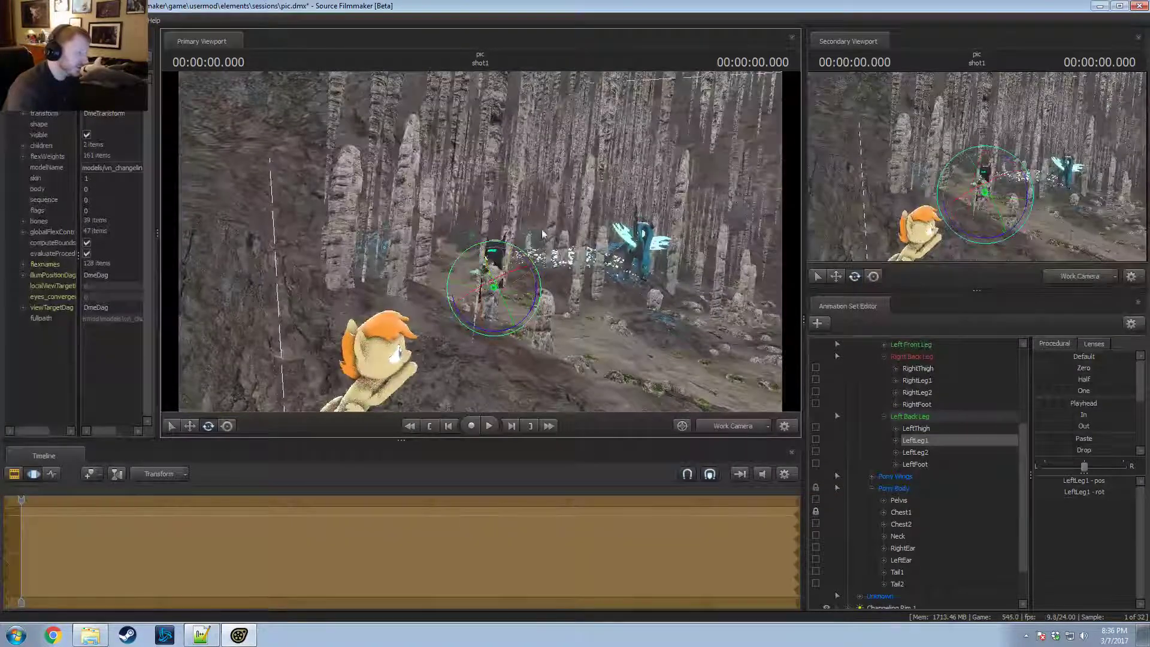
Step: Turn on scene lighting in the primary viewport and view the lit shot through camera1 in the Clip Editor
right_click(593, 247)
left_click(616, 276)
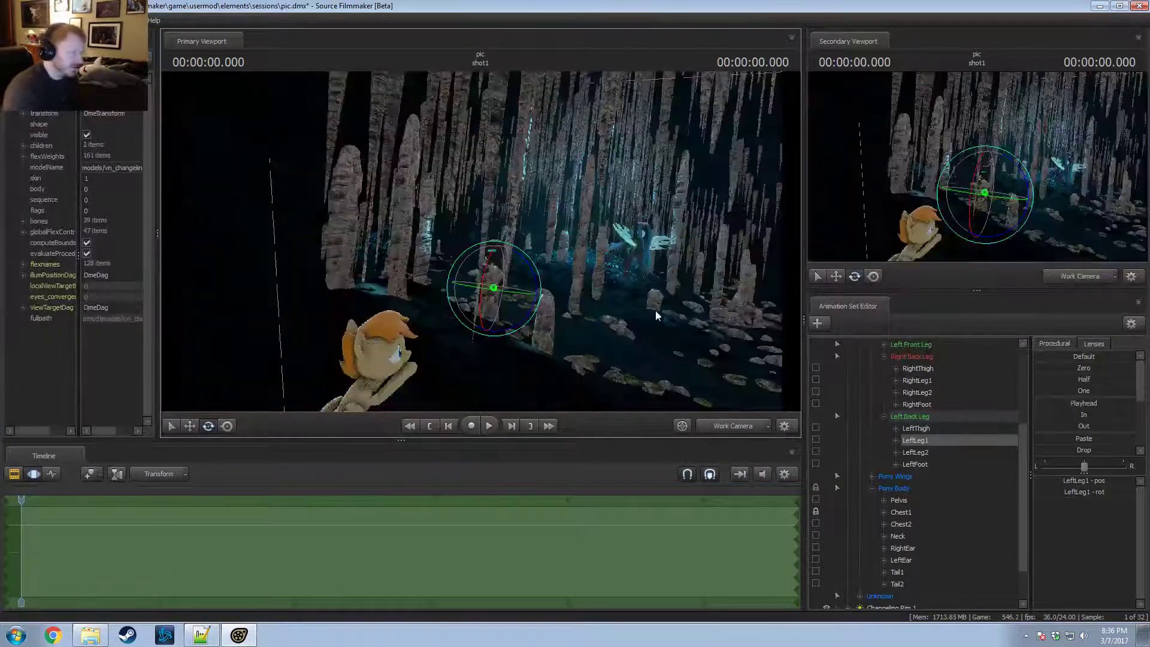
key("F2")
left_click(733, 426)
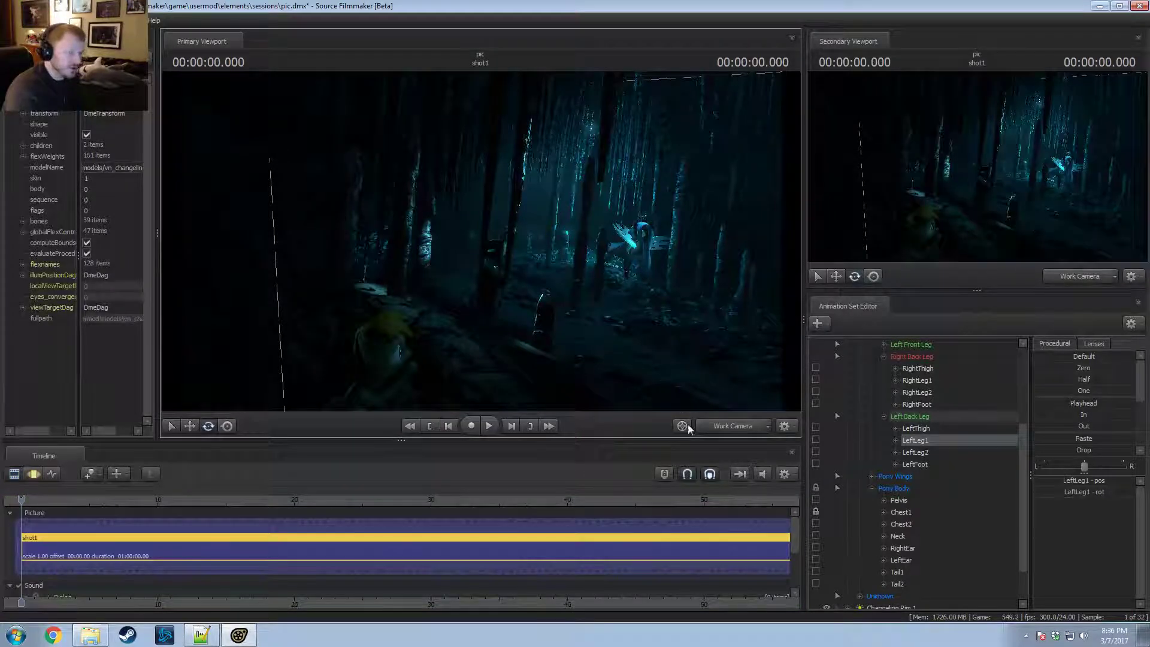
left_click(725, 424)
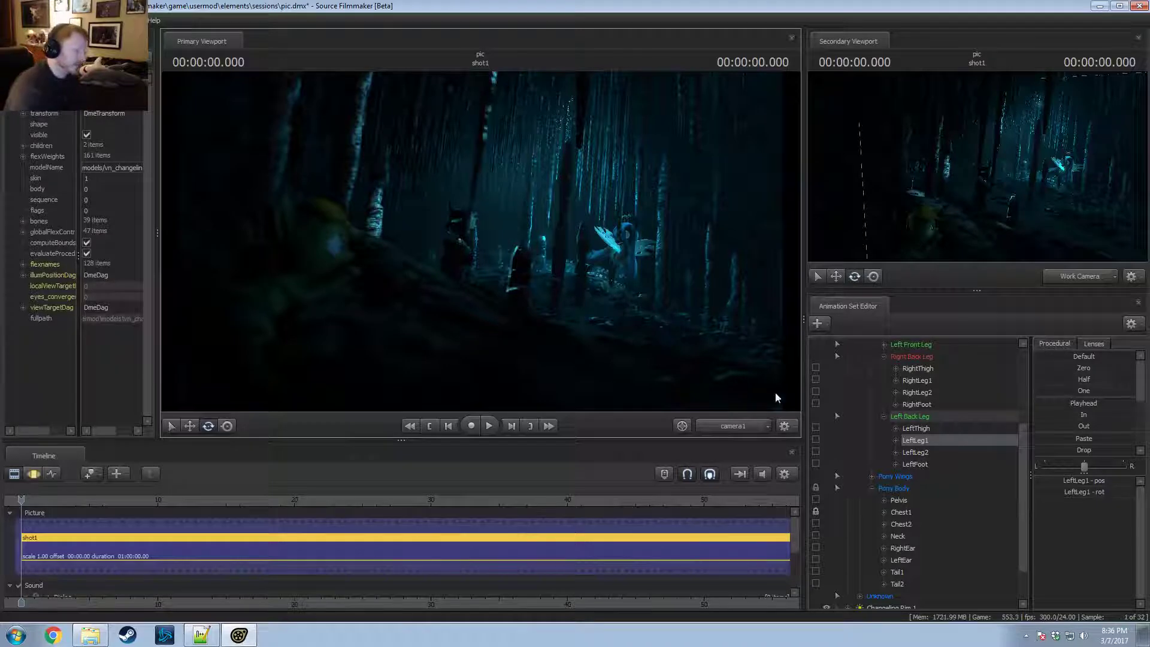
Step: Move Changeling Rim 1, Changling Eye Light 1, Changeling Highlight and Changeling Rim 2 into the Lights group, then collapse vn_changeling1
scroll(878, 429, "up", 3)
left_click(860, 440)
left_click(879, 465)
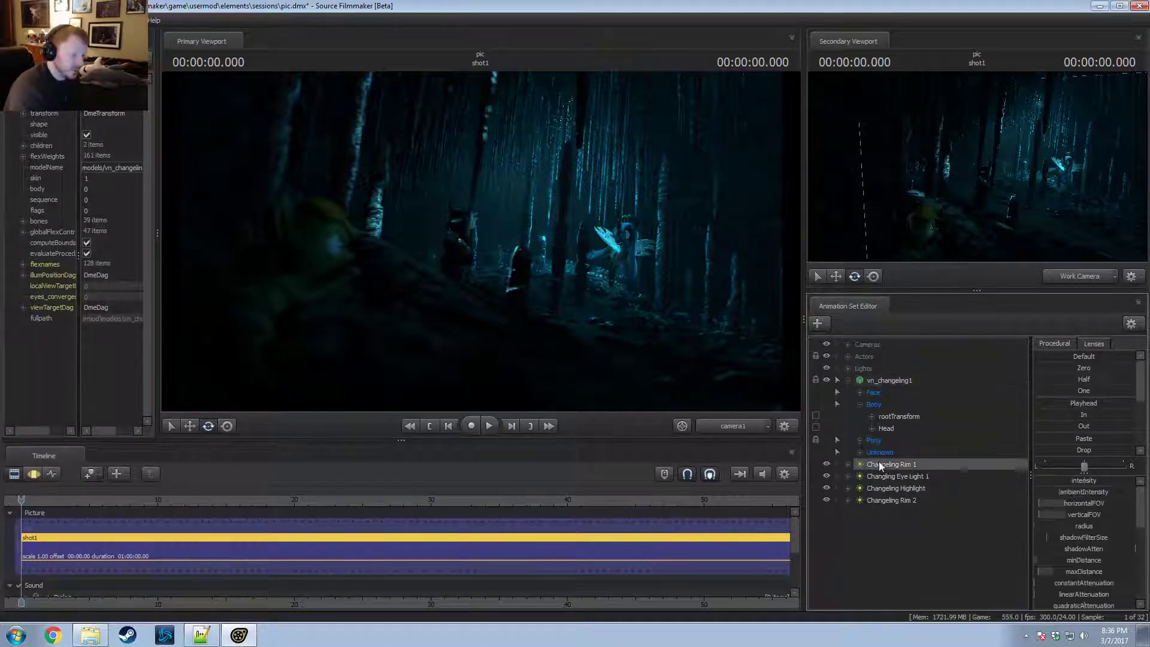
left_click(876, 500, "shift")
key("Delete")
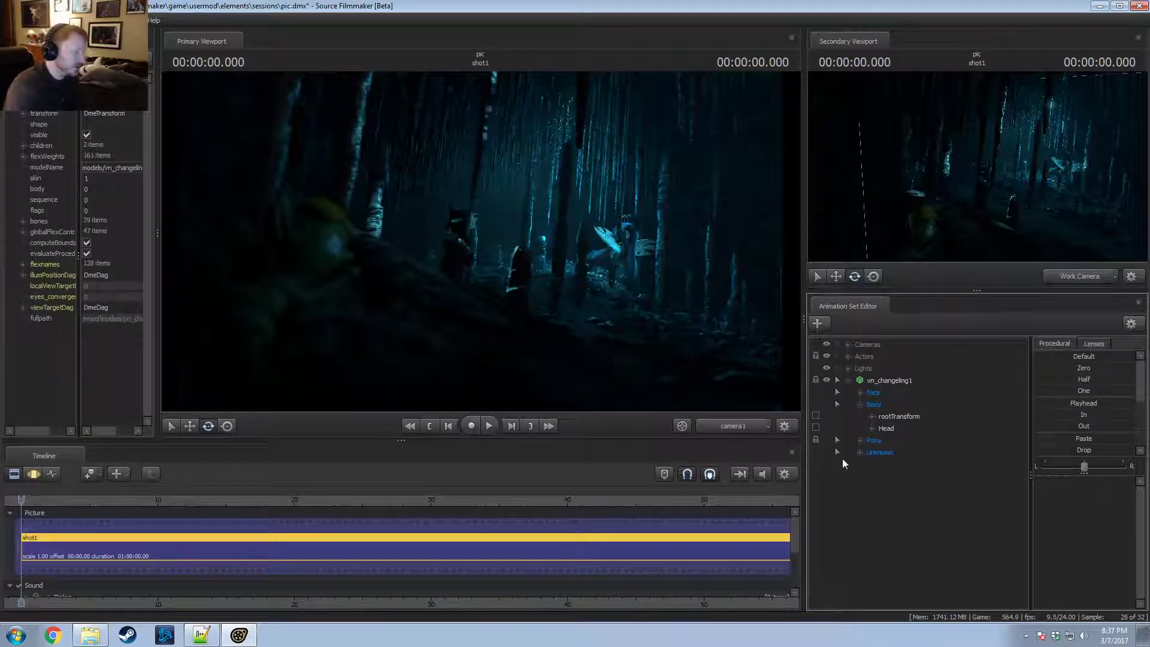
left_click(848, 381)
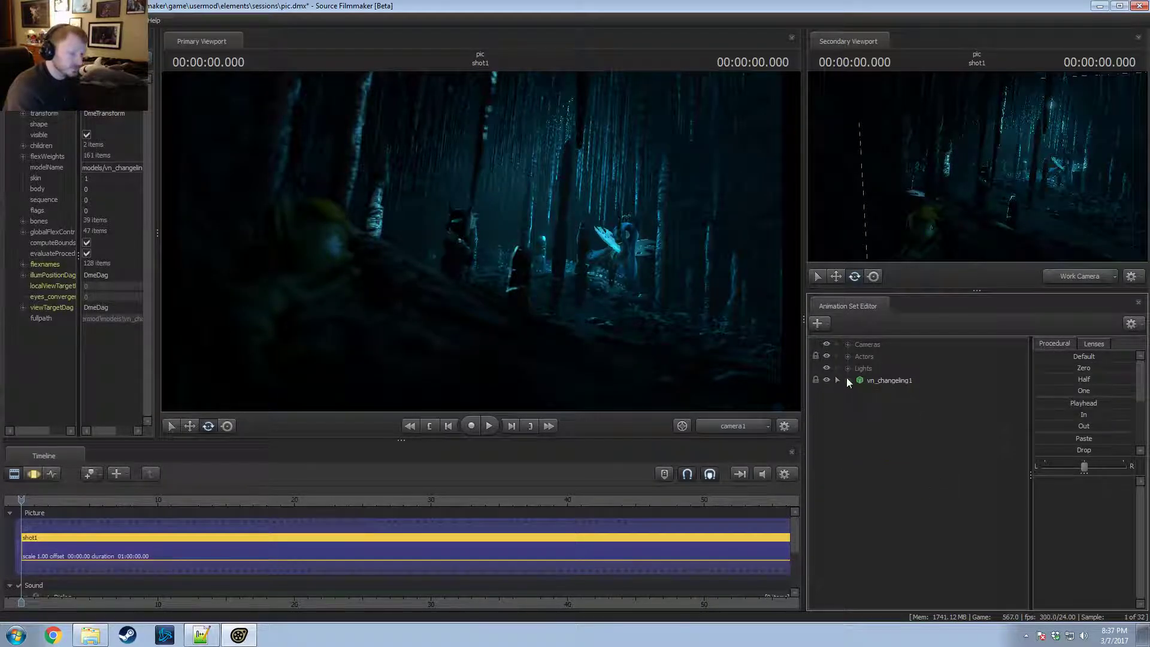
Step: Expand the Lights group and toggle the visibility of Changeling Rim 1 and Volumetrics (Shadowed) to check their effect
left_click(847, 368)
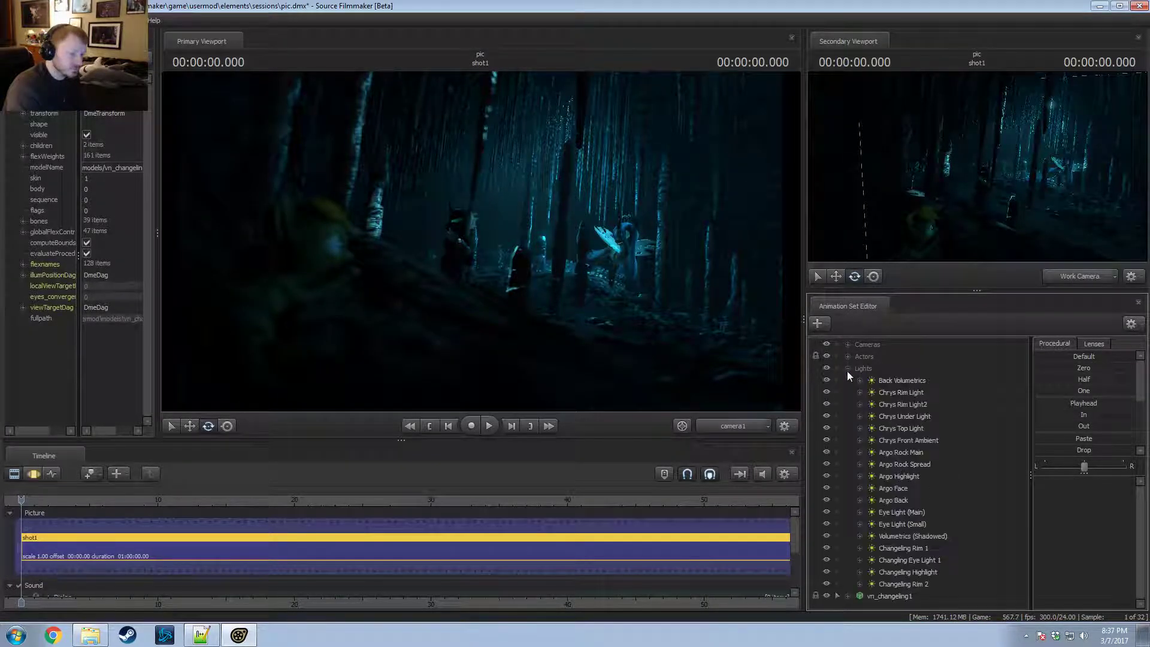
left_click(828, 550)
left_click(828, 551)
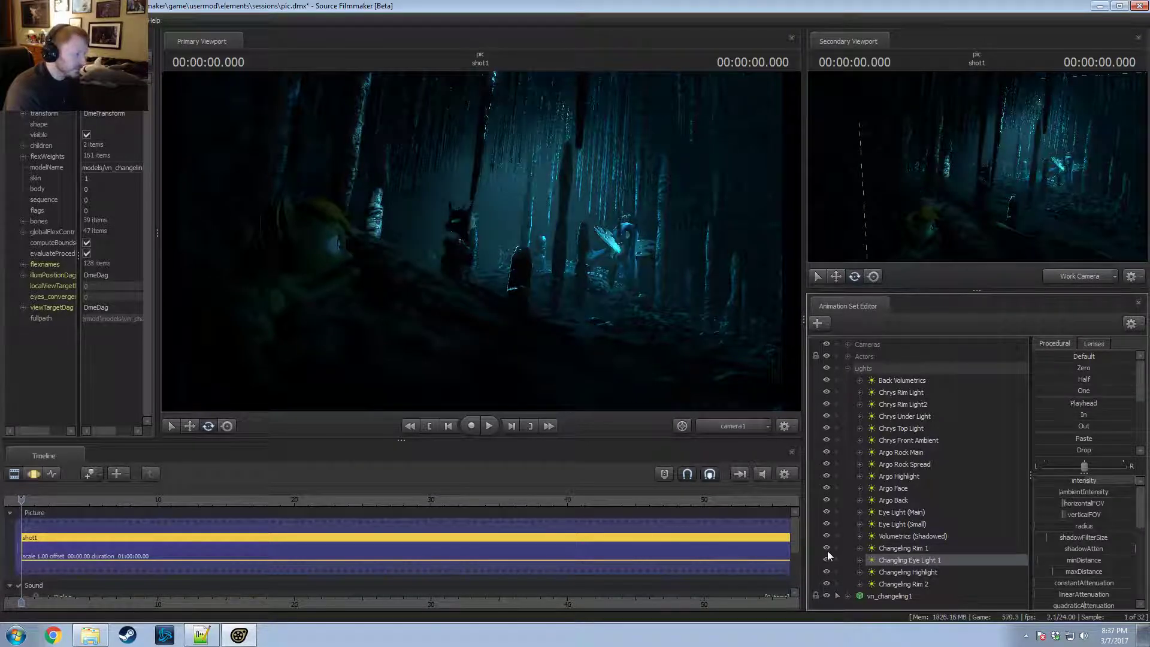
left_click(826, 533)
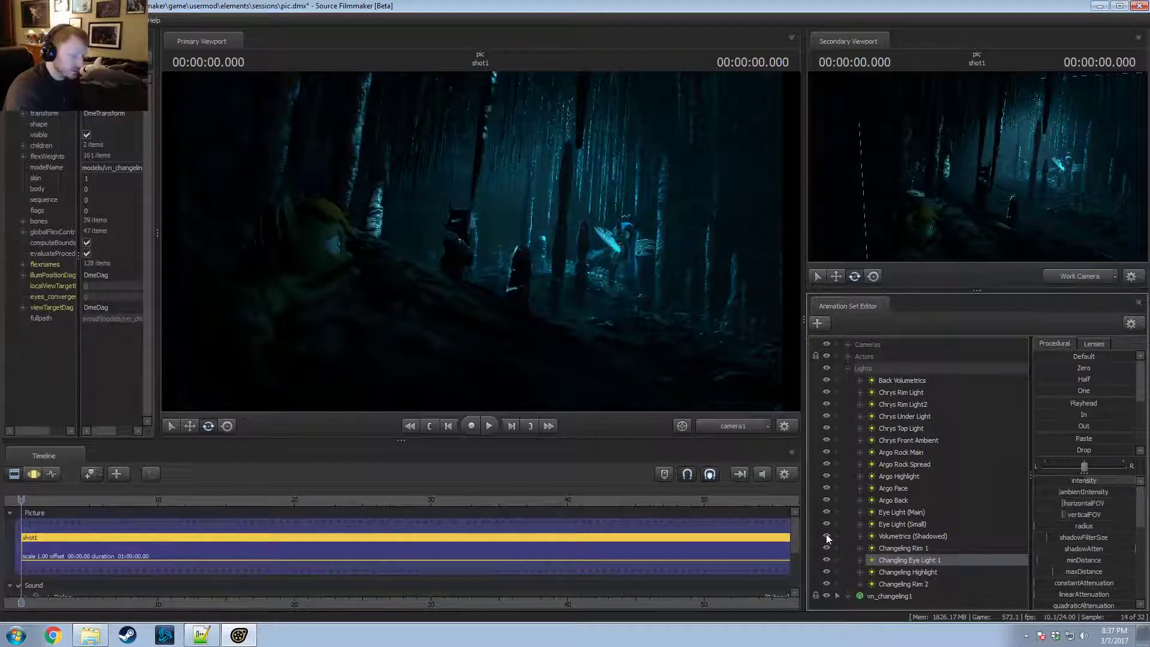
Step: Toggle the visibility of the Volumetrics (Shadowed), Argo Face, Argo Back and Argo Rock Main lights to compare their contributions
left_click(825, 534)
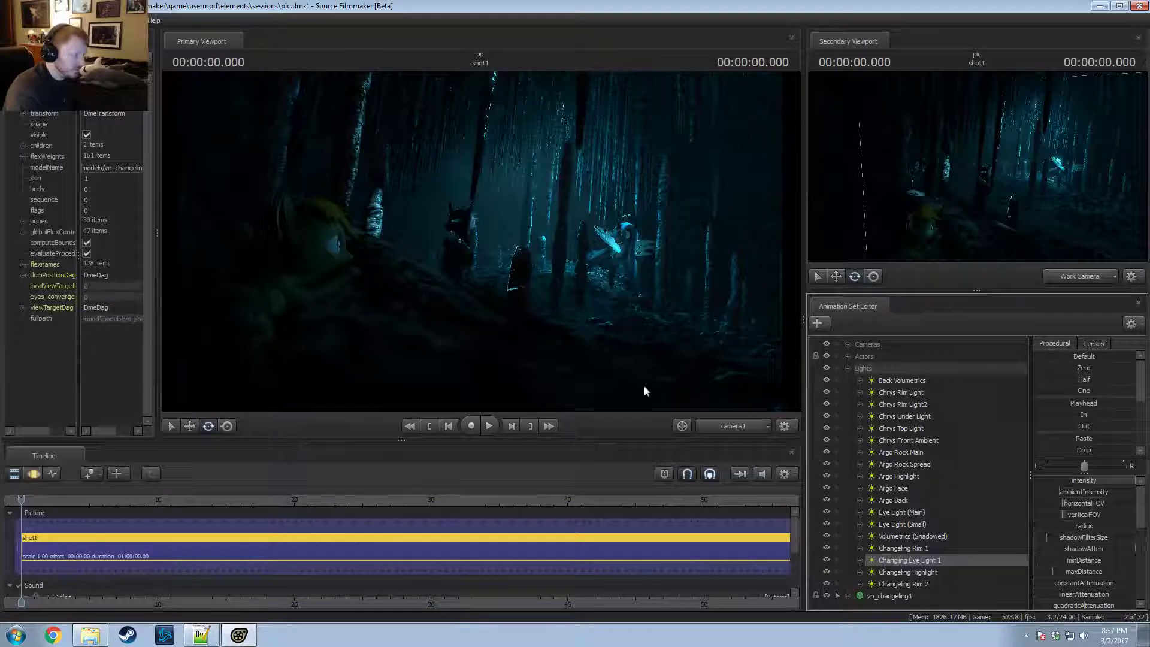
left_click(827, 487)
left_click(825, 498)
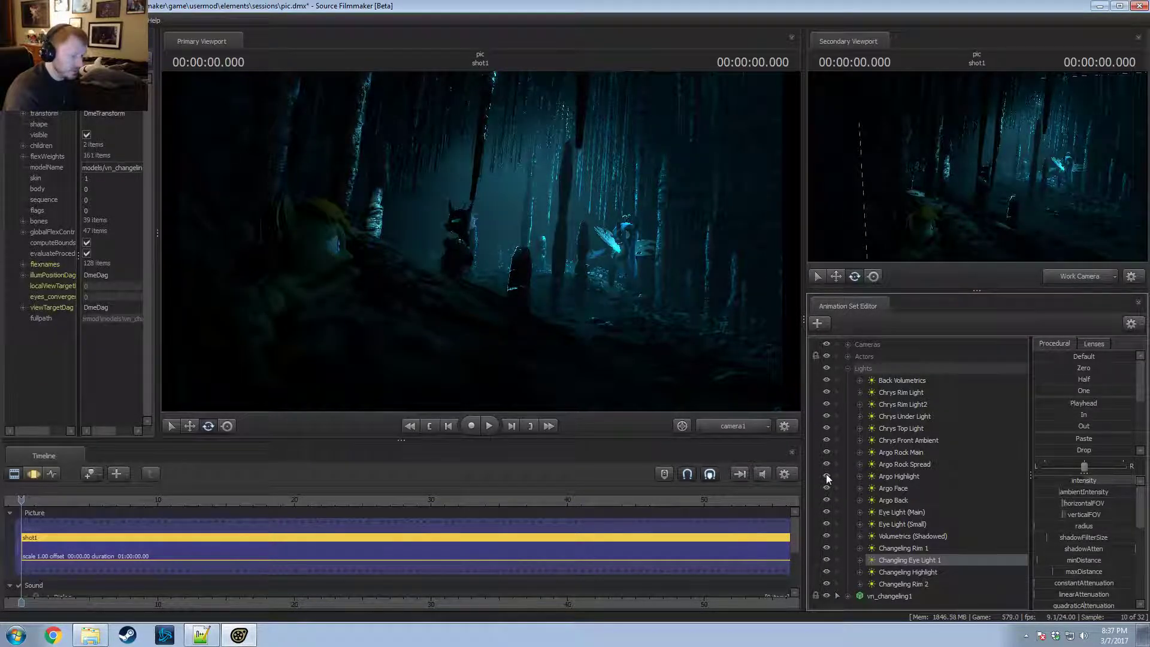
left_click(824, 451)
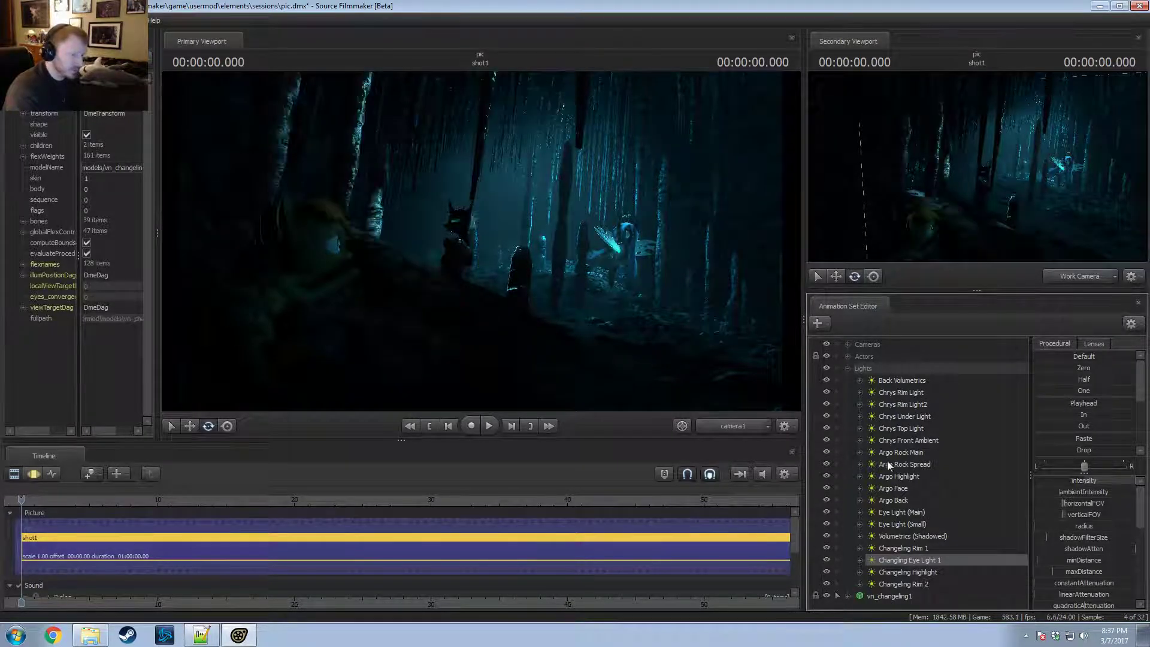
Step: Remap the maximum of the Argo Rock Main light's minDistance slider range and adjust its minDistance
left_click(905, 453)
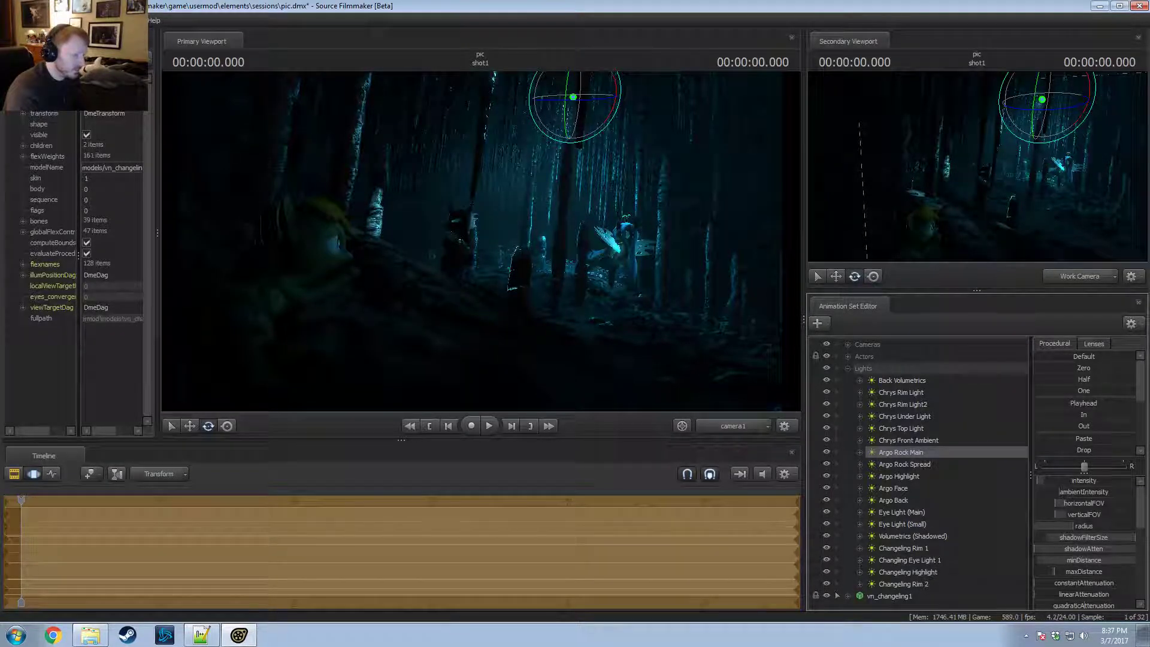
right_click(1057, 559)
left_click(1078, 577)
left_click(555, 309)
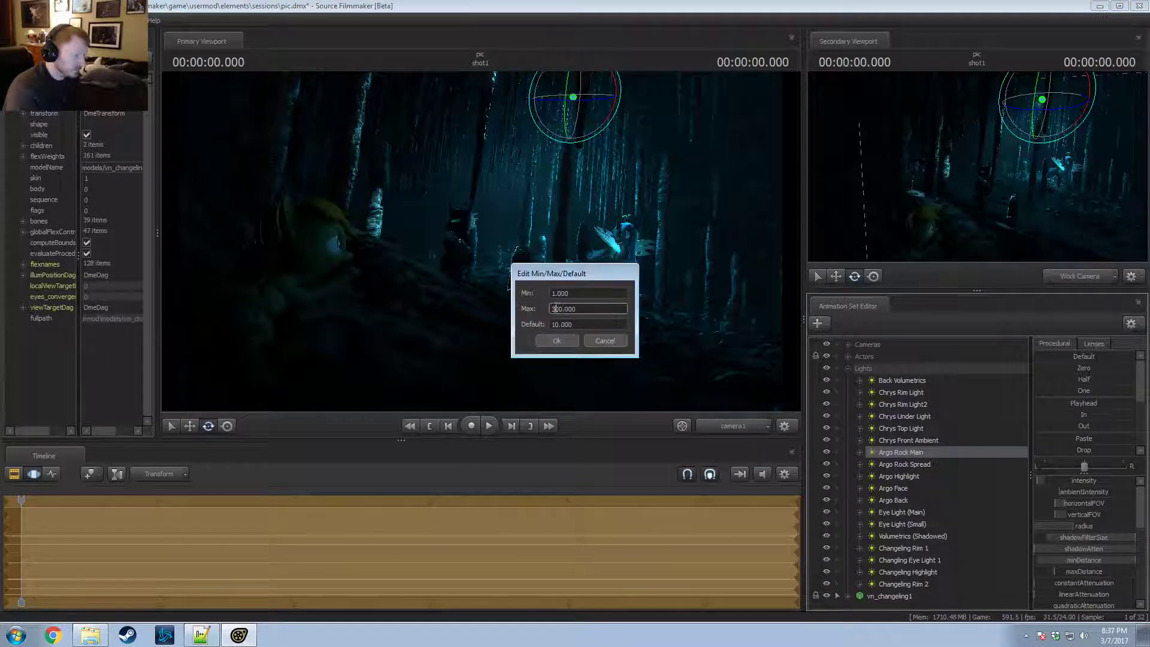
key("Return")
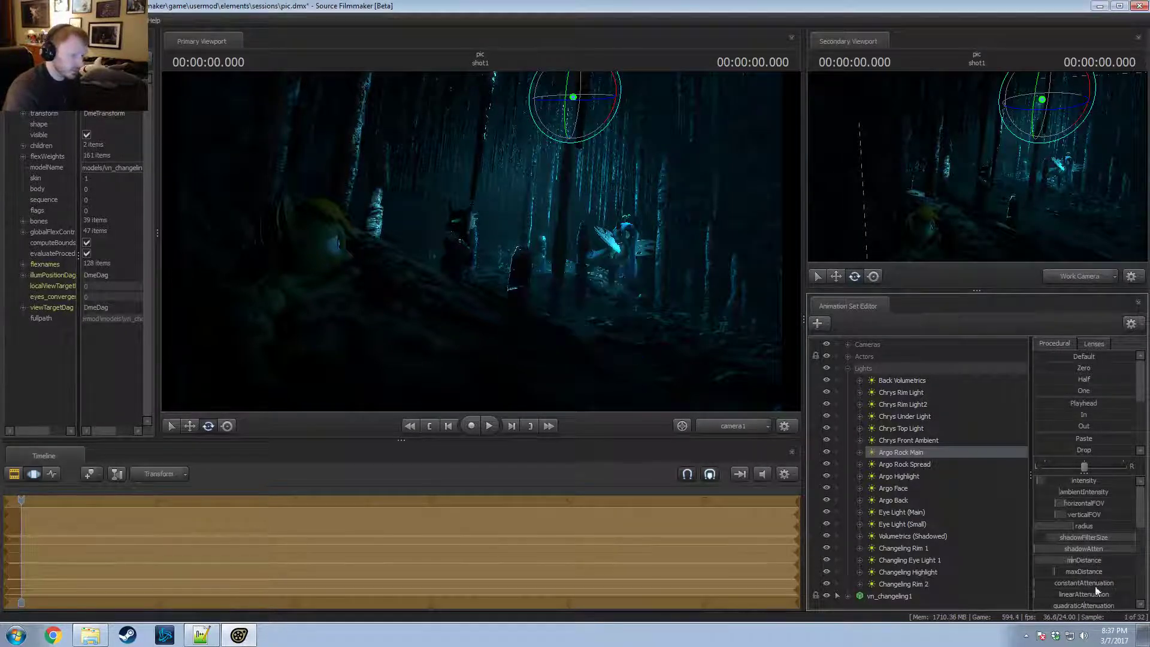
left_click_drag(1092, 565, 1092, 565)
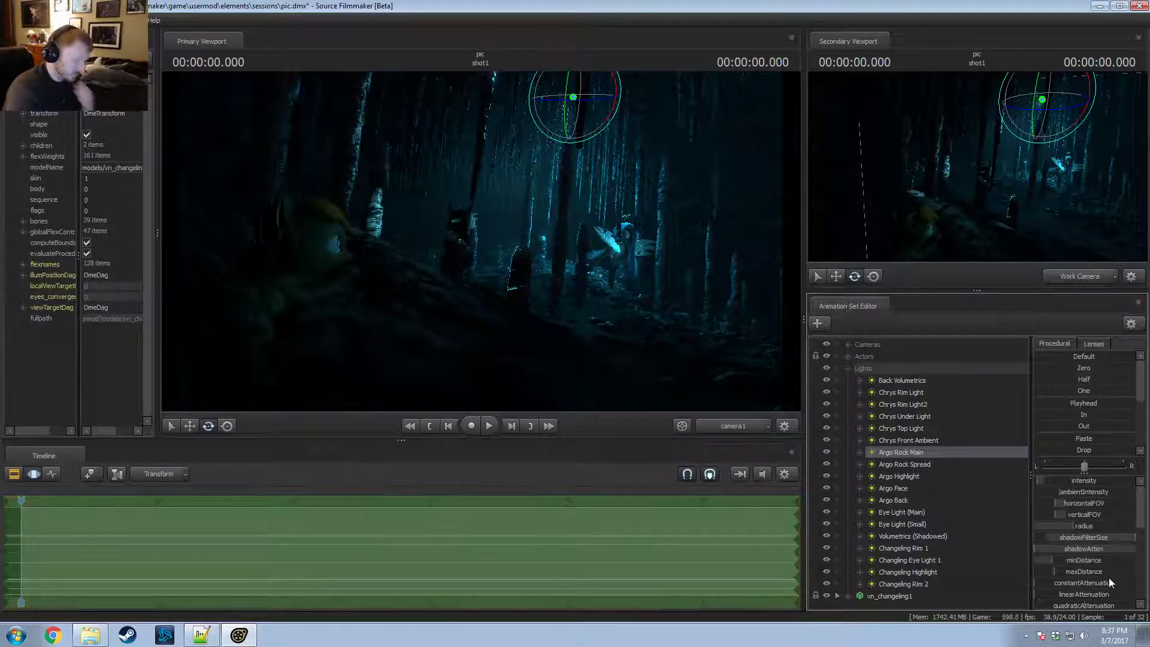
Step: Remap the maximum of the Argo Rock Main light's cutOn slider range, adjust cutOn, and check the rendered shot
scroll(1096, 572, "down", 3)
right_click(1091, 567)
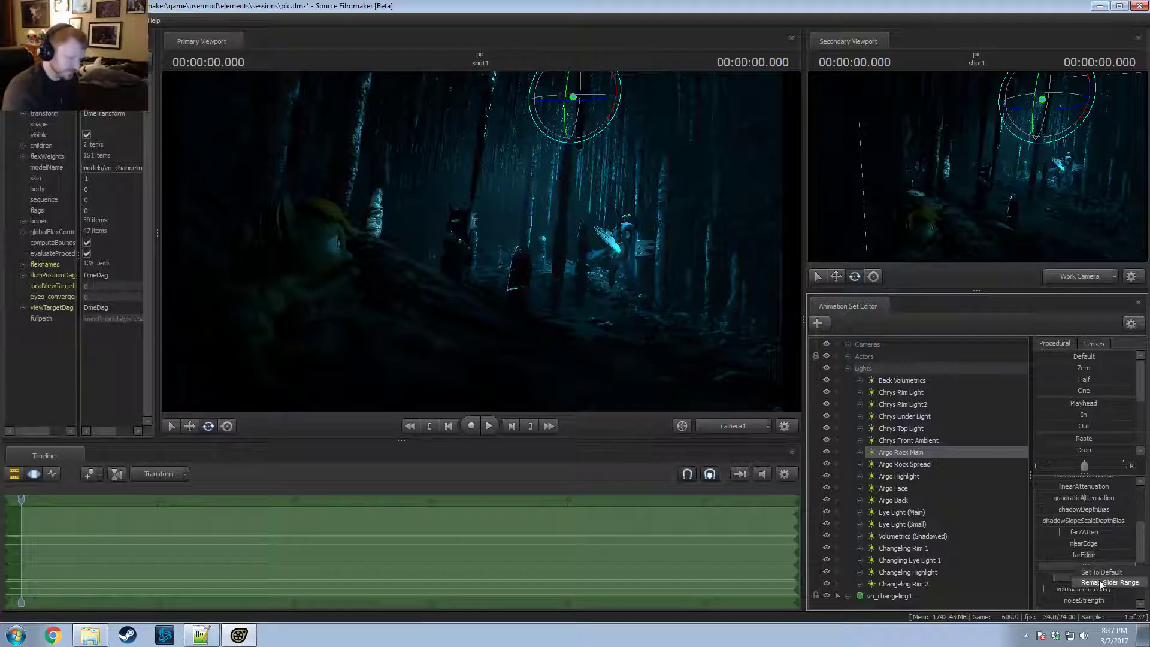
left_click(1097, 580)
left_click_drag(555, 310, 548, 307)
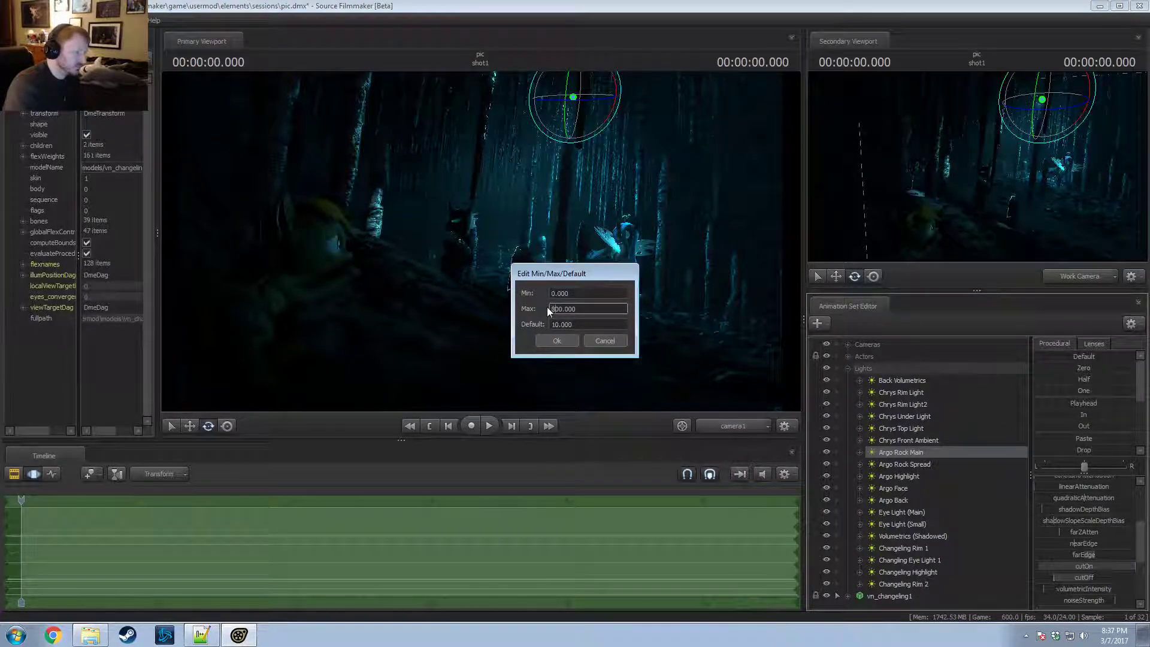
key("Return")
left_click_drag(1079, 567, 1090, 567)
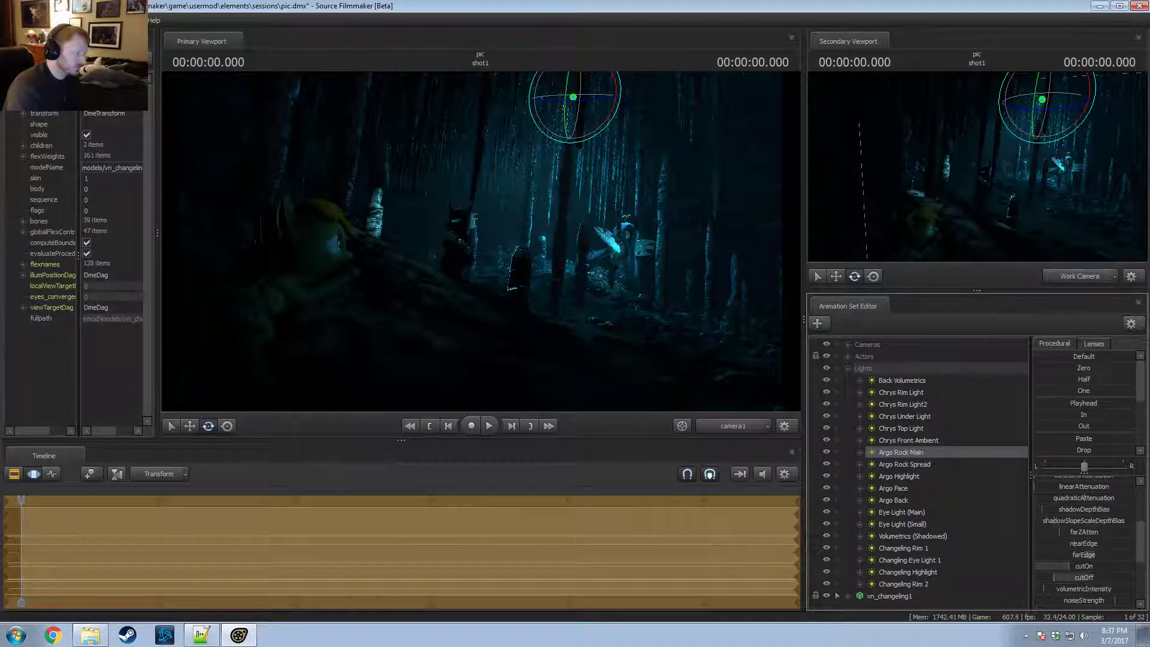
key("F2")
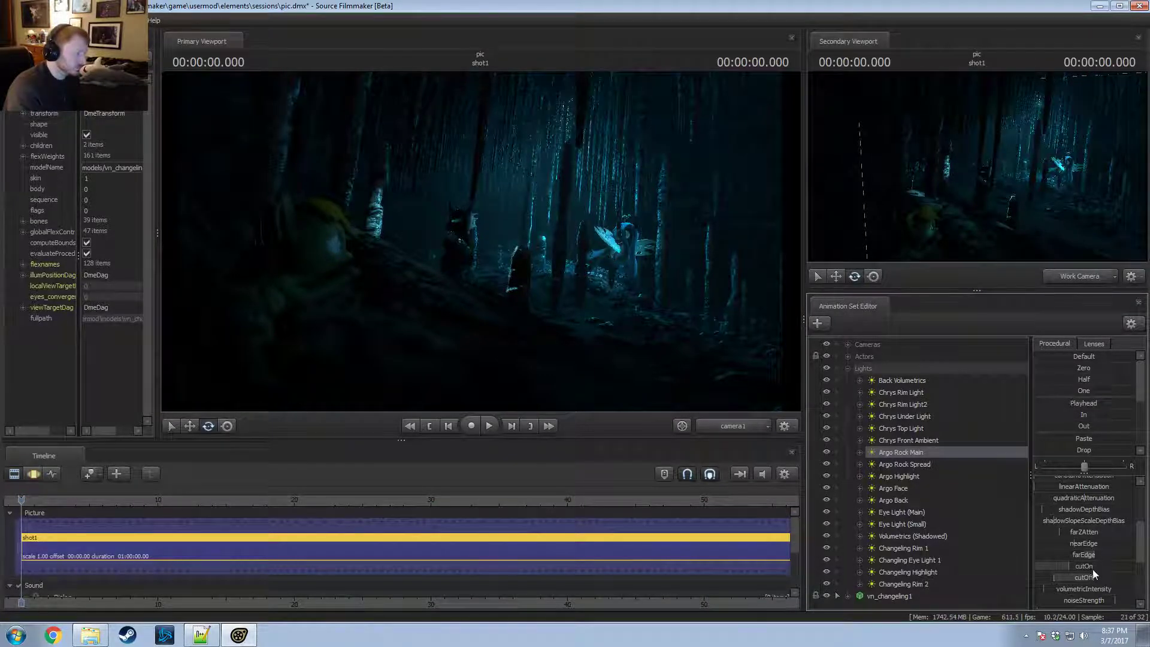
key("F3")
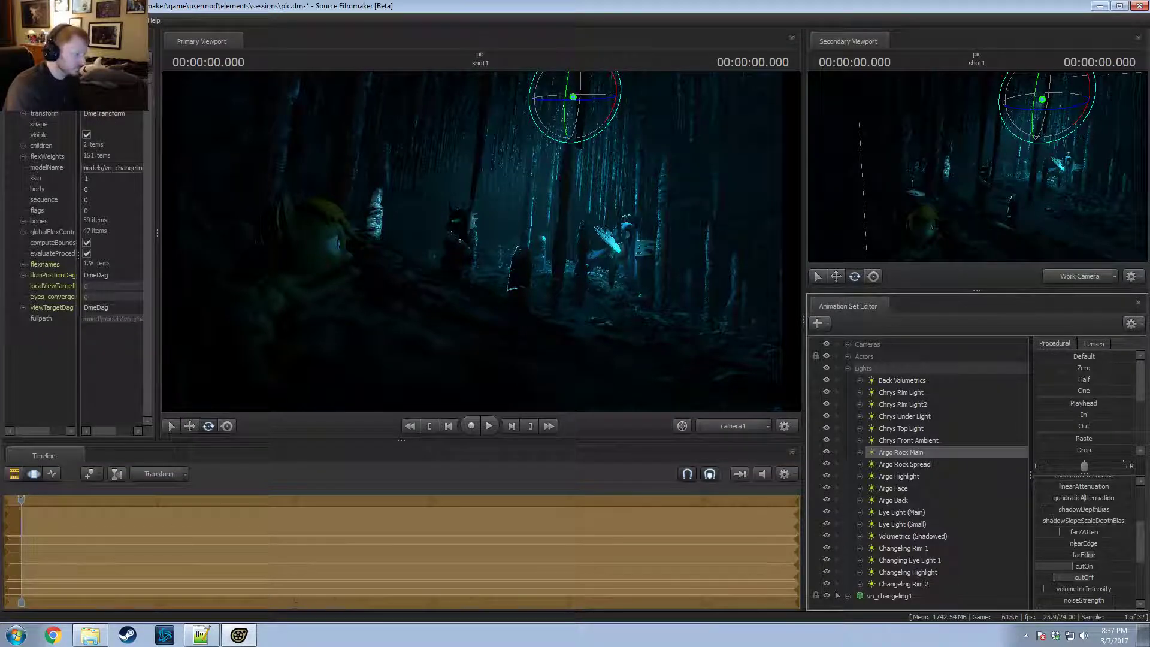
Step: Remap the Argo Rock Main light's nearEdge slider to a maximum of 40 and raise its nearEdge value
left_click(1082, 542)
type("5")
key("Return")
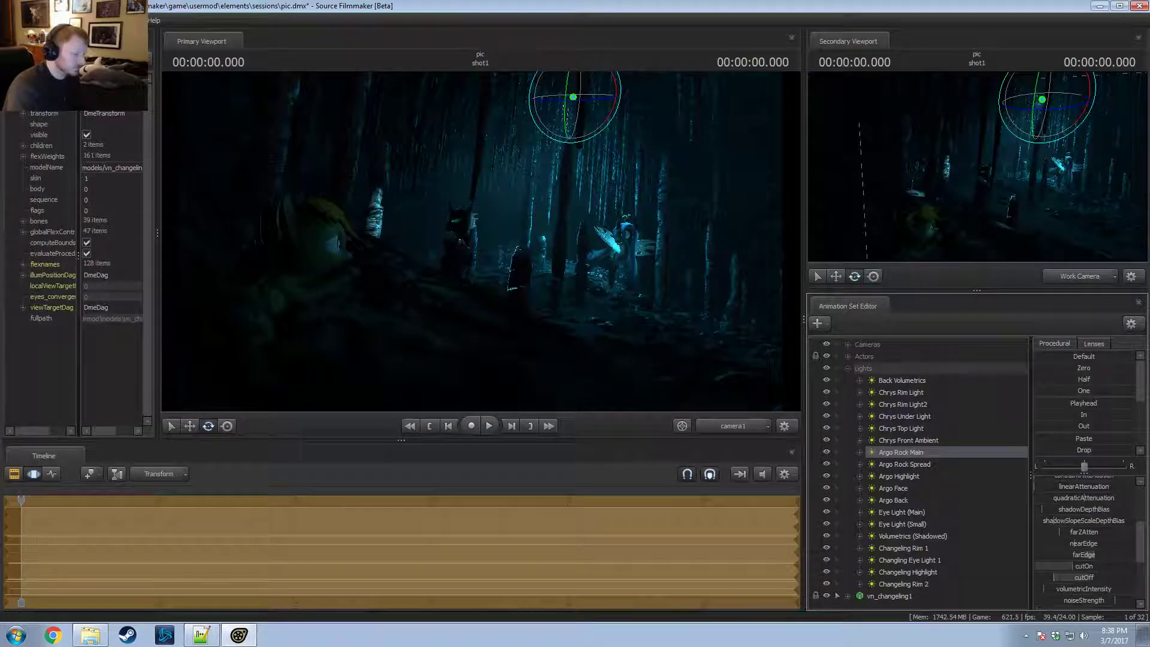
right_click(1089, 545)
left_click(1060, 545)
left_click(556, 309)
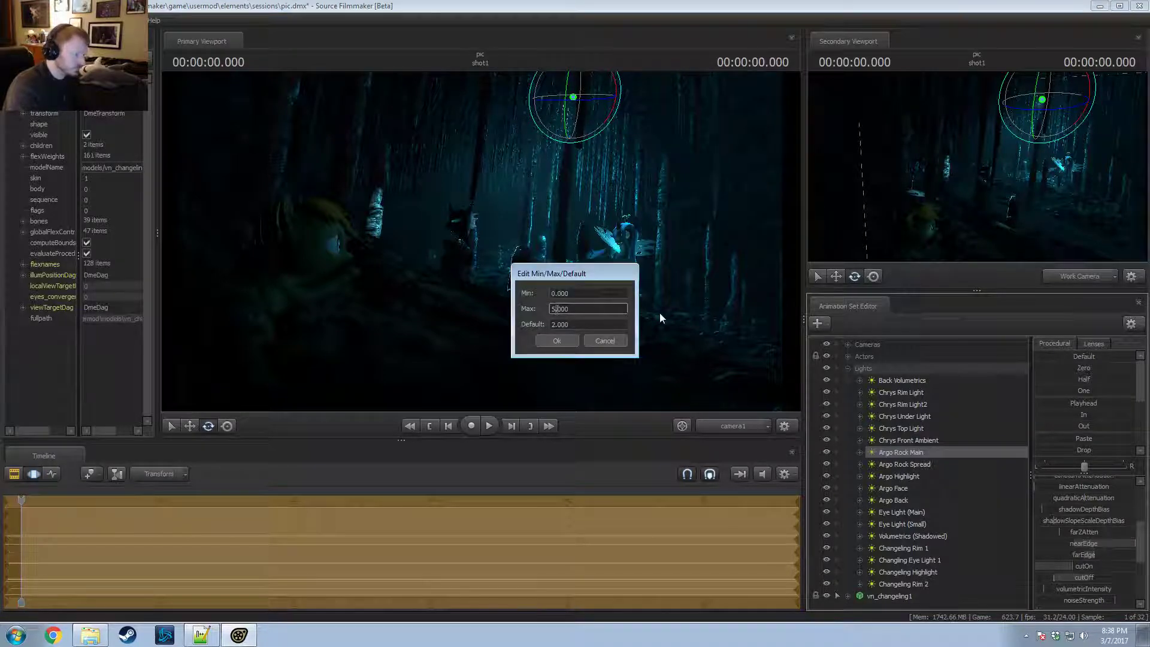
key("BackSpace")
key("BackSpace")
type("40")
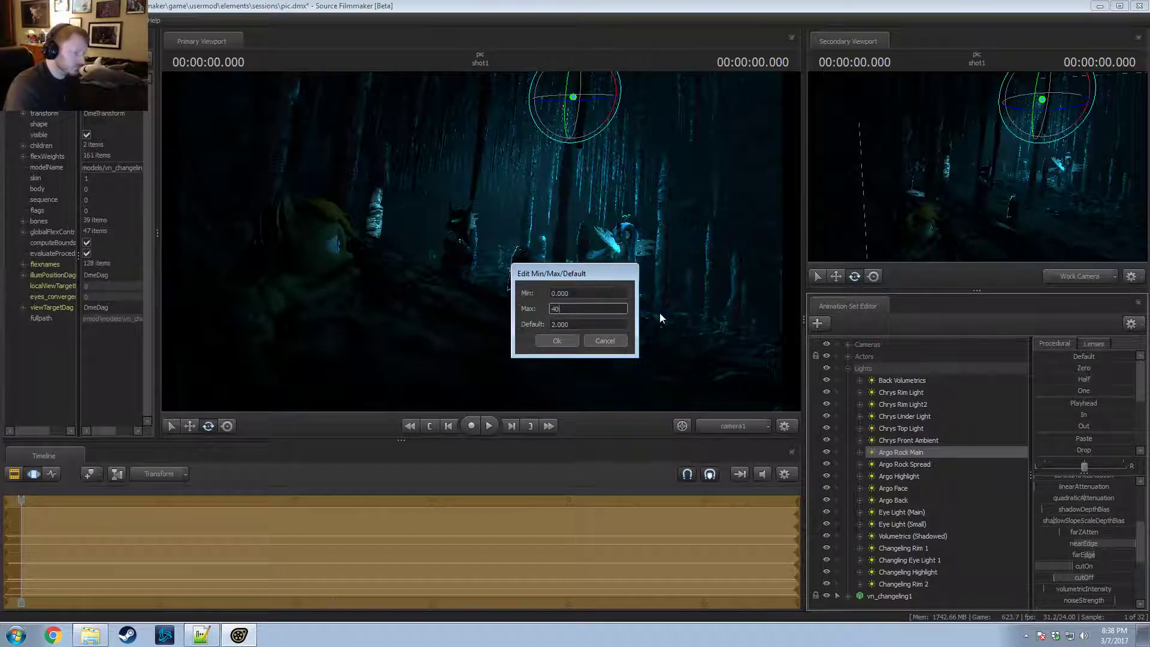
key("Return")
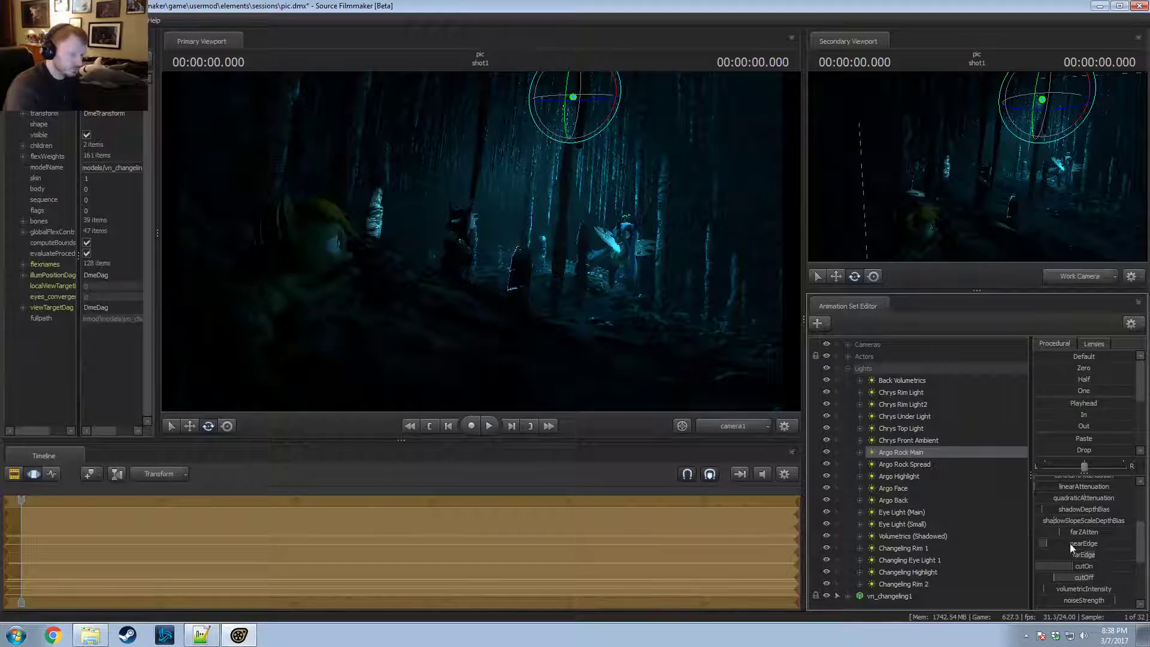
left_click_drag(1070, 544, 1084, 564)
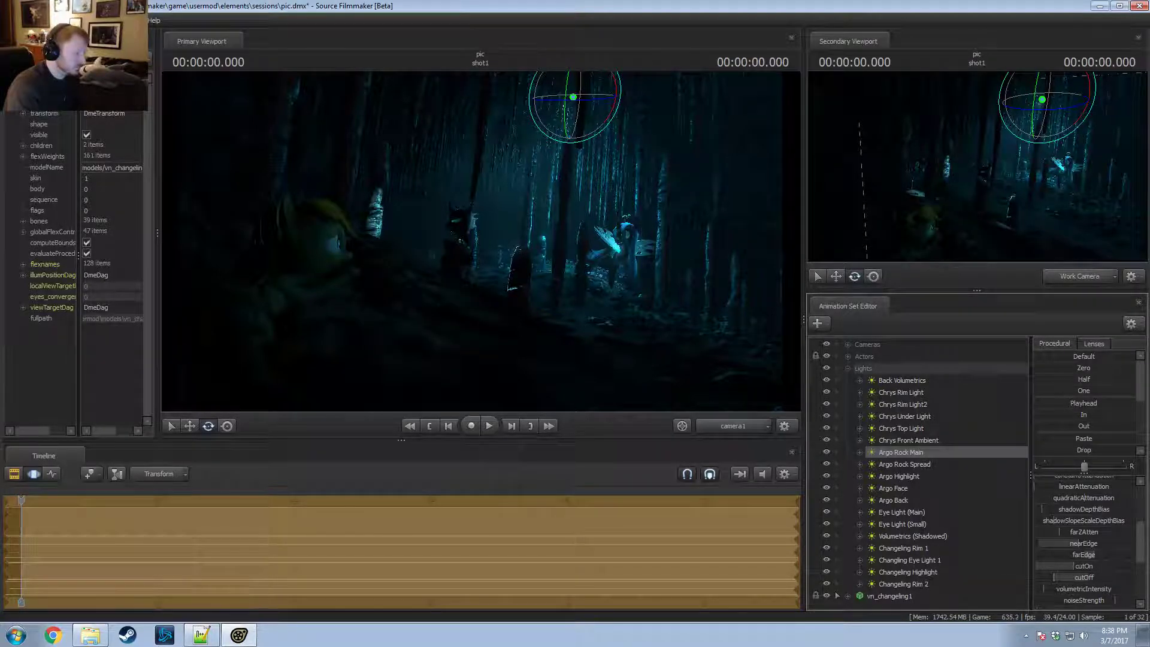
Step: Toggle the Changeling Rim 1, Changling Eye Light 1 and Changeling Highlight lights in the rendered shot to compare their contributions
key("F2")
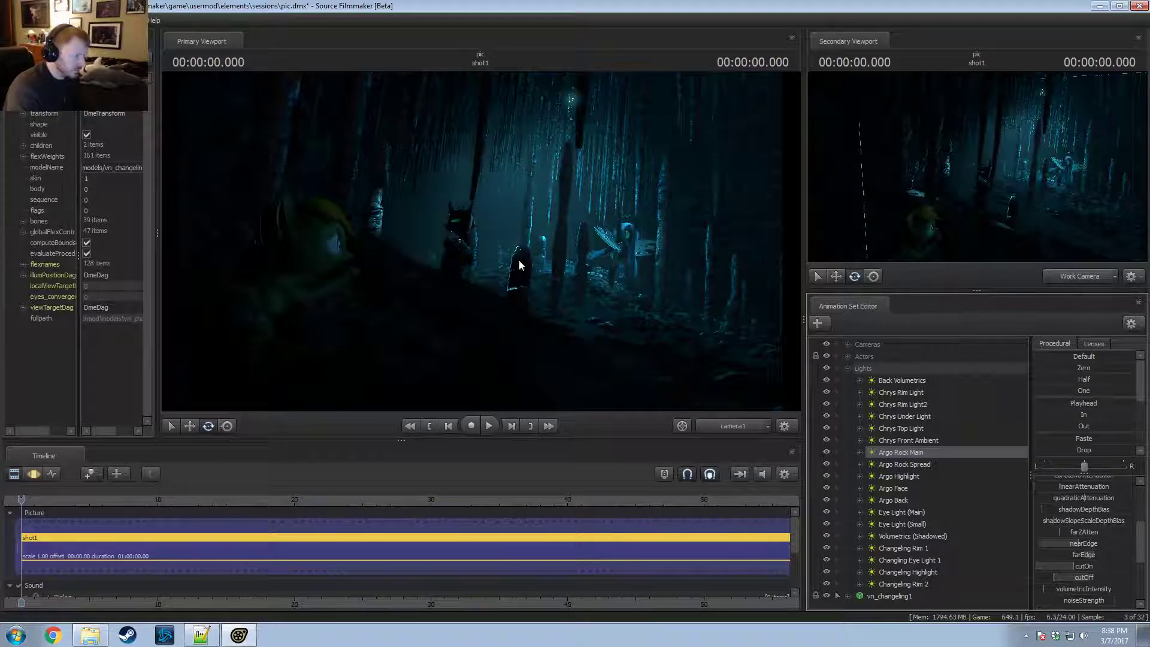
left_click(828, 547)
left_click(828, 547)
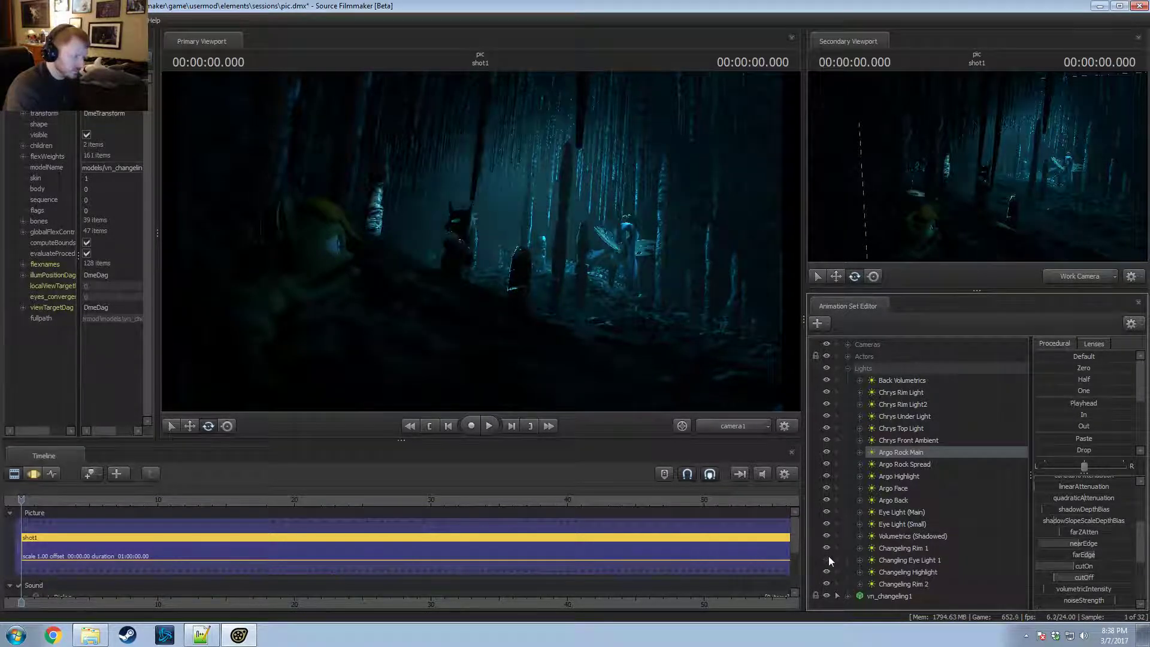
left_click(829, 555)
left_click(827, 572)
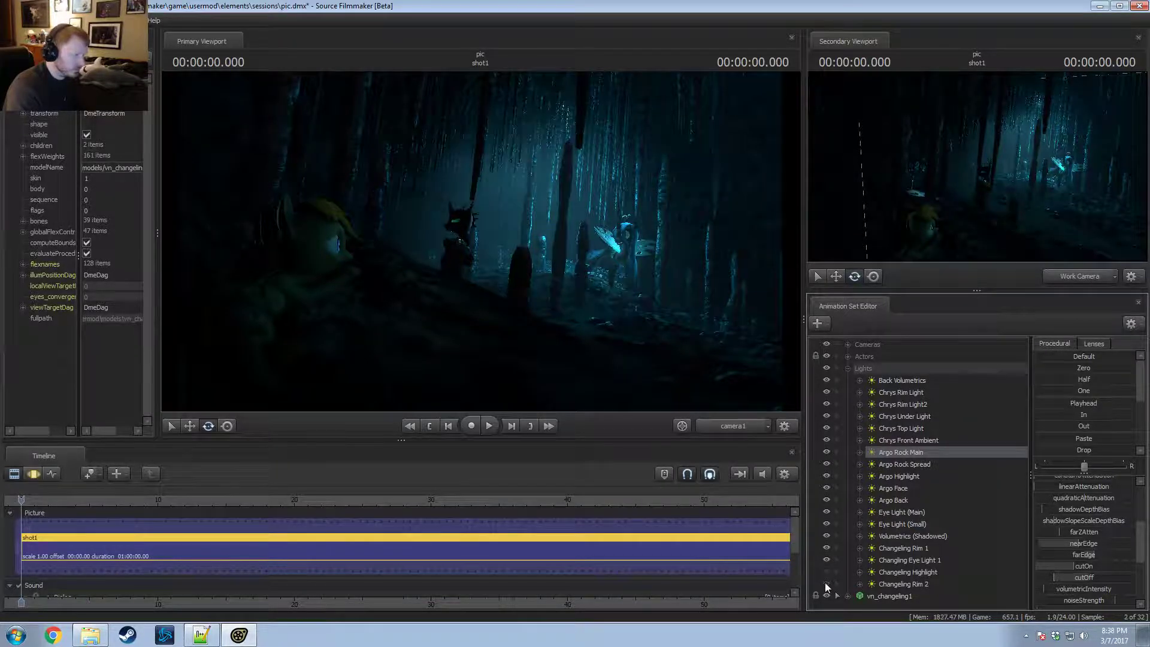
left_click(827, 571)
Step: Lower the maxDistance of the Changeling Rim 2 light and check the rendered shot
left_click(897, 582)
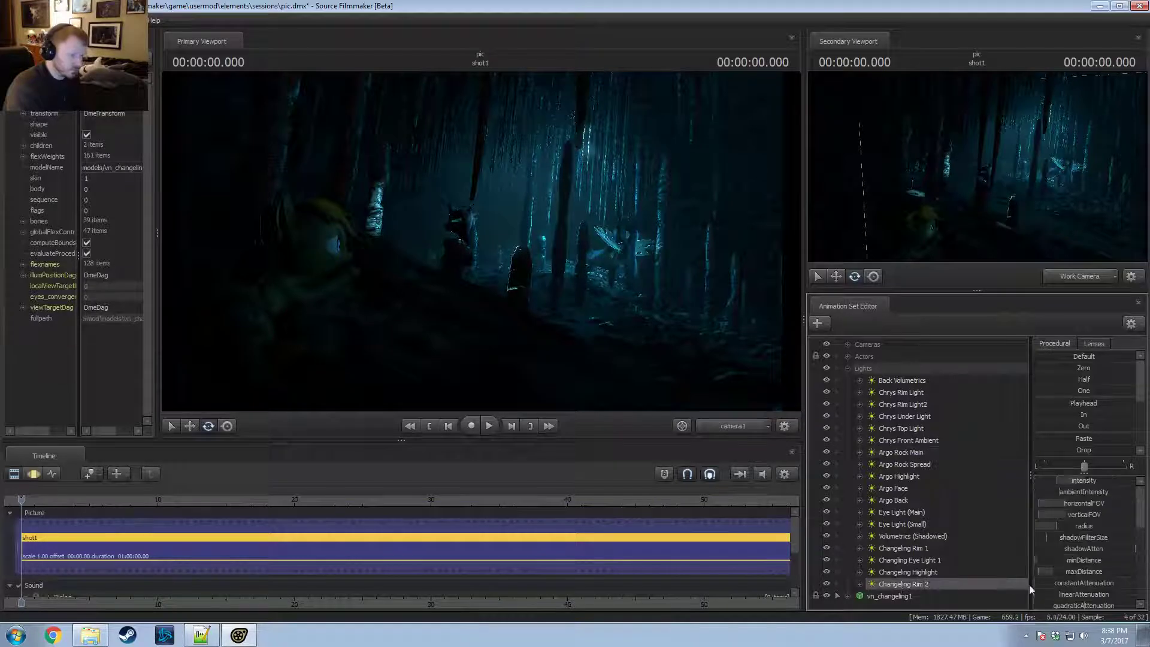
left_click_drag(1048, 571, 1026, 569)
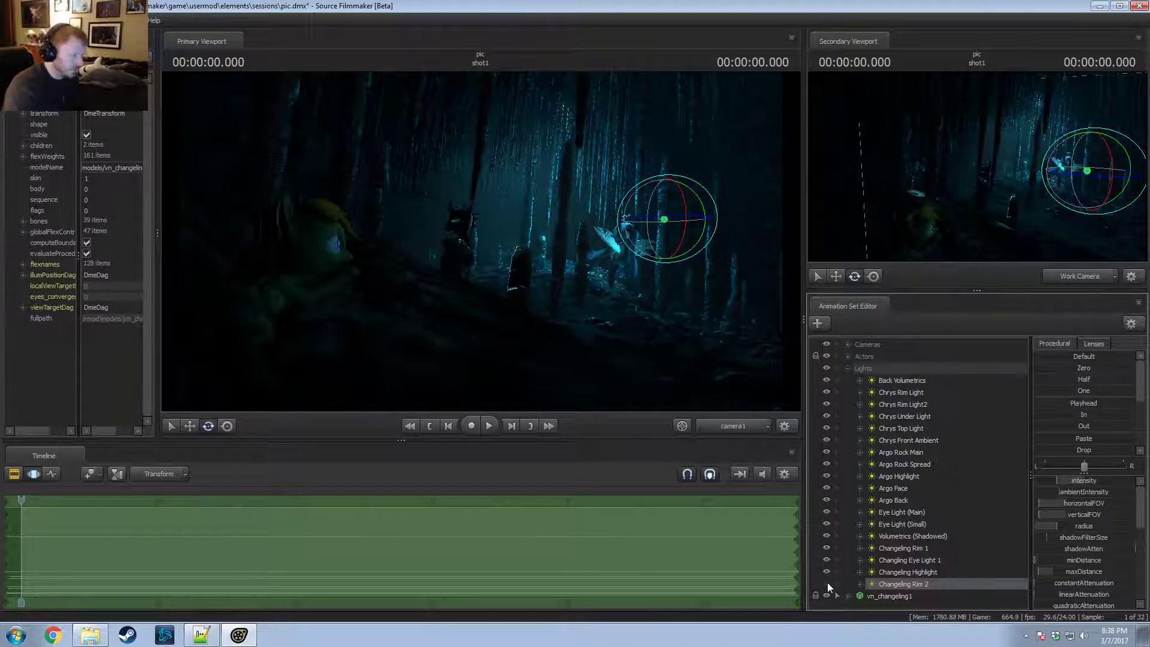
scroll(1072, 572, "down", 3)
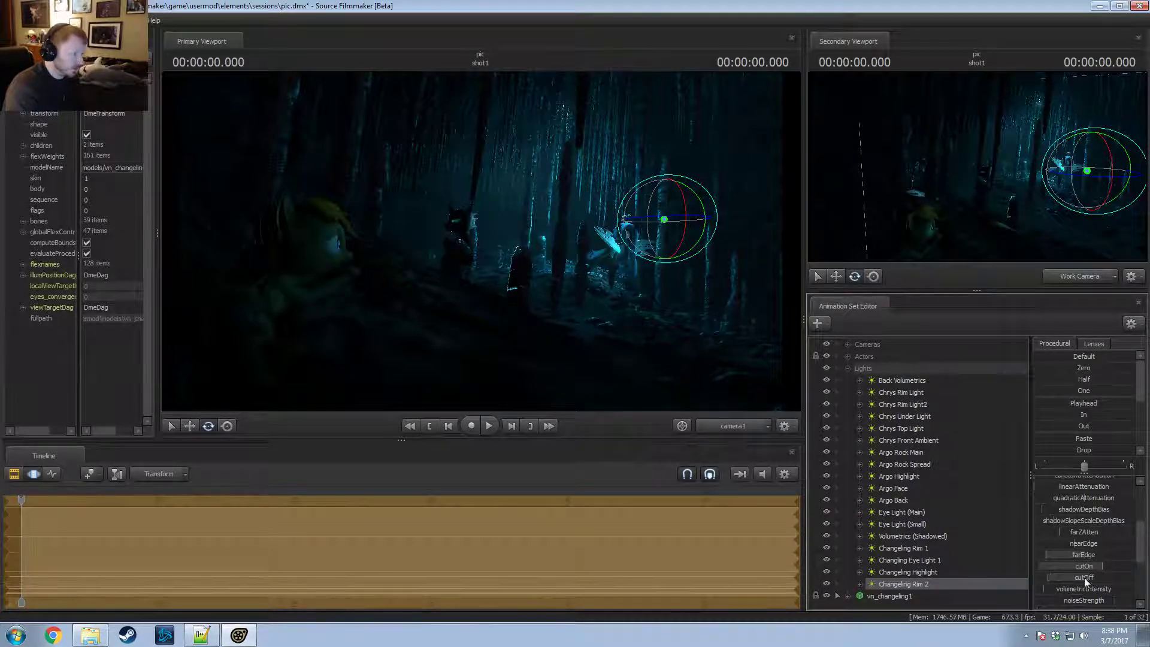
key("F3")
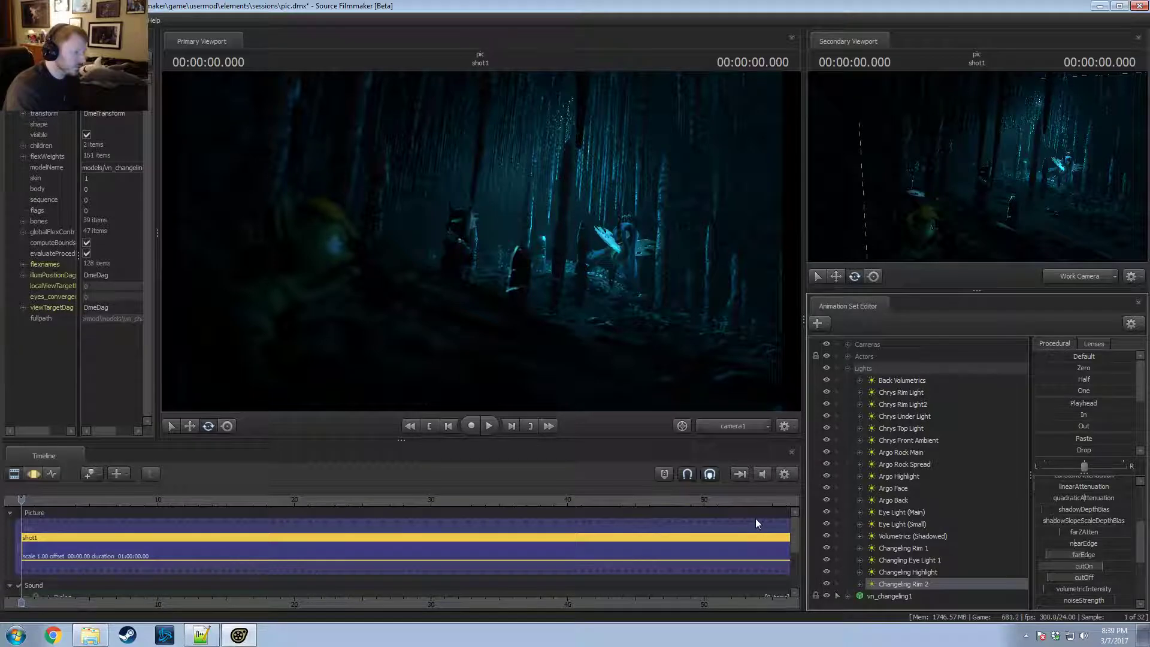
Step: Switch the primary viewport to the work camera and move it close to the winged Chrys character
left_click(732, 426, "ctrl")
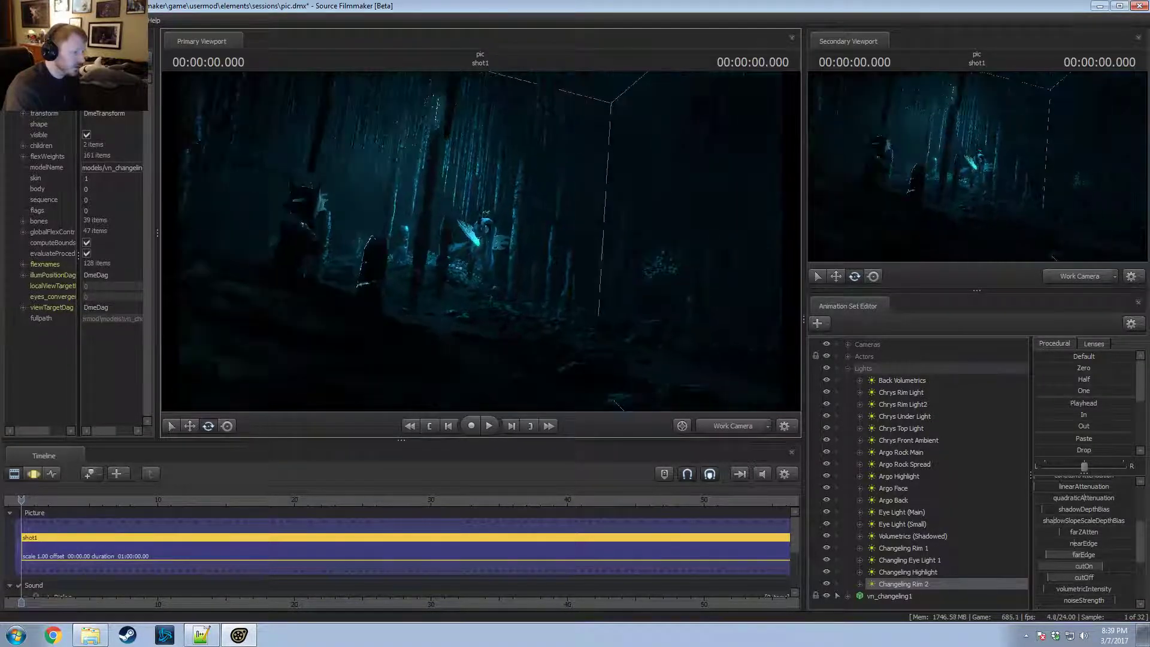
key("w")
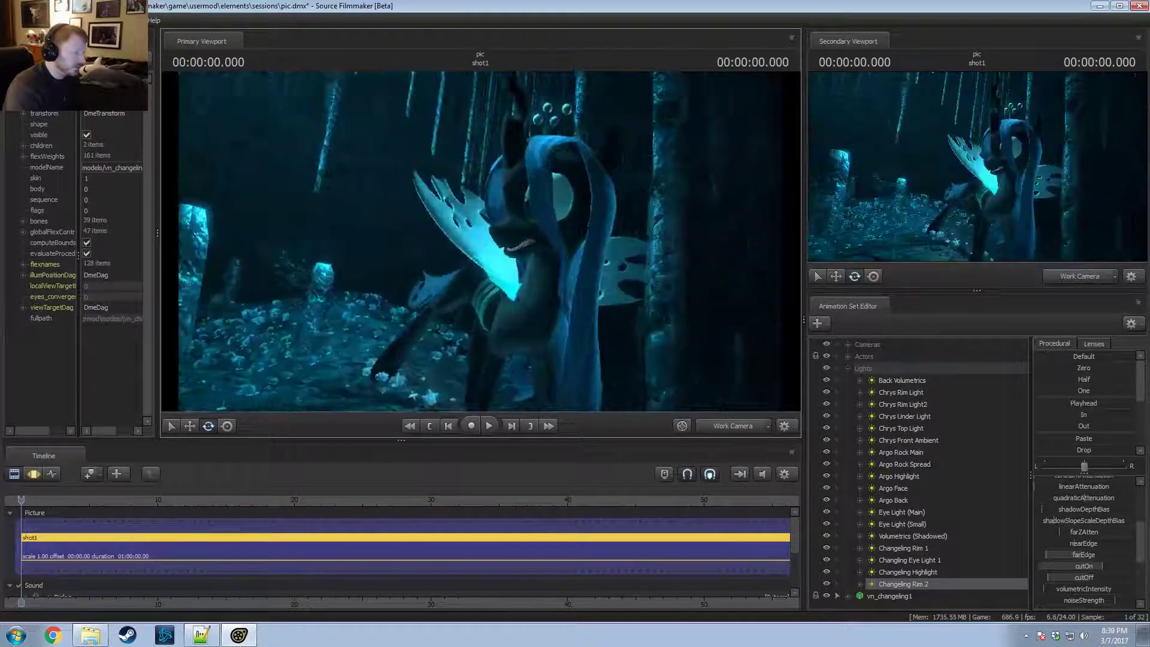
left_click_drag(553, 308, 562, 314)
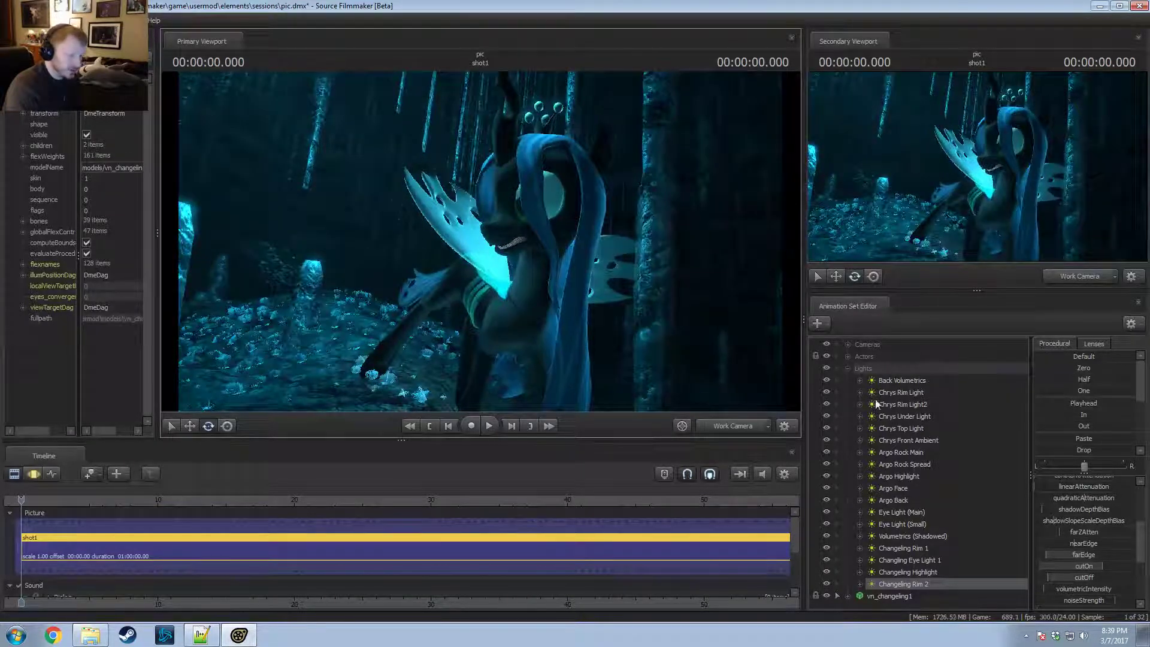
Step: Select the Upper Face controls of the Chrys actor for motion editing
left_click(847, 368)
left_click(847, 357)
left_click(859, 380)
left_click(859, 377)
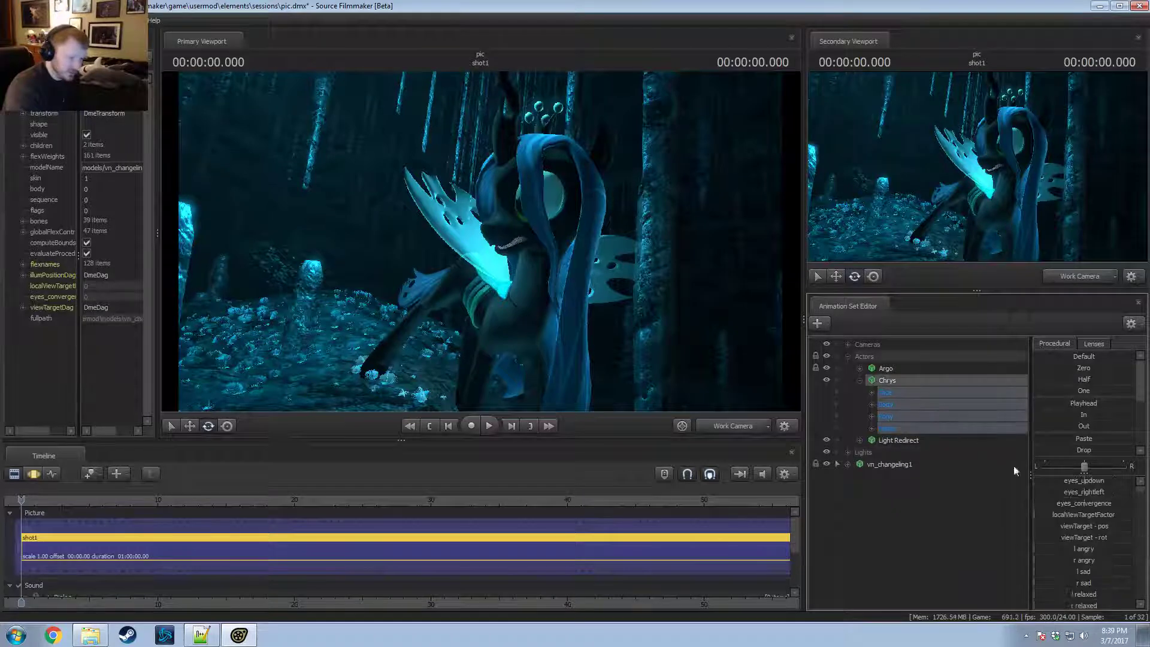
left_click(872, 405)
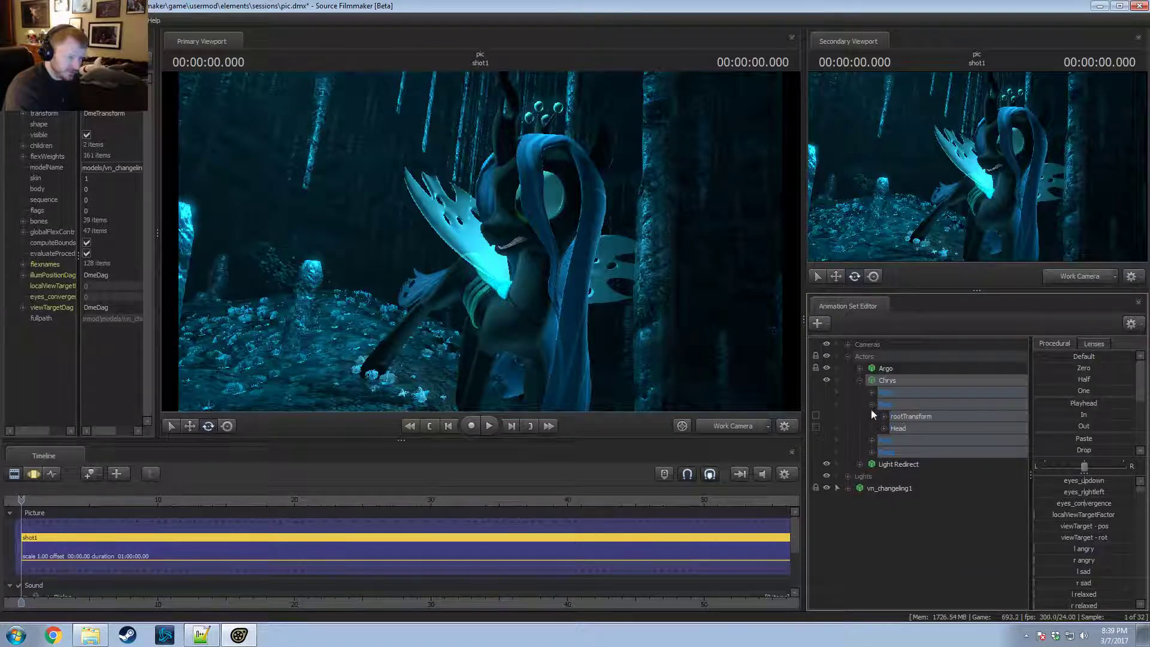
left_click(870, 407)
left_click(871, 394)
left_click(902, 417)
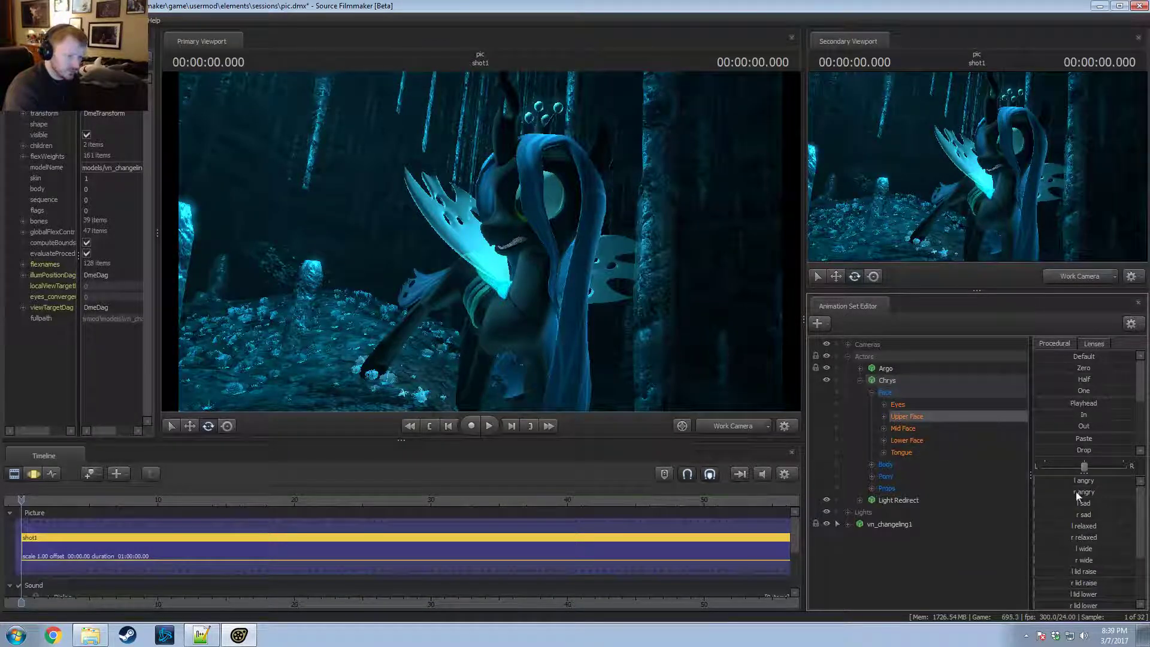
key("F3")
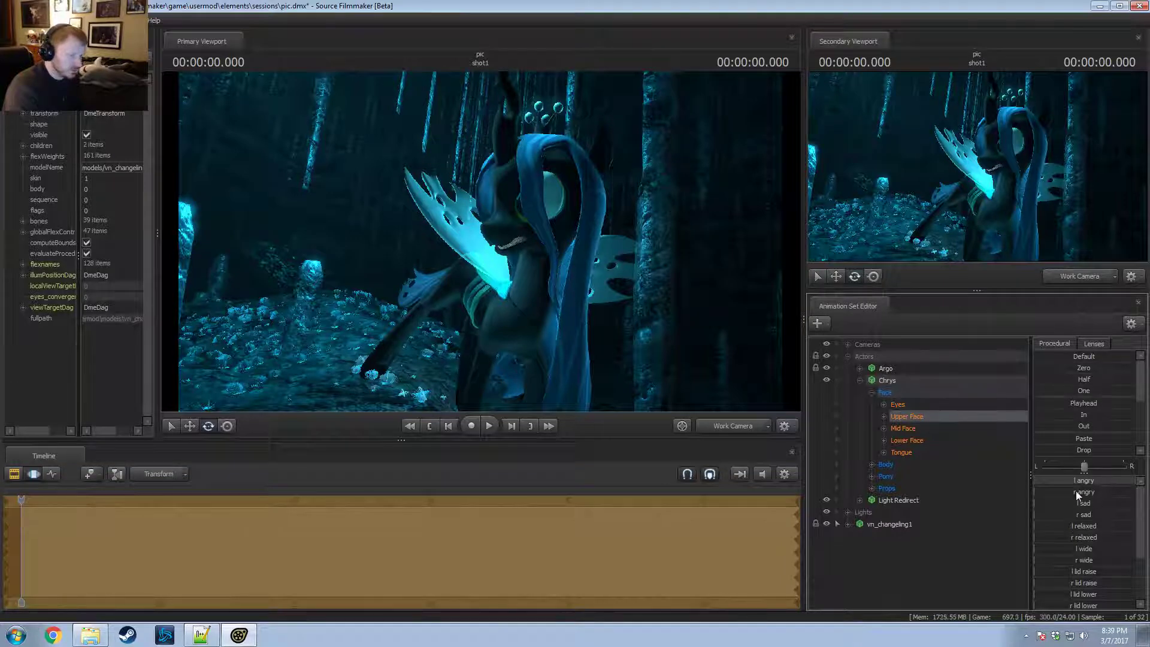
Step: Adjust Chrys's left and right angry brow flexes and partly raise both eyelids with the lid raise controls
scroll(1097, 563, "down", 2)
left_click_drag(1078, 590, 1099, 602)
left_click_drag(575, 270, 650, 249)
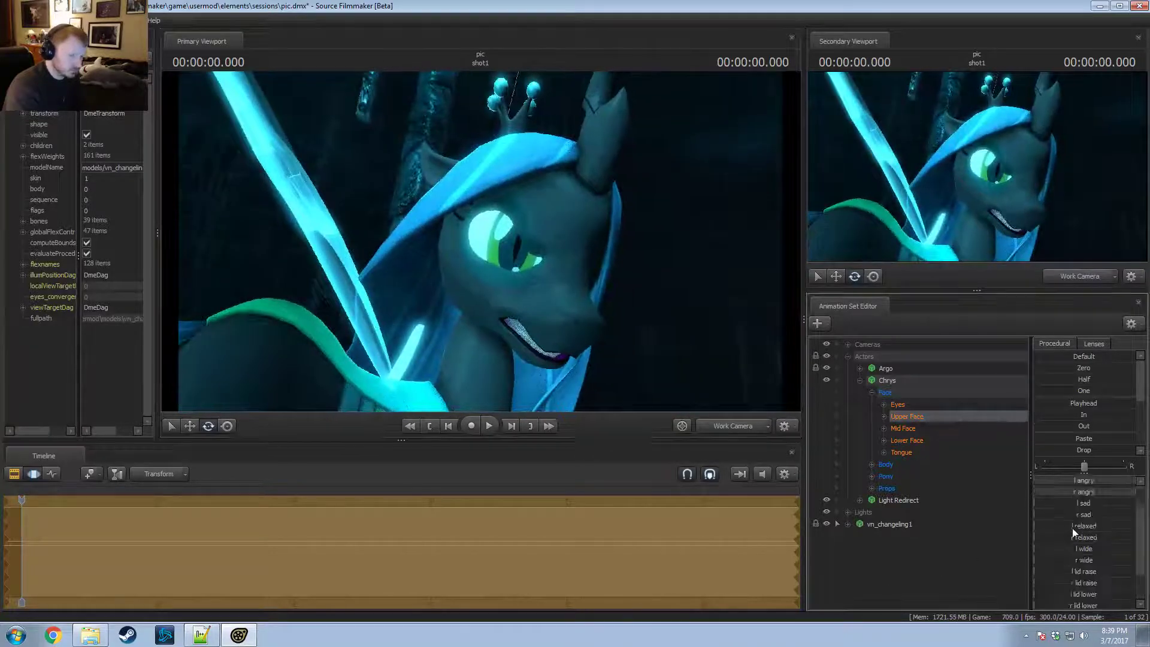
scroll(1087, 479, "up", 2)
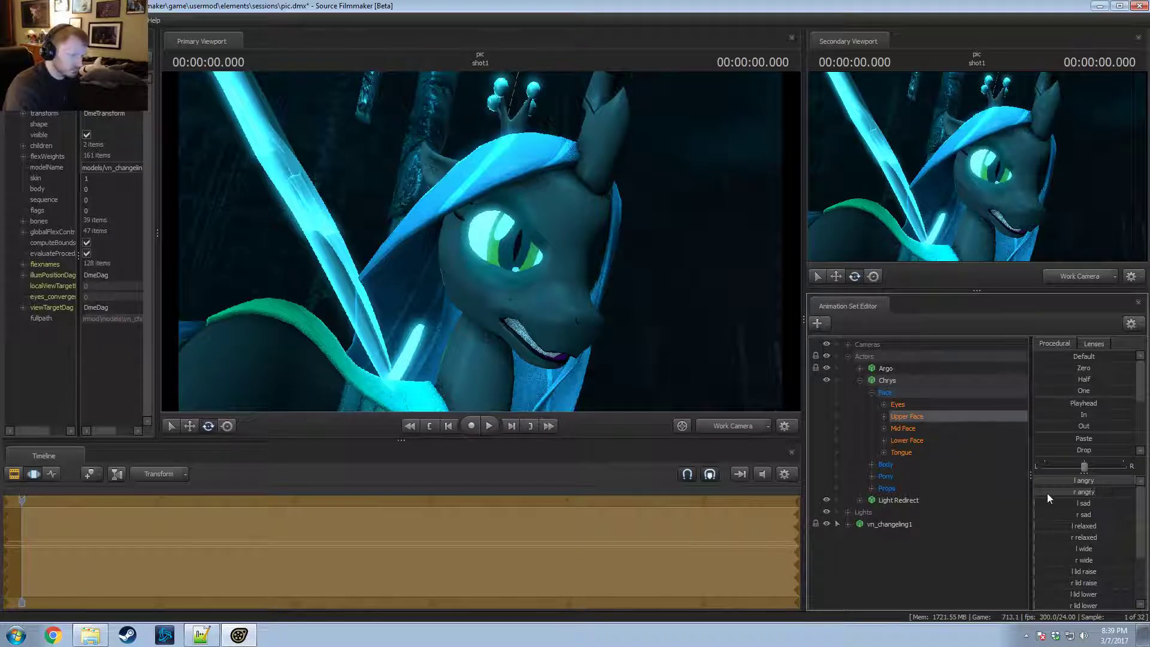
left_click_drag(1059, 484, 1020, 484)
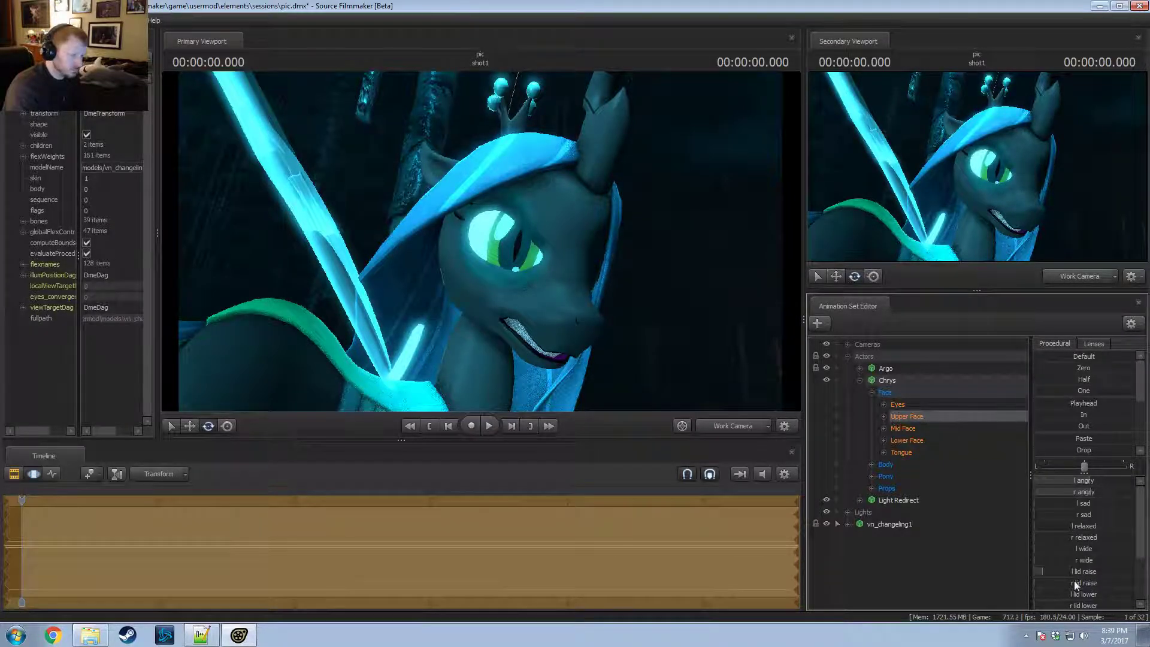
left_click_drag(1074, 580, 1090, 574)
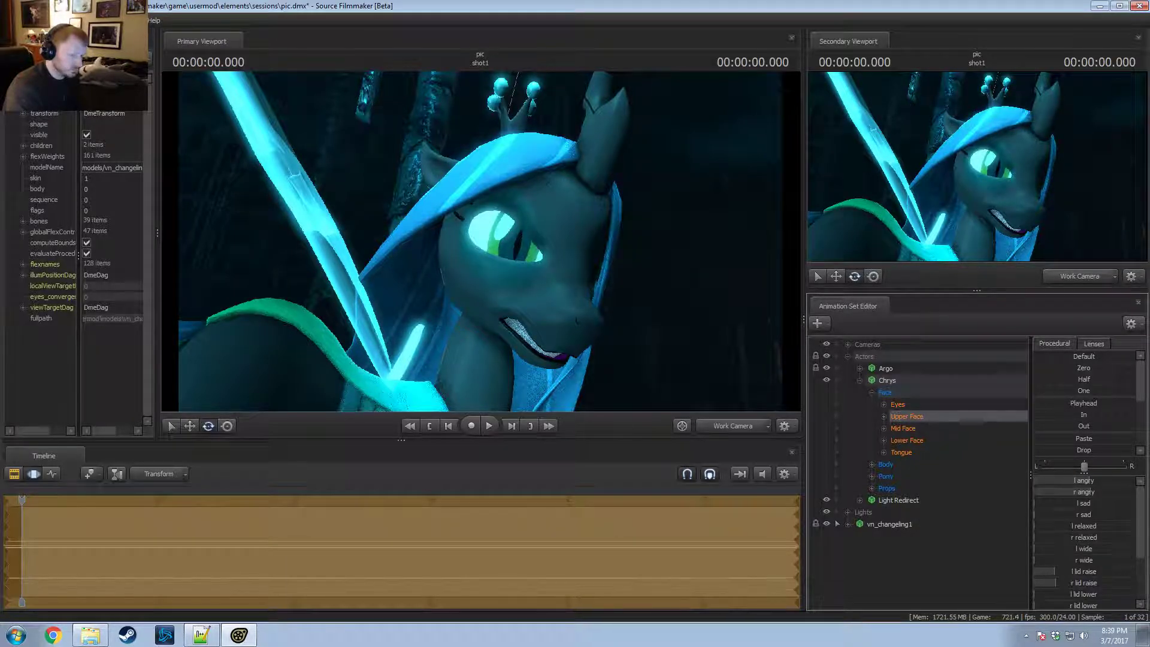
Step: Turn the view away from Chrys's face and check the rendered shot through camera1
mouse_move(479, 241)
left_mouse_down()
mouse_move(359, 241)
mouse_move(490, 242)
left_mouse_up()
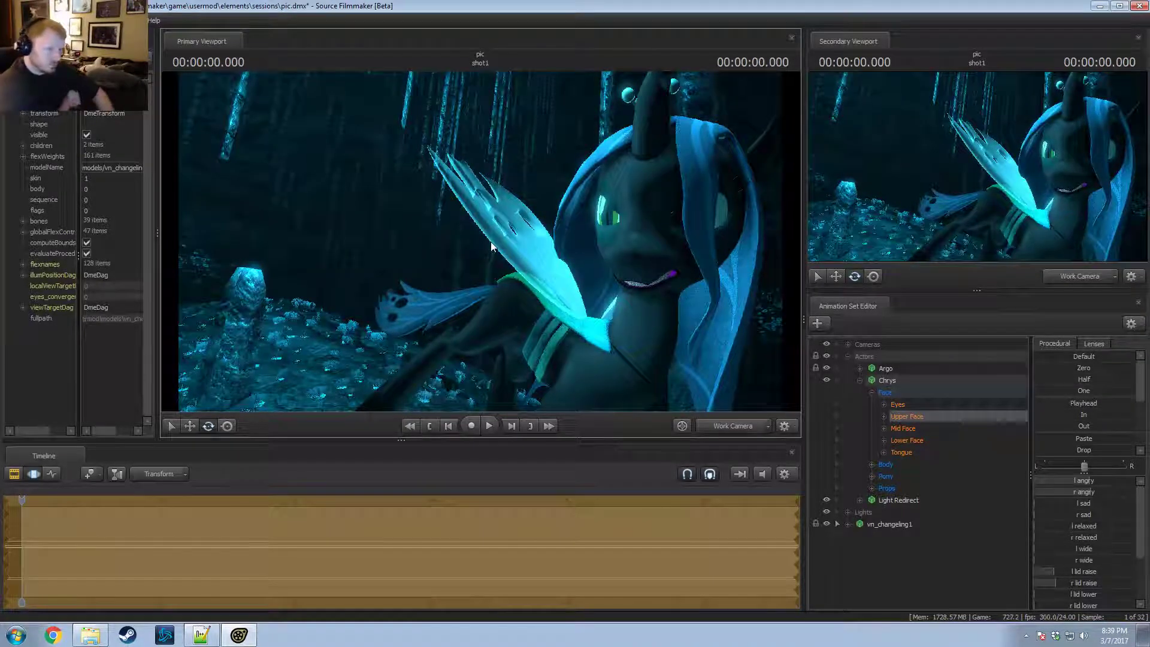
left_click(737, 426)
left_click(714, 405)
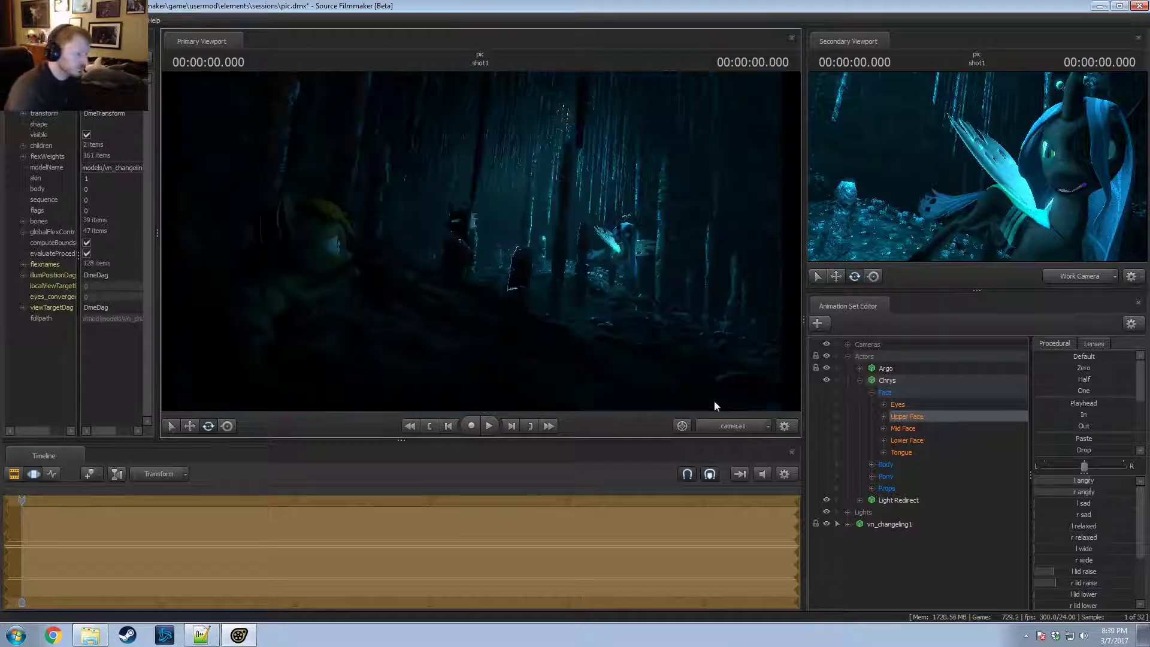
key("F2")
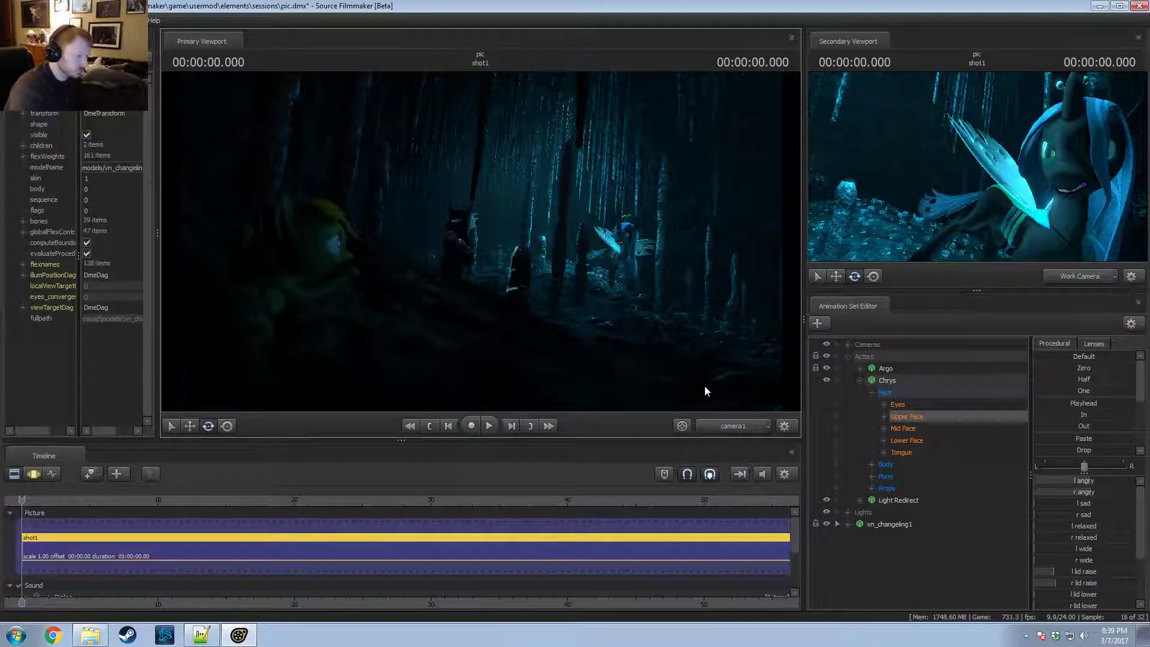
Step: Move the work camera close to Chrys's muzzle and reduce the mouth angry flex in the Lower Face controls to zero
left_click(733, 428)
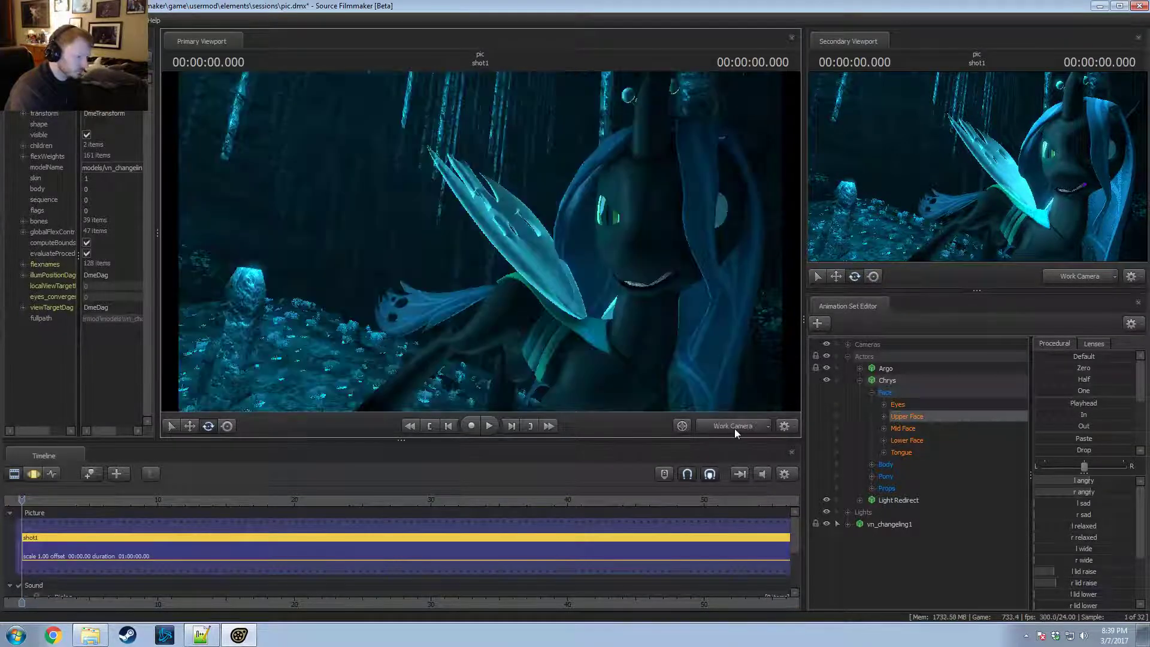
left_click_drag(631, 353, 527, 324, "alt")
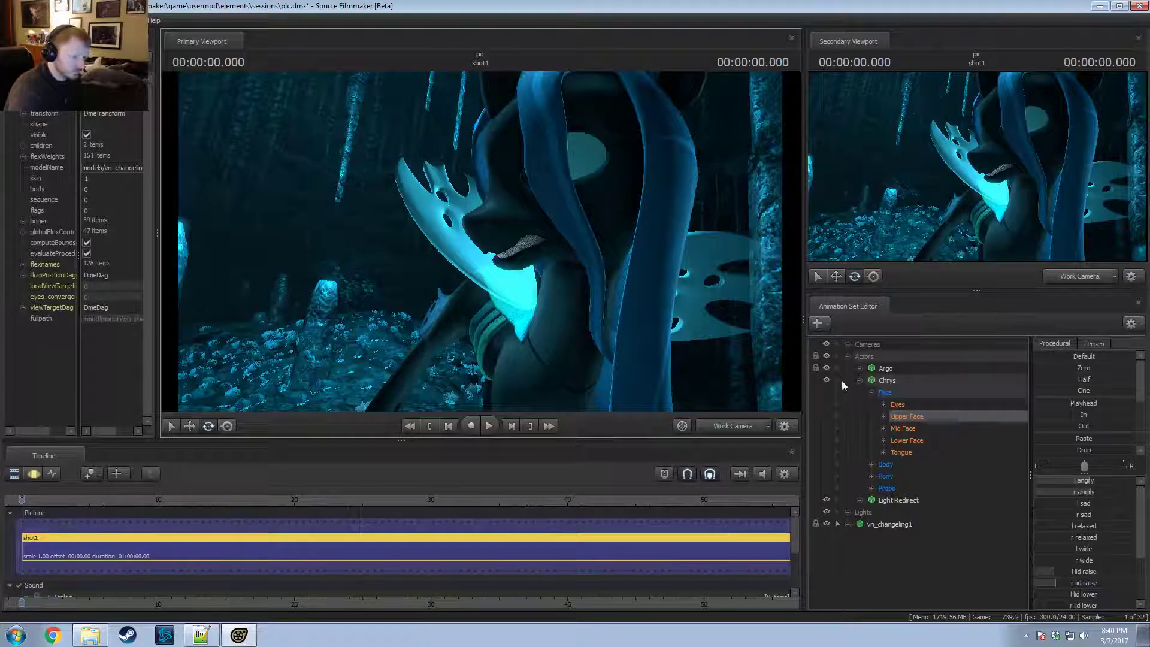
key("F2")
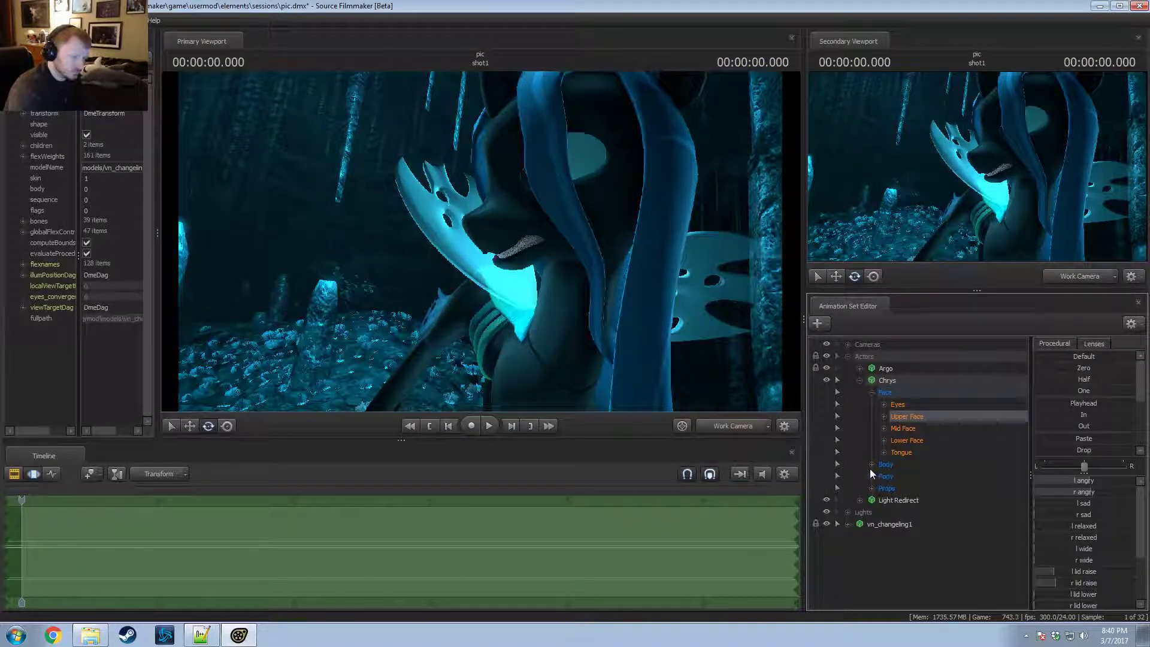
left_click(911, 440)
left_click_drag(1038, 479, 1041, 479)
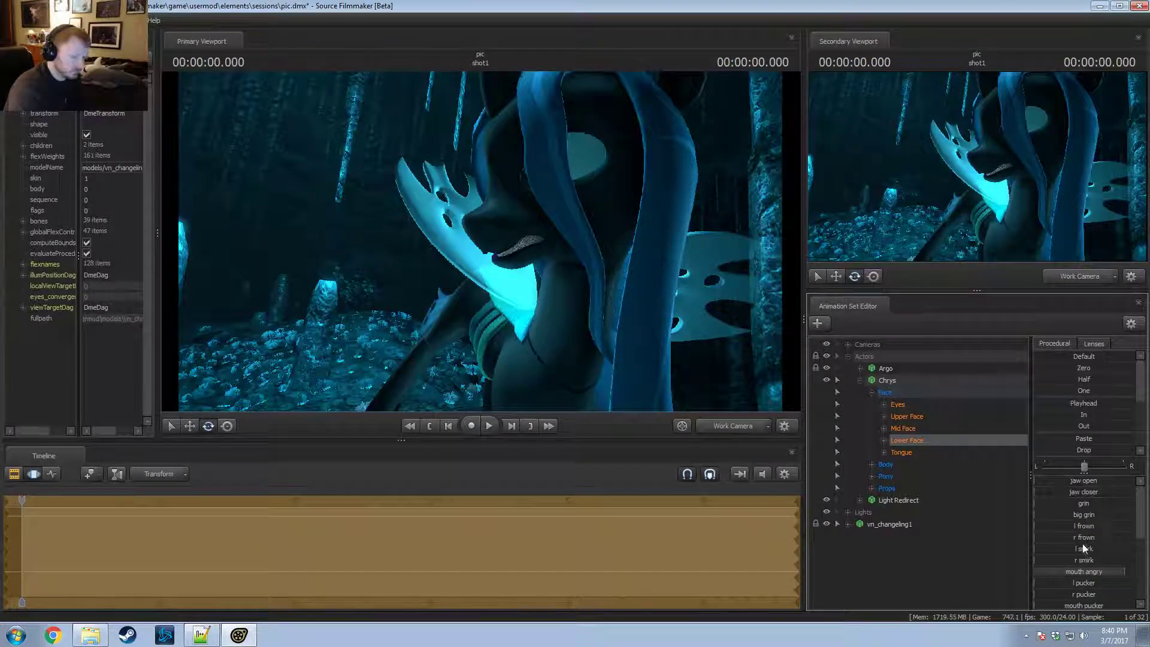
left_click_drag(1124, 572, 1078, 571)
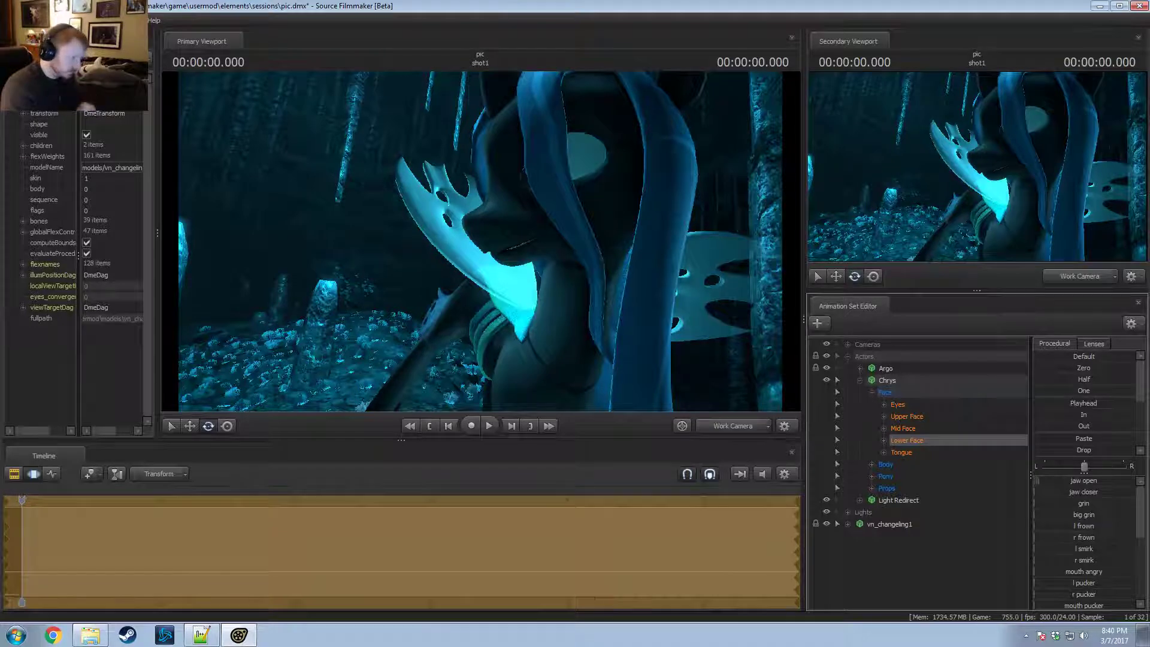
Step: Open Chrys's jaw partway with the jaw open flex and raise mouth neutral to full
scroll(1080, 520, "down", 3)
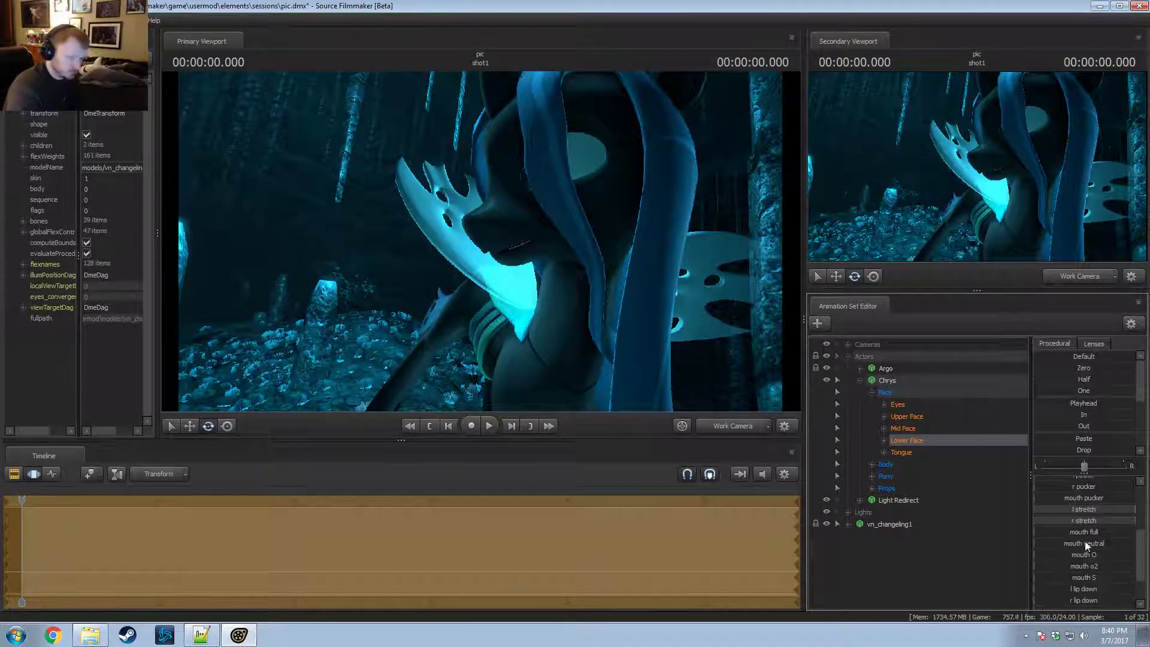
scroll(1084, 542, "up", 3)
left_click_drag(1038, 480, 1135, 512)
scroll(1098, 531, "down", 3)
scroll(1102, 530, "down", 1)
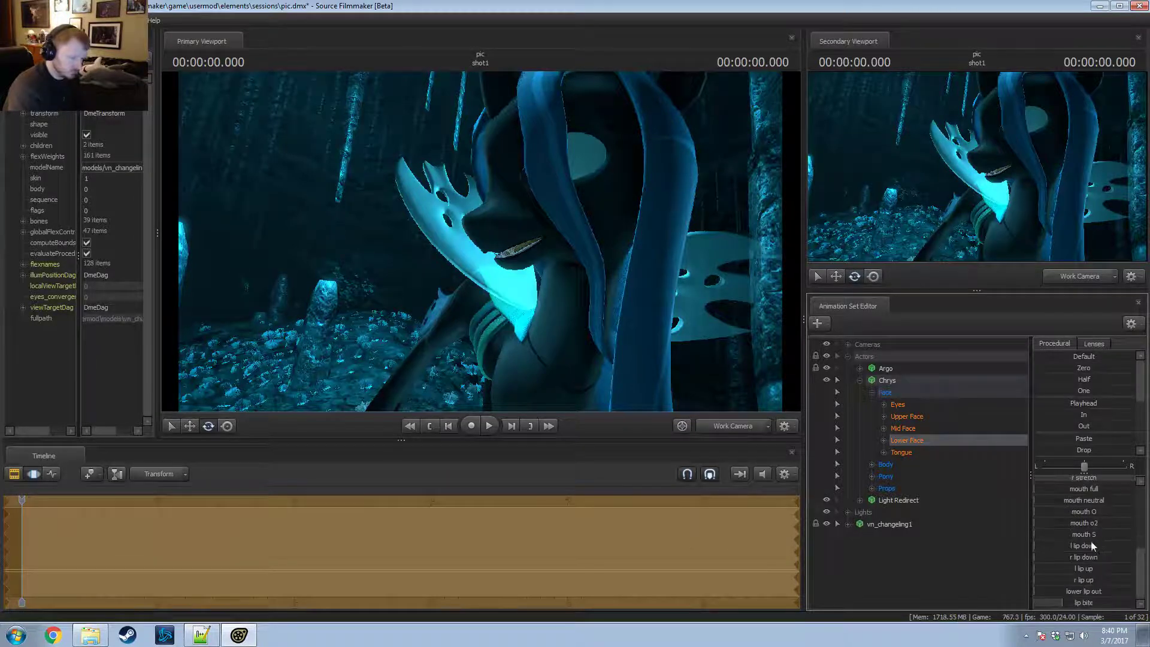
left_click_drag(1036, 500, 1135, 500)
scroll(1082, 533, "up", 4)
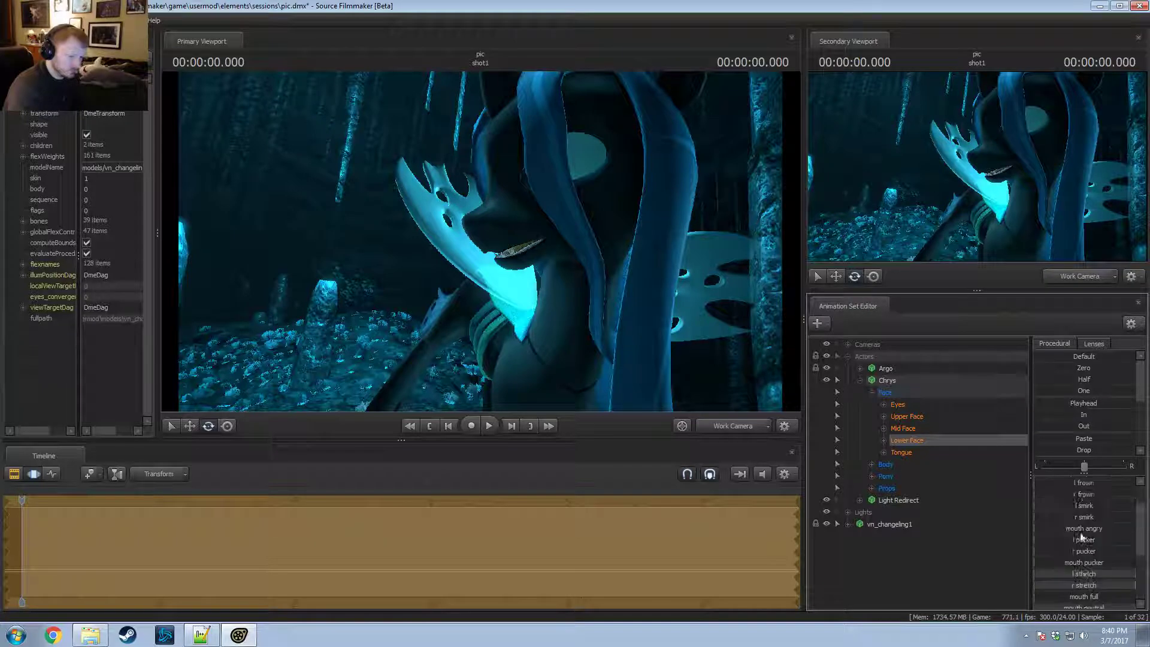
Step: Raise Chrys's left and right frown flexes to about half, reduce jaw open, and add a little mouth angry
left_click_drag(1079, 518, 1112, 531)
scroll(1094, 512, "up", 1)
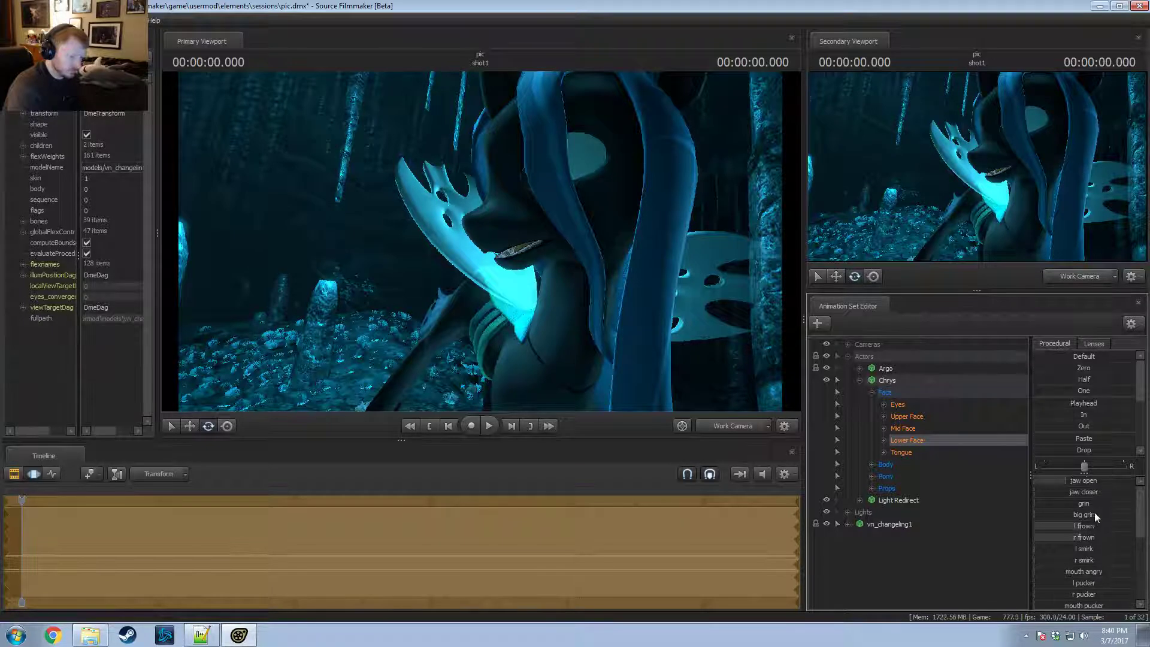
left_click_drag(1065, 481, 1048, 481)
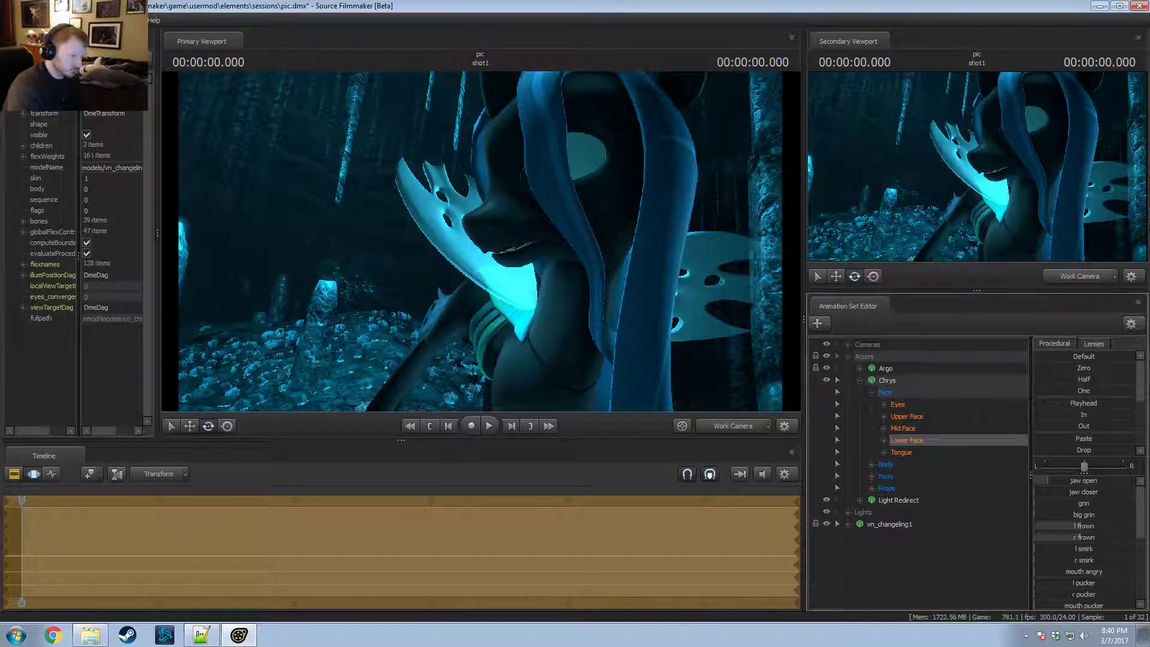
scroll(1073, 529, "down", 6)
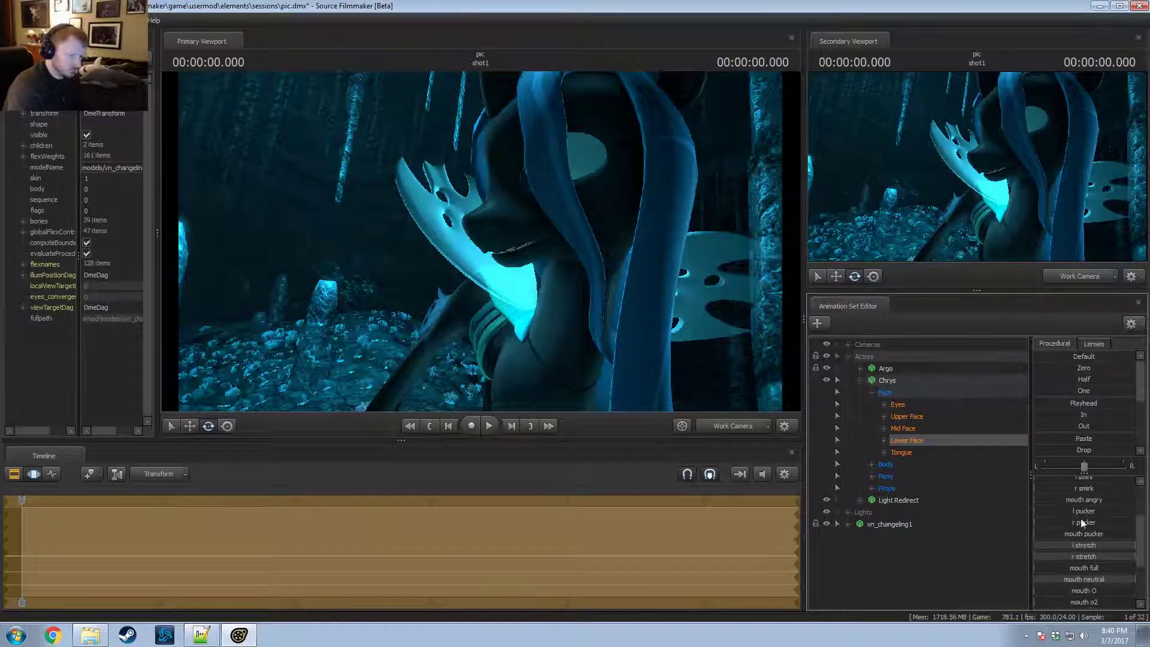
left_click_drag(1086, 502, 1124, 488)
scroll(1081, 484, "up", 6)
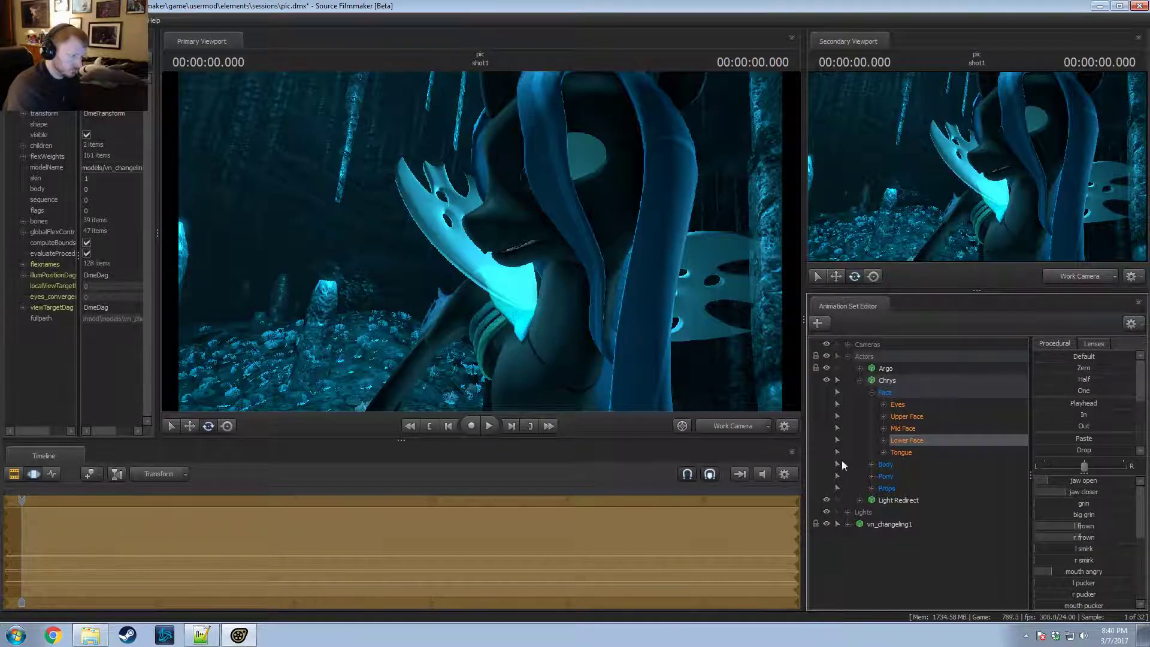
Step: Check the rendered shot through camera1 and save the session
key("F2")
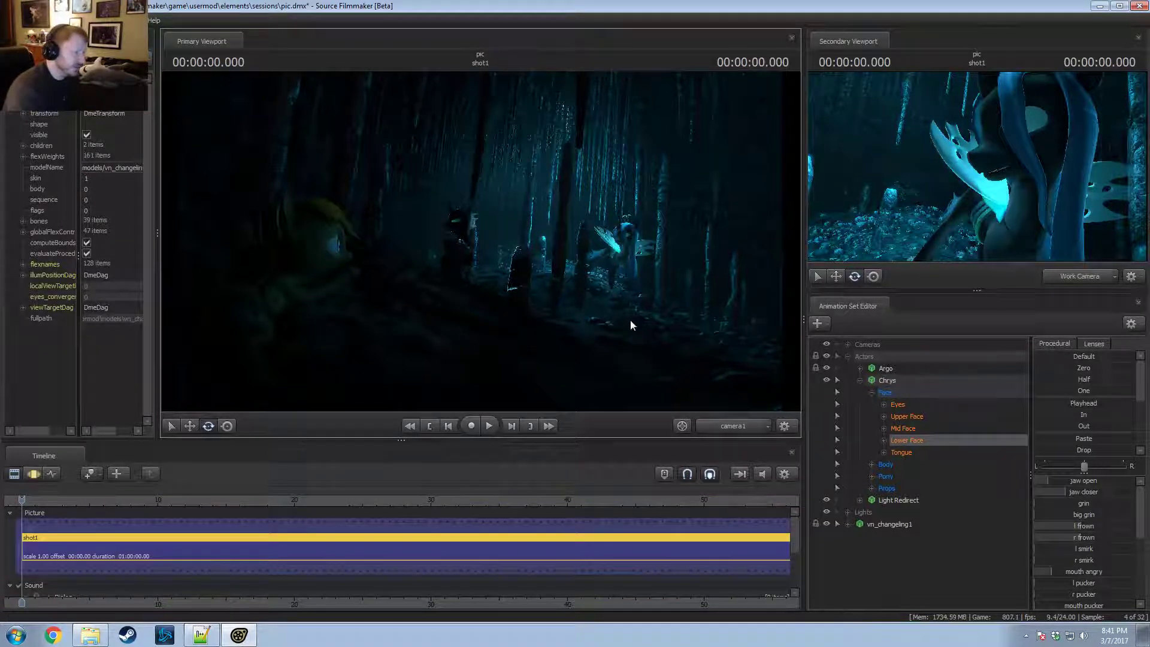
right_click(625, 299)
key("Escape")
key("ctrl+s")
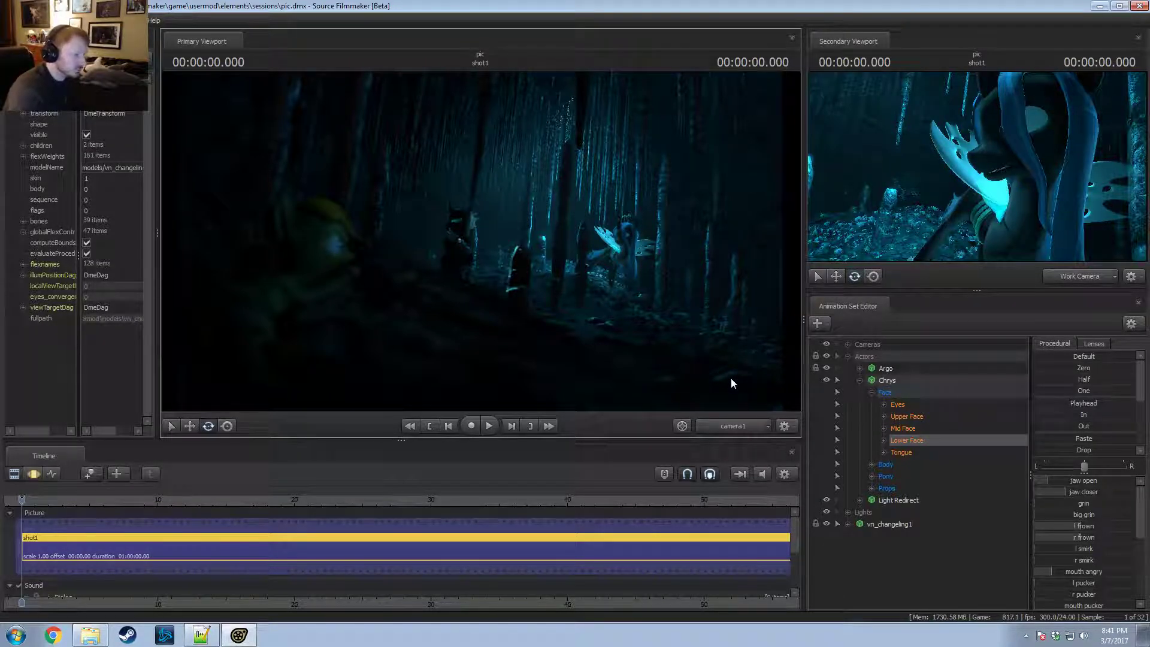
Step: Collapse the Actors group, expand the Lights group, and adjust the intensity of the Chrys Front Ambient light
left_click(859, 381)
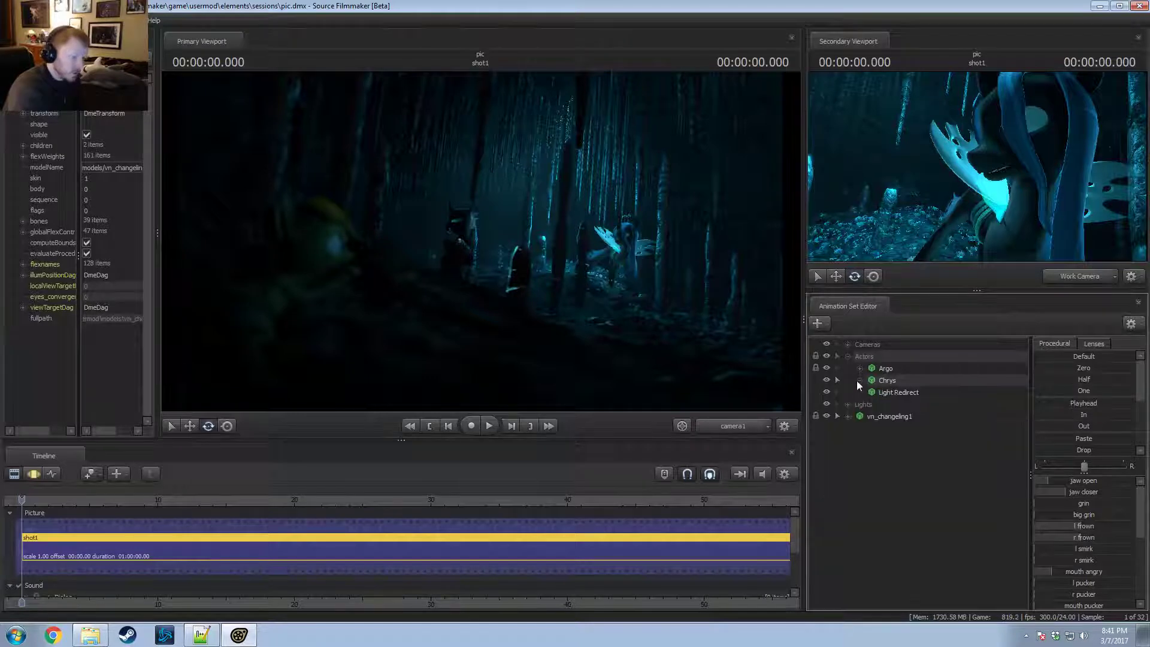
left_click(847, 356)
left_click(847, 356)
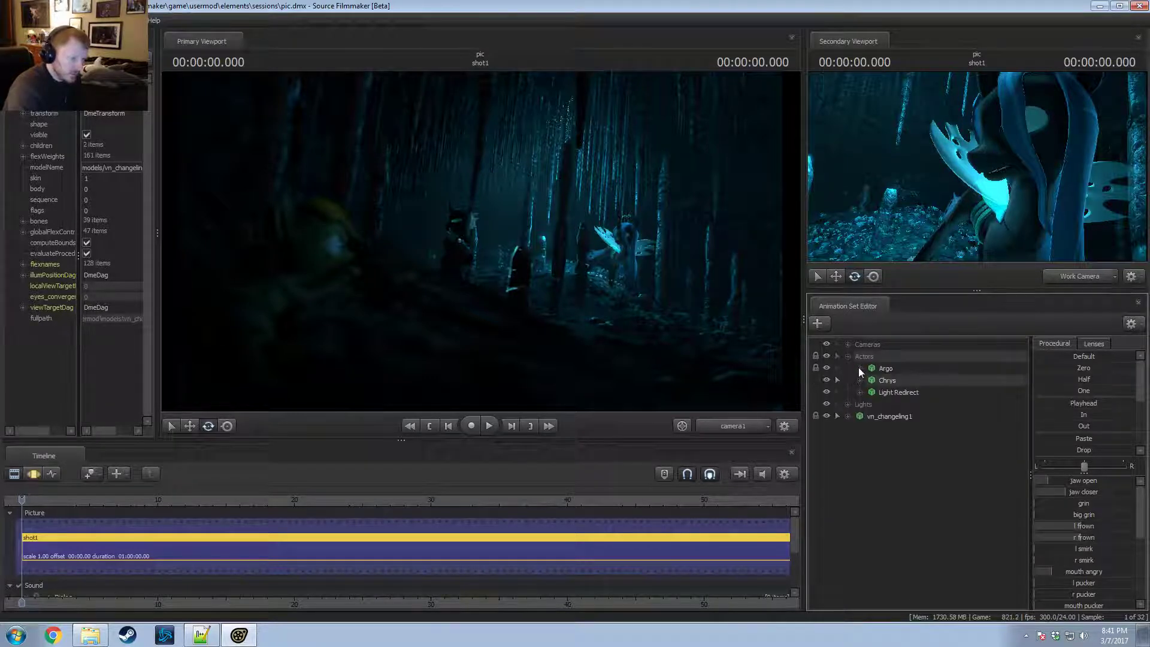
left_click(848, 356)
left_click(847, 369)
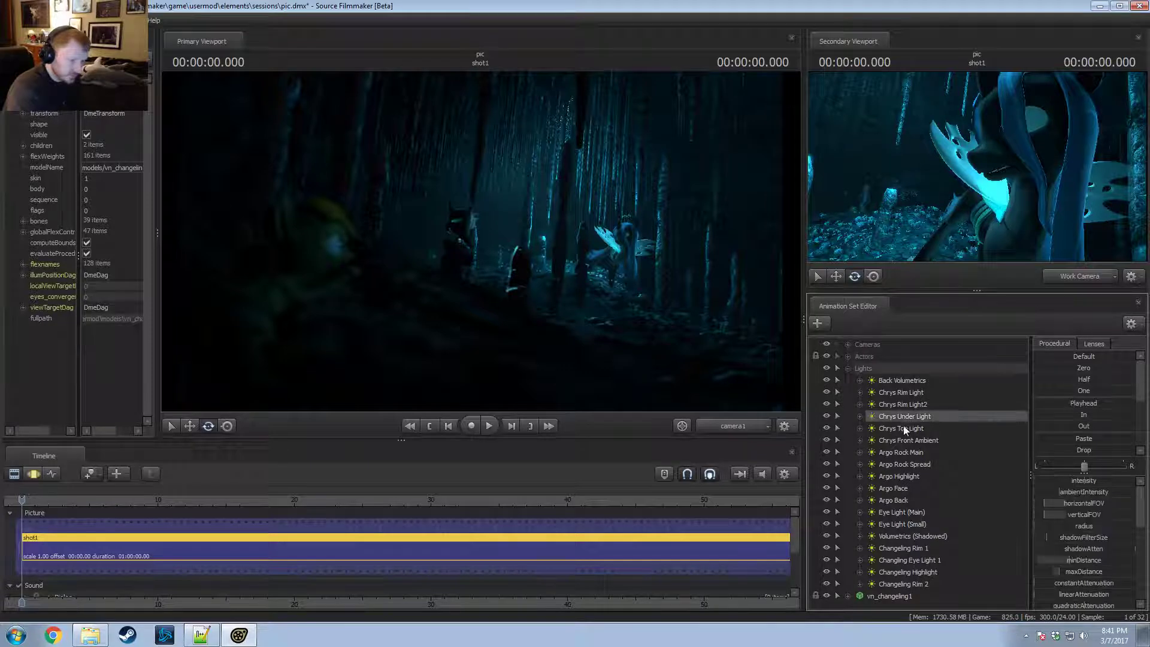
left_click(918, 441)
left_click_drag(1074, 483, 1062, 479)
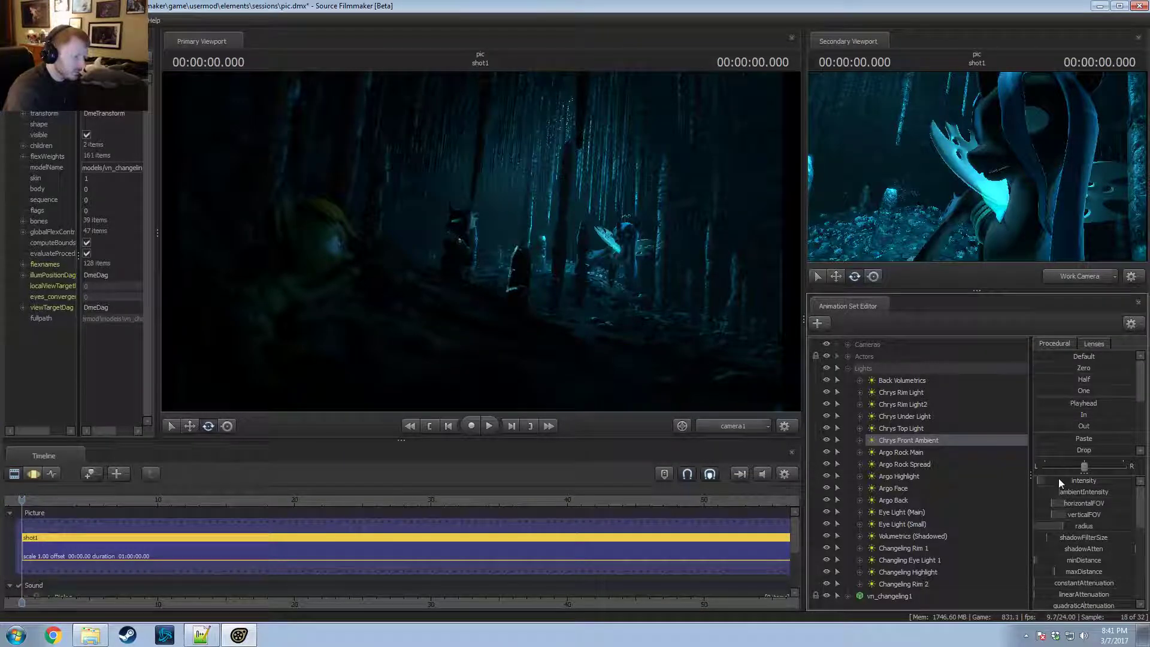
Step: Raise the intensity of Chrys Rim Light and Chrys Rim Light2, and render the shot to check them
left_click(921, 394)
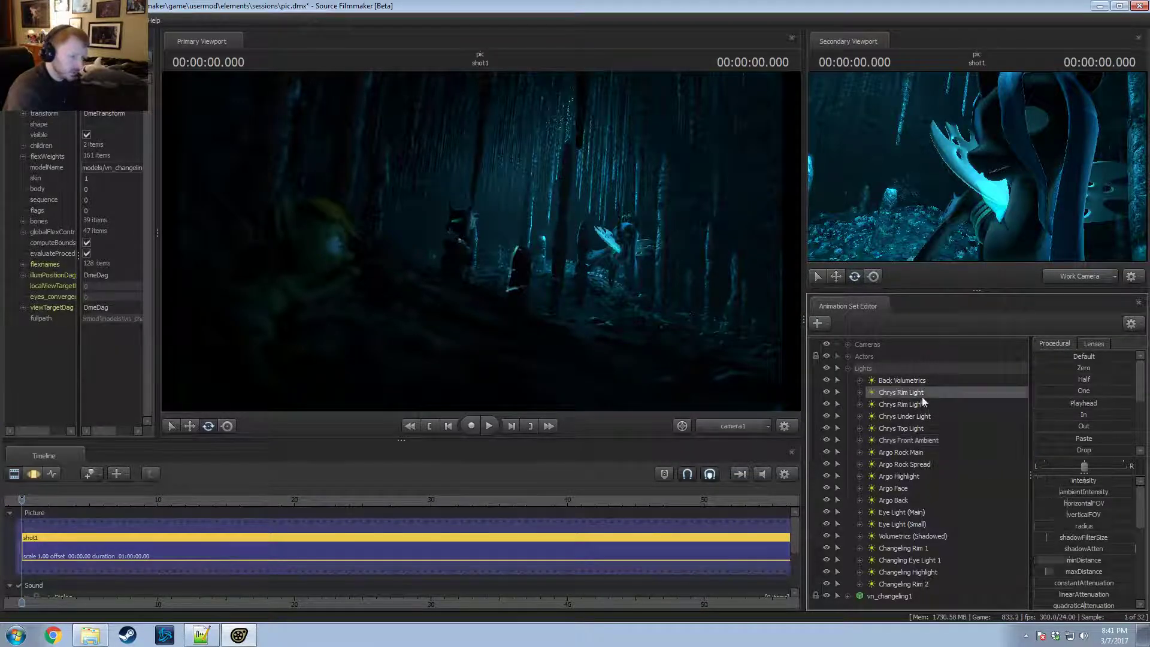
left_click_drag(1051, 480, 1135, 488)
left_click(958, 405)
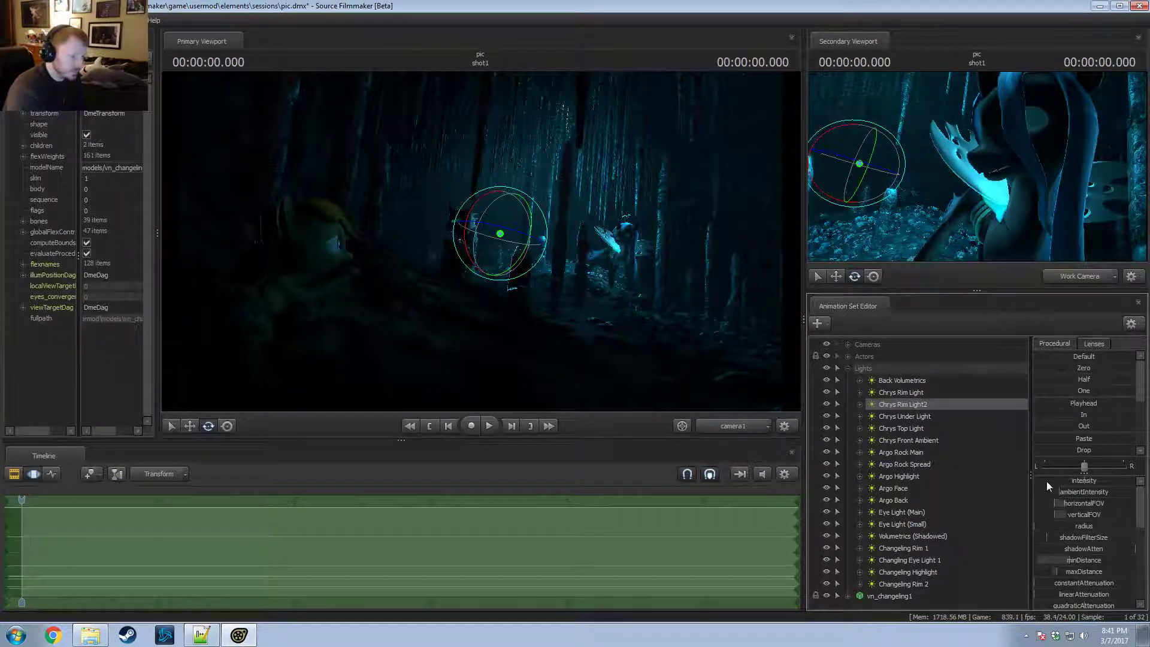
left_click_drag(1048, 480, 1142, 480)
key("F2")
Step: Adjust the intensity of the Chrys Under Light and check its effect in the rendered shot
left_click(926, 429)
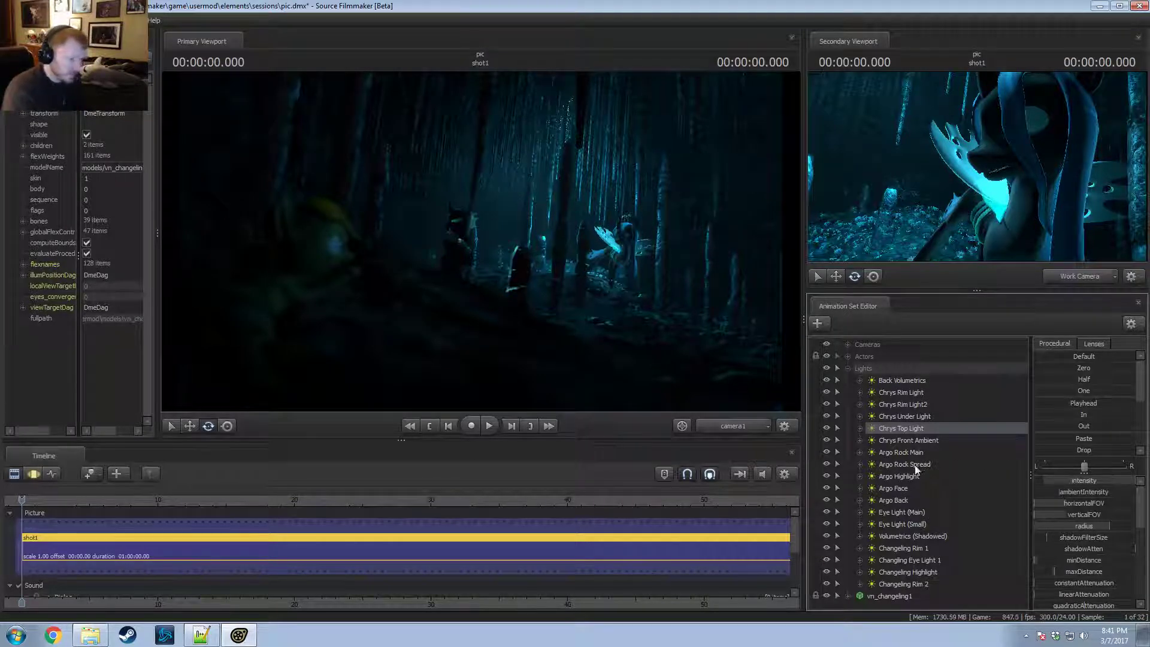
left_click(911, 419)
key("F3")
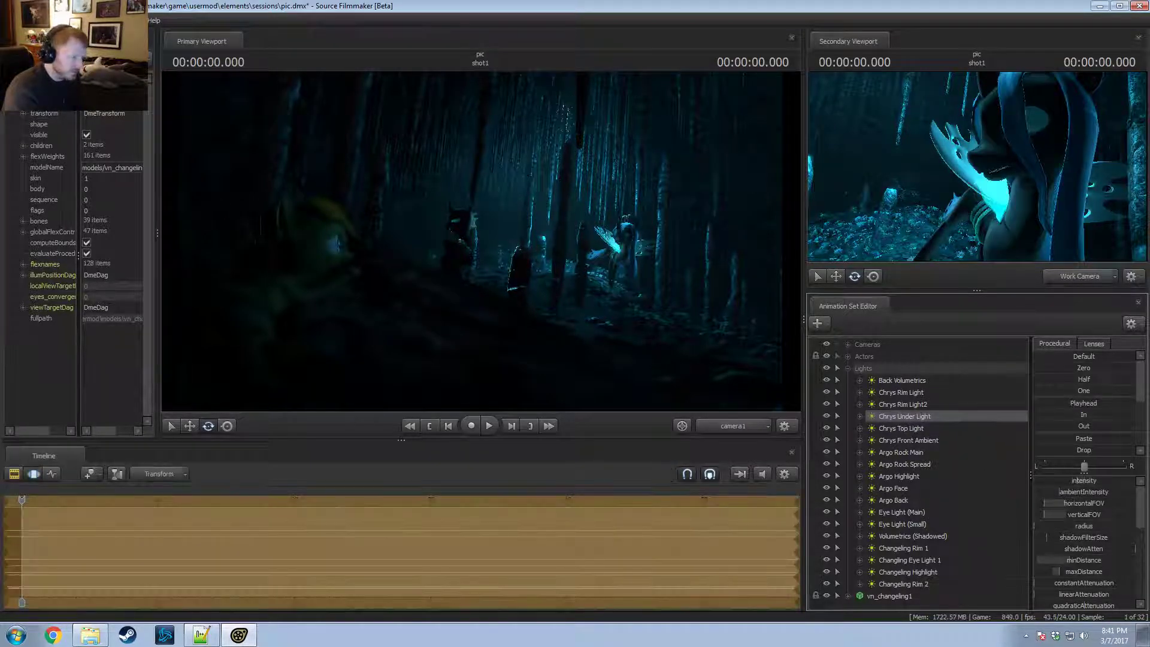
key("F2")
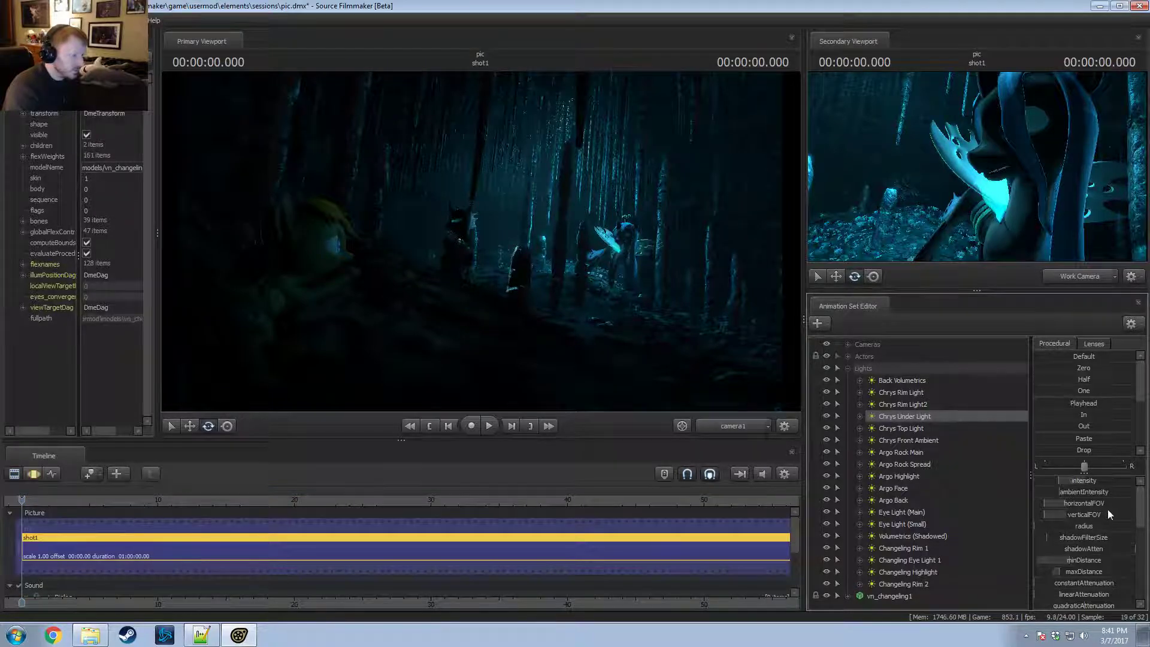
key("F3")
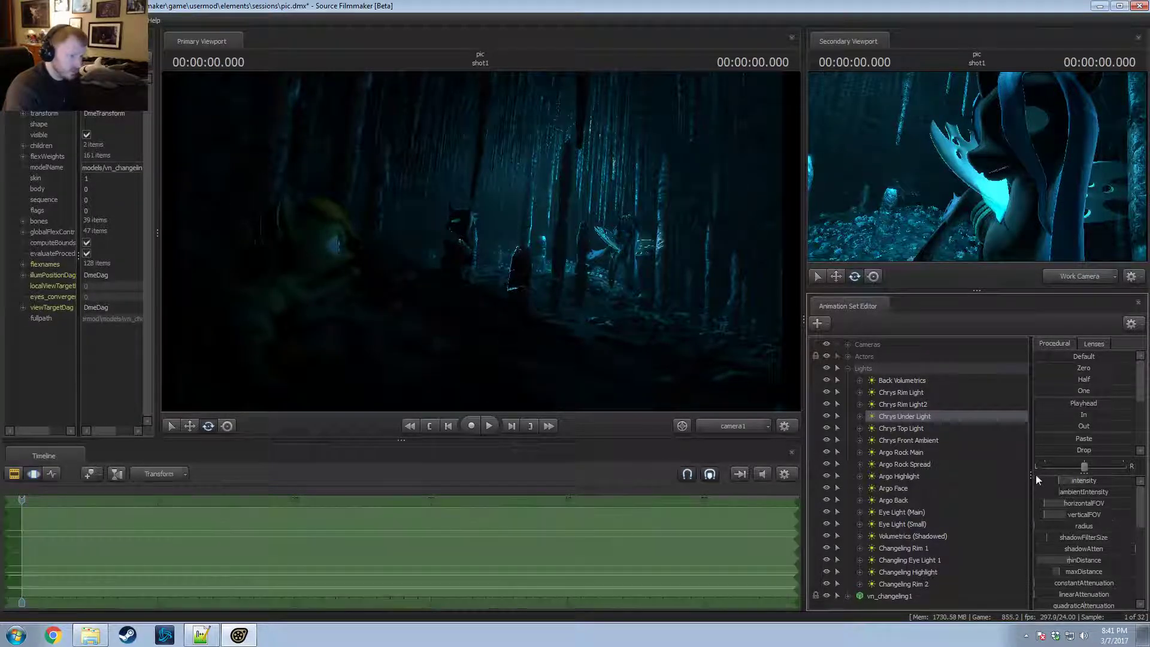
Step: Remap the Chrys Top Light's intensity slider range to brighten the light, and check the rendered shot
key("Down")
right_click(1074, 487)
left_click(1090, 498)
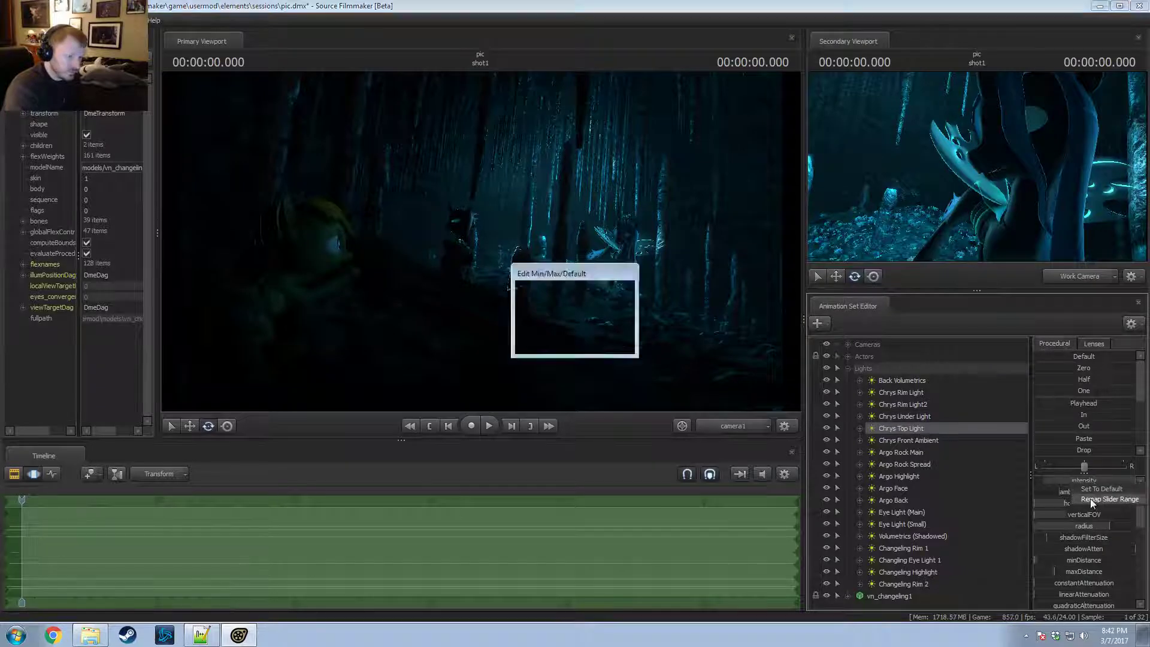
left_click(551, 308)
key("Return")
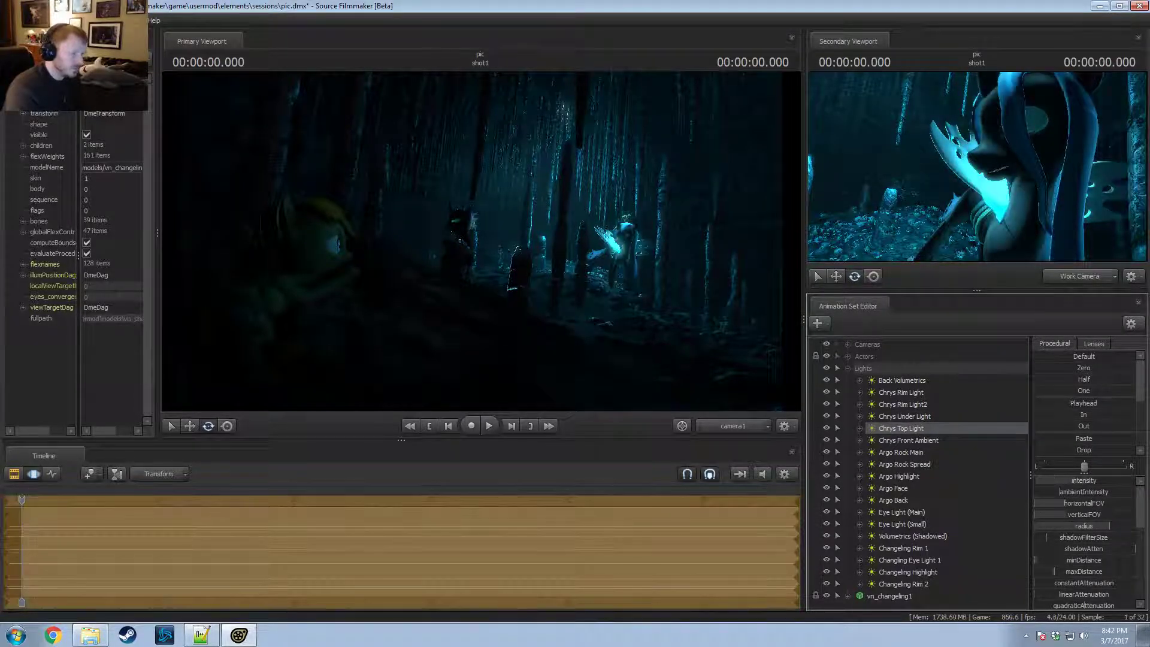
key("F2")
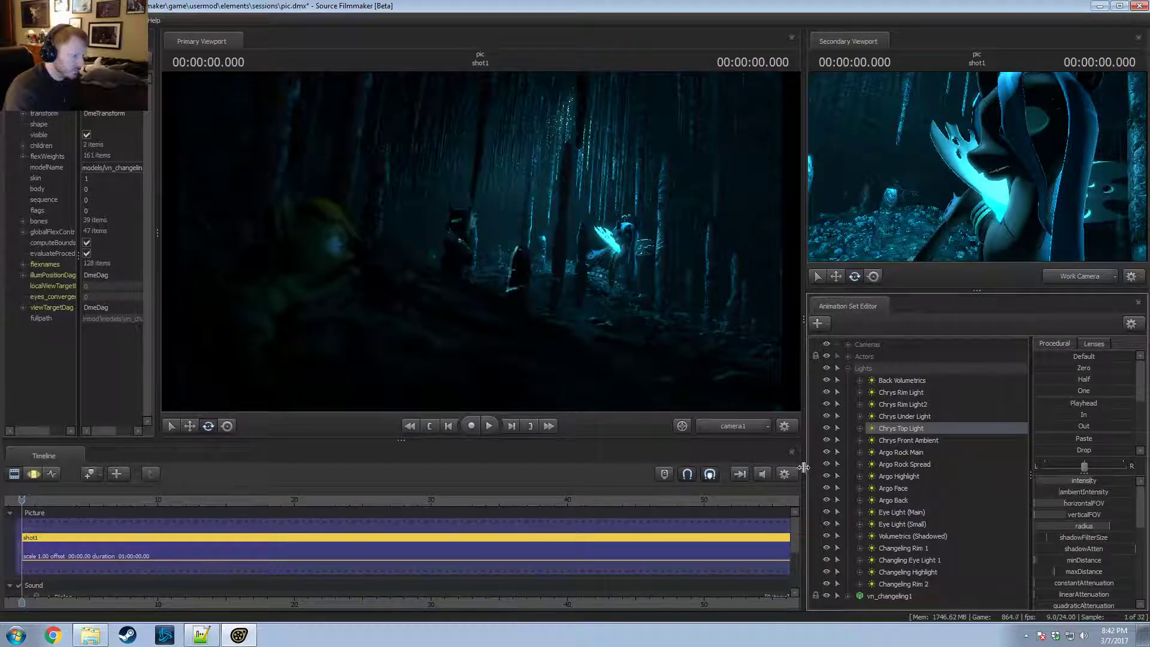
Step: Switch the primary viewport to the work camera and frame Chrys's whole body and wings
left_click(723, 426)
key("w")
left_click_drag(481, 241, 525, 242)
key("w")
Step: Try rotating the WingR1 bone of Chrys's right wing to lower the wing
left_click(524, 288)
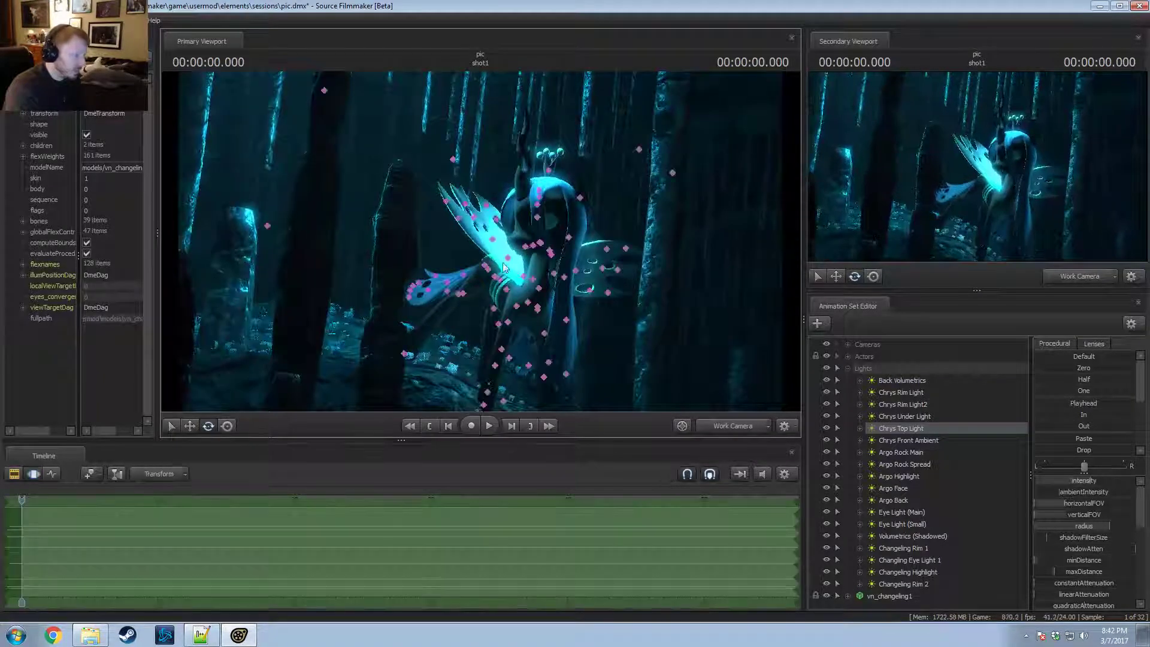
left_click(525, 286)
left_click(524, 284)
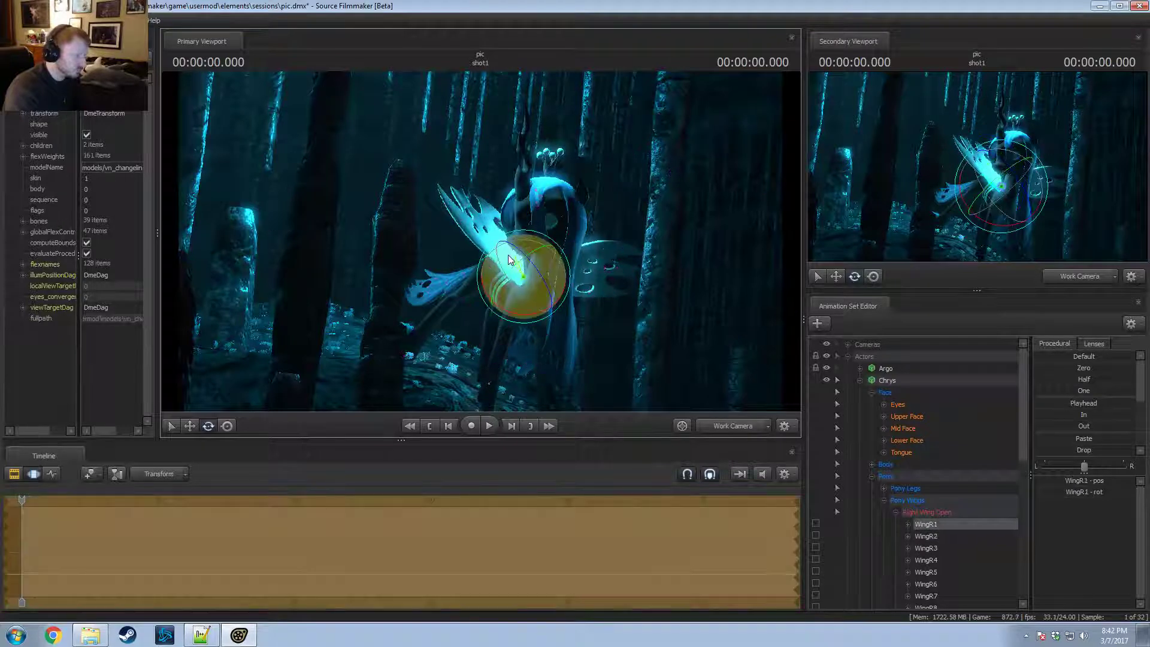
mouse_move(543, 294)
left_mouse_down()
mouse_move(548, 285)
mouse_move(504, 256)
mouse_move(523, 274)
mouse_move(544, 257)
mouse_move(527, 282)
left_mouse_up()
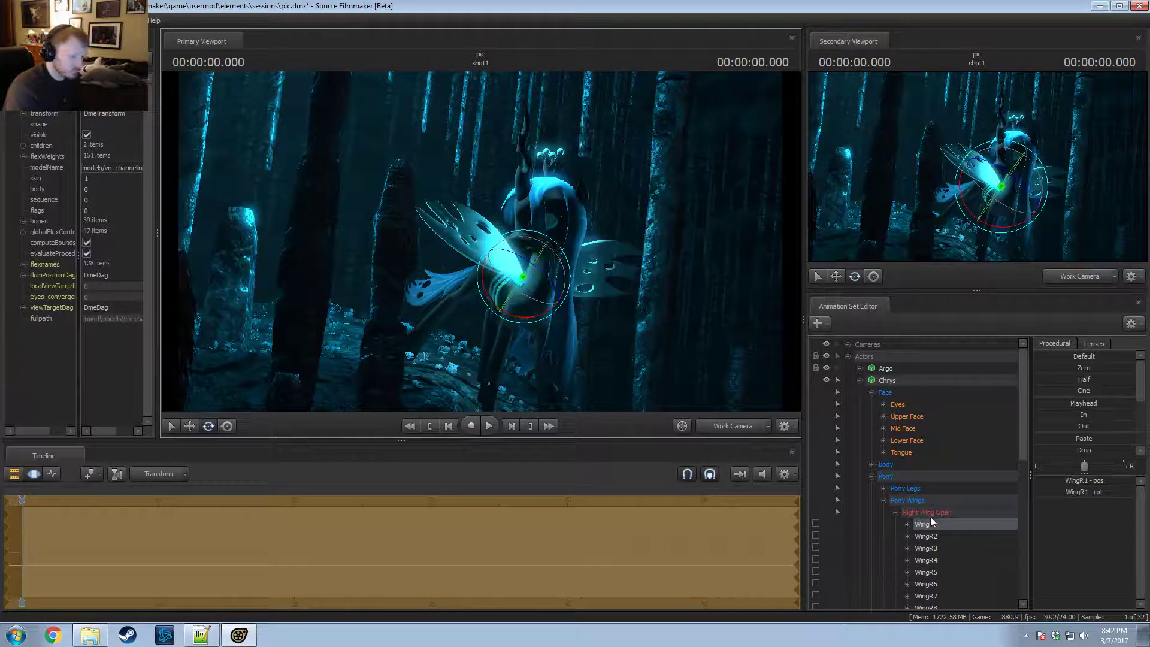
key("ctrl+z")
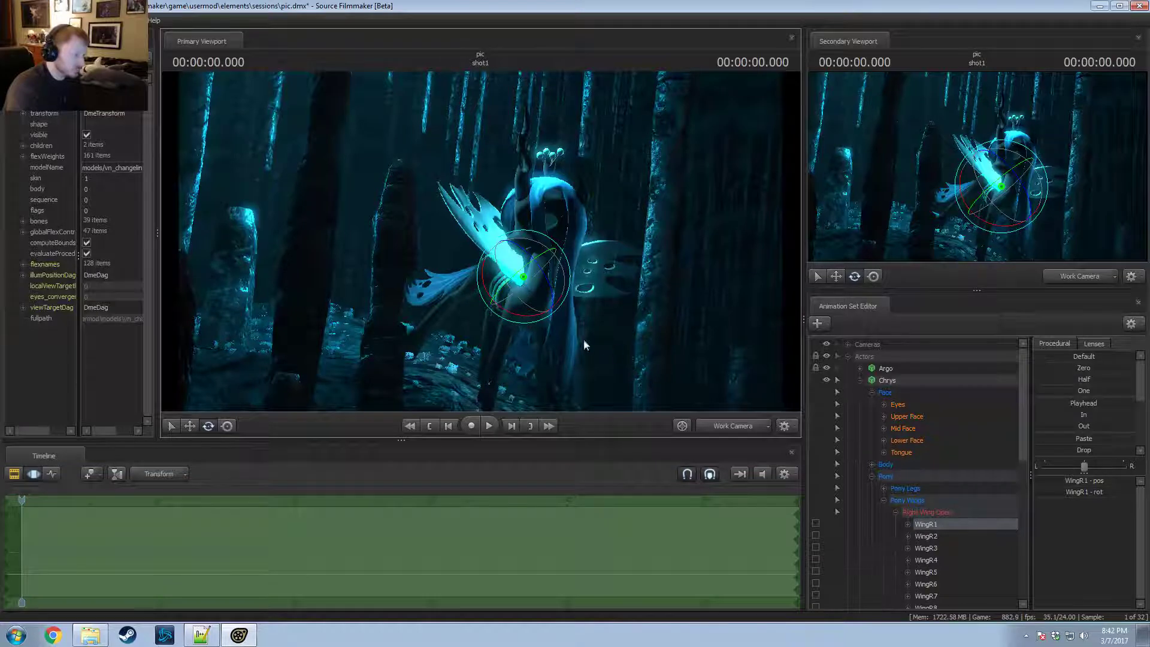
Step: Rotate the WingR2 and WingR3 bones of Chrys's right wing together to swing its outer part
left_click(508, 258, "ctrl")
left_click(494, 239, "ctrl+shift")
right_click(496, 243)
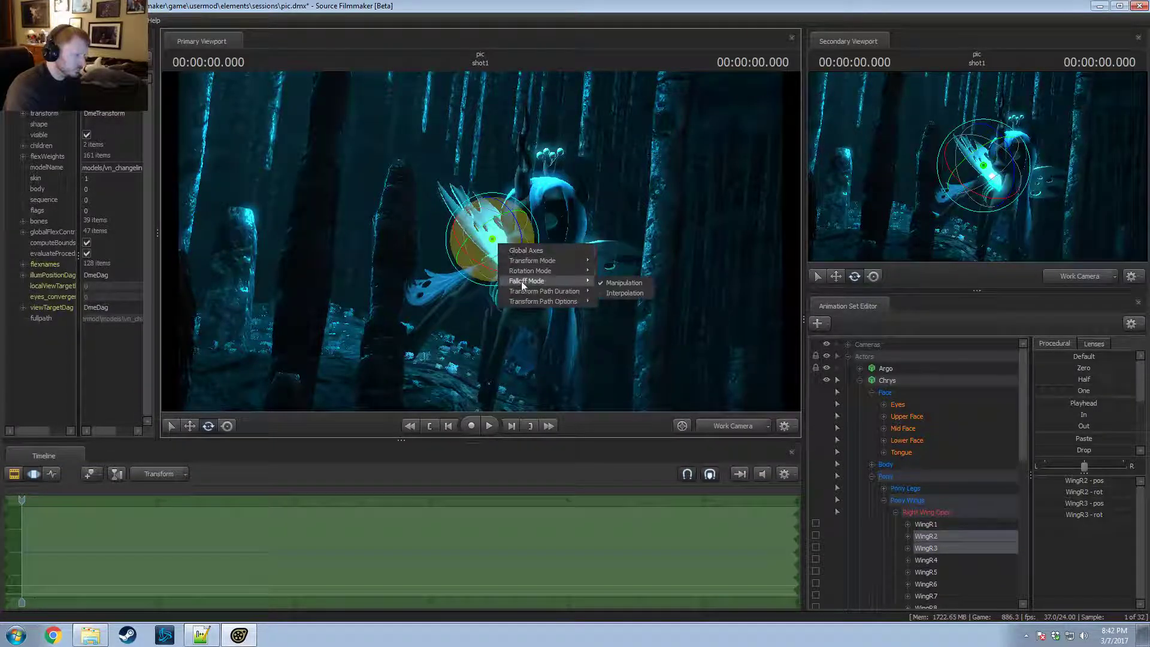
mouse_move(524, 272)
left_click(612, 282)
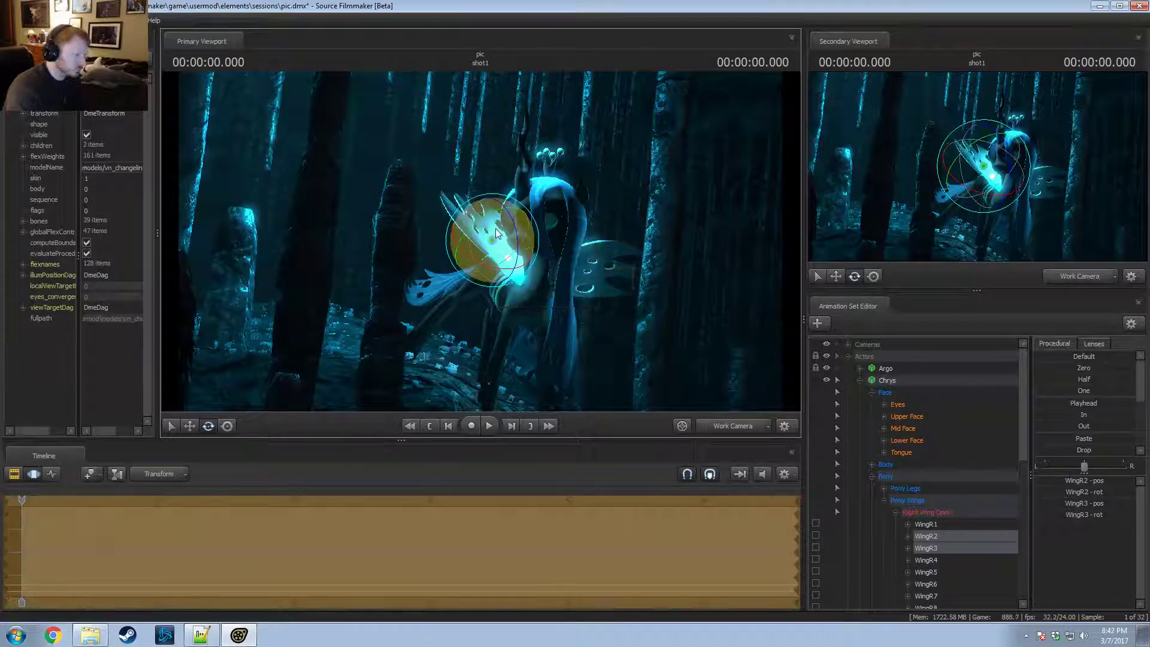
left_click_drag(517, 241, 531, 288)
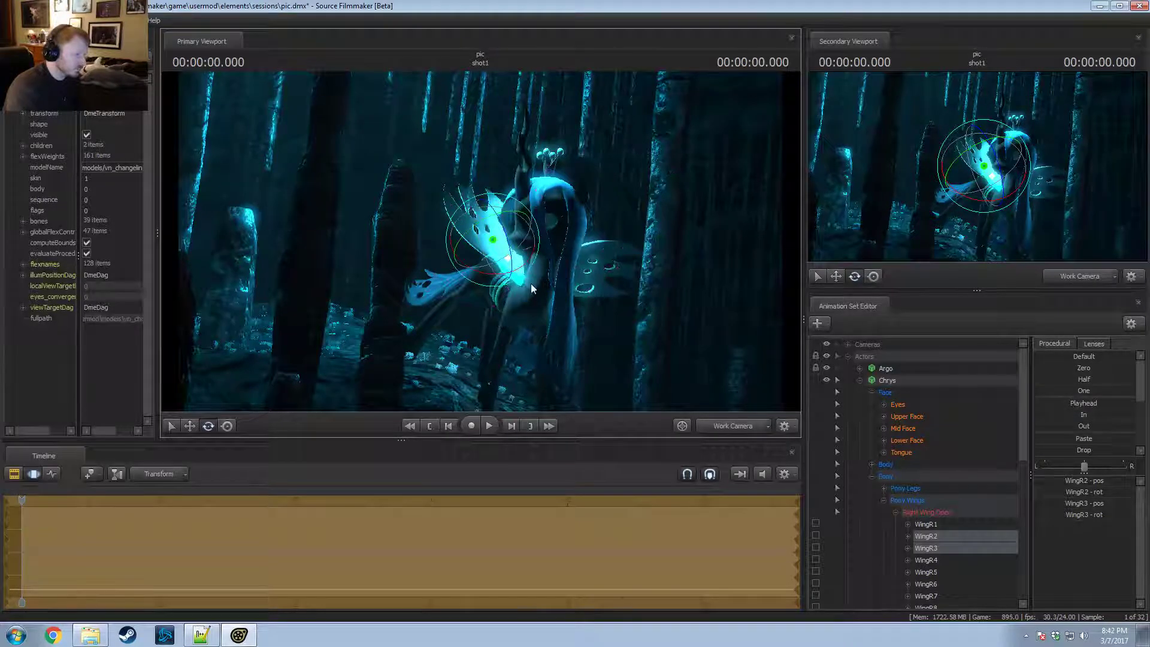
Step: Rotate the outer bones of Chrys's right wing from WingR4 onward, and turn WingR3 to refine the wing's bend
mouse_move(461, 191)
left_mouse_down("ctrl")
mouse_move(486, 219)
mouse_move(470, 193)
mouse_move(465, 238)
mouse_move(500, 218)
left_mouse_up("ctrl")
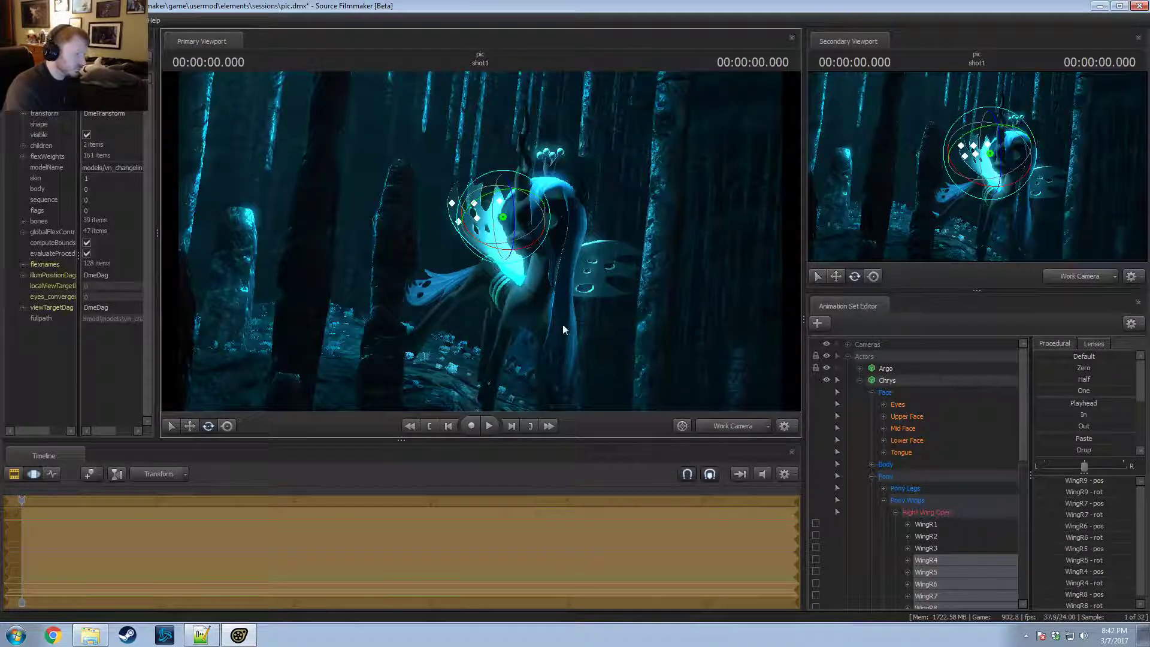
left_click(493, 239, "ctrl")
left_click_drag(484, 272, 472, 272)
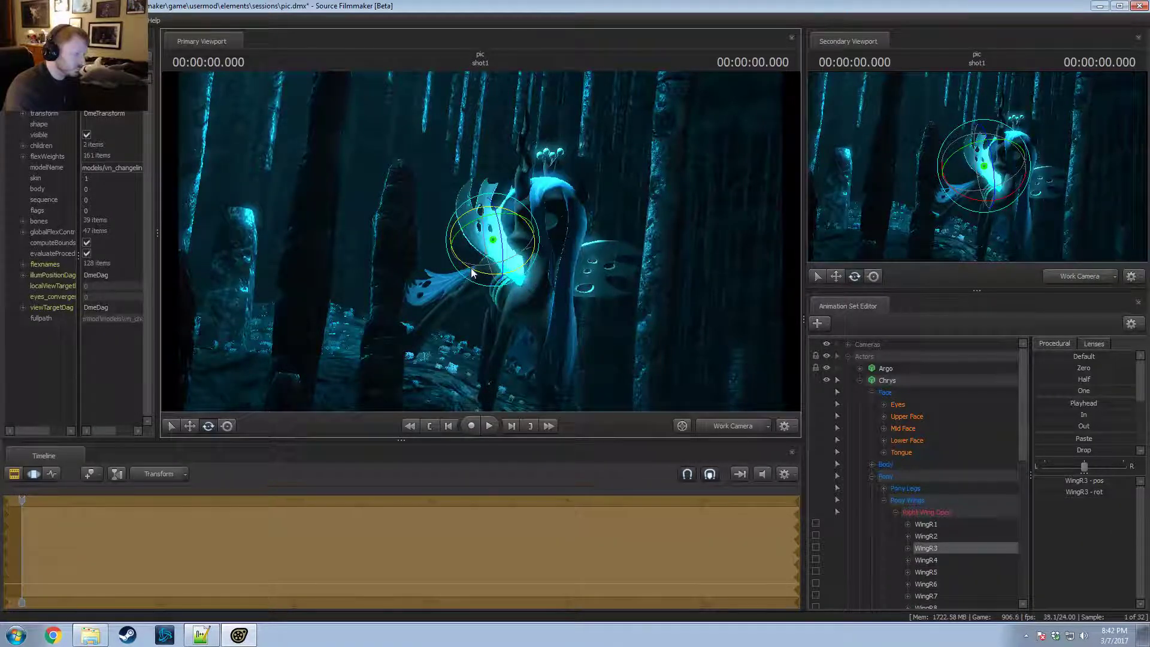
Step: Show Chrys's model in the Element Viewer, add override materials to it, and save the session
key("F2")
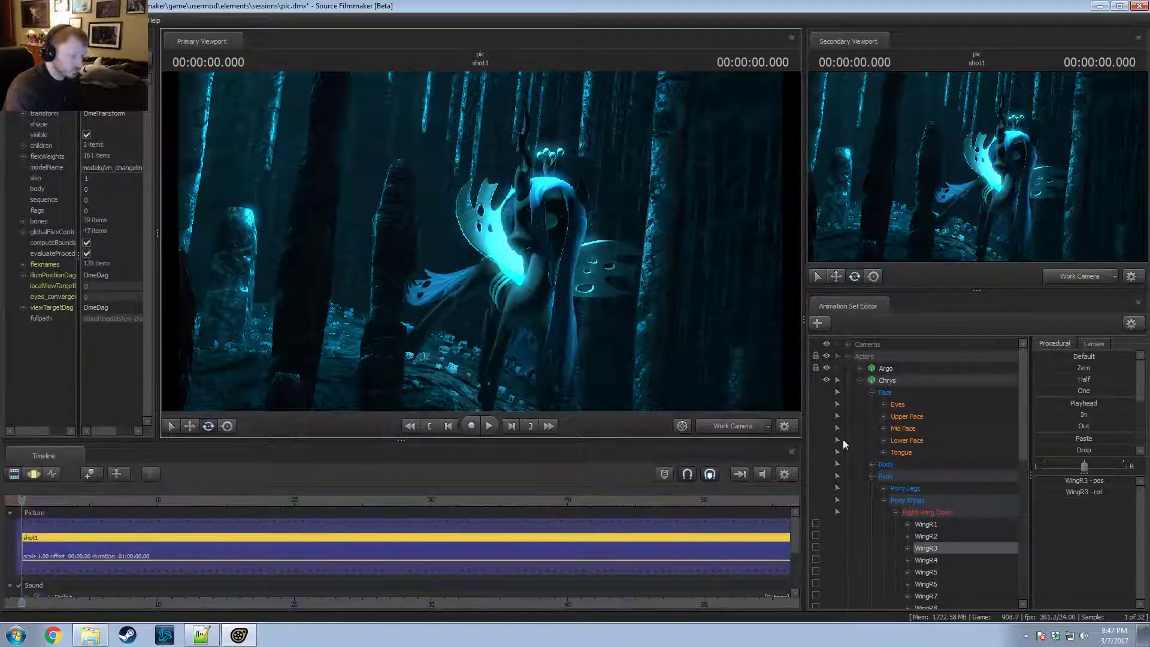
right_click(897, 381)
mouse_move(958, 446)
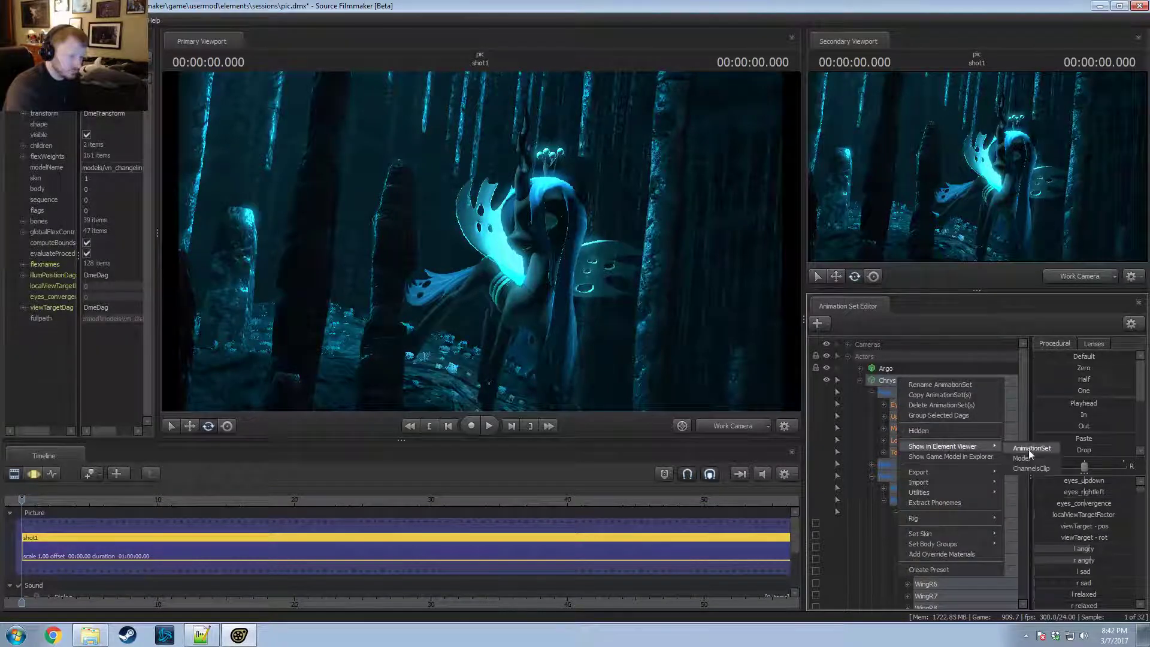
left_click(1026, 458)
right_click(899, 383)
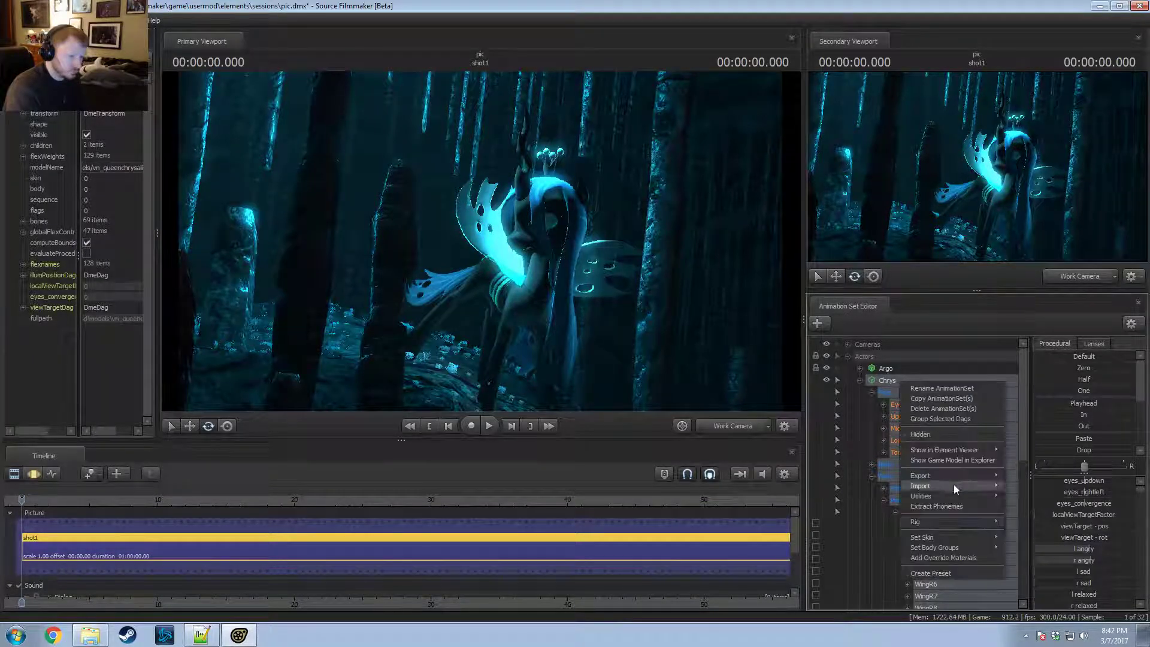
left_click(940, 555)
key("ctrl+s")
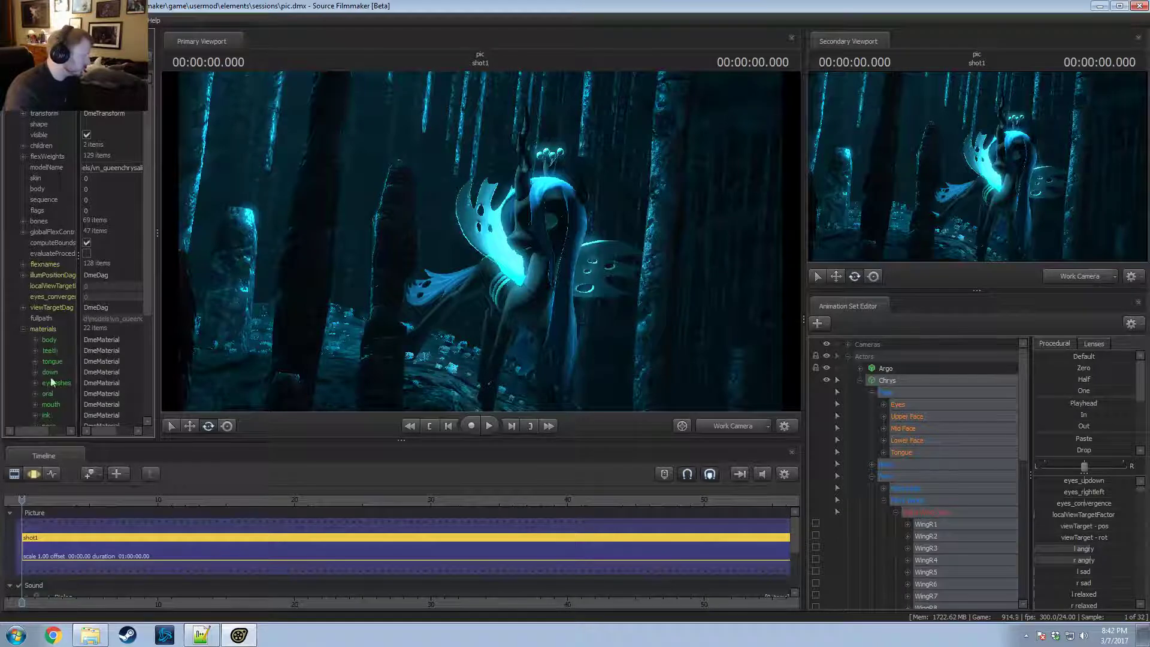
Step: Add a float attribute named $alpha to the wings material of Chrys's model
left_click(22, 329)
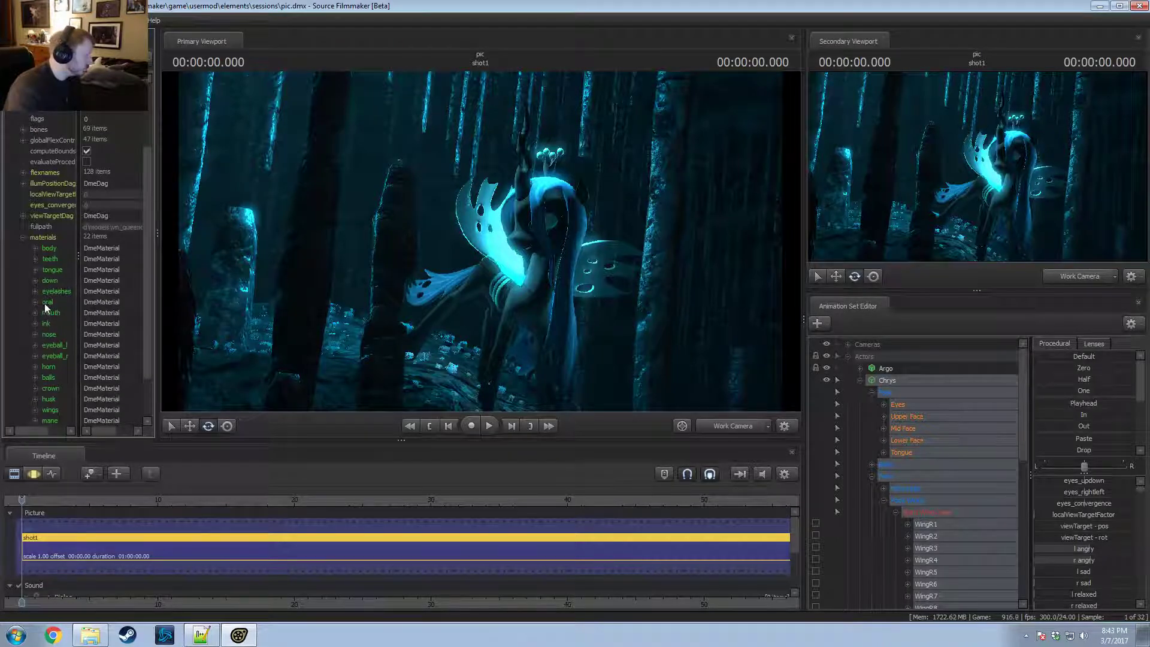
scroll(44, 305, "down", 3)
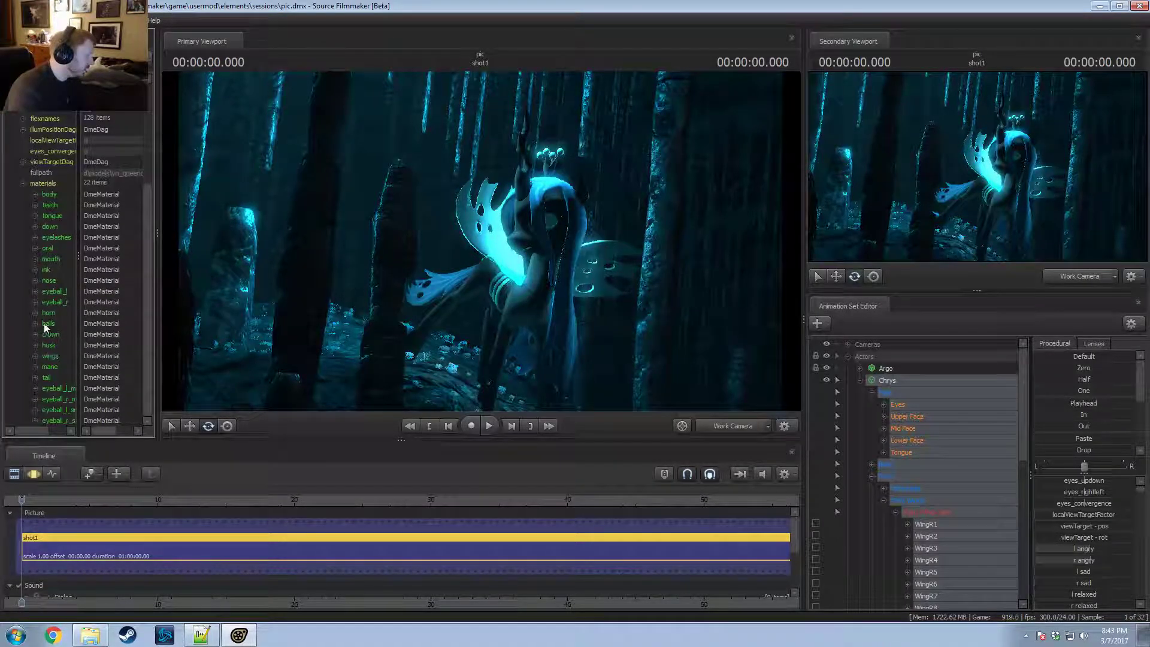
right_click(49, 356)
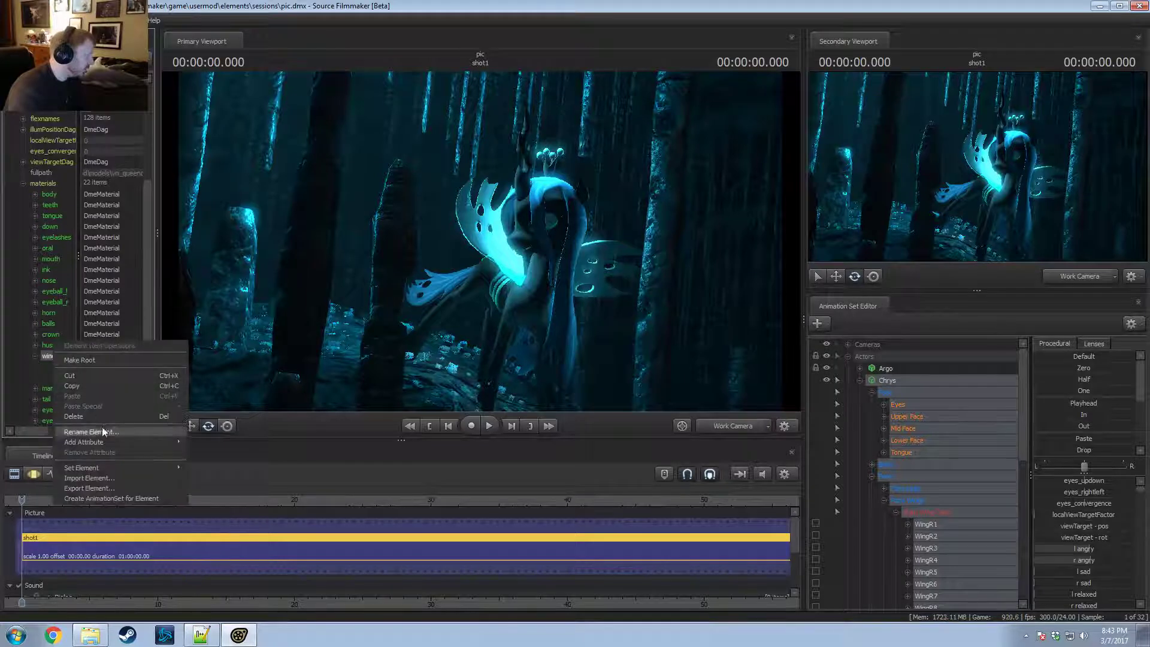
mouse_move(88, 442)
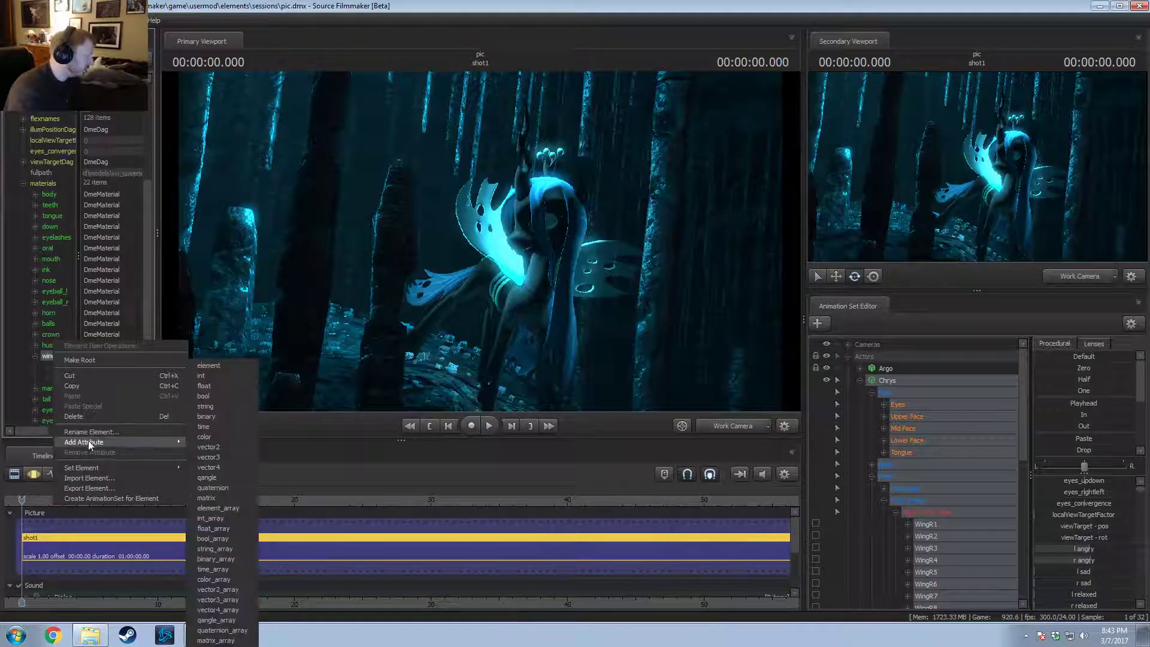
left_click(204, 385)
type("$alpha")
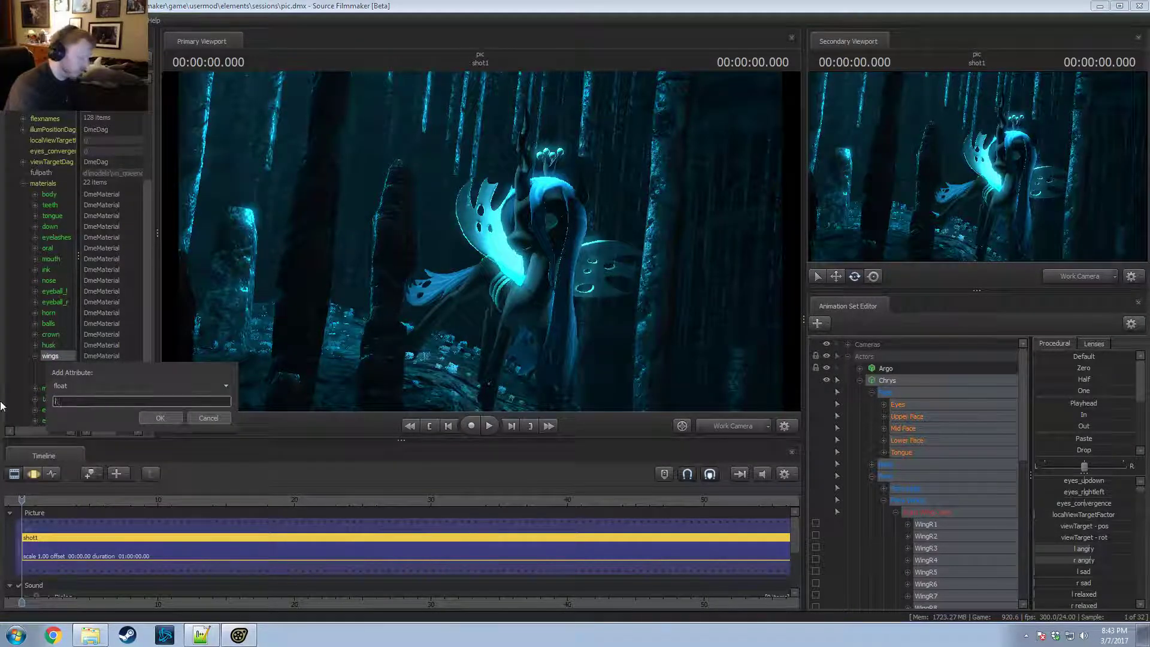
key("Return")
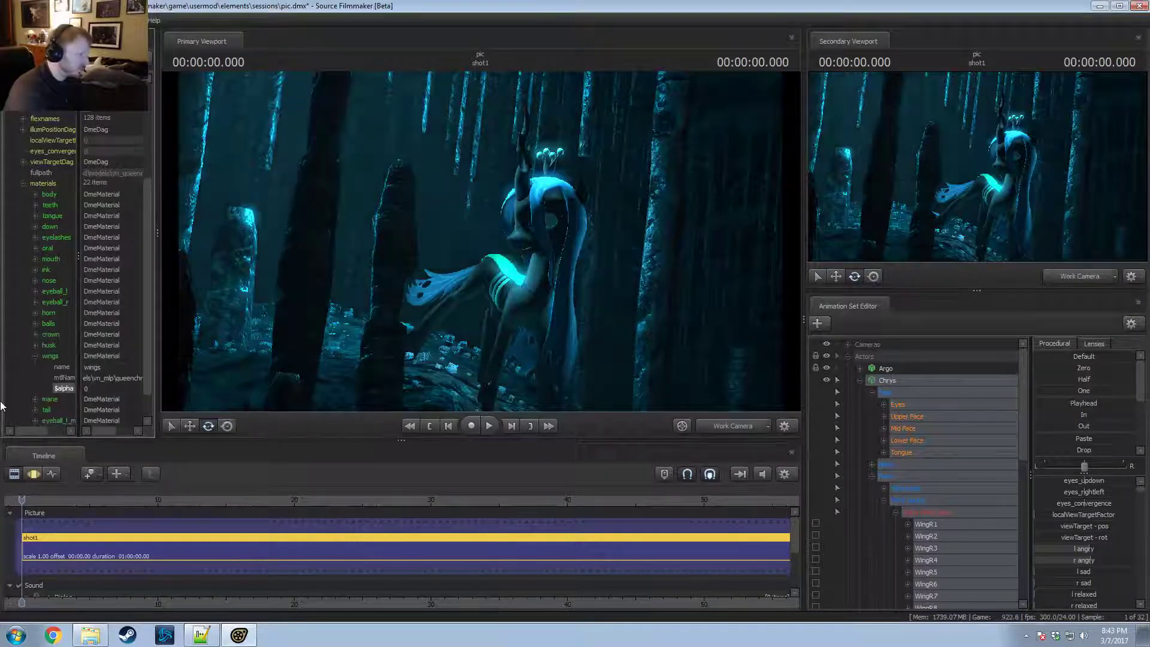
Step: Try 0.5 as the wings material's $alpha value, and settle on 0.1 for more transparent wings
type("0.5")
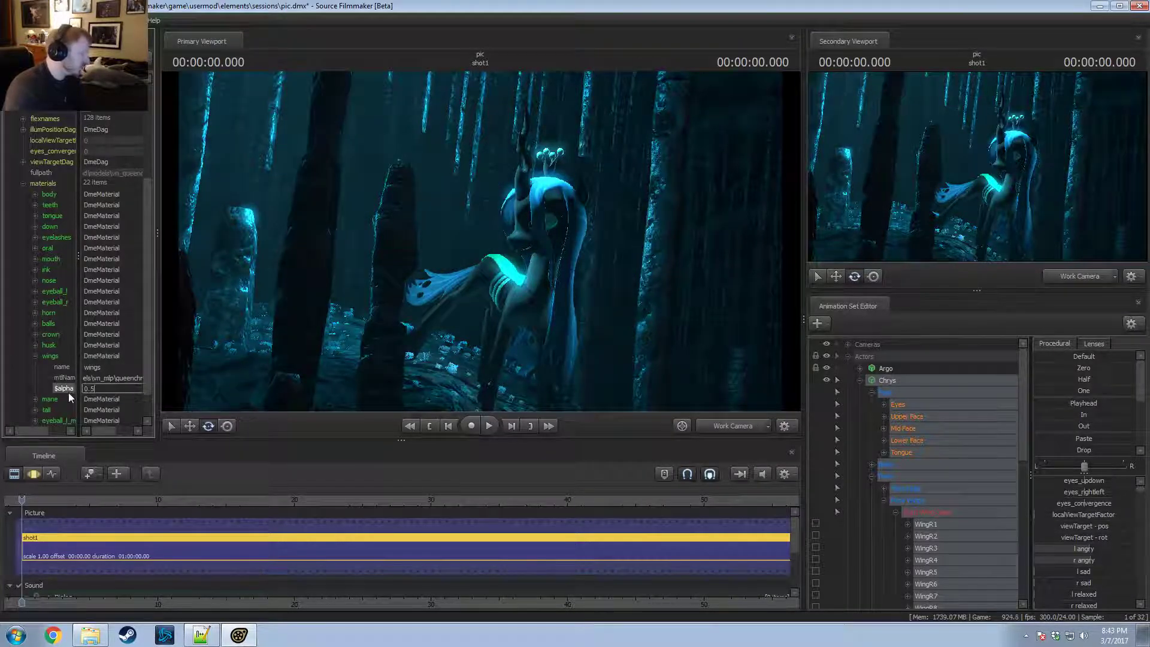
key("Return")
double_click(103, 386)
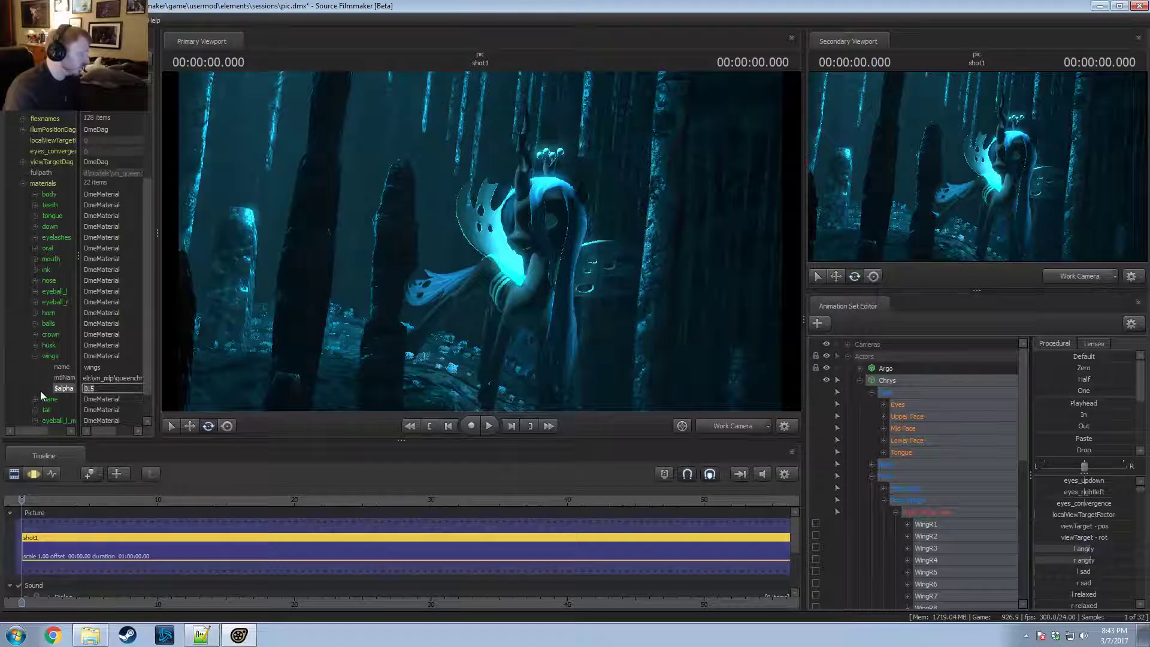
type("0.1")
key("Return")
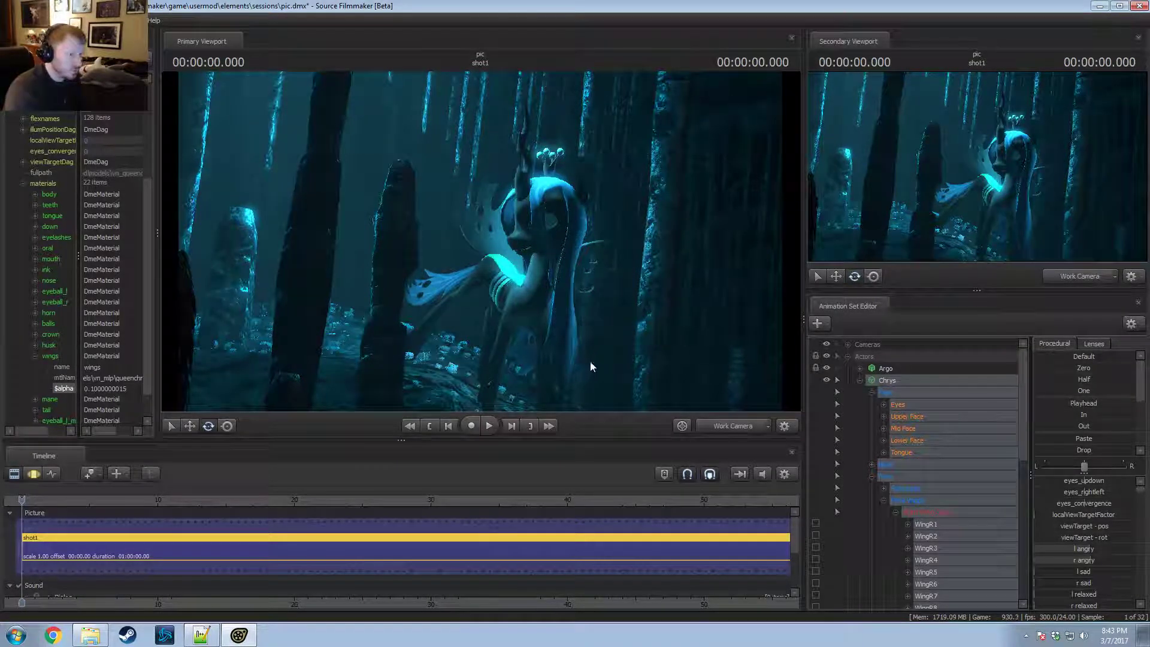
Step: Rotate the WingL1 bone at the base of Chrys's left wing
left_click(538, 303)
left_click(538, 288)
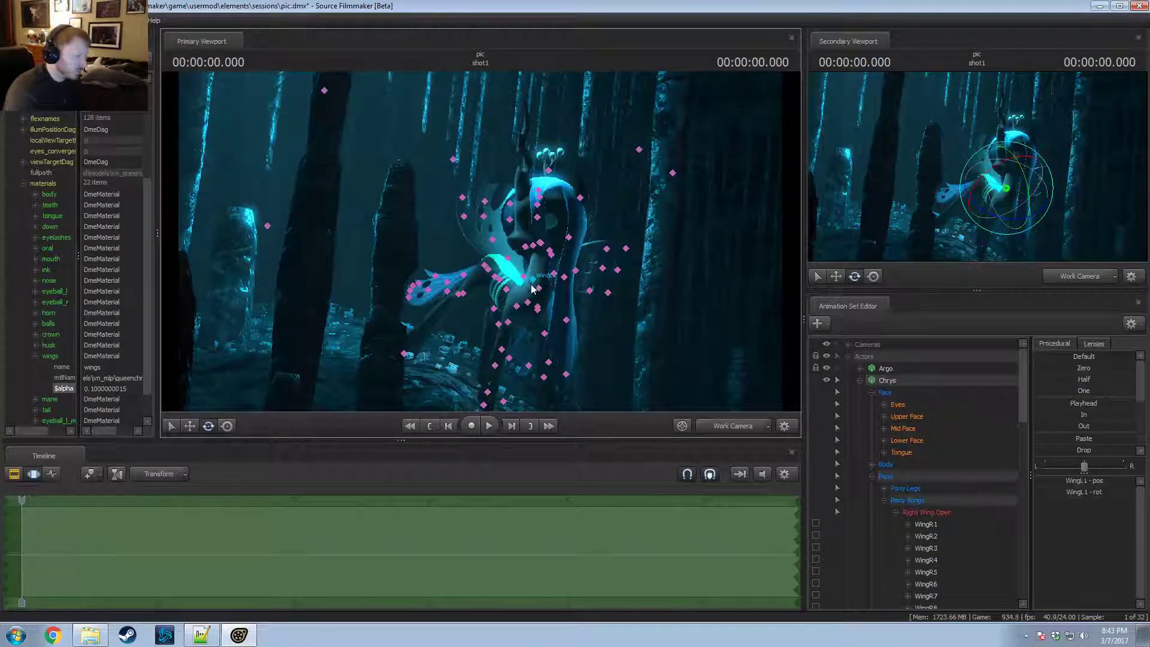
left_click(537, 288)
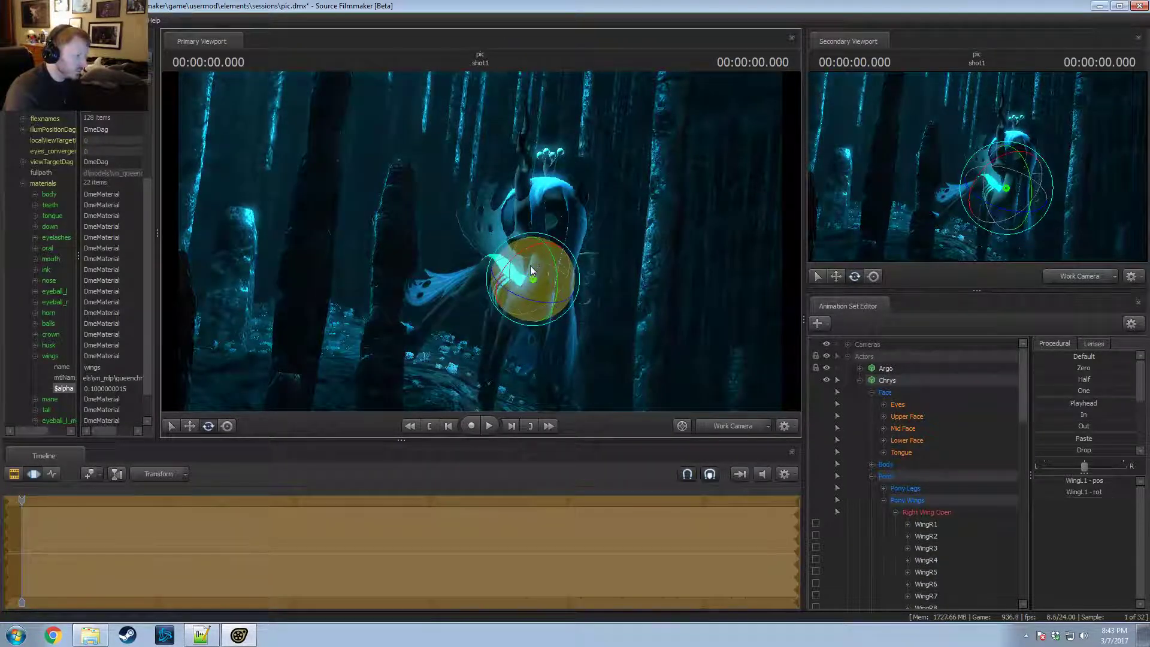
mouse_move(530, 270)
left_mouse_down()
mouse_move(528, 290)
mouse_move(580, 302)
mouse_move(634, 228)
mouse_move(572, 289)
mouse_move(582, 270)
mouse_move(552, 288)
left_mouse_up()
Step: Rotate the WingL2 and WingL3 bones together and the outer bones from WingL4 onward to reshape Chrys's left wing
left_click(572, 264, "ctrl")
left_click(553, 271, "ctrl+shift")
left_click(554, 274)
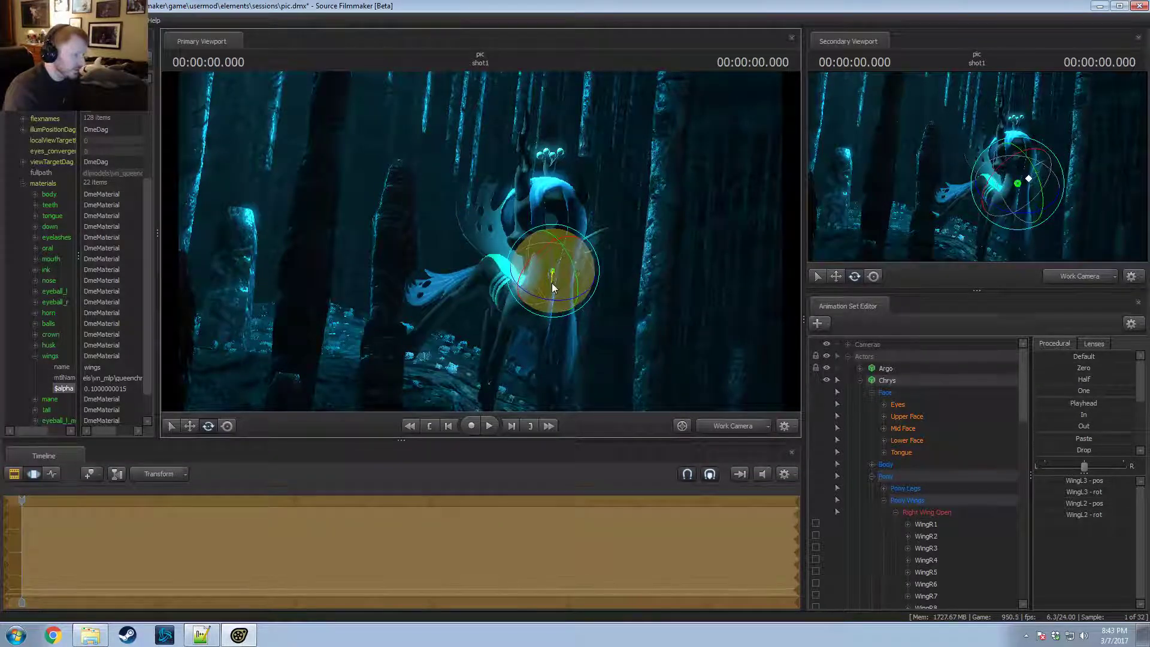
mouse_move(592, 226)
left_mouse_down("ctrl")
mouse_move(580, 293)
mouse_move(597, 236)
left_mouse_up("ctrl")
left_click_drag(584, 270, 588, 277)
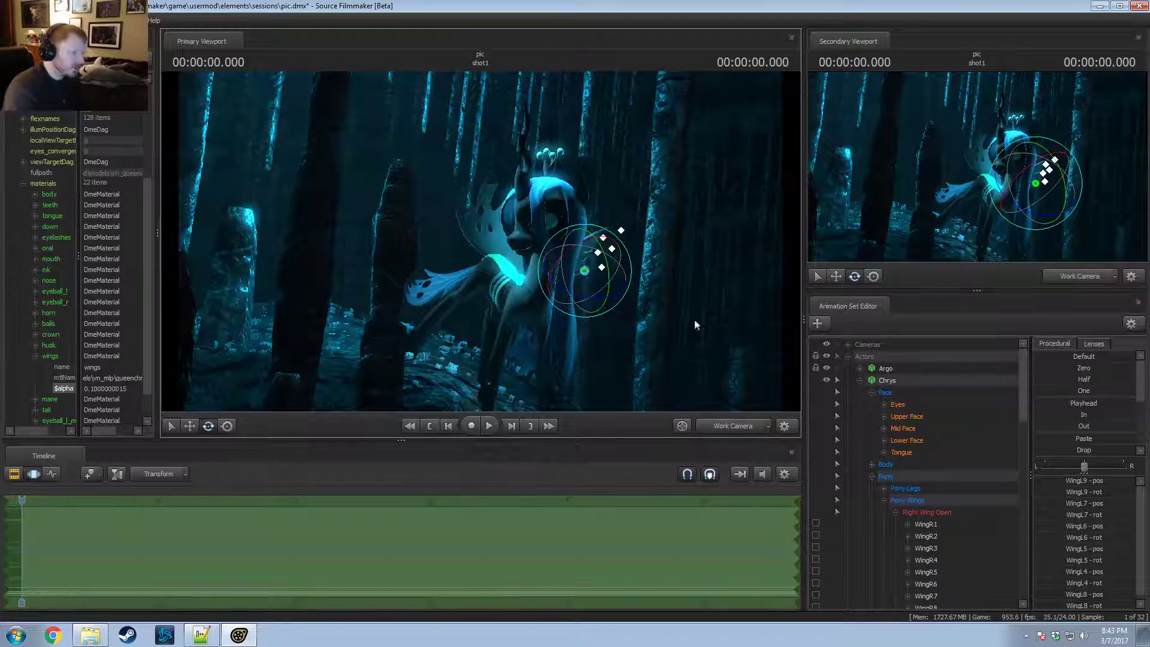
Step: Duplicate the Chrys Top Light and look through the copy in the primary viewport with the Motion Editor active
left_click(848, 356)
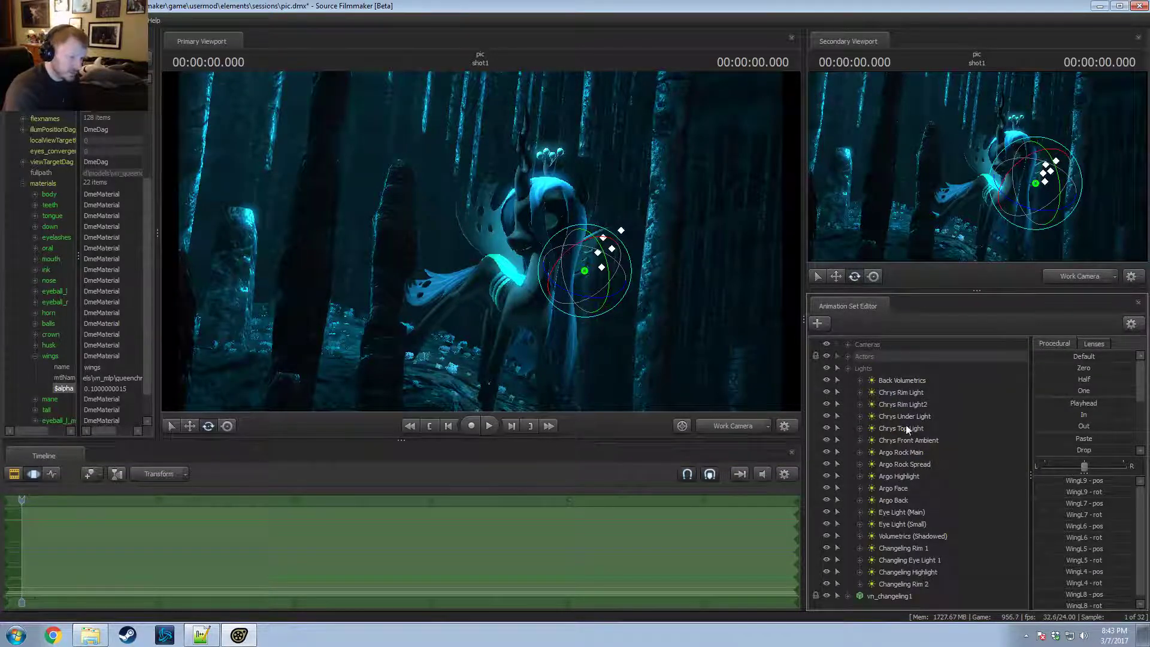
left_click(906, 428)
left_click(848, 368)
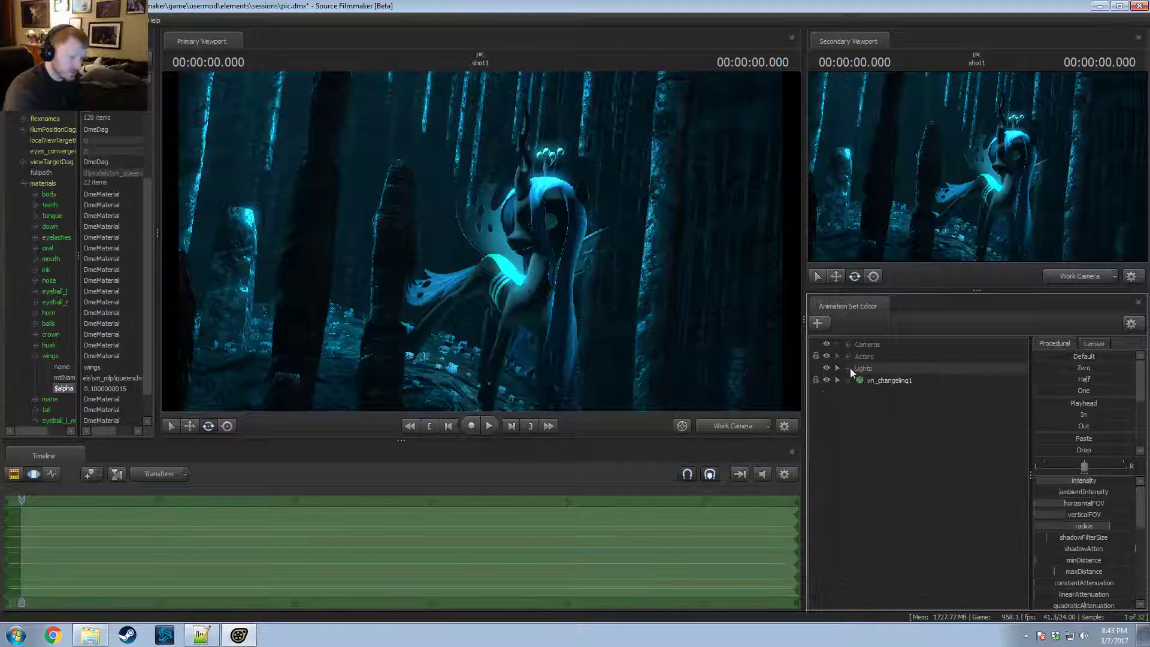
right_click(893, 477)
left_click(908, 516)
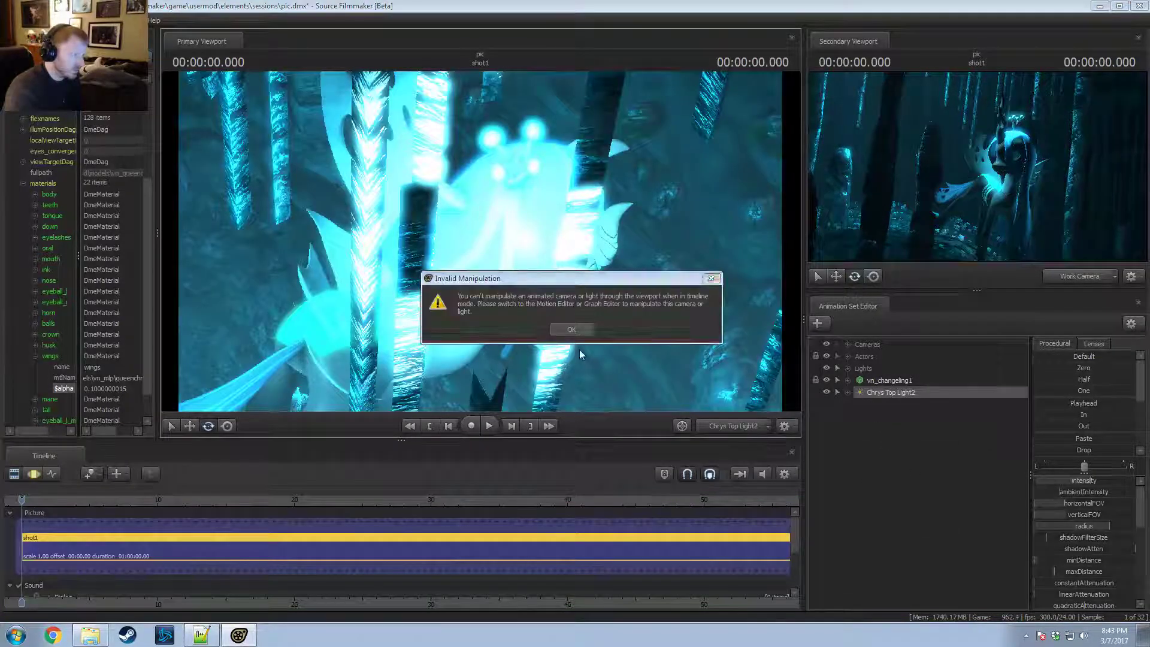
left_click(577, 325)
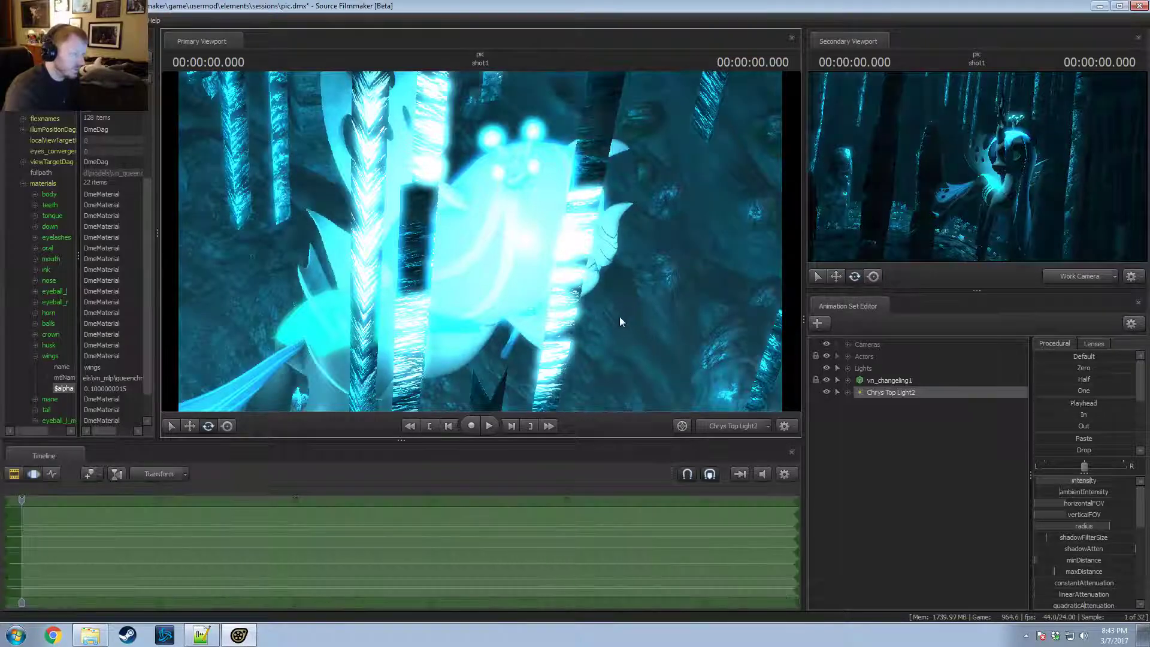
Step: Move and aim the duplicated top light at Chrys's left wing and adjust its field of view
left_click_drag(619, 316, 612, 407)
left_click_drag(480, 244, 518, 263)
scroll(497, 253, "up", 2)
scroll(508, 258, "down", 2)
scroll(514, 261, "up", 3)
scroll(516, 261, "down", 2)
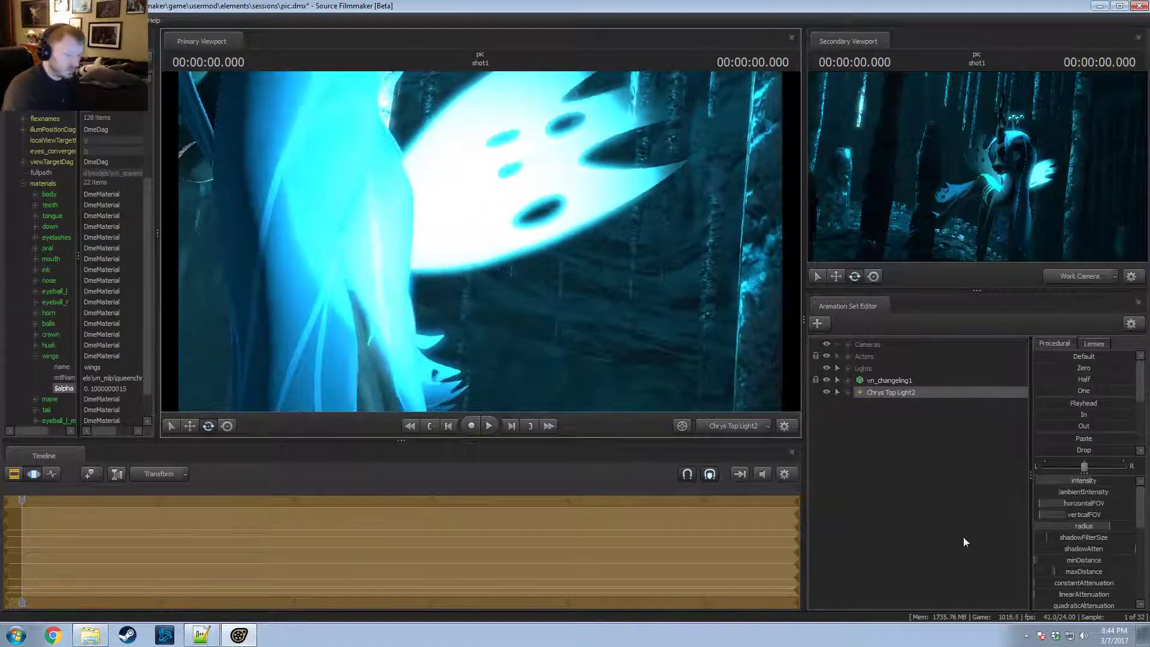
Step: Reduce the duplicated top light's cutOff and intensity, and re-aim the light around Chrys's left wing
scroll(1090, 574, "down", 3)
left_click_drag(1096, 575, 1075, 576)
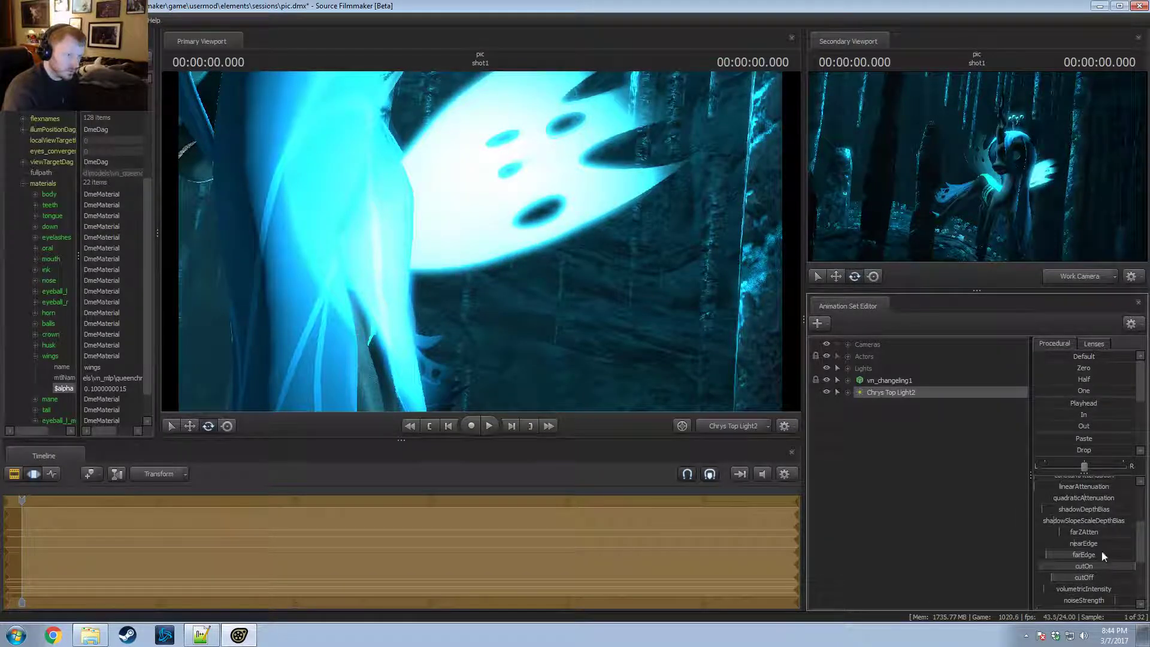
scroll(1093, 527, "up", 3)
left_click_drag(1090, 479, 1064, 481)
left_click_drag(665, 270, 731, 217)
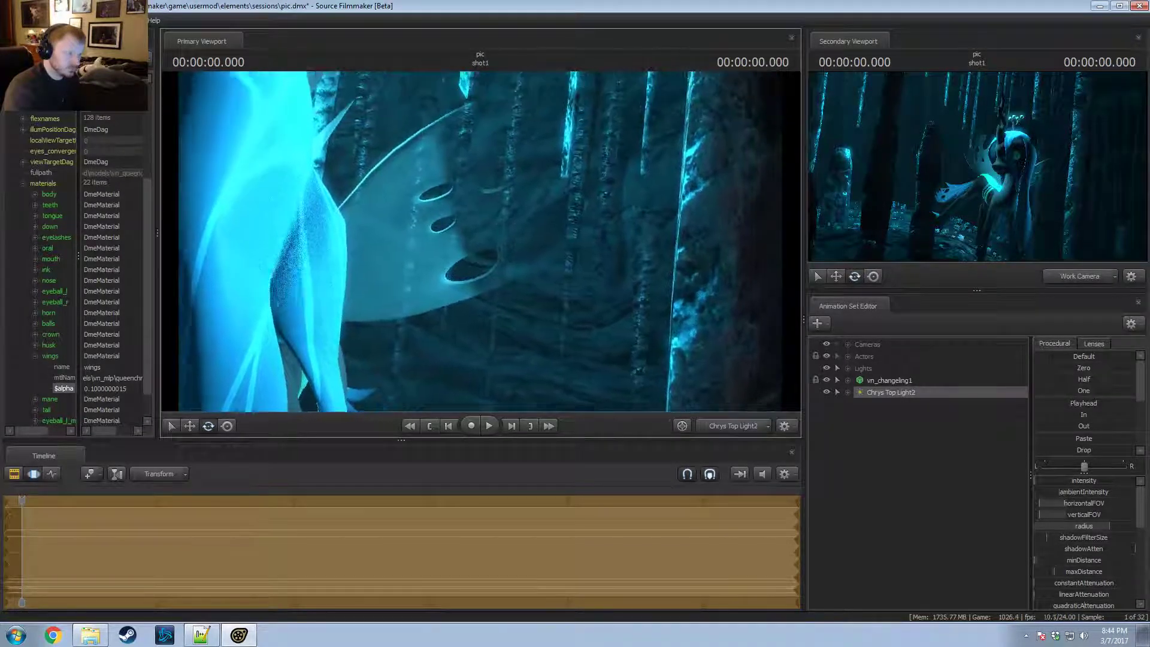
left_click_drag(713, 265, 742, 336)
Step: Remap the duplicated top light's intensity slider range to a maximum of 800 with a new default value
right_click(1048, 478)
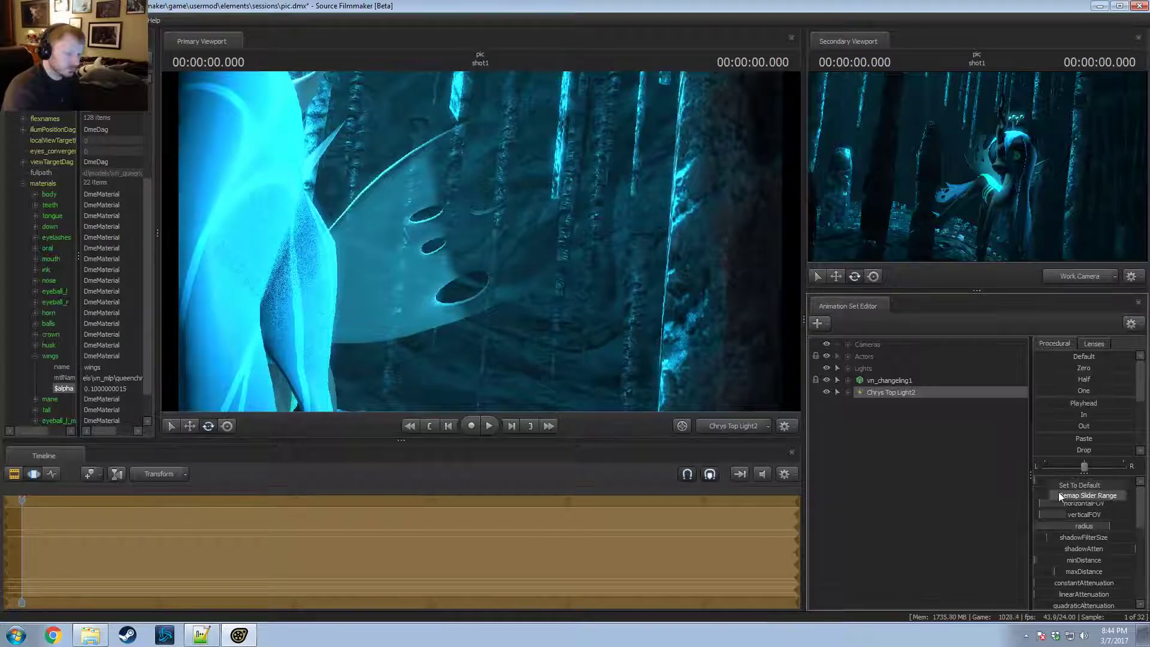
left_click(1060, 496)
left_click(563, 308)
left_click(563, 325)
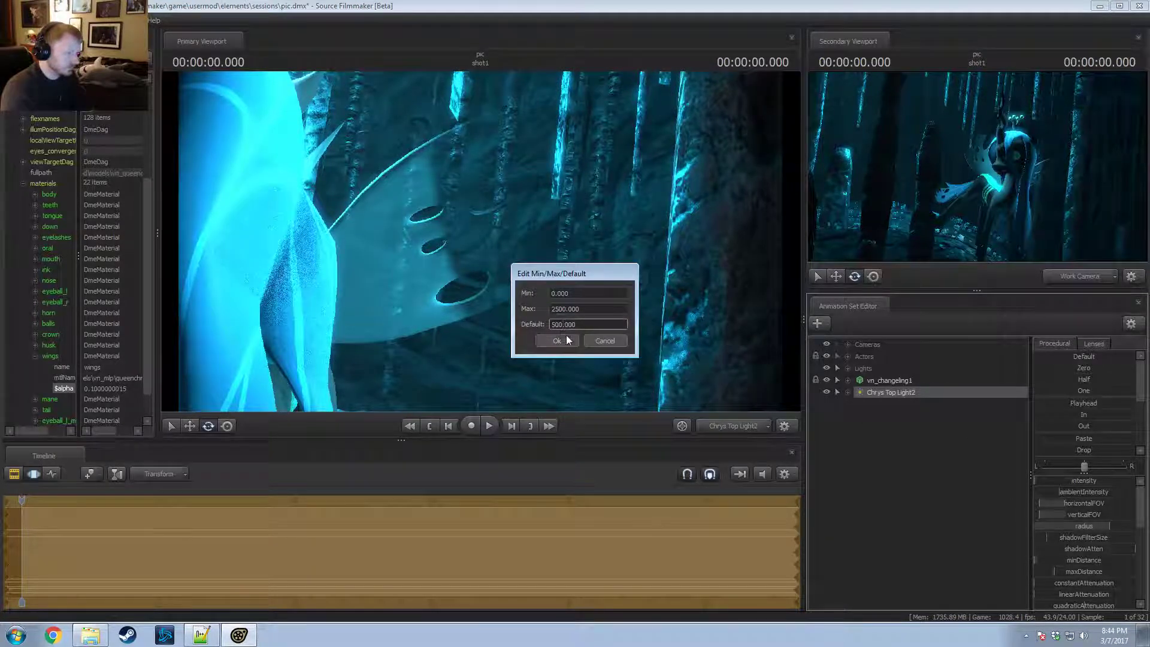
left_click(568, 340)
right_click(1049, 480)
left_click(1060, 496)
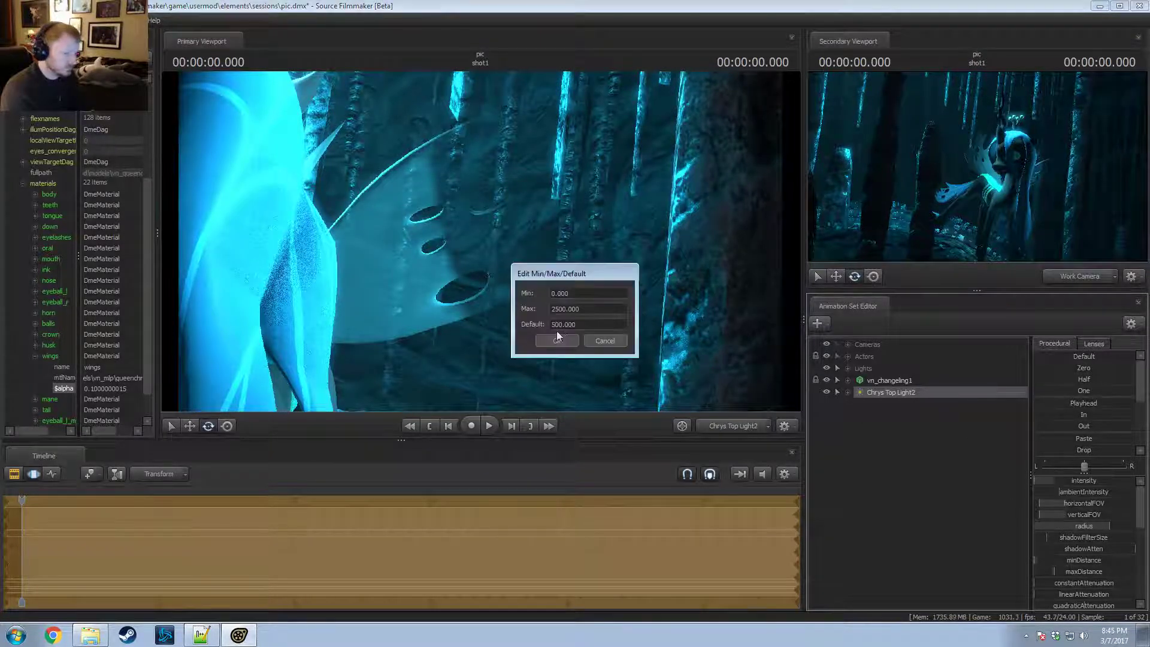
double_click(563, 308)
type("800")
key("Tab")
type("1")
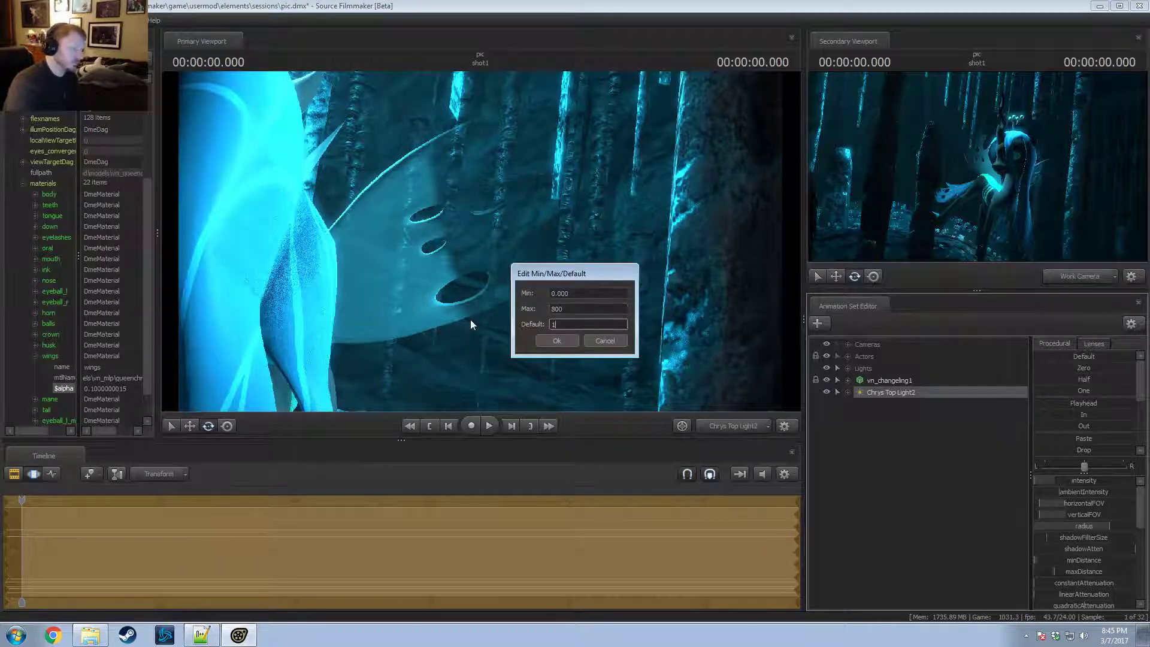
type("4")
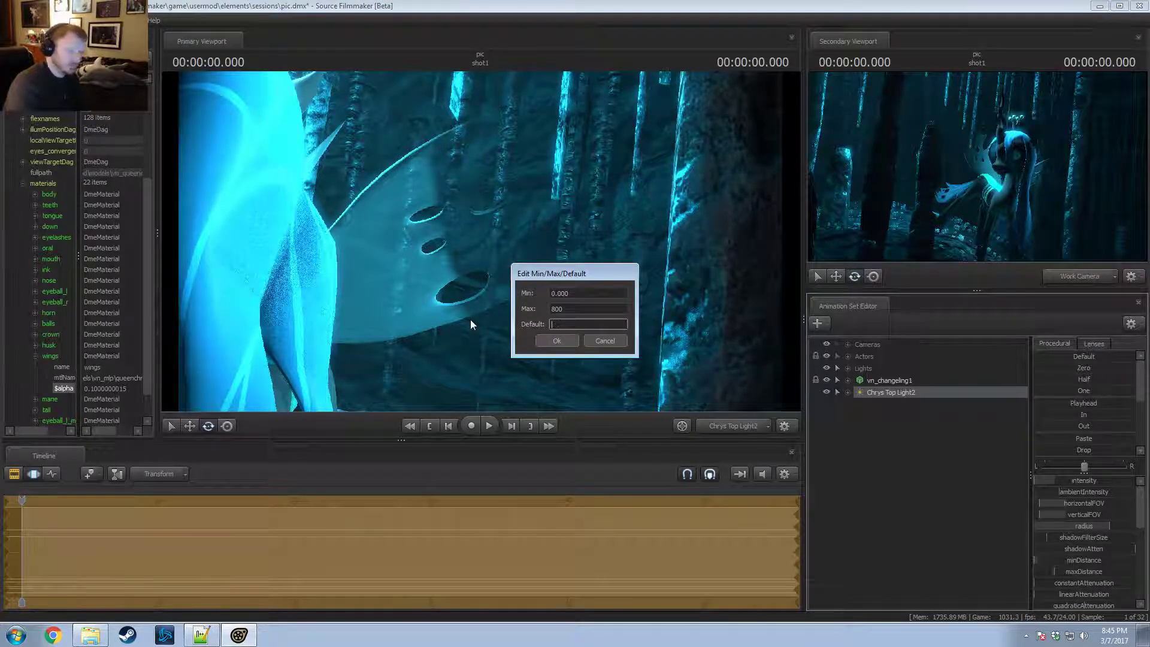
key("Return")
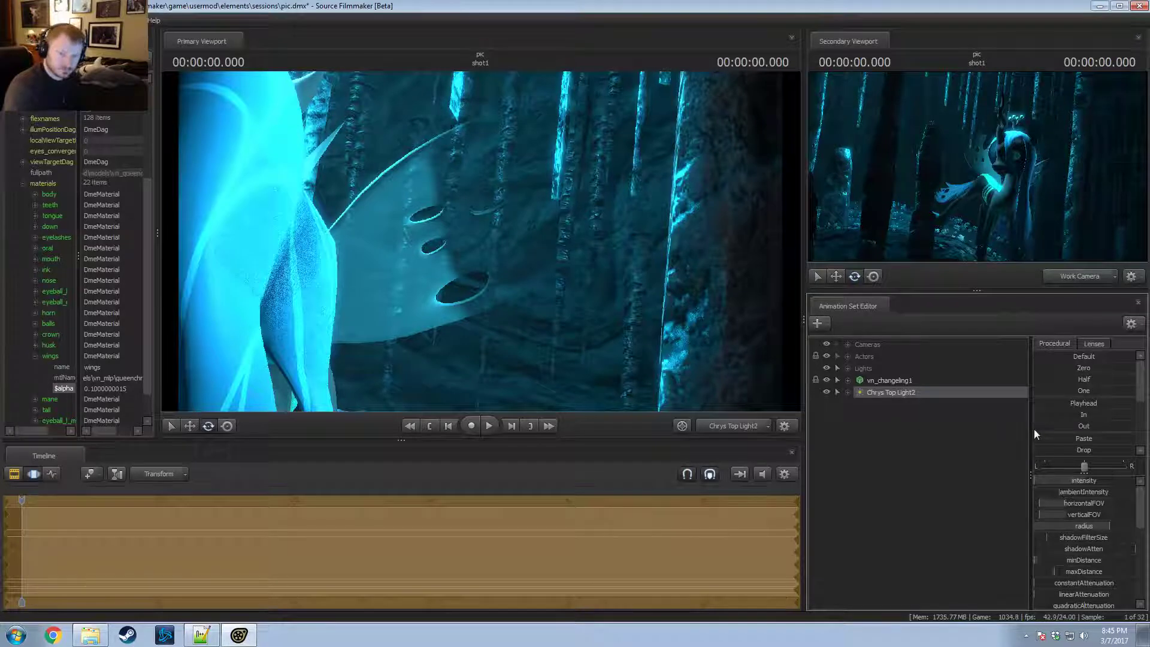
Step: Raise the duplicated top light's intensity and undo the backward movement of the light
mouse_move(1068, 481)
left_mouse_down()
mouse_move(1102, 480)
mouse_move(1075, 480)
left_mouse_up()
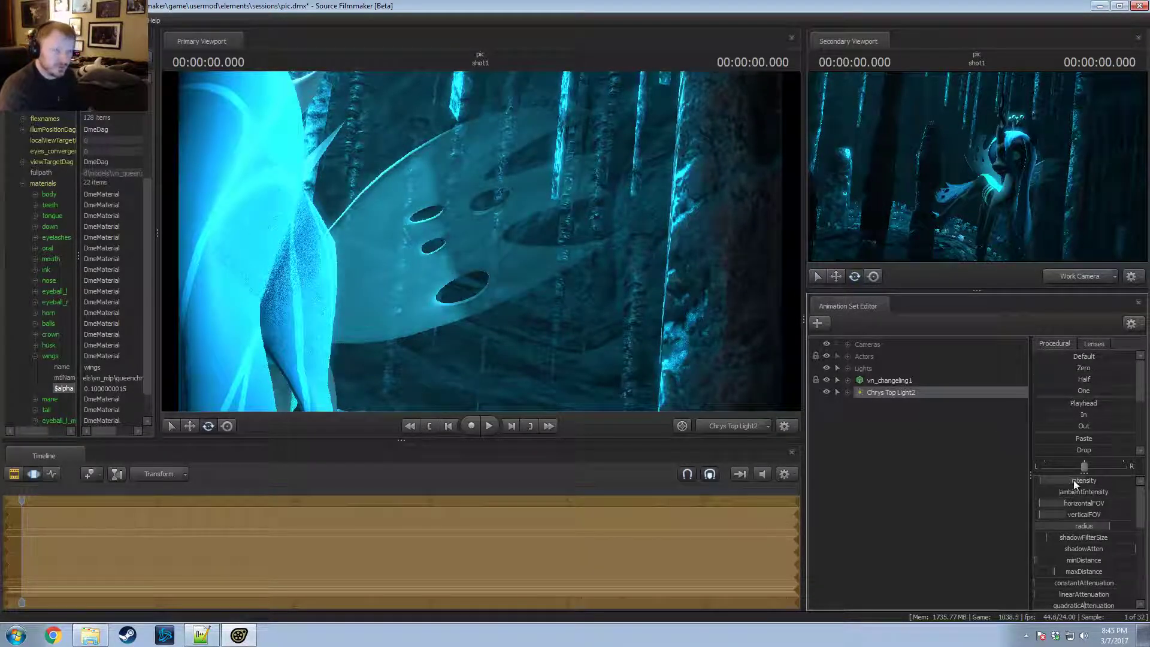
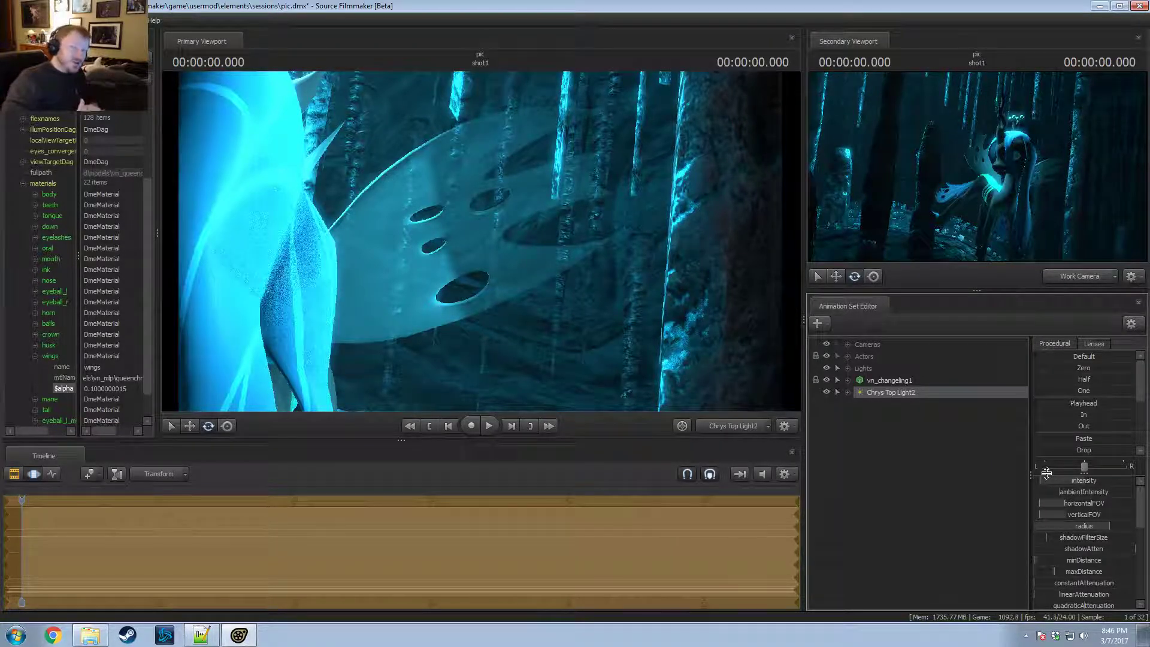
key("s")
left_click_drag(763, 238, 683, 326)
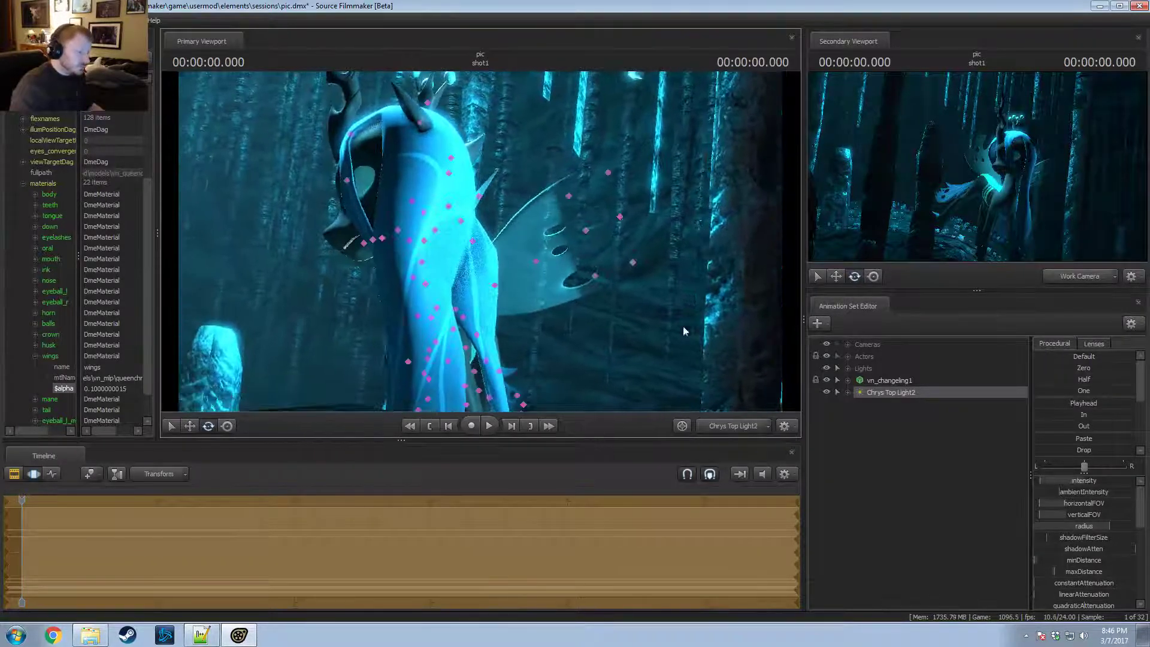
key("ctrl+z")
Step: Inspect Chrys's face through the Work Camera and check the lit shot through camera1 in the Clip Editor
left_click(740, 429)
key("w")
left_click_drag(455, 273, 480, 242)
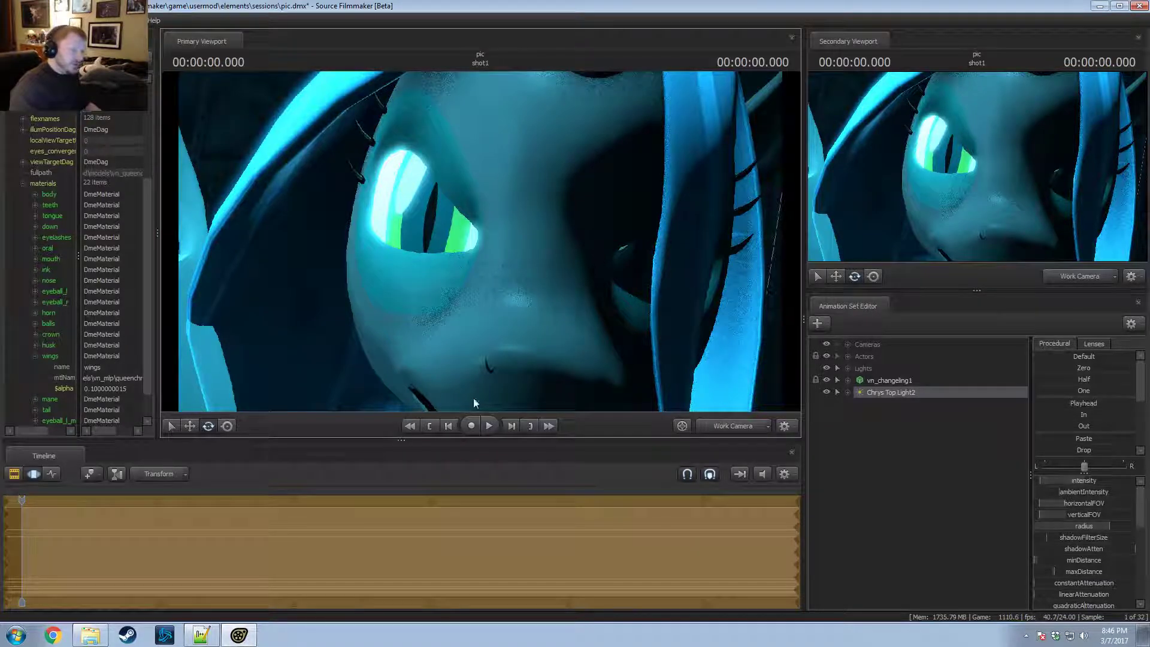
left_click(718, 424)
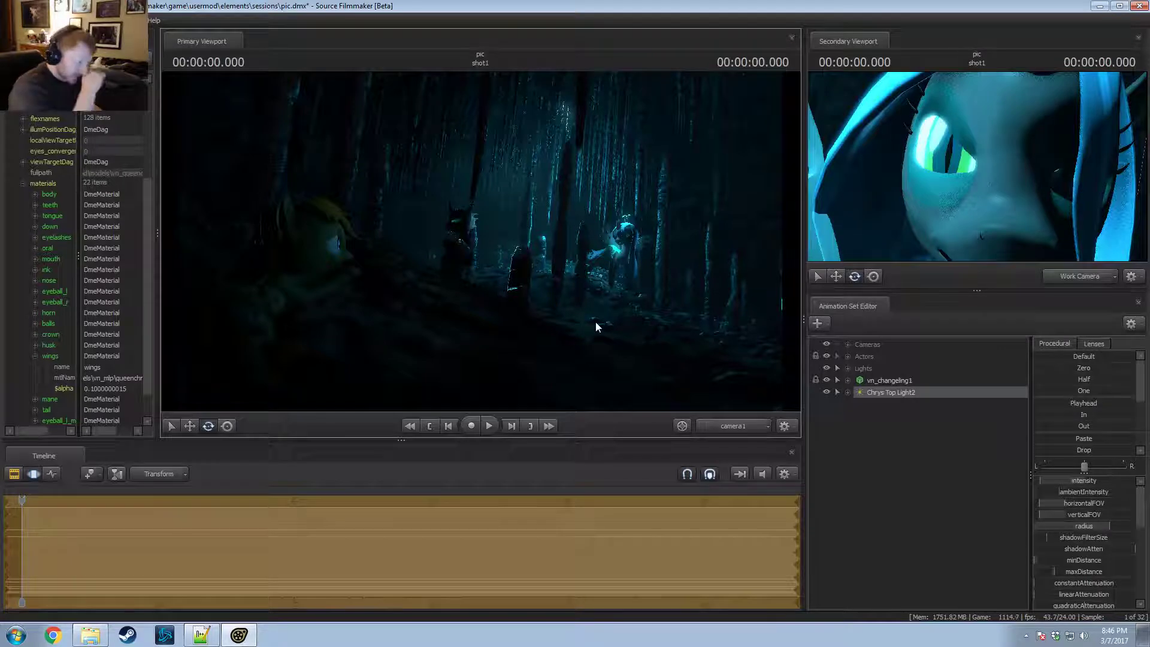
key("F3")
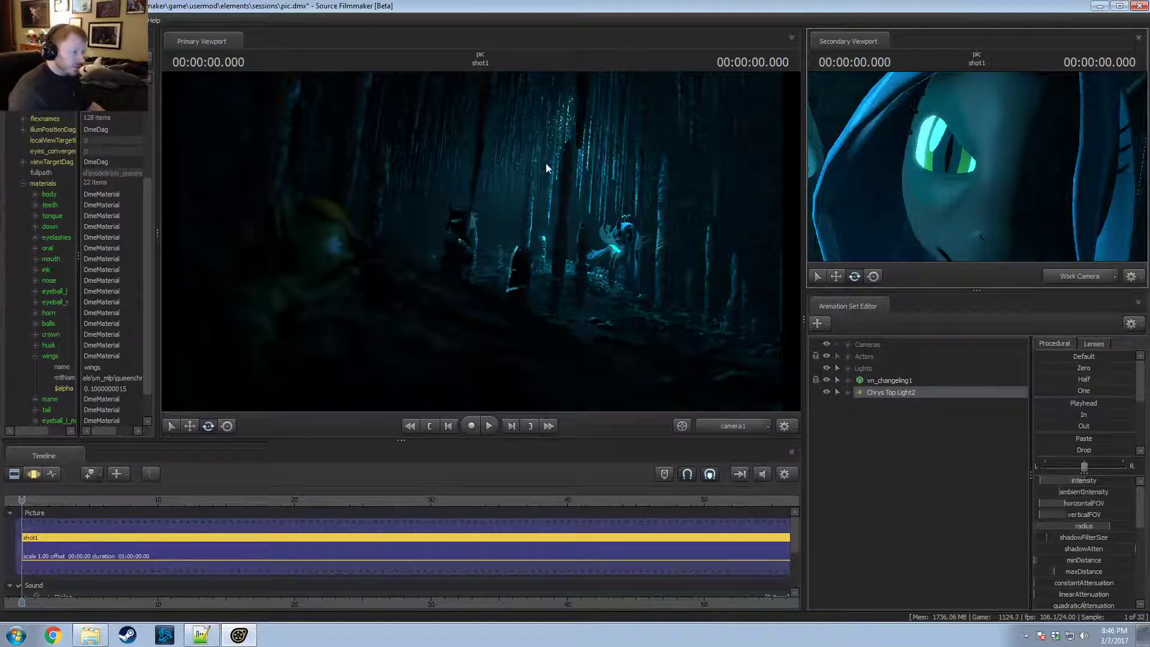
Step: Rename the Chrys Top Light2 animation set to Chrys Wing Light
left_click(849, 356)
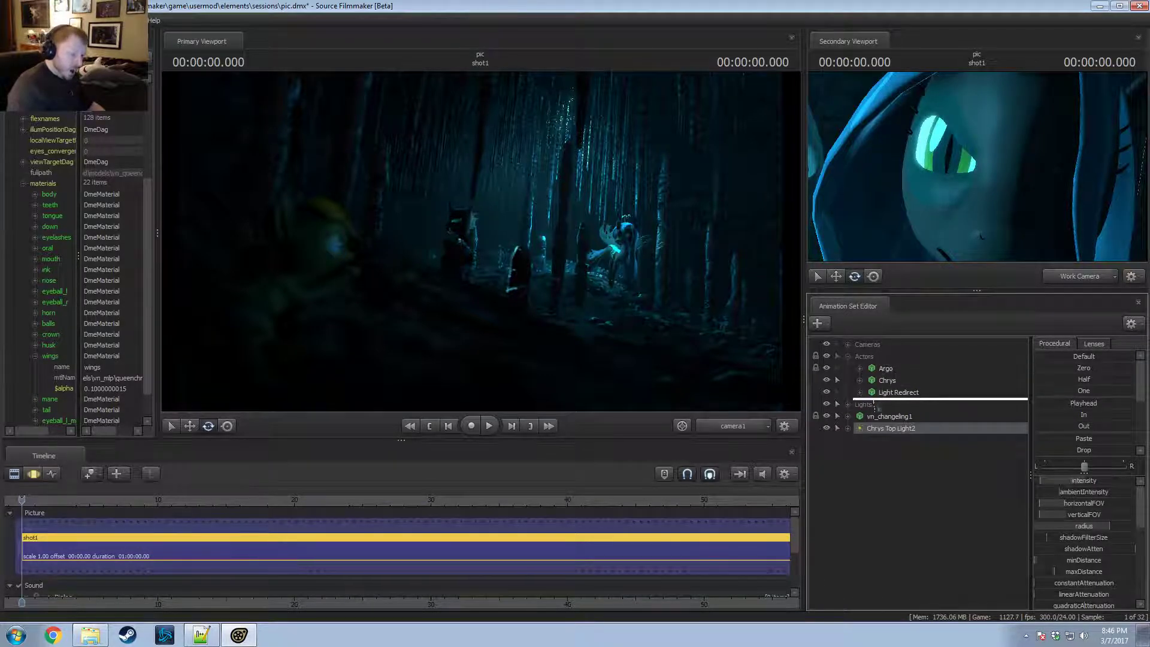
right_click(878, 432)
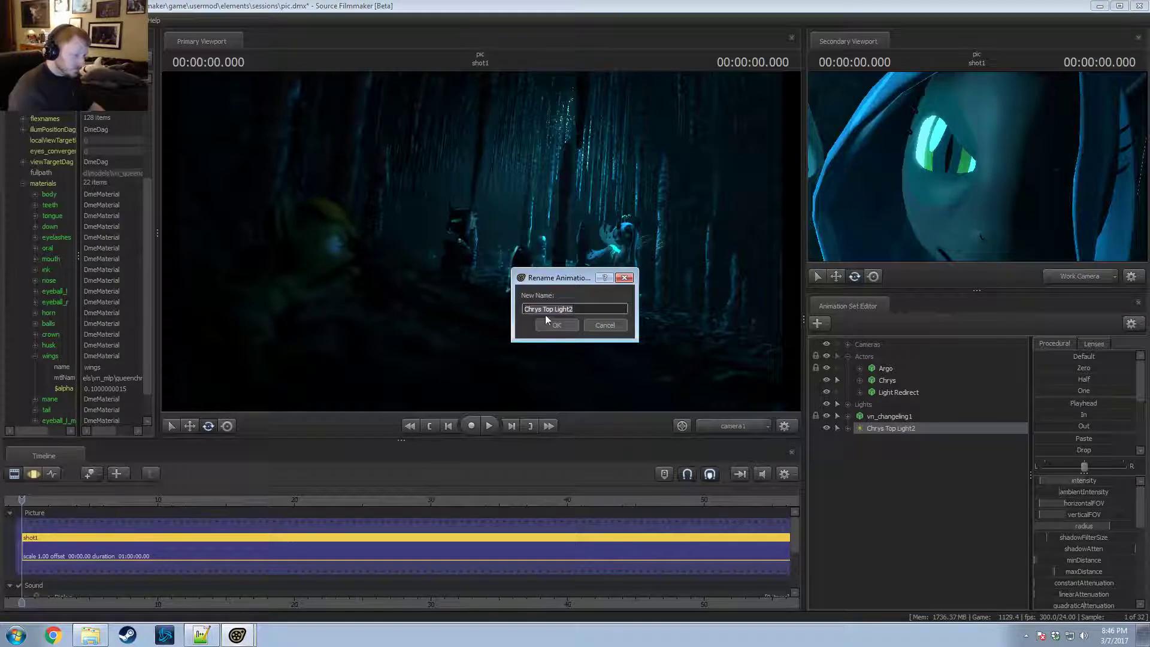
left_click_drag(541, 309, 617, 307)
type("Vilng Li")
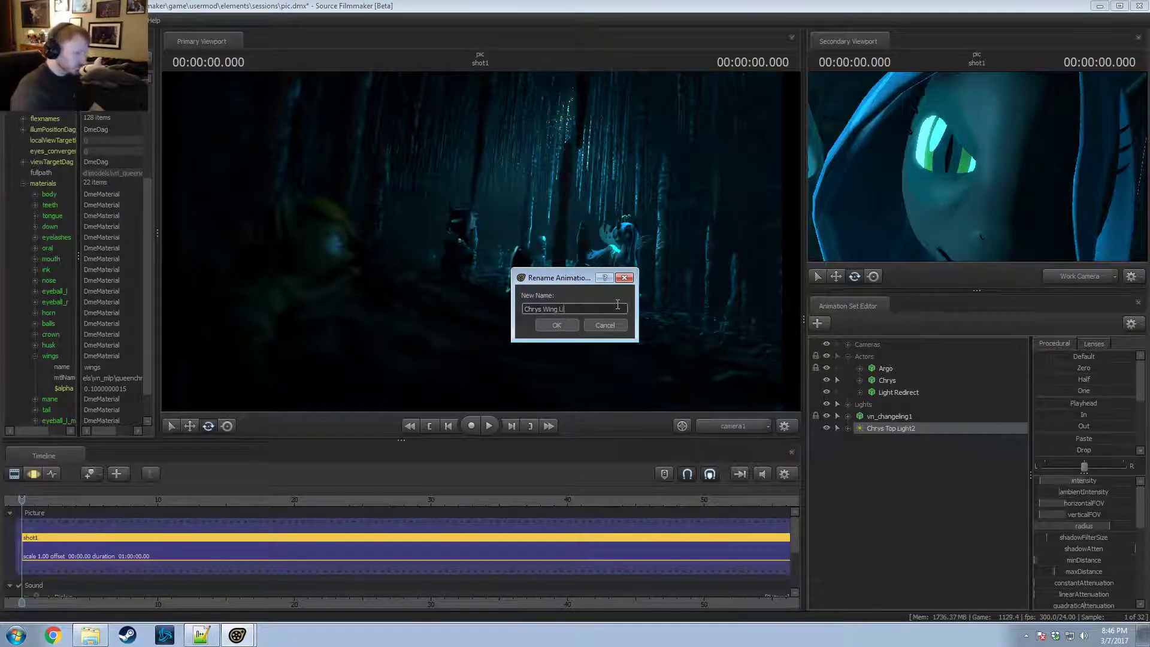
key("Return")
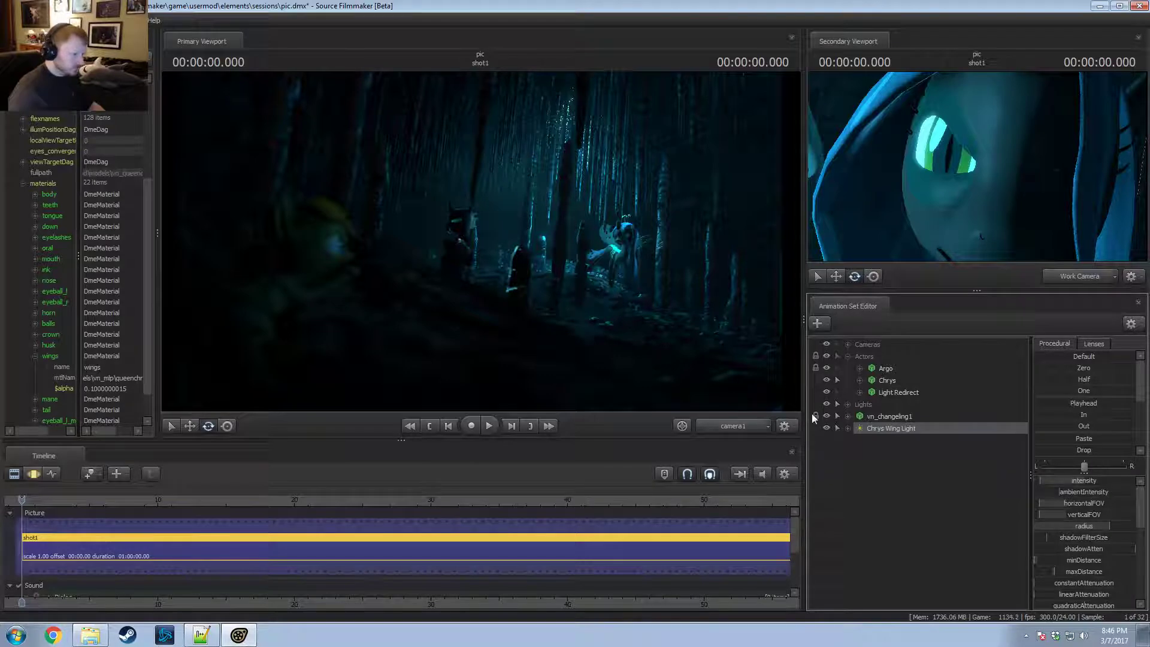
Step: Move Chrys Wing Light into the Lights group, directly below Chrys Front Ambient
left_click(747, 426)
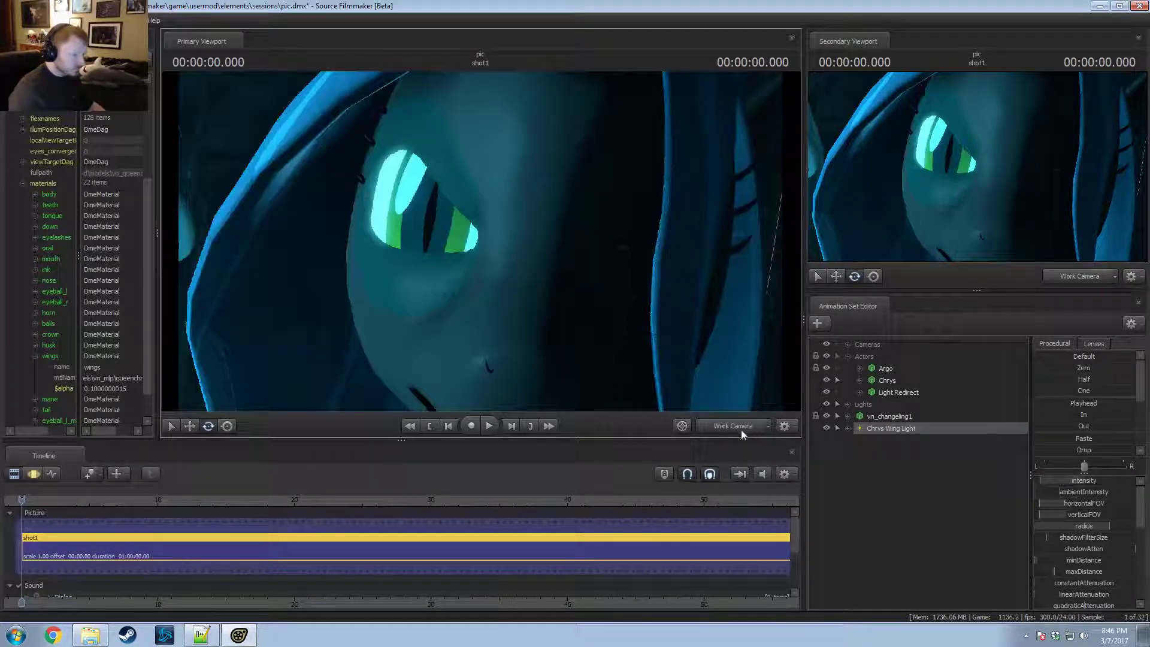
left_click(739, 428)
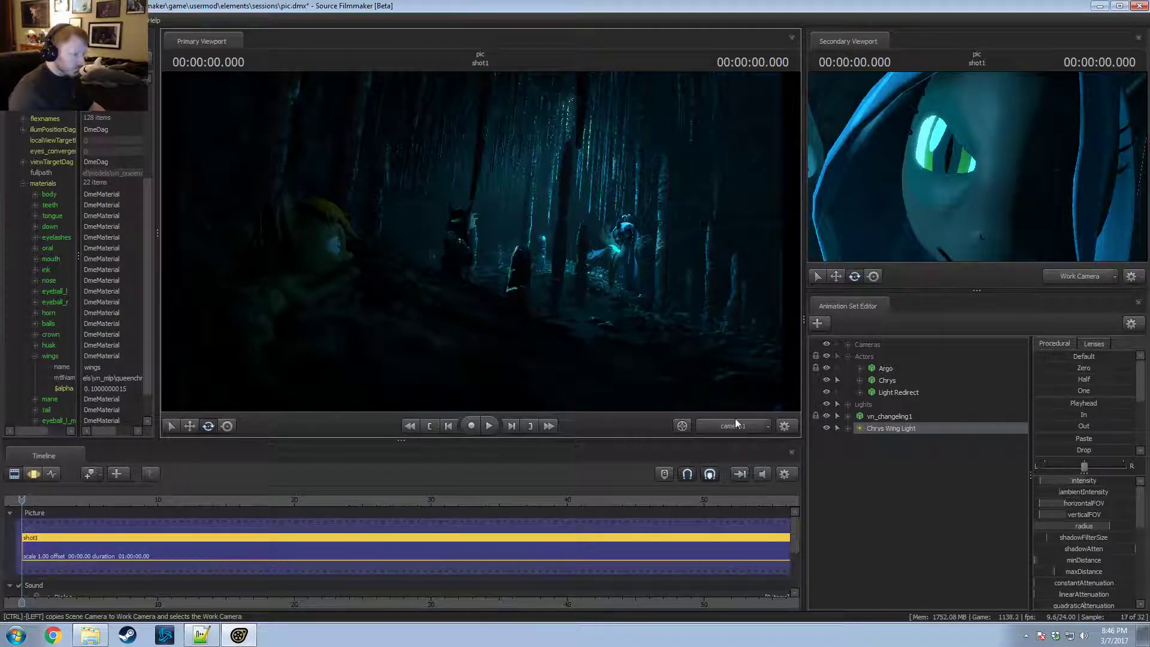
left_click(879, 427)
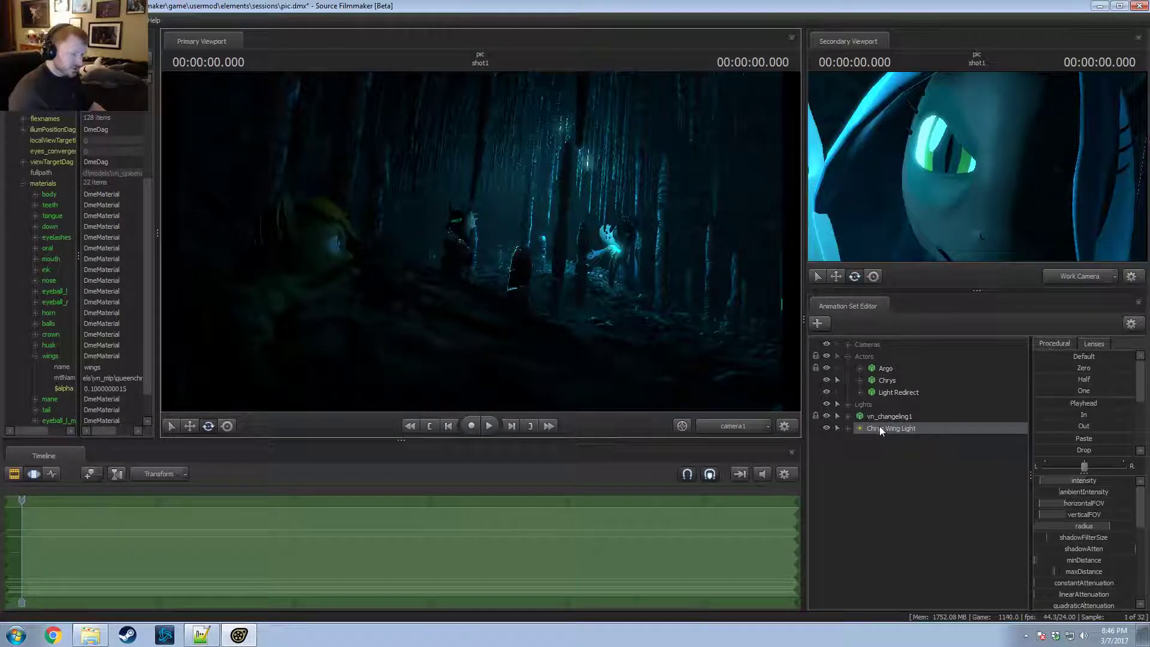
left_click(848, 357)
left_click(849, 357)
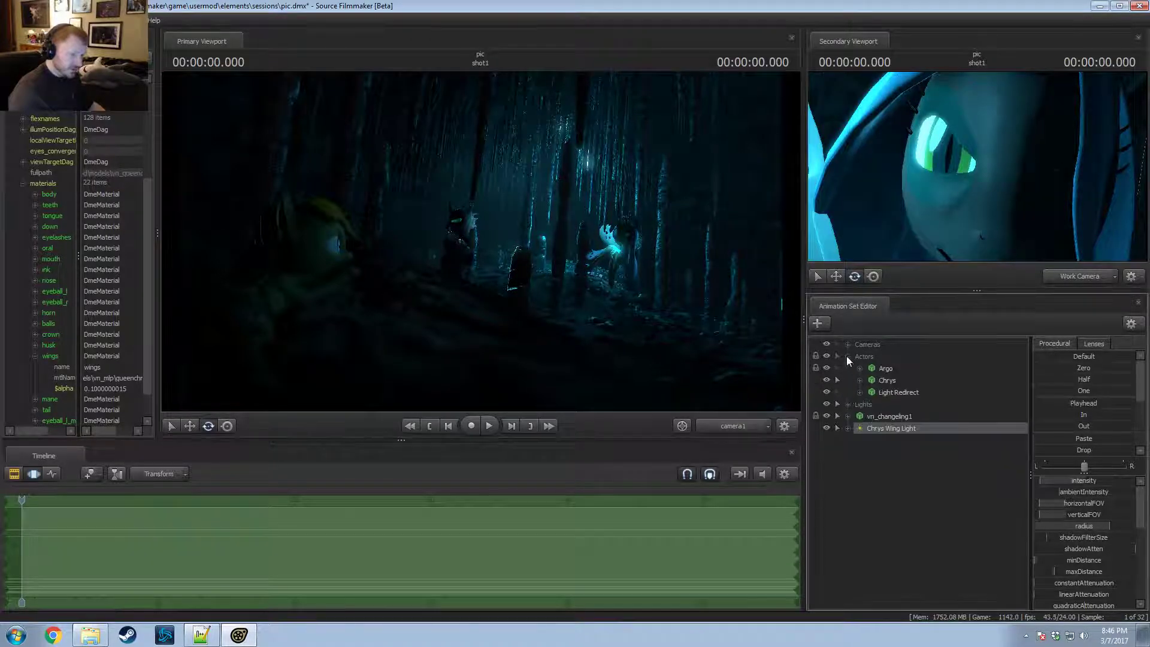
left_click(847, 355)
left_click(847, 367)
scroll(896, 520, "down", 1)
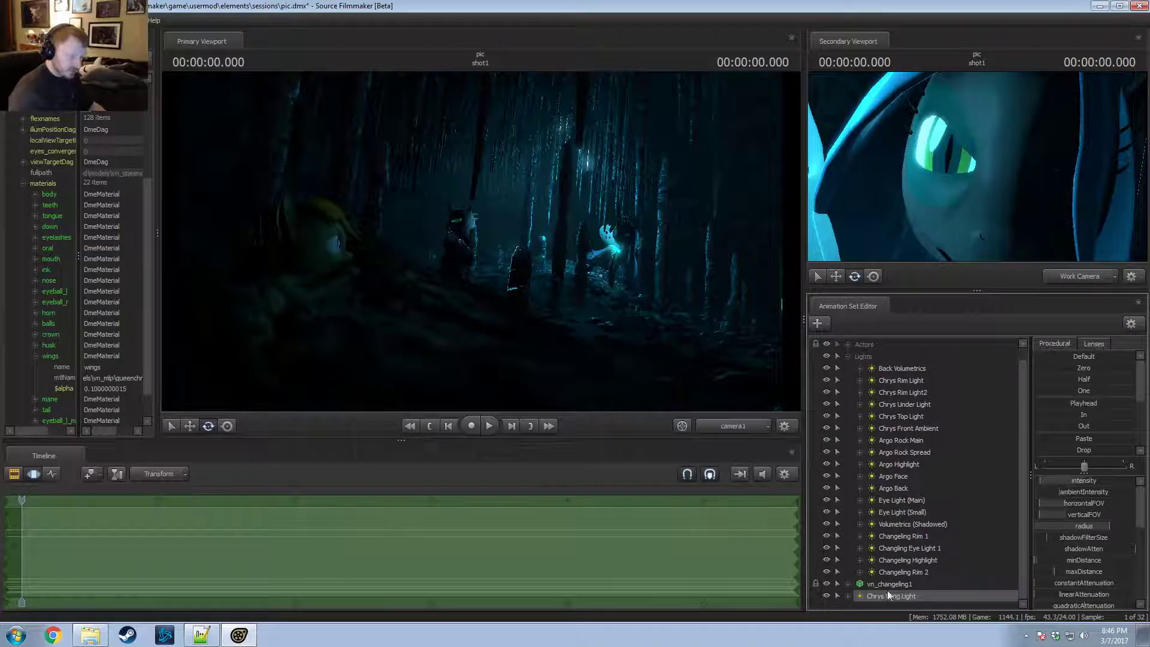
left_click_drag(887, 593, 915, 435)
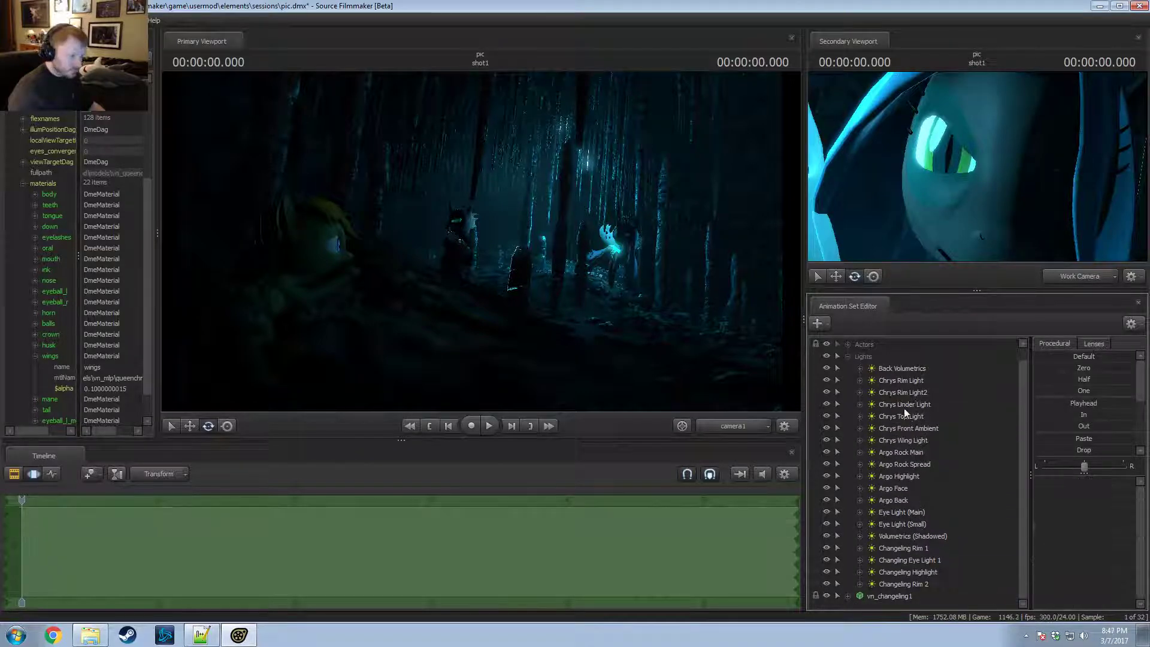
Step: Remap the maximum of the cutOn slider range for the Chrys Top Light
key("F2")
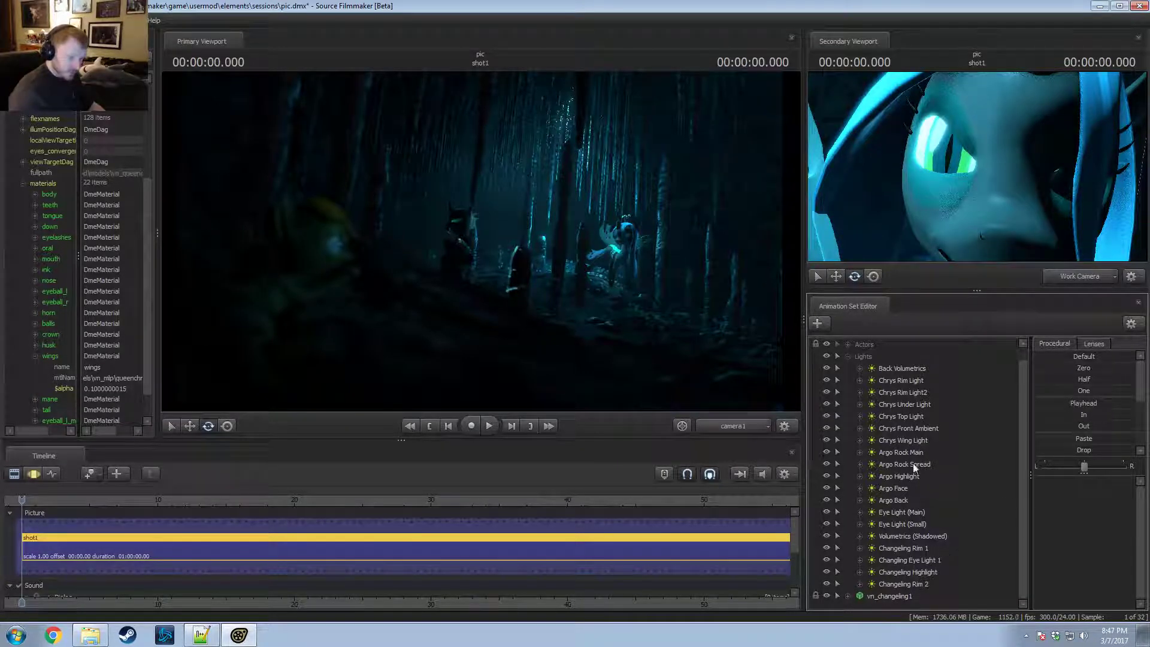
left_click(908, 415)
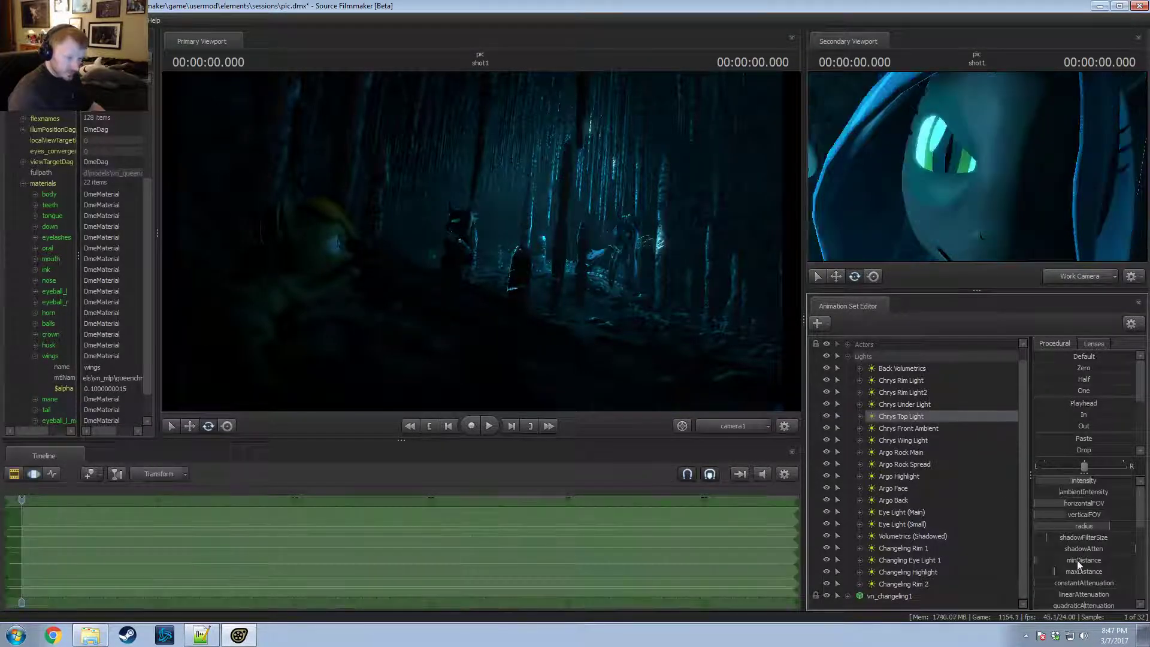
scroll(1073, 572, "down", 3)
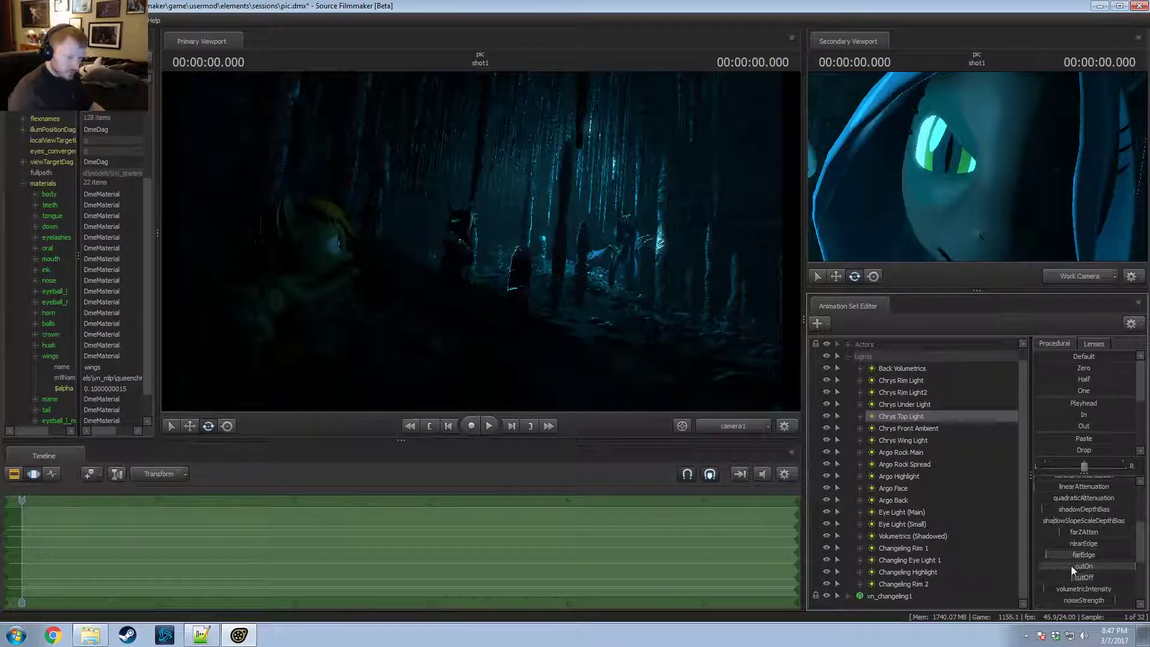
right_click(1070, 565)
left_click(1080, 581)
left_click(557, 308)
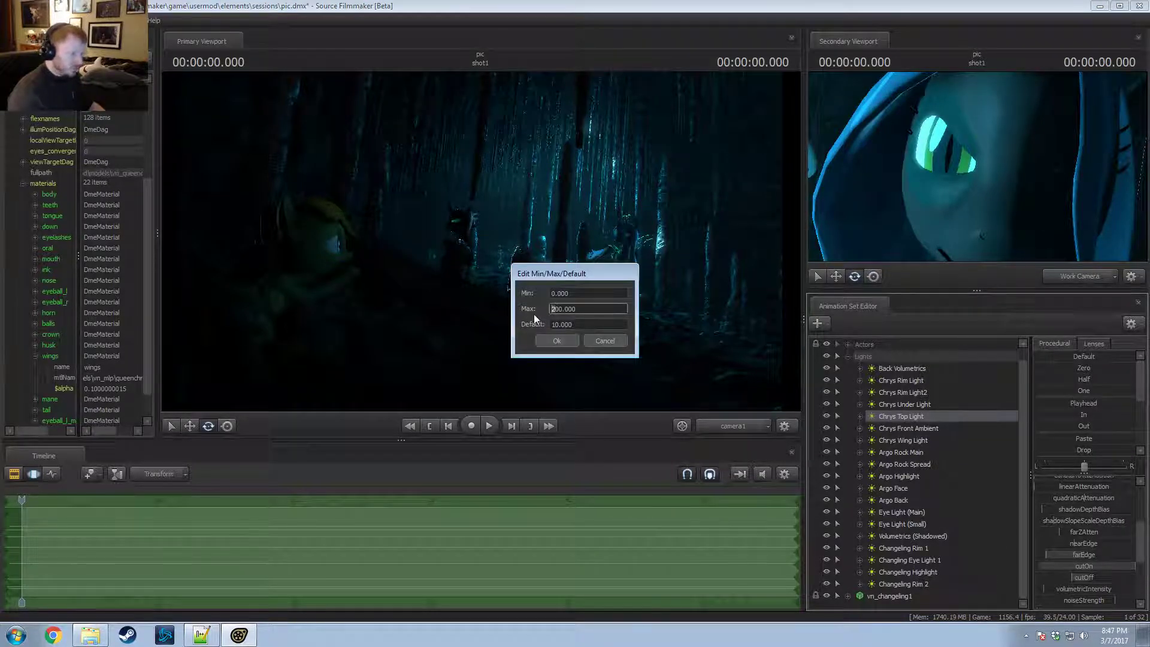
key("Return")
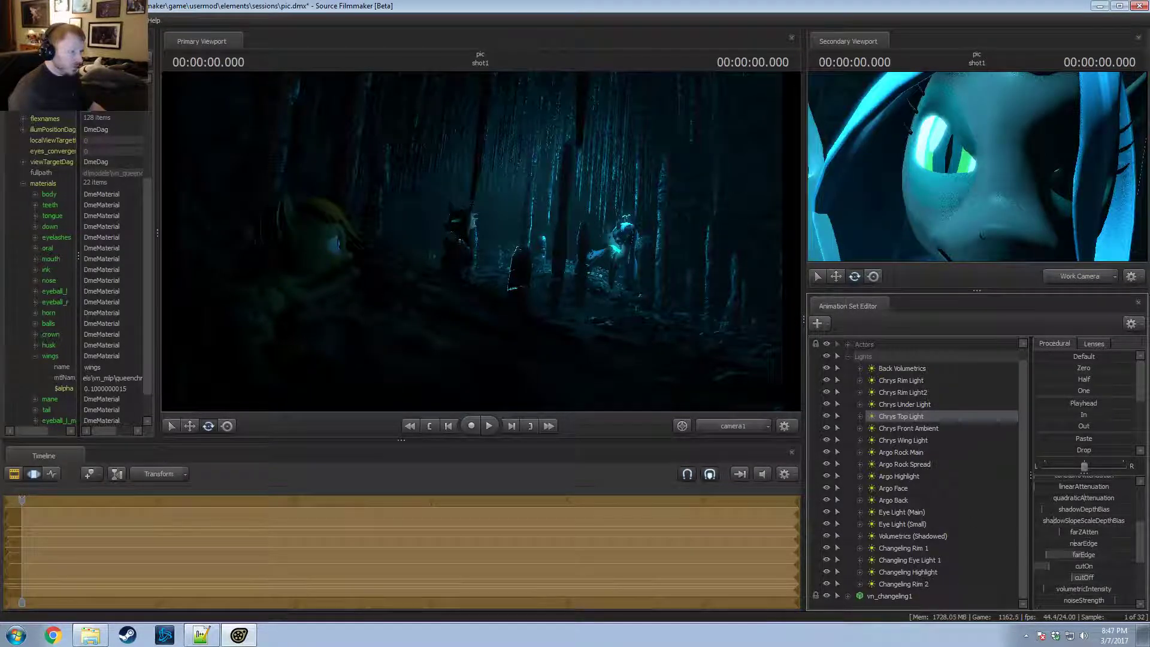
Step: Return to the Clip Editor with the Lights group collapsed and save the session
key("F2")
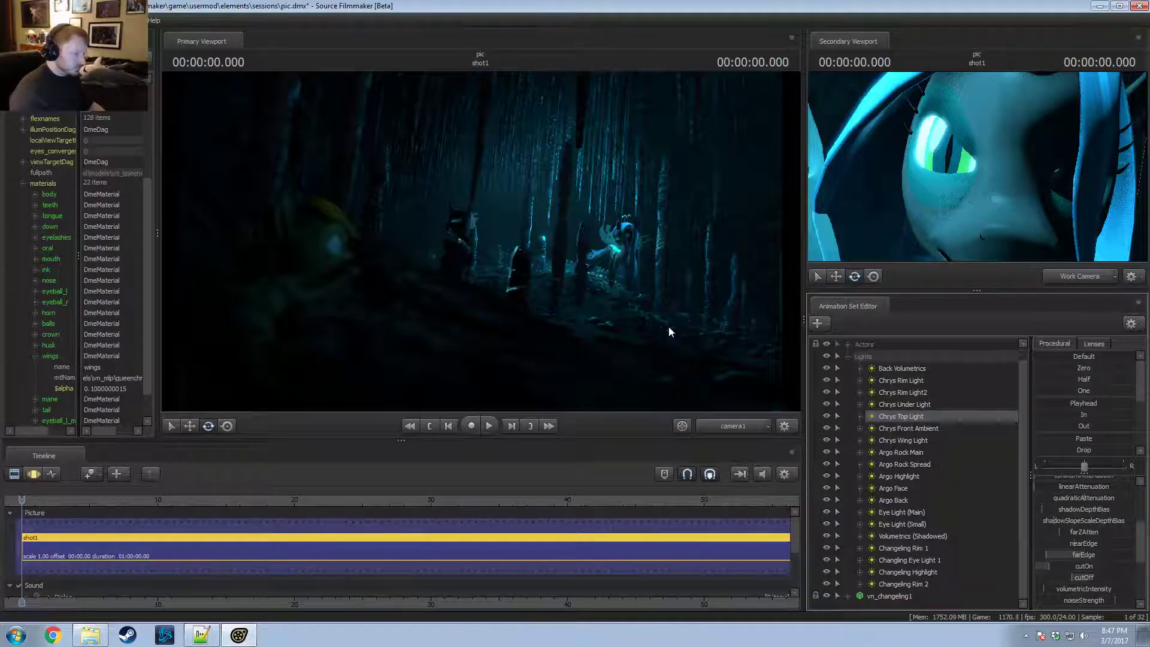
left_click(848, 355)
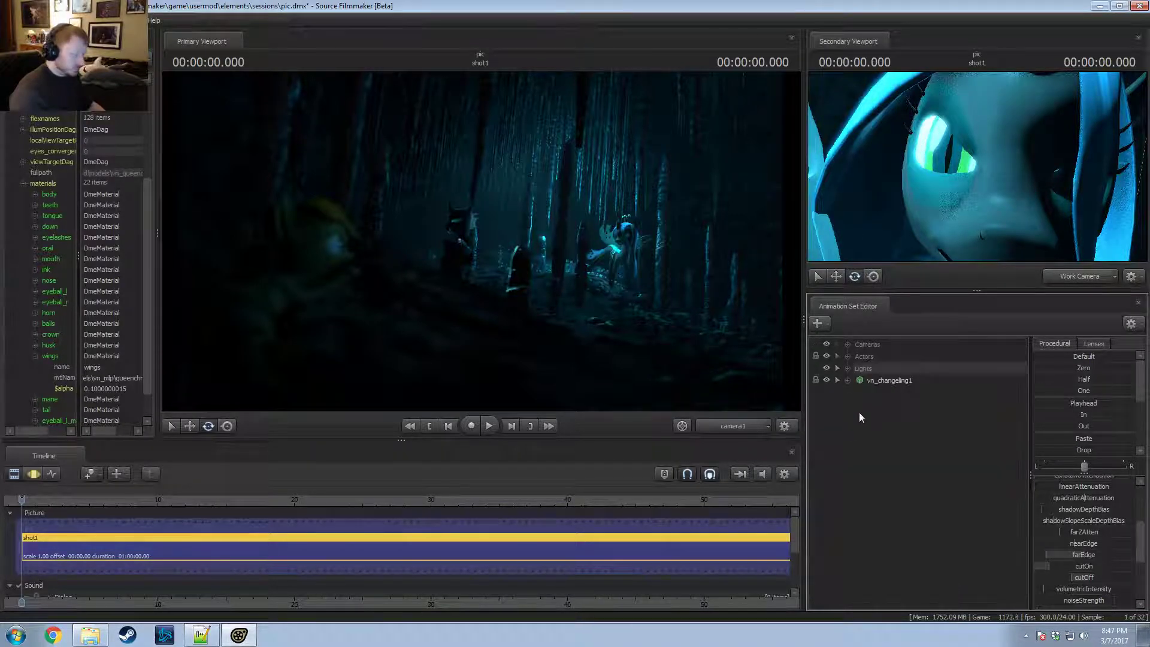
key("ctrl+s")
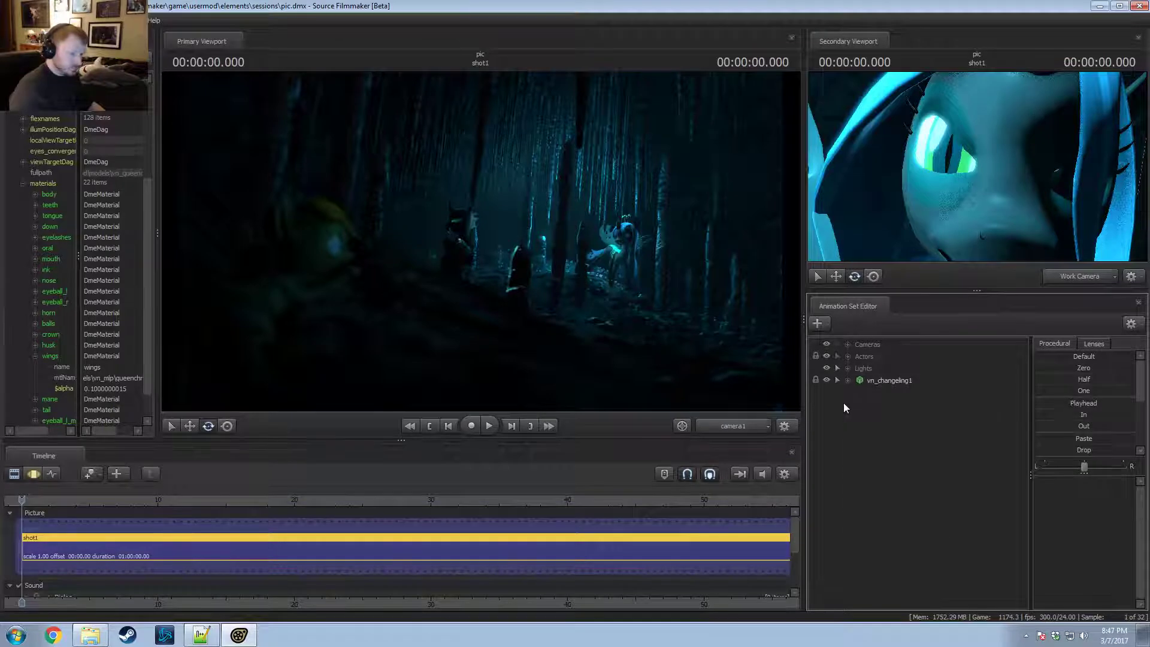
Step: Launch the Particle Editor Tool and load magic_aura.pcf from the usermod particles folder to preview its systems
left_click(67, 20)
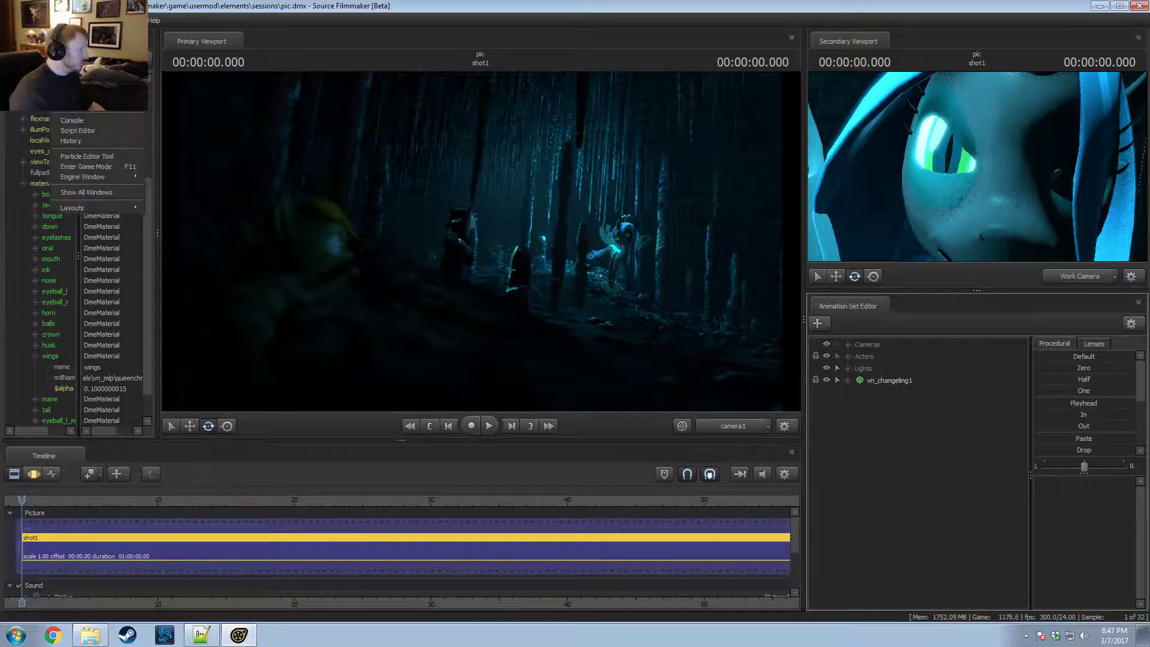
left_click(84, 157)
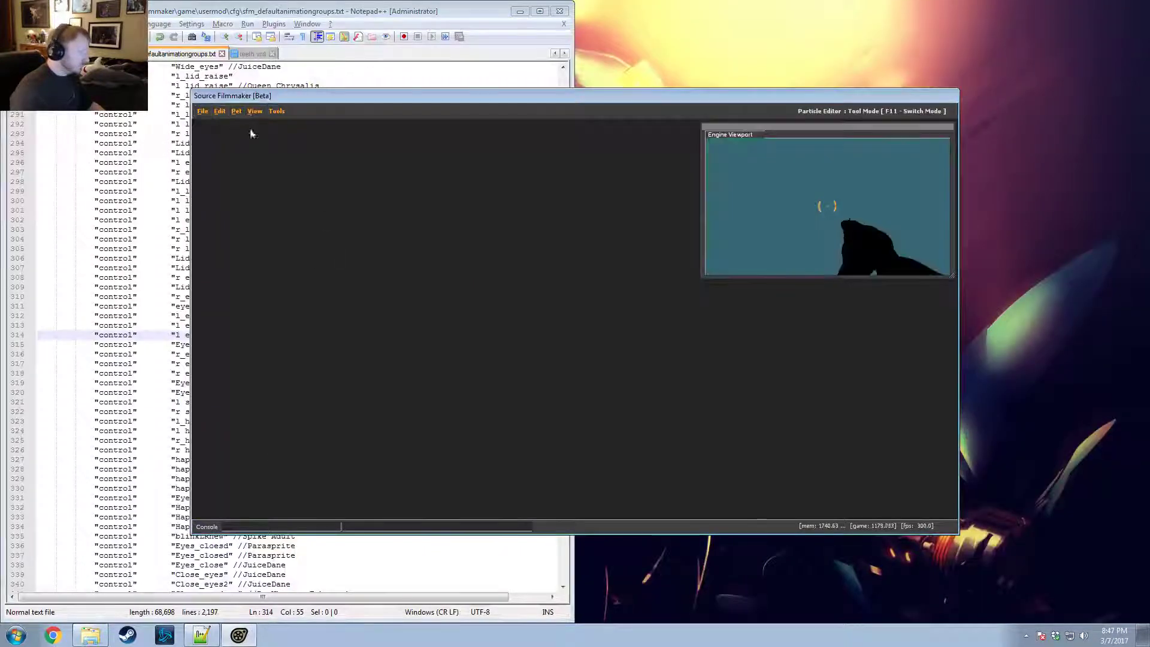
left_click(272, 113)
left_click(207, 112)
left_click(210, 134)
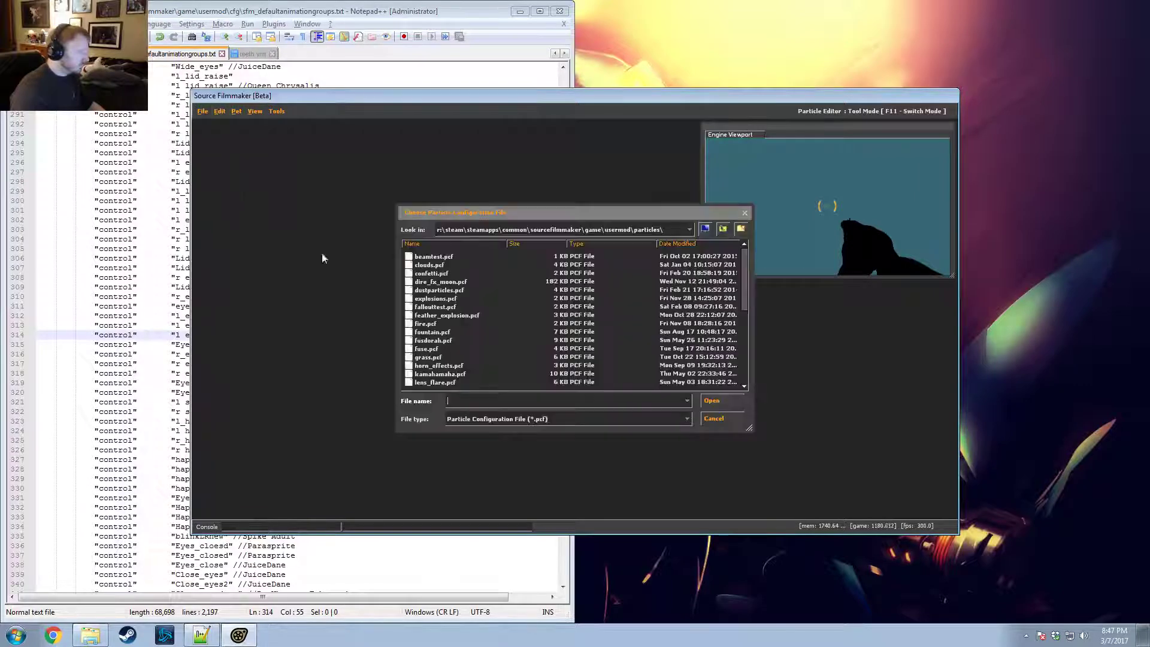
left_click(480, 316)
scroll(465, 326, "down", 3)
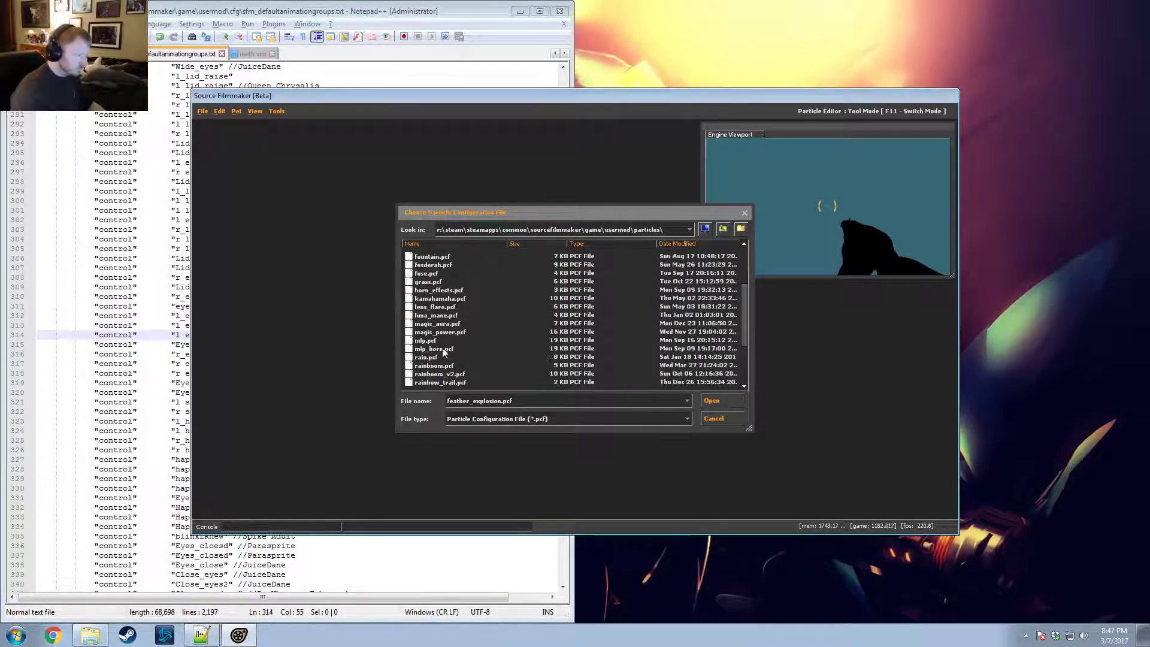
left_click(439, 333)
double_click(436, 324)
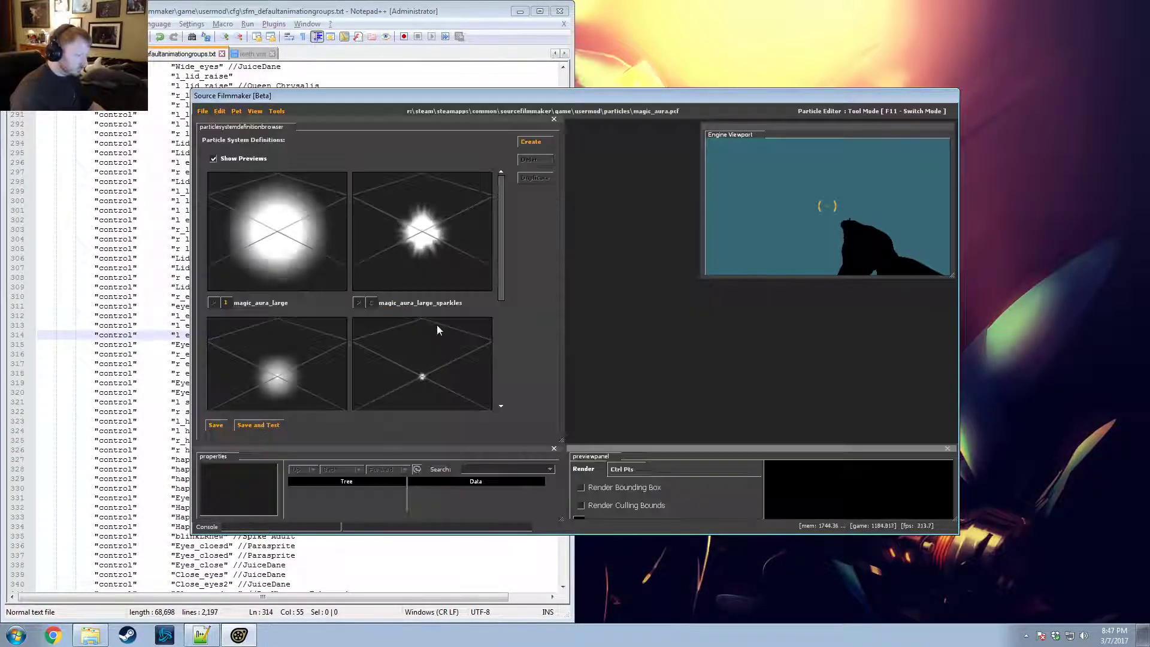
Step: Load magic_power.pcf in the Particle Editor and browse its particle system previews
left_click(203, 112)
left_click(210, 133)
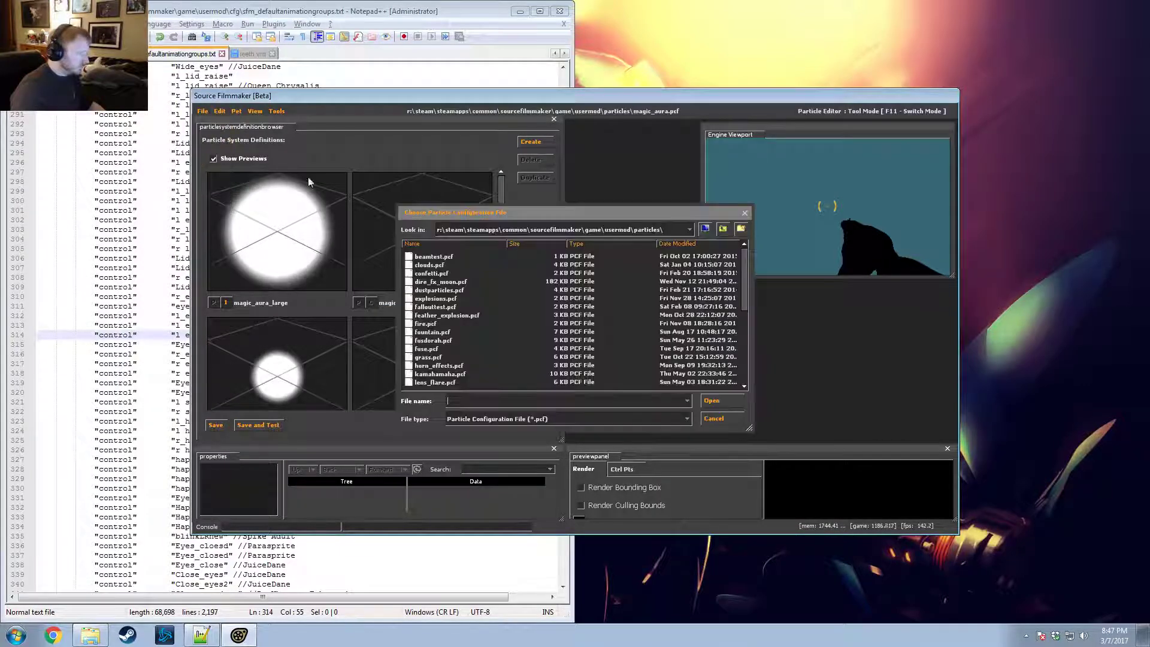
left_click(457, 325)
scroll(458, 332, "down", 5)
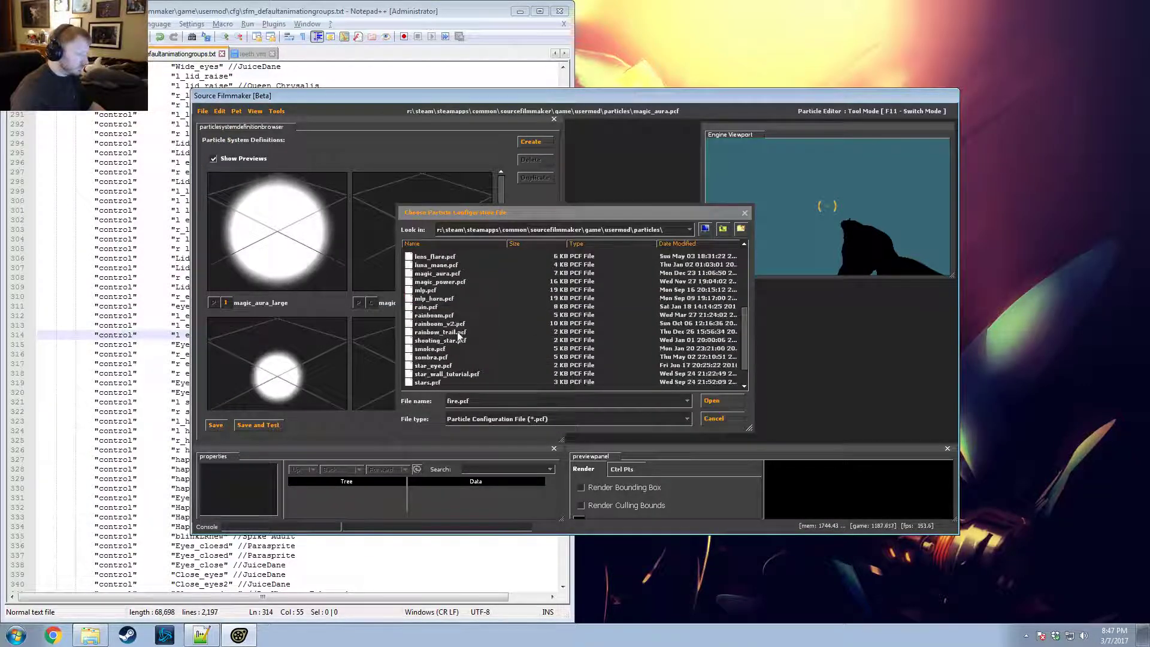
double_click(437, 282)
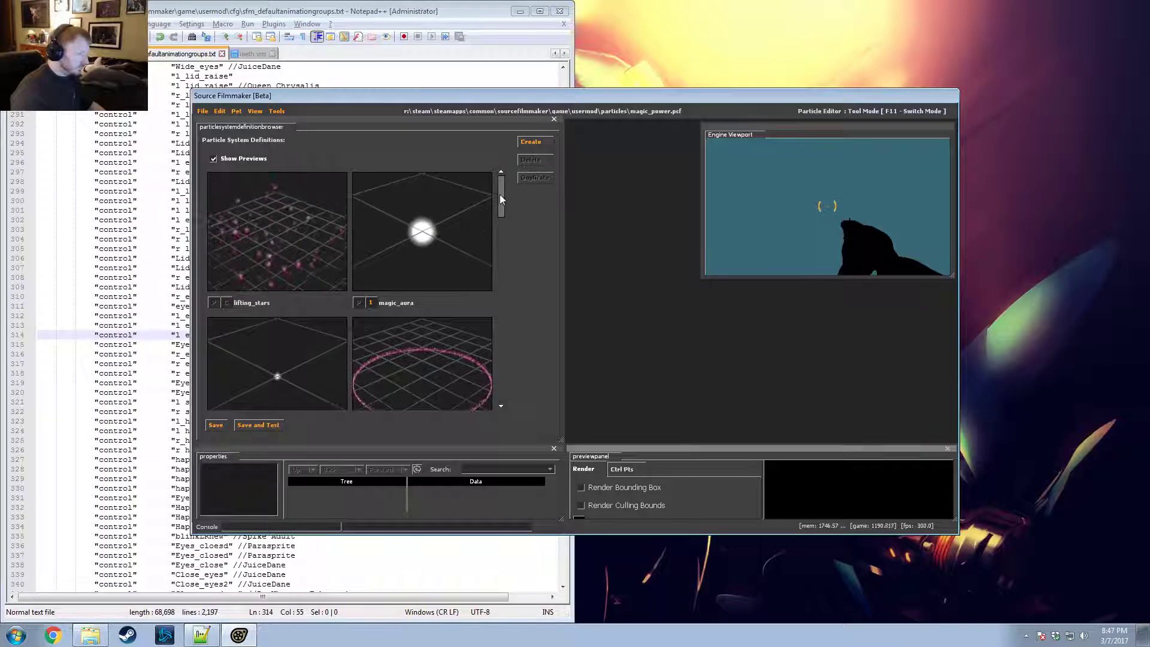
left_click_drag(500, 194, 502, 198)
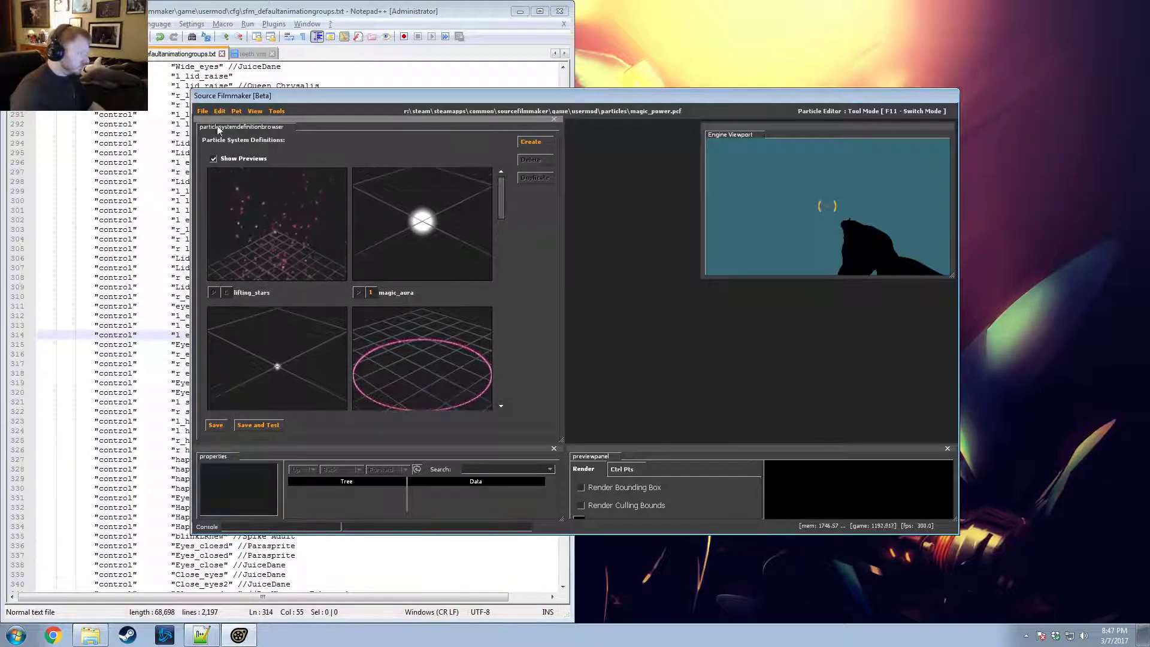
Step: Return to the session and create a particle system from magic_power.pcf using the lifting_stars definition
key("F11")
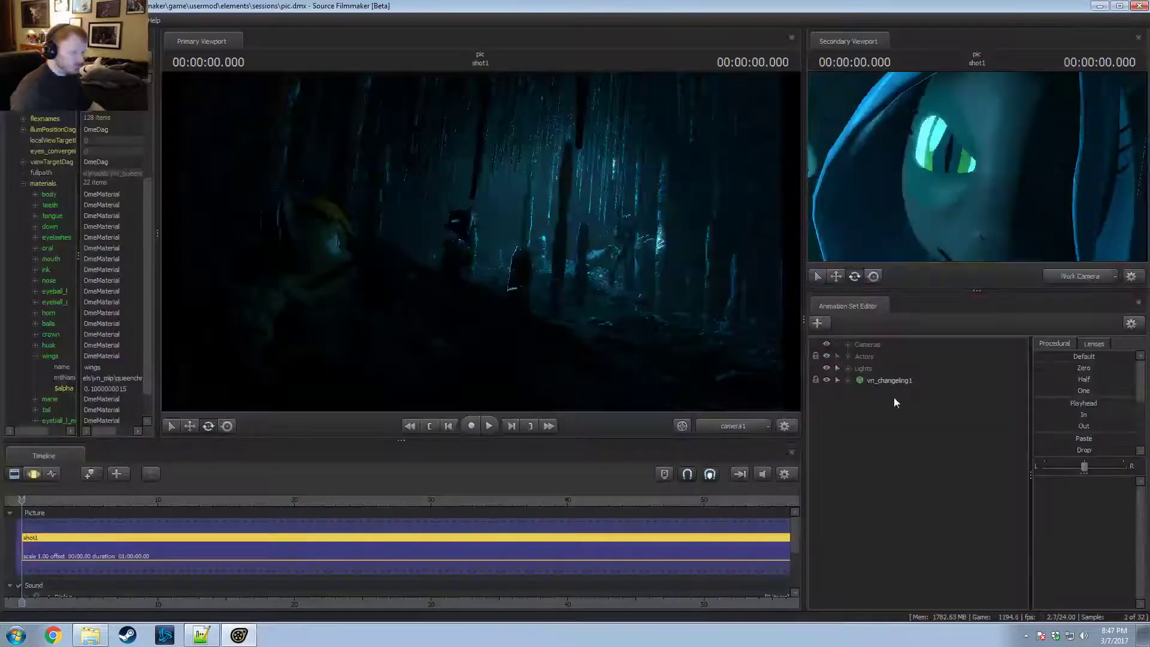
right_click(920, 431)
left_click(970, 465)
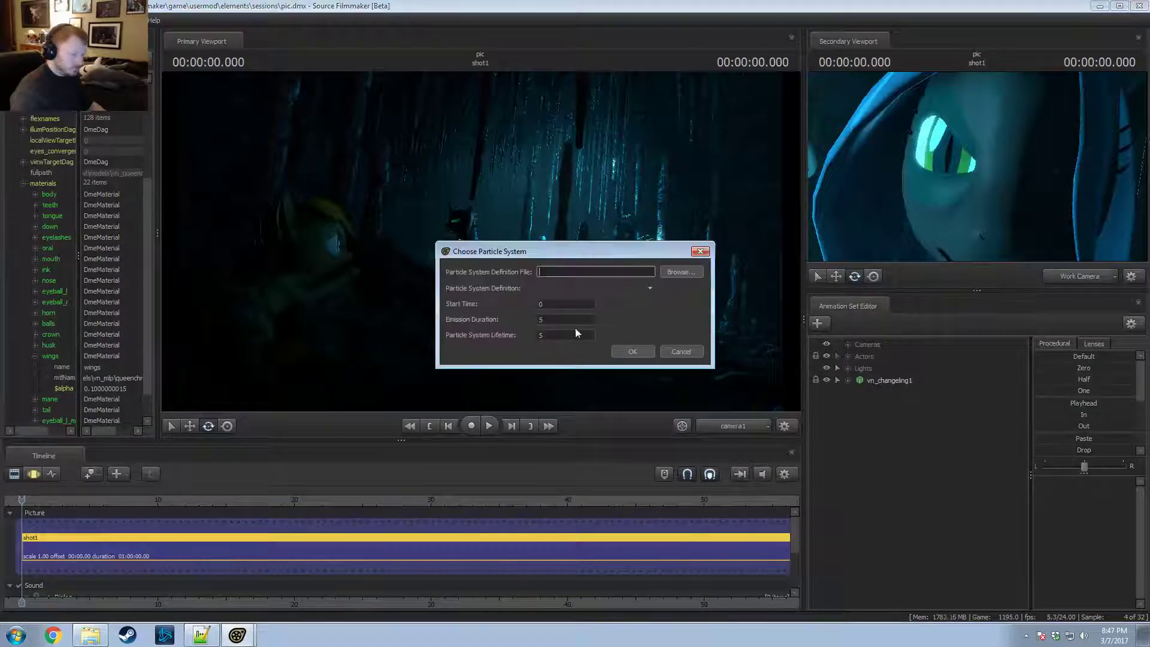
left_click(681, 272)
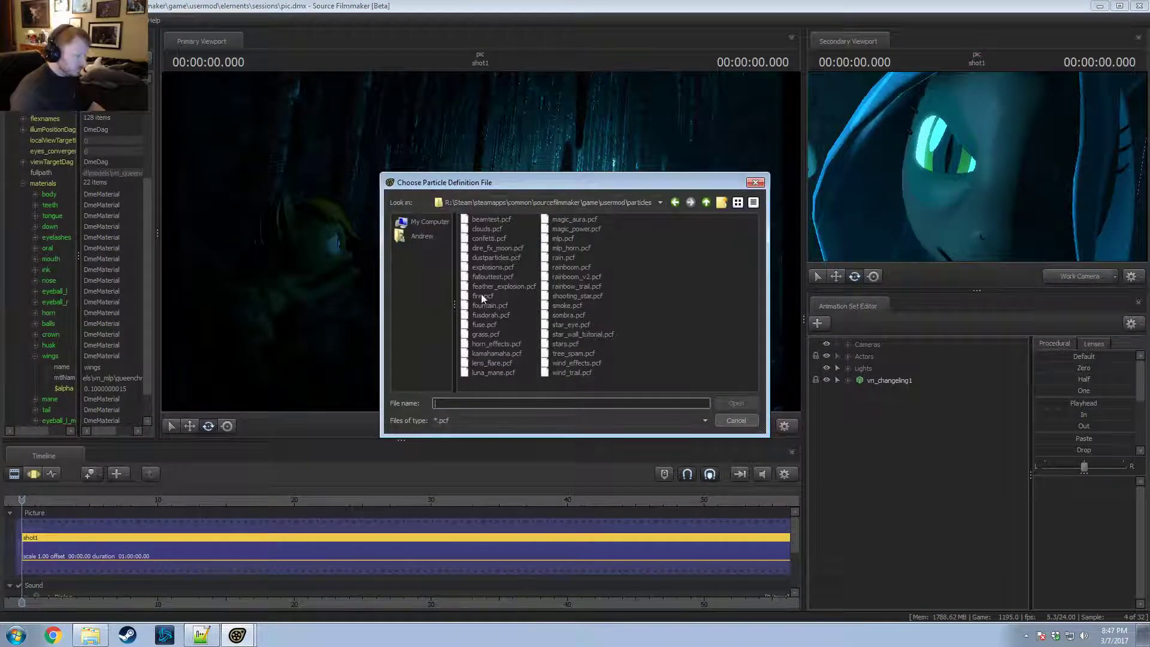
double_click(574, 228)
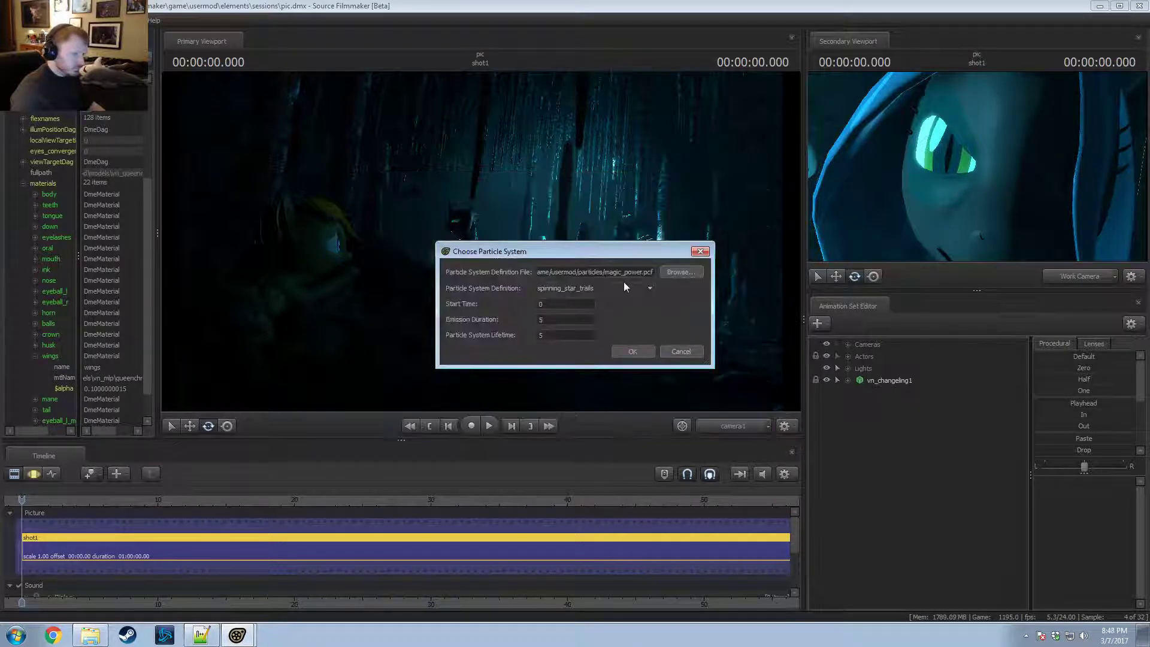
left_click(623, 286)
left_click(575, 330)
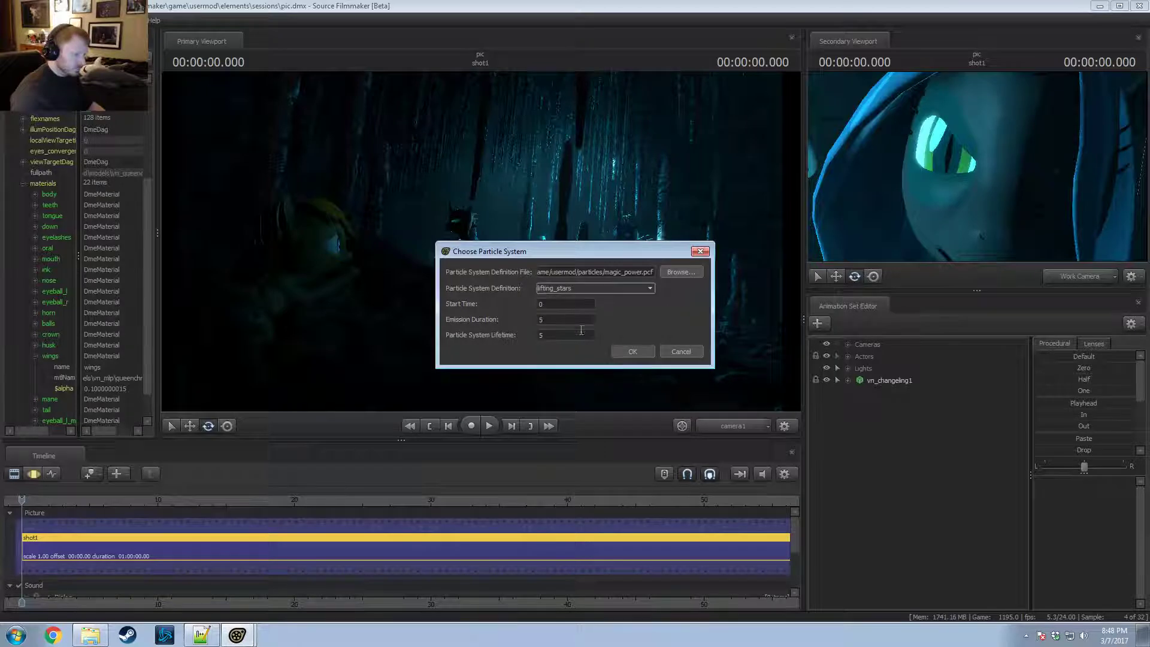
left_click(629, 352)
Step: Open the lifting_stars particle system definition for editing and show its Movement Basic operator properties
right_click(865, 394)
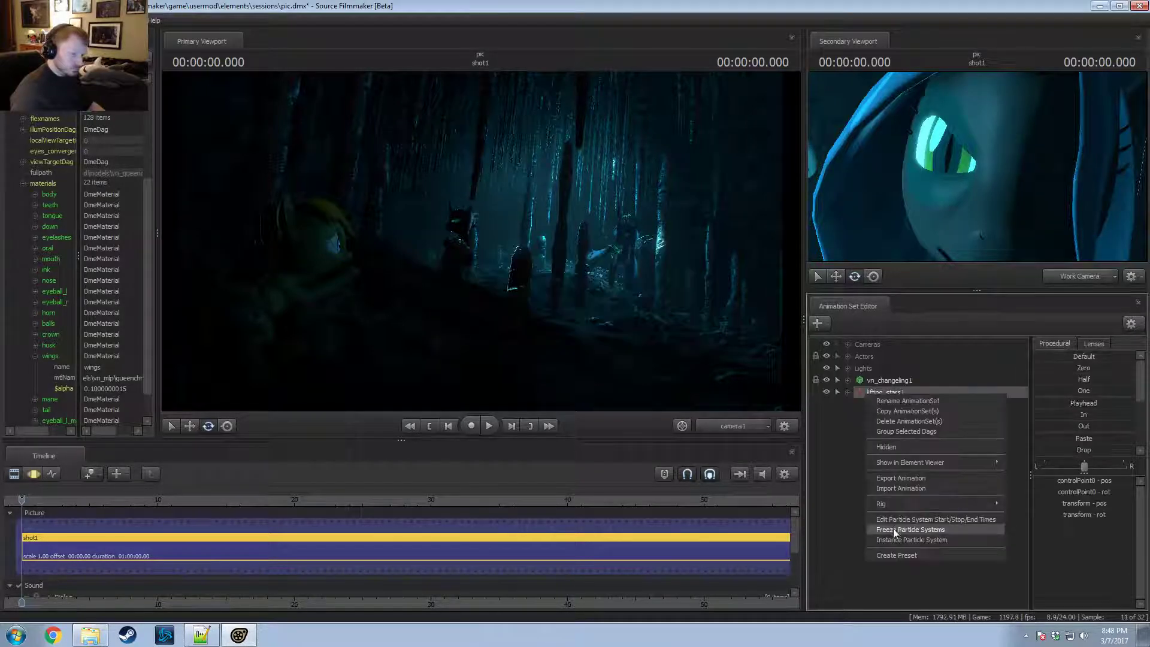
left_click(882, 394)
right_click(882, 394)
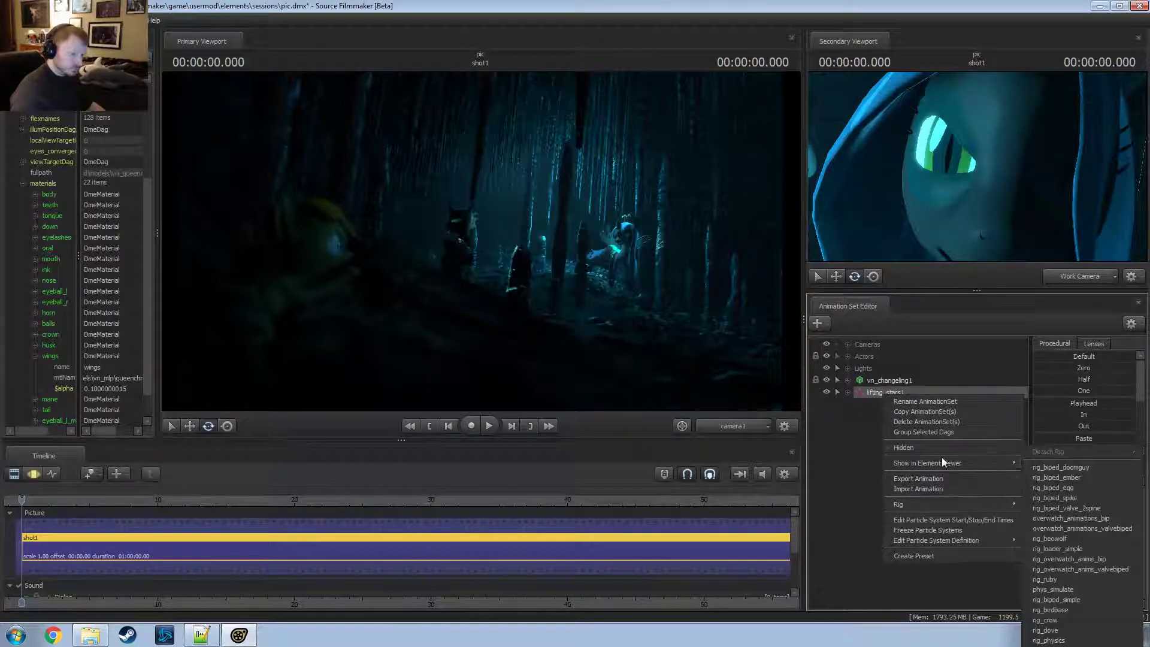
mouse_move(942, 463)
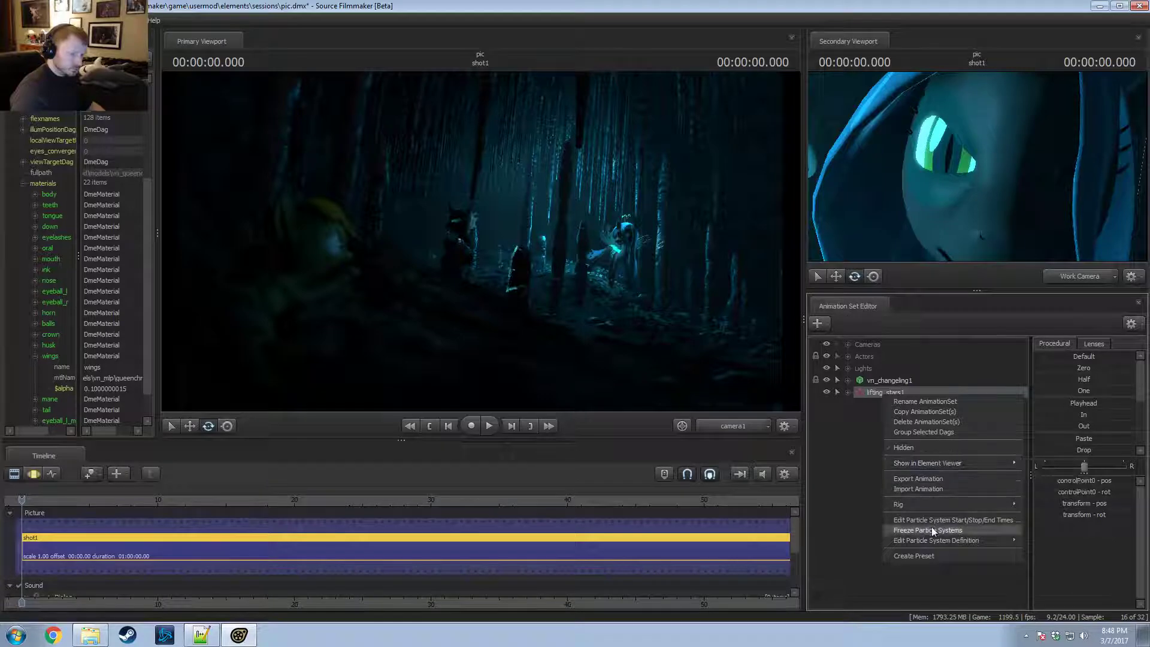
mouse_move(946, 540)
left_click(1041, 543)
right_click_drag(710, 289, 711, 353)
left_click_drag(710, 290, 738, 242)
left_click(189, 404)
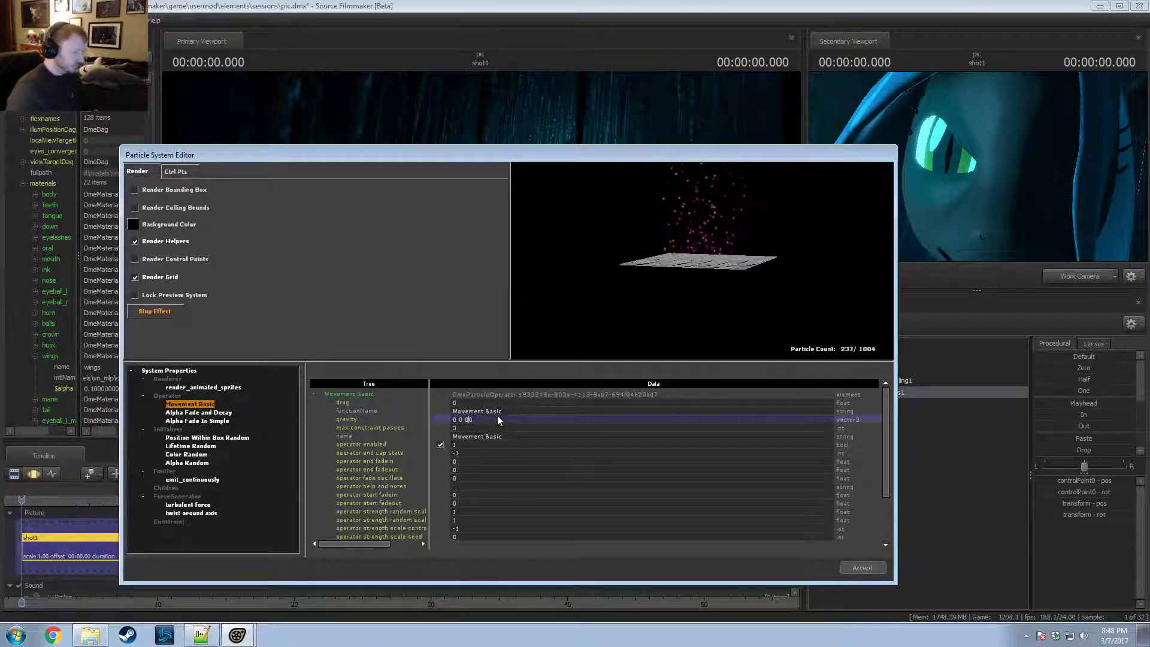
Step: Remove the twist around axis and turbulent force generators from the particle system
left_click(189, 513)
right_click(189, 512)
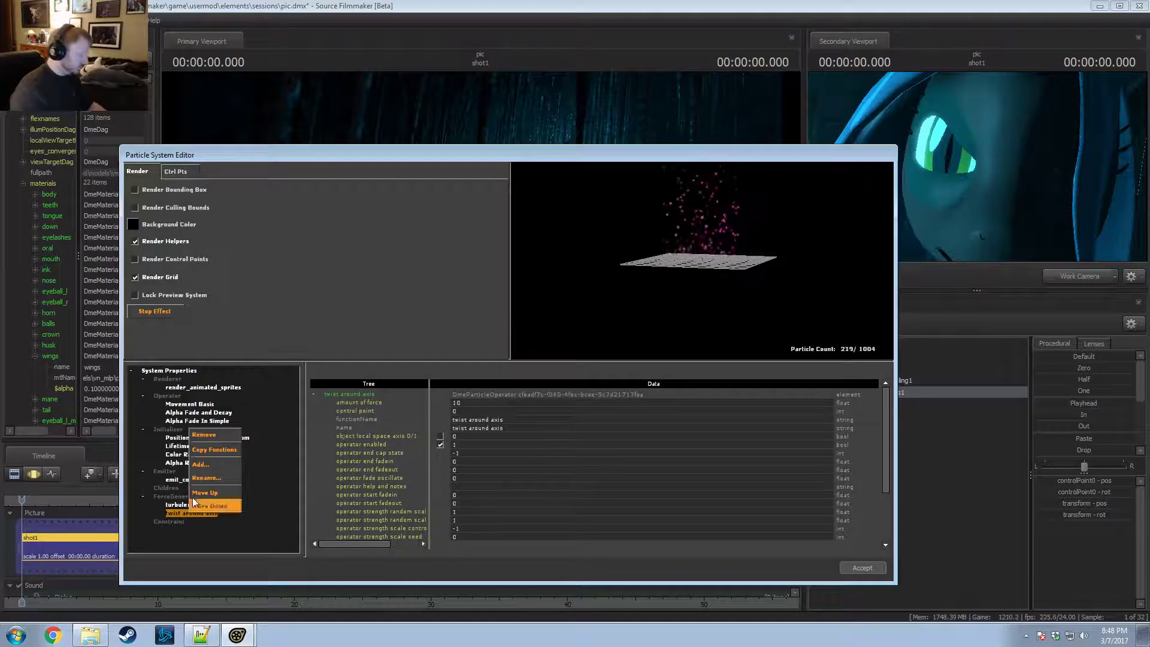
left_click(201, 436)
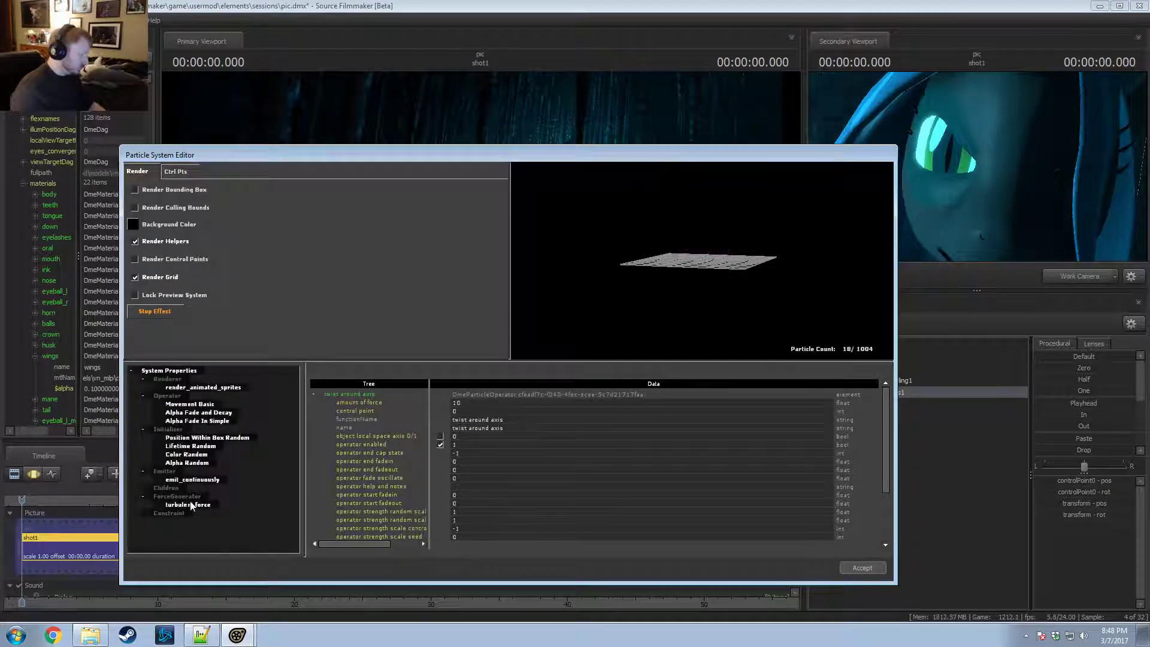
right_click(188, 505)
left_click(204, 437)
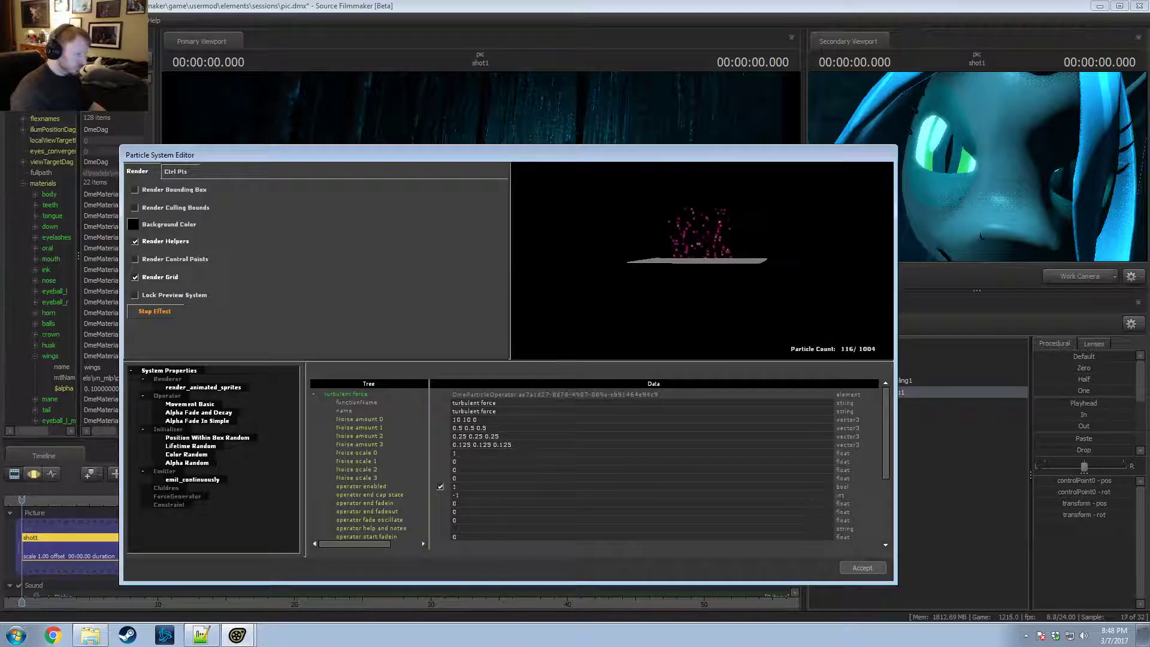
Step: Set the Movement Basic operator's gravity to 0 0 0
left_click(201, 464)
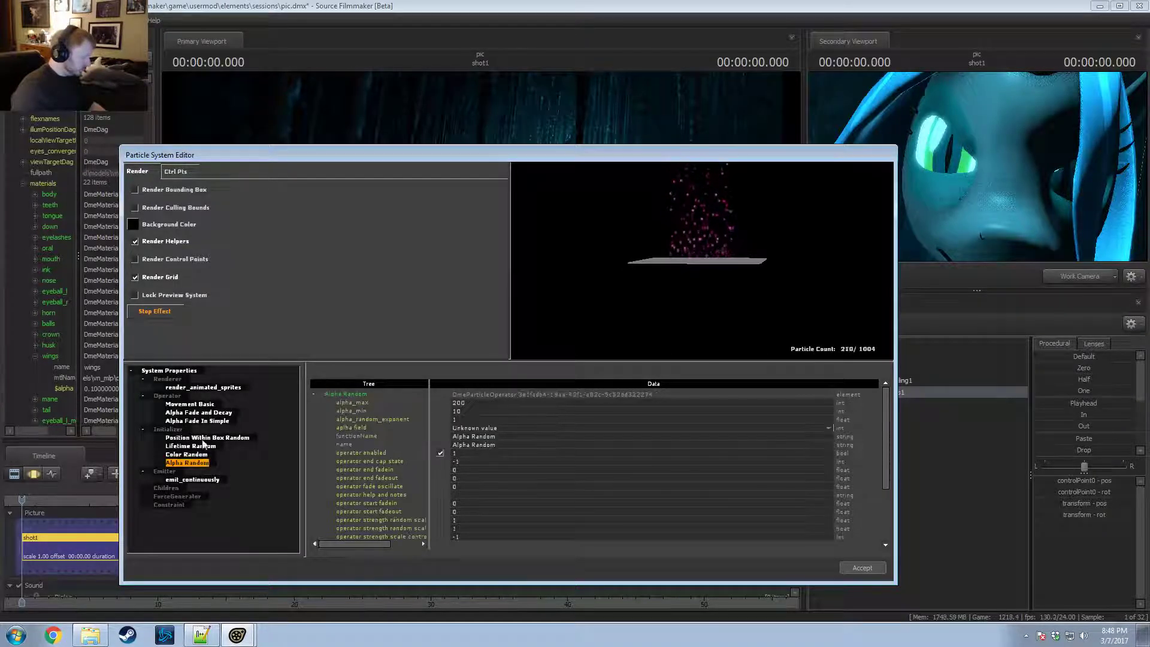
left_click(204, 438)
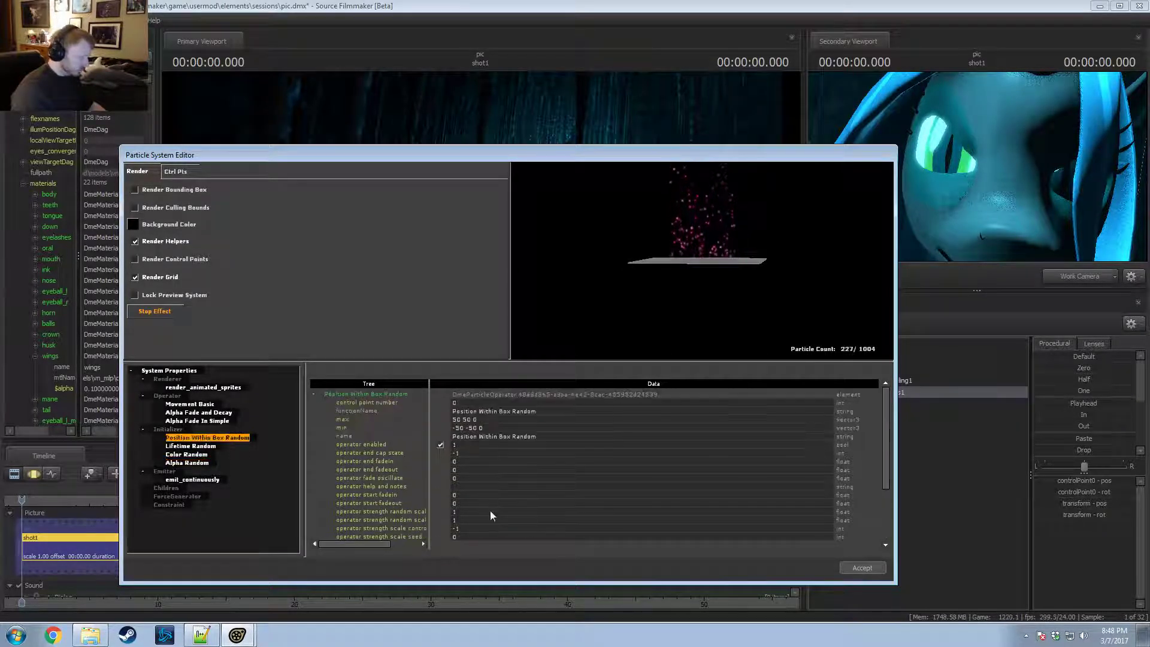
left_click(204, 405)
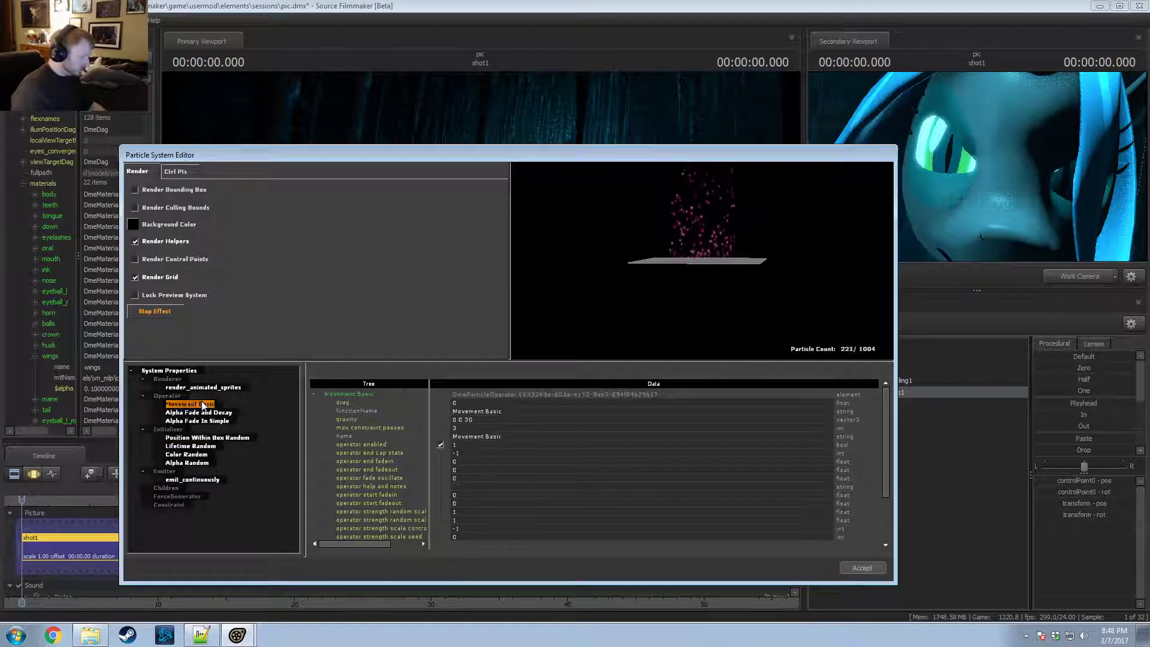
left_click(478, 422)
key("Return")
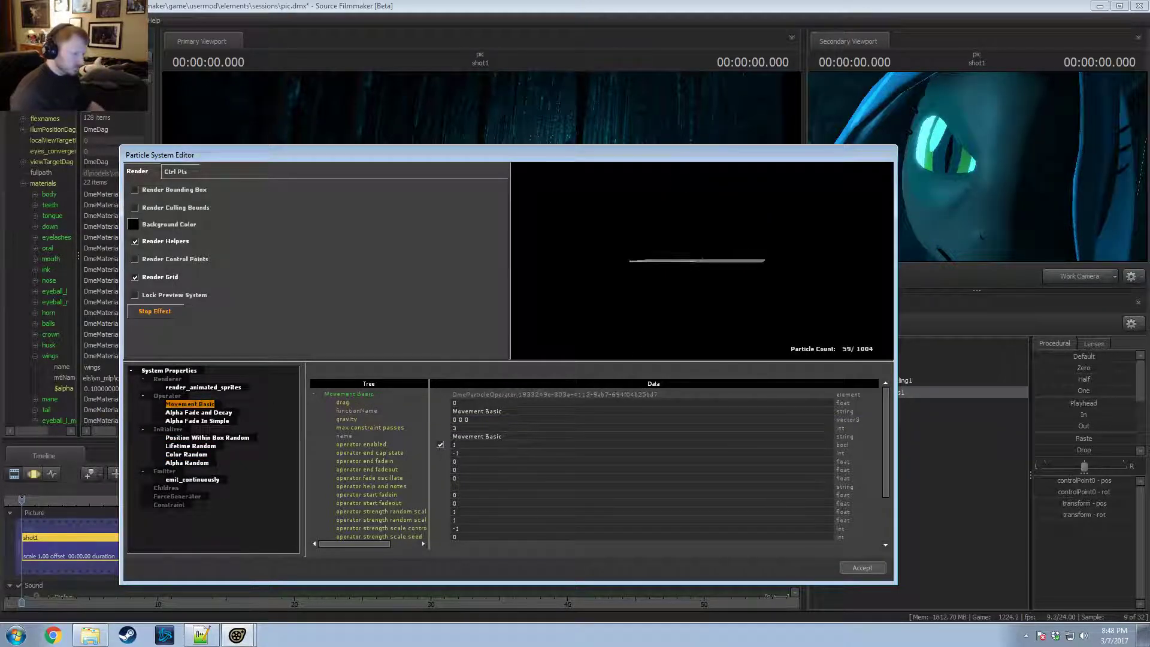
Step: Set the max of the Position Within Box Random initializer to 2000 2000 0
left_click(204, 438)
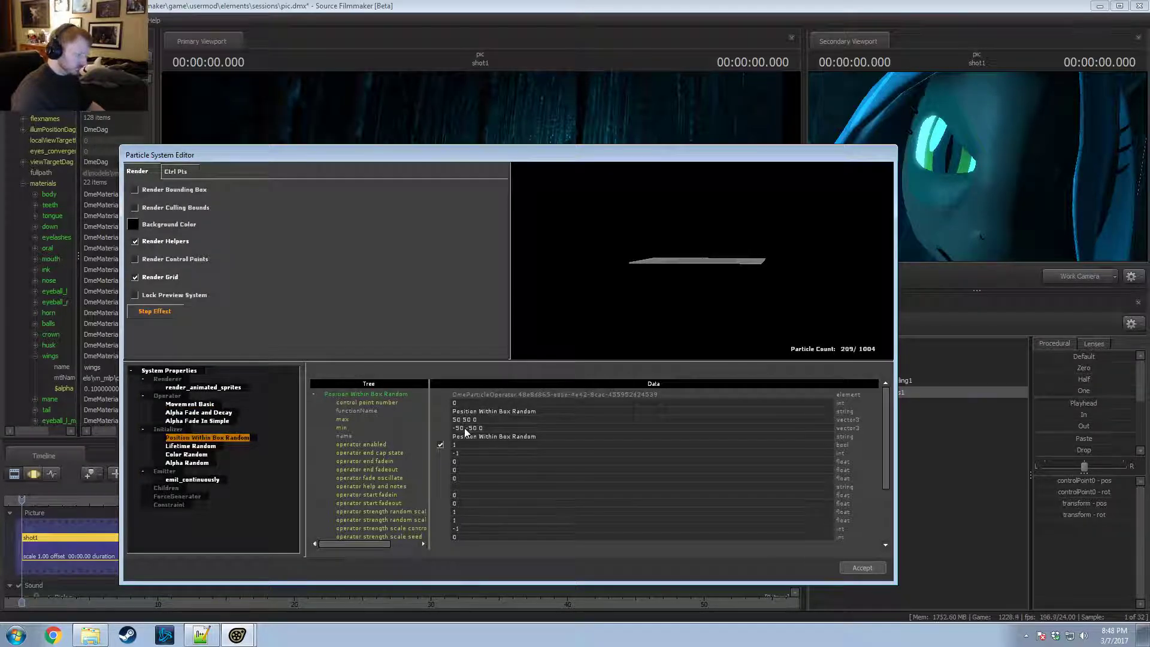
key("BackSpace")
key("BackSpace")
type("2000")
key("Right")
key("Right")
key("Right")
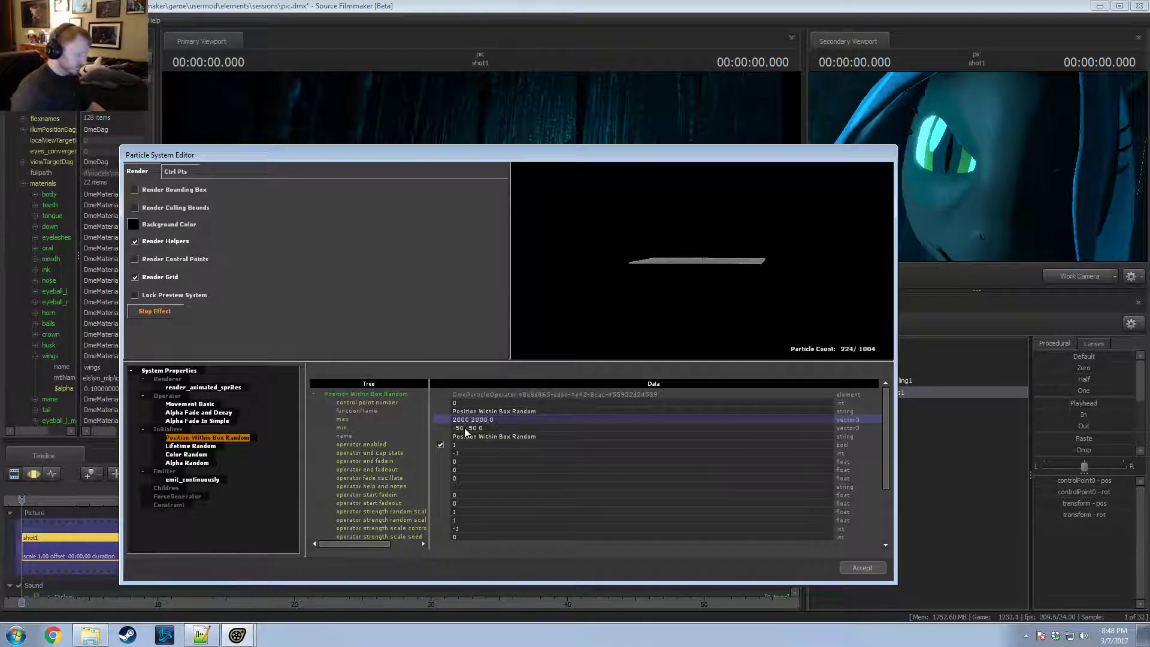
type("2000")
key("Return")
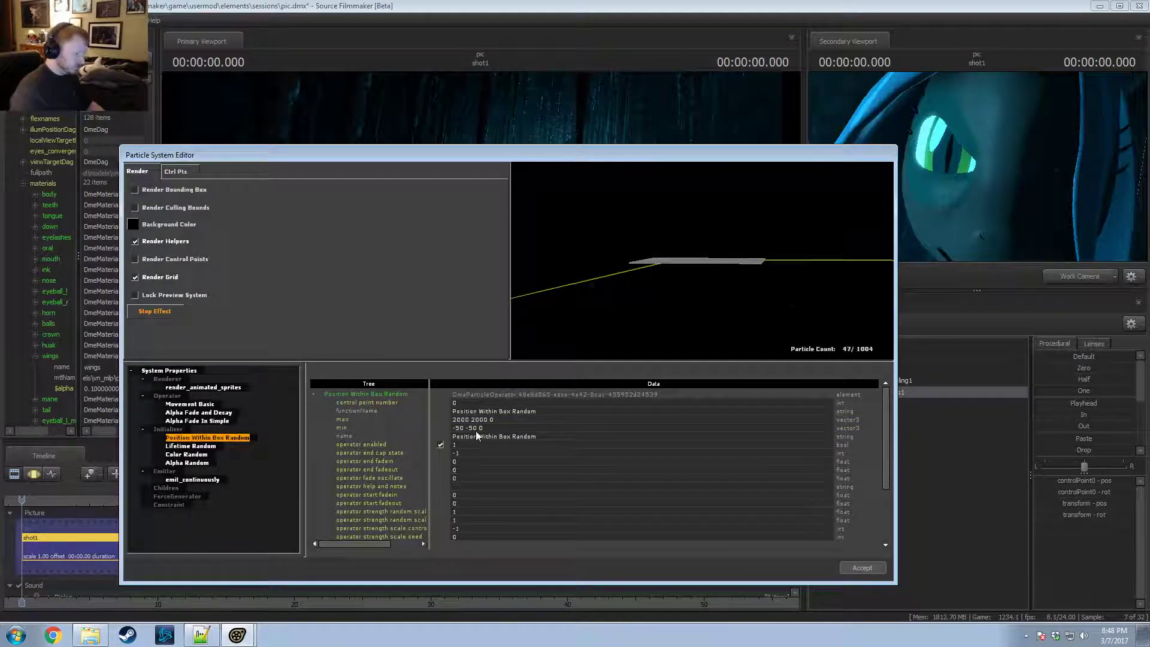
Step: Set the min of the Position Within Box Random initializer to -2000 -2000 0
left_click(459, 428)
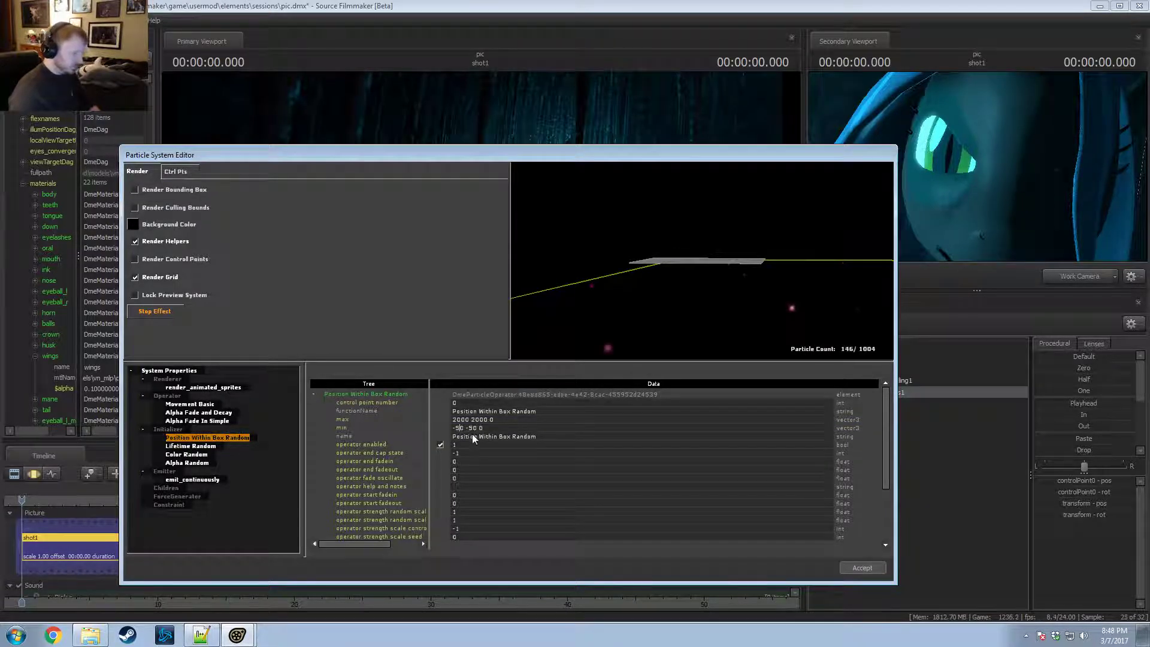
key("BackSpace")
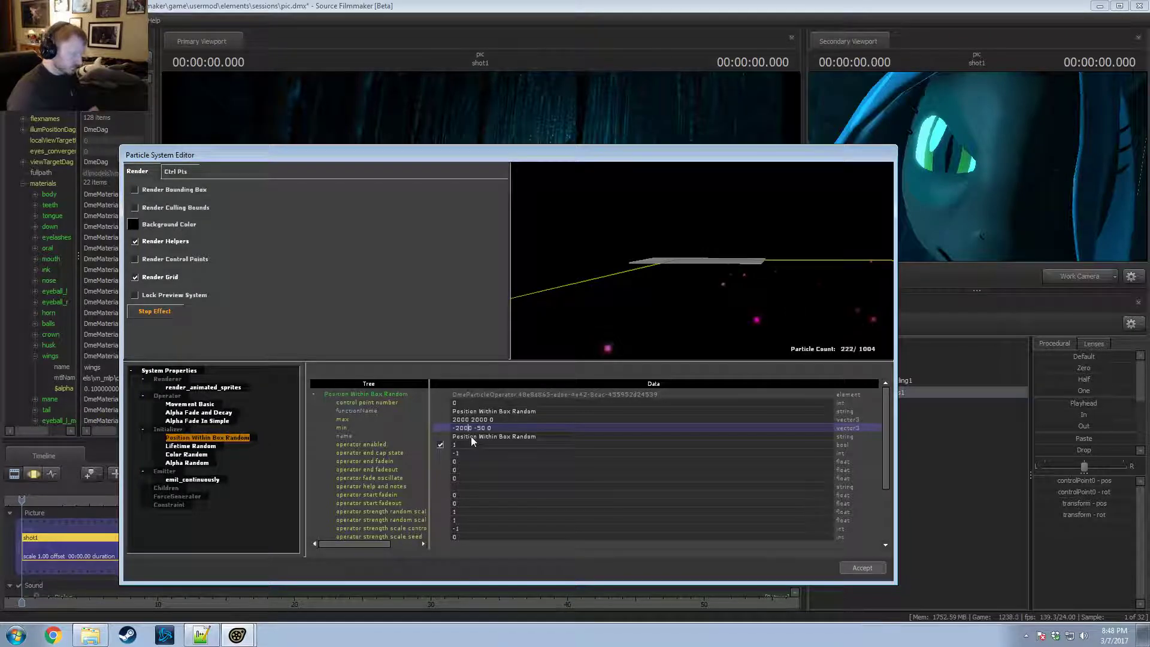
key("BackSpace")
type("200")
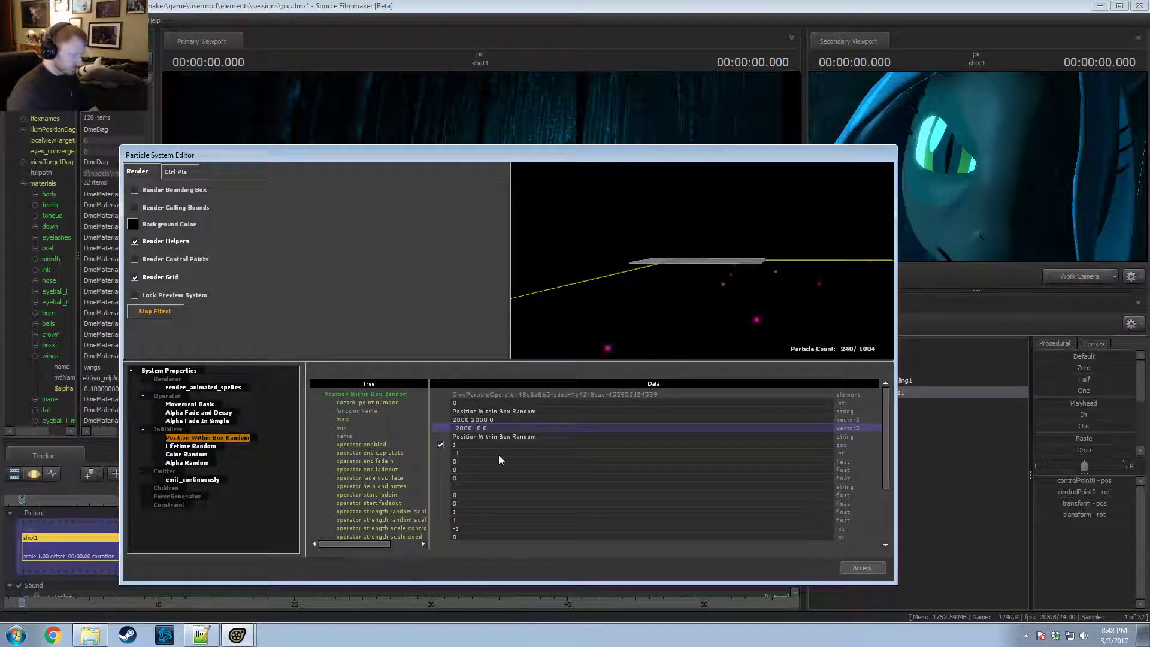
key("Return")
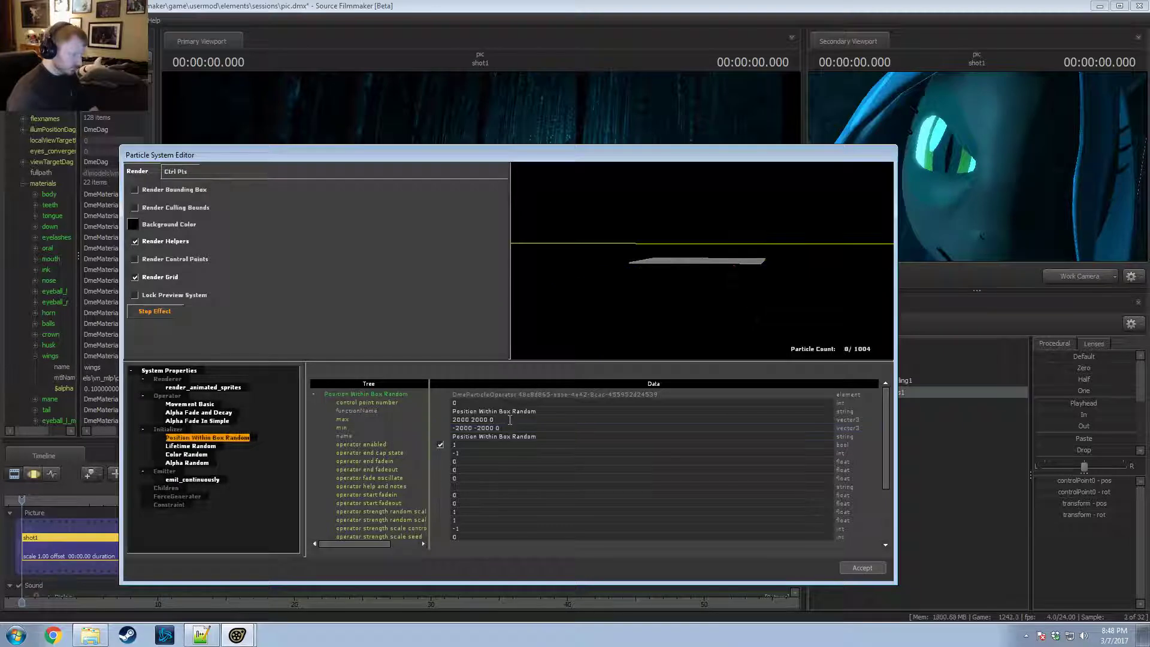
double_click(509, 419)
type("1000")
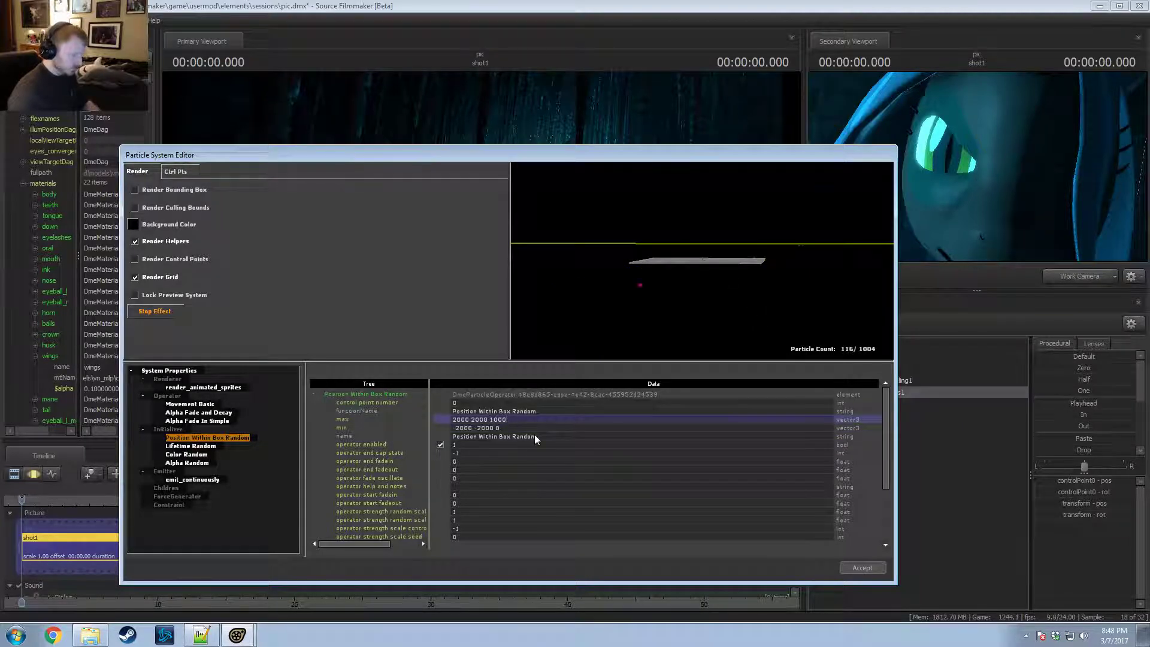
key("Return")
left_click_drag(665, 294, 665, 310)
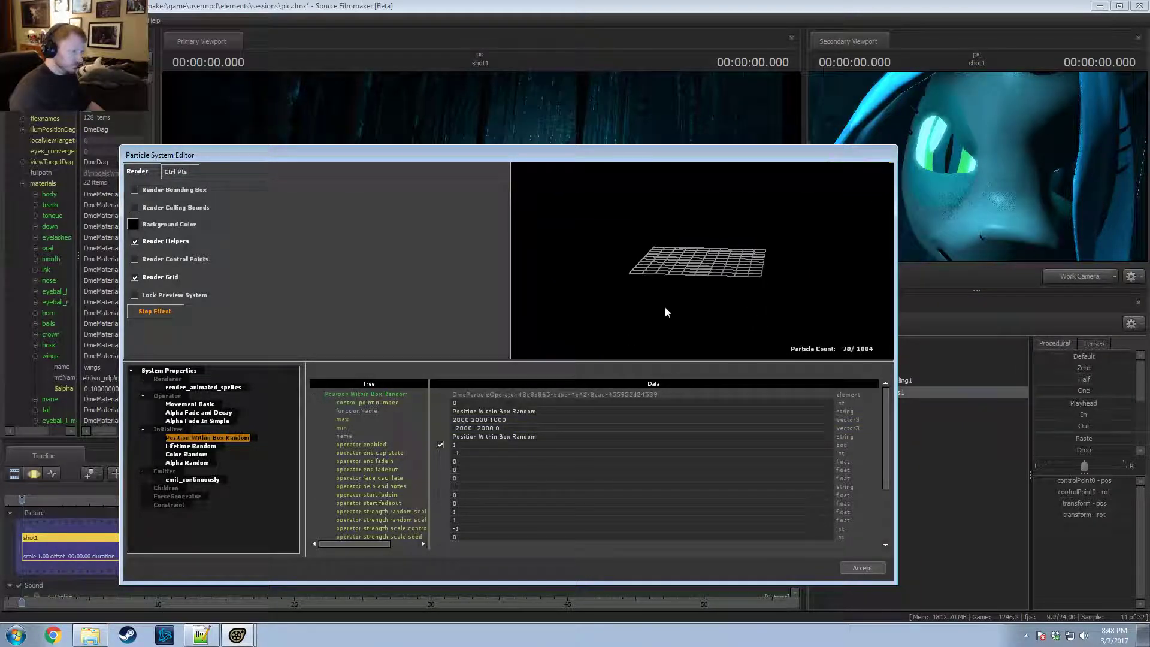
right_click_drag(664, 311, 672, 299)
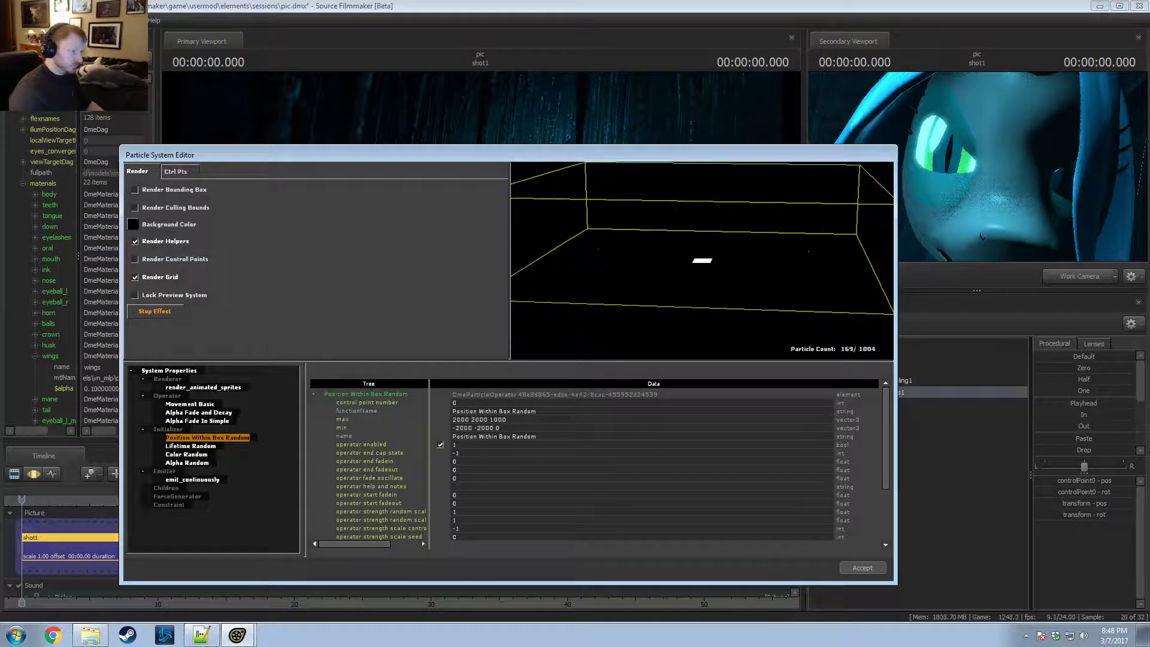
left_click_drag(672, 297, 700, 266)
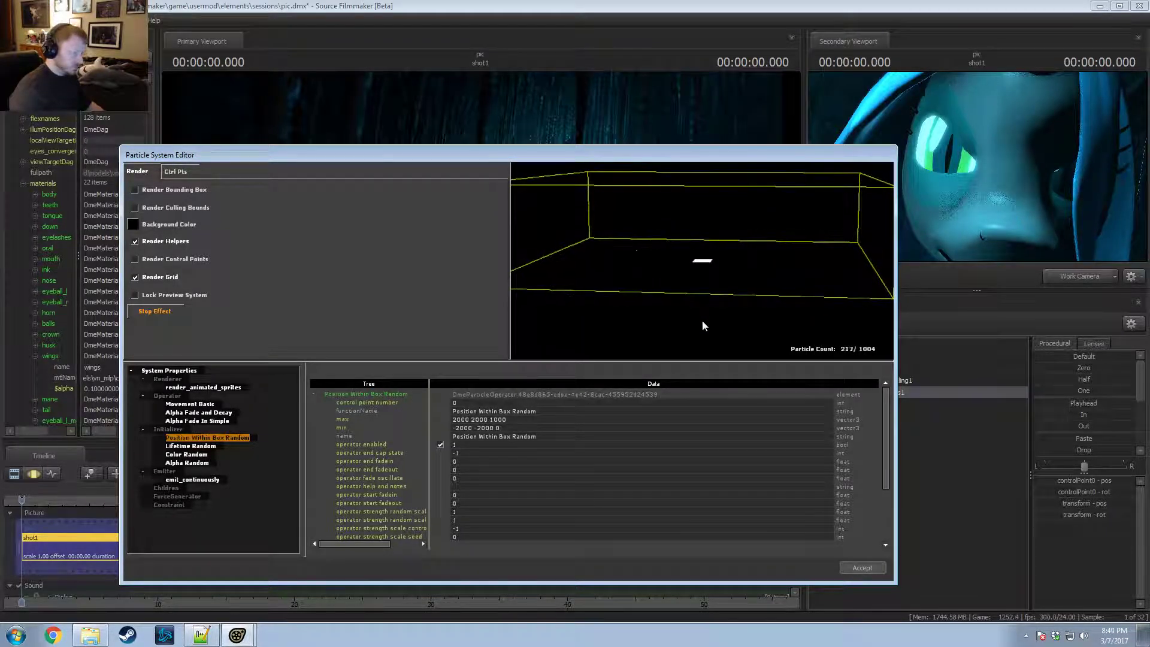
Step: Change color1 of the Color Random initializer to pale cyan, 186 255 244
left_click(190, 454)
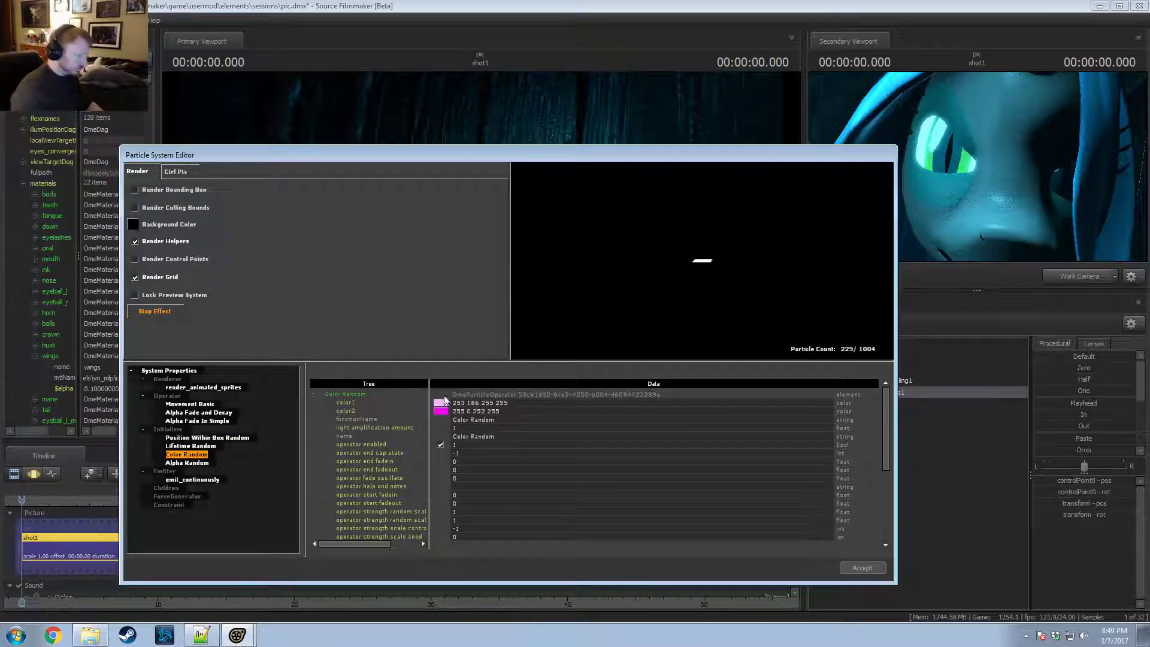
left_click(440, 402)
left_click_drag(551, 360, 554, 362)
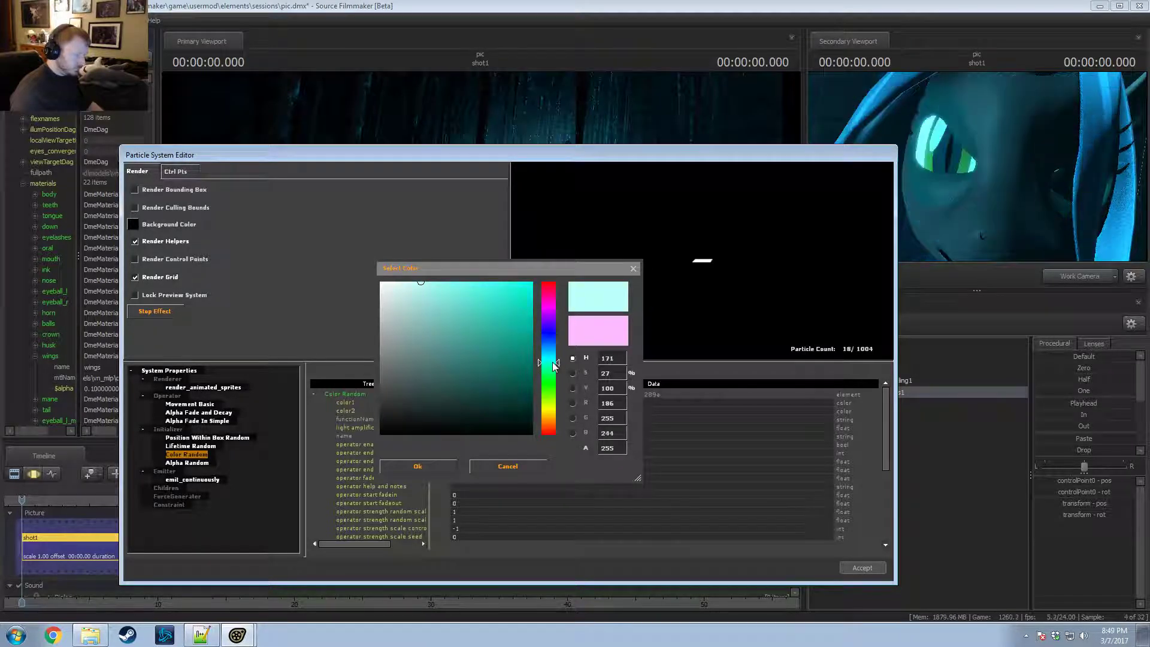
left_click(432, 469)
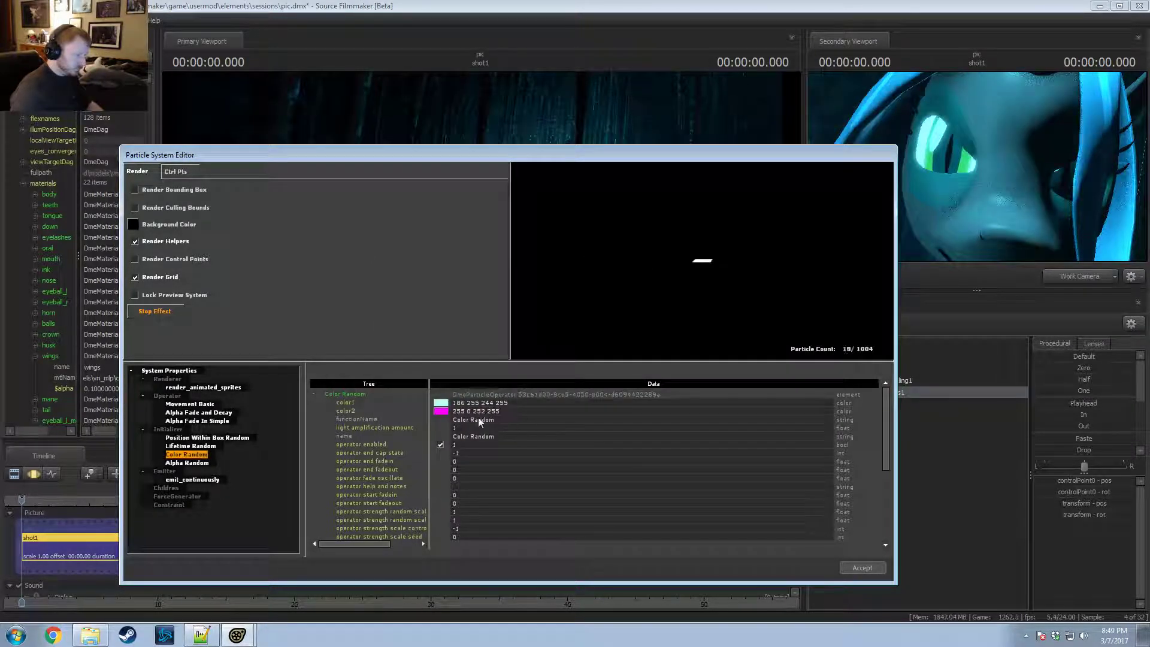
Step: Change color2 of the Color Random initializer to saturated green, 0 255 162
left_click(444, 411)
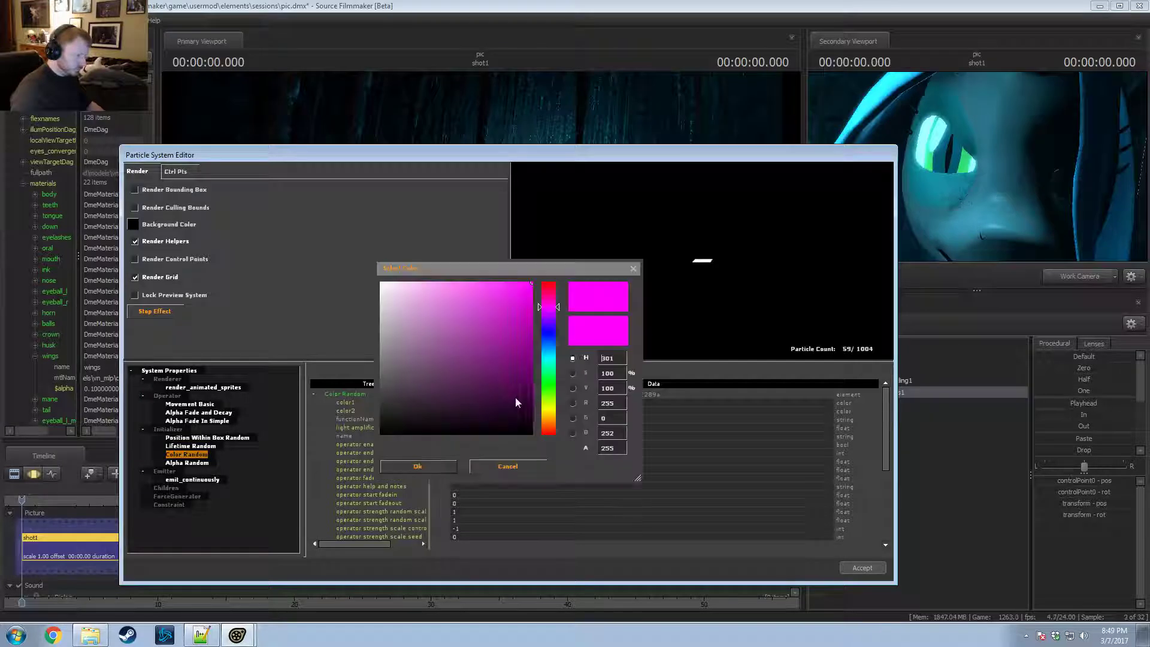
left_click(548, 363)
left_click_drag(547, 363, 549, 364)
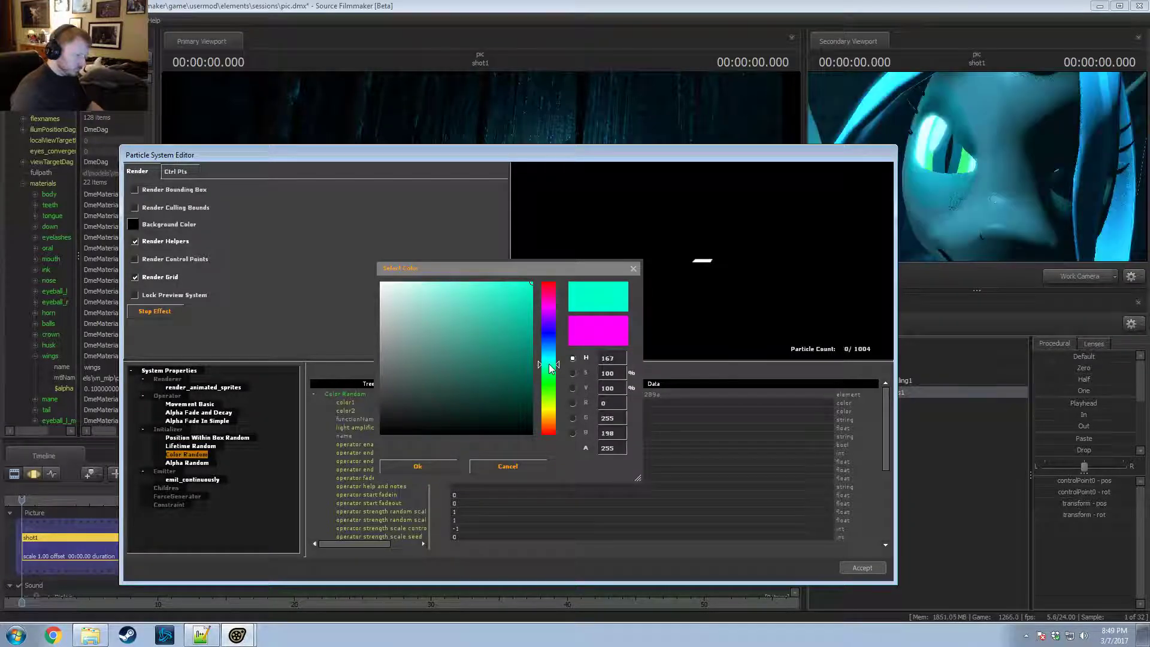
left_click(547, 371)
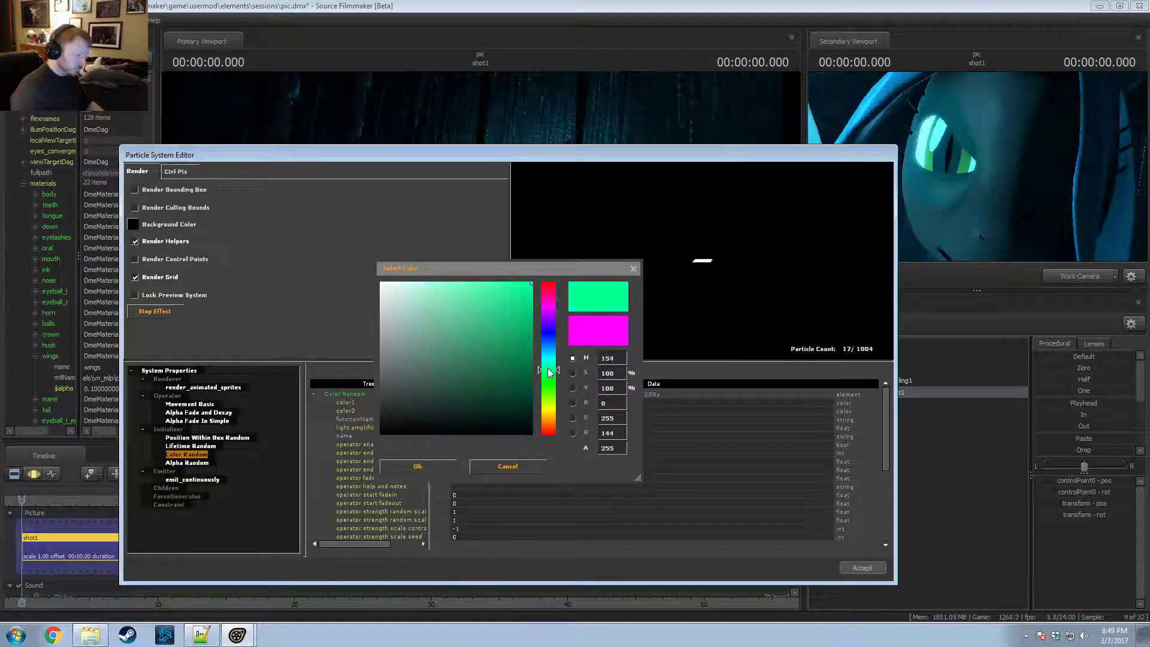
left_click_drag(548, 371, 548, 368)
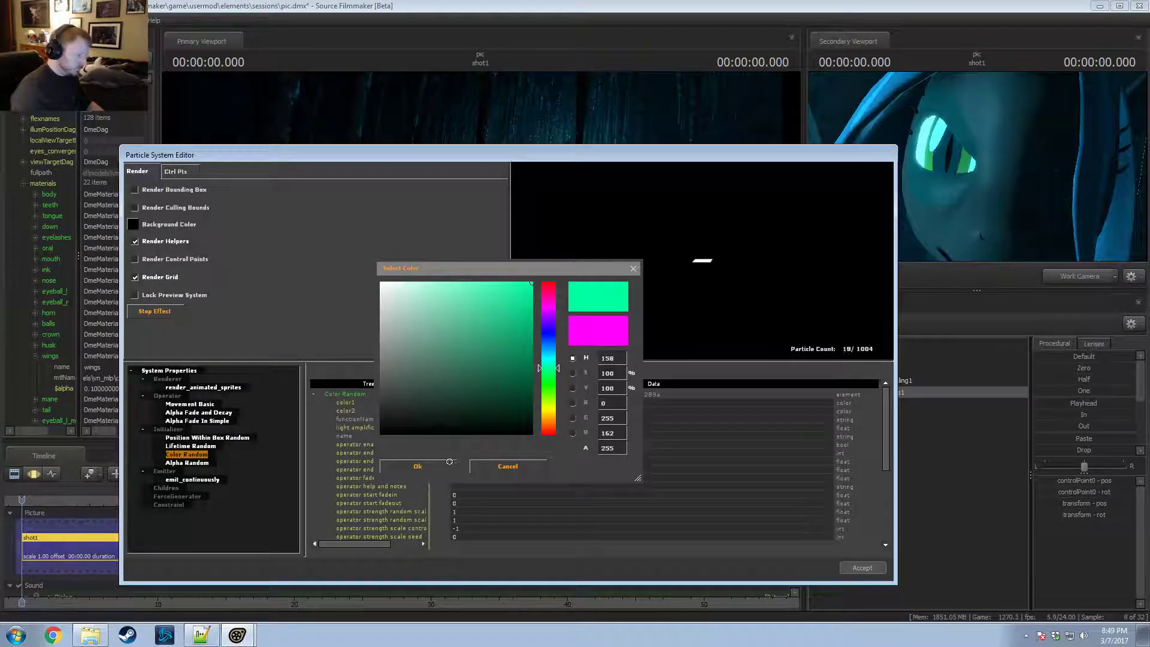
left_click(451, 470)
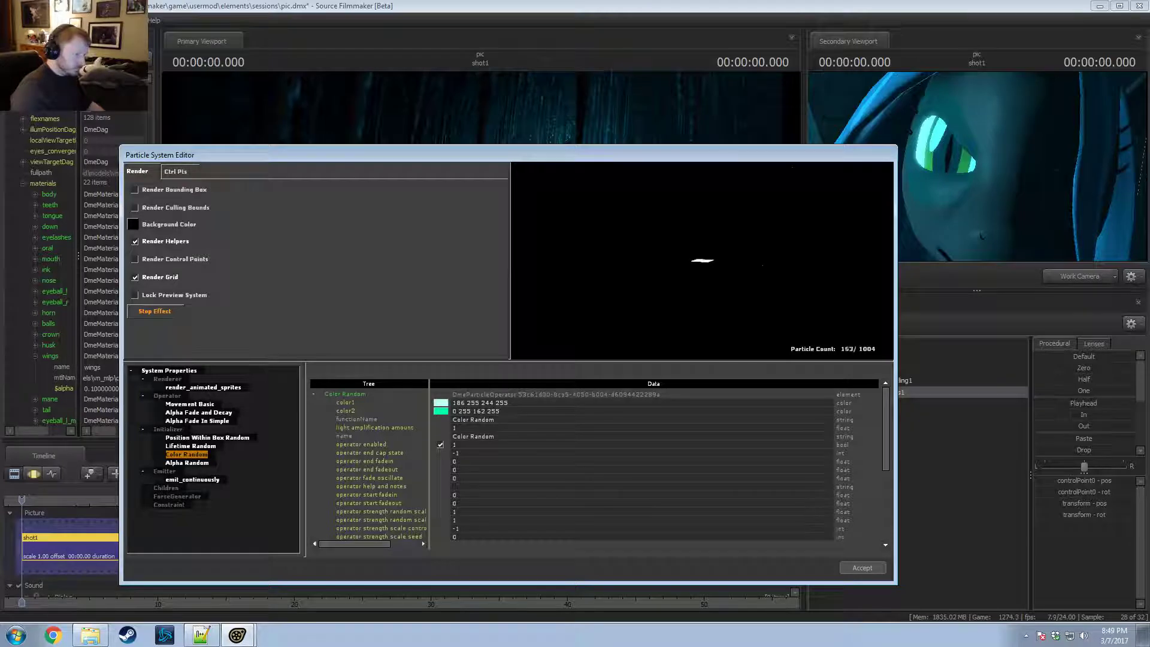
Step: Add a Radius Random initializer to the particle system and show its properties
left_click(181, 463)
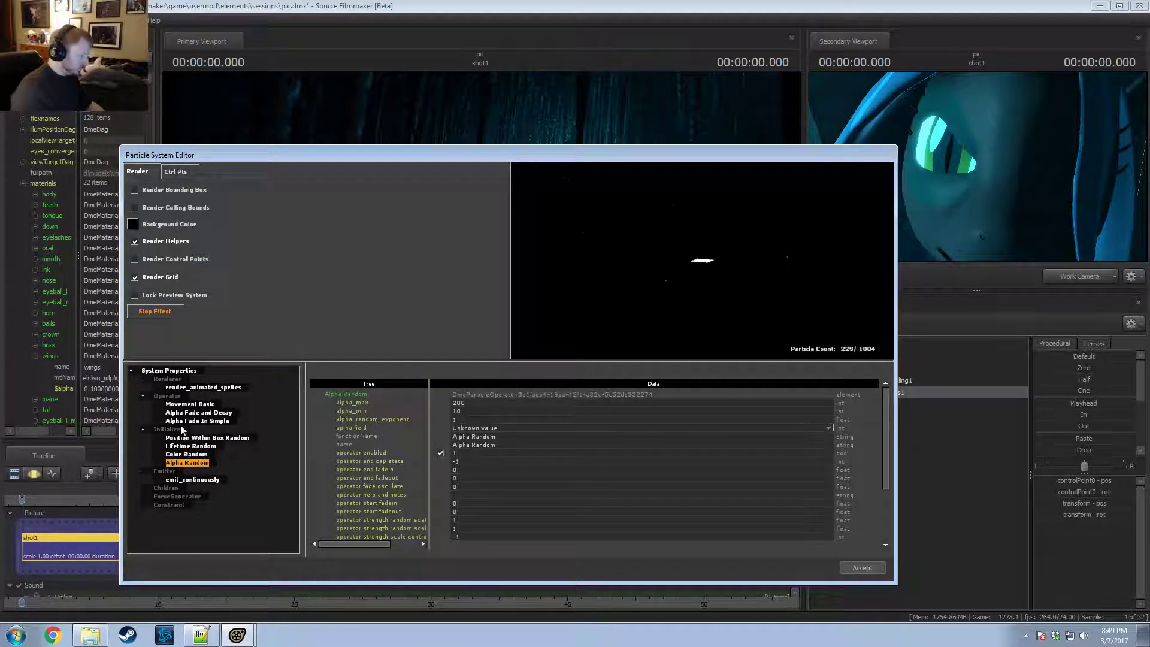
right_click(169, 430)
left_click(197, 478)
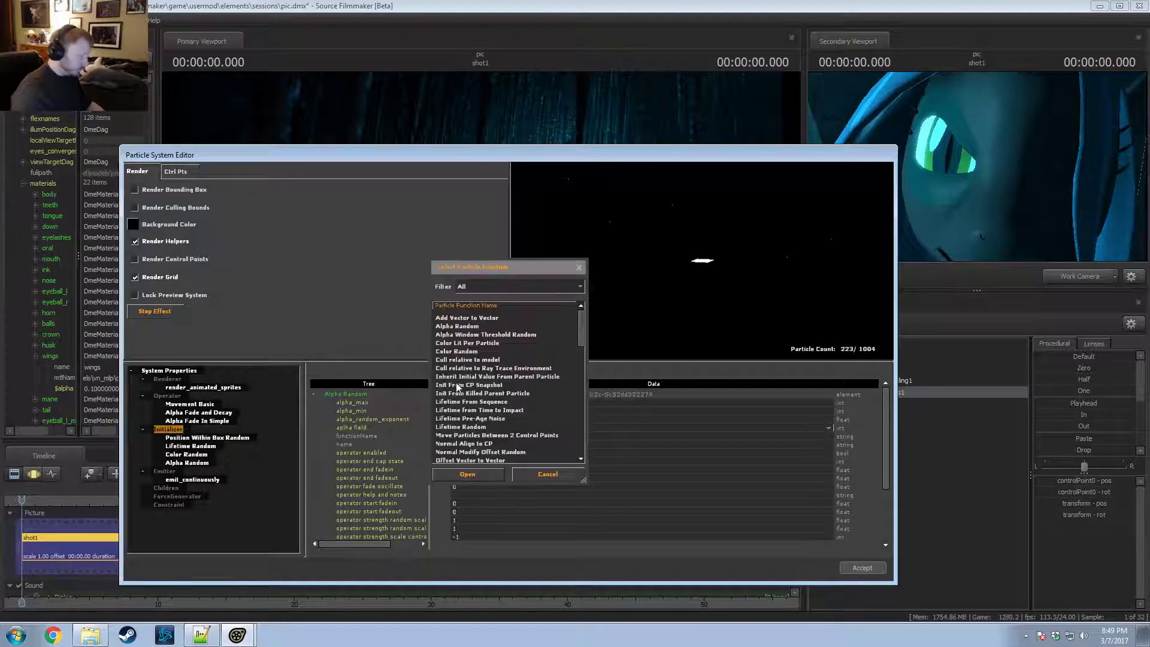
scroll(470, 395, "down", 12)
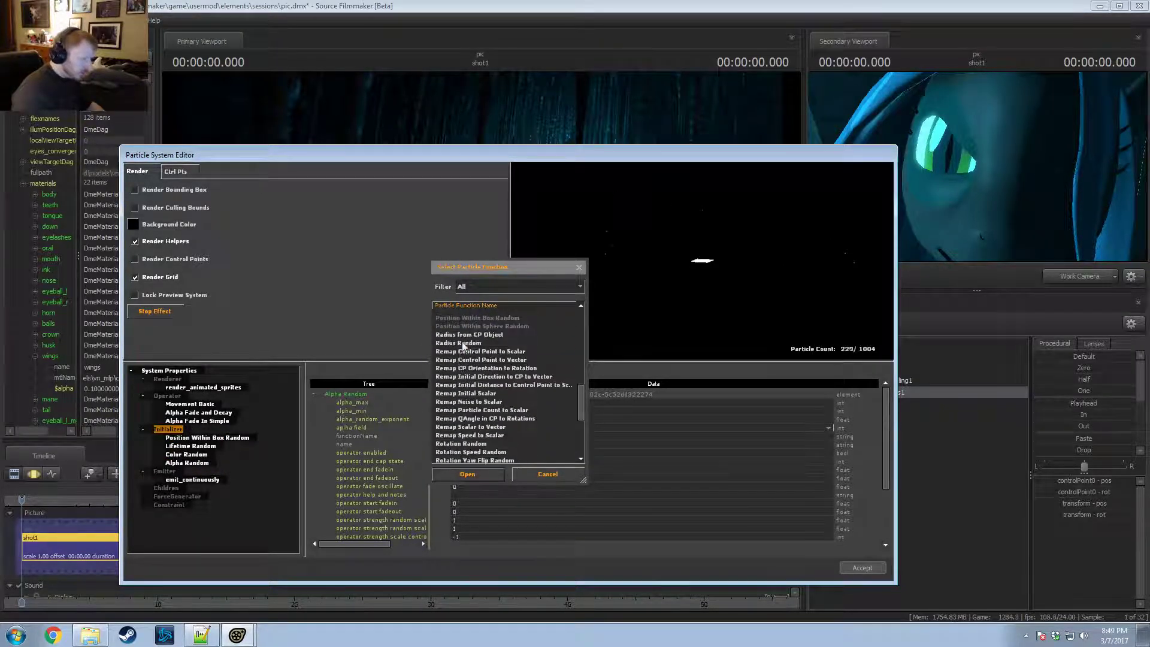
double_click(463, 344)
left_click(207, 472)
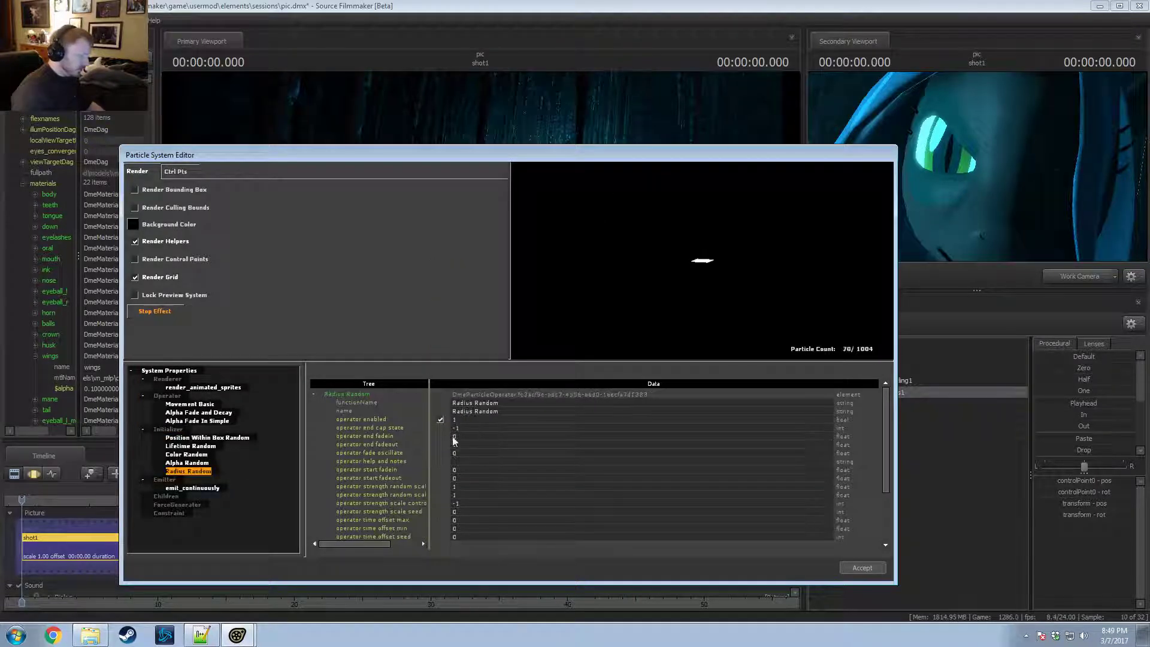
Step: Set radius_min to 2 and radius_max to 30 in the Radius Random initializer
scroll(472, 474, "down", 4)
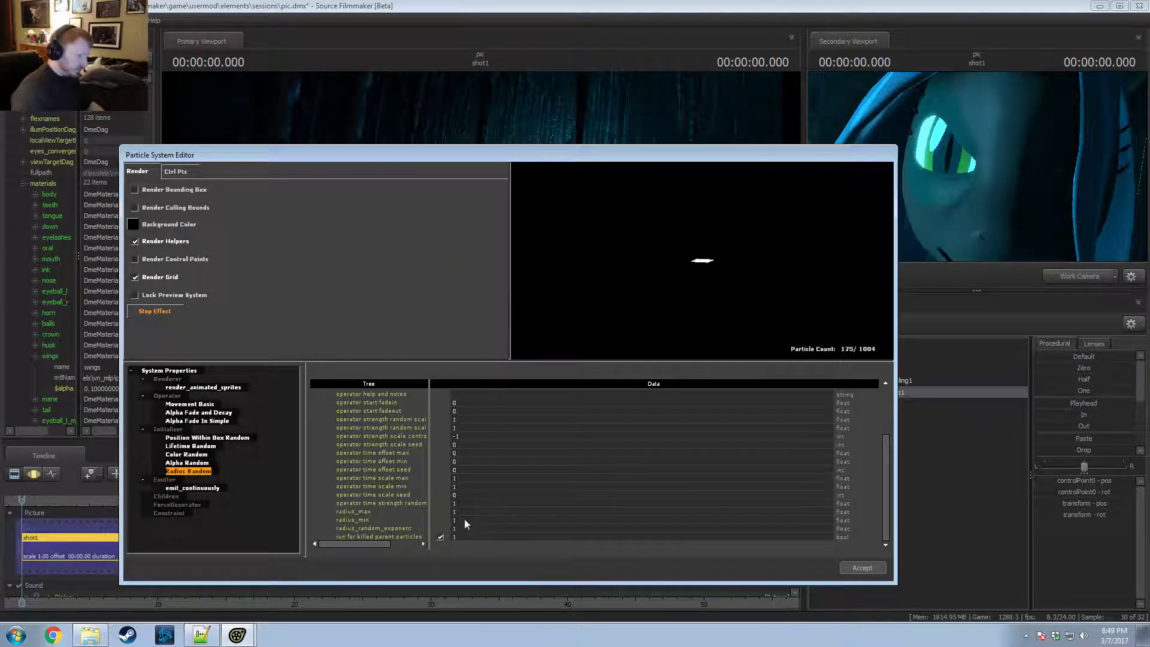
left_click(496, 518)
type("10")
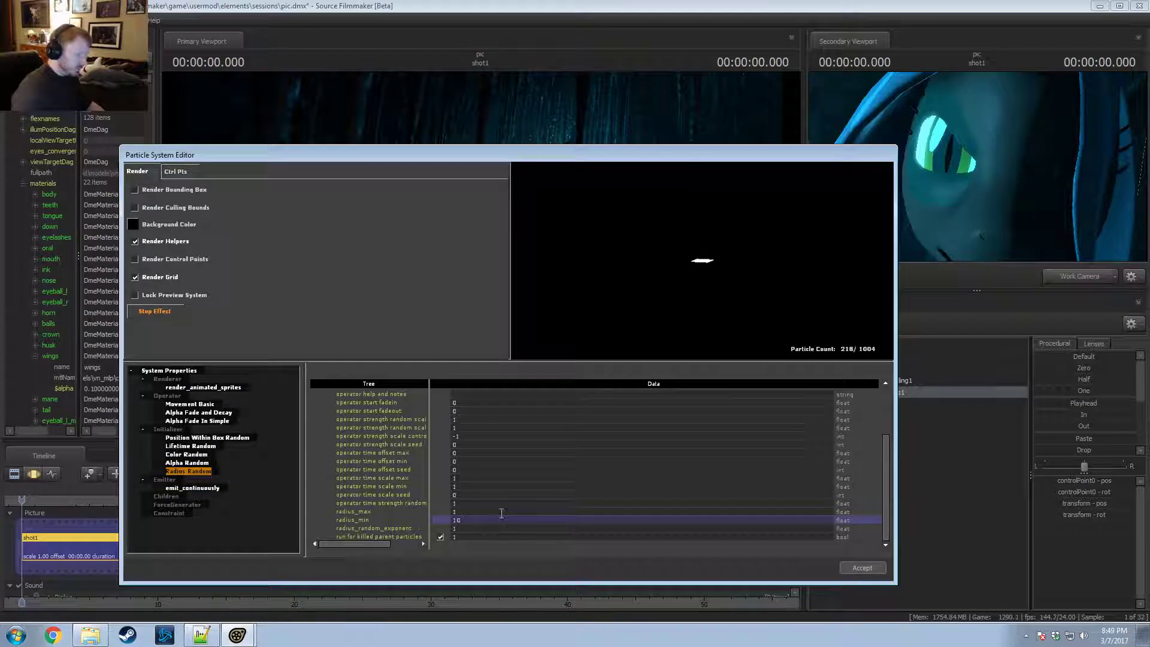
left_click(501, 512)
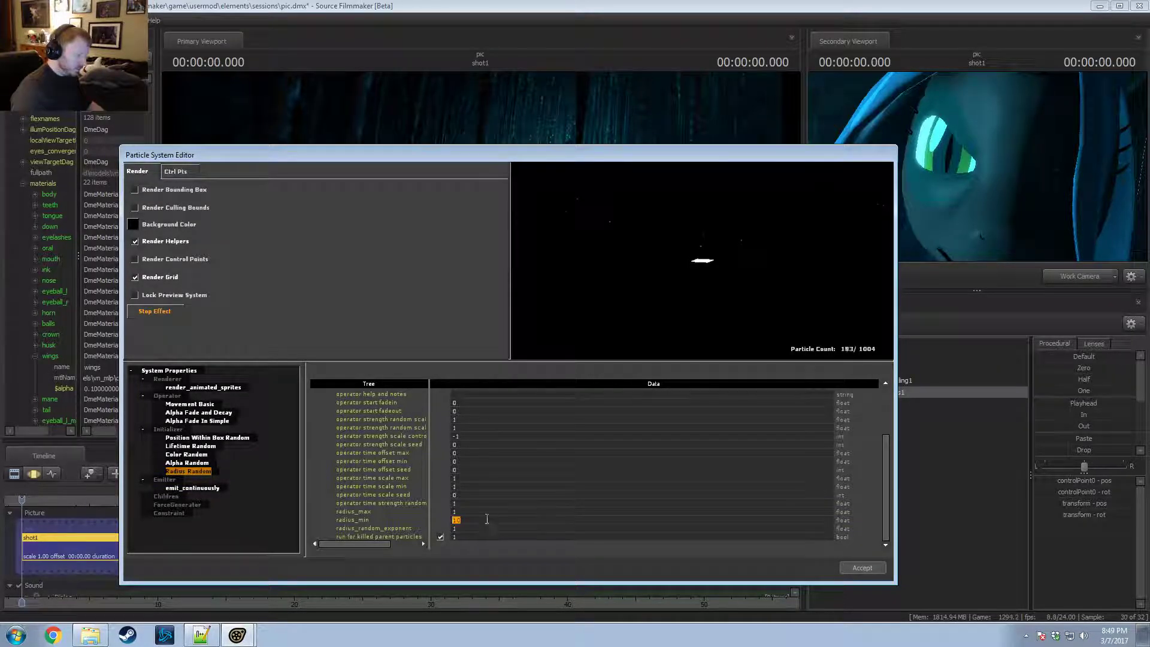
type("2")
key("Return")
left_click(454, 512)
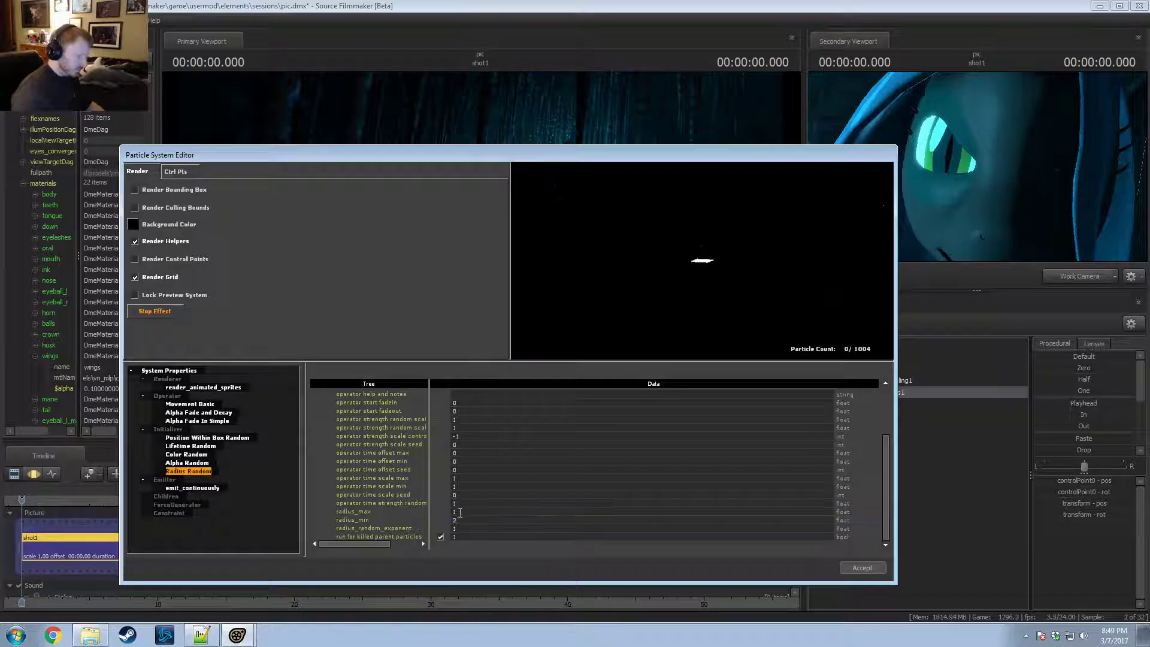
type("30")
key("Return")
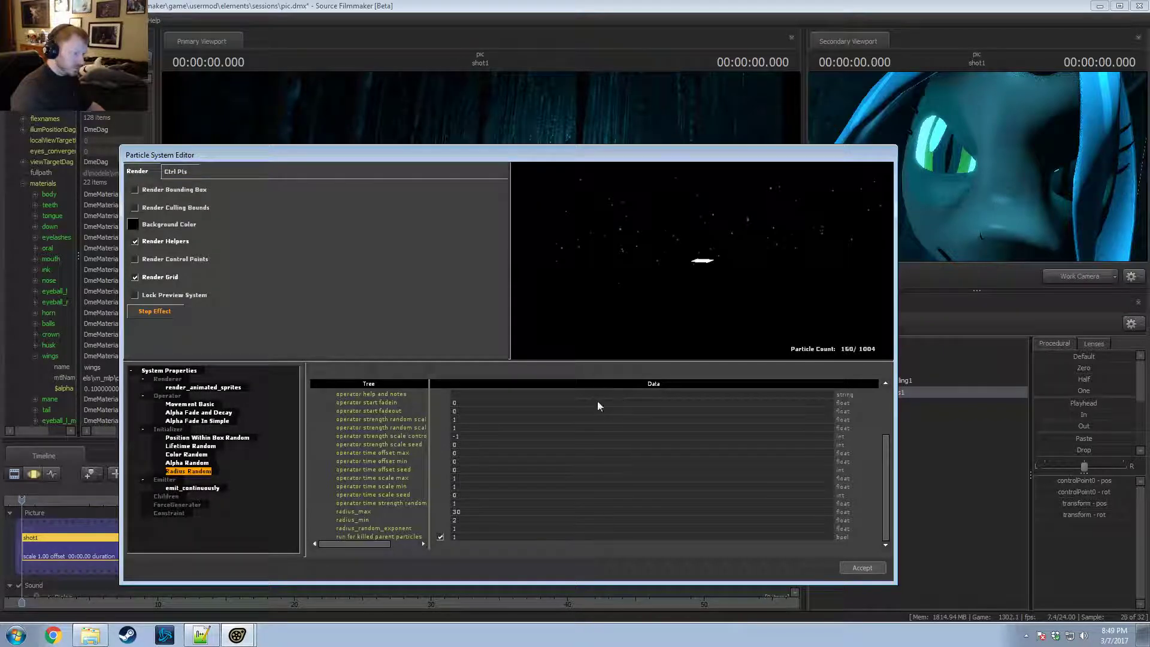
Step: Replace the emit_continuously emitter with an emit_instantaneously emitter
left_click(186, 487)
right_click(181, 488)
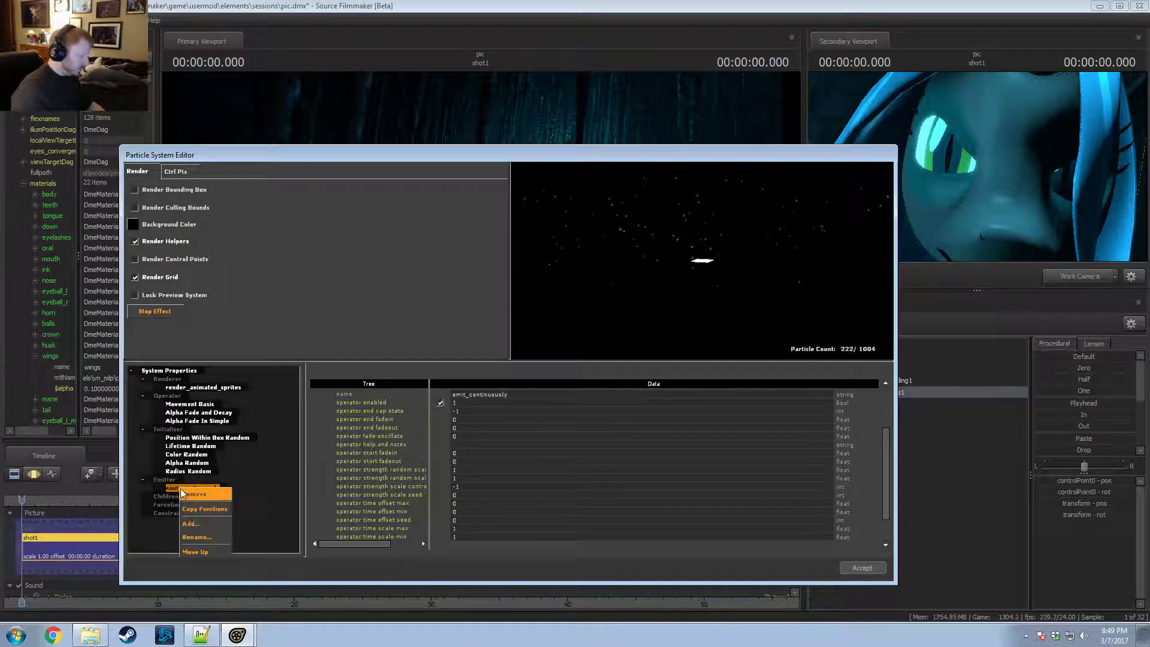
left_click(192, 493)
right_click(170, 478)
left_click(194, 514)
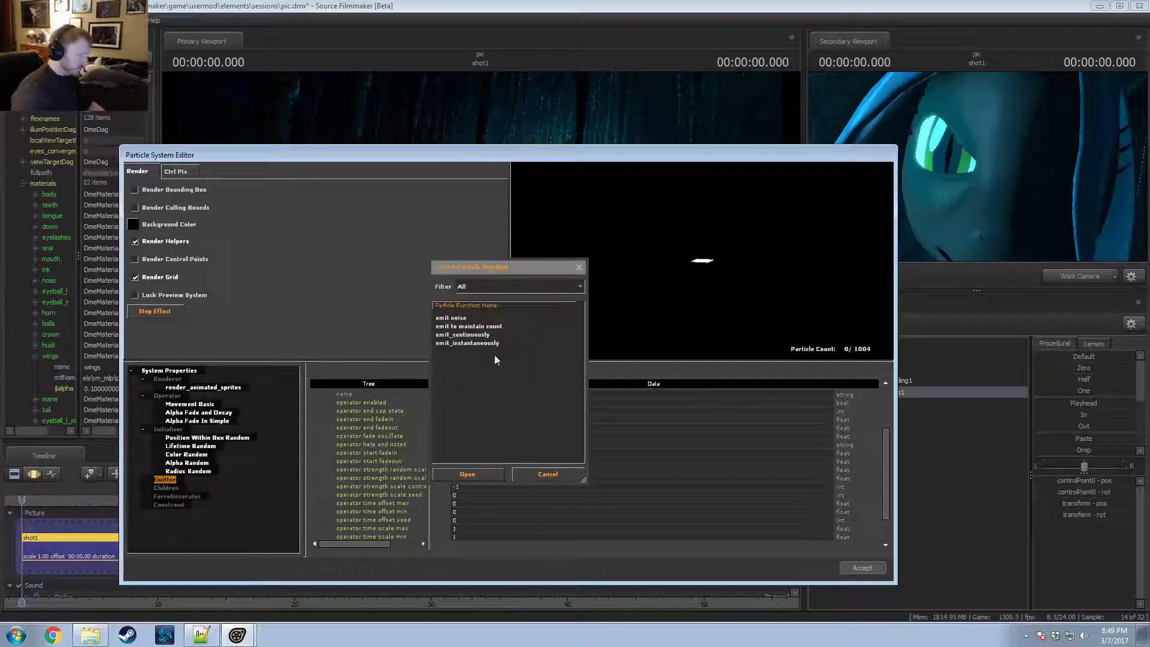
double_click(466, 344)
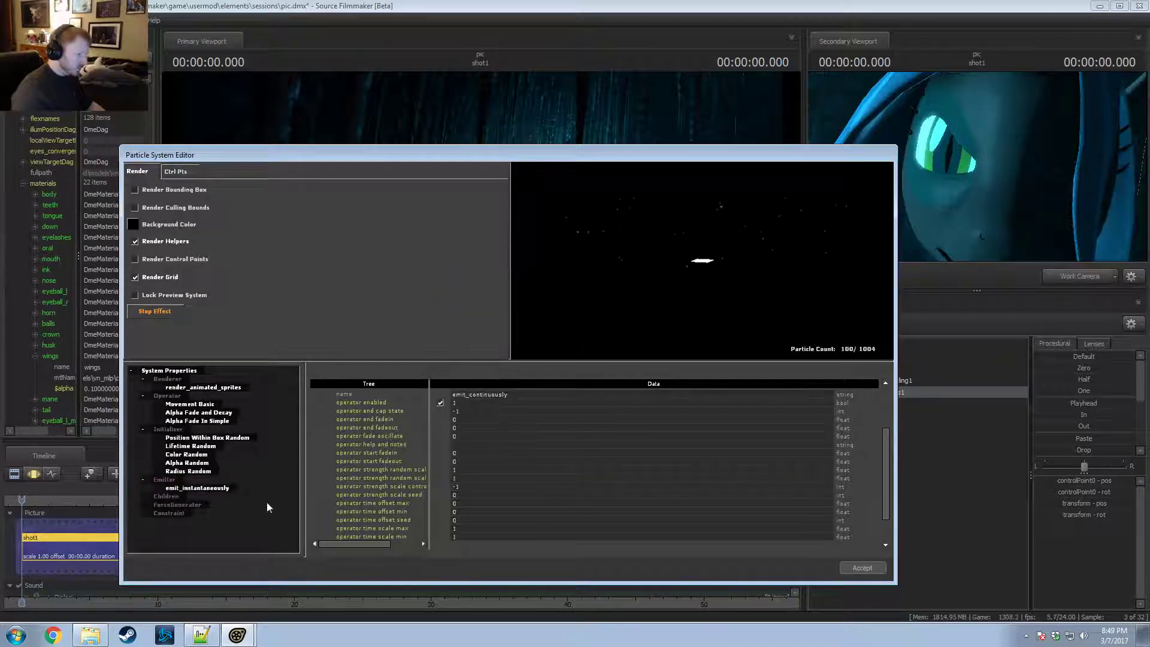
Step: Set num_to_emit of the emit_instantaneously emitter to 300 and accept the particle system changes
left_click(224, 488)
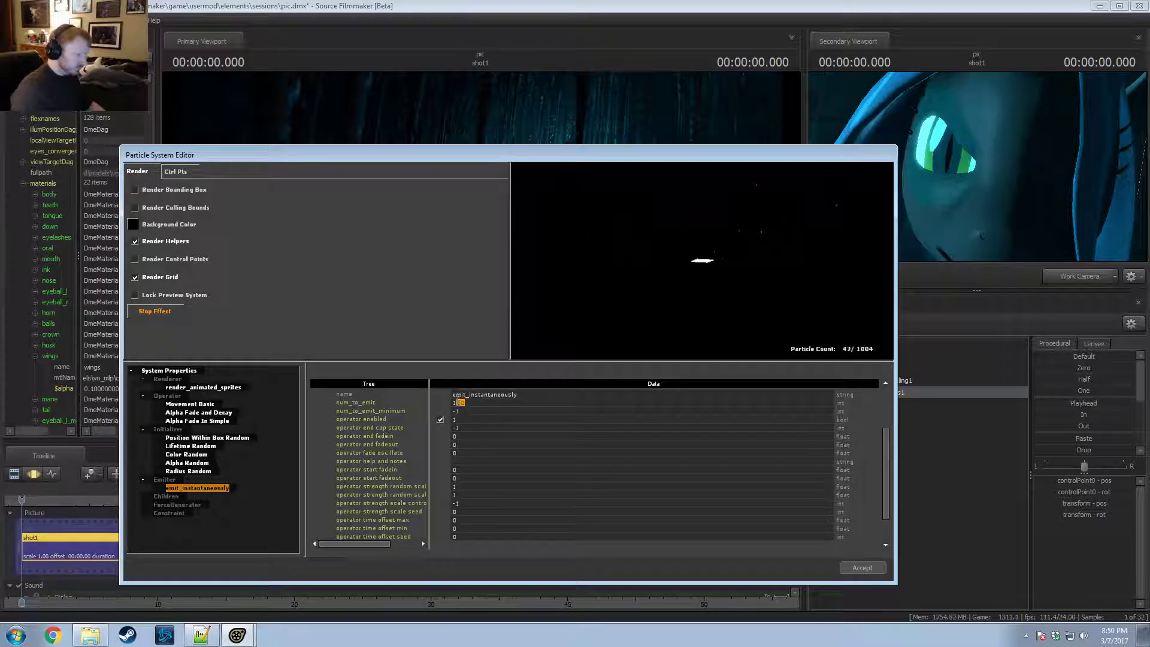
left_click_drag(458, 399, 450, 400)
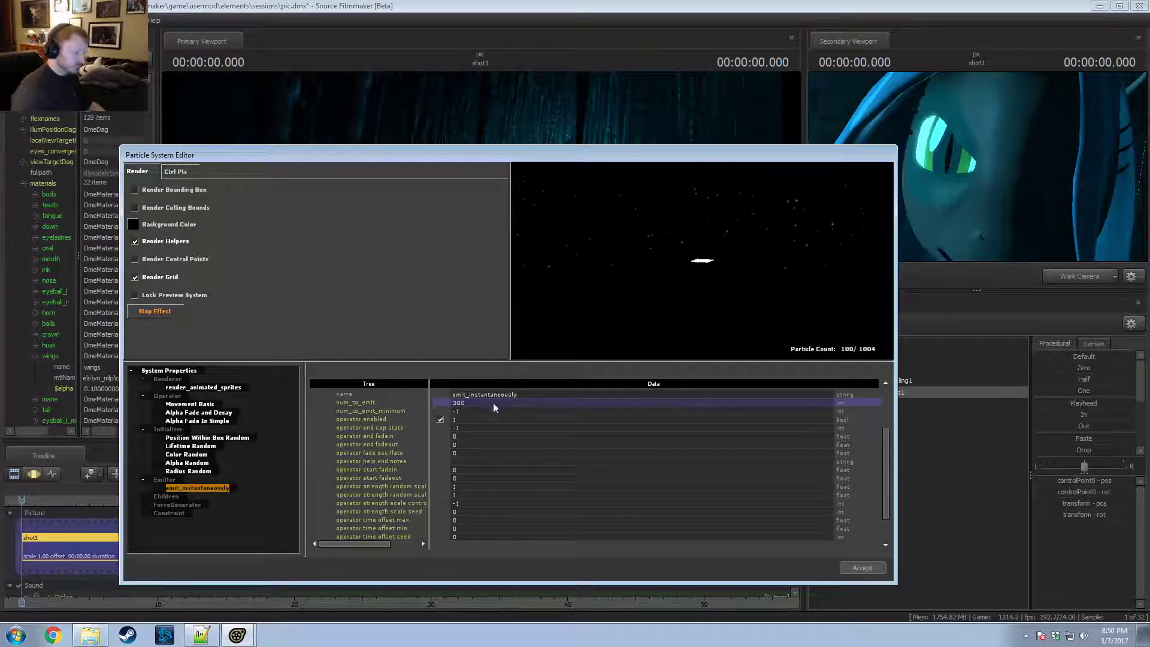
key("Return")
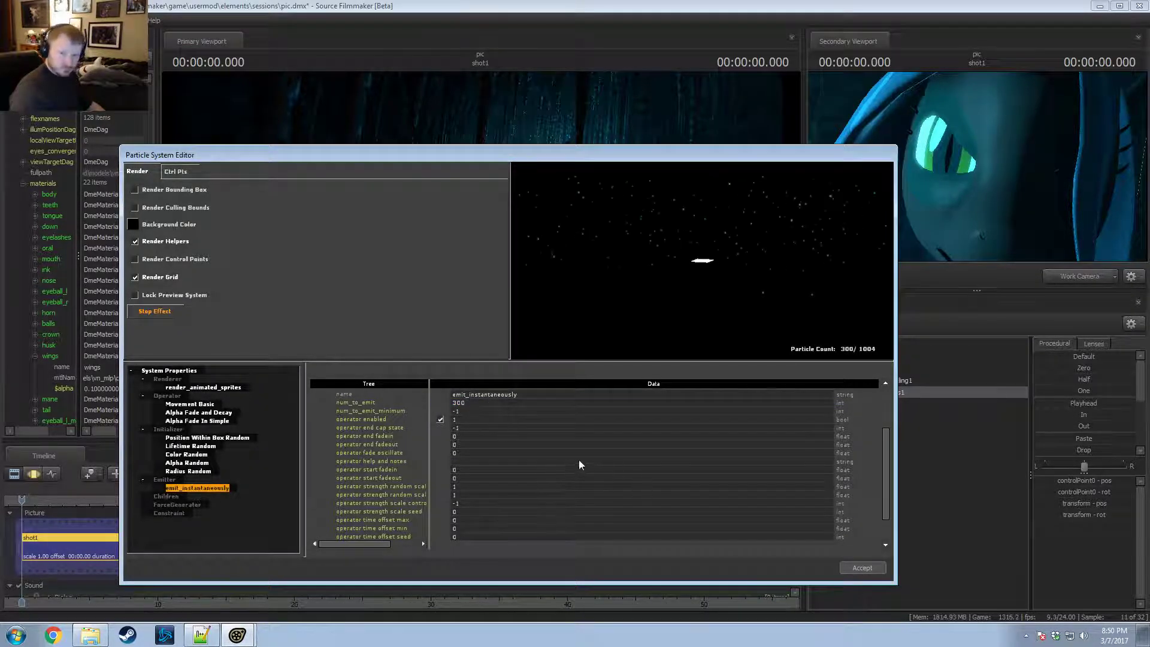
left_click(863, 567)
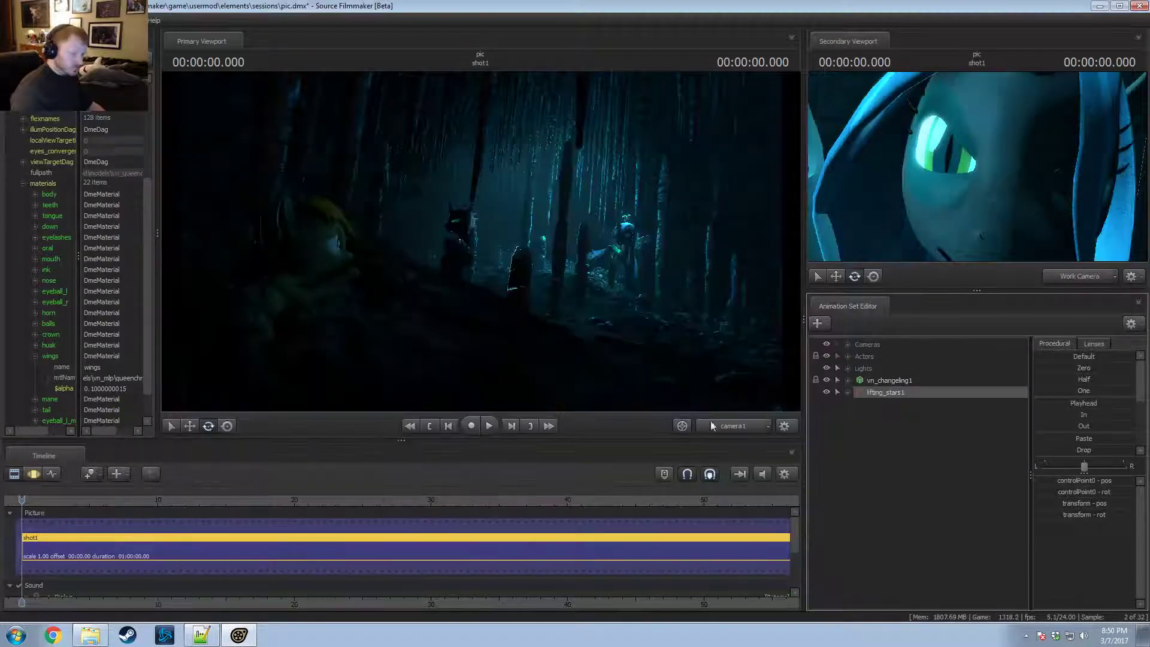
Step: Examine the emitted particles in the scene through the work camera and advance the playhead to 00:00:01.333
left_click(645, 293)
left_click(590, 329)
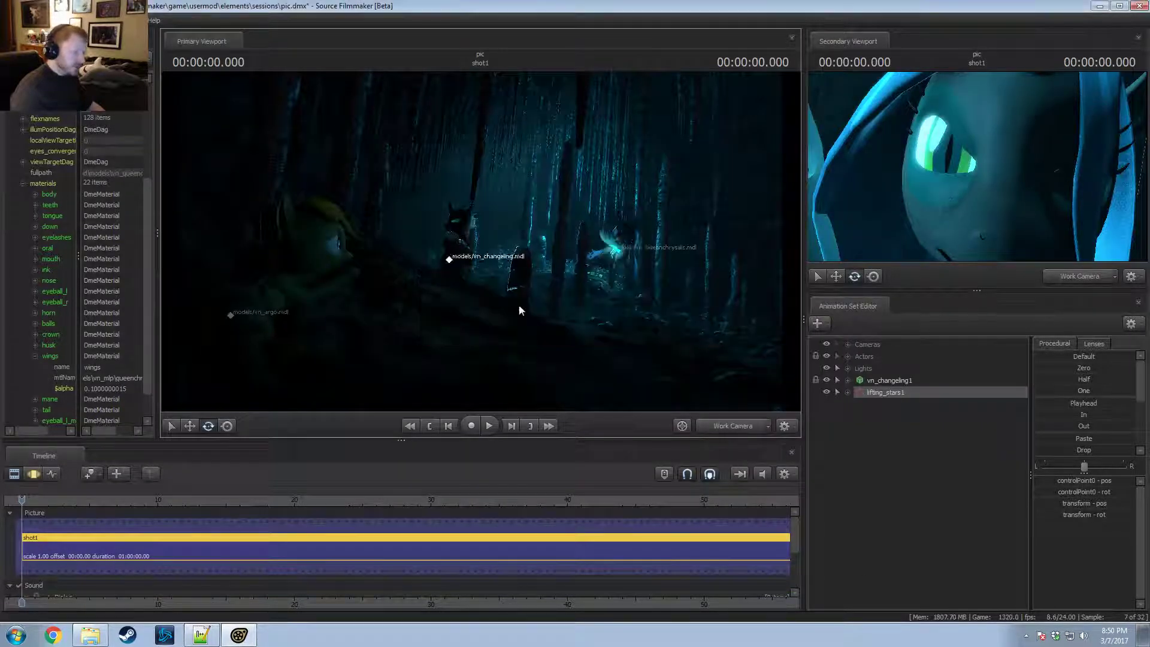
key("ctrl+t")
left_click_drag(519, 308, 479, 287)
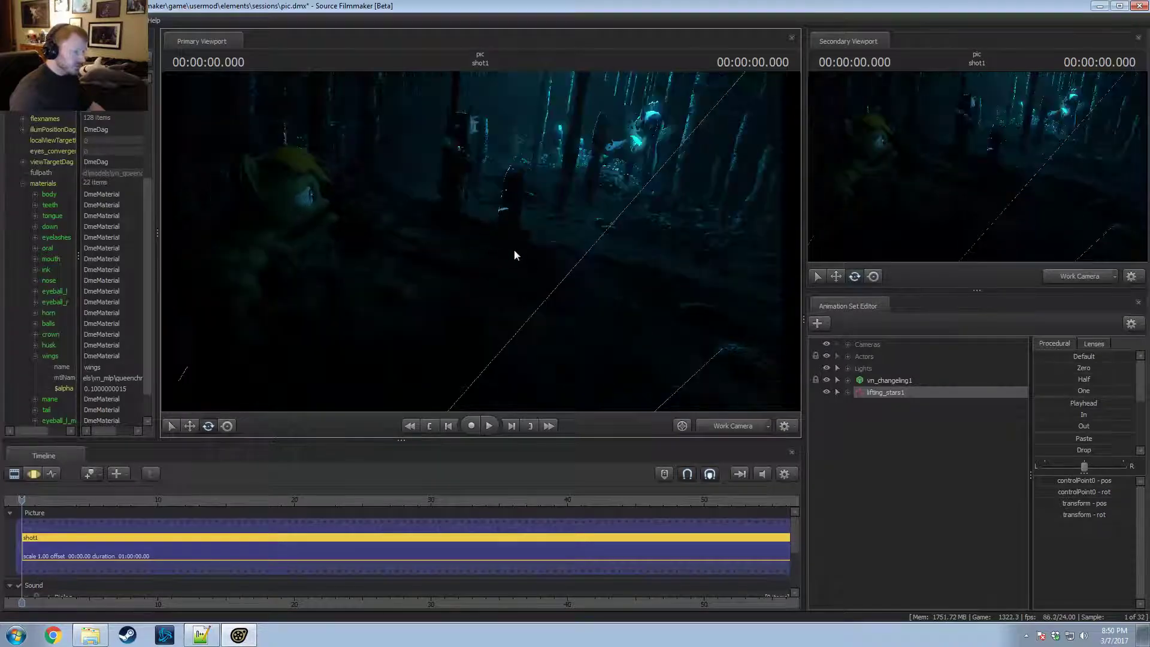
right_click(514, 249)
left_click(544, 277)
left_click_drag(480, 242, 479, 281)
mouse_move(33, 501)
left_mouse_down()
mouse_move(20, 501)
mouse_move(40, 501)
left_mouse_up()
mouse_move(354, 342)
left_mouse_down()
mouse_move(384, 323)
mouse_move(384, 288)
mouse_move(359, 323)
mouse_move(371, 314)
mouse_move(351, 263)
mouse_move(338, 285)
mouse_move(374, 305)
mouse_move(362, 296)
mouse_move(353, 340)
left_mouse_up()
right_click(896, 392)
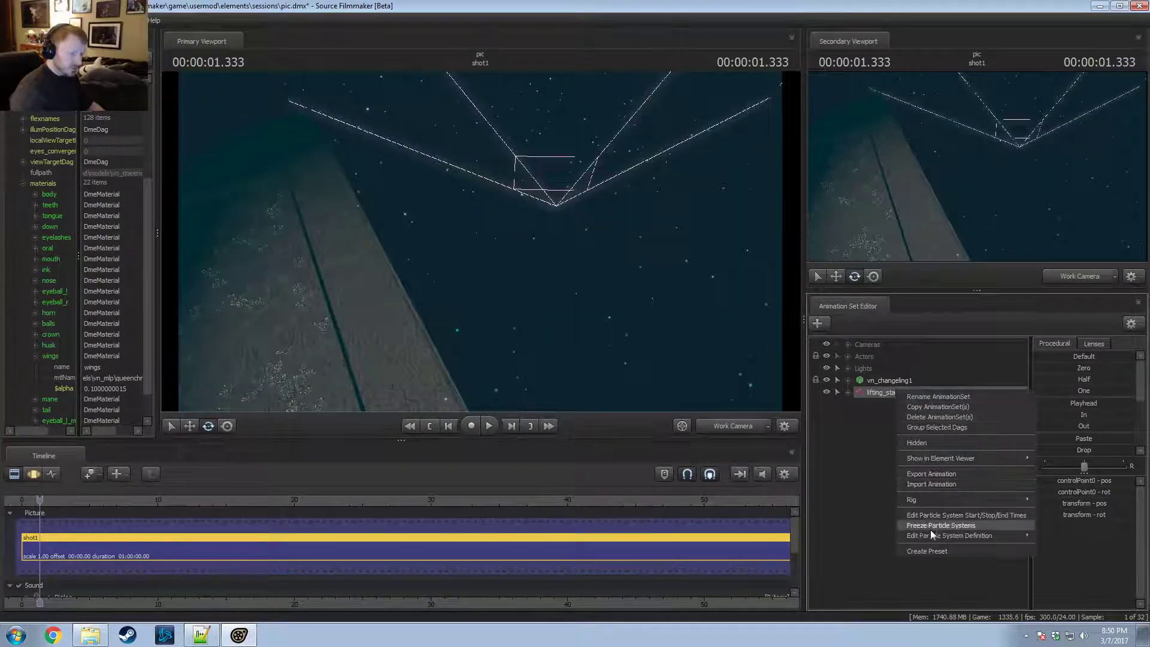
mouse_move(958, 536)
left_click(1060, 537)
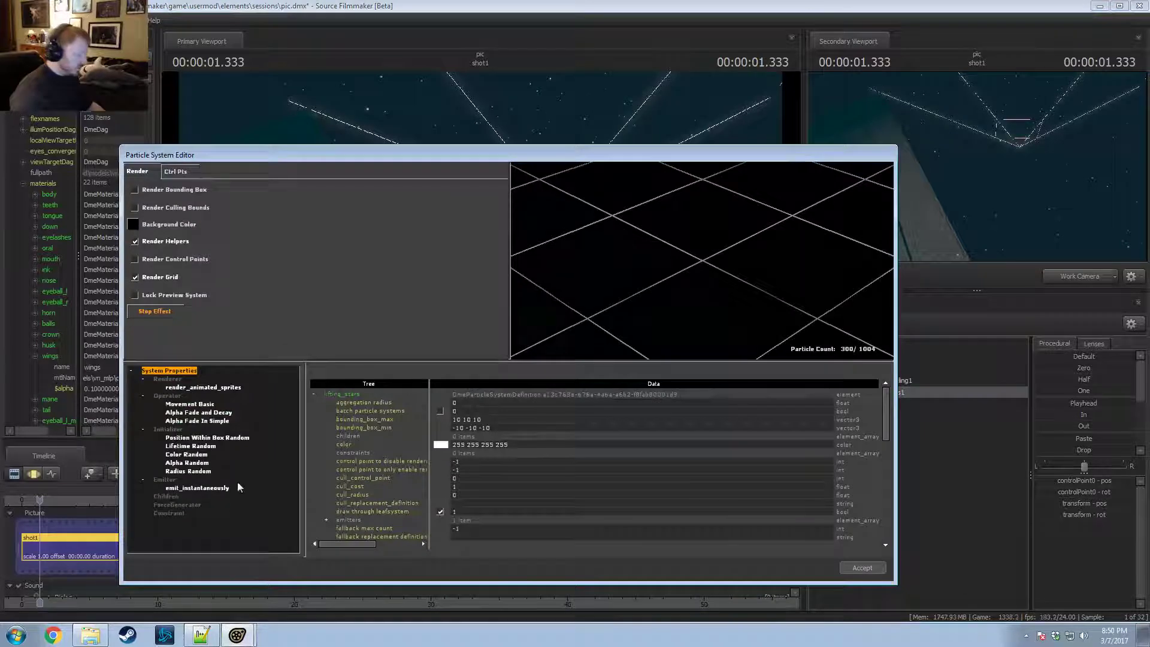
left_click(207, 438)
left_click(459, 420)
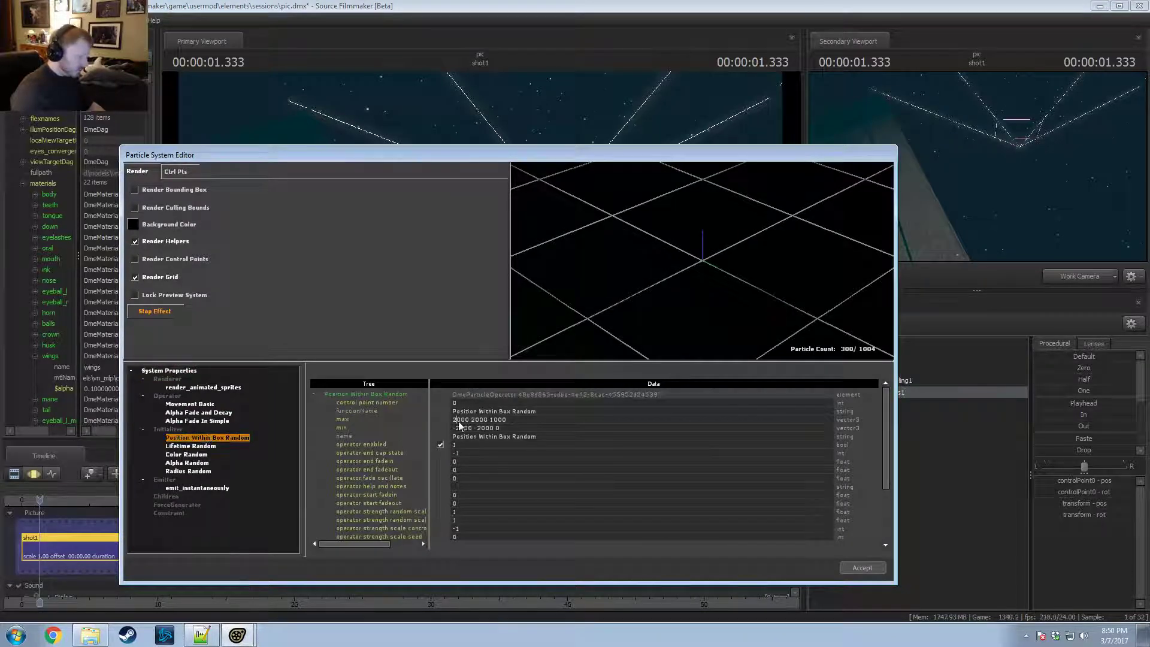
left_click_drag(453, 419, 463, 428)
type("5")
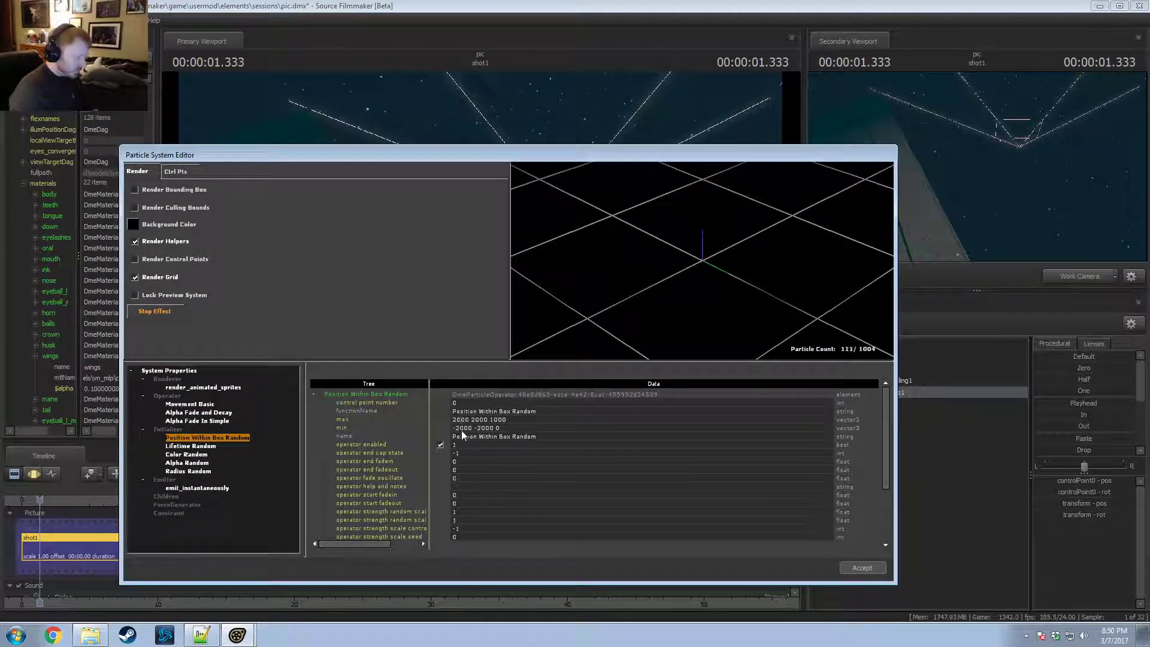
key("Return")
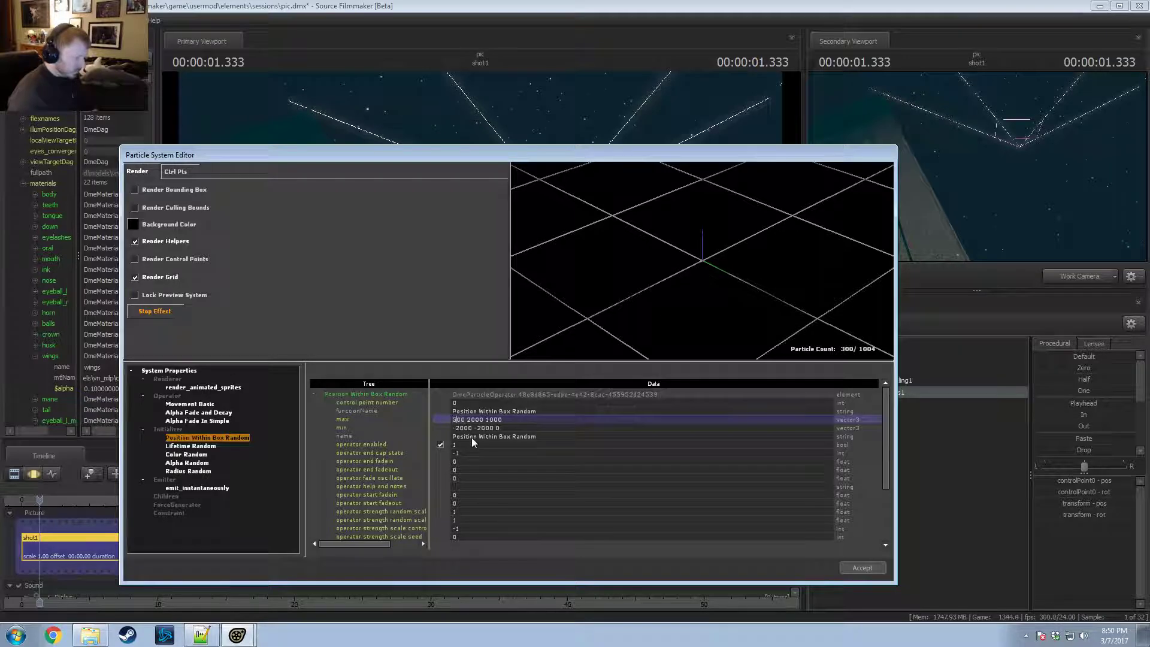
left_click(470, 419)
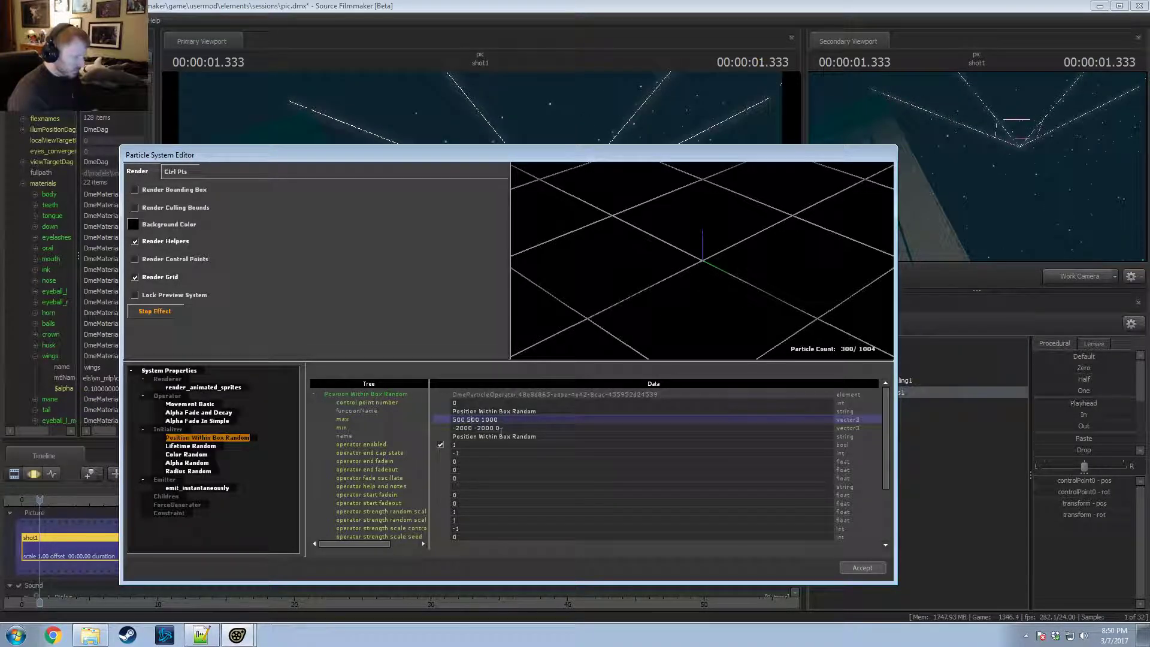
key("Return")
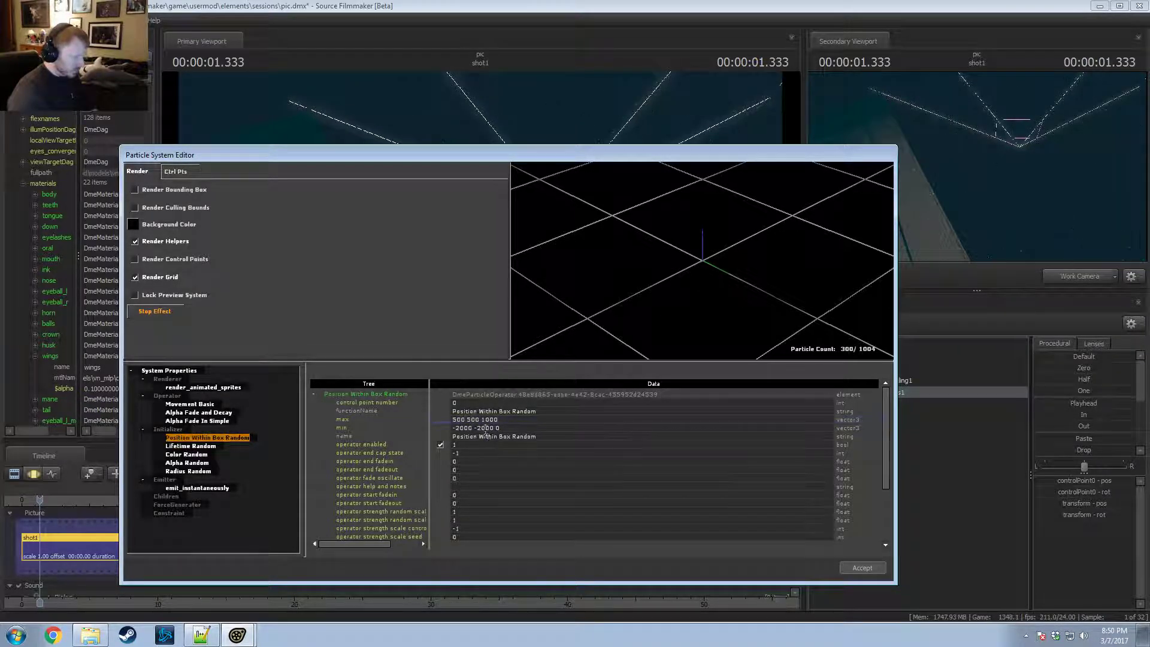
Step: Set the min of the Position Within Box Random initializer to -500 -500 0
left_click(481, 428)
left_click(465, 430)
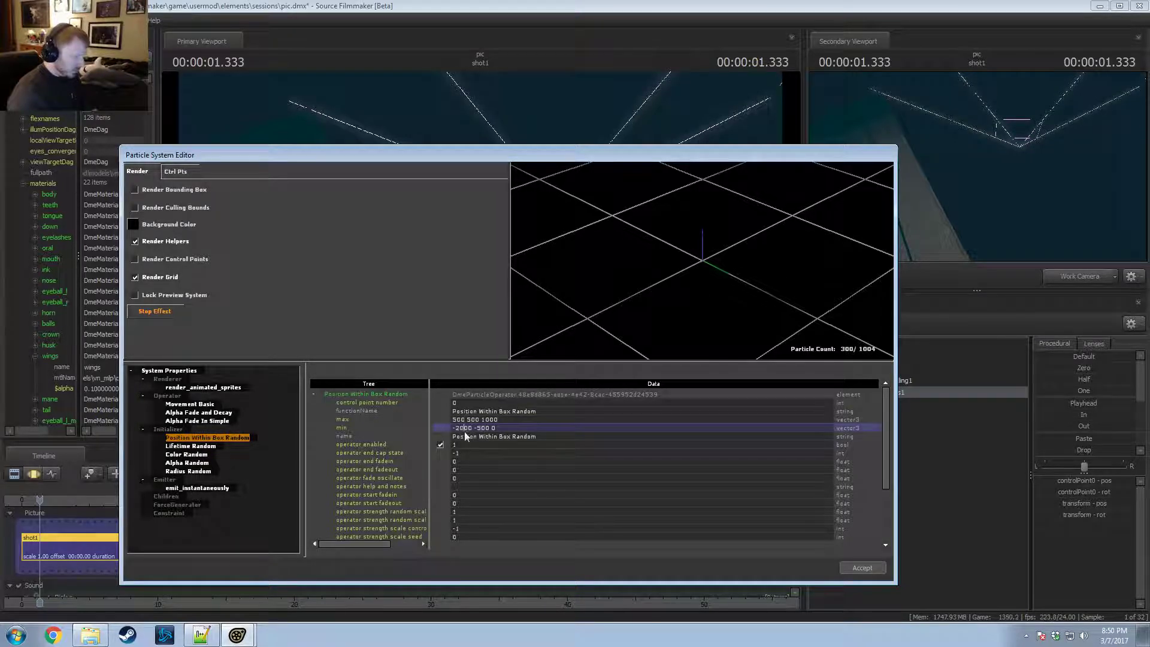
type("5")
key("Return")
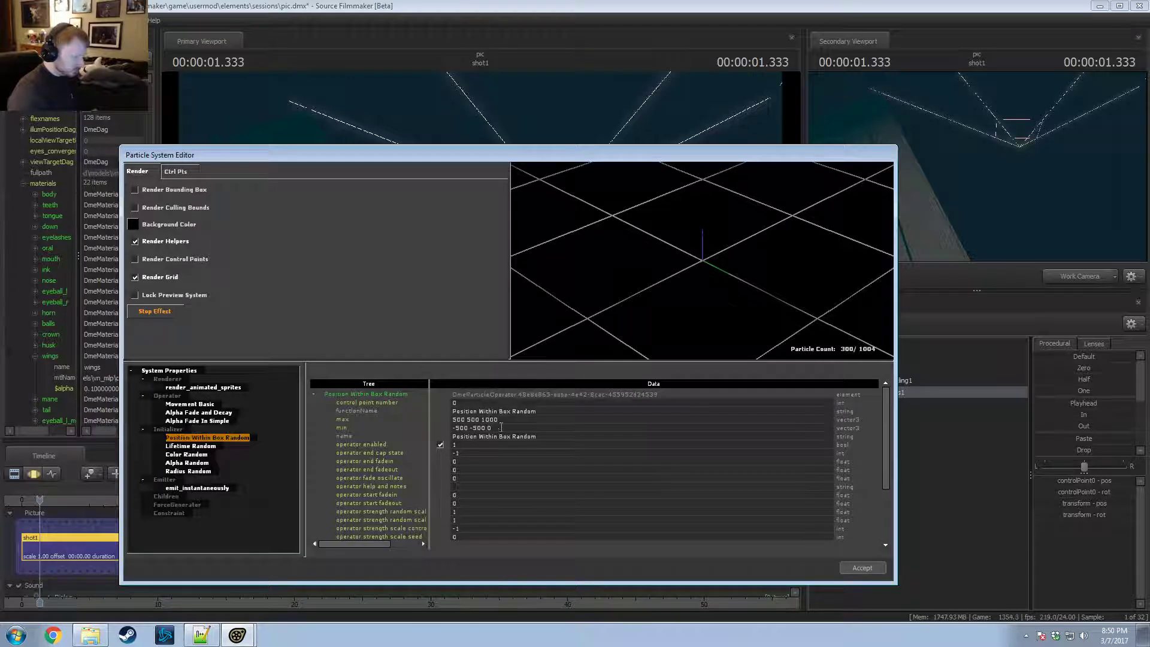
Step: Lower the emission box by setting its max to 500 500 200 and accept the particle system changes
left_click(490, 421)
key("BackSpace")
key("BackSpace")
type("2")
key("Return")
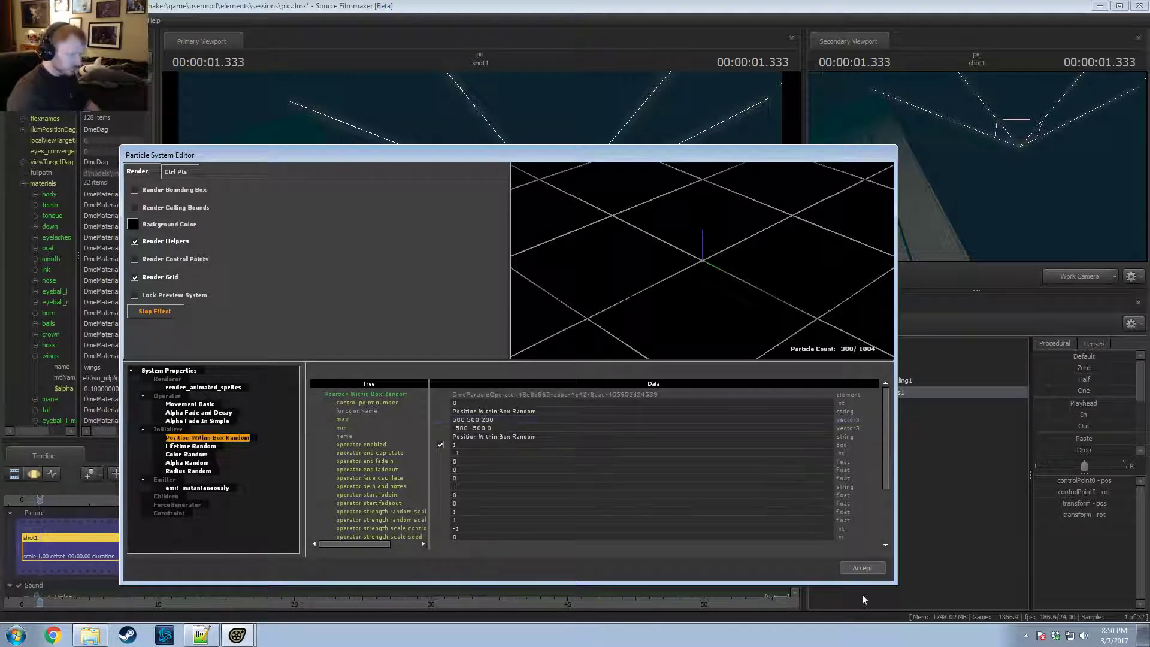
left_click(862, 568)
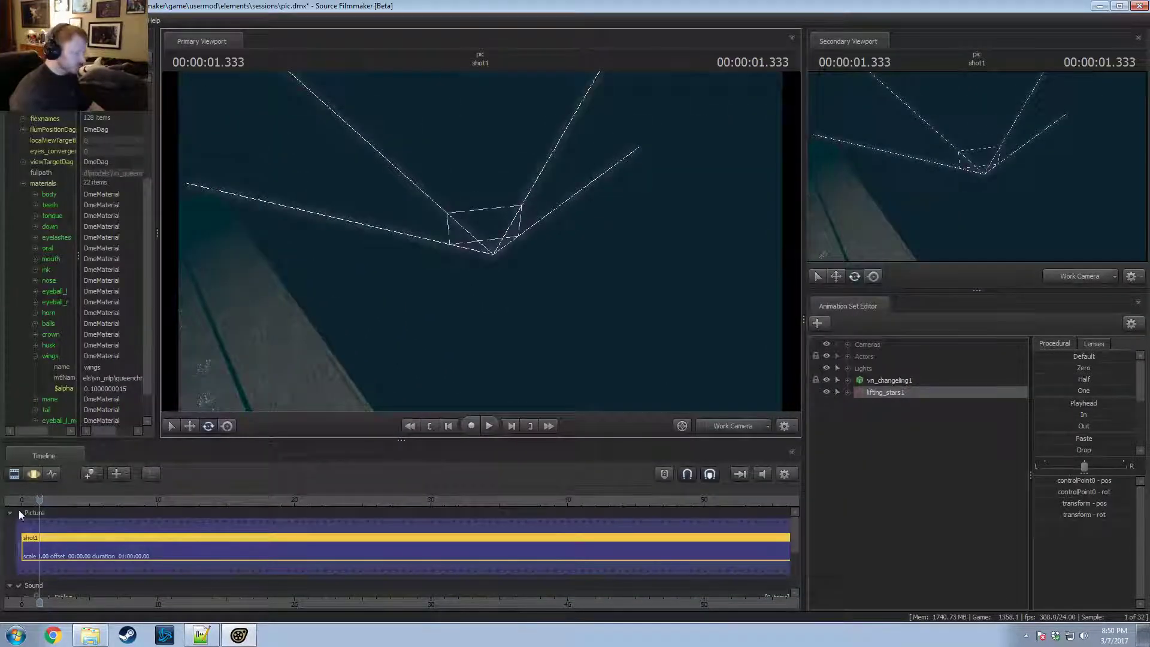
Step: Move the lifting_stars1 particle system over the forest terrain and check its spread with the playhead at 00:00:02.791
mouse_move(38, 499)
left_mouse_down()
mouse_move(28, 499)
mouse_move(59, 499)
left_mouse_up()
mouse_move(480, 241)
left_mouse_down()
mouse_move(455, 225)
mouse_move(480, 234)
left_mouse_up()
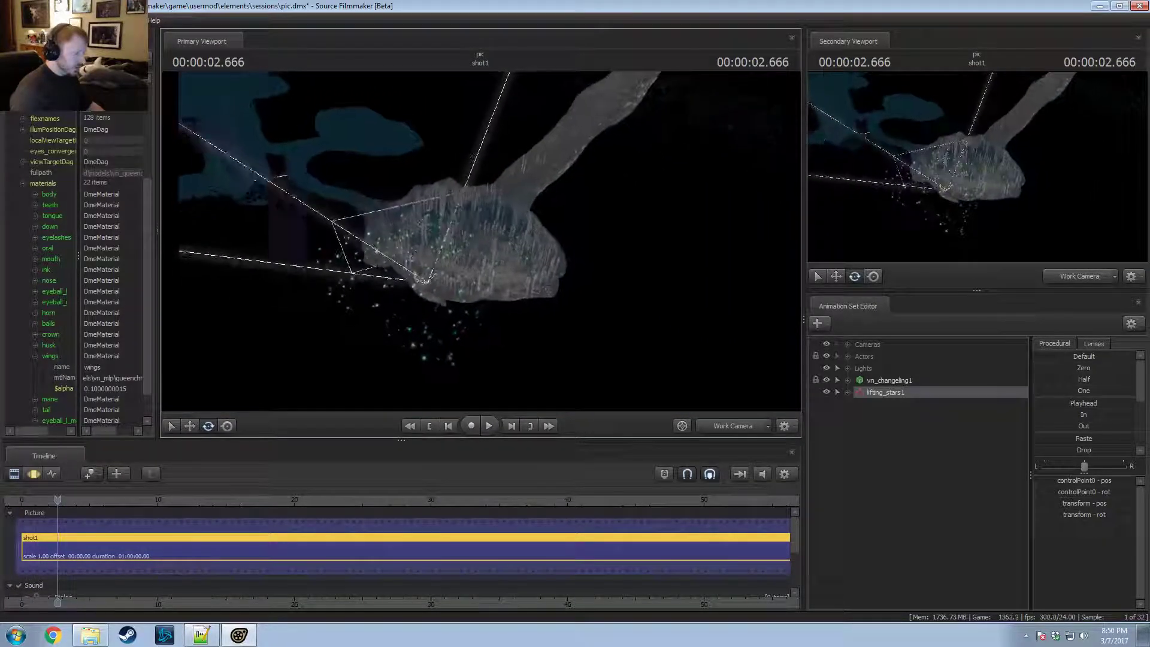
left_click(427, 251)
left_click_drag(402, 270, 476, 246)
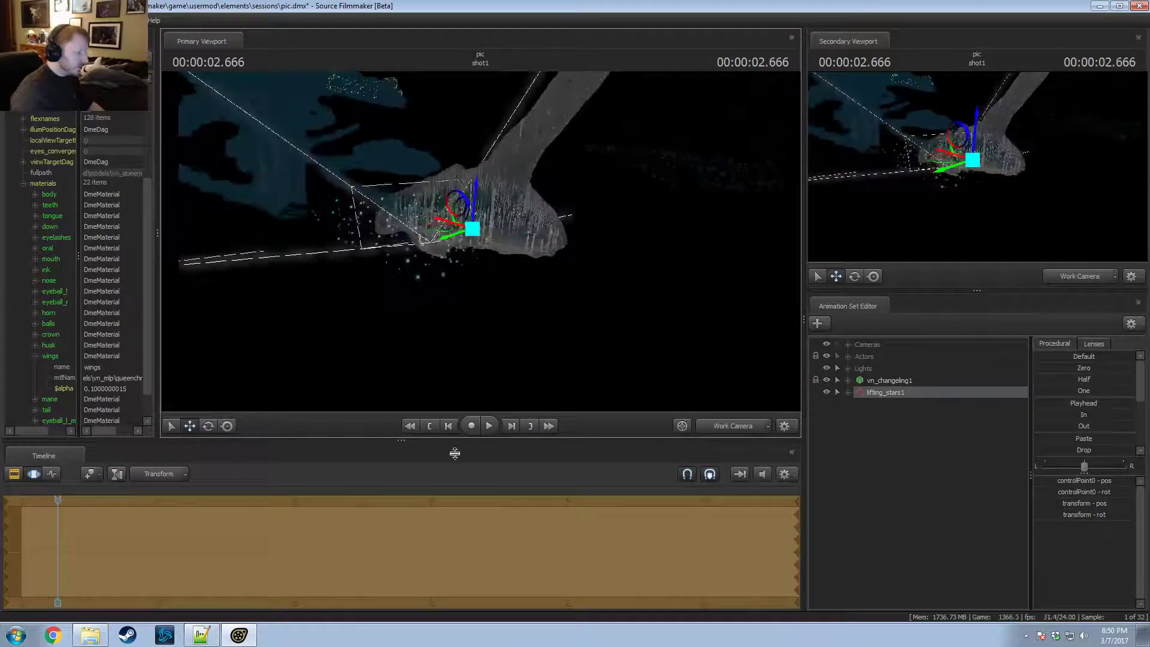
left_click_drag(55, 498, 59, 498)
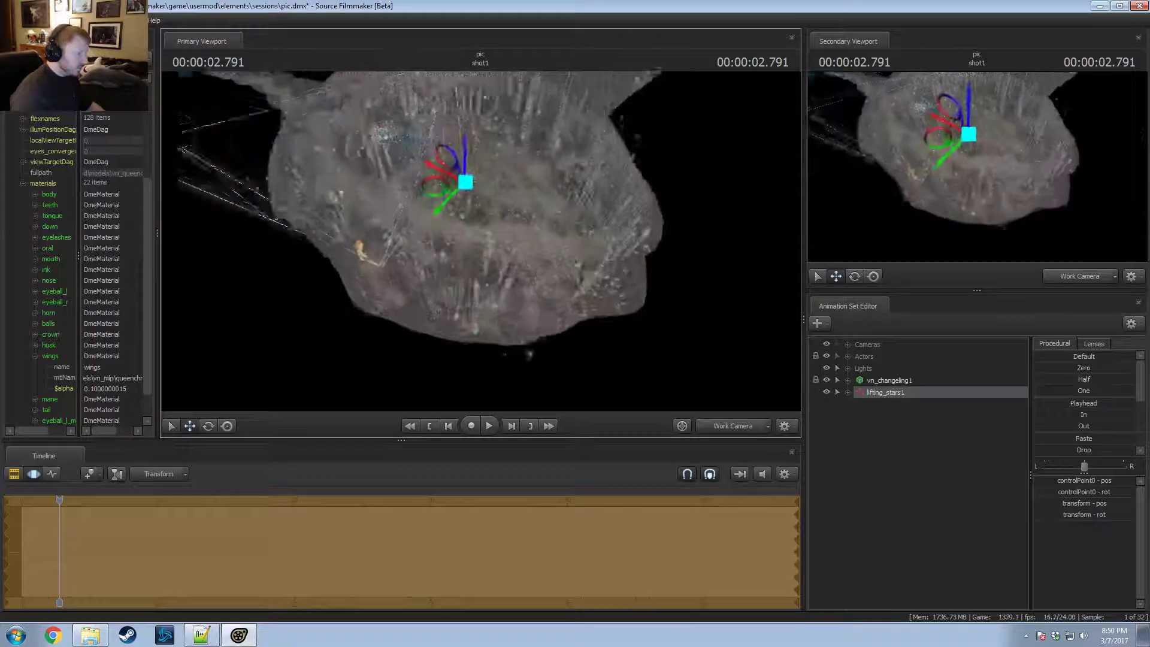
left_click_drag(466, 201, 474, 264, "alt")
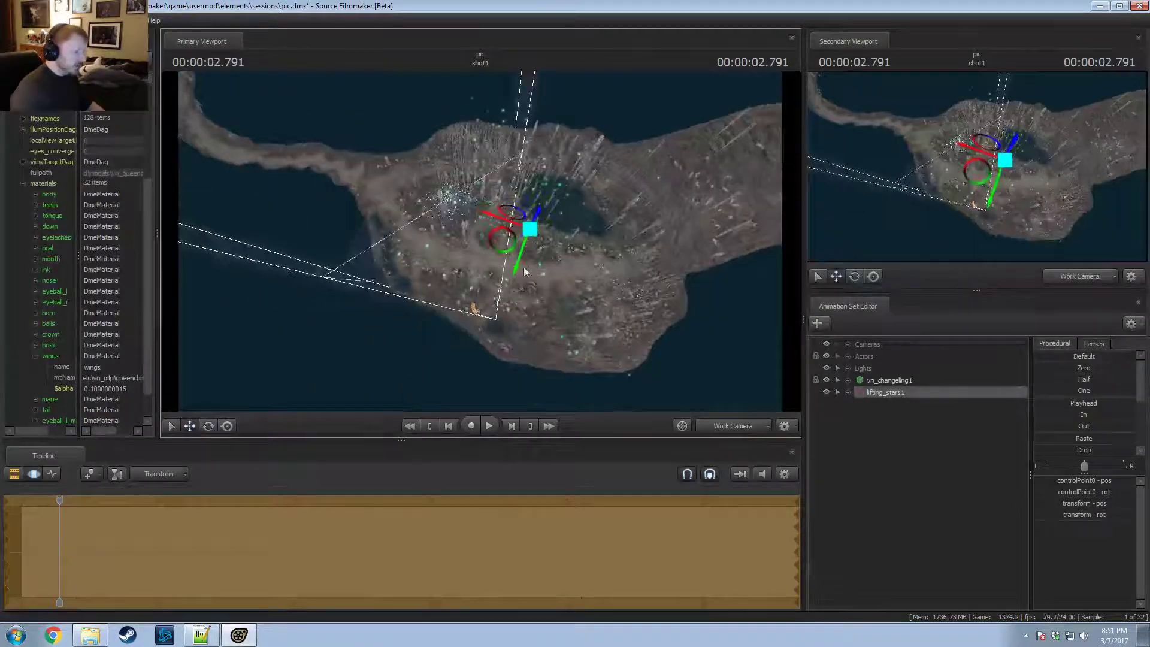
Step: Reopen the lifting_stars particle definition and set the max of Position Within Box Random to 300 300 200
right_click(878, 397)
left_click(1042, 545)
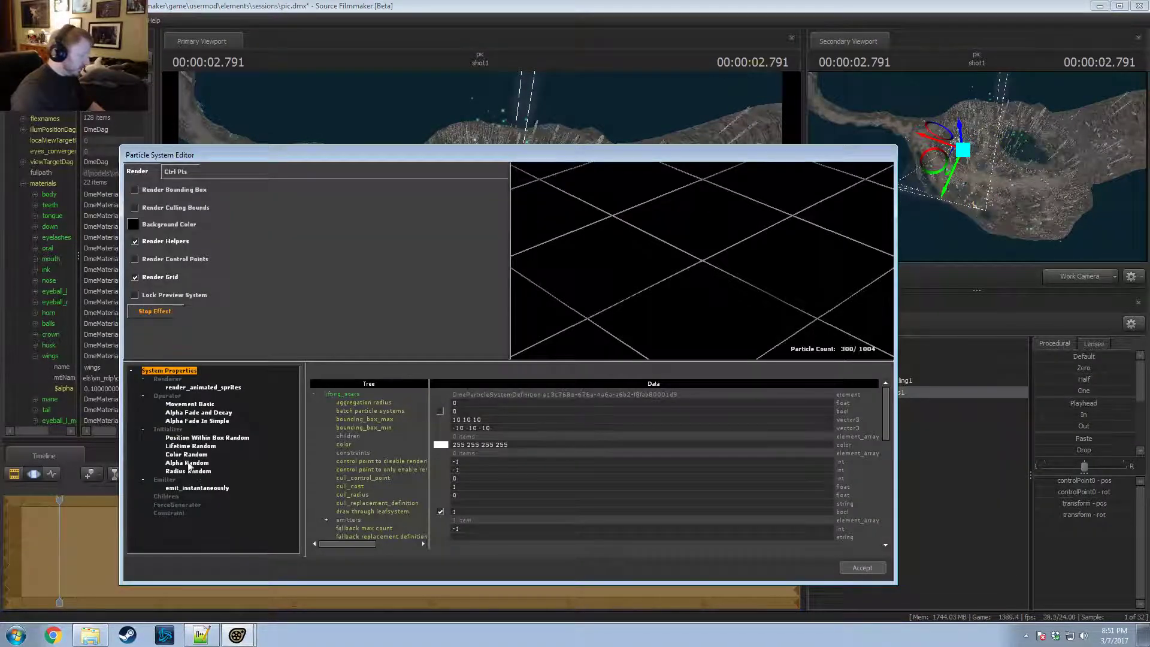
left_click(245, 441)
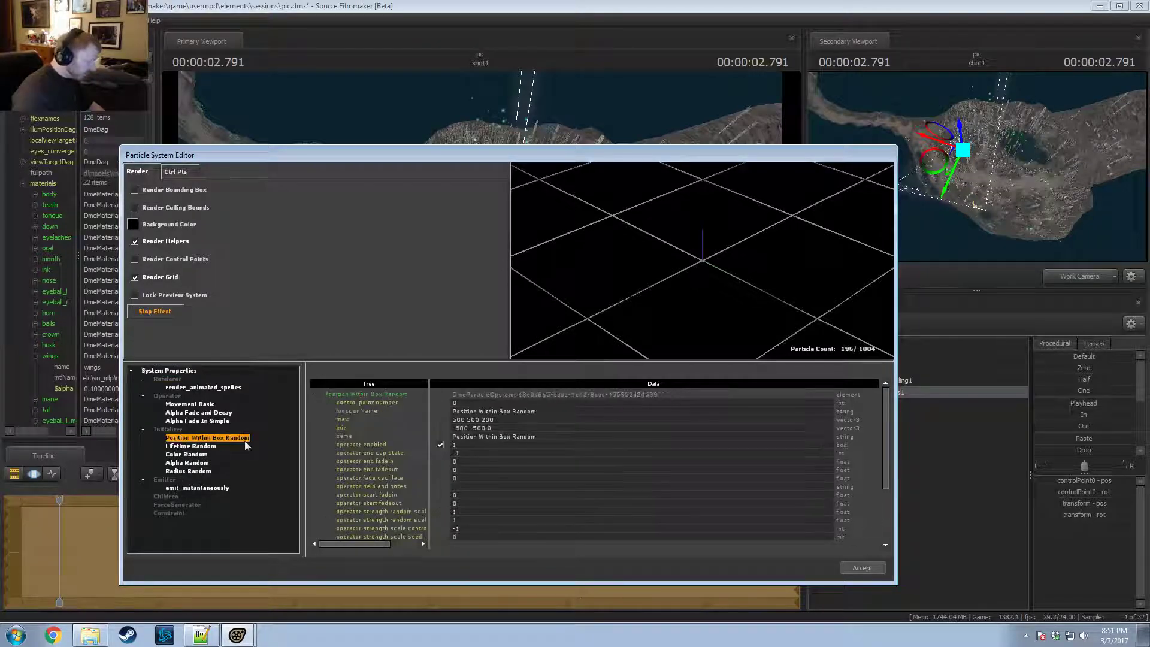
double_click(460, 419)
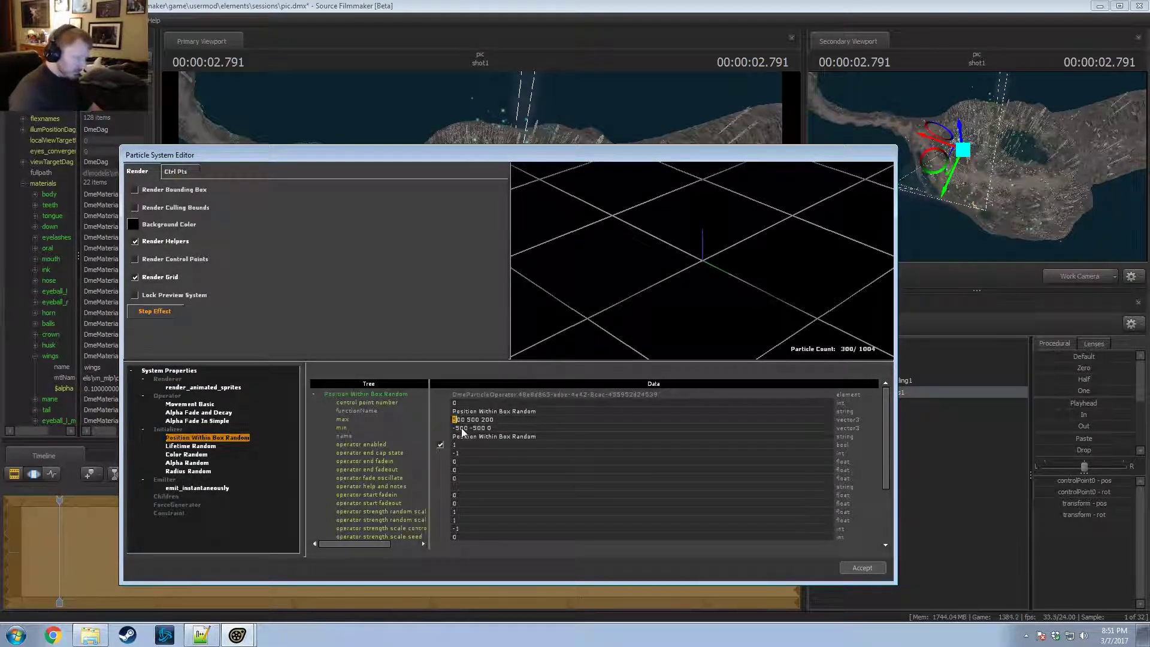
type("3")
key("Return")
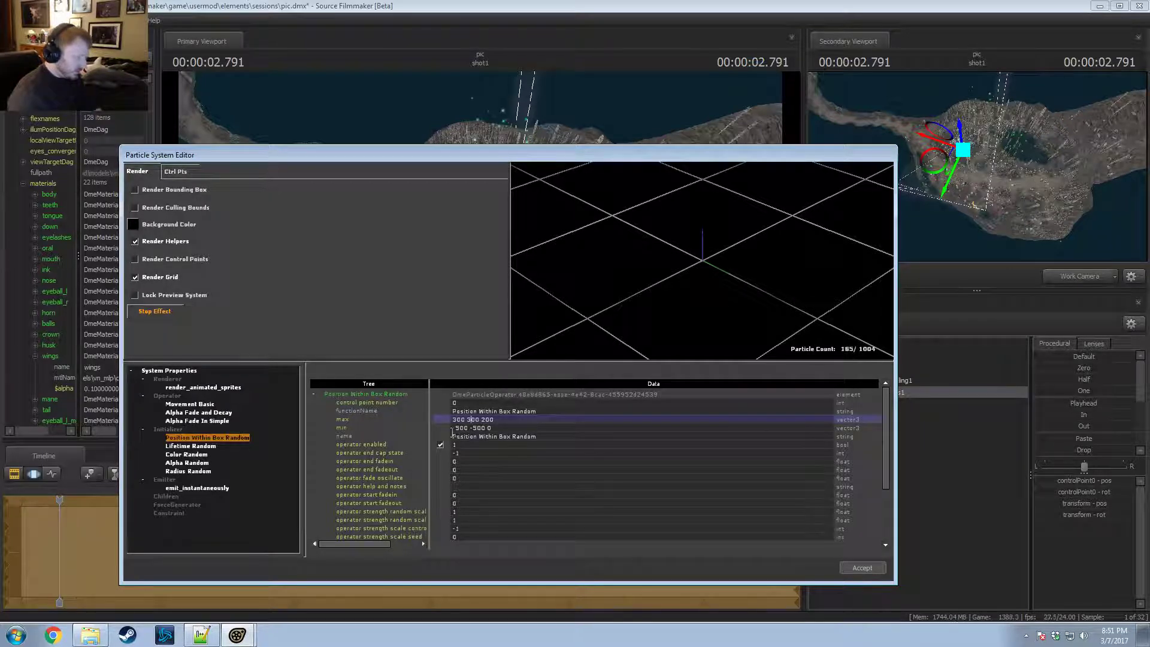
Step: Set the min of Position Within Box Random to -300 -300 0 and accept the particle system changes
left_click(477, 429)
key("BackSpace")
type("3")
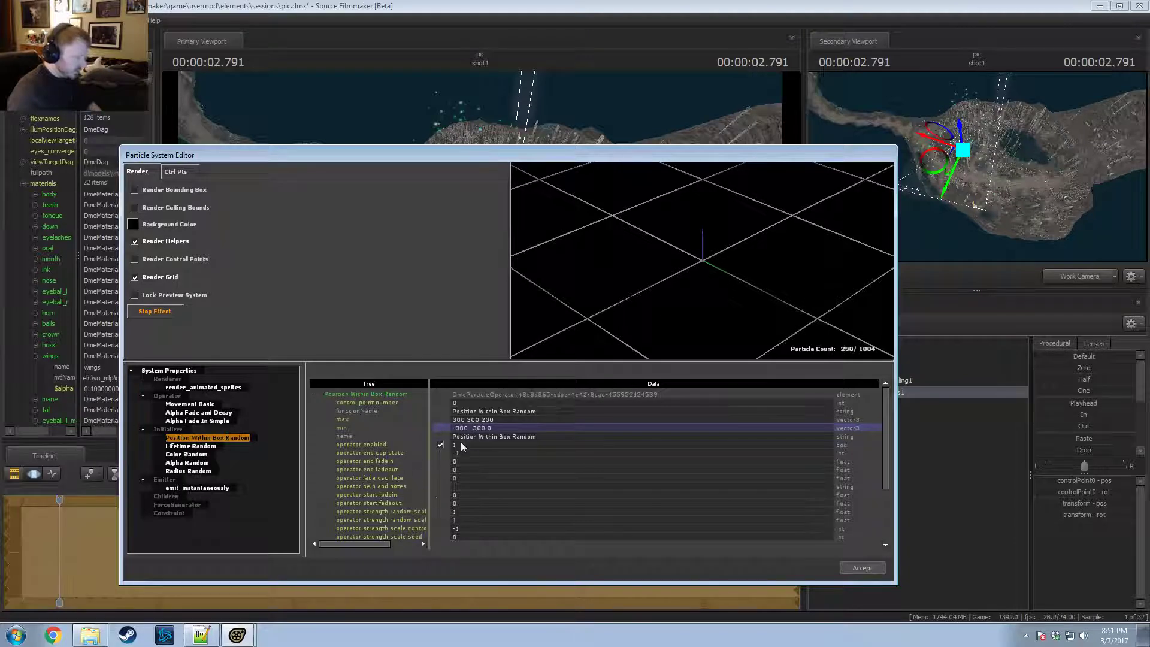
key("Return")
left_click(862, 568)
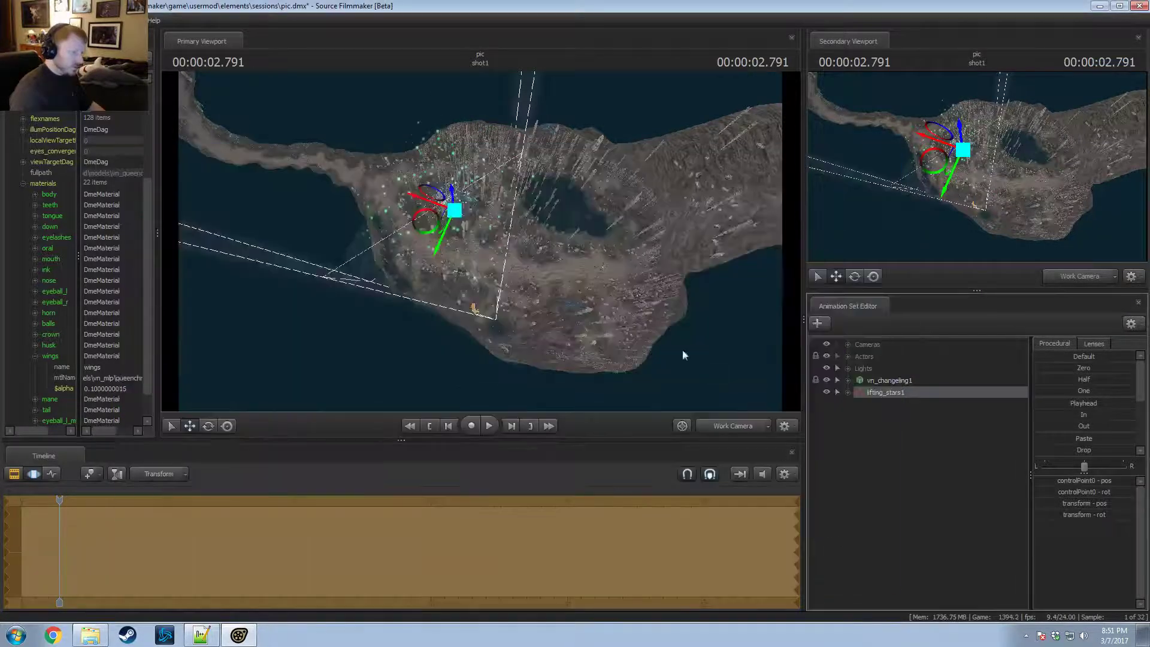
Step: Show camera1 in the secondary viewport and fine-position the lifting_stars1 particles in the forest with the playhead at 00:00:03.083
left_click(1058, 277)
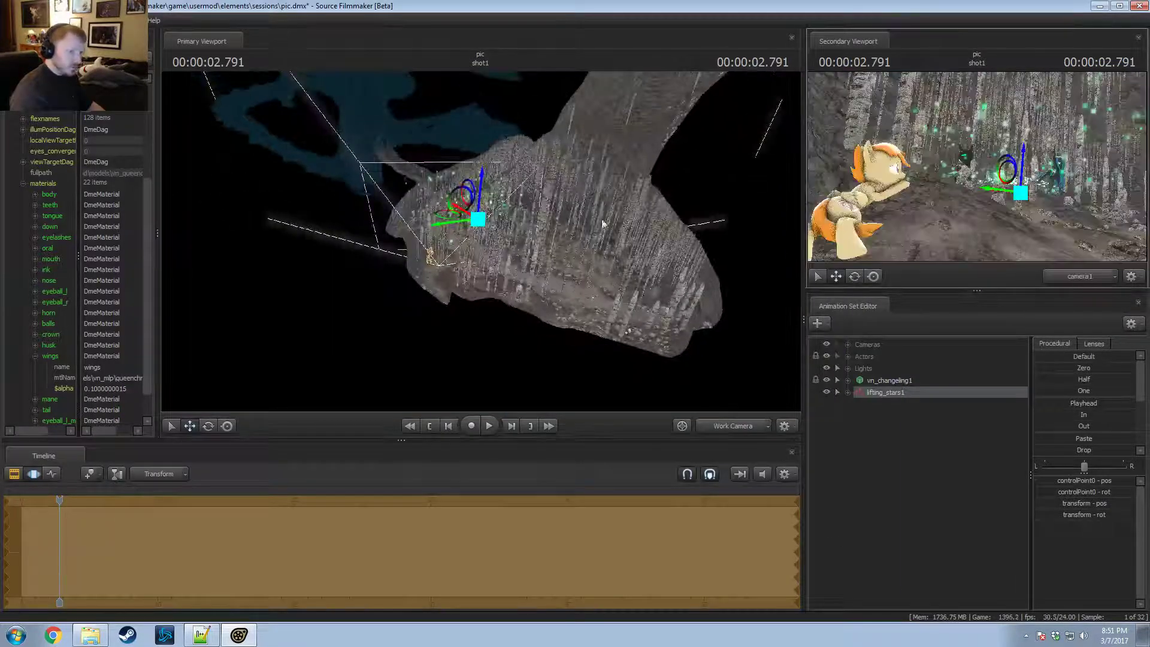
left_click_drag(505, 243, 452, 298)
key("w")
key("z")
left_click_drag(59, 500, 63, 500)
left_click_drag(481, 241, 573, 182, "alt")
left_click_drag(451, 251, 532, 266)
left_click_drag(529, 202, 528, 257)
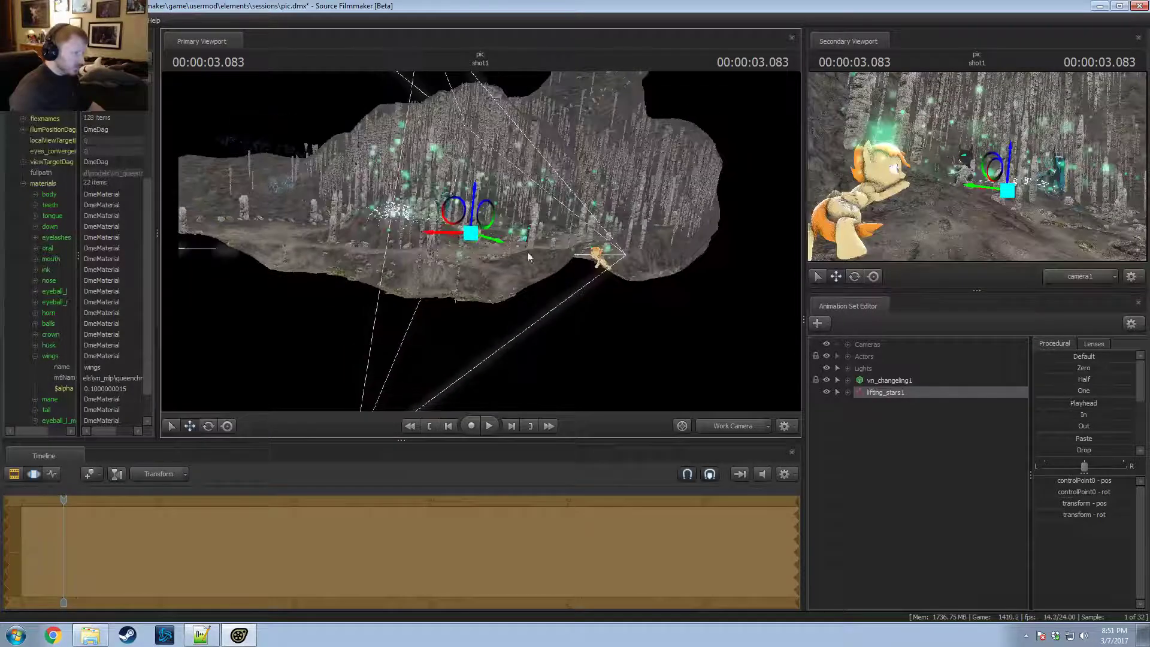
Step: Reopen the lifting_stars definition and raise the emission box by setting its max to 300 300 300
right_click(915, 393)
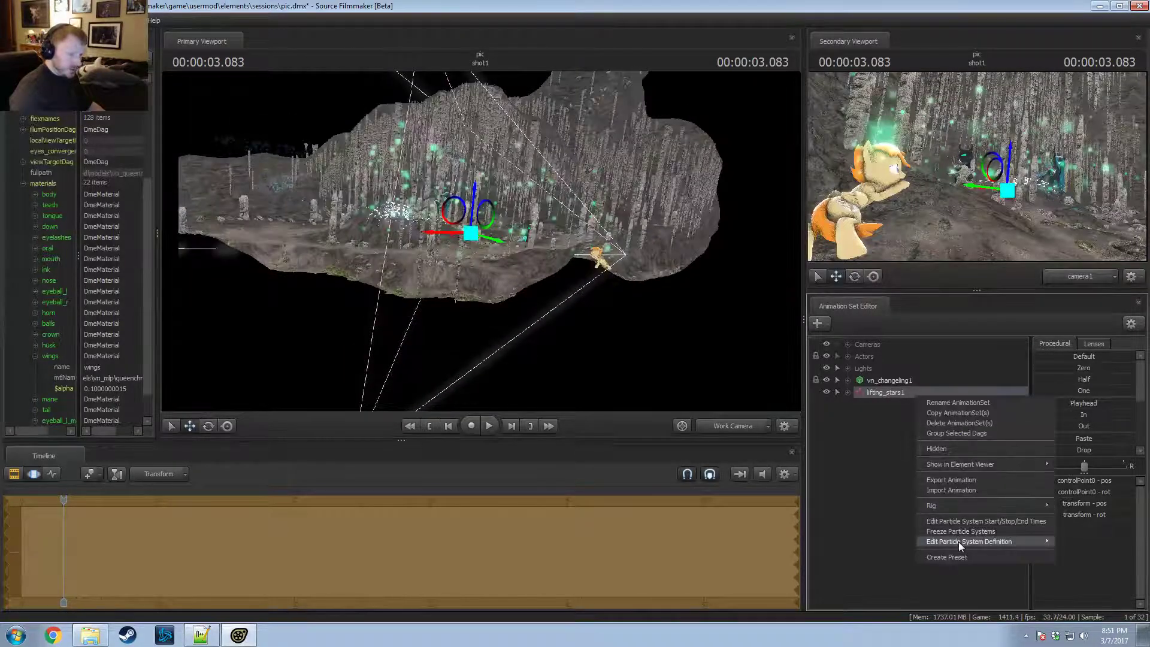
mouse_move(958, 541)
left_click(1072, 541)
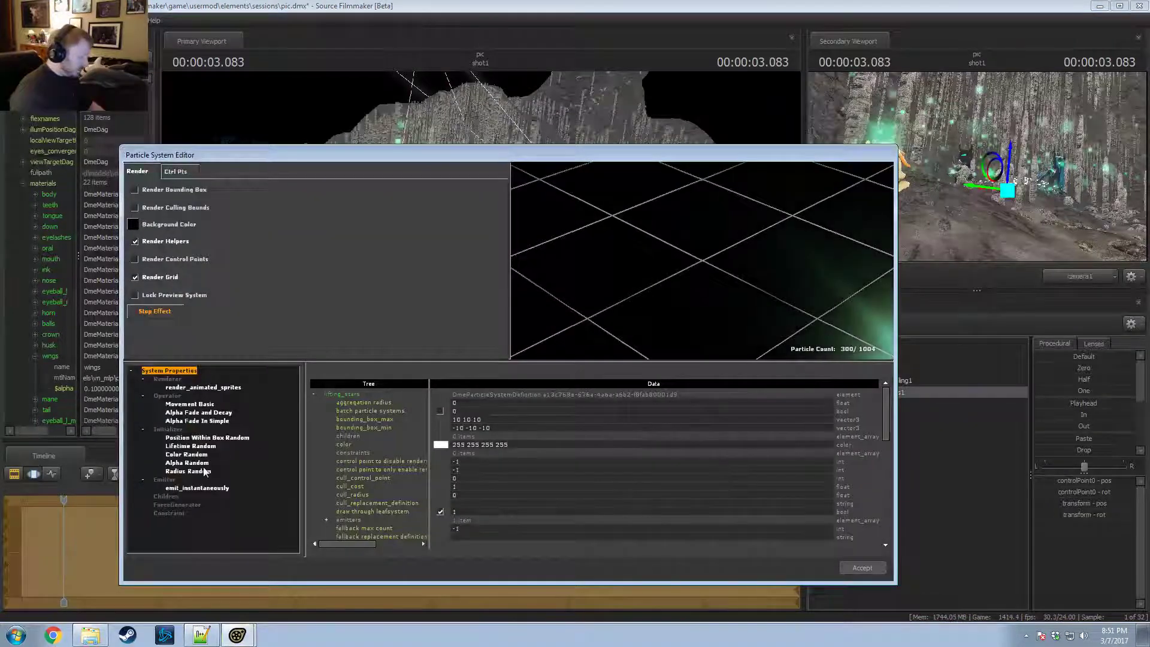
left_click(209, 439)
double_click(490, 419)
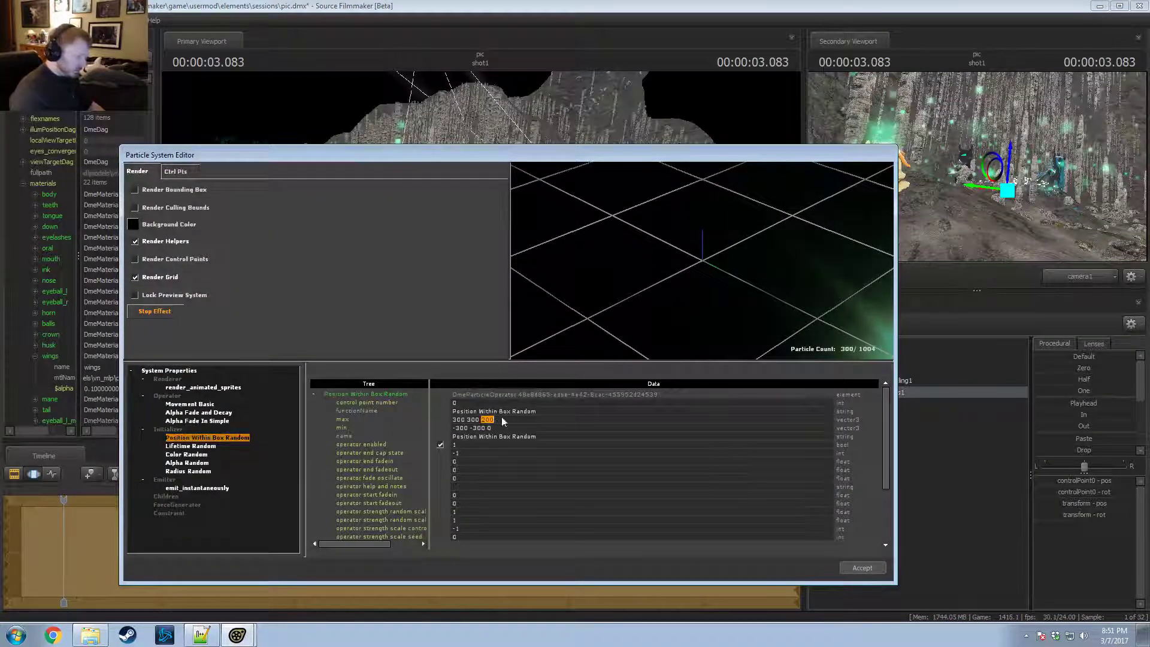
type("300")
key("Return")
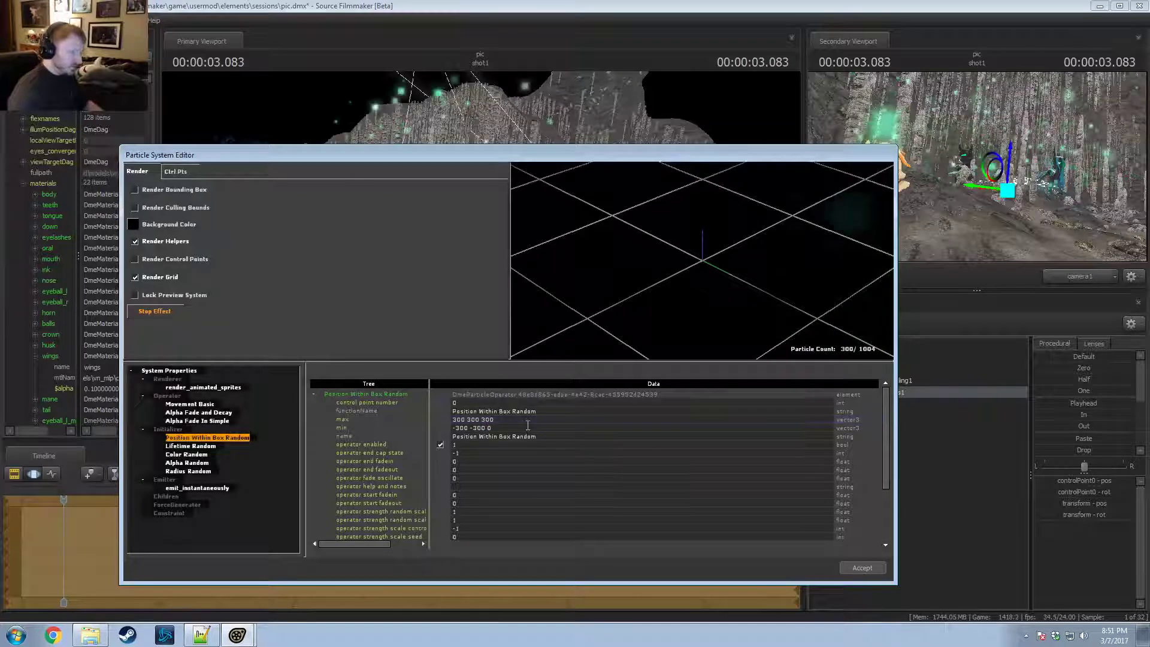
Step: Set the Radius Random initializer's radius_max to 30 and its radius_min to 0.5
left_click(197, 472)
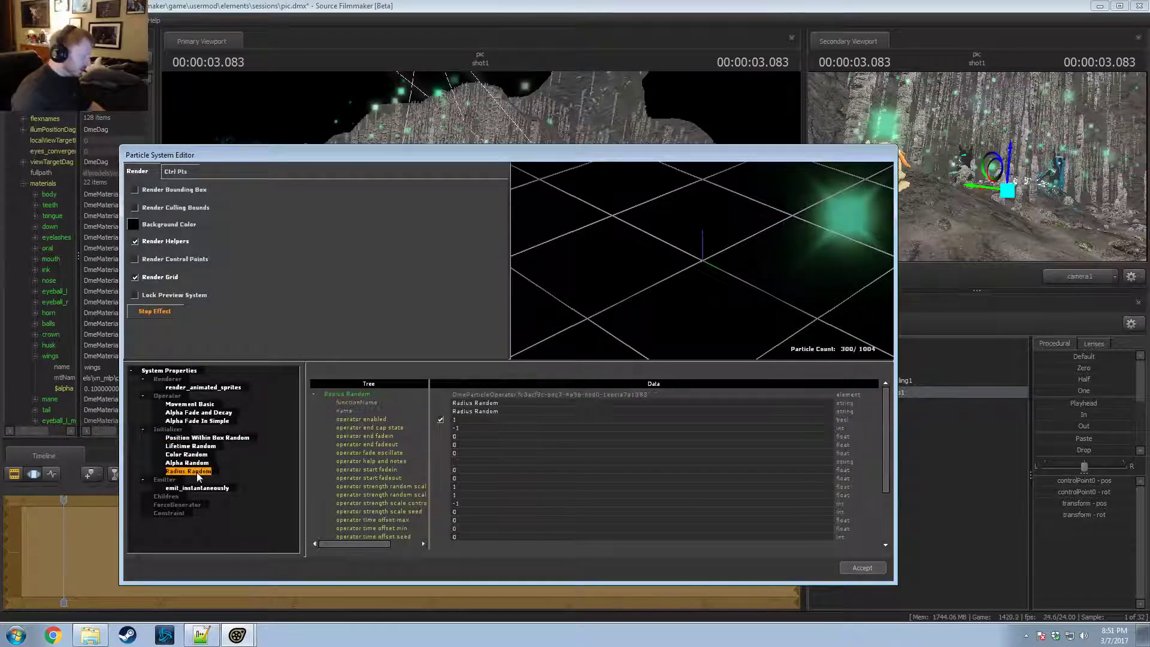
scroll(465, 507, "down", 3)
double_click(456, 512)
type("30")
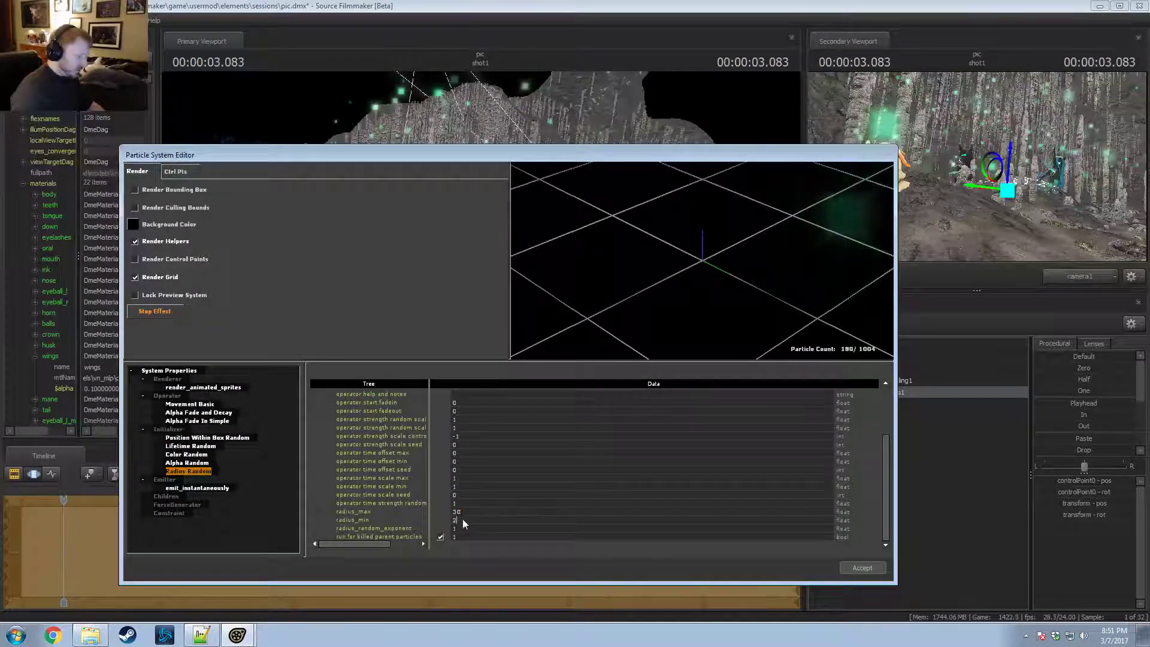
double_click(460, 521)
type("0.5")
key("Return")
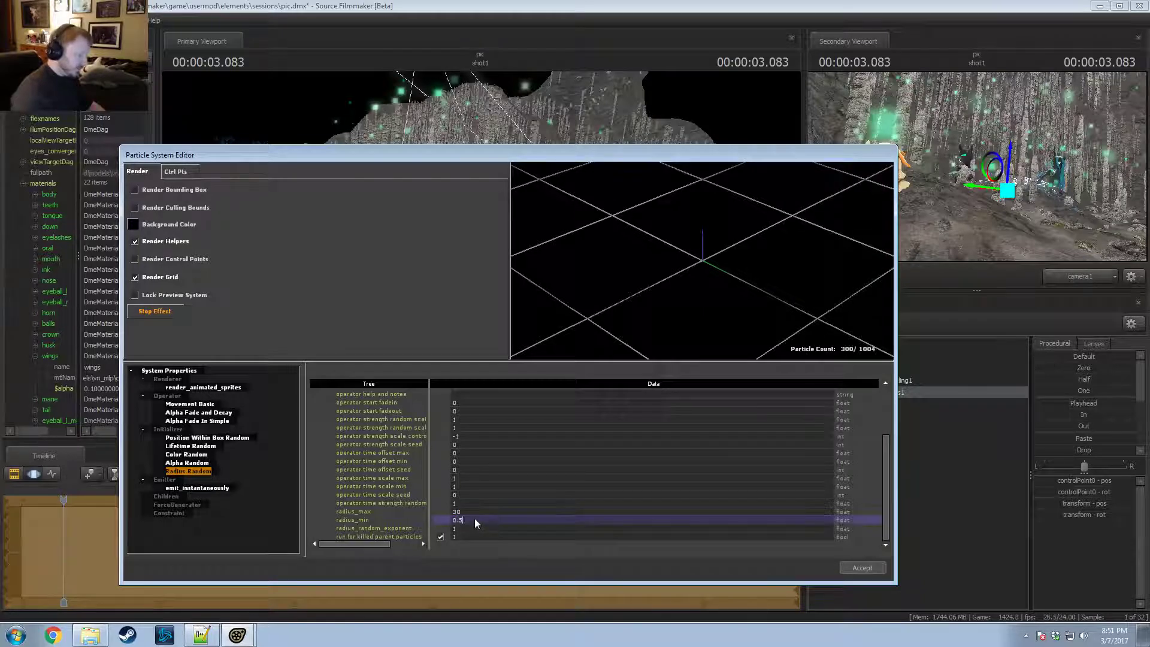
type("0.5")
Step: Reduce radius_max of Radius Random to 5 and accept the particle system changes
double_click(467, 511)
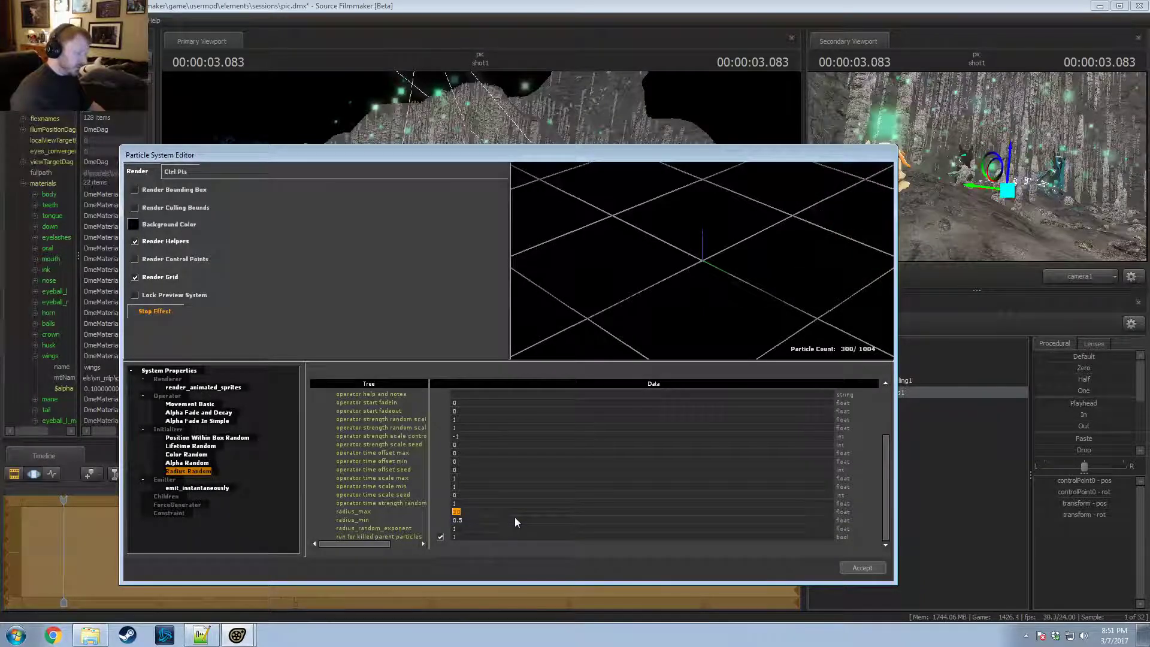
type("5")
key("Return")
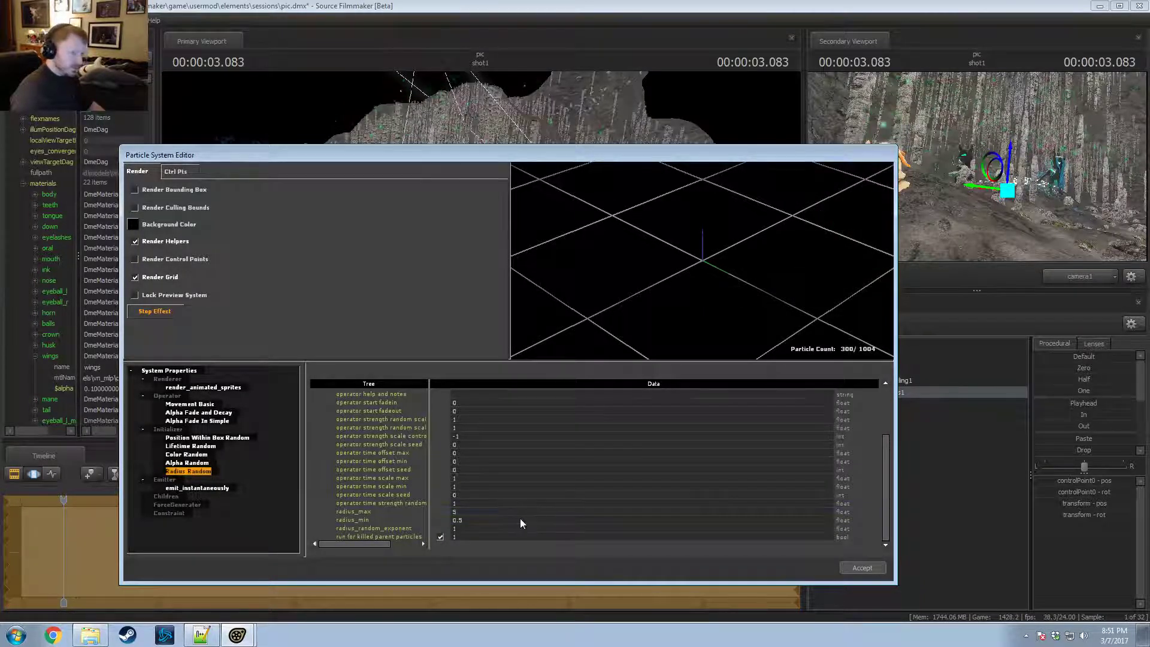
left_click(862, 568)
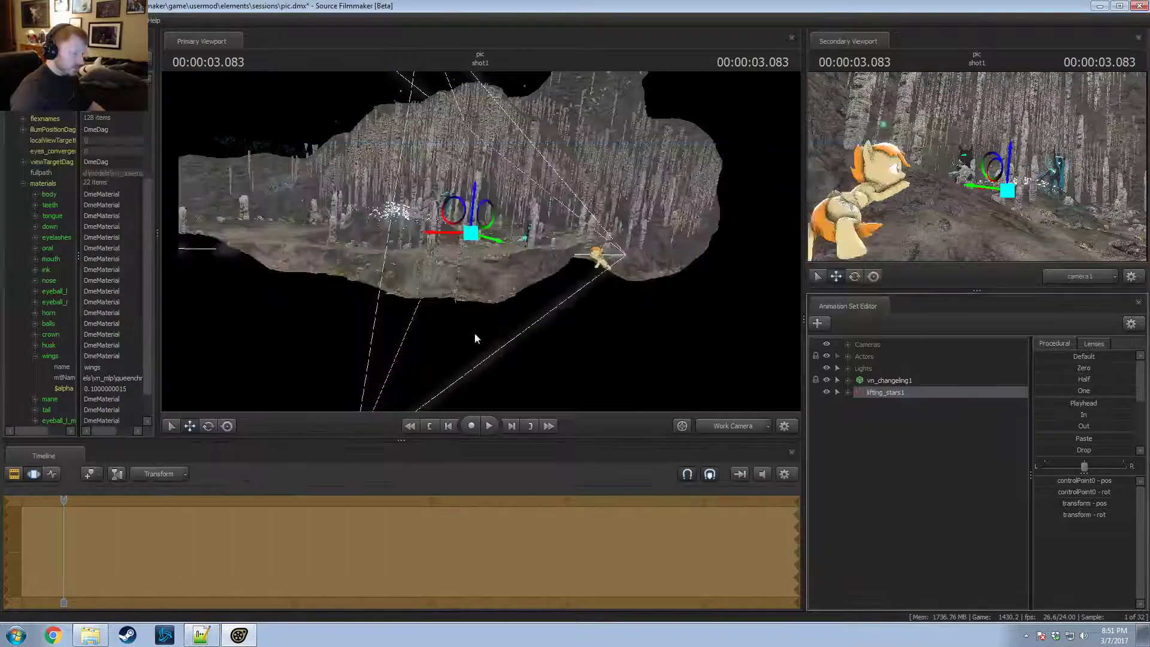
Step: Restore the lit view in the Clip Editor, check the particles through camera1 and the work camera, and save the session
right_click(512, 251)
left_click(533, 290)
key("F2")
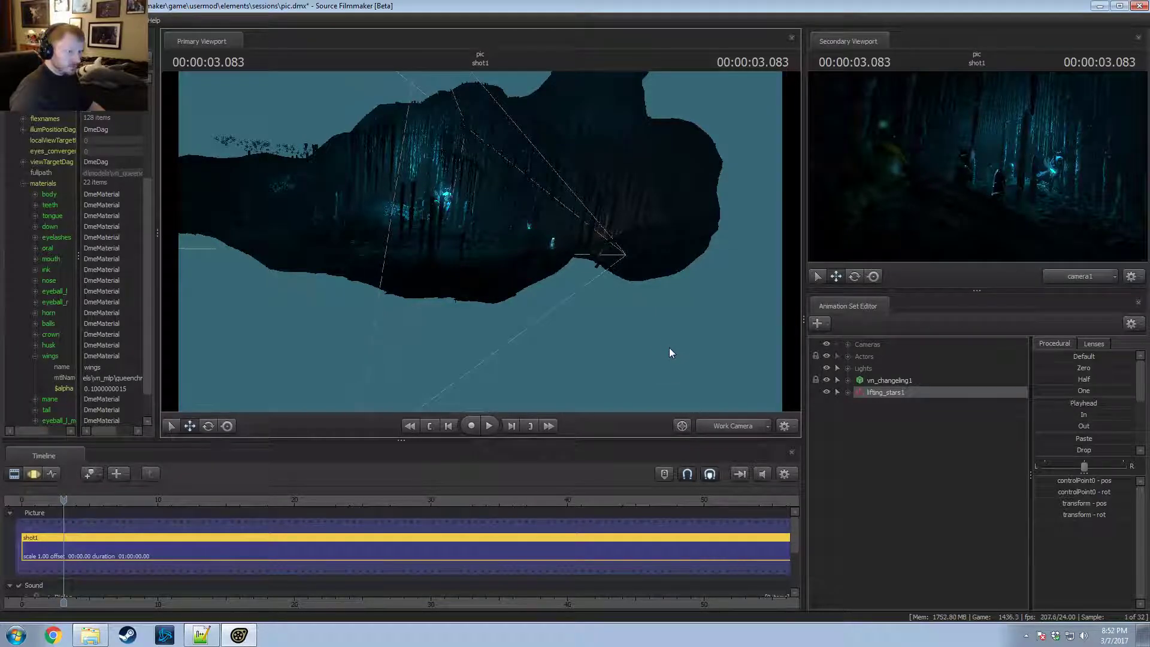
left_click(727, 427)
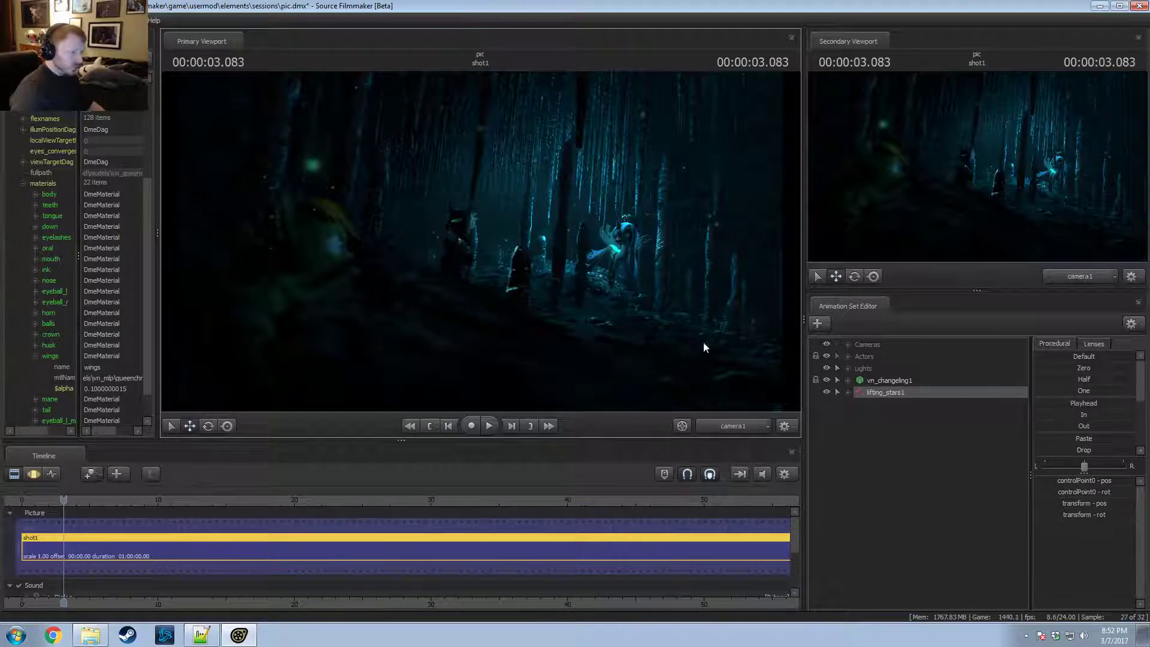
left_click(722, 425)
mouse_move(609, 319)
left_mouse_down()
mouse_move(527, 319)
mouse_move(482, 342)
mouse_move(608, 317)
left_mouse_up()
key("w")
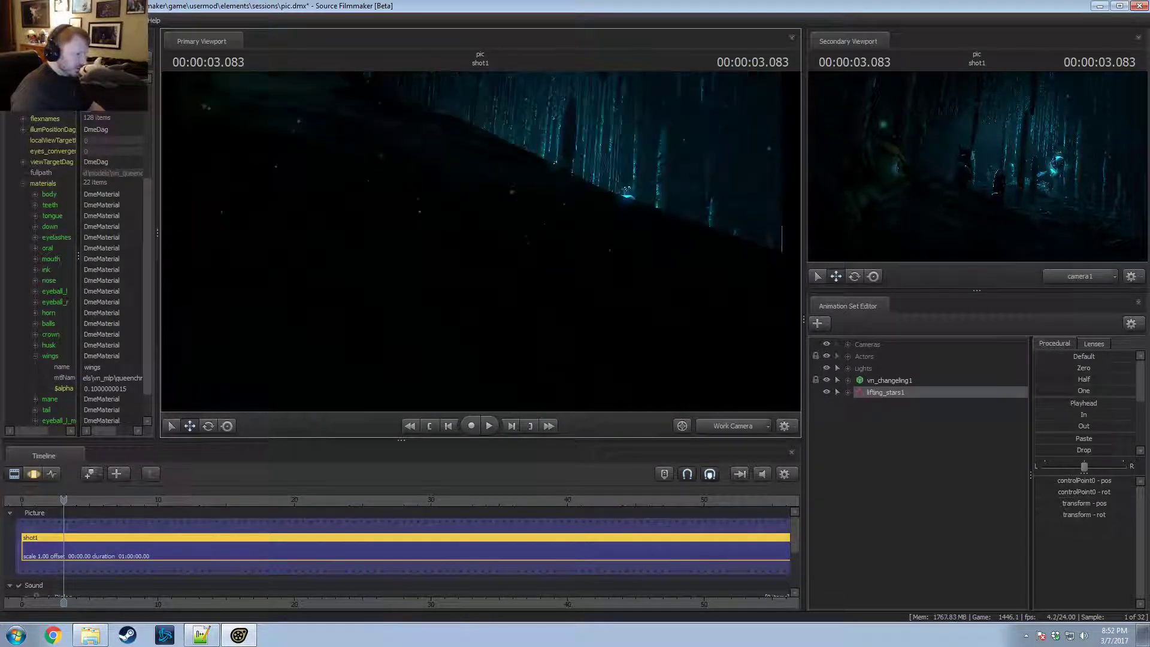
key("ctrl+s")
Step: Try to change the lifting_stars material to particle\star.vmt in its system properties and accept
right_click(872, 398)
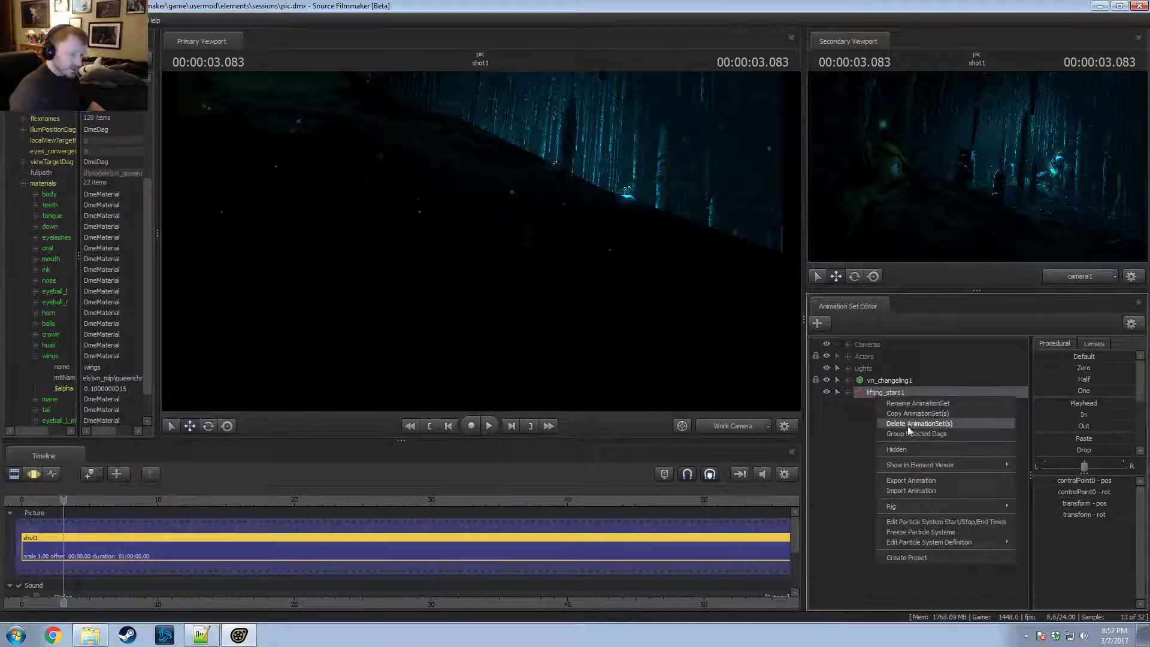
mouse_move(915, 541)
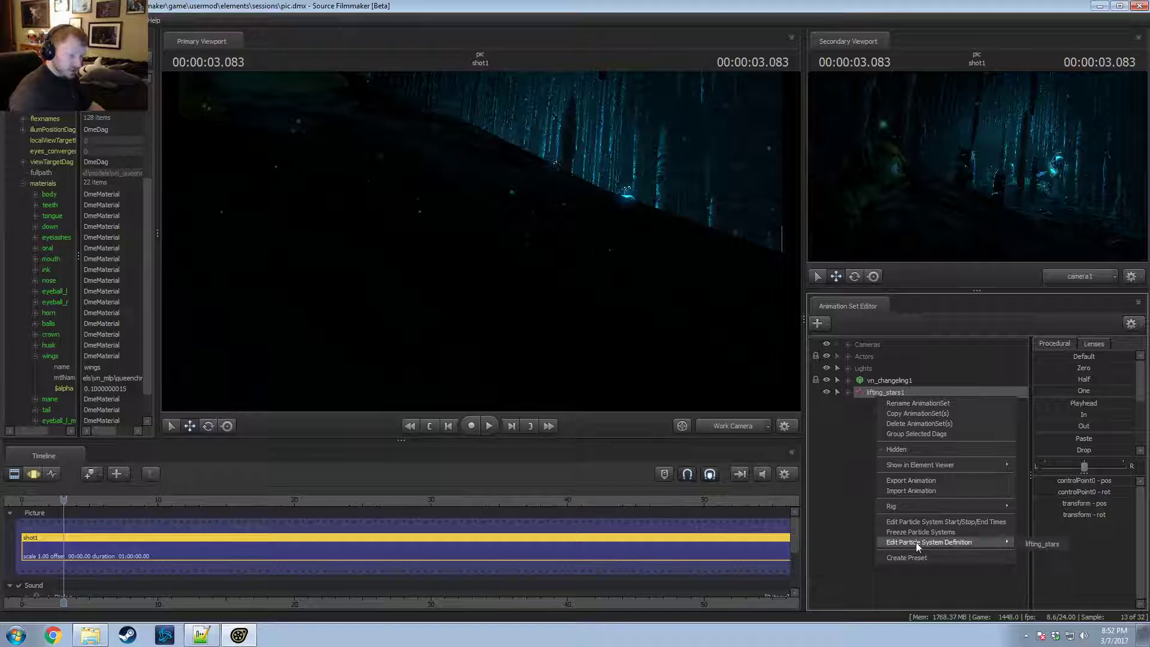
left_click(1027, 544)
left_click(239, 388)
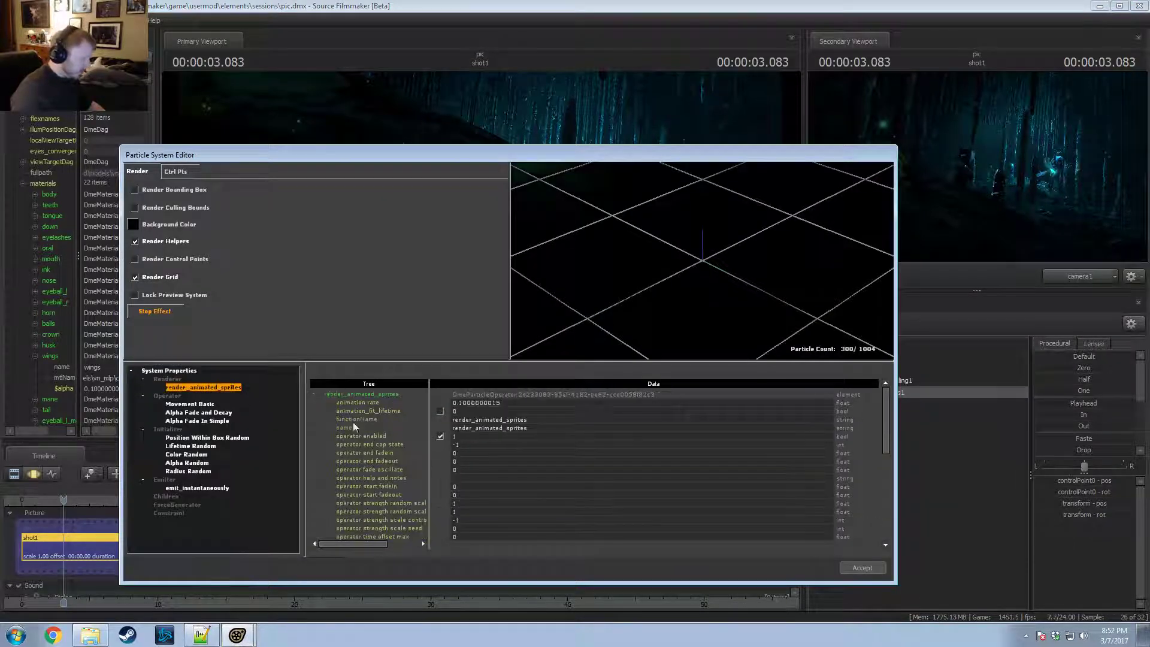
scroll(493, 458, "down", 8)
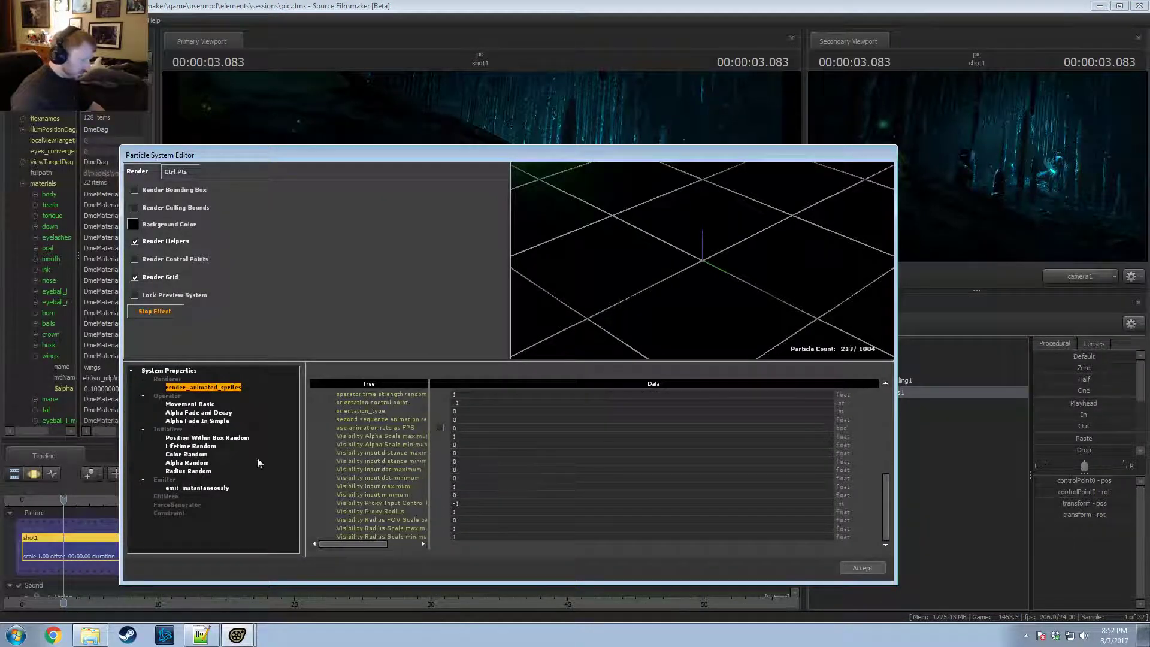
left_click(180, 371)
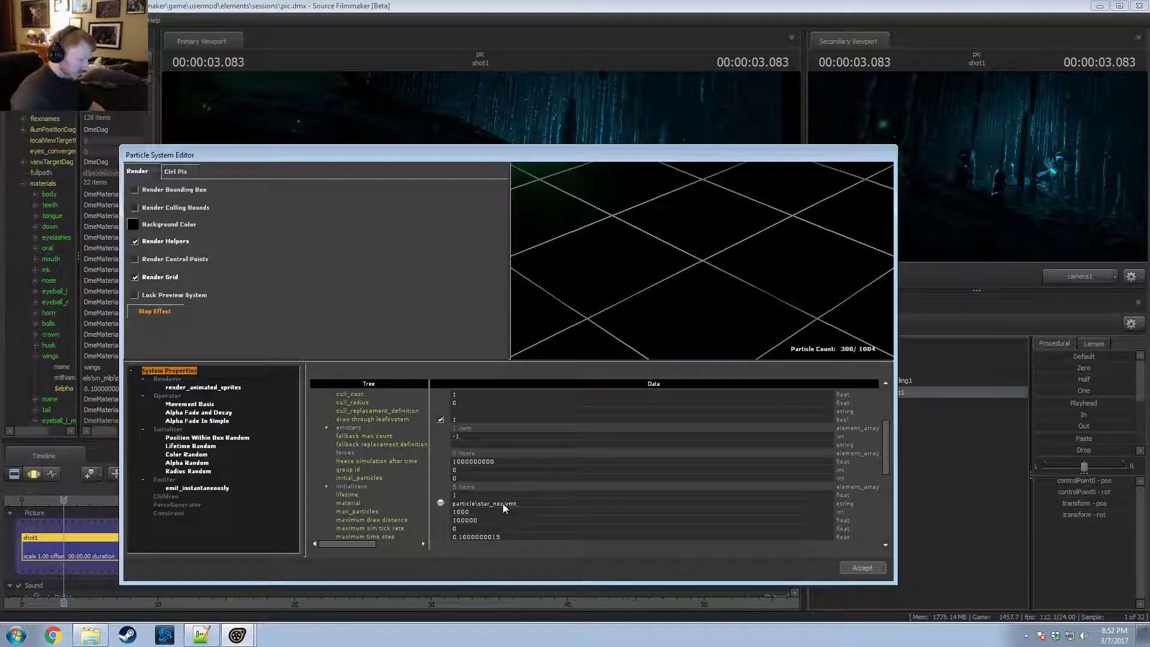
key("BackSpace")
key("BackSpace")
key("BackSpace")
key("BackSpace")
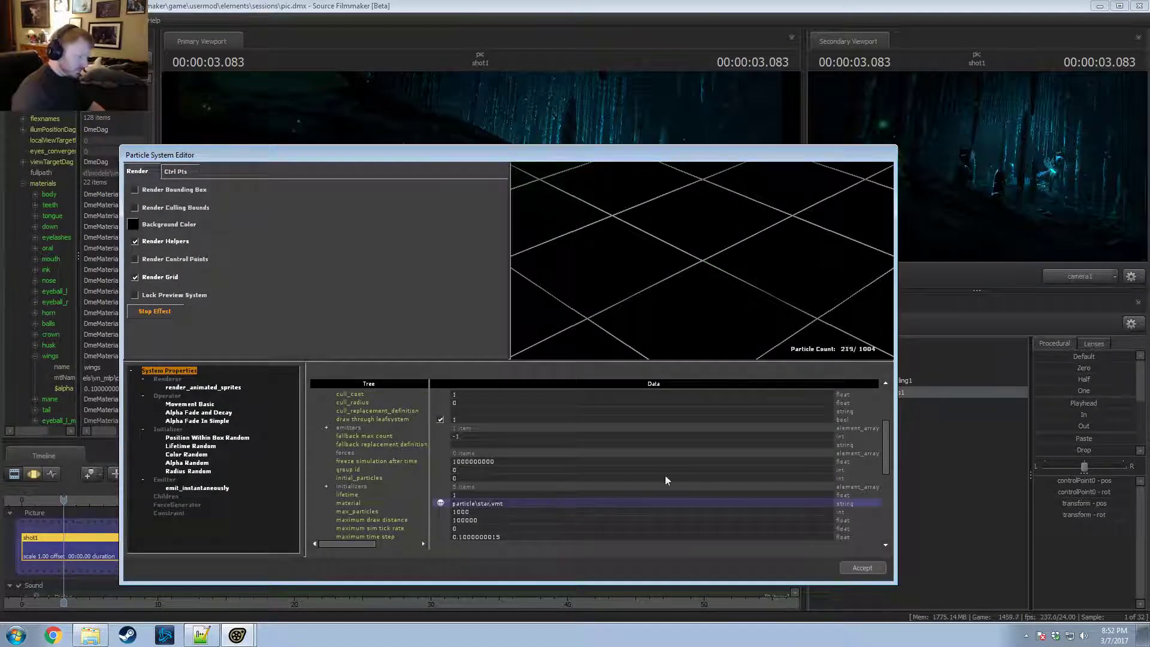
left_click(860, 566)
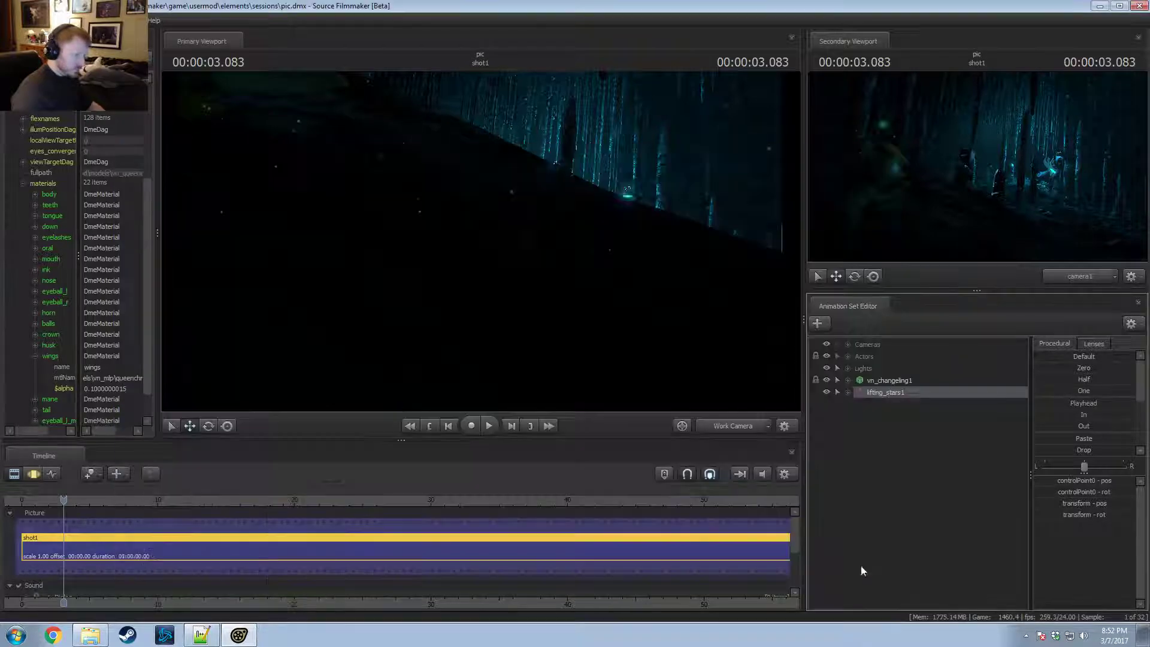
Step: Reopen the lifting_stars definition, commit particle\star.vmt as its material, accept, and inspect the particles in the scene
right_click(890, 395)
mouse_move(919, 534)
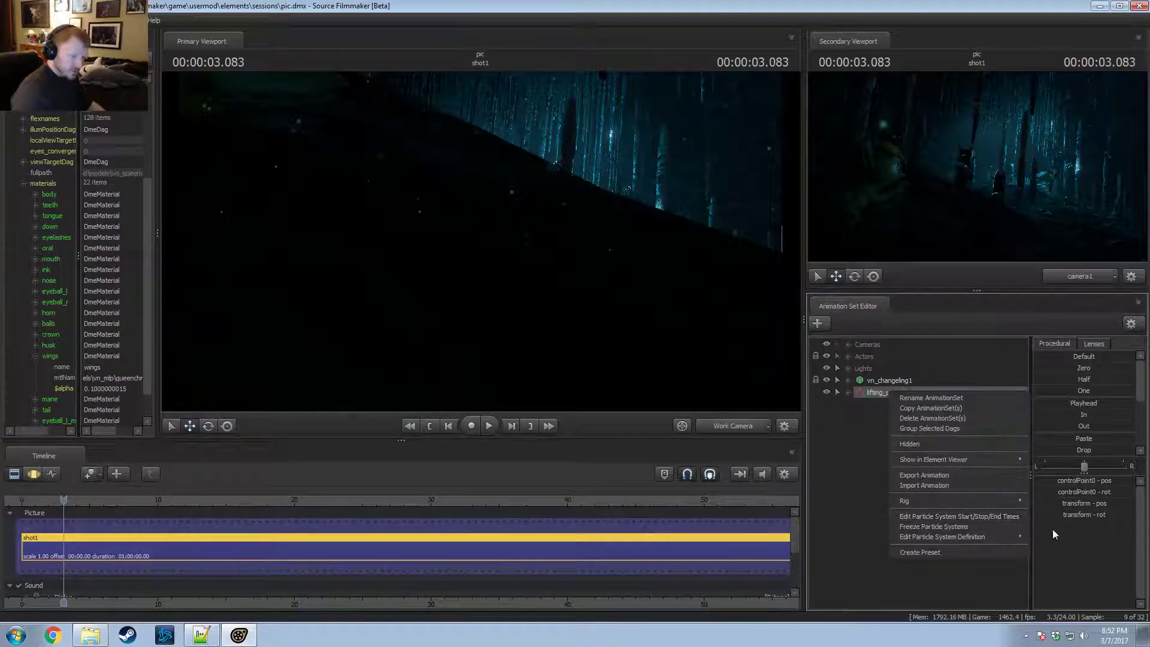
left_click(1052, 540)
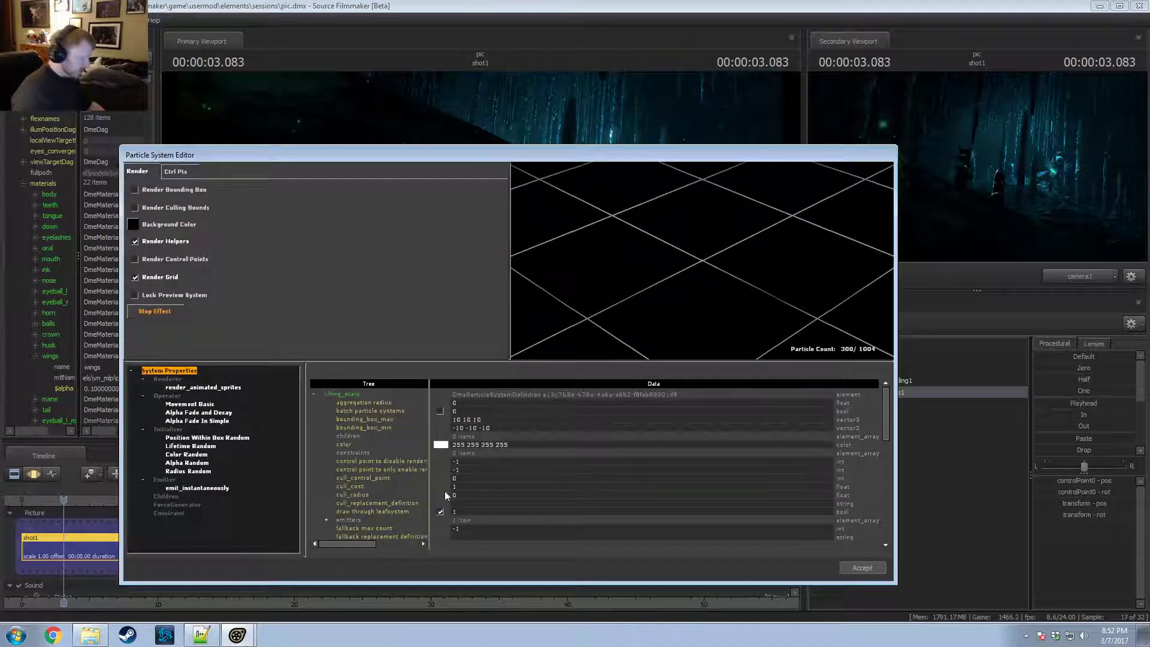
scroll(467, 500, "down", 6)
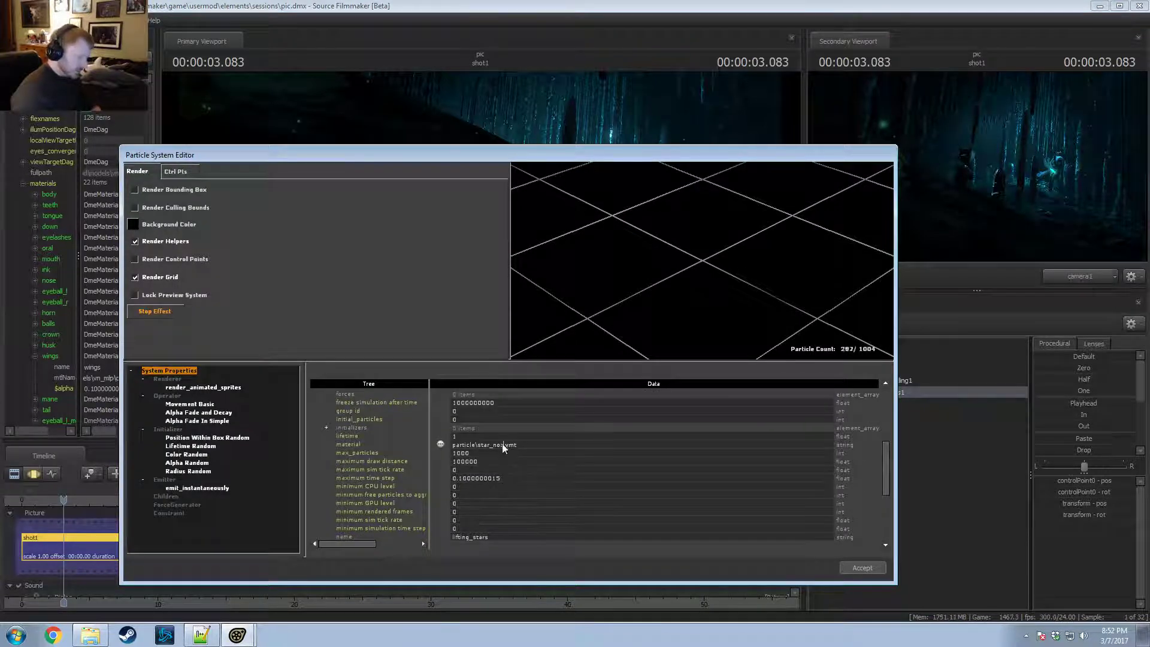
left_click(505, 443)
key("BackSpace")
key("BackSpace")
key("Return")
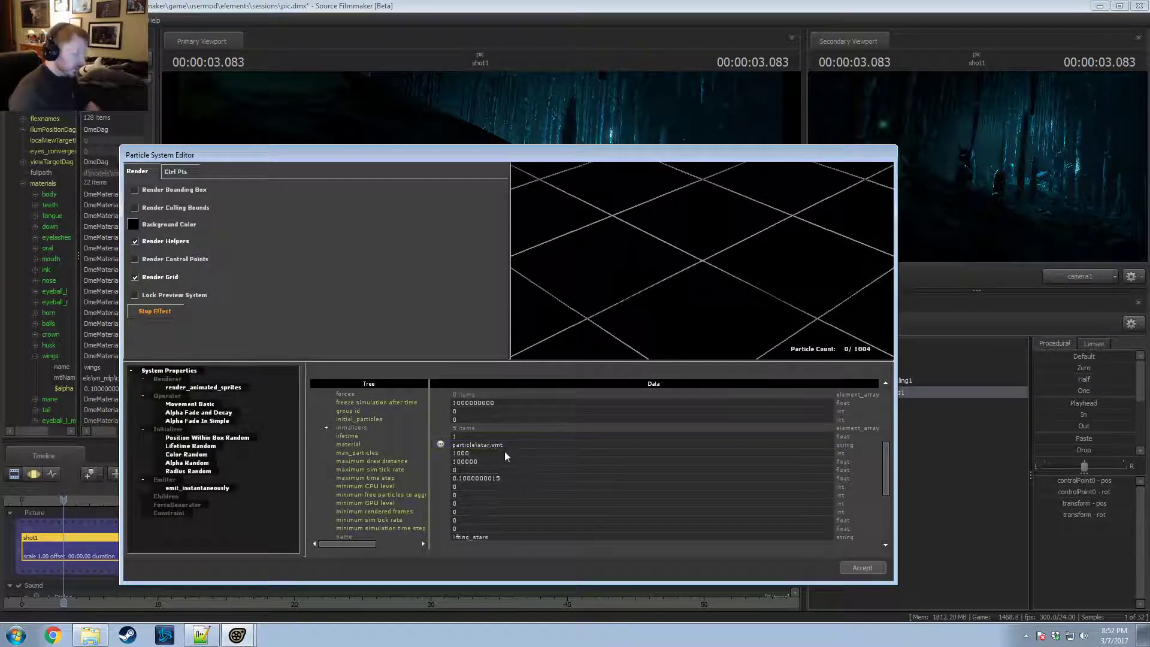
left_click_drag(553, 157, 587, 153)
left_click(902, 567)
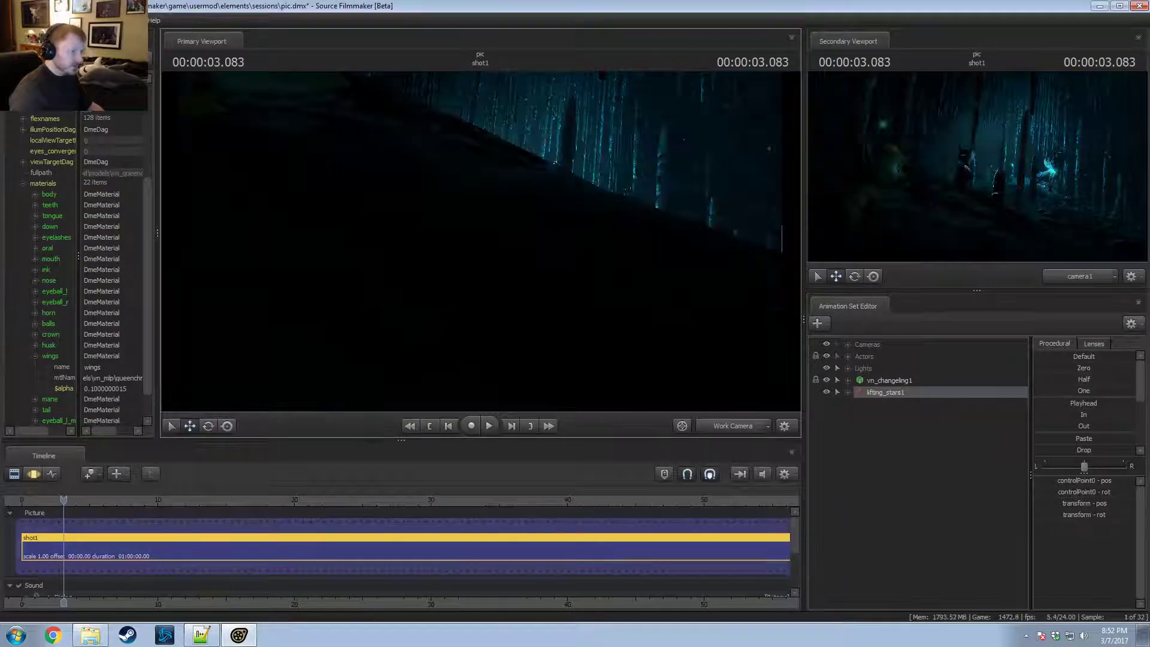
mouse_move(501, 264)
left_mouse_down()
mouse_move(501, 299)
mouse_move(424, 300)
mouse_move(501, 264)
left_mouse_up()
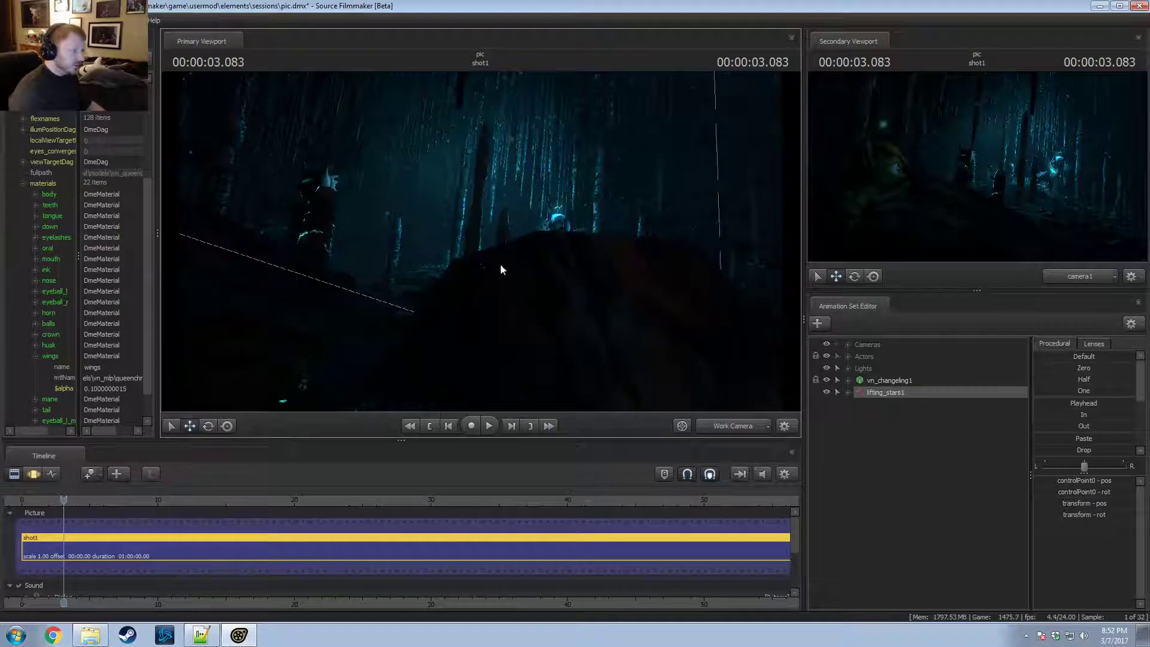
Step: Open the lifting_stars1 particle definition and set Alpha Random's alpha_max to 255 and alpha_min to 100
right_click(932, 397)
mouse_move(987, 541)
left_click(1097, 543)
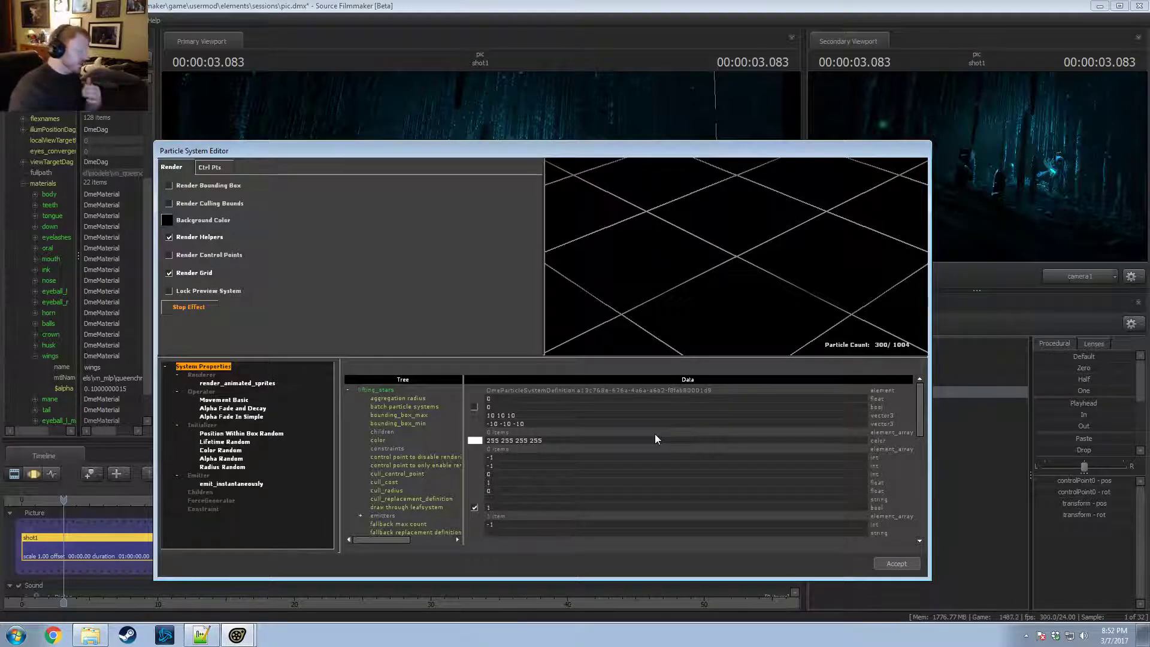
left_click(242, 435)
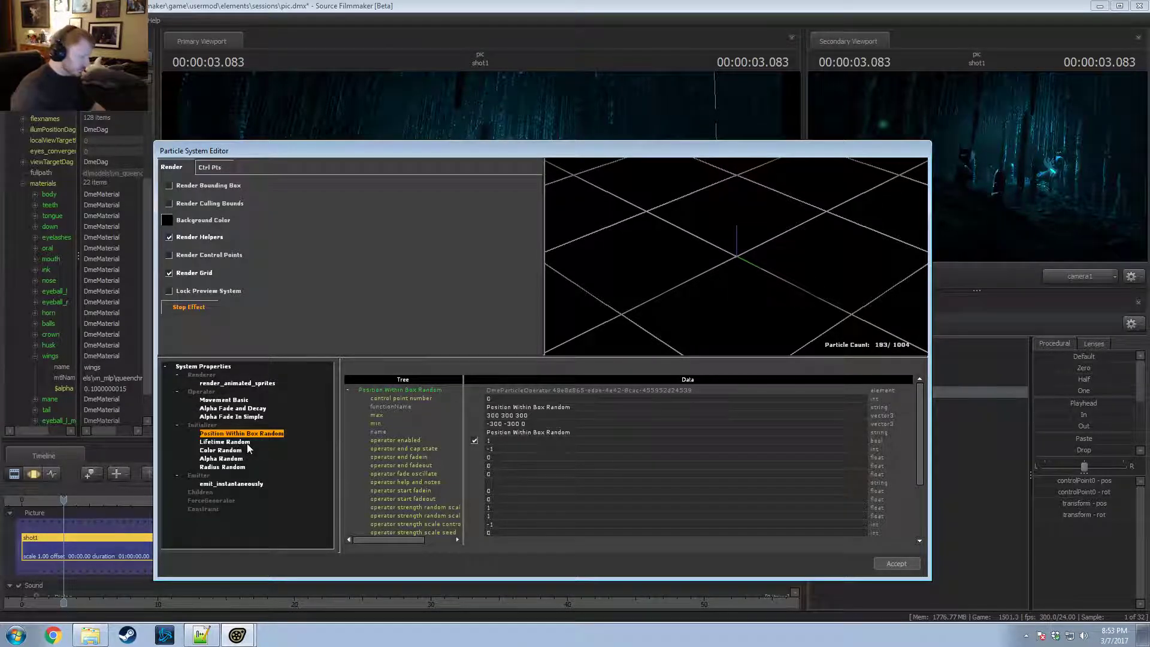
left_click(221, 458)
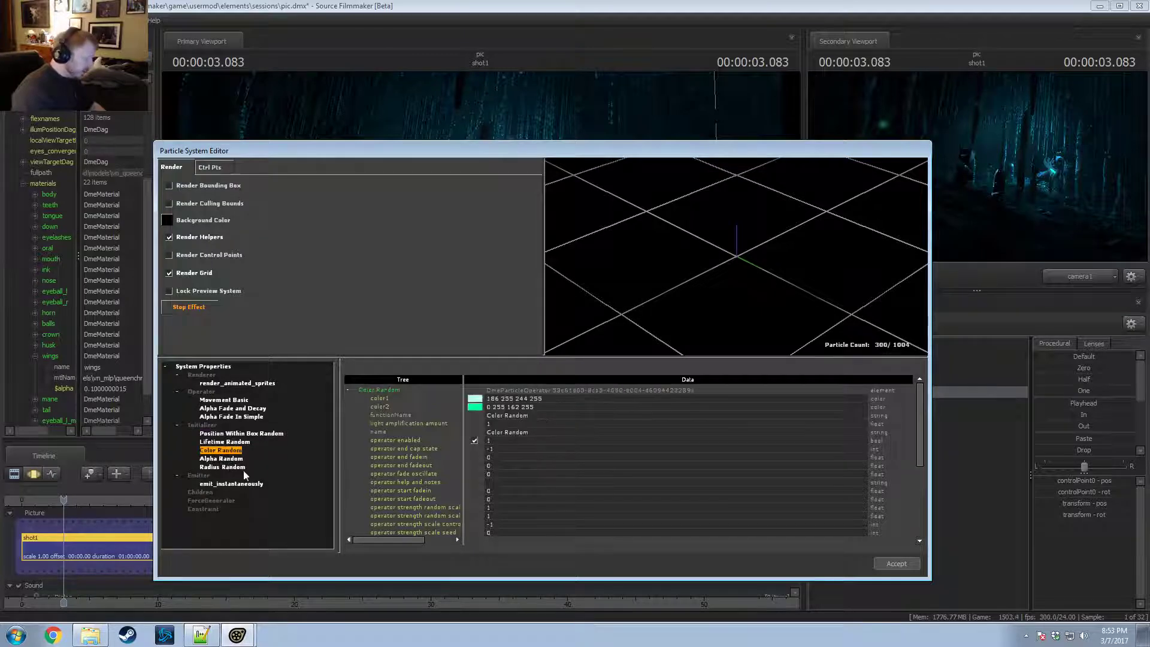
double_click(501, 399)
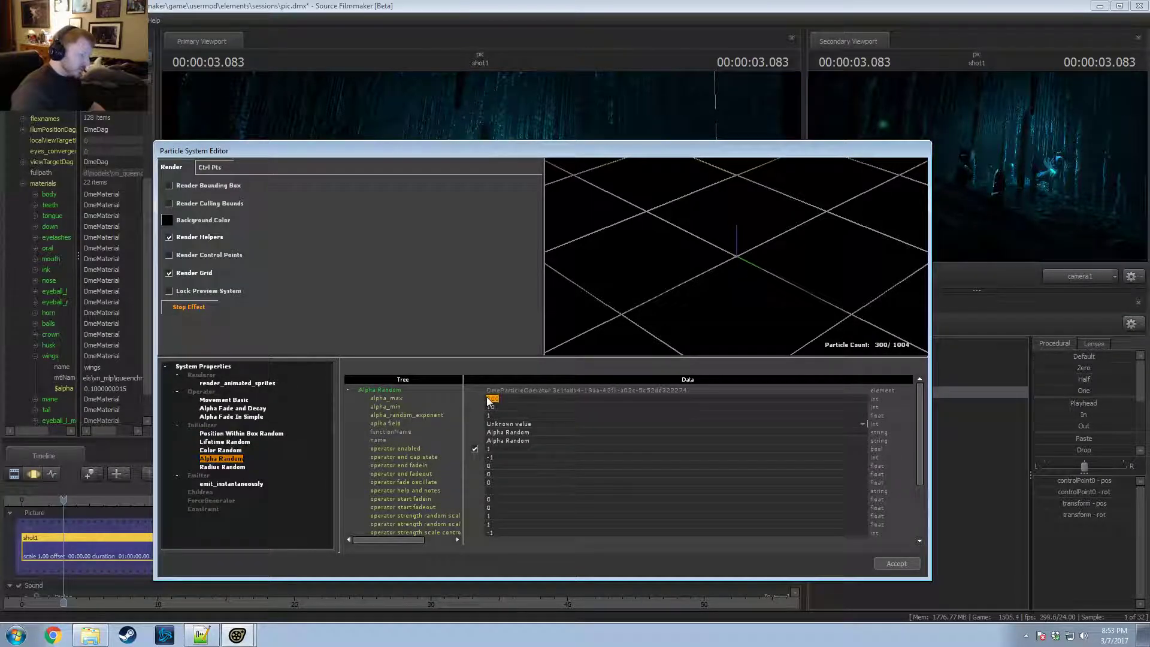
type("255")
key("Return")
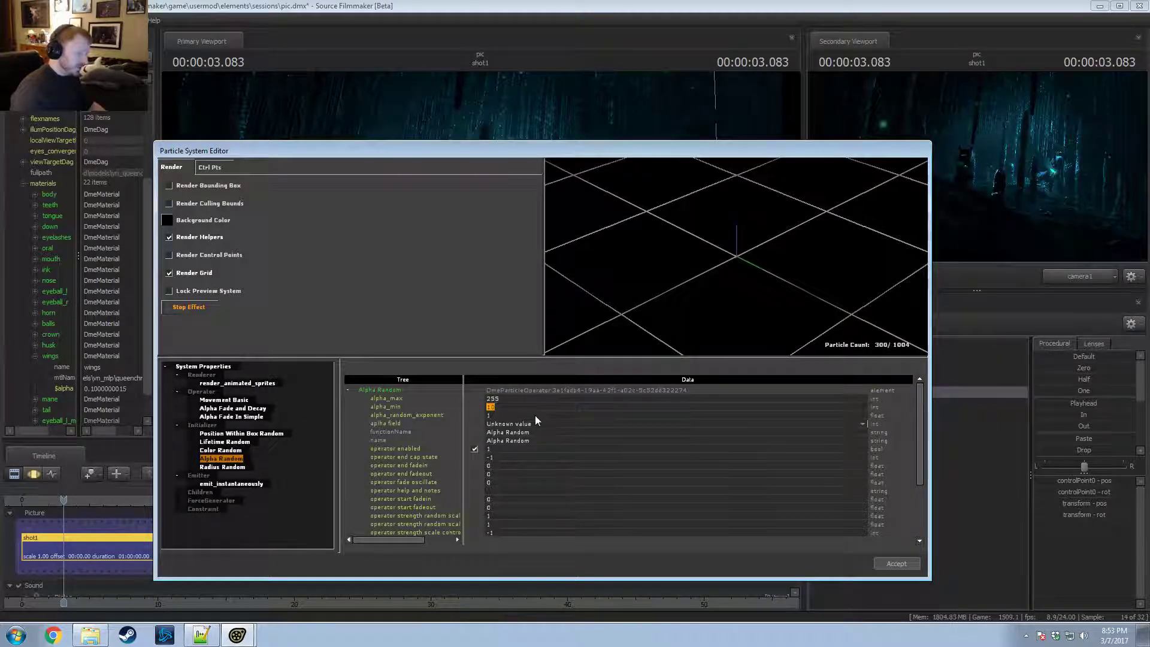
type("100")
key("Return")
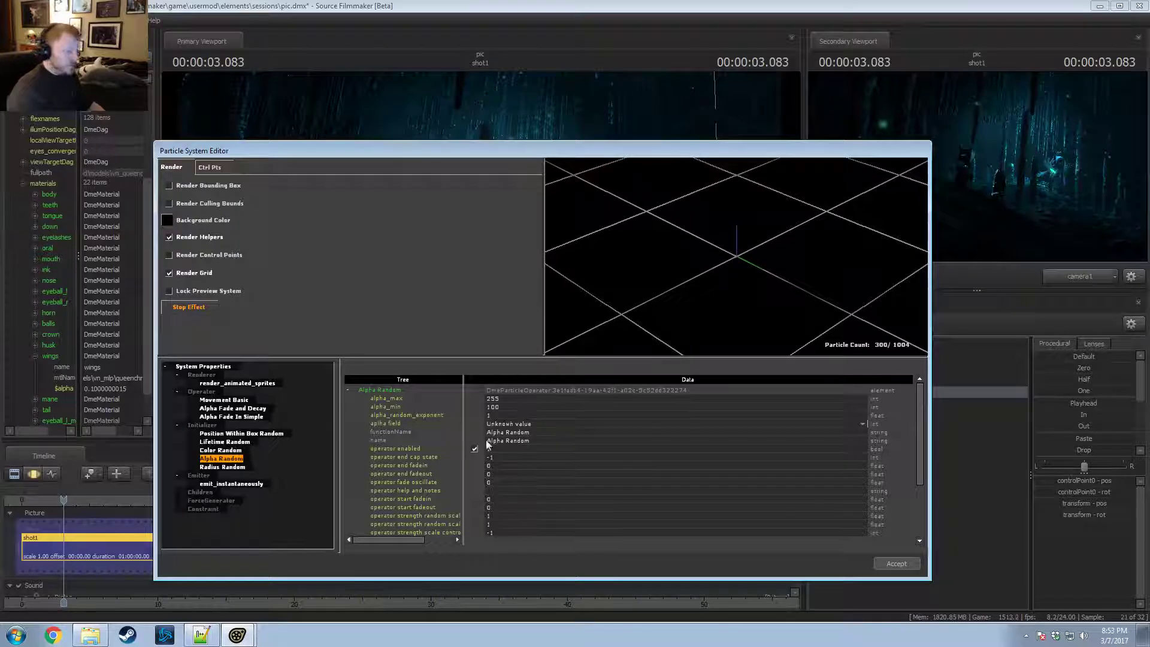
Step: Shift both Color Random colours toward cyan, with color2 at 0 255 228 and color1 at 186 255 251
left_click(223, 450)
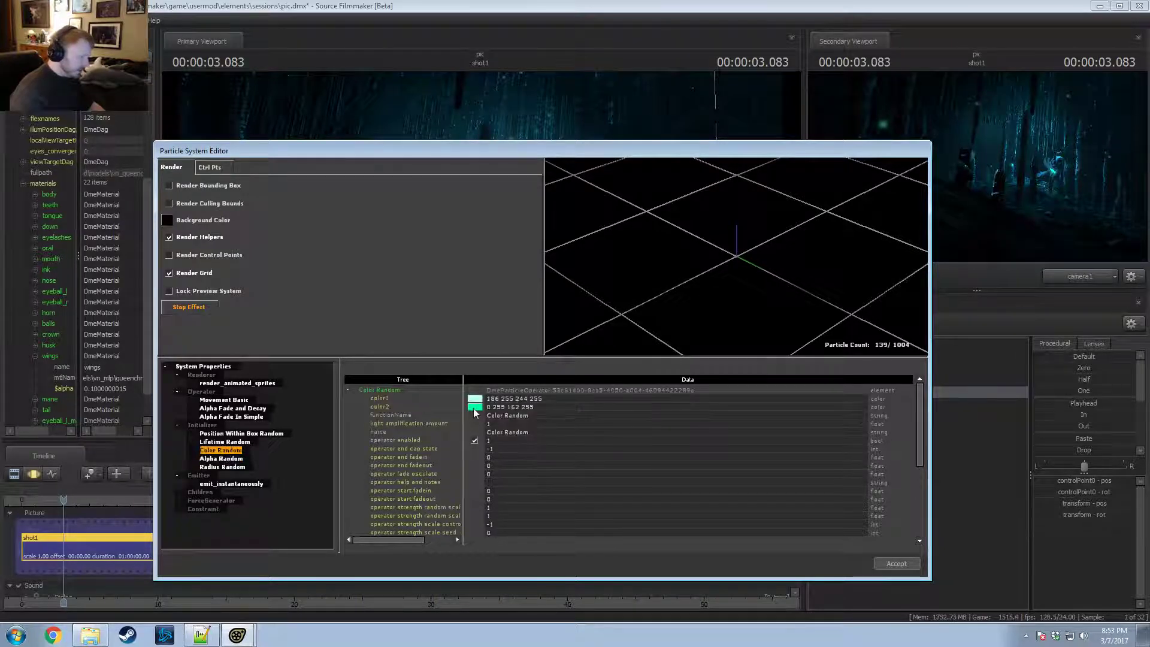
double_click(474, 406)
left_click_drag(584, 364, 584, 357)
left_click(473, 463)
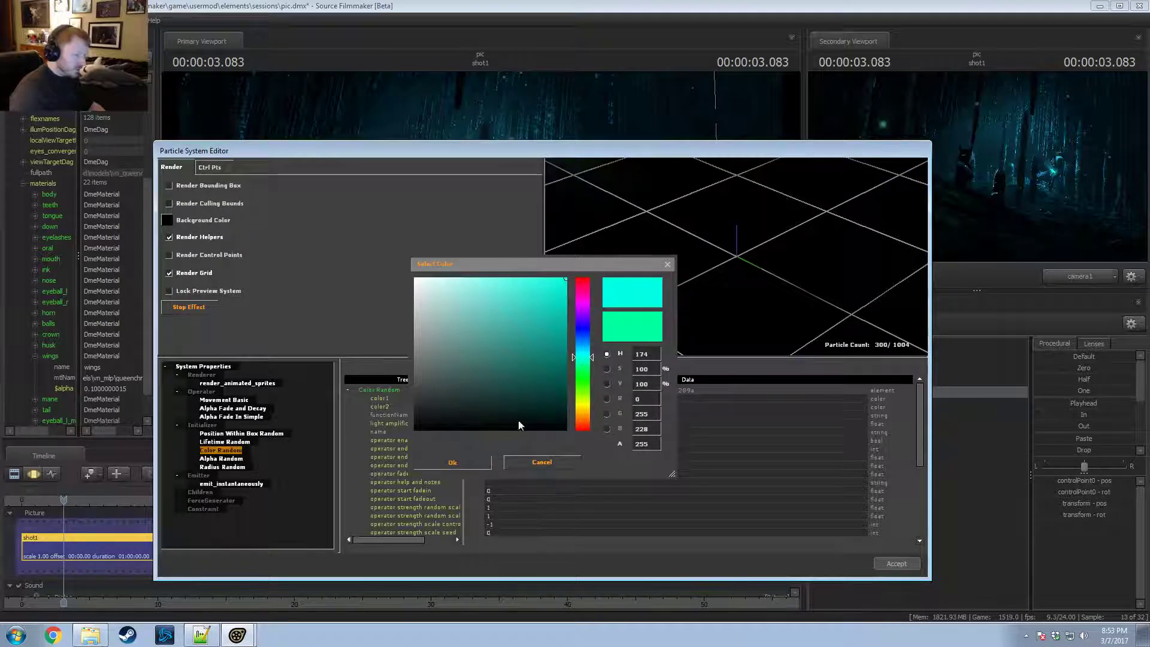
double_click(475, 399)
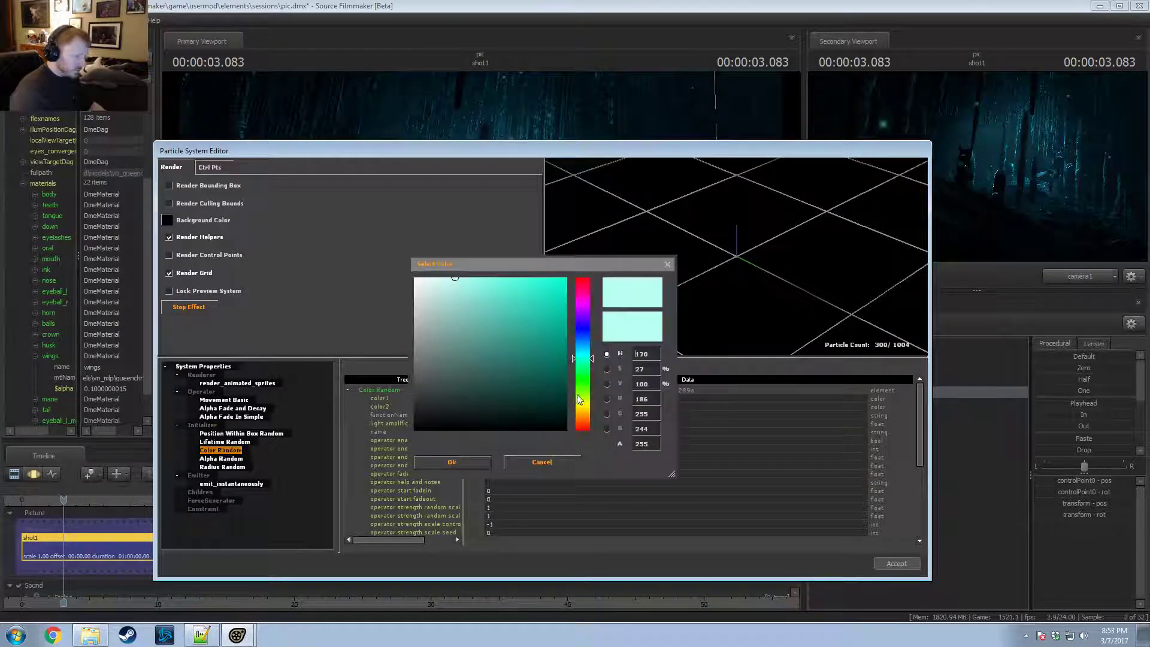
left_click_drag(585, 361, 586, 360)
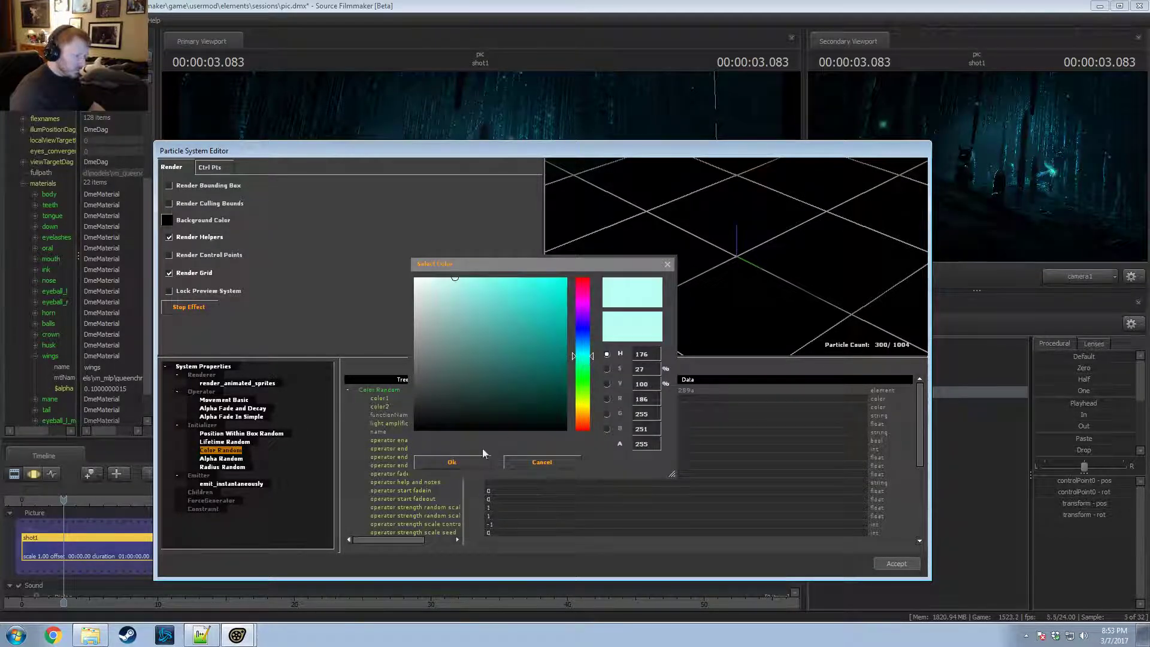
left_click(452, 462)
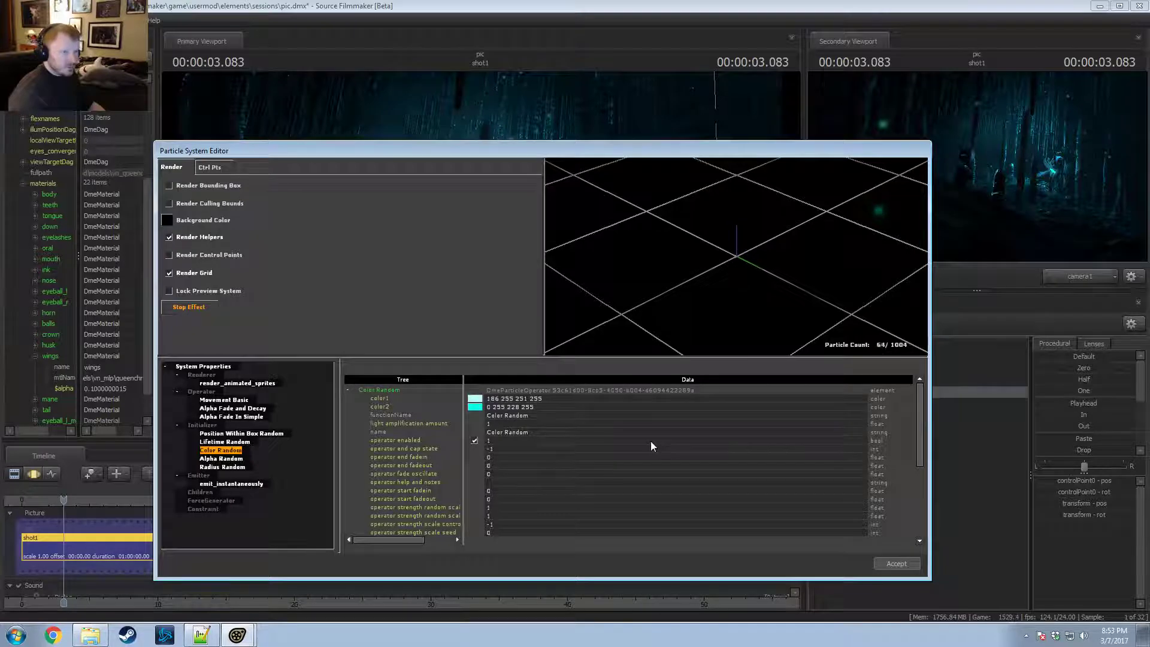
Step: Remove the Lifetime Random initializer and the Alpha Fade and Decay and Alpha Fade In Simple operators from the particle system
scroll(829, 231, "down", 5)
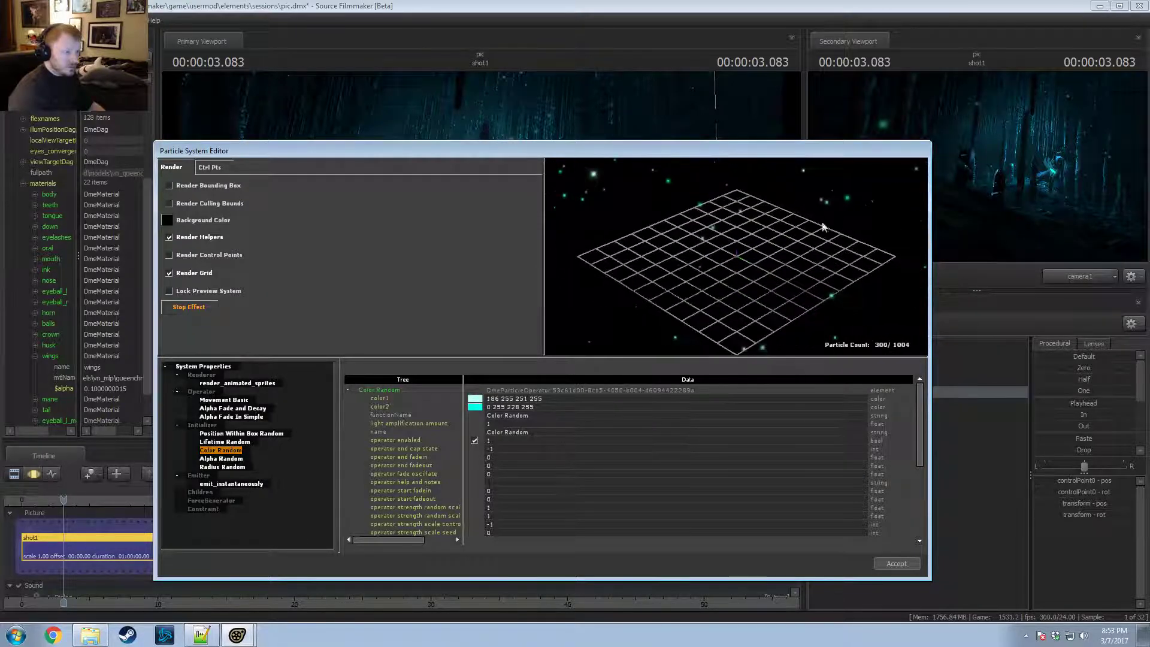
scroll(786, 240, "down", 3)
left_click_drag(756, 254, 782, 239)
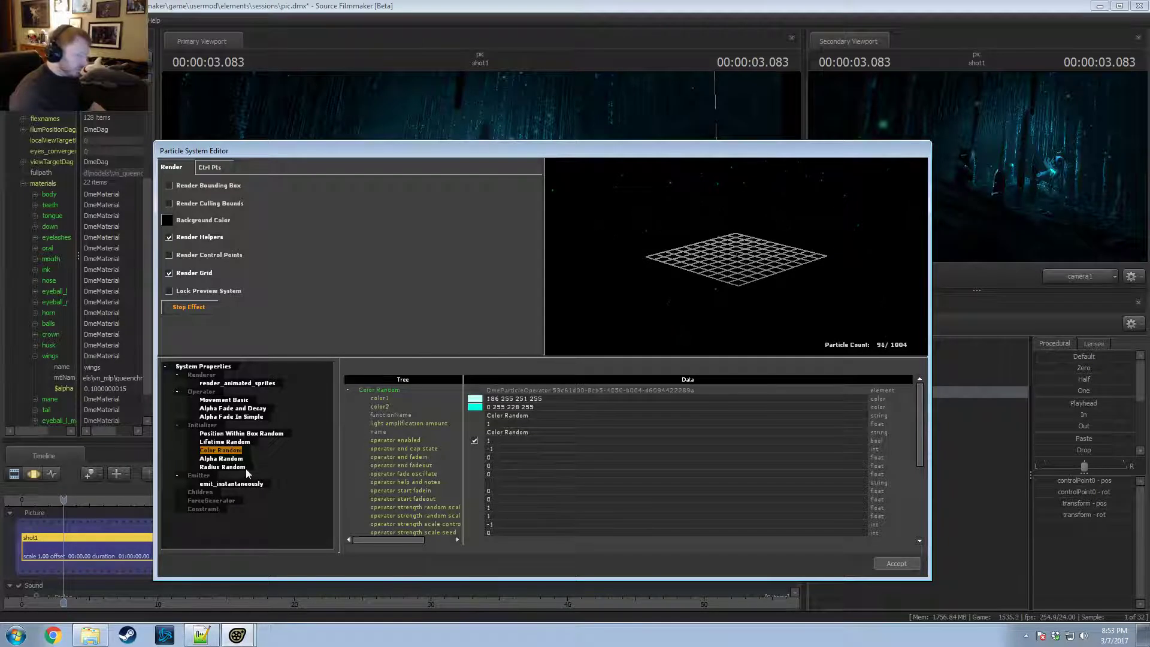
right_click(221, 442)
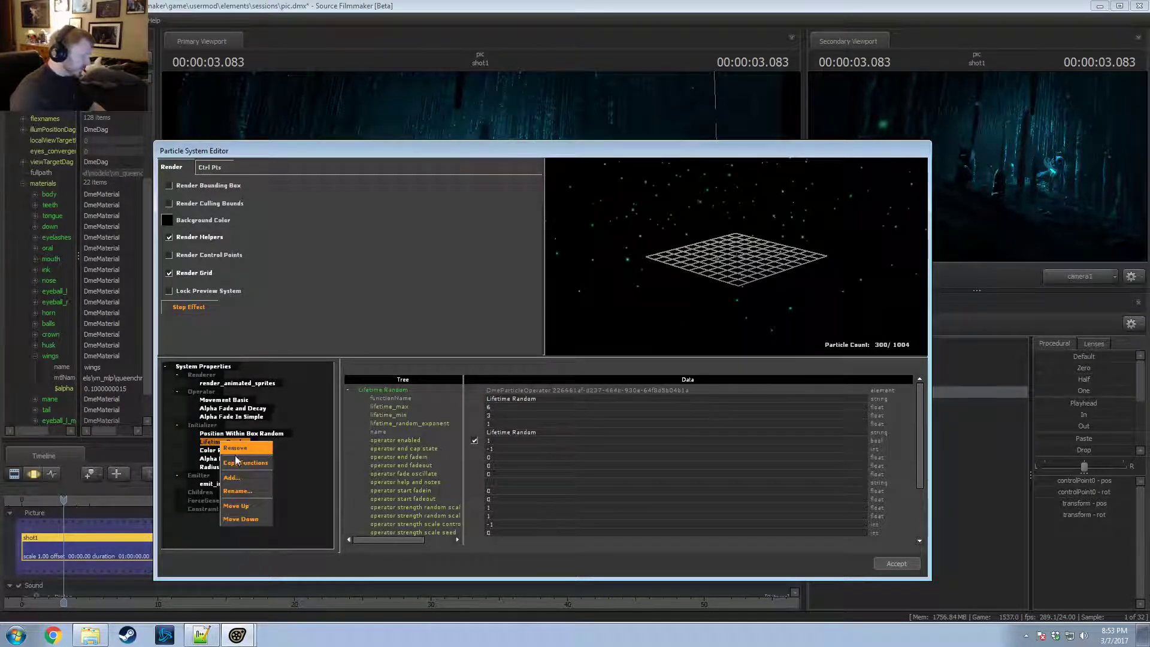
left_click(235, 449)
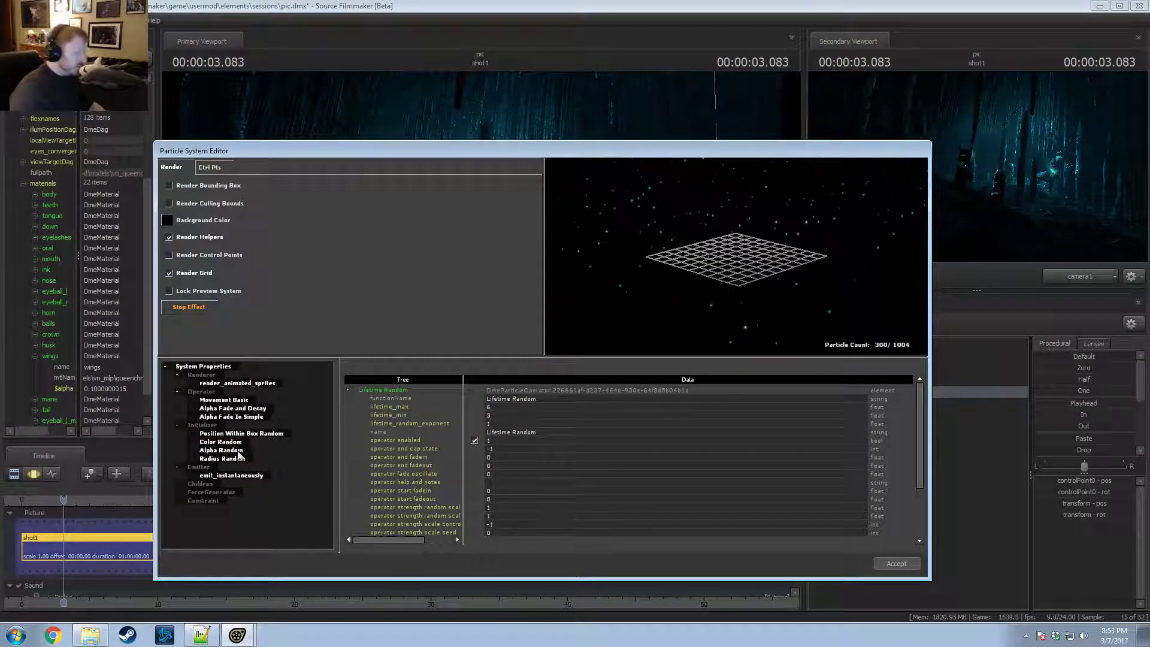
right_click(228, 410)
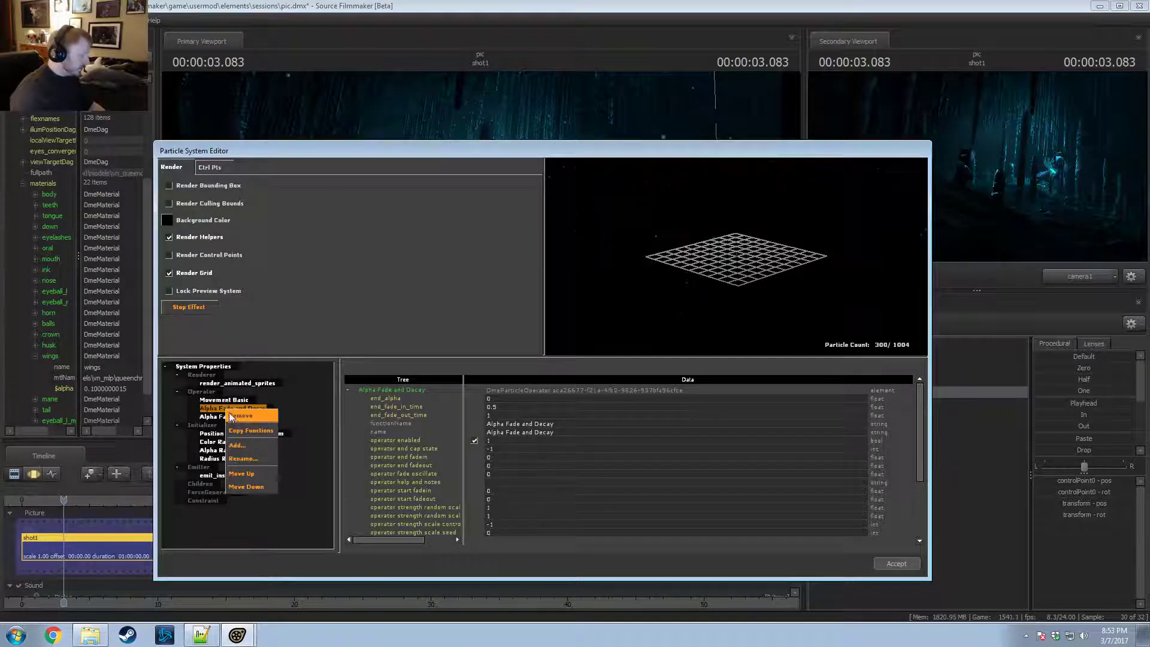
left_click(236, 418)
right_click(228, 410)
left_click(235, 416)
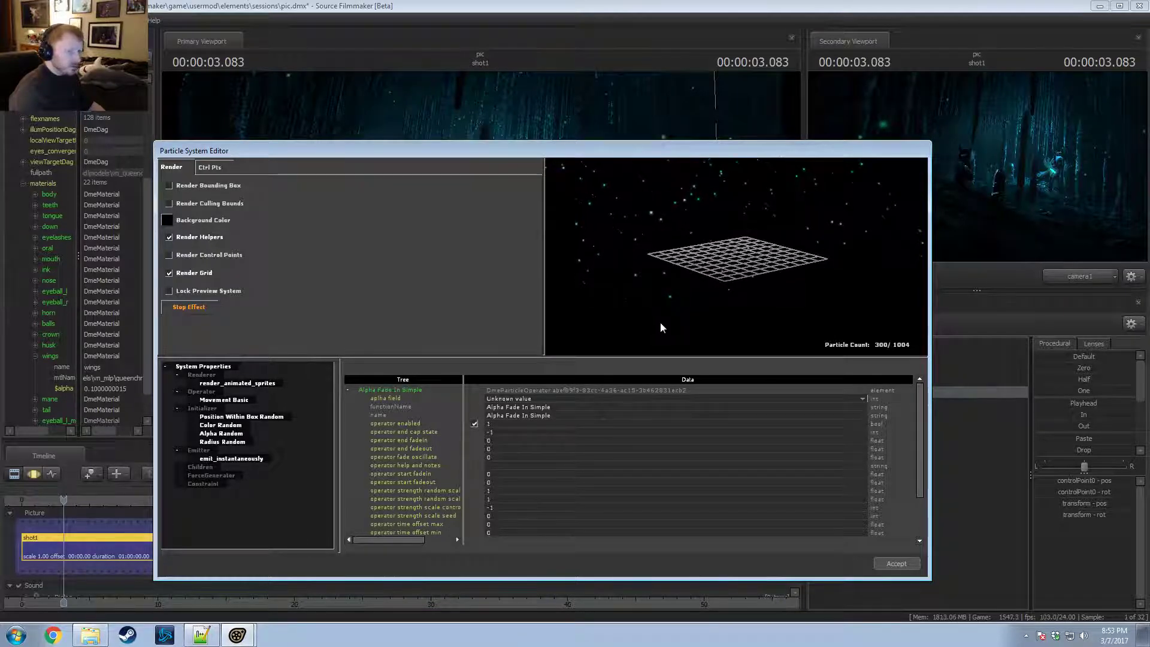
Step: Accept the particle changes and show camera1 in the primary viewport and the Work Camera in the secondary viewport
left_click(898, 564)
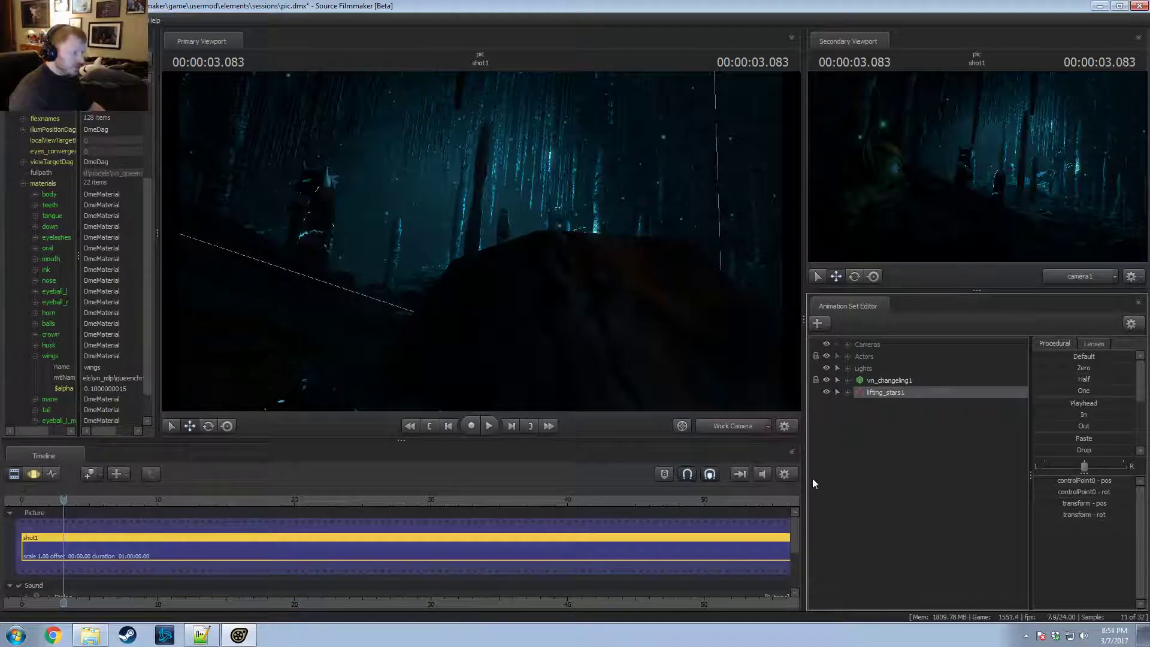
left_click(710, 430)
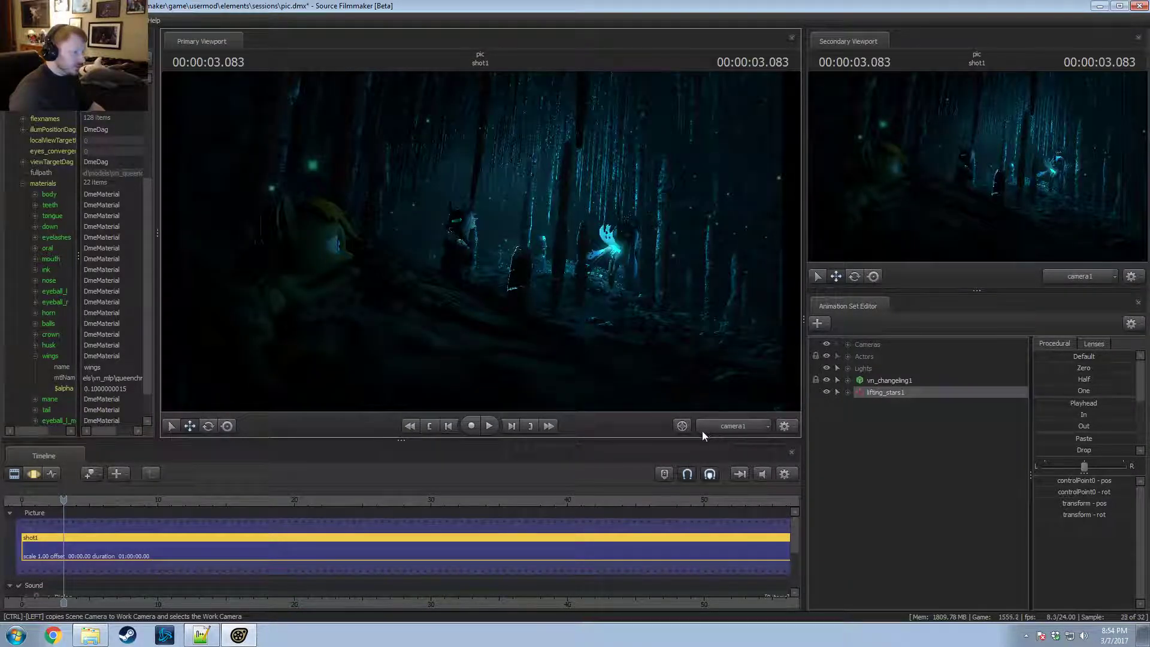
left_click(1074, 280)
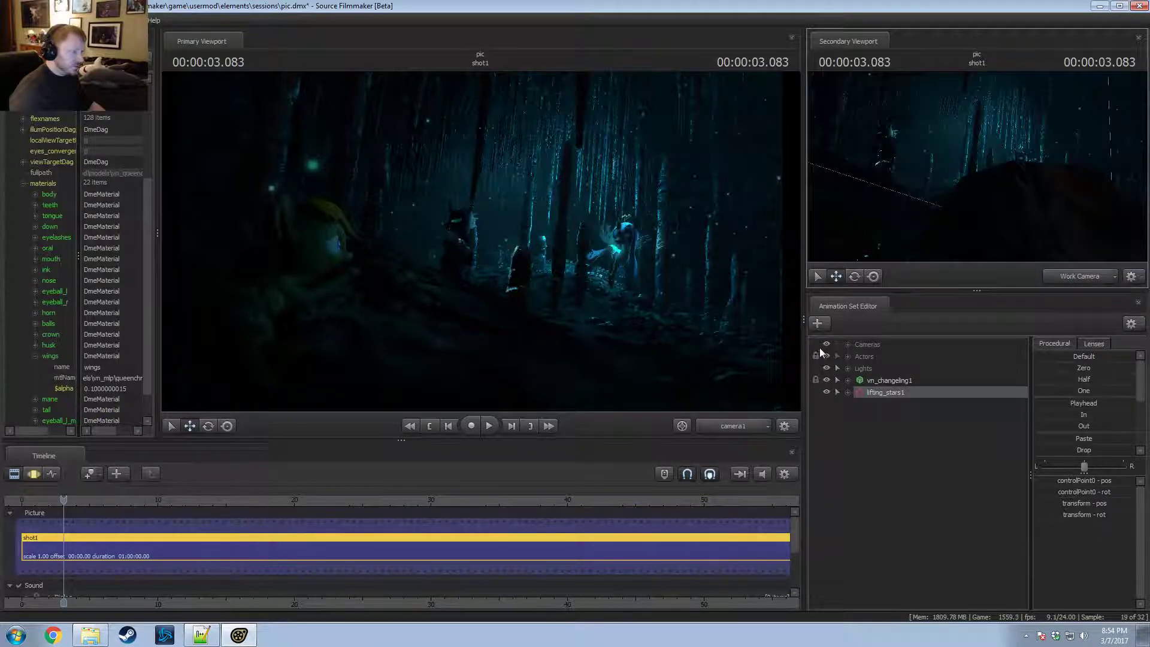
Step: Reopen the lifting_stars1 particle definition and set emit_instantaneously's num_to_emit to 100
left_click(885, 389)
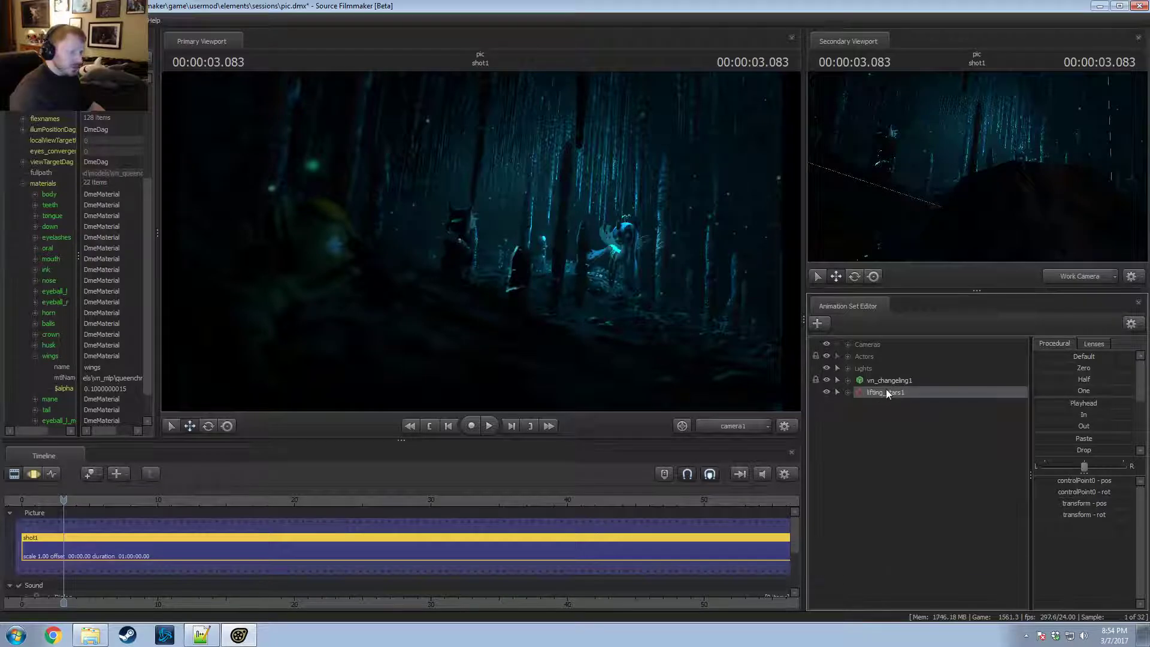
right_click(886, 392)
mouse_move(908, 531)
left_click(1035, 534)
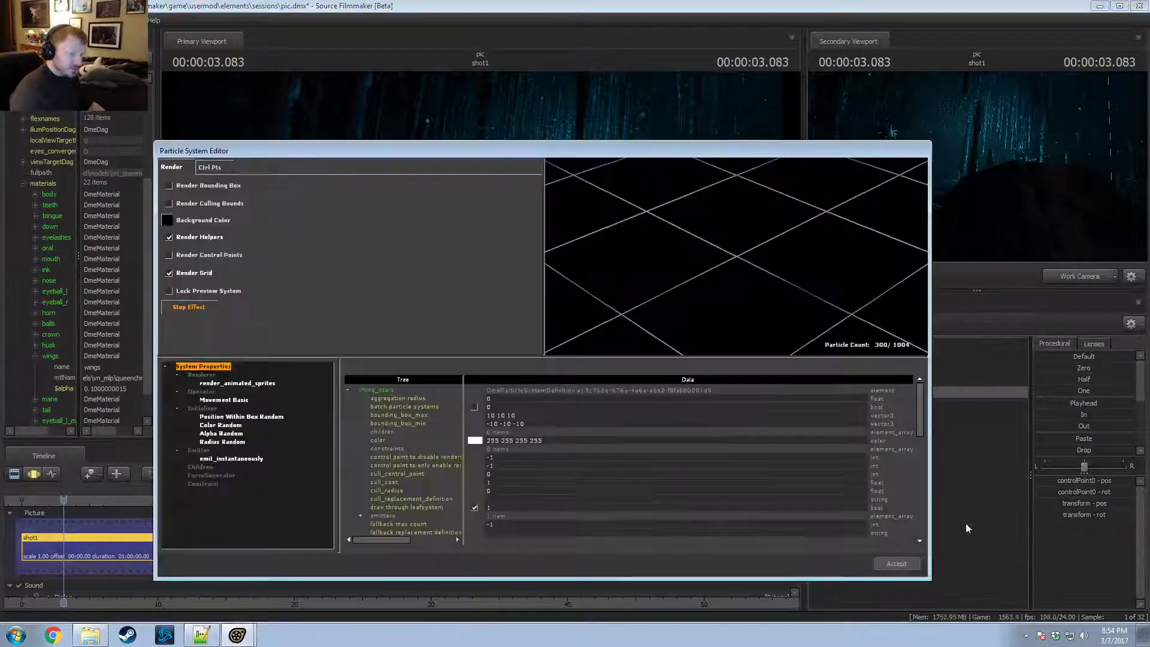
left_click(231, 458)
scroll(497, 467, "down", 2)
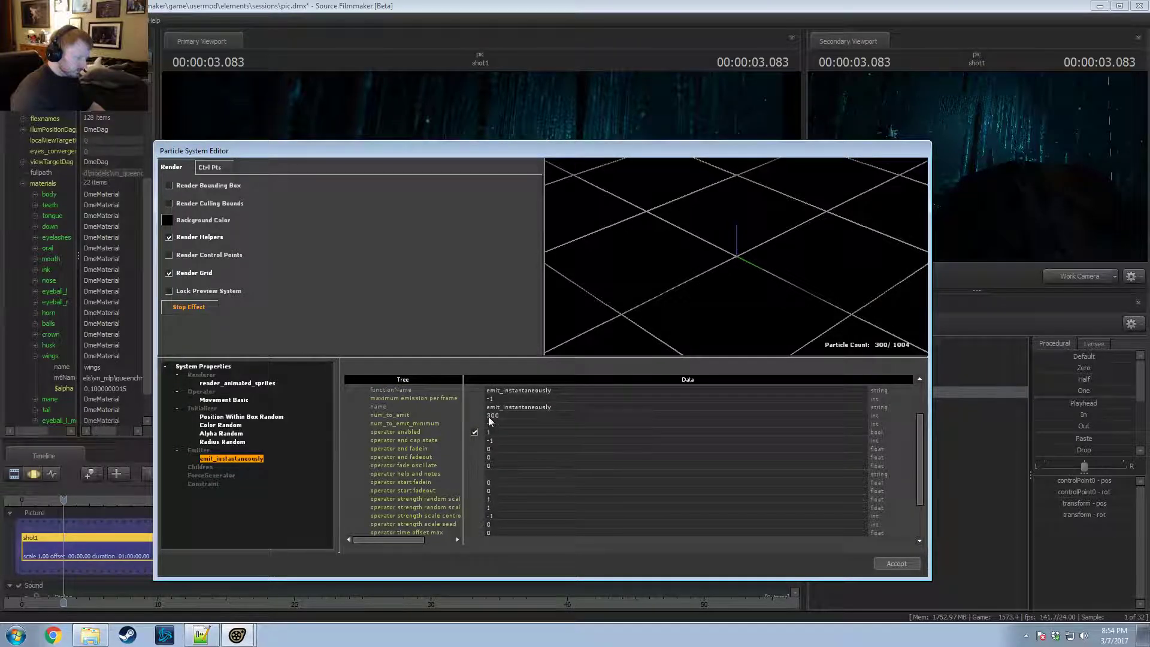
left_click(584, 413)
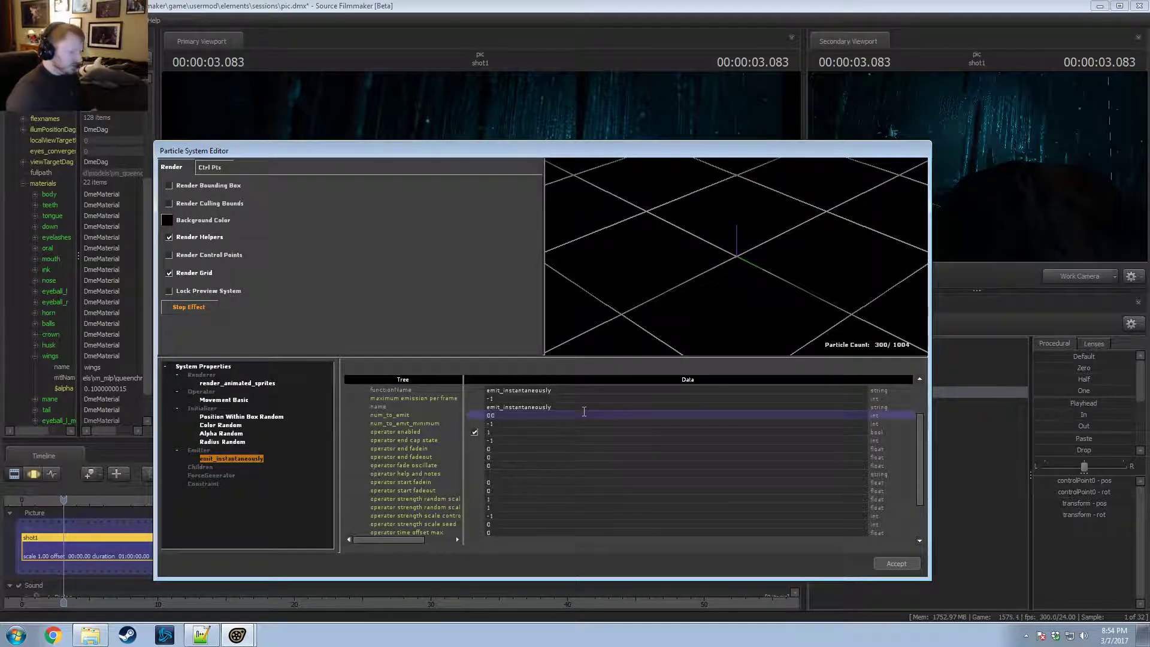
type("1")
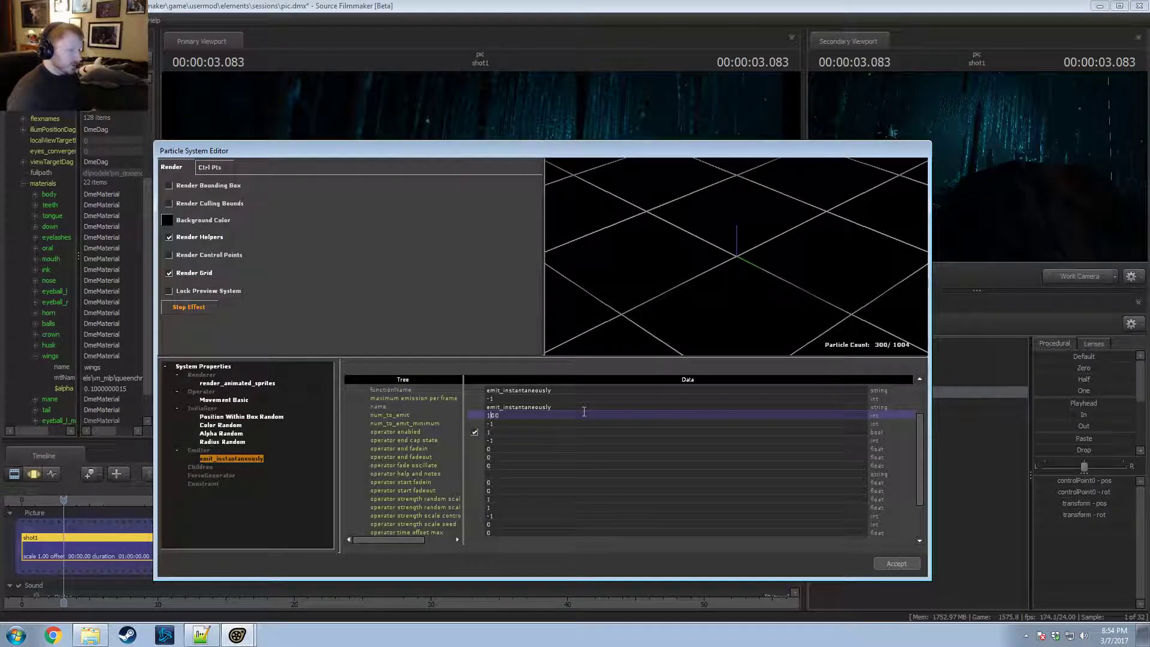
left_click(222, 442)
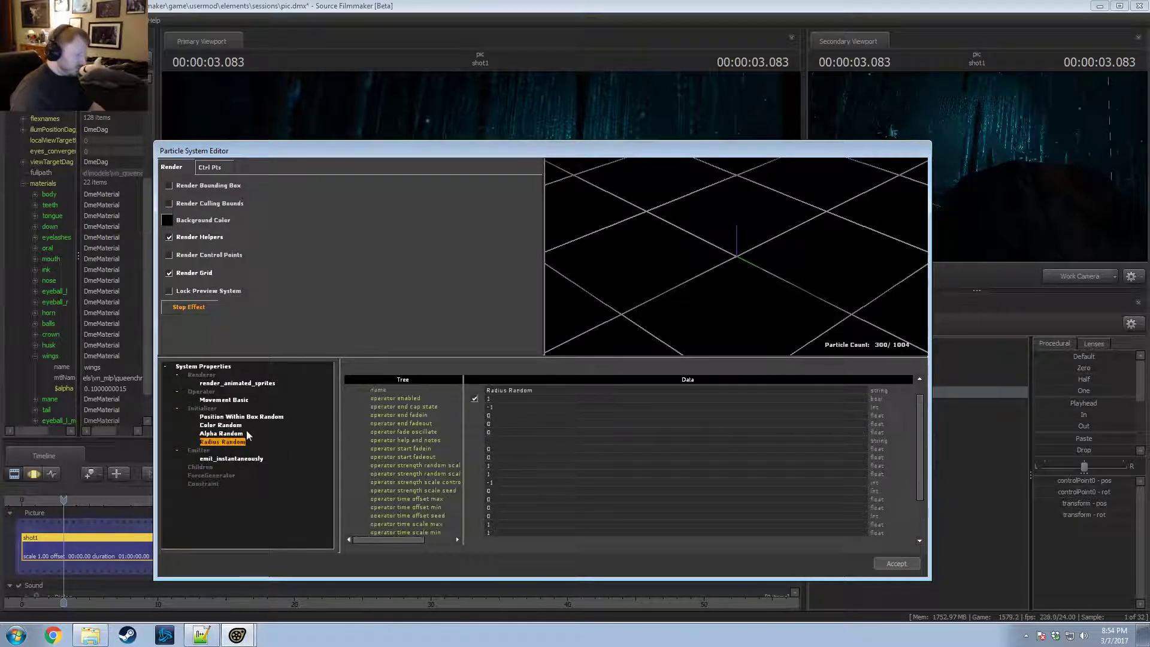
left_click(220, 459)
left_click(513, 448)
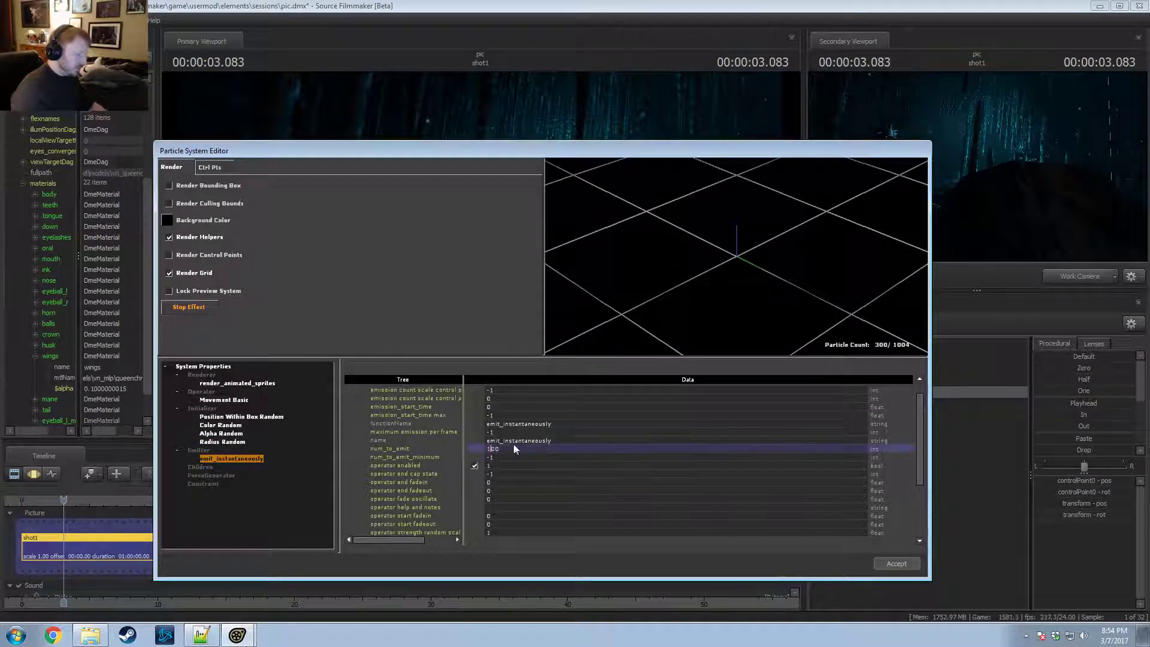
left_click(221, 433)
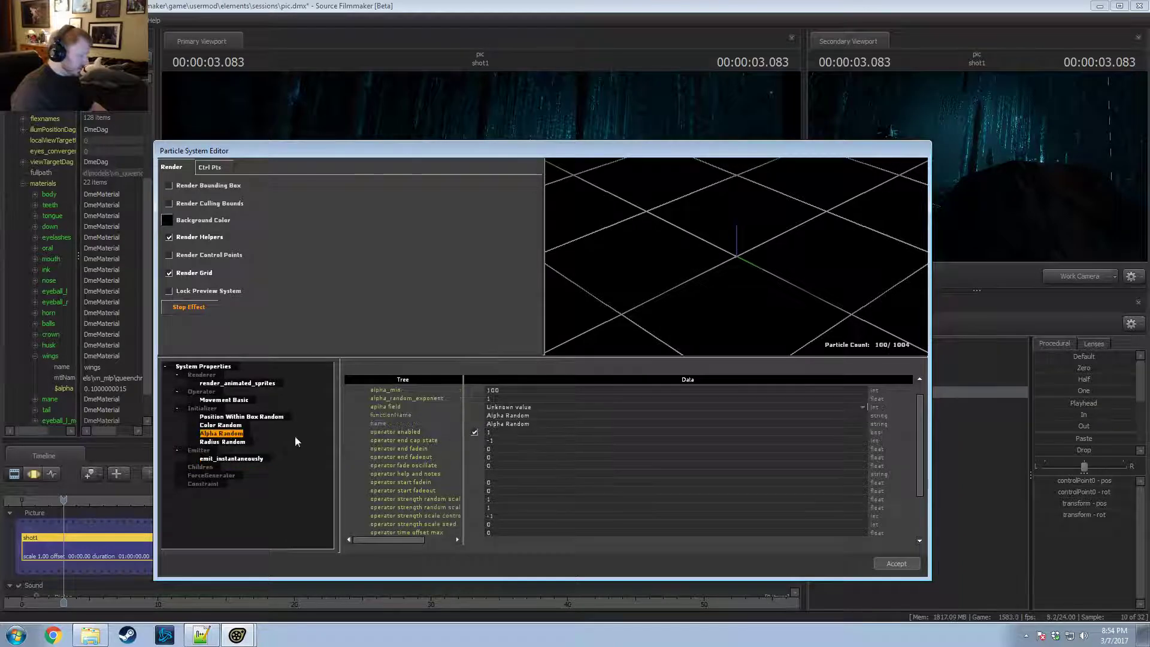
Step: Set Radius Random's radius_min to 2 and accept the particle system changes
left_click(222, 441)
scroll(505, 480, "down", 2)
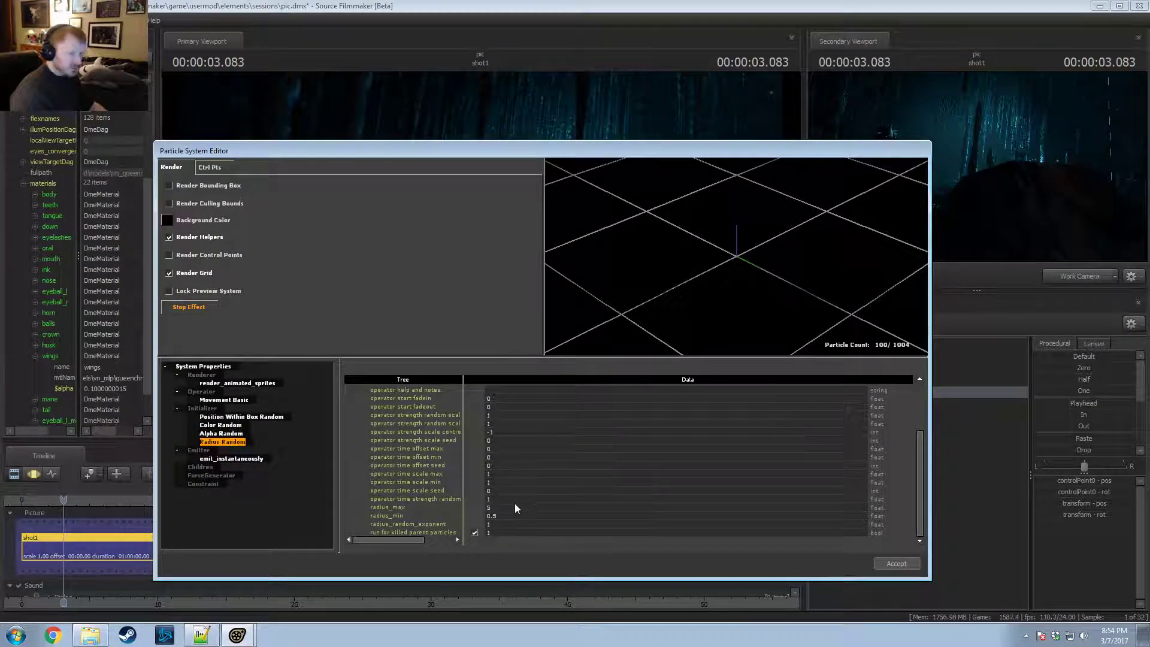
double_click(497, 514)
type("1")
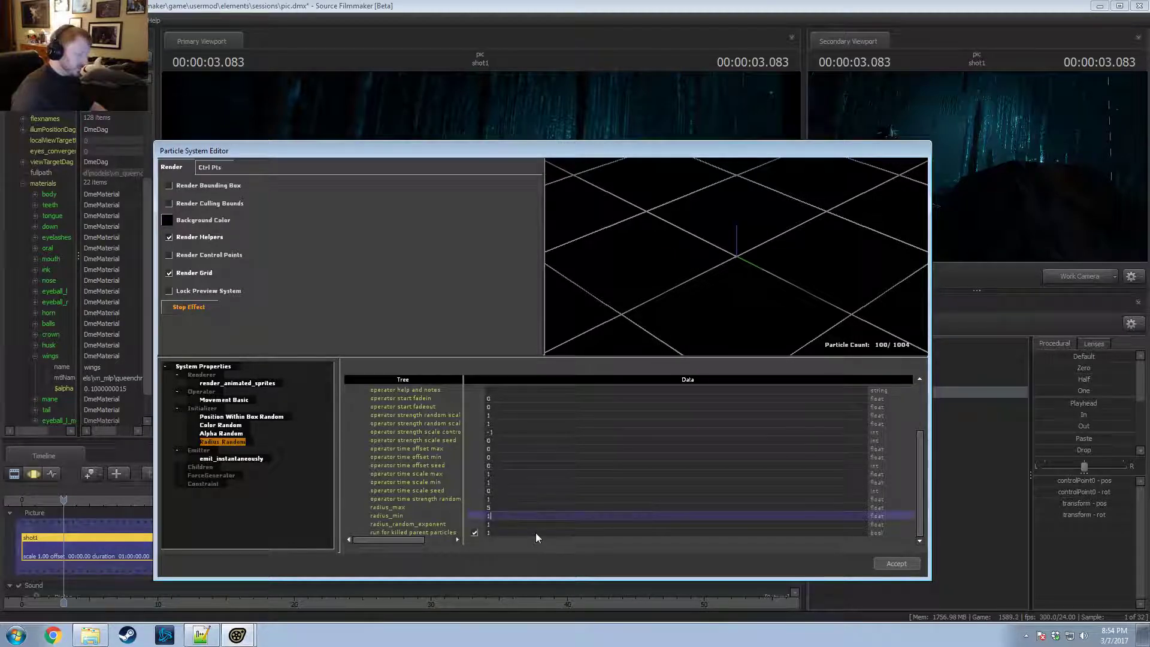
key("Return")
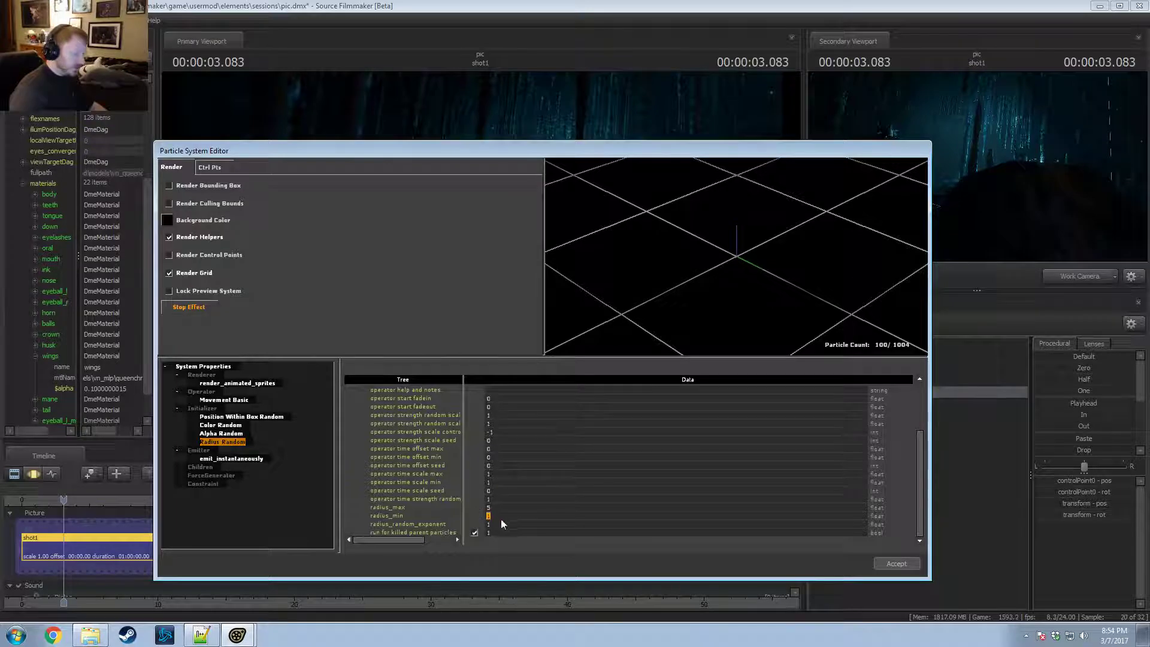
double_click(553, 513)
type("2")
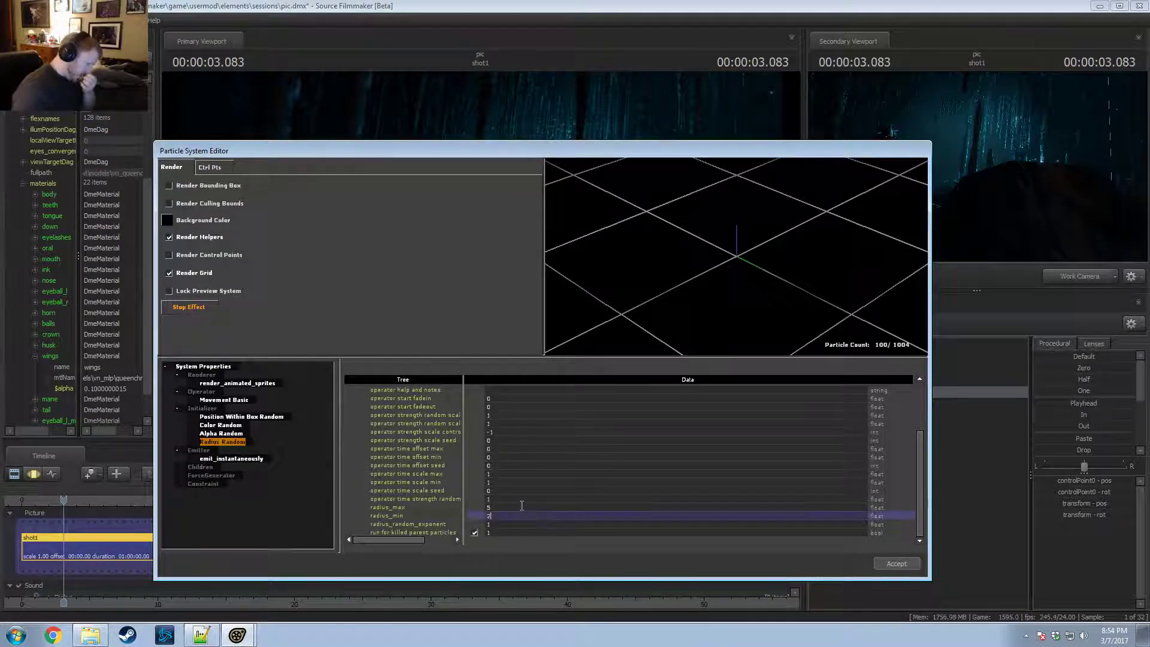
key("Return")
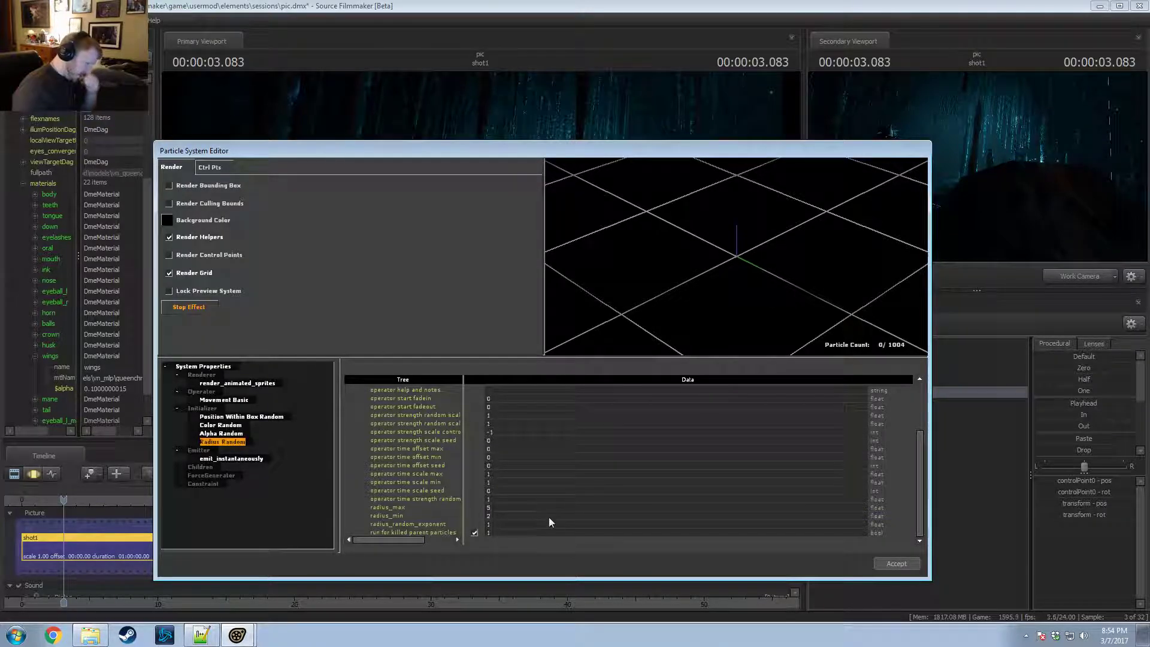
left_click(896, 563)
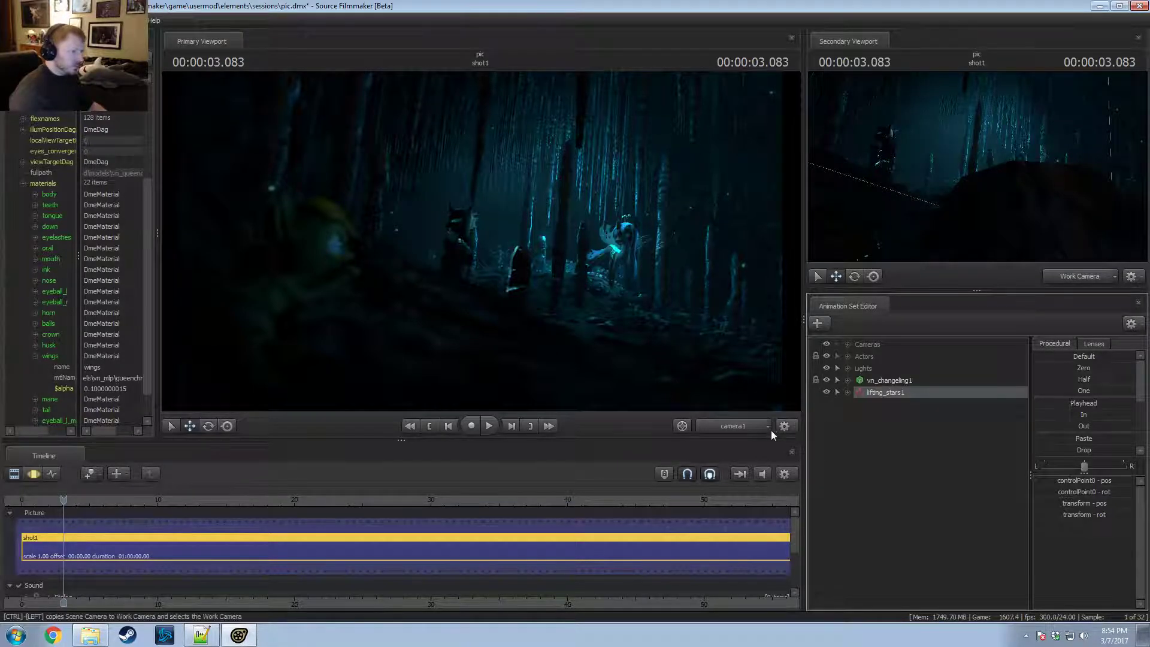
Step: Rename the lifting_stars1 animation set as Stars (Outline)
right_click(875, 397)
left_click(890, 405)
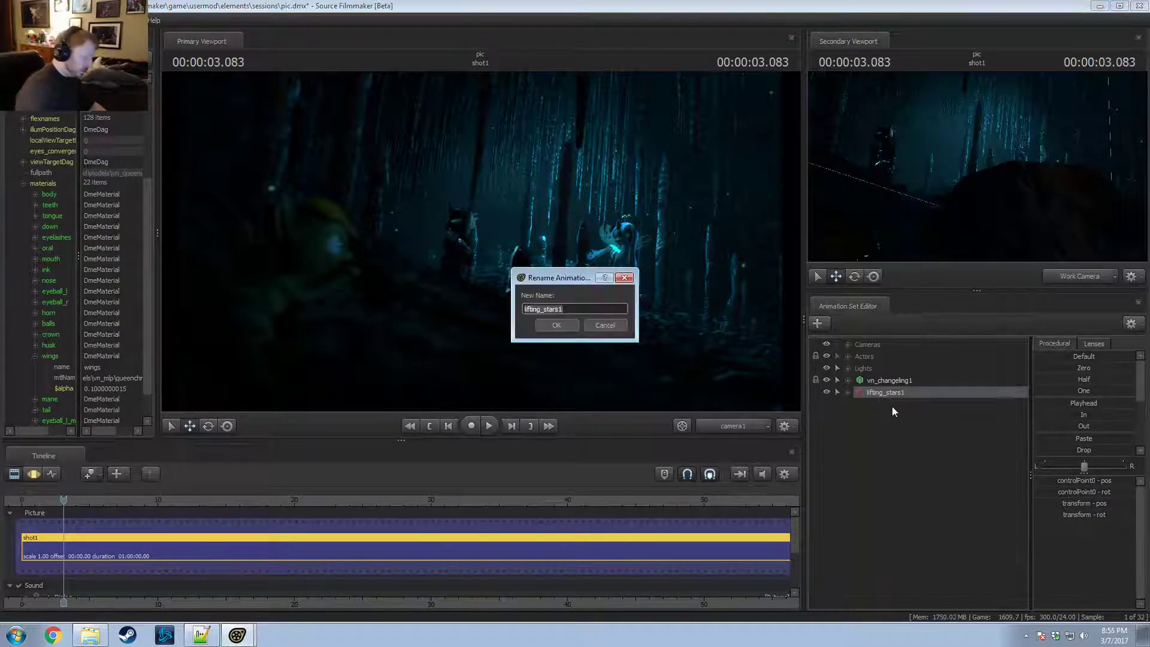
type("Stars (")
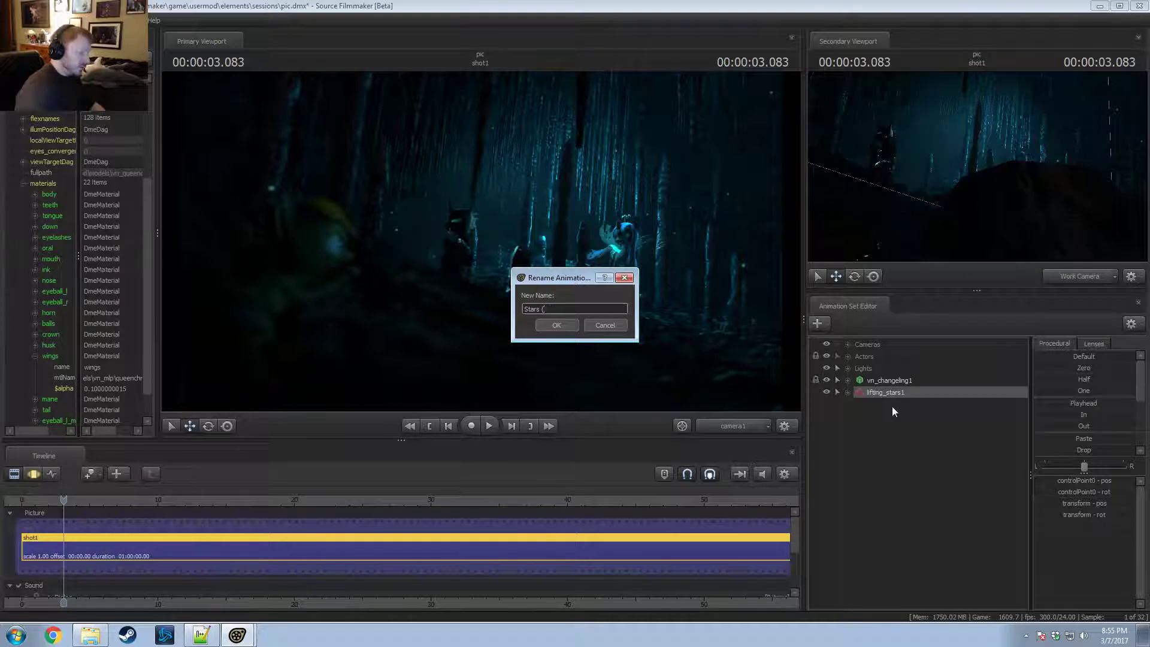
type("C")
type("Out")
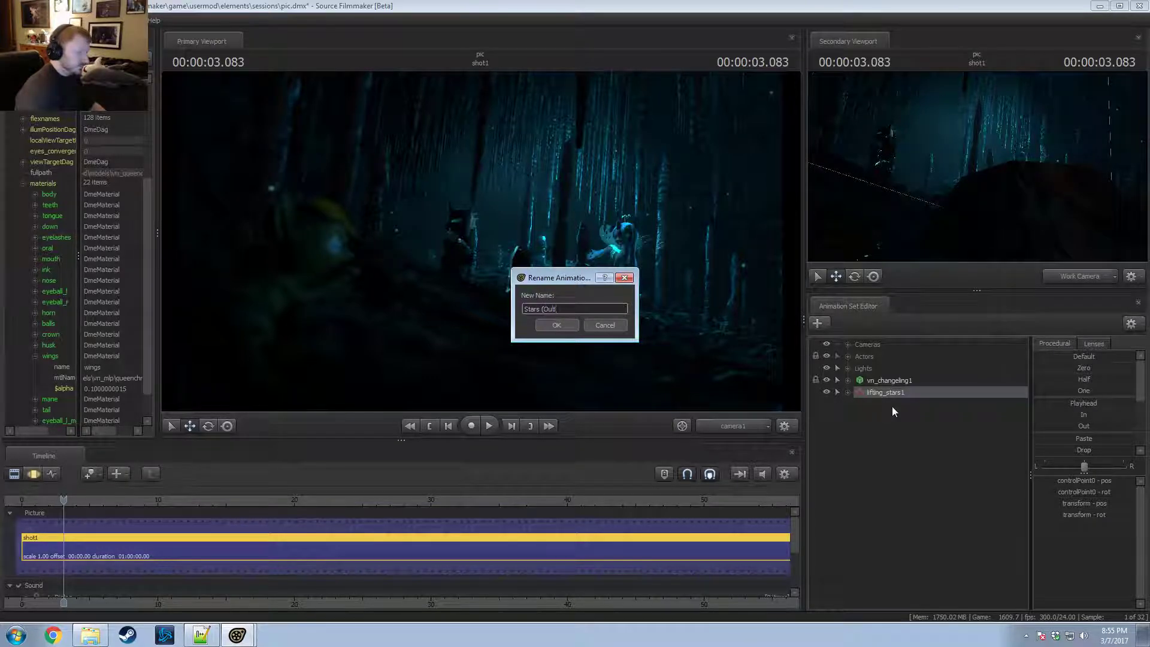
type("line")
key("Return")
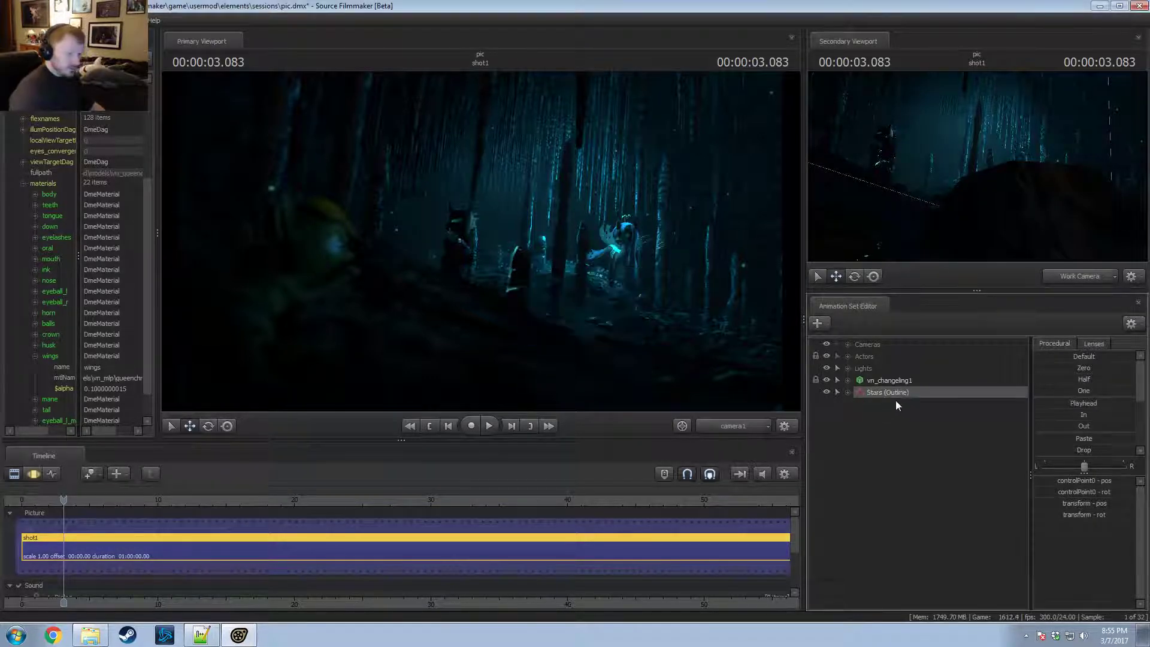
Step: Copy the Stars (Outline) animation set and paste a duplicate of it into the scene
right_click(902, 396)
left_click(910, 406)
right_click(881, 421)
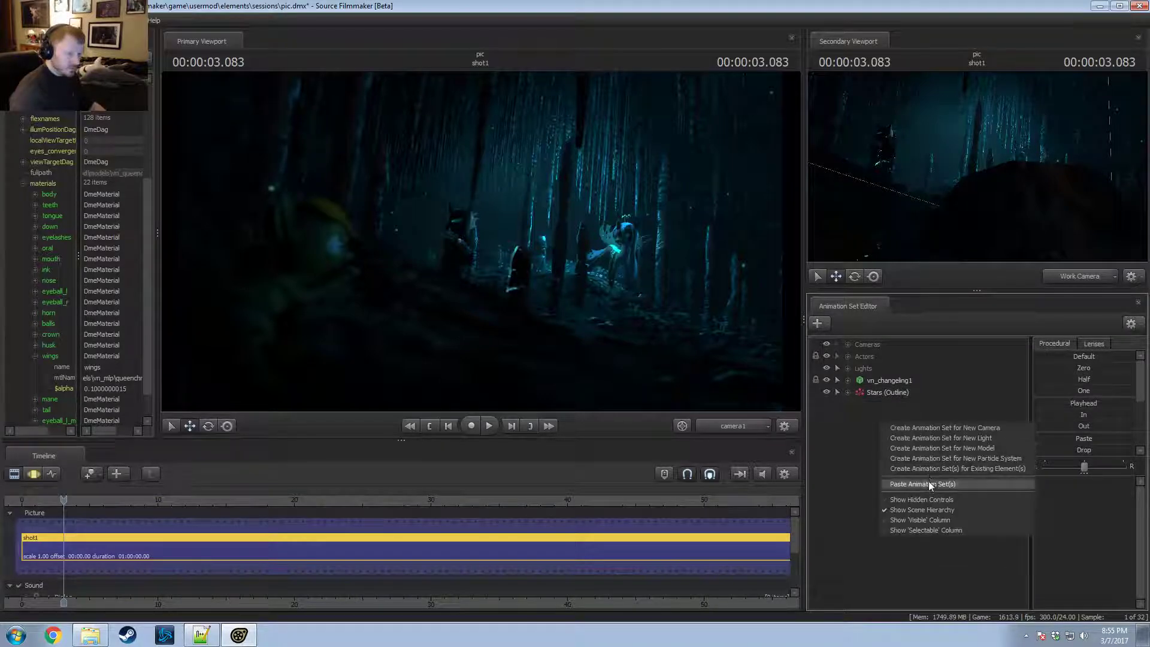
left_click(929, 483)
Step: Open the duplicate star set's particle definition and set Radius Random's radius_min to 1 and radius_max to 2.5
right_click(887, 405)
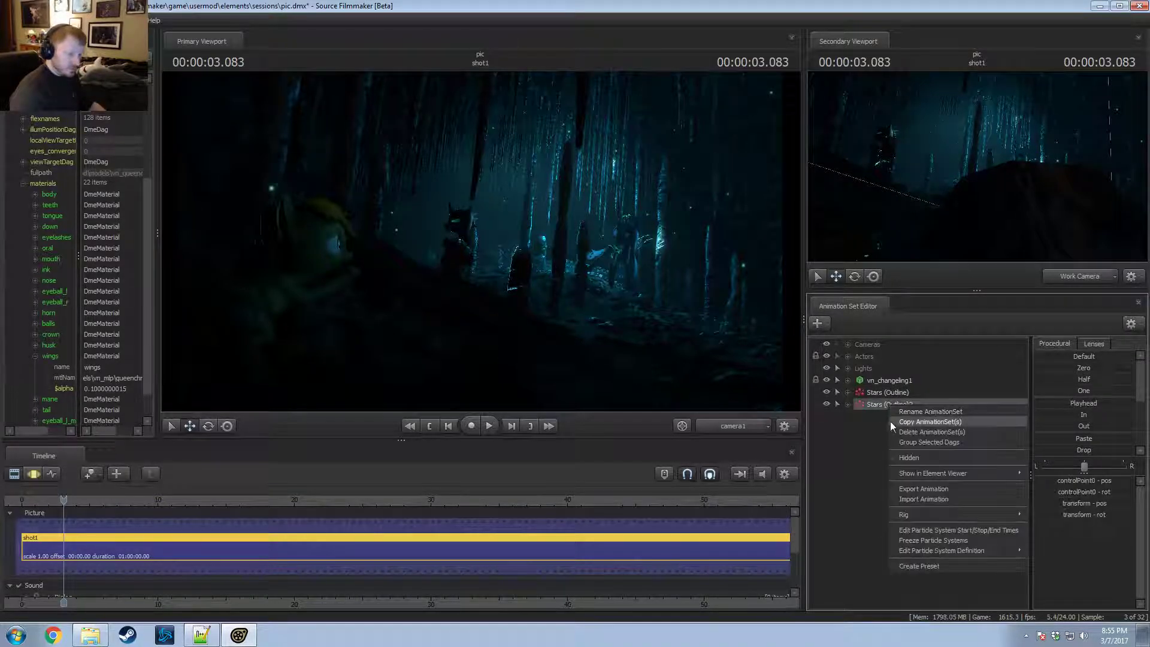
mouse_move(954, 550)
left_click(1054, 554)
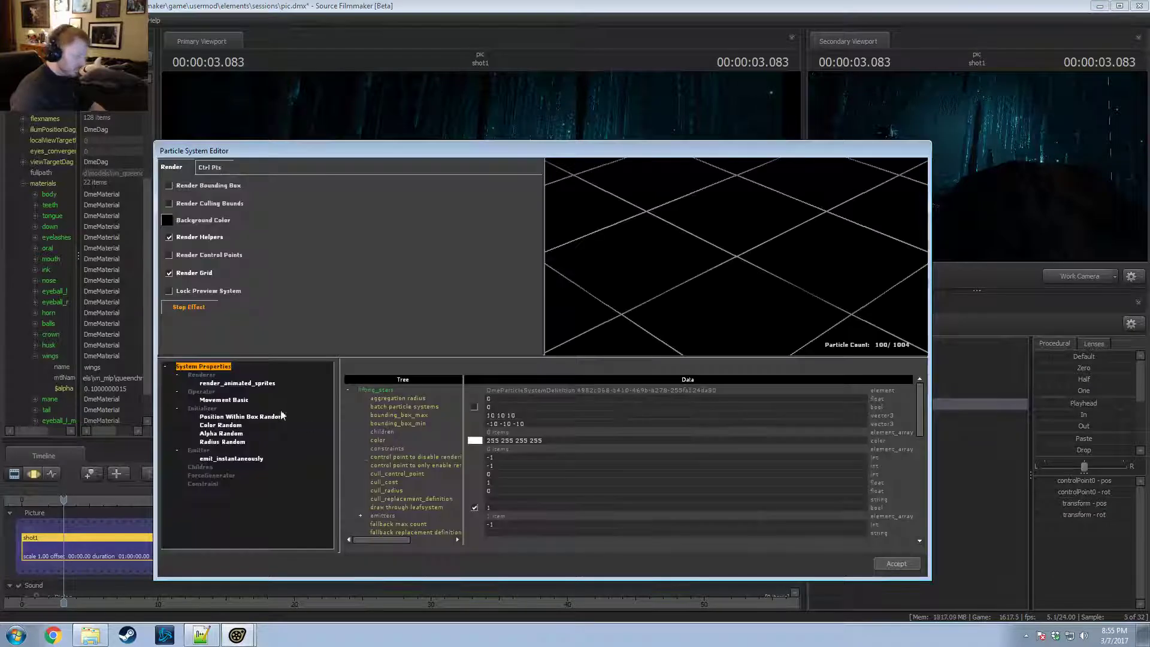
left_click(218, 442)
scroll(491, 497, "down", 5)
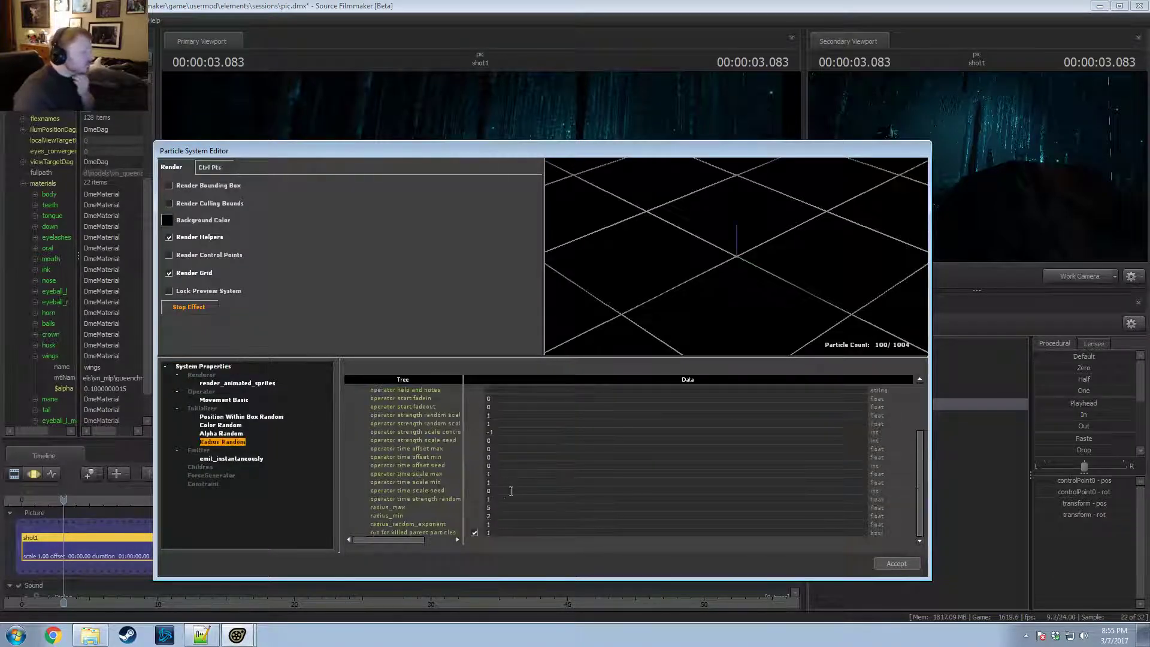
double_click(488, 516)
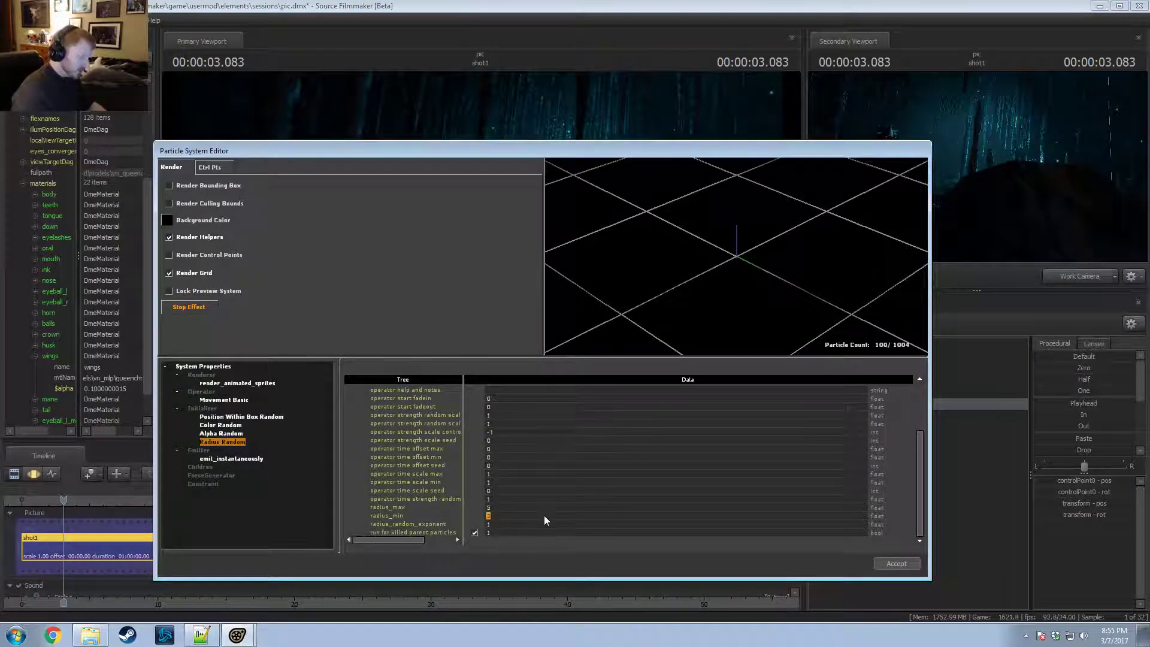
type("1")
key("Return")
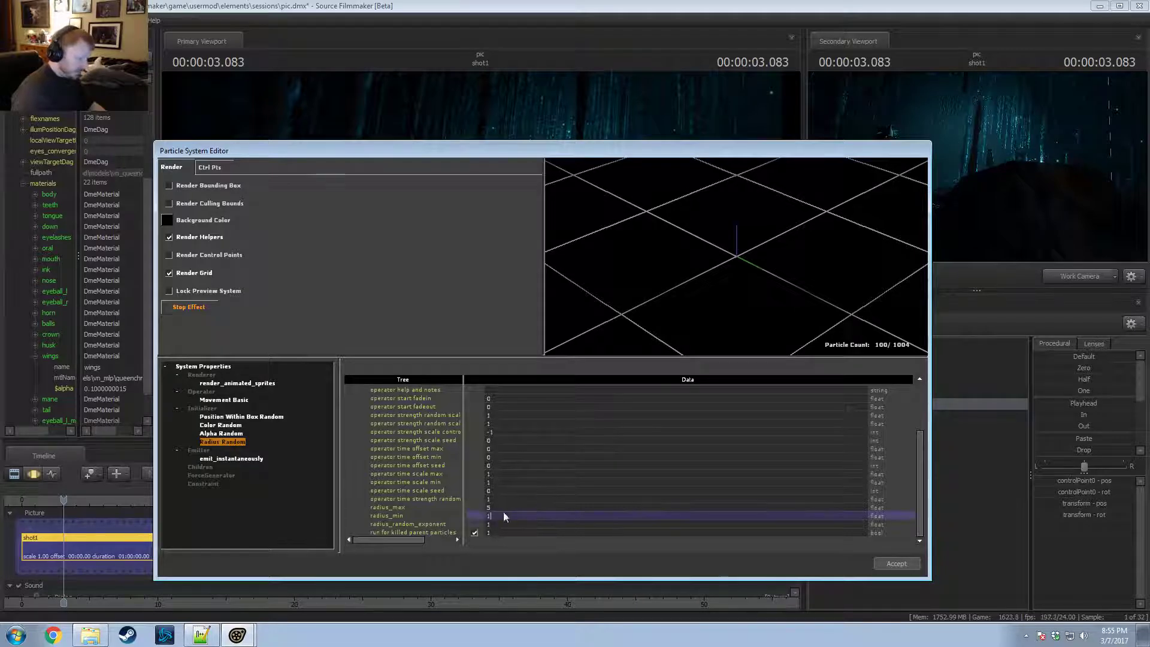
double_click(510, 508)
type("25")
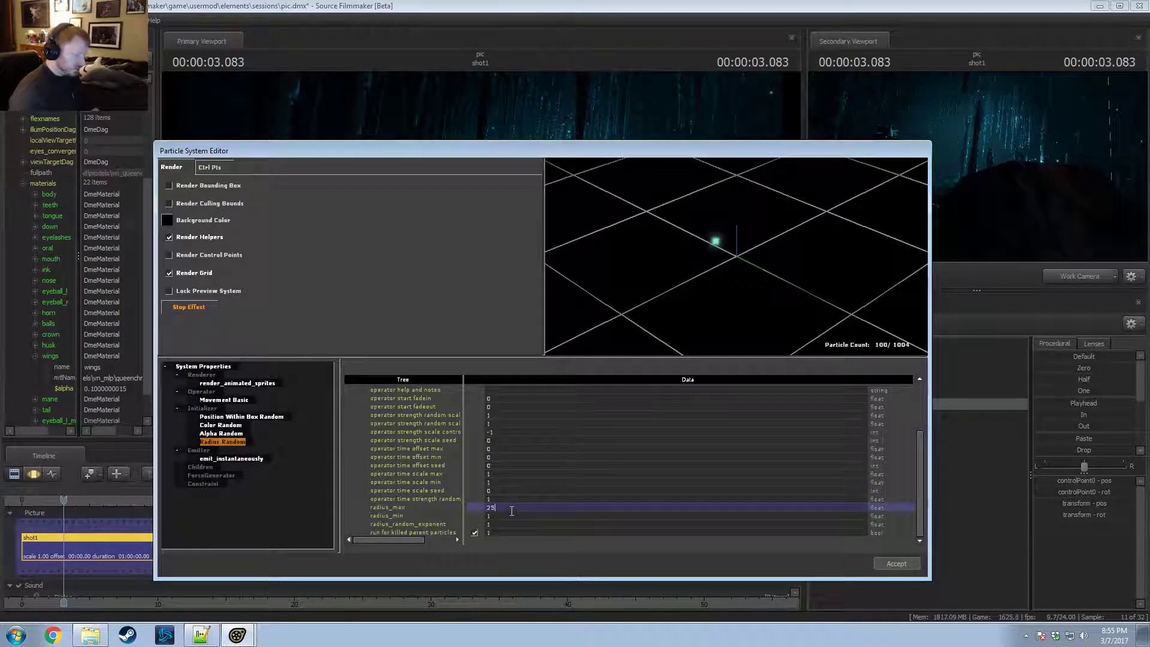
key("BackSpace")
type(".5")
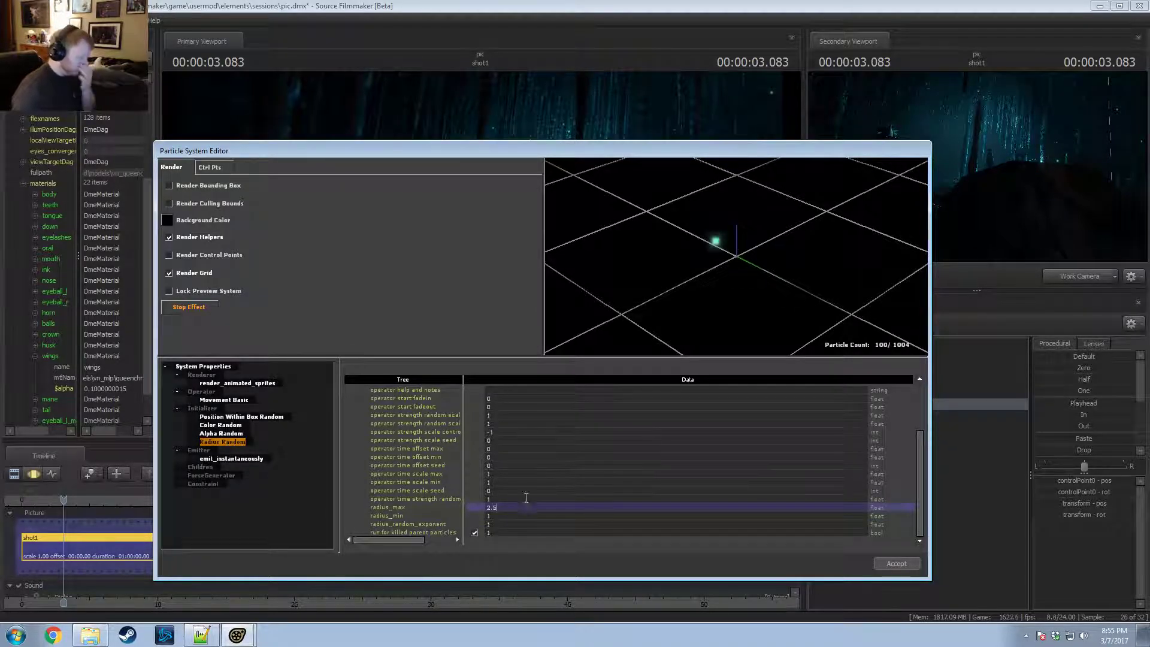
key("Return")
Step: Set Alpha Random's alpha_min to 255 for the duplicate stars
left_click(221, 433)
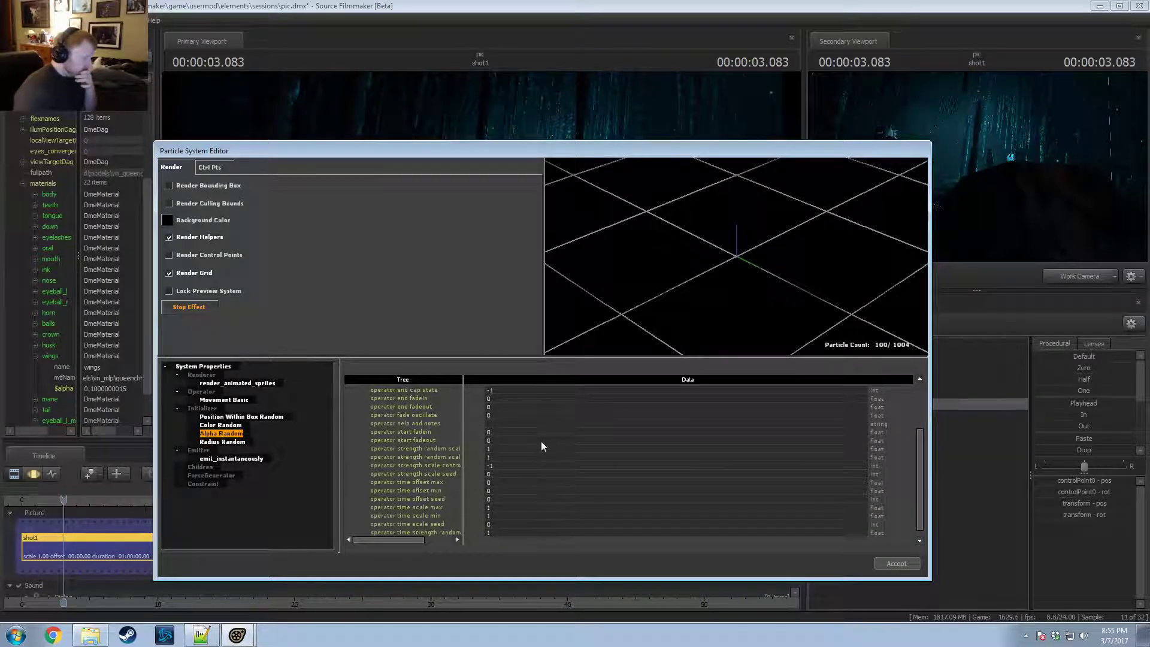
double_click(504, 407)
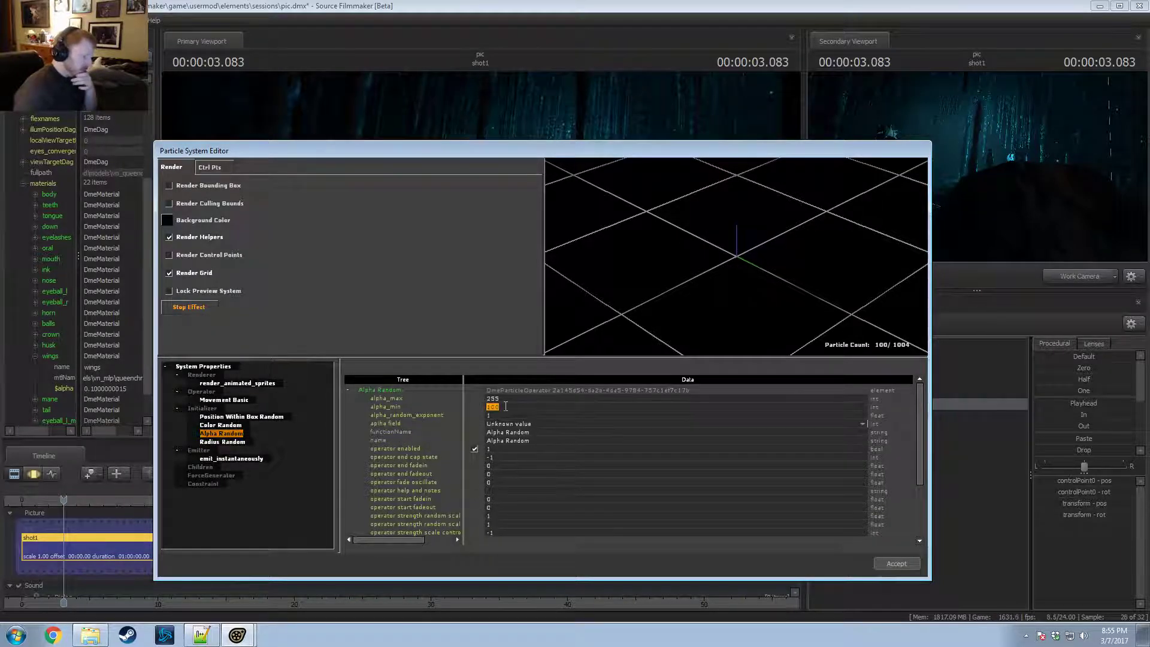
type("255")
left_click(301, 429)
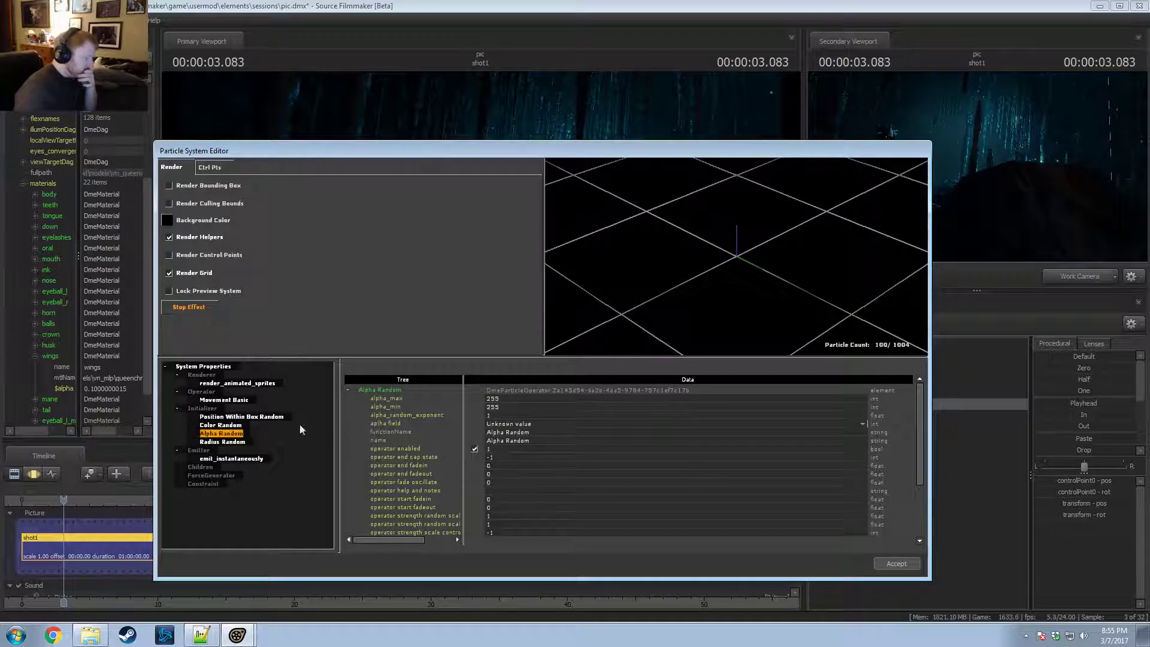
Step: Set Color Random's color1 to a near-white cyan, 244 255 254
left_click(221, 425)
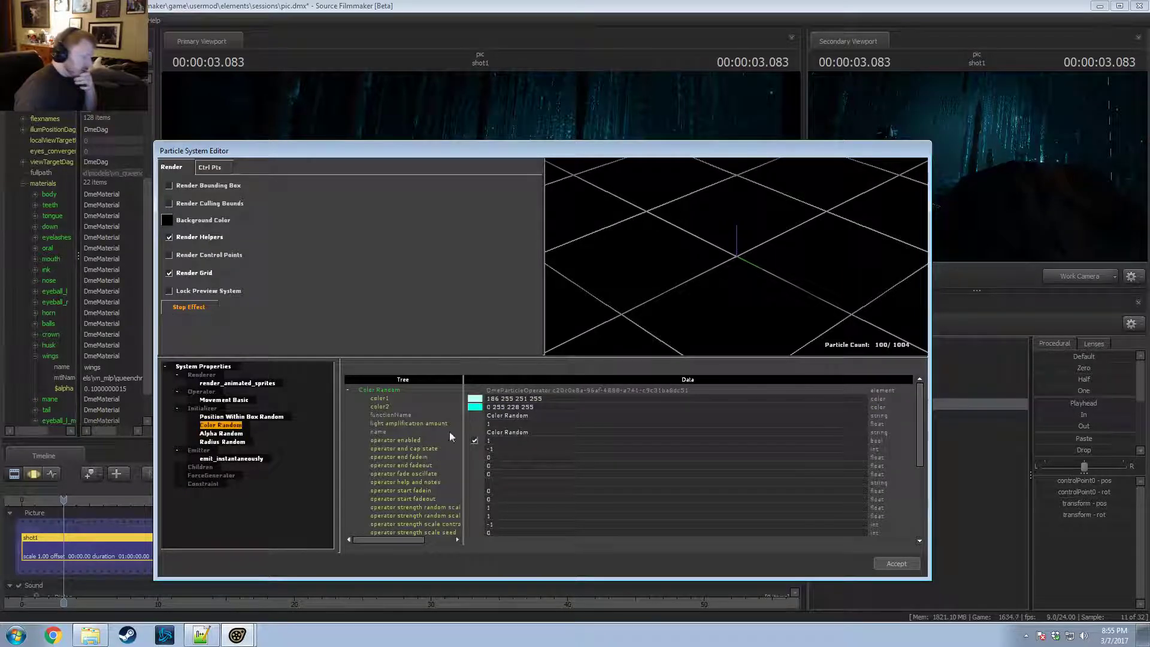
left_click(475, 398)
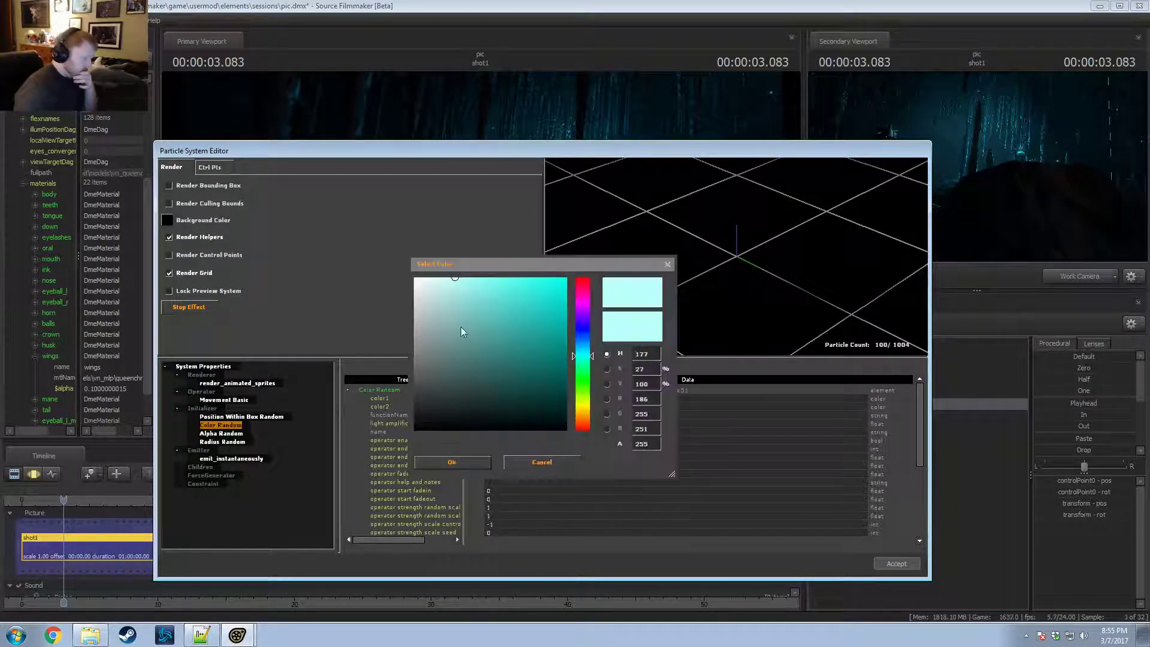
left_click(425, 275)
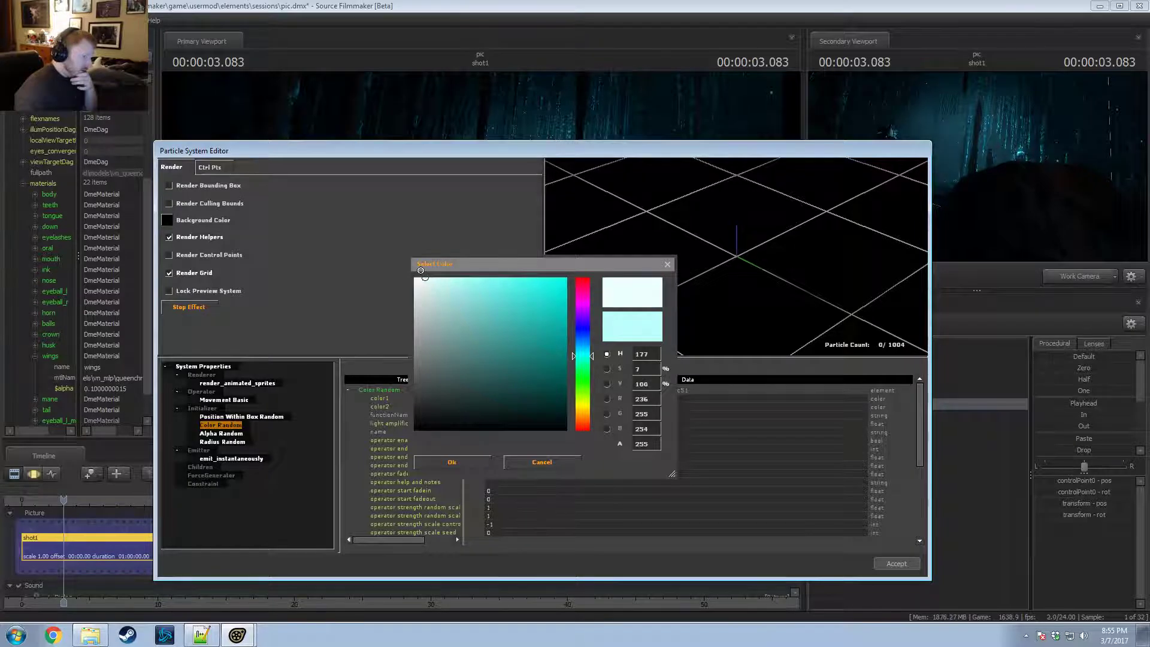
left_click(421, 272)
left_click(471, 462)
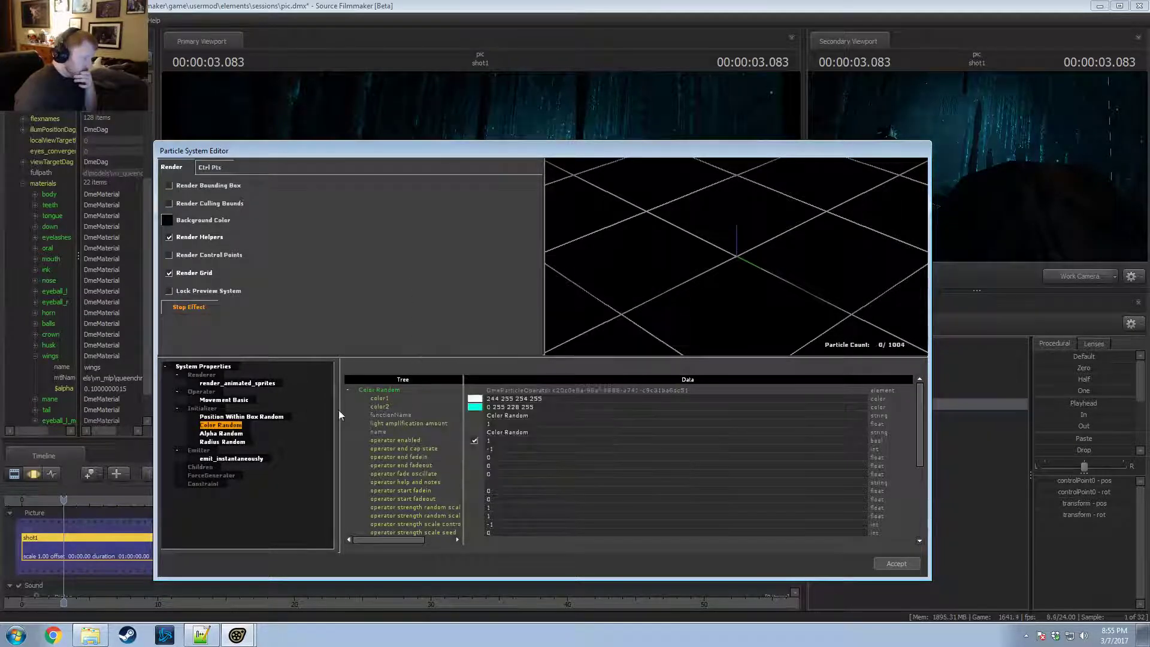
Step: Set Color Random's color2 to a pale cyan, 226 255 252, and accept the particle system changes
left_click(474, 407)
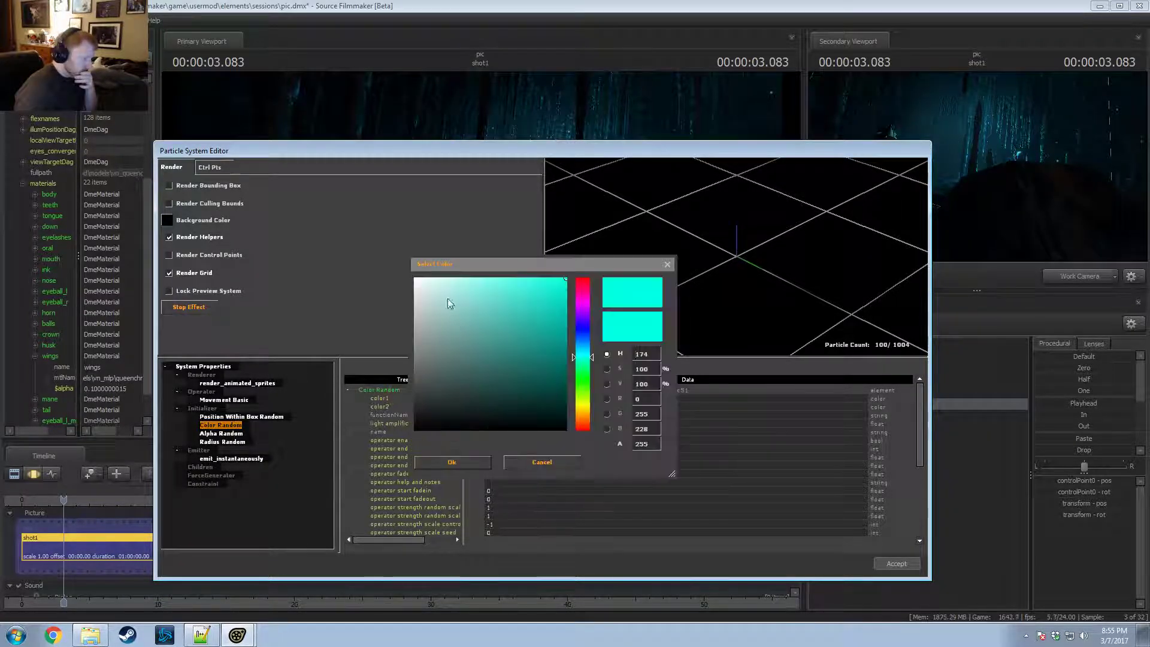
left_click(460, 276)
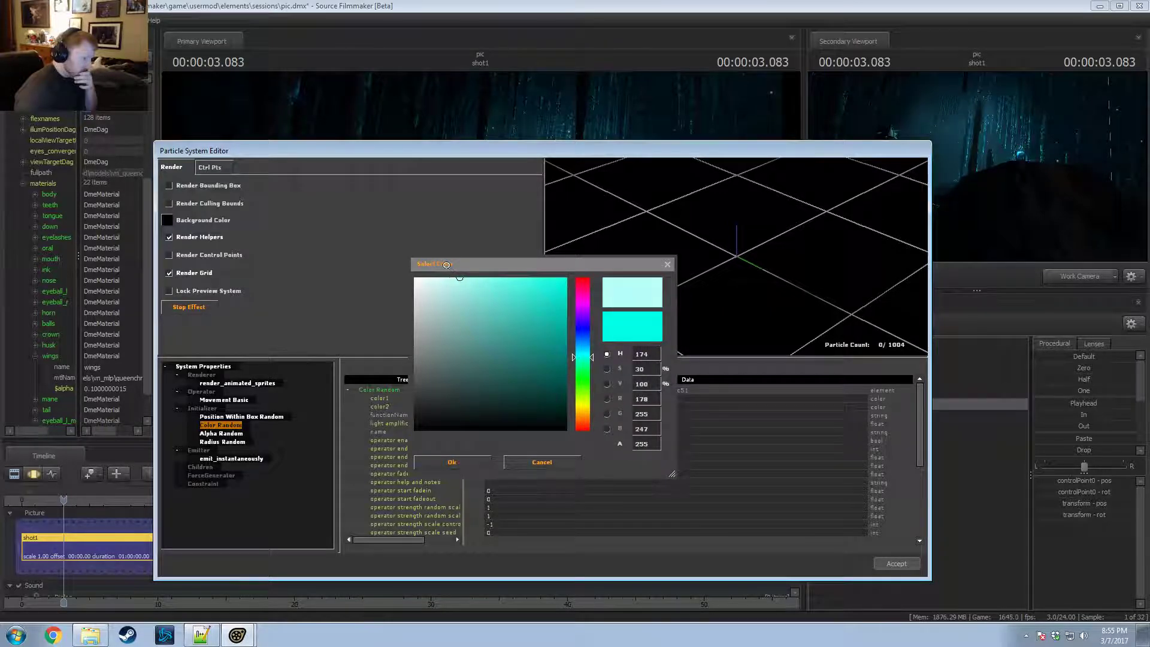
left_click_drag(446, 264, 432, 258)
left_click(473, 465)
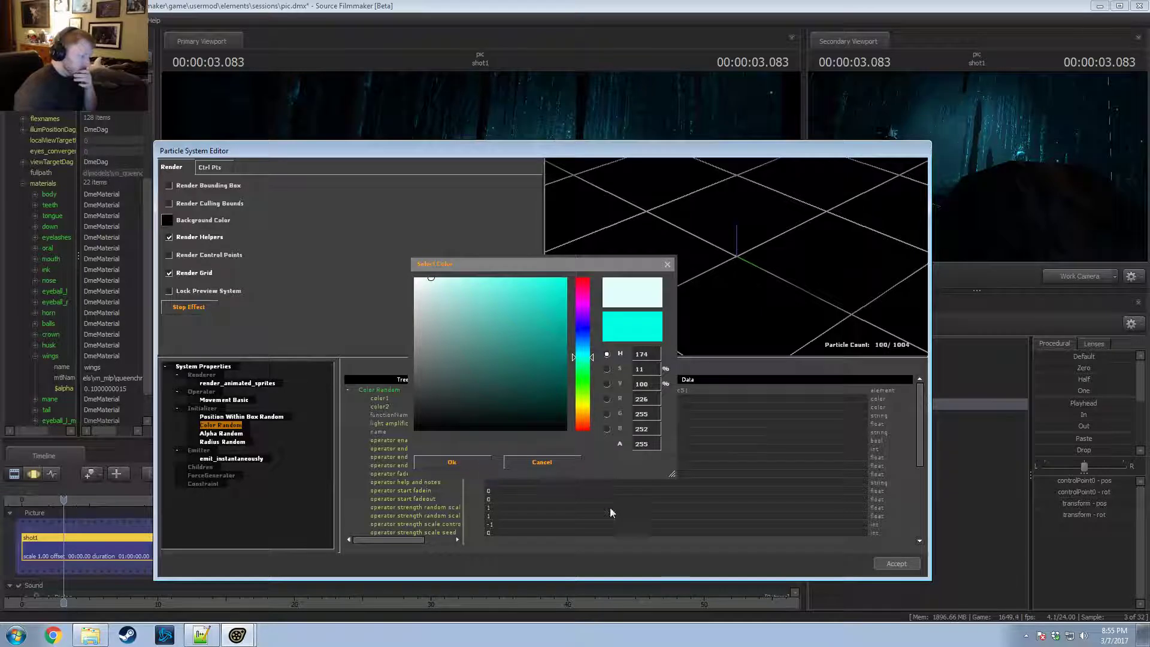
left_click(893, 562)
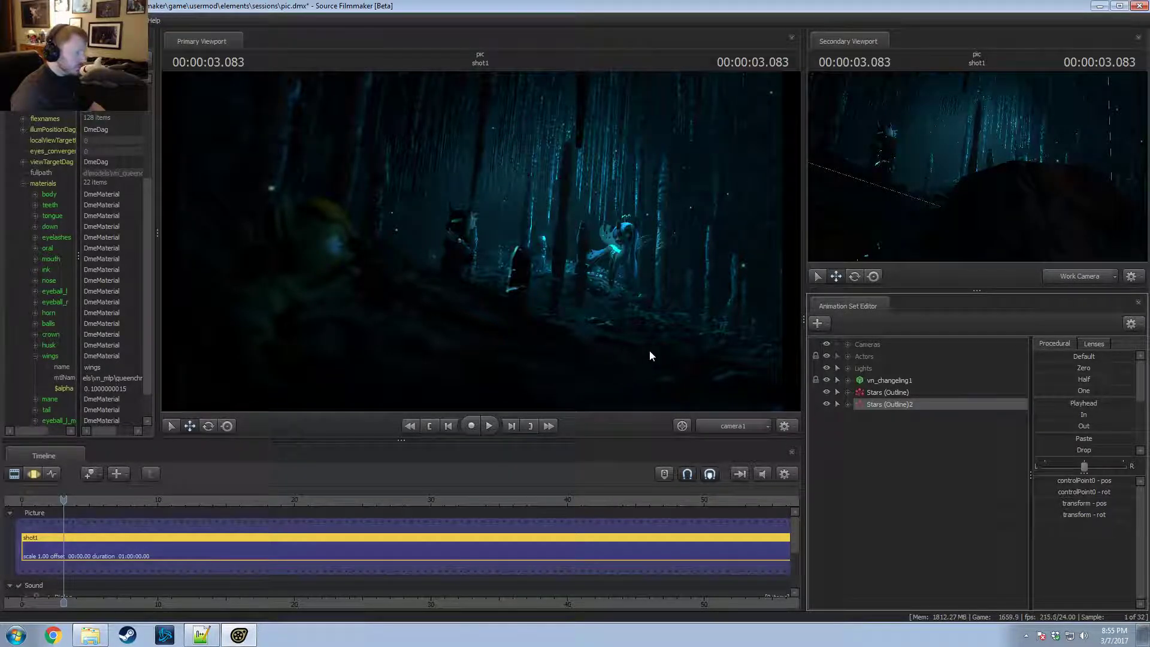
Step: Select both star sets, inspect the particles in the forest through the Work Camera, and return the primary viewport to camera1
left_click(893, 393, "ctrl")
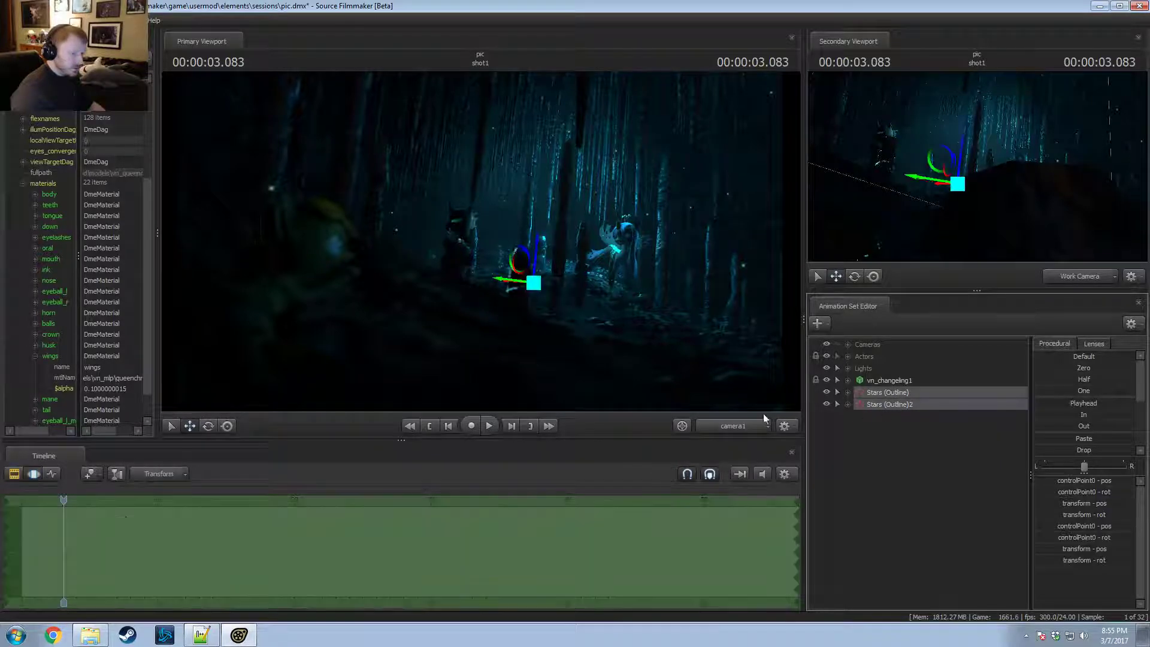
left_click(739, 425)
left_click_drag(481, 241, 515, 241)
left_click_drag(384, 249, 464, 168)
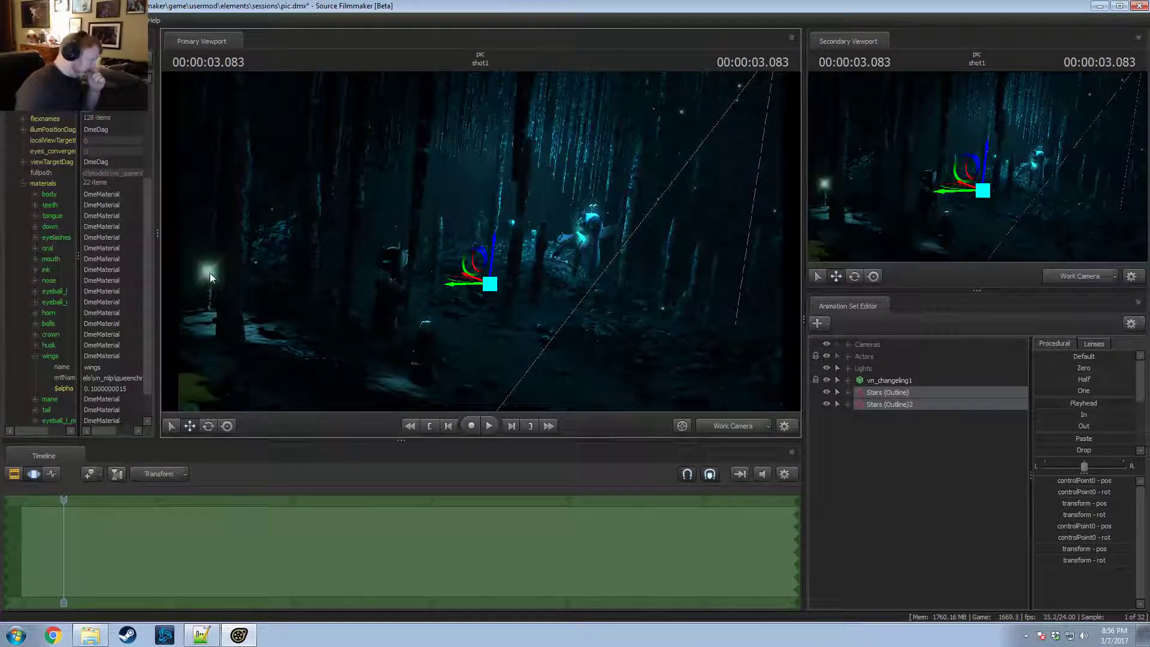
key("F3")
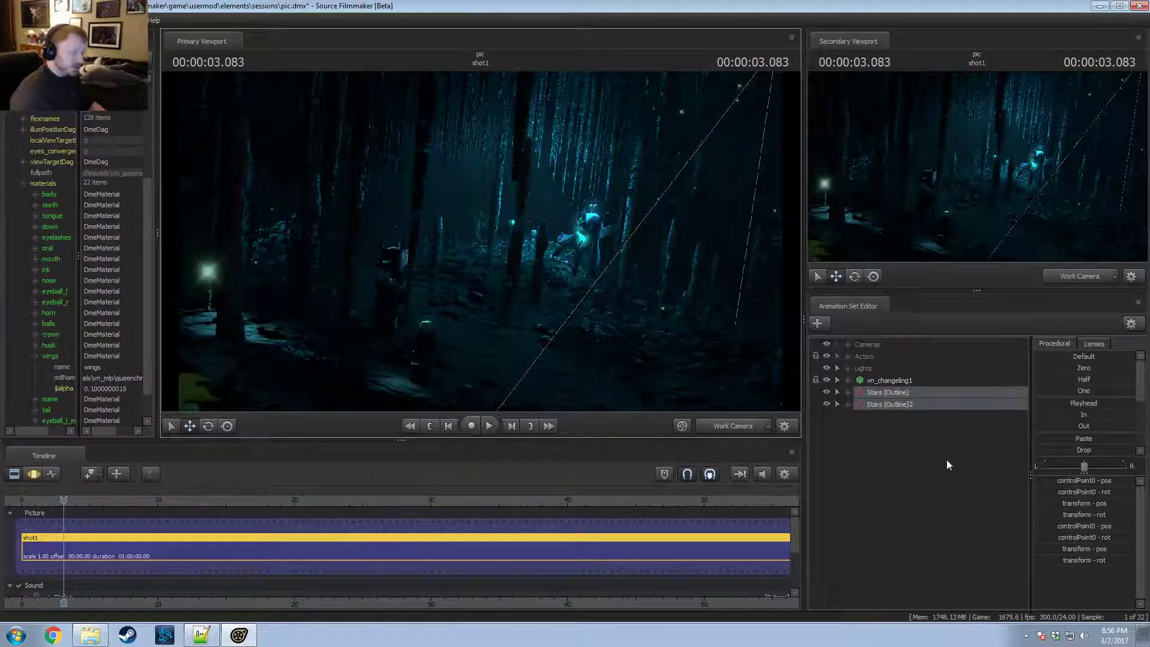
left_click(726, 424)
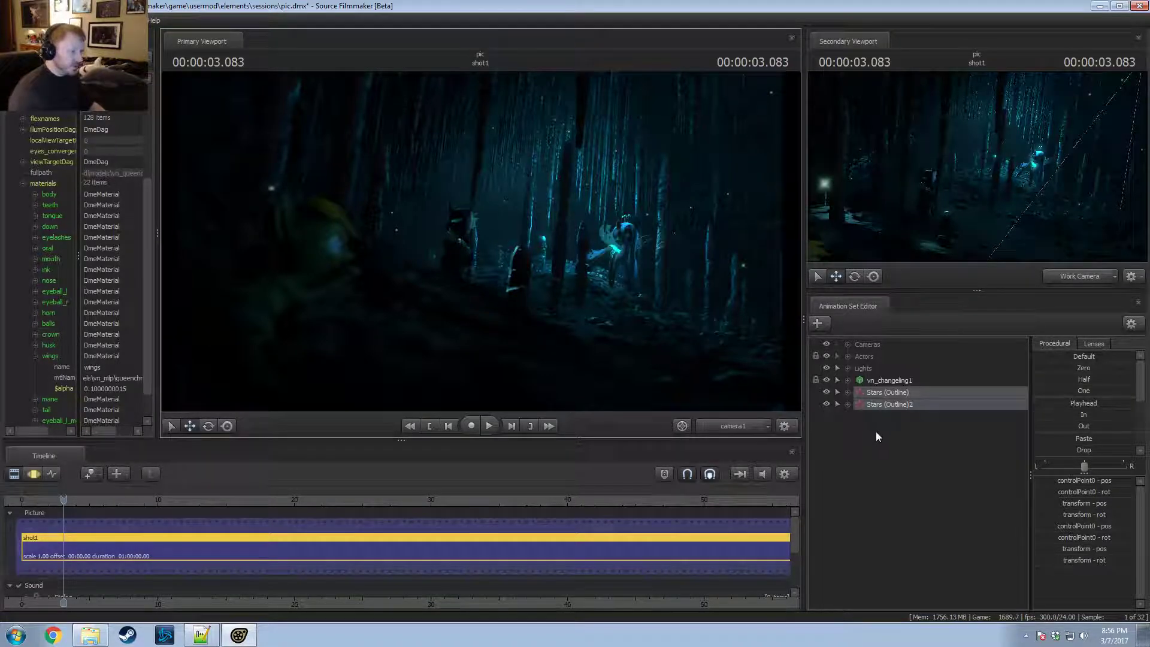
Step: Copy the Back Volumetrics light's animation set from the Lights group
left_click(848, 356)
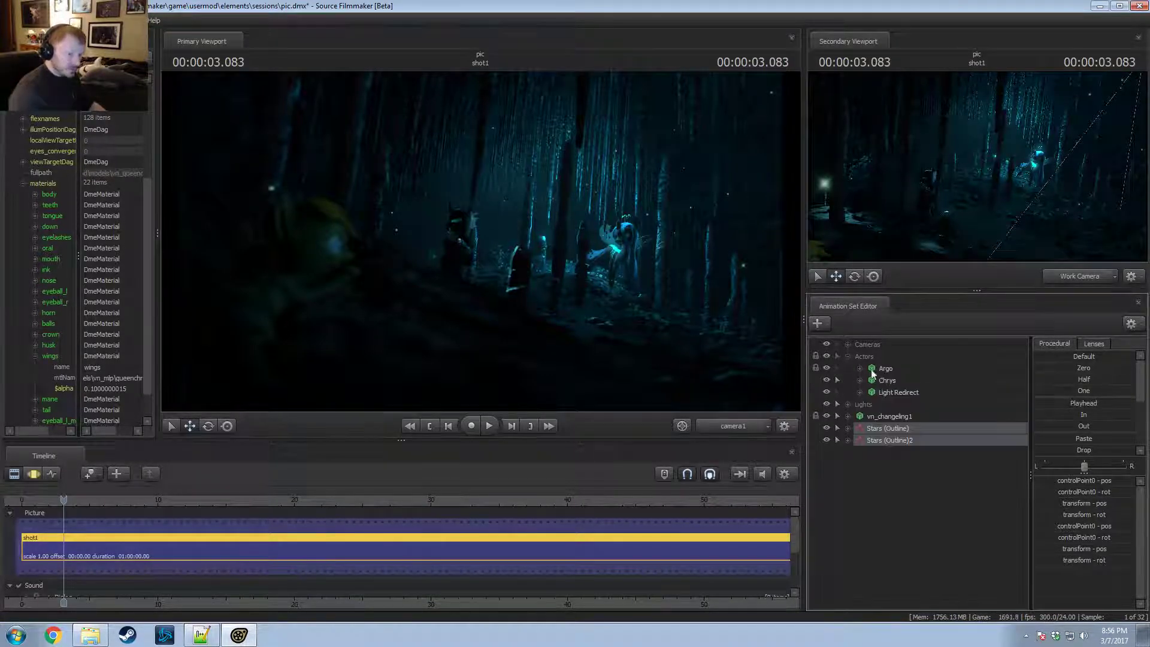
left_click(848, 355)
left_click(848, 367)
left_click(897, 380)
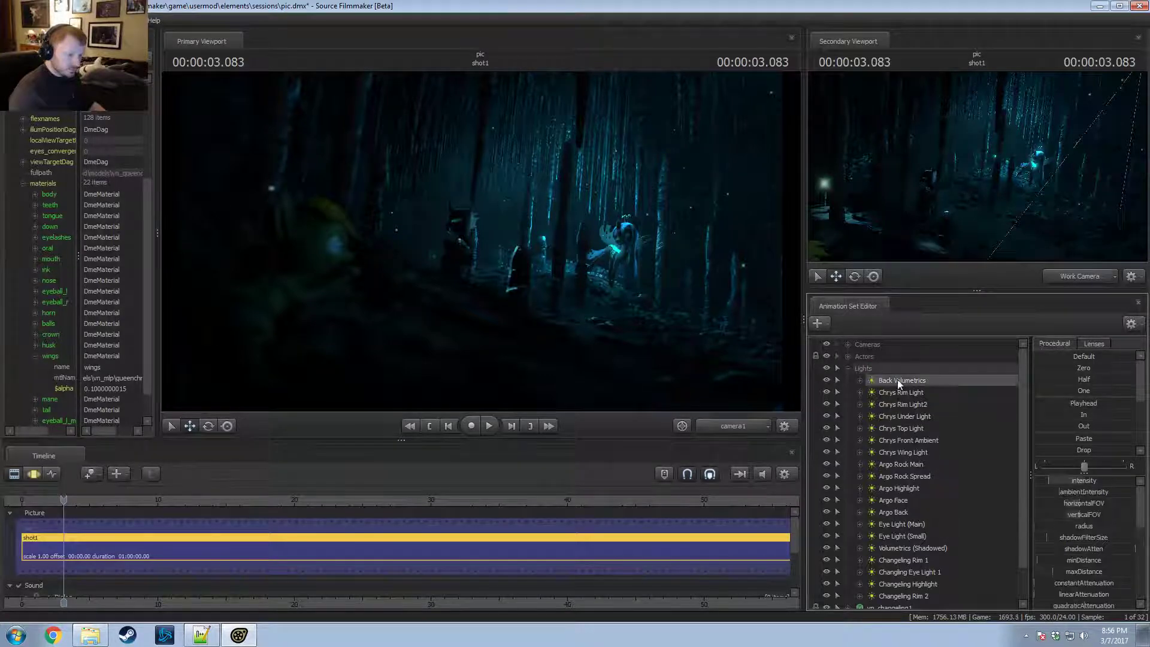
right_click(897, 380)
left_click(916, 398)
left_click(846, 368)
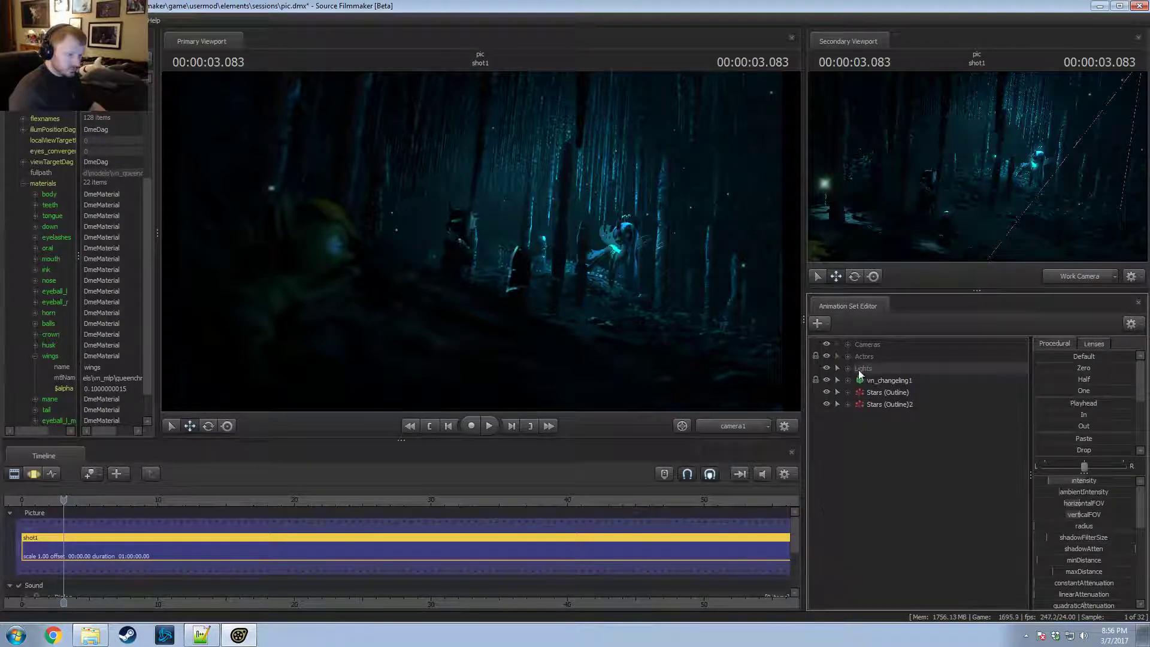
Step: Look through the Back Volumetrics light in the primary viewport and delete its animation set
left_click(847, 368)
left_click_drag(868, 381, 653, 243)
key("F3")
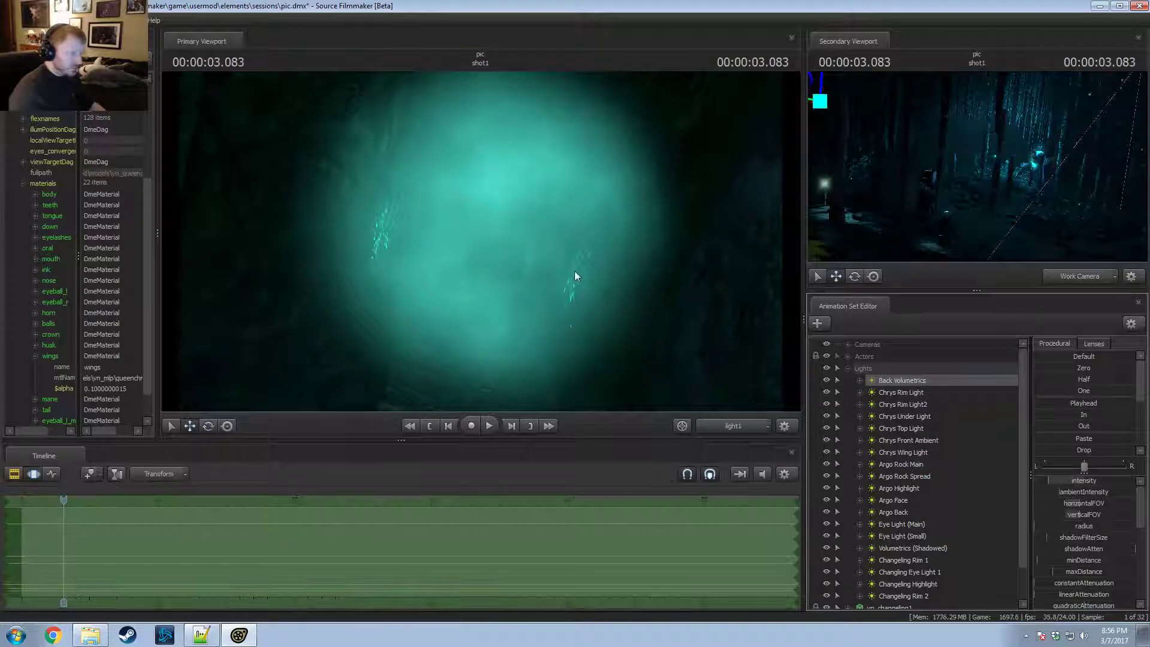
left_click_drag(575, 271, 542, 266)
right_click(900, 379)
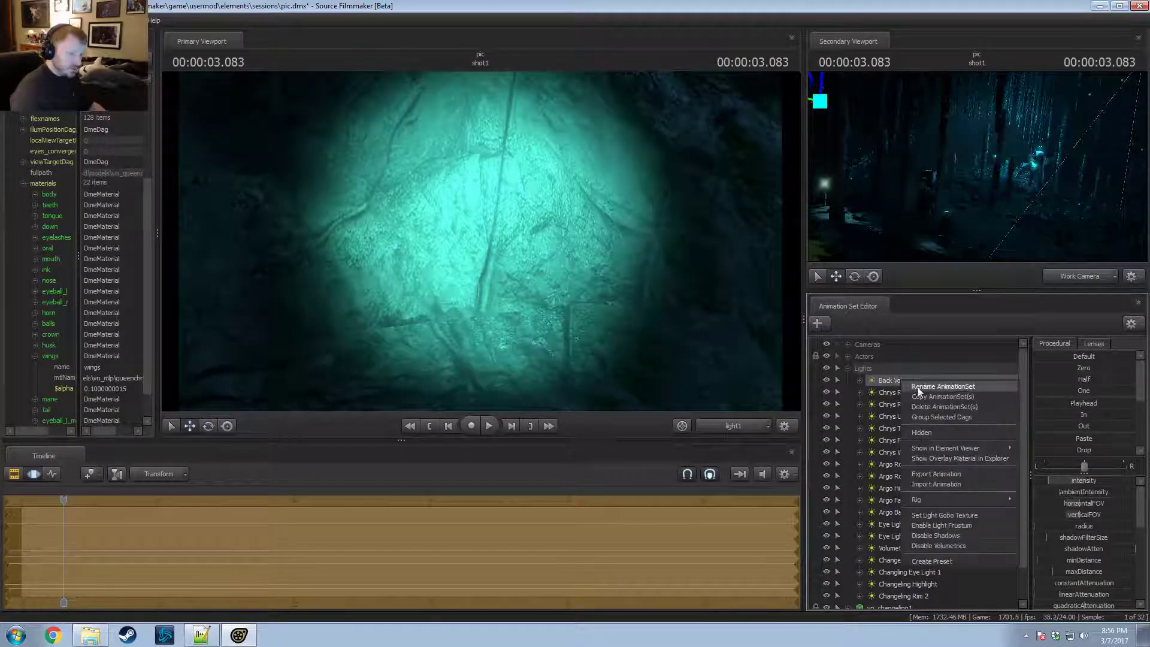
left_click(927, 407)
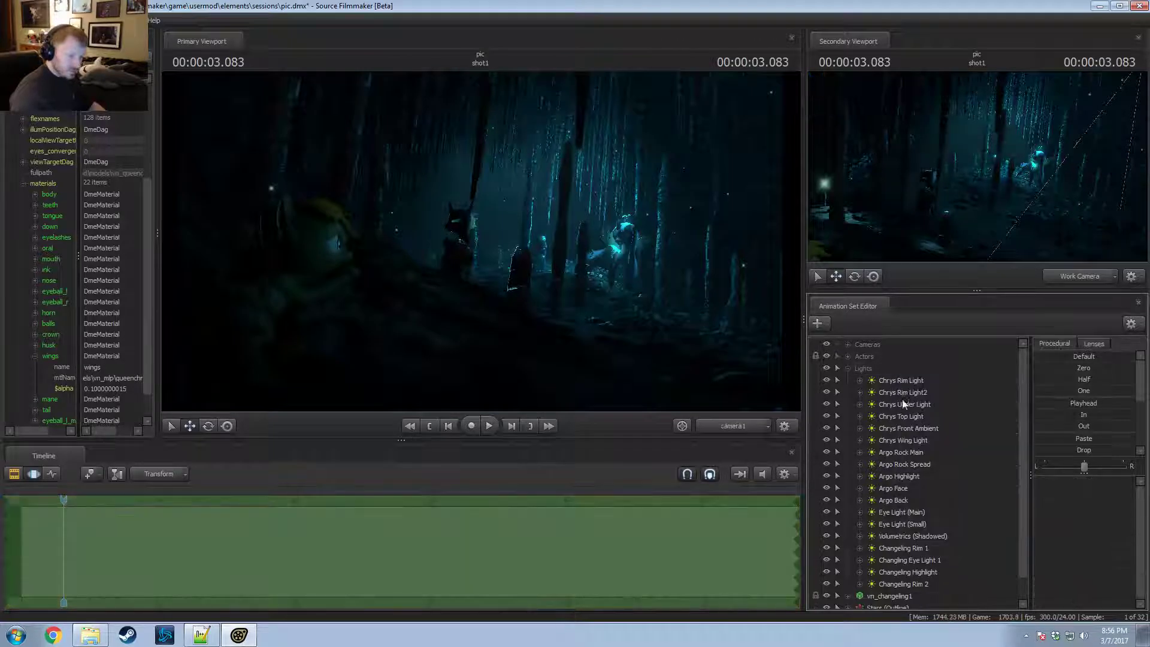
Step: Duplicate the Volumetrics (Shadowed) light from the Lights group by copying its animation set and pasting it at the root level
left_click(901, 416)
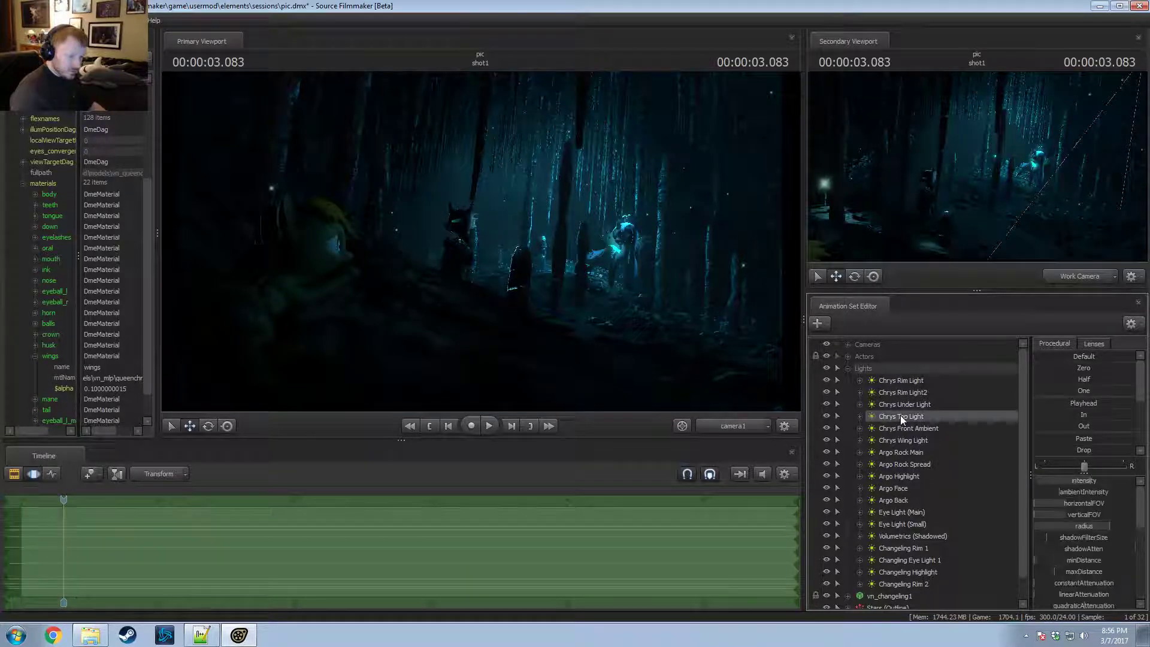
double_click(900, 538)
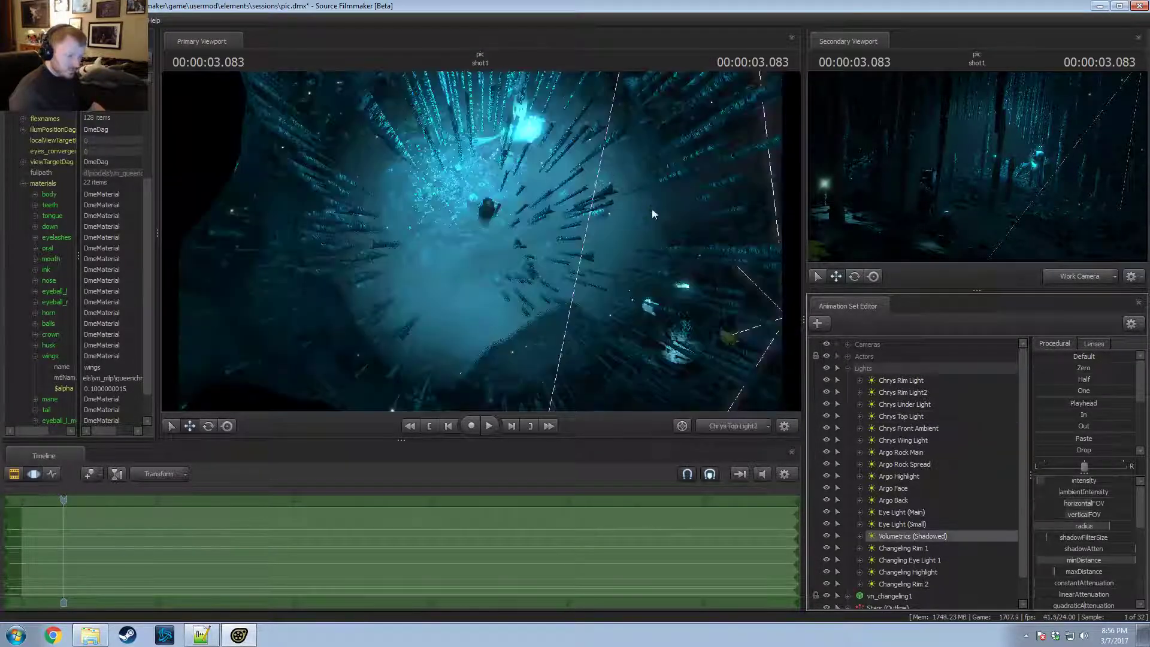
right_click(936, 537)
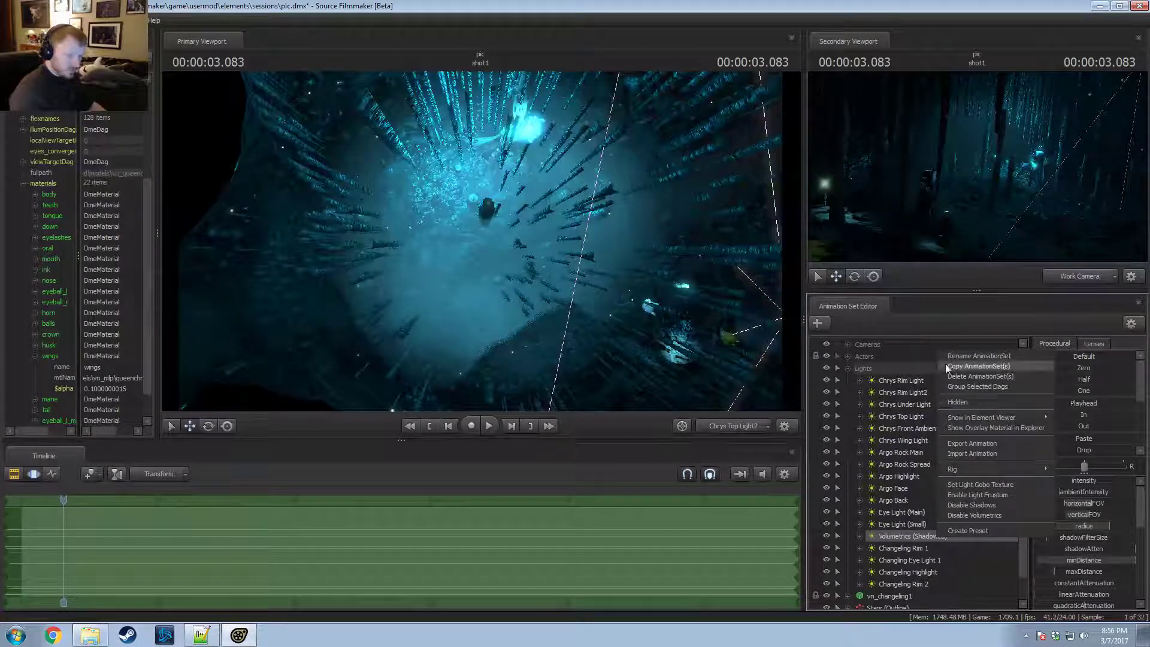
left_click(945, 364)
left_click(848, 367)
right_click(875, 473)
left_click(932, 544)
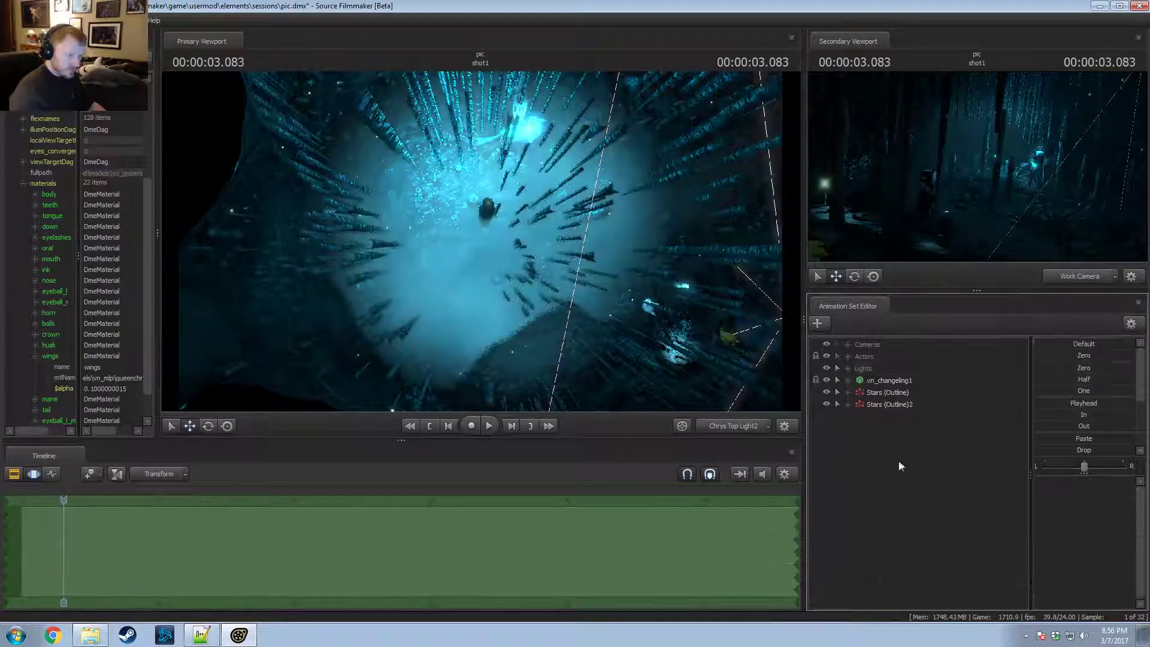
Step: Look through the Volumetrics (Shadowed)2 light in the primary viewport and disable its shadows
key("F2")
left_click_drag(860, 415, 562, 240)
key("F3")
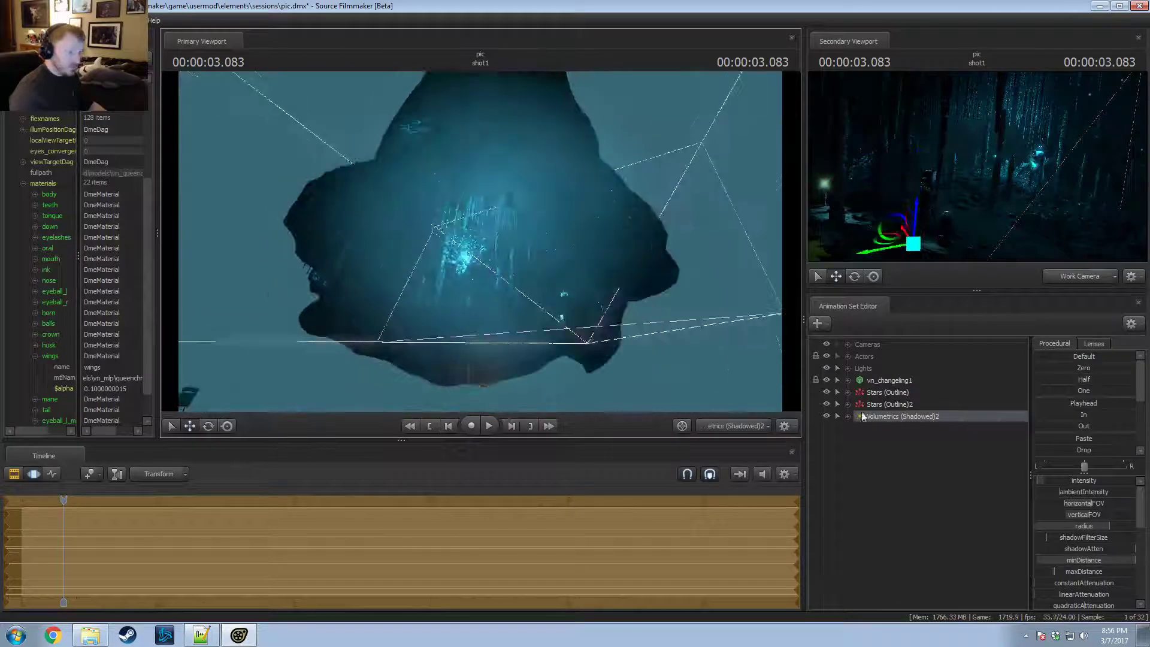
right_click(900, 415)
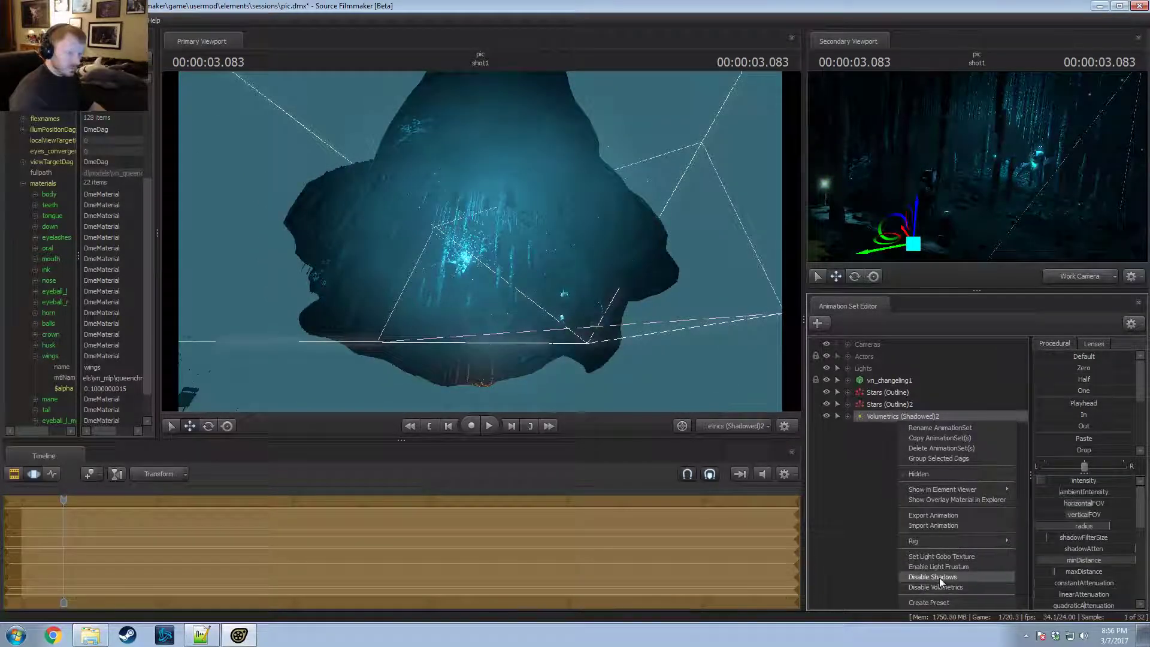
left_click(939, 577)
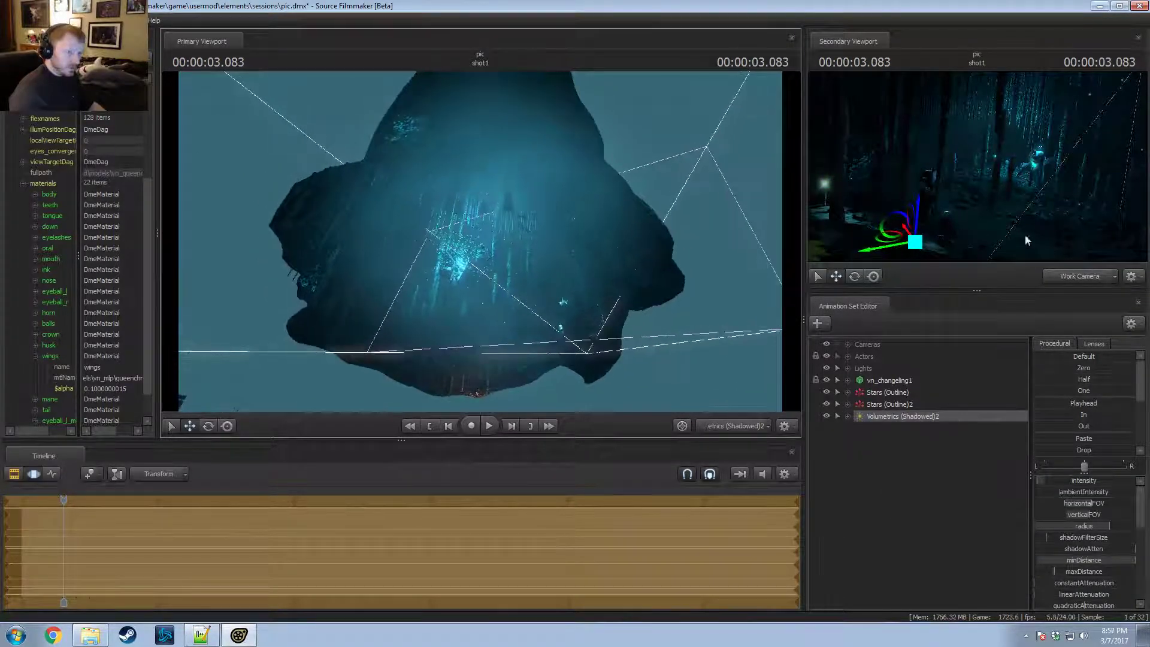
Step: Show camera1 in the secondary viewport and fly the Volumetrics (Shadowed)2 light to a new angle over the forest
left_click(1075, 276)
left_click_drag(480, 242, 458, 294)
key("w")
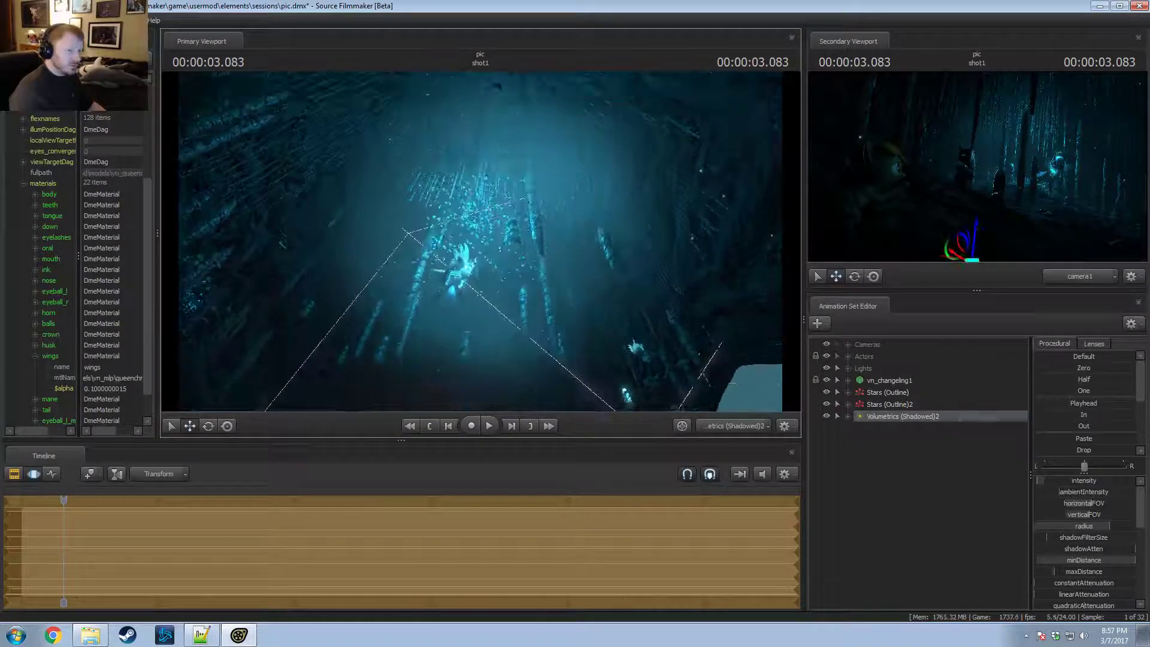
key("s")
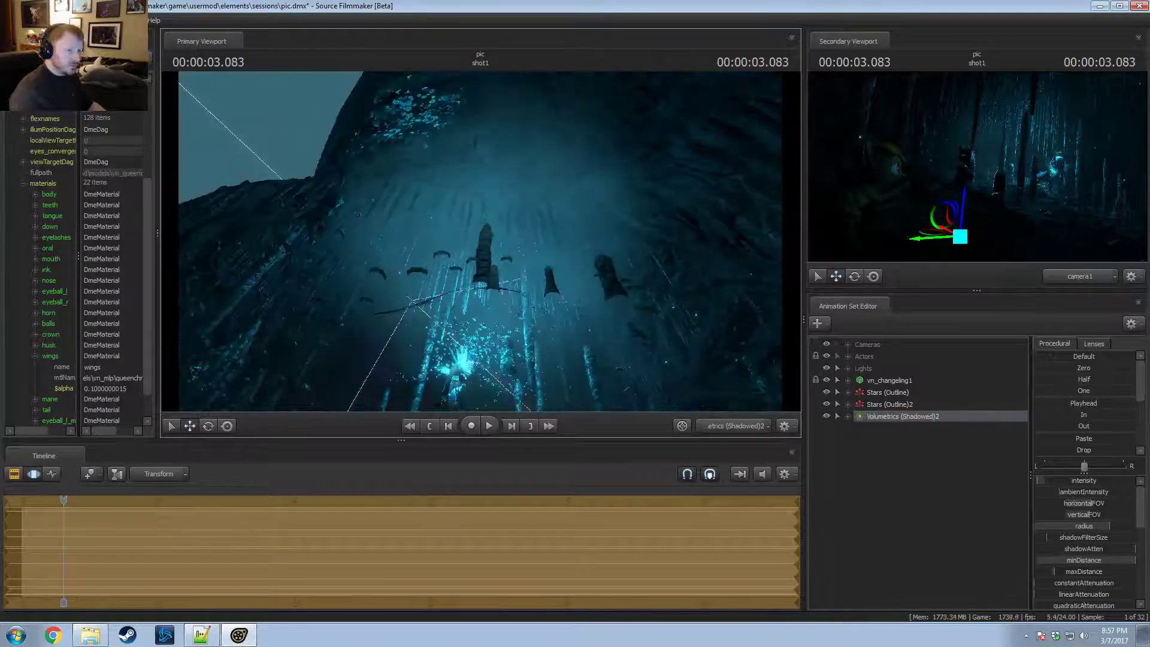
left_click_drag(500, 219, 499, 246)
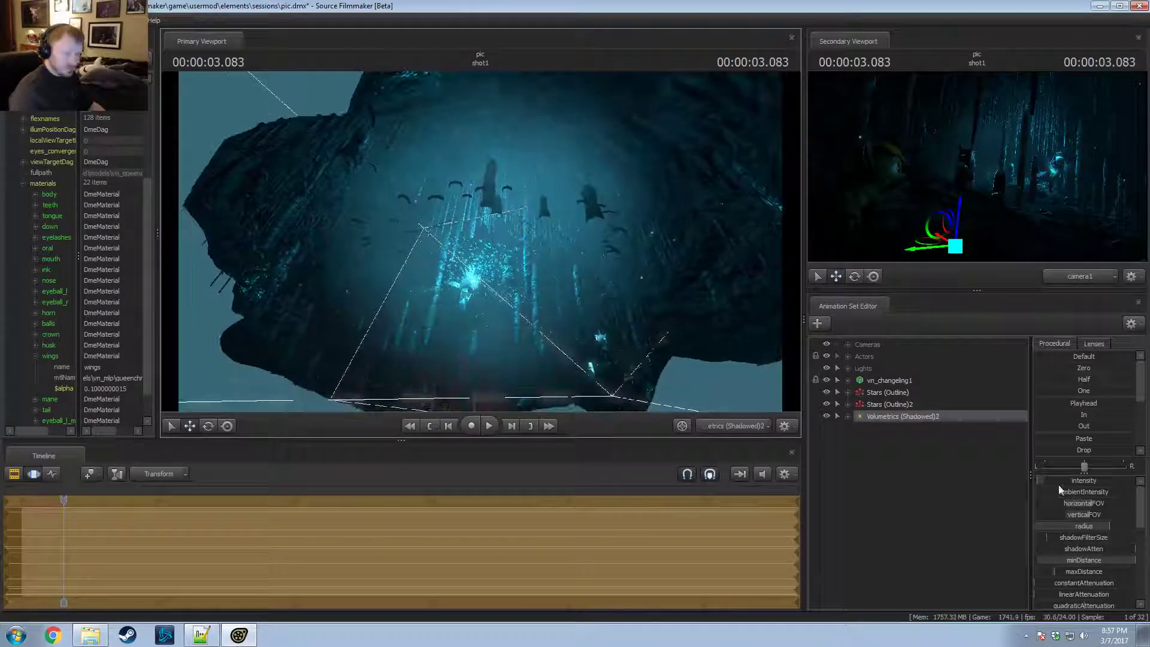
Step: Raise the light's volumetricIntensity, shift its position over the forest, and lower its cutOff
scroll(1092, 568, "down", 3)
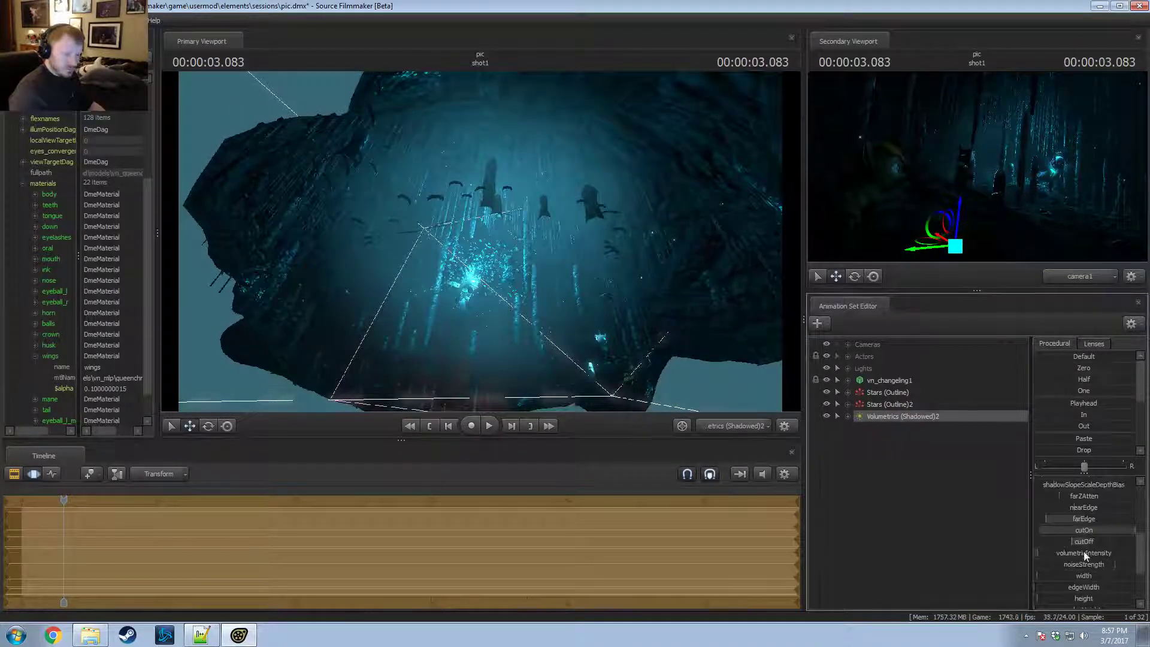
left_click_drag(1084, 552, 1103, 552)
mouse_move(418, 227)
left_mouse_down()
mouse_move(413, 263)
mouse_move(386, 279)
mouse_move(418, 228)
left_mouse_up()
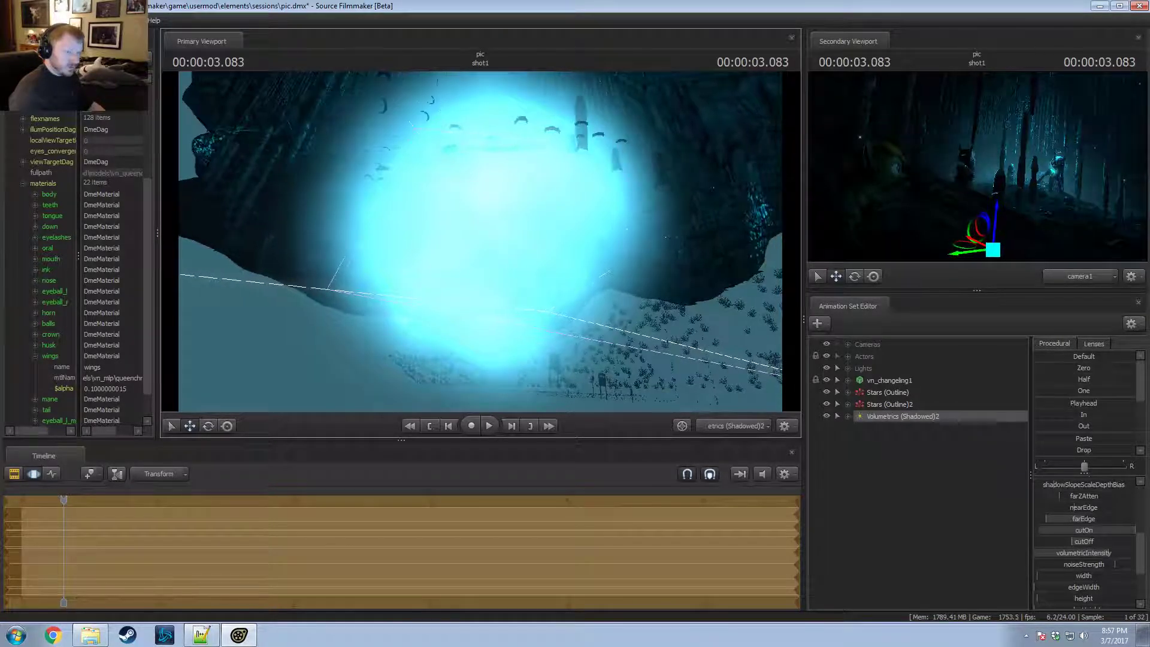
left_click_drag(1106, 549, 1053, 541)
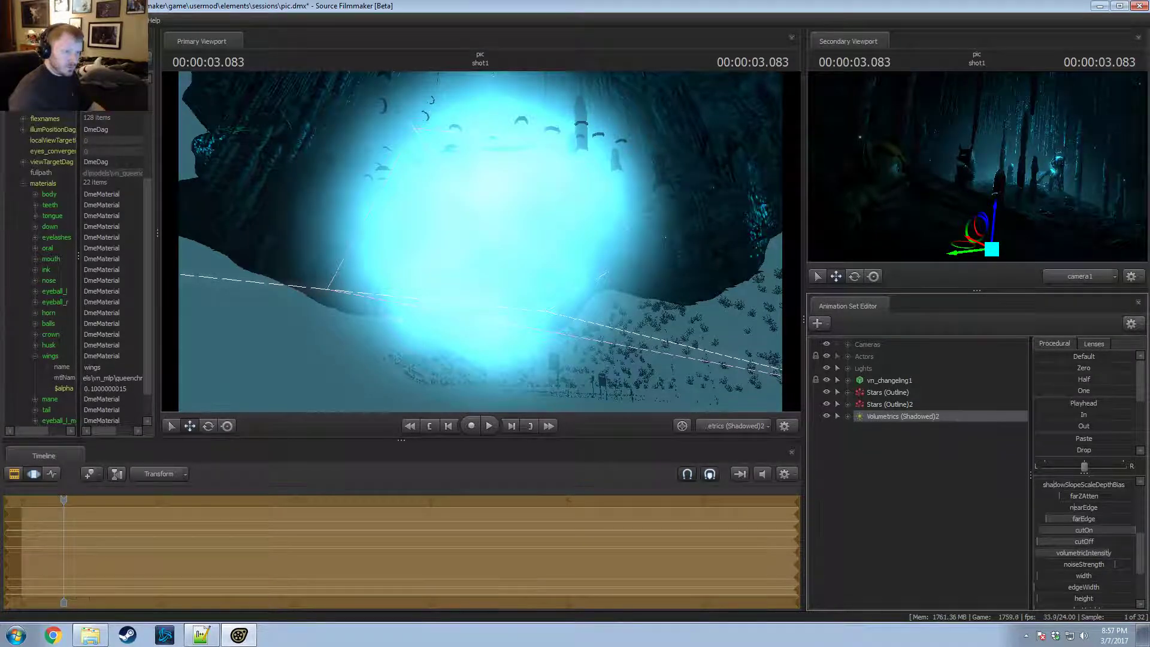
left_click_drag(1037, 541, 1047, 541)
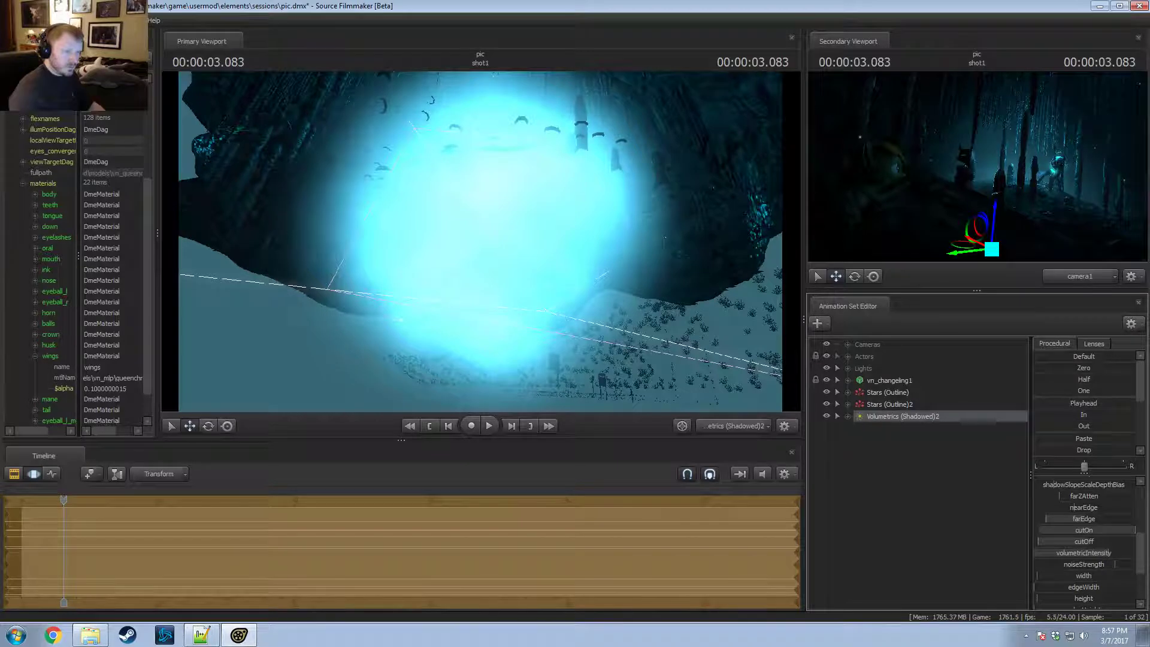
Step: Try lower cutOn and cutOff values on the light after a short playback, and undo the light's position and slider edits
scroll(1084, 523, "up", 3)
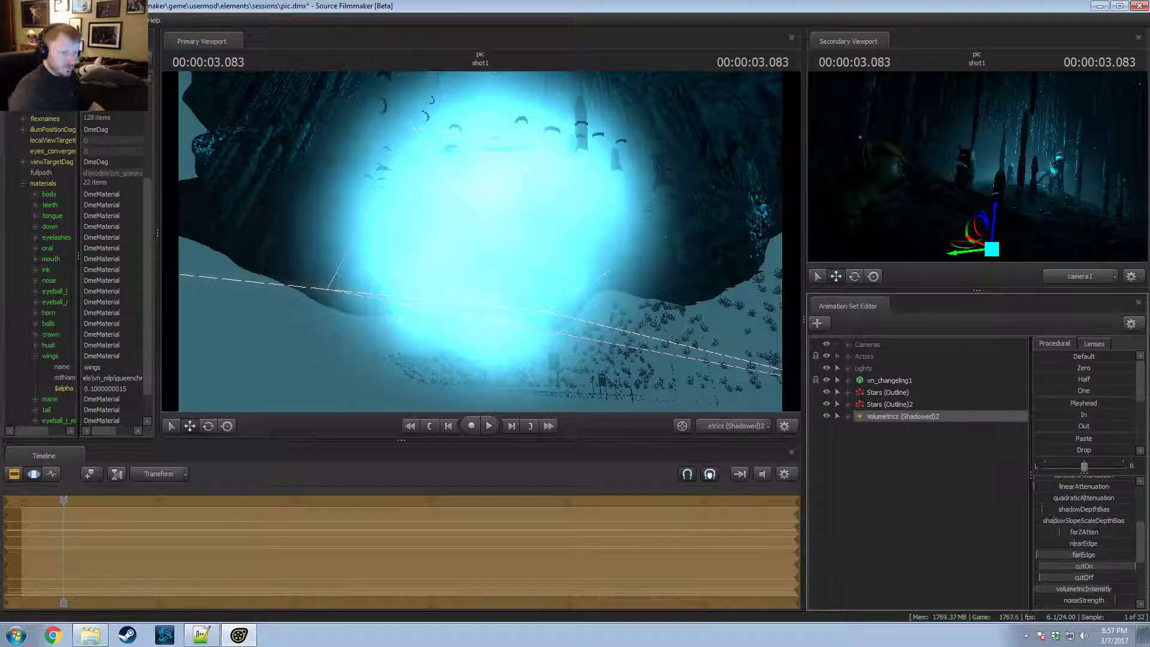
key("space")
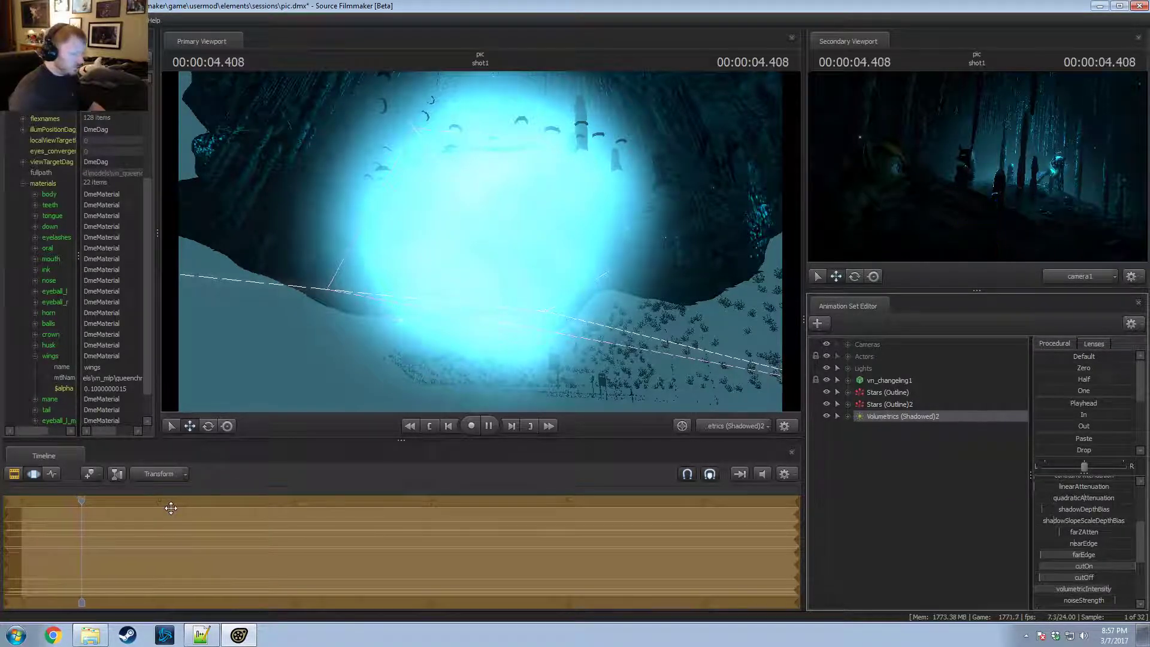
key("space")
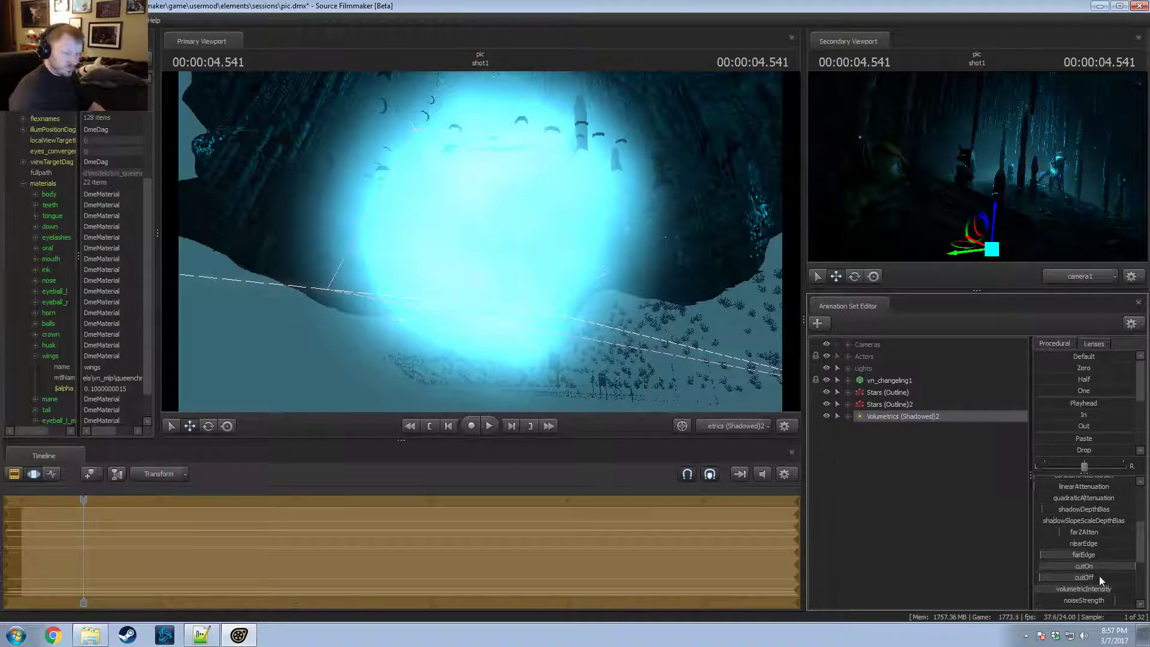
left_click_drag(1098, 577, 983, 562)
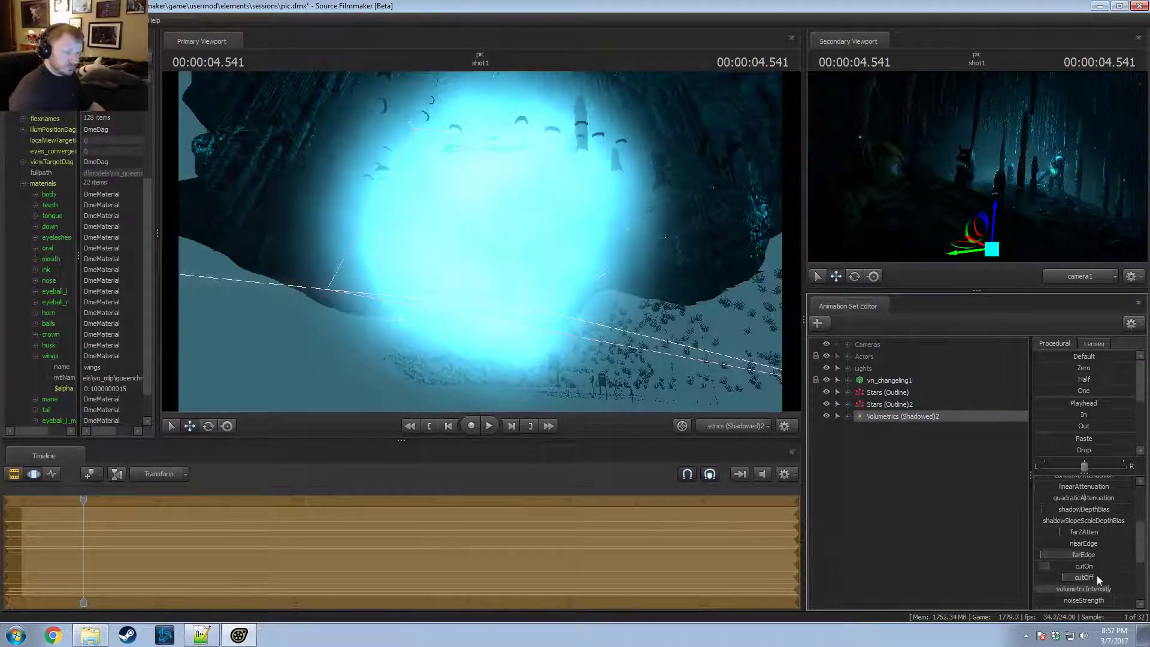
left_click_drag(1097, 580, 1074, 577)
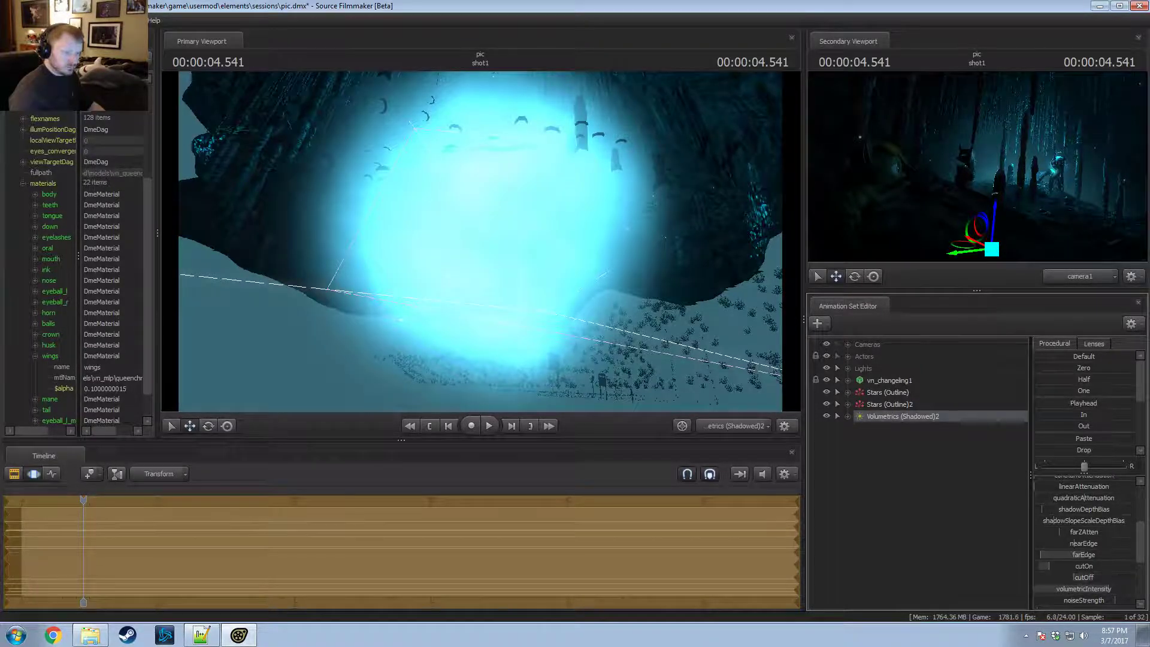
key("ctrl+z")
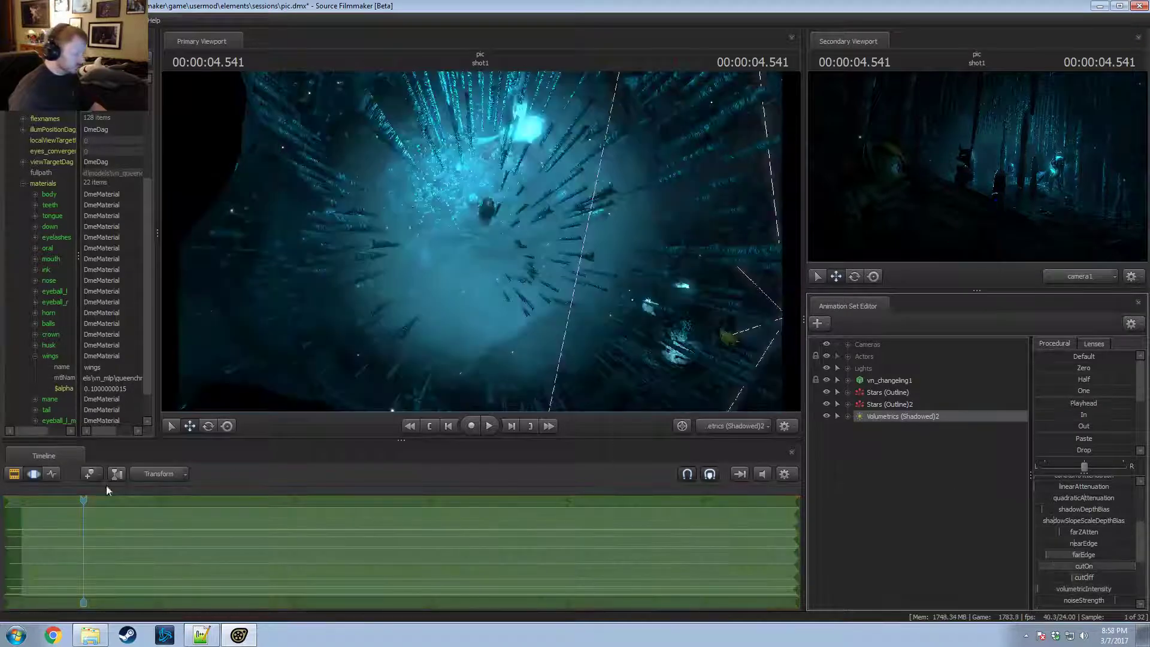
Step: Inspect the animation channel clips inside shot1 in the Clip Editor and return to the Motion Editor
key("F2")
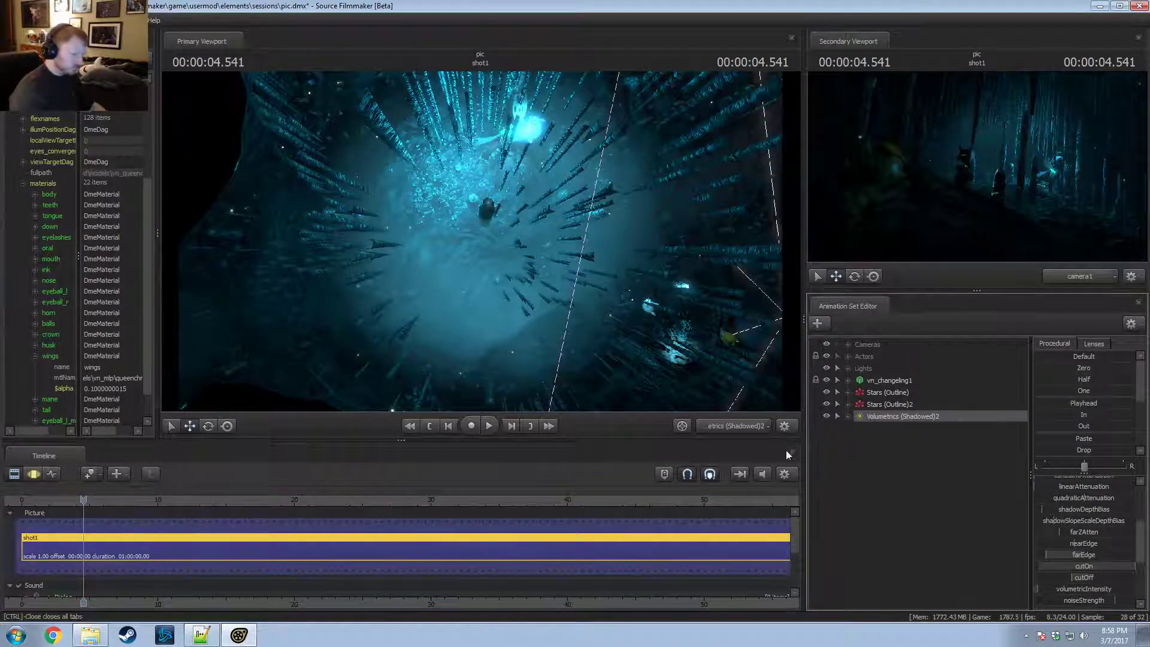
double_click(410, 541)
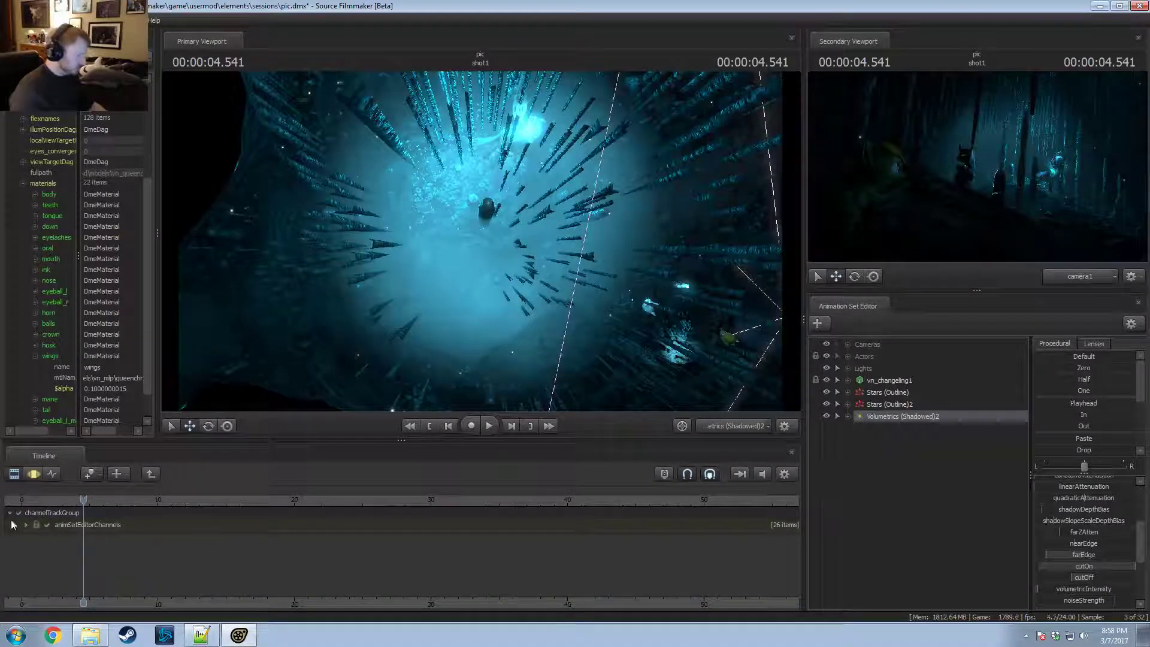
left_click(25, 525)
scroll(88, 571, "down", 5)
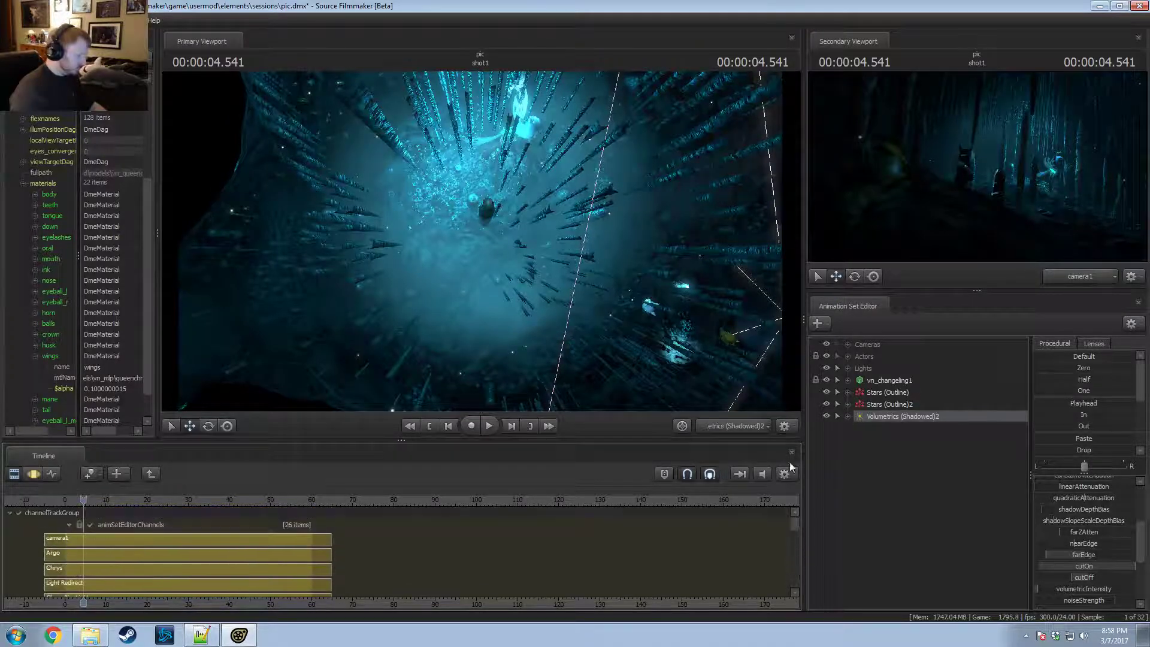
left_click(150, 471)
key("F3")
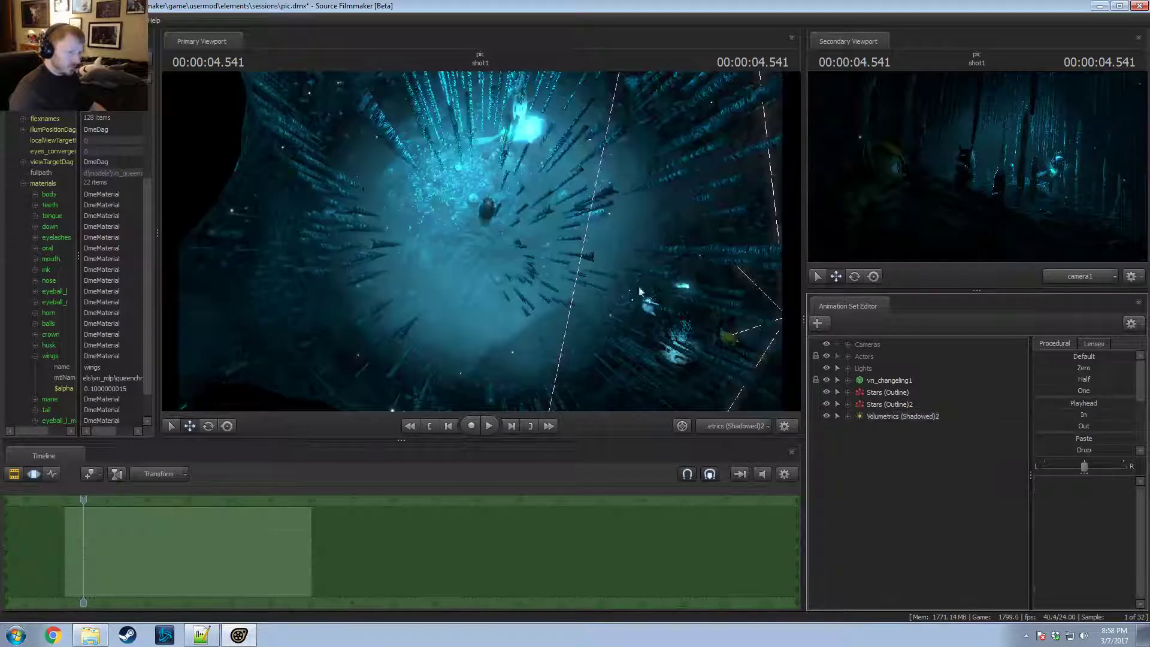
Step: Reselect the Volumetrics (Shadowed)2 light and fly it down to a low side angle facing the glowing forest clearing
left_click(569, 320)
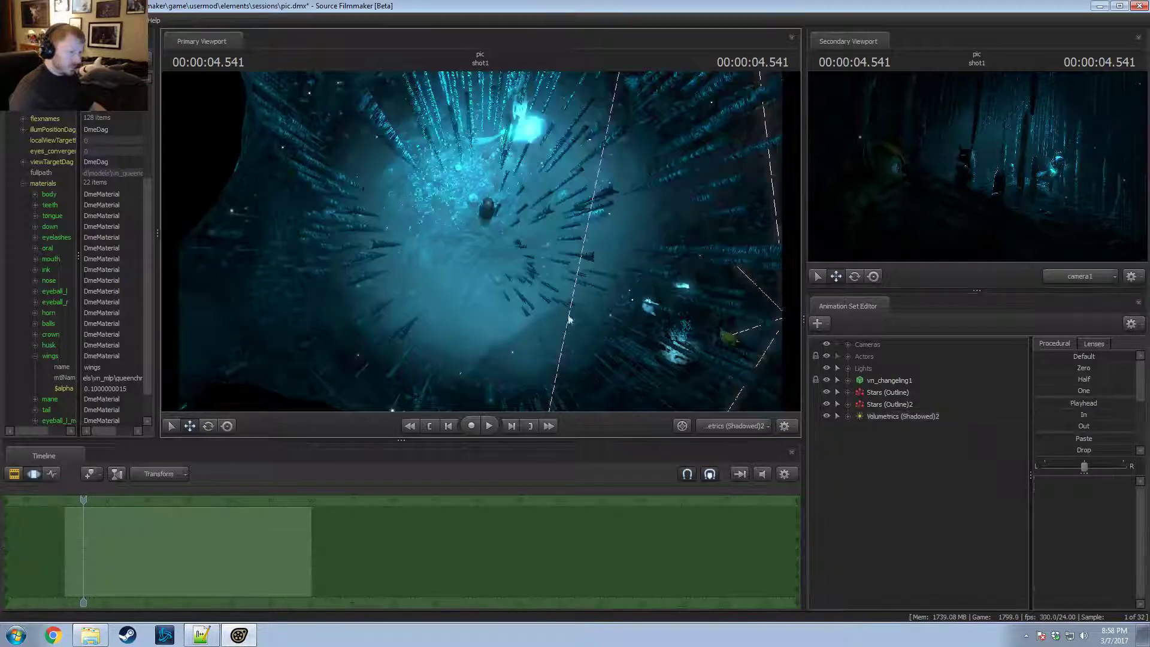
left_click(882, 416)
left_click_drag(603, 363, 602, 363)
left_click_drag(481, 242, 482, 242)
key("F2")
key("F3")
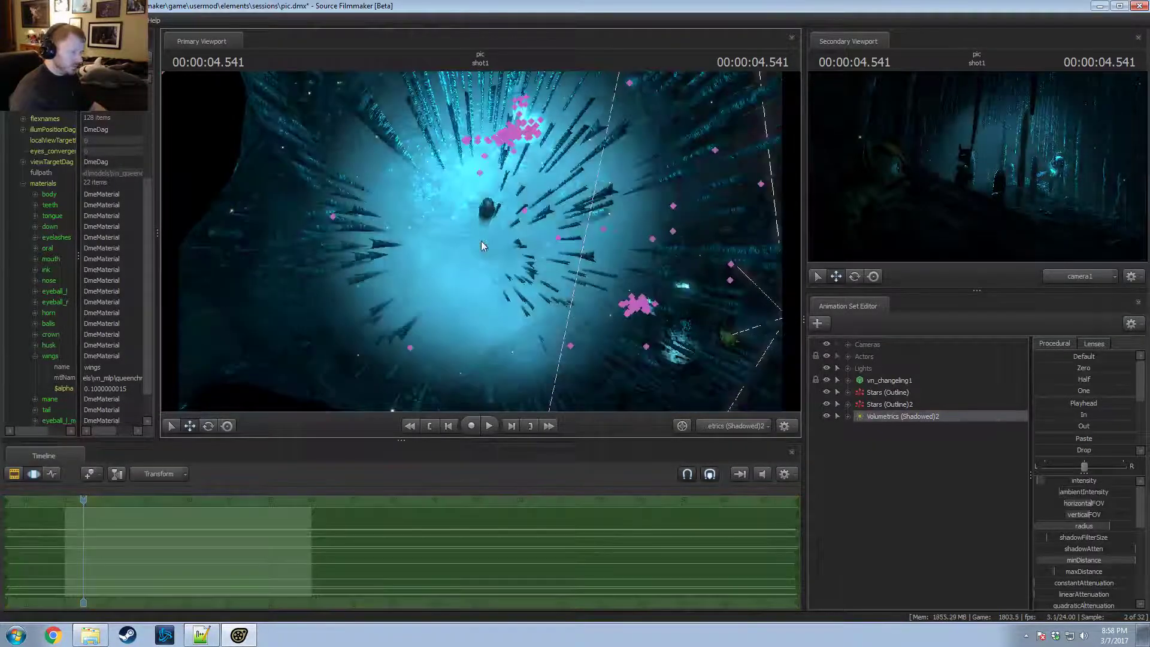
key("F2")
key("F3")
left_click(907, 419)
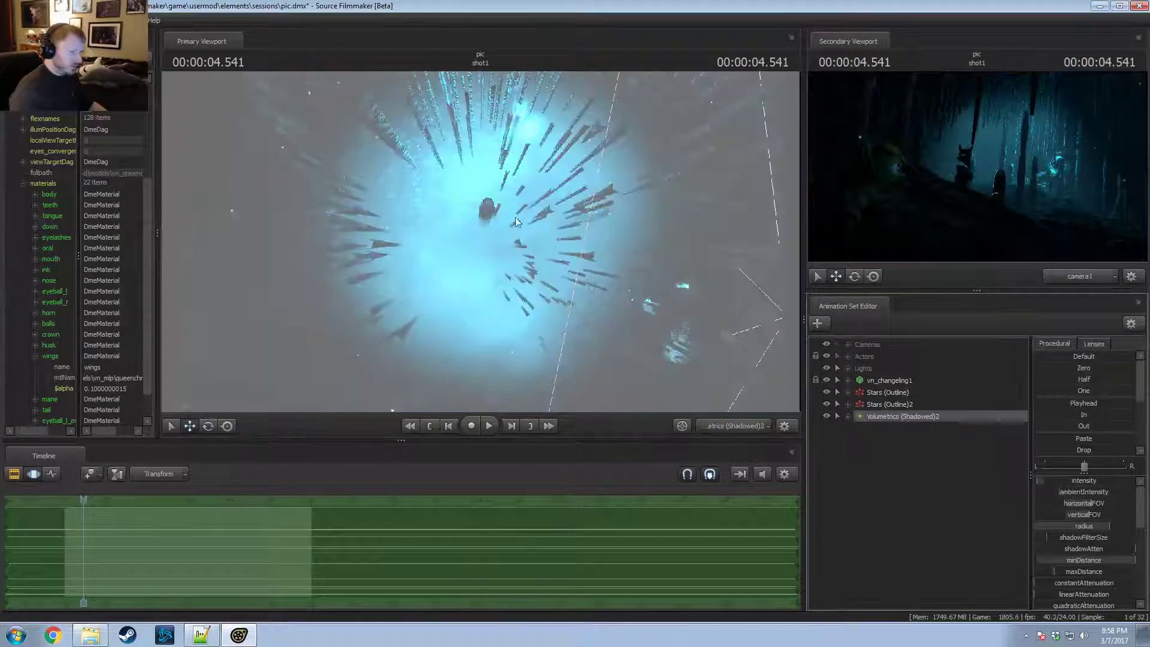
key("F2")
key("Escape")
left_click(875, 418)
mouse_move(714, 346)
left_mouse_down()
mouse_move(714, 311)
mouse_move(696, 342)
mouse_move(737, 310)
mouse_move(713, 349)
left_mouse_up()
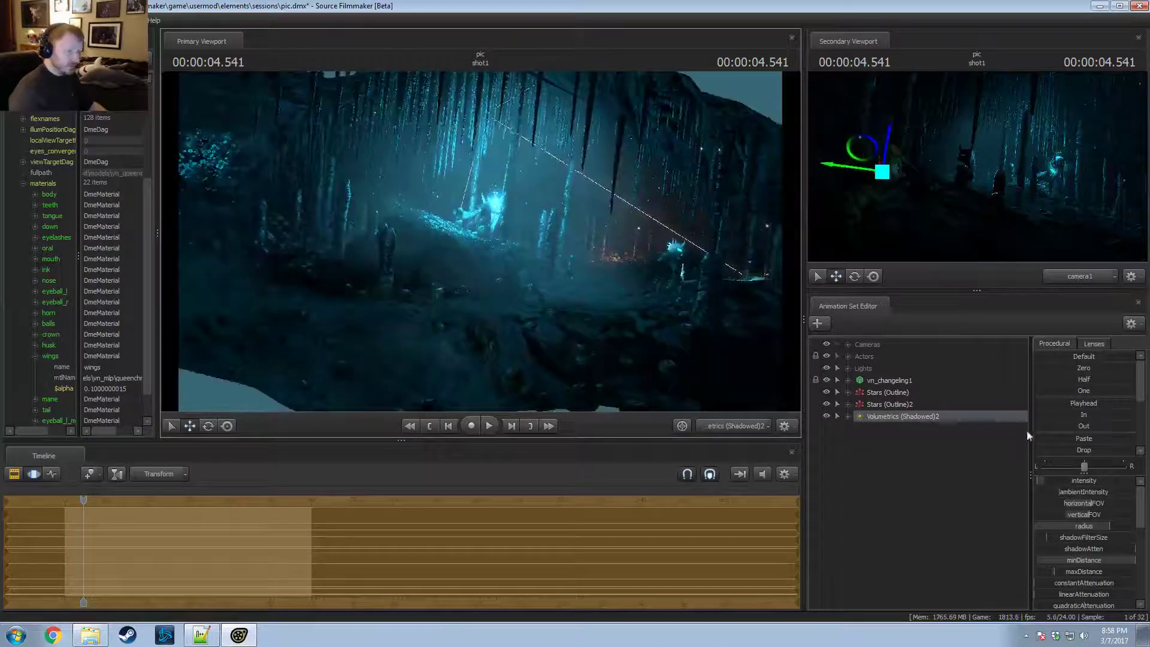
Step: Raise the Volumetrics (Shadowed)2 light's intensity and reposition it to shine down over the forest from behind
right_click(906, 415)
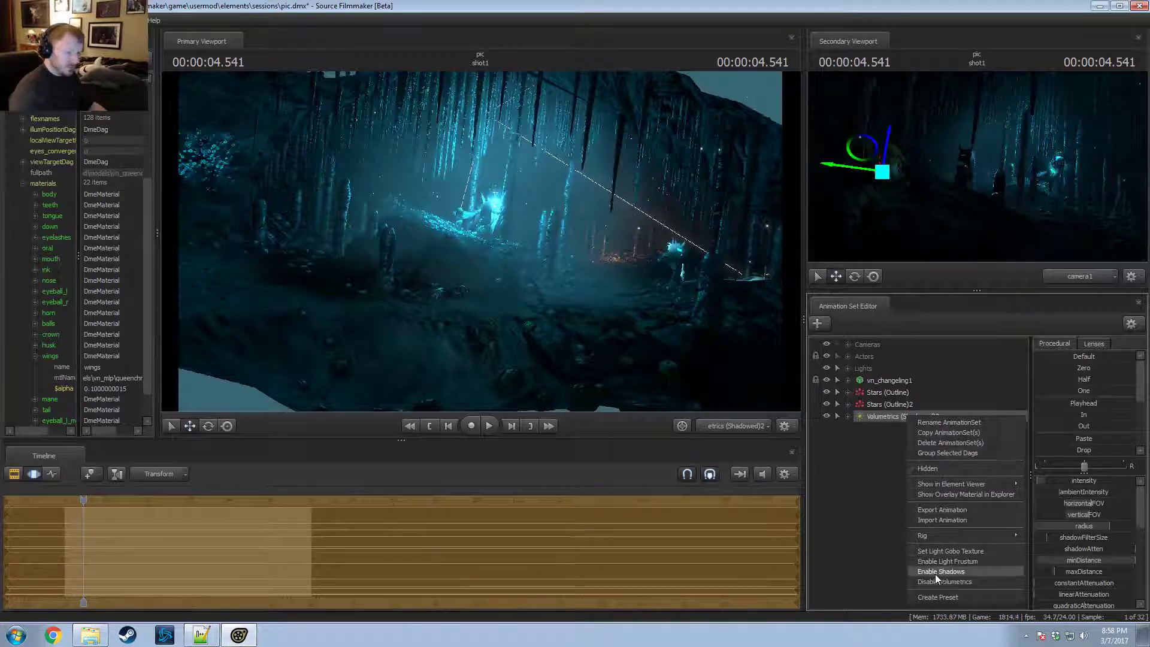
left_click(872, 421)
left_click_drag(1075, 484, 1100, 484)
left_click_drag(480, 241, 530, 284)
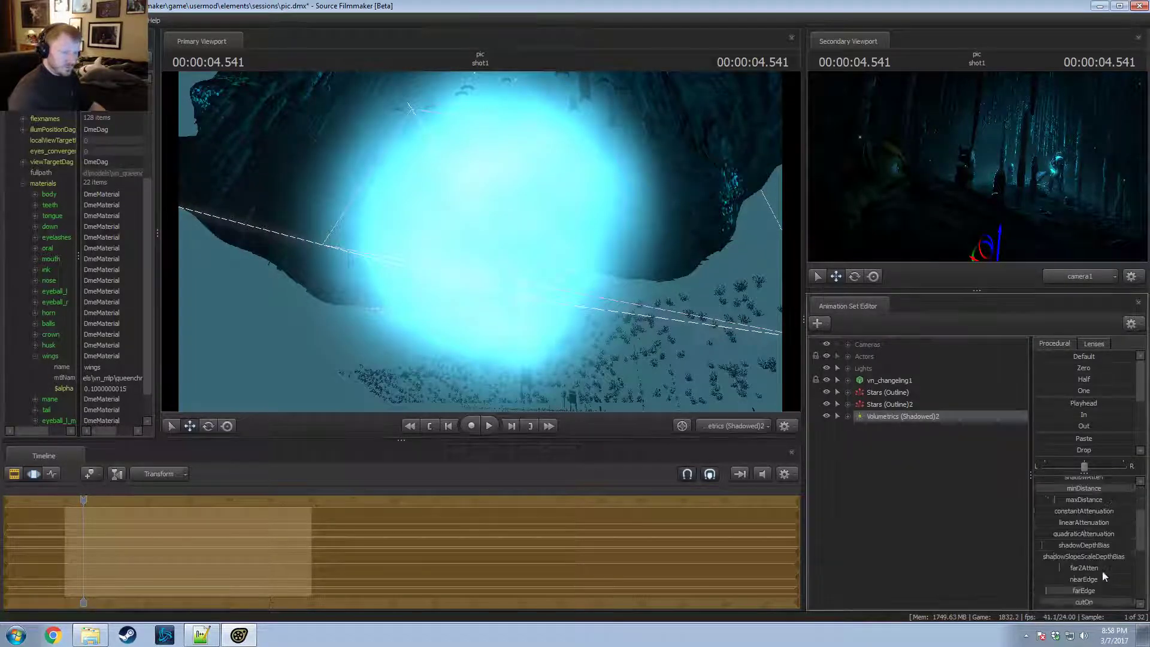
Step: Lower the Volumetrics (Shadowed)2 light's cutOff and push its cutOn to the maximum
scroll(1102, 569, "down", 3)
mouse_move(1096, 577)
left_mouse_down()
mouse_move(1065, 576)
mouse_move(1112, 575)
mouse_move(1055, 577)
left_mouse_up()
mouse_move(1132, 565)
left_mouse_down()
mouse_move(1100, 565)
mouse_move(1135, 566)
left_mouse_up()
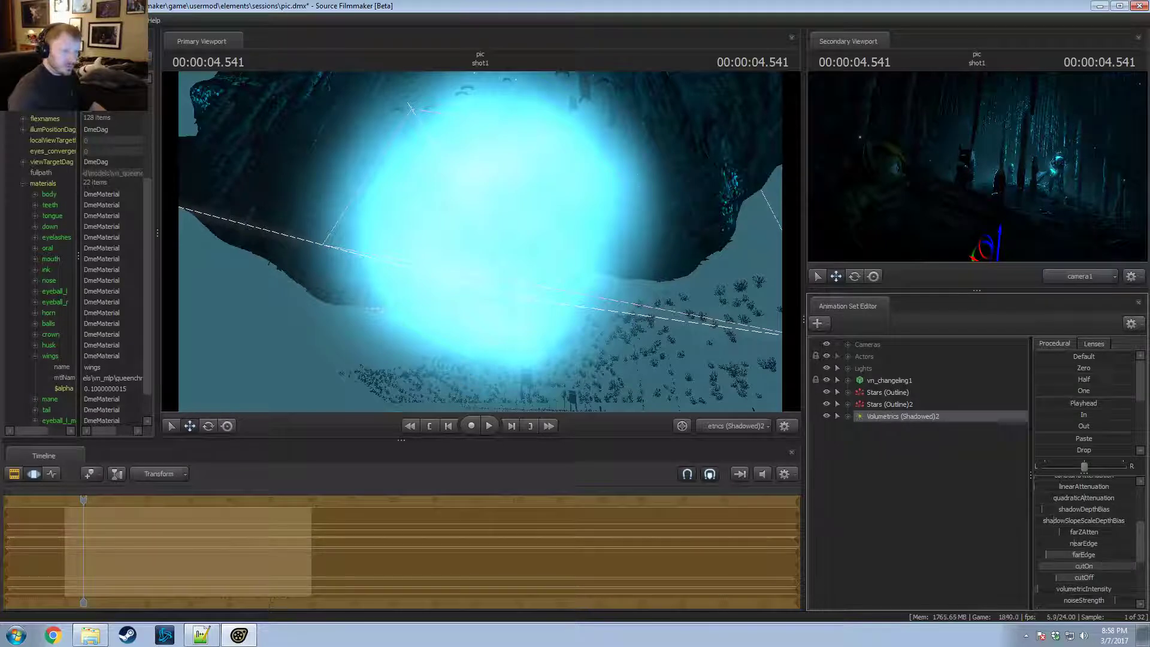
Step: Inspect the volumetric light in the forest through the Work Camera and return the primary viewport to camera1
left_click(754, 426)
left_click(703, 386)
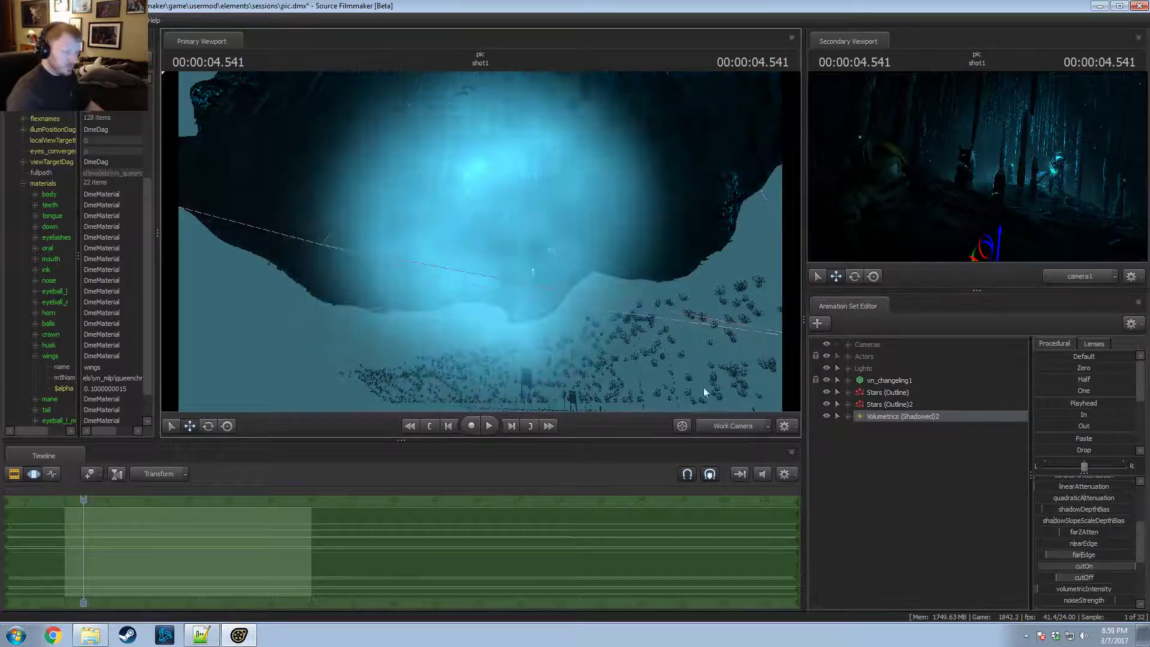
mouse_move(480, 242)
left_mouse_down()
mouse_move(437, 264)
mouse_move(539, 221)
mouse_move(463, 247)
mouse_move(502, 231)
mouse_move(490, 235)
left_mouse_up()
key("F2")
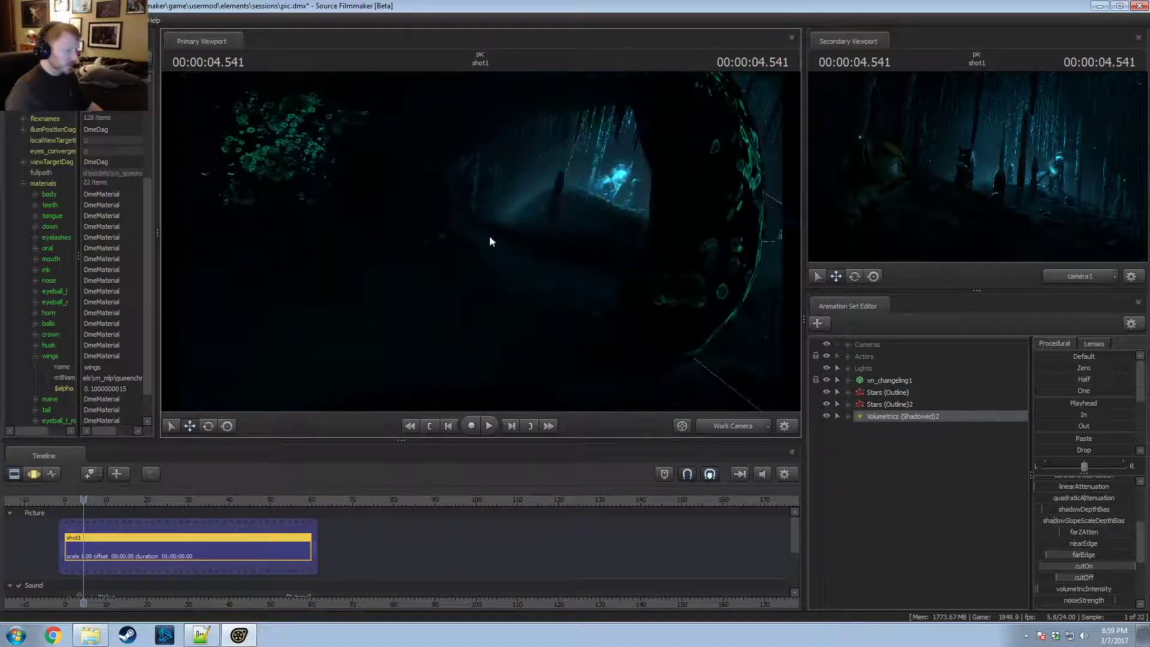
key("F3")
left_click_drag(378, 406, 284, 405)
key("F2")
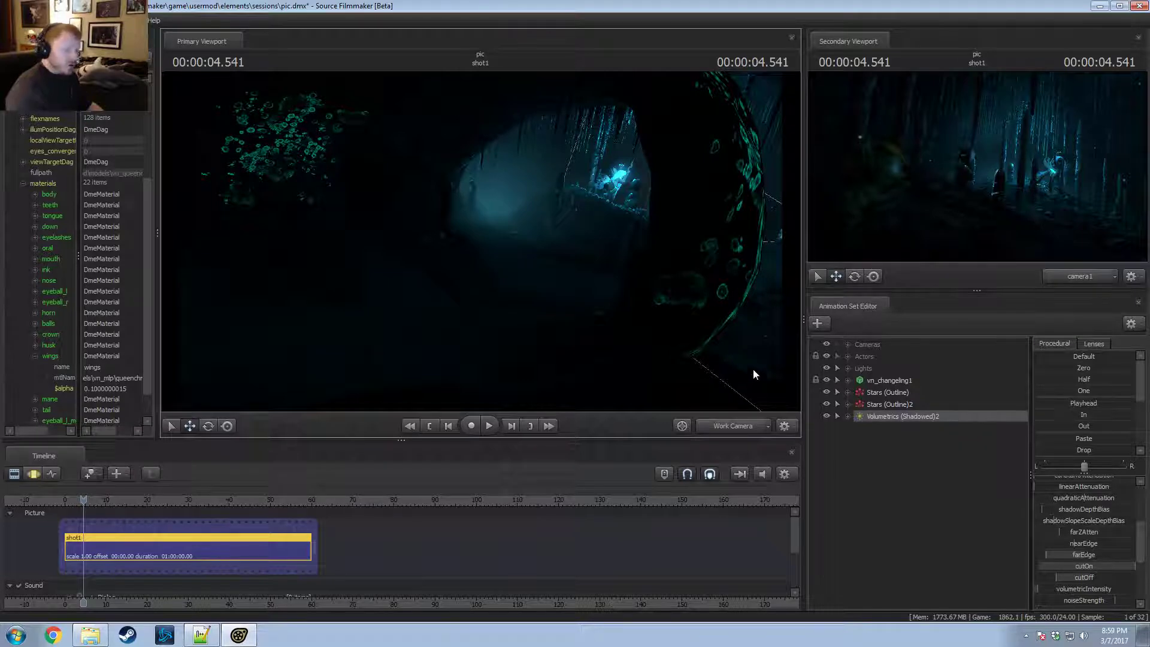
left_click(724, 424)
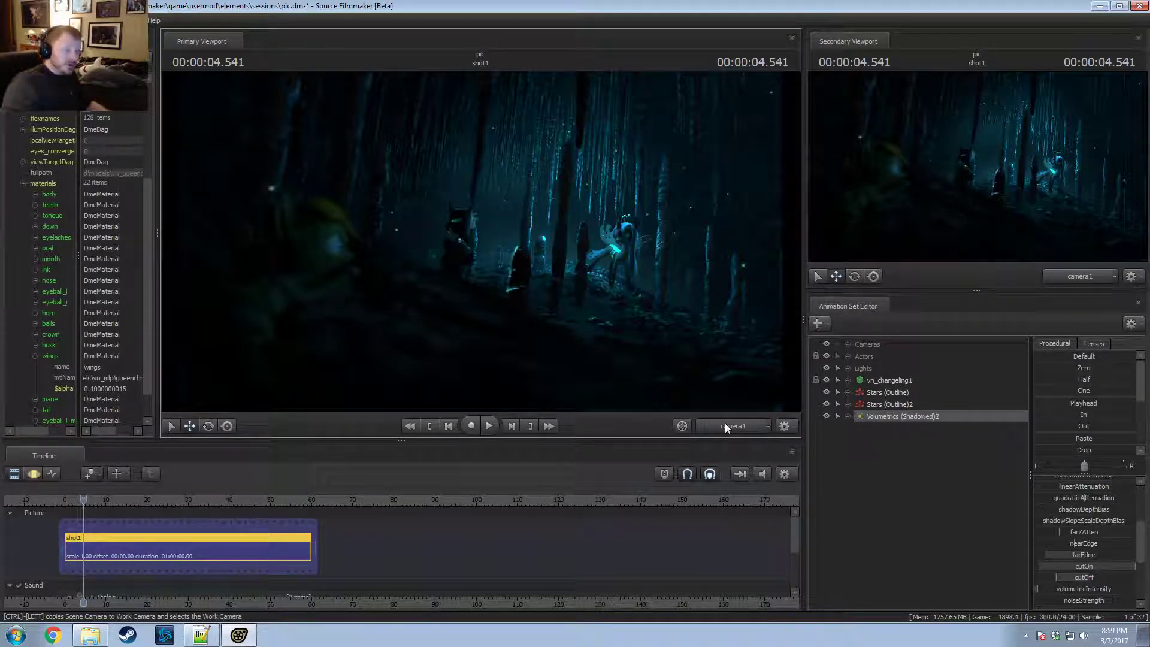
Step: Move the playhead to about 1.29 s and lower the Volumetrics (Shadowed)2 light slightly using the Work Camera in the secondary viewport
left_click(70, 499)
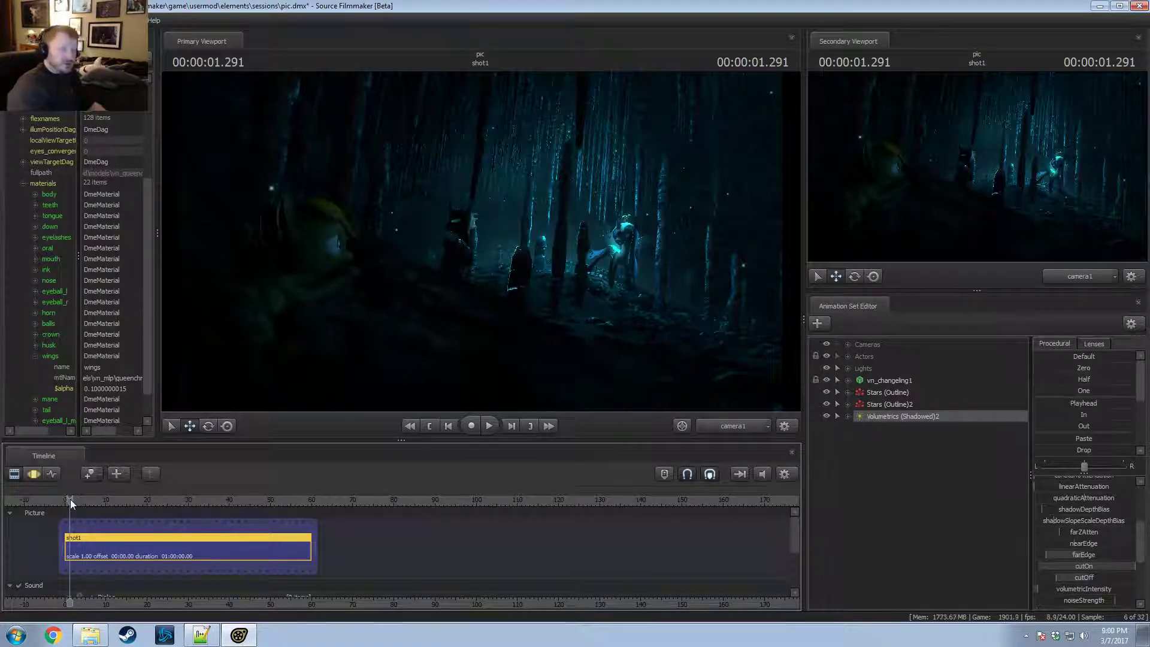
key("F3")
key("F2")
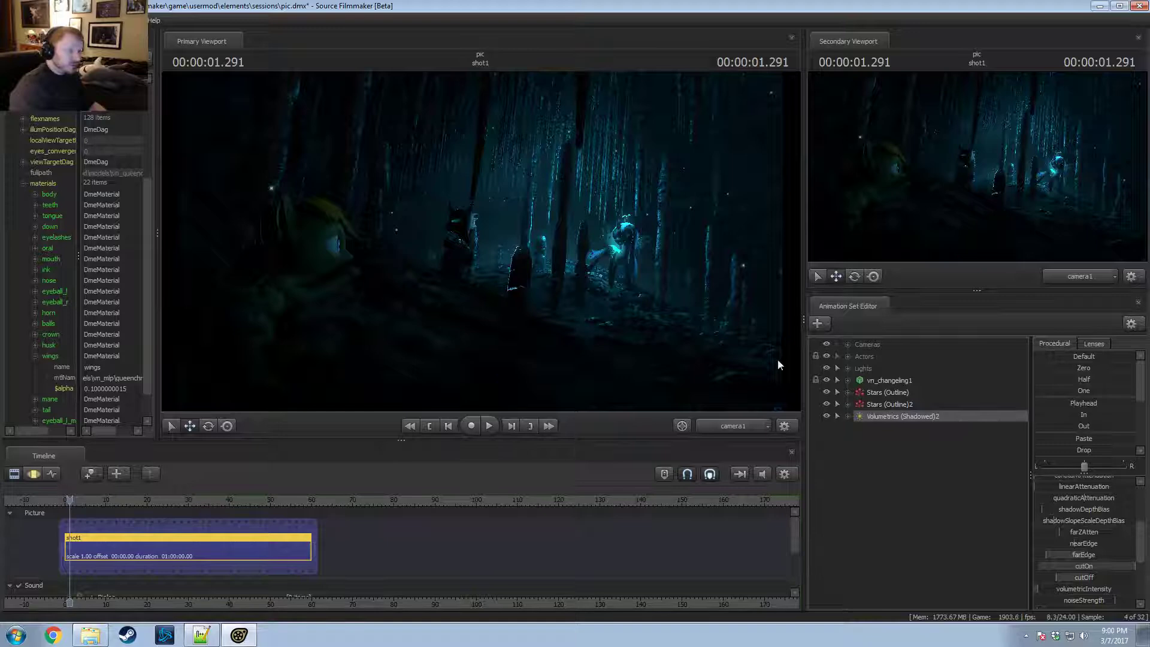
left_click(1101, 275)
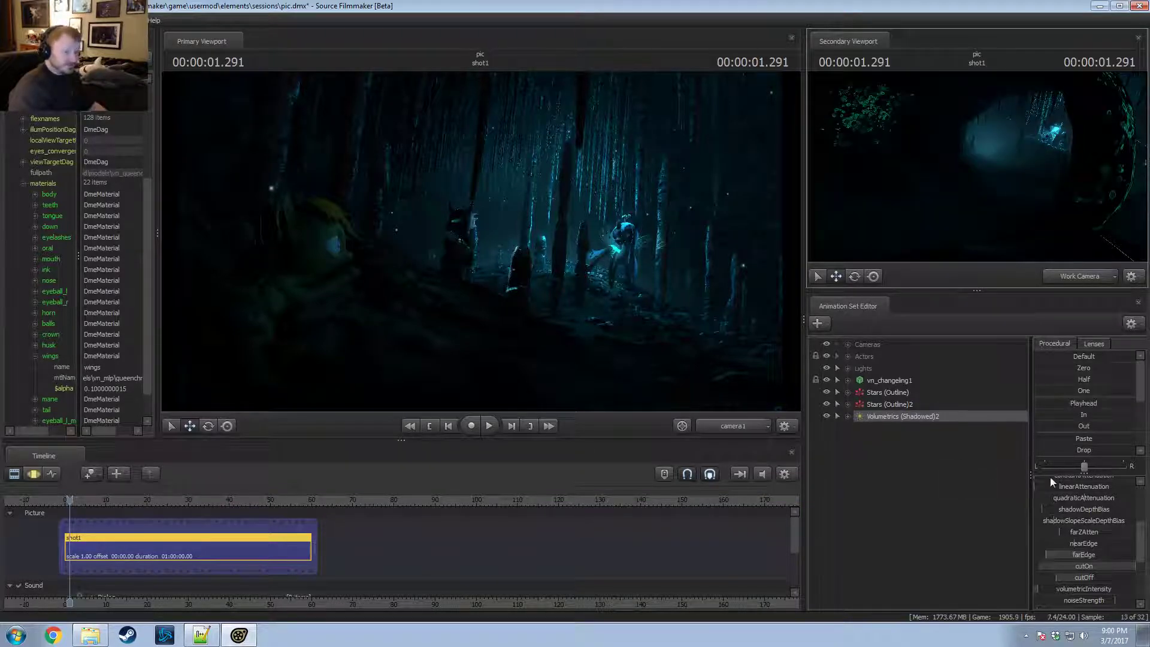
scroll(1078, 552, "down", 1)
key("F3")
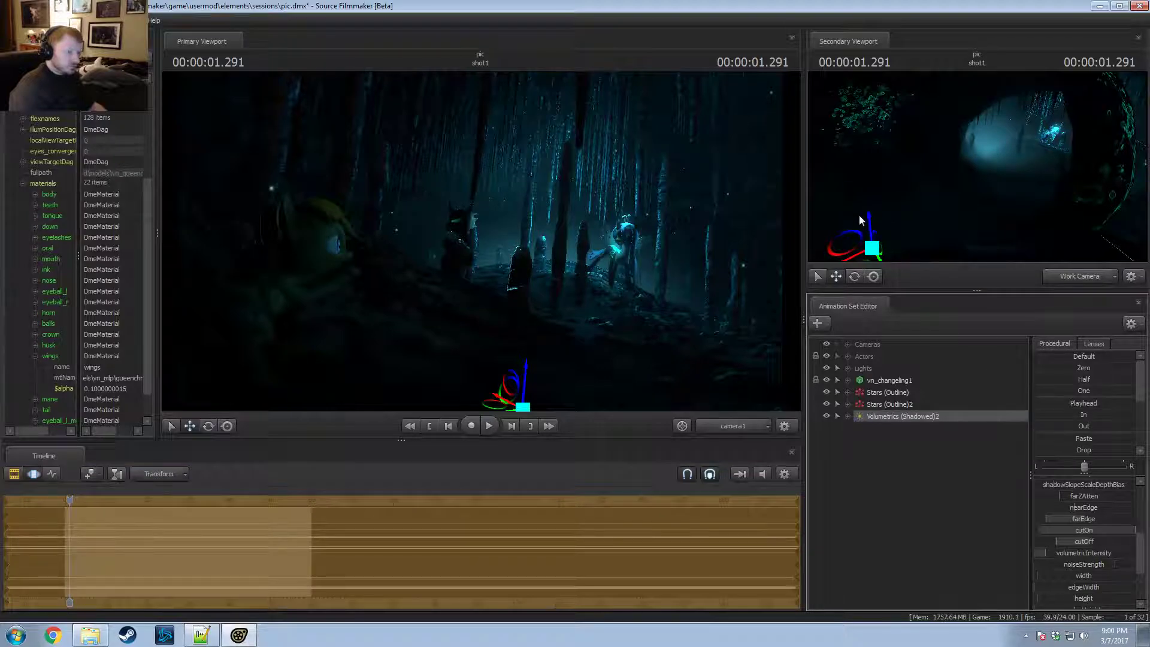
left_click_drag(870, 221, 872, 236)
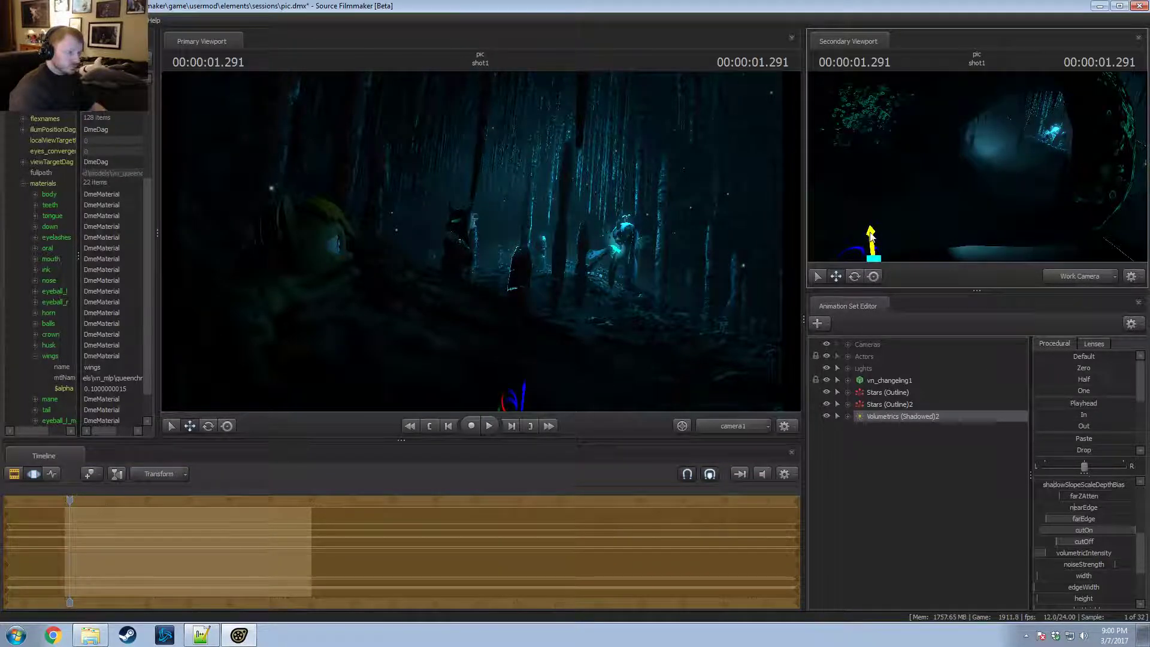
key("F2")
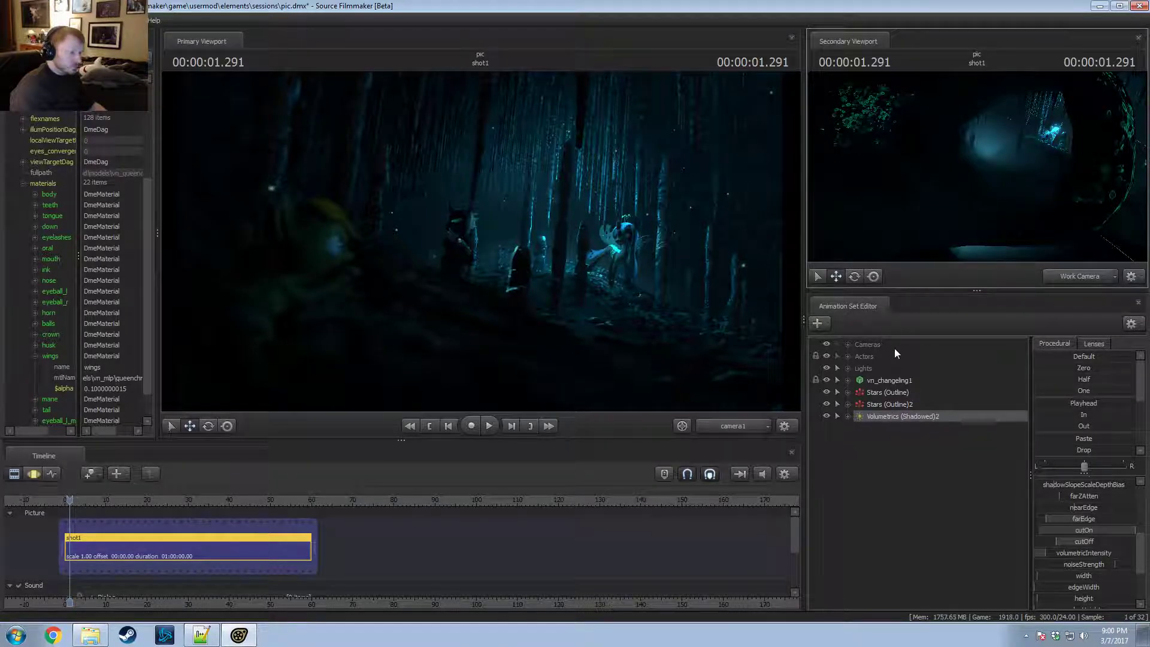
key("F3")
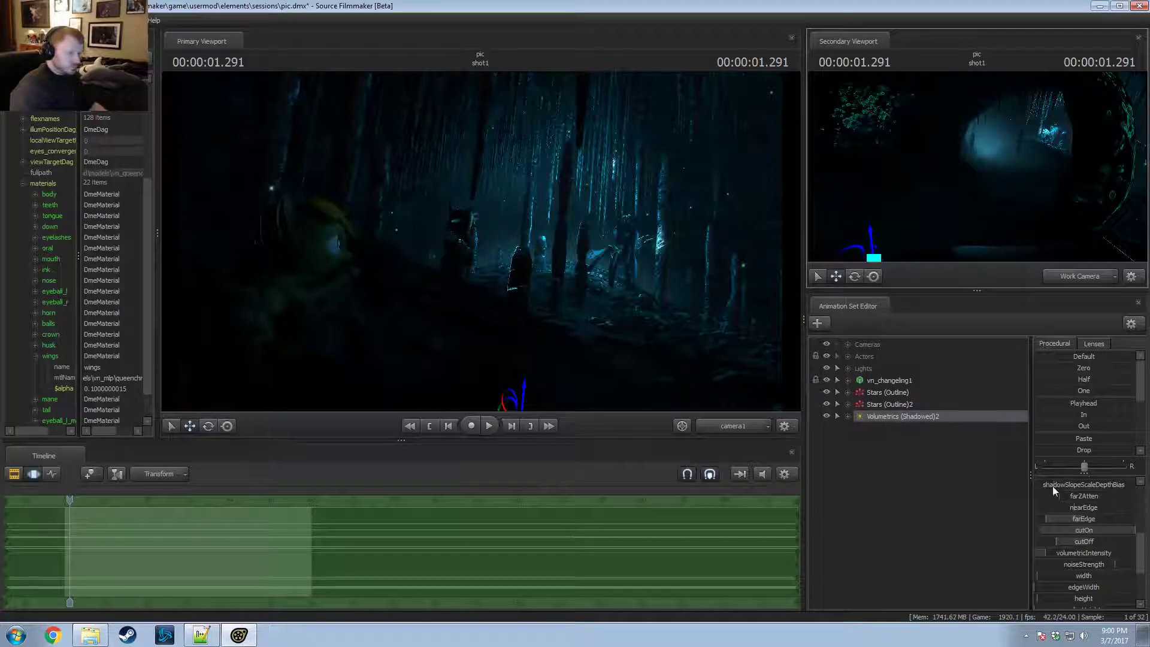
key("F2")
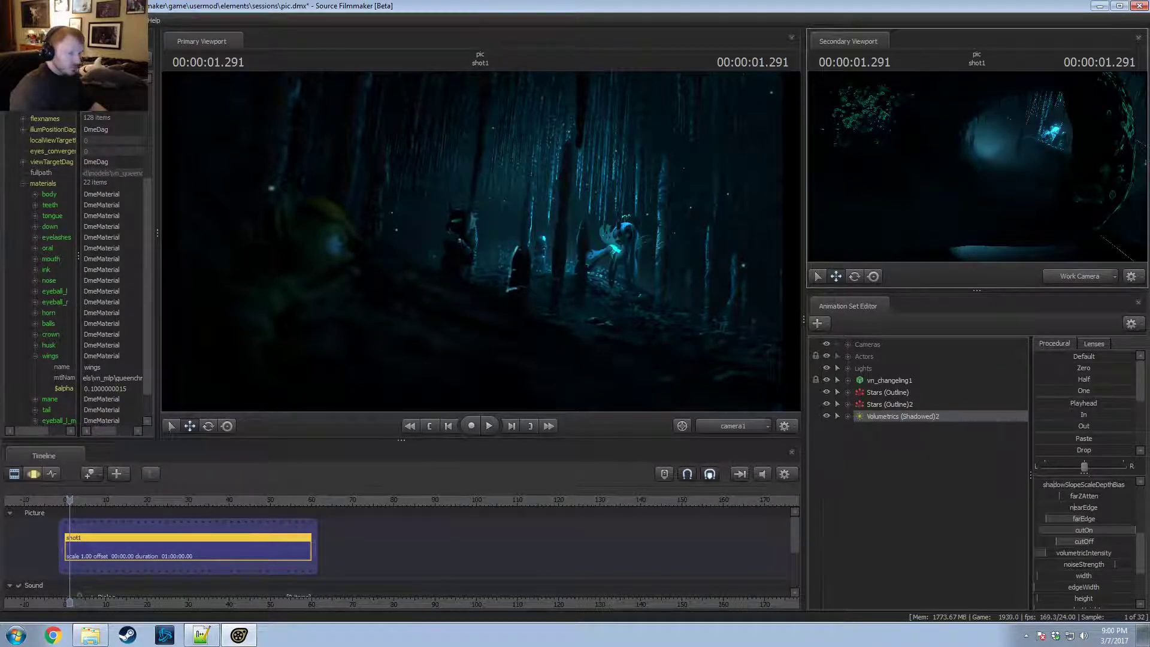
key("F4")
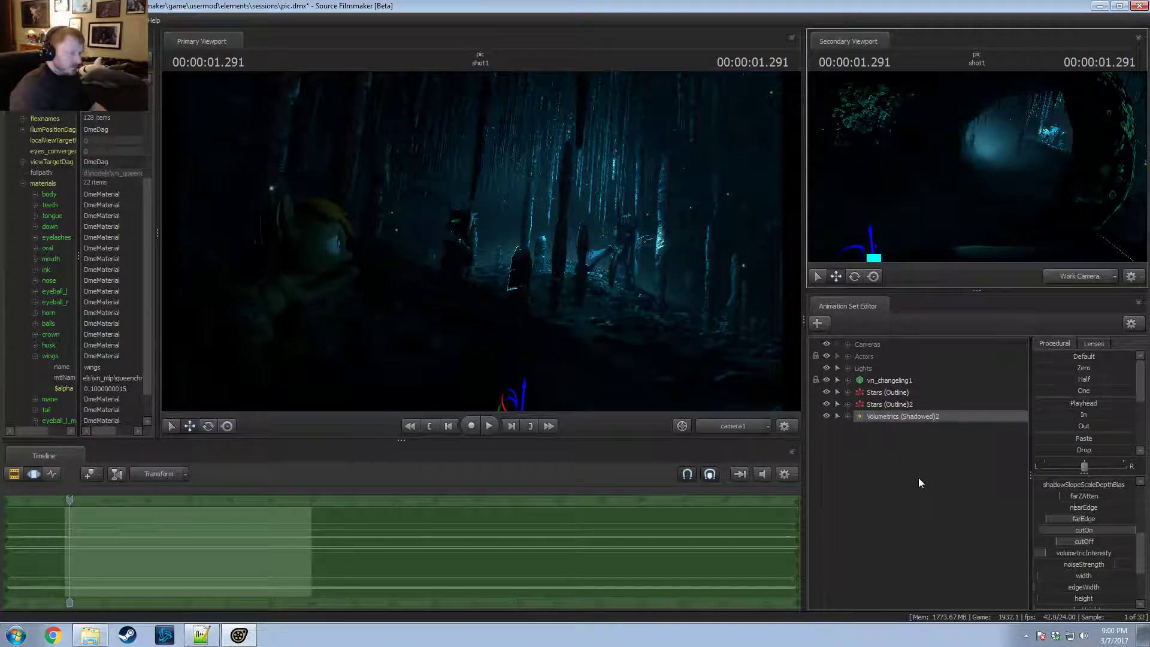
key("F3")
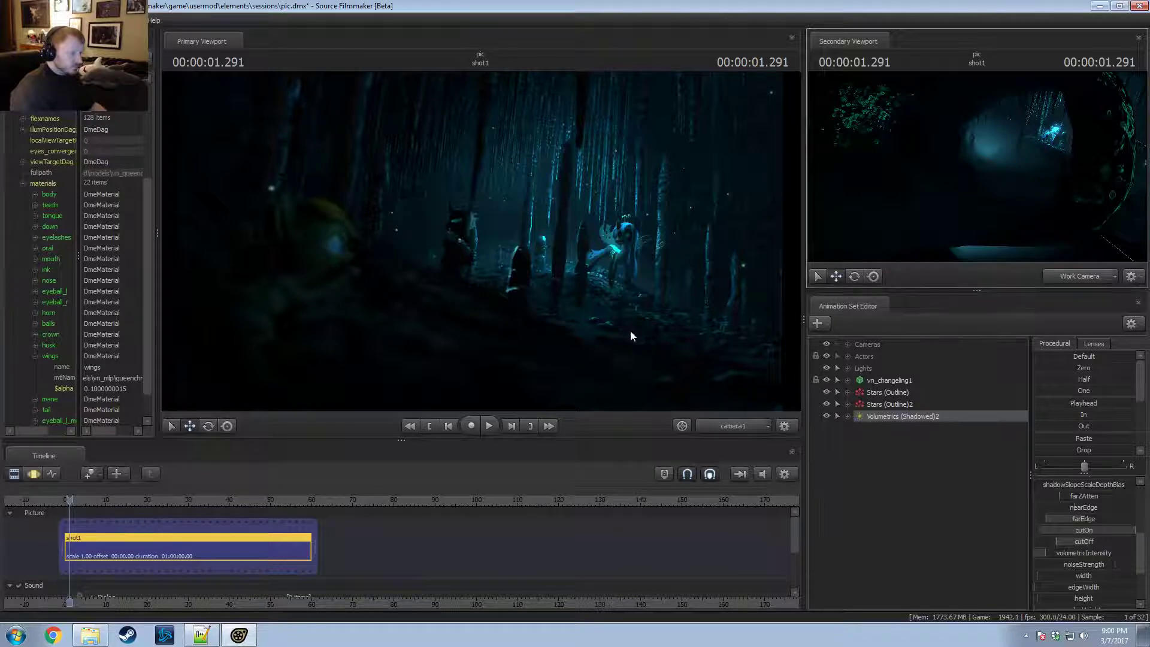
Step: Copy camera1's view to the primary viewport's Work Camera, approach Chrys and lock her right back leg's RightLeg2 bone
left_click(728, 422)
left_click(728, 423)
left_click(727, 424, "ctrl")
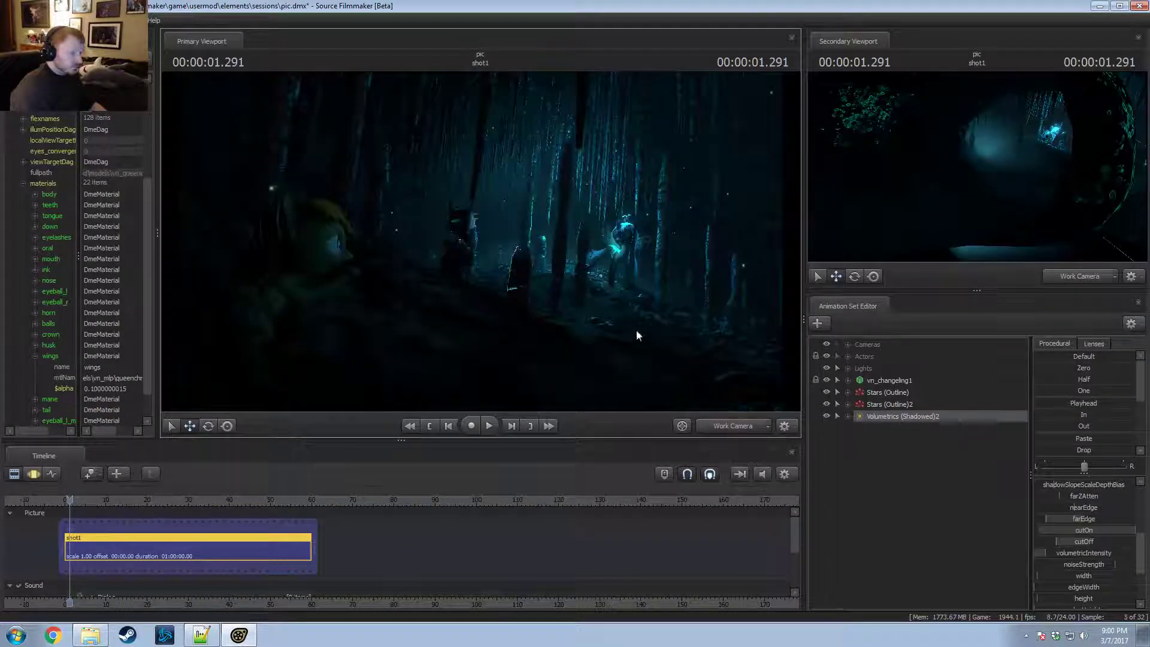
mouse_move(636, 331)
left_mouse_down()
mouse_move(674, 317)
mouse_move(665, 353)
mouse_move(689, 365)
mouse_move(718, 335)
mouse_move(689, 347)
mouse_move(636, 329)
left_mouse_up()
key("w")
key("w")
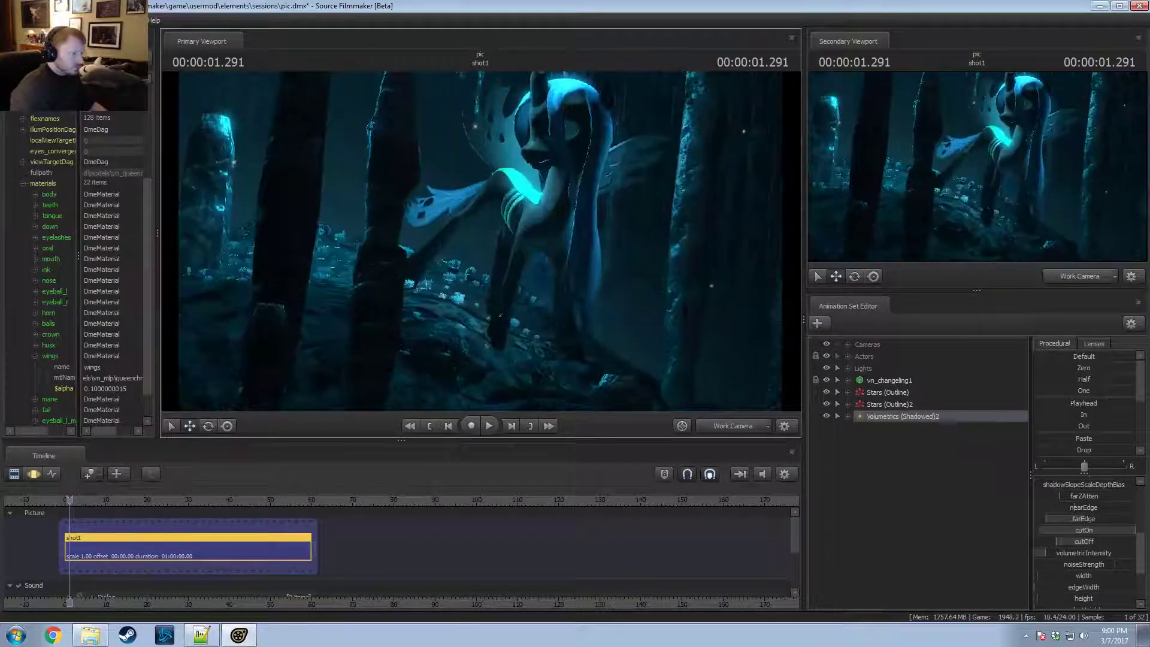
key("F3")
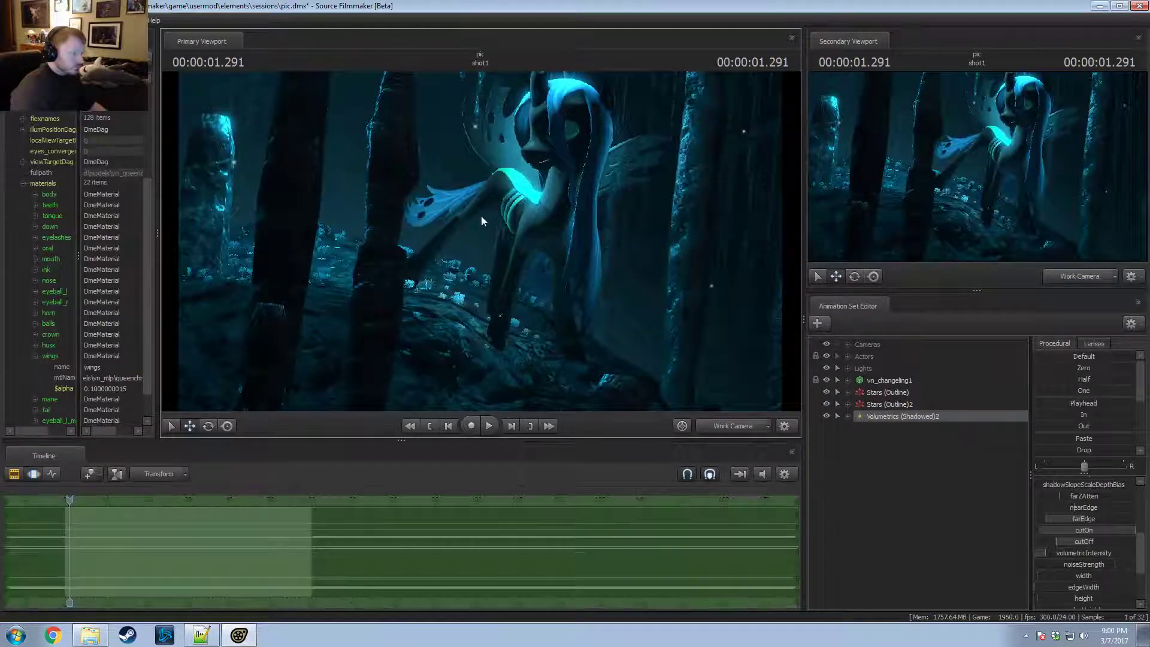
left_click(496, 187)
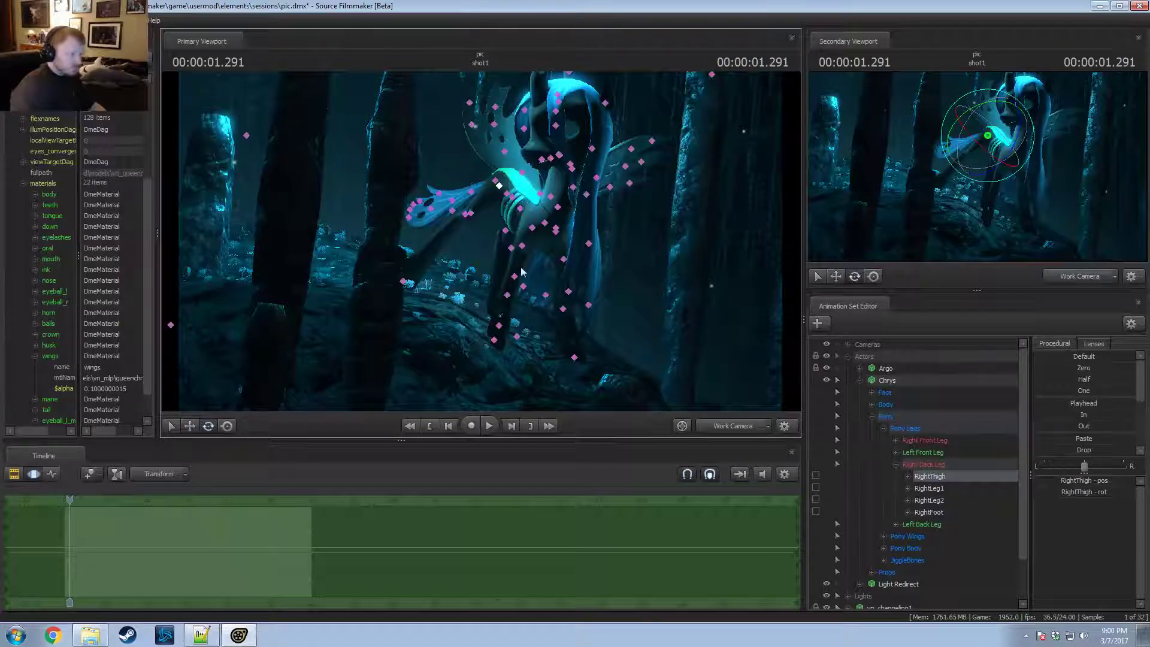
left_click(465, 215)
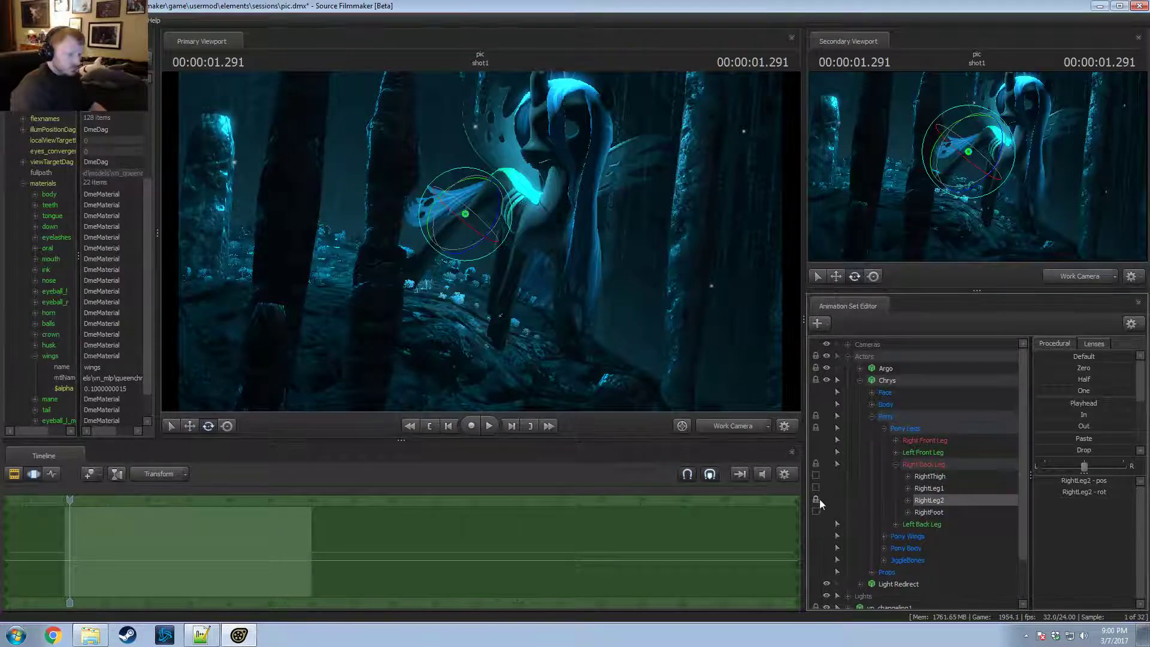
Step: Rotate Chrys's RightThigh bone, then fine-tune the rotation of RightLeg2 in the same back leg
left_click(929, 476)
left_click_drag(487, 190, 456, 224)
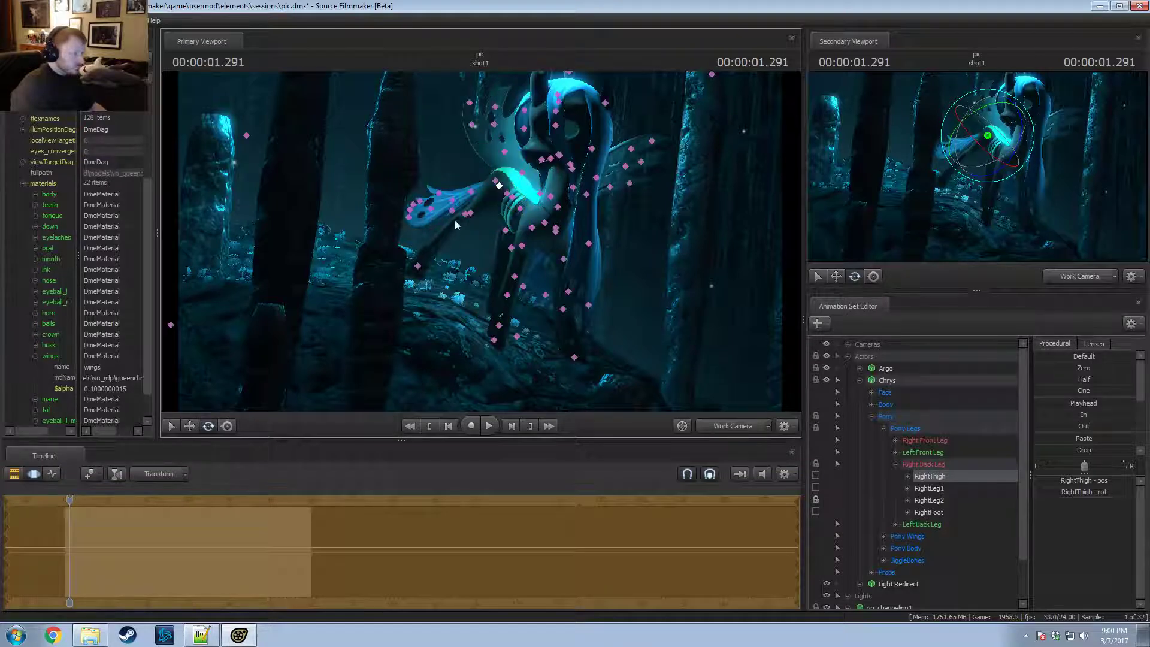
left_click(472, 213)
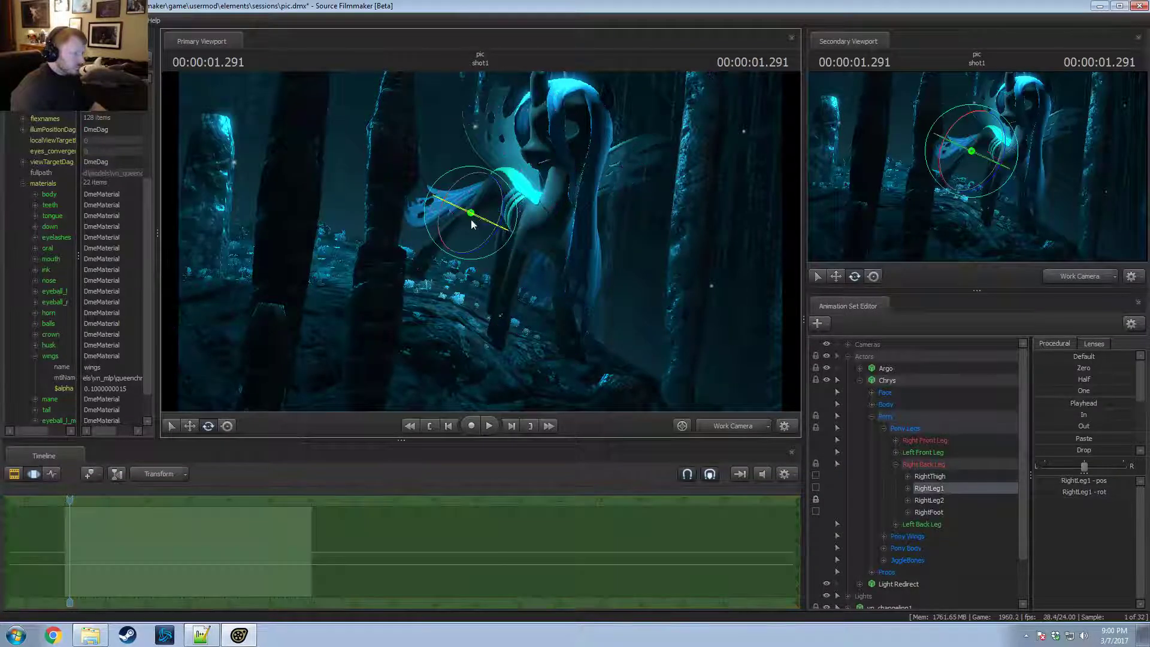
key("F2")
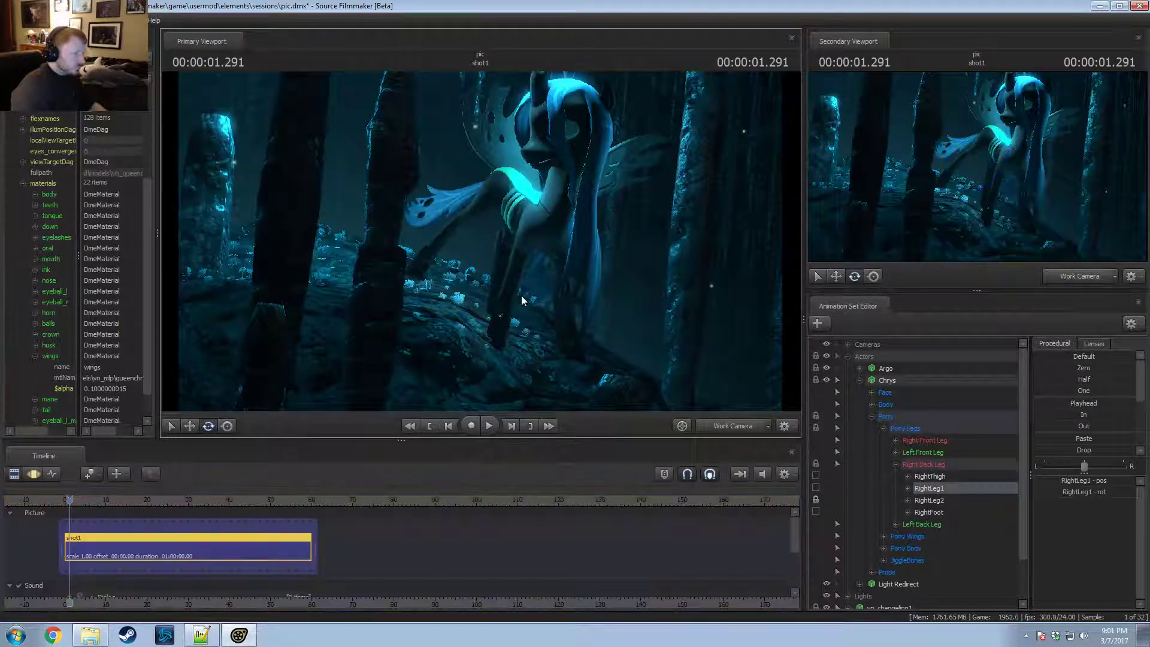
key("F3")
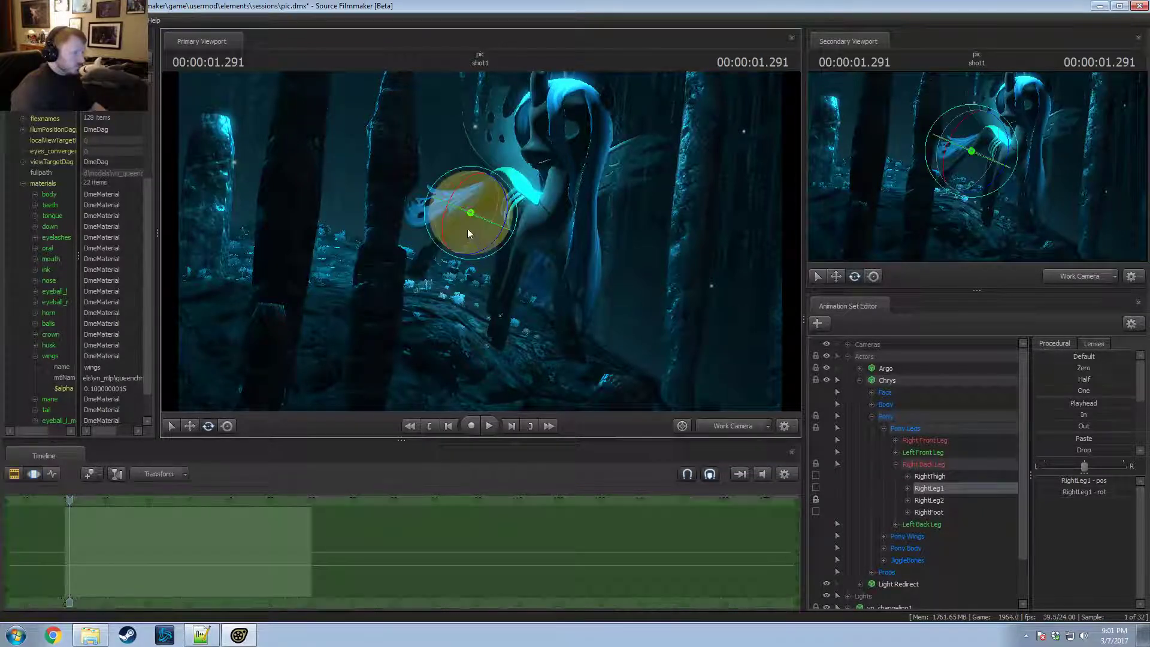
left_click(463, 219)
left_click_drag(461, 221, 469, 225)
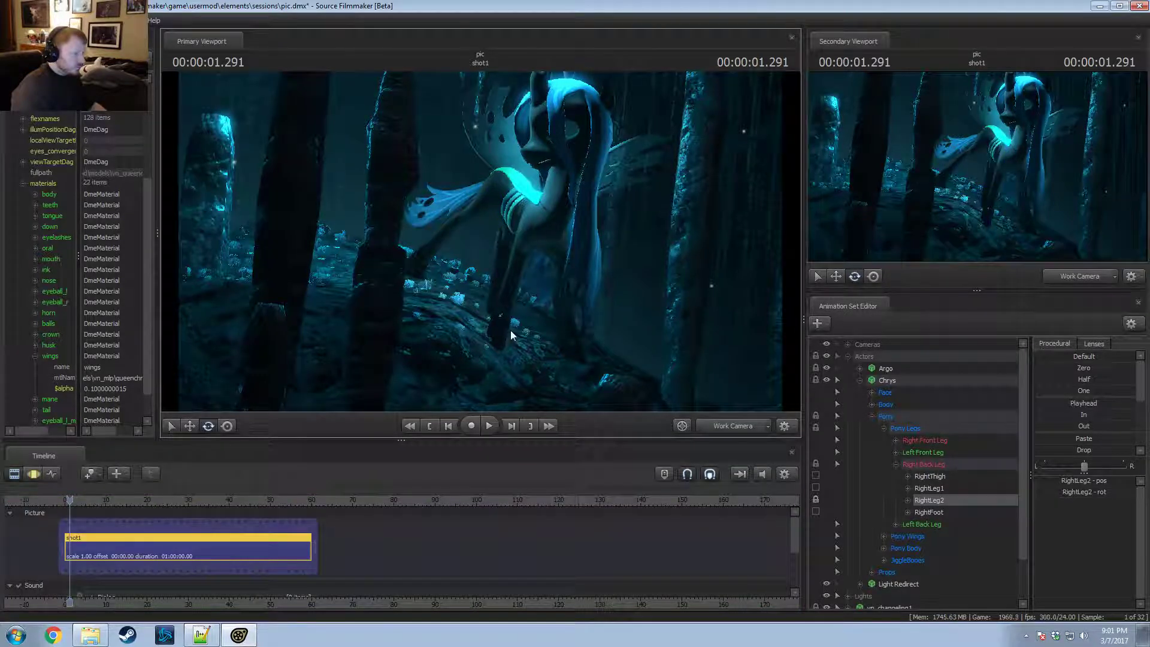
Step: Frame Chrys's RightLeg1 bone up close and adjust the RightThigh rotation to refine the back leg's bend
key("F3")
left_click(469, 214)
key("w")
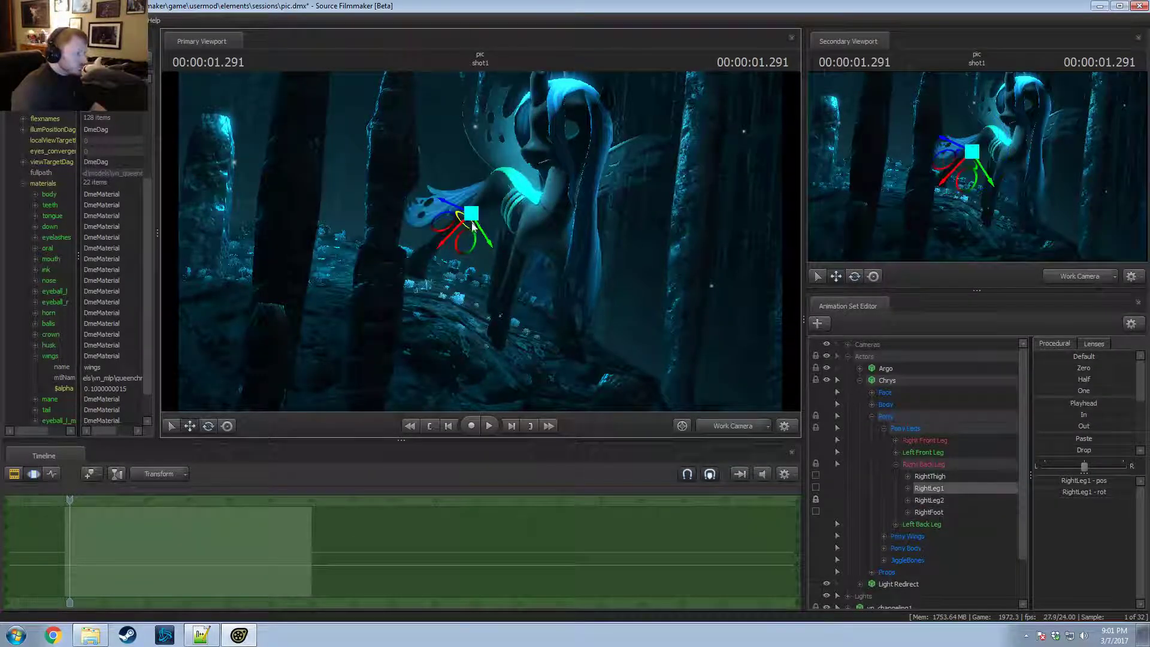
key("f")
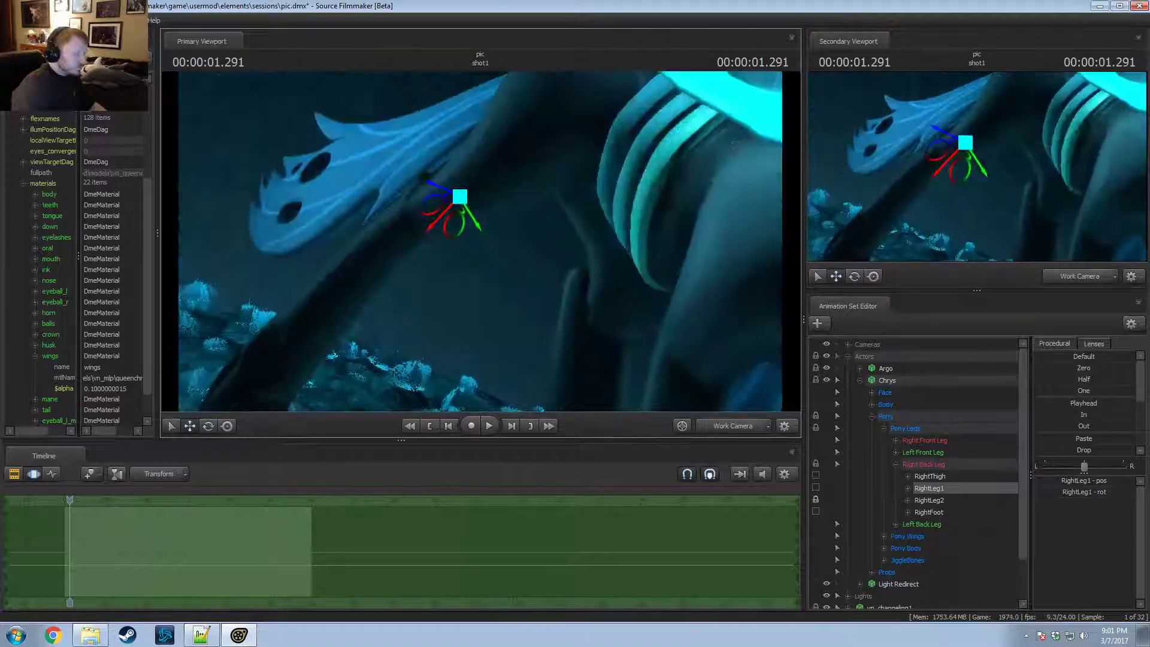
key("e")
left_click_drag(447, 210, 595, 125)
key("w")
left_click(540, 131)
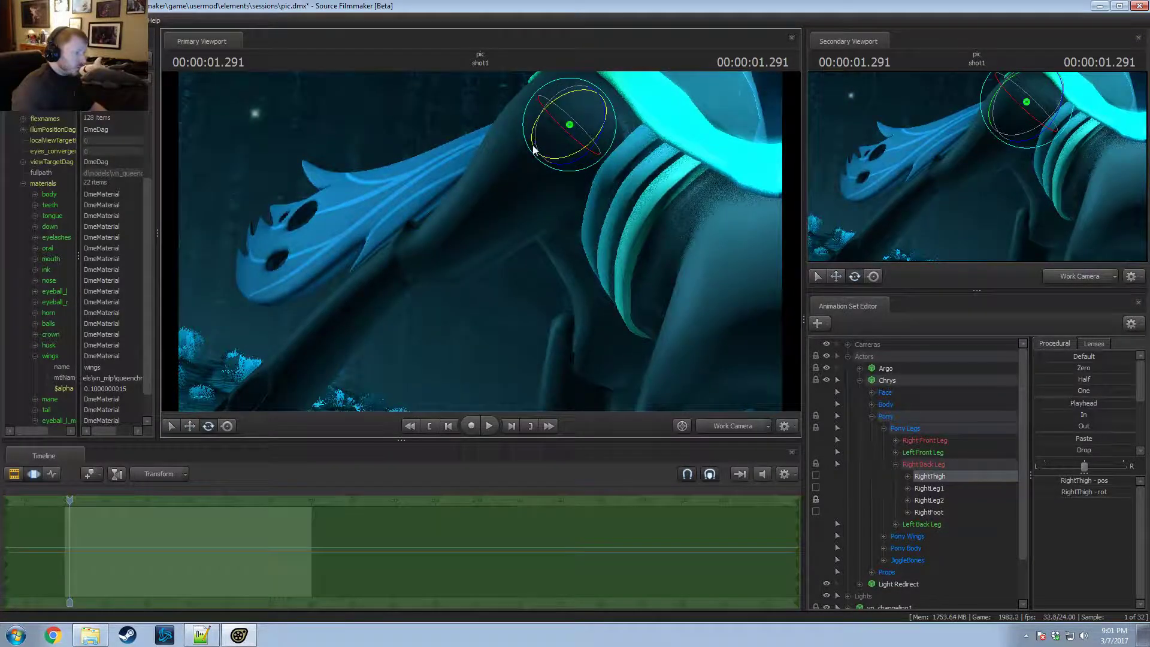
left_click_drag(537, 154, 534, 135)
Step: Rotate Chrys's RightLeg1 bone and shift its position slightly to reshape the knee of the right back leg
left_click(457, 250, "ctrl")
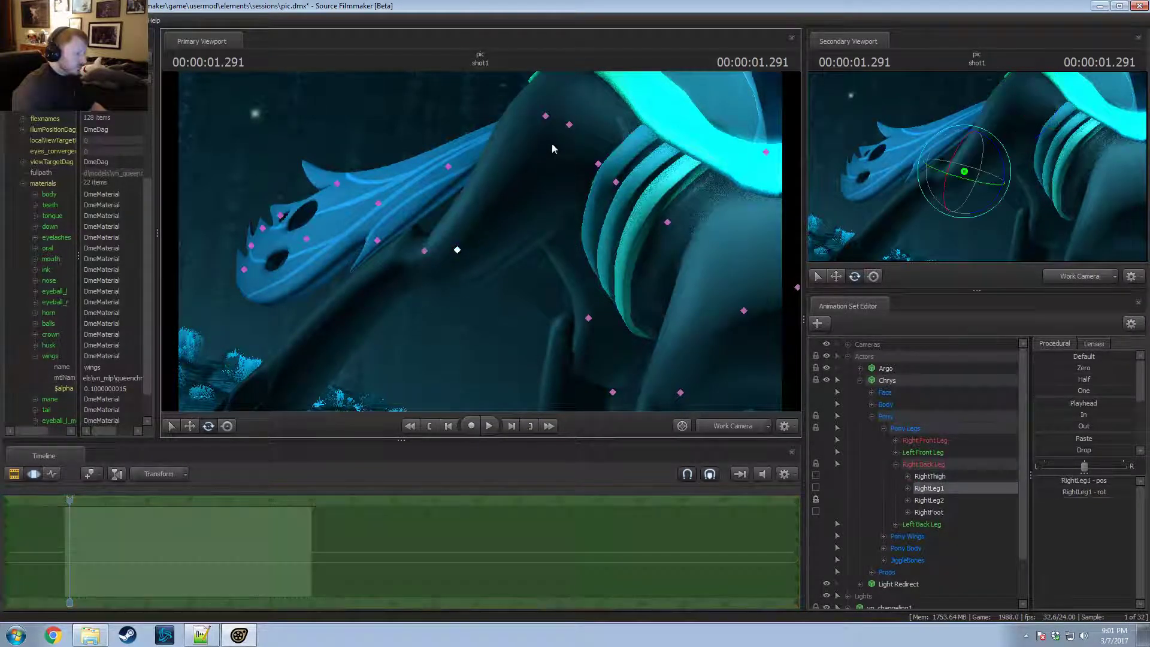
left_click_drag(476, 244, 443, 249)
key("w")
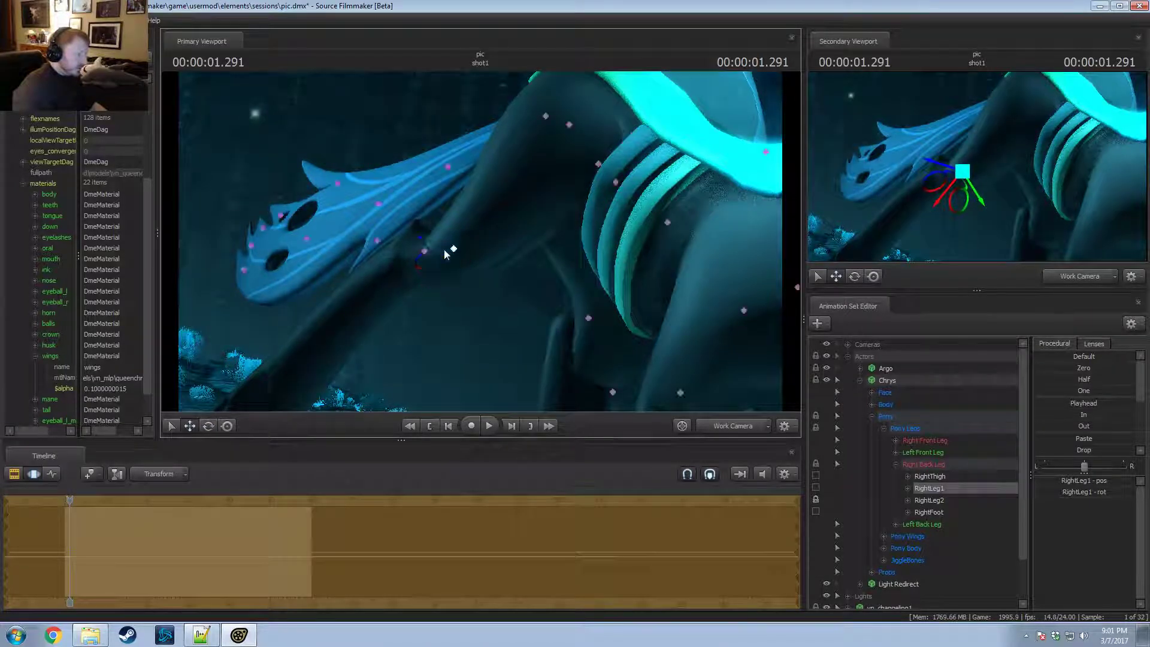
key("e")
left_click_drag(477, 284, 454, 273)
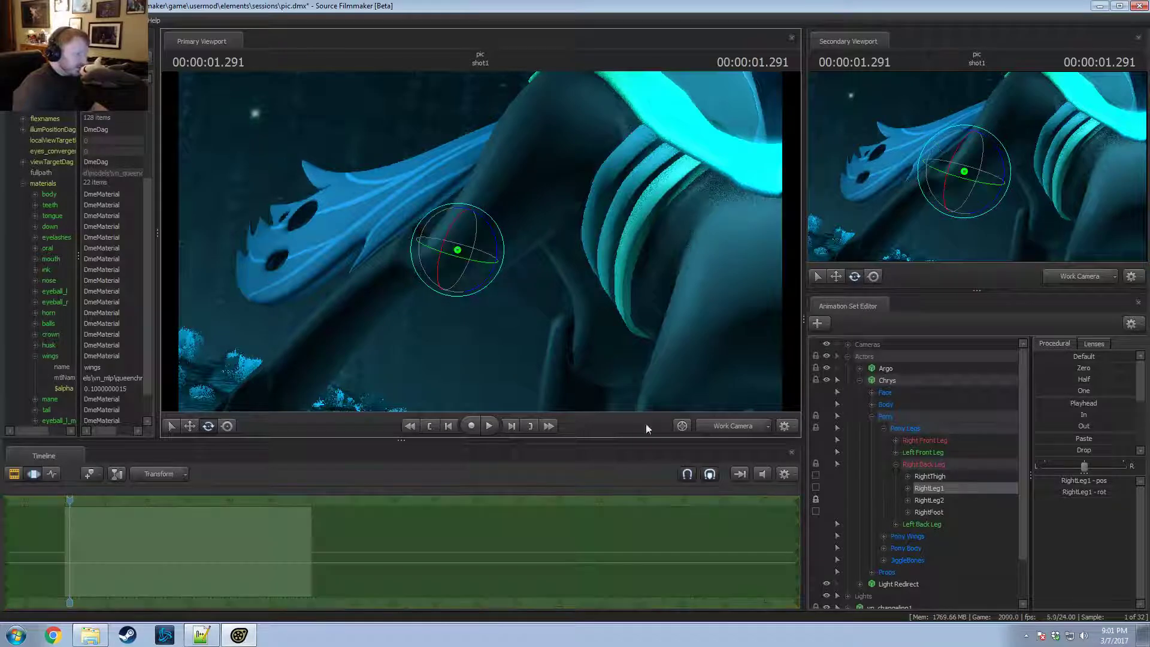
left_click_drag(515, 304, 515, 359, "alt")
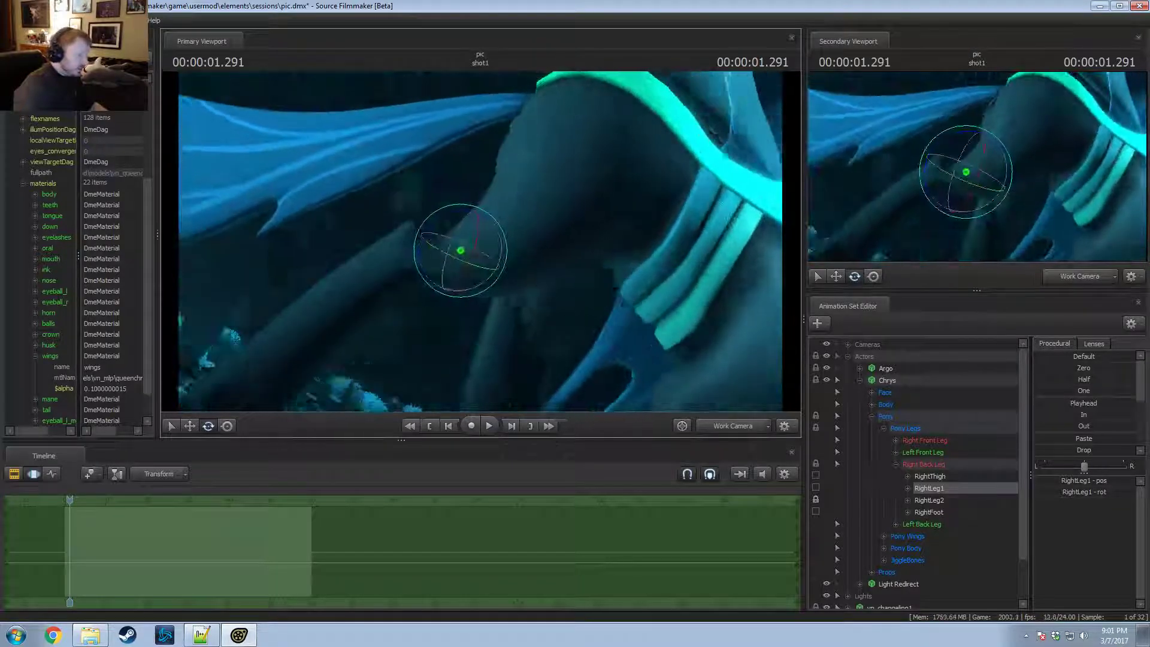
key("w")
left_click_drag(458, 292, 448, 281)
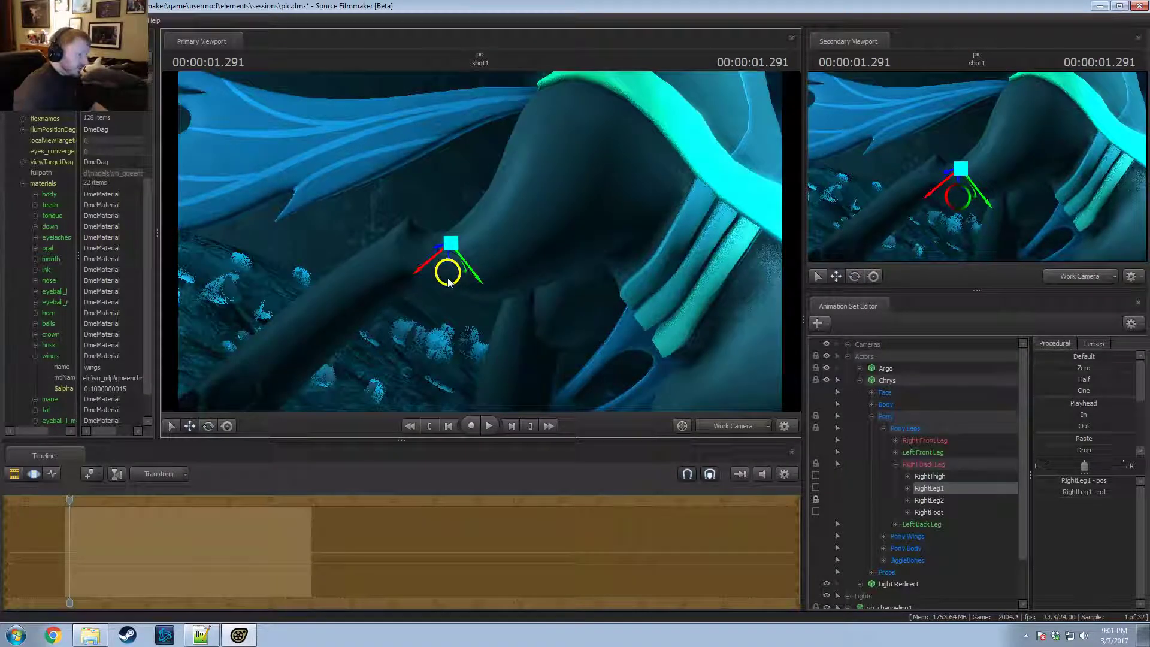
Step: Review Chrys's right back leg pose by comparing camera1 with a Work Camera copied from it
key("F2")
left_click(728, 427)
key("F3")
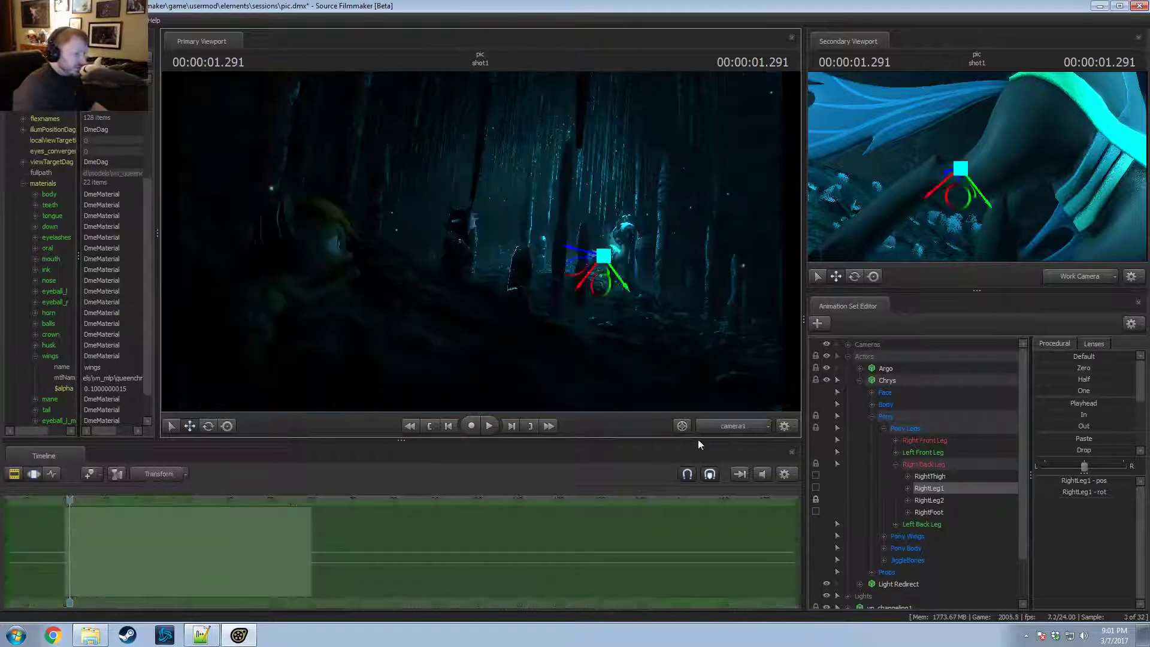
key("F2")
left_click(707, 429)
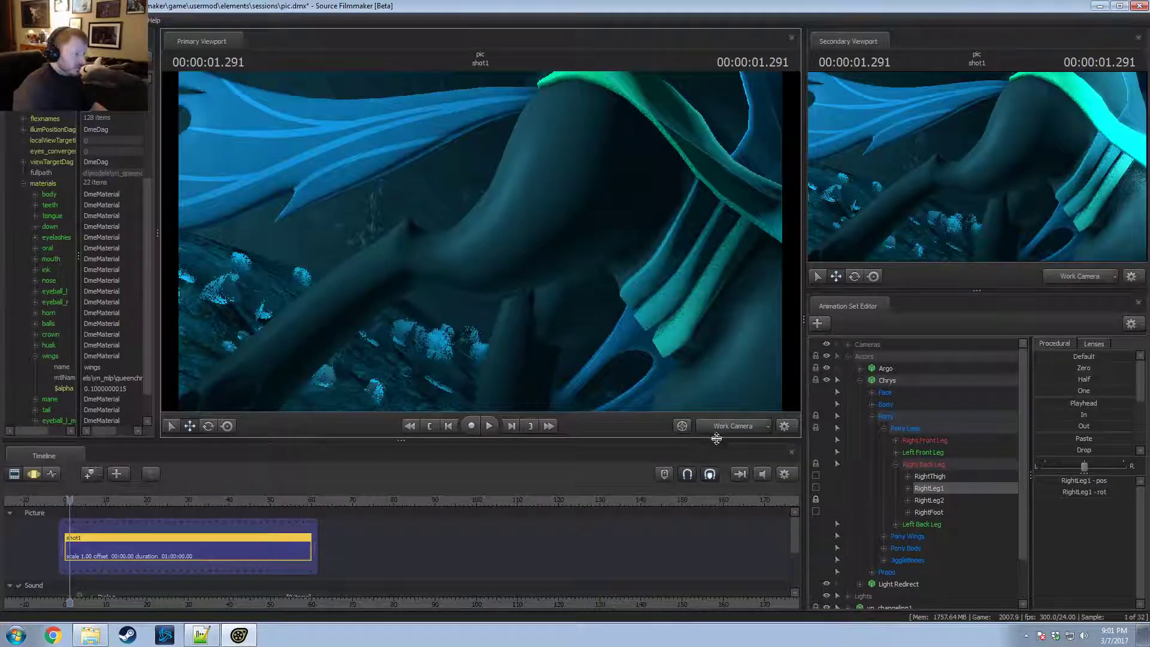
left_click(726, 431)
left_click(727, 433, "ctrl")
left_click_drag(617, 244, 719, 311)
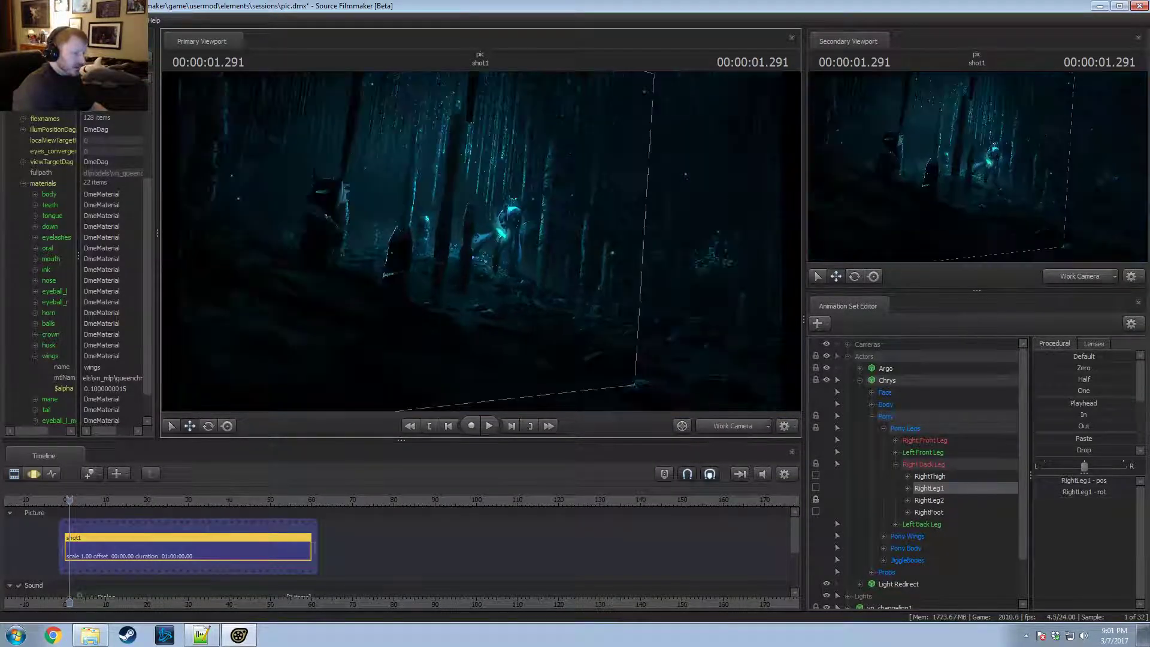
key("w")
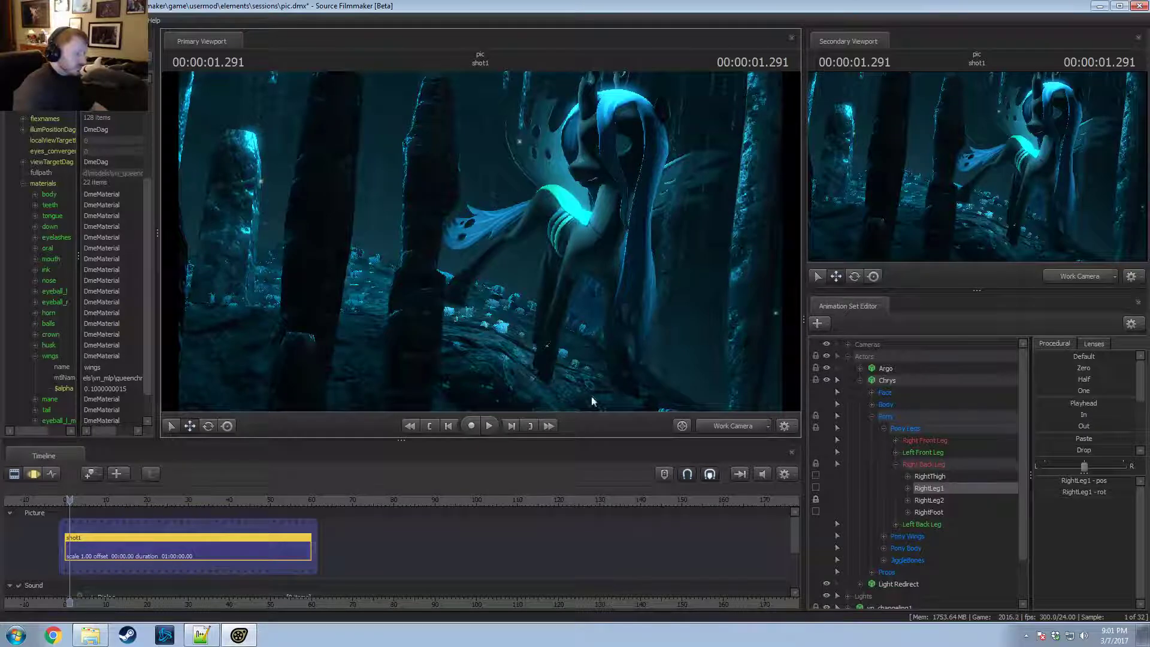
left_click(732, 426)
left_click(720, 414)
Step: Frame Chrys's right back hoof up close with the Work Camera and select its RightFoot bone for rotation
key("w")
left_click_drag(697, 406, 512, 242)
key("s")
key("w")
key("w")
key("F3")
left_click(457, 237, "ctrl")
key("e")
key("F2")
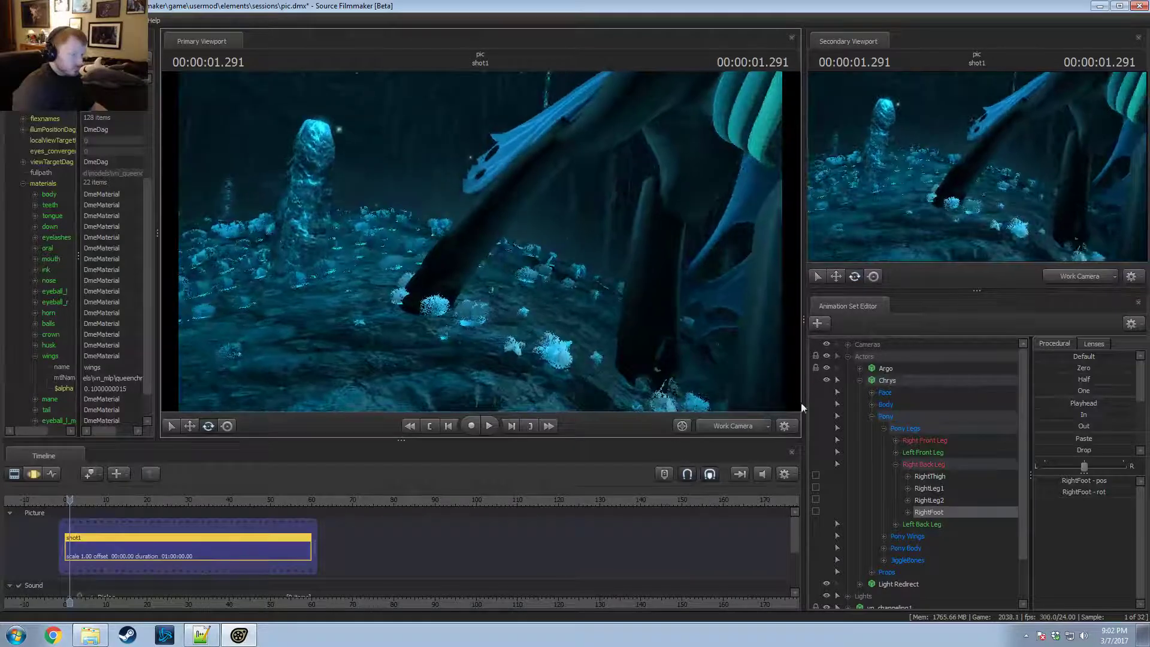
Step: Compare the back leg's pose between the clip and motion editors and unlock Chrys's RightLeg2 bone
key("F3")
key("F2")
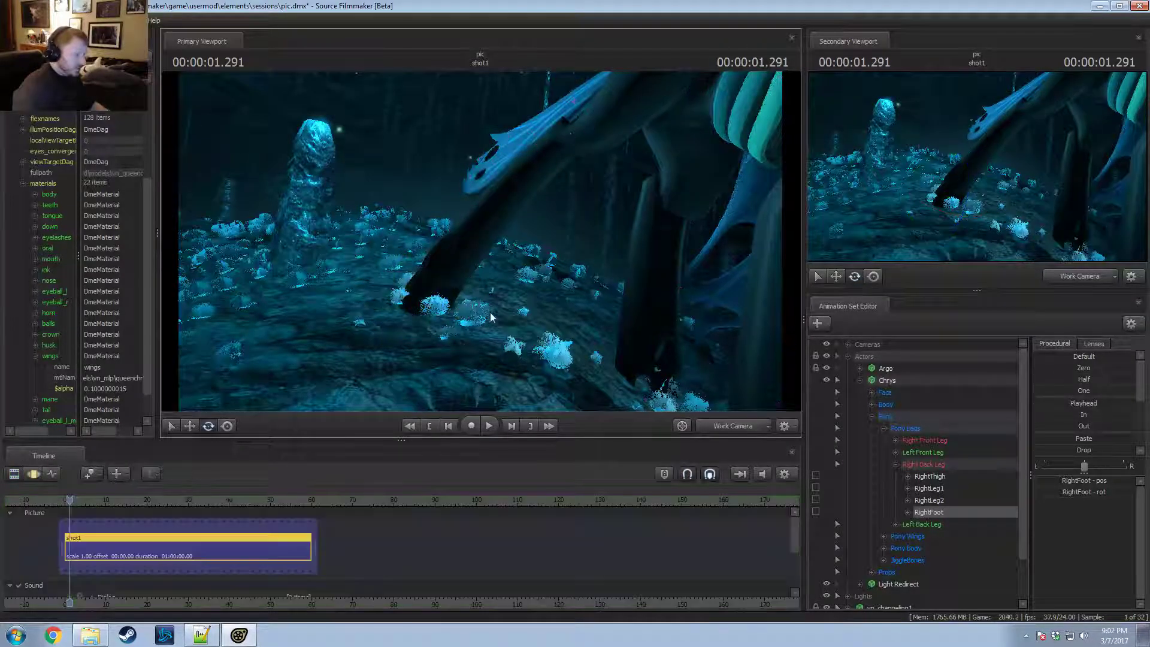
key("F2")
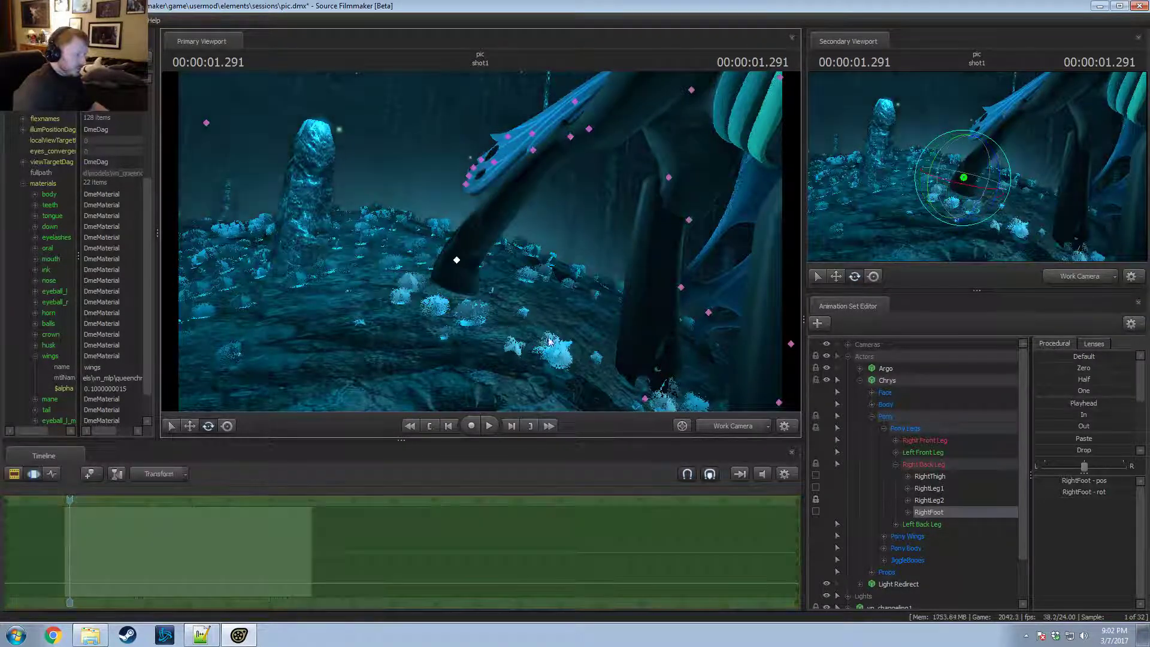
left_click(816, 499)
left_click_drag(512, 242, 635, 285)
key("F1")
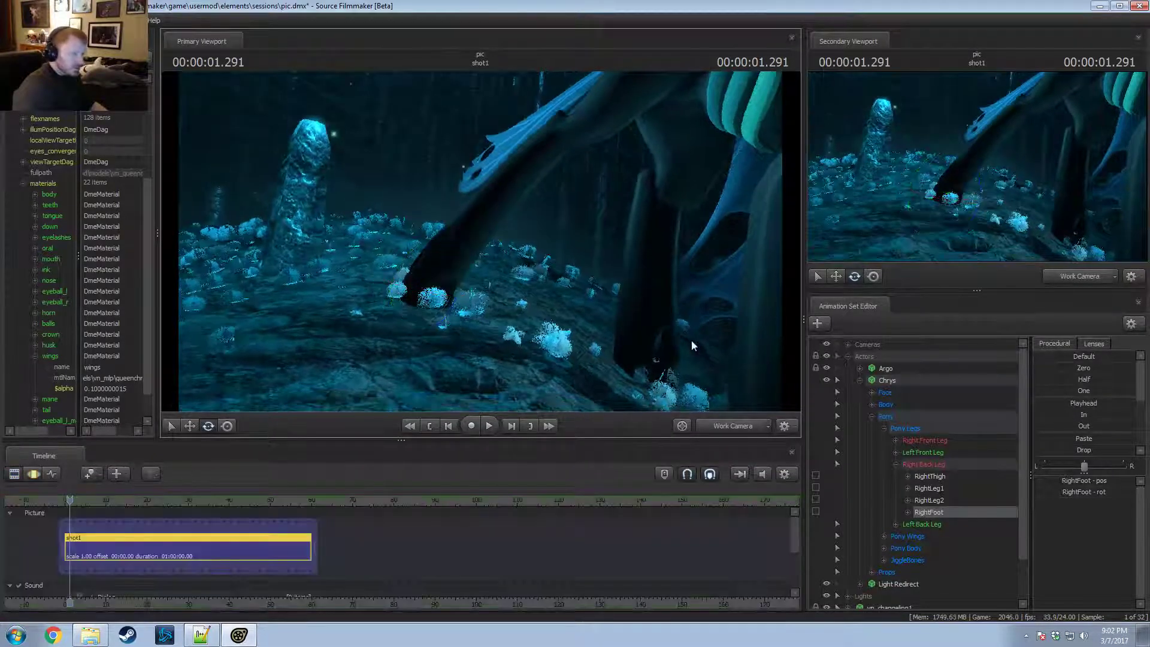
Step: Check Chrys's pose through camera1 and a close Work Camera view, and save the session from the camera1 view
left_click(736, 426)
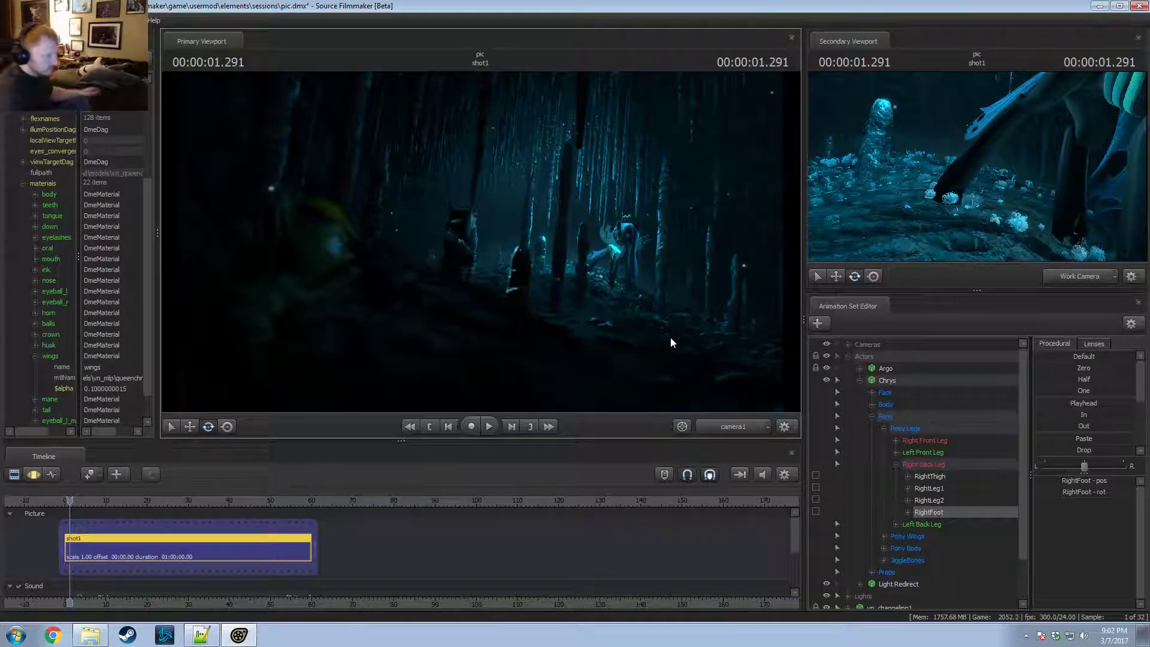
left_click(727, 418)
left_click_drag(491, 359, 545, 320)
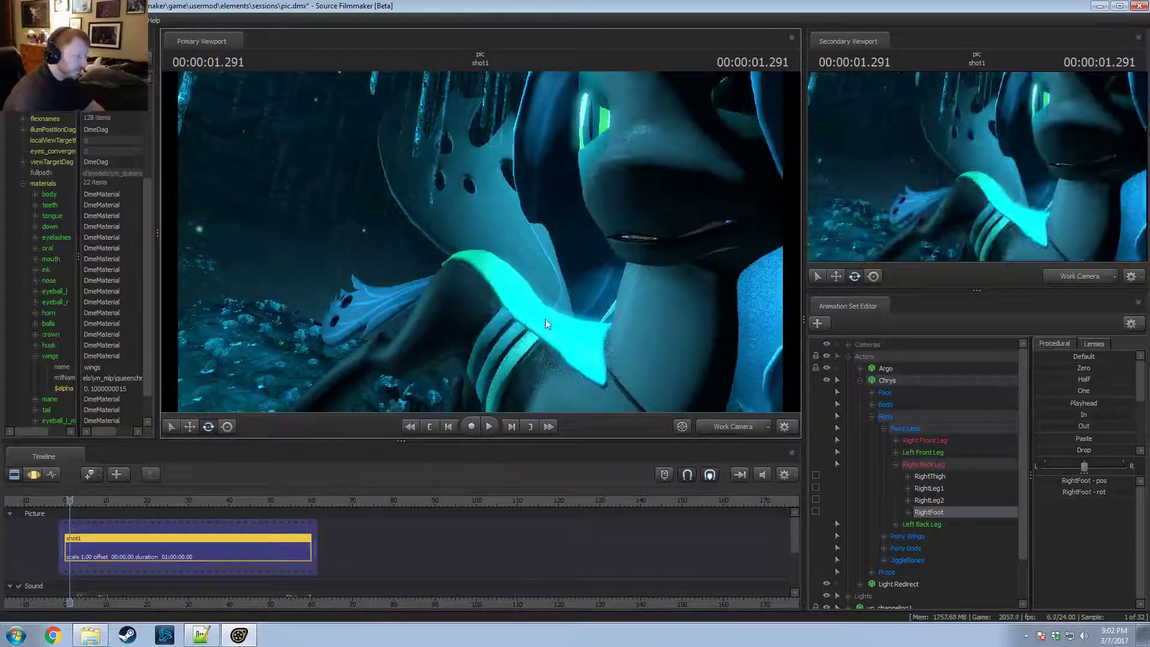
left_click(732, 426)
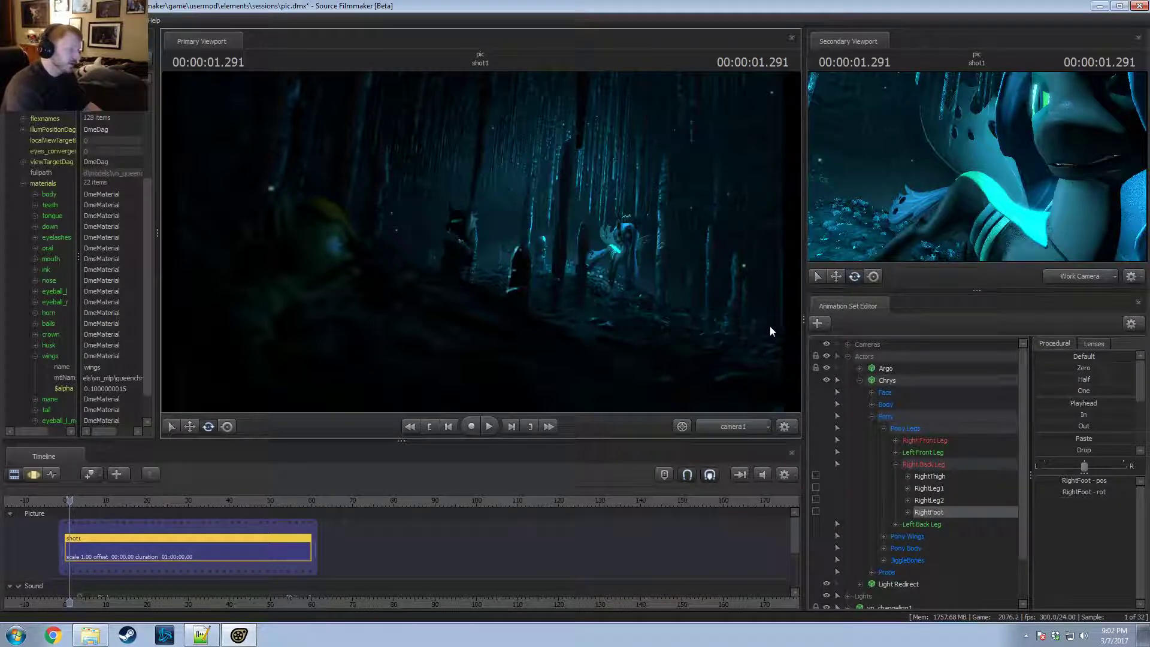
key("ctrl+s")
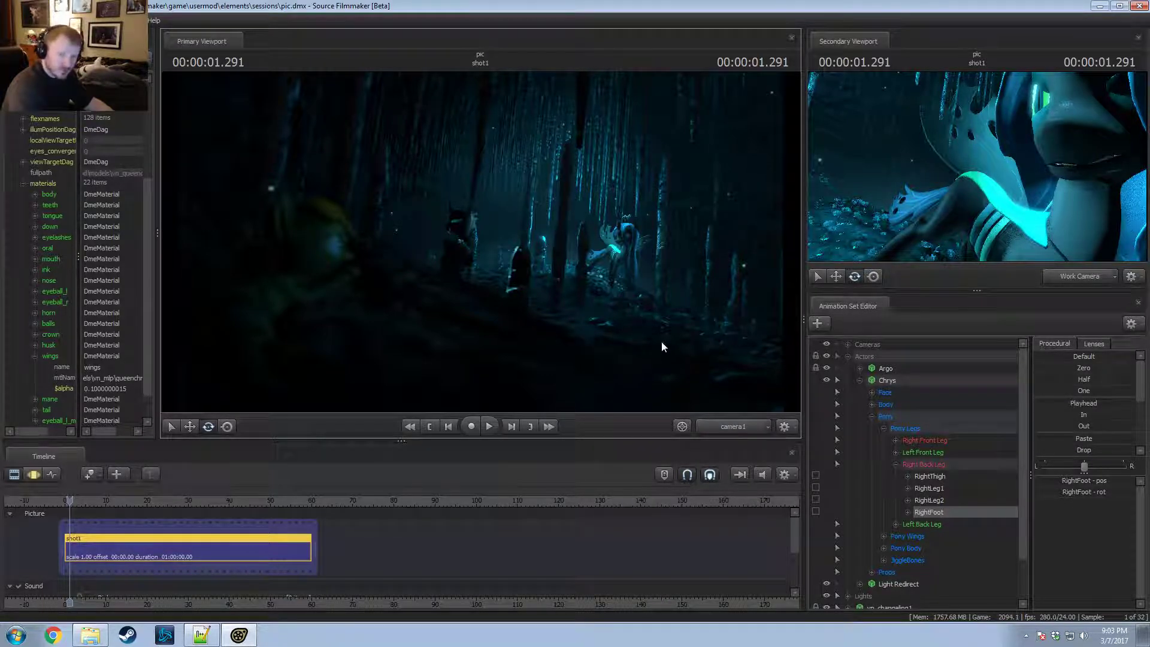
left_click(858, 379)
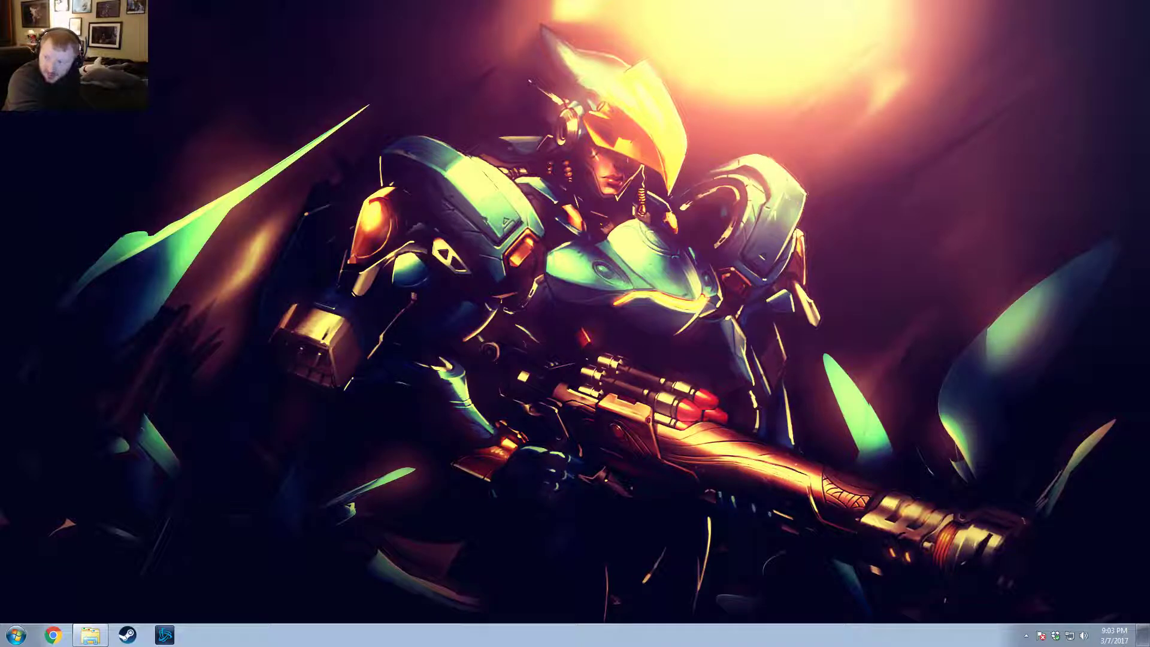
Step: Switch to Chrome, reposition its window, and zoom the cat picture out to 300%
left_click(52, 635)
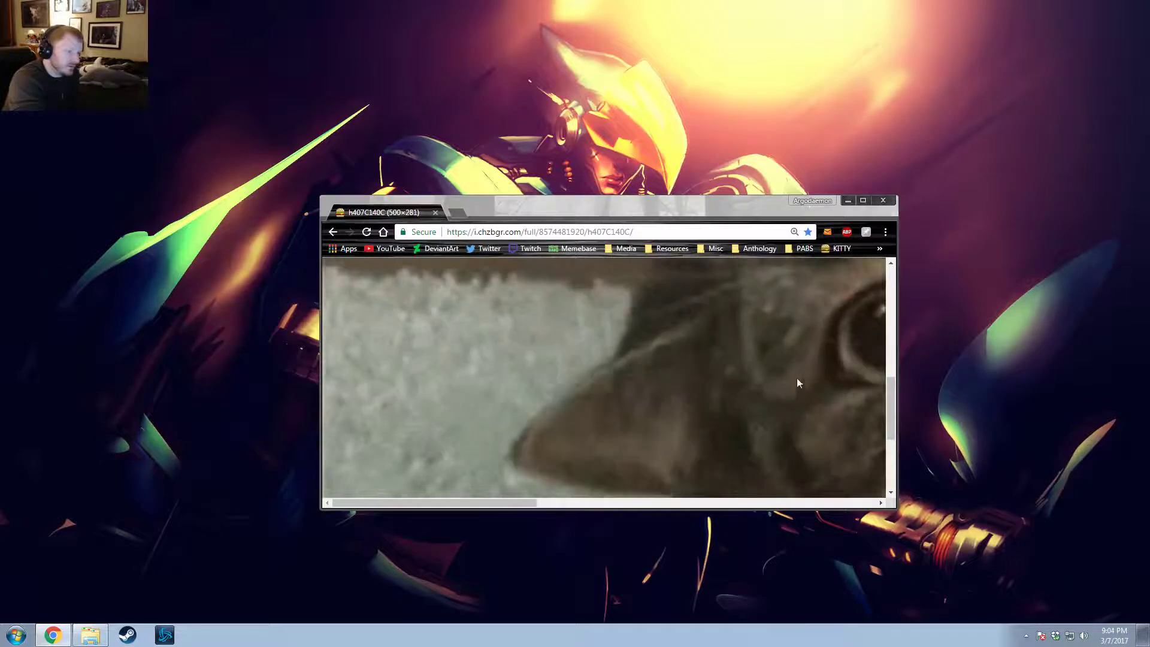
left_click_drag(704, 212, 611, 219)
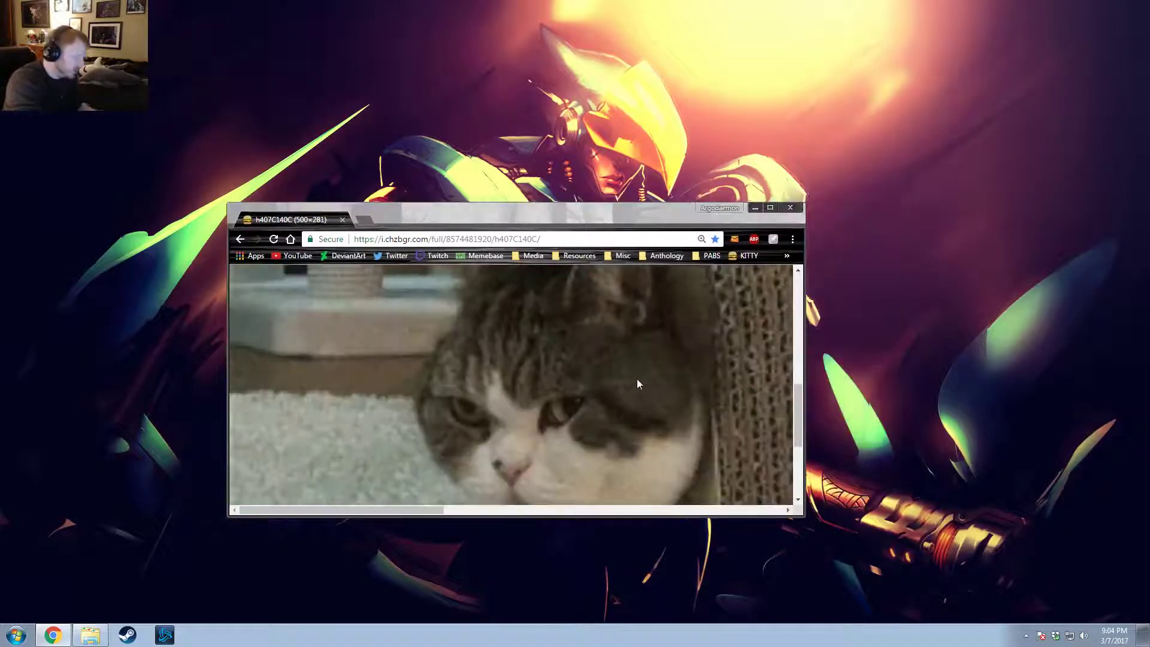
scroll(643, 383, "down", 1, "ctrl")
scroll(643, 381, "down", 1, "ctrl")
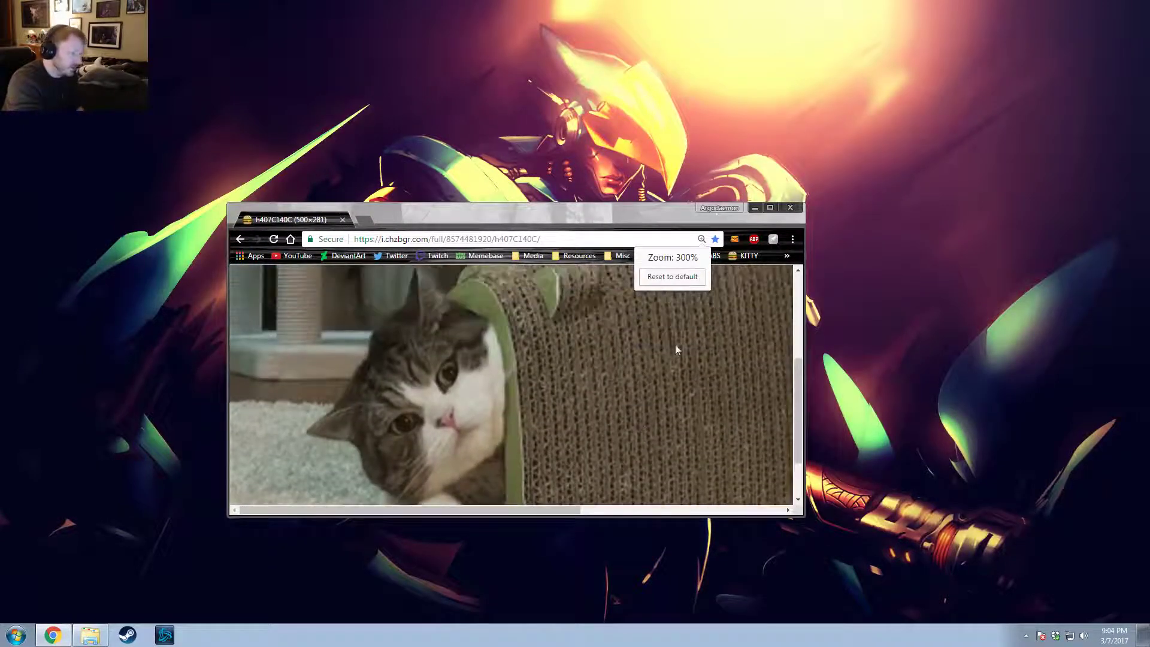